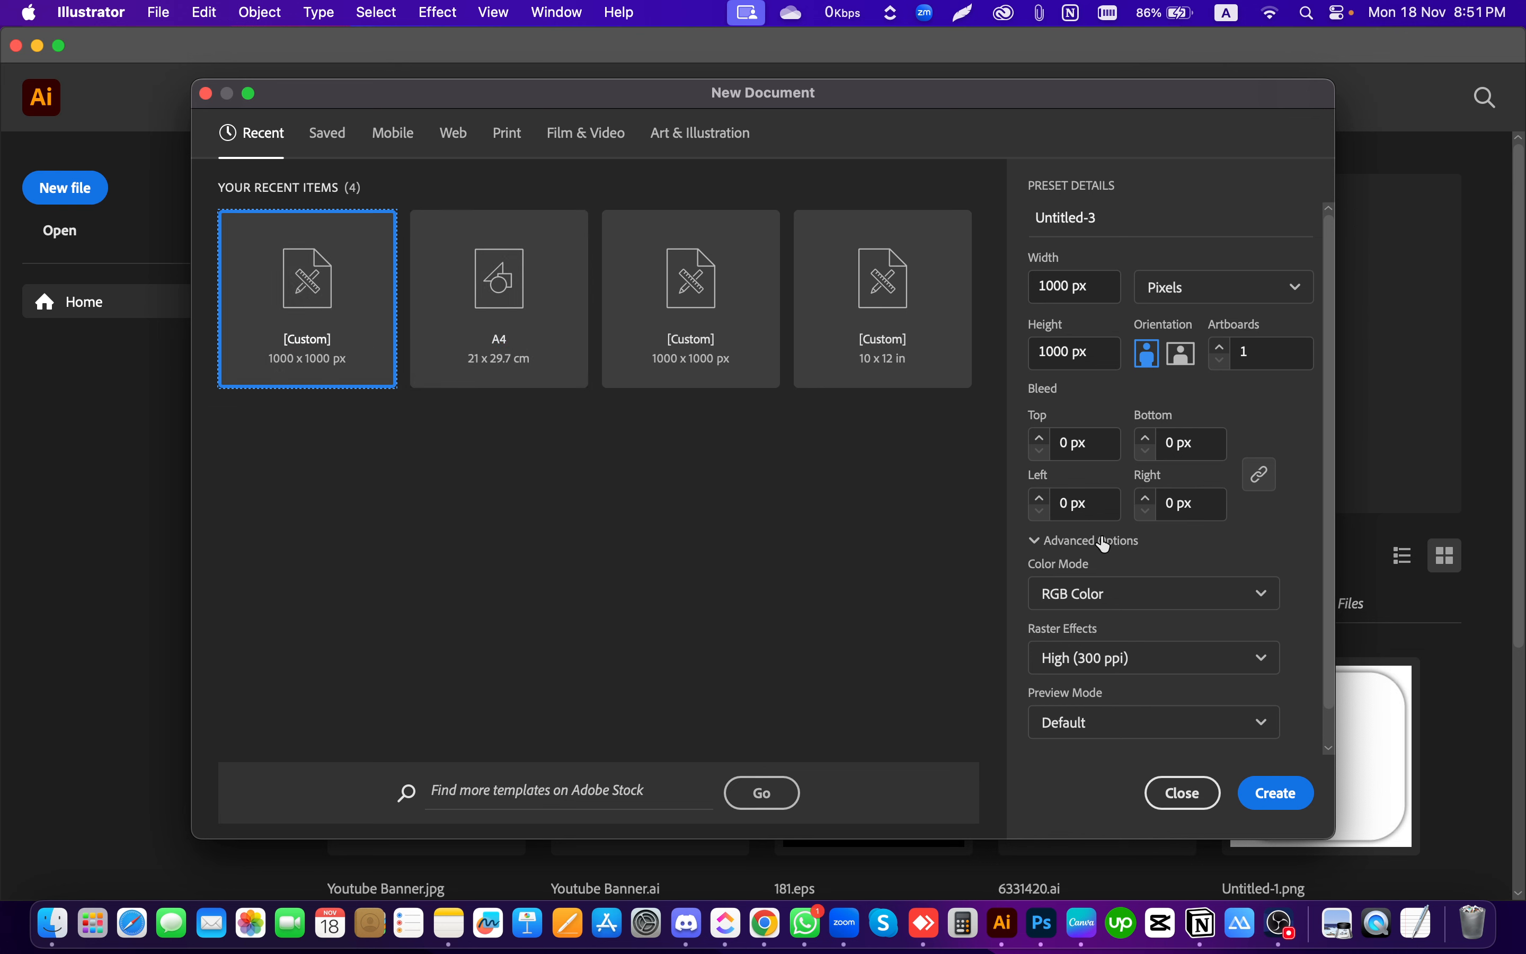
Step: Create a new 1000 x 1000 px document in RGB Color at 300 ppi and fit the artboard to the window
scroll(1137, 560, down, 2)
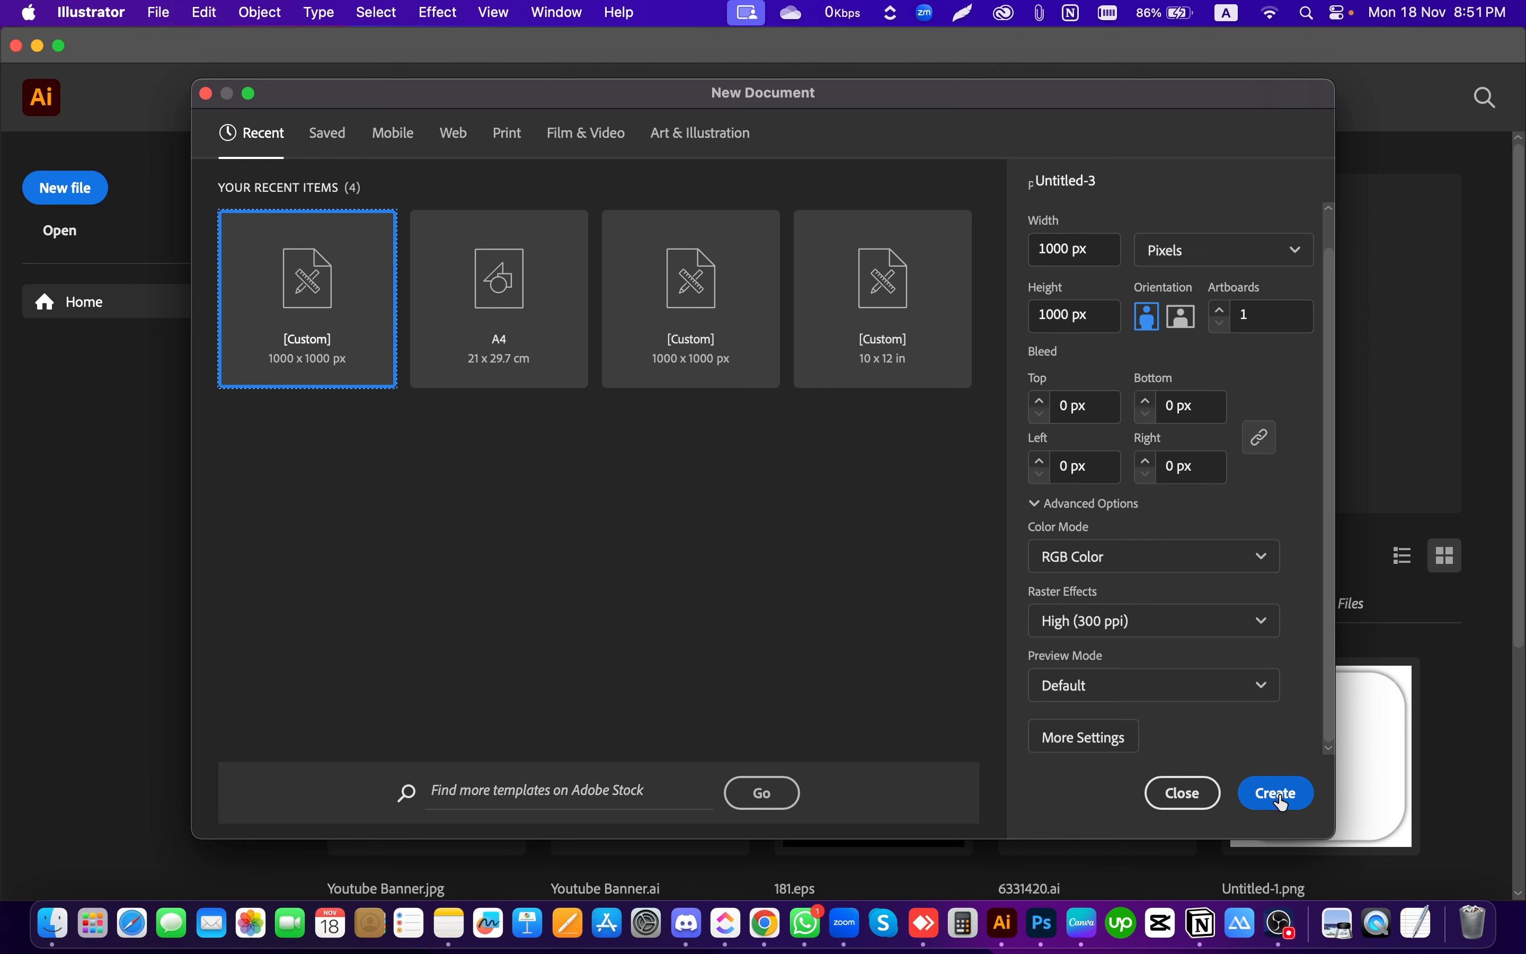
double_click(372, 284)
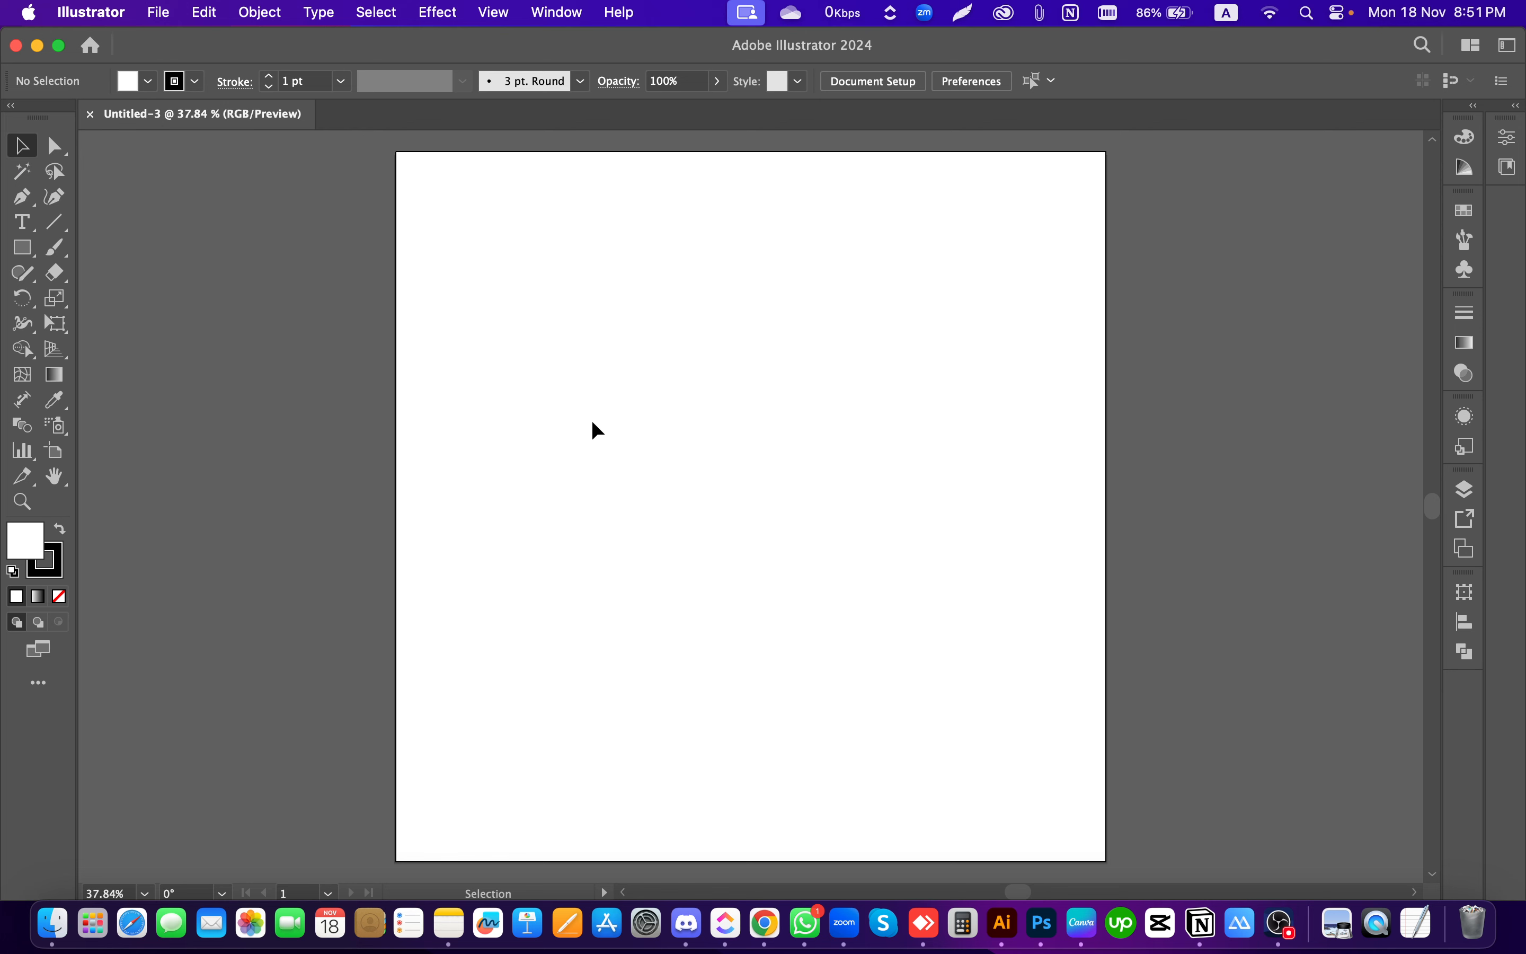
scroll(665, 510, down, 5)
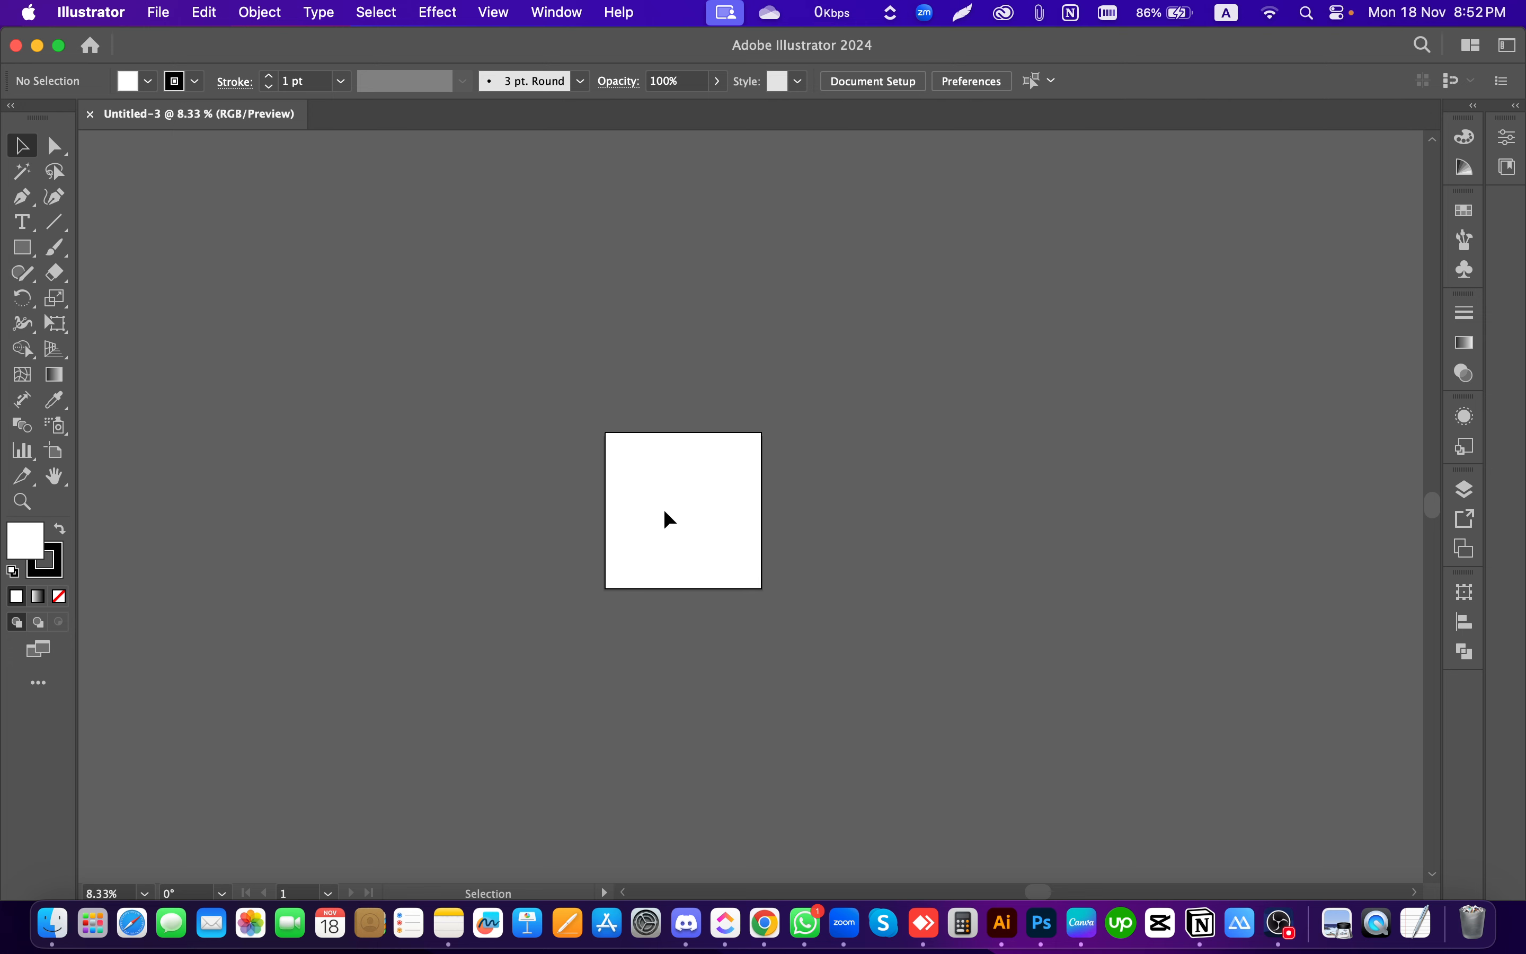
key(super+0)
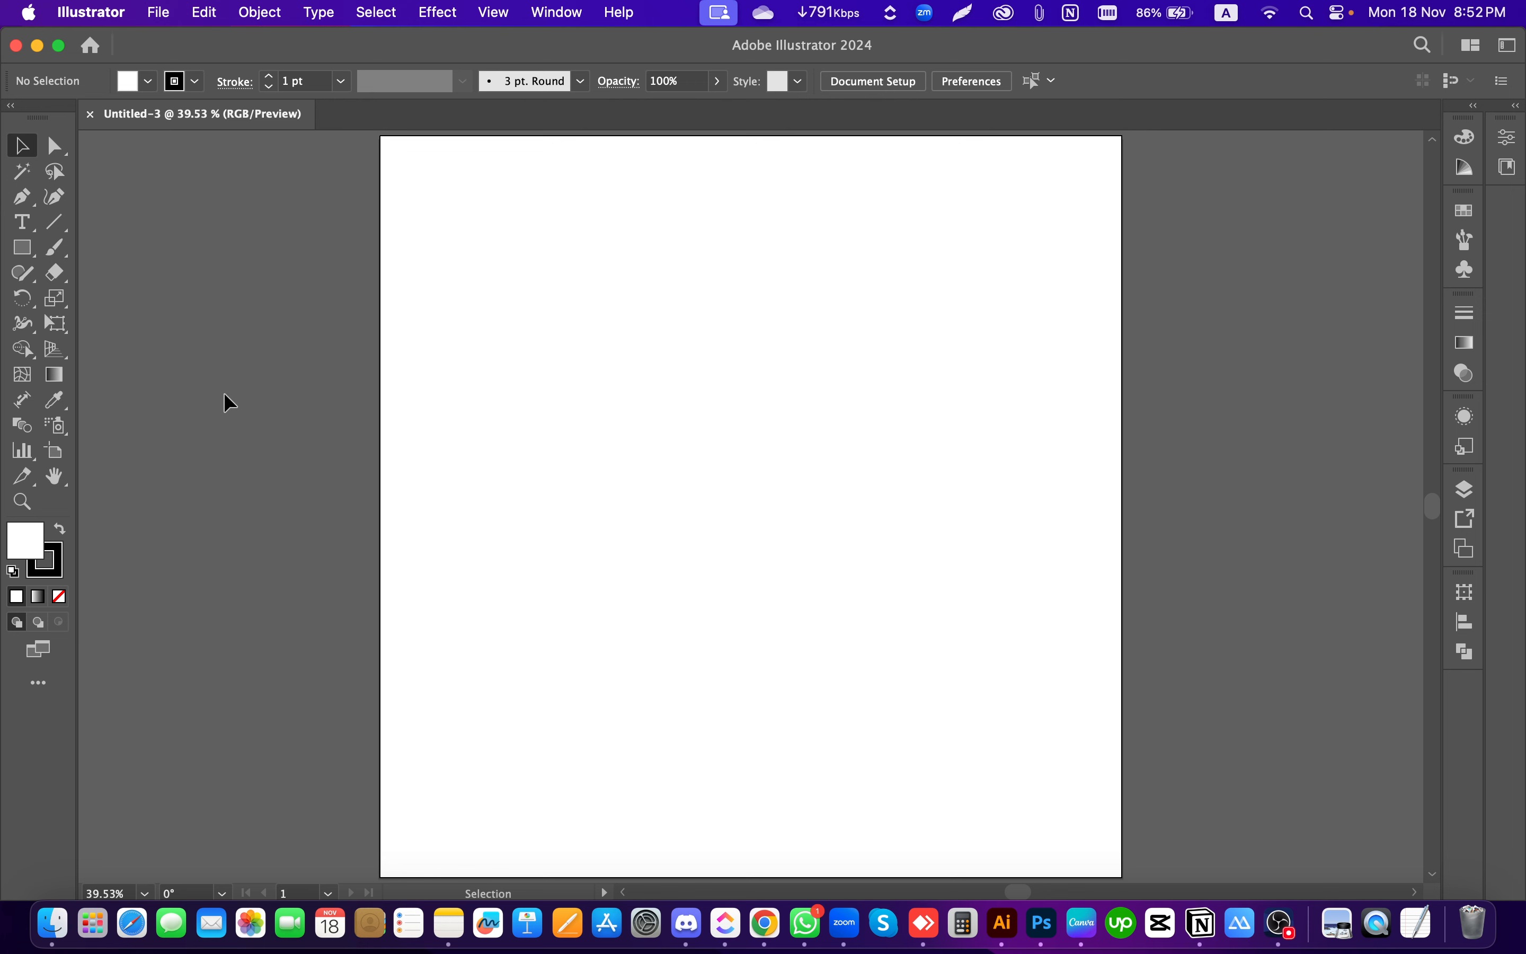
Step: Draw a closed, irregular five-sided shape of straight segments on the artboard with the Pen tool
click(23, 195)
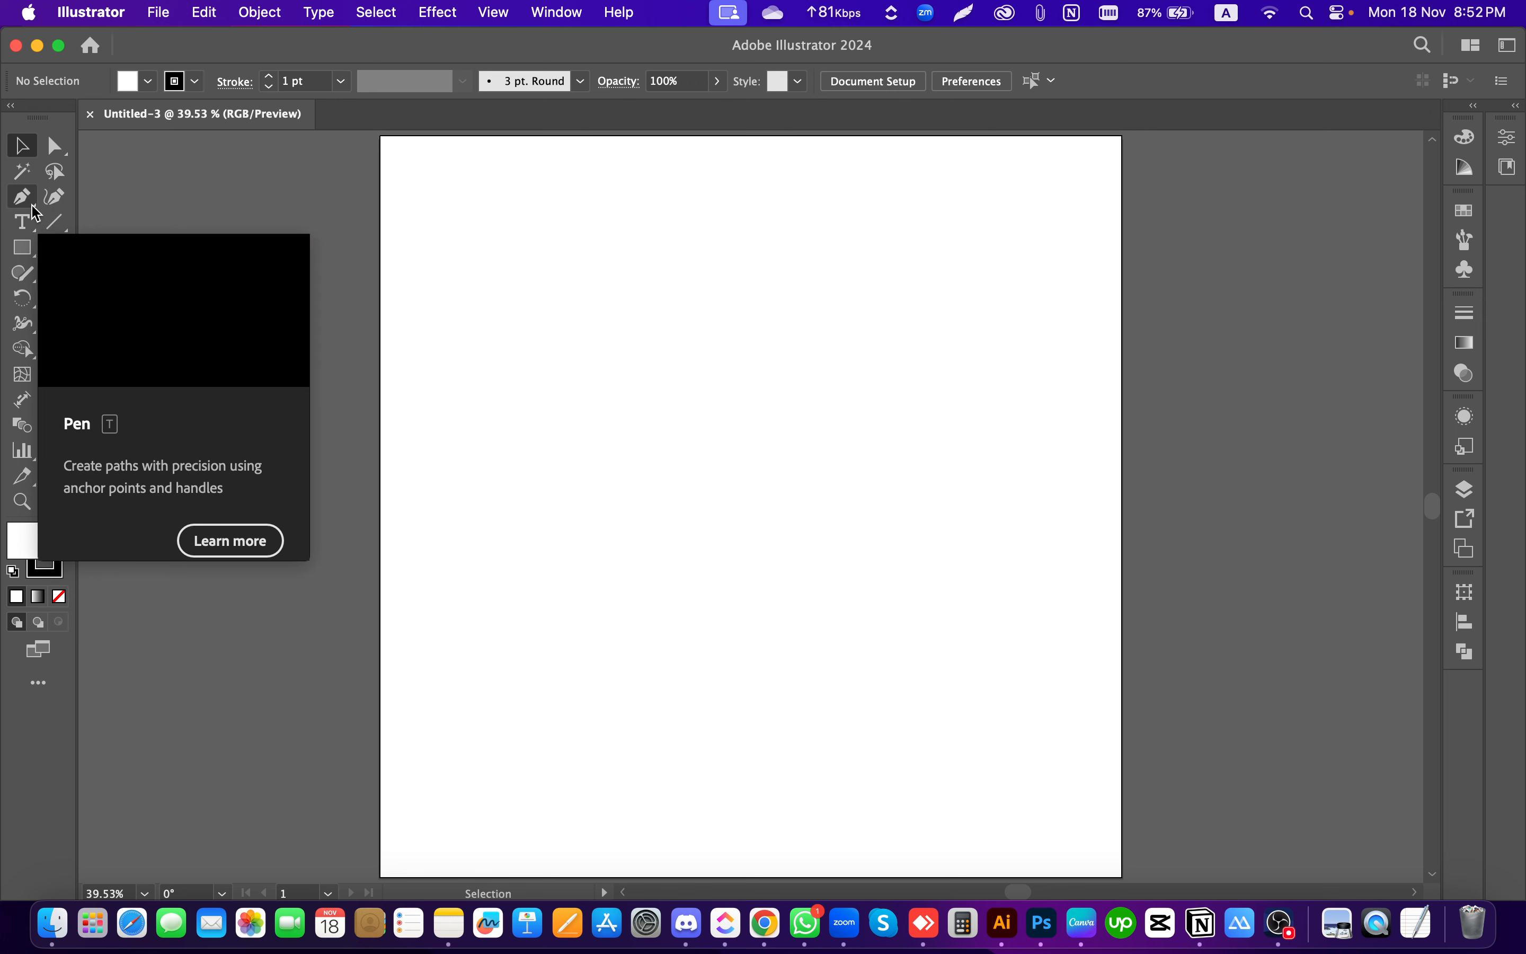
click(22, 197)
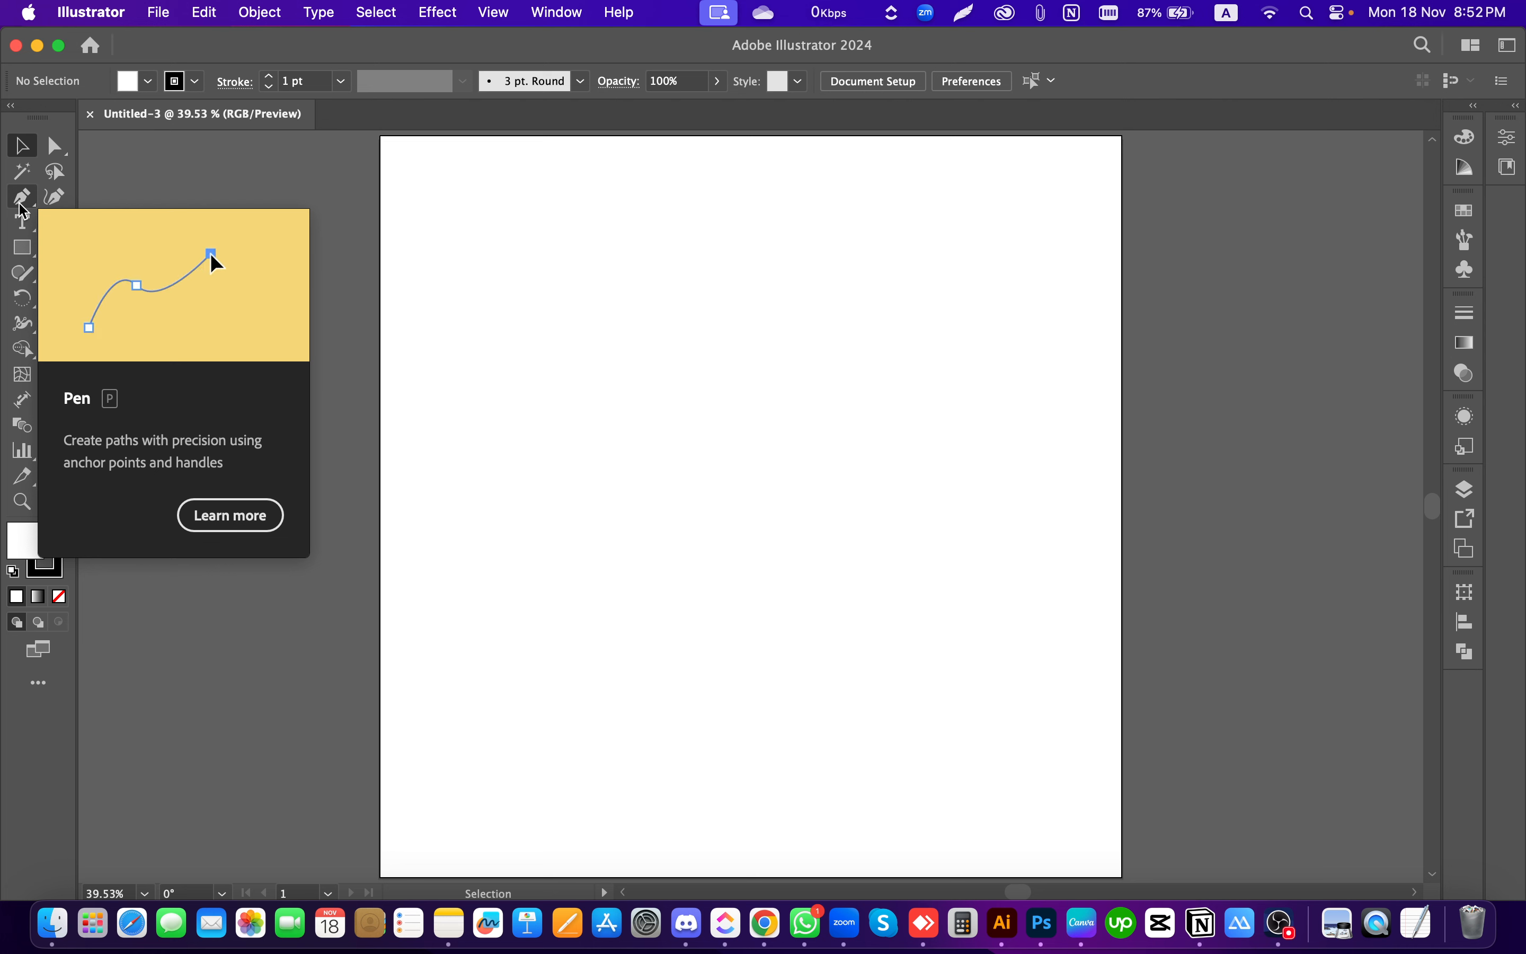
click(21, 201)
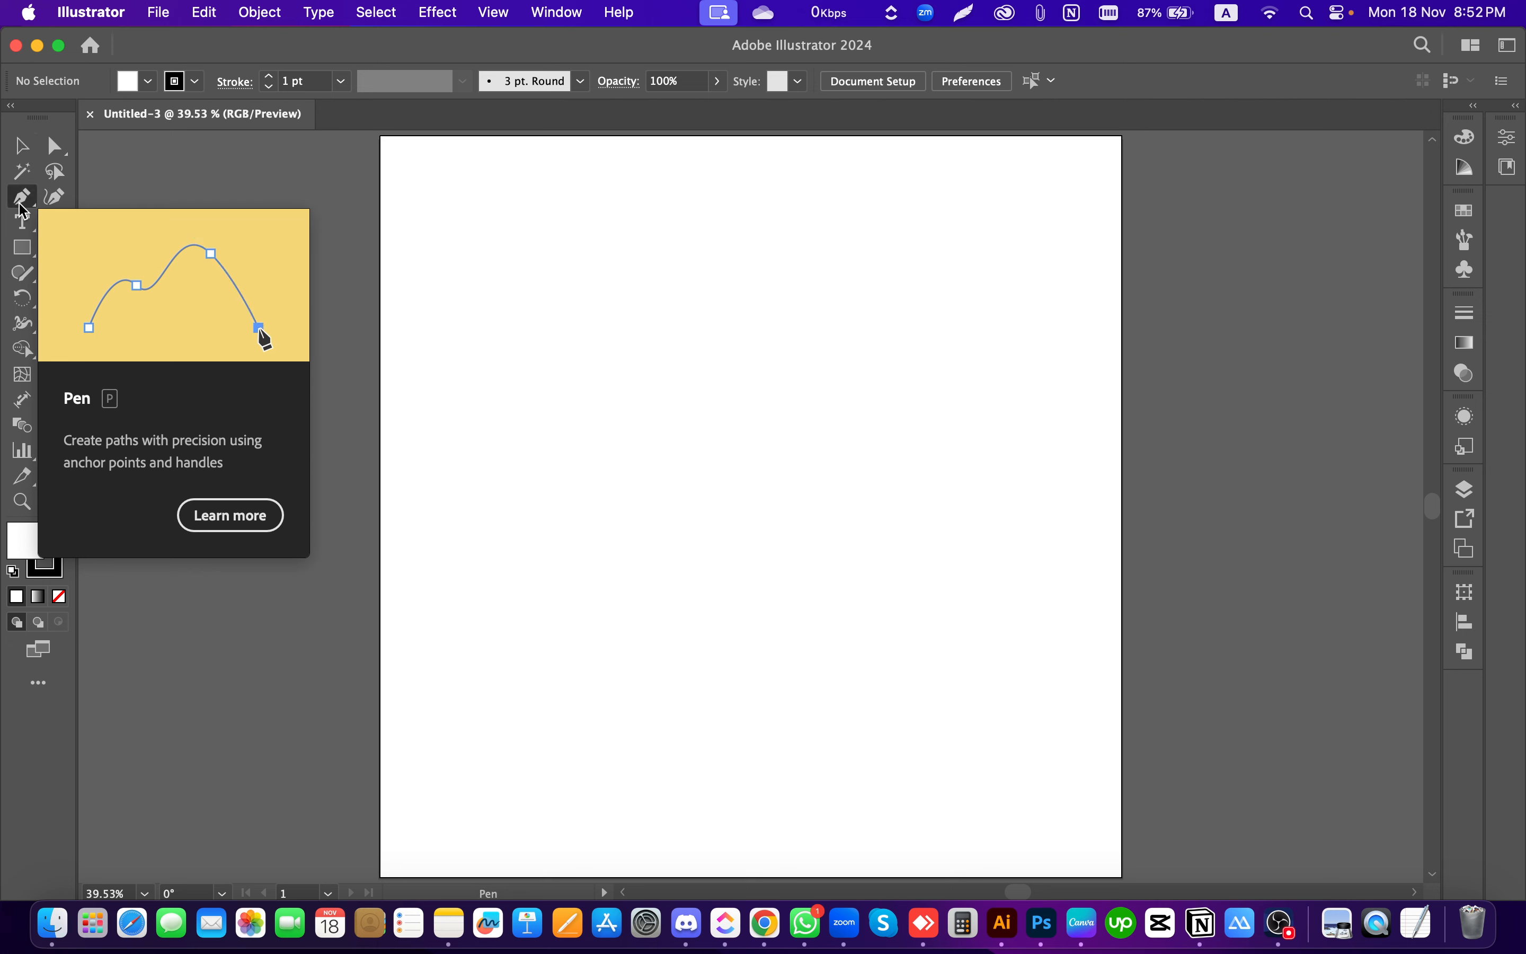
click(467, 330)
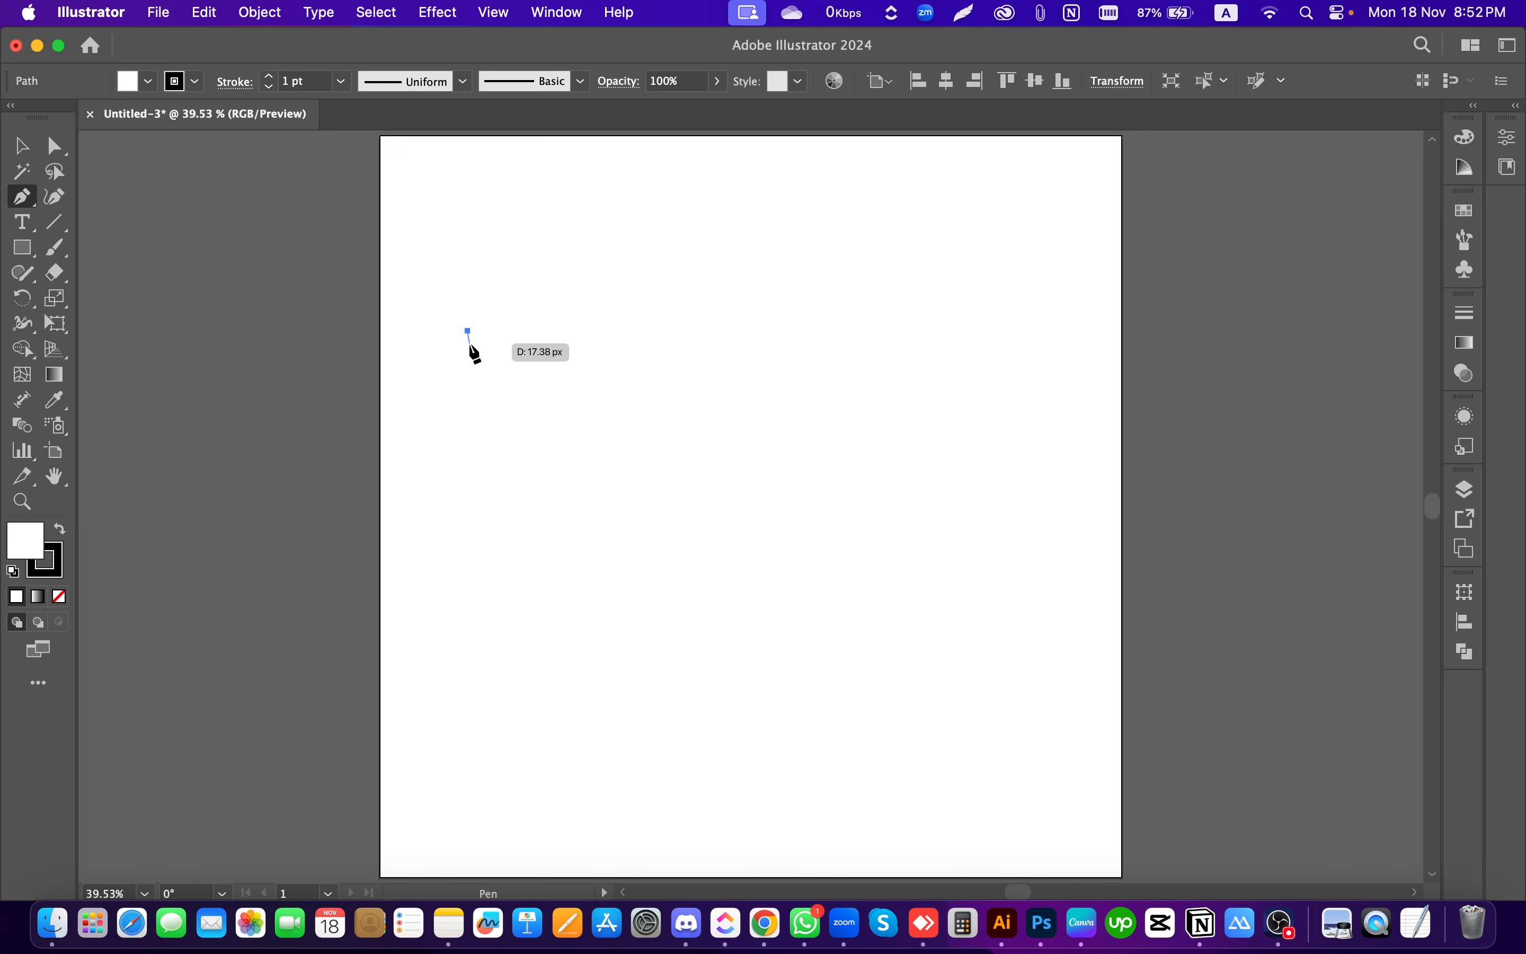
click(688, 267)
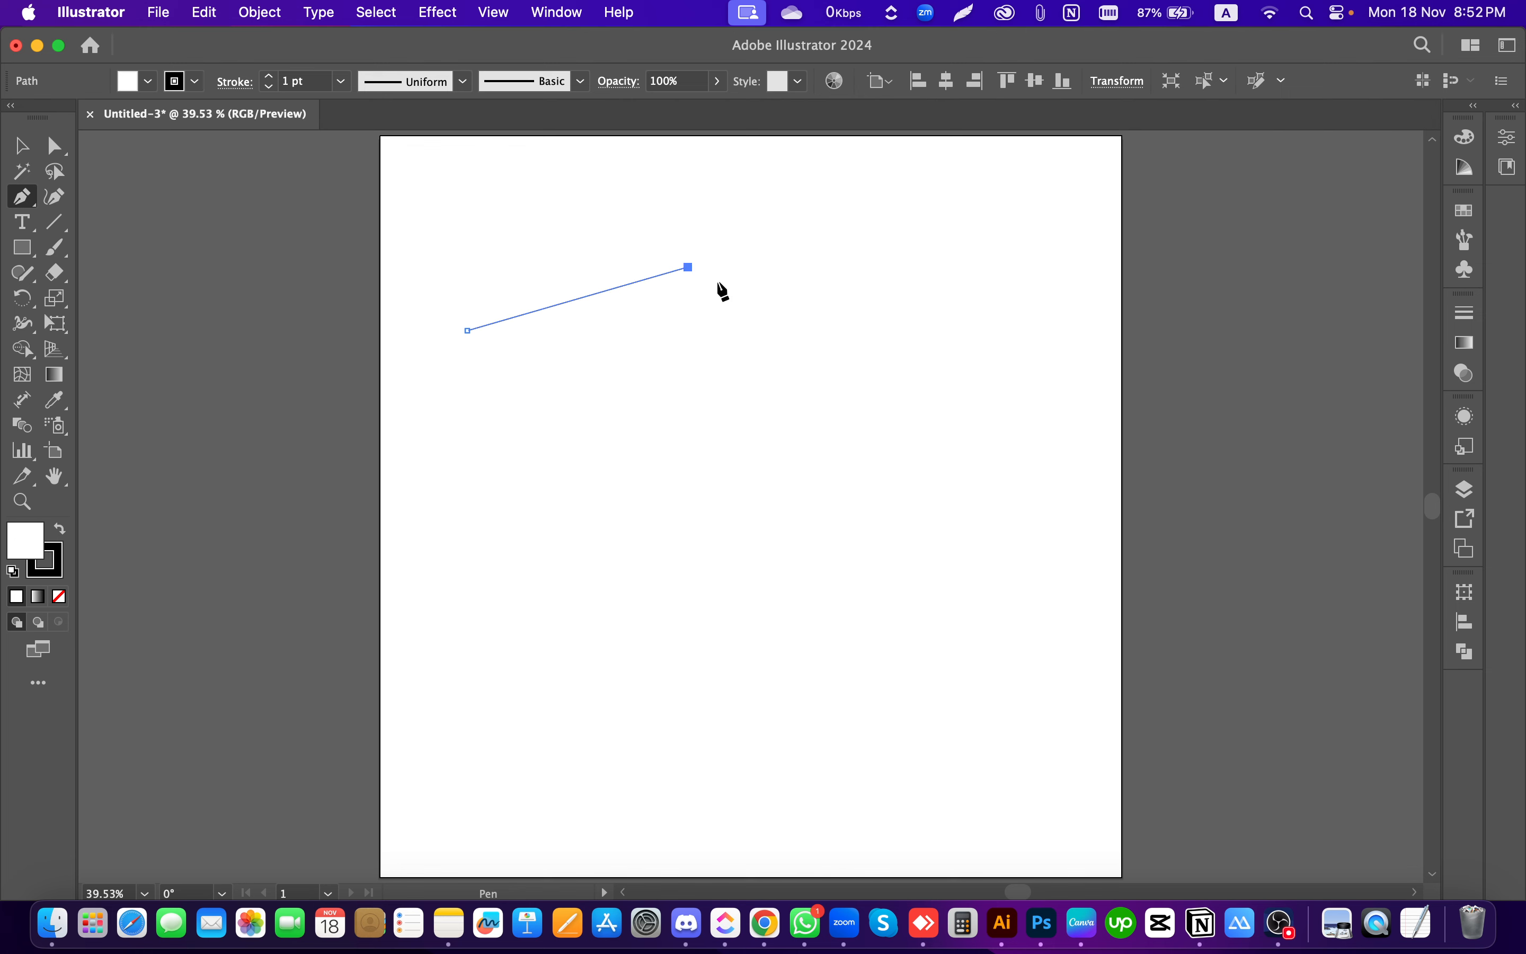
click(972, 432)
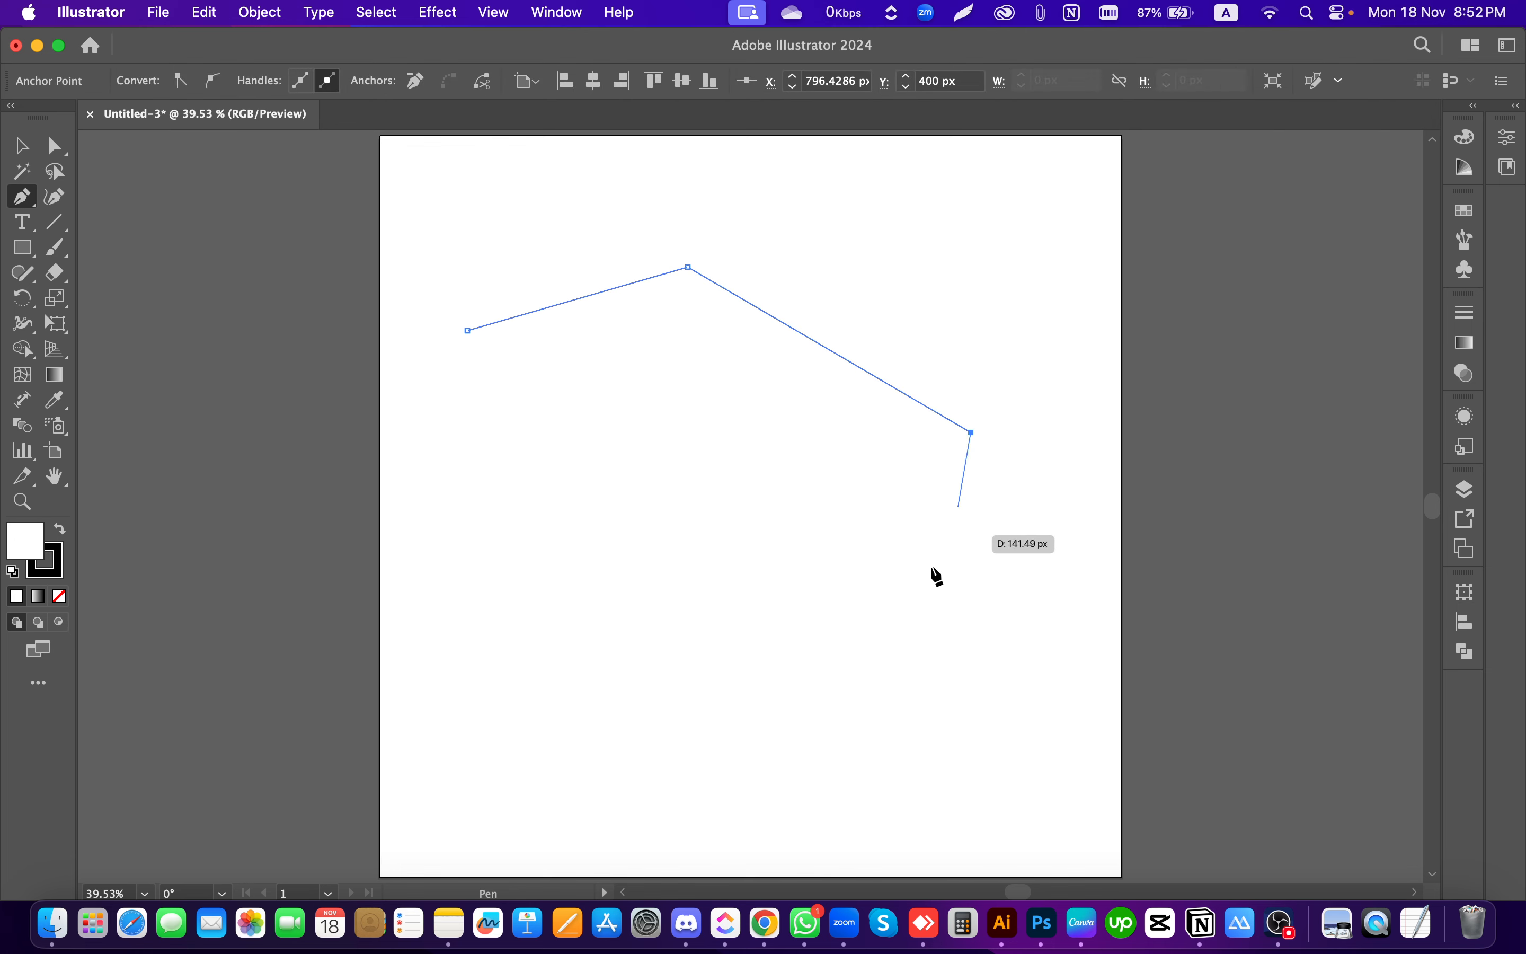
click(791, 632)
click(444, 554)
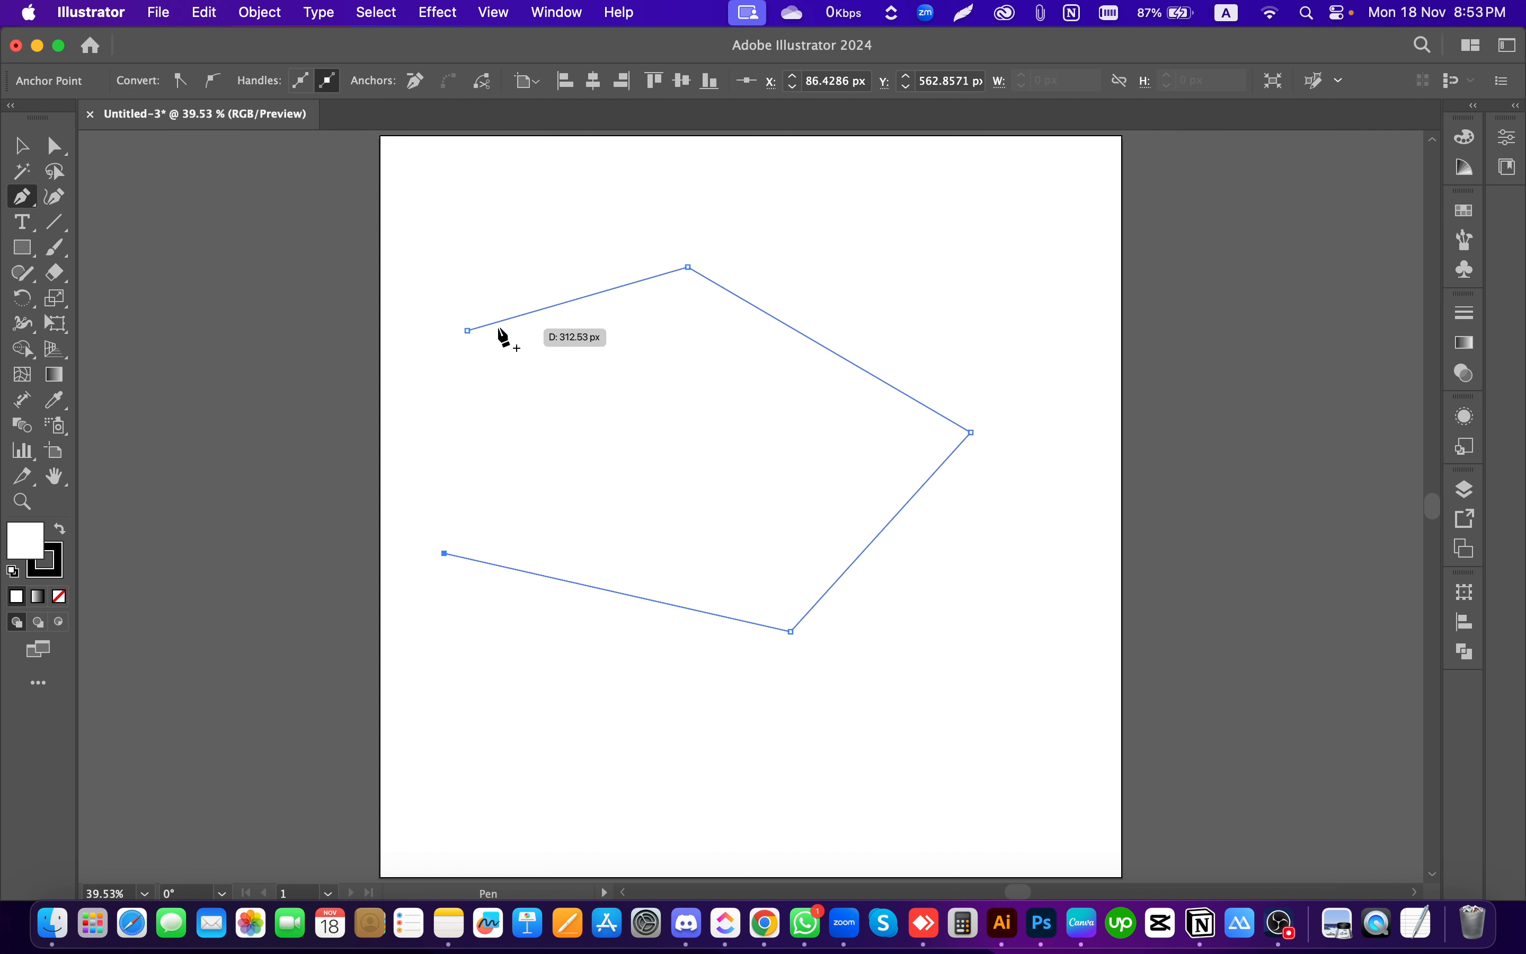
click(467, 331)
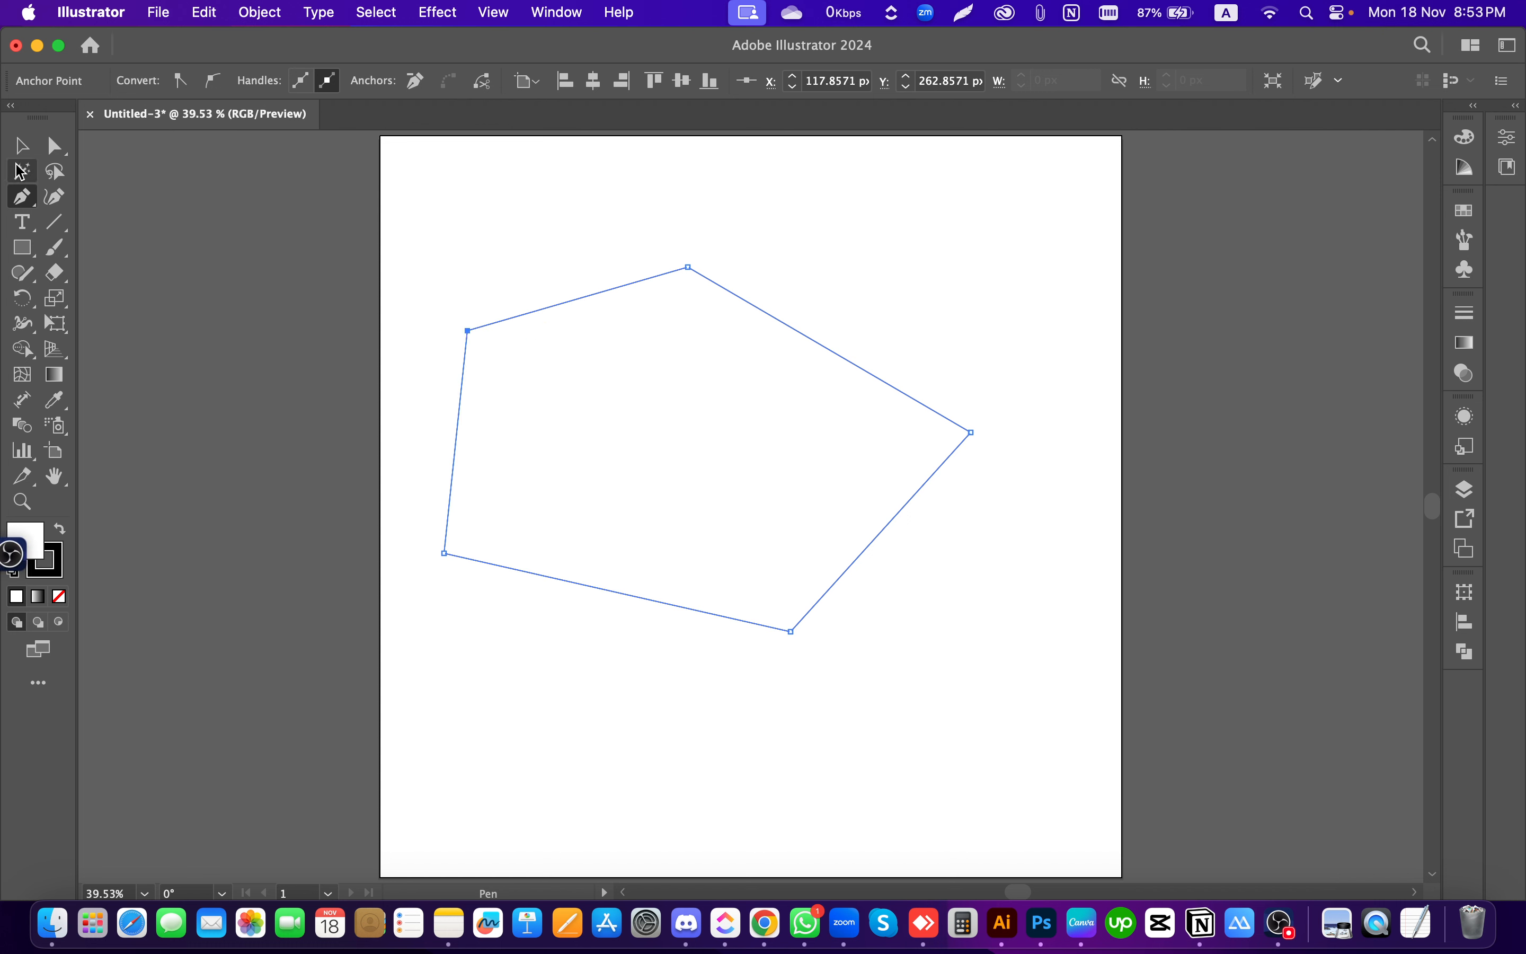
Step: Delete the five-sided shape from the artboard
click(22, 146)
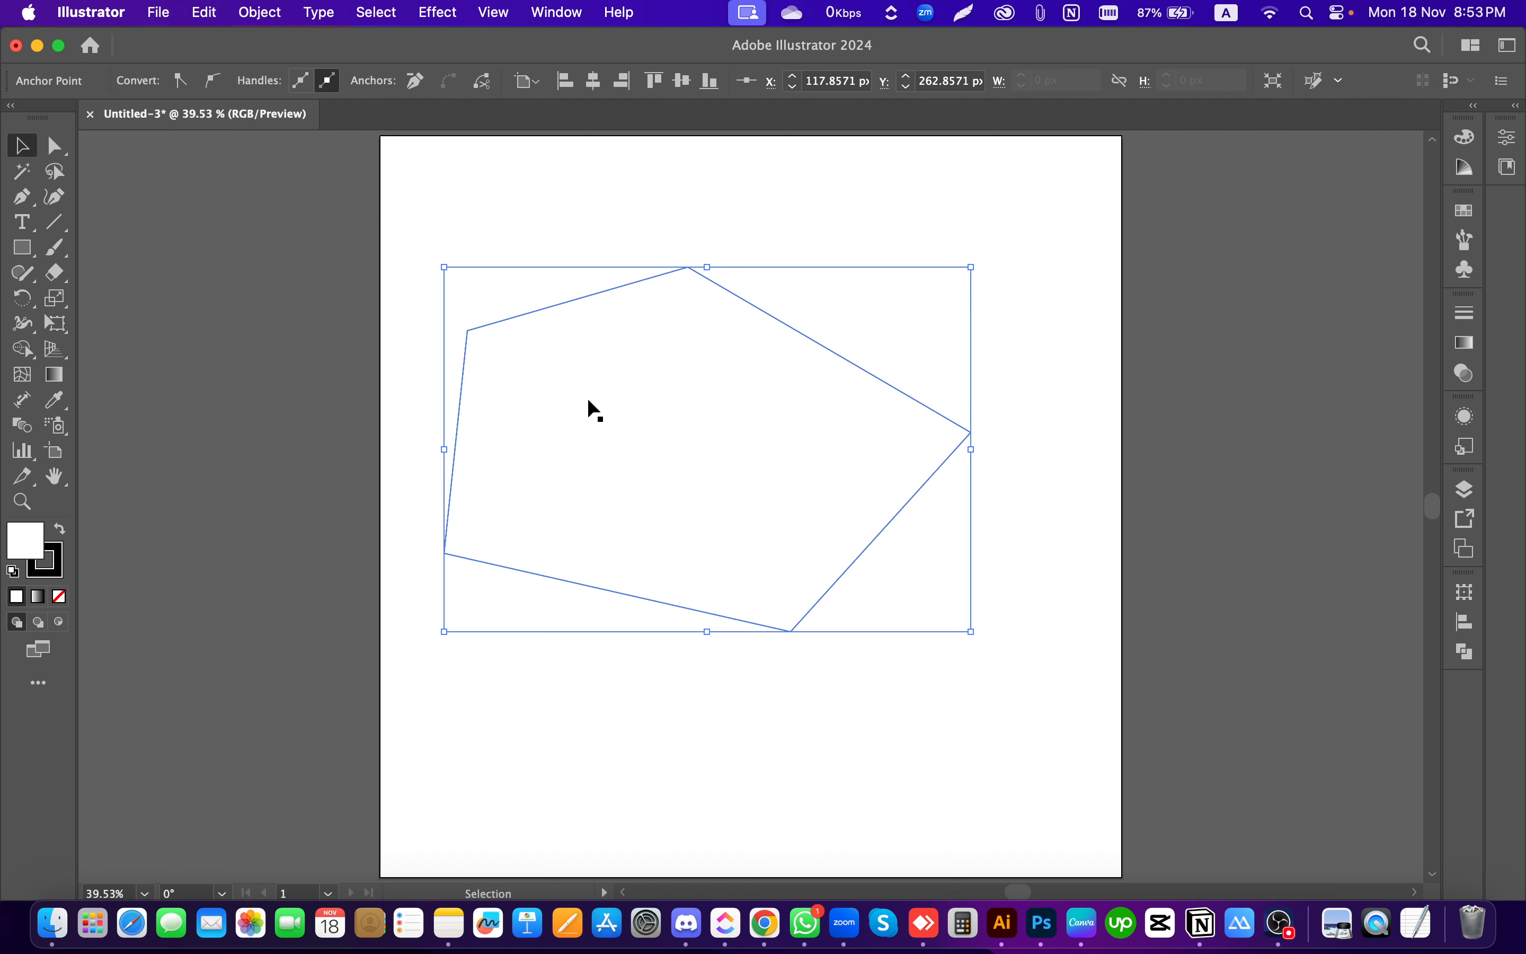
key(super+z)
key(Delete)
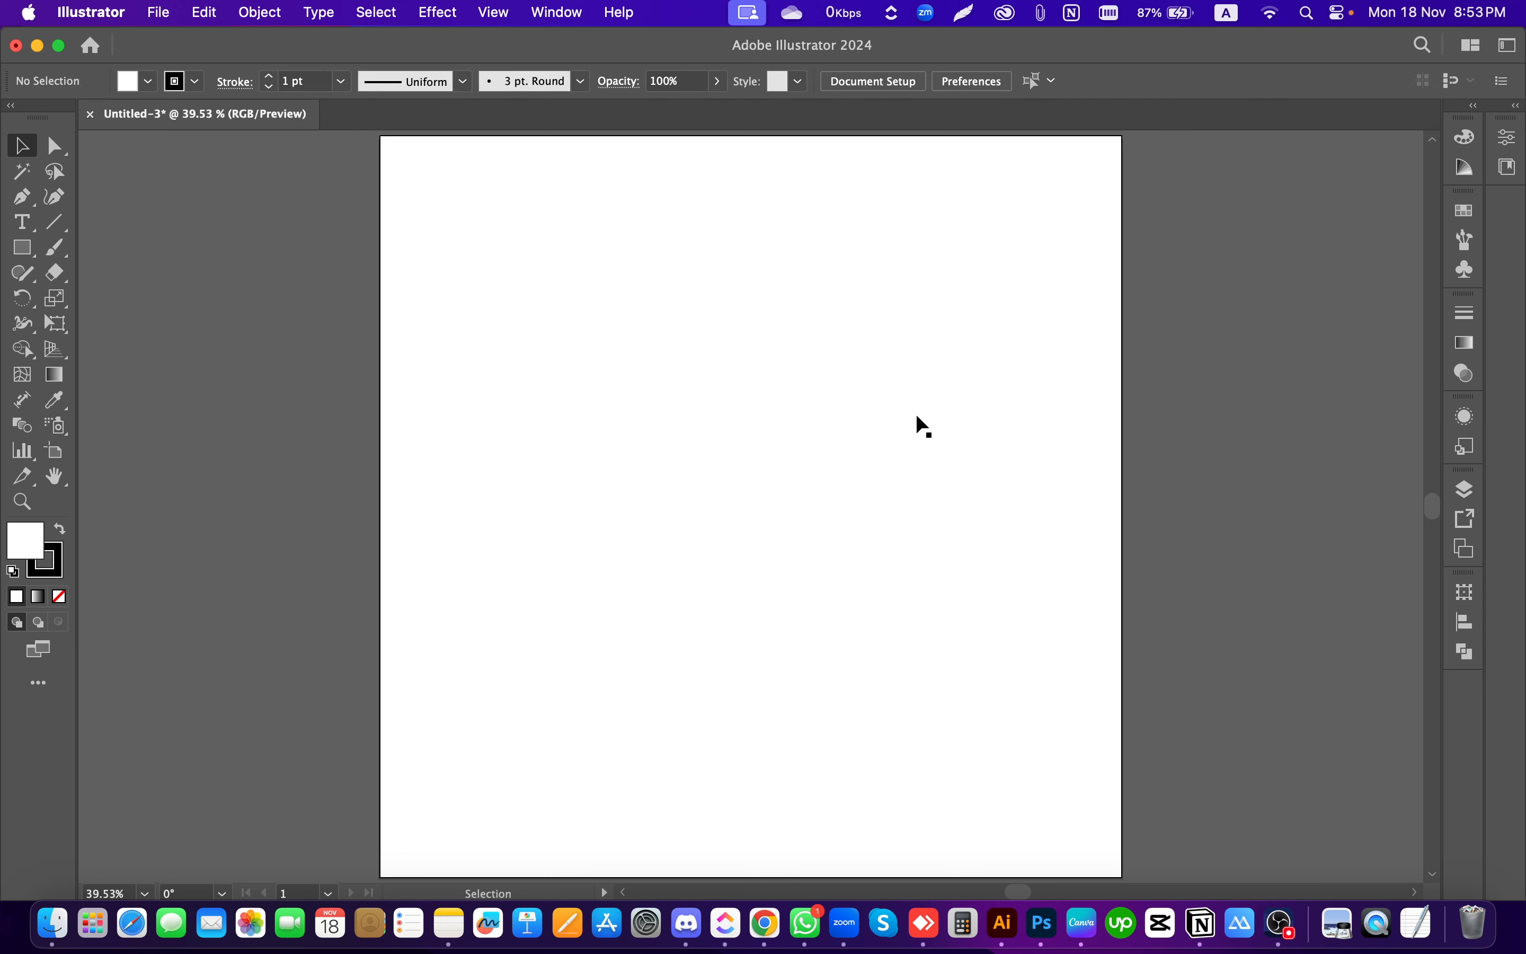
Step: Draw an open two-anchor path with the Pen tool and pull direction handles from its end anchor to curve it into an arch
click(22, 197)
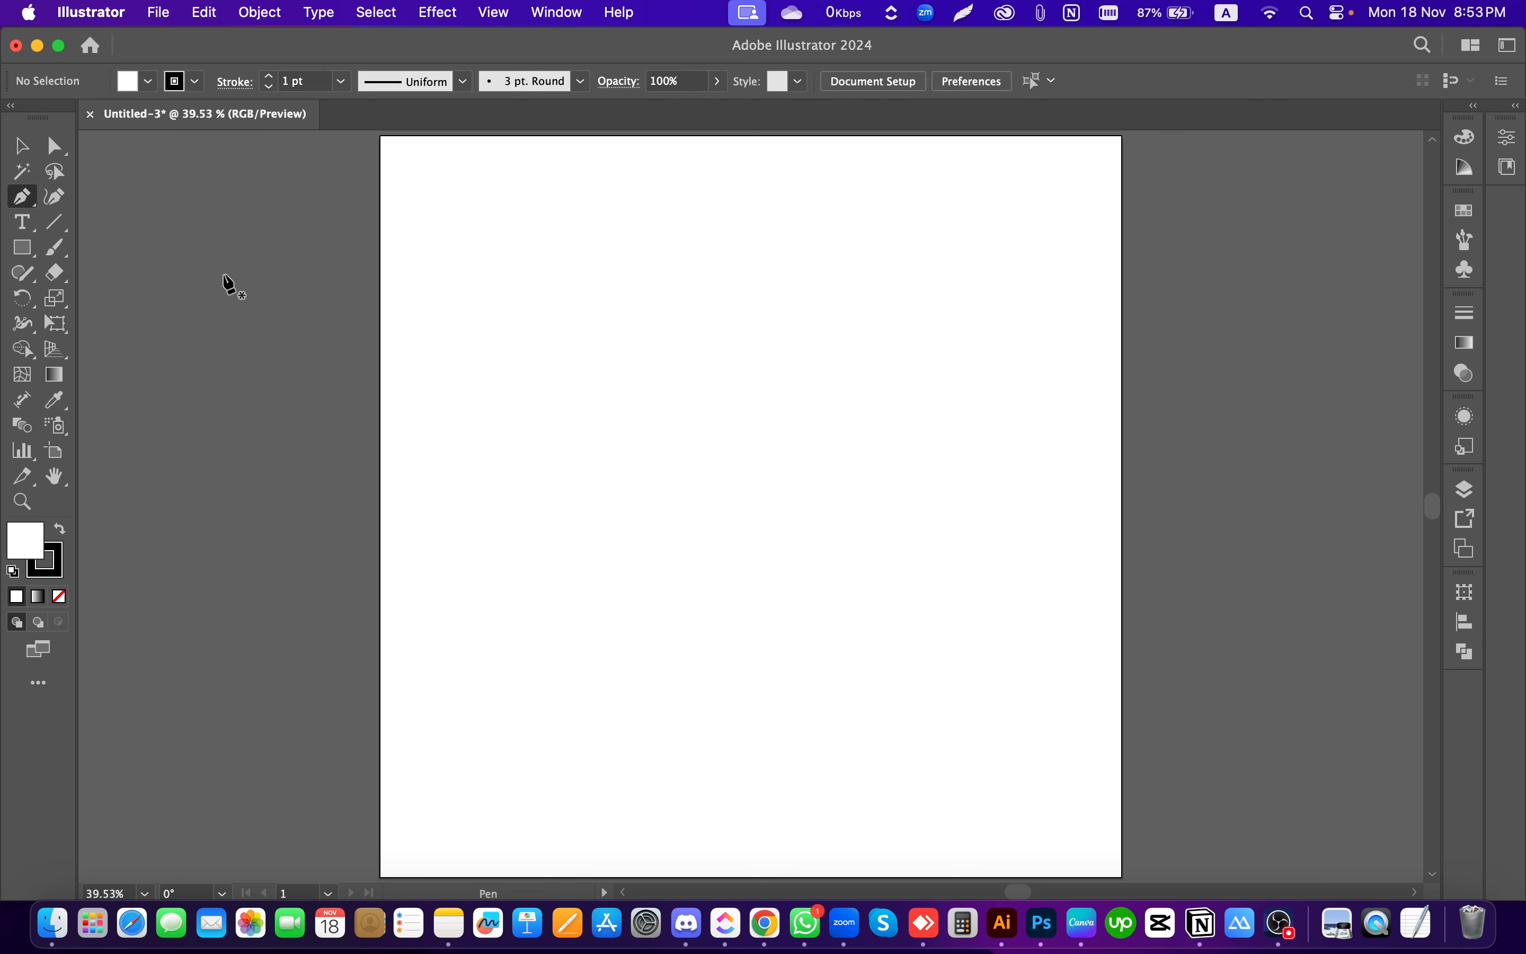
click(540, 369)
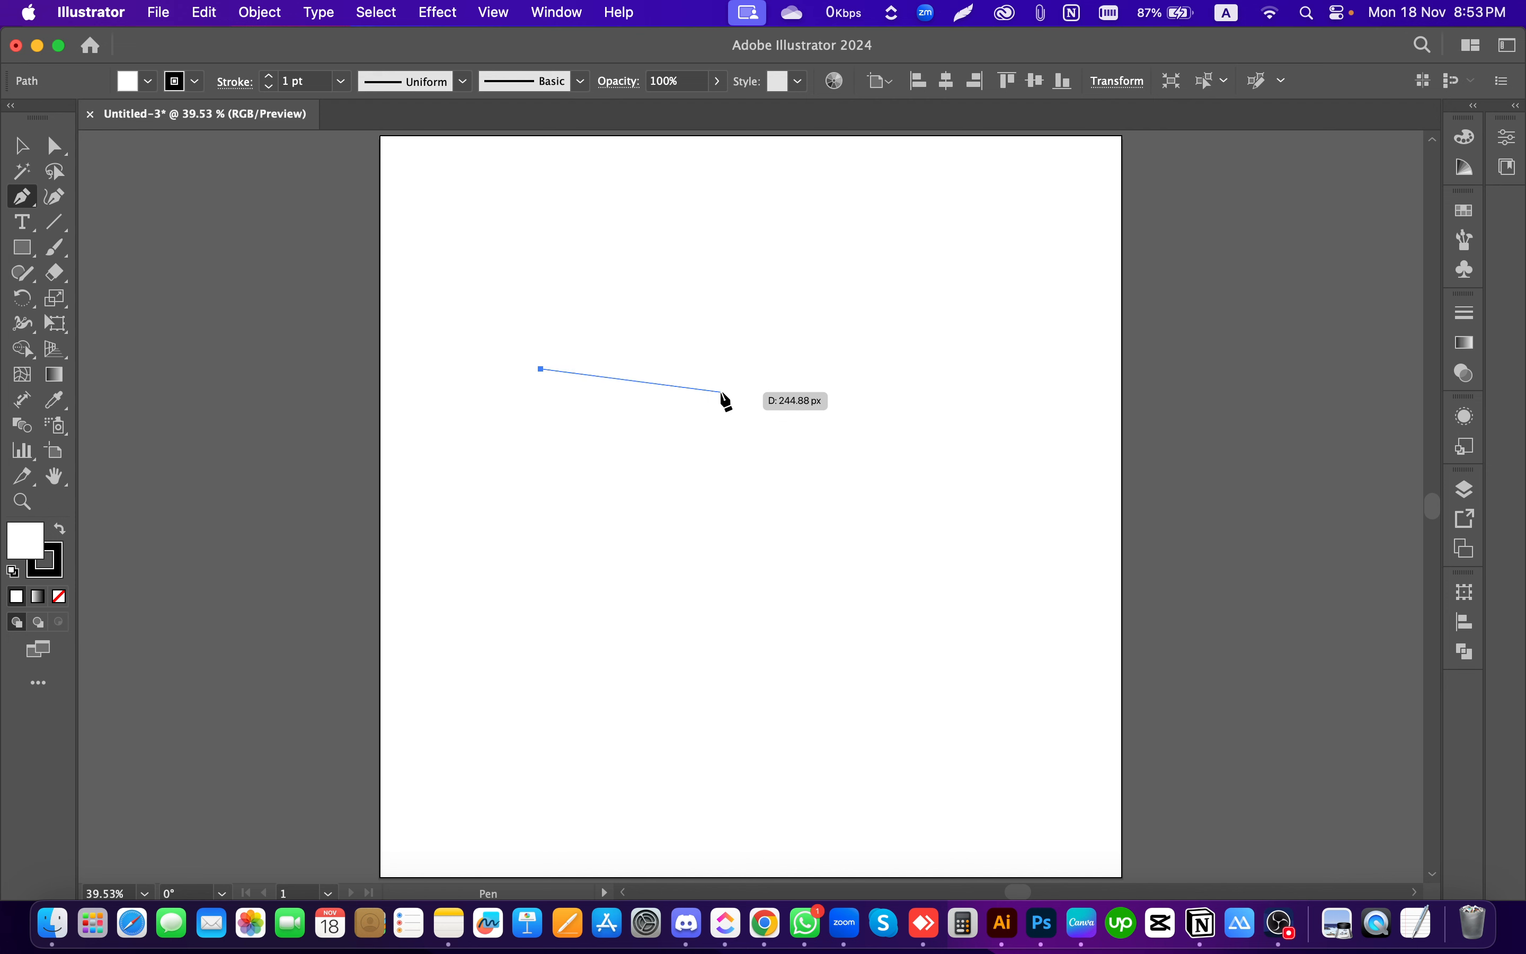
click(690, 351)
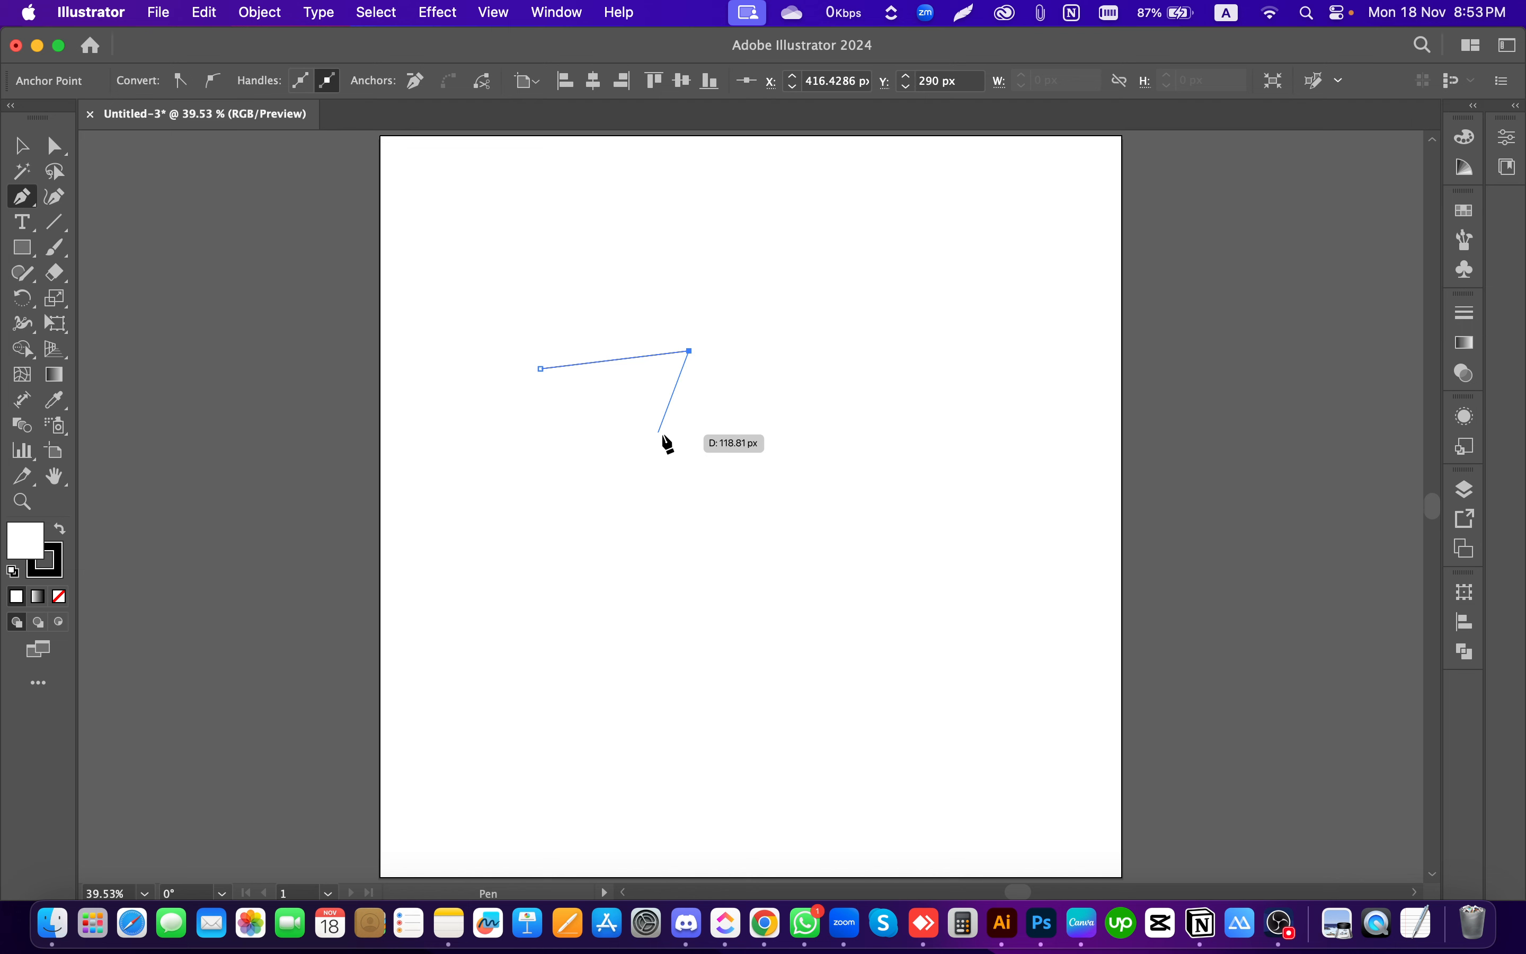
key(super)
mouse_move(689, 351)
mouse_down()
mouse_move(723, 384)
mouse_move(685, 342)
mouse_up()
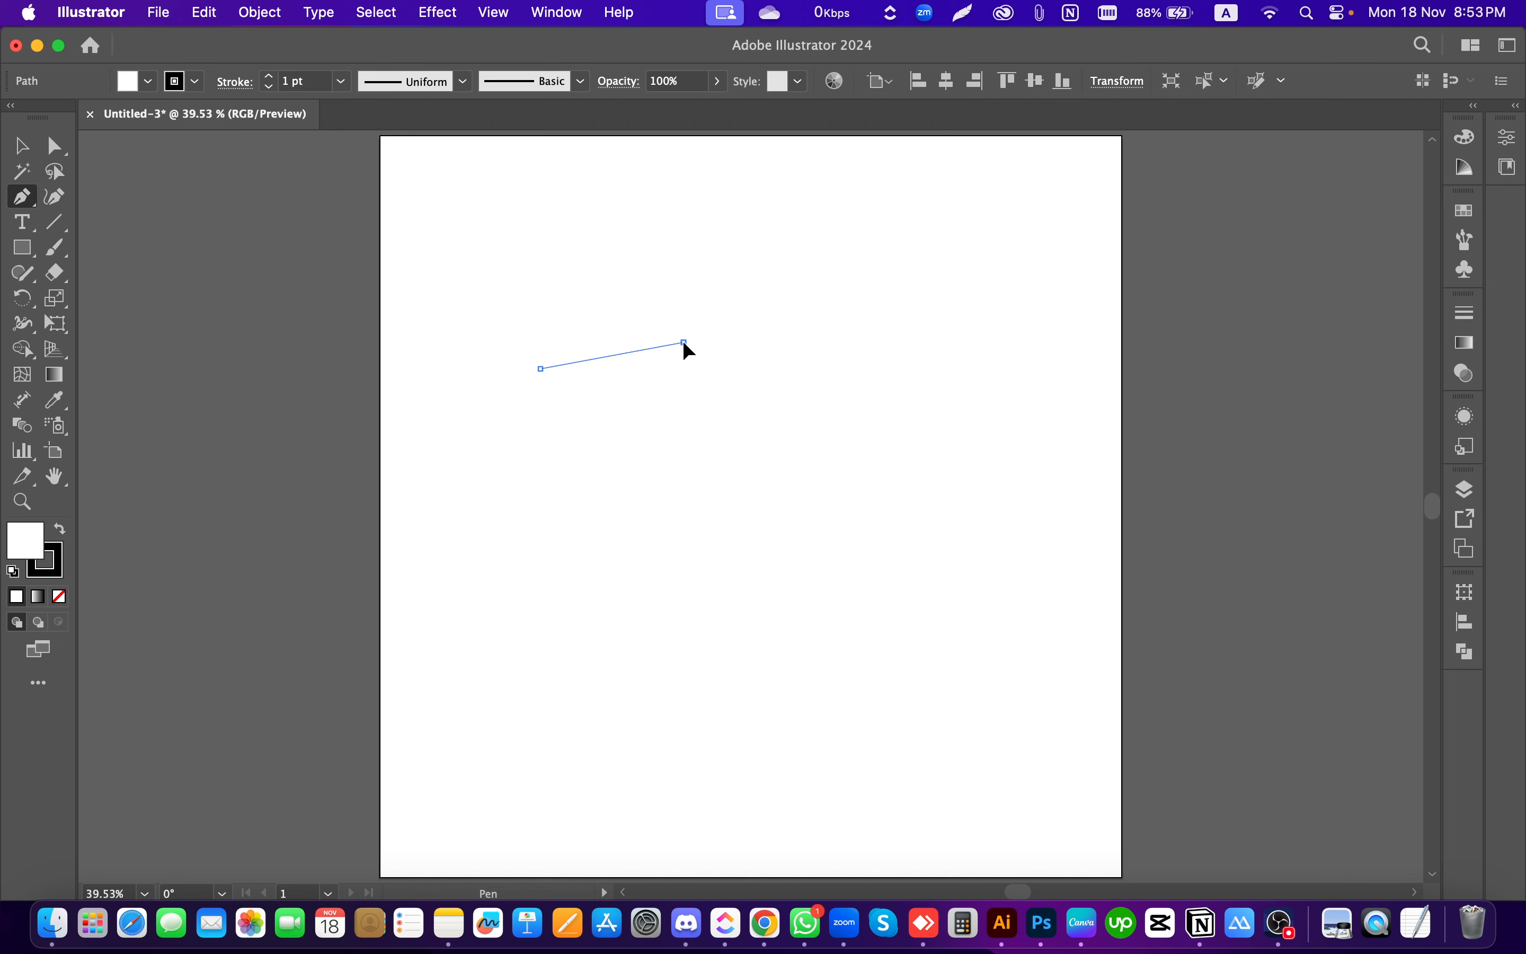
drag(684, 342, 782, 413)
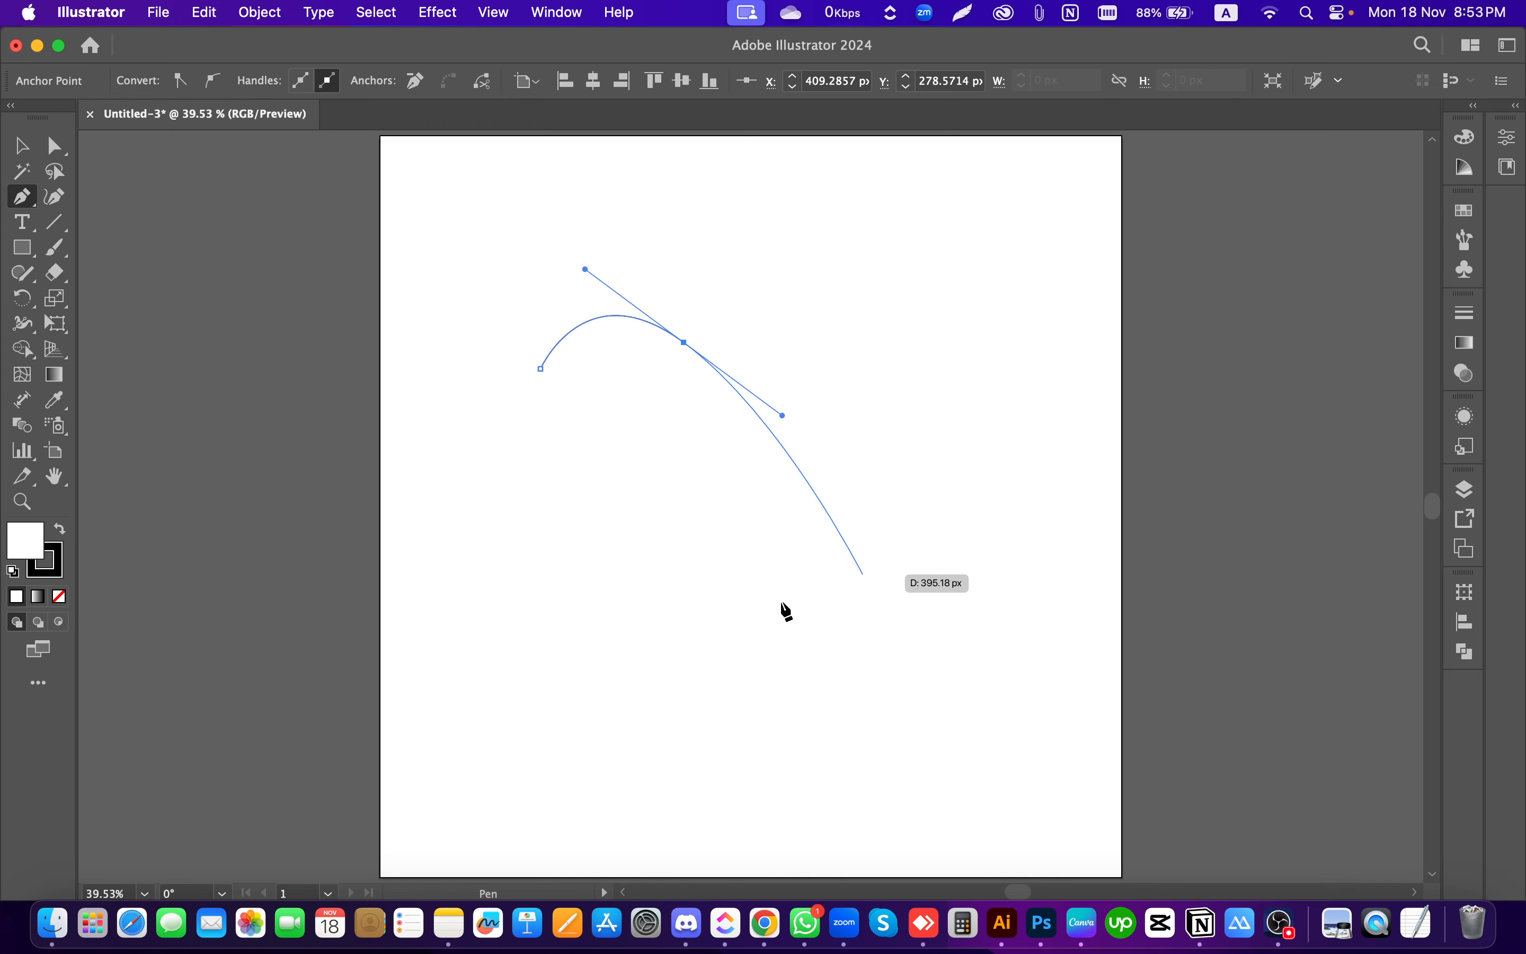
Step: Try removing the end anchor's outgoing handle and continuing the arch into a wave, undoing each attempt
click(685, 343)
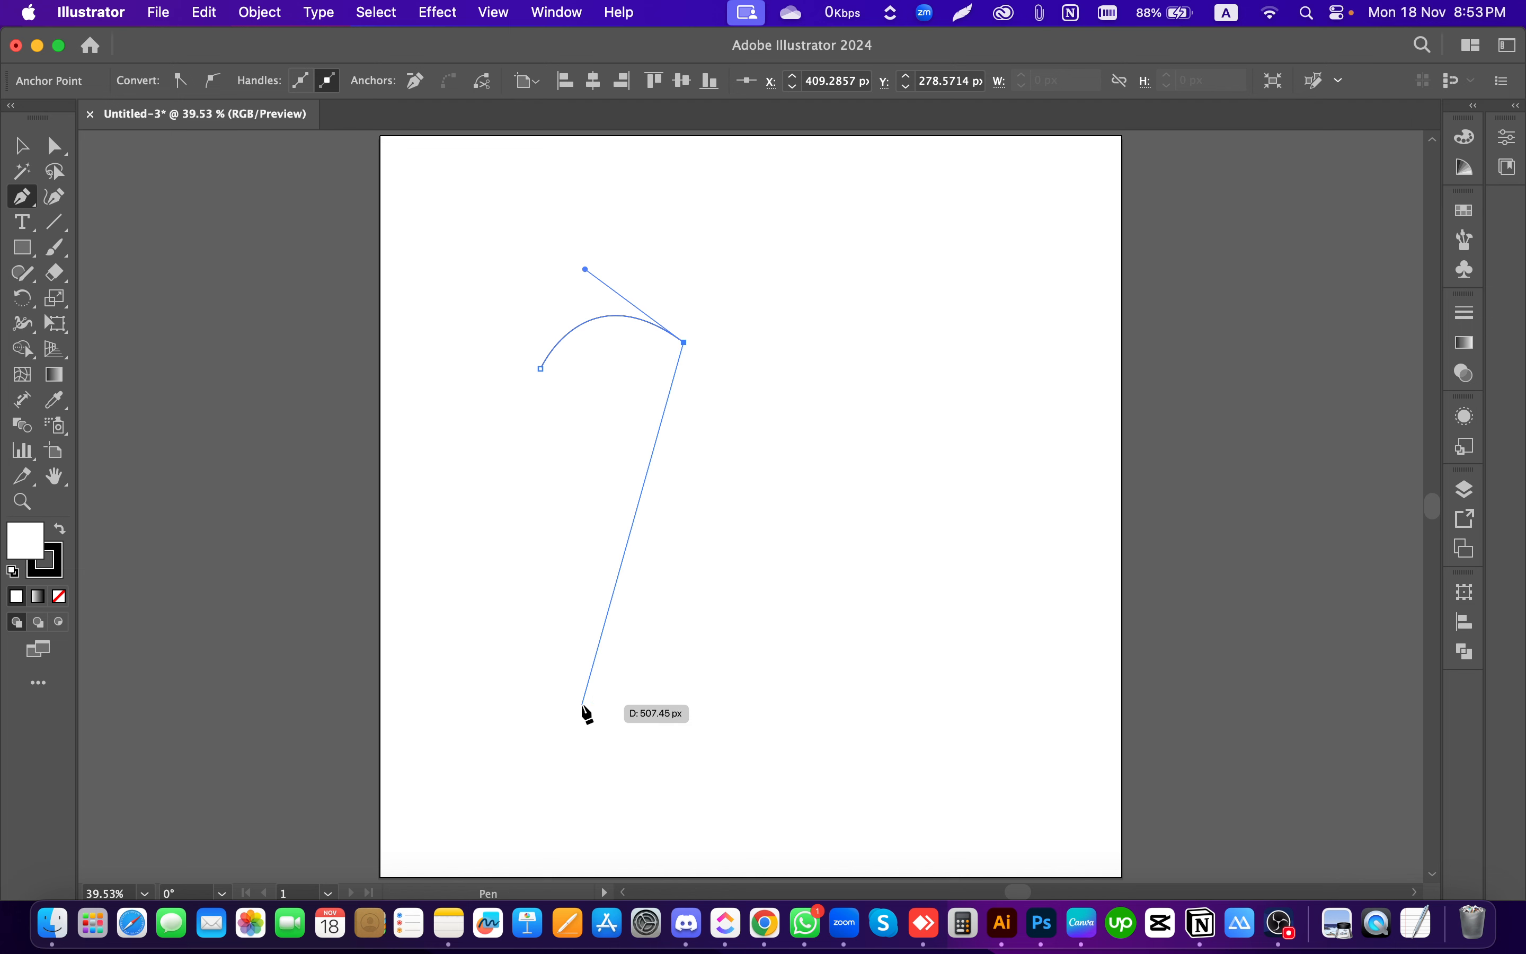
key(super+z)
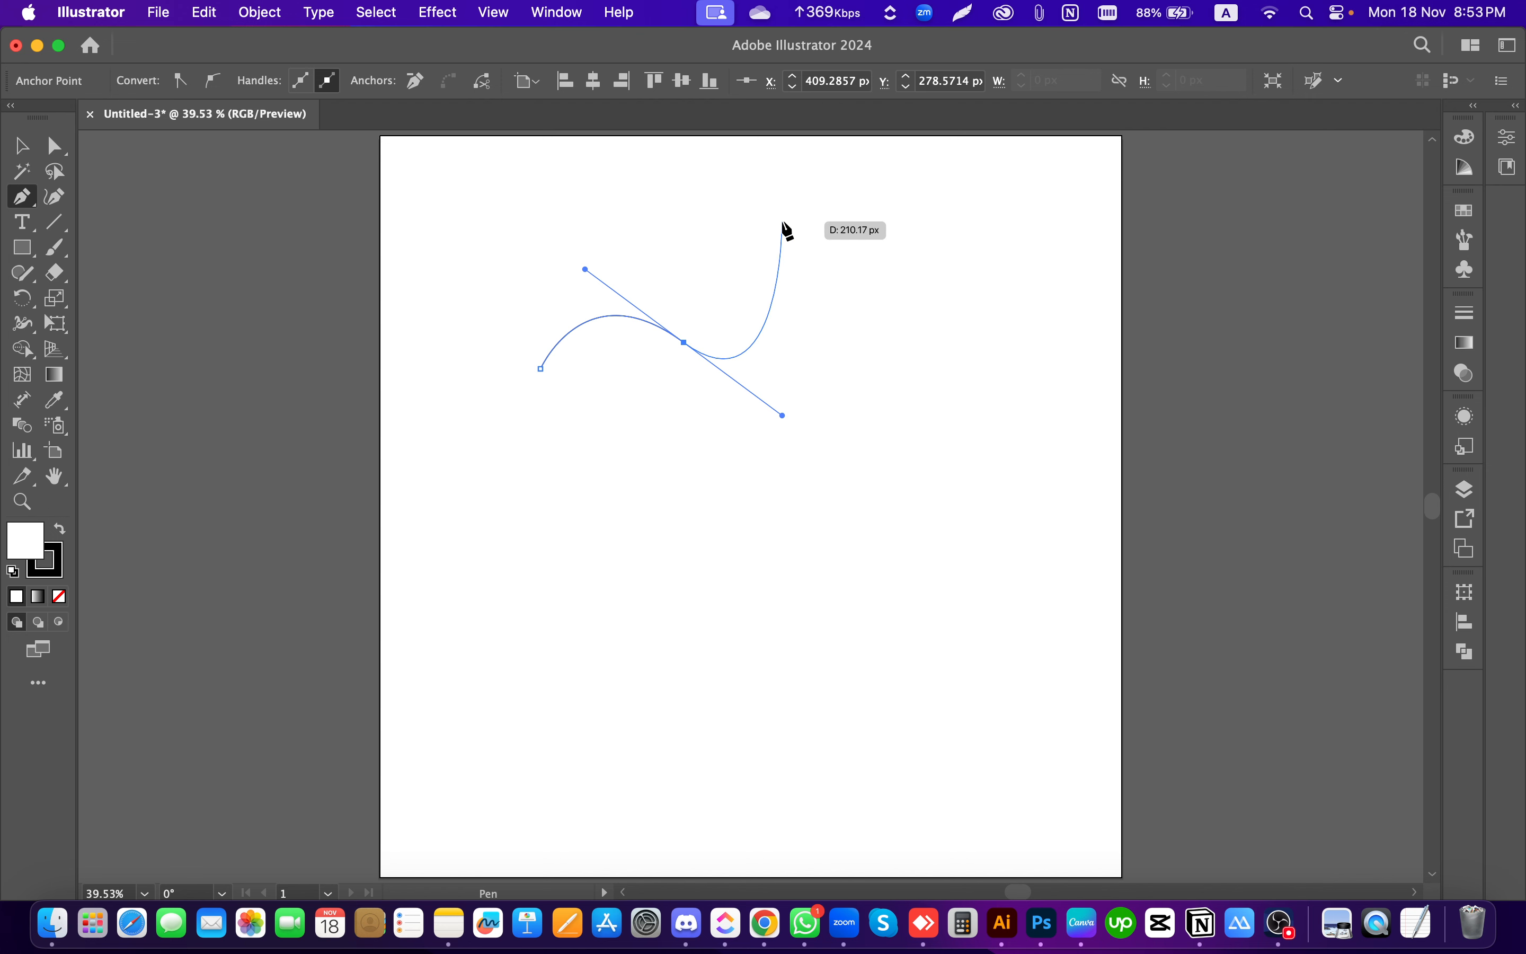
click(862, 314)
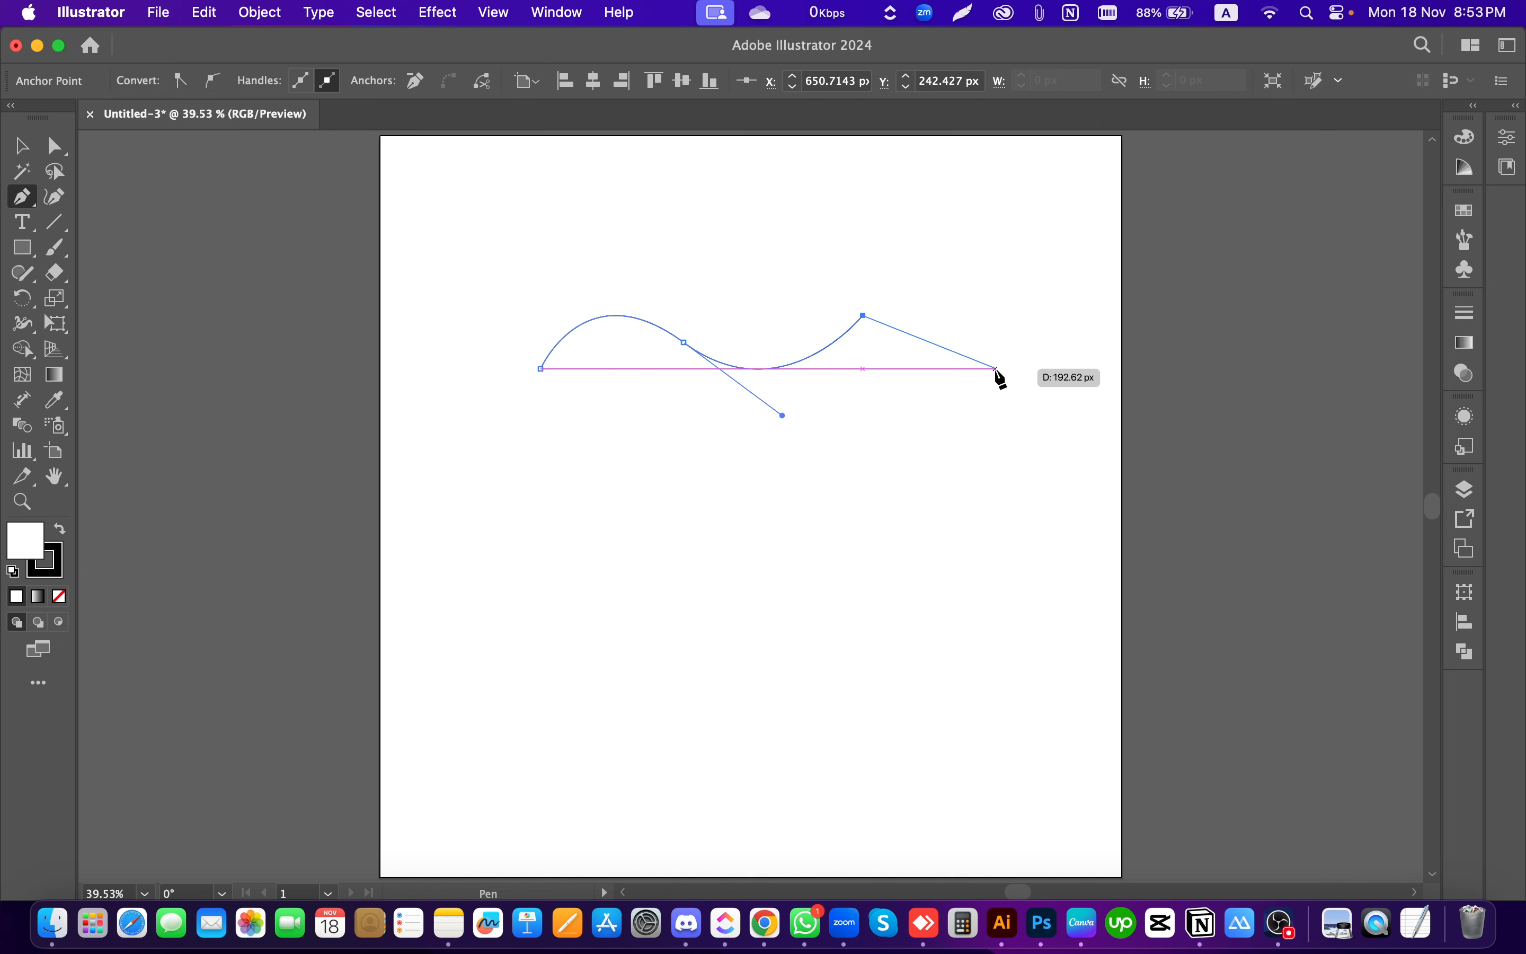
key(super+z)
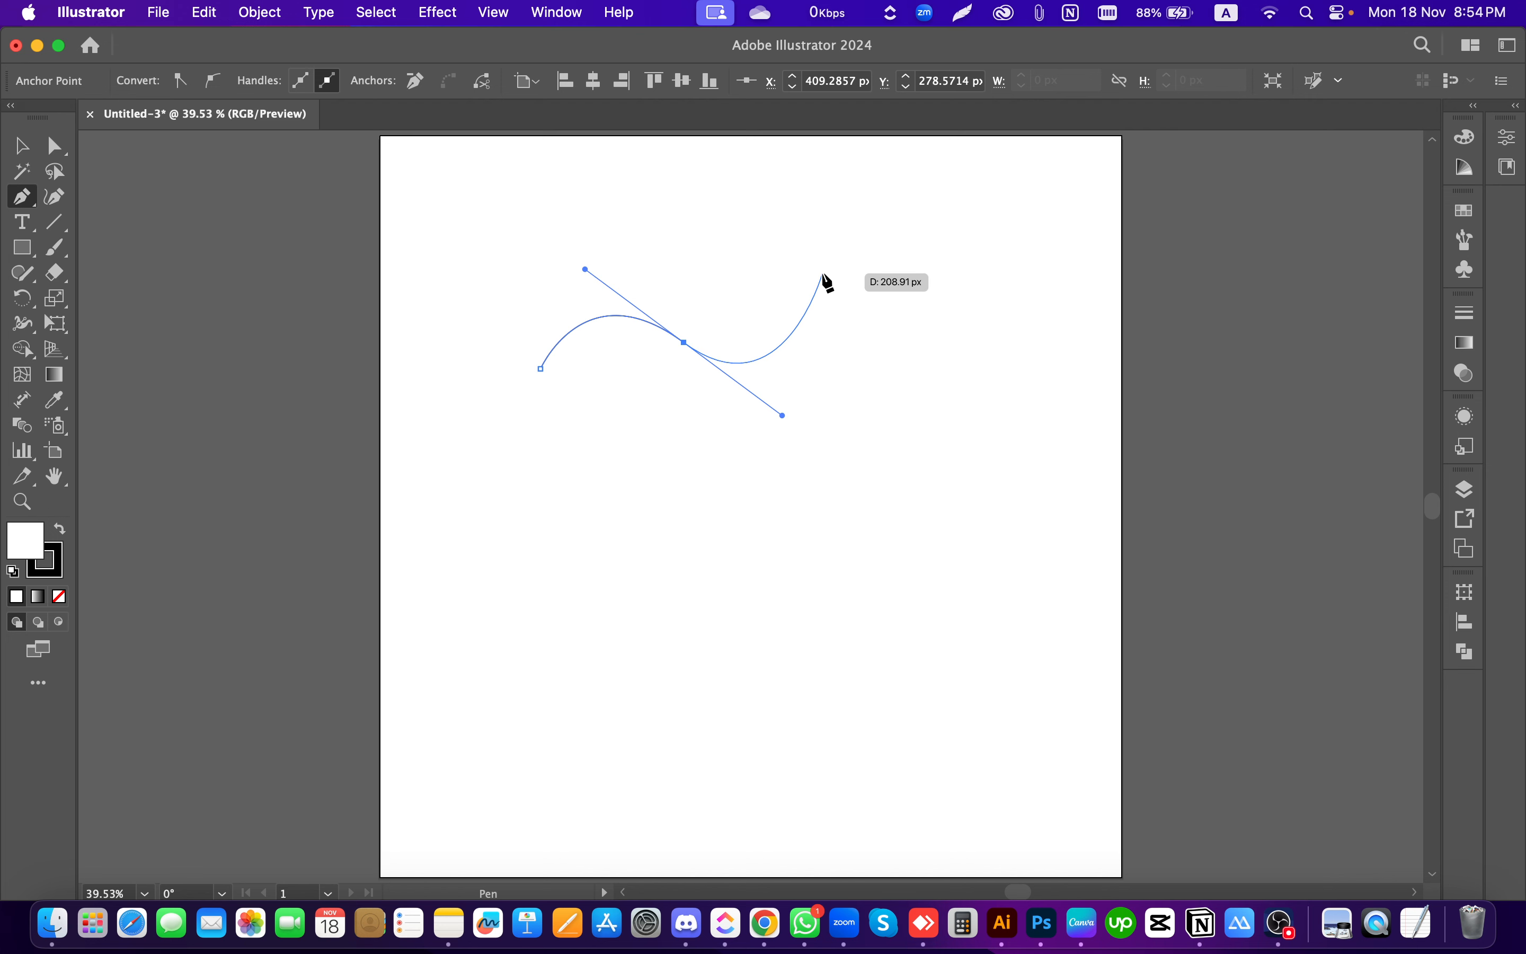
Step: Remove the arch's outgoing handle at its end anchor and add a straight vertical segment about 240 px downward
key(alt)
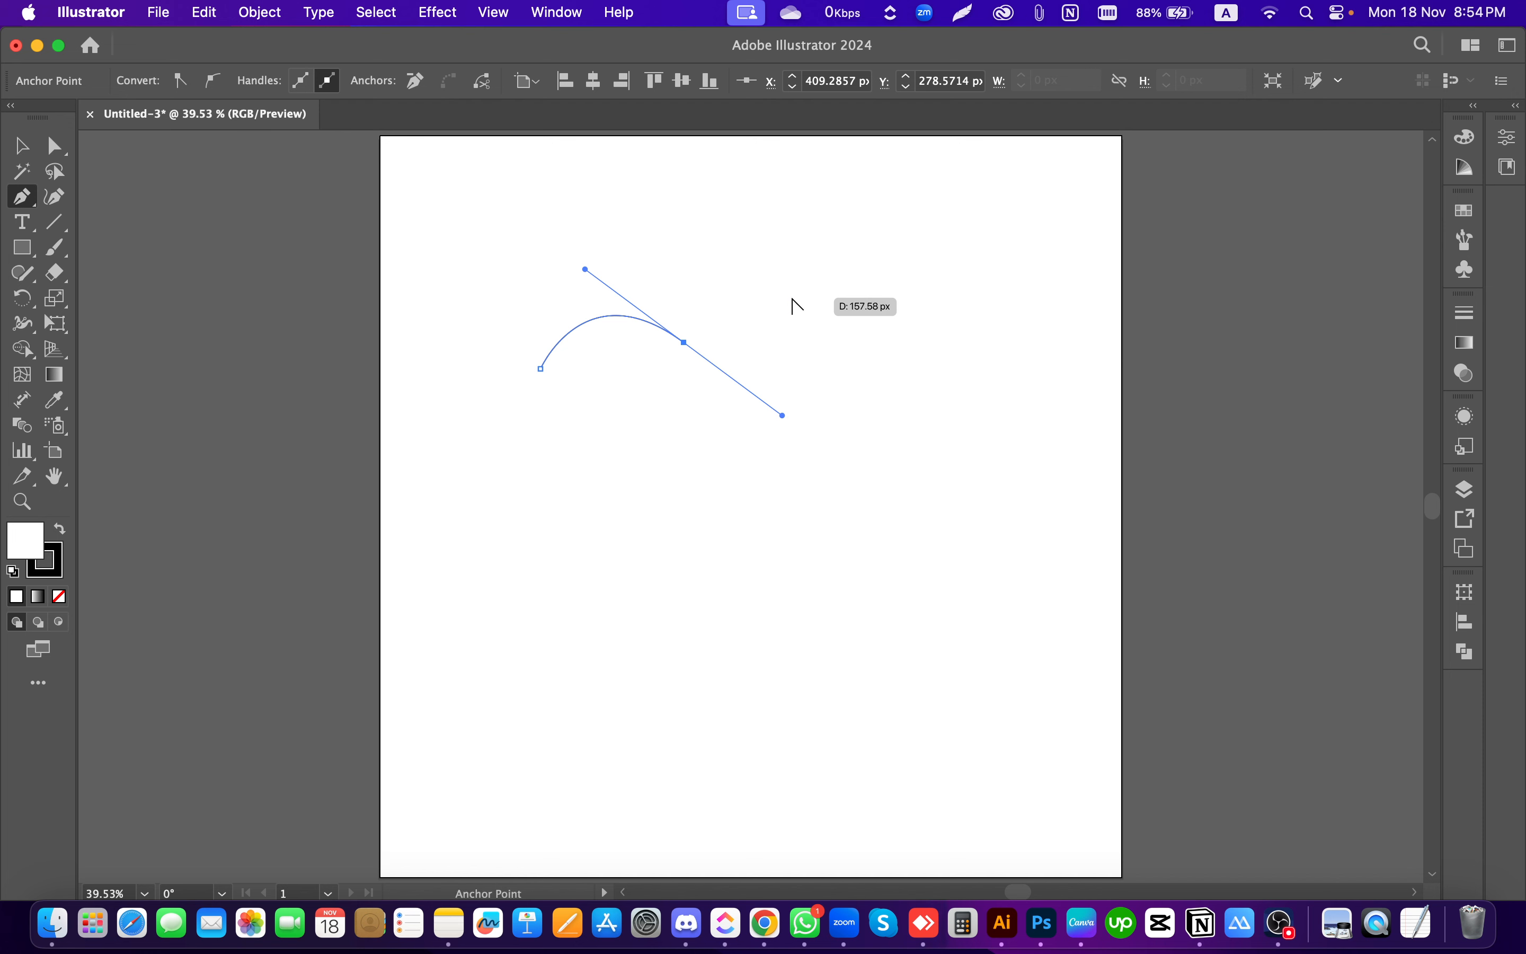
click(684, 342)
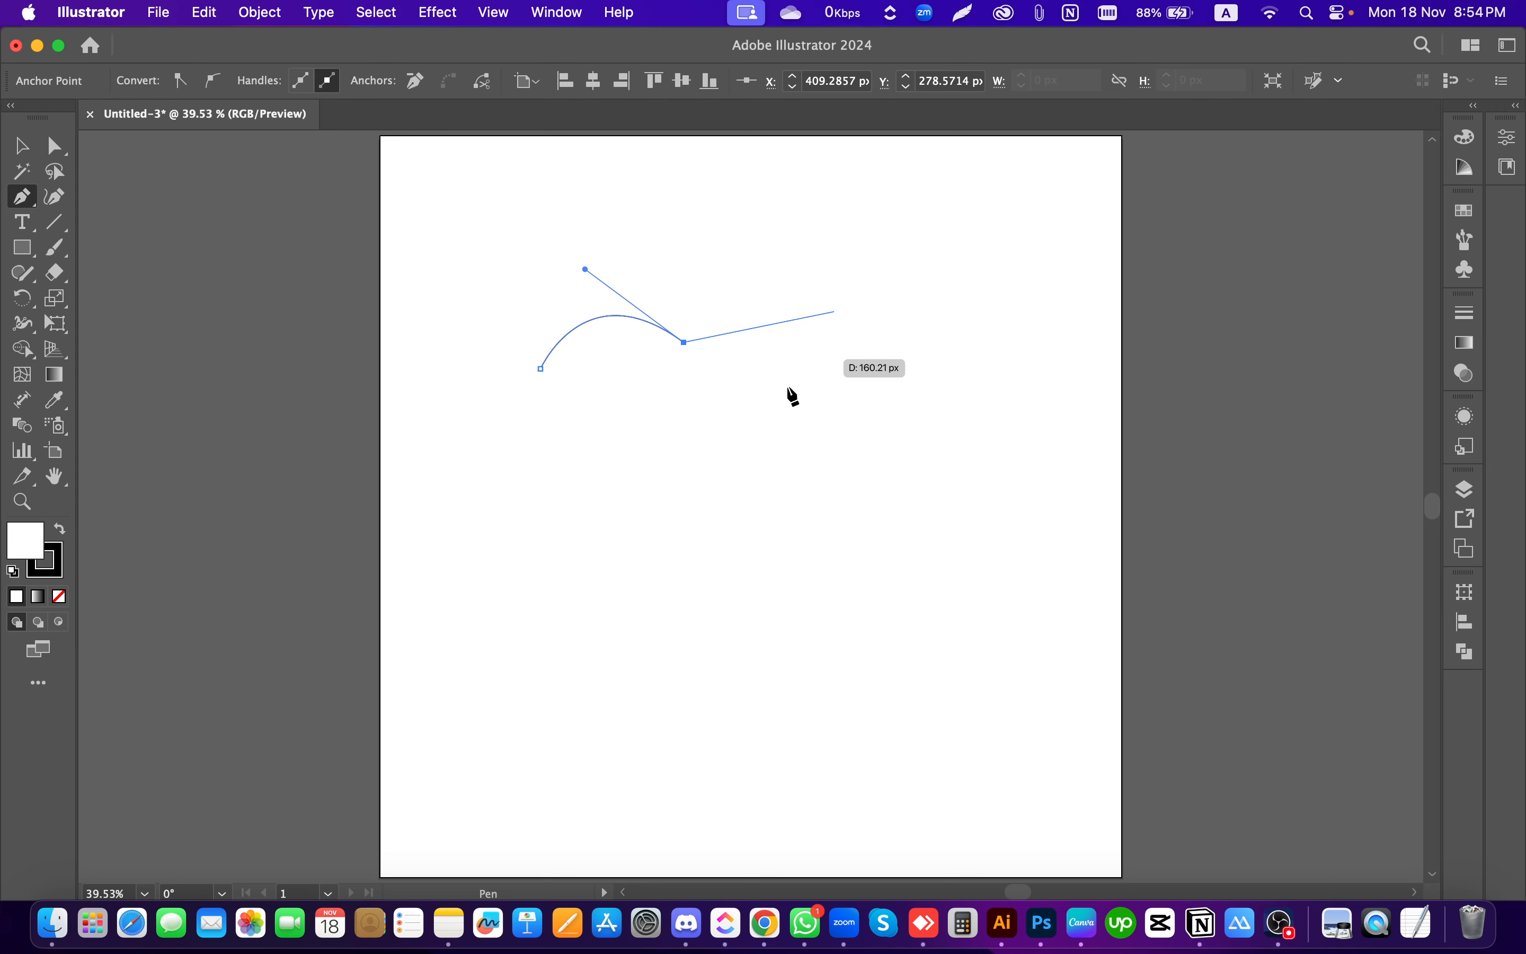
click(684, 520)
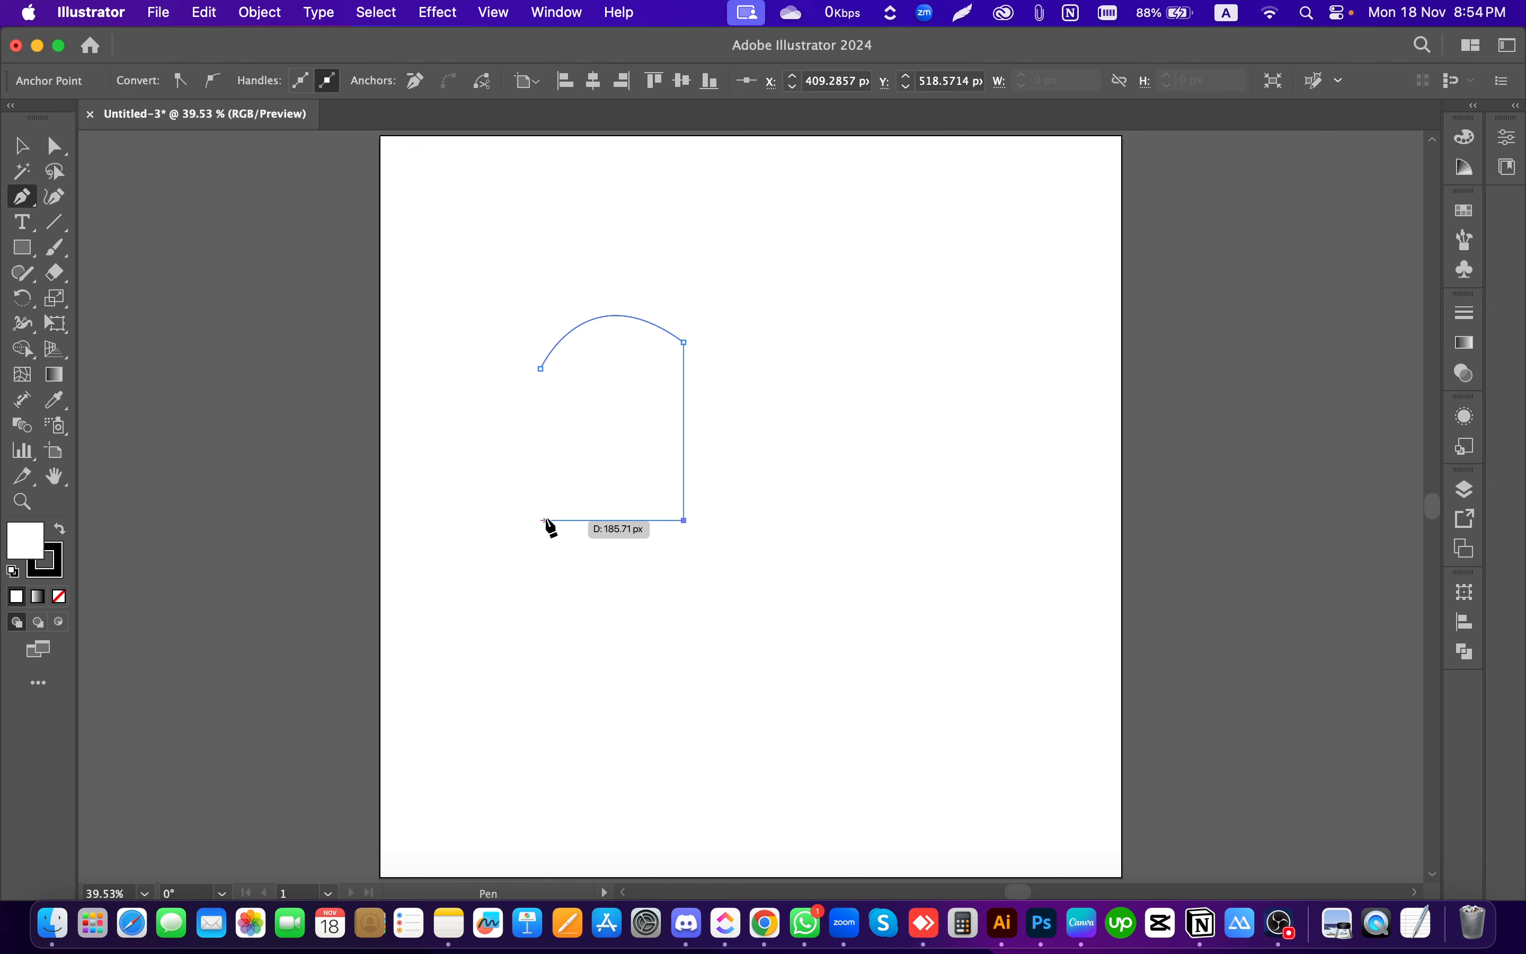
Step: Undo the vertical segment and delete the remaining arch path
key(super)
key(super+z)
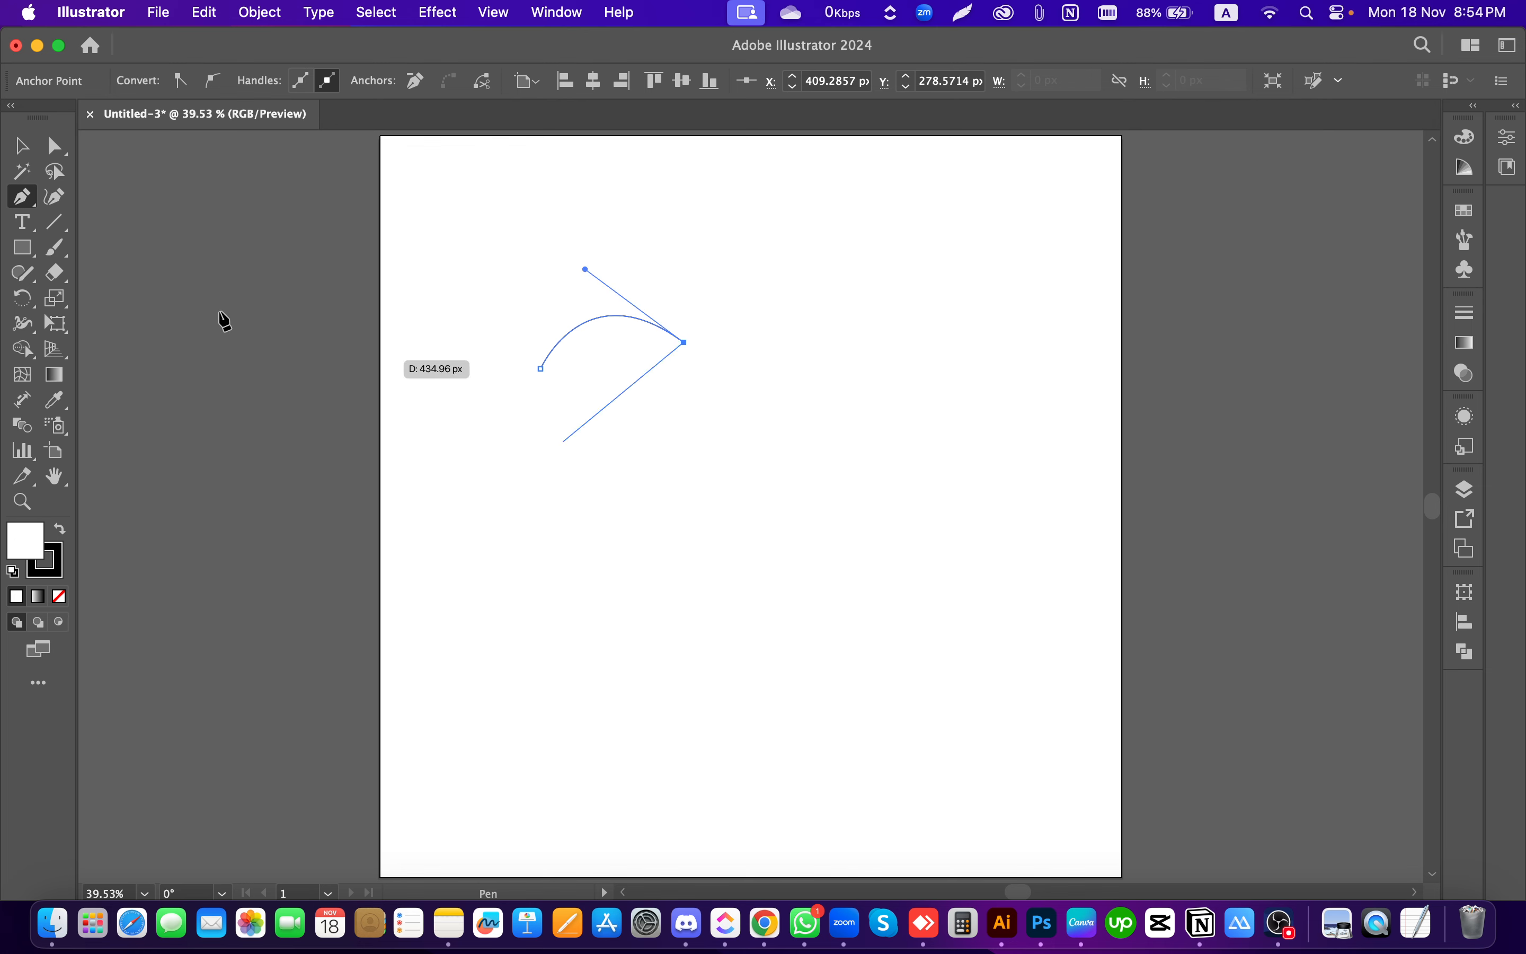
click(23, 145)
key(Delete)
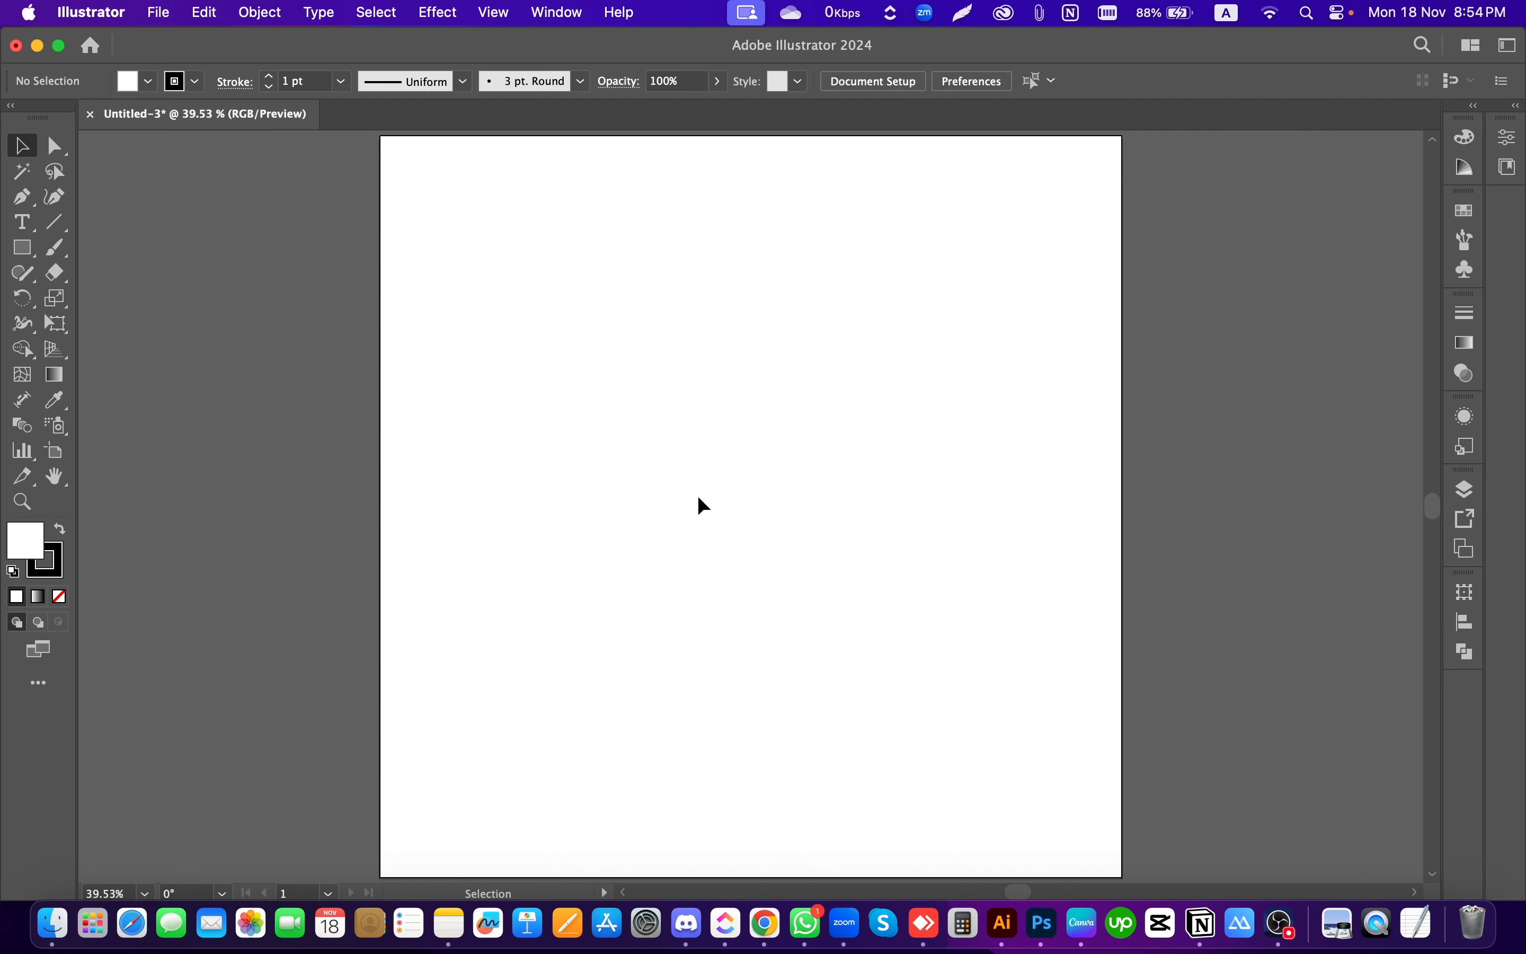
Step: Draw a new arch with the Pen tool between two level anchors, ending at about X 485 px, Y 256 px, with handles pulled from the end anchor
click(23, 196)
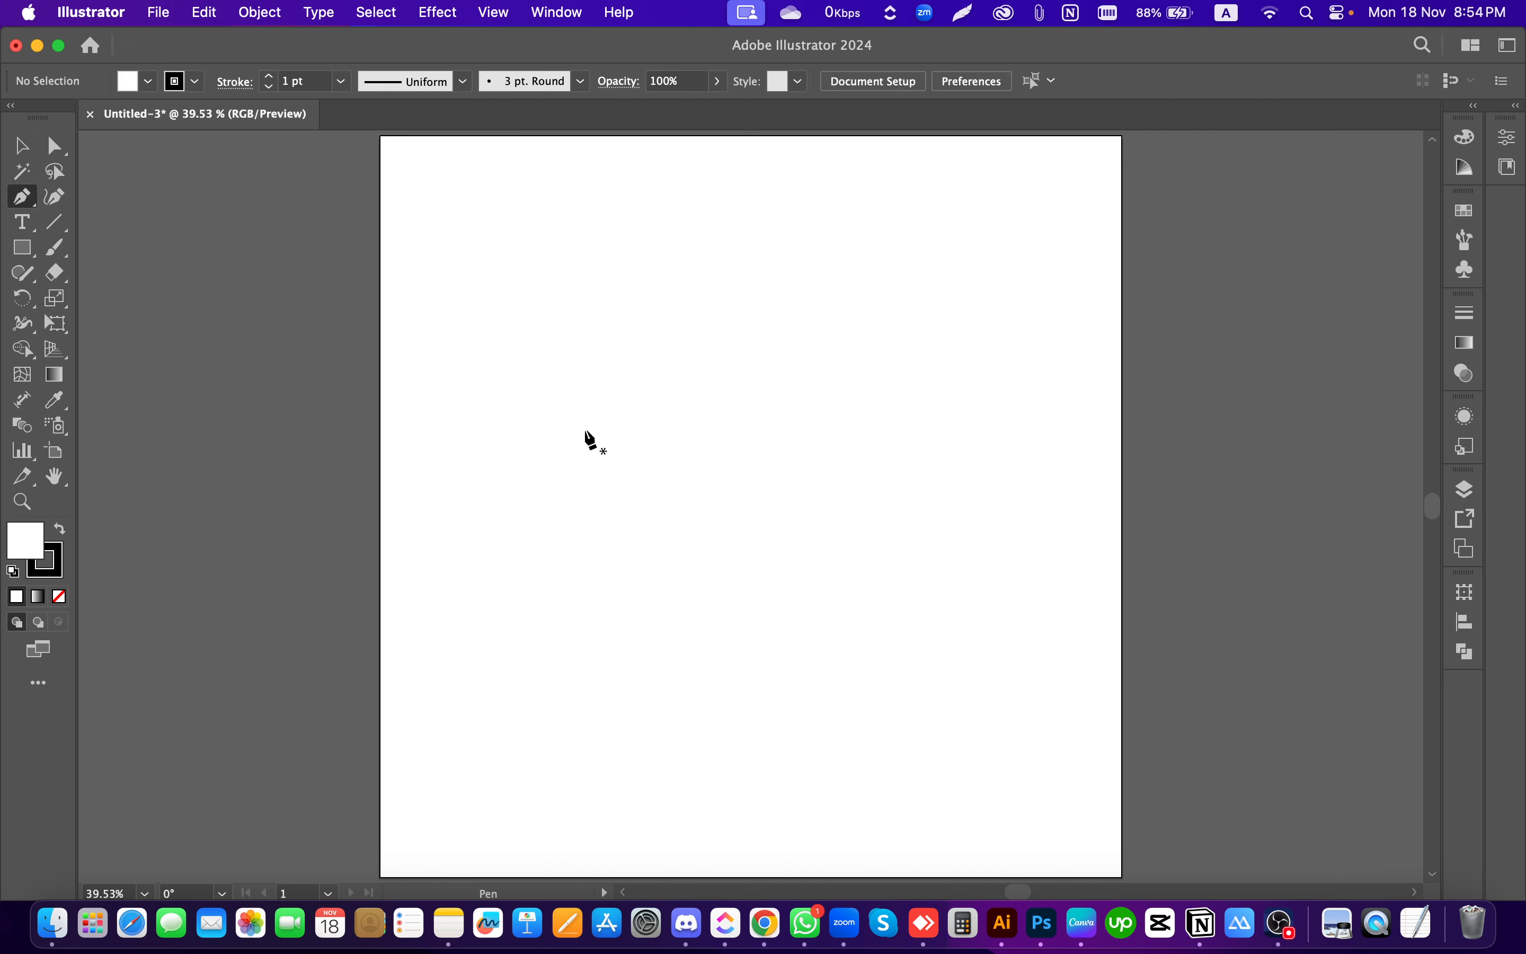
click(583, 325)
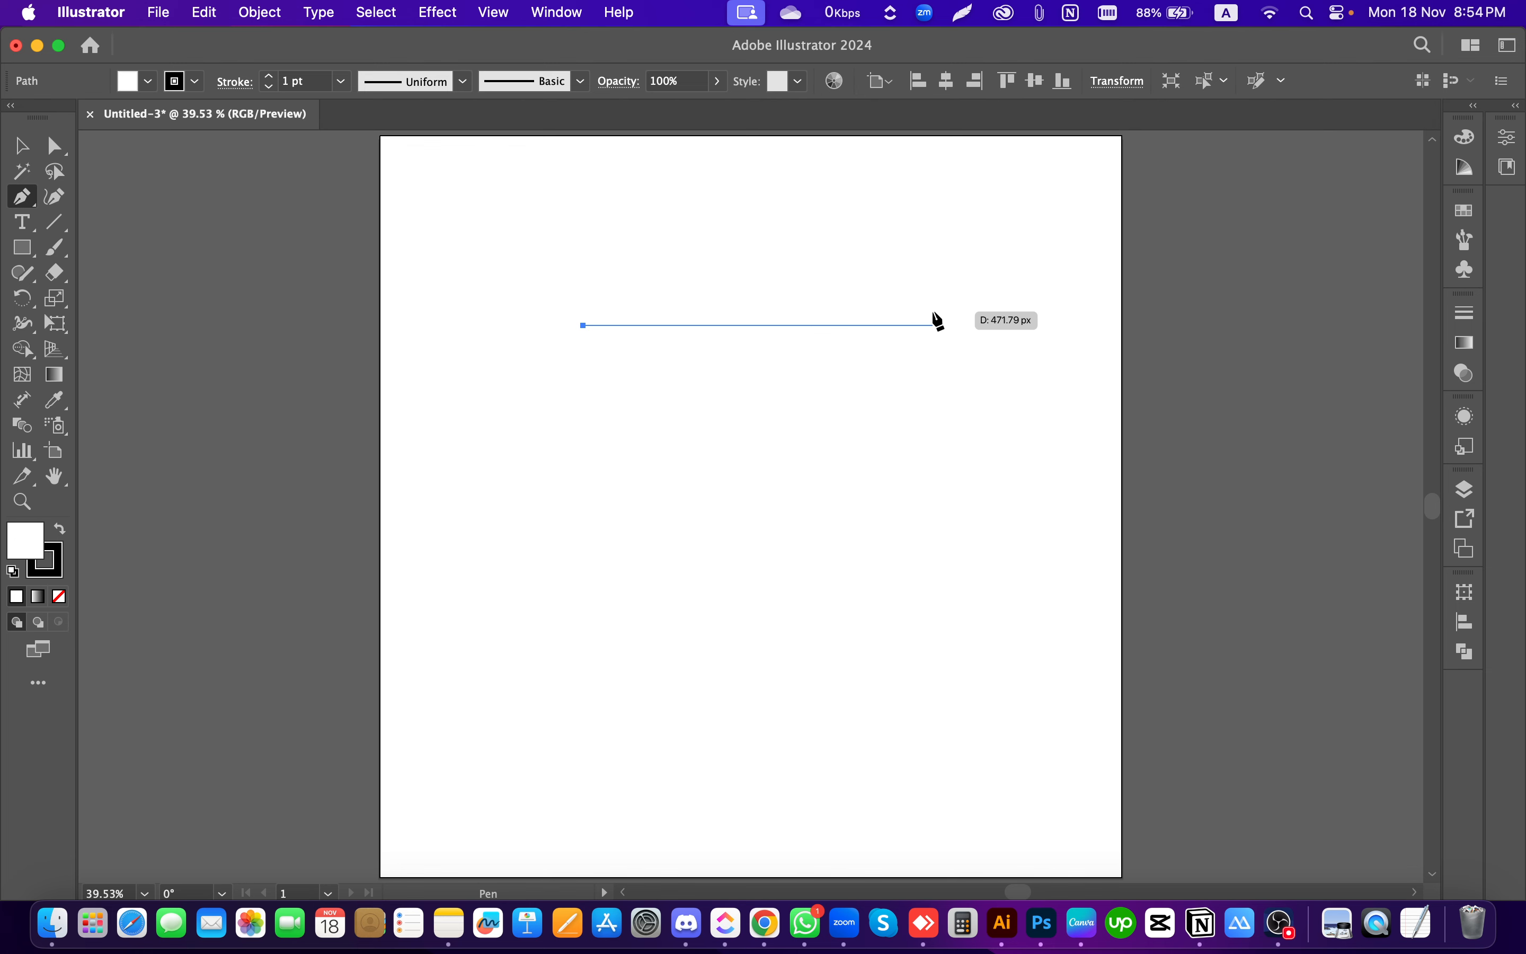
drag(409, 500, 561, 556)
key(super+z)
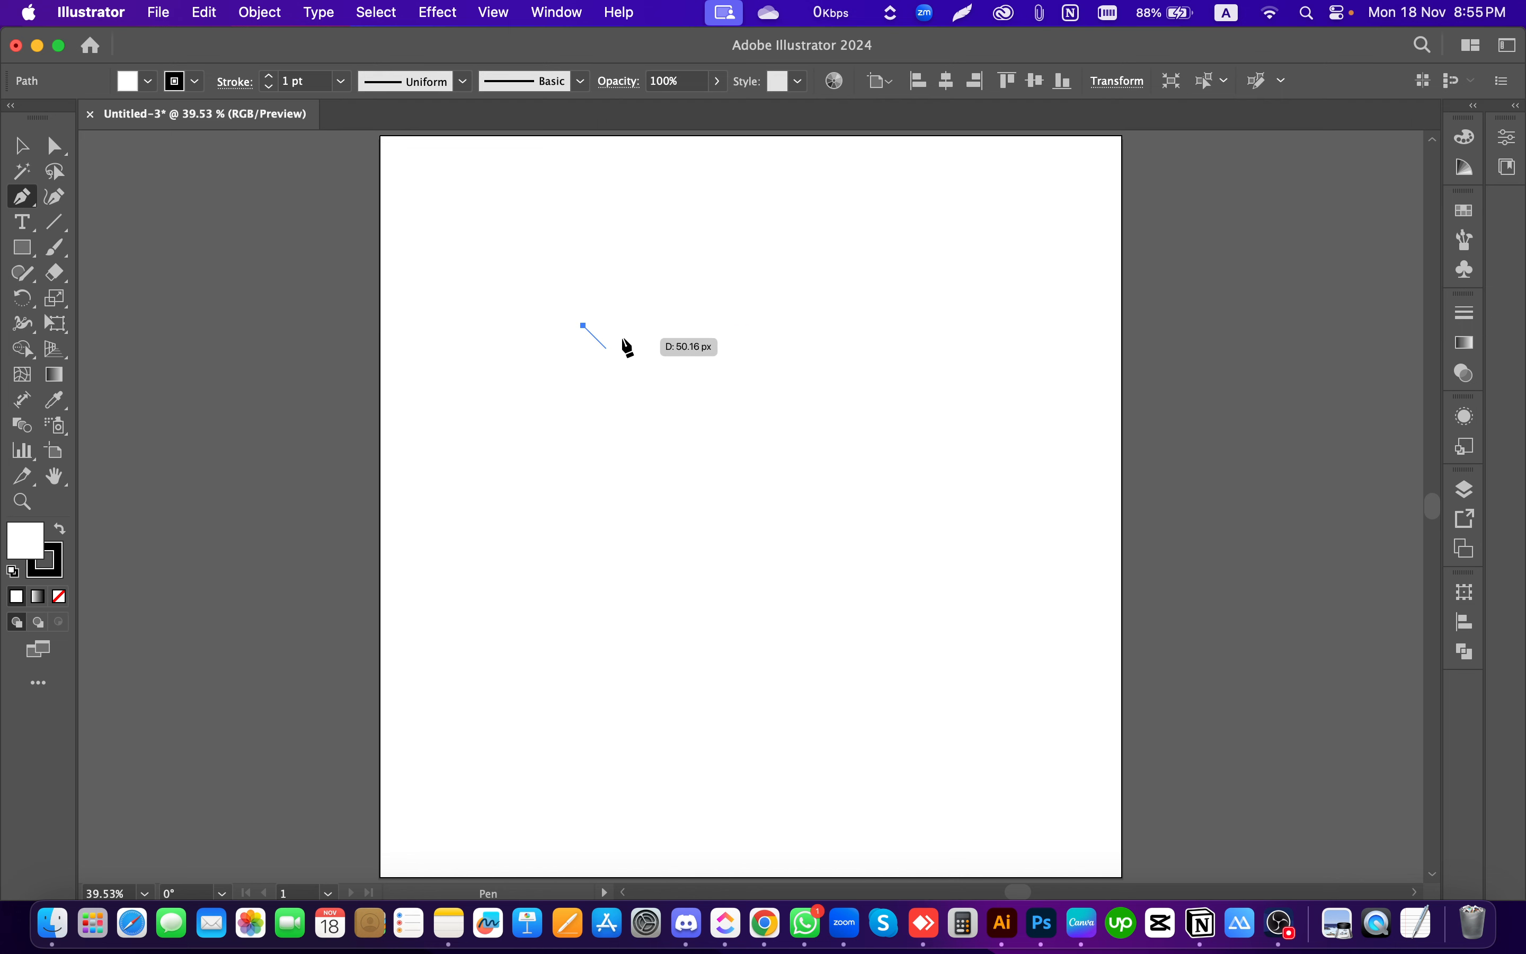
click(741, 325)
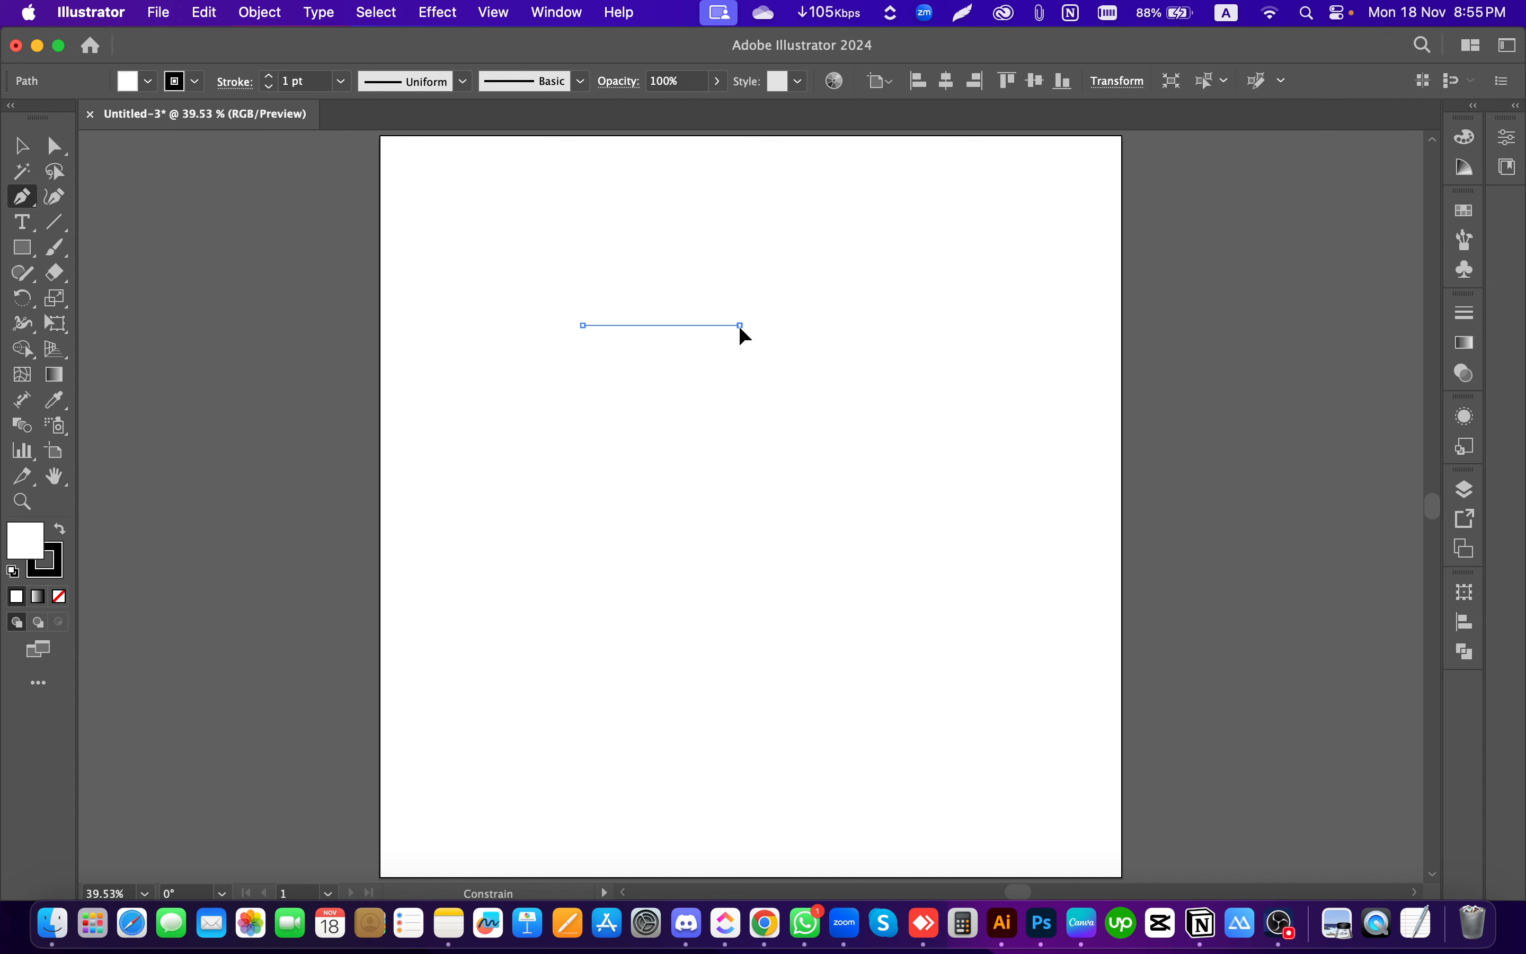
drag(740, 325, 818, 430)
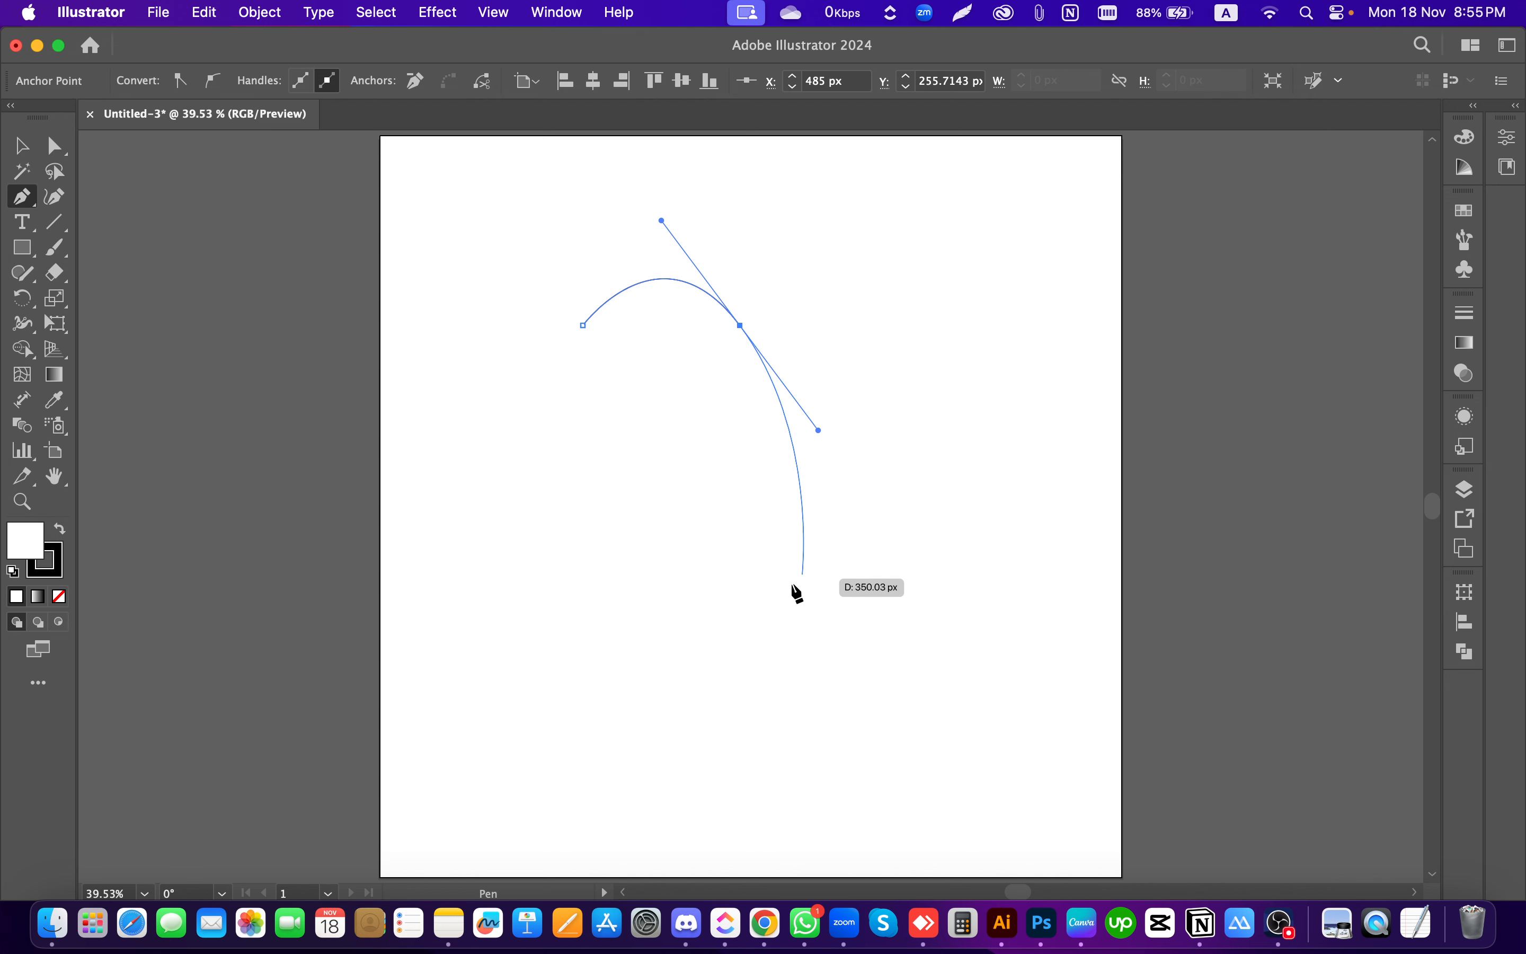
Step: Try continuing the arch with a curved segment to about Y 677 px directly below its end anchor, and undo it
click(742, 638)
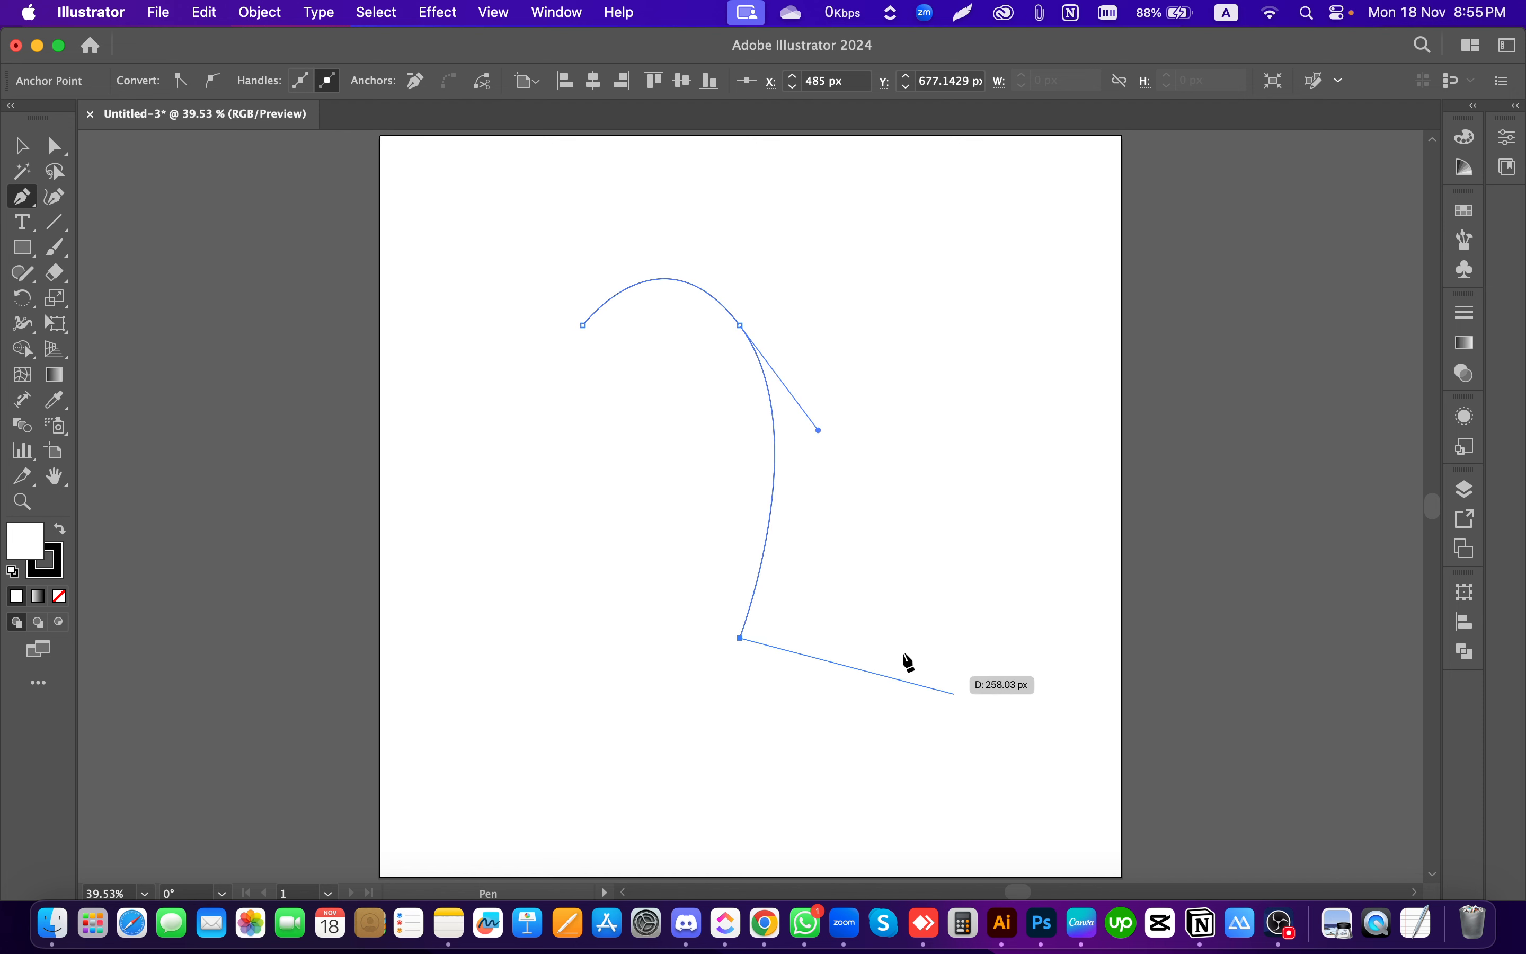
key(super+z)
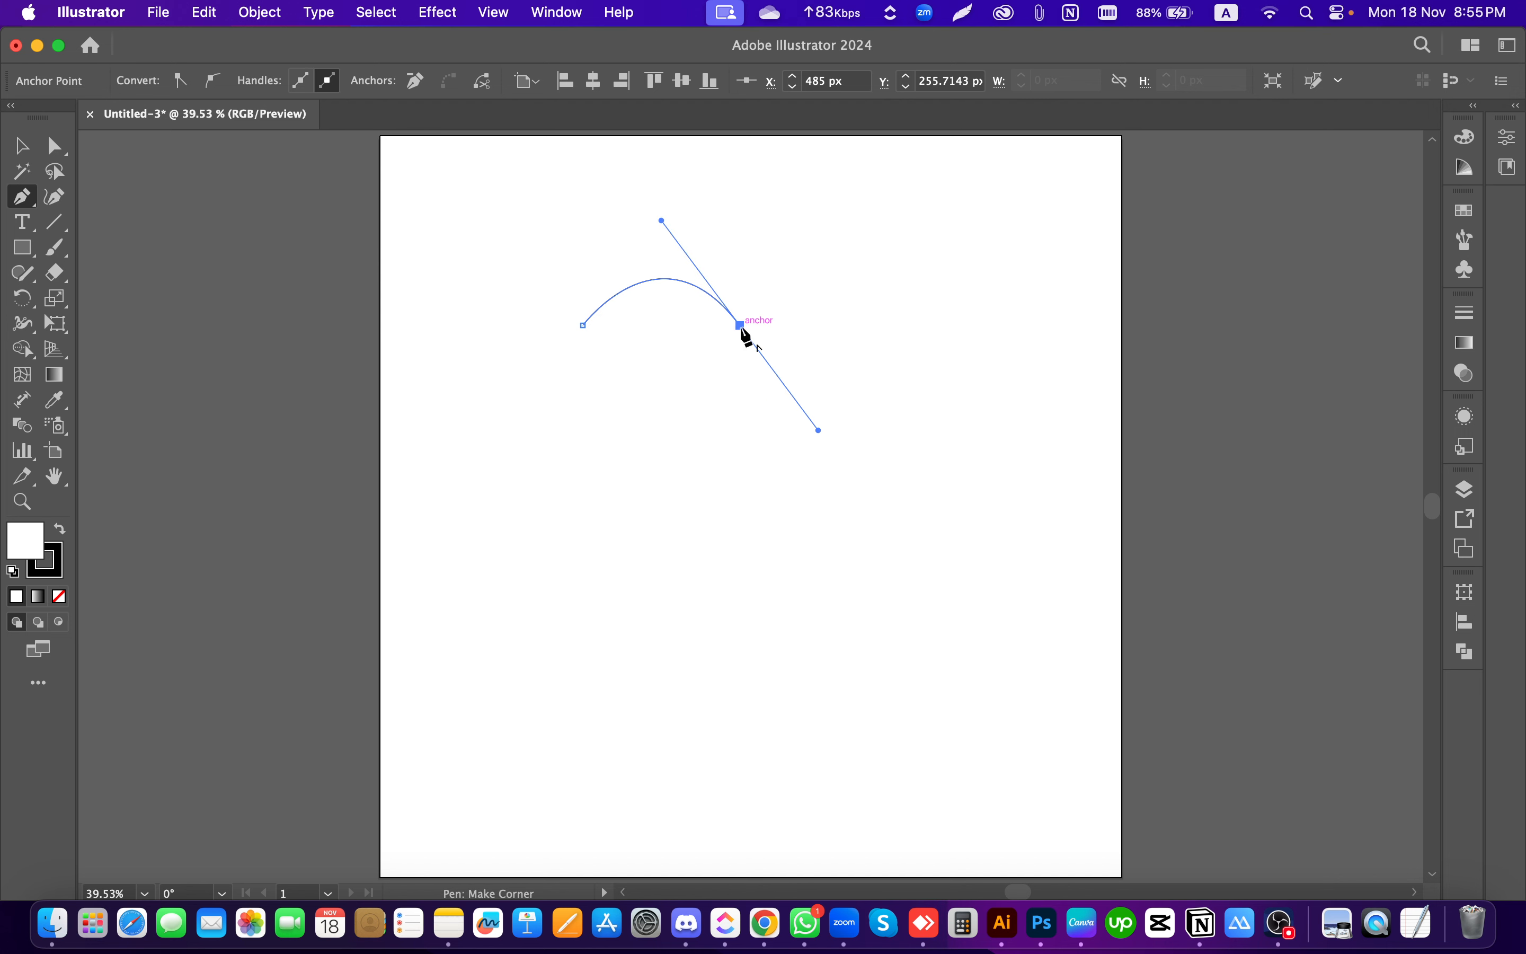
Step: Continue the arch with a straight segment down to about Y 611 px, then an upward-bowed curve back to about X 274 px at that level
click(741, 327)
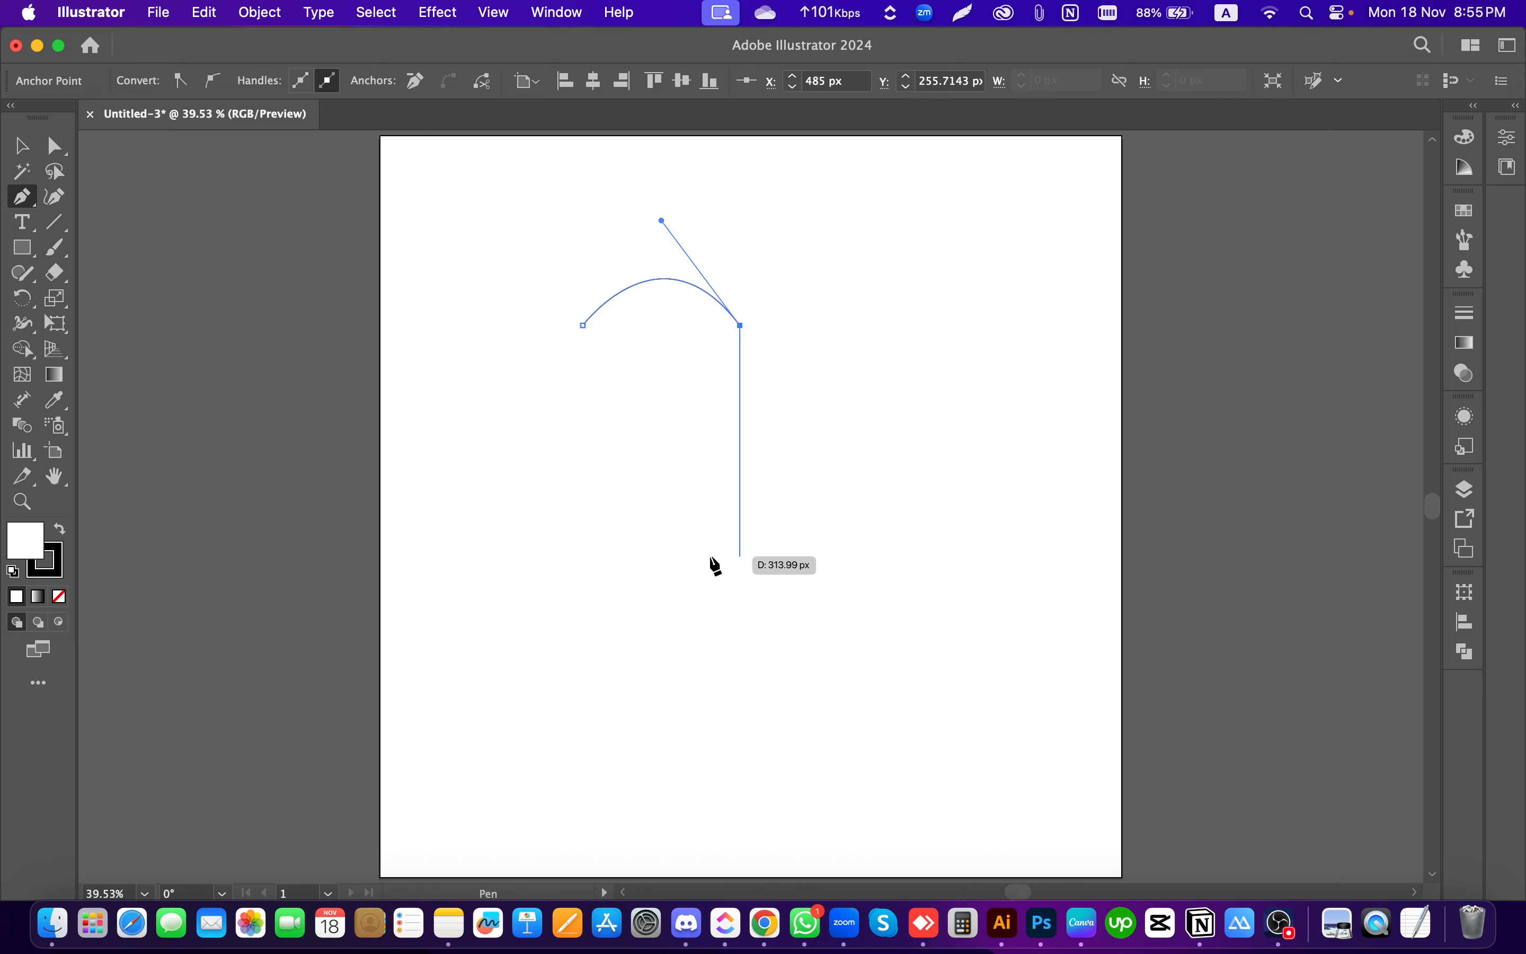
click(741, 590)
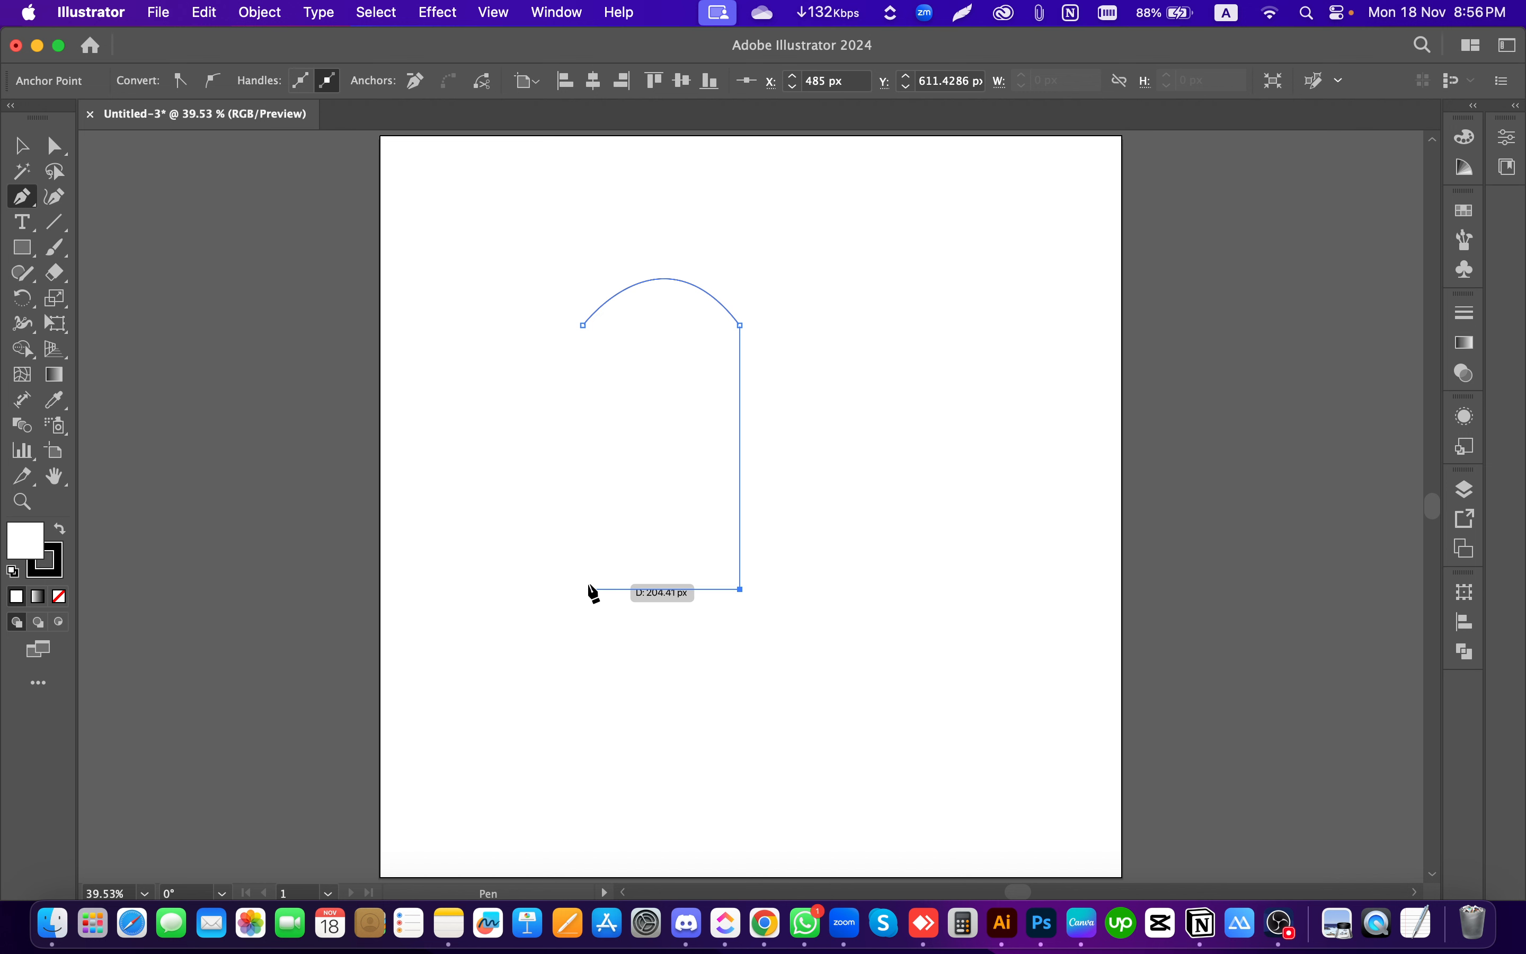
drag(583, 590, 495, 679)
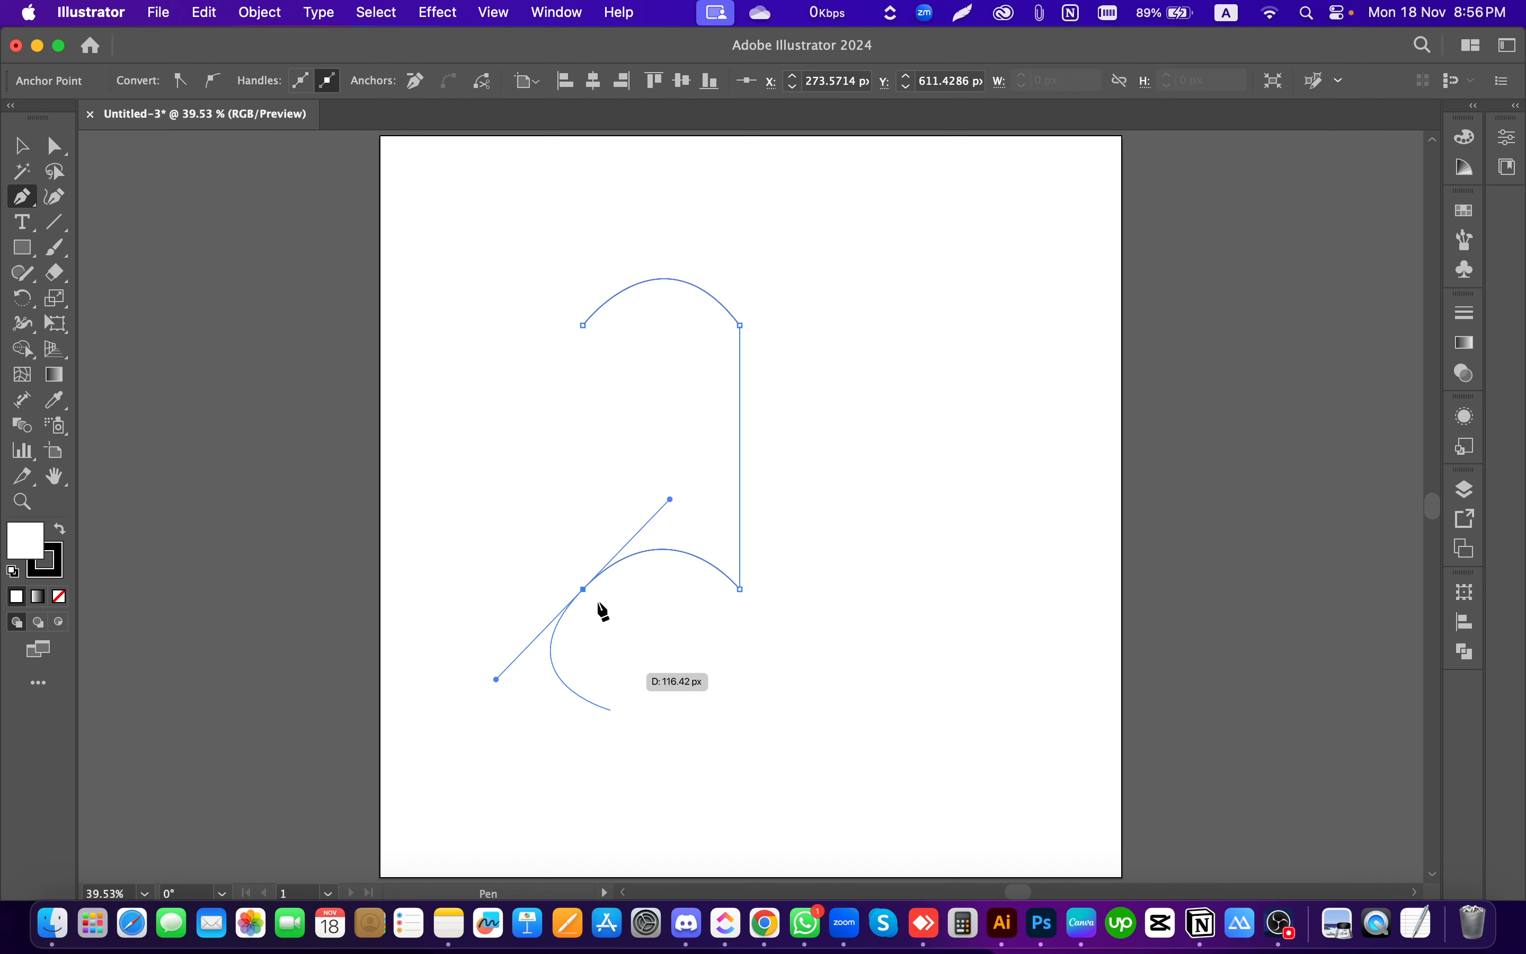
Step: Try closing the path at the arch's start anchor with the outgoing handle still attached, and undo it
click(584, 326)
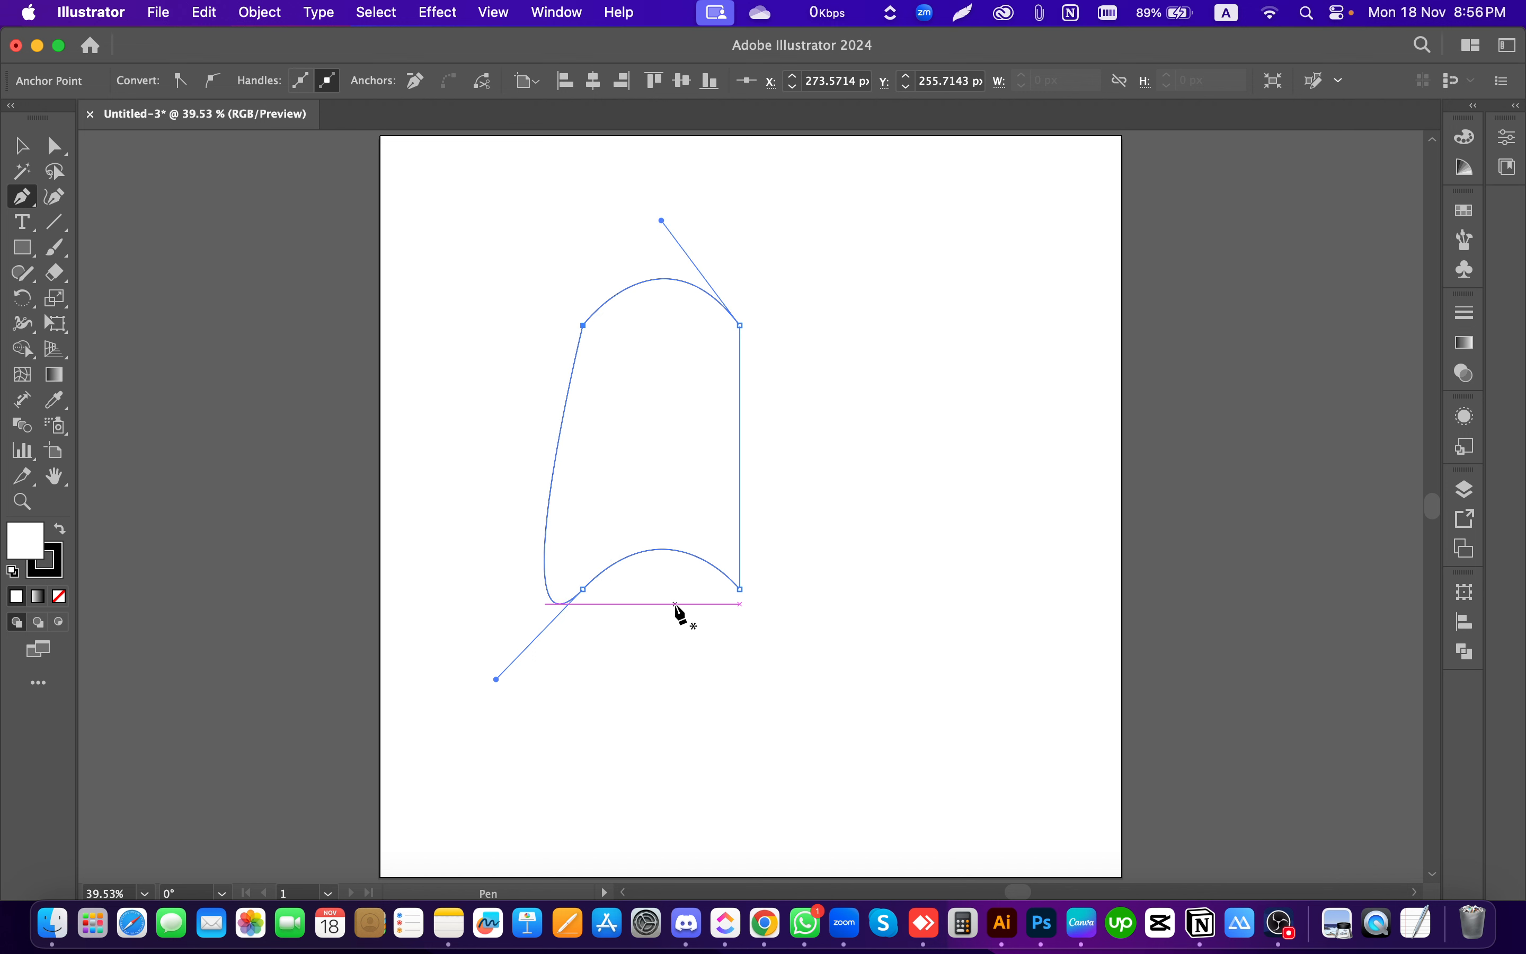
key(super+z)
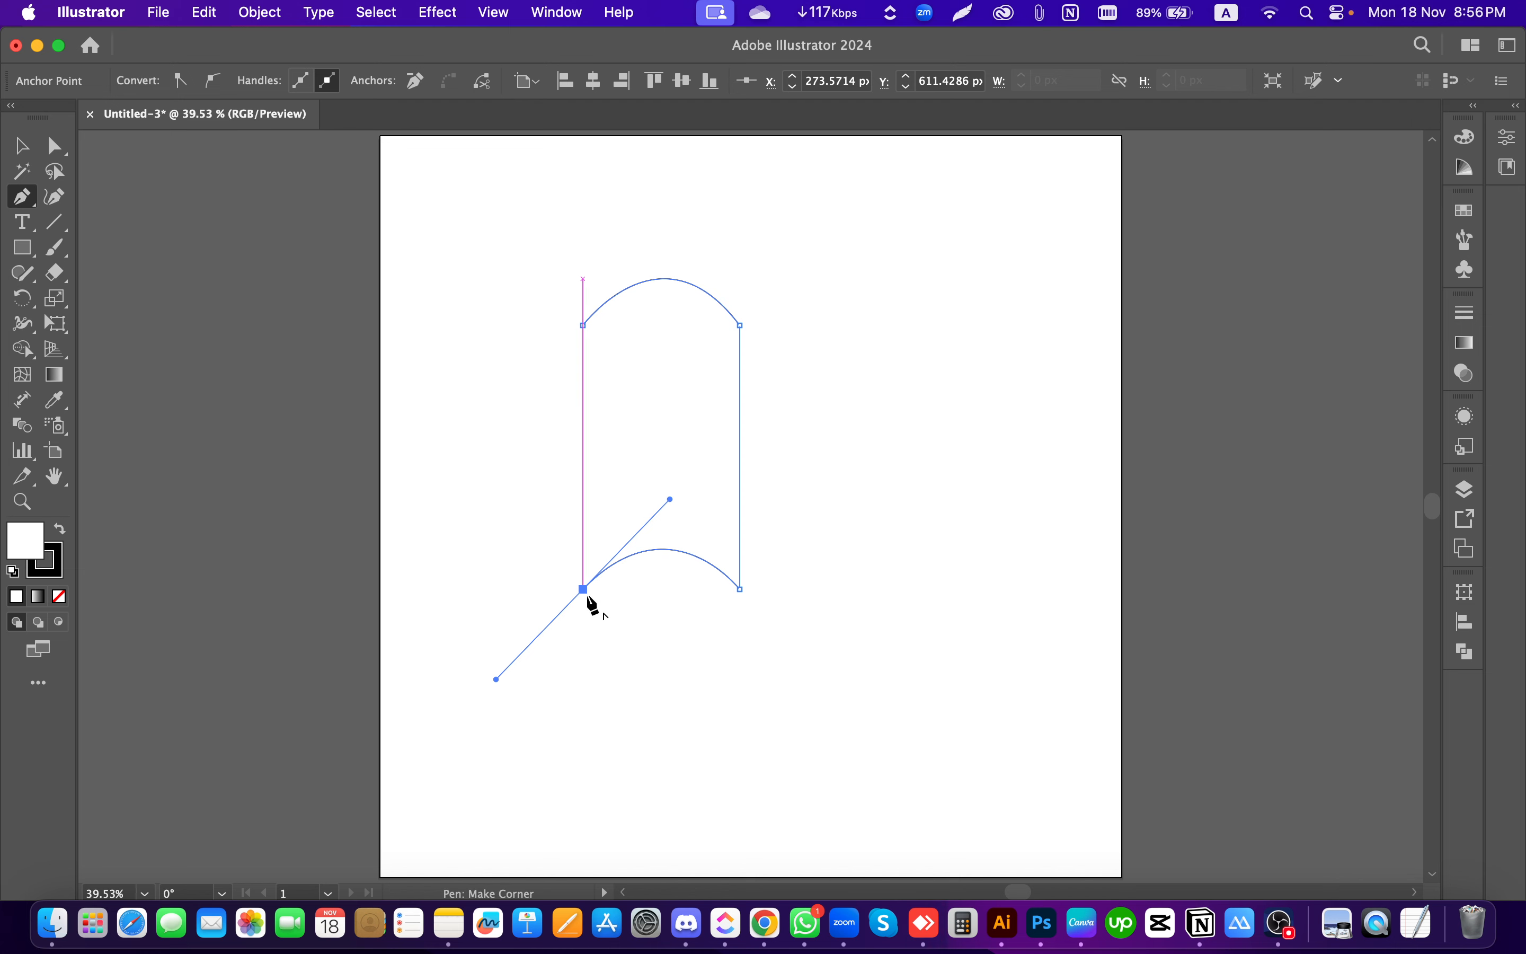
Step: Remove the outgoing handle at the last anchor and close the path with a straight vertical segment to the arch's start anchor
click(583, 590)
click(584, 329)
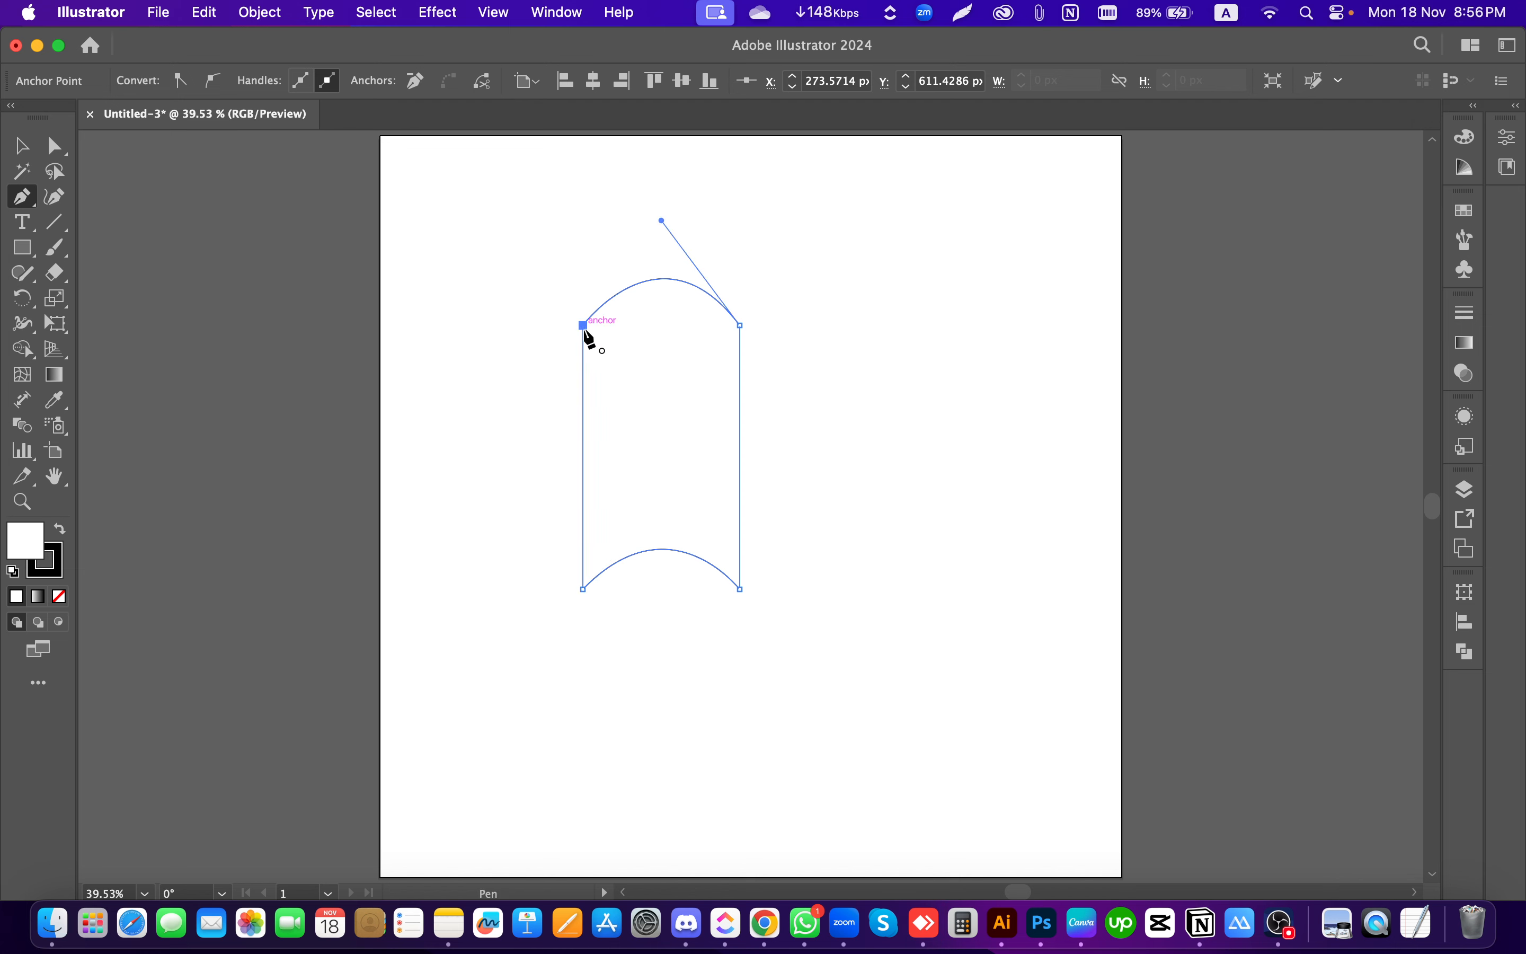
click(22, 146)
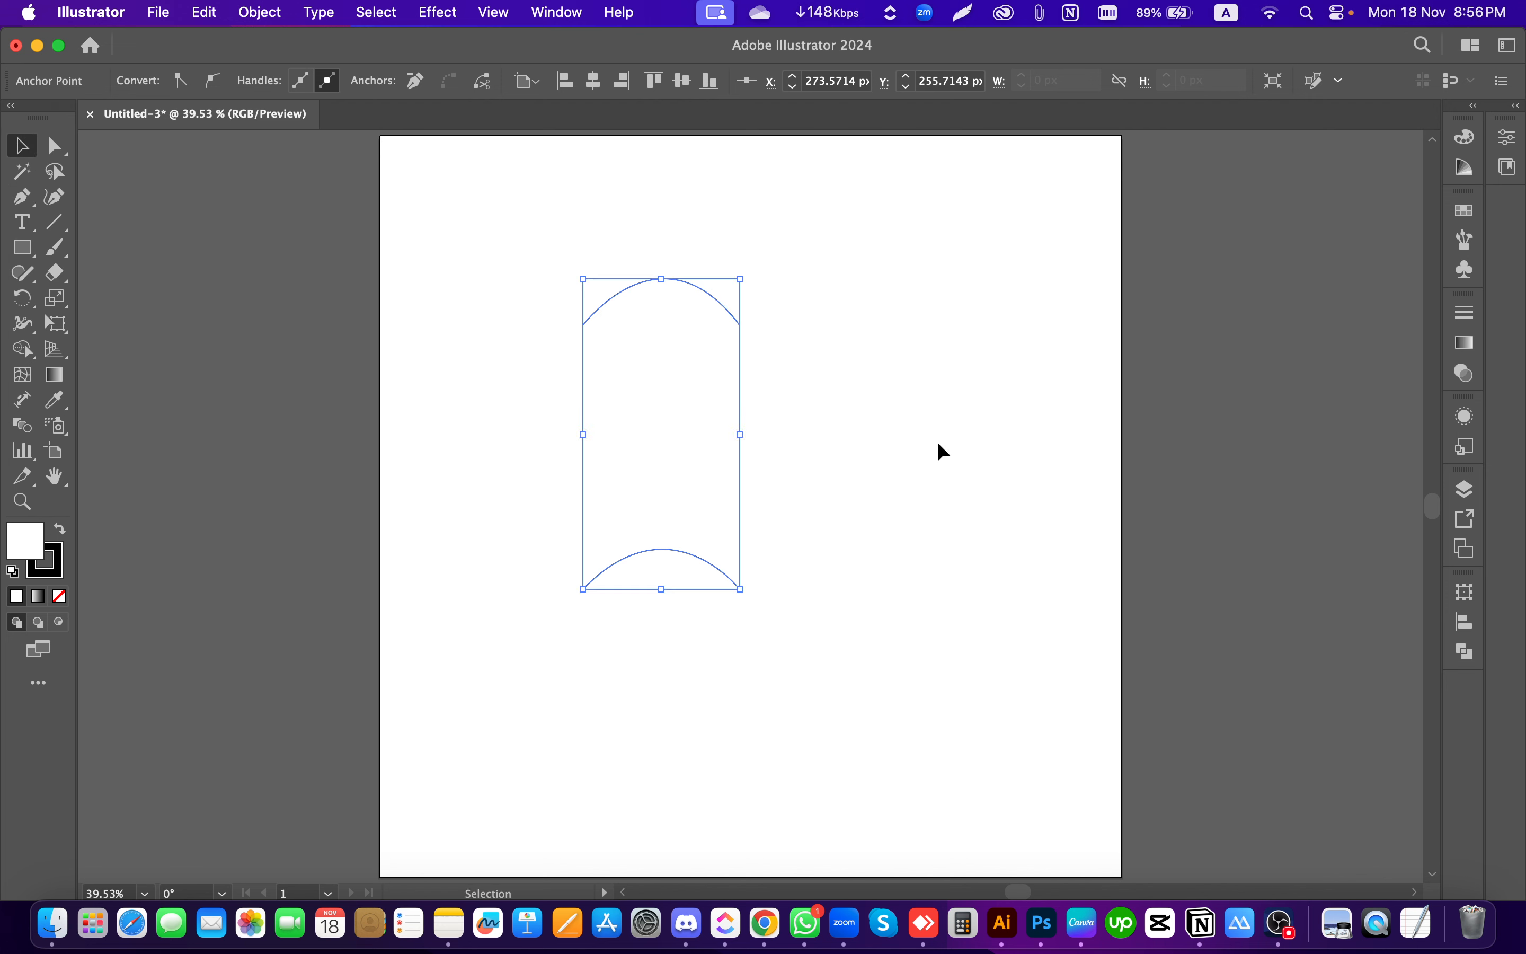
click(858, 640)
Step: Swap the closed shape's fill and stroke colors to give it a black fill and a white stroke
click(675, 413)
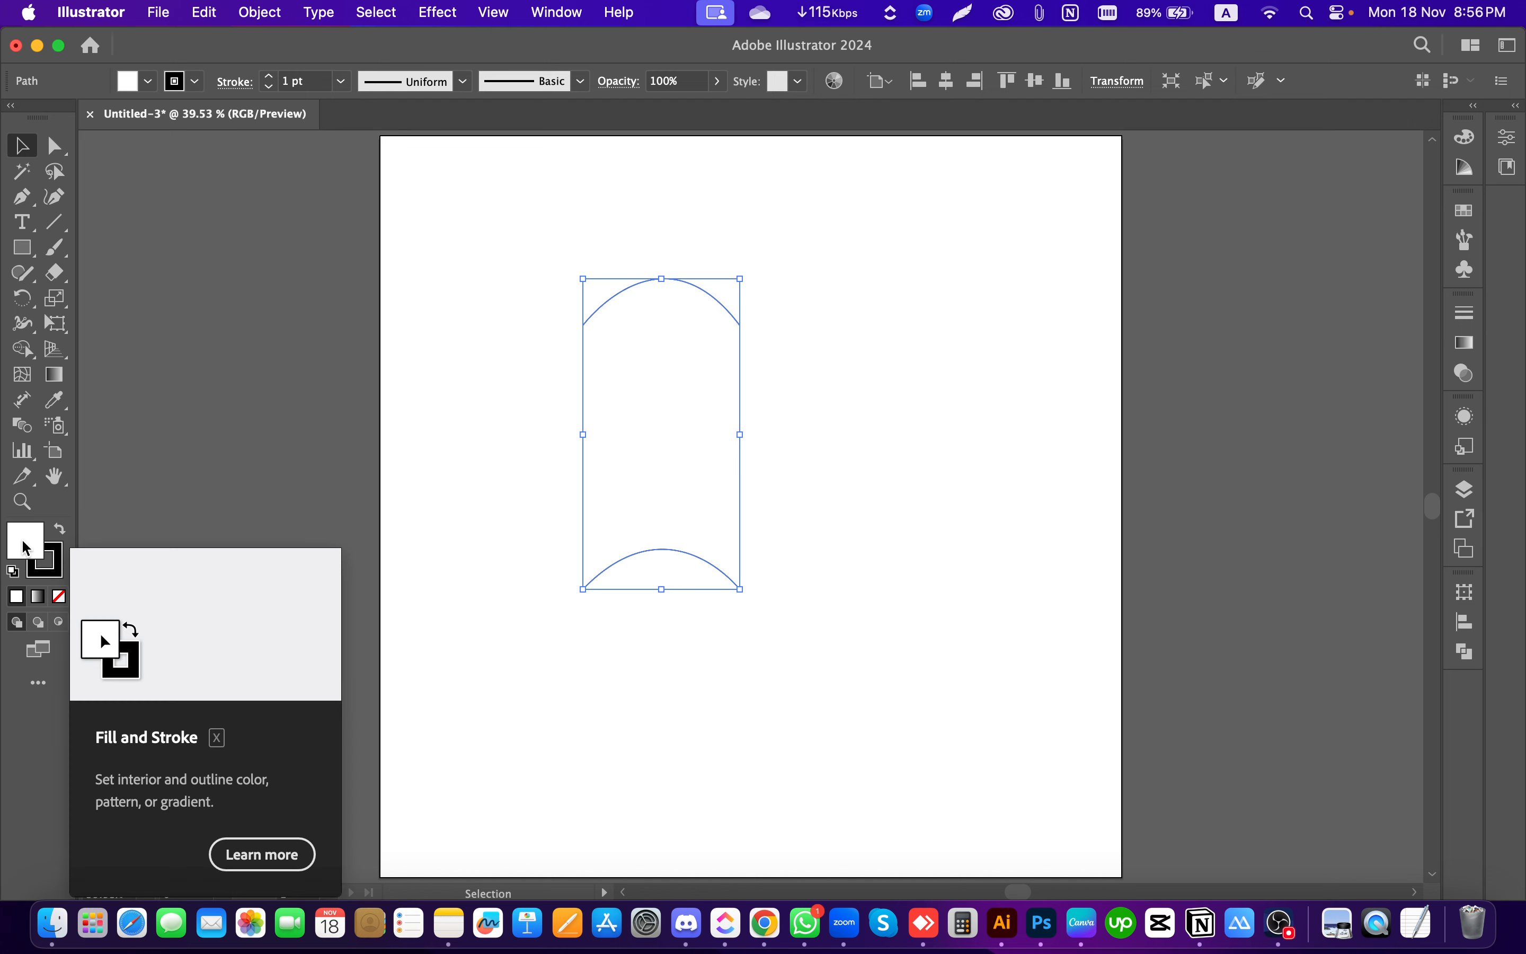
click(324, 368)
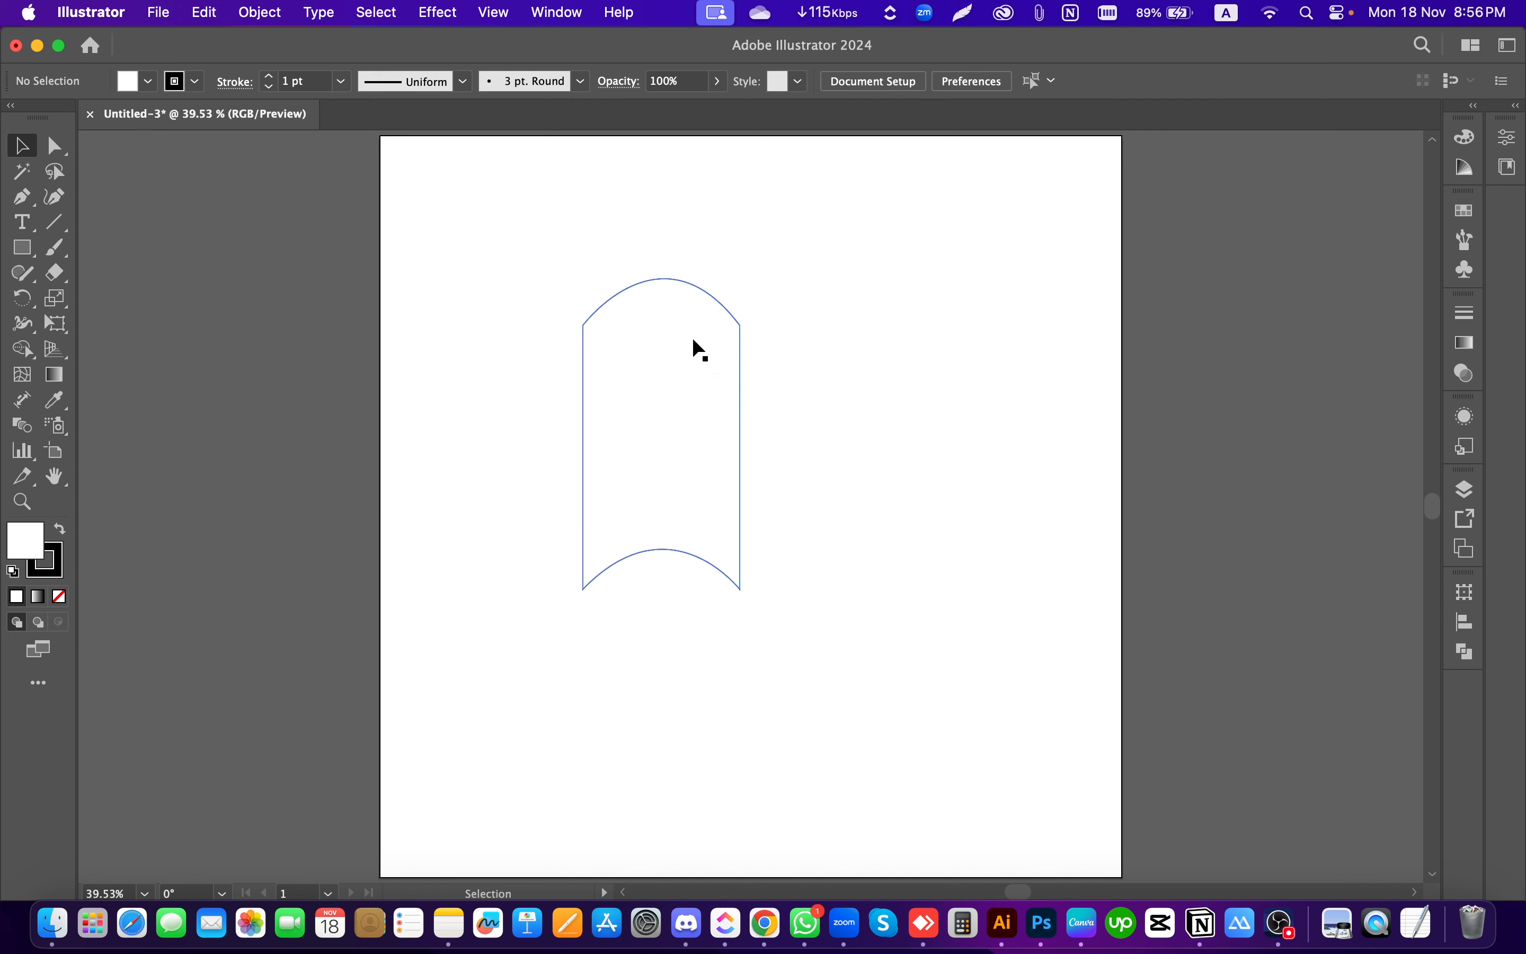
click(61, 570)
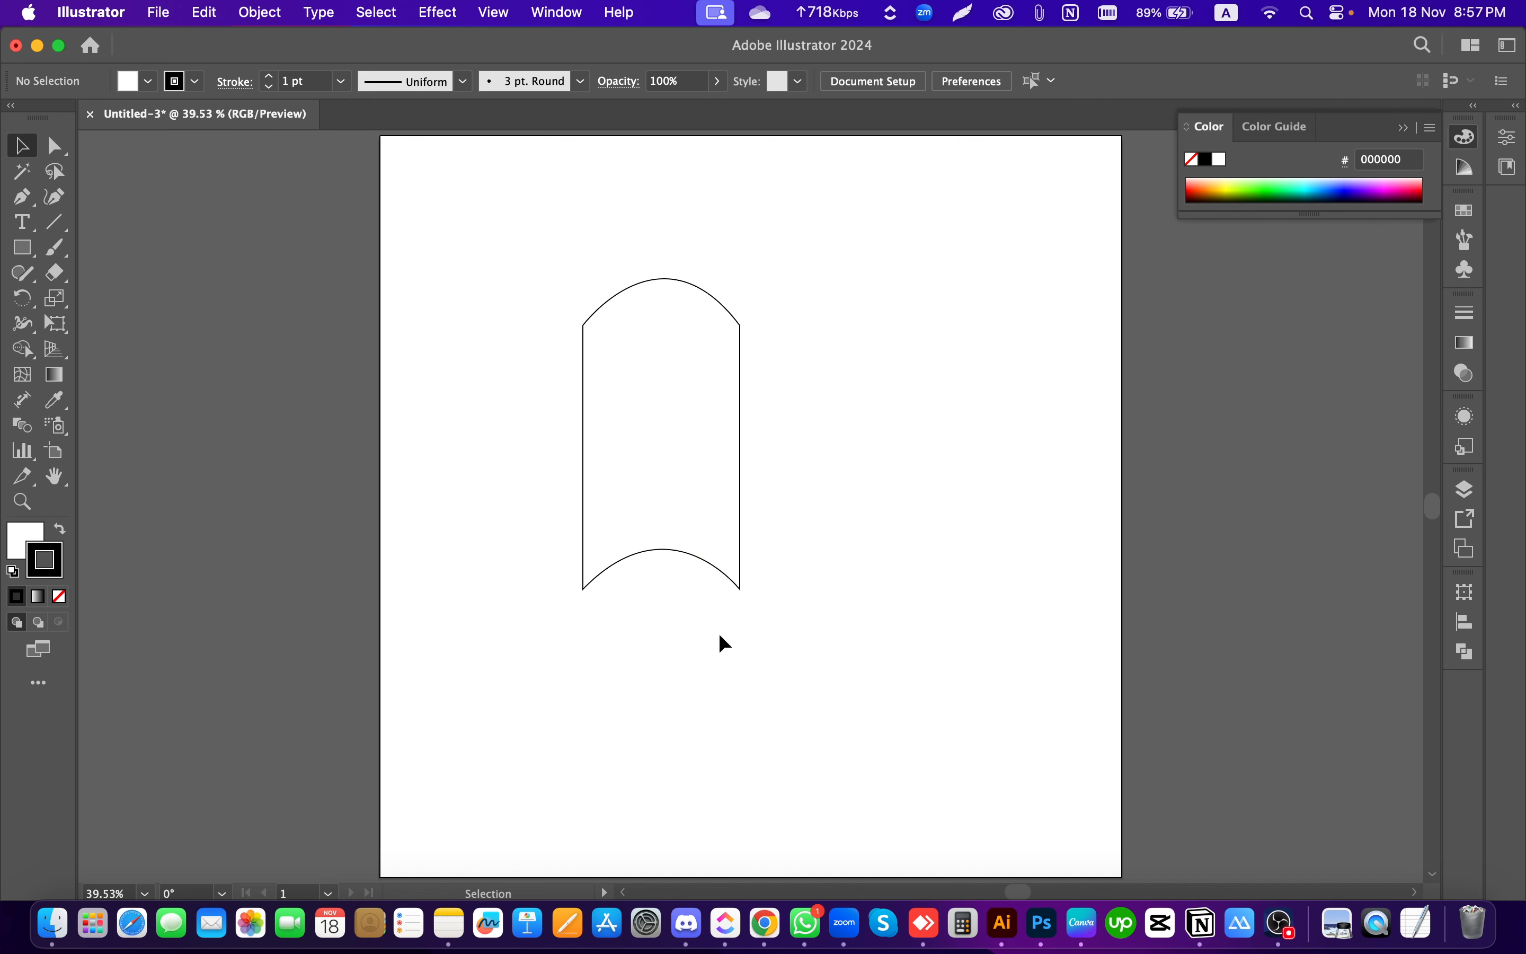
click(60, 530)
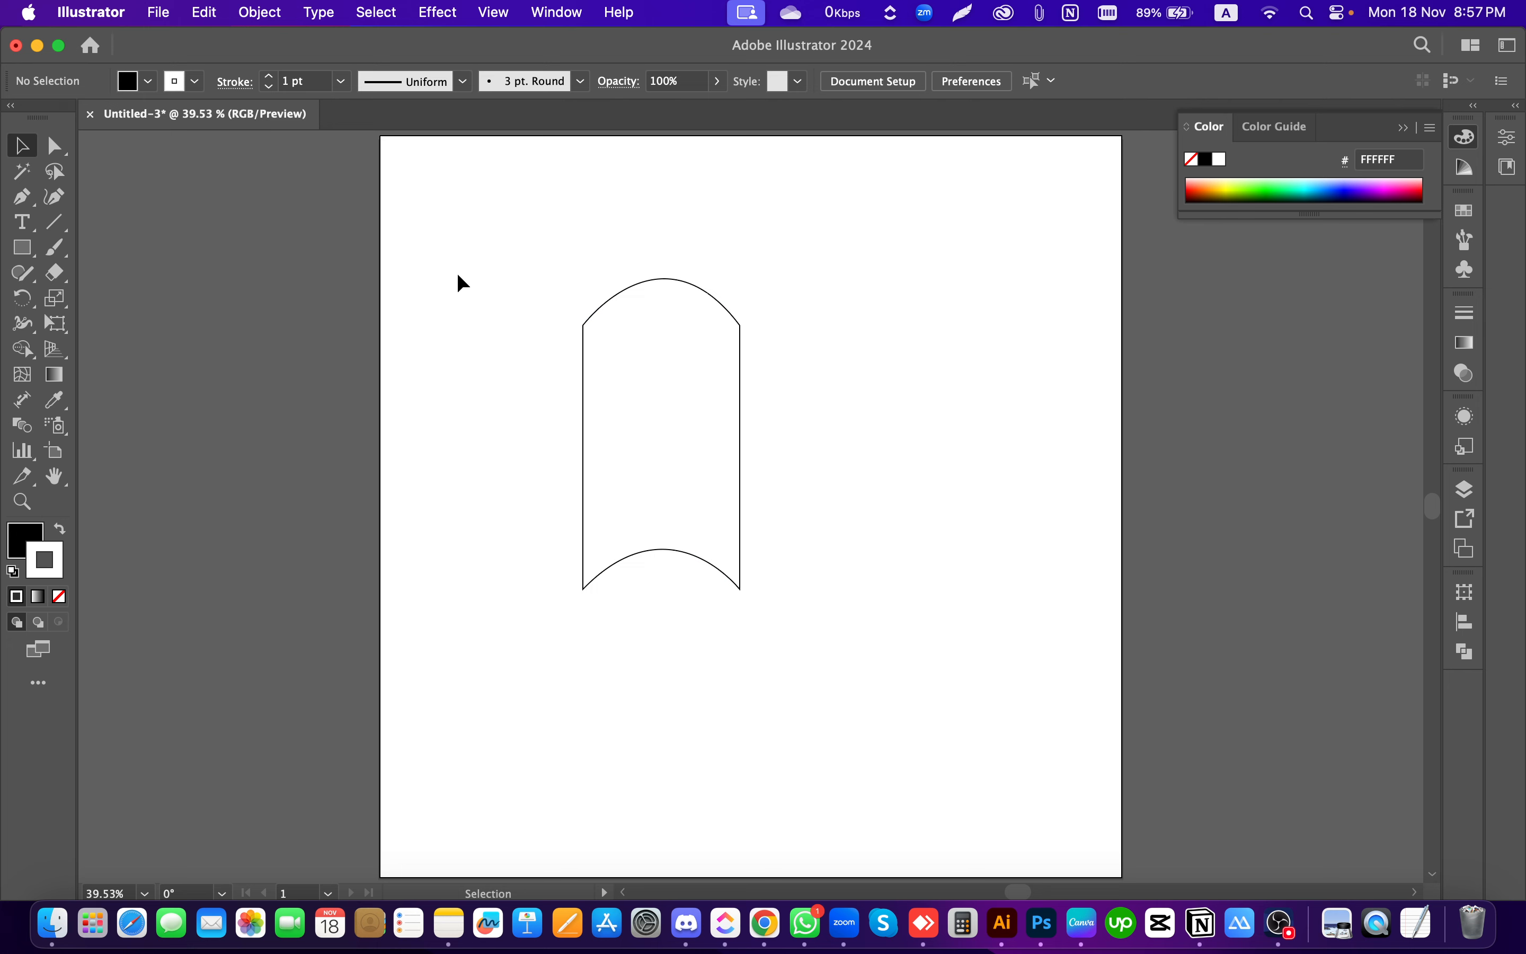
drag(452, 212, 999, 771)
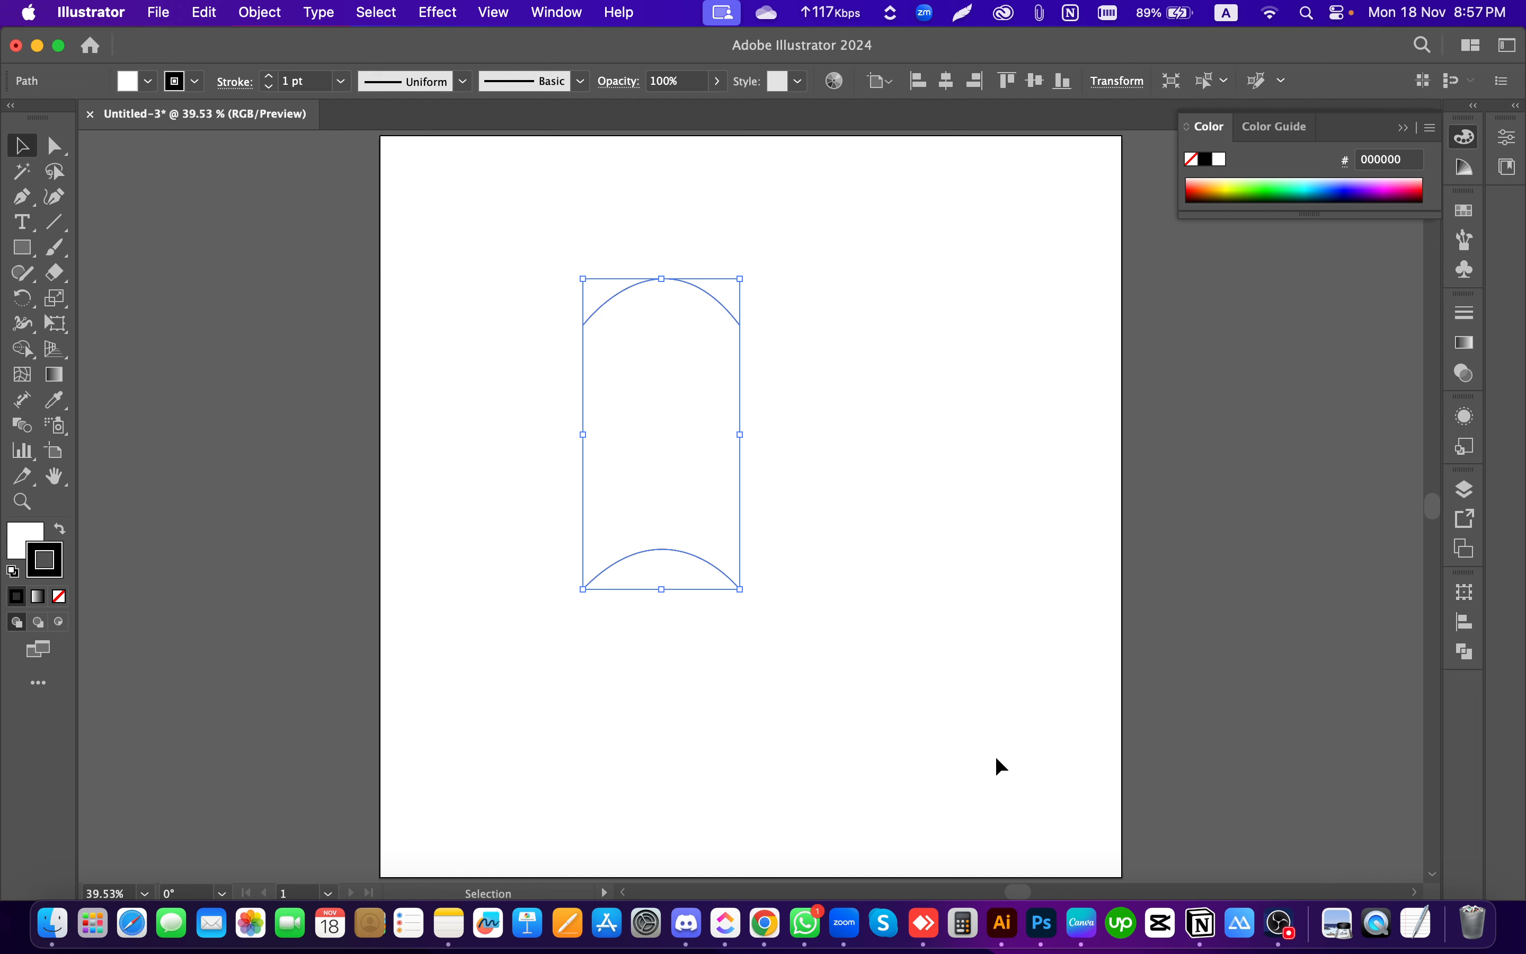
click(68, 531)
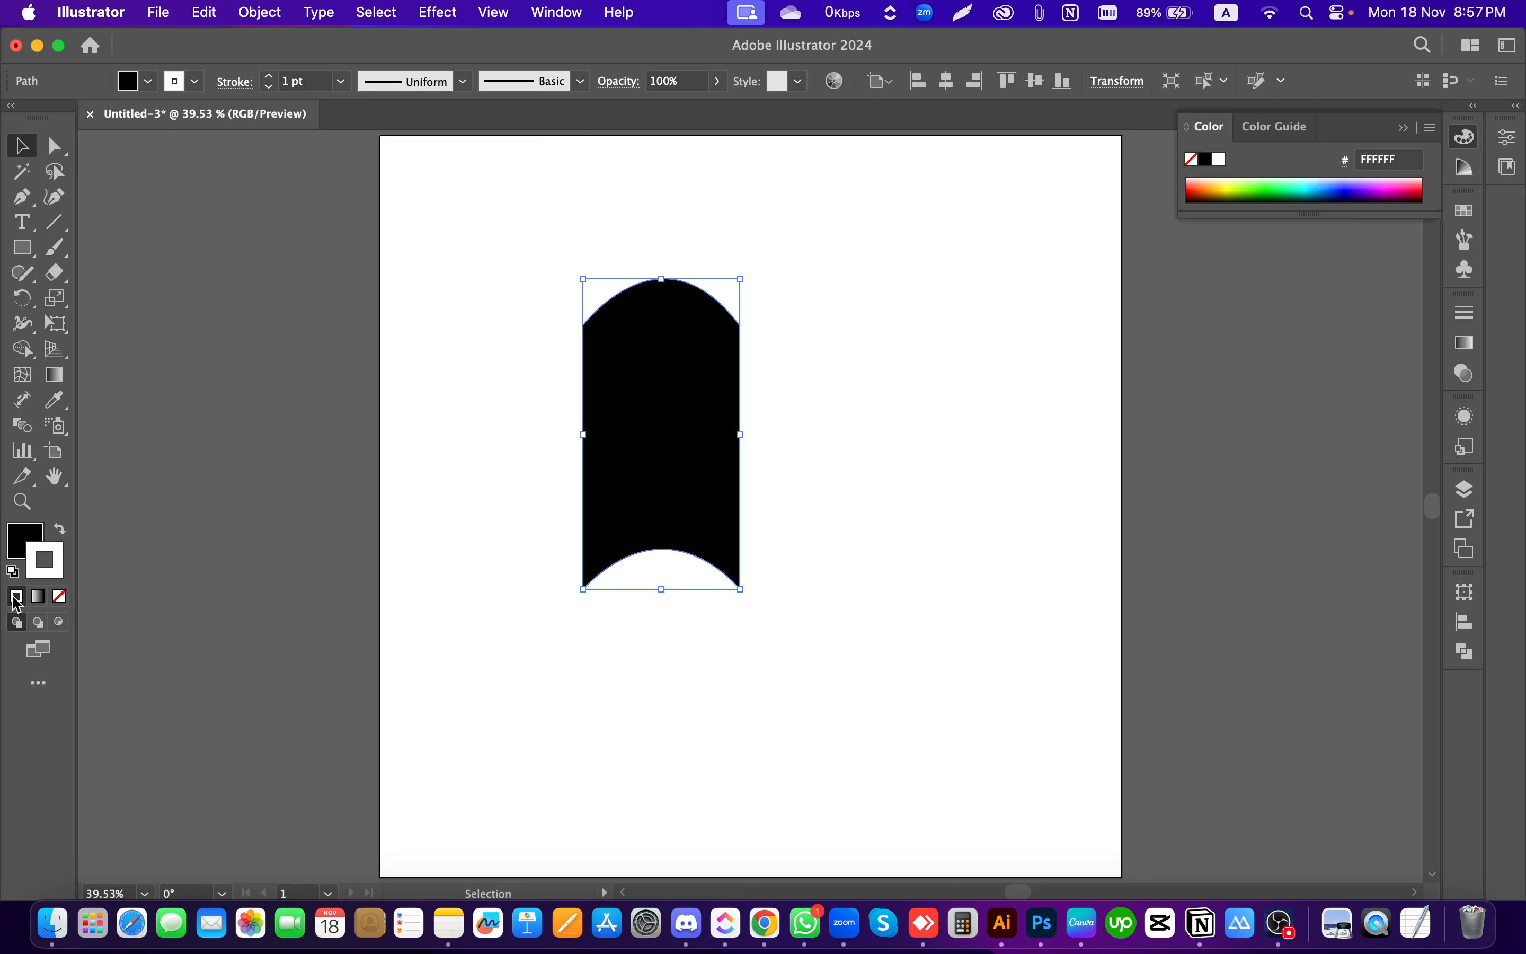
Step: Set the black shape's stroke color to None
click(59, 598)
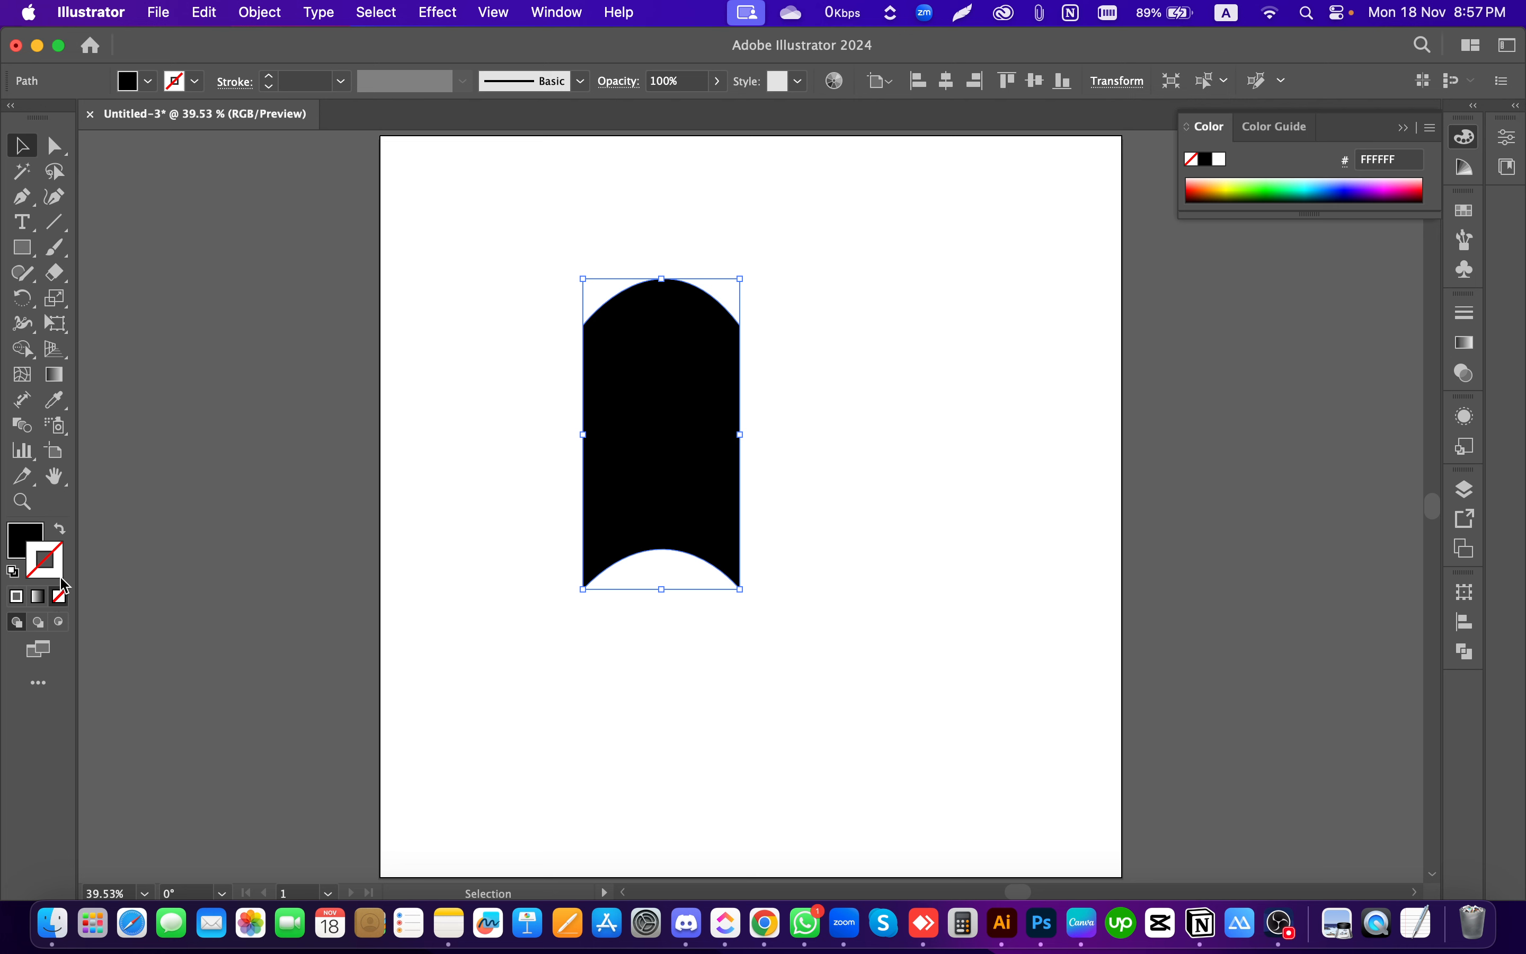
key(super+z)
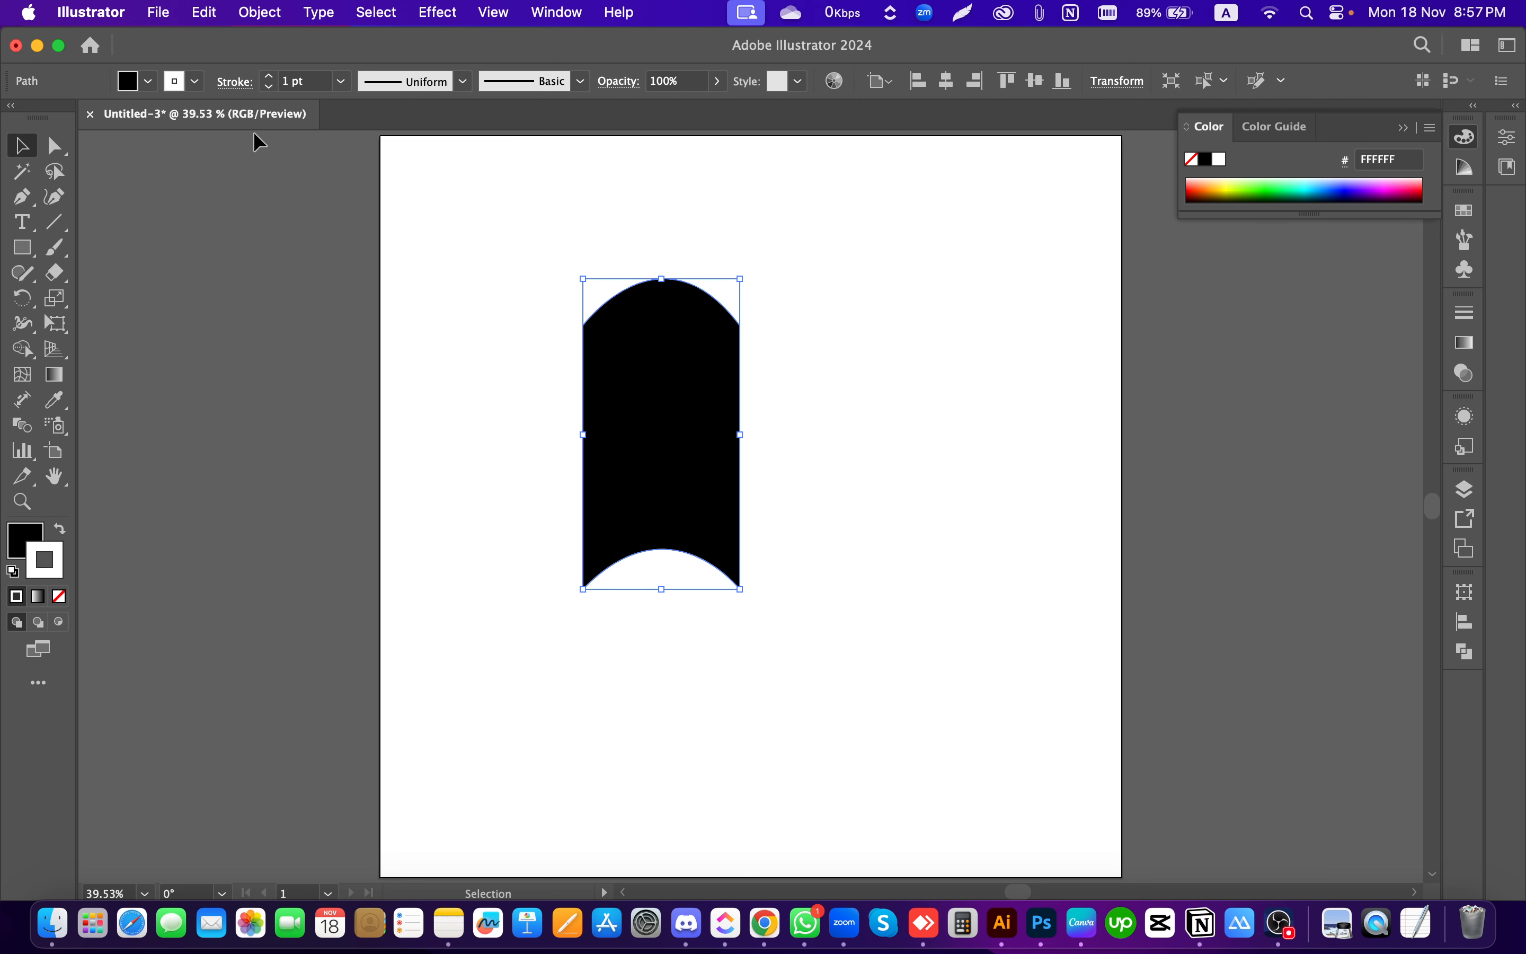
click(196, 83)
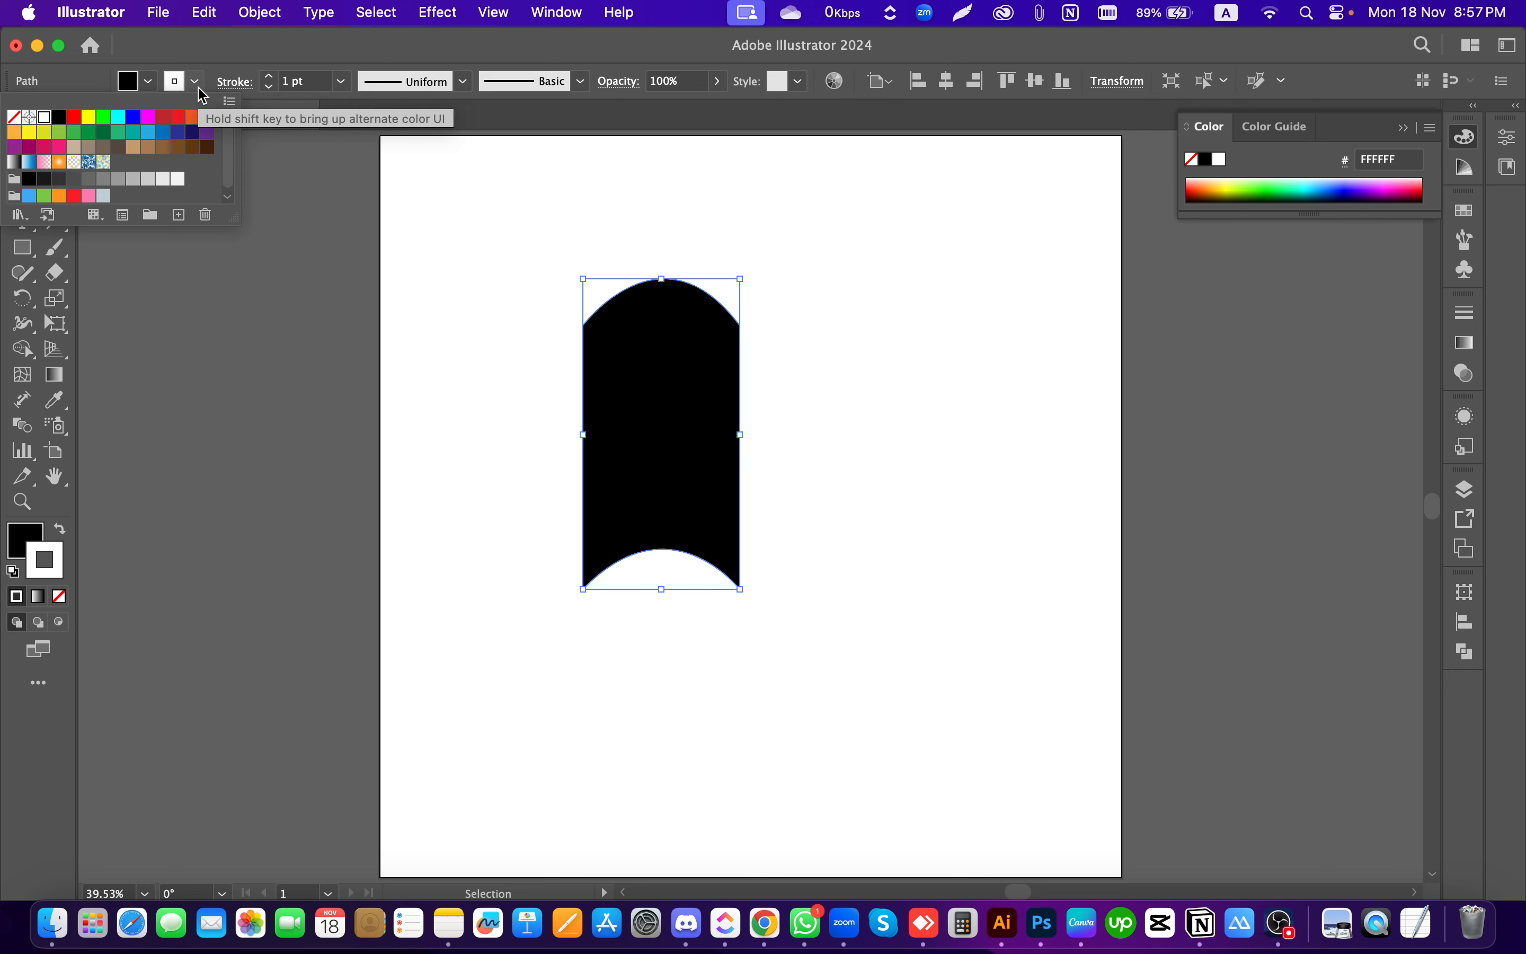
click(15, 117)
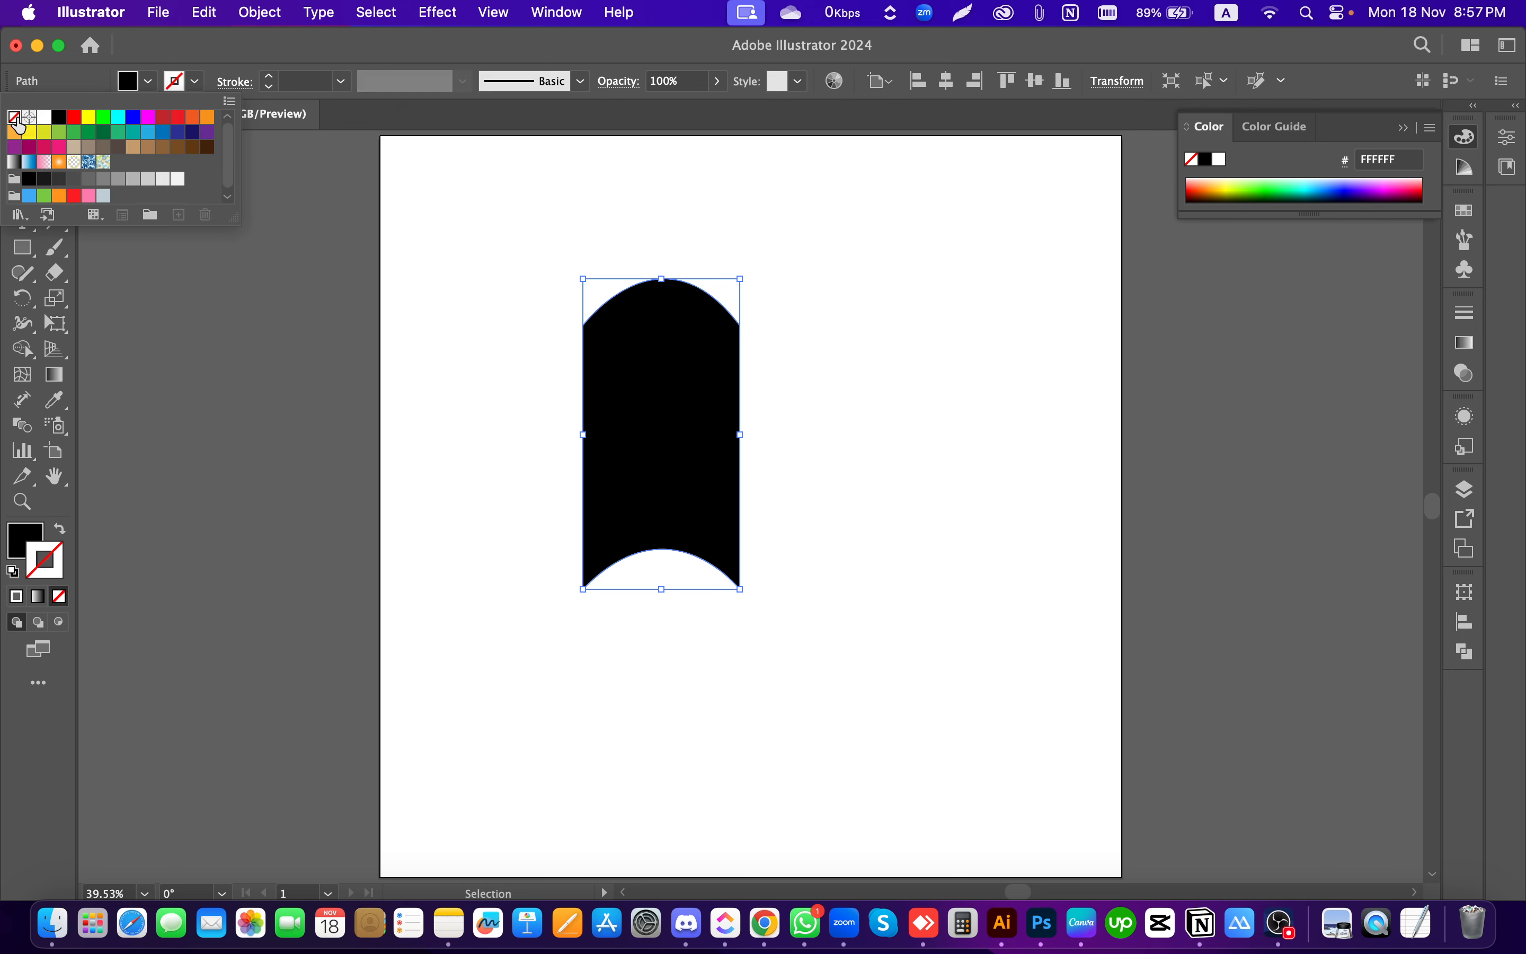
click(496, 454)
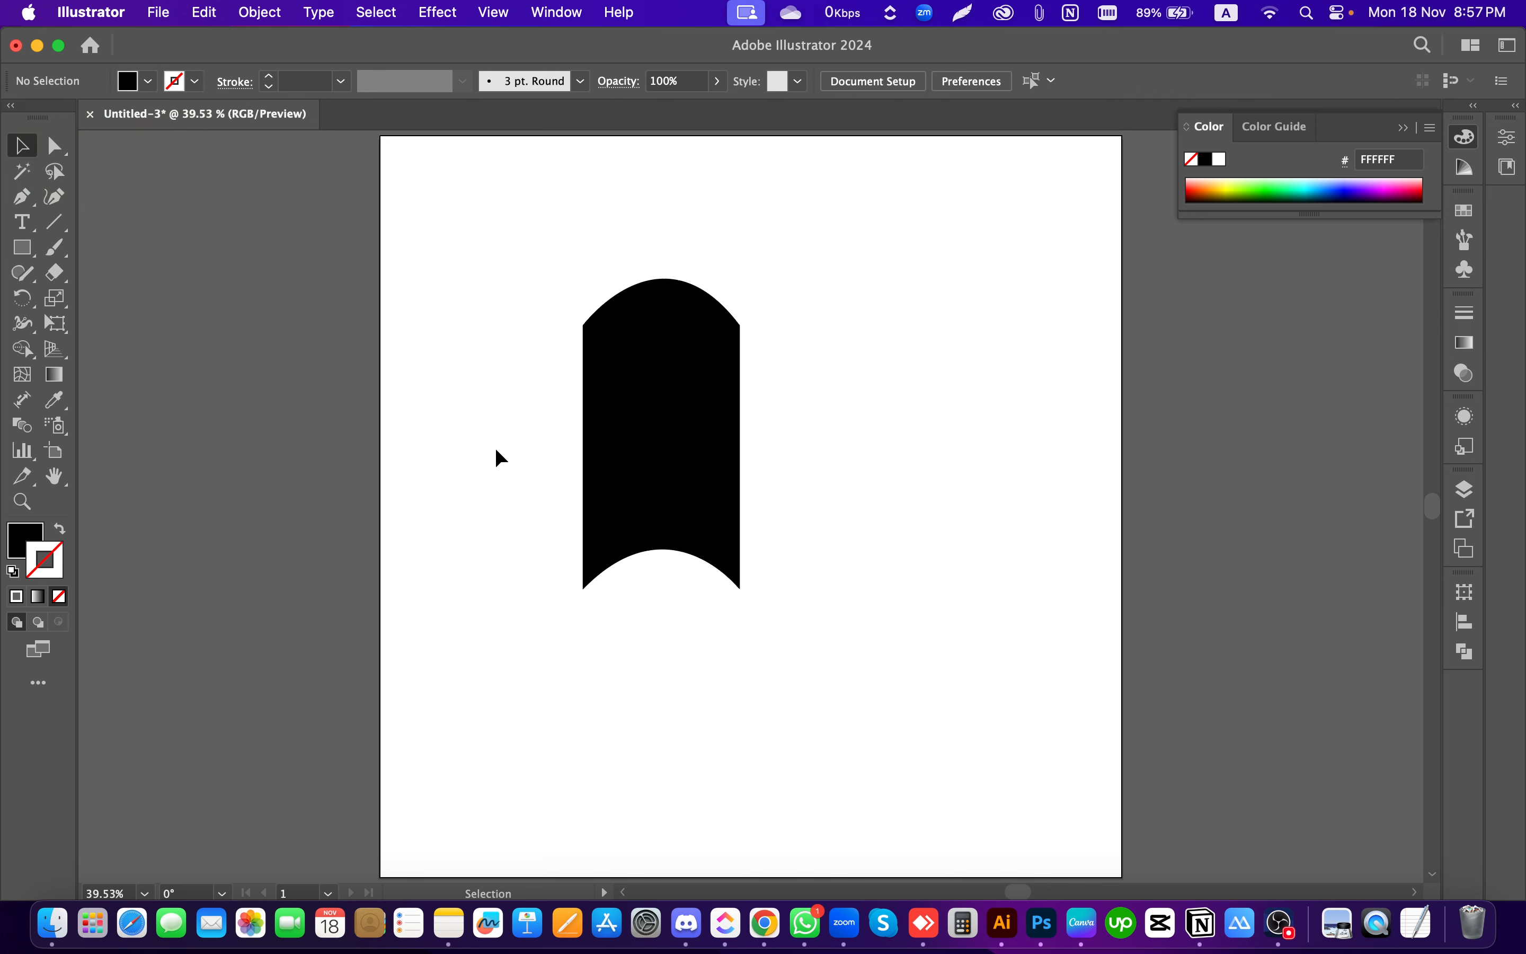
Step: Give the black shape a red (FF0000) stroke
scroll(909, 625, up, 2)
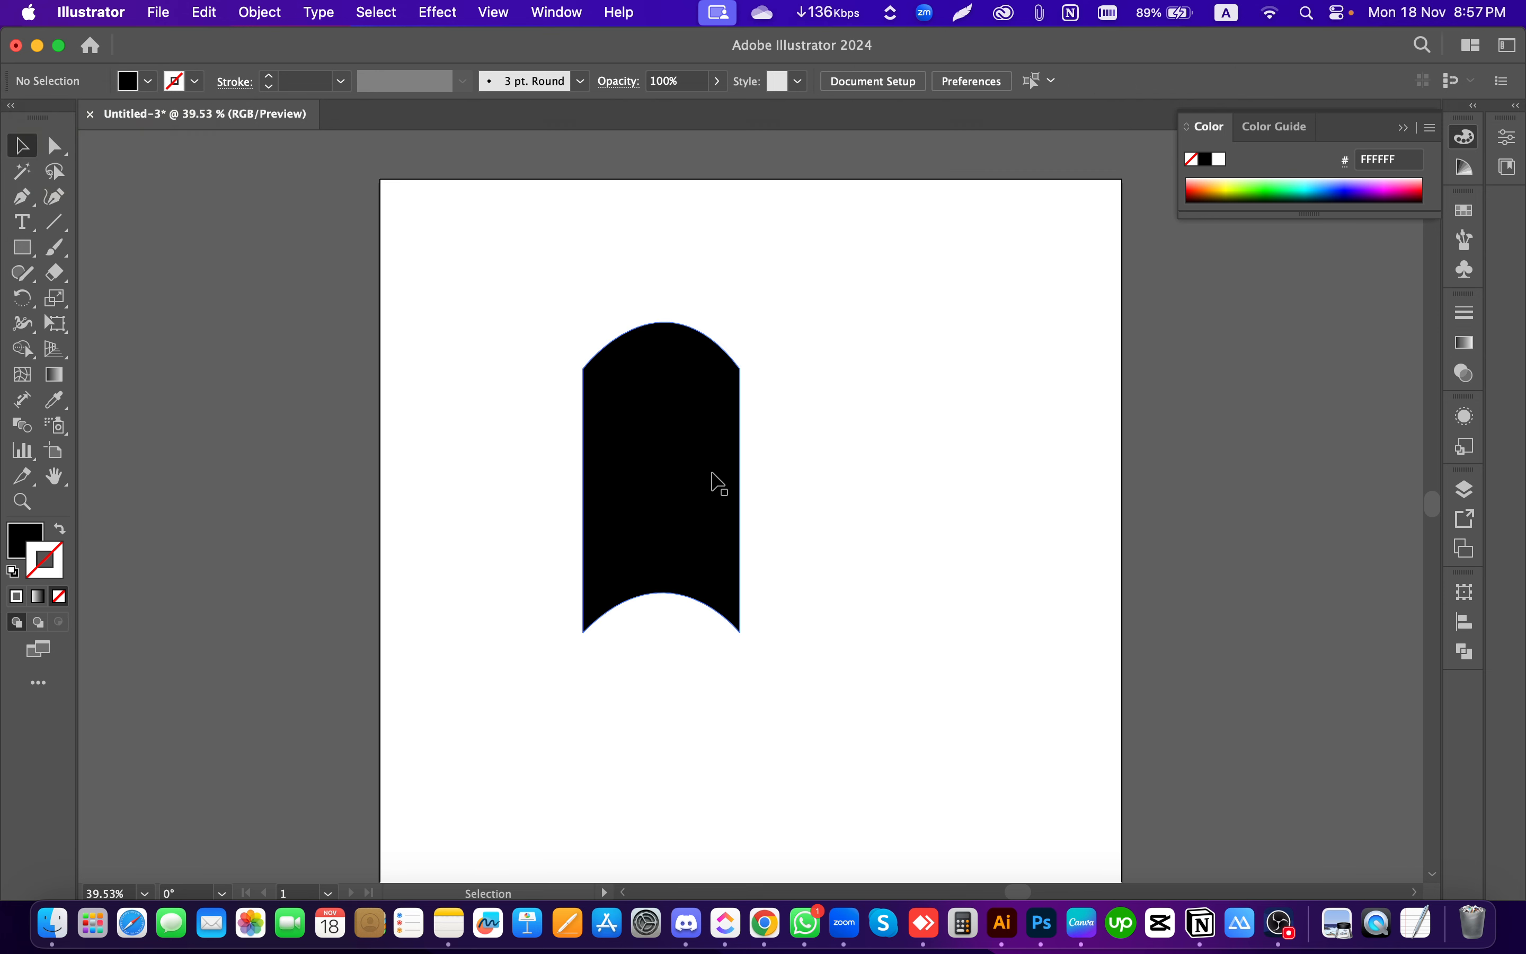
click(615, 407)
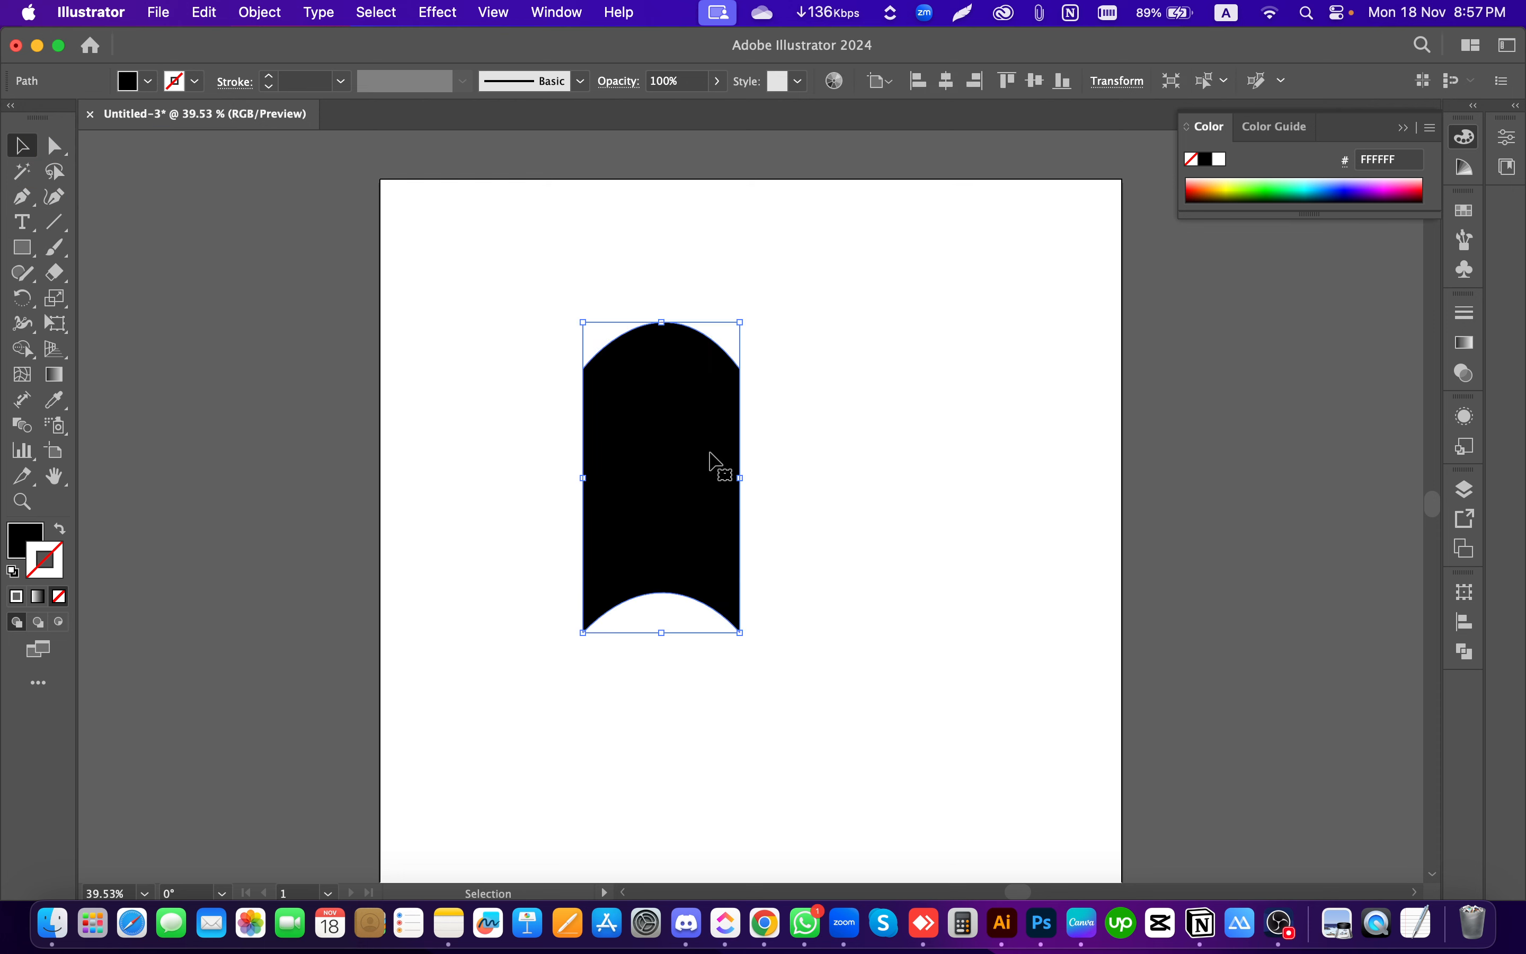
click(193, 82)
click(81, 122)
click(372, 325)
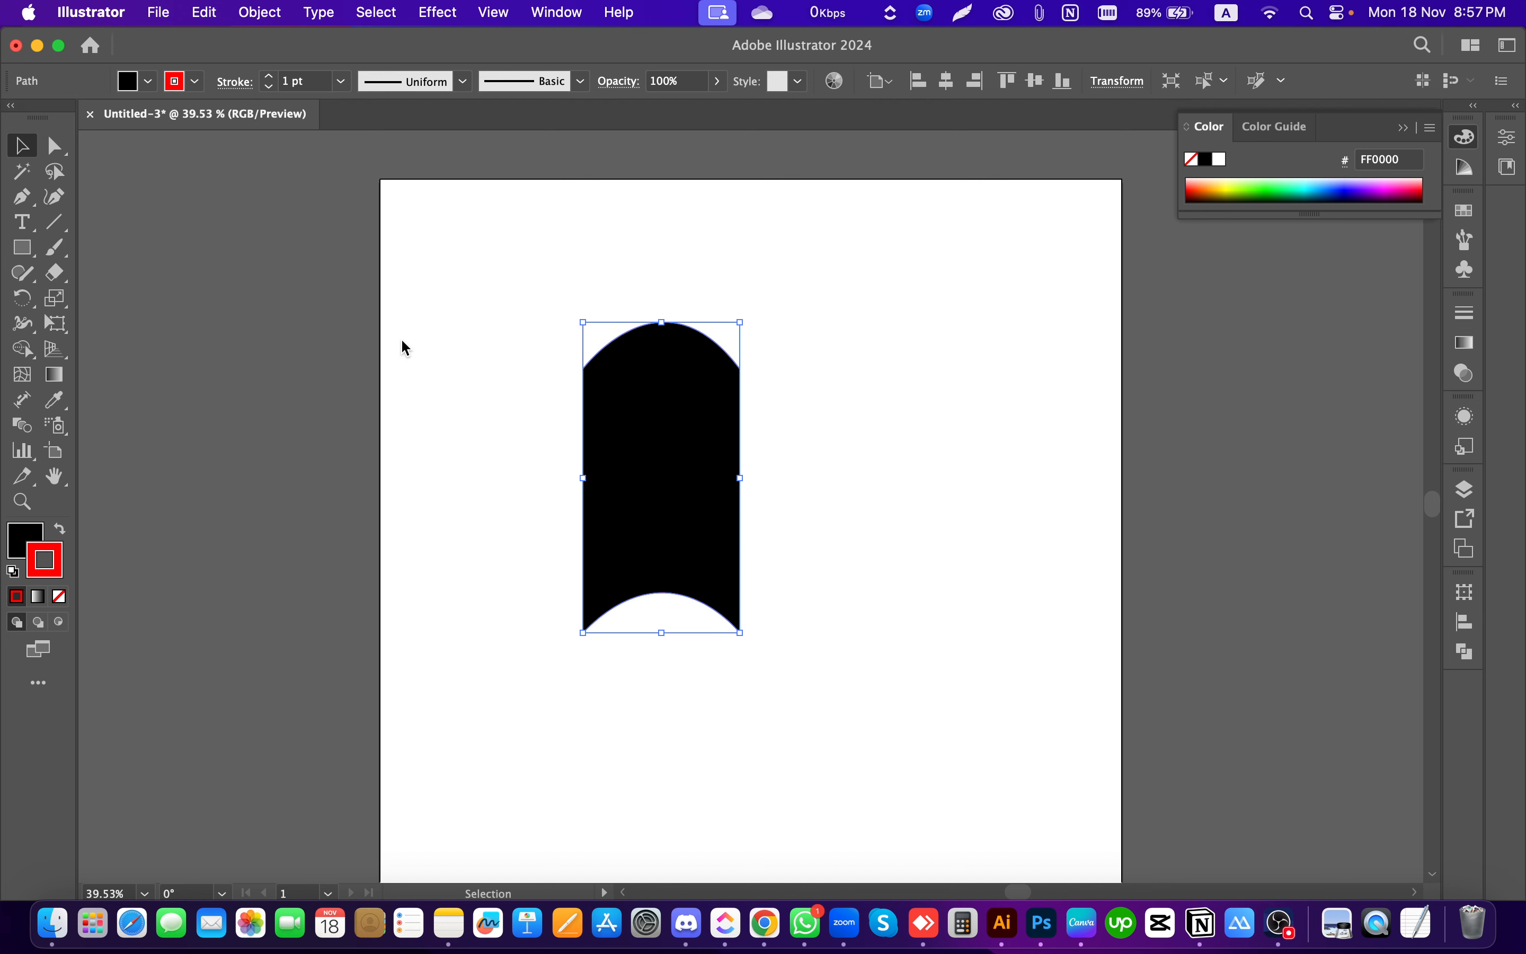
click(400, 337)
Step: Increase the shape's red stroke weight to 10 pt
click(610, 358)
click(269, 76)
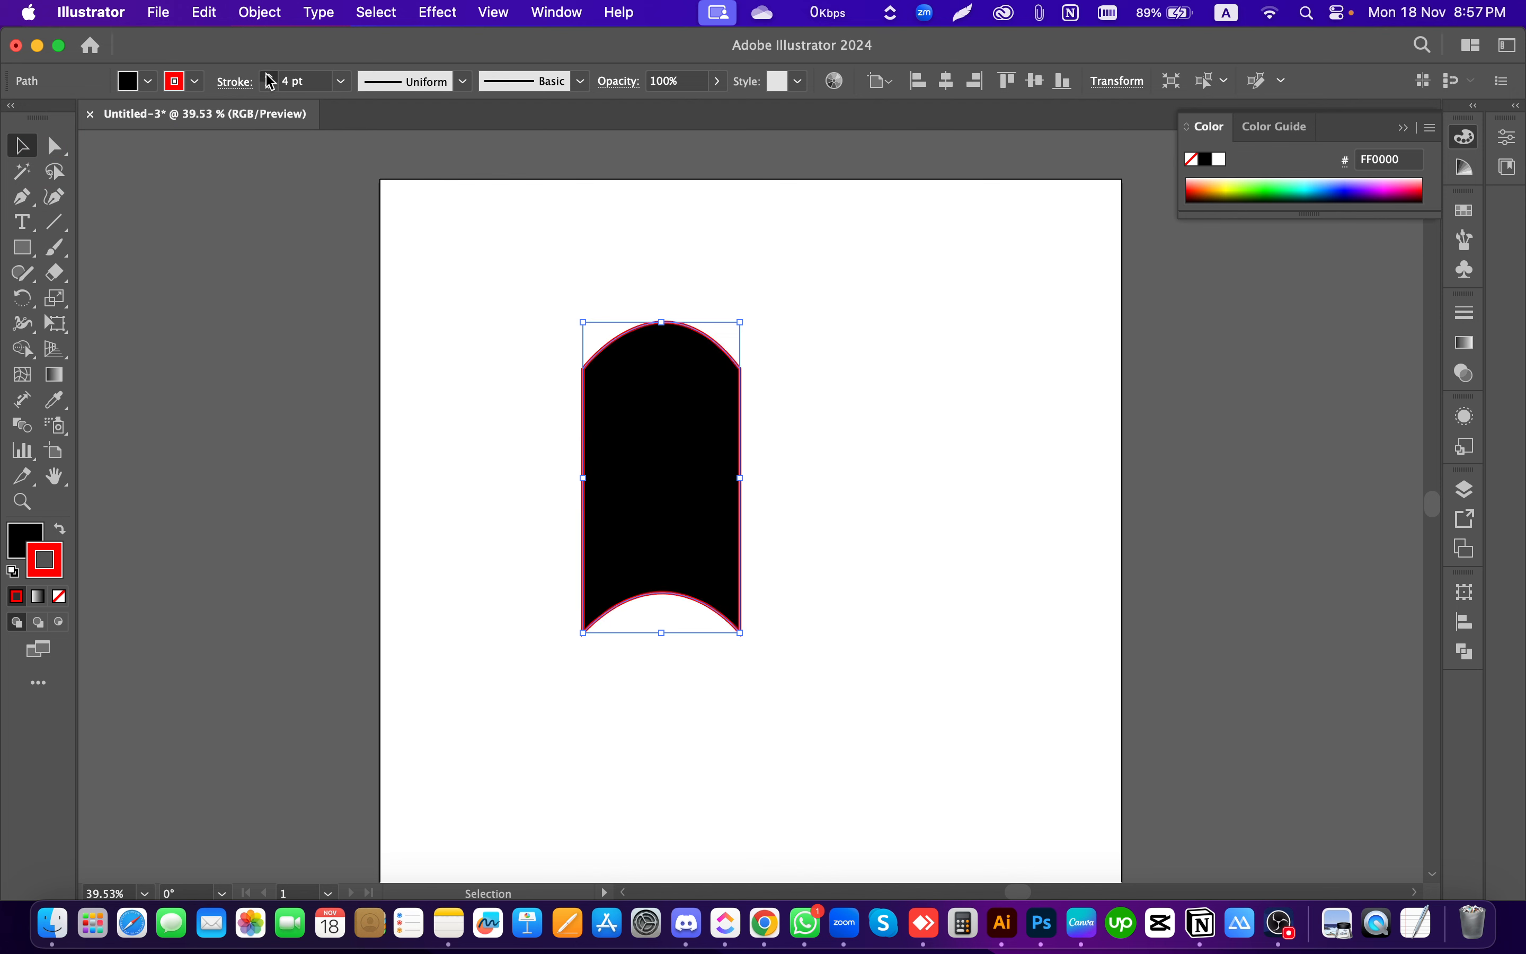
click(269, 76)
click(268, 77)
click(912, 543)
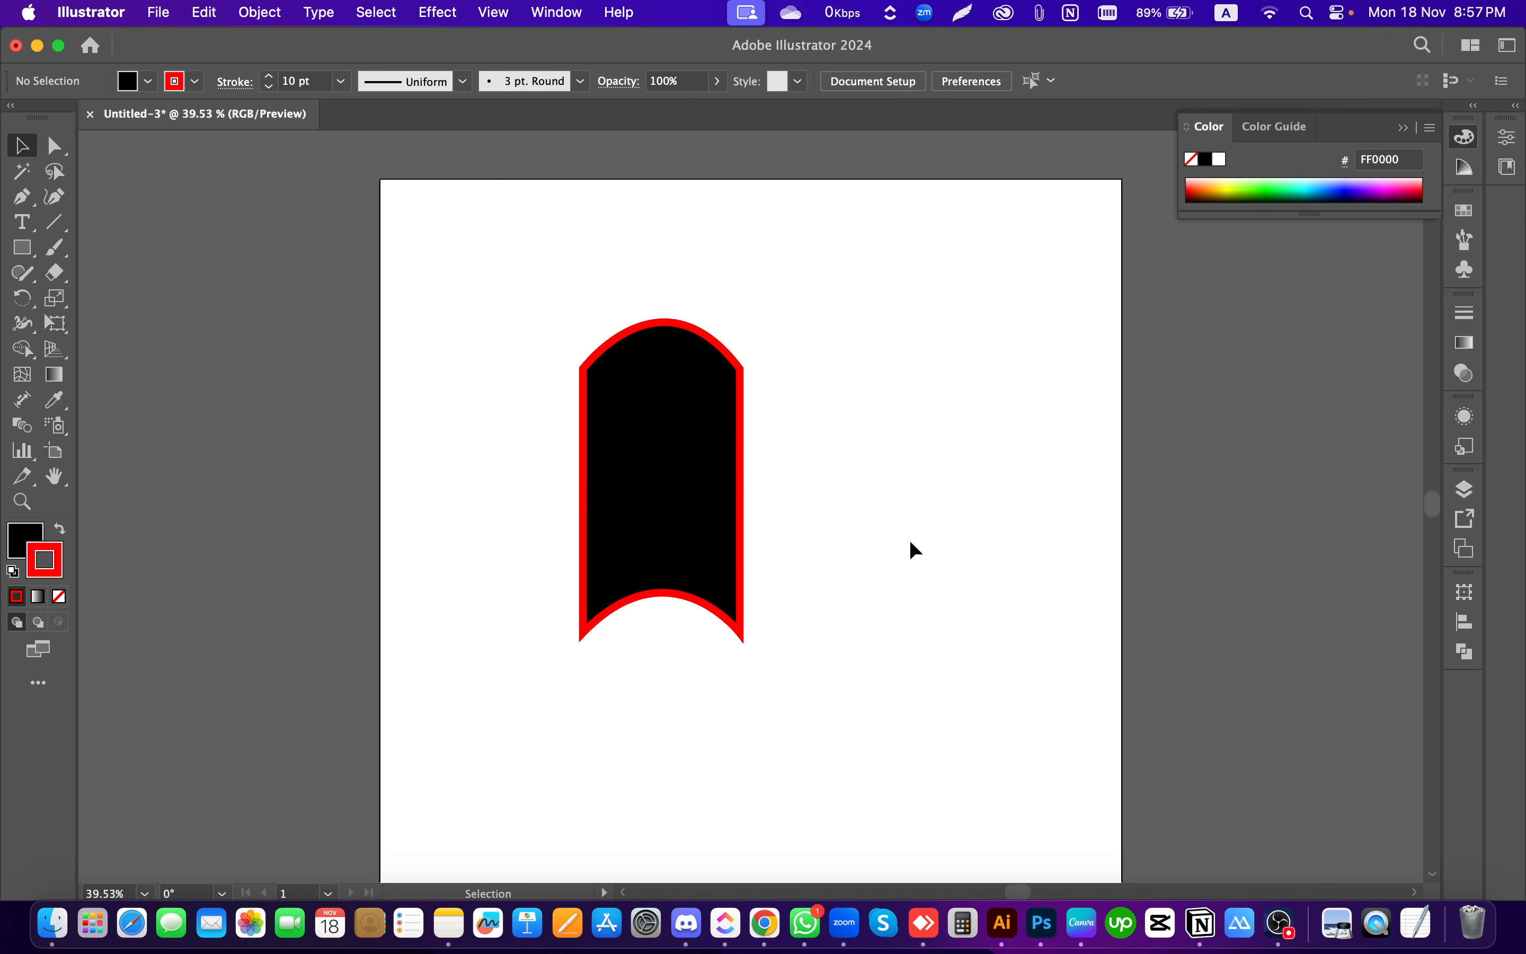
Step: Remove the thick red stroke from the shape, leaving only its black fill
mouse_move(958, 620)
mouse_down()
mouse_move(429, 210)
mouse_move(445, 302)
mouse_up()
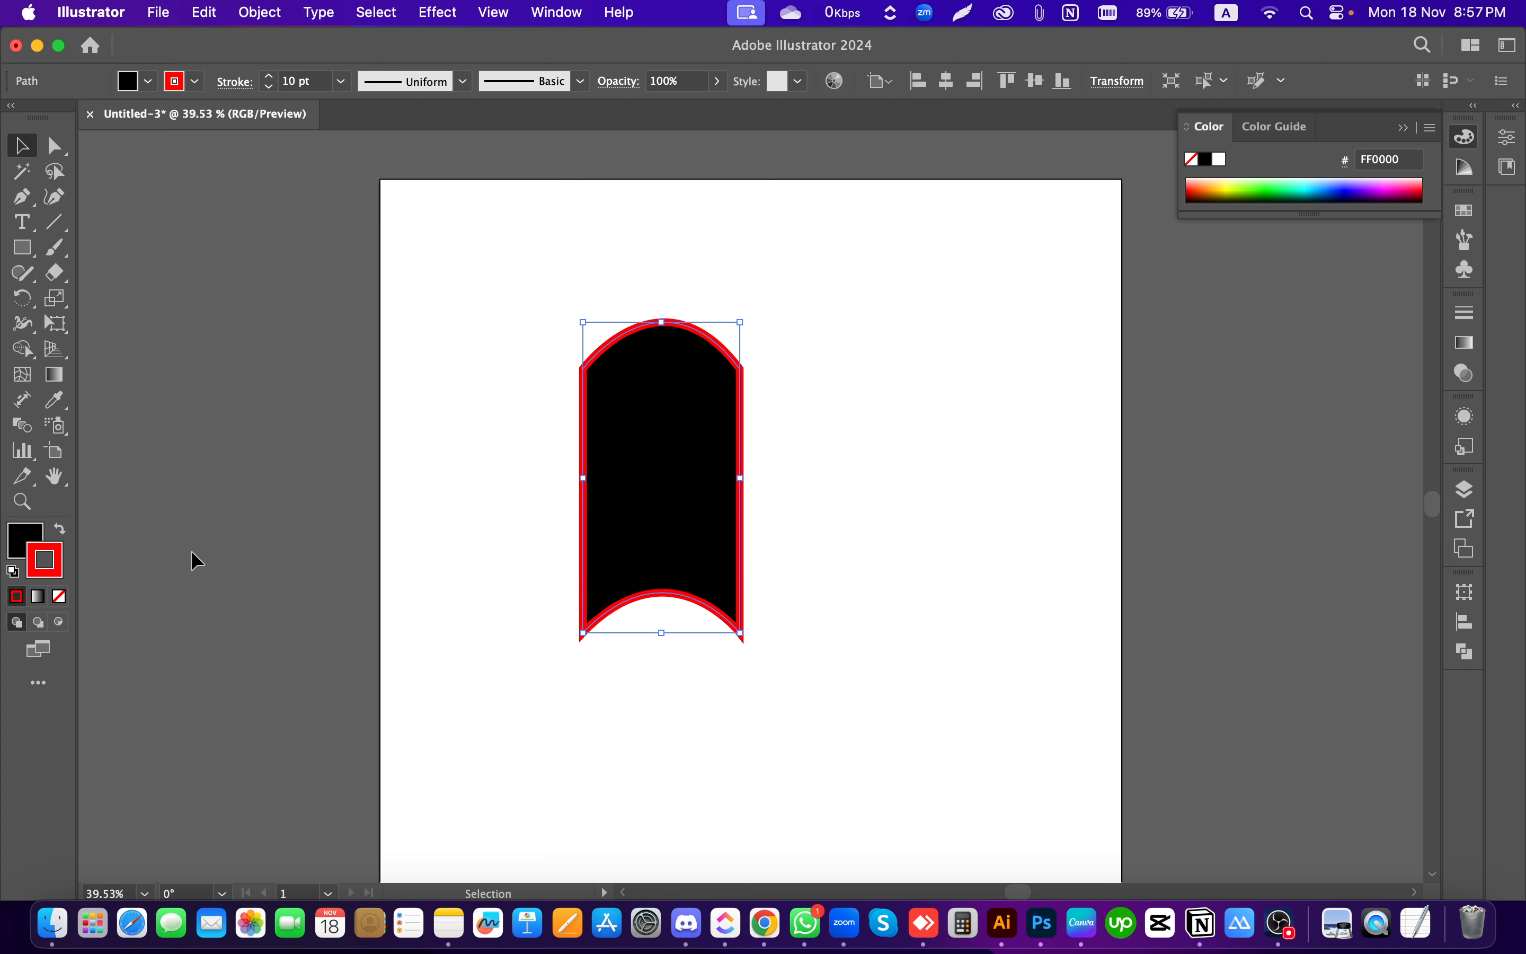
click(195, 80)
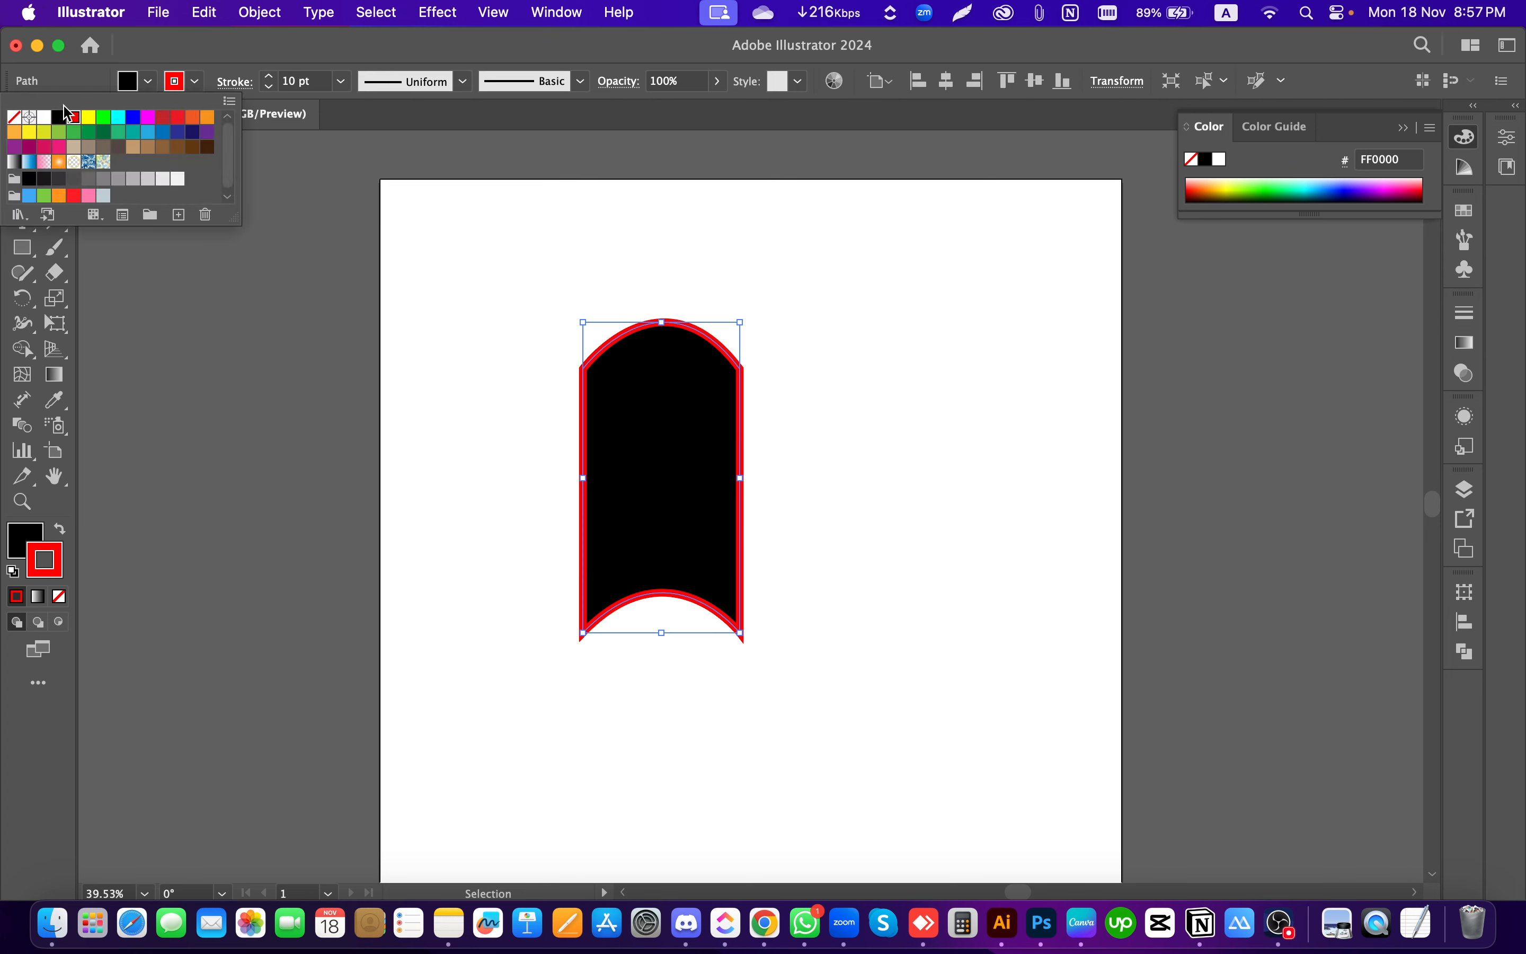
click(14, 117)
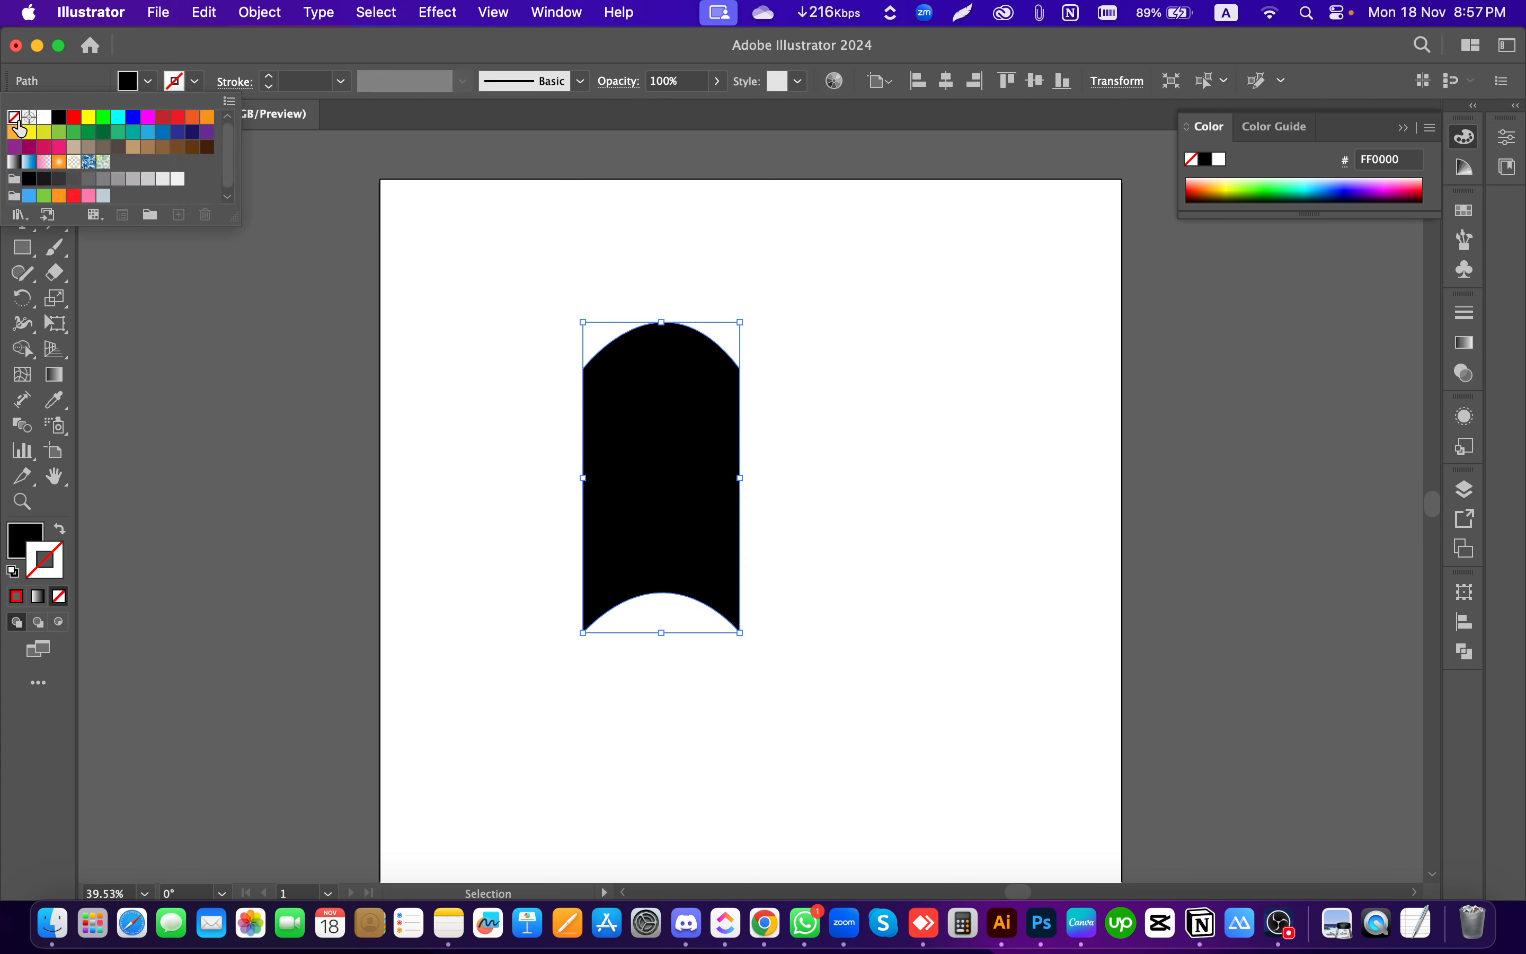
click(864, 506)
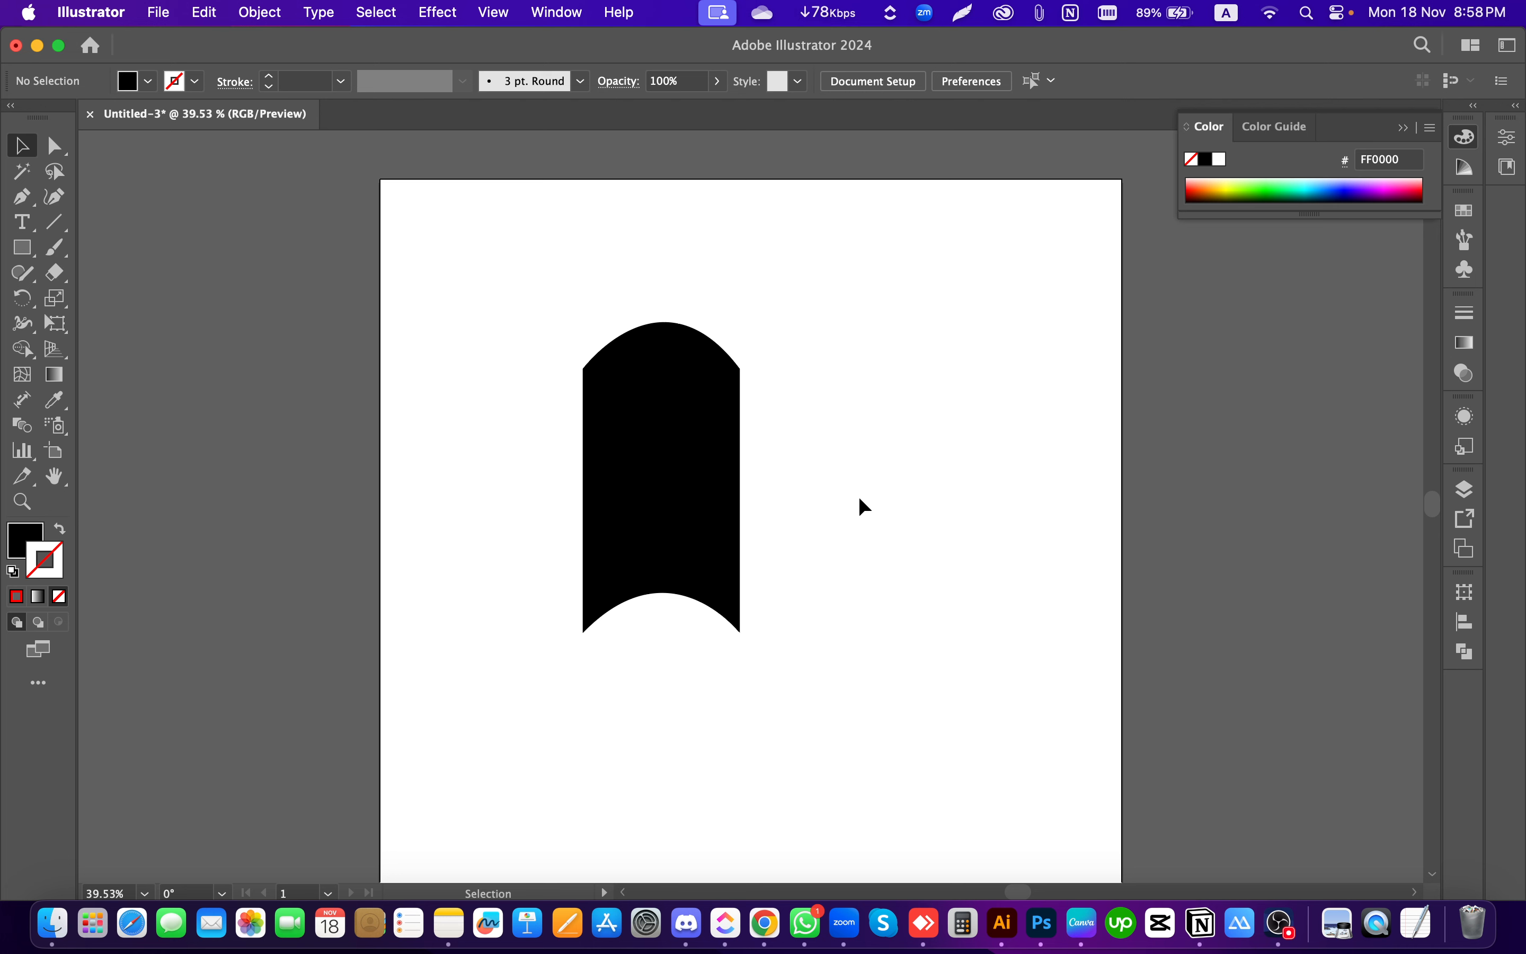
Step: Select the black shape and switch the active color attribute back and forth between fill and stroke, ending on stroke
click(601, 404)
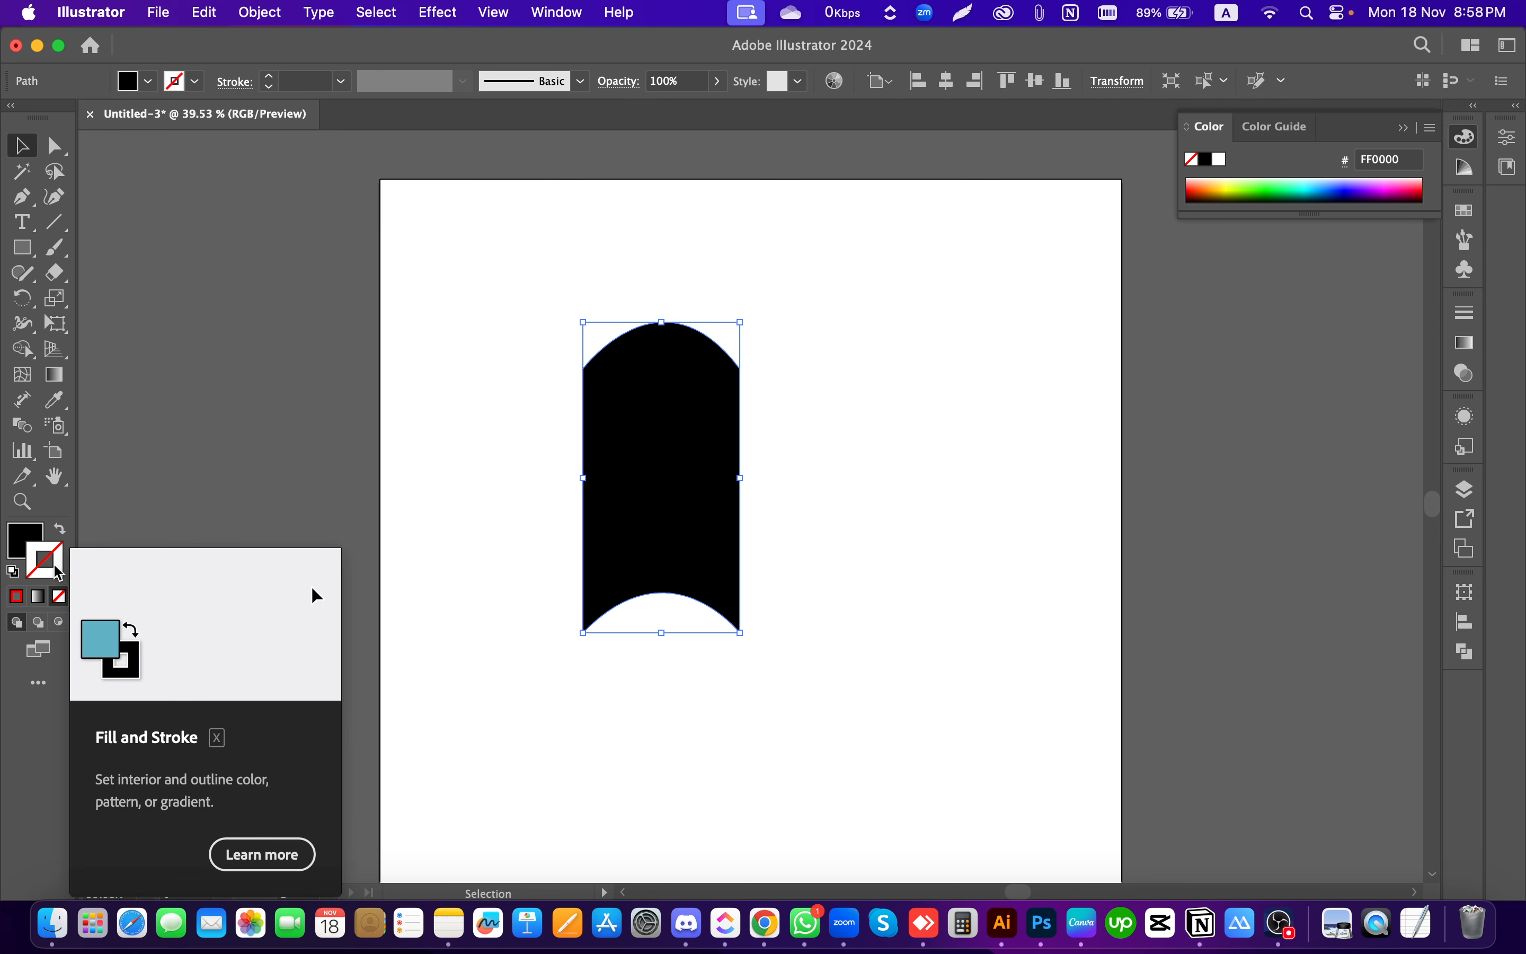
click(39, 535)
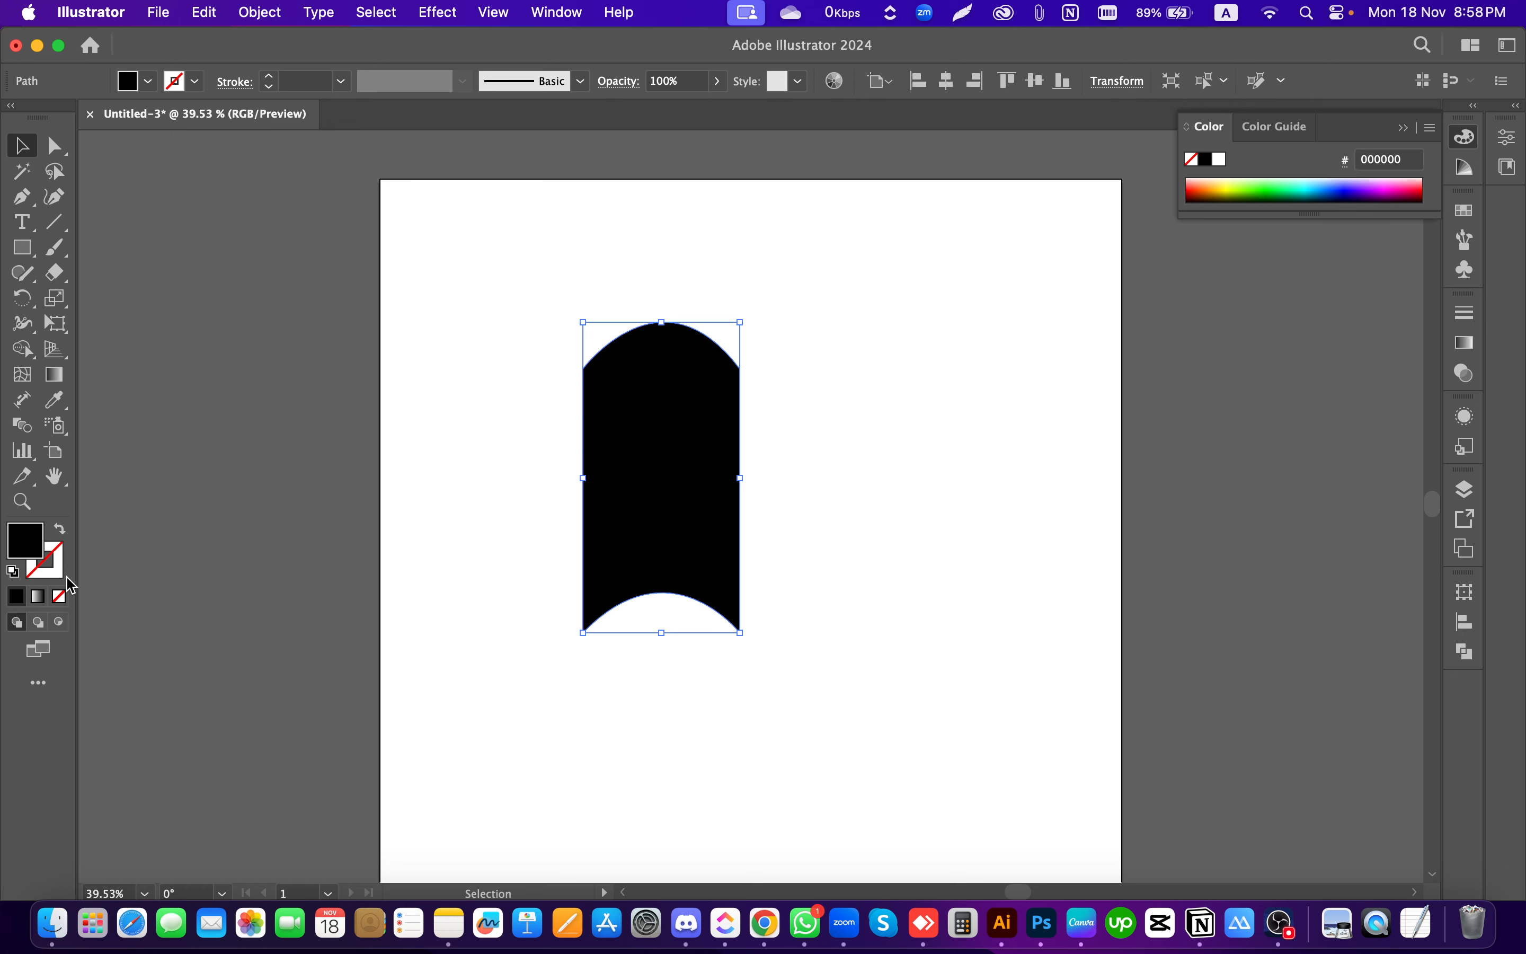
click(54, 566)
click(30, 542)
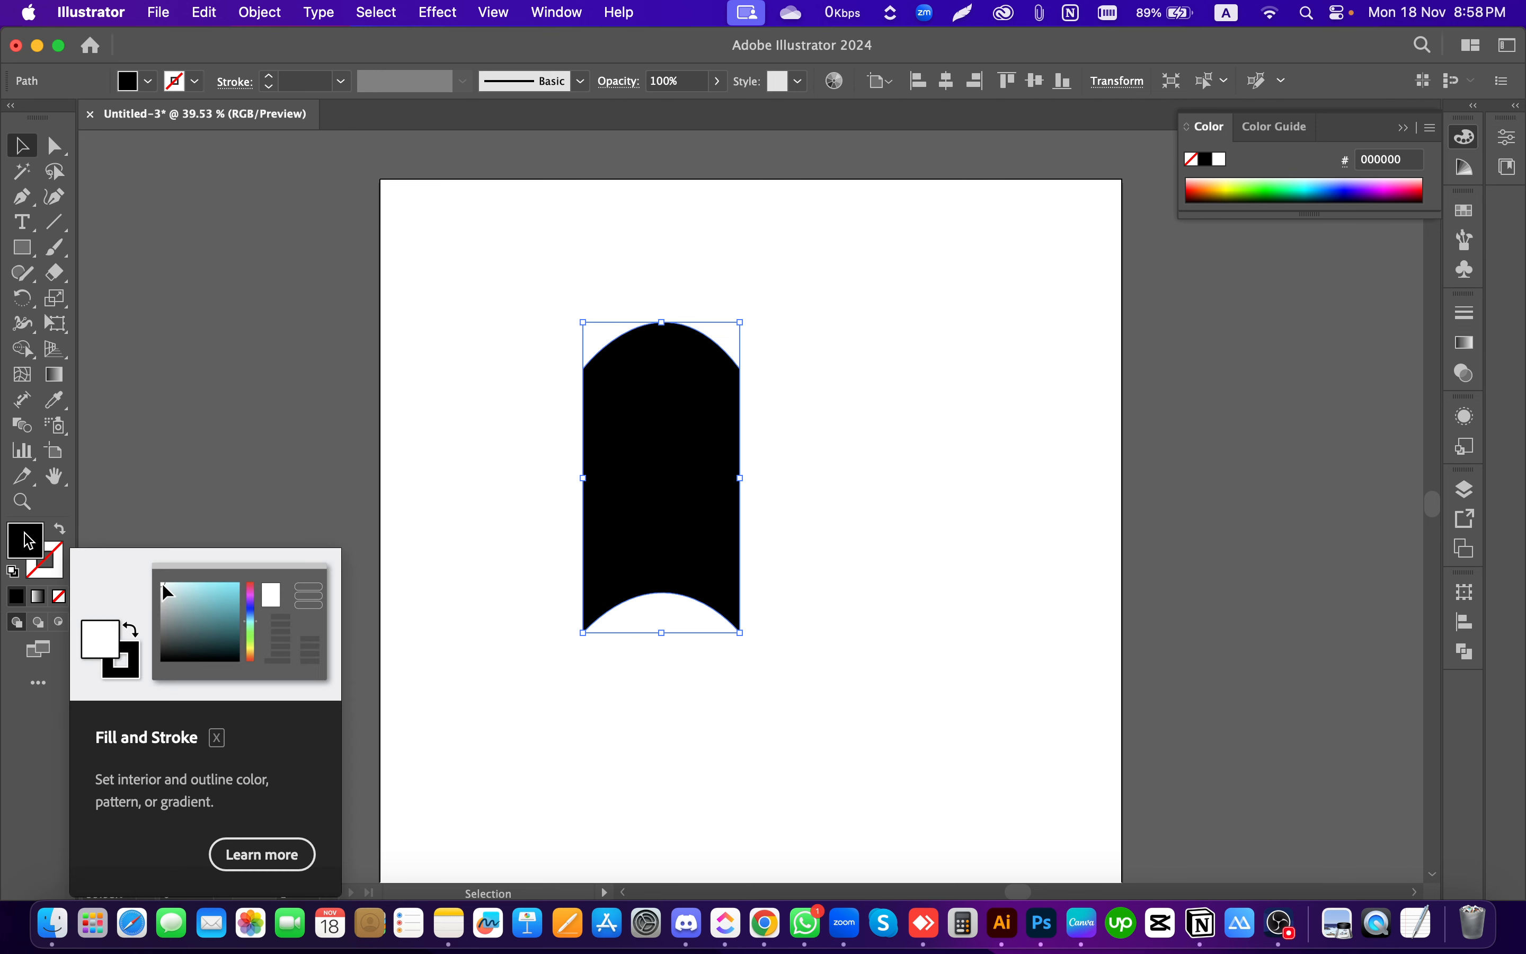
click(47, 568)
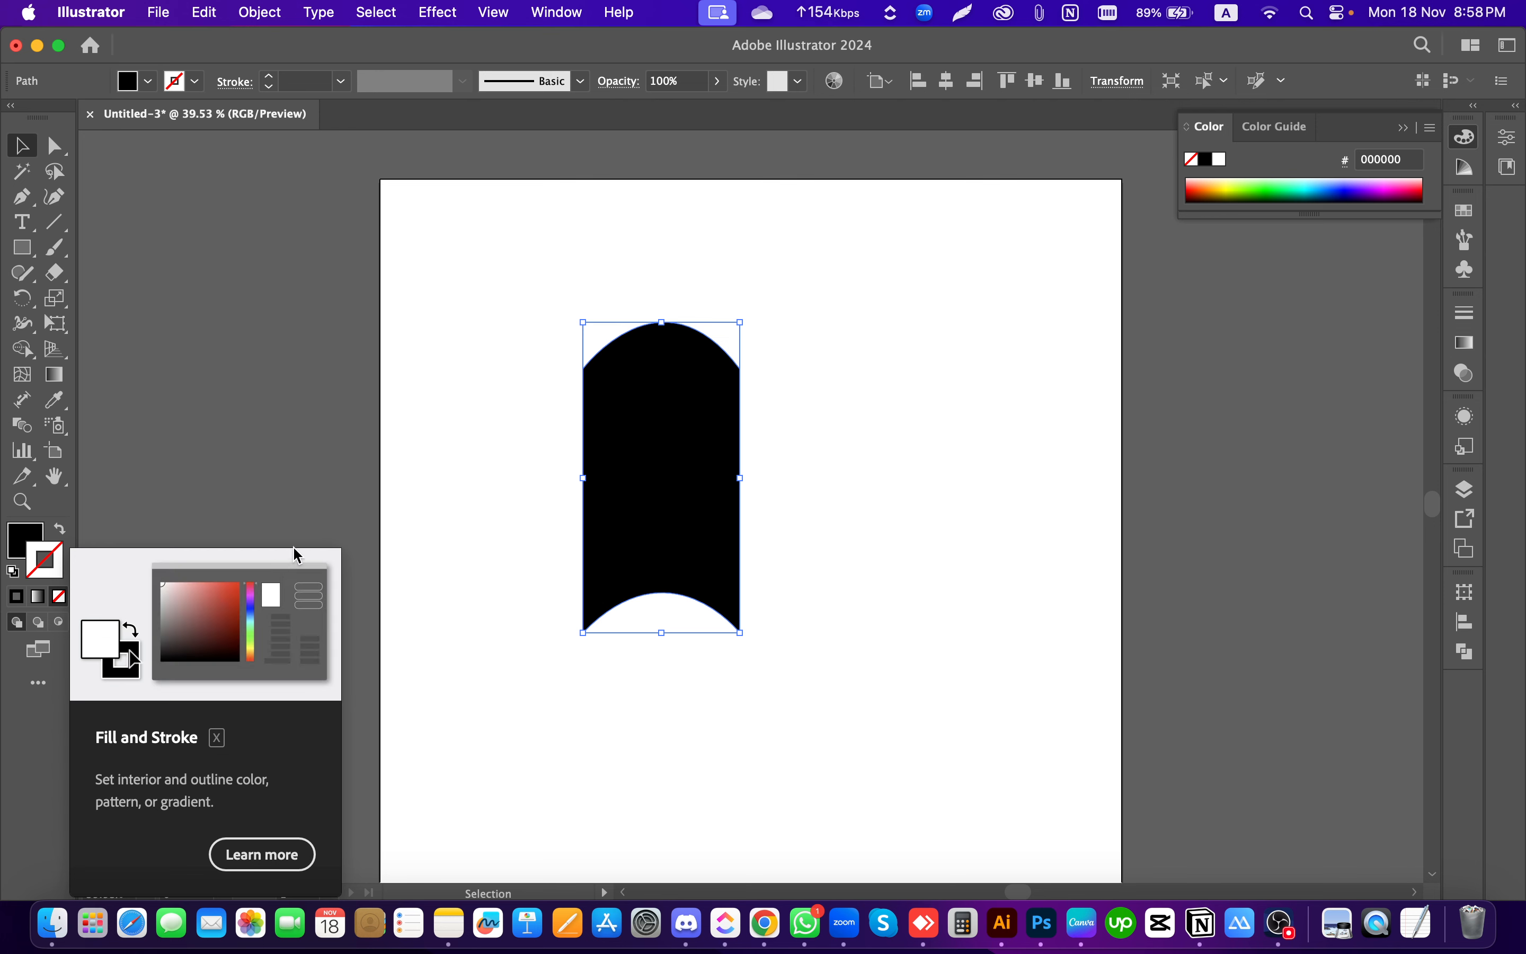
click(269, 455)
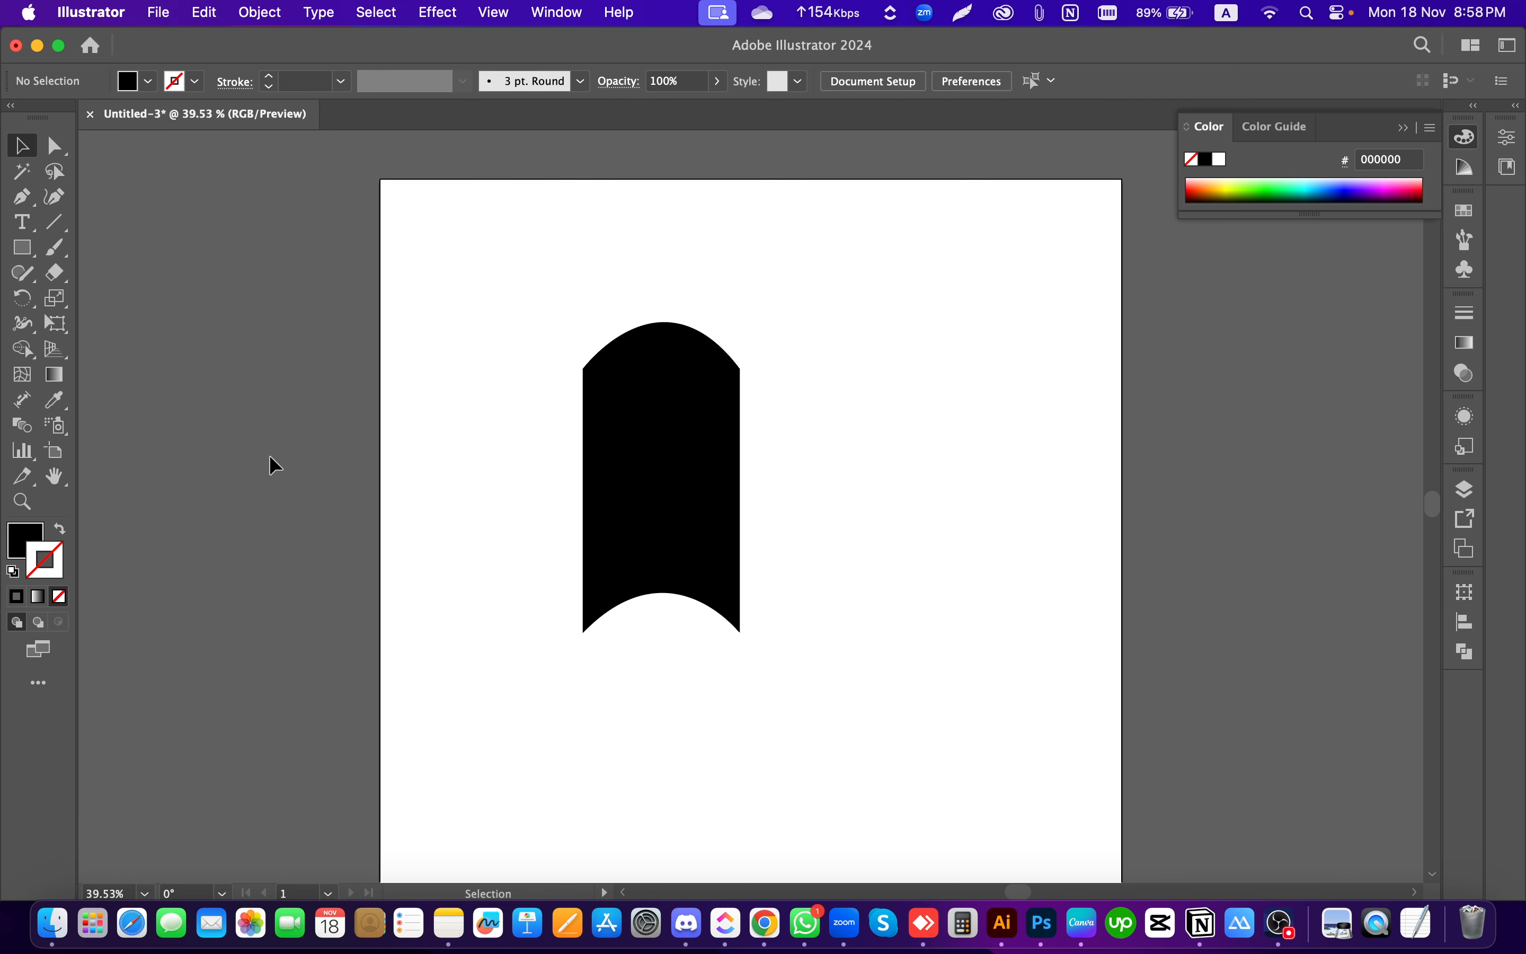
Step: Select the whole black shape by enclosing it in a selection marquee
drag(460, 228, 855, 733)
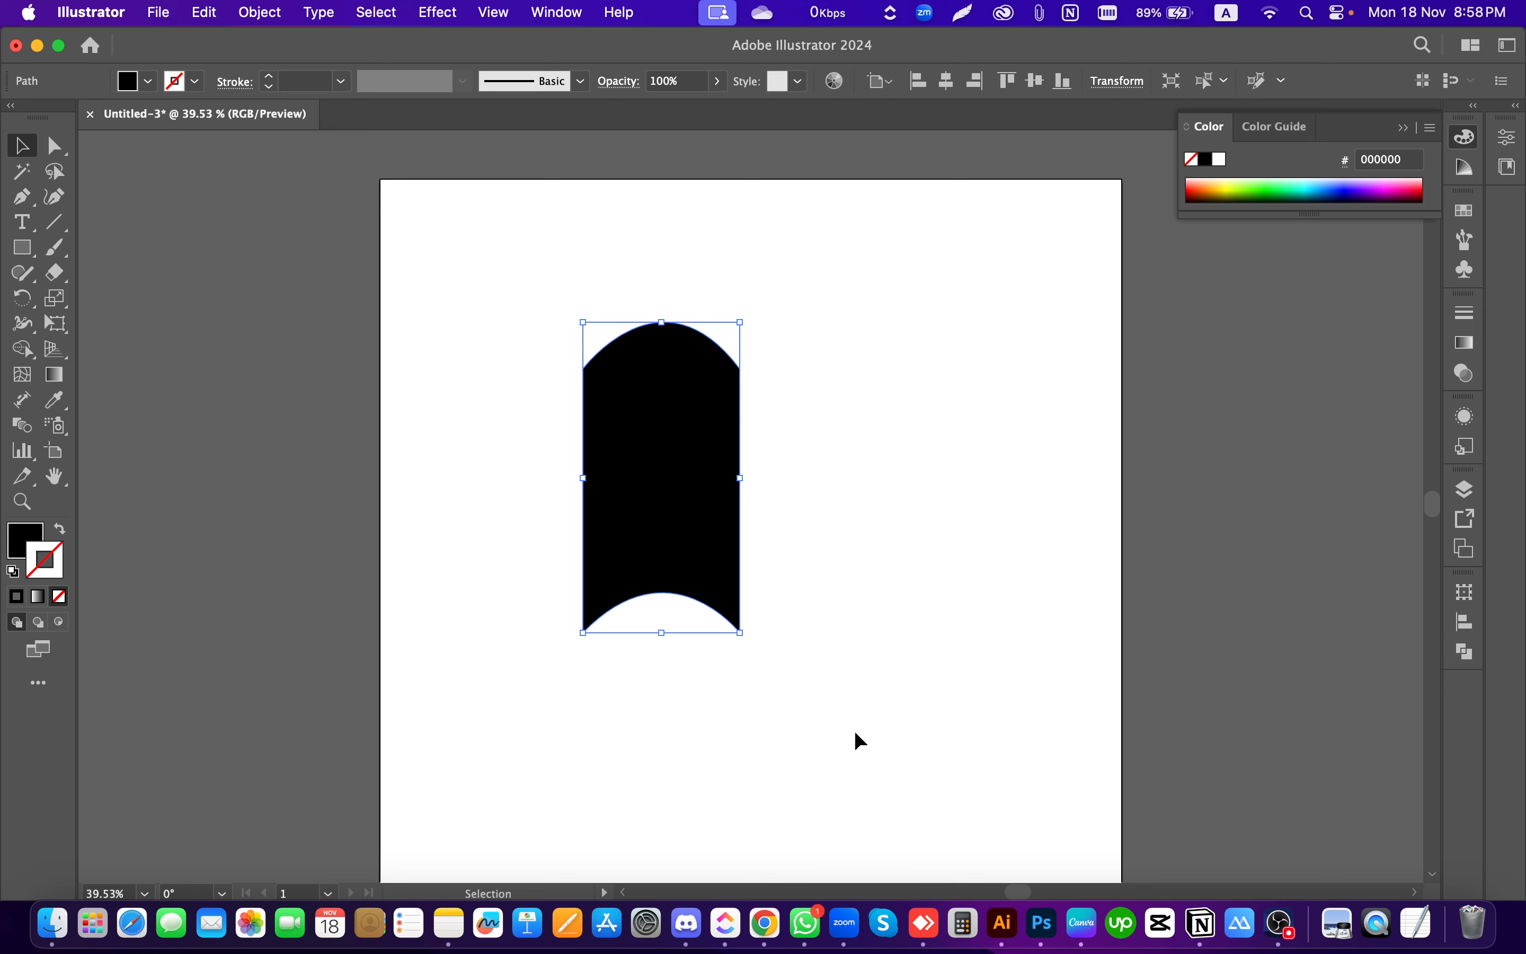
click(835, 733)
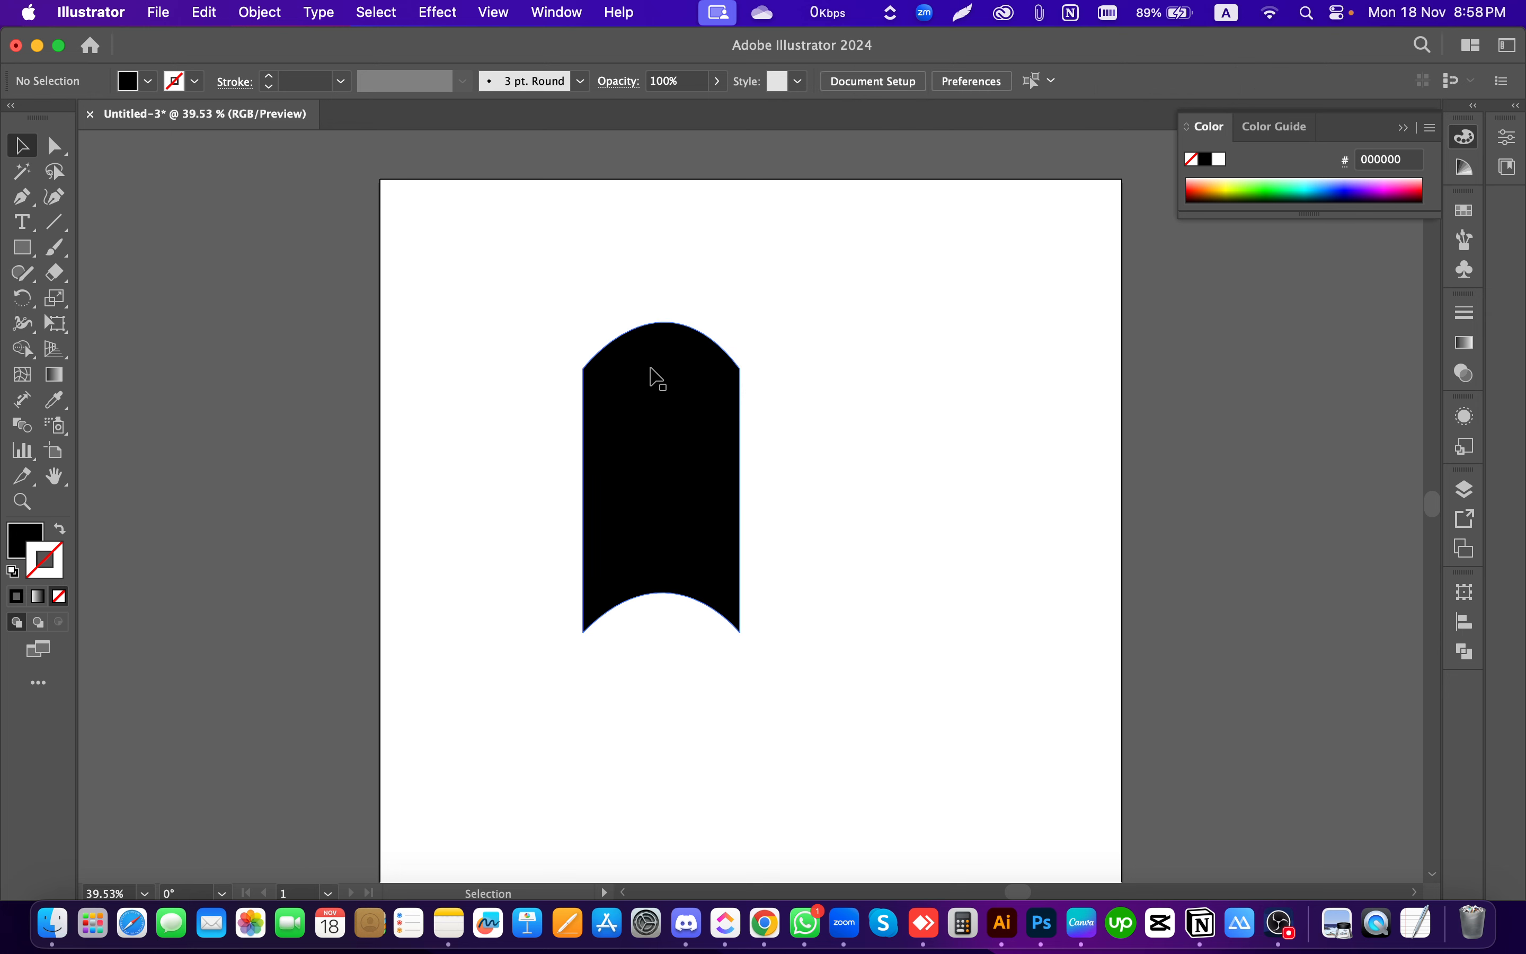
drag(453, 283, 813, 683)
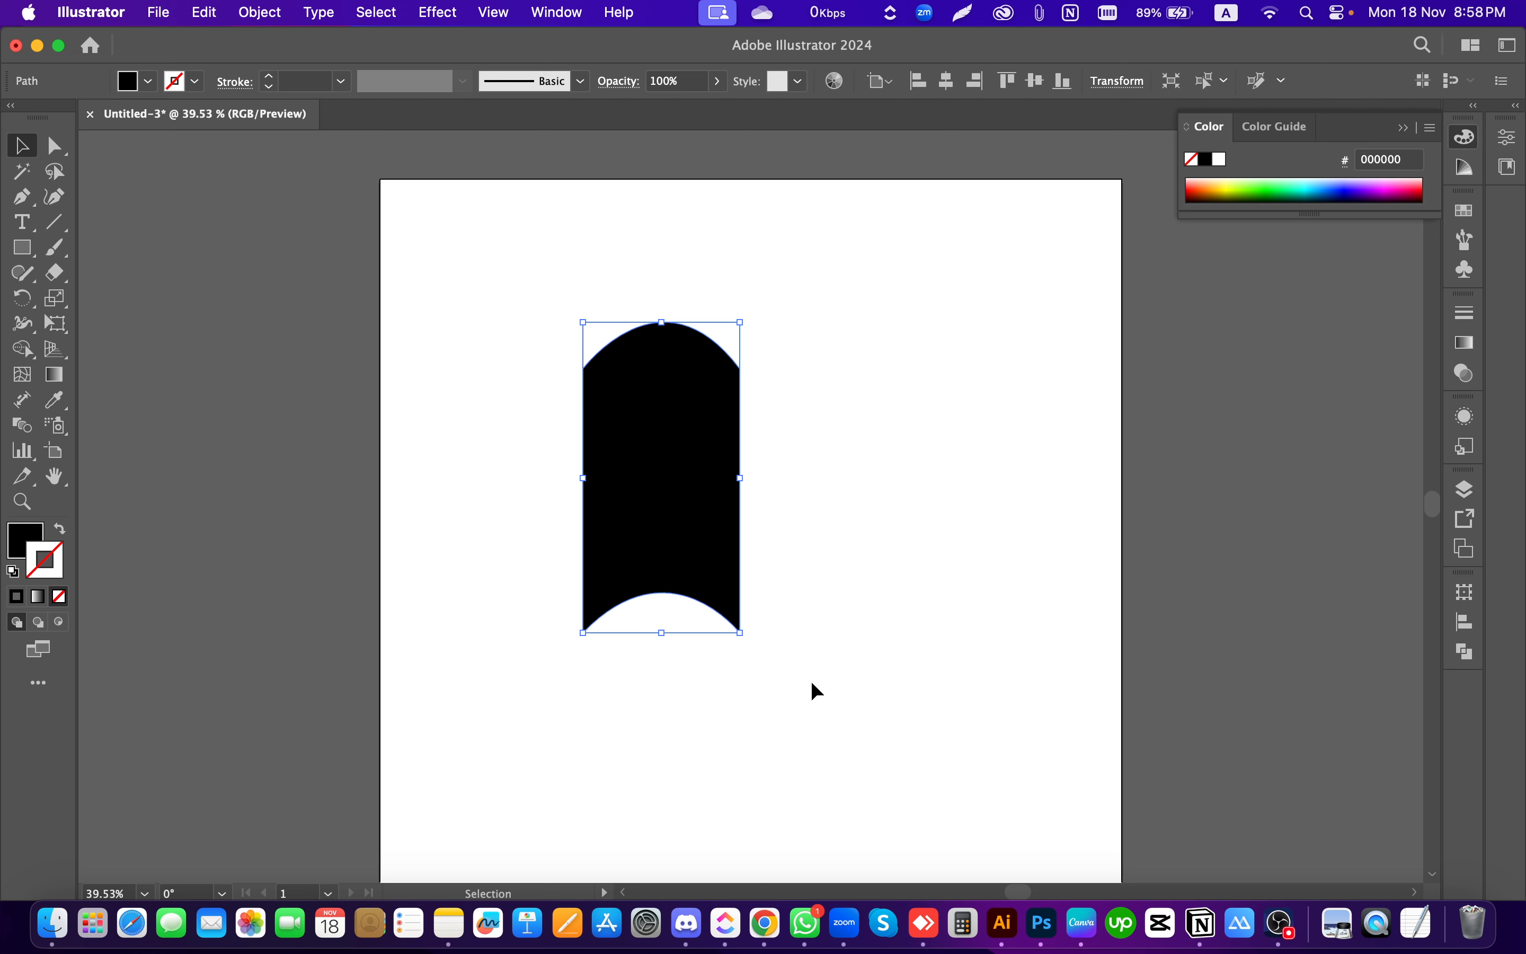
Step: Select the whole black shape with a marquee, change its fill to red, and deselect it
click(972, 553)
drag(501, 239, 853, 623)
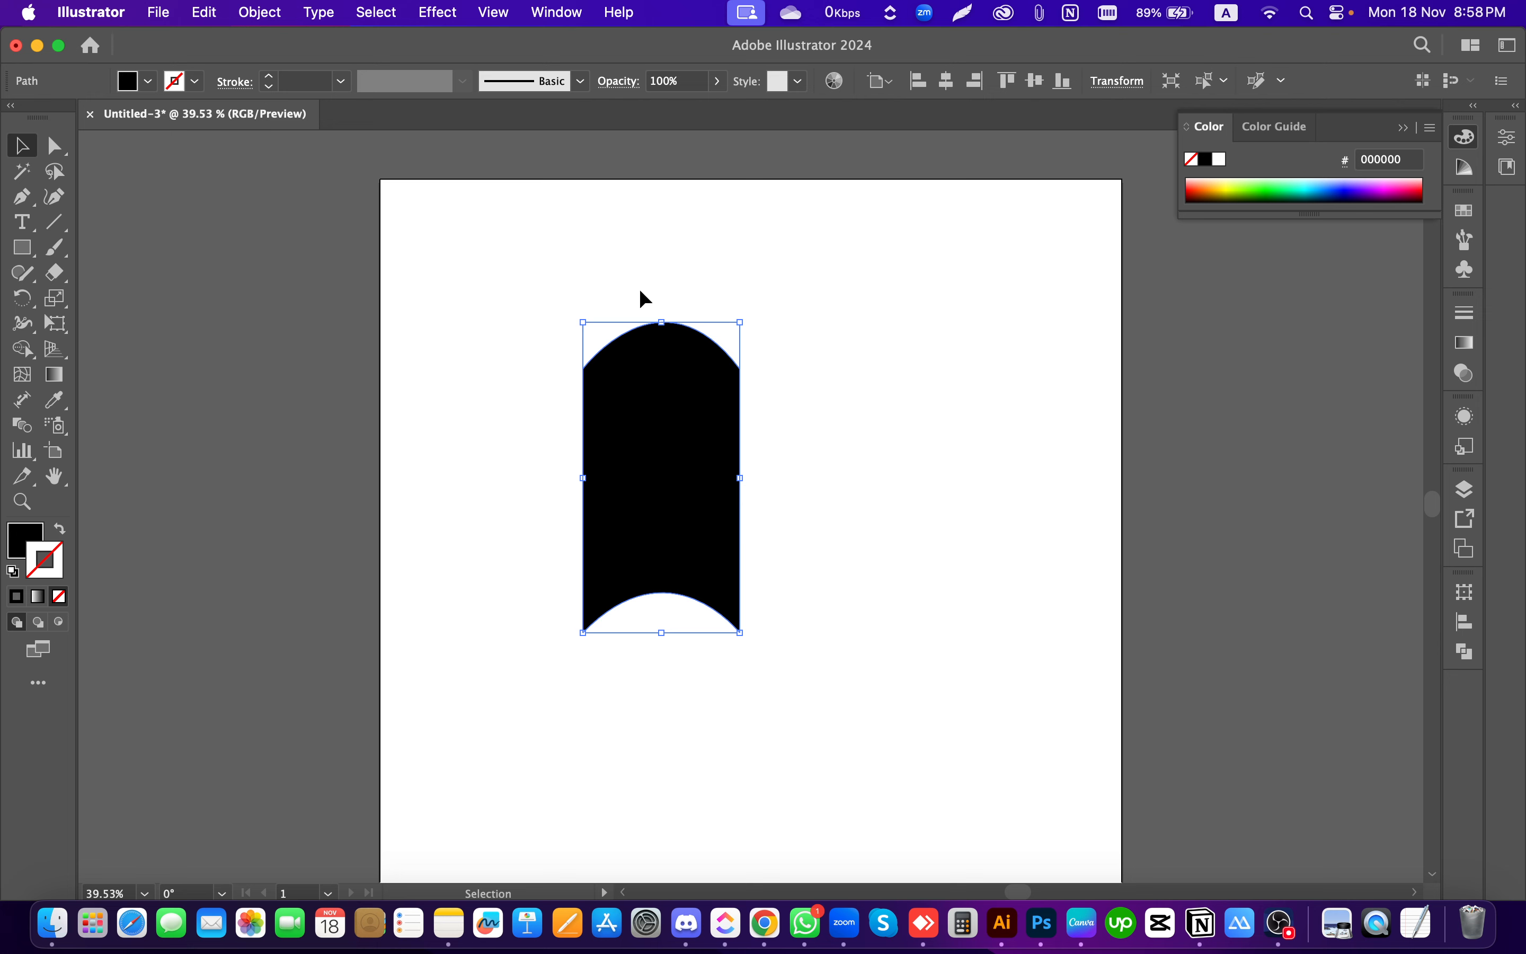
click(150, 83)
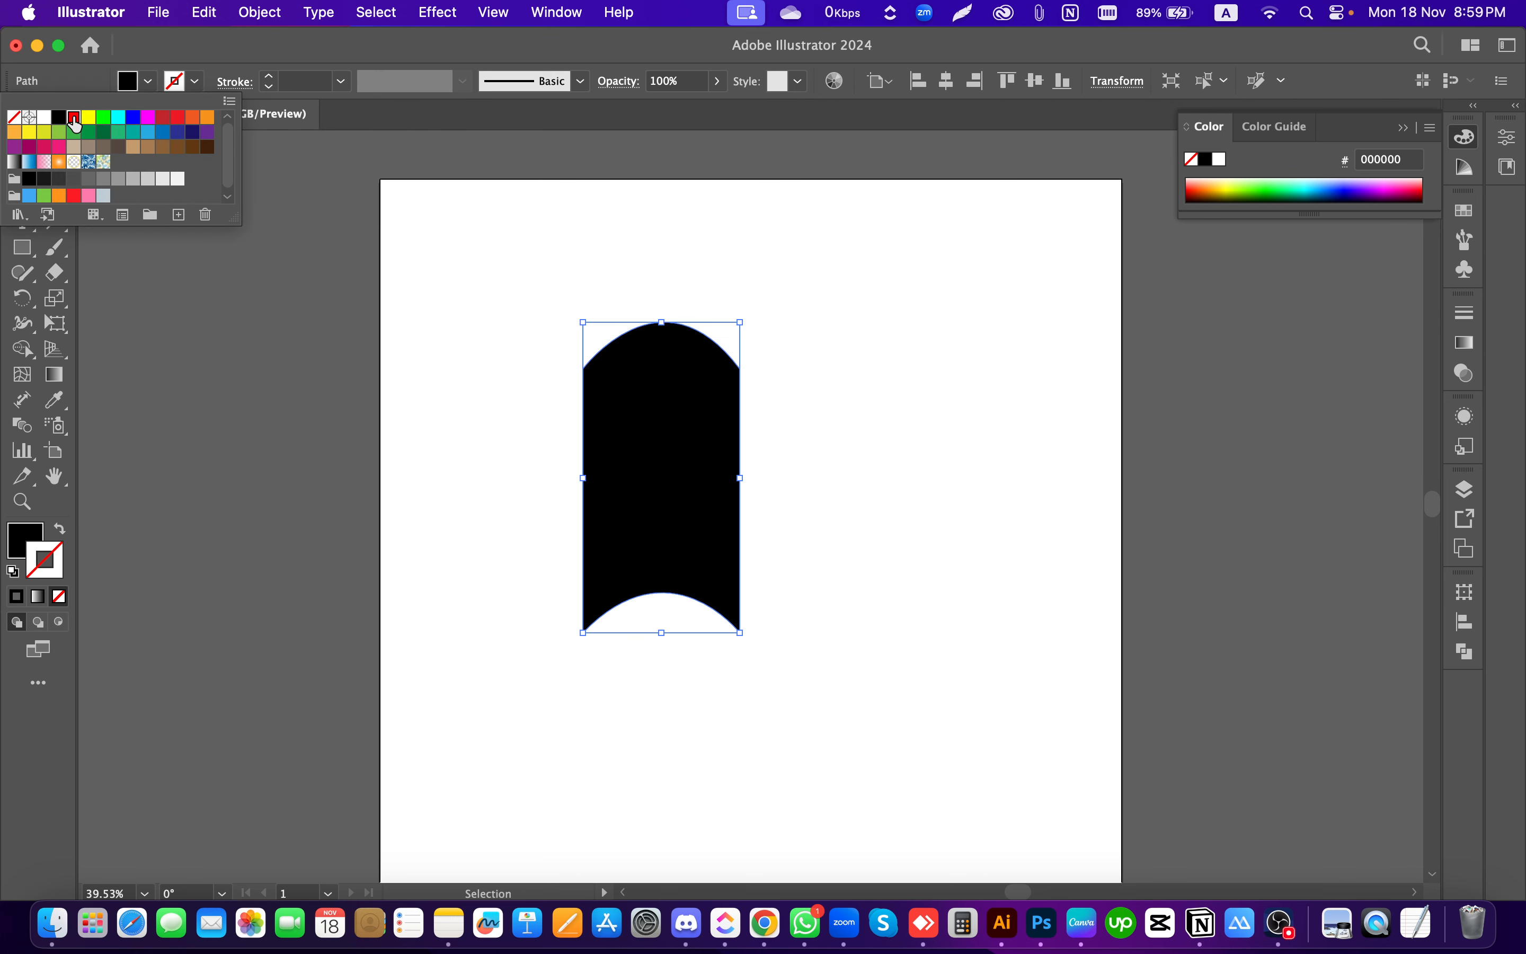
click(74, 119)
click(411, 430)
click(424, 434)
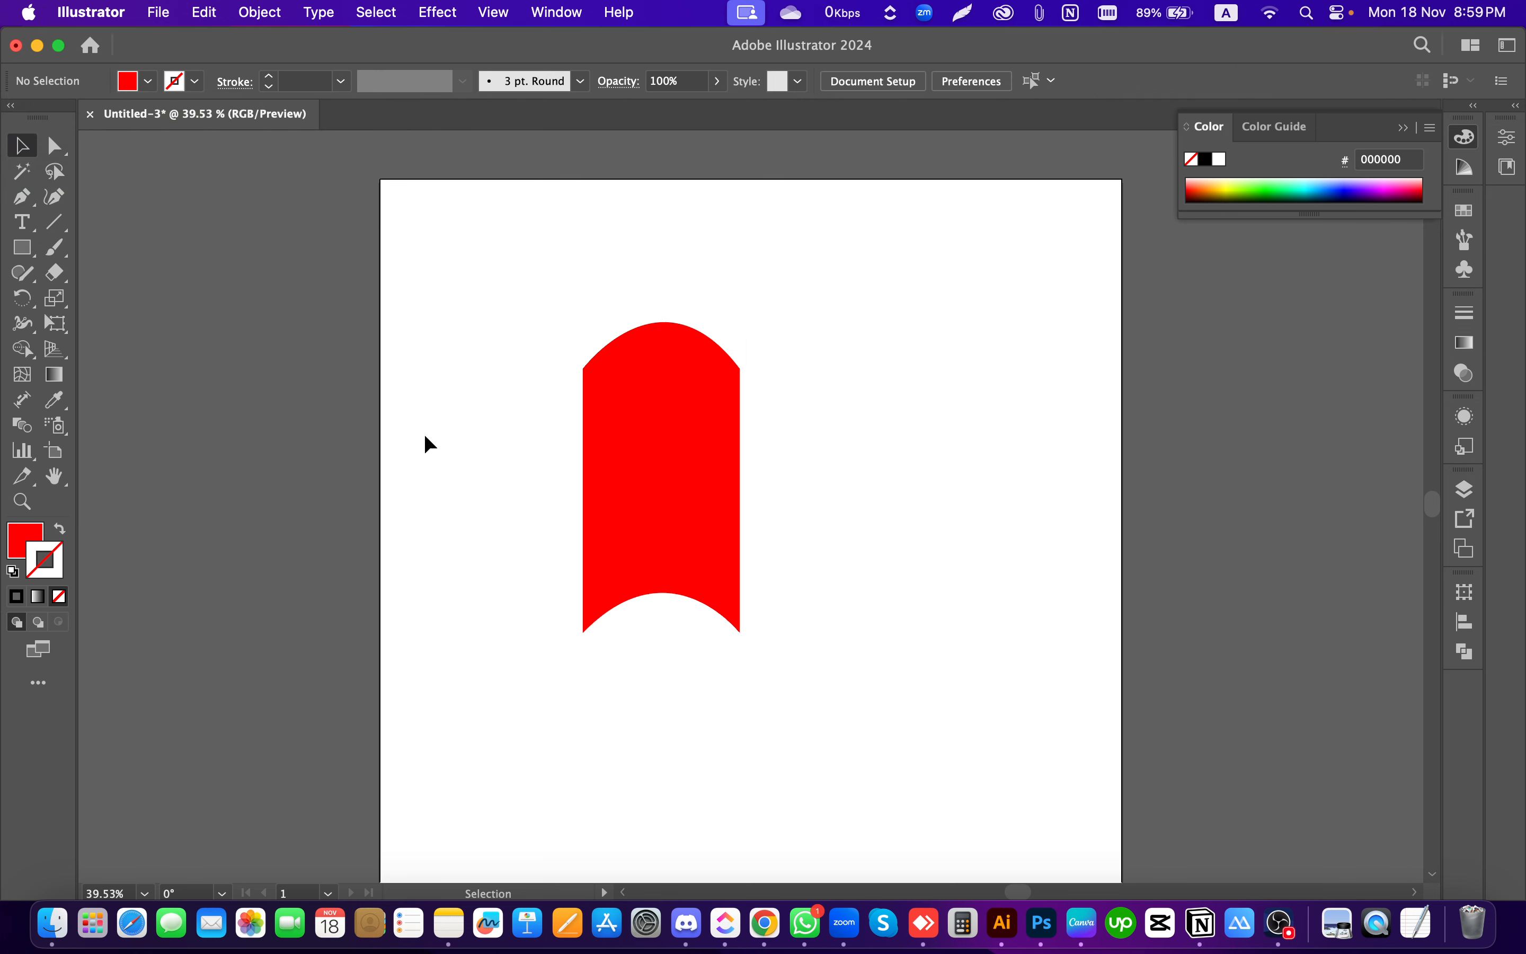
Step: Set the fill color to yellow and then blue while the red shape is deselected
drag(470, 246, 1012, 822)
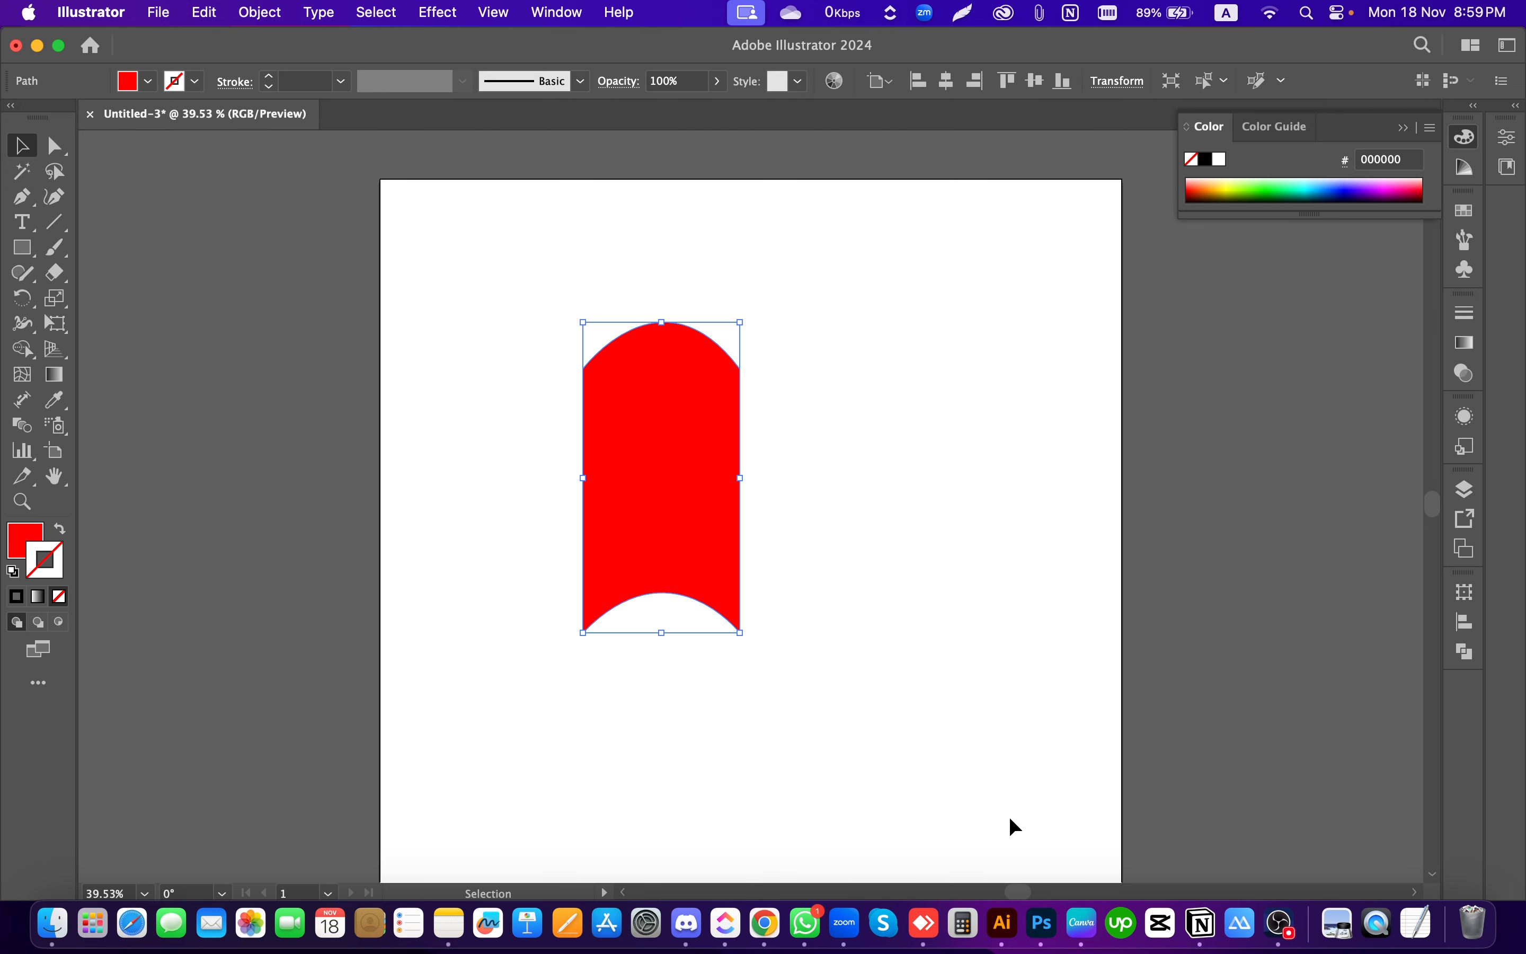
click(992, 414)
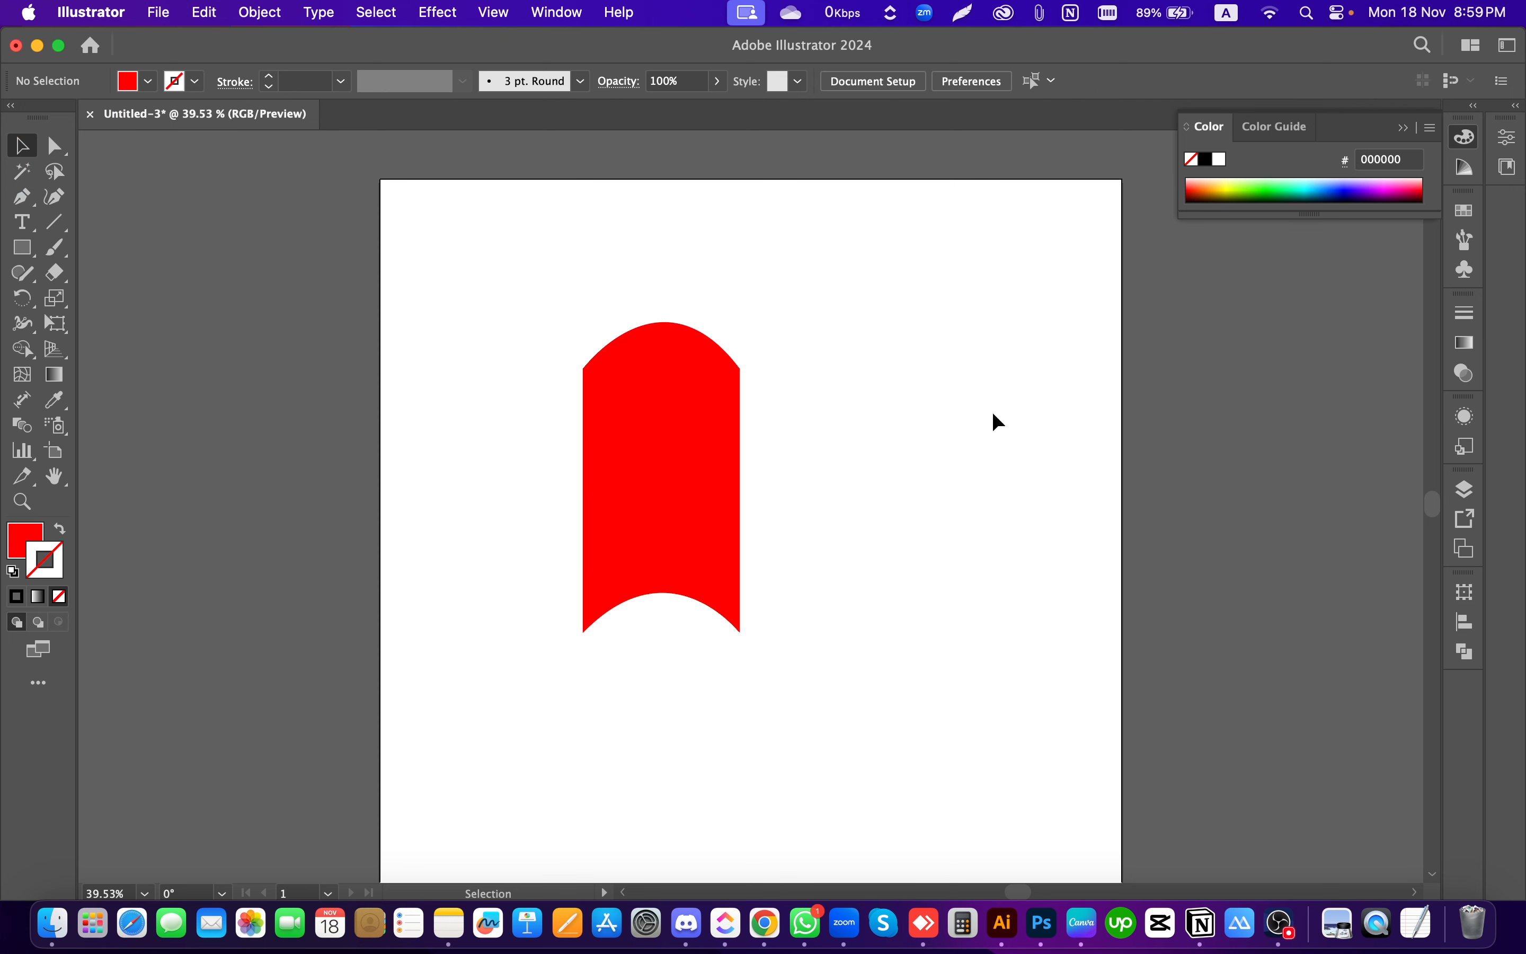
click(149, 81)
click(89, 118)
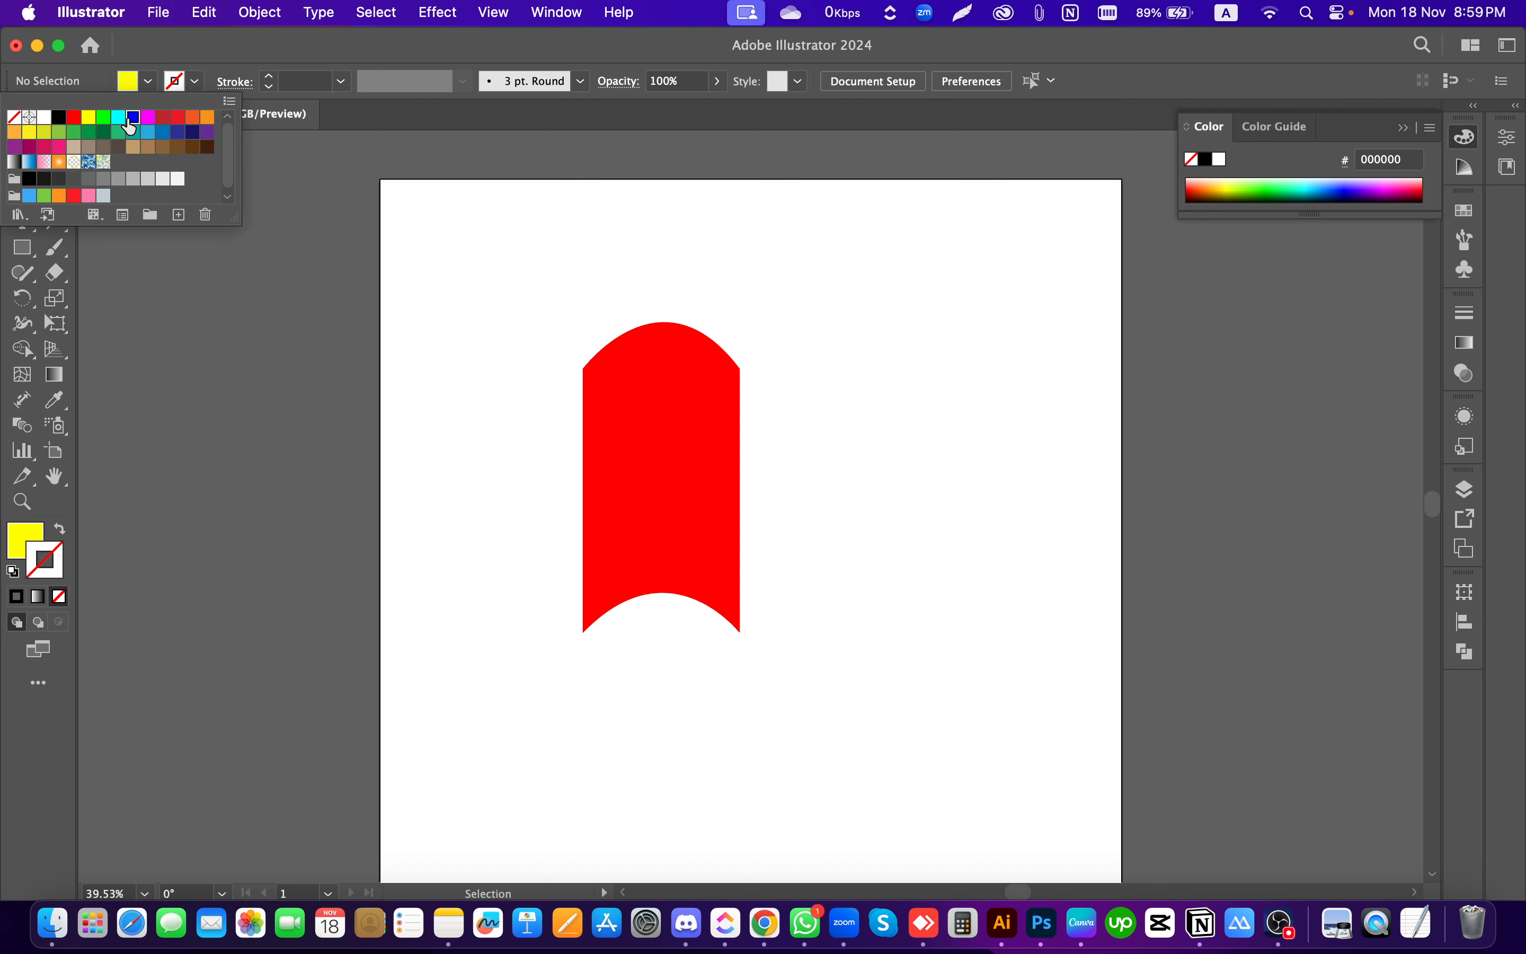
click(133, 117)
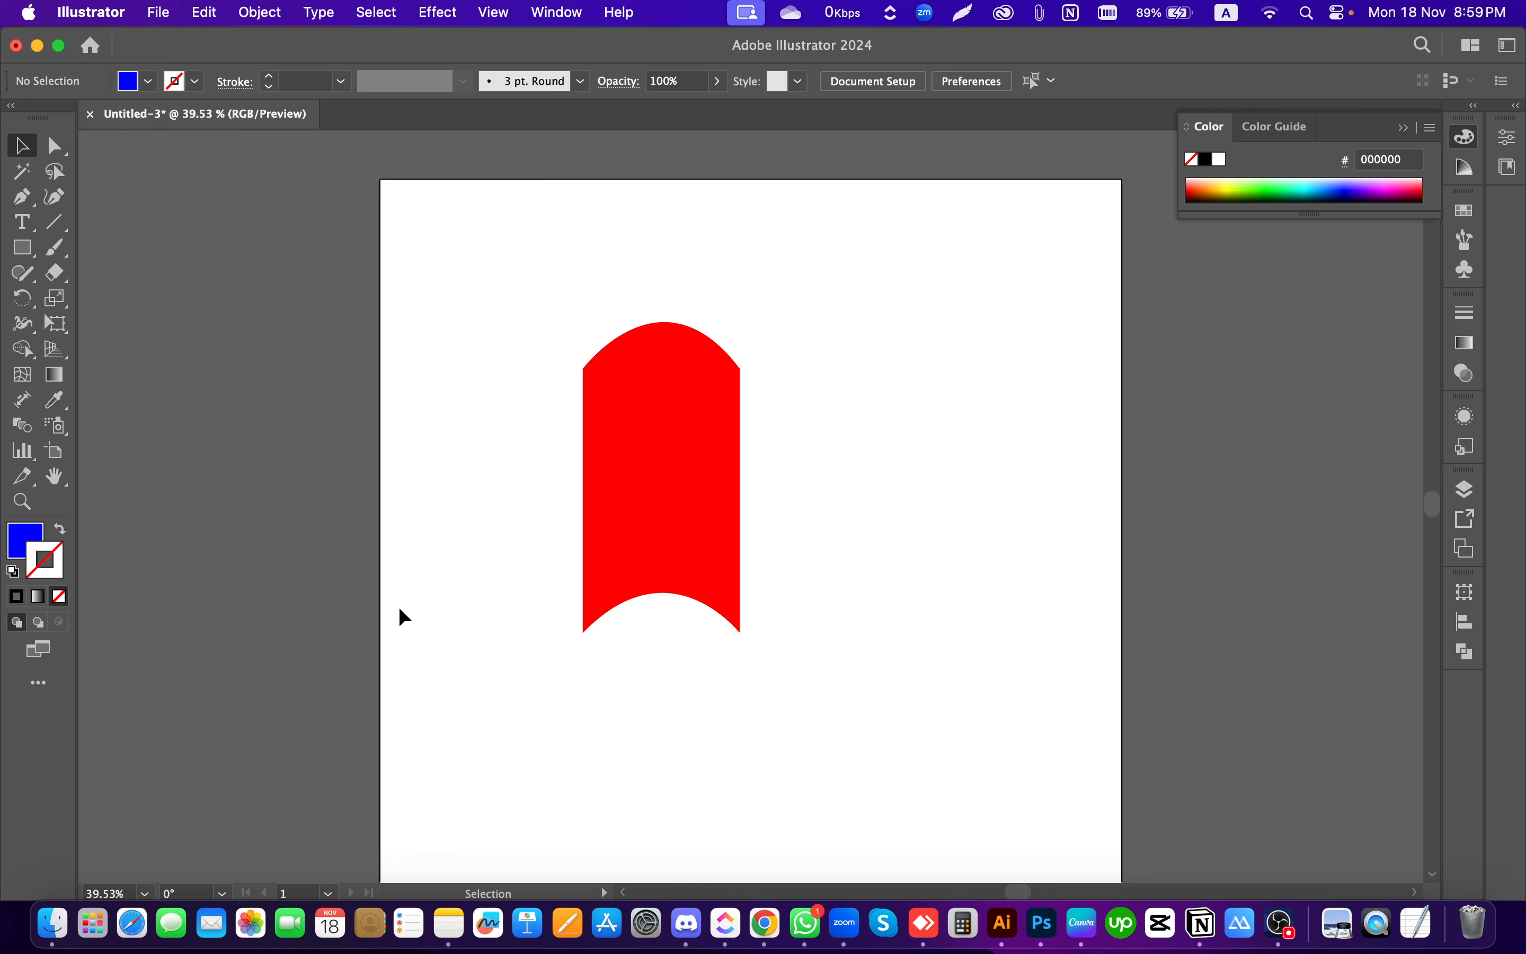
Step: Select the red shape and try several fill swatches including yellow, ending on a blue fill
key(super+a)
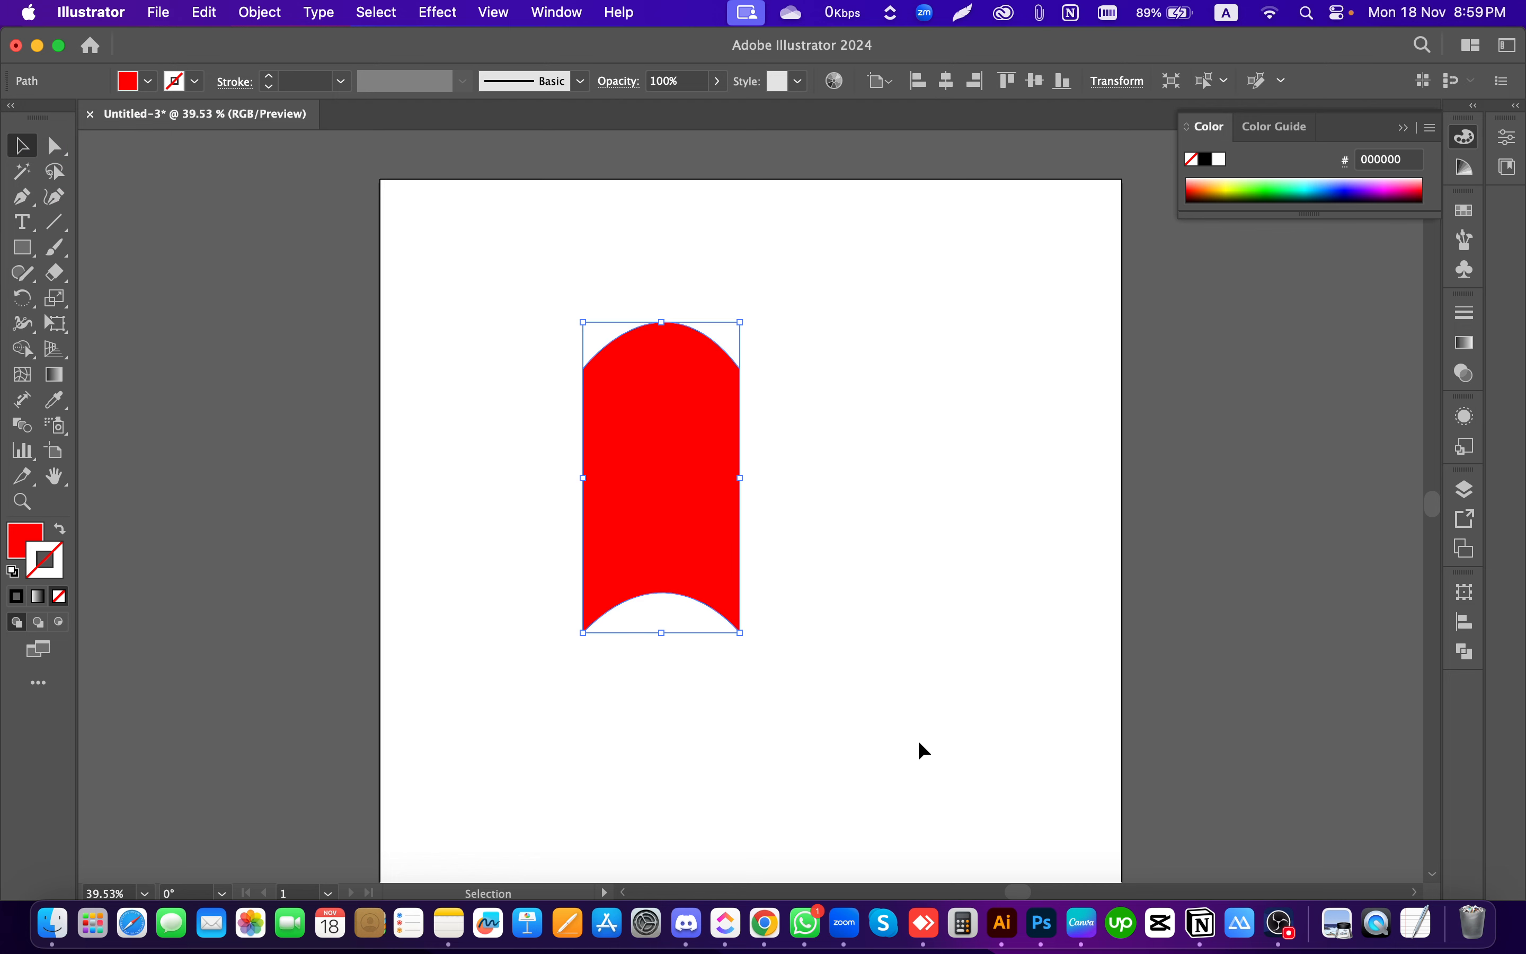
click(149, 81)
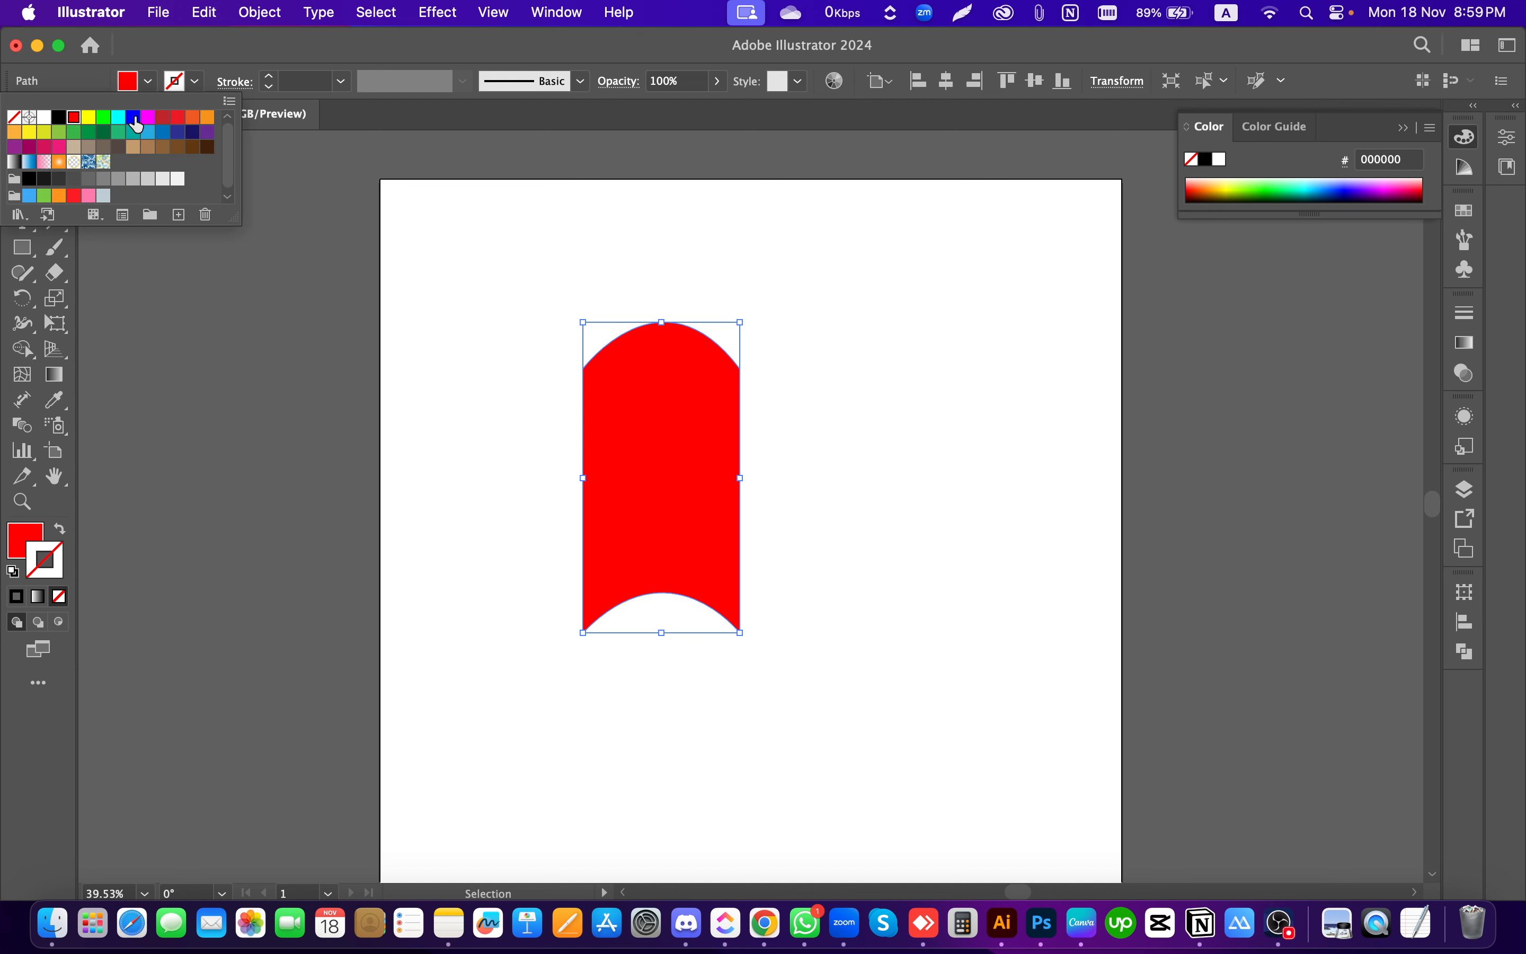
click(133, 117)
click(118, 117)
click(89, 118)
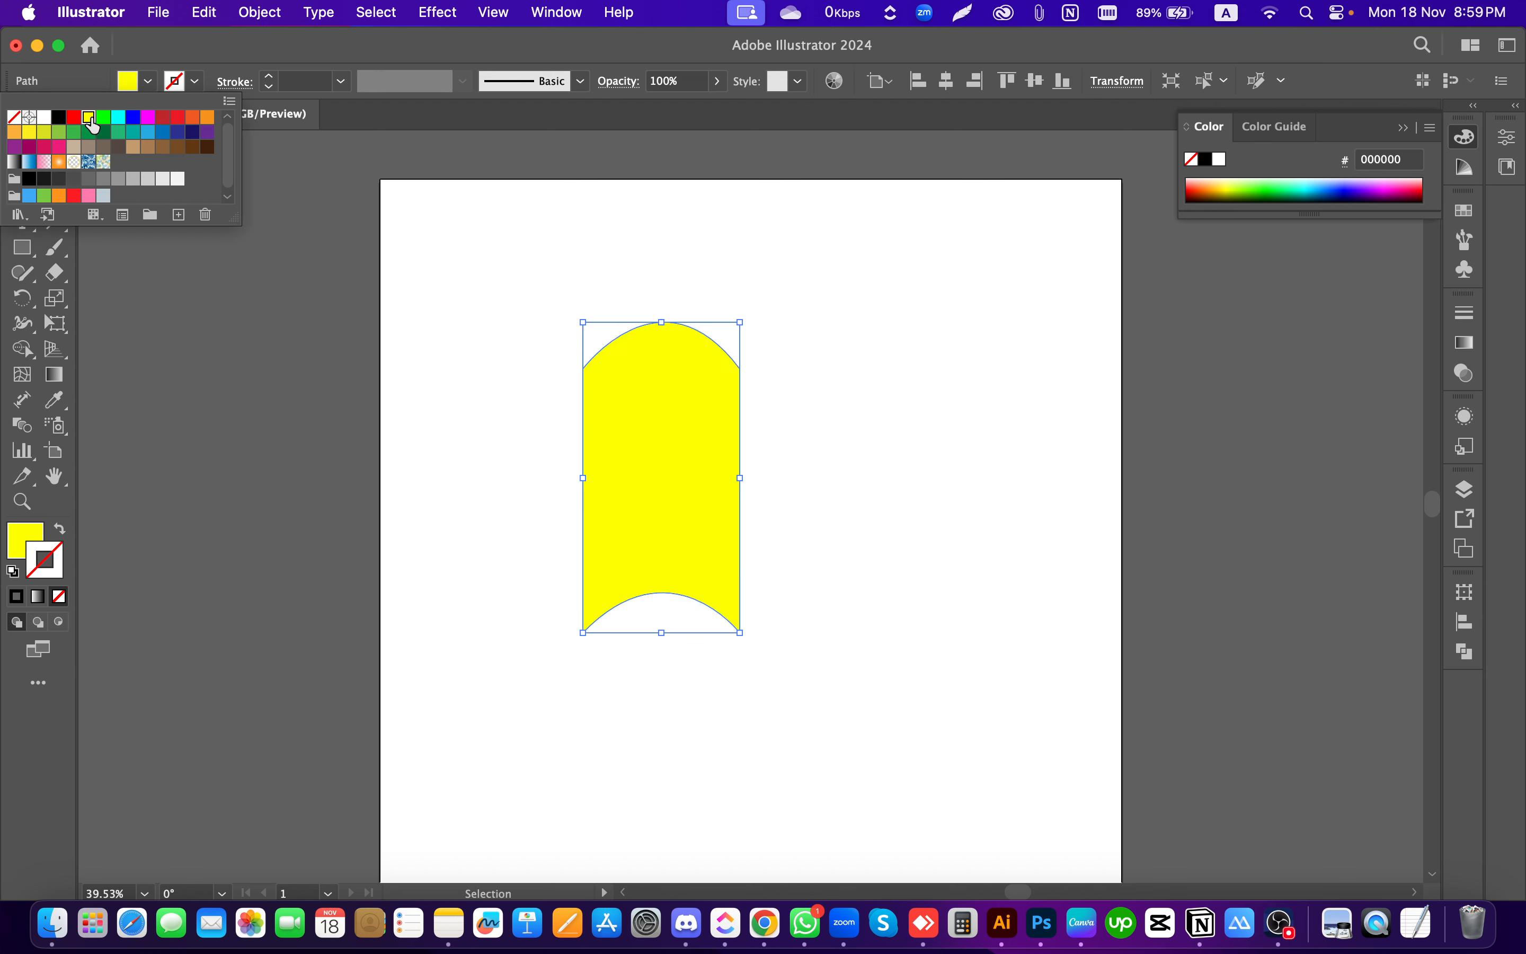
click(133, 117)
click(502, 490)
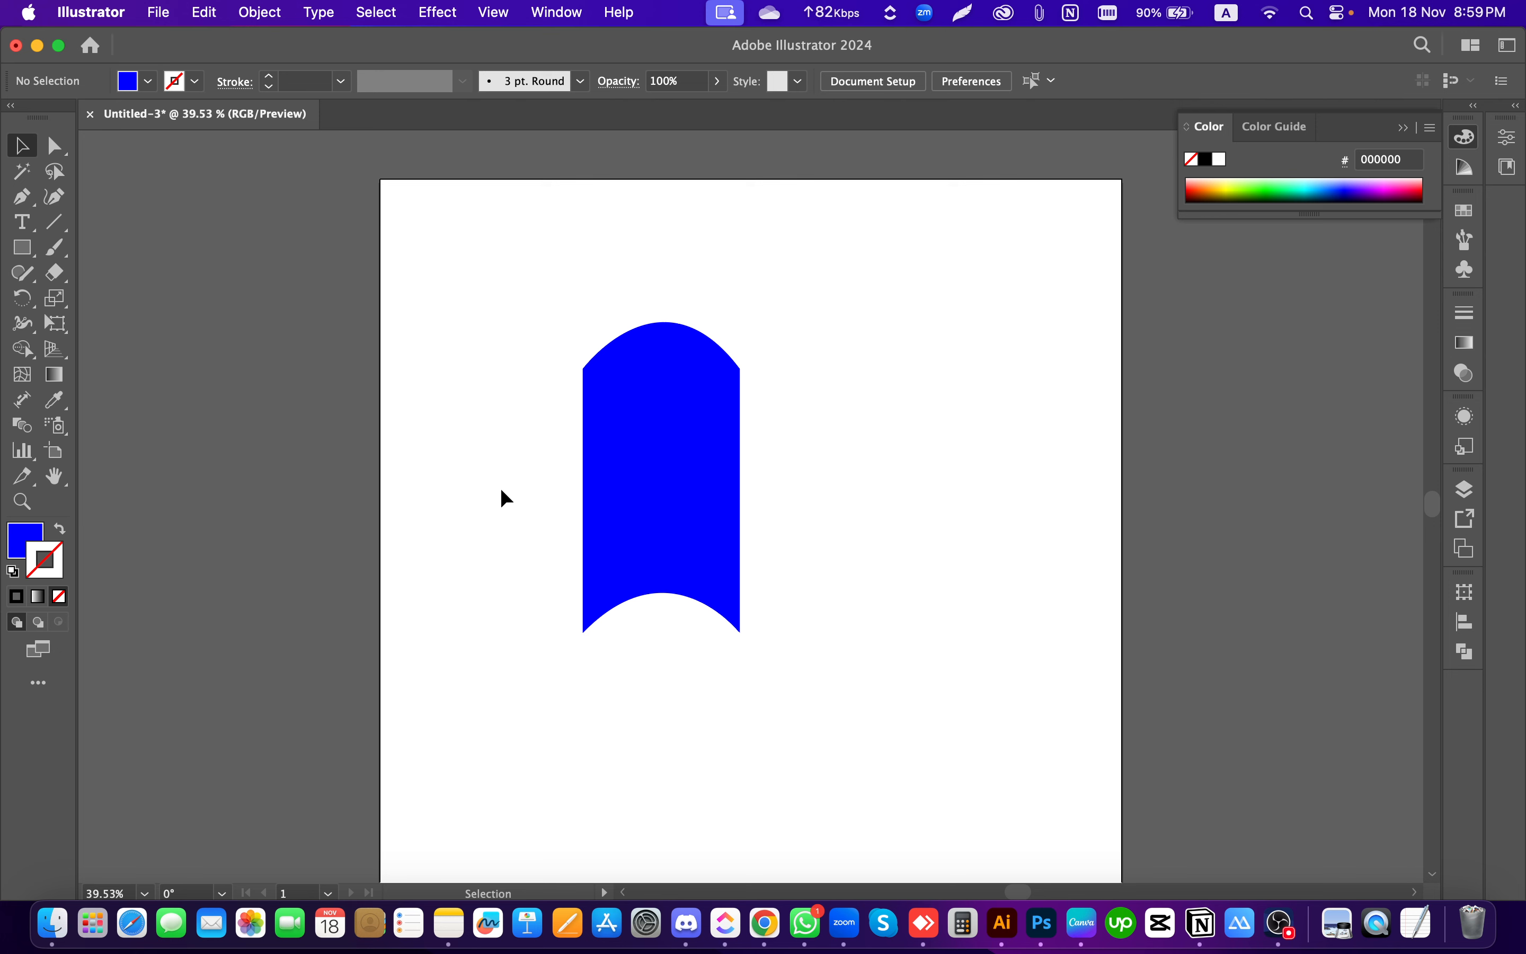
Step: Practice selecting the blue shape by enclosing it in marquees started from different corners, leaving it selected
drag(520, 279, 850, 711)
click(897, 408)
drag(881, 299, 500, 708)
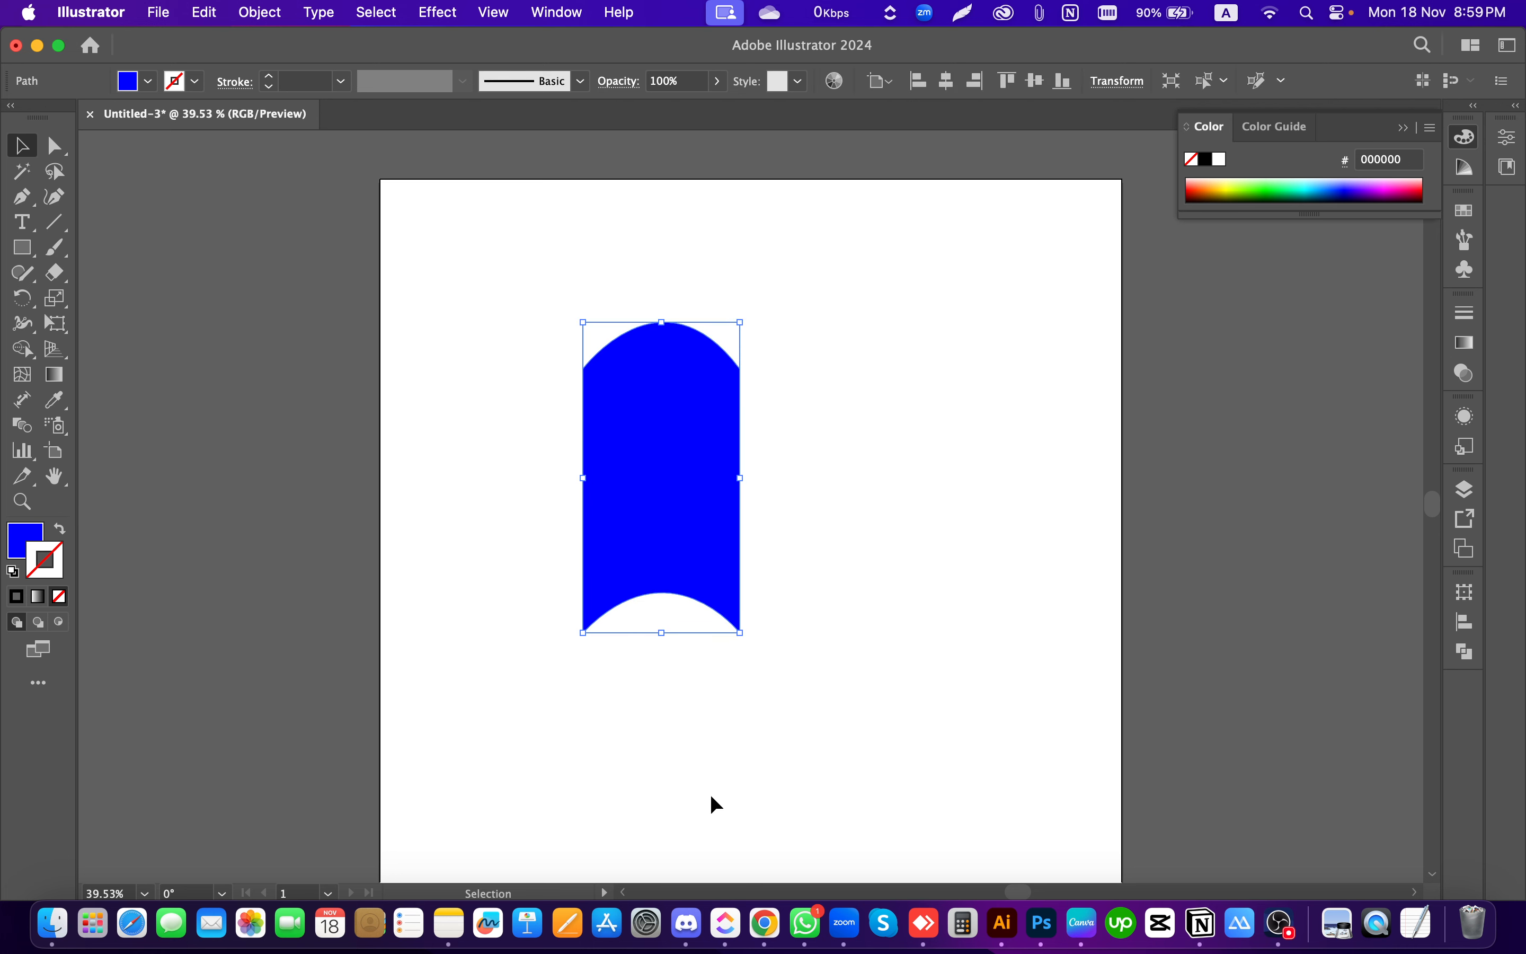
click(953, 549)
drag(528, 269, 863, 714)
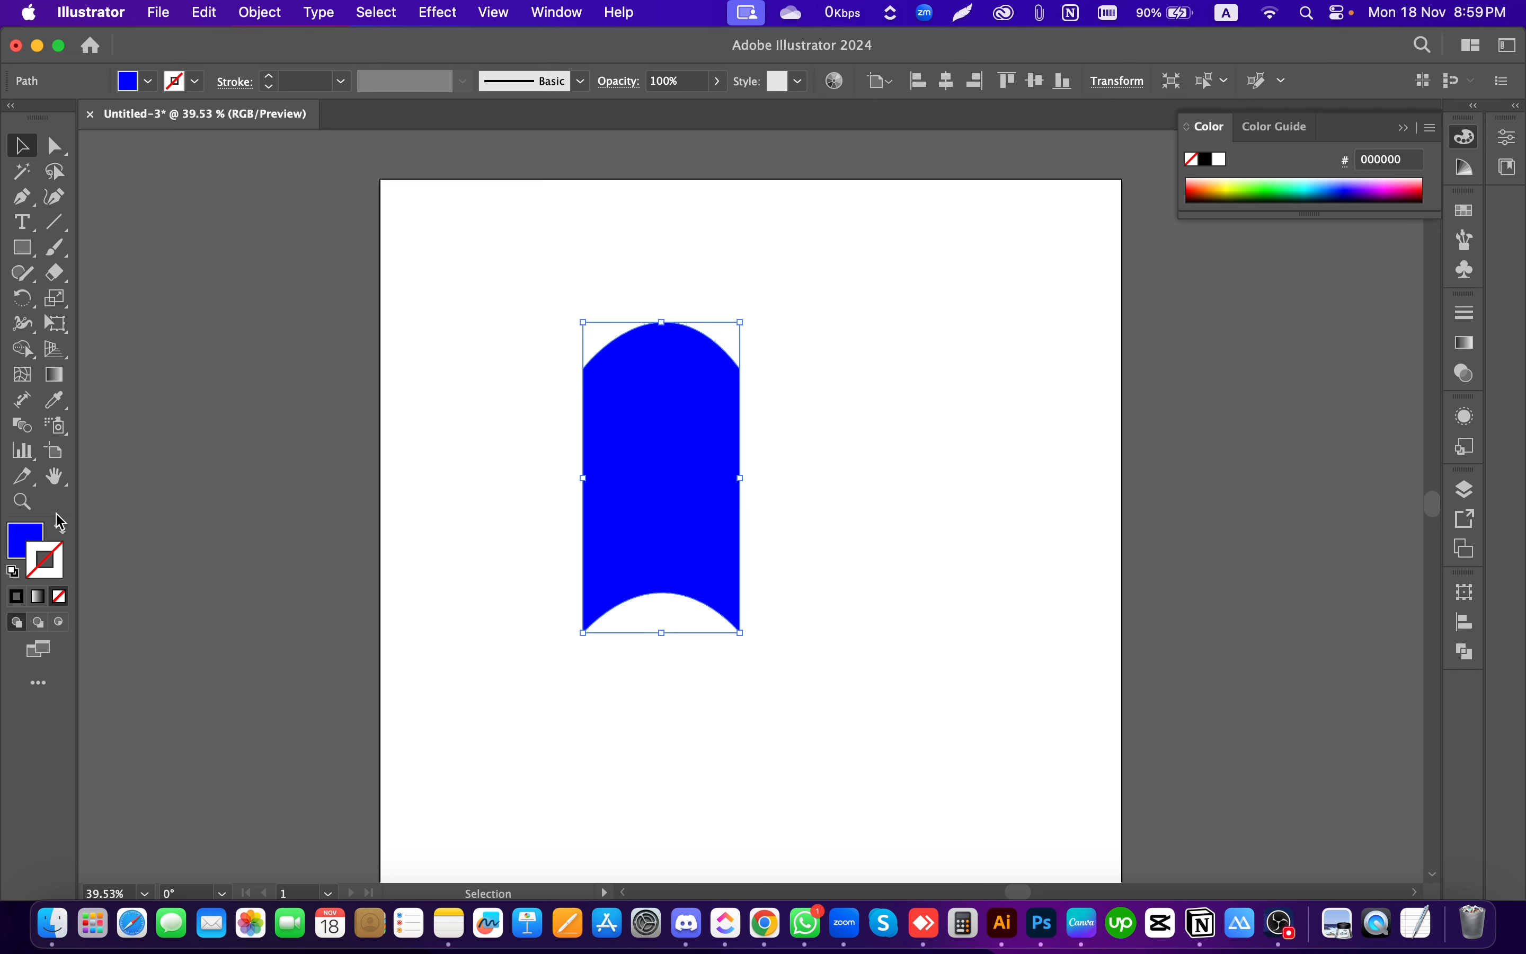
Step: Swap the selected shape's fill and stroke back and forth, ending on a blue fill without stroke
click(60, 532)
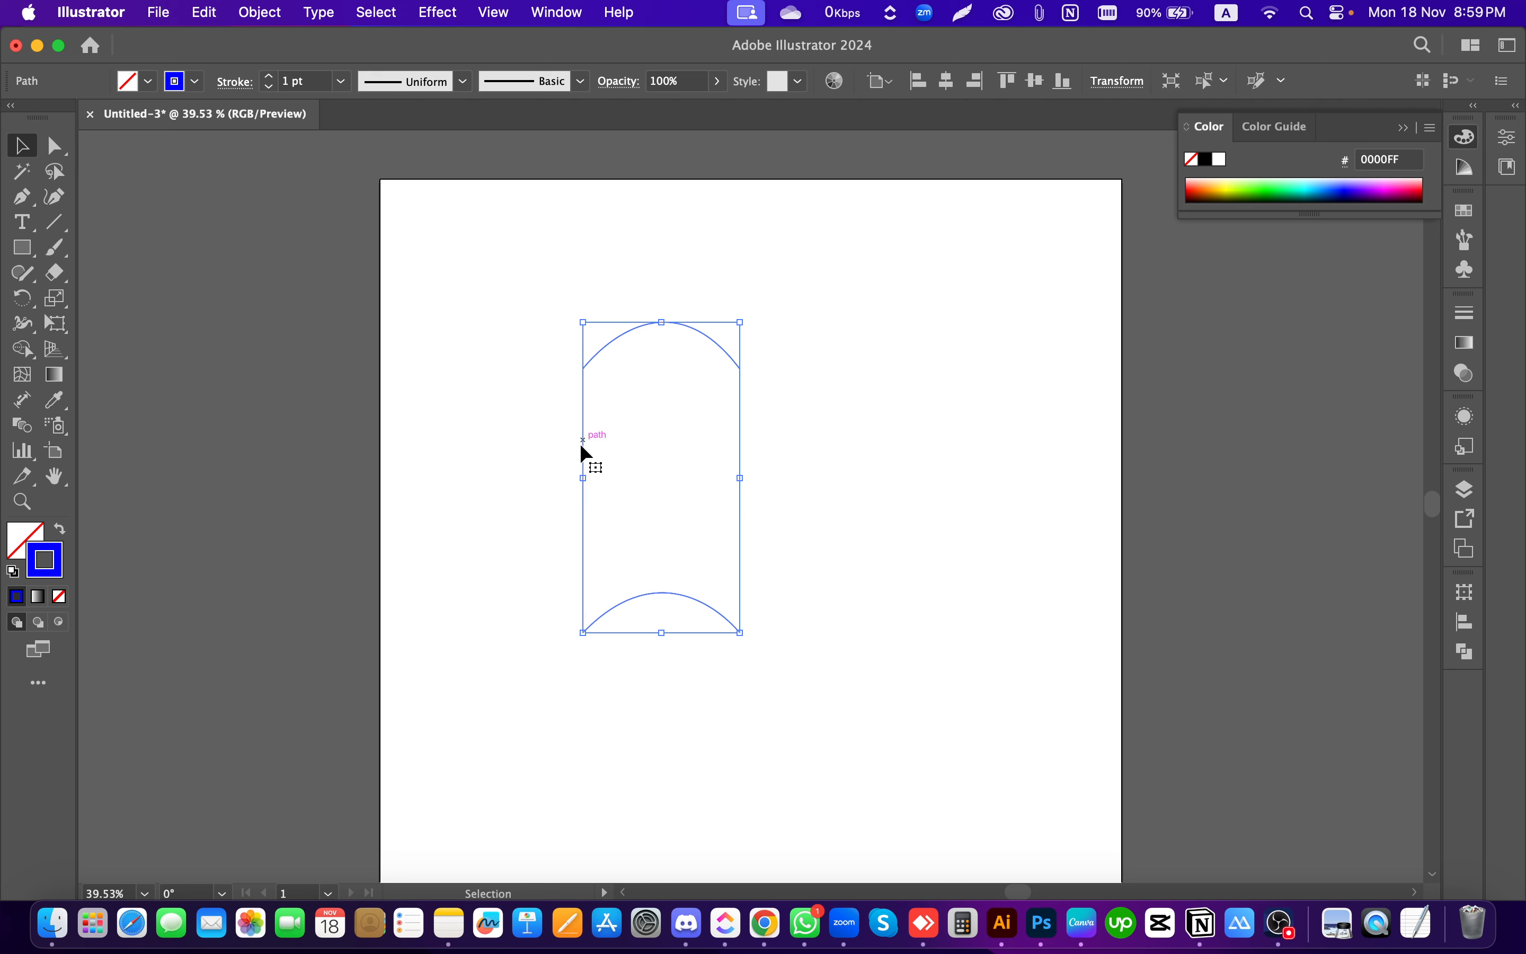
click(60, 532)
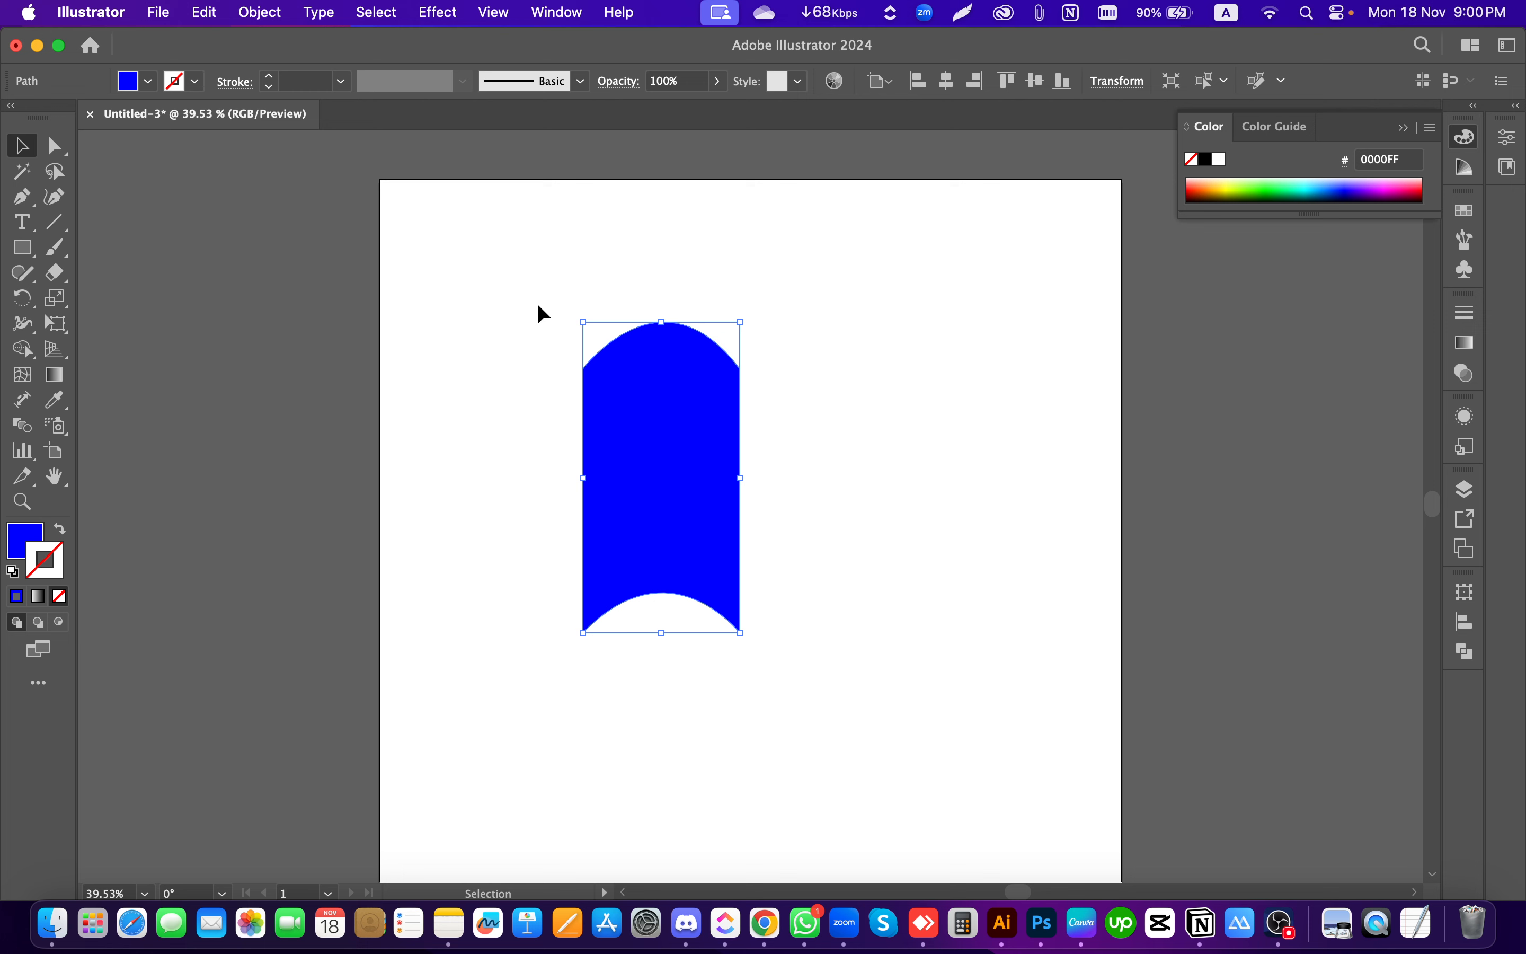
key(shift+x)
key(shift+x)
key(shift+x)
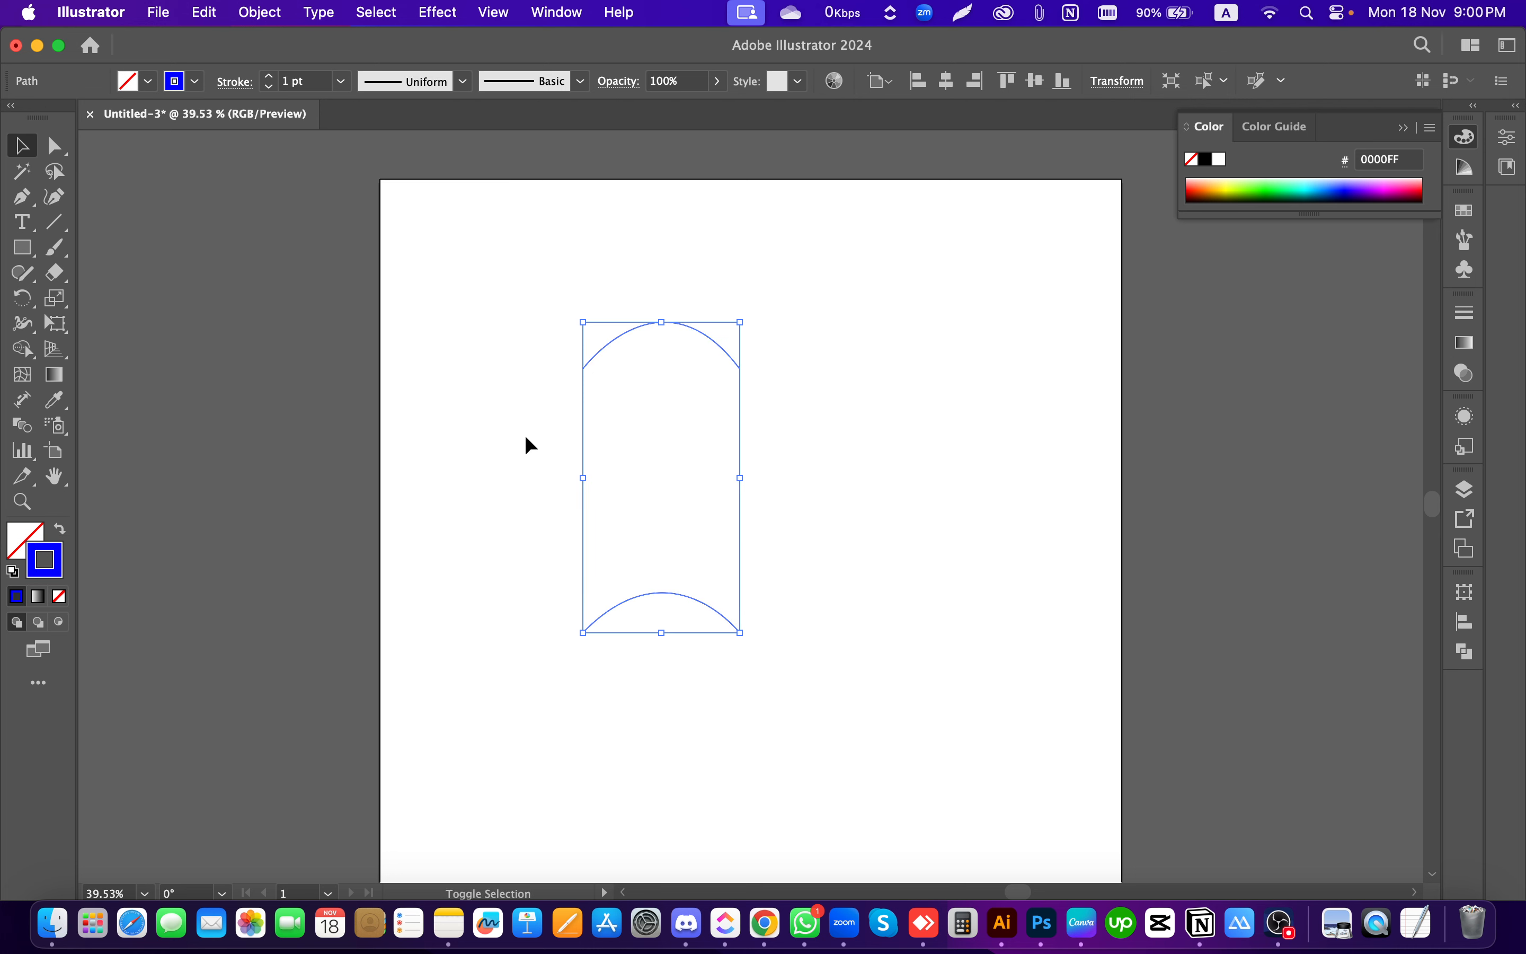
key(shift+x)
click(529, 422)
drag(525, 341, 803, 673)
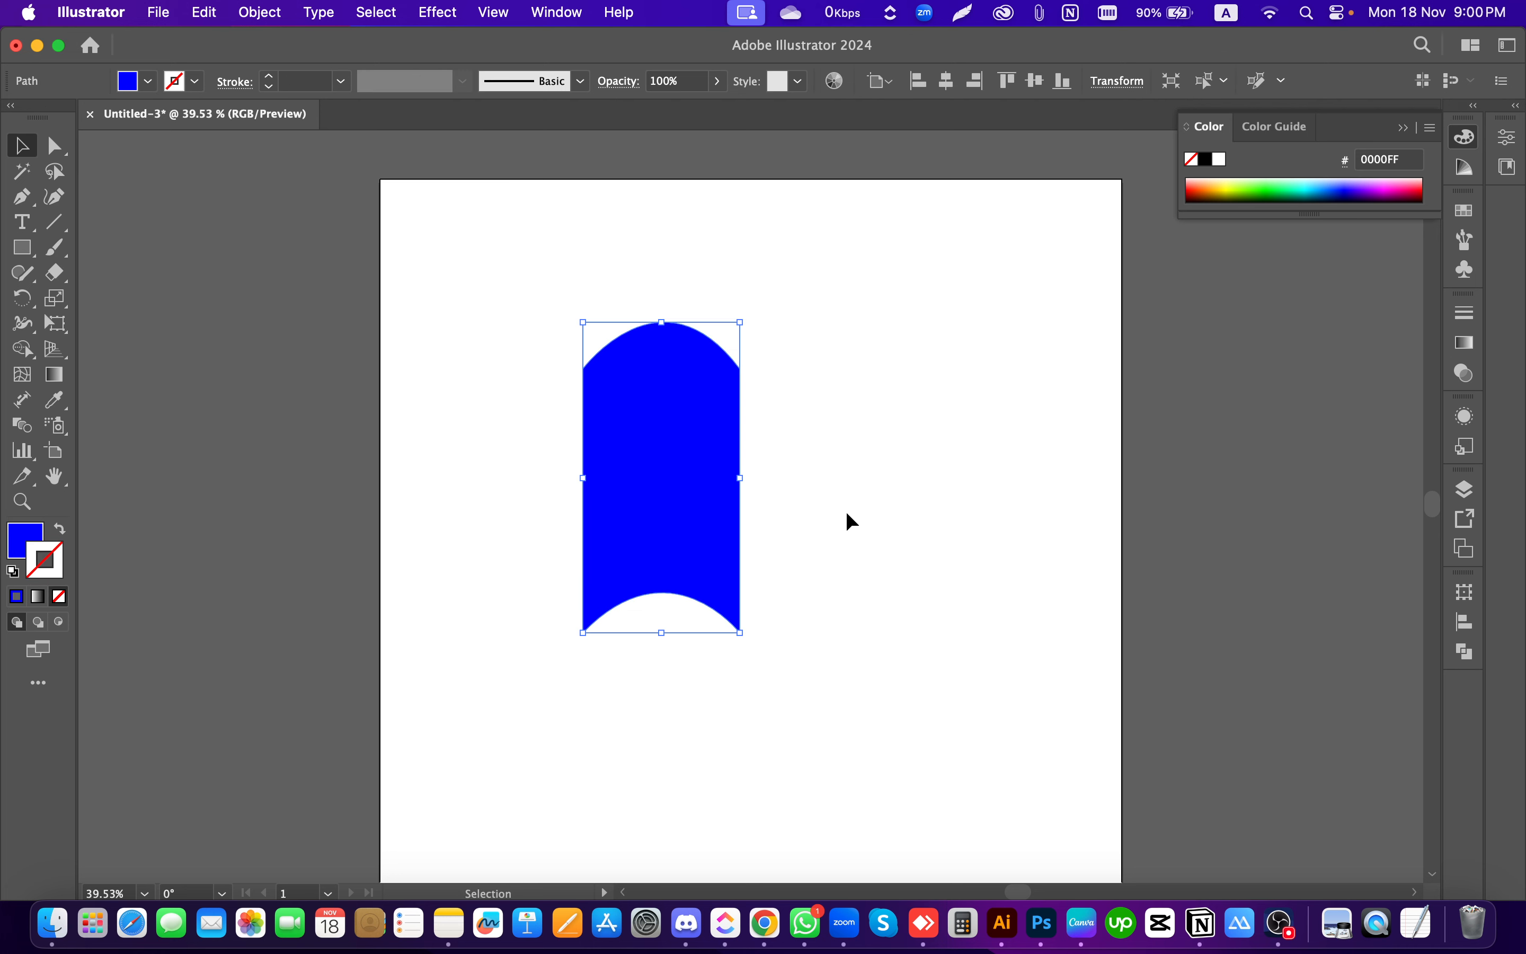
click(603, 259)
Step: Draw an irregular blue path of straight segments beside the existing shape with the Pen tool
click(24, 199)
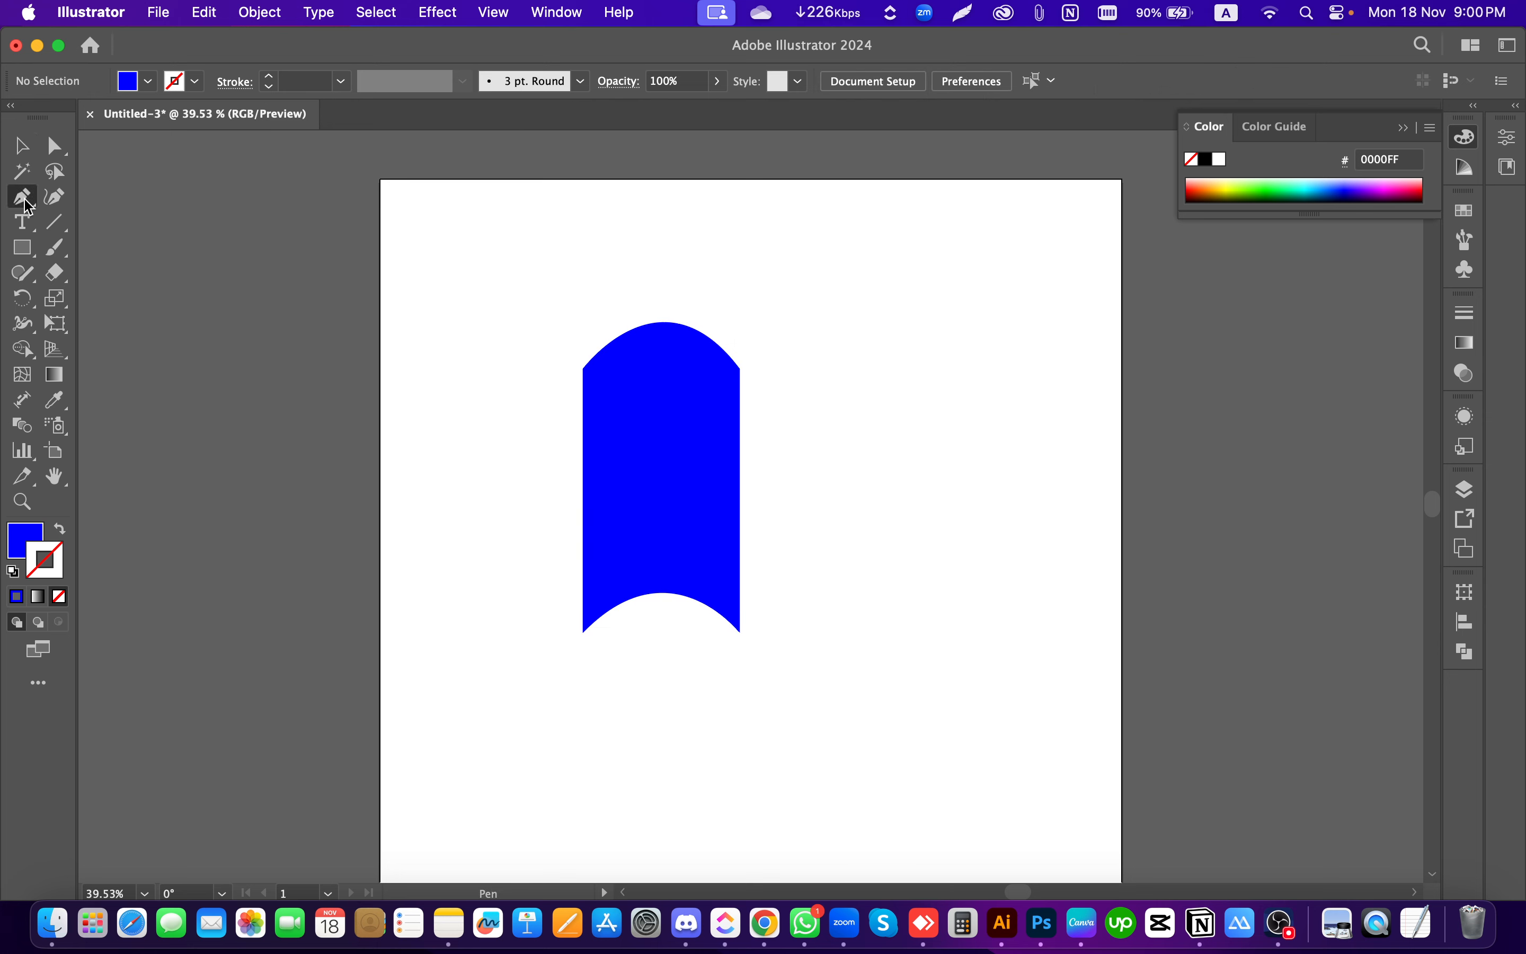
click(25, 205)
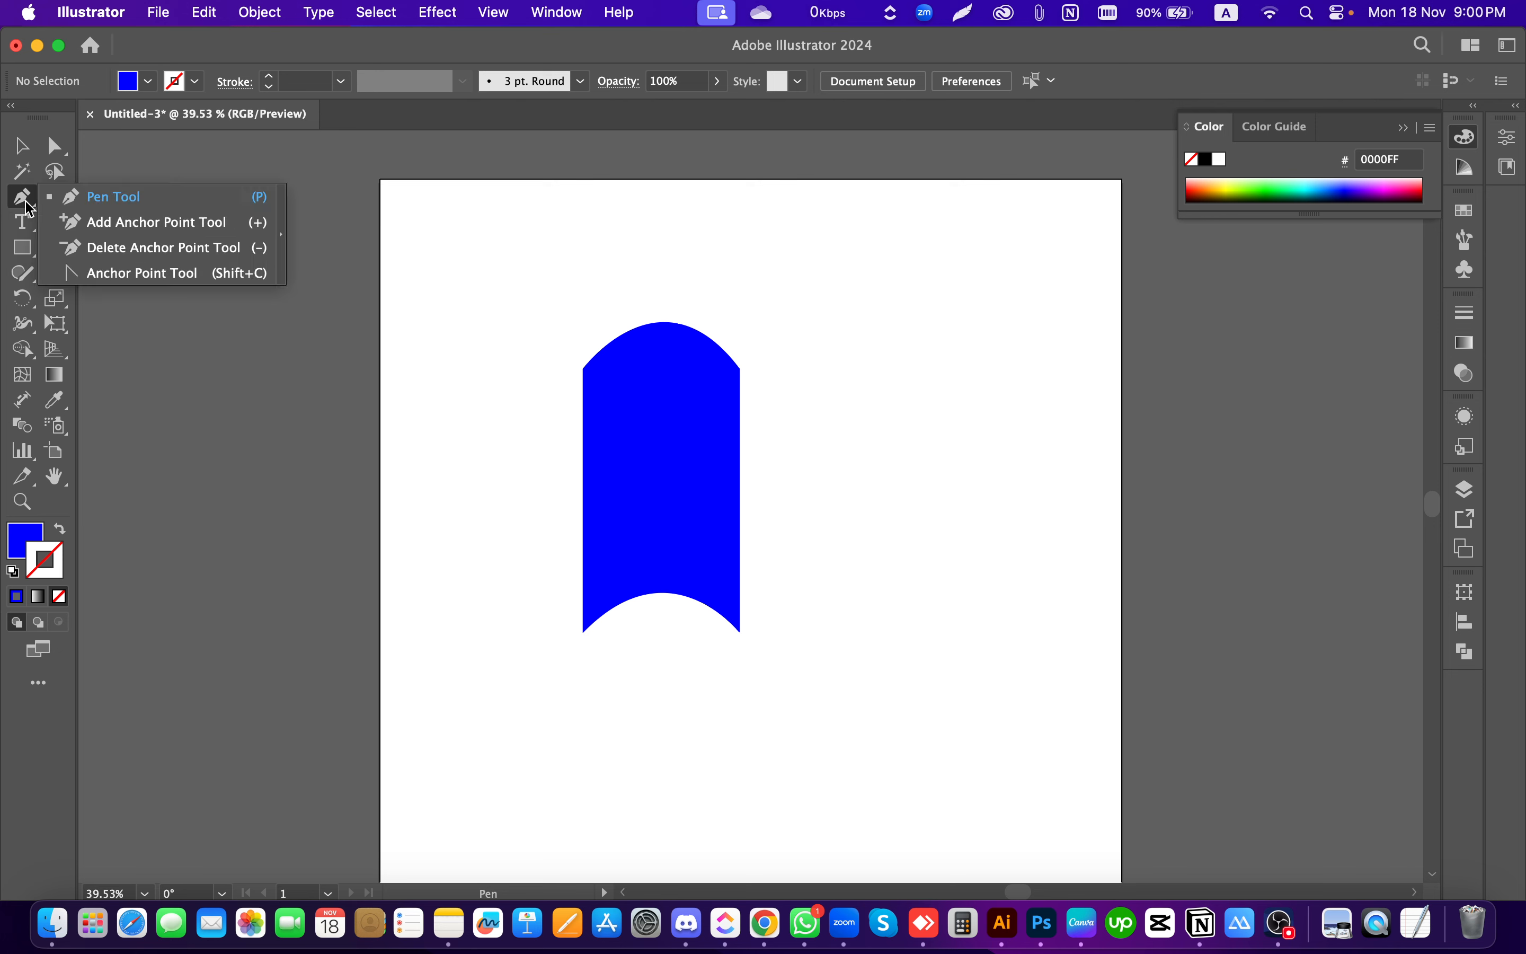
click(90, 202)
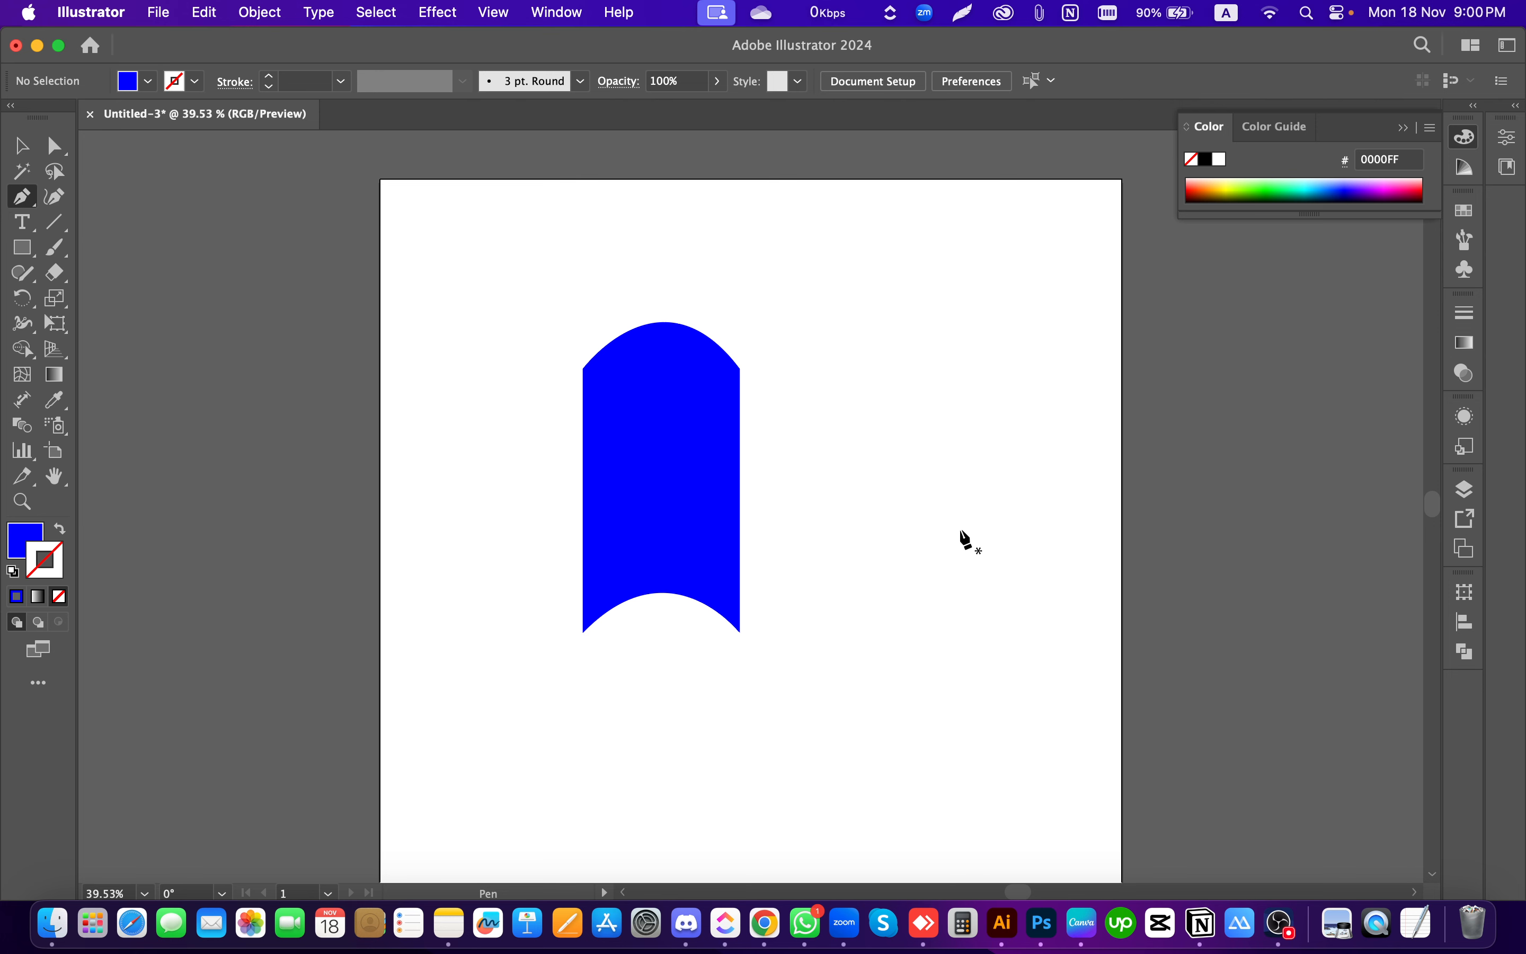
click(850, 529)
click(923, 355)
click(998, 472)
click(998, 607)
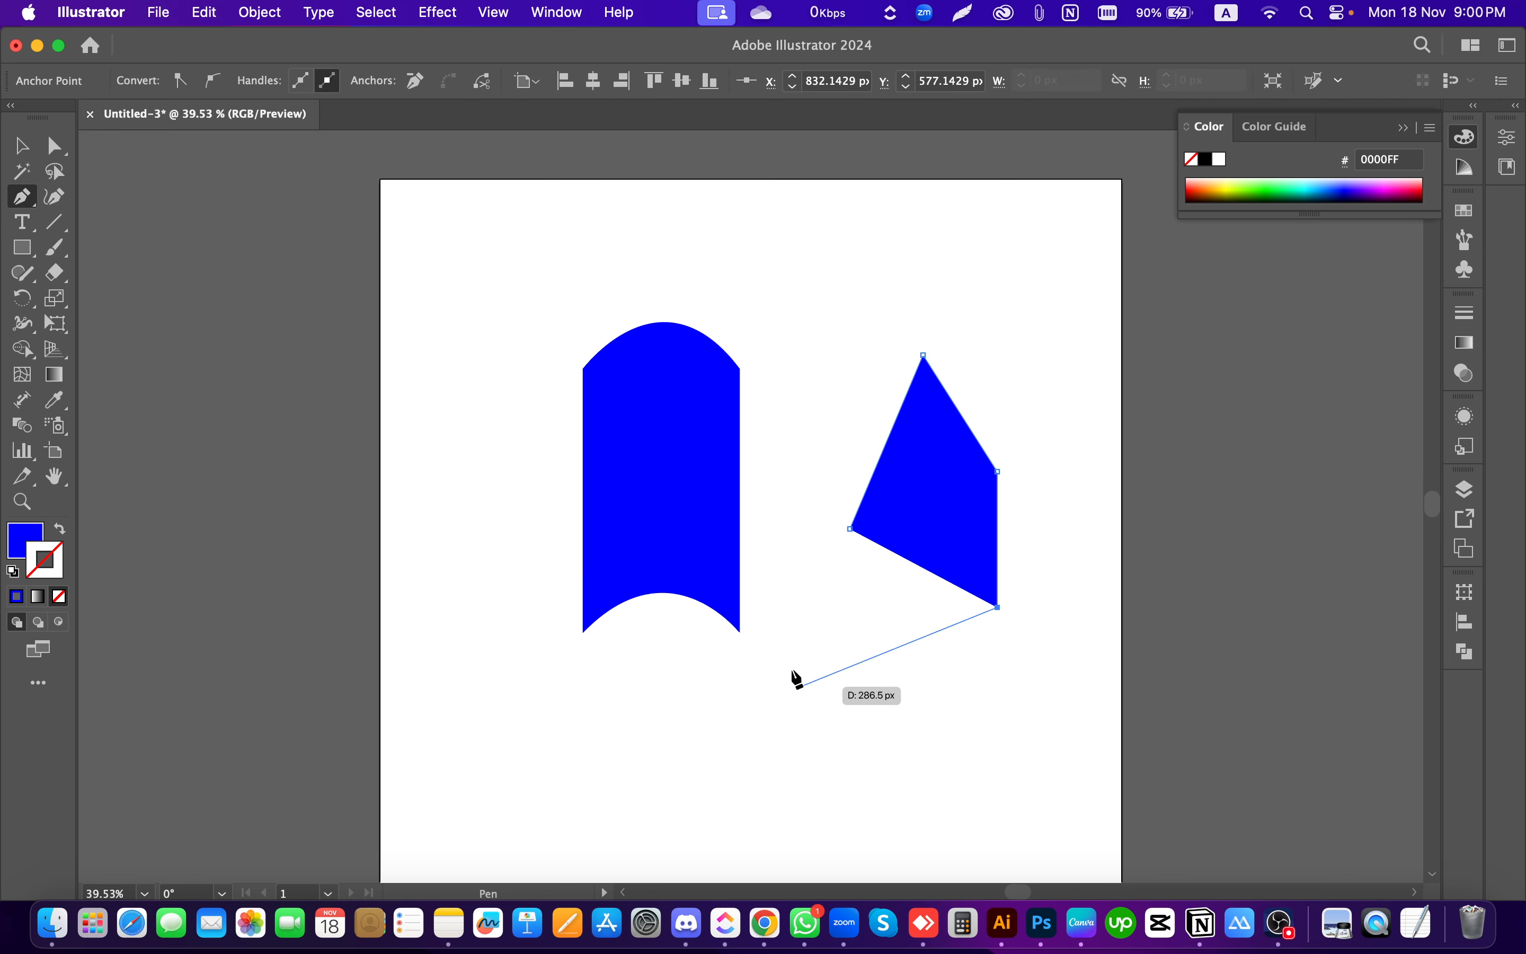
click(786, 549)
click(824, 318)
click(940, 295)
click(956, 311)
click(1058, 482)
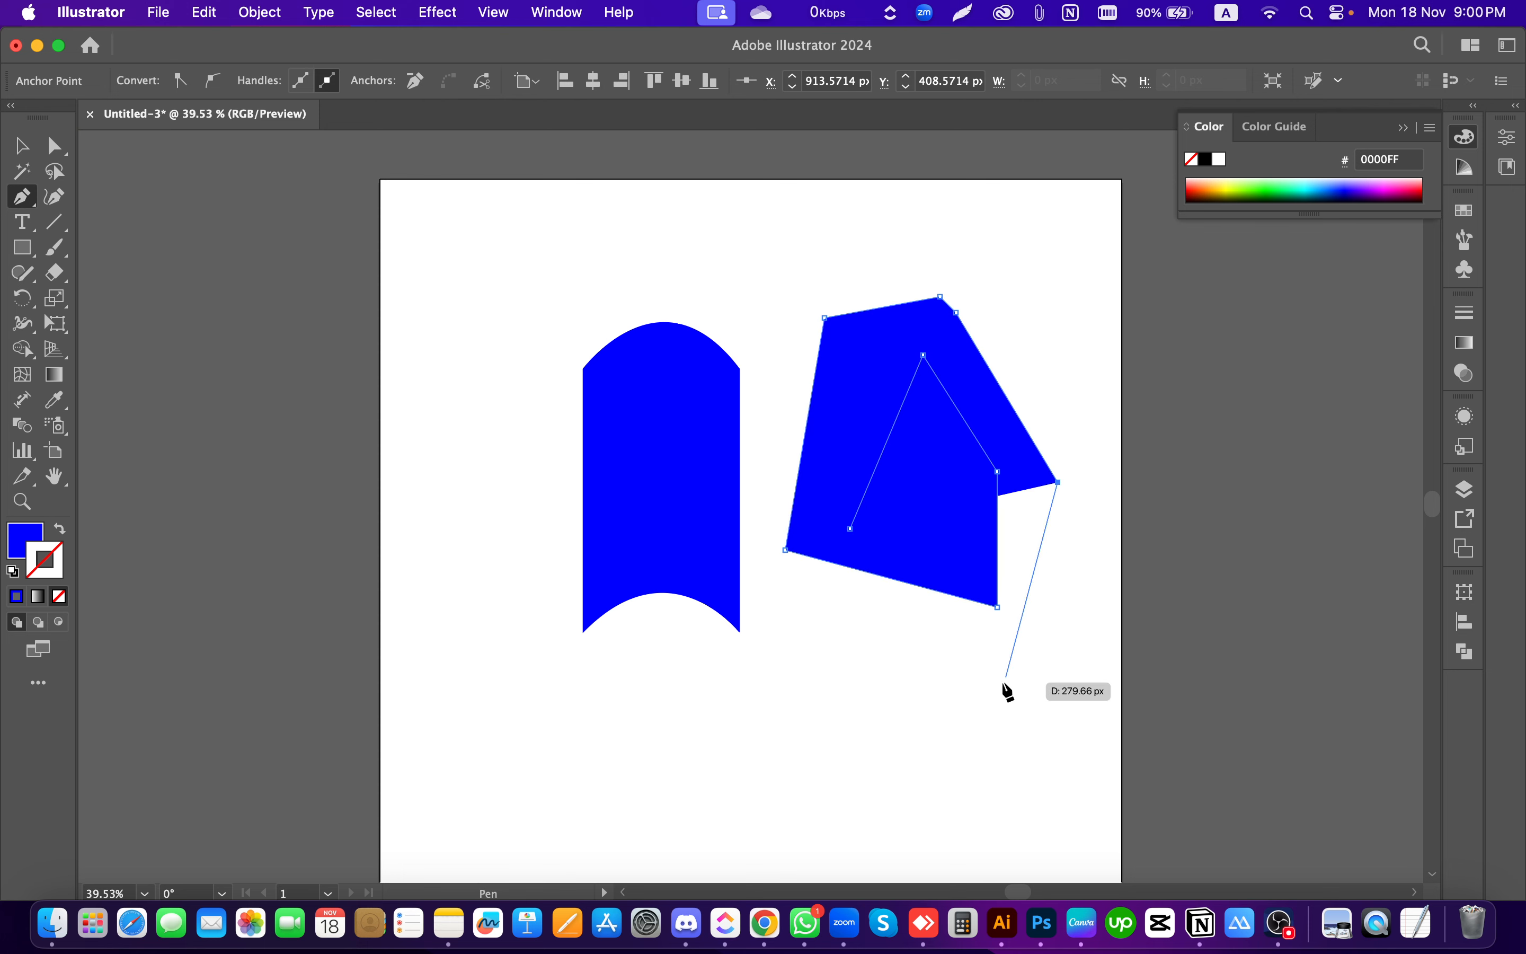
Step: Undo every anchor point of the irregular straight-sided path
key(super+z)
key(super+z)
key(super+z)
key(super+z)
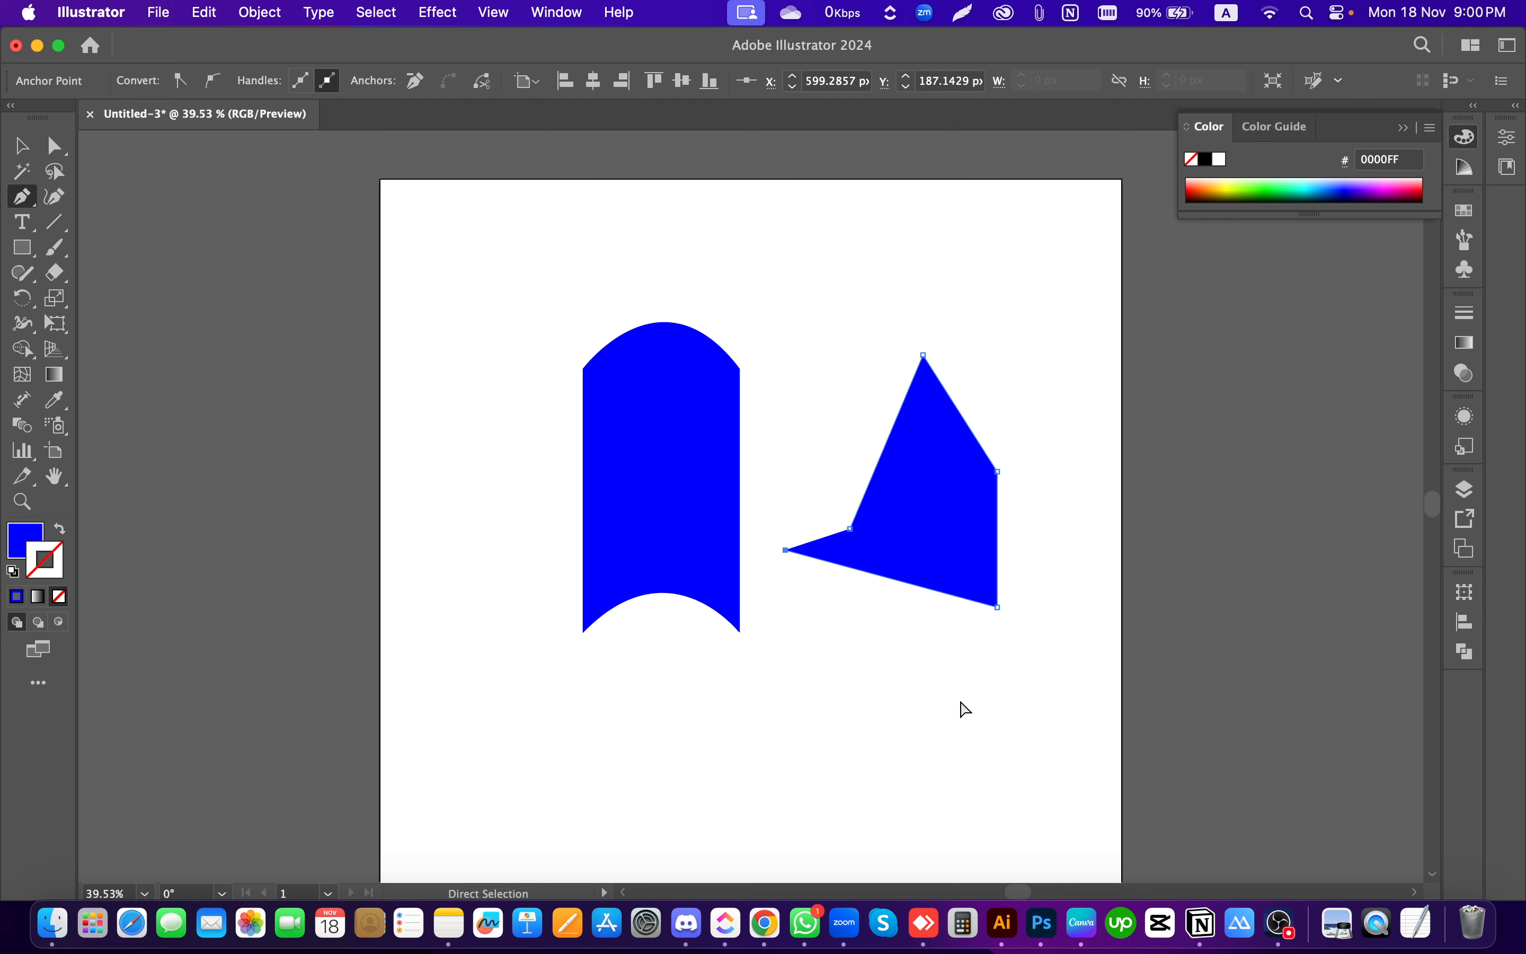
key(super+z)
key(super+z)
key(super+z)
key(super+z)
key(super+z)
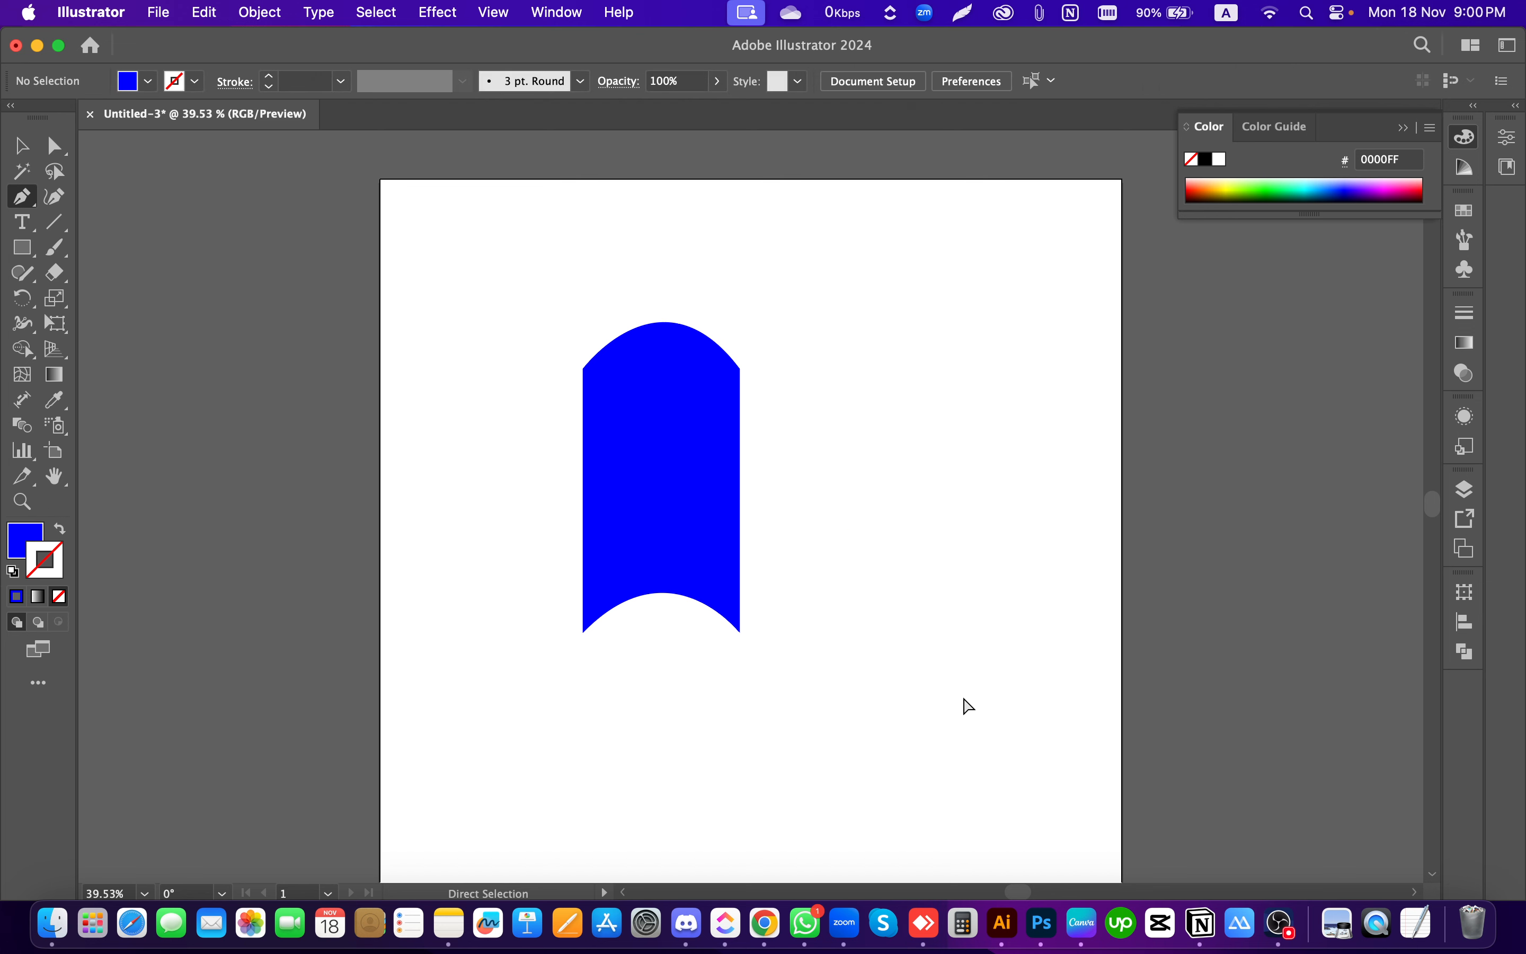
Step: Draw a closed curved blue shape about 171 by 148 px beside the existing one with the Pen tool
click(814, 417)
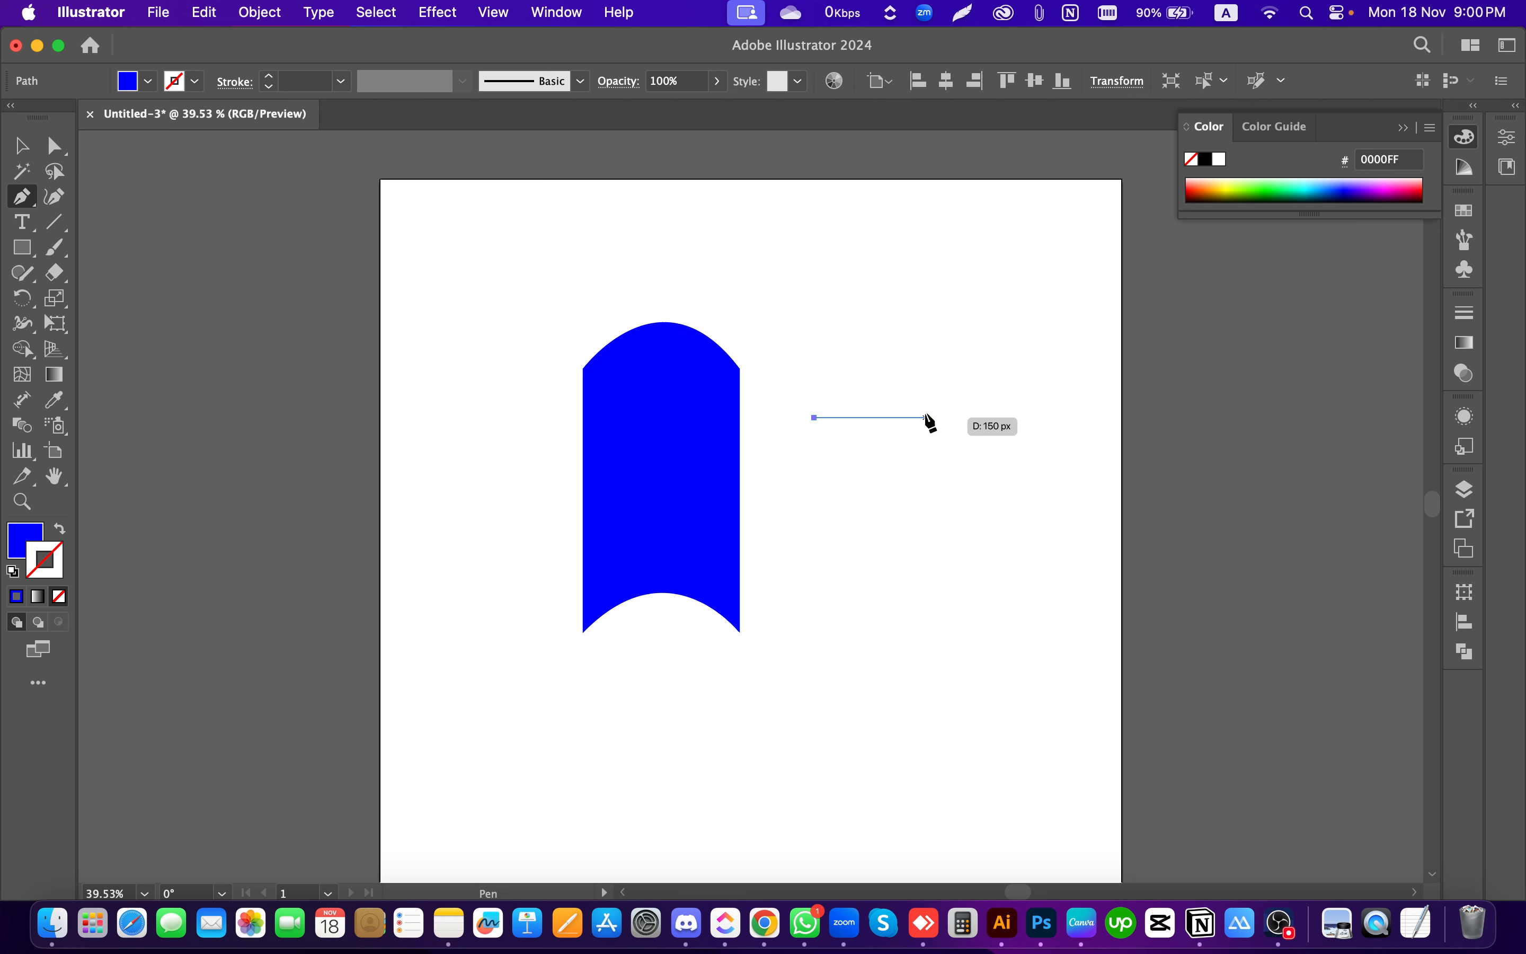
drag(929, 406, 988, 283)
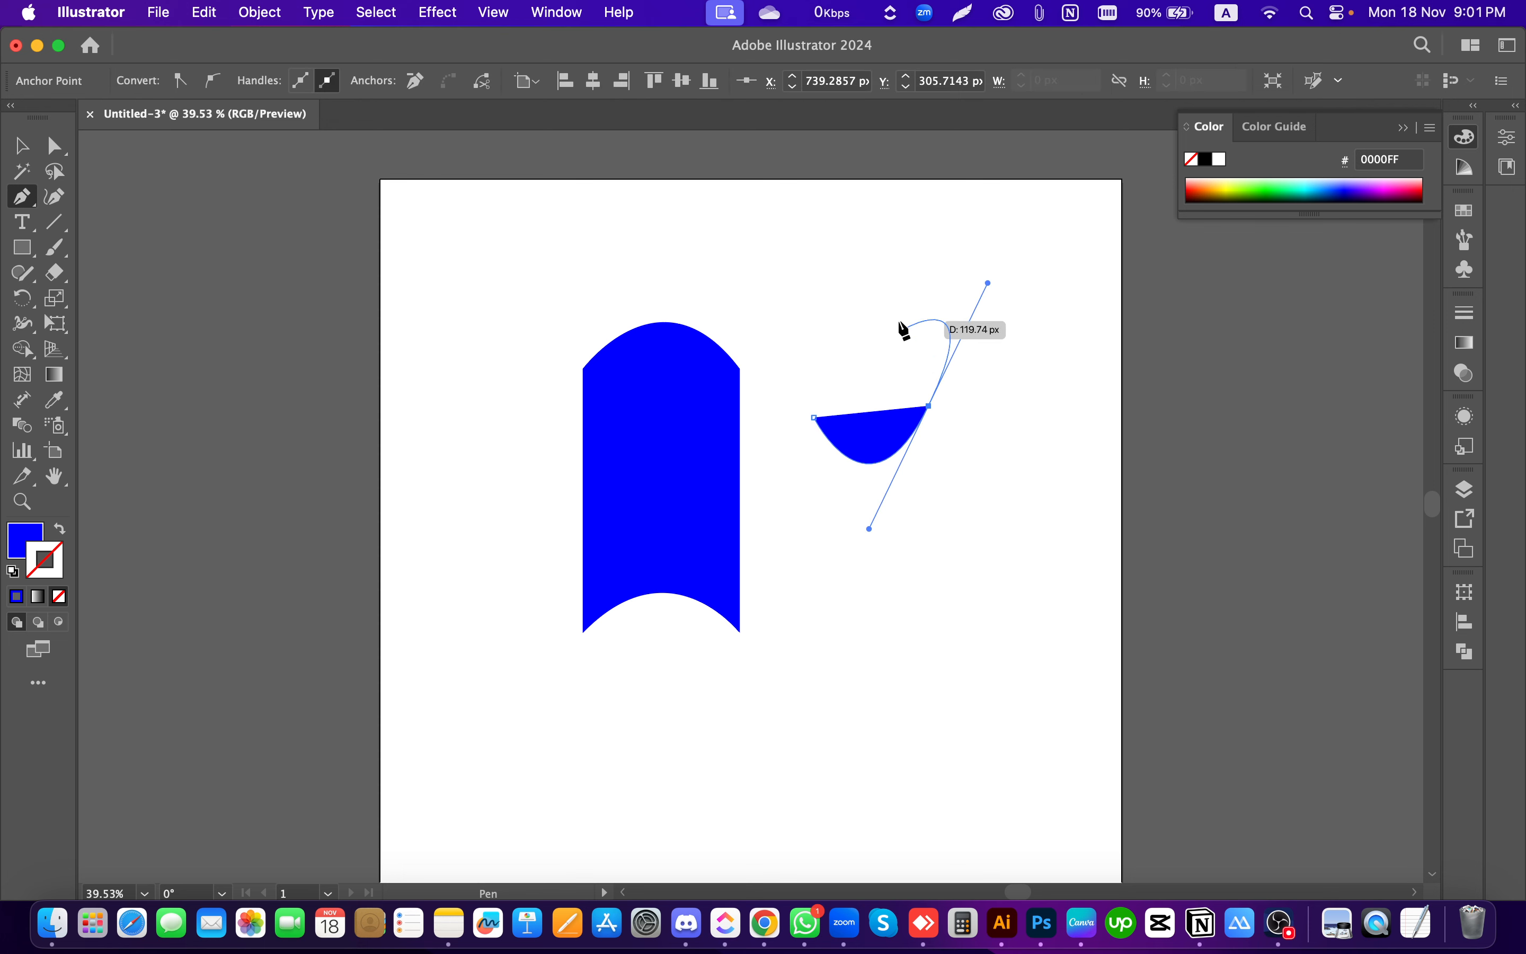
click(815, 418)
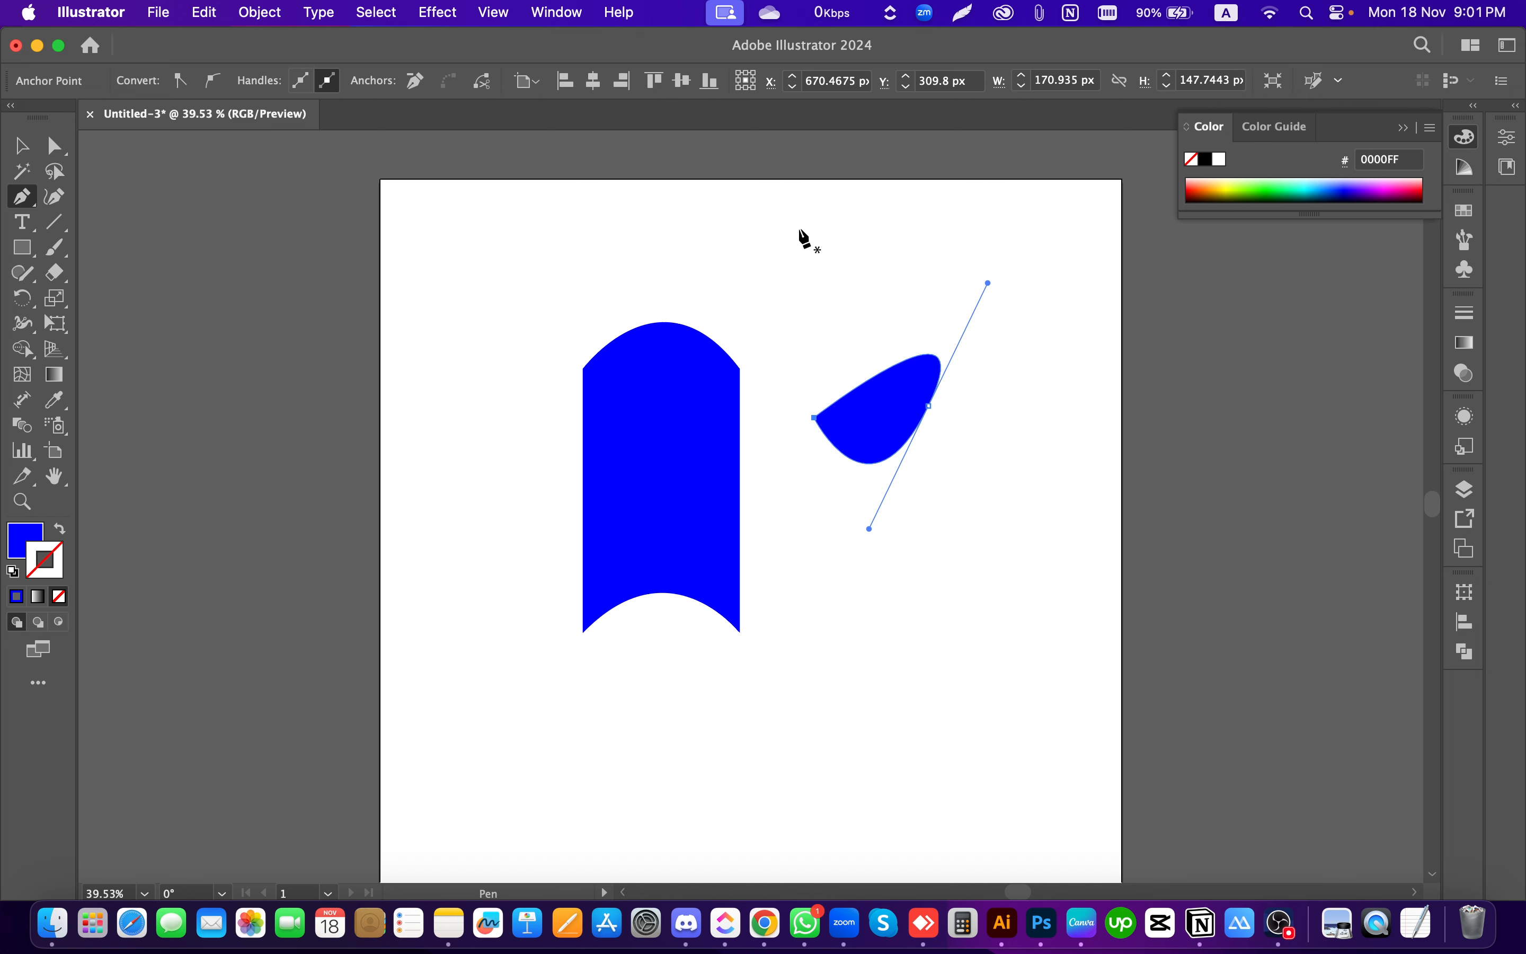
click(22, 146)
click(378, 448)
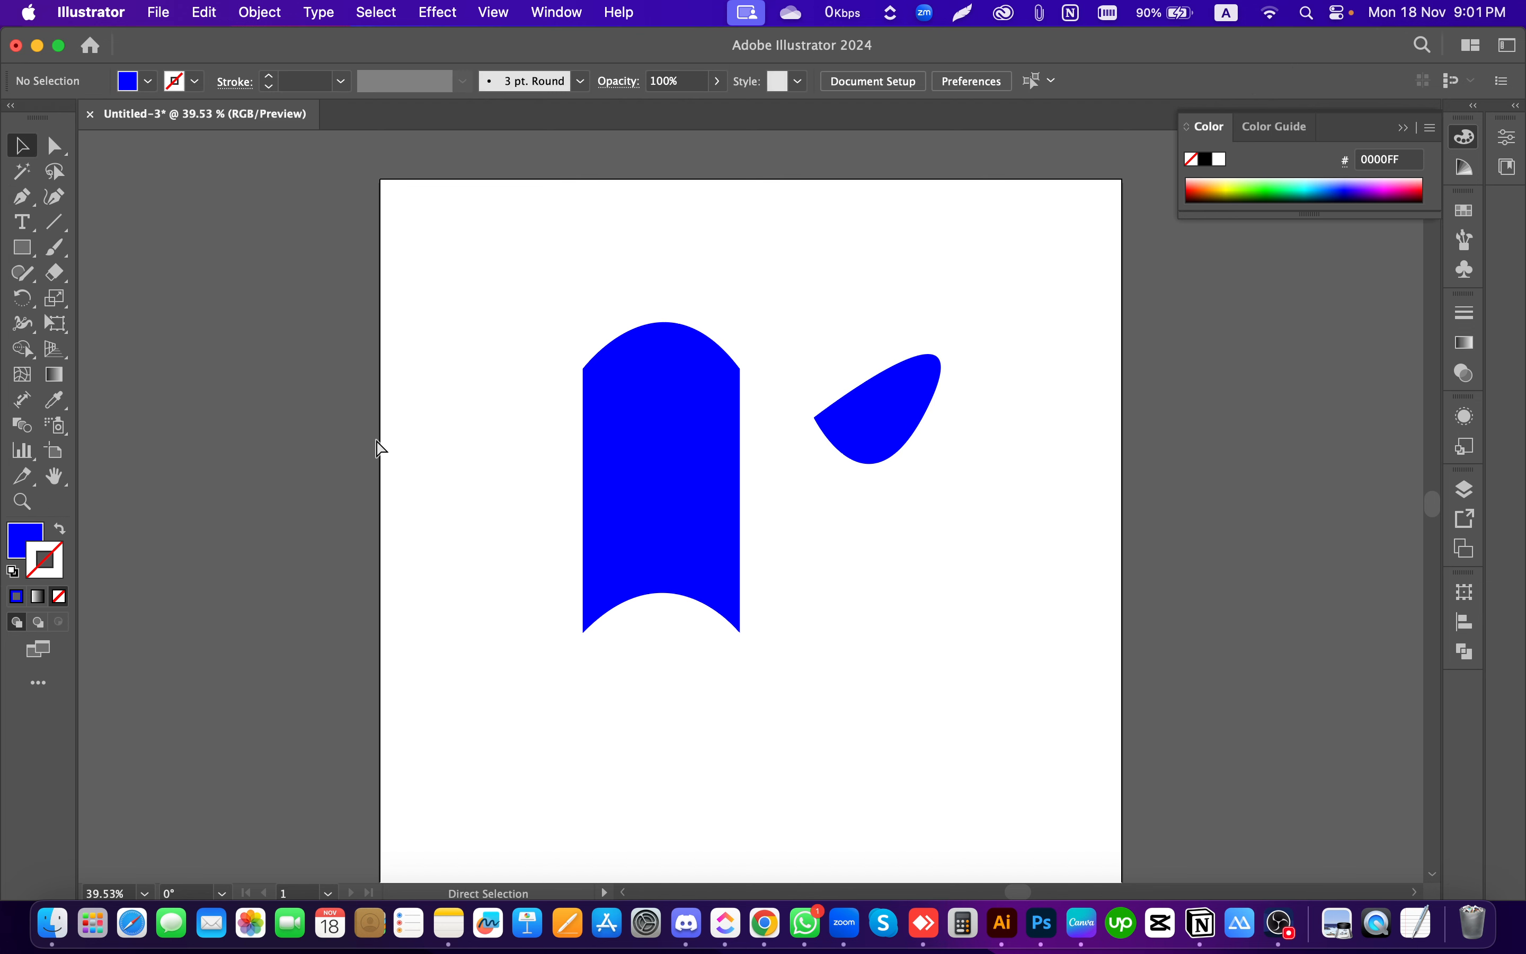
Step: Undo the drawing of the small curved shape
key(super+z)
key(super+z)
key(super+z)
key(super+z)
key(super+z)
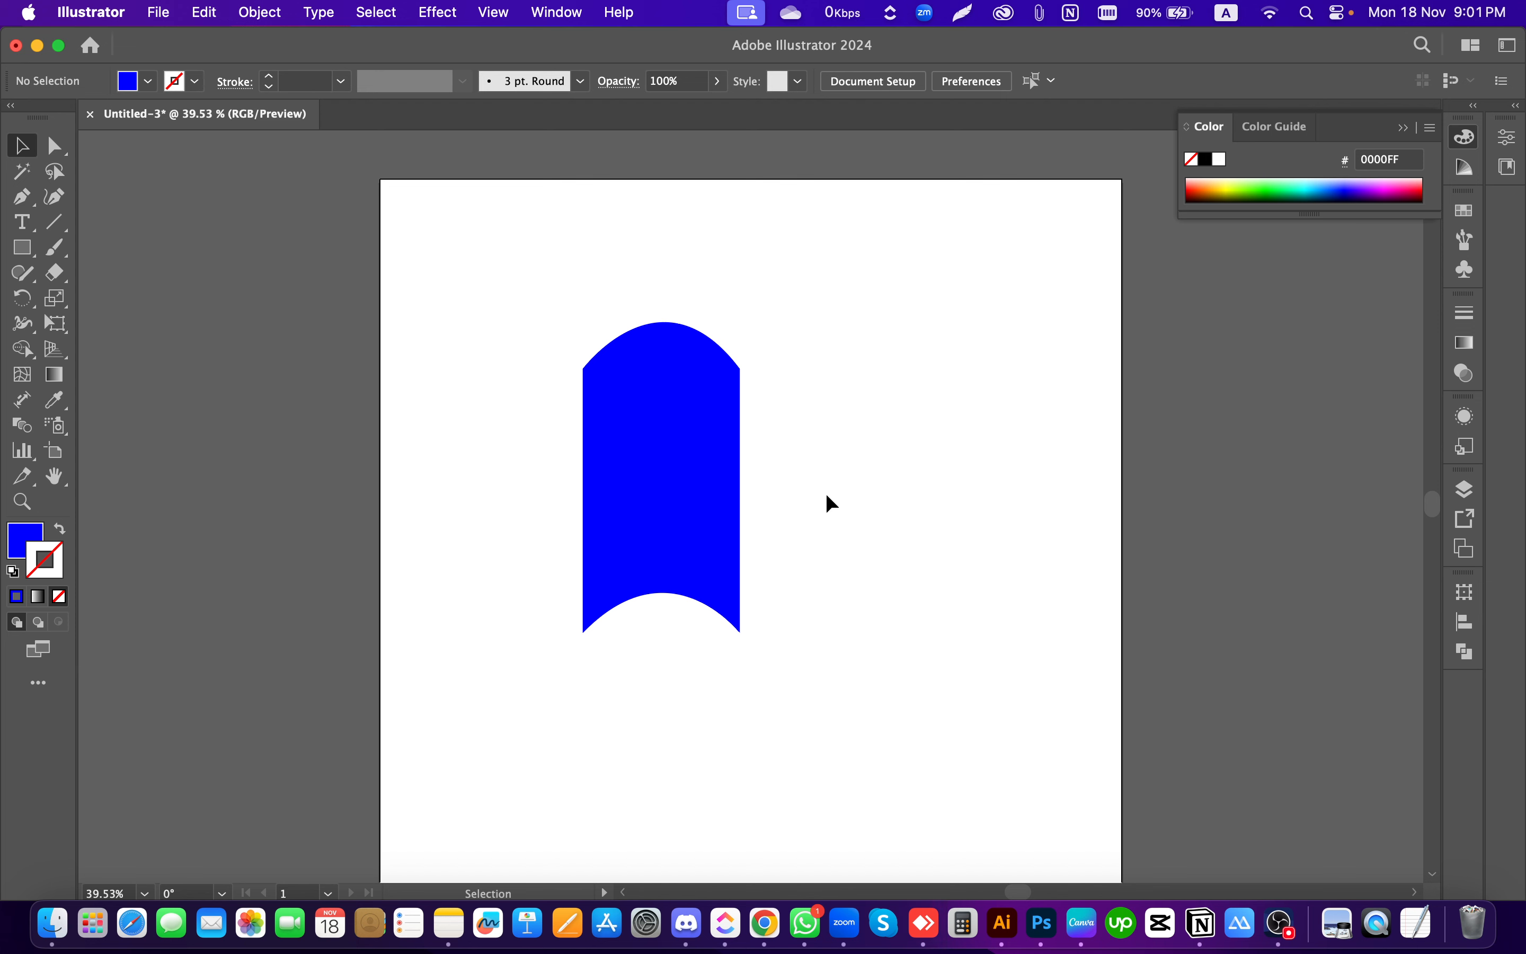
drag(916, 596, 687, 414)
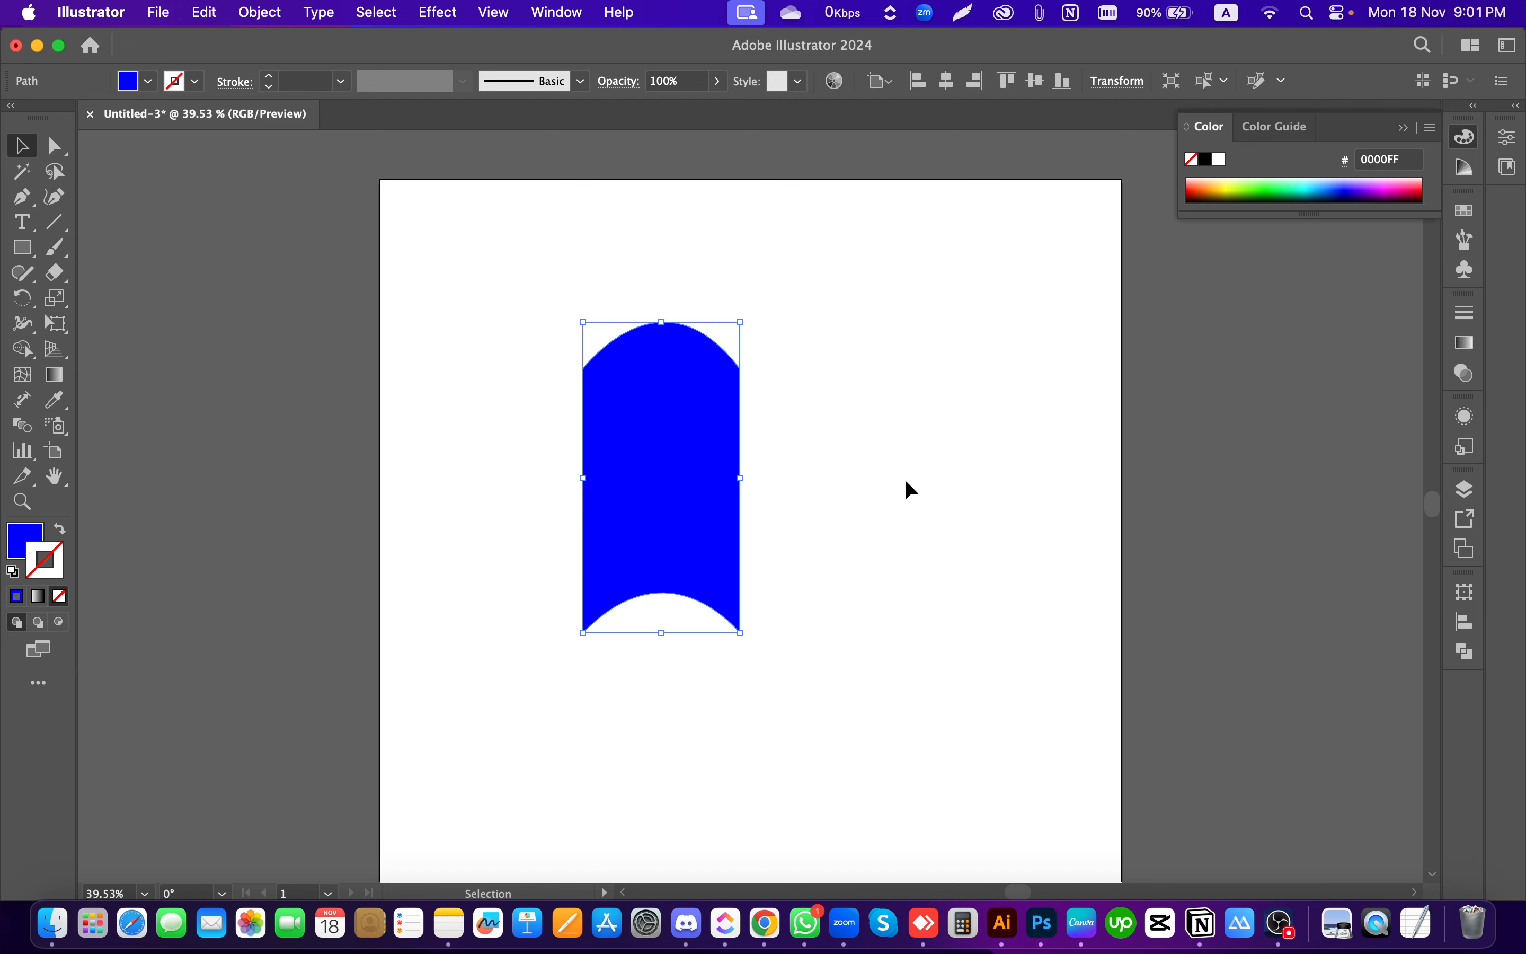
click(906, 491)
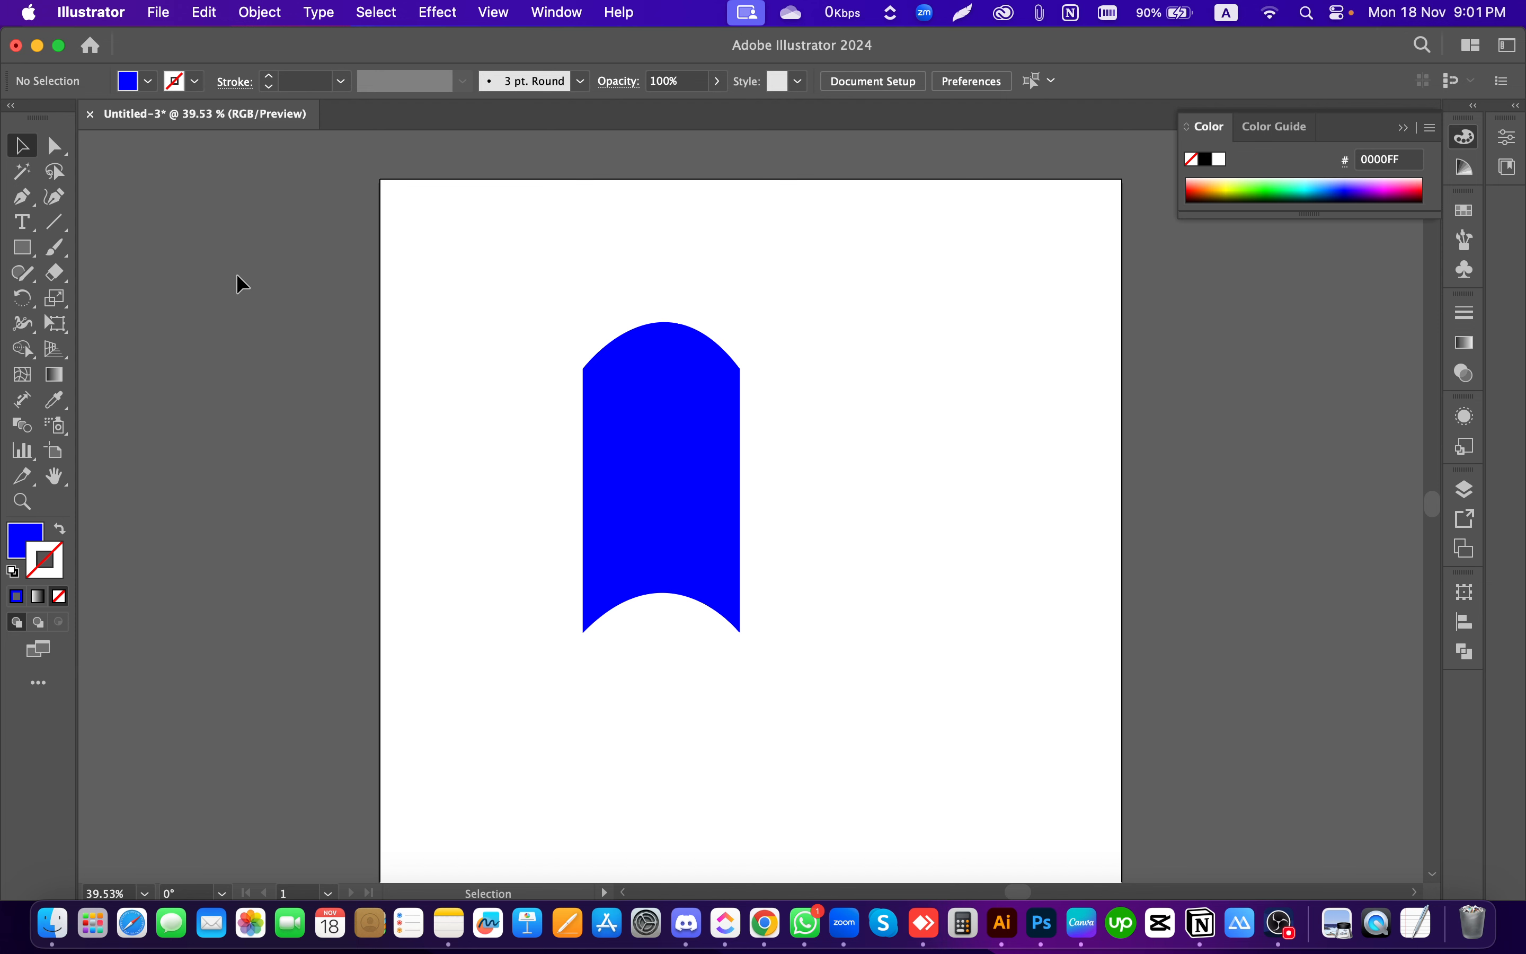
click(29, 199)
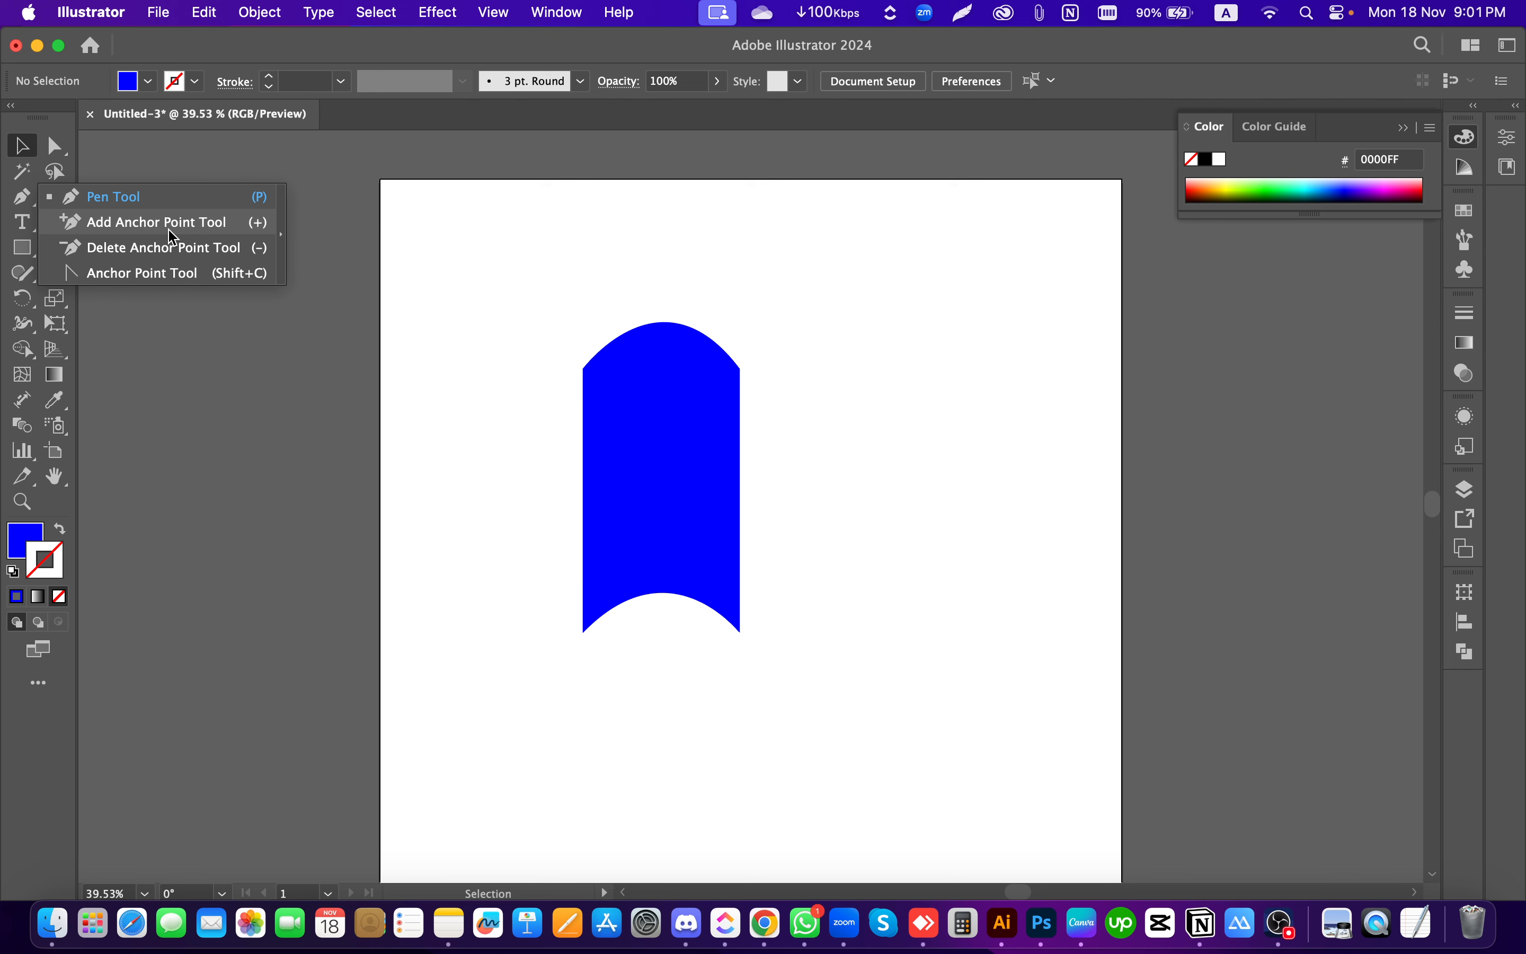
drag(497, 242, 815, 682)
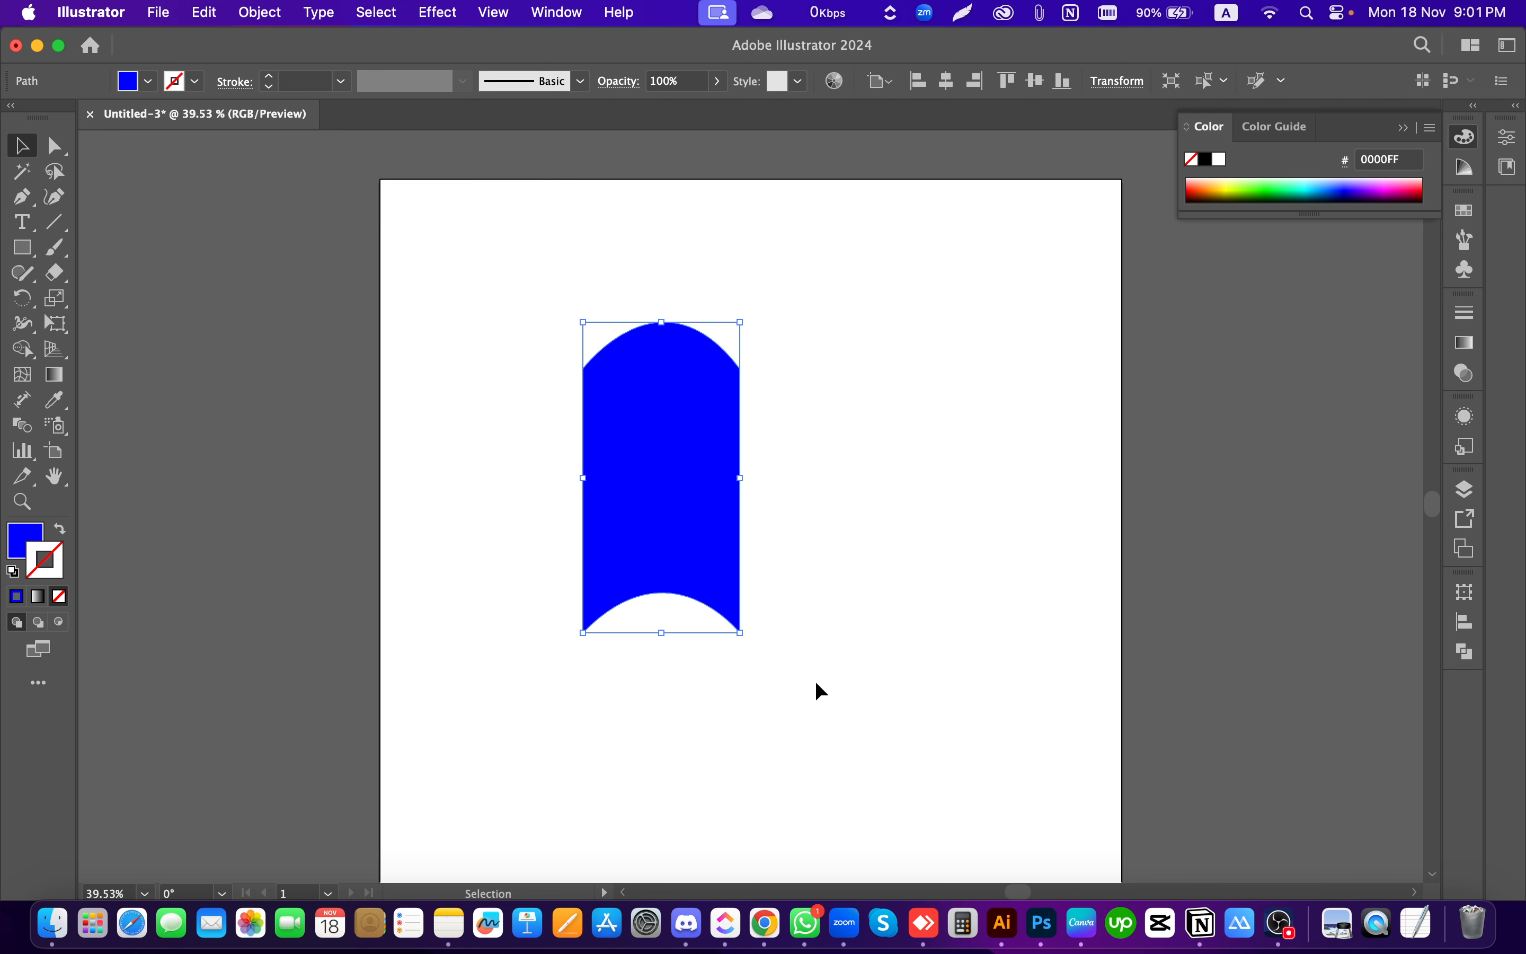
click(356, 368)
Step: Draw a small arched blue path with one curved segment beside the tall blue shape with the Pen tool
click(23, 197)
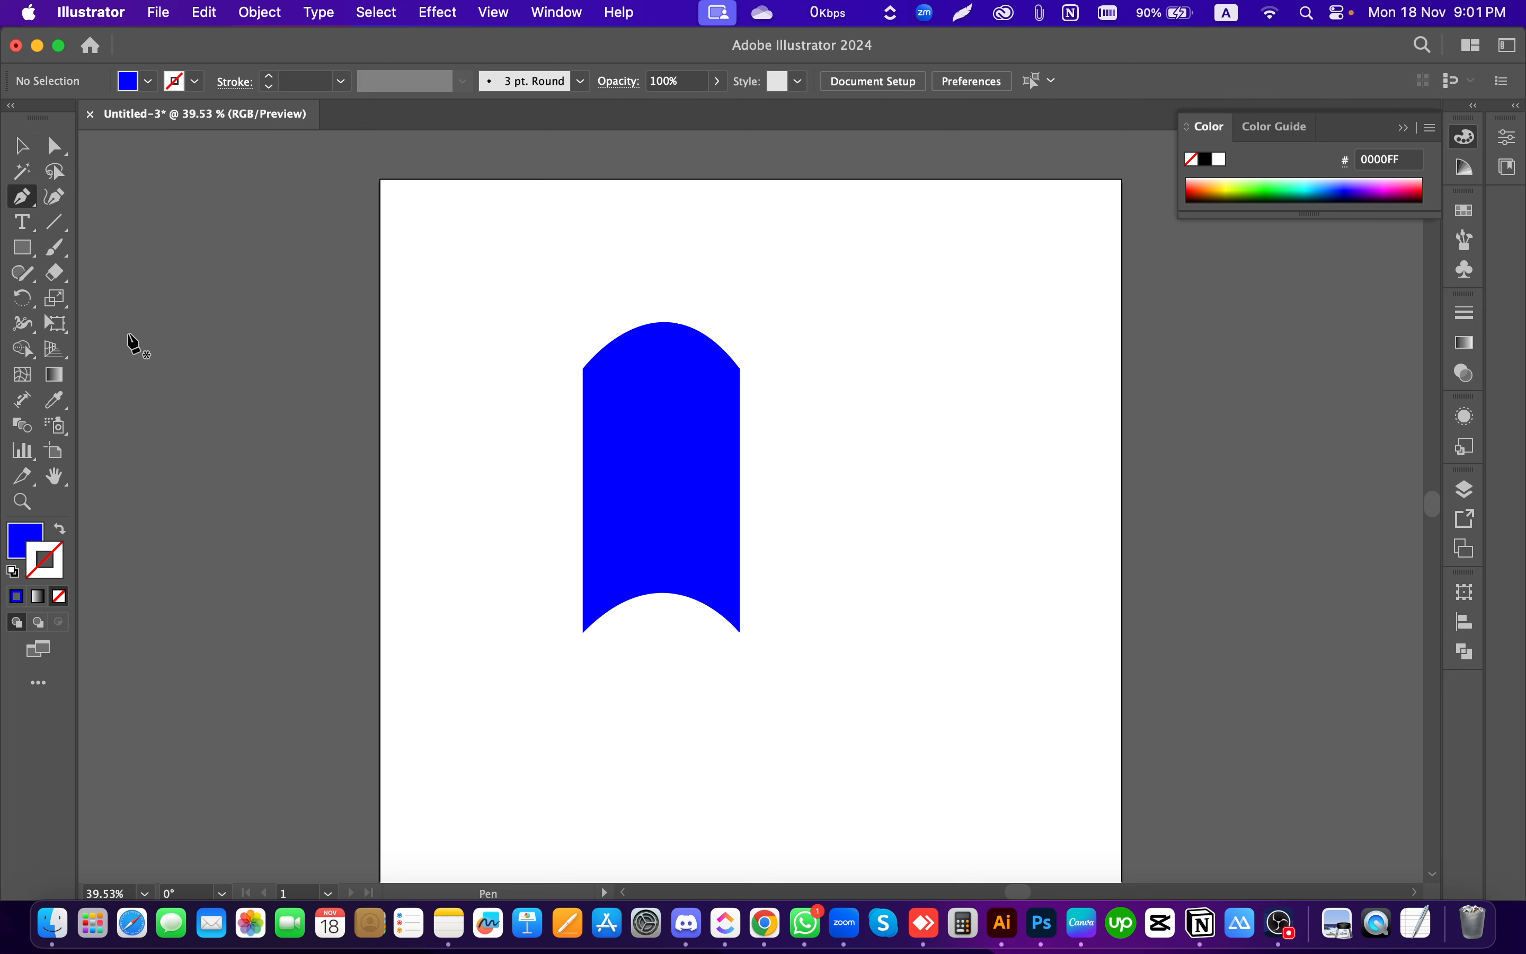
click(834, 403)
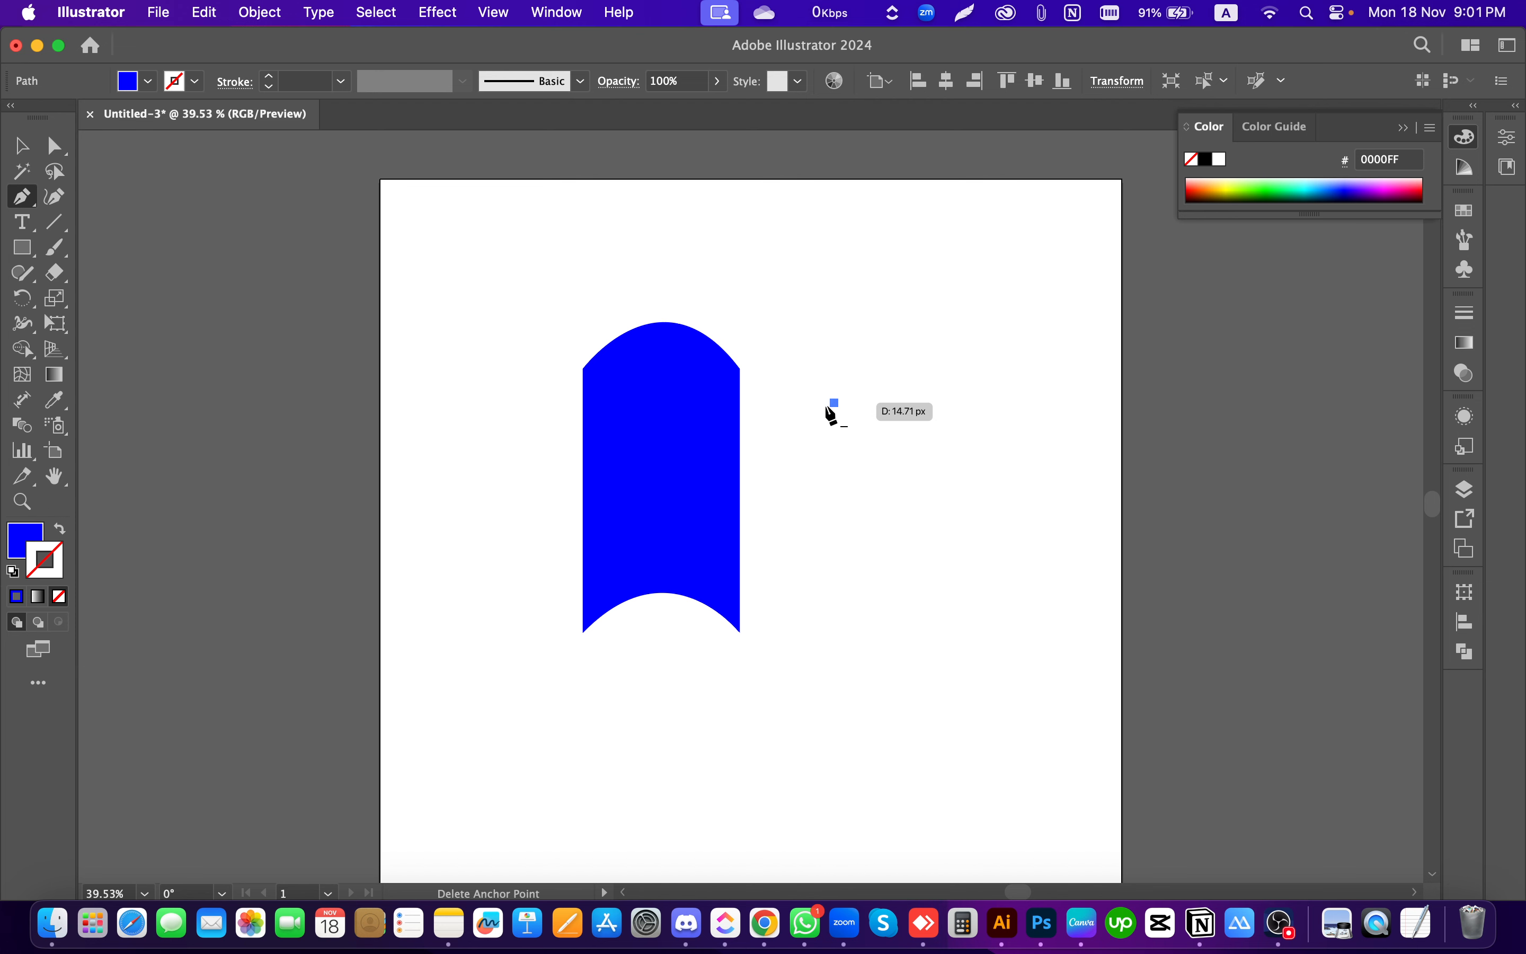
click(928, 402)
key(super+z)
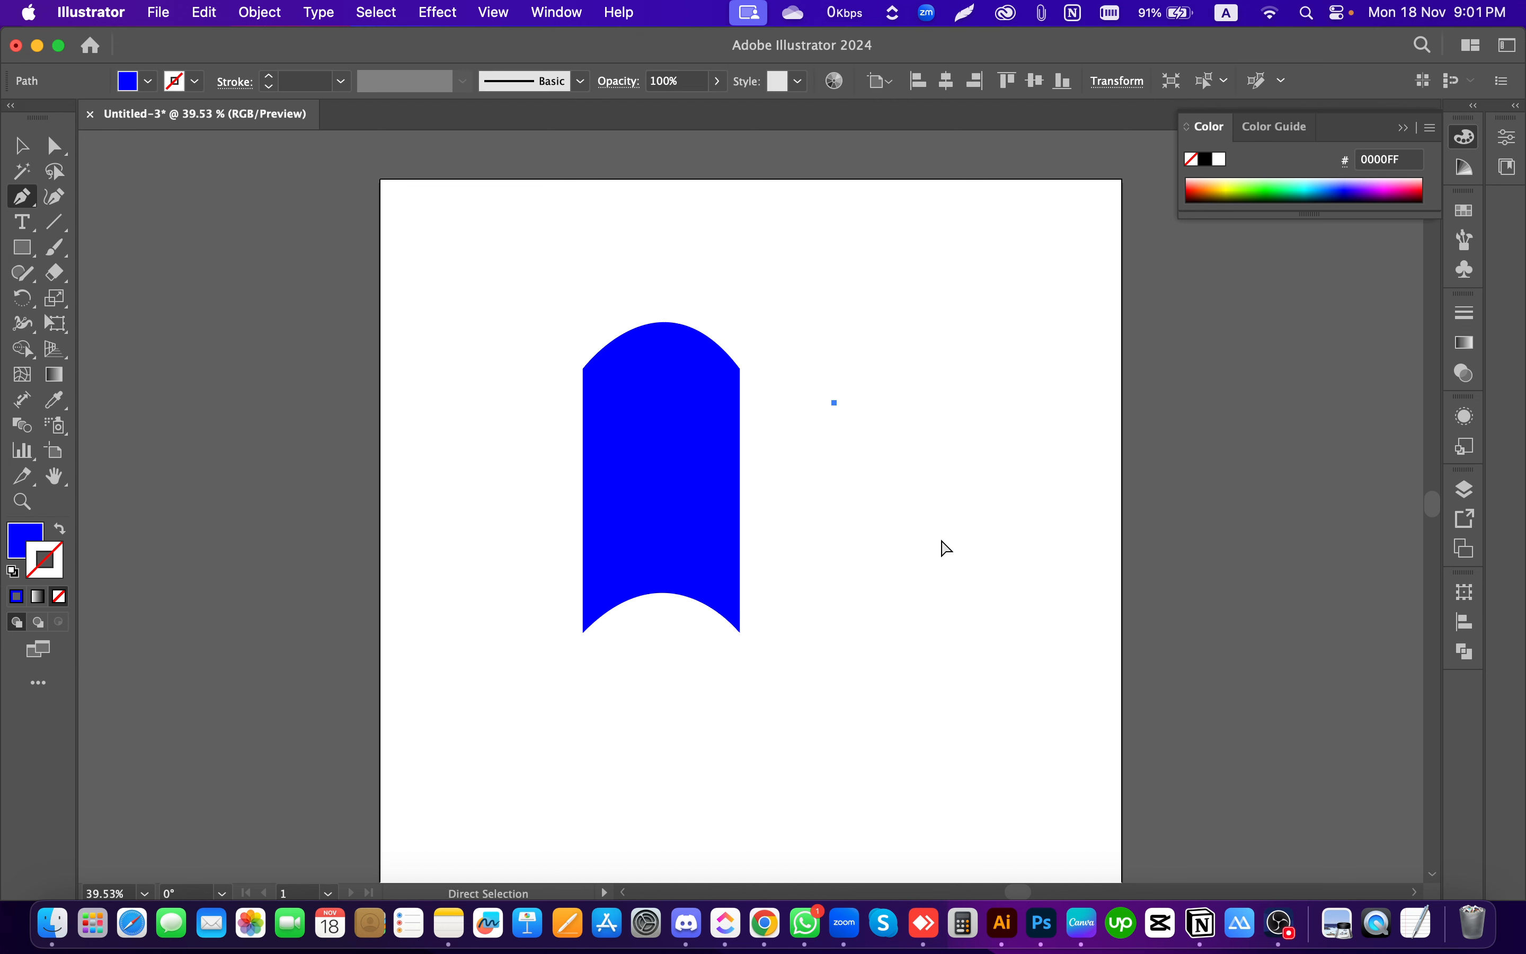
drag(935, 398, 1001, 515)
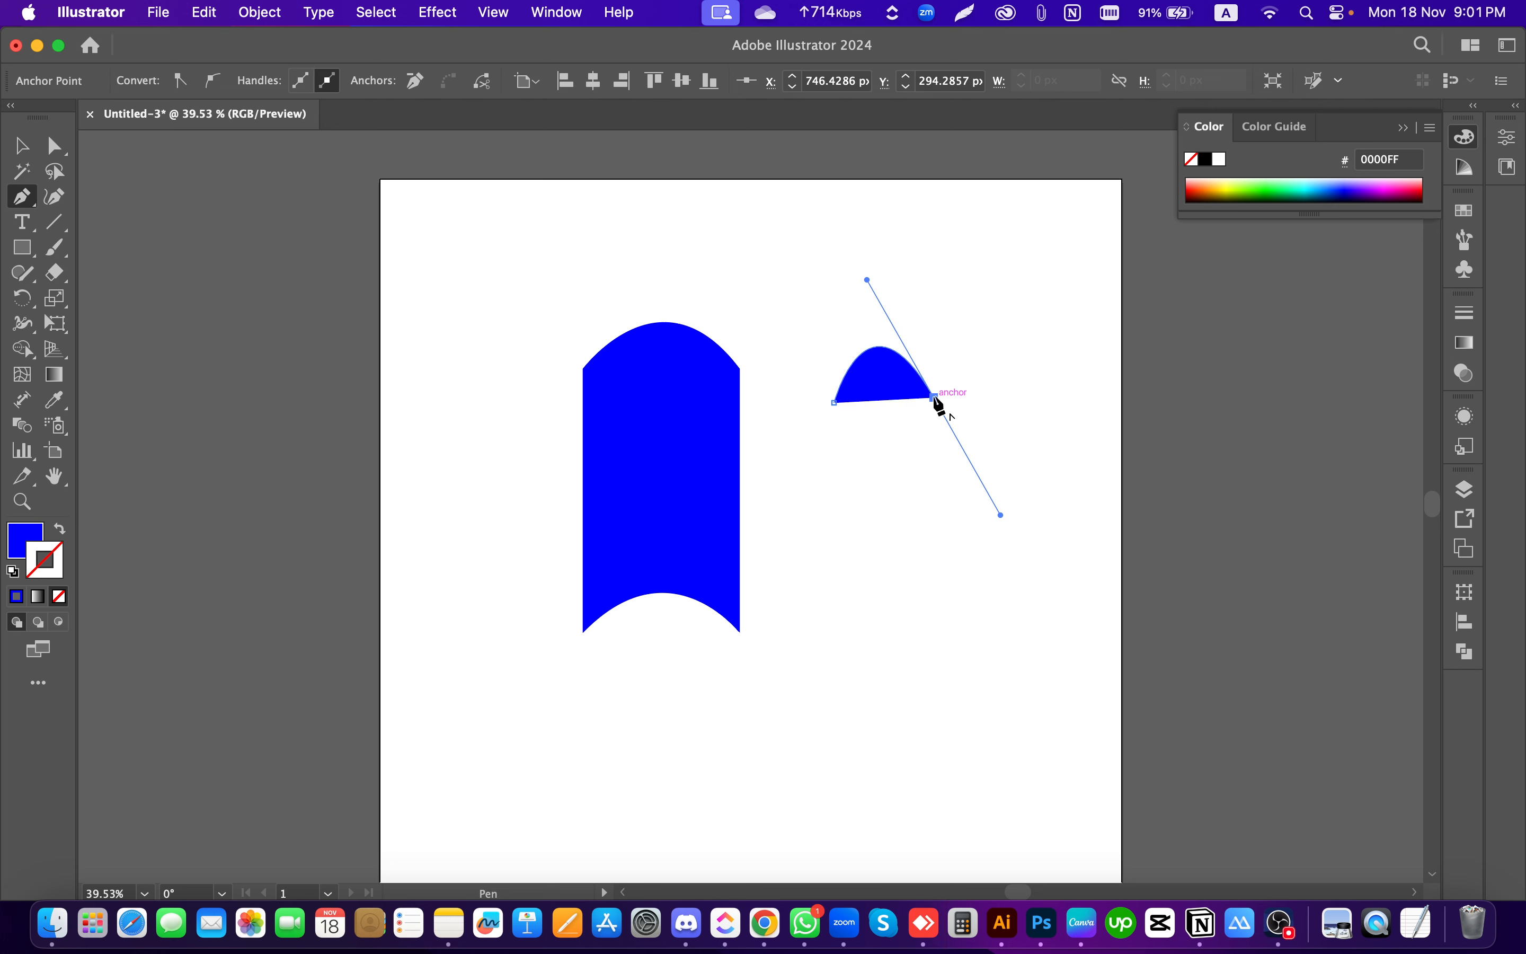
drag(934, 397, 934, 486)
key(v)
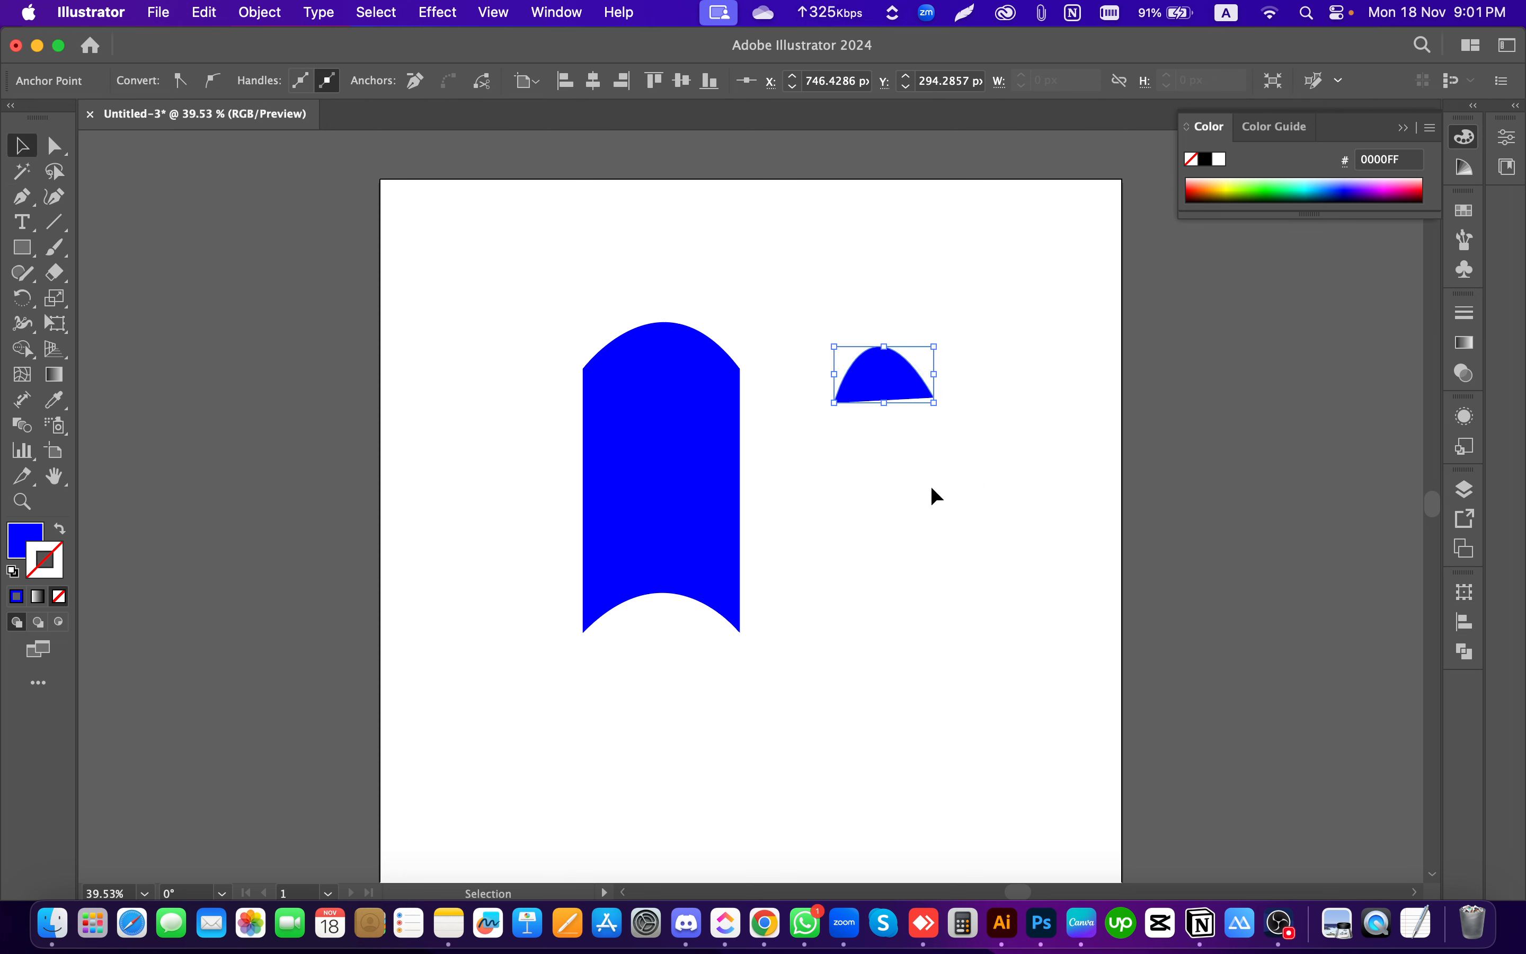
Step: Undo the small arched path and select the tall blue shape
key(ctrl+z)
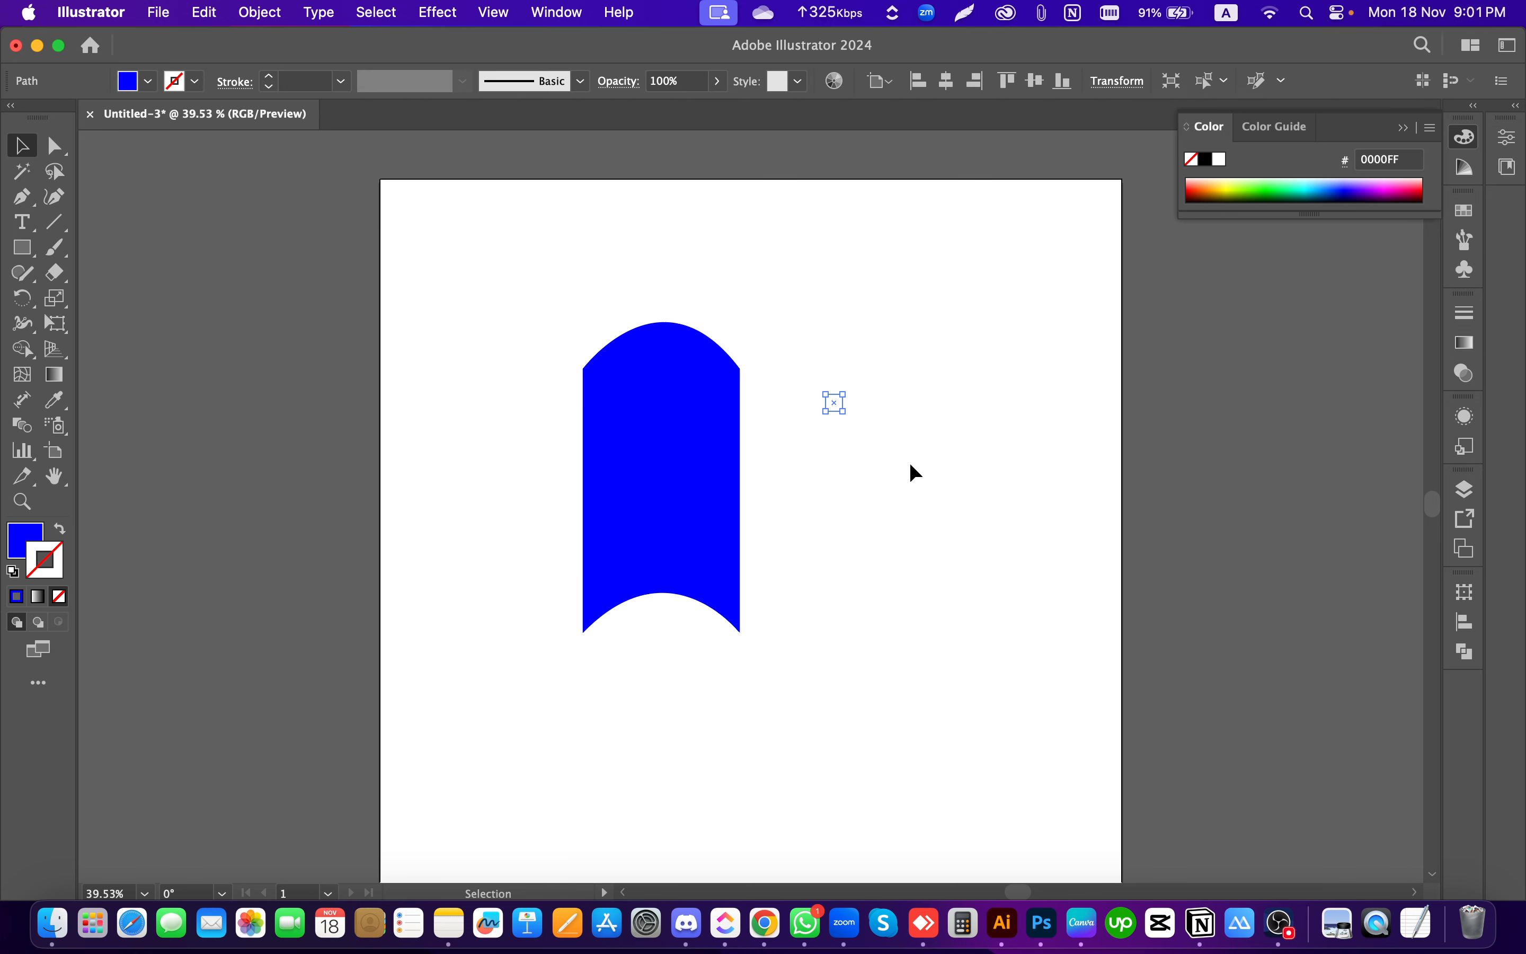
click(910, 473)
click(618, 549)
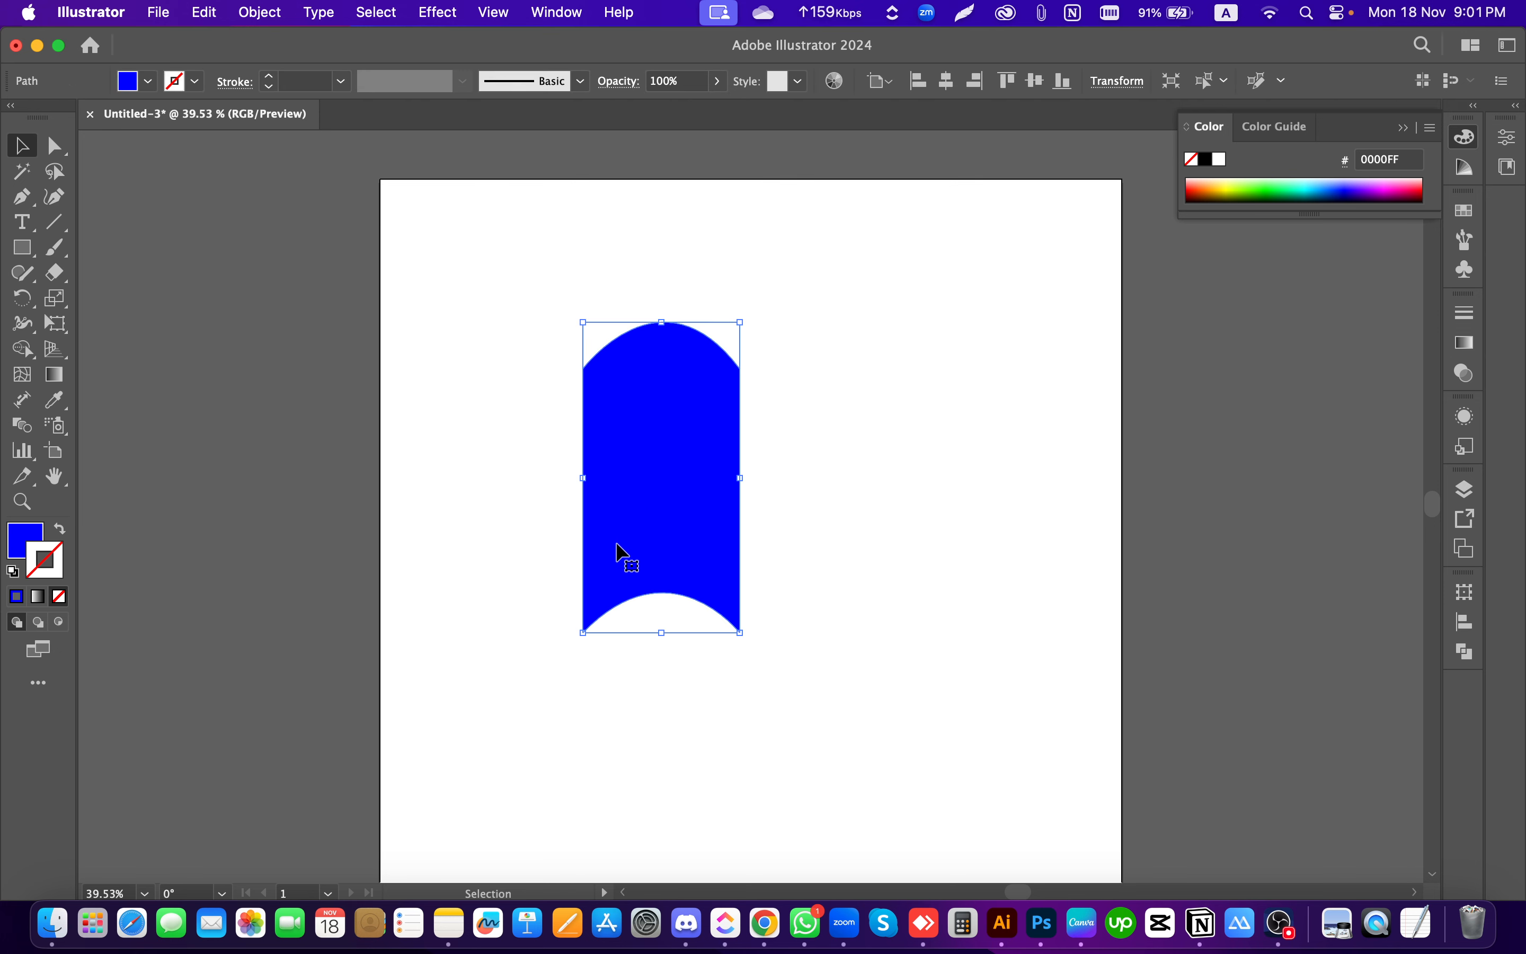
Step: Create a polygon with 3 sides and a 50 px radius beside the tall blue shape
scroll(785, 482, right, 5)
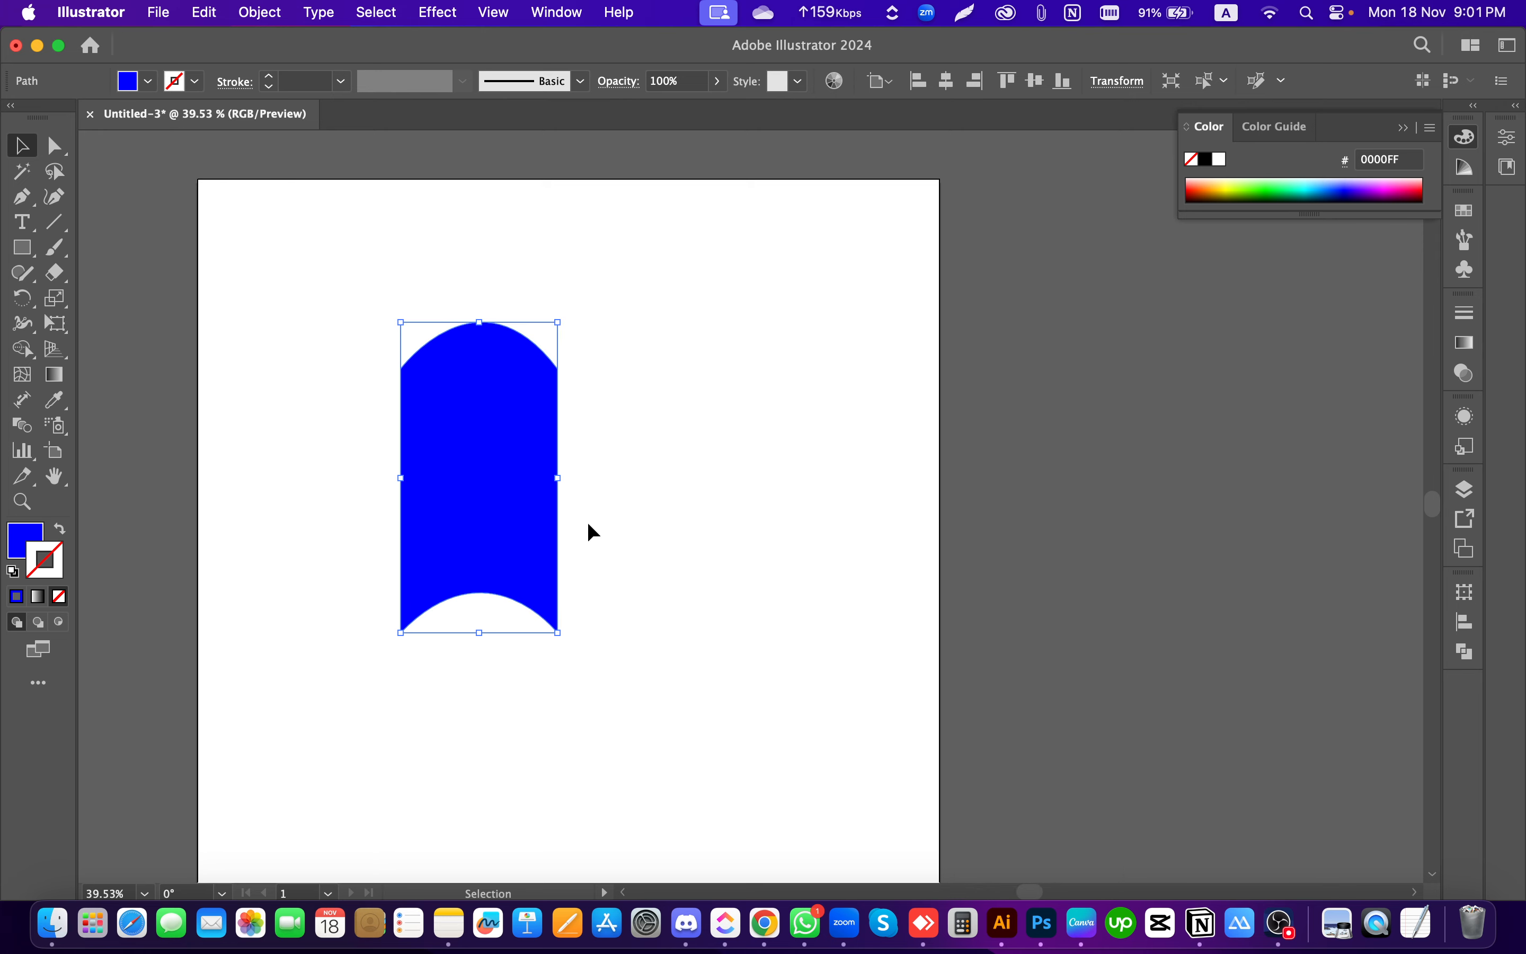
scroll(562, 564, left, 4)
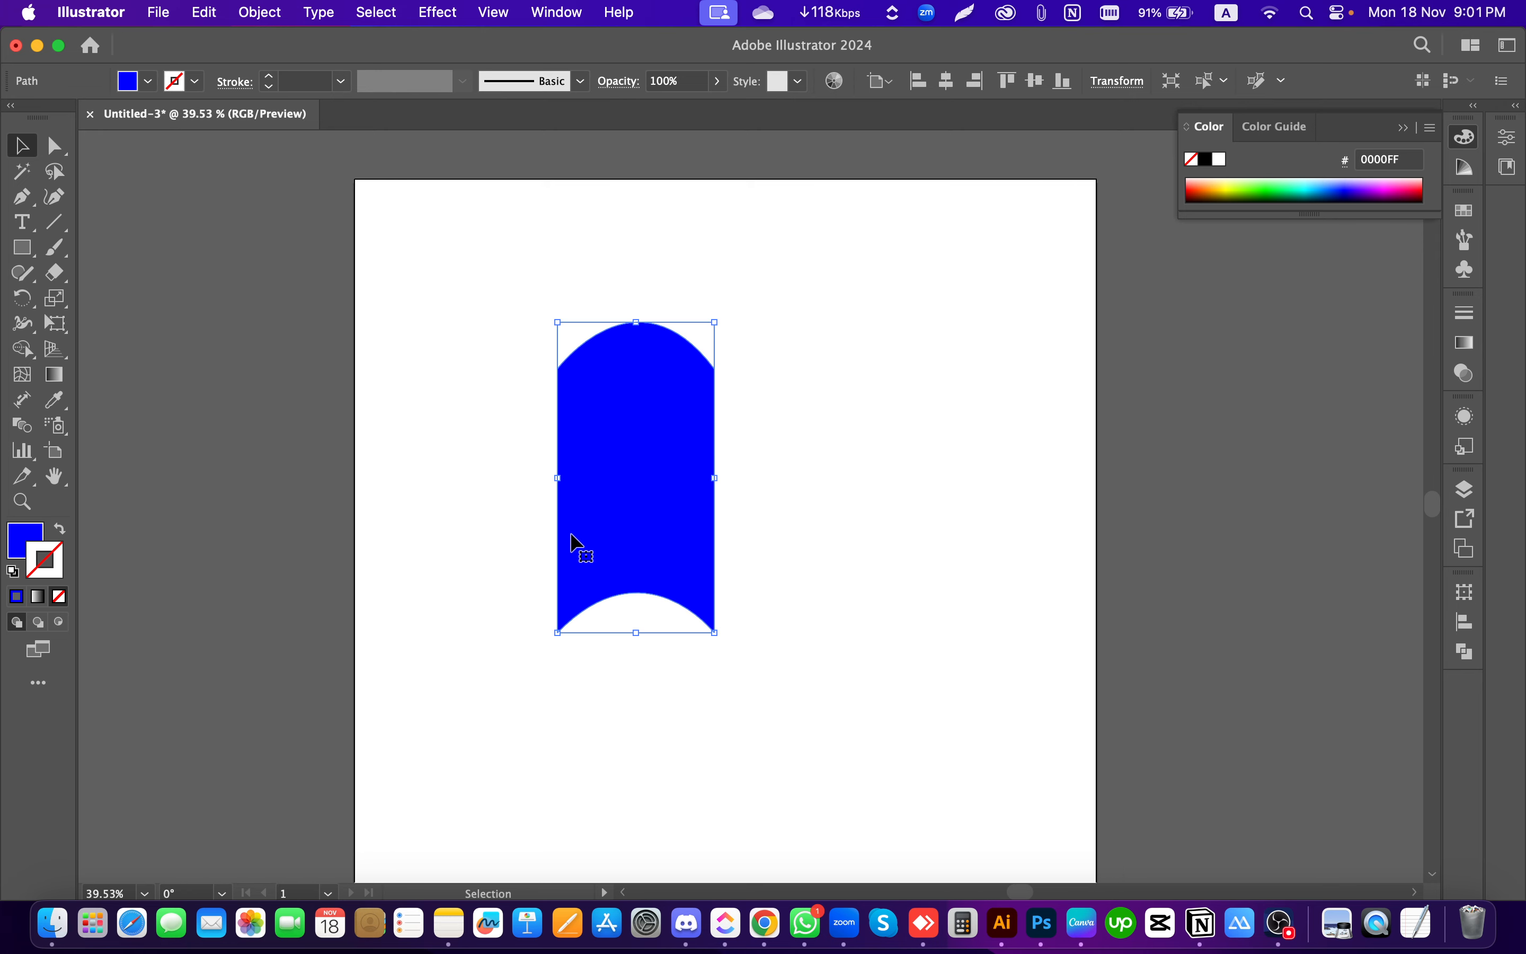
scroll(505, 423, up, 1)
scroll(630, 491, up, 2)
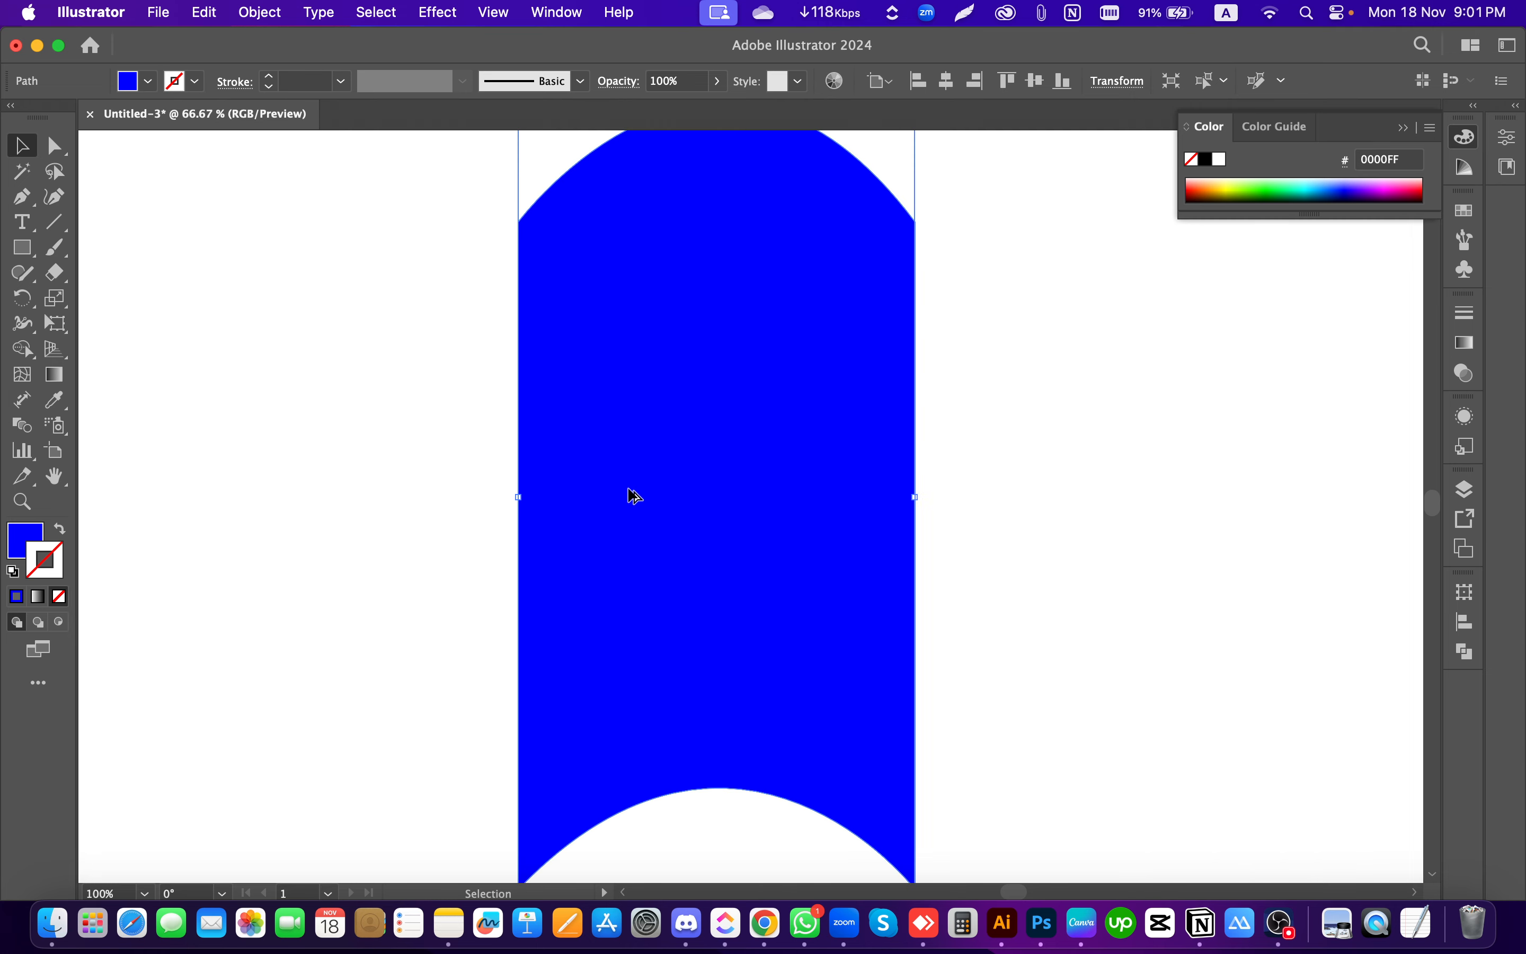
scroll(633, 496, down, 1)
key(super+shift+a)
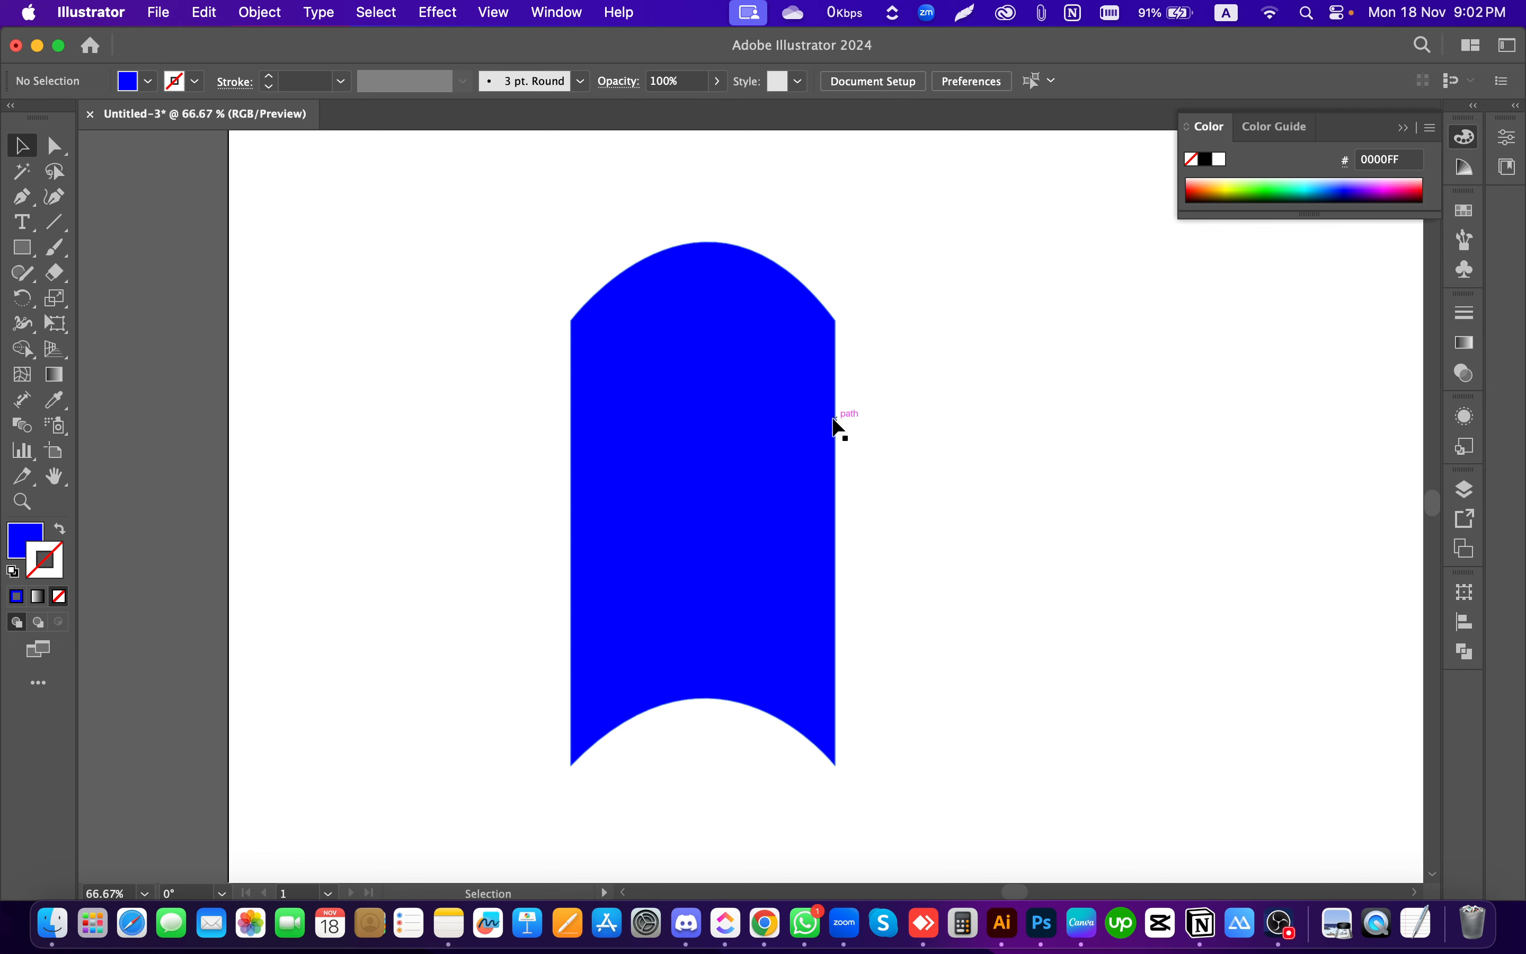
click(22, 222)
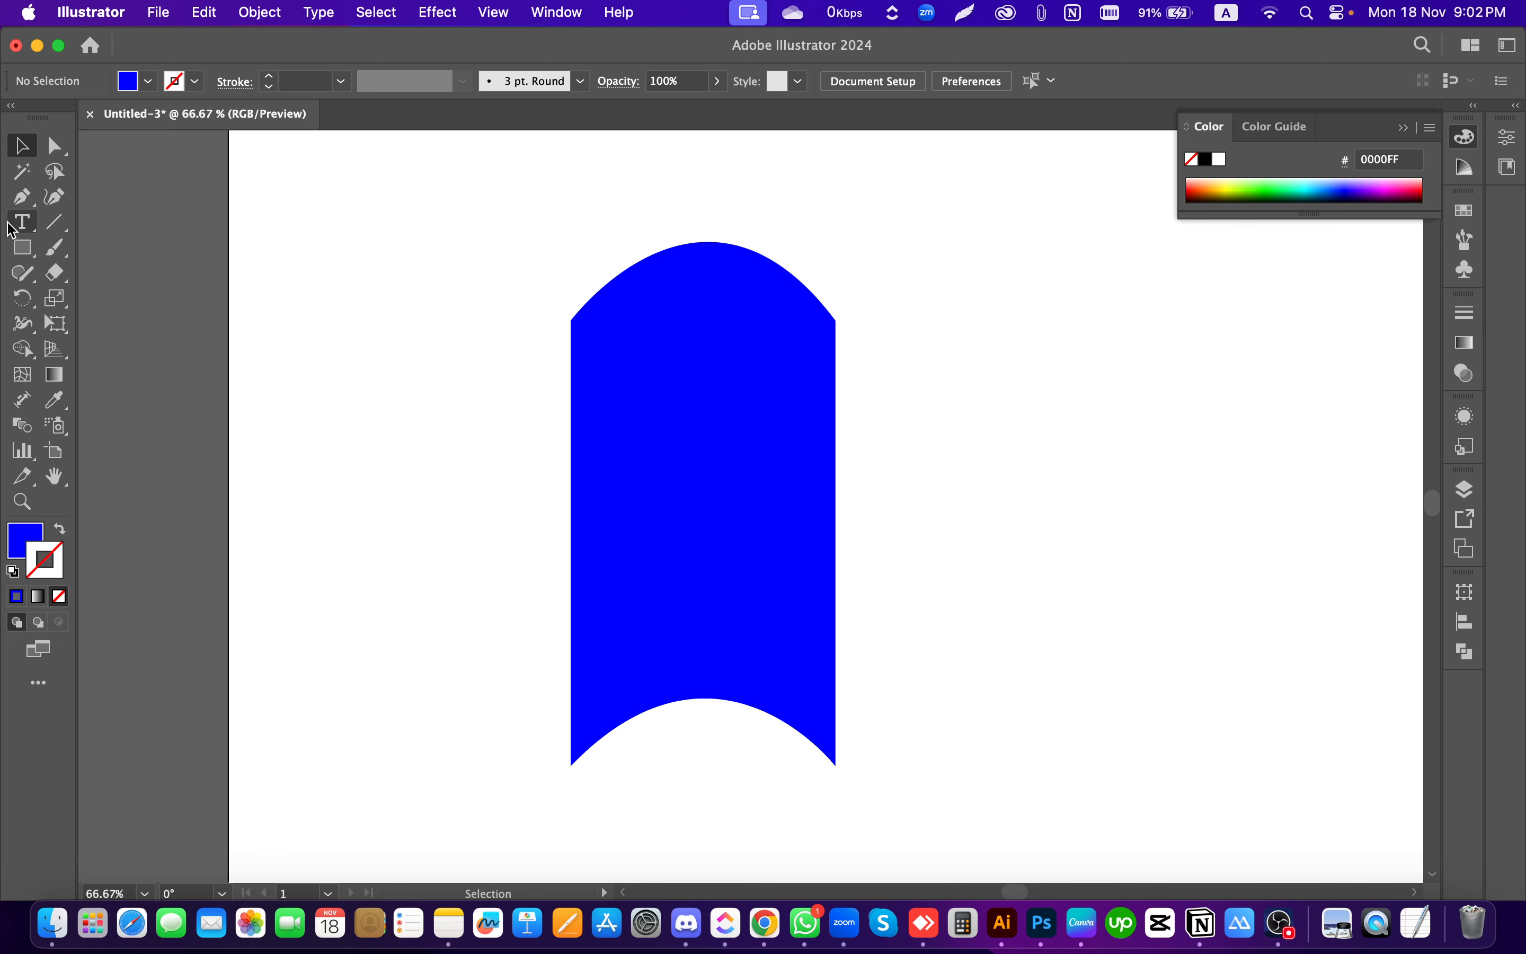
click(23, 247)
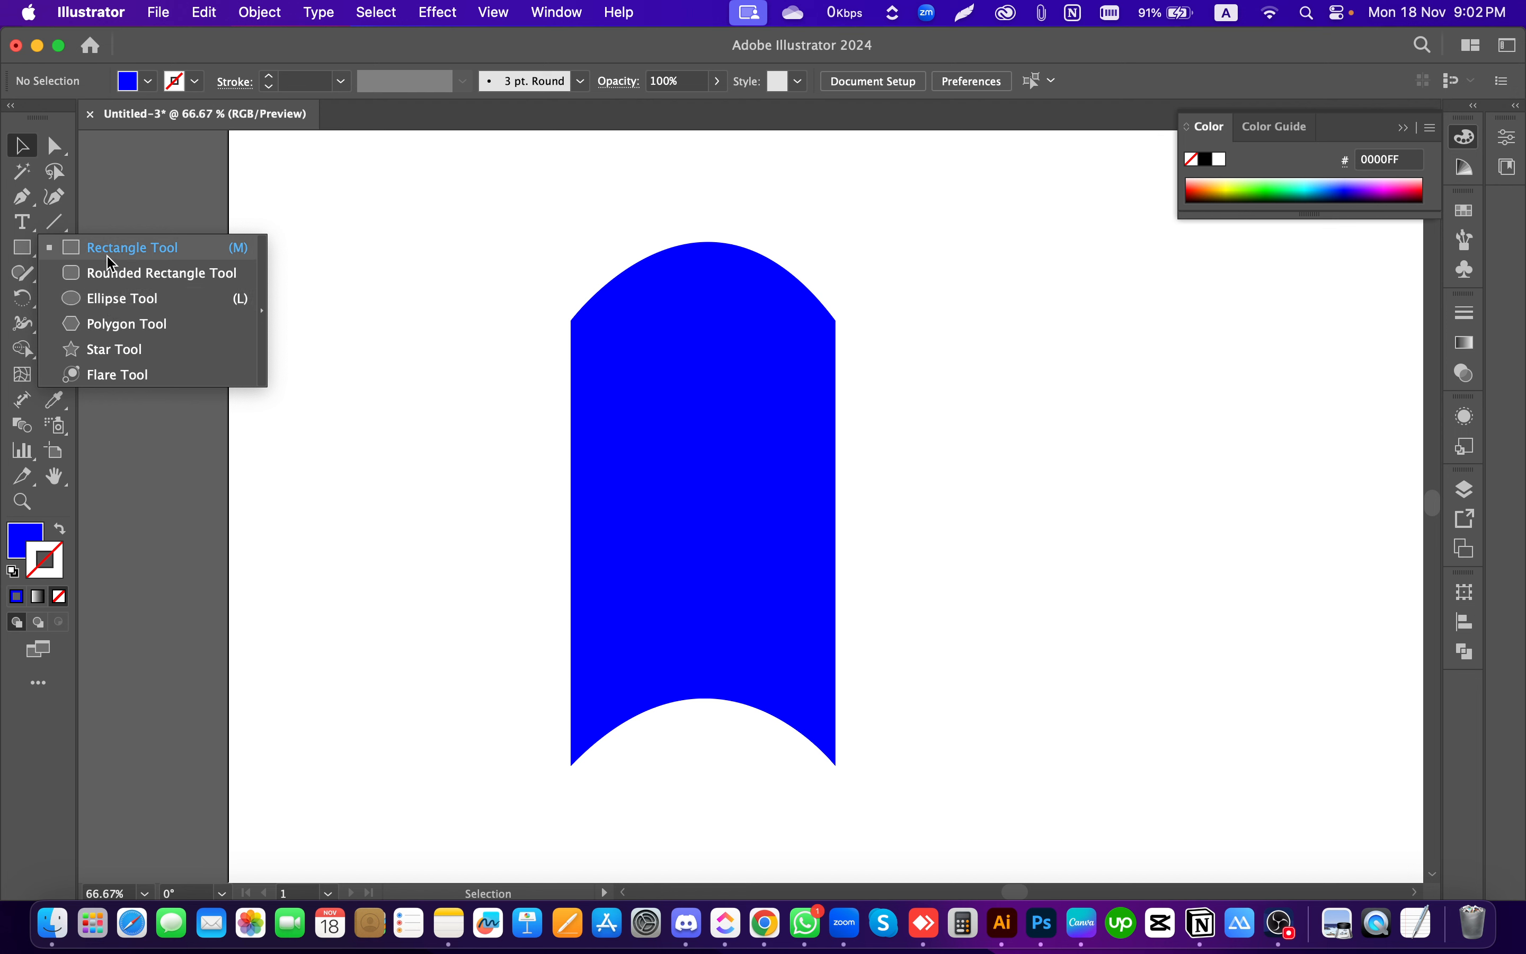
click(114, 324)
click(938, 467)
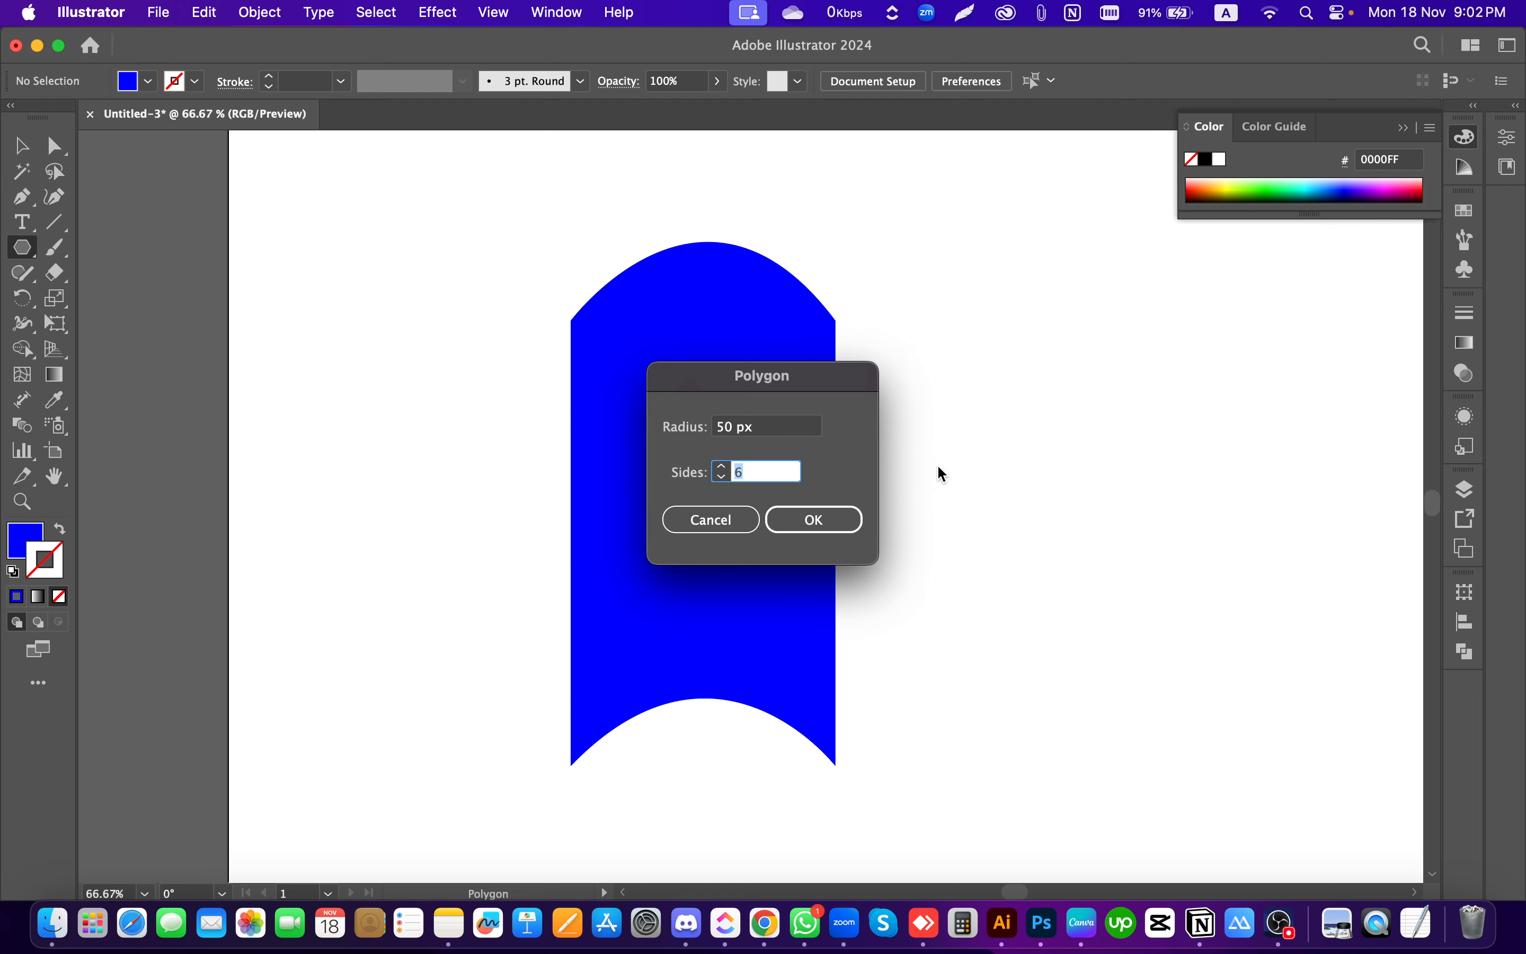
text(3)
click(791, 521)
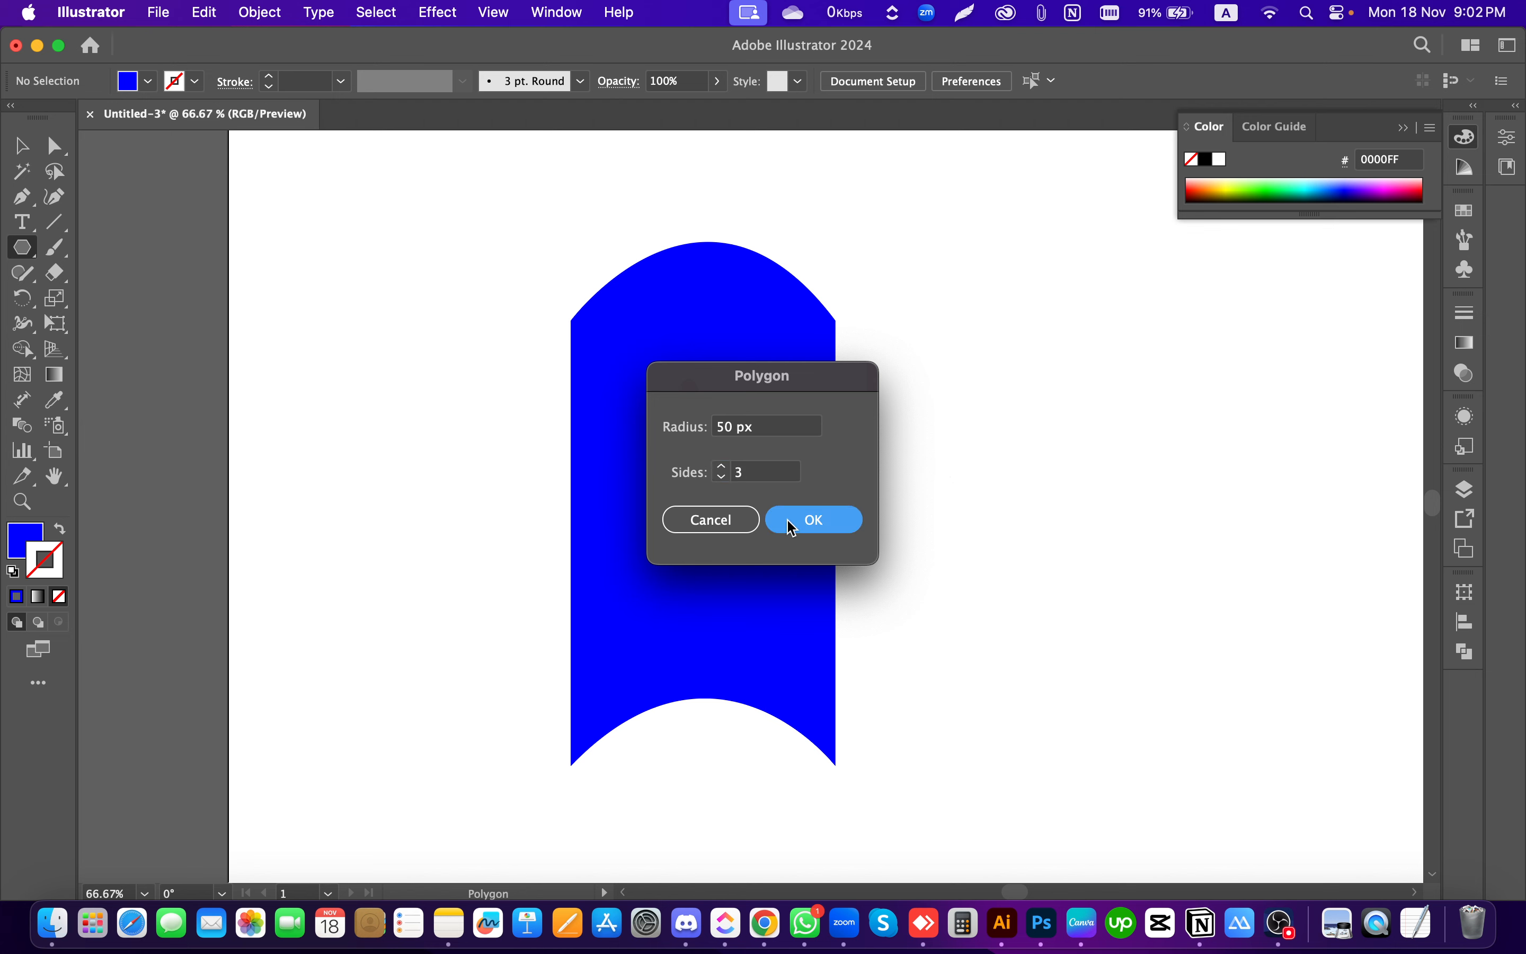
Step: Rotate the triangle 90 degrees so it points outward and place it flush against the tall shape's right edge
key(v)
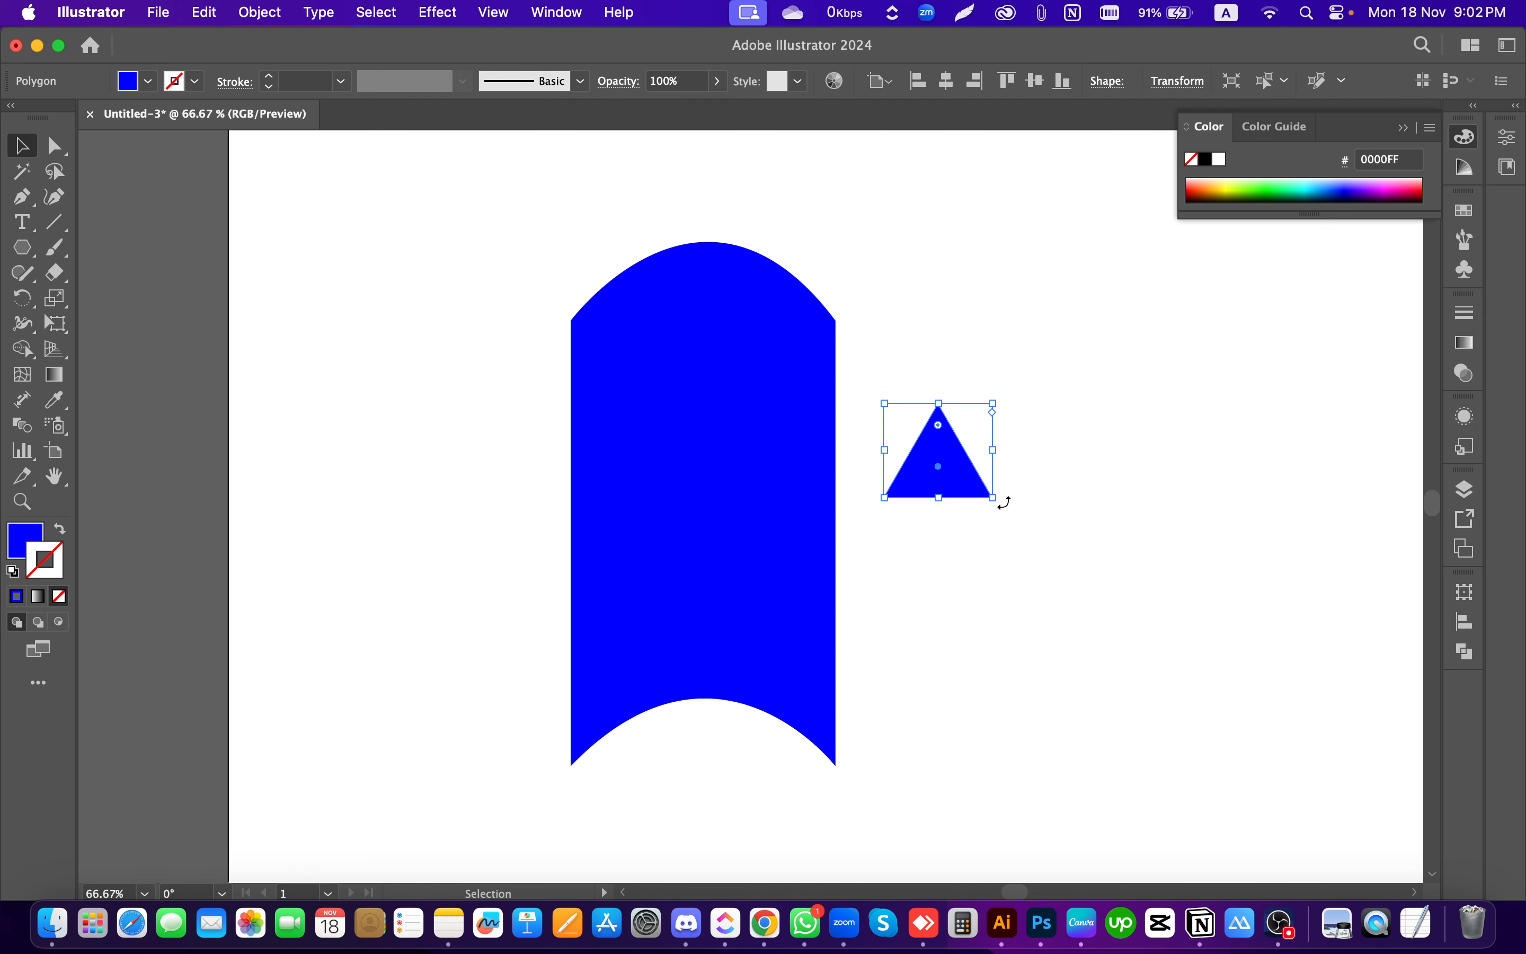
drag(1004, 503, 856, 572)
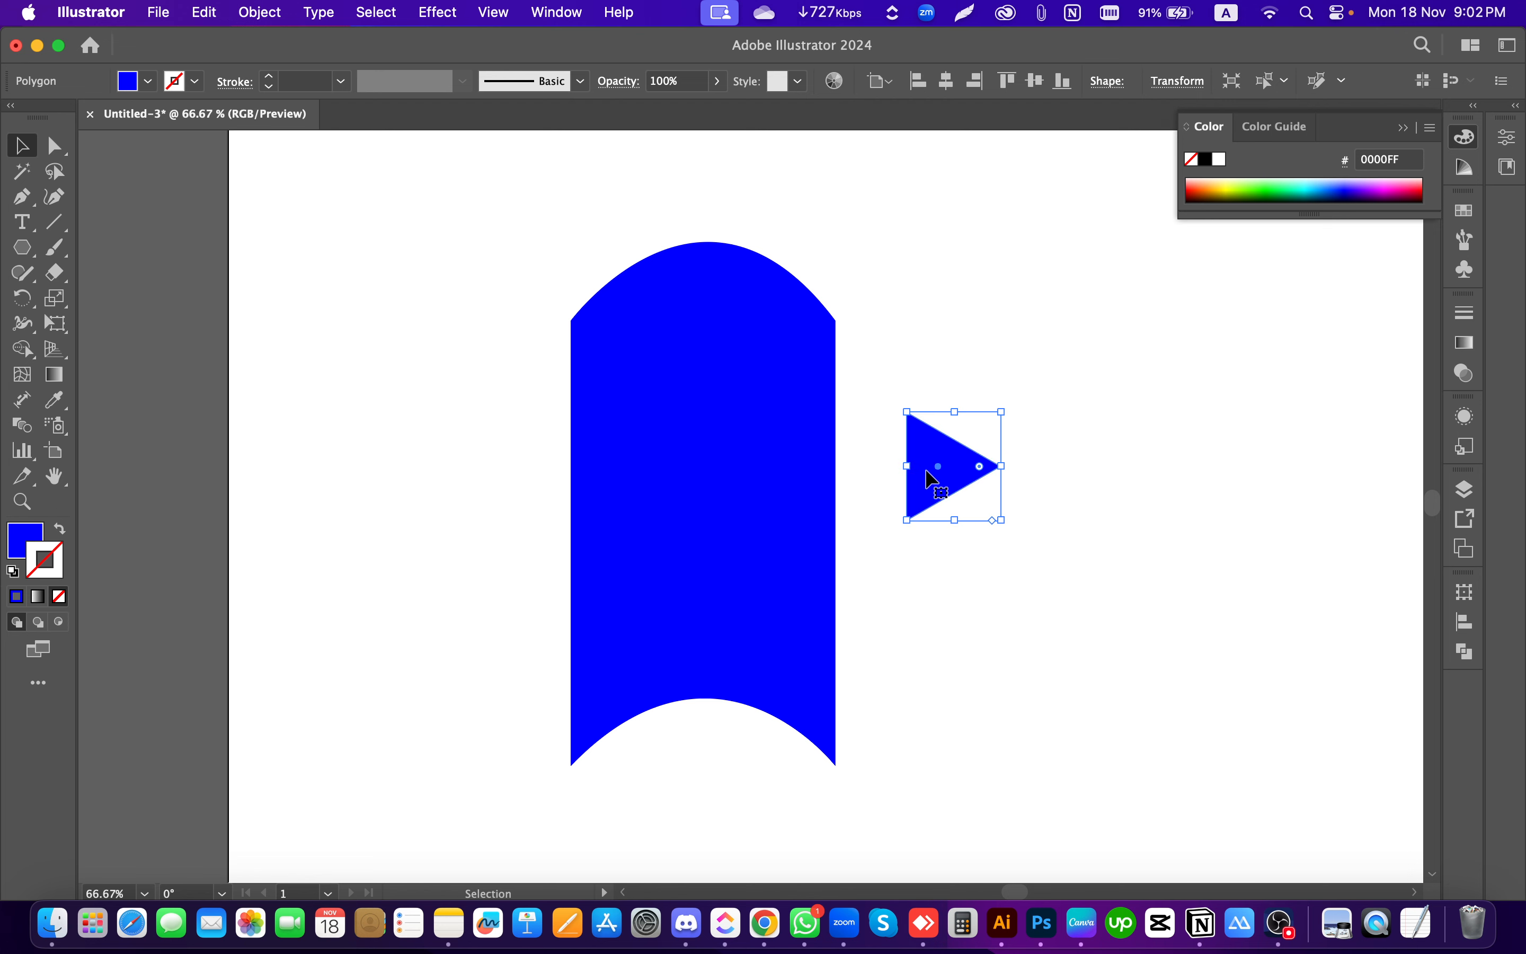
drag(933, 480, 862, 517)
click(1098, 508)
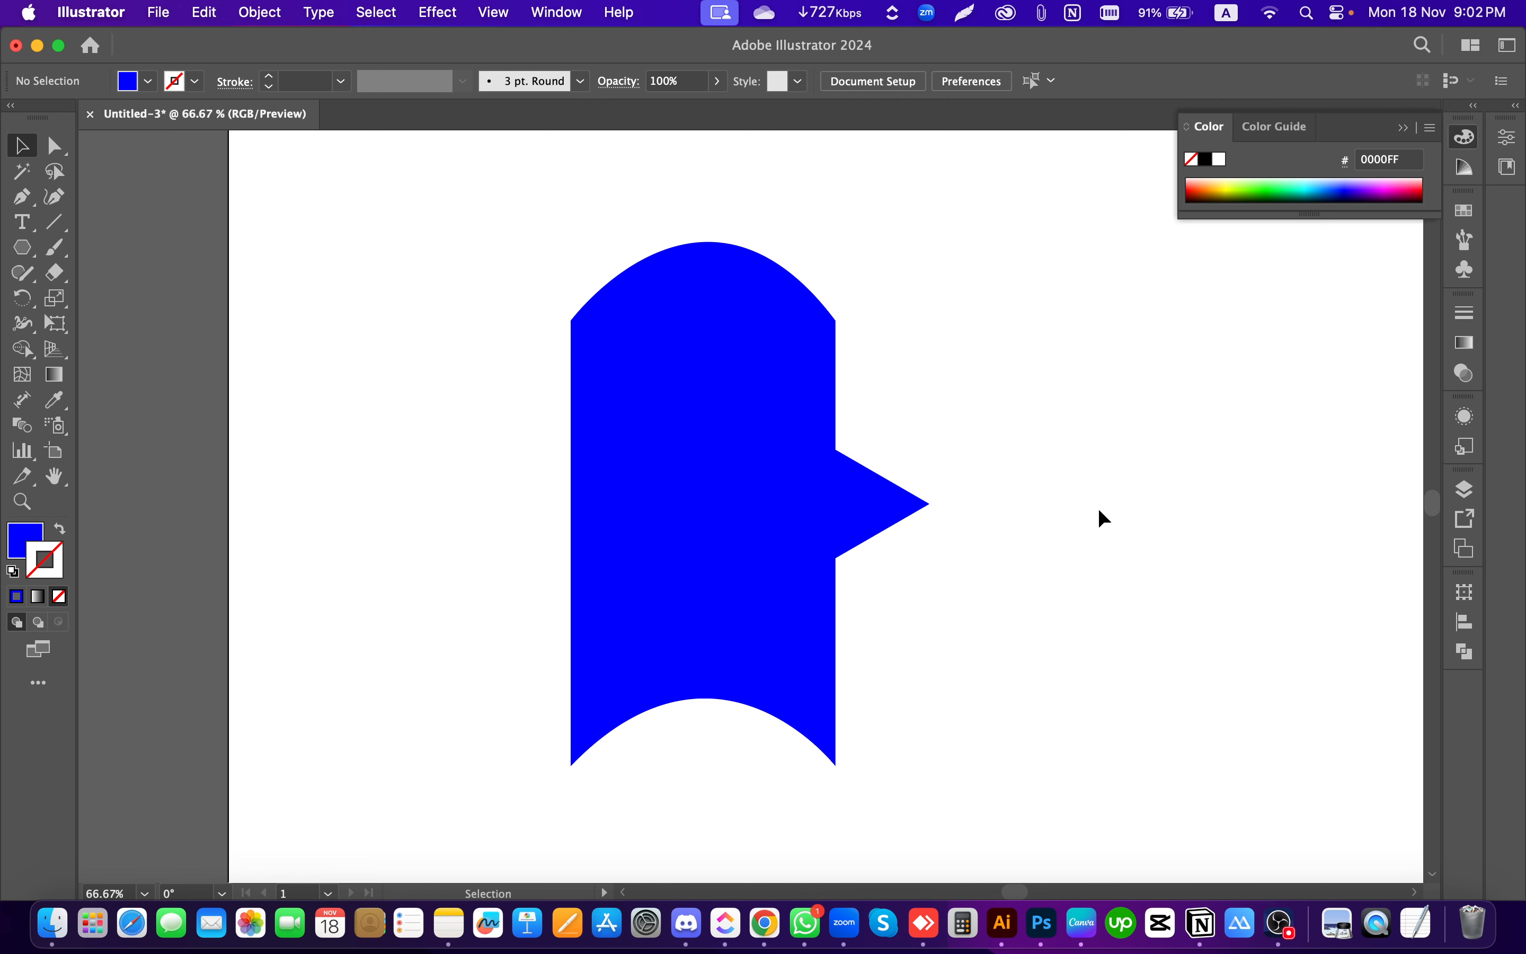
Step: Delete the triangle attached to the tall shape's right edge
drag(906, 445, 905, 445)
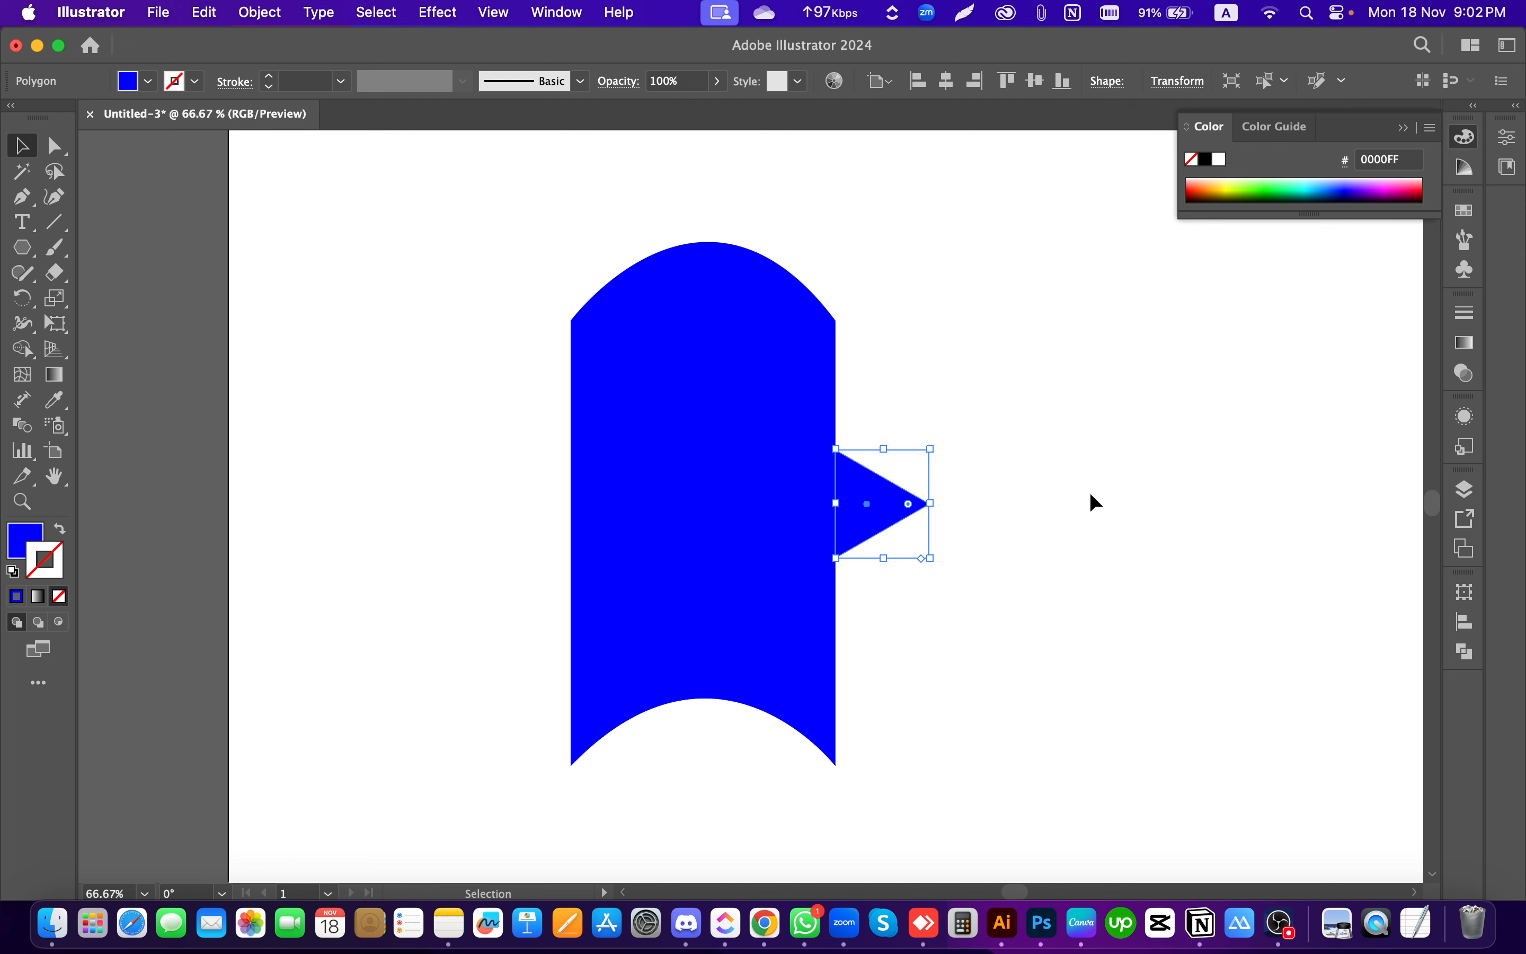
key(Delete)
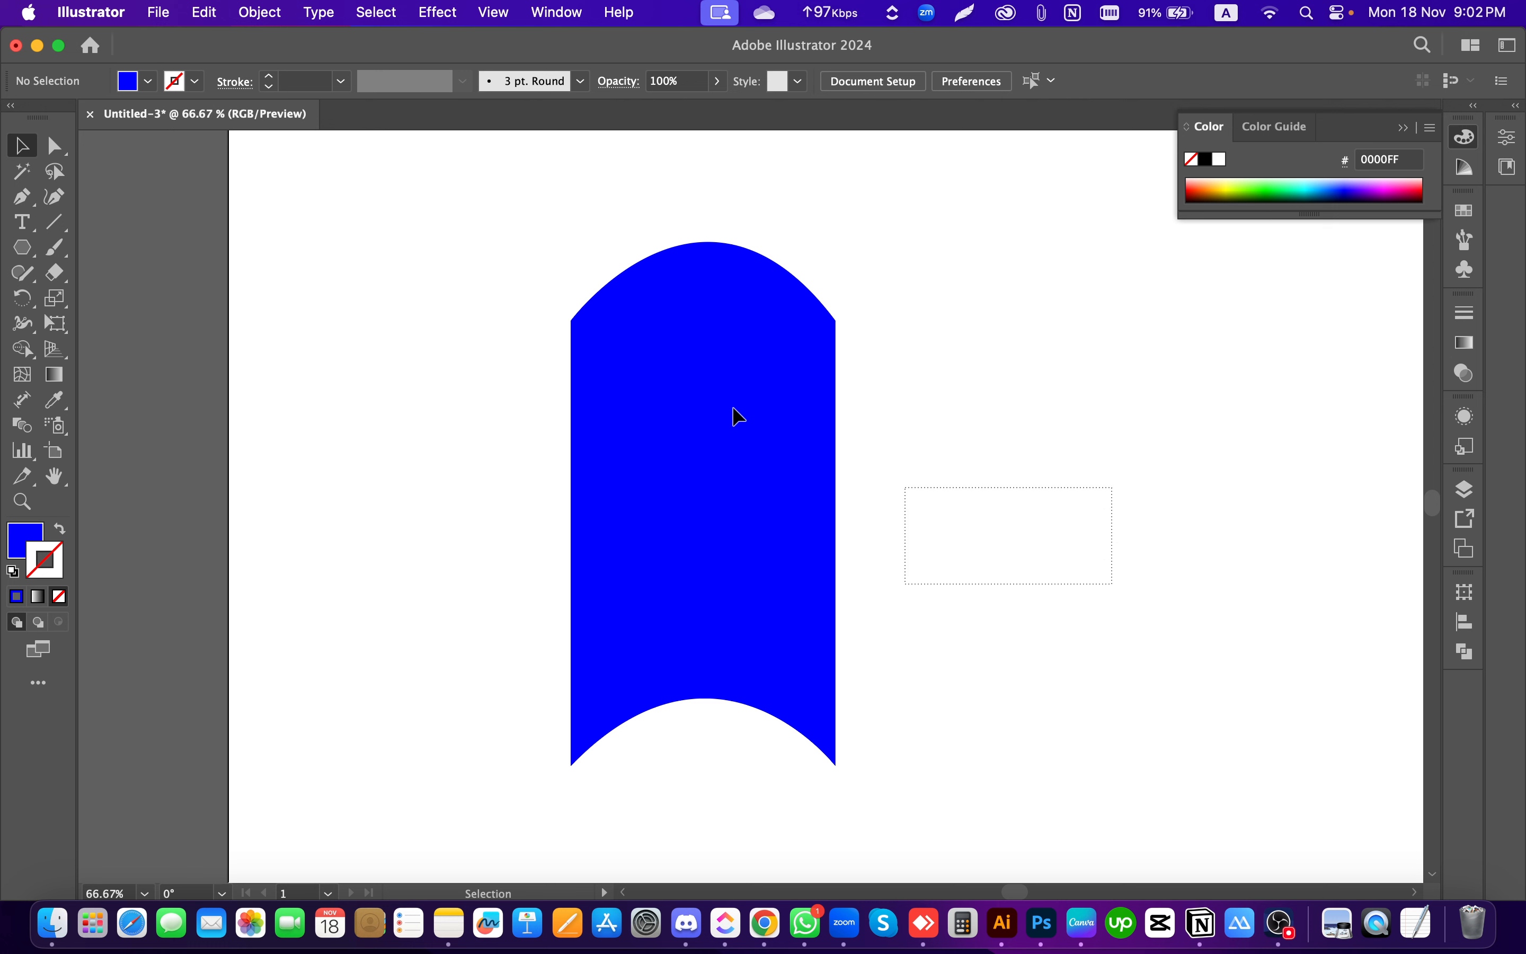
Step: Add three anchor points around the middle of the tall shape's straight right edge with the Add Anchor Point tool
click(731, 429)
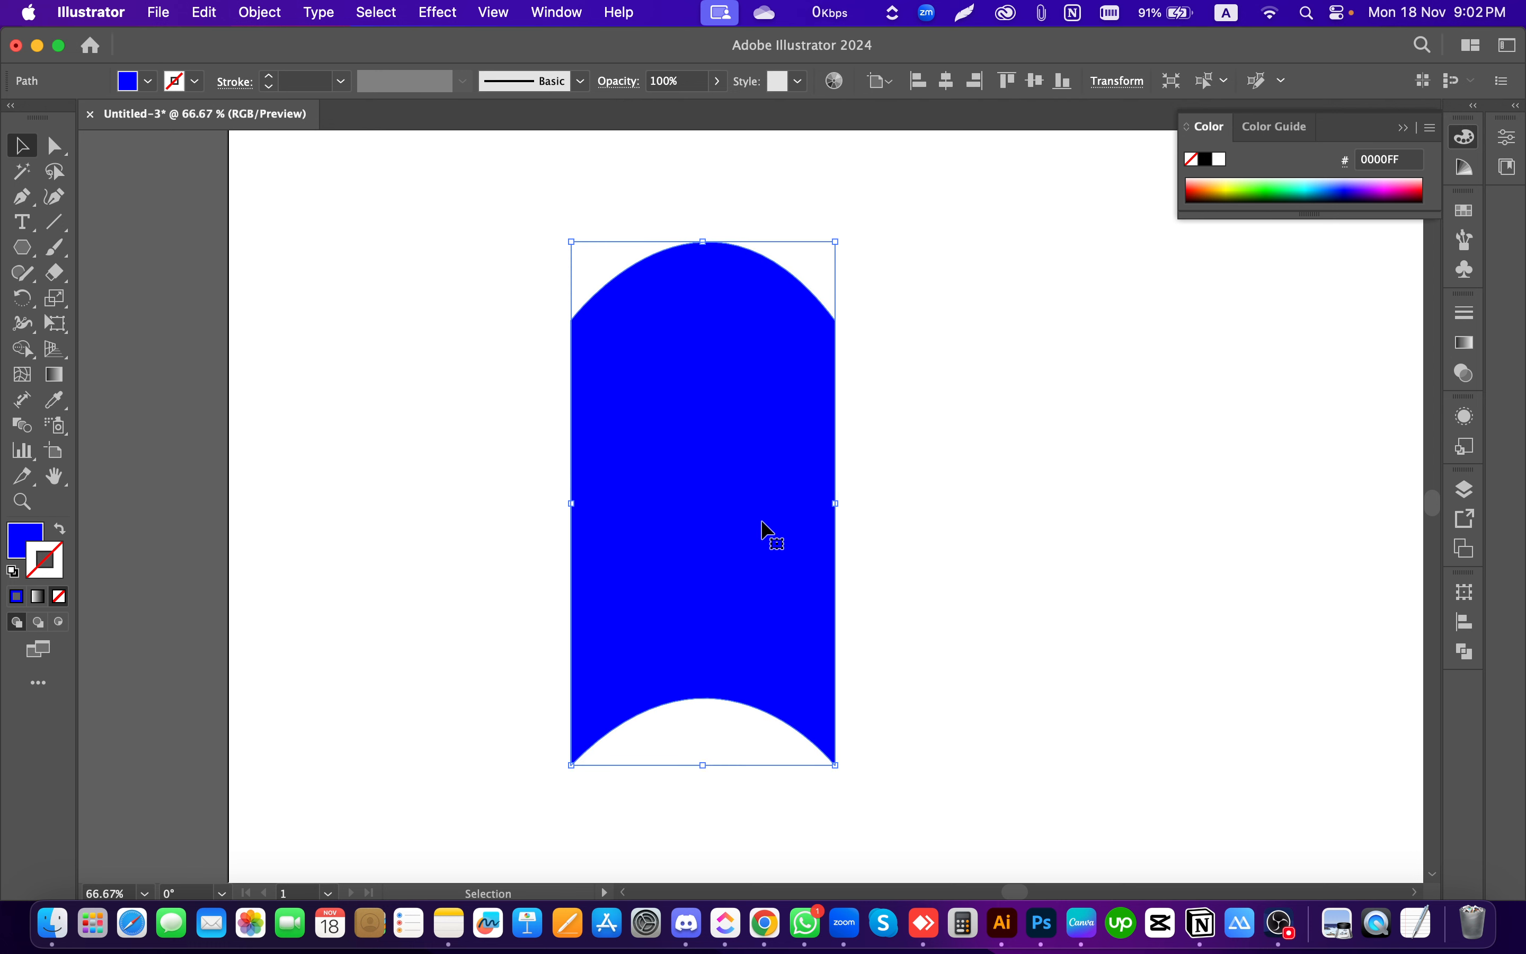
click(38, 210)
click(140, 232)
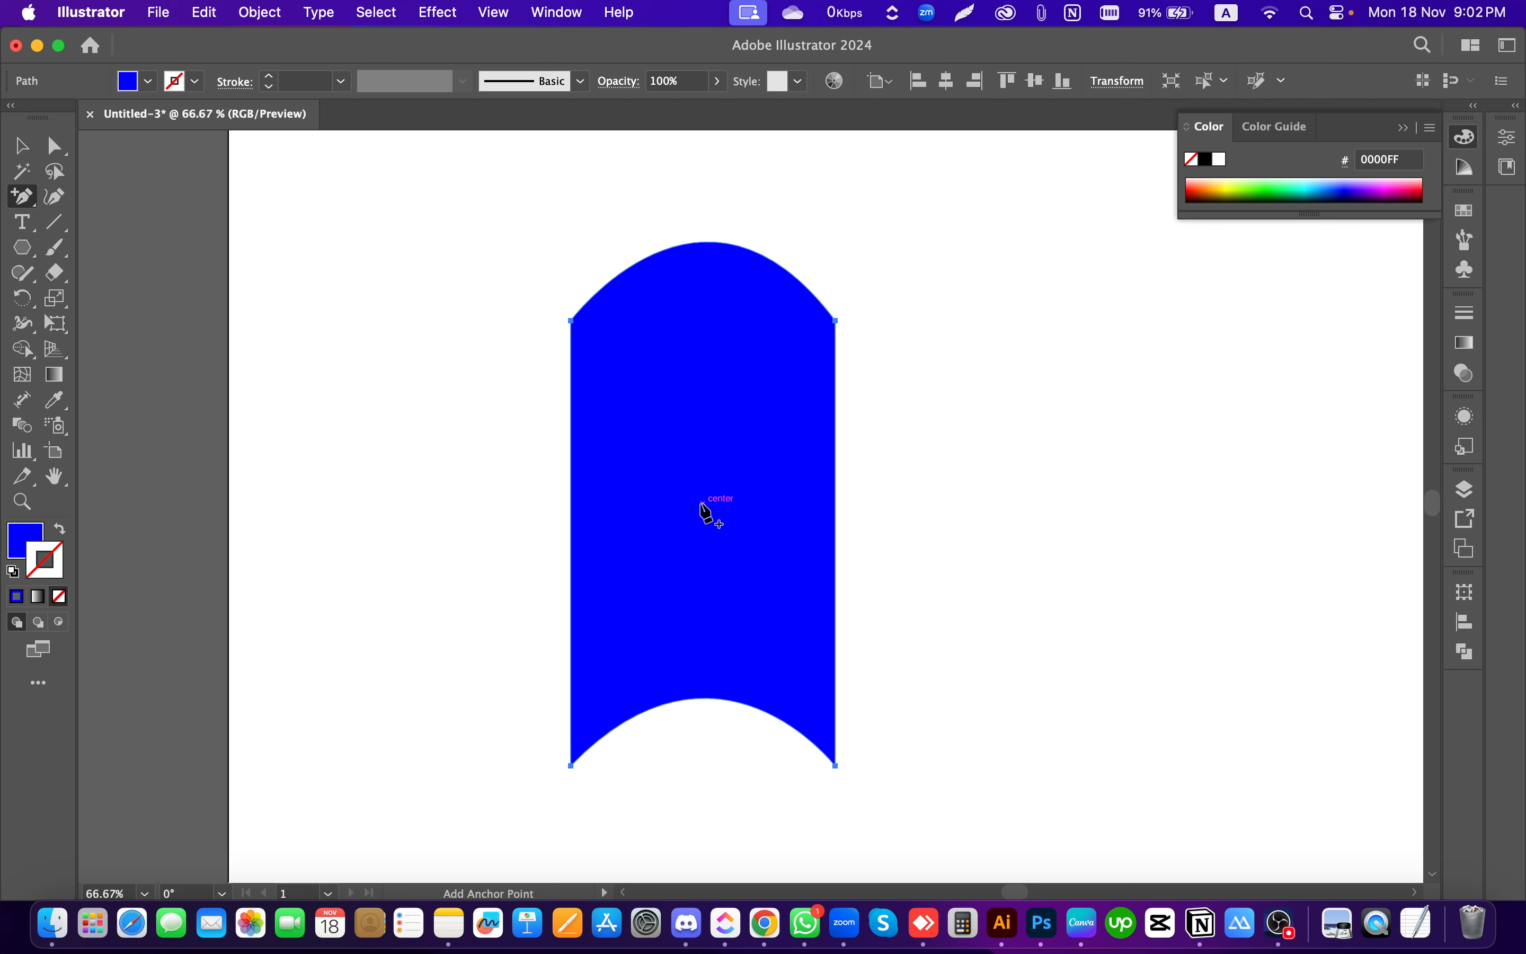
click(836, 503)
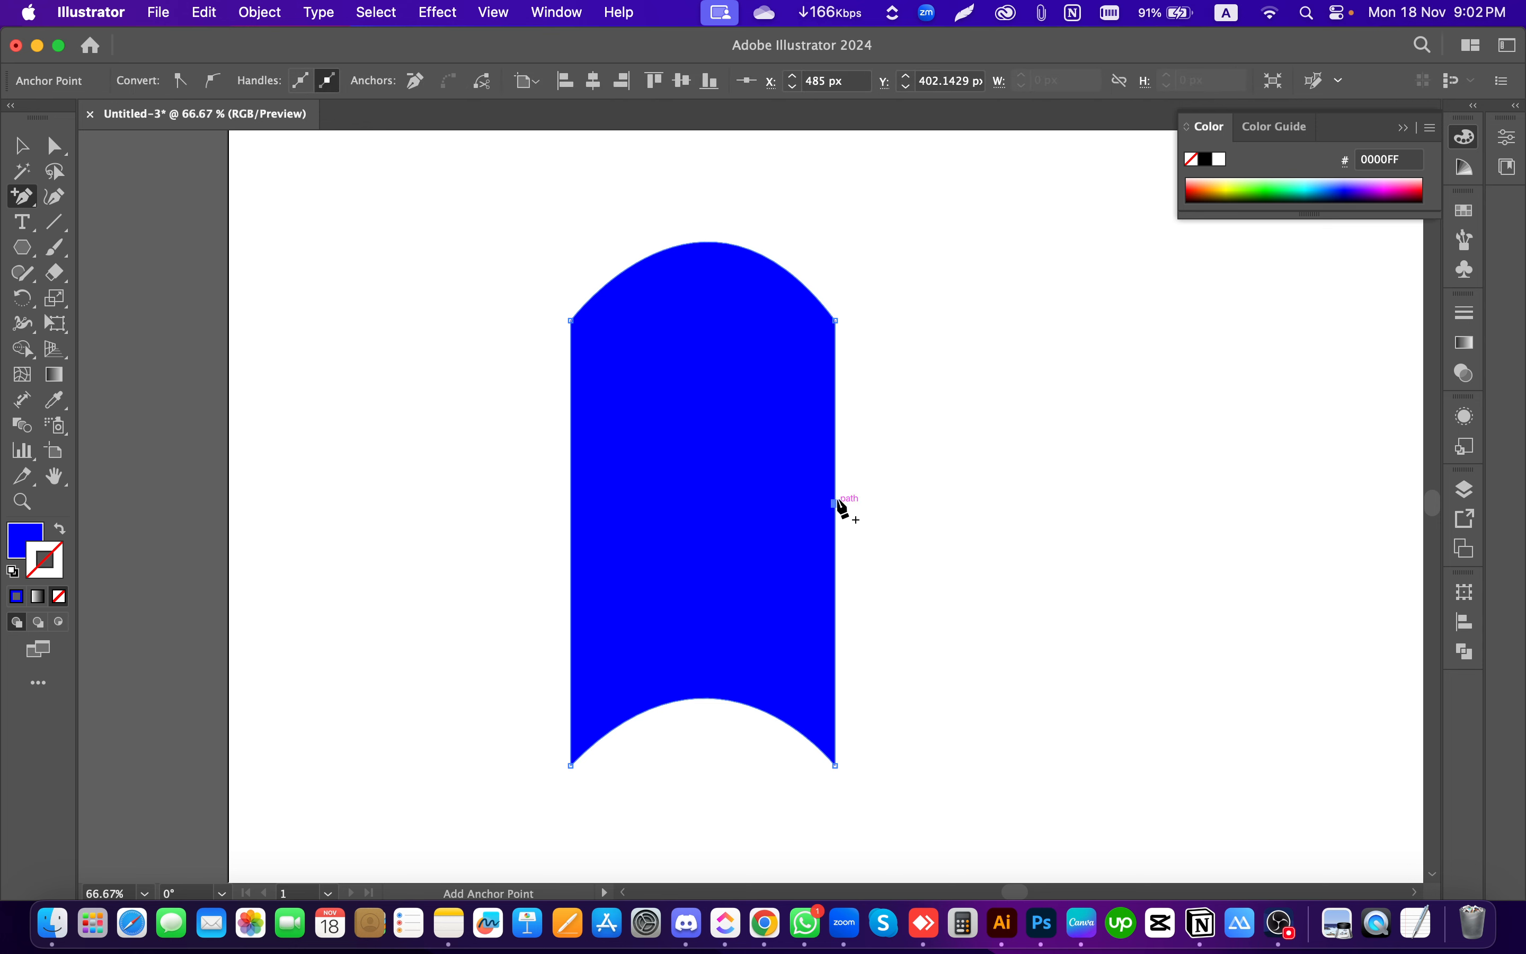
click(836, 448)
click(836, 559)
click(23, 146)
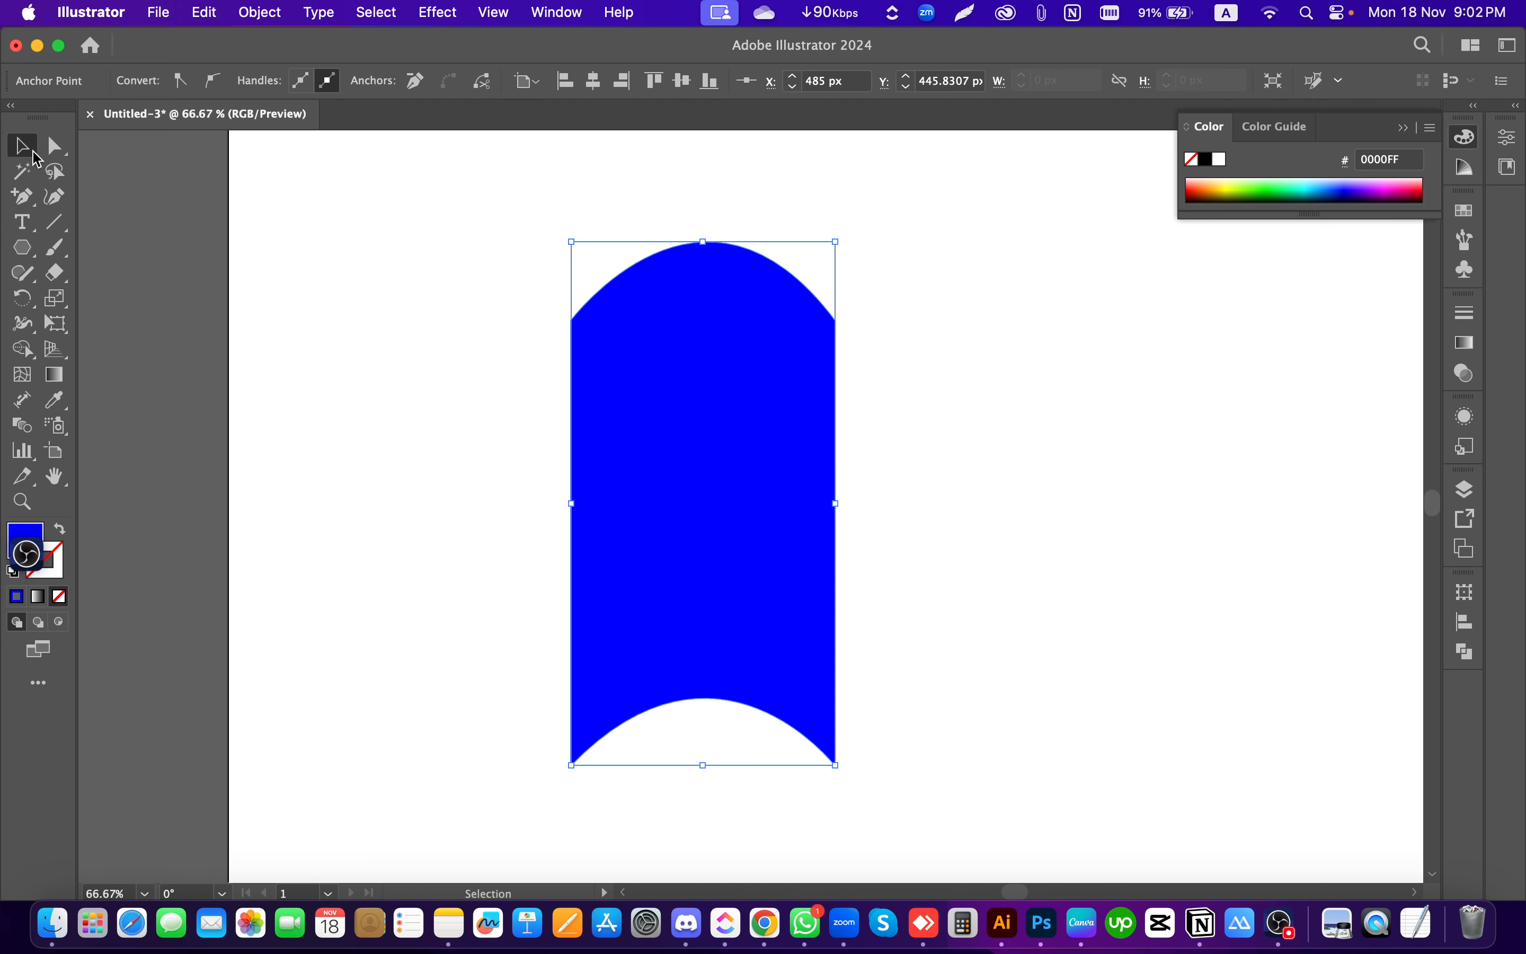
Step: Move the tall blue shape a short distance to the right and slightly up on the artboard
click(912, 468)
click(659, 519)
drag(657, 570, 782, 514)
click(986, 664)
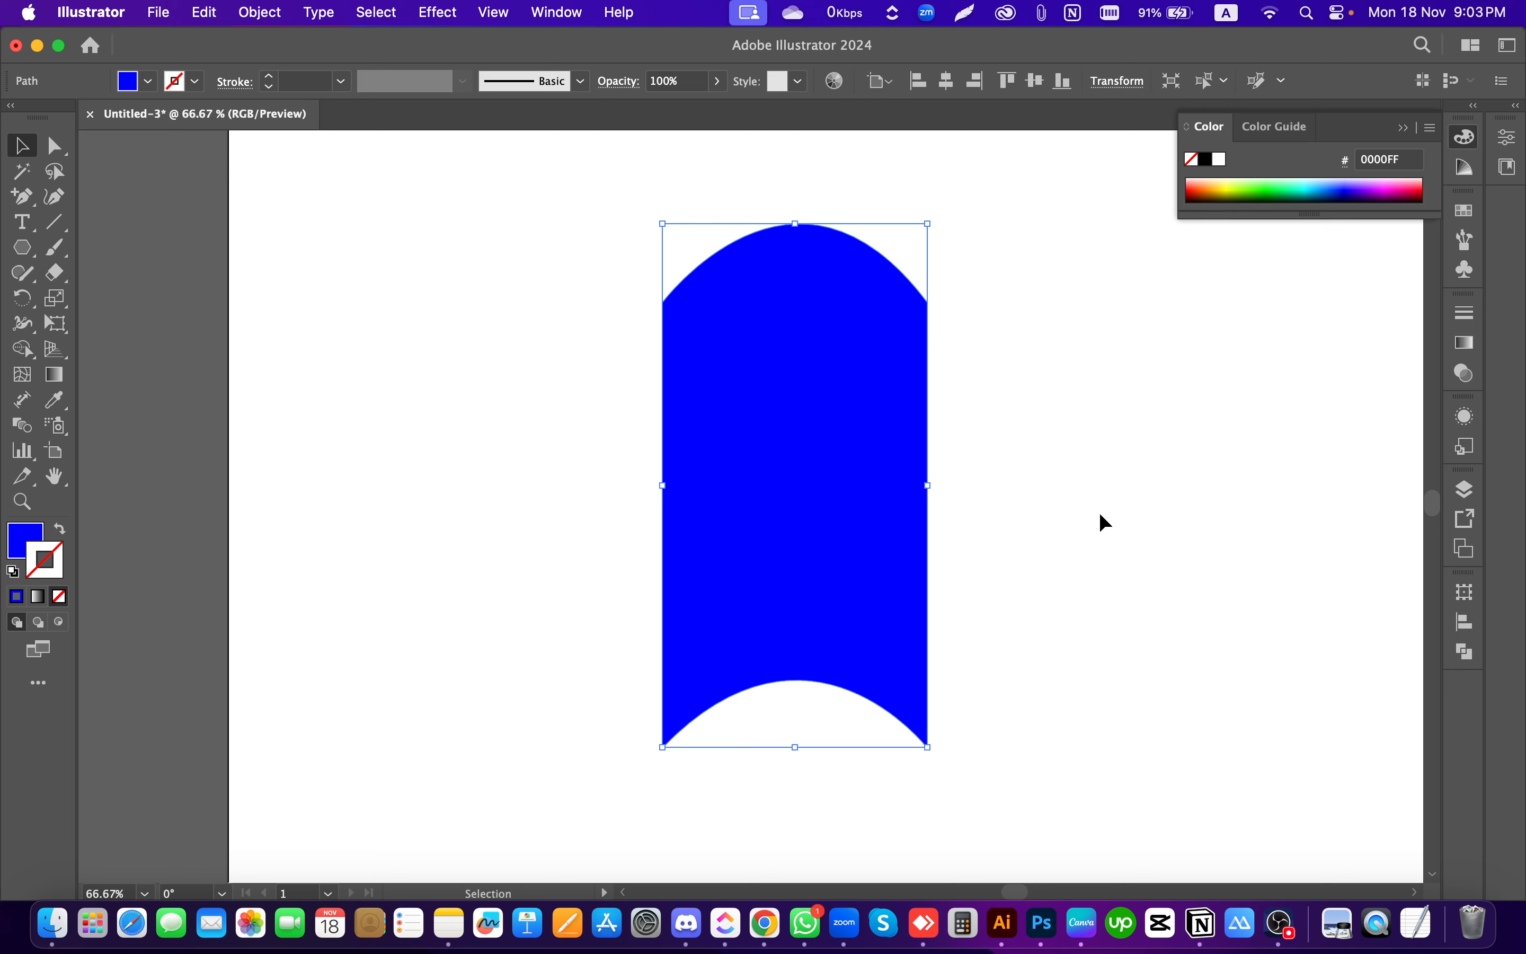
drag(783, 518, 740, 522)
Step: Try to pull the middle anchor of the right edge diagonally outward with Direct Selection, and undo it
key(a)
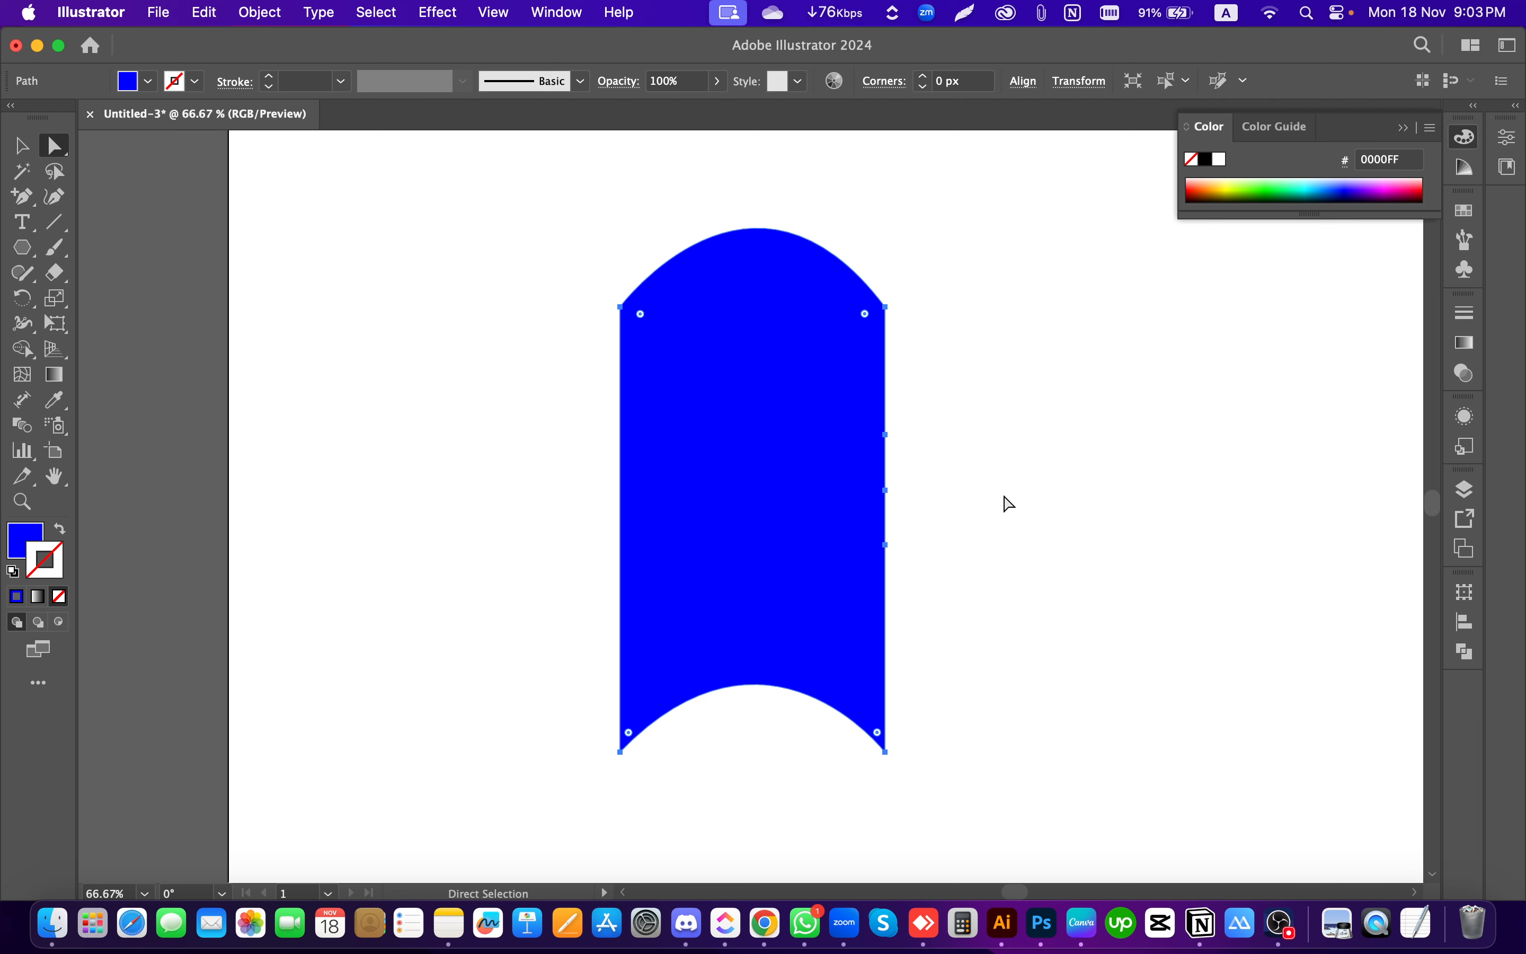
click(886, 490)
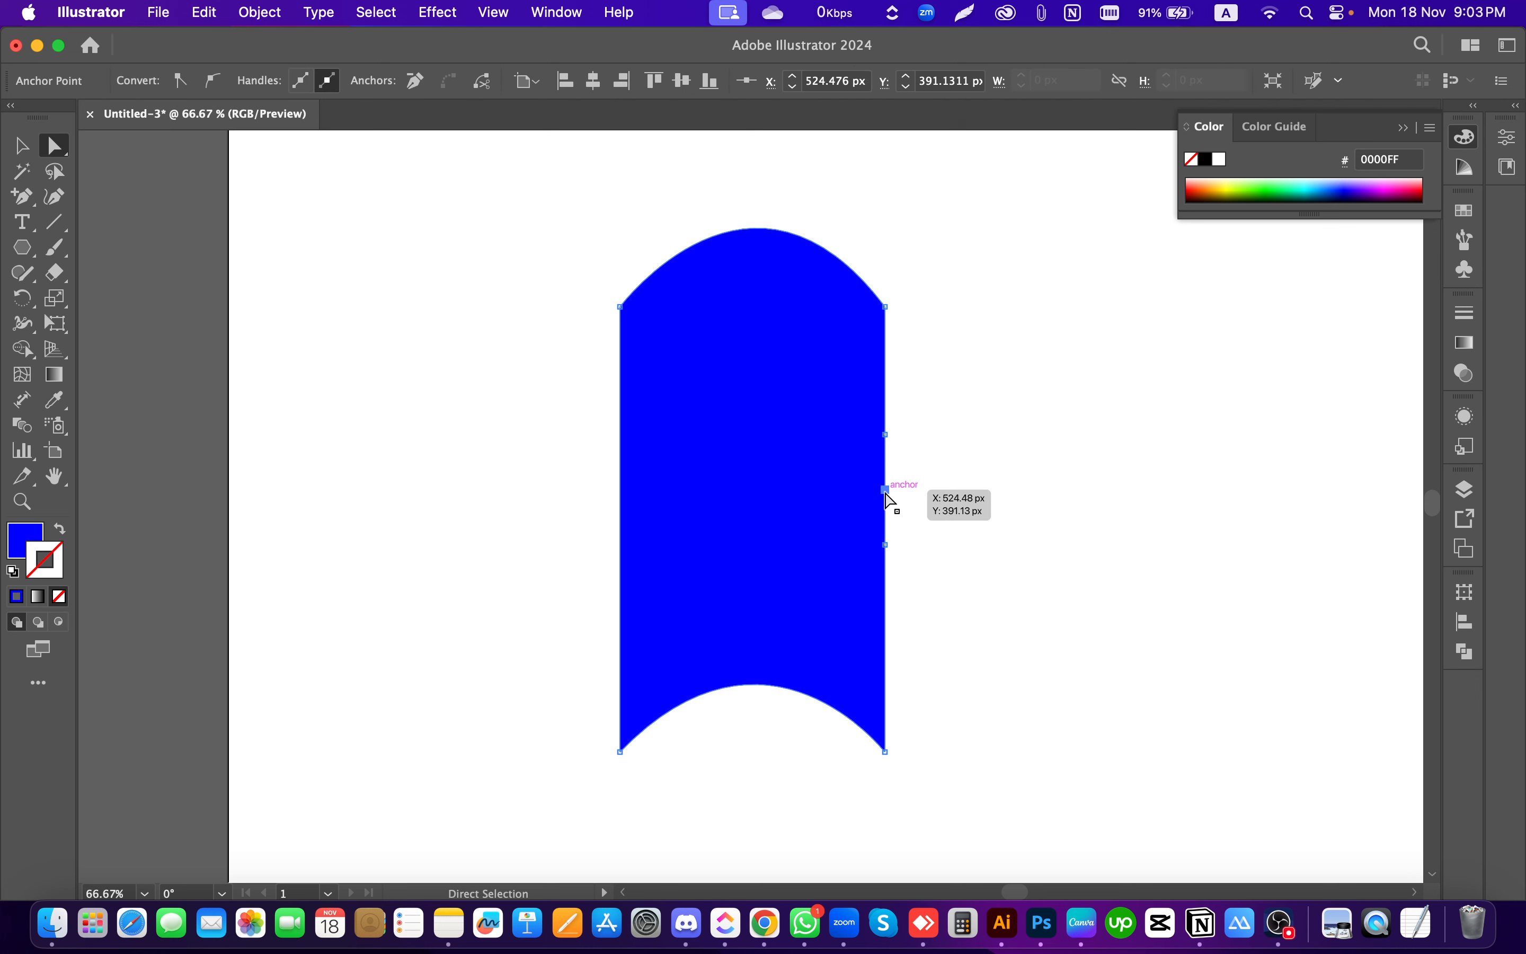
drag(886, 491, 1081, 610)
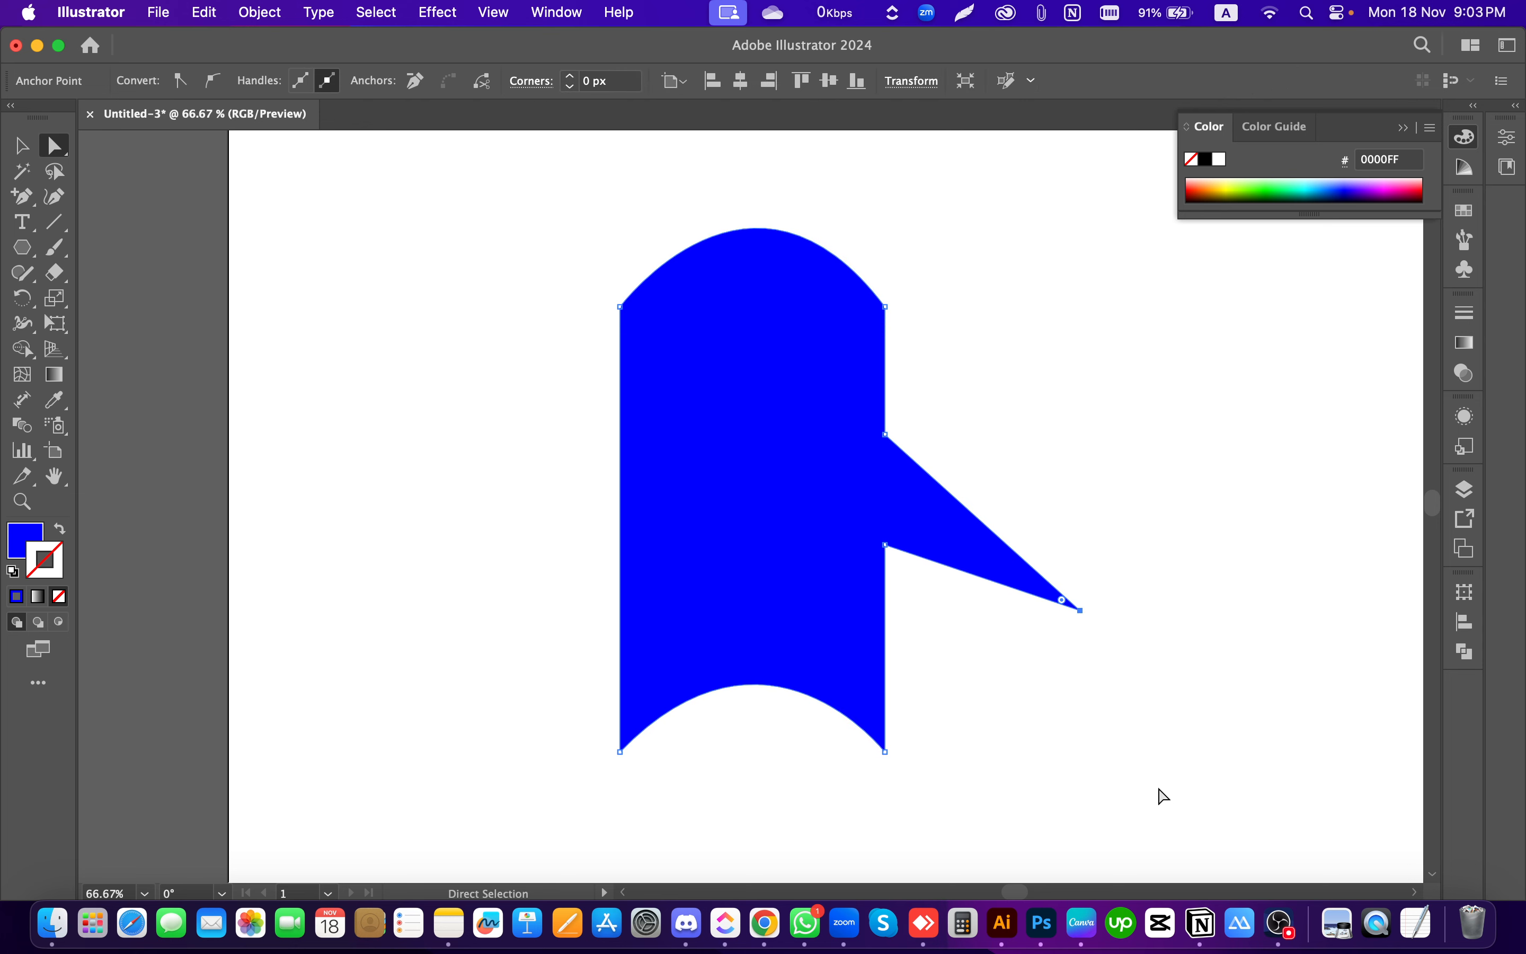
key(super+z)
Step: Pull the right edge's middle anchor horizontally outward to about X 886 px, forming a long pointed spike
drag(886, 491, 1338, 507)
key(v)
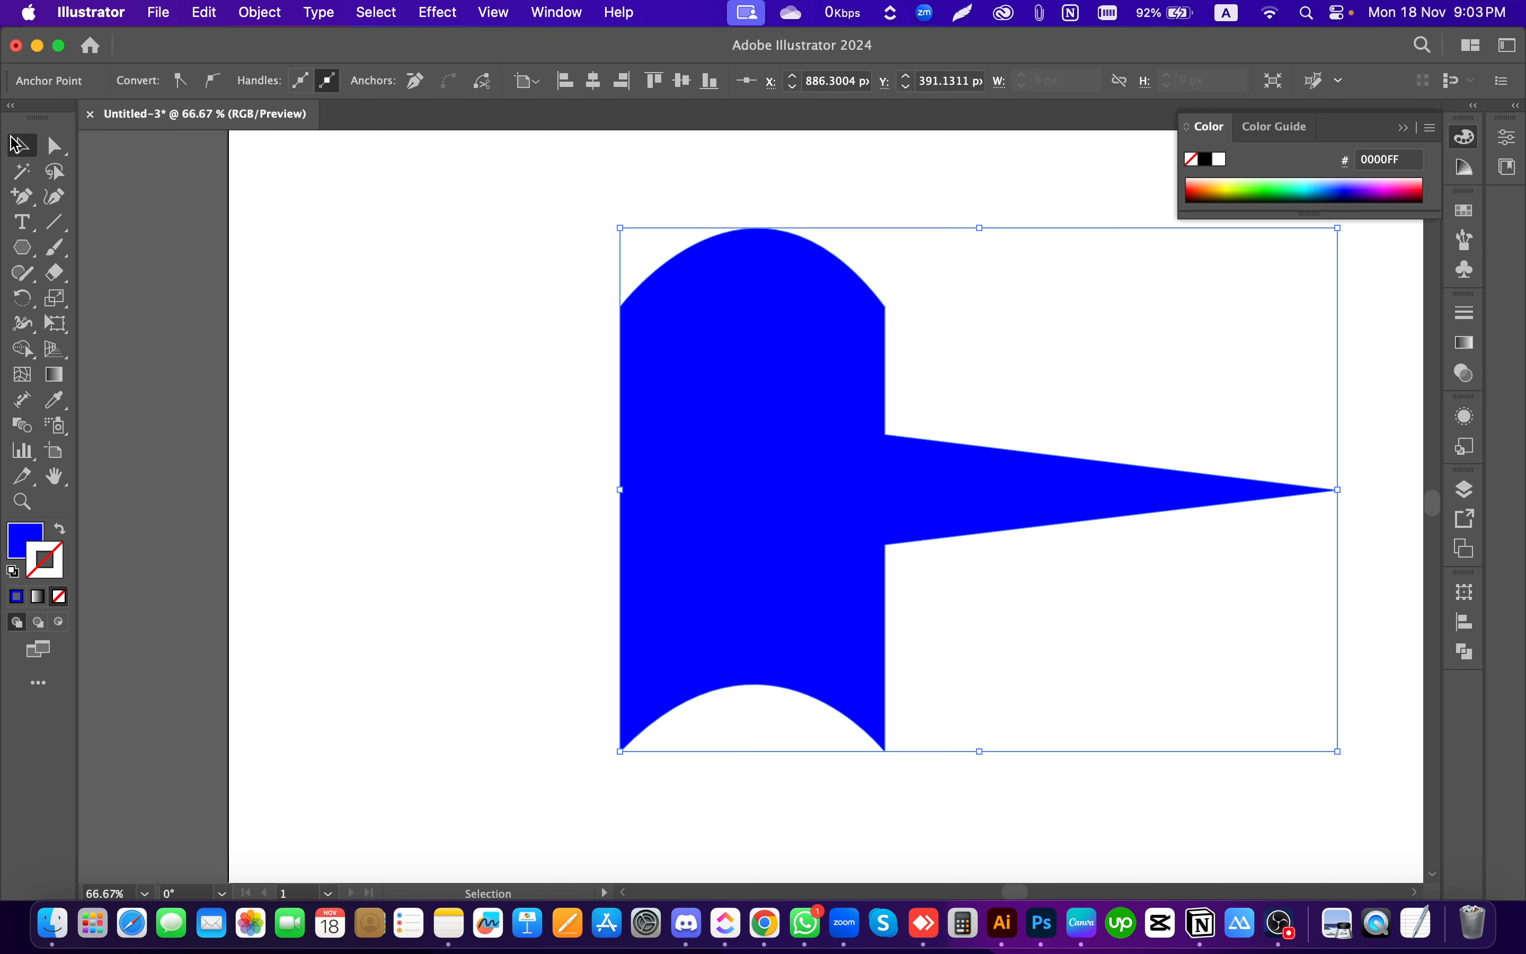
click(503, 517)
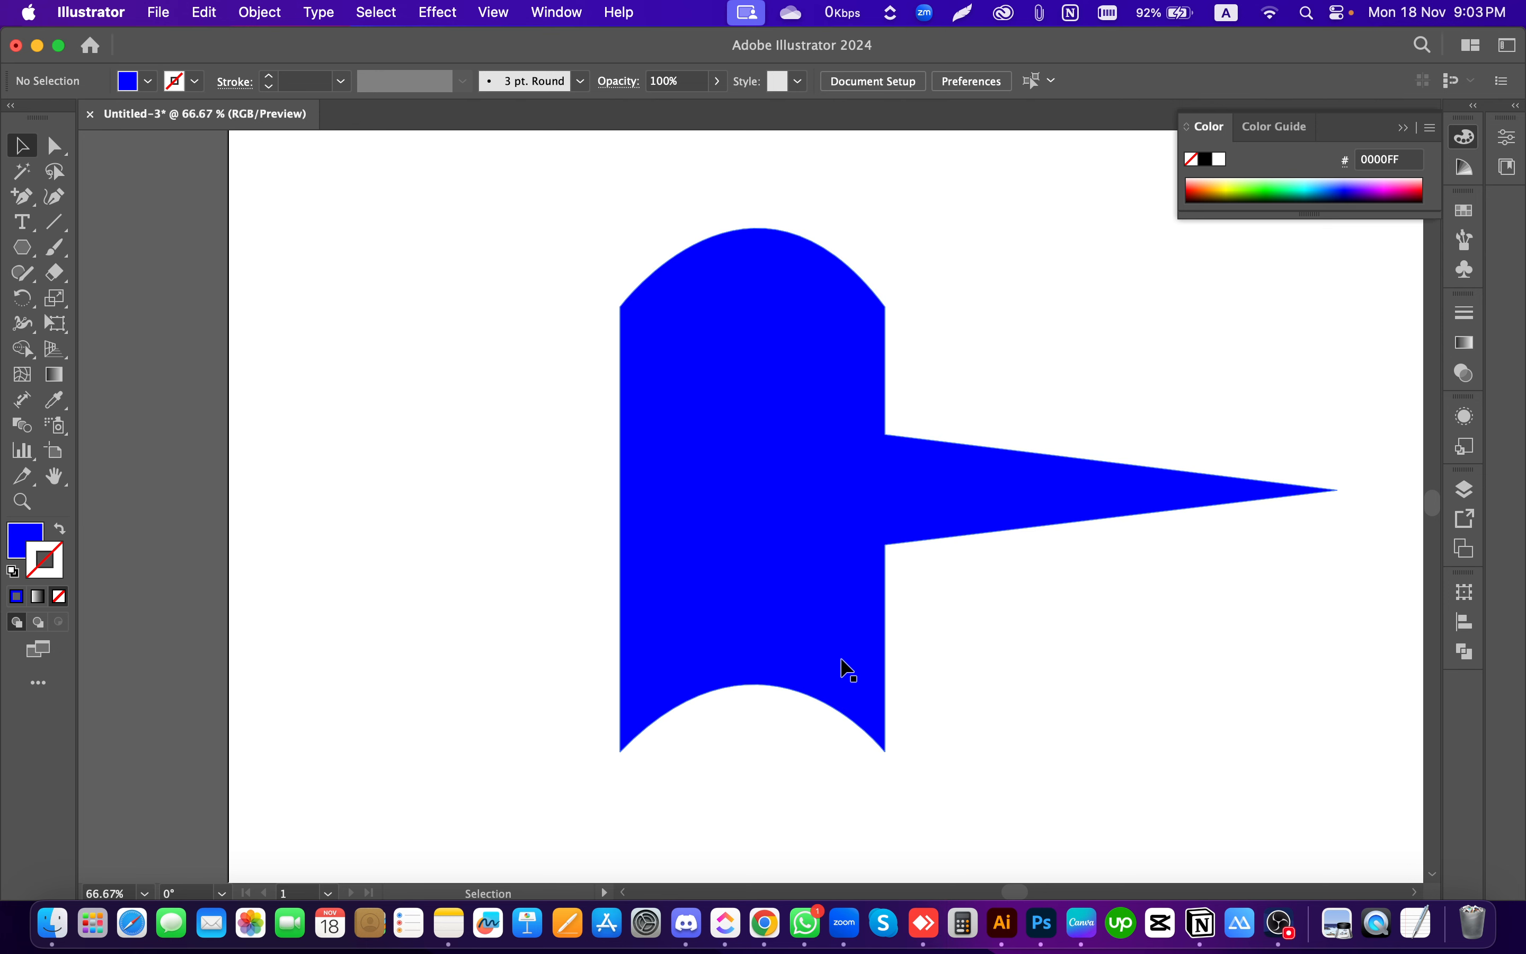
Step: Undo the spike and the preceding move, and shift the tall blue shape slightly left and down
key(super+z)
key(super+z)
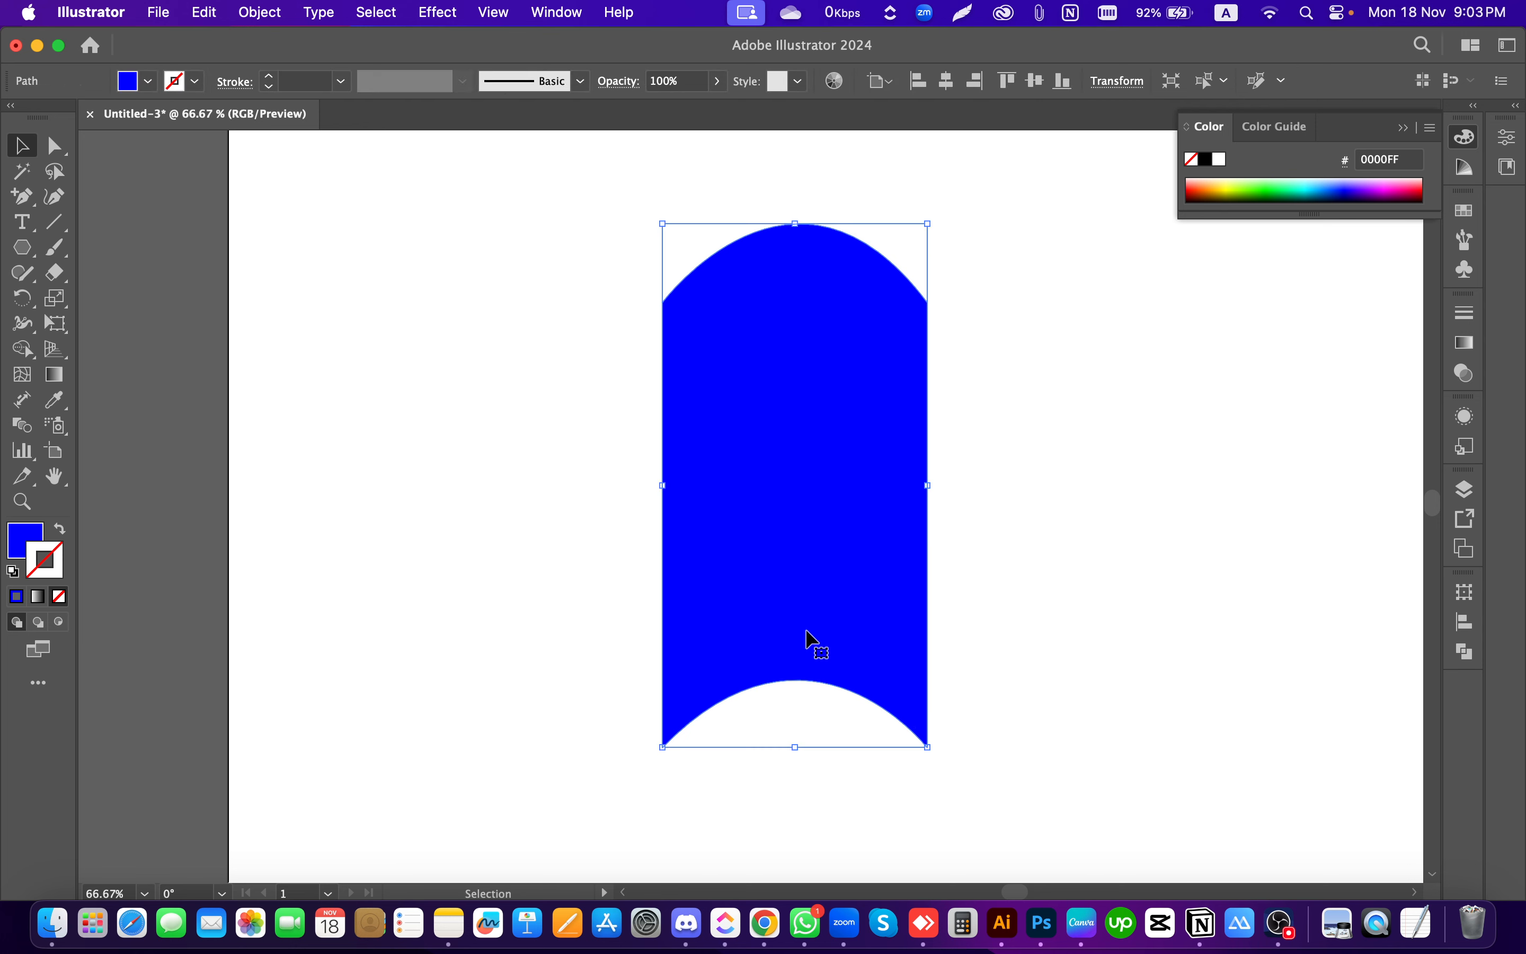
click(972, 671)
drag(836, 564, 801, 575)
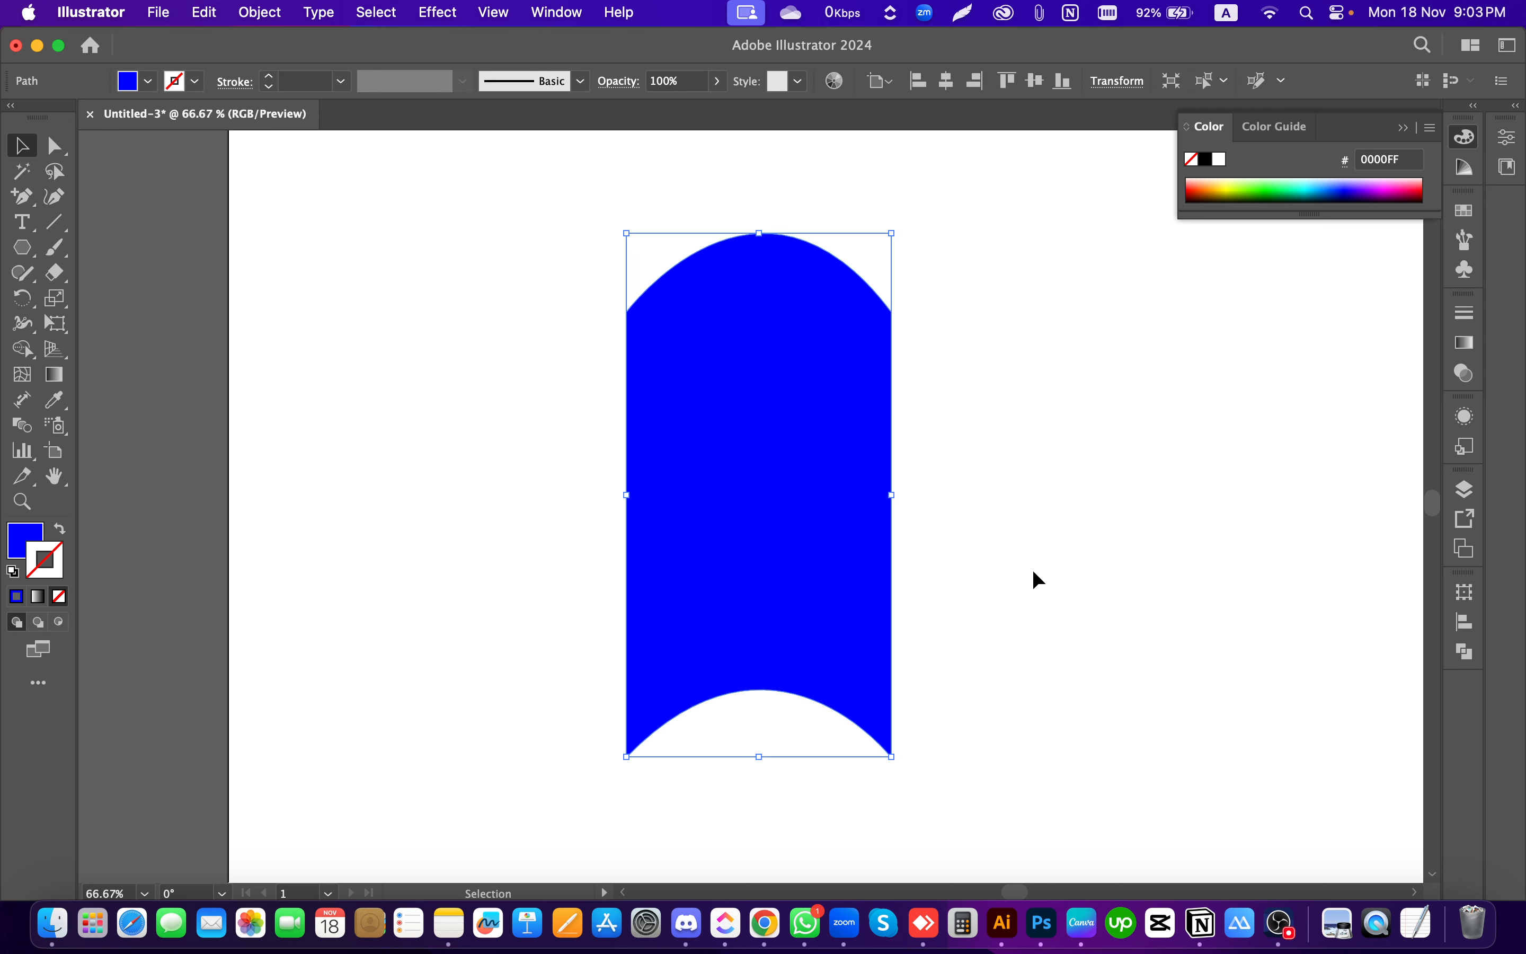
click(1033, 570)
Step: Remove the three middle anchor points from the blue shape's right edge with the Delete Anchor Point tool
click(22, 201)
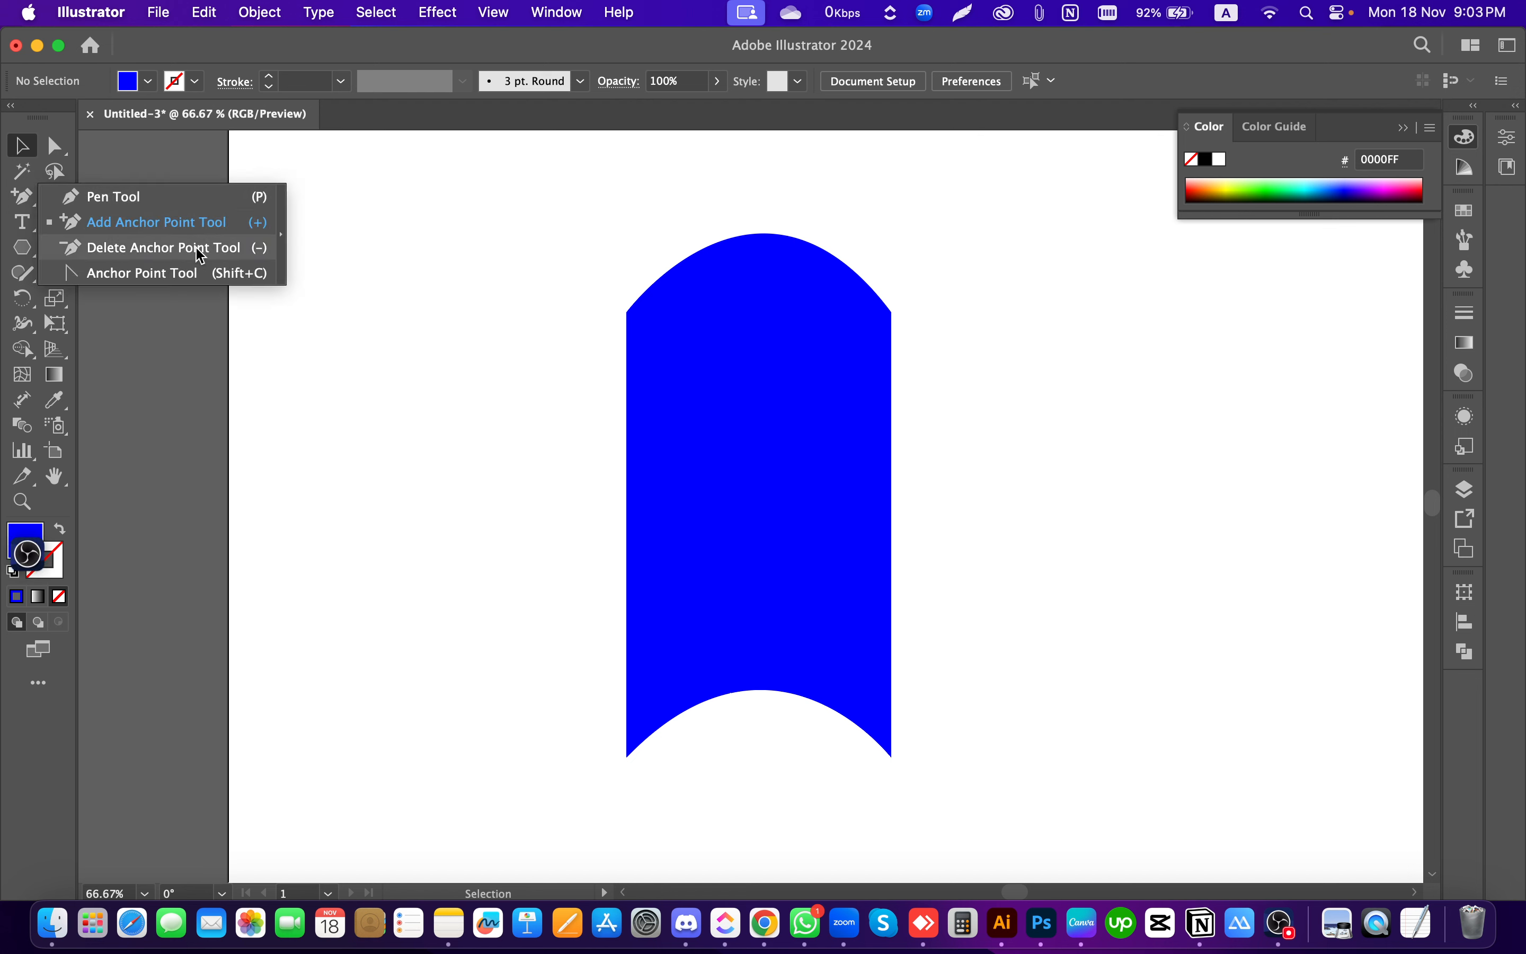
click(24, 145)
drag(1054, 524, 675, 437)
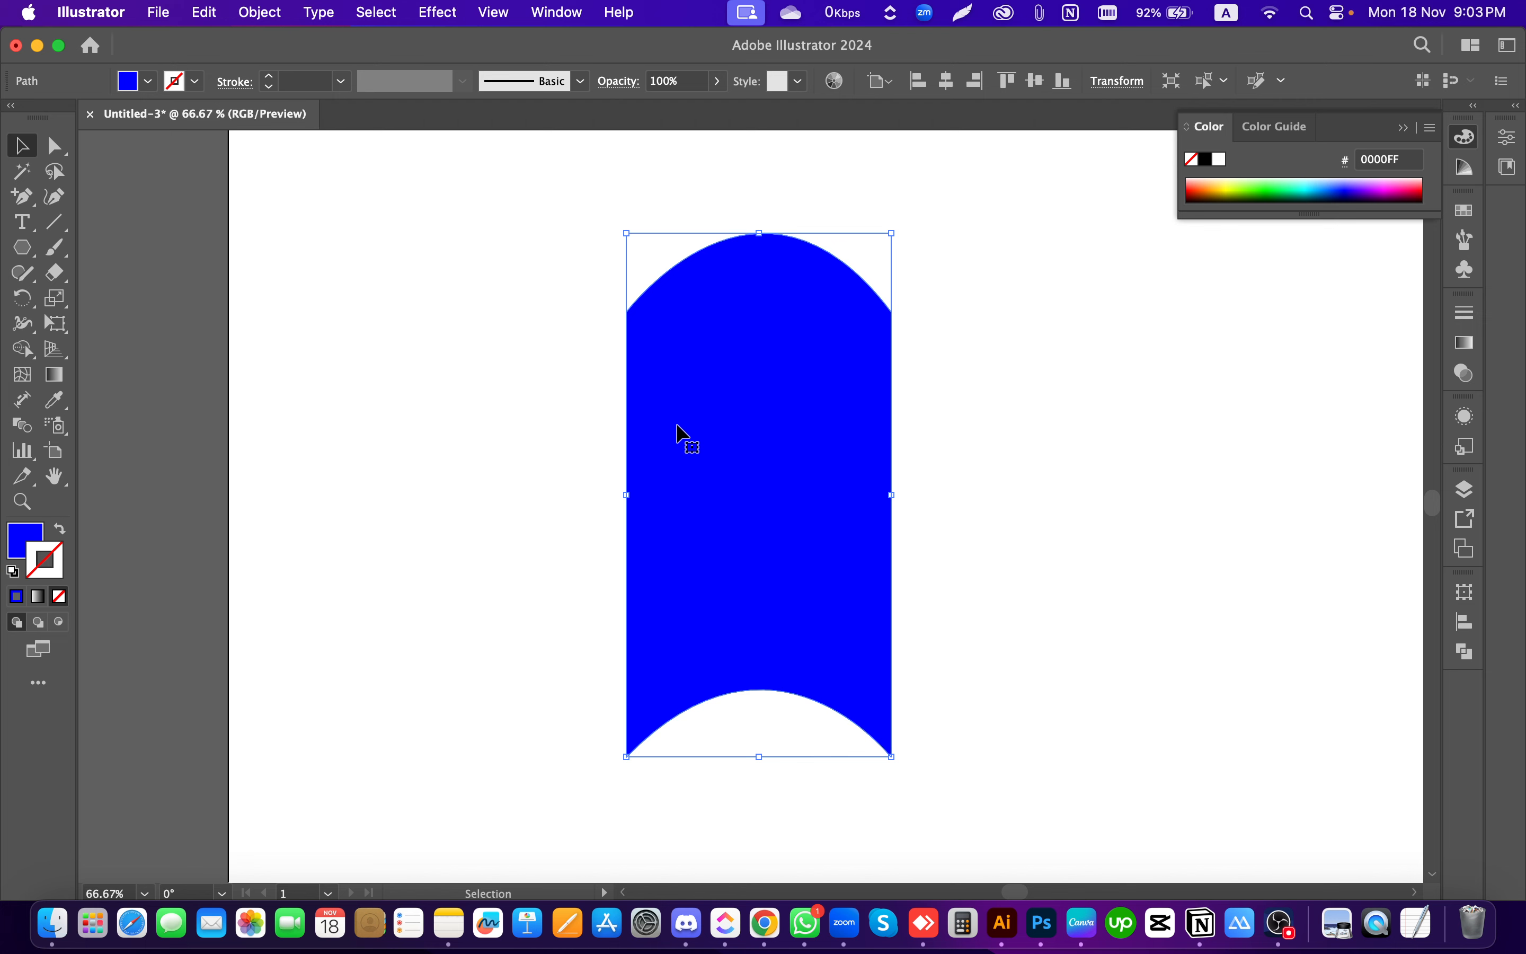
click(29, 201)
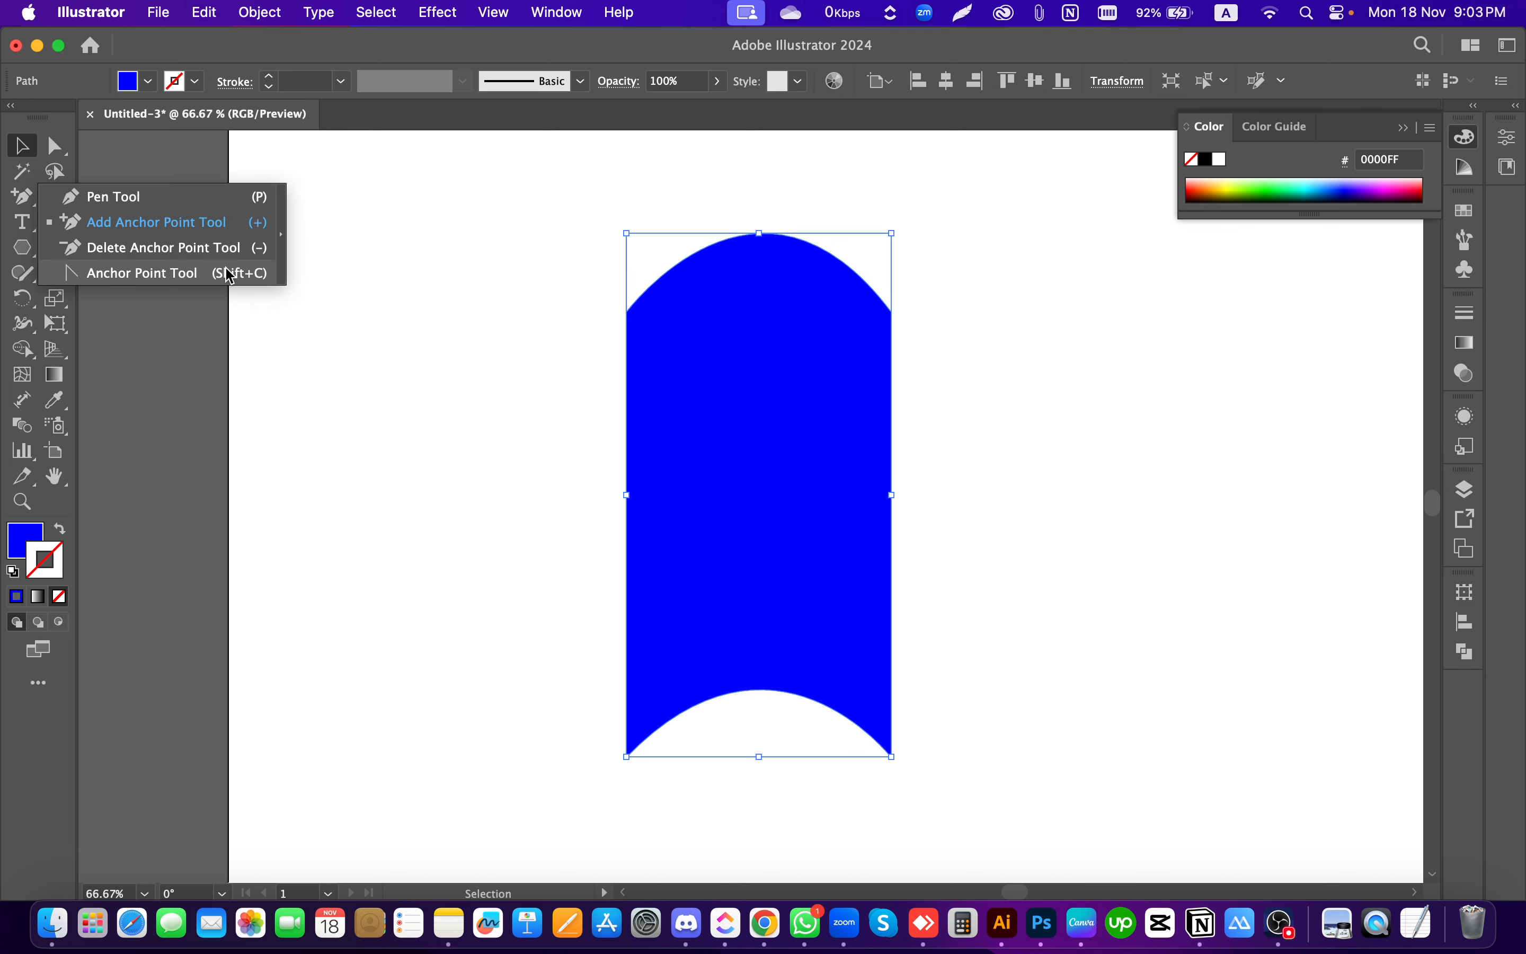
click(120, 246)
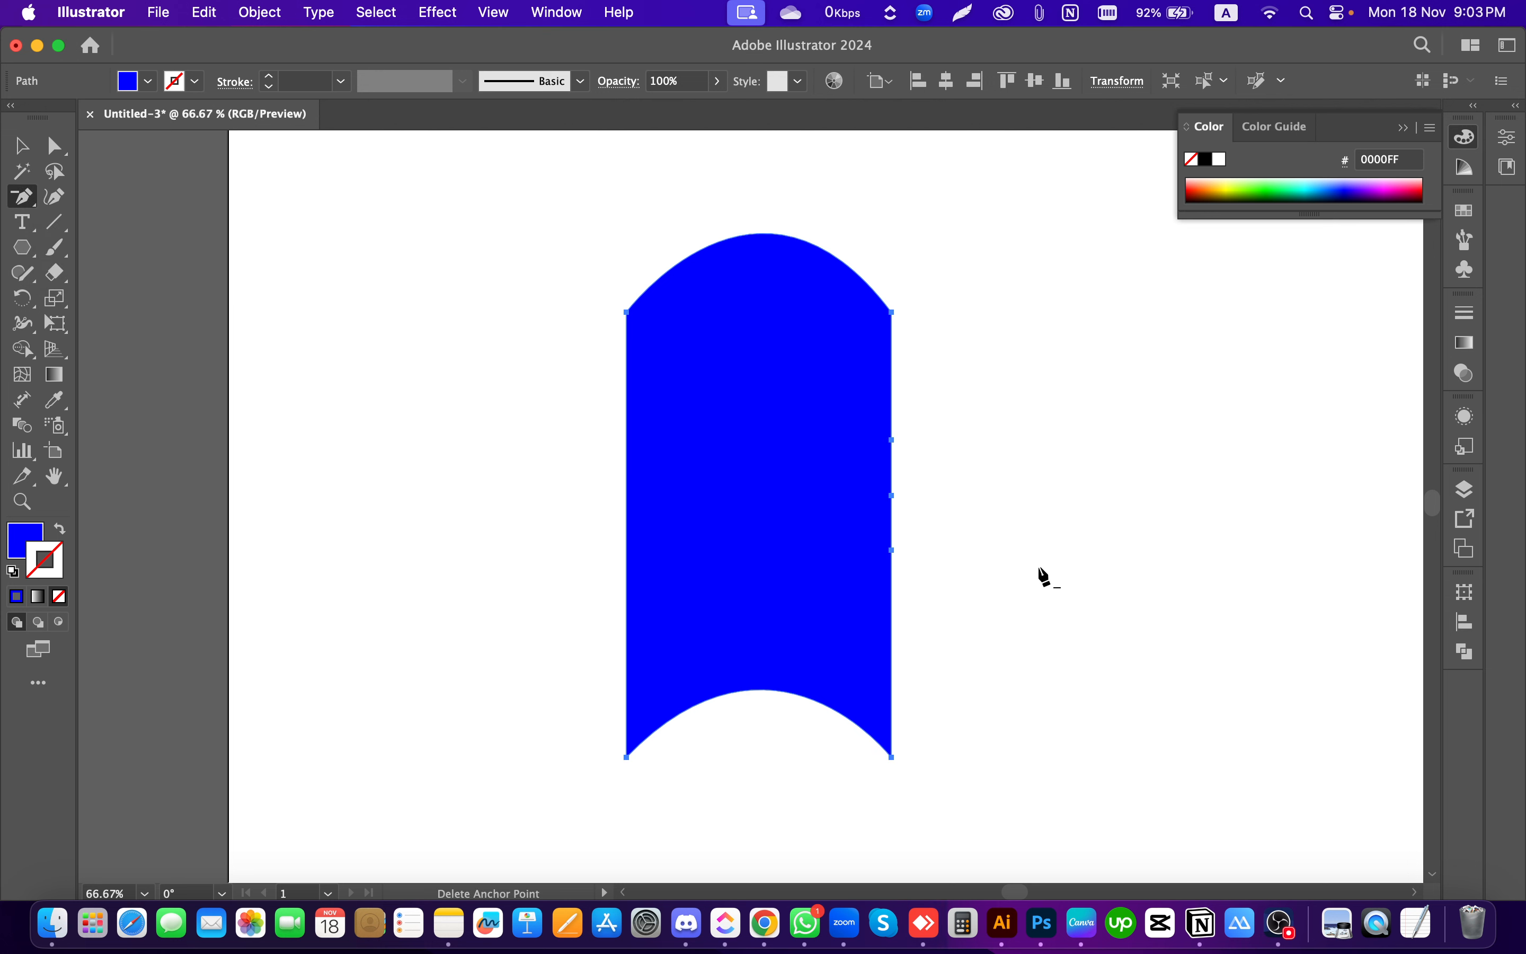
click(892, 550)
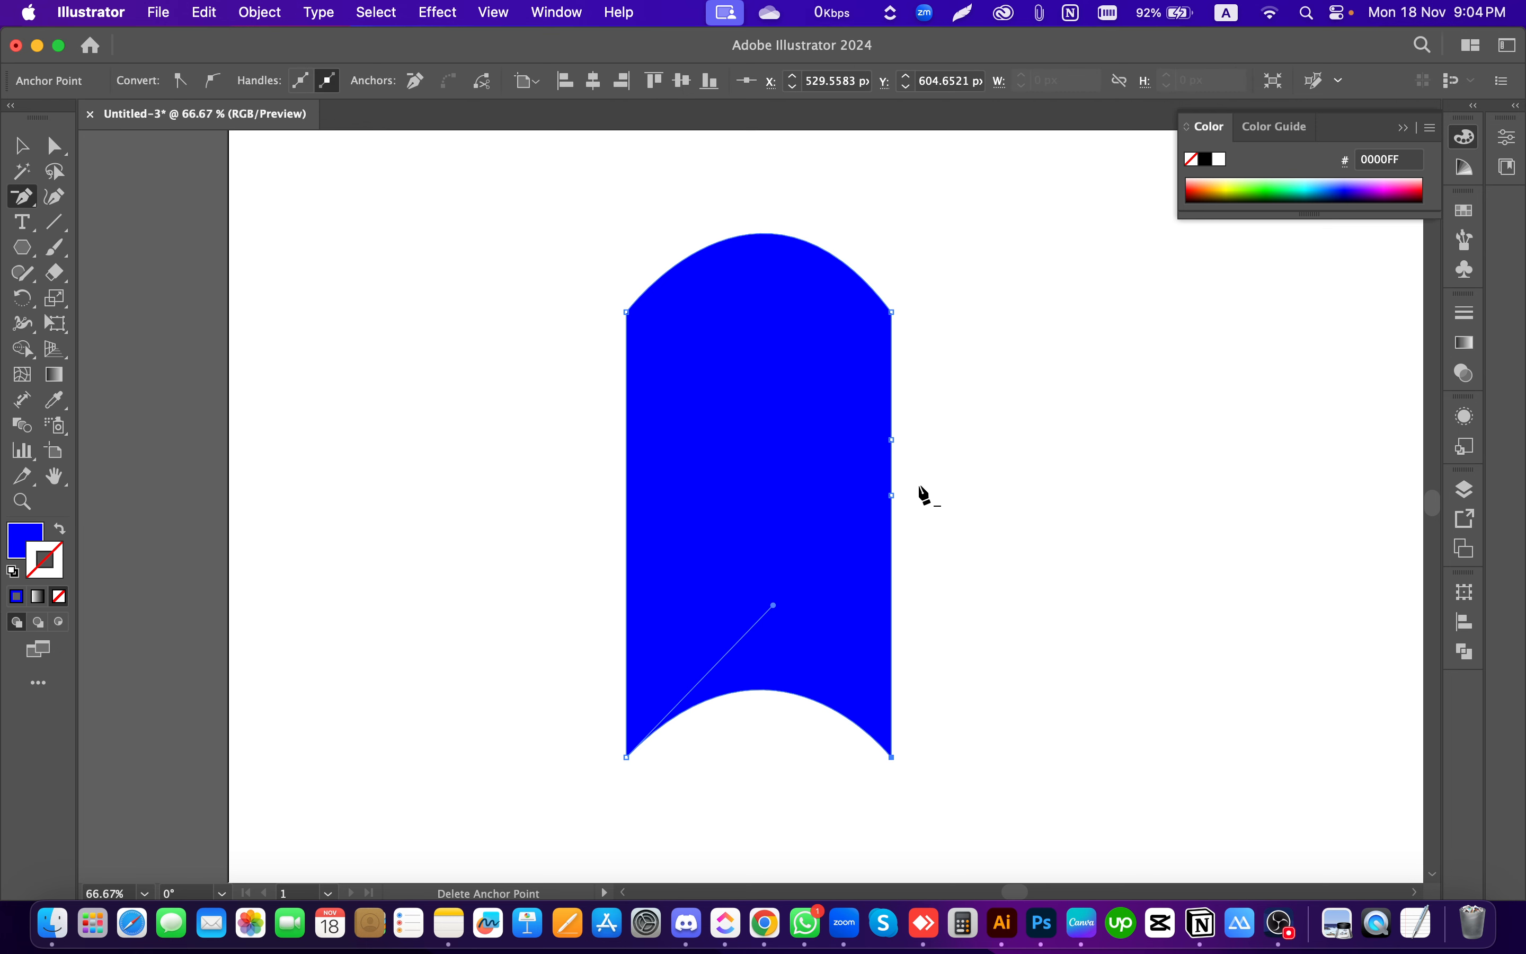
click(892, 496)
click(892, 441)
Step: Check the shape's remaining anchor points with Direct Selection, and undo the anchor point deletions on the right edge
click(23, 146)
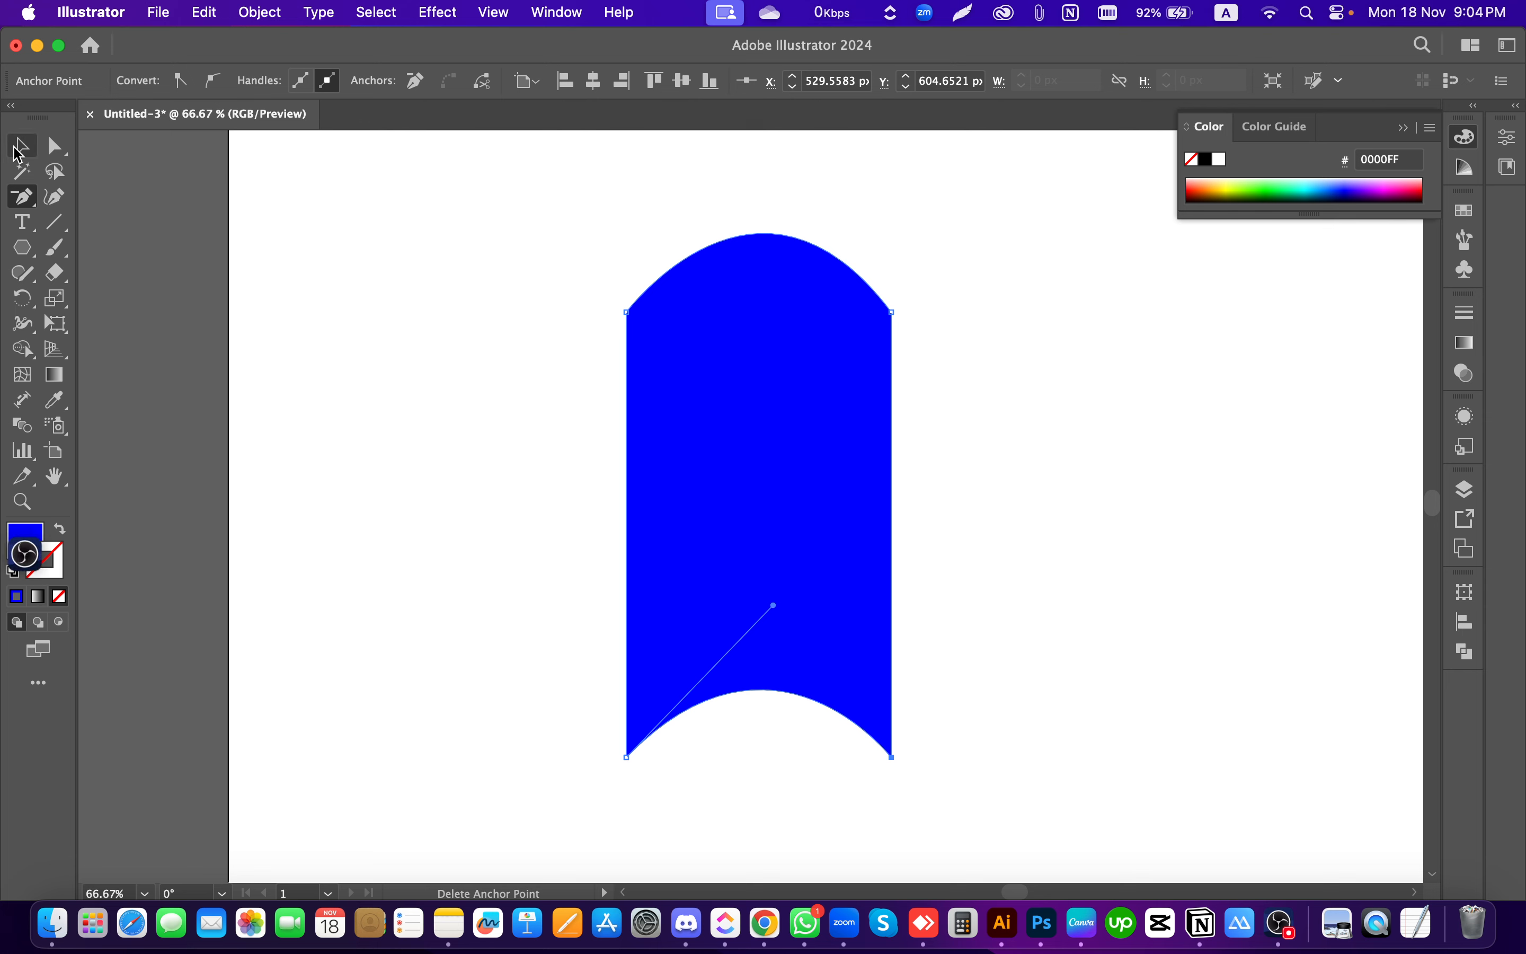
click(1138, 498)
click(771, 520)
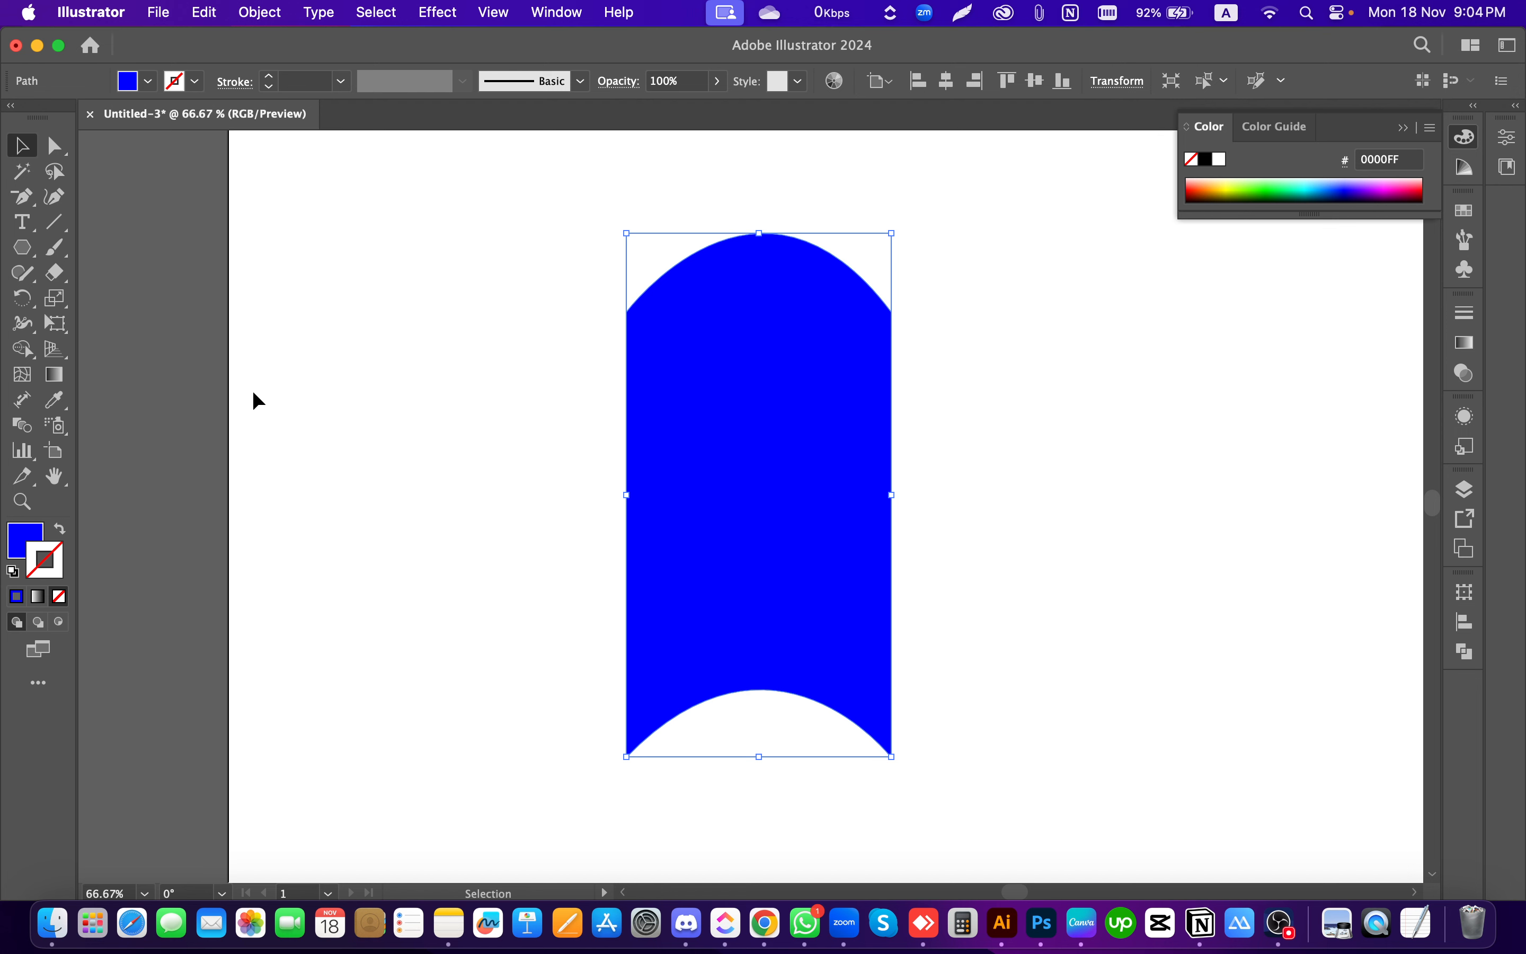
key(a)
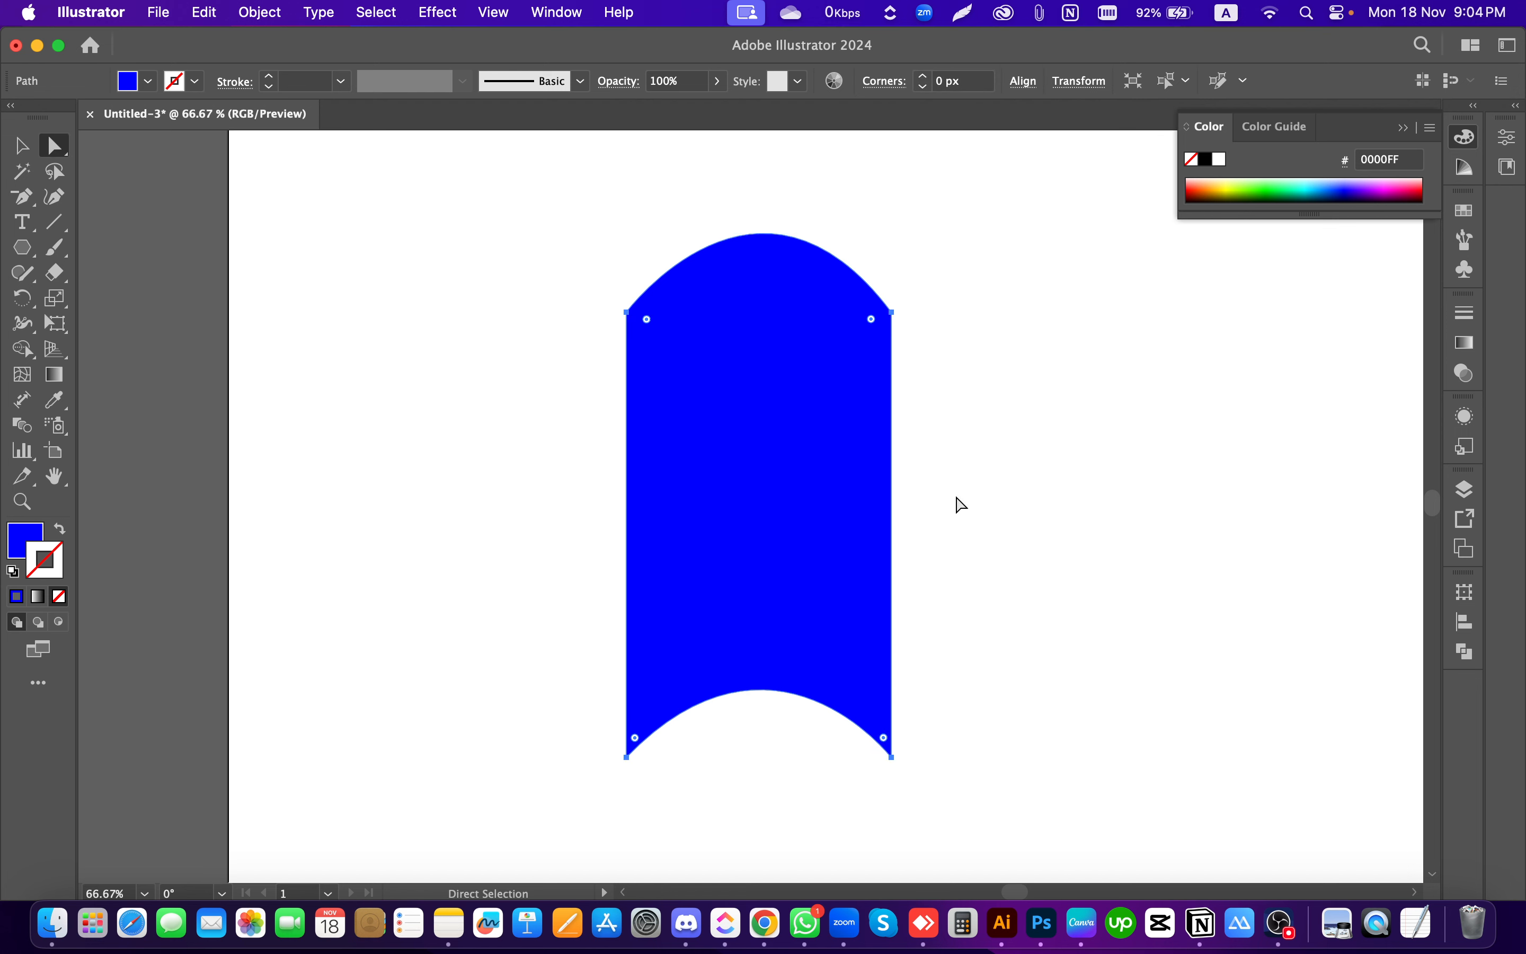
key(v)
click(1131, 501)
click(678, 467)
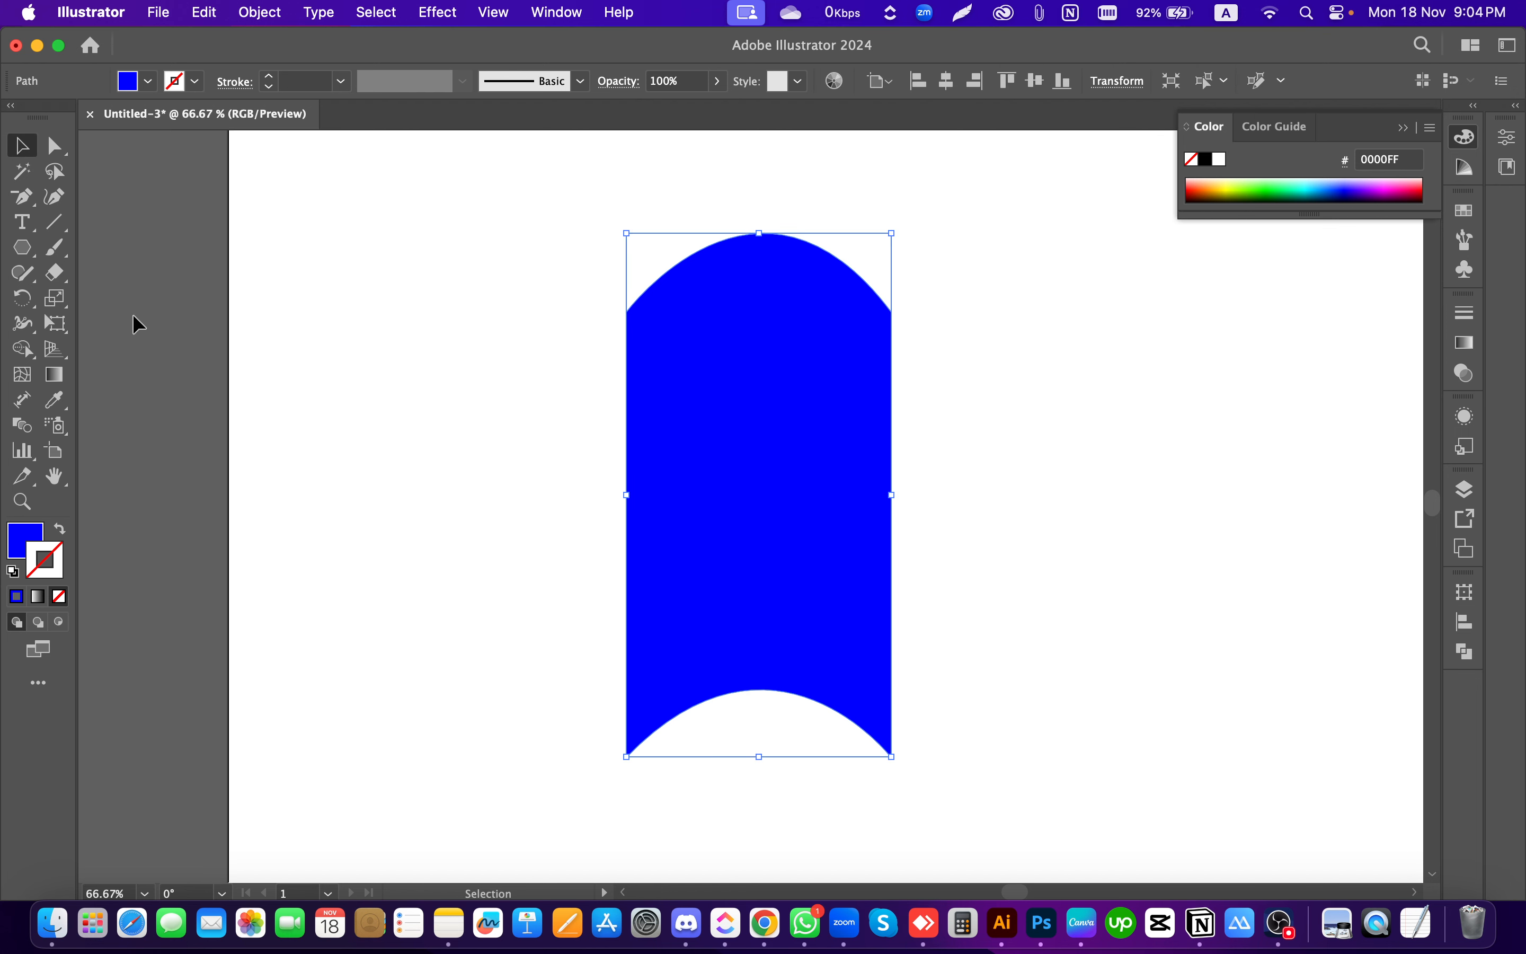
click(22, 196)
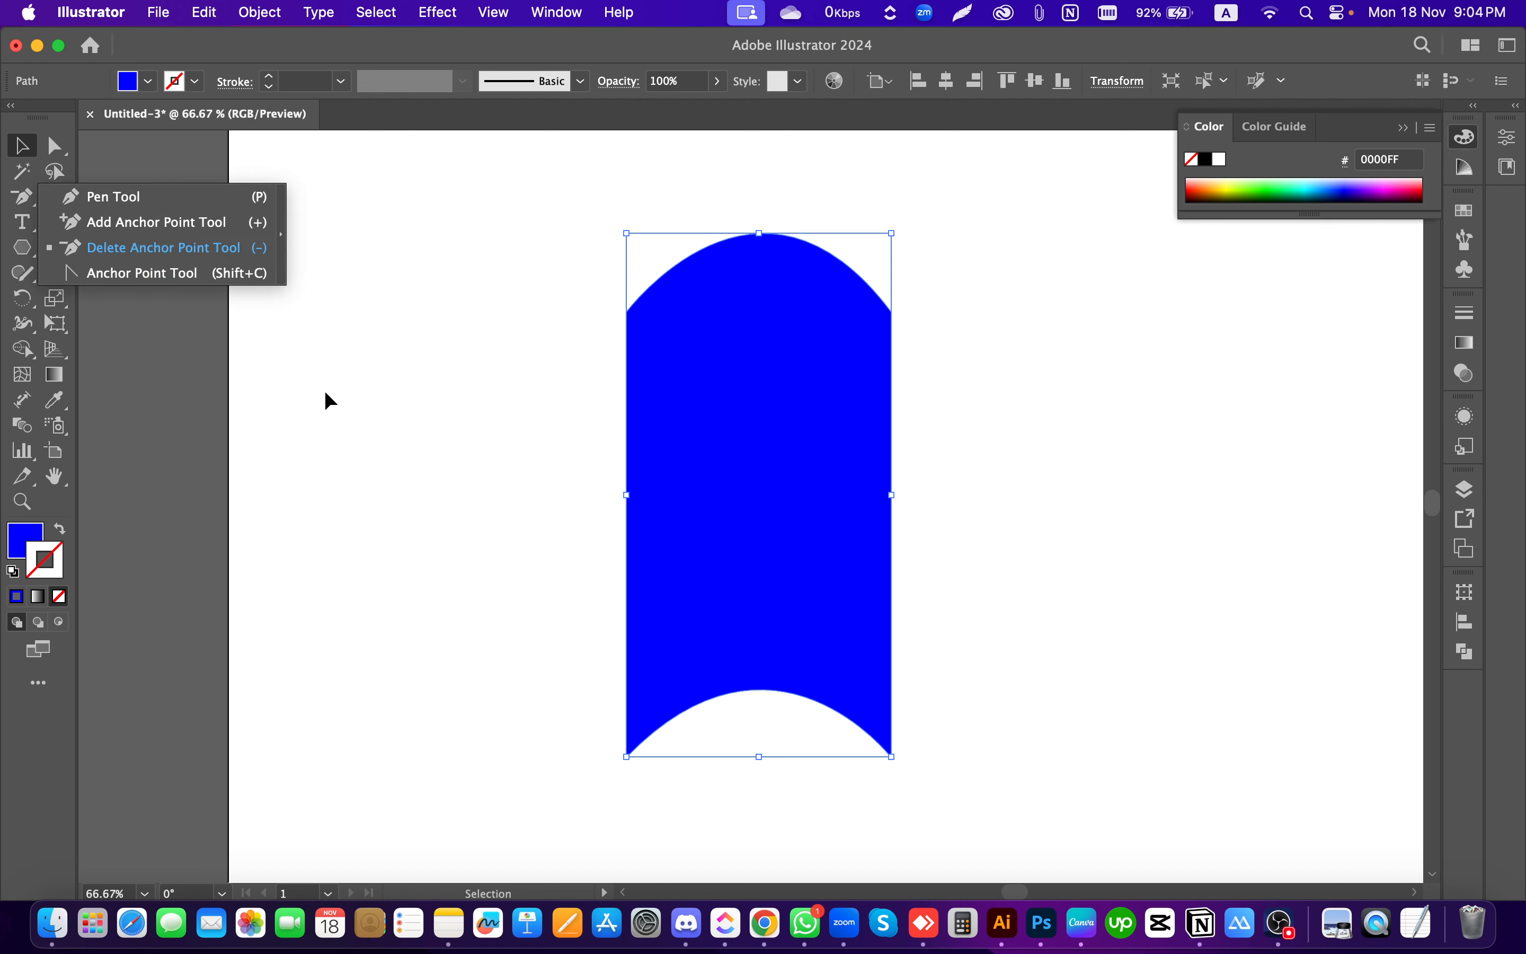
click(355, 415)
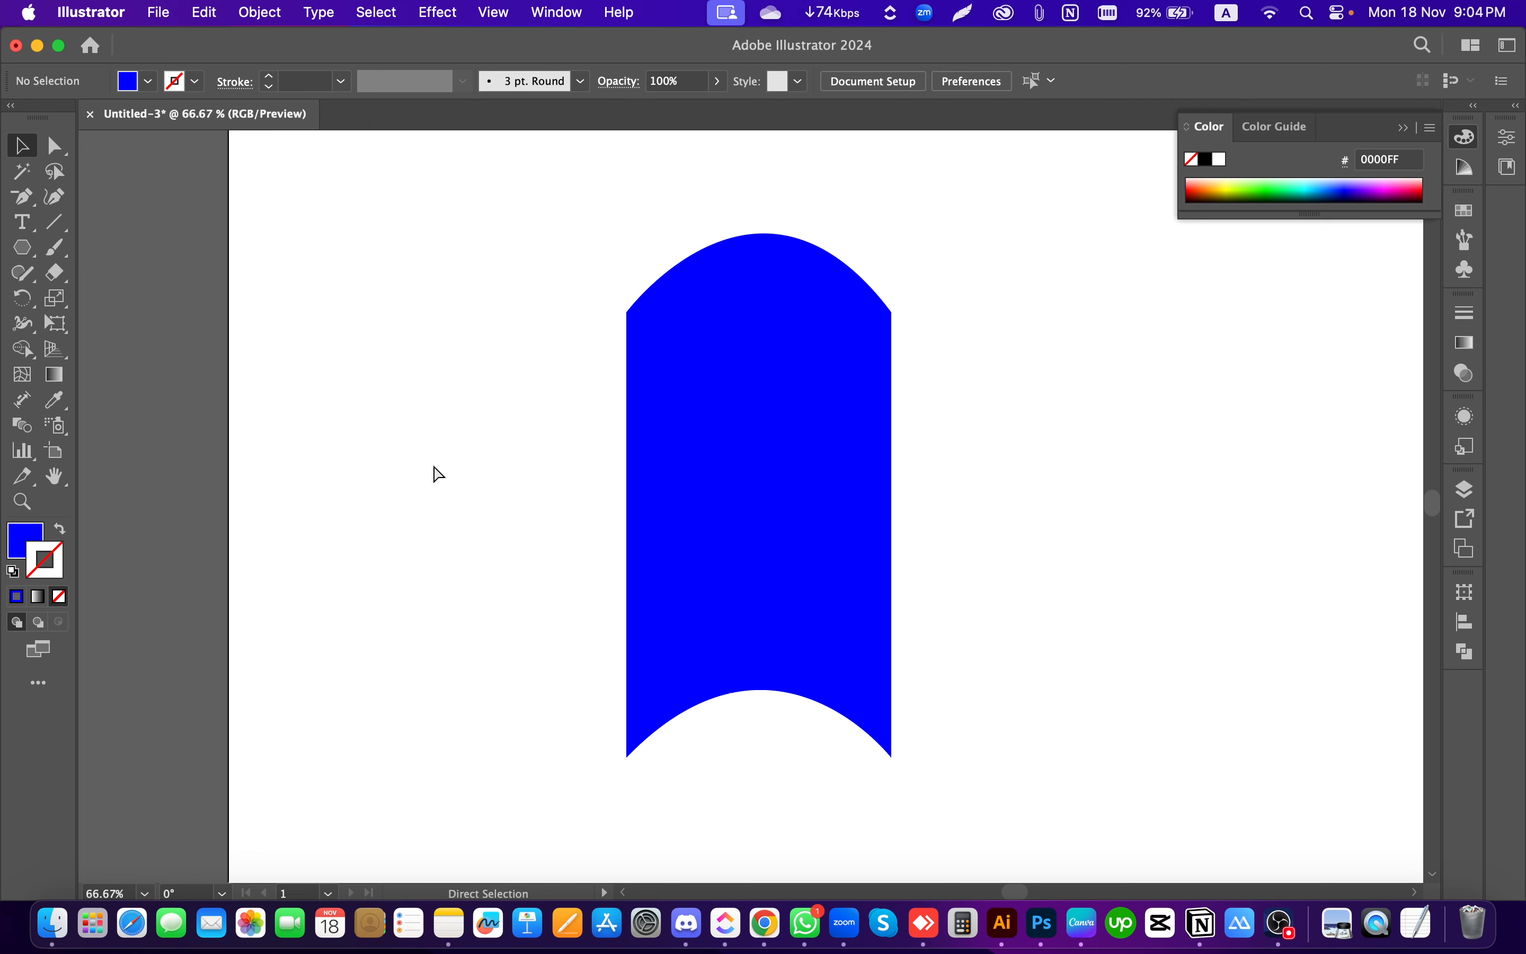
key(super+z)
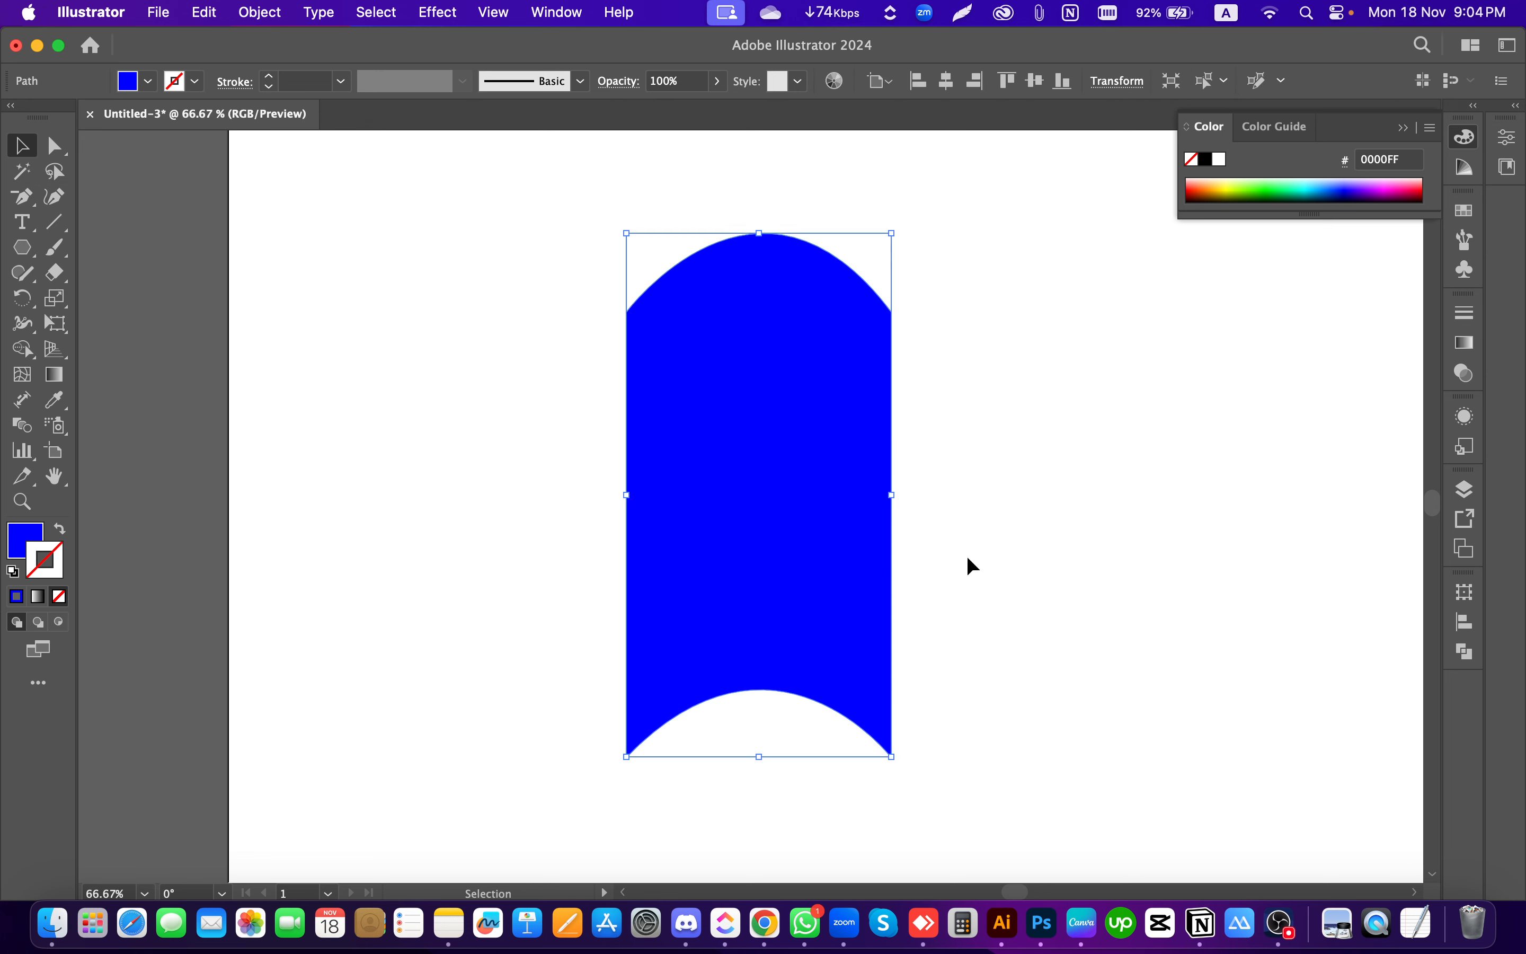
Step: Try pulling curve handles out of the right edge's middle anchor with the Anchor Point tool, undo it, and deselect the shape
click(1032, 522)
click(673, 496)
click(22, 196)
click(146, 273)
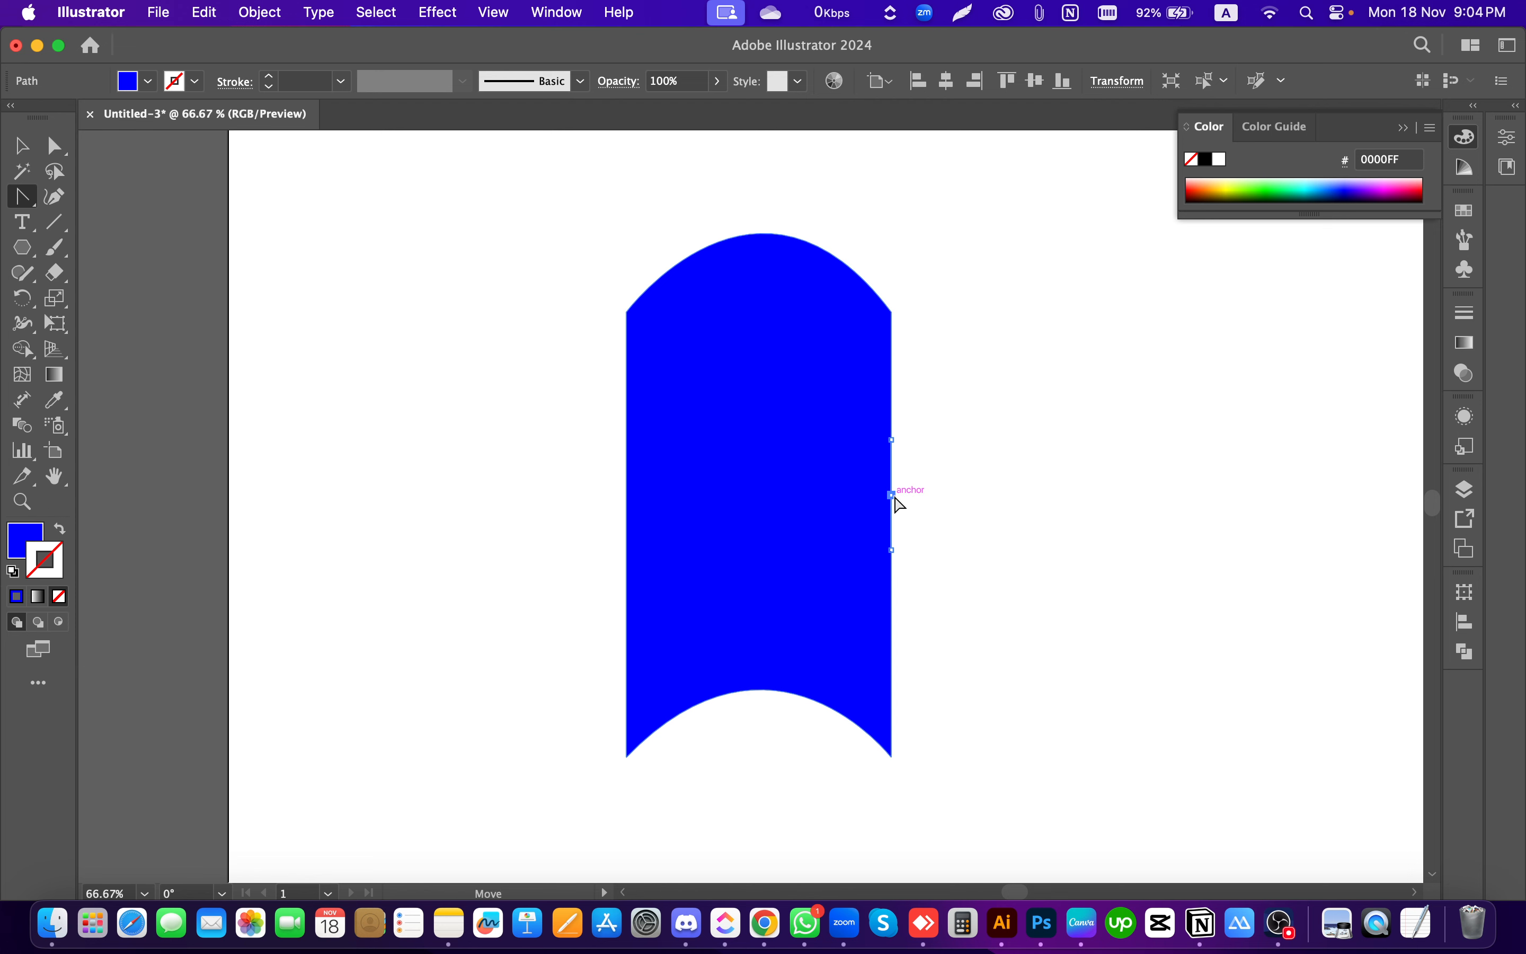
drag(891, 496, 1012, 504)
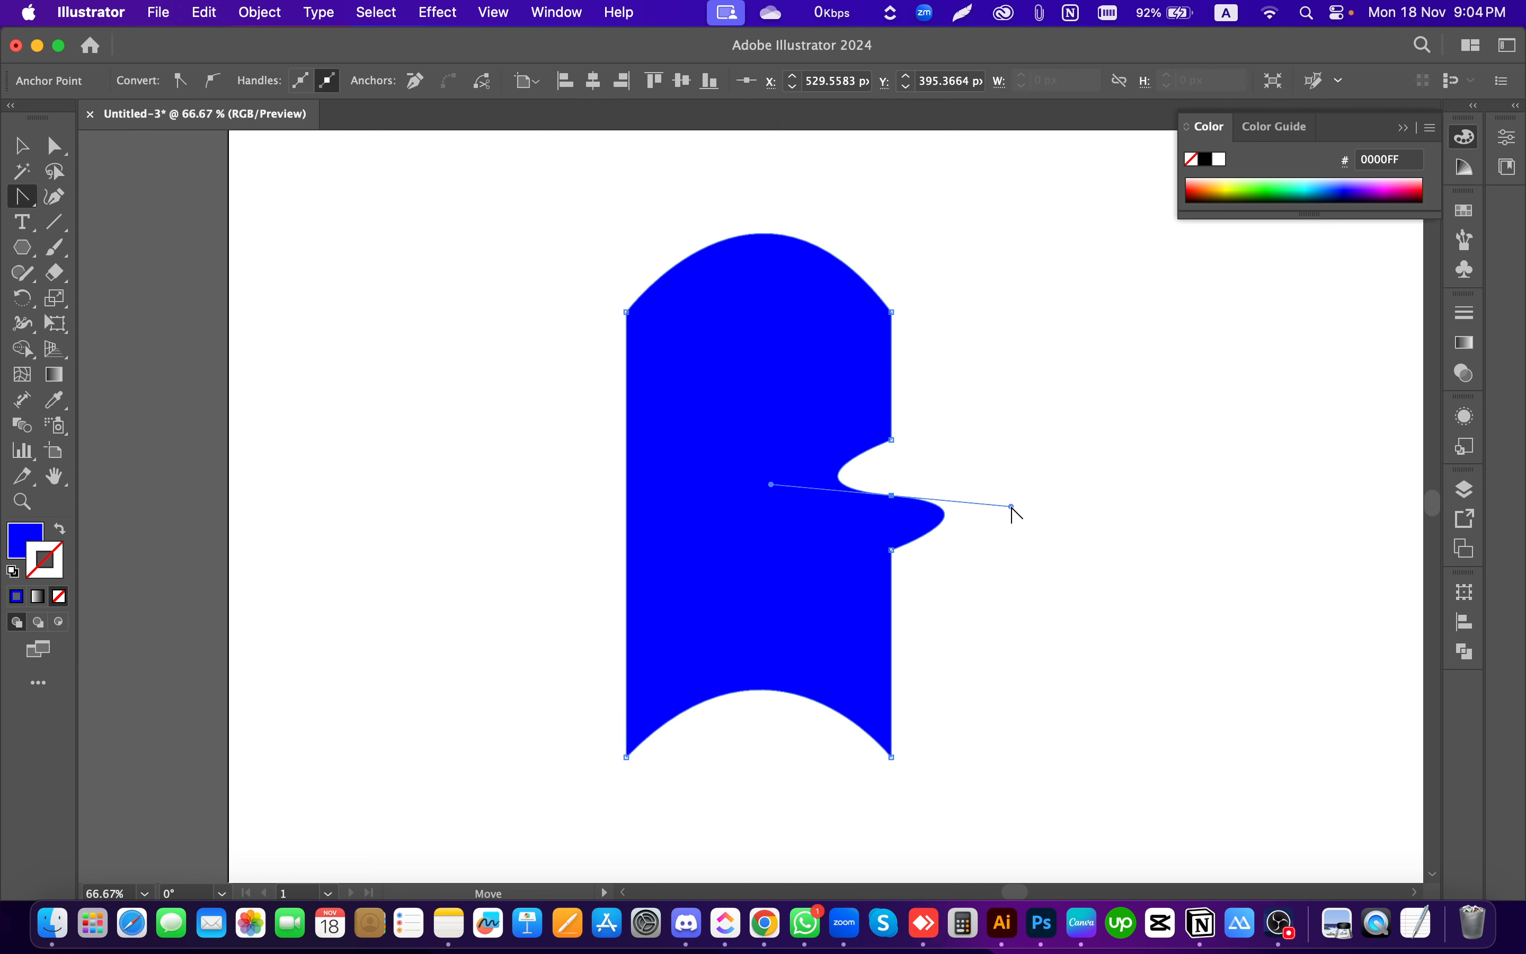
key(super+z)
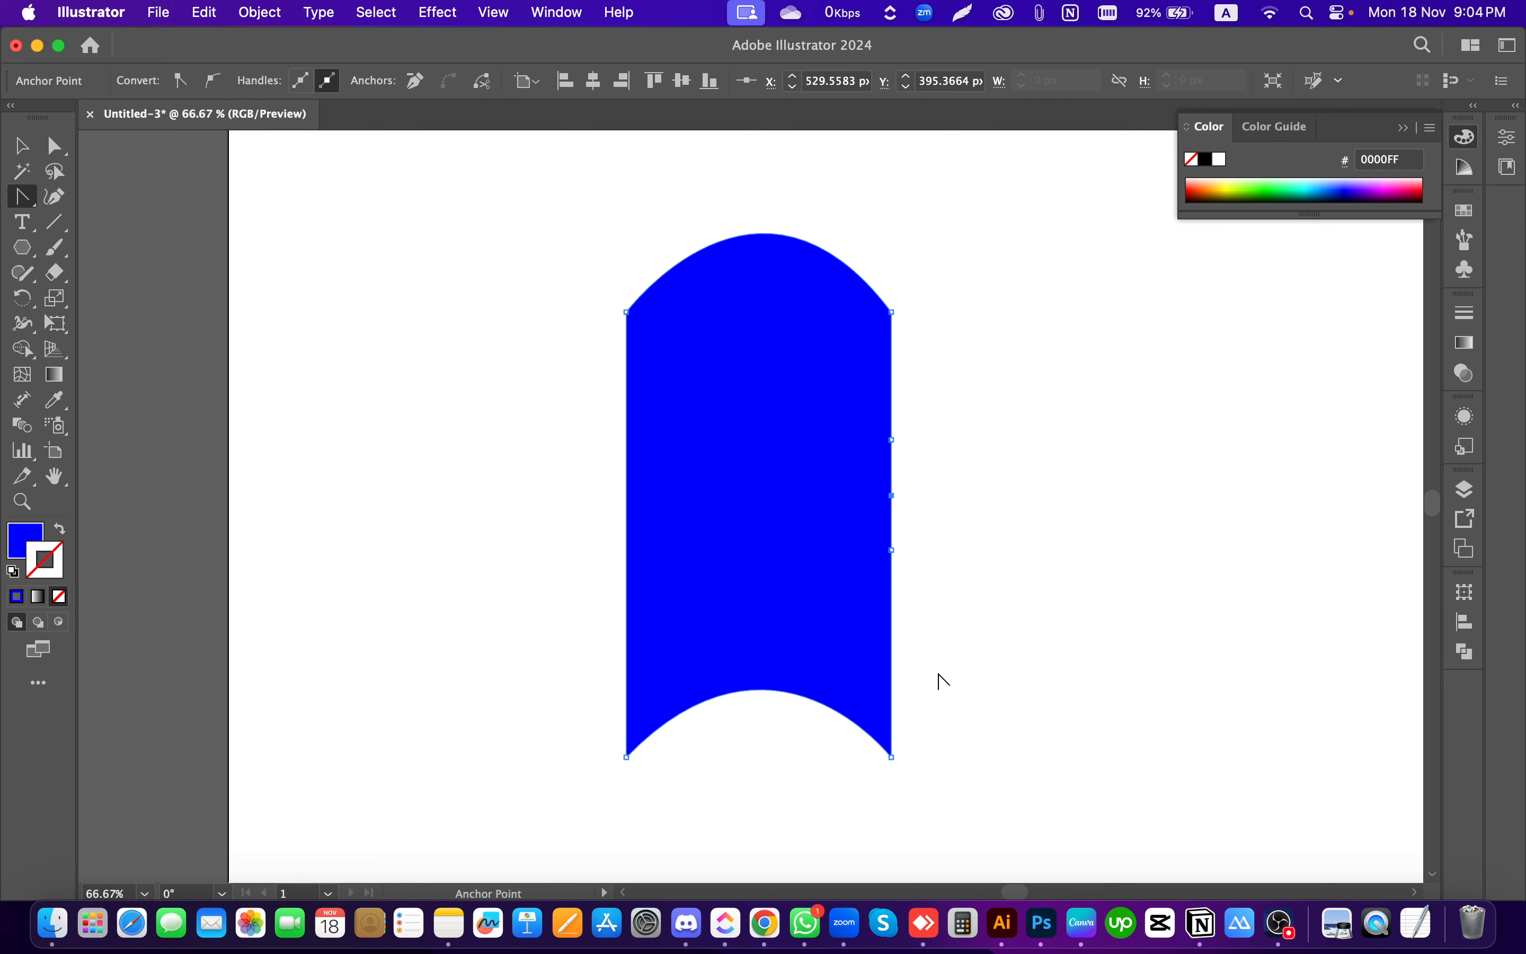
key(v)
click(1040, 451)
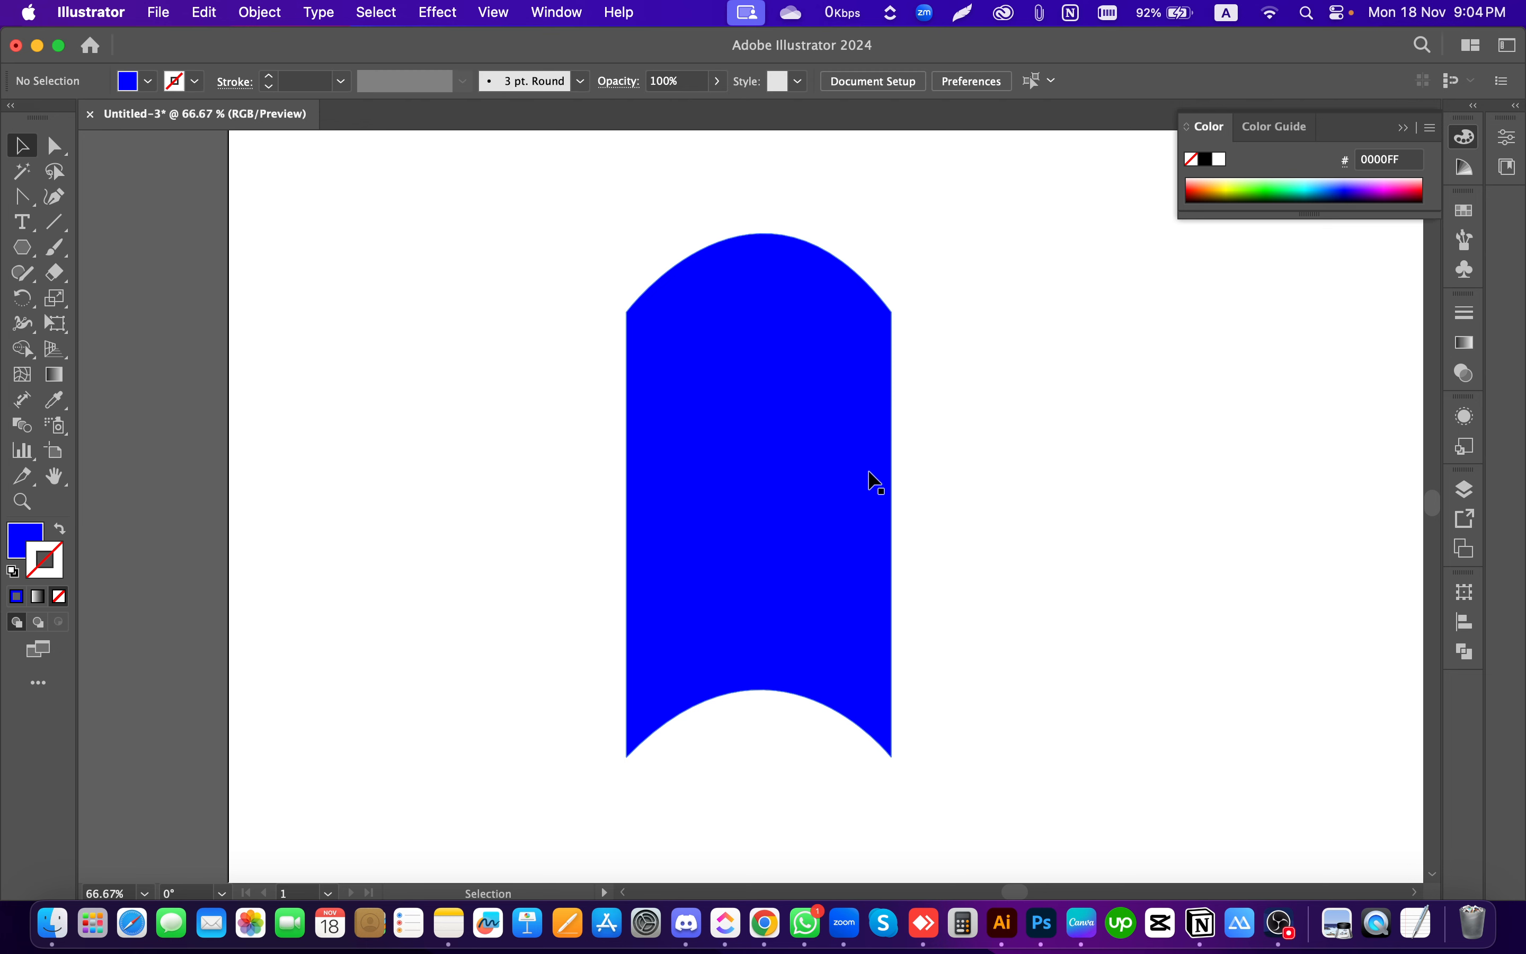
Step: Examine the blue shape's corner anchors and their direction handles with the Anchor Point tool
click(696, 461)
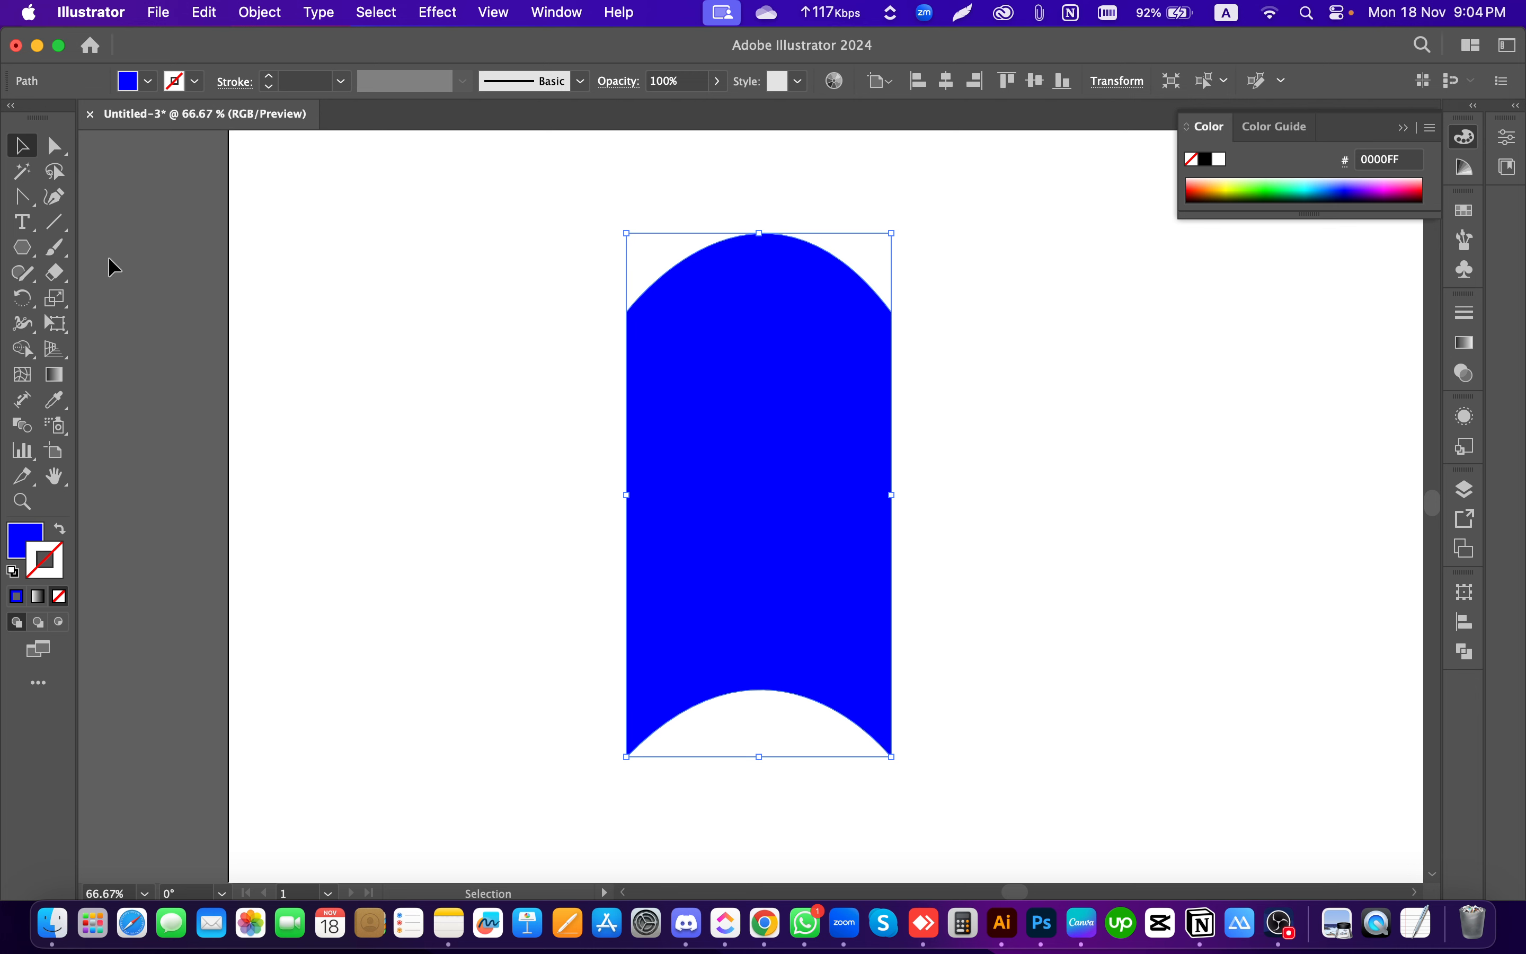
click(22, 196)
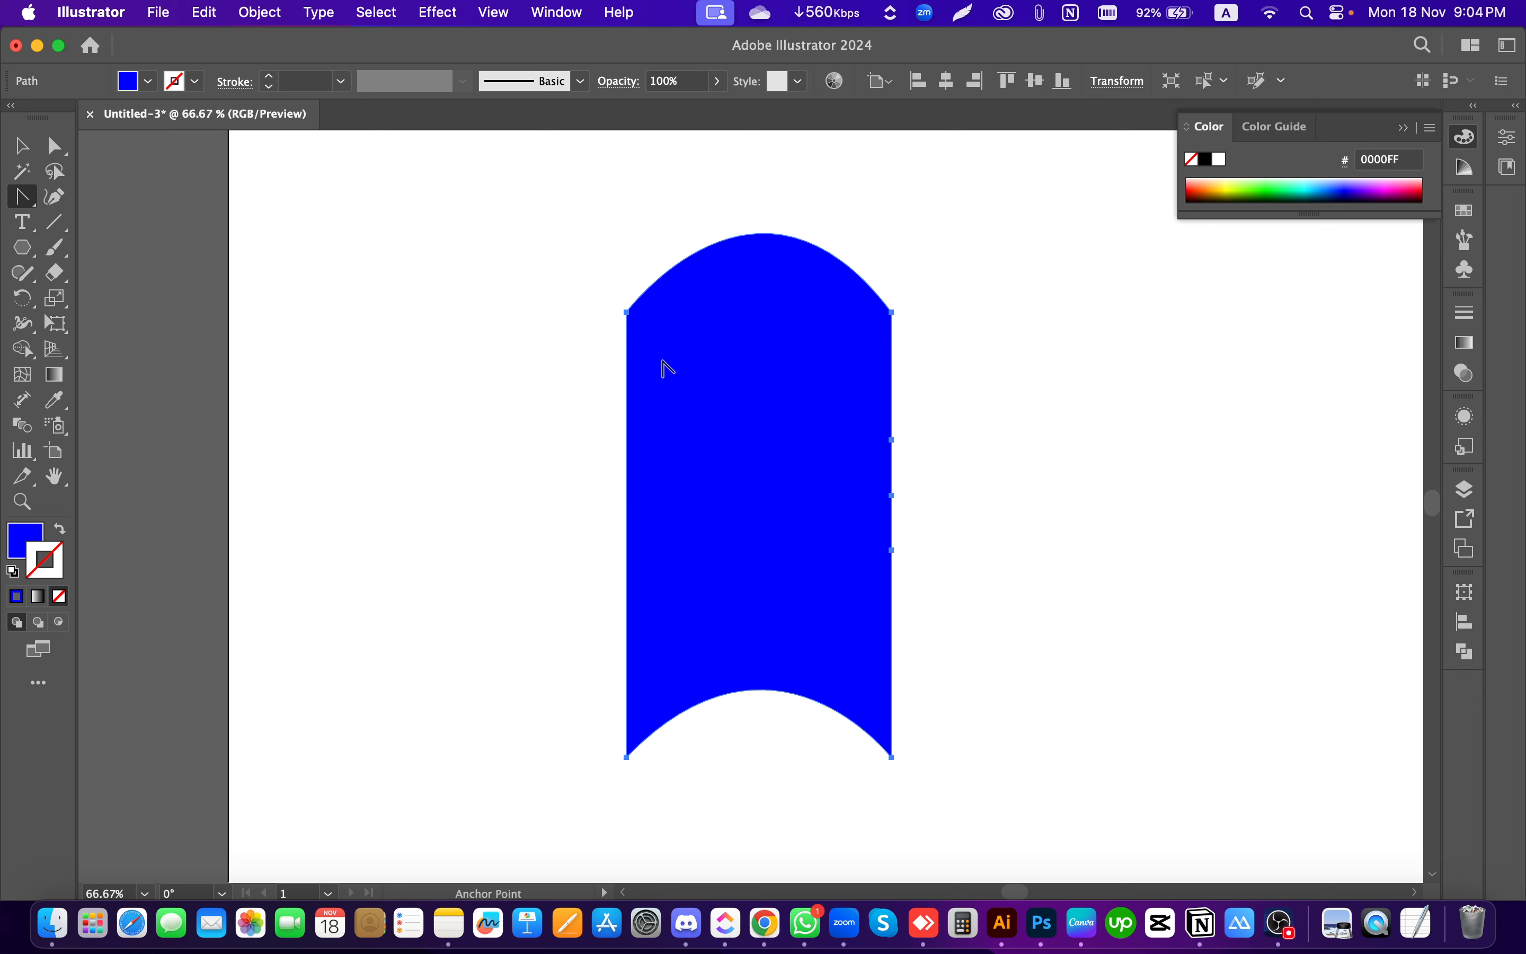
click(628, 313)
scroll(768, 447, up, 3)
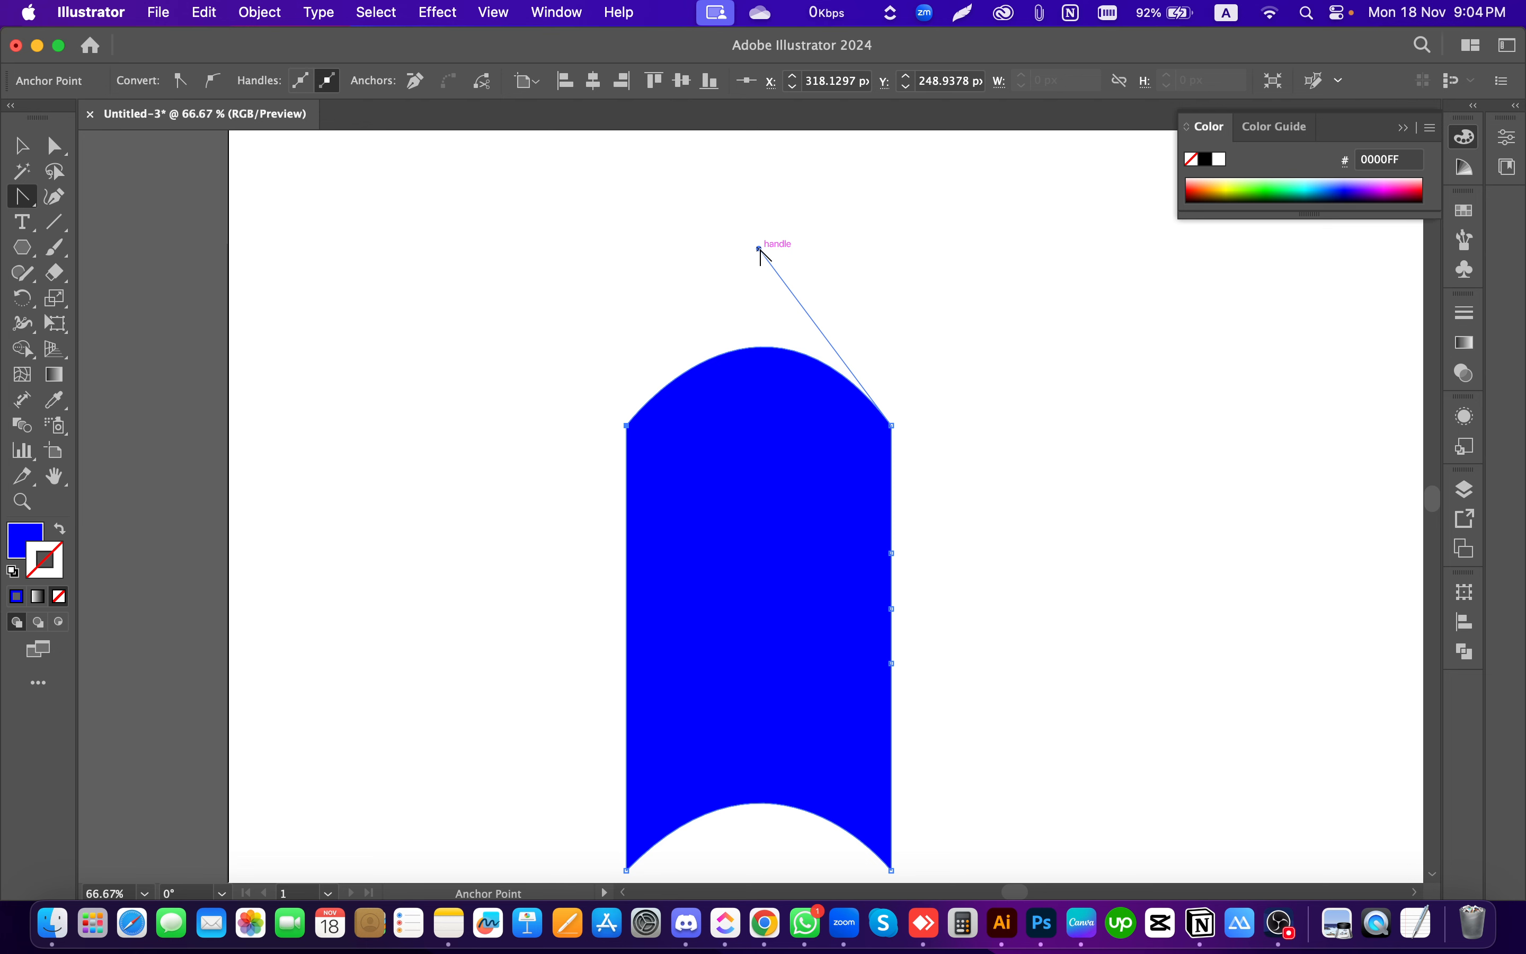
scroll(727, 357, down, 5)
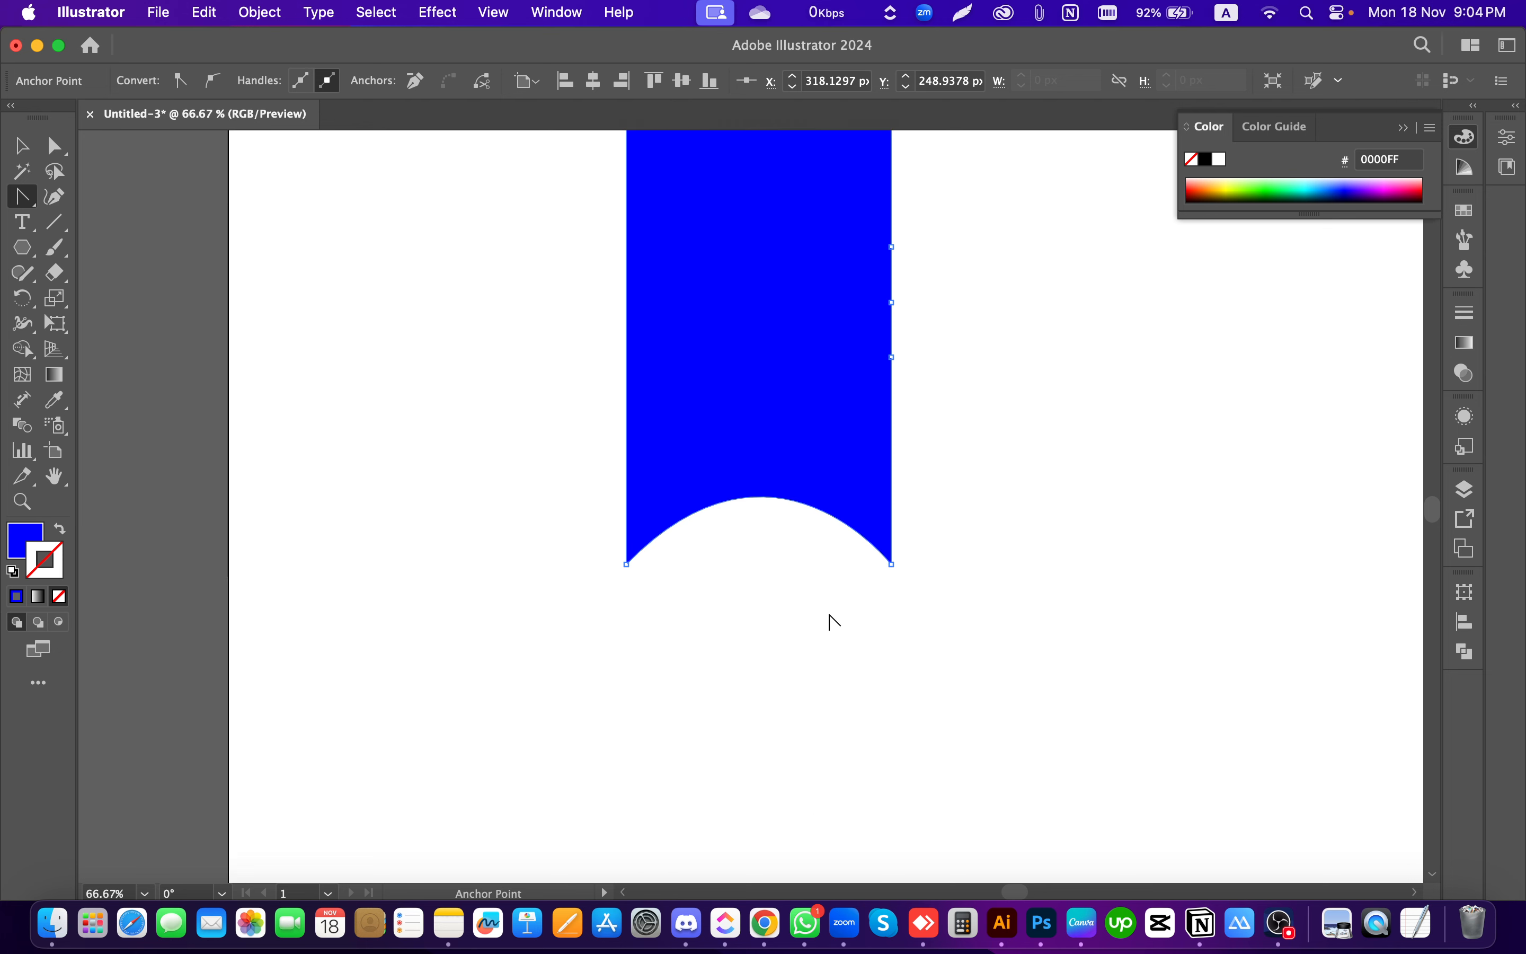
click(890, 564)
scroll(686, 663, up, 1)
scroll(848, 528, up, 3)
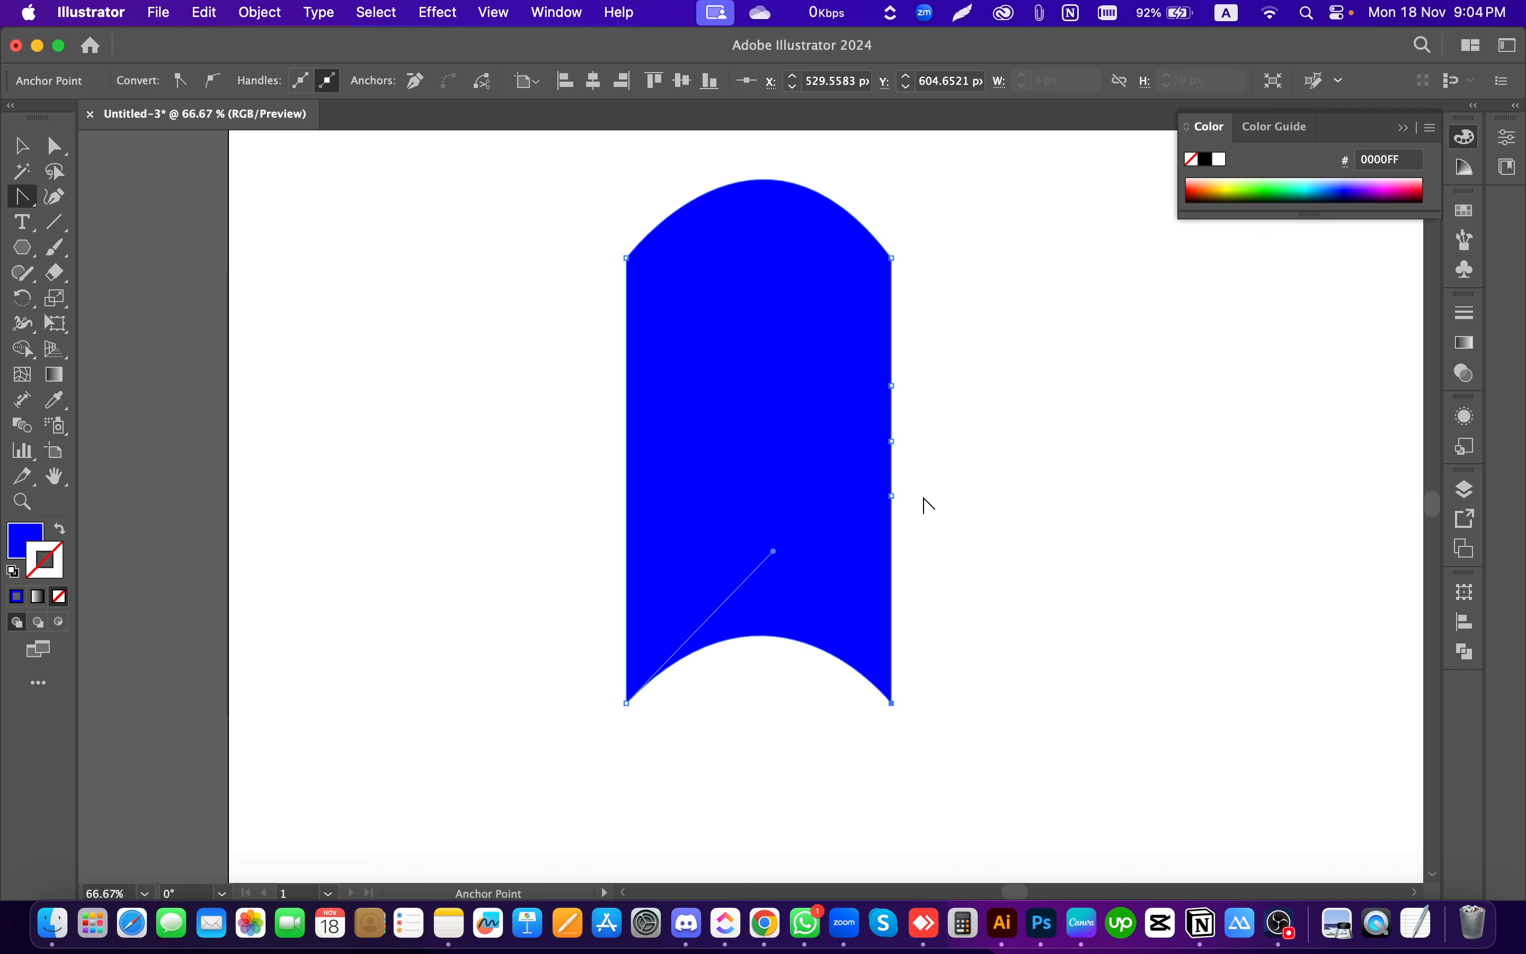
scroll(948, 504, up, 1)
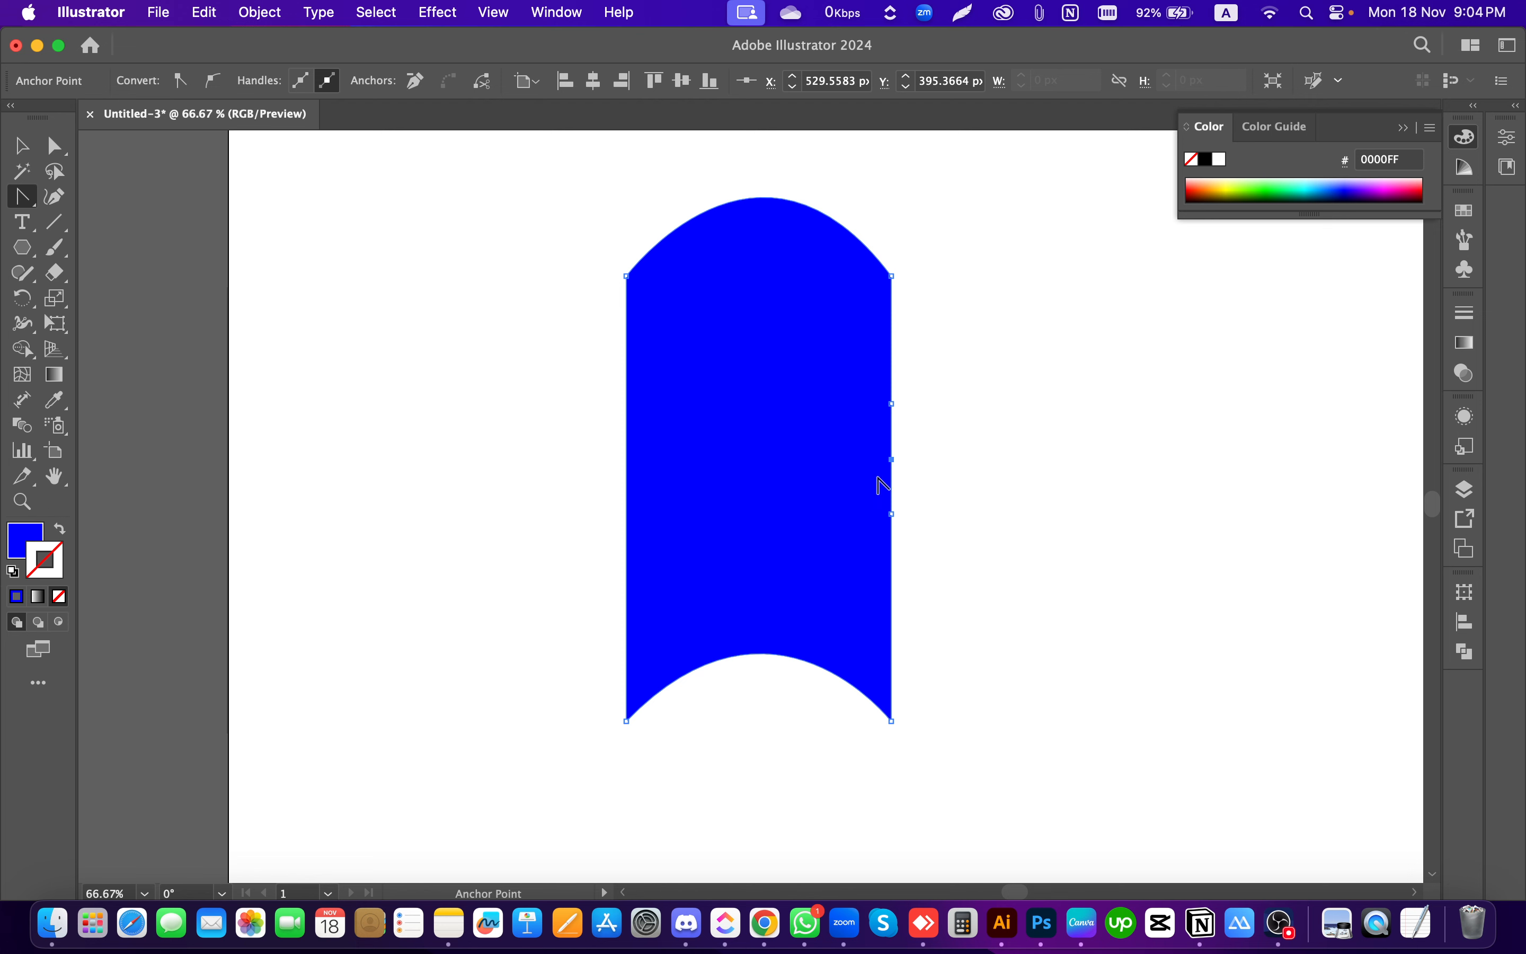
scroll(913, 471, up, 4)
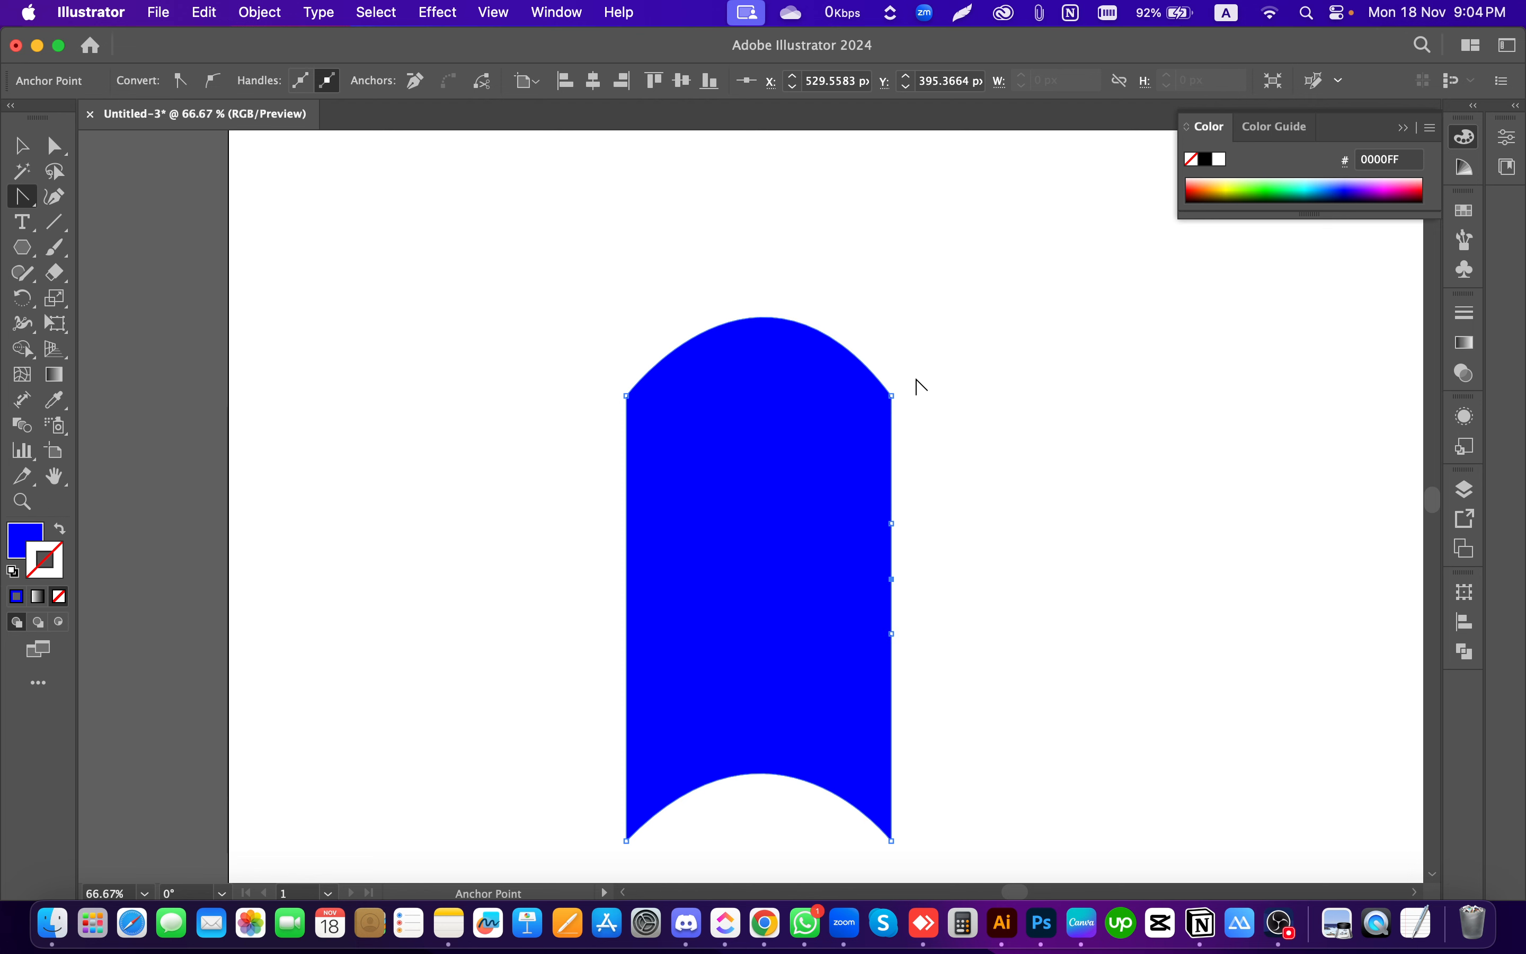
Step: Try converting the top-right anchor and lowering the top curve's direction handle, undoing each change
click(893, 397)
key(super+z)
click(628, 397)
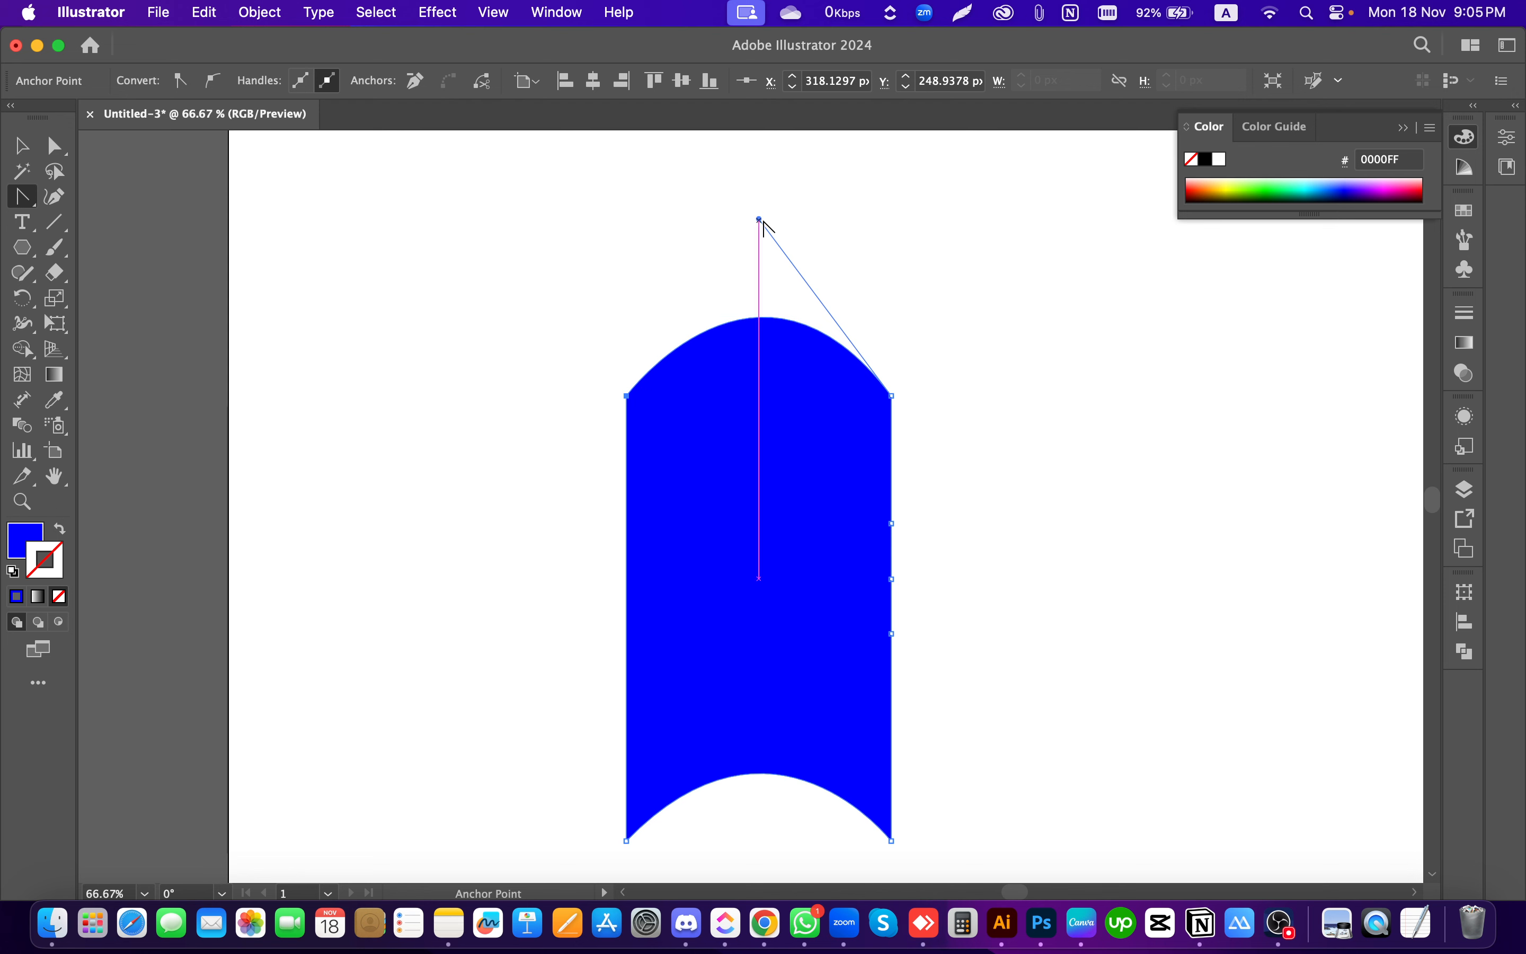
drag(758, 219, 759, 284)
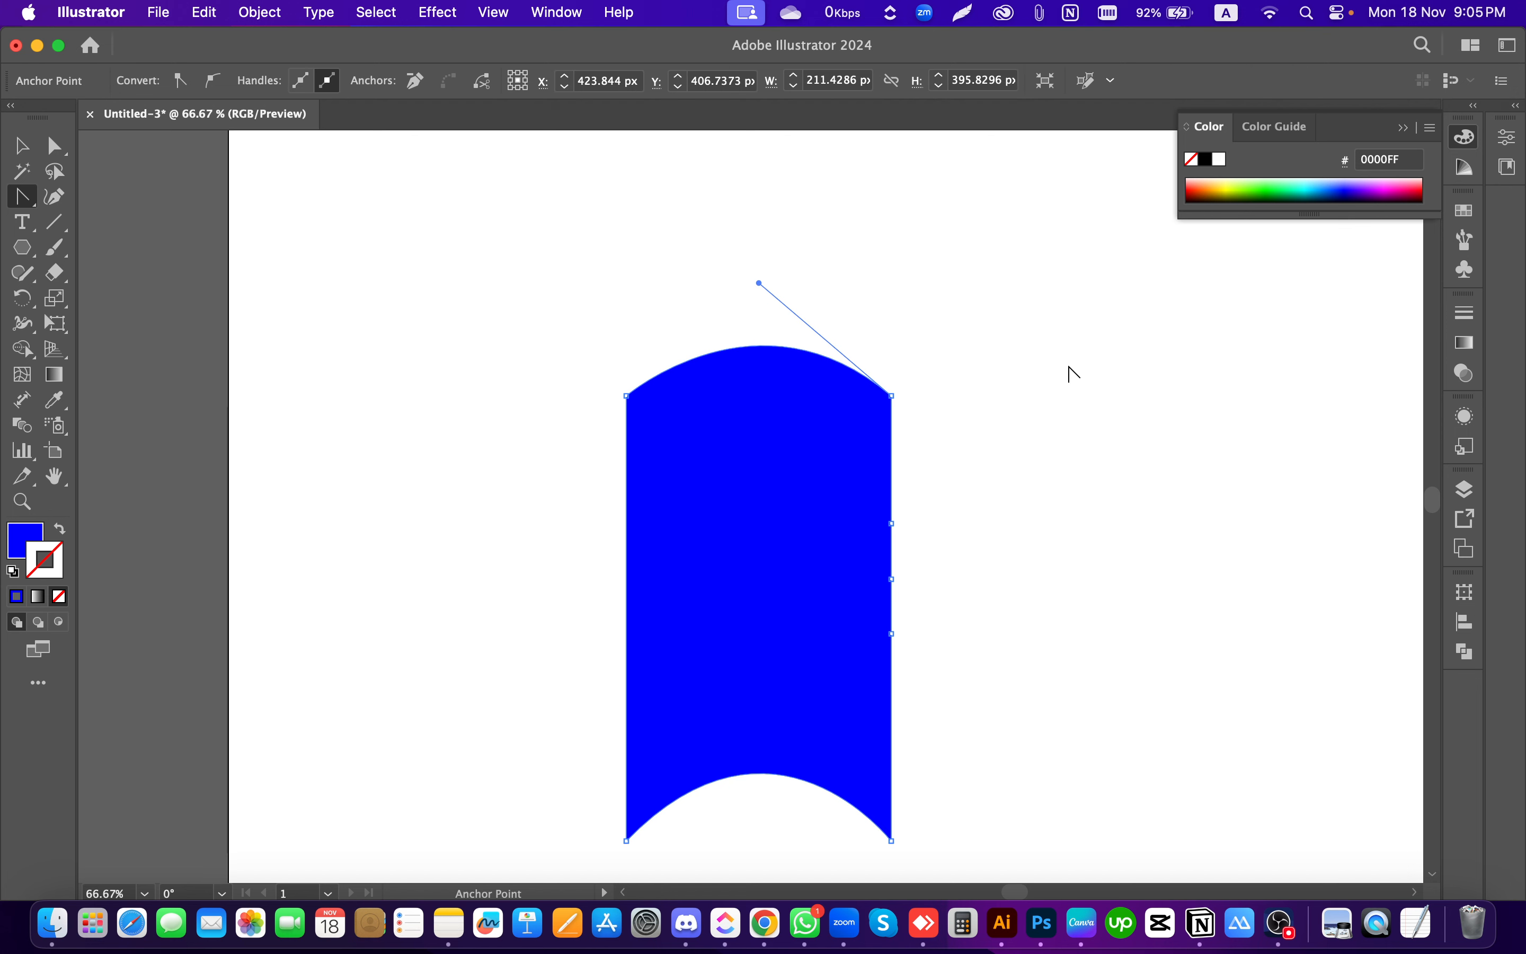
key(super+z)
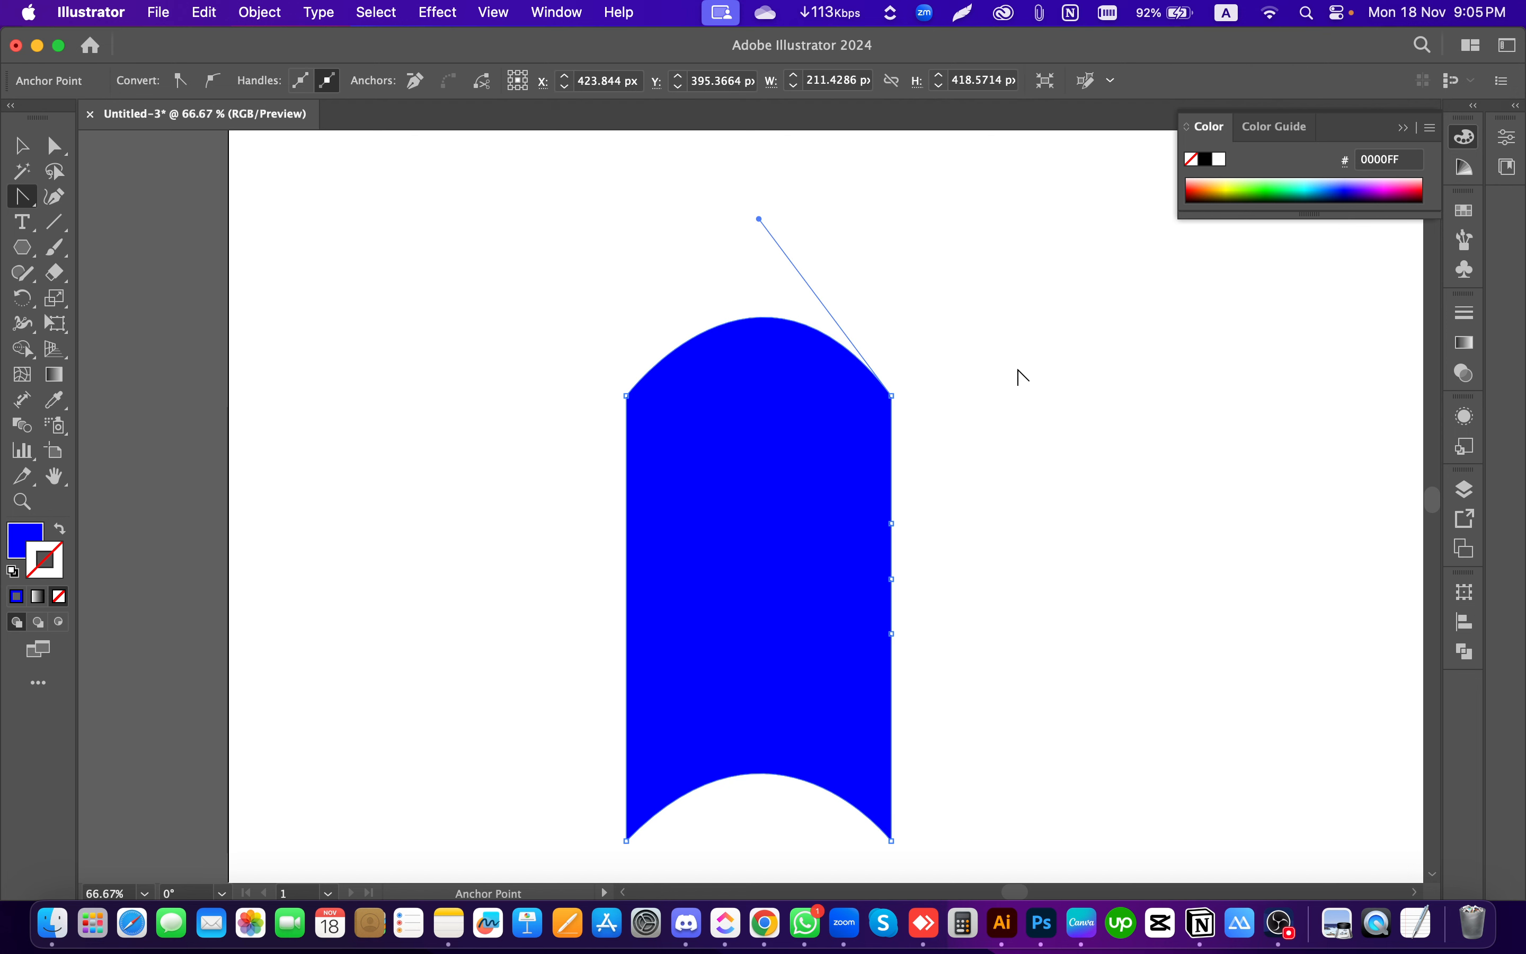
Step: Try straightening the curved top and bottom edges by converting their anchors to corners, and undo the conversions
click(895, 397)
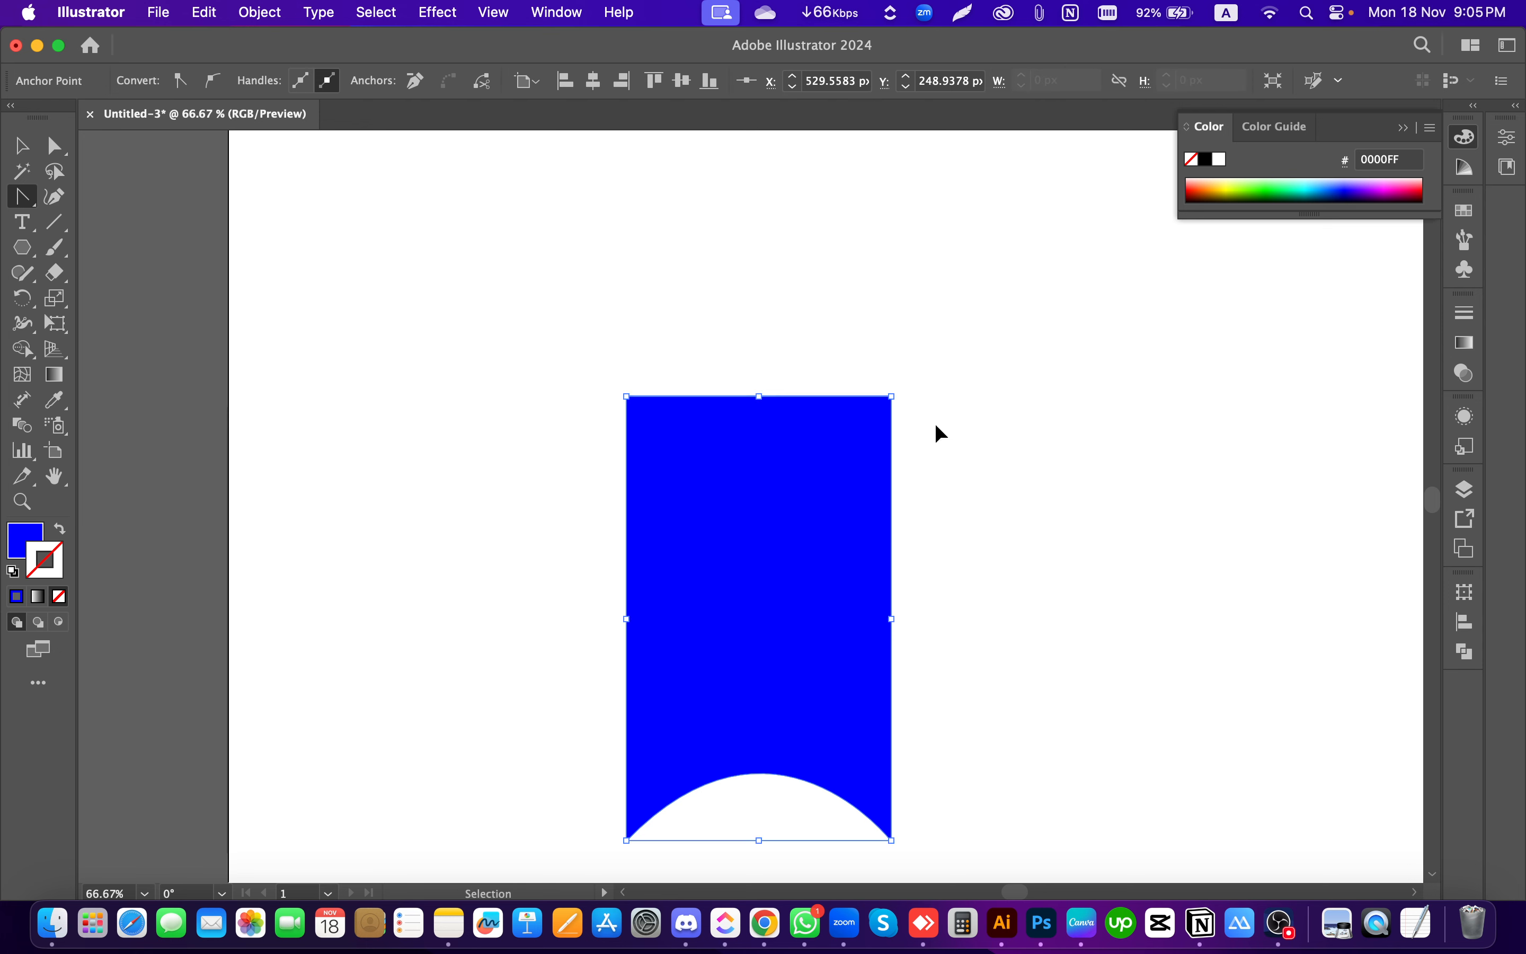
key(super+z)
click(893, 398)
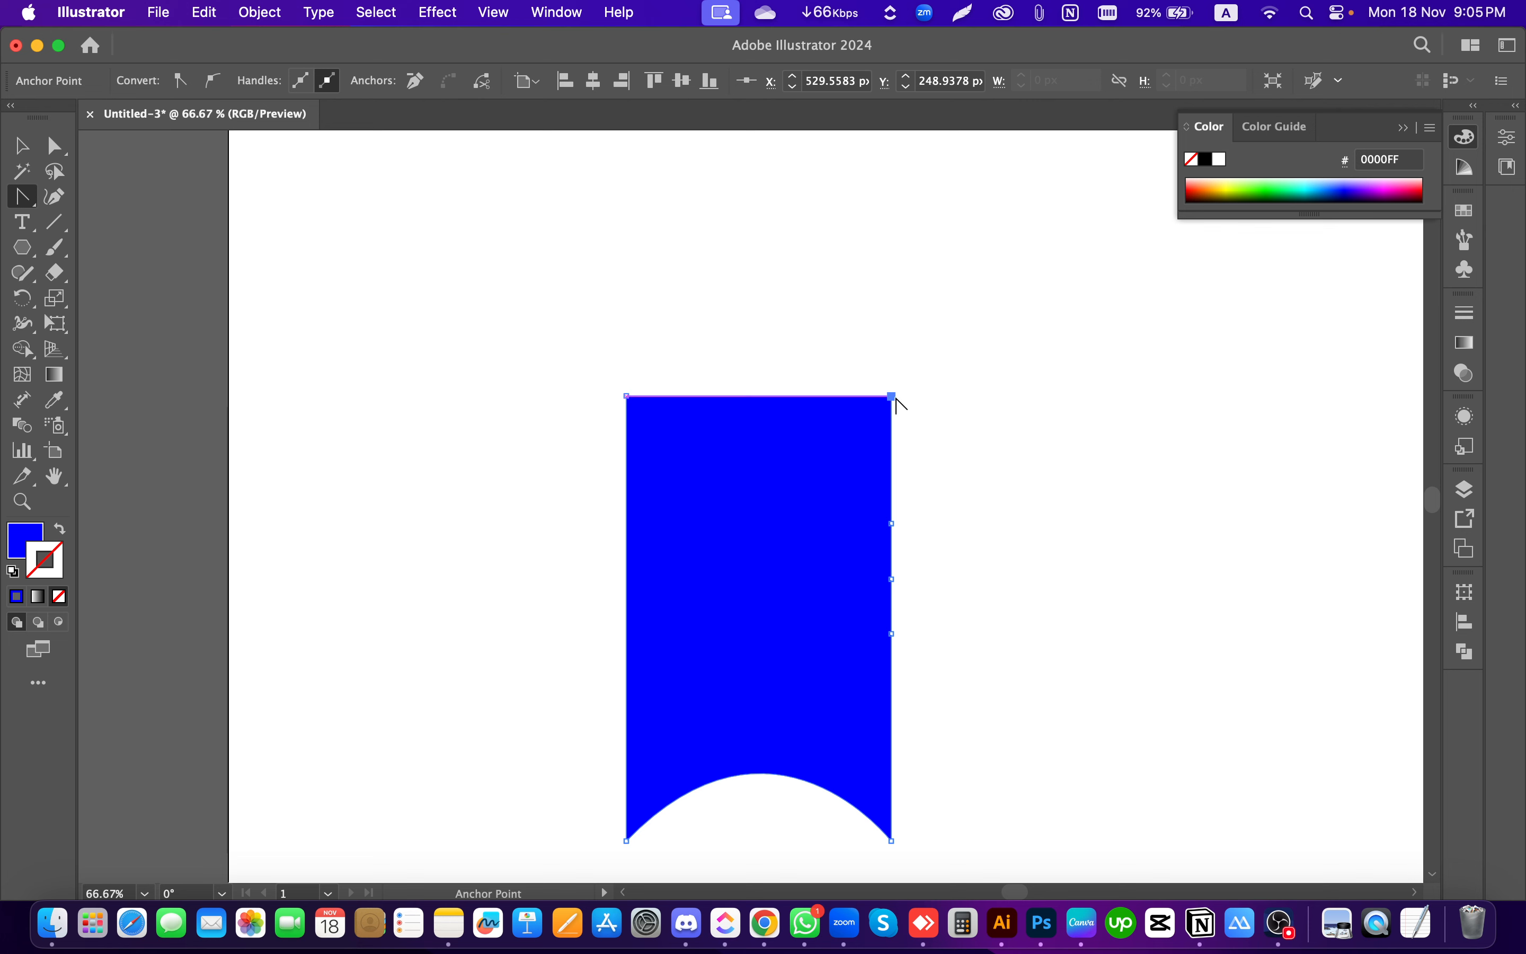
click(626, 841)
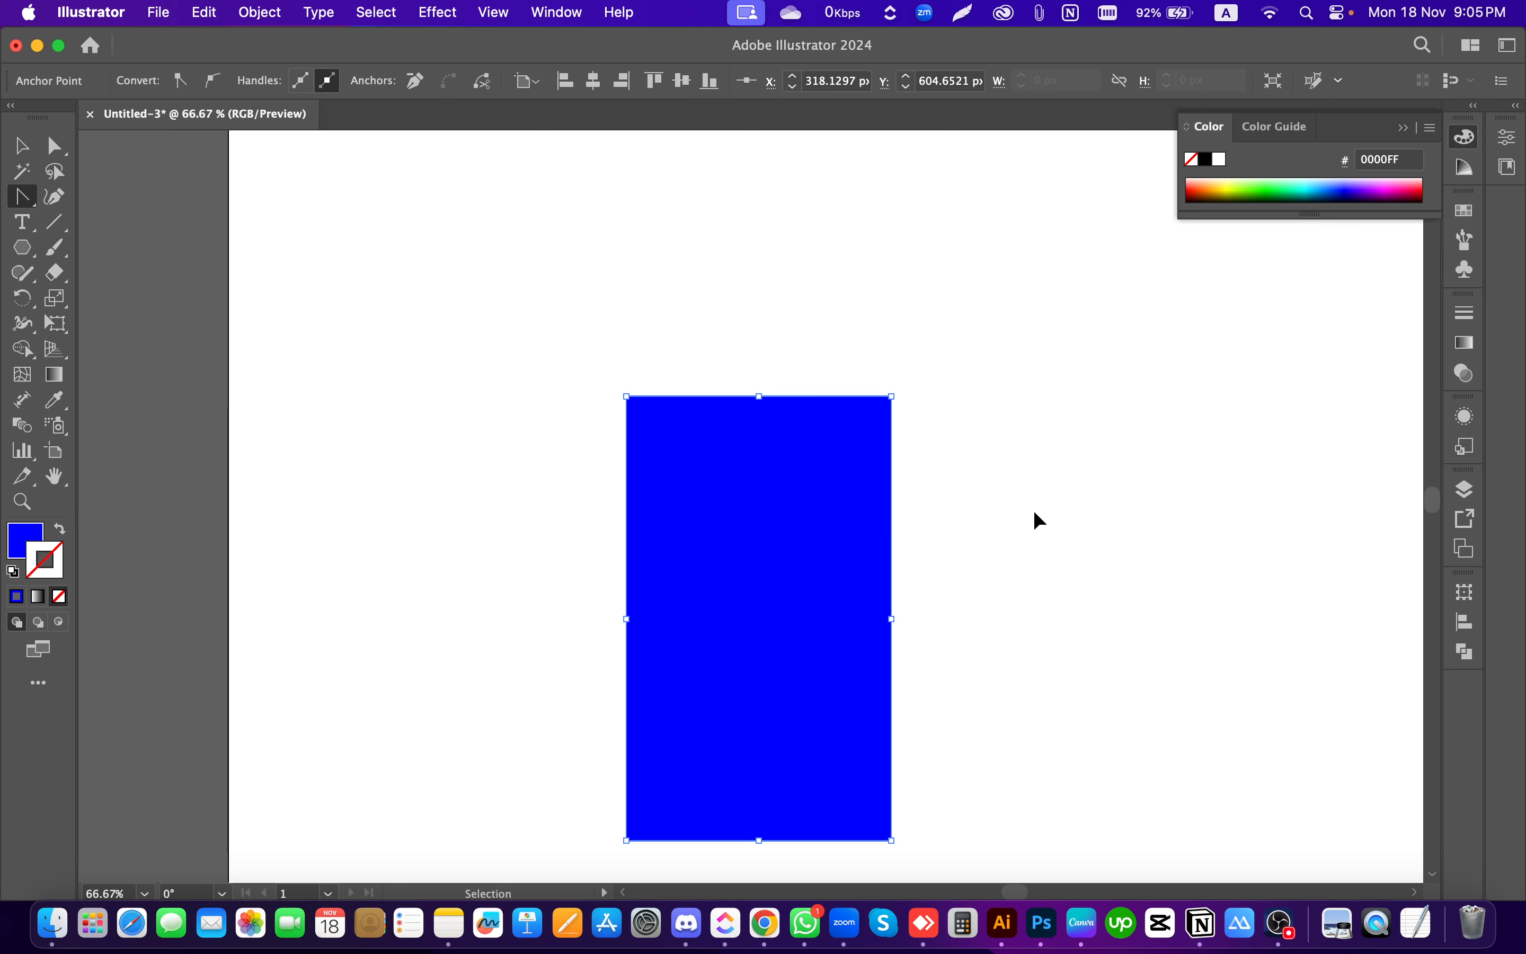
key(super+z)
key(super+z)
Step: Pull the top curve's direction handle down into the shape so the top edge curves inward, and deselect the shape
click(628, 398)
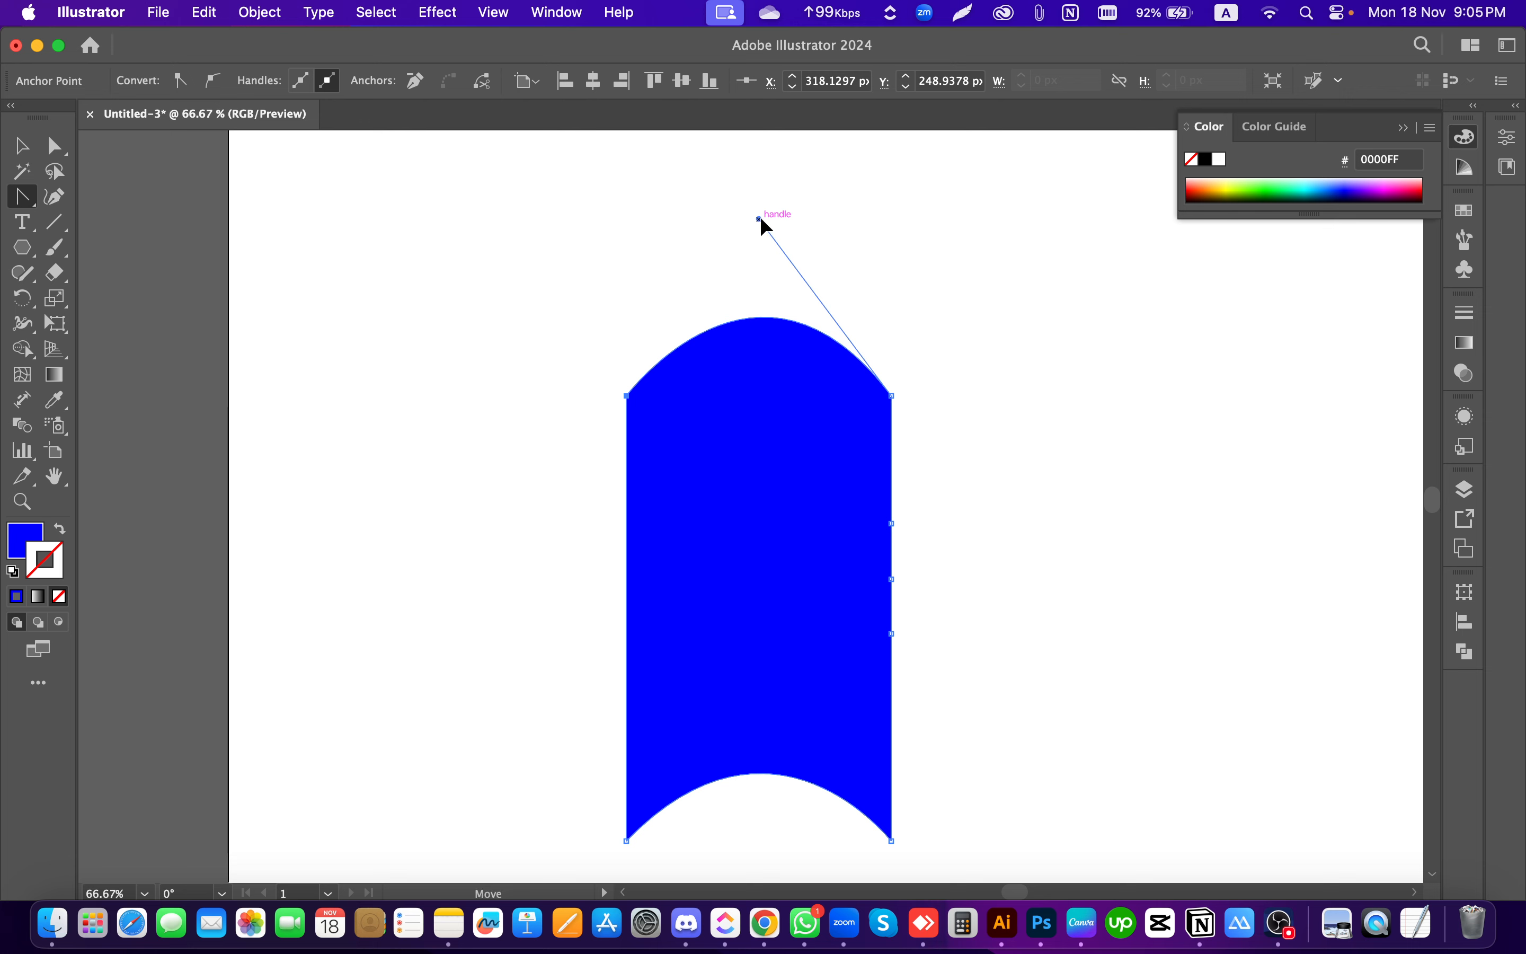
drag(760, 220, 663, 561)
key(v)
click(722, 320)
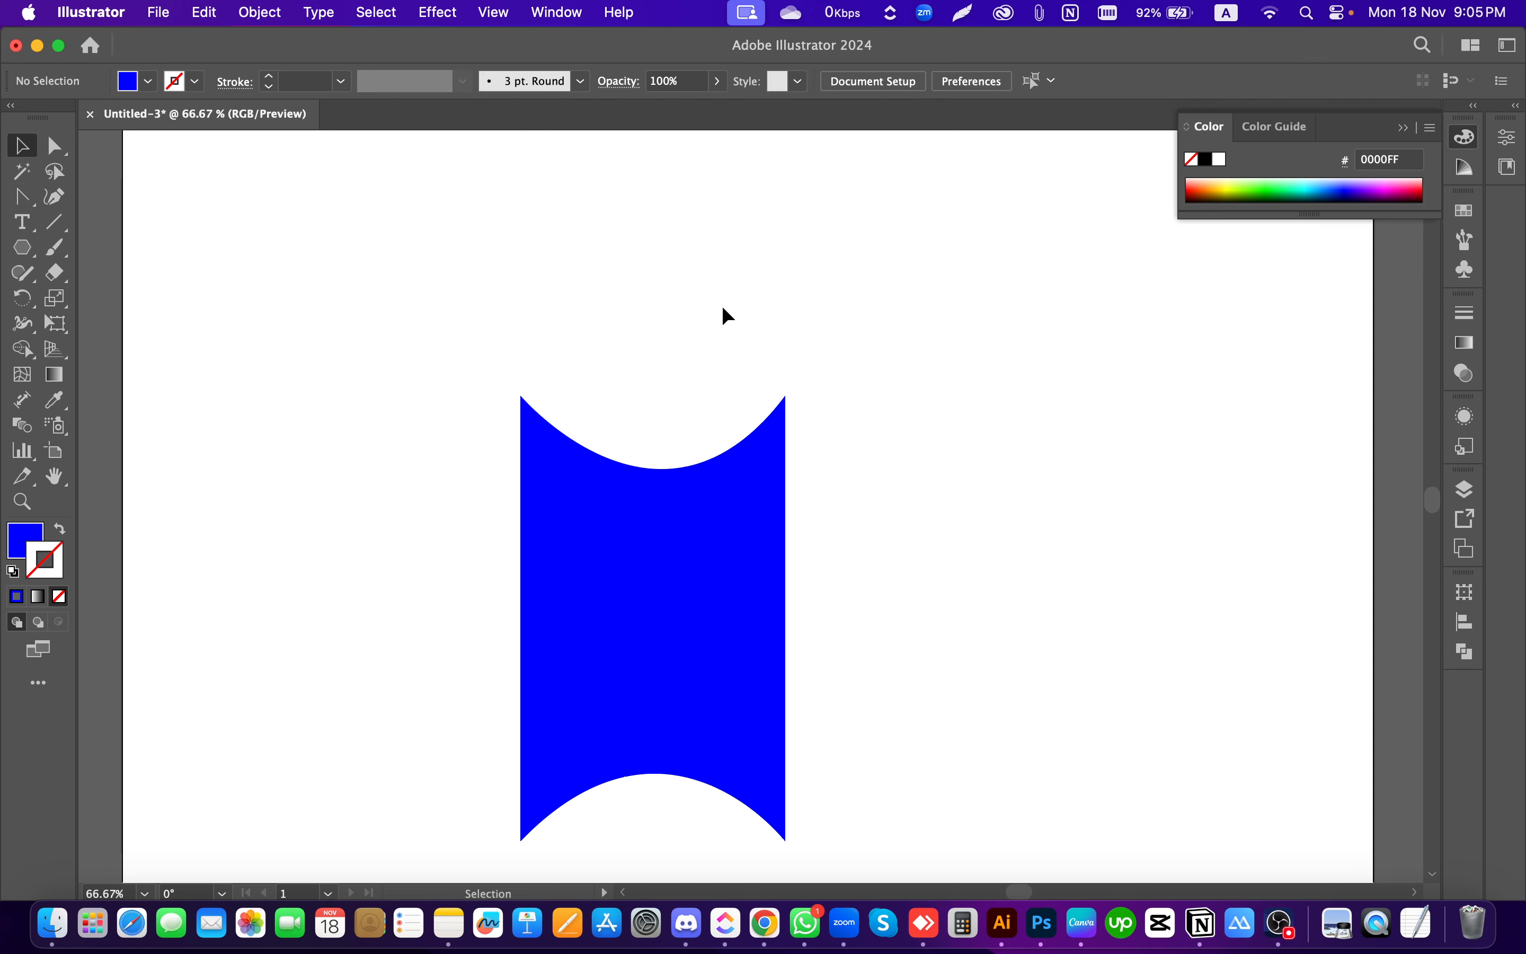
scroll(701, 329, down, 1)
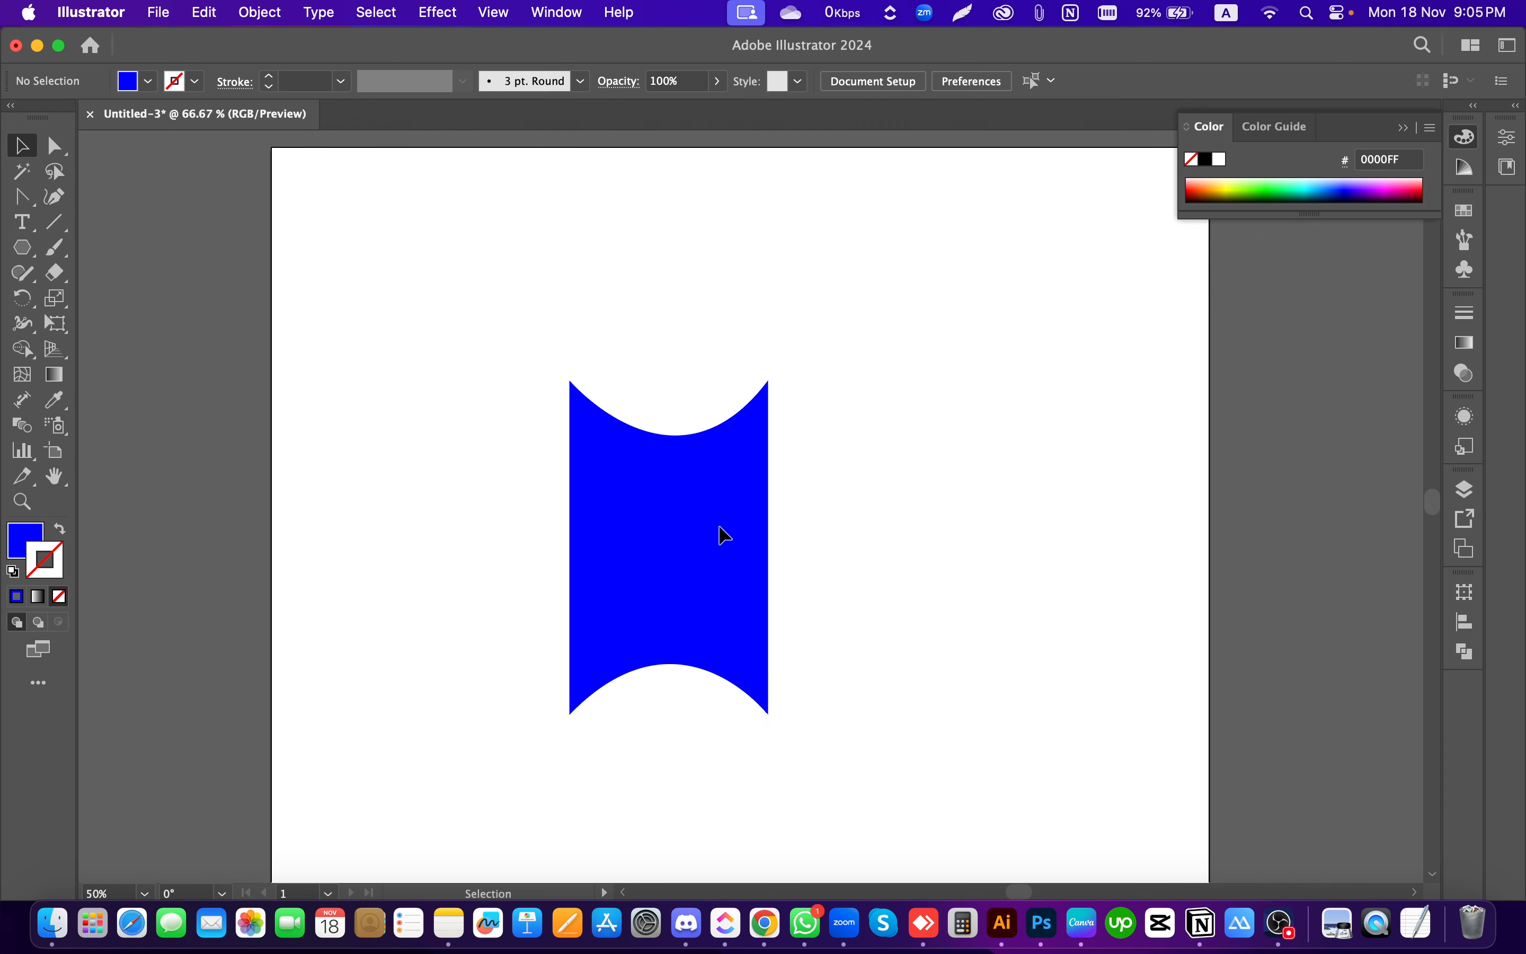
scroll(500, 536, up, 1)
drag(22, 196, 146, 224)
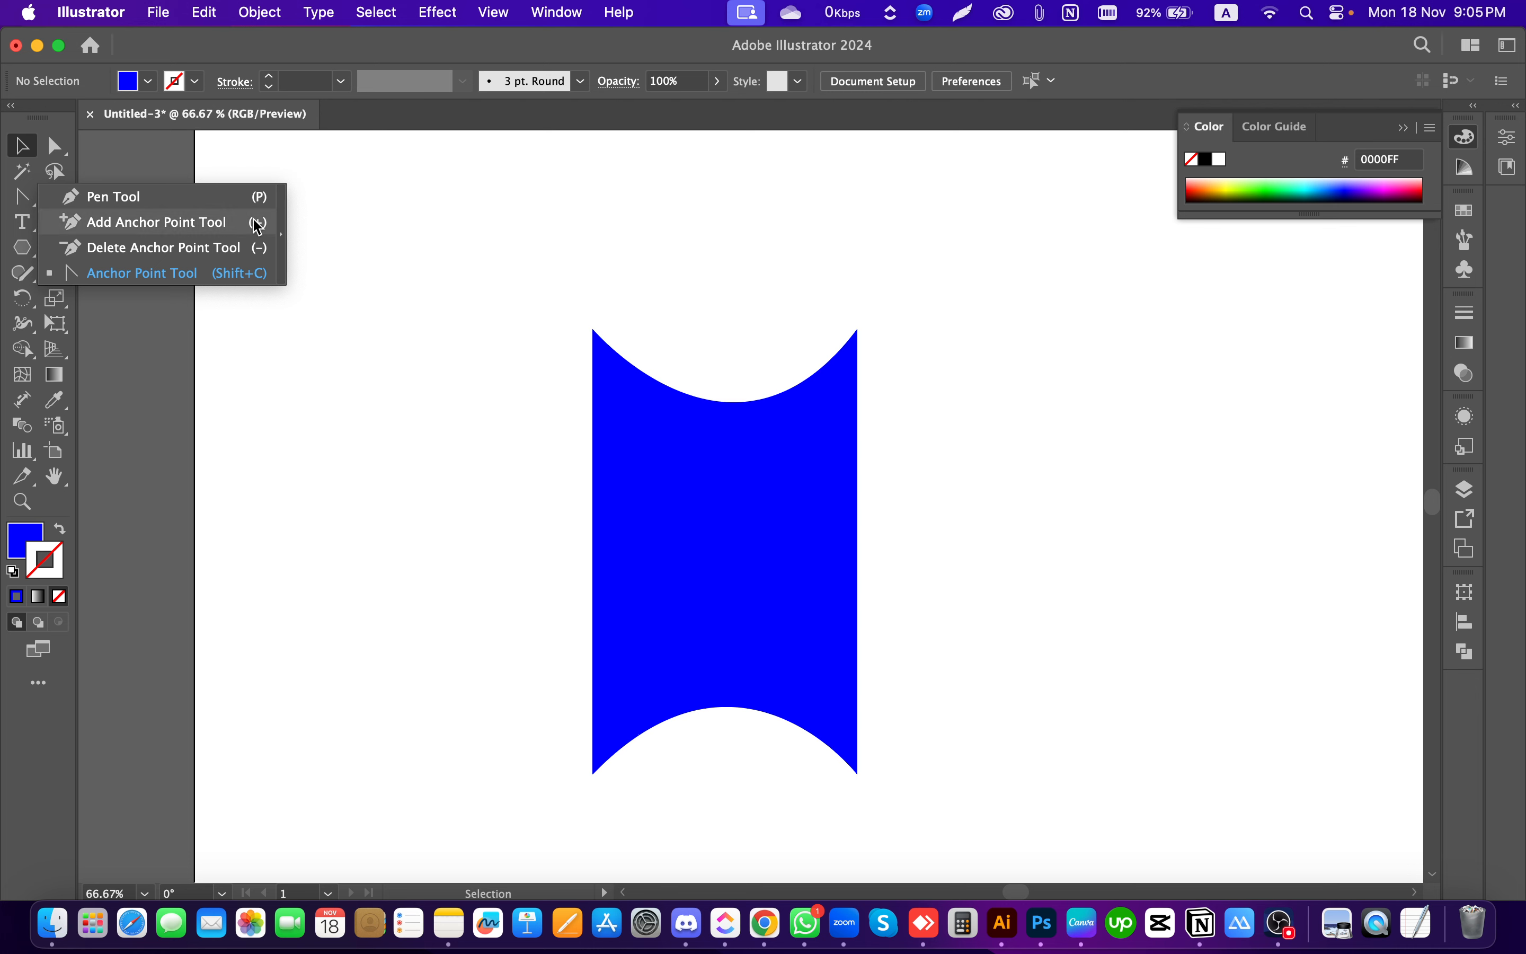
click(19, 202)
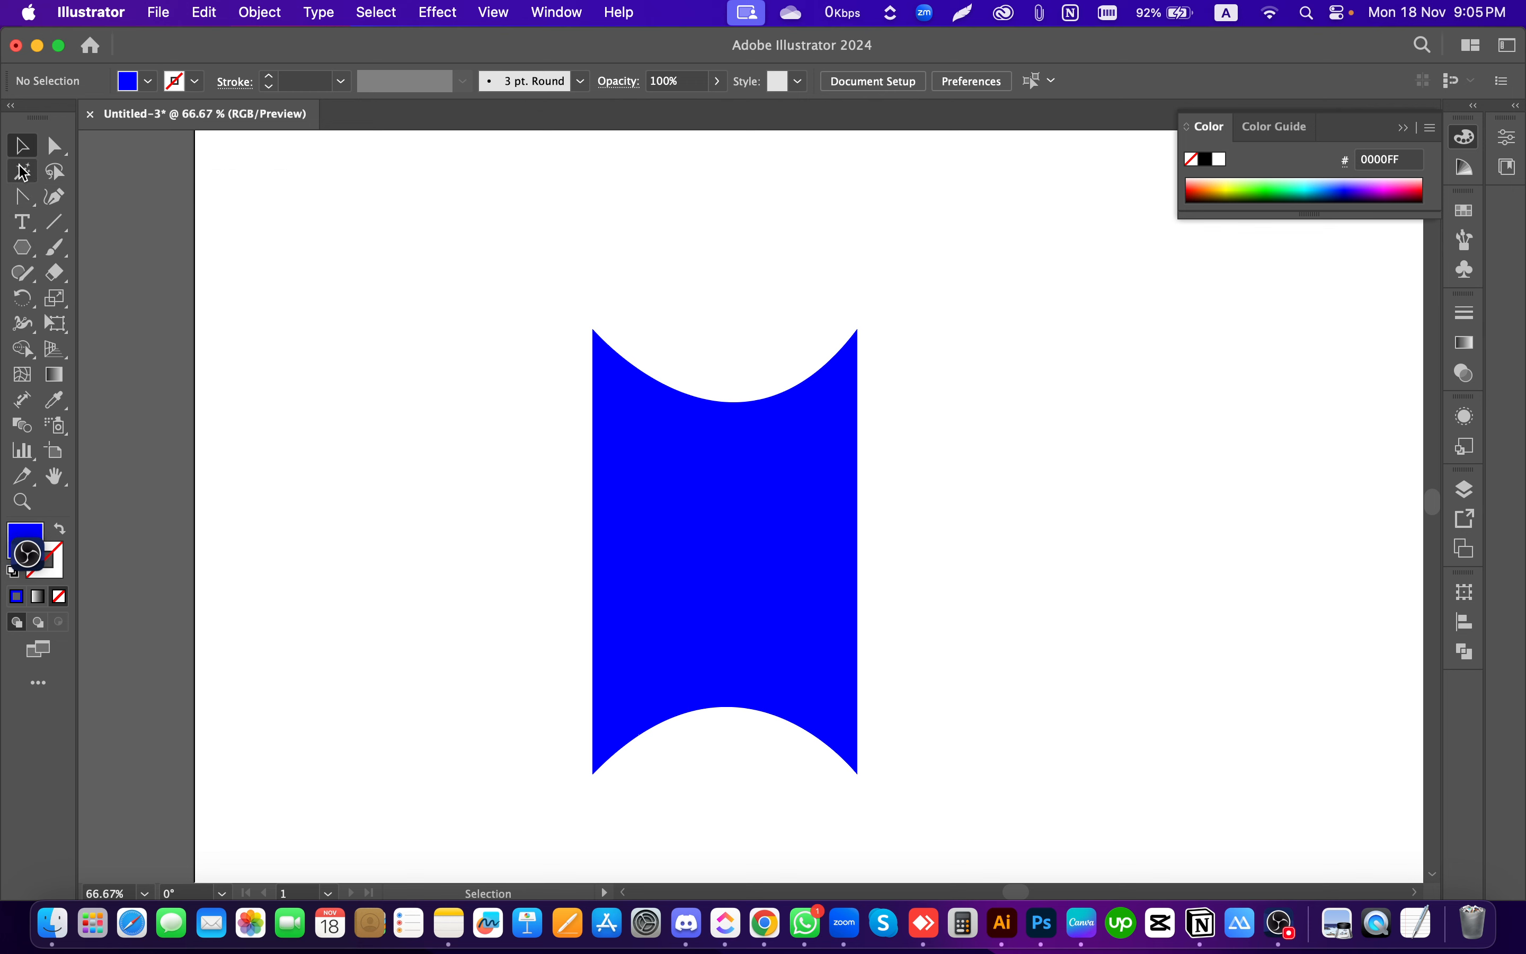
key(ctrl+Up)
click(537, 284)
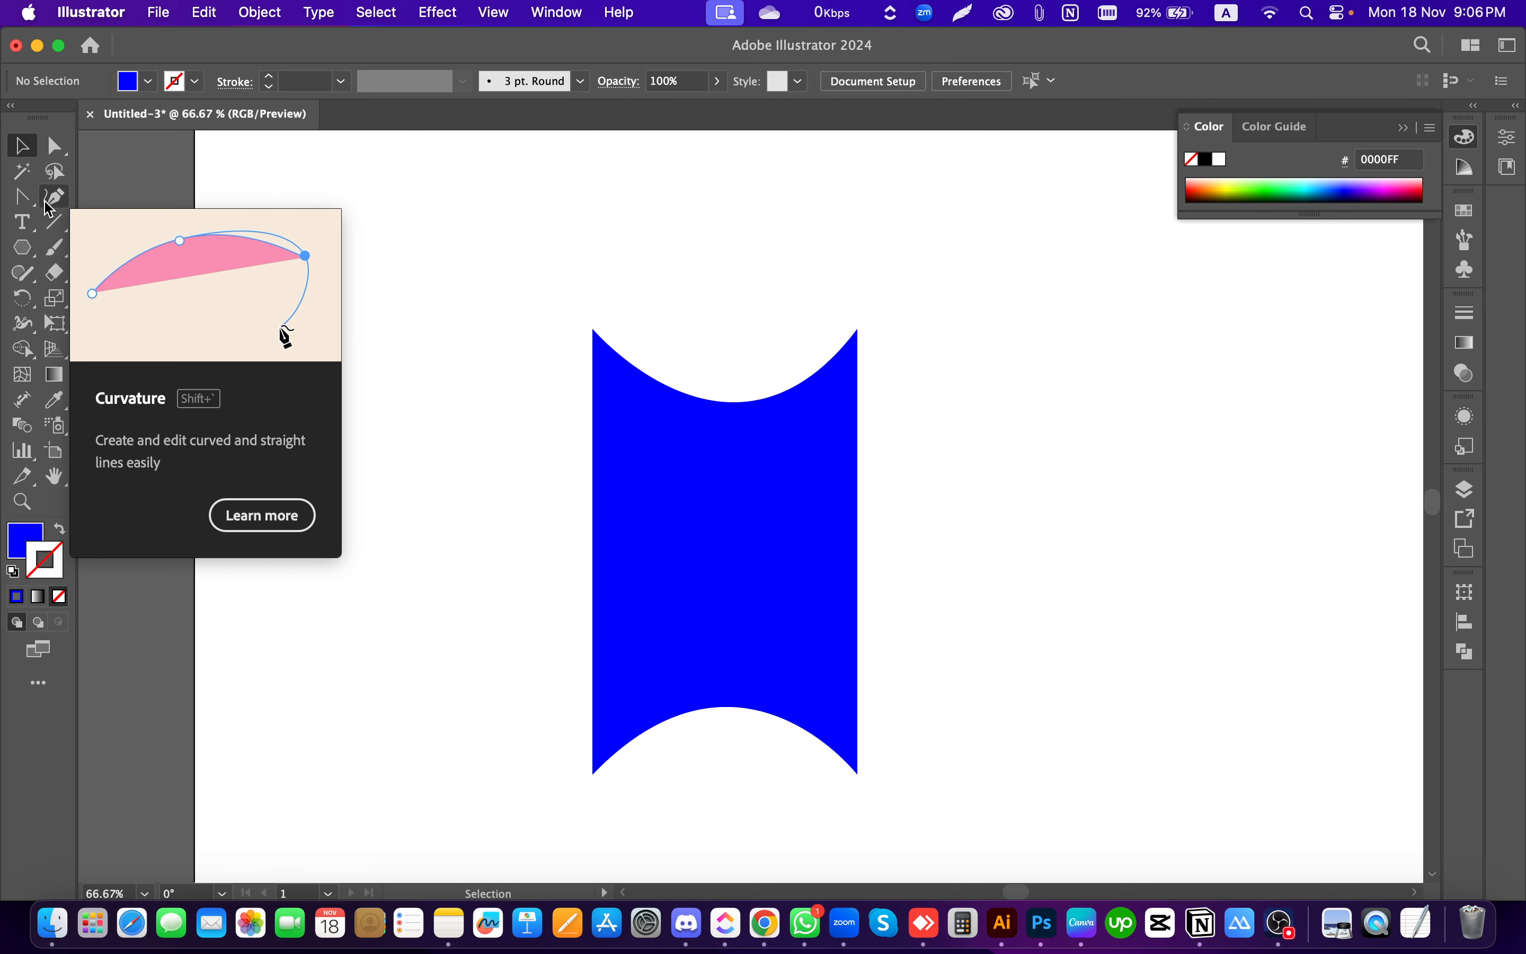
Step: Draw a closed, rounded four-anchor shape with the Curvature tool in the empty area beside the blue shape
click(24, 200)
click(102, 206)
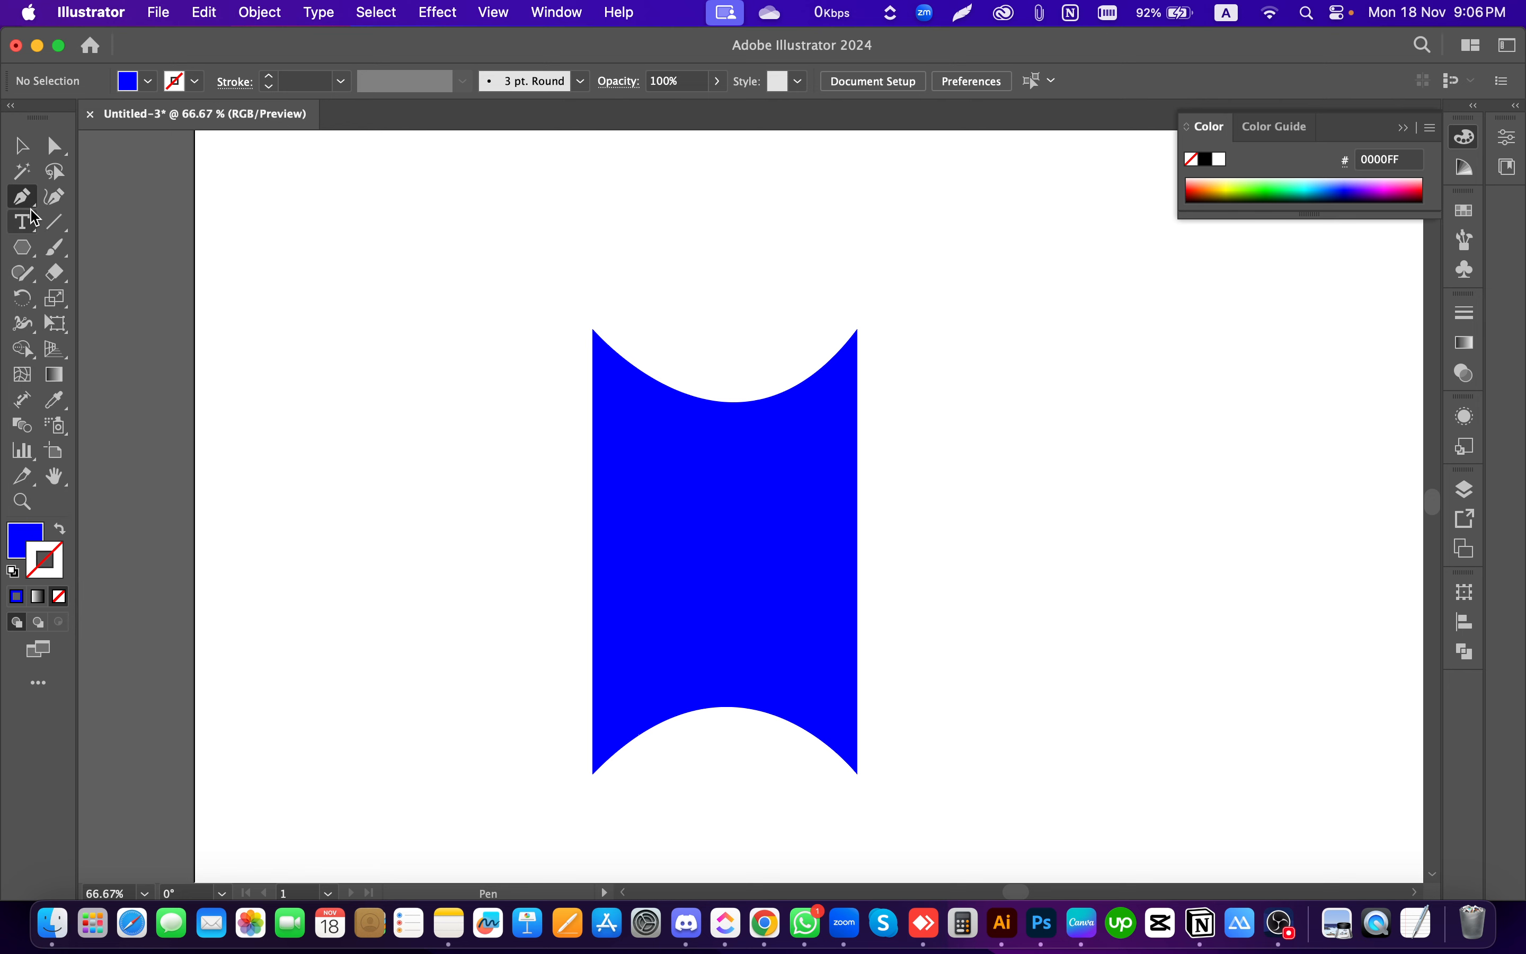
key(v)
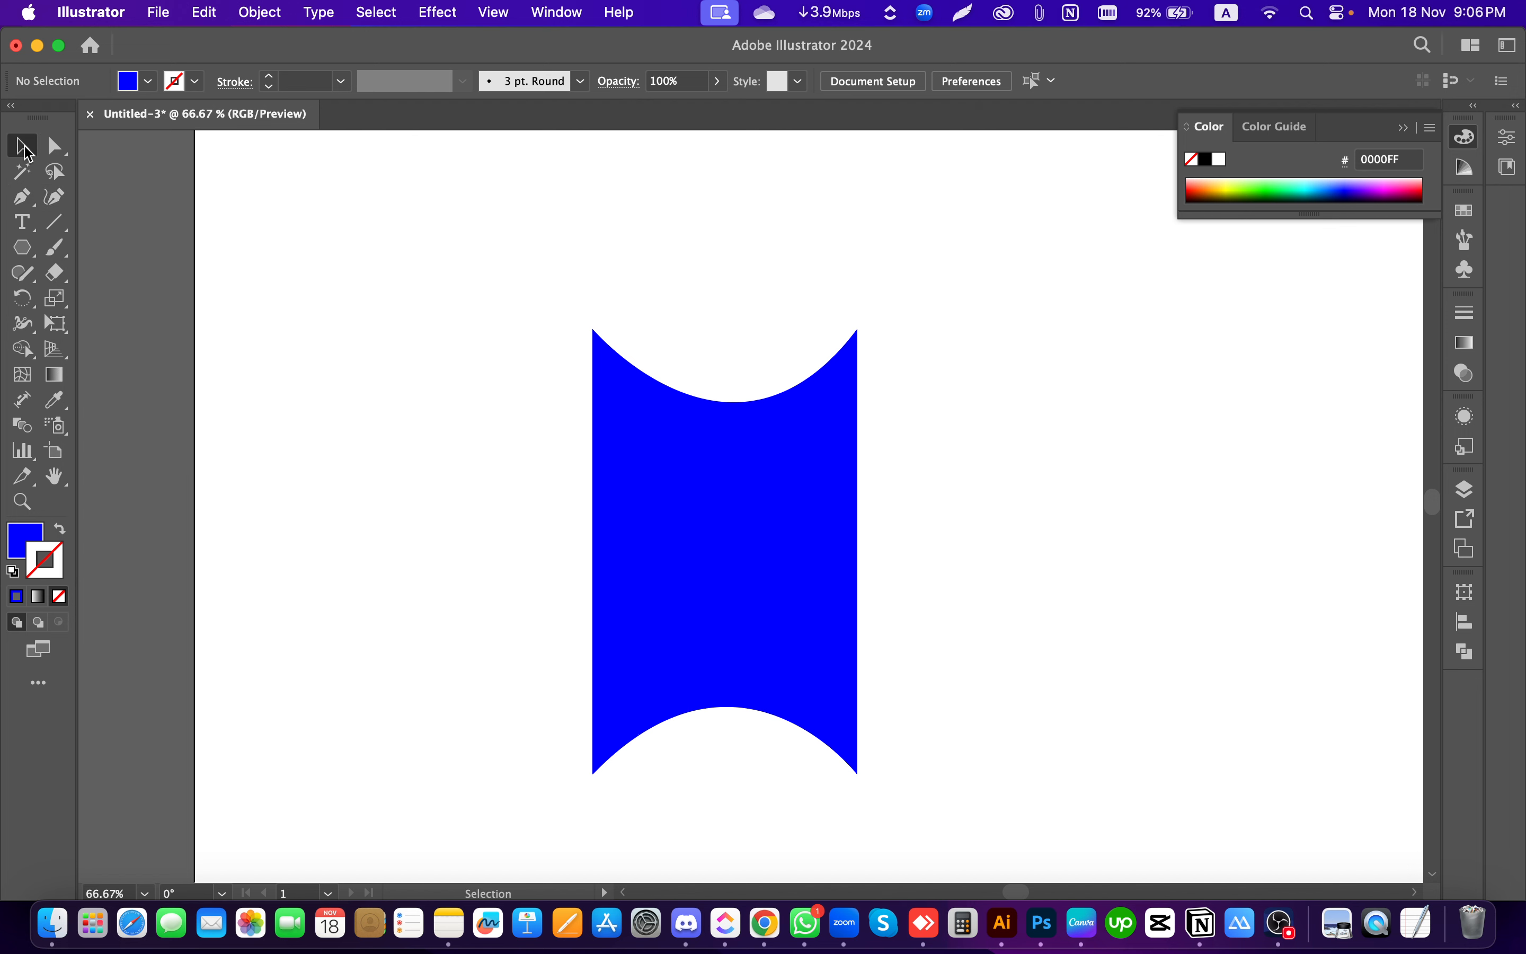
click(60, 203)
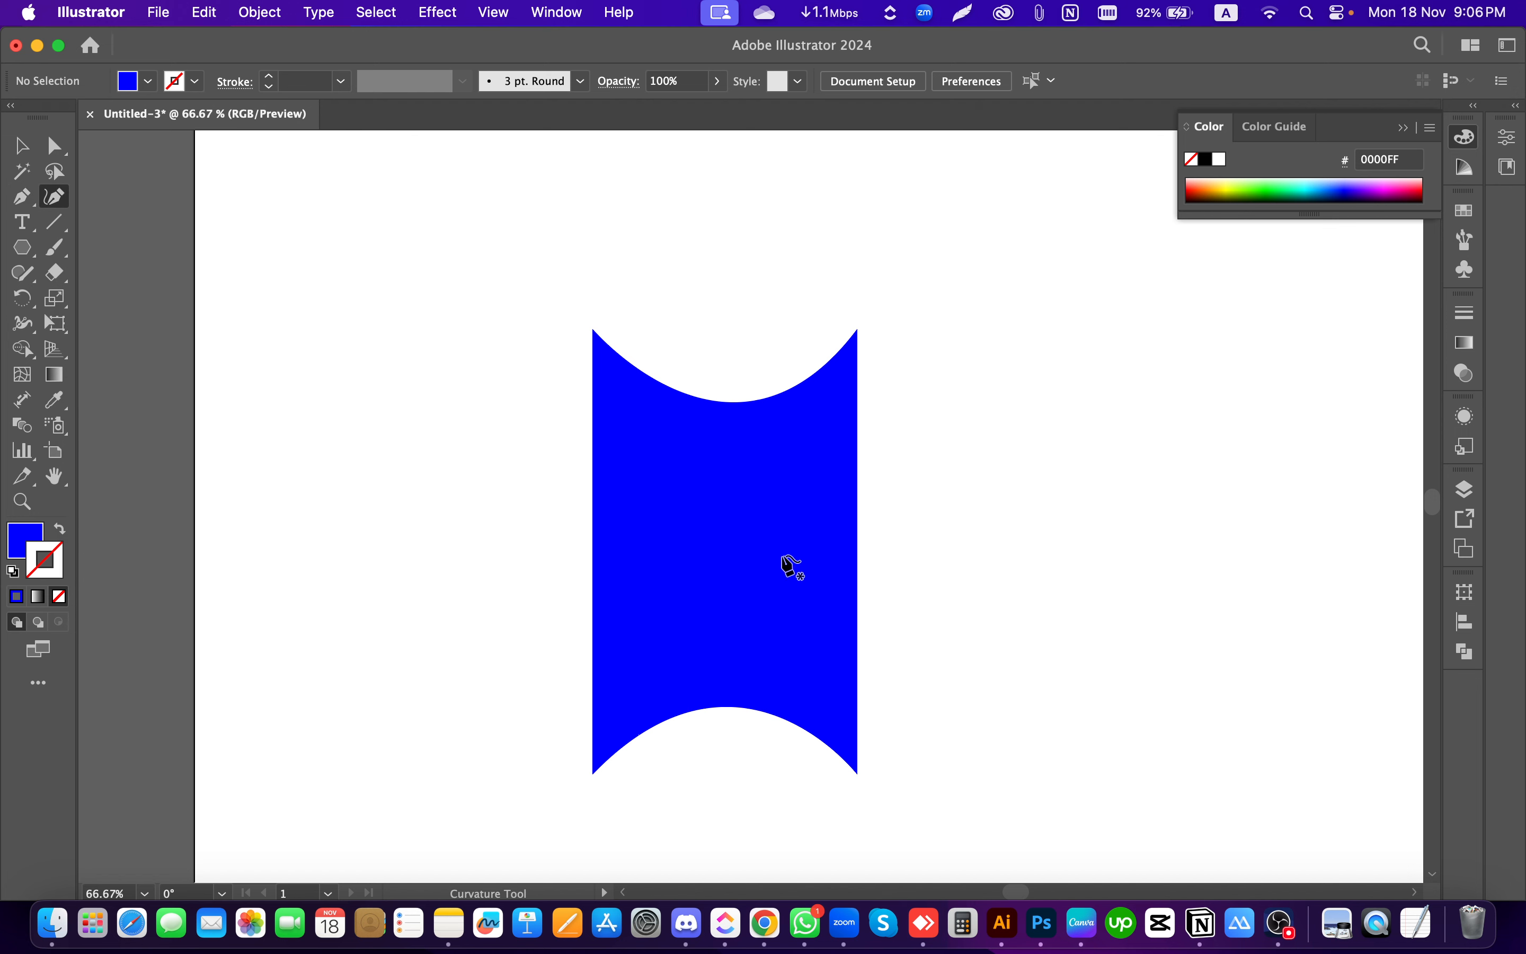
scroll(883, 574, down, 6)
scroll(883, 576, up, 6)
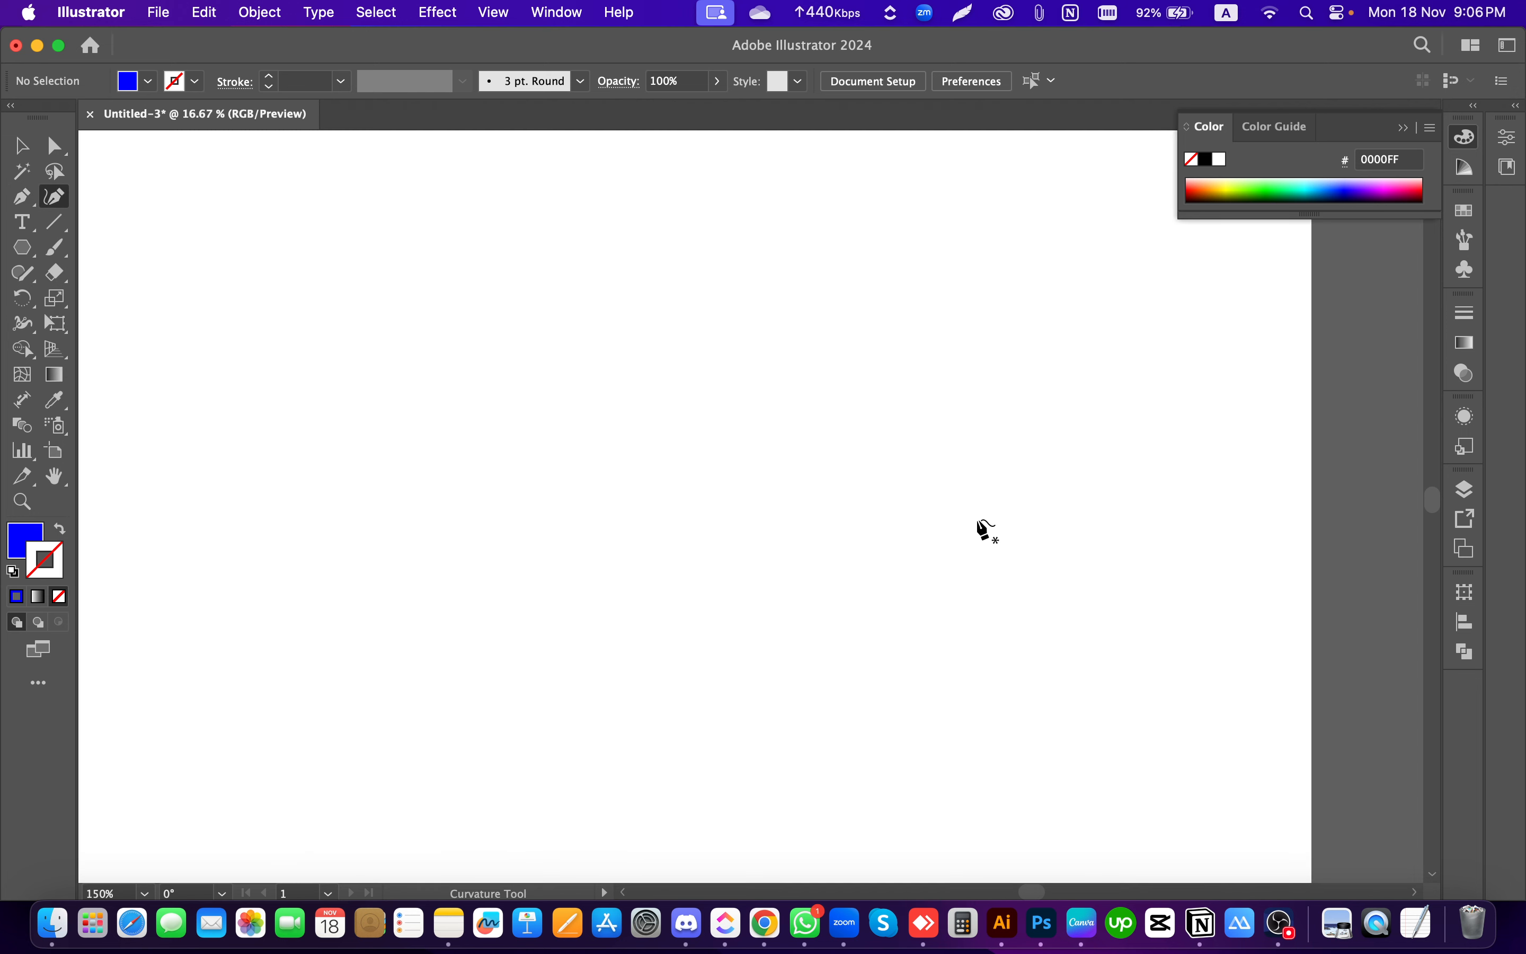
scroll(796, 593, up, 1)
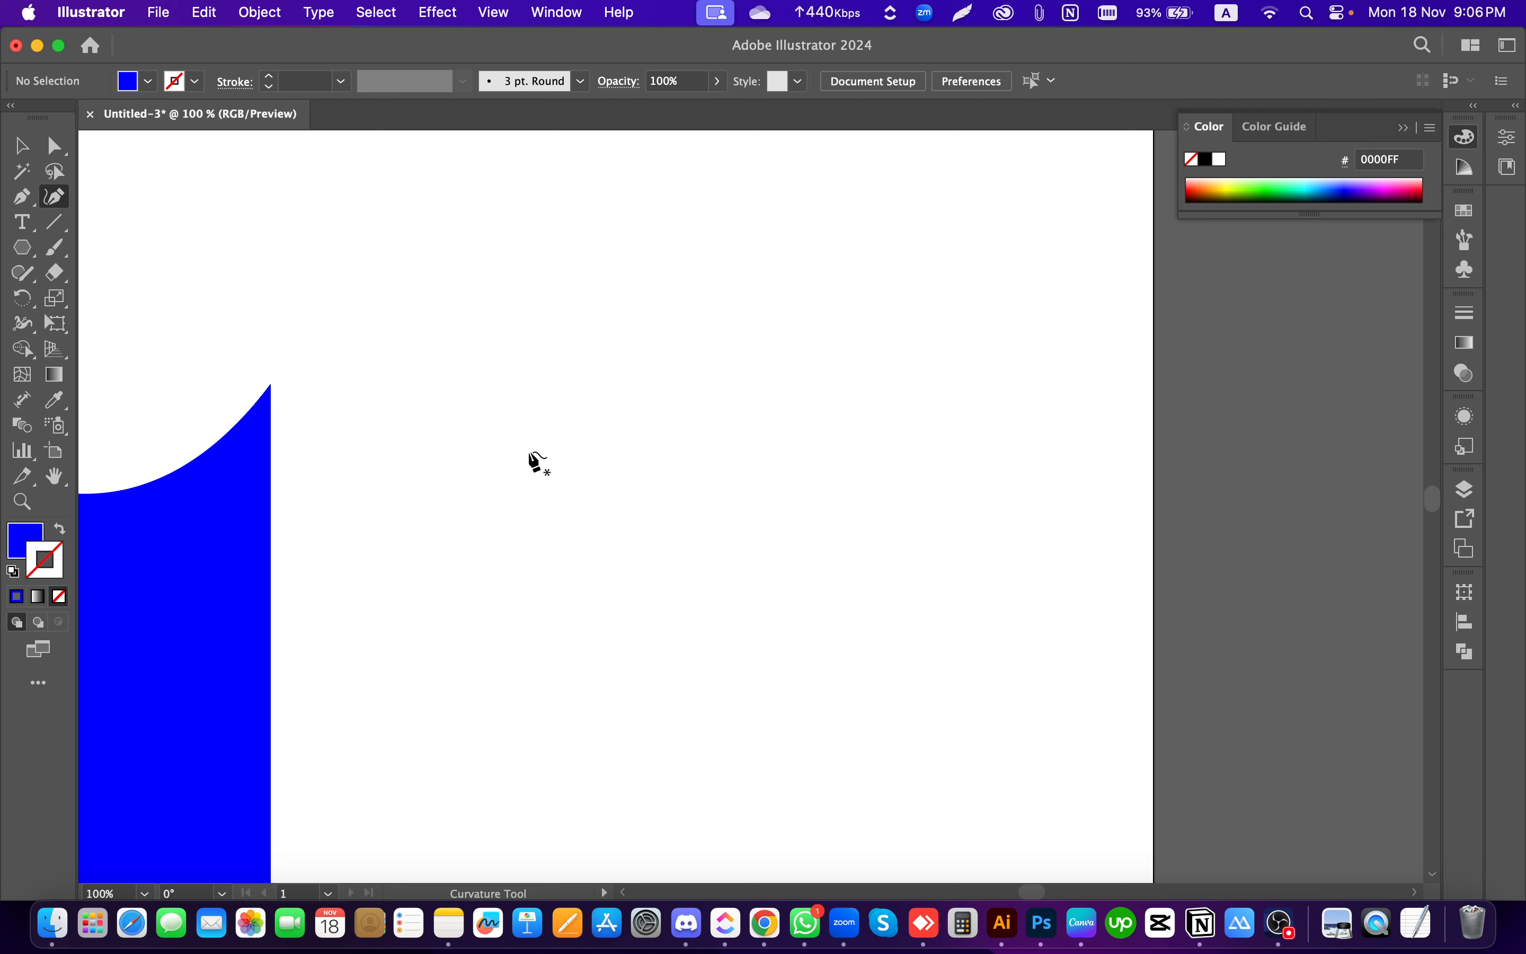
click(512, 503)
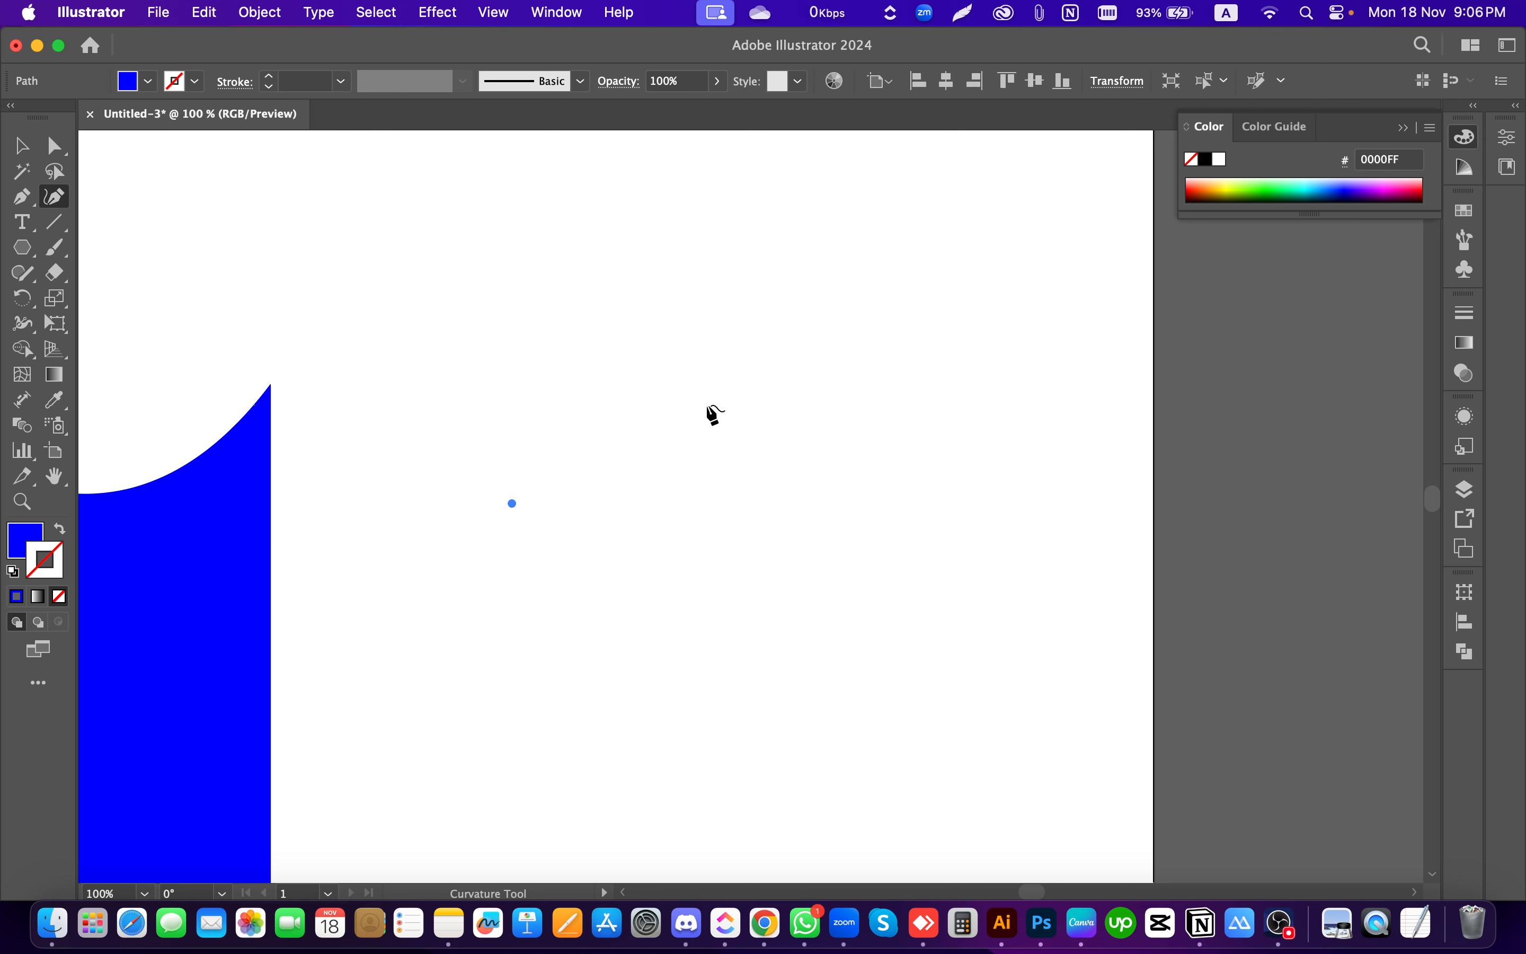
click(705, 403)
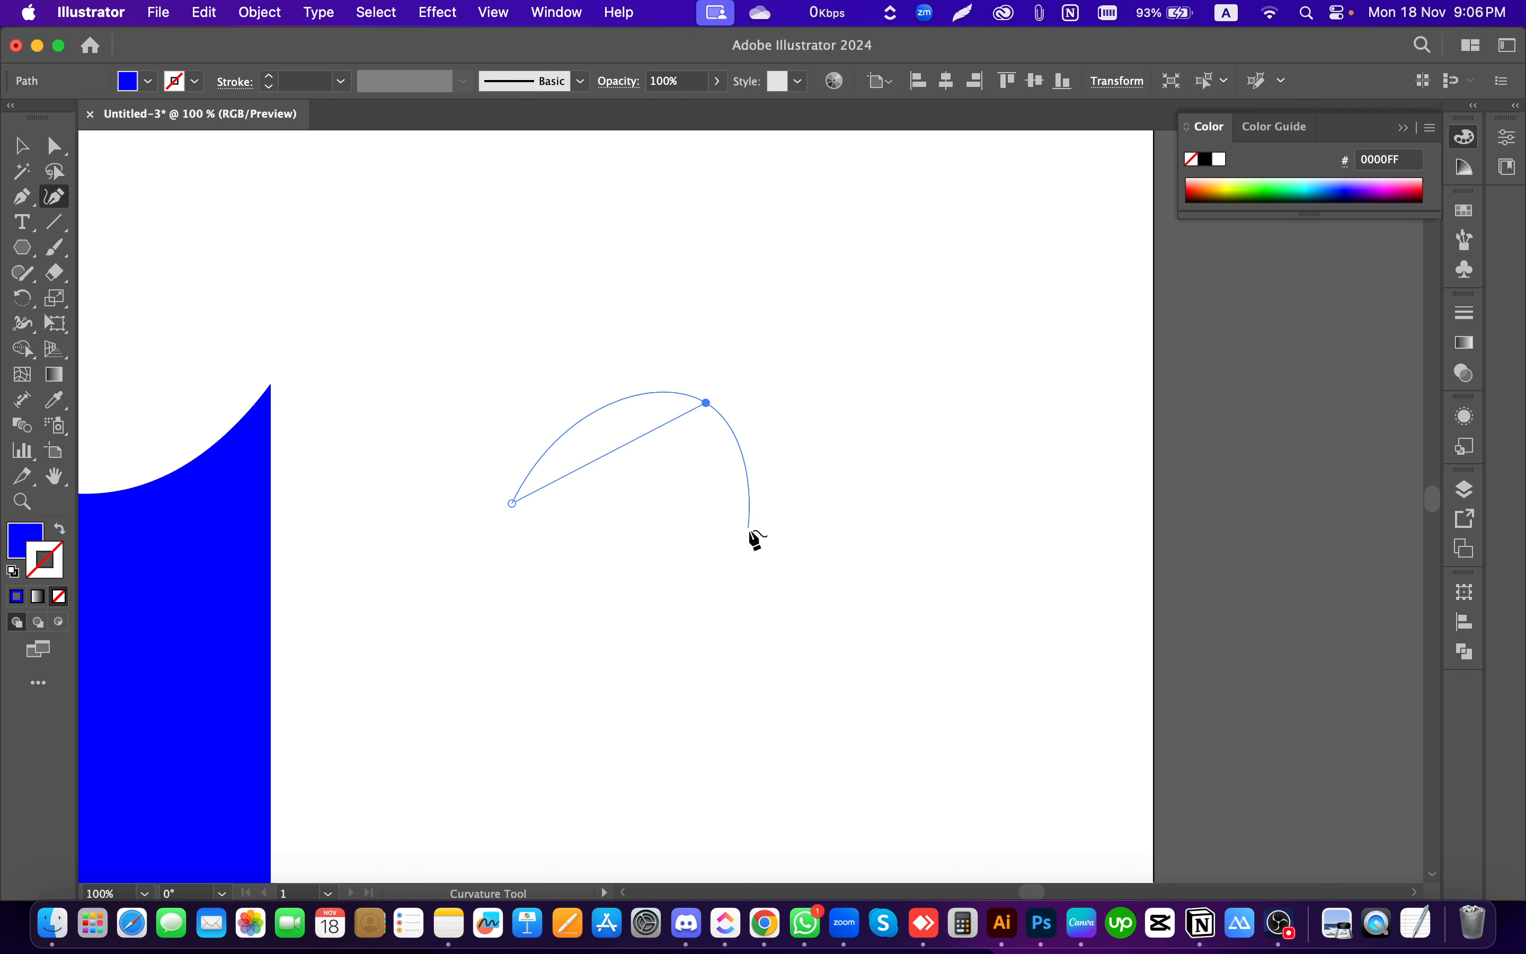
click(753, 591)
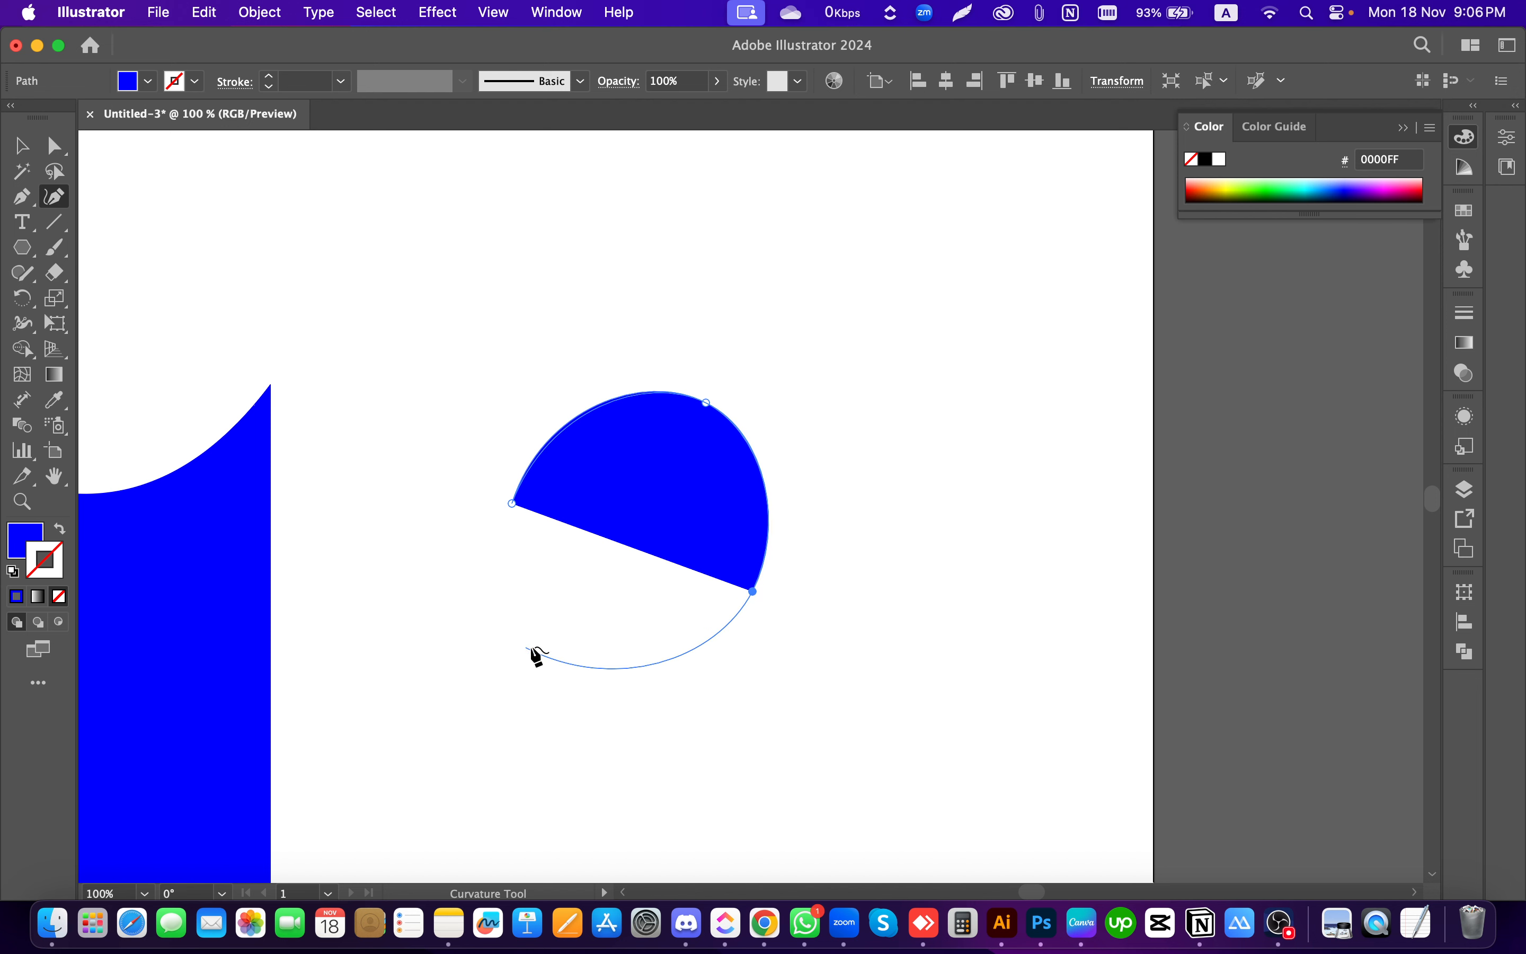
click(558, 637)
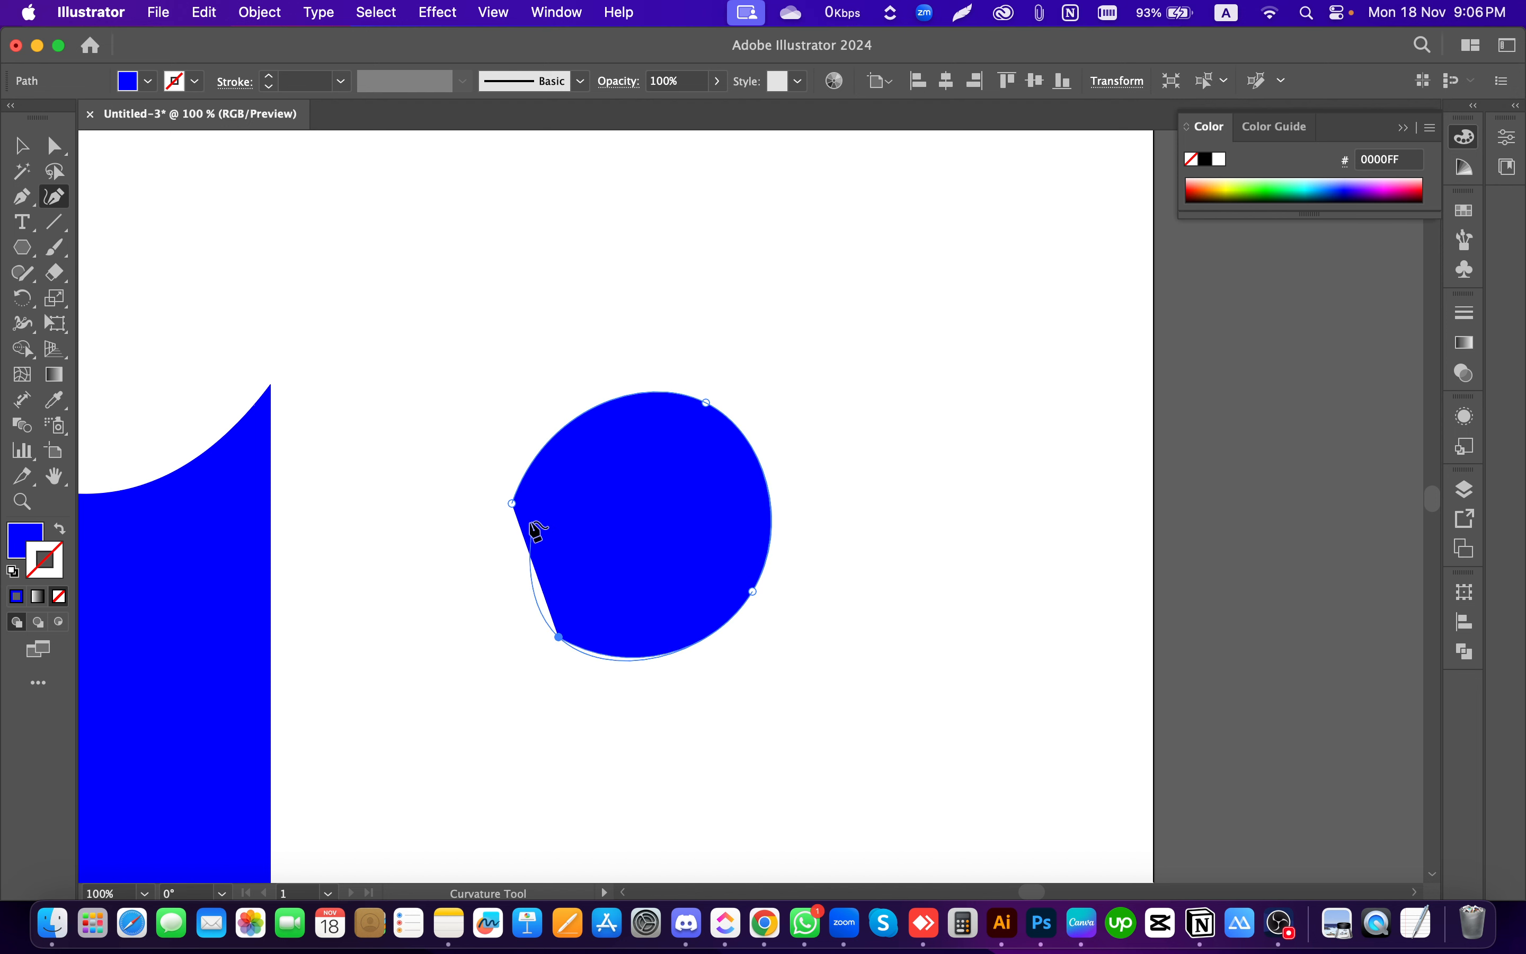
click(512, 503)
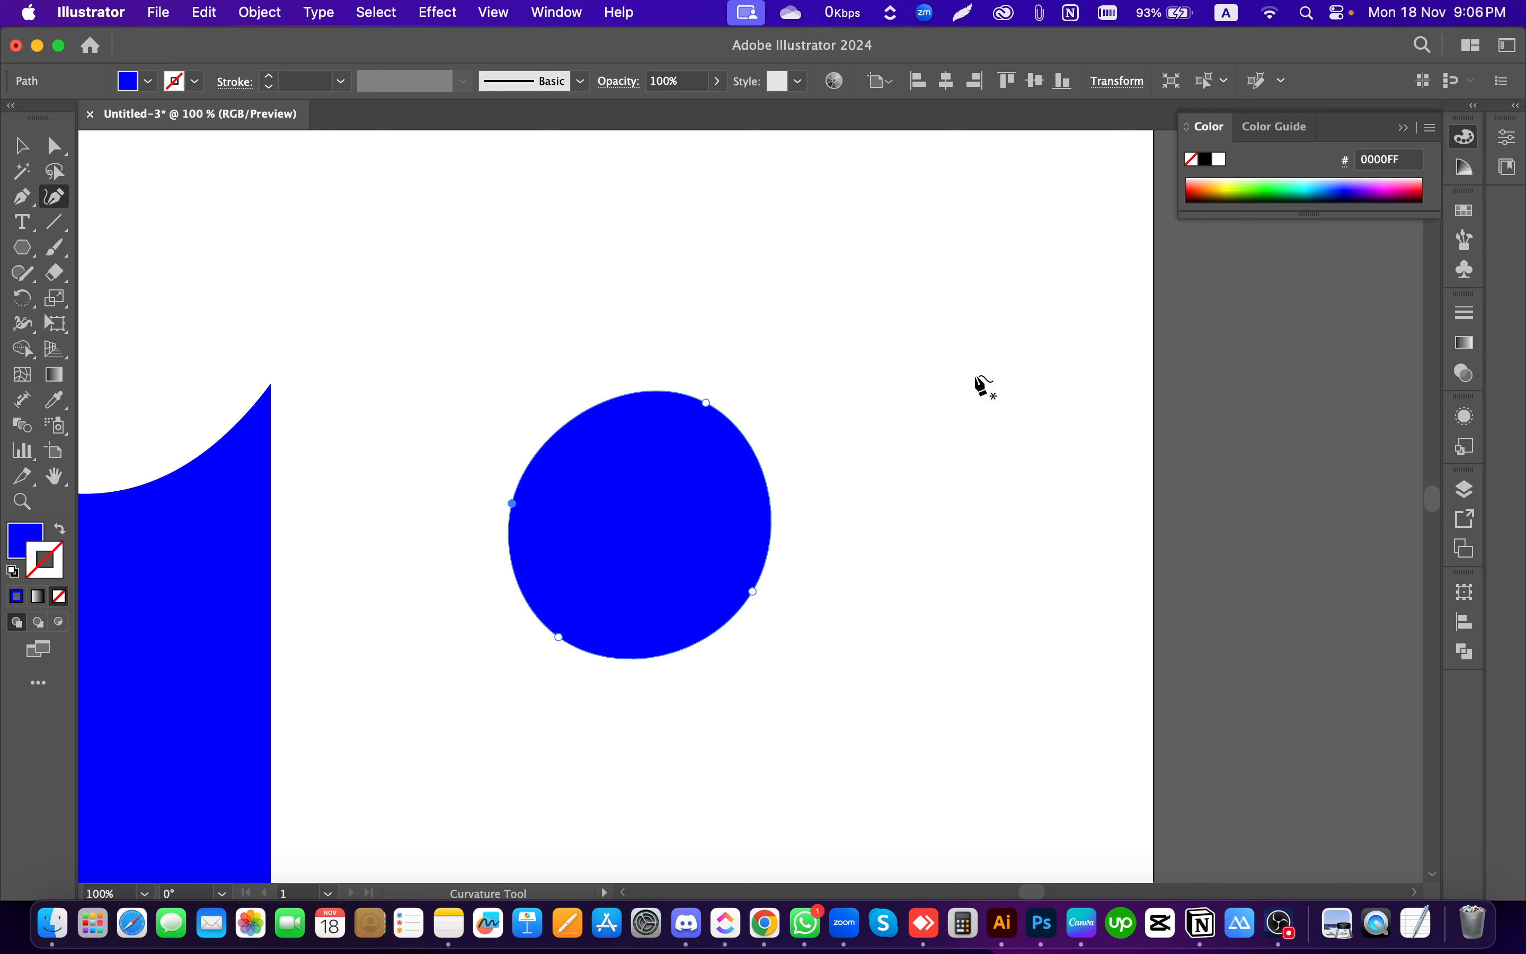
Step: Undo every point of the rounded shape until it is gone from the artboard
key(super+z)
key(super+z)
key(super+z)
key(super+z)
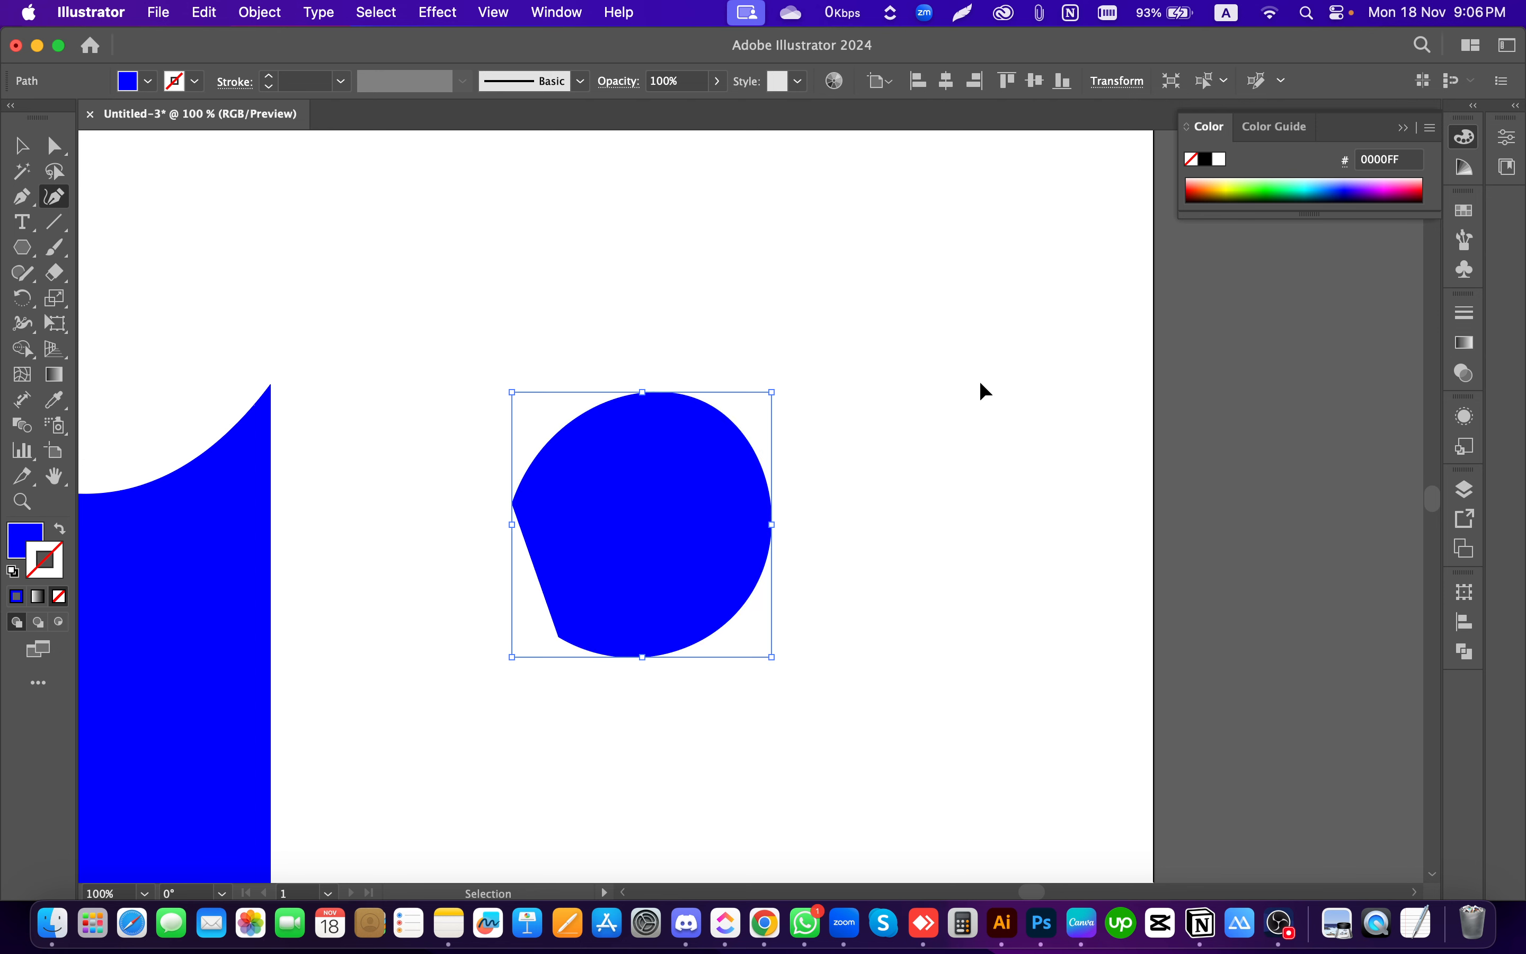
key(super+z)
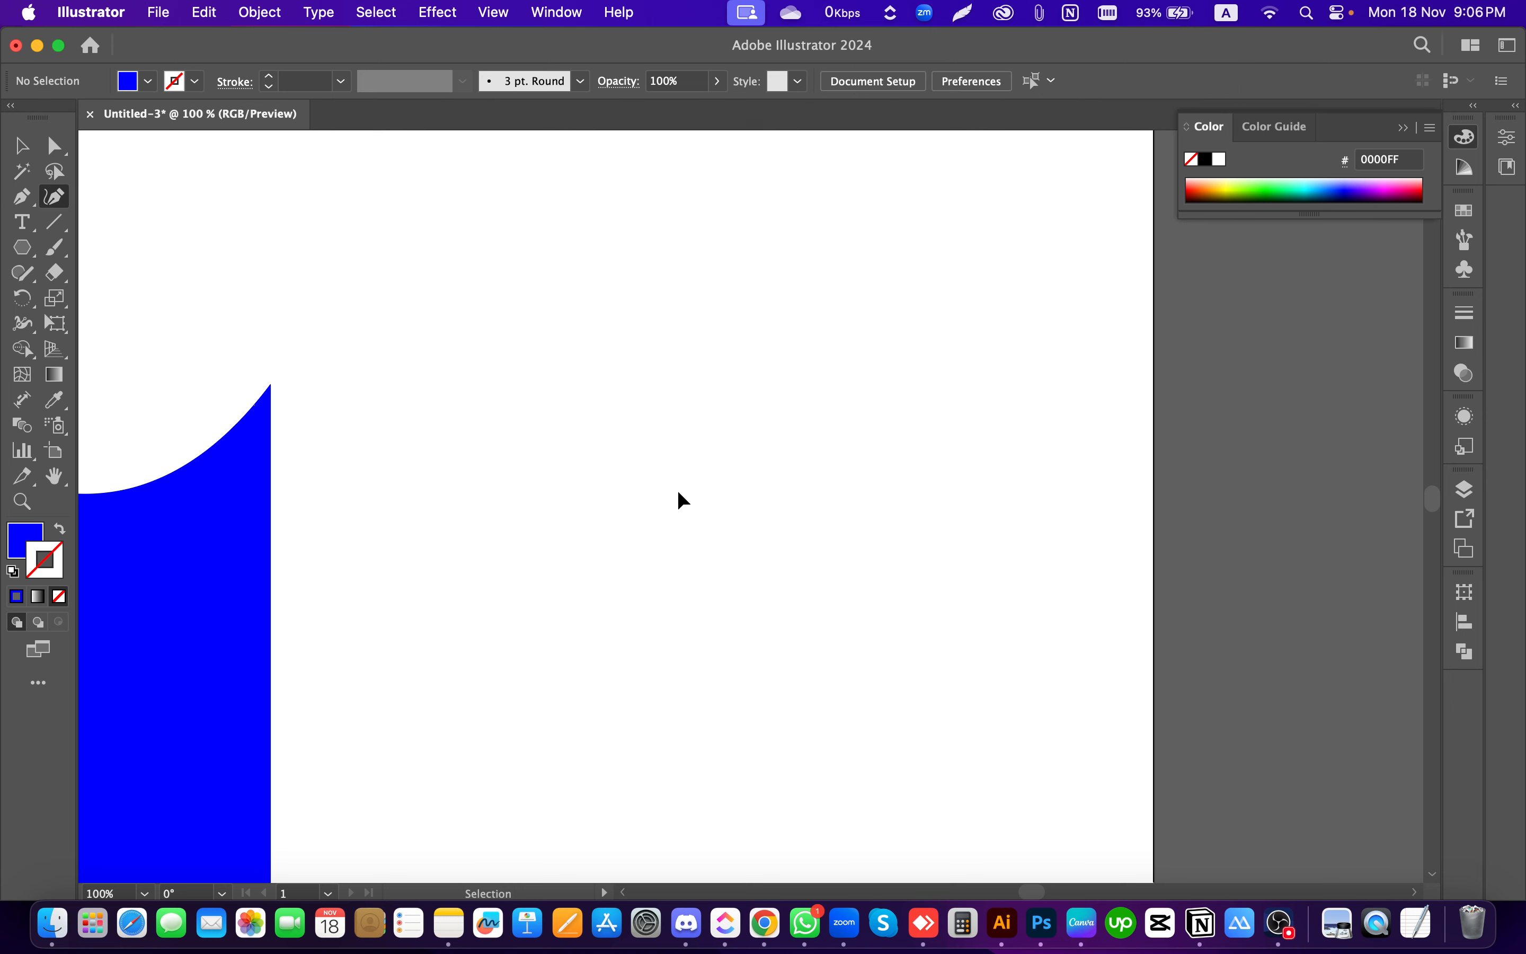
click(506, 463)
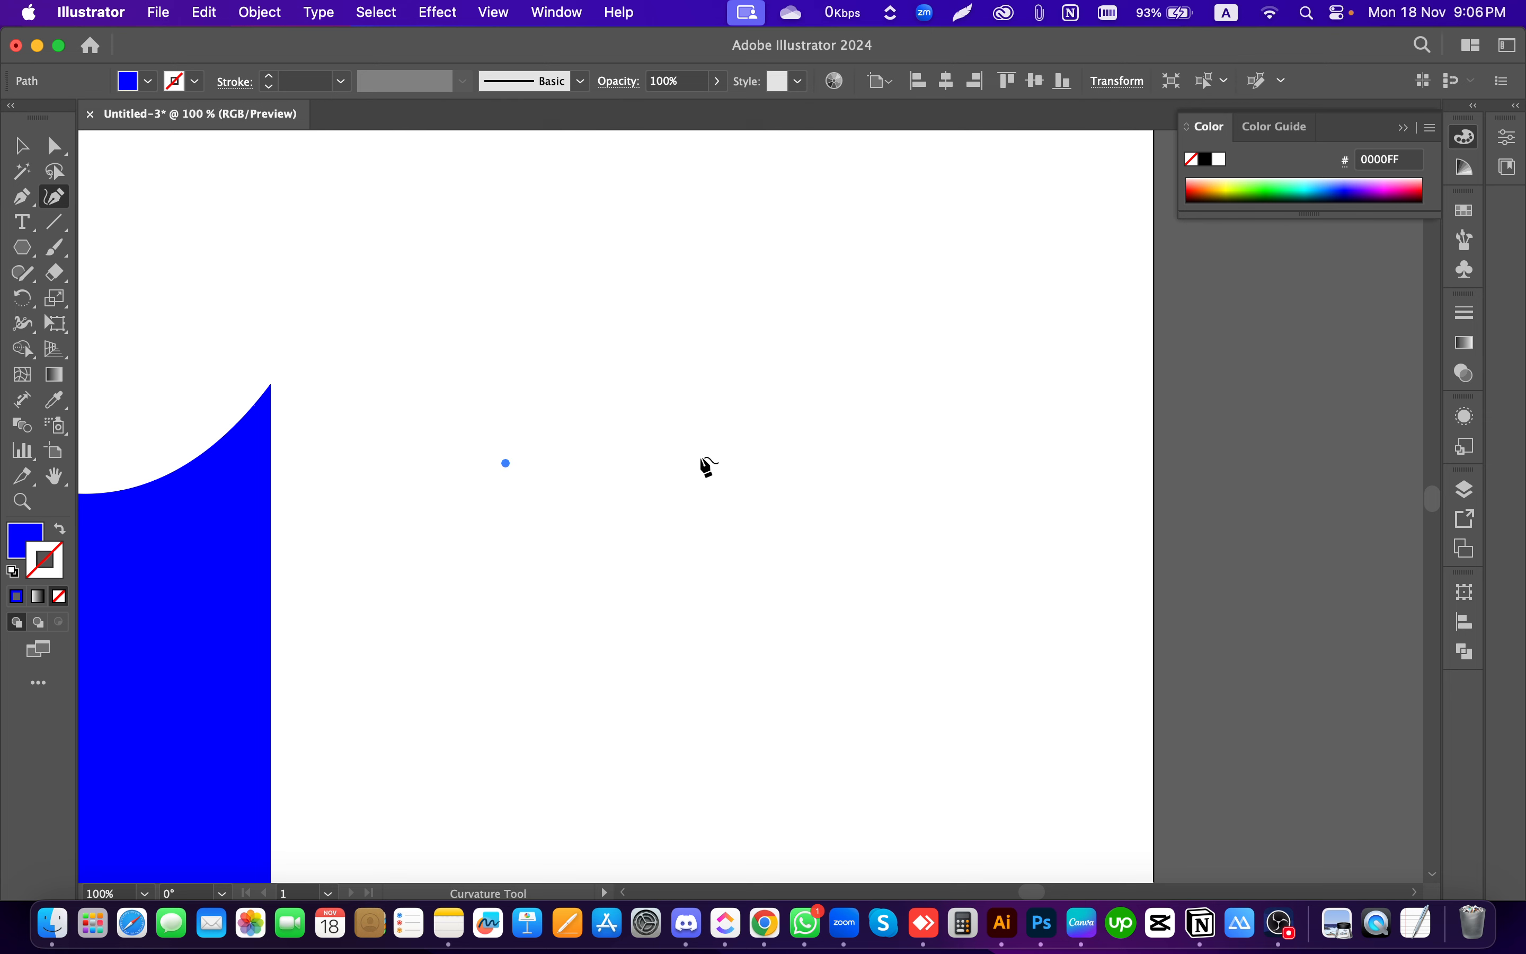
click(700, 456)
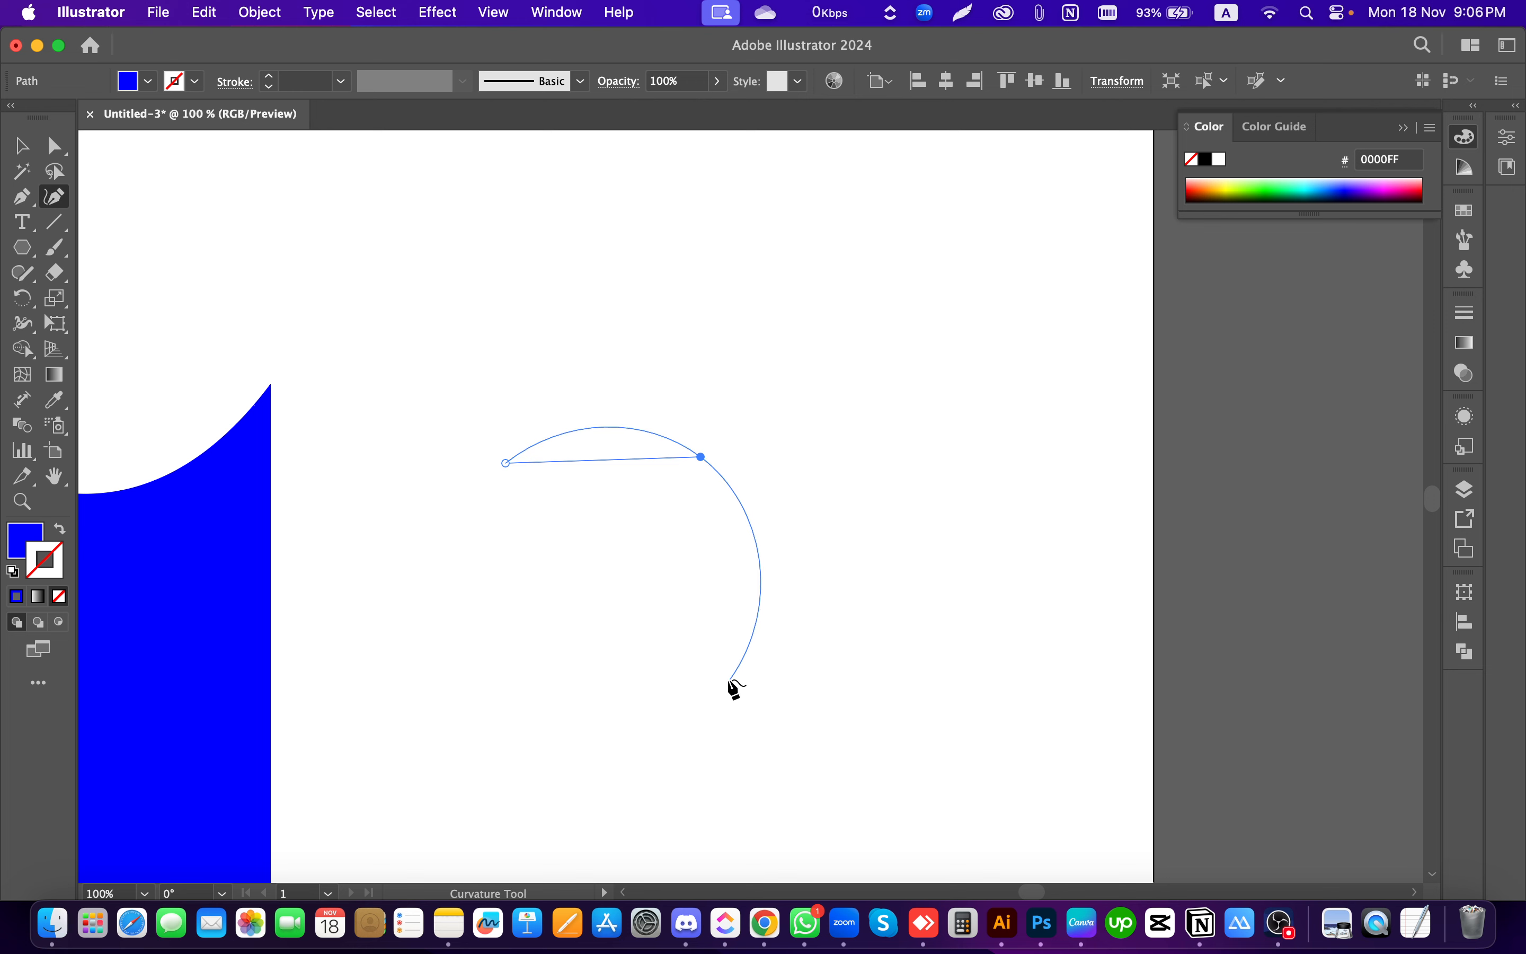
click(672, 672)
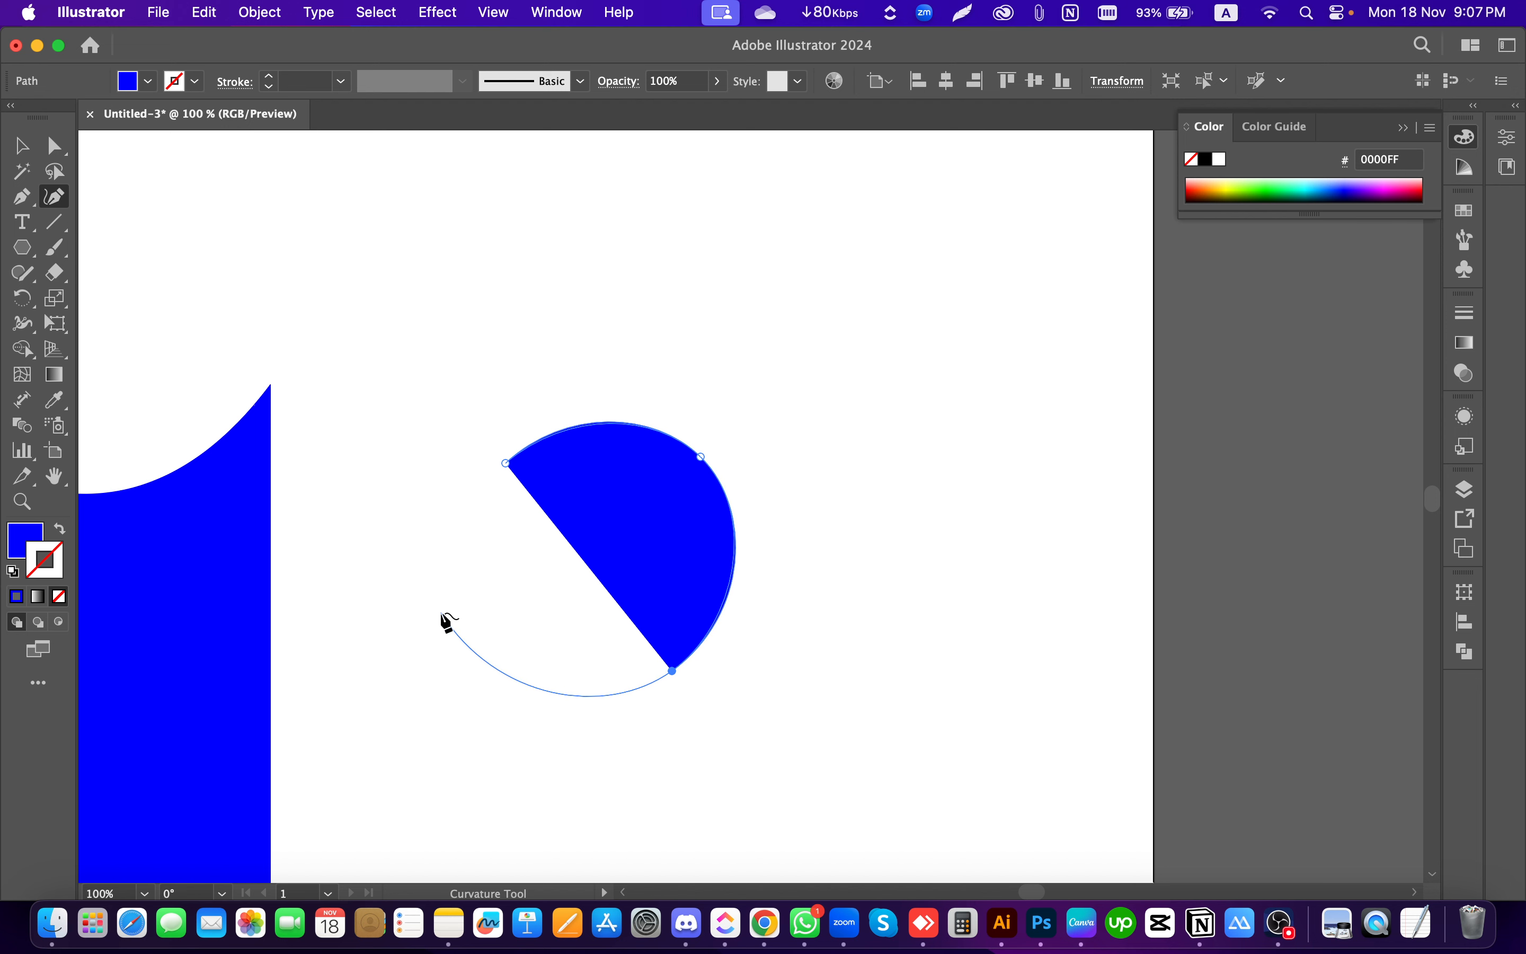
key(super+z)
key(super+z)
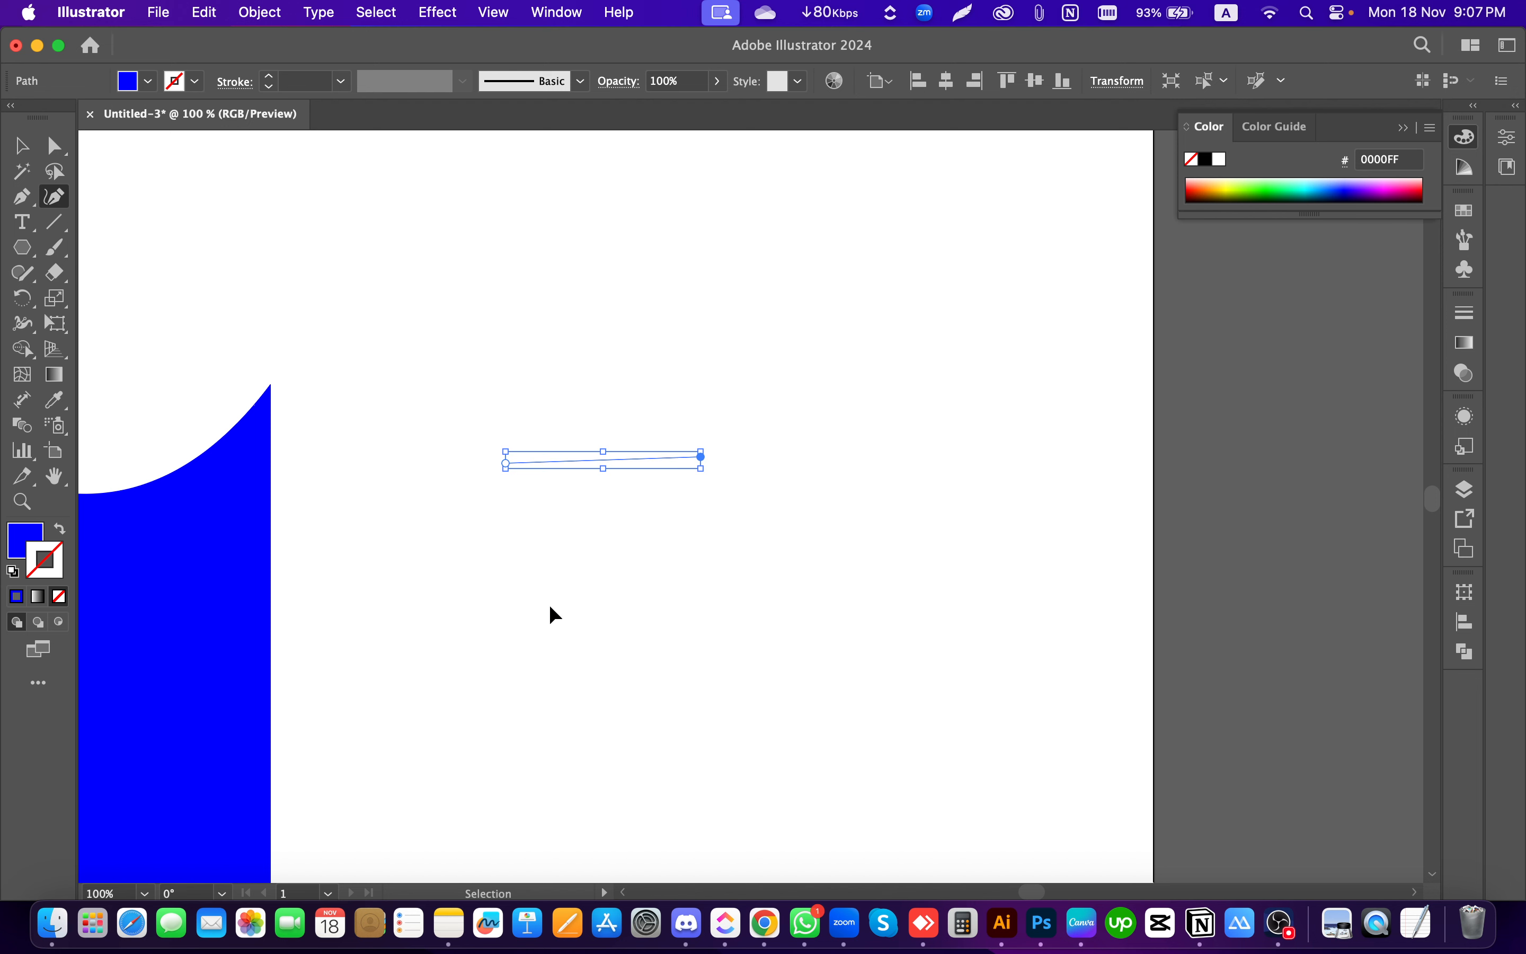
key(super+z)
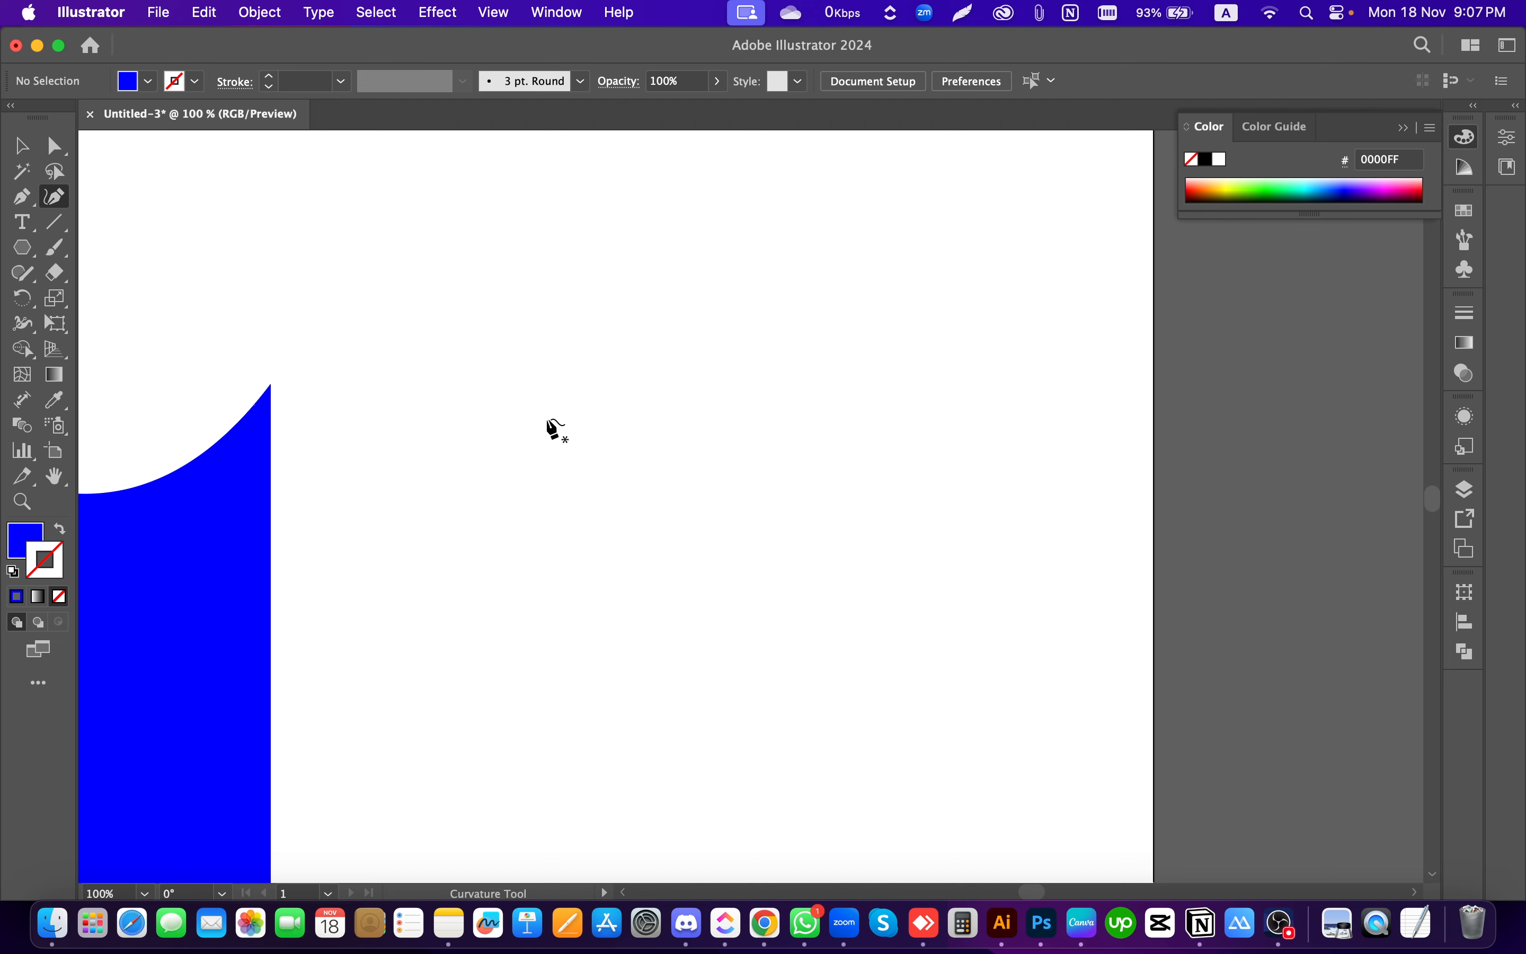
Step: Draw a closed circle with the Curvature tool from four anchors arranged roughly as a square beside the blue shape
click(517, 402)
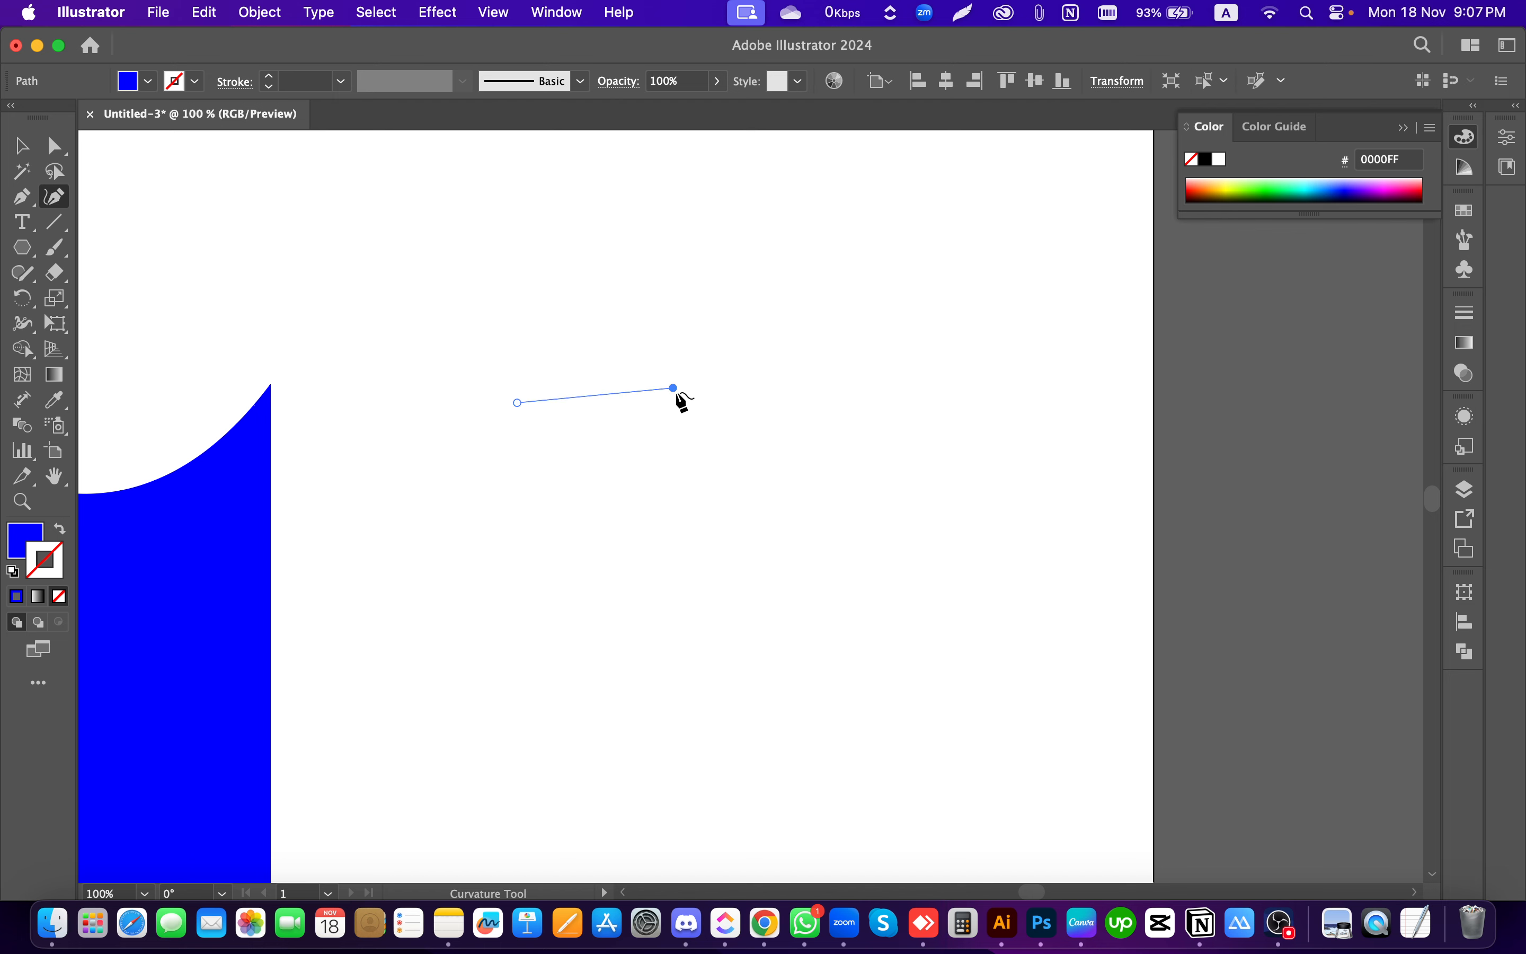
click(711, 415)
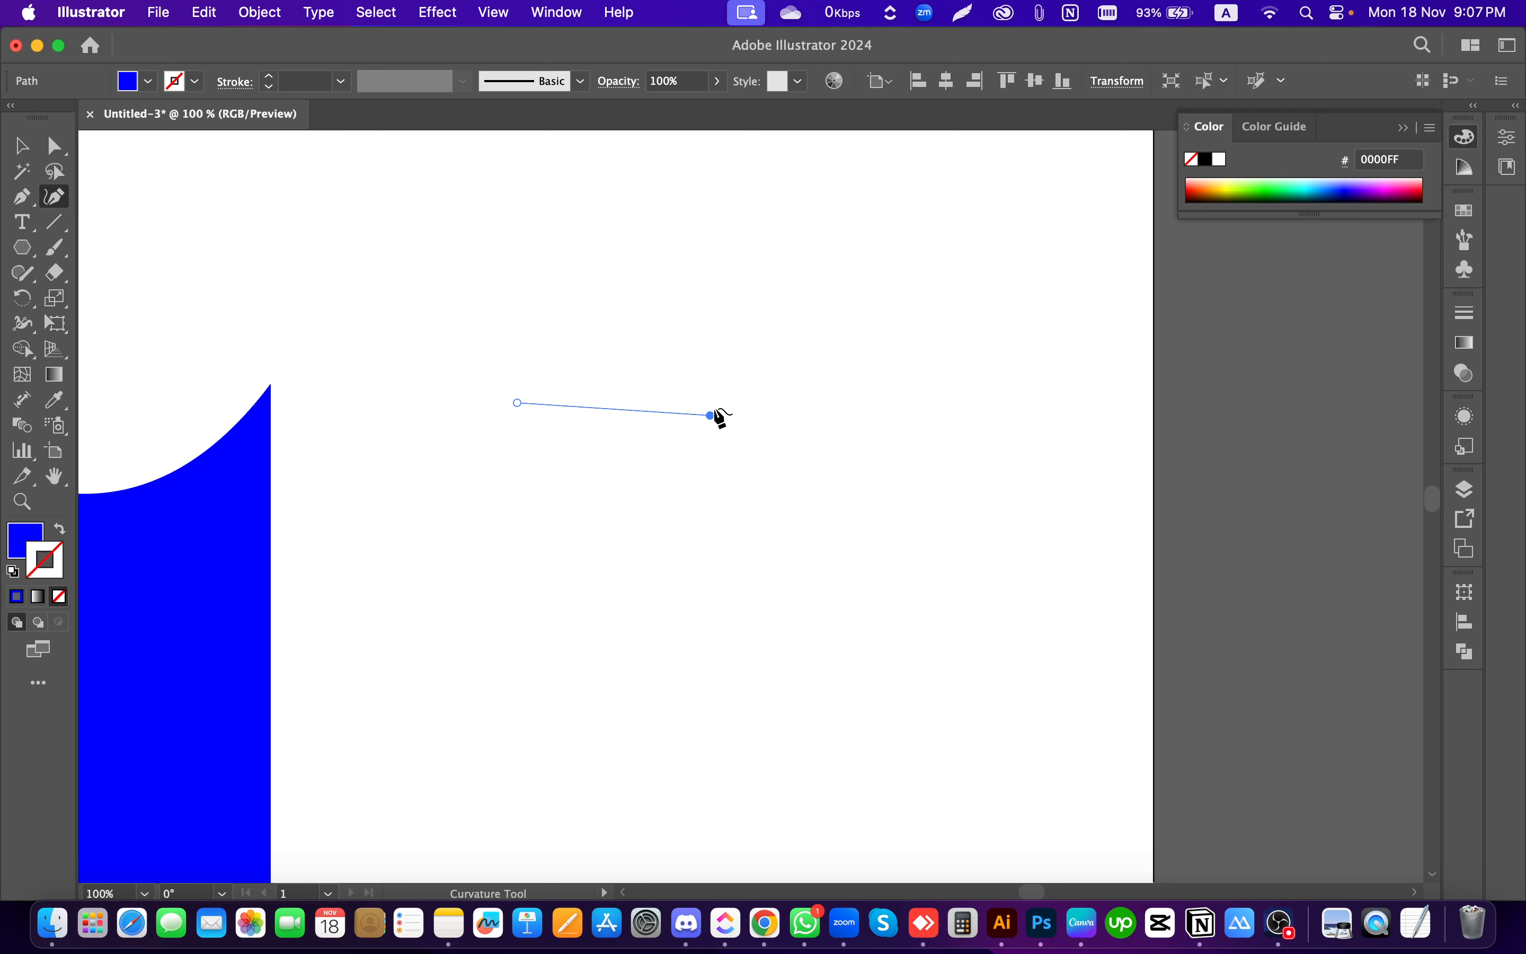
drag(711, 415, 725, 403)
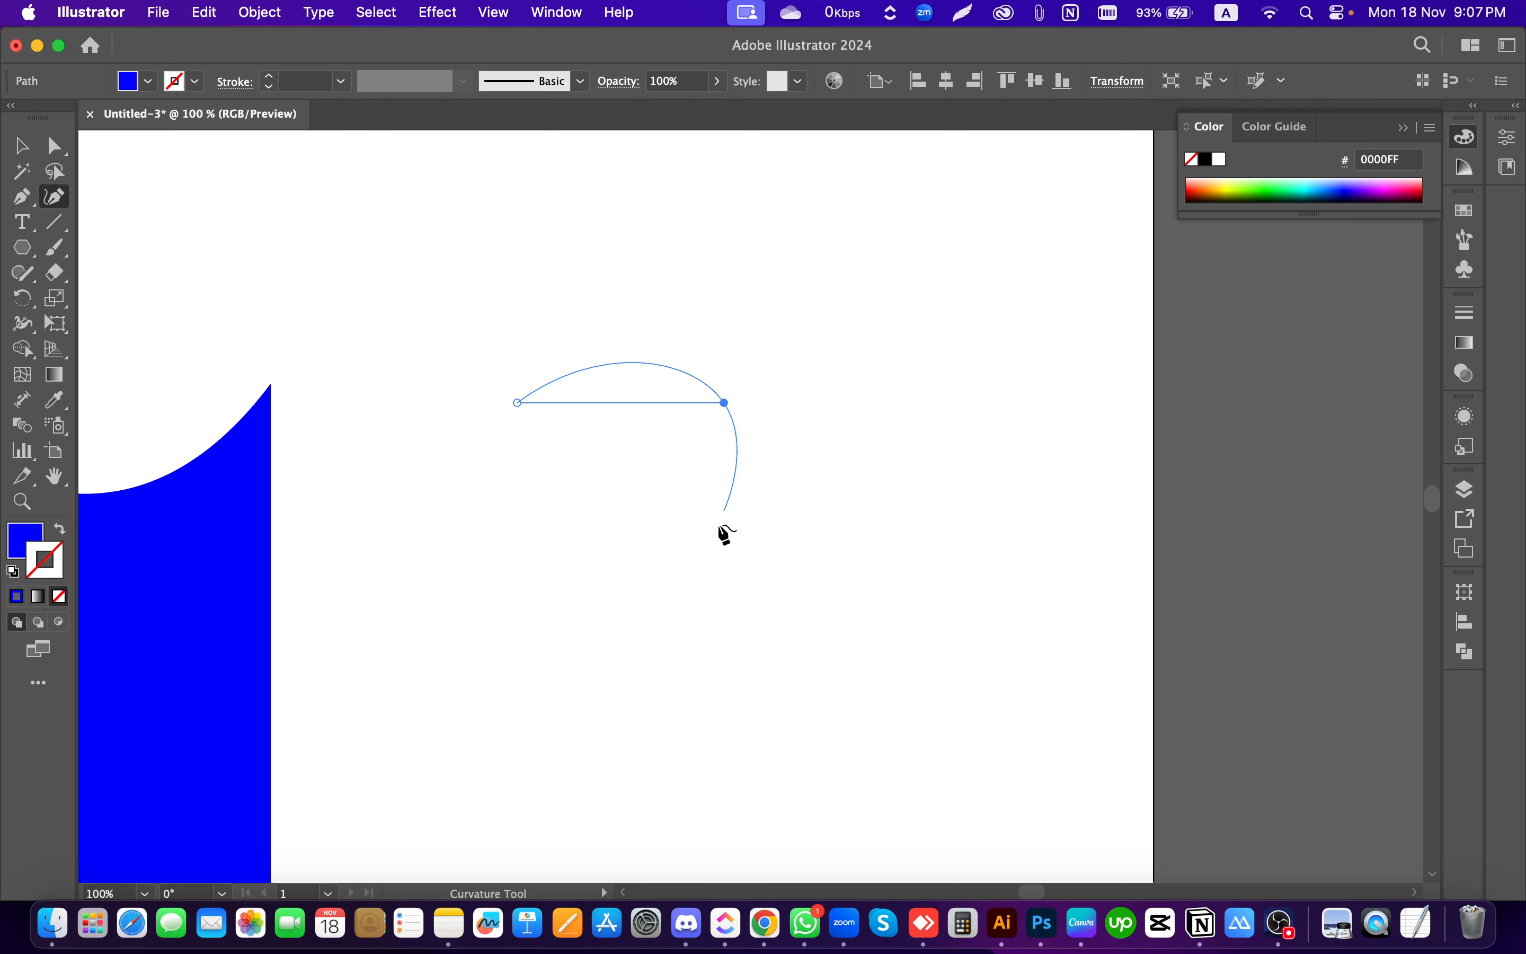
click(724, 574)
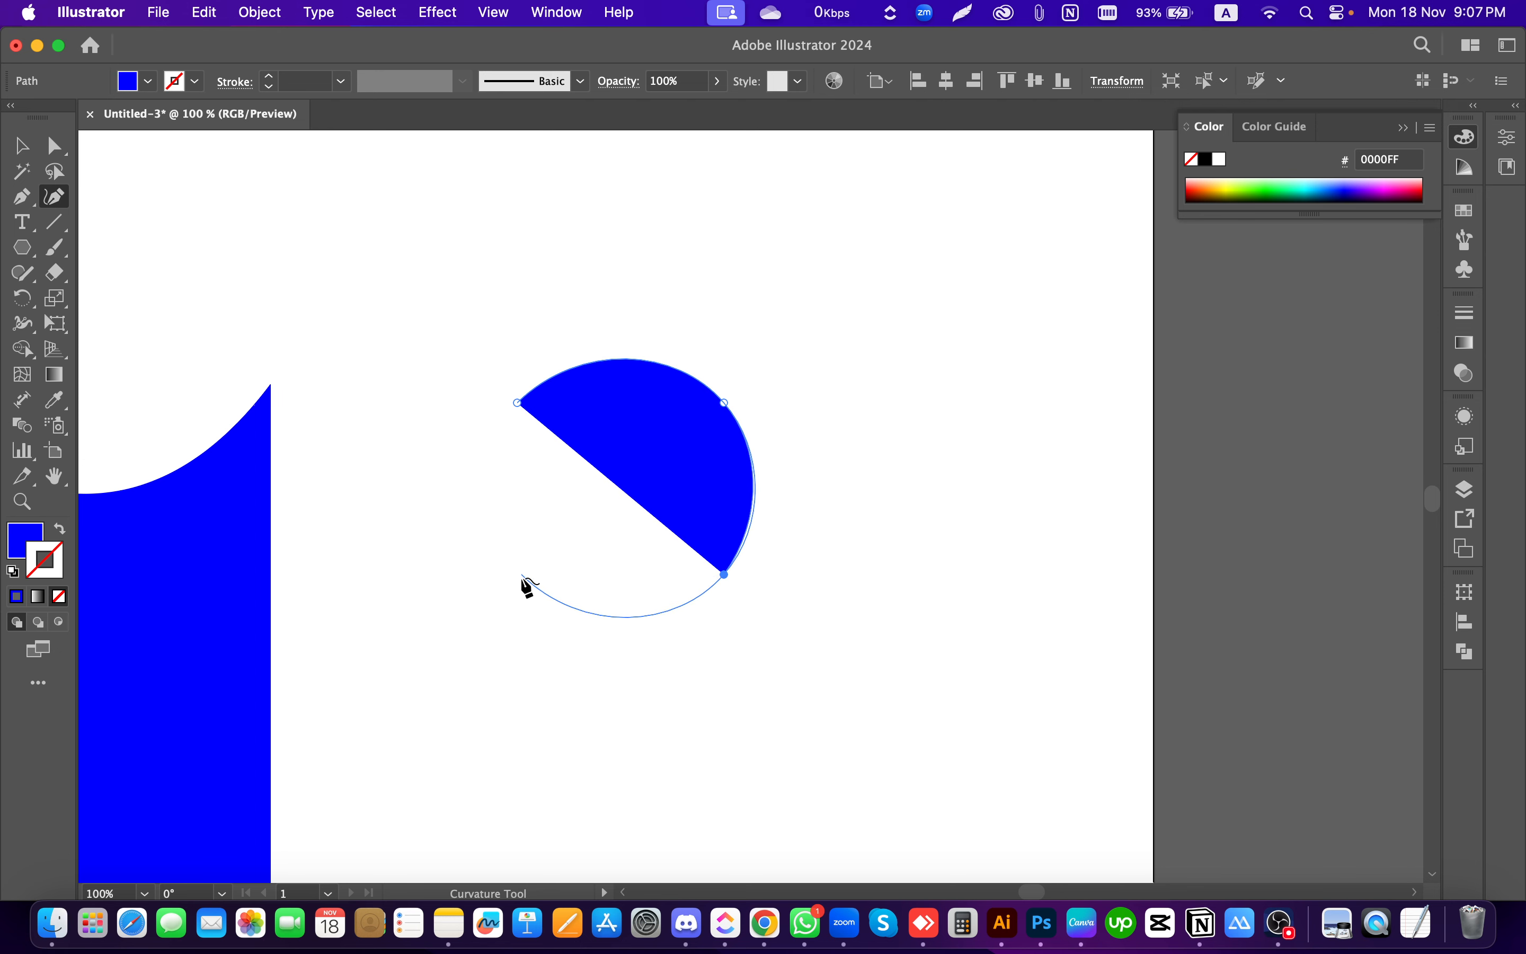
click(522, 575)
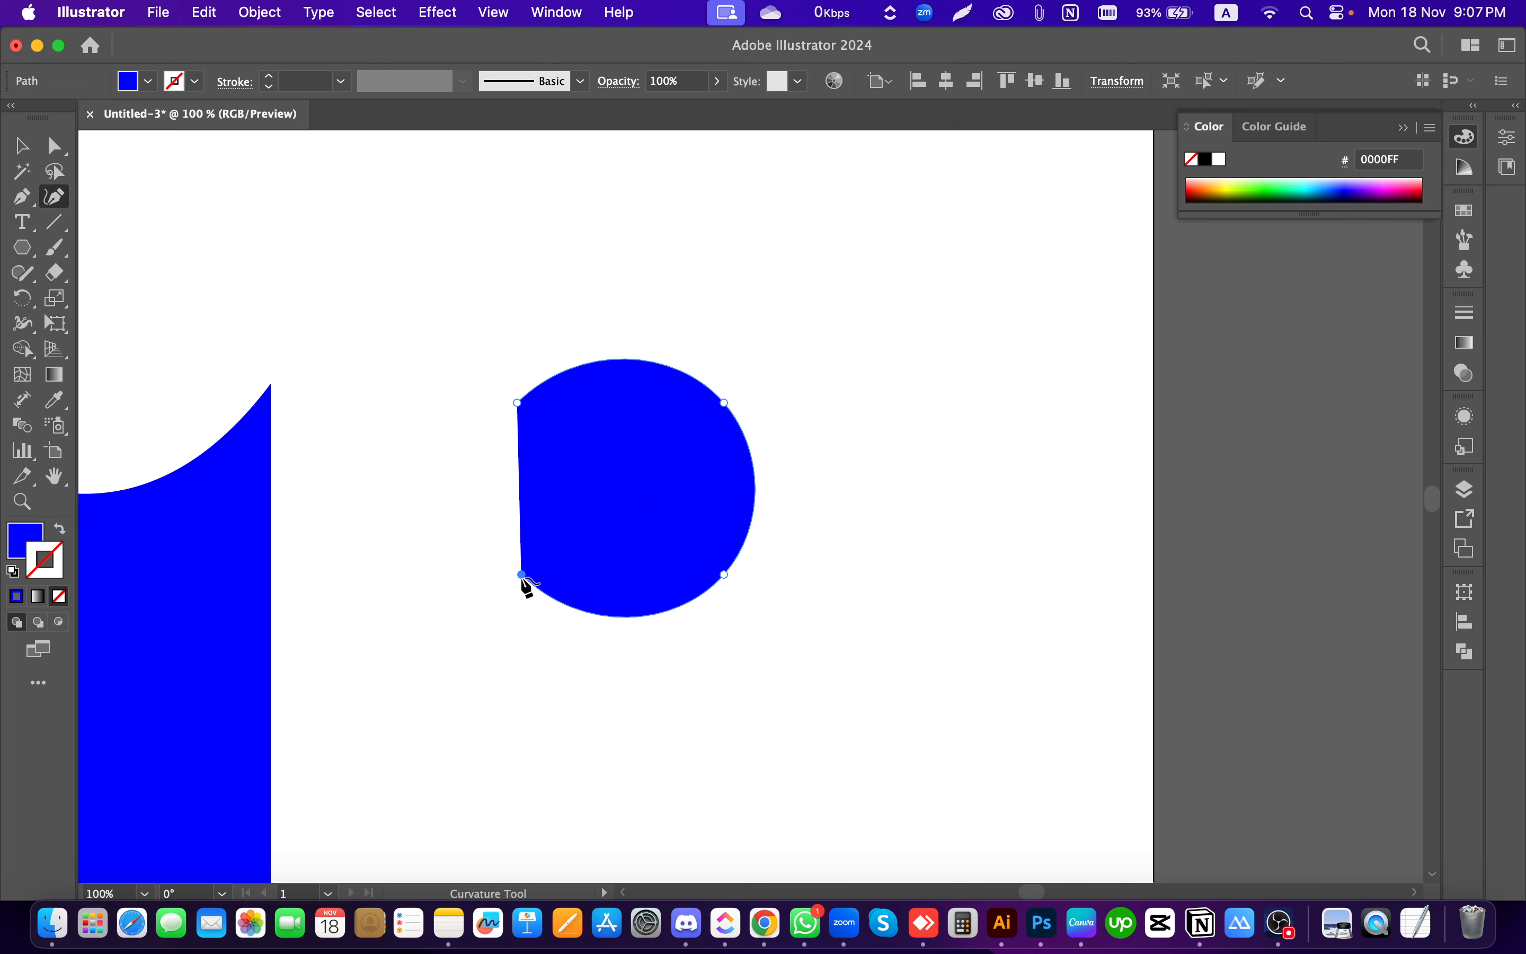
click(517, 403)
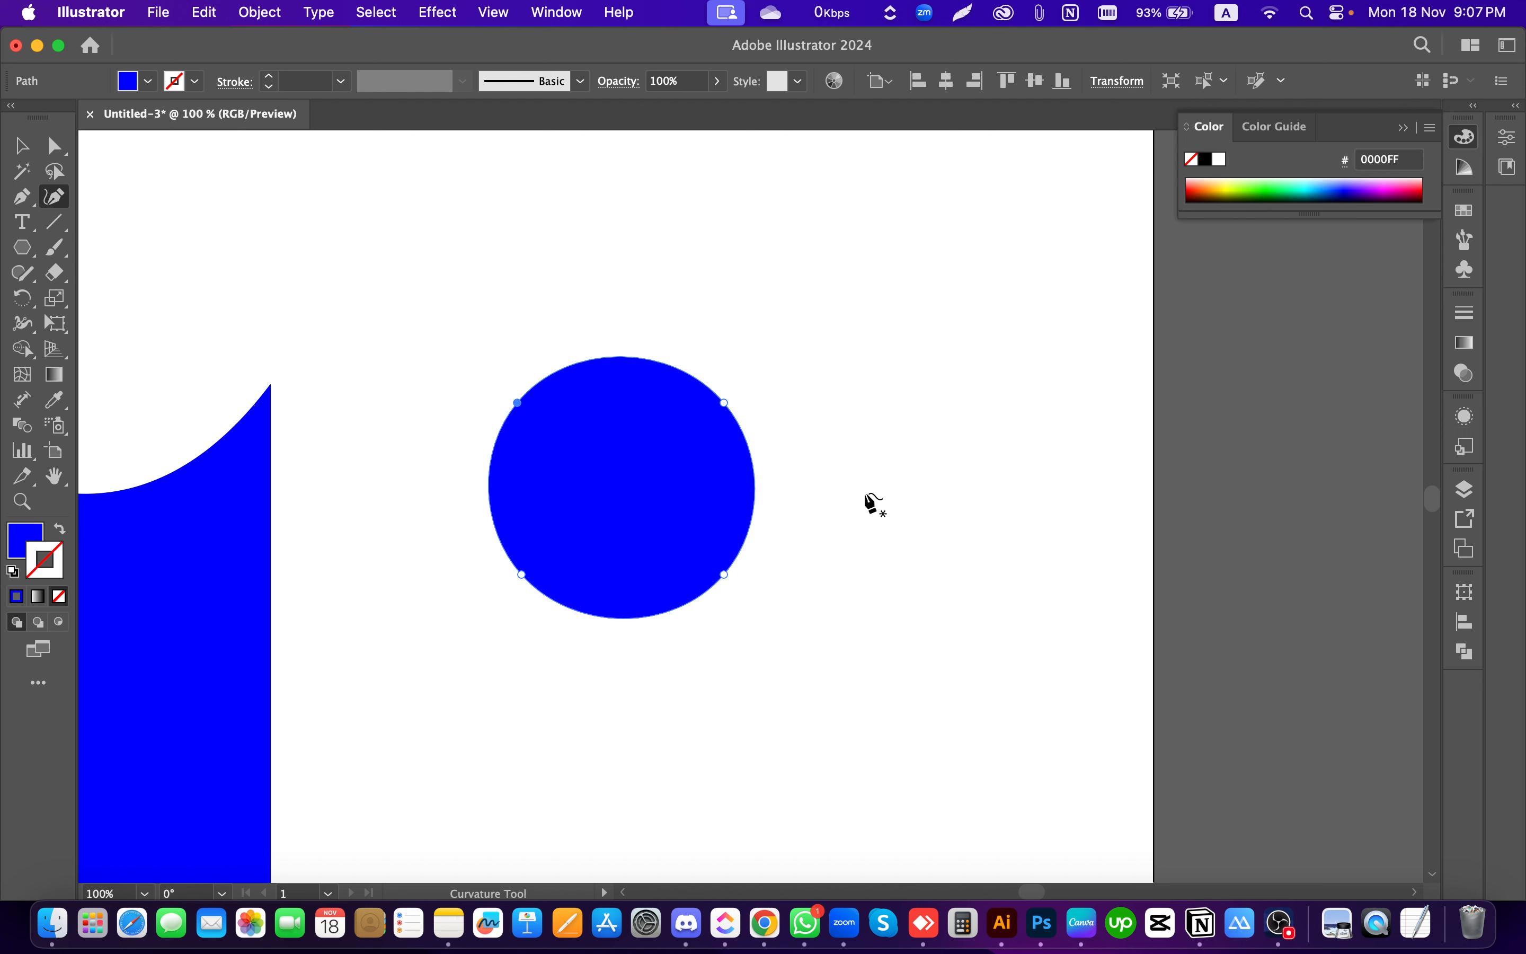
Step: Leave the Curvature tool, then select the drawn circle and delete it
click(21, 146)
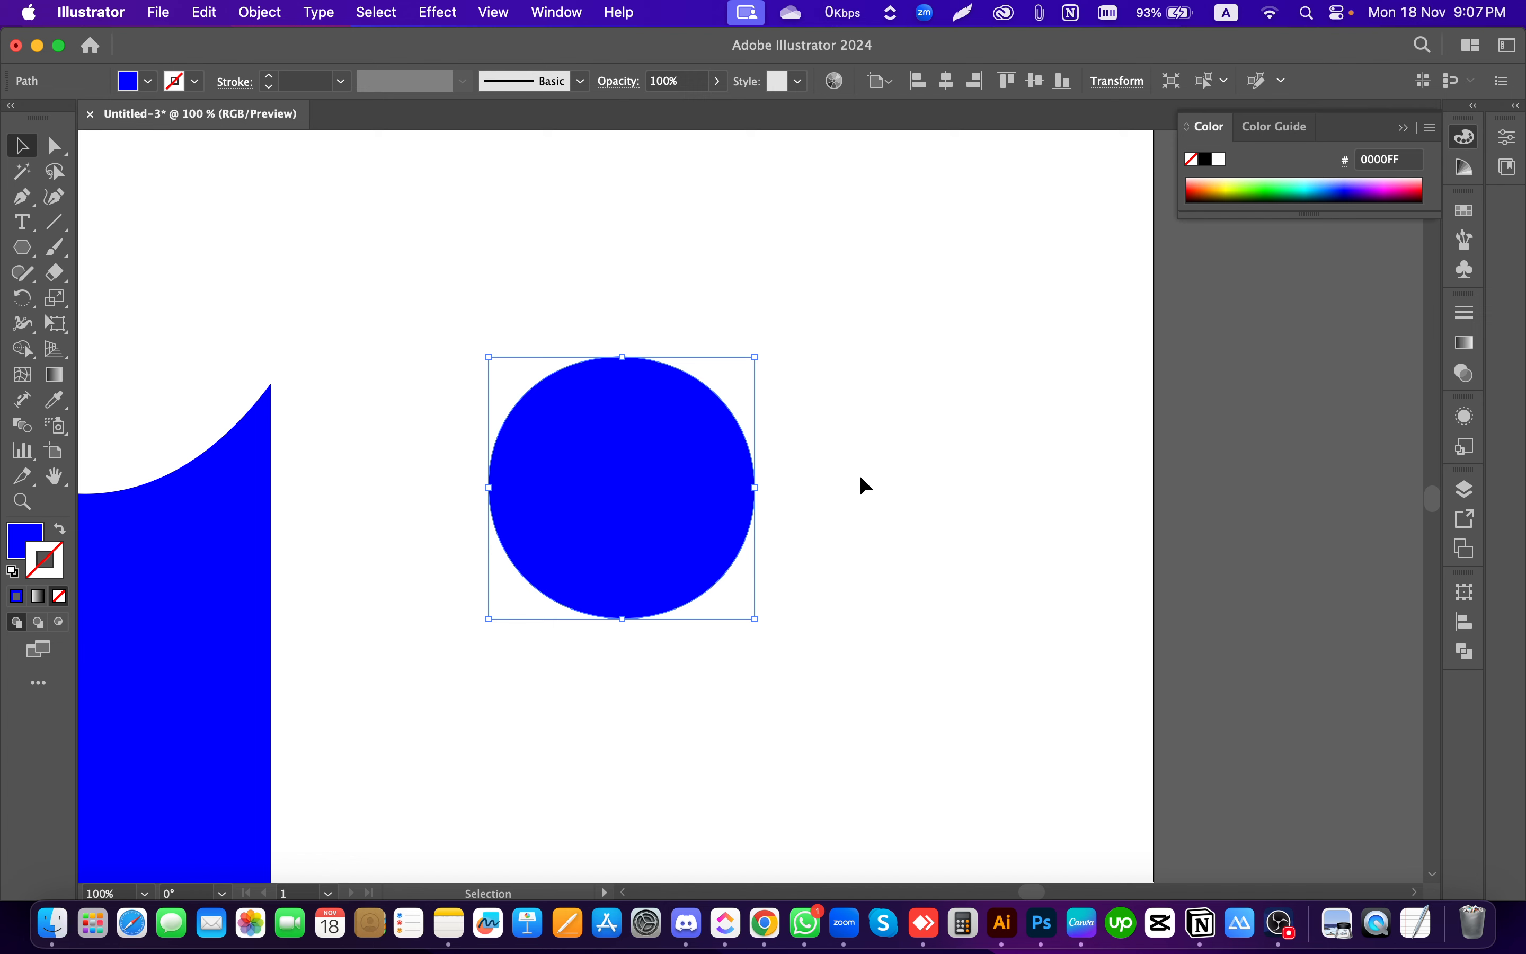
click(908, 505)
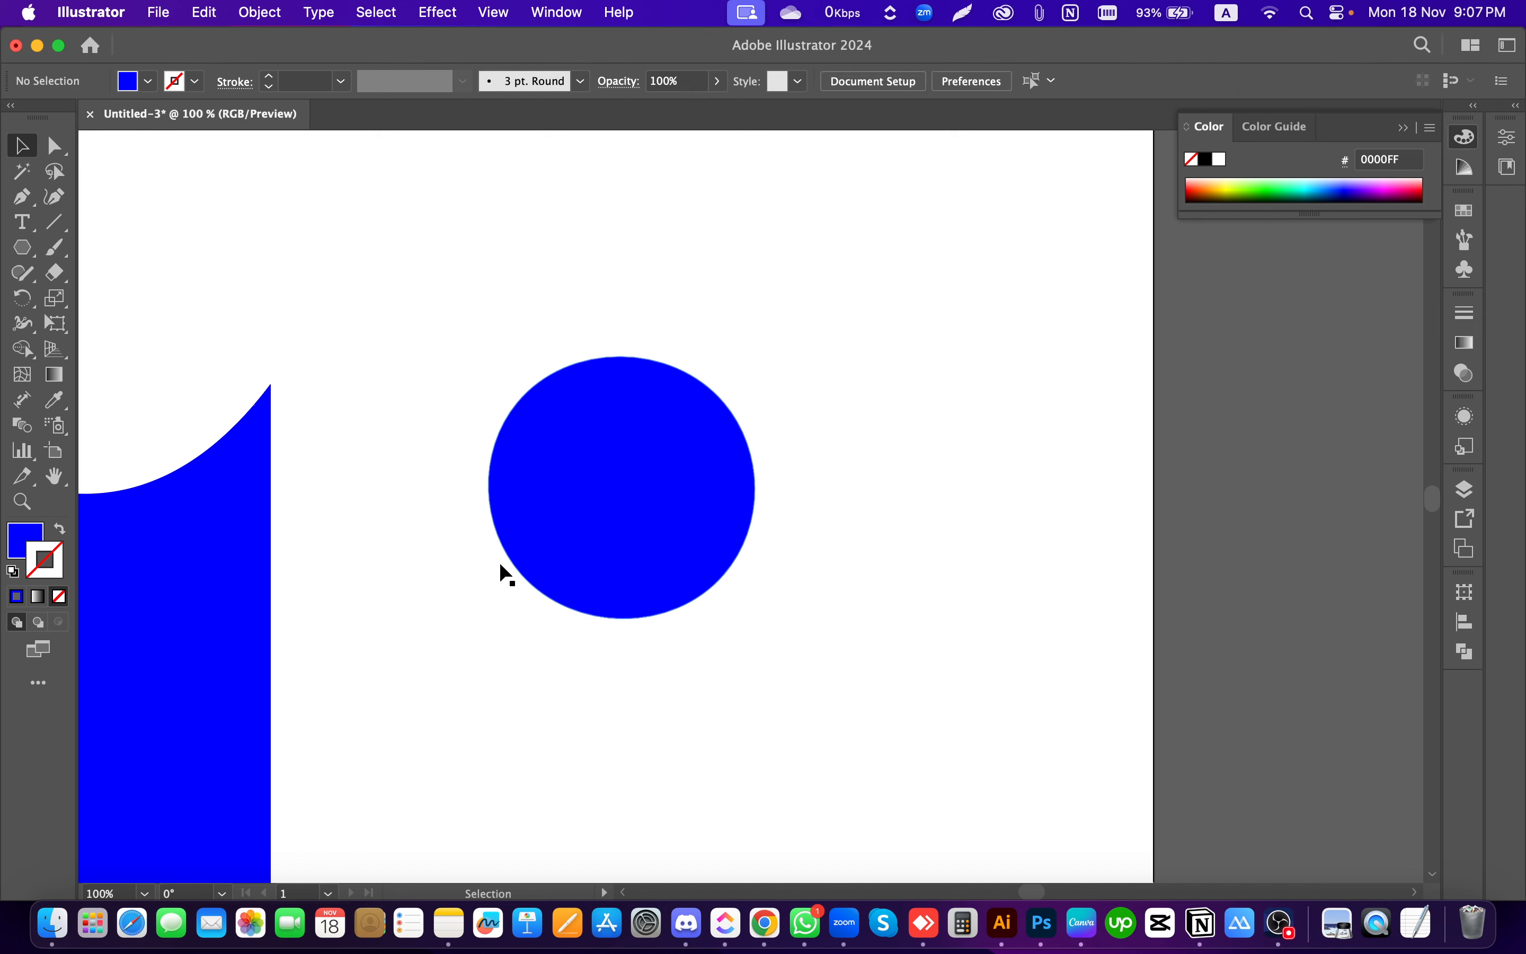
click(613, 501)
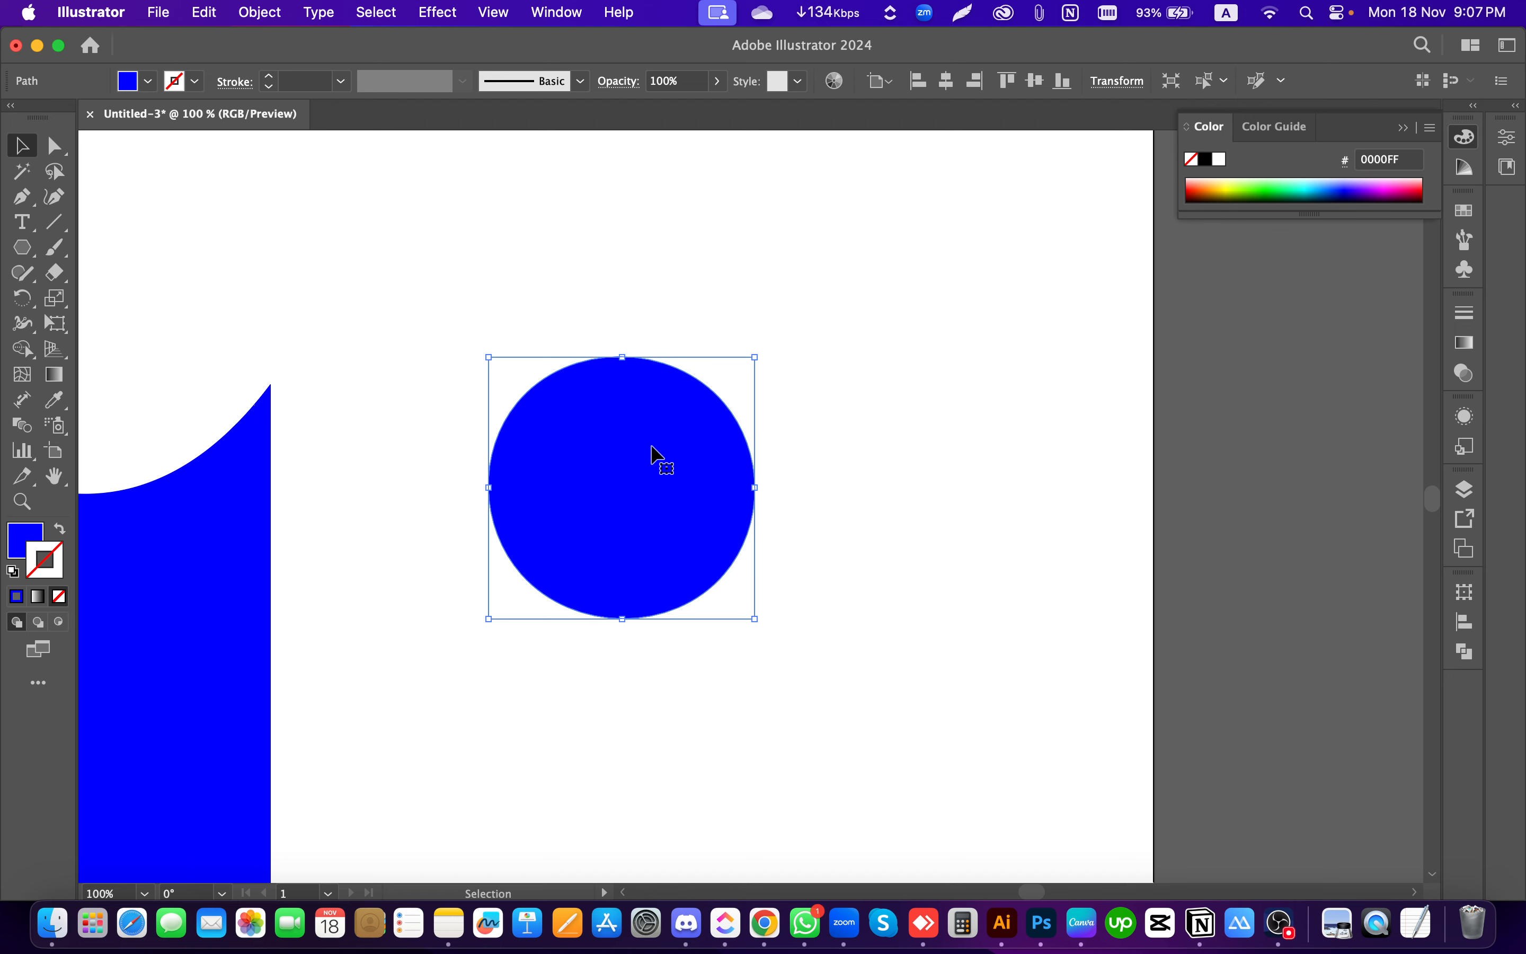
key(Delete)
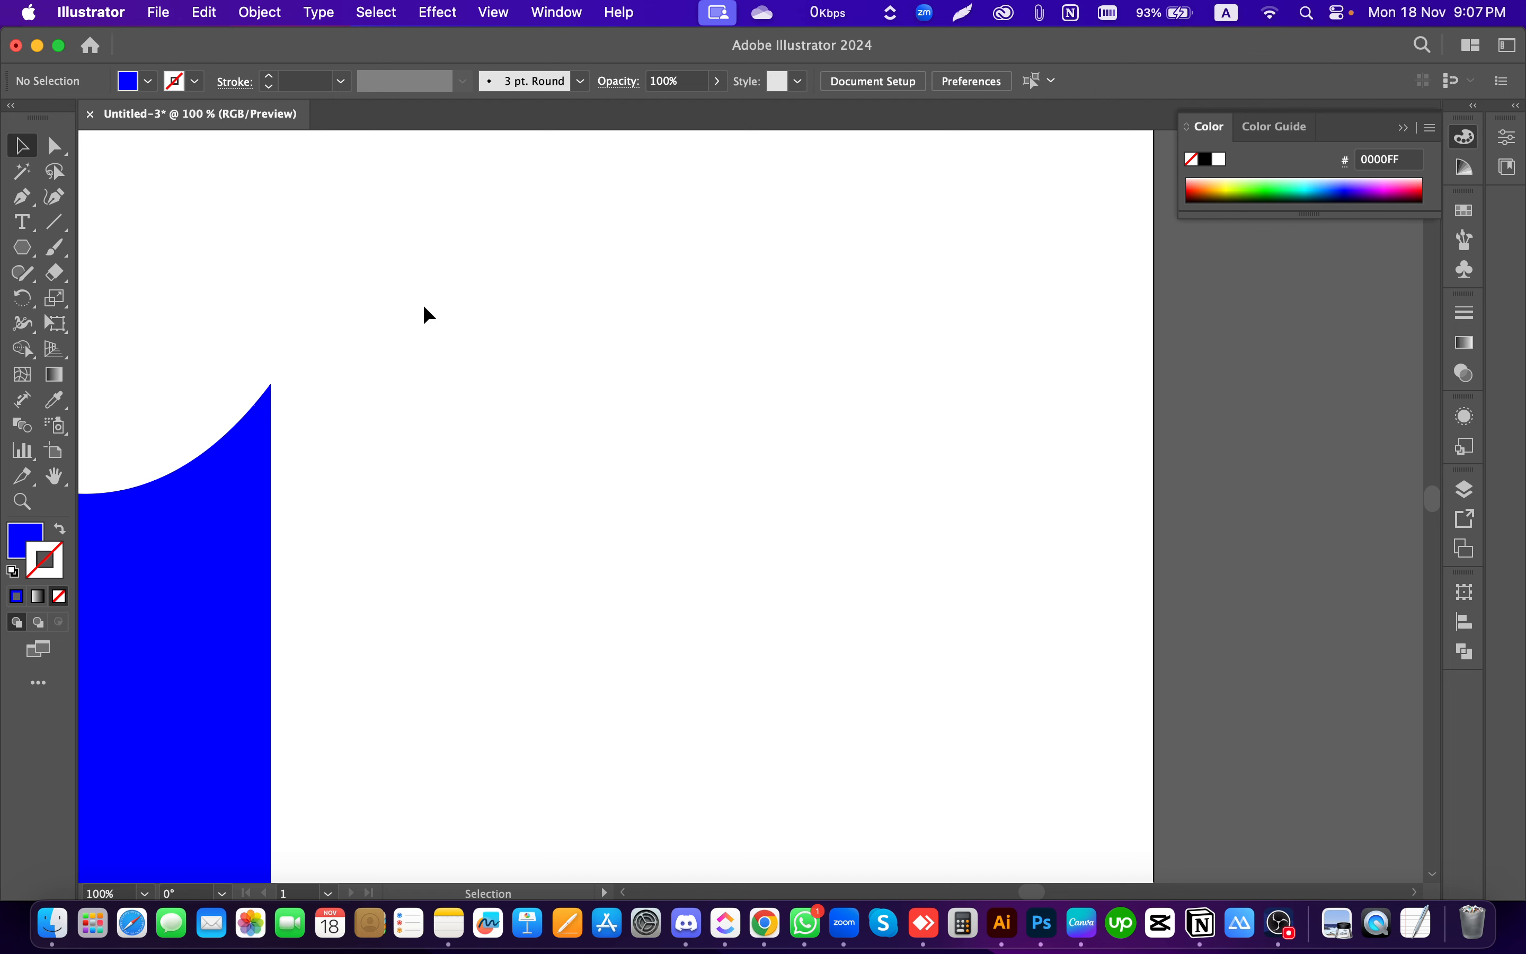
Step: Start a larger rounded path with the Curvature tool, placing five anchors clockwise beside the blue shape and leaving it open
click(55, 197)
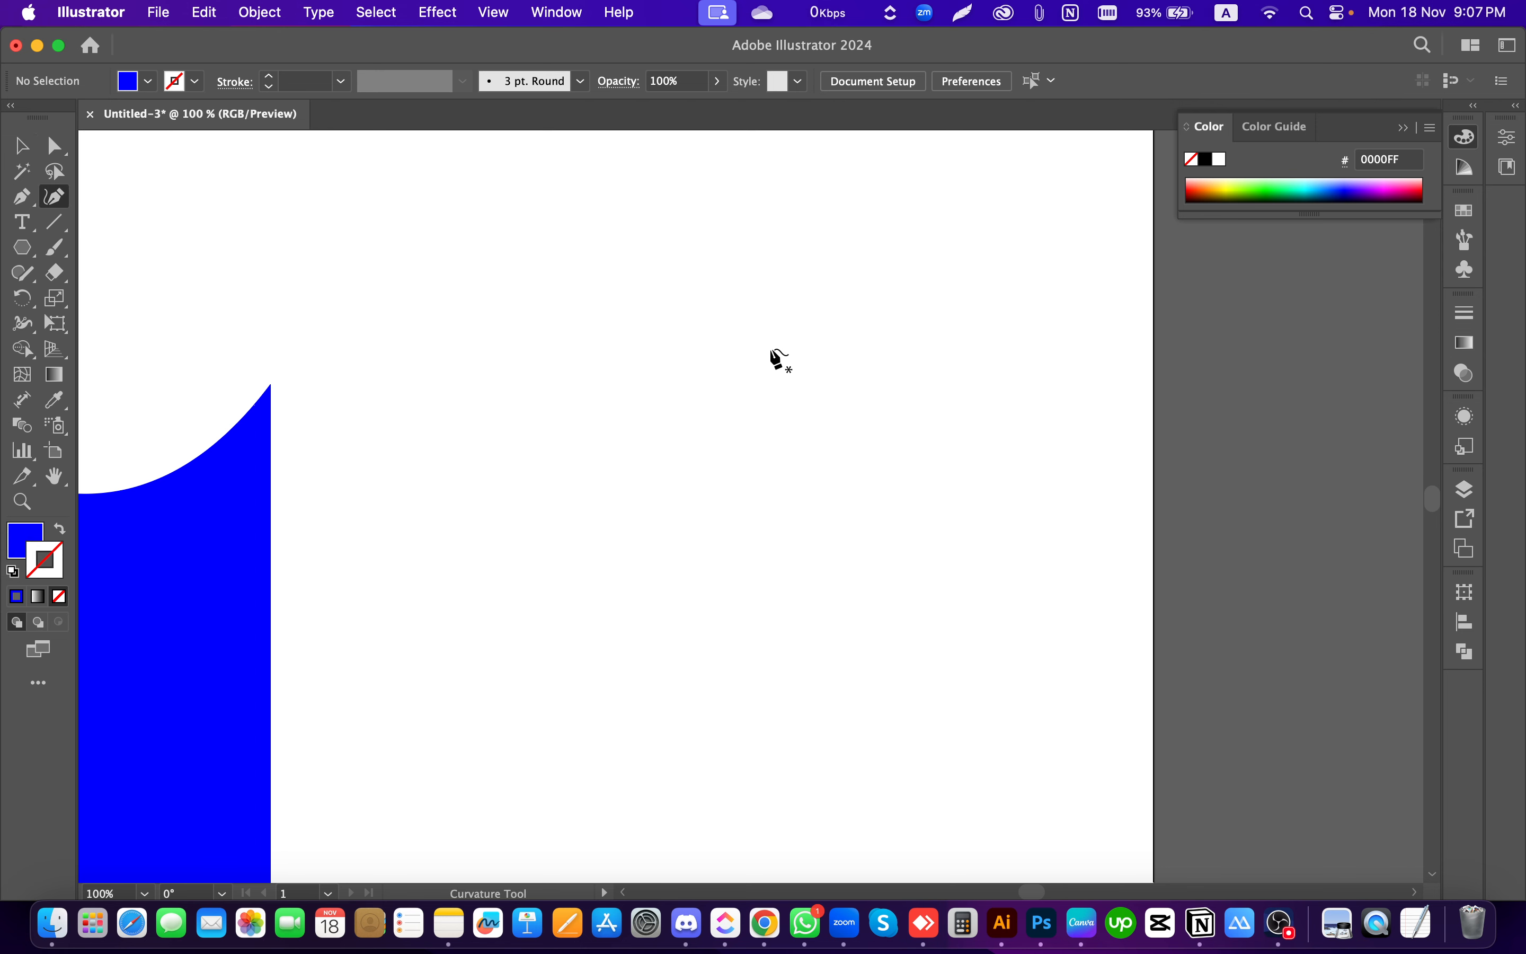
click(520, 424)
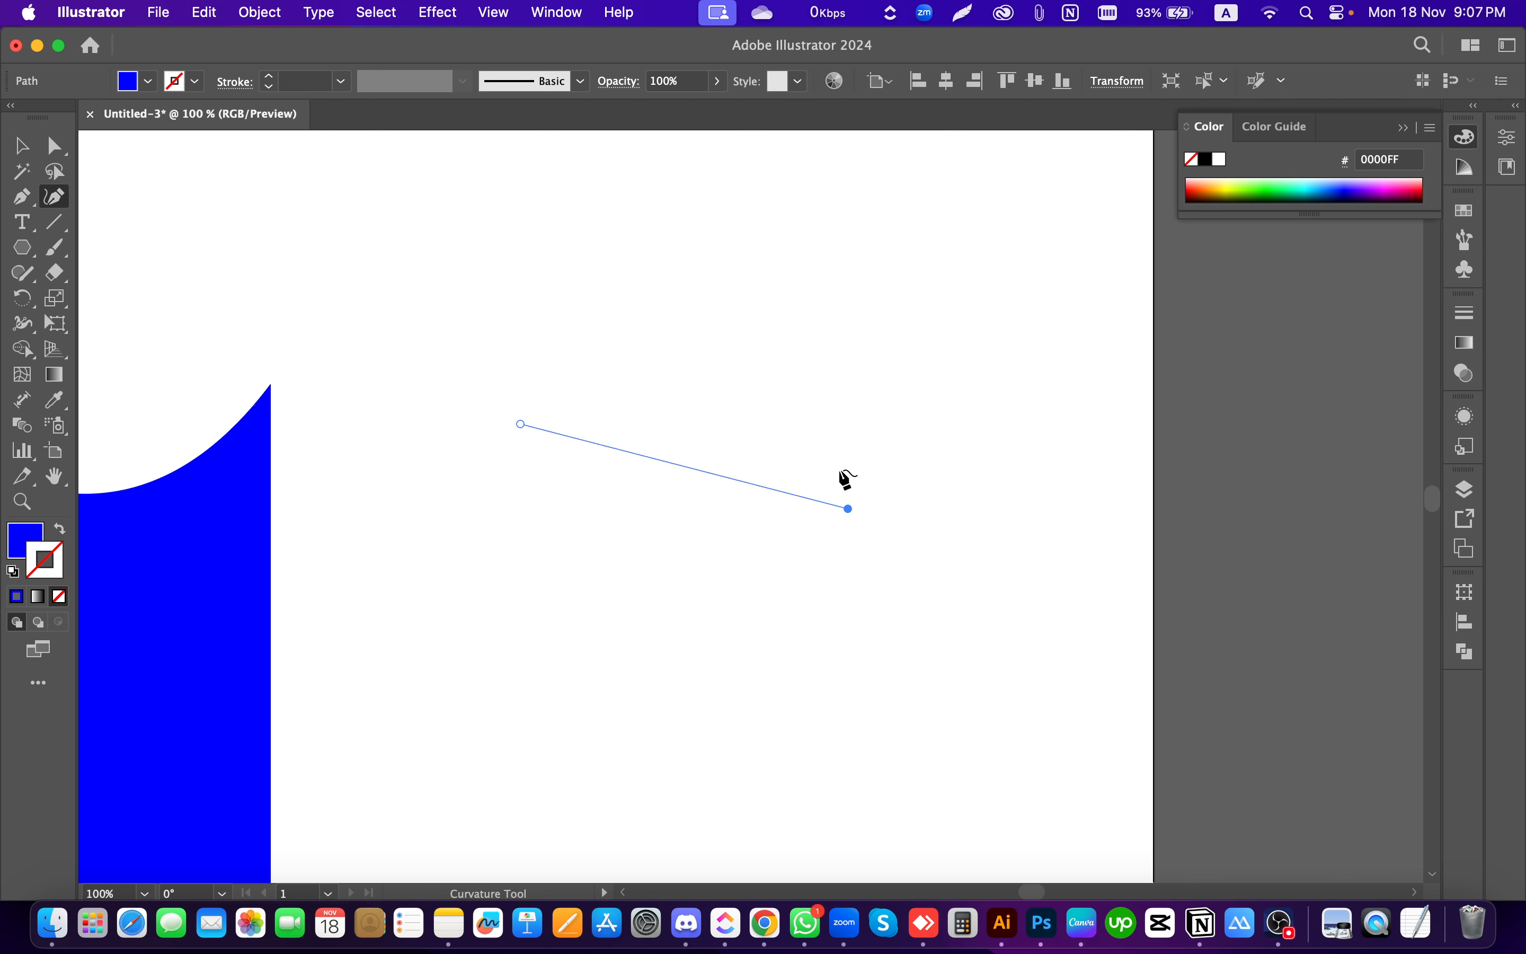
click(827, 411)
click(853, 696)
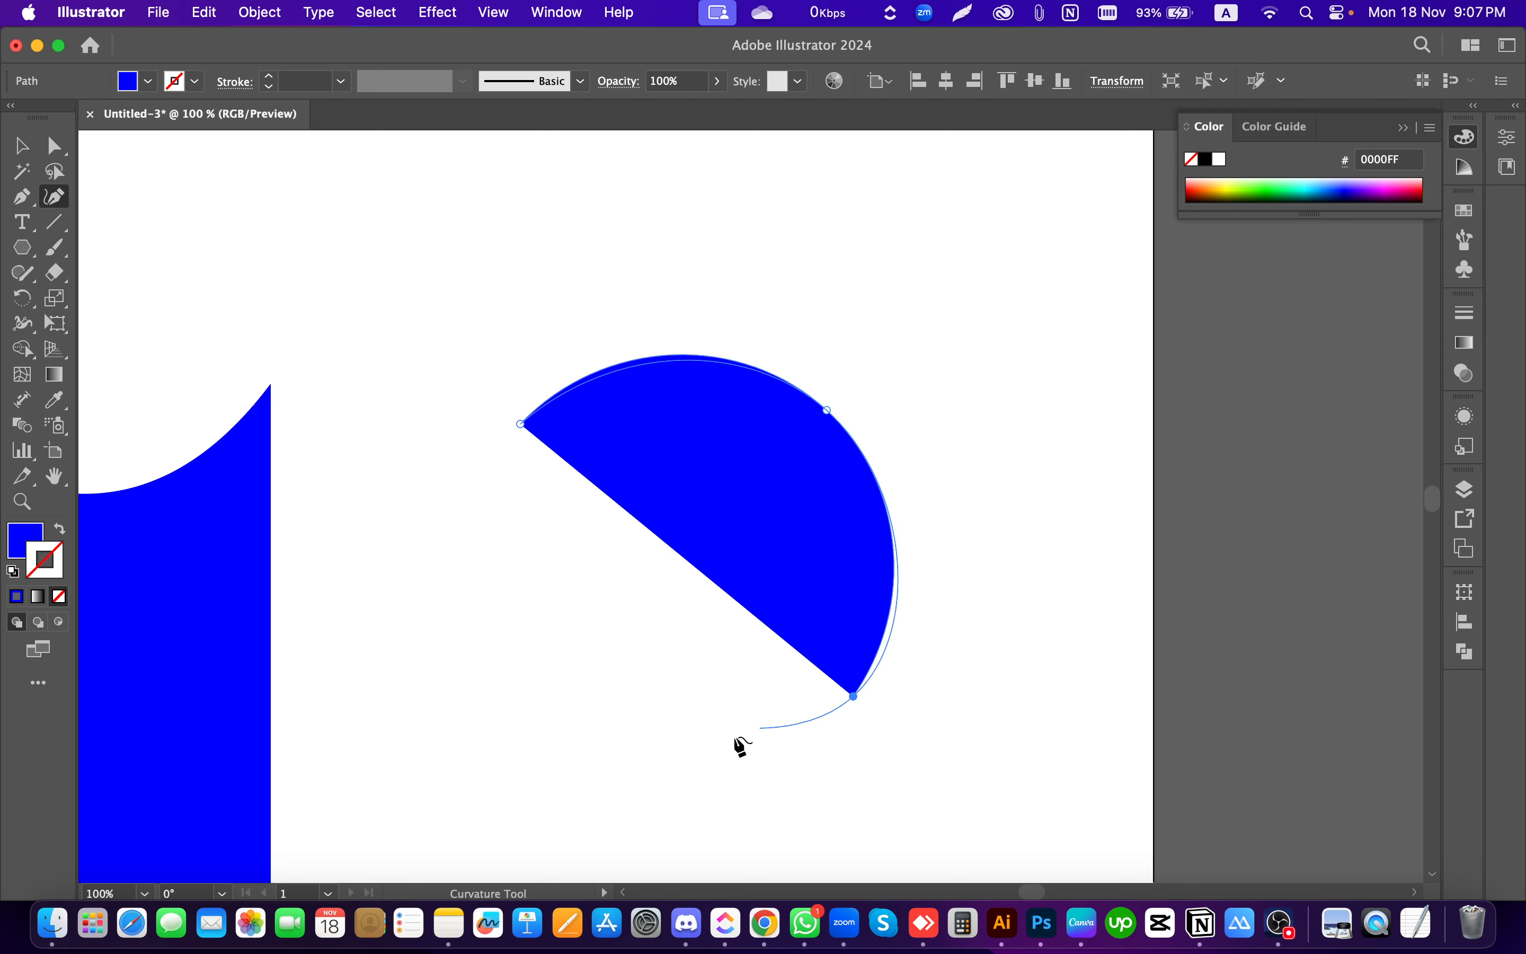
click(629, 766)
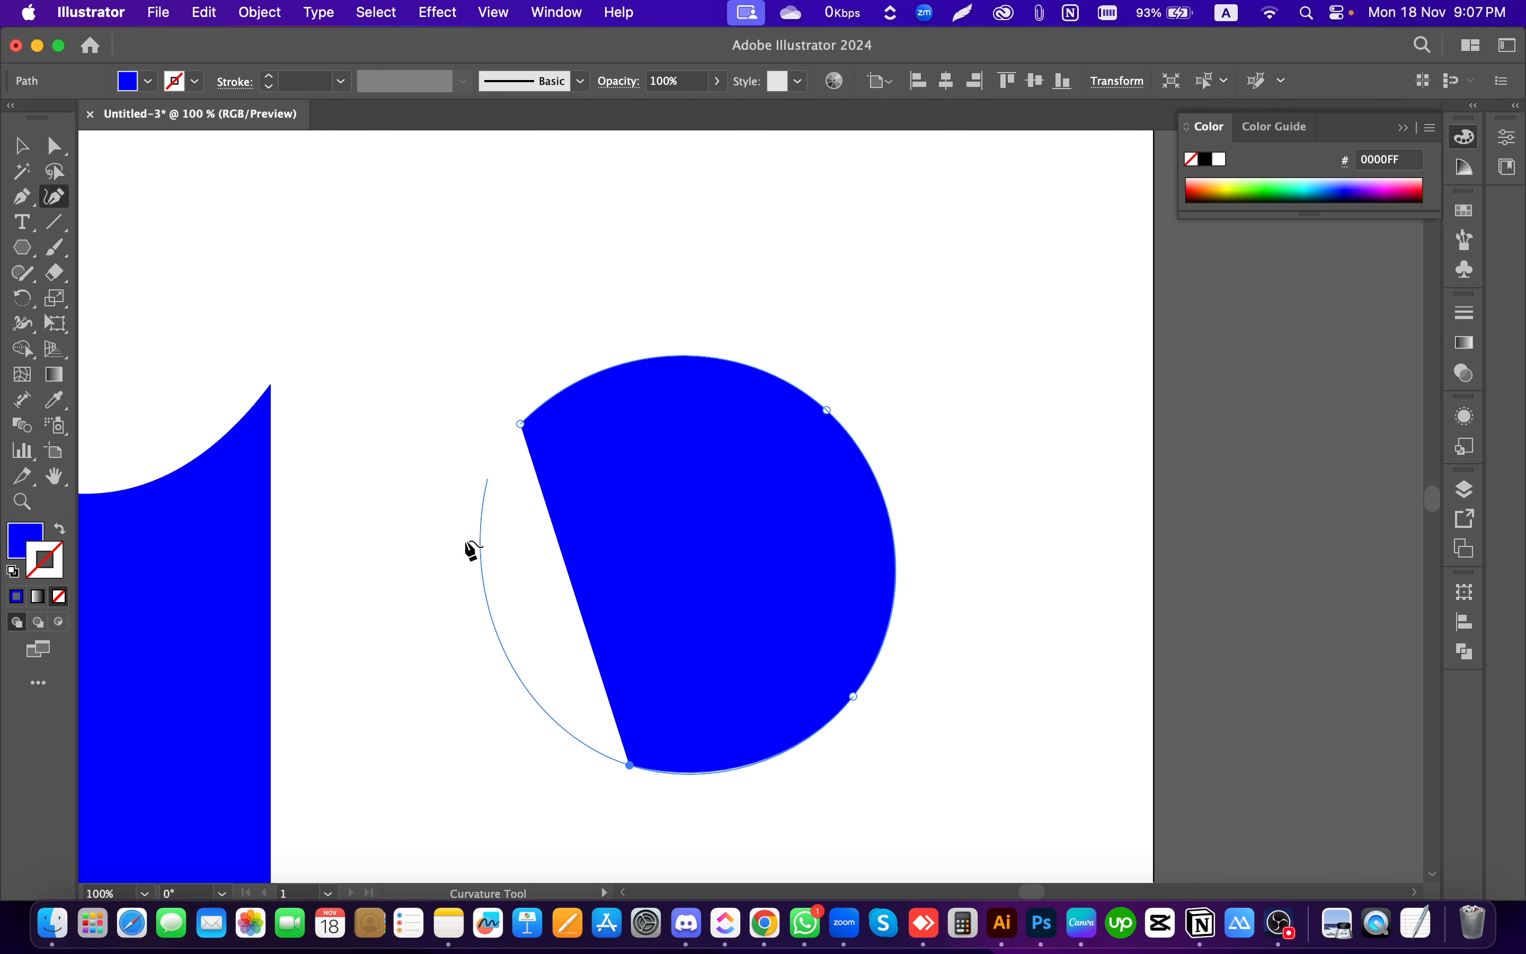
click(481, 639)
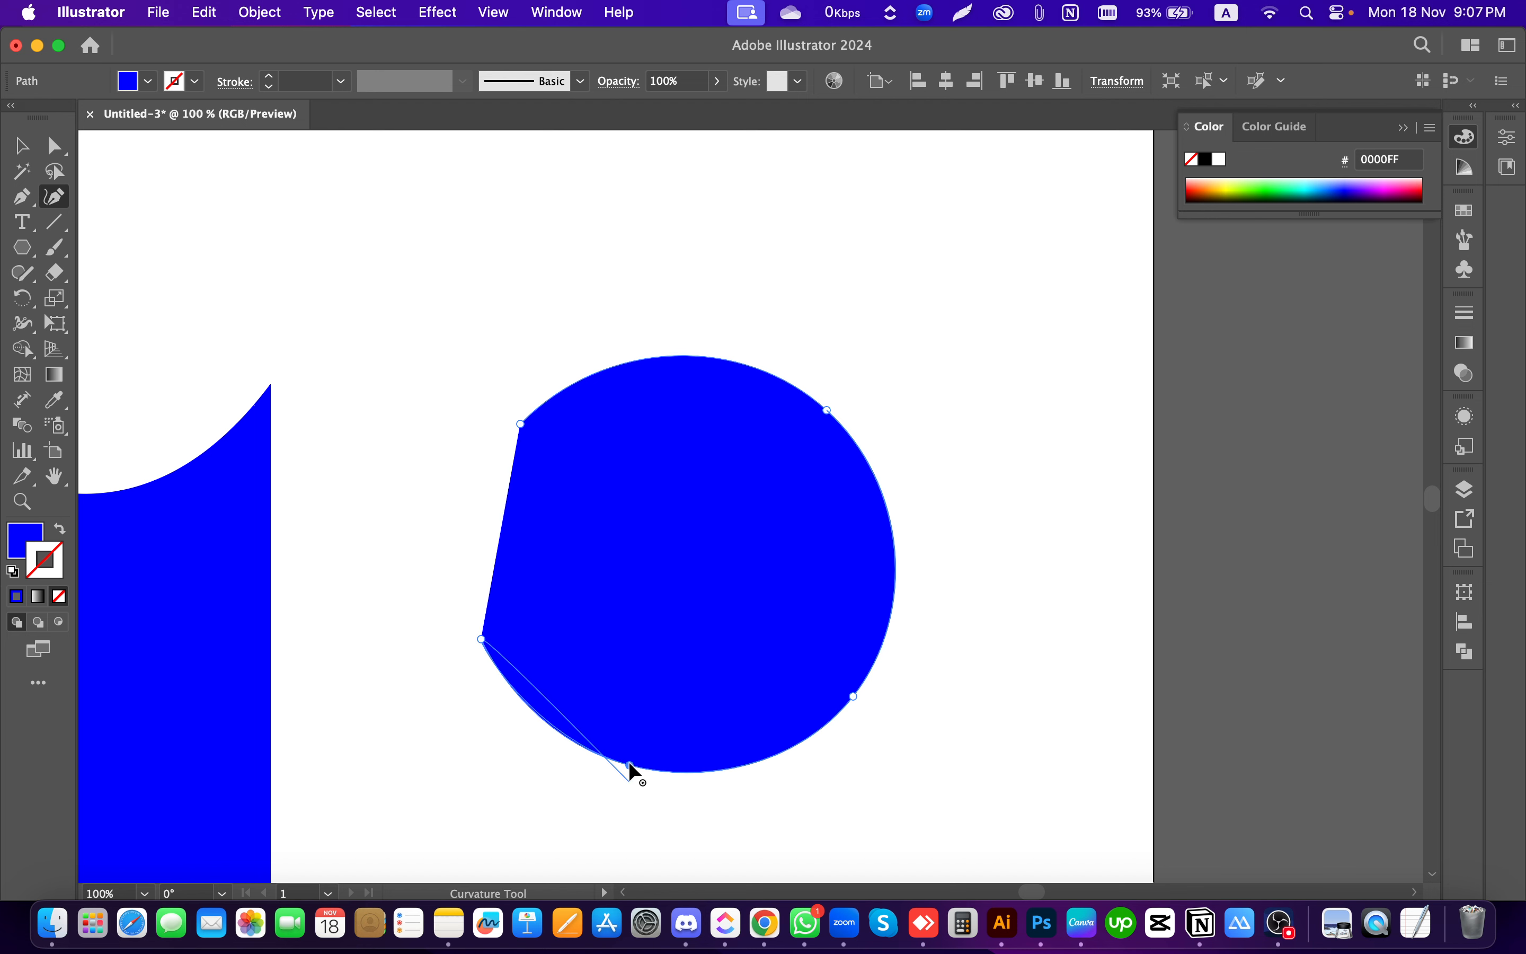
Step: Move the path's bottom anchor up into the shape to form an arch, and close the path at its first anchor
drag(630, 763, 701, 496)
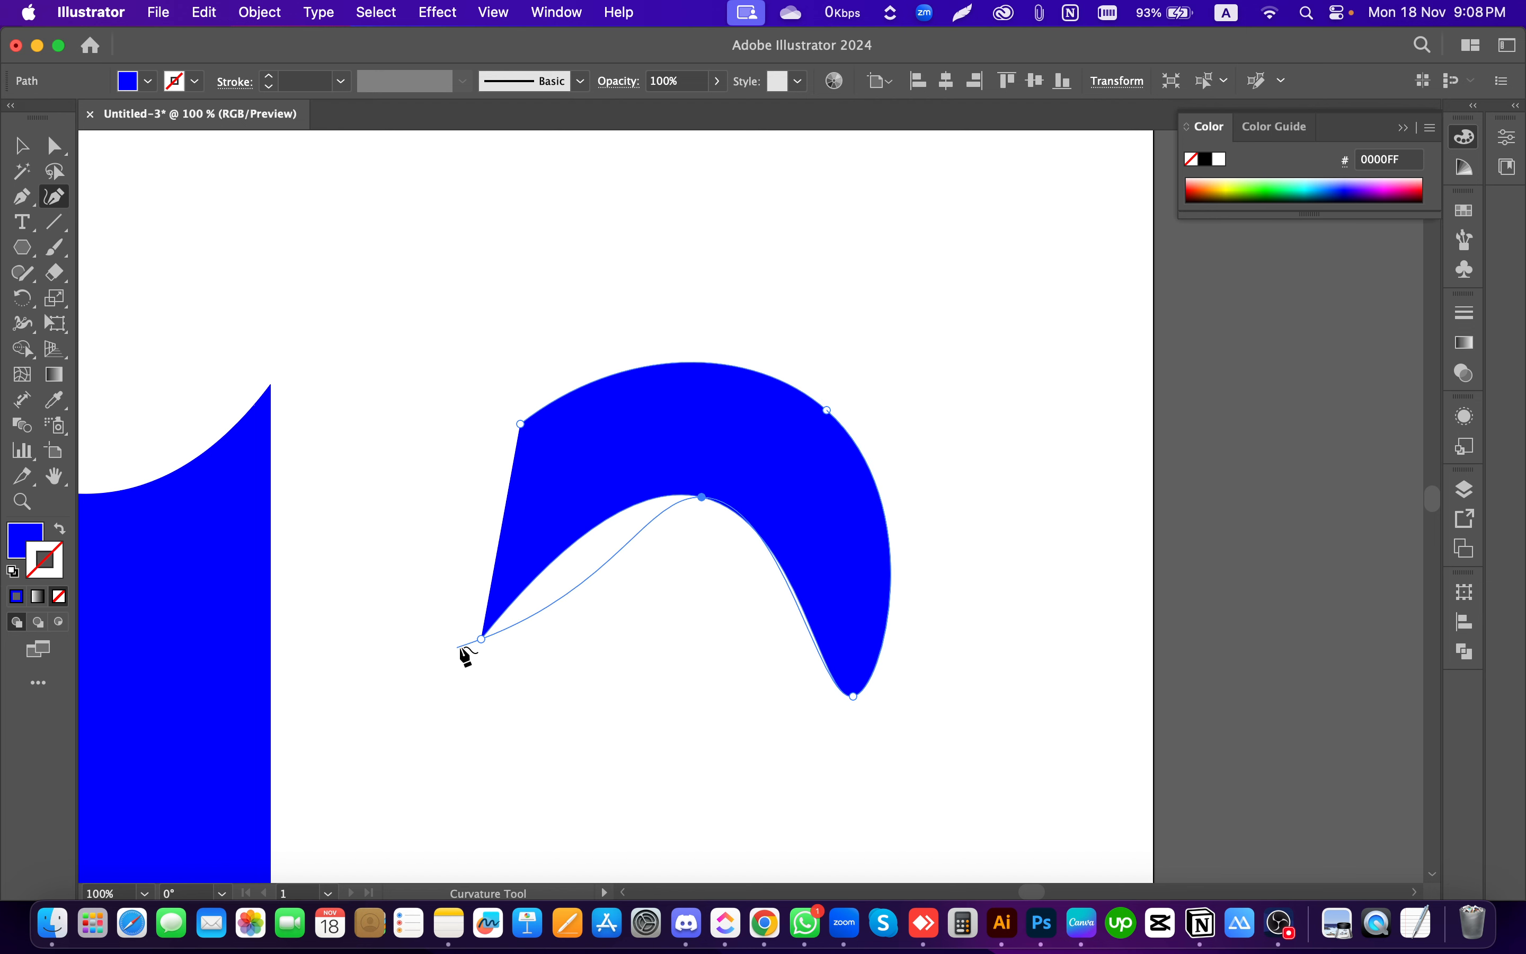
click(481, 639)
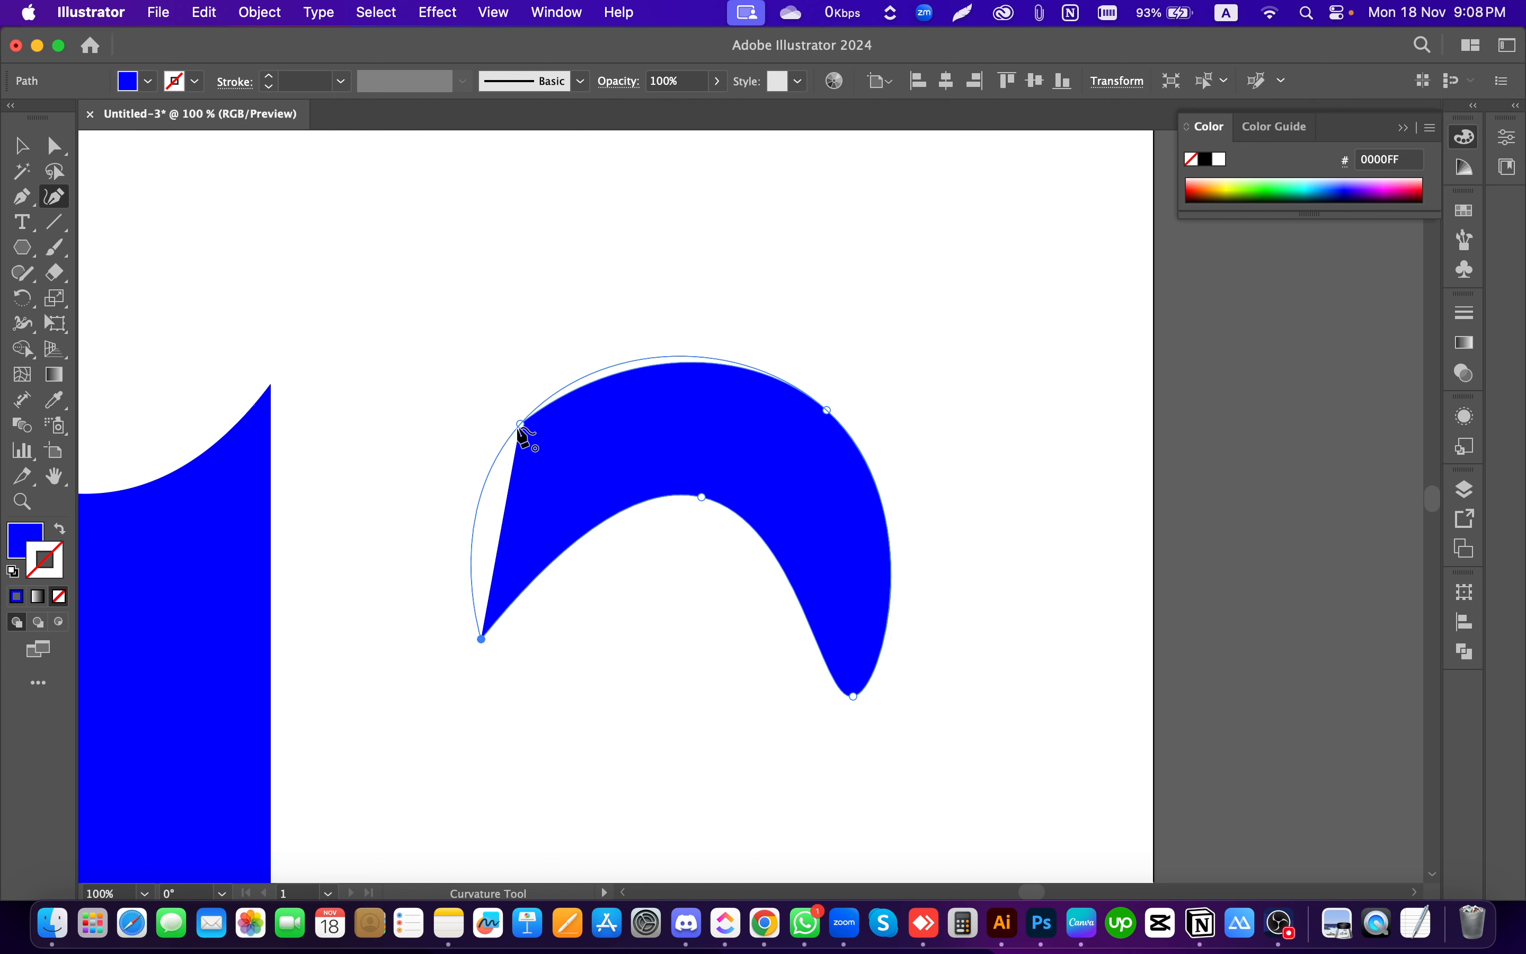
click(521, 425)
click(25, 144)
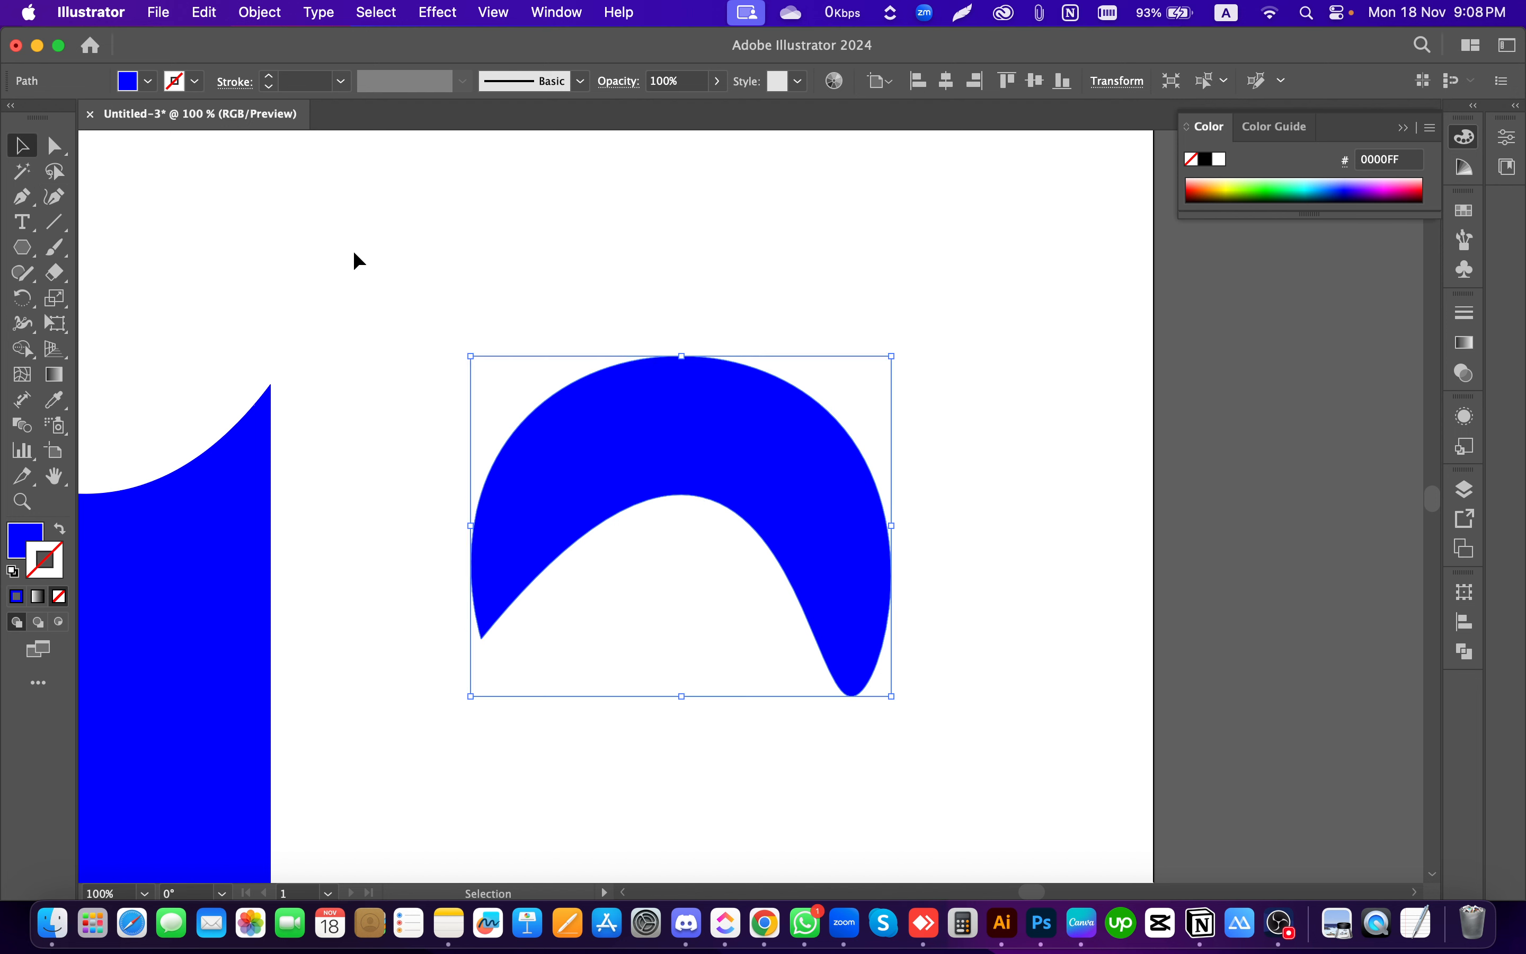
Step: Select the blue arch drawn beside the blue shape and delete it
click(353, 252)
click(678, 454)
key(Delete)
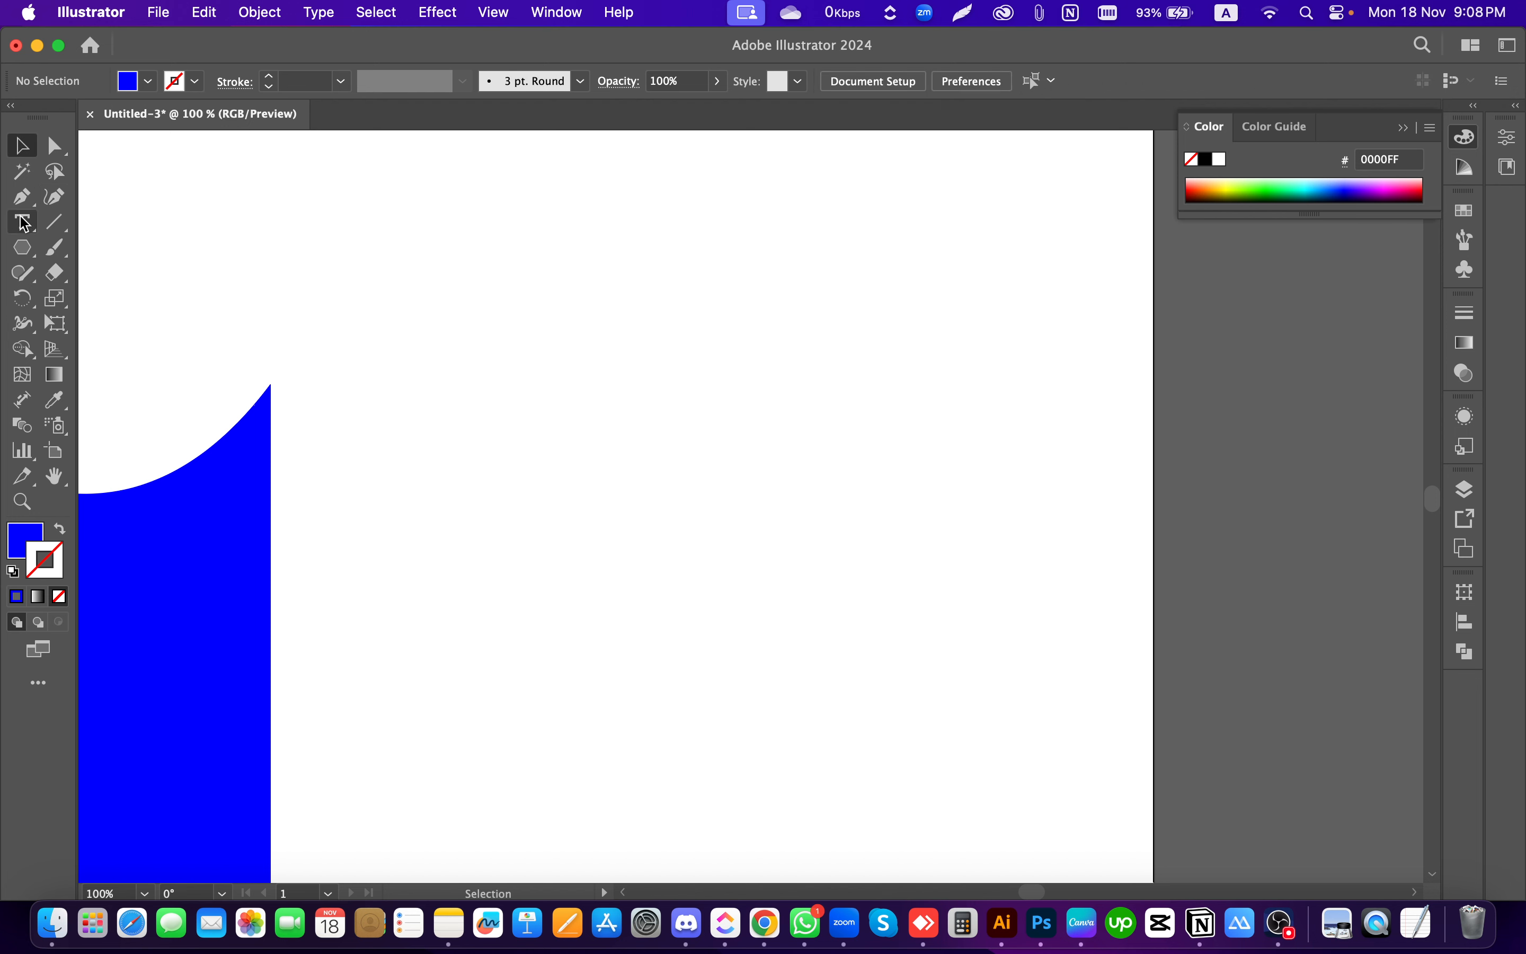
Step: Draw an open S-shaped wave with the Pen tool from three level anchors, curving the middle one, and deselect it
click(22, 197)
click(138, 206)
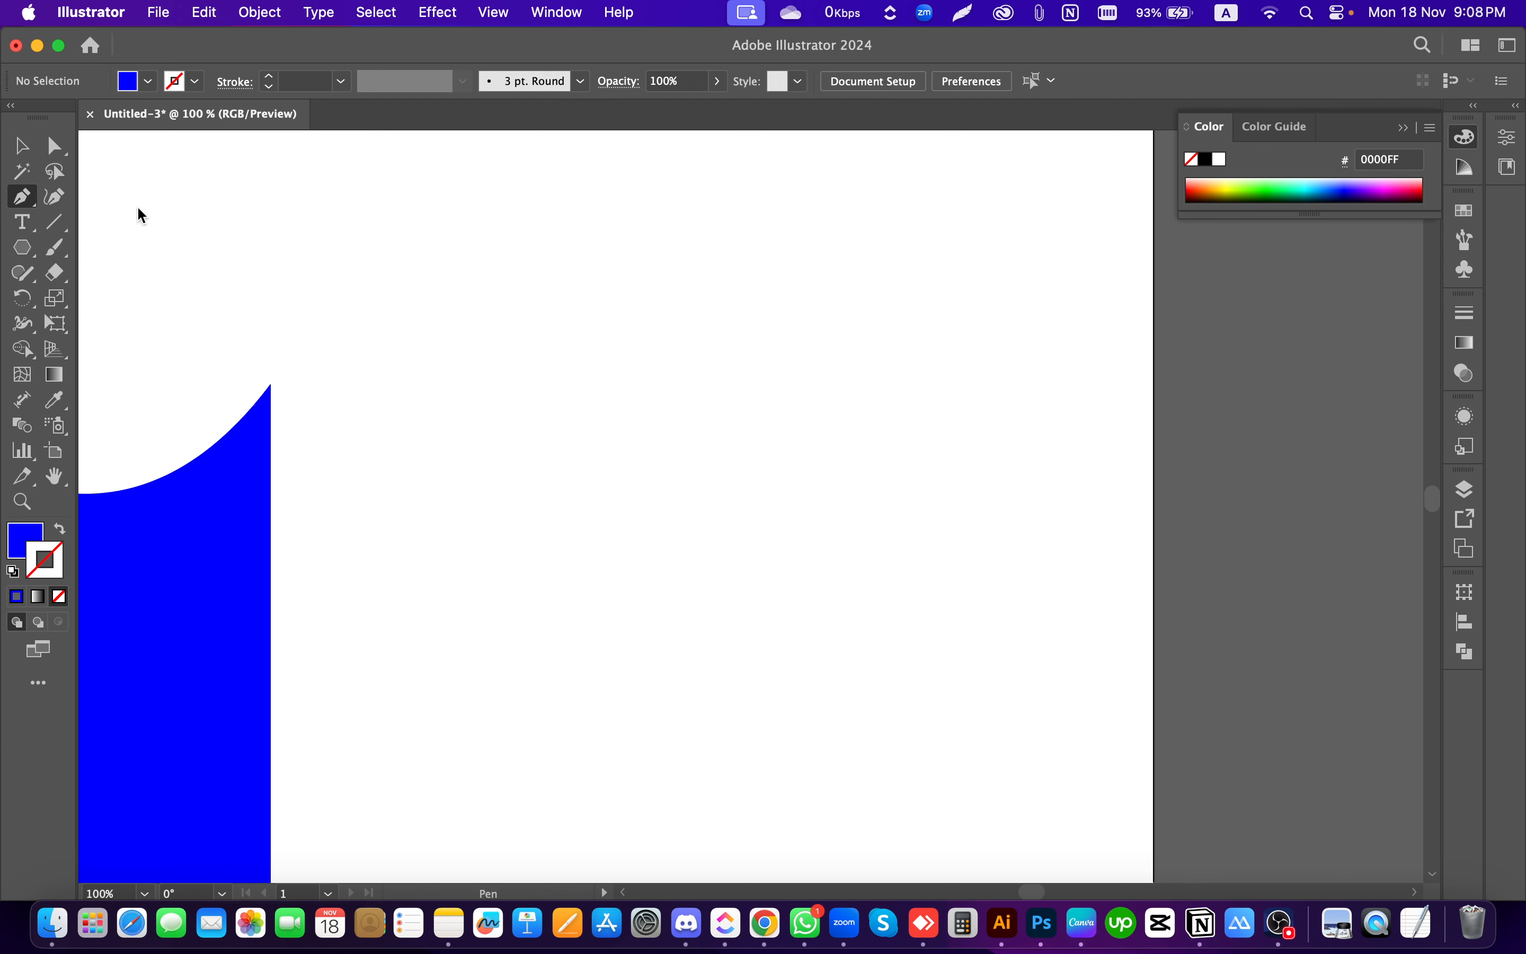
click(429, 478)
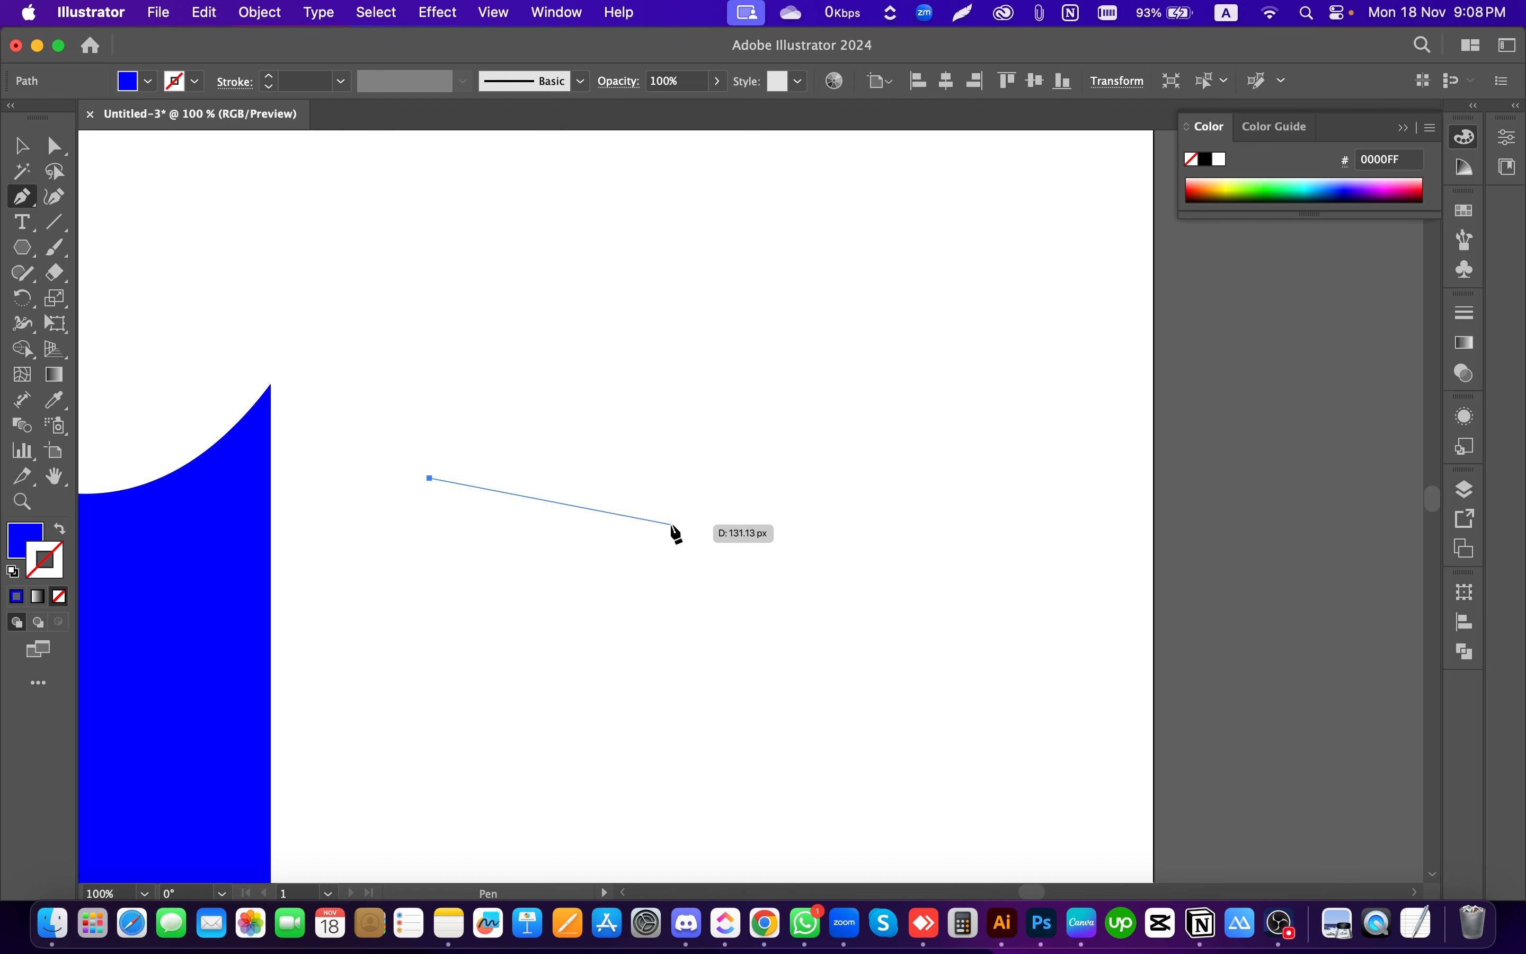
click(591, 478)
drag(591, 478, 672, 598)
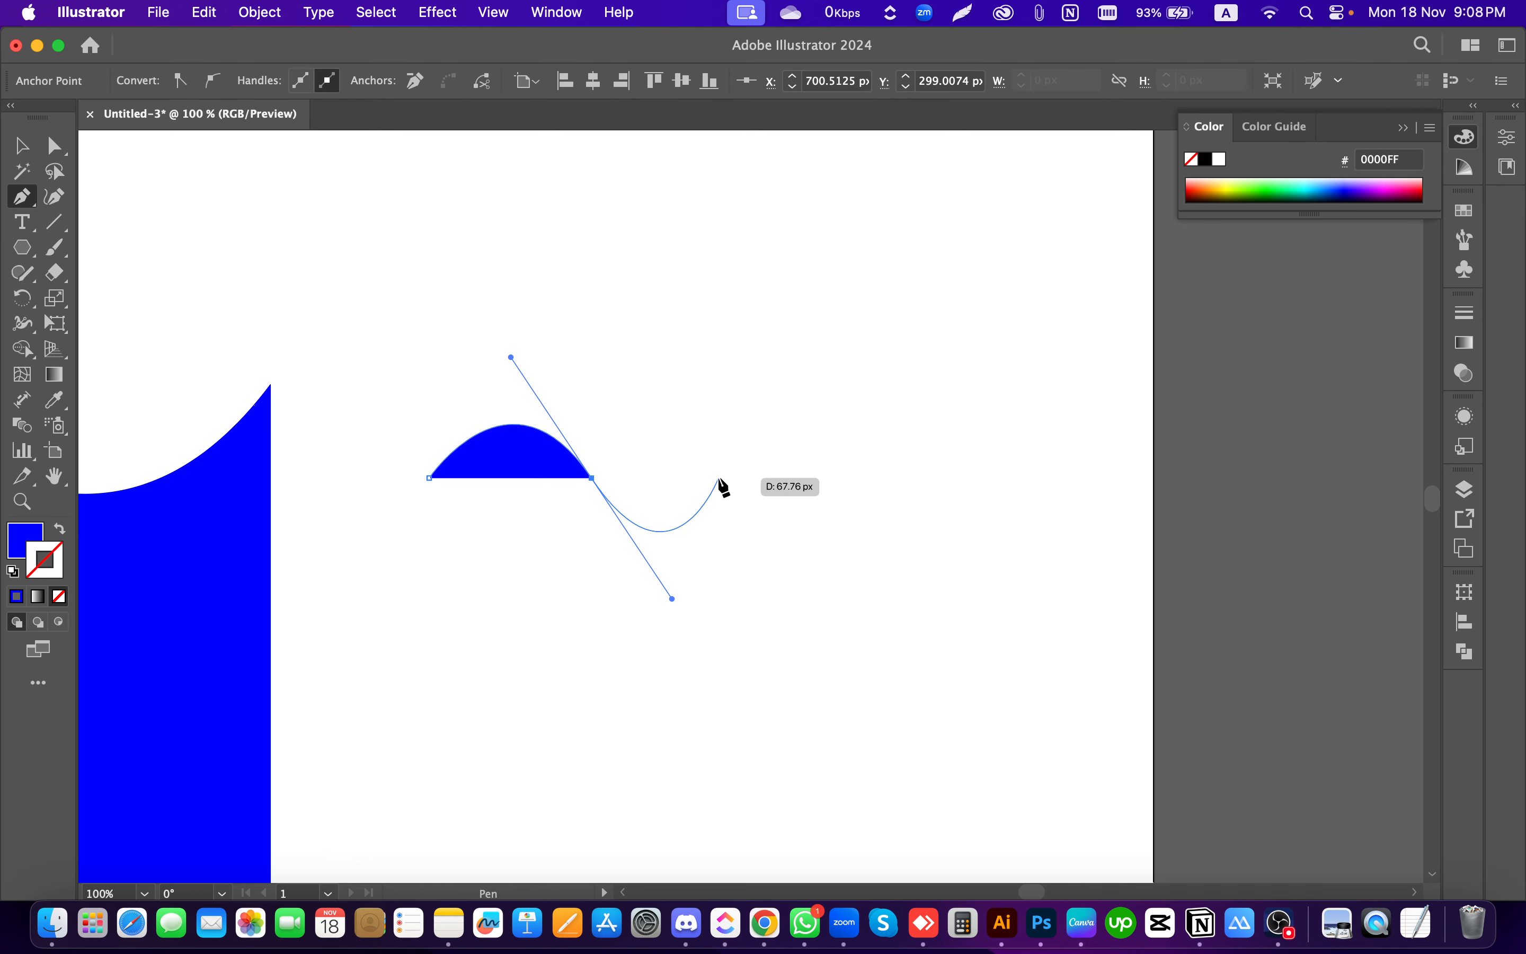
click(750, 478)
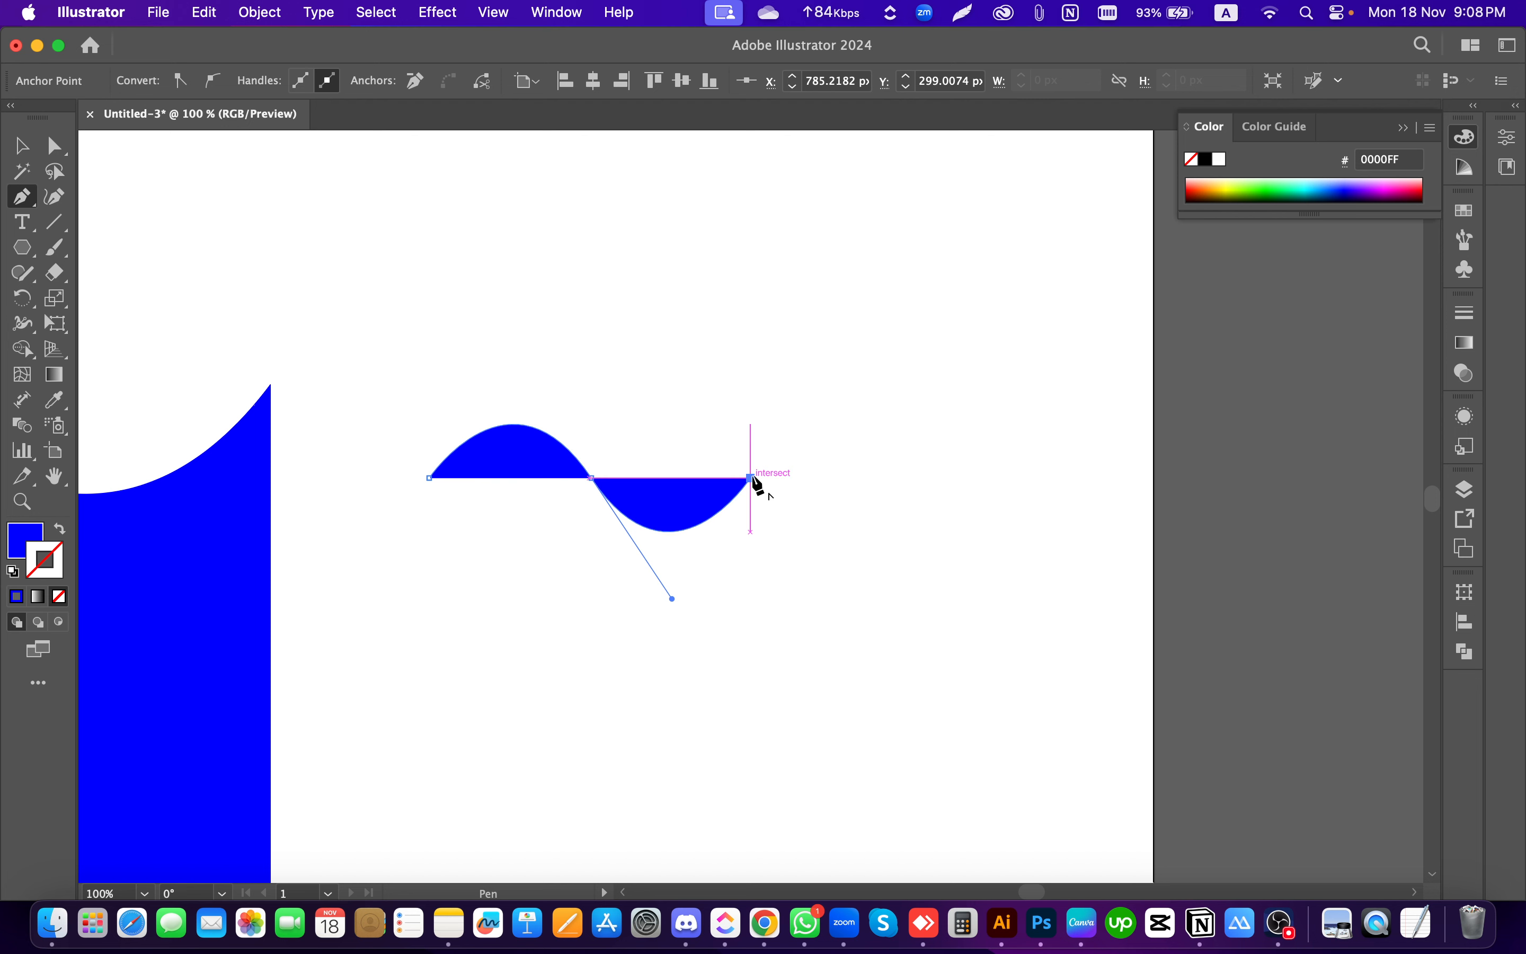
key(v)
click(815, 430)
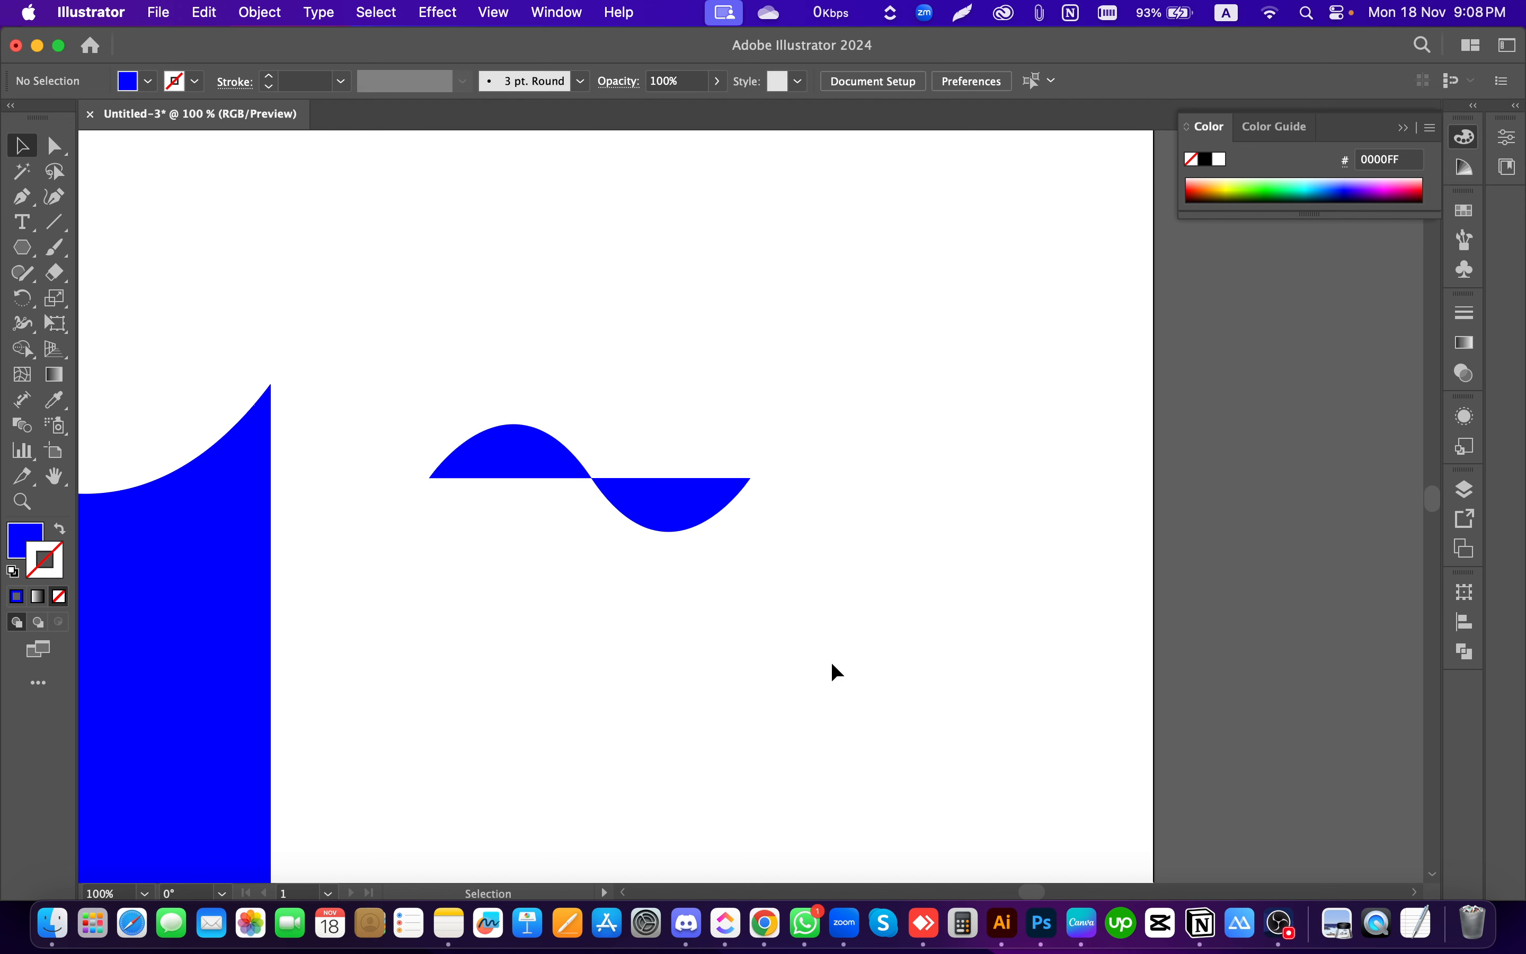
Step: Swap the wave's fill and stroke to give it a blue outline with no fill
click(706, 507)
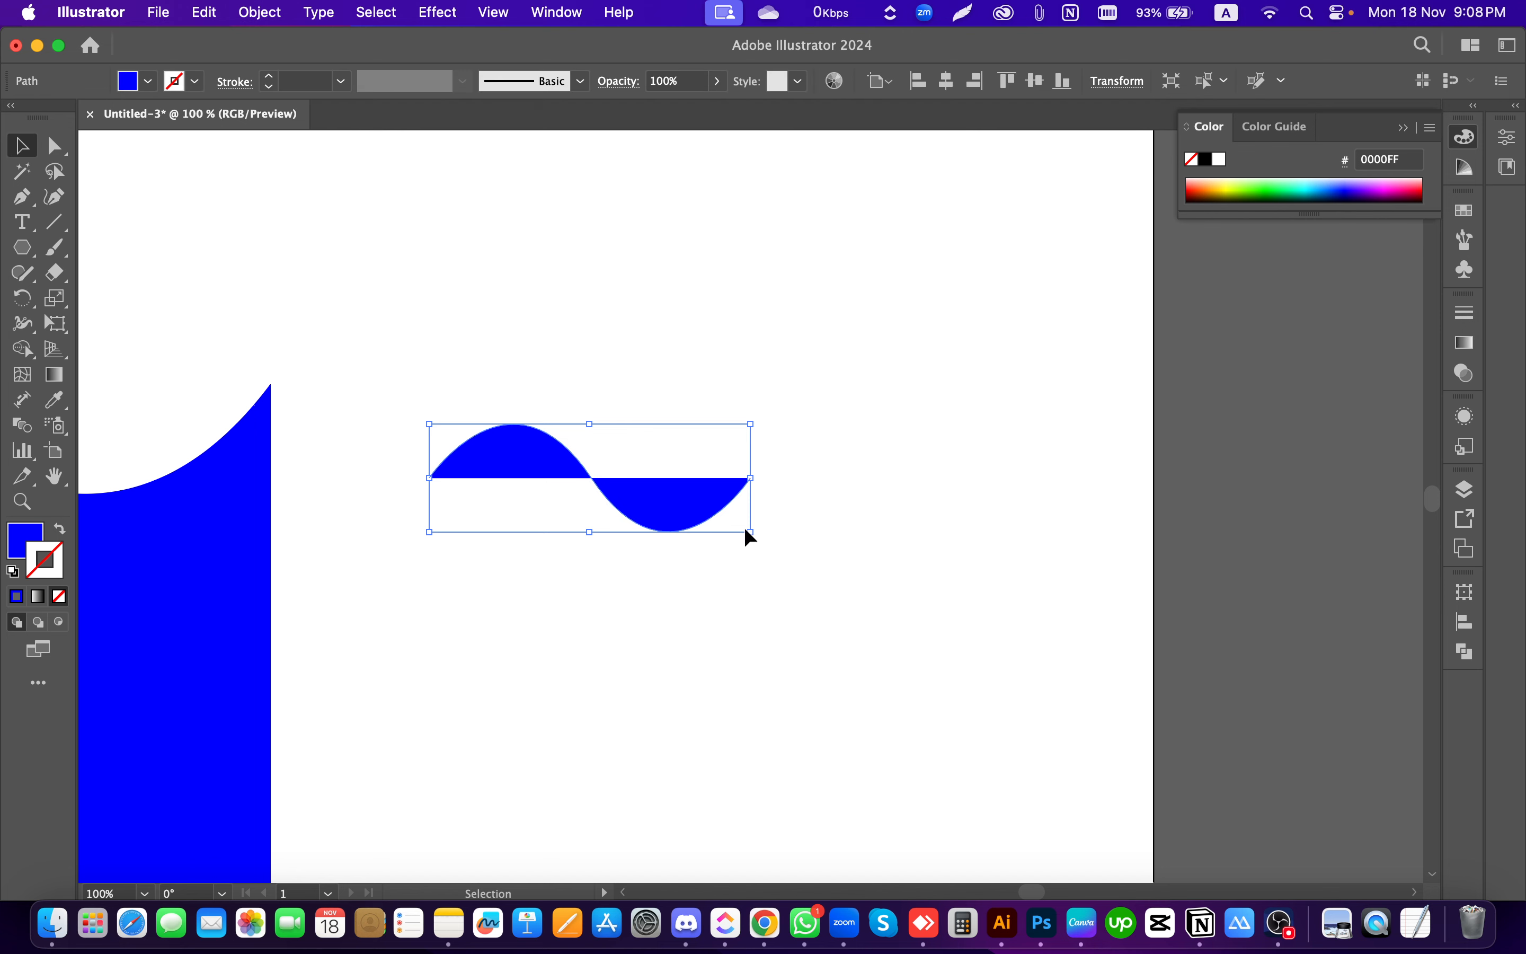
key(shift+x)
click(719, 618)
Step: Duplicate the wave horizontally so the copy starts exactly where the original ends
drag(784, 541, 712, 490)
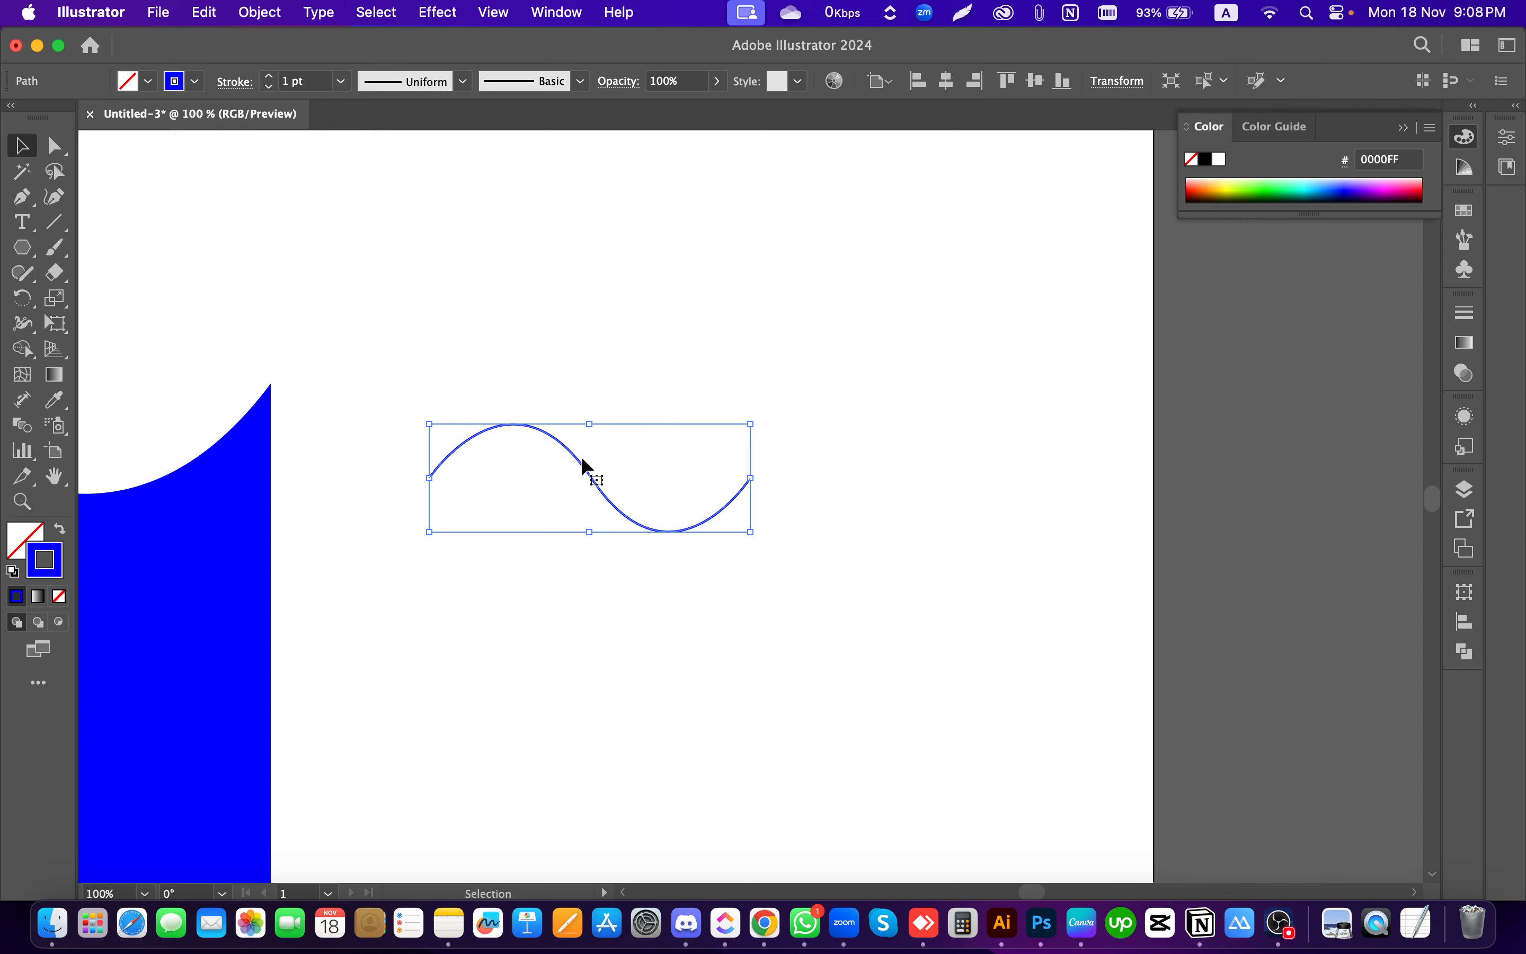
drag(580, 460, 901, 457)
click(856, 375)
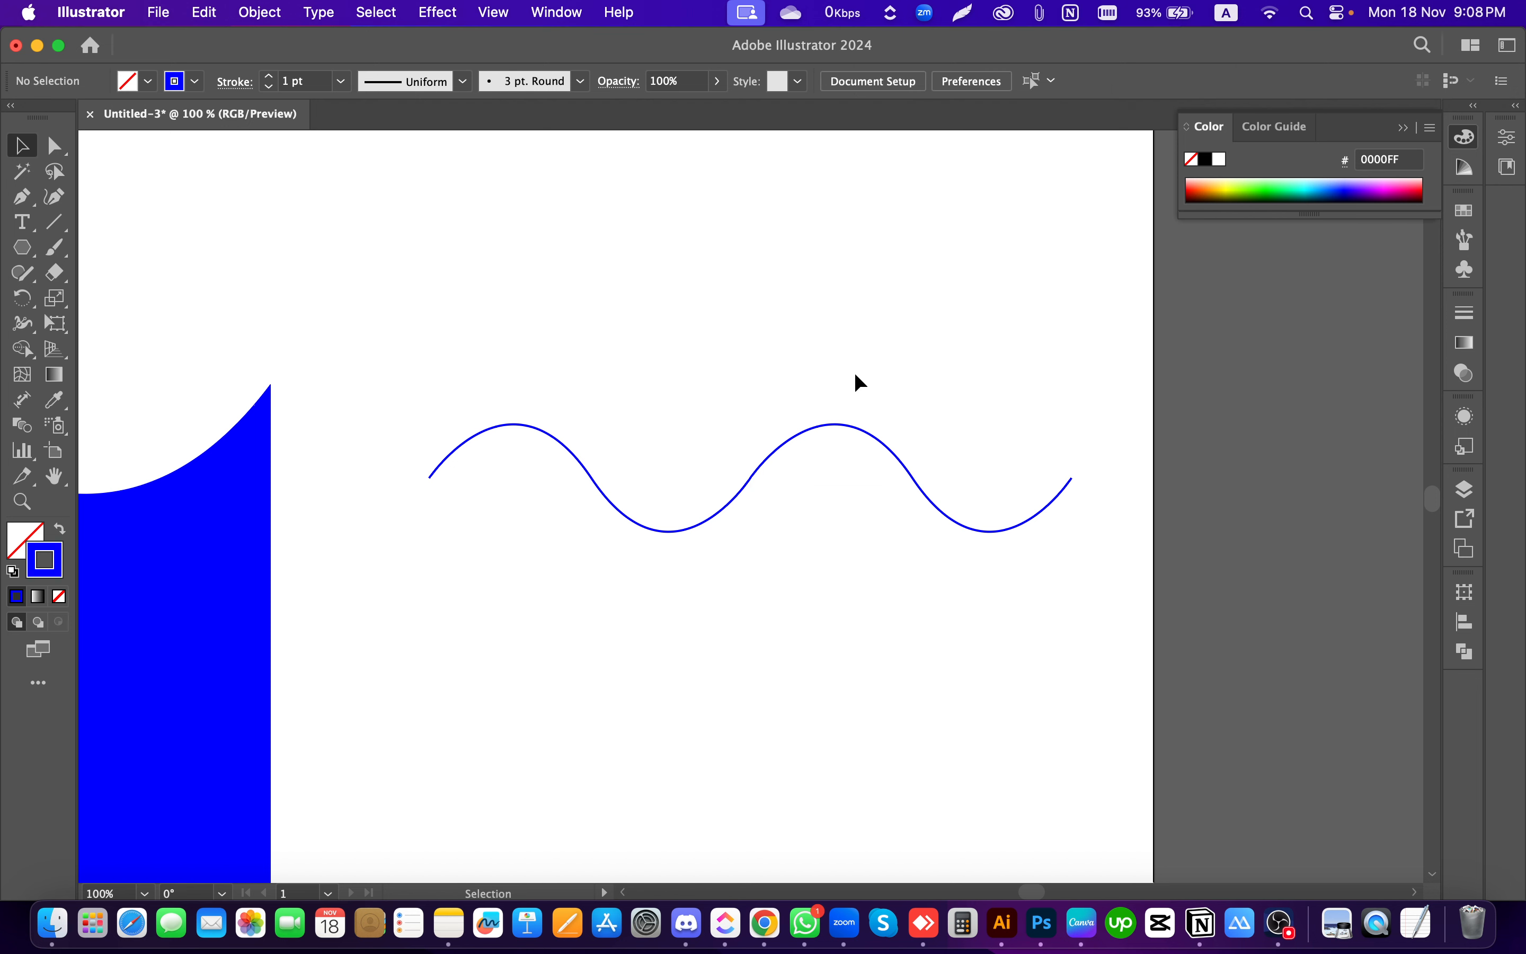
Step: Select the copied wave and repeat the duplication four times to extend the row to six waves
scroll(494, 644, left, 1)
scroll(540, 620, down, 1)
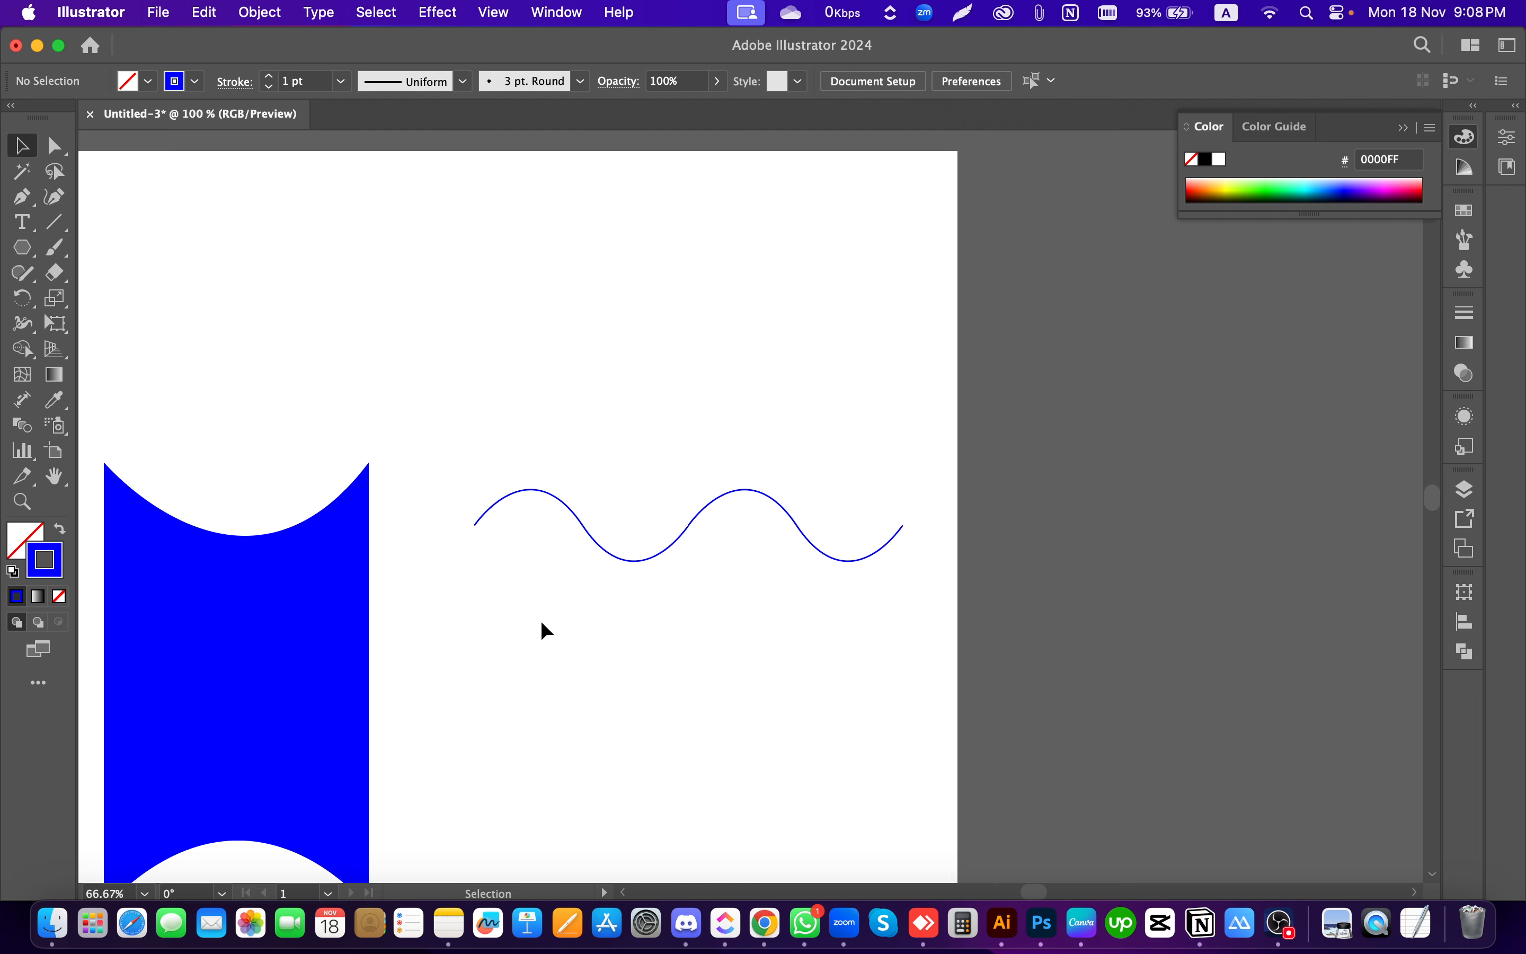
scroll(857, 580, up, 1)
scroll(529, 604, down, 2)
drag(697, 617, 593, 575)
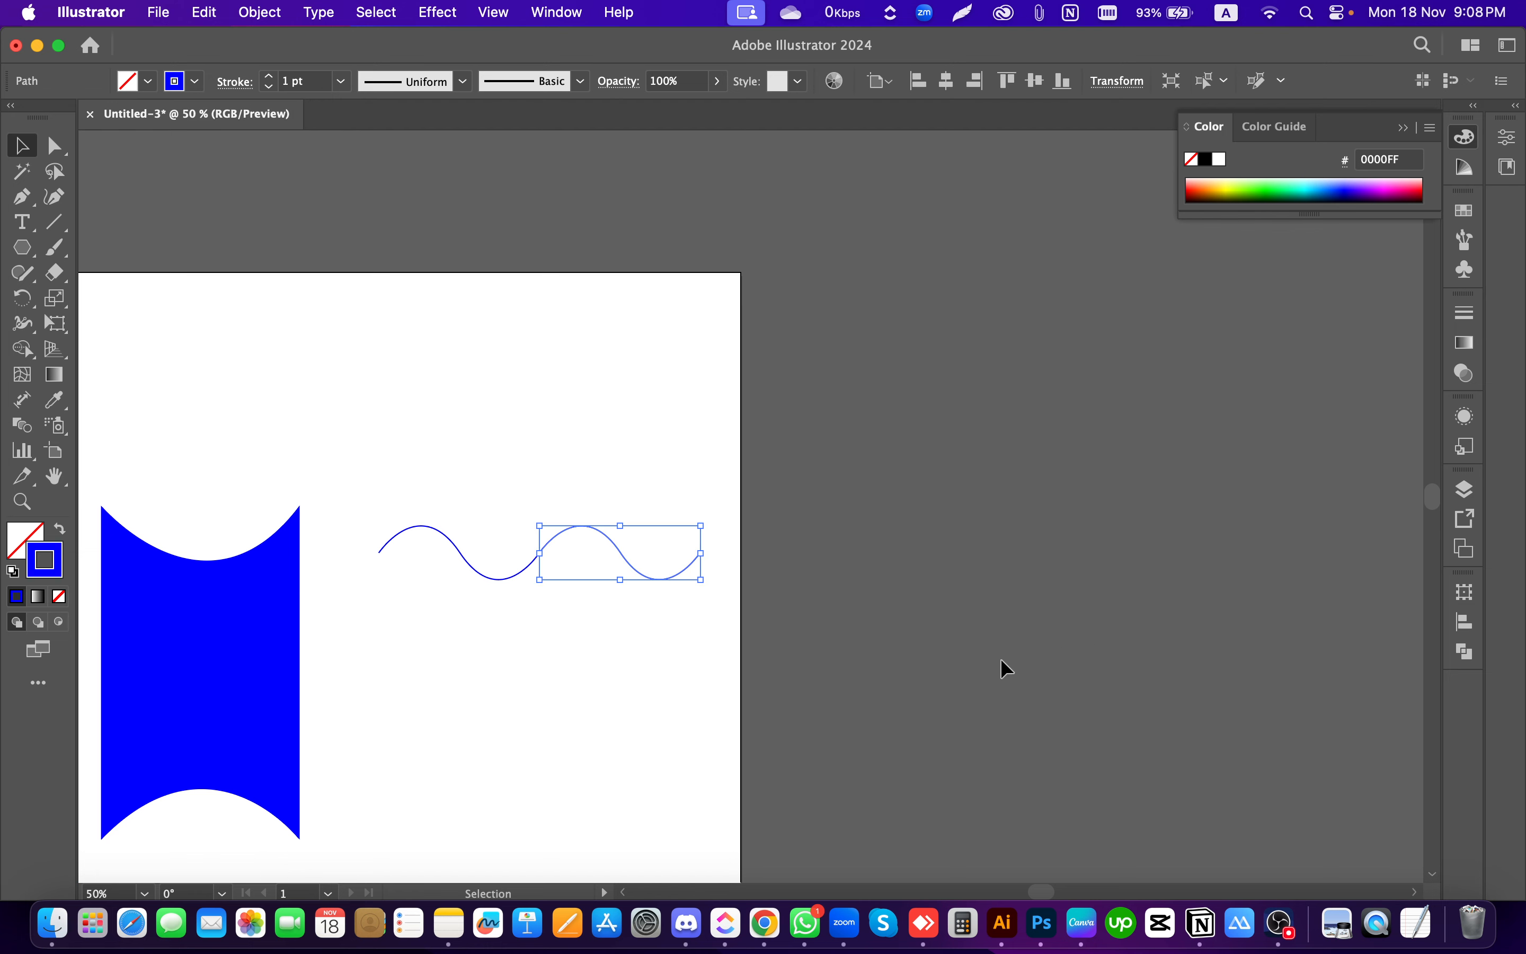
key(a)
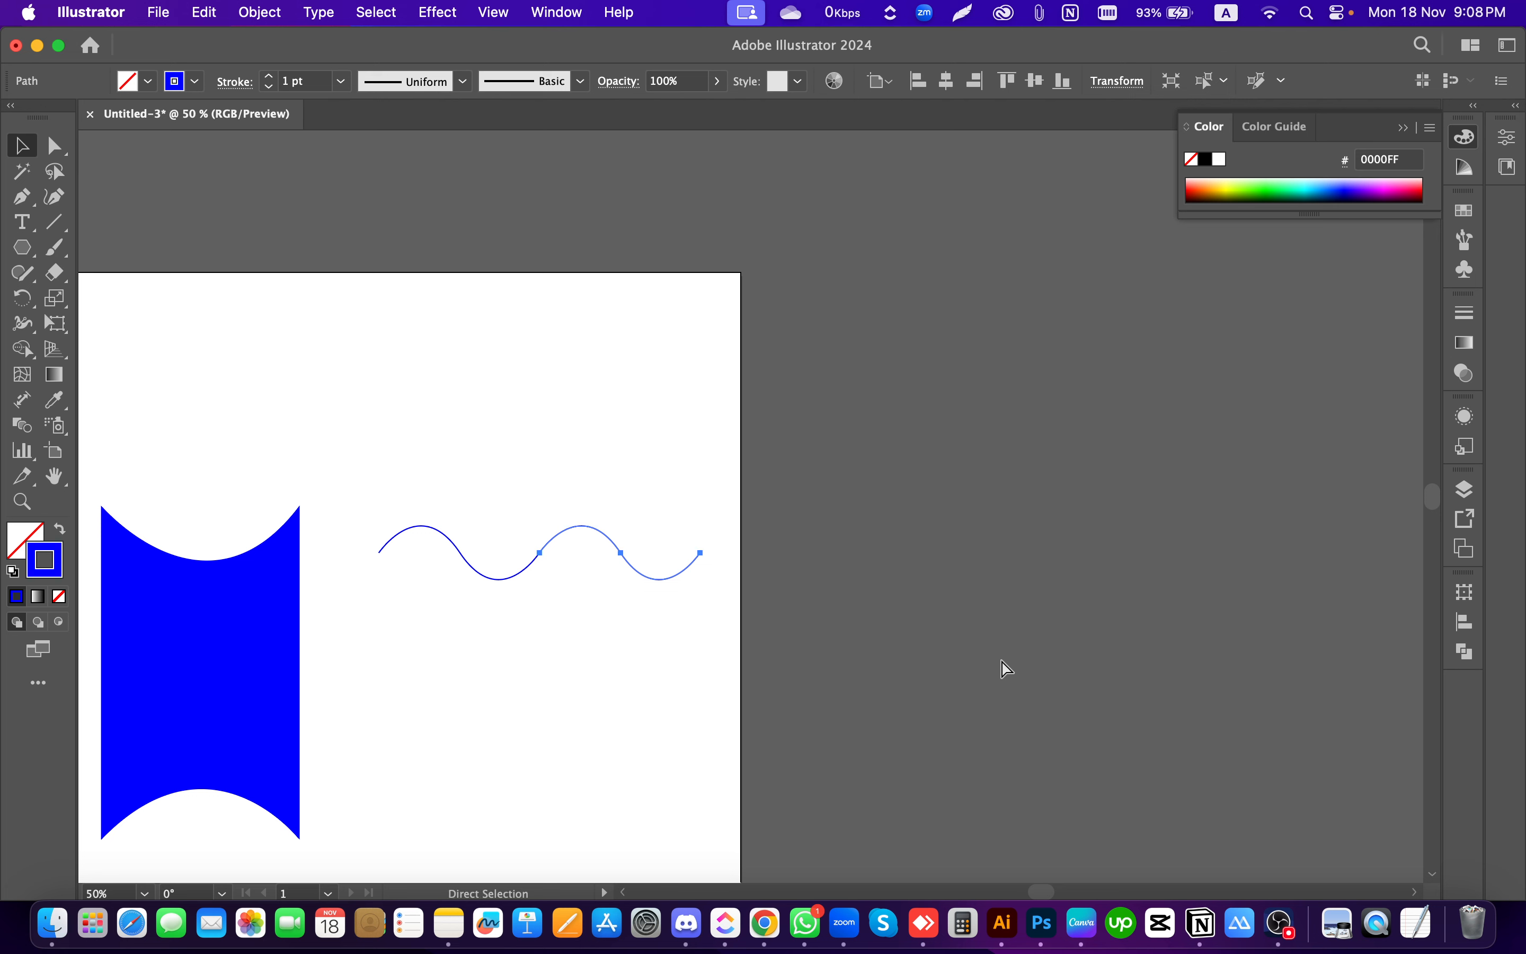
key(super+d)
key(super+d)
key(super+d)
key(super+d)
key(v)
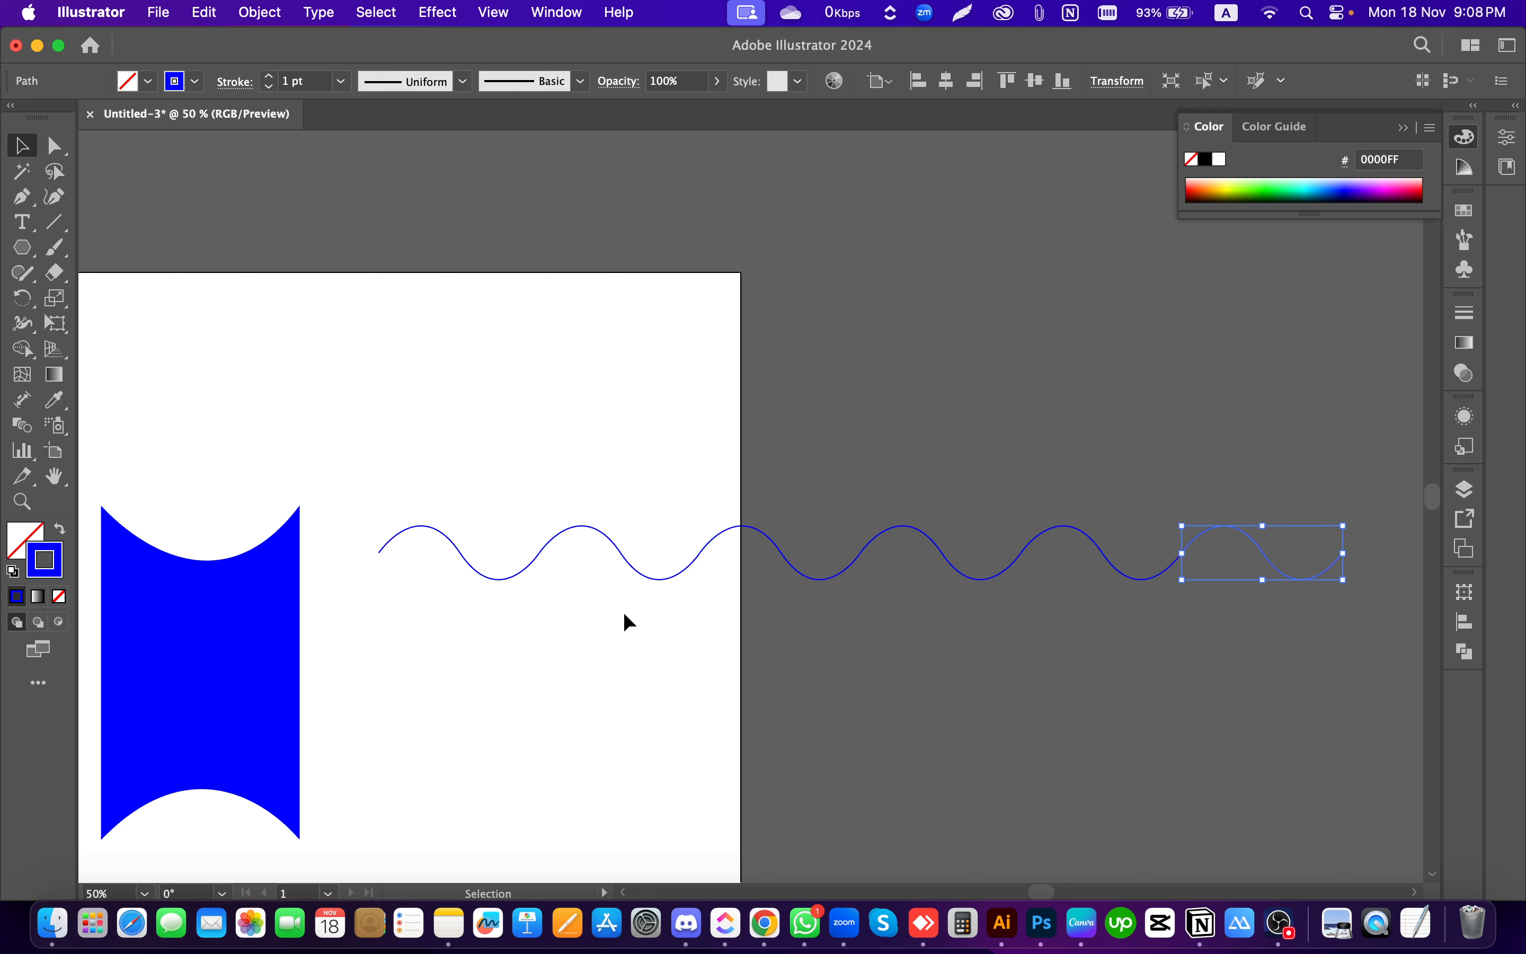
Step: Move the whole row of six waves above the blue shape and scale it down proportionally to fit the artboard's width
scroll(451, 585, down, 1)
drag(1192, 676, 453, 395)
drag(559, 547, 147, 433)
scroll(705, 596, down, 1)
scroll(725, 602, up, 4)
scroll(724, 593, down, 3)
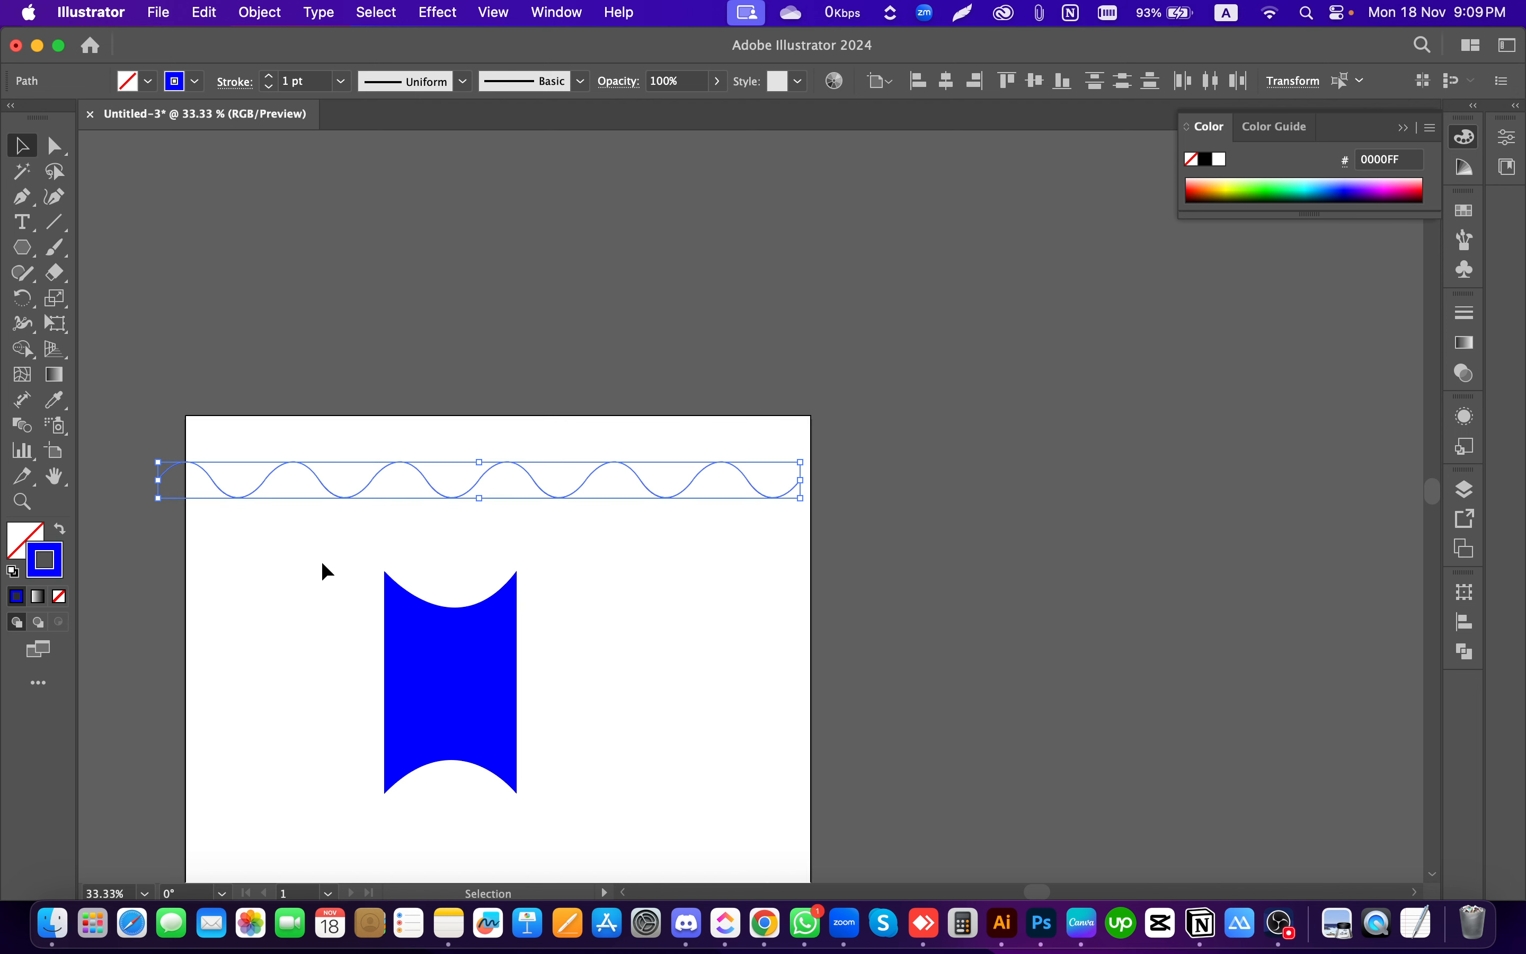
drag(158, 498, 217, 504)
scroll(680, 510, left, 6)
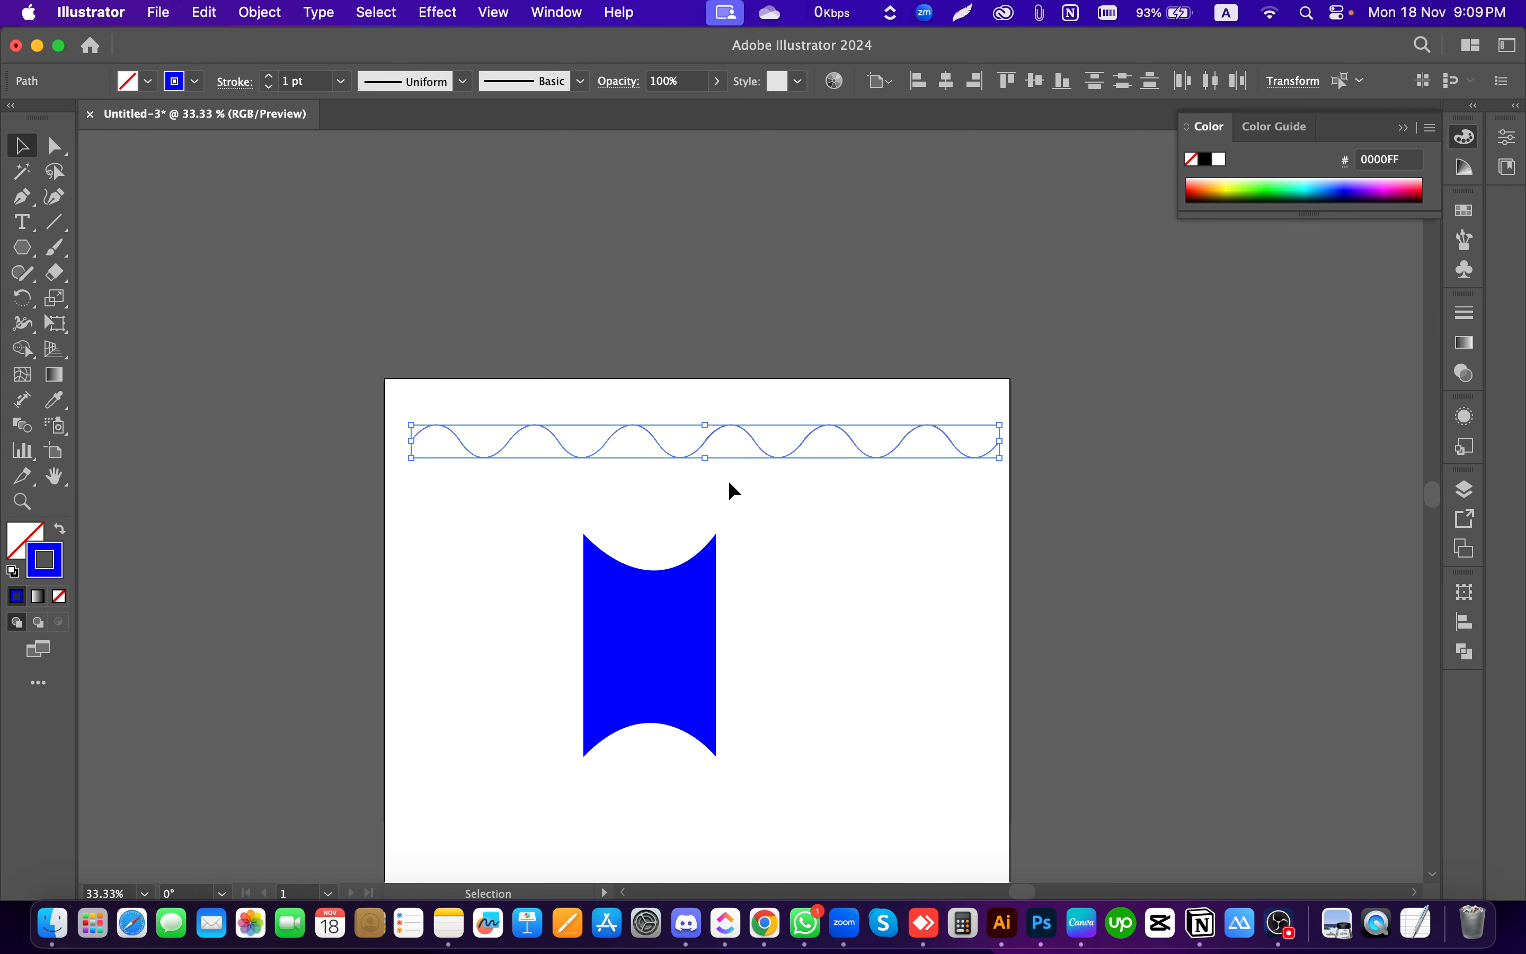
Step: Examine how the wave row is built by selecting the whole row and its last segments individually
click(728, 483)
scroll(704, 423, up, 2)
click(704, 423)
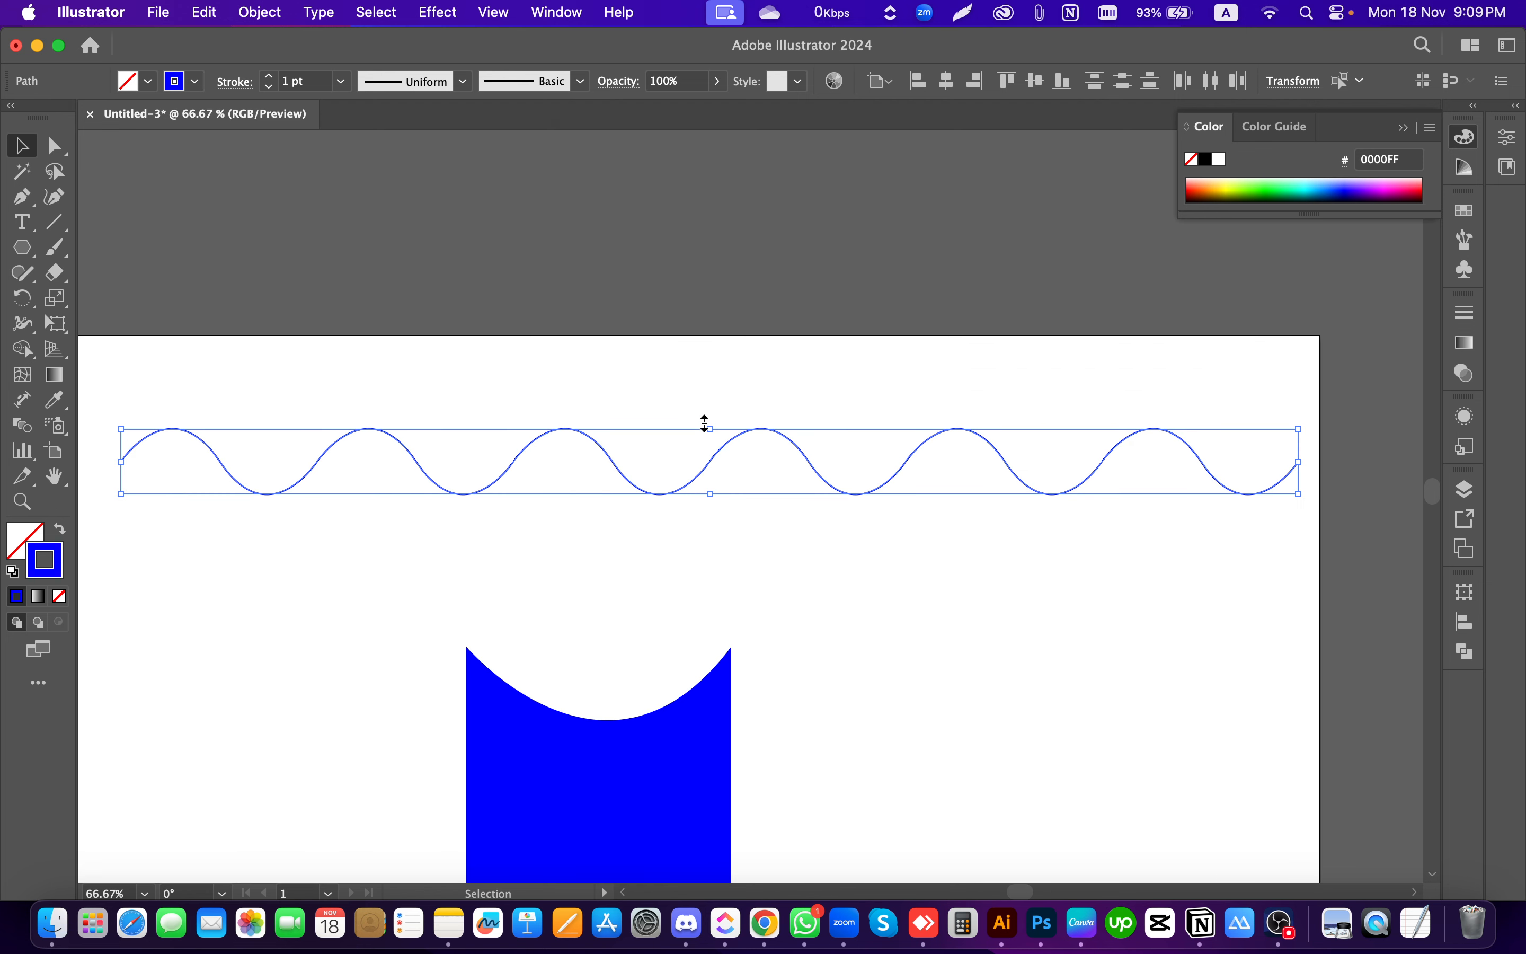
scroll(707, 448, down, 1)
scroll(709, 473, up, 1)
click(905, 575)
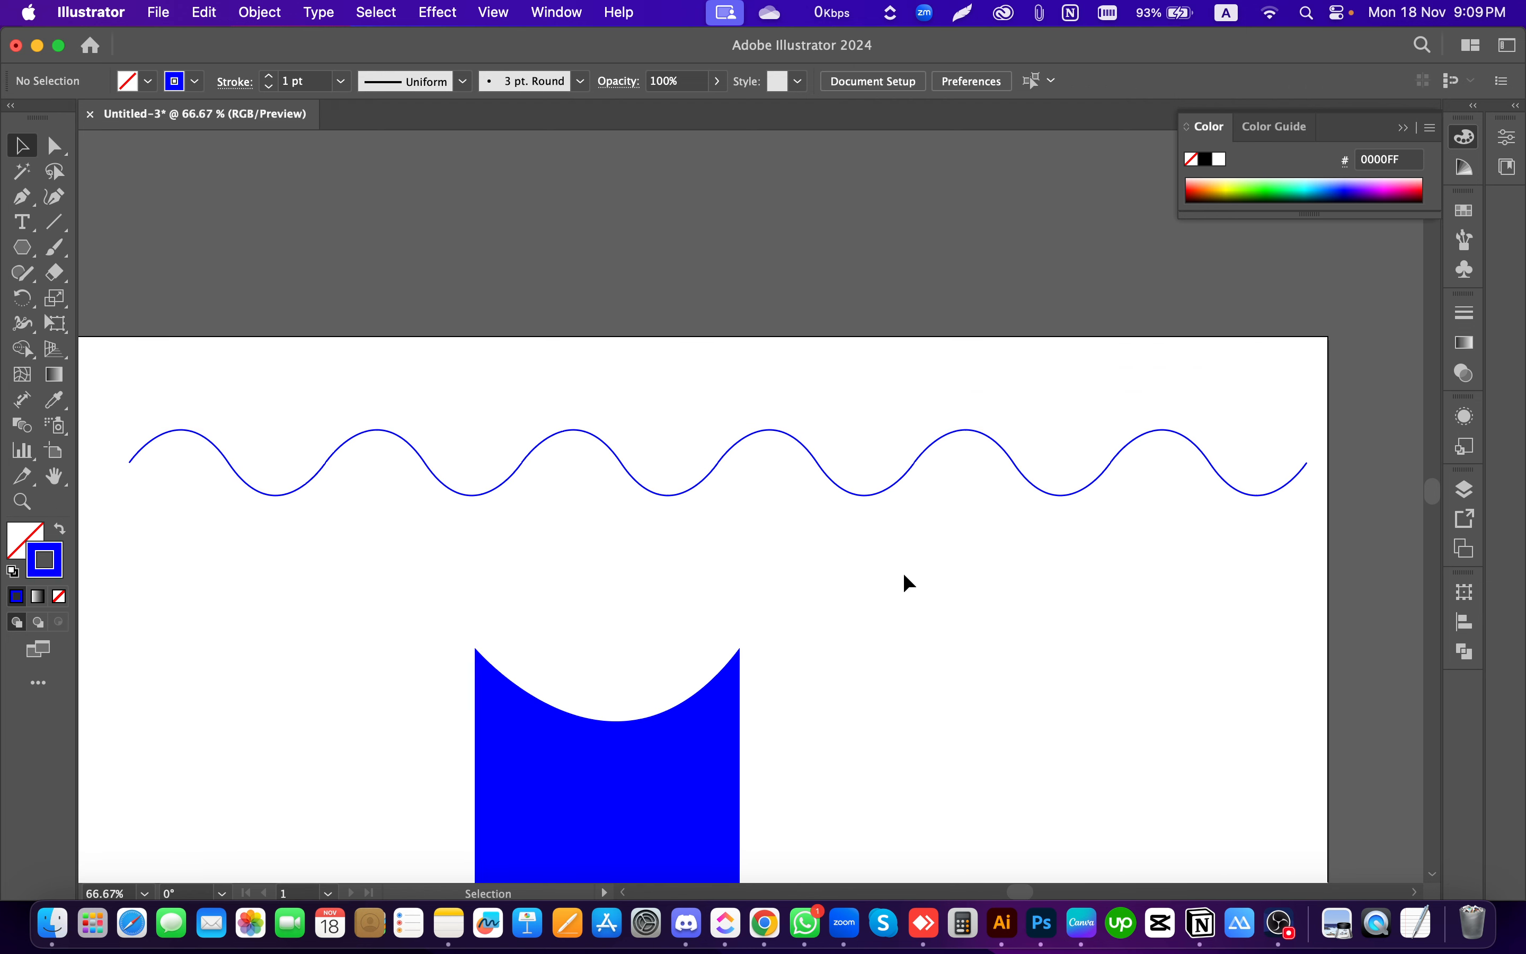
drag(1294, 539, 1237, 433)
drag(1309, 573, 247, 310)
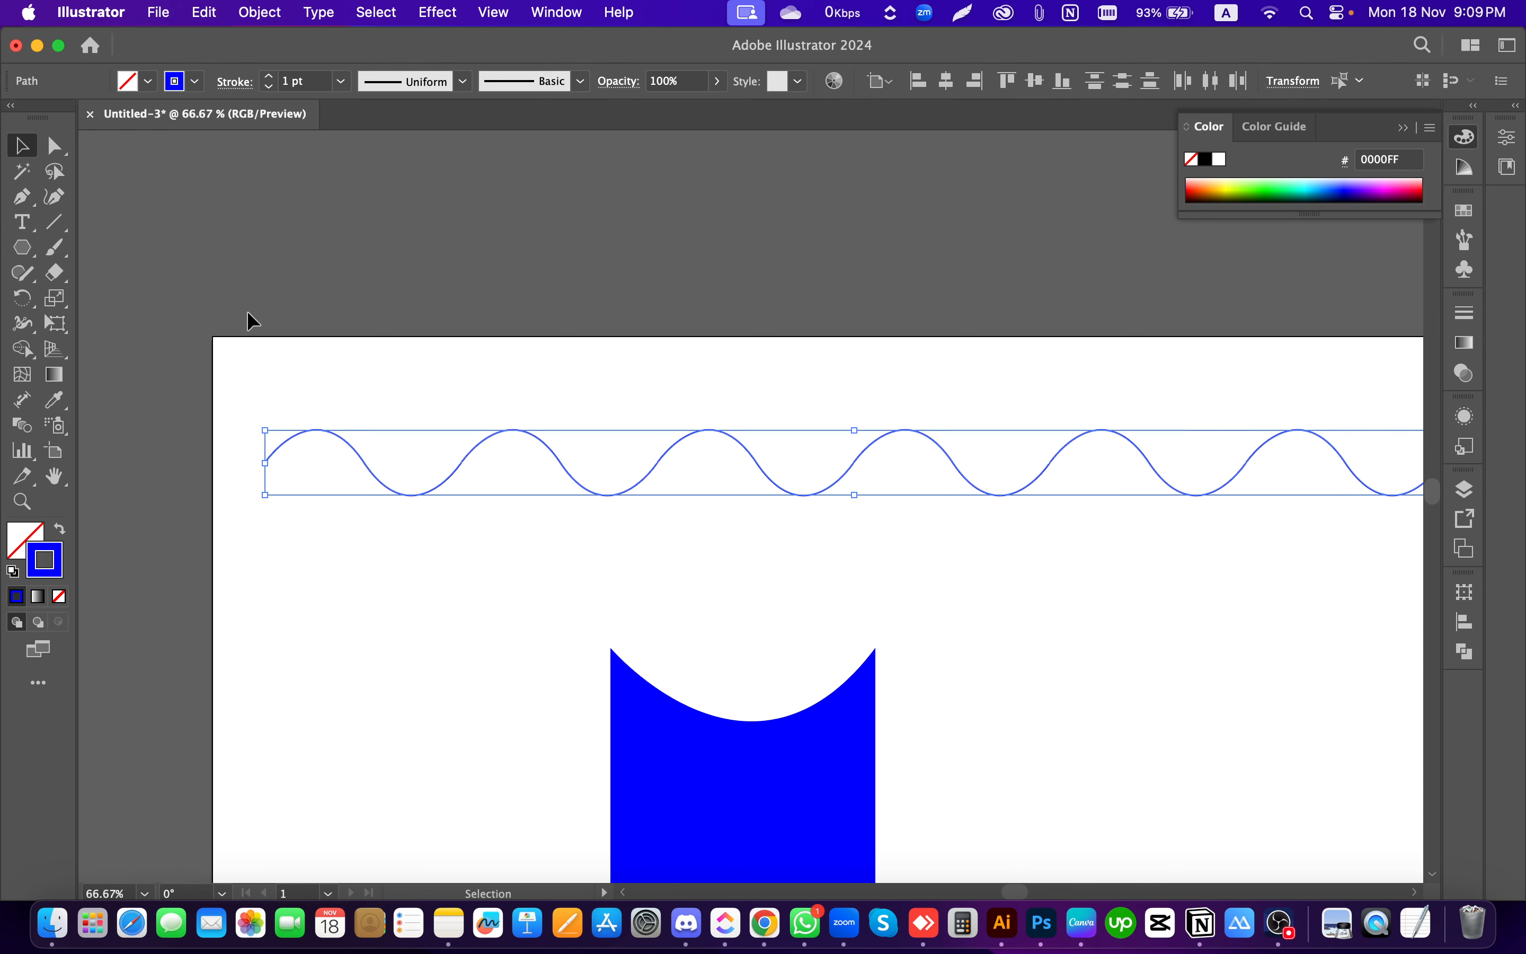
key(space)
drag(445, 563, 344, 509)
drag(1232, 541, 1211, 397)
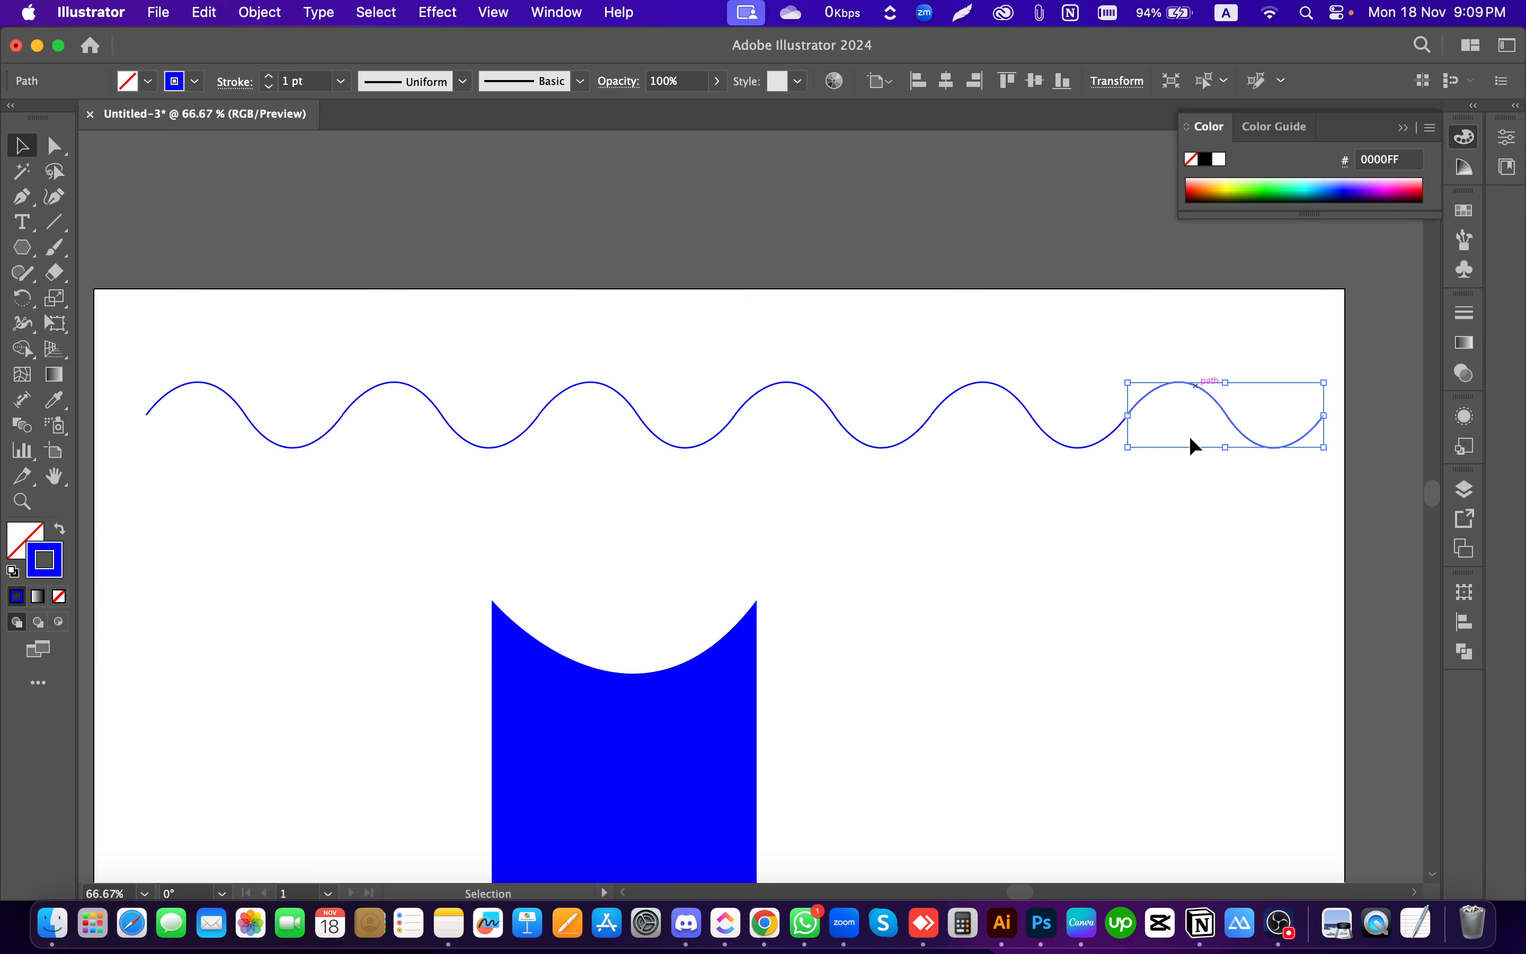
drag(1044, 517, 1024, 289)
drag(1164, 508, 1239, 305)
click(960, 386)
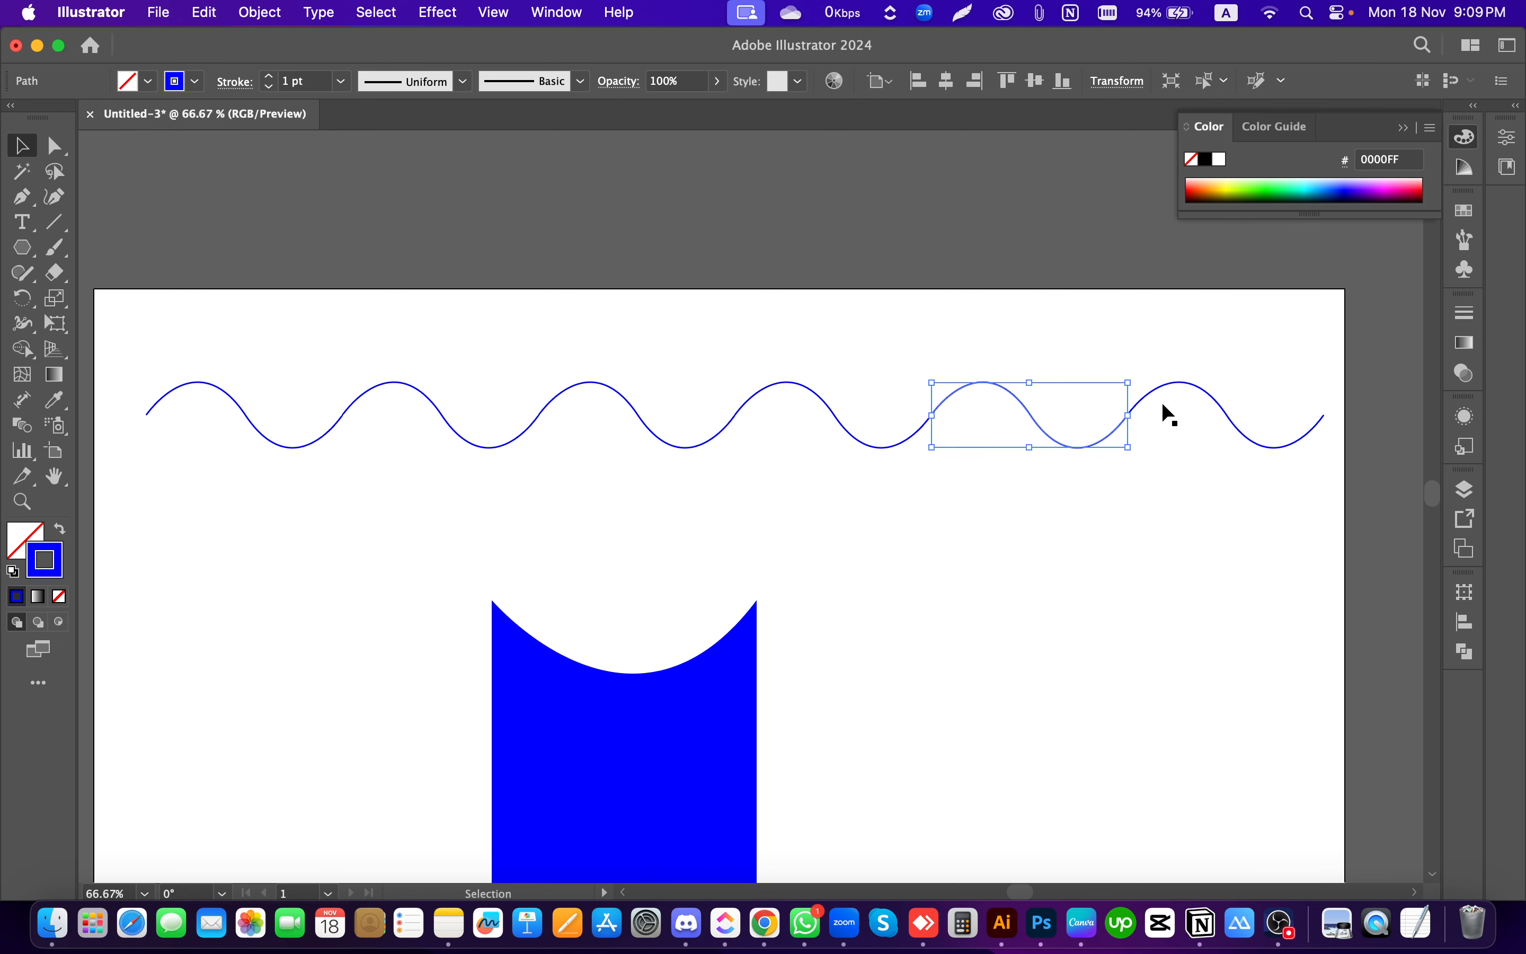
Step: Group all six wave segments and test the group by selecting it through one segment
drag(1232, 477, 269, 311)
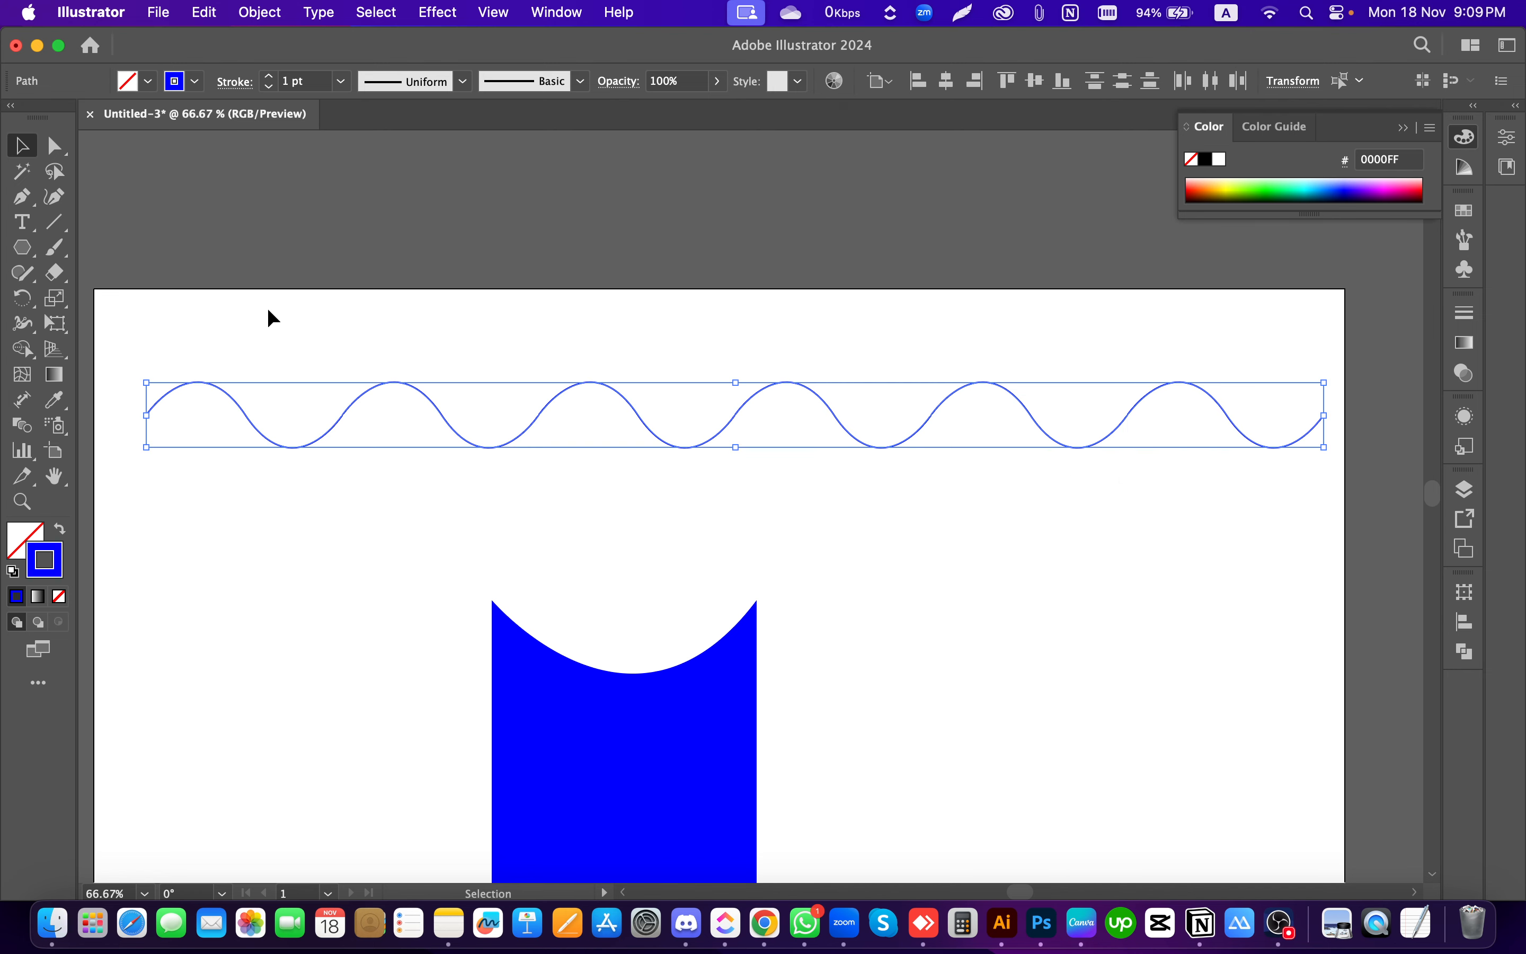
key(super+g)
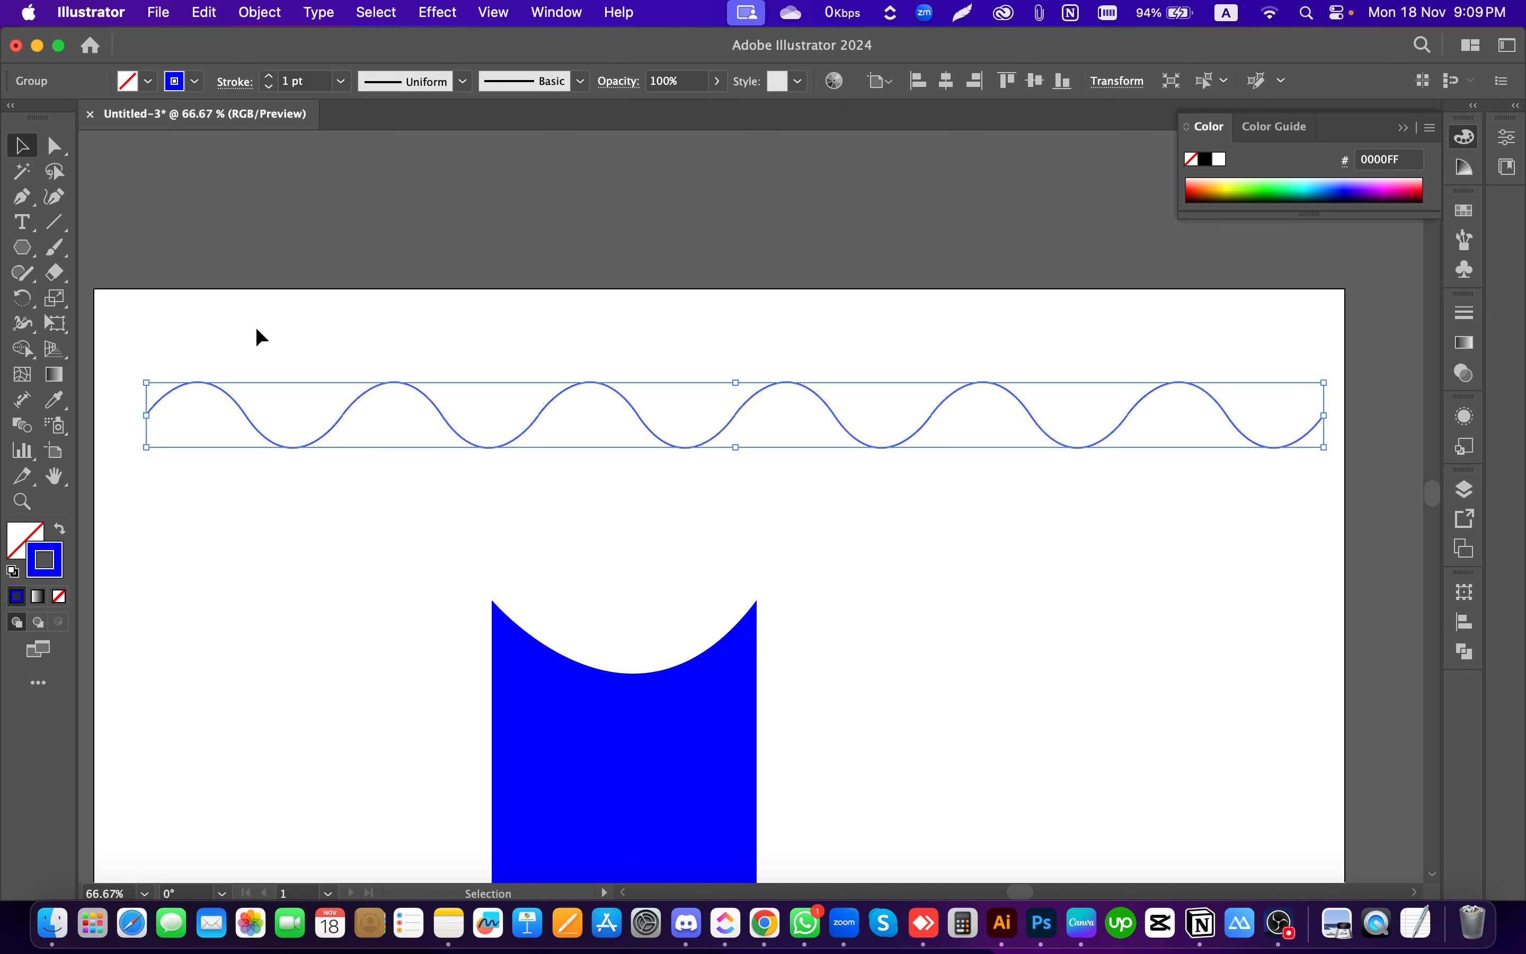
click(910, 518)
click(1227, 415)
click(1168, 557)
Step: Undo the grouping and select the last two wave segments one at a time
click(1300, 440)
key(super+shift+g)
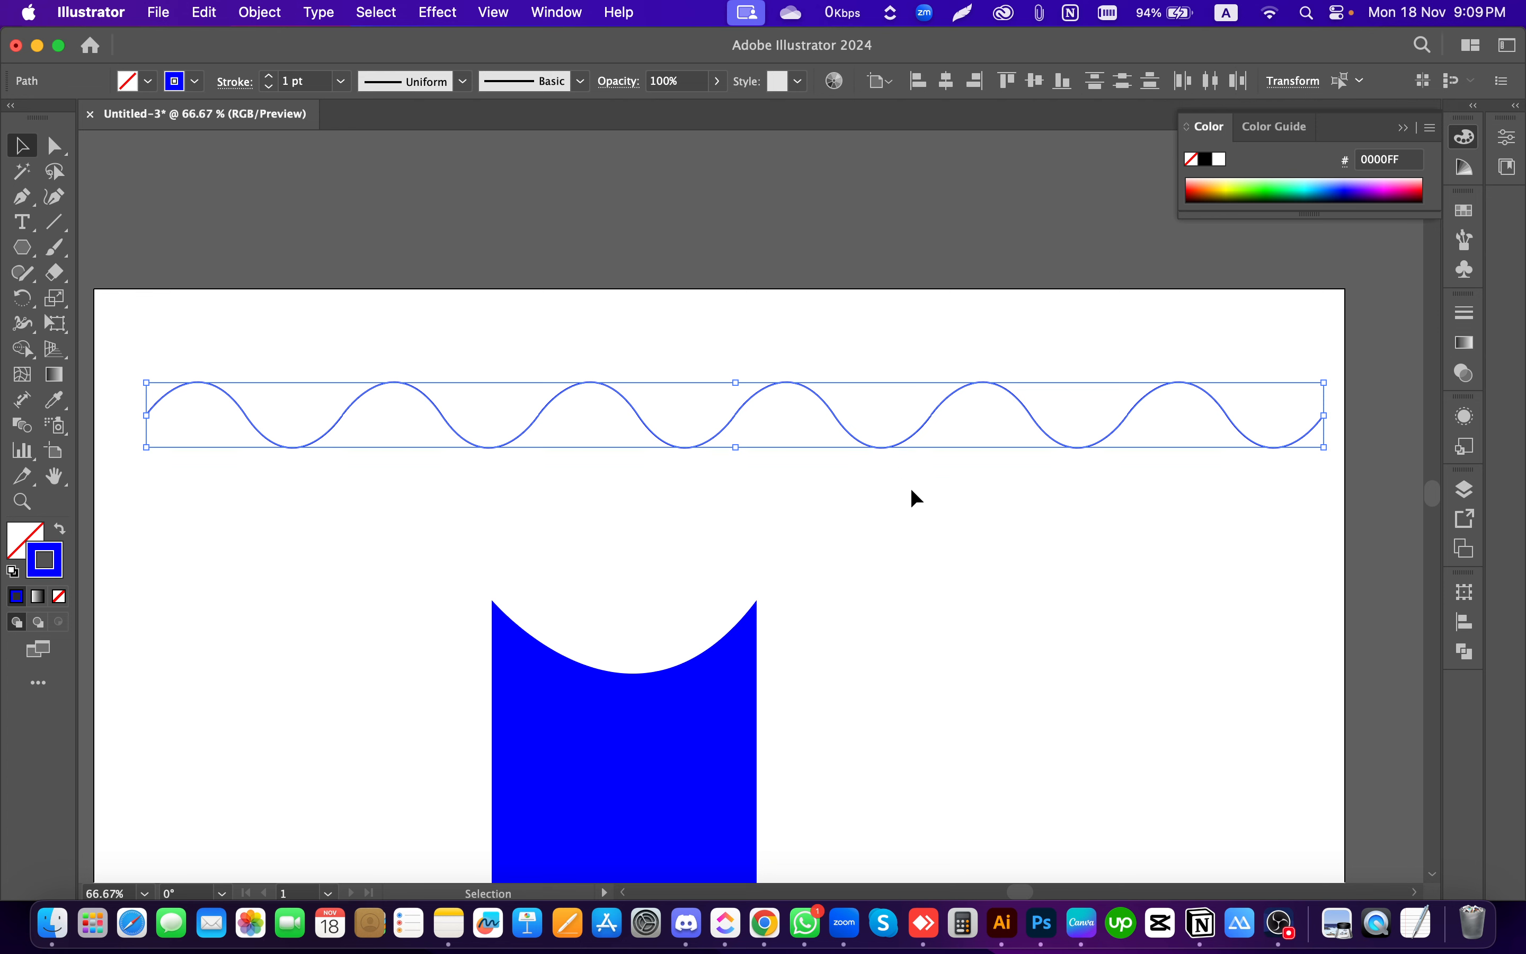
click(1202, 517)
click(1264, 355)
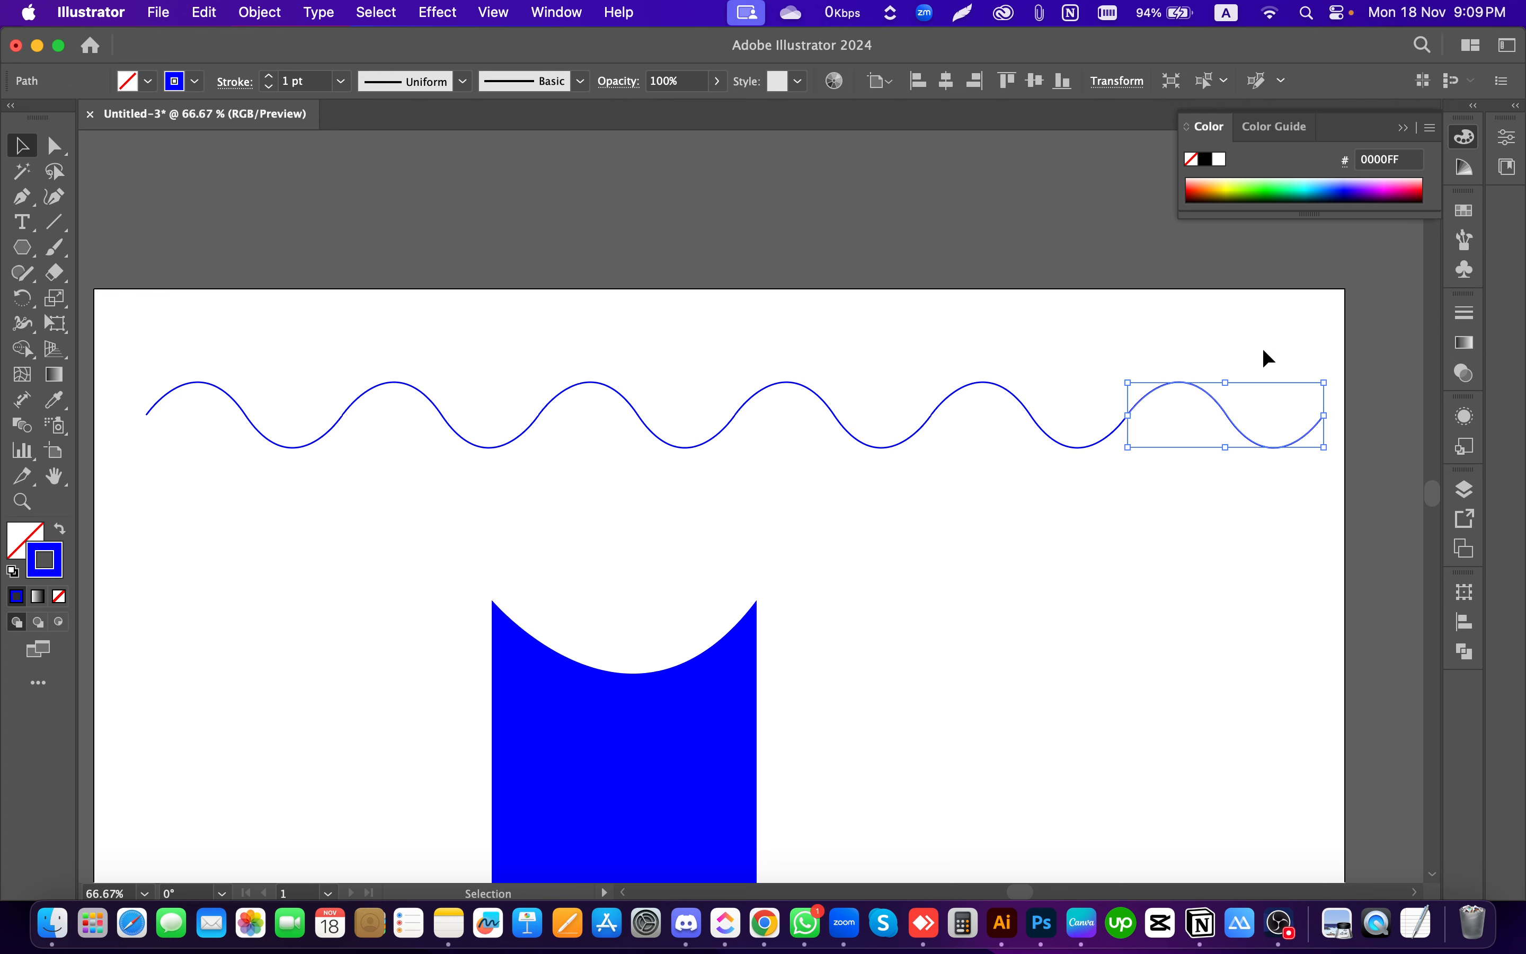
click(1185, 536)
click(1077, 448)
click(1178, 520)
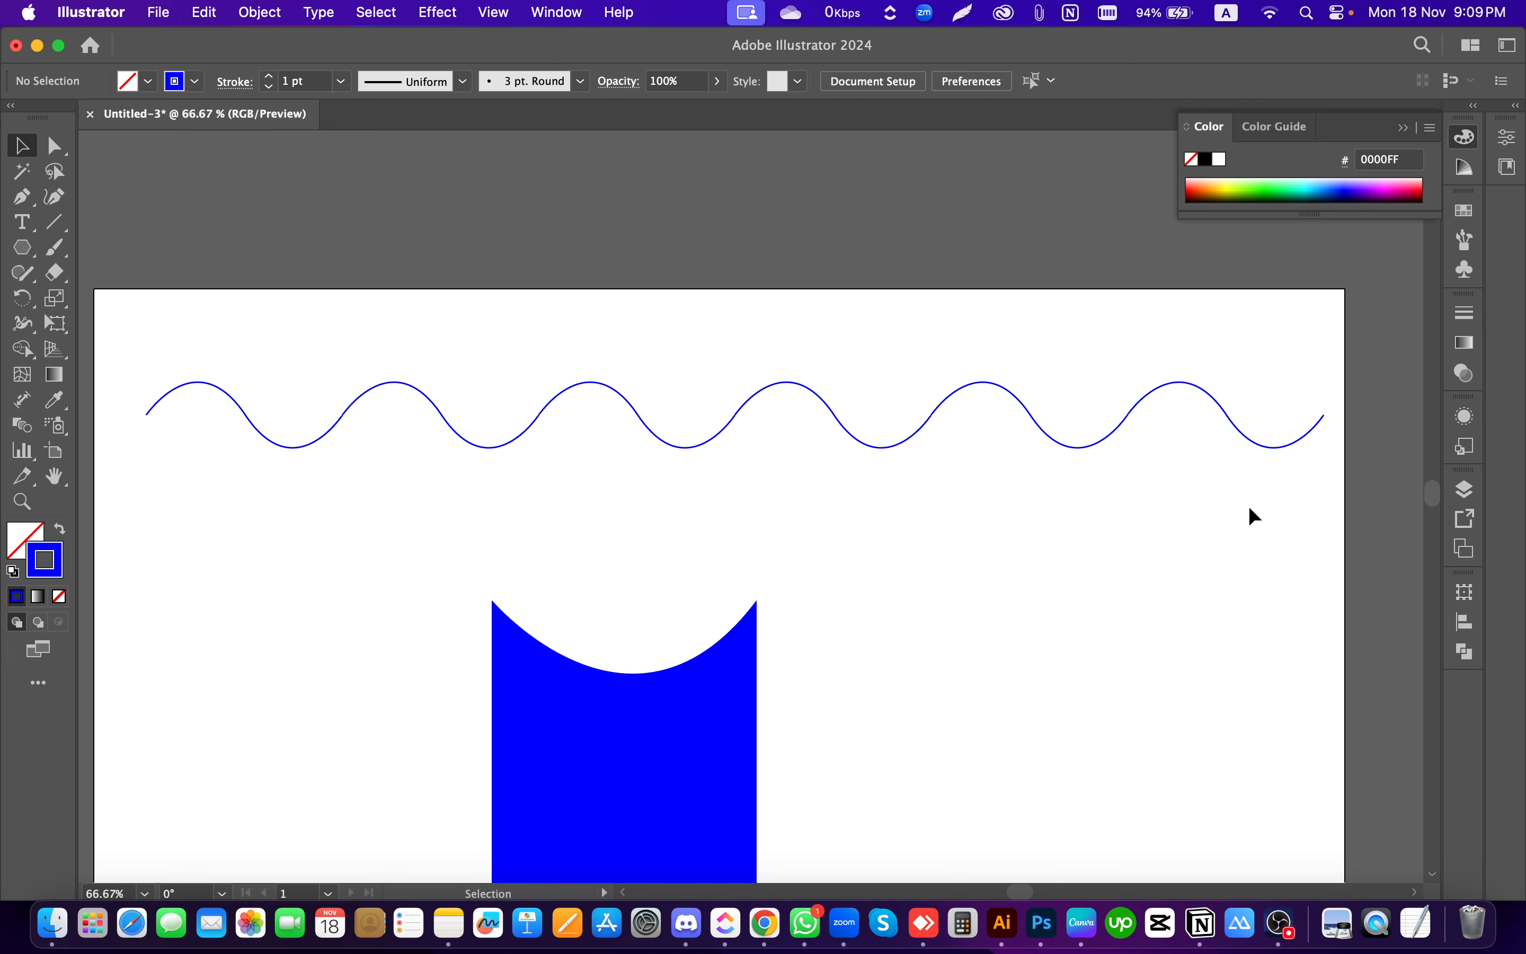
Step: Select all six wave segments, group them, and reselect the group over just one segment
drag(1238, 492, 196, 295)
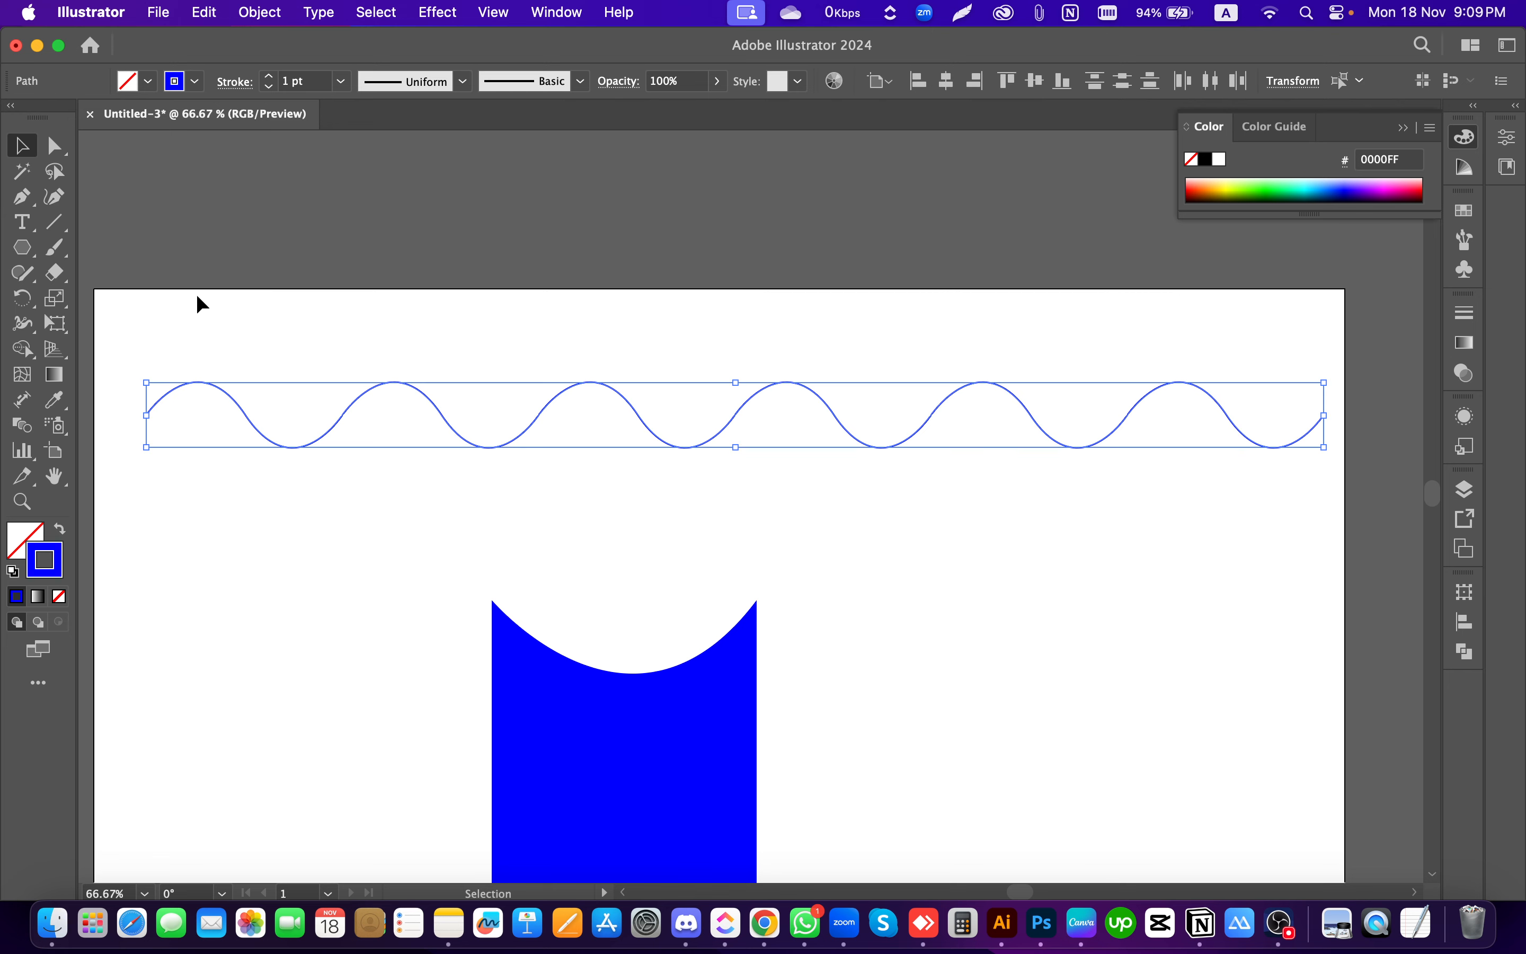
right_click(417, 334)
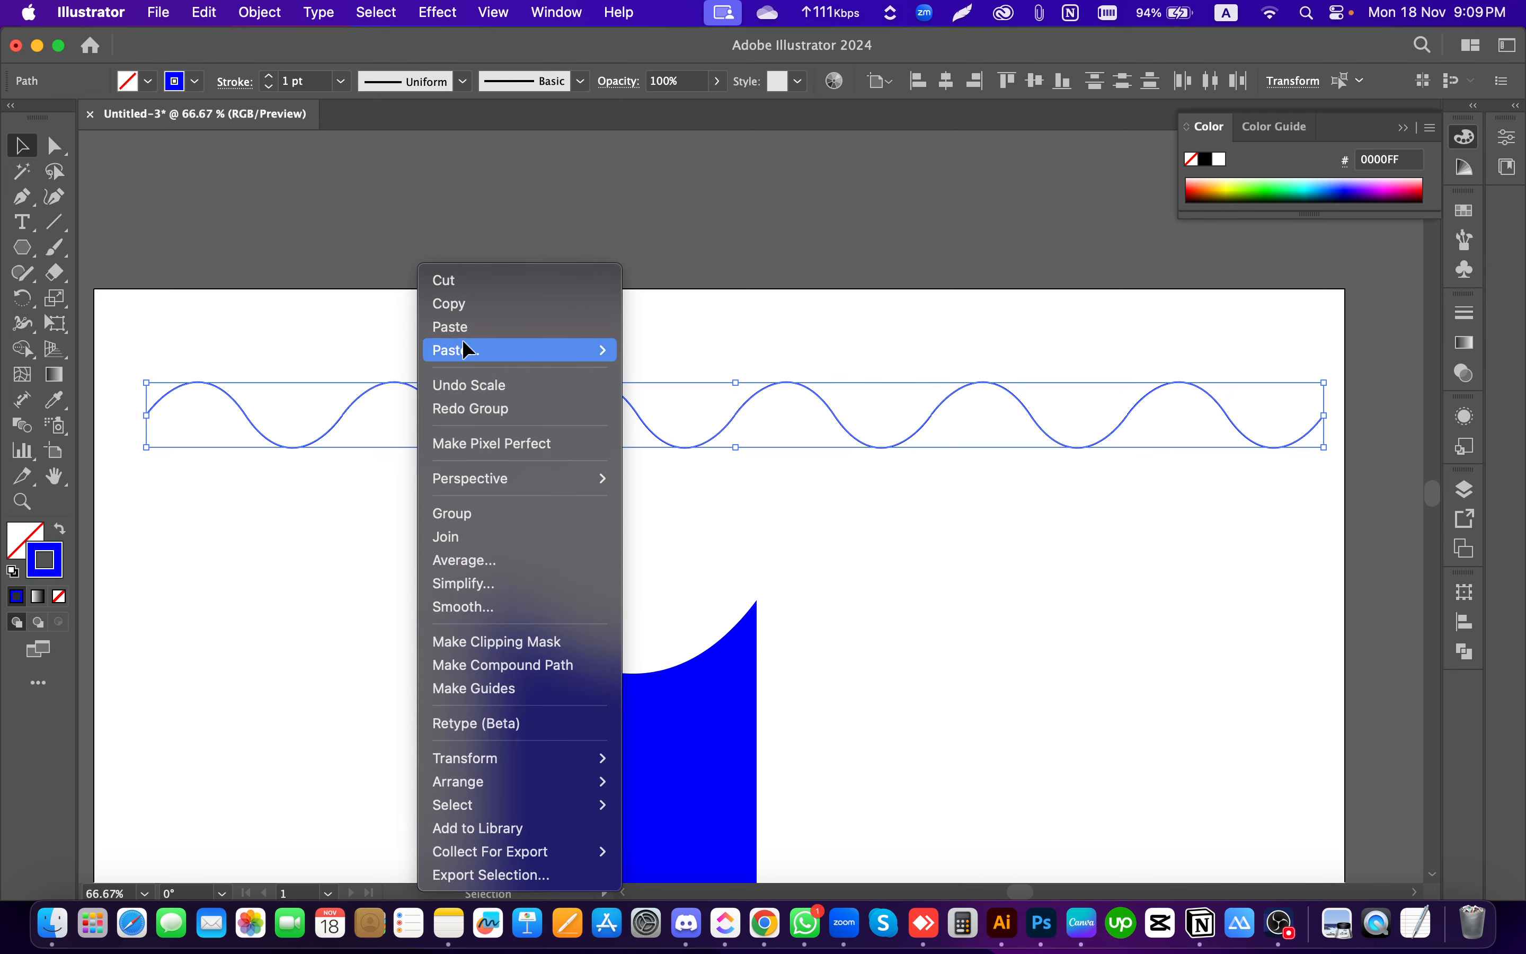
click(481, 509)
click(1009, 496)
drag(1053, 497, 961, 331)
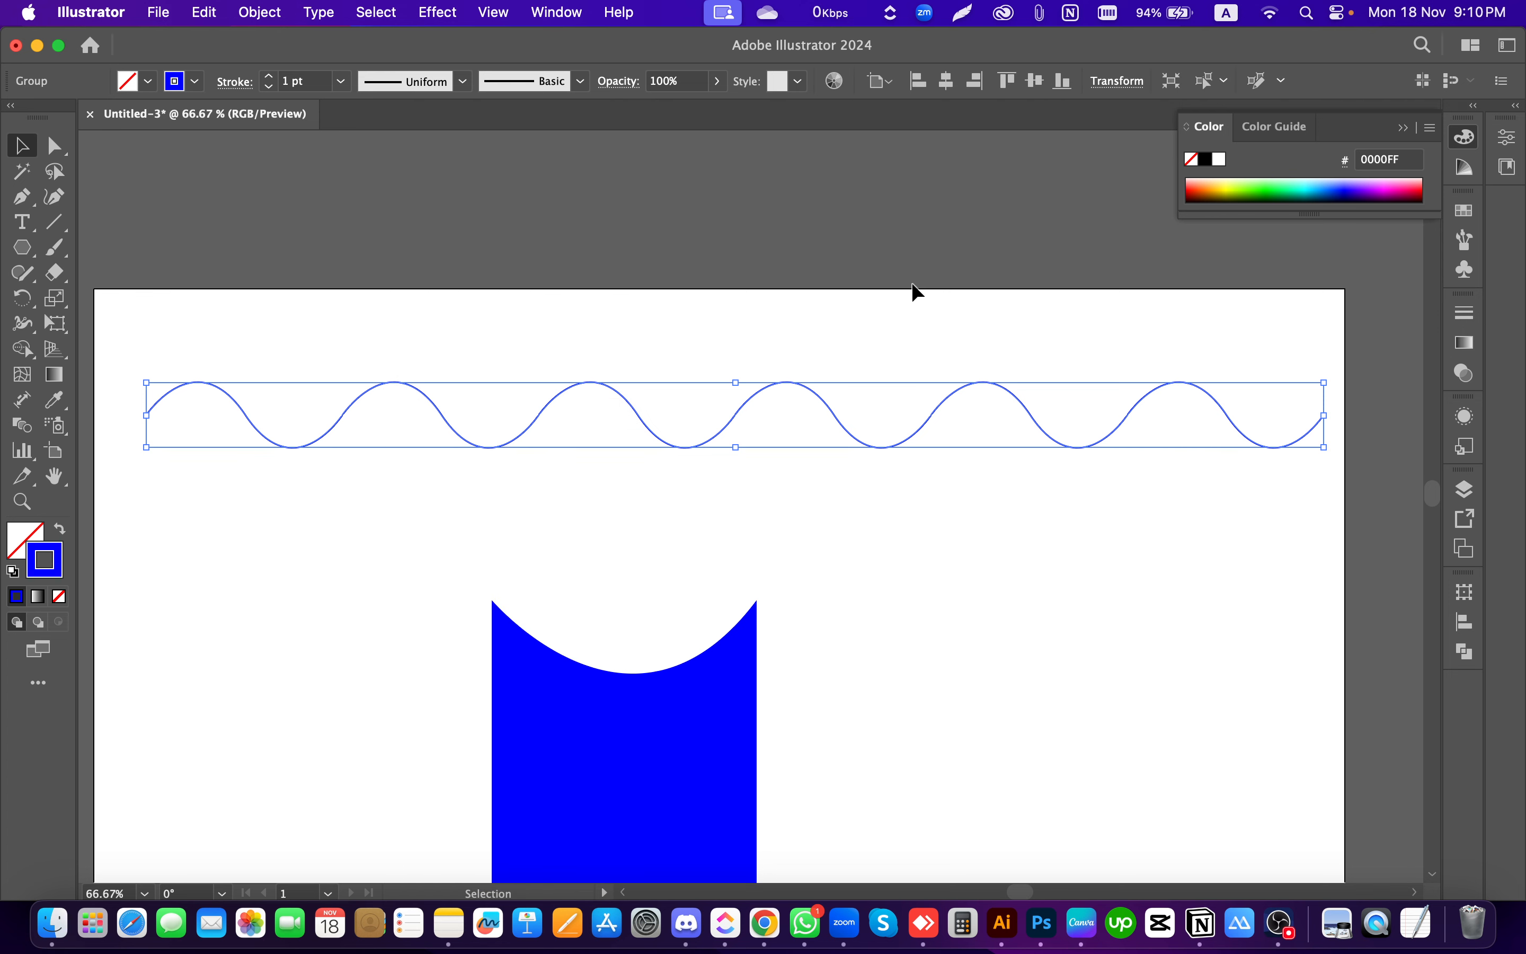
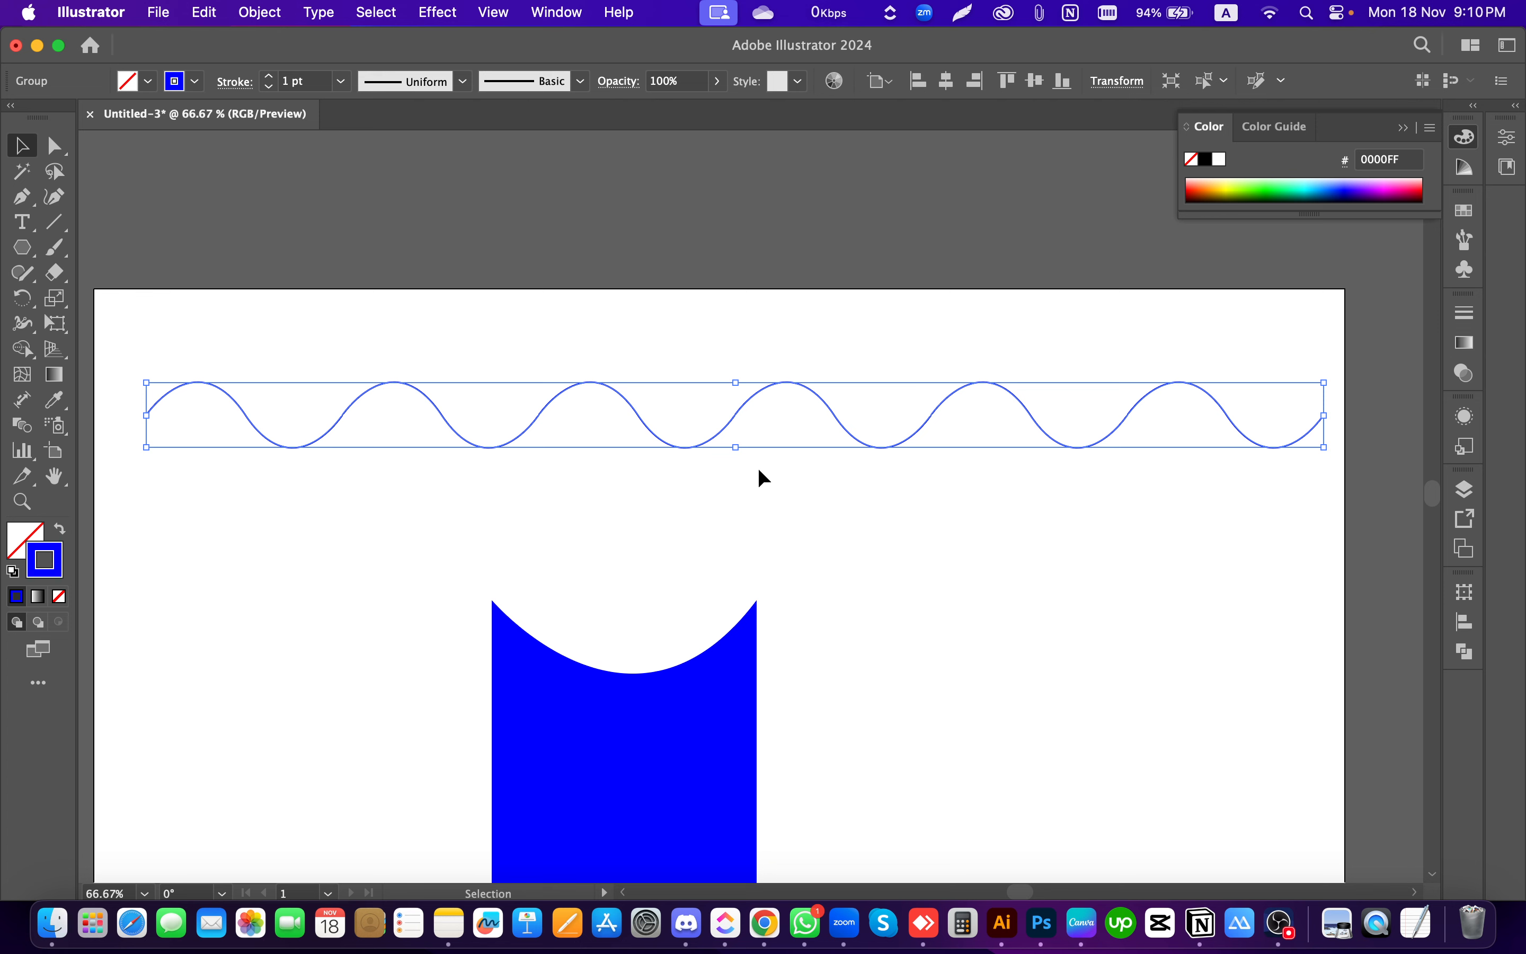
Step: Ungroup the row of waves, testing the selection over a single segment and over the whole row
key(super+shift+g)
click(739, 484)
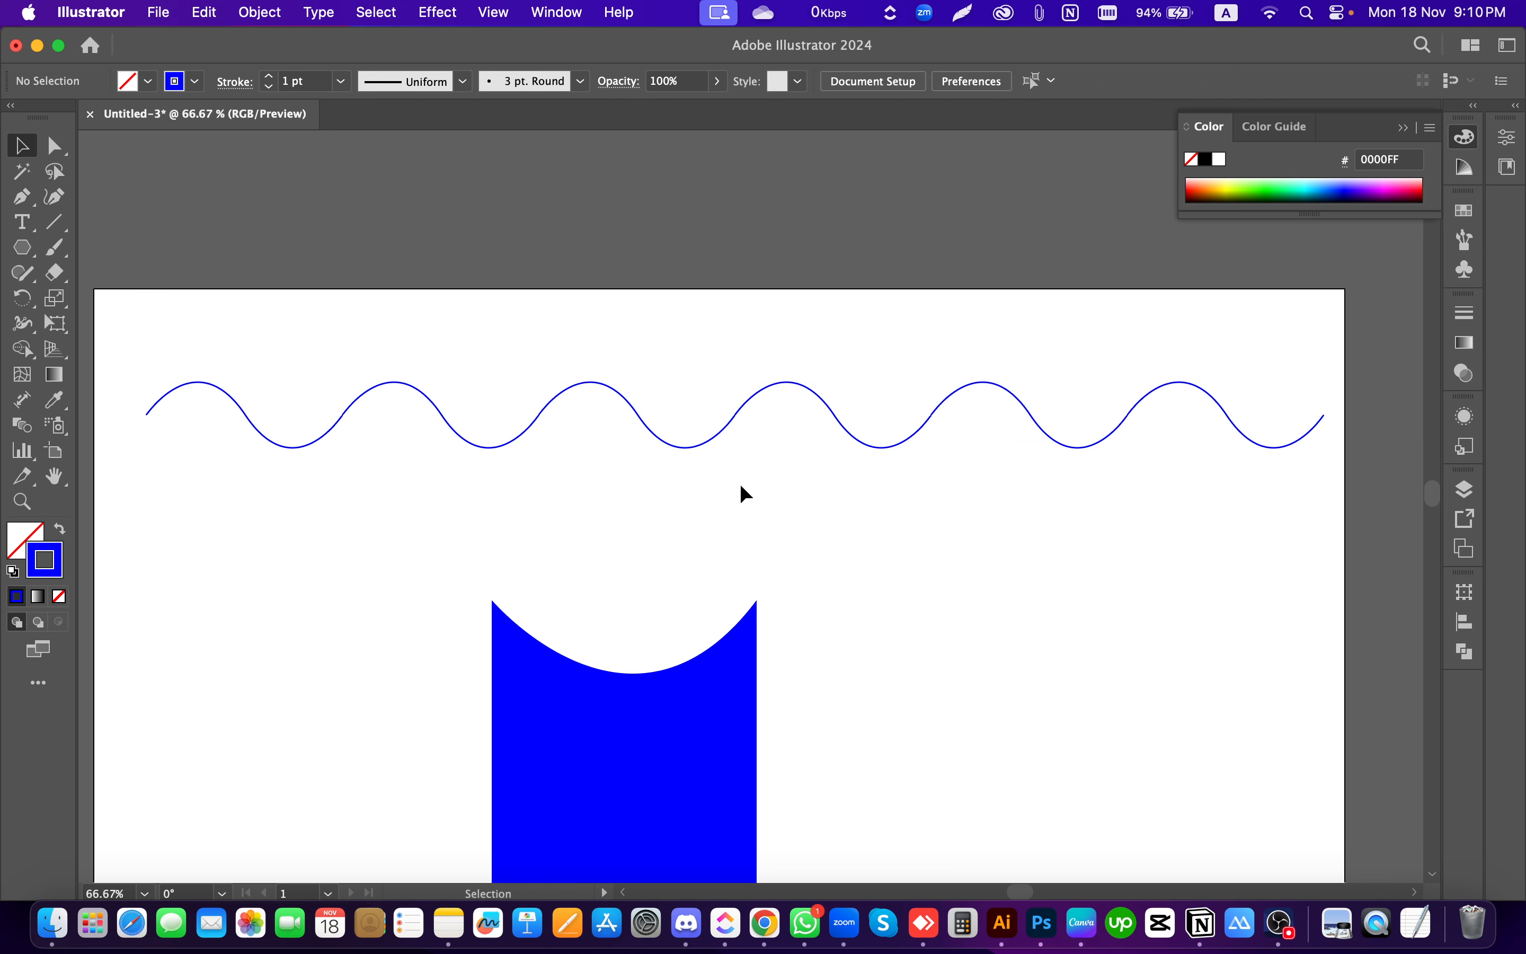
drag(850, 514, 870, 247)
click(942, 567)
drag(1326, 510, 91, 244)
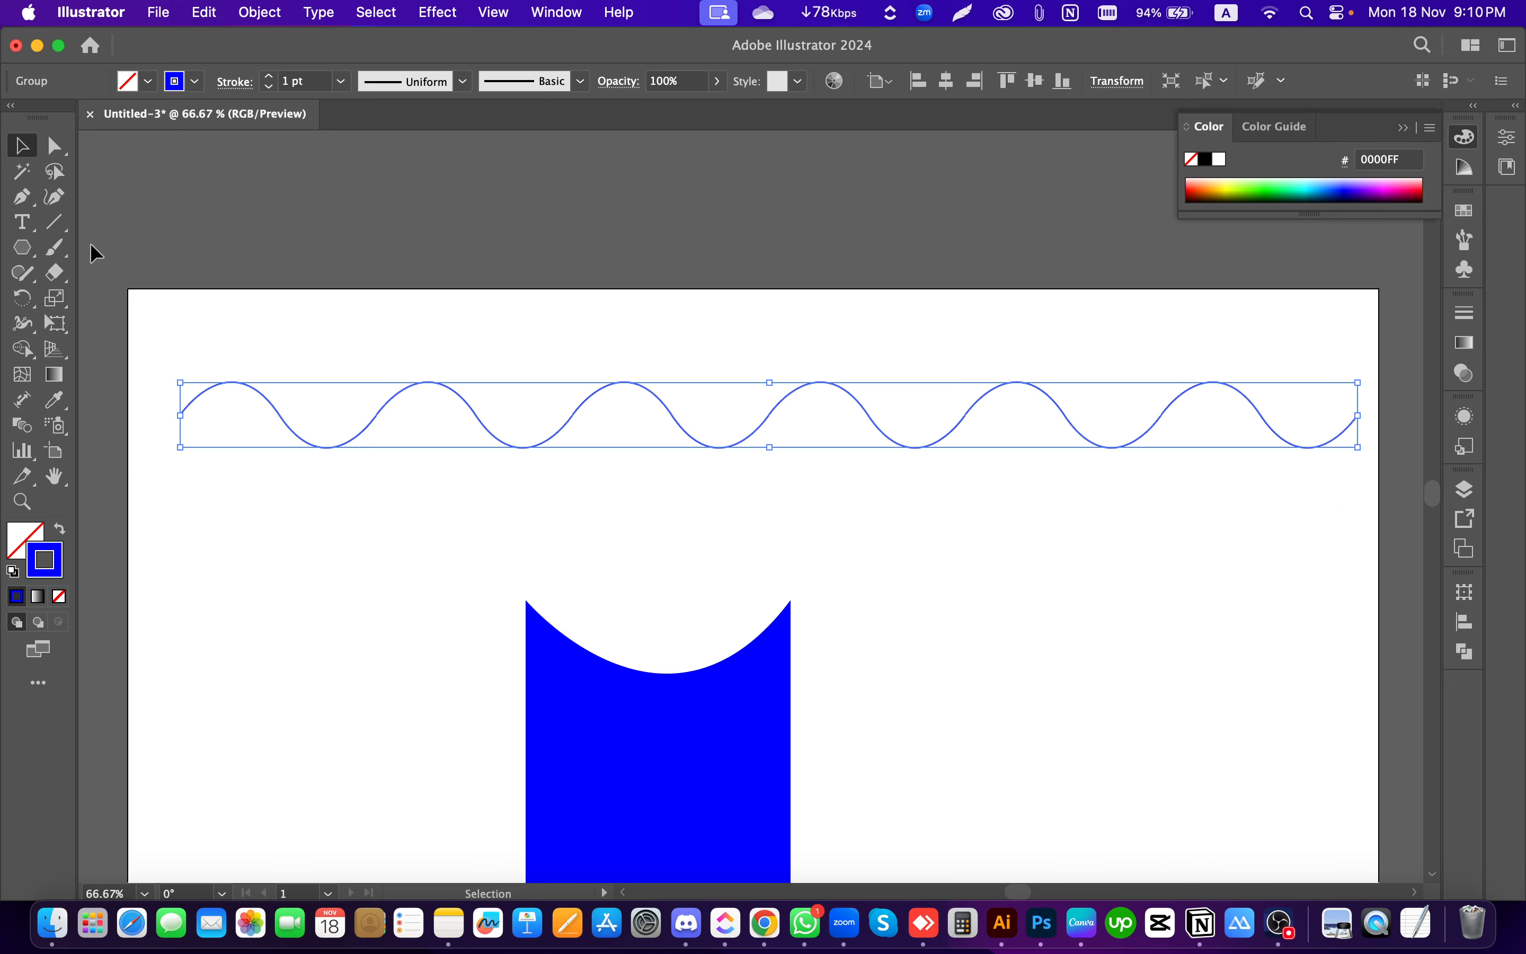
key(super+shift+g)
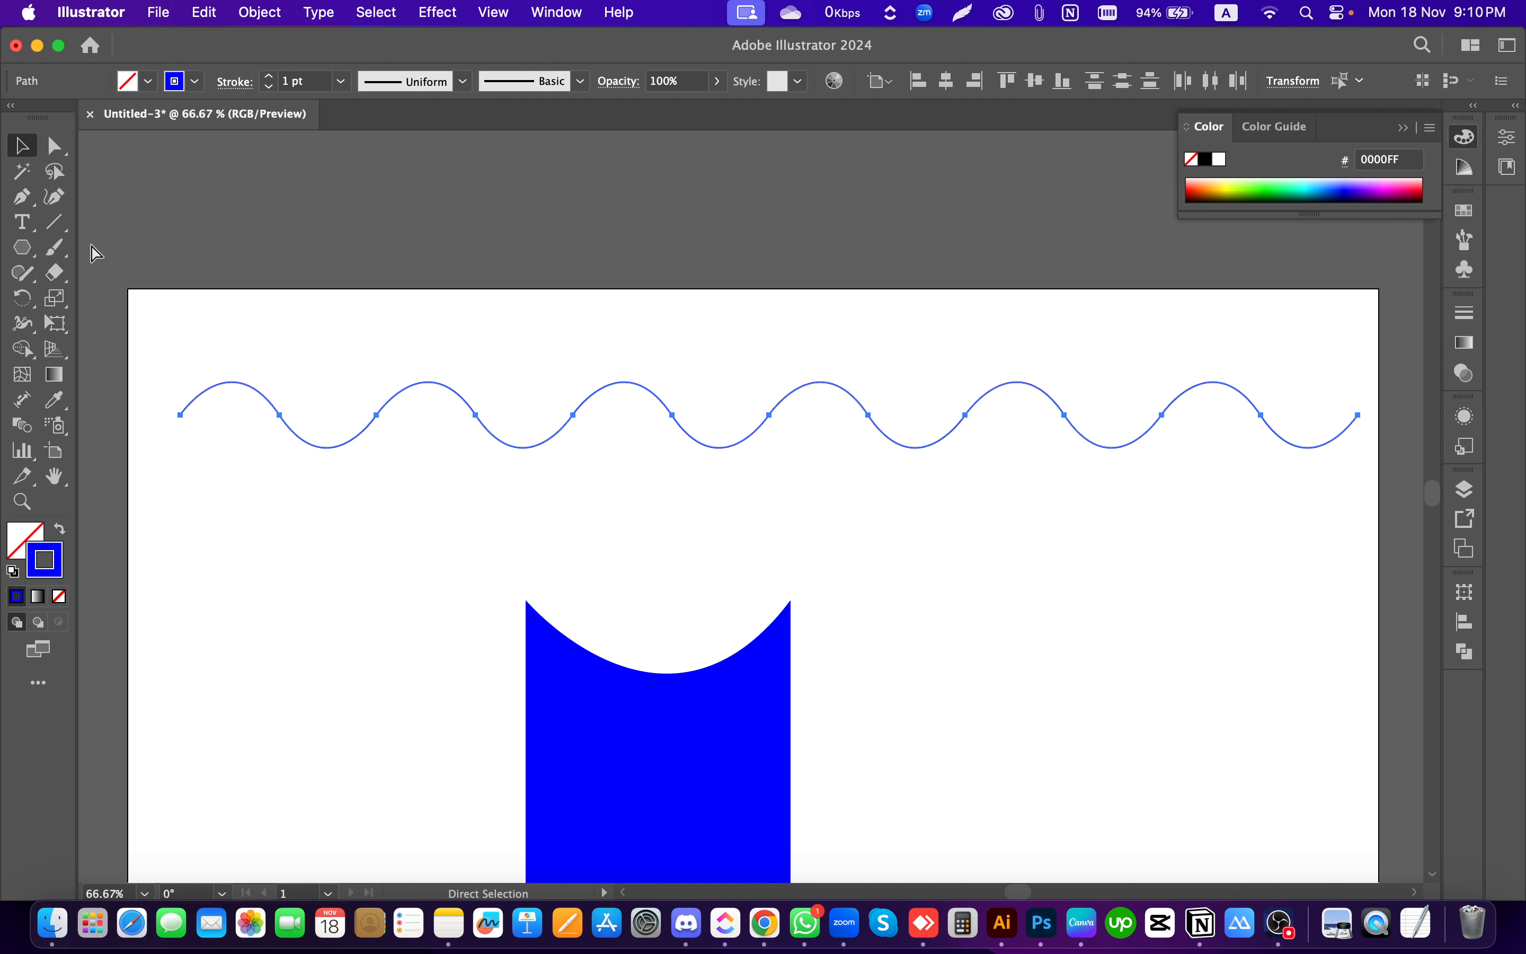
Step: Group the six wave segments again, view the Ungroup option, and select the whole group
key(super+g)
drag(439, 461, 402, 297)
right_click(411, 387)
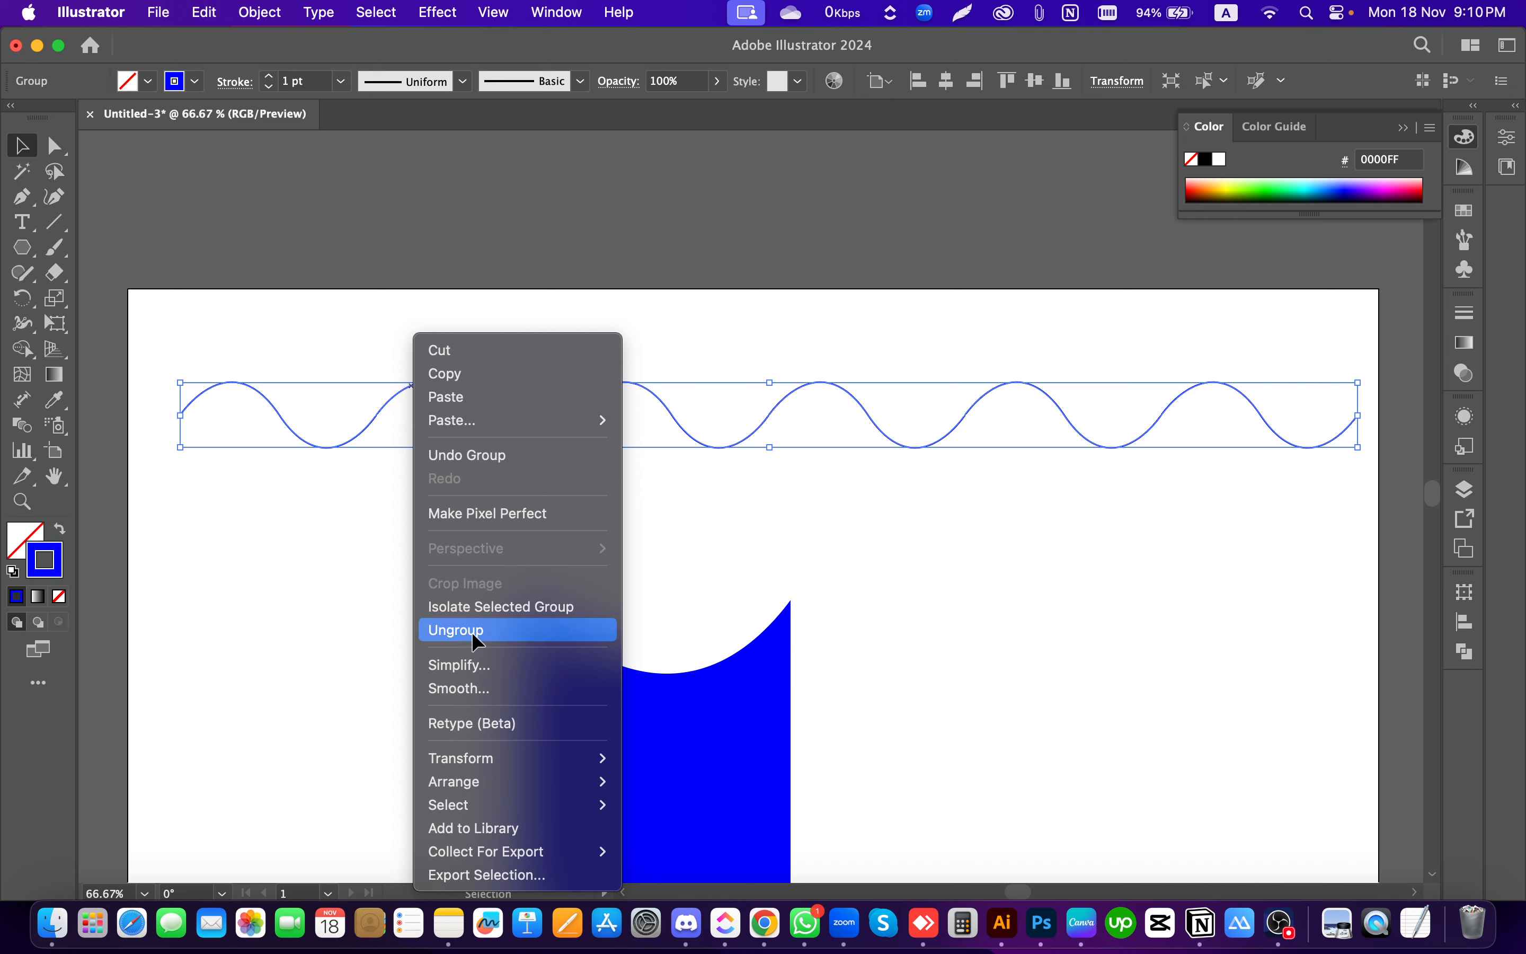
click(776, 523)
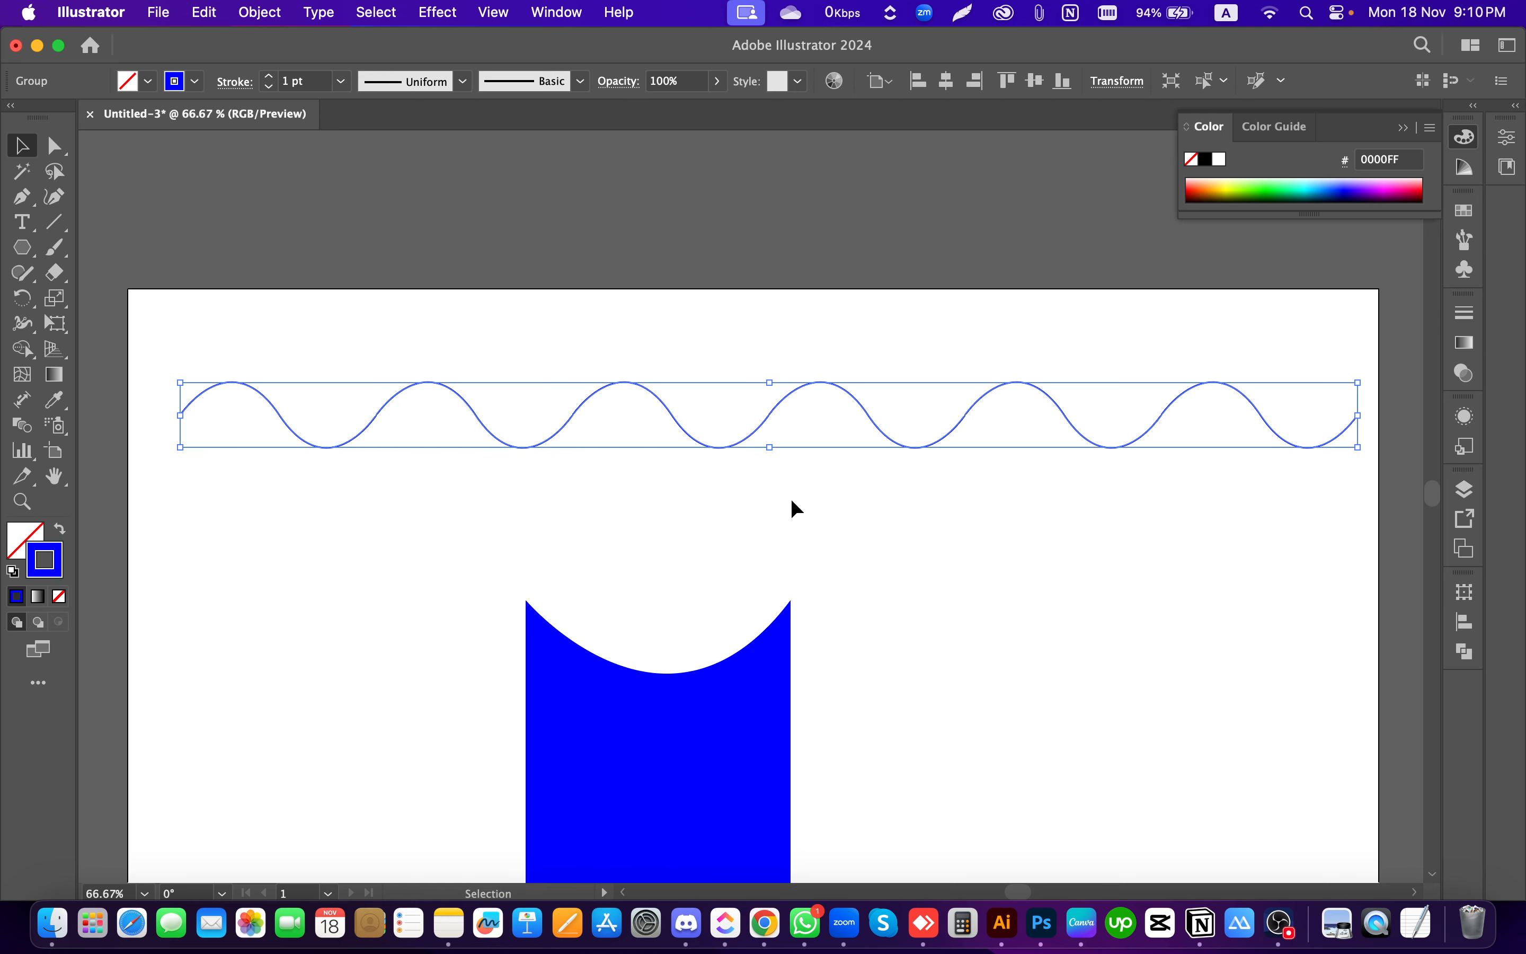
scroll(790, 504, down, 1)
scroll(793, 504, up, 1)
drag(943, 478, 840, 315)
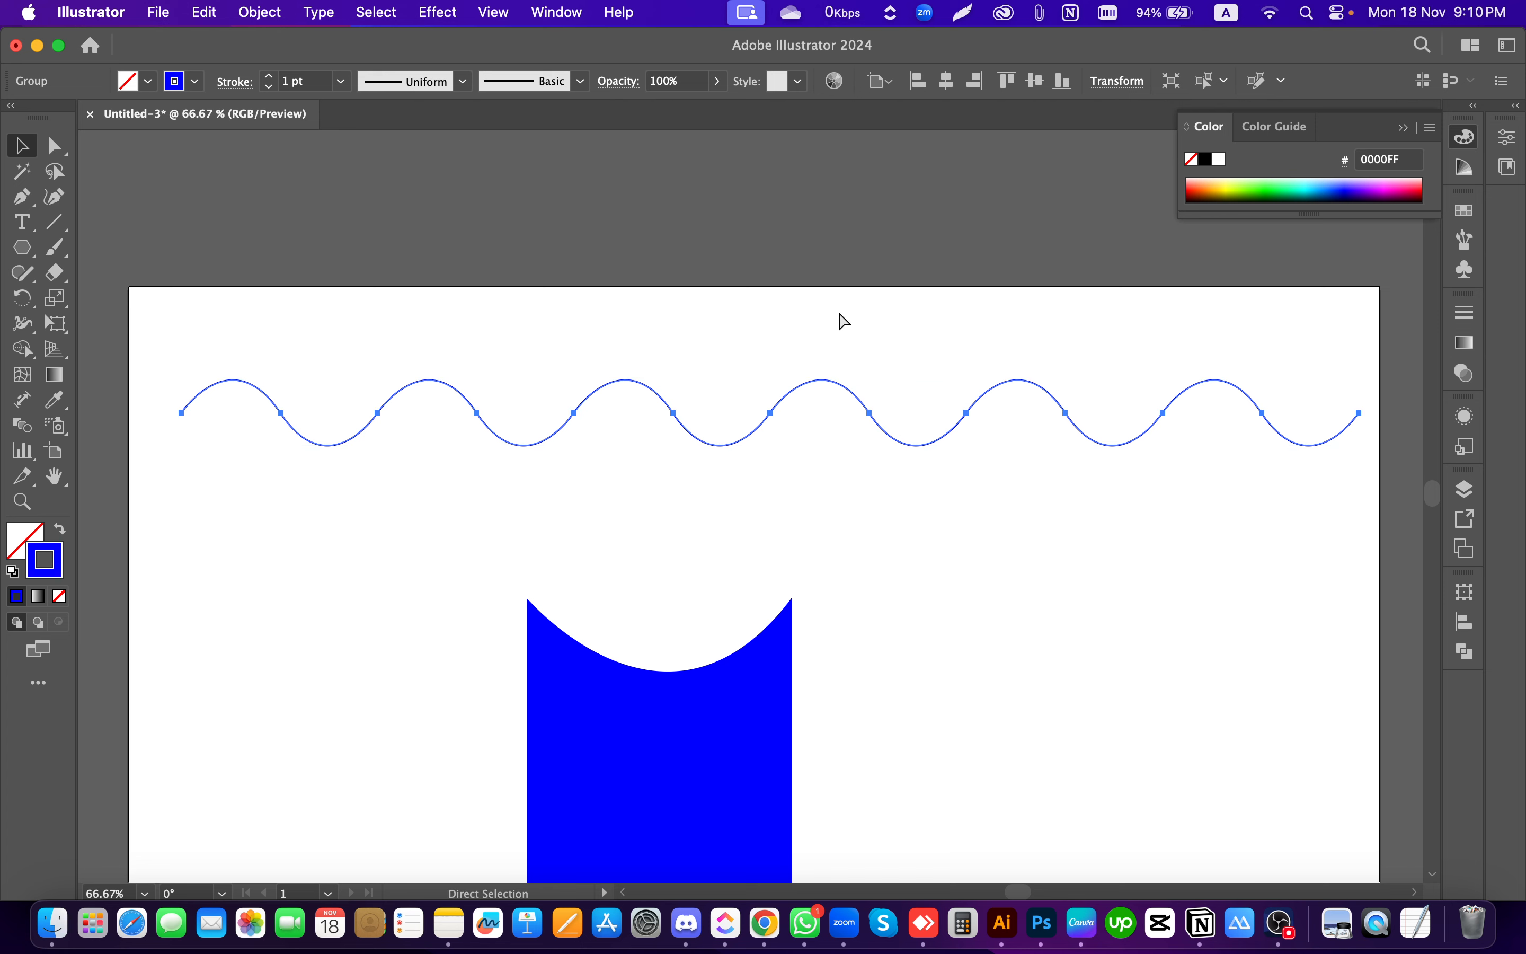
Step: Ungroup the row of waves and select individual wave segments to test them separately
key(super+shift+g)
drag(836, 281, 968, 493)
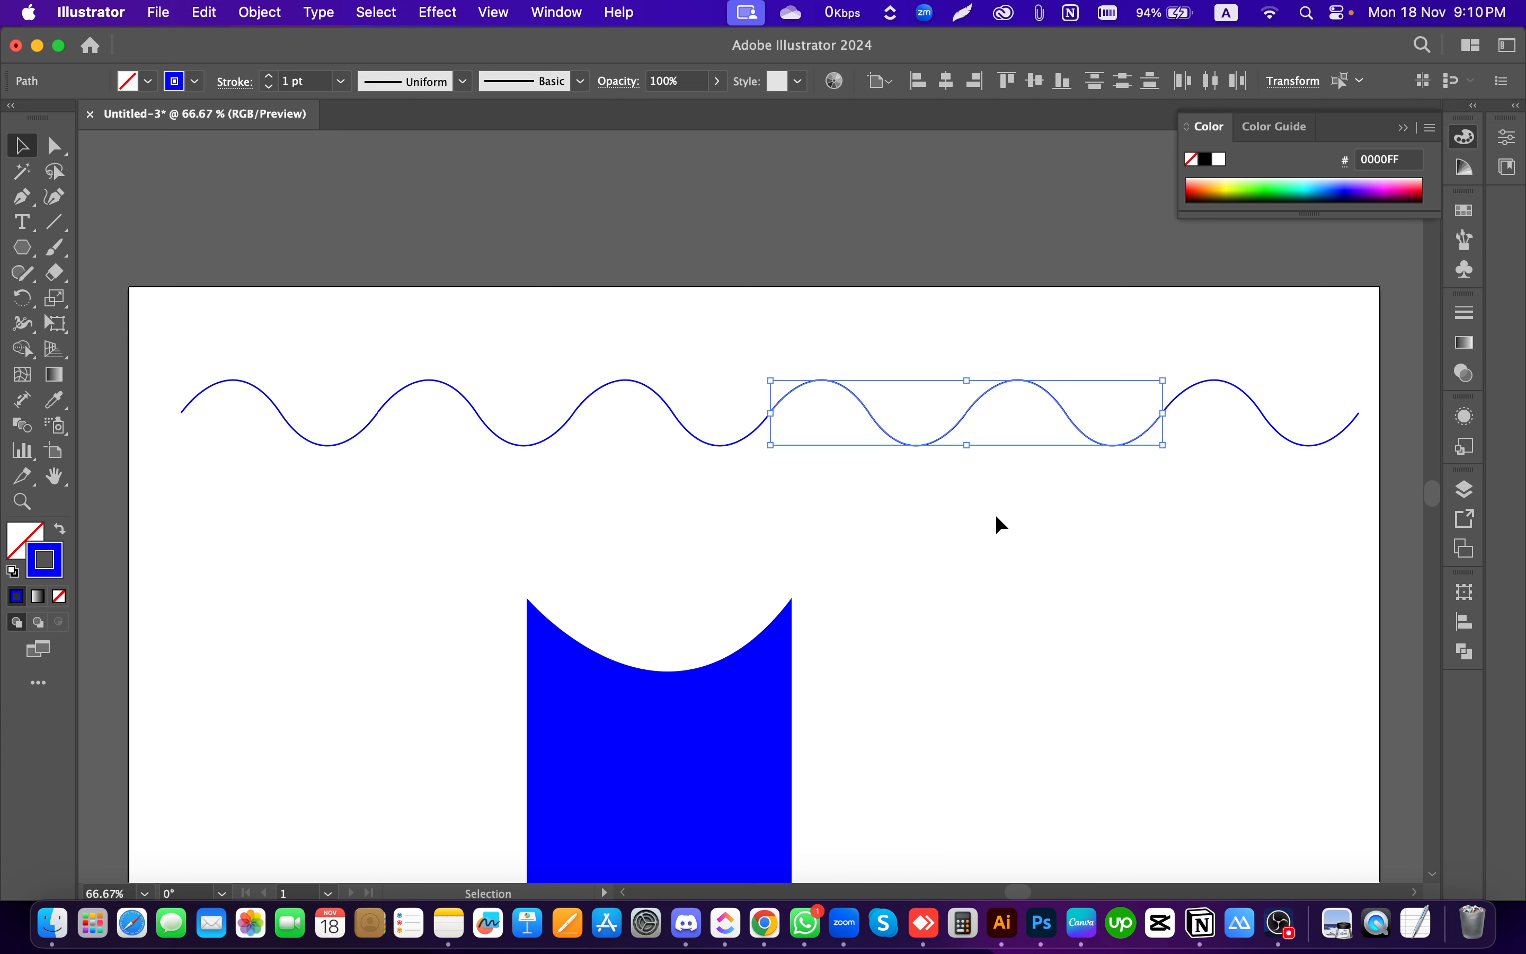
drag(1280, 467, 1273, 359)
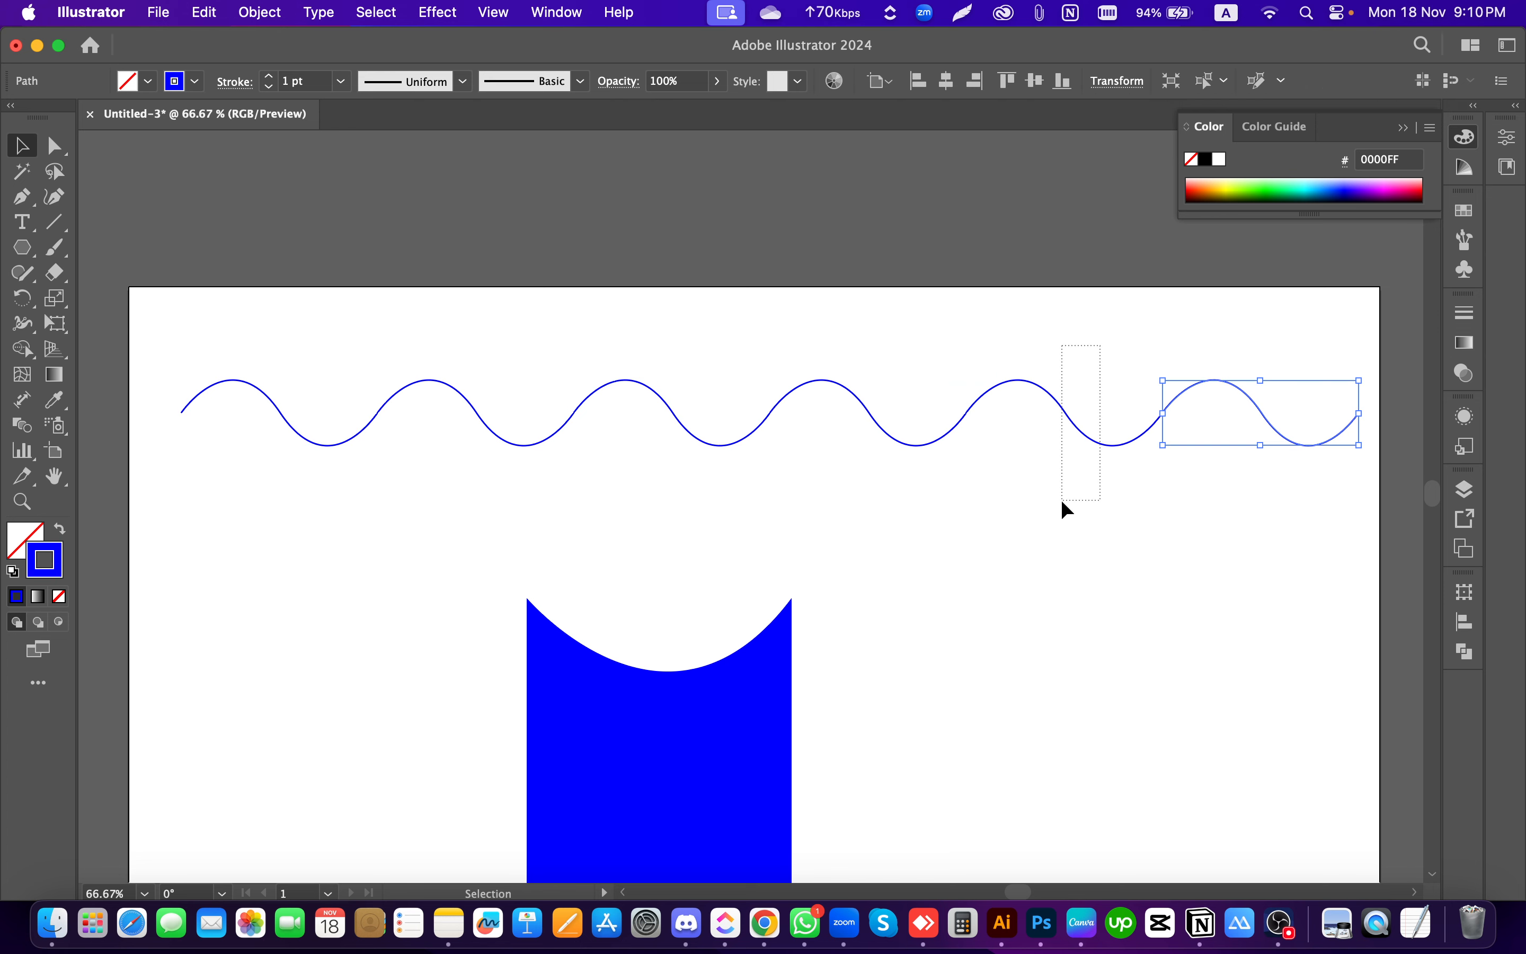
drag(1062, 501, 1029, 496)
drag(883, 495, 881, 501)
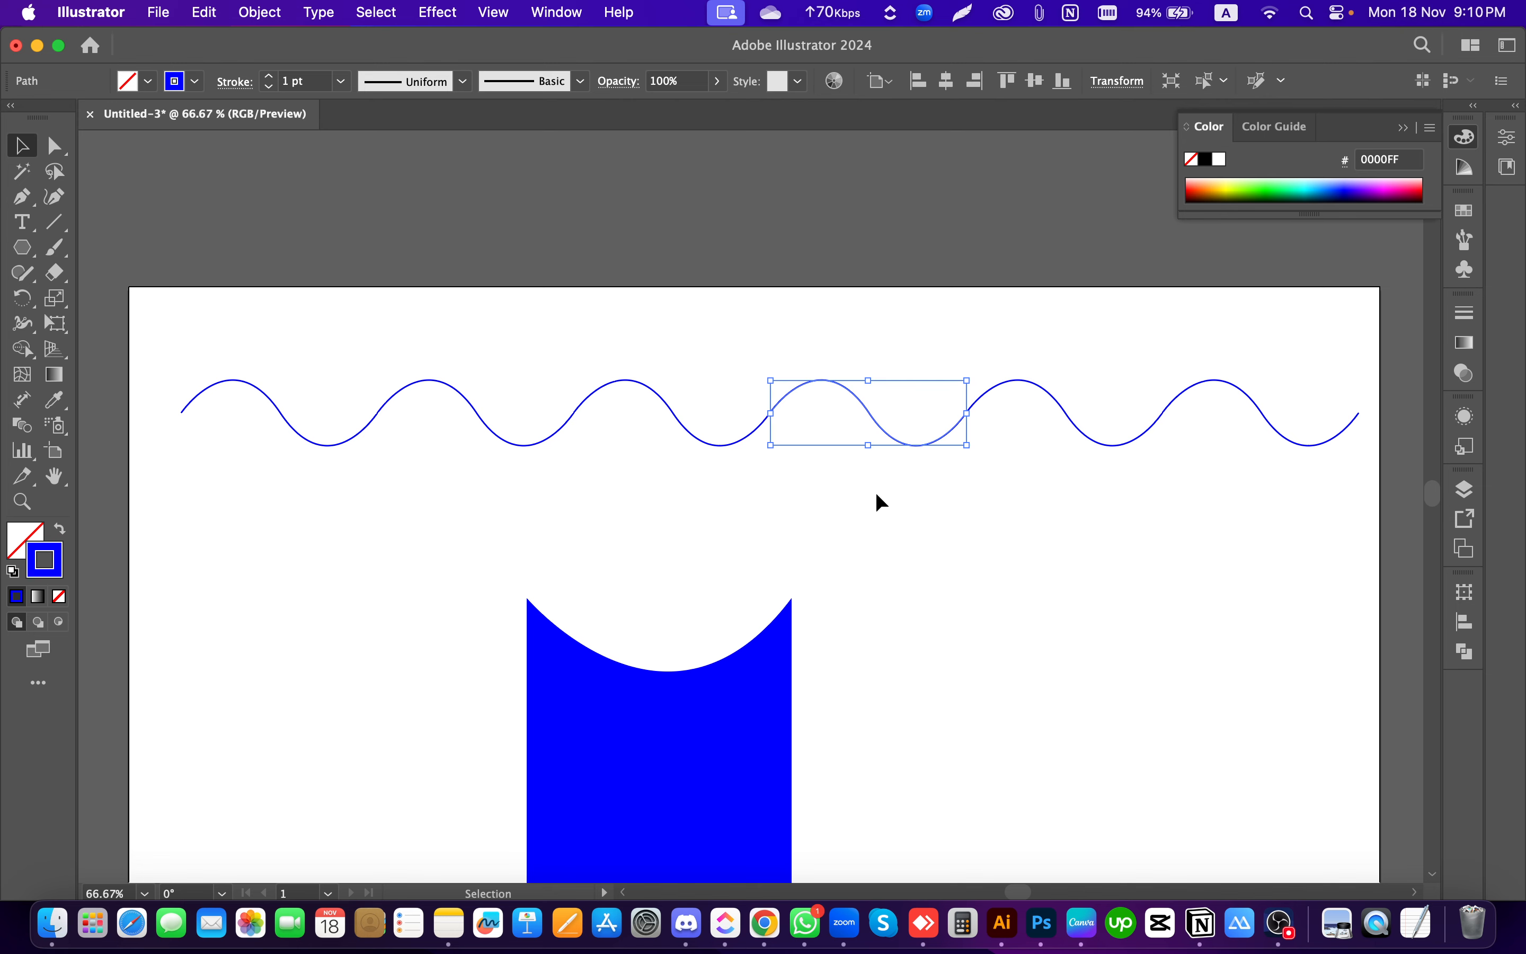
Step: Group all six wave segments and inspect the group in outline mode before returning to preview
mouse_move(574, 301)
mouse_down()
mouse_move(150, 282)
mouse_move(222, 284)
mouse_up()
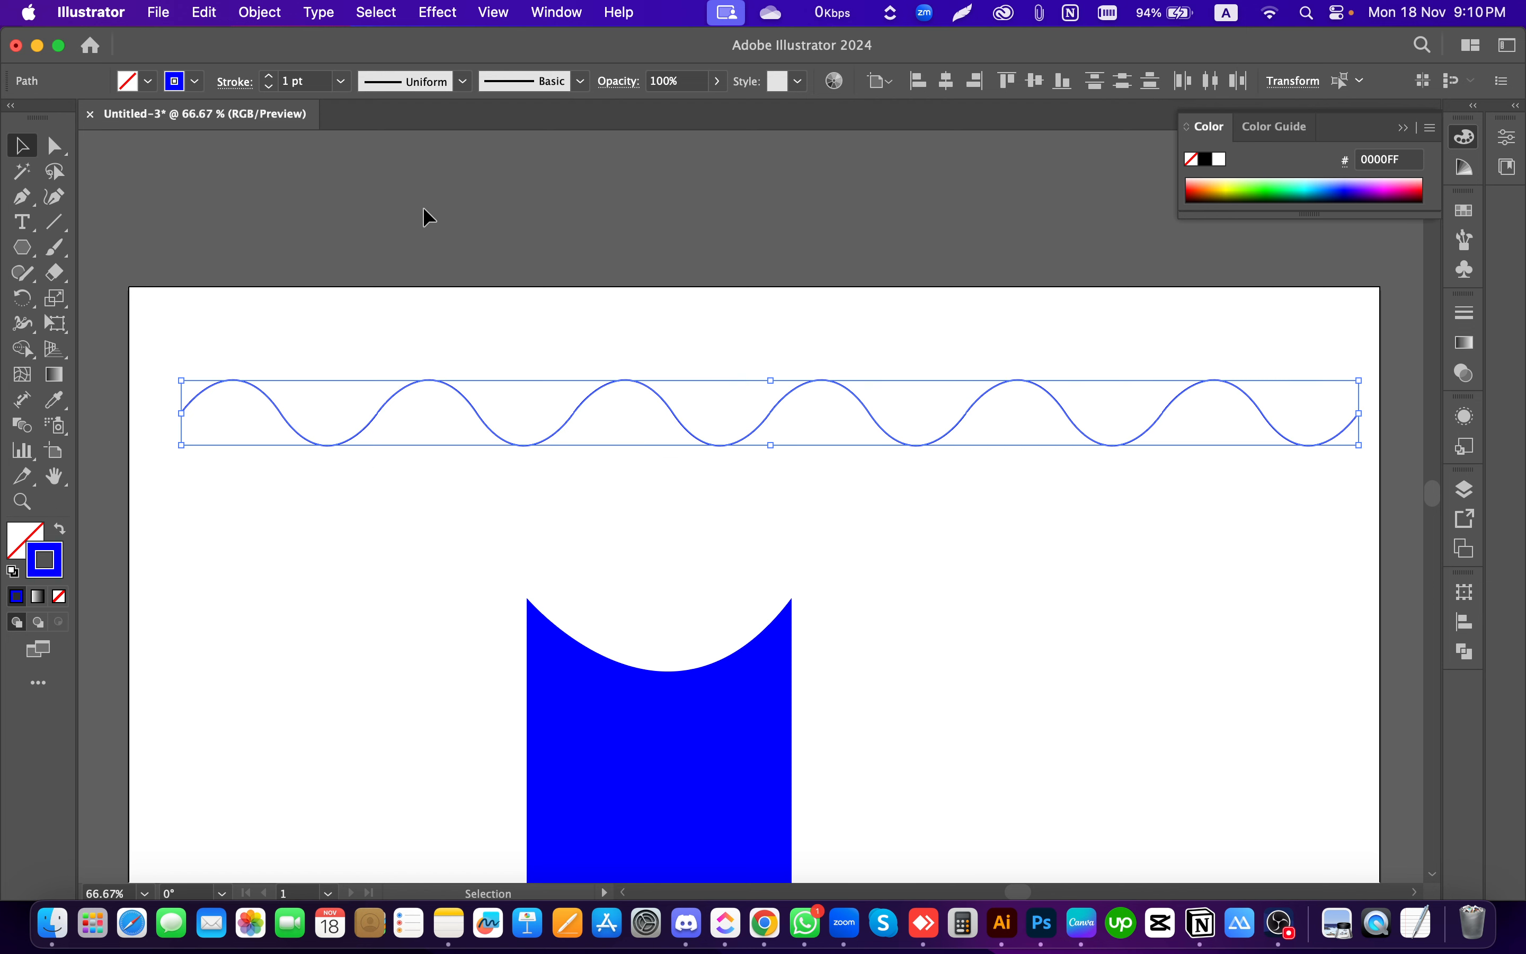
key(super+g)
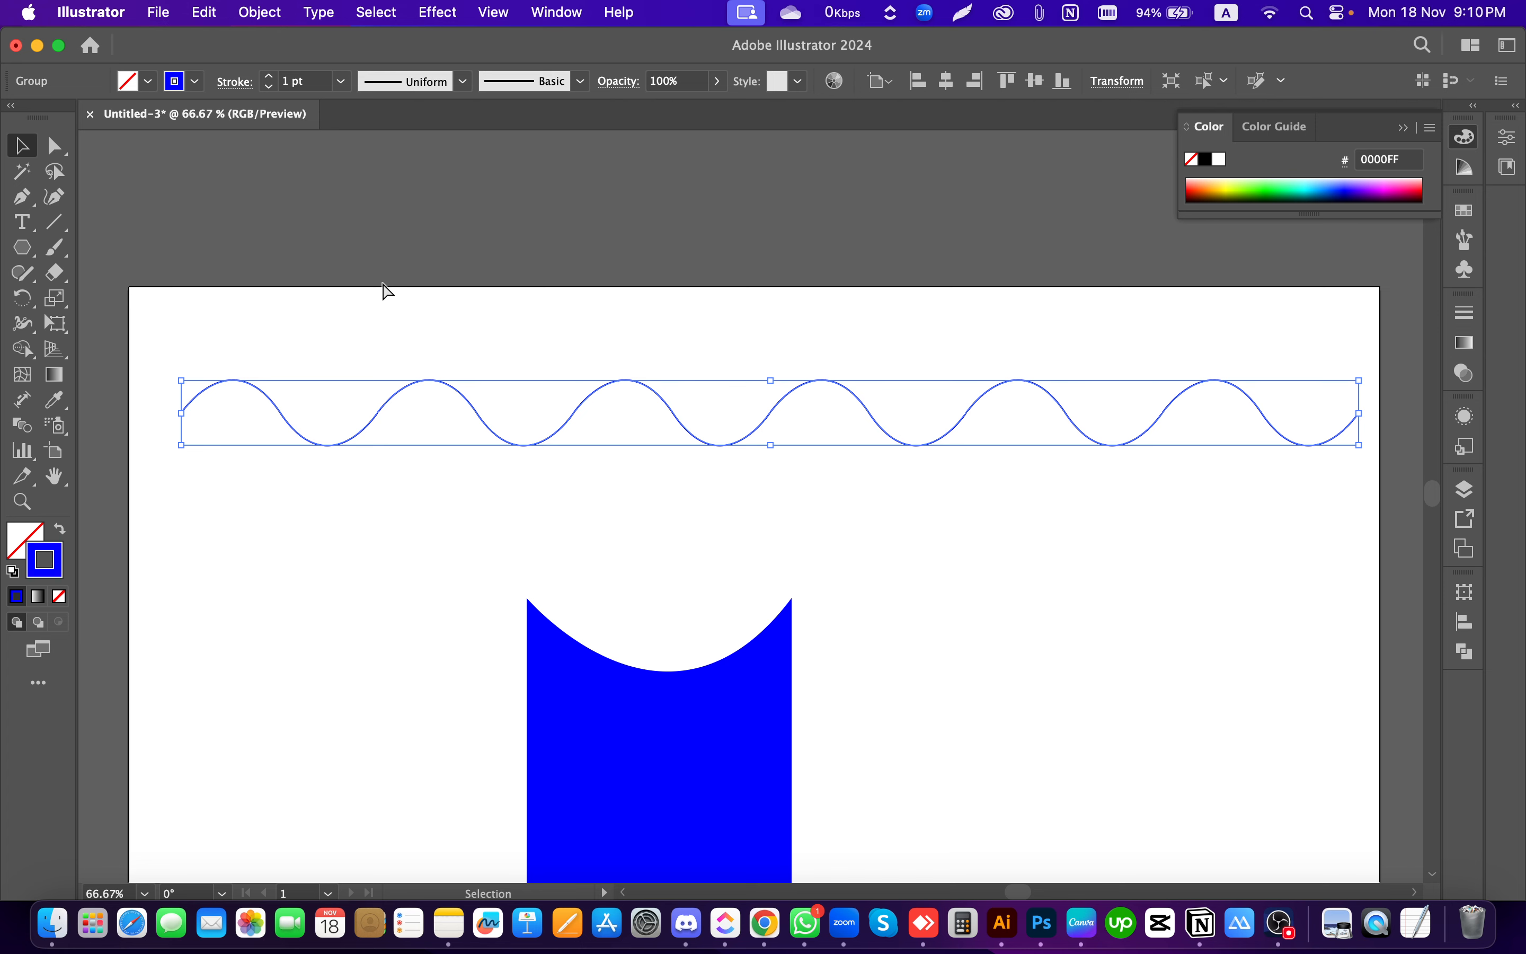
key(super+y)
scroll(346, 416, right, 2)
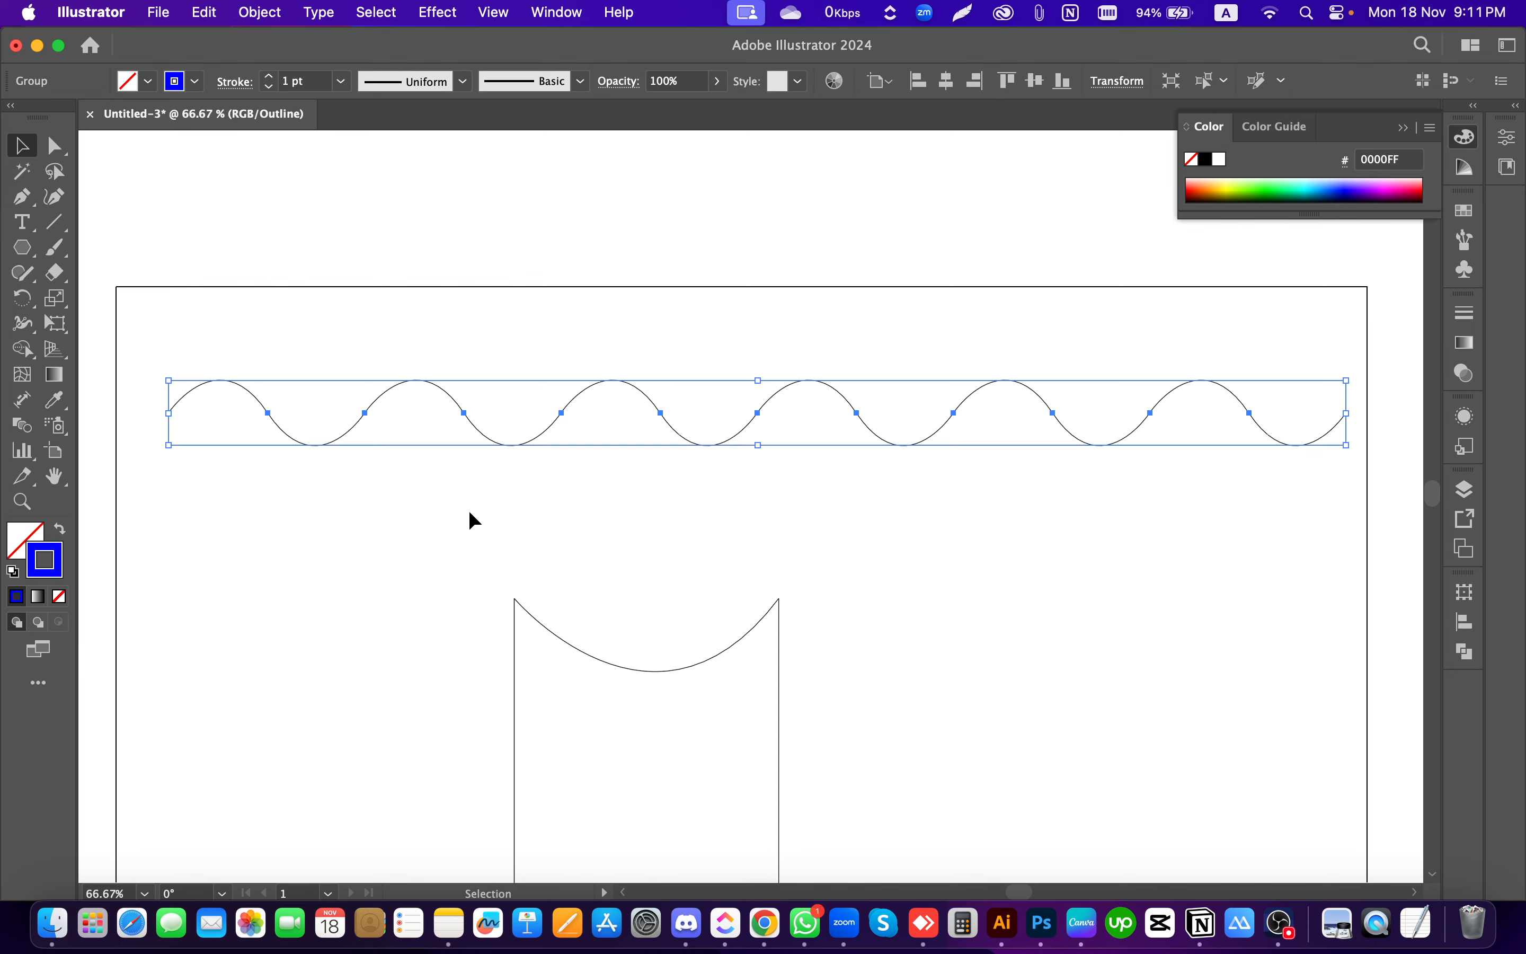
key(super+y)
click(435, 514)
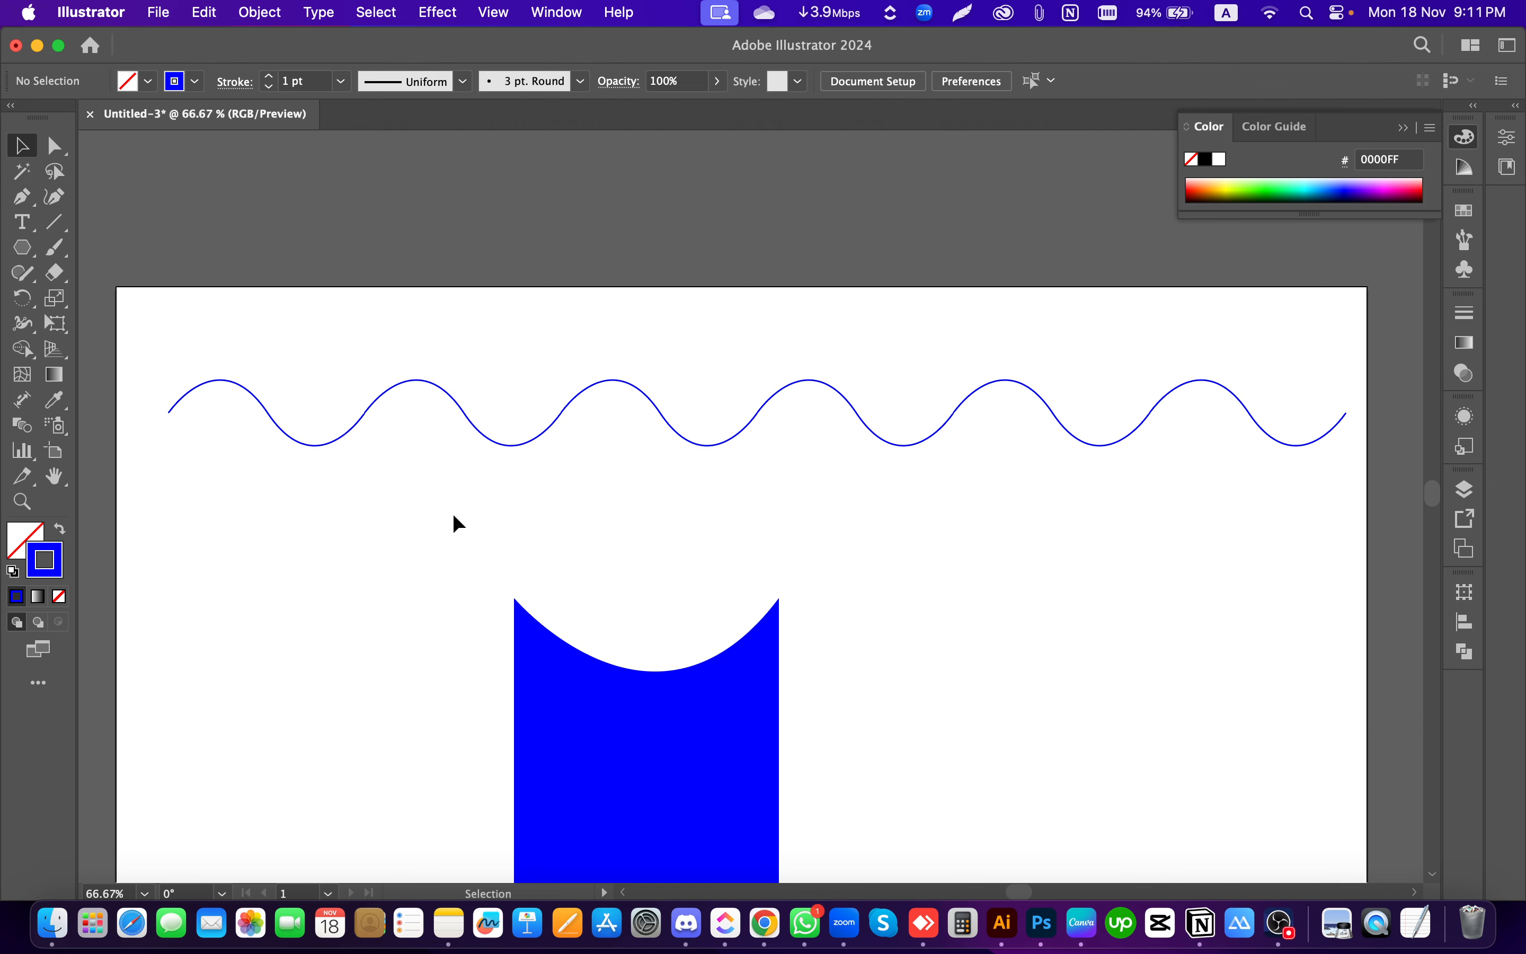
Step: Ungroup the row of waves and join all six segments into one continuous path
drag(1250, 494, 1242, 309)
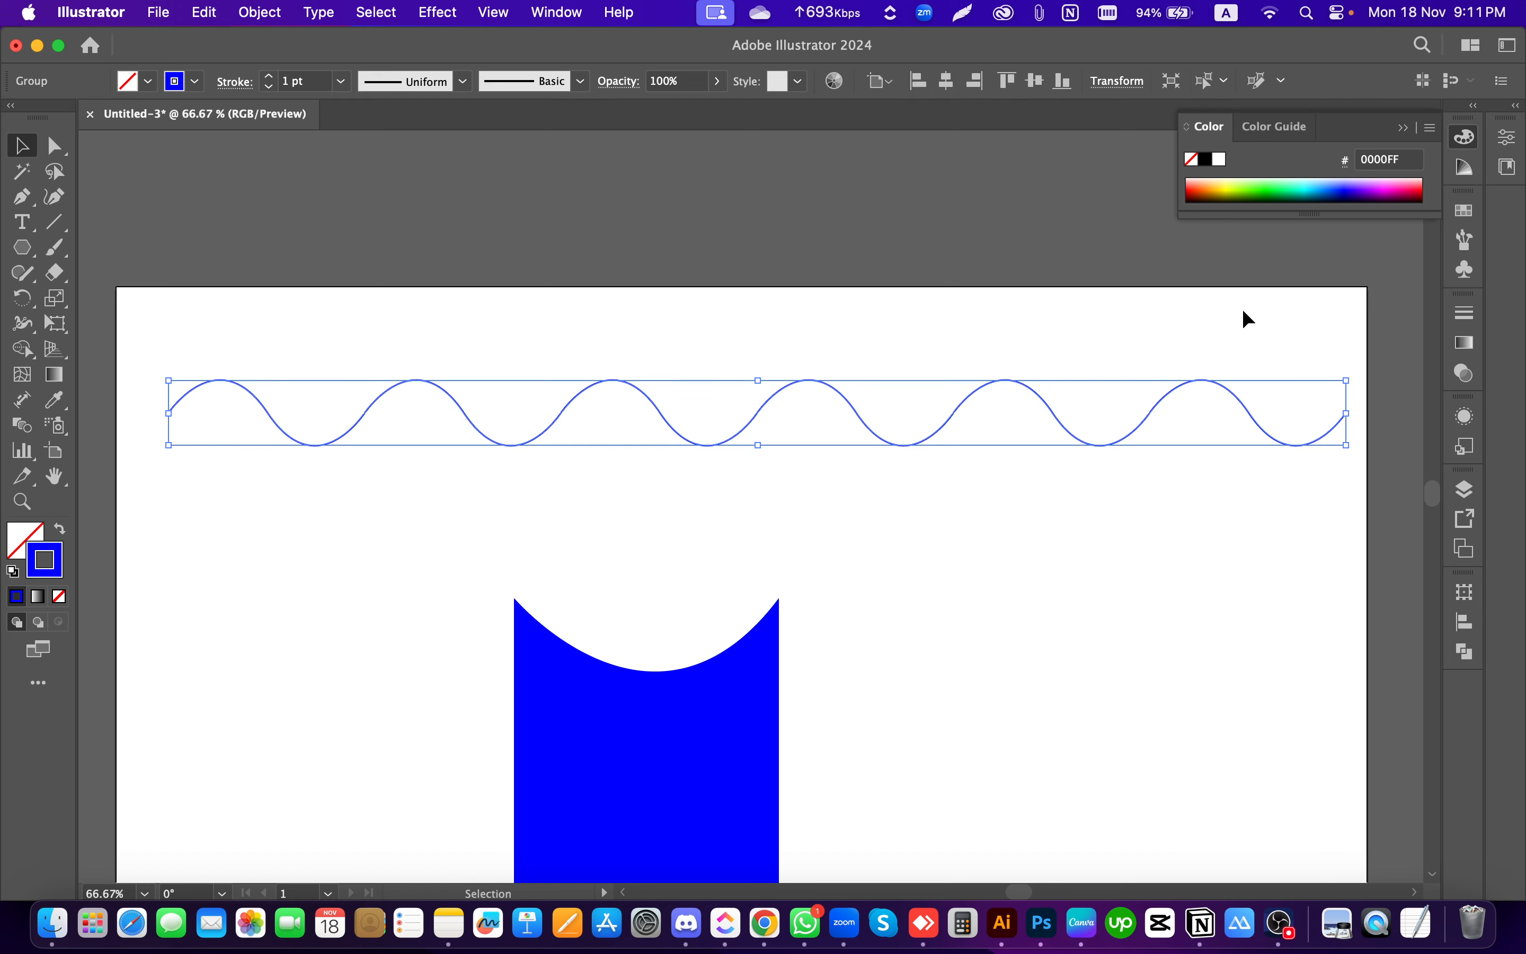
right_click(1240, 313)
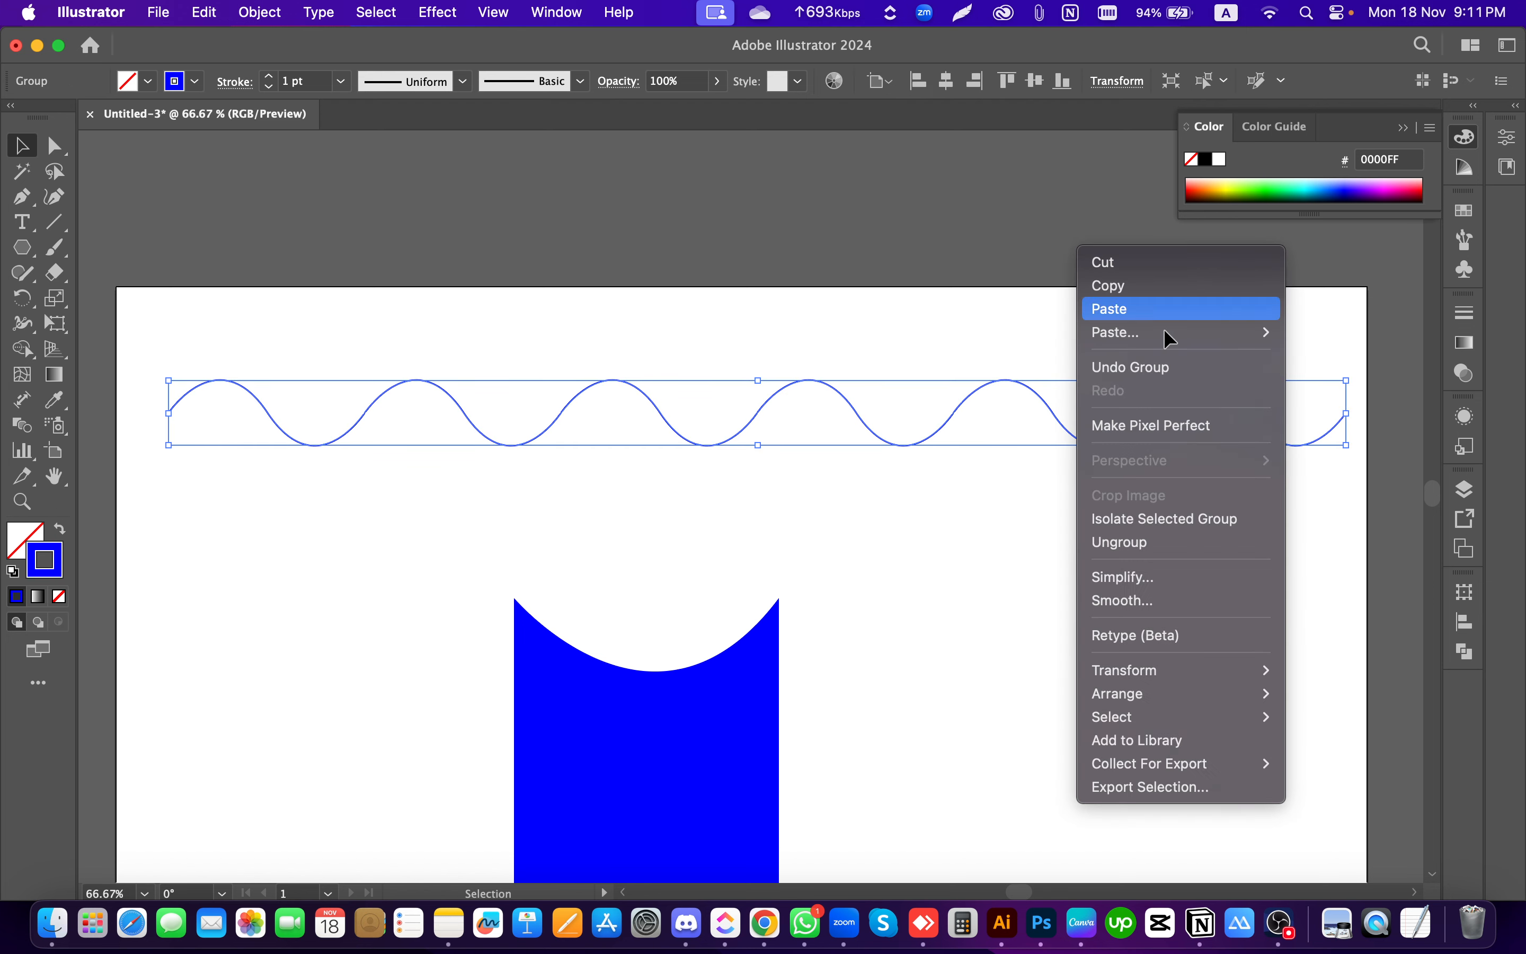
click(1169, 549)
click(1308, 507)
drag(1284, 315, 188, 288)
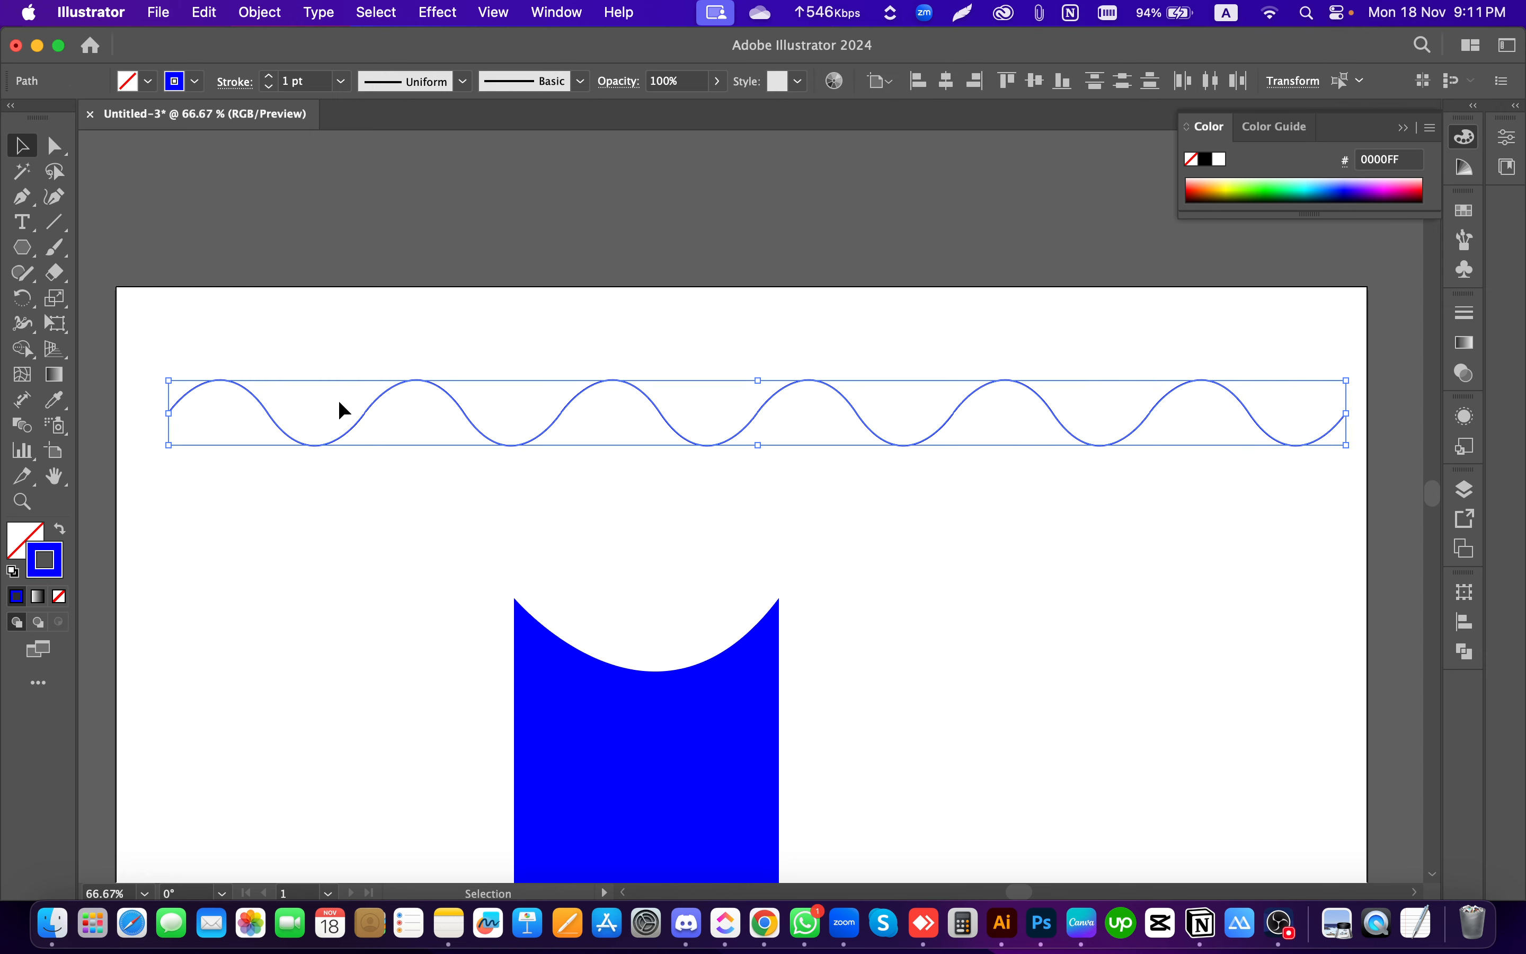
right_click(358, 407)
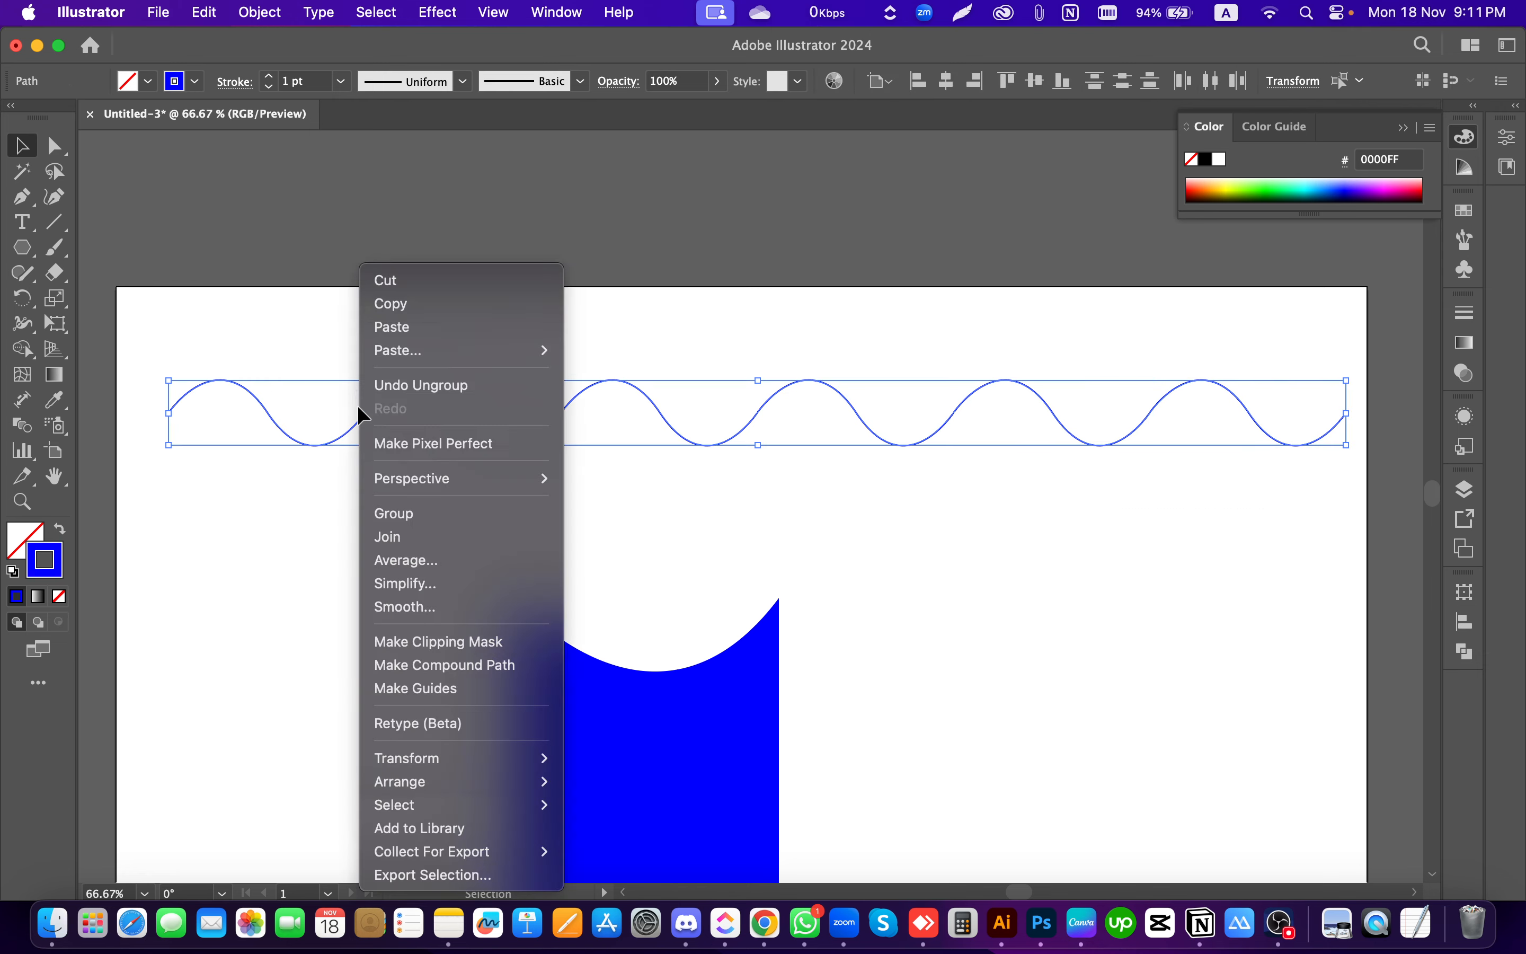
click(449, 544)
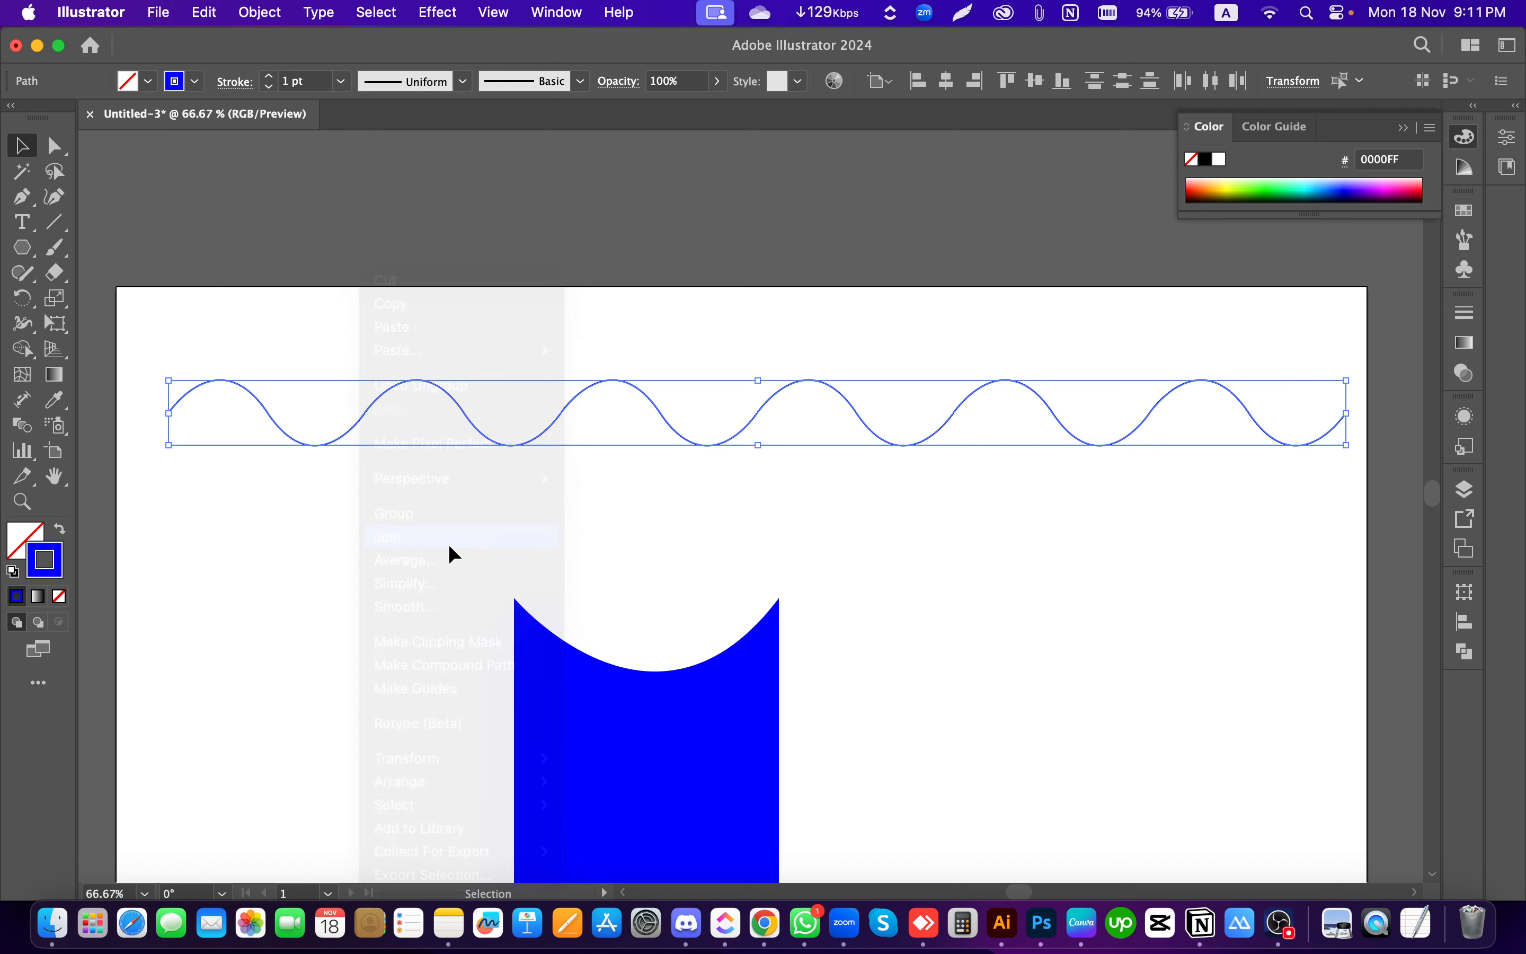
Step: Move the joined wavy line slightly up and to the left, leaving it deselected
click(631, 514)
click(690, 442)
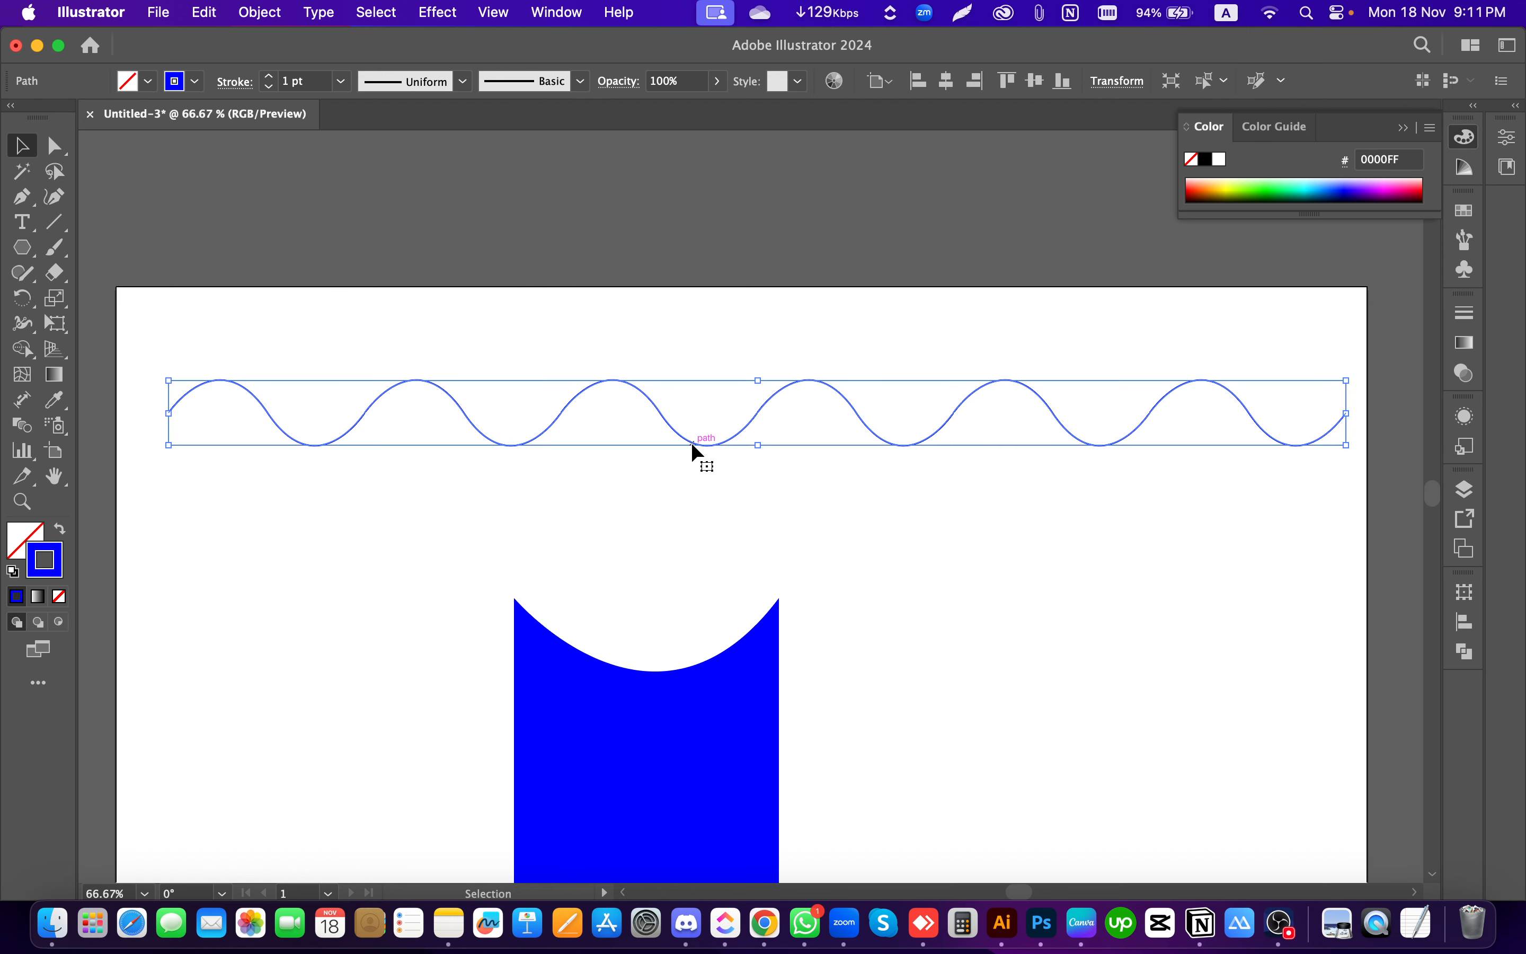
mouse_move(692, 443)
mouse_down()
mouse_move(692, 366)
mouse_move(686, 424)
mouse_up()
click(916, 519)
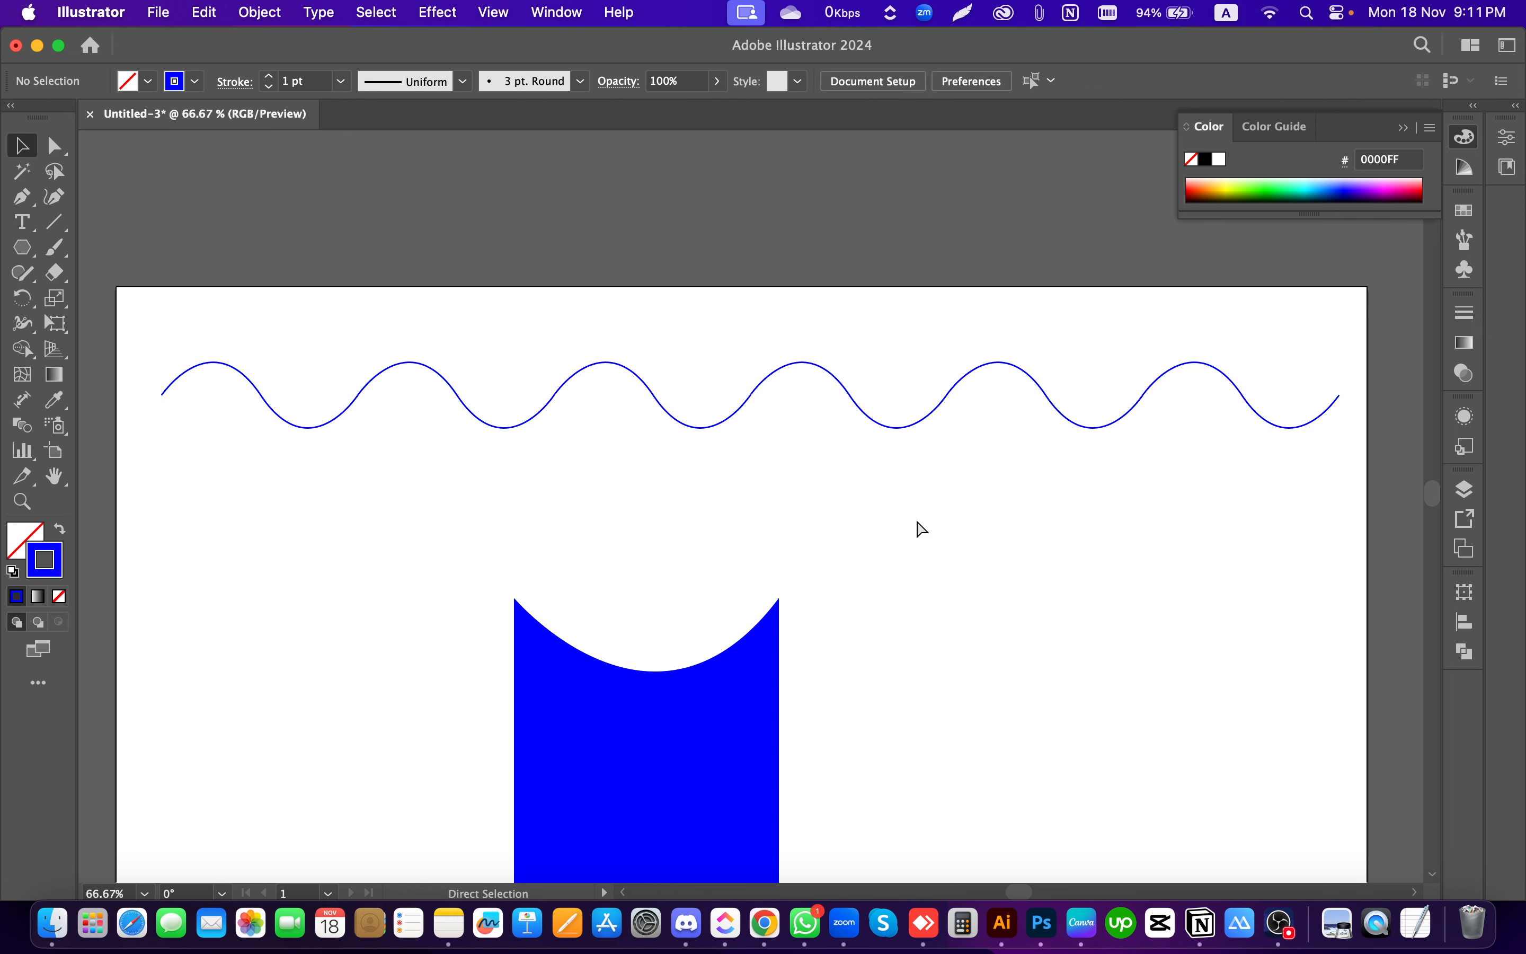
Step: Compare the joined wavy line in outline and preview modes
key(super+y)
key(super+y)
key(super+y)
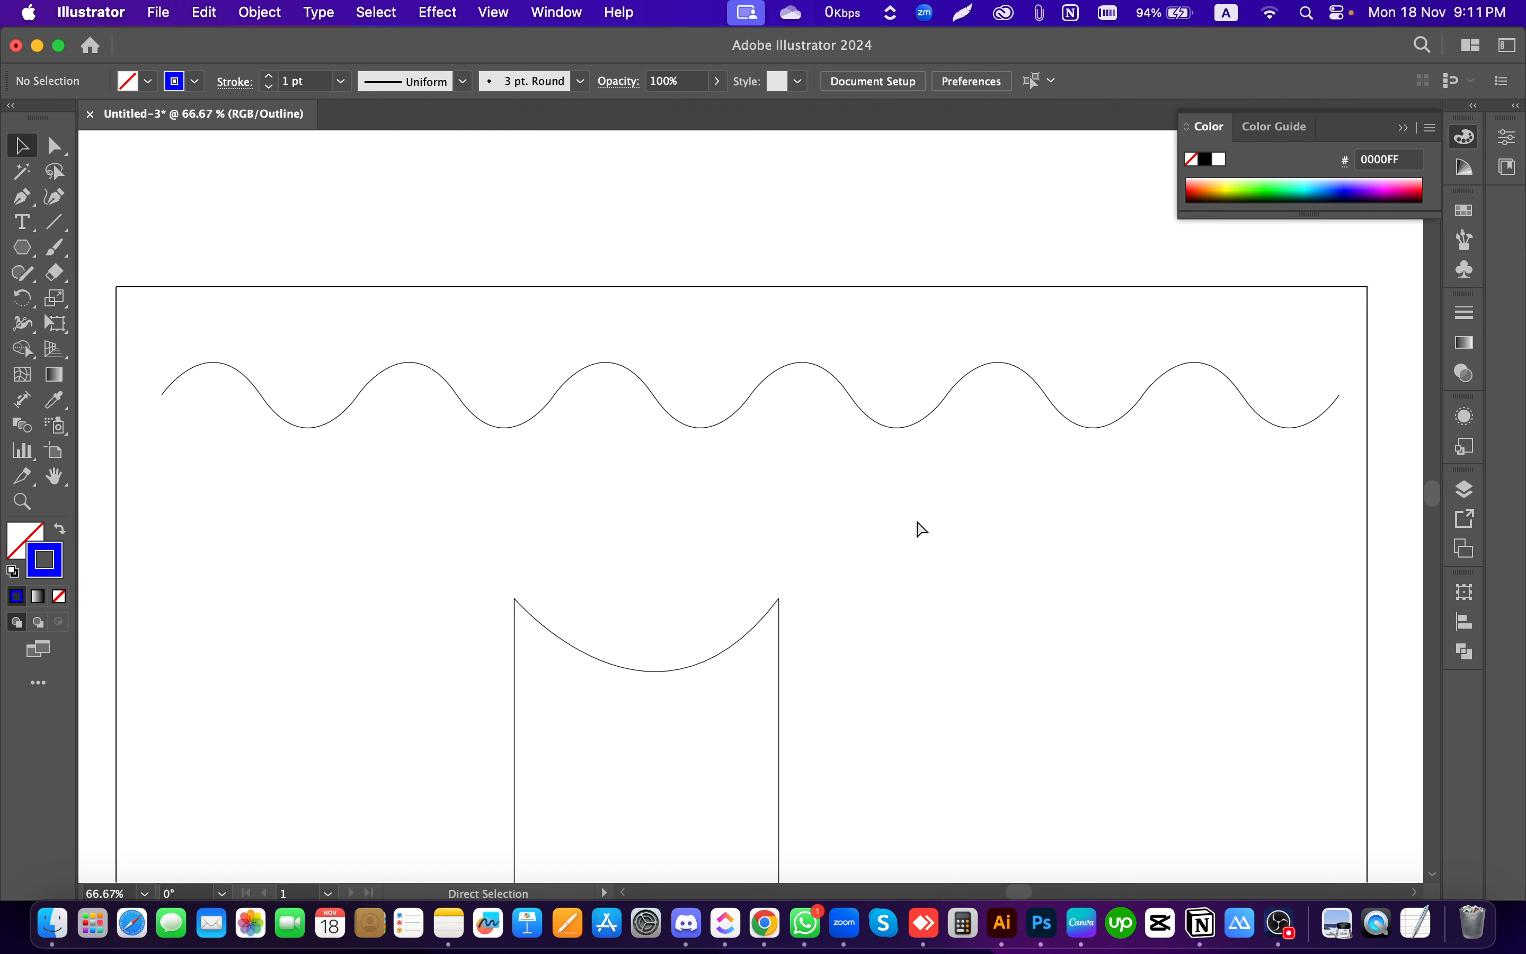
key(super+y)
key(super+y)
key(super+y)
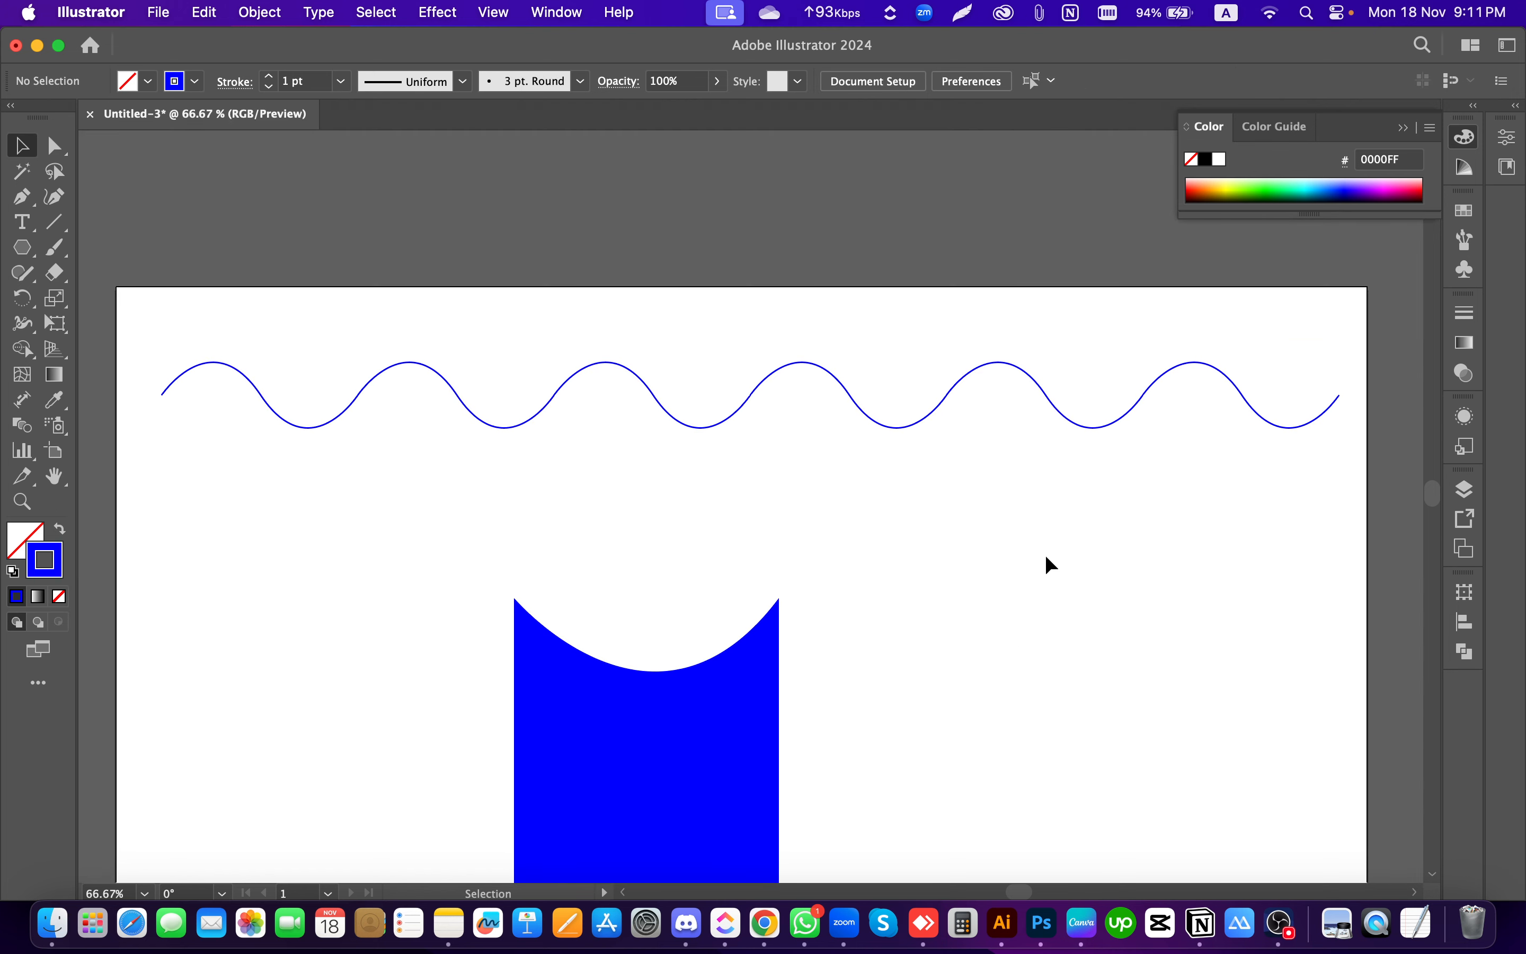
Step: Select the joined wavy line in outline mode to examine its anchor points, and reselect it in preview mode
drag(1047, 558, 909, 354)
key(super+y)
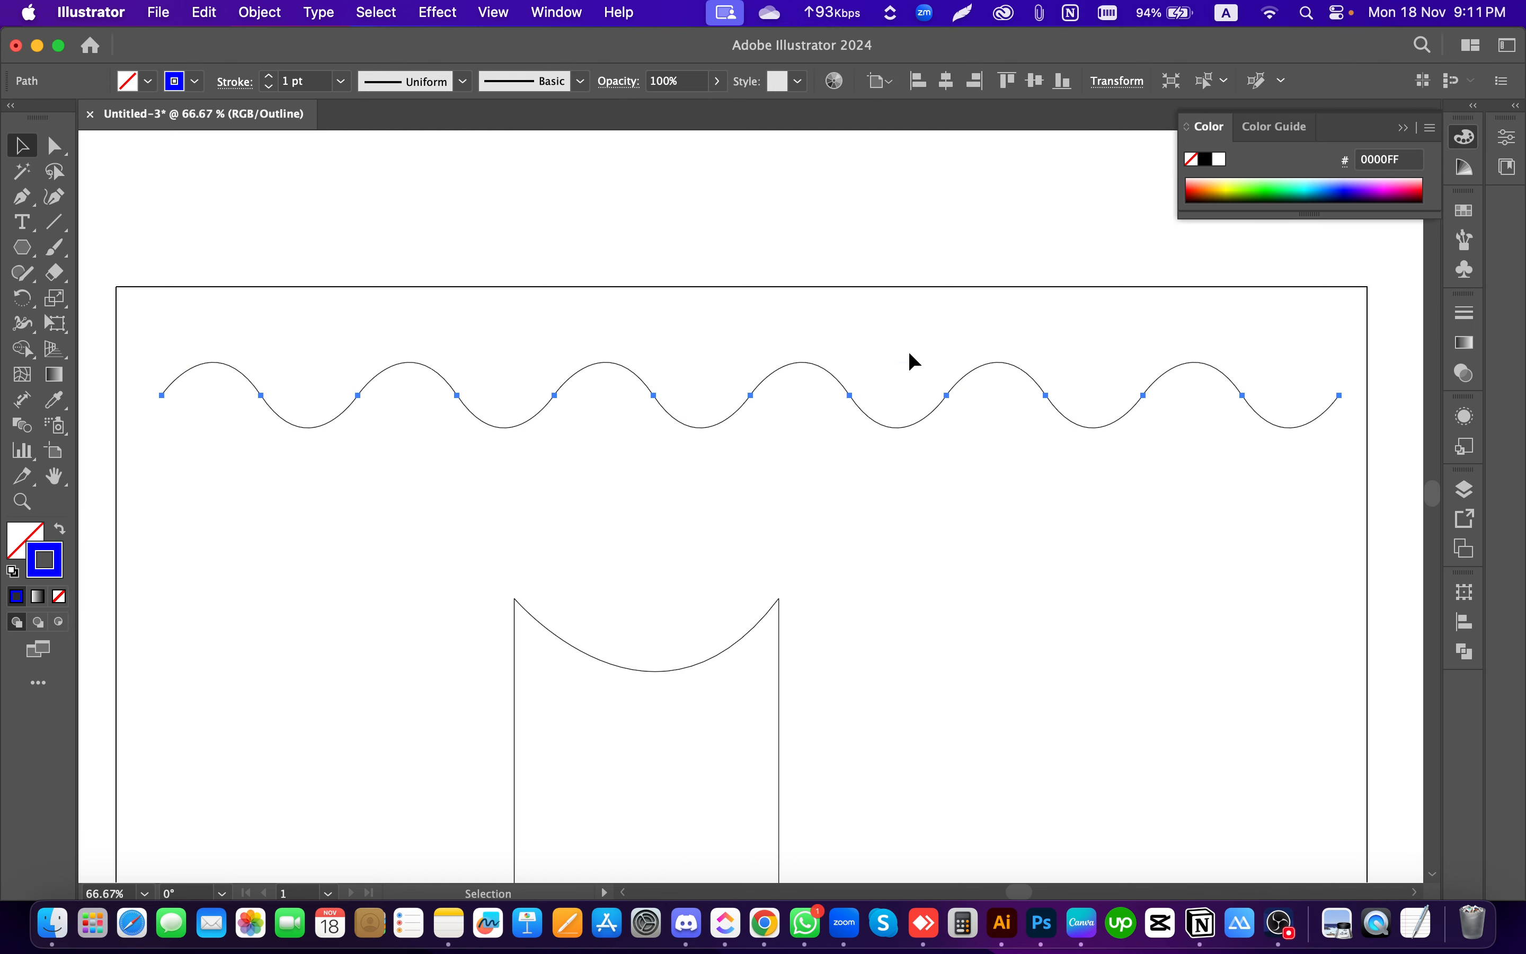
click(973, 517)
drag(832, 261, 833, 261)
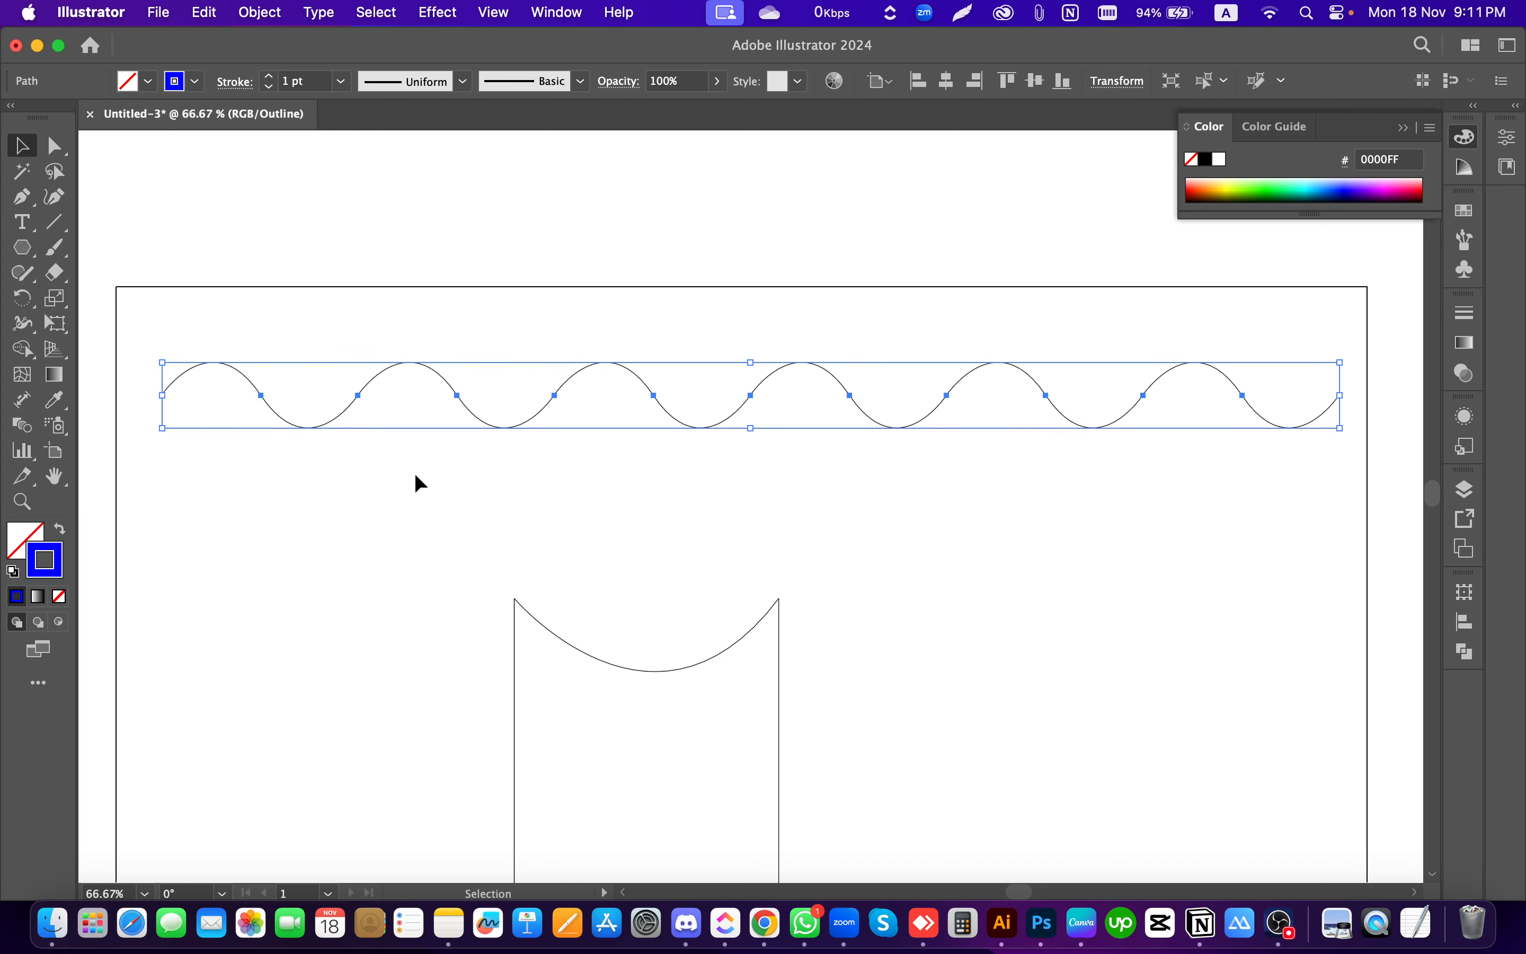
key(a)
key(super+y)
key(v)
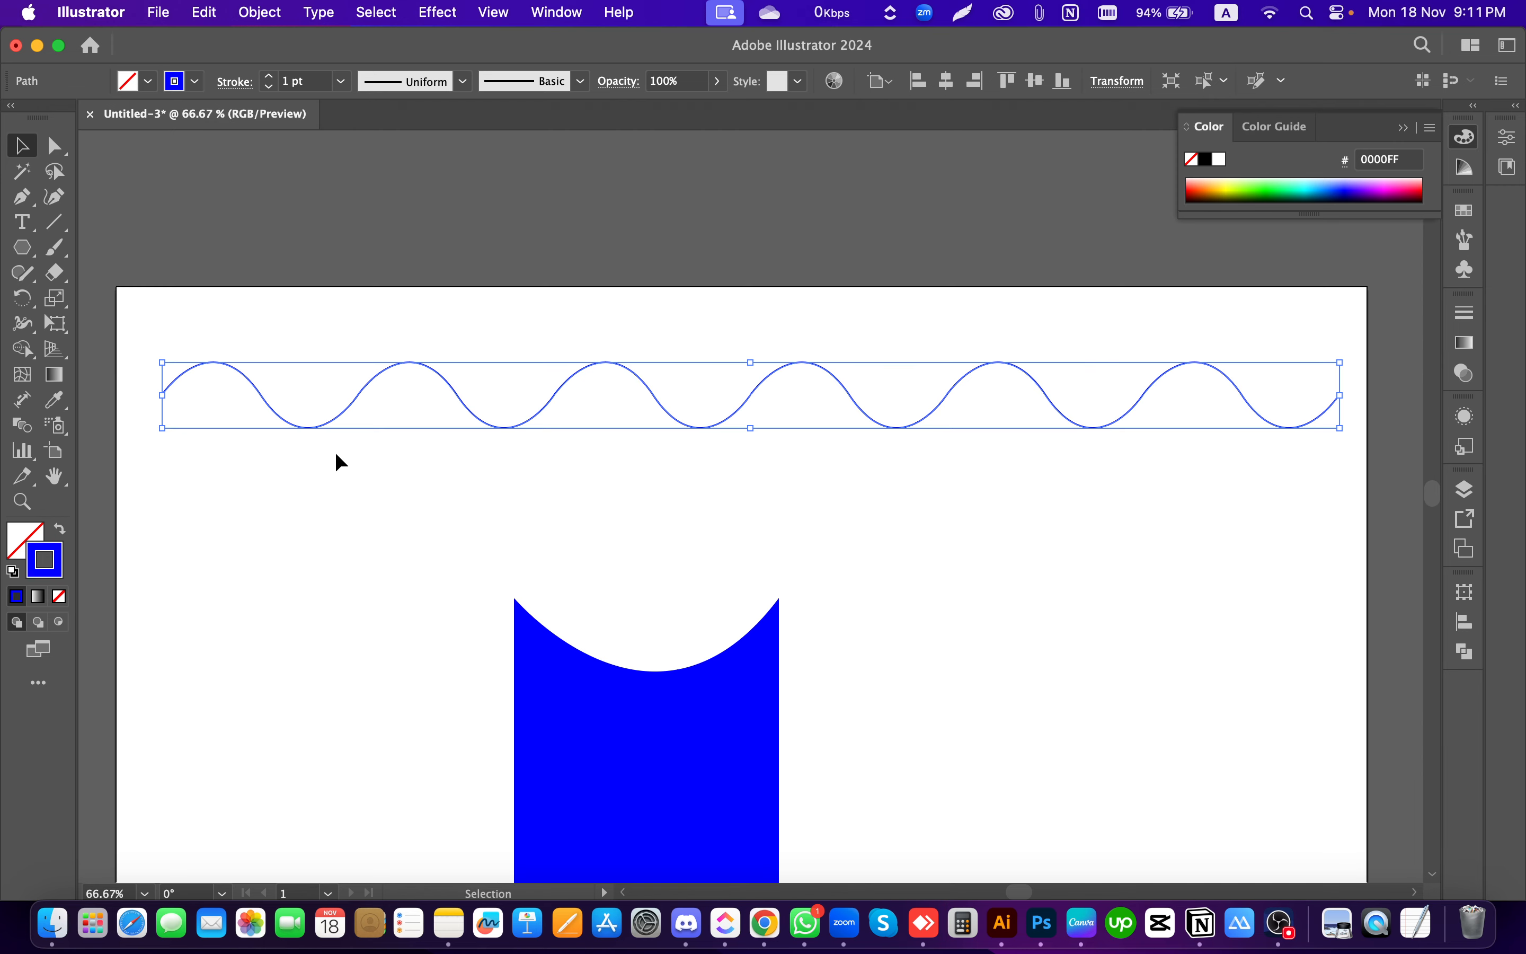
drag(338, 460, 286, 323)
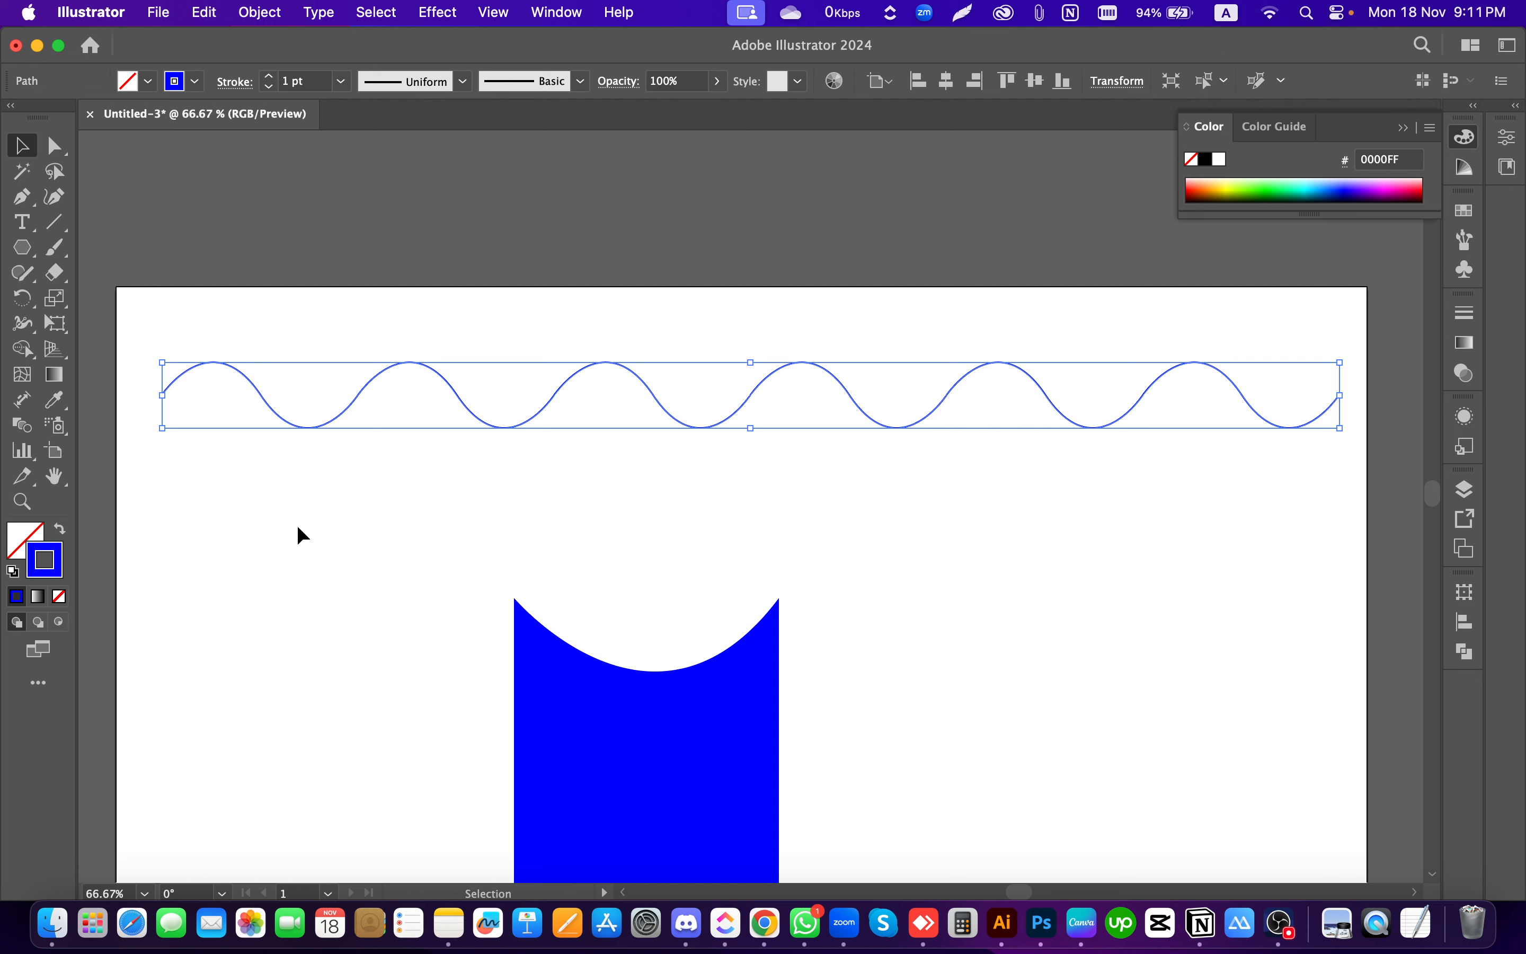
Step: Enlarge the wavy line proportionally to about 120% and centre it so both ends extend past the artboard
scroll(481, 541, down, 1)
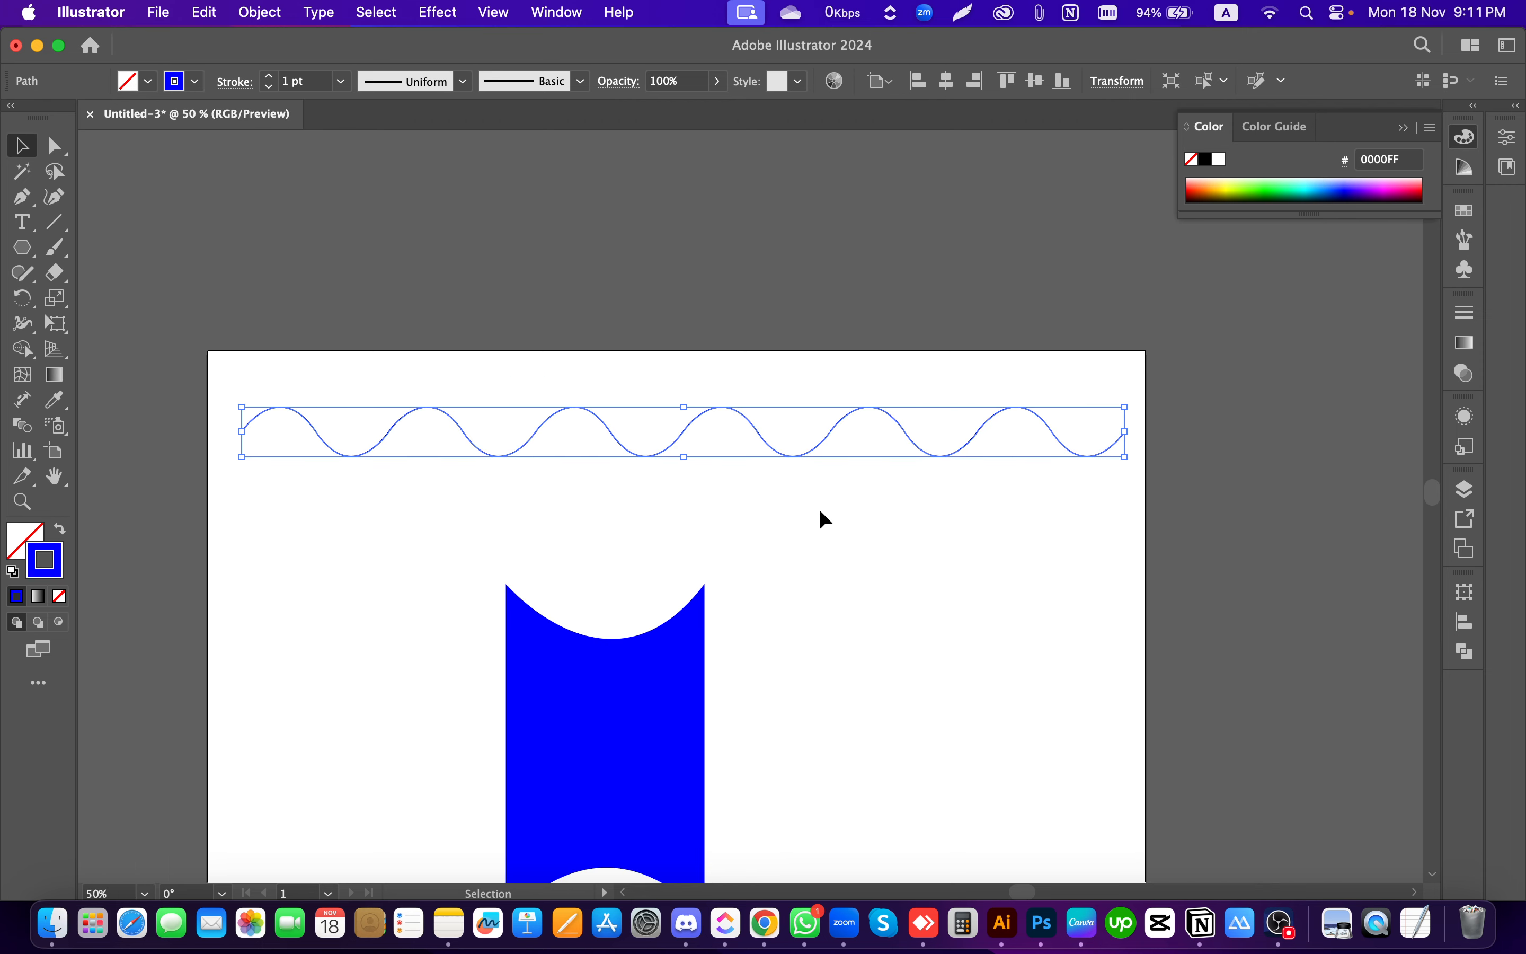
drag(1122, 459, 1298, 511)
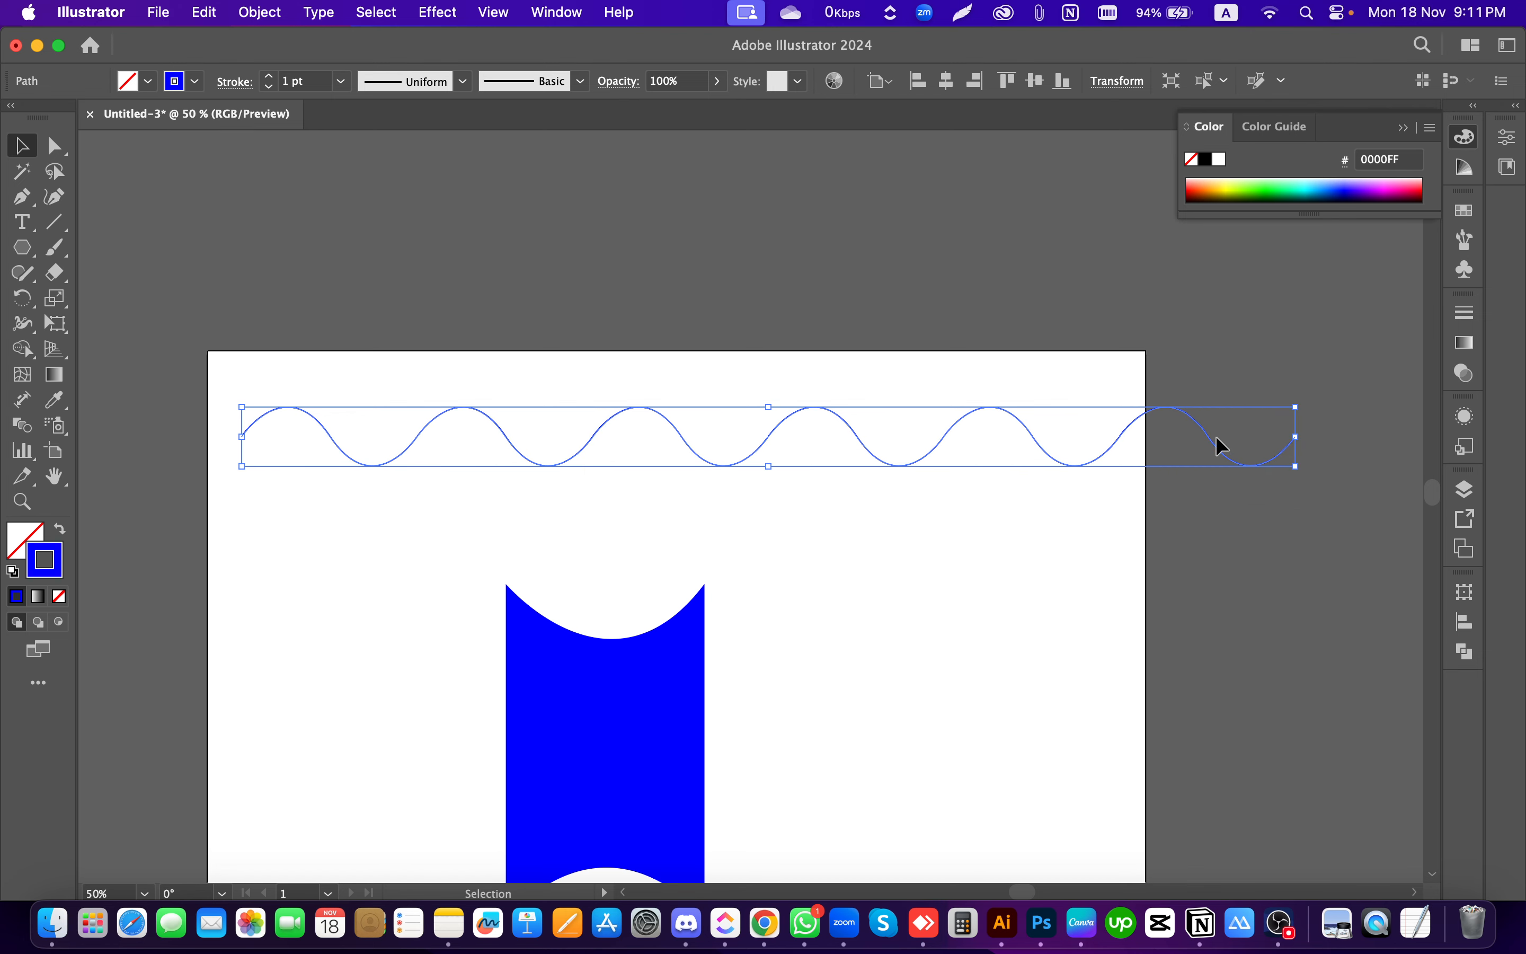
drag(1215, 443, 1105, 438)
click(900, 573)
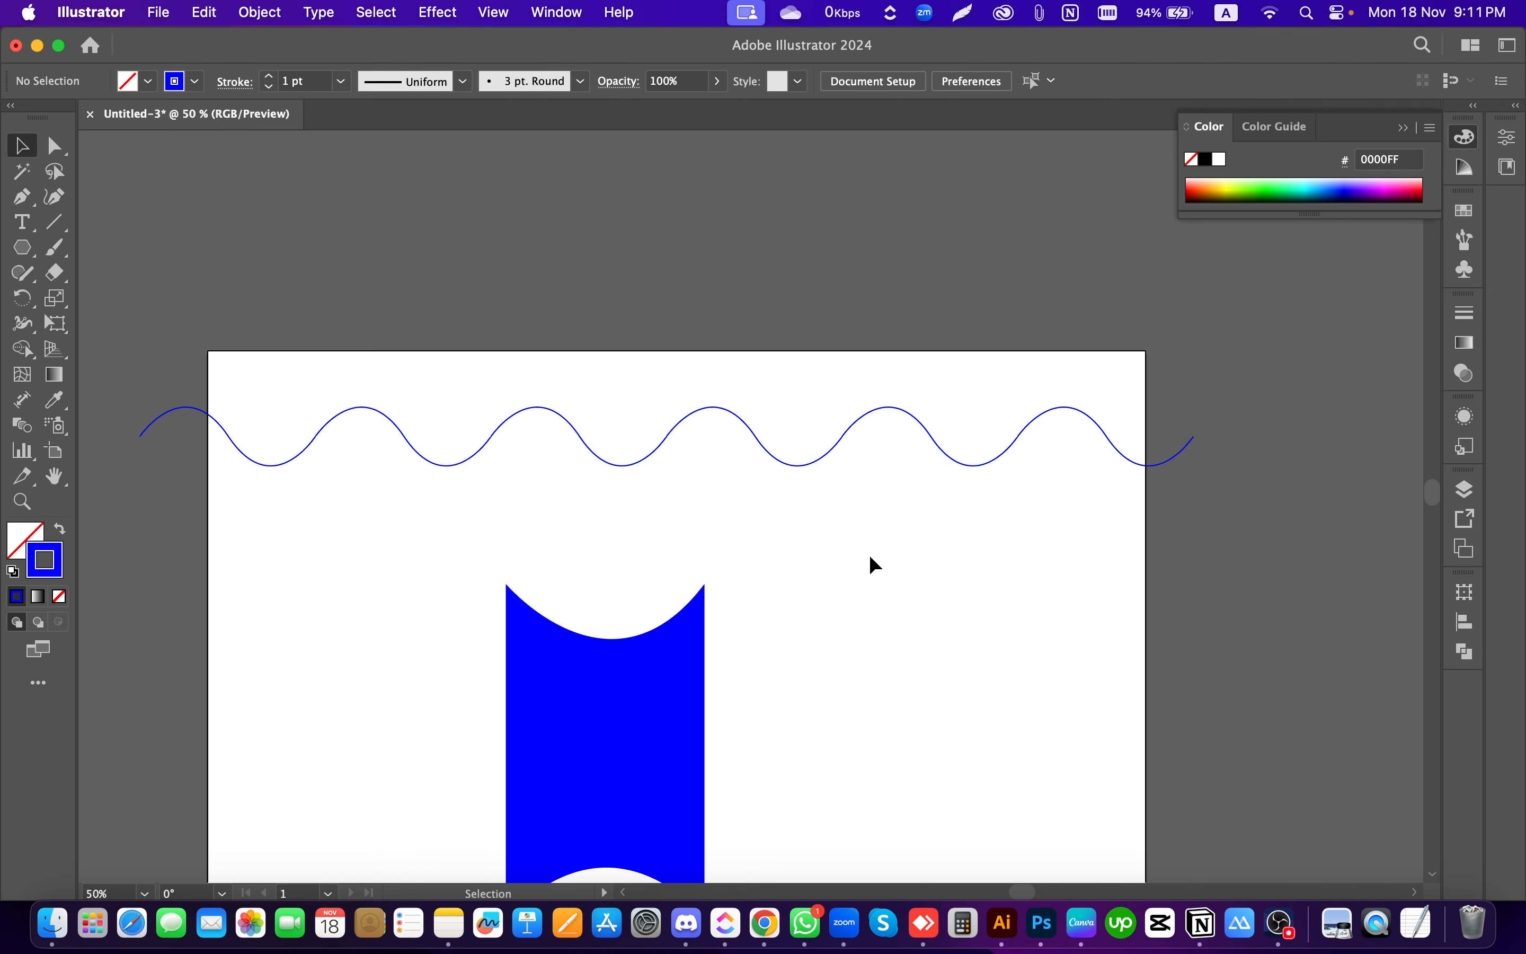
Step: Set the wavy line's stroke weight to 5 pt and deselect it
drag(880, 550, 735, 365)
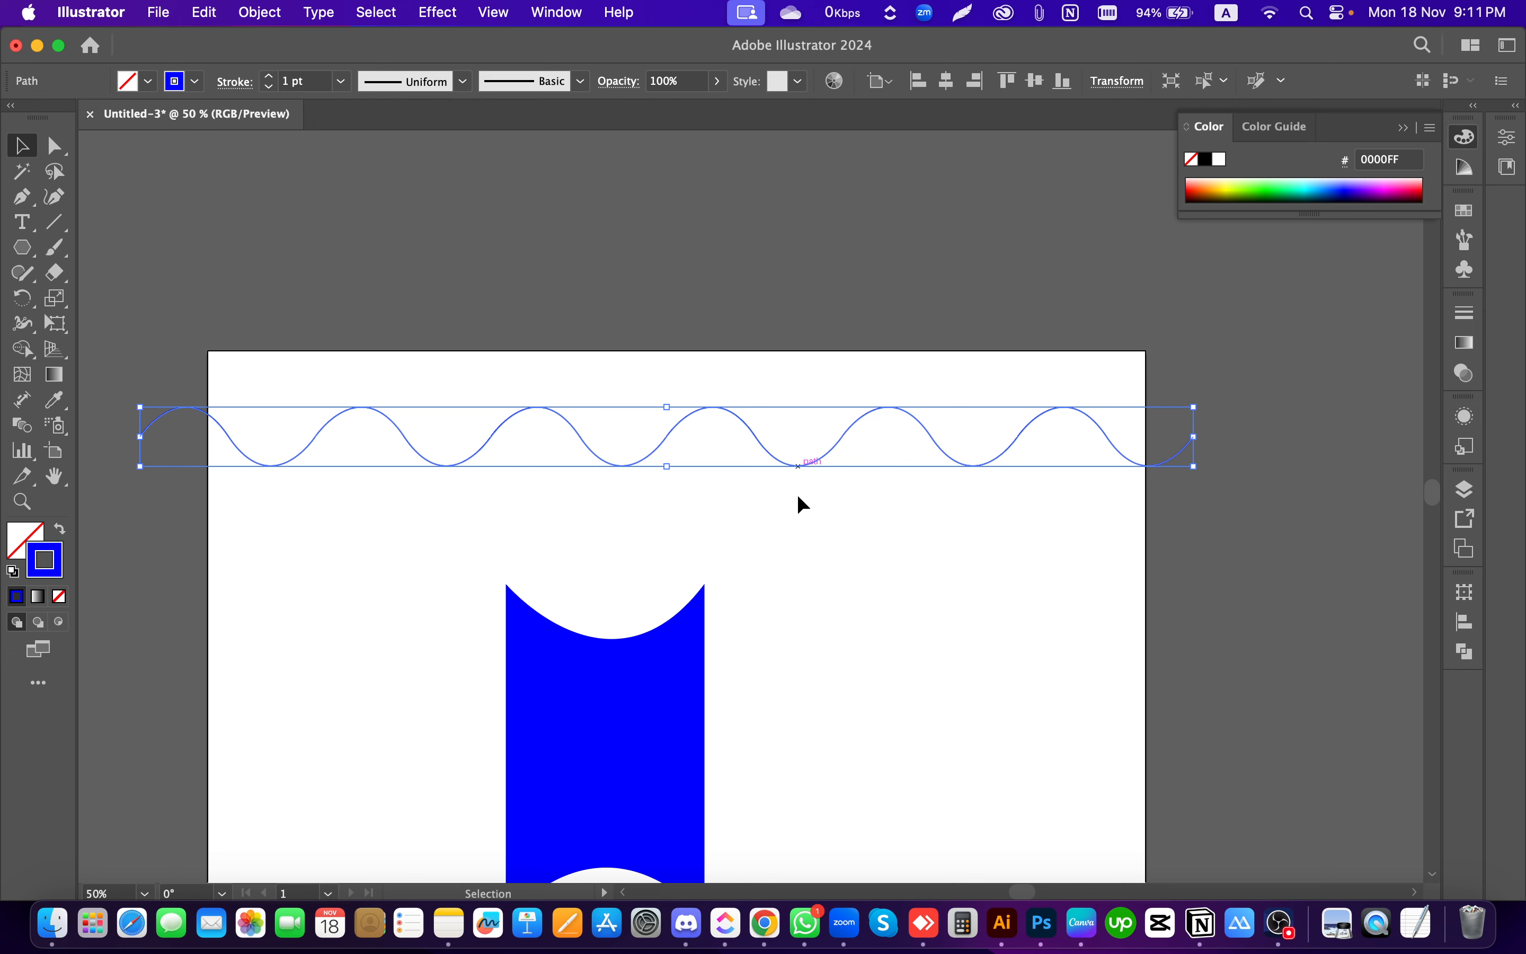
drag(834, 509, 737, 336)
click(275, 78)
click(275, 78)
click(276, 78)
click(276, 78)
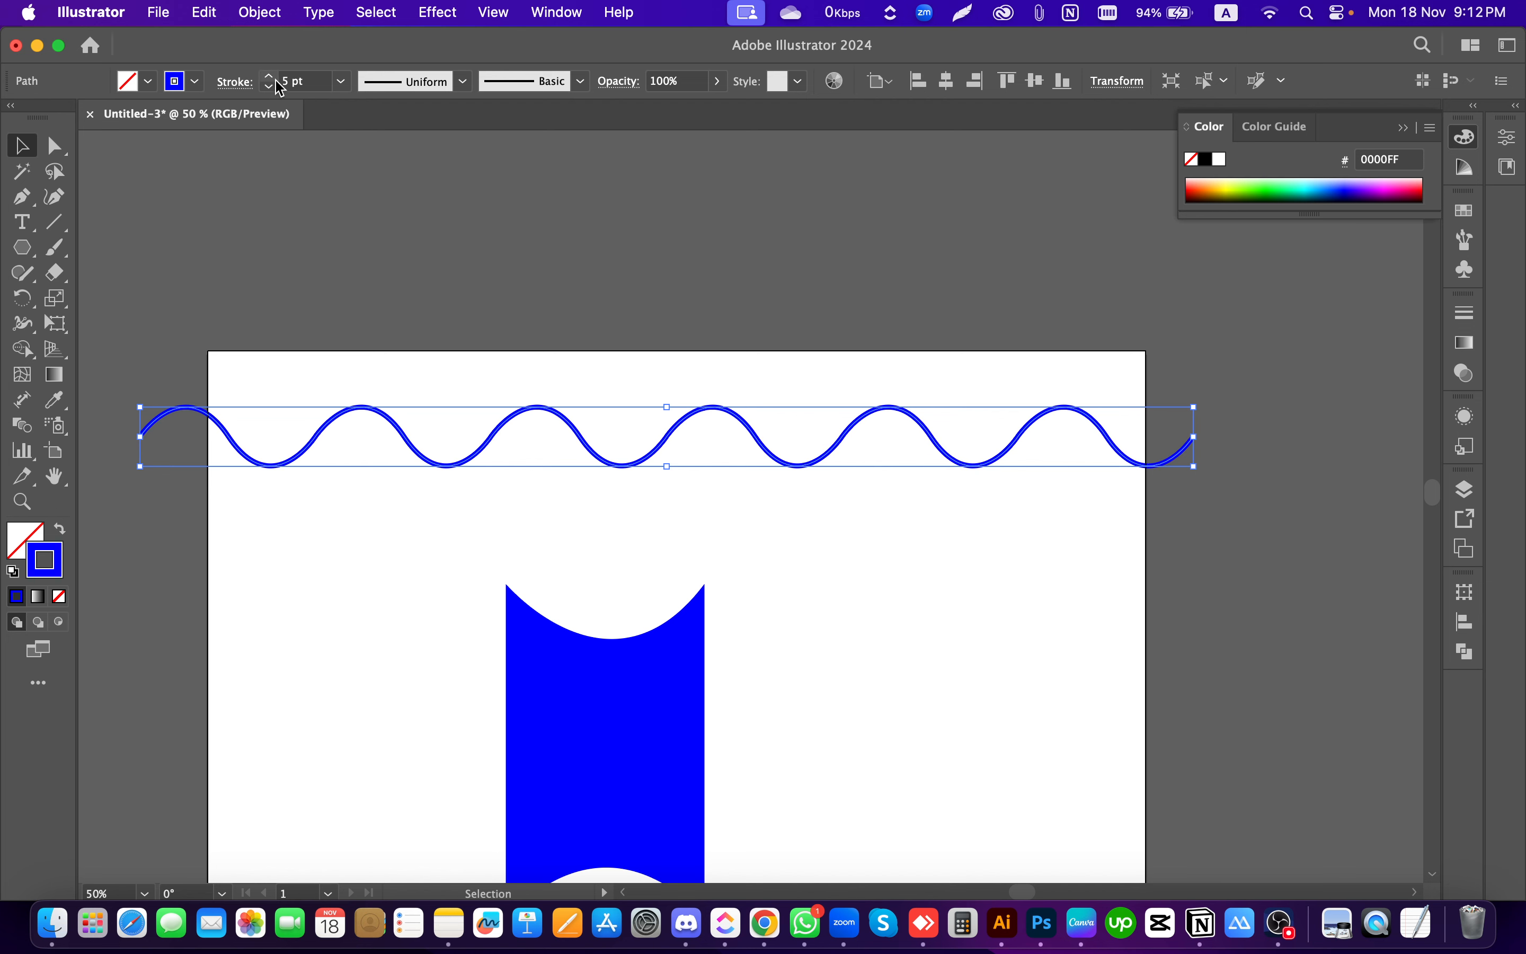
click(704, 296)
Step: Place "Lorem ipsum" point text below the blue shape and scale it up to about 115 pt
scroll(706, 293, down, 3)
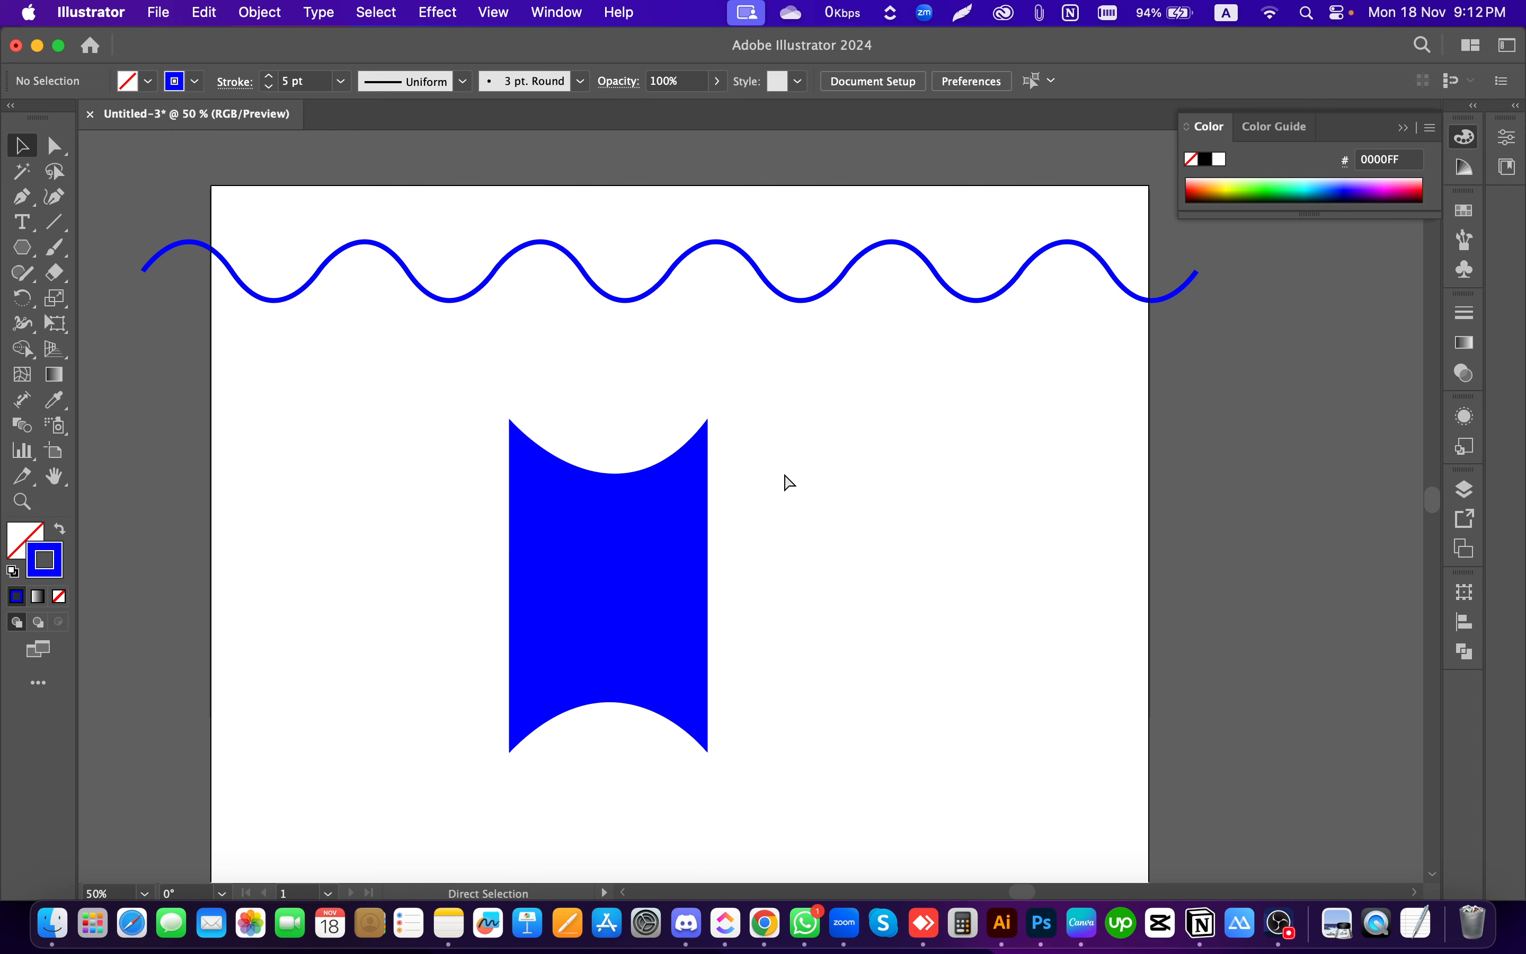
scroll(792, 475, down, 1)
scroll(685, 365, up, 1)
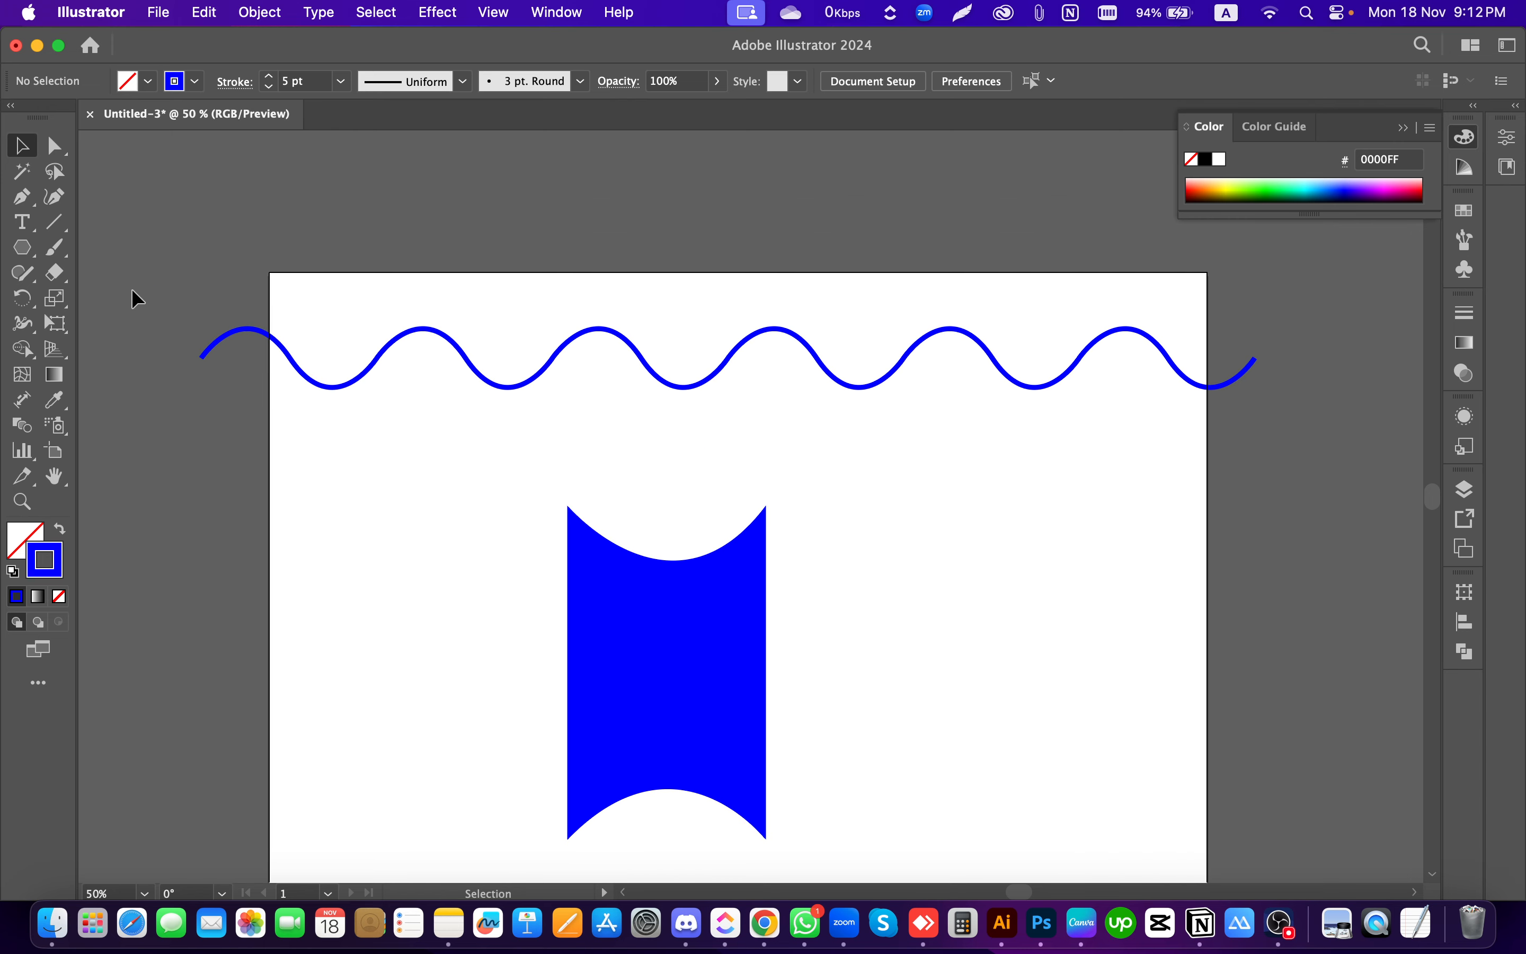
click(39, 225)
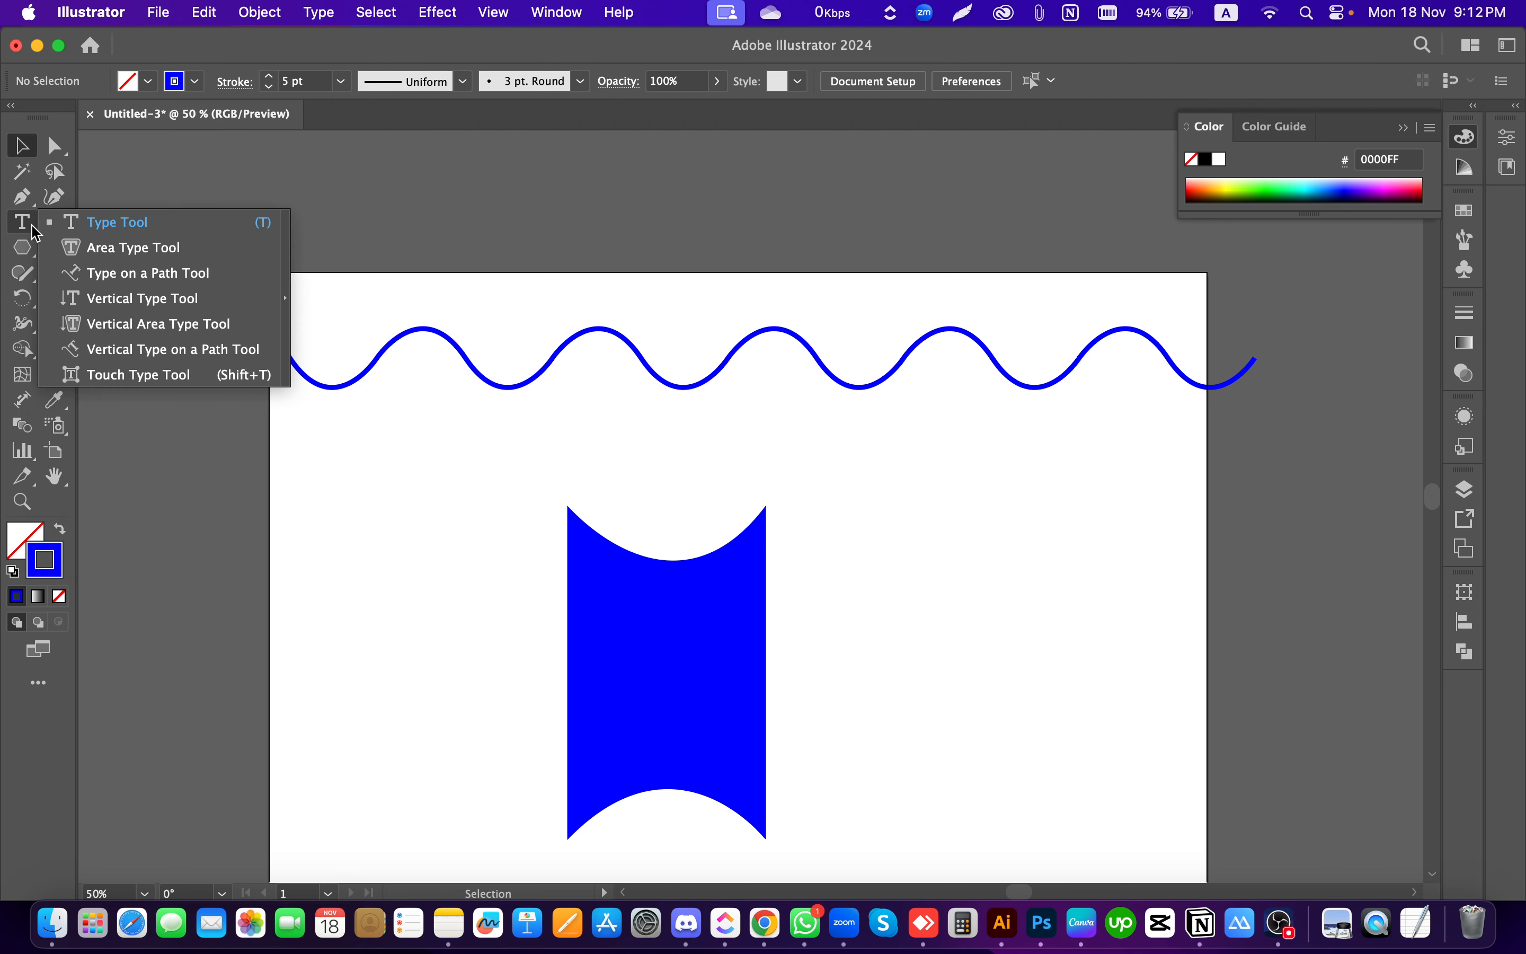
click(130, 237)
scroll(530, 473, down, 10)
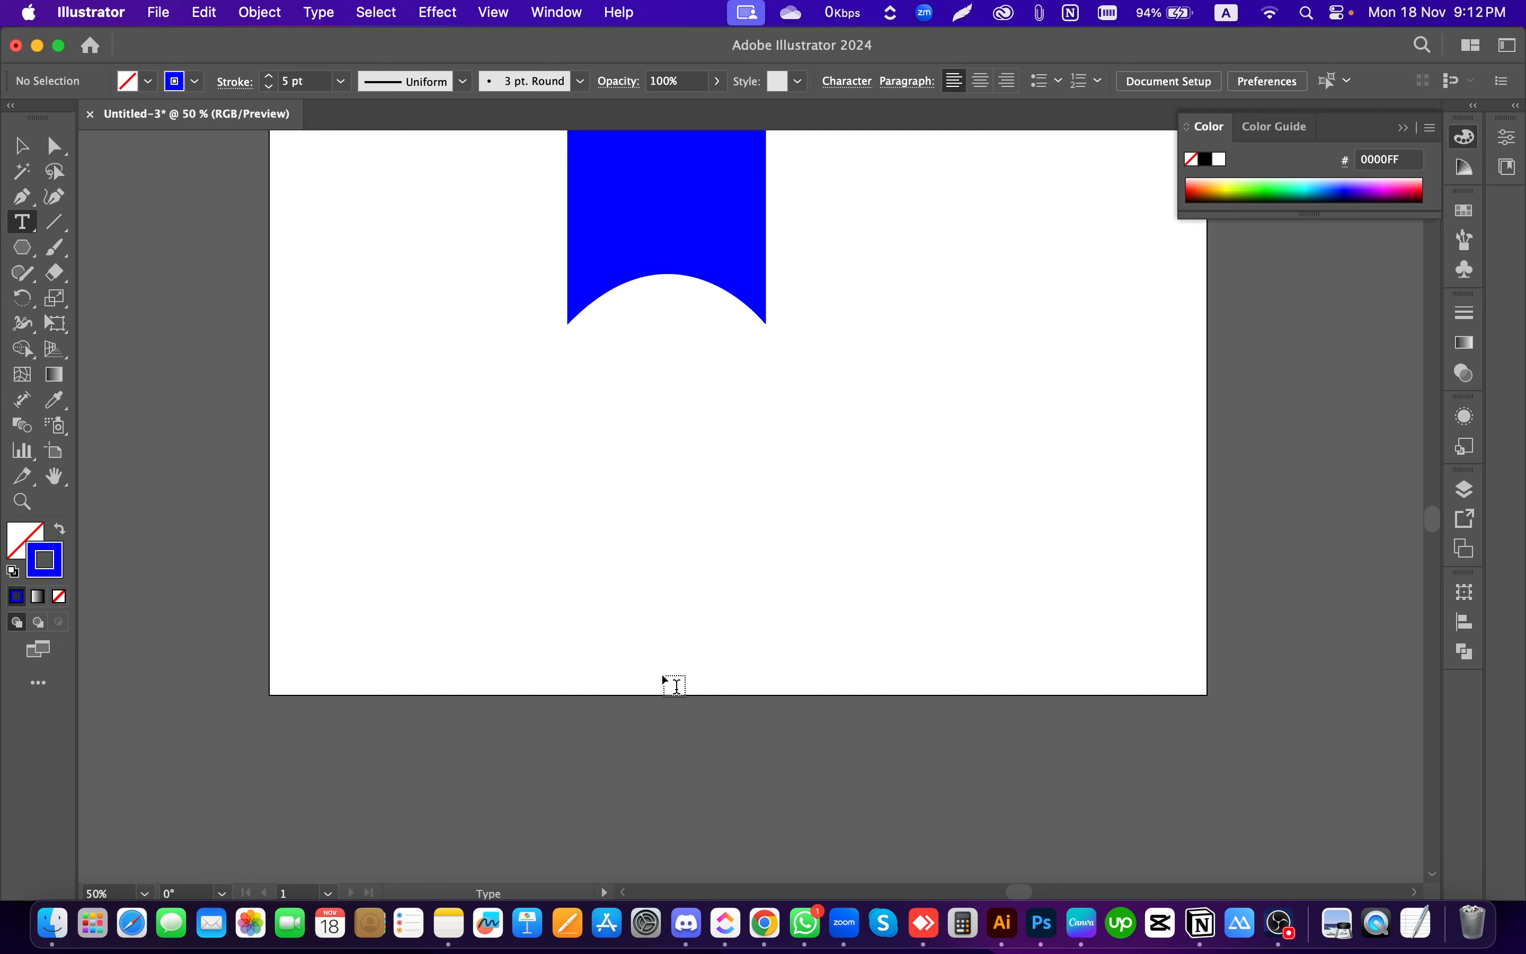
click(414, 435)
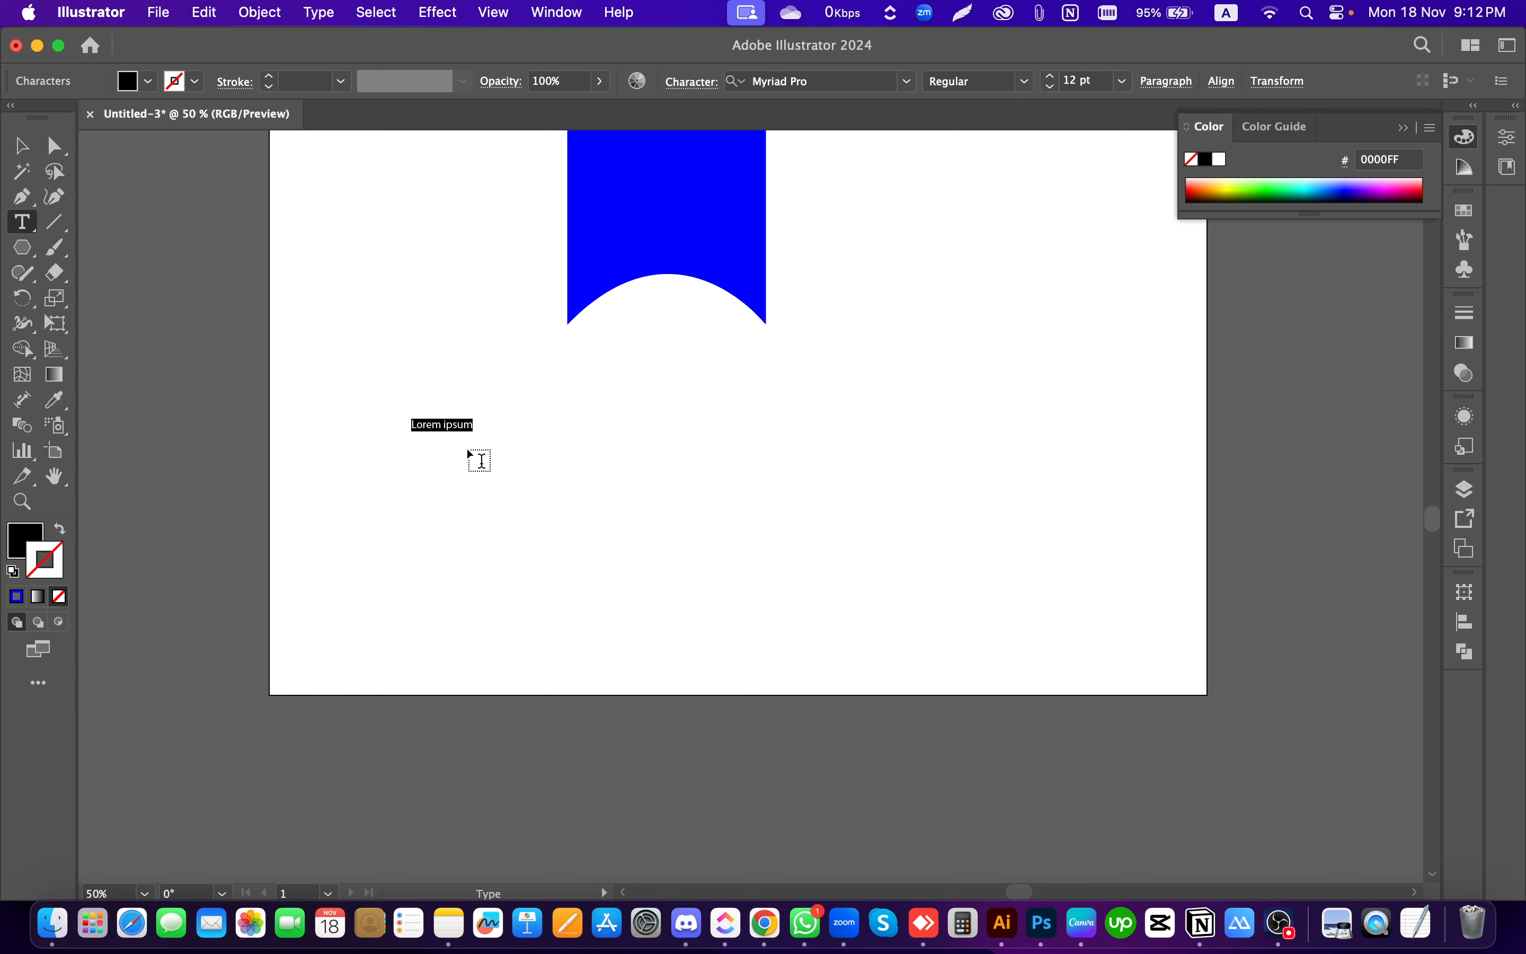
click(22, 146)
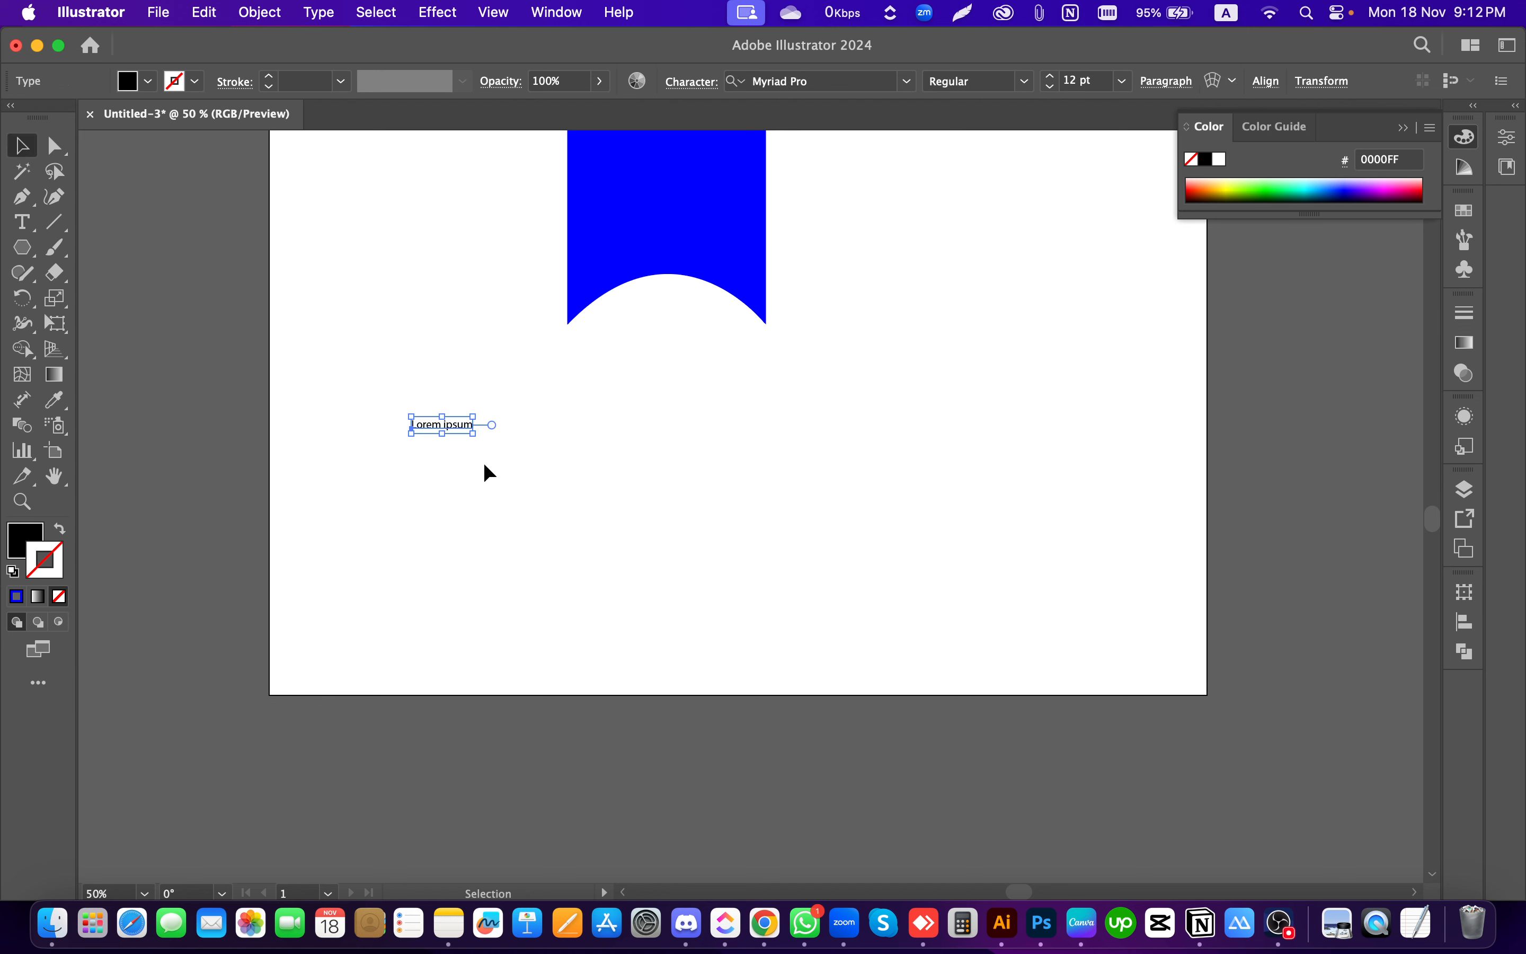
drag(474, 434, 1001, 634)
Step: Select all the "Lorem ipsum" characters with the Type tool, and leave text editing with nothing selected
key(t)
click(684, 486)
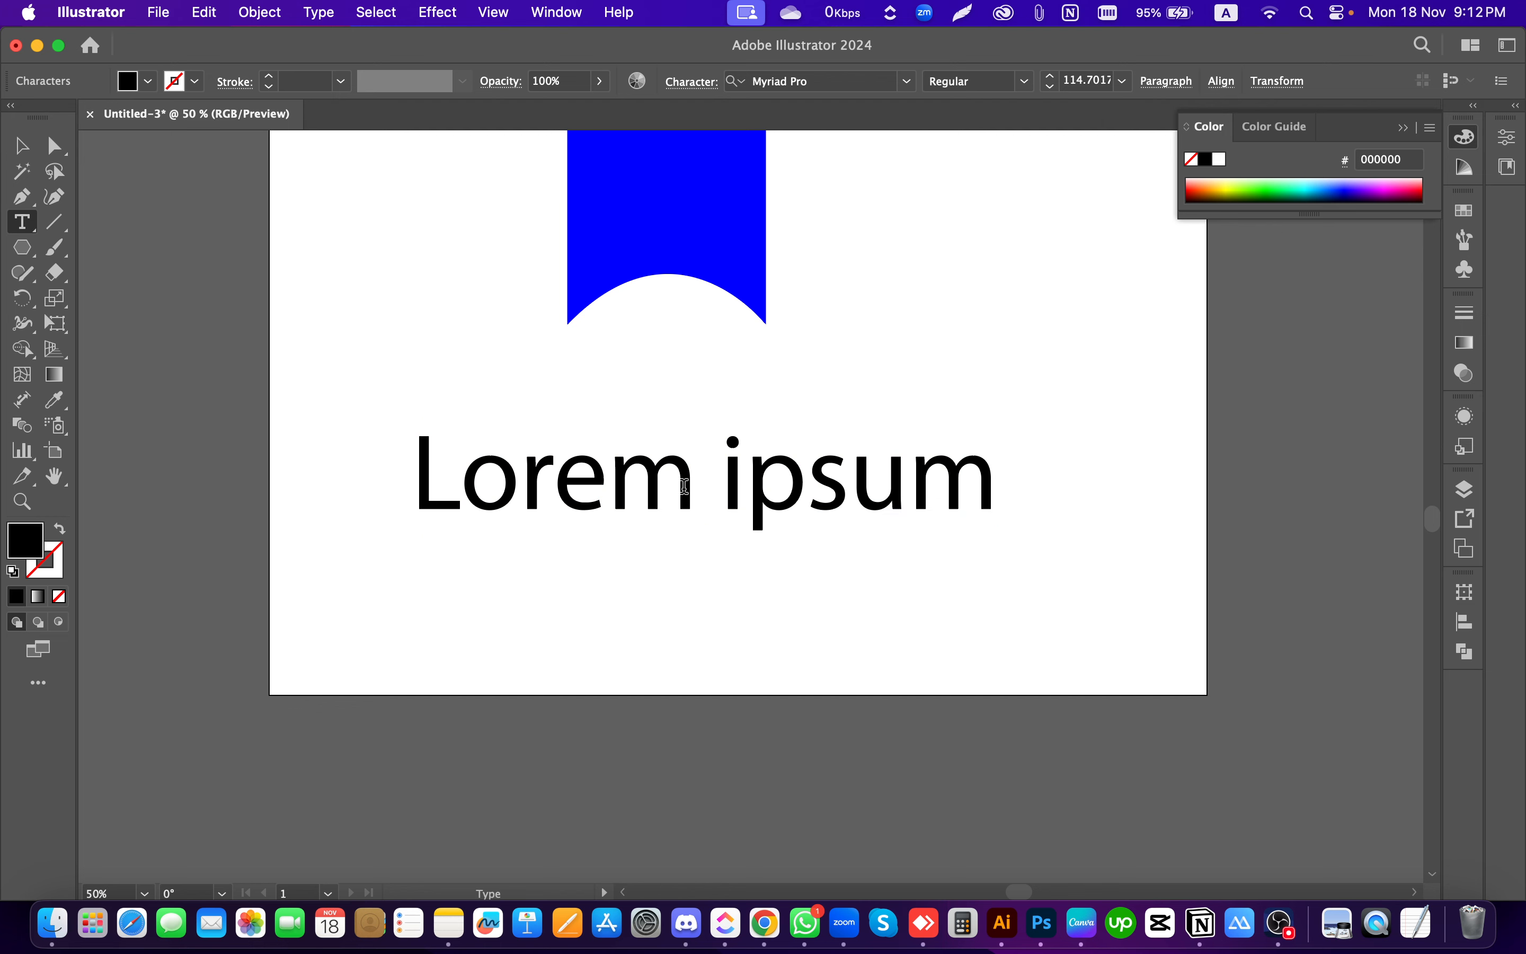
key(super+a)
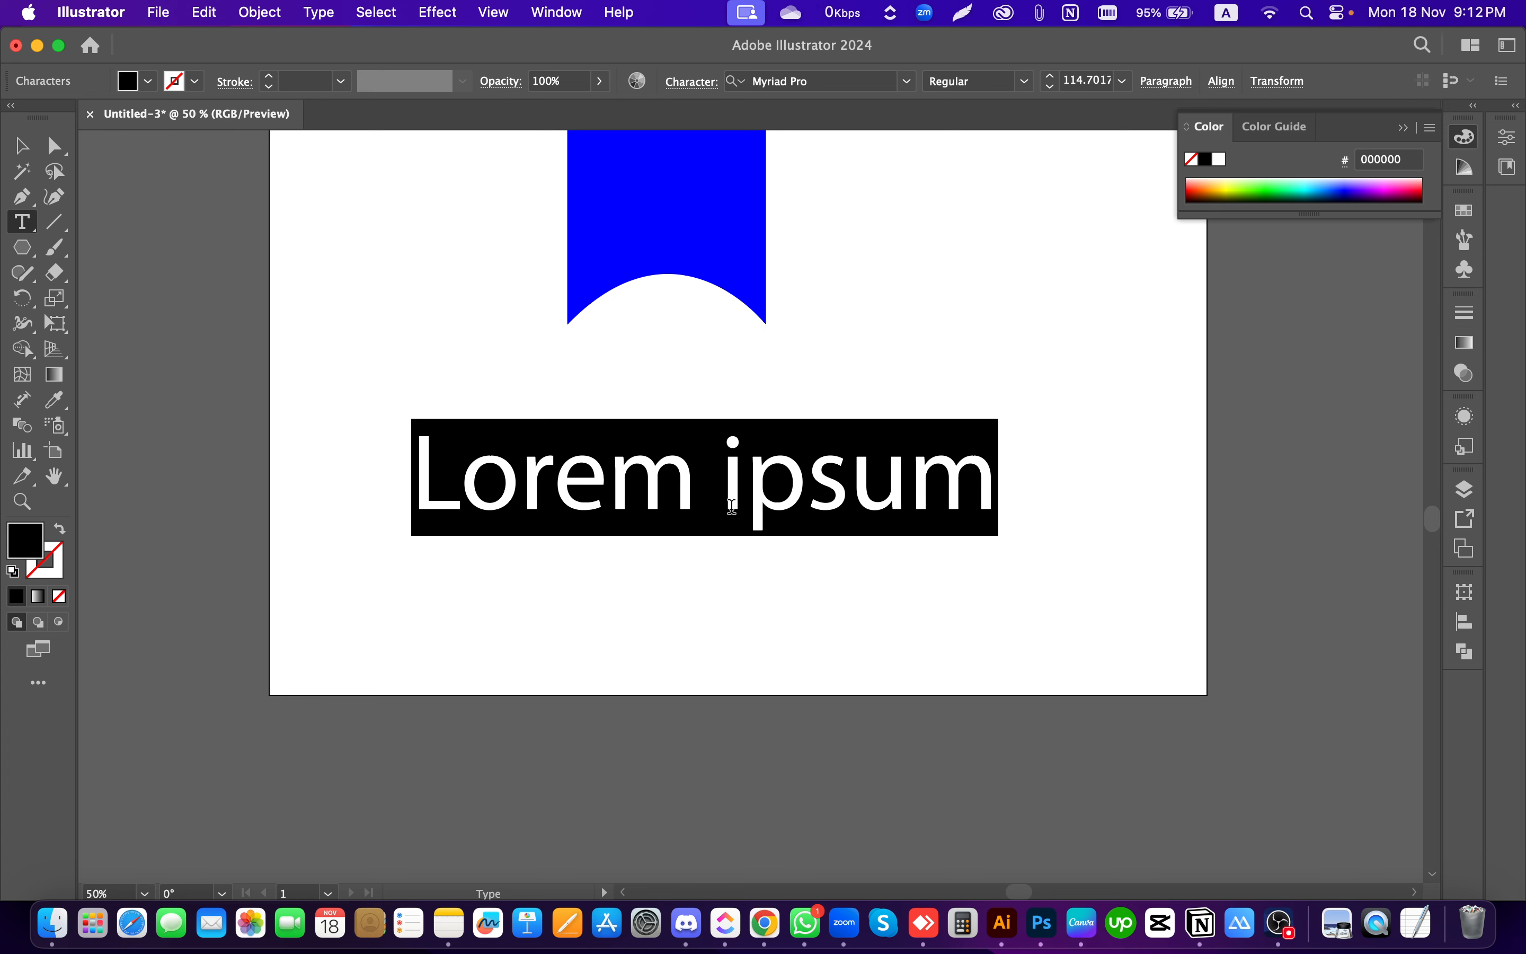
click(22, 145)
click(445, 562)
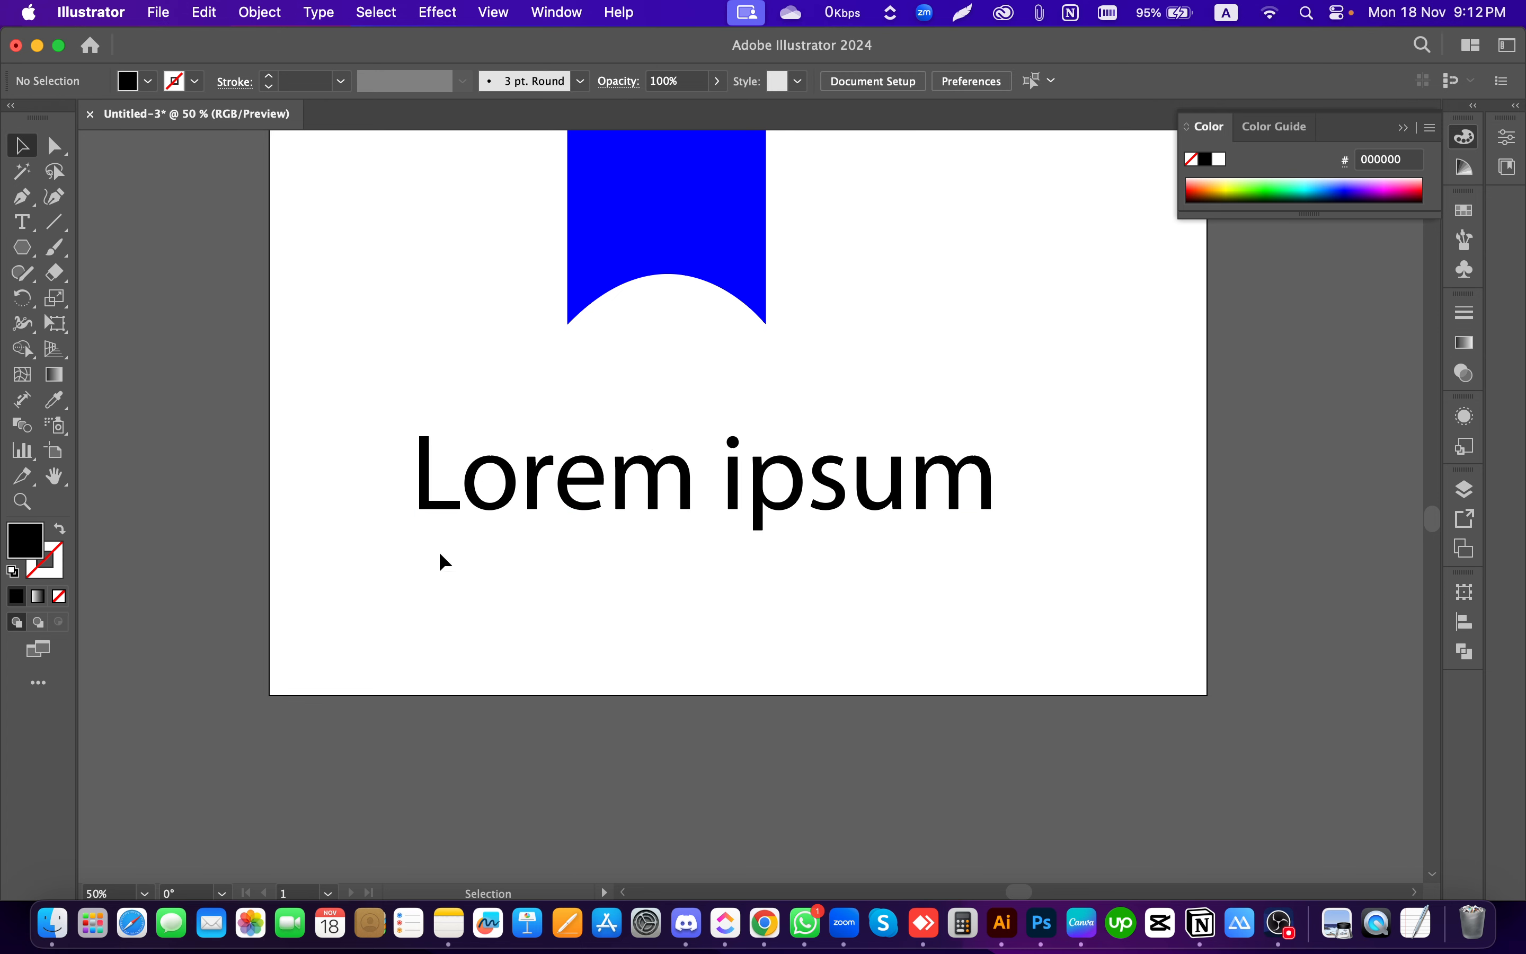
Step: Replace the whole "Lorem ipsum" placeholder with a person's first name and select it as a text object
double_click(609, 492)
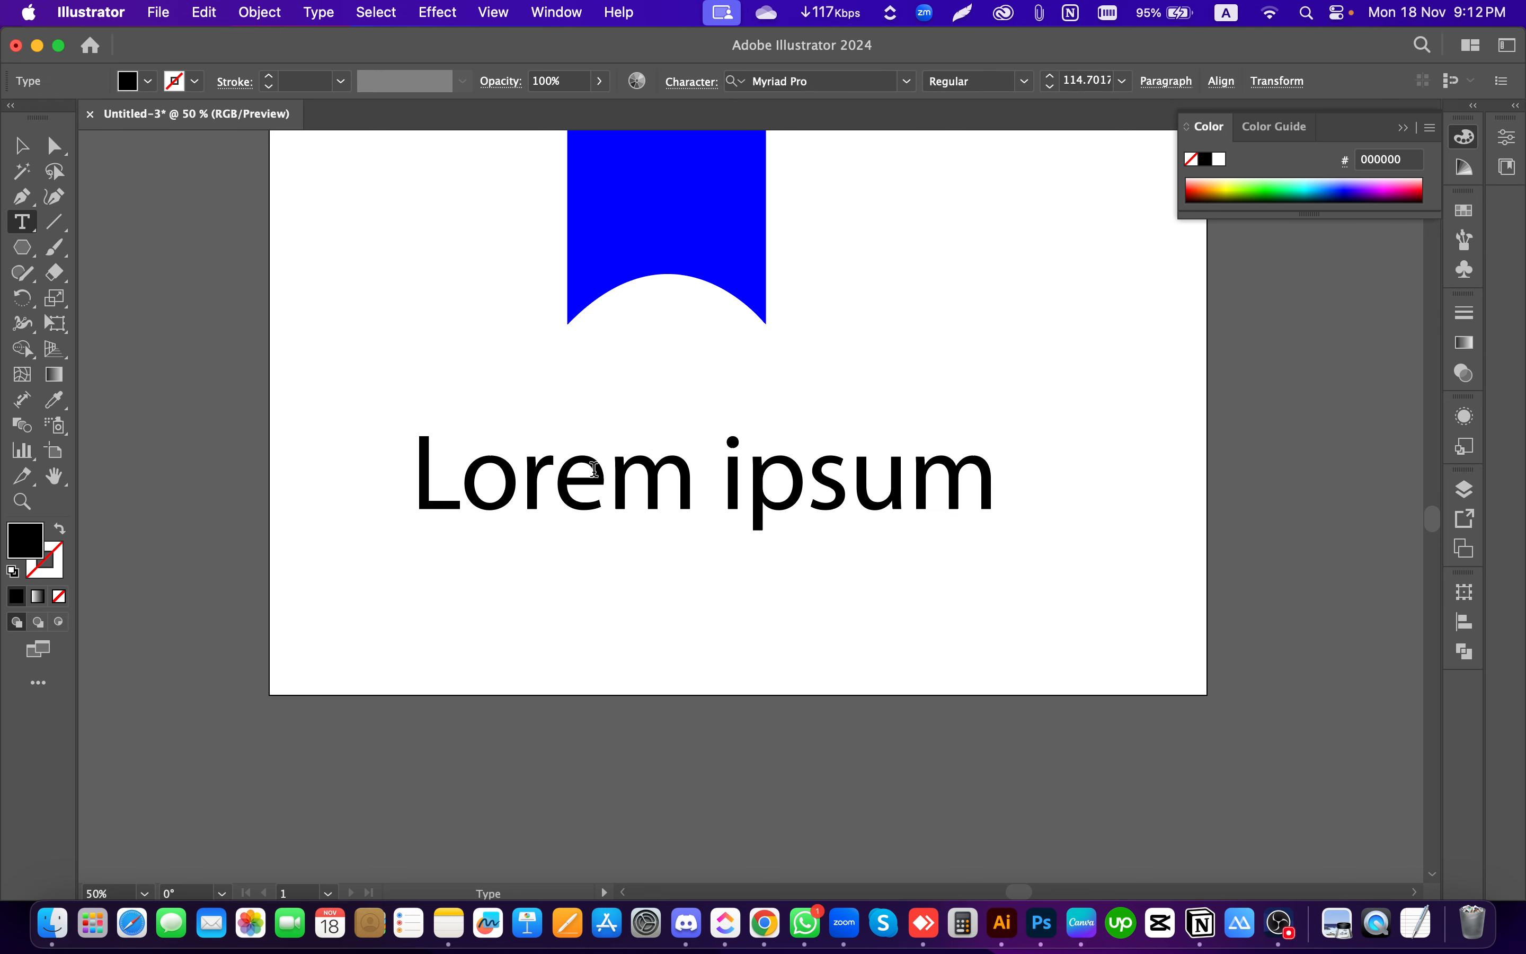
triple_click(617, 485)
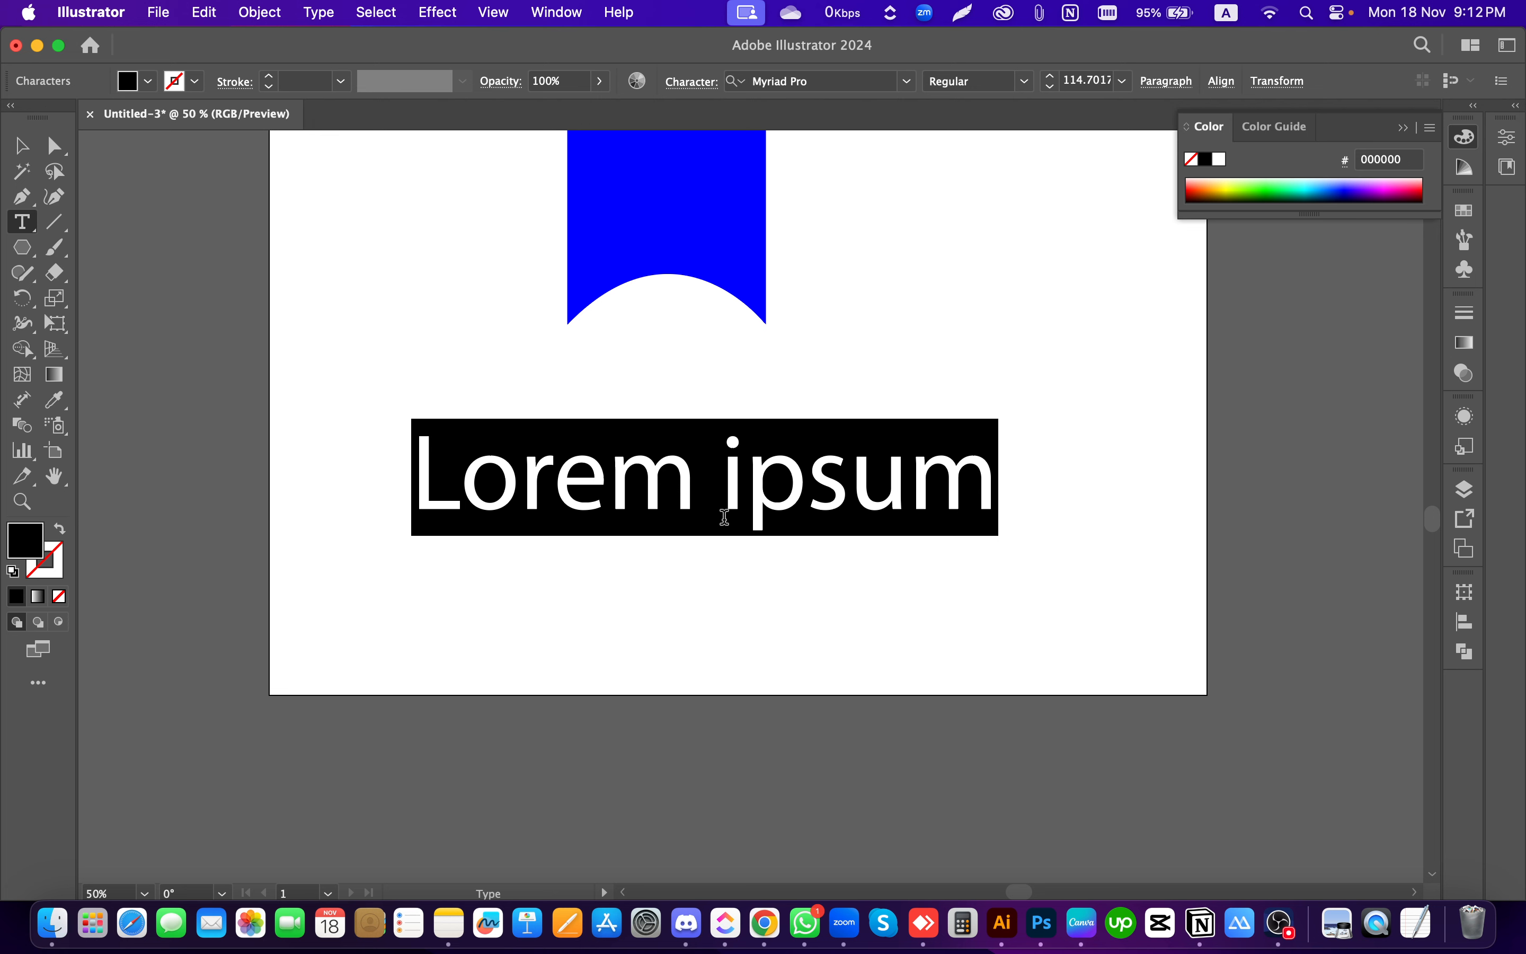
text(Shimu)
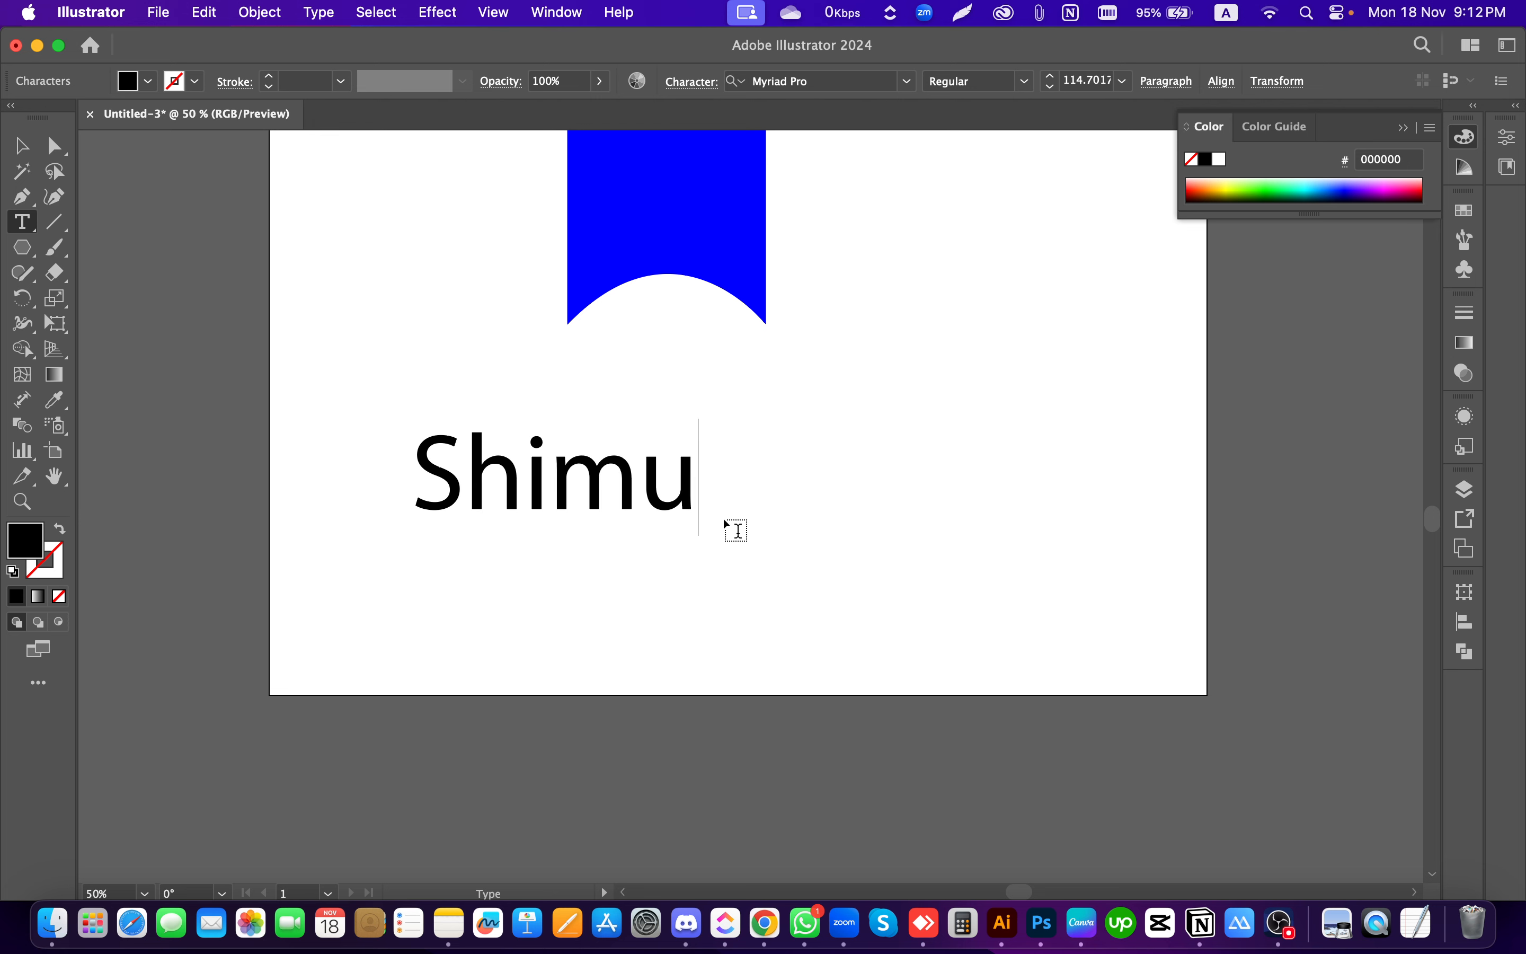
text(l)
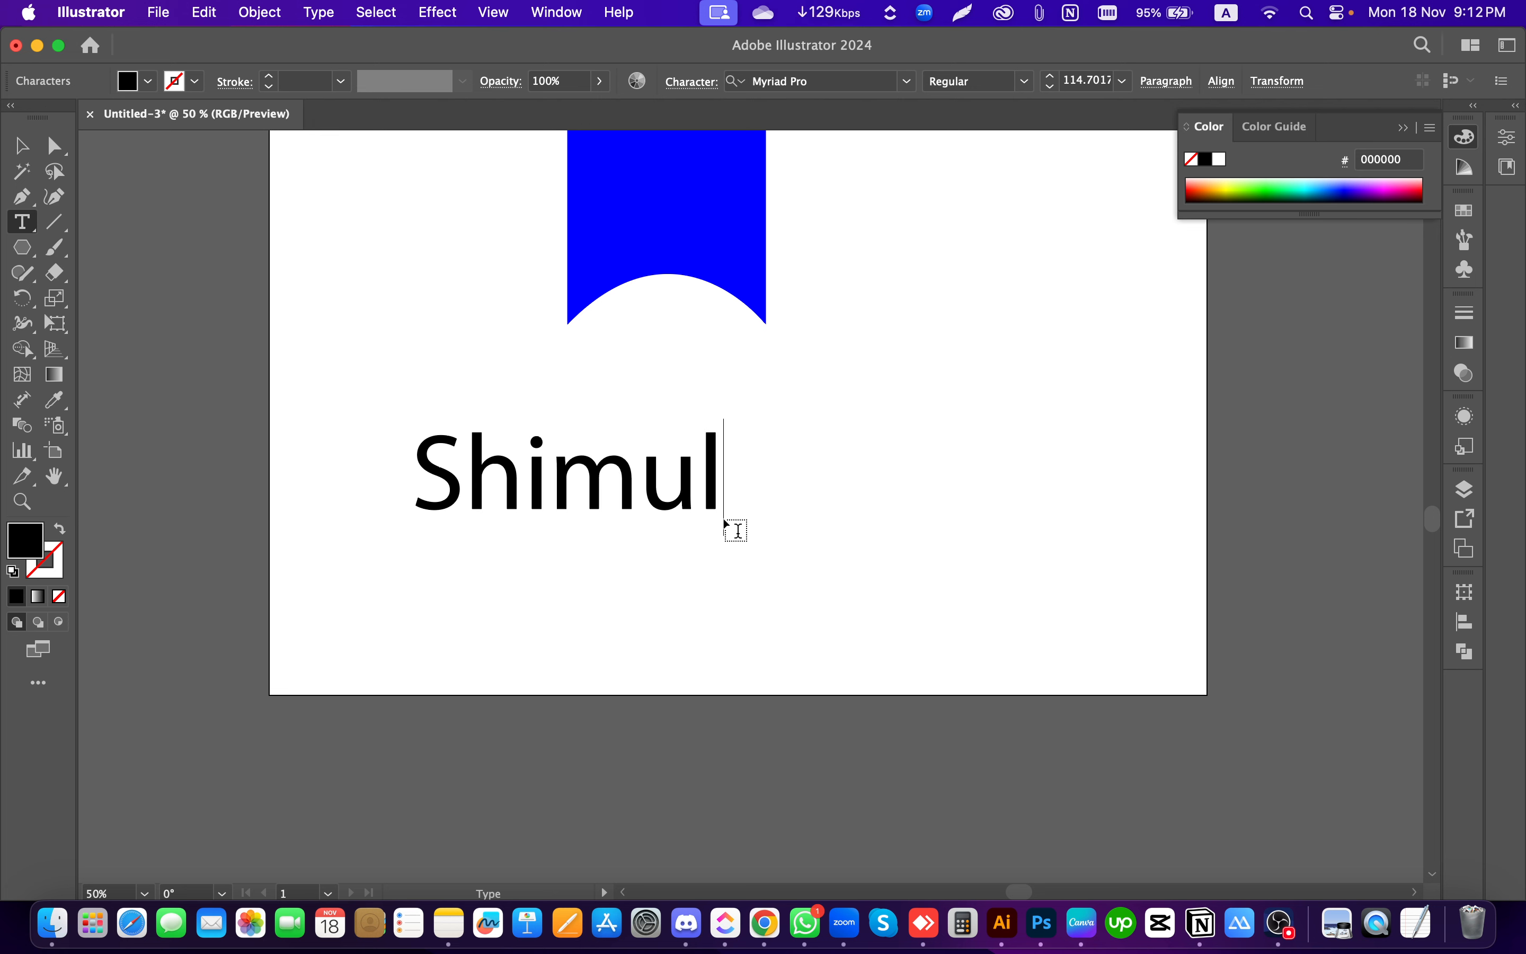
click(22, 146)
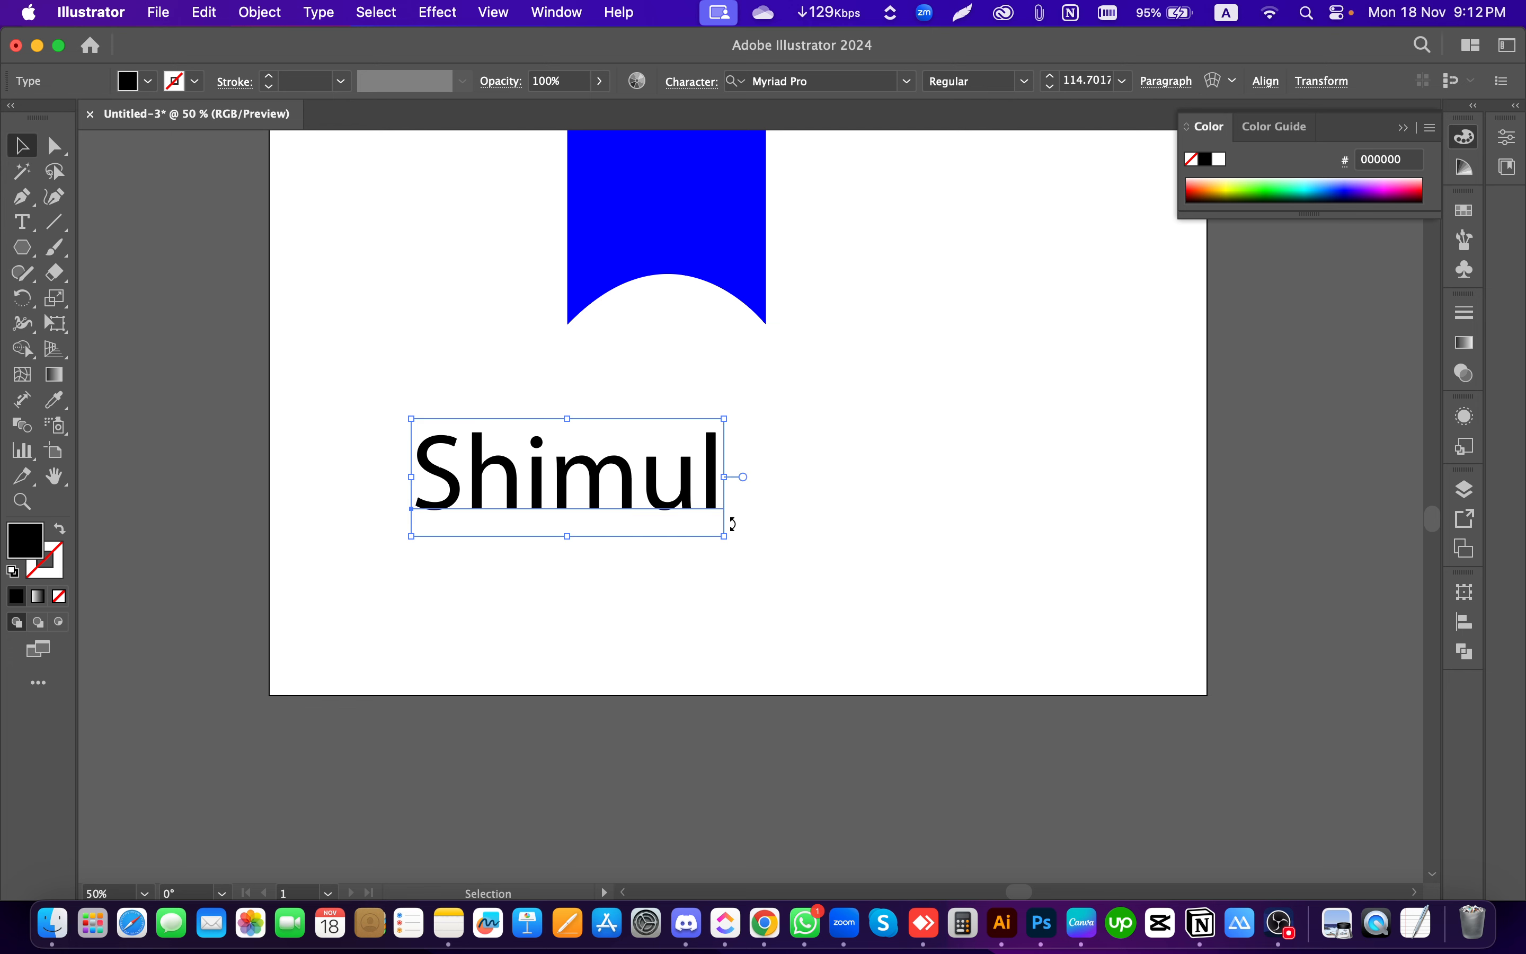
Step: Add a second short name as 12 pt Myriad Pro point text below the existing large name
click(895, 496)
click(24, 221)
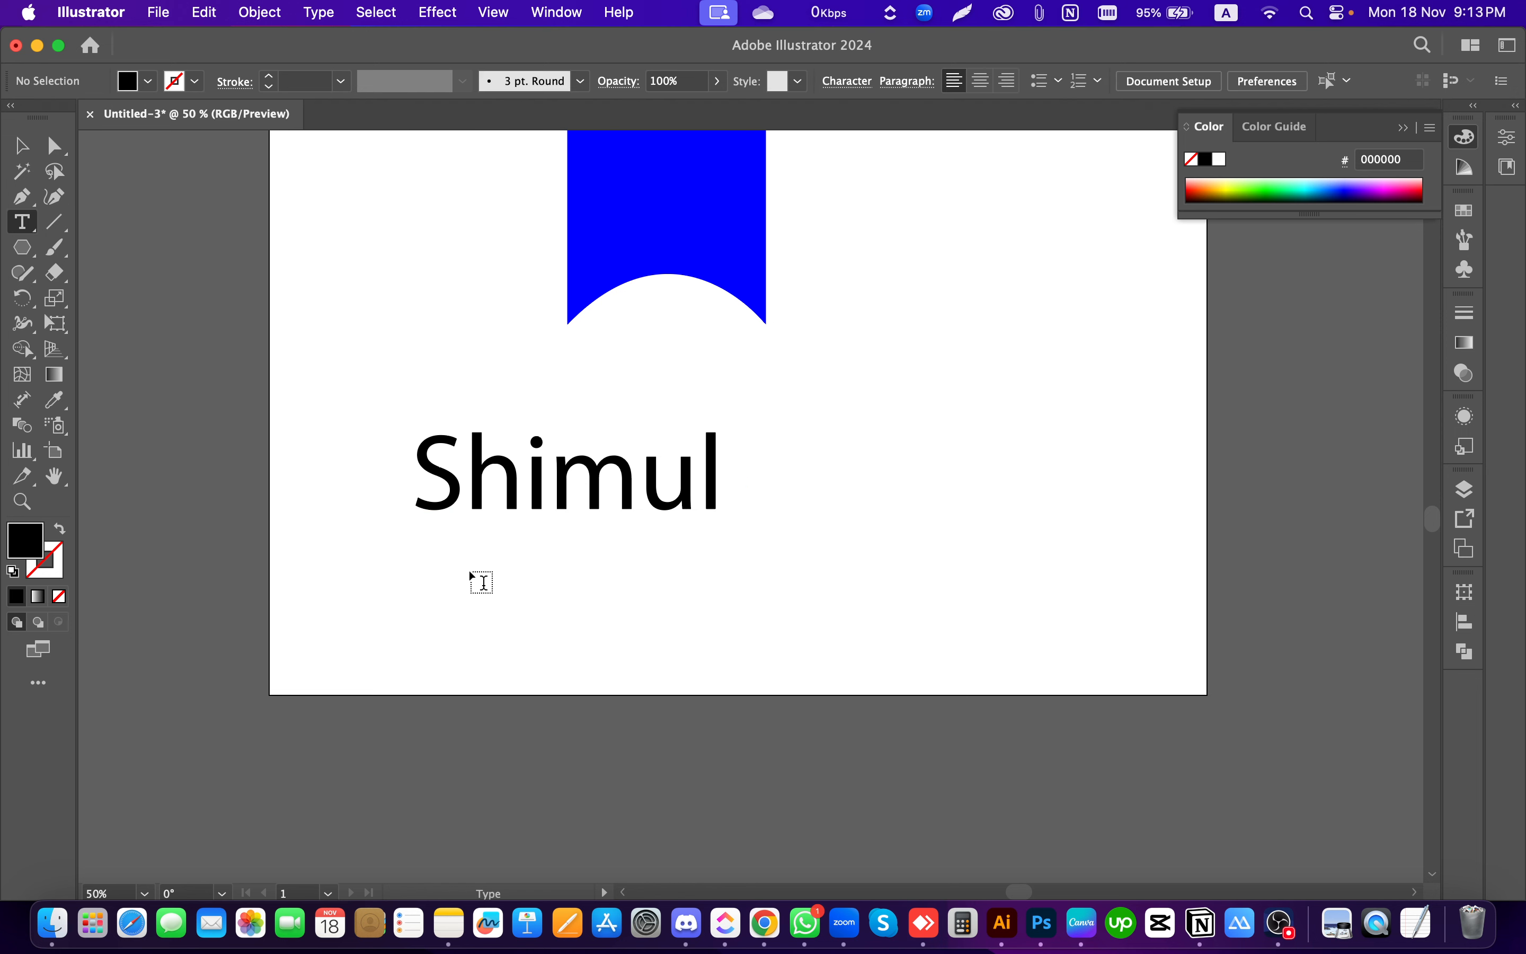
click(481, 582)
text(Shu)
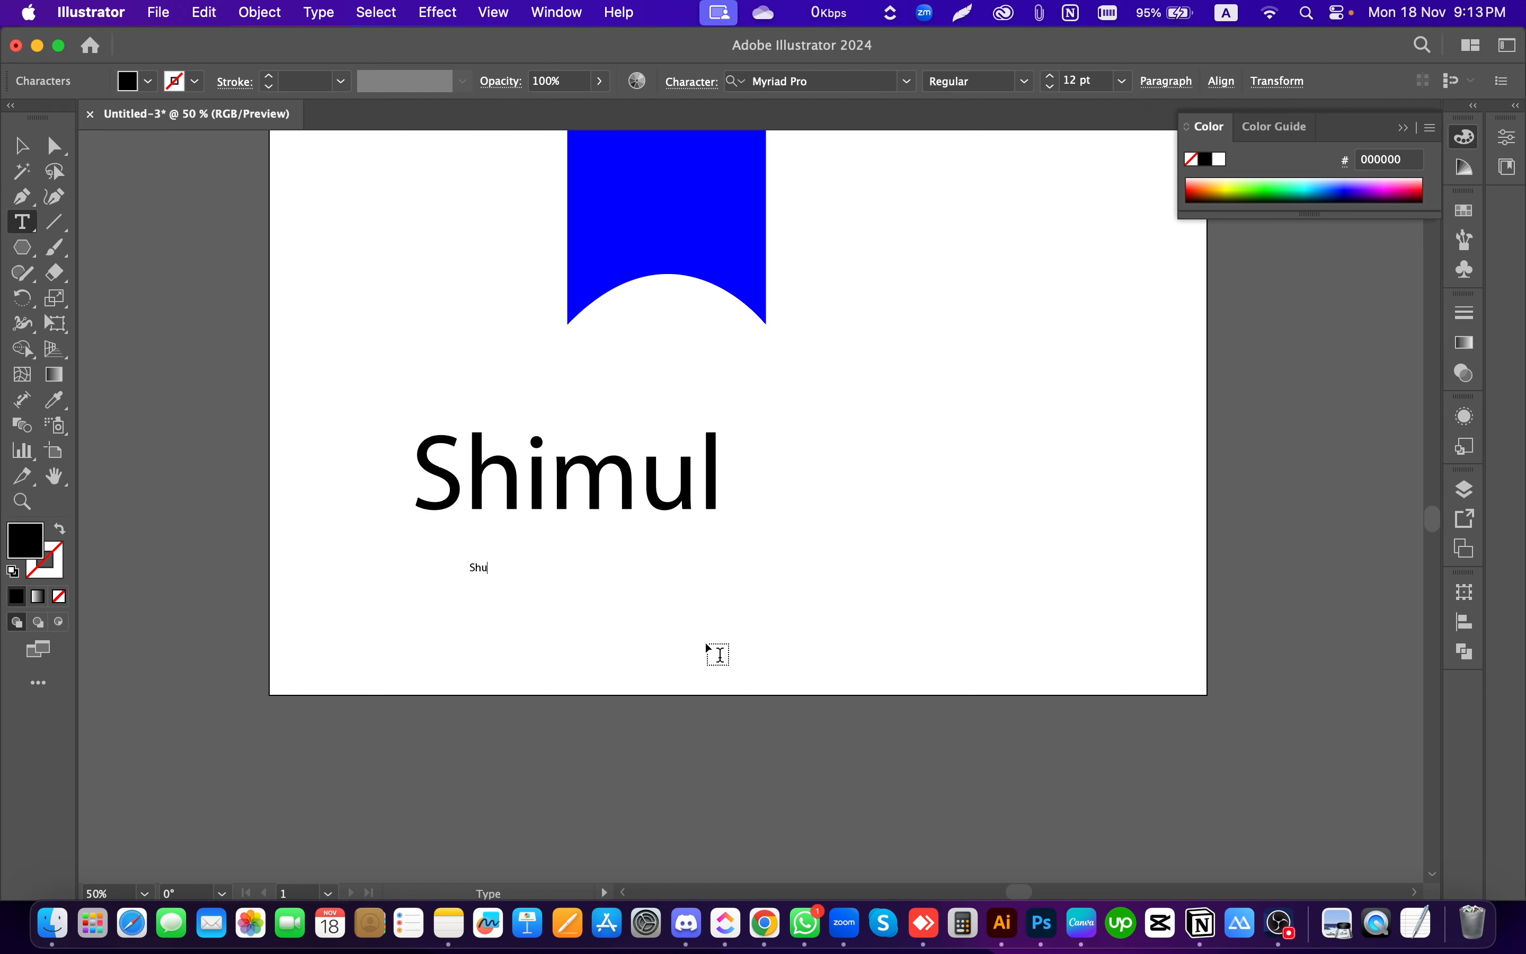
text(mi)
click(23, 147)
click(561, 625)
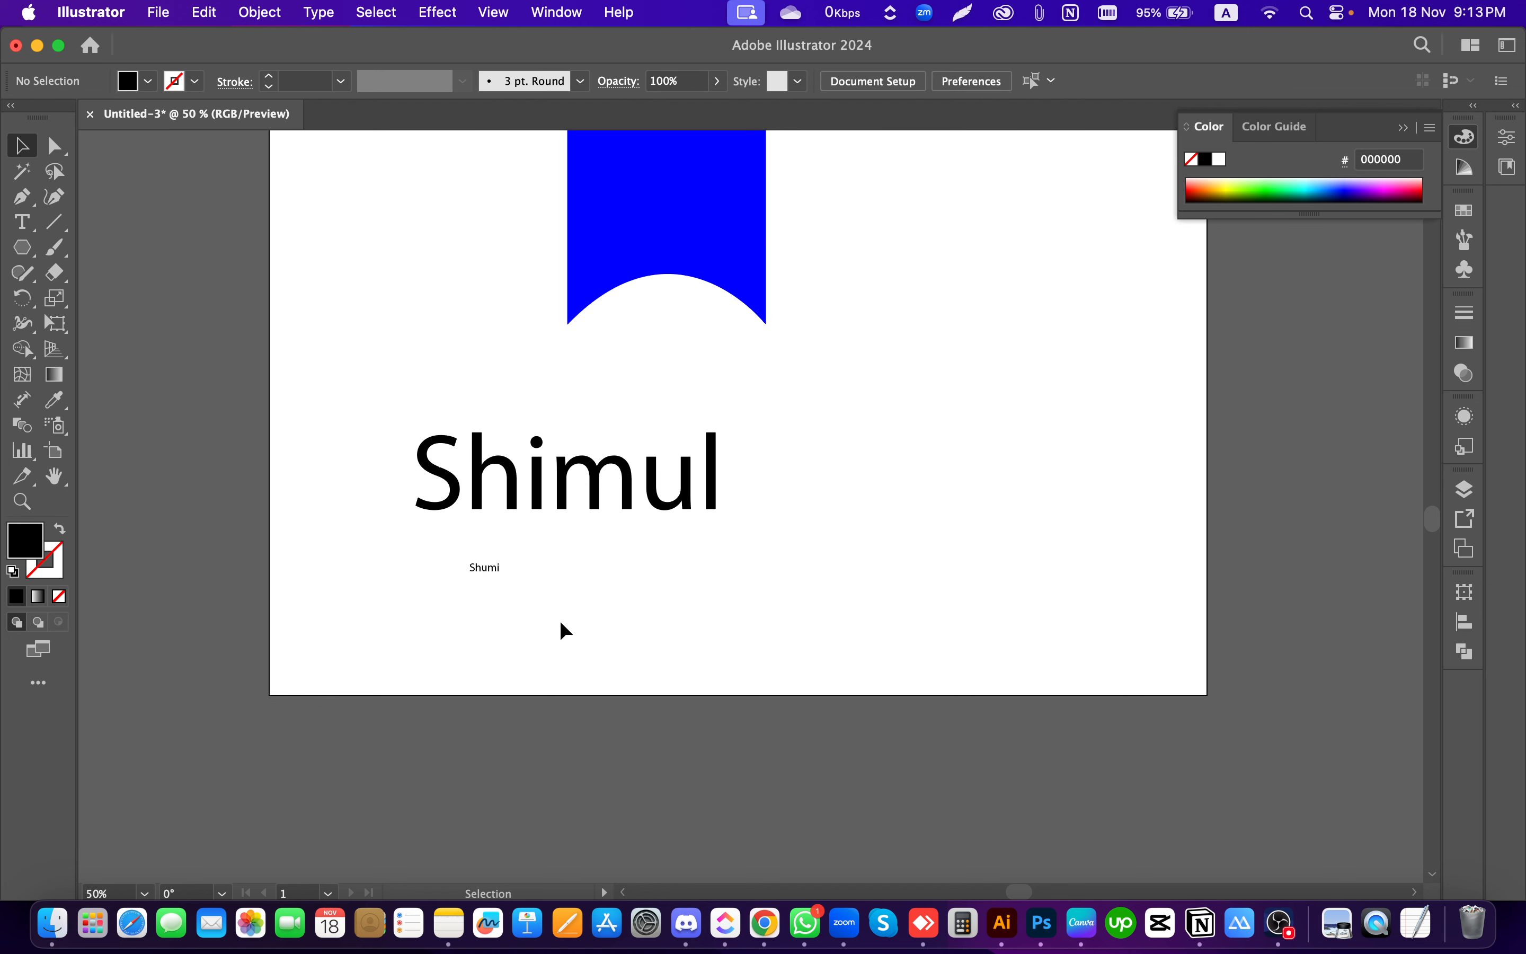
Step: Try scaling the small name text up to about 131 pt at the artboard's lower right, and delete it
drag(530, 599, 467, 565)
drag(622, 663, 410, 533)
click(540, 611)
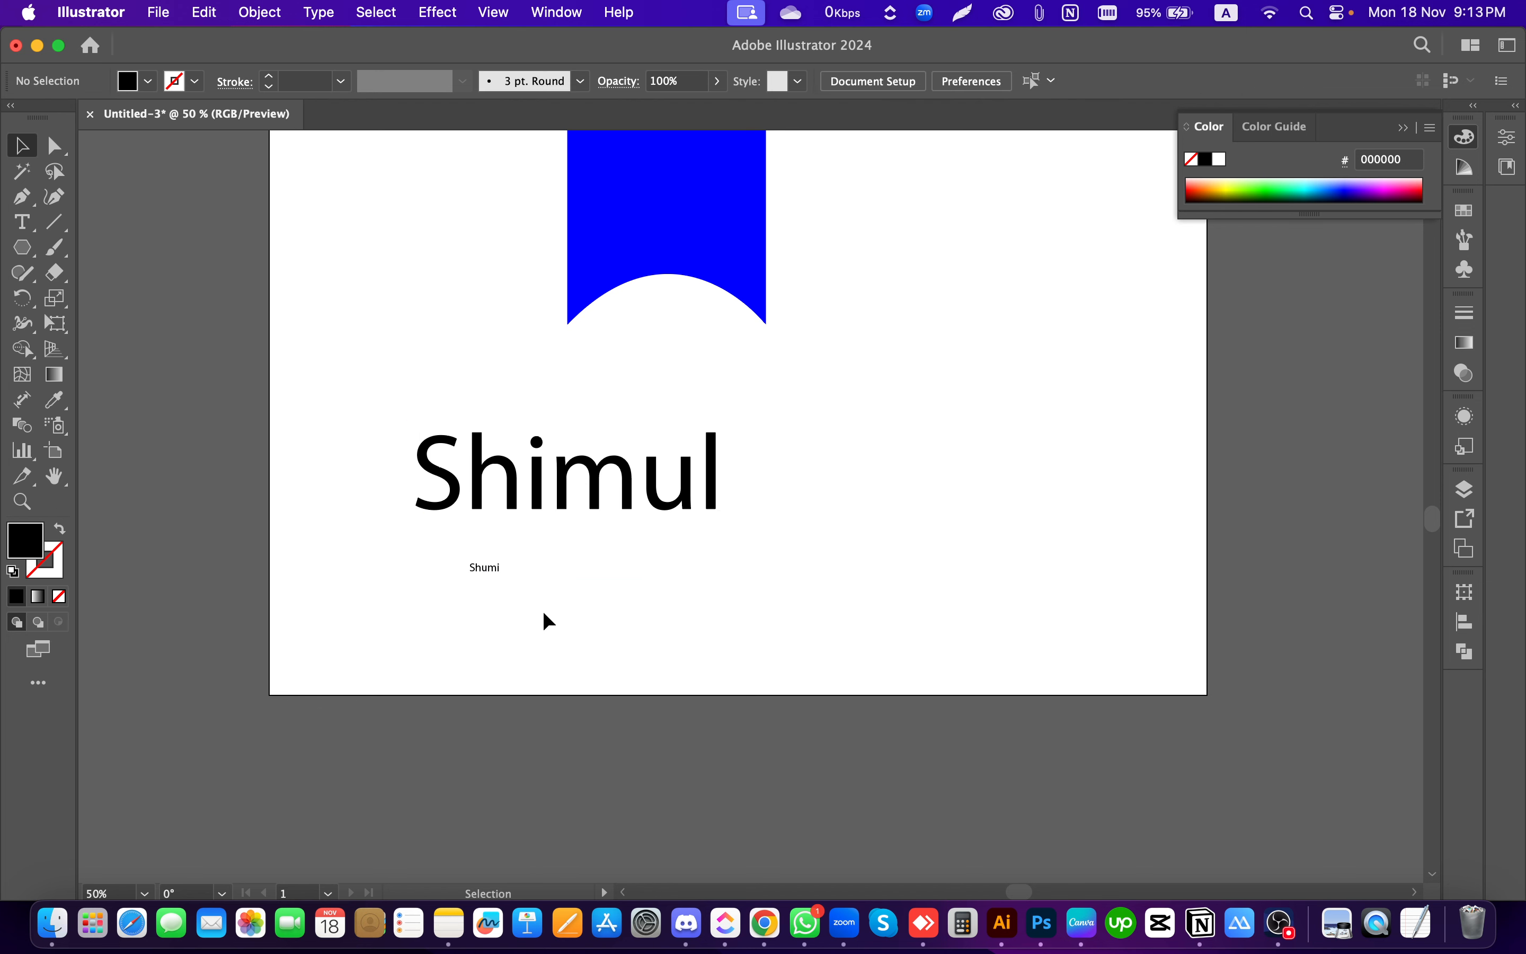
click(484, 567)
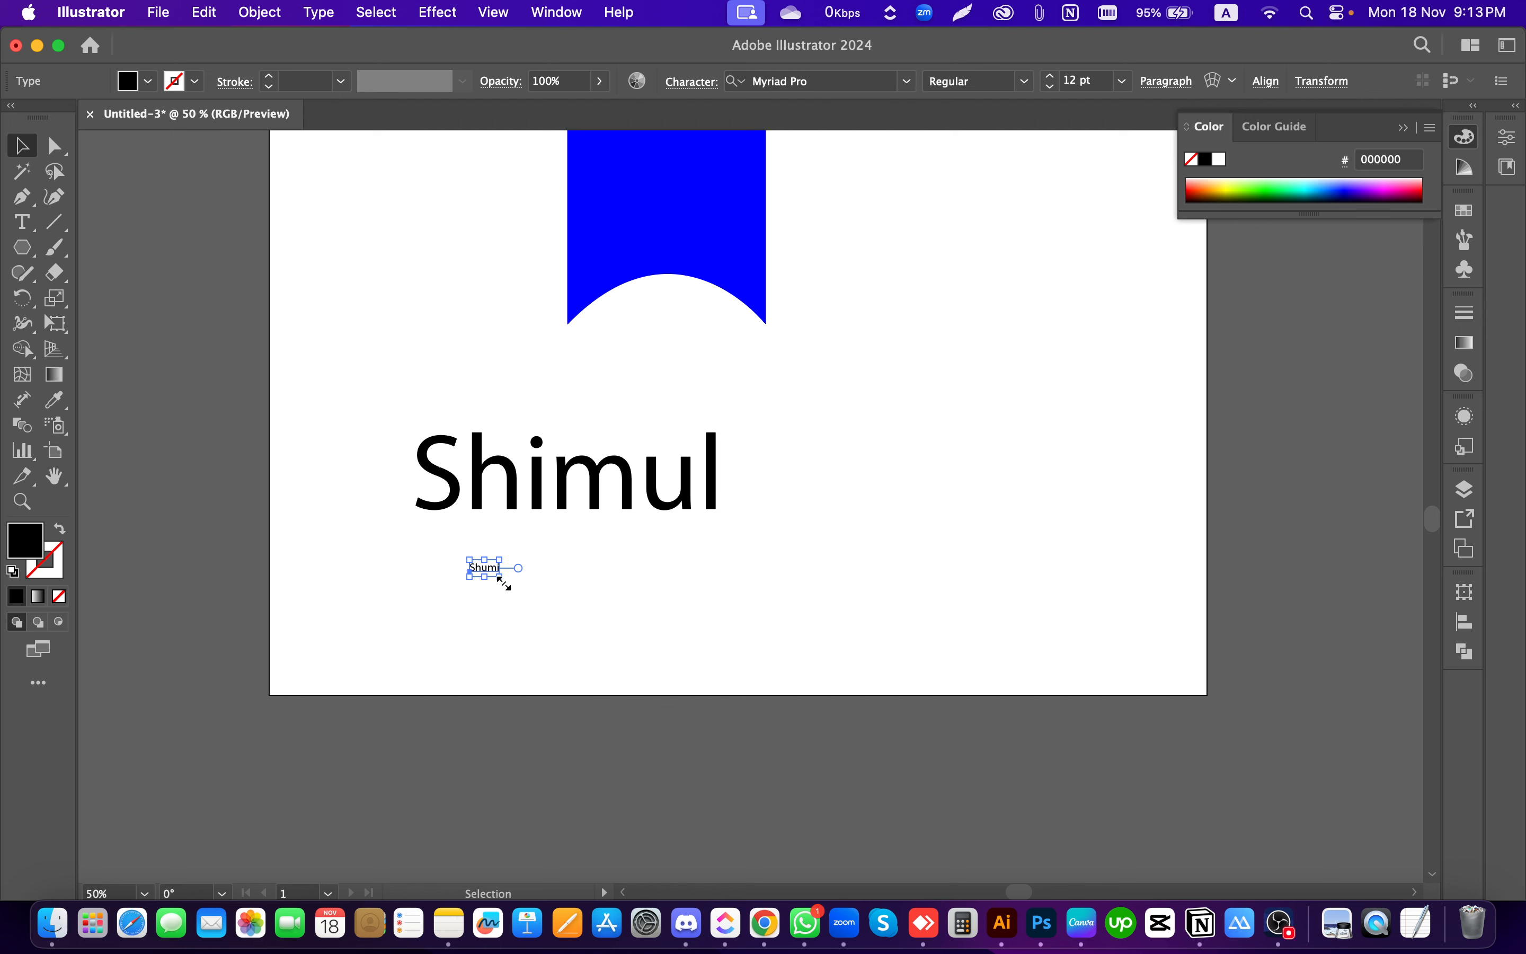
drag(500, 577, 807, 719)
drag(704, 685, 940, 637)
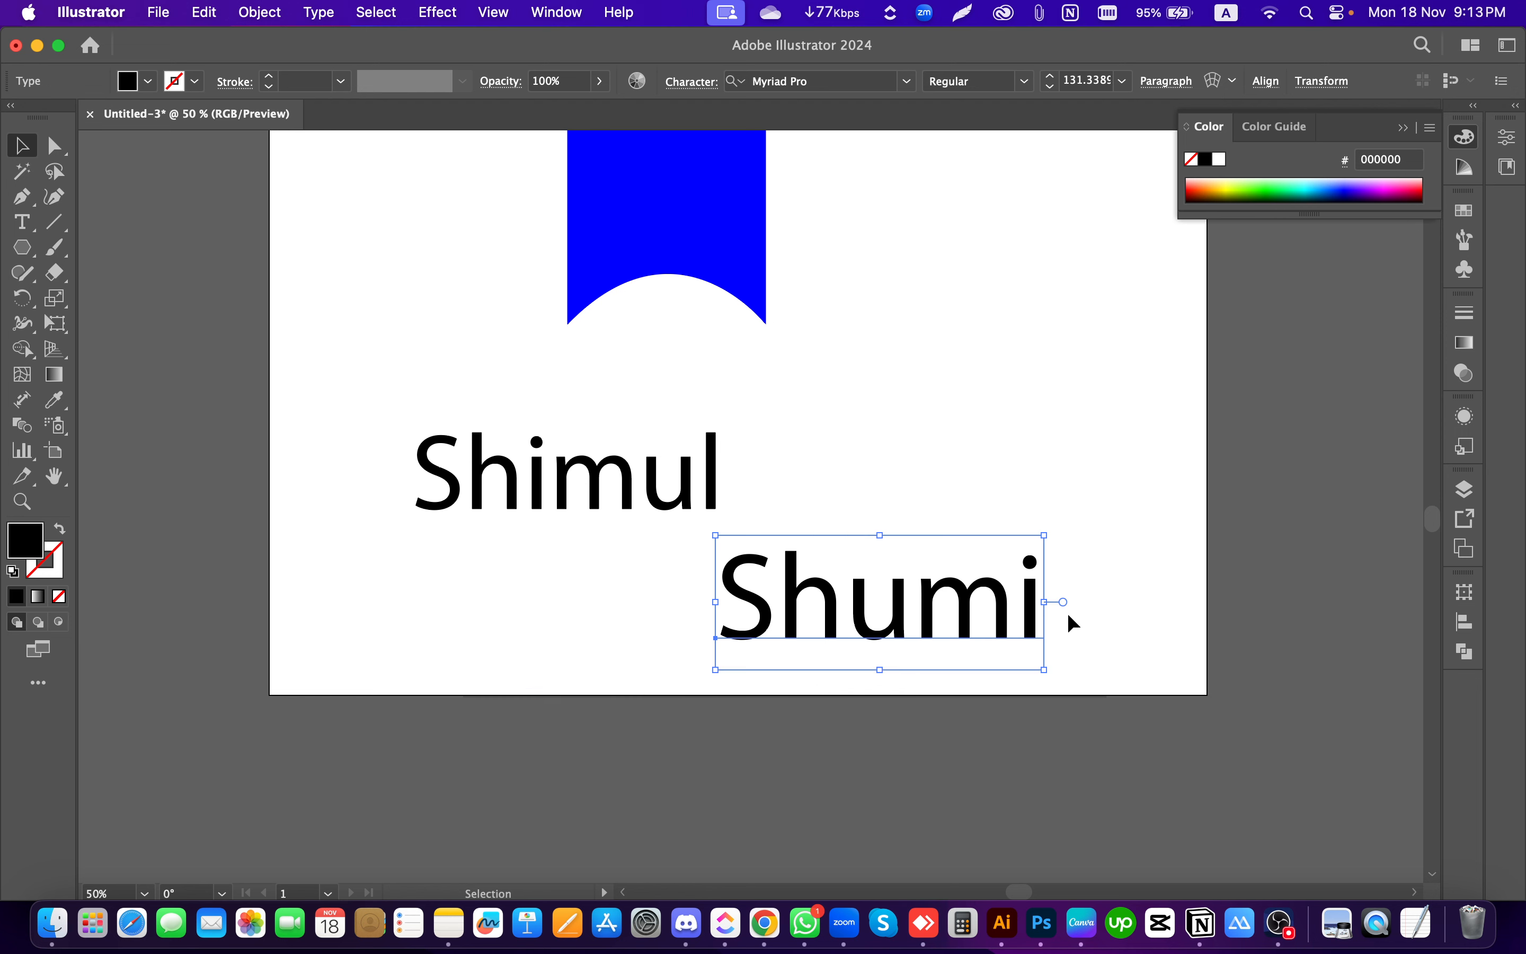
key(Delete)
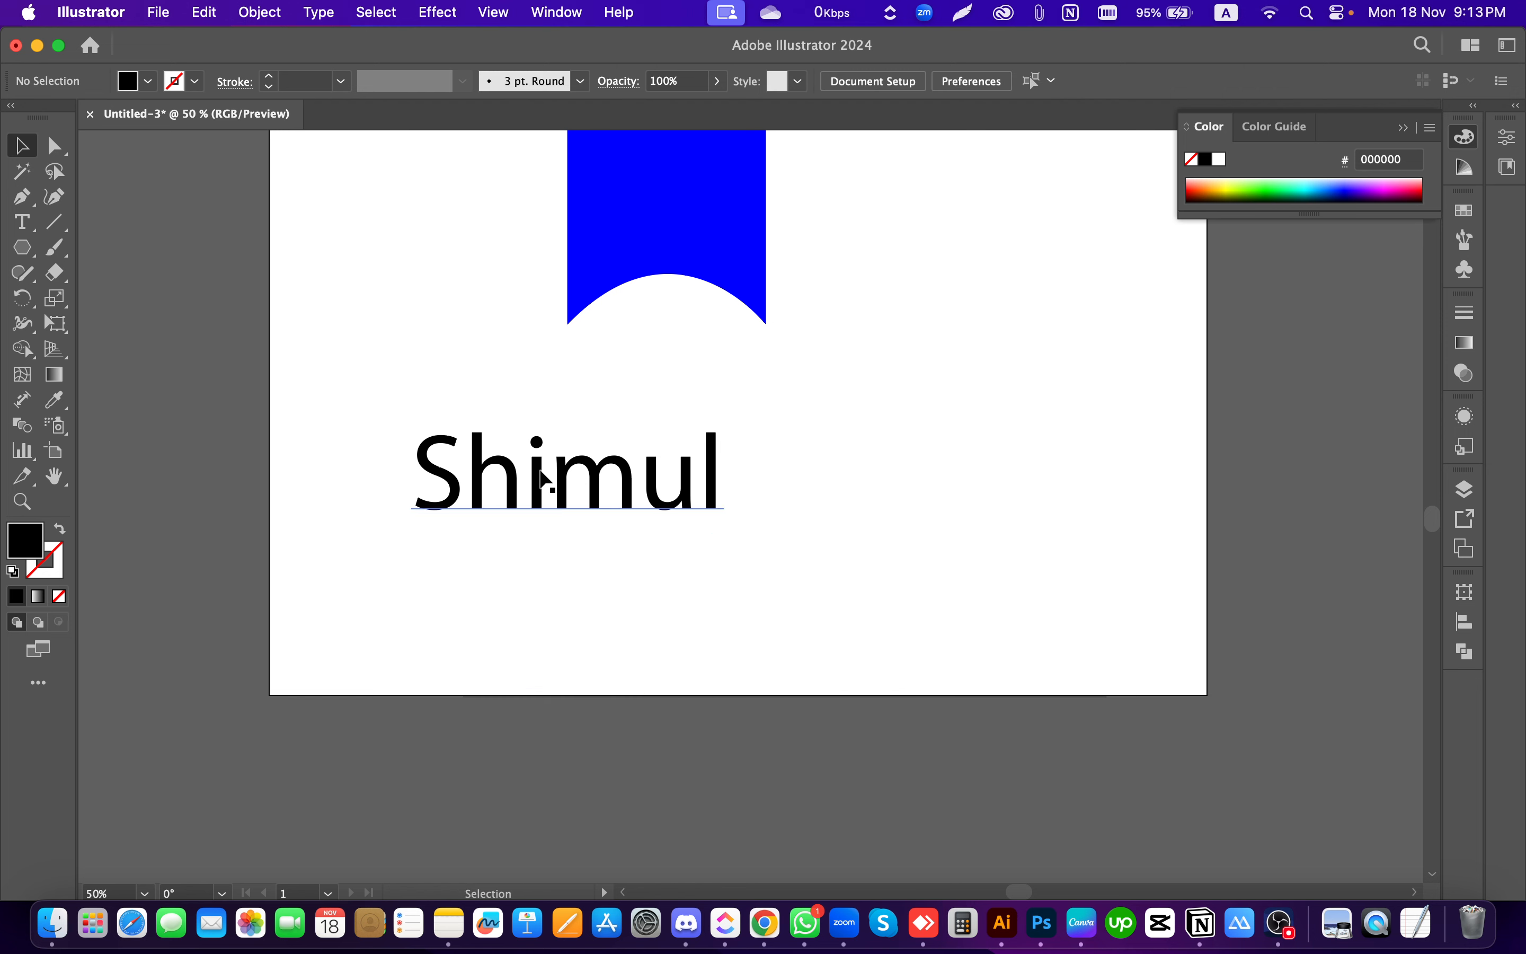
Step: Move the large name text slightly up and to the left, and view the Type tool's variants
mouse_move(531, 506)
mouse_down()
mouse_move(448, 400)
mouse_move(371, 347)
mouse_move(536, 450)
mouse_move(507, 489)
mouse_up()
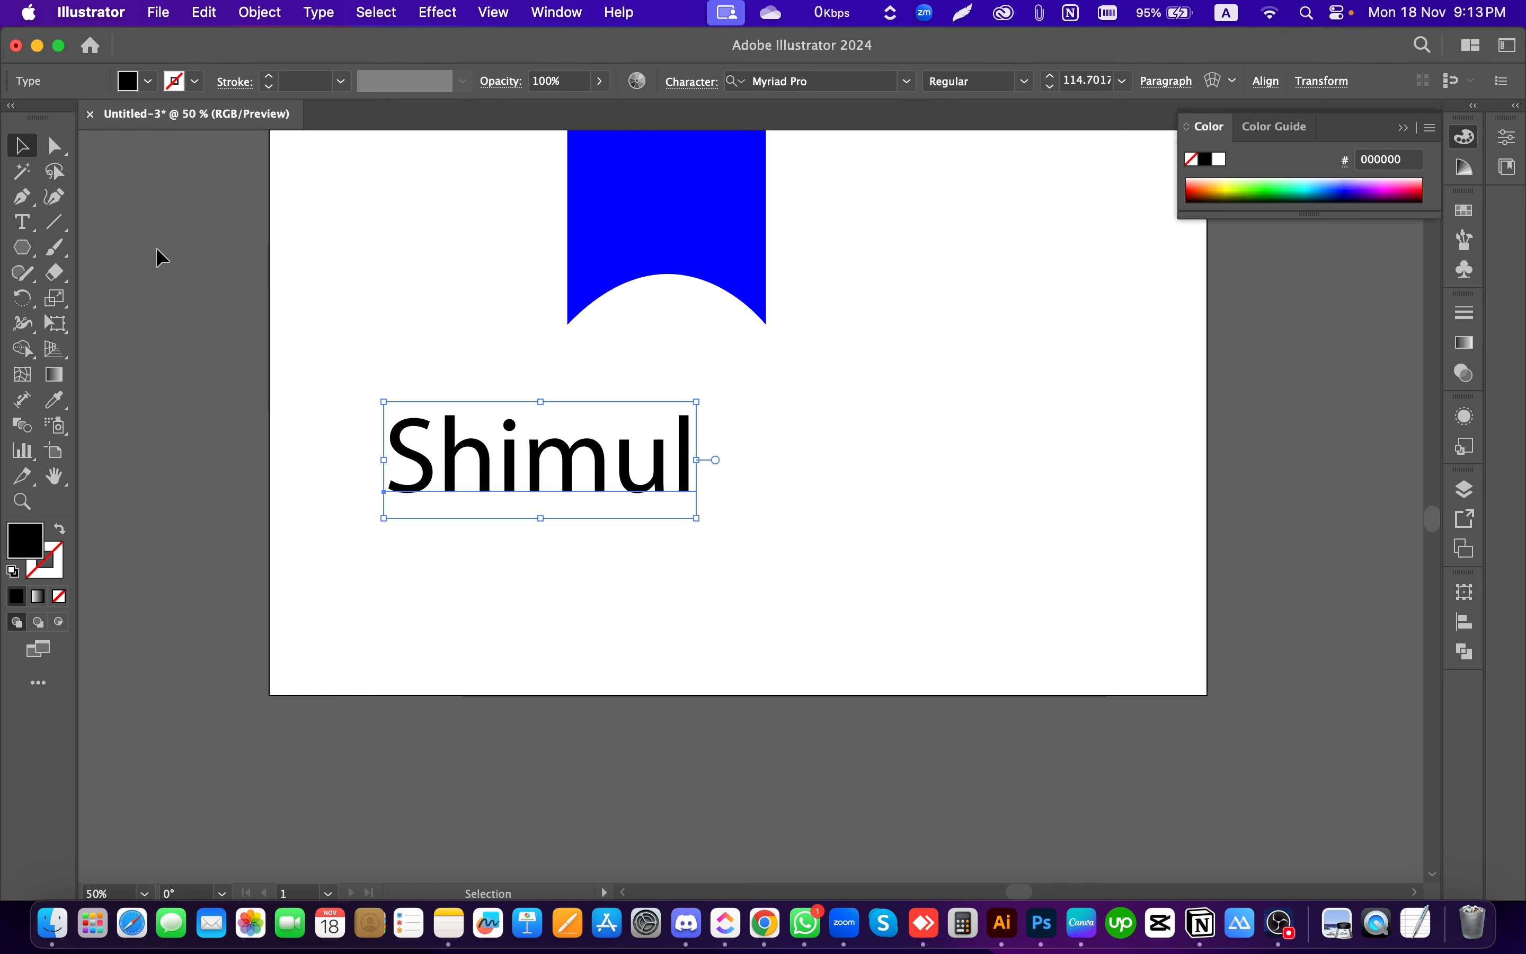
click(19, 226)
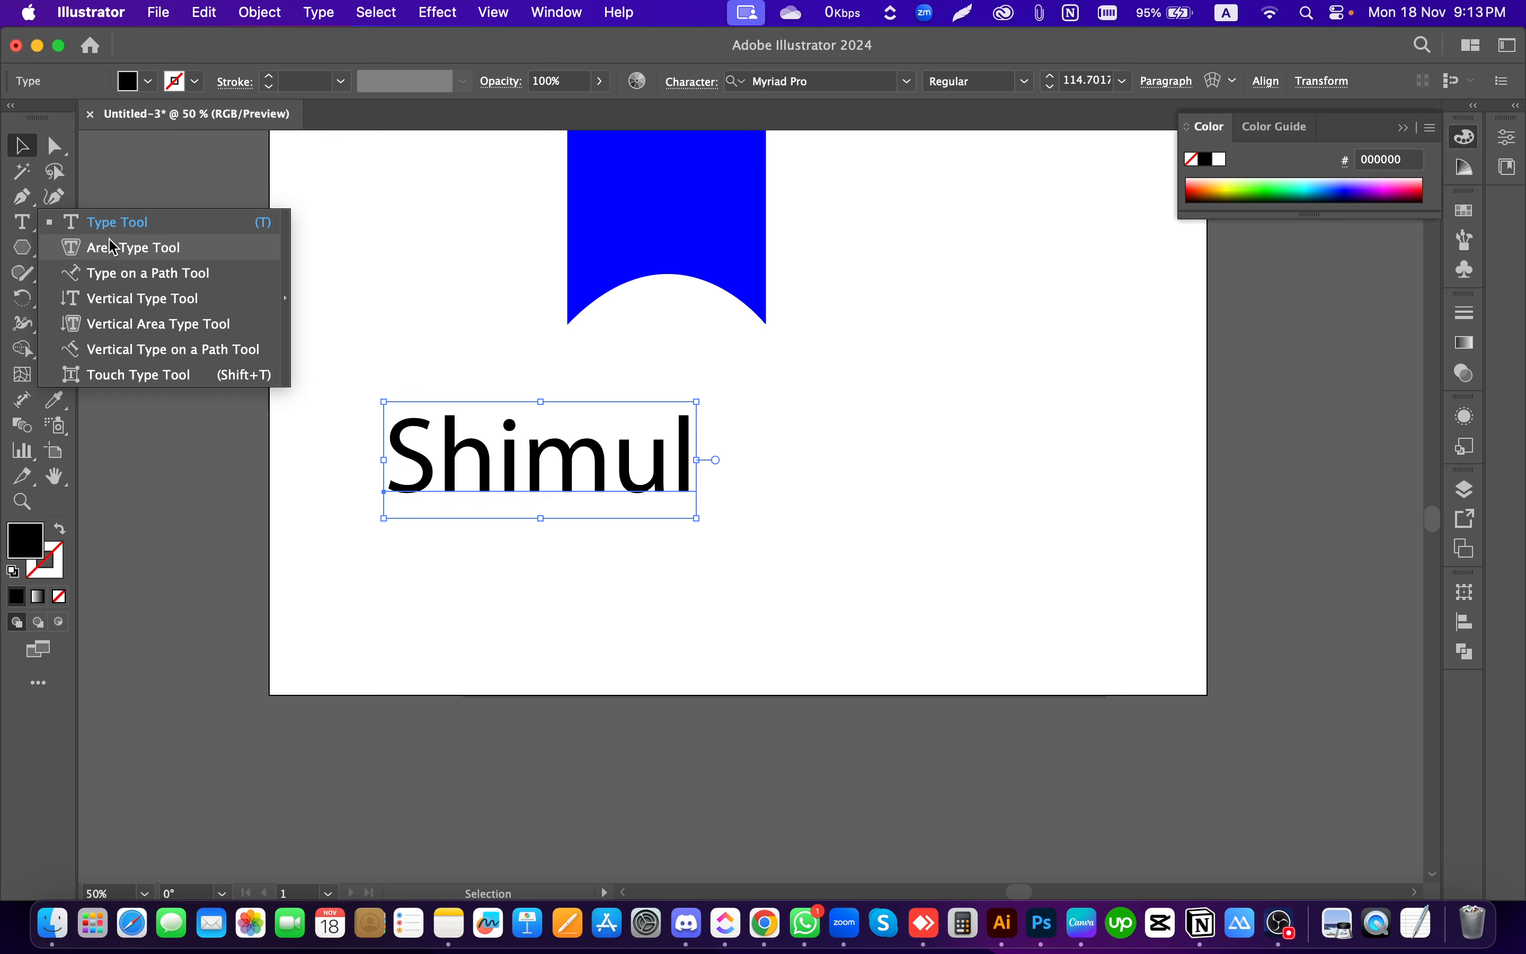
click(22, 147)
click(834, 557)
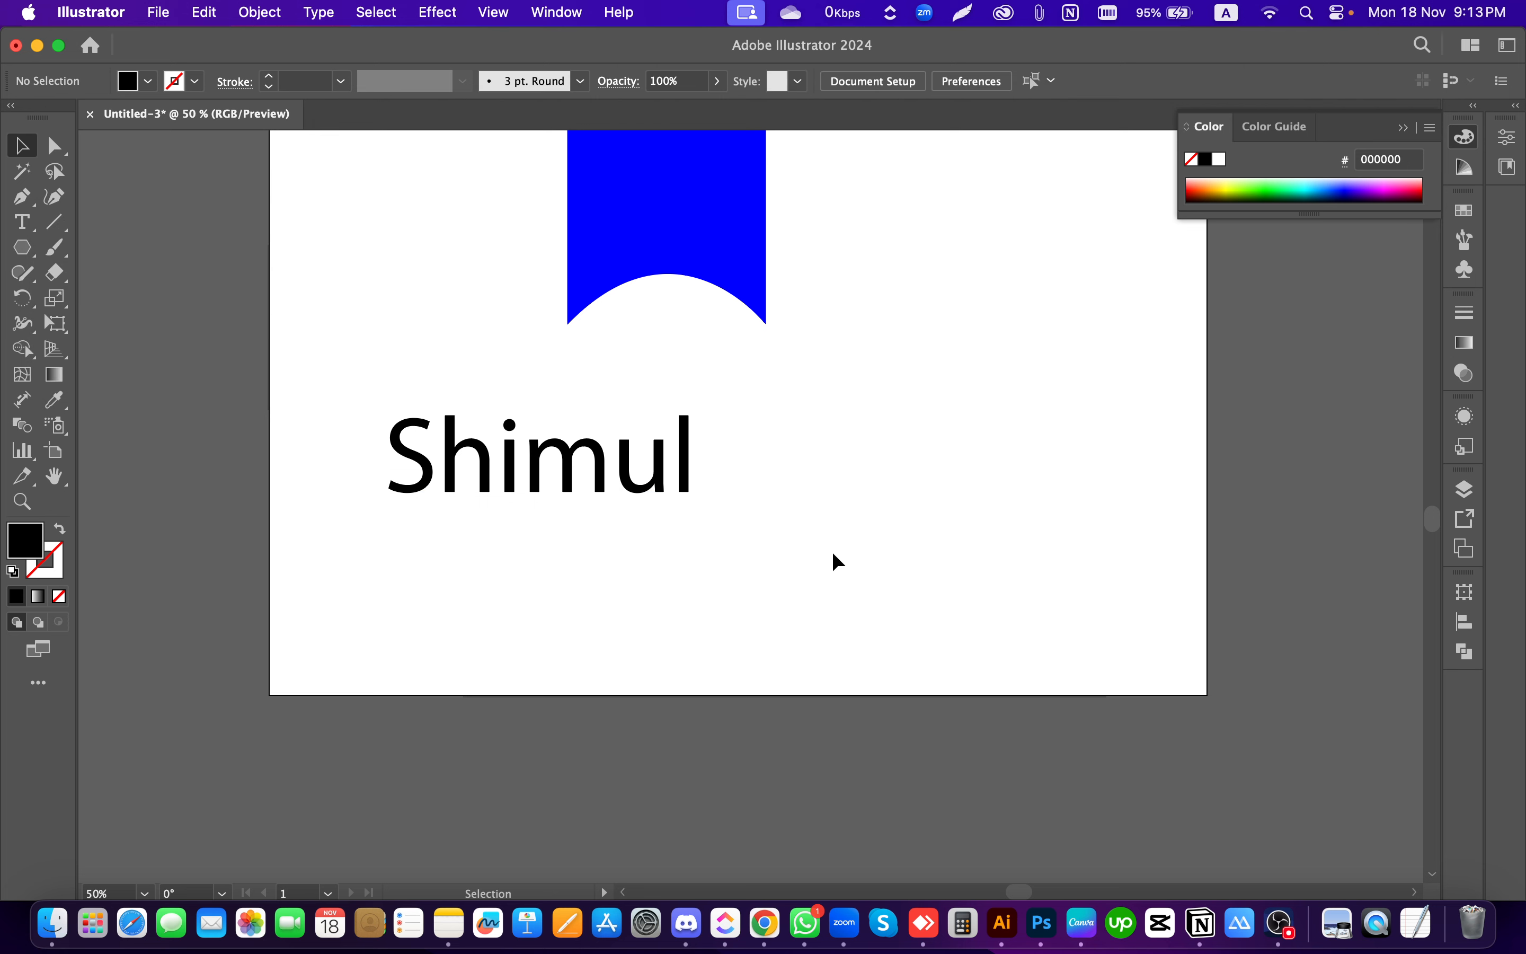
Step: Add the point text "ufgeuibfvvvvvv" below the large name
key(t)
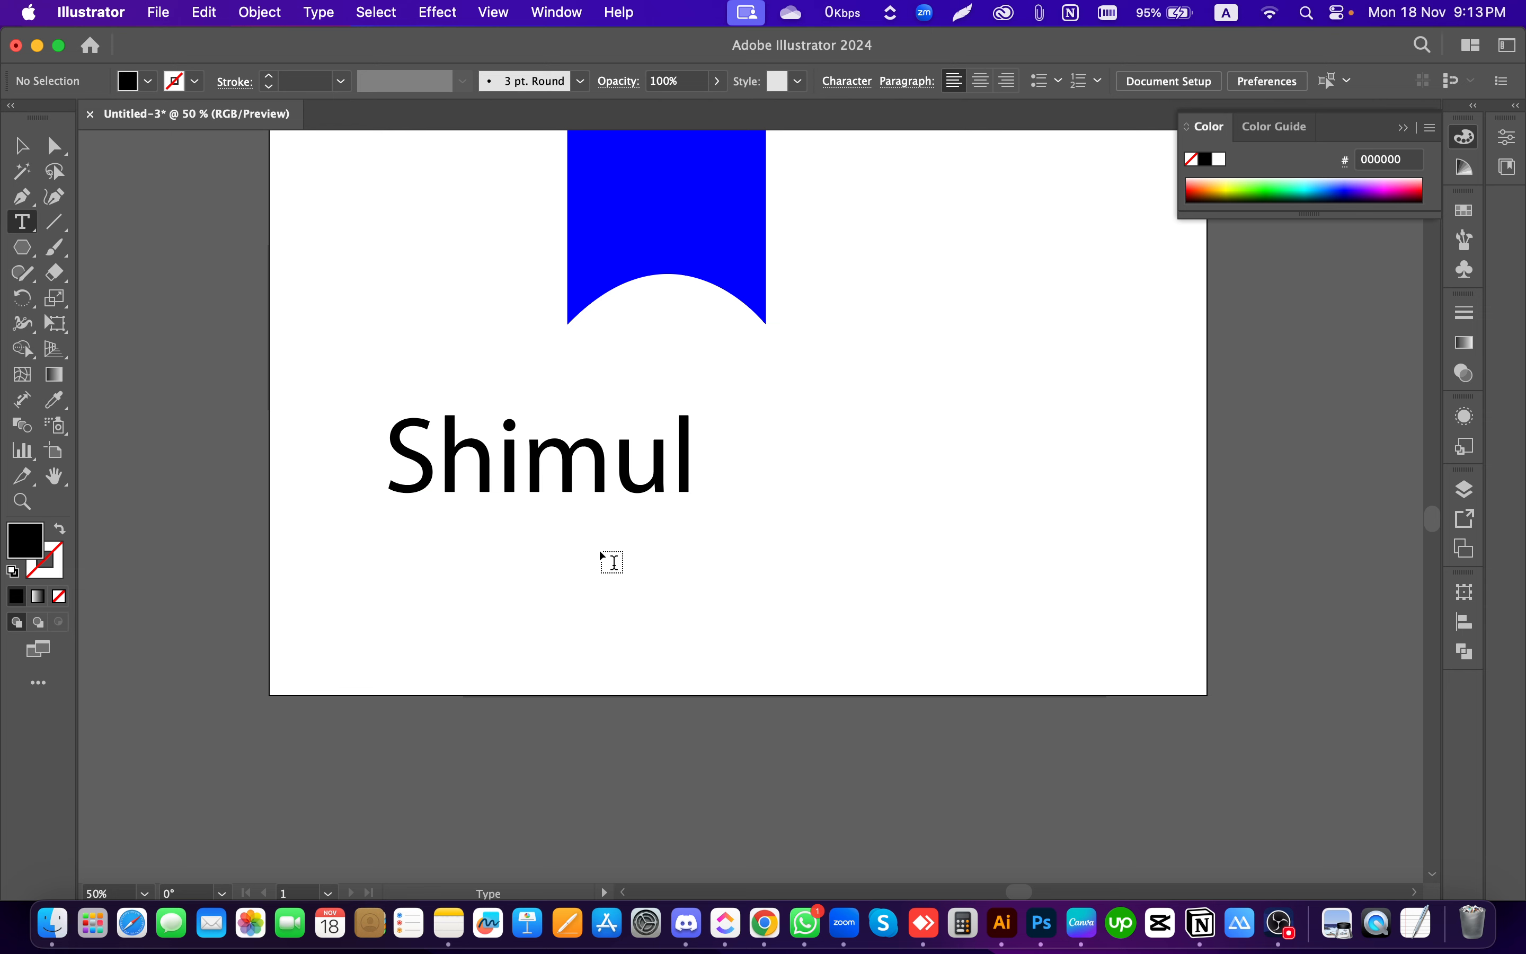
click(601, 547)
text(ufgeuibf)
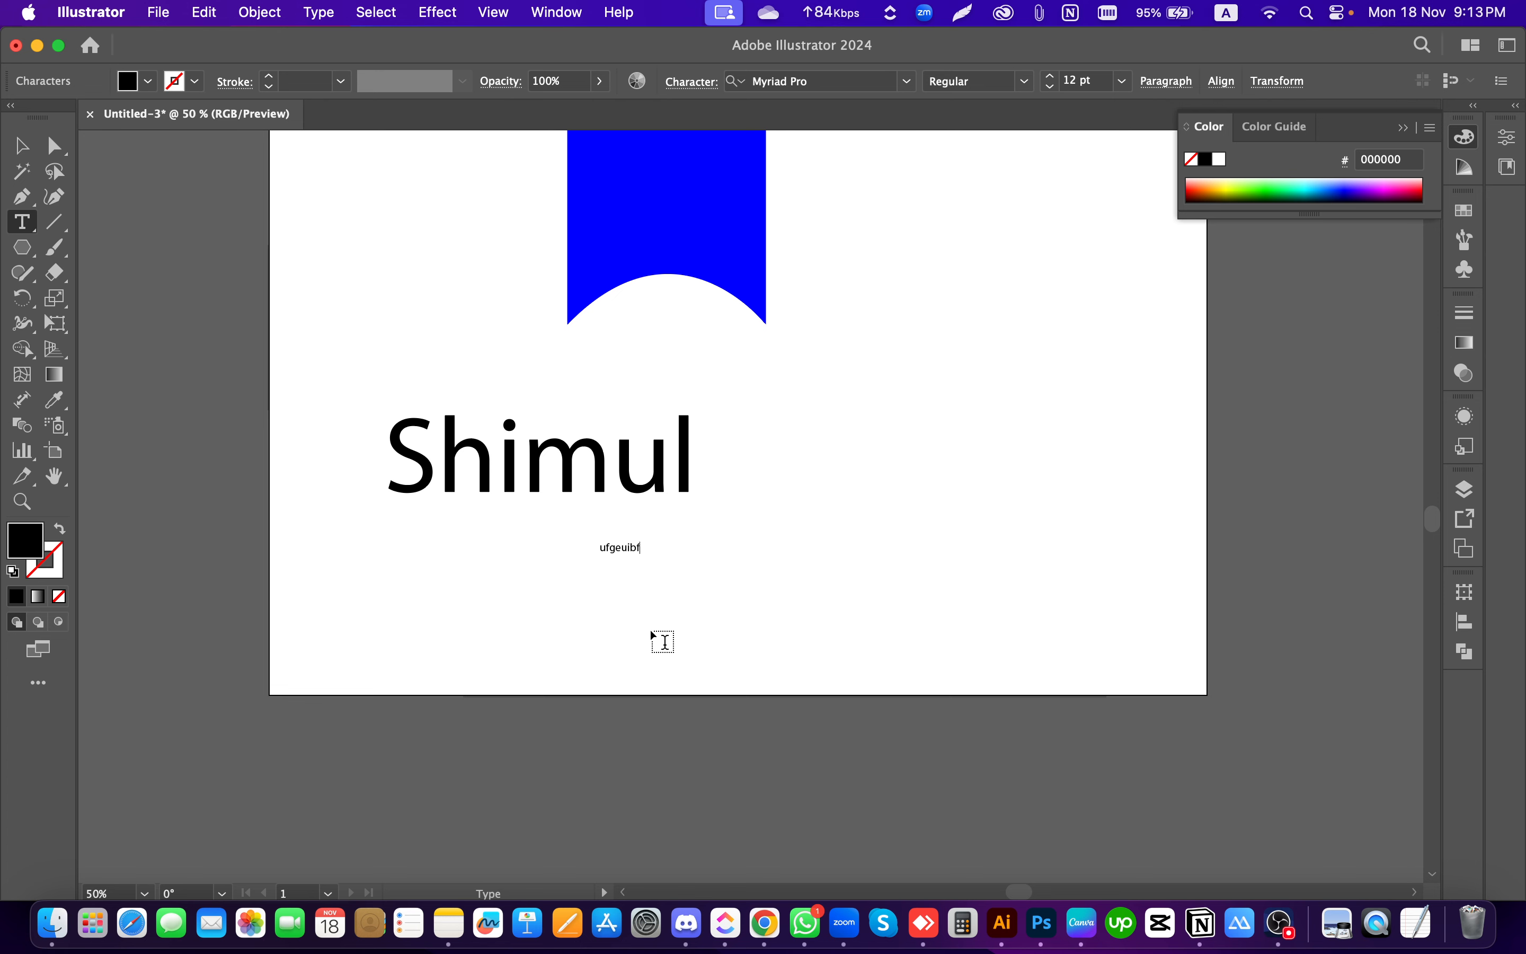
scroll(633, 576, up, 3)
scroll(659, 562, up, 1)
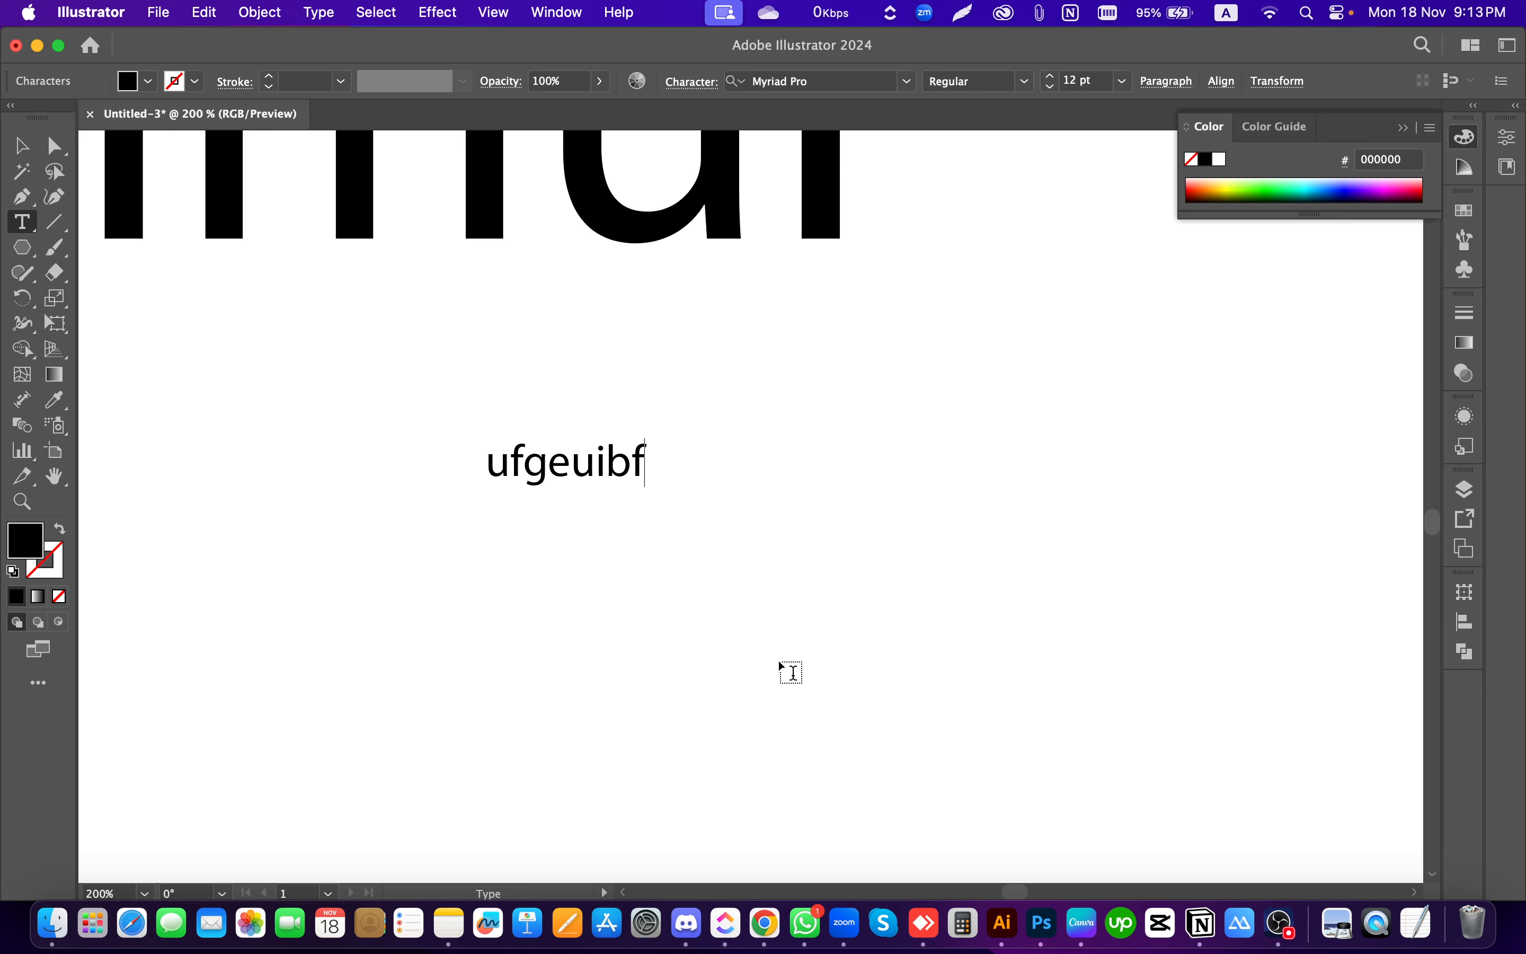
text(vvvvvv)
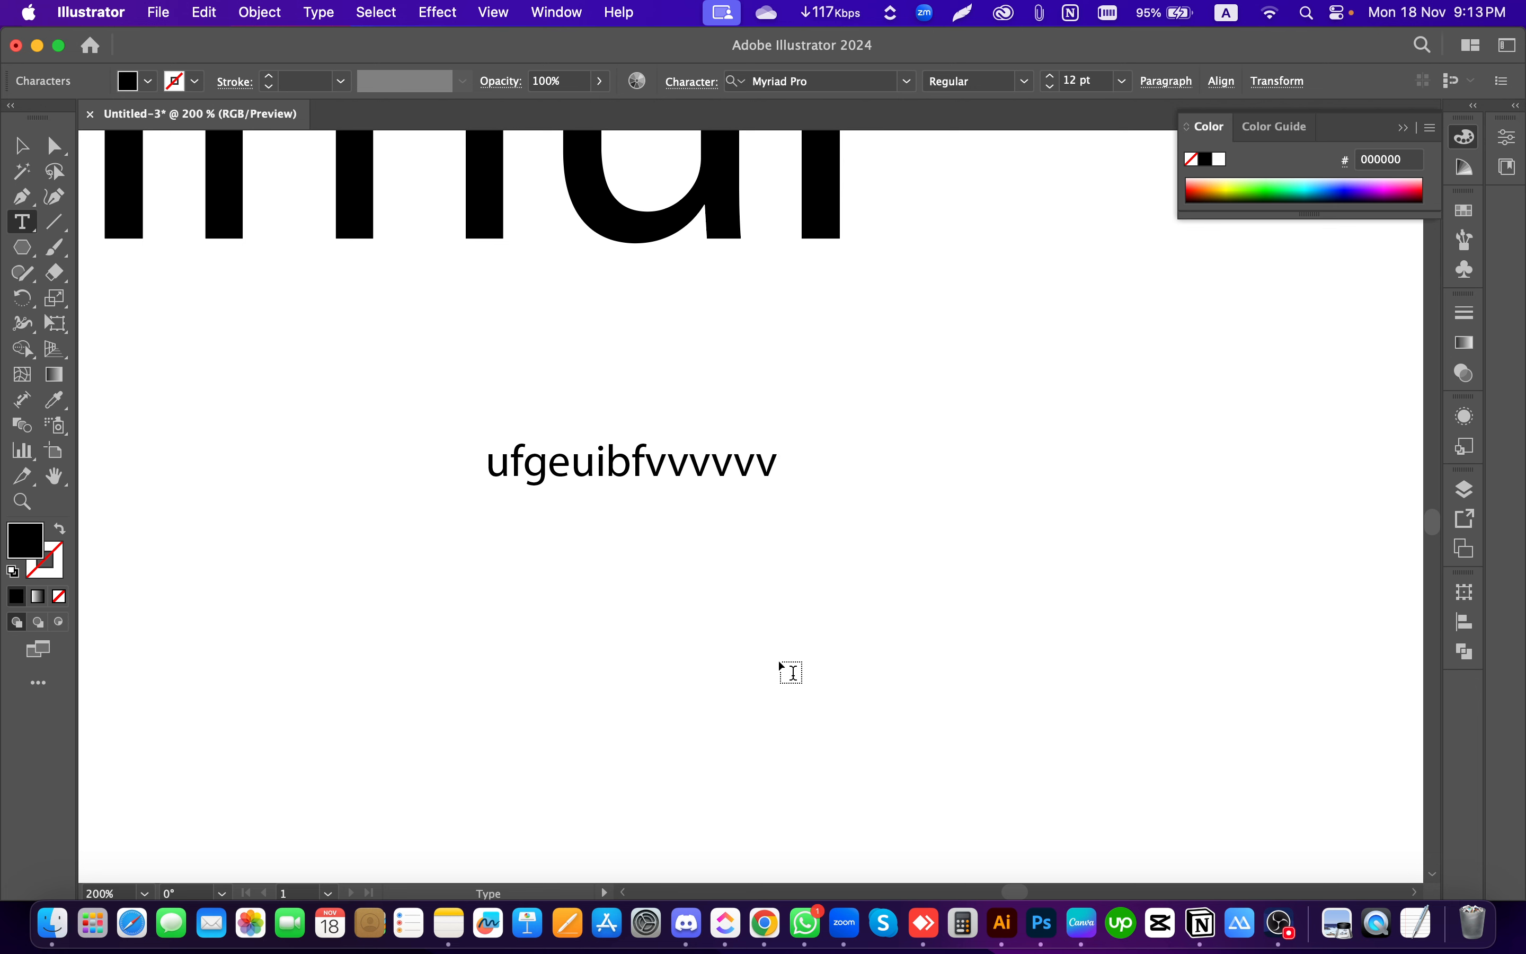
Step: Delete the small random-letter text below the large name
click(19, 151)
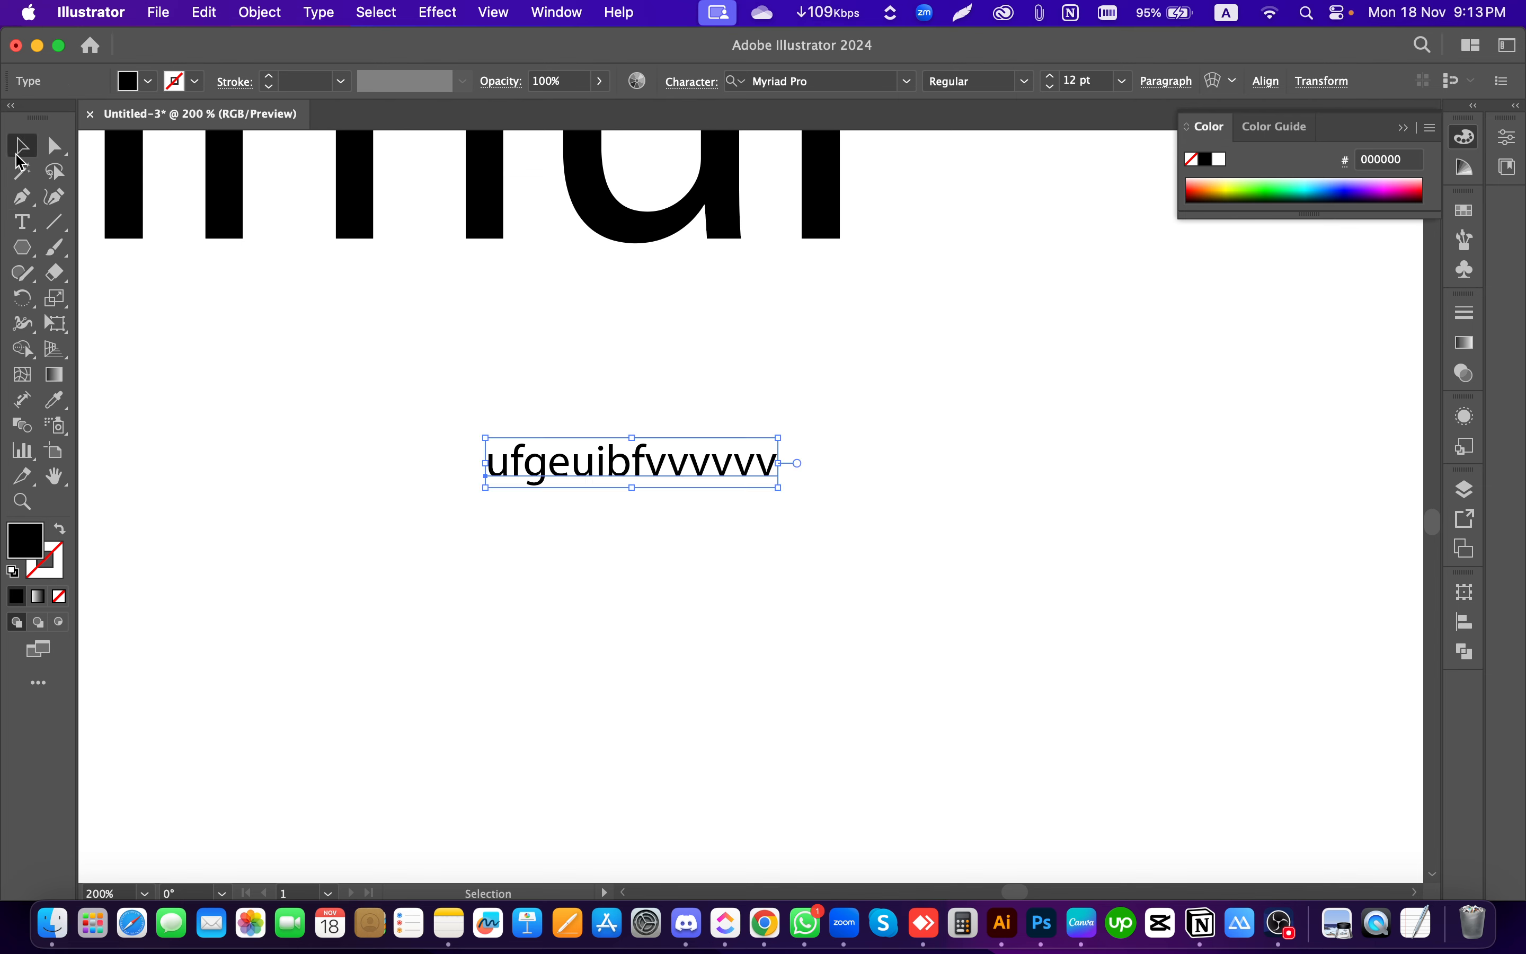
key(super+minus)
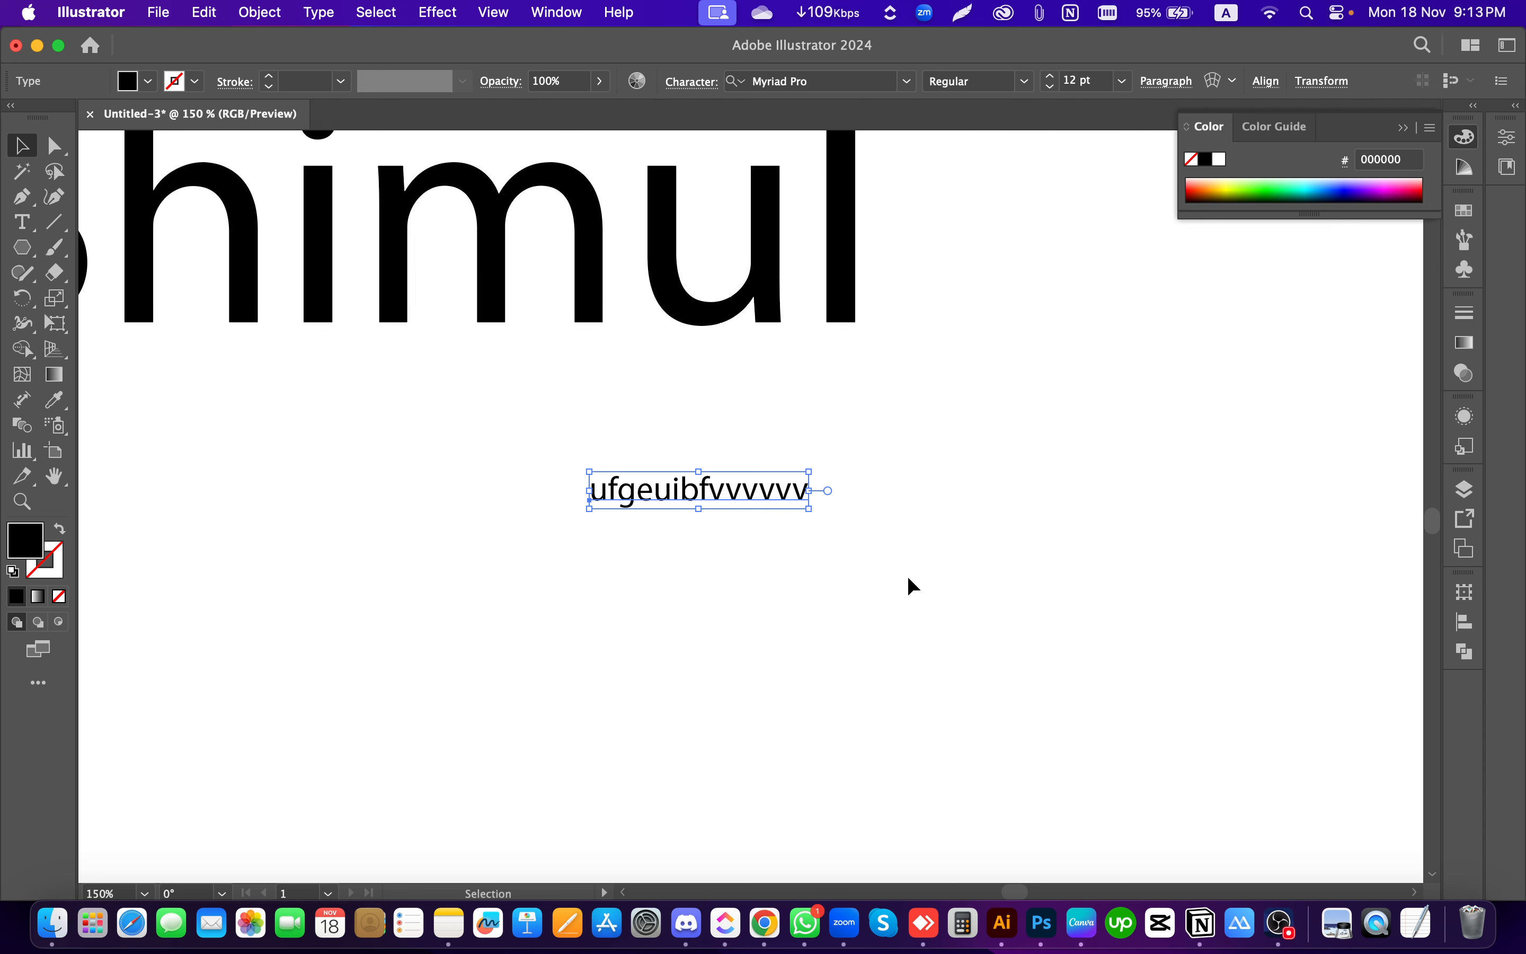
key(BackSpace)
Step: Move the large name text straight up to just beneath the blue shape
key(super+minus)
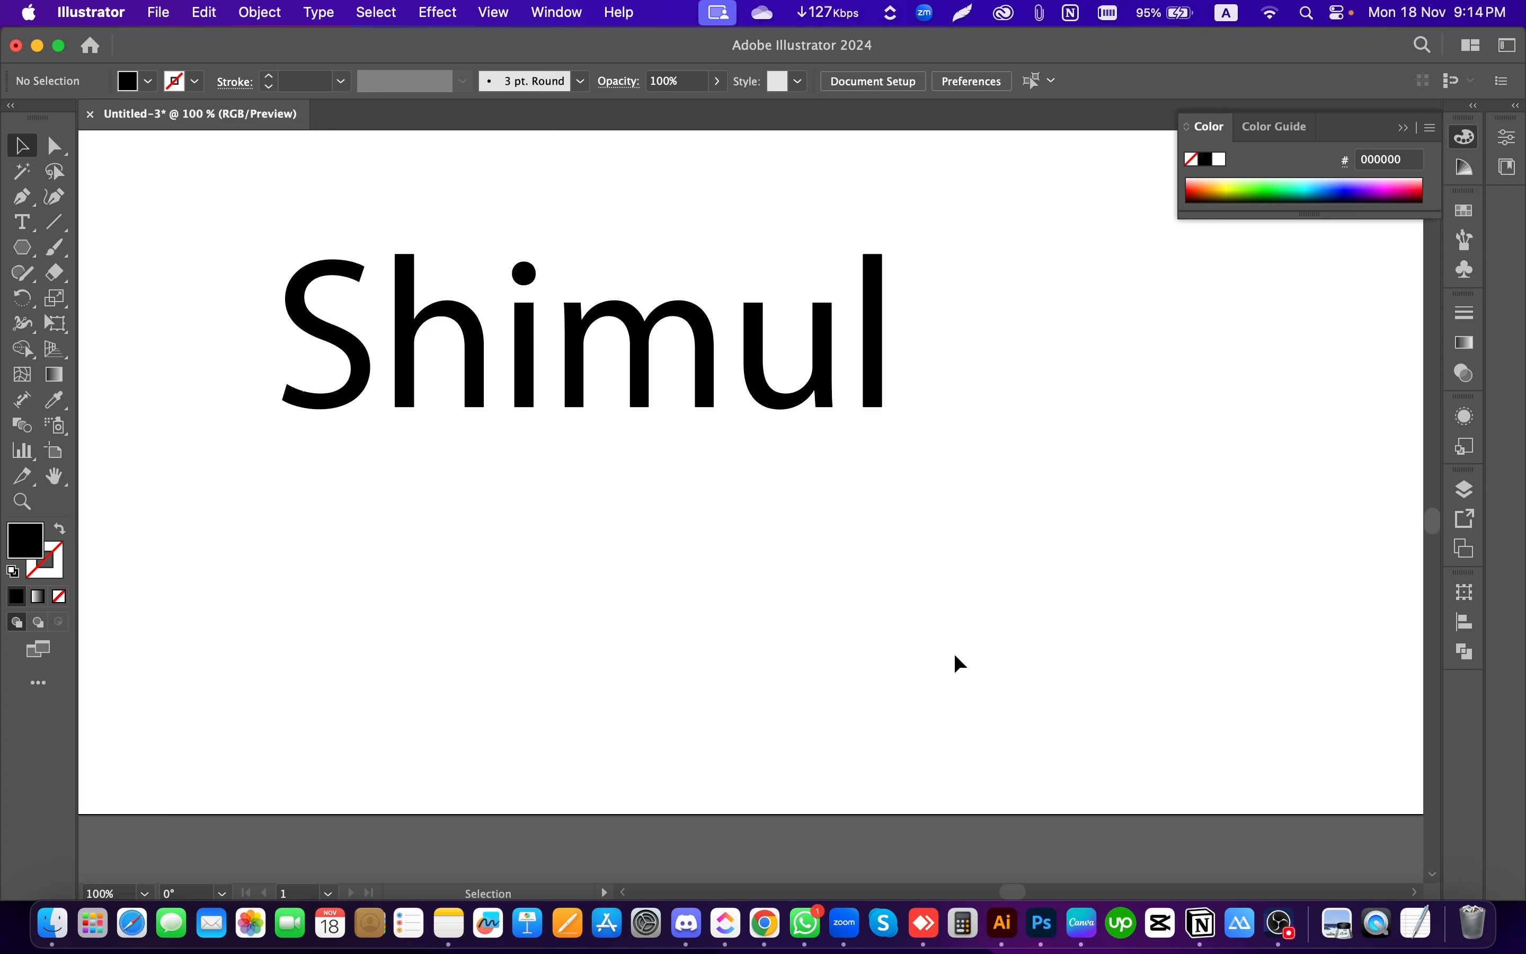
key(super+minus)
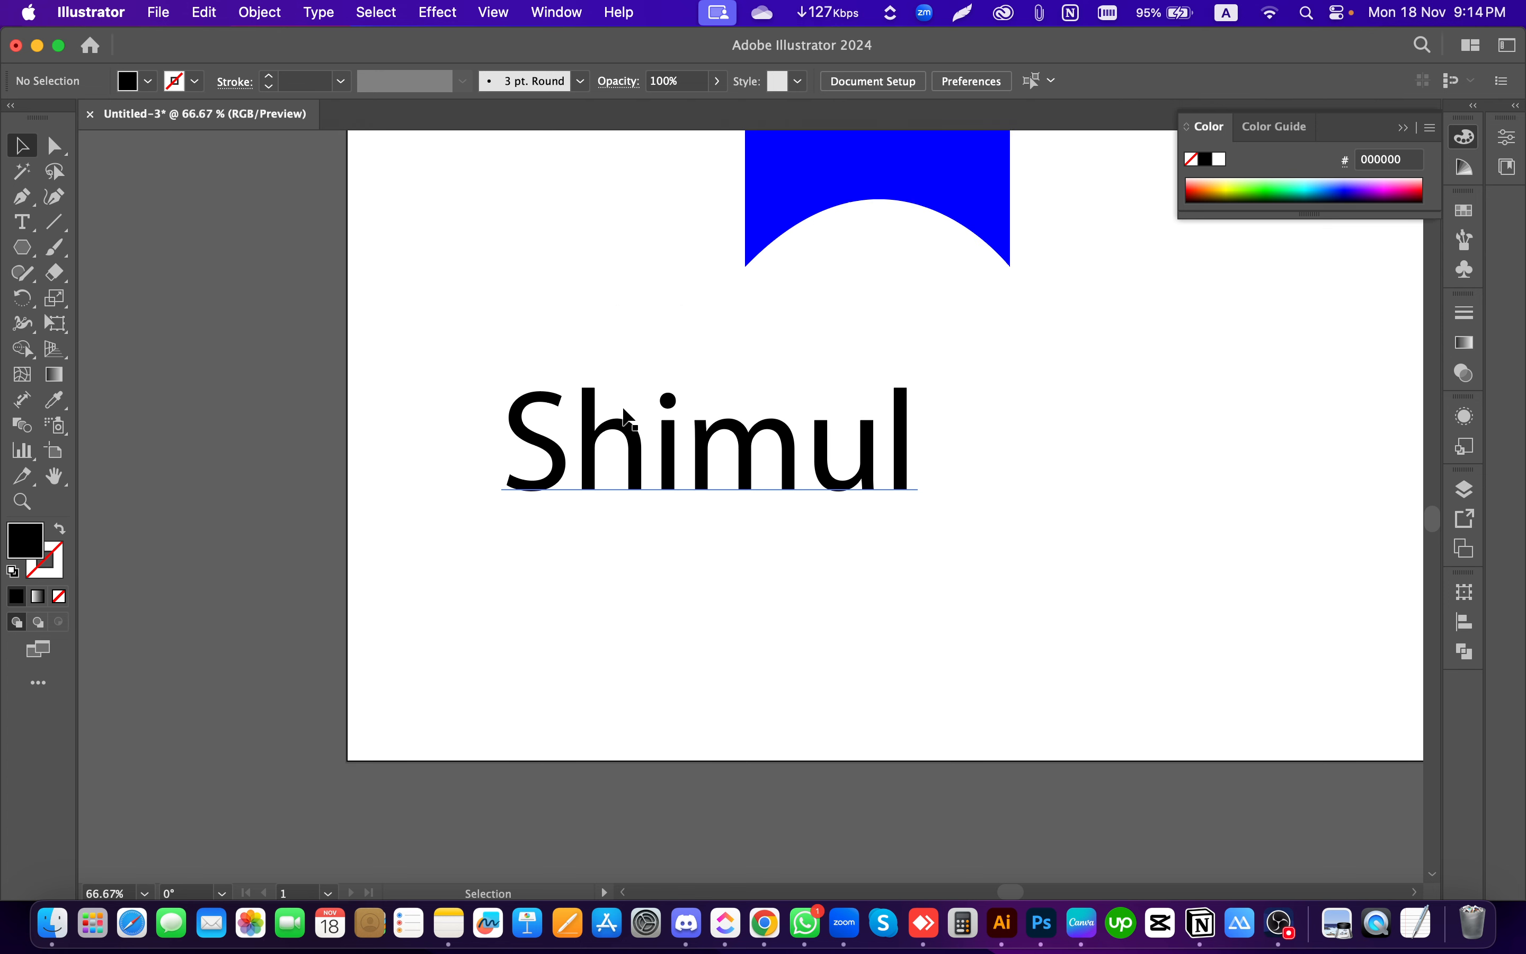
click(764, 397)
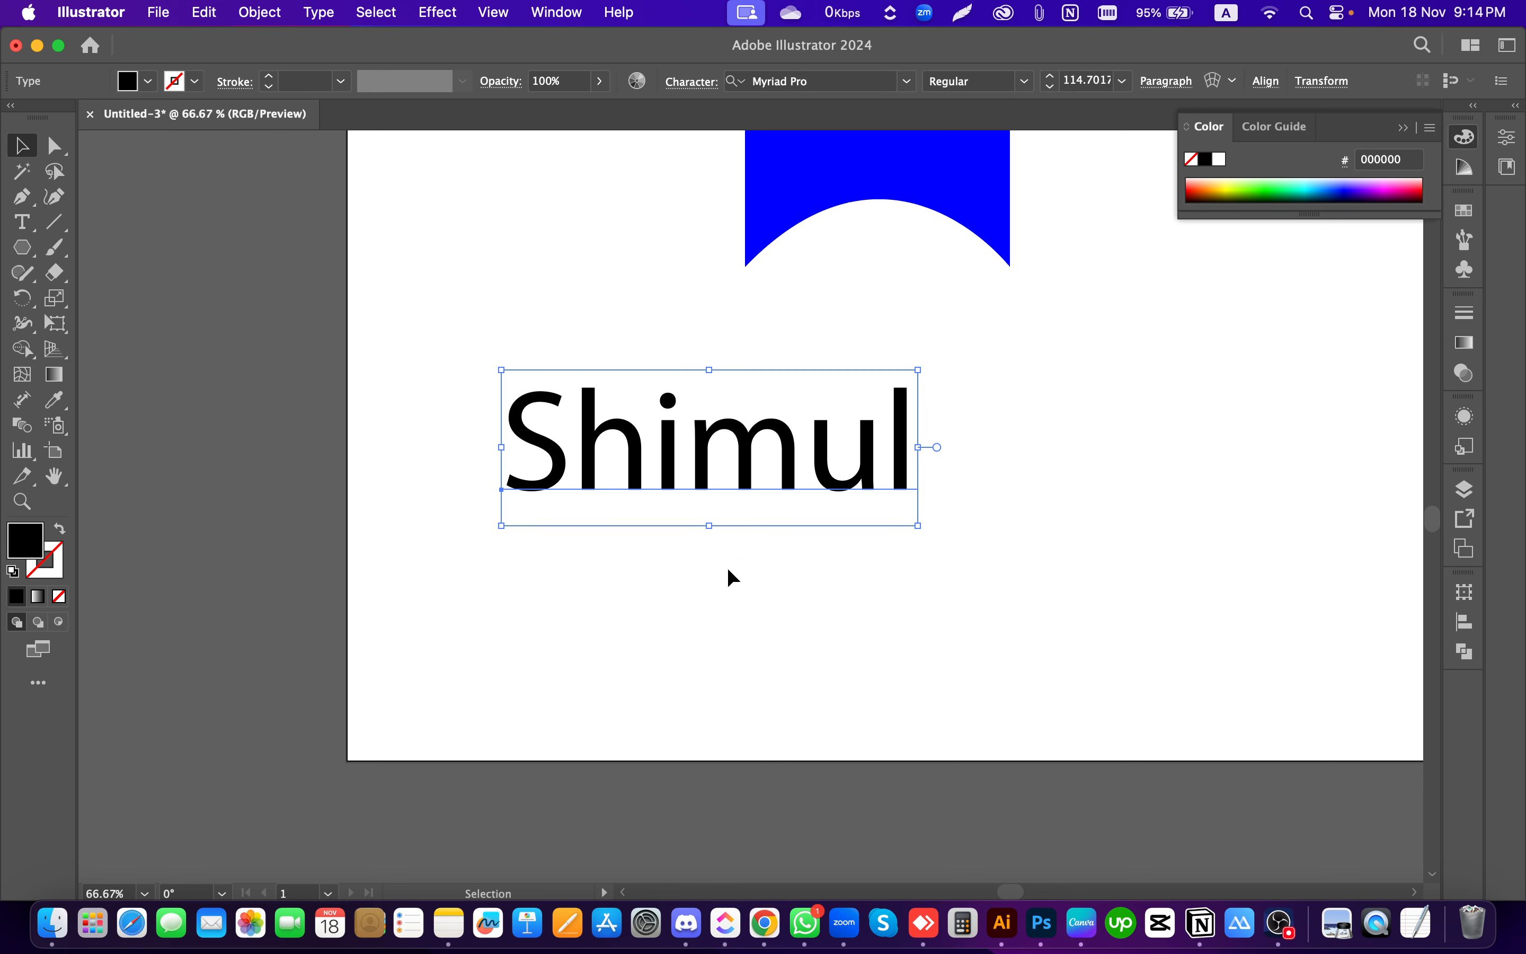
drag(693, 452, 694, 343)
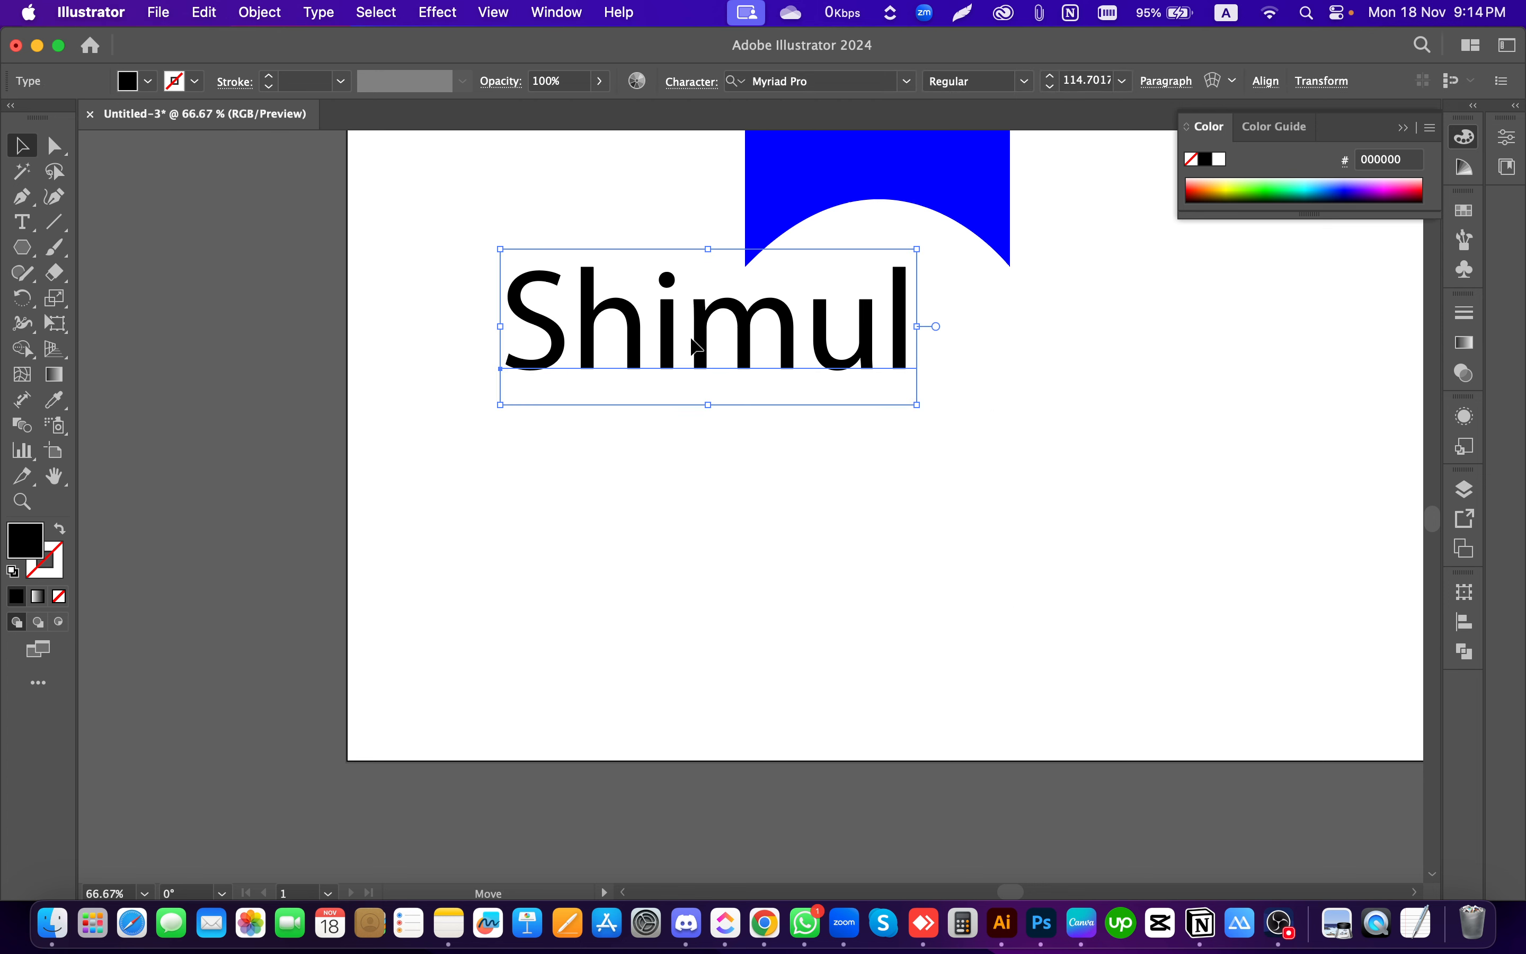
click(497, 565)
Step: Move the blue concave shape slightly up and to the left
key(super+minus)
key(super+minus)
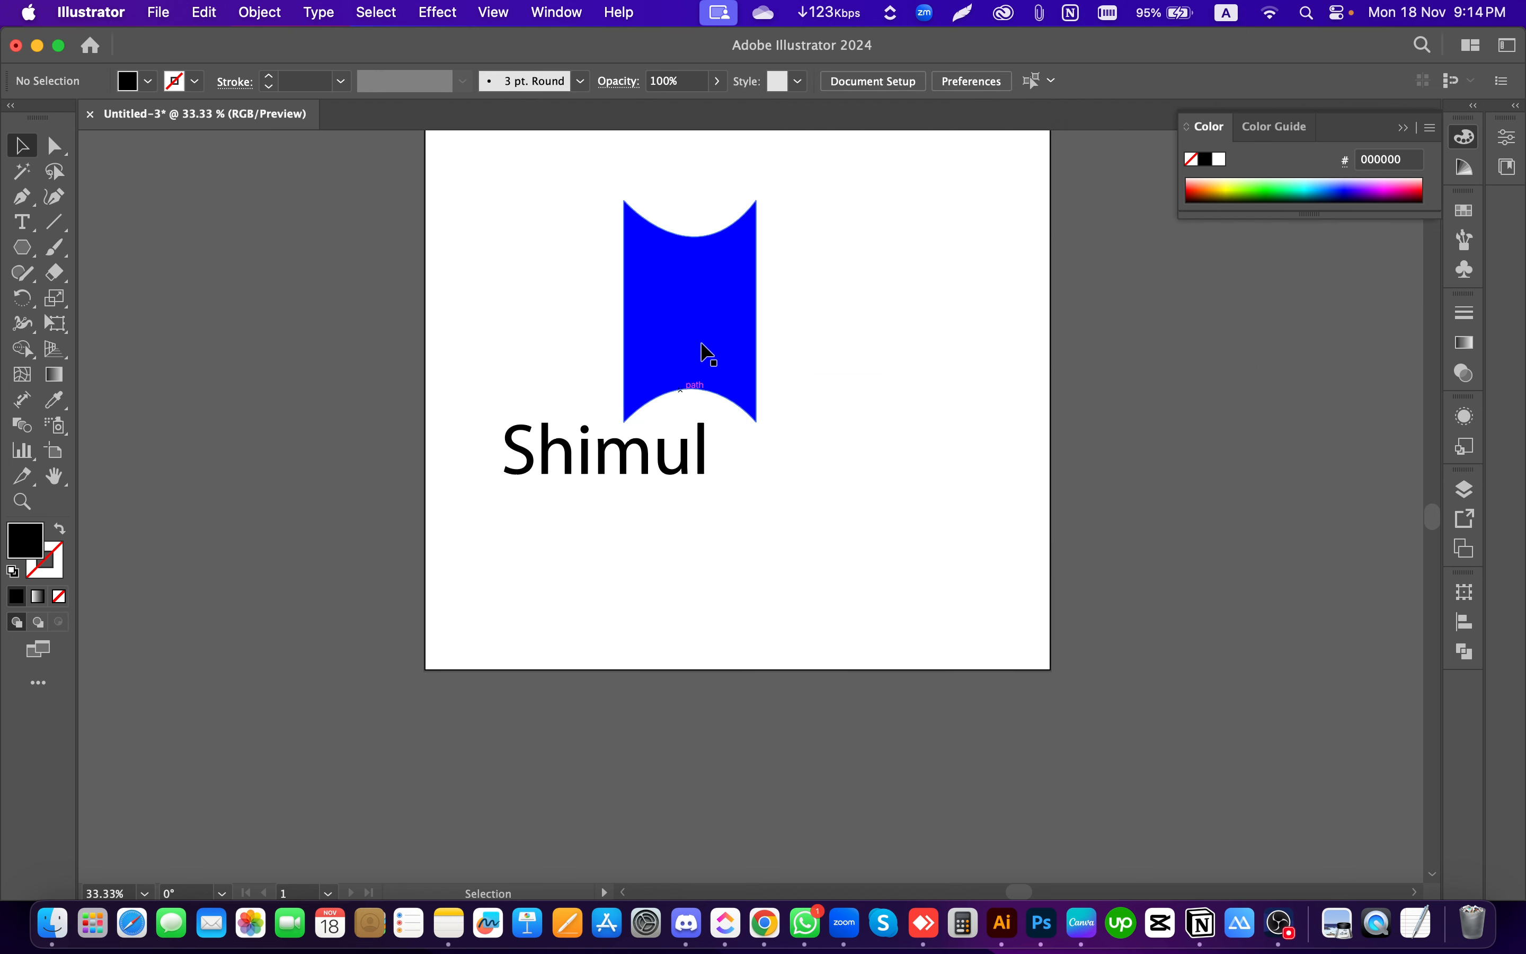
click(706, 372)
scroll(795, 498, up, 5)
mouse_move(713, 544)
mouse_down()
mouse_move(675, 504)
mouse_move(693, 523)
mouse_up()
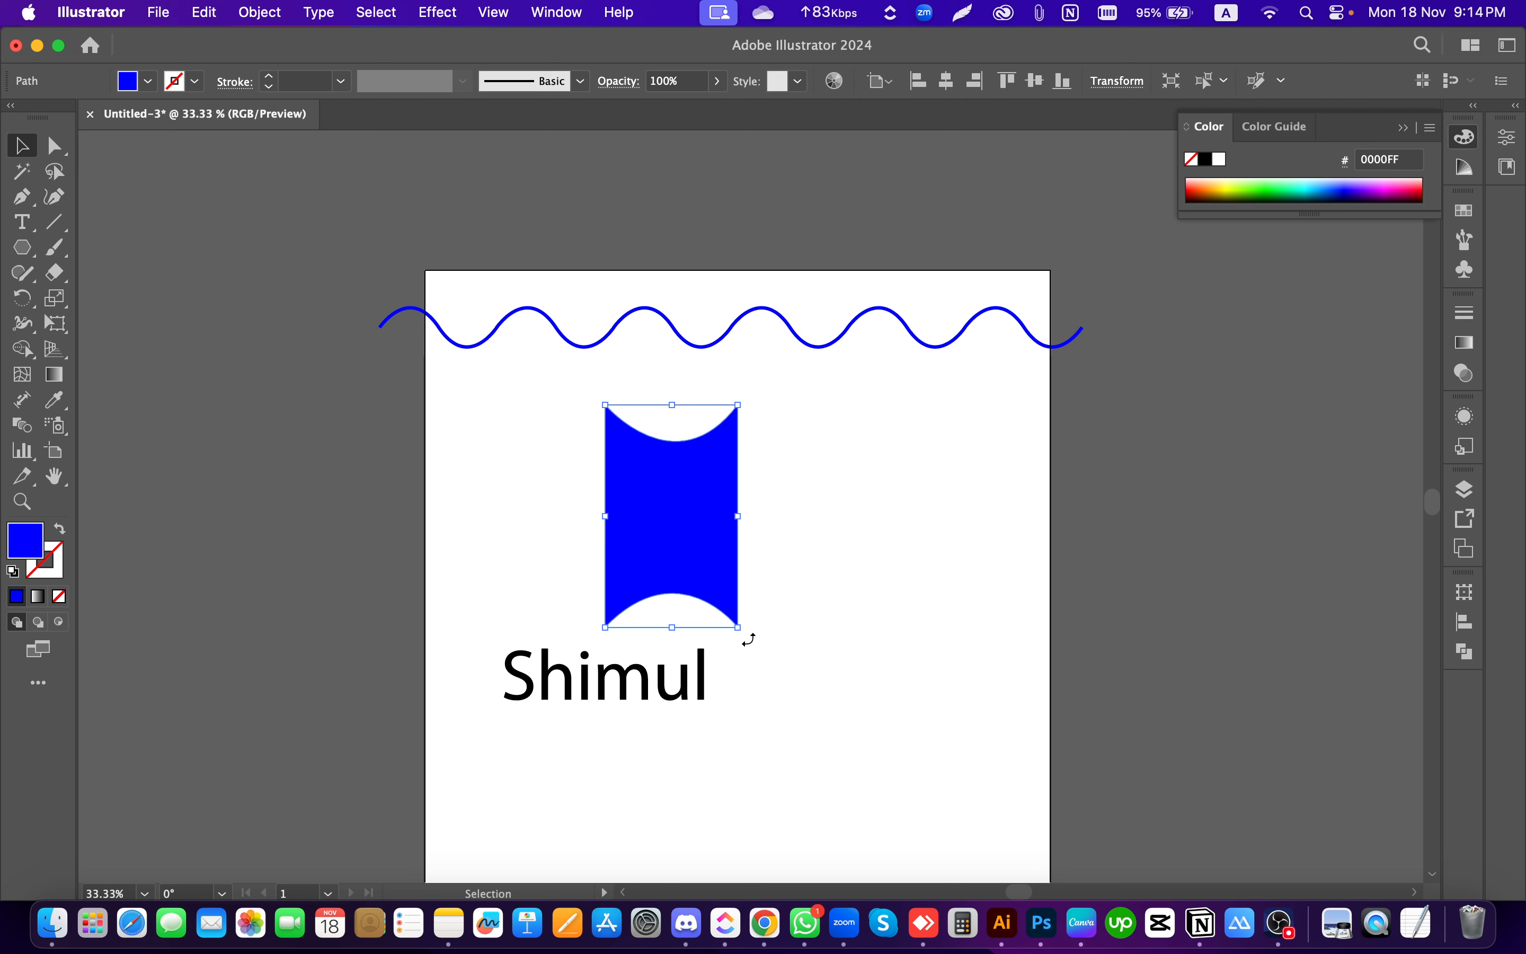
Step: Try rotating the blue shape by 90 degrees and freely to an oblique angle, undoing each rotation
drag(749, 639, 874, 404)
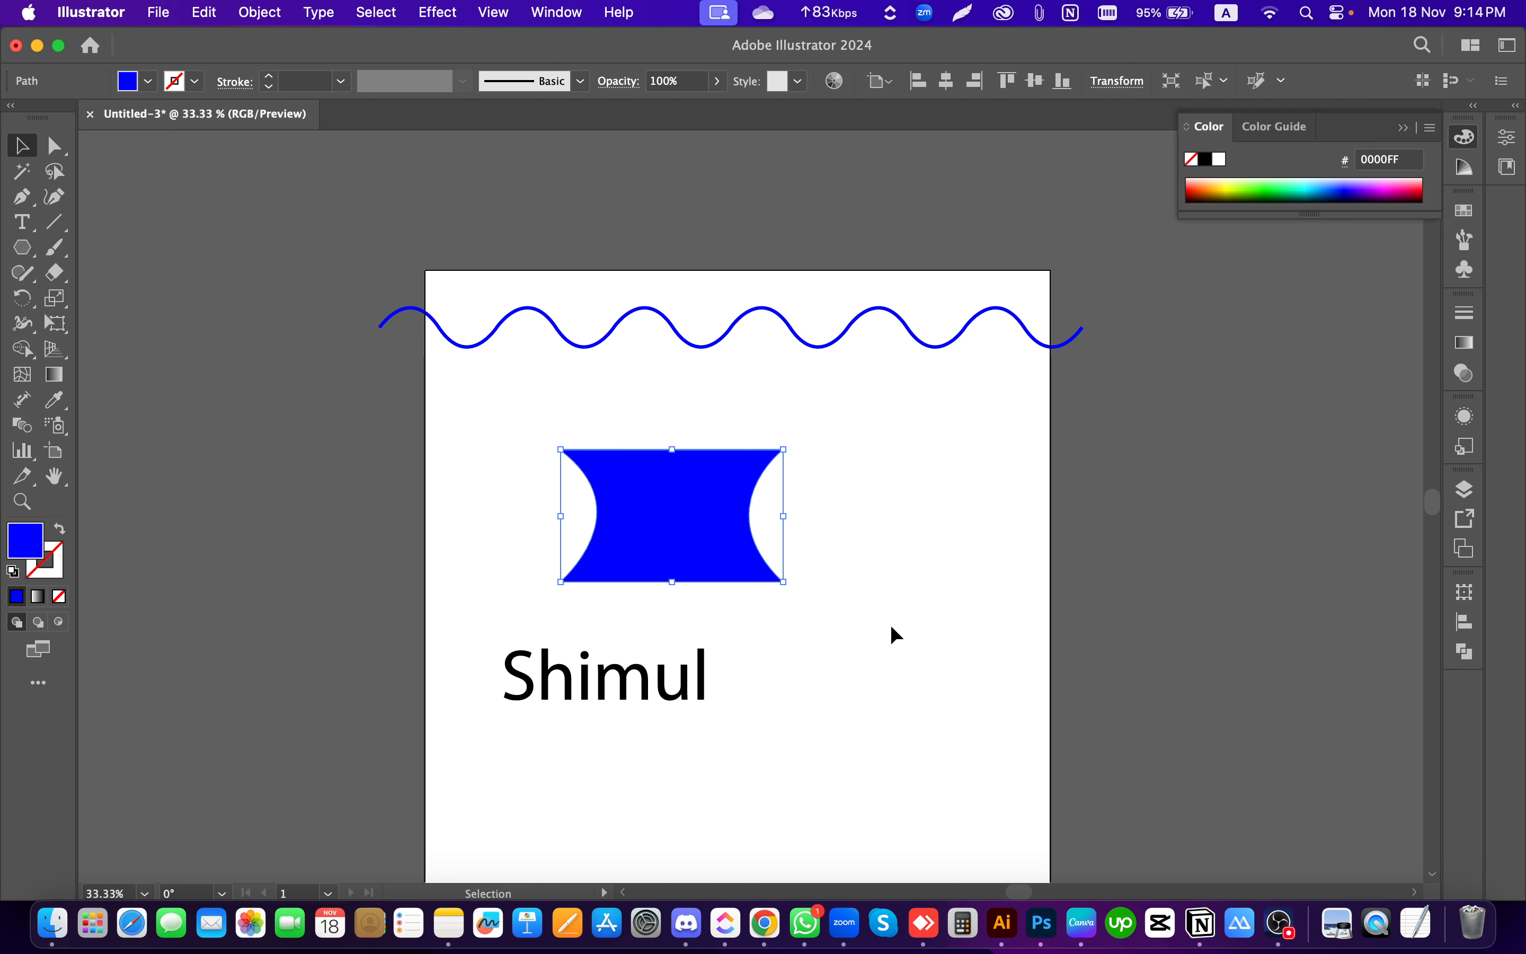
key(super+z)
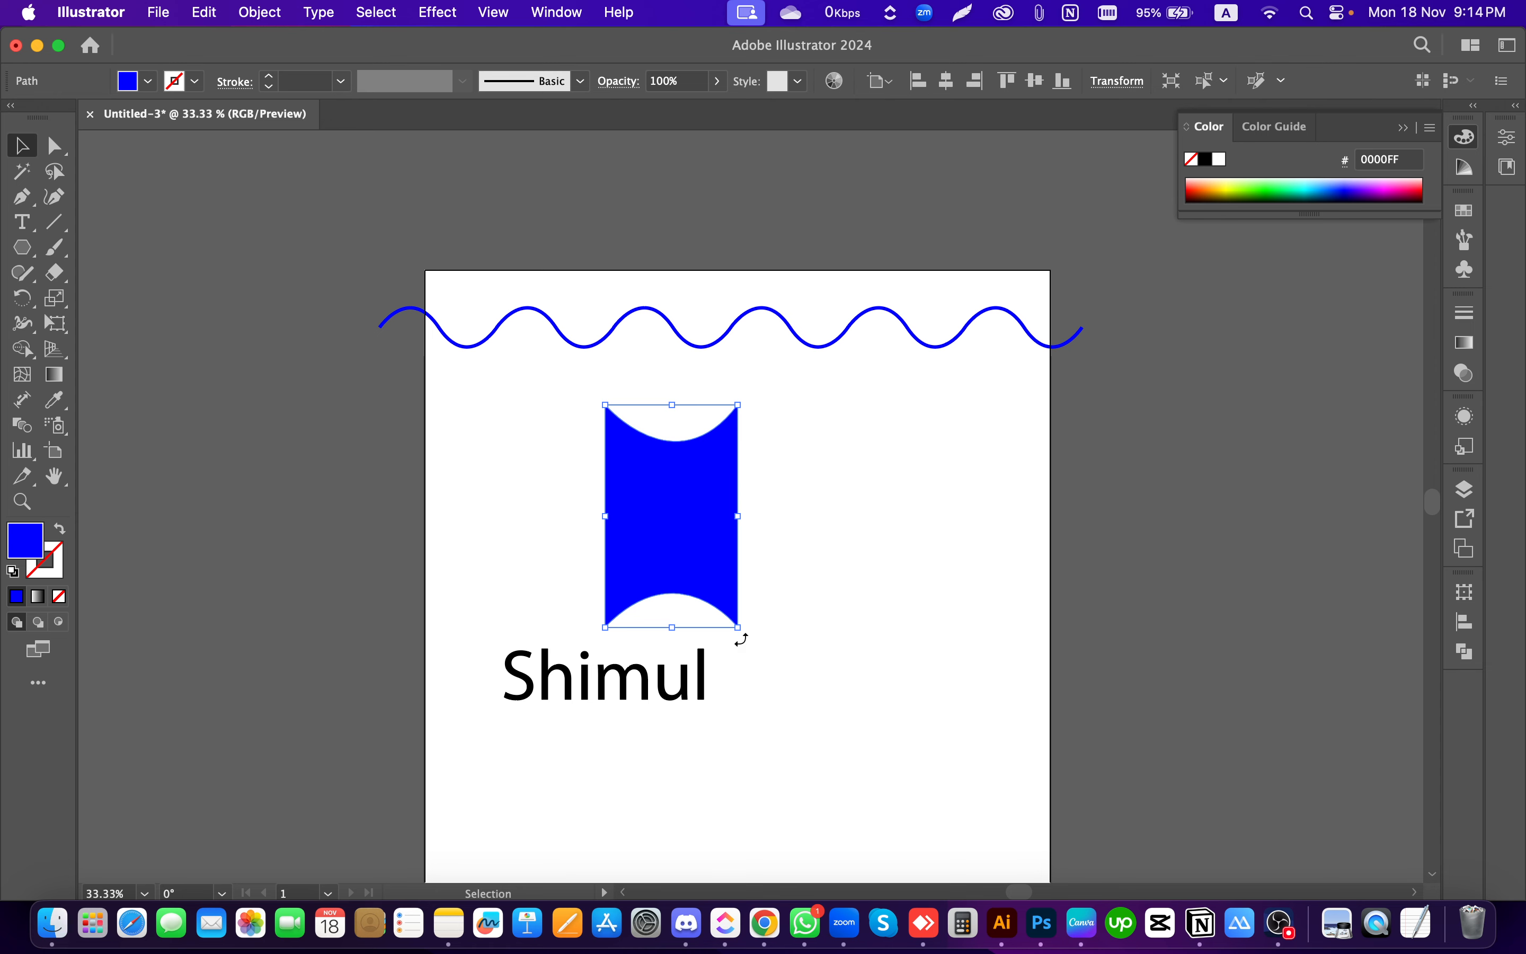
drag(740, 630, 775, 486)
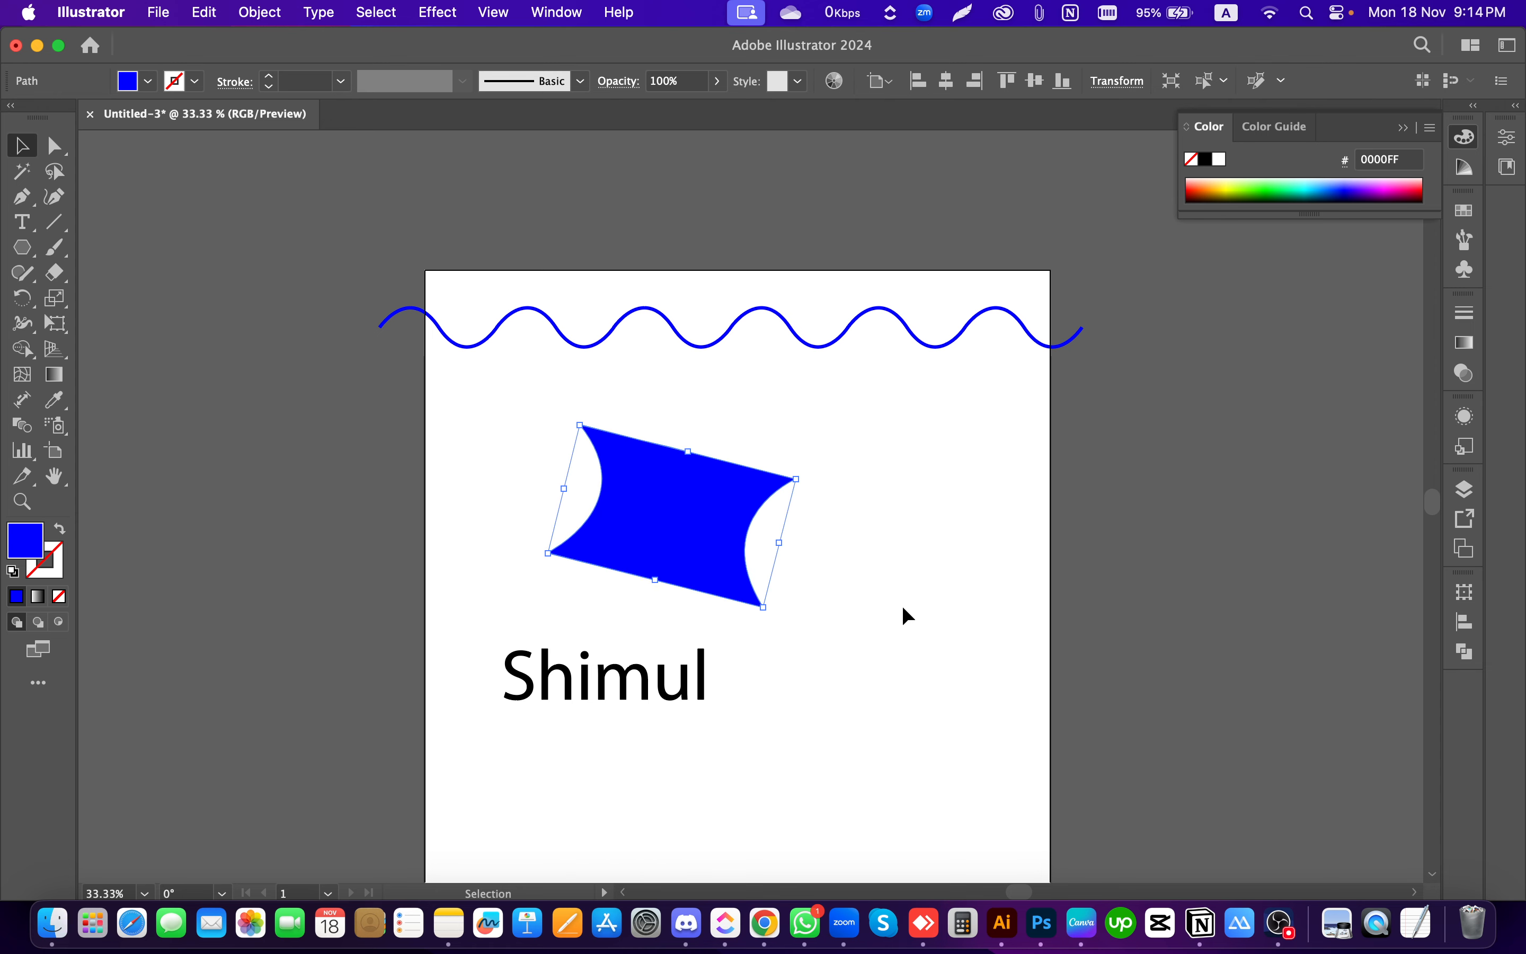
key(super)
key(super+z)
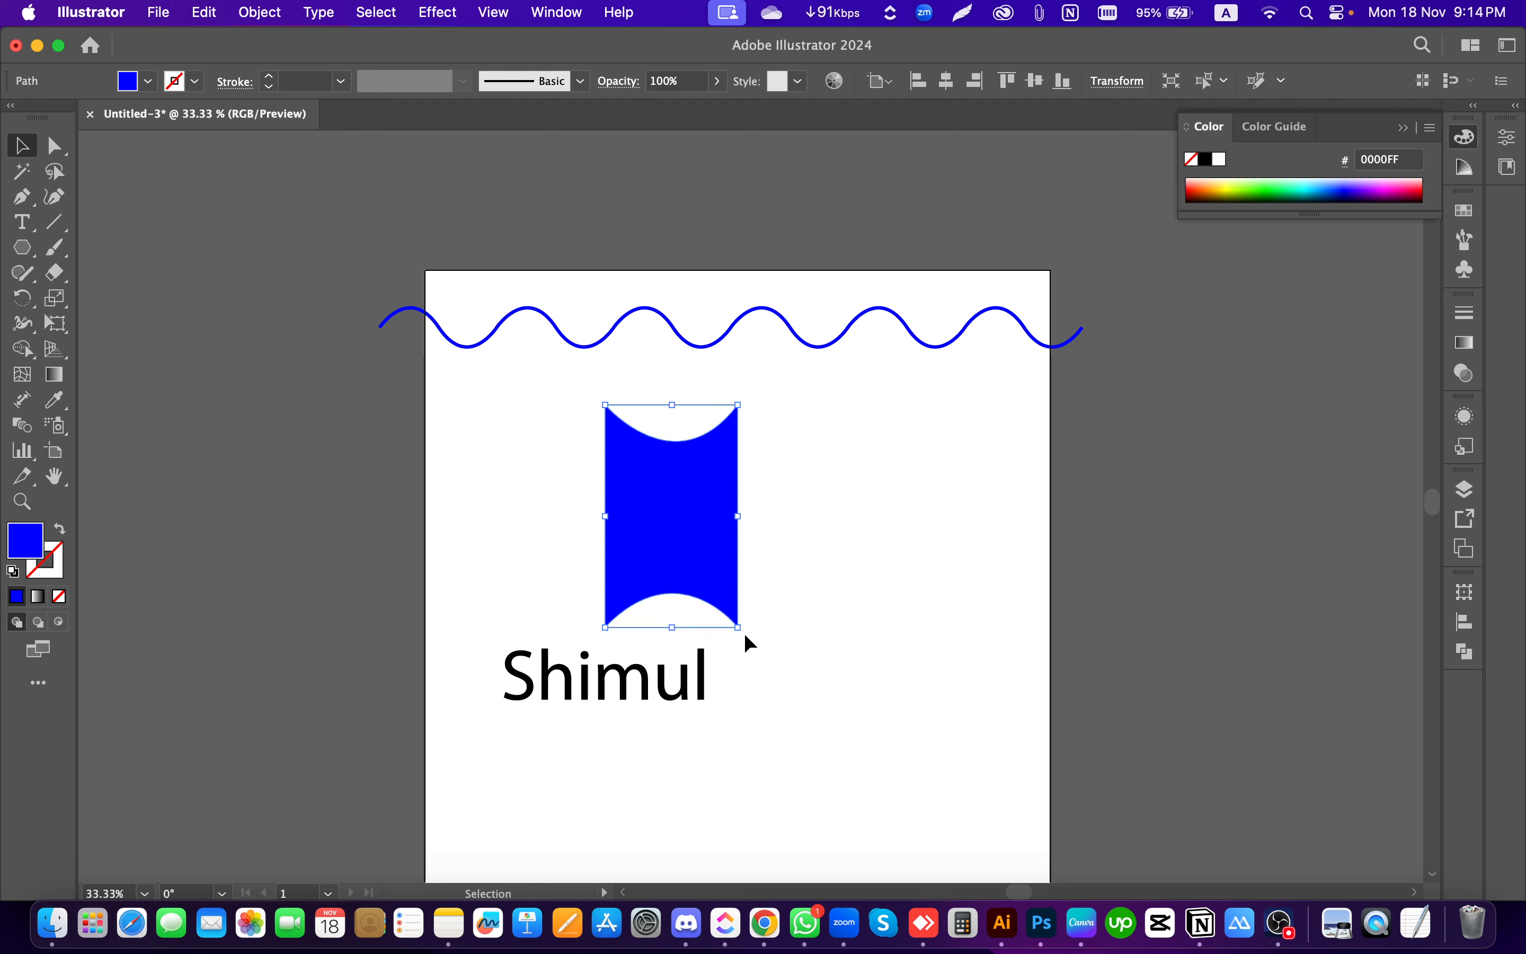
Step: Rotate the blue shape 90 degrees so it lies horizontally, and undo the rotation
drag(746, 636, 859, 474)
click(926, 579)
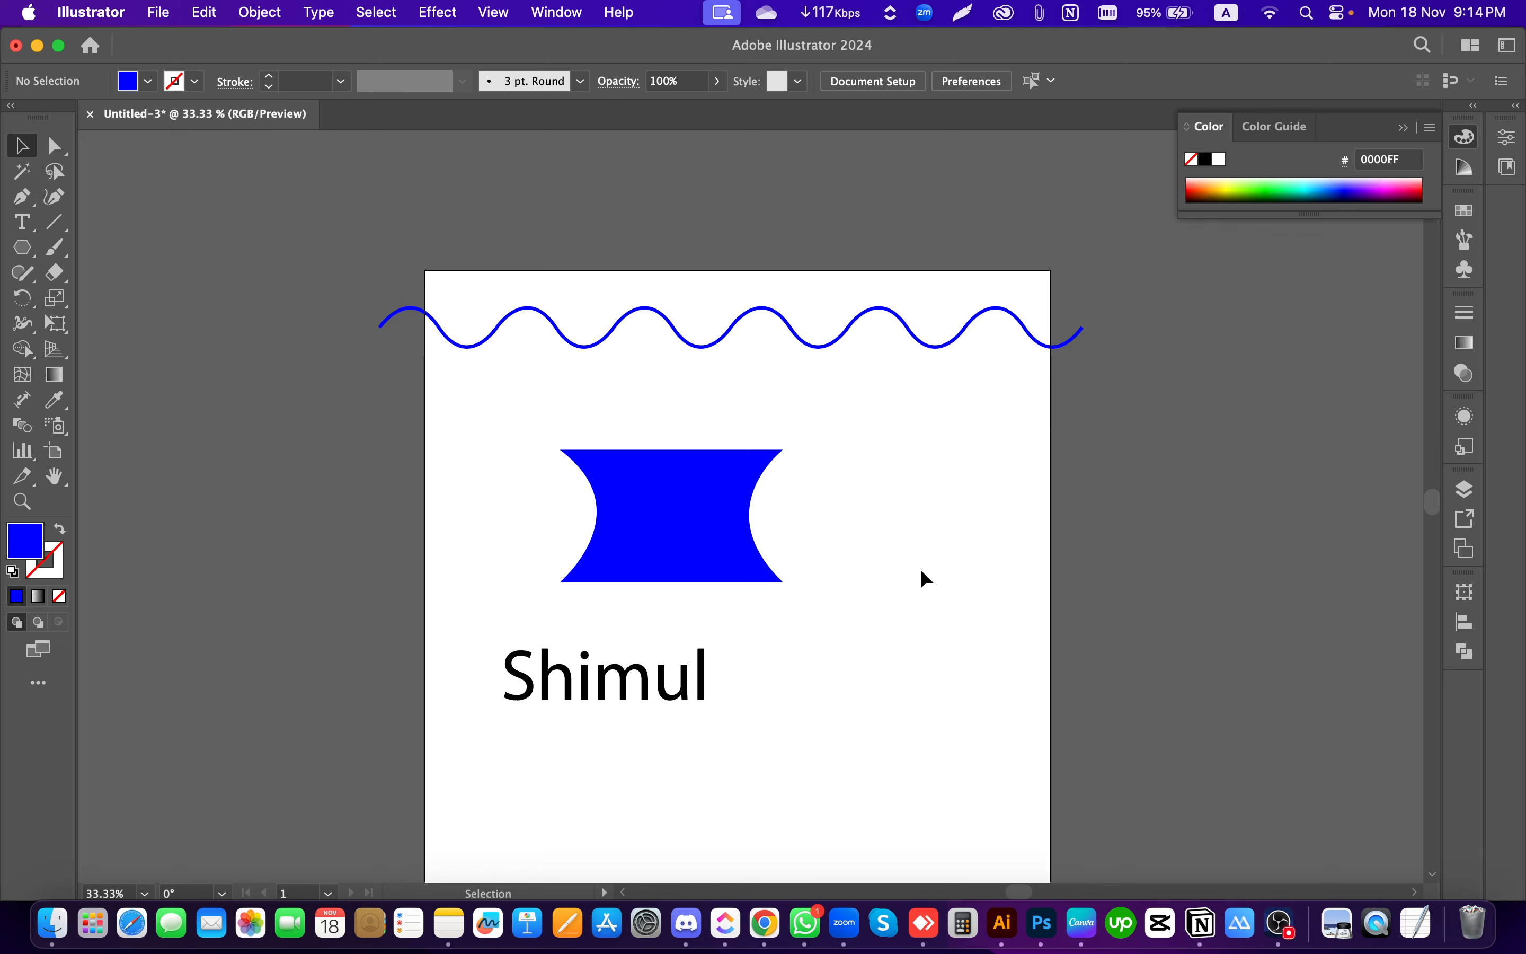
mouse_move(674, 496)
mouse_down()
mouse_move(708, 395)
mouse_move(680, 491)
mouse_up()
click(803, 542)
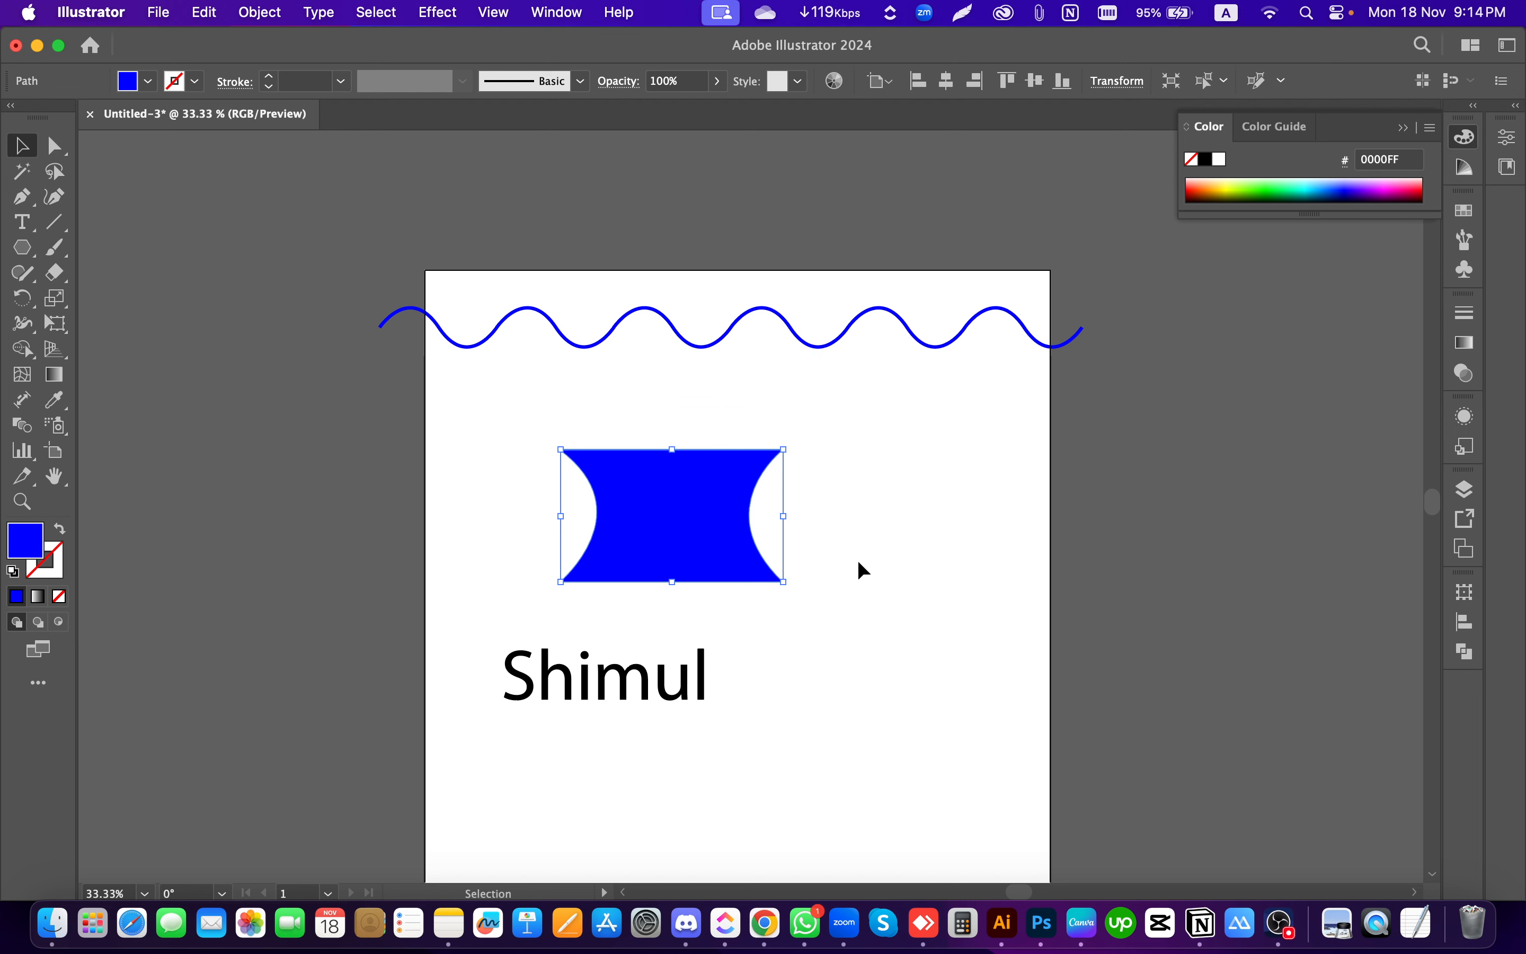
key(super+z)
click(846, 618)
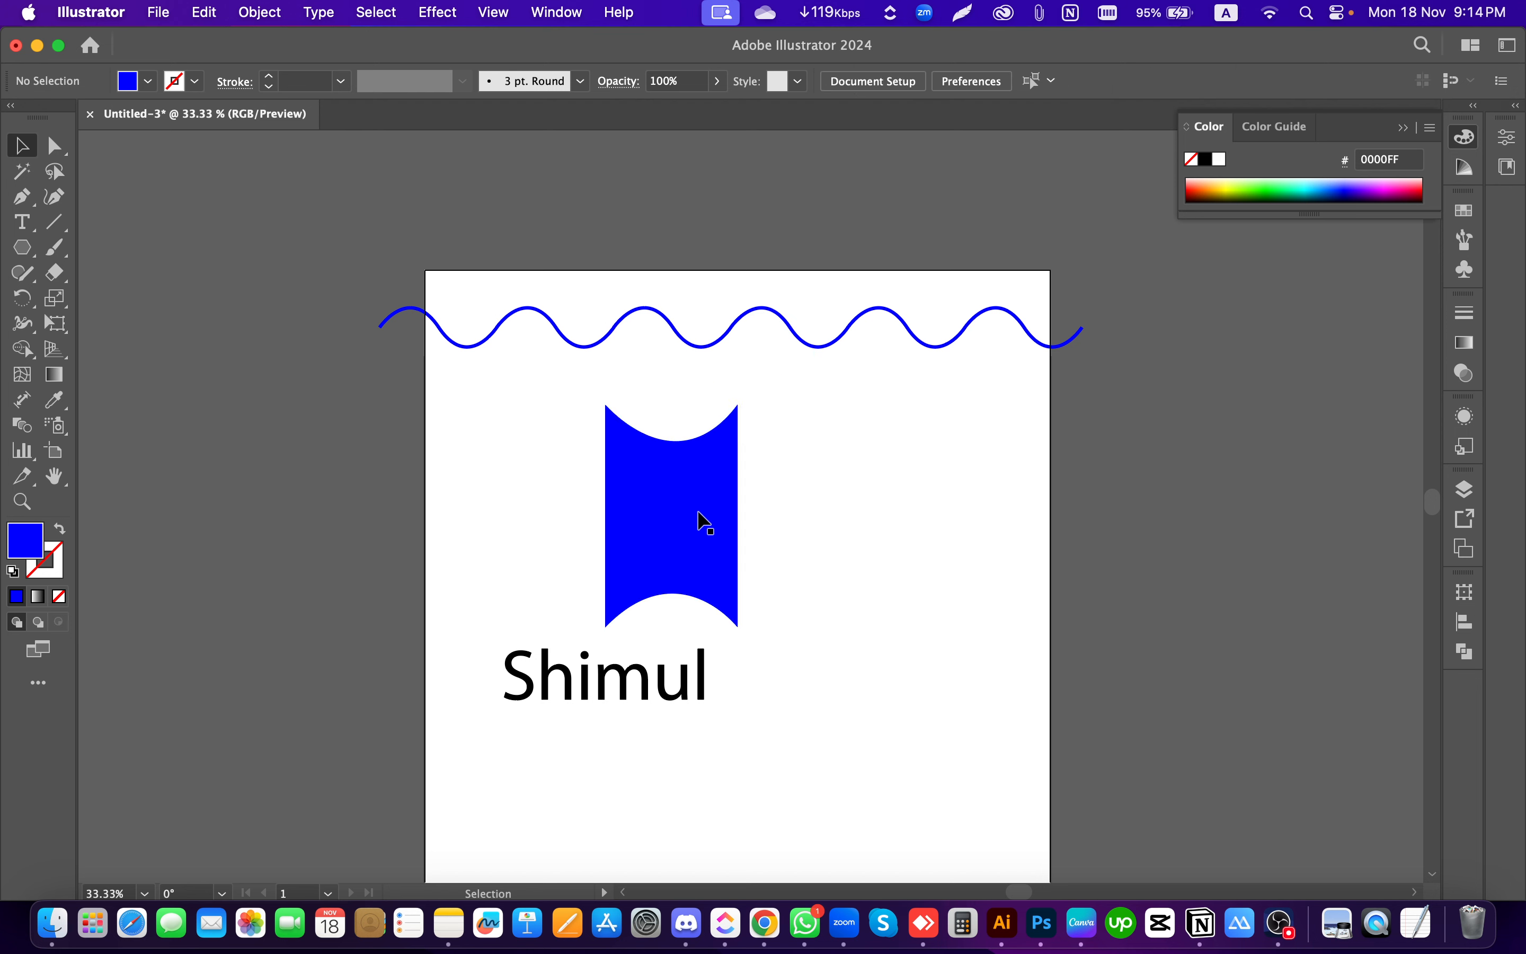
Step: Undo the blue shape's last move and set the shape horizontally, directly beneath the wavy line
click(704, 521)
key(a)
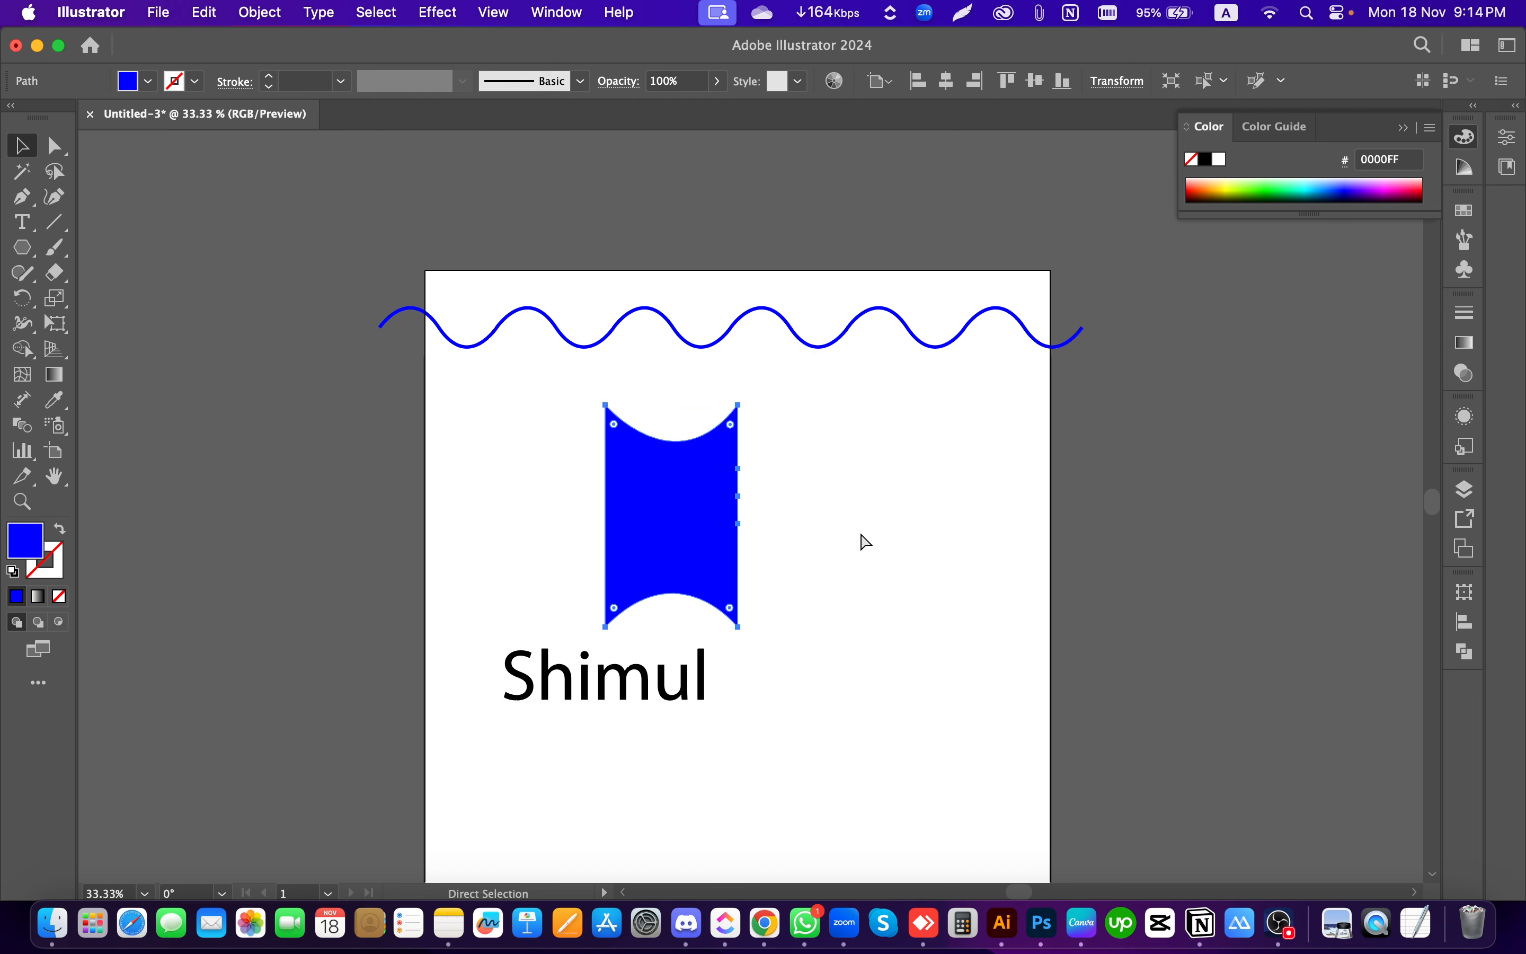
key(super+z)
key(super+z)
key(super+z)
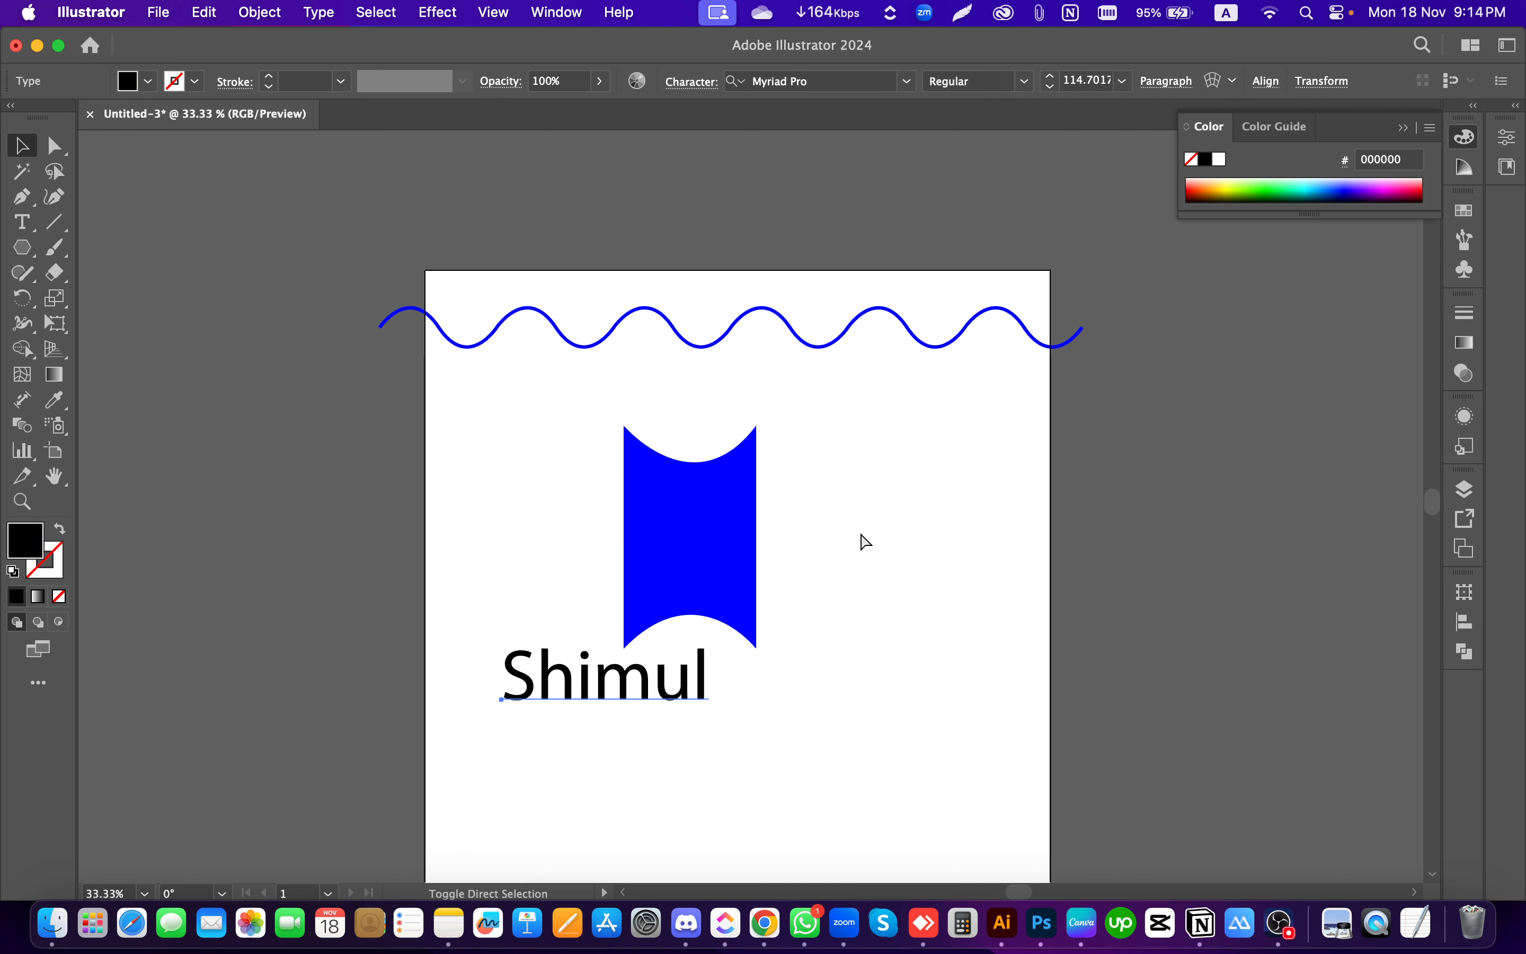
key(super+z)
key(super+z)
Step: Move the large name text up so it sits centred just below the horizontal blue shape
click(605, 678)
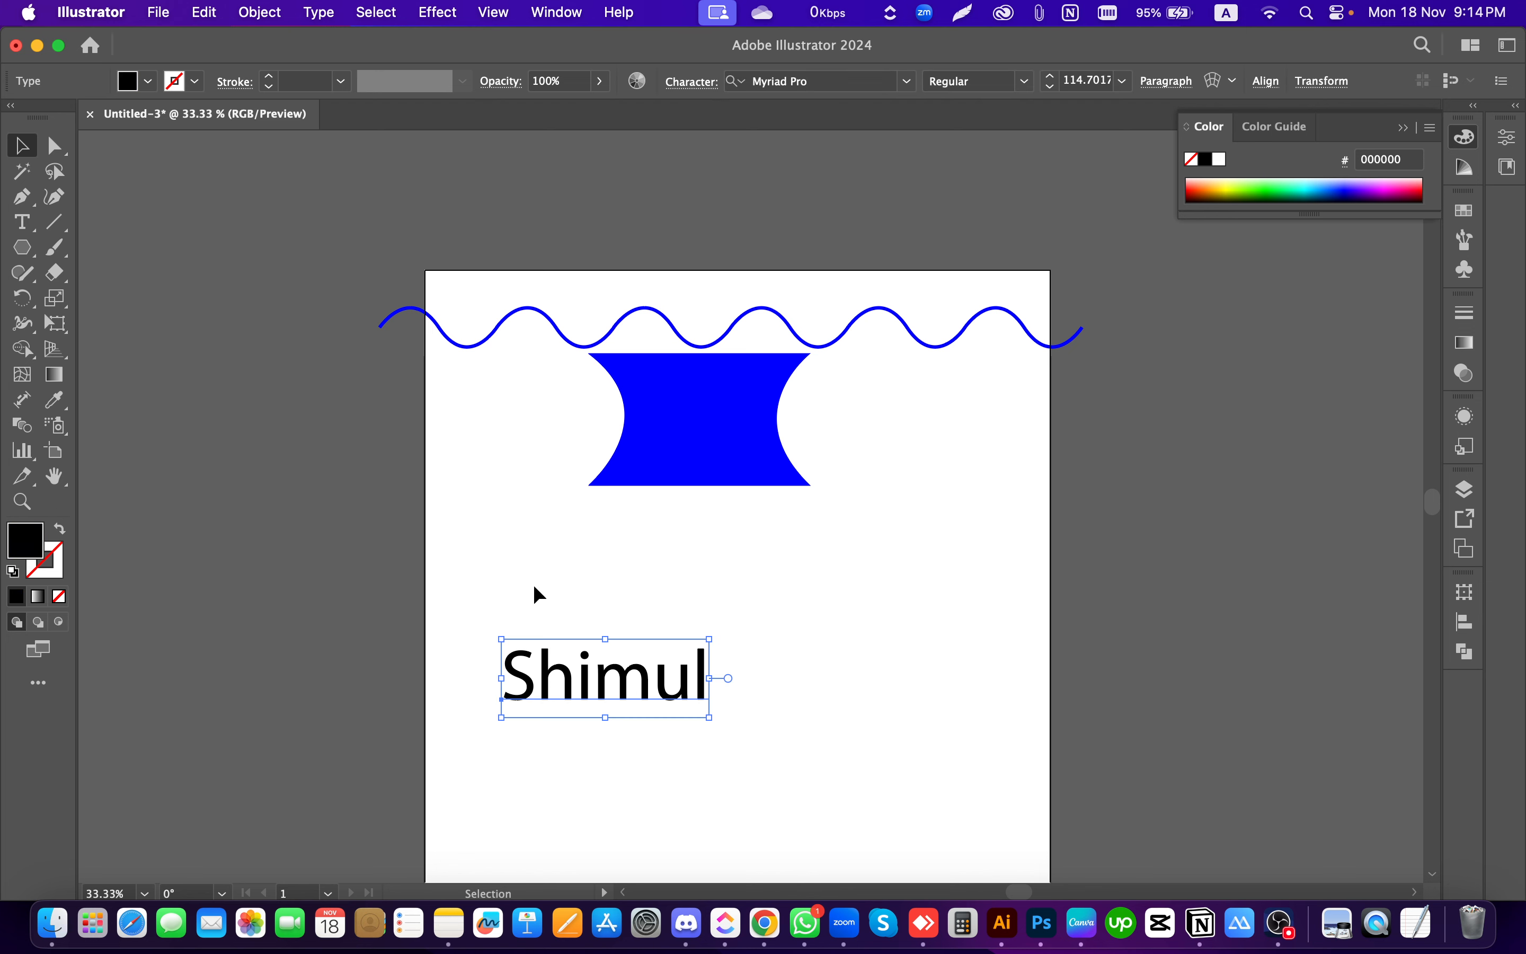
drag(657, 686, 755, 548)
click(331, 481)
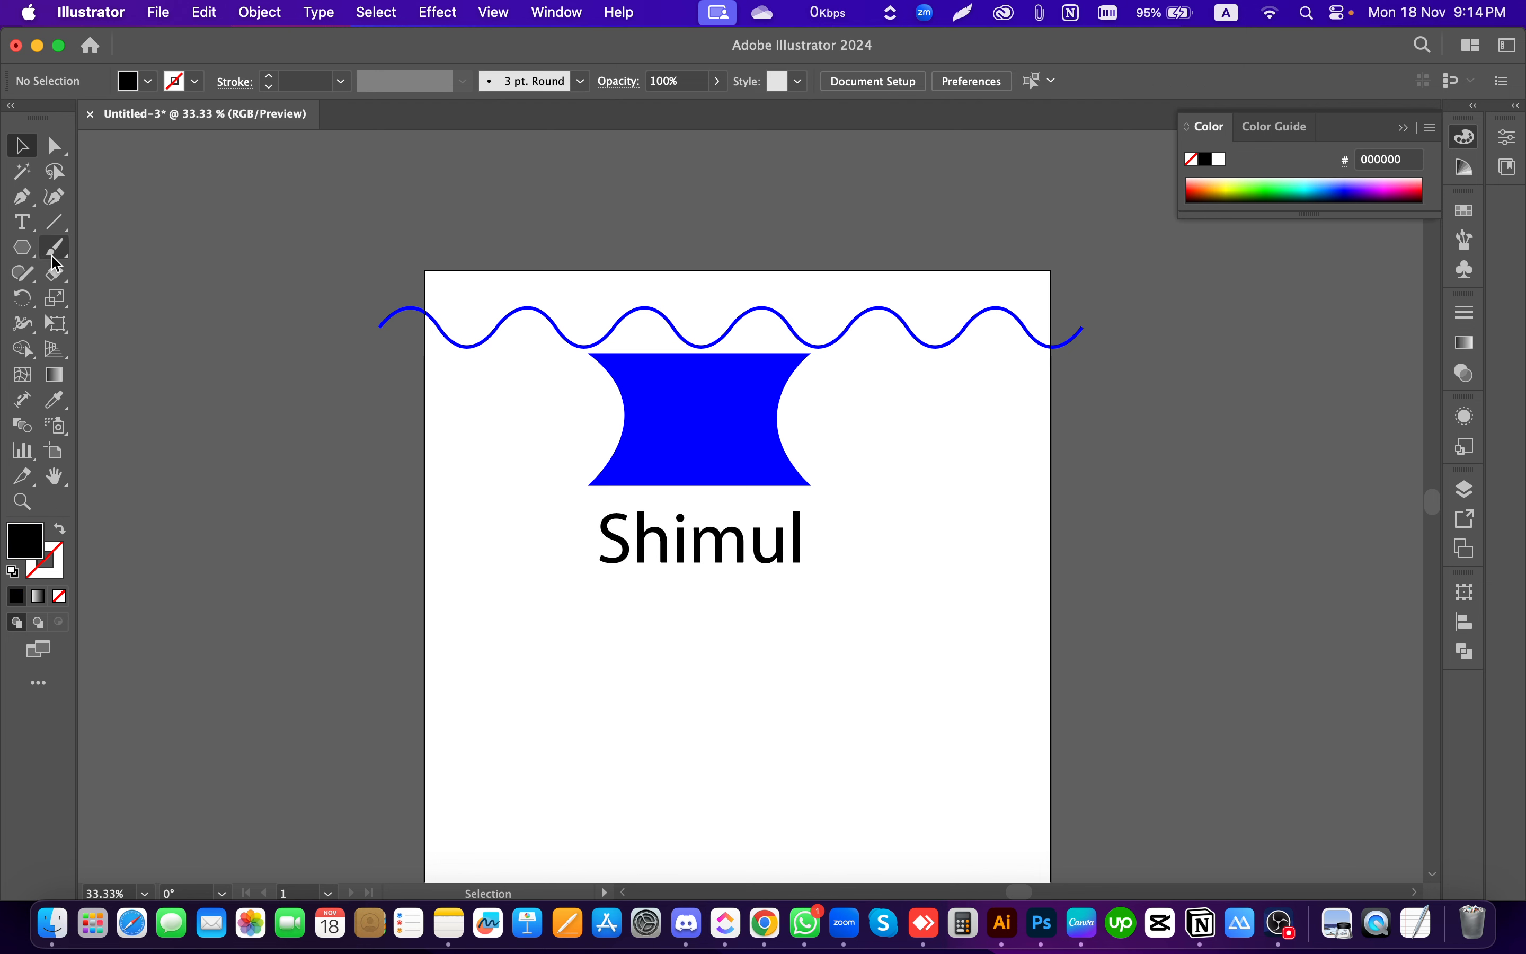
Step: Draw a black ellipse in the open area of the artboard below the name text
click(54, 223)
click(10, 224)
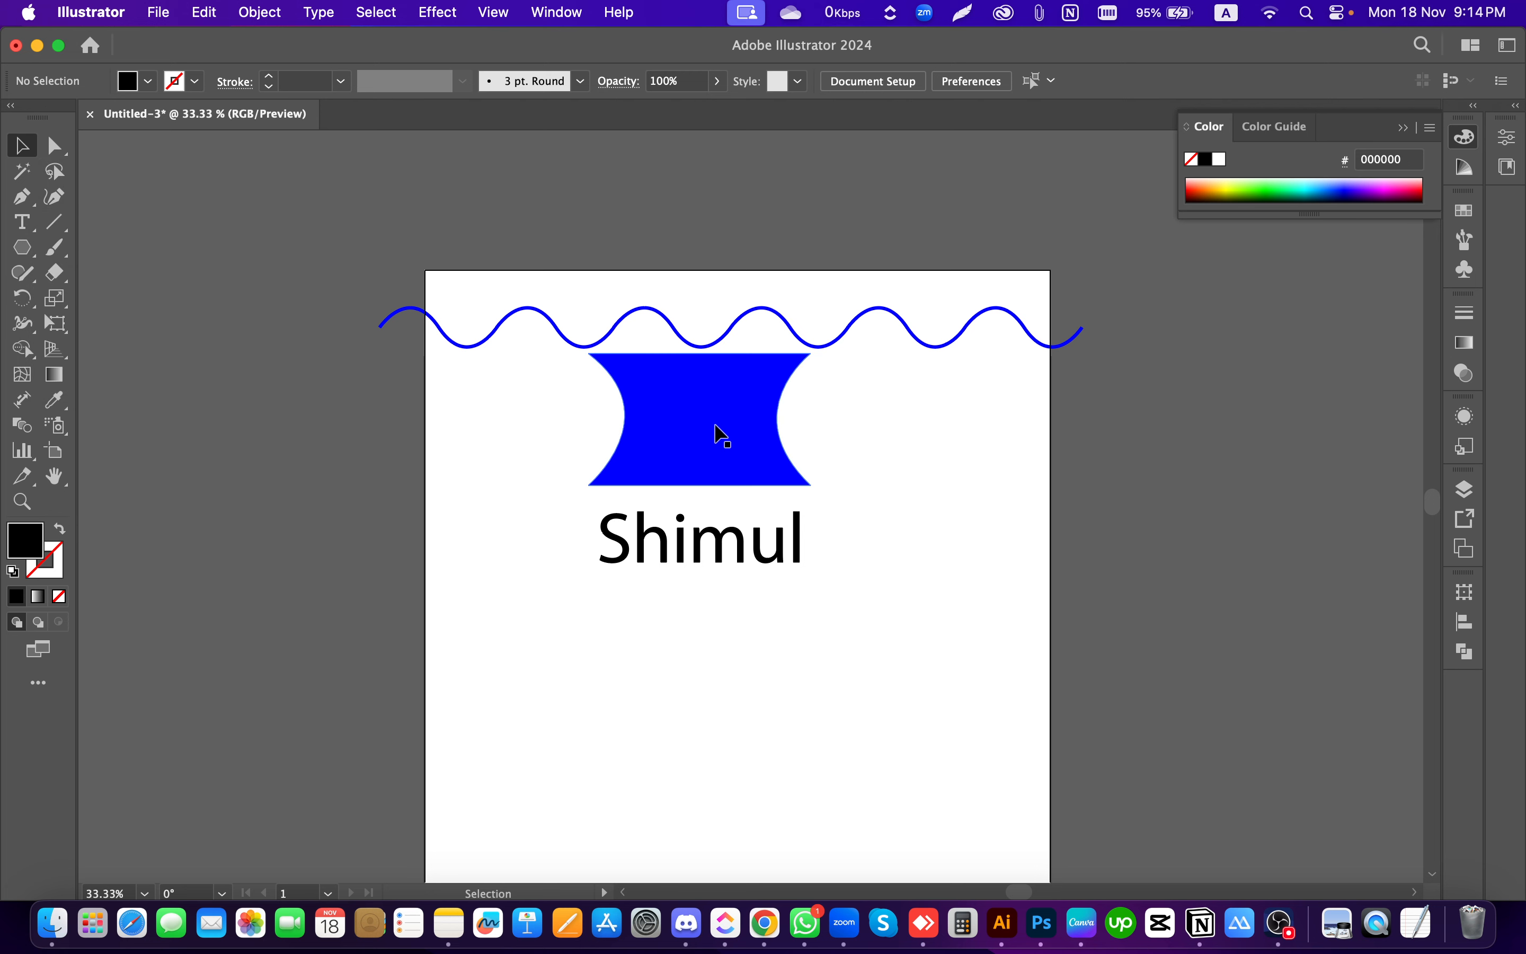
click(23, 247)
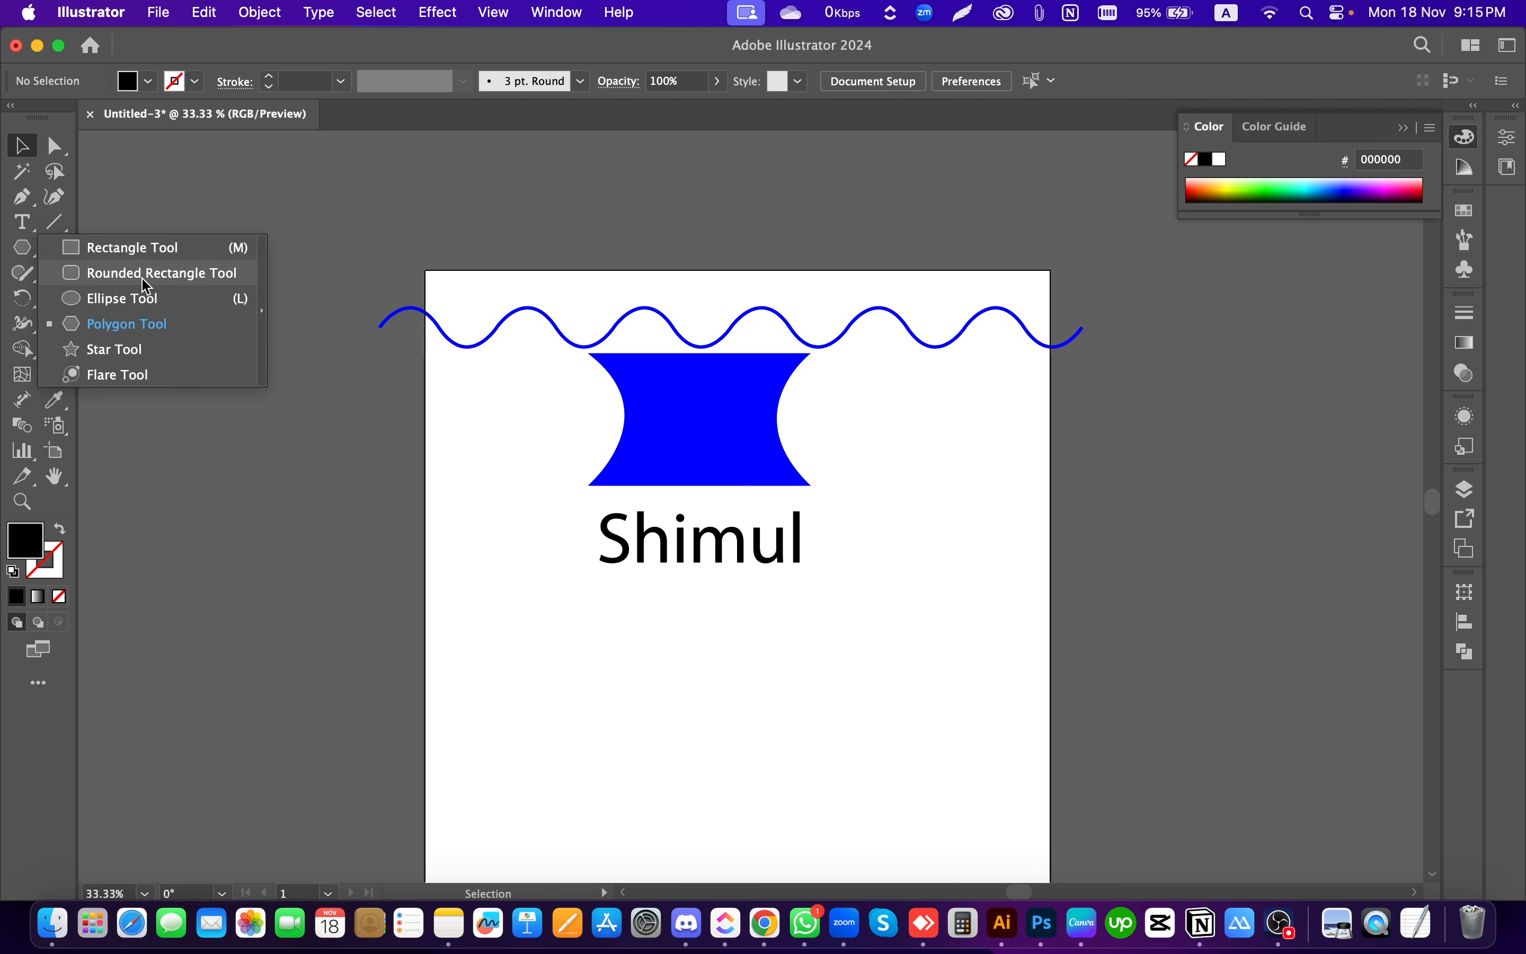
click(132, 298)
mouse_move(617, 657)
mouse_down()
mouse_move(752, 765)
mouse_move(805, 785)
mouse_up()
key(v)
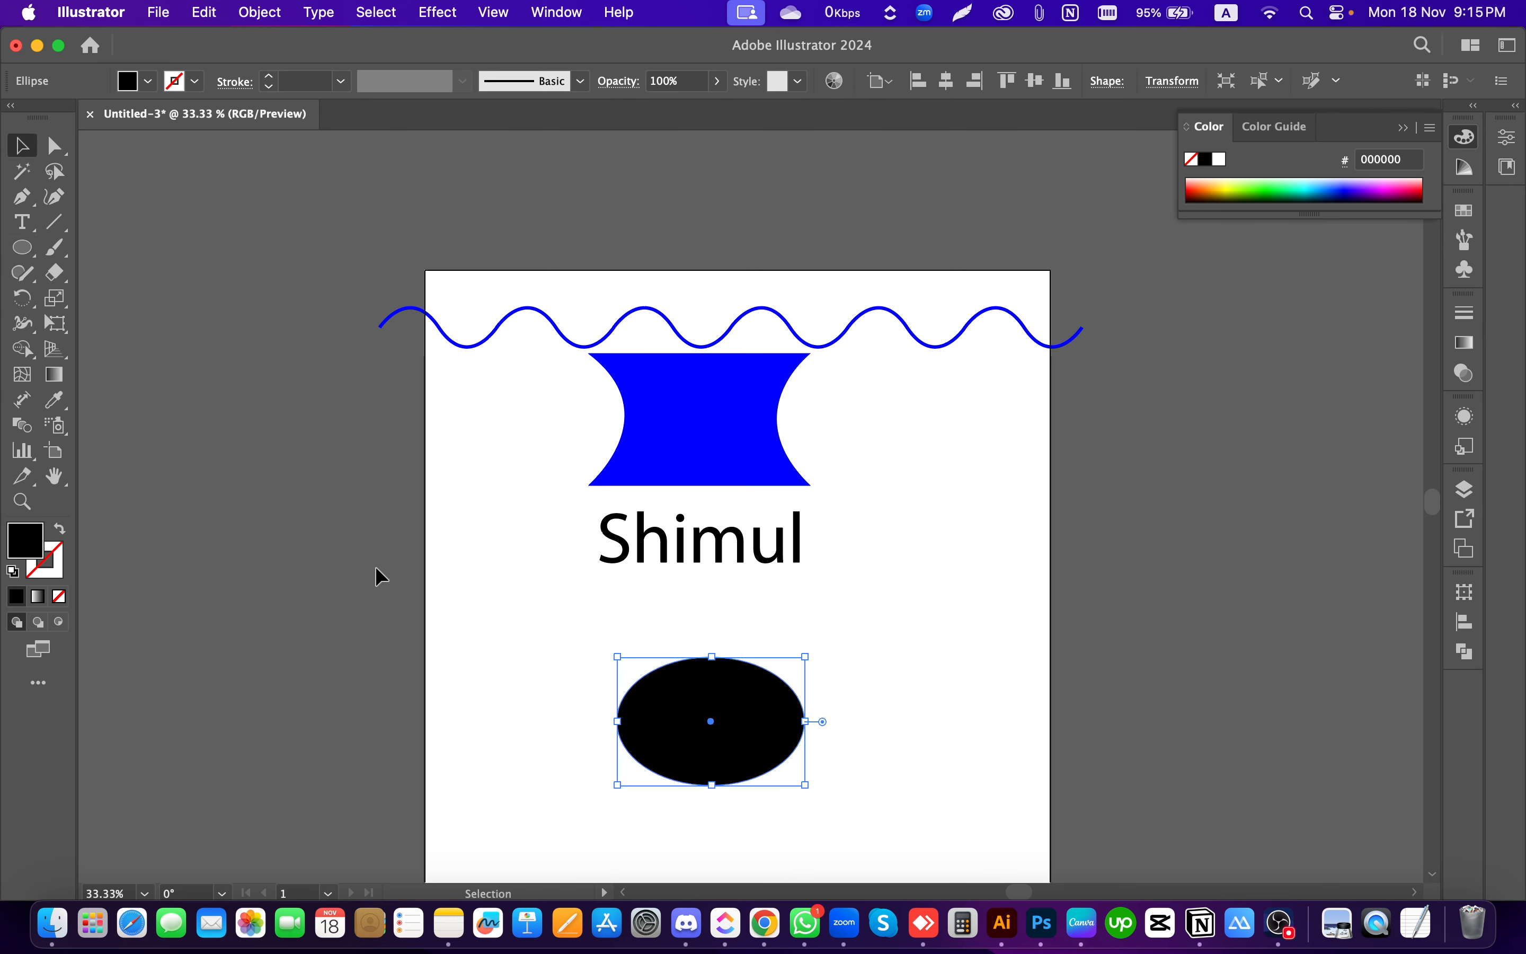
Step: Flatten the black ellipse to a wide oval and position it centred just below the name text
click(614, 669)
click(740, 779)
drag(757, 744, 702, 696)
click(836, 676)
drag(836, 676, 757, 725)
click(543, 530)
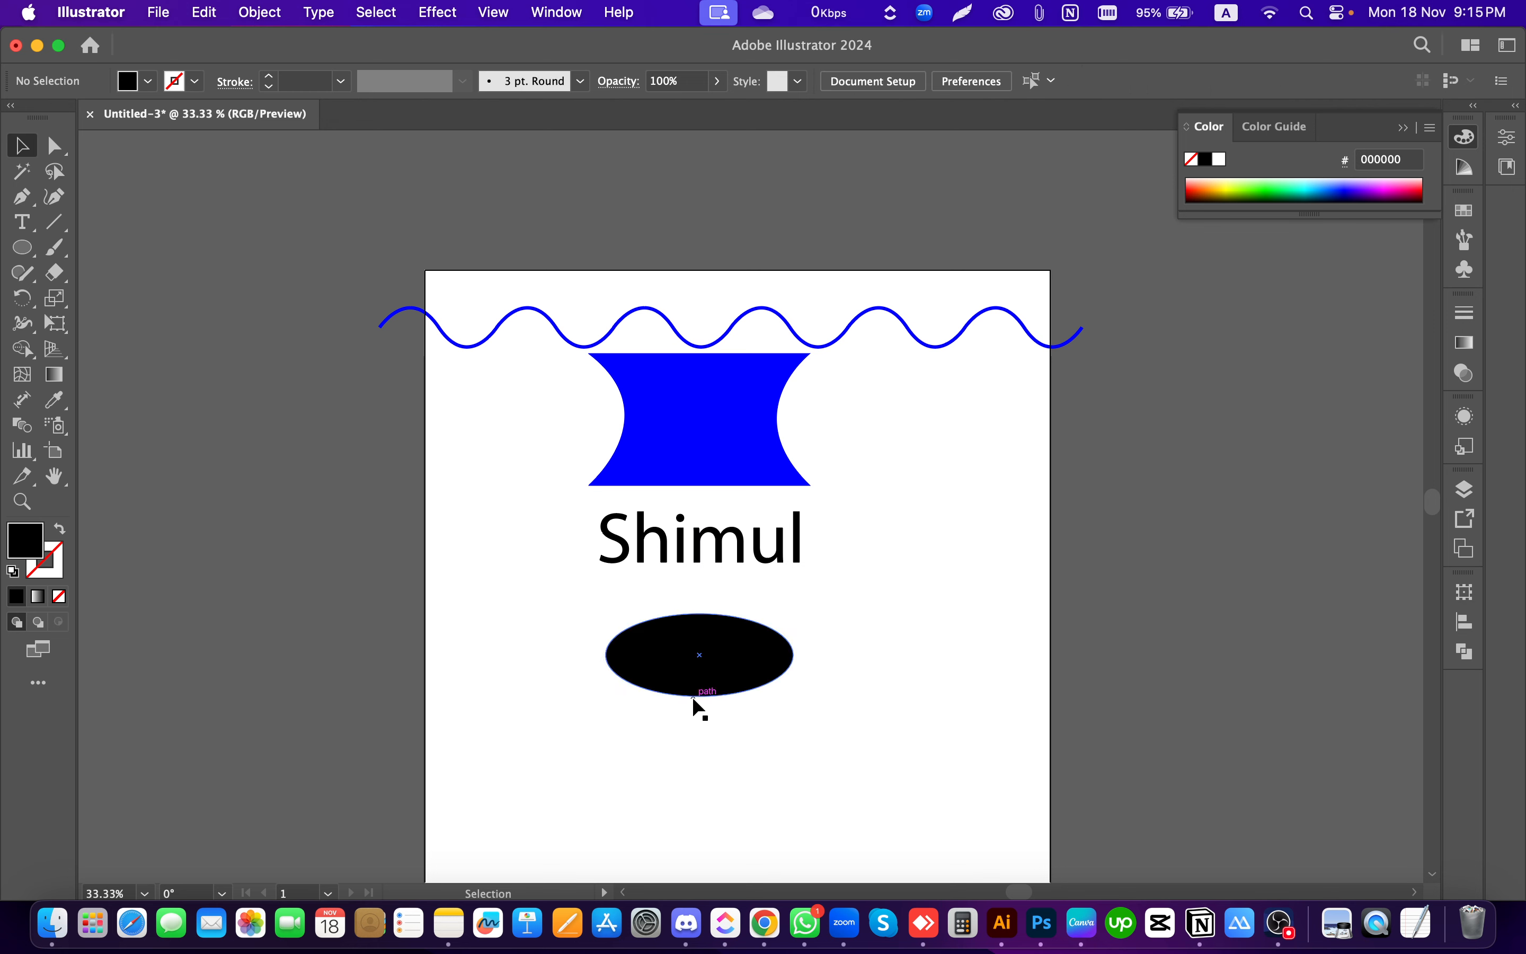
Step: Compare the black ellipse's fill with the blue shape's fill, and look through the available fill swatches
click(686, 647)
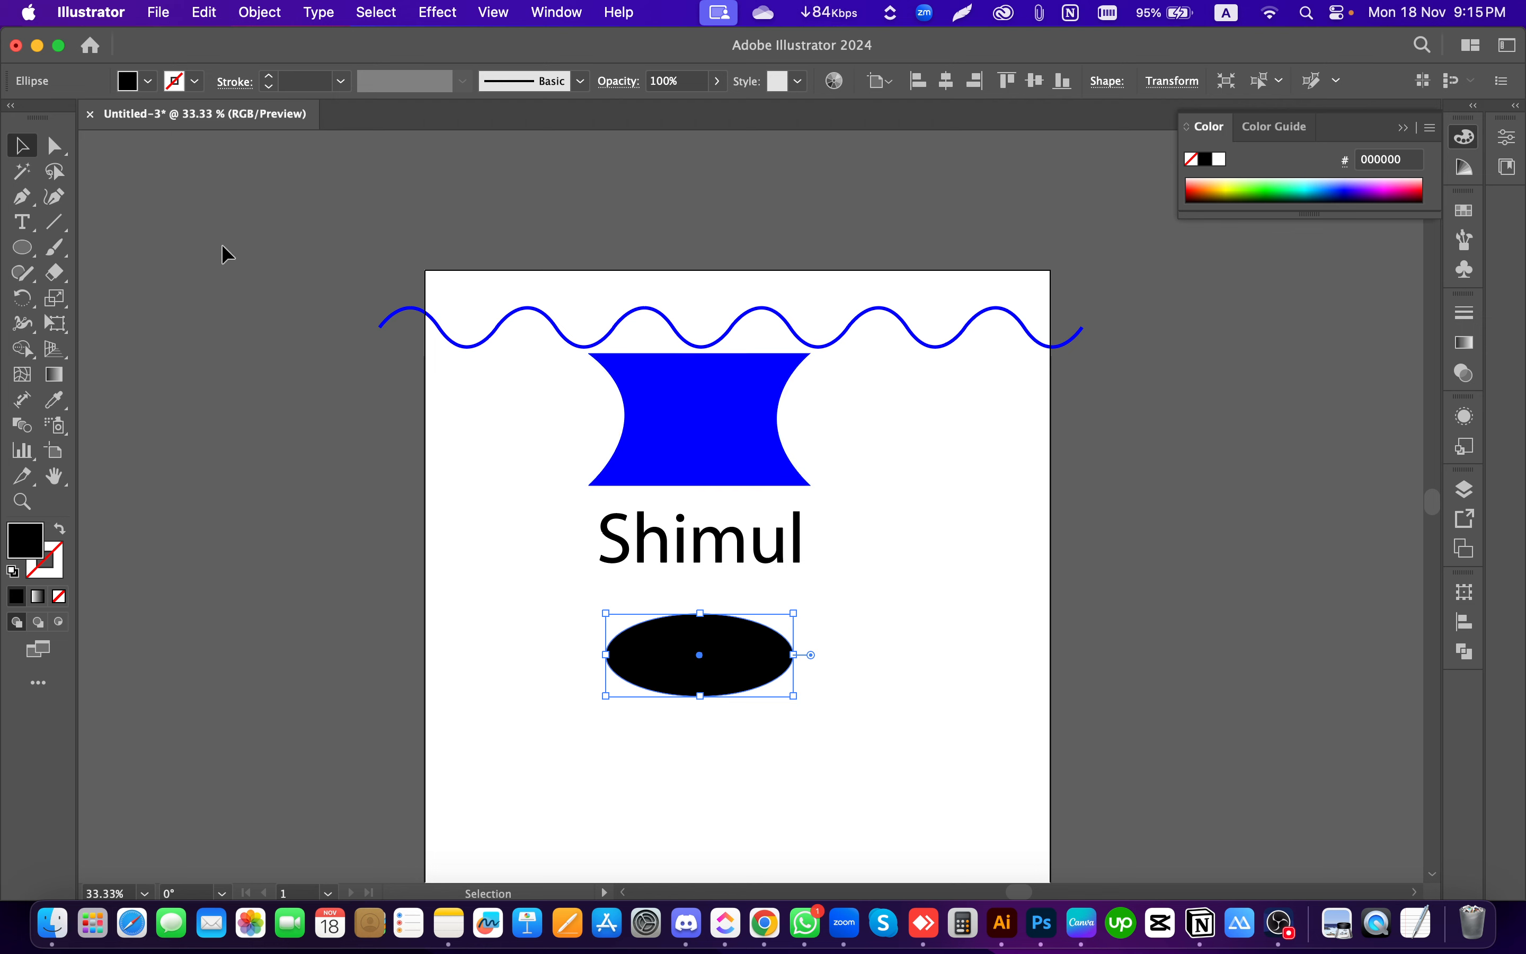
click(147, 83)
click(672, 408)
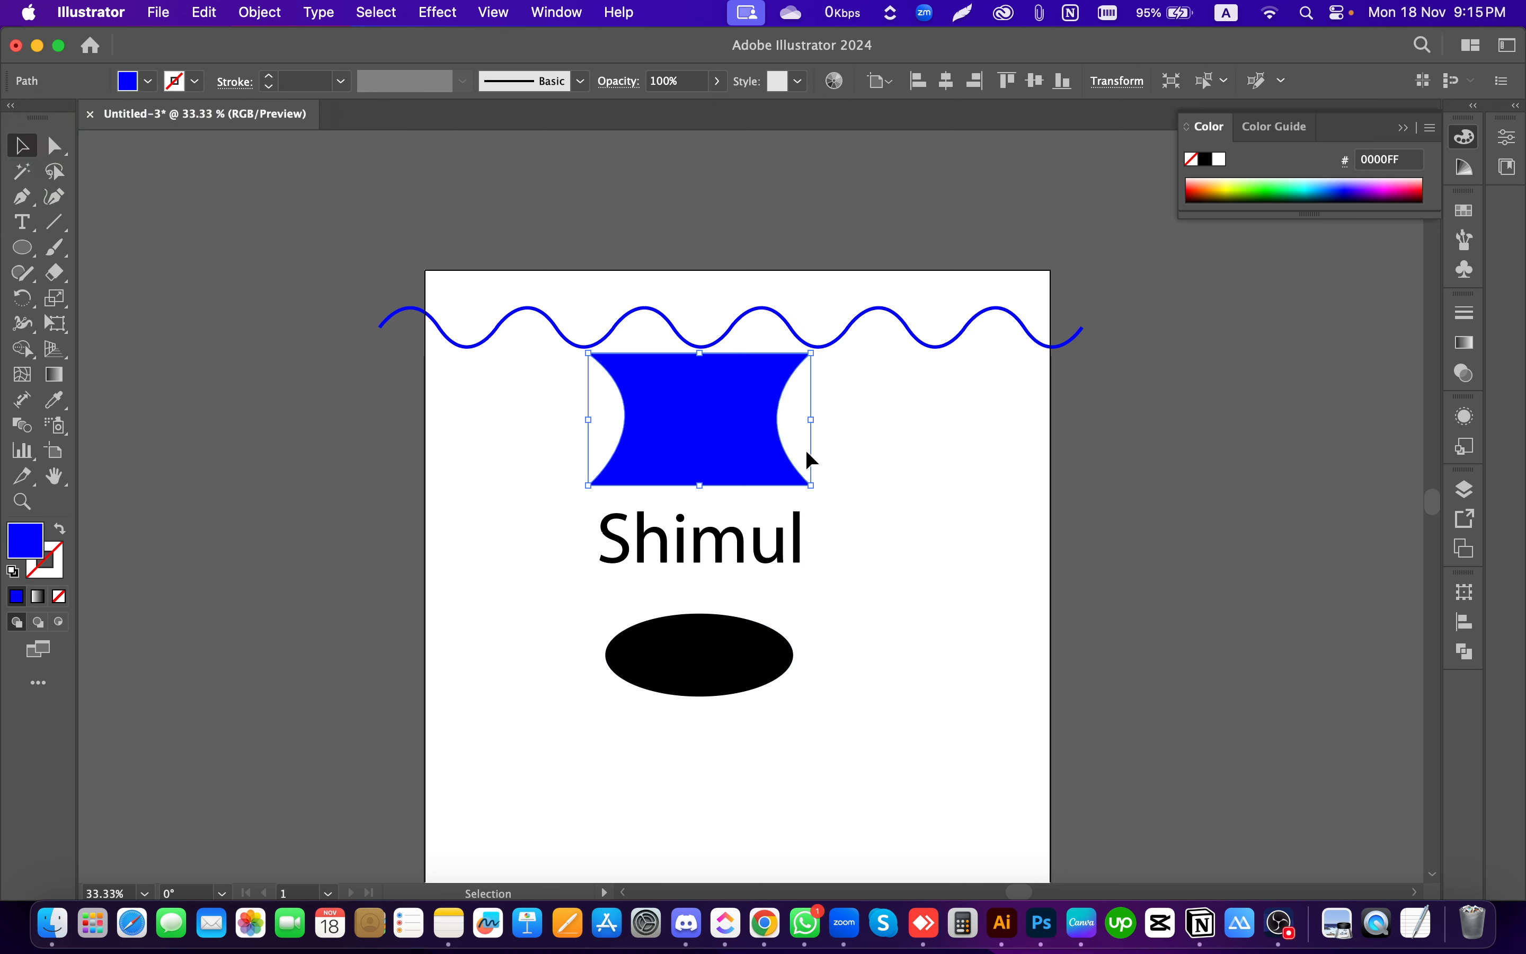
click(738, 686)
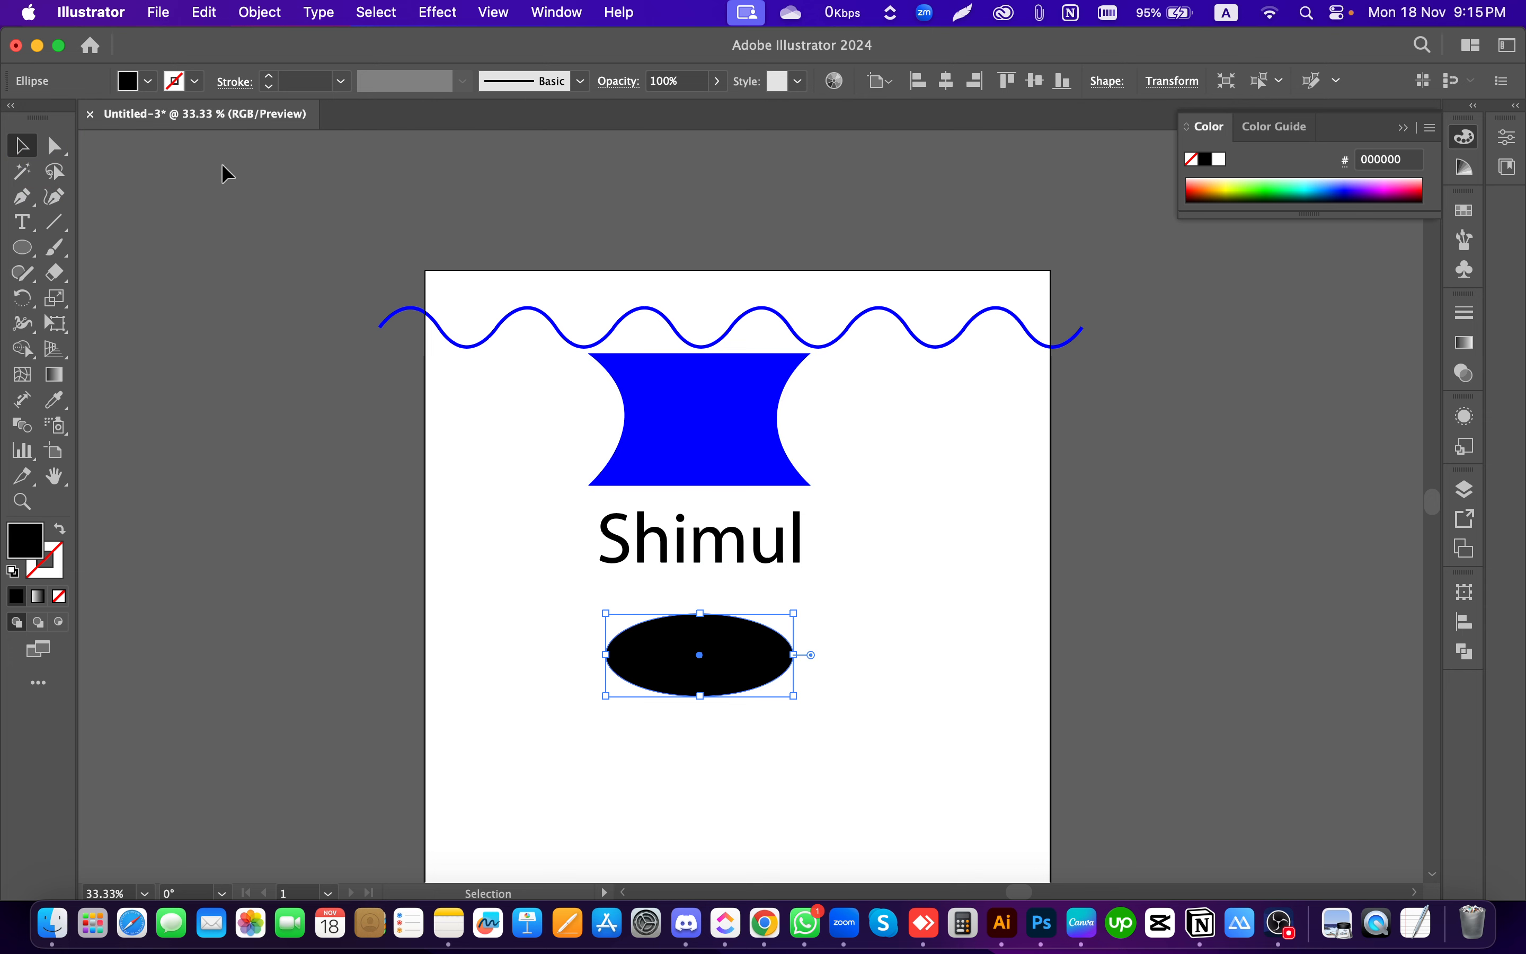
click(147, 81)
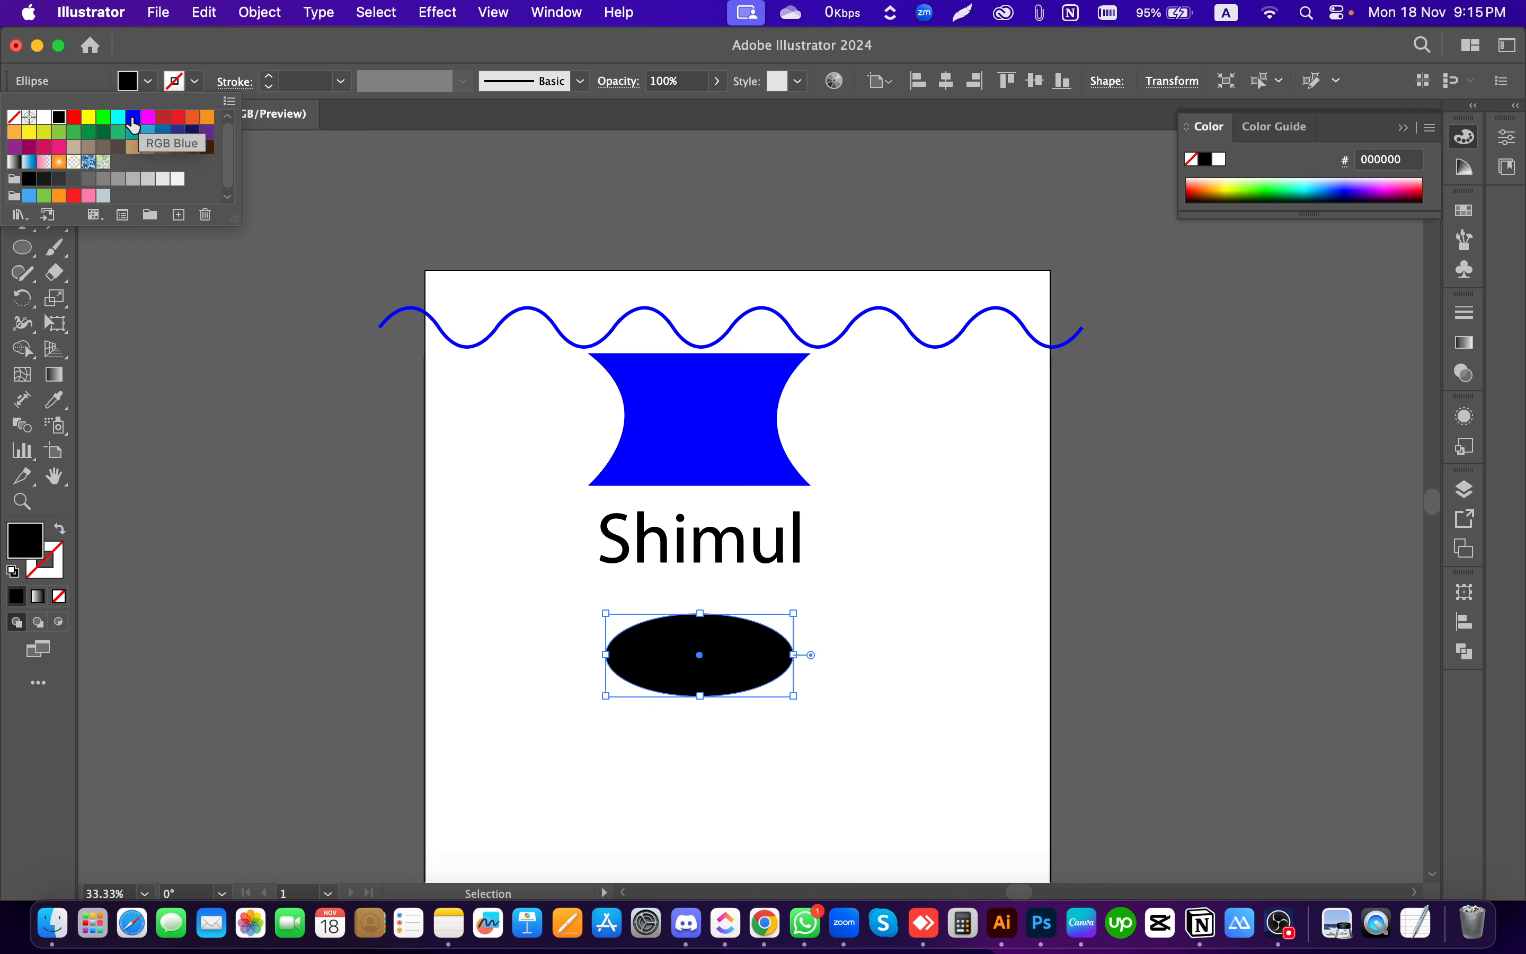
click(147, 81)
click(905, 580)
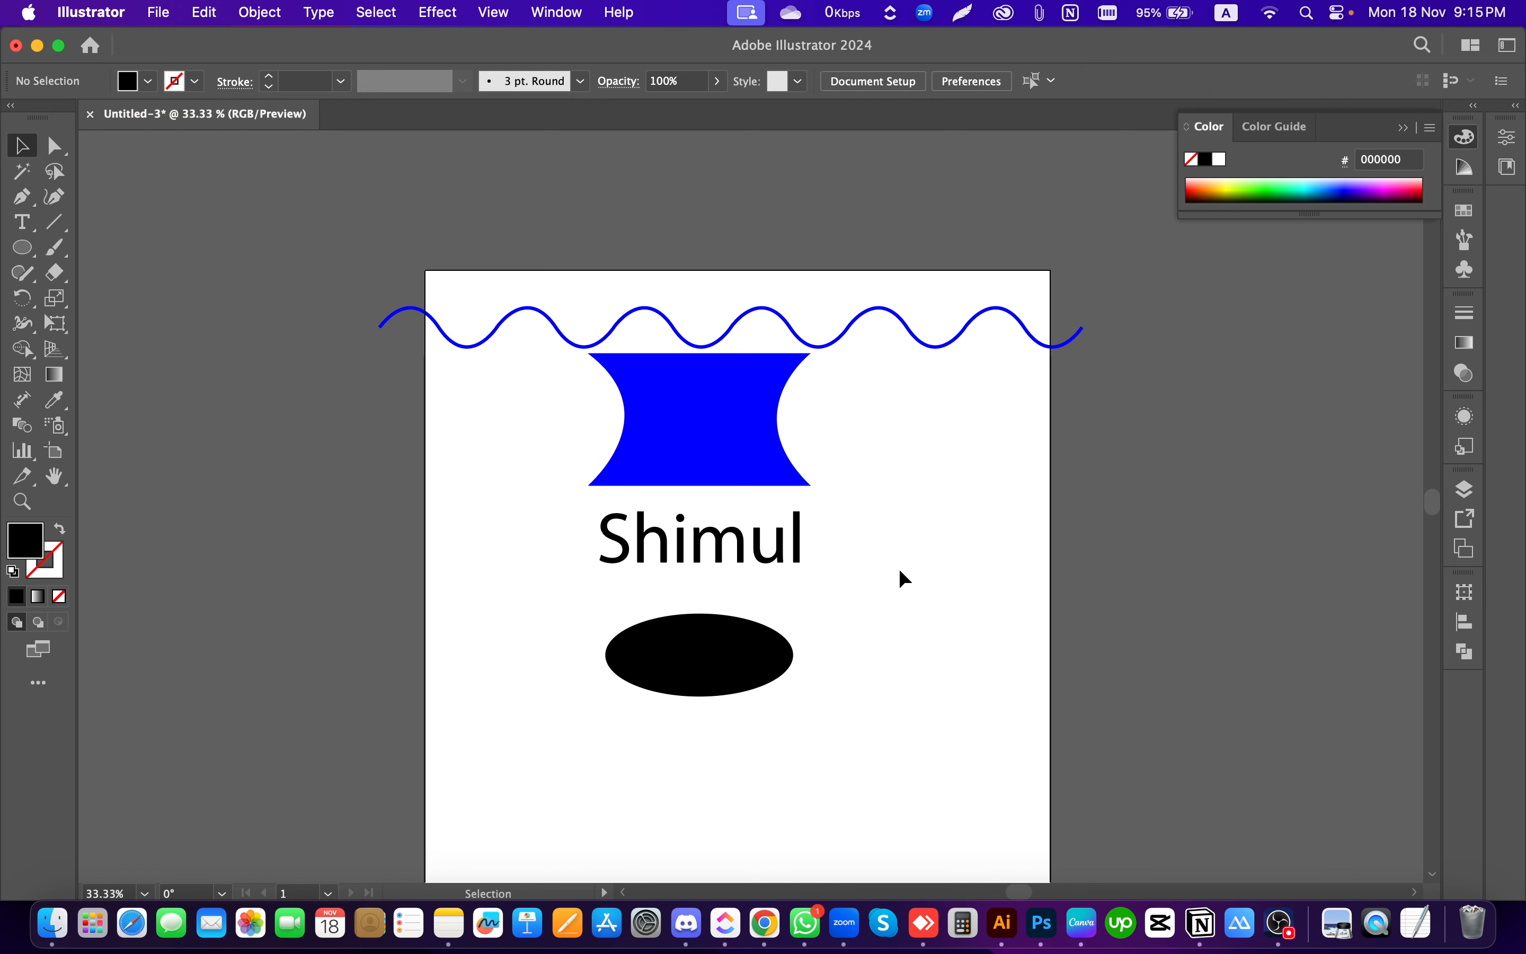
Step: Try copying the blue shape's fill onto the black ellipse with the Eyedropper, and undo it
click(637, 654)
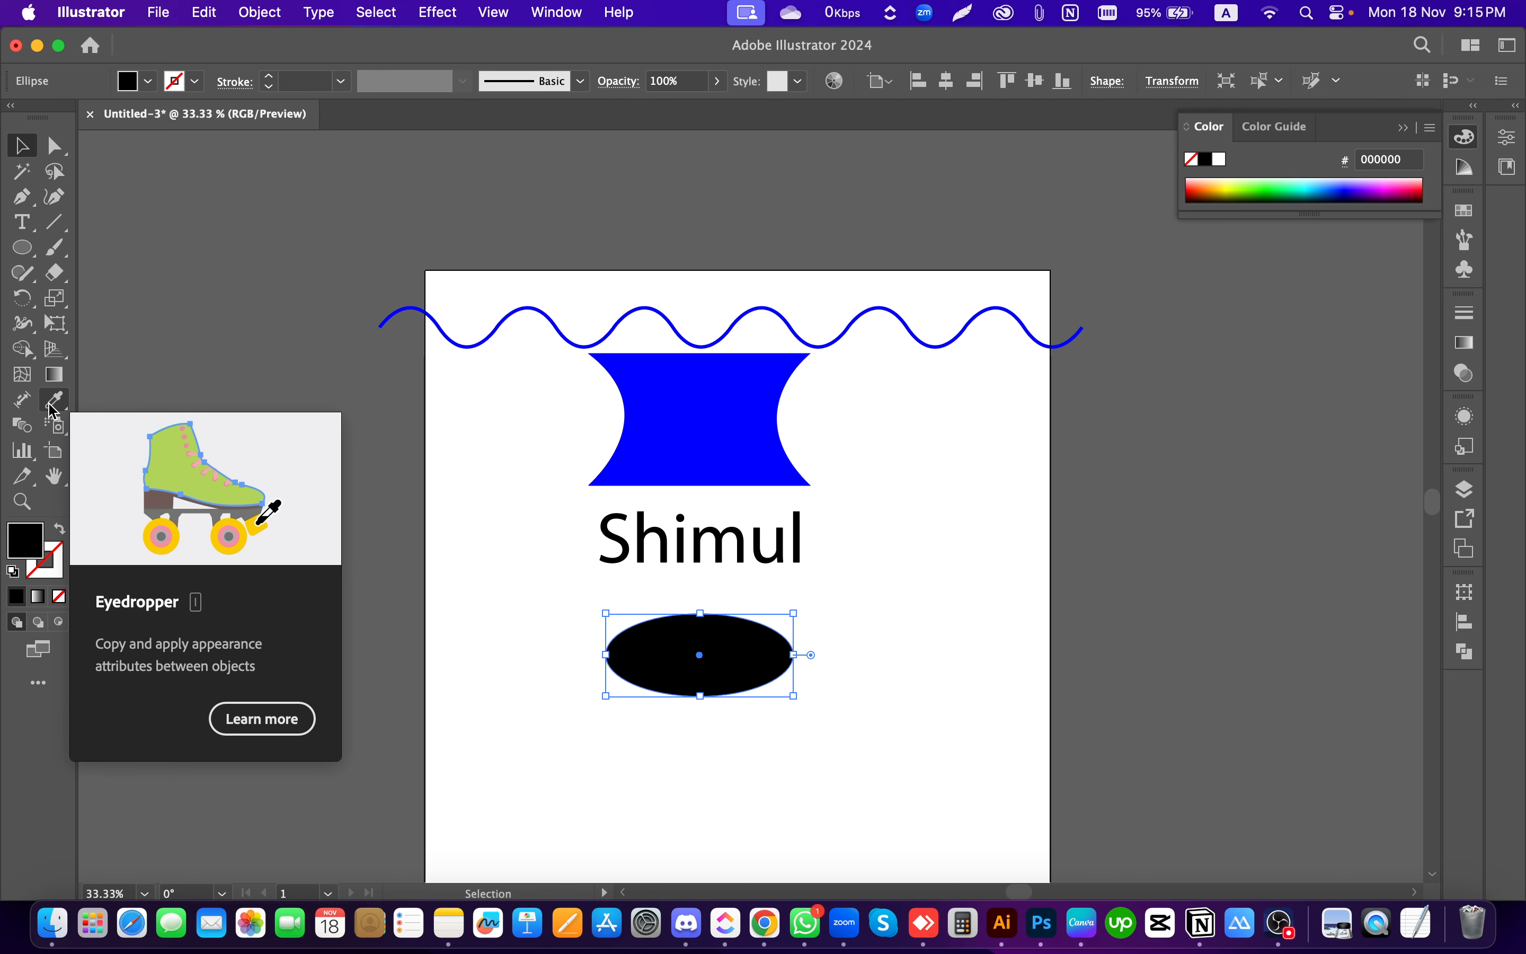
click(909, 668)
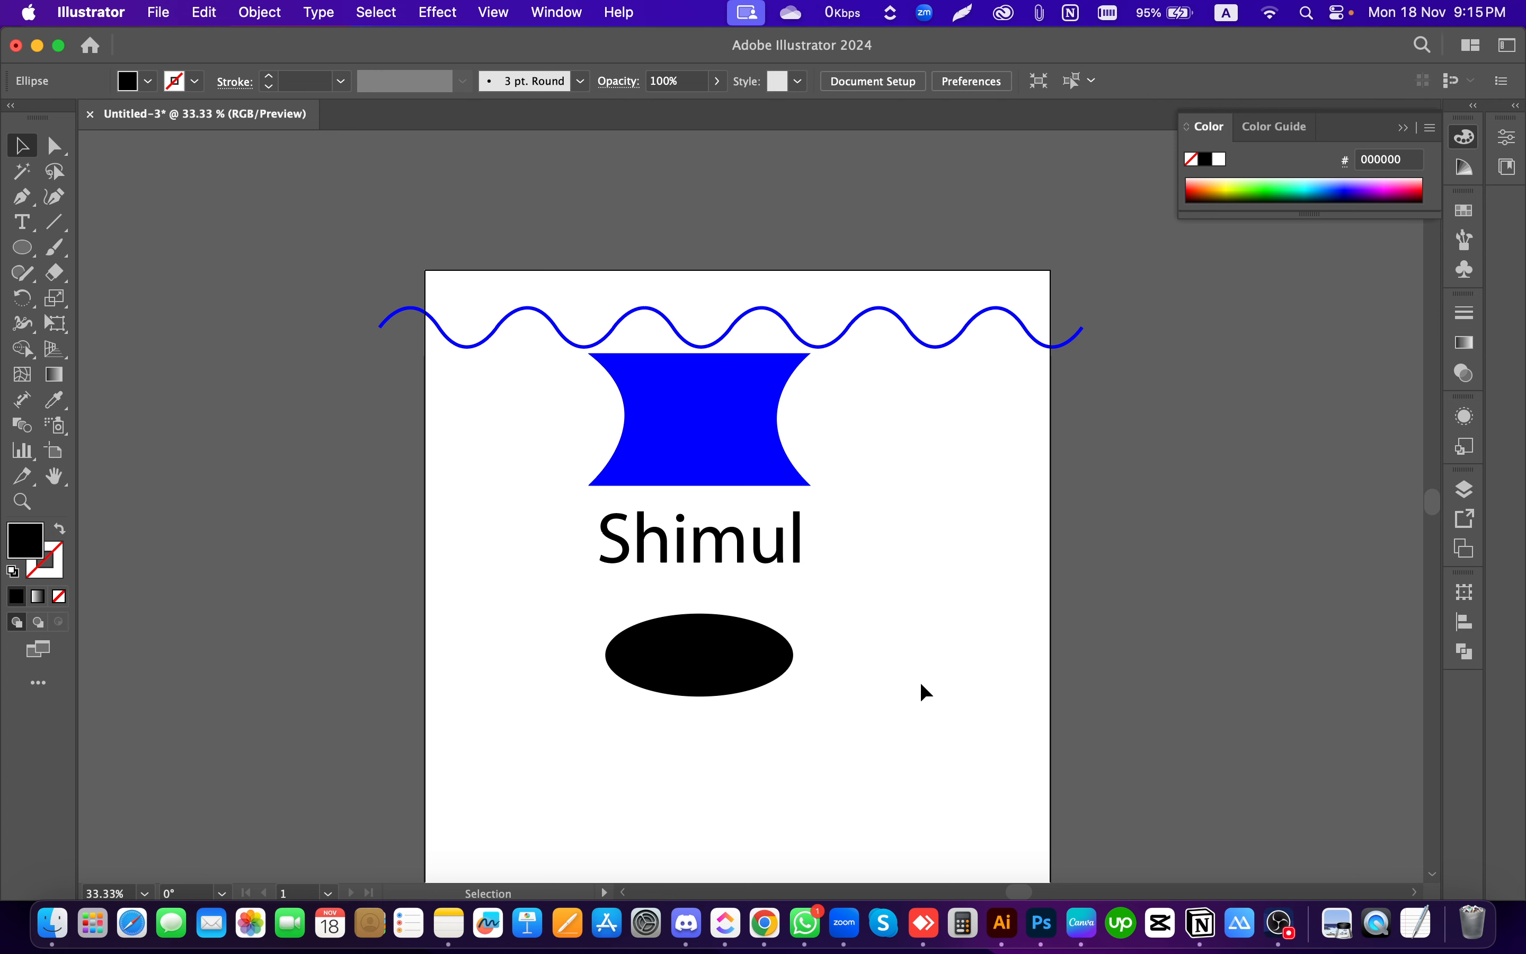
drag(656, 655, 508, 595)
click(862, 796)
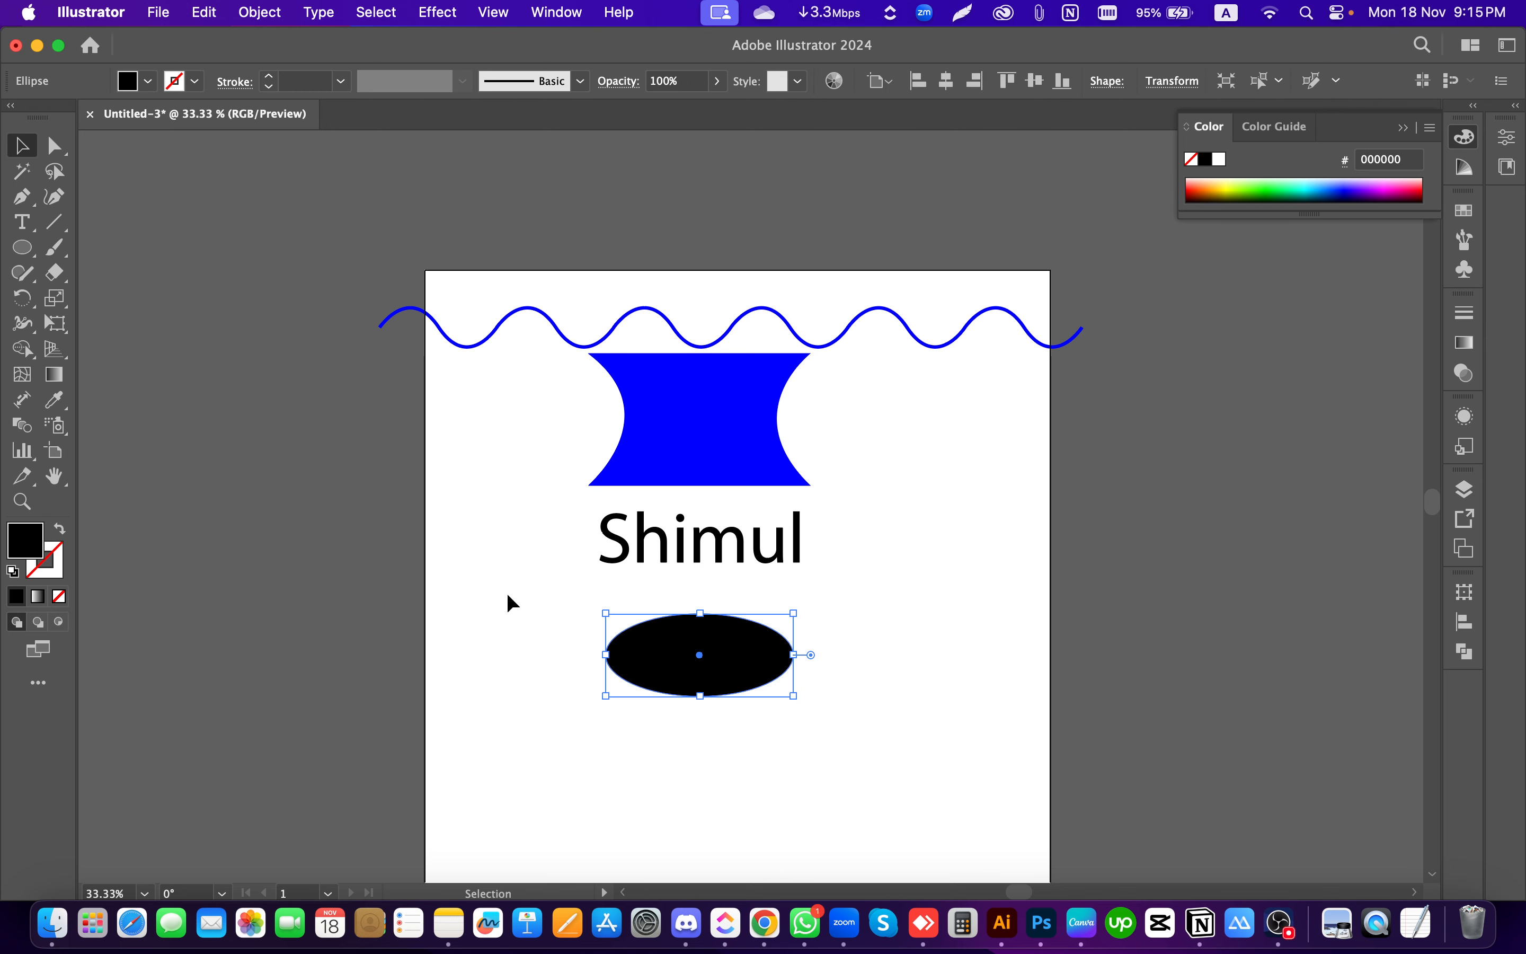
key(i)
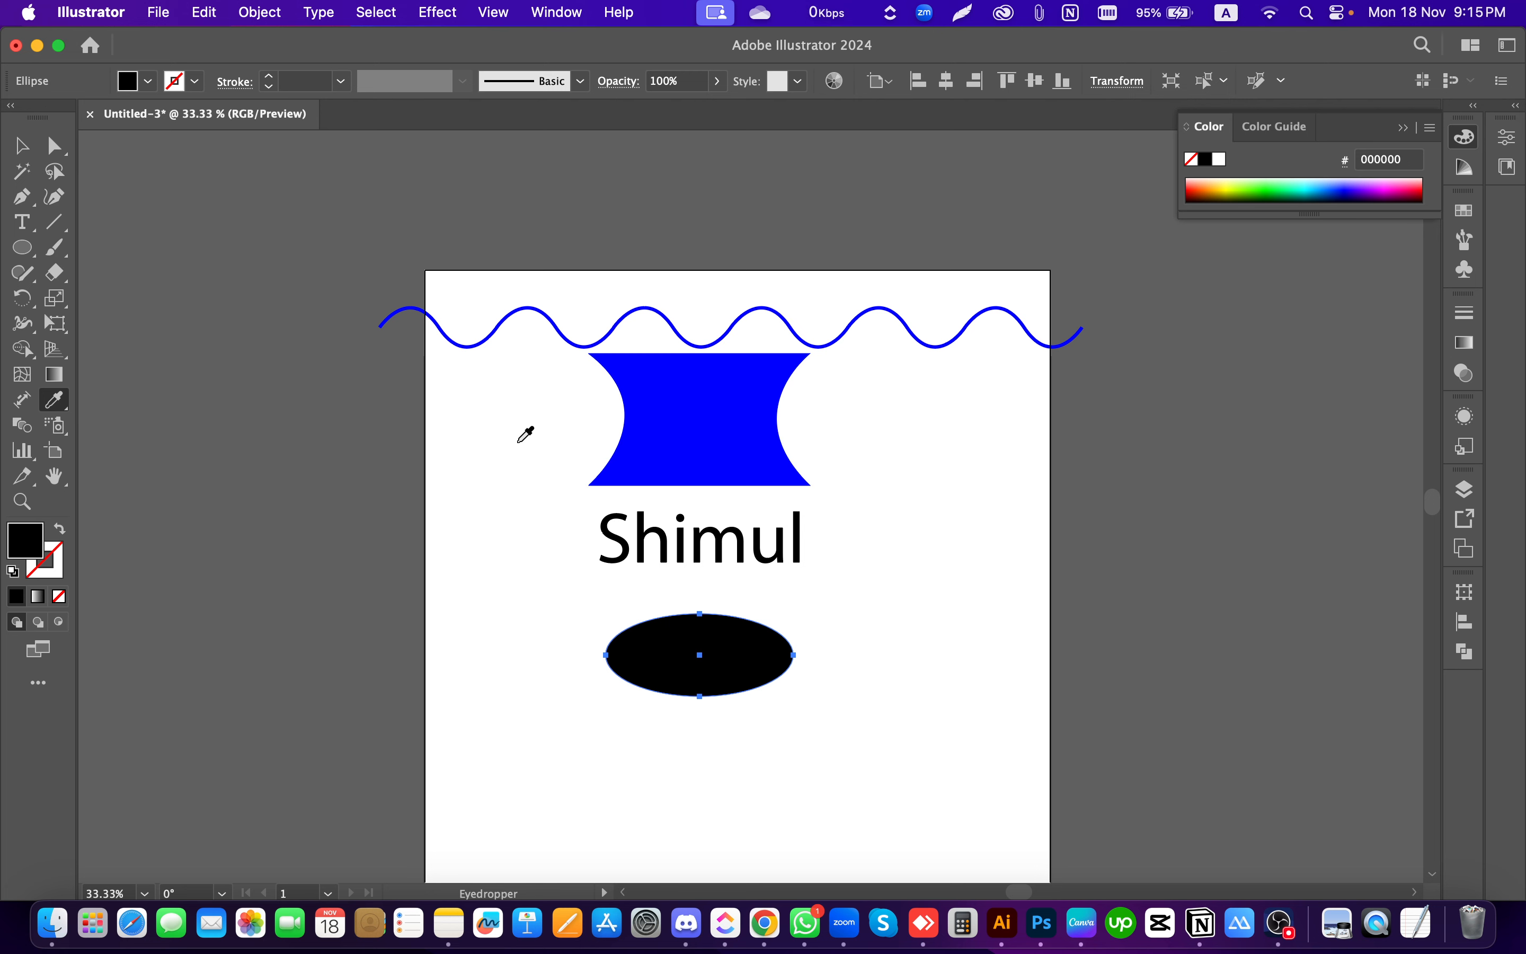
click(705, 414)
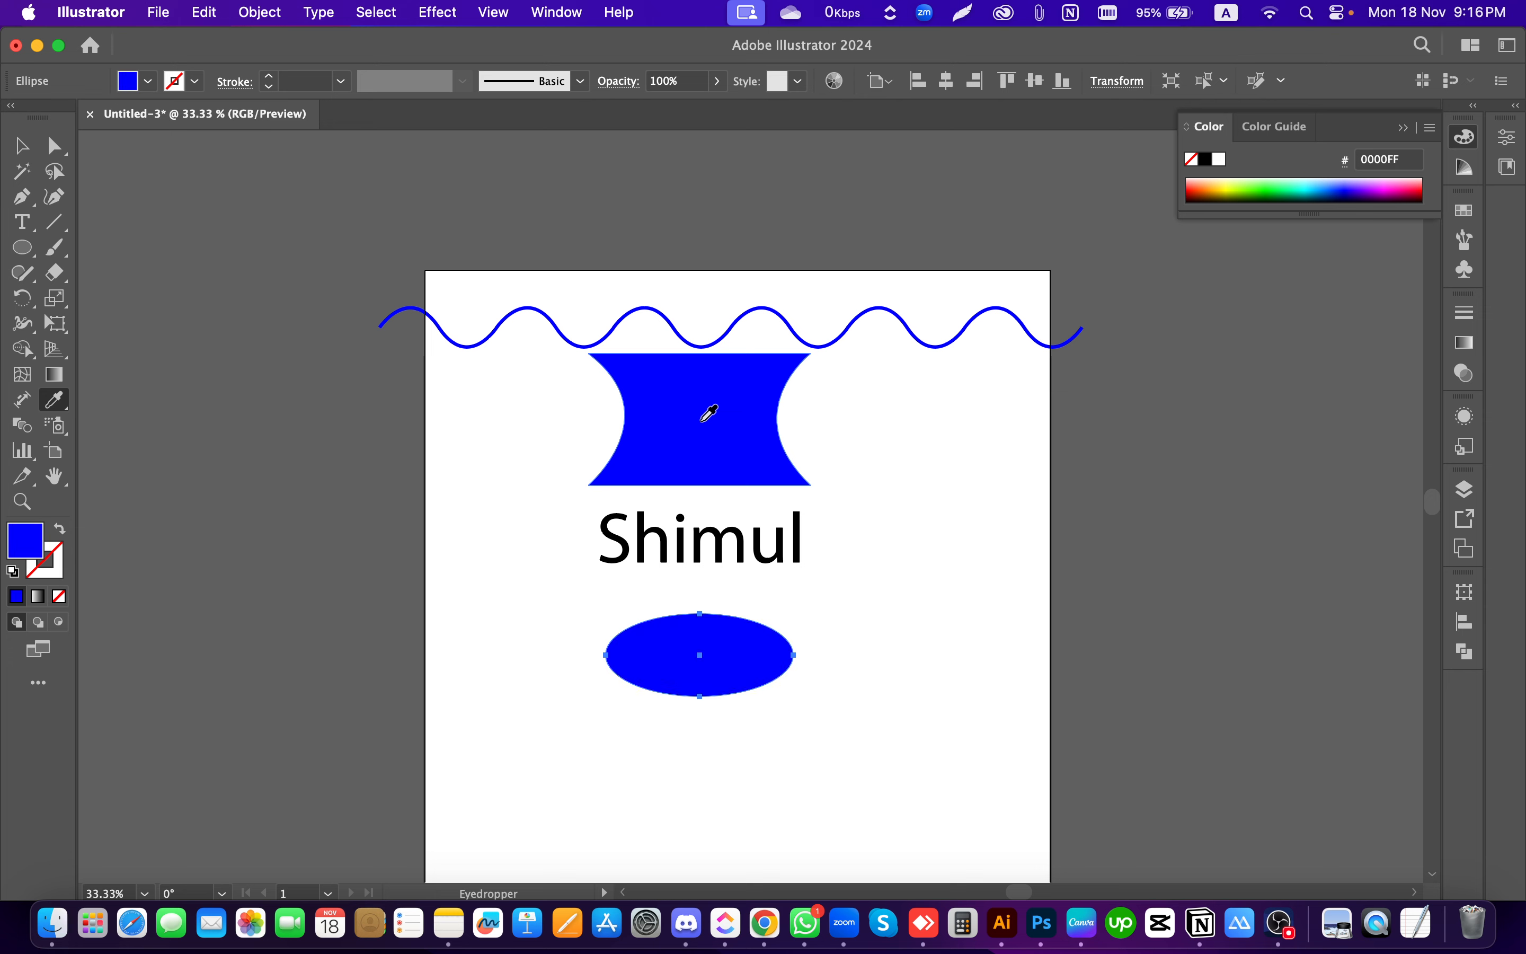
key(super+z)
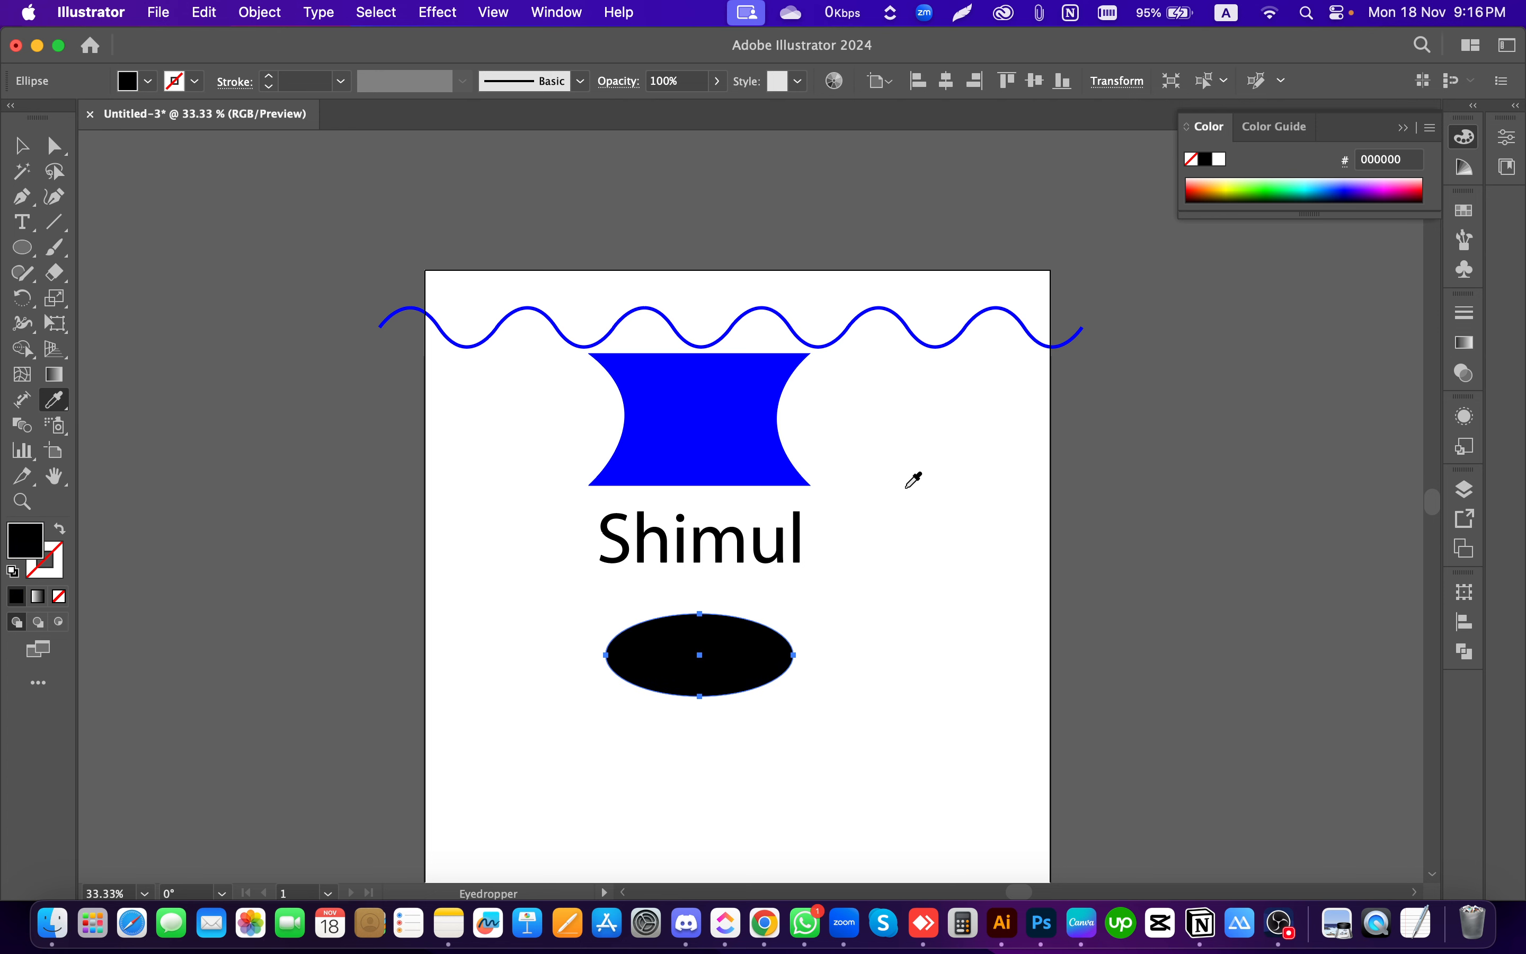
key(v)
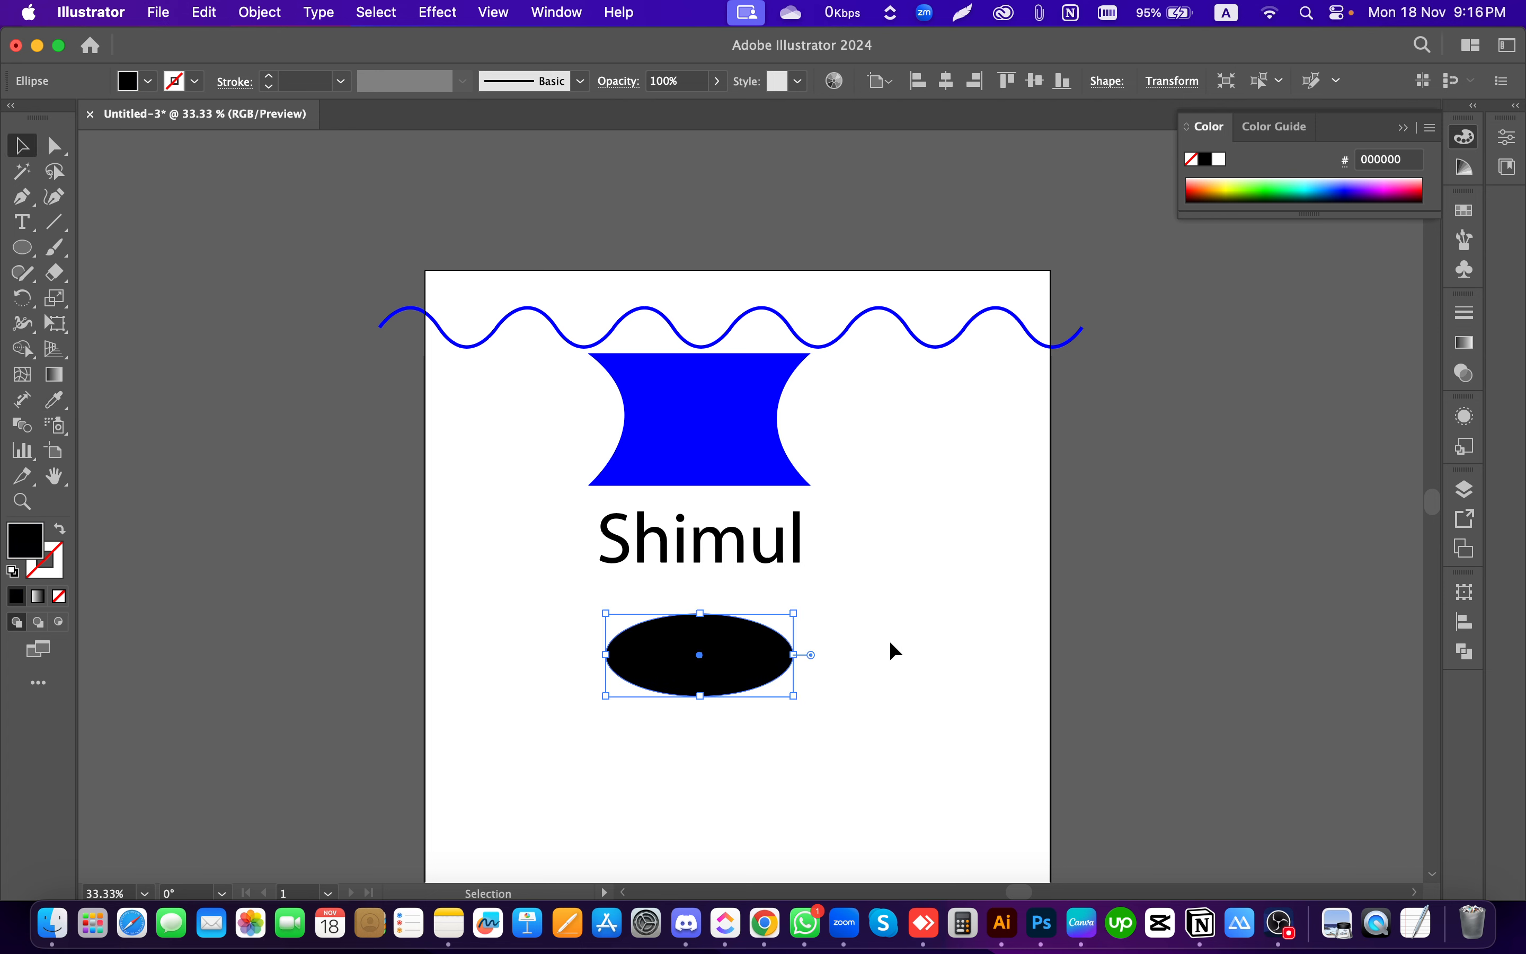
click(885, 661)
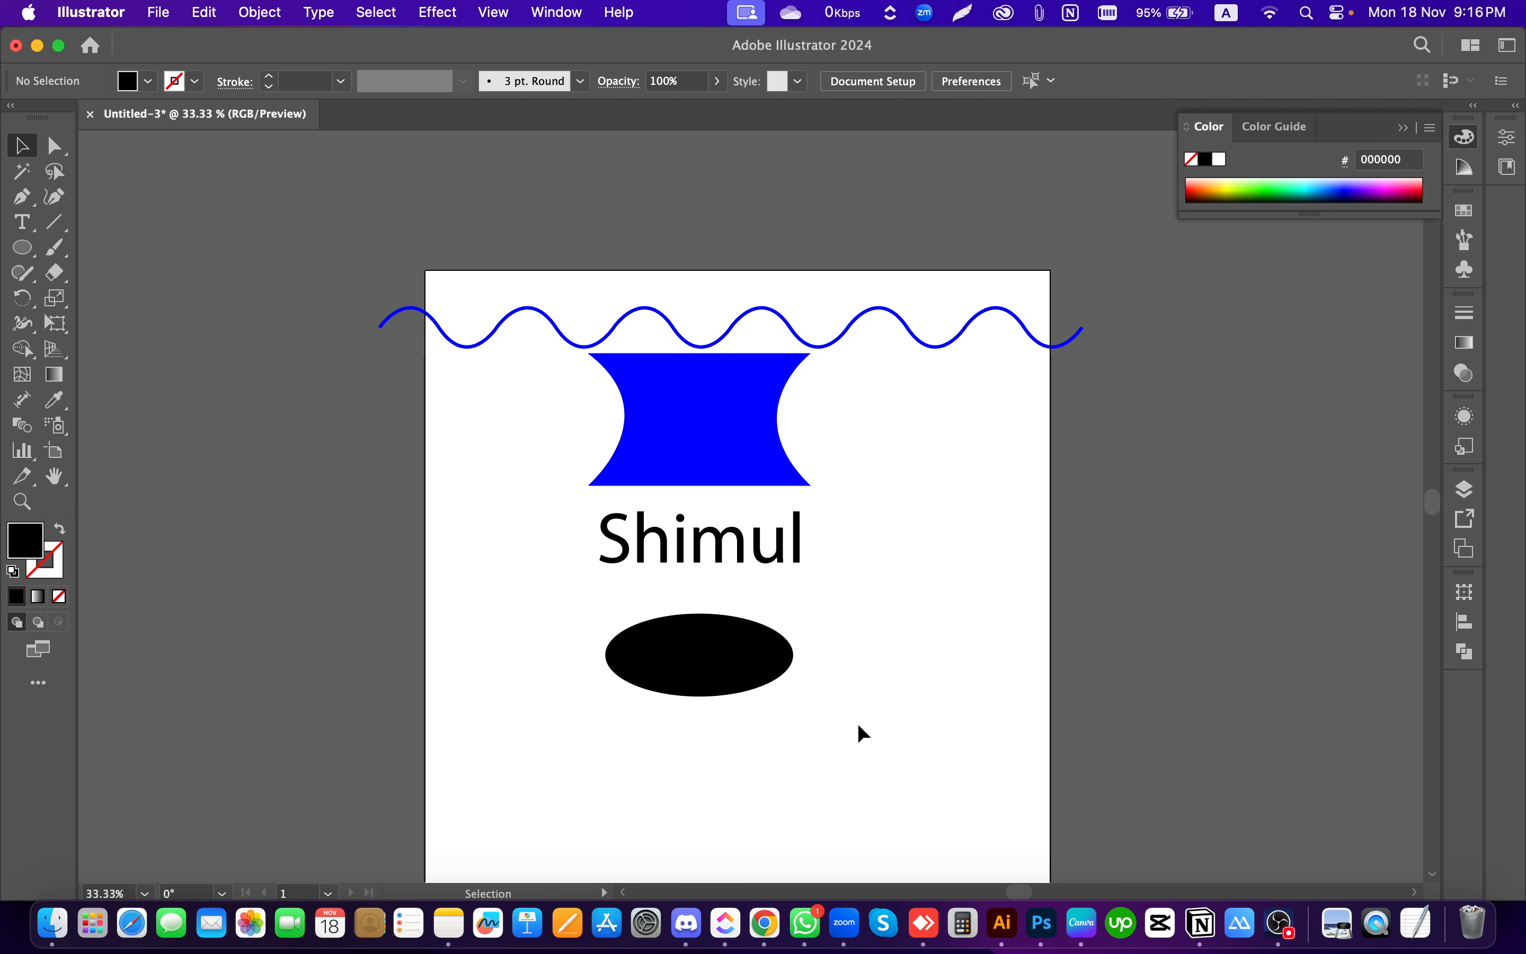
Step: Use the Eyedropper to give the ellipse the wavy line's, blue shape's, text's, artboard's and grey canvas's appearance in turn, ending with the blue shape's fill
drag(857, 723, 526, 607)
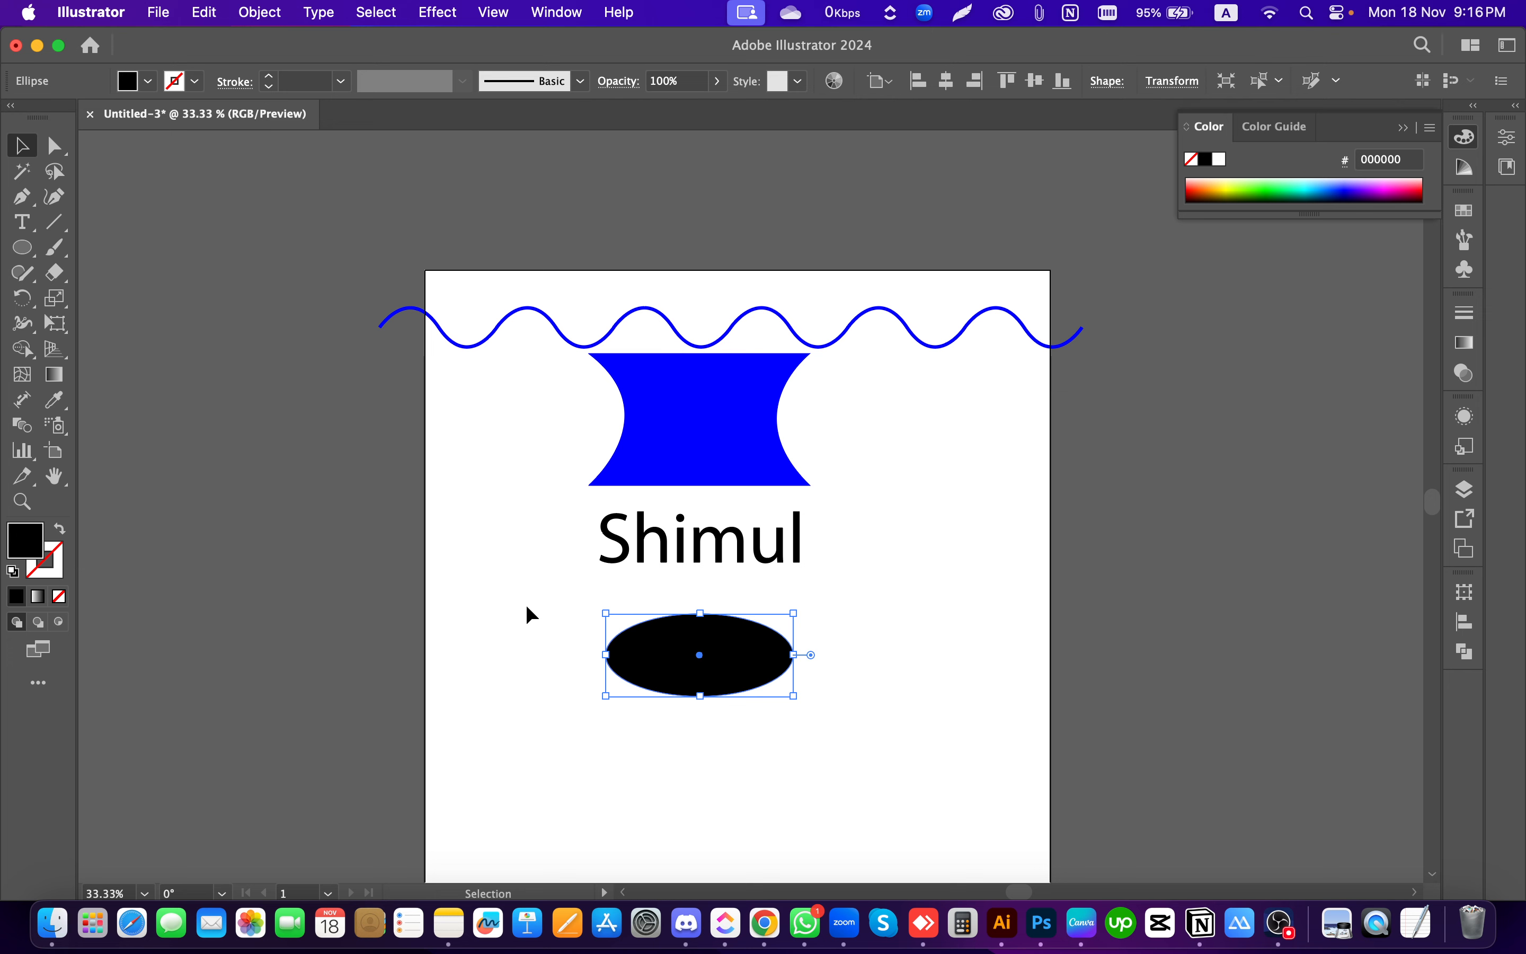
key(i)
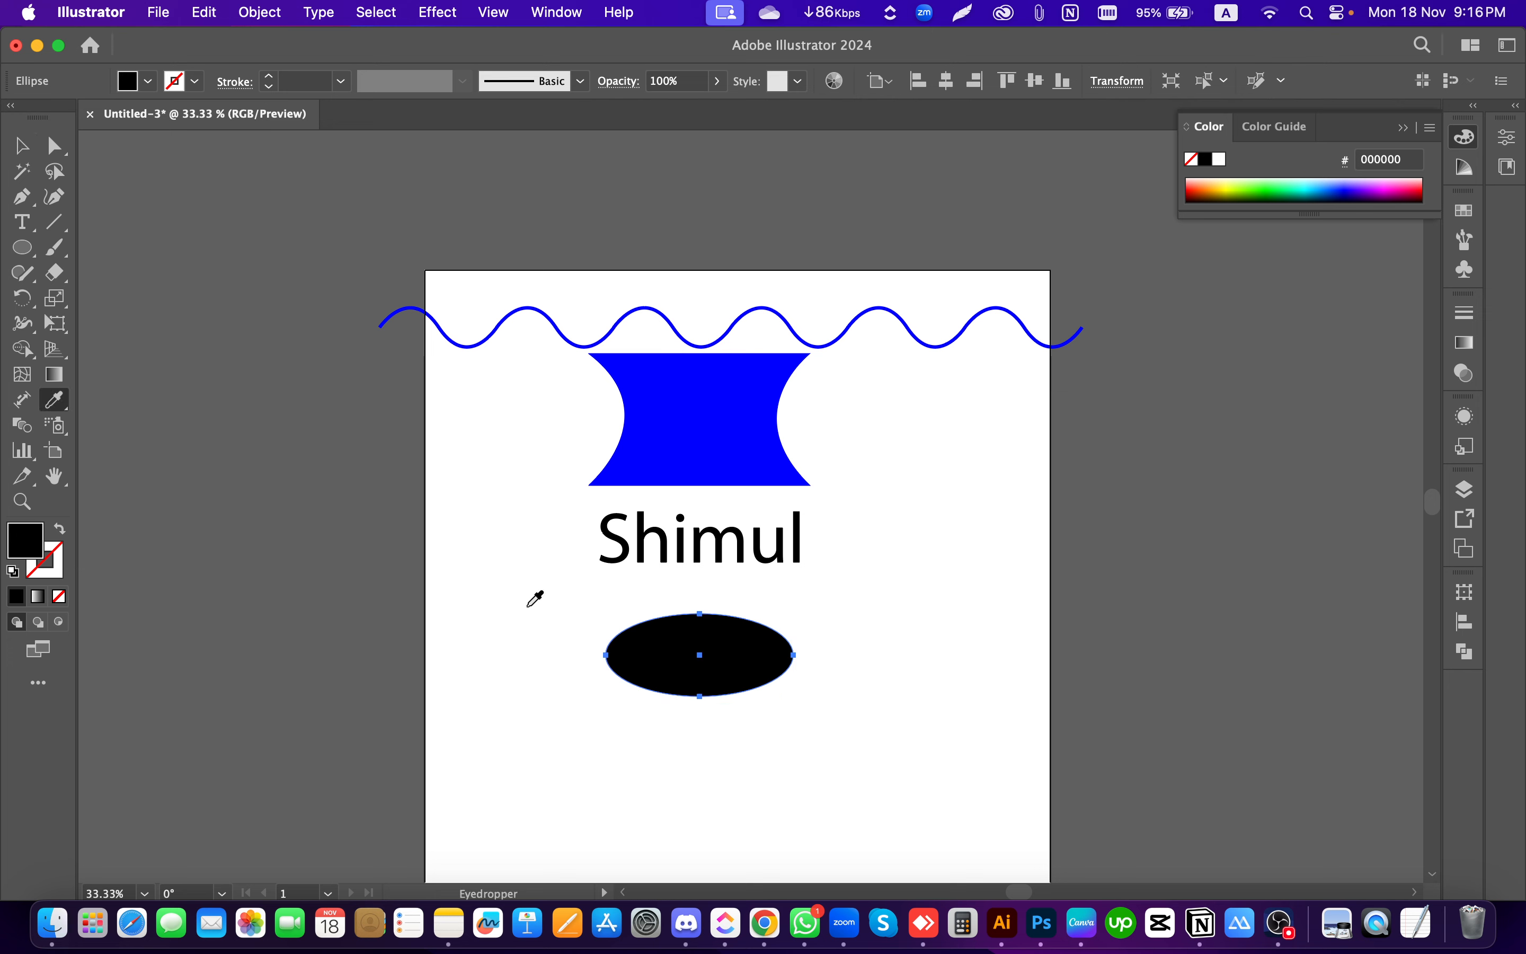
click(982, 316)
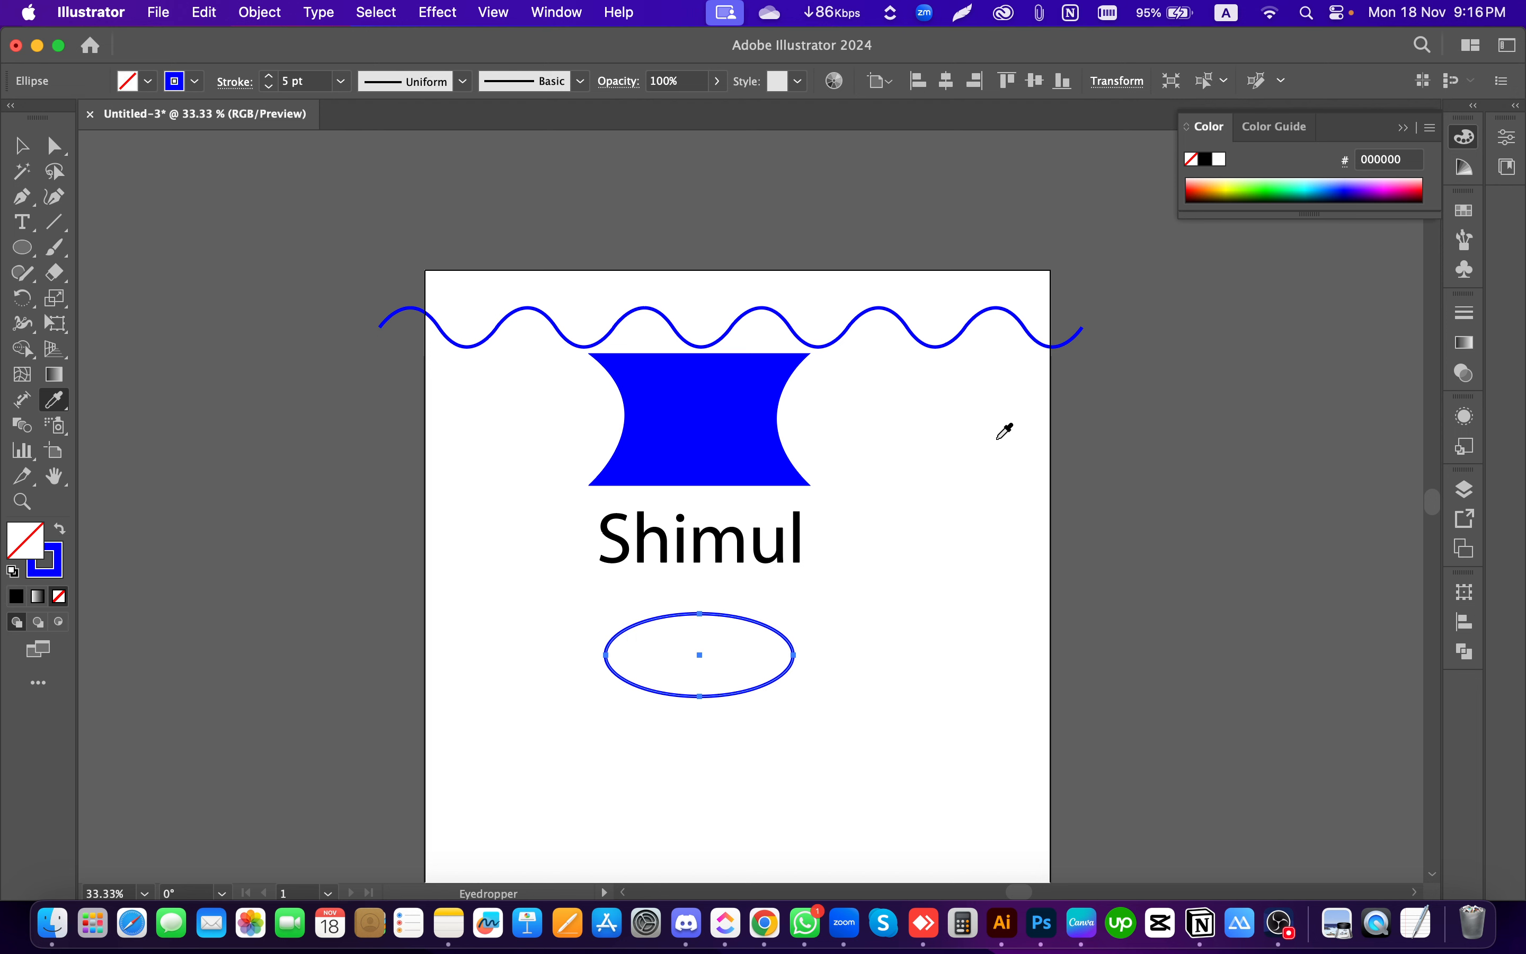
click(730, 407)
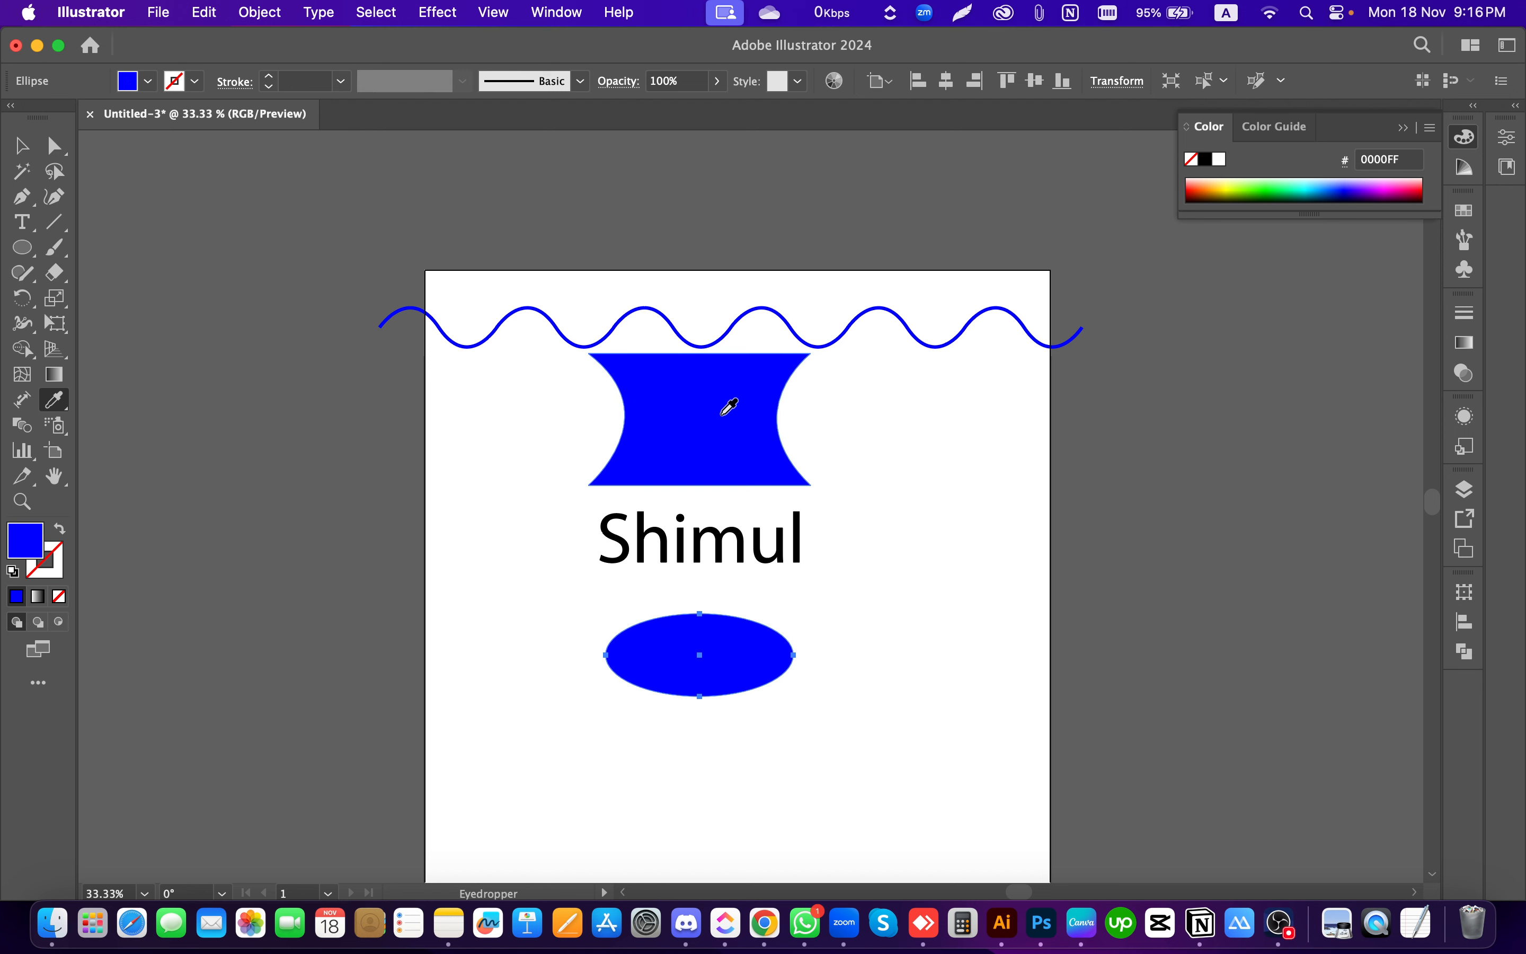
click(734, 516)
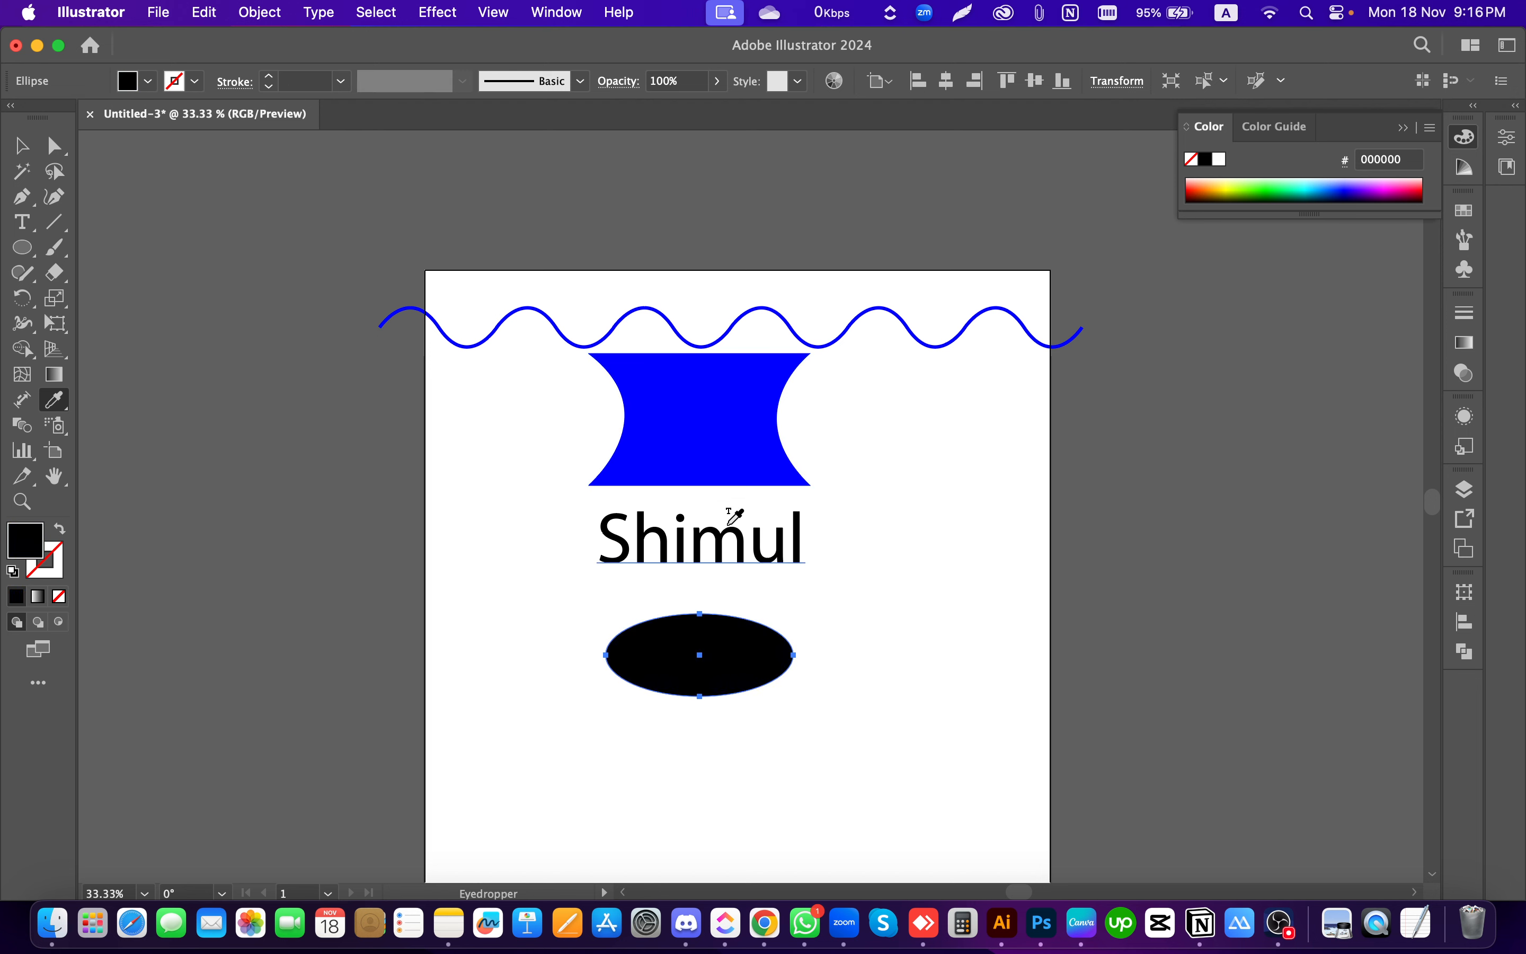
click(906, 423)
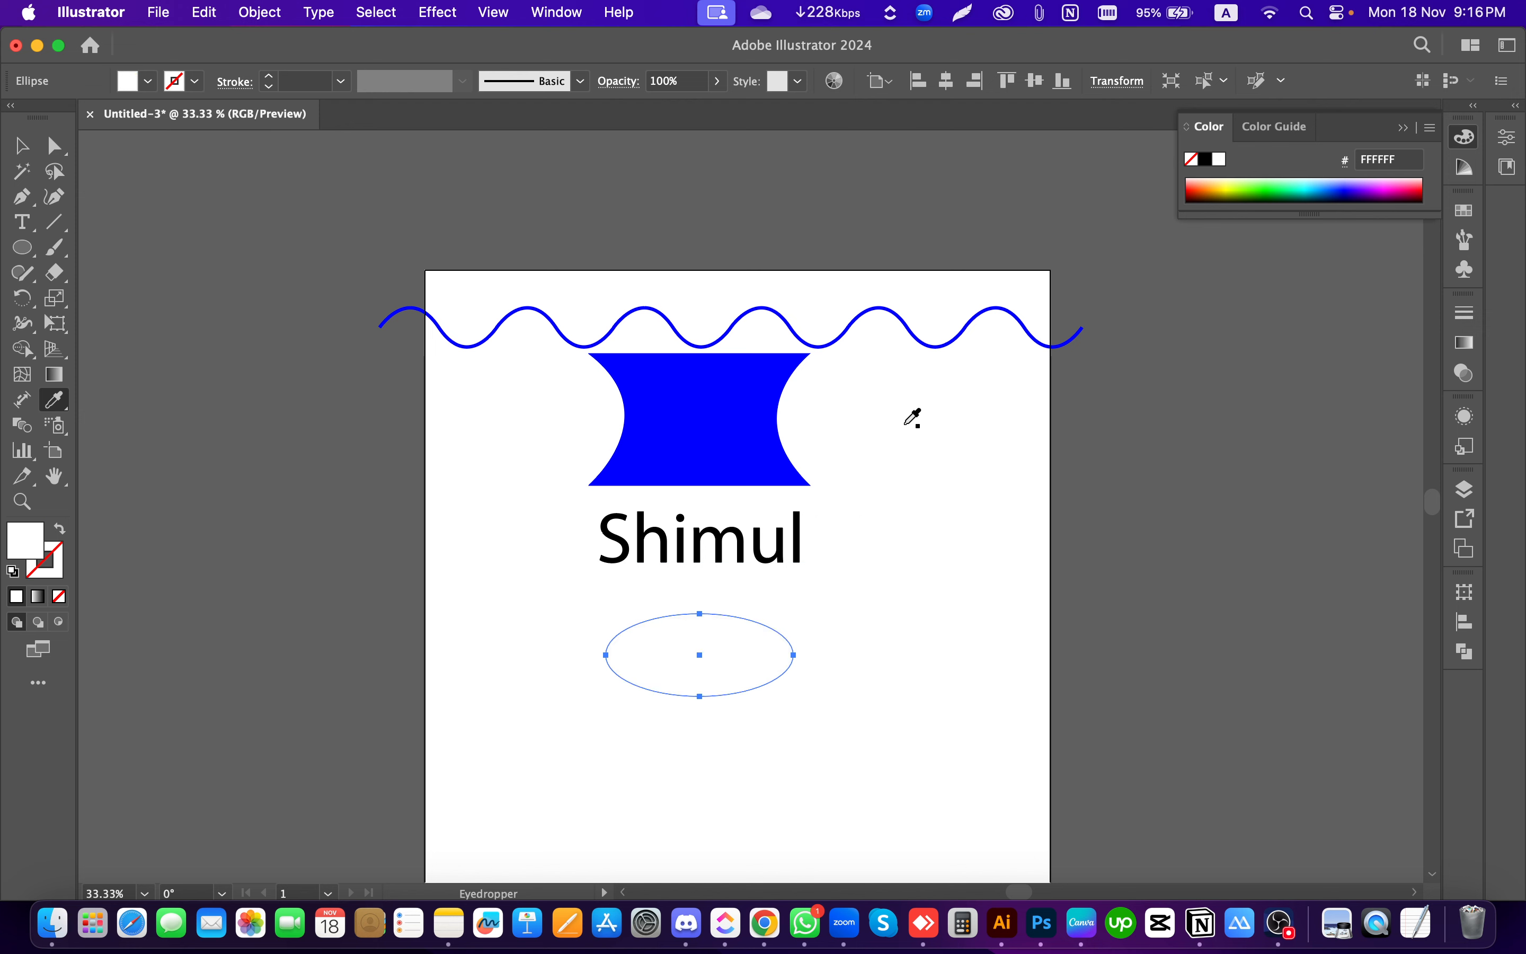
click(1286, 329)
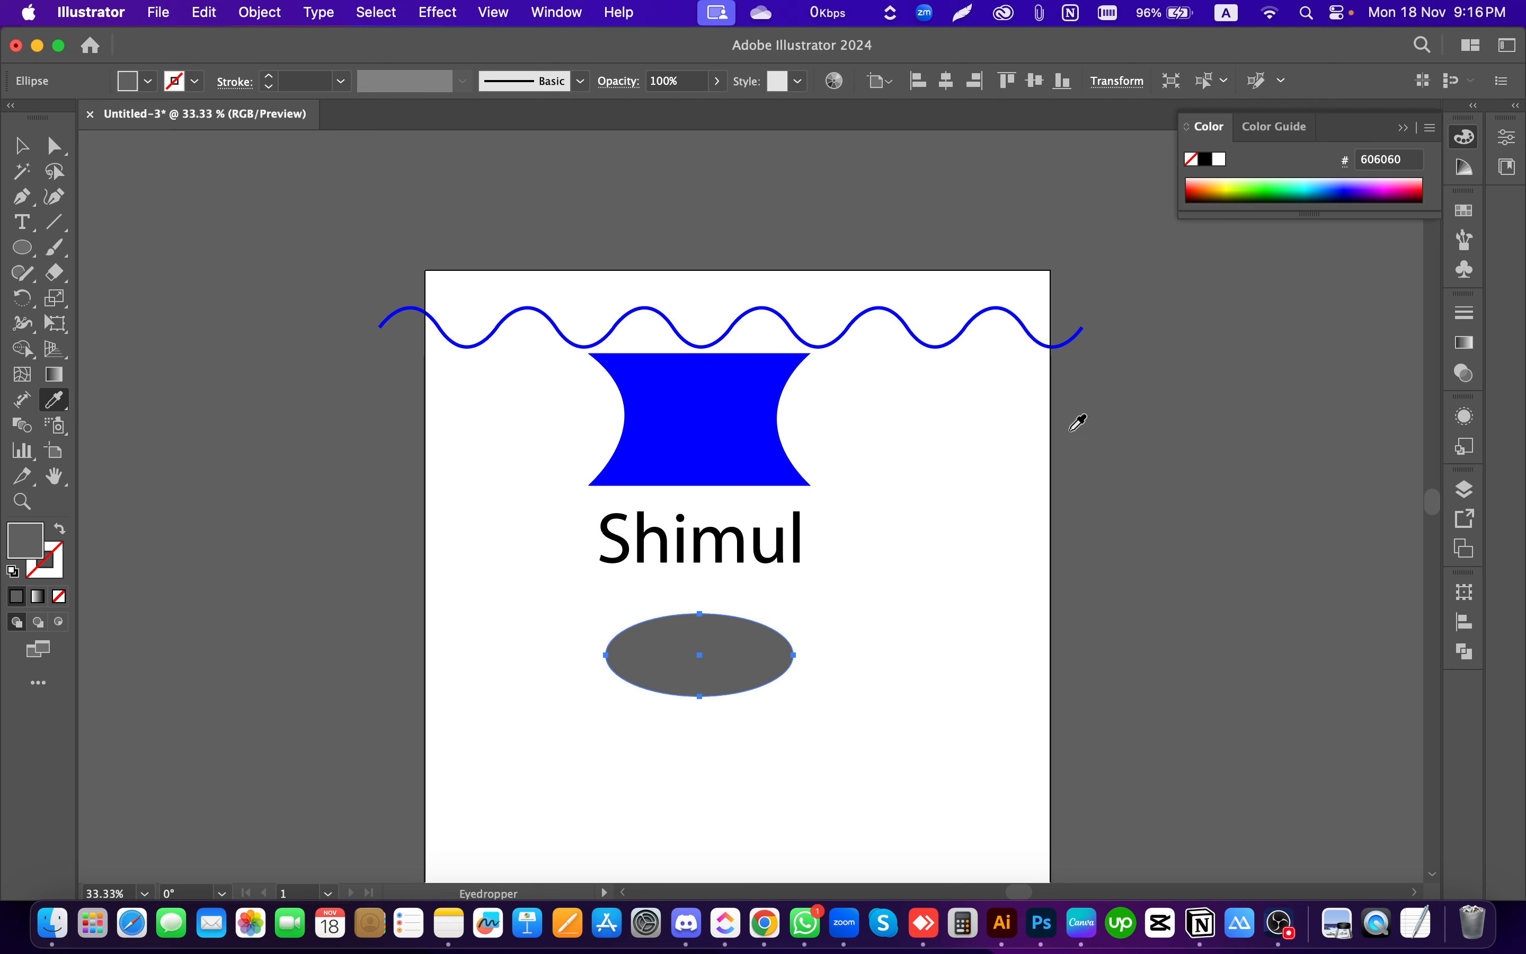
click(739, 406)
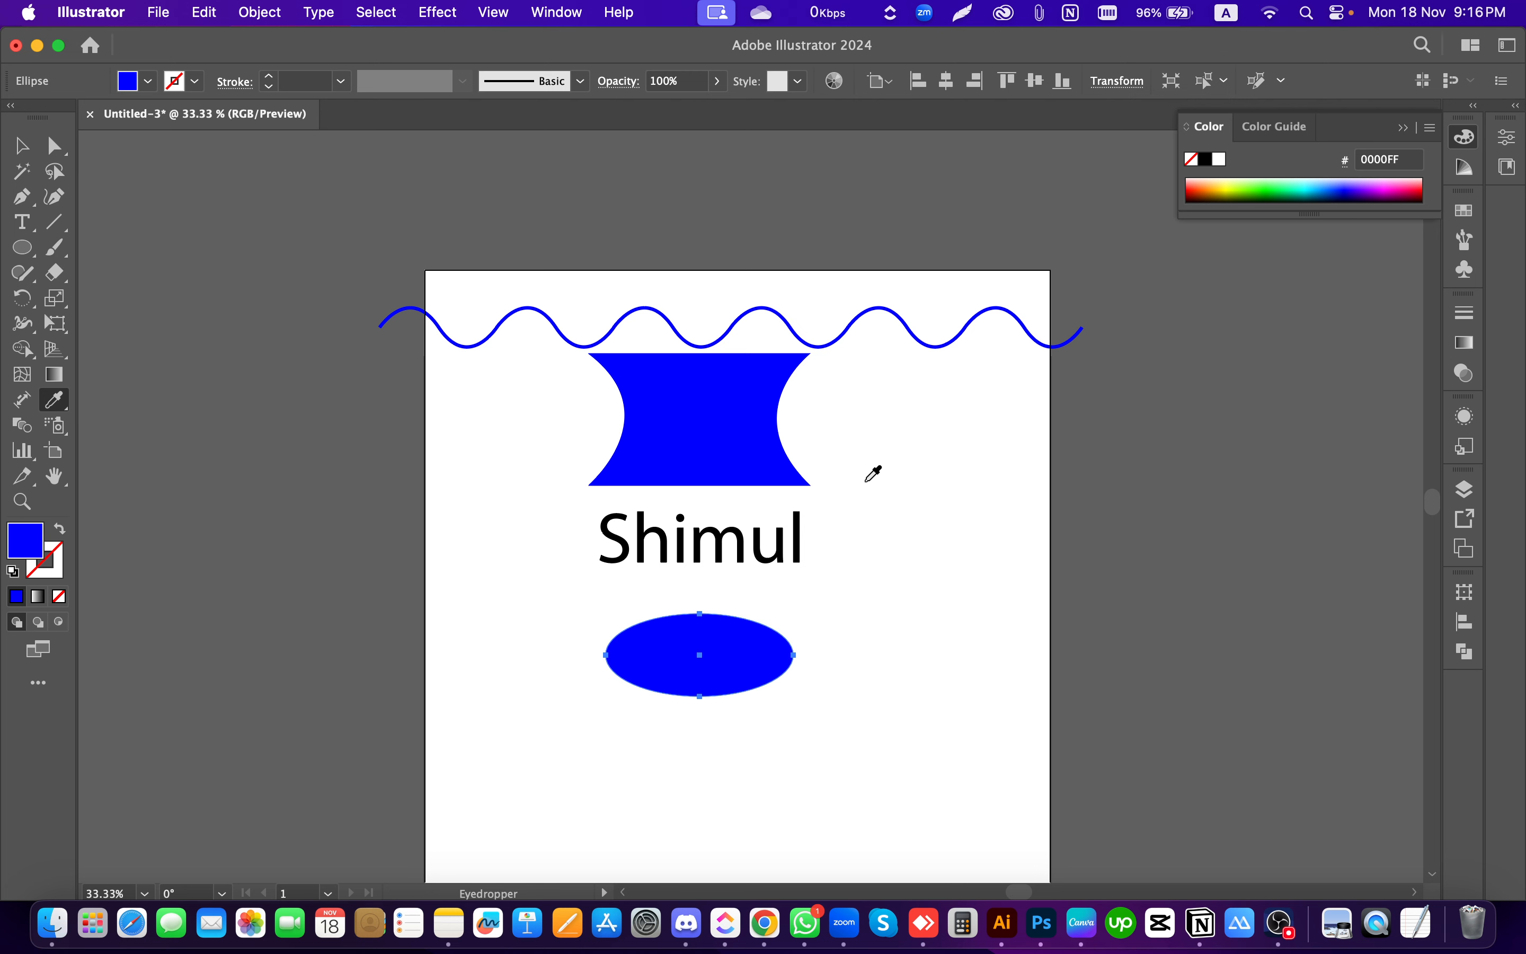
Step: Move the blue ellipse slightly up towards the name text, keeping it aligned with the blue shape's centre
key(v)
click(923, 497)
drag(731, 650, 750, 656)
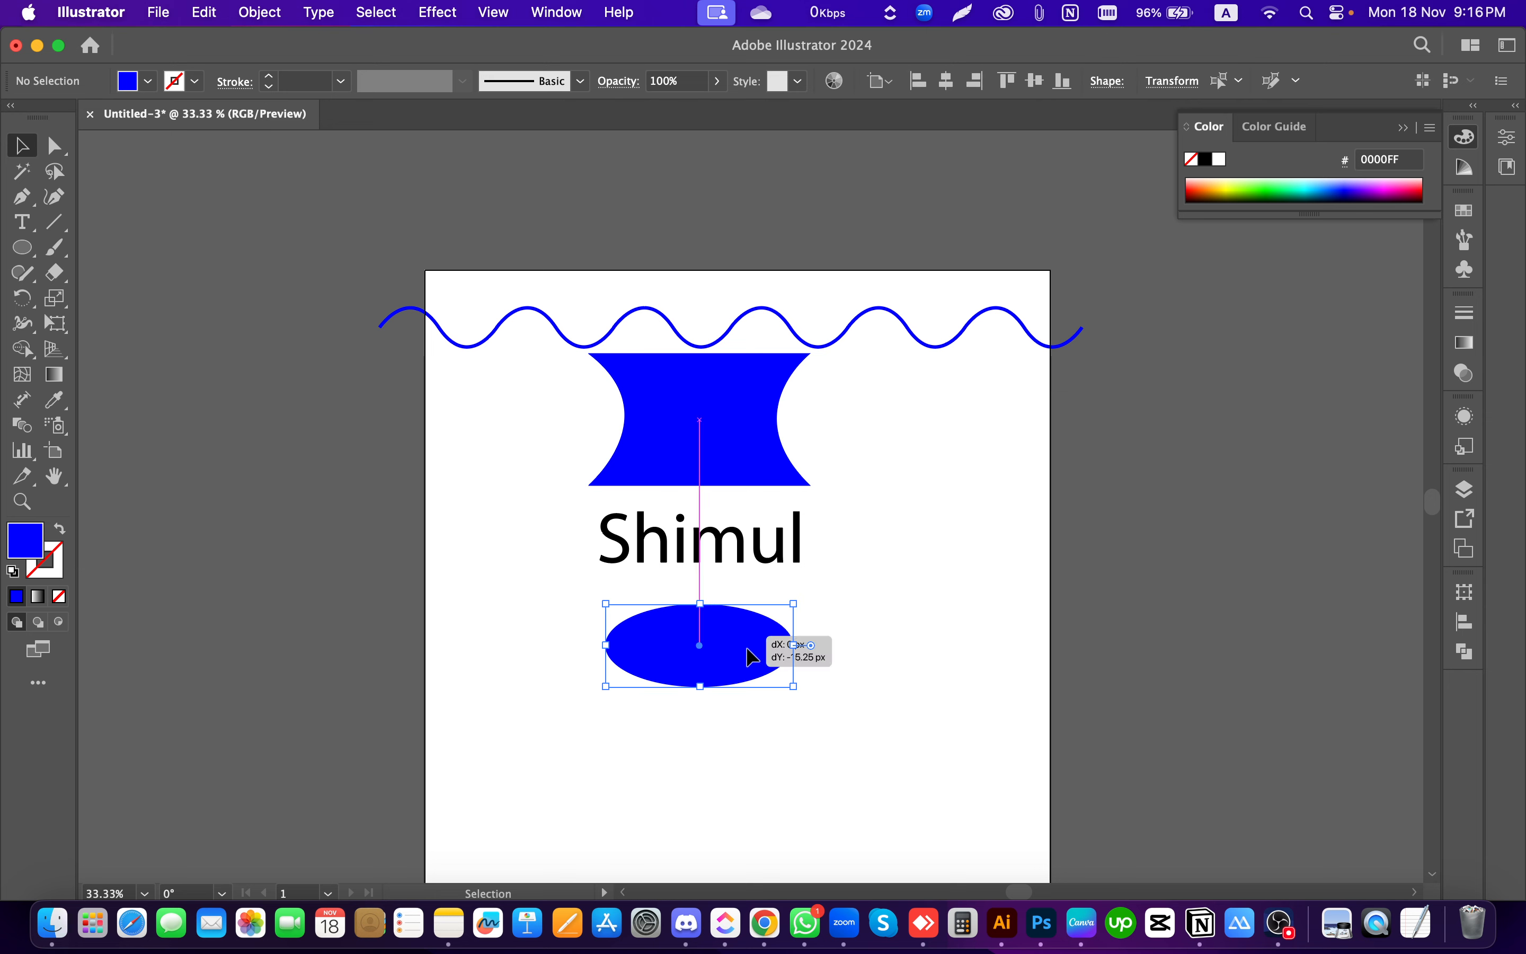
click(675, 499)
click(22, 245)
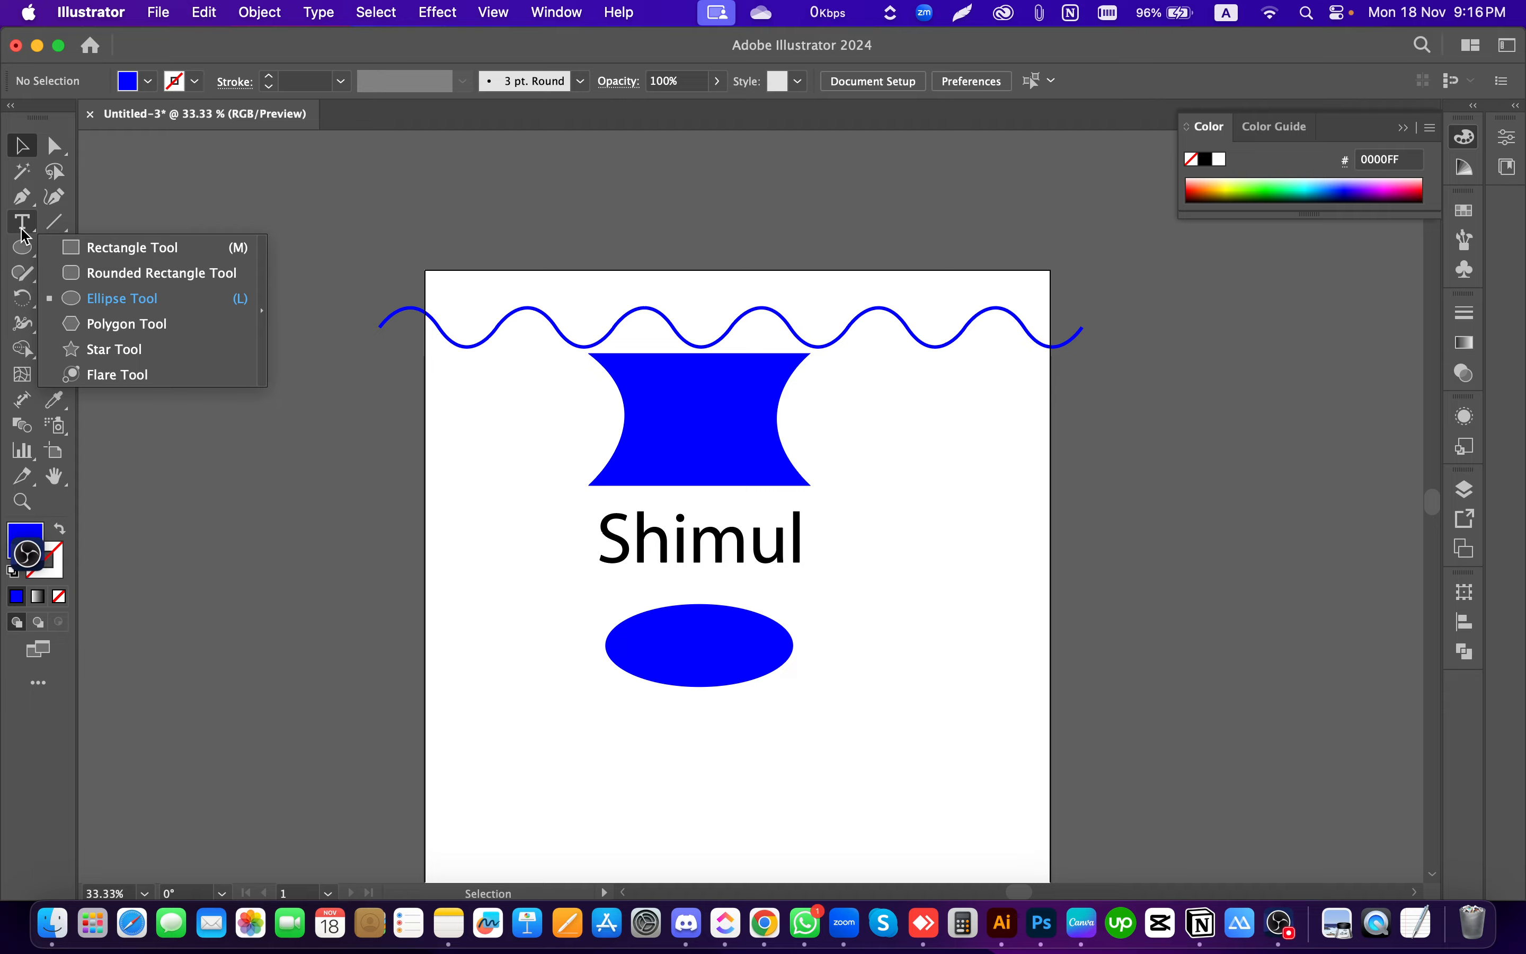
key(ctrl+Up)
key(ctrl+Up)
click(220, 477)
Step: Choose the Area Type Tool and try to start text inside the blue ellipse, dismissing the alert
click(28, 224)
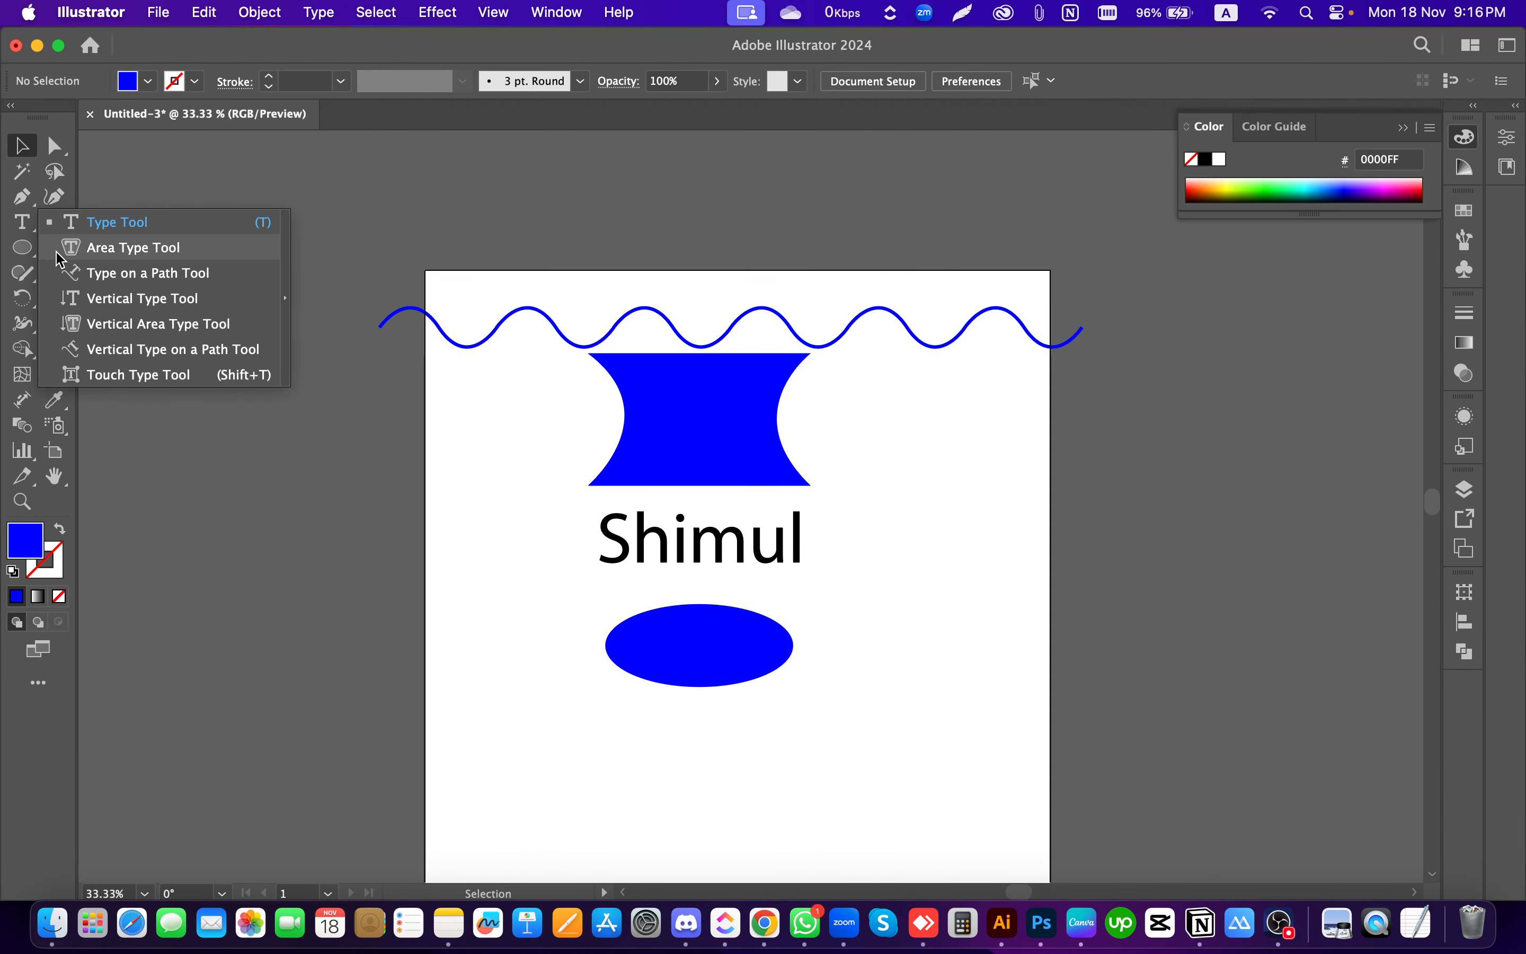
click(139, 258)
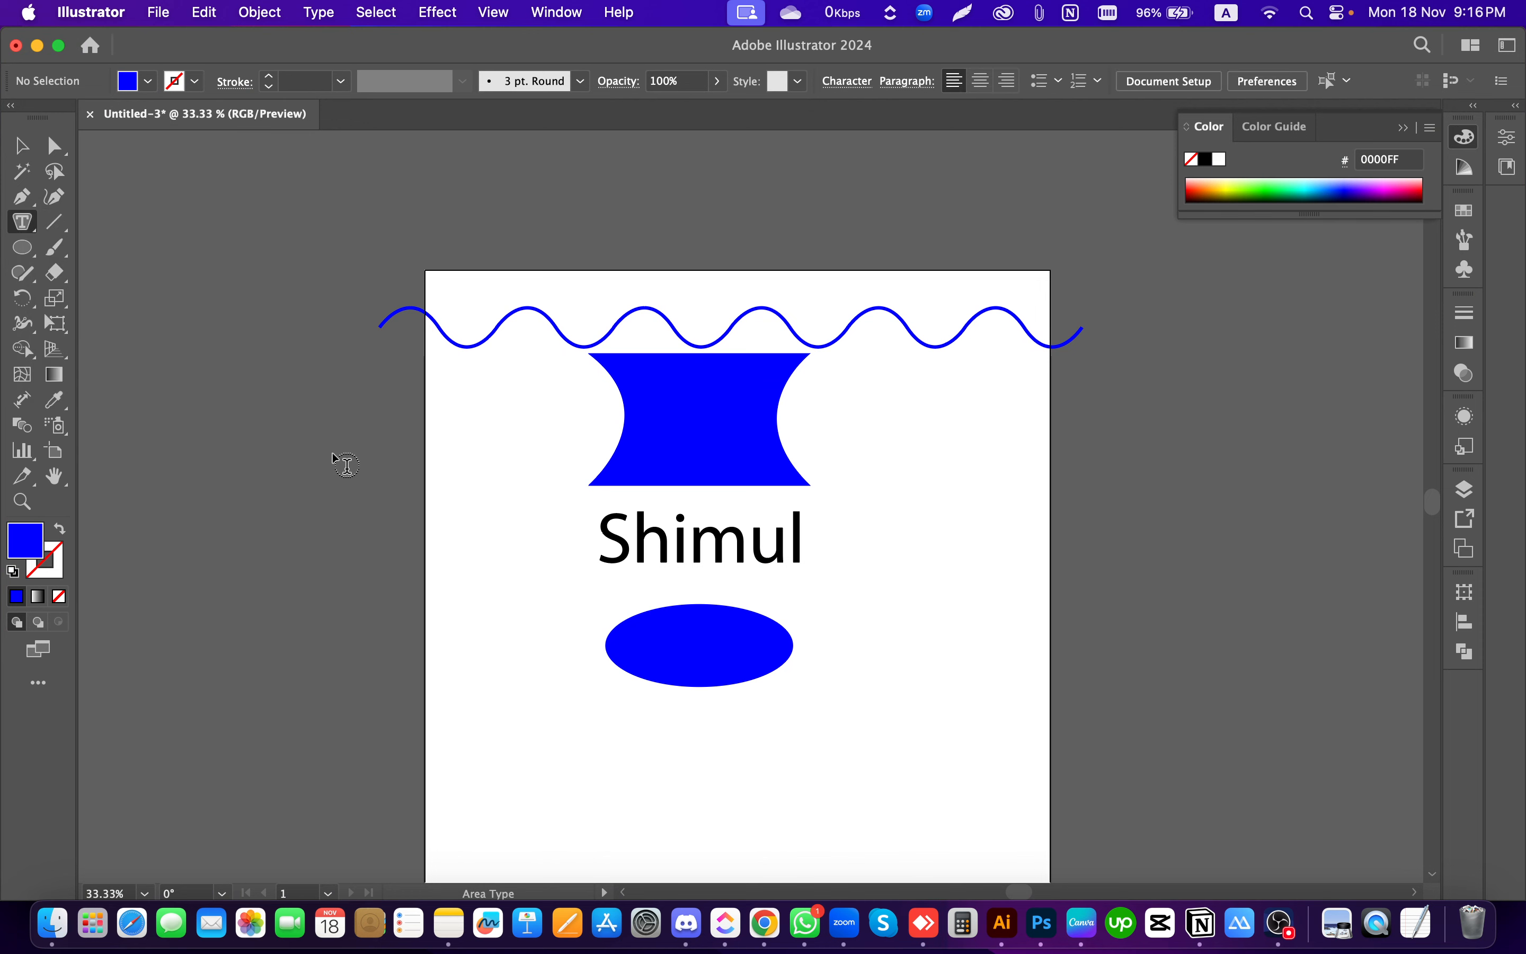
click(670, 668)
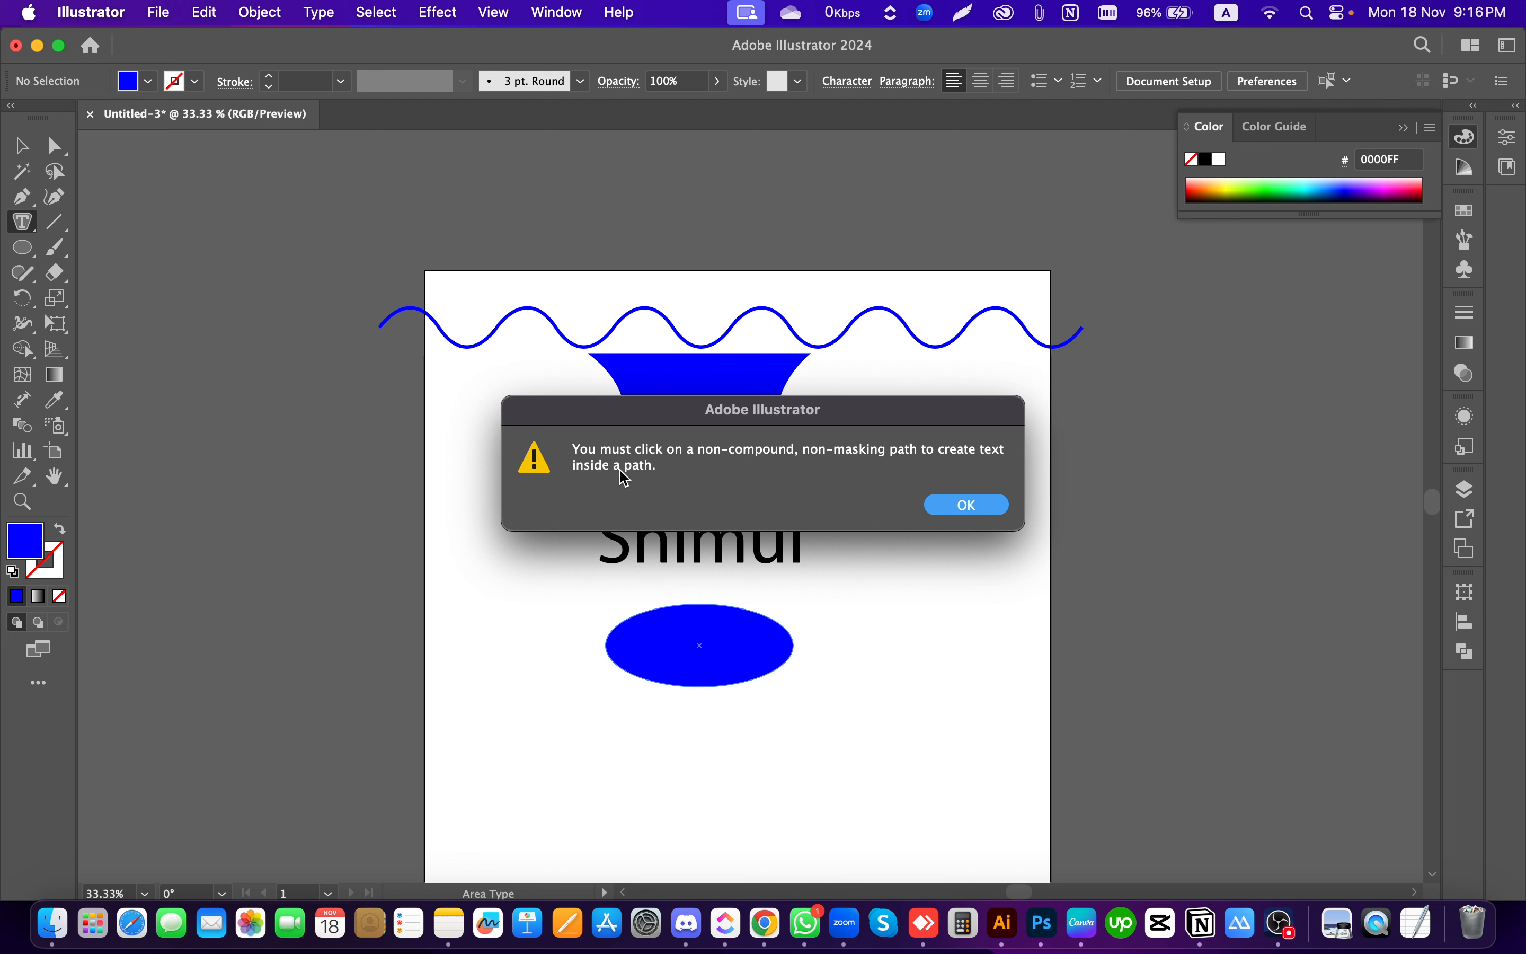
click(946, 508)
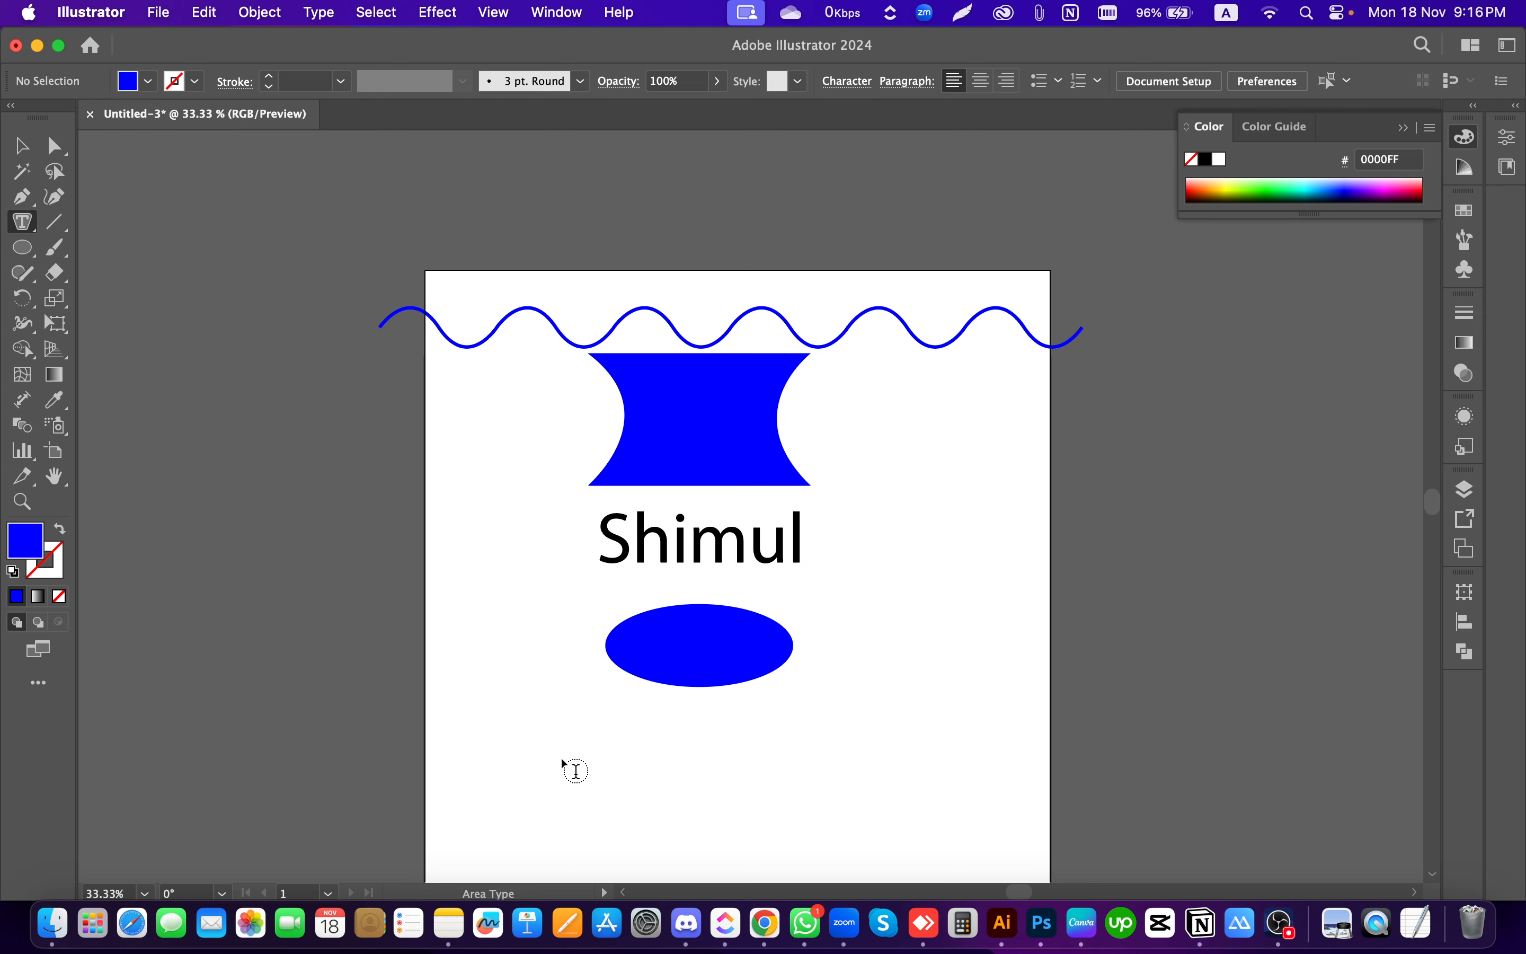
Step: Try again to start area text inside the blue ellipse, dismiss the alert, and switch the document to Outline view
scroll(609, 675, up, 3)
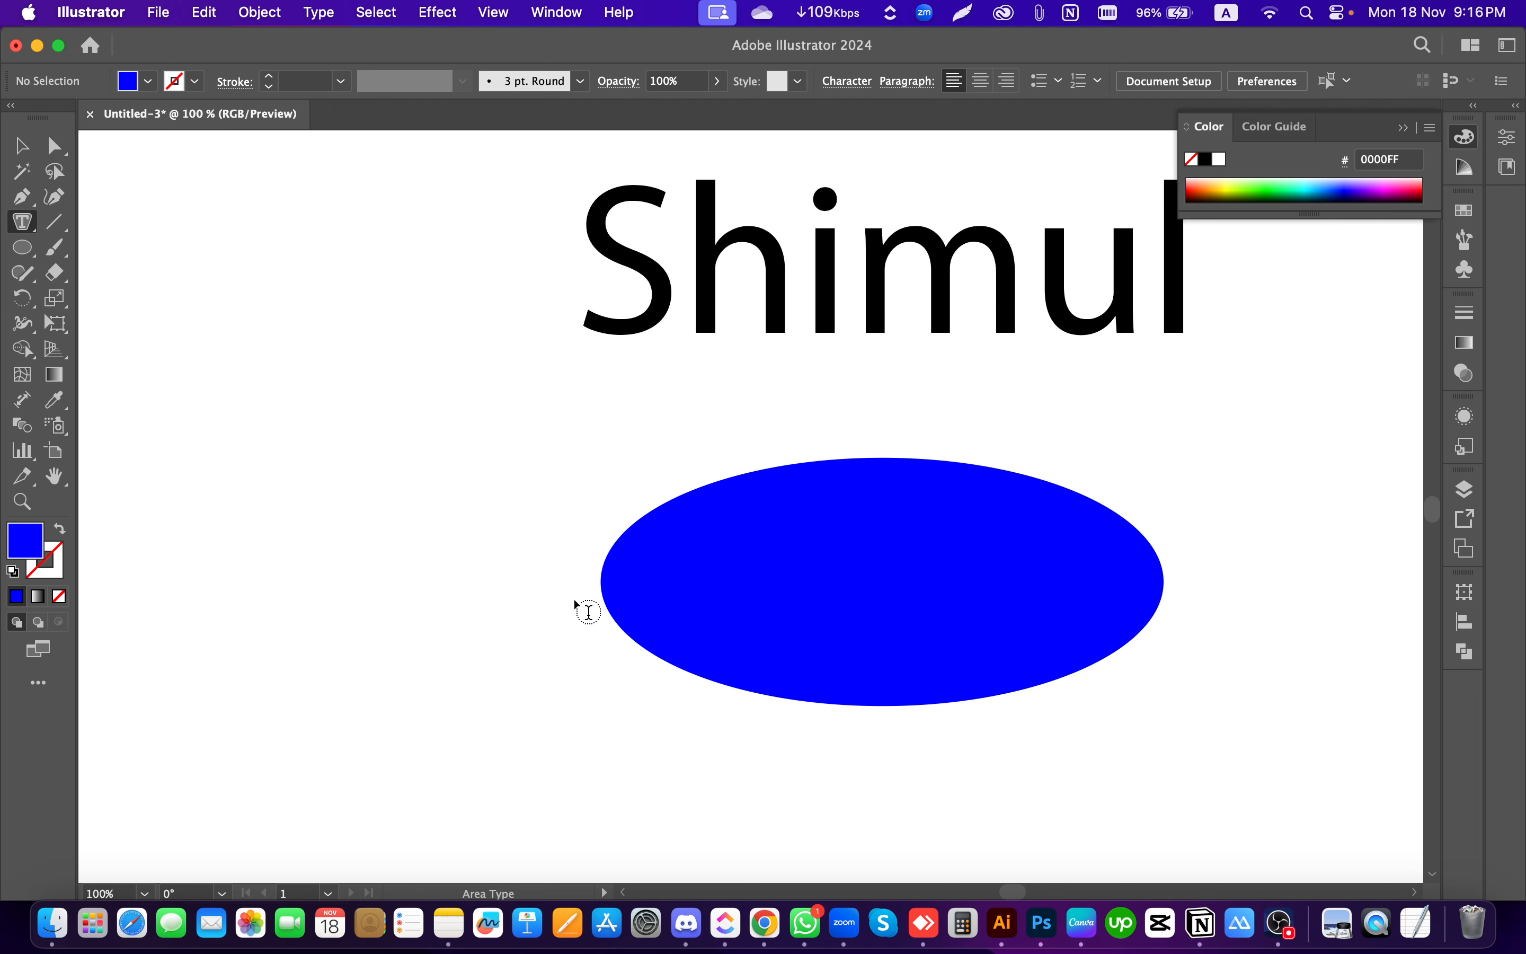
click(819, 596)
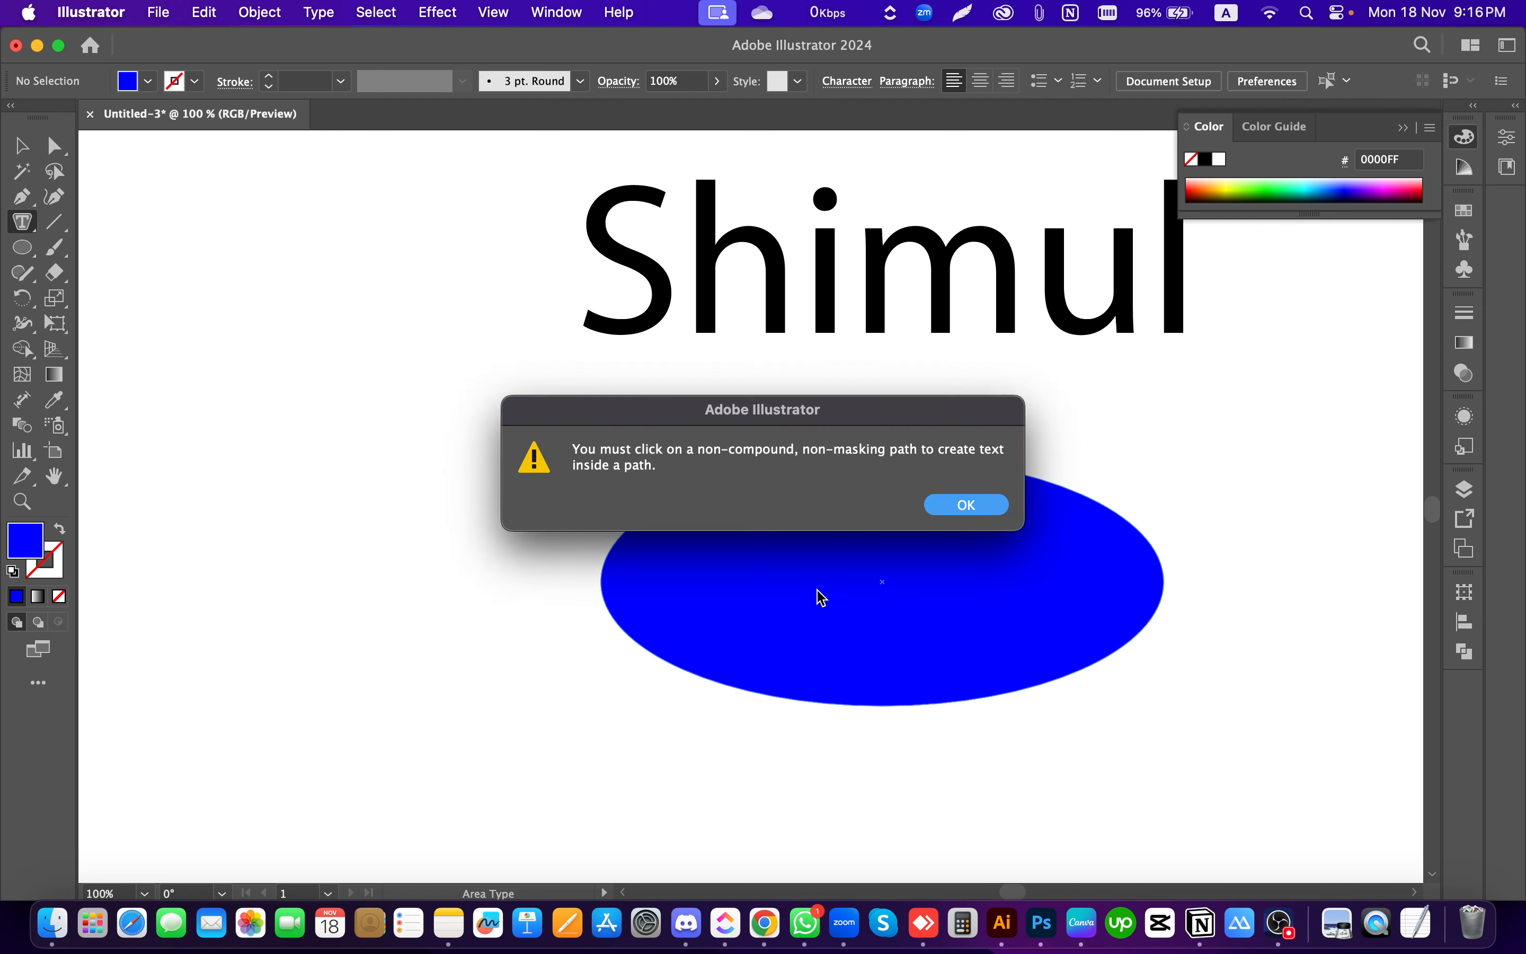
click(975, 505)
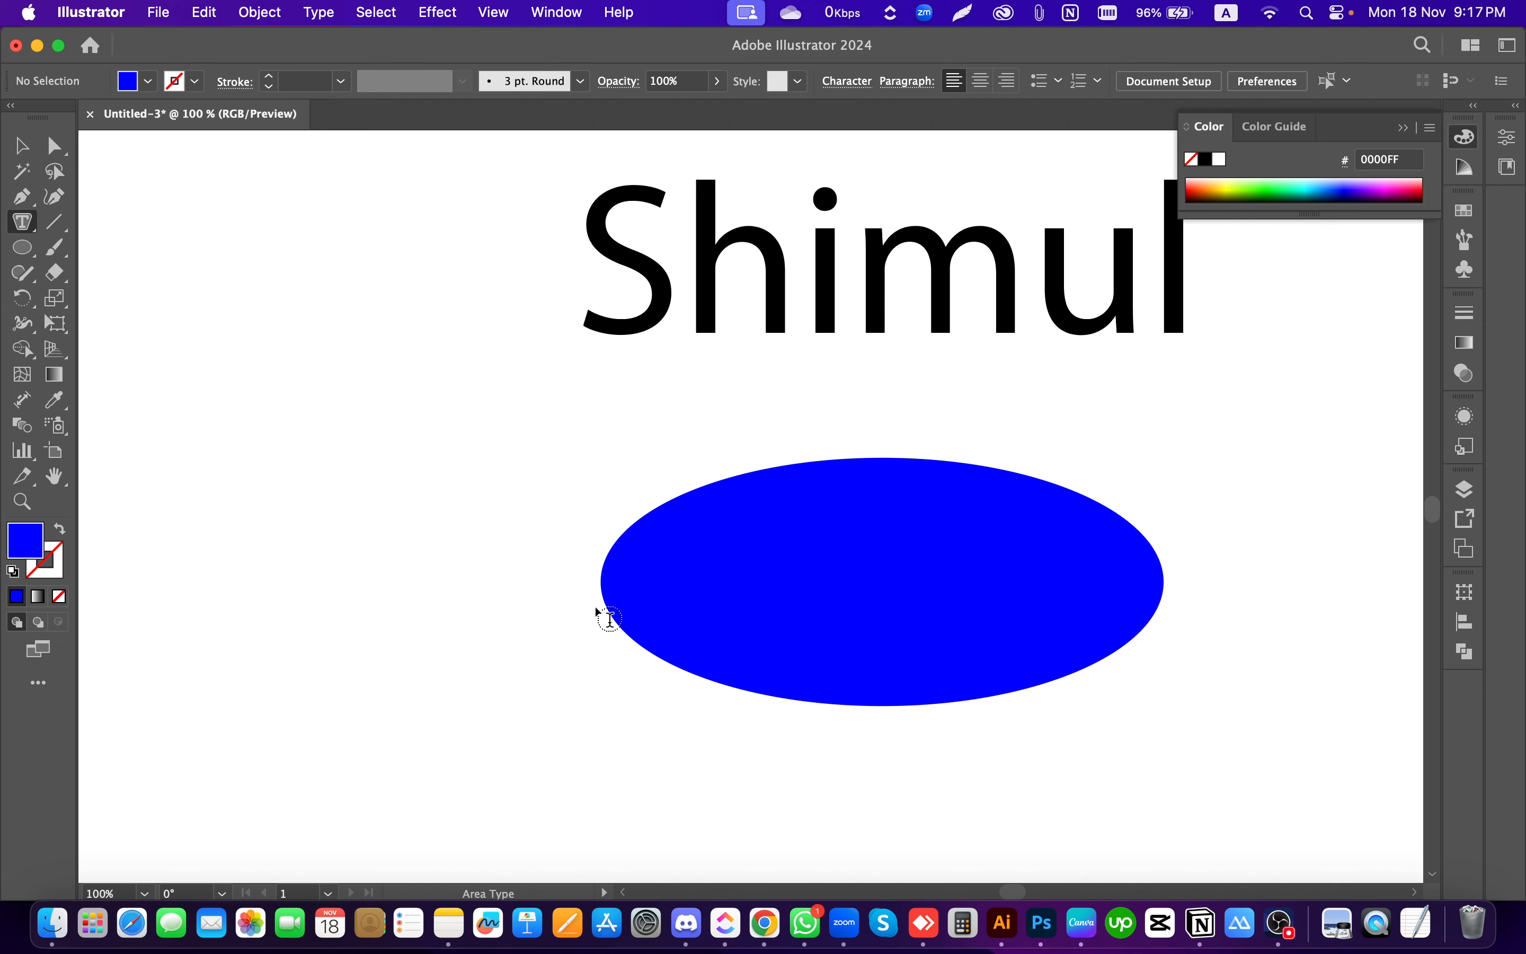
key(super+y)
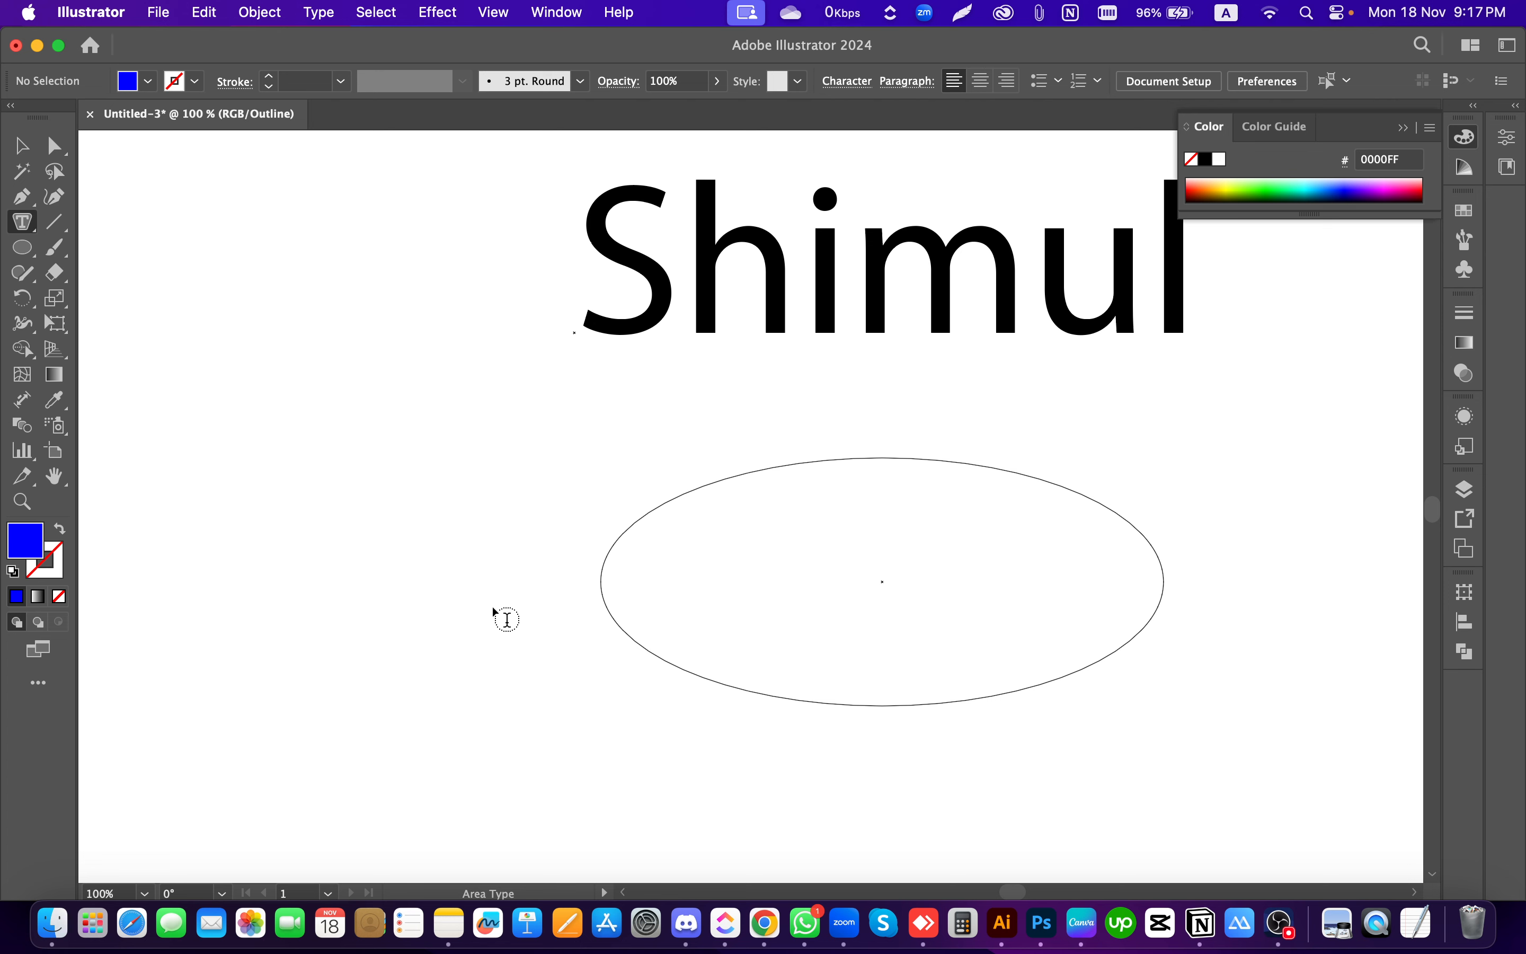
Step: Switch the document back and forth between Outline and Preview views, finishing in Preview
key(super+y)
key(super+y)
key(super+y)
key(super+y)
key(super+y)
key(super+y)
key(super+y)
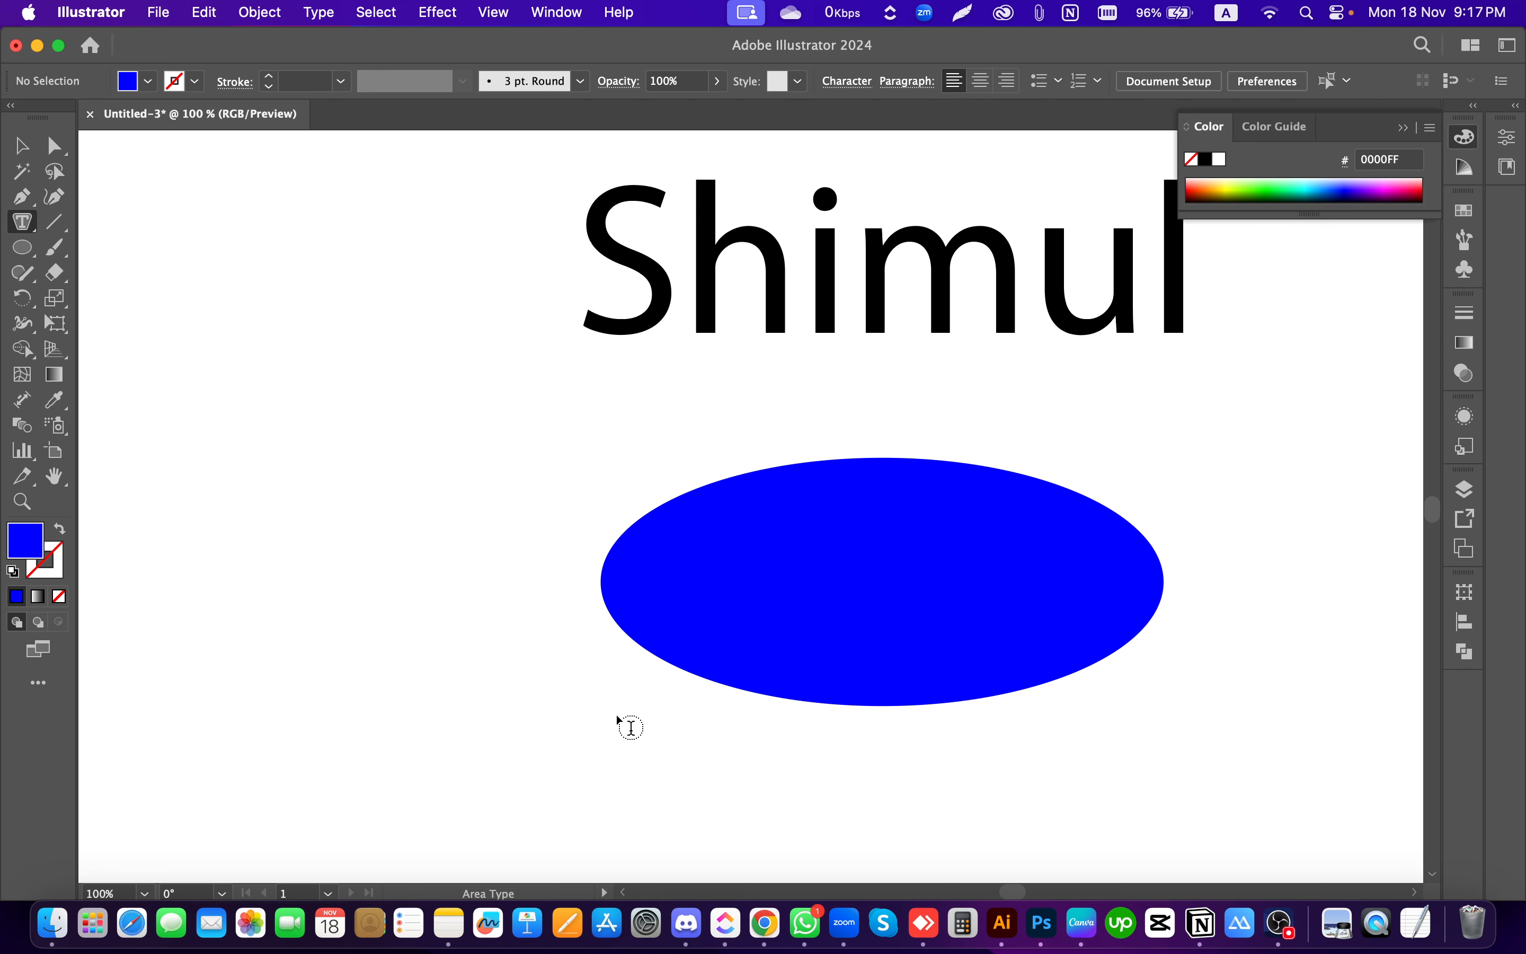
Step: Start area text on the blue ellipse's edge and enter the name as its text
click(613, 627)
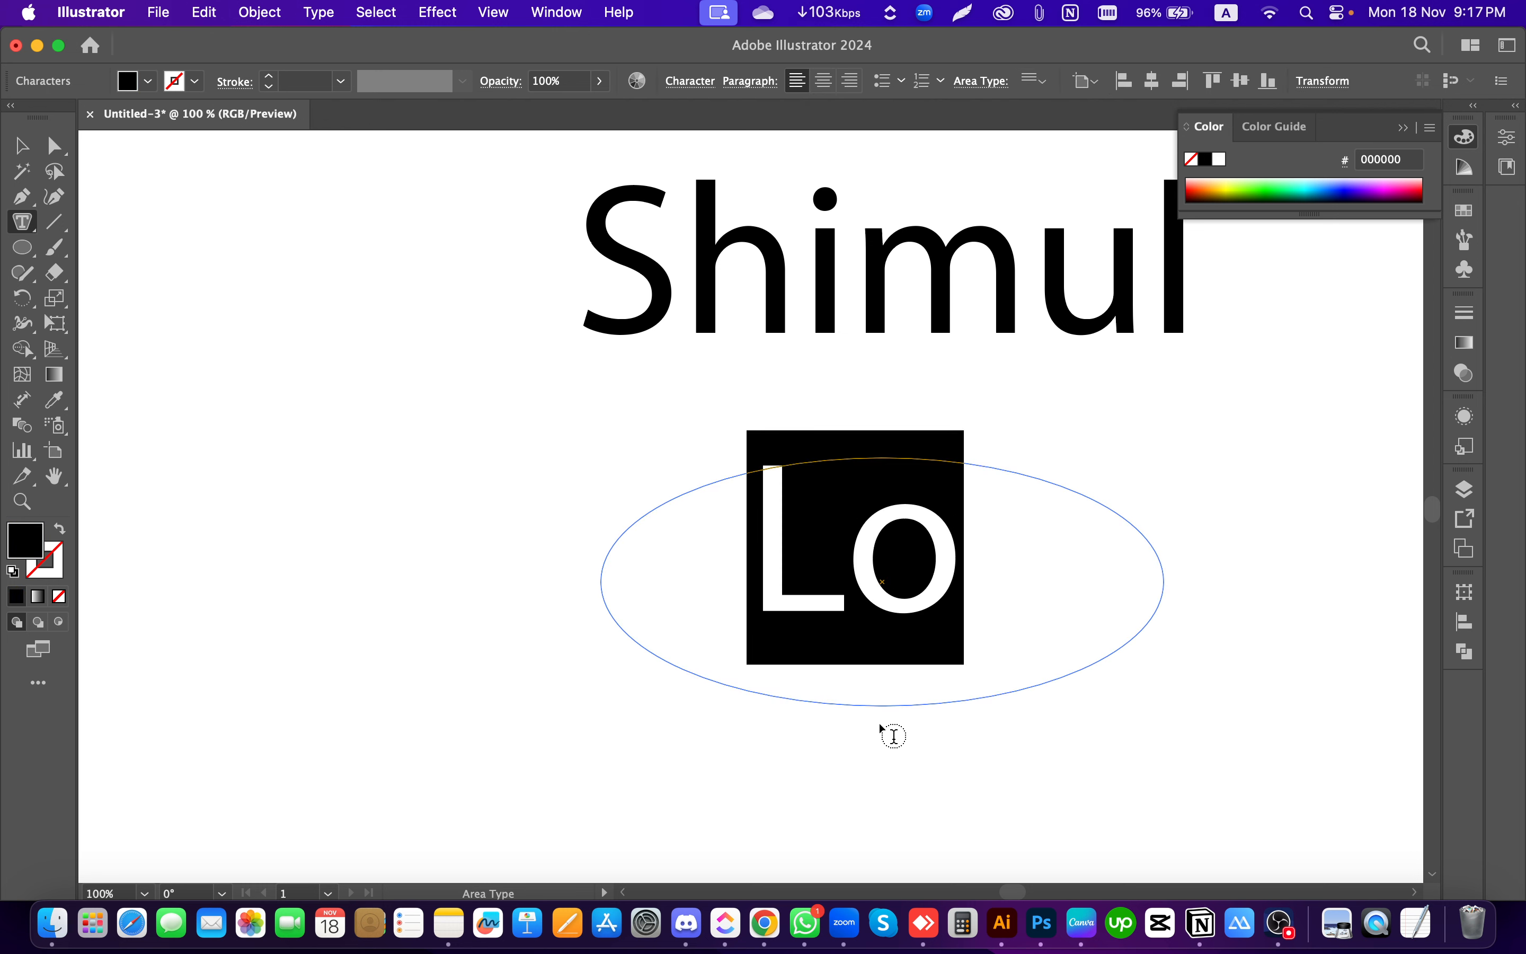
text(Sh)
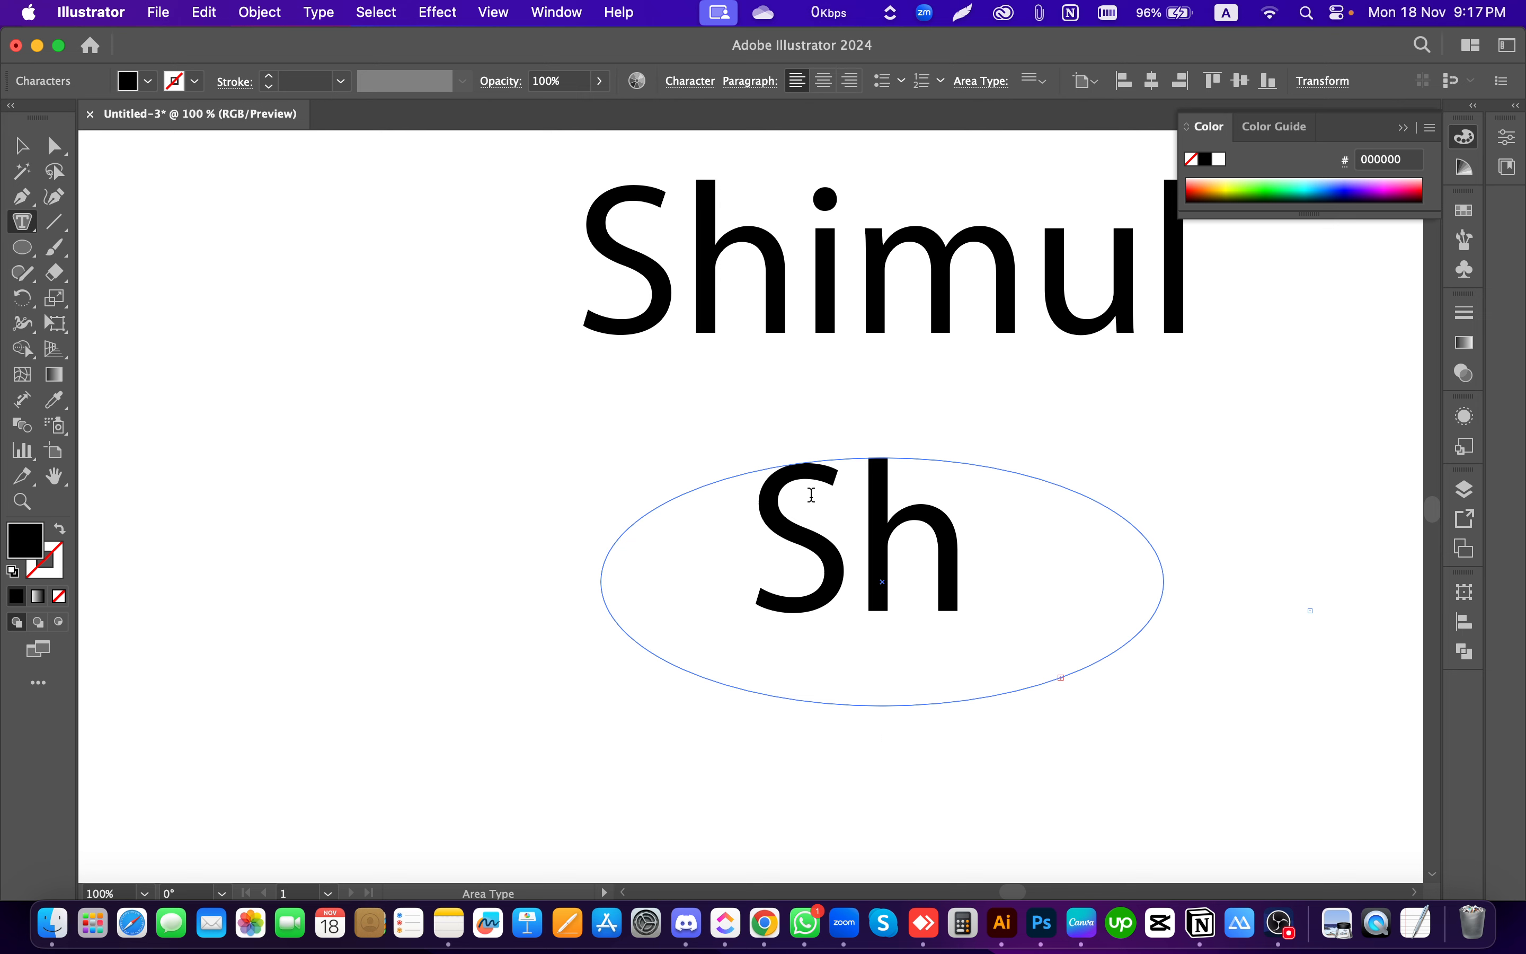
click(25, 143)
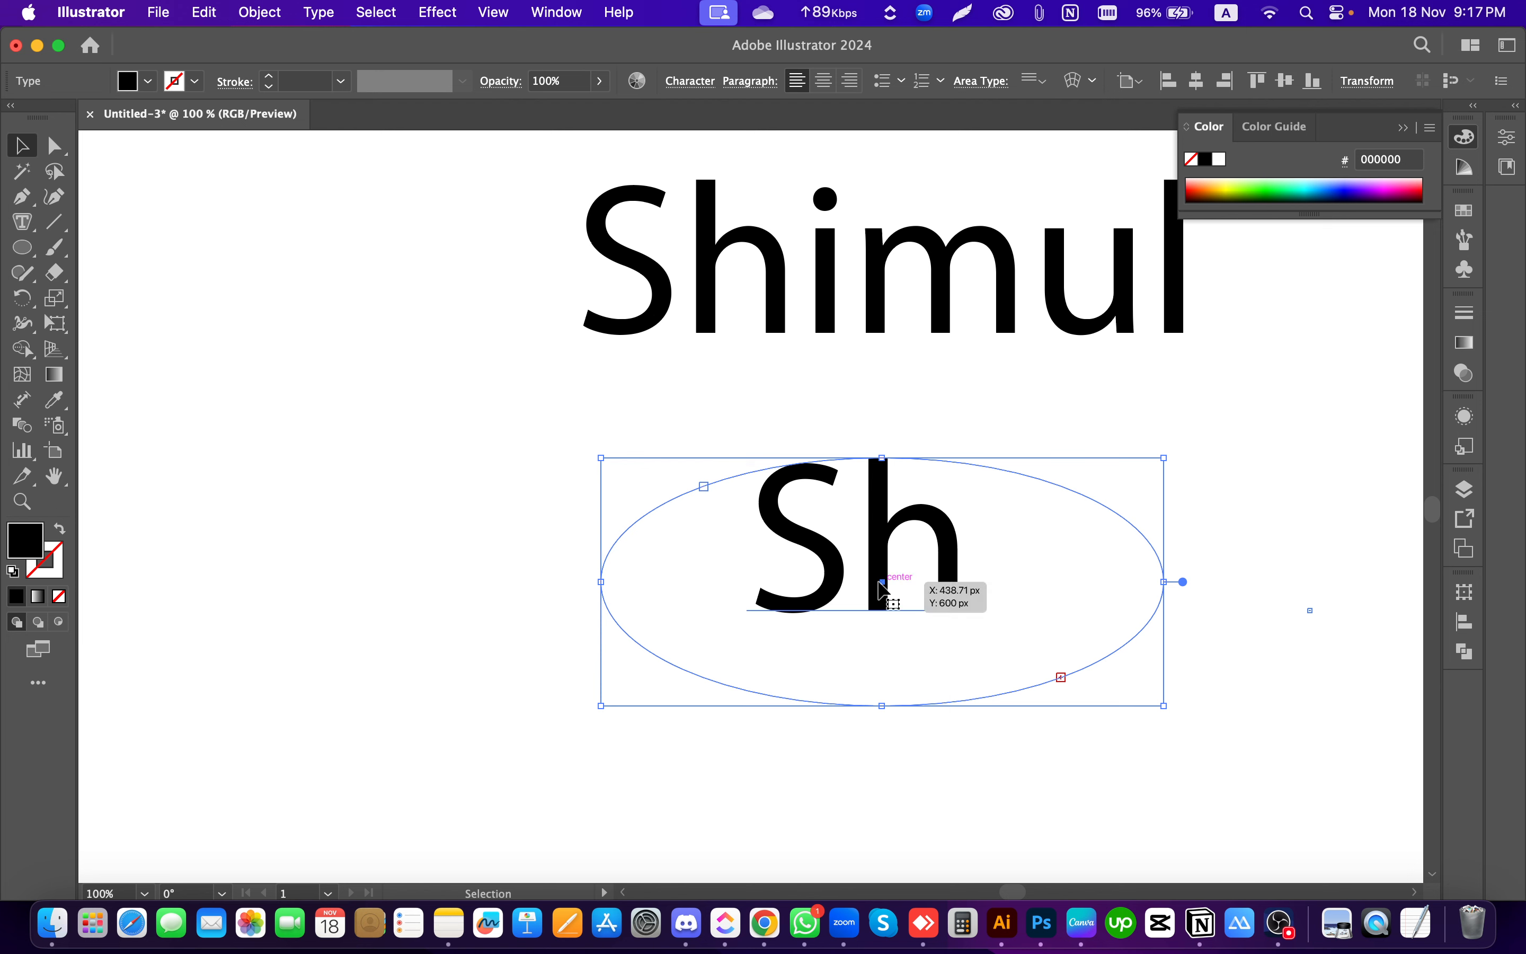
Step: Enlarge the text ellipse downwards and to the right so the whole name fits inside
scroll(590, 577, left, 1)
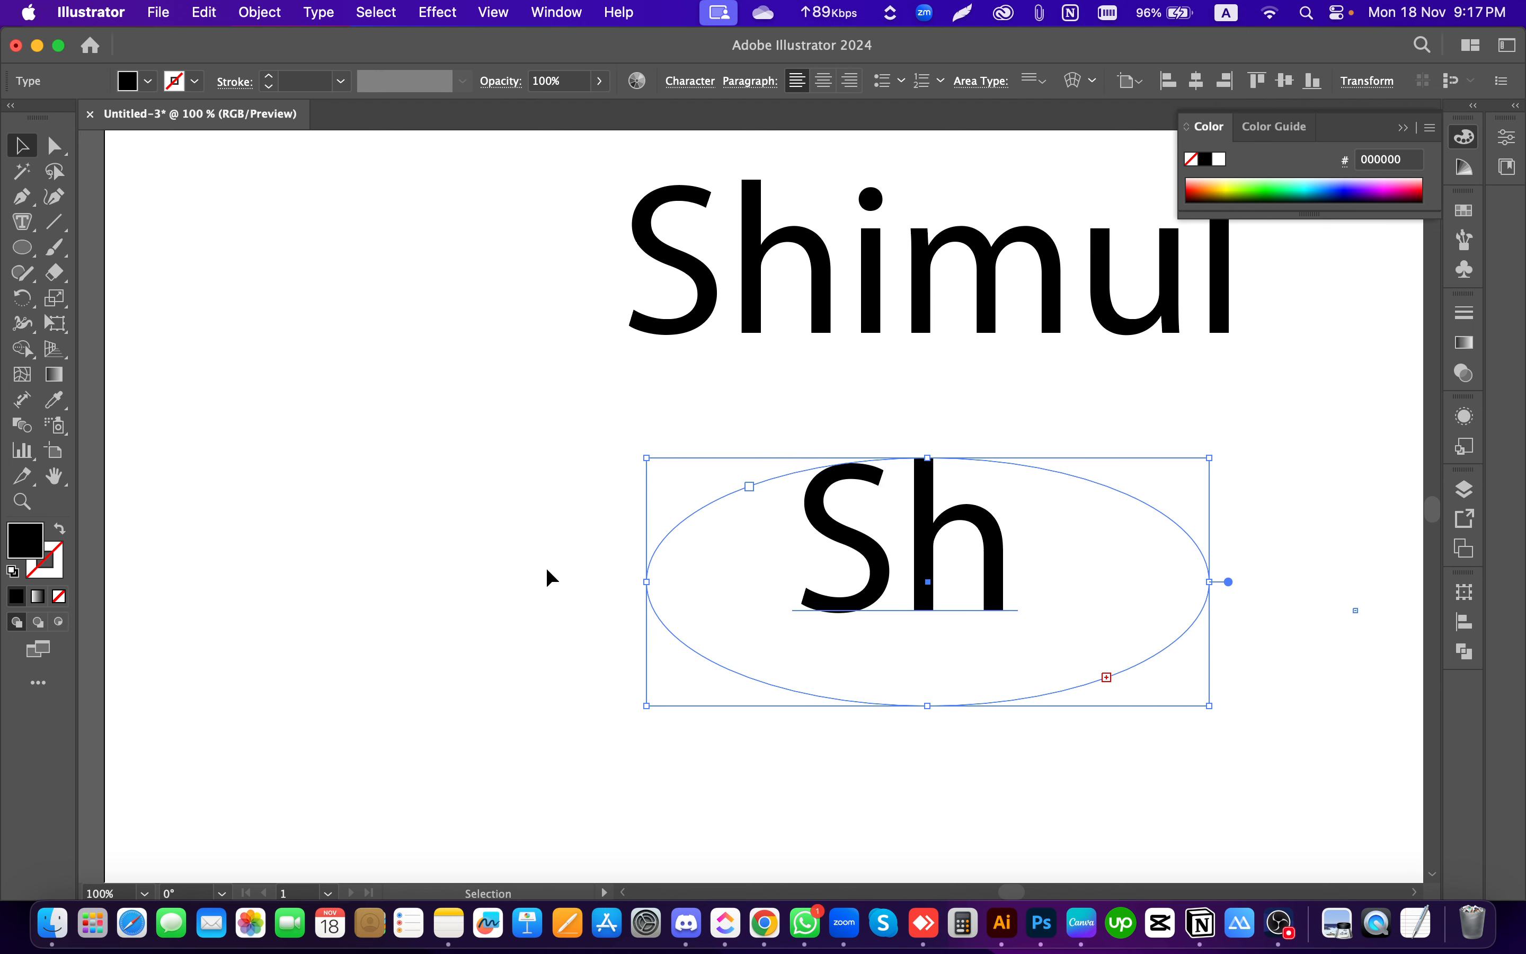
scroll(546, 568, down, 2)
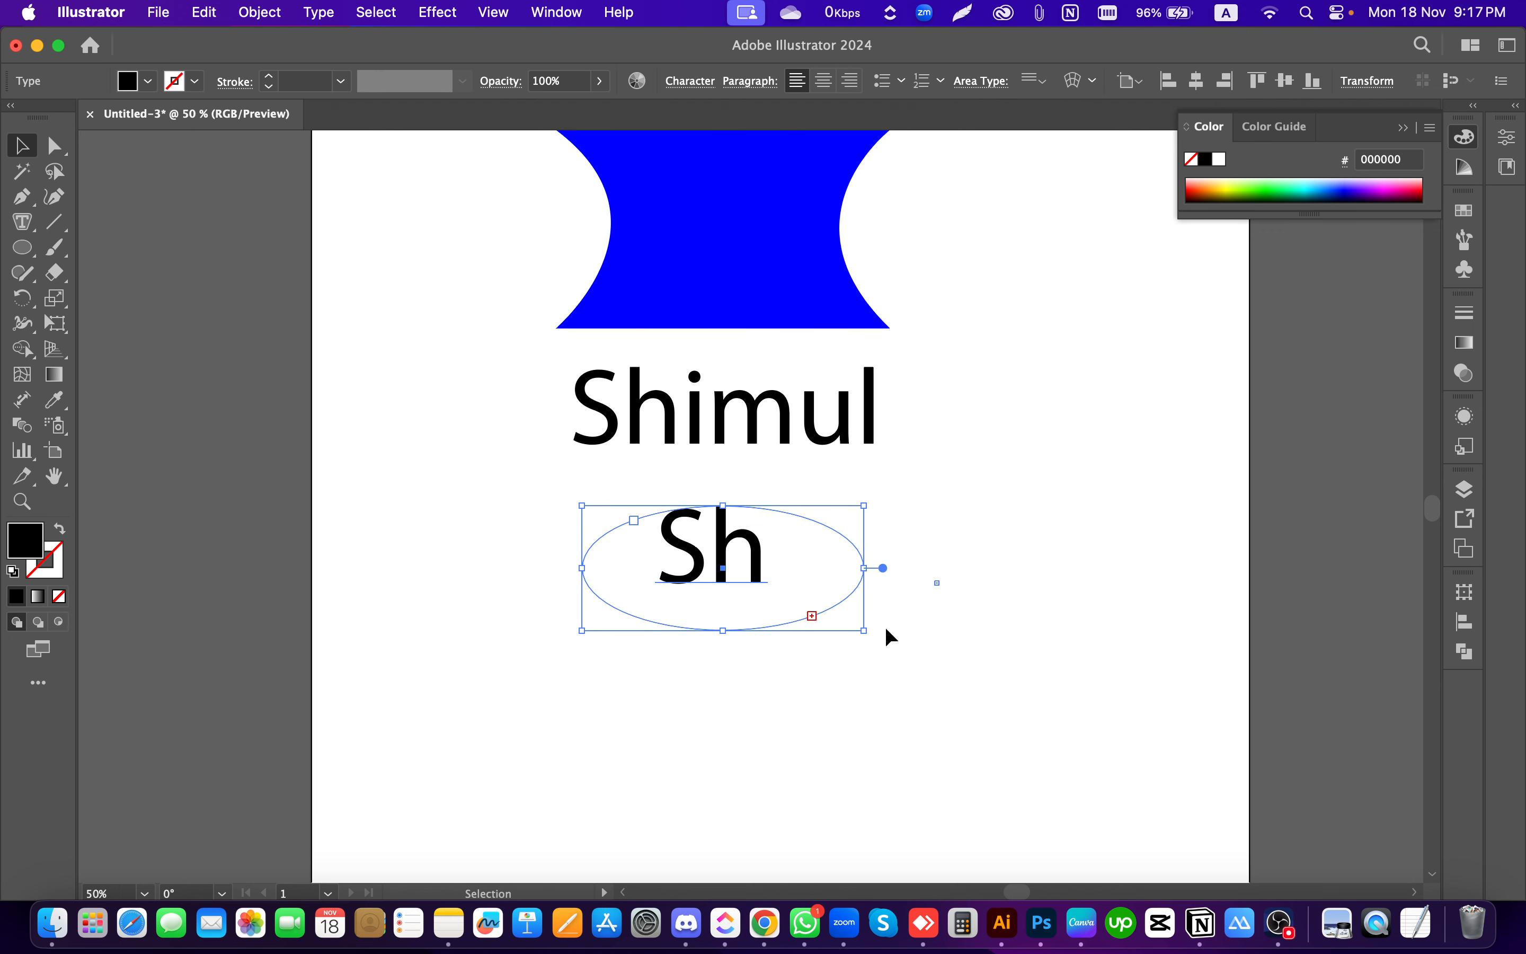
drag(866, 628, 984, 771)
click(1192, 679)
click(840, 683)
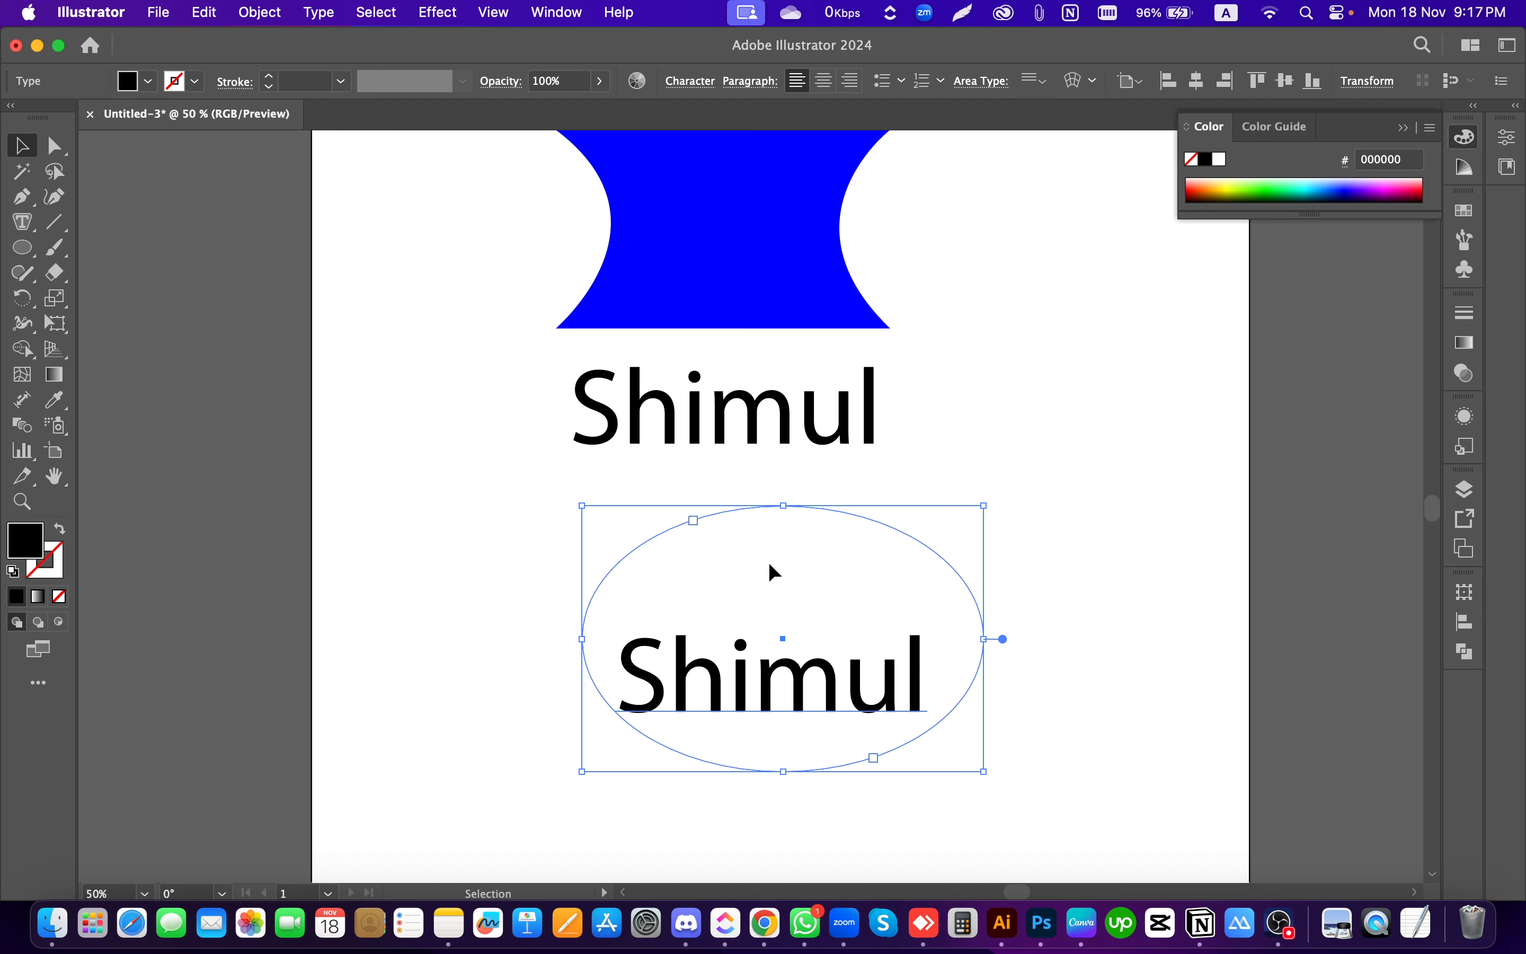
Step: Add the word "name" on a new line after the name inside the ellipse and finish editing
double_click(805, 688)
click(805, 688)
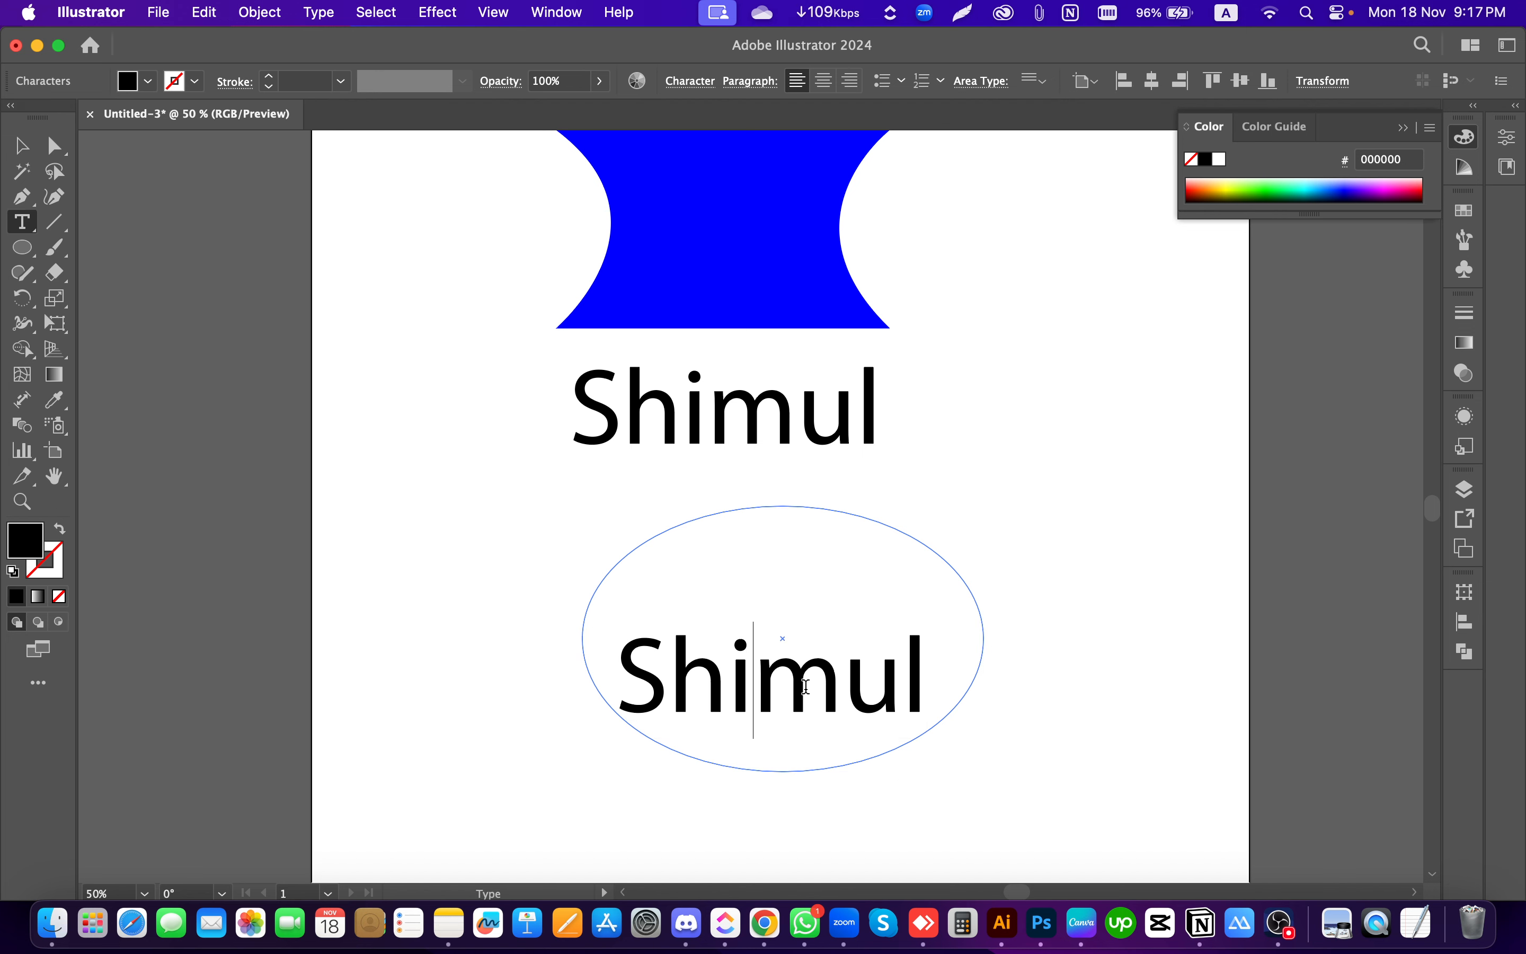
key(Right)
key(Right)
key(Right)
key(Right)
key(Return)
click(23, 146)
Step: Enlarge the text ellipse further and bring "name" up behind the first word, replacing the line break with a space
scroll(375, 504, down, 1)
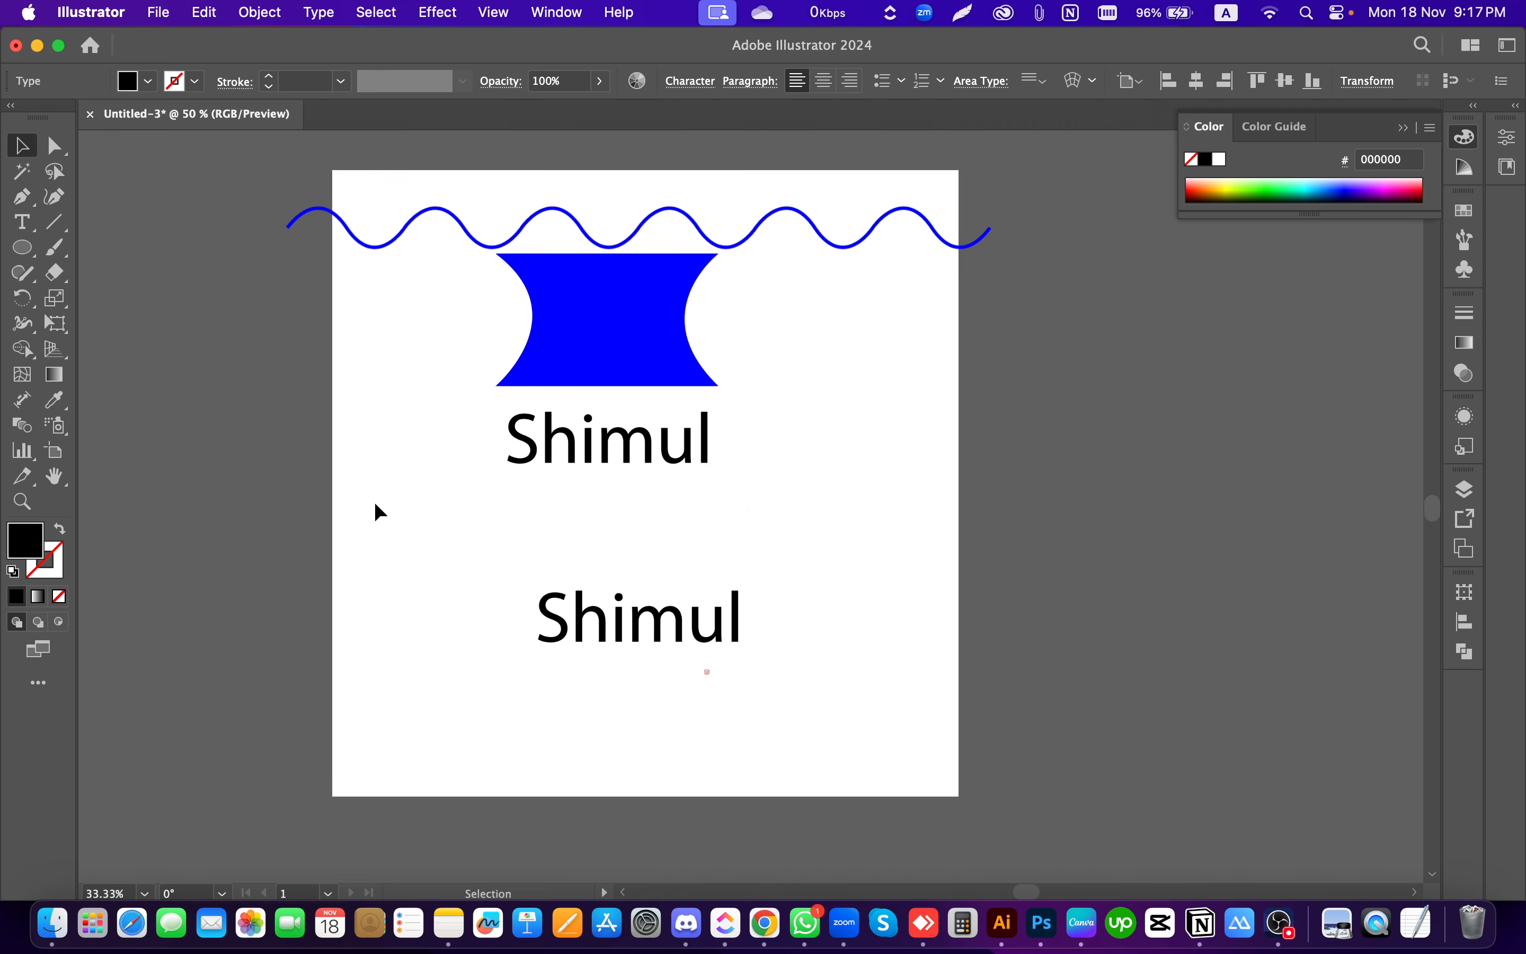
drag(783, 684, 928, 780)
key(t)
triple_click(692, 691)
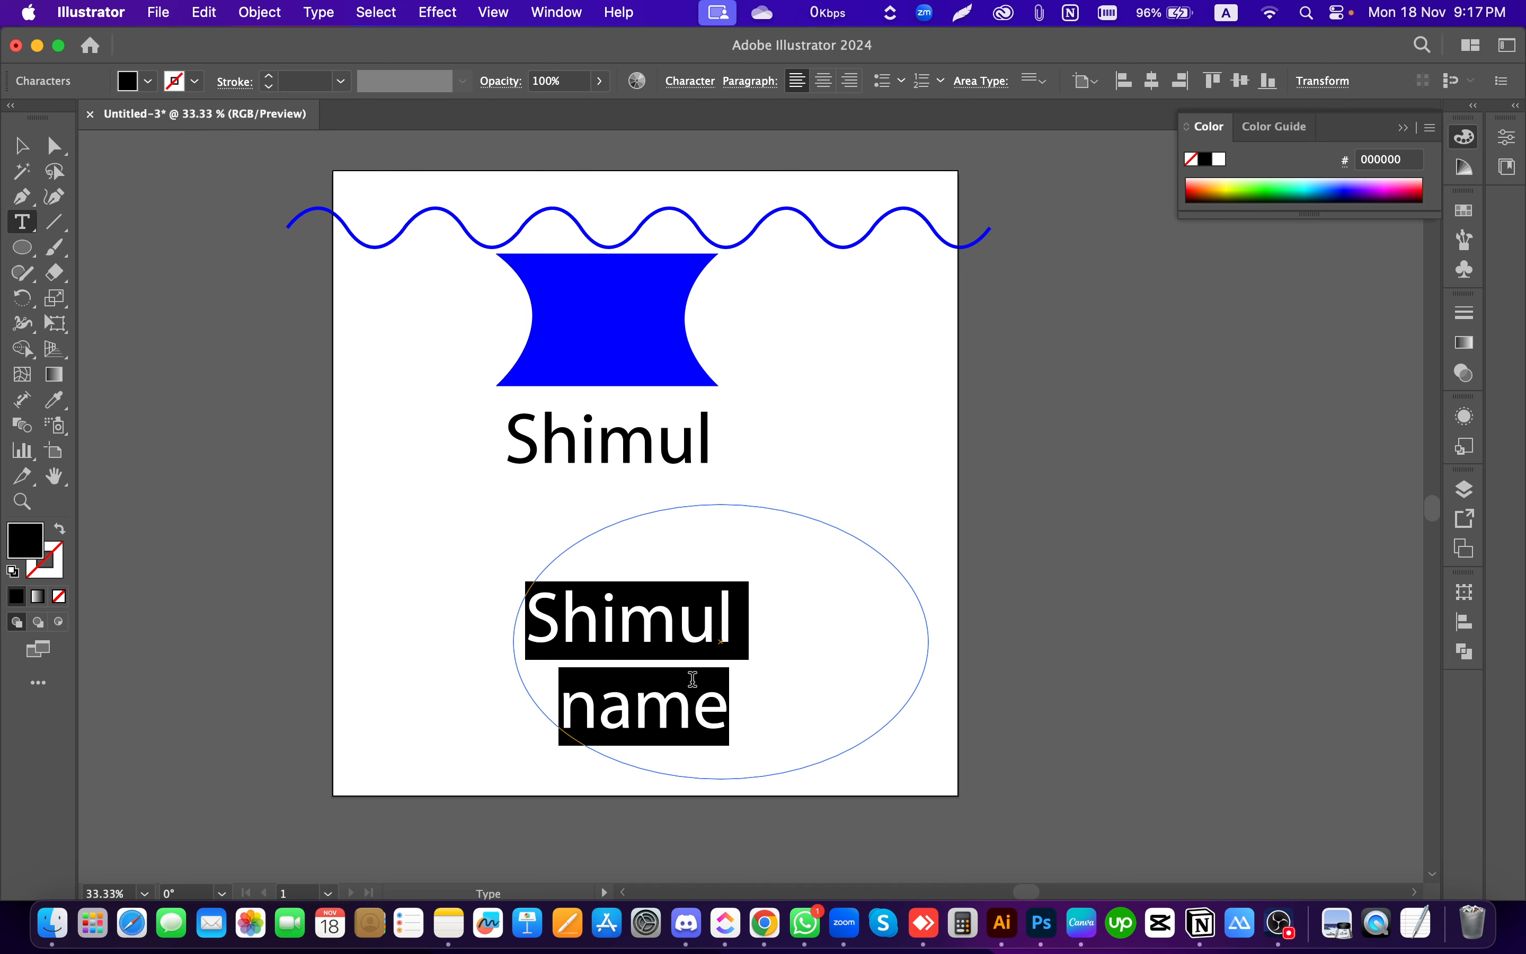
click(635, 715)
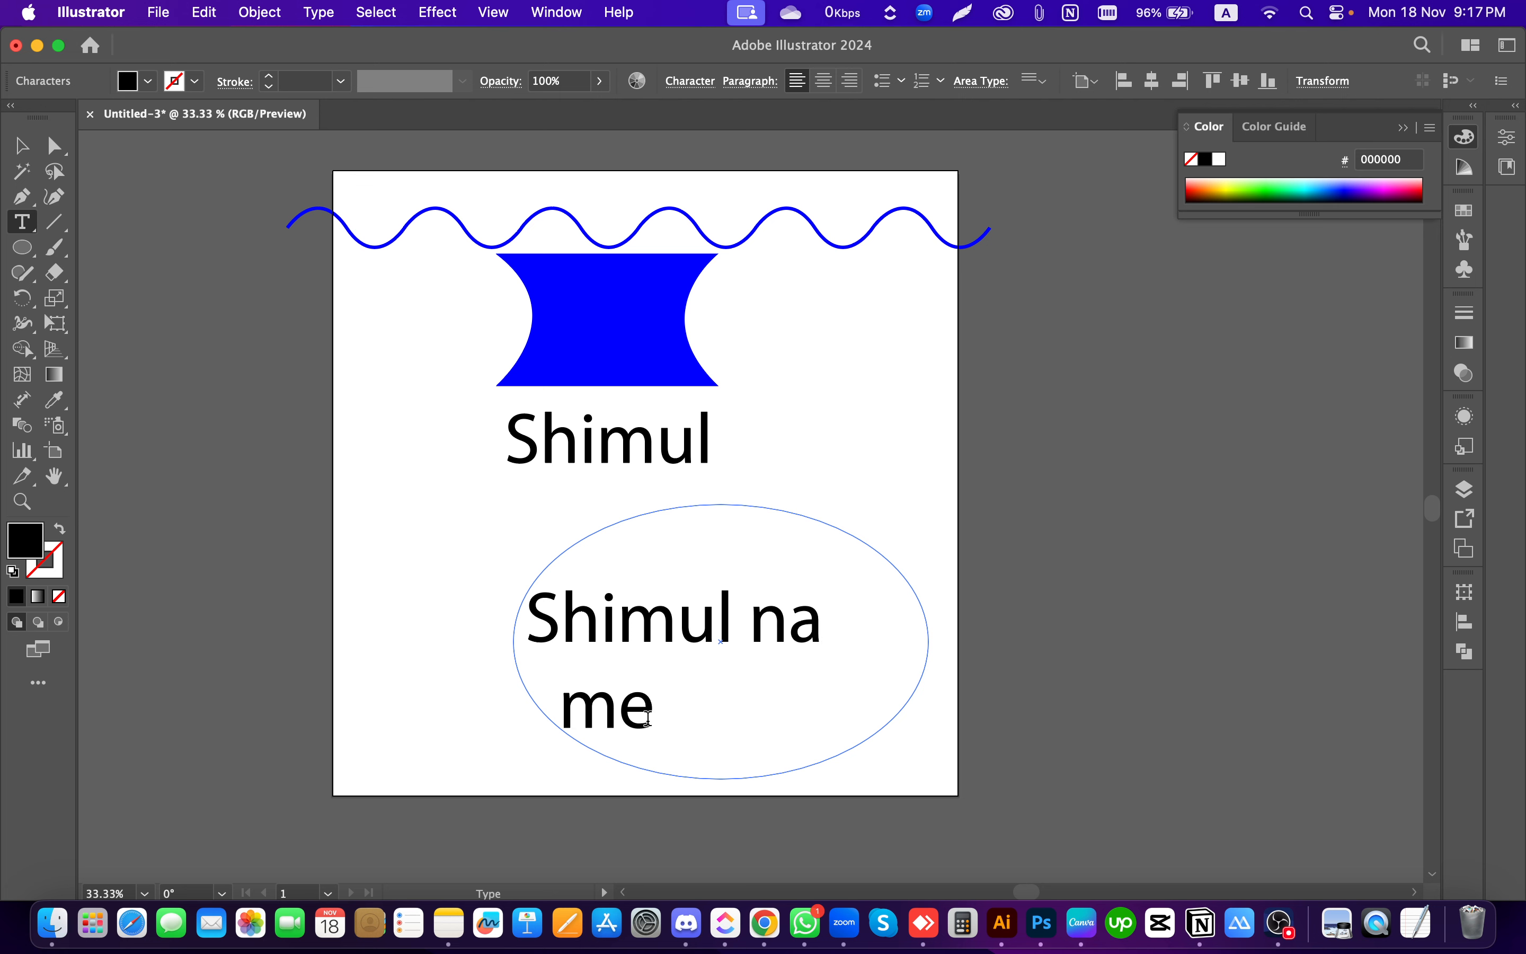
Step: Try appending "jgu" and then "vh b b" after "name" in the ellipse, removing each addition
click(656, 721)
text(jgu)
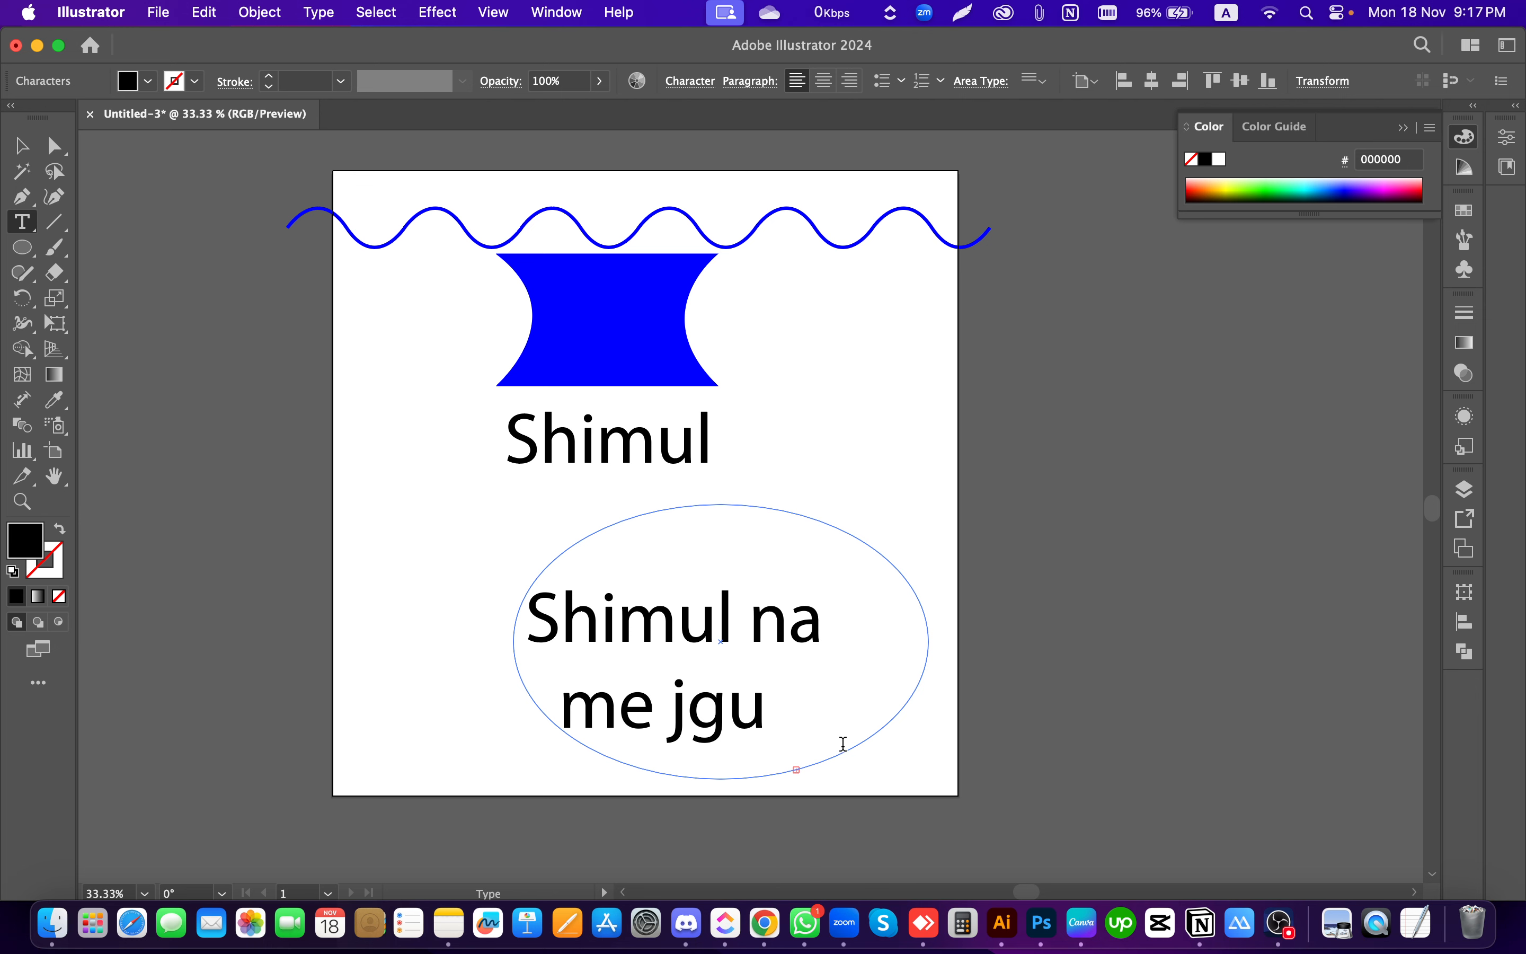
key(Escape)
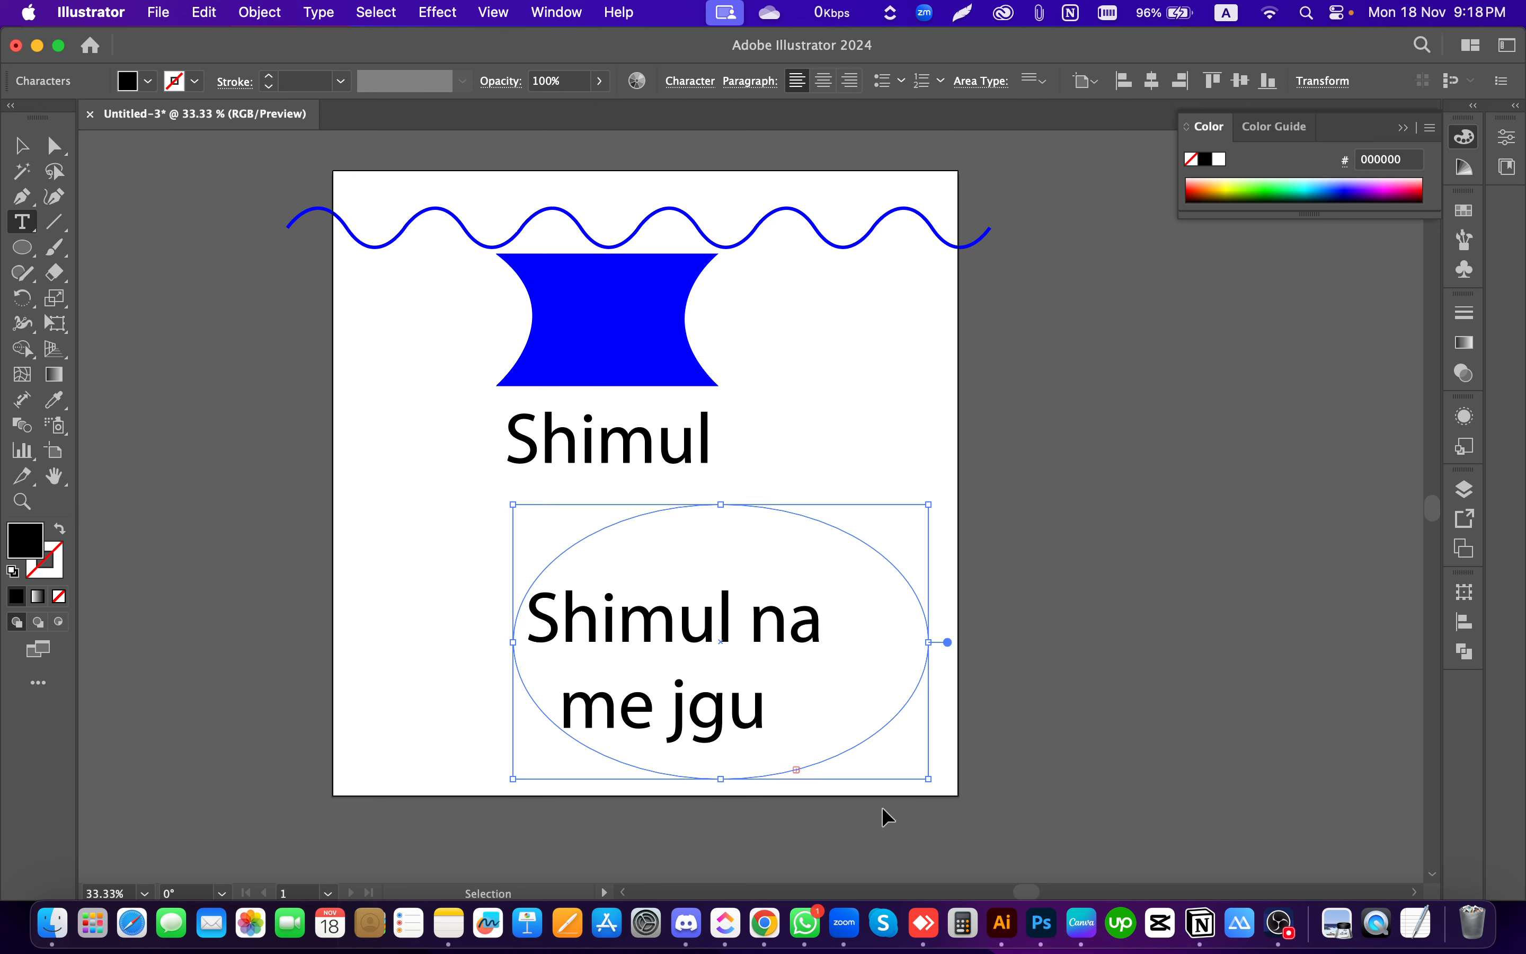
key(super+z)
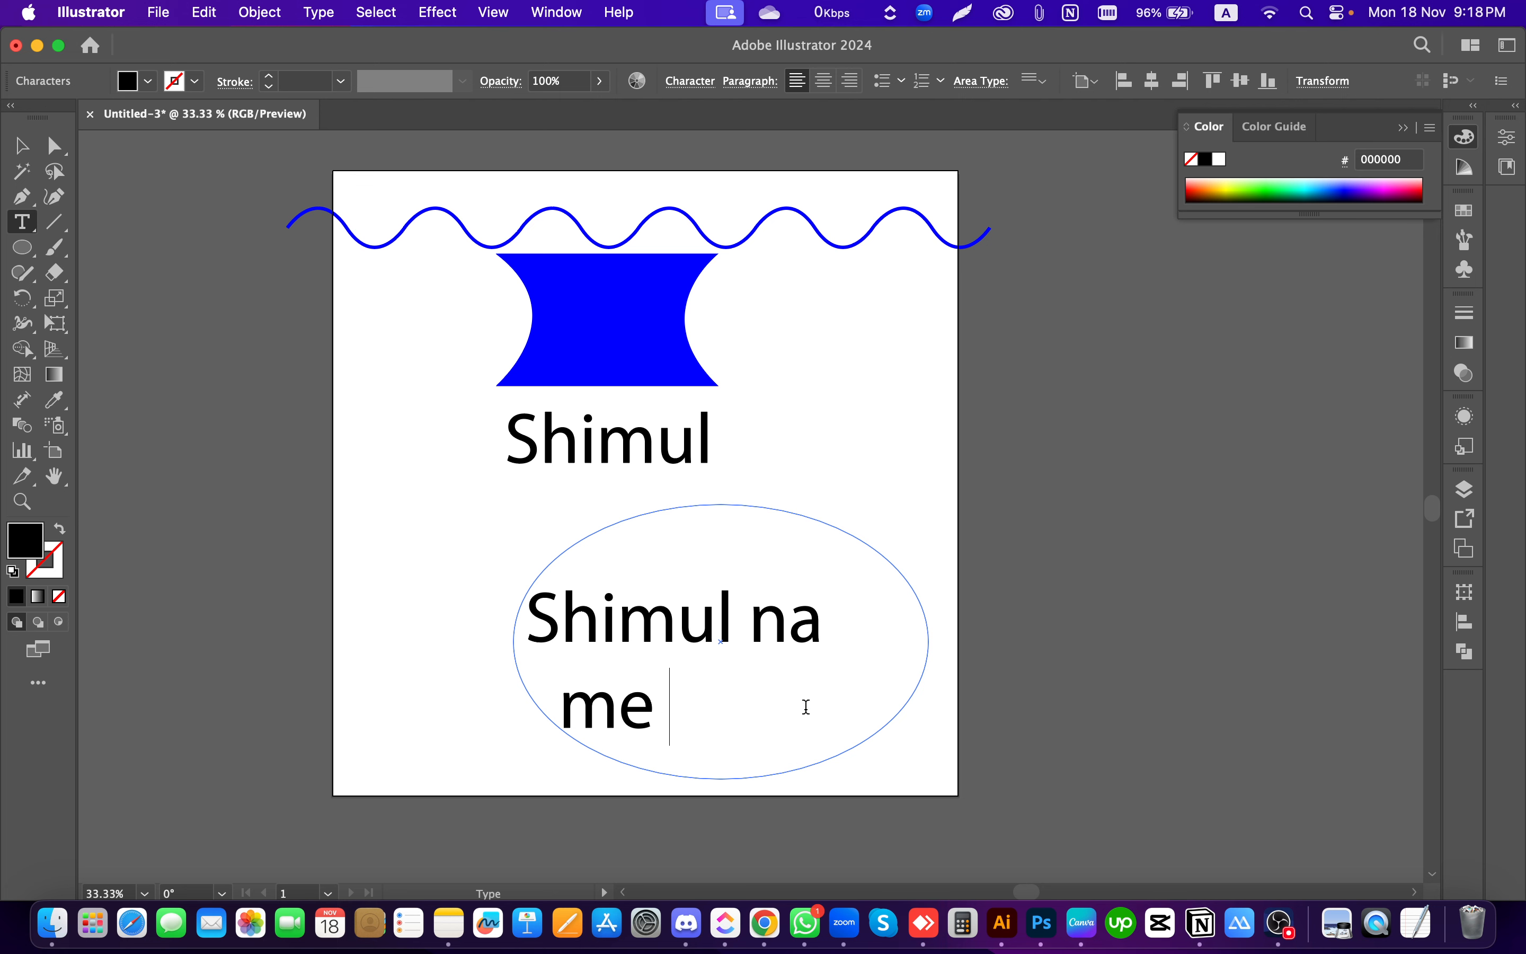
text(vh b )
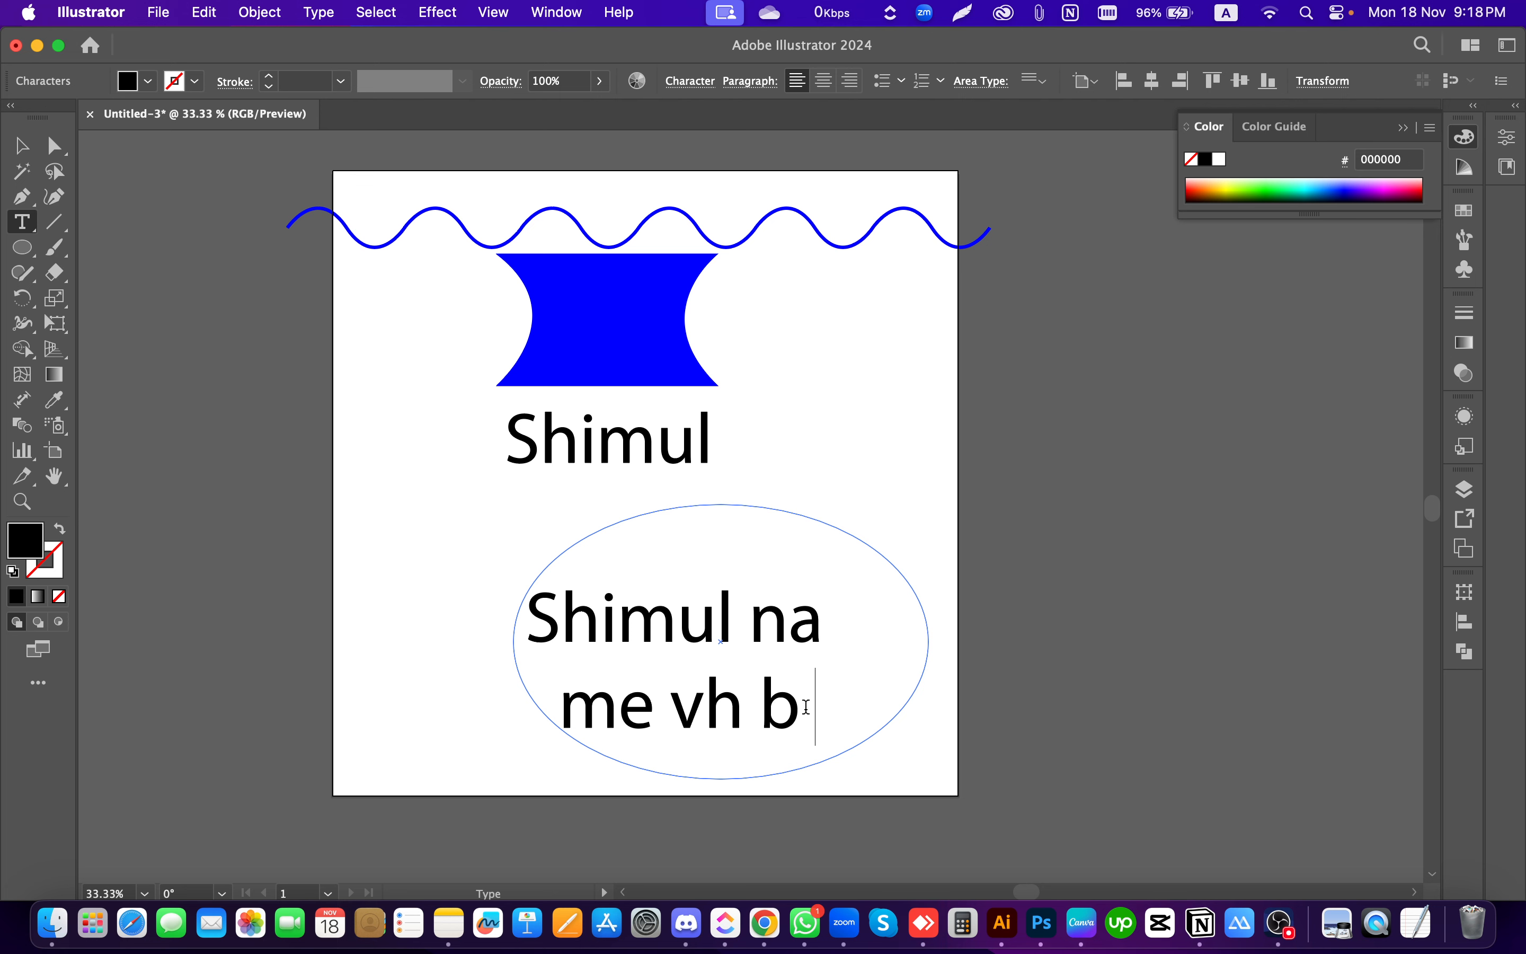
text( b)
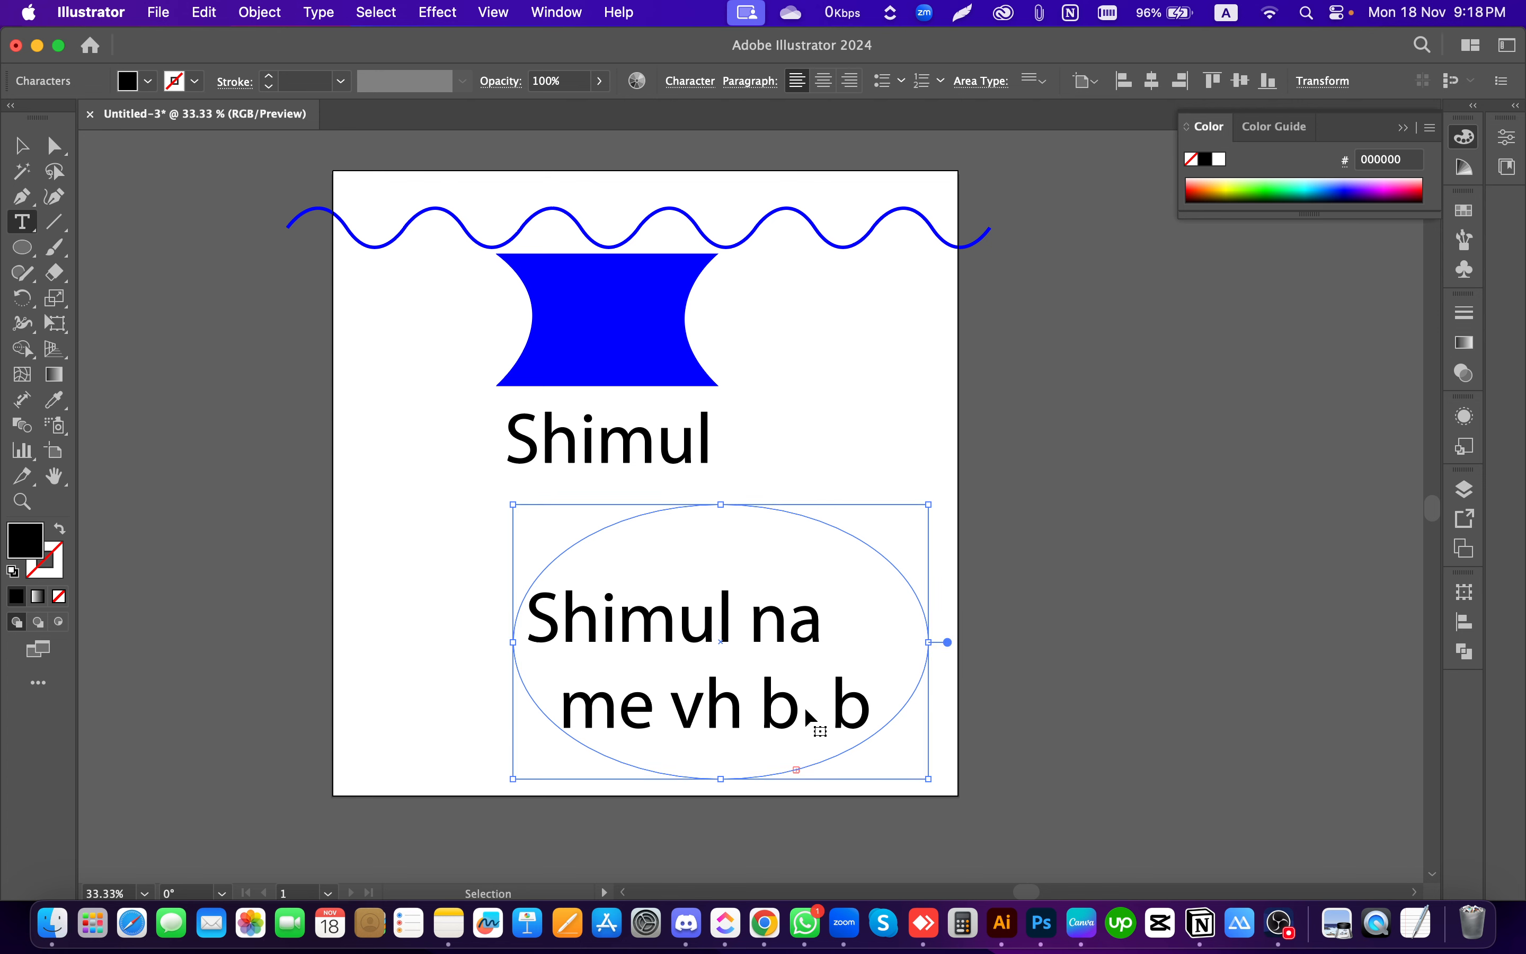
key(BackSpace)
key(BackSpace)
key(BackSpace)
key(BackSpace)
key(BackSpace)
key(BackSpace)
key(BackSpace)
click(20, 146)
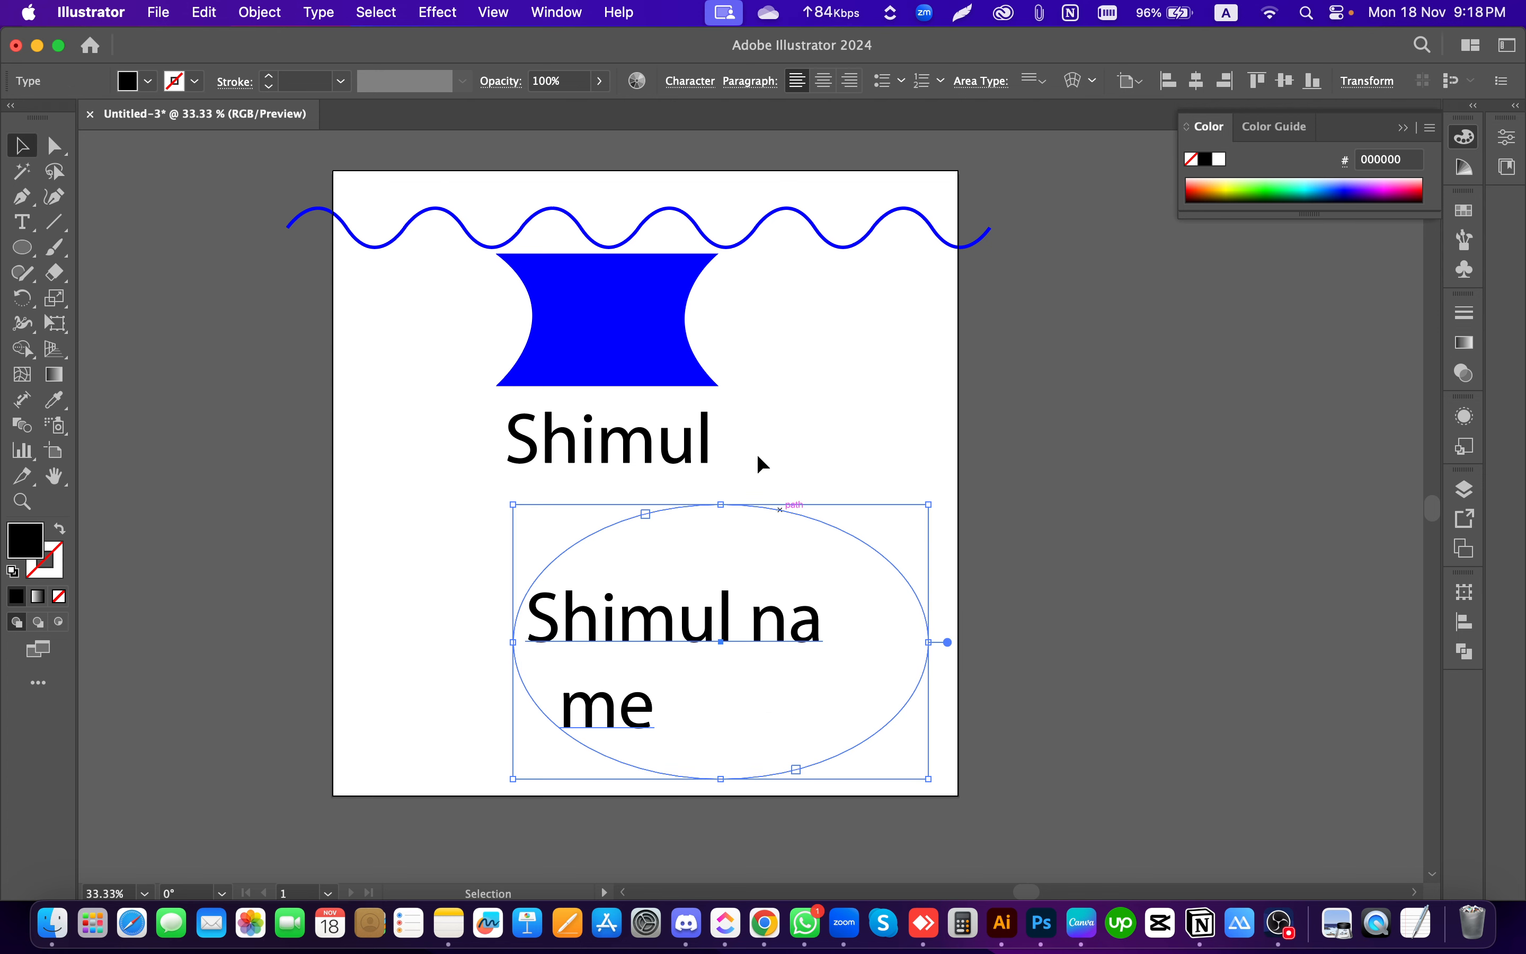
Step: Delete the area text ellipse below the original name text
scroll(757, 453, left, 2)
click(1049, 691)
click(744, 620)
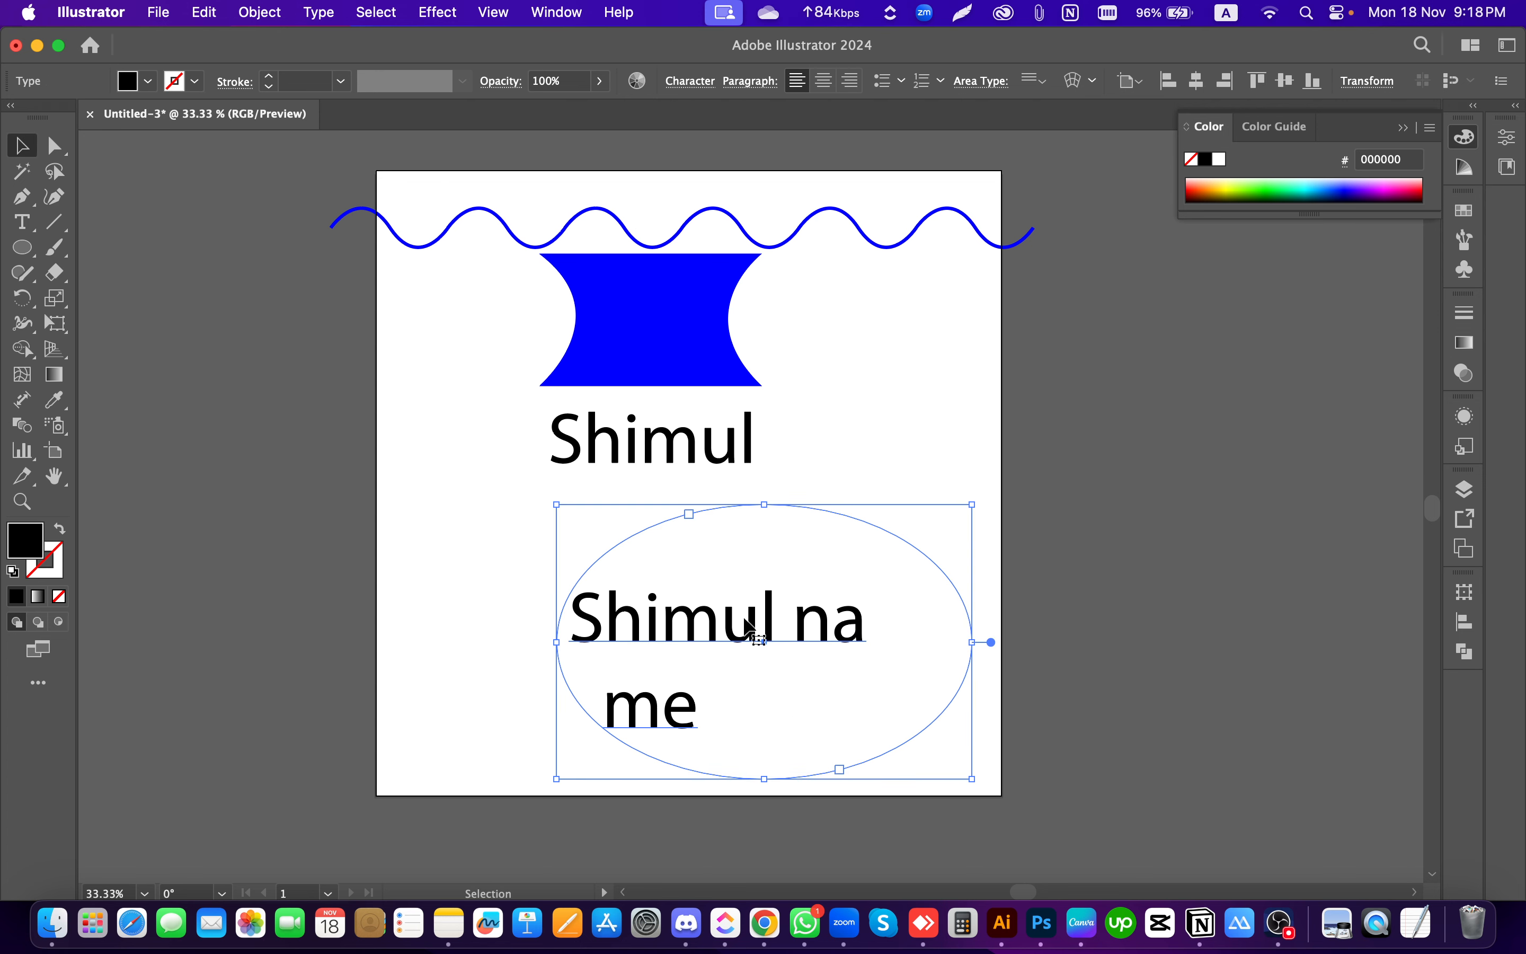
key(Delete)
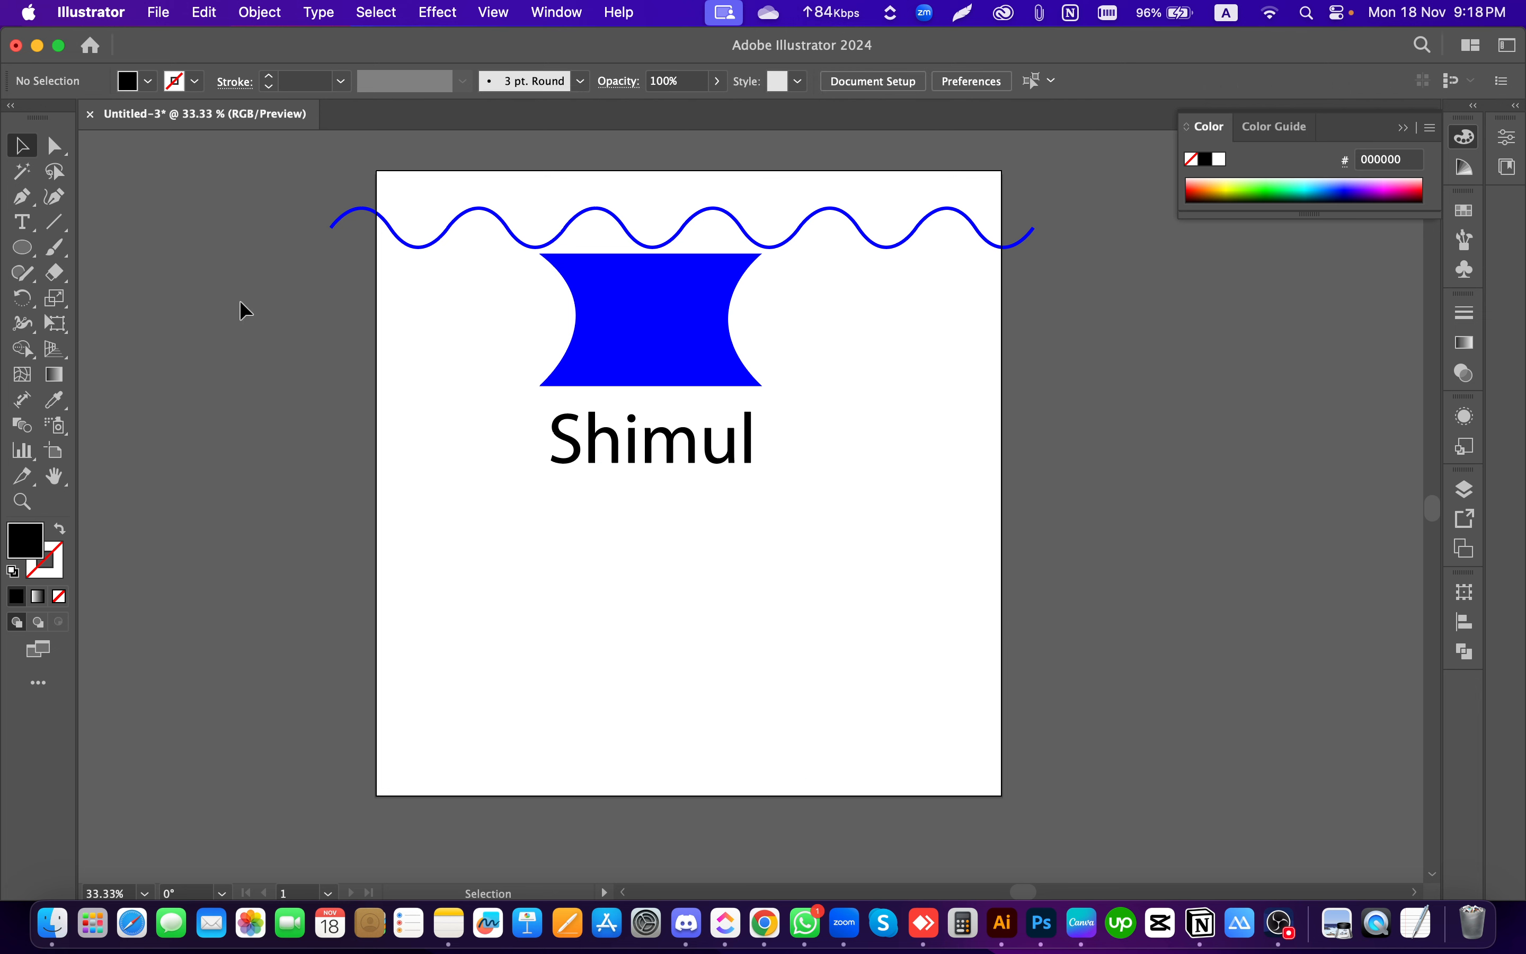
click(23, 246)
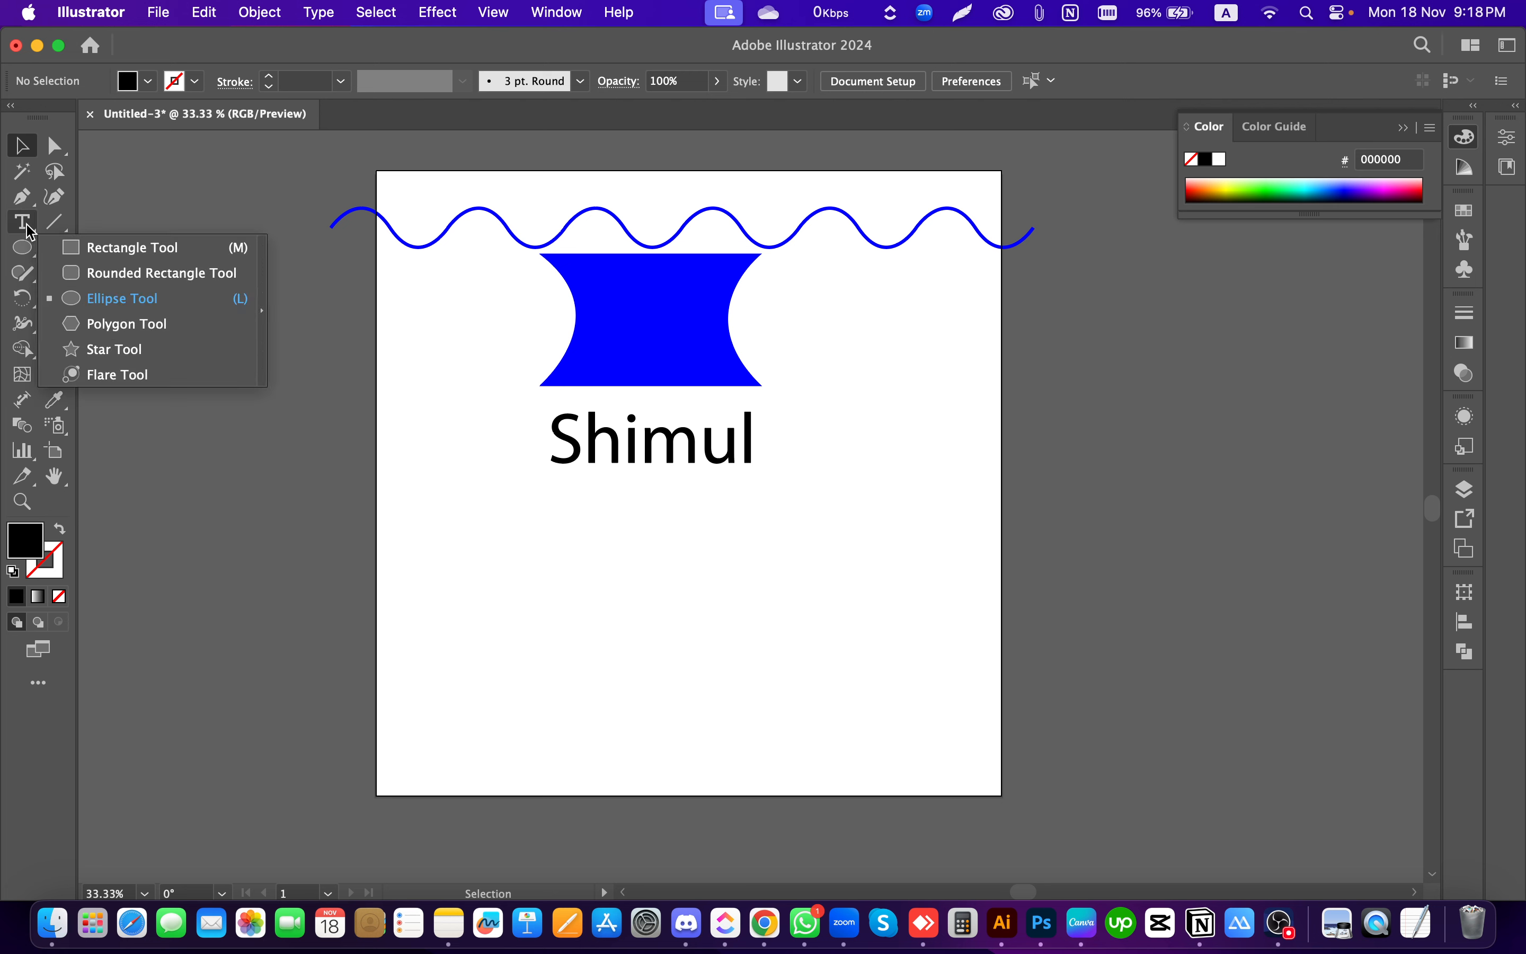
click(23, 222)
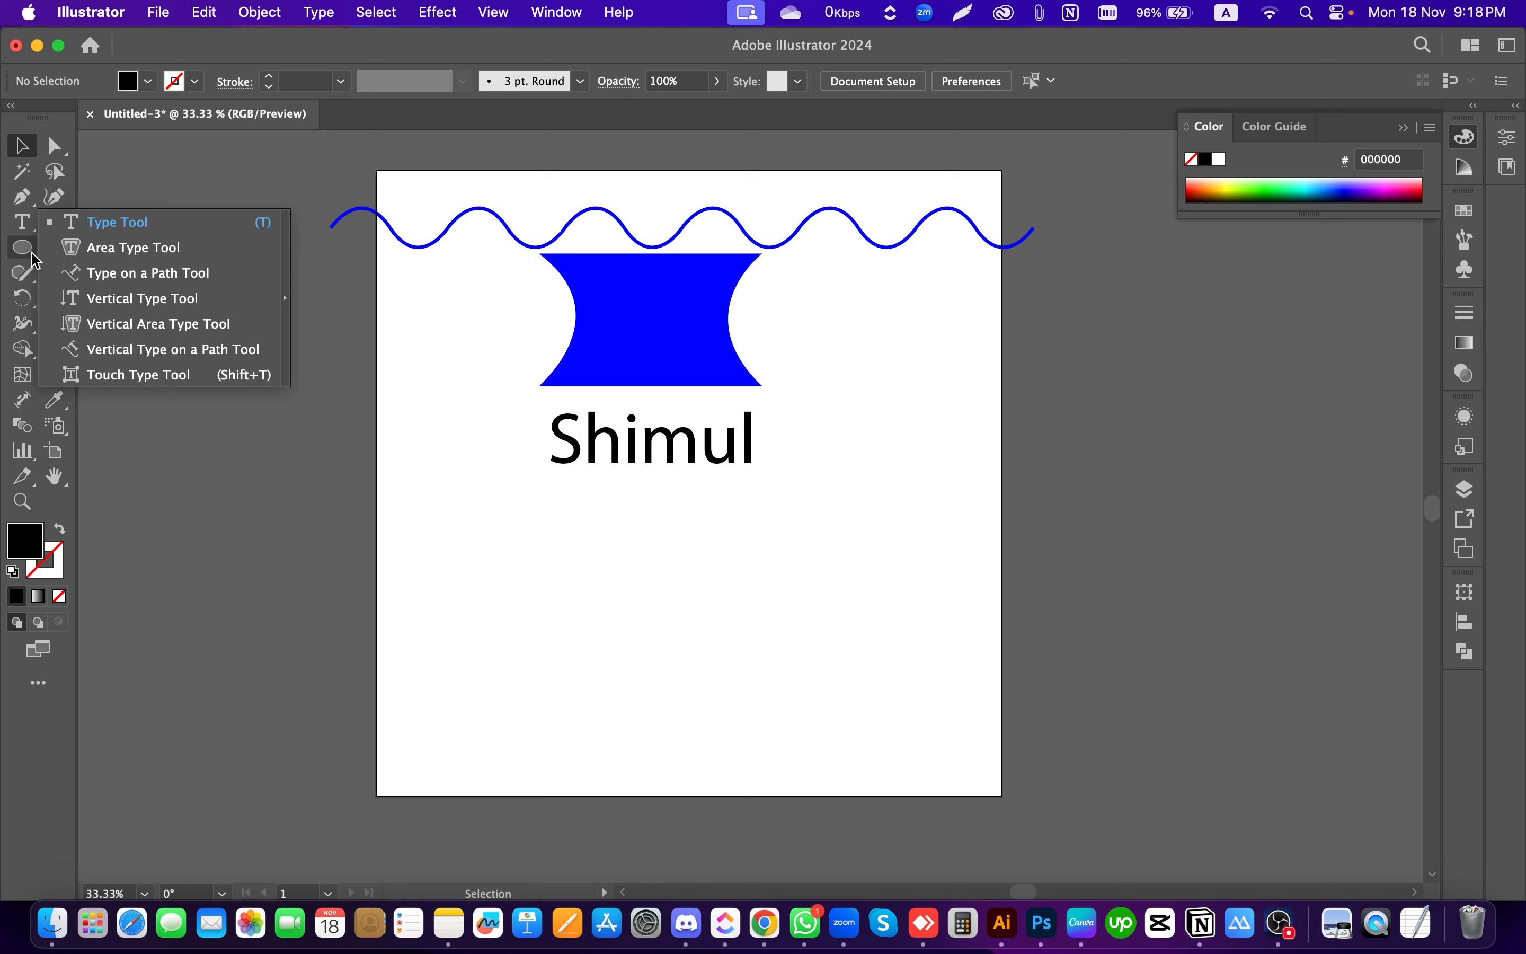
click(460, 491)
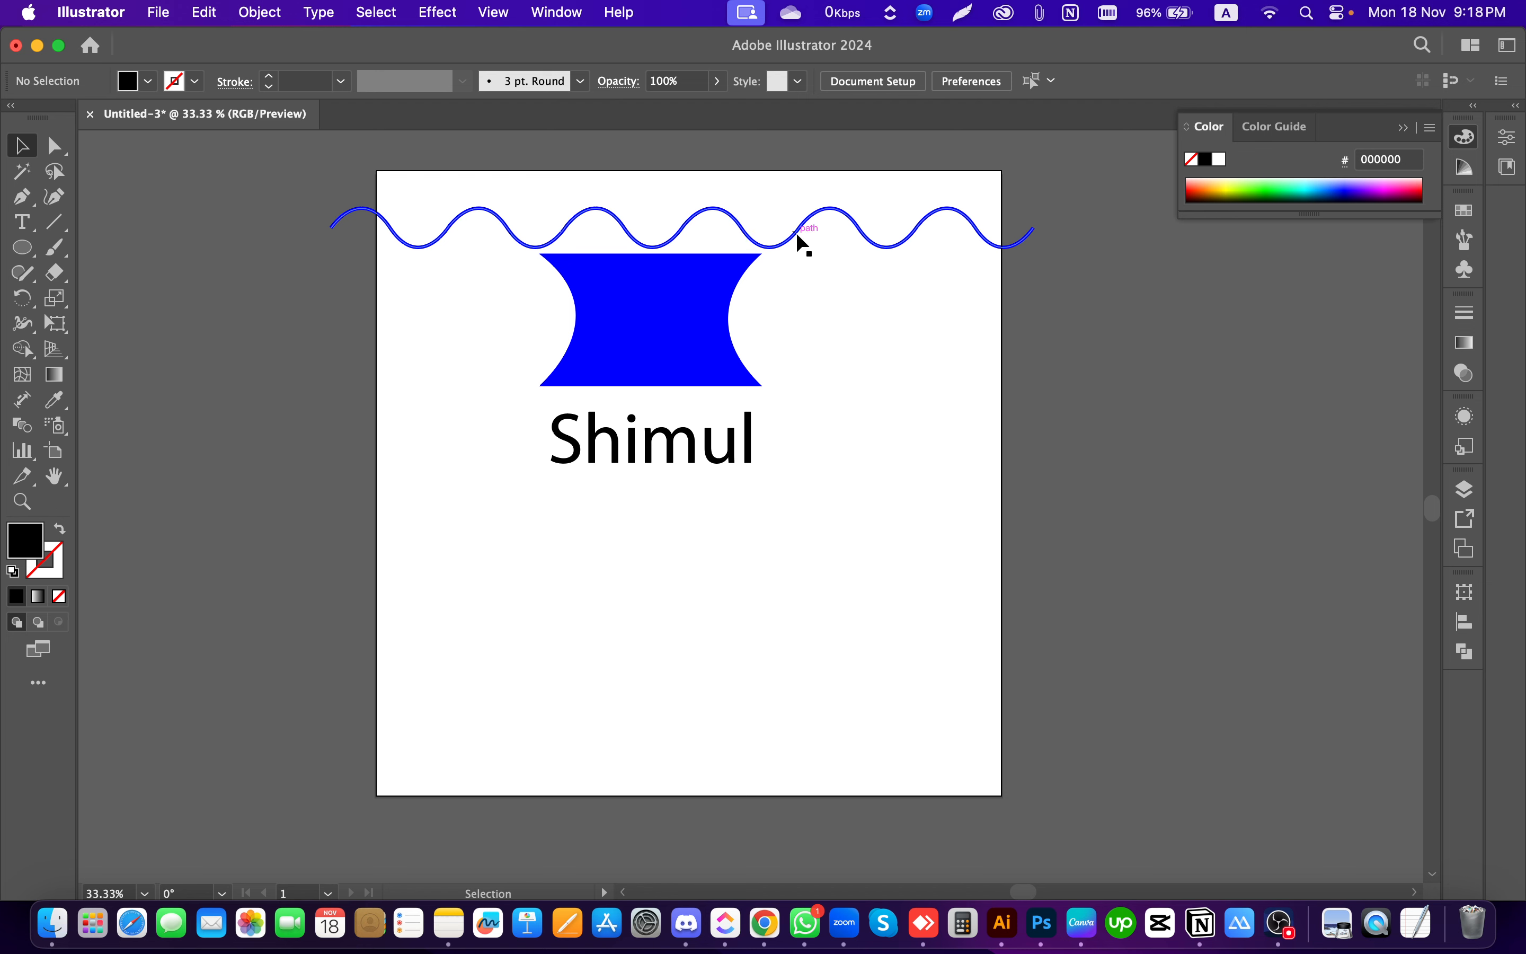
Step: Duplicate the blue wavy line into the empty area below the name text and select the copy
mouse_move(796, 233)
mouse_down()
mouse_move(814, 606)
mouse_move(965, 606)
mouse_move(885, 601)
mouse_up()
click(884, 666)
click(502, 662)
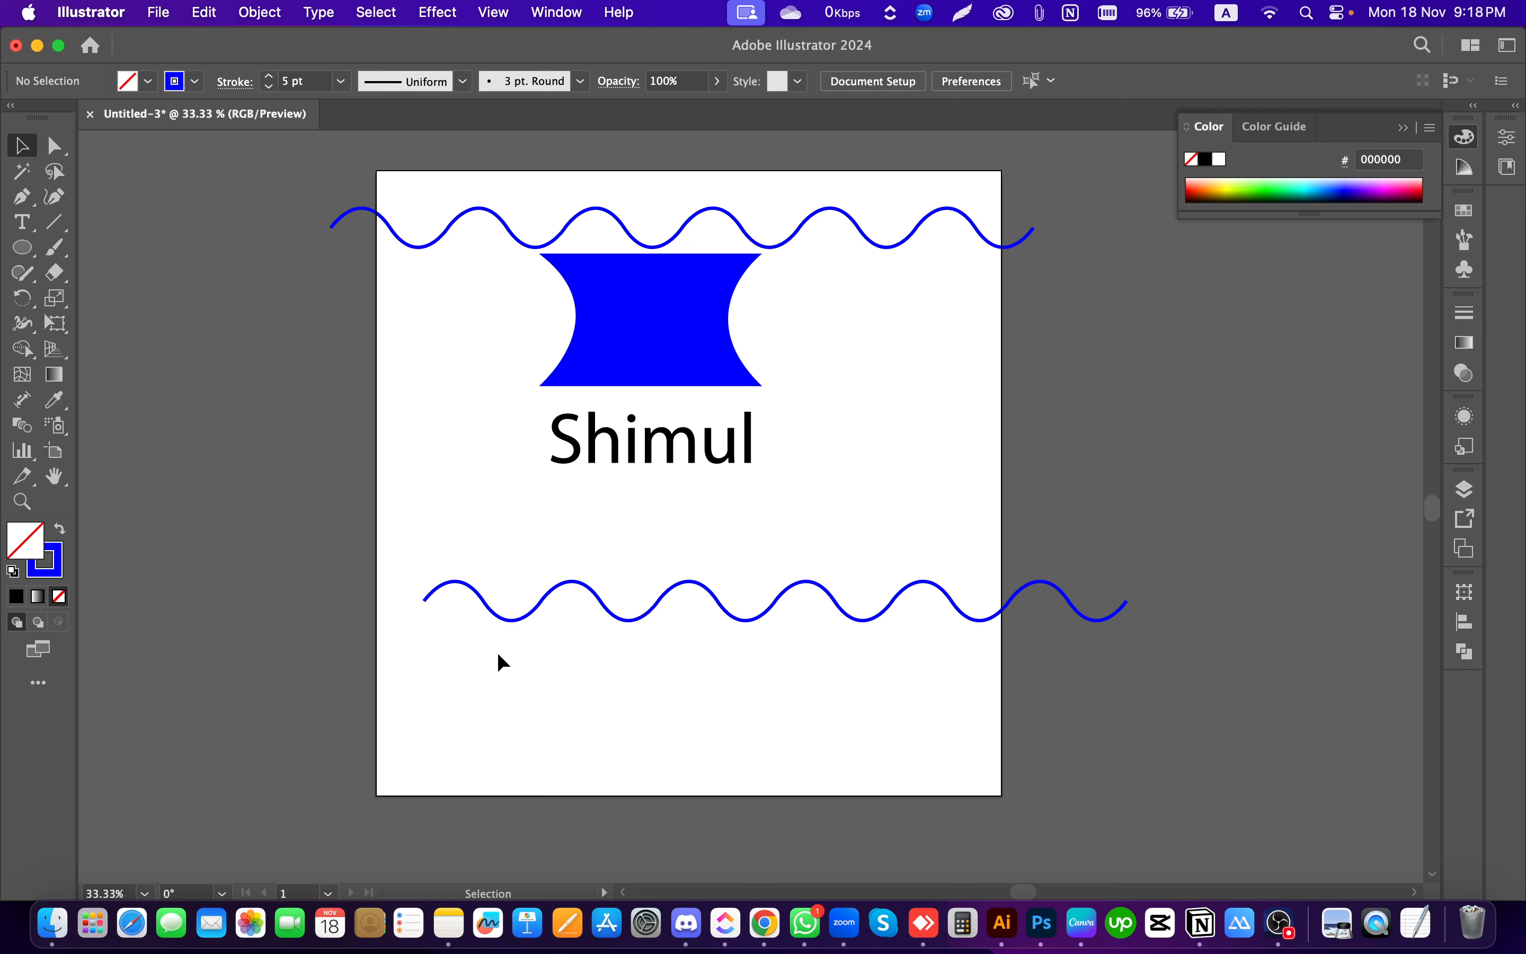
mouse_move(747, 716)
mouse_down()
mouse_move(620, 552)
mouse_move(660, 613)
mouse_up()
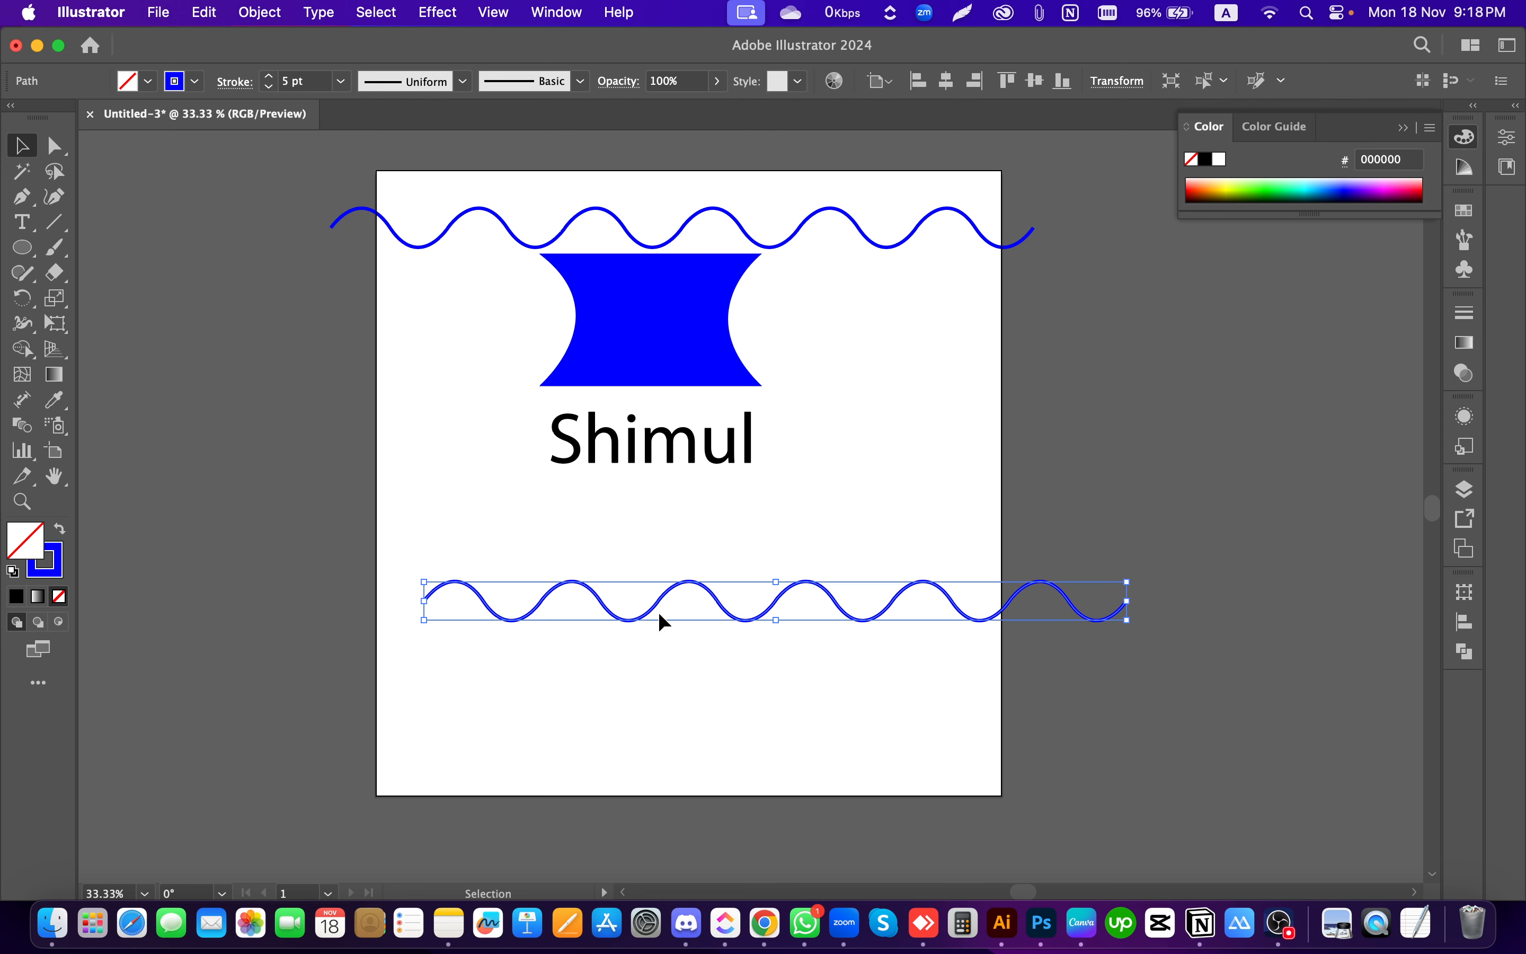
click(678, 681)
drag(722, 693, 575, 575)
click(534, 714)
drag(534, 719, 445, 555)
Step: Use the Type on a Path Tool to turn the copied wavy line into a text path, leaving it empty
click(24, 222)
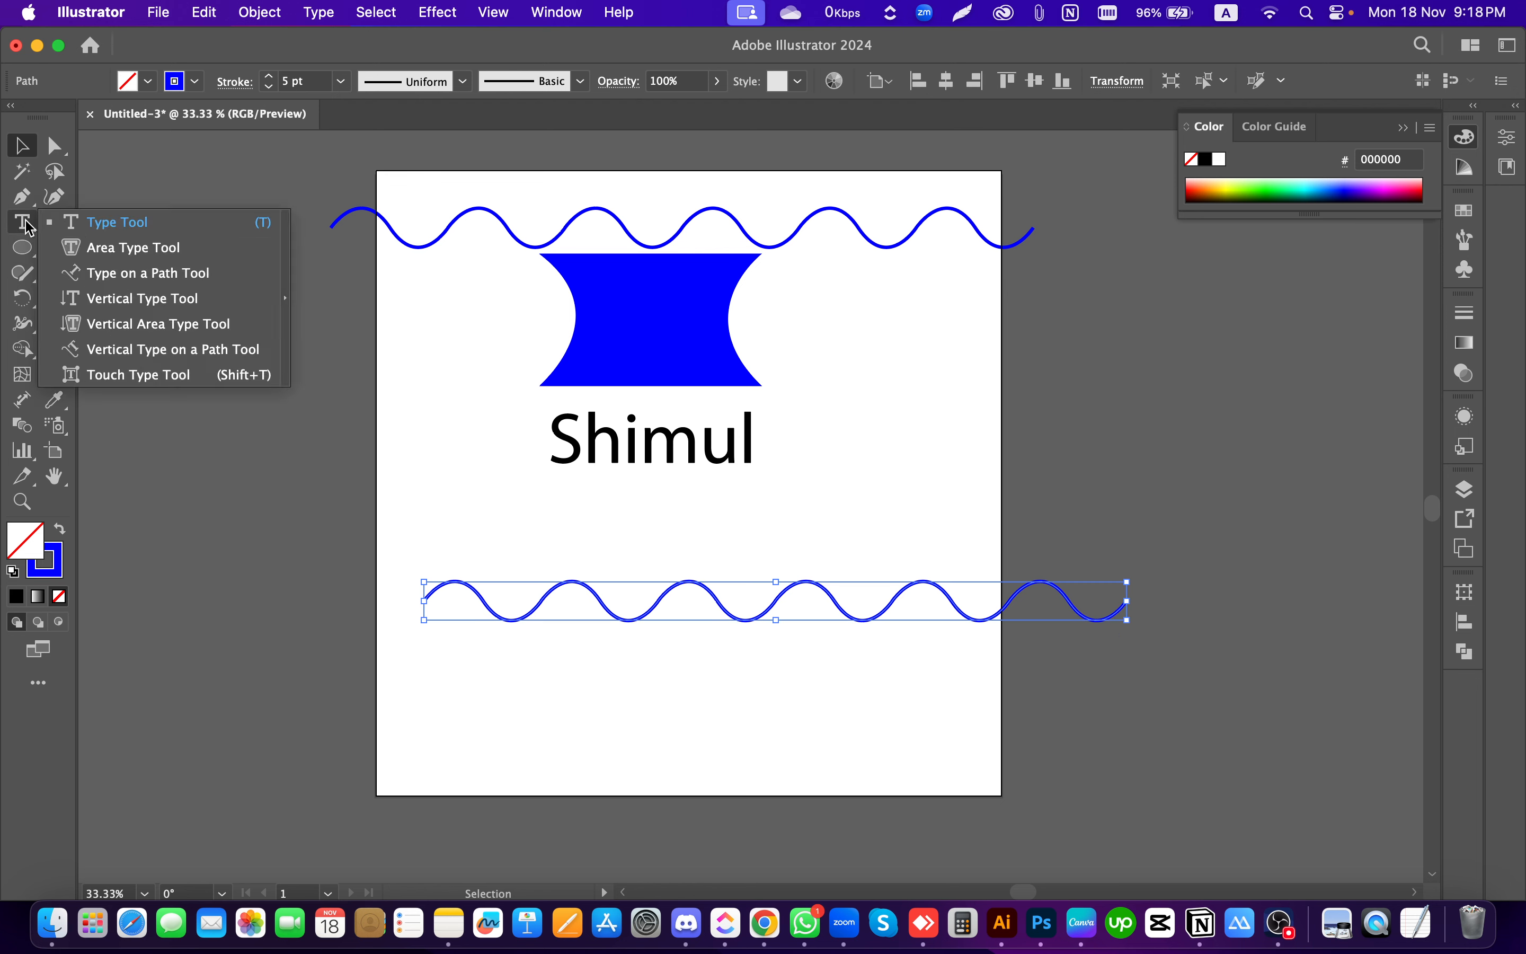
click(101, 272)
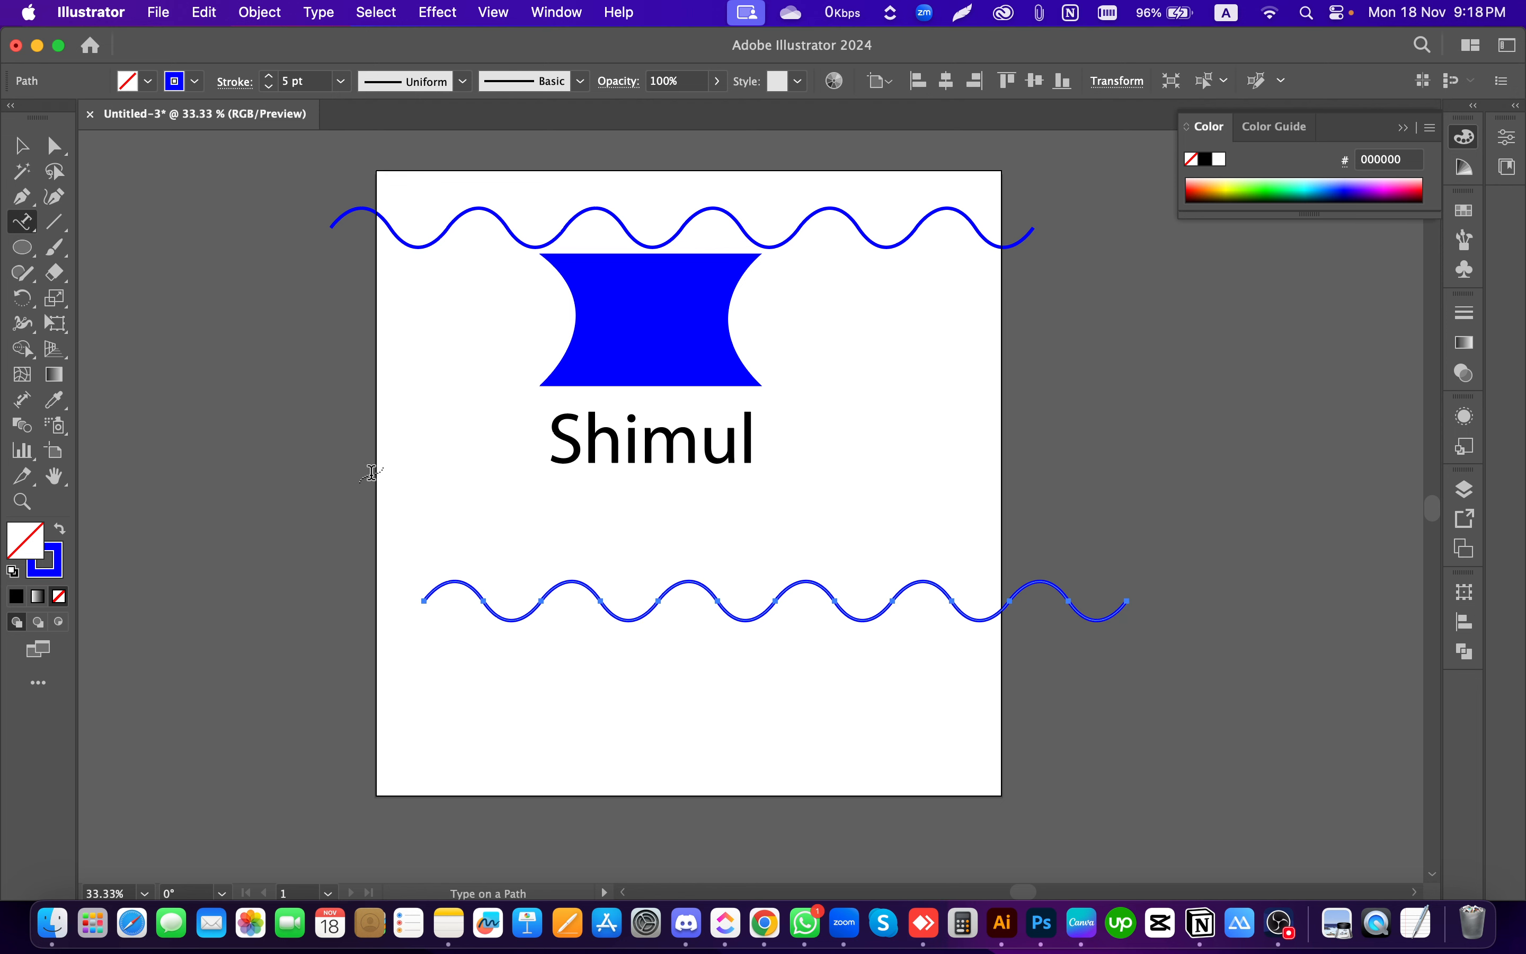
click(447, 584)
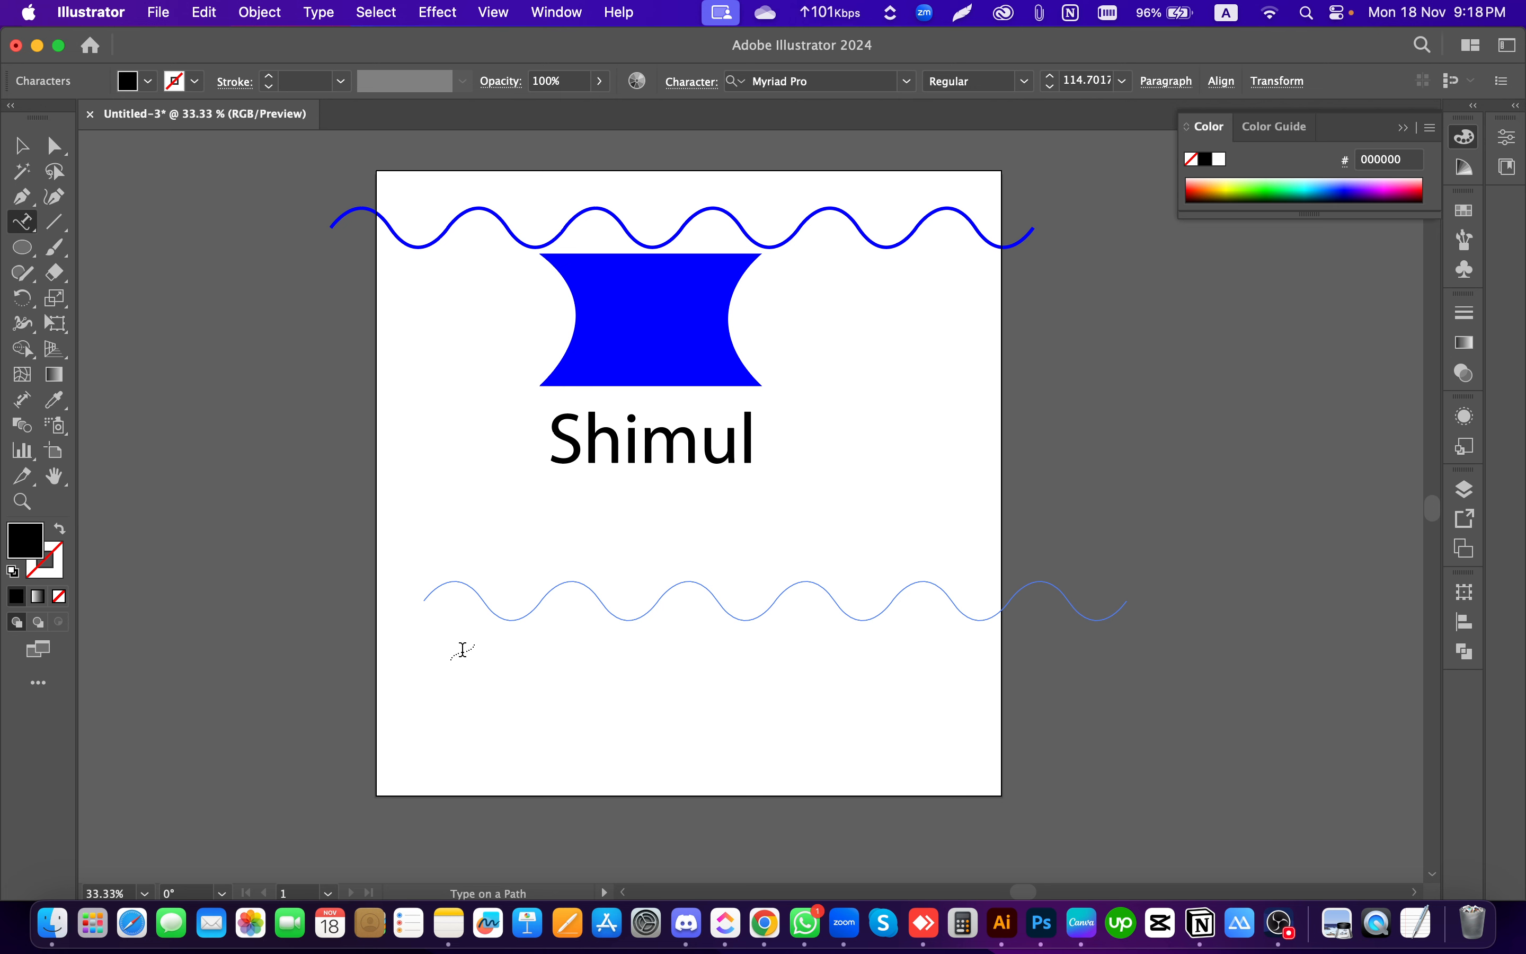
click(570, 759)
key(super+z)
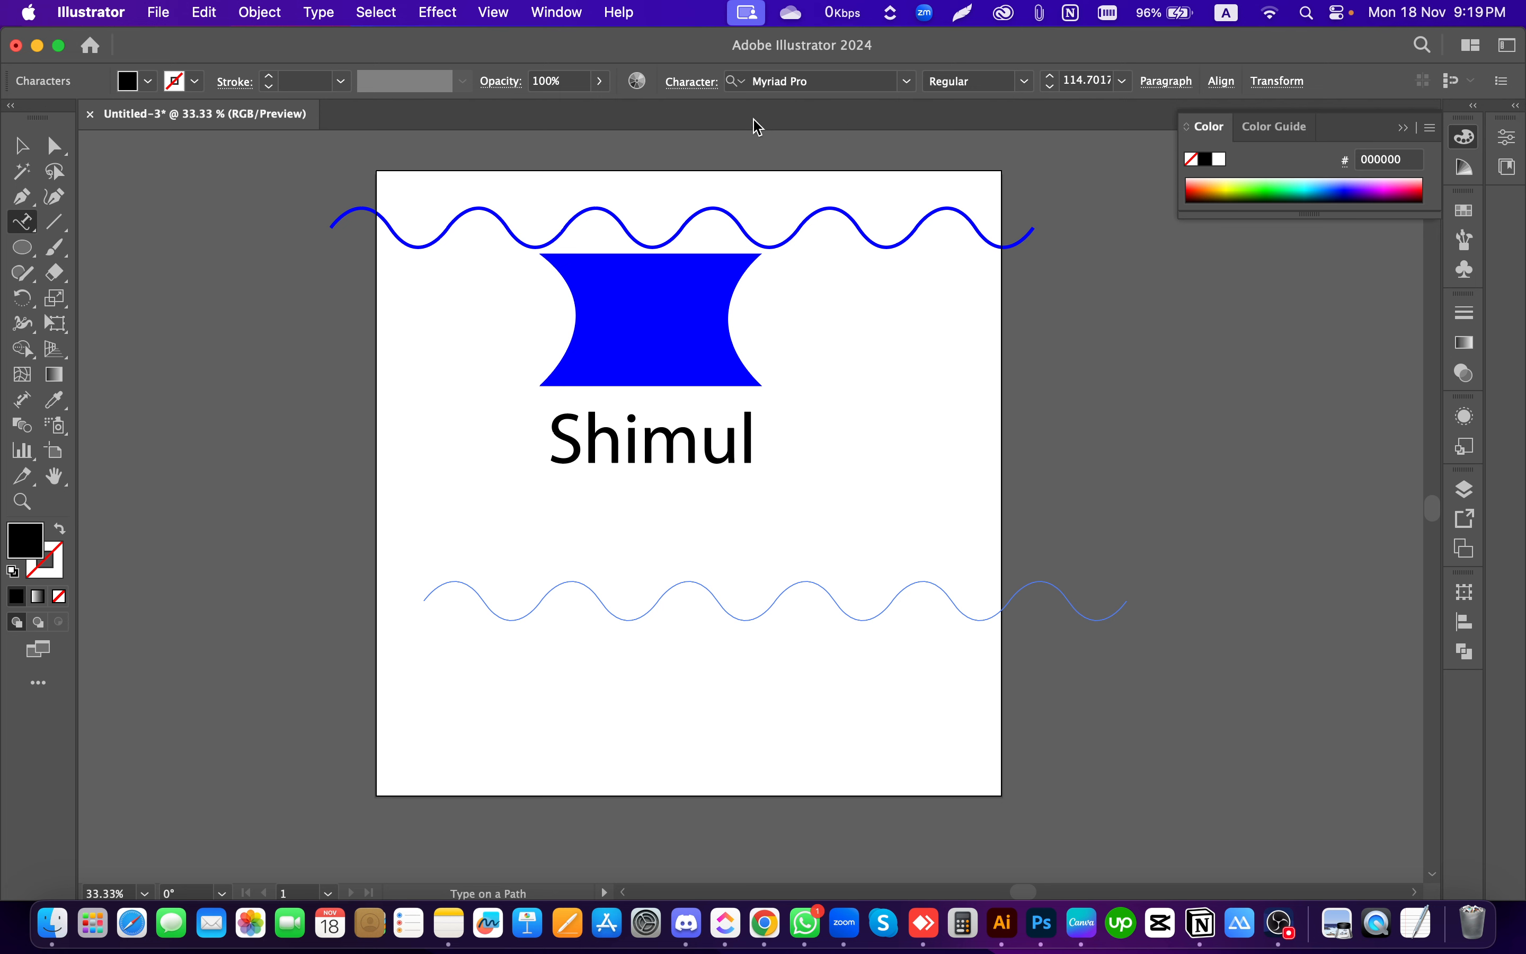
click(15, 153)
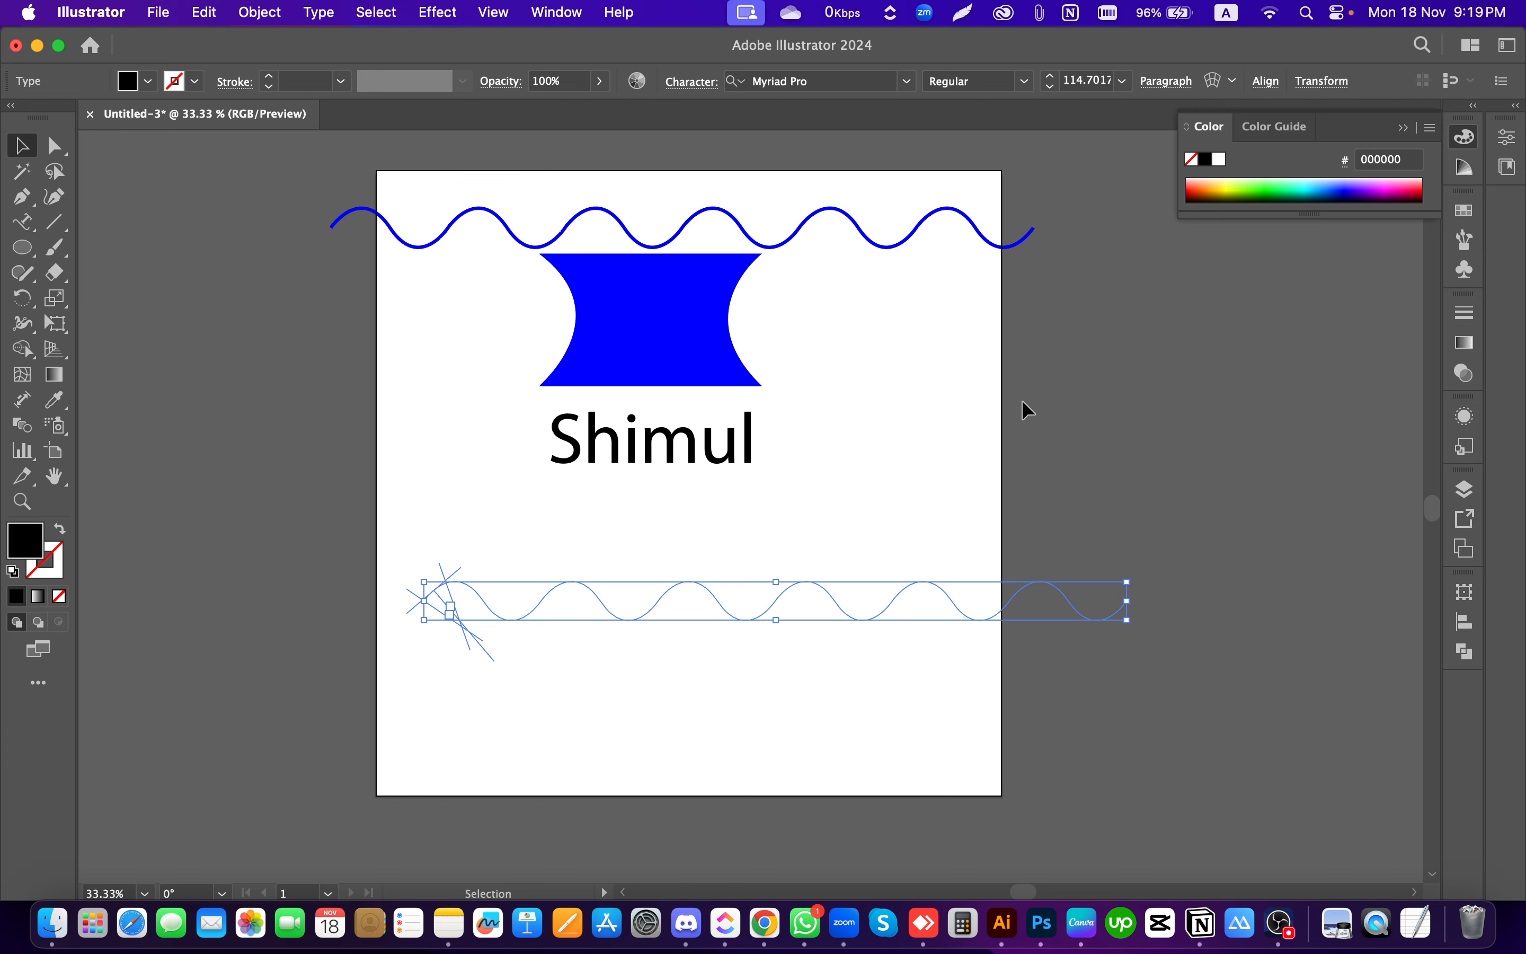
Step: Deselect the empty text path below the name text, reselect it and delete it
click(1116, 432)
drag(724, 591, 723, 589)
click(656, 530)
drag(779, 715, 670, 627)
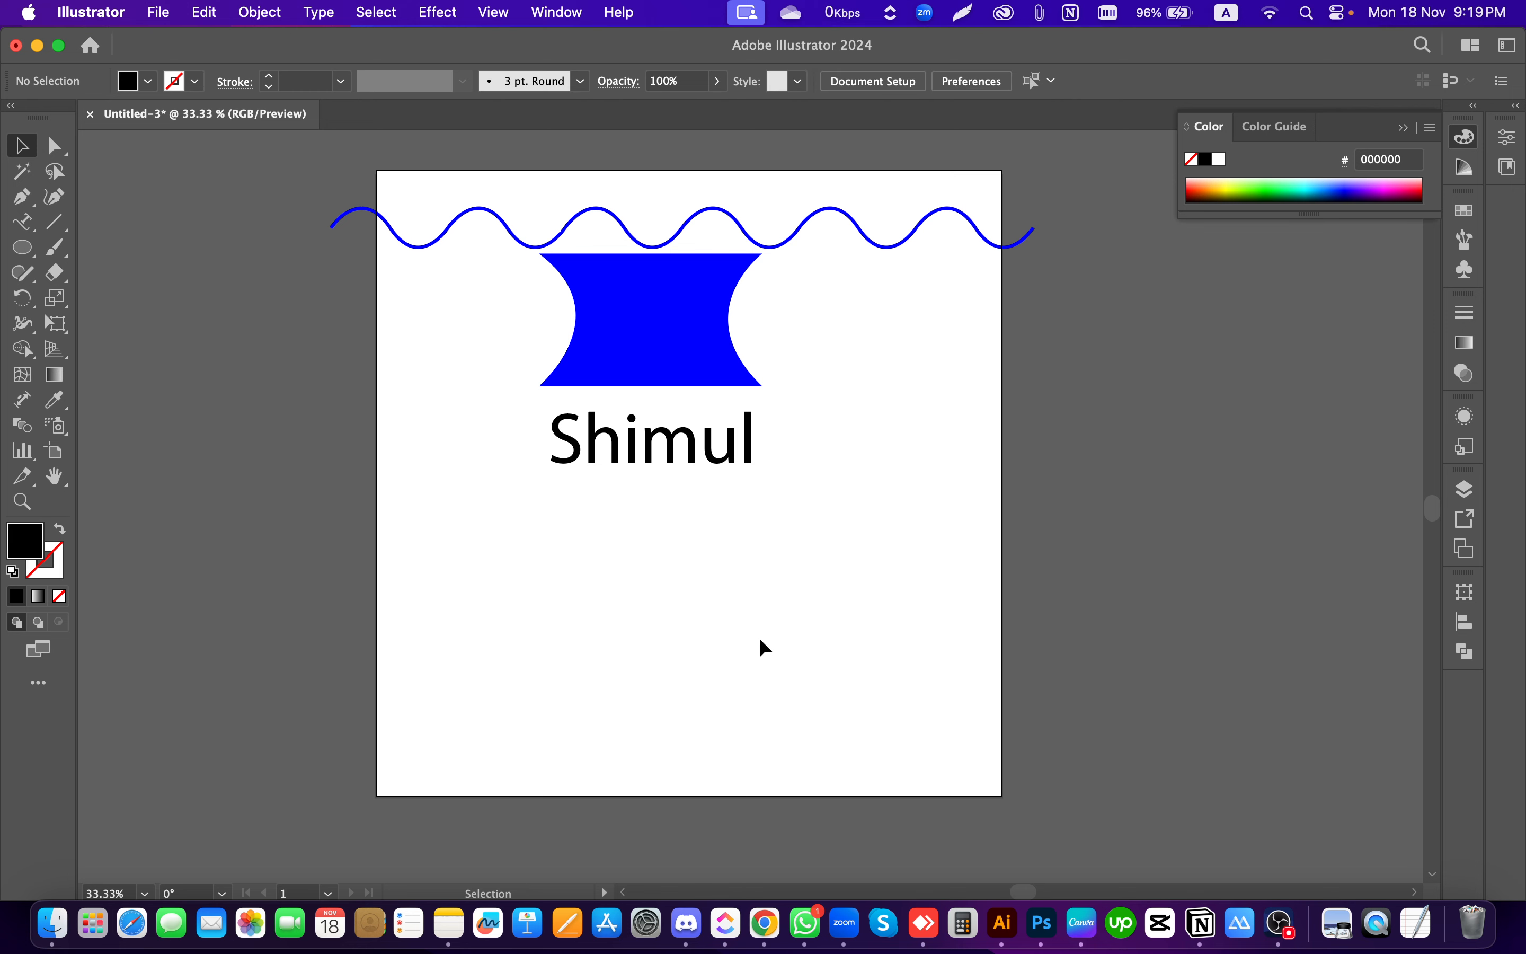
Step: Open the Character panel and place it beside the artboard, level with the name text
click(557, 13)
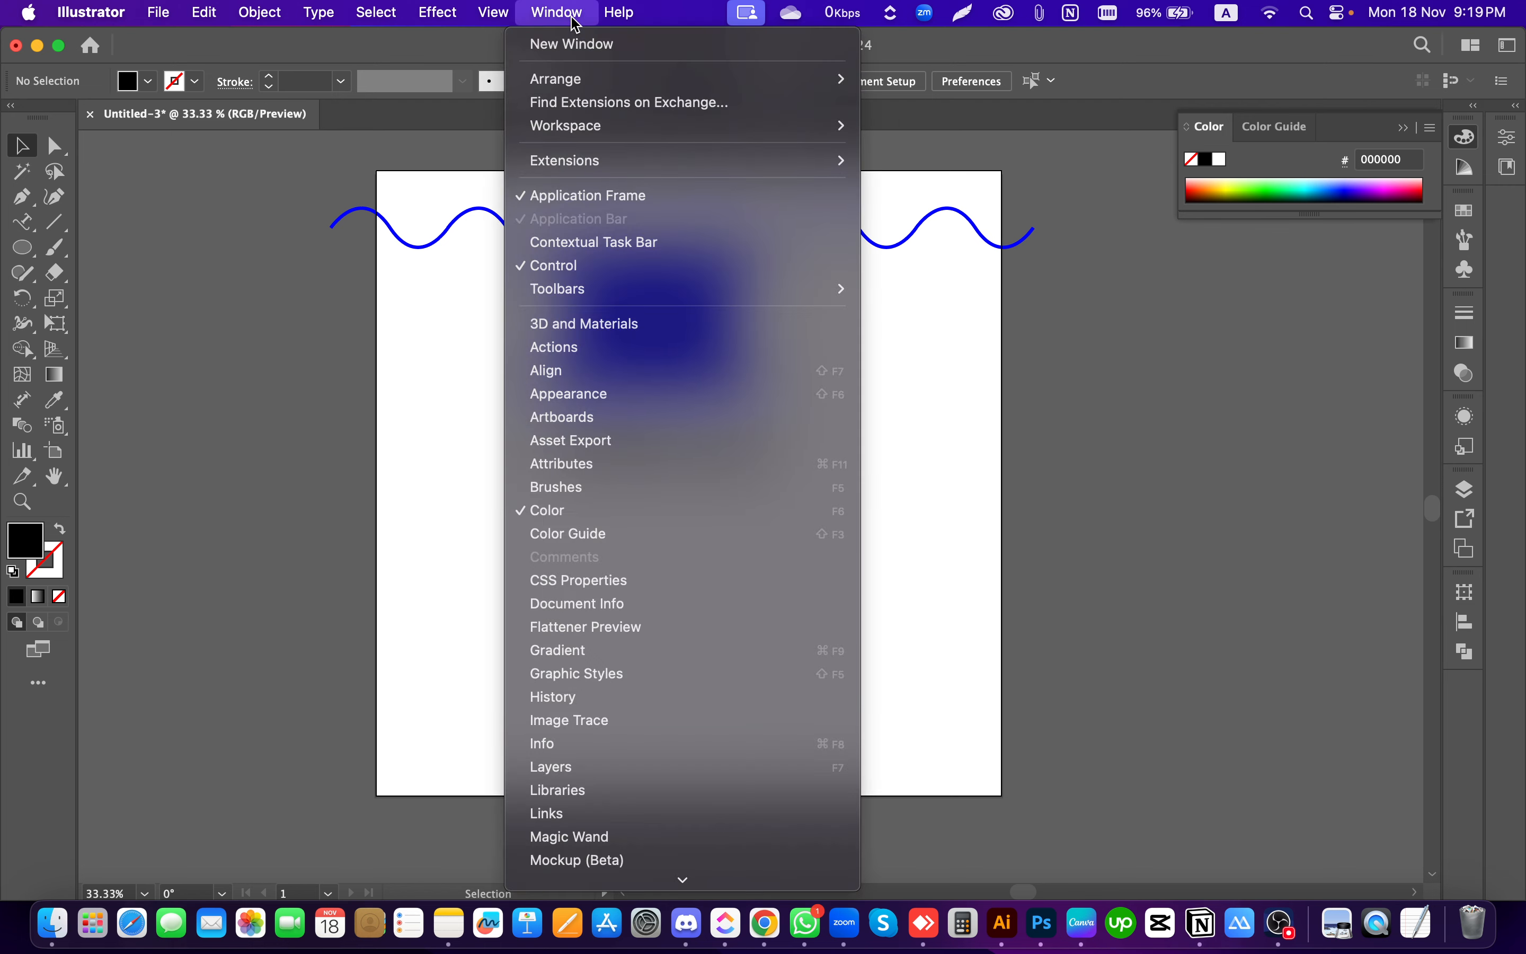
click(557, 13)
click(575, 13)
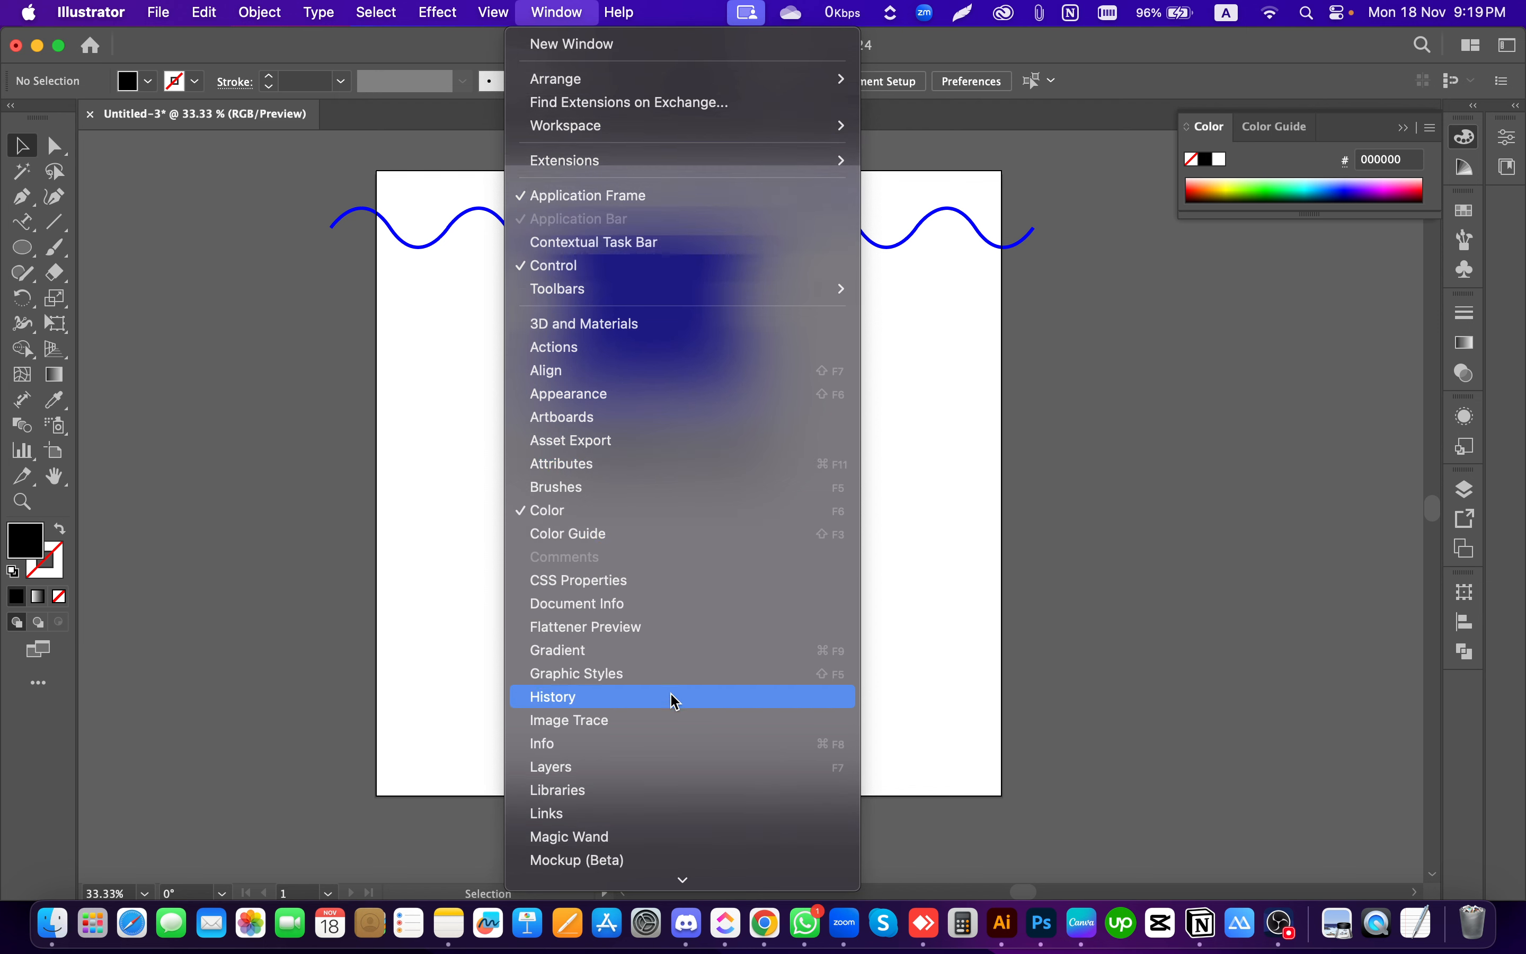
scroll(674, 700, down, 2)
scroll(675, 702, down, 15)
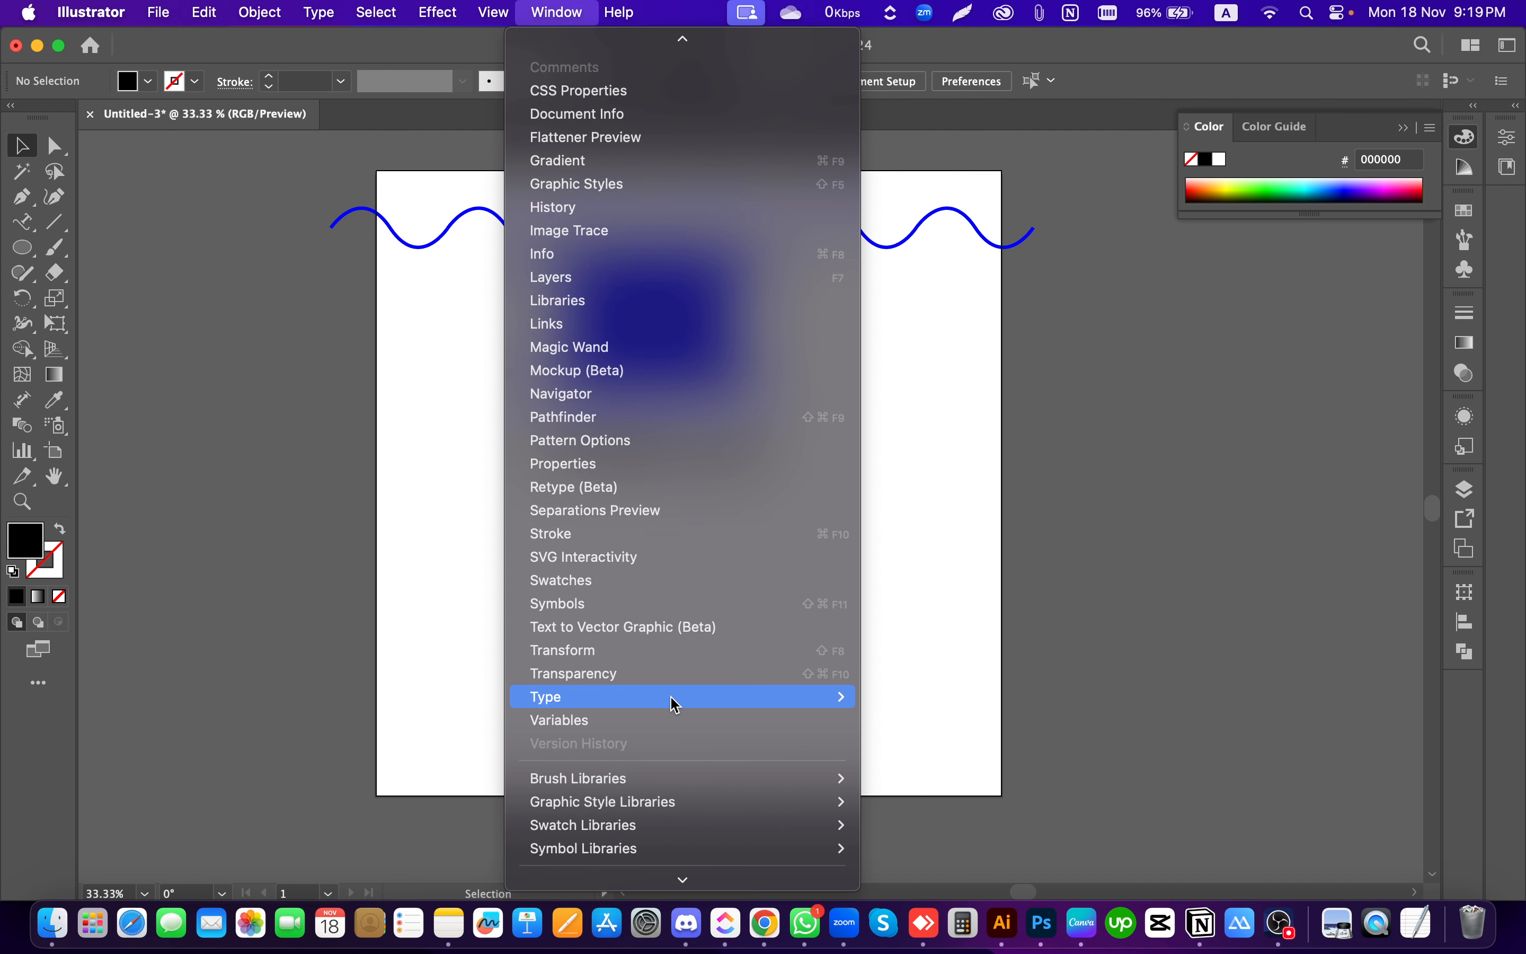
mouse_move(675, 705)
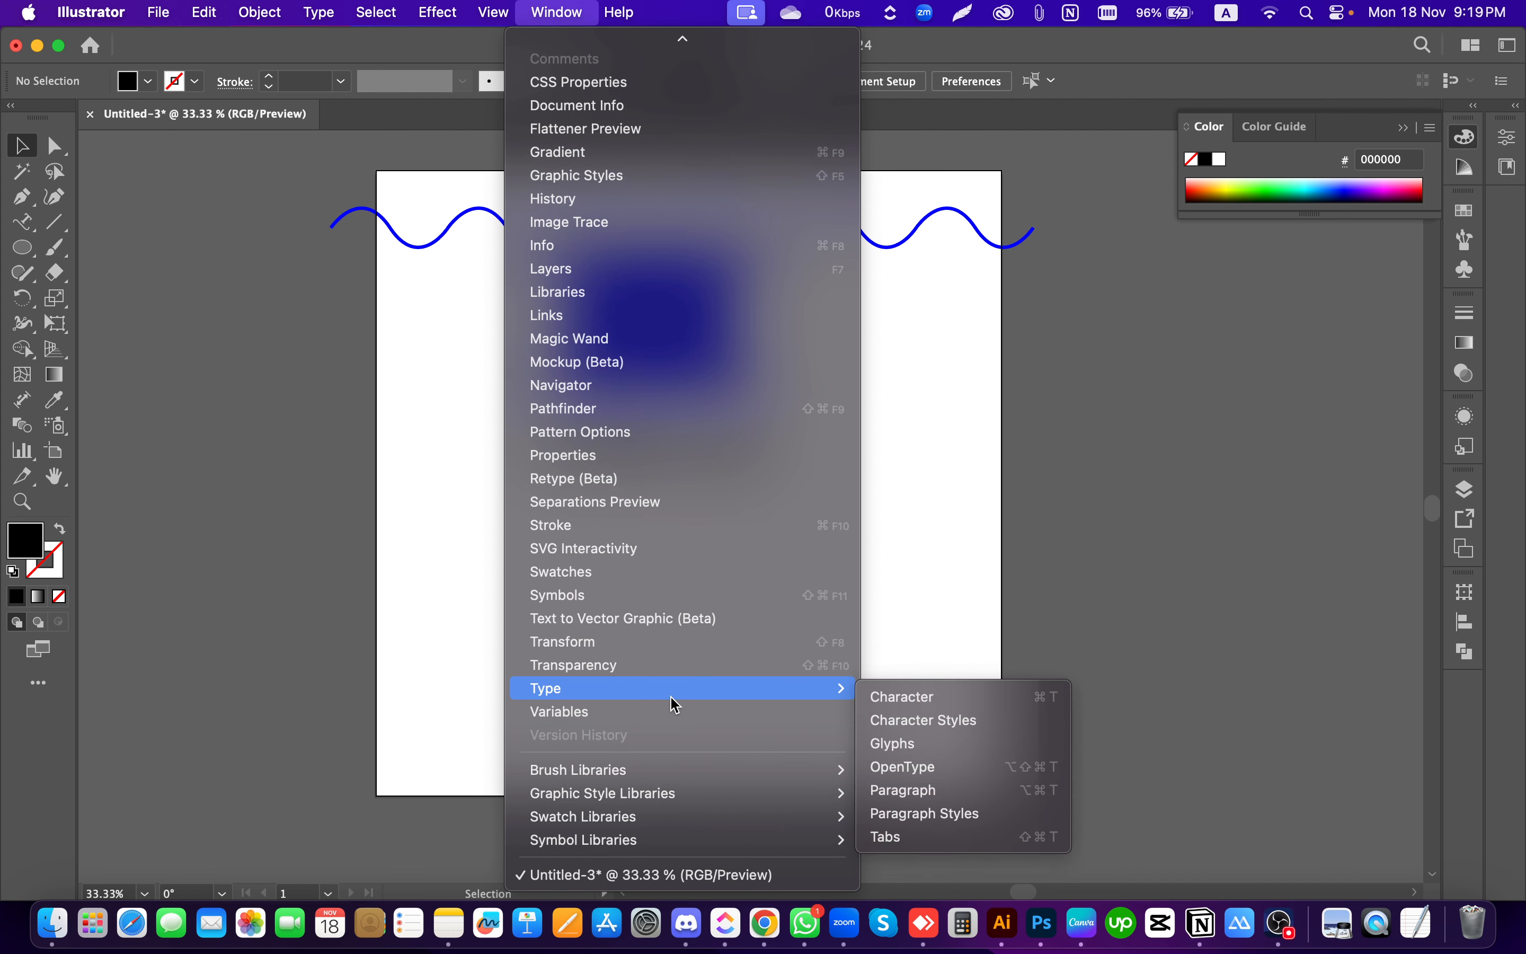
click(905, 697)
drag(862, 129, 1167, 390)
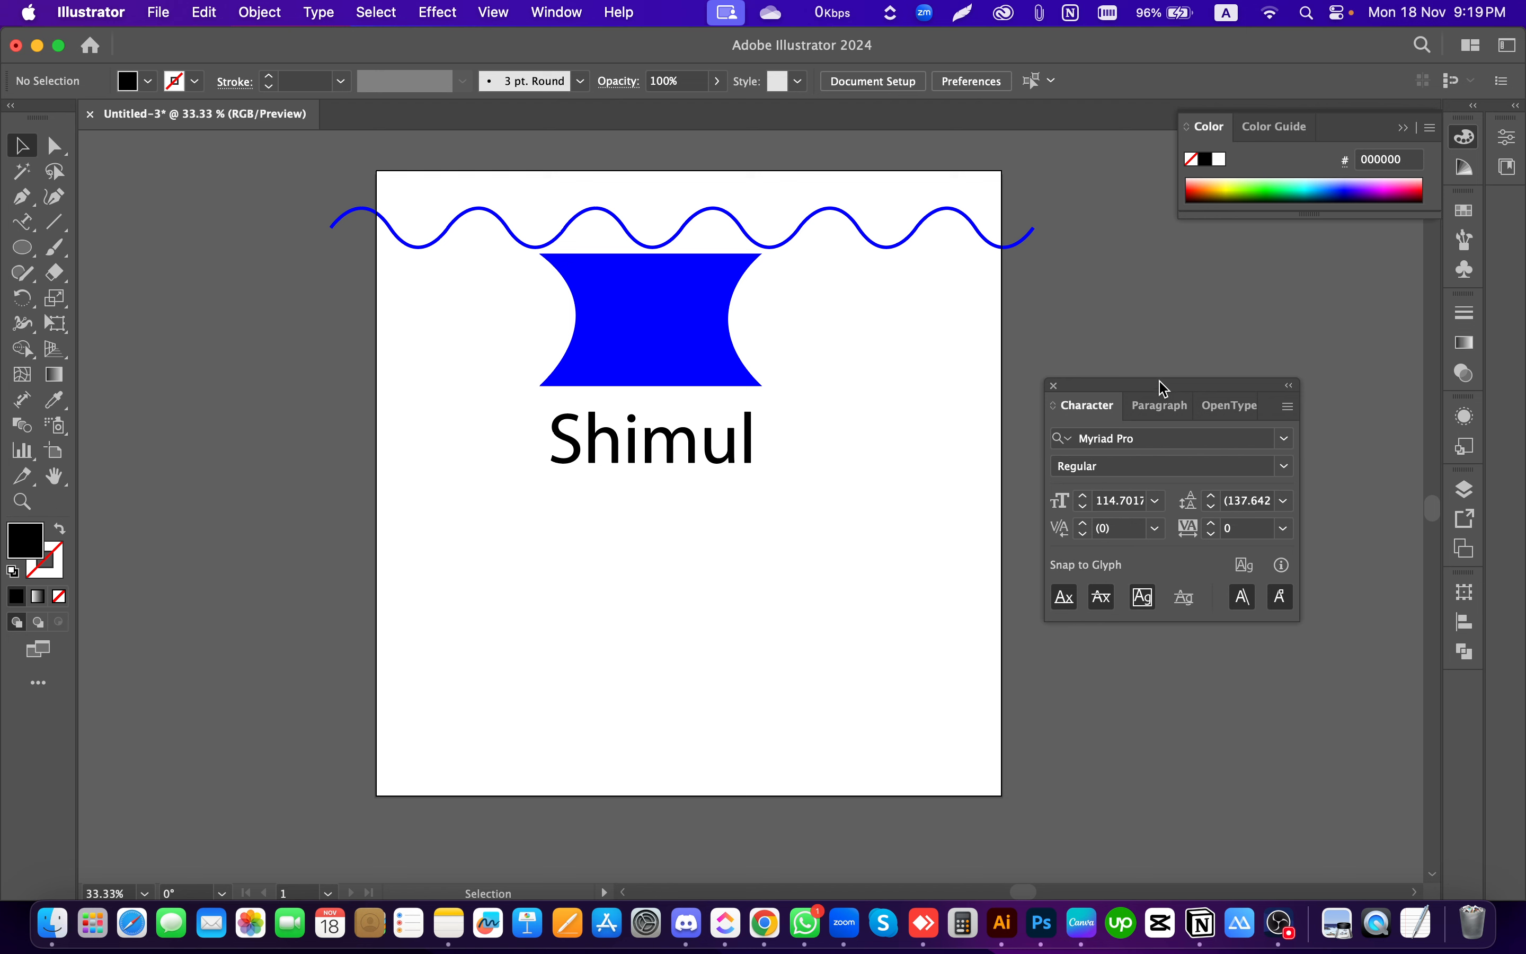
Step: Dock the floating Character panel group below Pathfinder in the collapsed dock, expanding and collapsing it once
drag(1156, 390, 1451, 685)
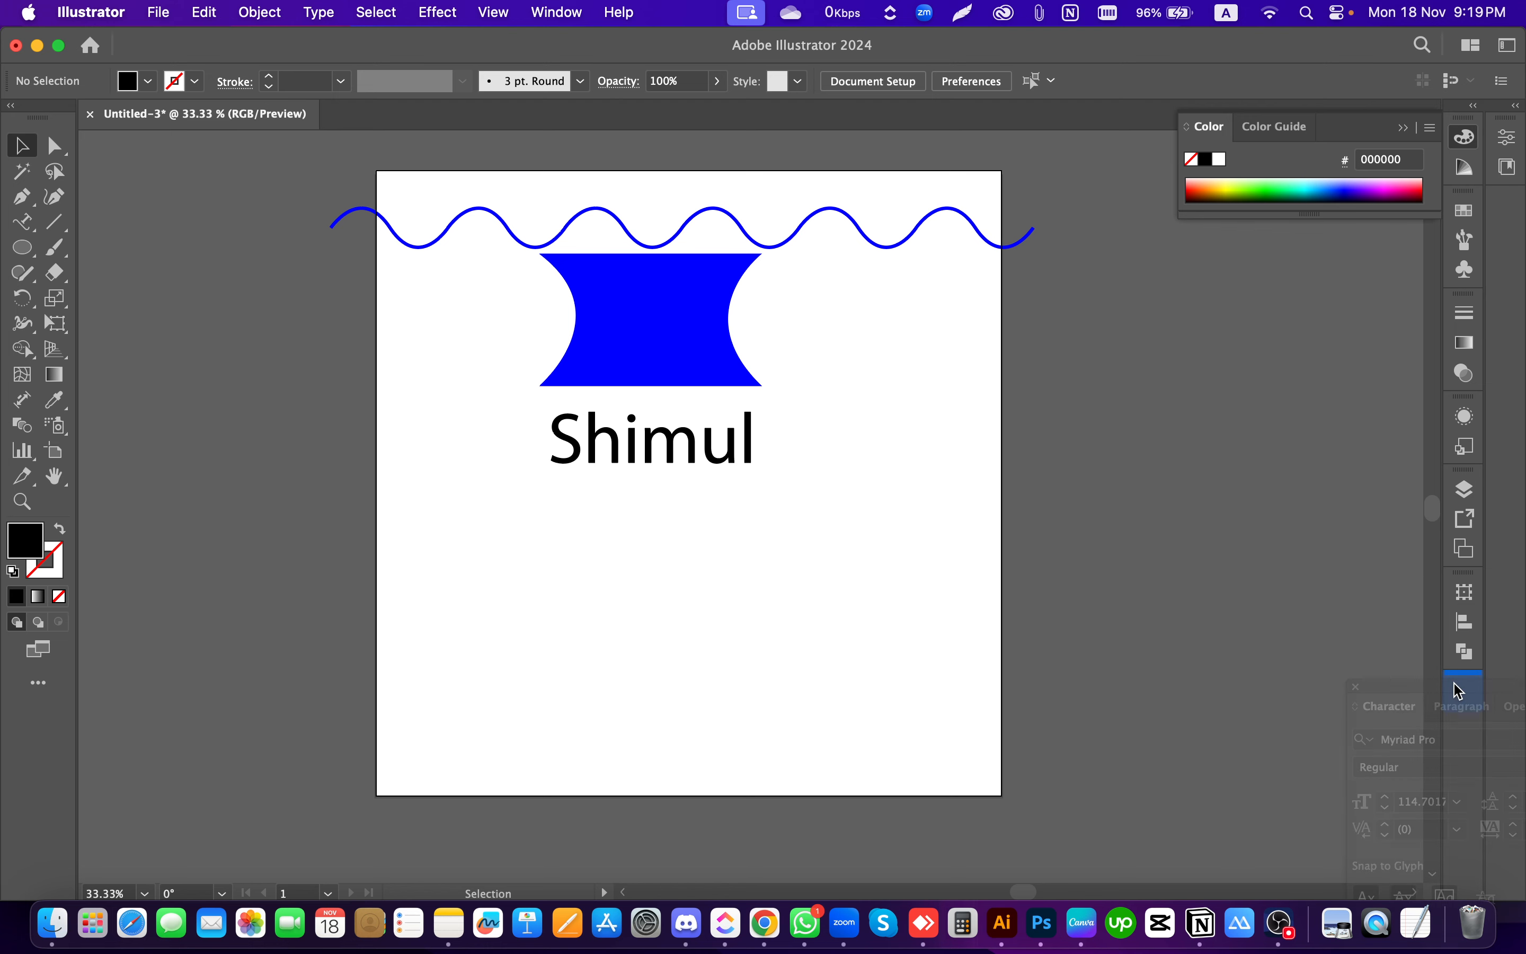
click(1467, 698)
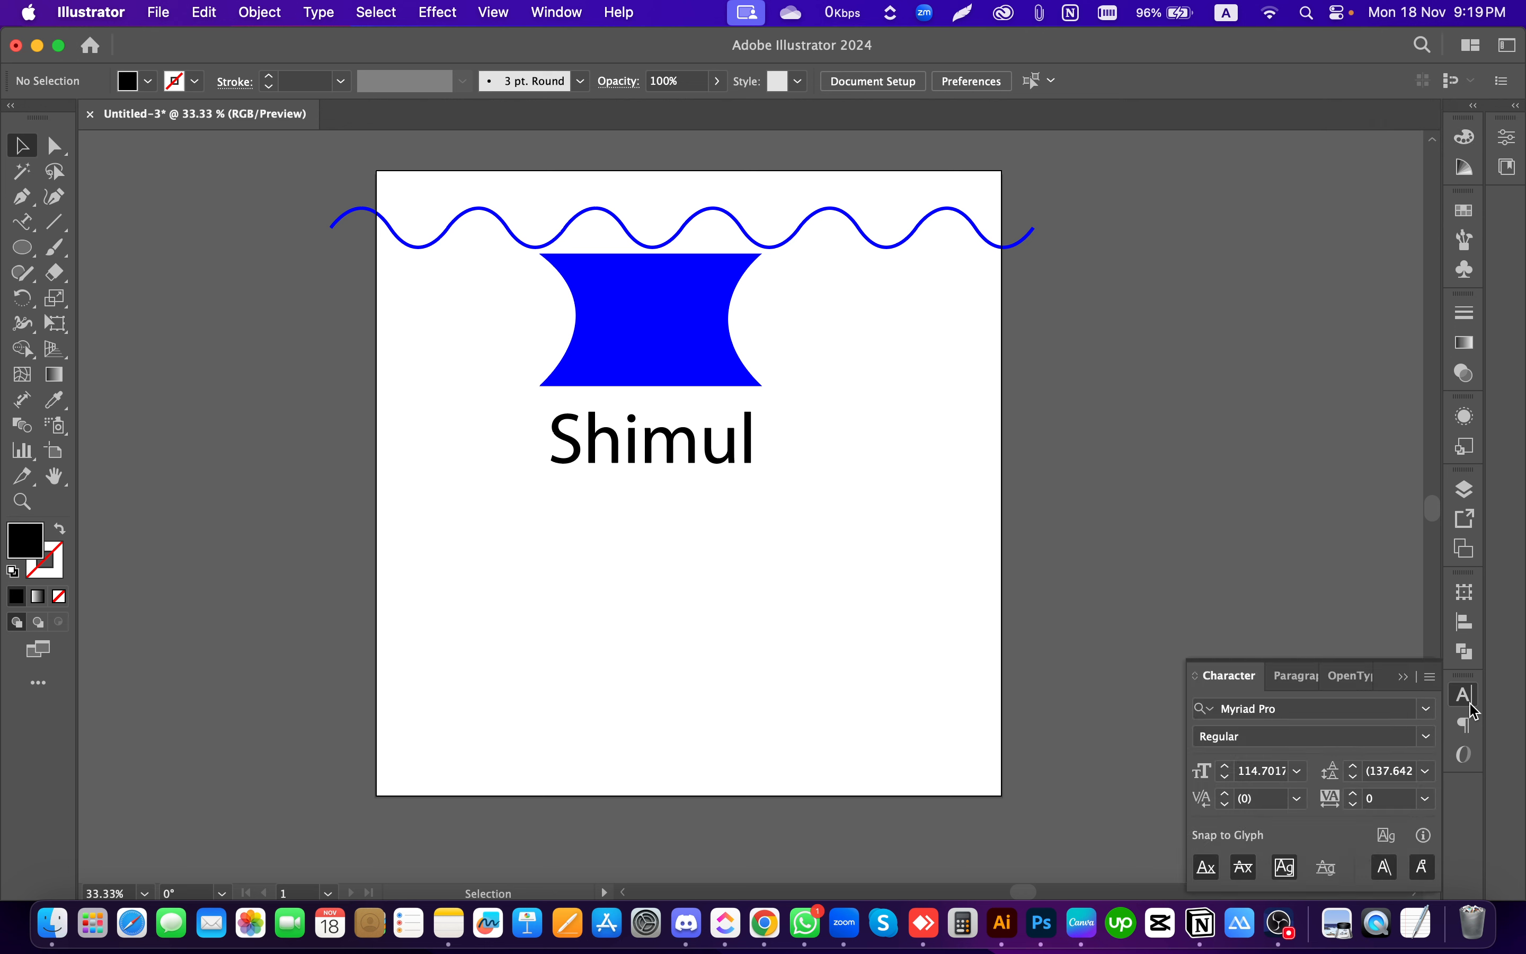
click(1468, 699)
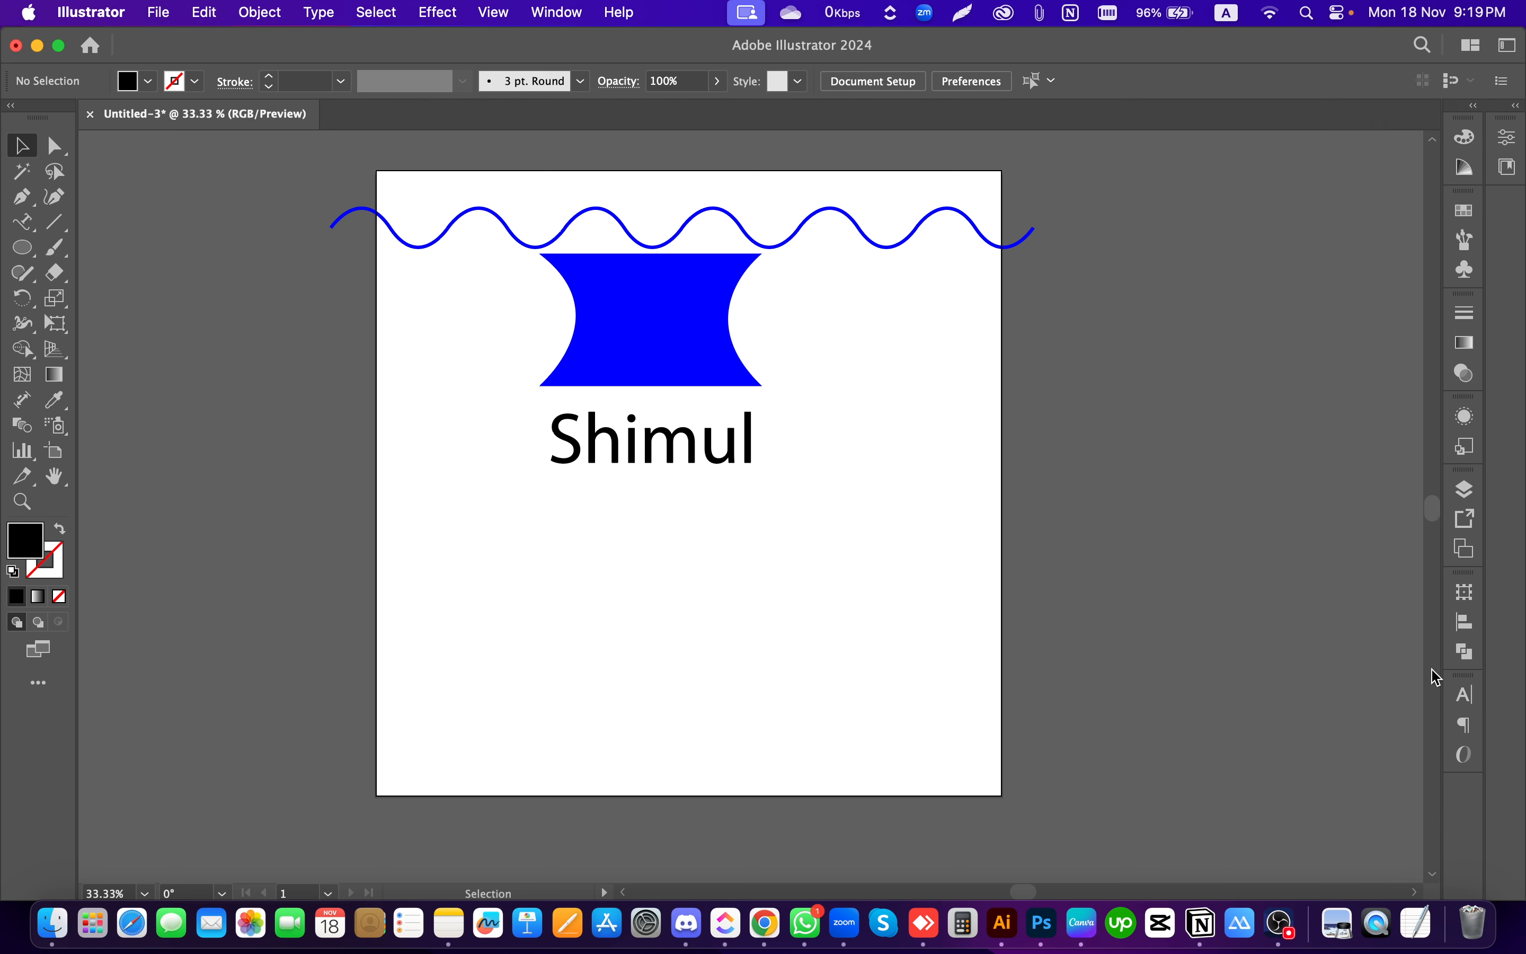
Step: Pull the Character panel group out of the dock beside the artboard, expand it and close the floating group
drag(1474, 685, 1139, 474)
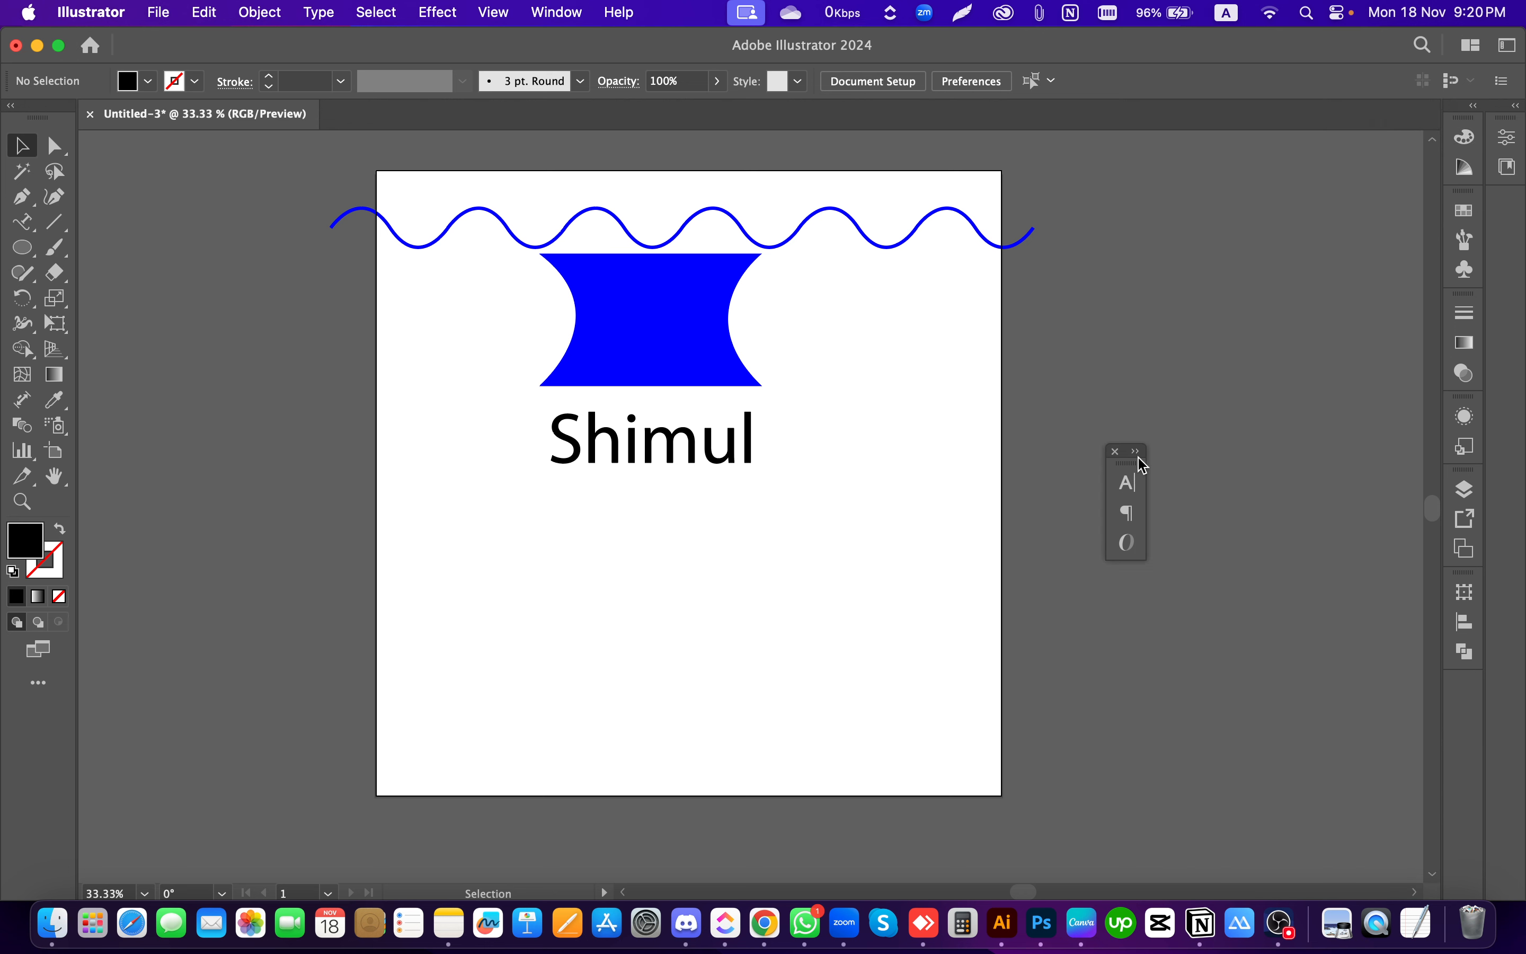
click(1135, 482)
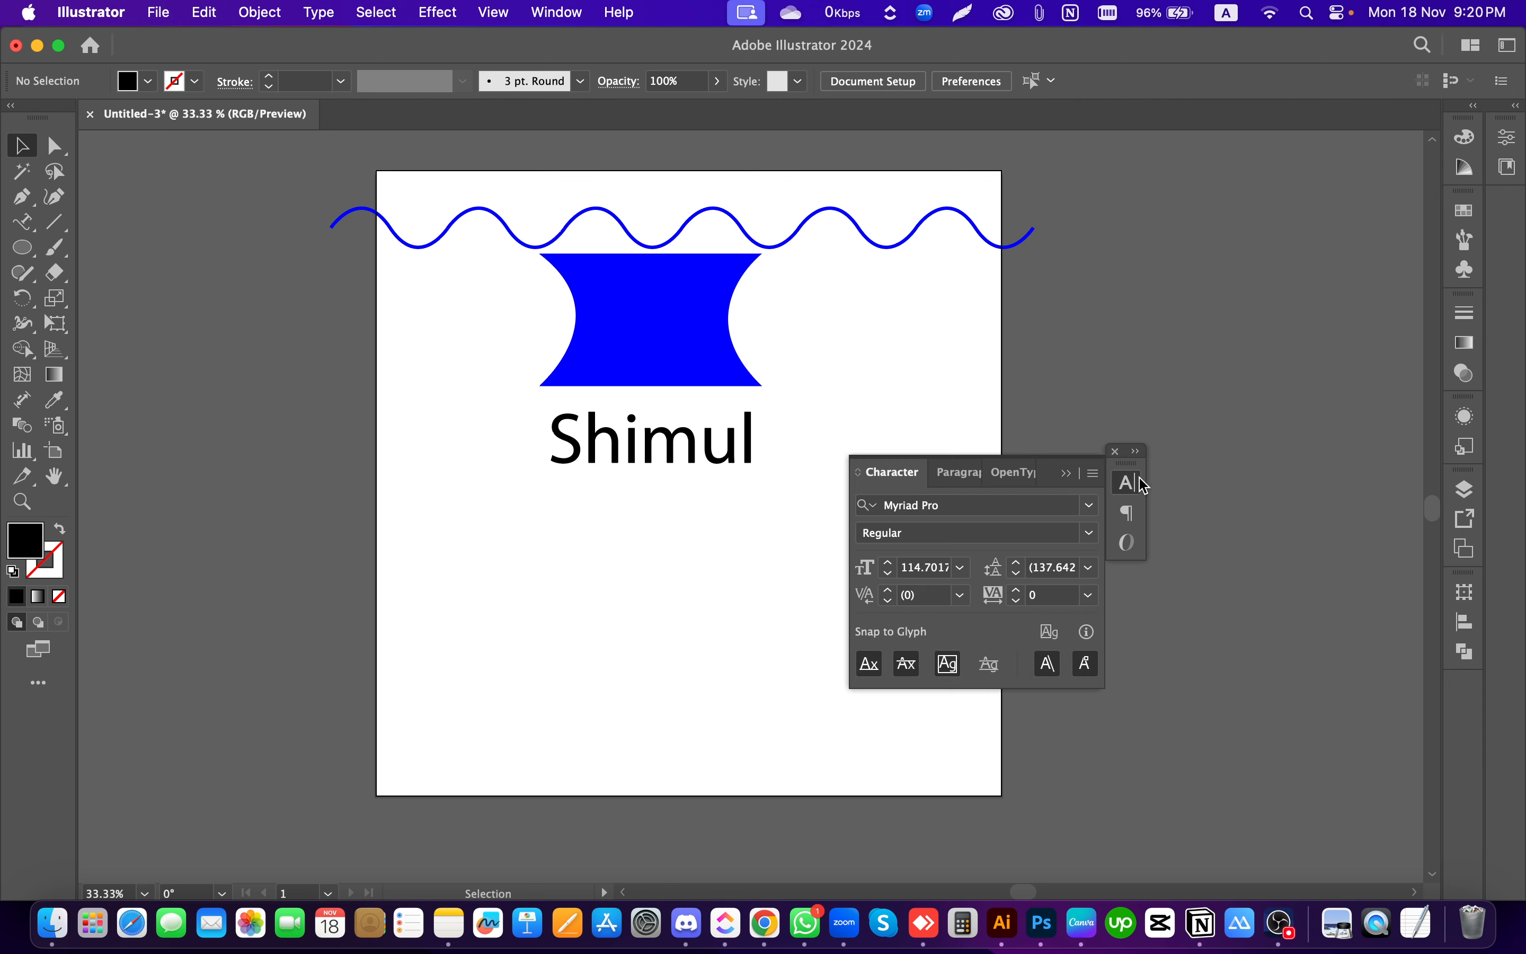
click(1116, 452)
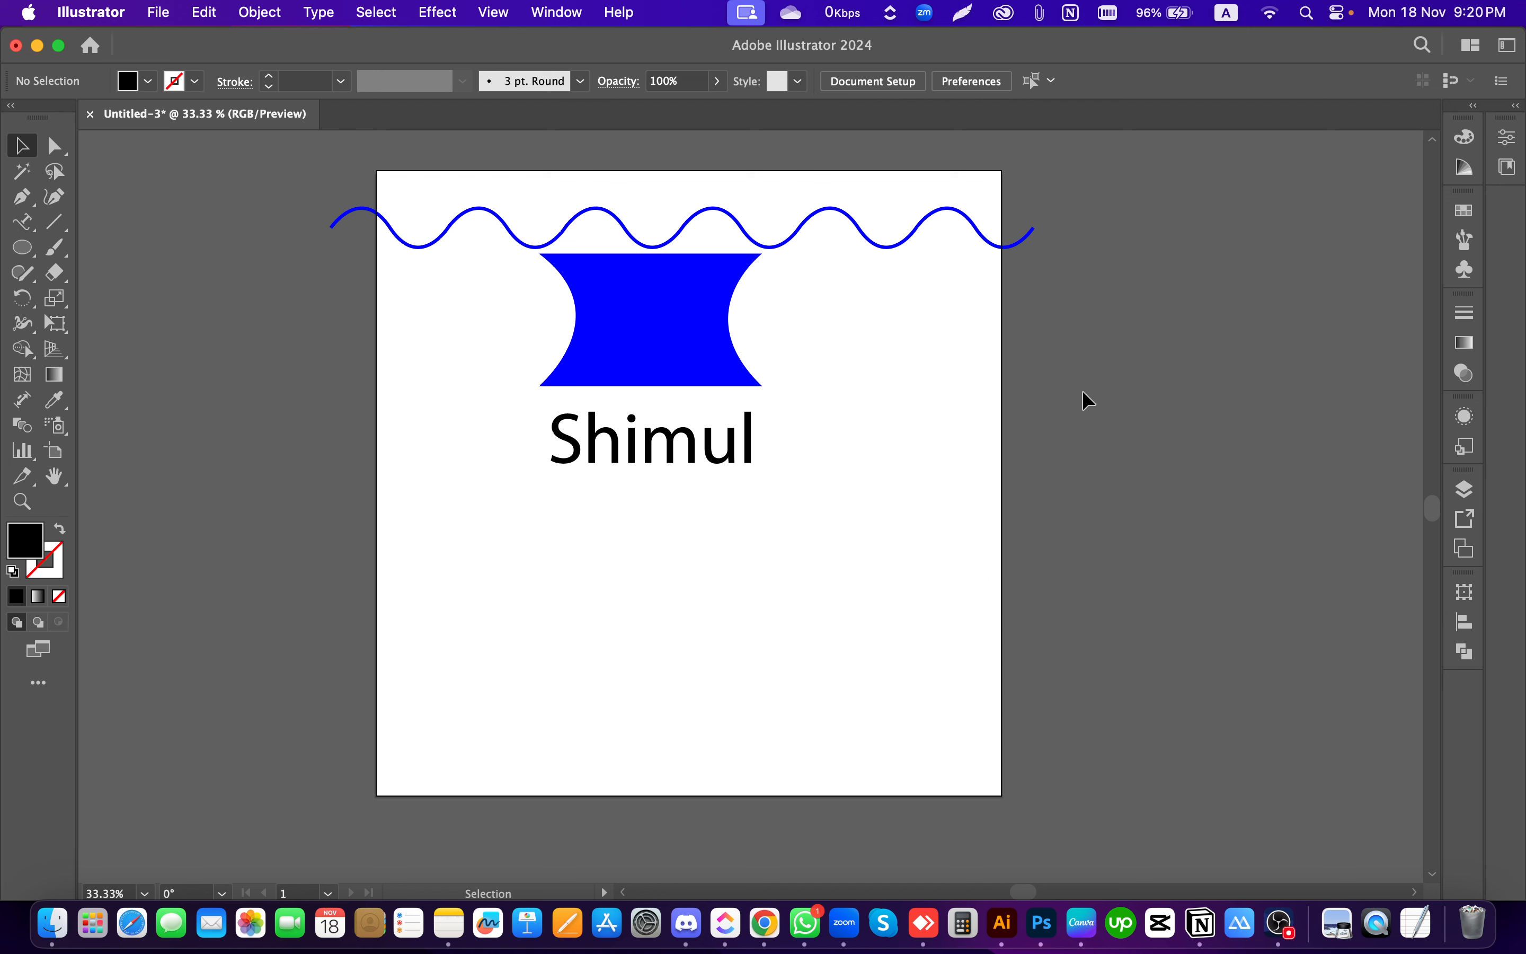
Step: Reopen the closed Character panel and dock its group below Pathfinder in the collapsed dock
key(super+z)
key(super+z)
click(536, 16)
scroll(642, 614, down, 10)
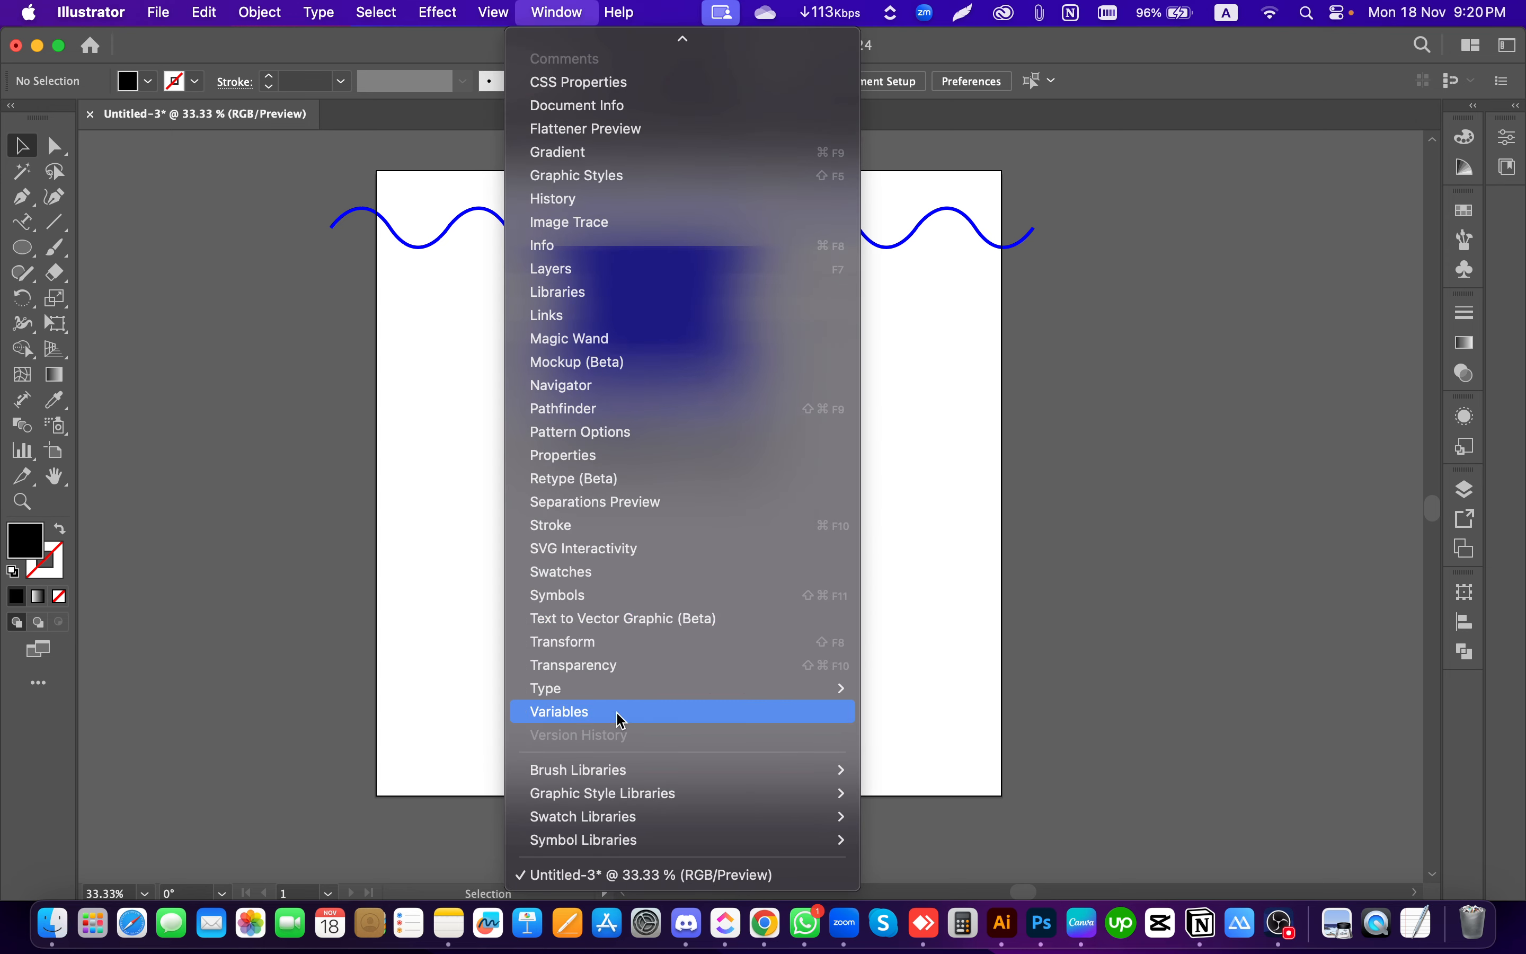
mouse_move(621, 691)
key(super+t)
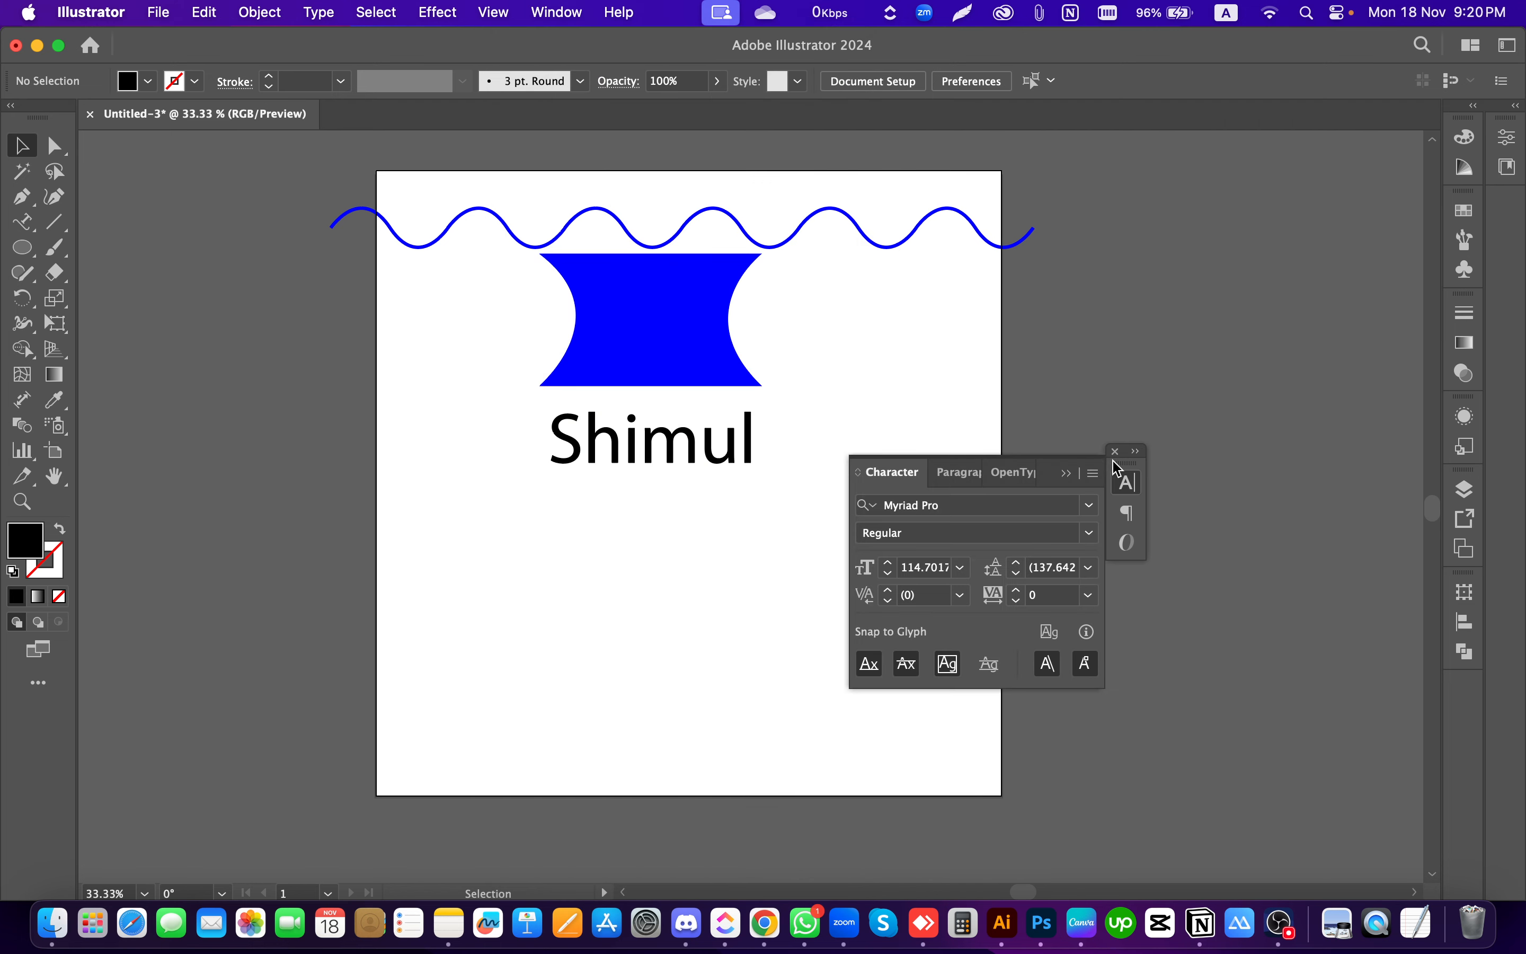
drag(1126, 470, 1479, 725)
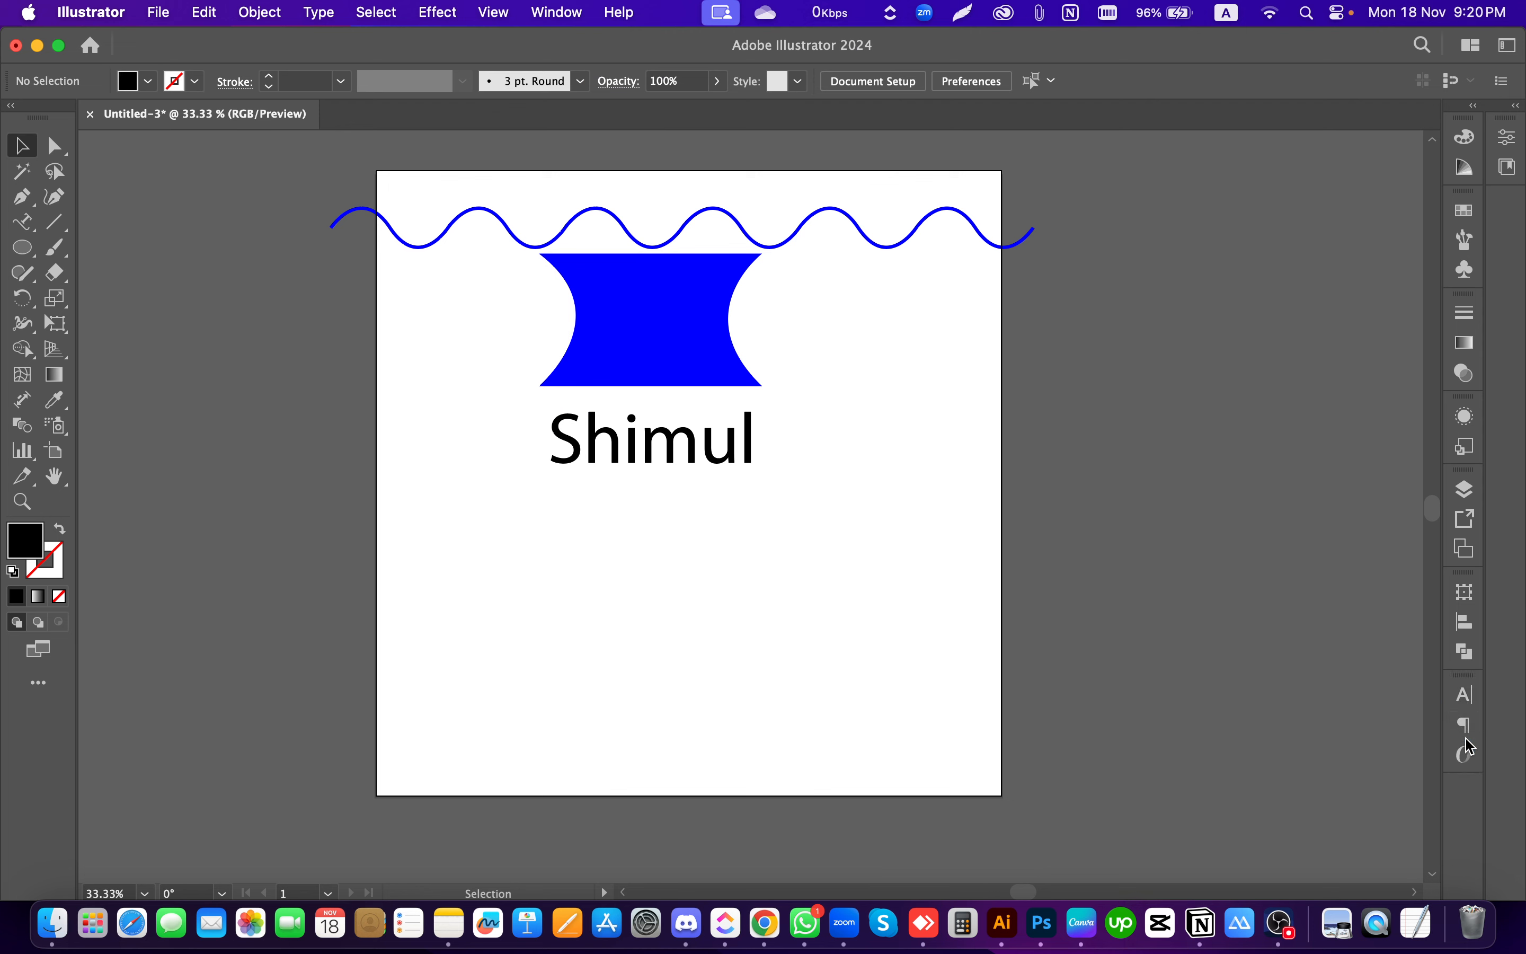
Step: Expand and collapse the docked Character panel several times, leaving it expanded
click(1464, 695)
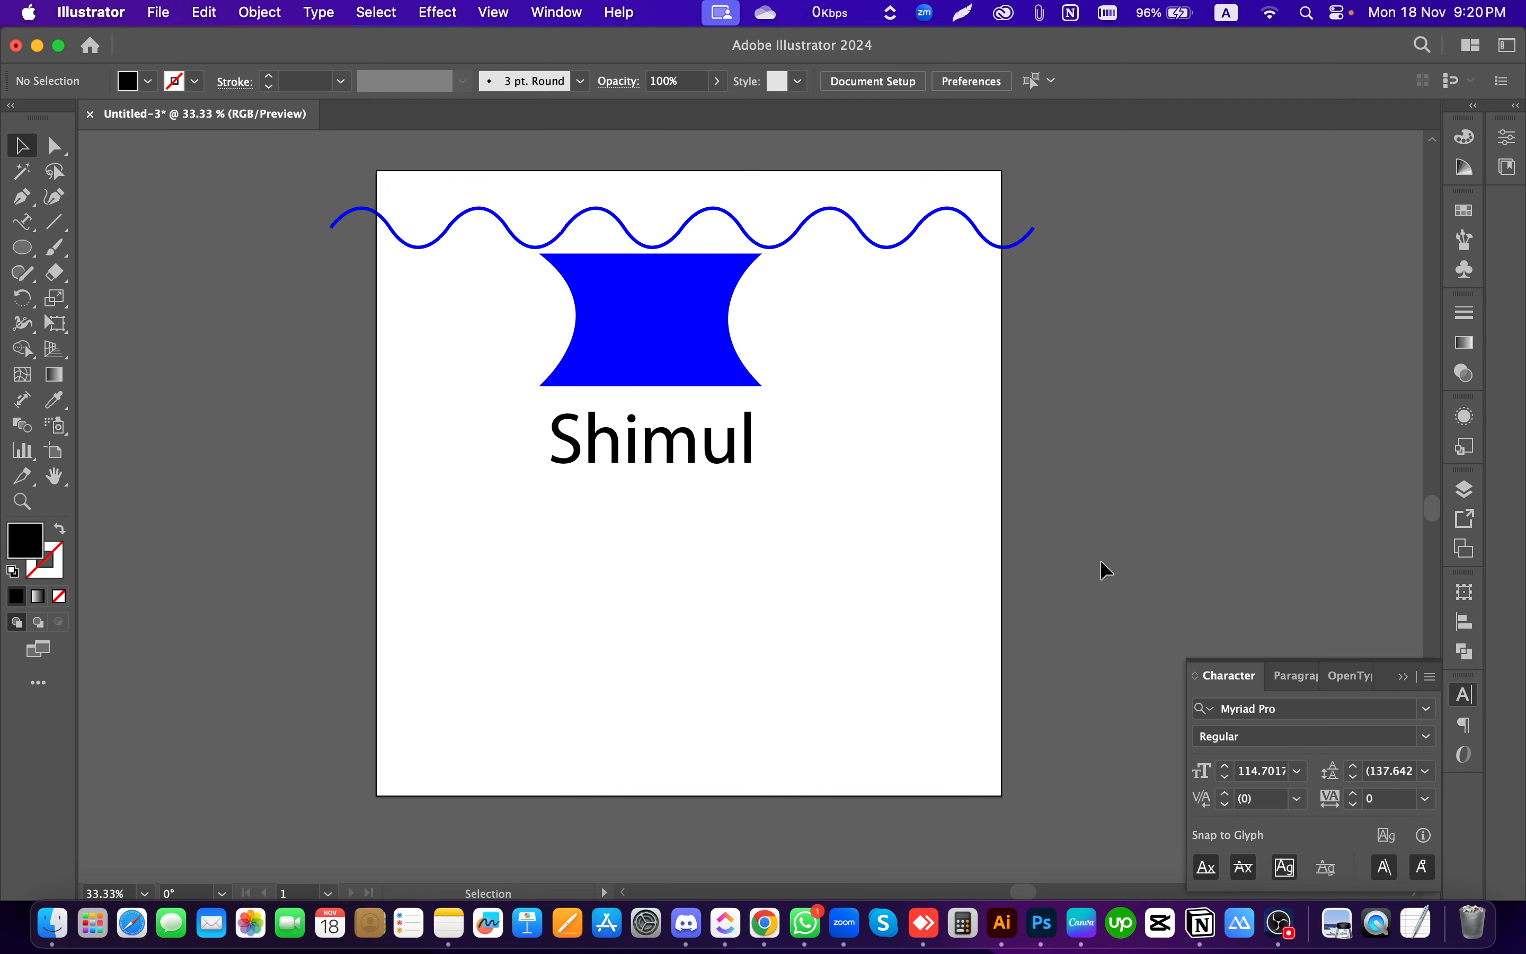
click(1466, 695)
click(1466, 696)
click(1466, 697)
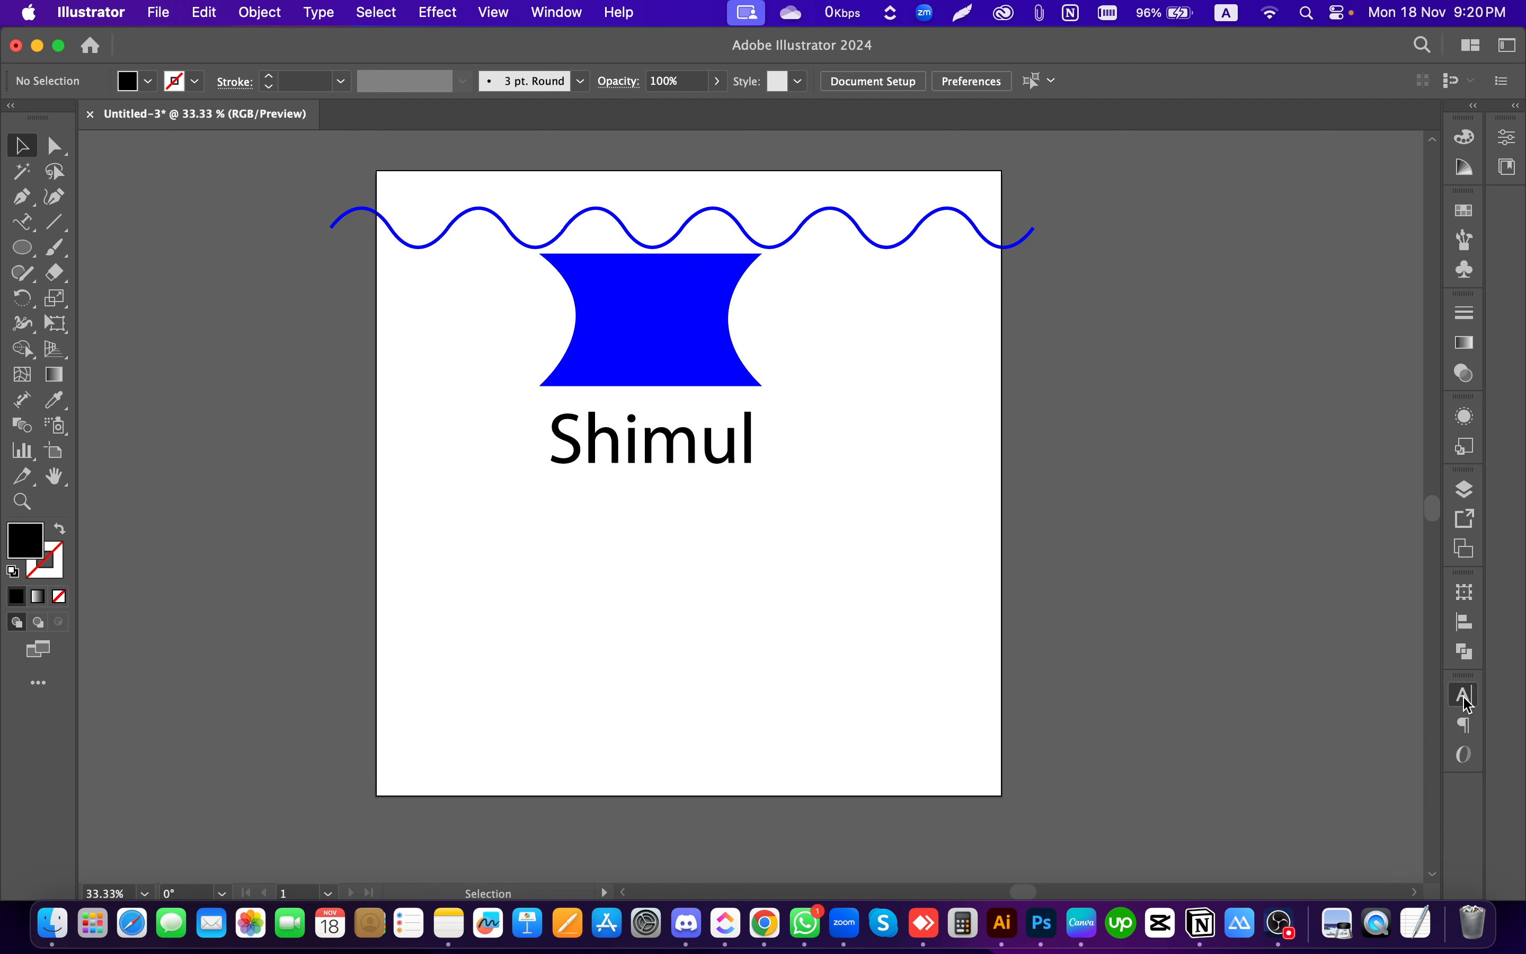
click(1465, 697)
click(1464, 697)
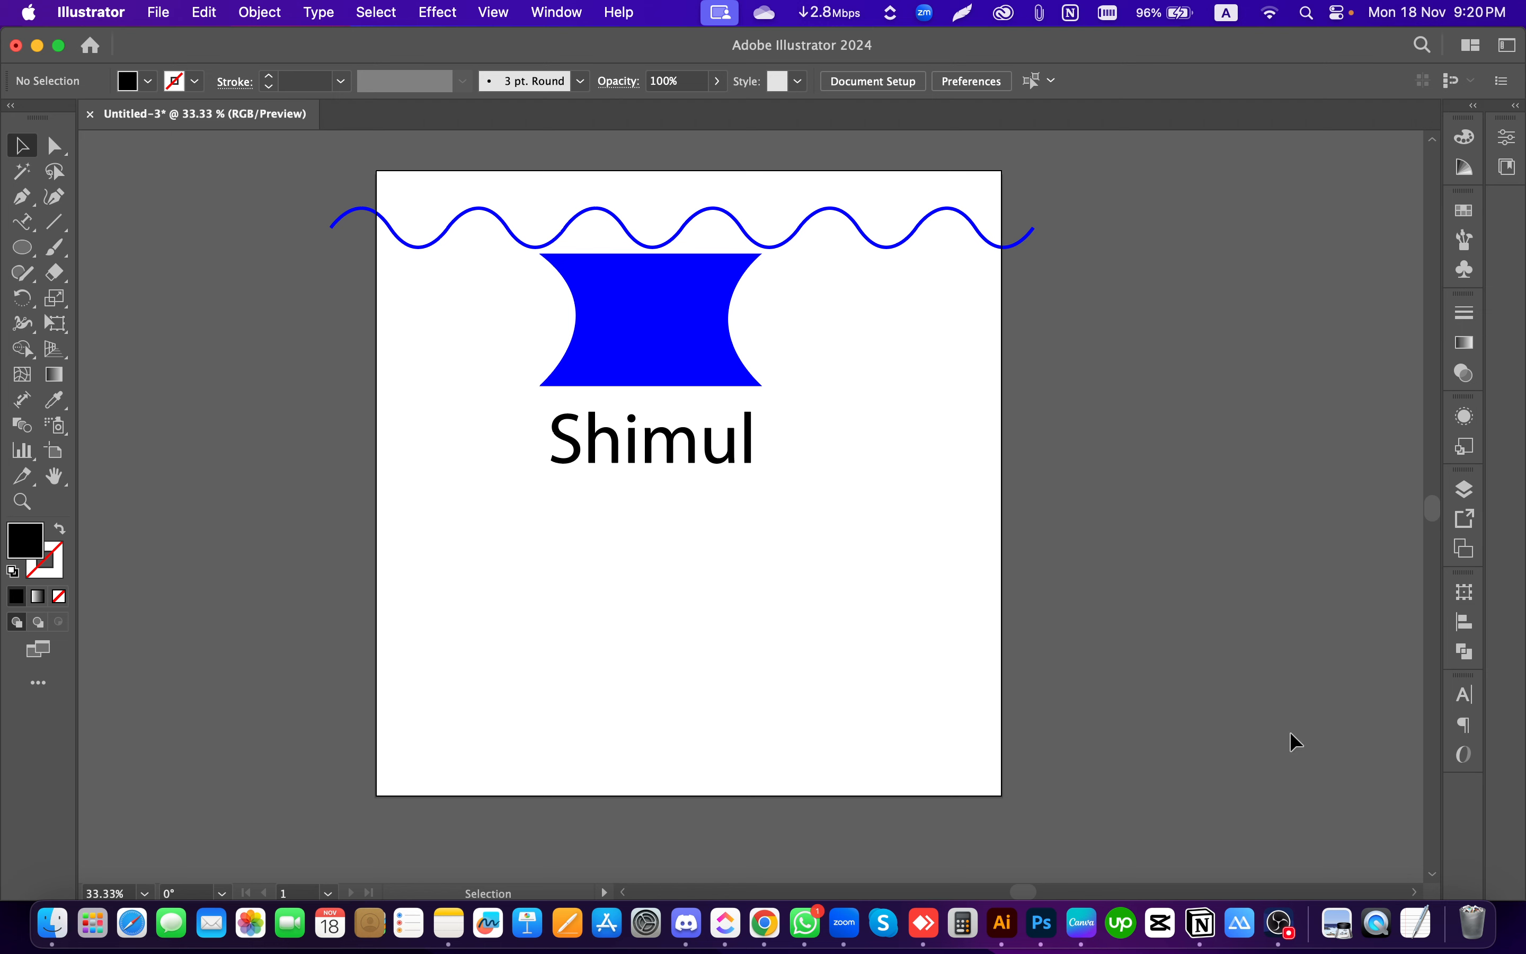
click(1469, 696)
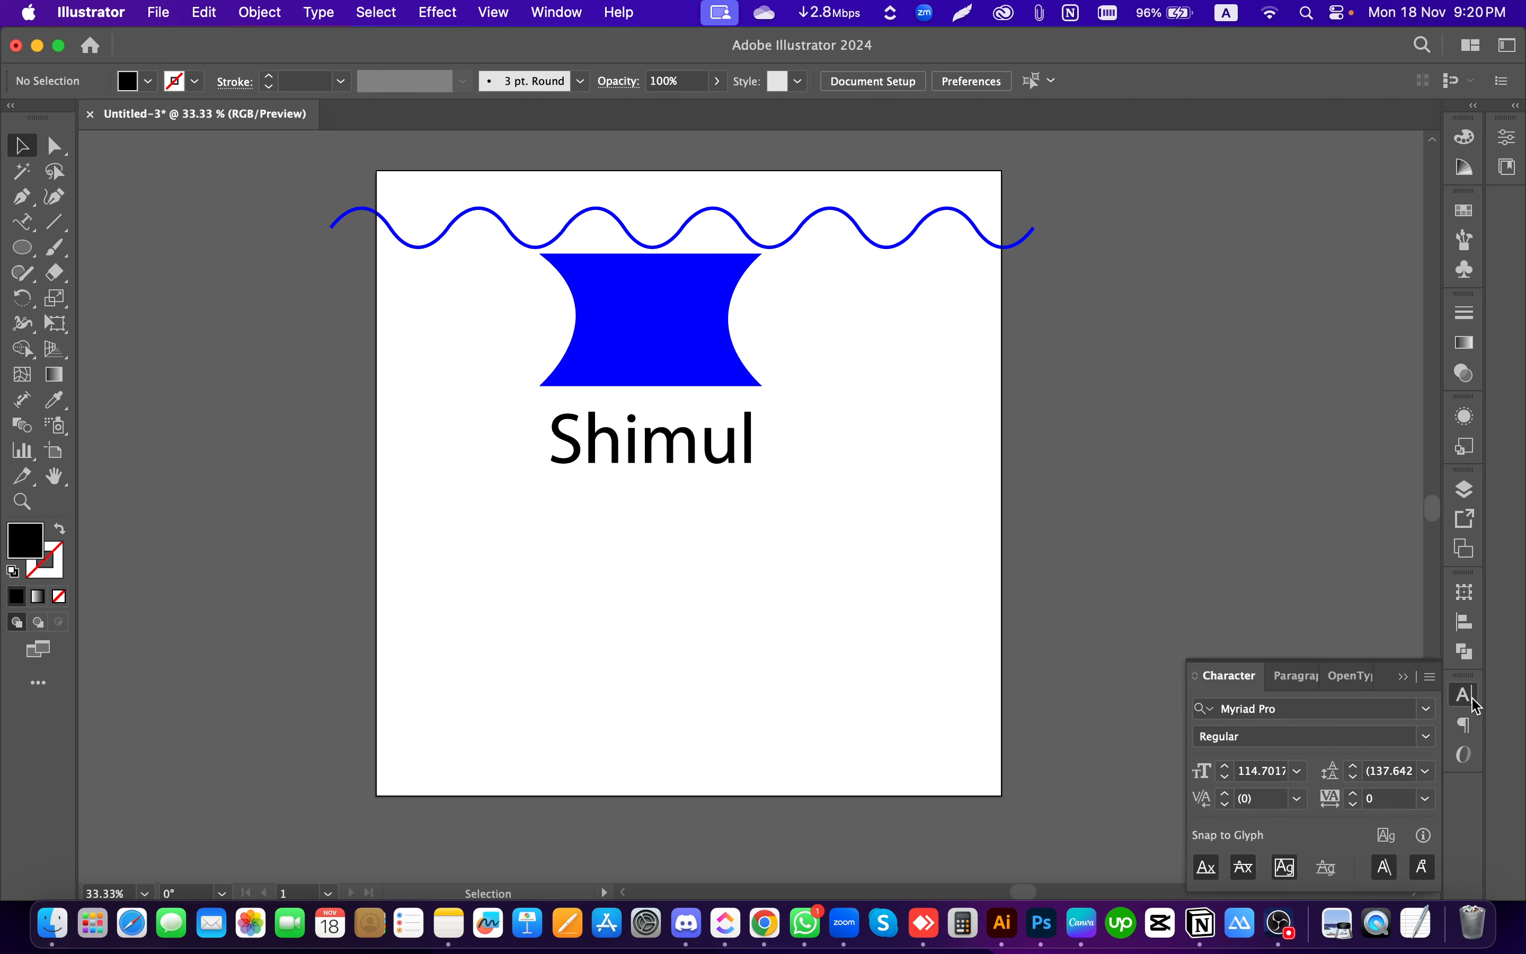
click(1474, 701)
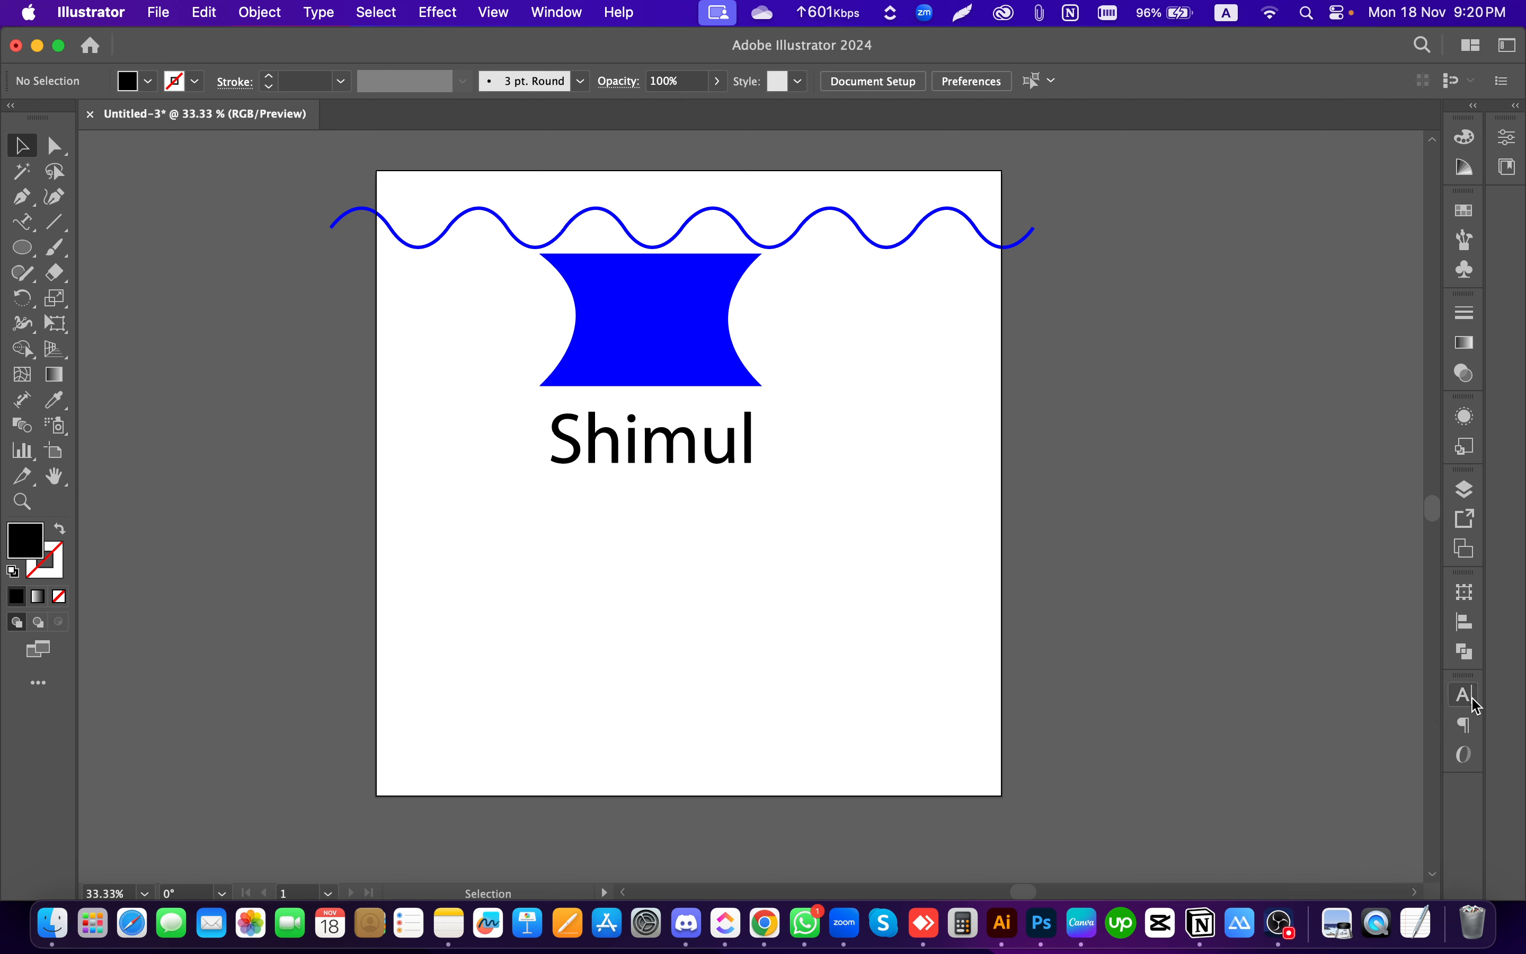
click(1474, 701)
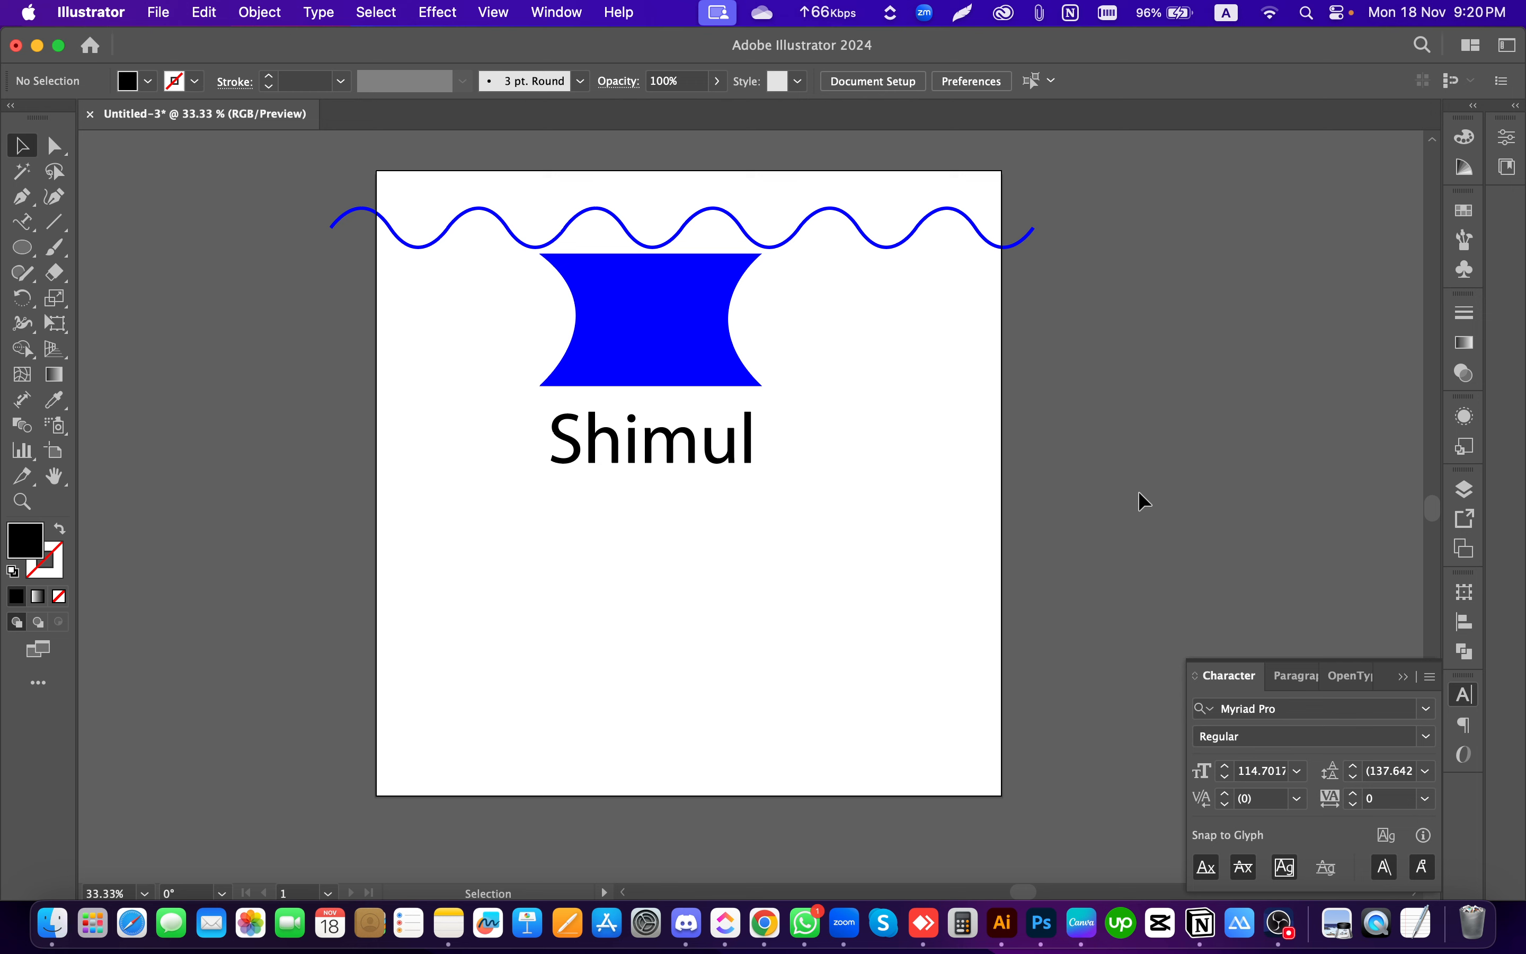
Step: Select the name text below the blue shape, change its font to AkayaTelivigala-Regular and deselect it
drag(851, 541, 556, 456)
click(805, 594)
drag(866, 616, 620, 442)
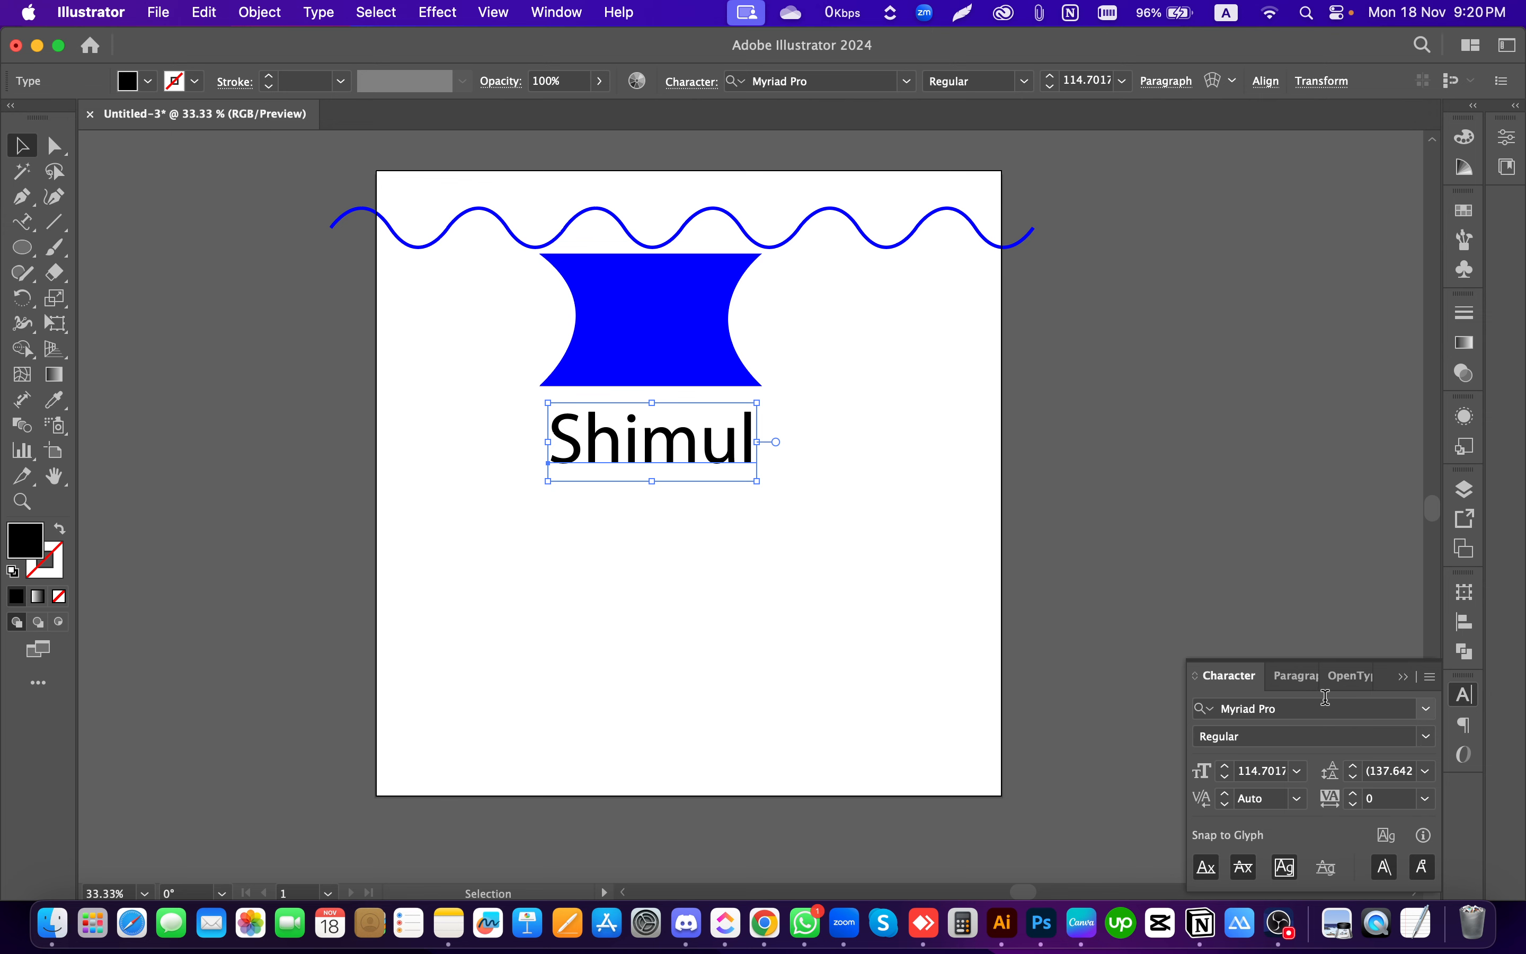
click(1429, 711)
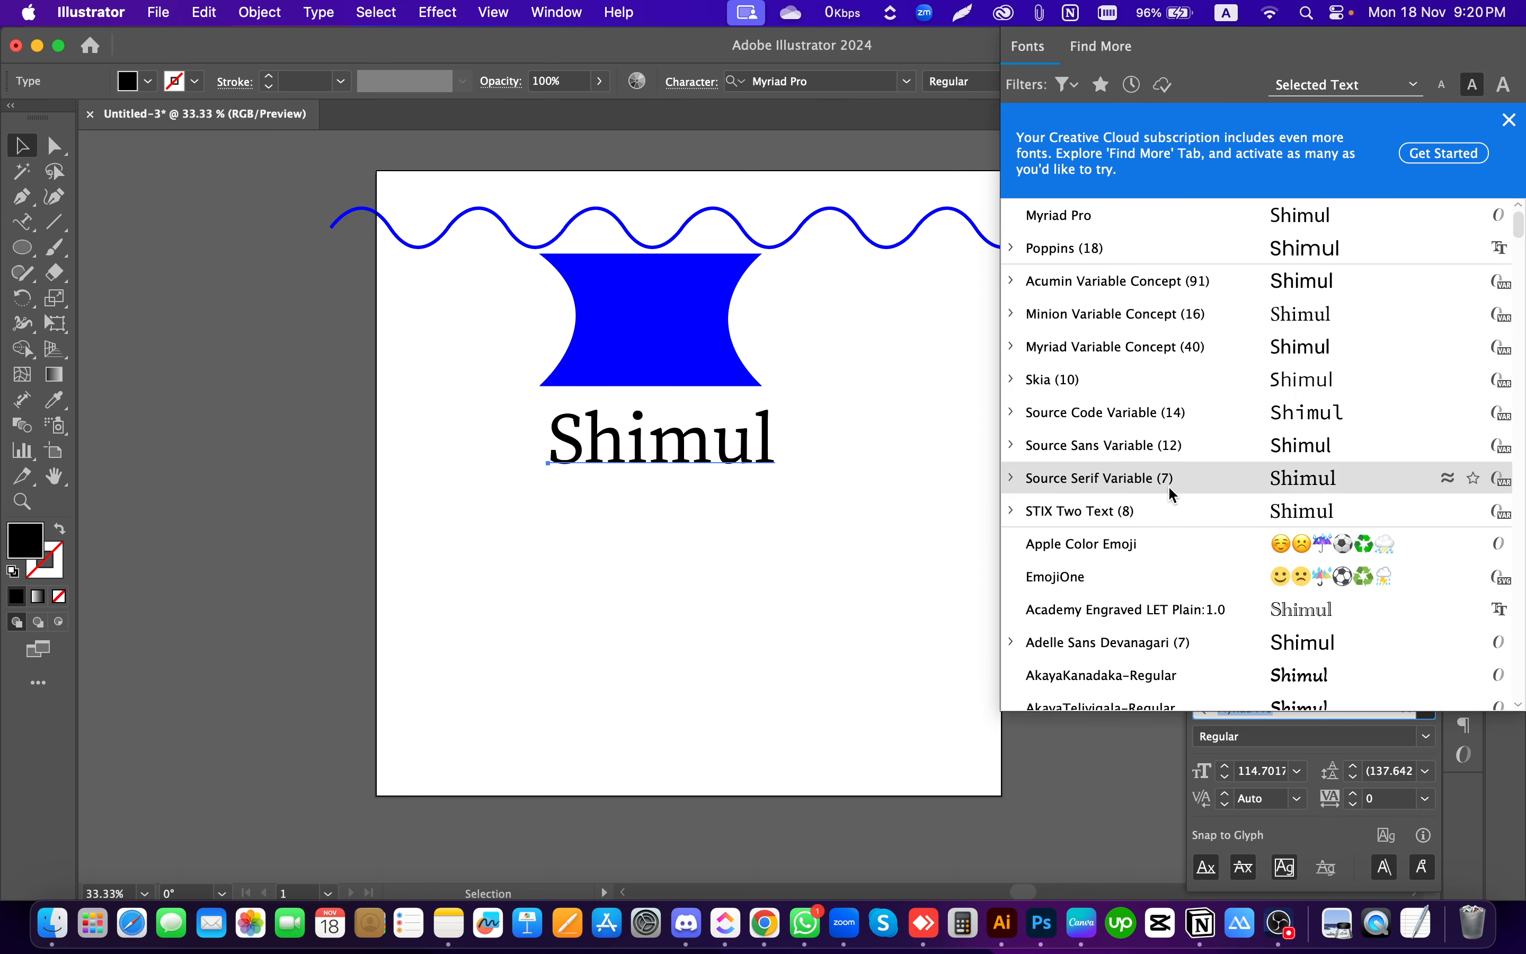
scroll(1168, 485, down, 3)
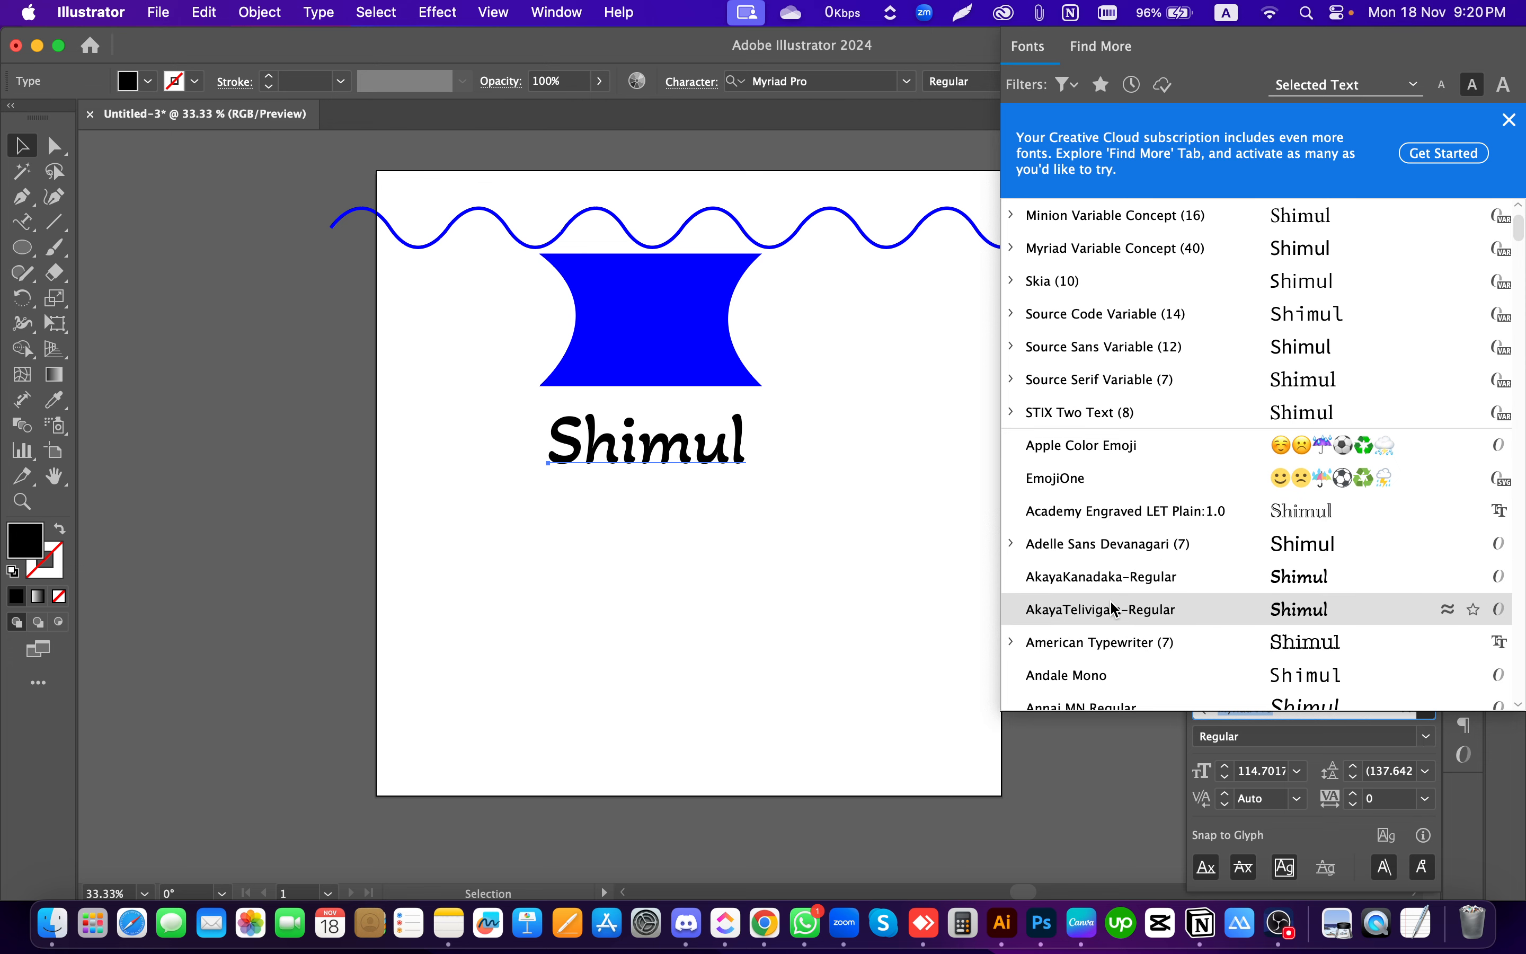
click(1114, 609)
click(724, 604)
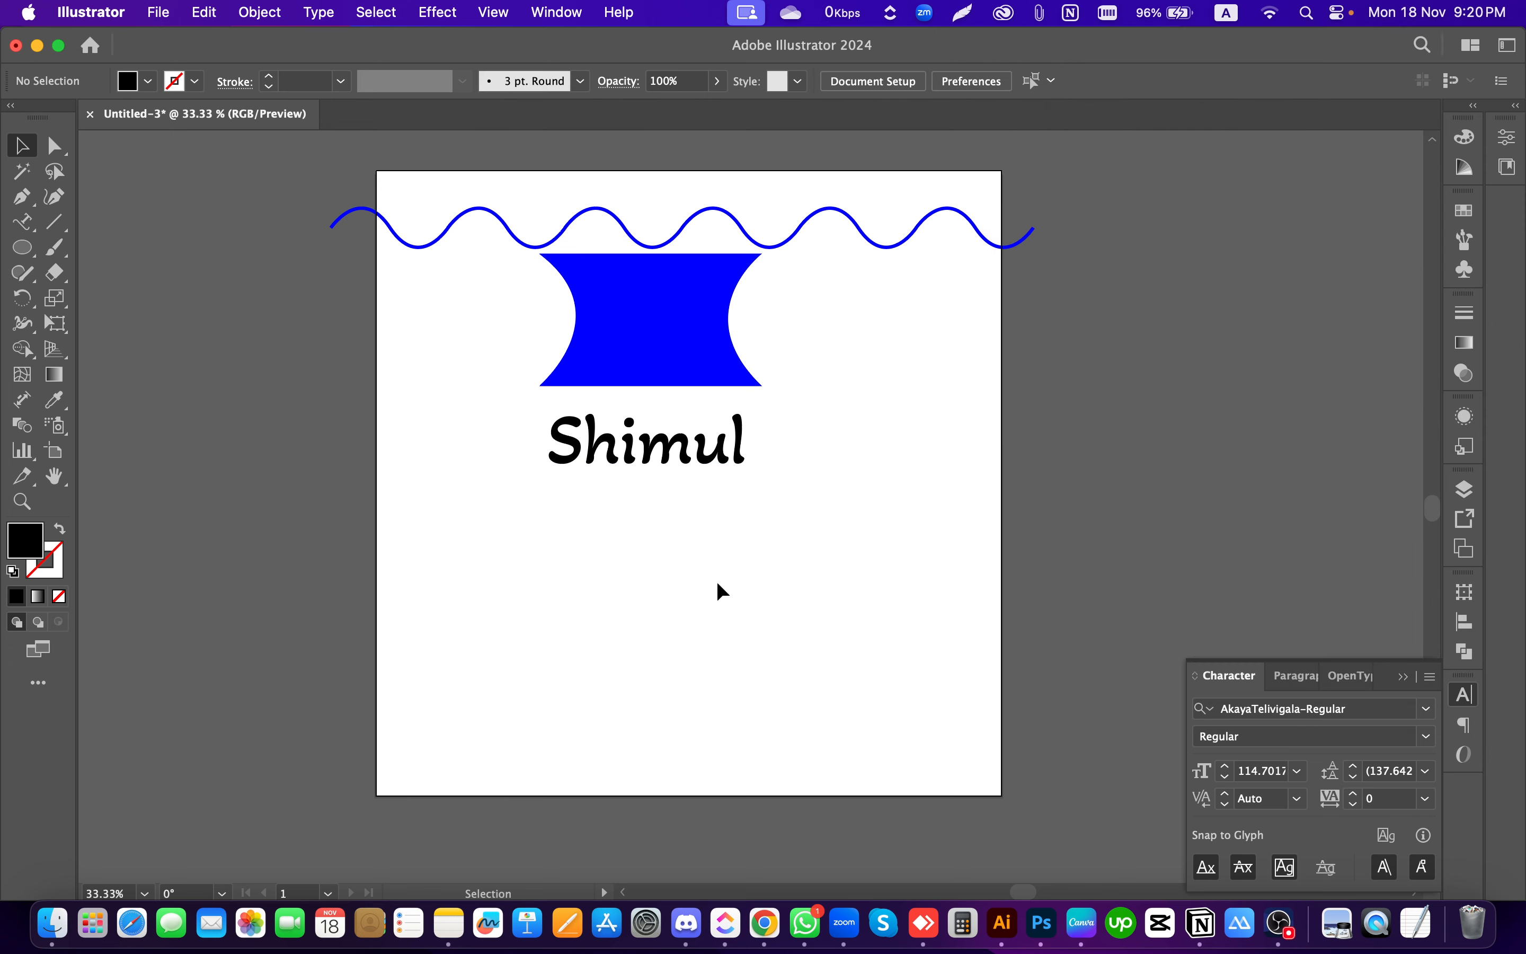
Step: Search the fonts for "mon", replace the search with "nex", and apply Avenir Next Heavy to the name text
click(645, 470)
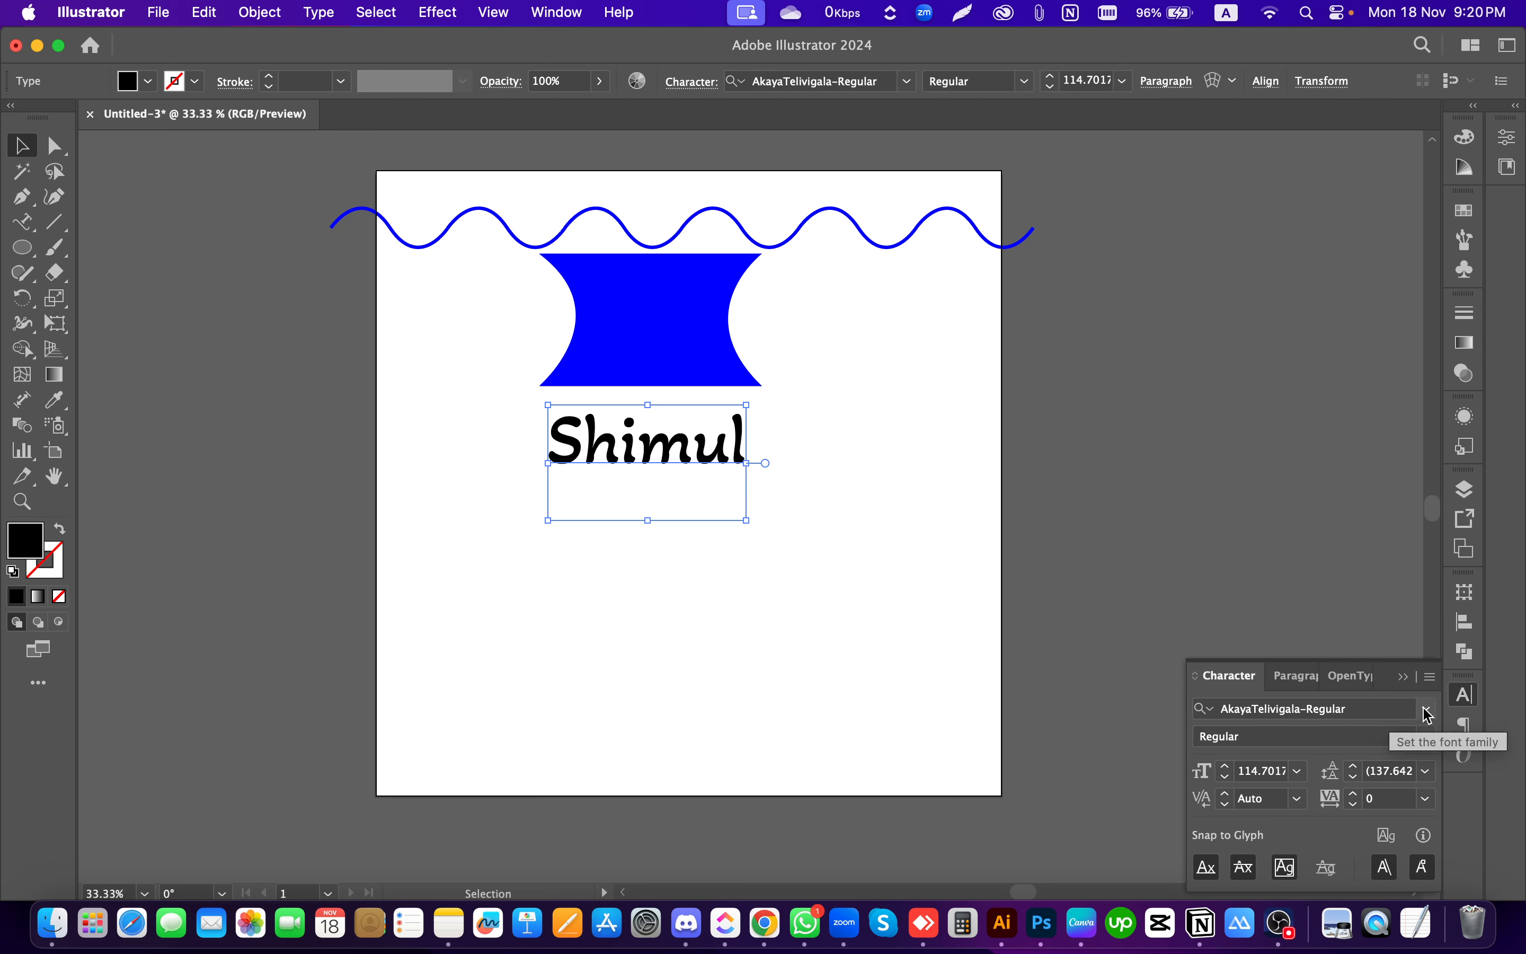
click(1363, 709)
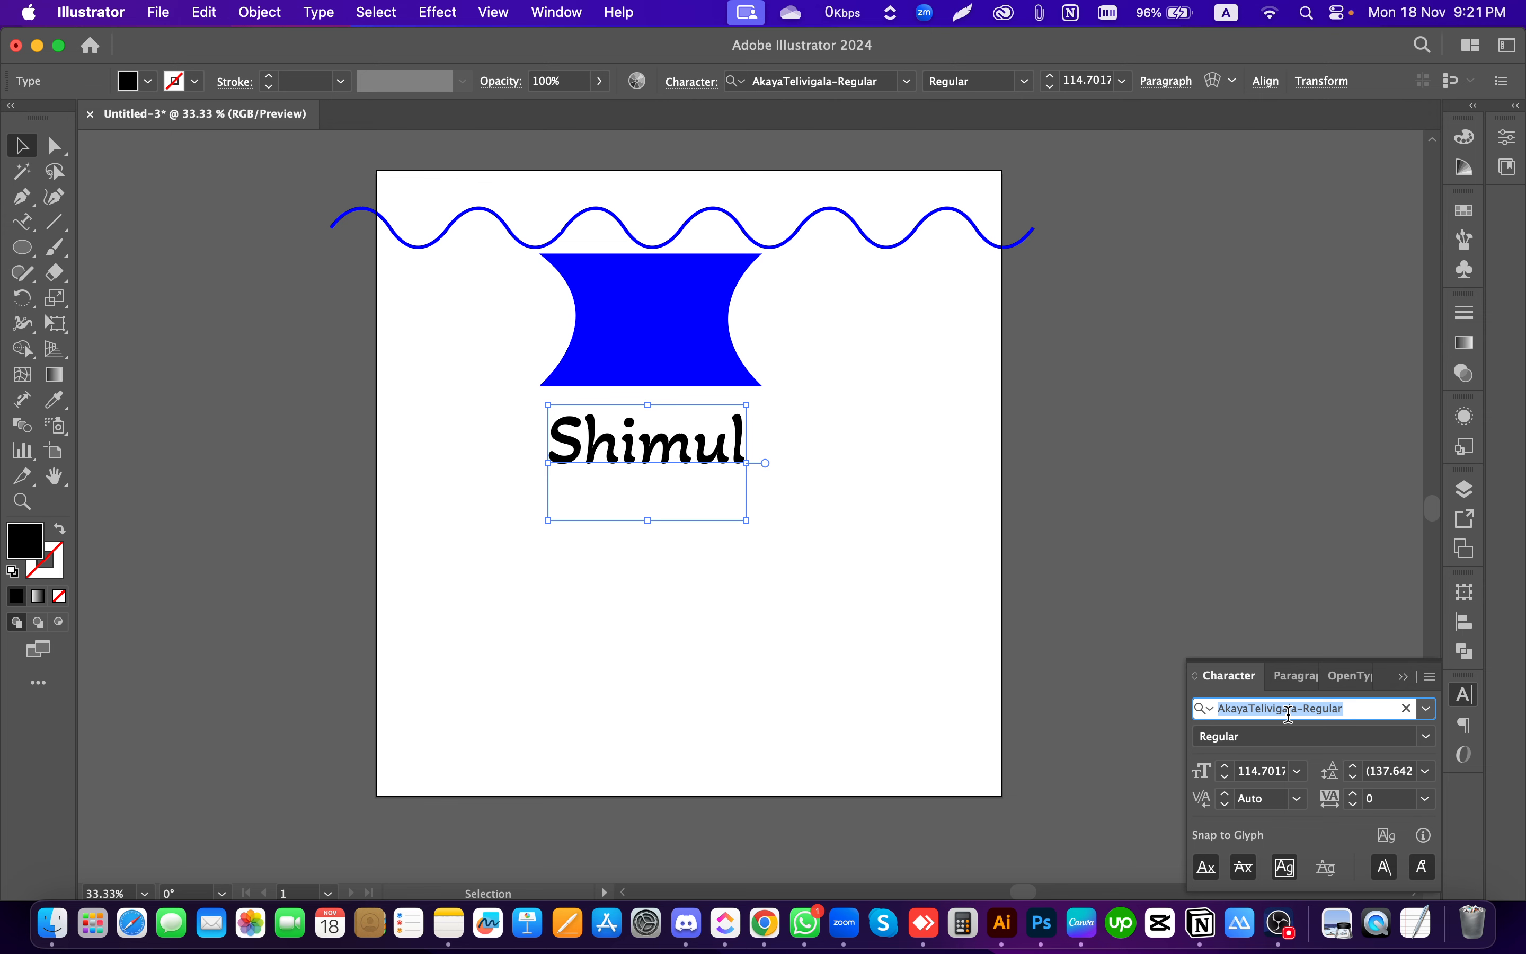
text(mon)
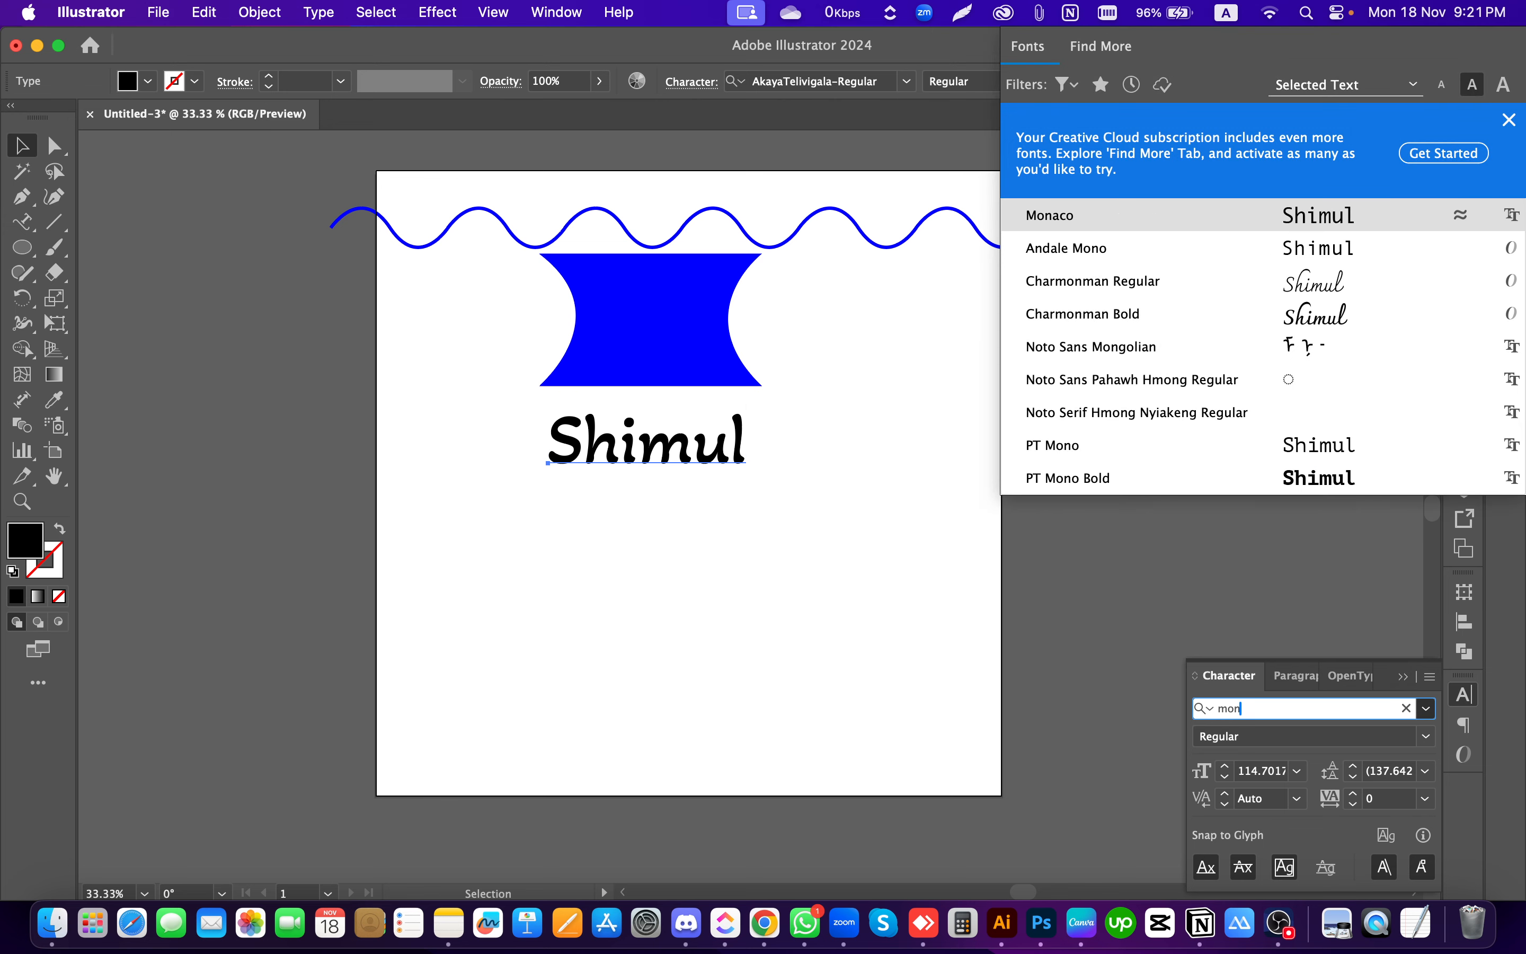
key(BackSpace)
key(BackSpace)
key(BackSpace)
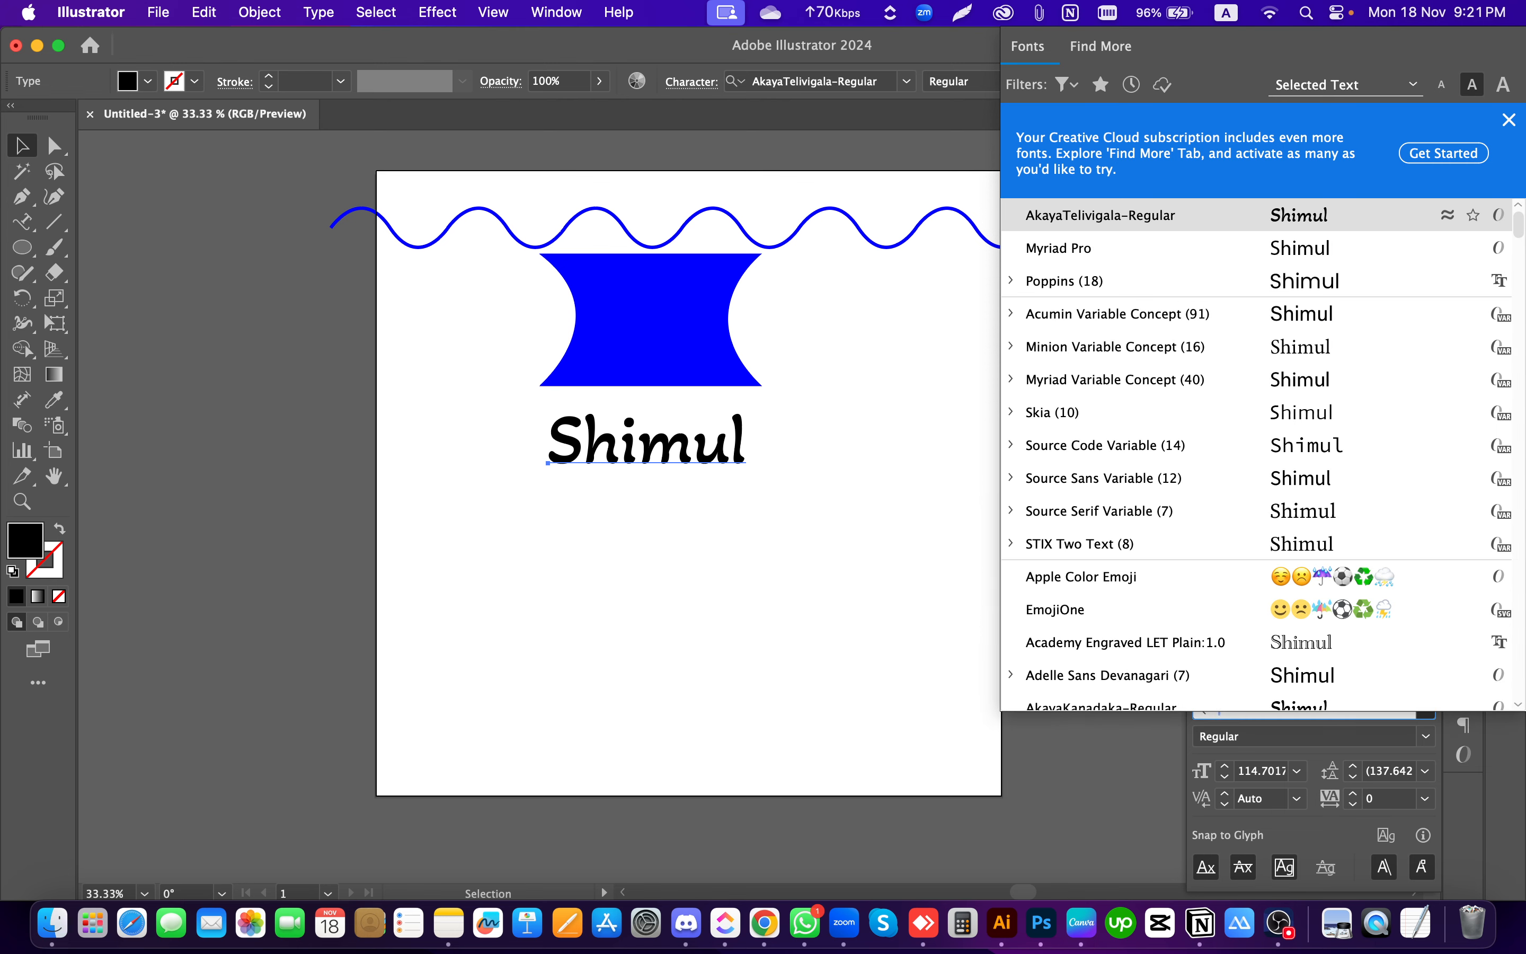
text(ne)
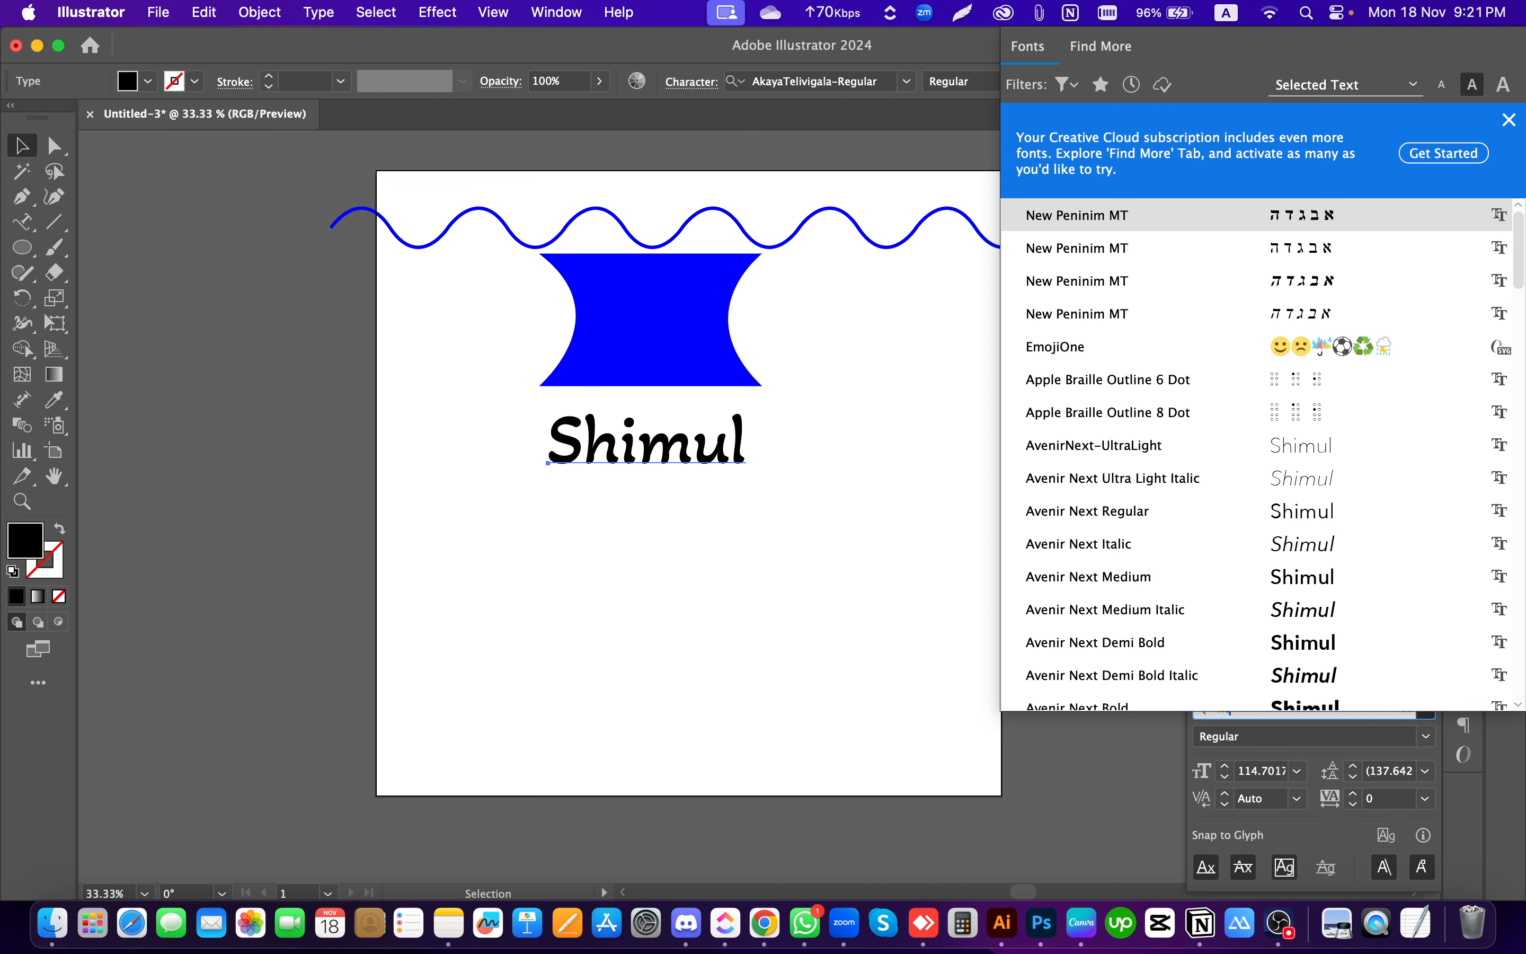
text(x)
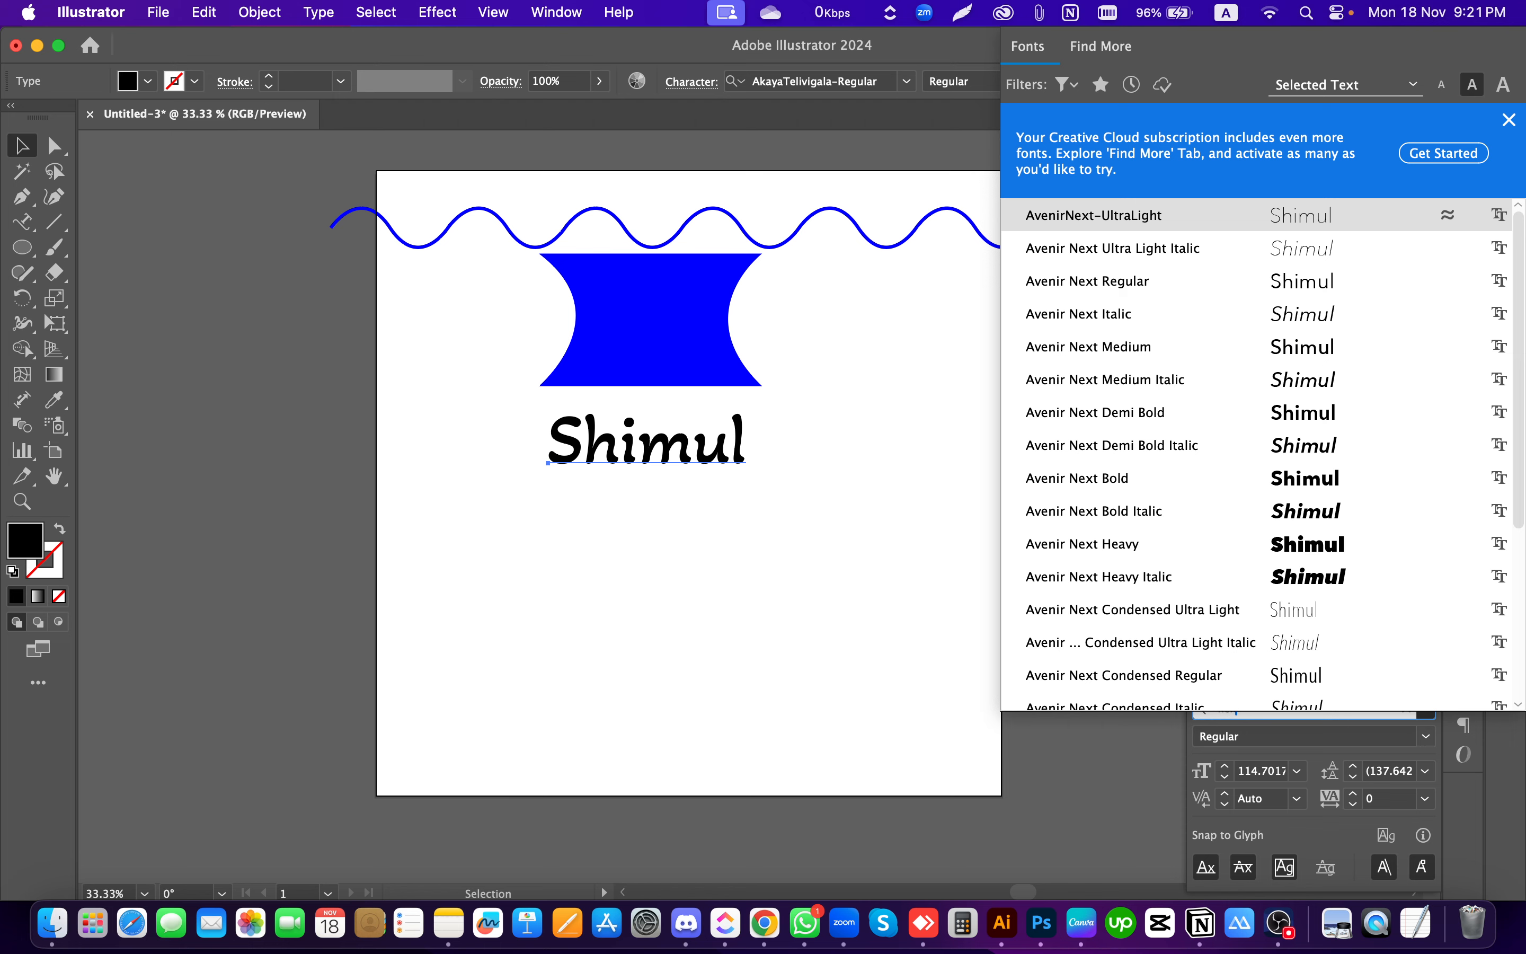
click(1112, 553)
click(687, 612)
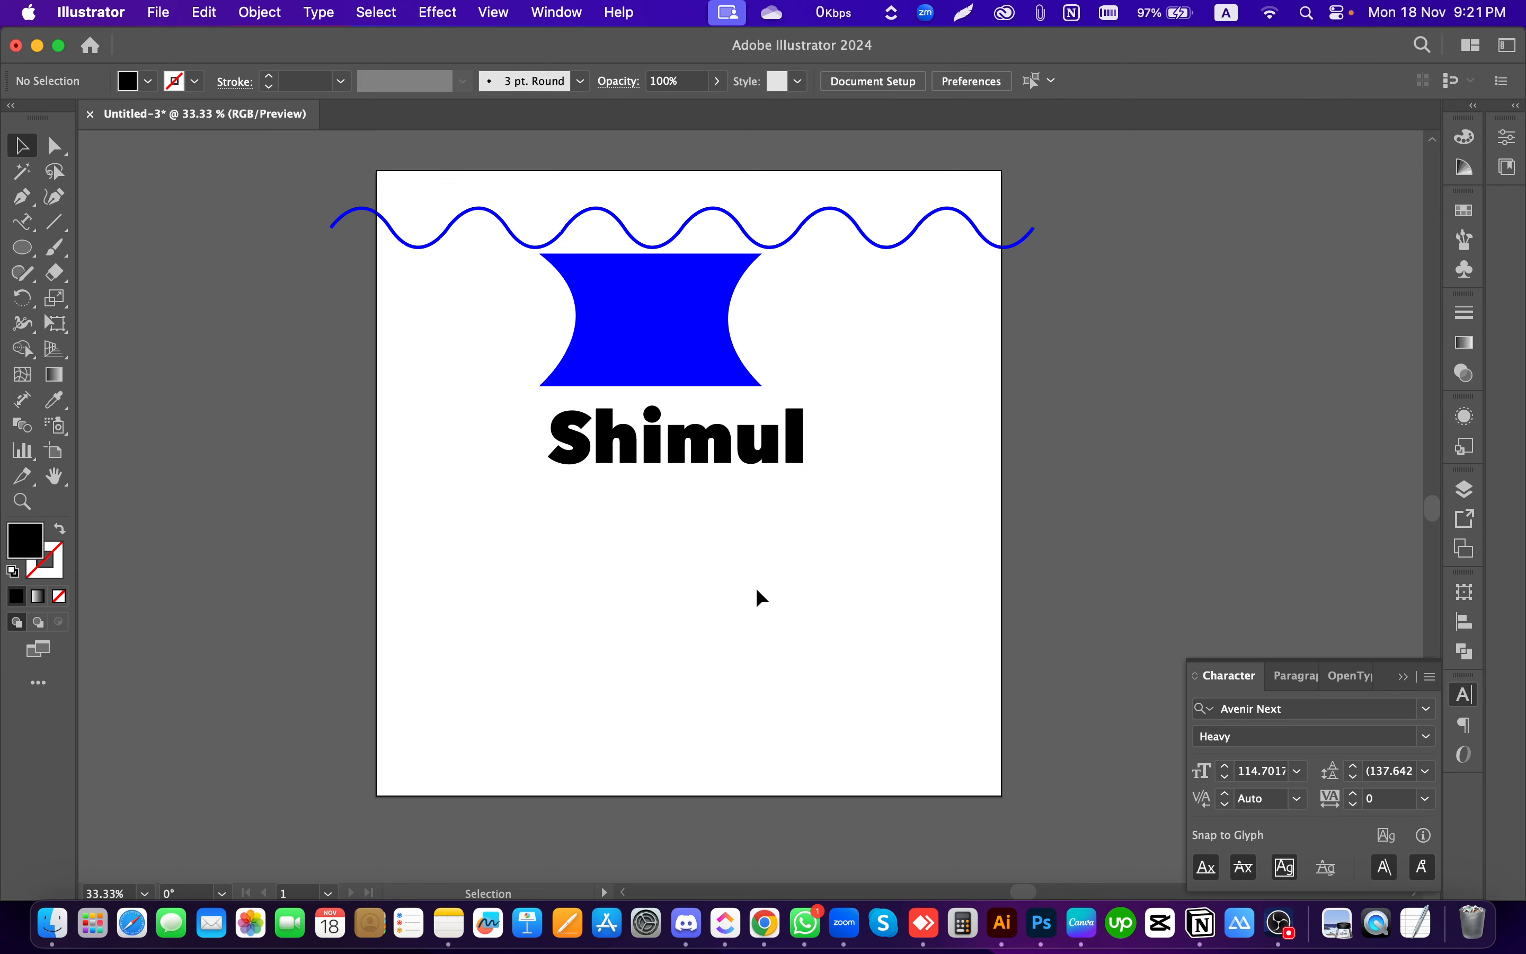
Step: Change the name text's font style to Heavy Italic and deselect it
click(770, 449)
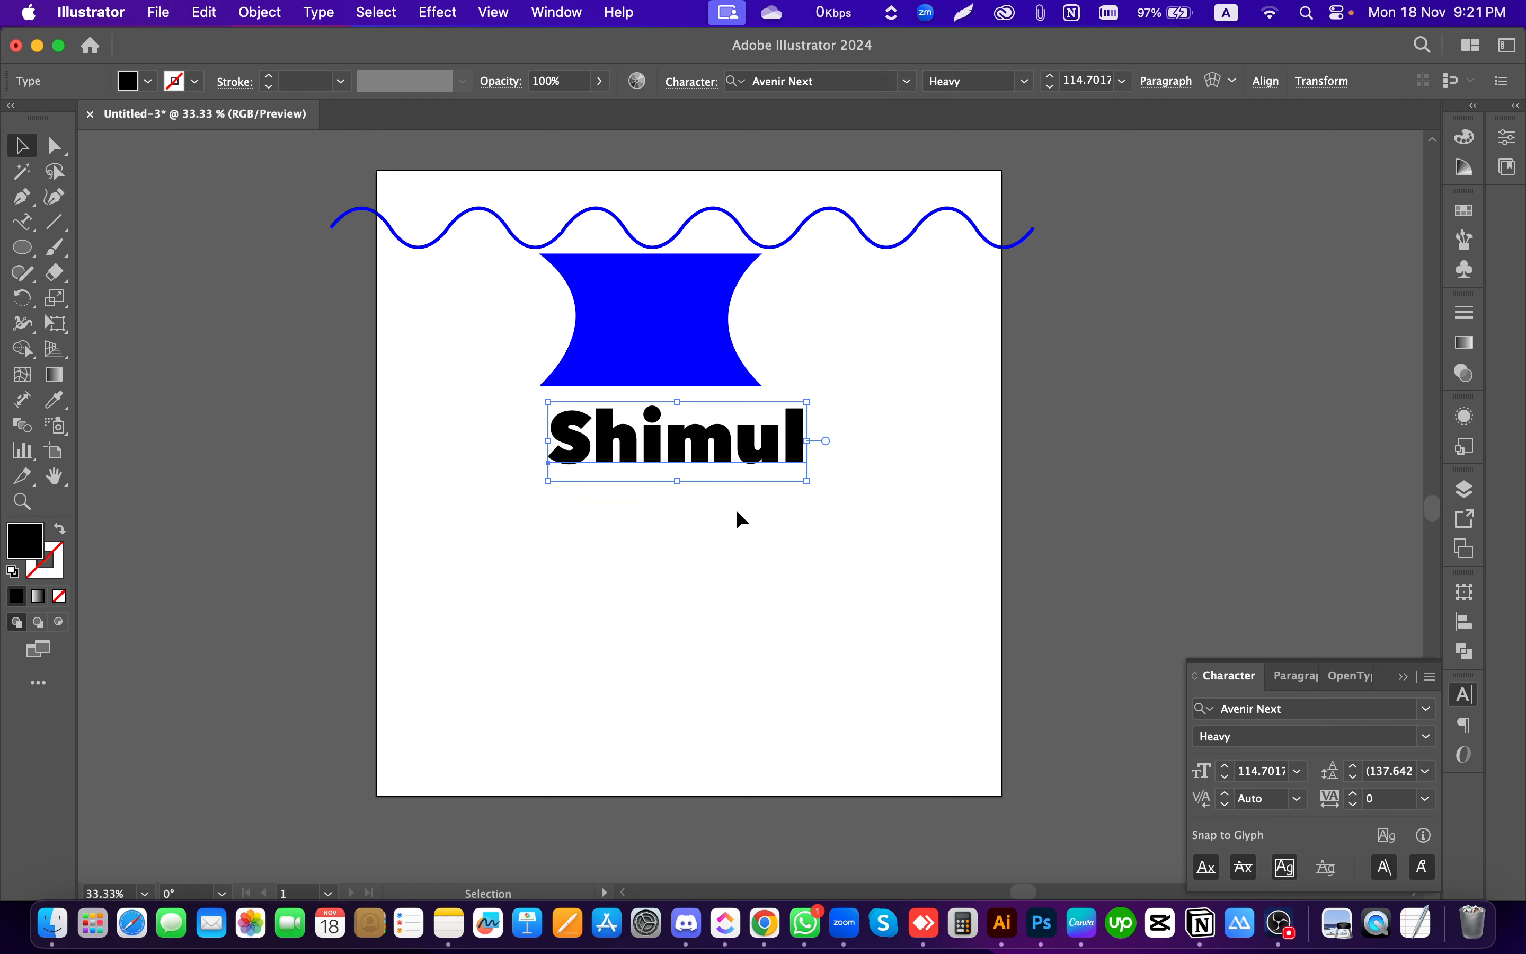
click(1427, 740)
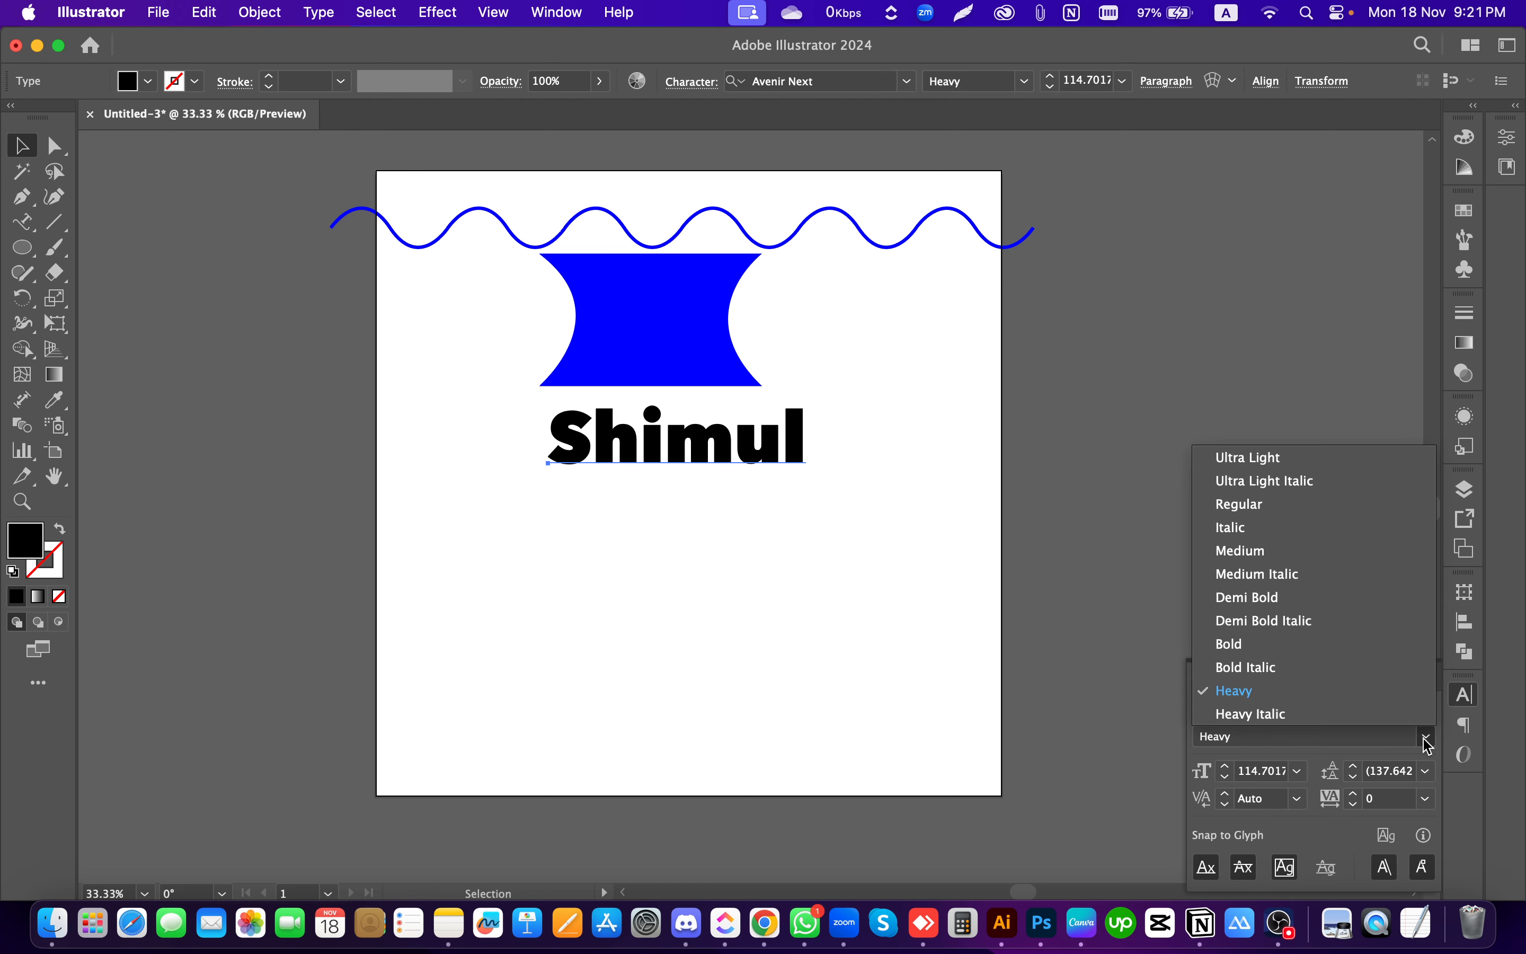
click(872, 557)
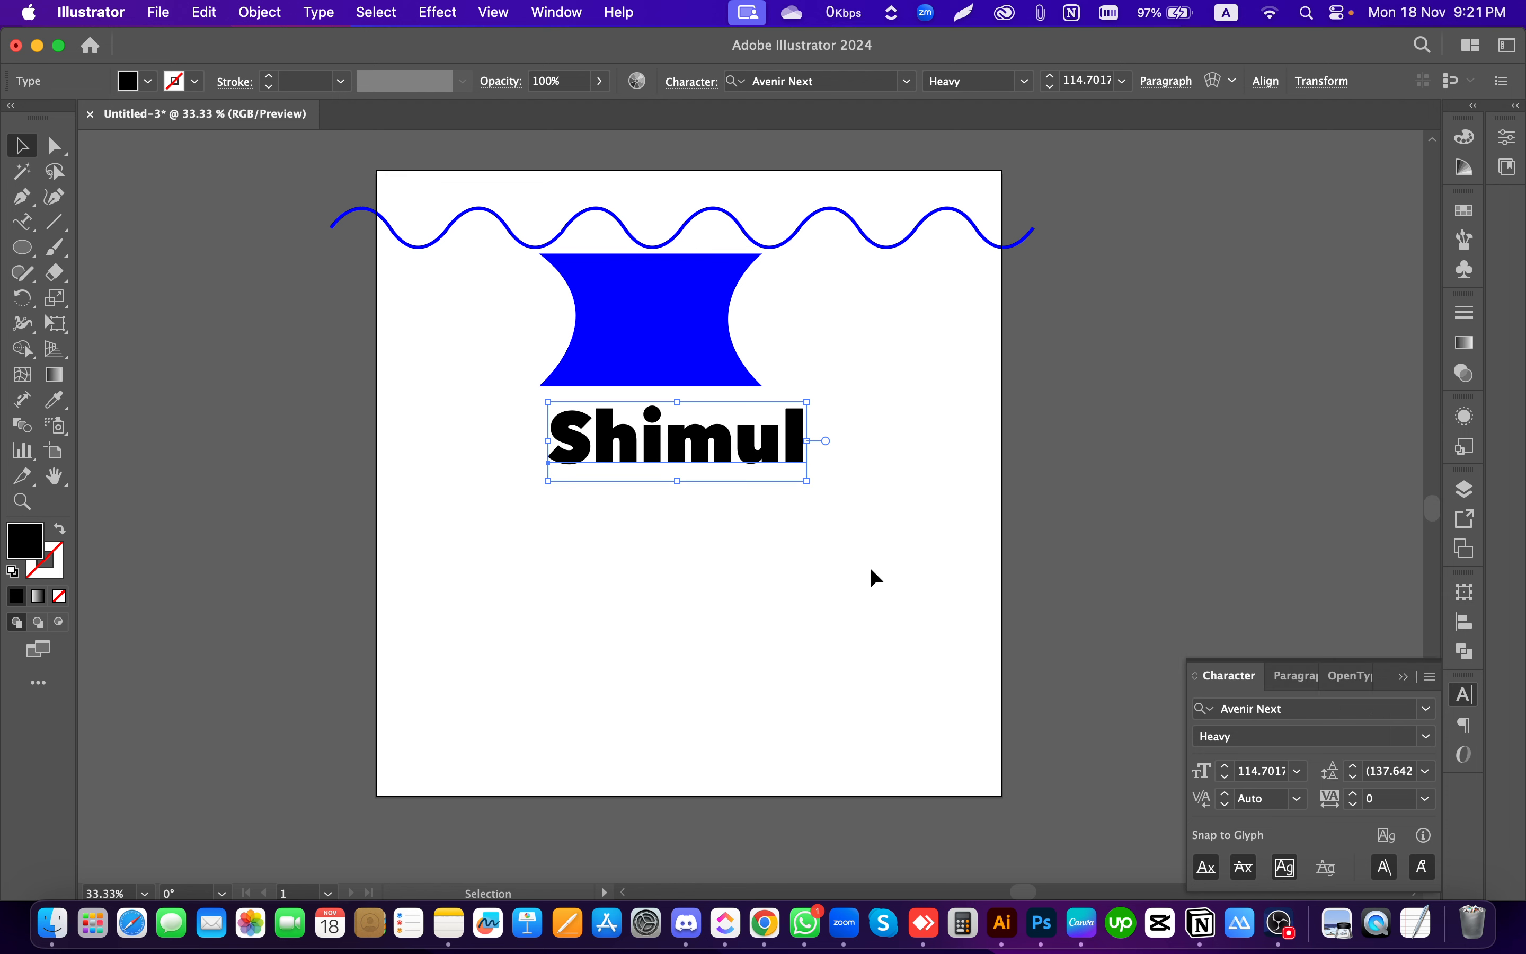
drag(872, 564, 707, 436)
click(1431, 738)
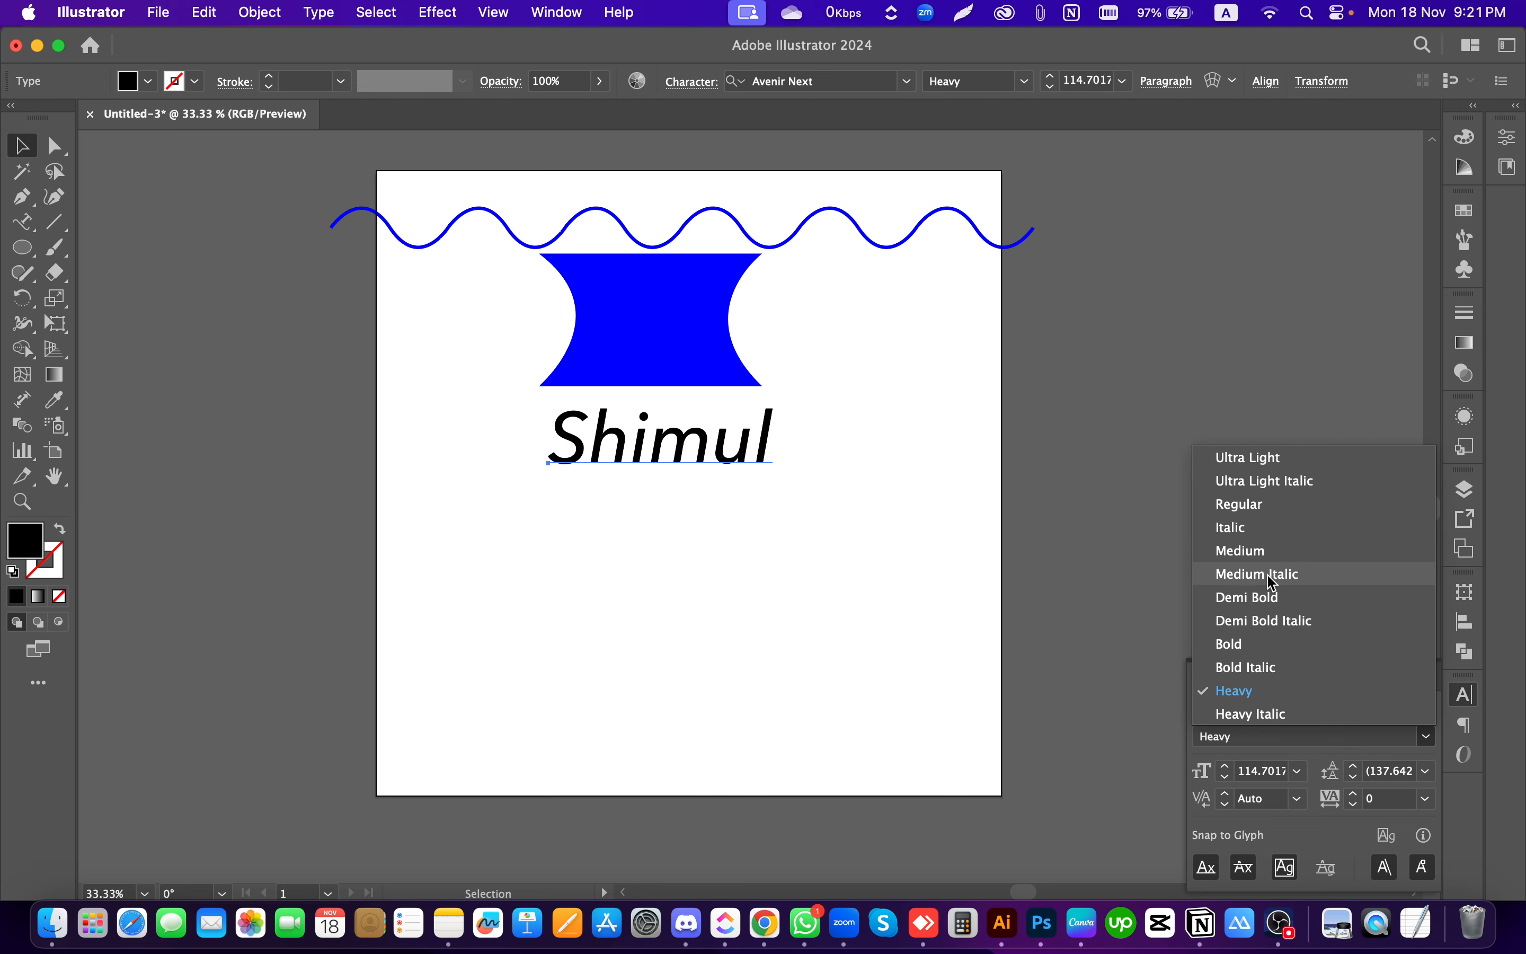
click(1254, 715)
click(687, 539)
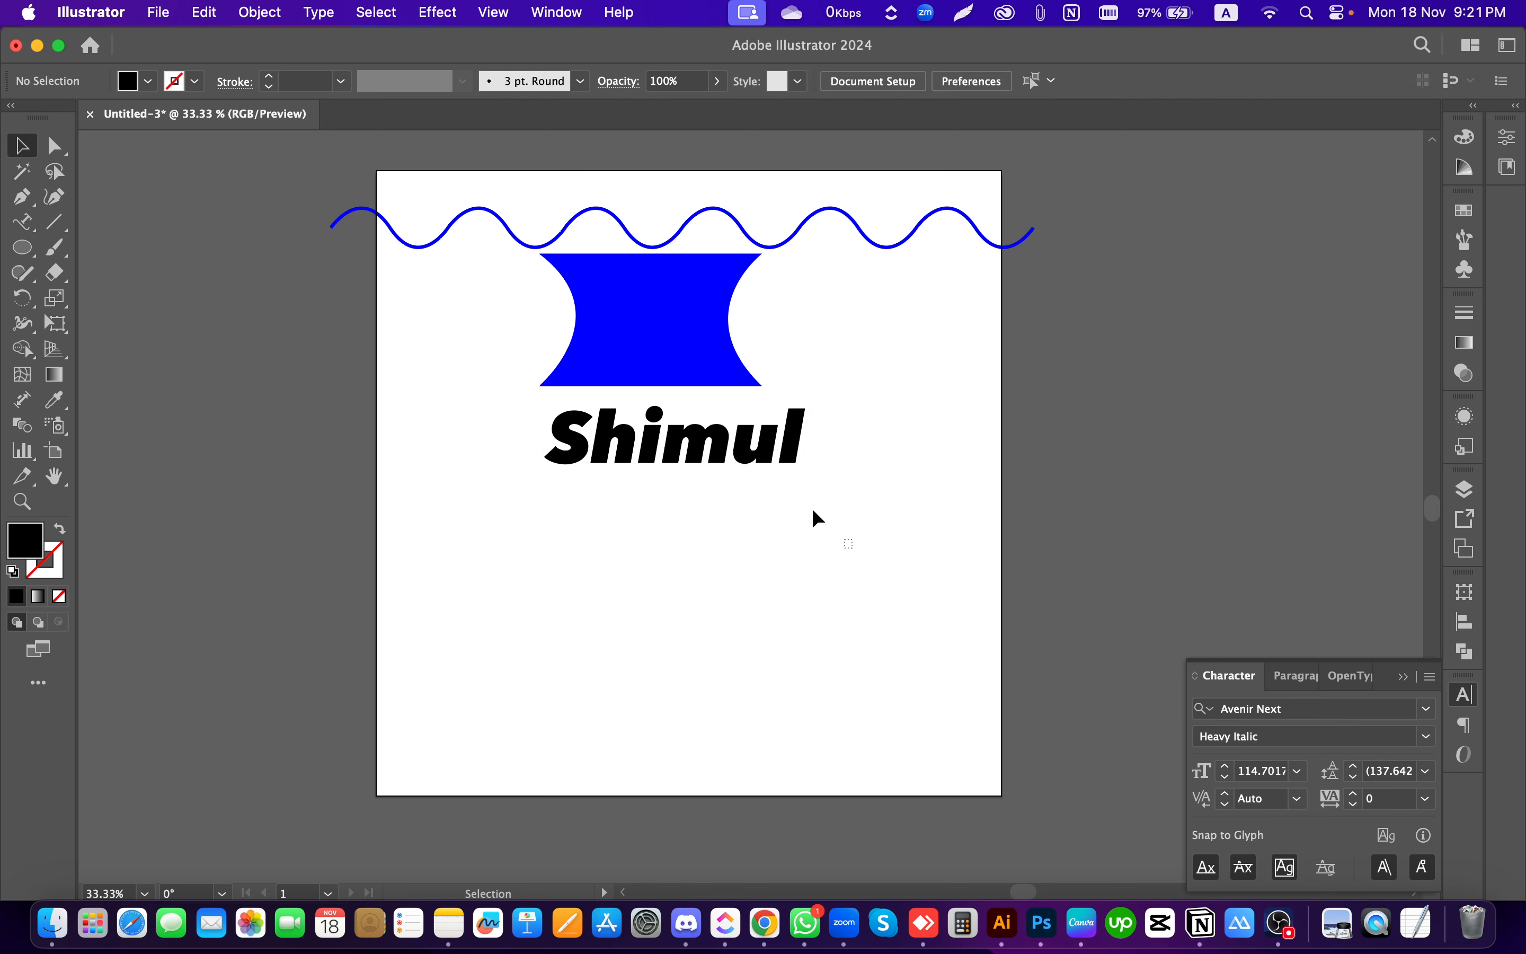
Step: Select the name text and scale it down by its lower-right corner twice, undoing each resize
click(723, 451)
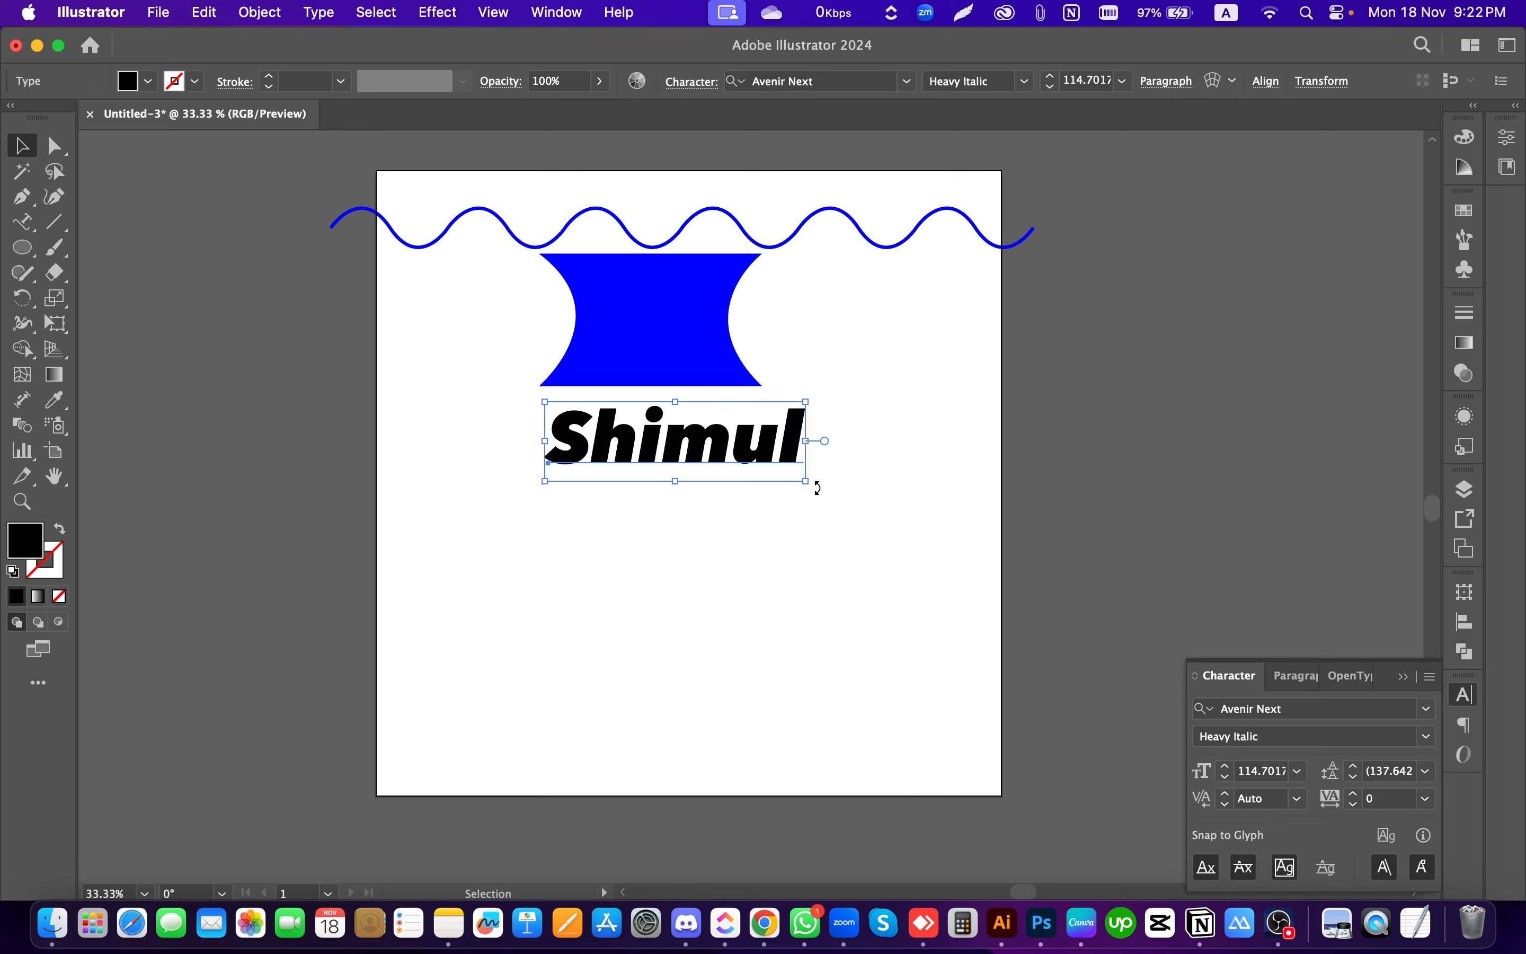
drag(808, 481, 671, 433)
key(cmd+z)
drag(809, 483, 643, 432)
key(super+z)
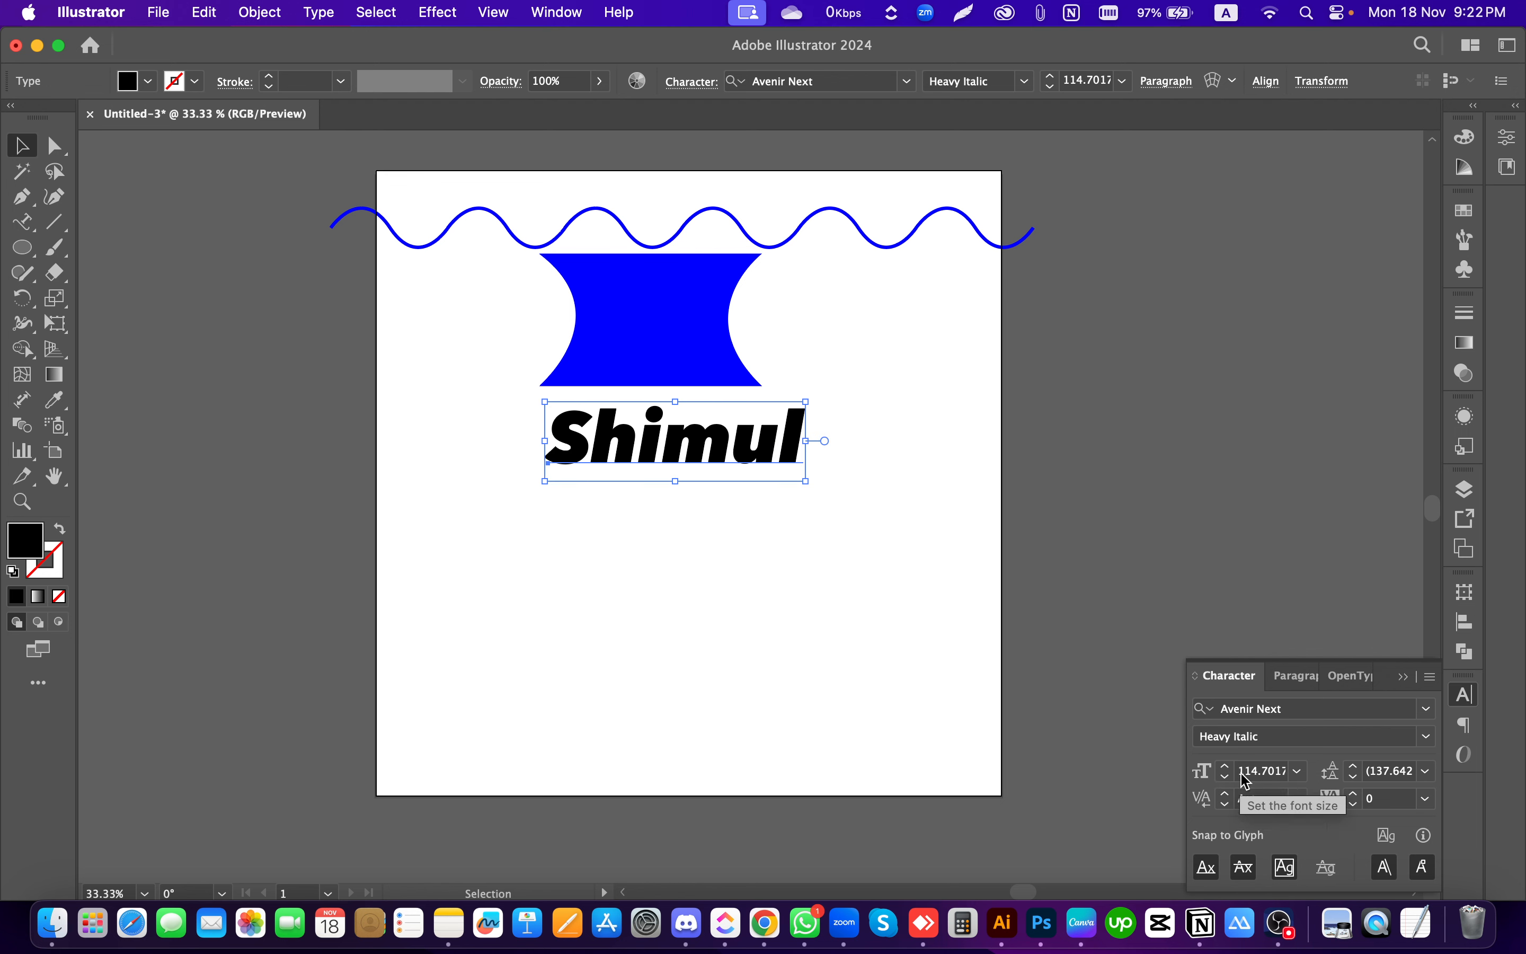
Step: Set the font size of the selected name text to 10 pt
click(1245, 772)
double_click(1245, 772)
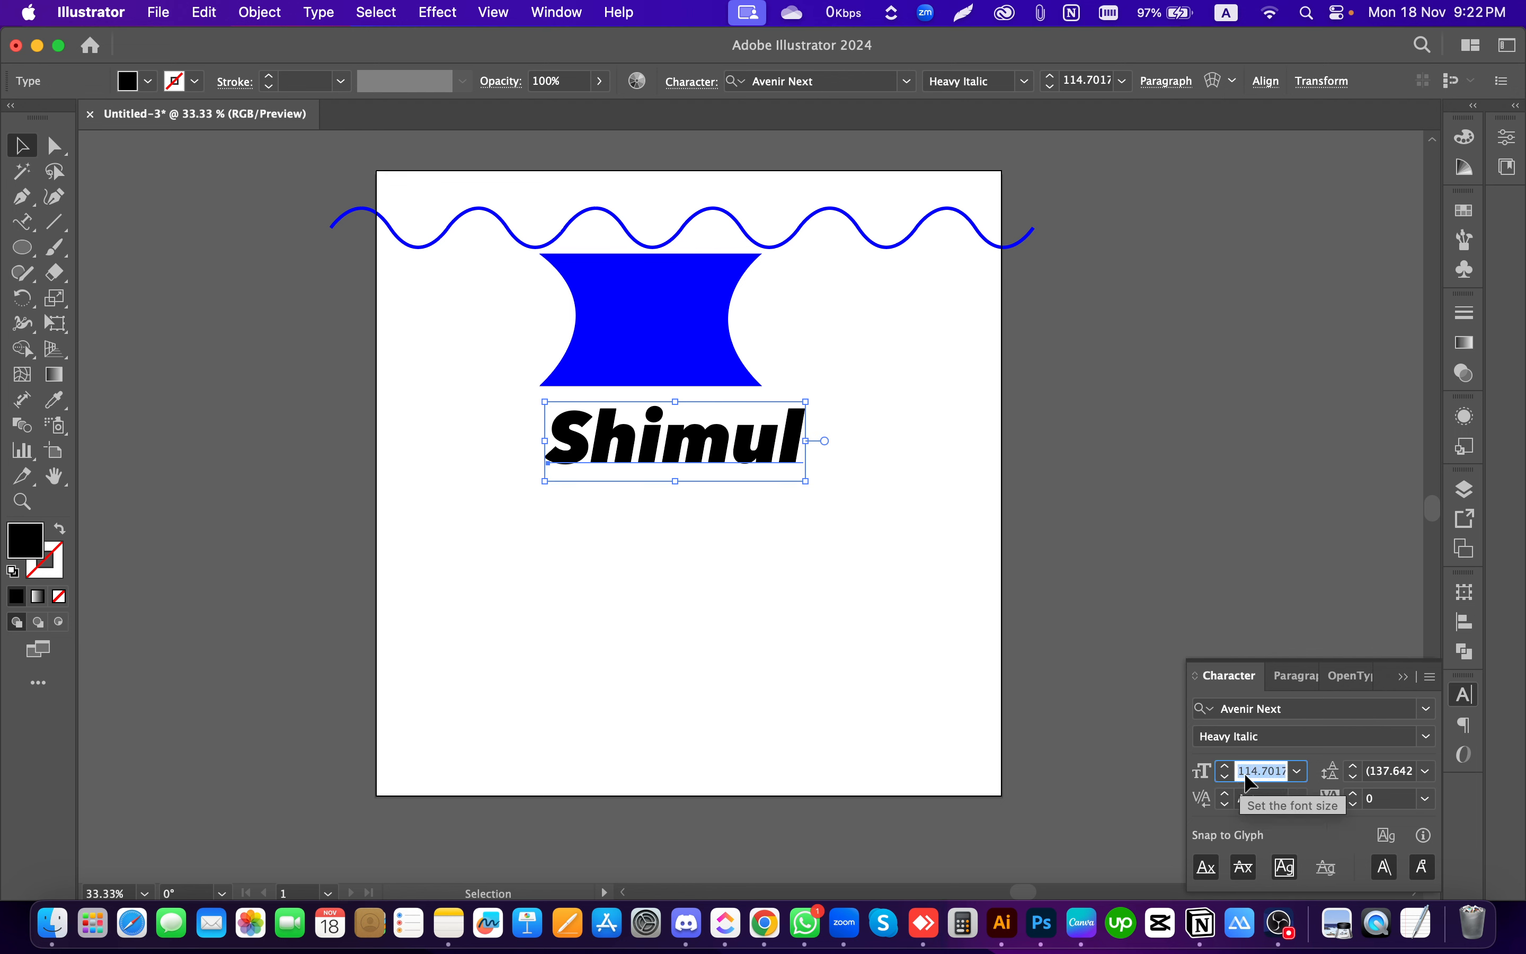
text(10)
key(Return)
click(1277, 775)
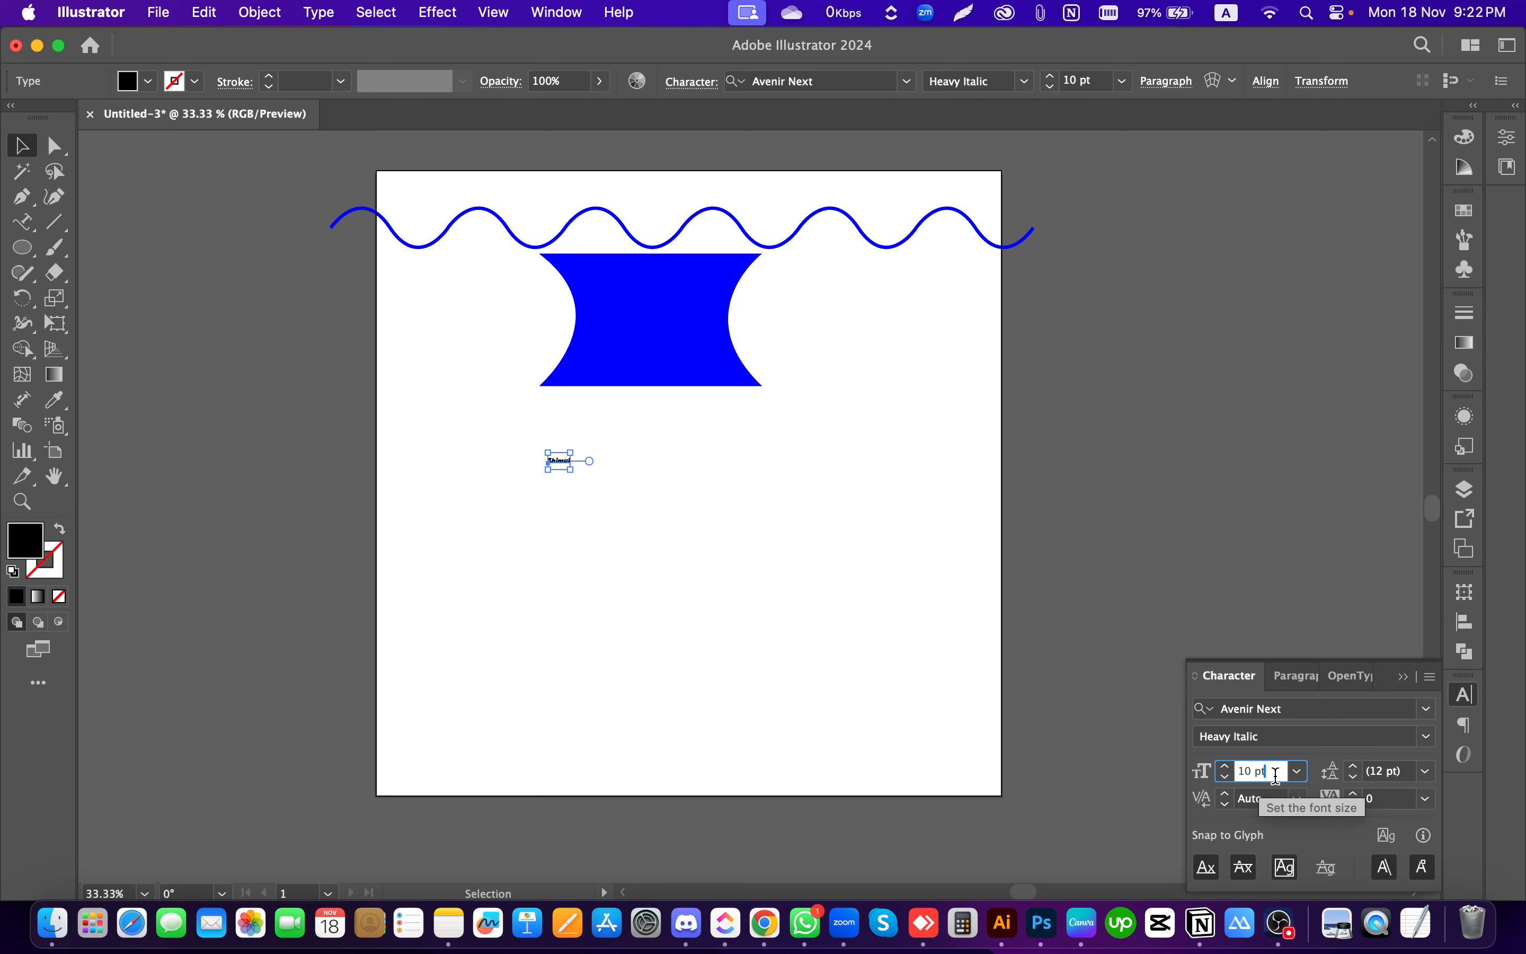
Step: Increase the name text's font size in increments to 18 pt and reduce it to 16 pt
click(1226, 767)
click(1226, 768)
click(1226, 768)
click(1226, 767)
click(1227, 768)
click(1226, 768)
click(1224, 766)
click(1225, 766)
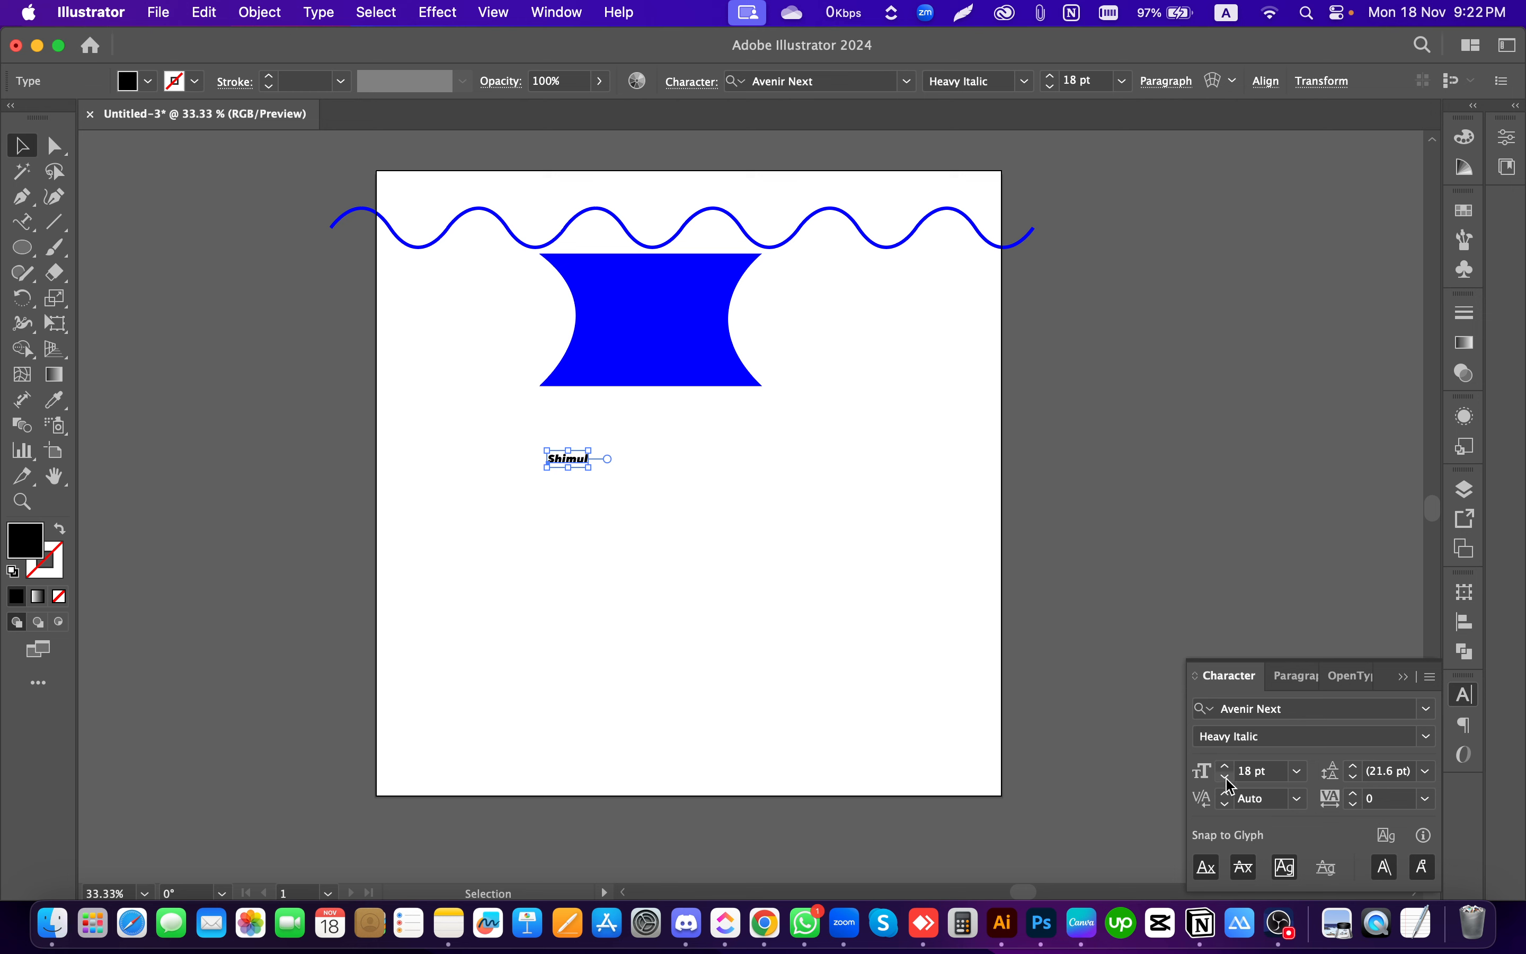
click(1225, 776)
click(1225, 777)
Step: Set the name text's font size to 50 pt and deselect it
click(1275, 782)
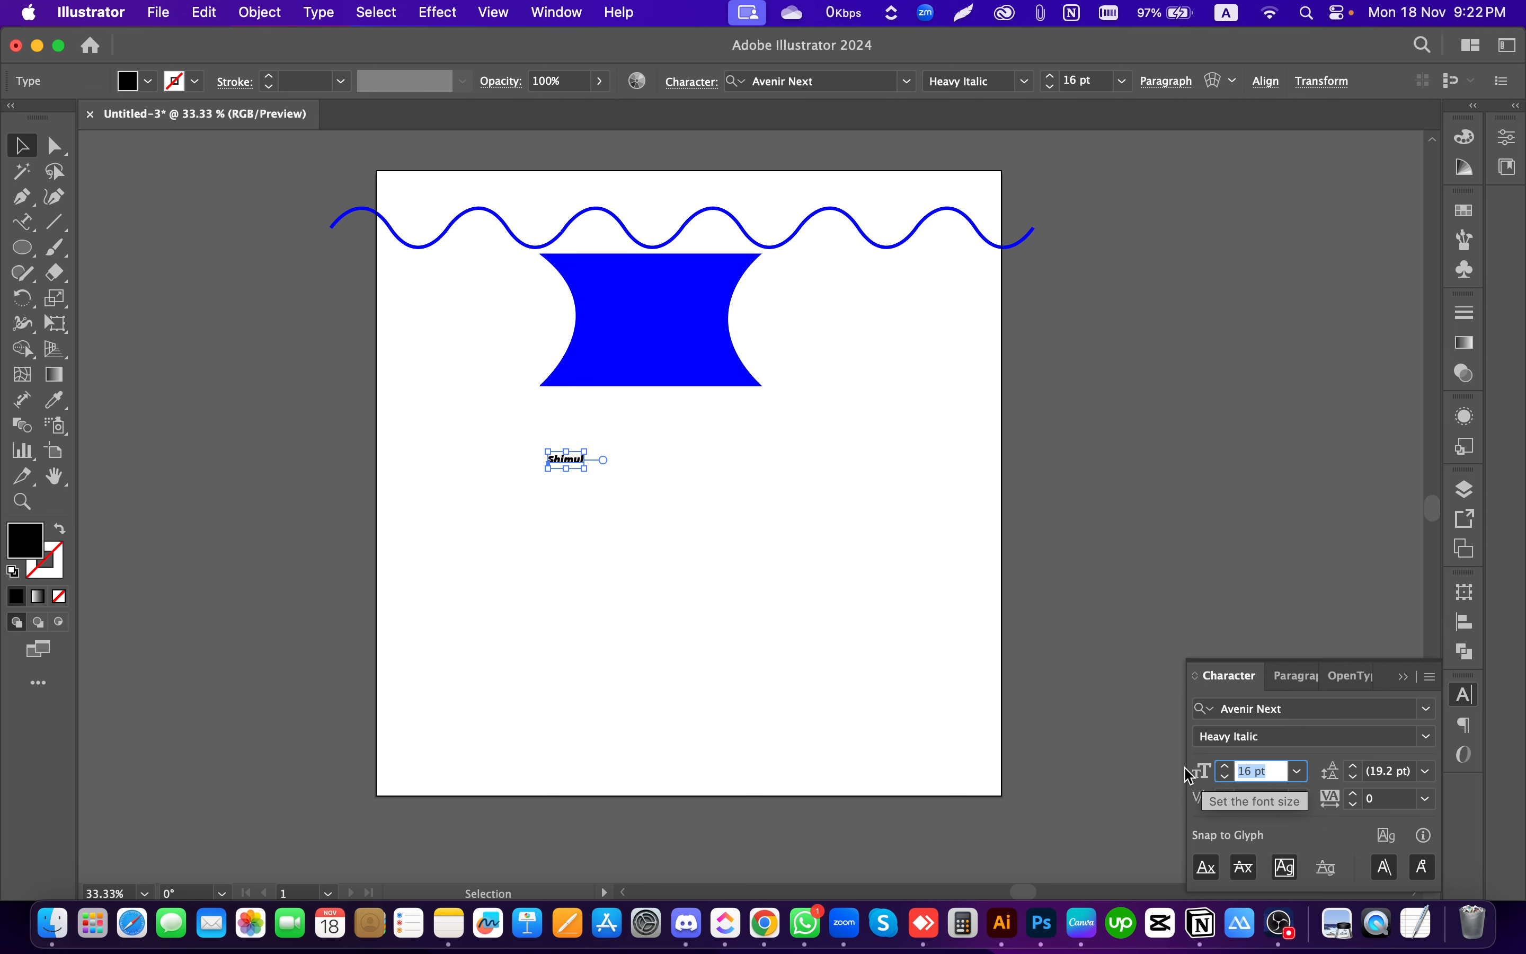
text(50)
key(Return)
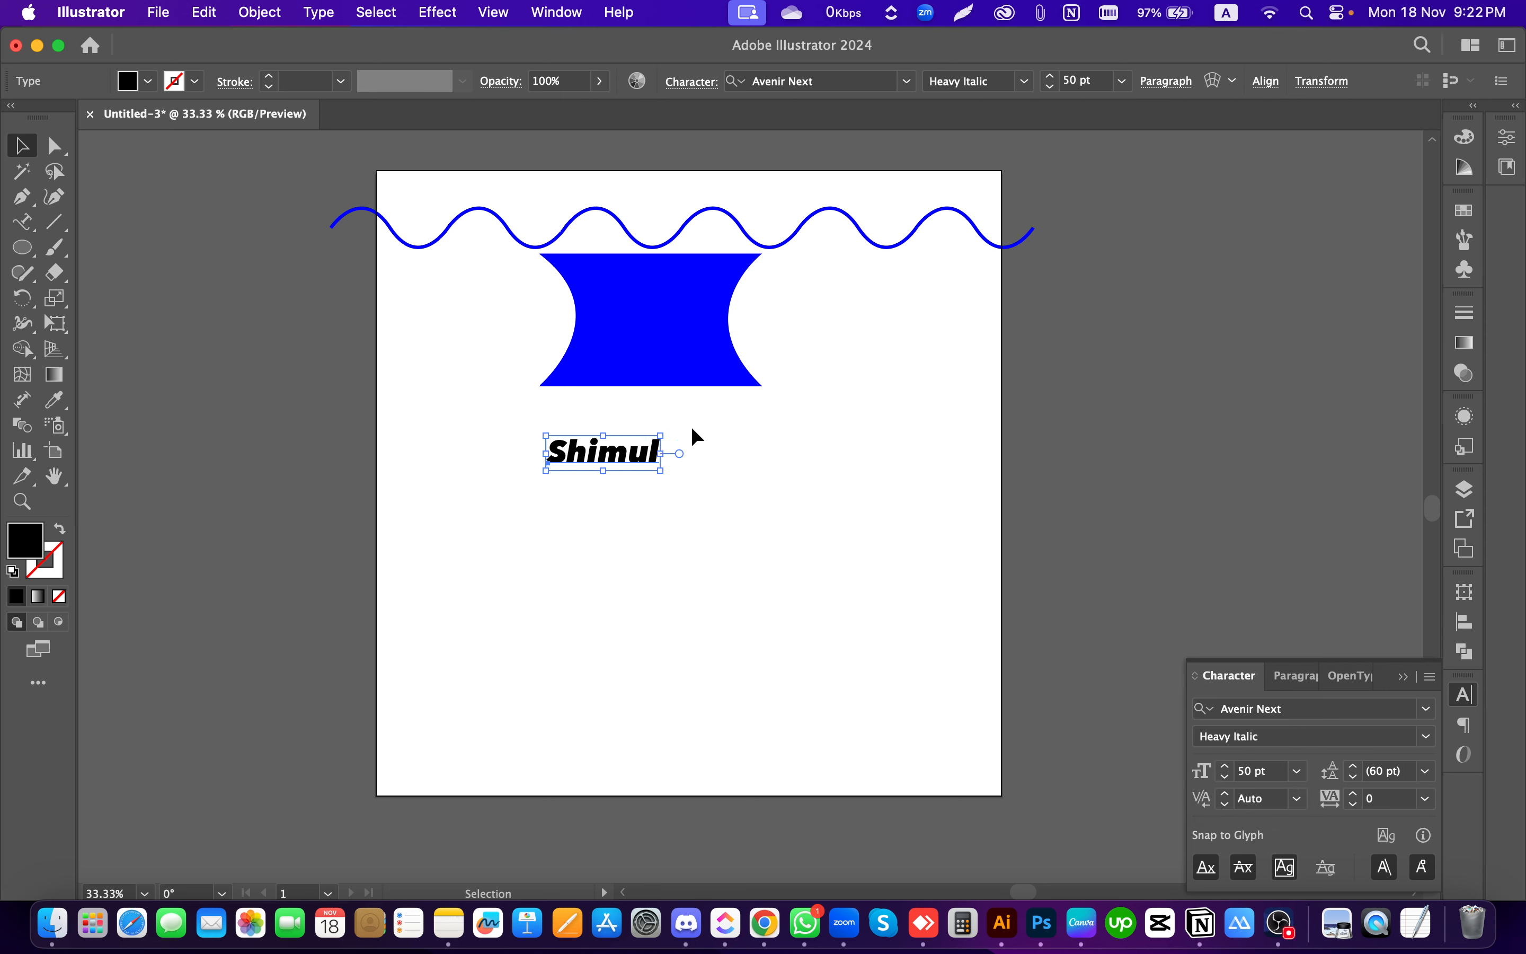
click(760, 514)
drag(757, 563, 570, 427)
Step: Duplicate the blue wavy line below the name text and deselect the copy
mouse_move(654, 247)
mouse_down()
mouse_move(657, 656)
mouse_move(664, 623)
mouse_up()
key(alt)
click(683, 655)
drag(819, 659, 670, 509)
click(716, 691)
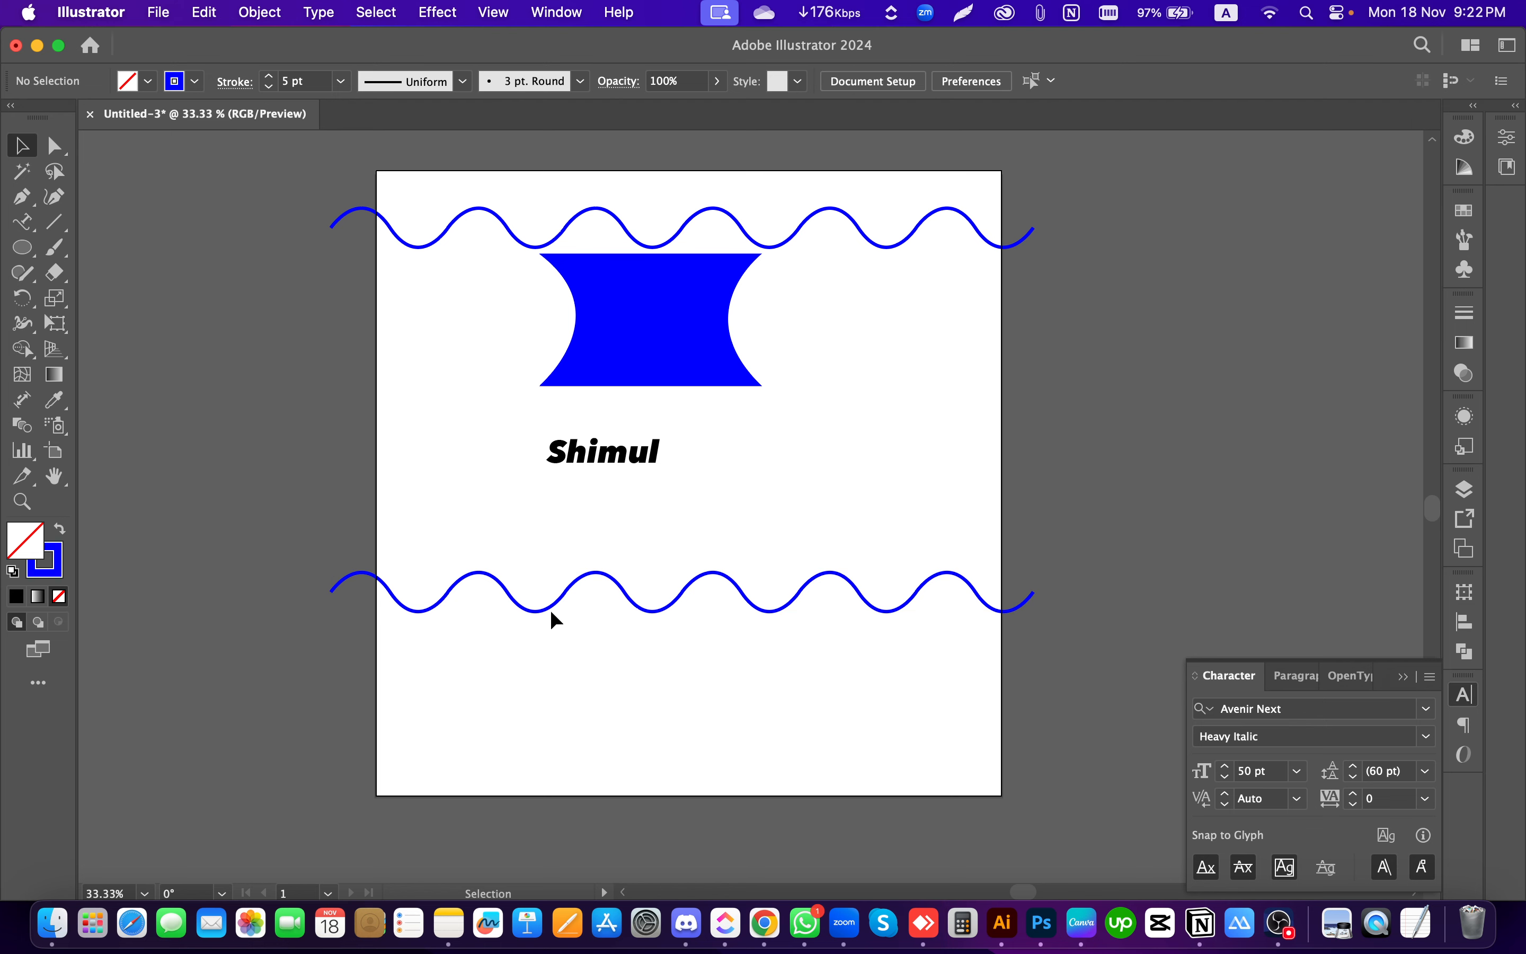
Step: Scale down the lower wavy line proportionally and move it to start at the artboard's left edge
drag(469, 533, 617, 758)
drag(329, 611, 432, 623)
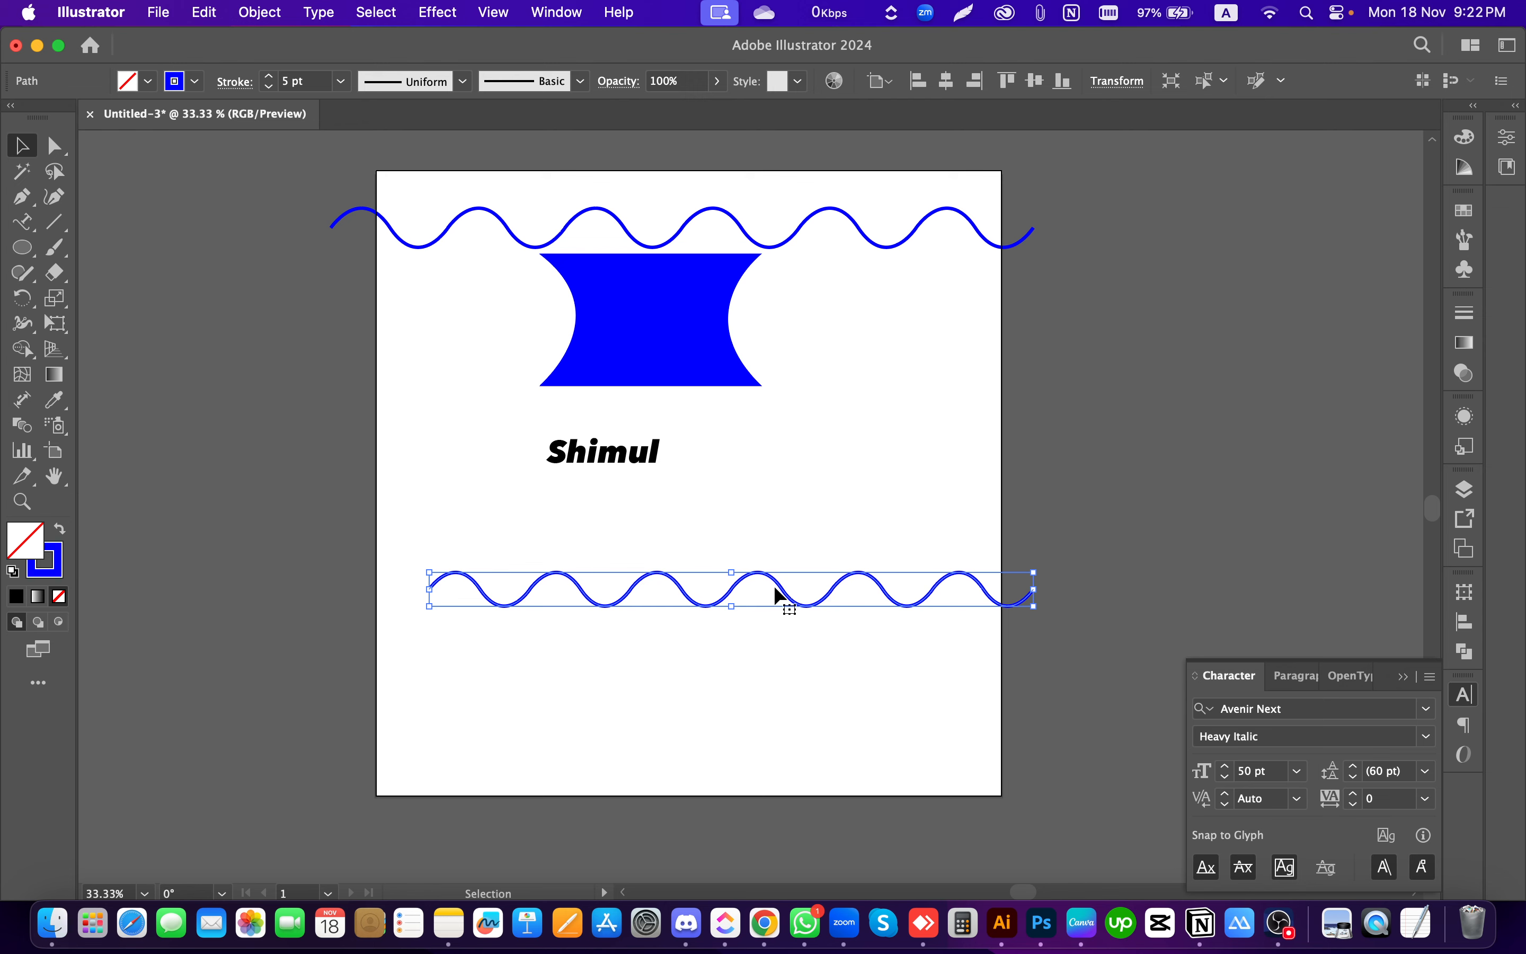
drag(782, 593, 730, 596)
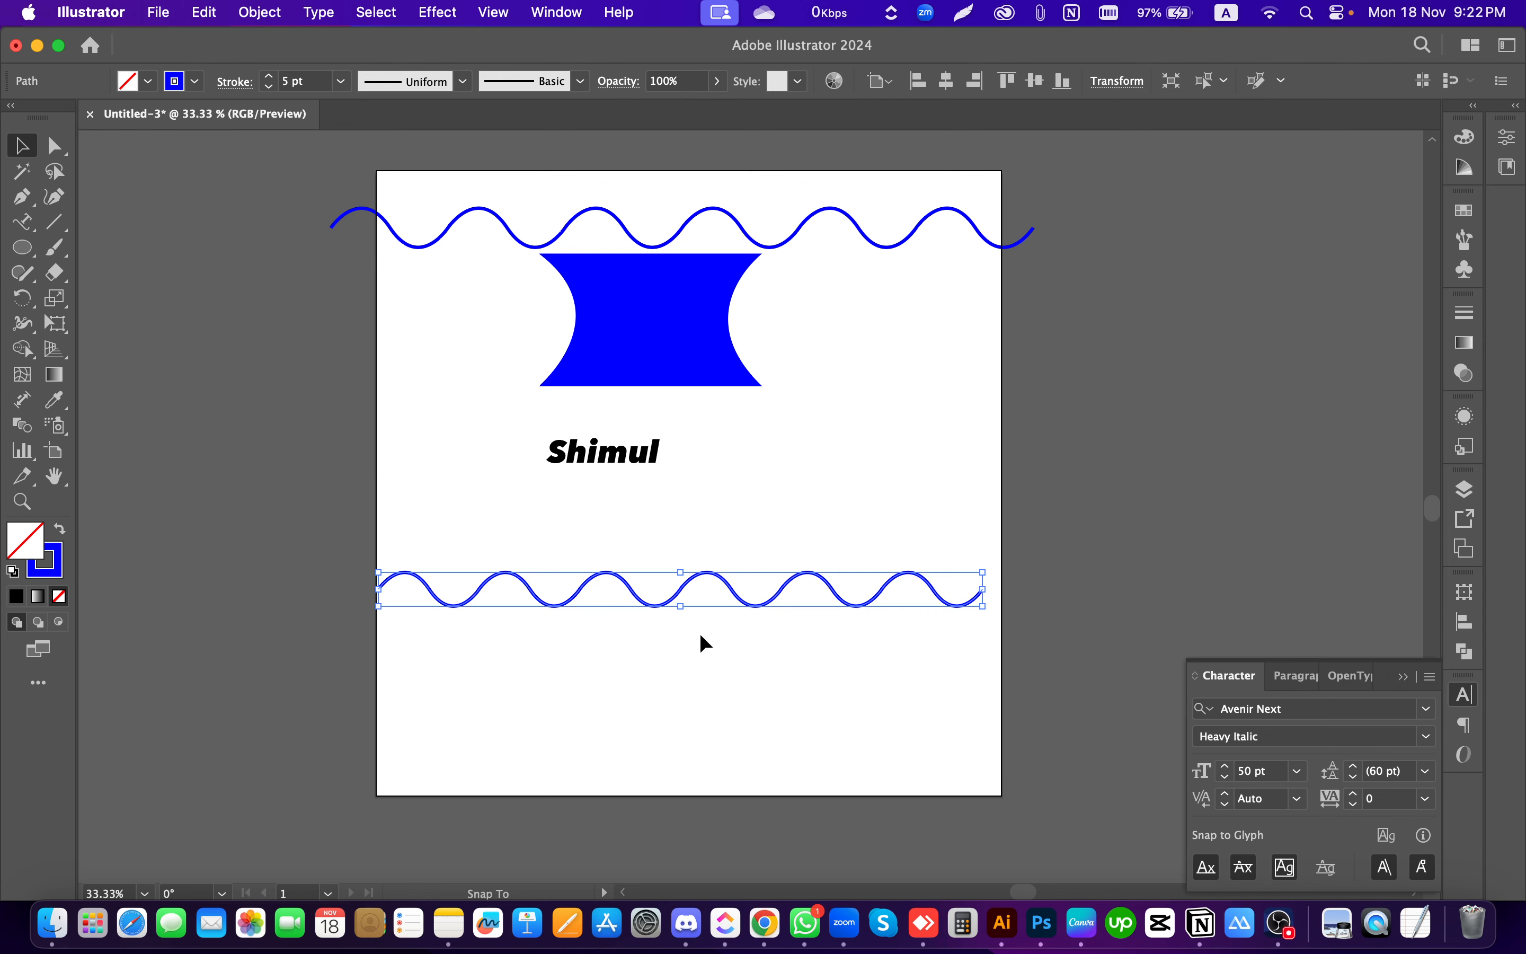
click(535, 636)
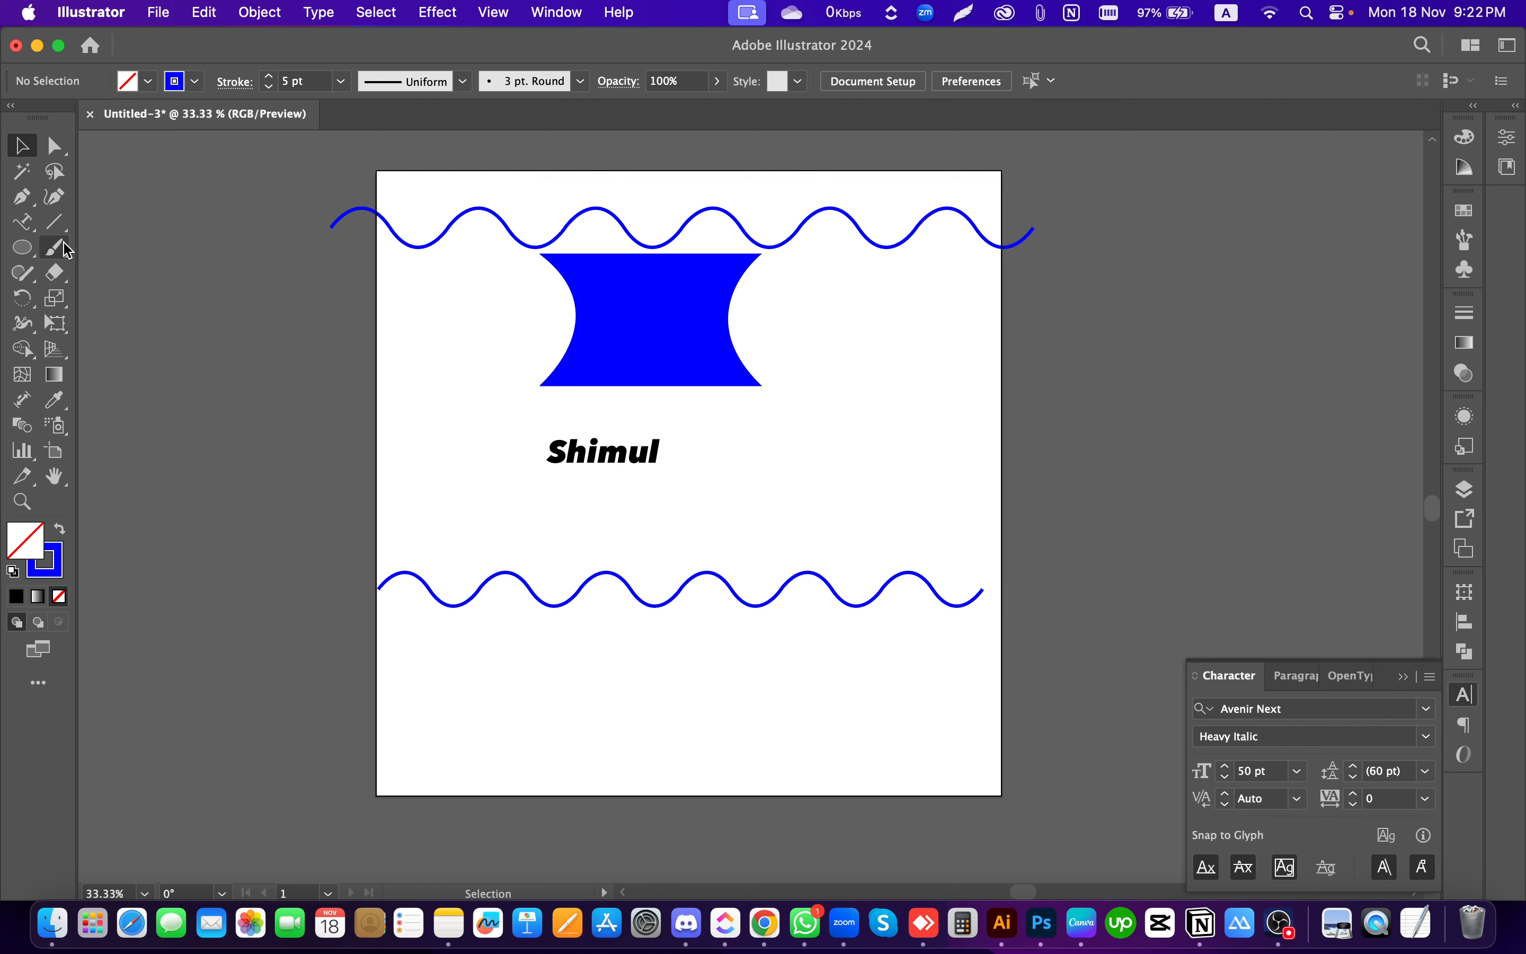
Step: Start path text at the left end of the lower wavy line, paste text into it and undo
click(33, 230)
click(152, 273)
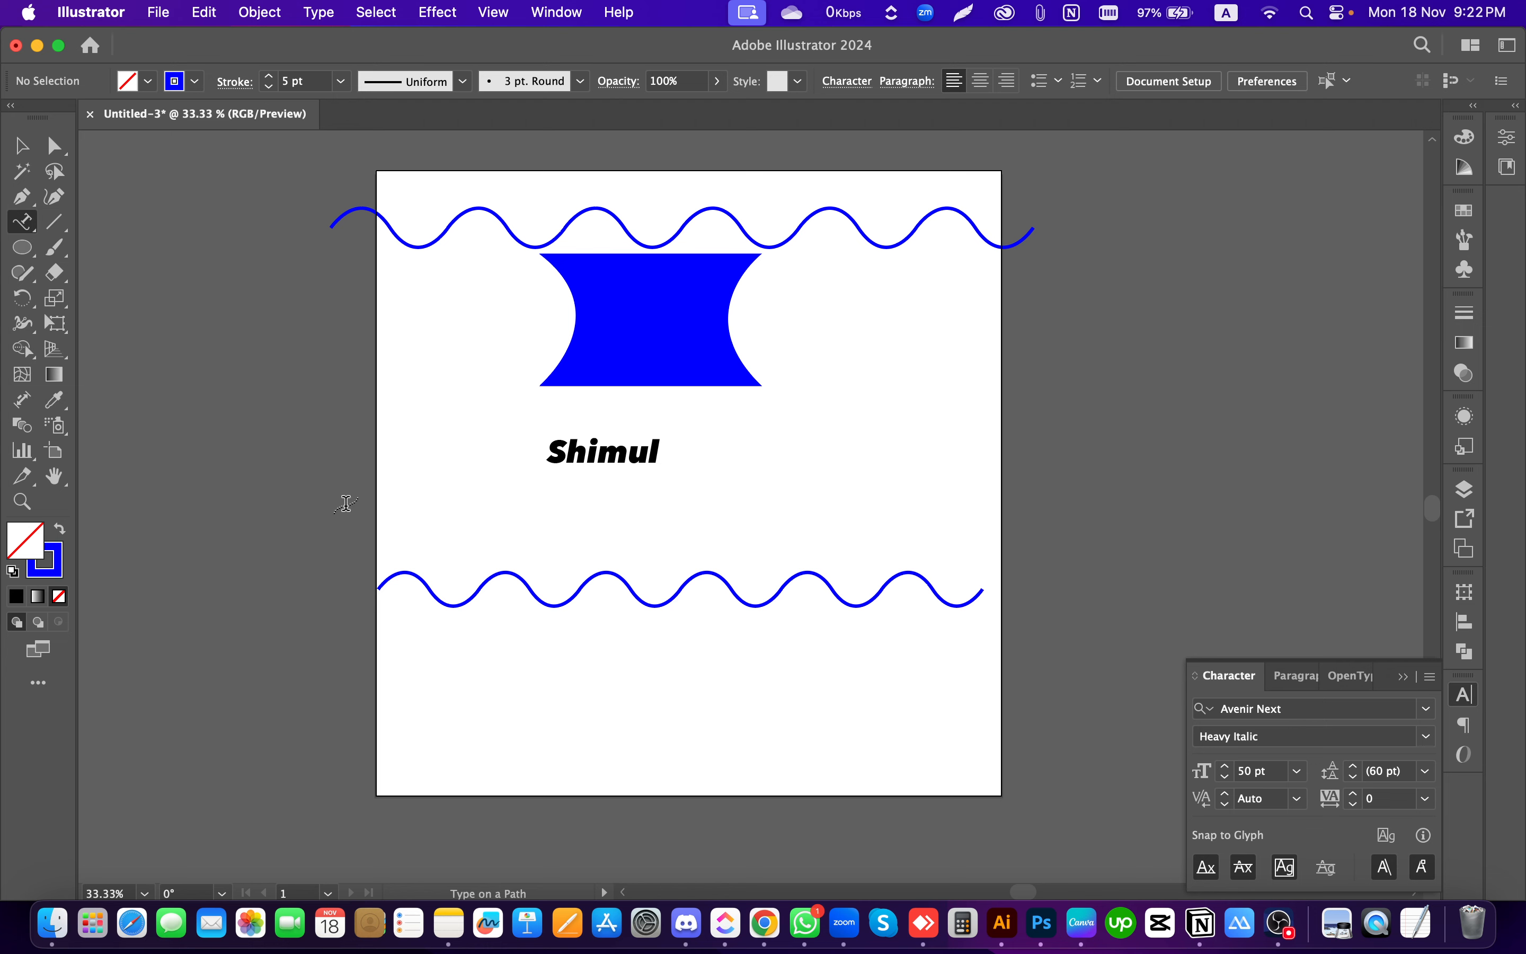
click(385, 579)
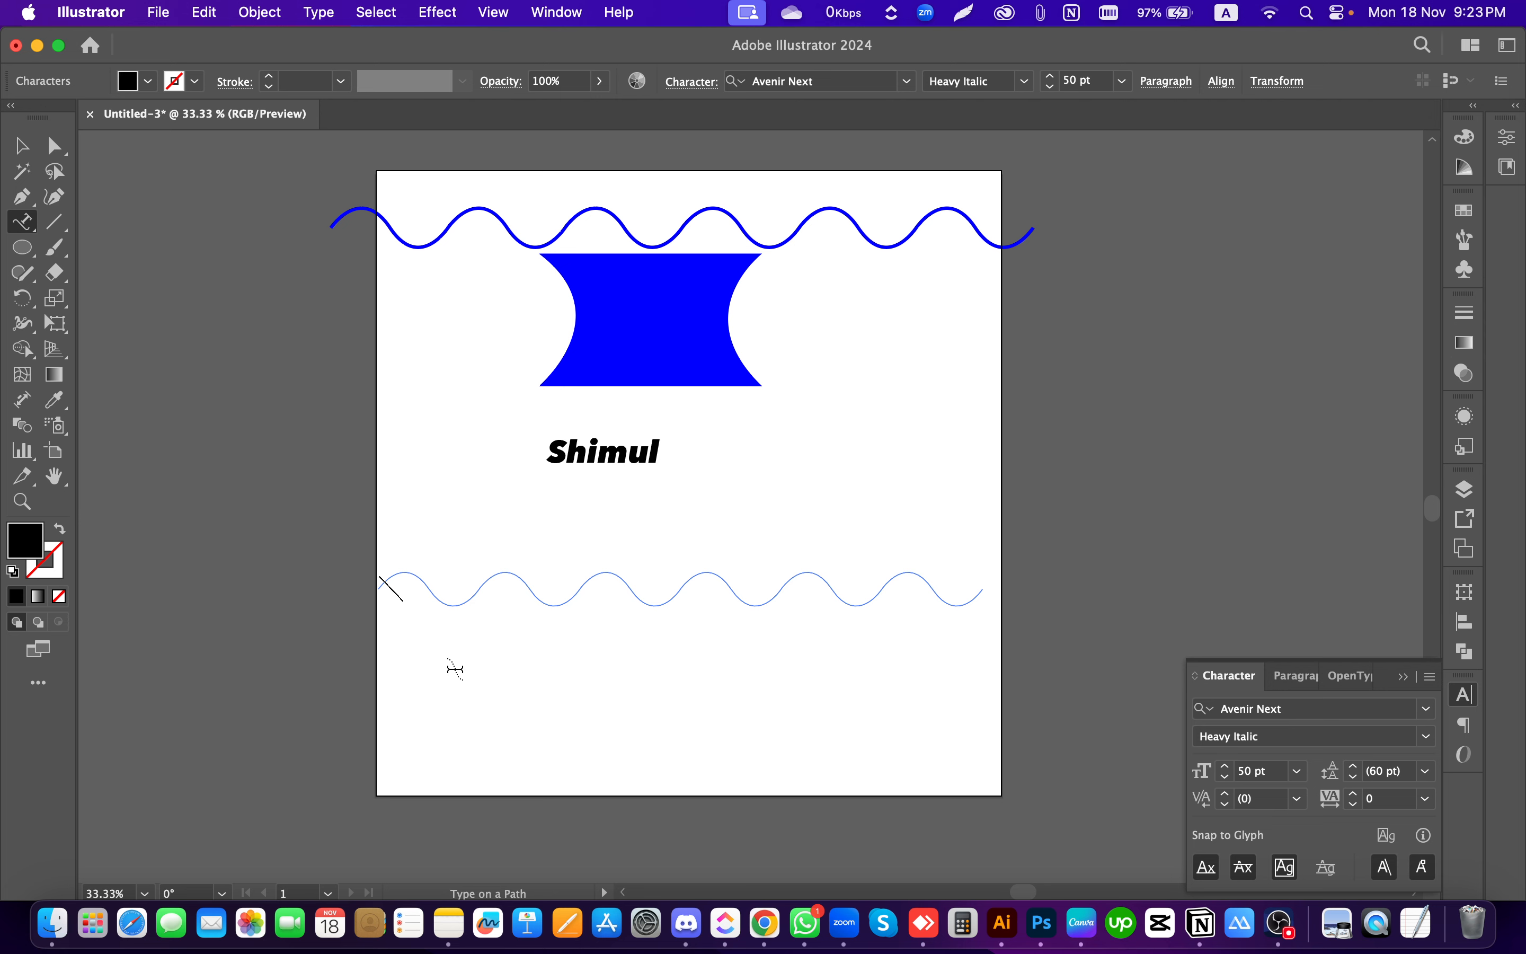
key(super+v)
key(super+z)
Step: Reduce the font size of the path text to 14 pt and finish editing it
click(1231, 787)
click(1231, 787)
click(1231, 787)
click(1231, 787)
click(1231, 787)
click(1231, 787)
click(1227, 777)
click(1227, 778)
click(1227, 777)
click(1227, 777)
click(1227, 777)
click(1227, 777)
click(1227, 778)
click(1227, 778)
click(1227, 778)
click(1227, 778)
click(1227, 778)
click(1227, 778)
click(1226, 778)
scroll(377, 599, up, 4)
scroll(382, 572, down, 1)
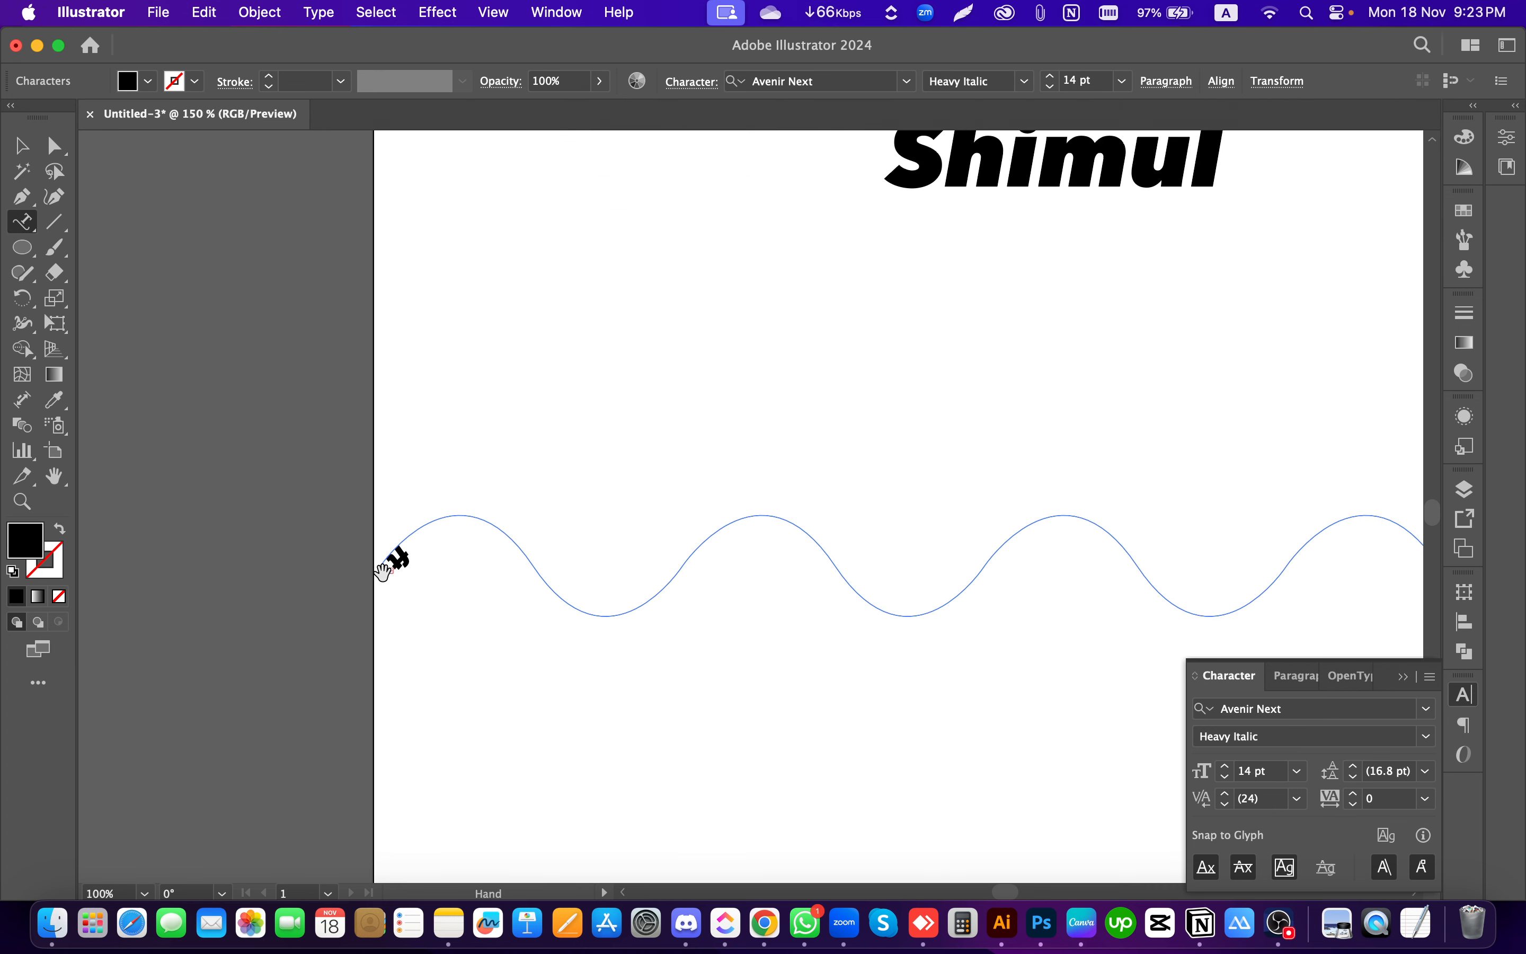
key(super)
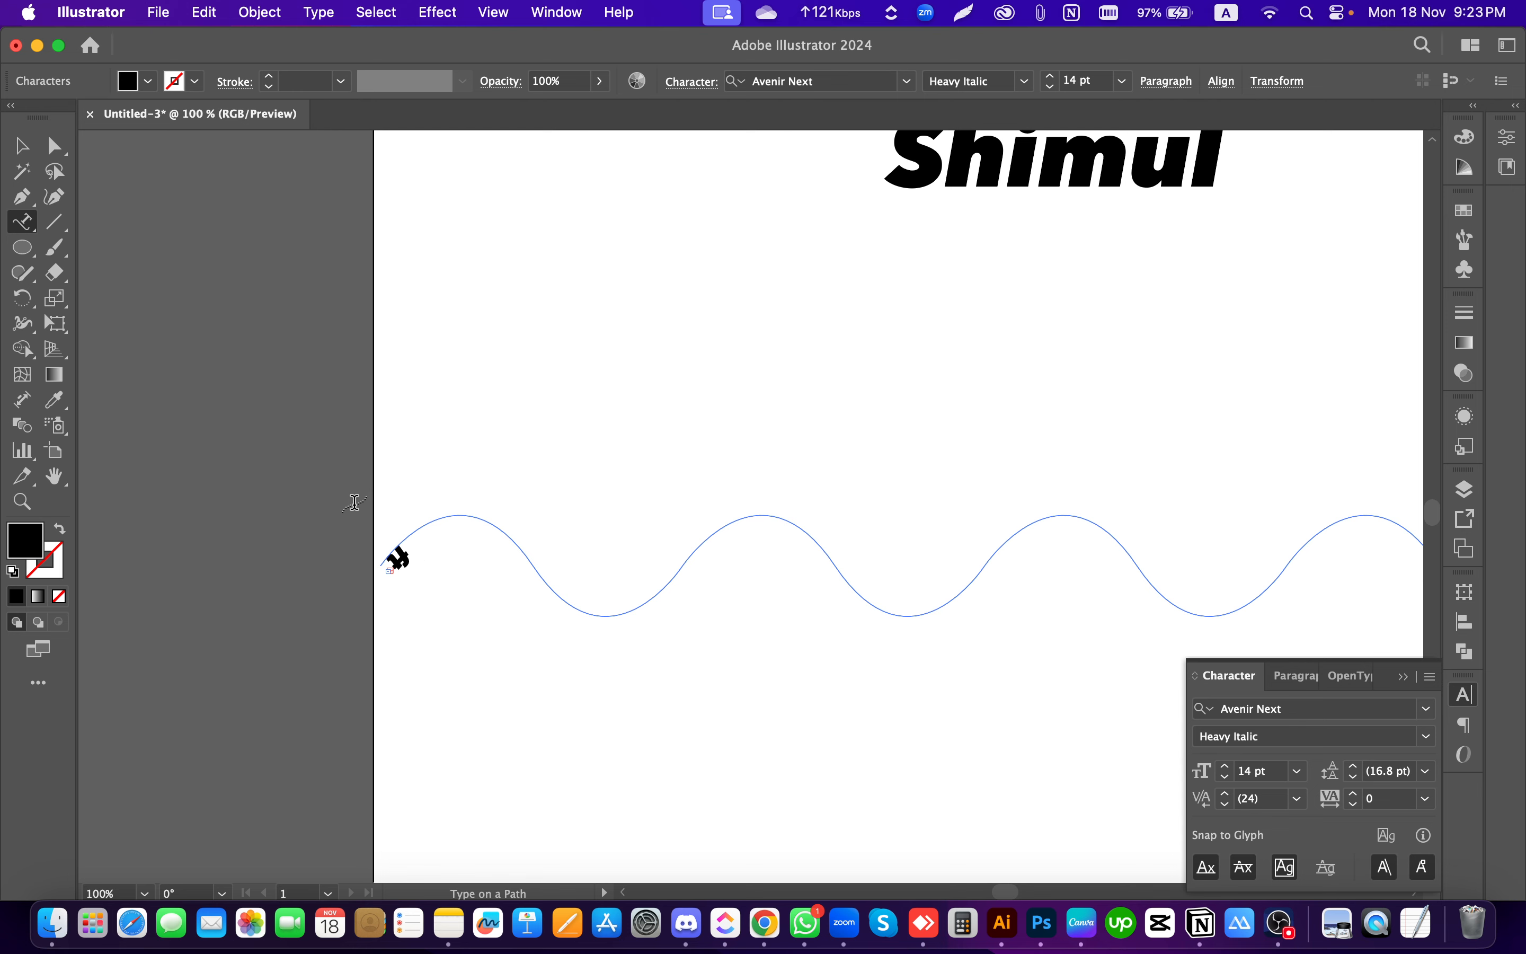
key(super)
key(Escape)
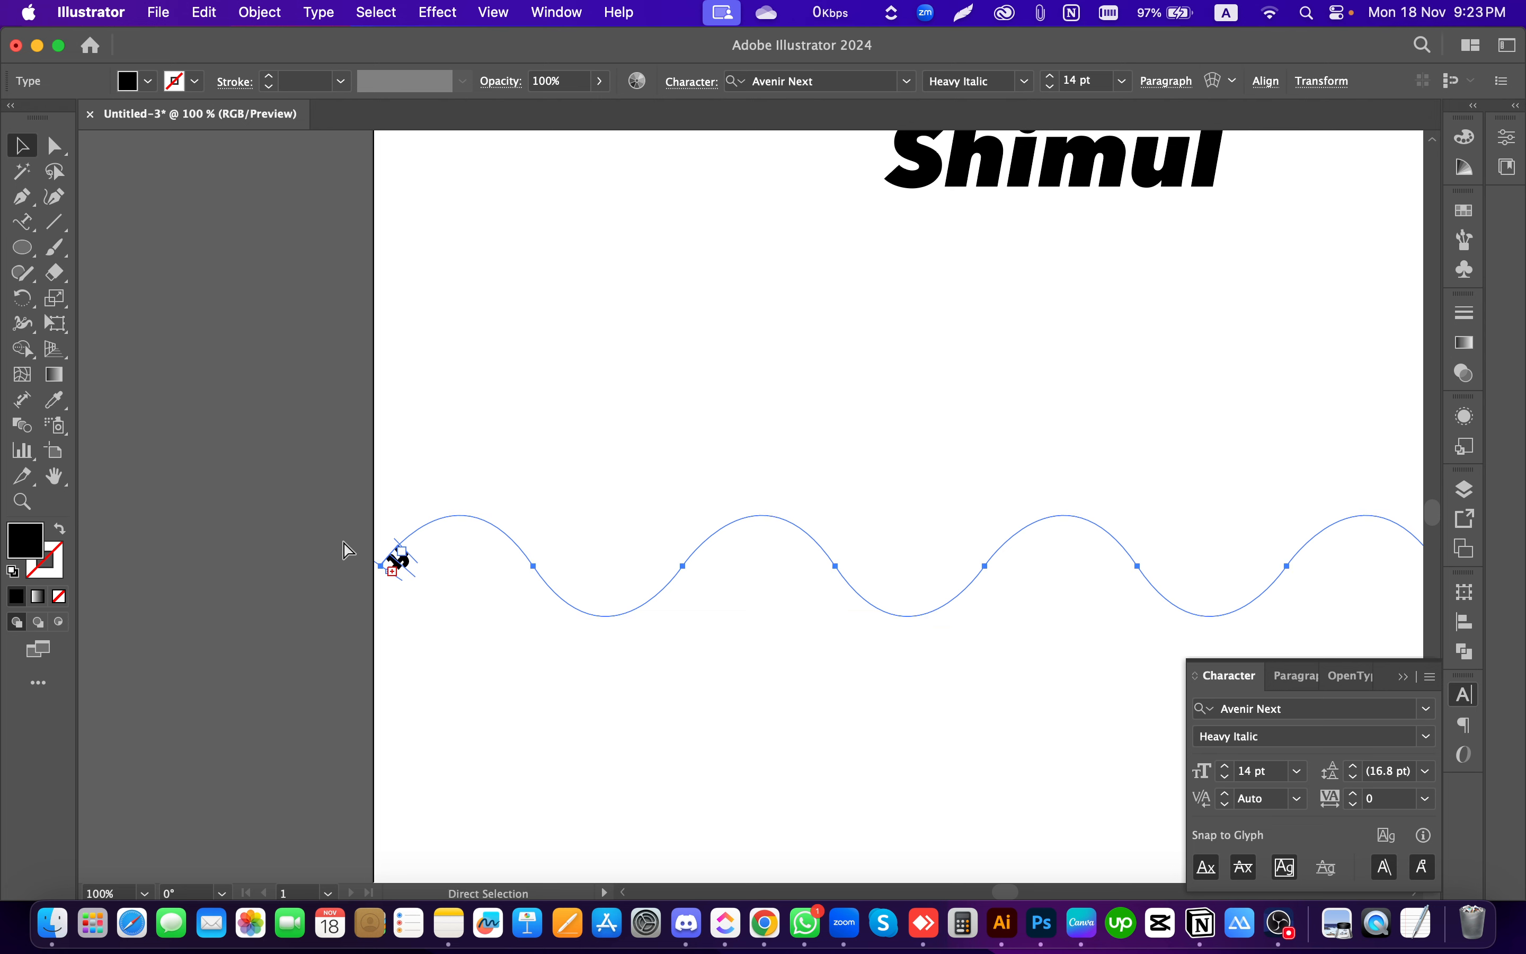
Step: Flip the path text to the upper side of the wave and replace it with "dffghjgug"
scroll(356, 550, up, 2)
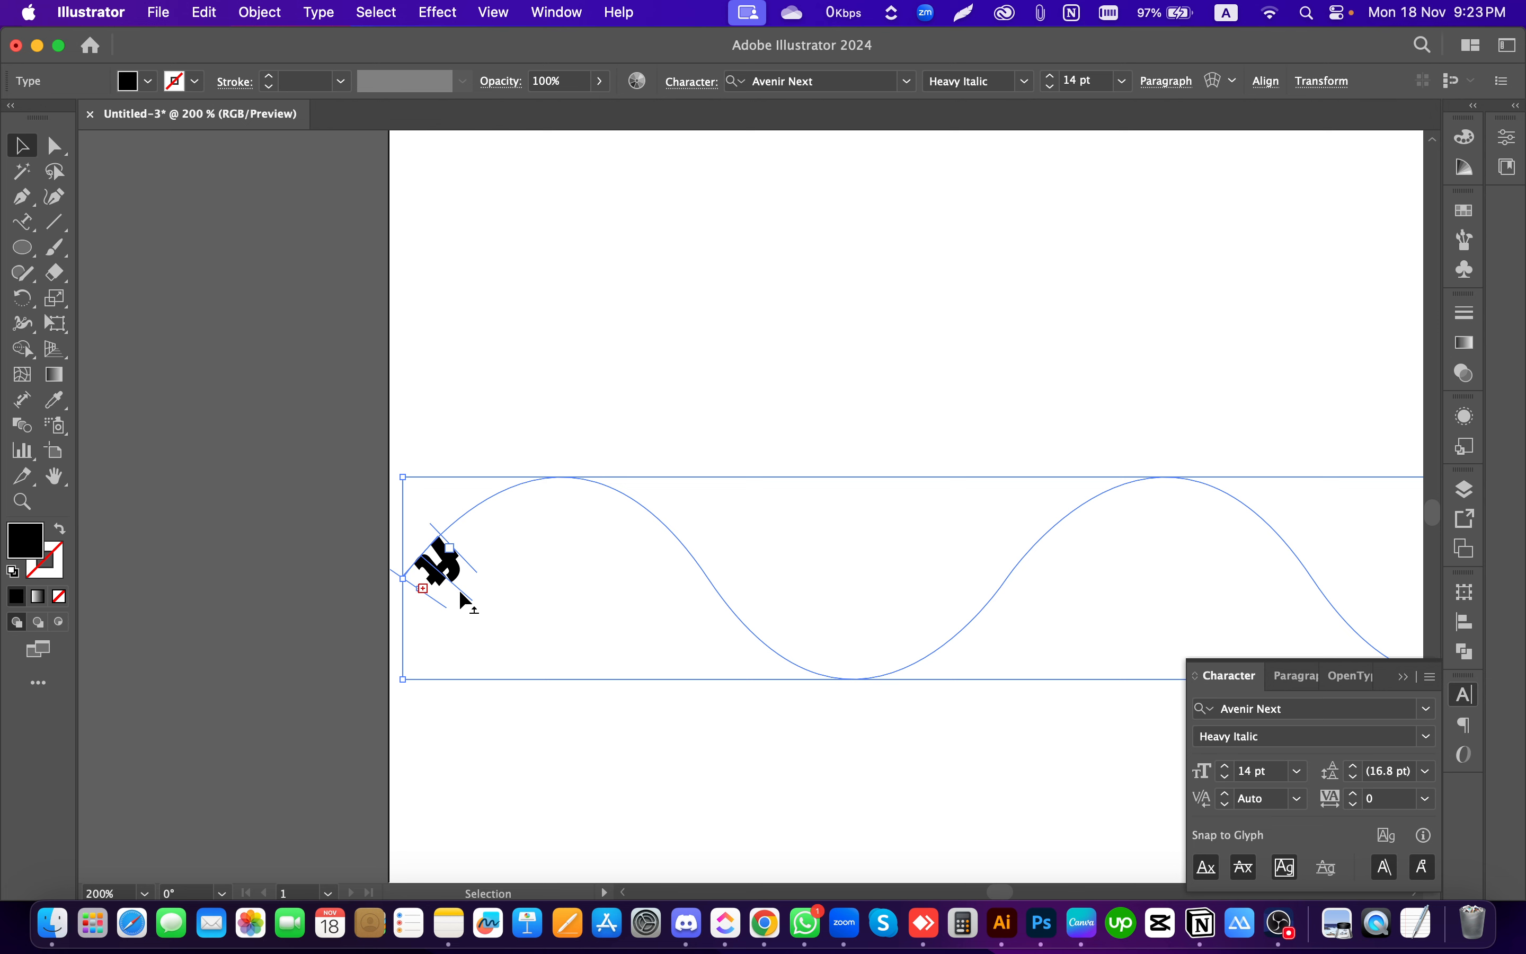
drag(458, 590, 410, 454)
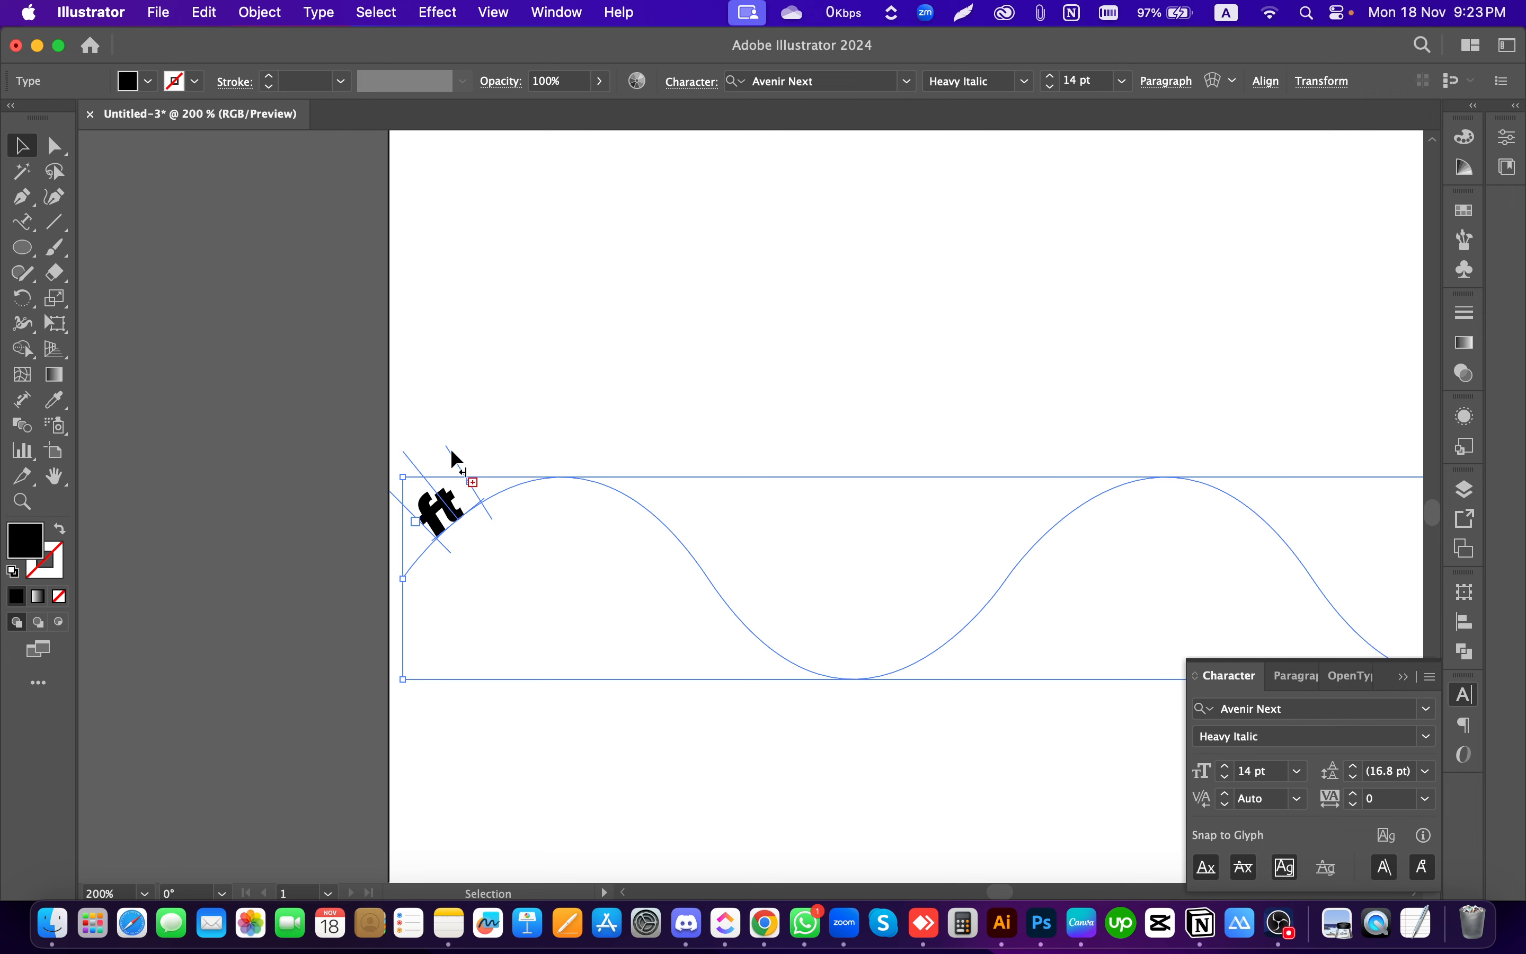
double_click(434, 513)
text(df)
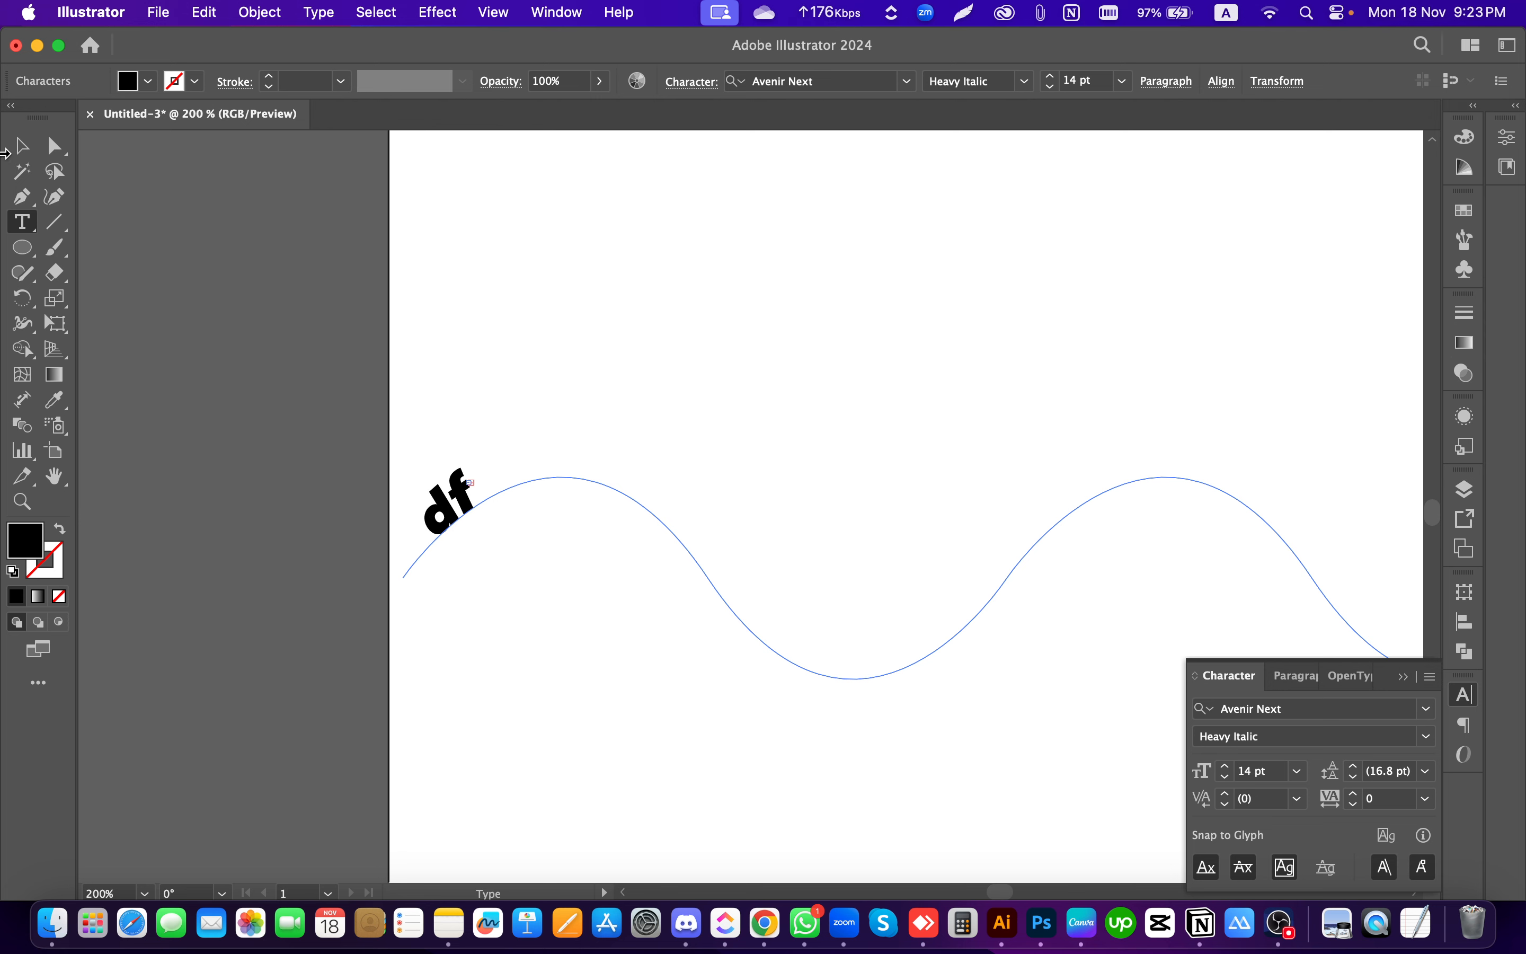
Step: Extend the path text's end bracket to the wave's second crest and delete the whole text object
click(22, 146)
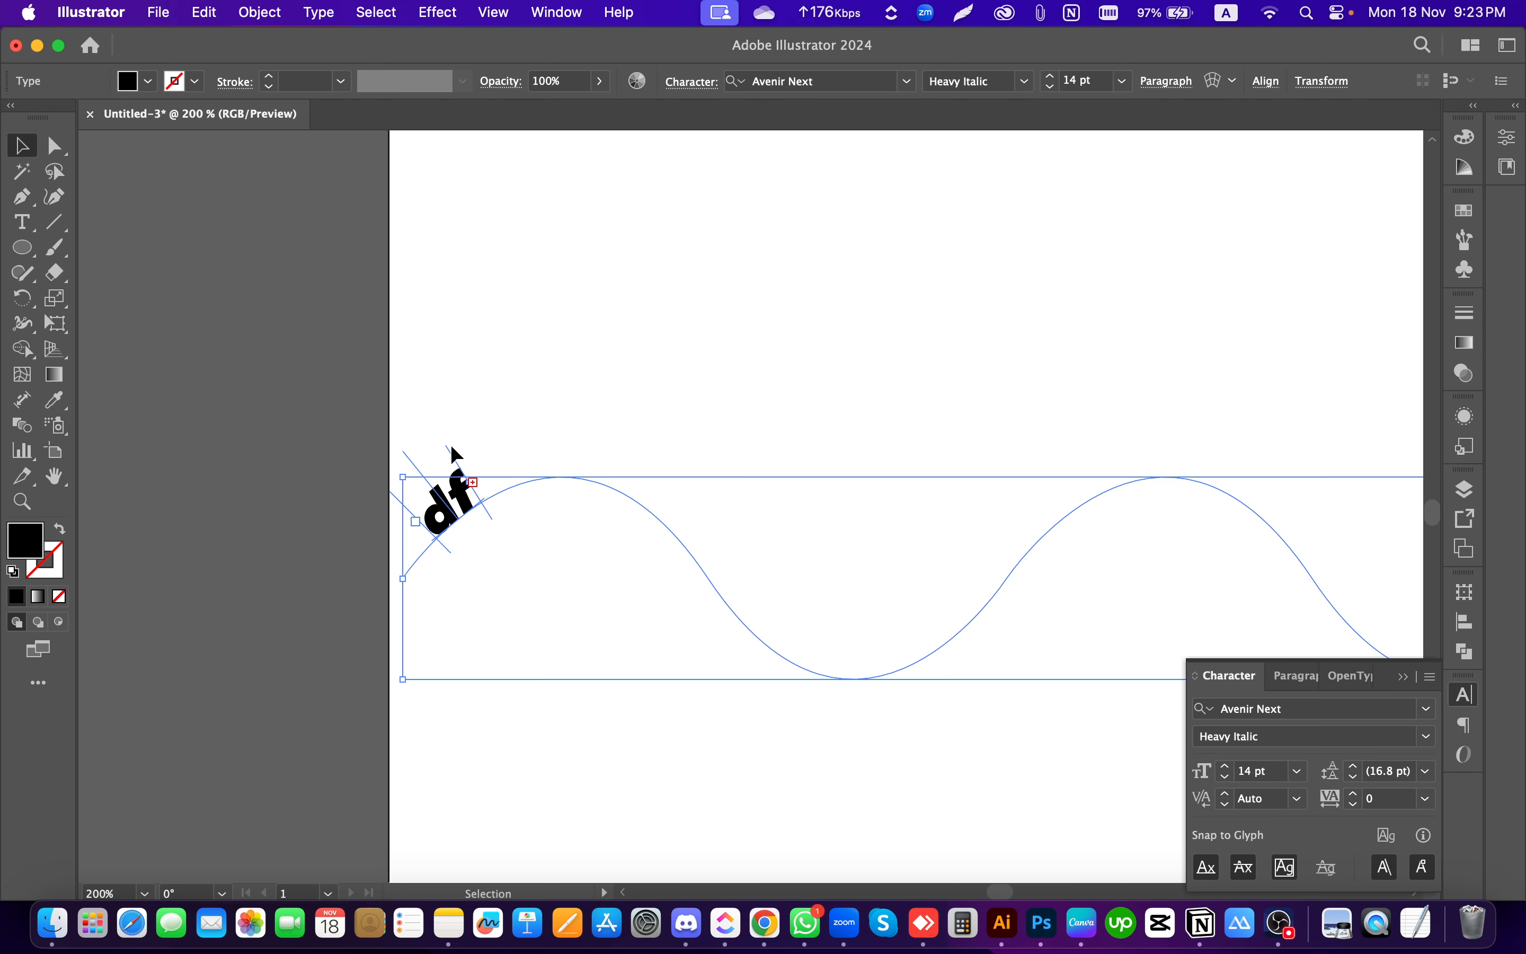
drag(452, 458, 1318, 540)
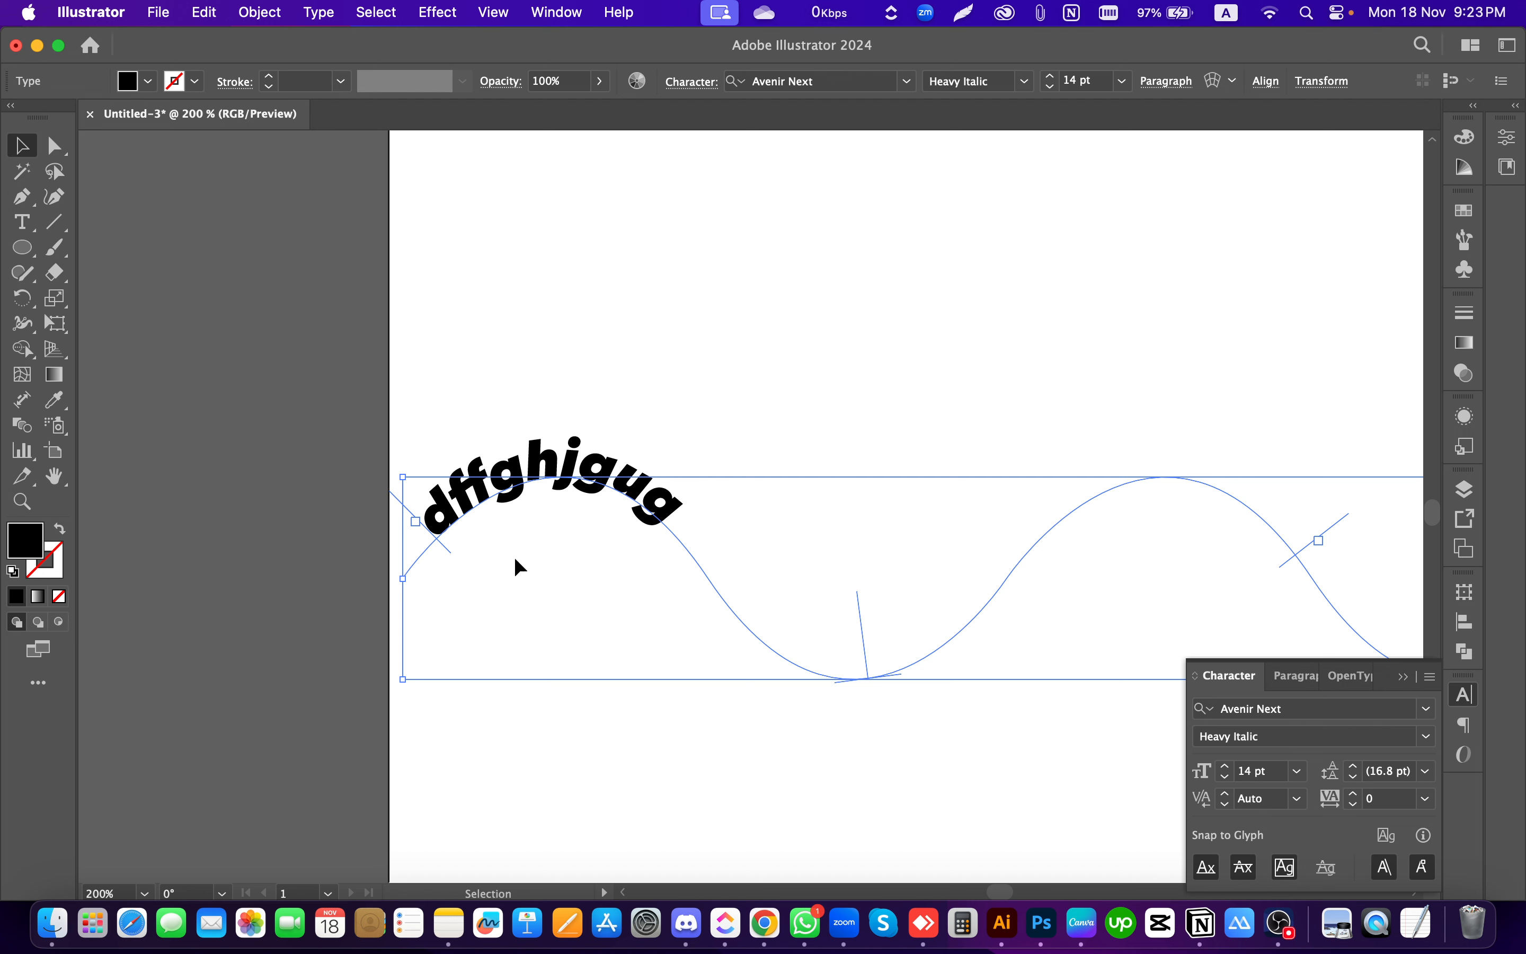
key(Delete)
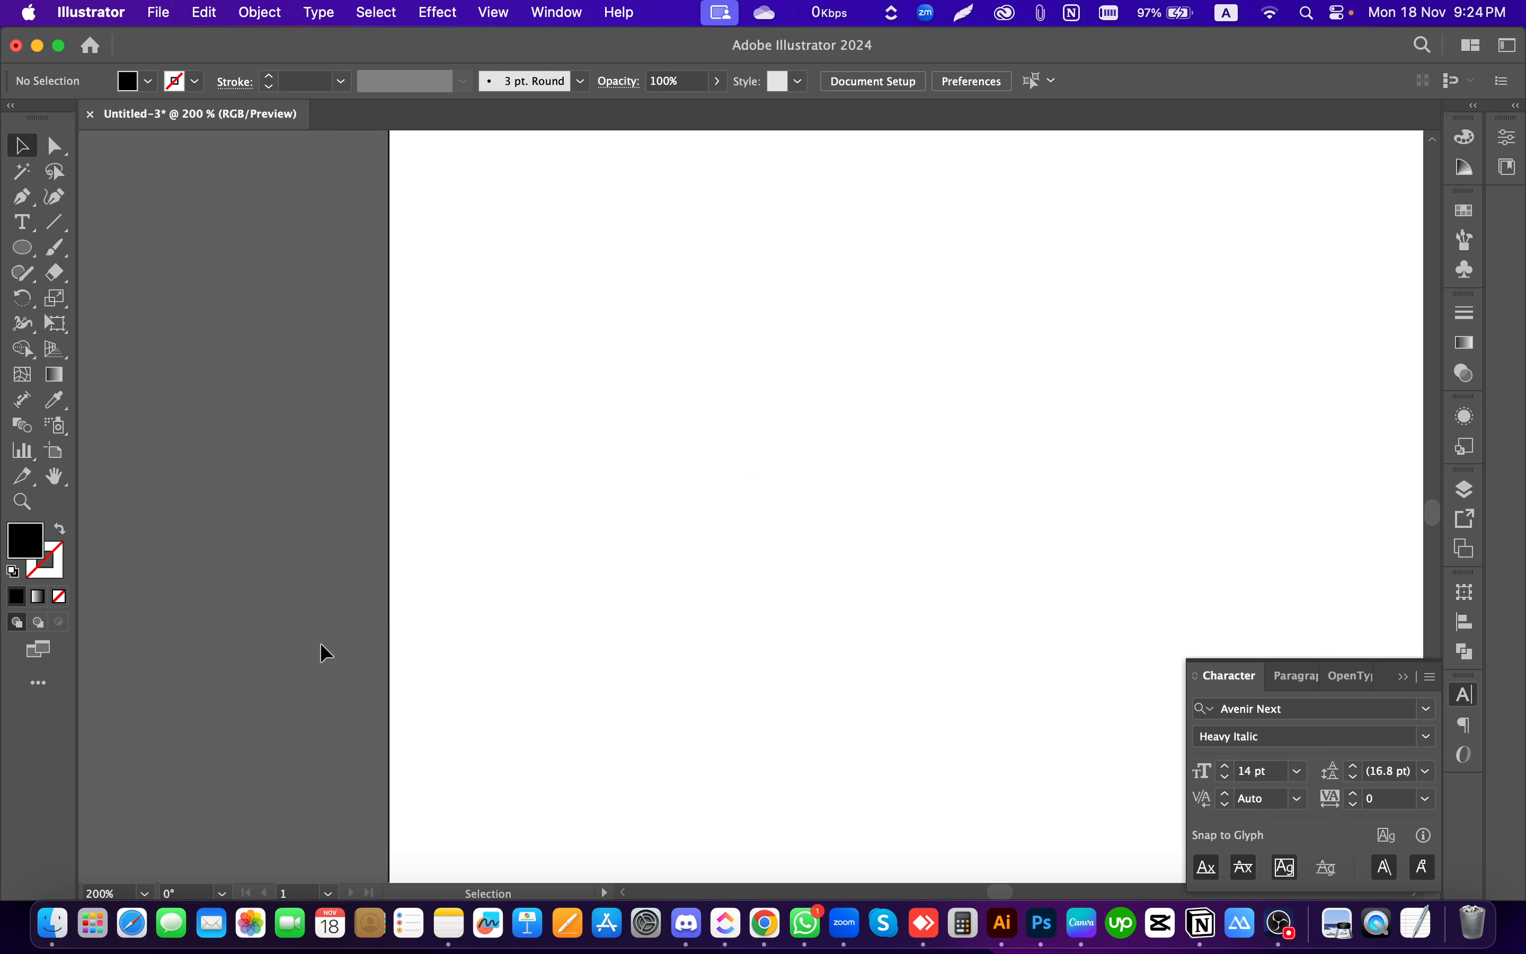
Step: Move the original wavy line down, undo the move, and place a duplicate below the name text instead
scroll(408, 612, down, 5)
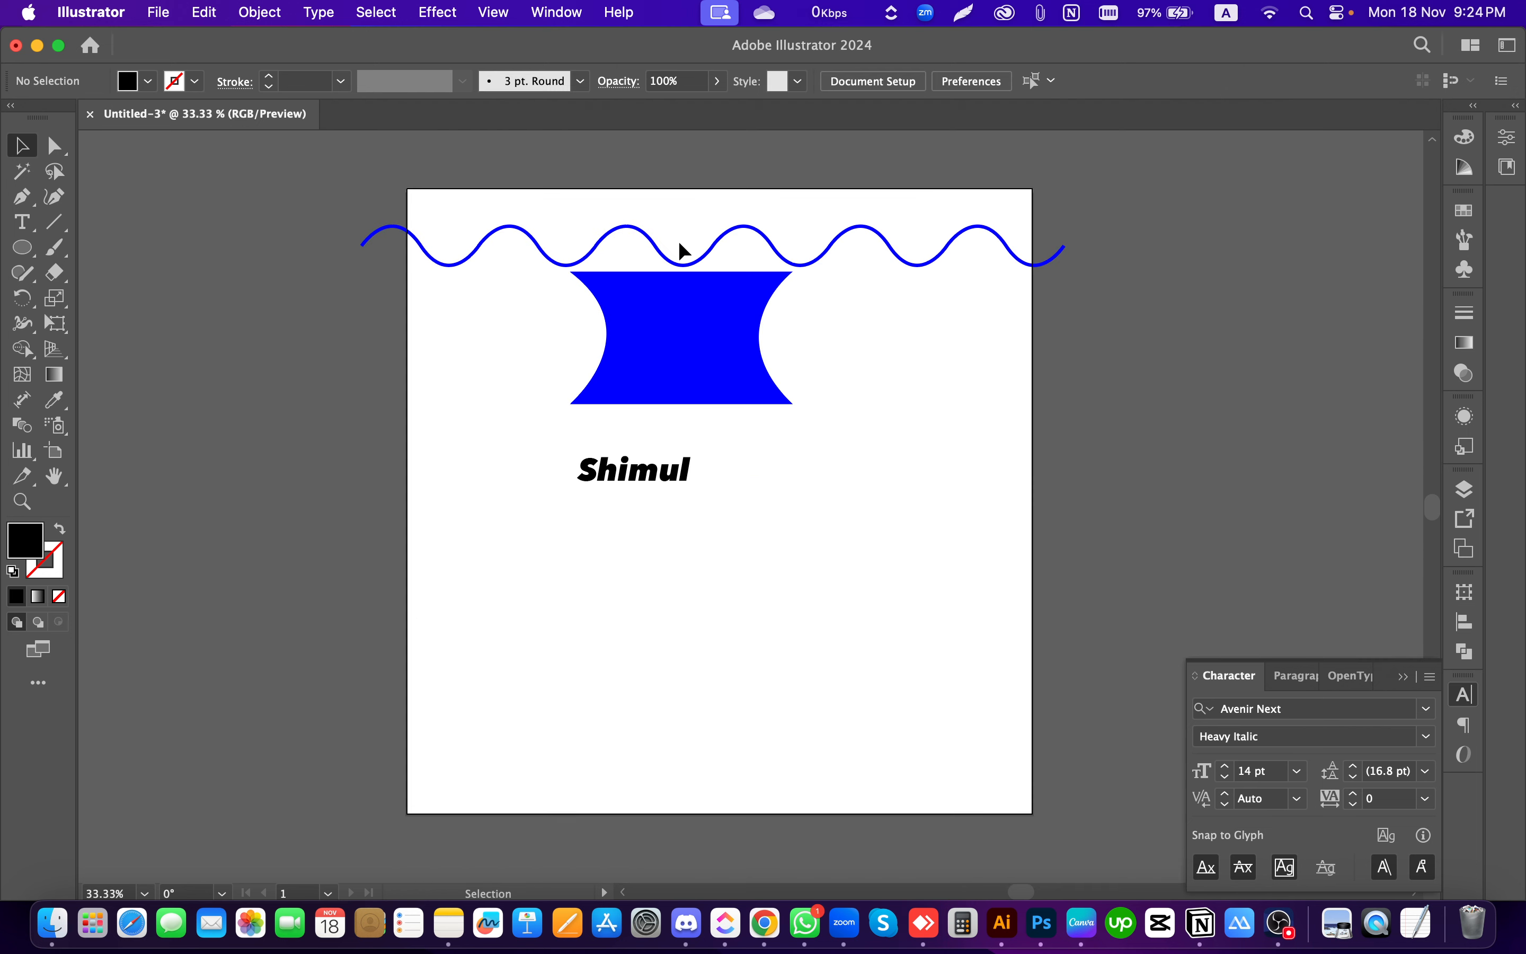
mouse_move(680, 261)
mouse_down()
mouse_move(739, 673)
mouse_move(745, 597)
mouse_up()
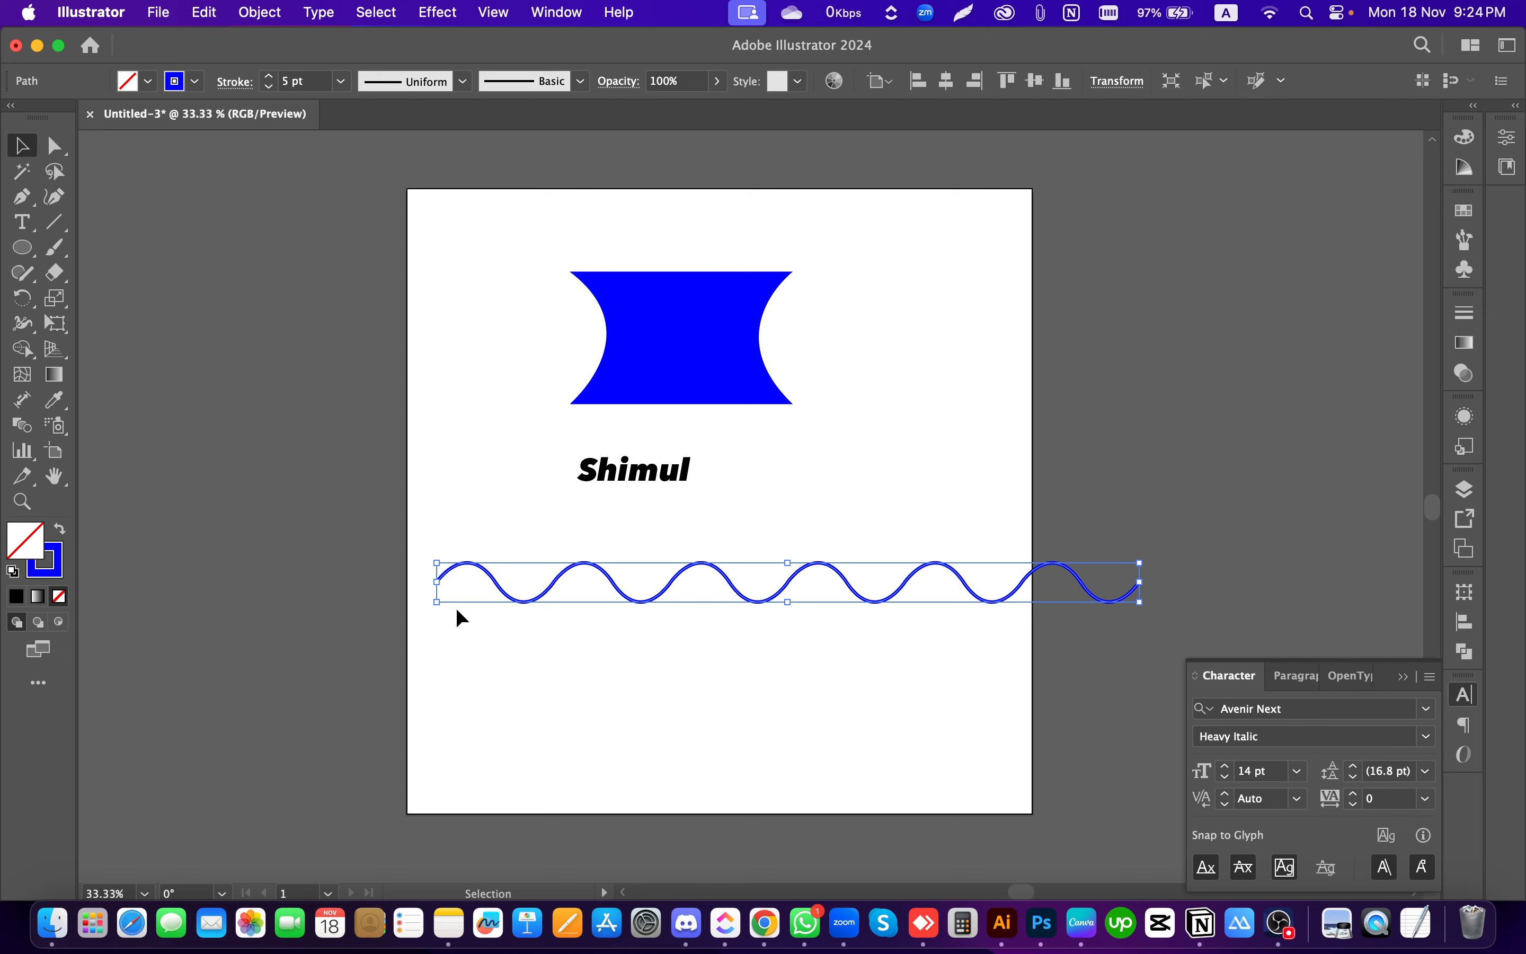
key(cmd+z)
mouse_move(507, 235)
mouse_down()
mouse_move(572, 613)
mouse_move(544, 597)
mouse_move(576, 579)
mouse_up()
click(578, 718)
Step: Try Type on a Path near the start and at the first crest of the duplicated wave, undoing each attempt
scroll(416, 606, up, 3)
scroll(573, 549, up, 1)
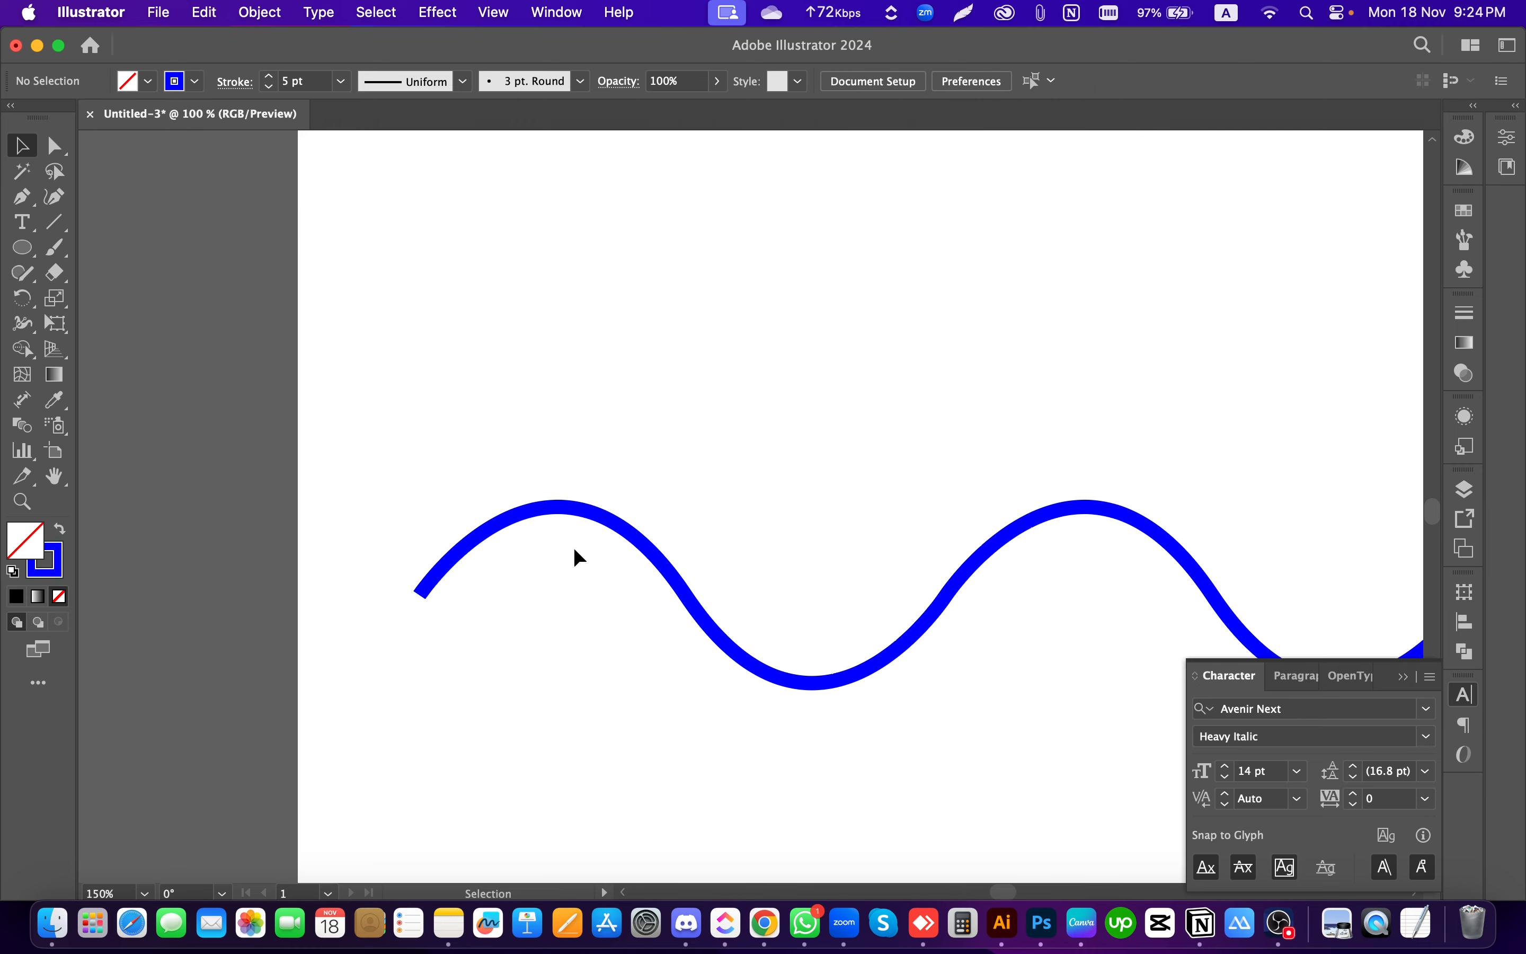
click(23, 222)
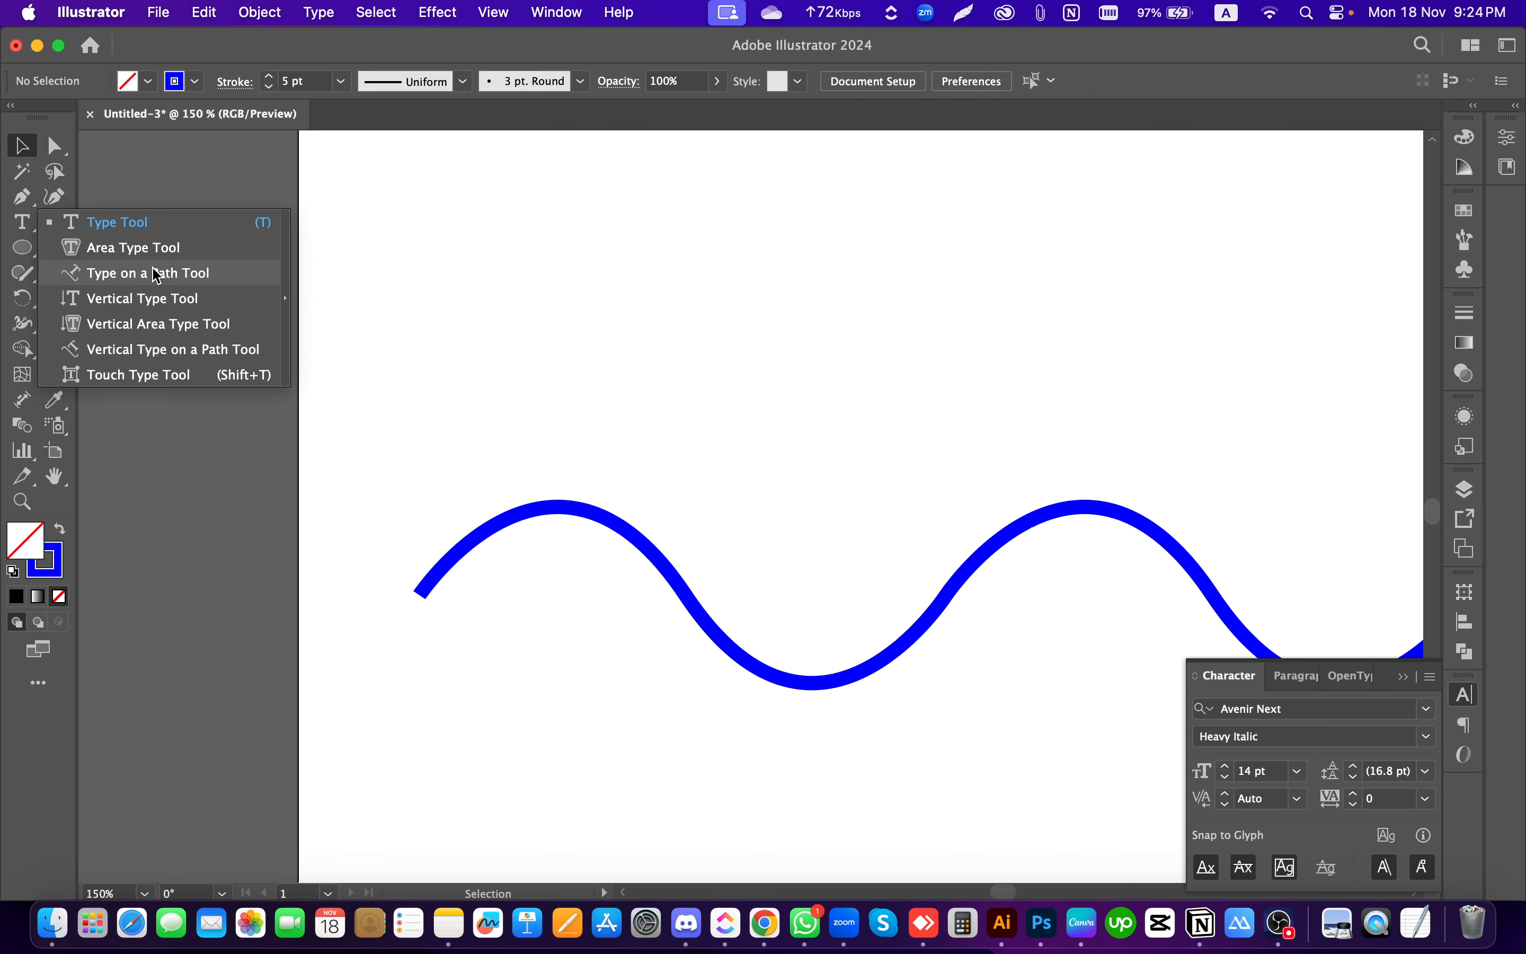
drag(481, 415, 608, 727)
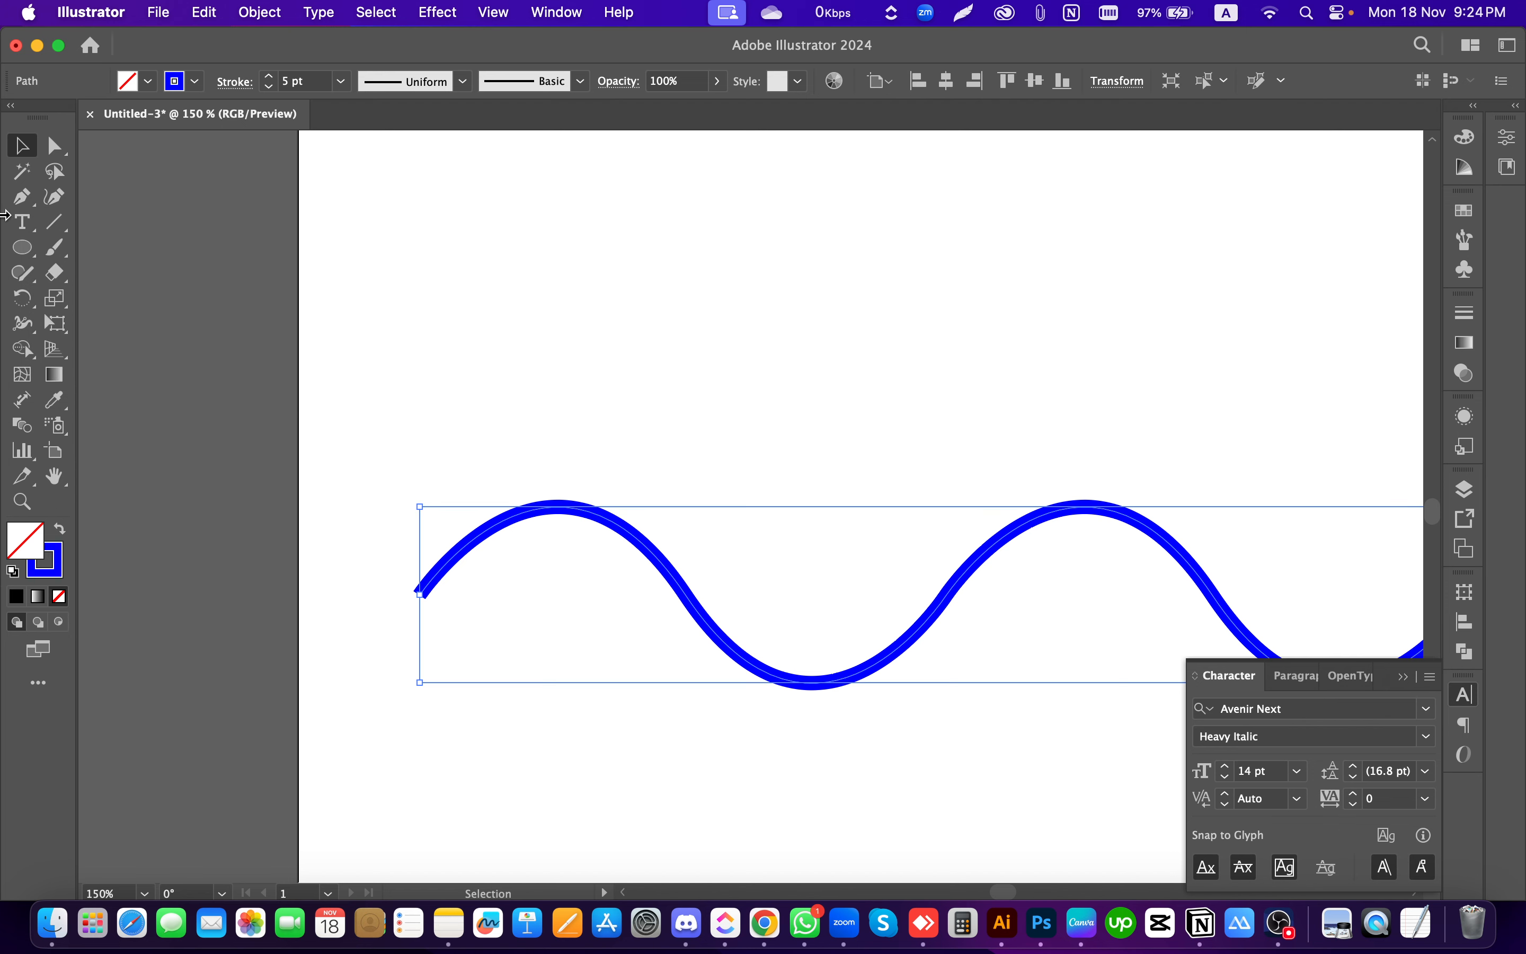
click(395, 295)
drag(467, 432, 620, 691)
click(22, 226)
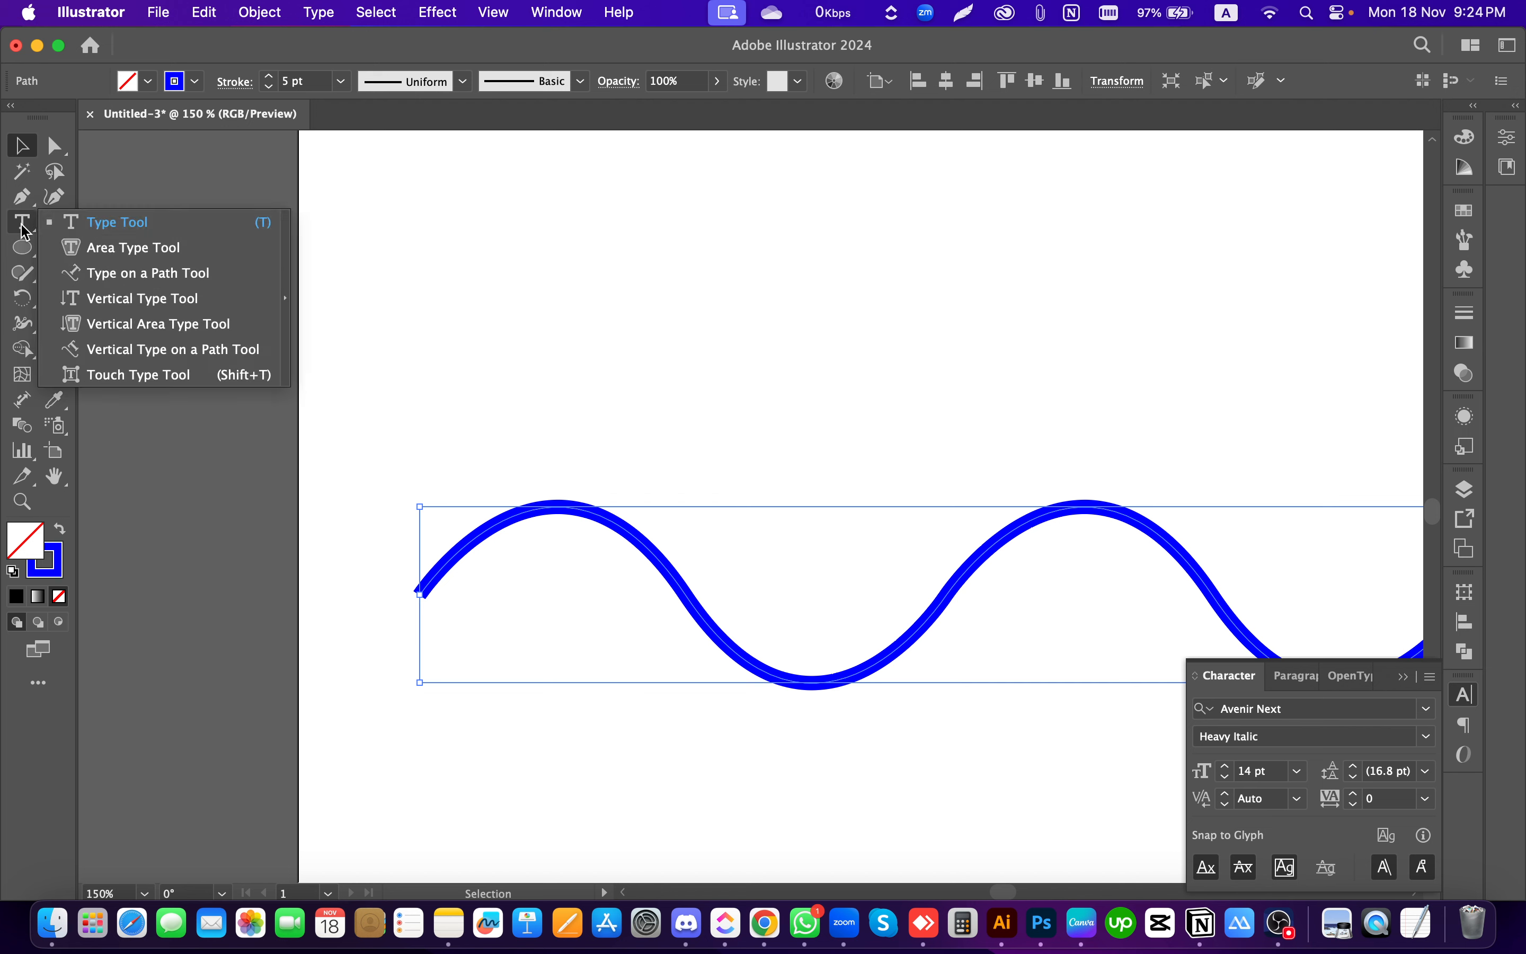
click(92, 278)
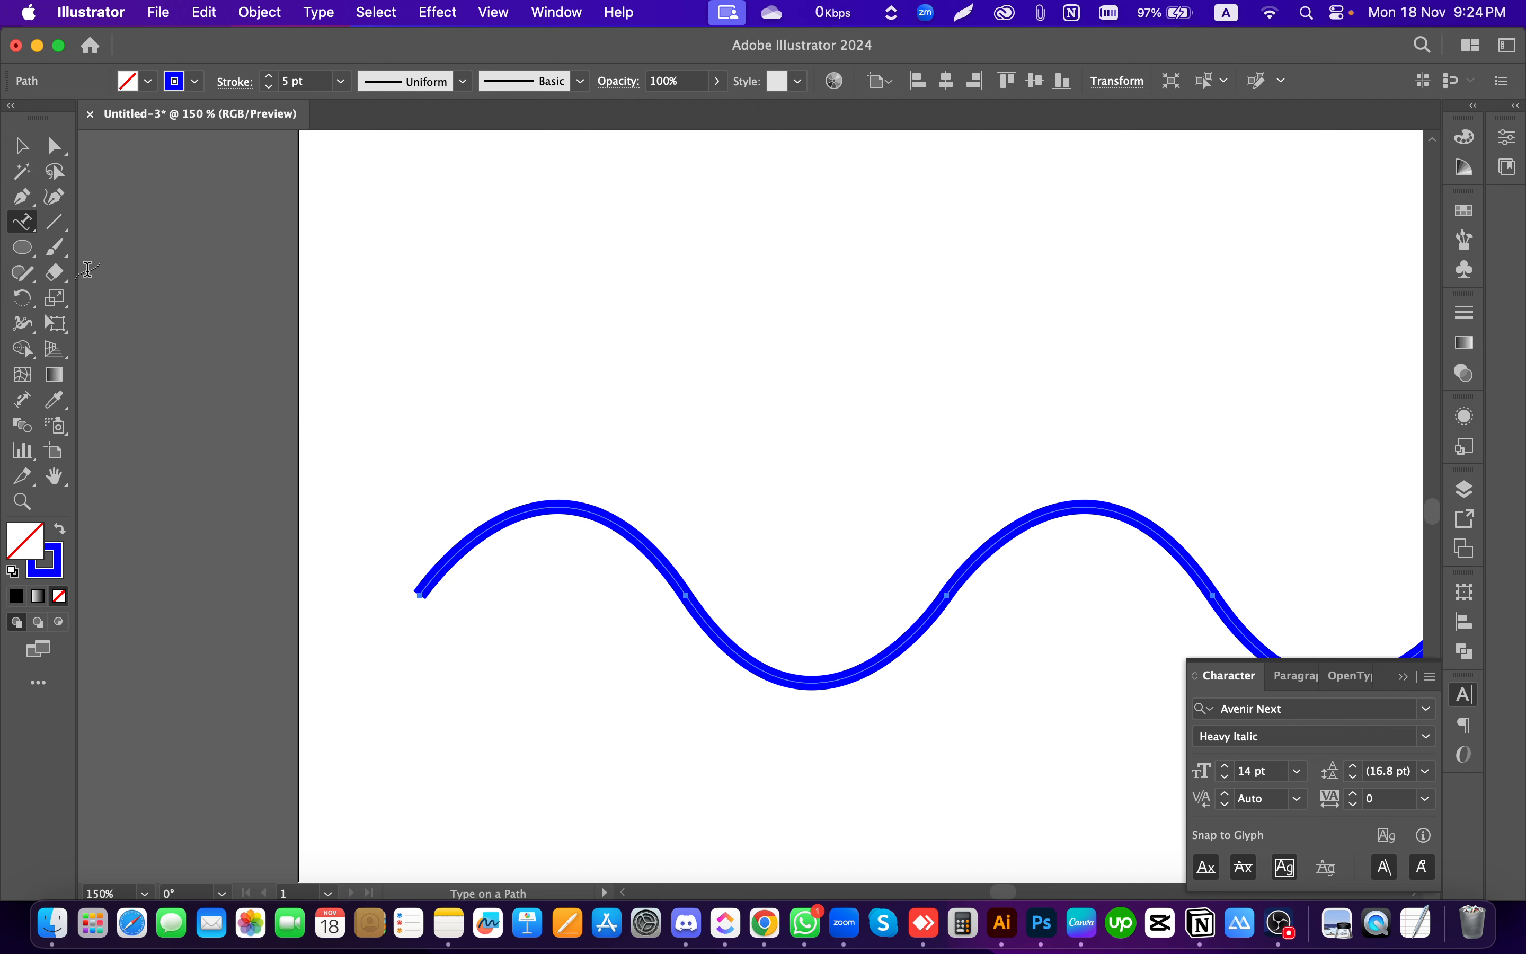
click(451, 556)
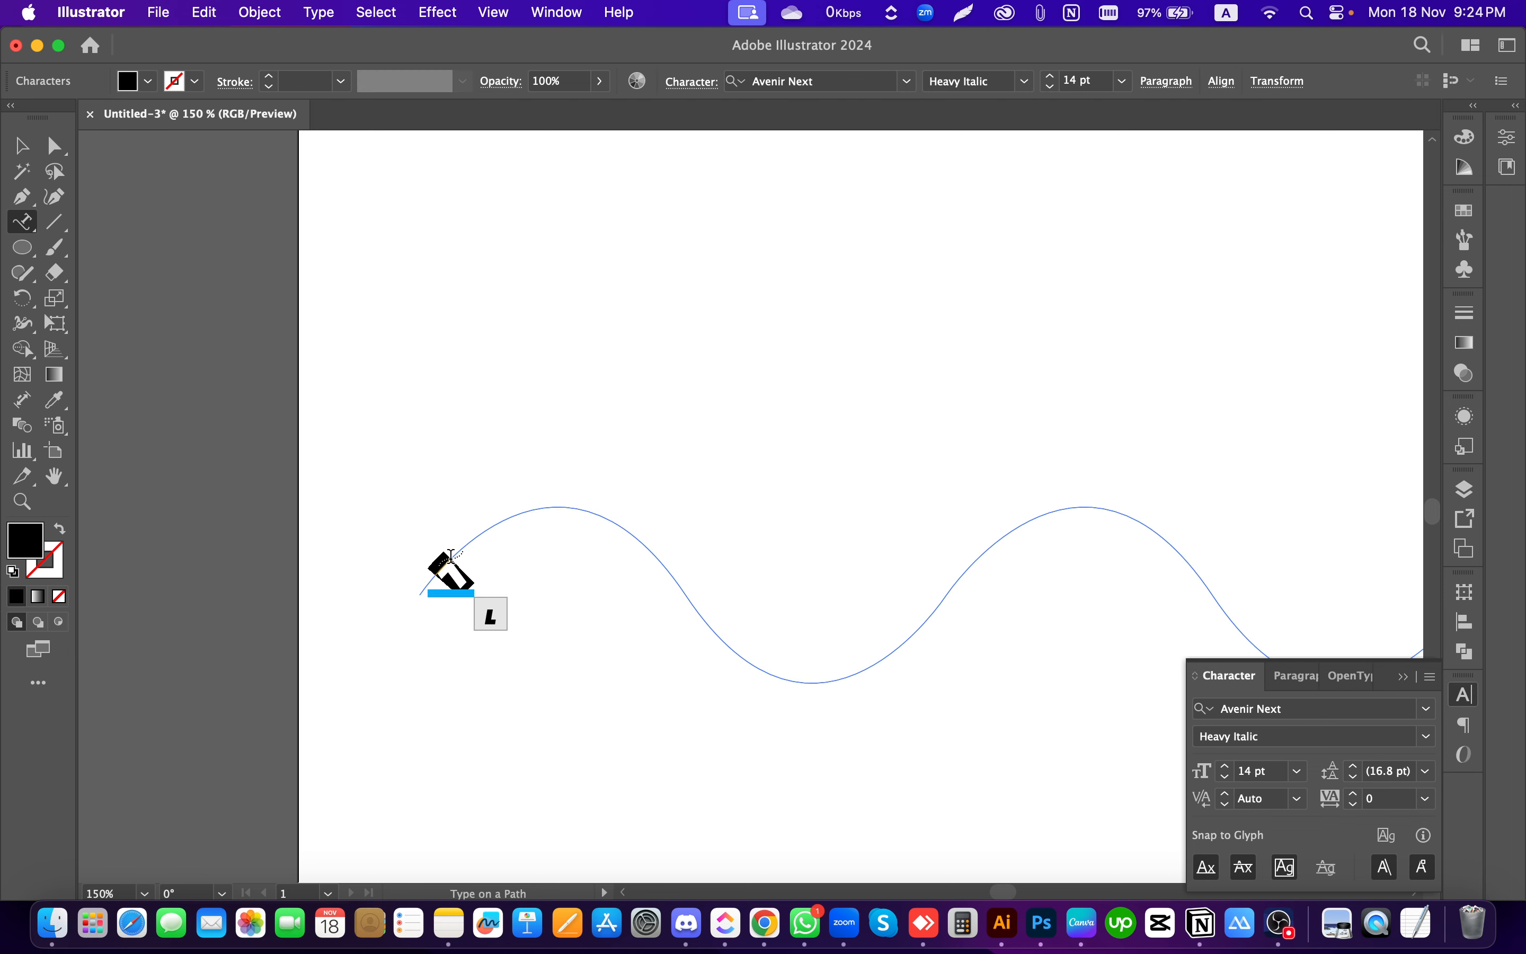
key(cmd+z)
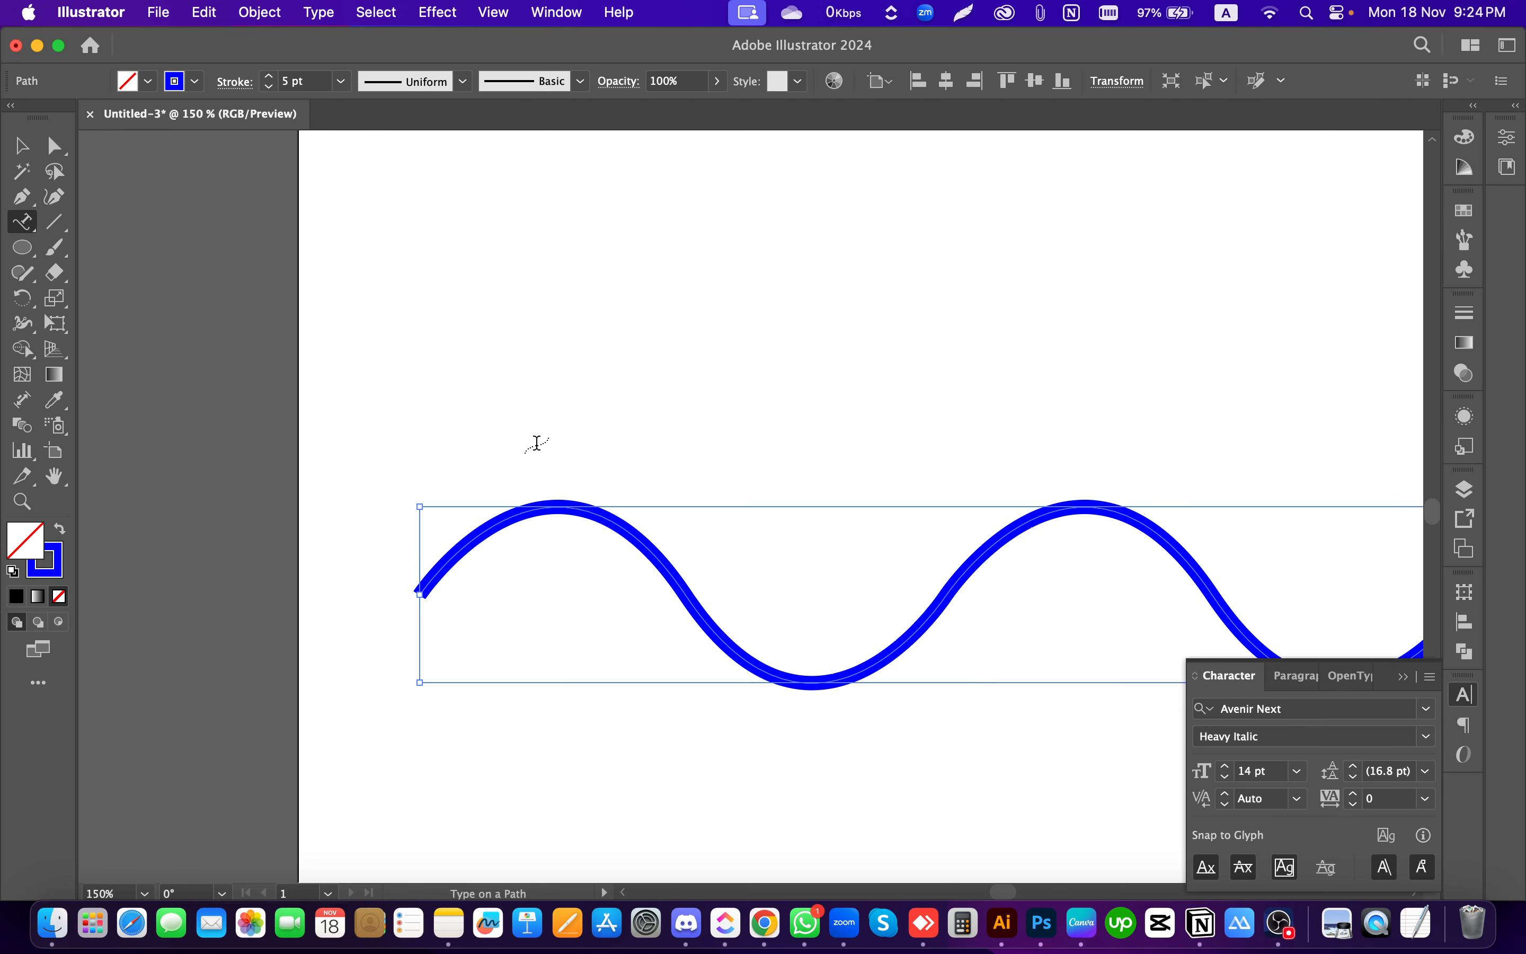
click(582, 509)
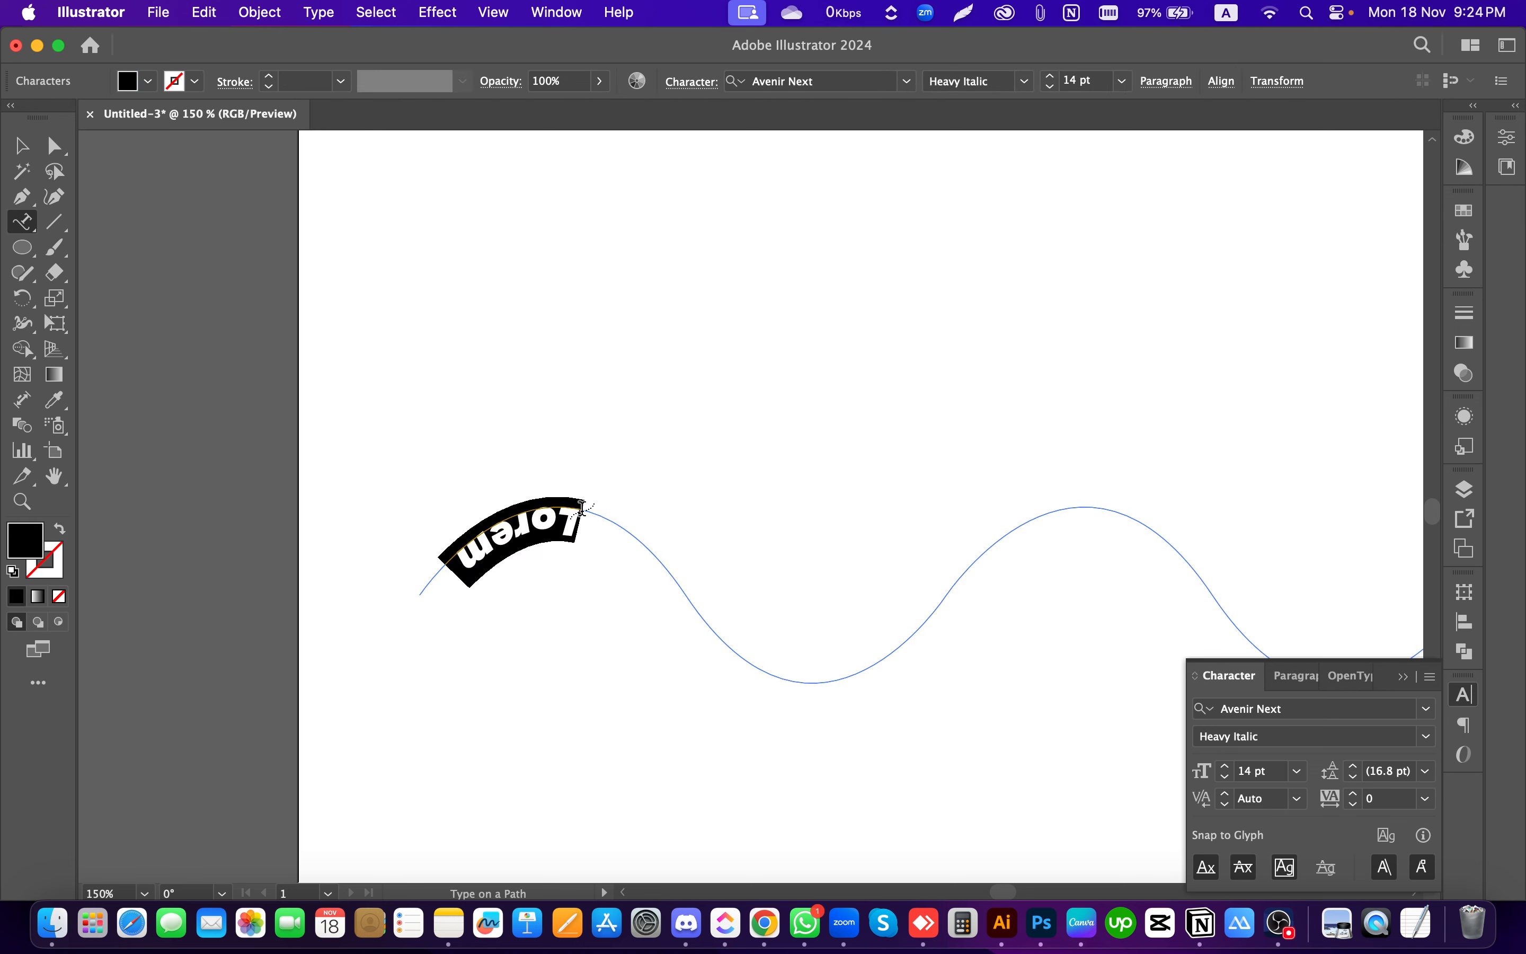
key(super+z)
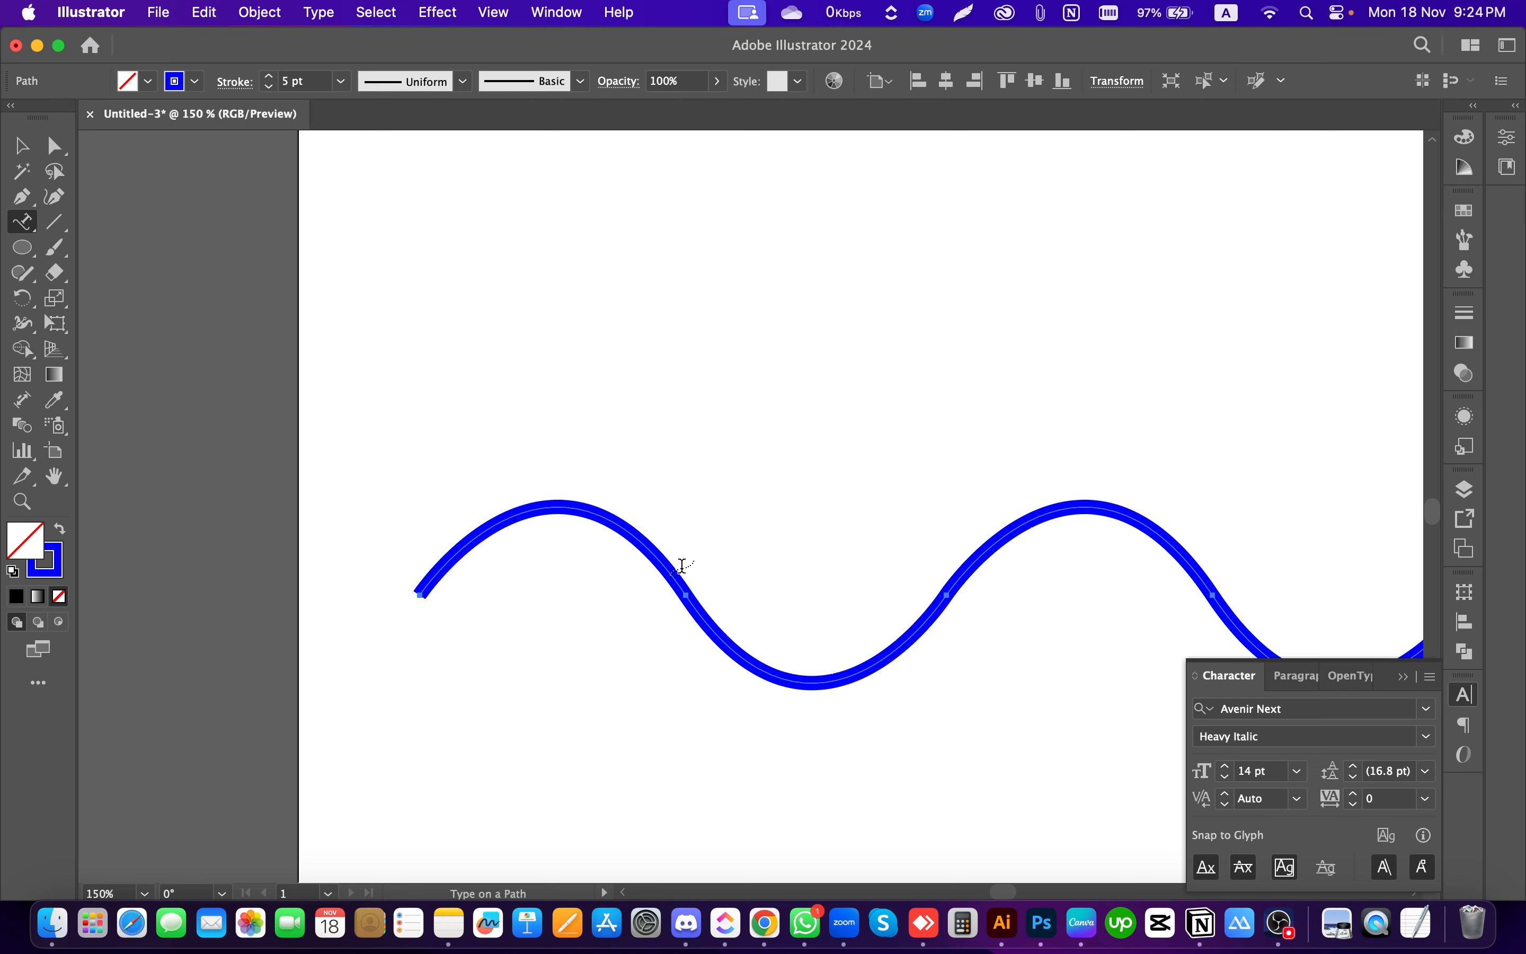
Step: Fill the duplicated wave with placeholder path text starting at its left end, using the Type on a Path tool
click(23, 147)
scroll(421, 422, left, 1)
scroll(418, 428, down, 1)
scroll(406, 450, down, 3)
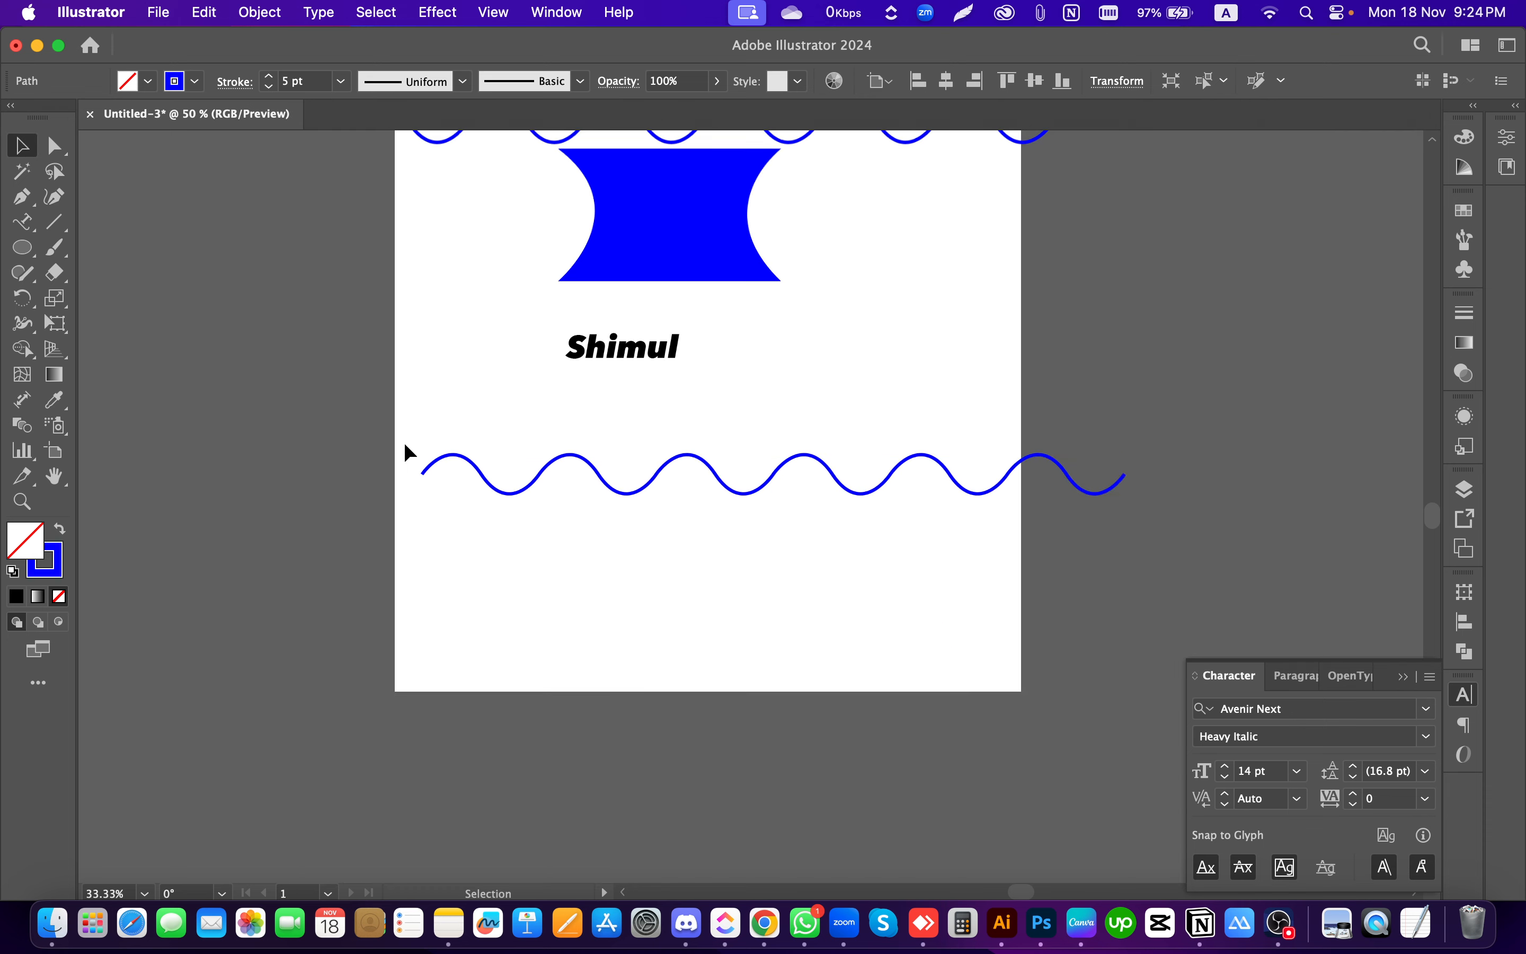
scroll(576, 466, up, 1)
click(743, 487)
scroll(1030, 538, down, 1)
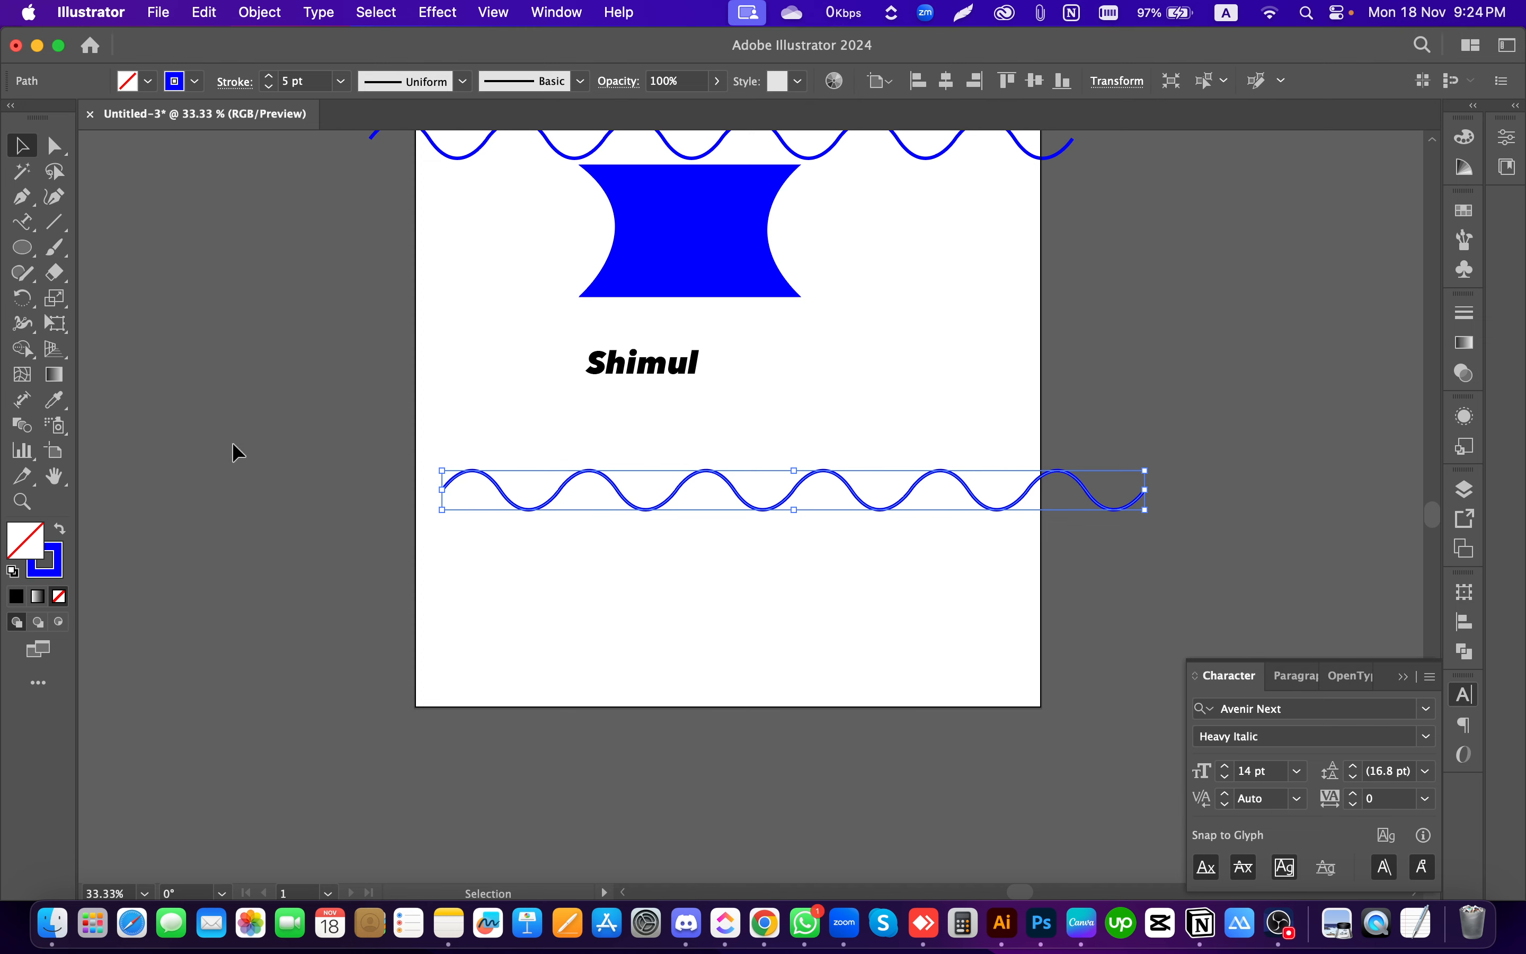
scroll(487, 490, up, 1)
click(22, 222)
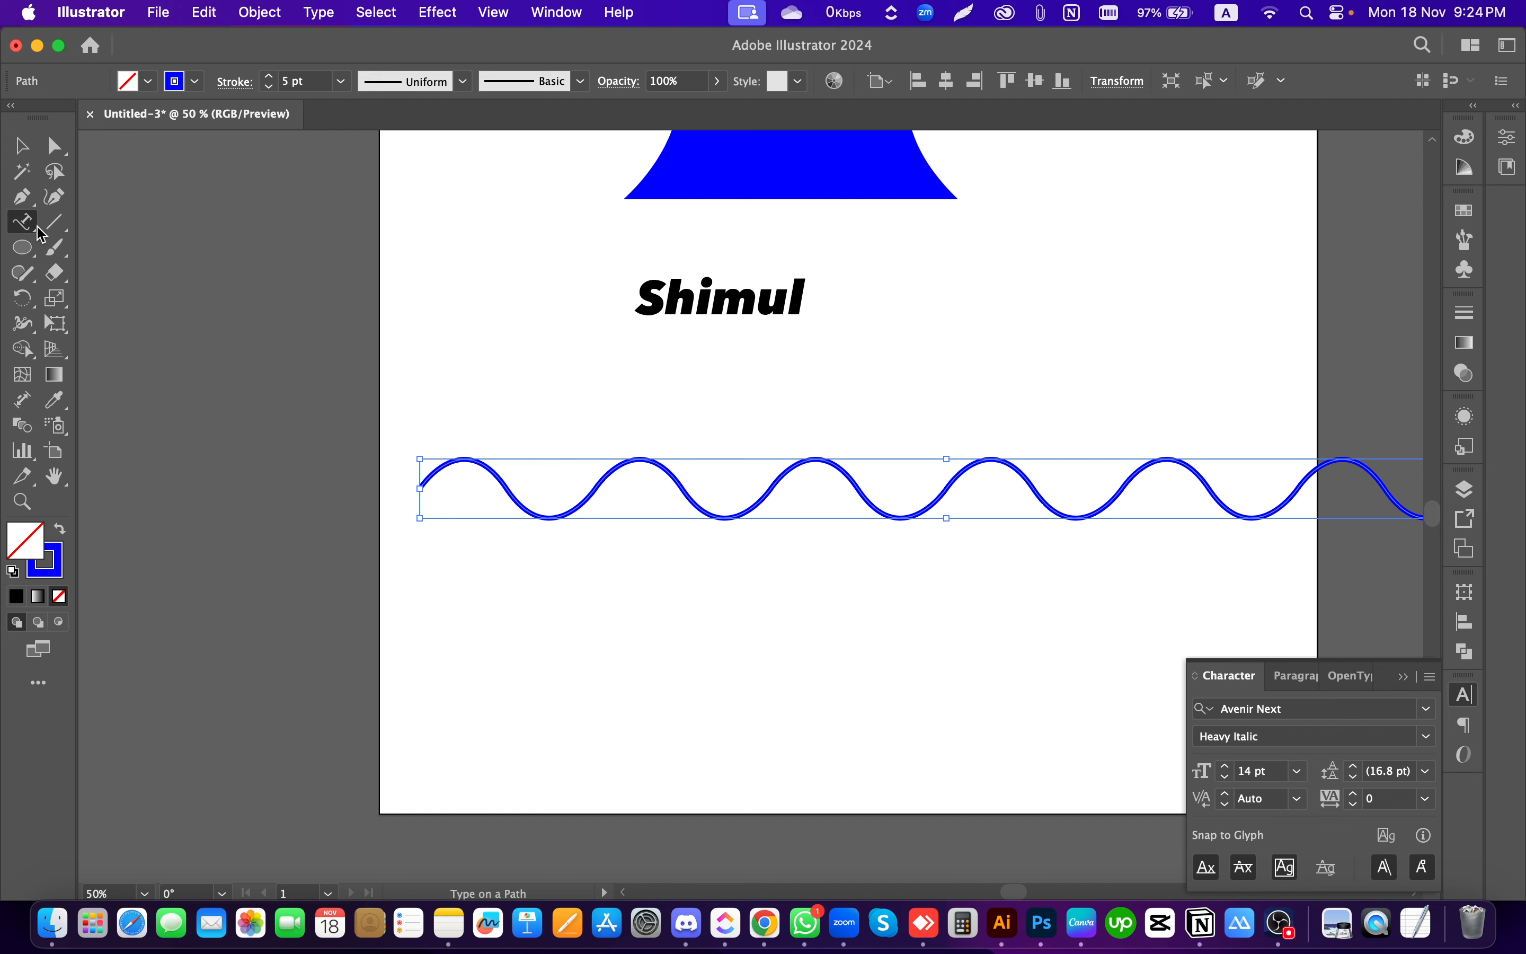
click(422, 478)
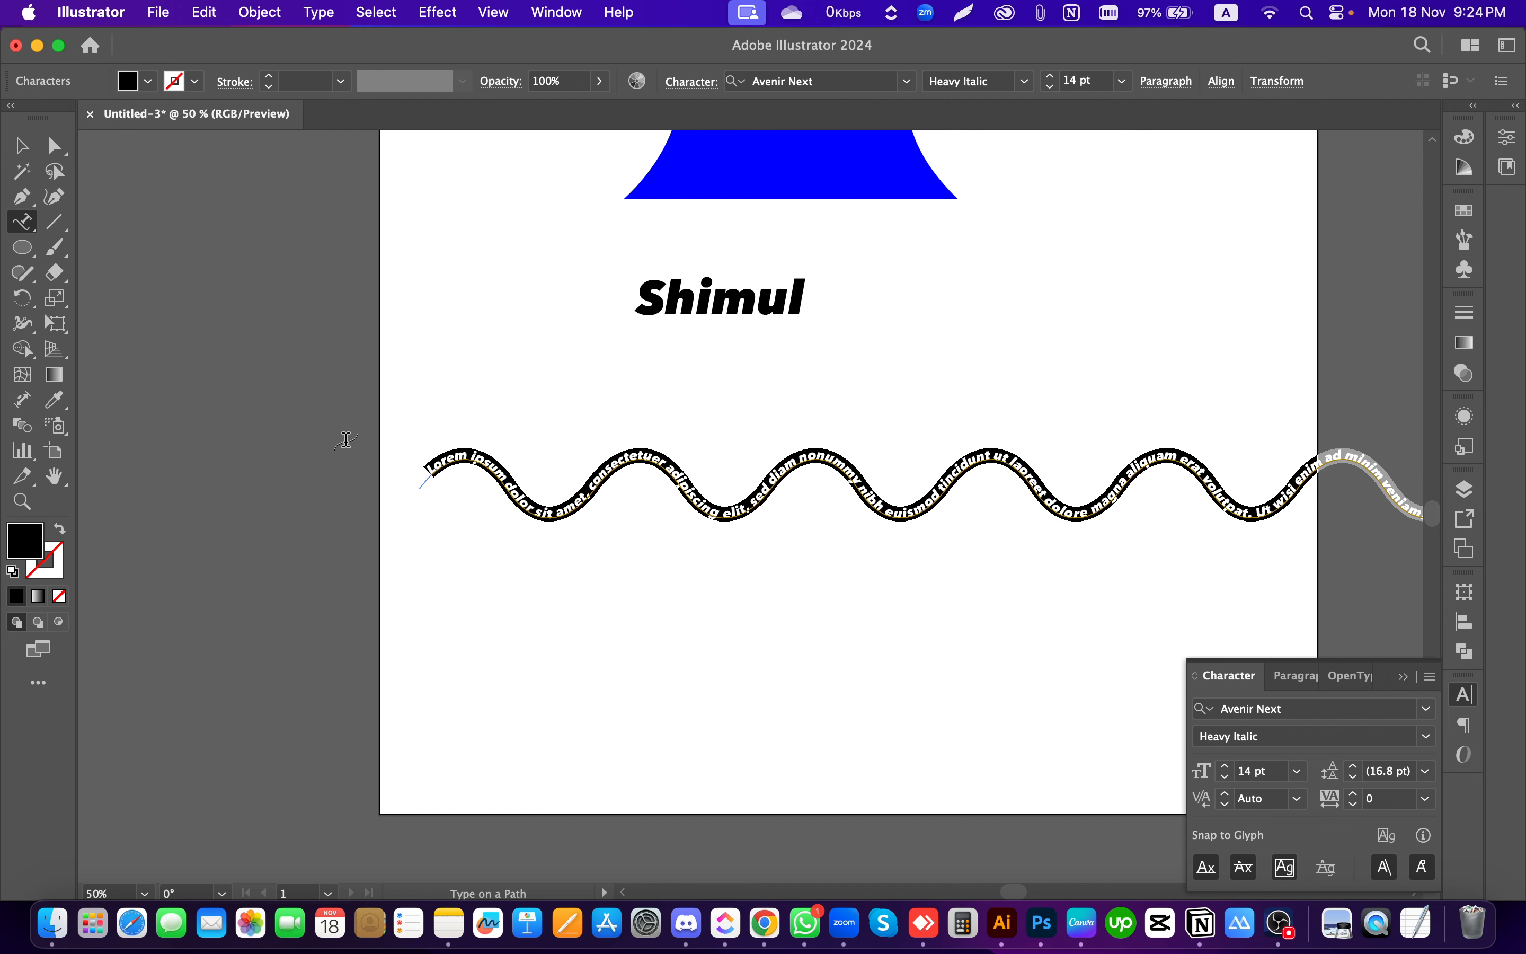
click(23, 145)
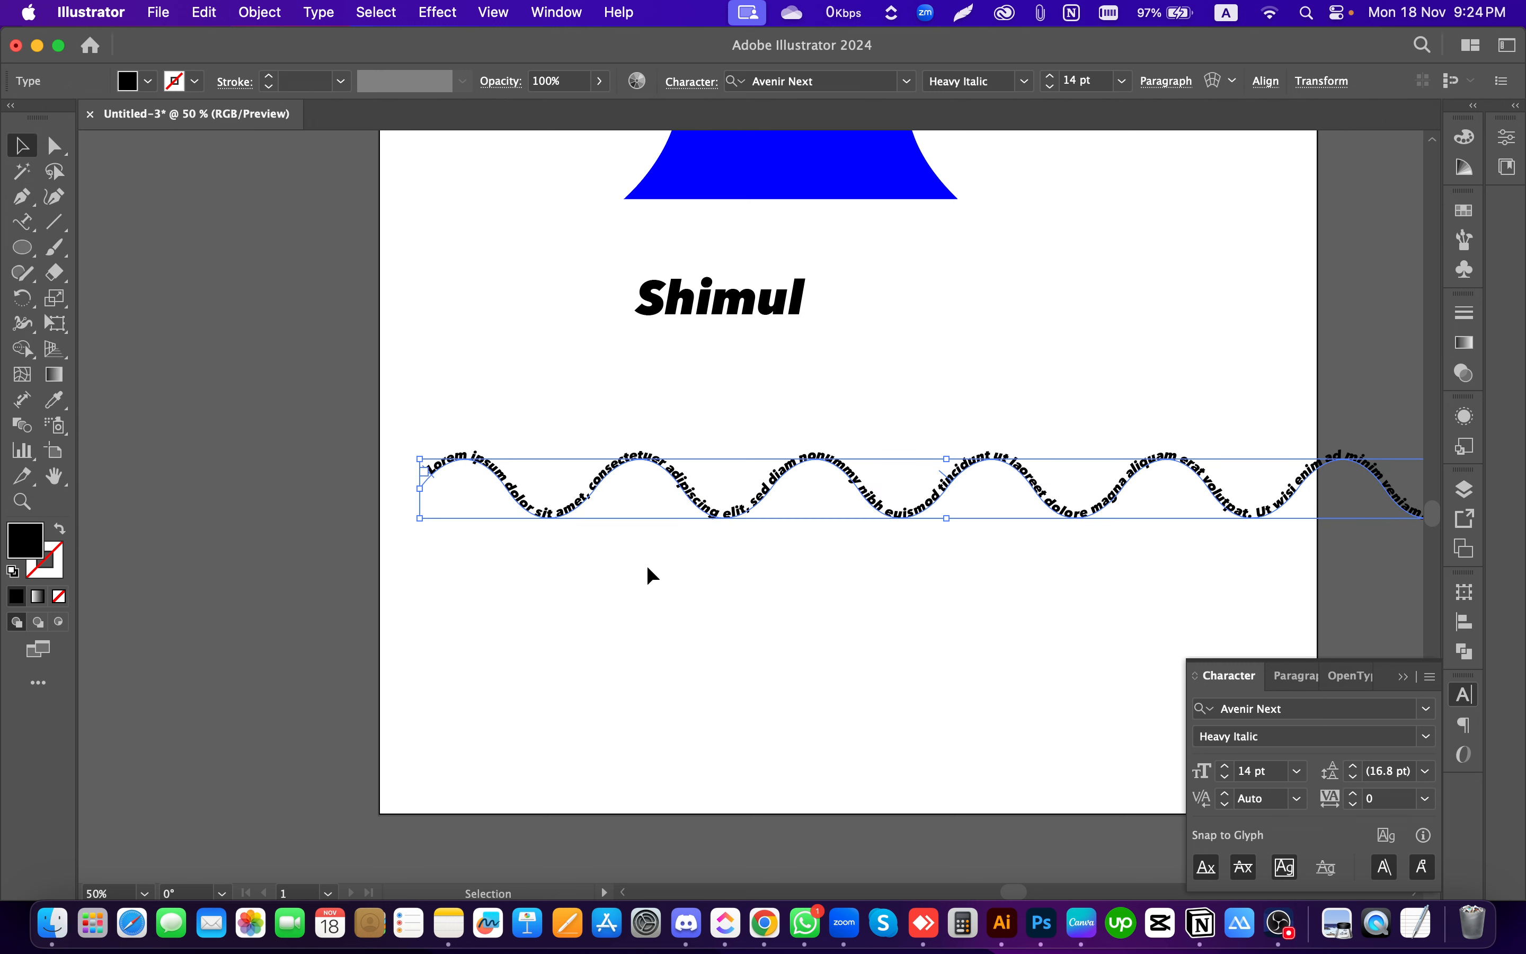
Step: Open the wave's placeholder text for editing and select all of it, leaving text editing and deselecting after each of two tries
click(640, 563)
click(459, 457)
scroll(435, 498, up, 2)
double_click(588, 408)
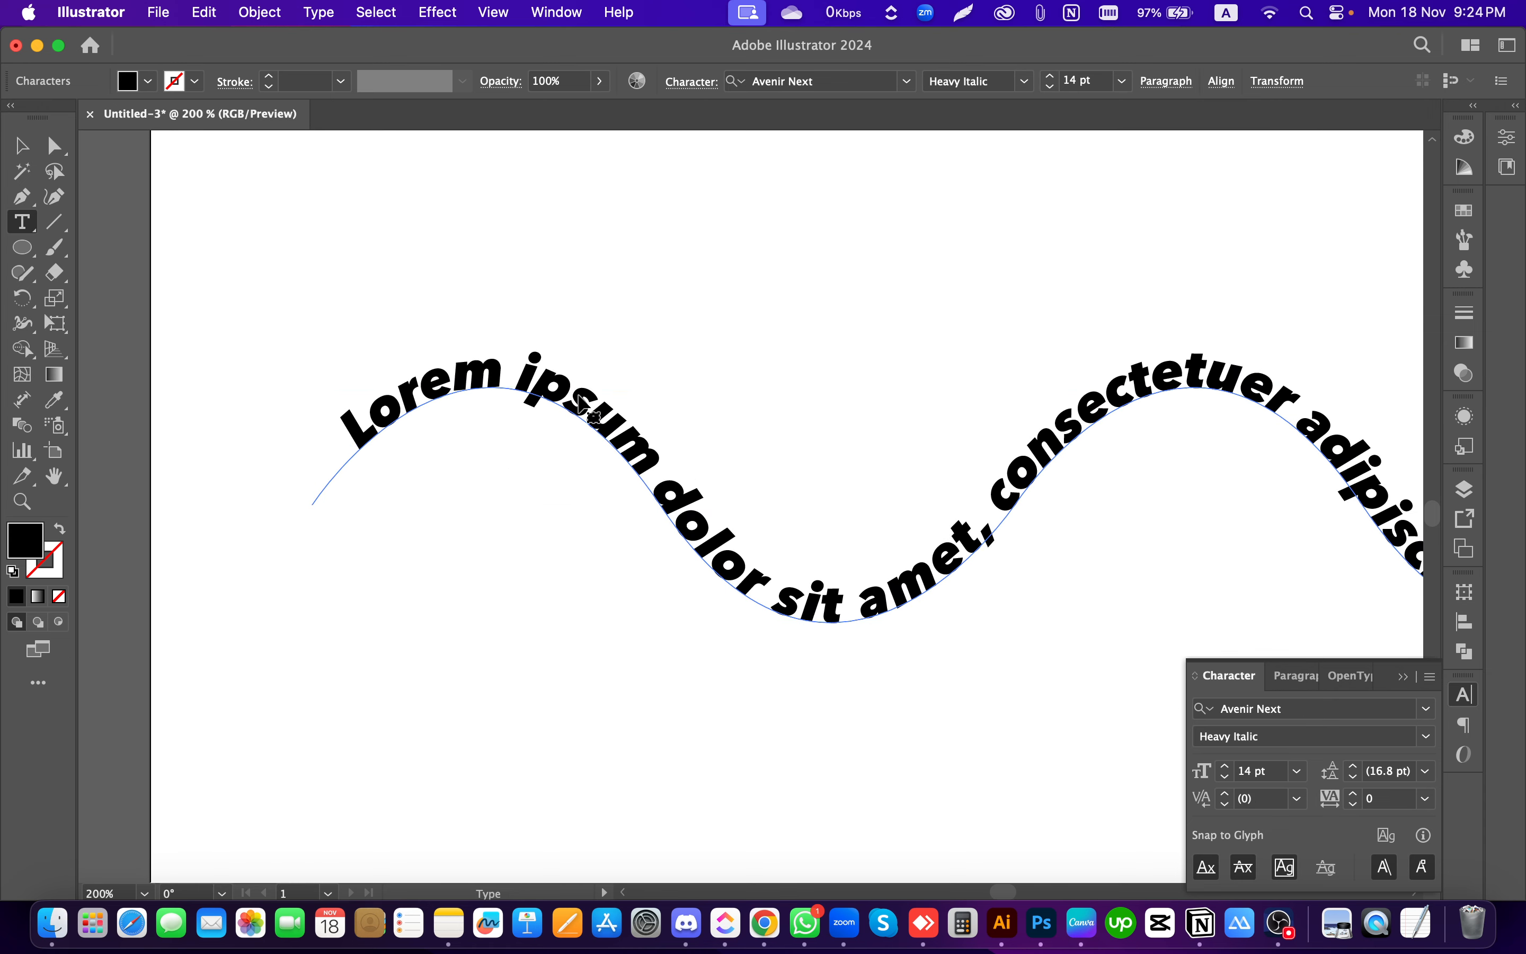
key(super+a)
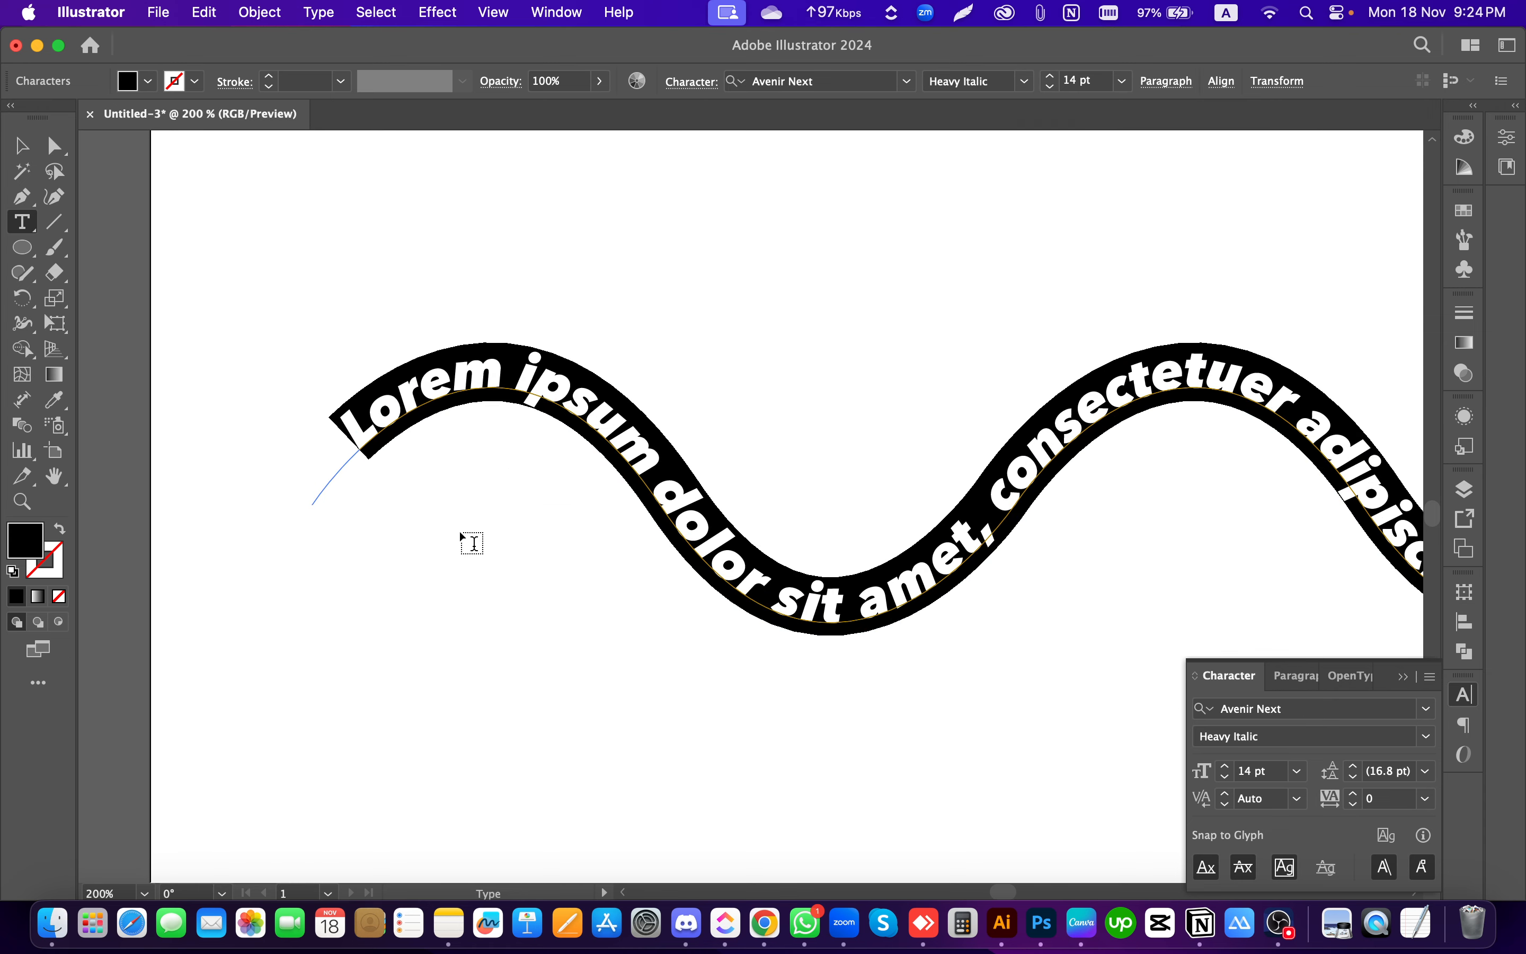
click(22, 145)
click(318, 241)
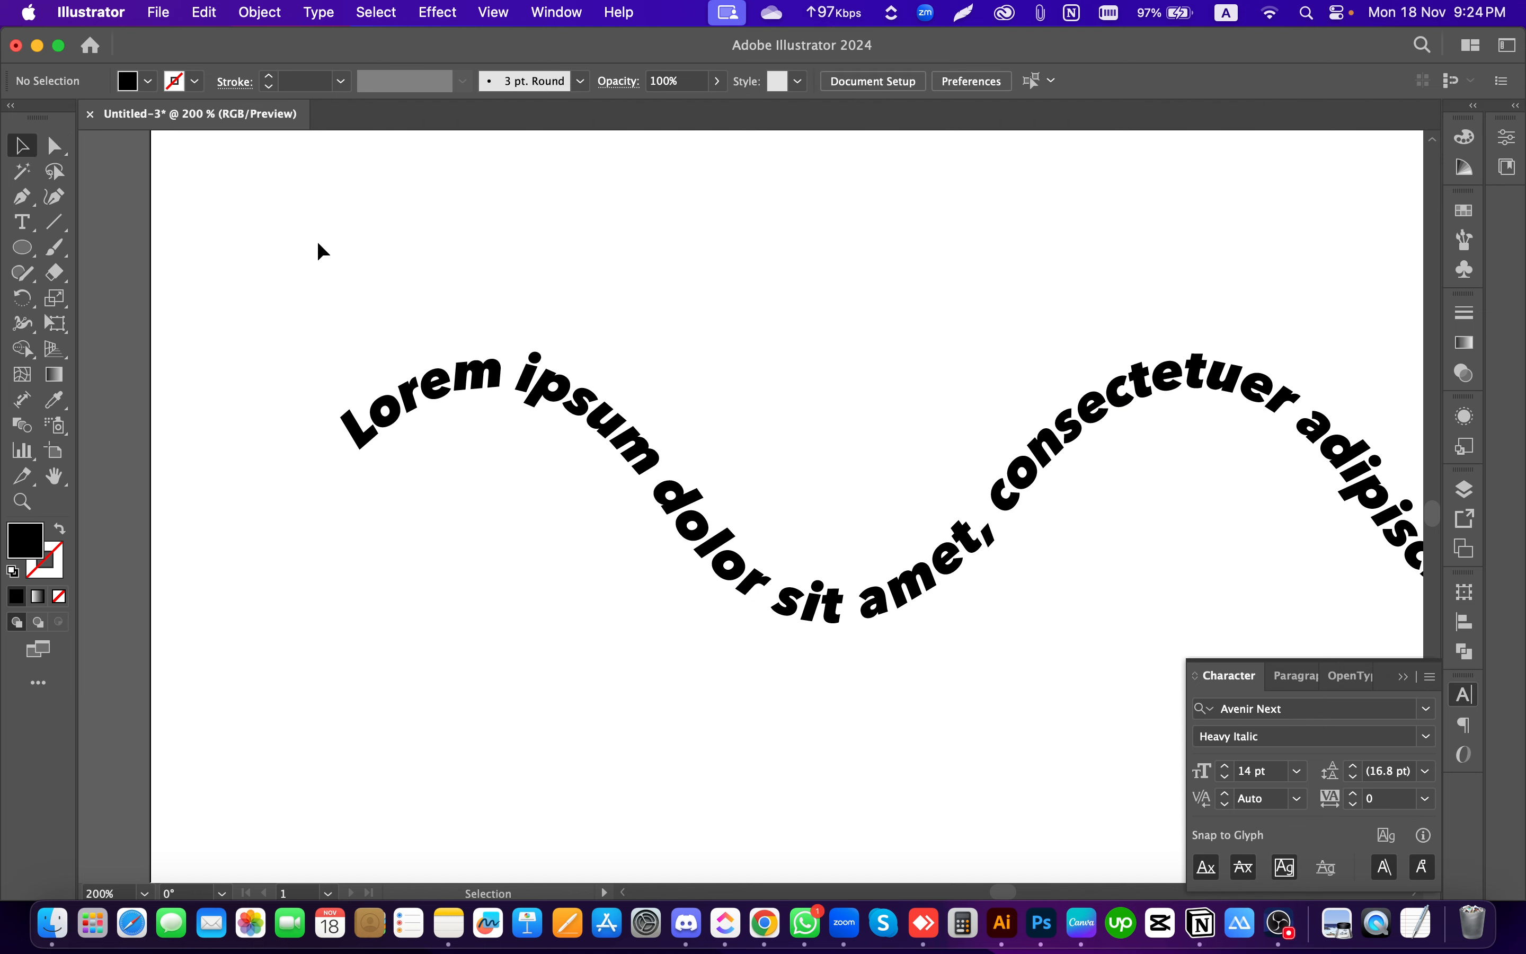
double_click(491, 377)
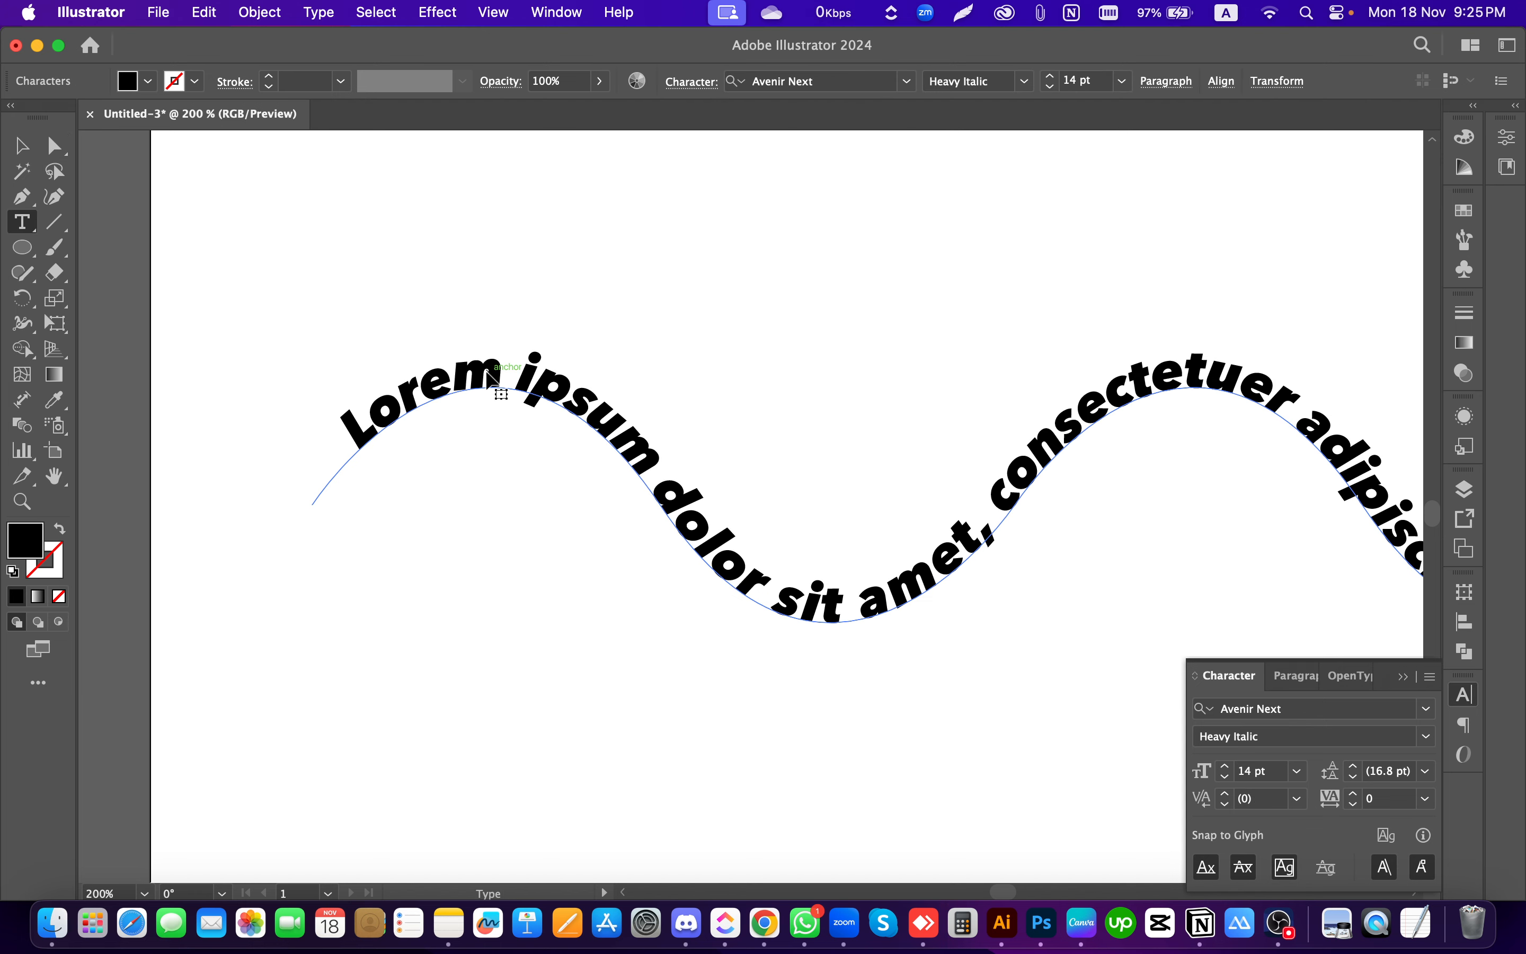
key(super+a)
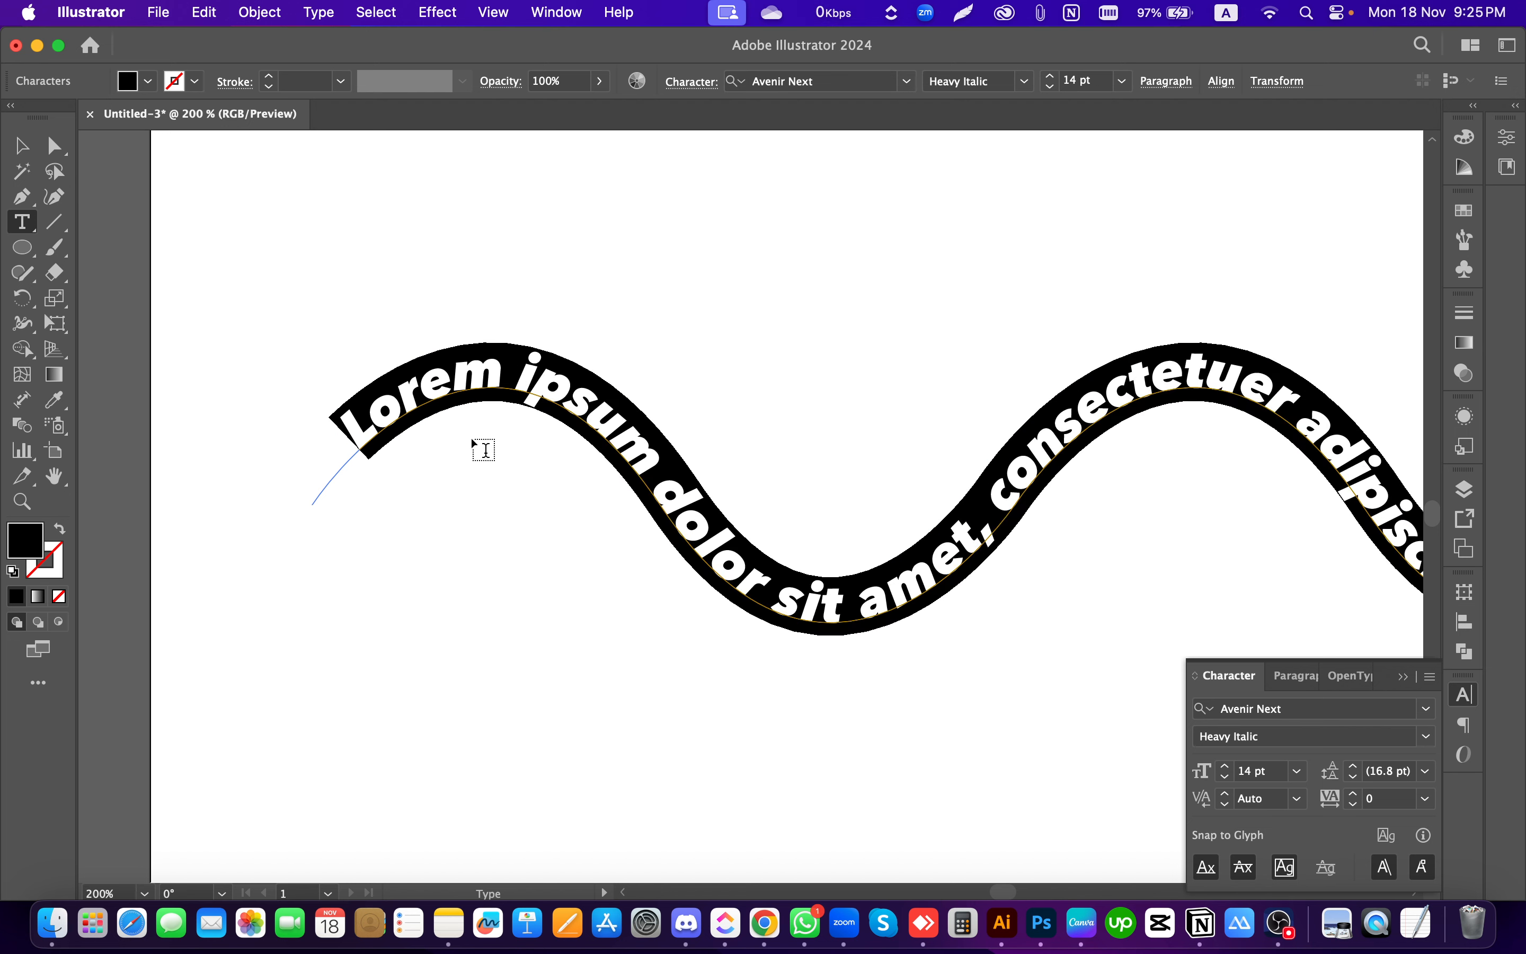
scroll(431, 466, down, 1)
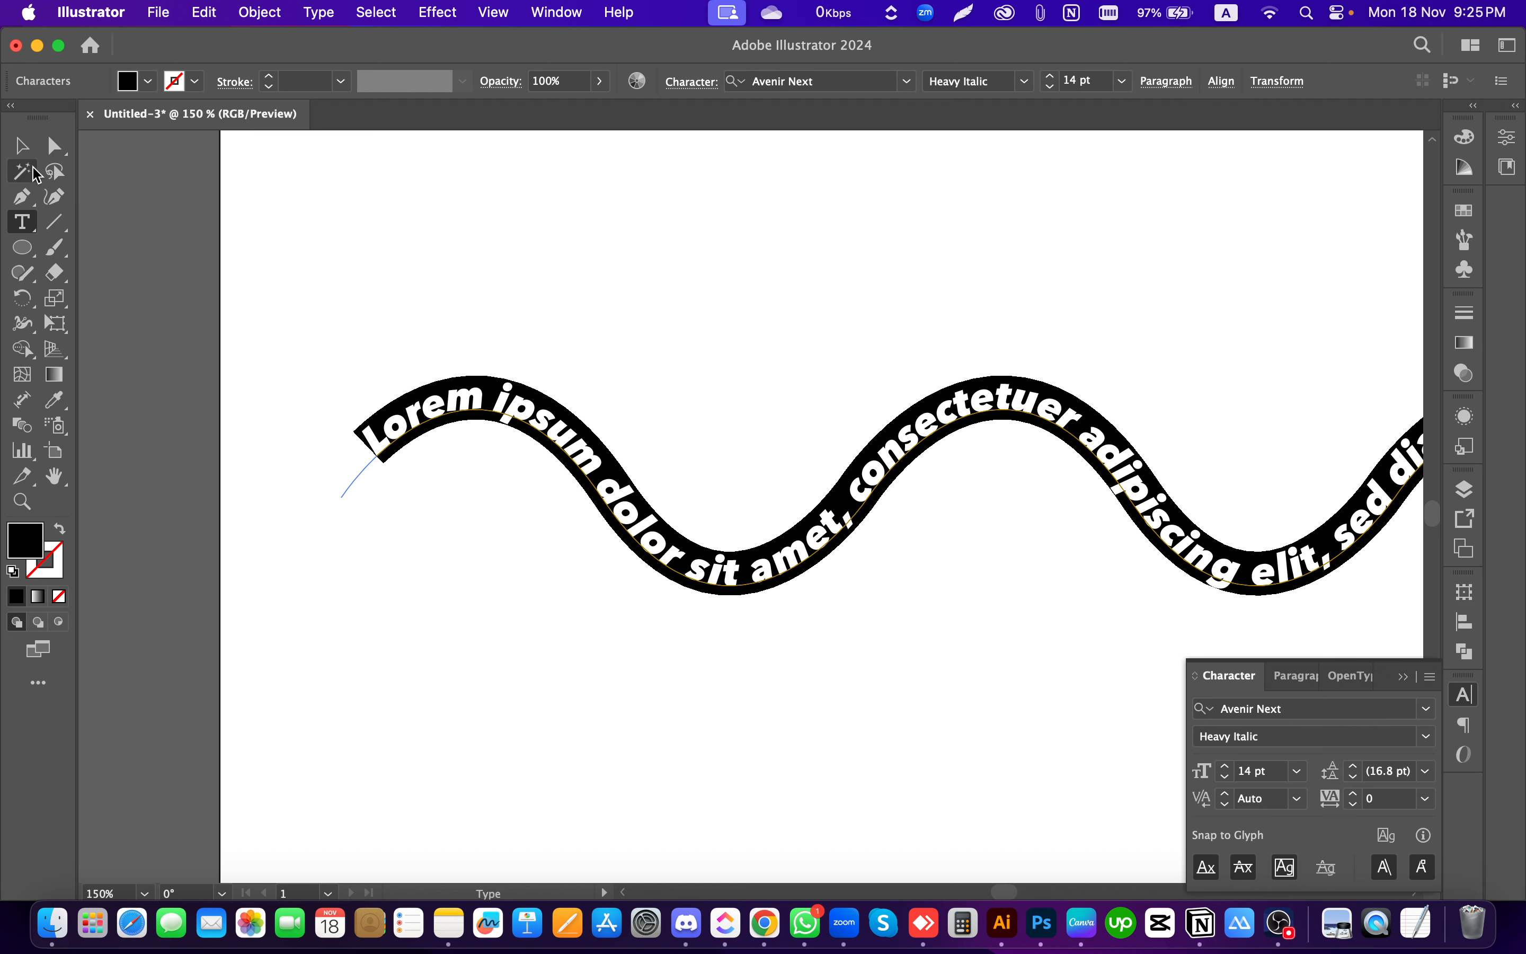
click(23, 146)
click(511, 268)
click(455, 404)
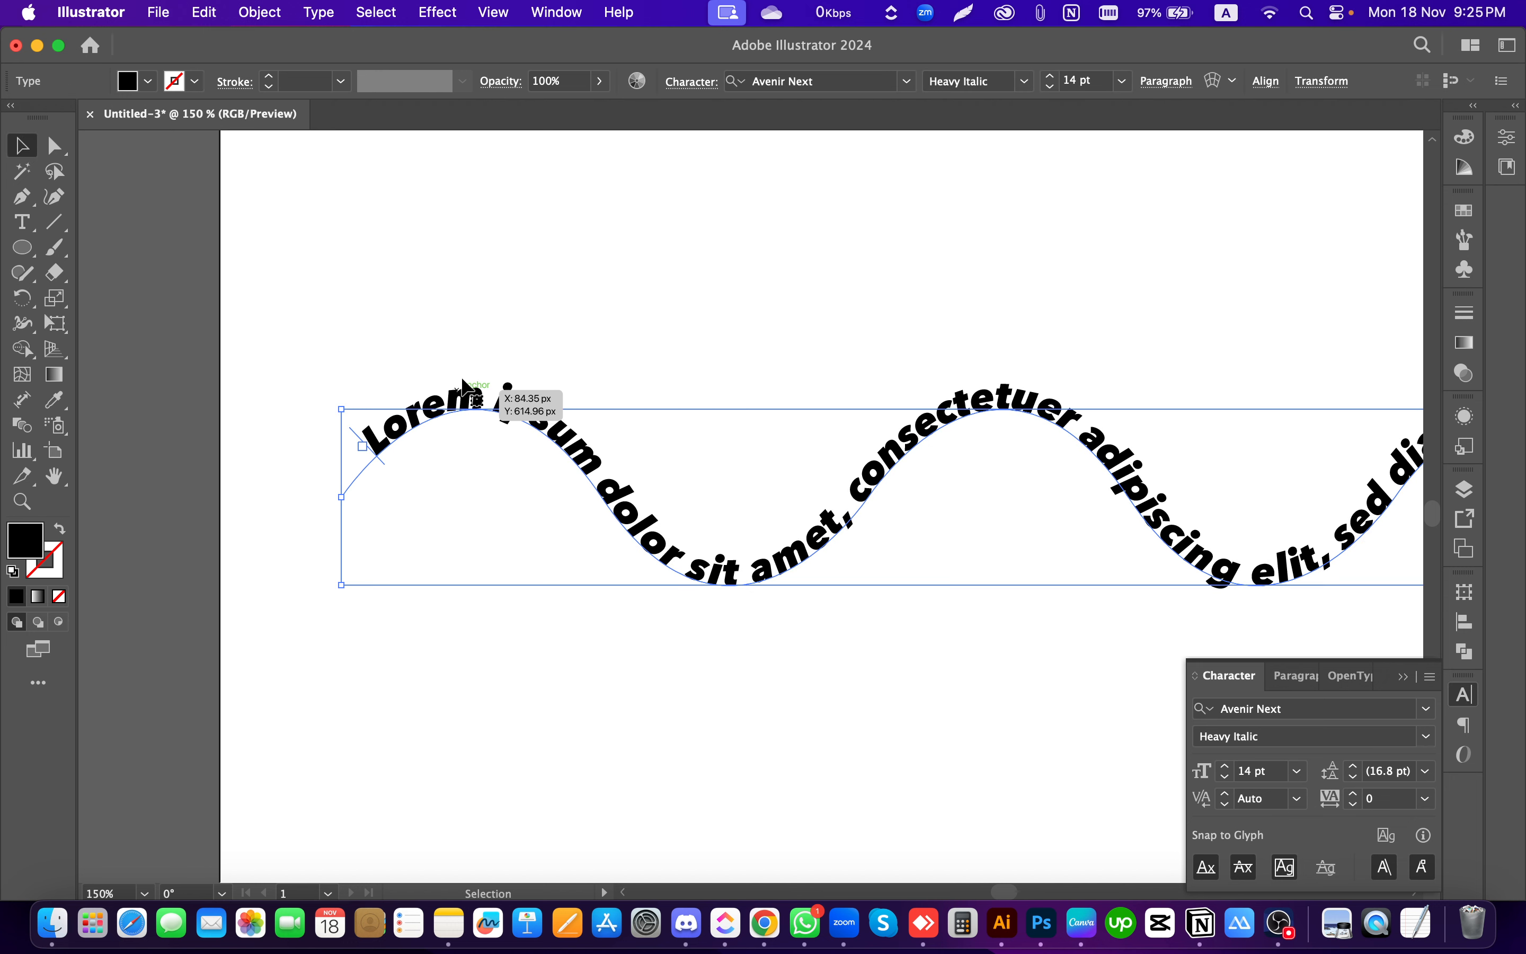
click(501, 354)
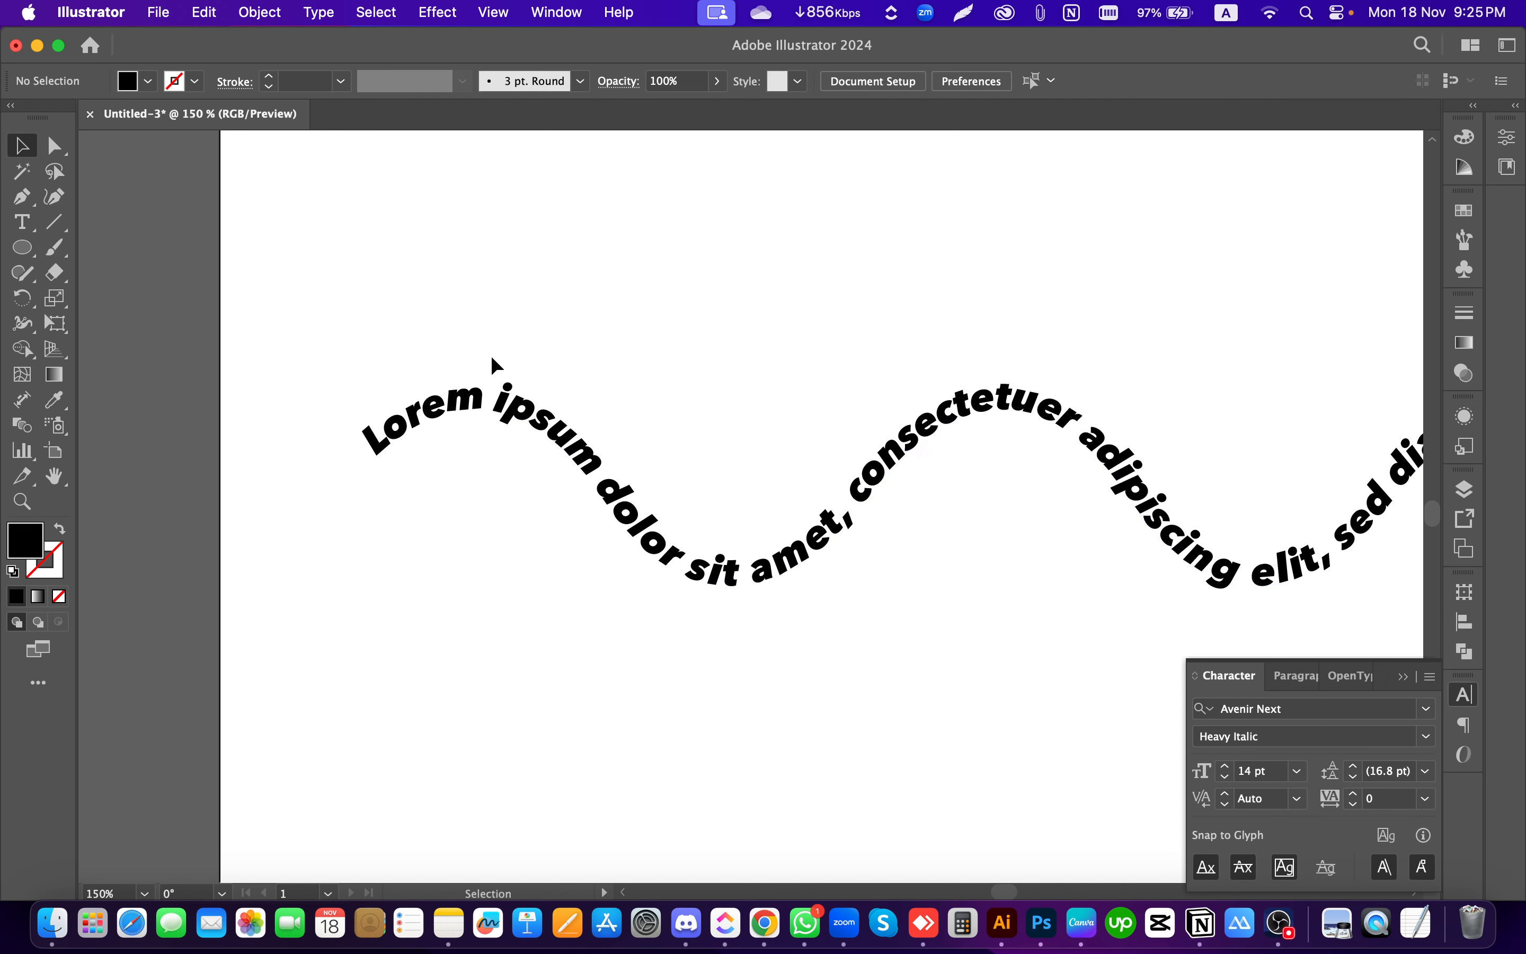
Step: Insert the letters "jfjhkc" before the final letter of the word "Lorem" in the path text
double_click(468, 404)
click(452, 401)
text(jfjhkc)
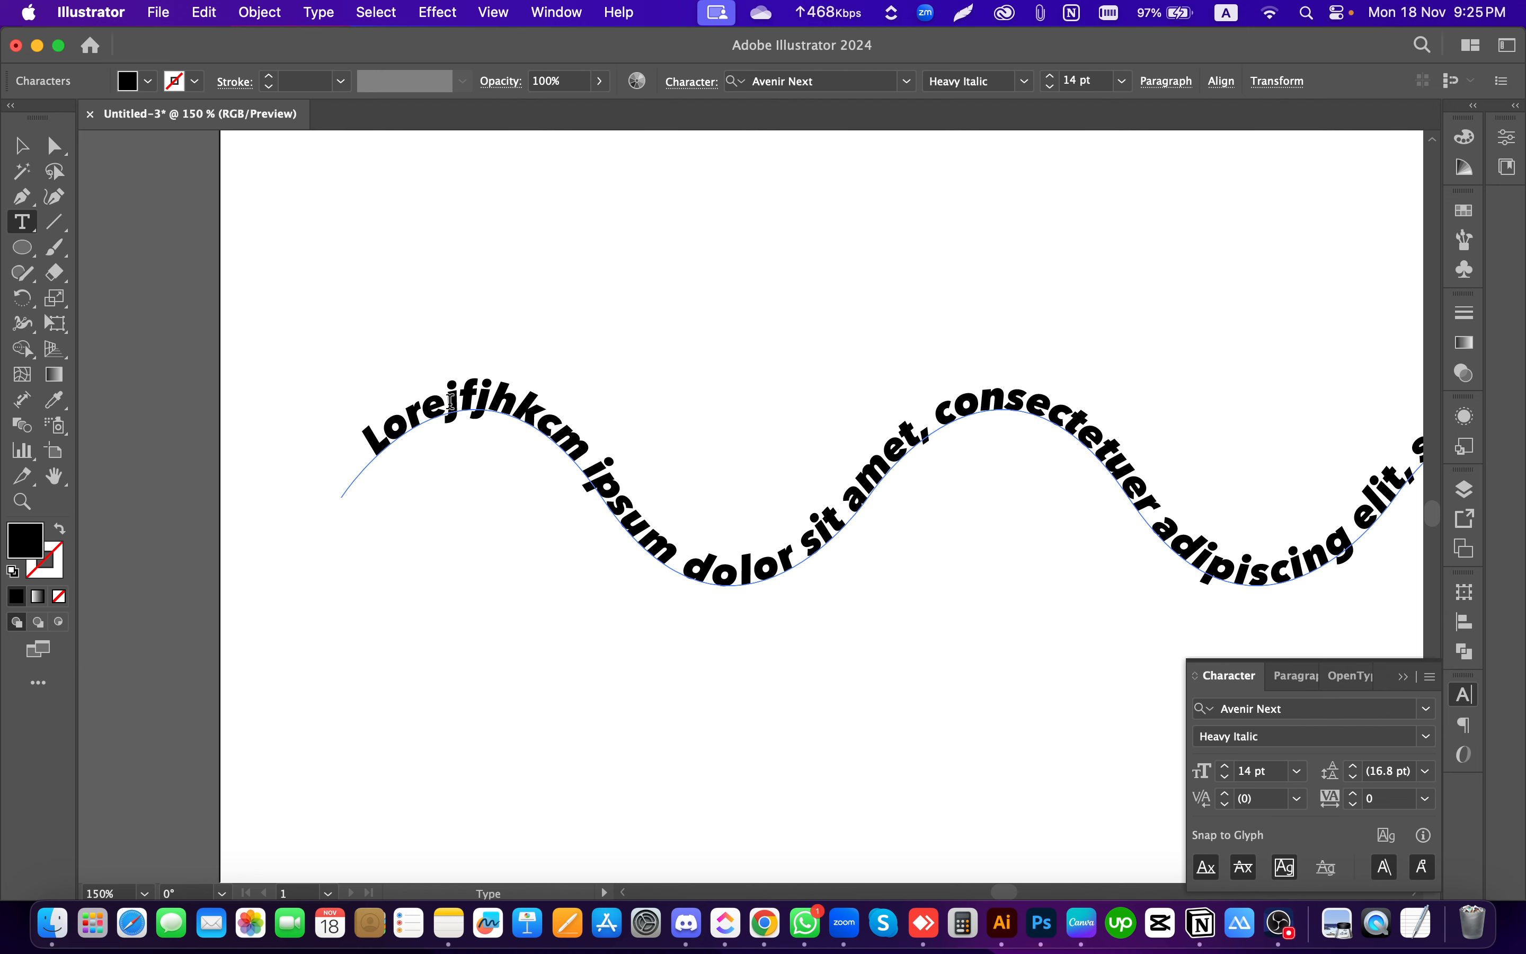
Step: Delete all the characters on the wavy path, undo the deletion and leave text editing
key(super+a)
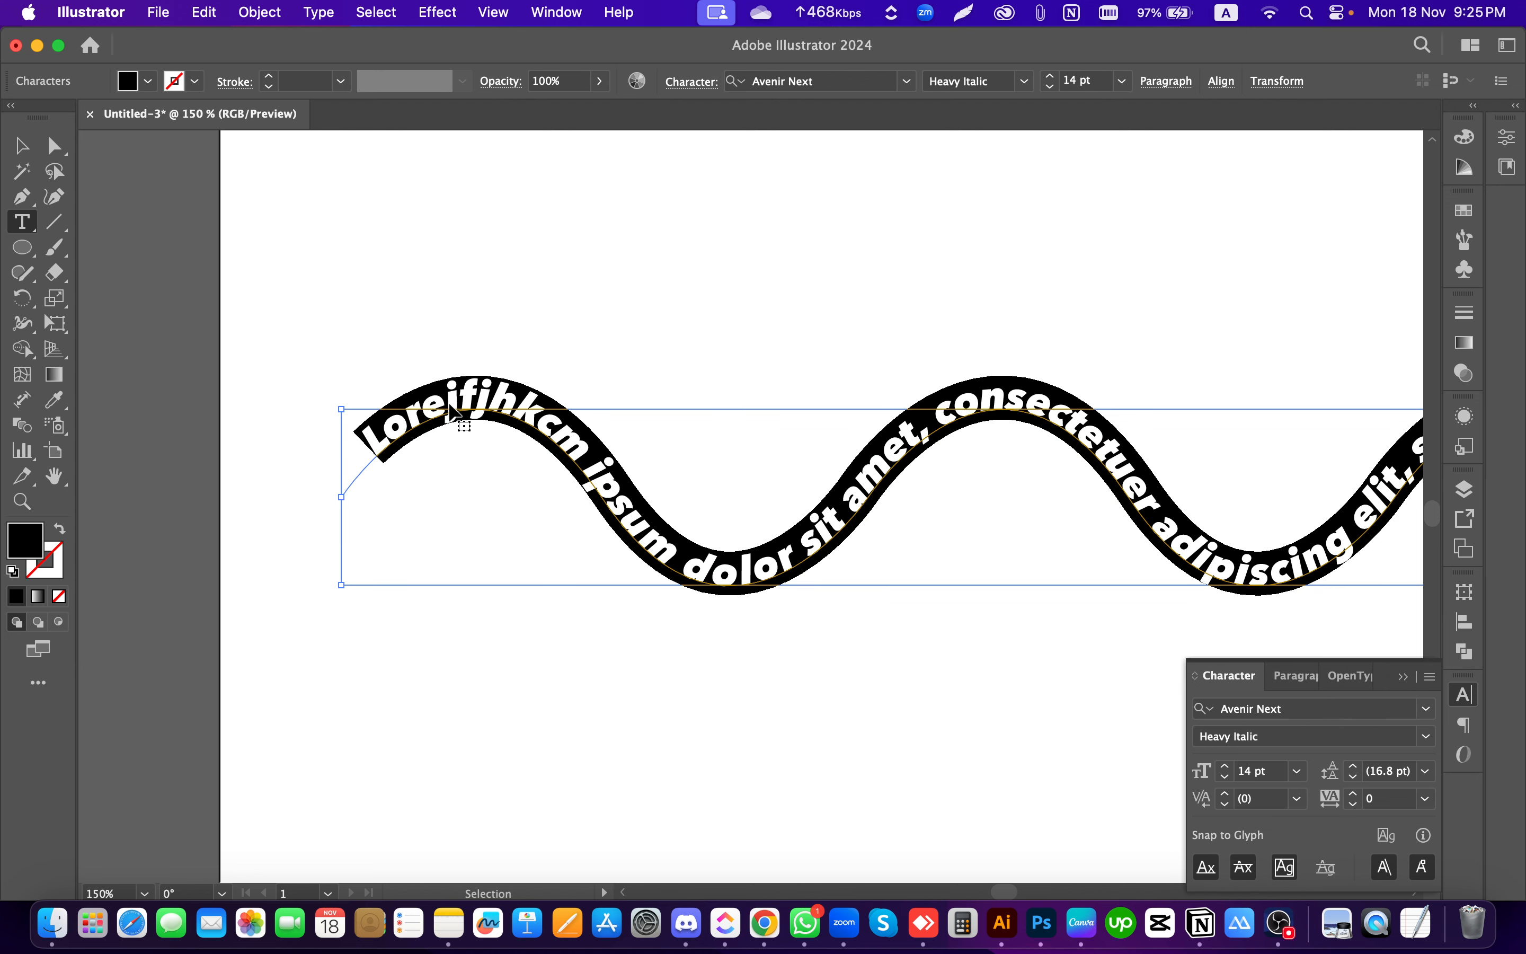
key(BackSpace)
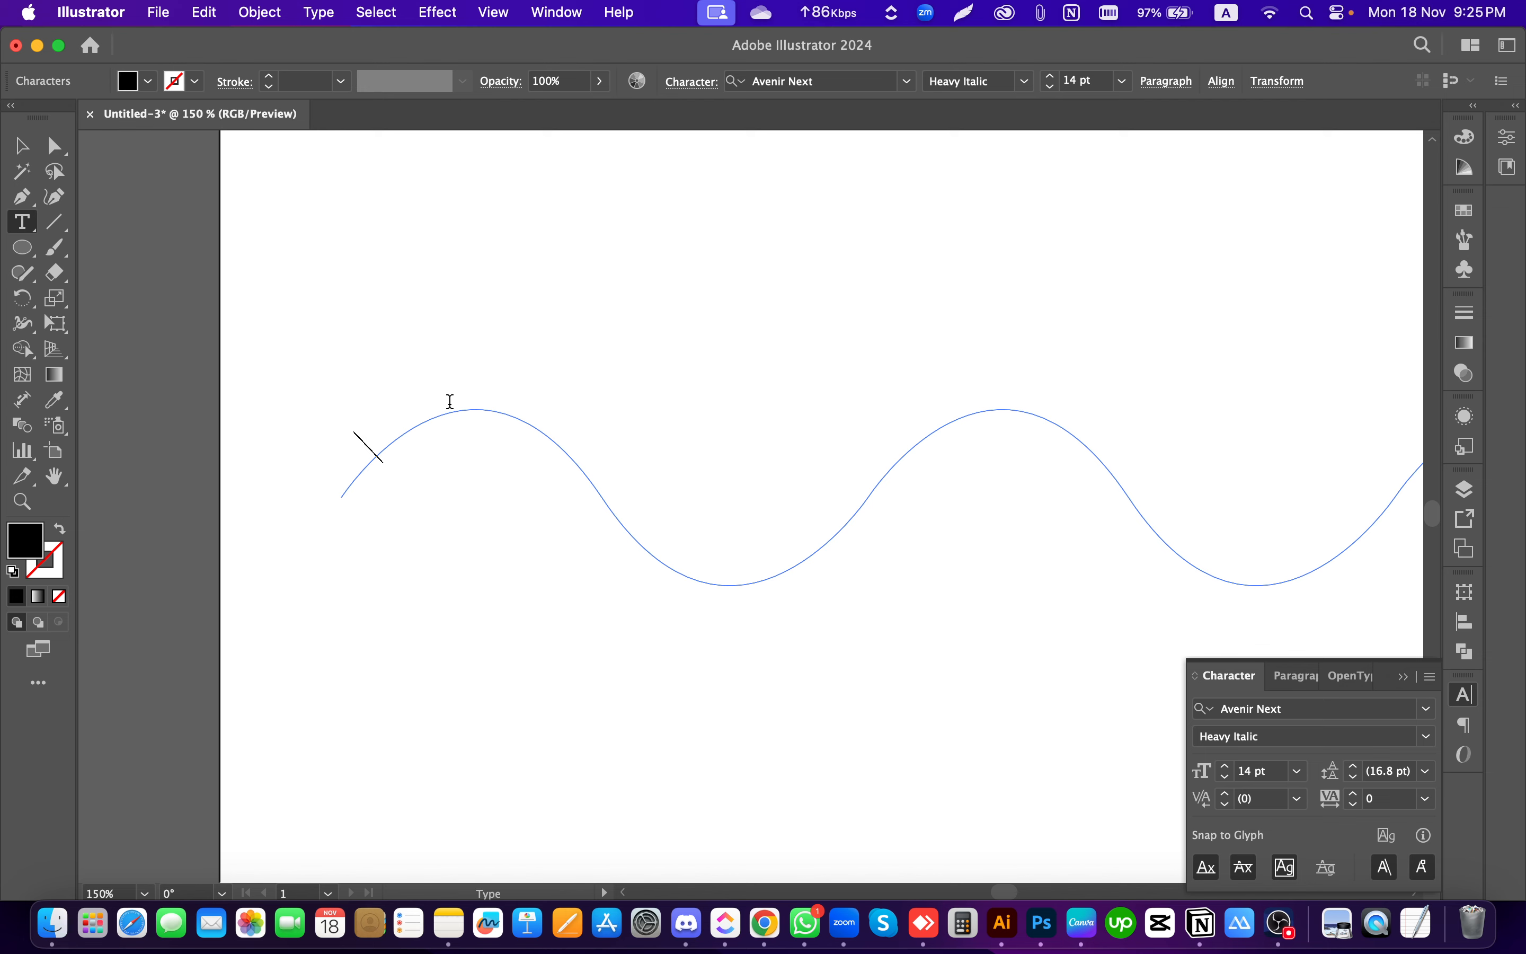
key(super+z)
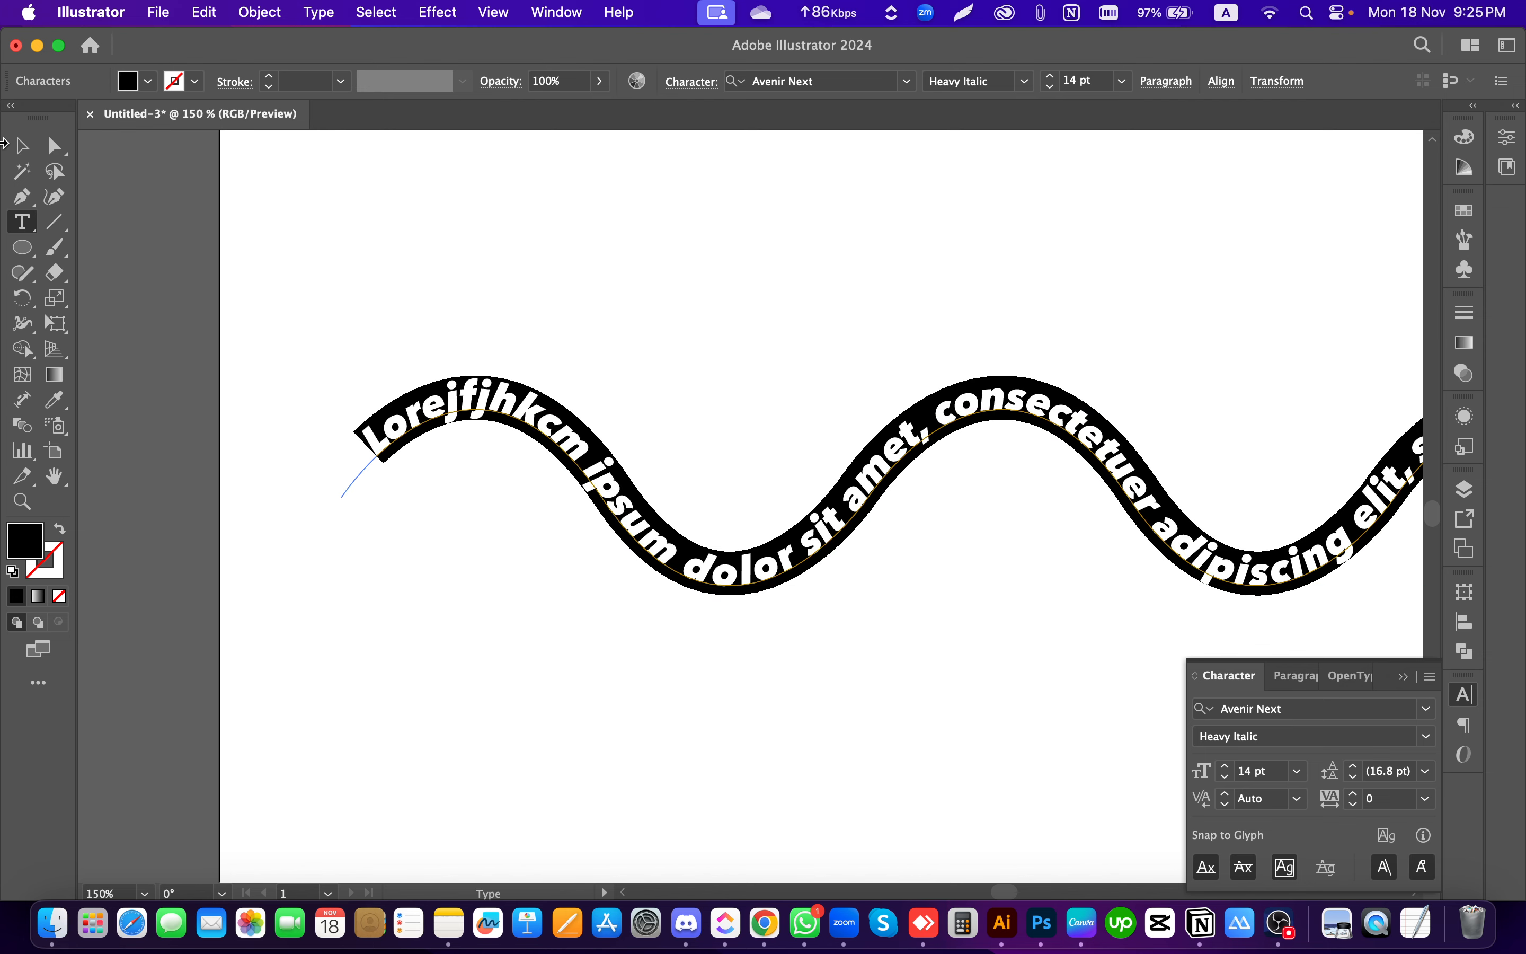
click(23, 145)
click(371, 246)
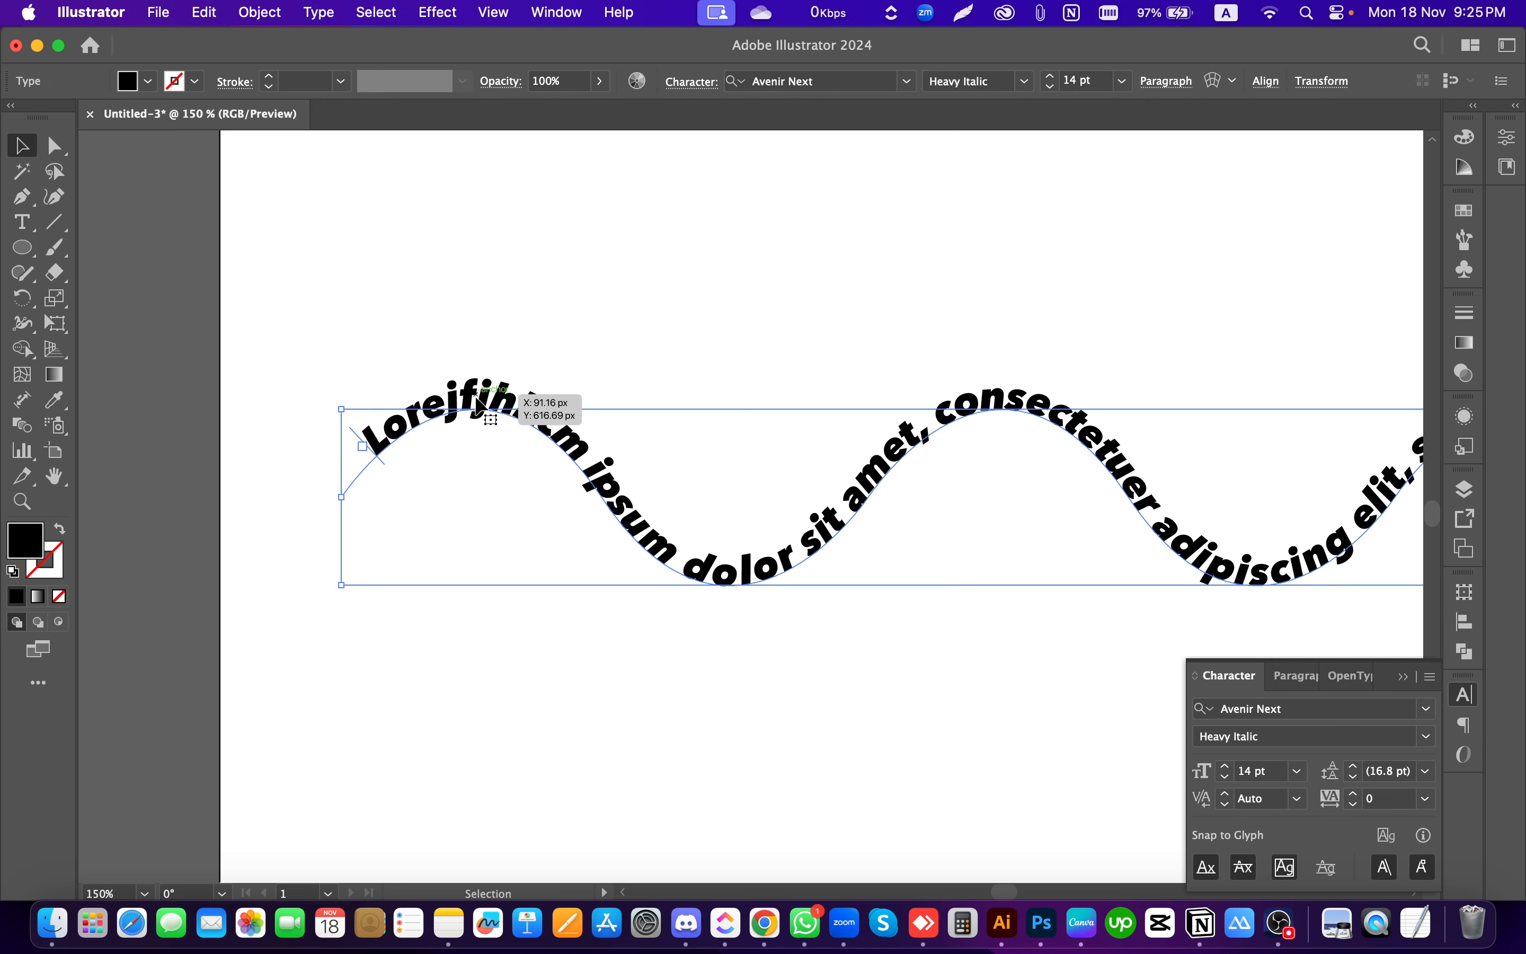
Step: Replace all the path text with a sentence introducing the person by first name, followed by "I am from Bangladesh."
double_click(478, 404)
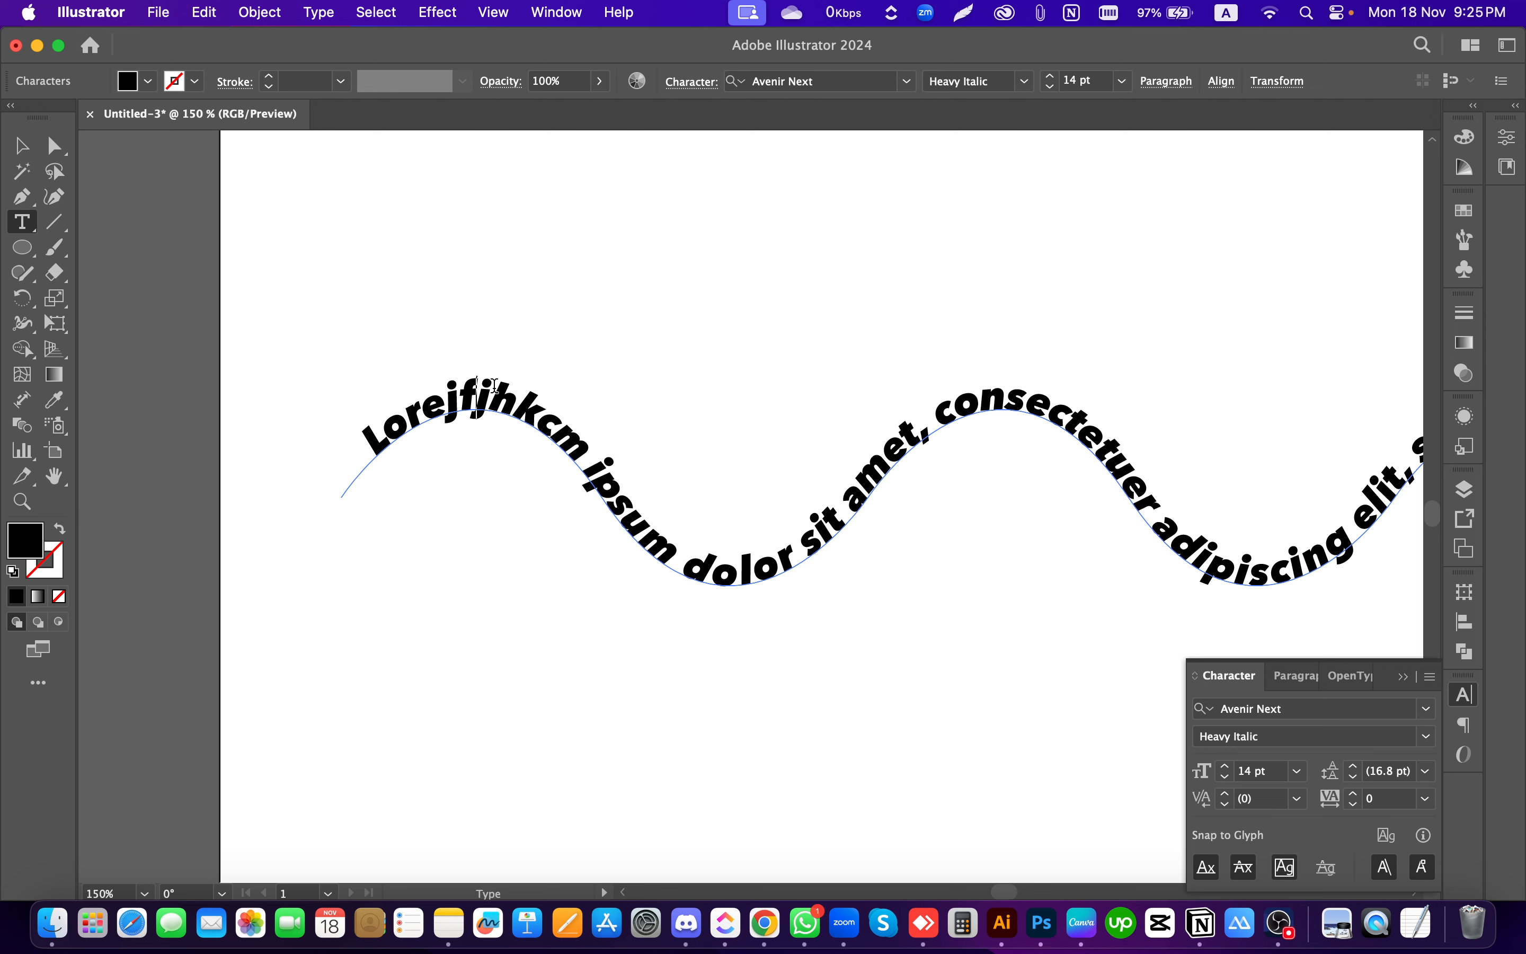
key(super+a)
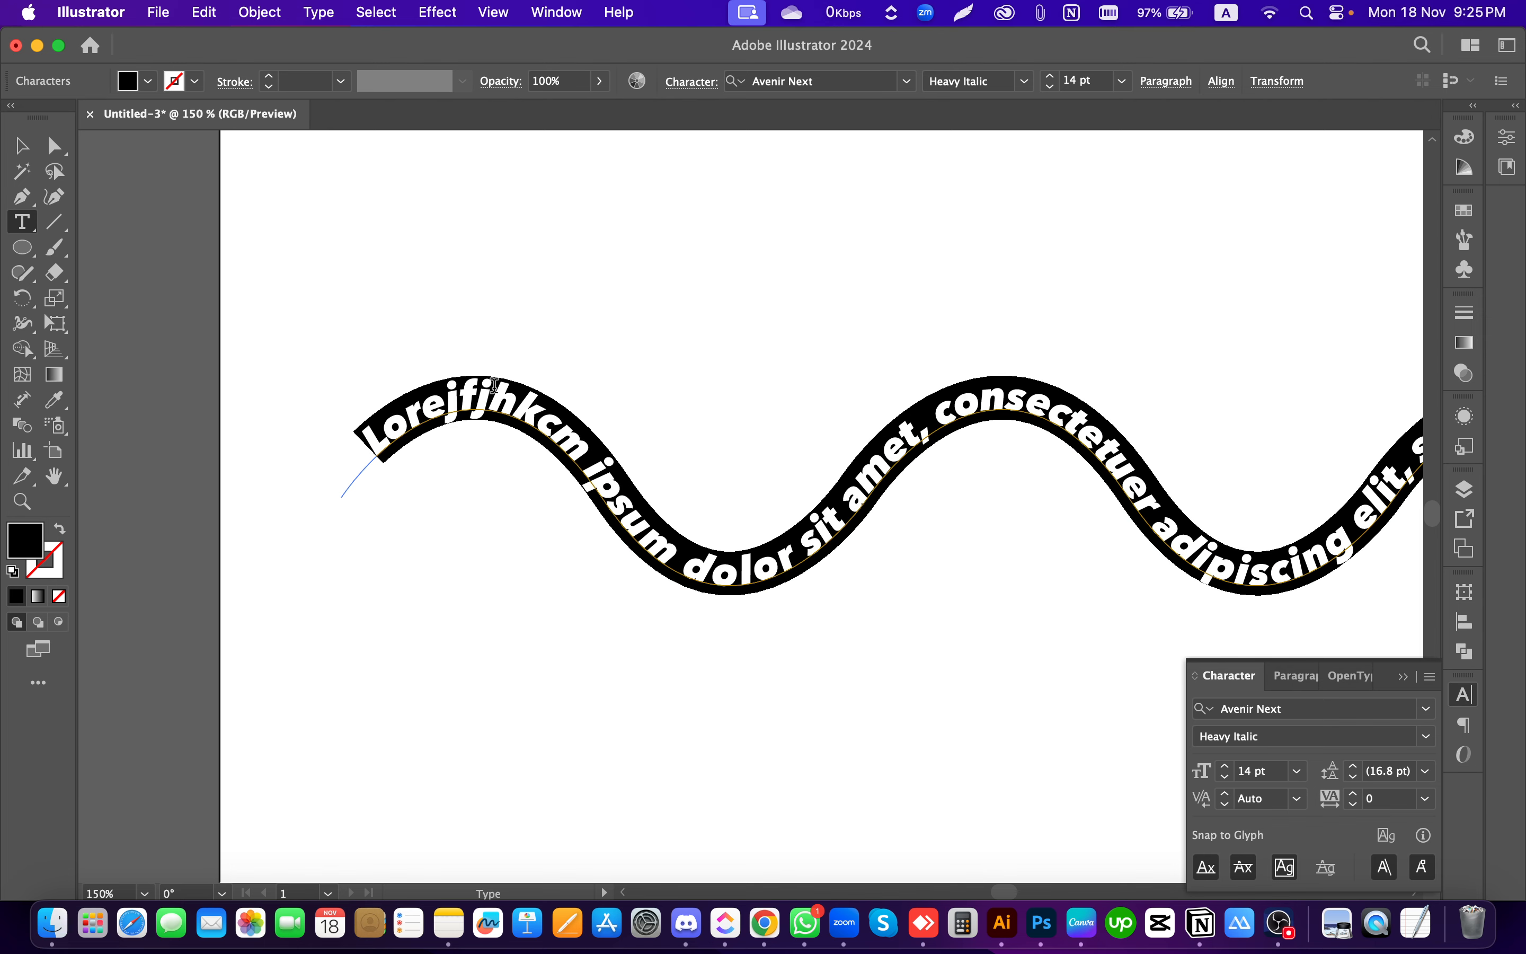
click(492, 385)
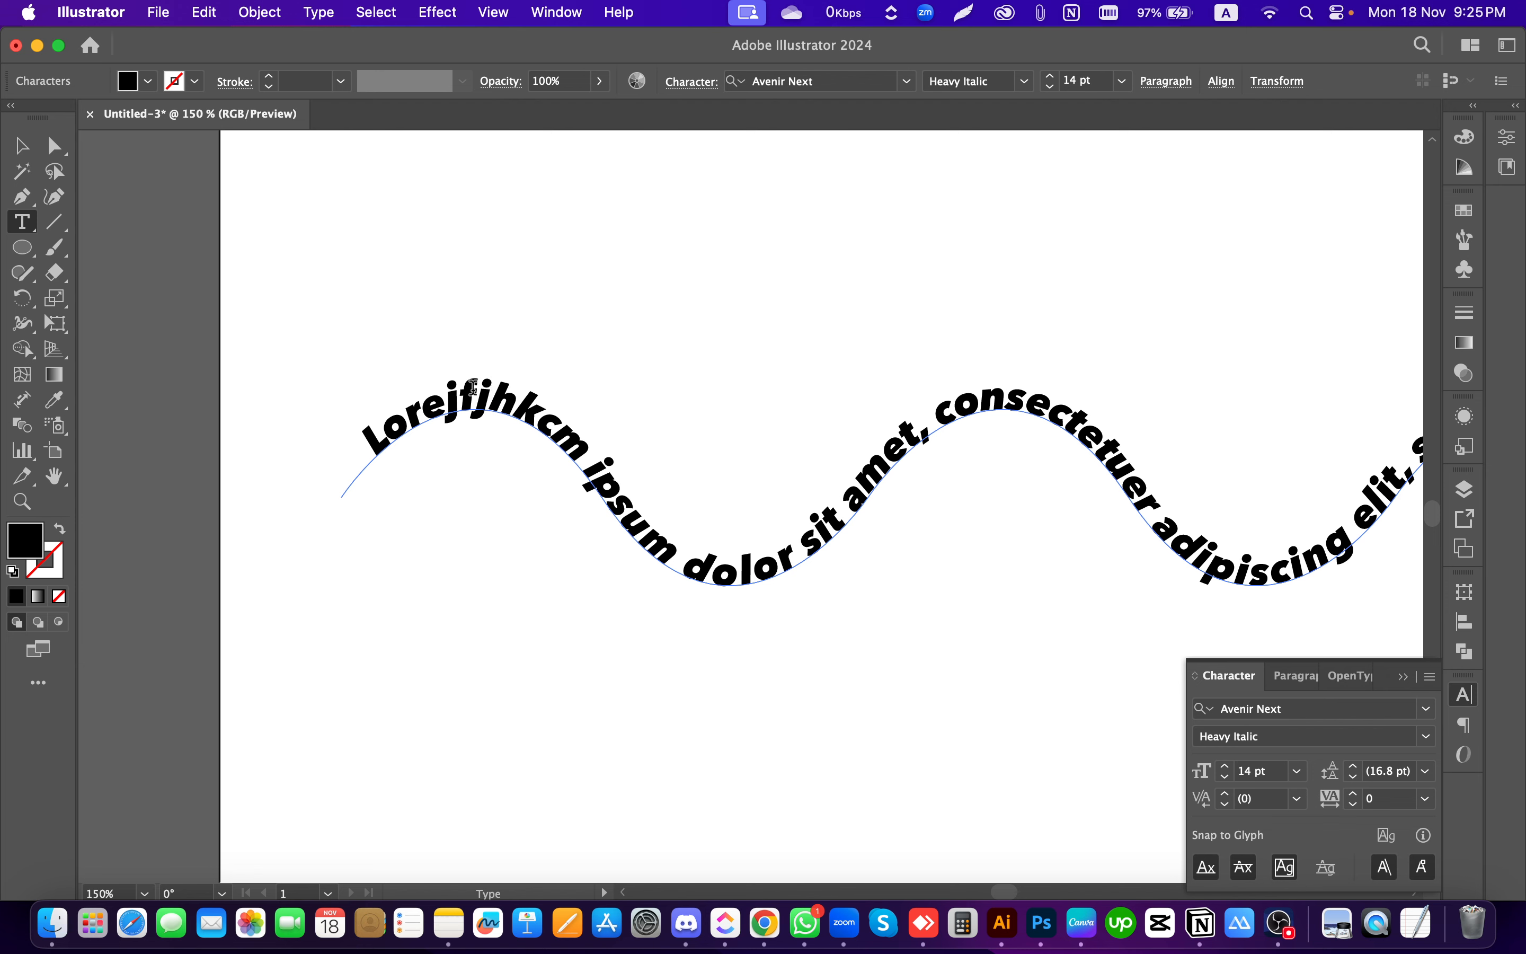
double_click(474, 385)
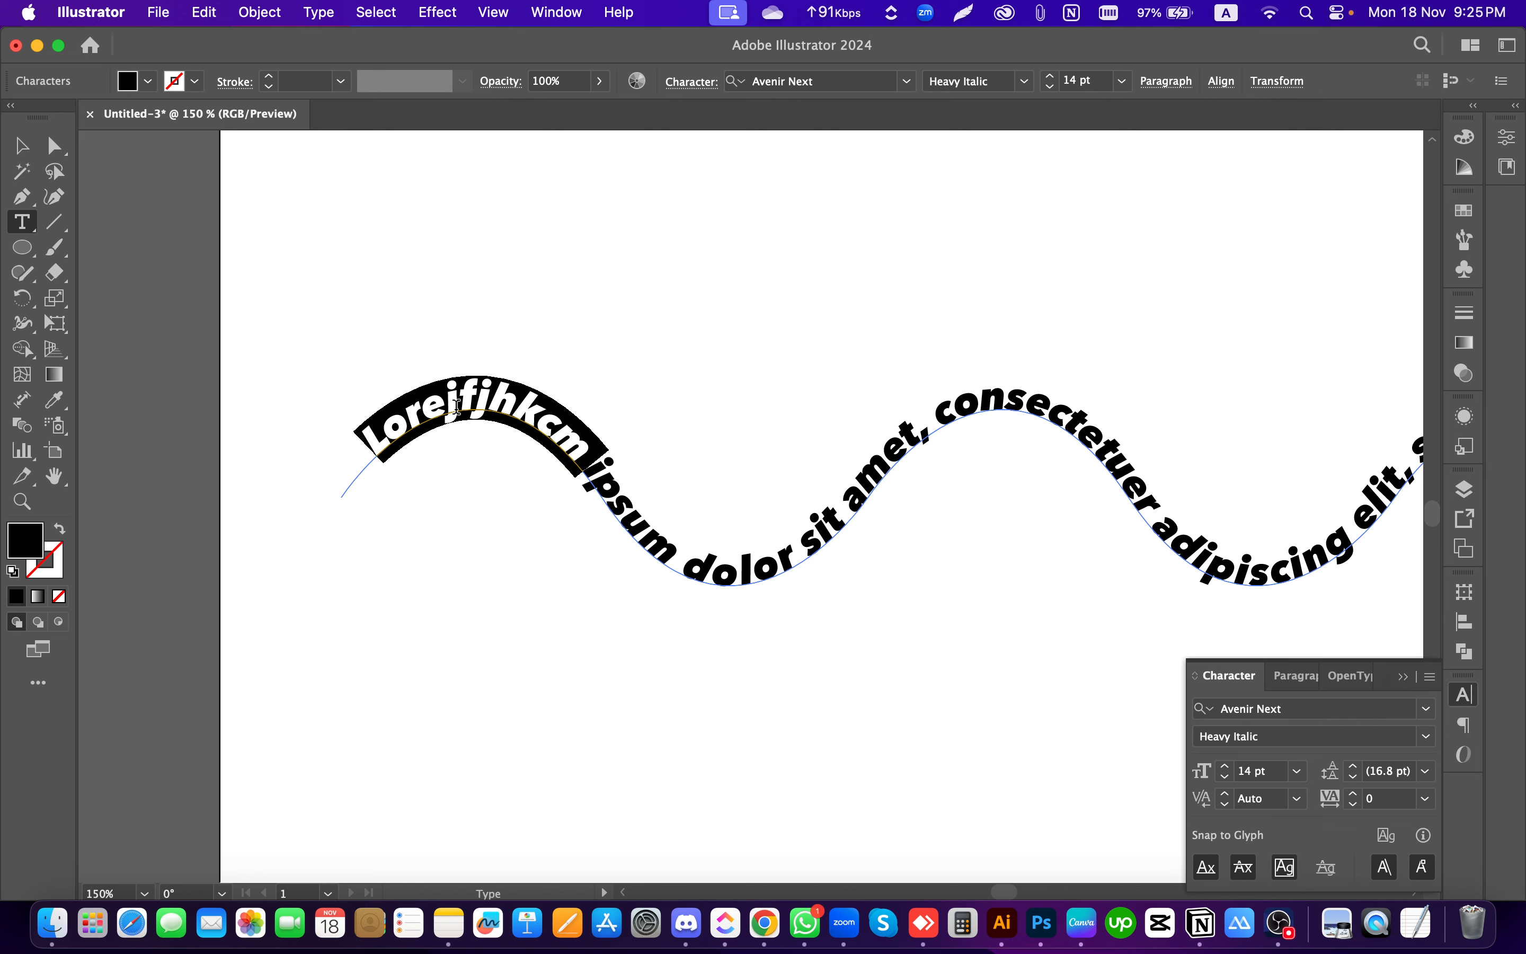
click(457, 405)
key(super+a)
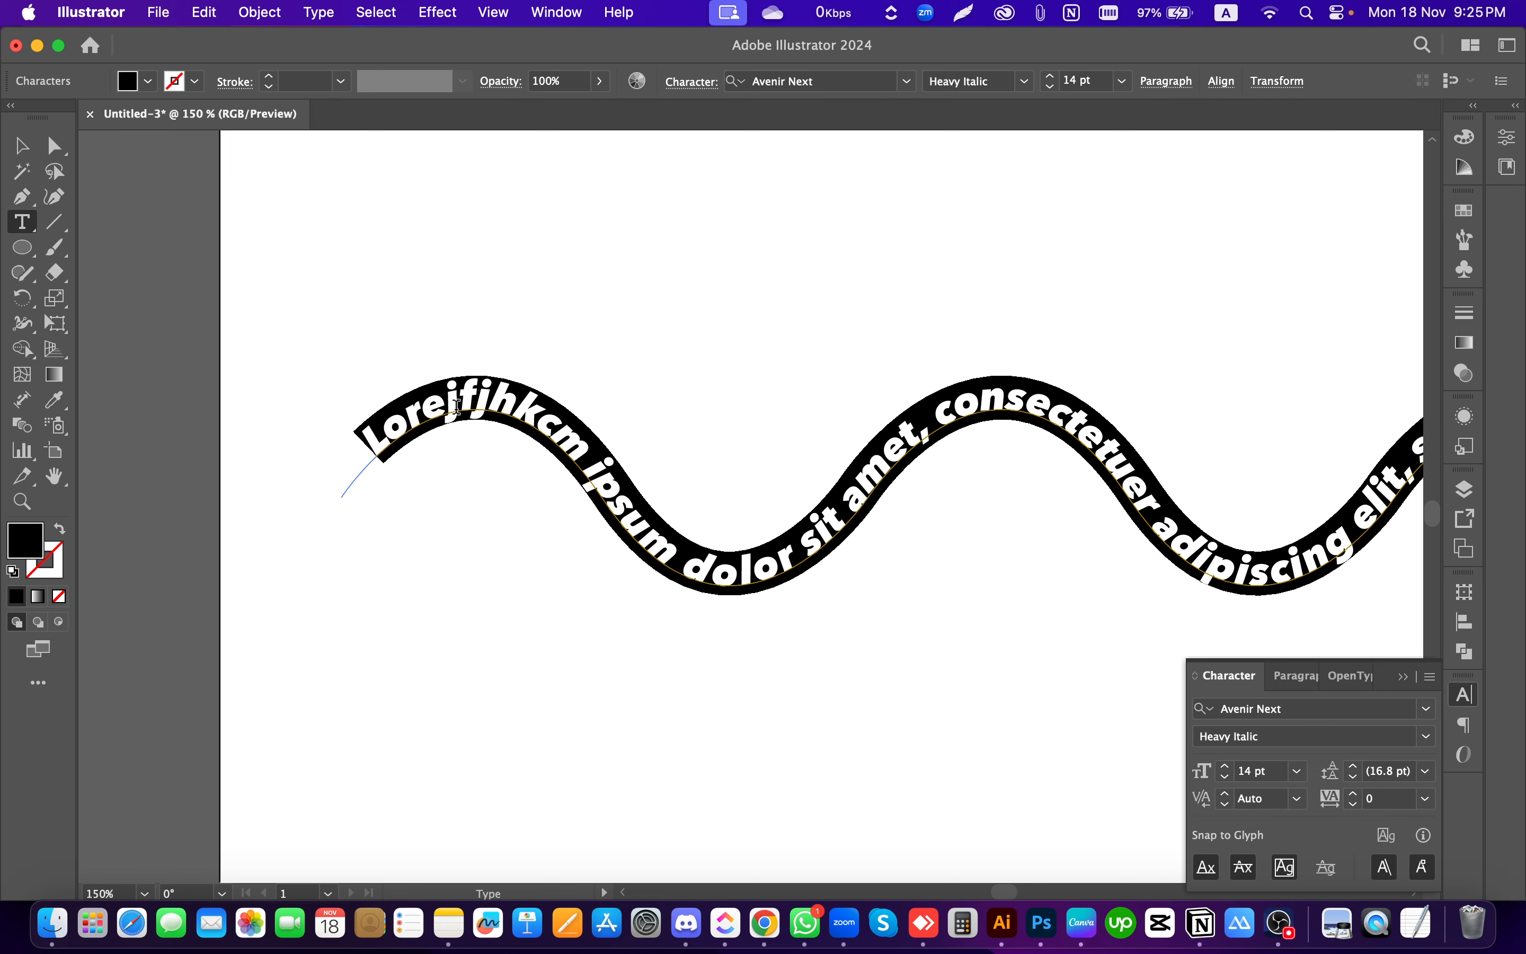
text(My )
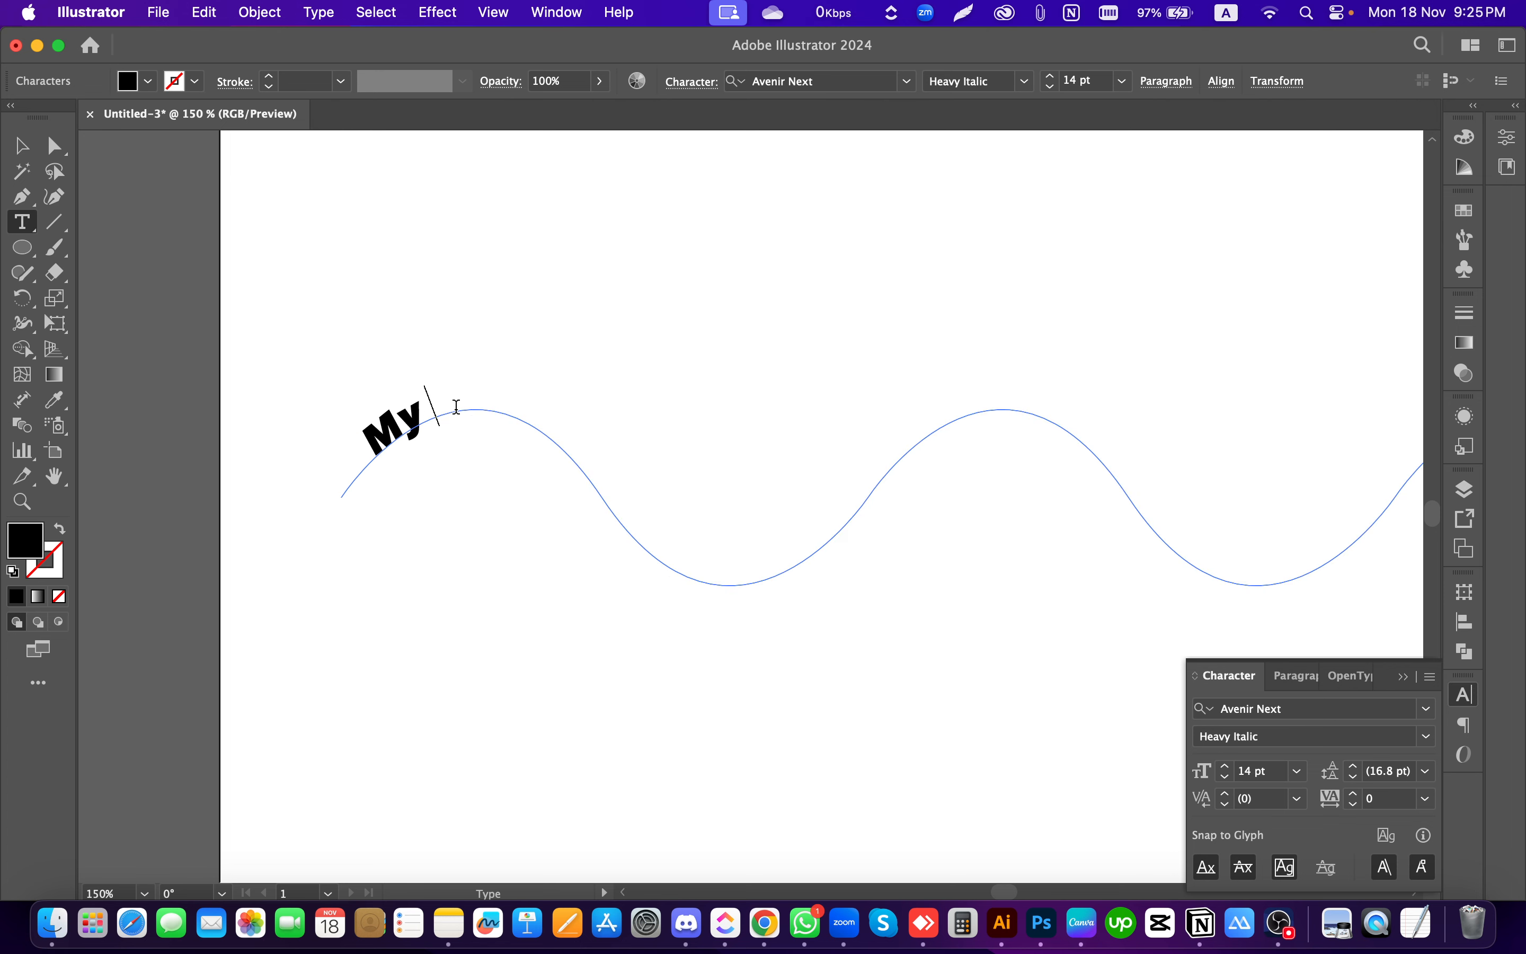
text(Name Is)
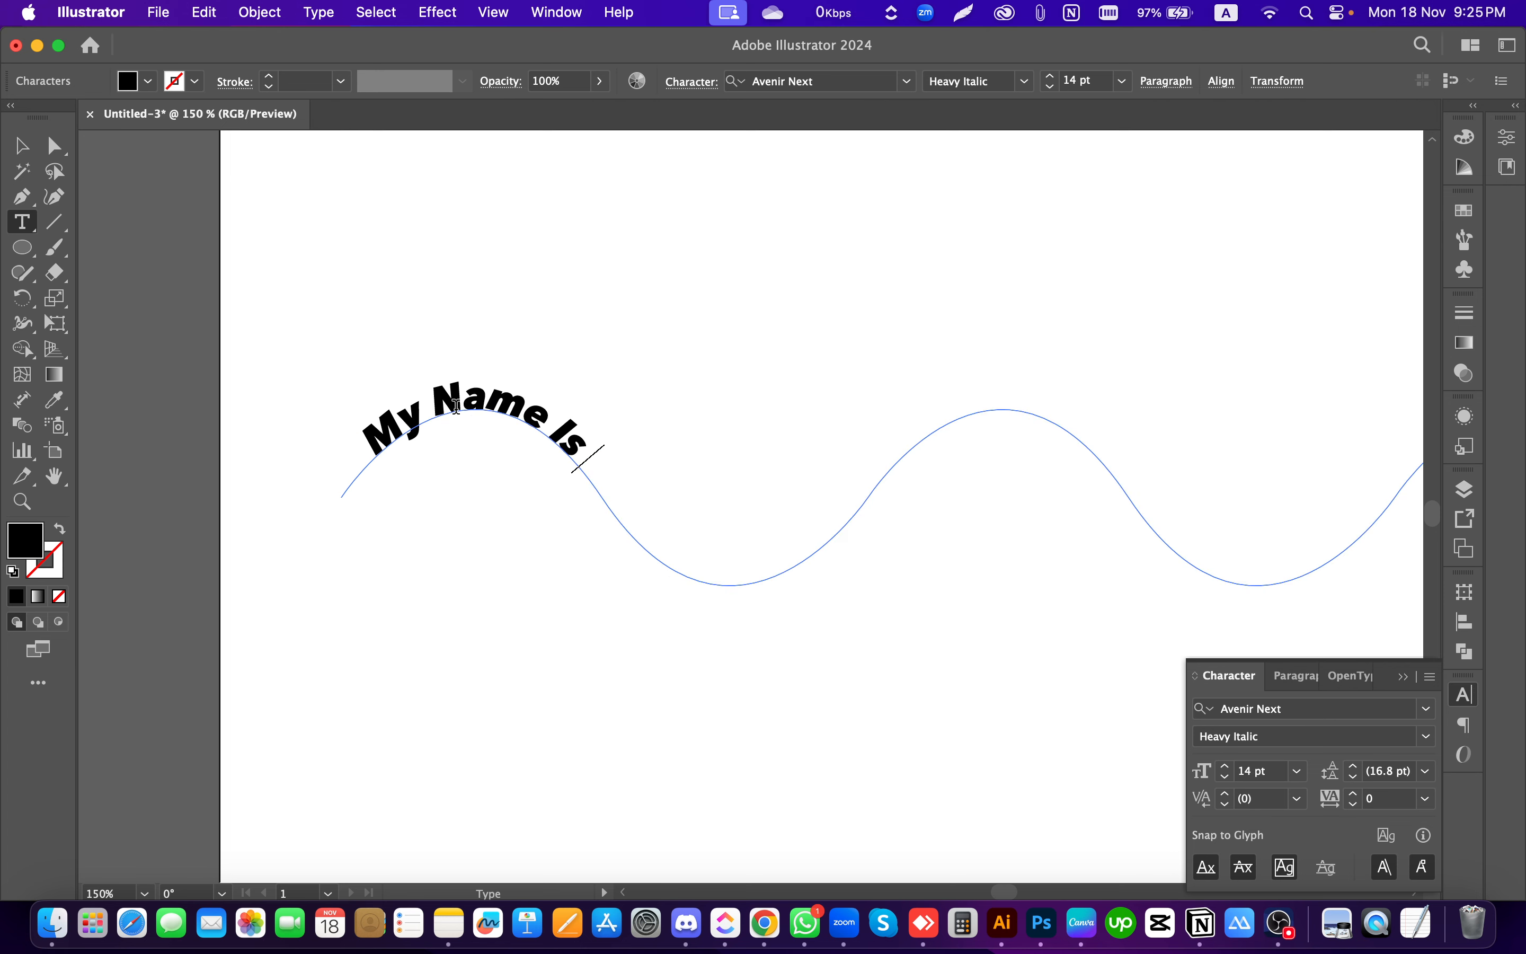
text( Shimul)
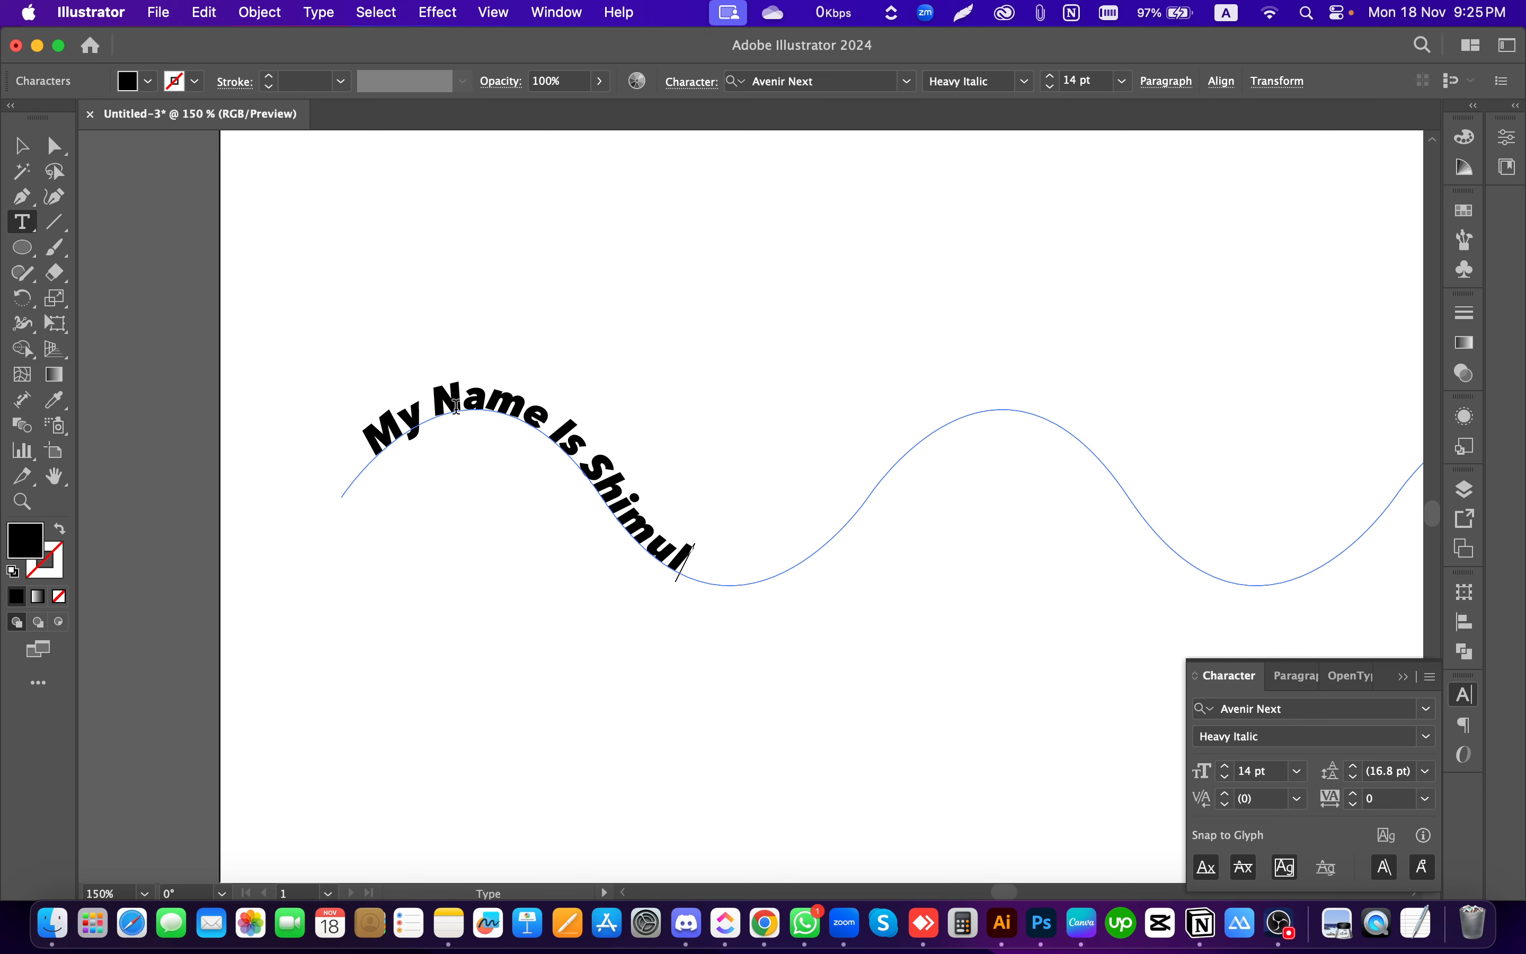
text(. I am from)
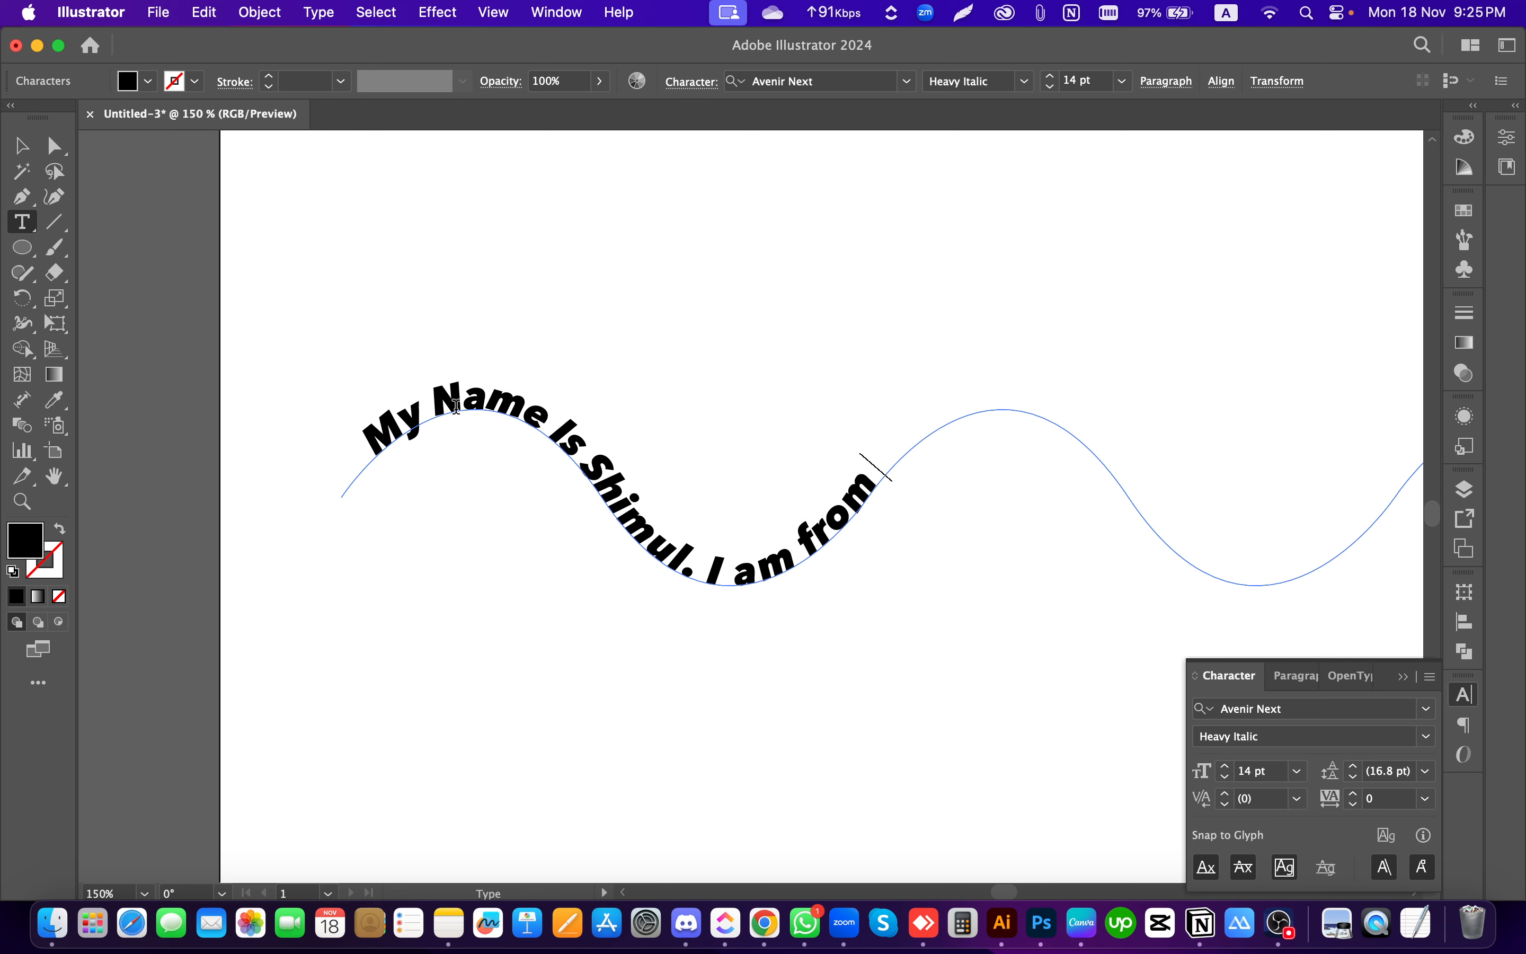
text( Banglan)
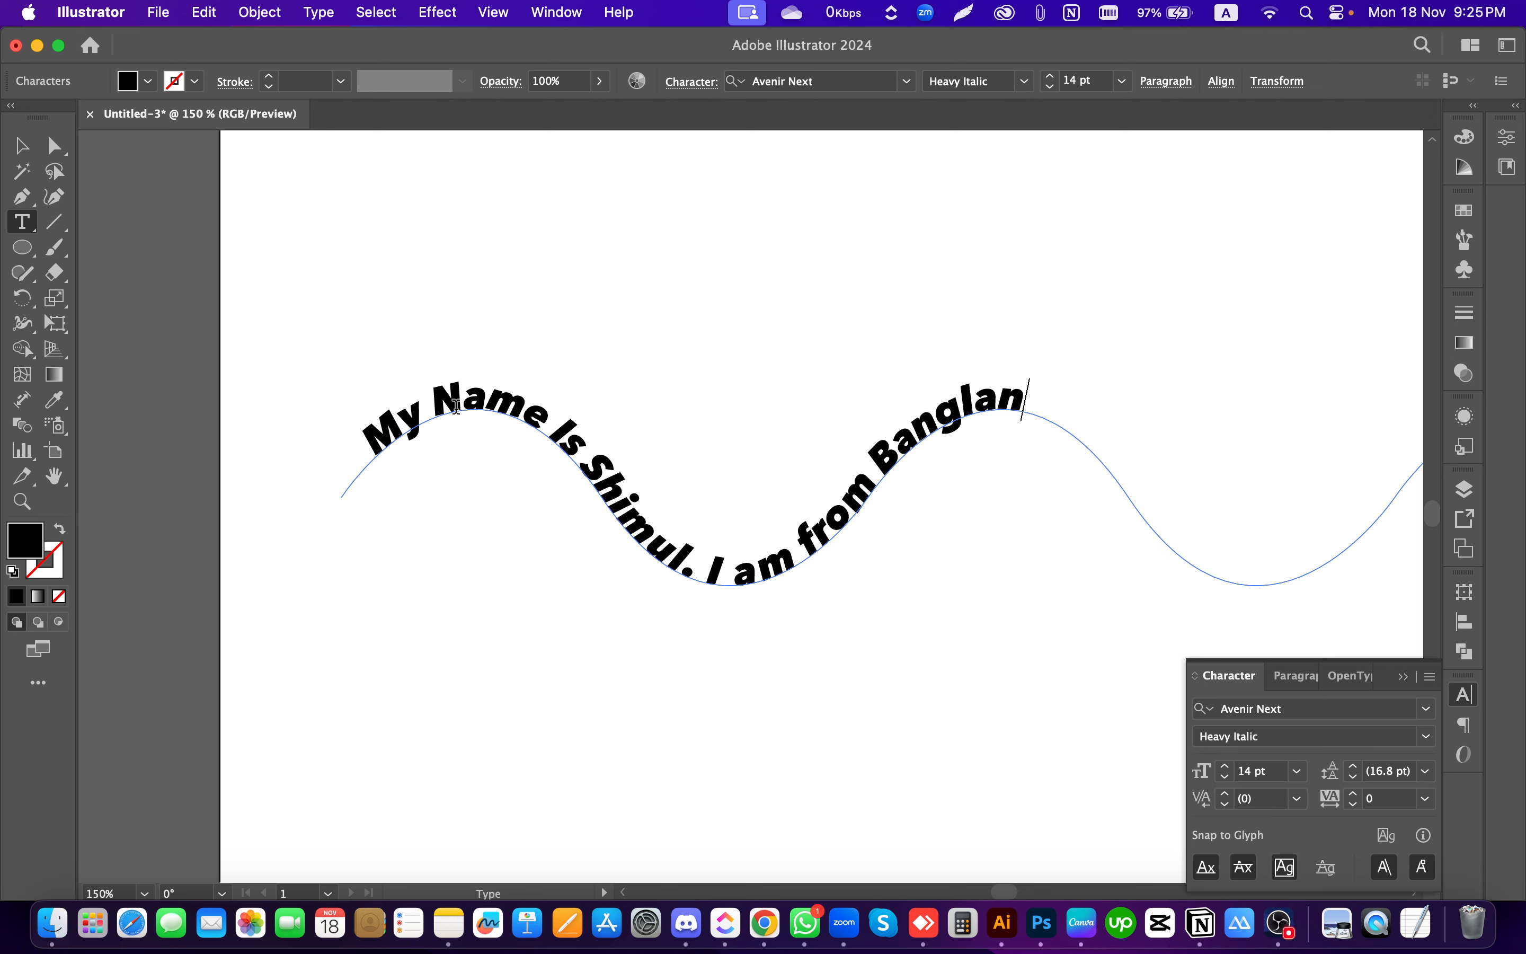
key(BackSpace)
text(desh.)
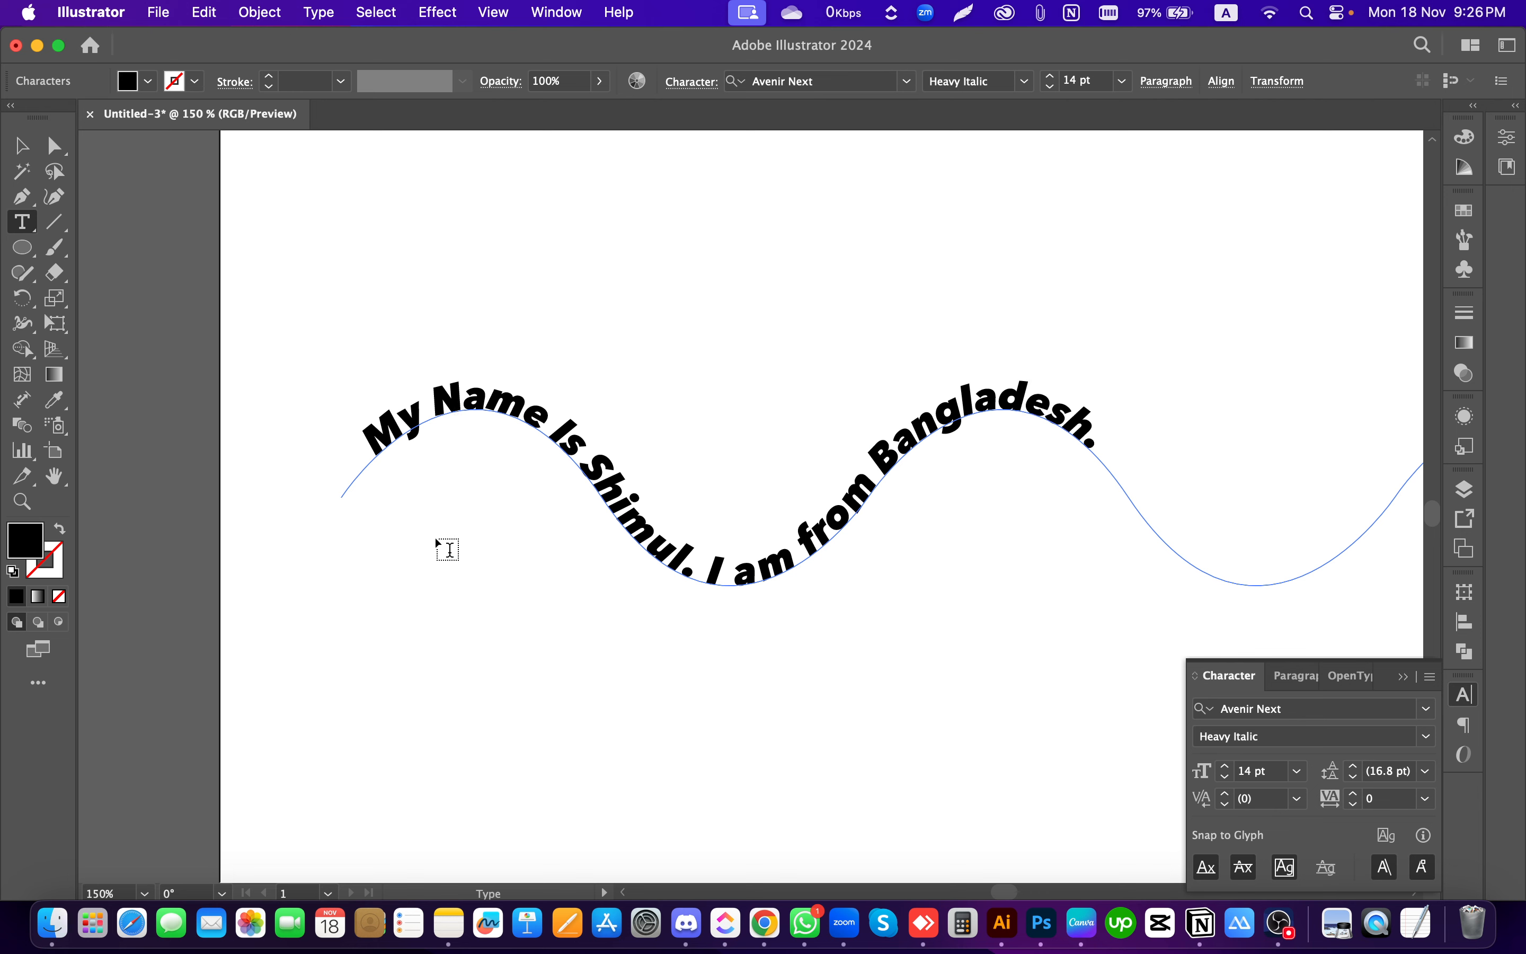
Step: Delete the whole wavy path text object below the name text
scroll(435, 544, down, 3)
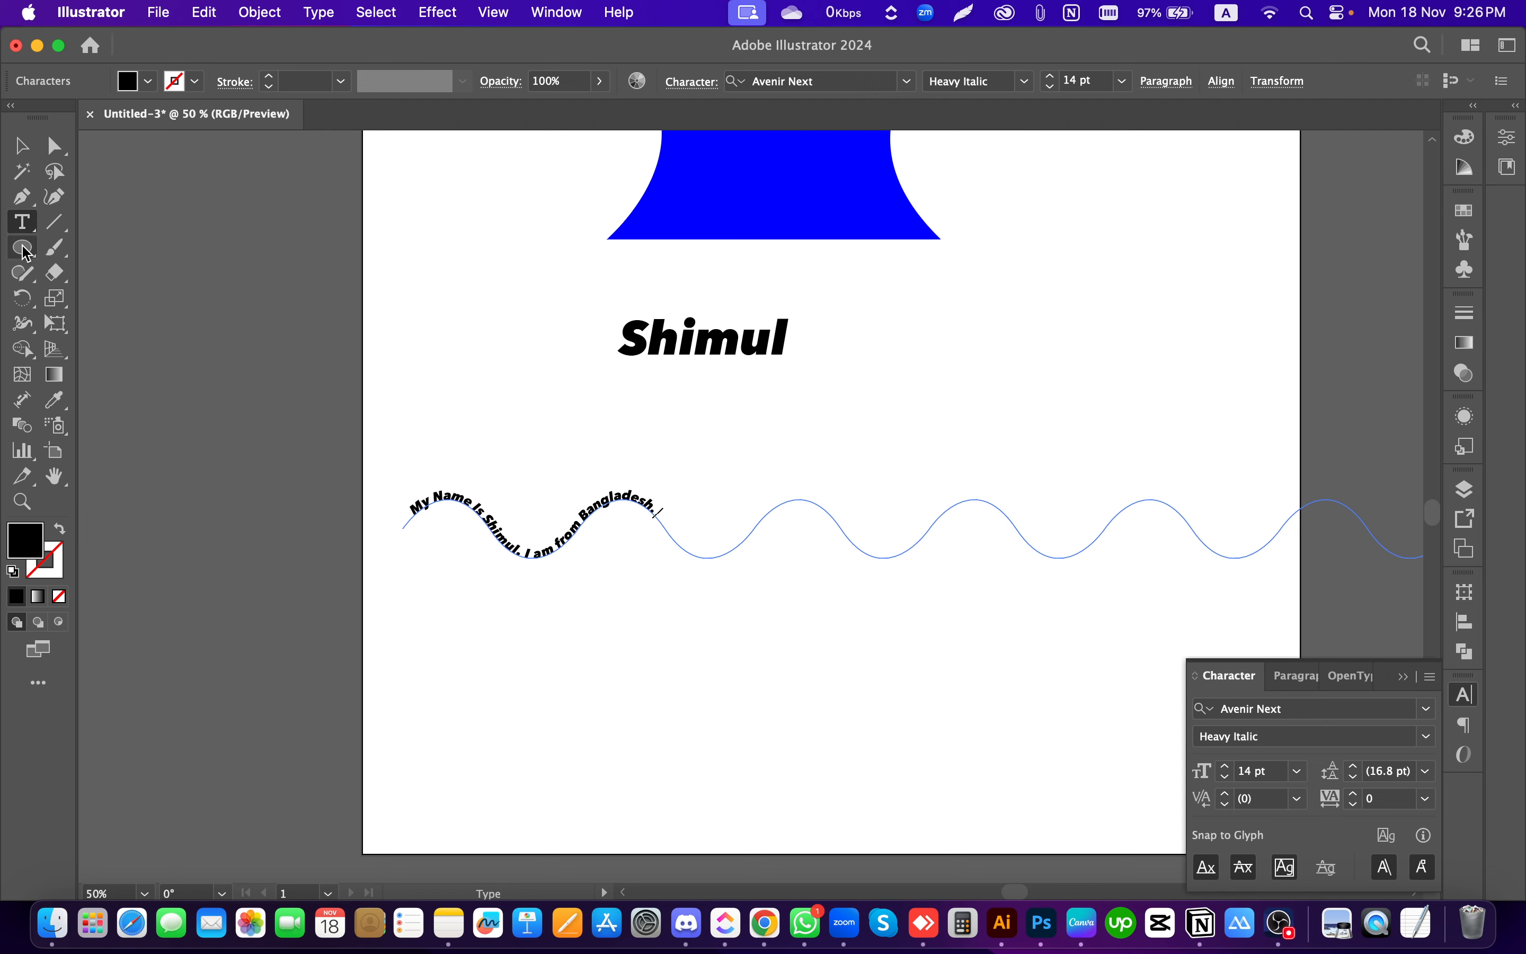
click(24, 228)
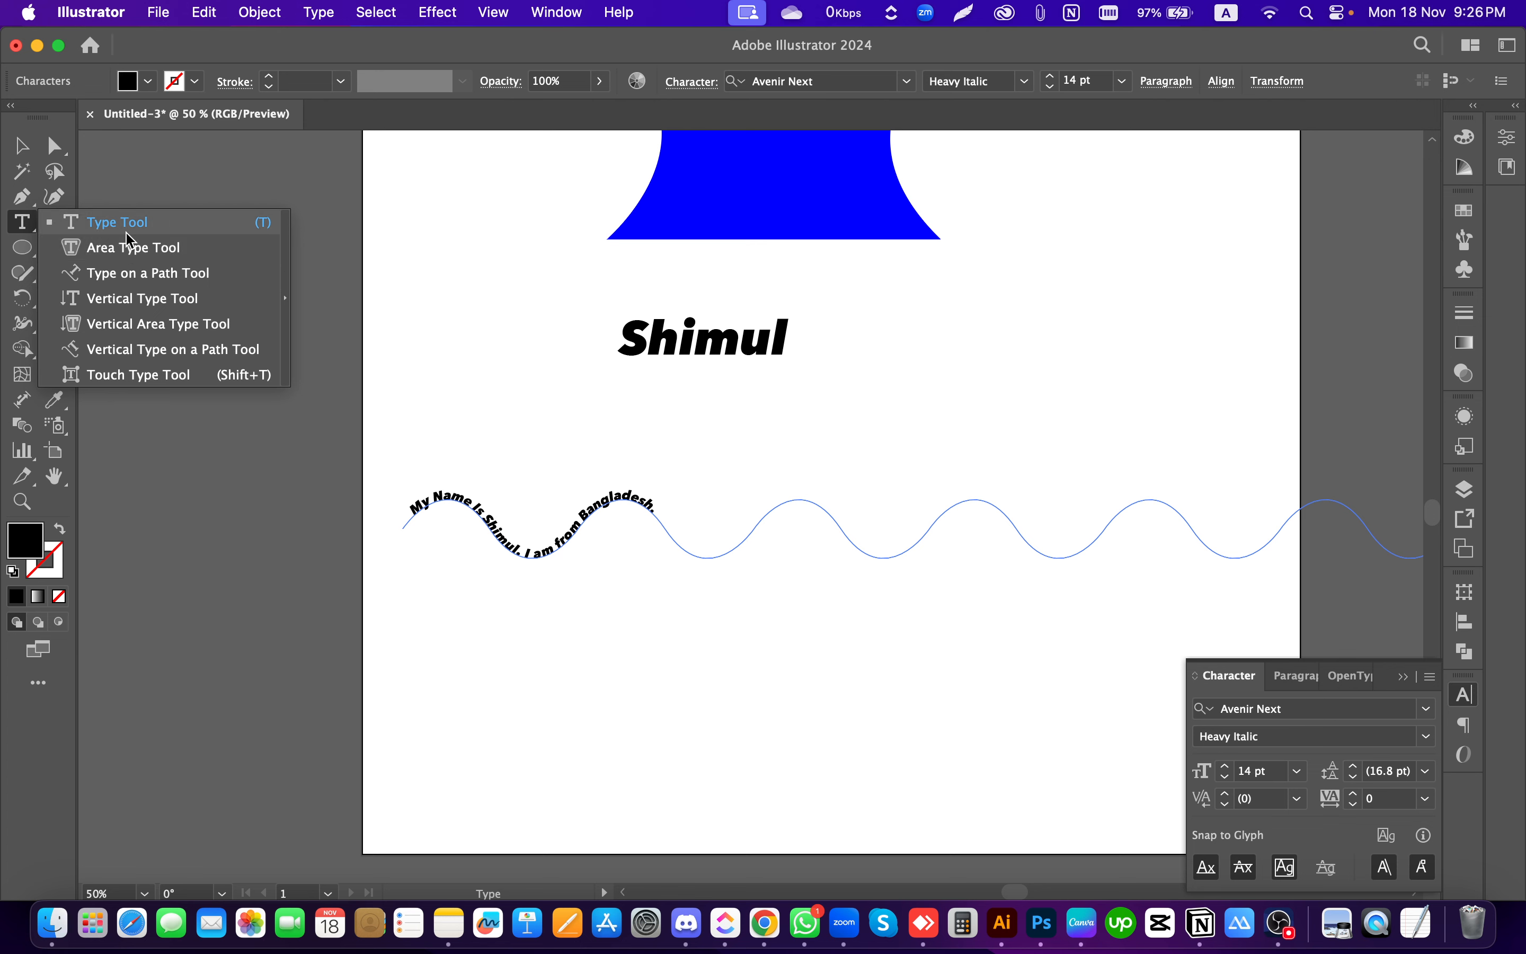
click(23, 145)
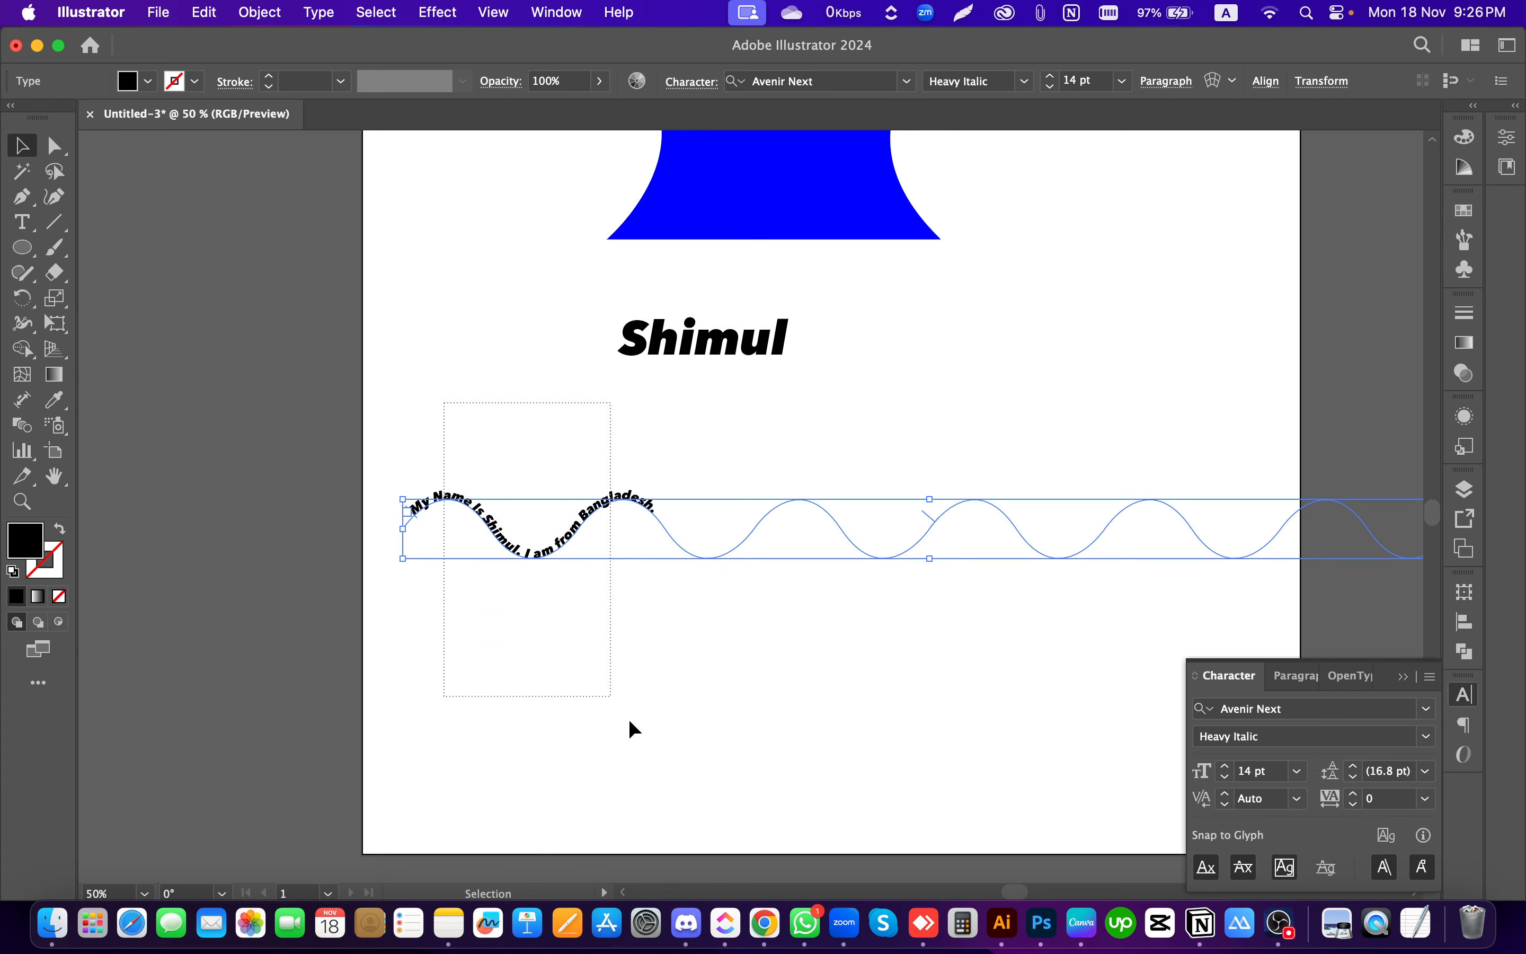
key(Delete)
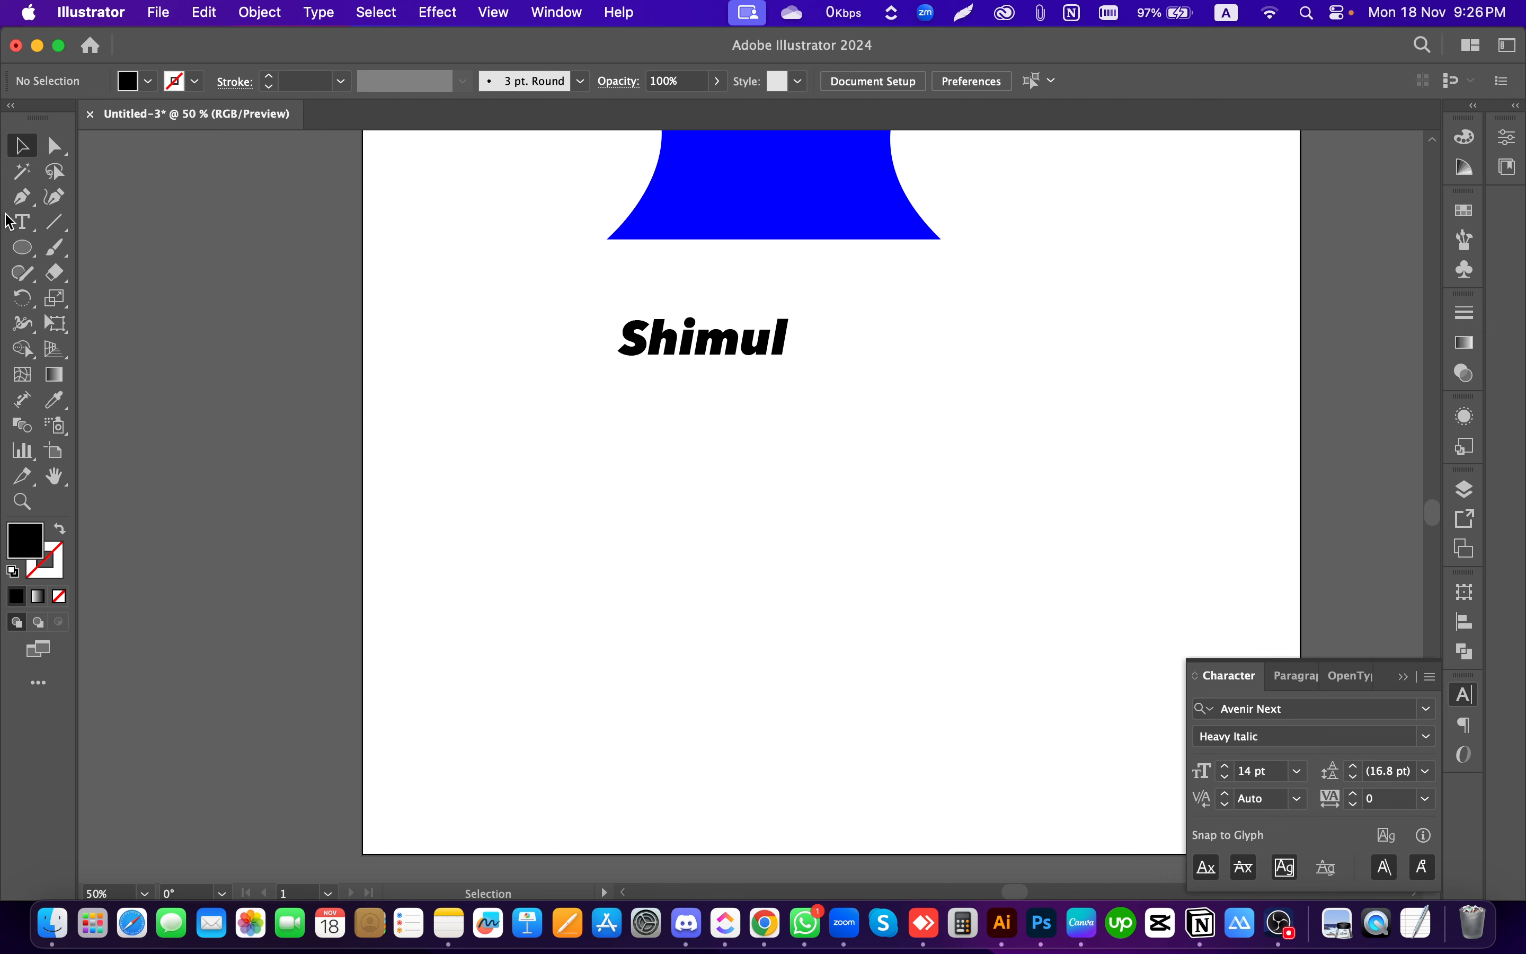
Step: Add the person's first name as vertical text to the right of the horizontal name, using the Vertical Type tool
click(19, 222)
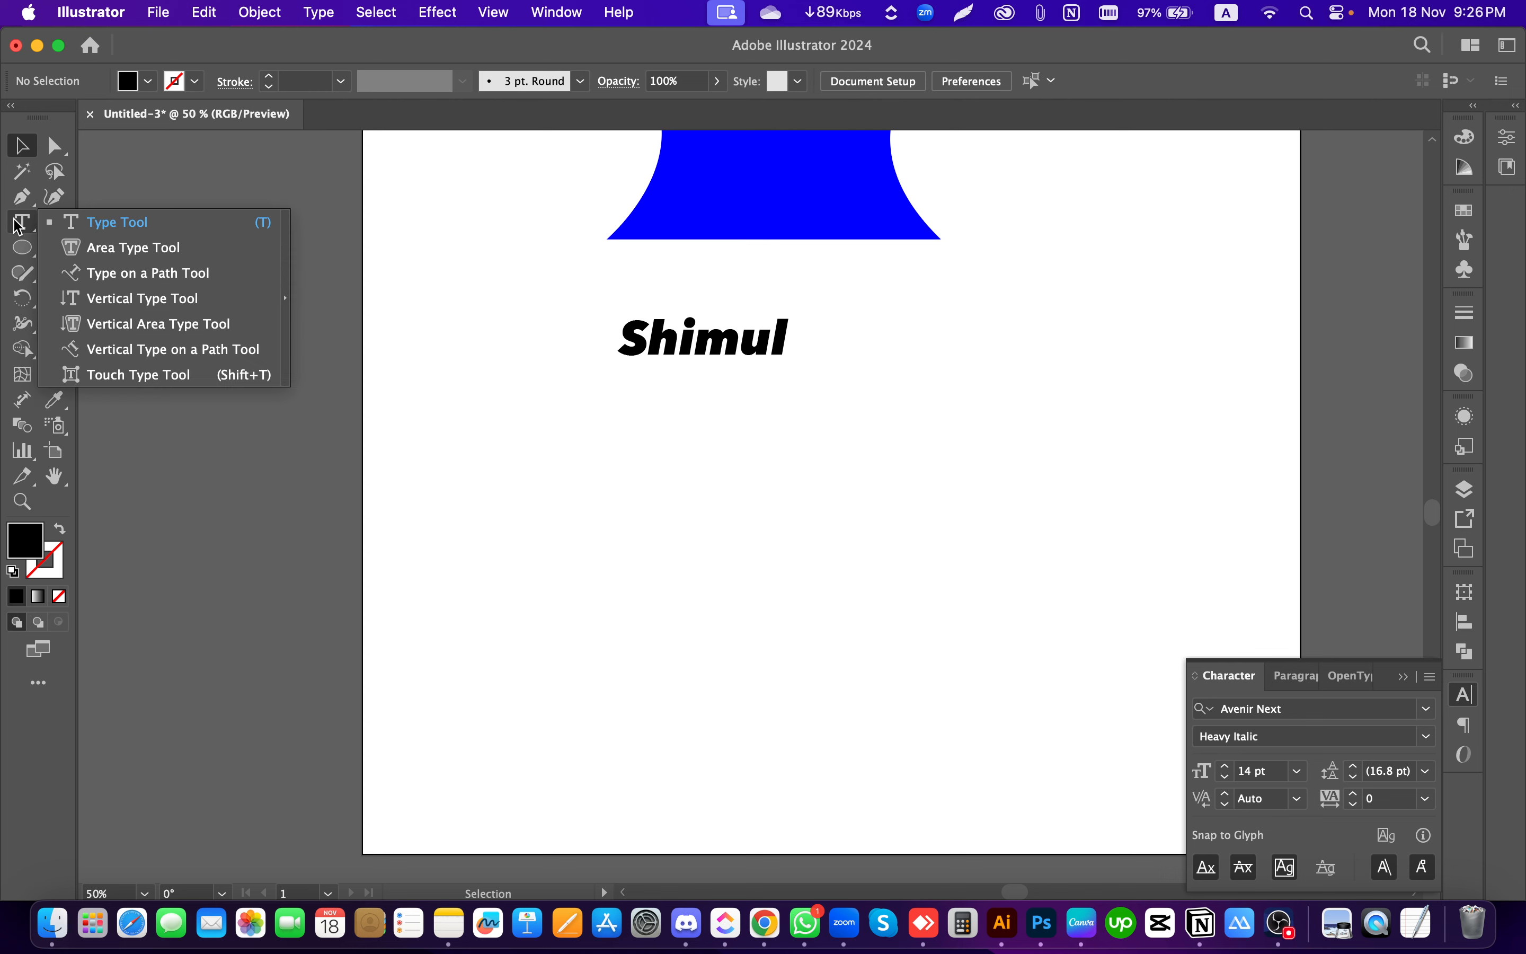
click(134, 302)
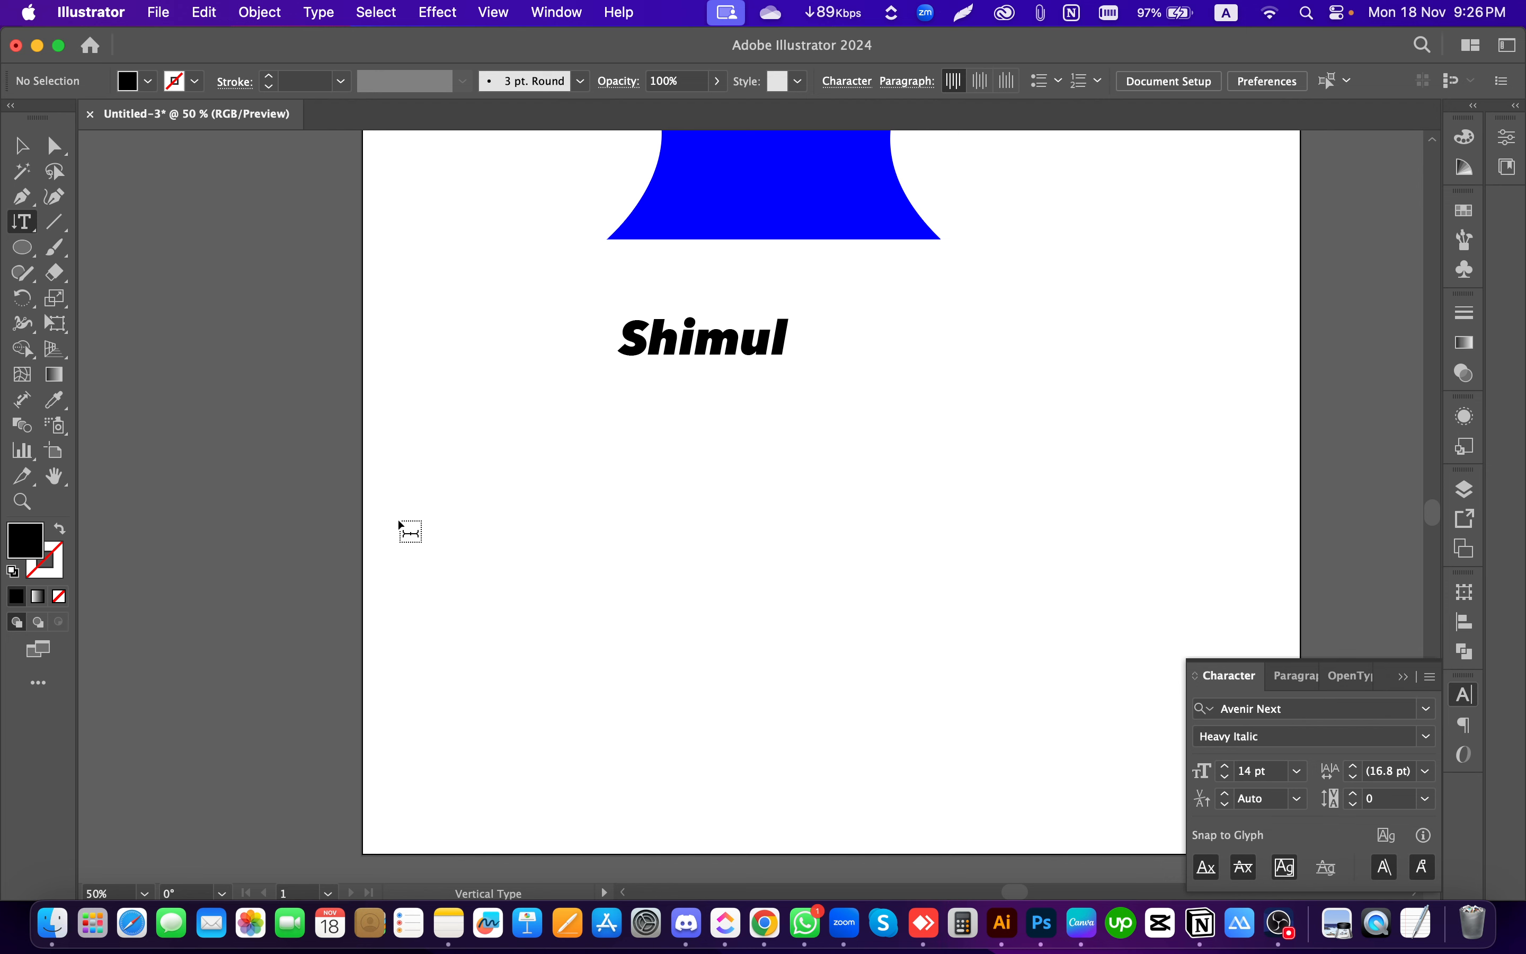
click(24, 222)
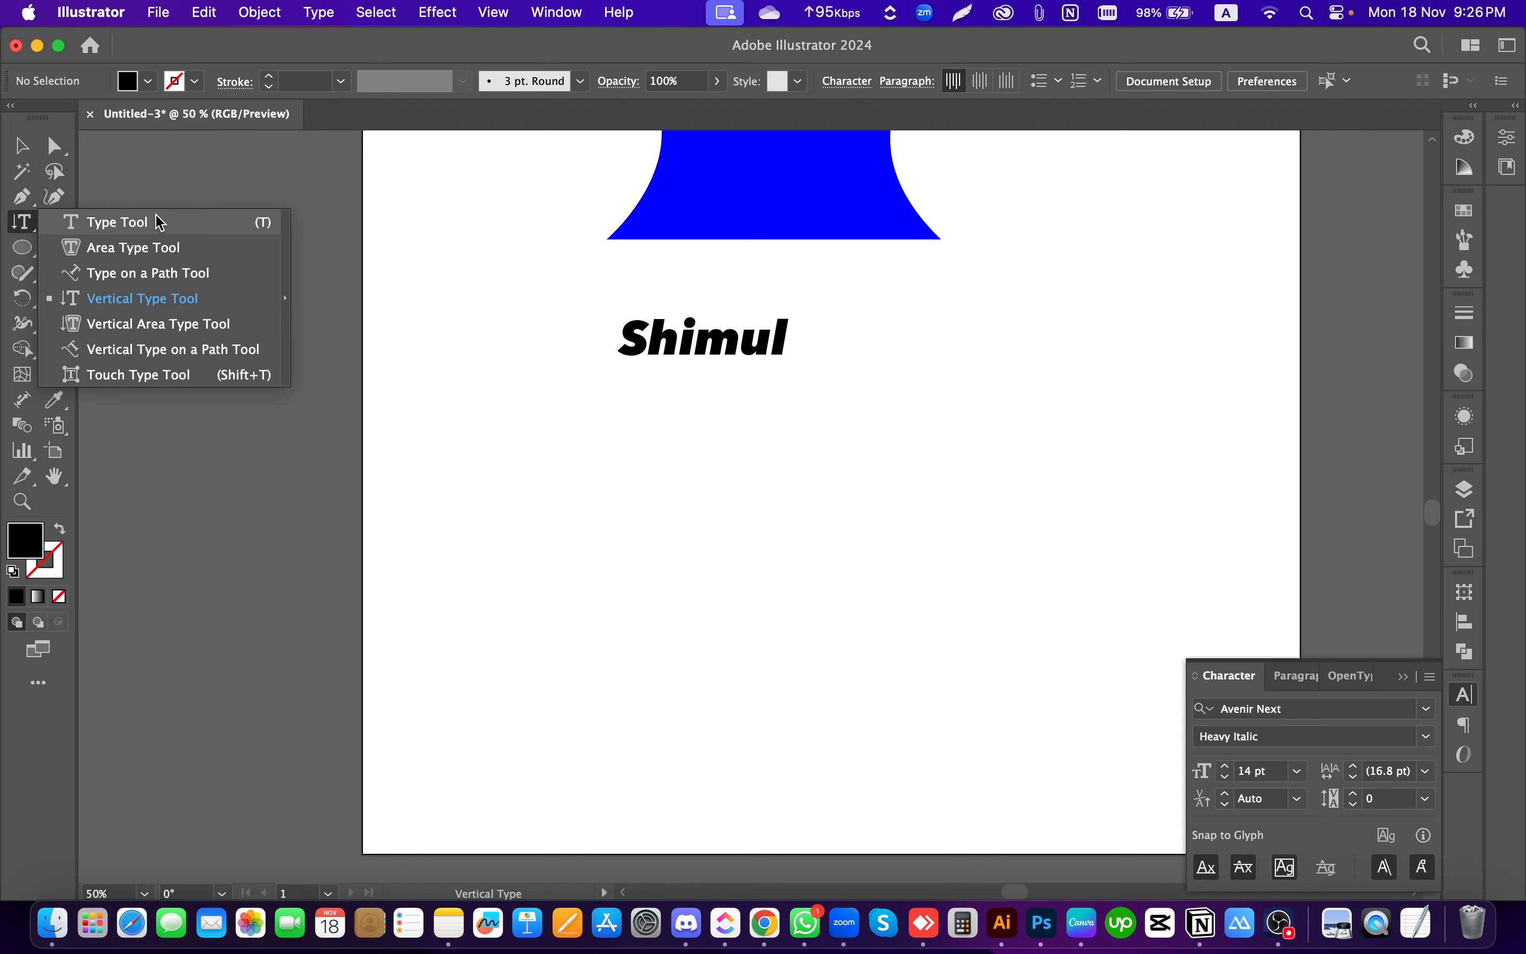
click(189, 298)
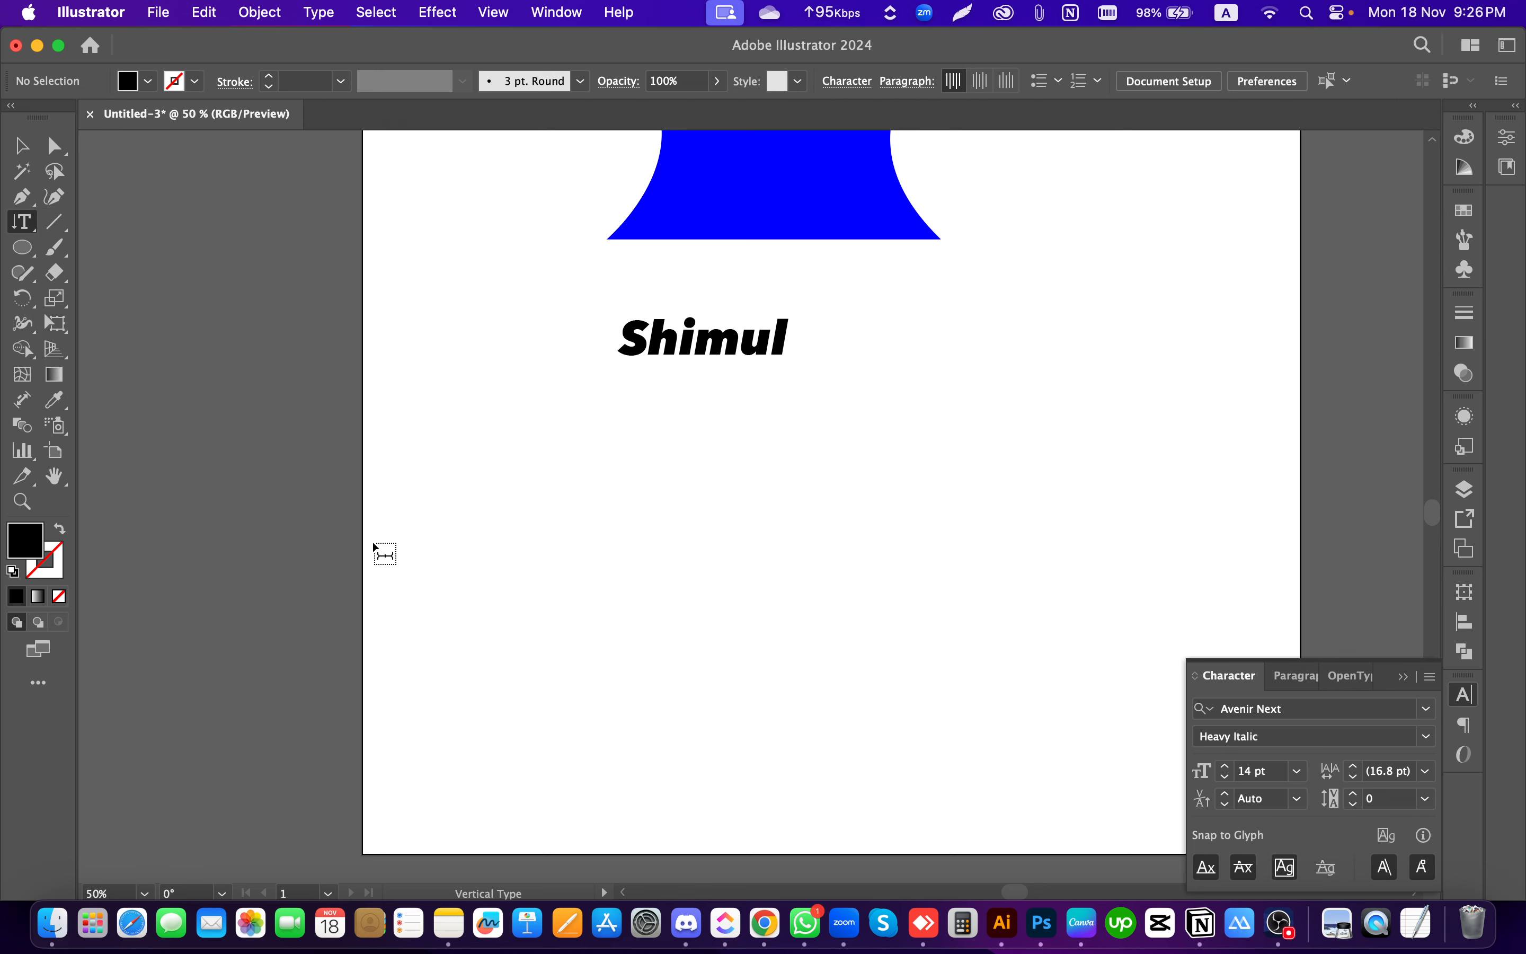
scroll(366, 550, down, 1)
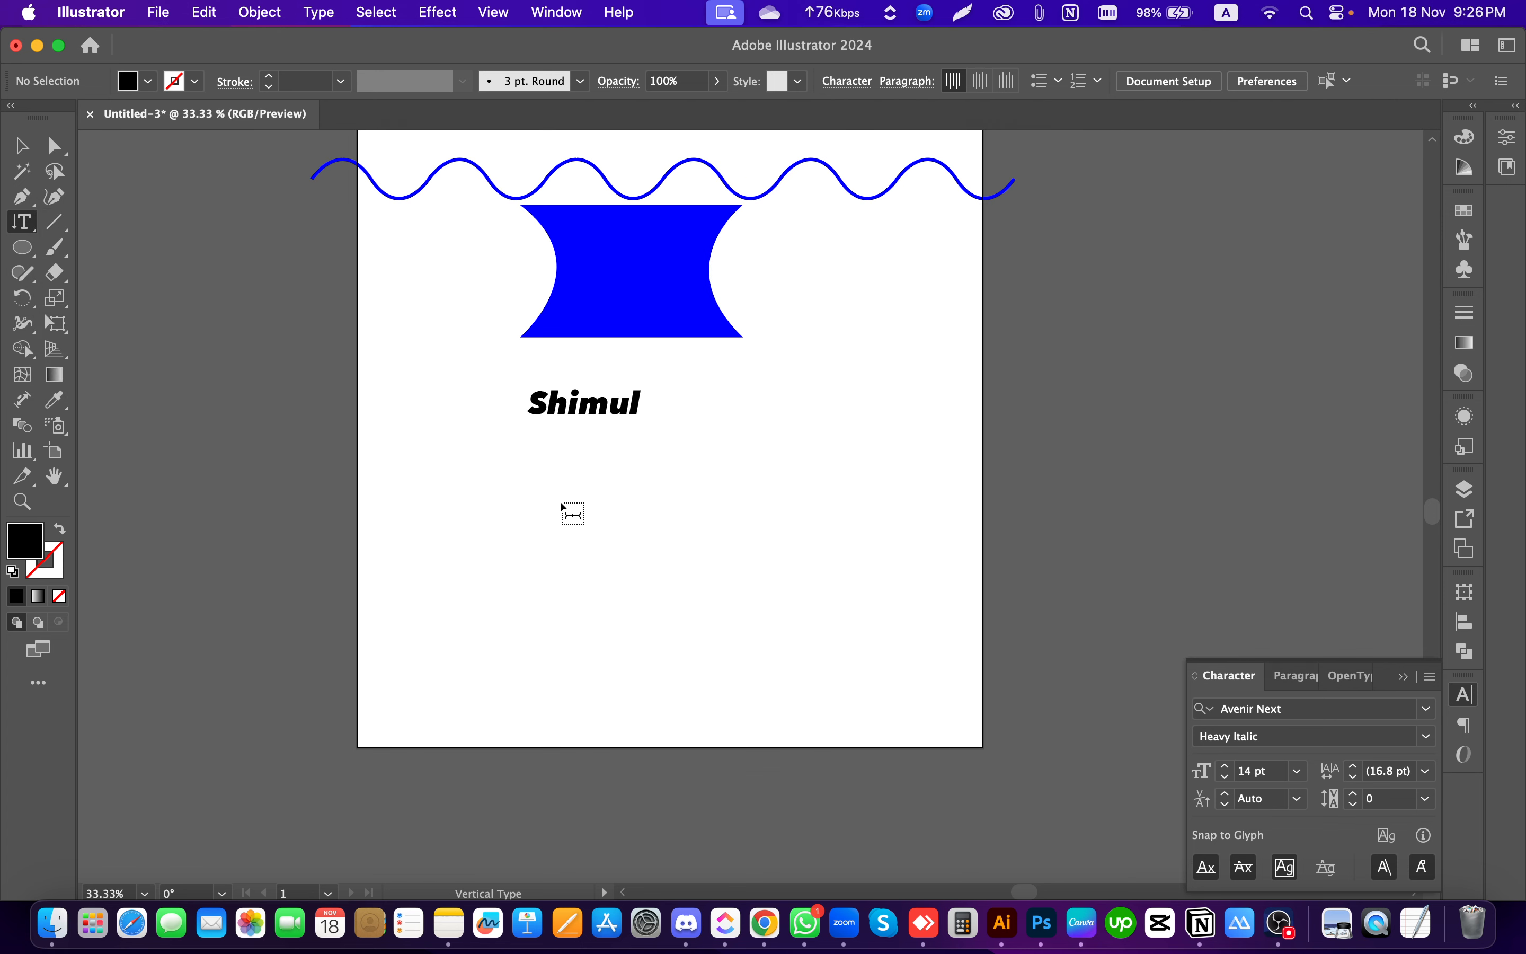
click(792, 416)
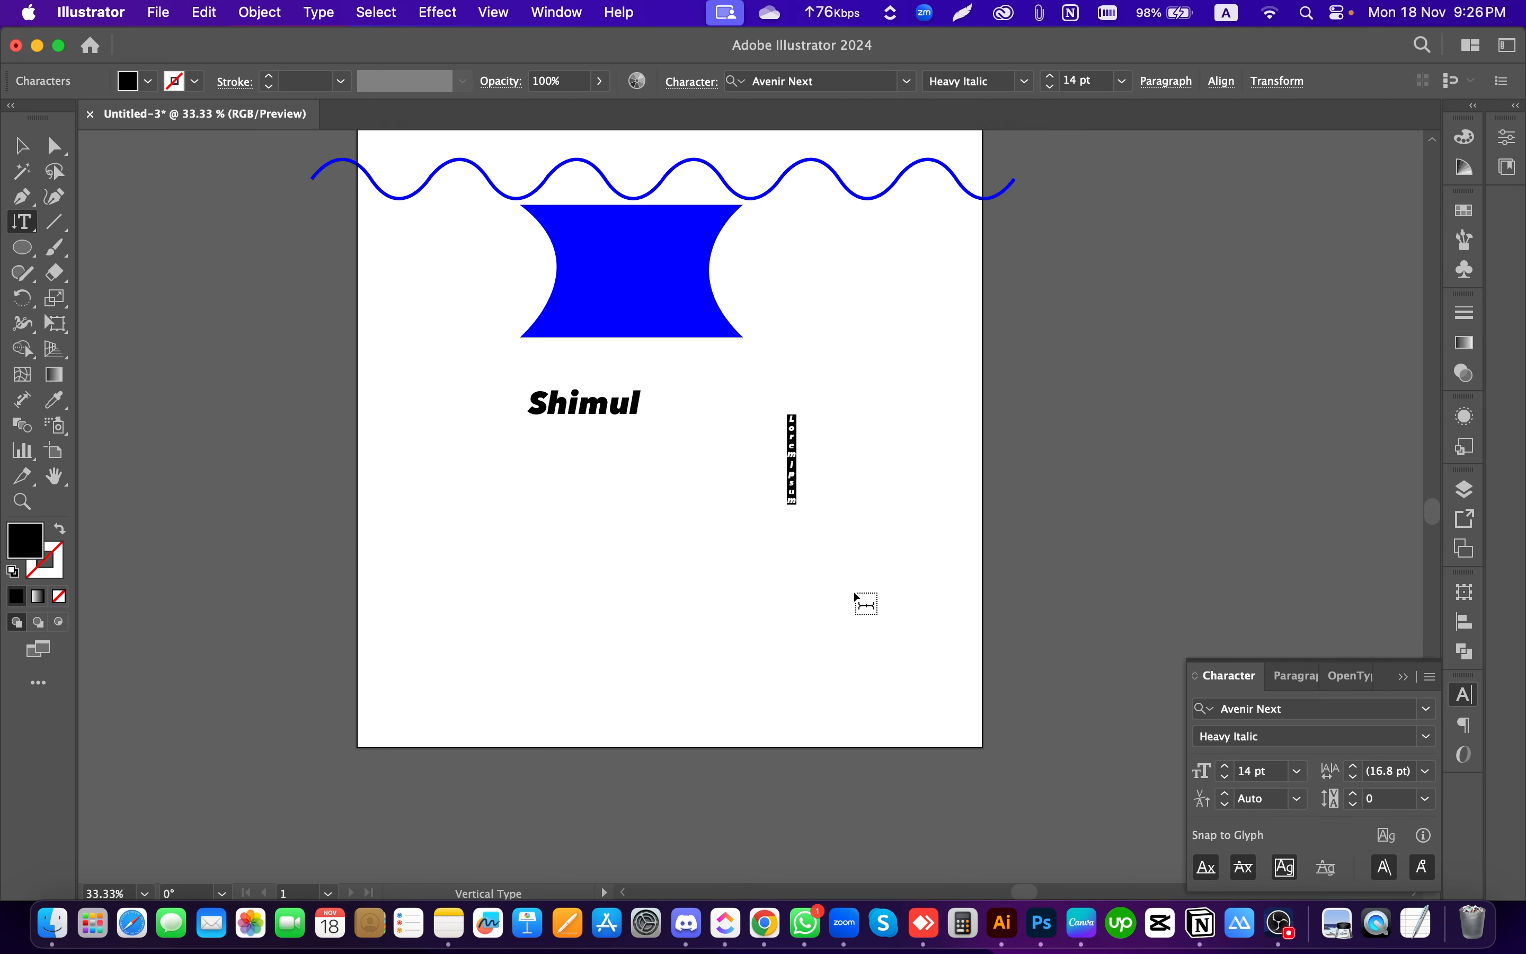
text(Shimul)
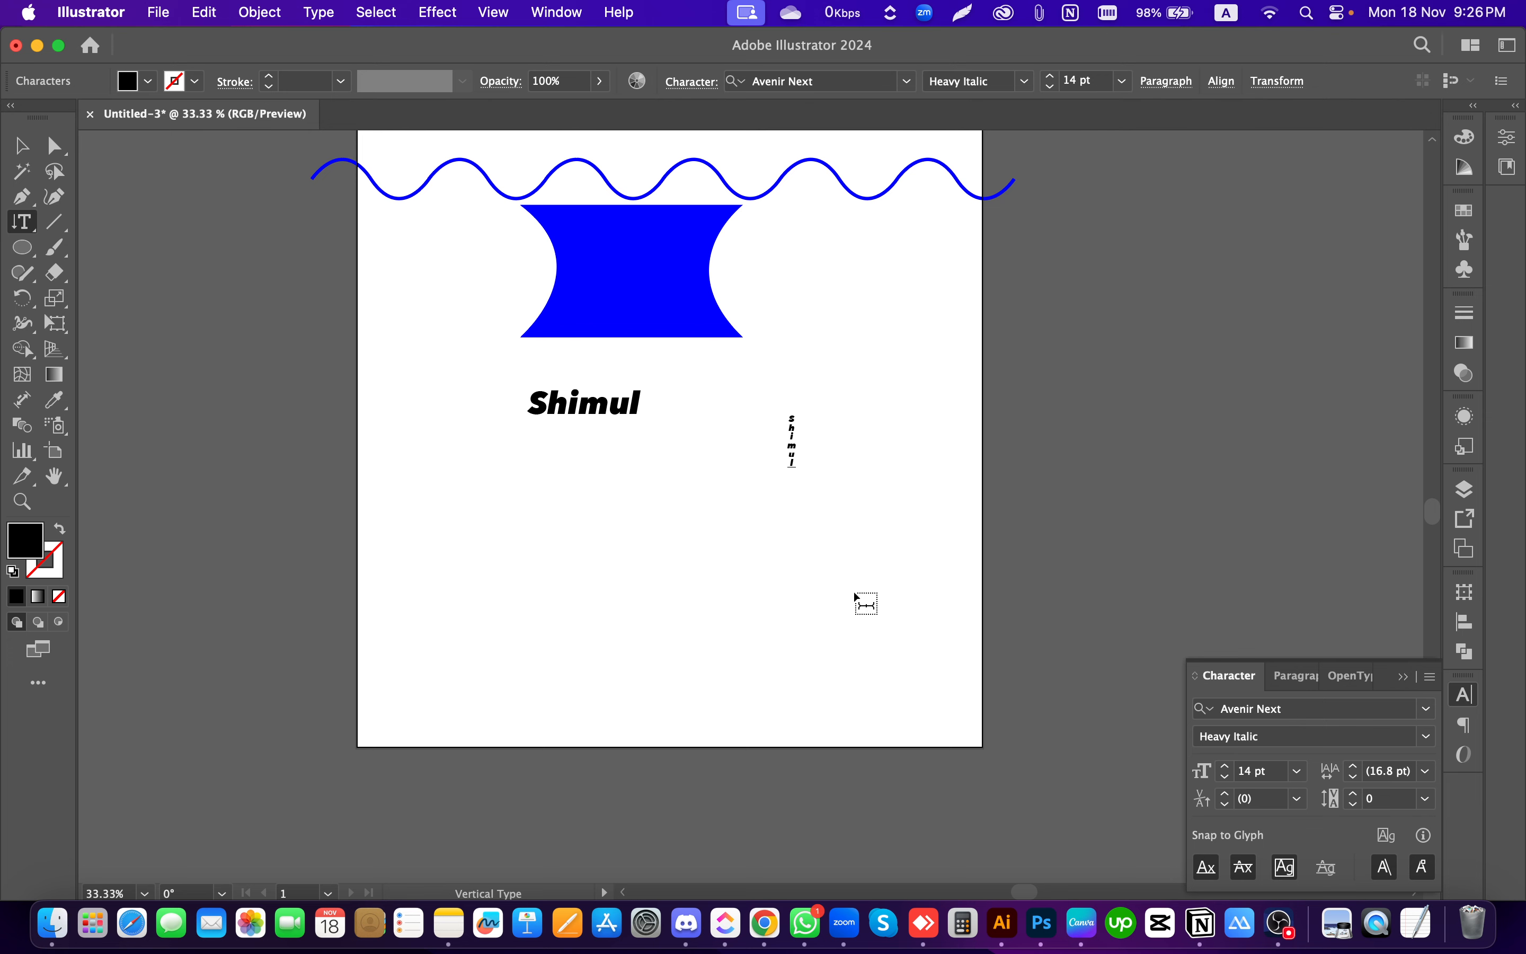
Step: Leave text editing and delete the vertical name text beside the horizontal one
scroll(809, 473, up, 3)
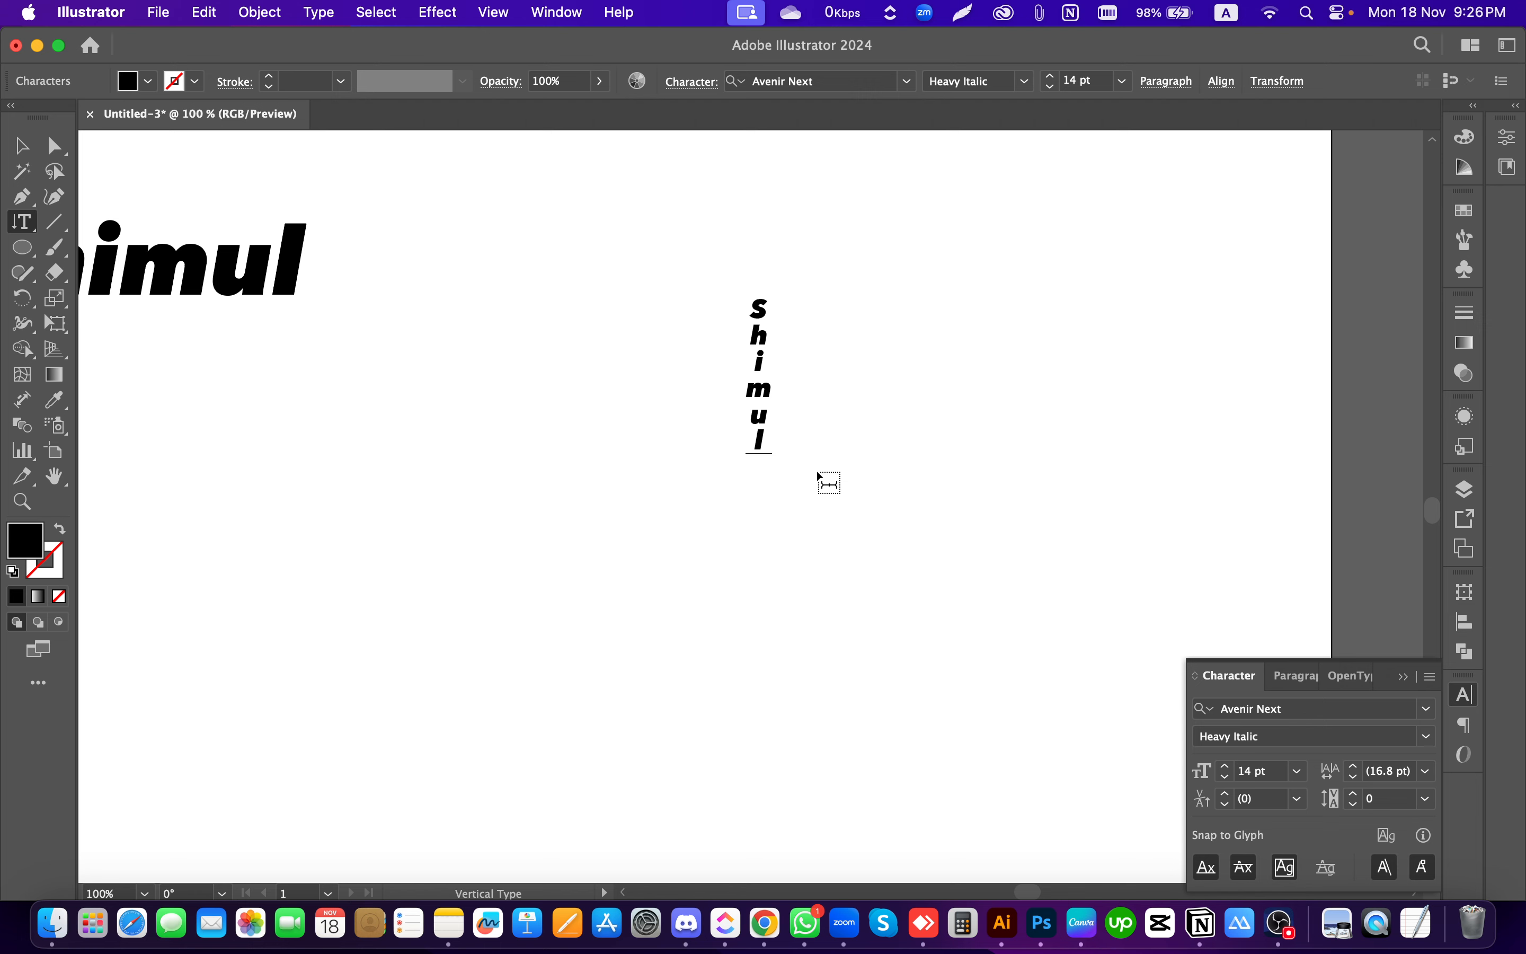
scroll(810, 490, down, 3)
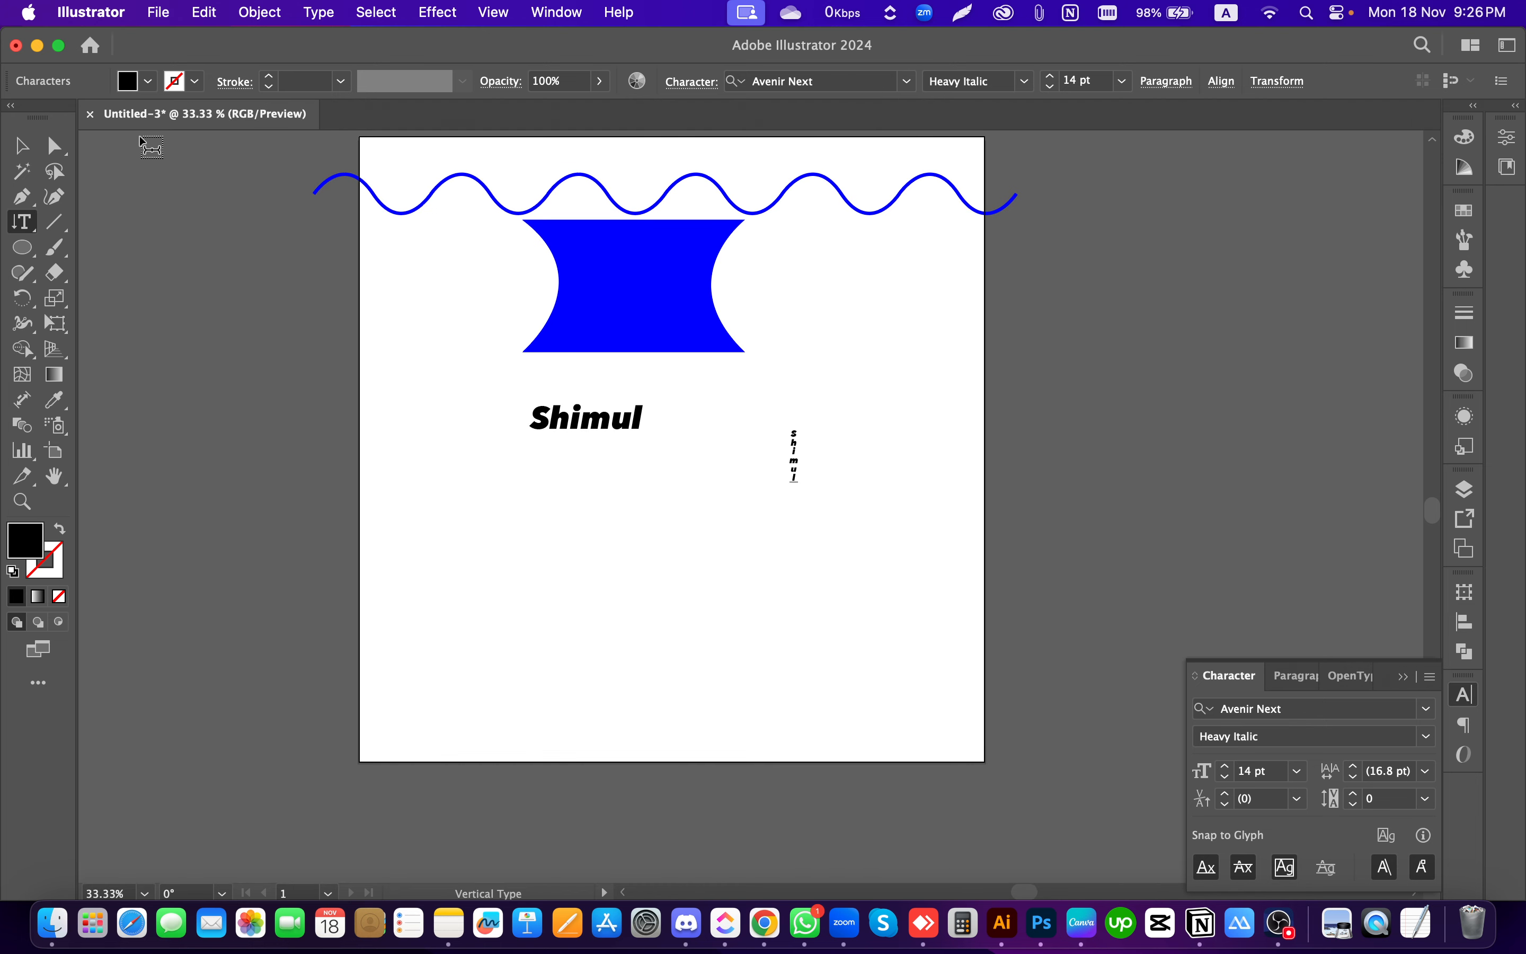
key(Escape)
key(Delete)
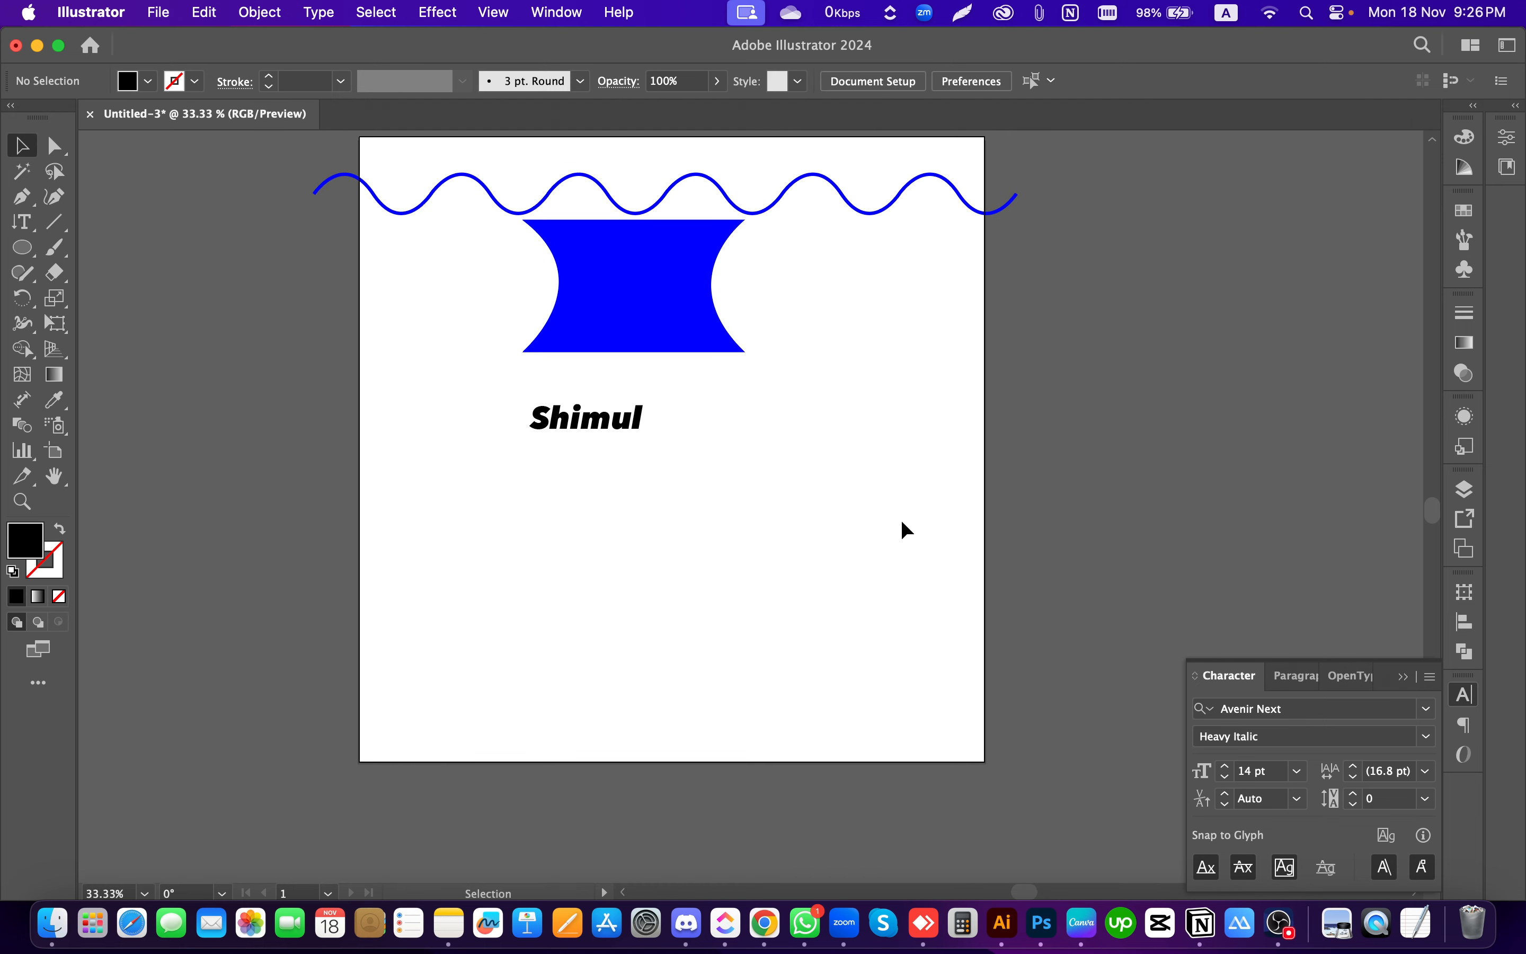
Step: Place two copies of the blue wavy line beneath the name text, one below the other
scroll(681, 482, up, 1)
click(22, 222)
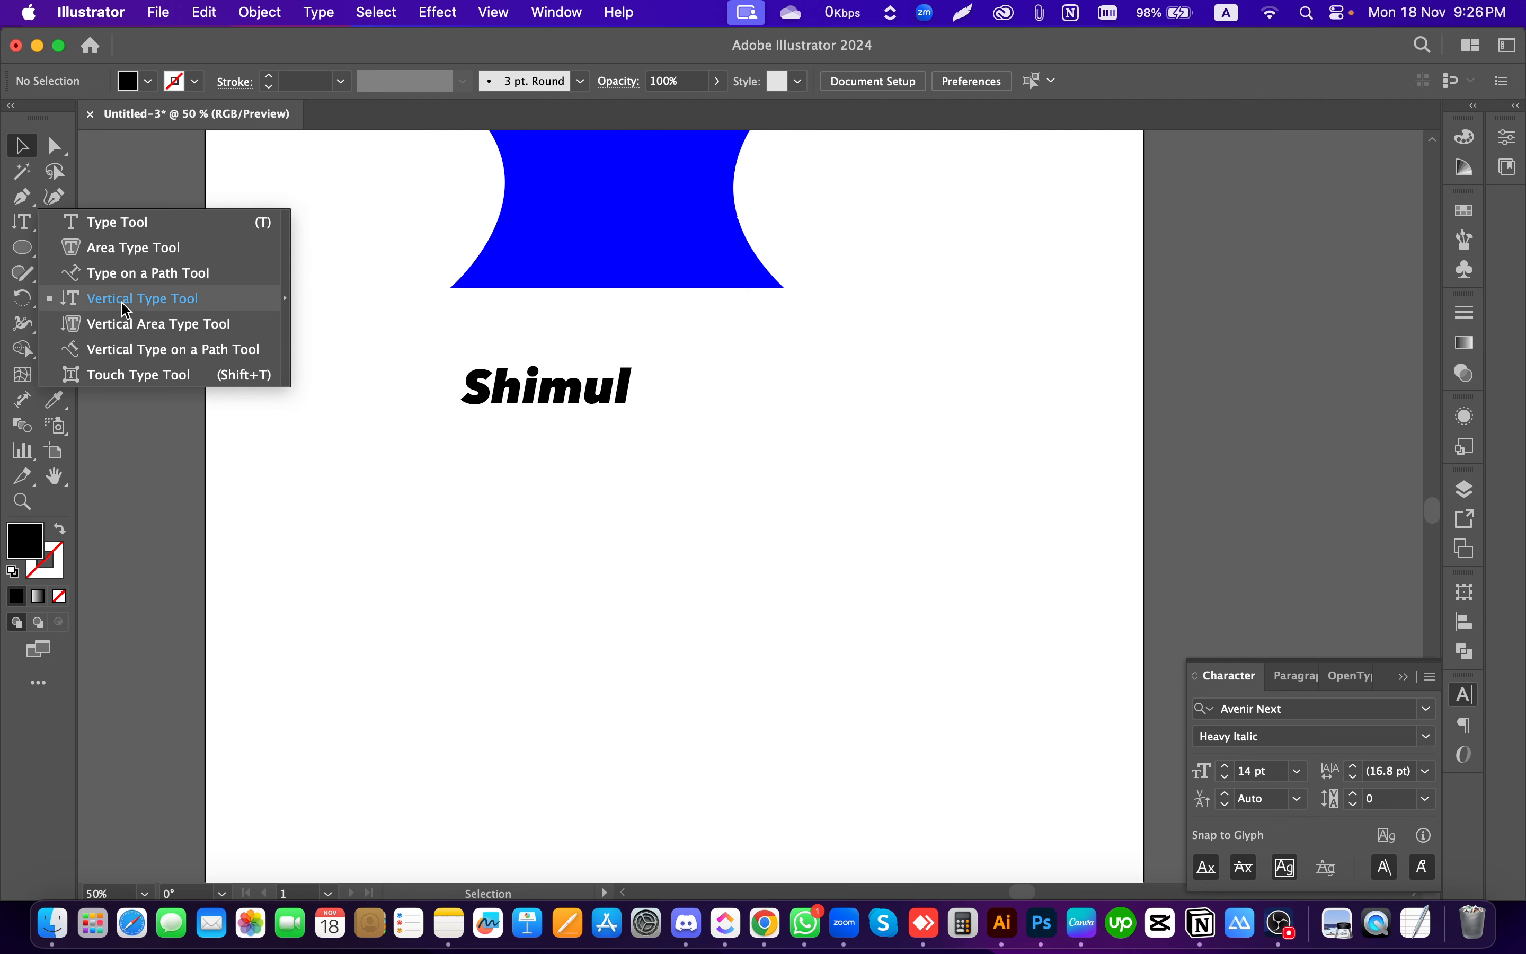
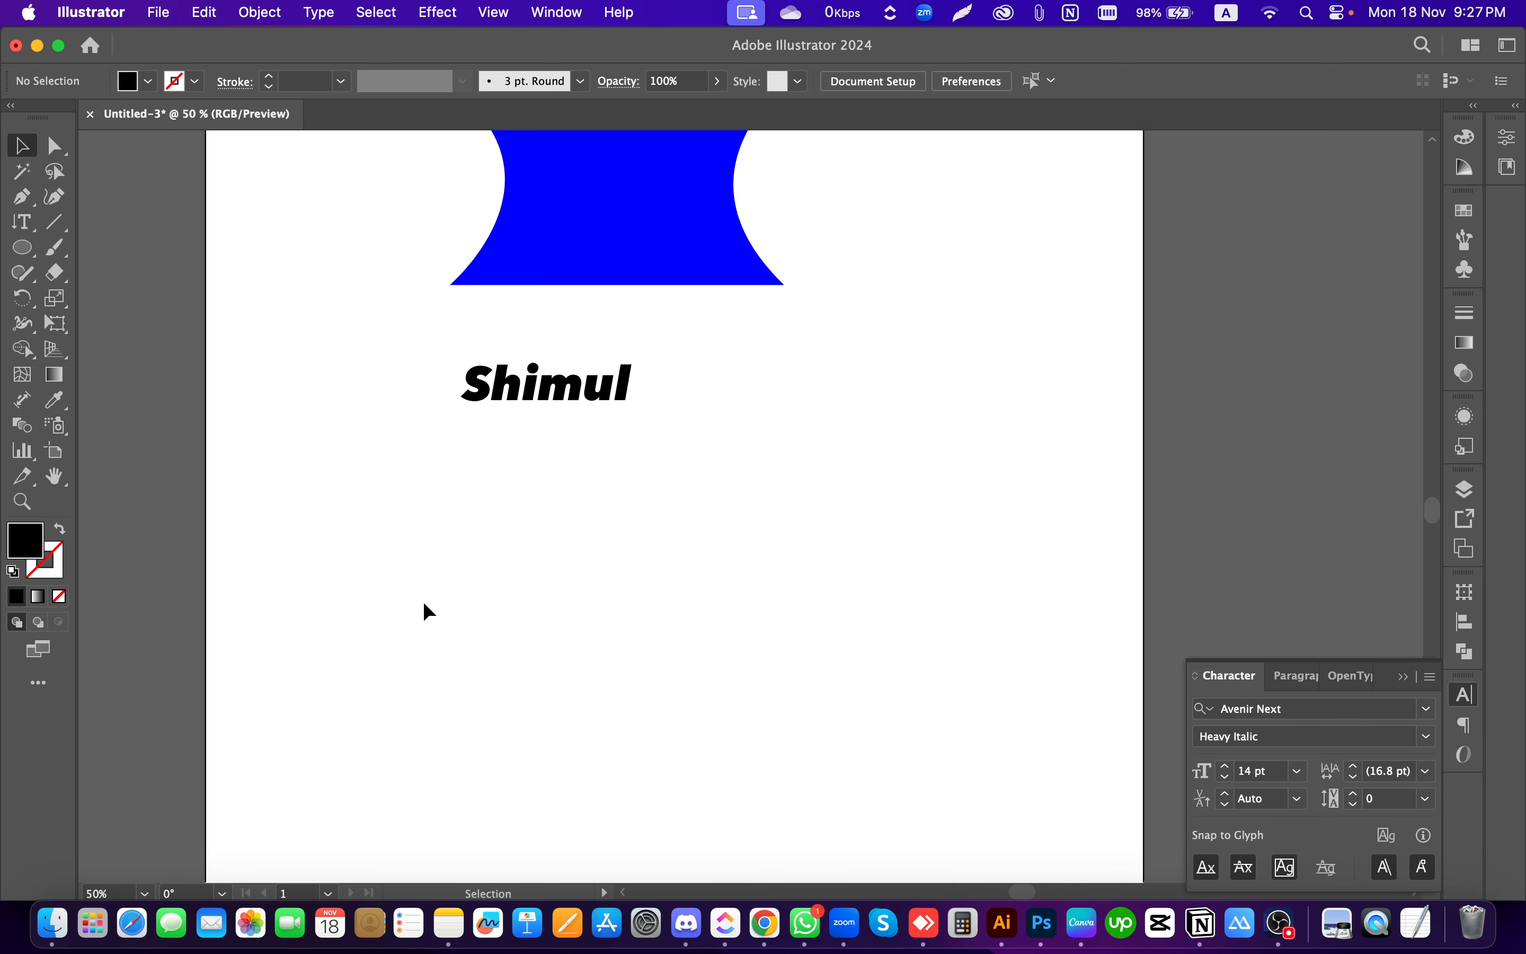
scroll(424, 602, down, 1)
drag(429, 252, 452, 634)
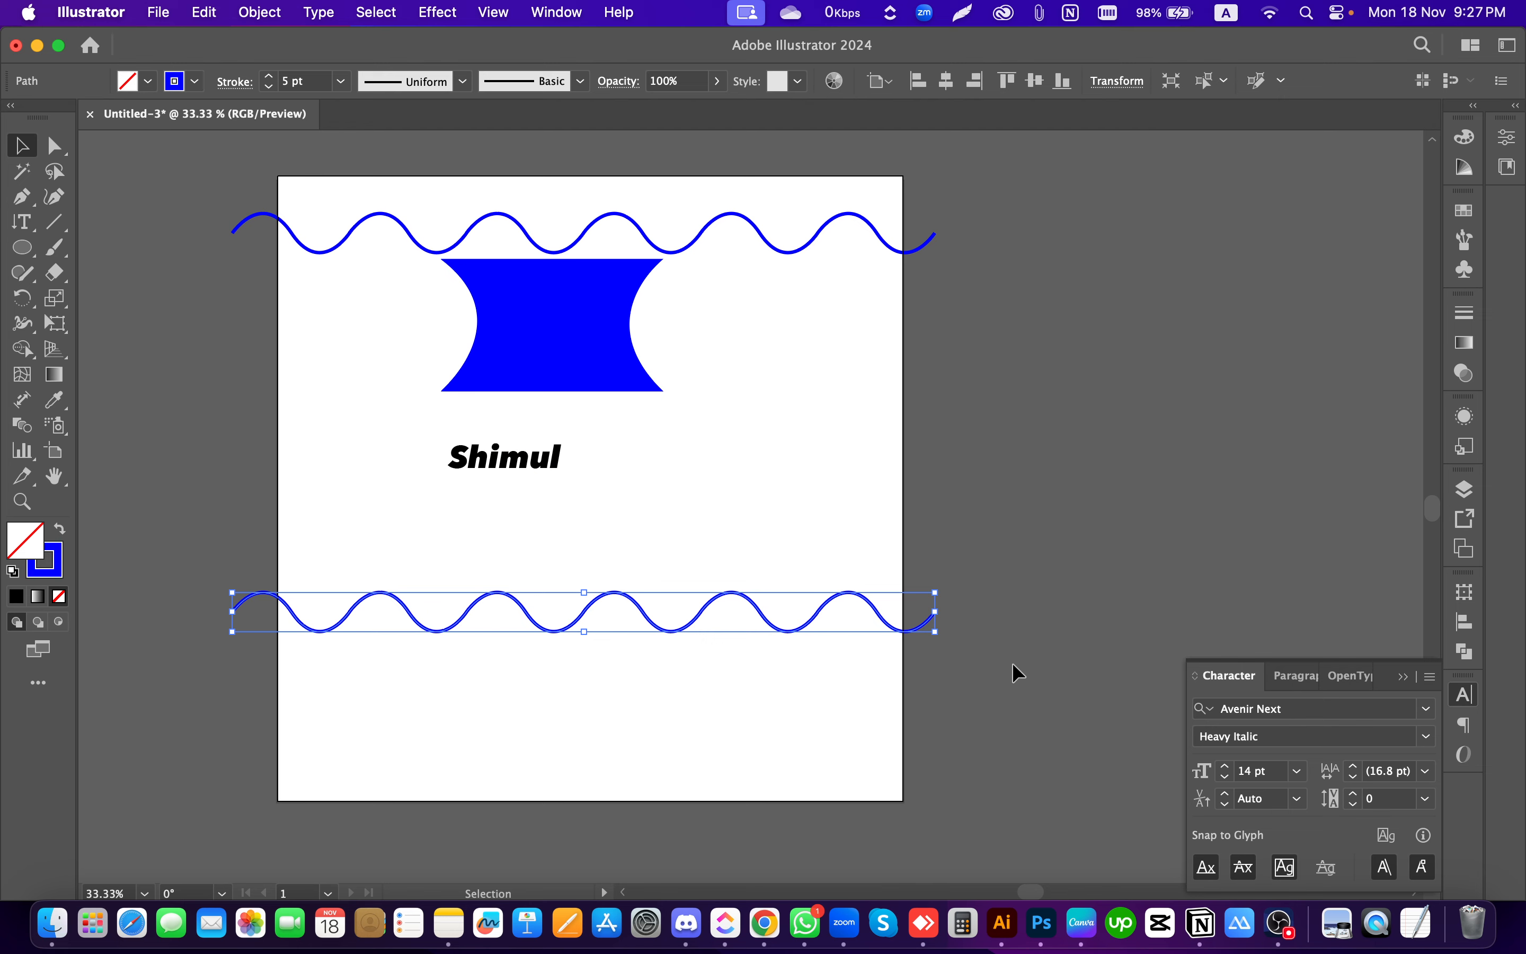
mouse_move(939, 637)
mouse_down()
mouse_move(325, 498)
mouse_move(313, 606)
mouse_move(518, 600)
mouse_move(477, 531)
mouse_move(510, 590)
mouse_move(511, 650)
mouse_up()
click(528, 755)
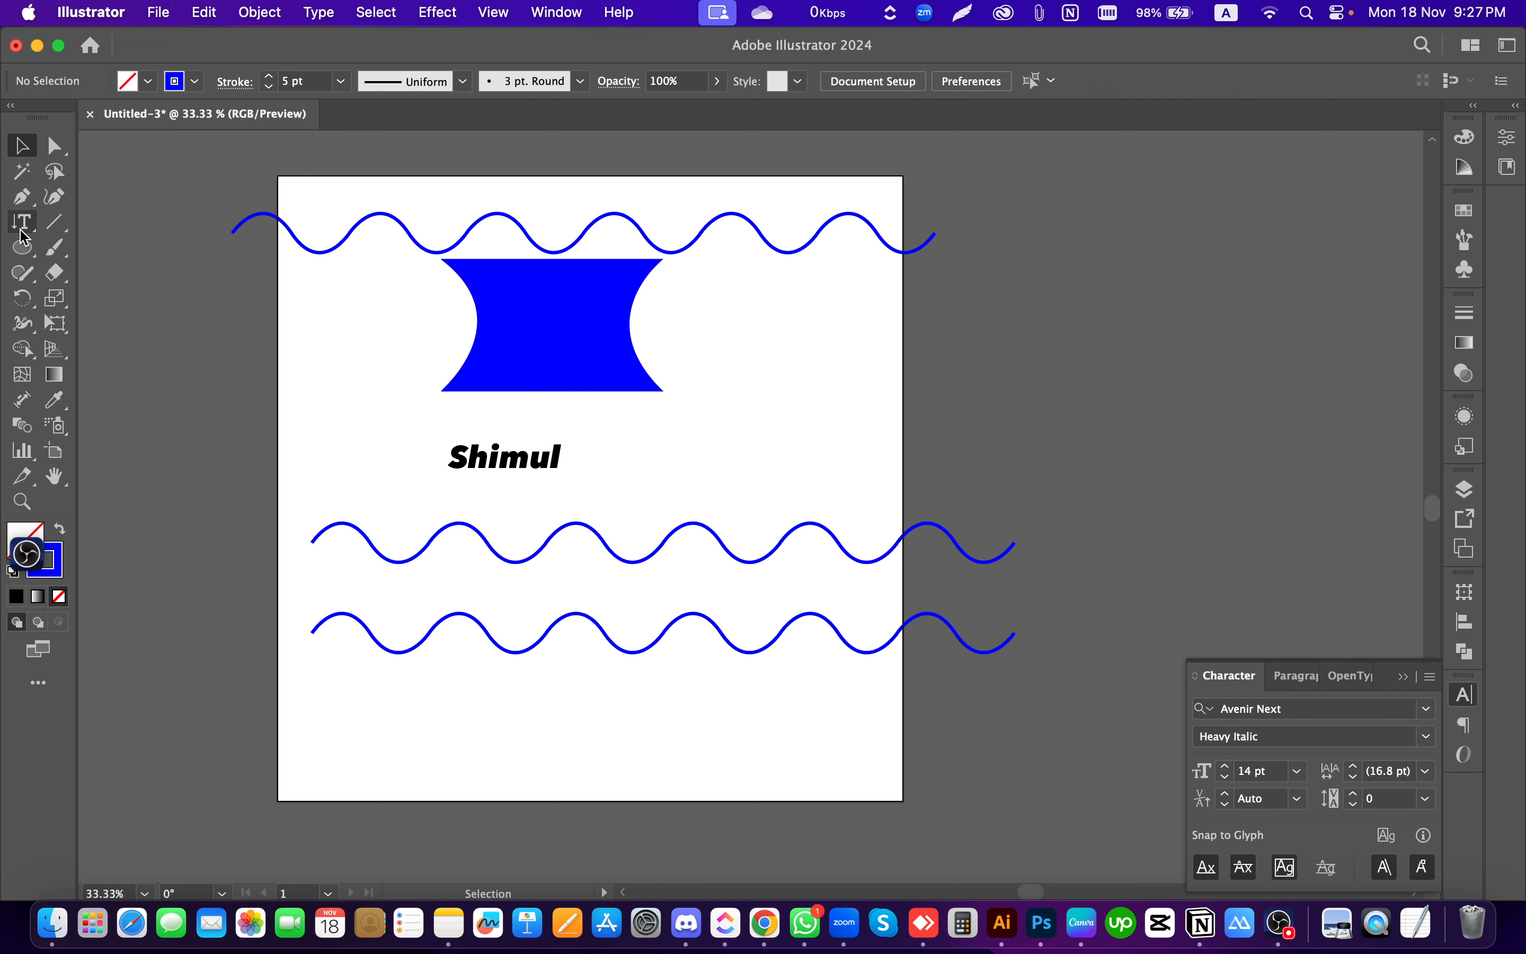
Step: Turn the upper wavy copy into placeholder text running along it with the Type on a Path tool, and deselect it
drag(22, 222, 162, 258)
click(151, 273)
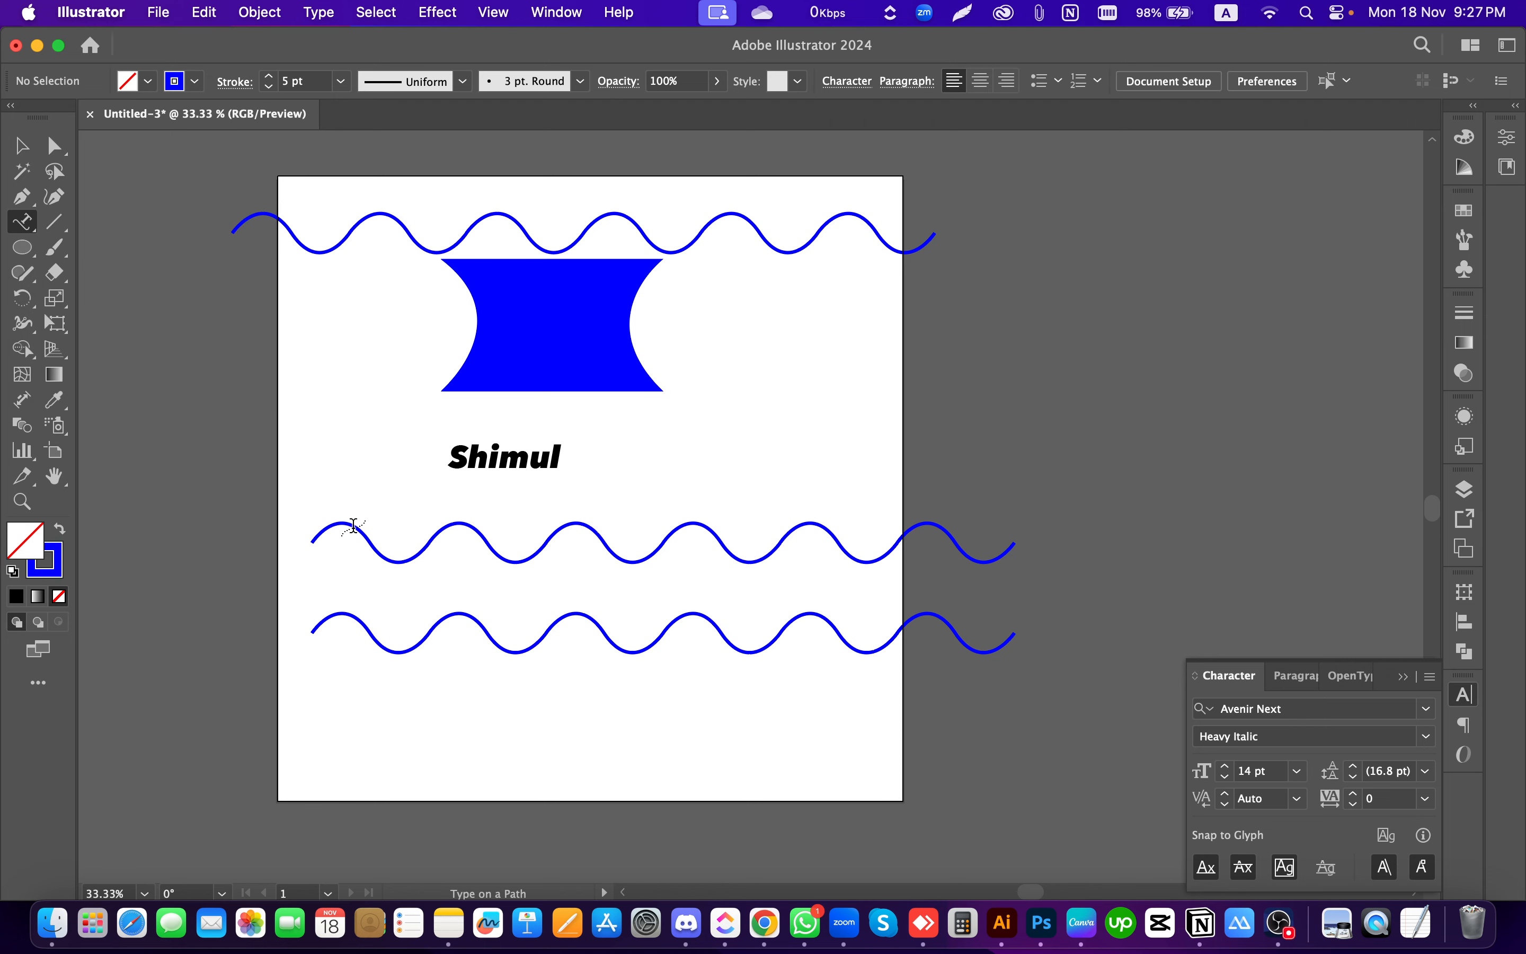
click(325, 526)
click(22, 146)
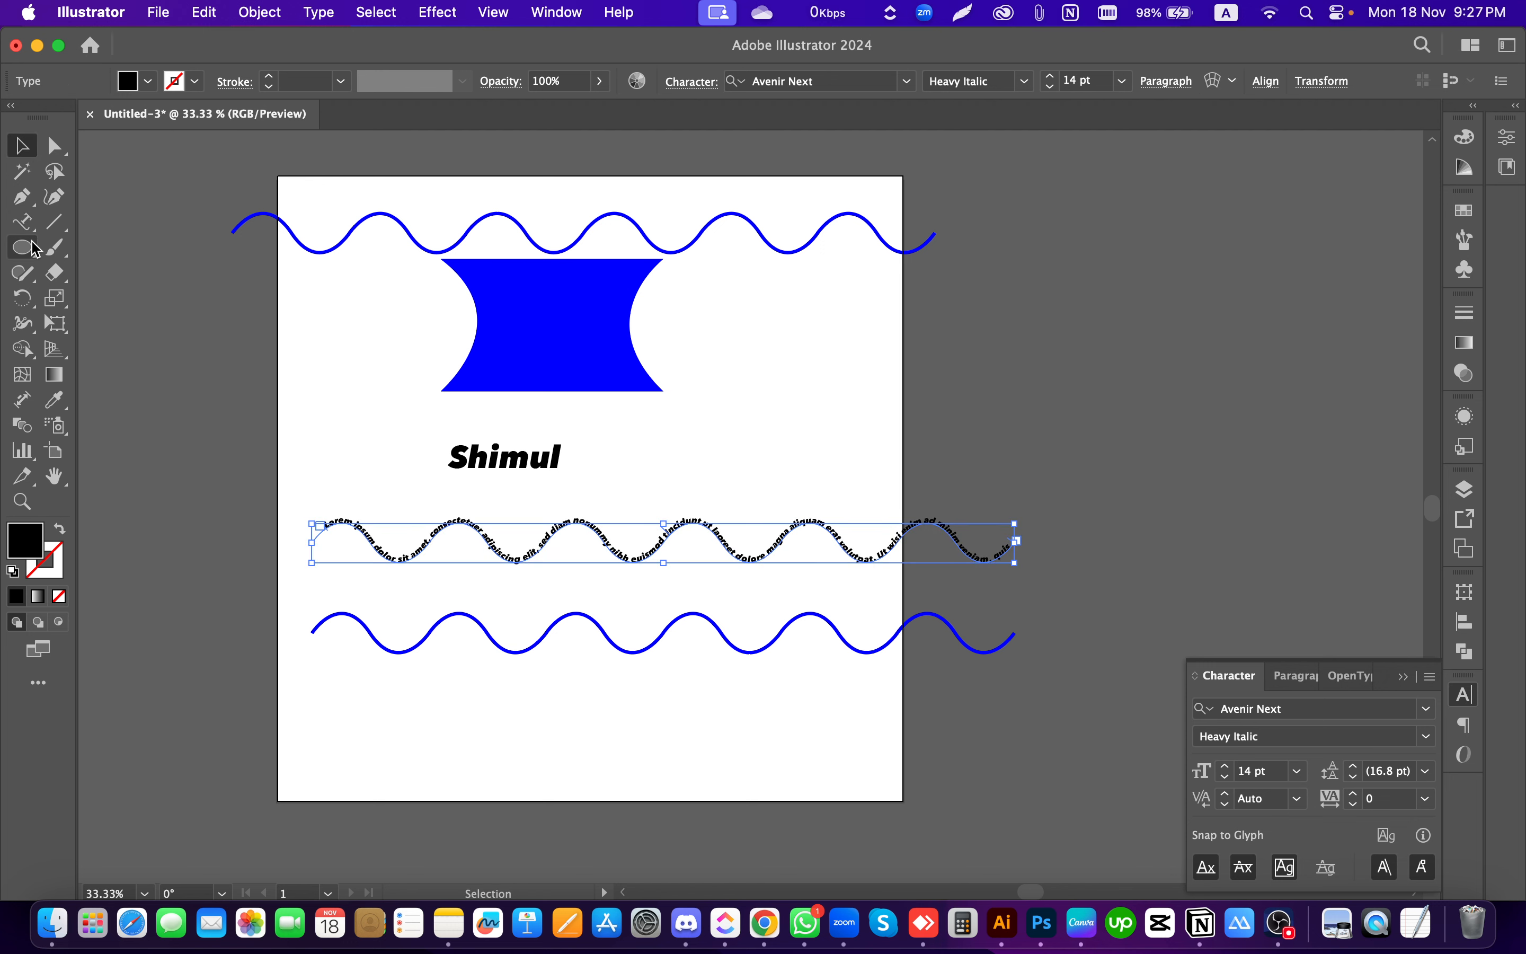
click(341, 467)
Step: Turn the lower wavy copy into vertical placeholder text with the Vertical Type on a Path tool and compare it with the text above
drag(22, 222, 88, 348)
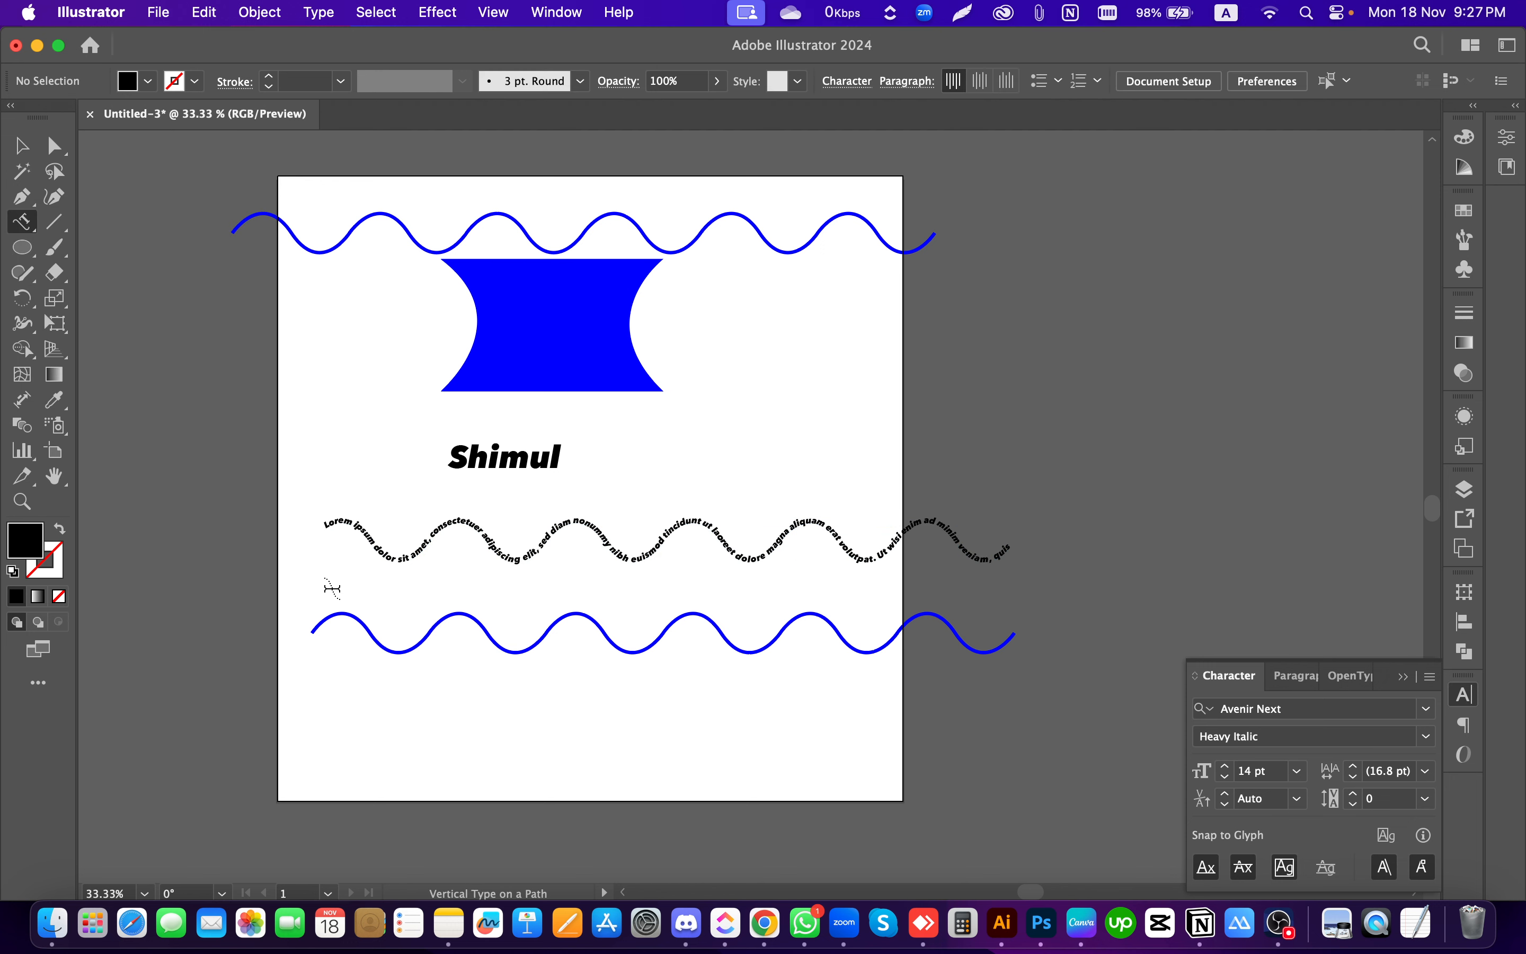
click(325, 615)
key(Escape)
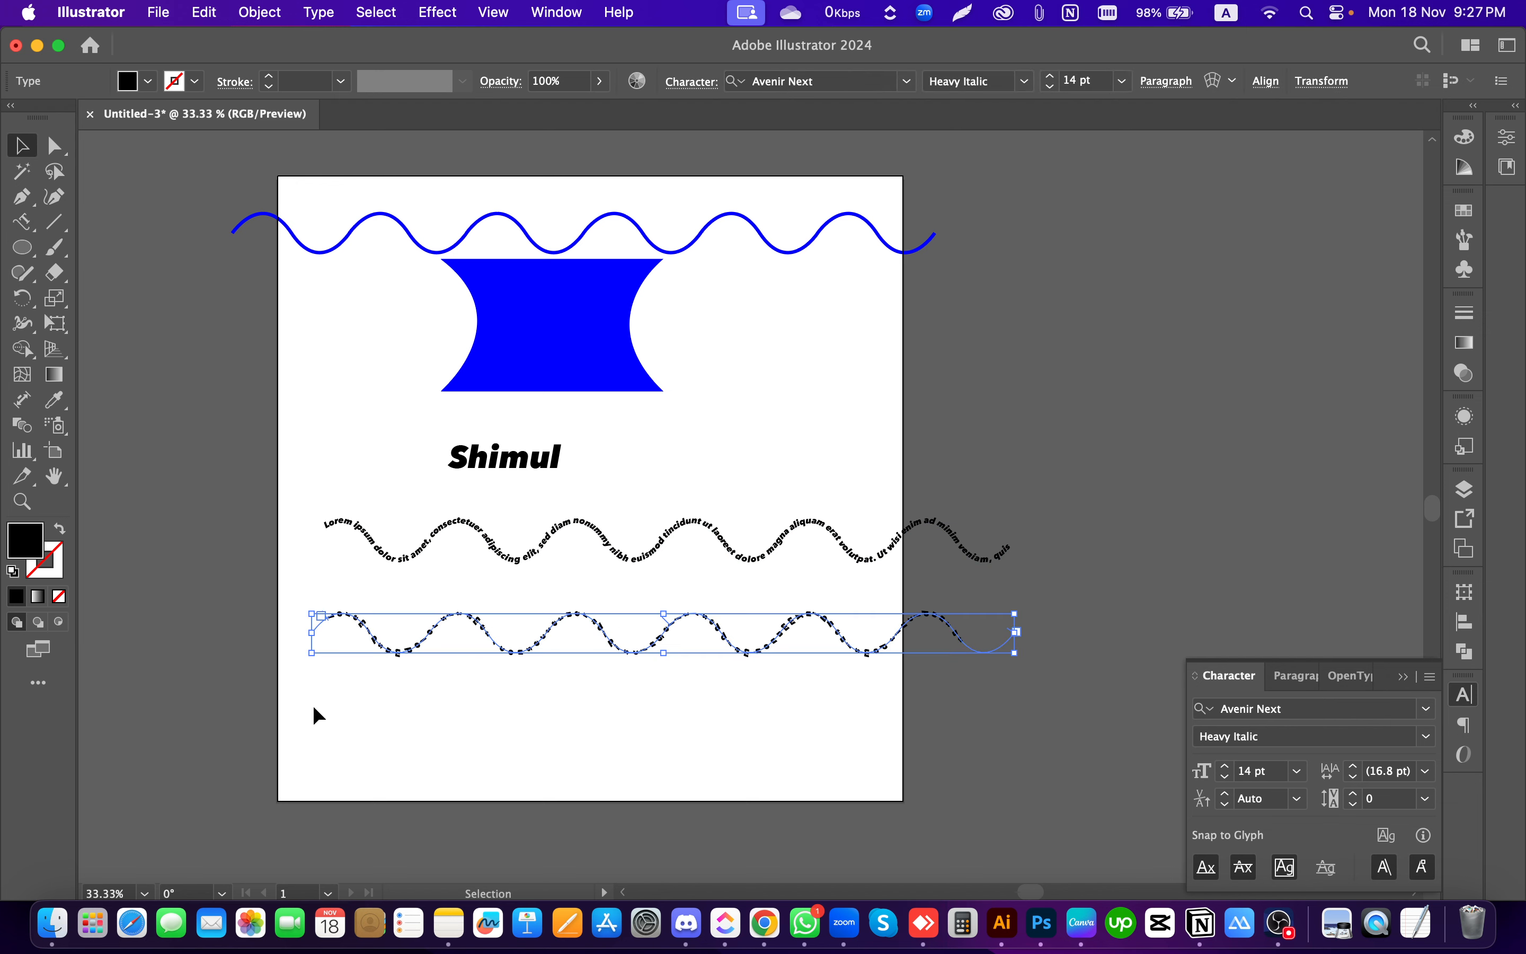
click(321, 678)
scroll(335, 616, up, 4)
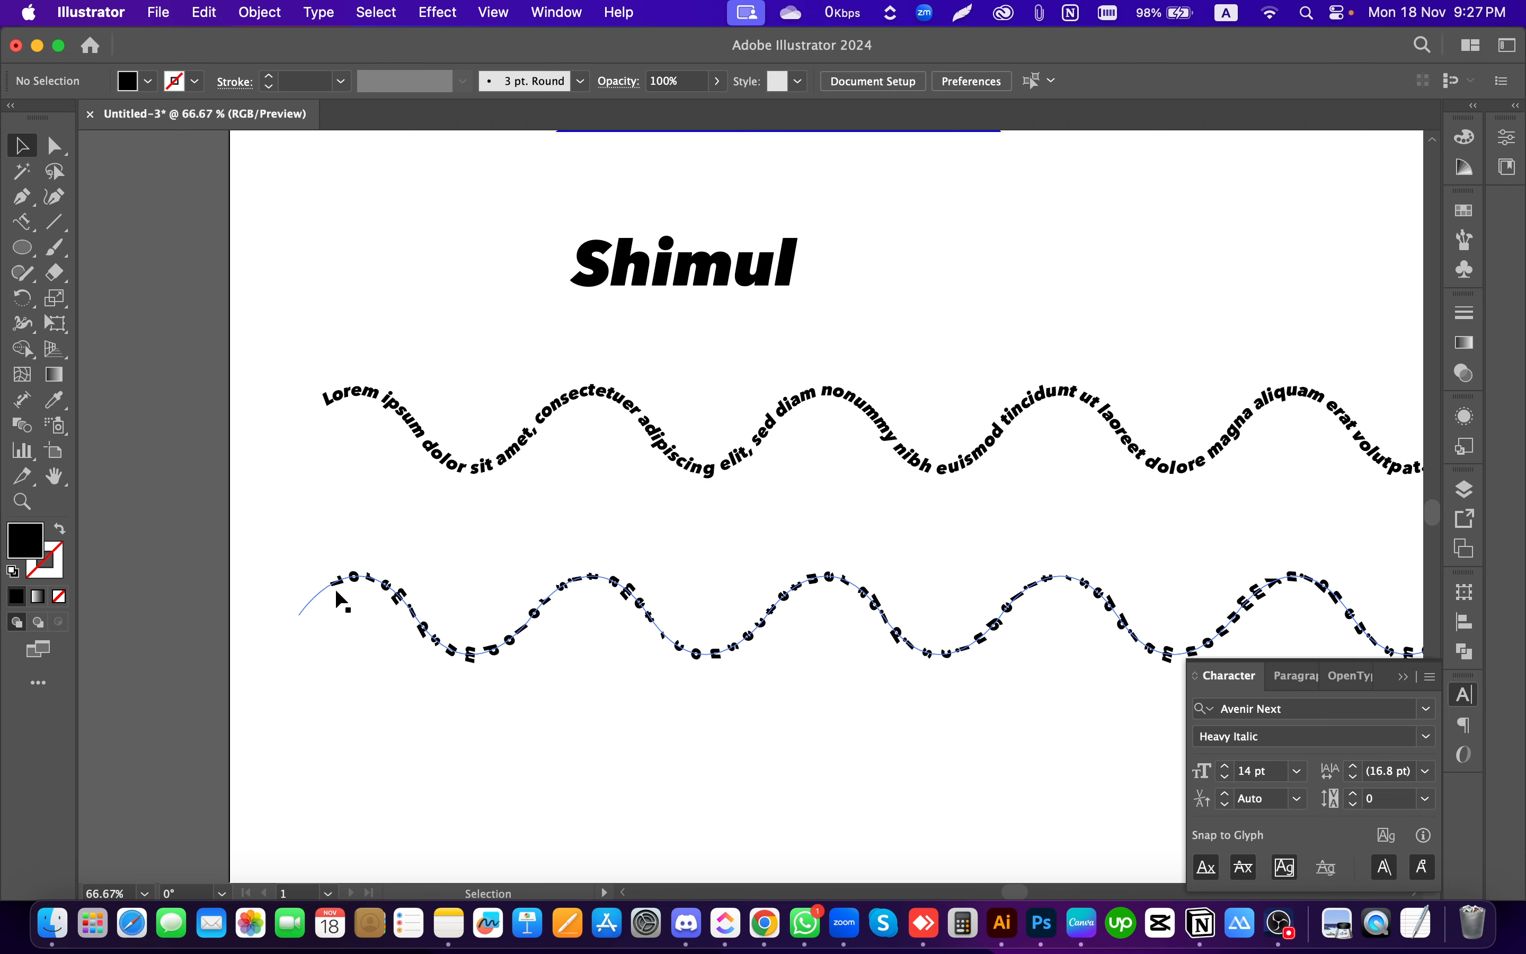
scroll(341, 372, up, 1)
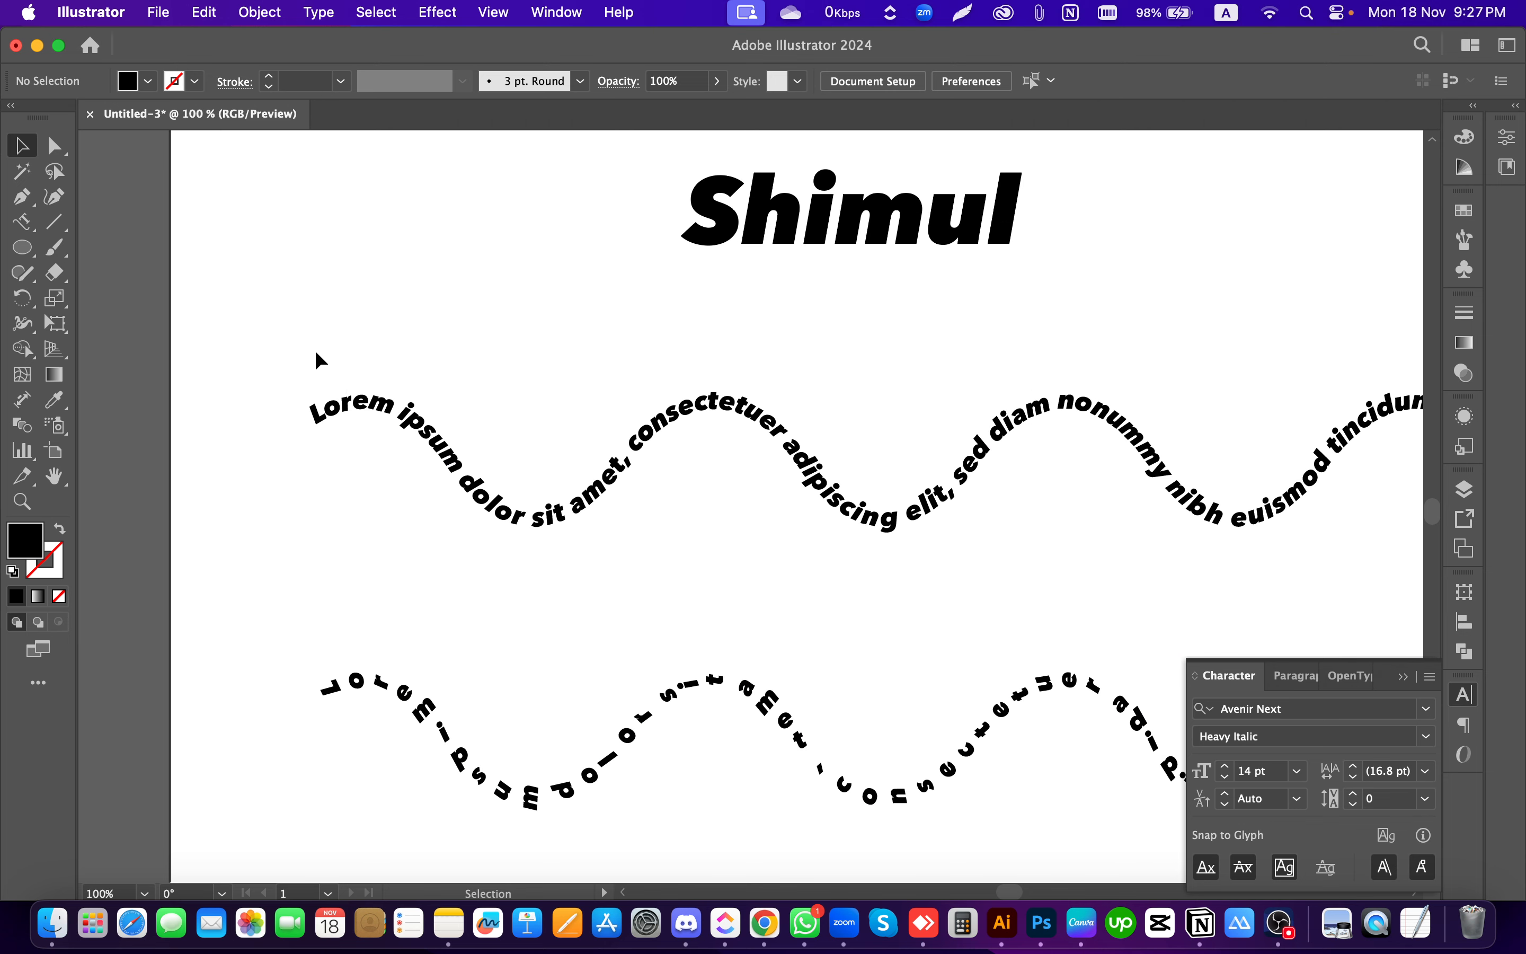
scroll(341, 474, down, 2)
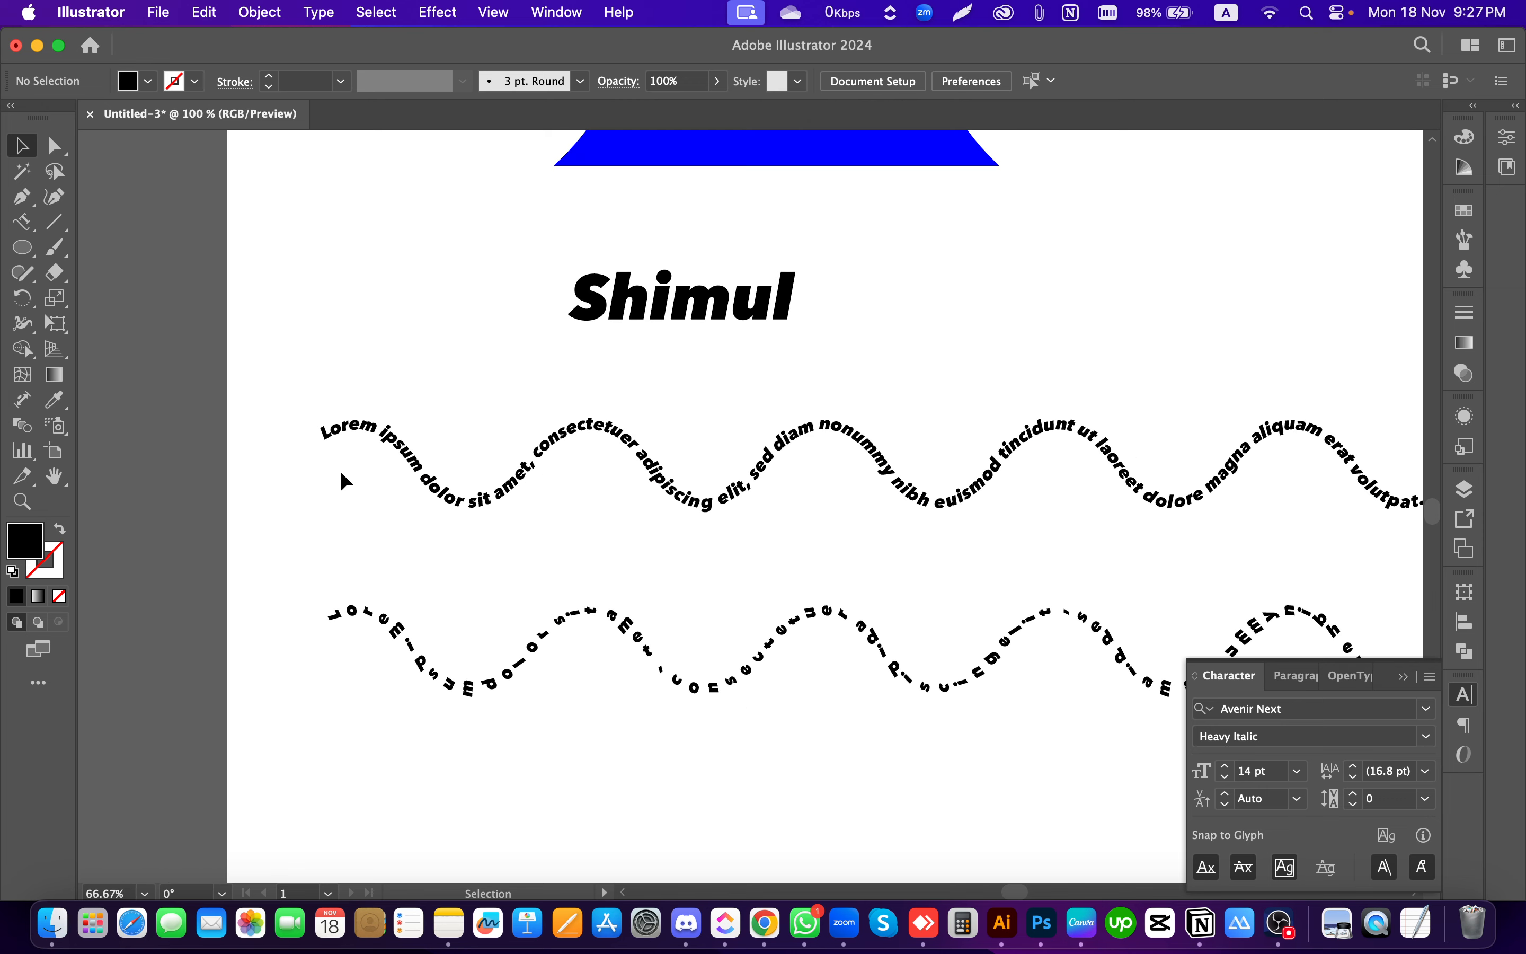
scroll(392, 480, down, 1)
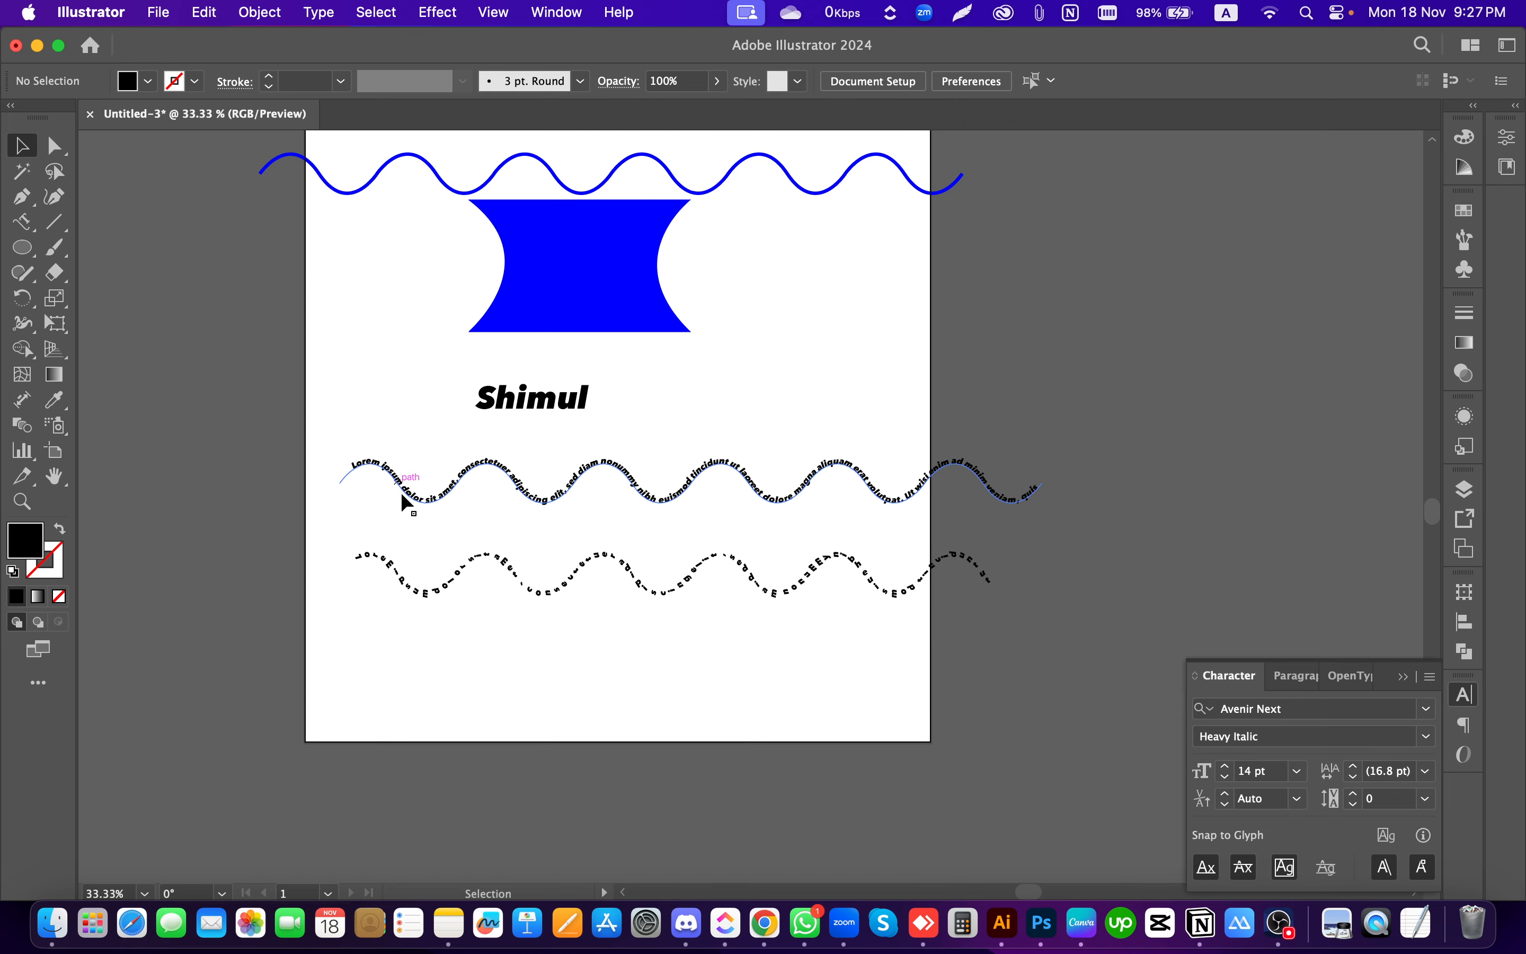
drag(22, 223, 126, 303)
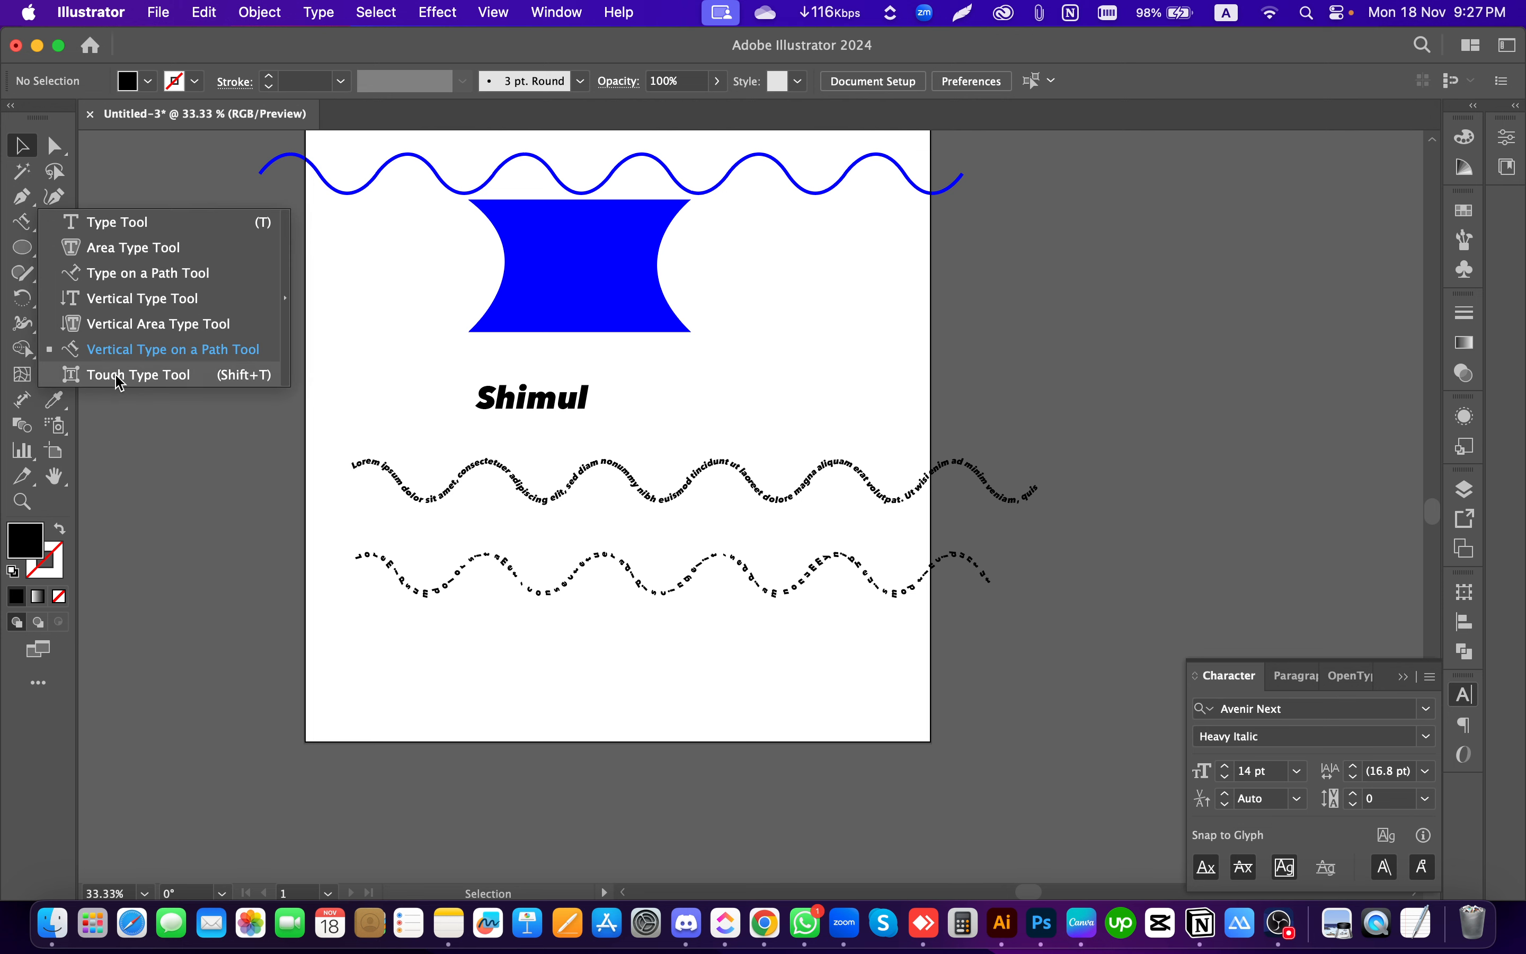
click(144, 377)
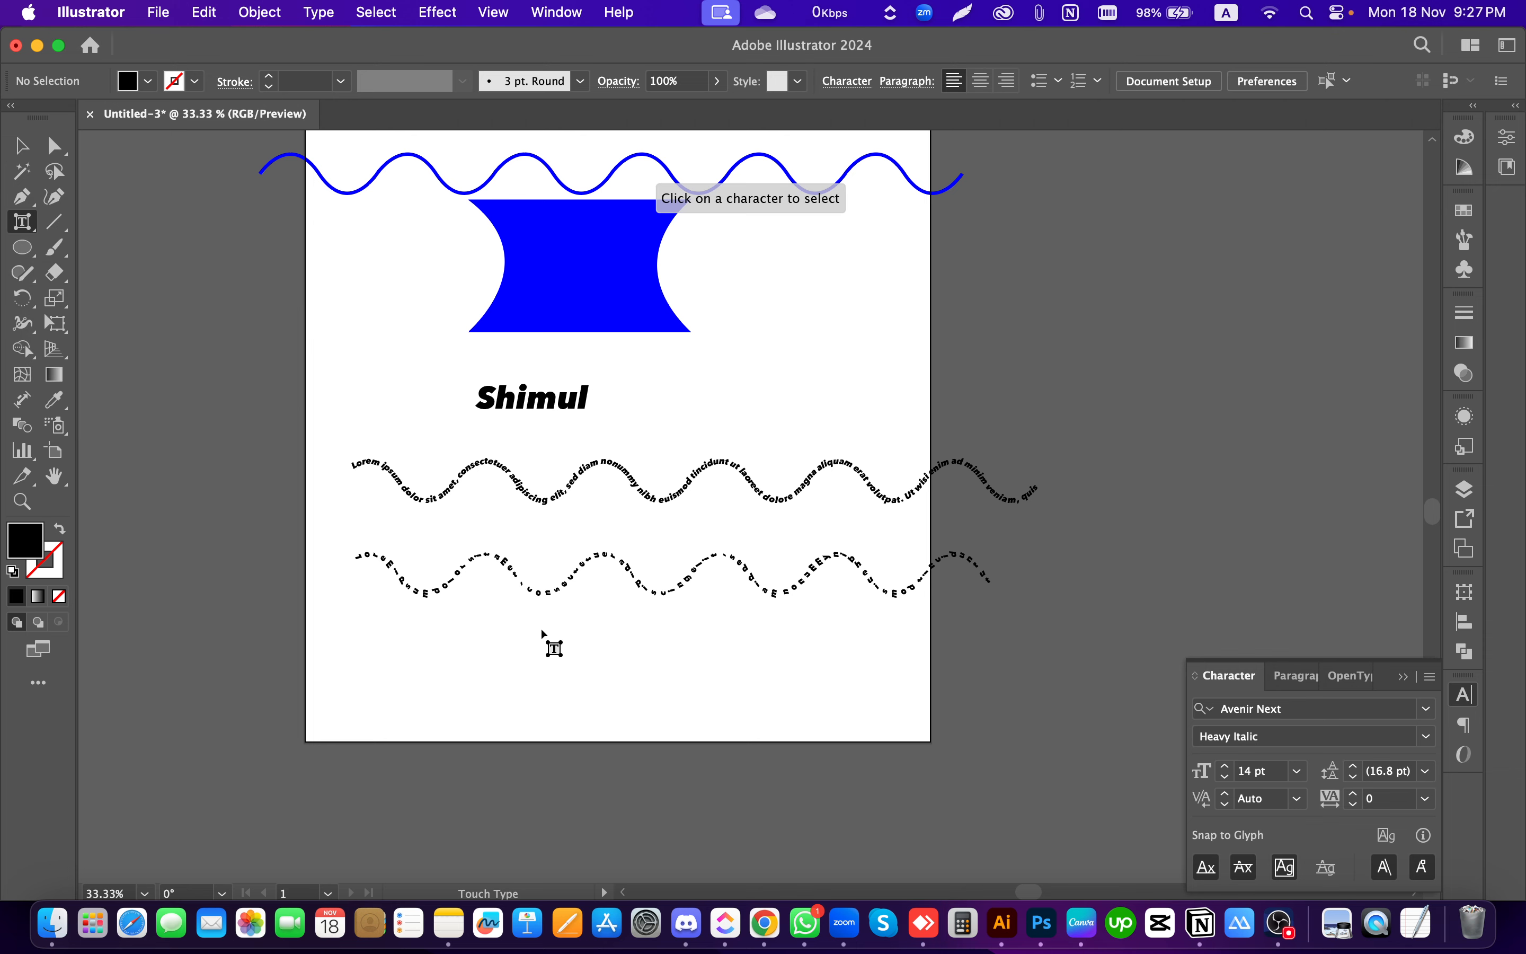
scroll(541, 631, down, 5)
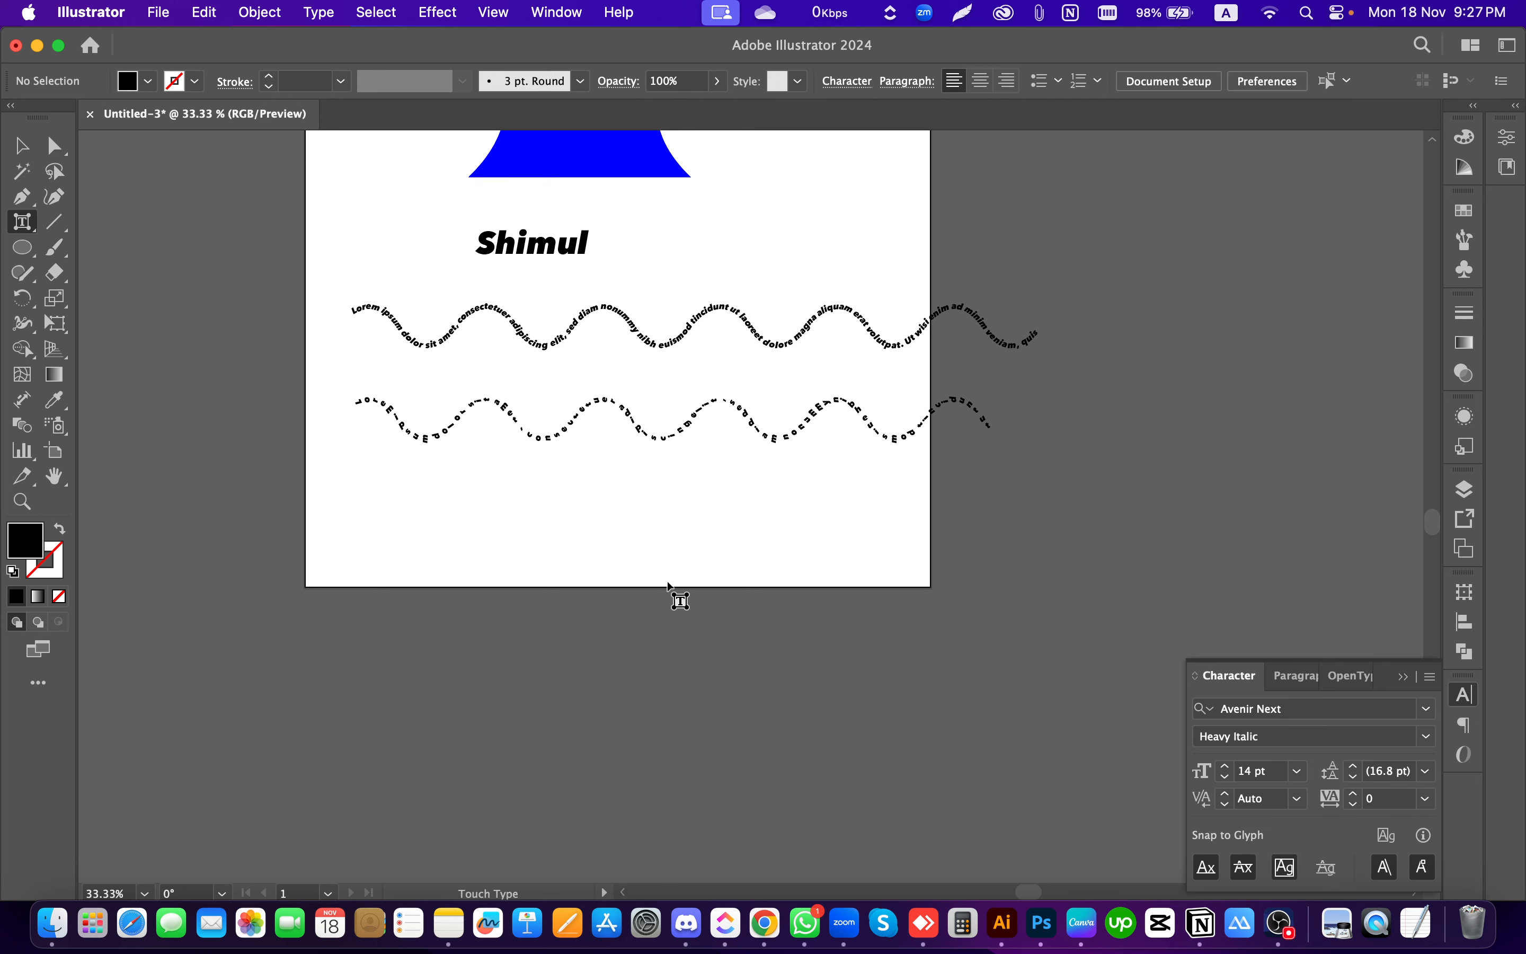
scroll(669, 593, up, 15)
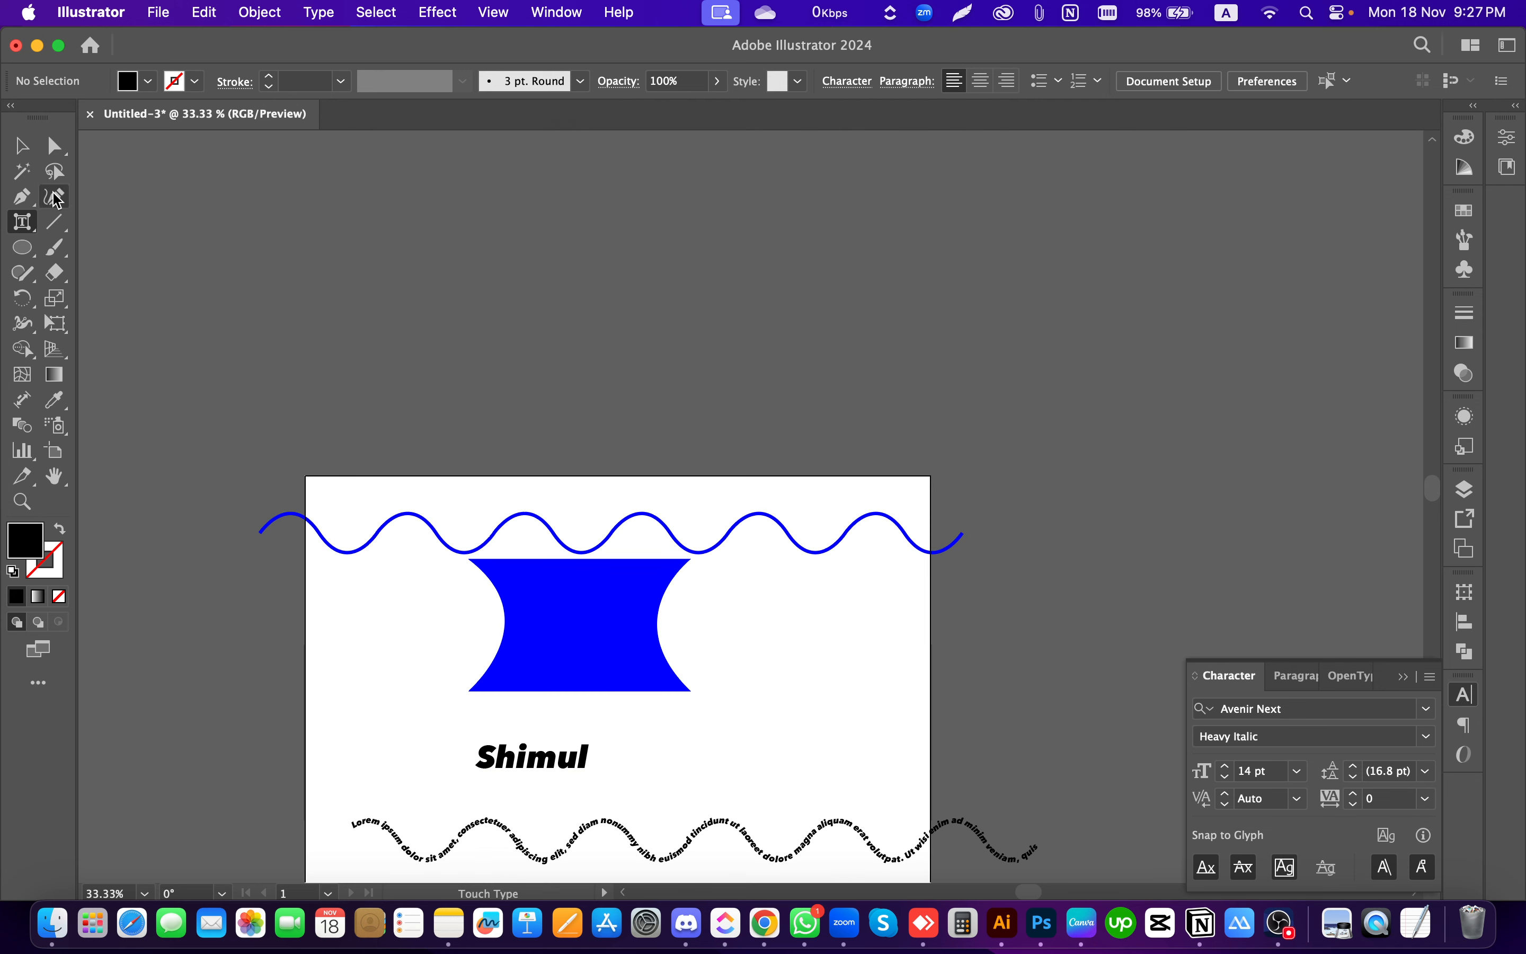
click(22, 146)
drag(25, 226, 134, 236)
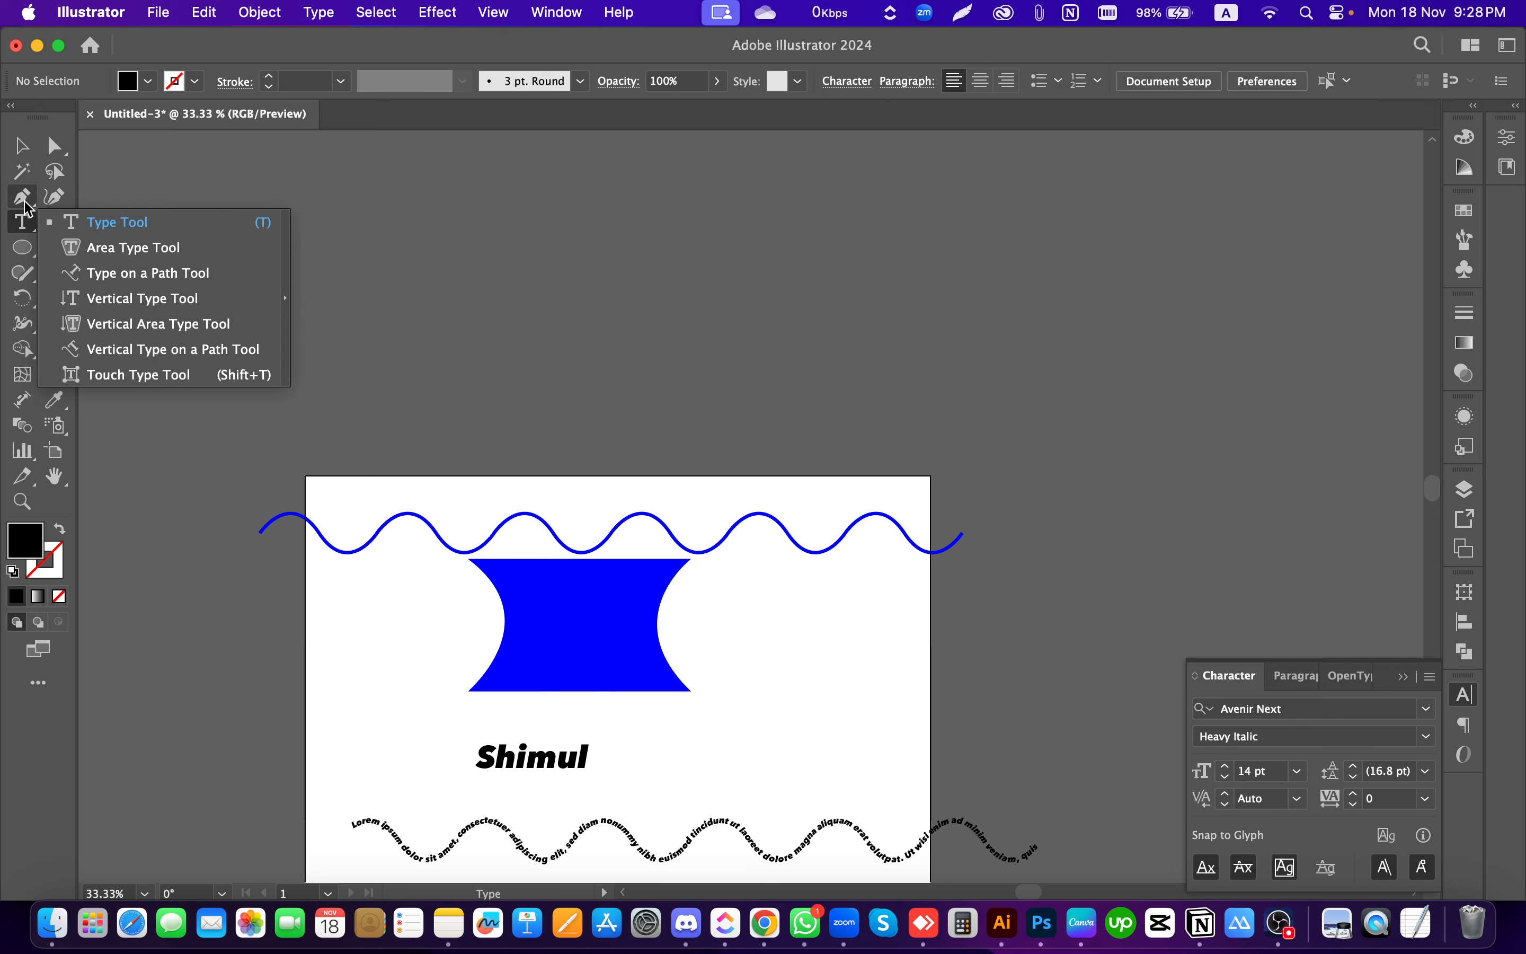
click(21, 219)
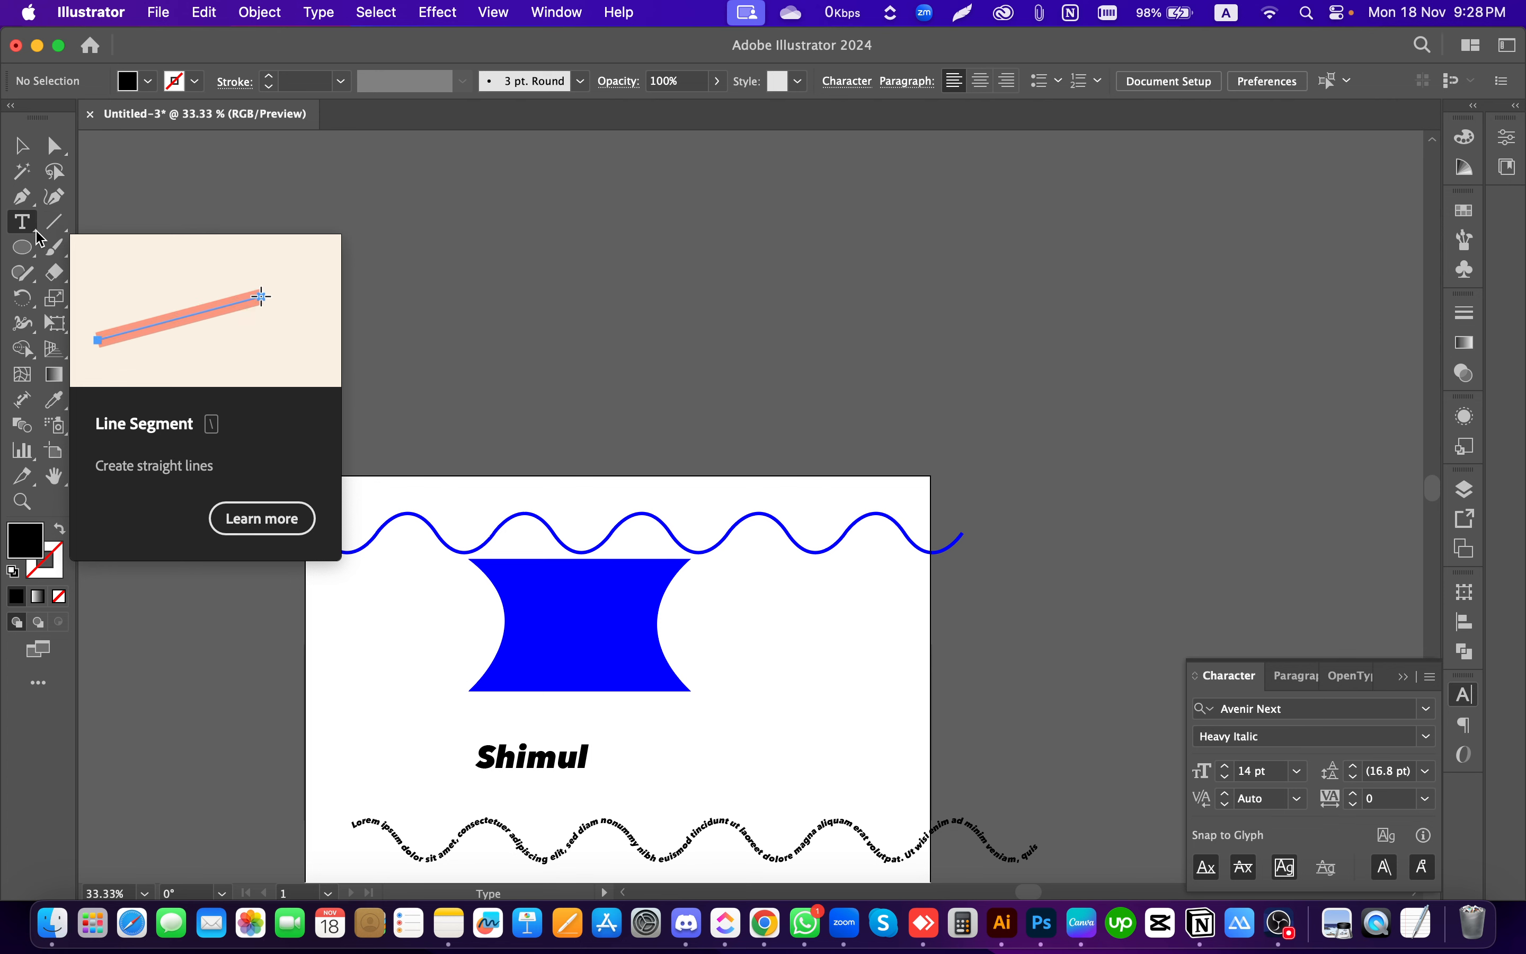
drag(22, 222, 137, 285)
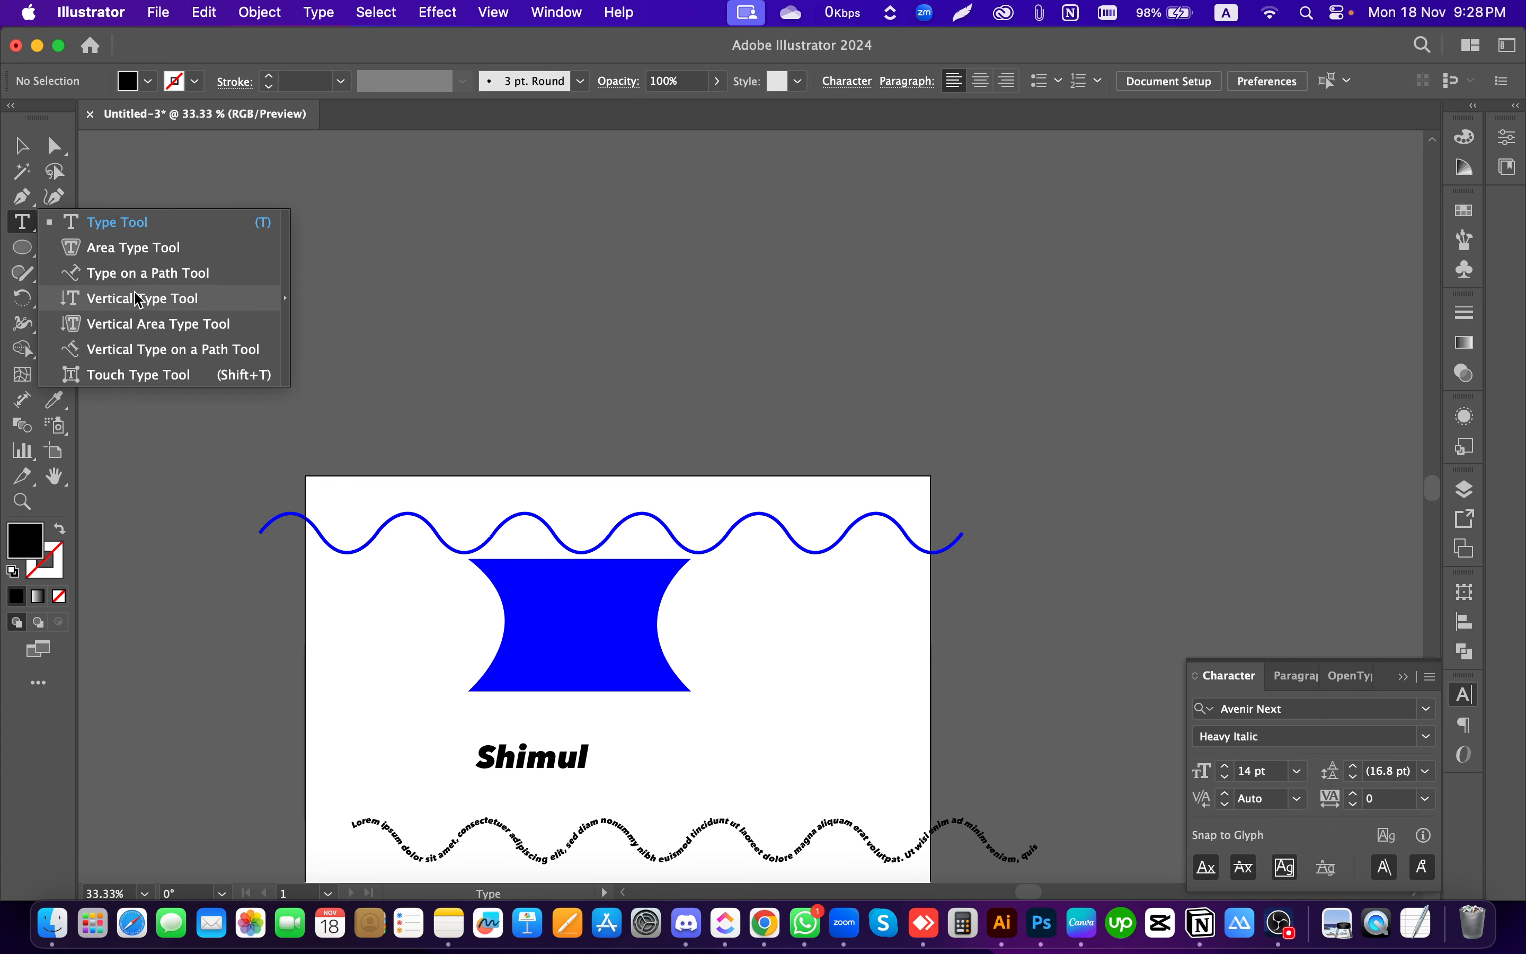
click(142, 376)
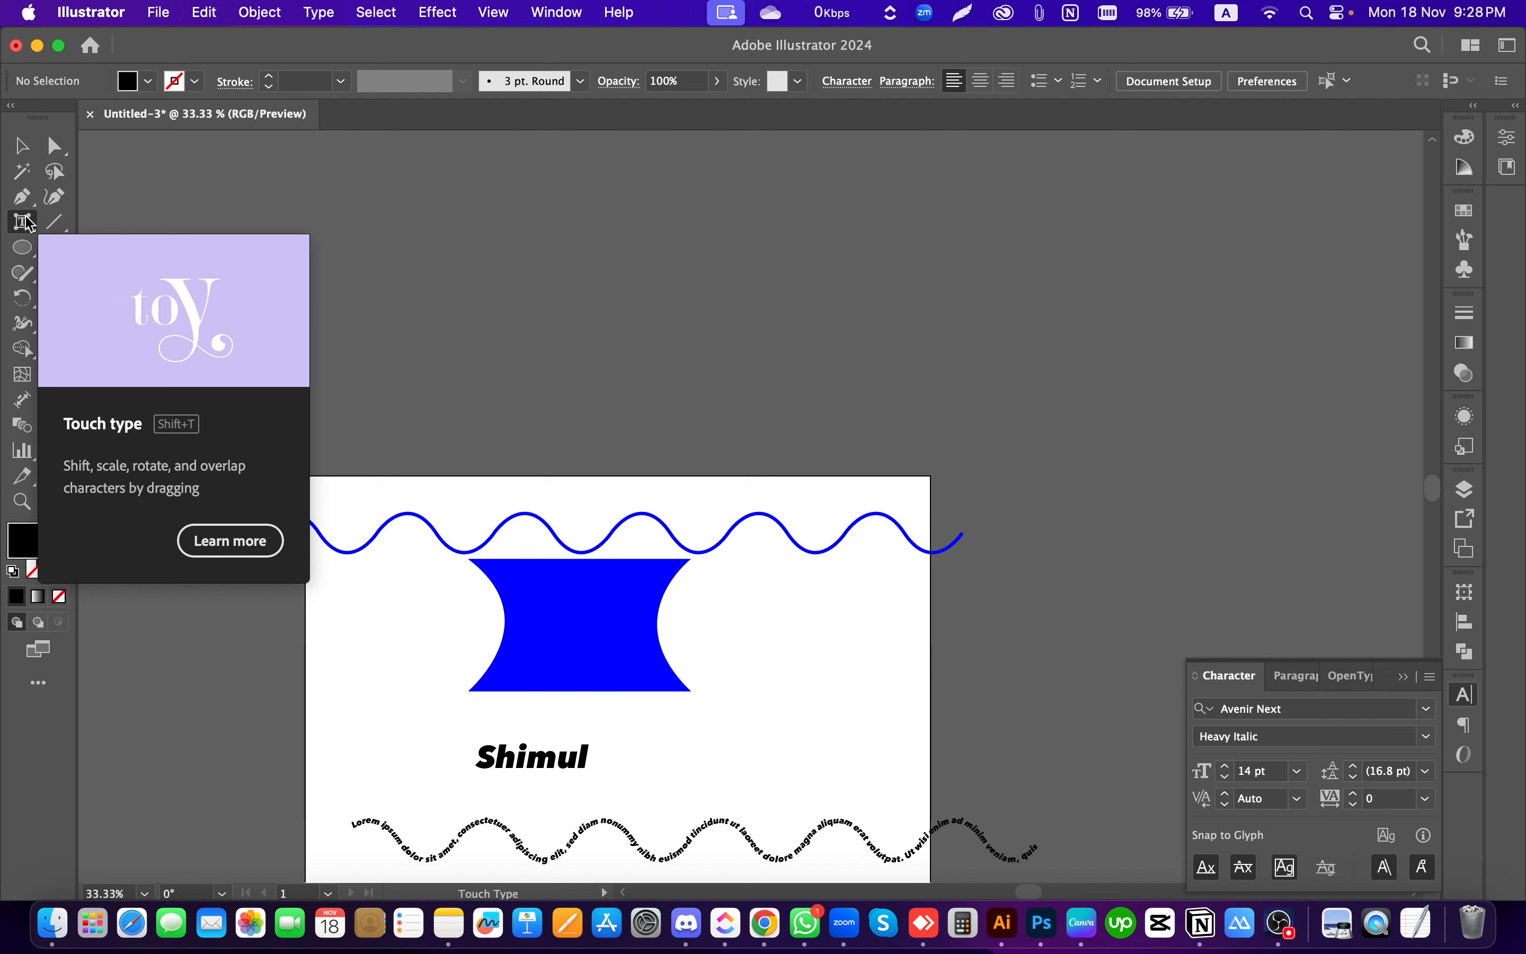
click(22, 145)
Step: Move the name text up closer to the blue shape, aligning its left edge with the shape's lower-left corner
scroll(634, 445, down, 3)
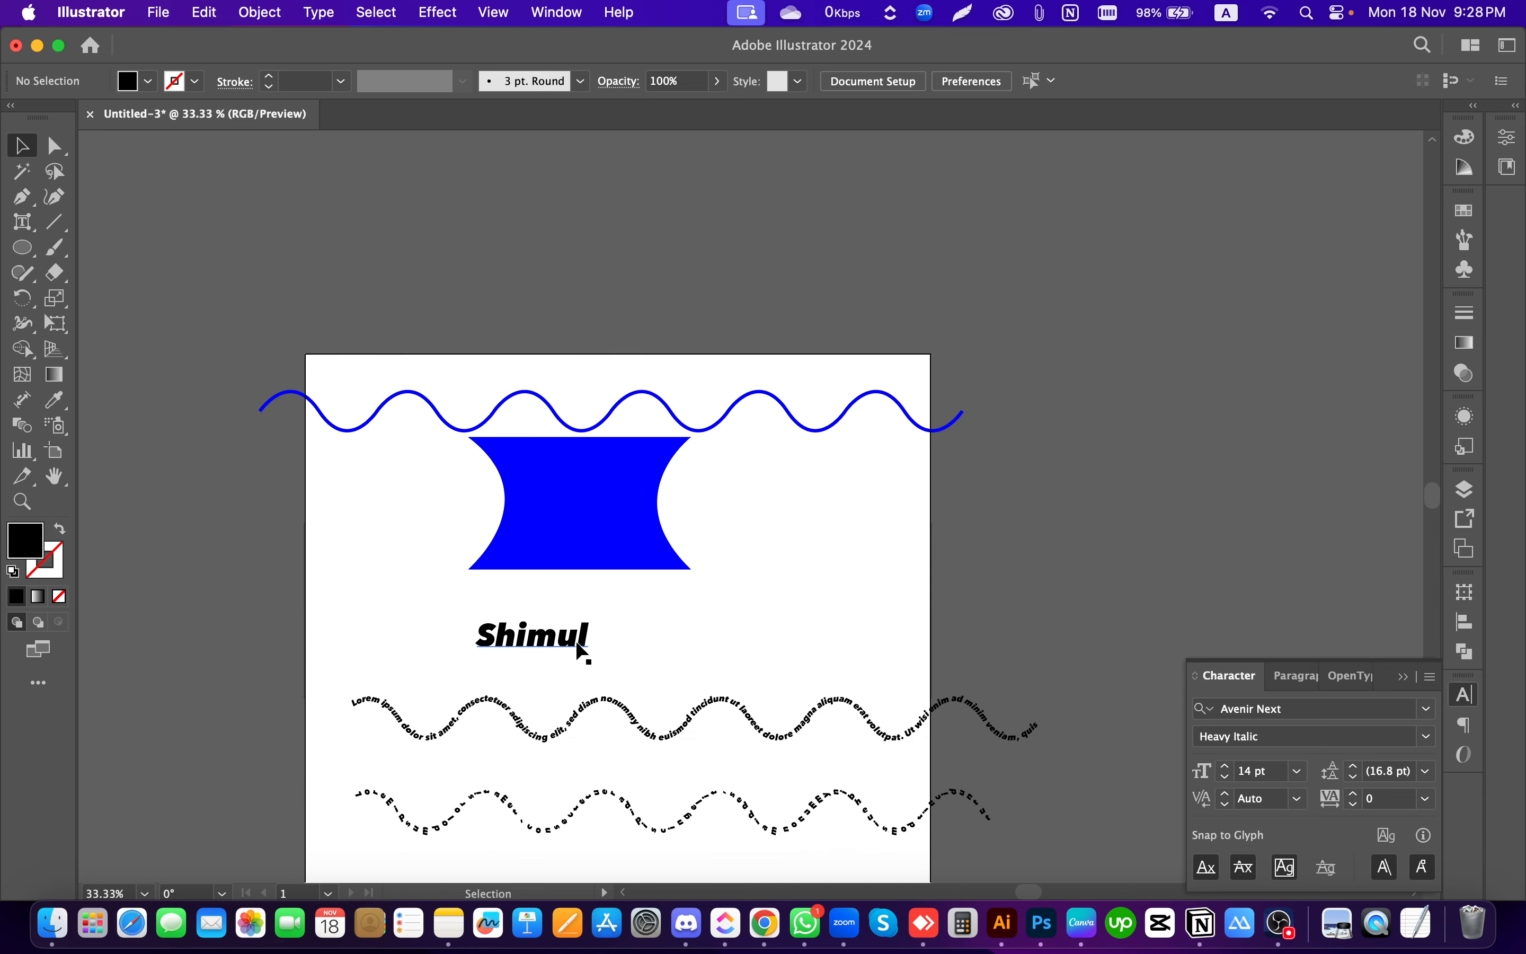
scroll(529, 646, up, 5)
click(552, 623)
scroll(552, 623, down, 3)
drag(552, 623, 552, 577)
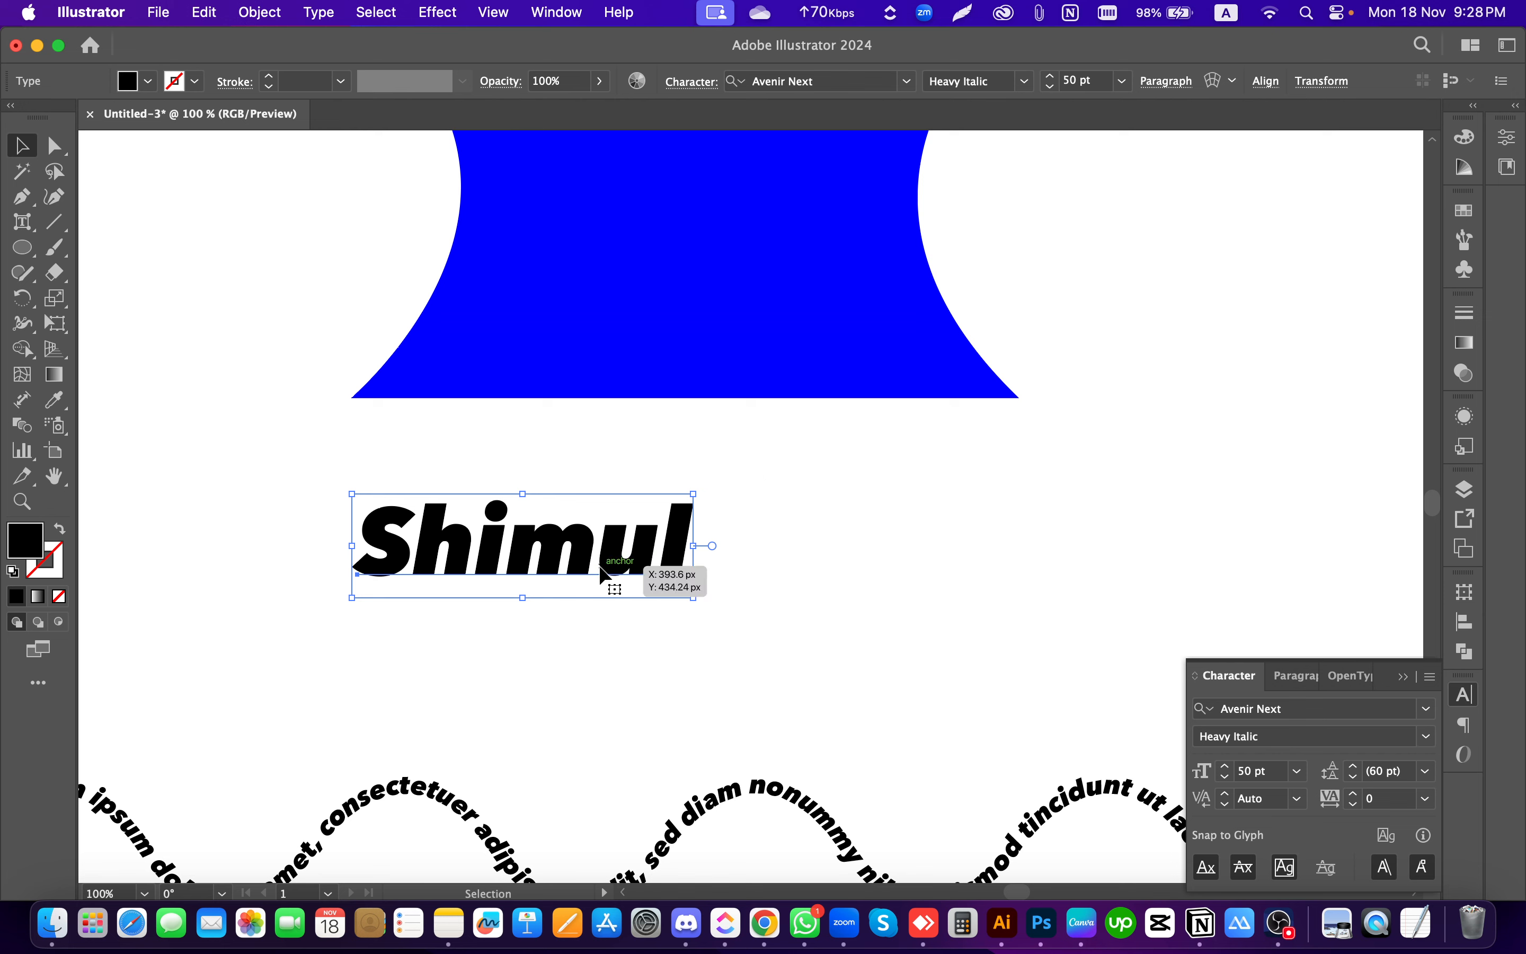
Step: Enlarge the letter u in the name text with the Touch Type tool and swap it for the capital U glyph
drag(22, 222, 137, 378)
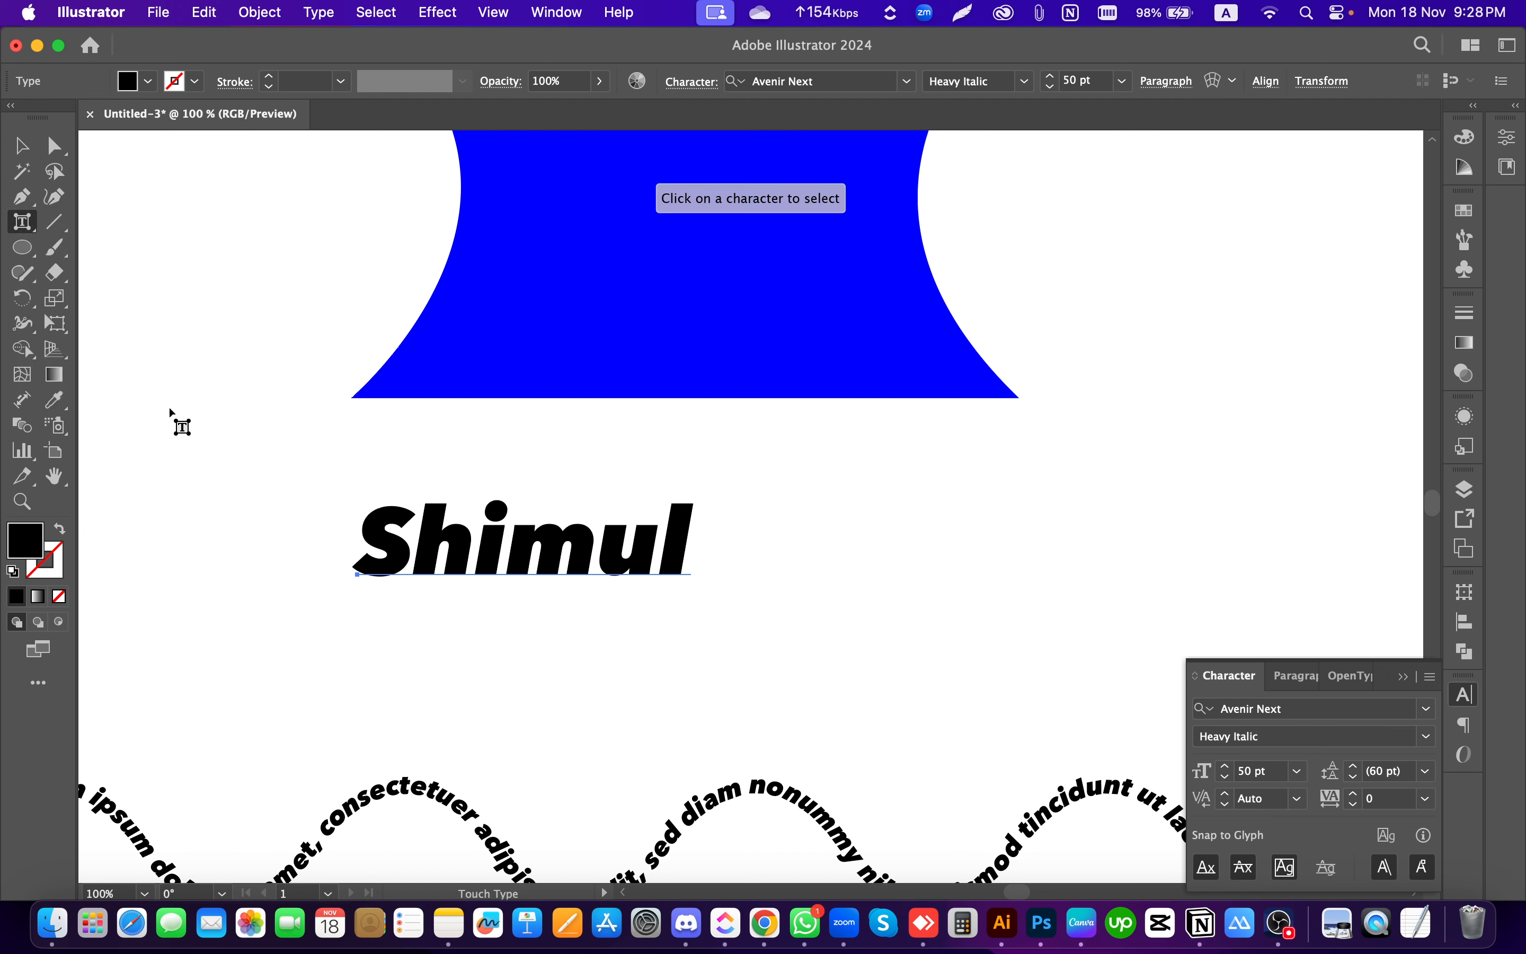
click(628, 563)
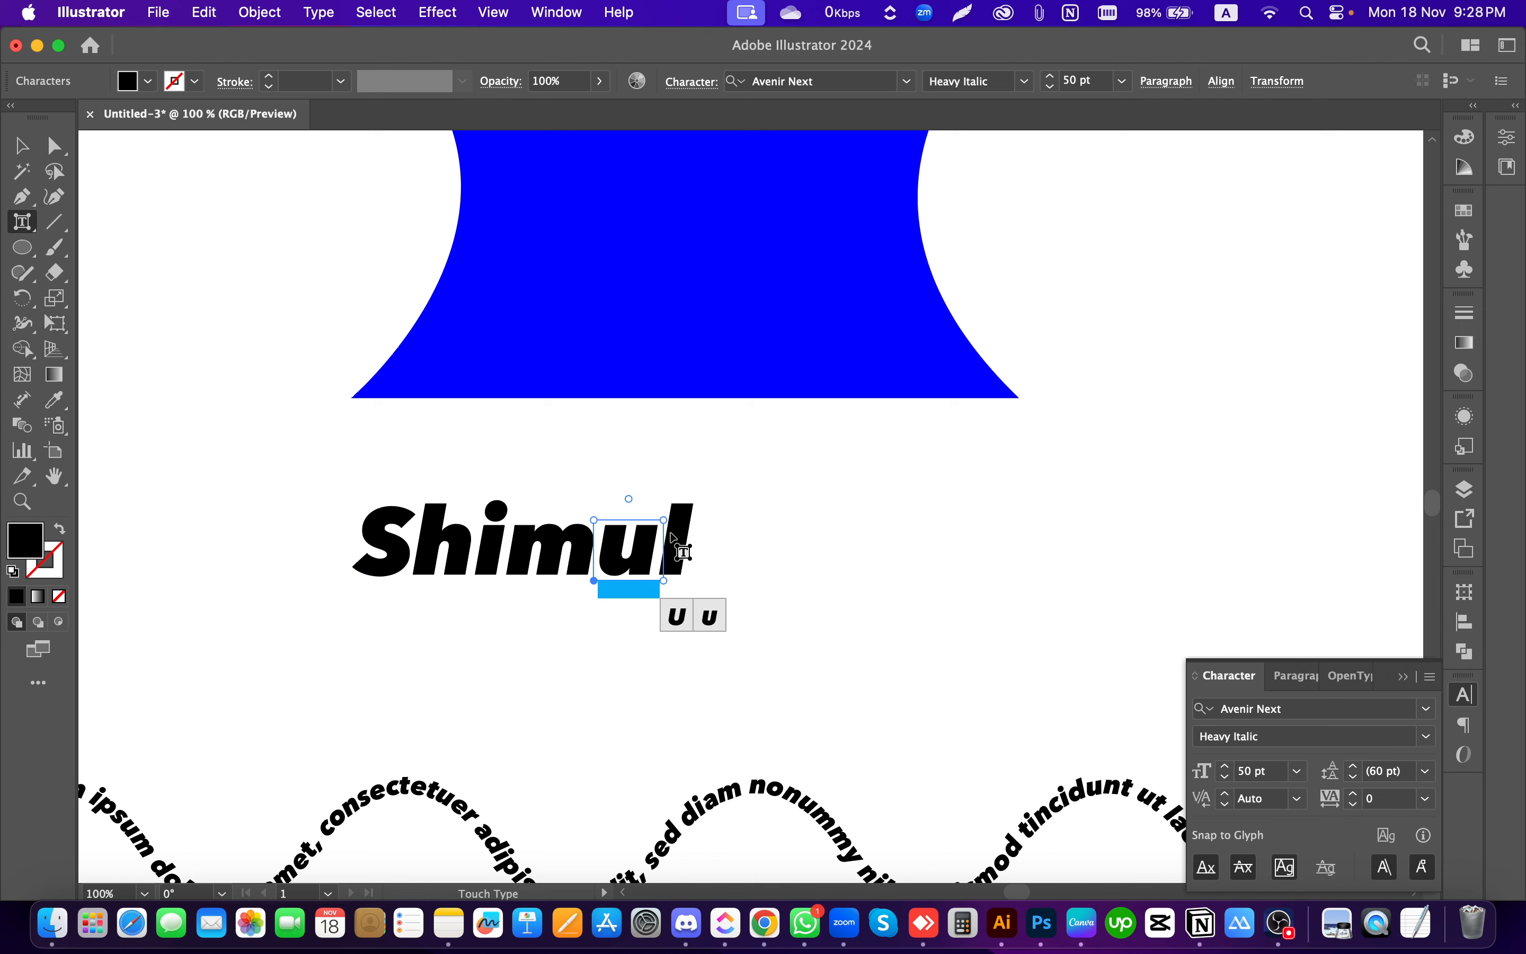
drag(663, 520, 788, 372)
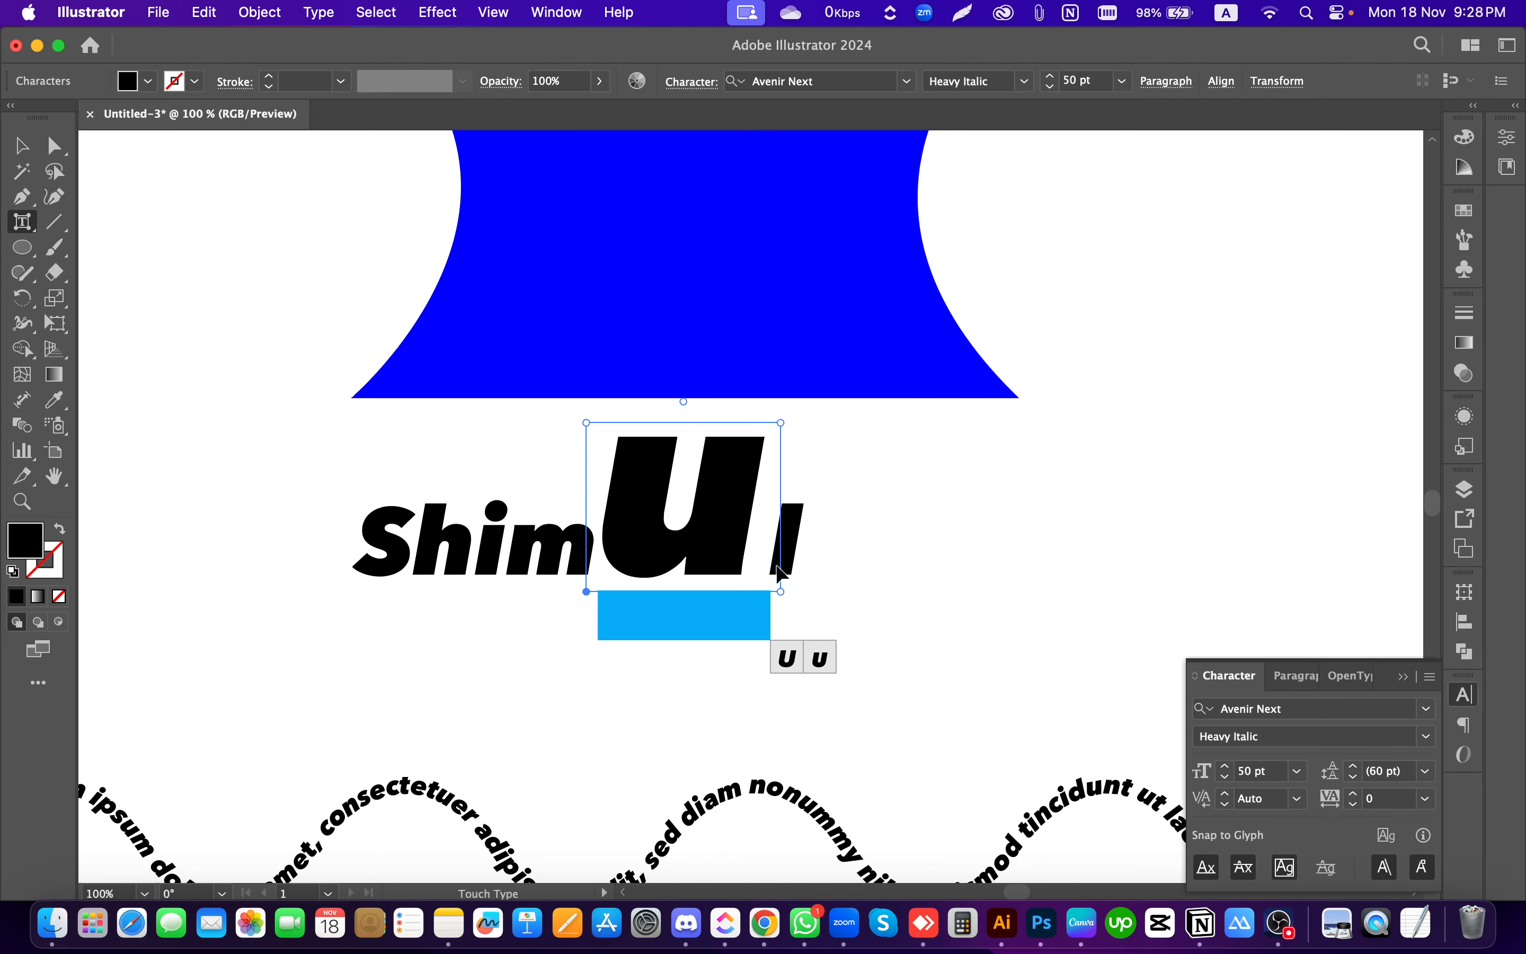
click(786, 660)
click(19, 148)
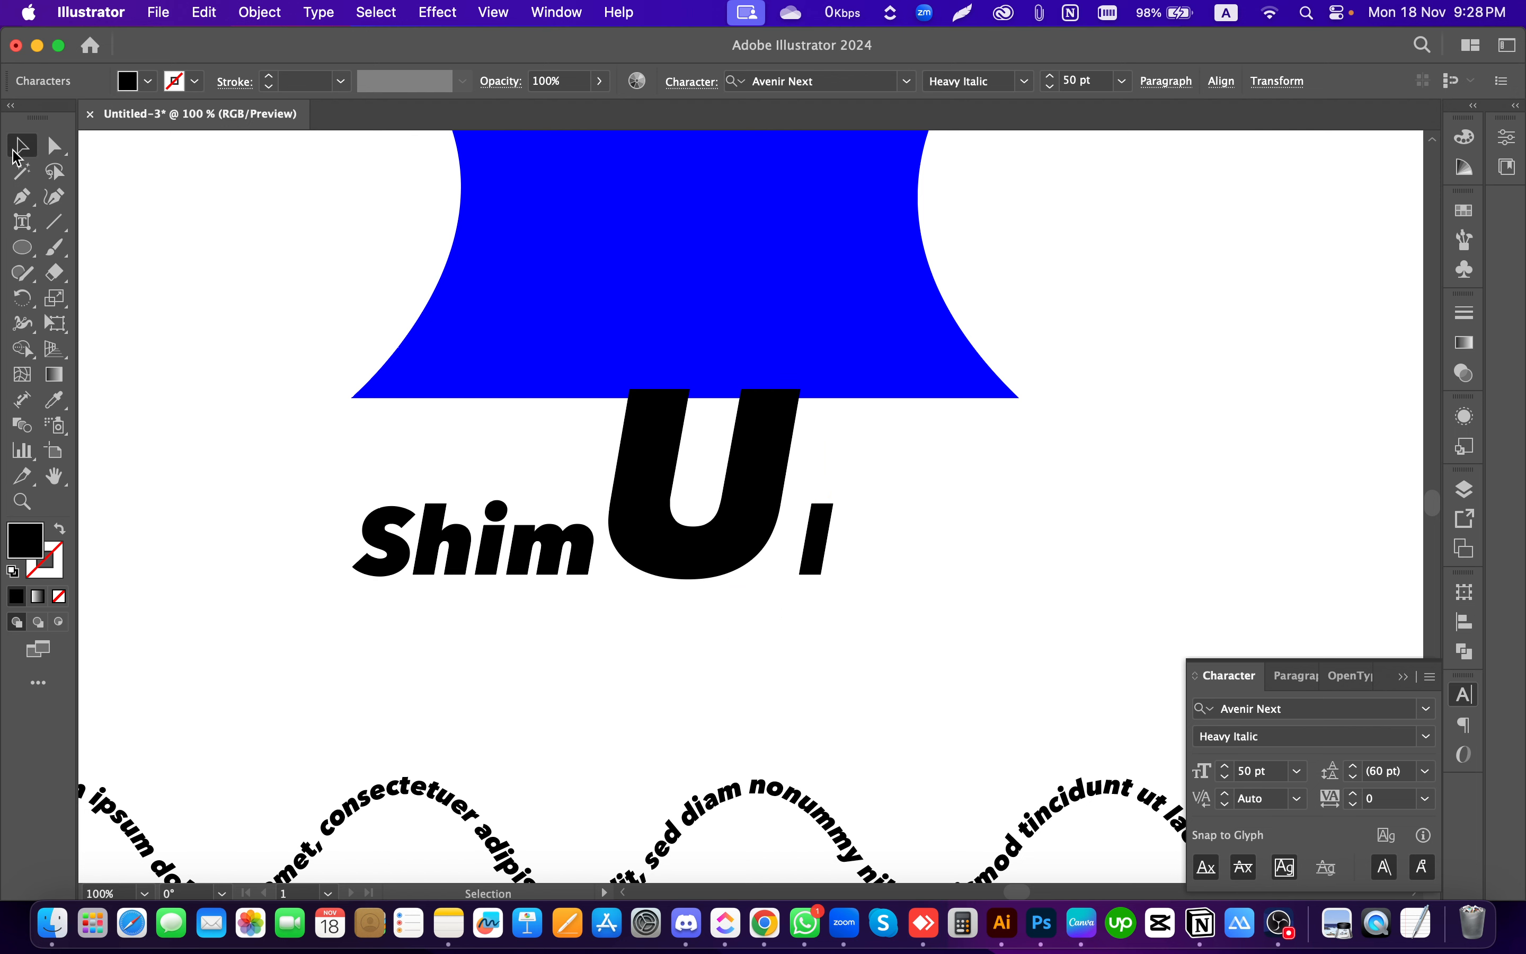
Step: Undo the glyph swap and the enlargement of the letter u, and deselect the name text
key(super+z)
key(super+z)
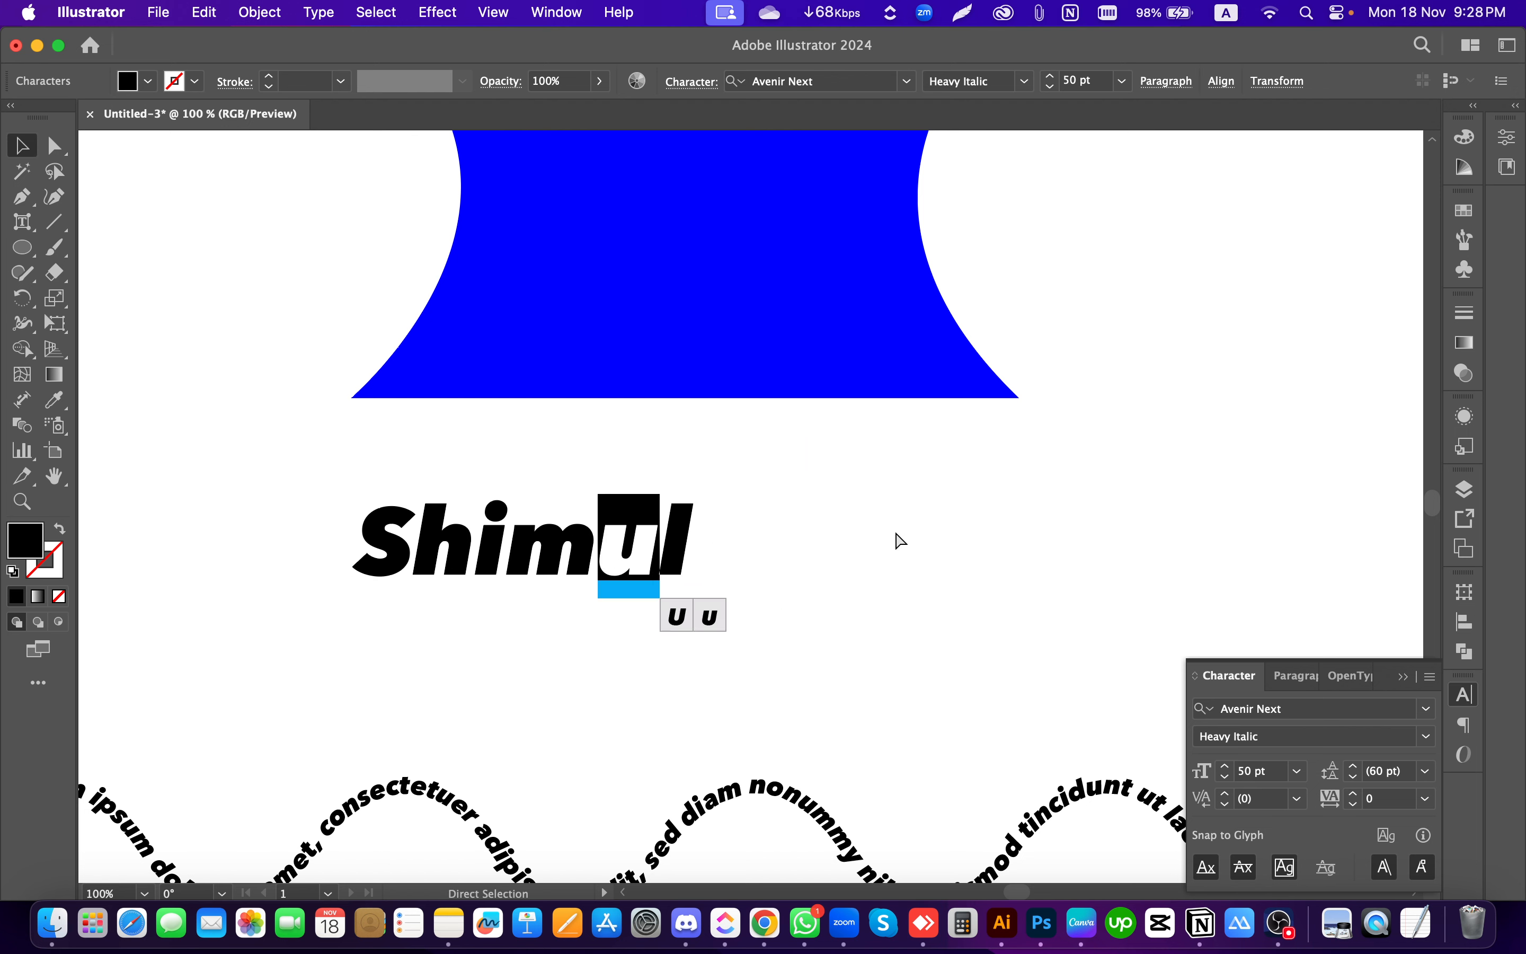
key(Escape)
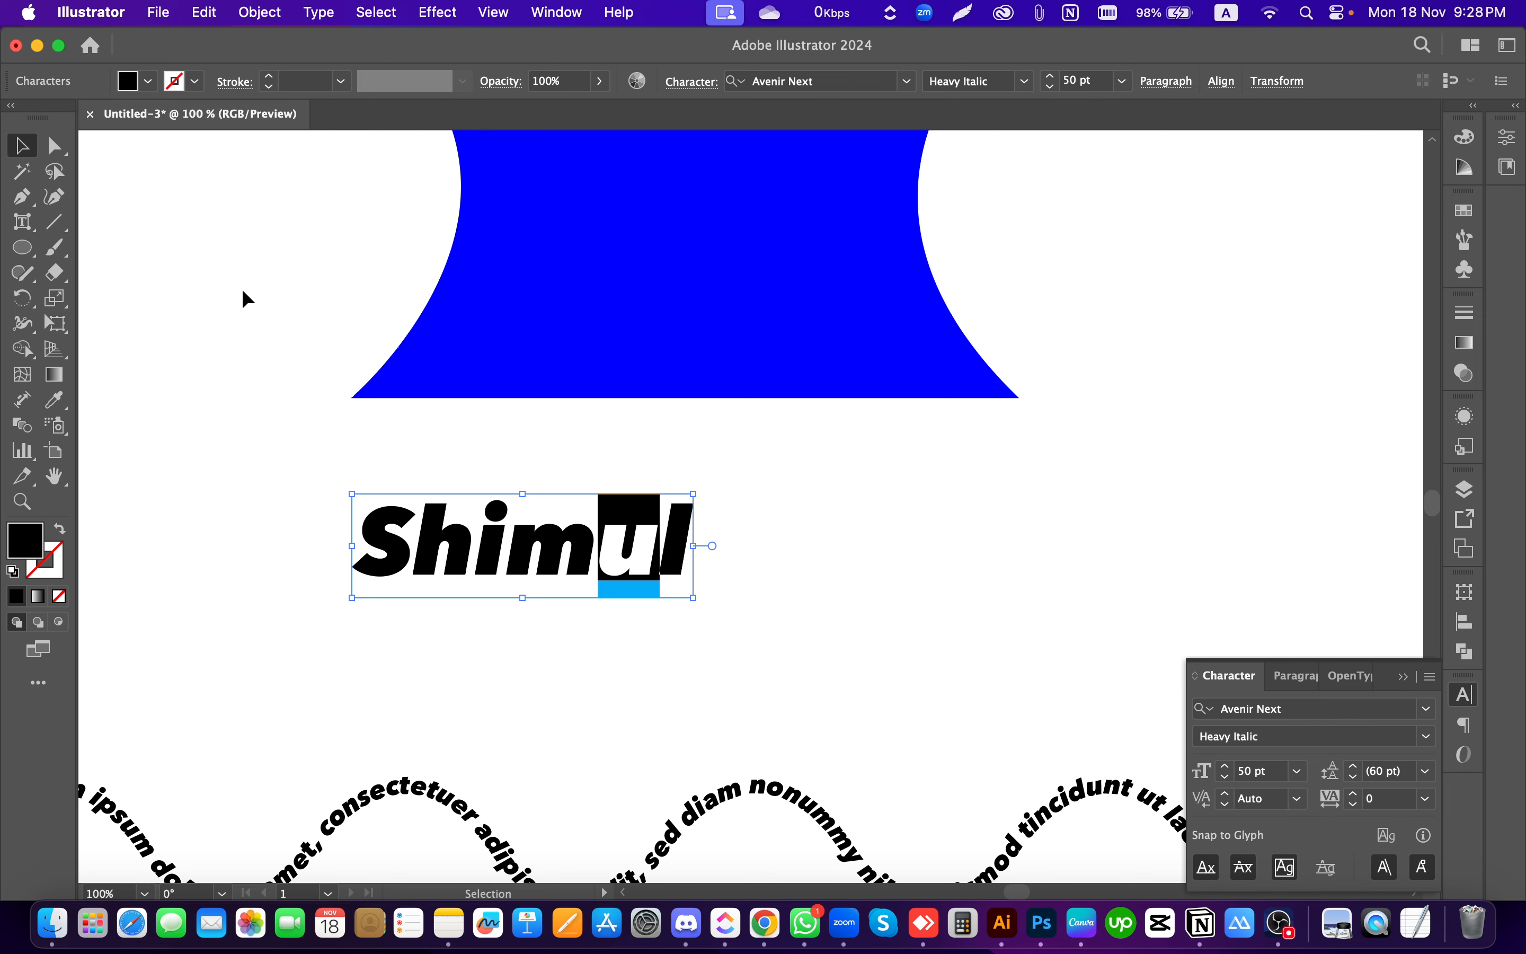
click(242, 289)
click(652, 573)
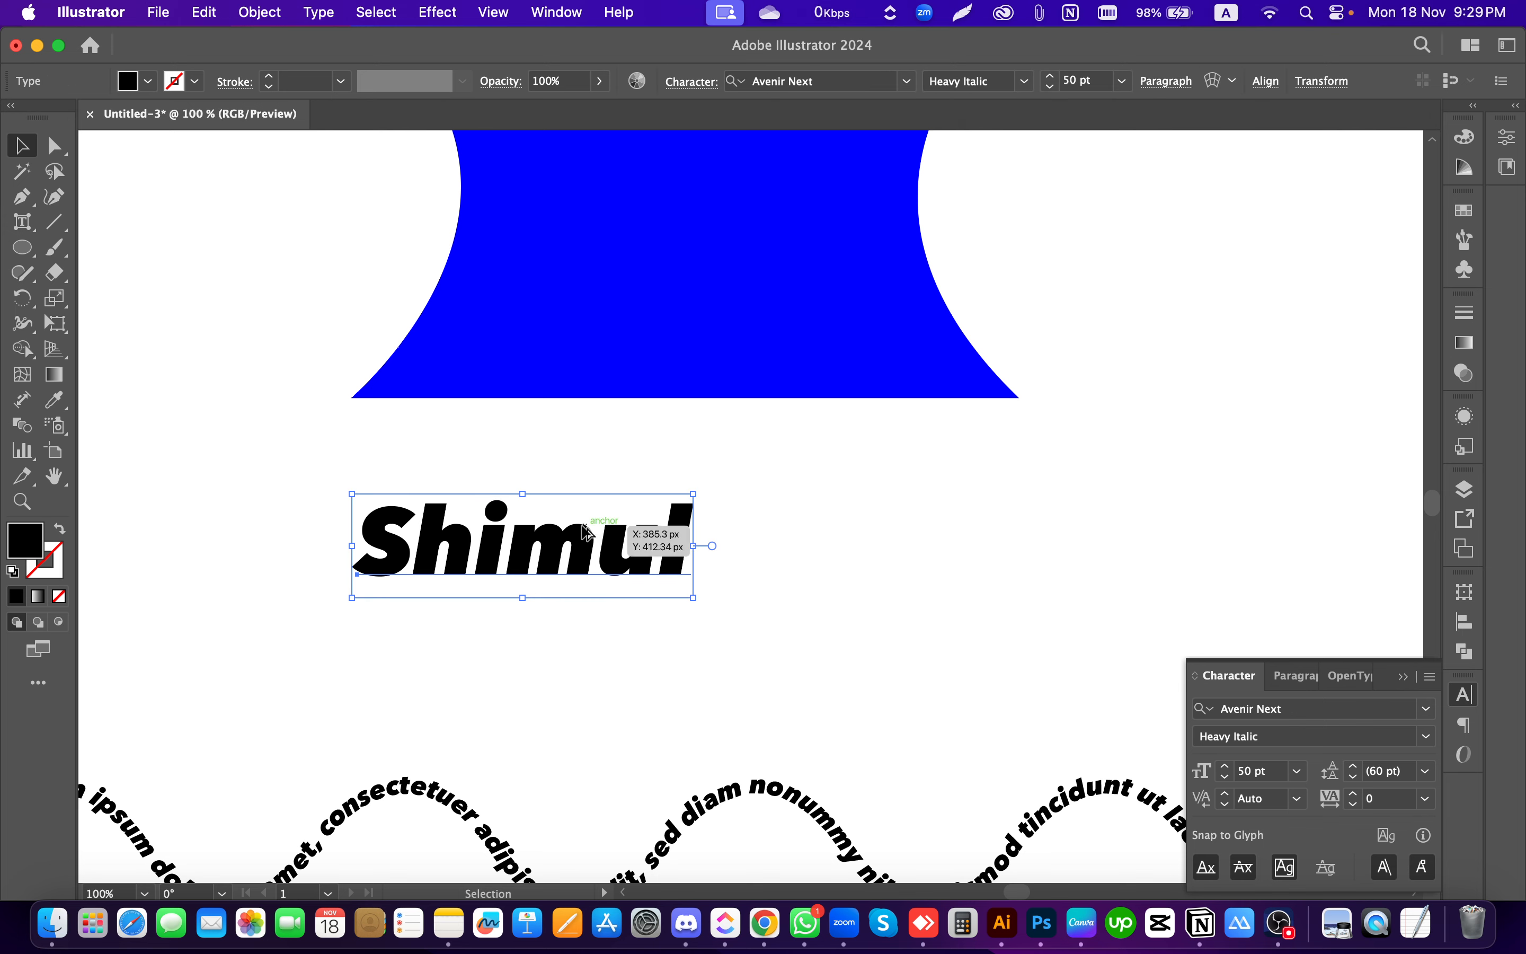
key(super+minus)
click(361, 509)
key(super+minus)
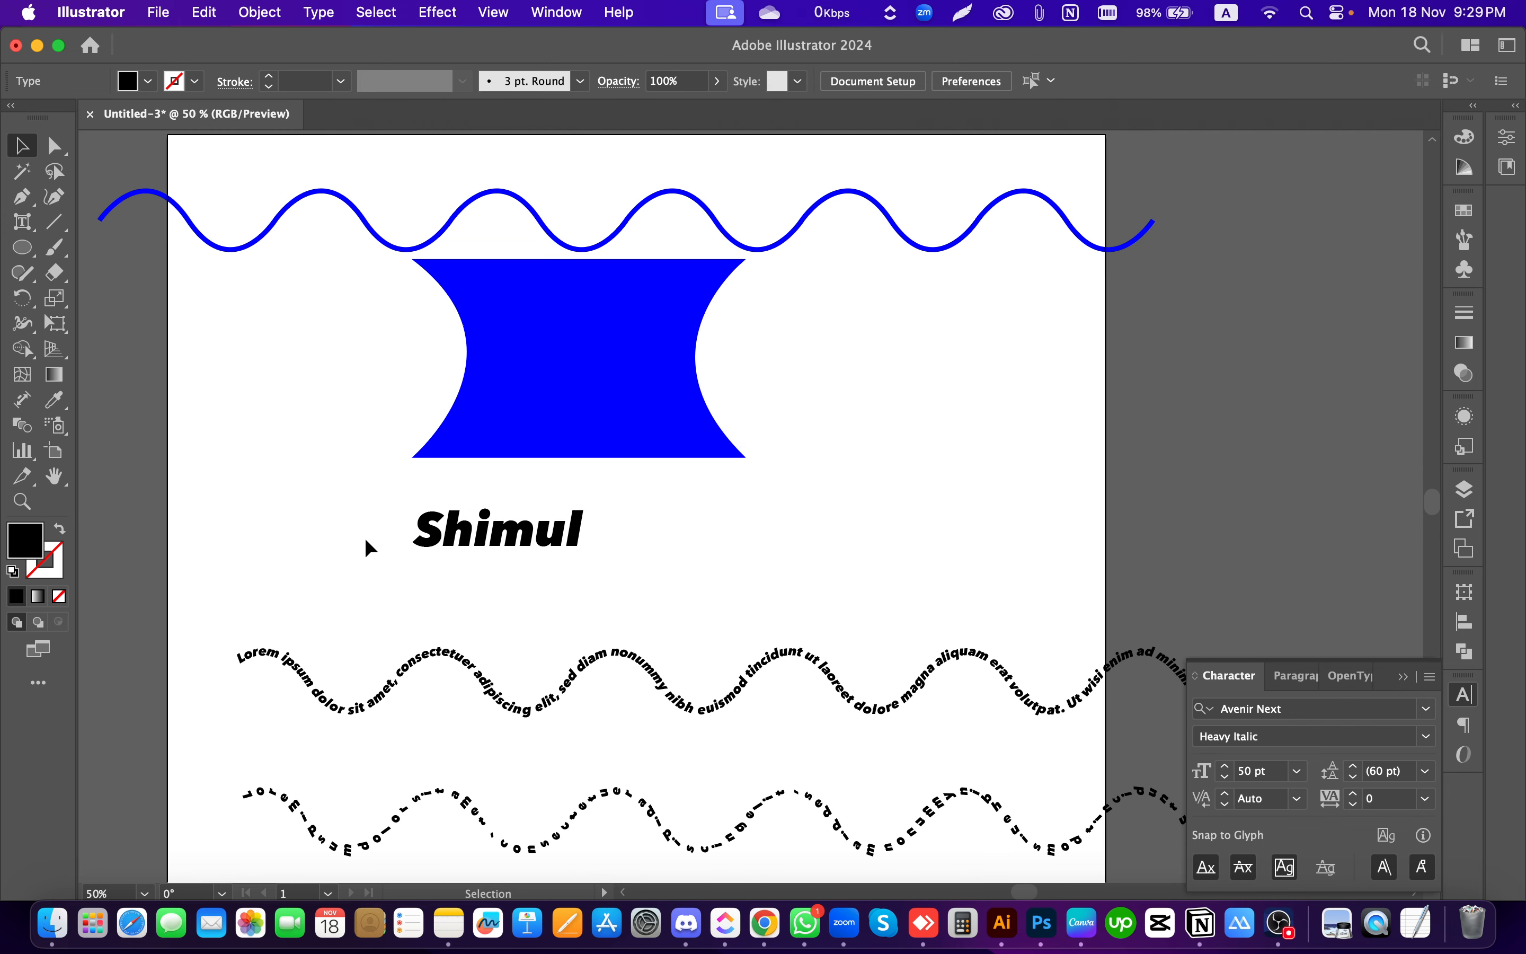
key(super+minus)
key(super+plus)
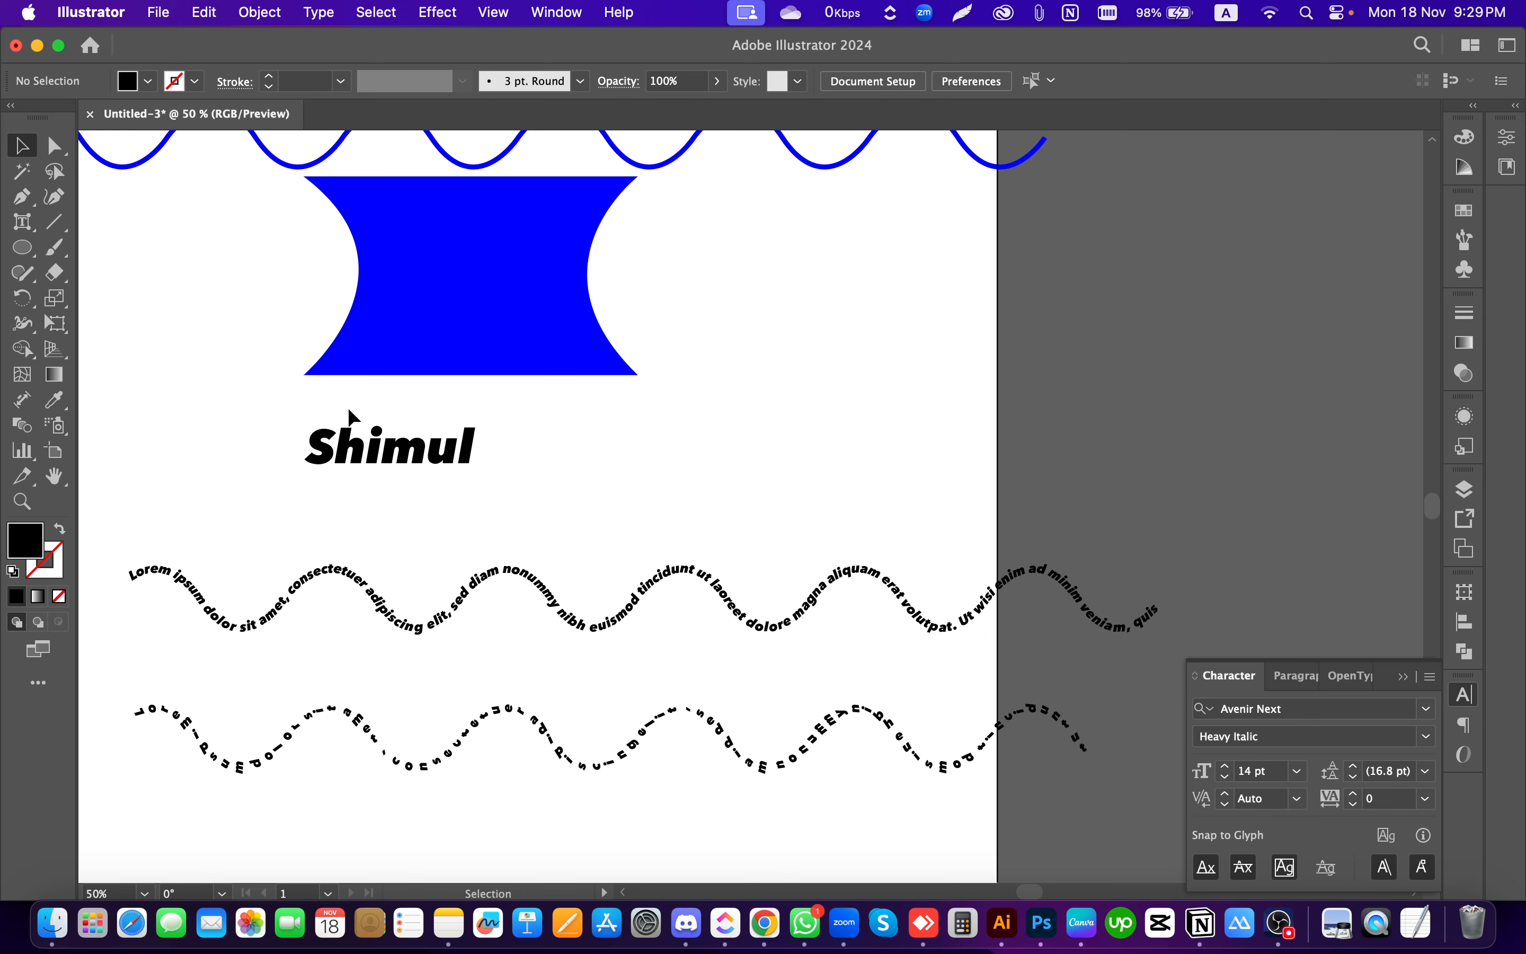
key(super+plus)
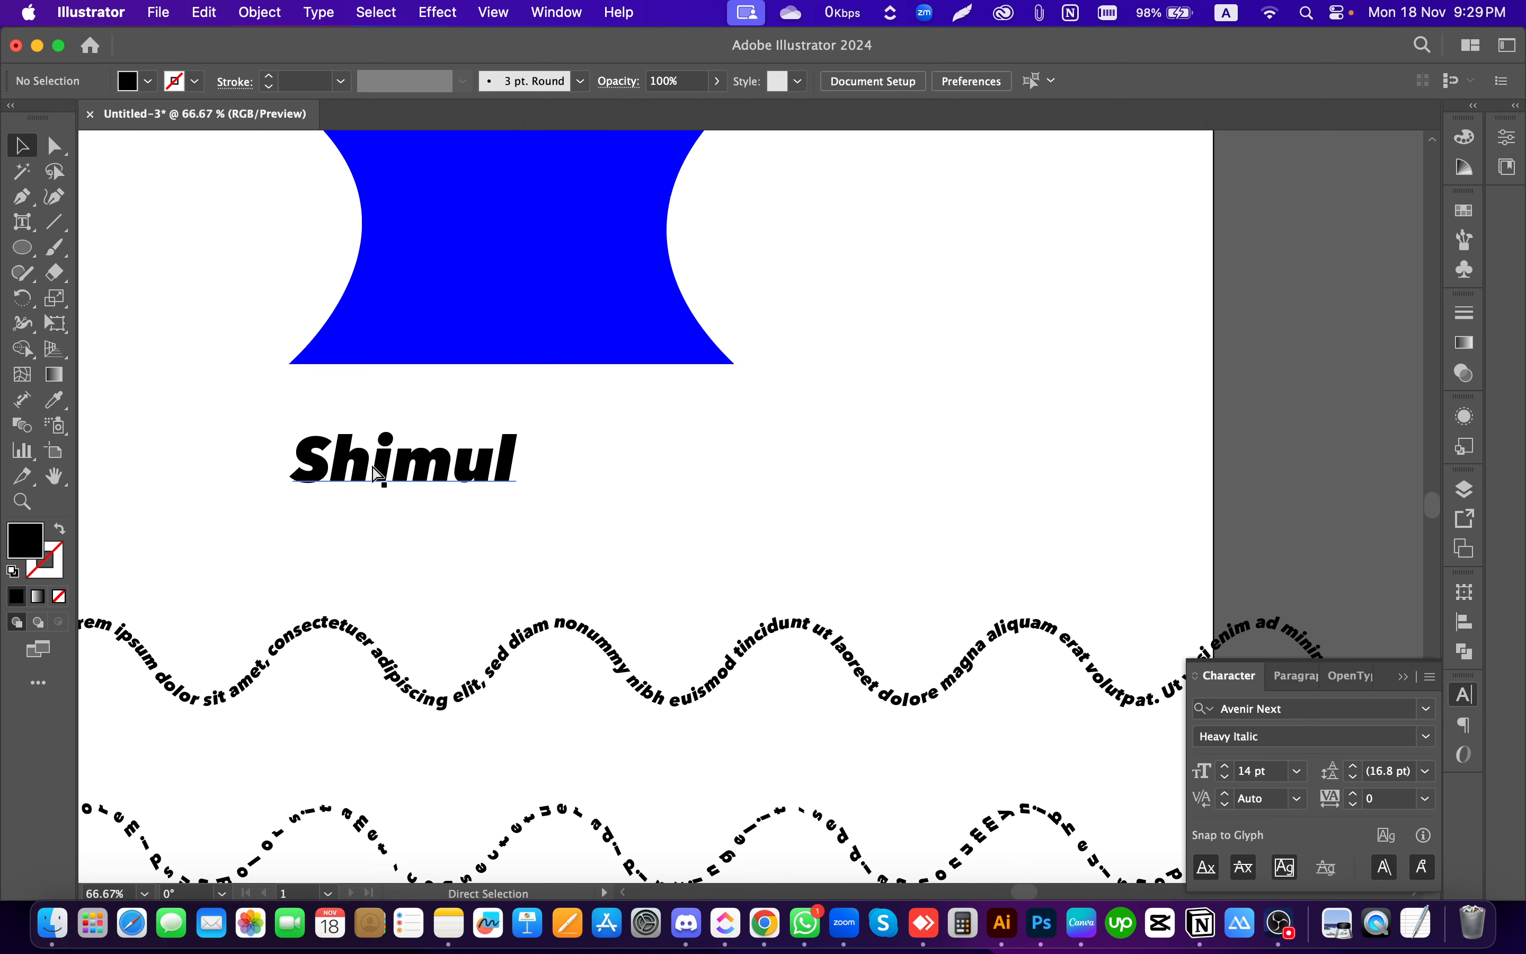
Step: Undo the latest edits and redo them until the enlarged letter u is back in the name text
key(super+z)
key(super+z)
key(super+z)
key(super+shift+z)
key(super+shift+z)
key(super+shift+z)
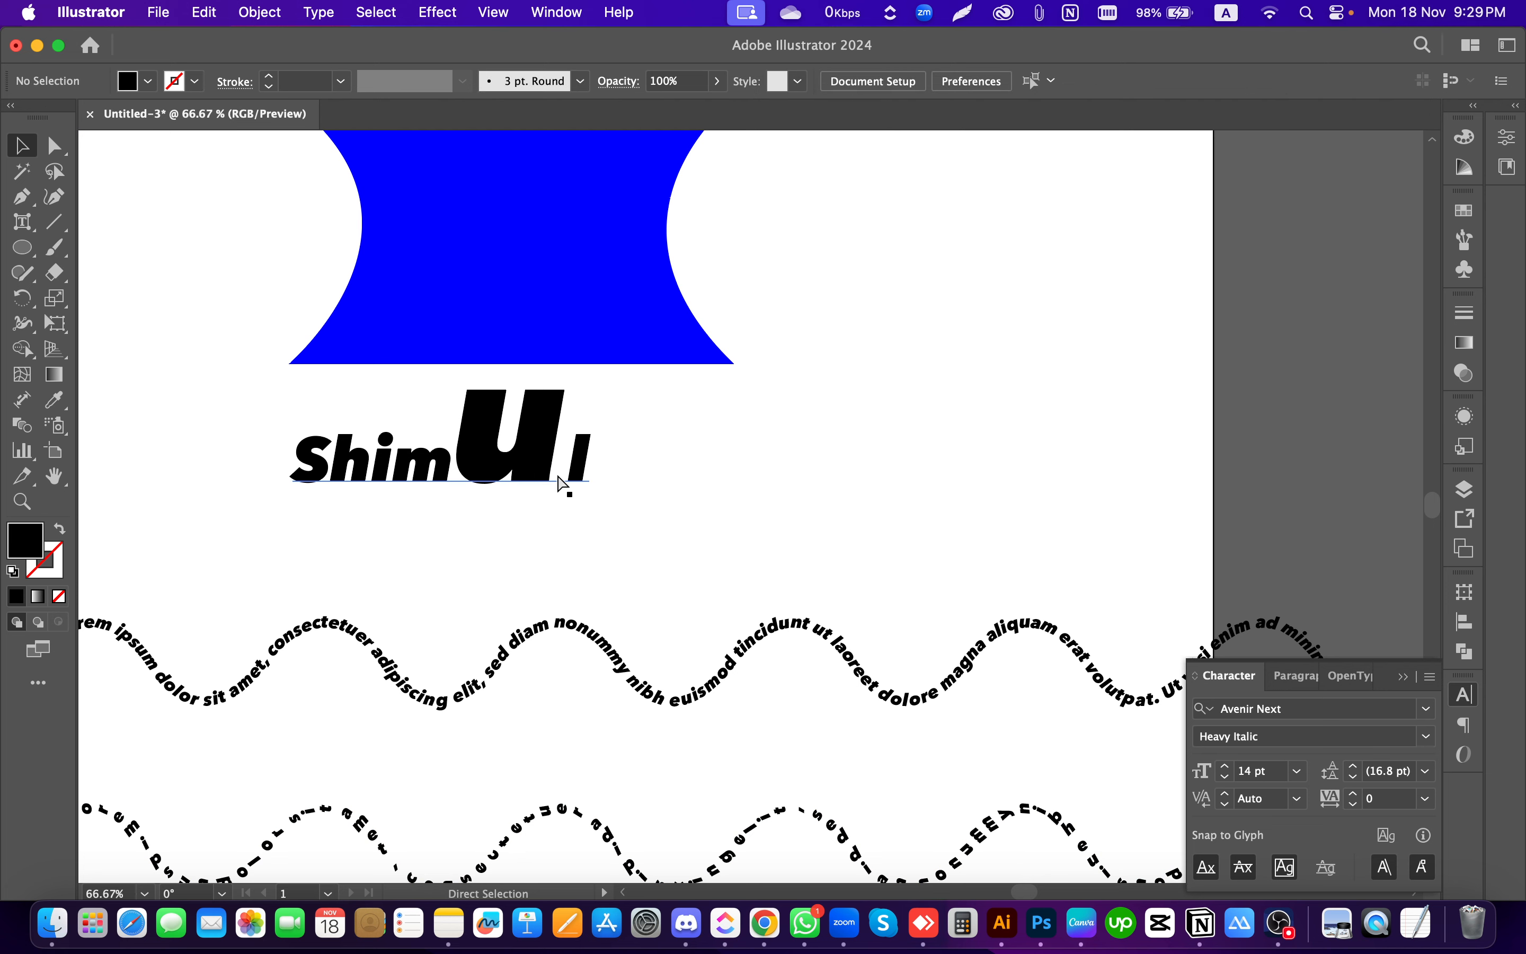
Step: Retype the whole name text with the Type tool, undo the retyping and clear the selection
click(23, 222)
click(391, 457)
key(super+a)
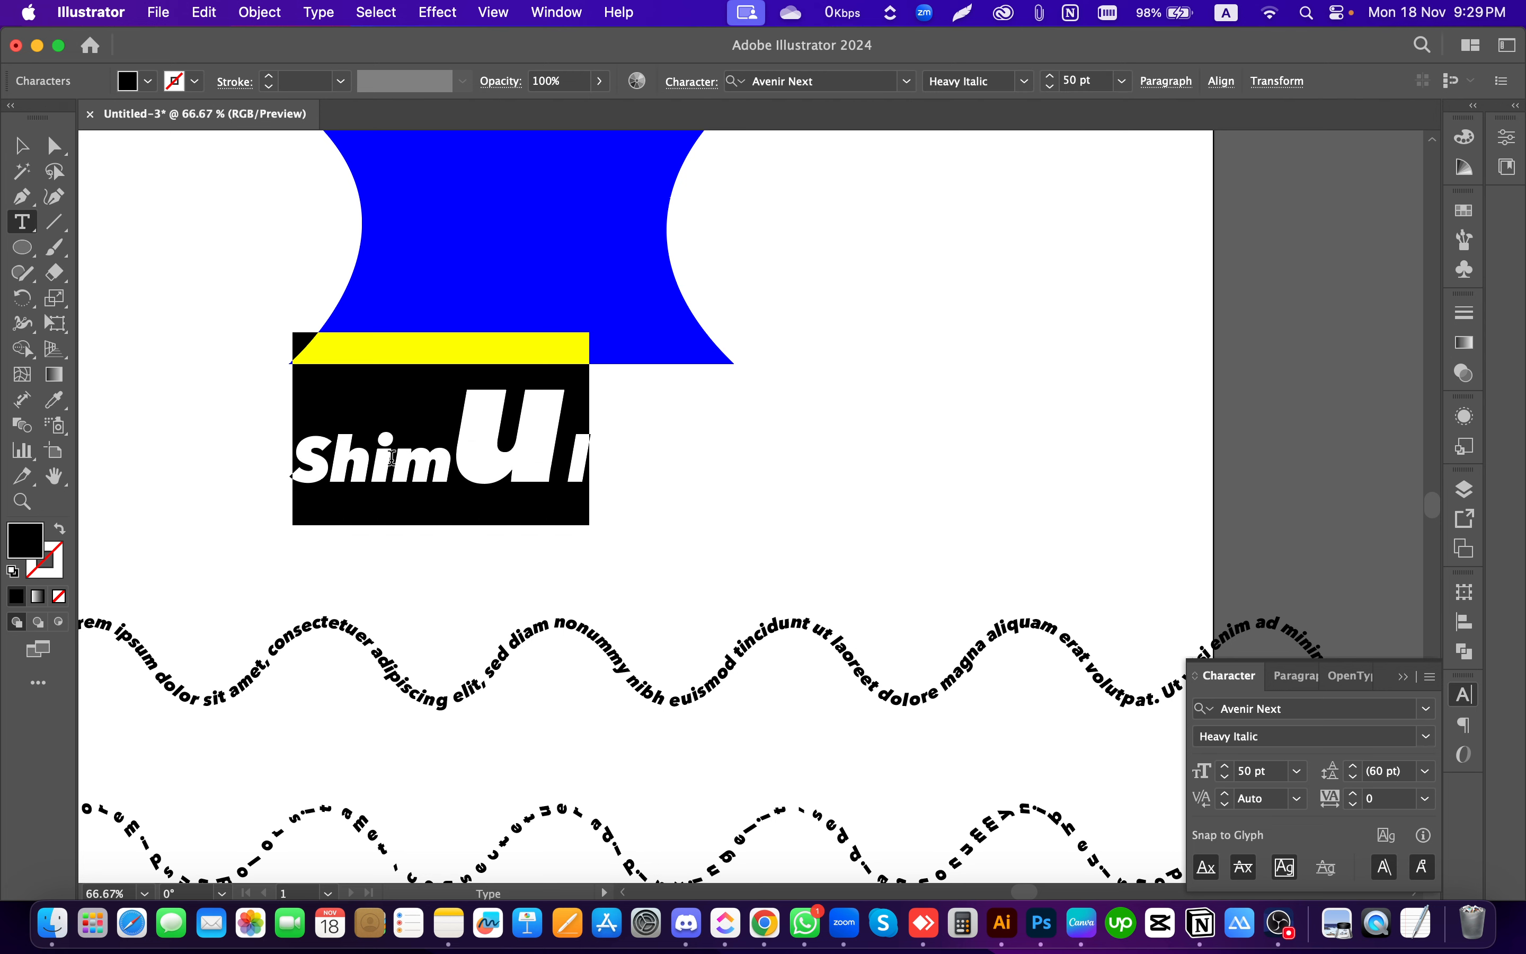
text(Shimul)
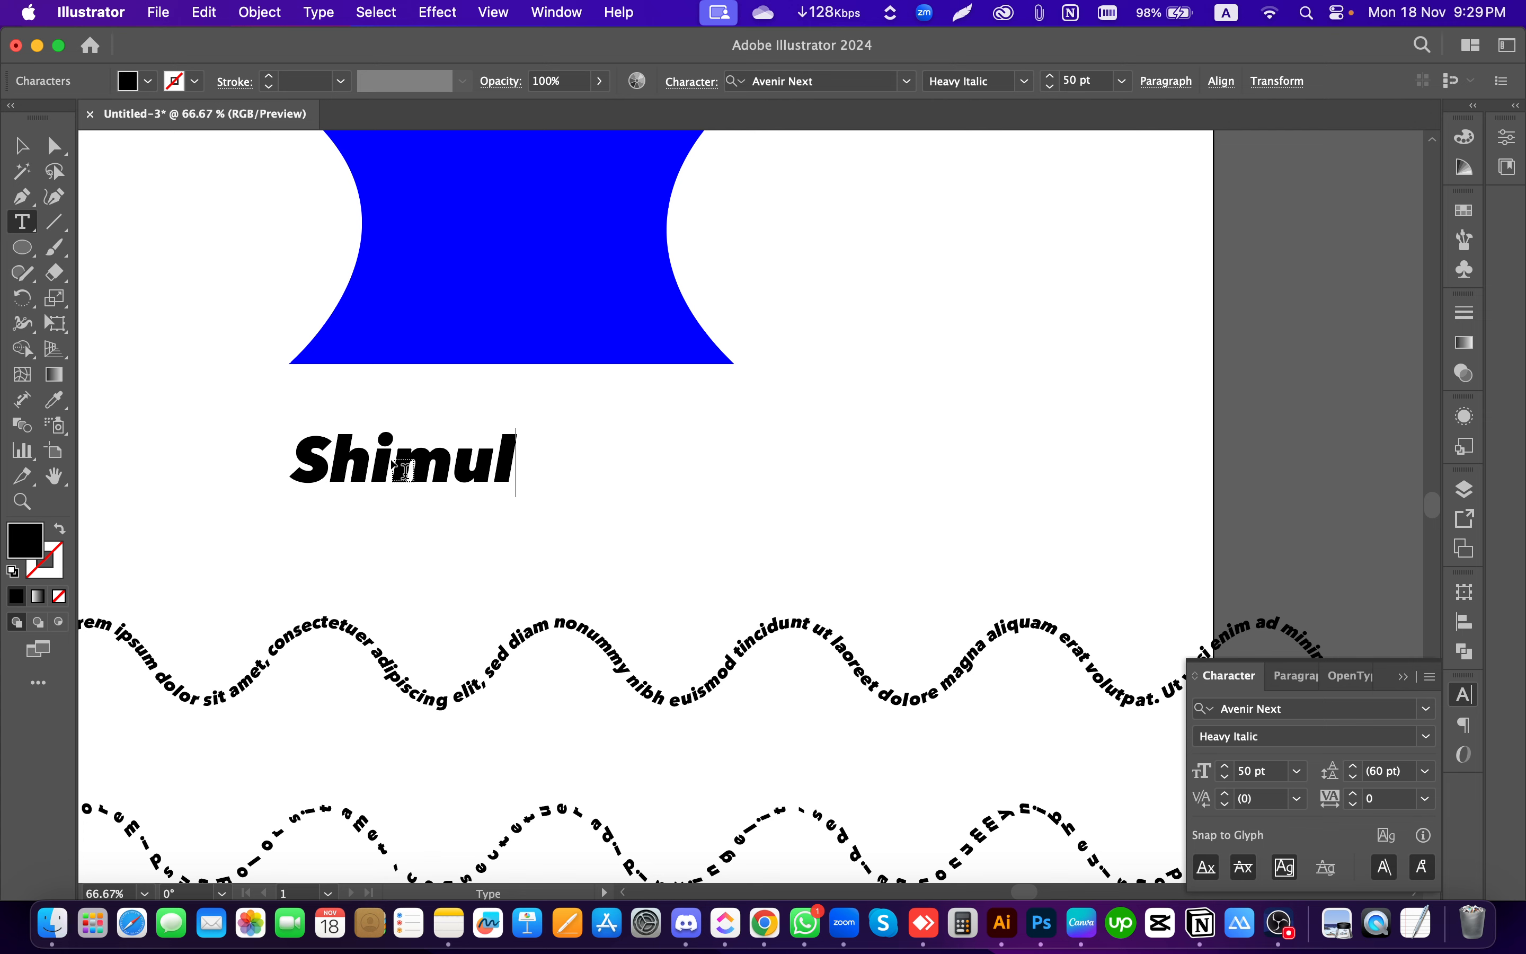
key(Escape)
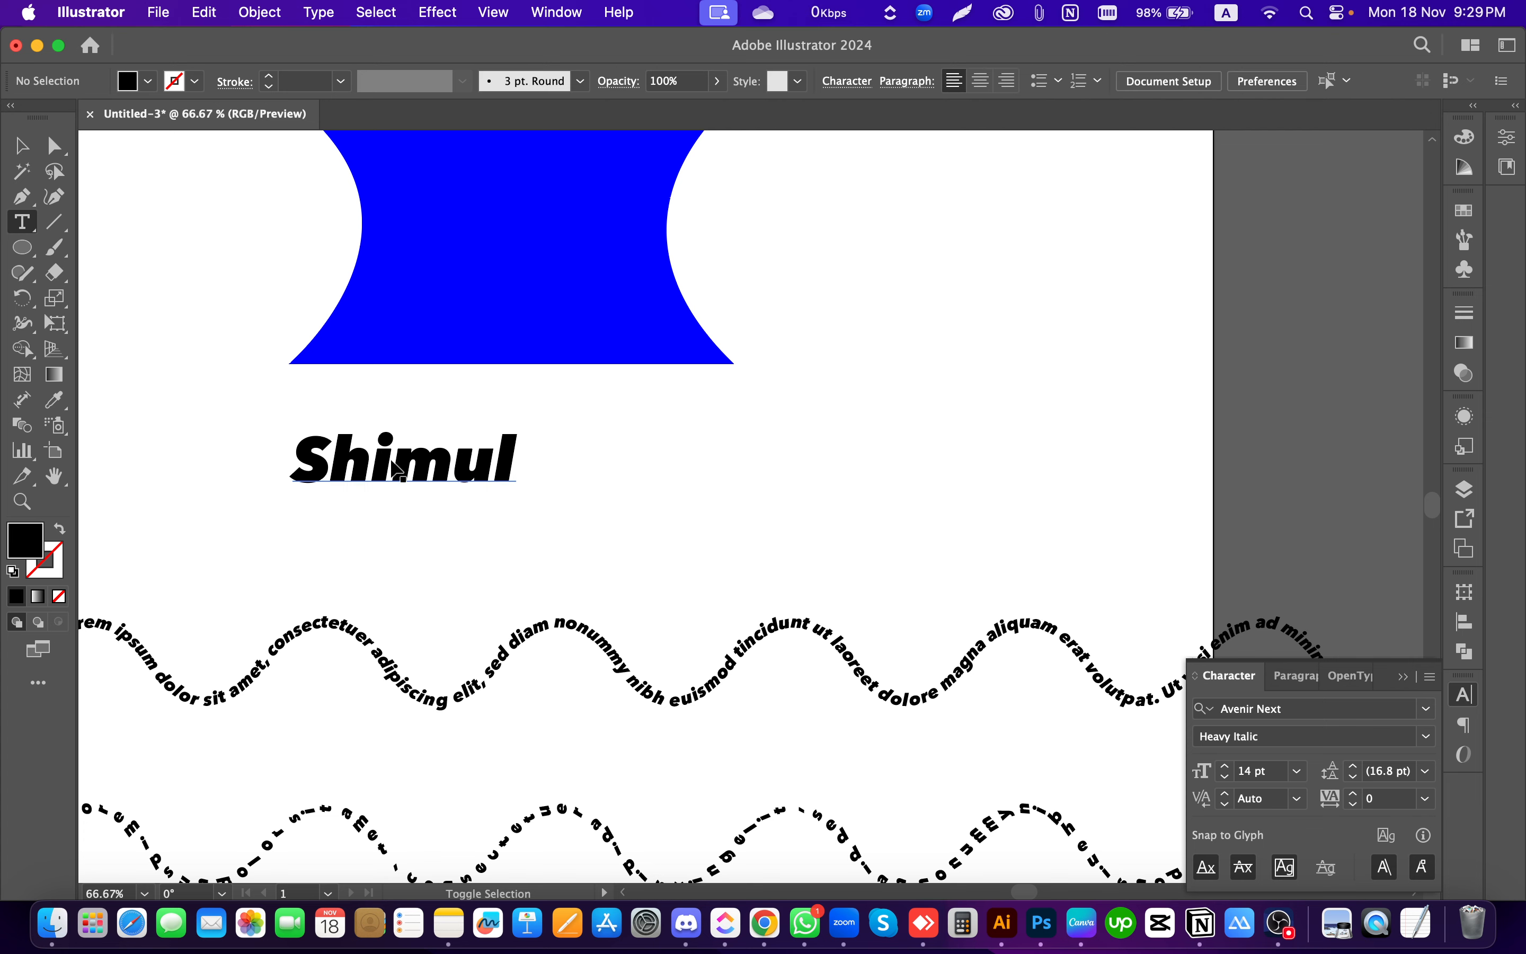
key(super+z)
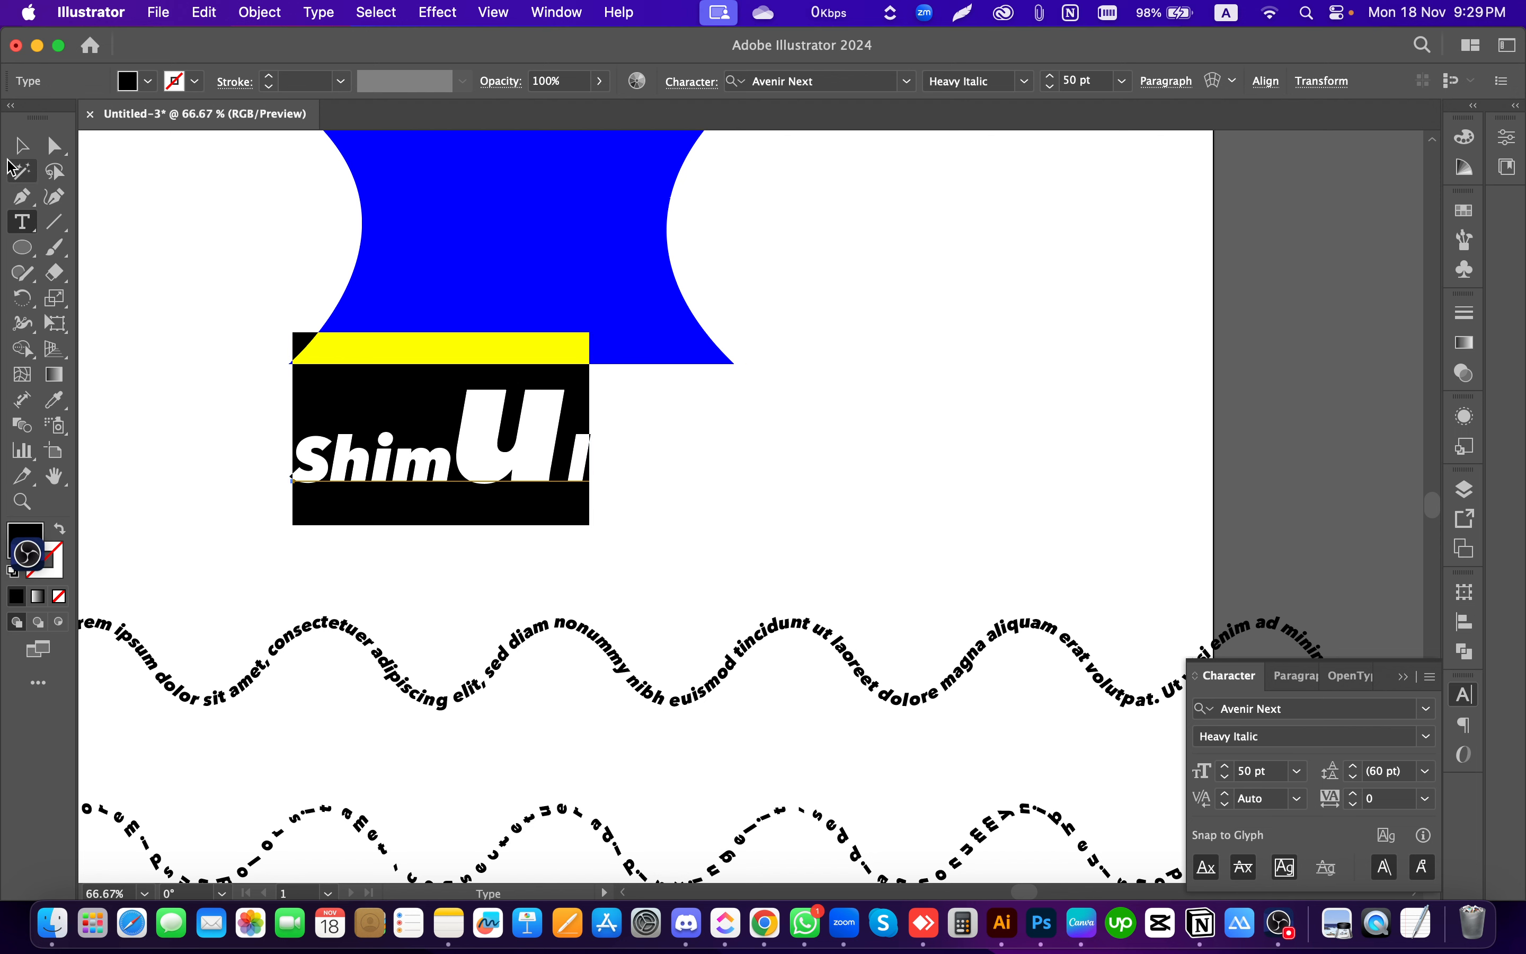
click(21, 146)
click(728, 489)
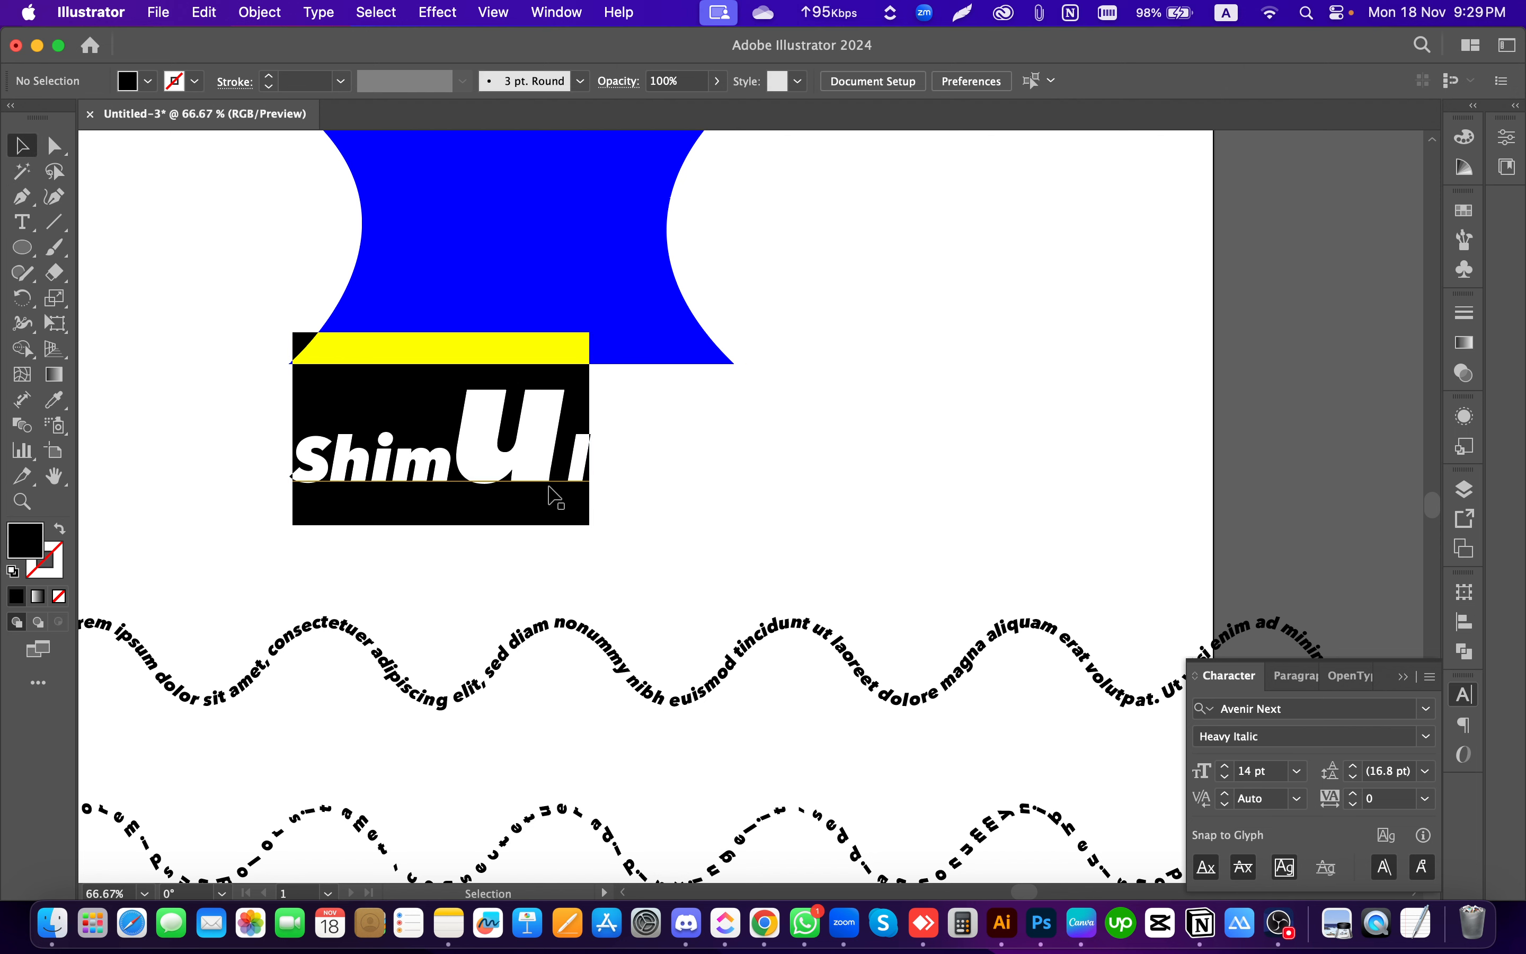
click(555, 277)
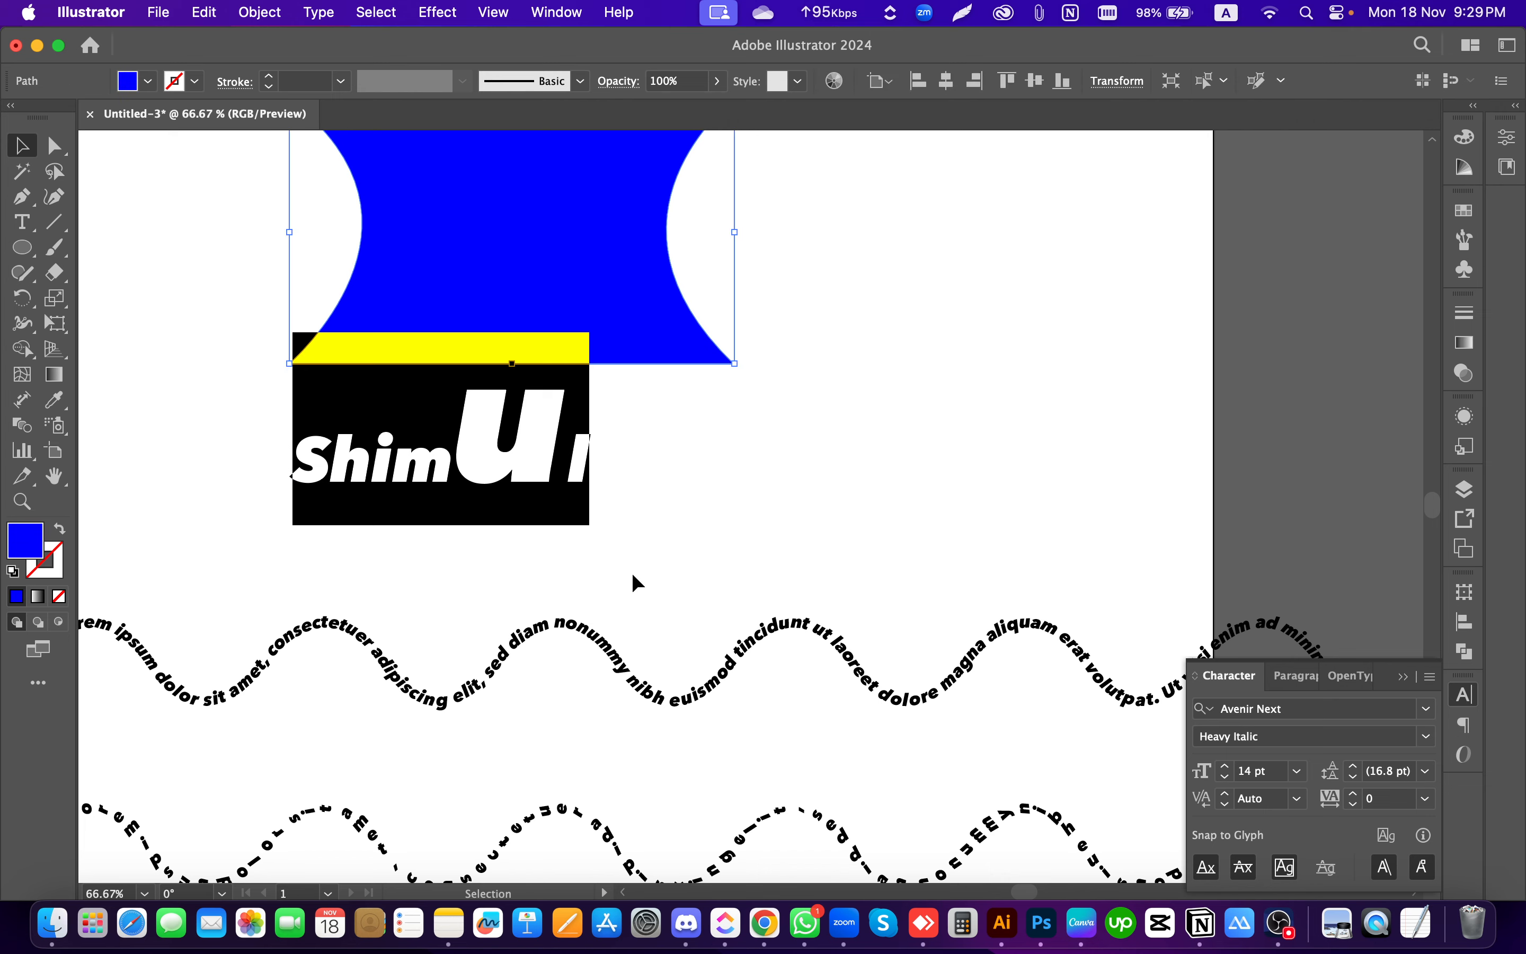
scroll(636, 576, left, 1)
click(733, 538)
scroll(726, 541, down, 2)
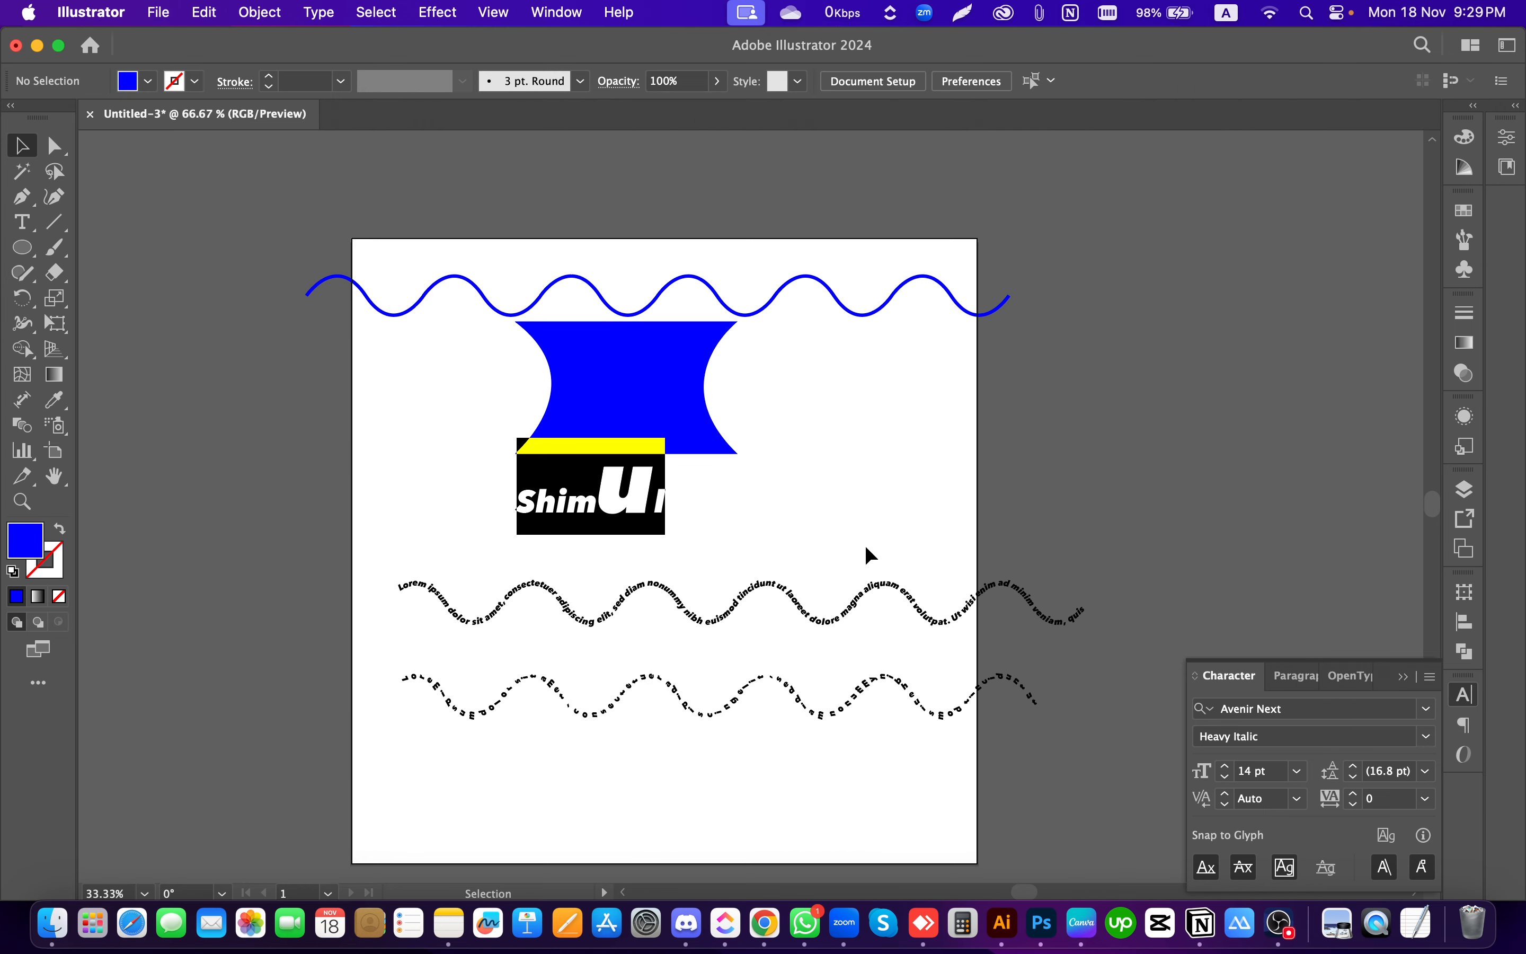
Step: Move the name text down and to the left, clear of the blue shape, and deselect it
click(56, 149)
click(20, 145)
mouse_move(590, 502)
mouse_down()
mouse_move(575, 591)
mouse_move(563, 480)
mouse_move(523, 501)
mouse_up()
click(928, 502)
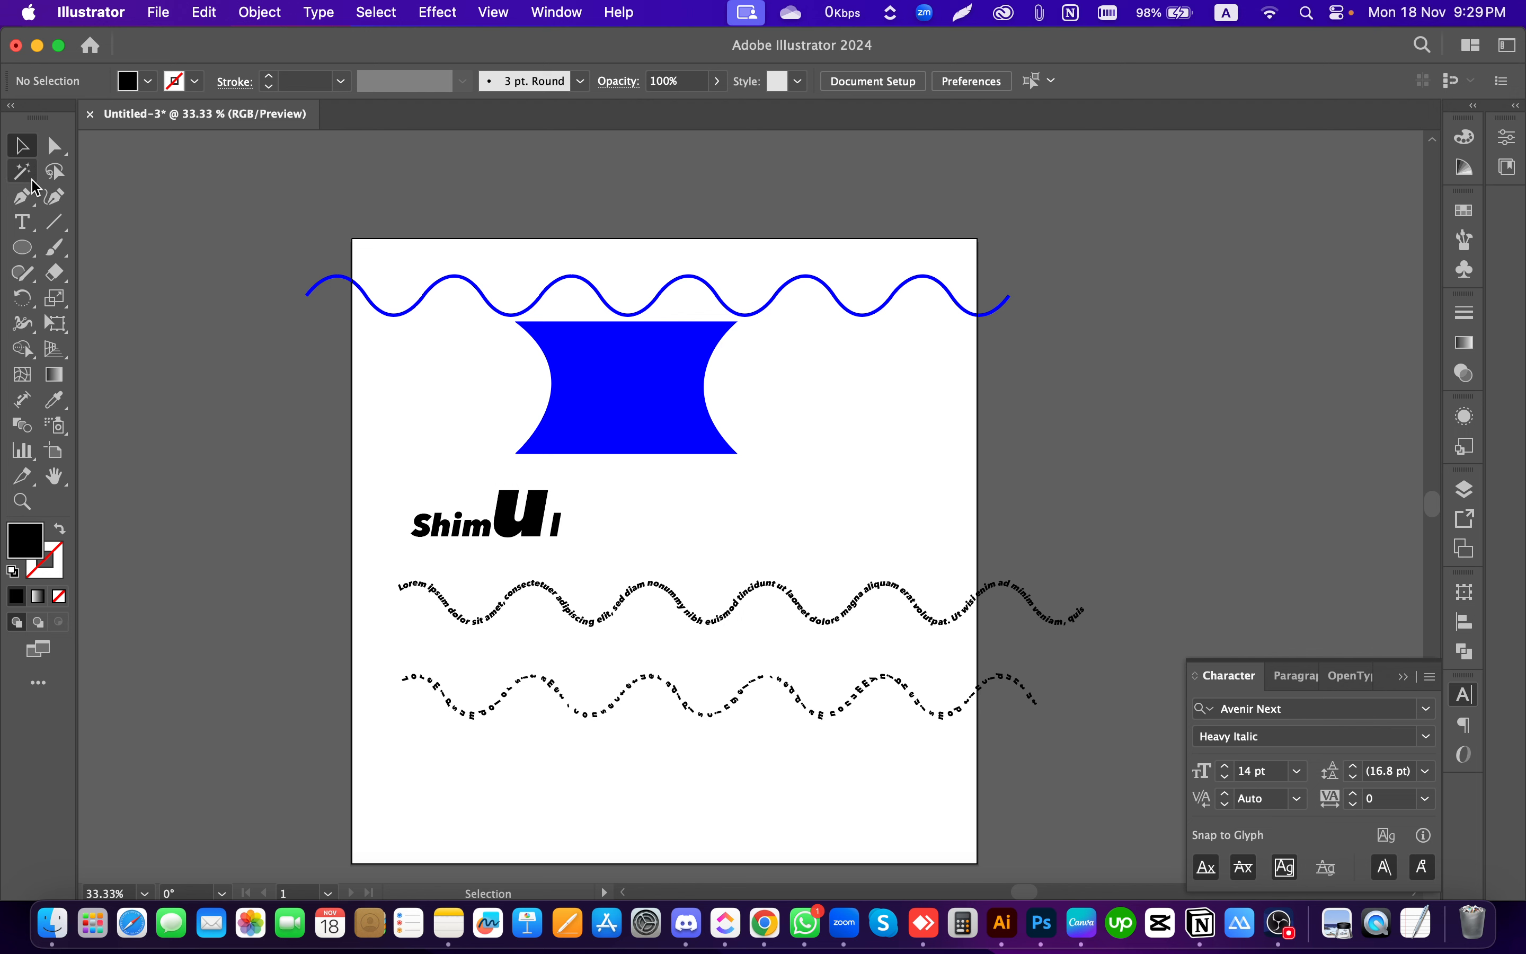
Step: Enlarge only the letter i in the name text to 64 pt with the Type tool
click(35, 222)
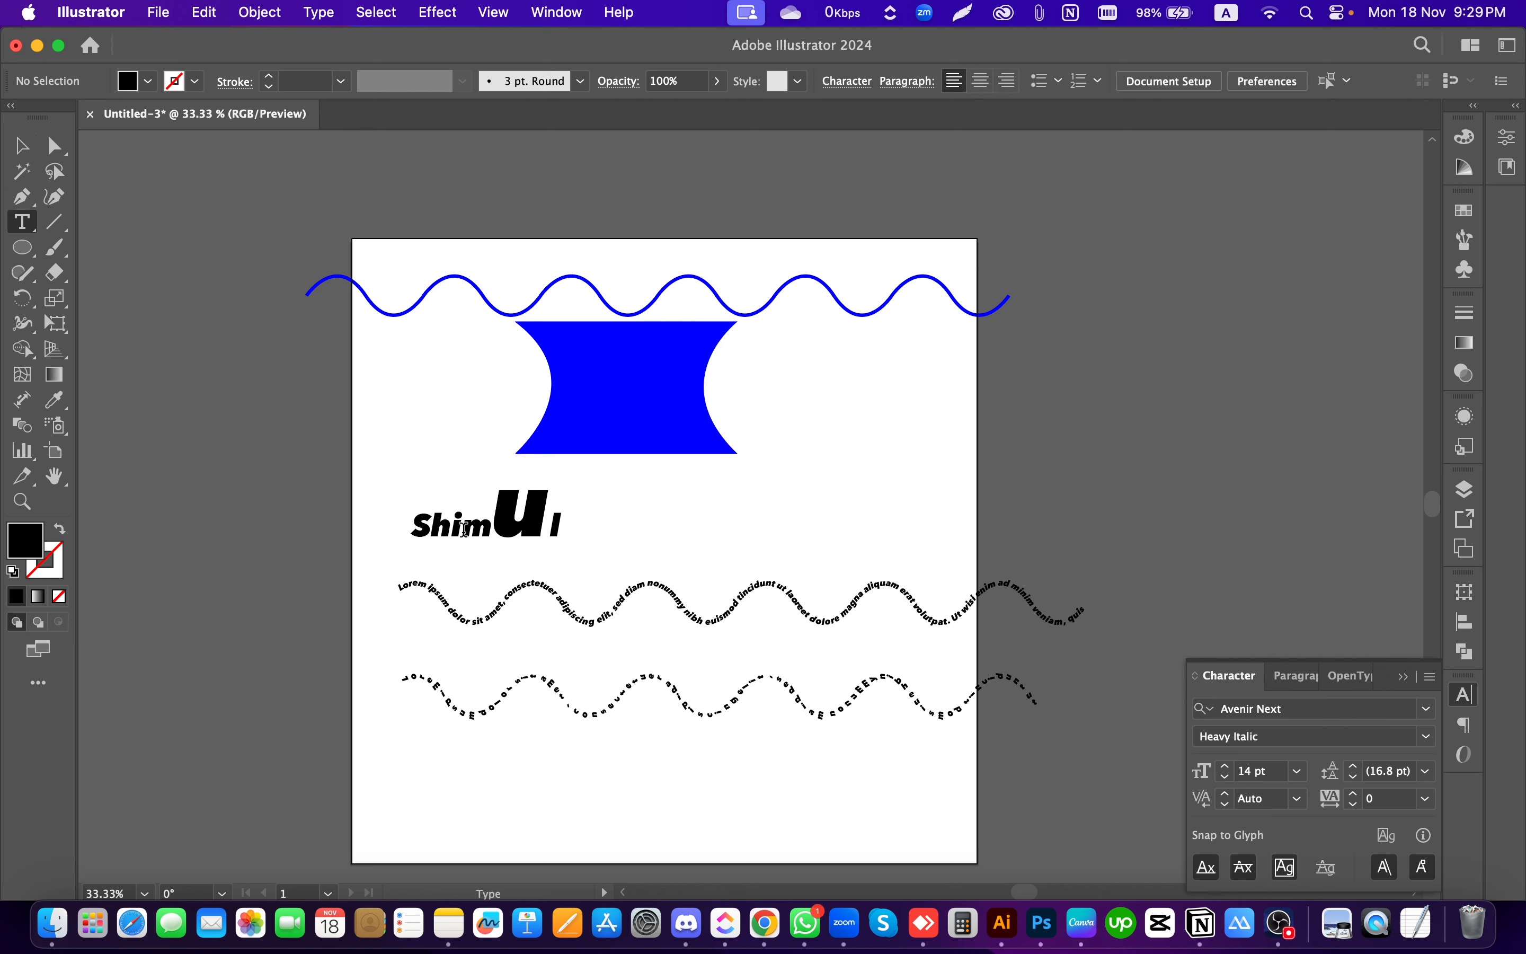
scroll(452, 529, up, 2)
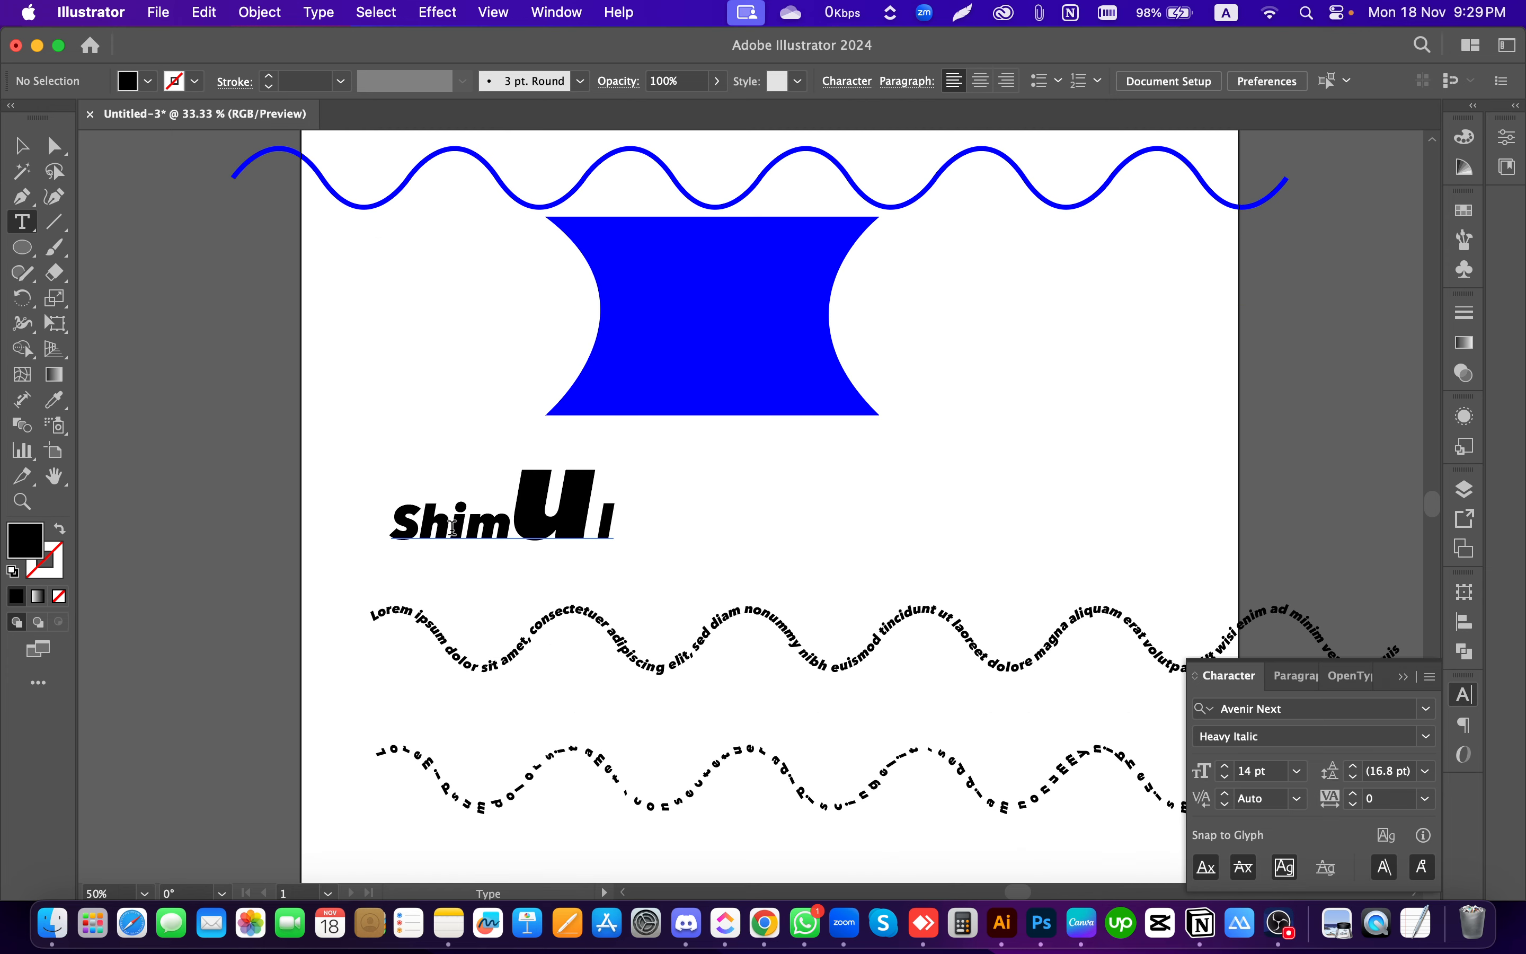
drag(452, 530, 461, 534)
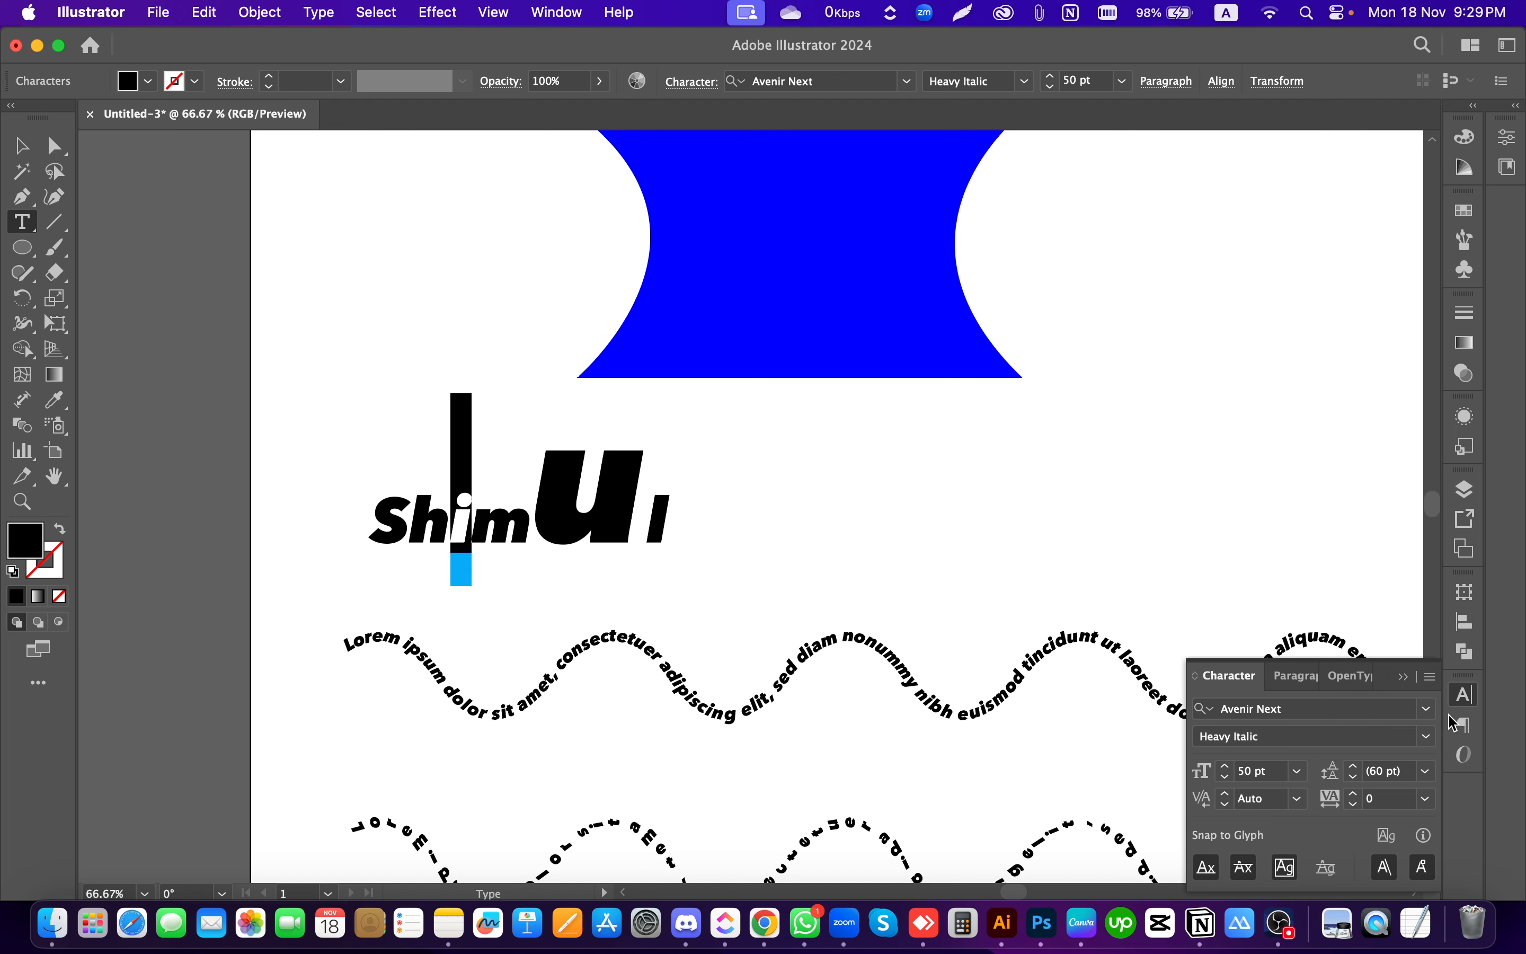
click(1226, 768)
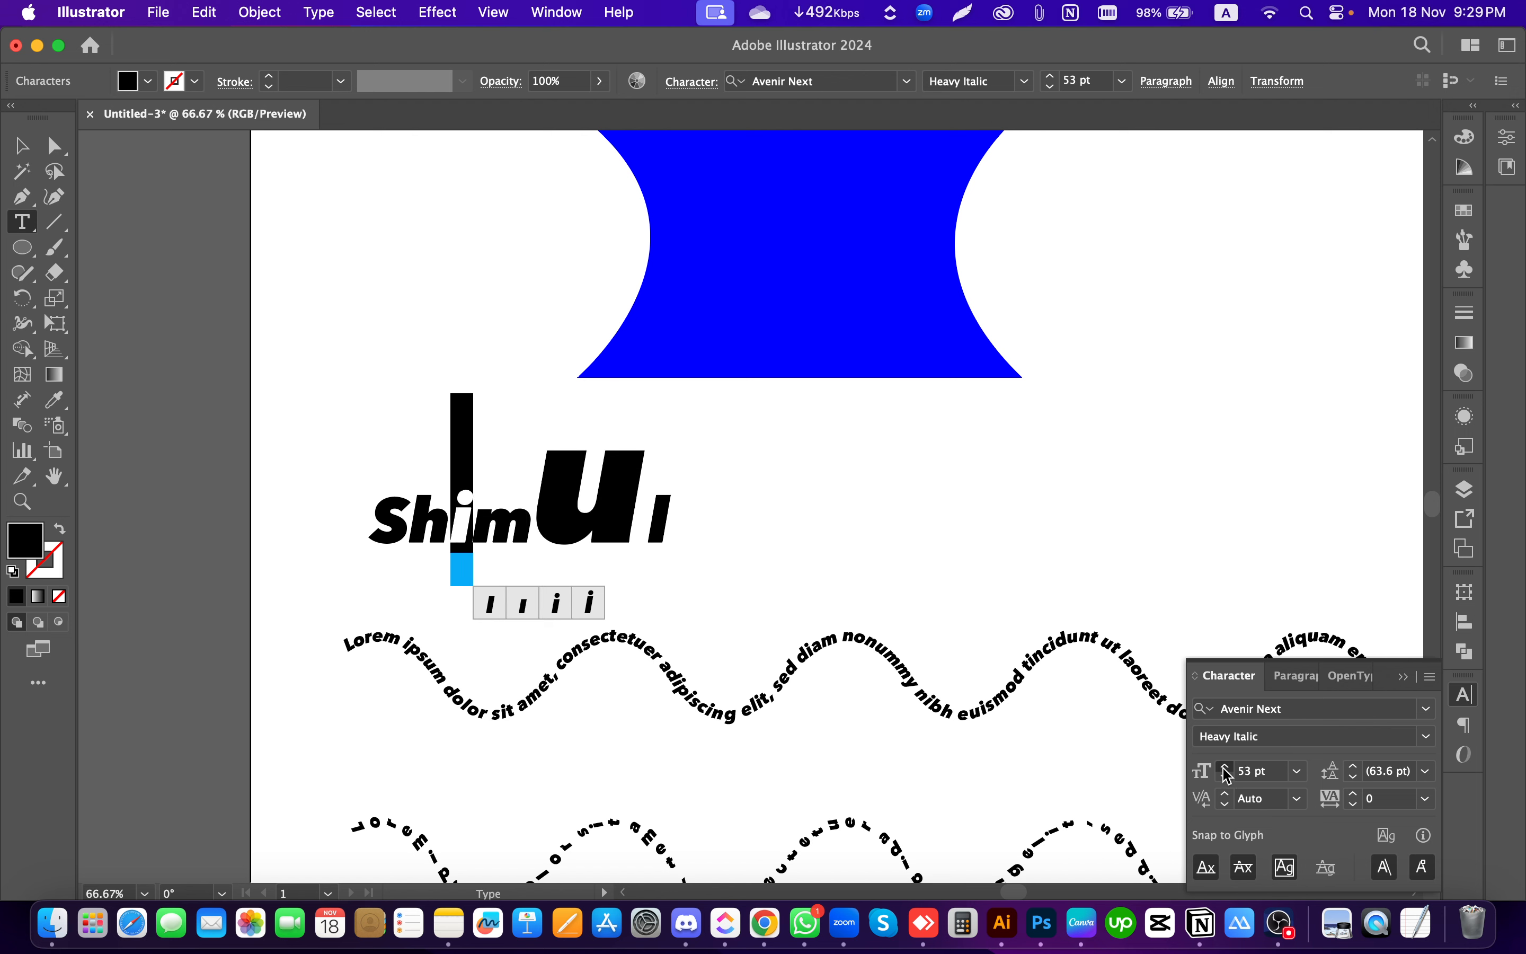
click(1227, 768)
click(1226, 768)
click(1227, 768)
click(1227, 769)
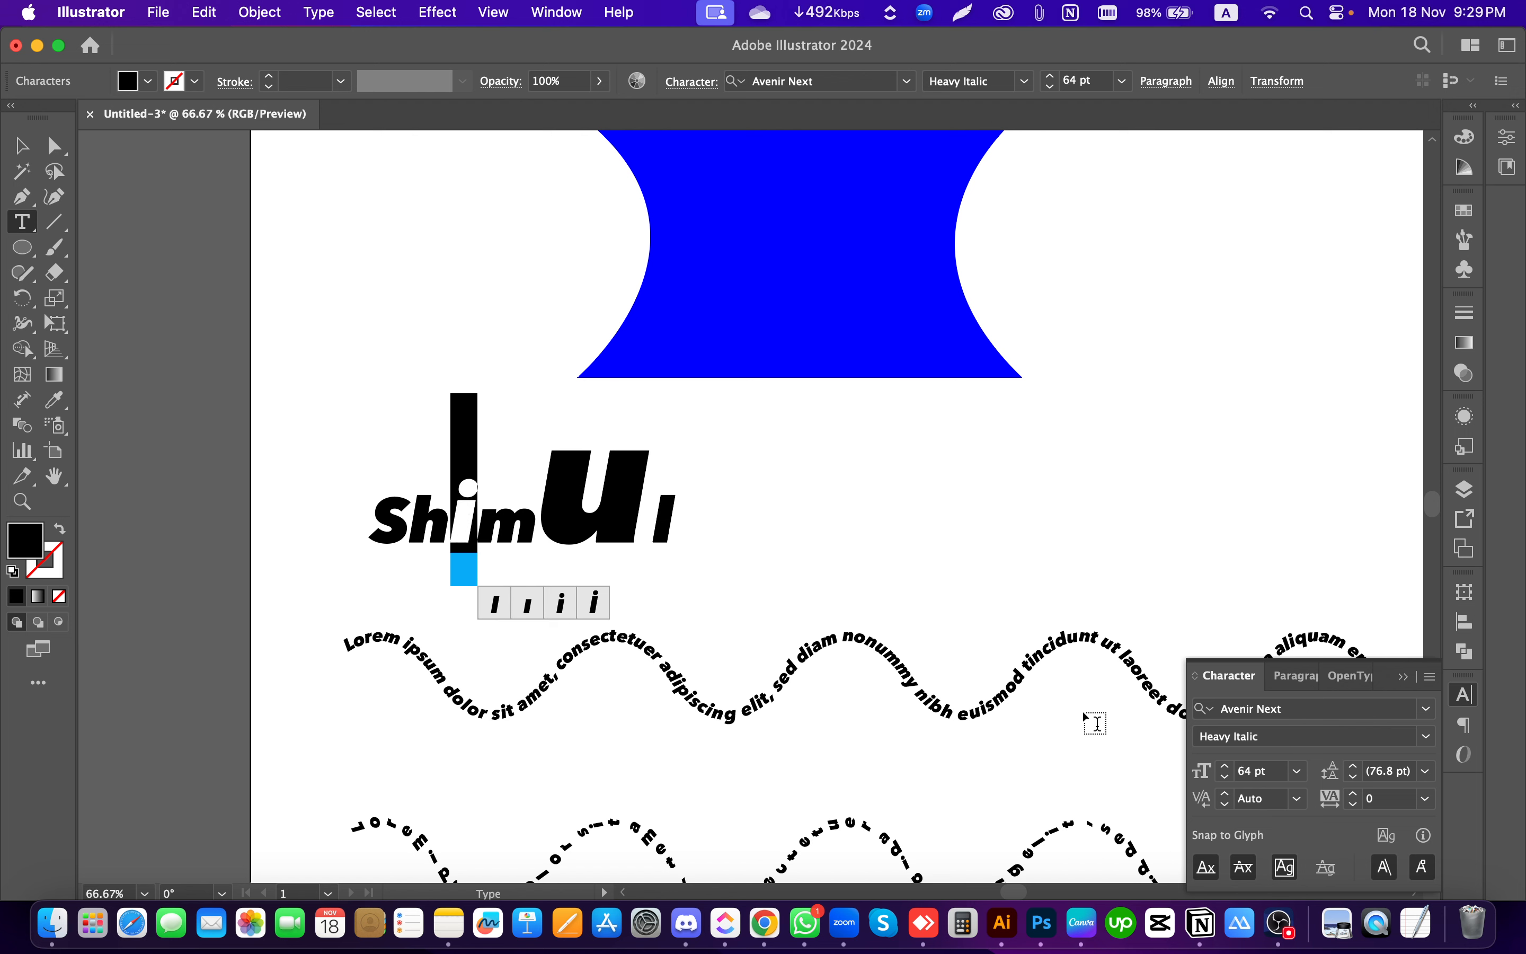
Step: Shift the letter u above its neighbours with the Touch Type tool, undo the shift and deselect the name text
drag(22, 222, 116, 385)
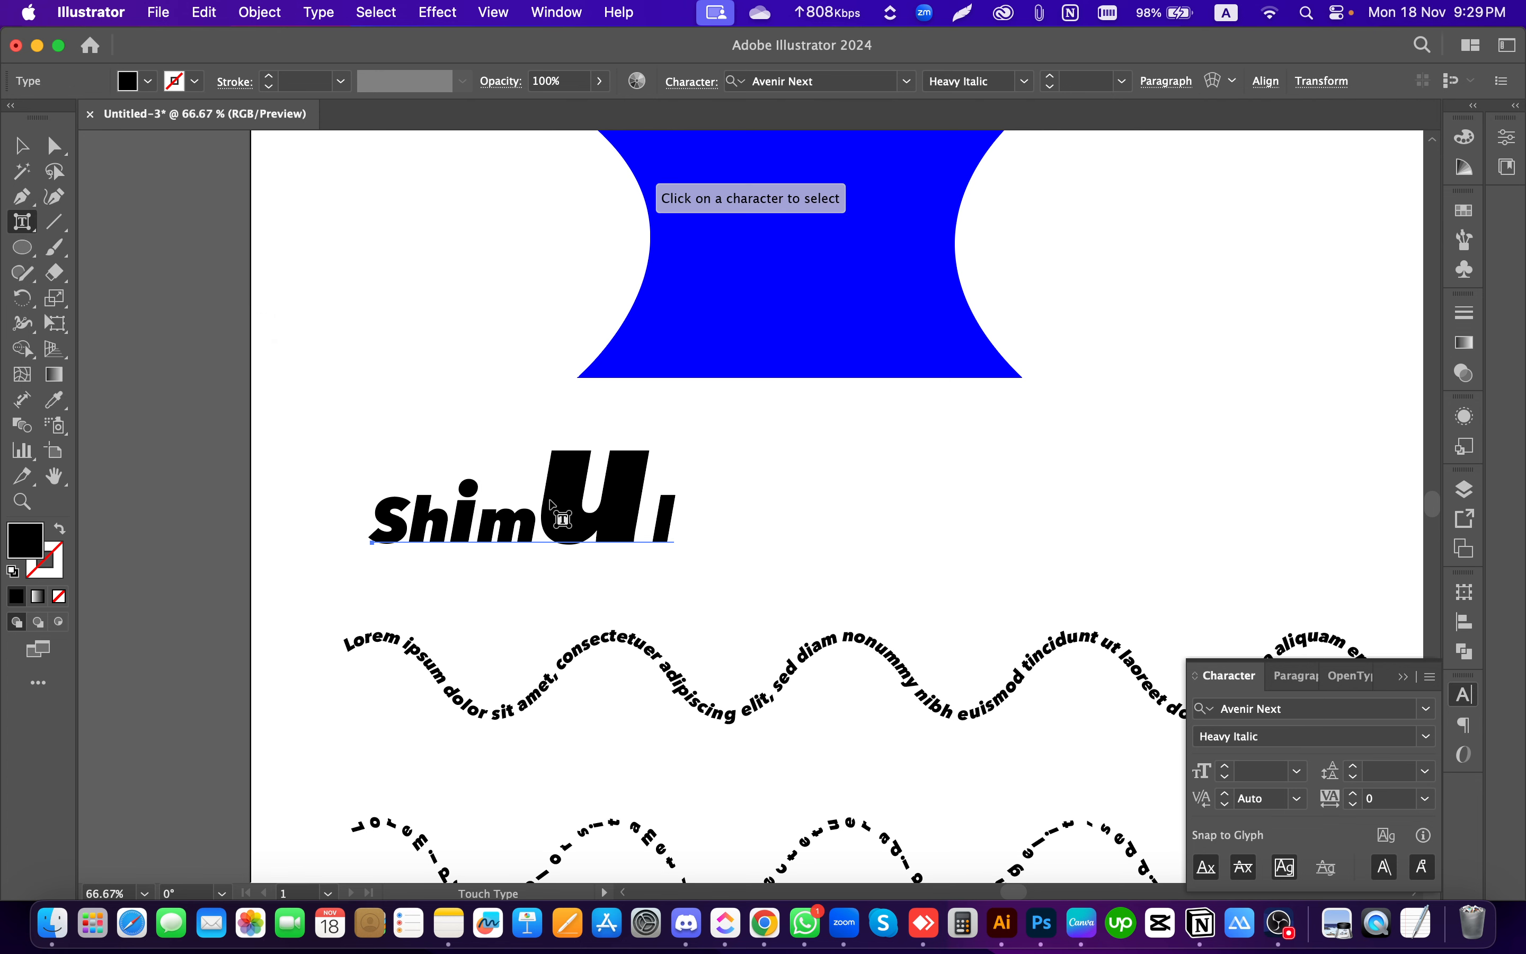
click(601, 513)
drag(611, 520, 525, 456)
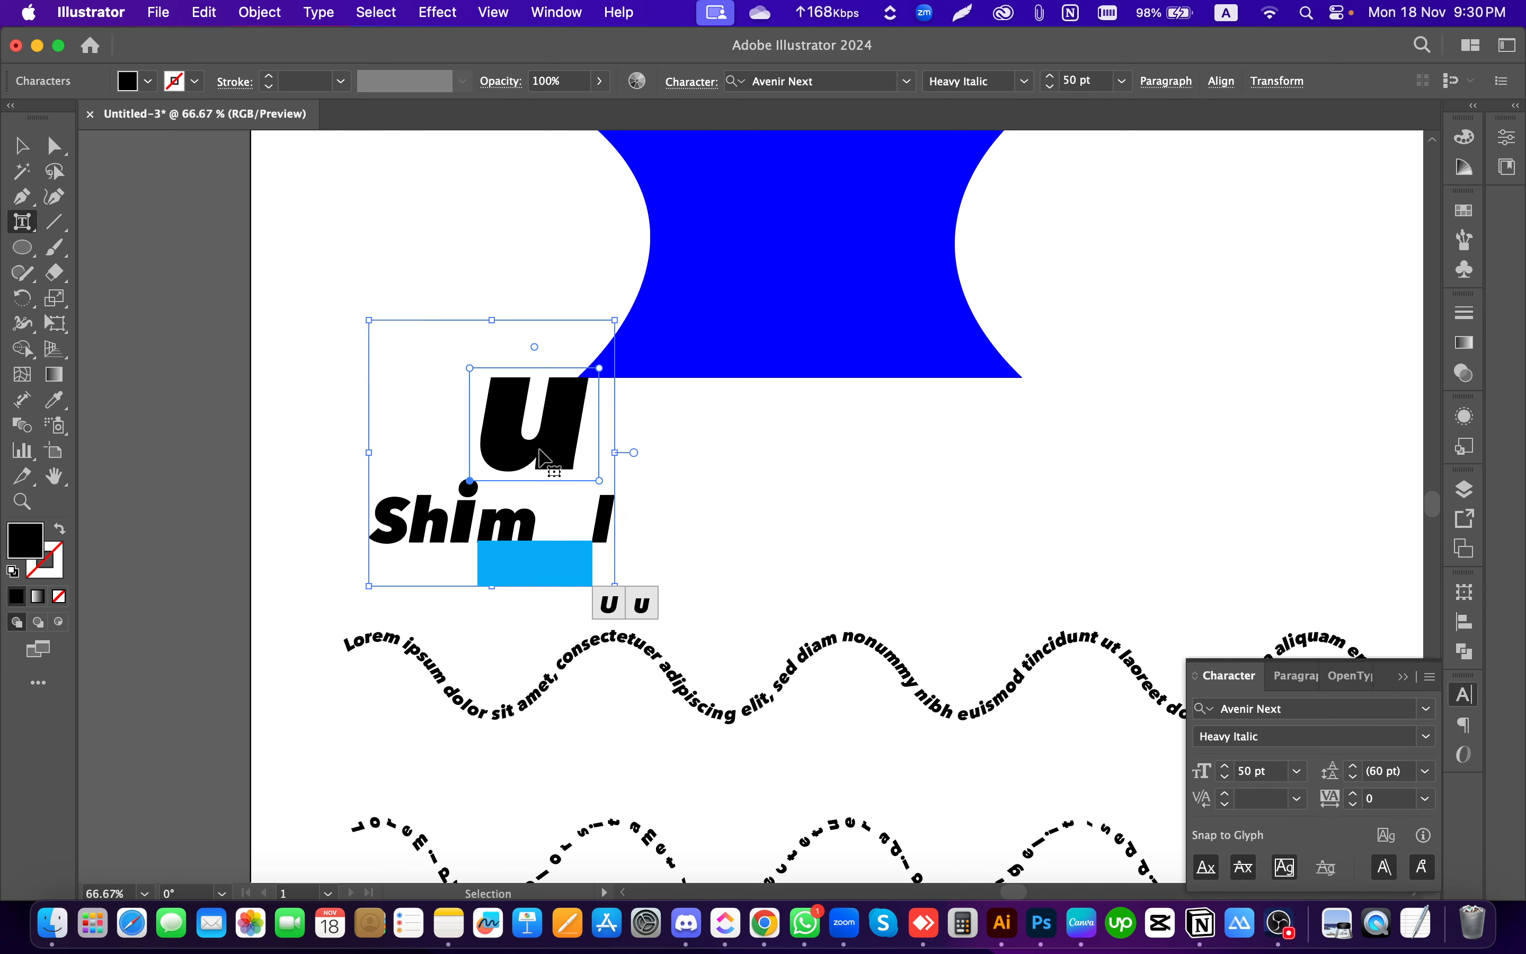
key(super+z)
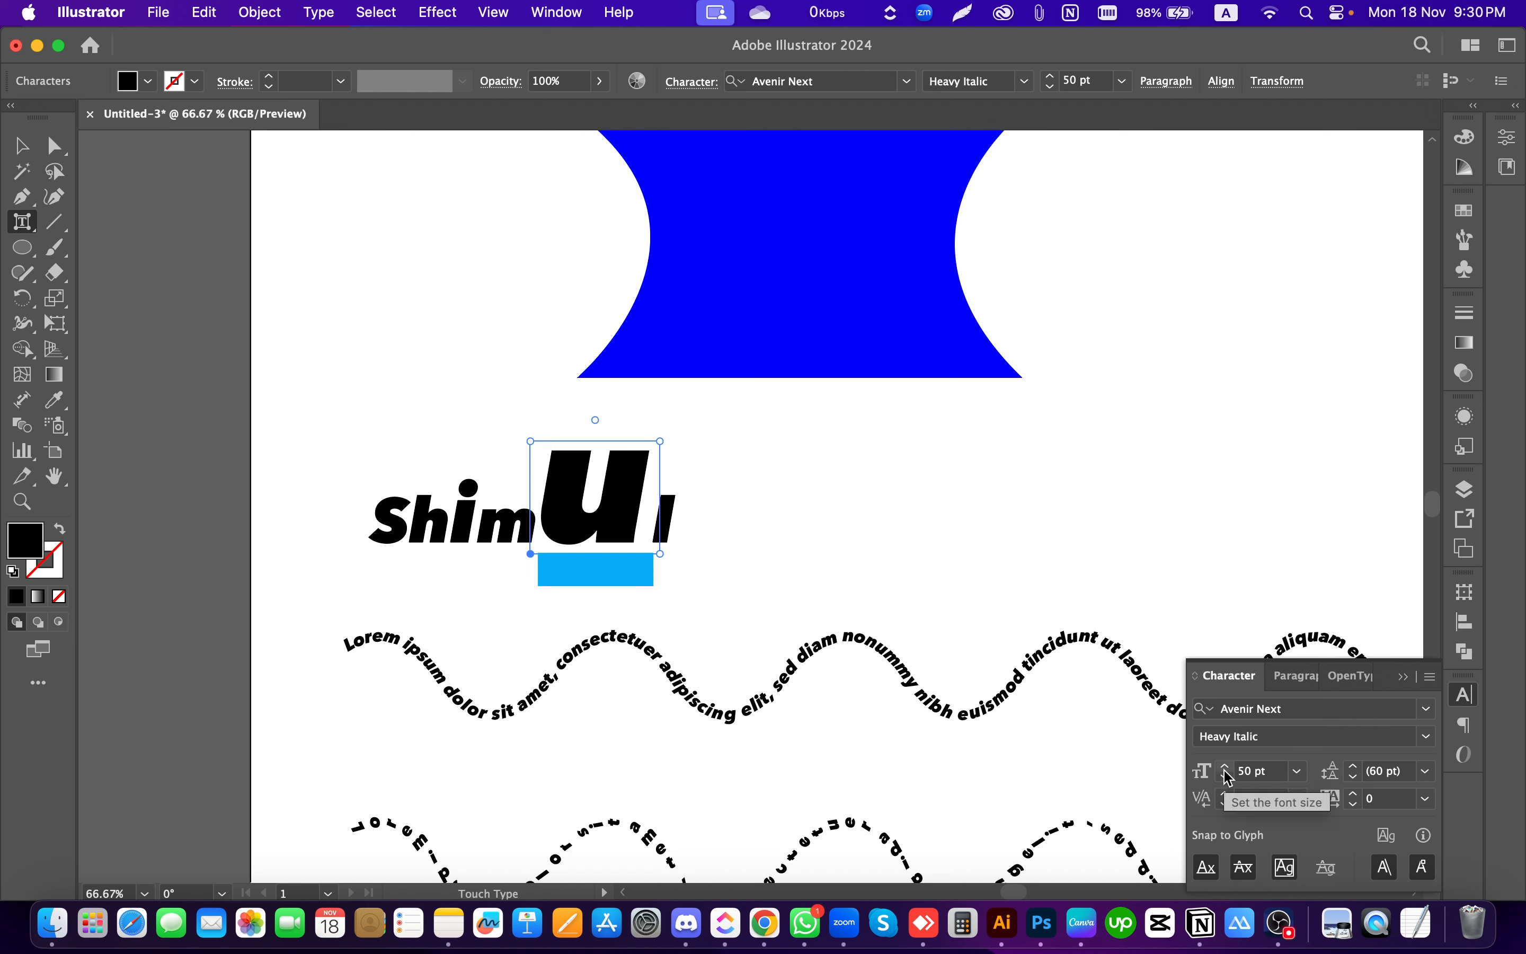
mouse_move(646, 552)
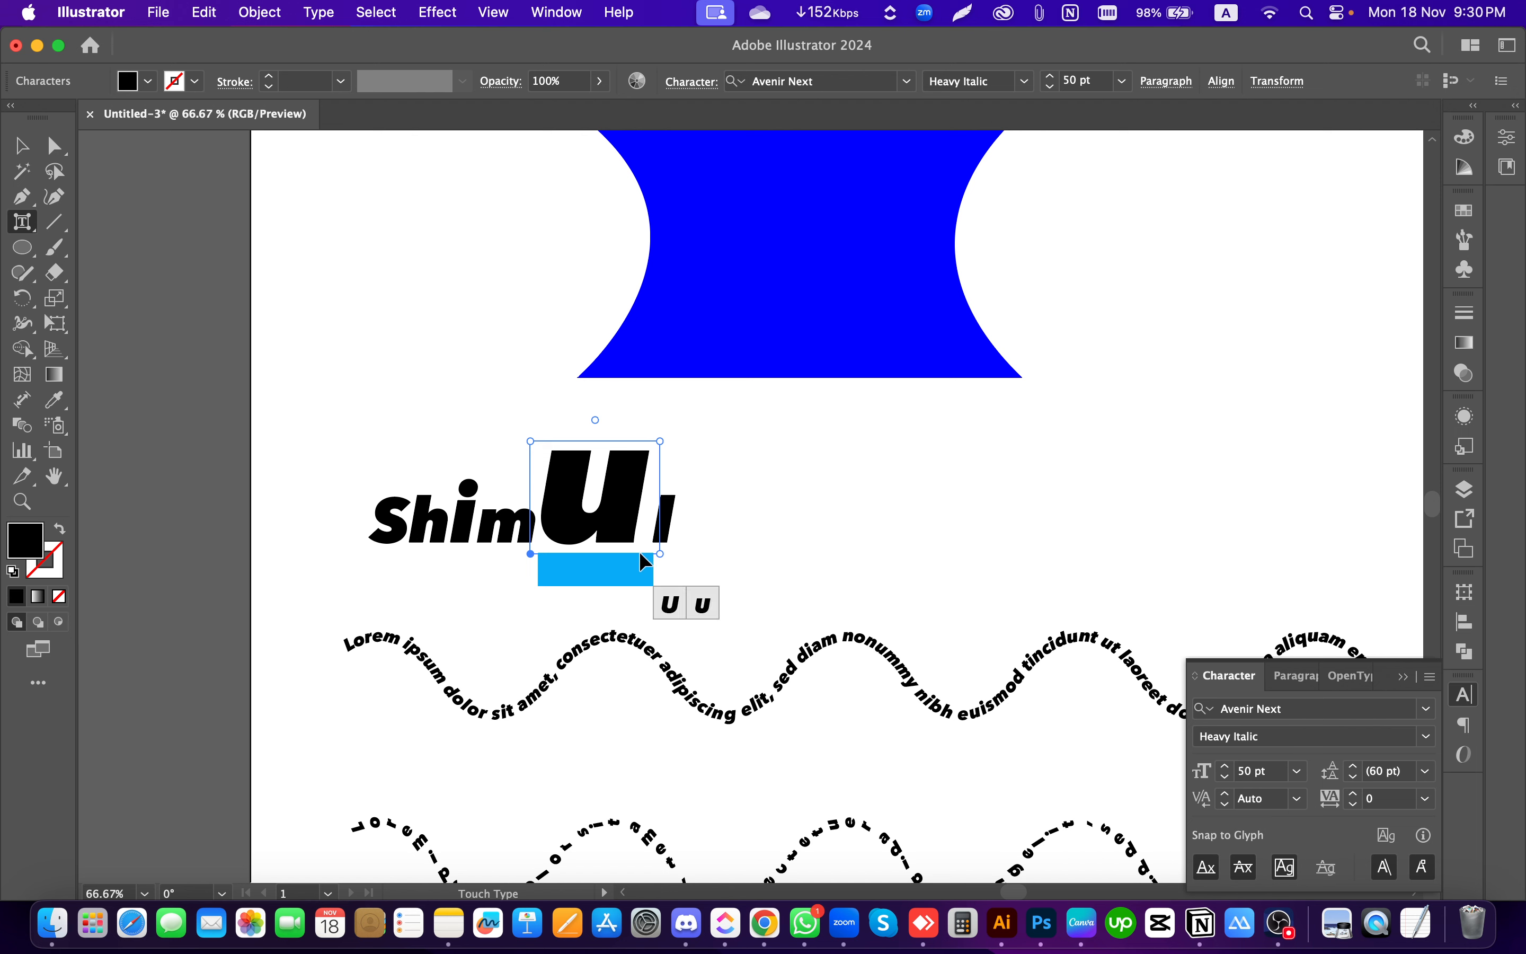
click(22, 146)
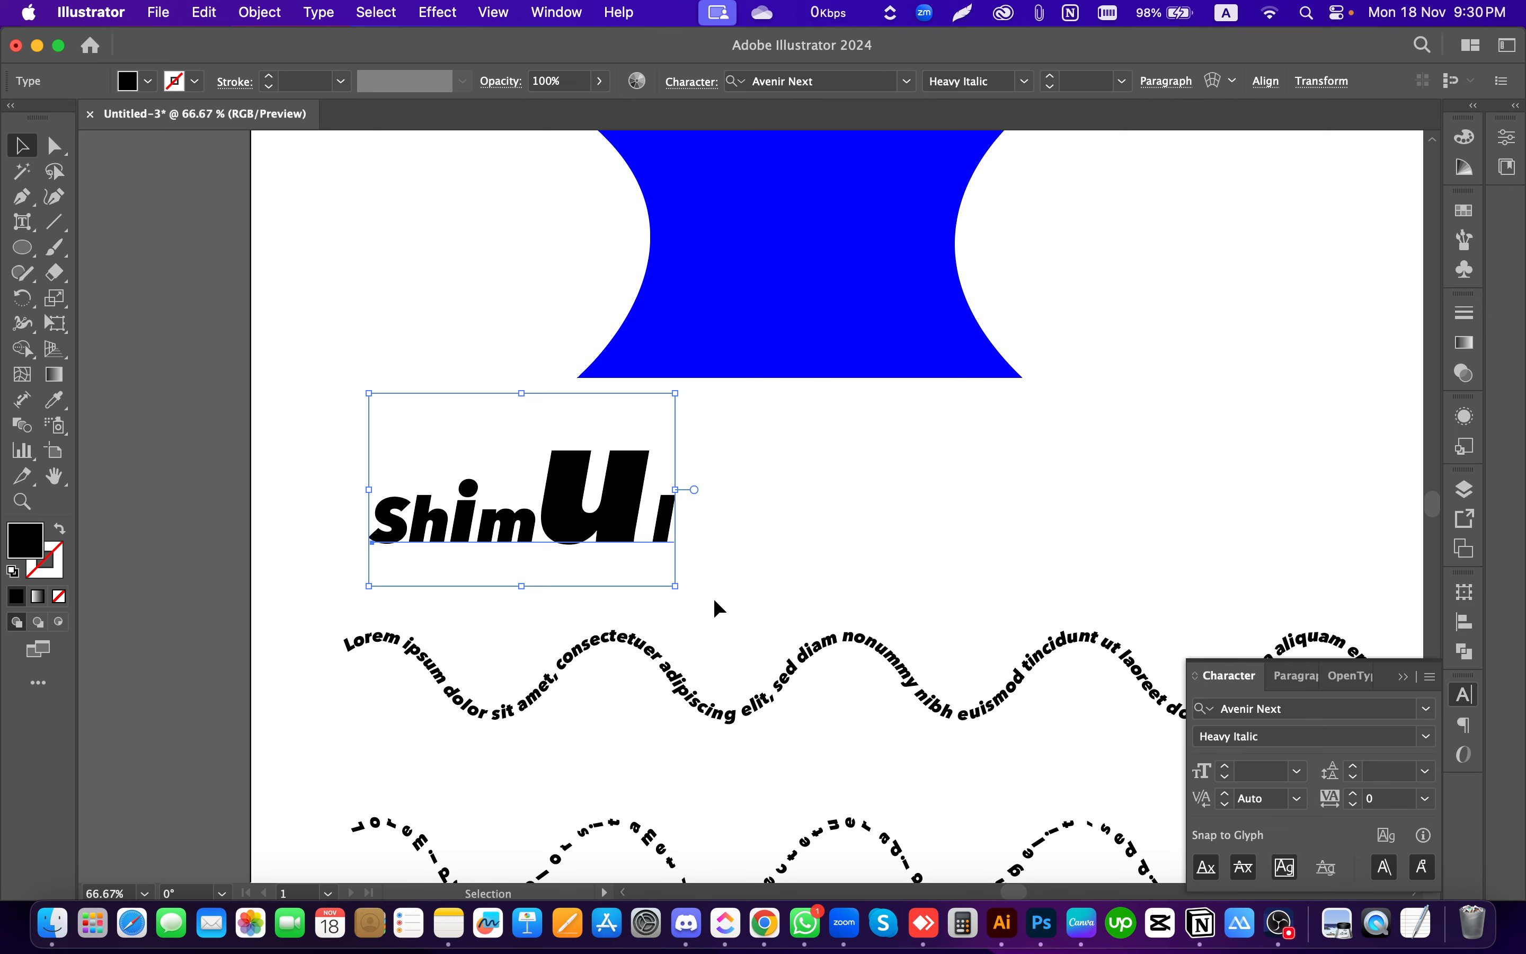
click(886, 533)
Step: Look over the lower part of the artboard and delete the name text below the blue shape
scroll(634, 415, down, 1)
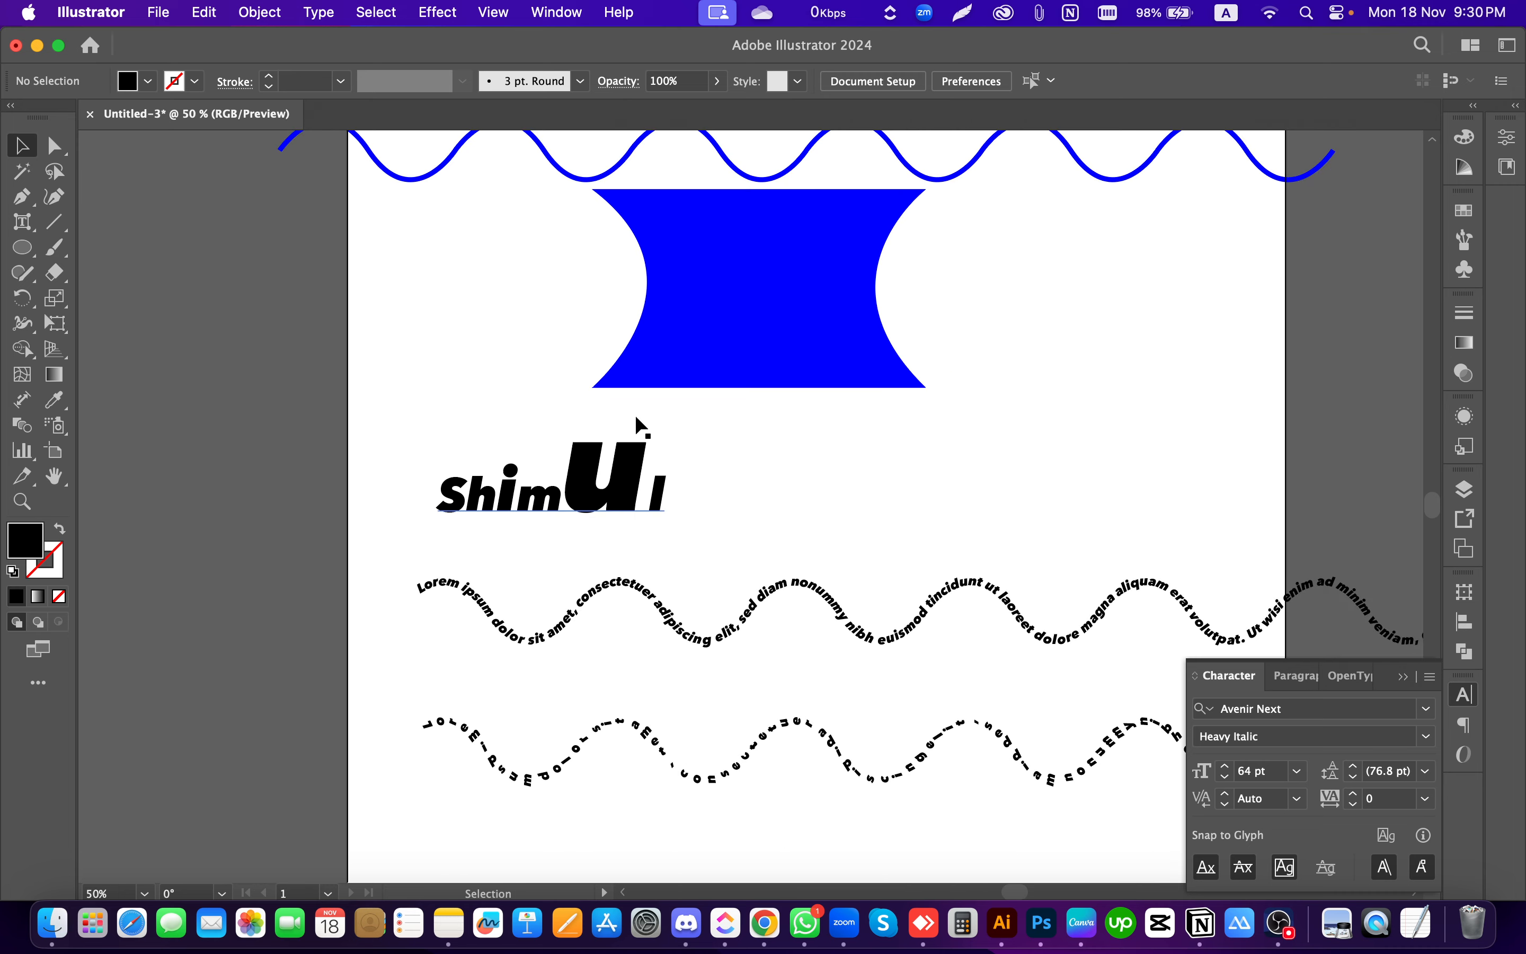
scroll(454, 456, down, 5)
scroll(454, 457, down, 1)
scroll(609, 411, up, 1)
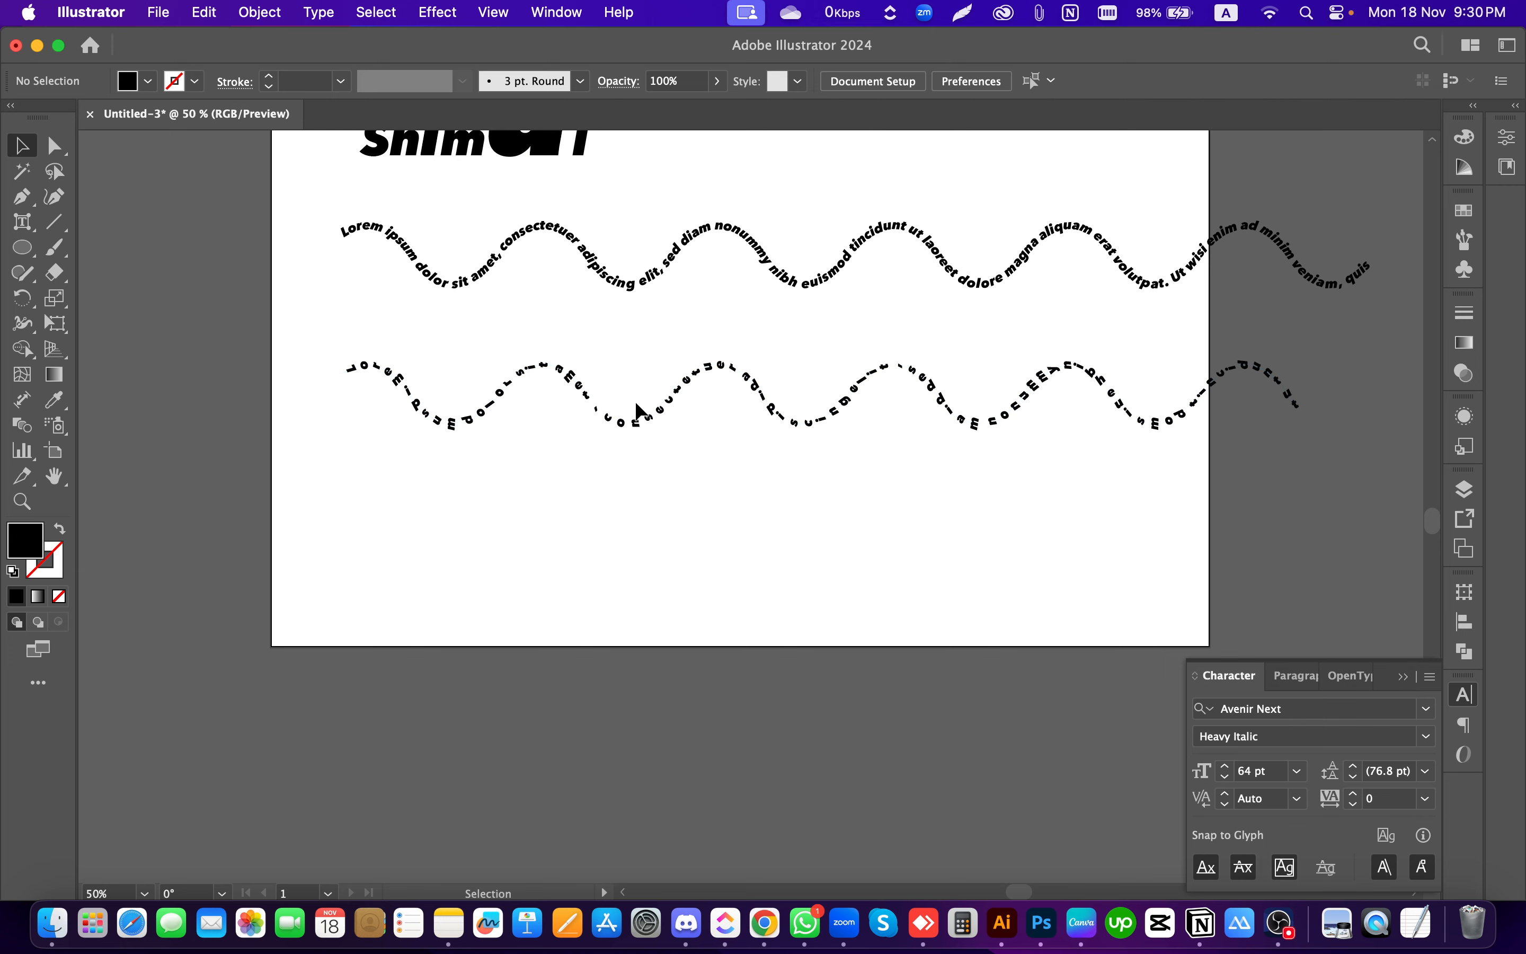
scroll(689, 520, up, 5)
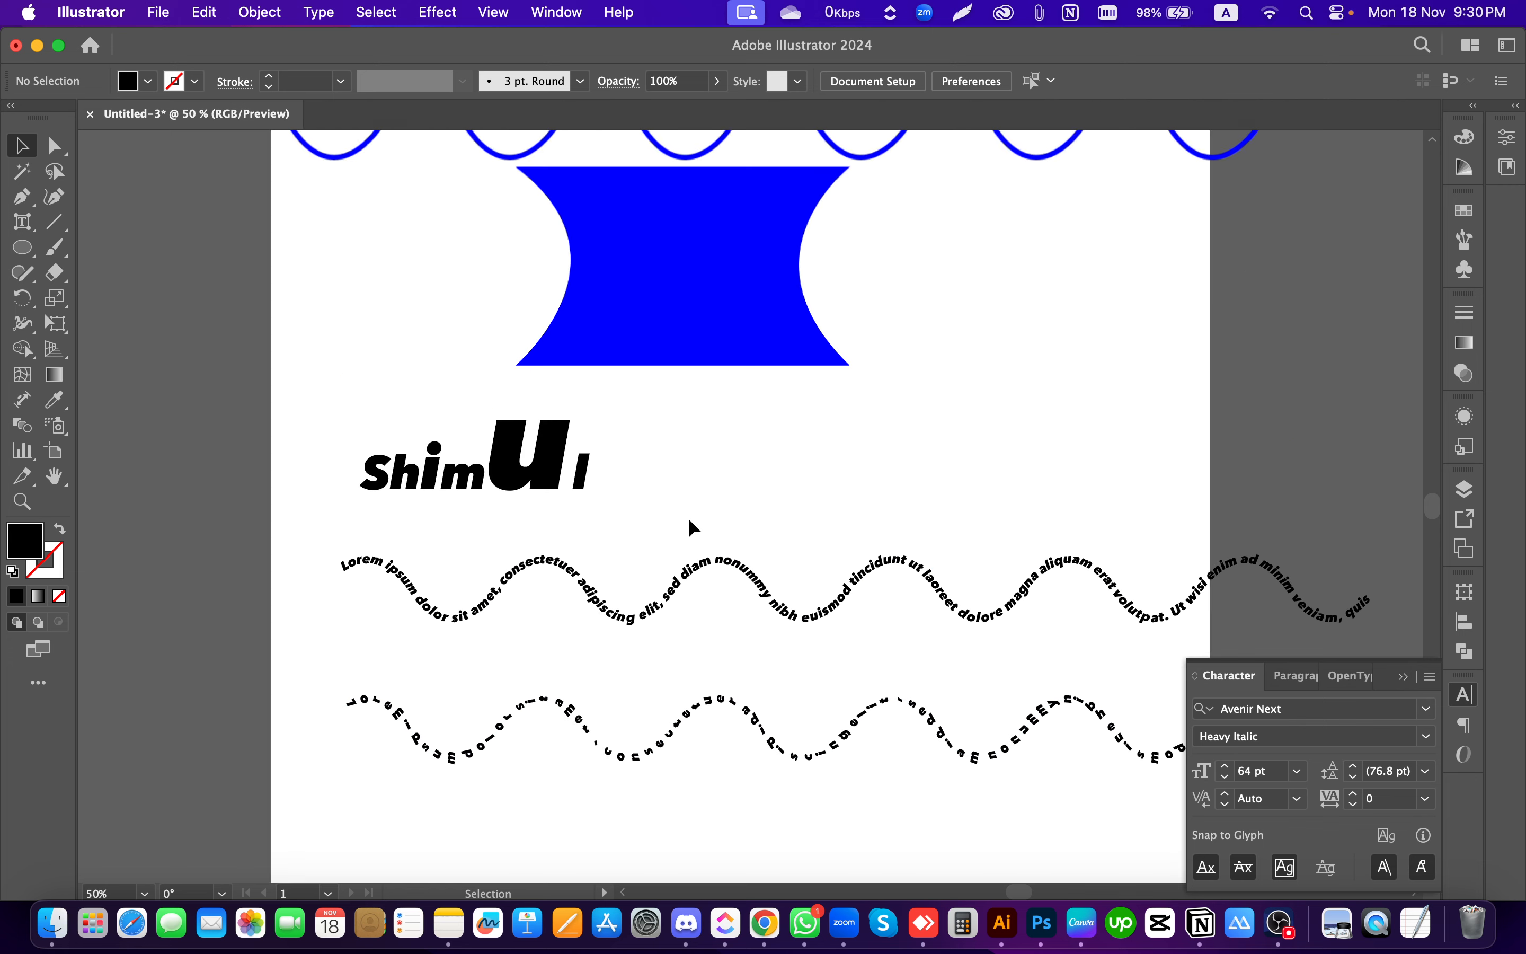
click(418, 464)
key(Delete)
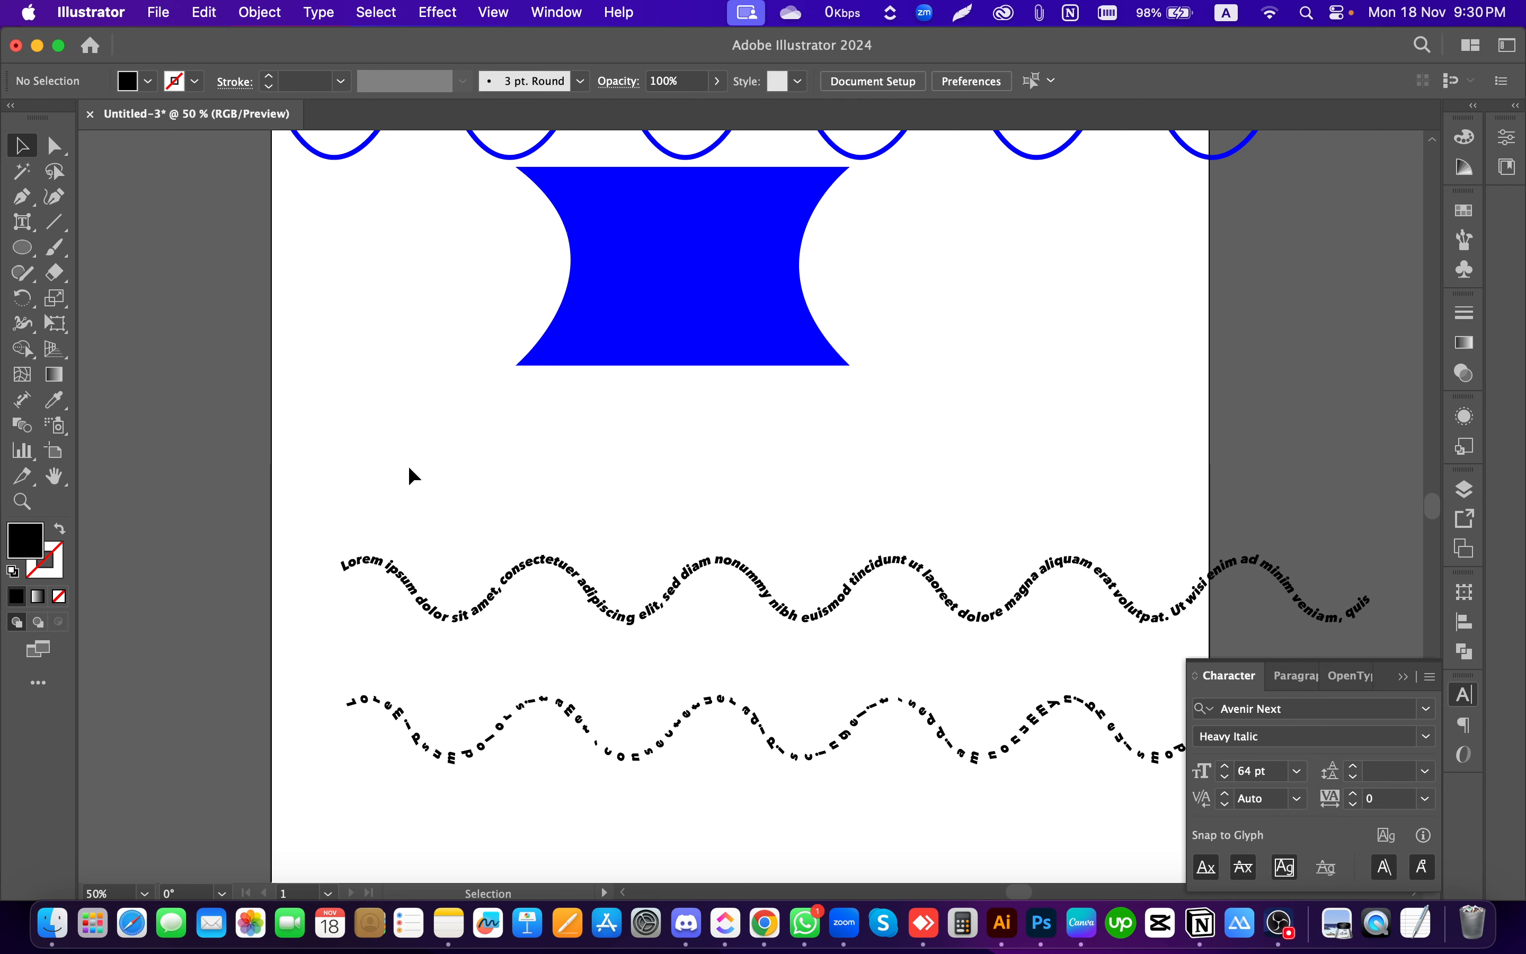
Step: Draw several straight lines in different directions across the artboard with the Line Segment tool
key(super+minus)
click(23, 222)
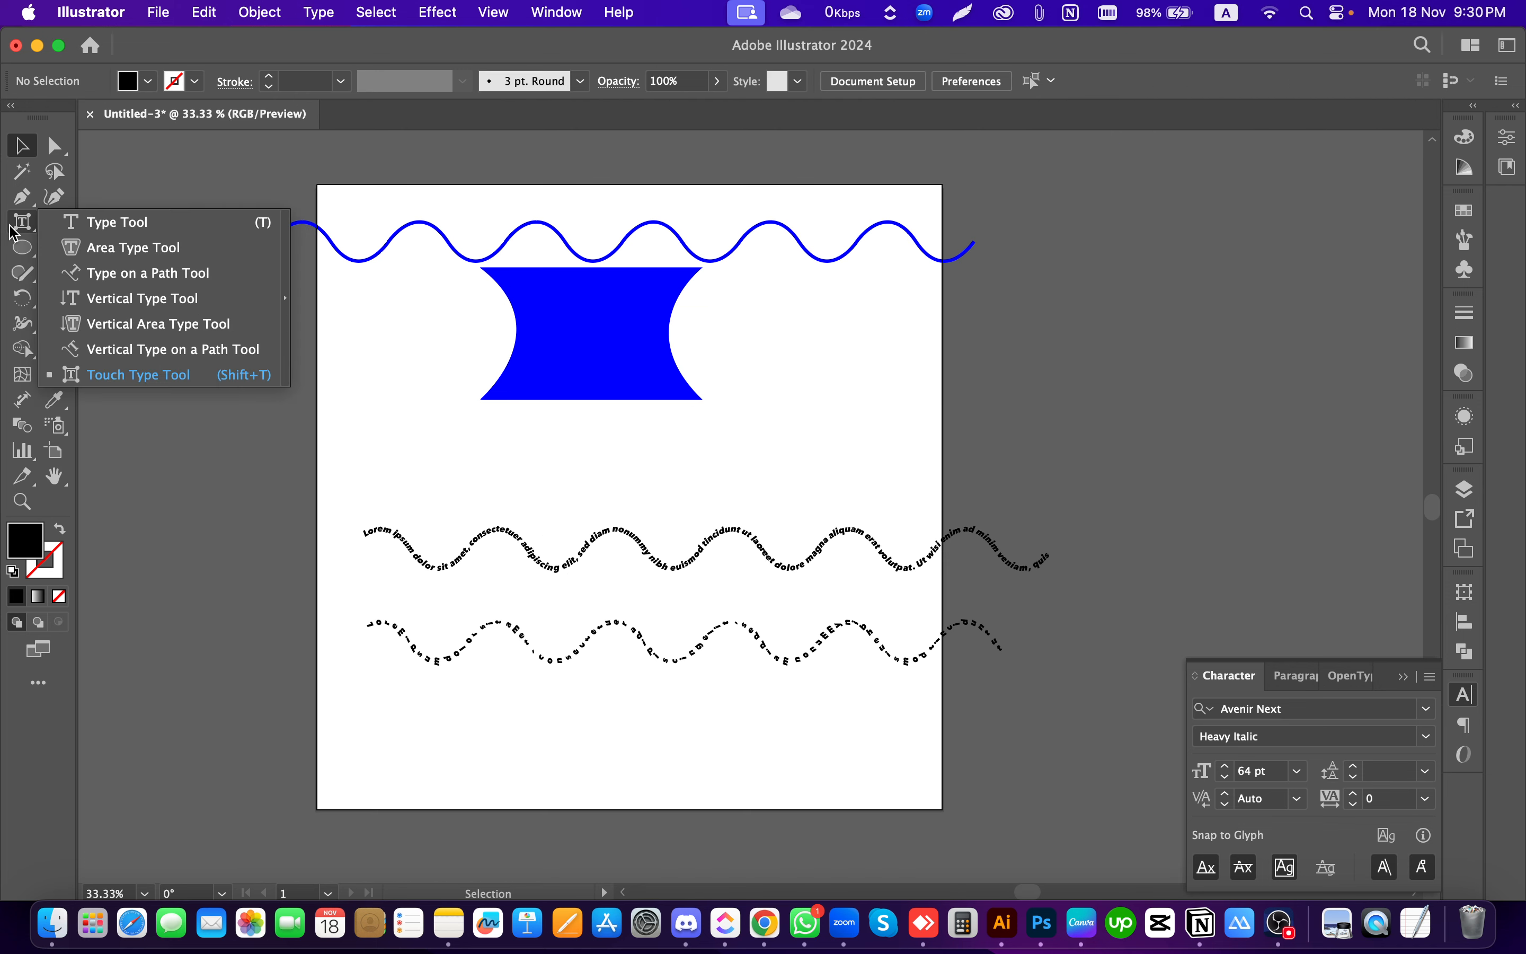
click(83, 228)
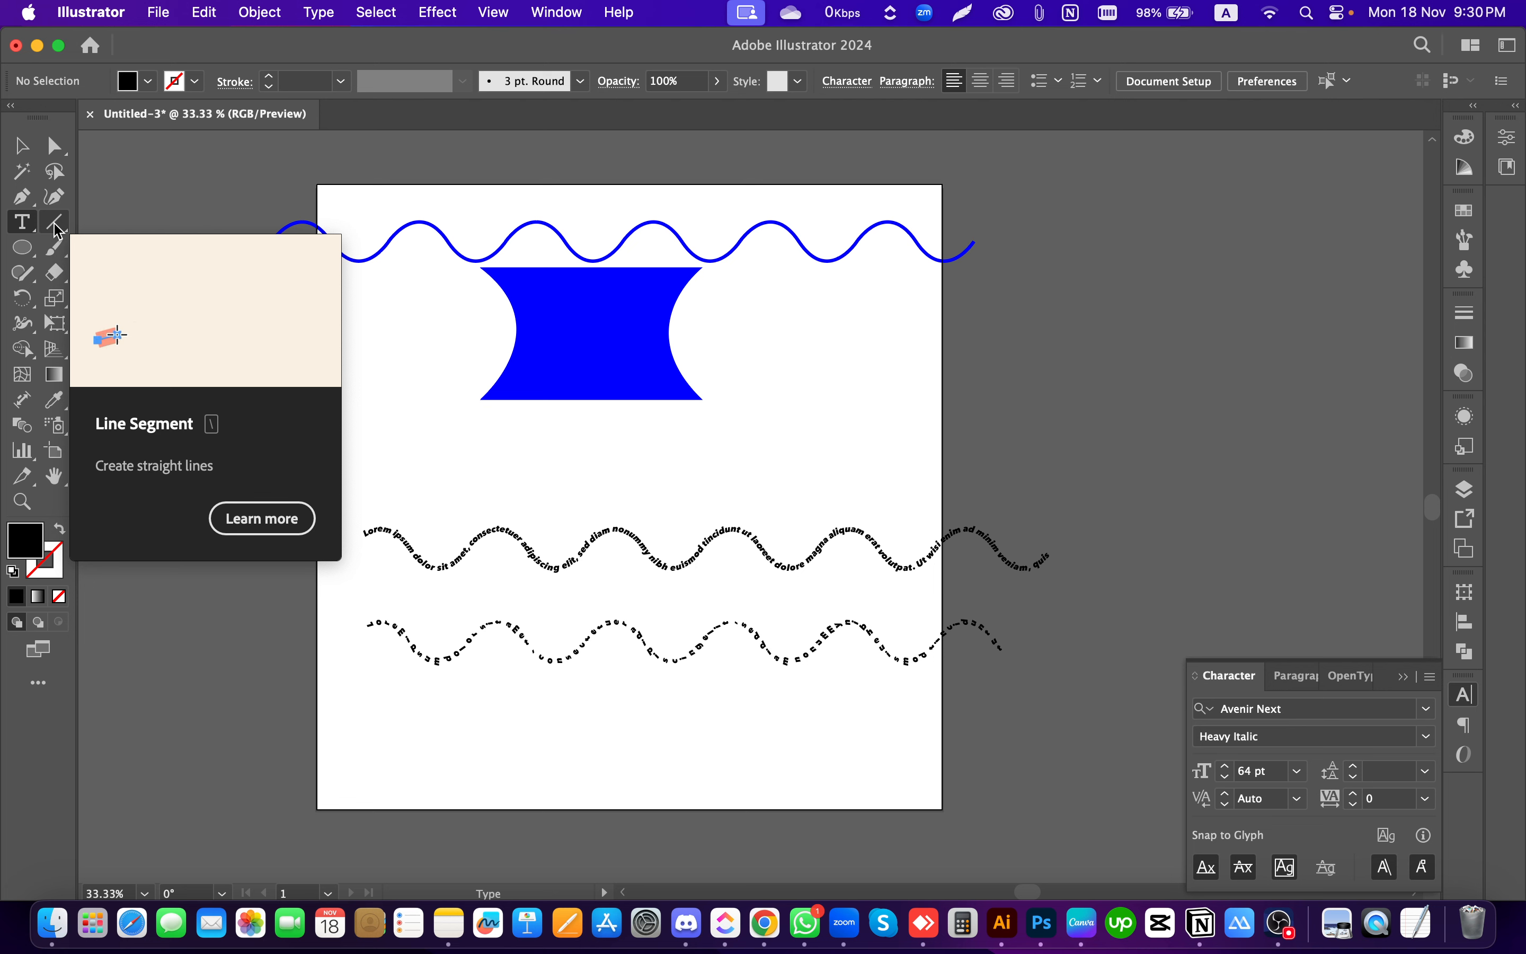
click(55, 225)
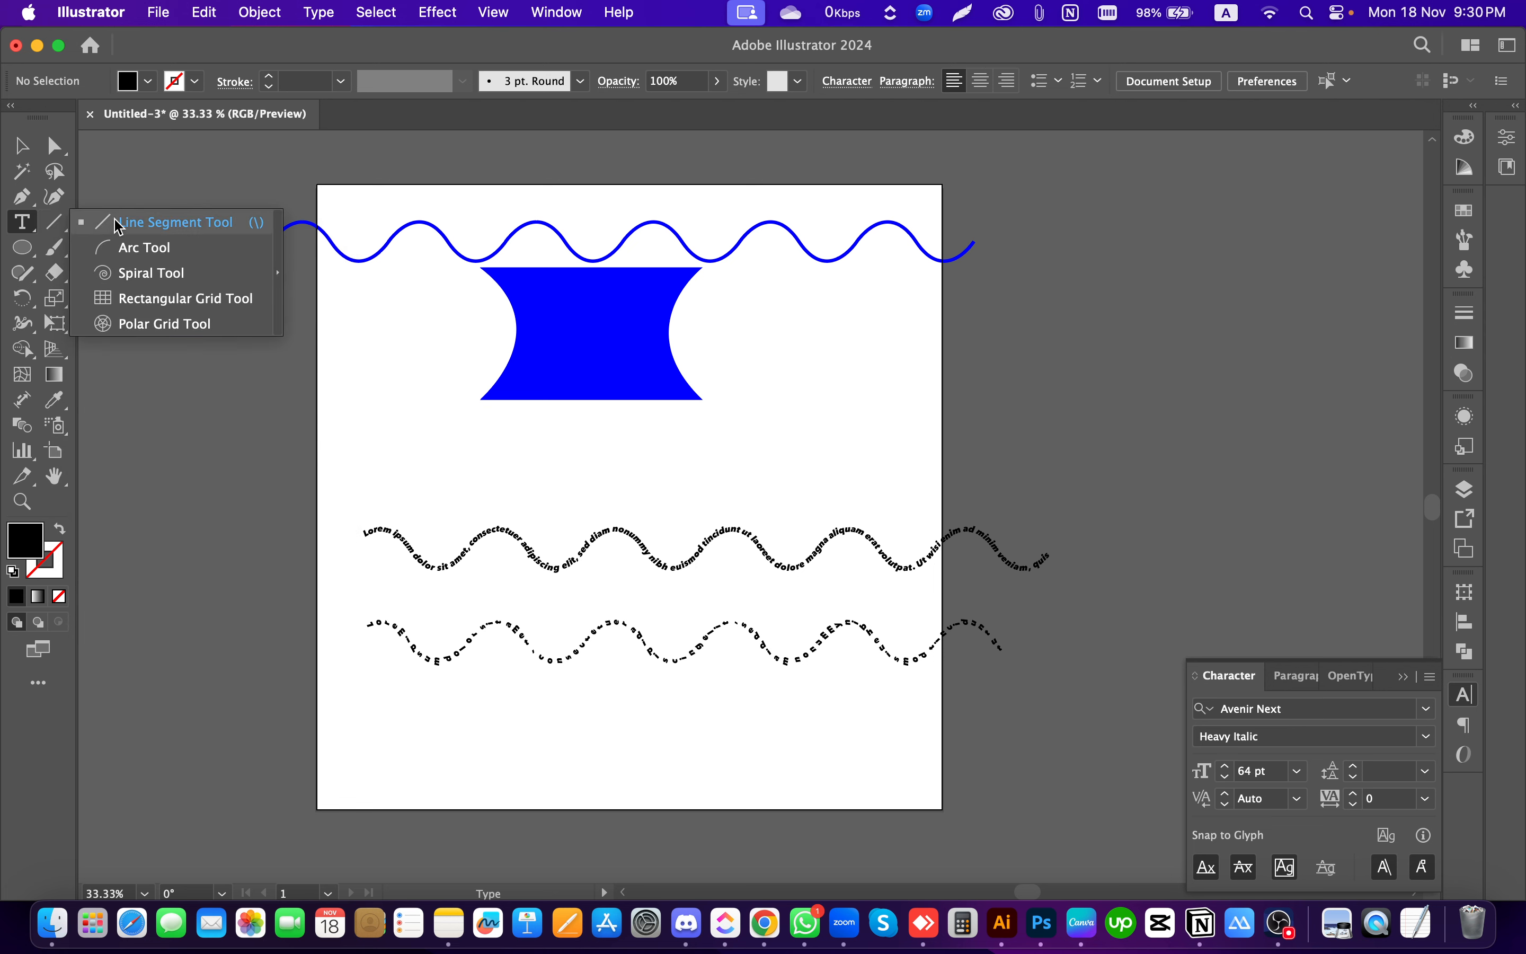
click(62, 228)
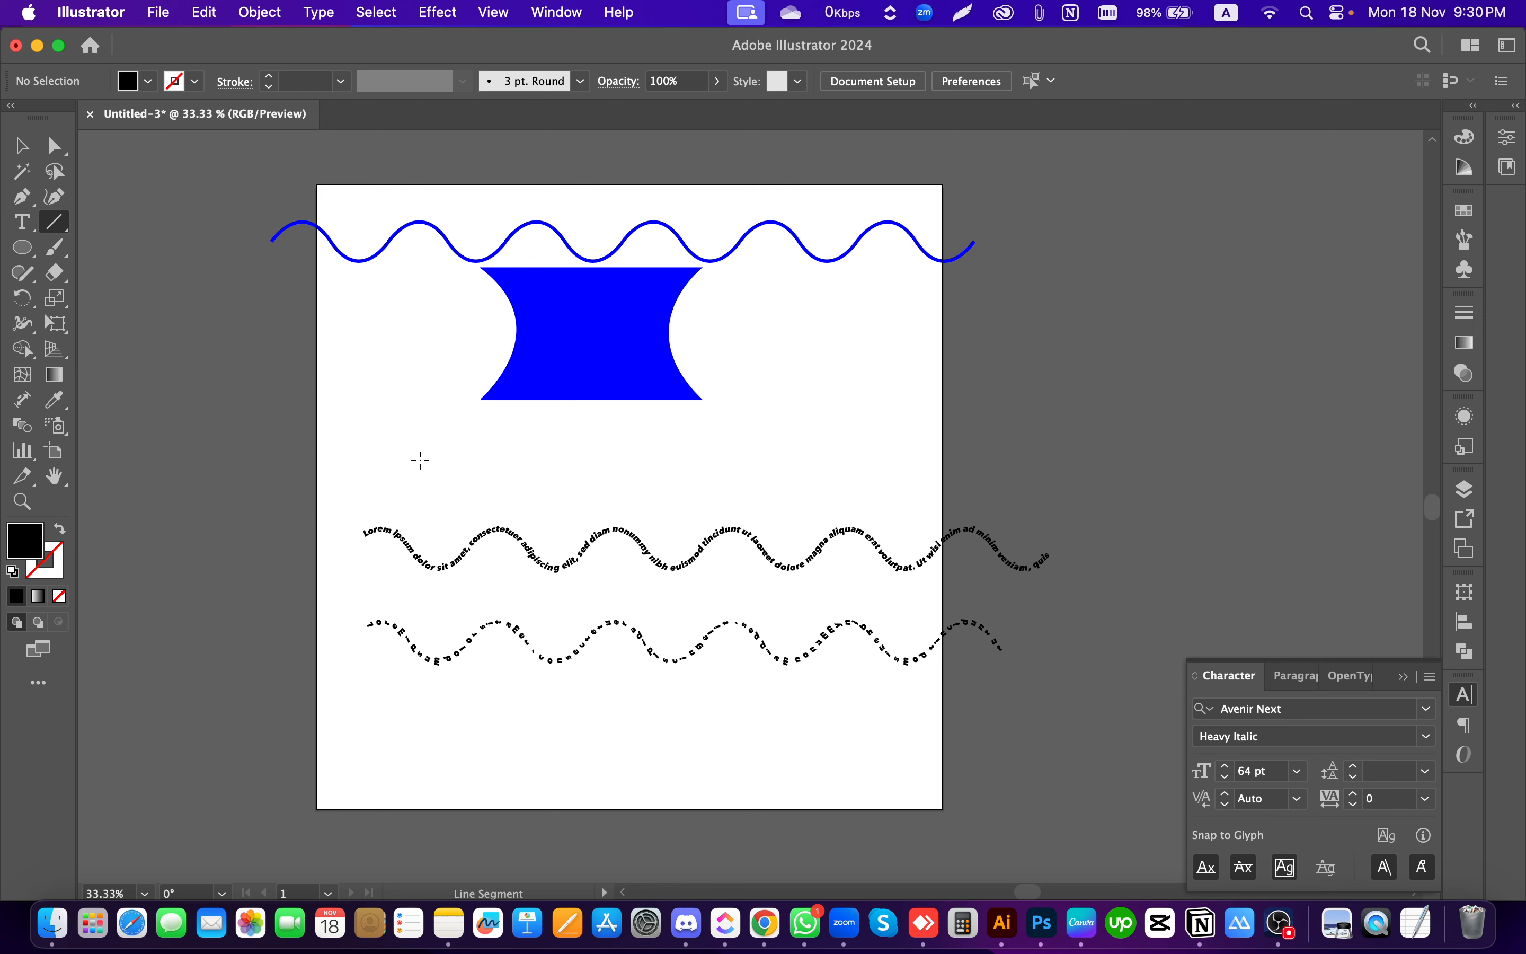
drag(396, 461, 809, 444)
drag(1237, 334, 876, 745)
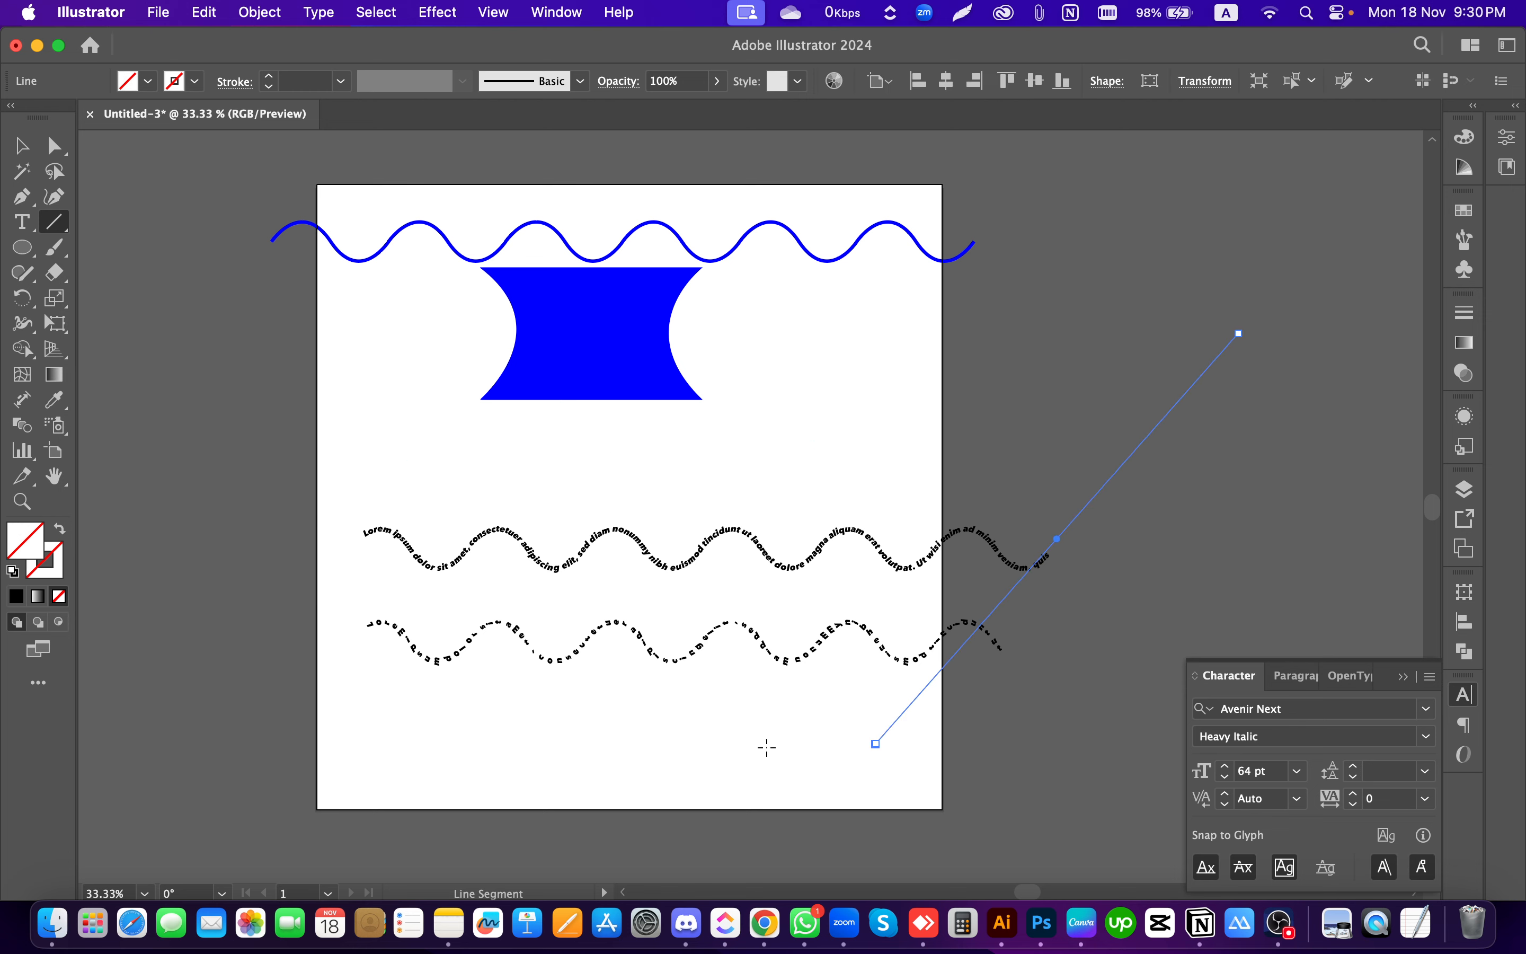
drag(731, 314, 866, 713)
drag(933, 300, 413, 774)
drag(379, 413, 762, 863)
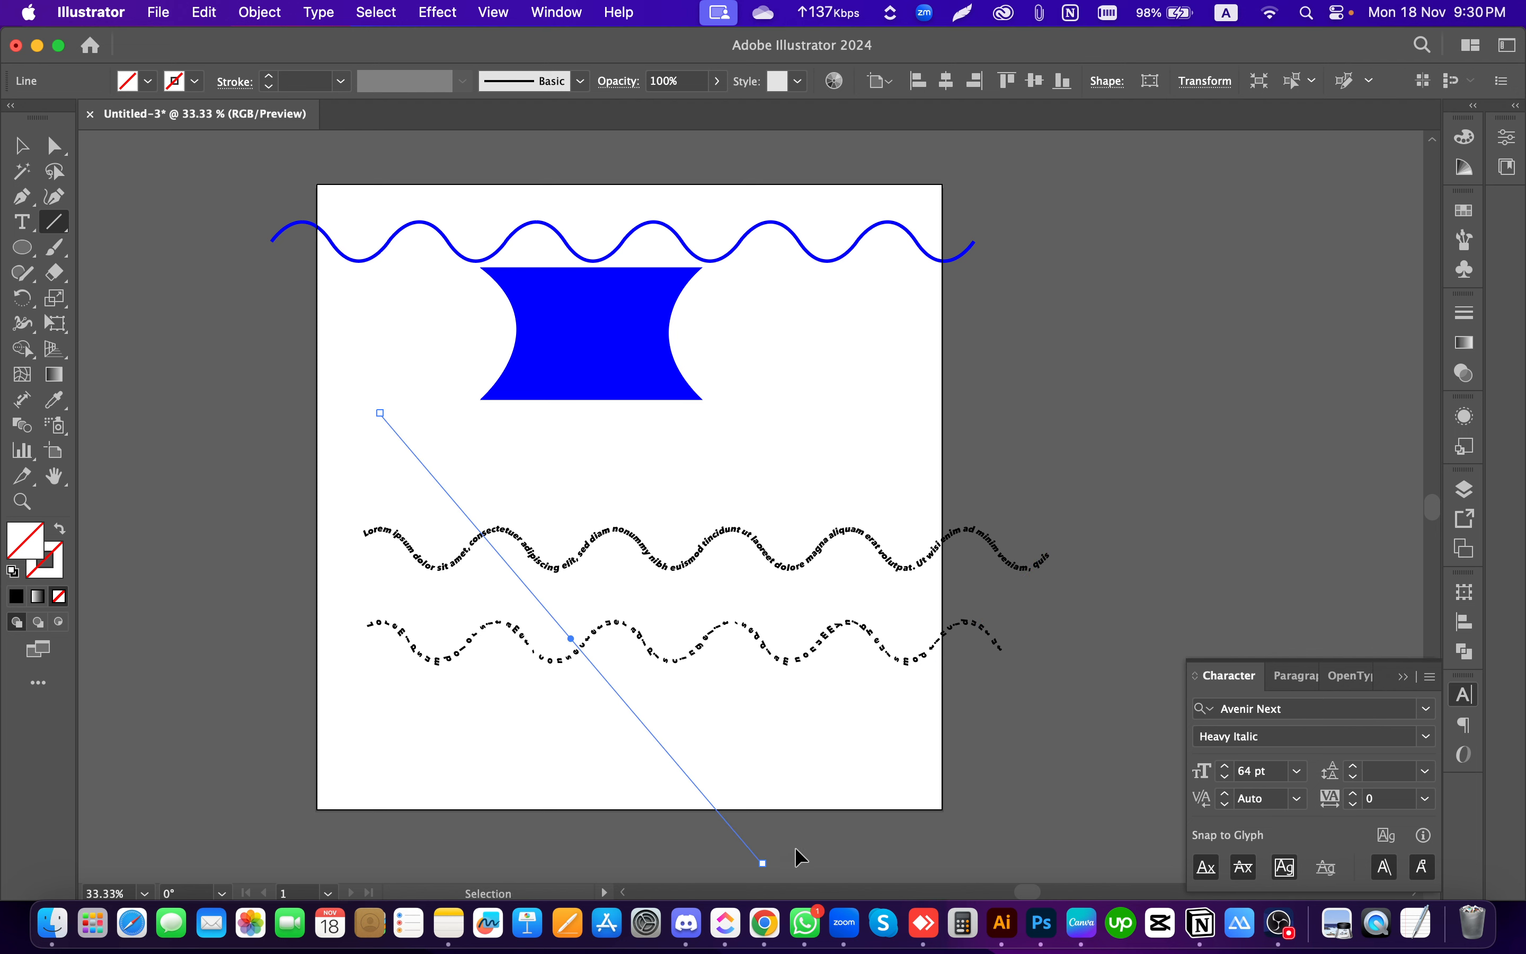
Step: Undo the drawn lines, the deletion of the name text and the last size increases of the letter i
key(super+z)
key(super+z)
key(super+z)
key(super+z)
key(super+z)
key(super+z)
key(super+z)
key(super+z)
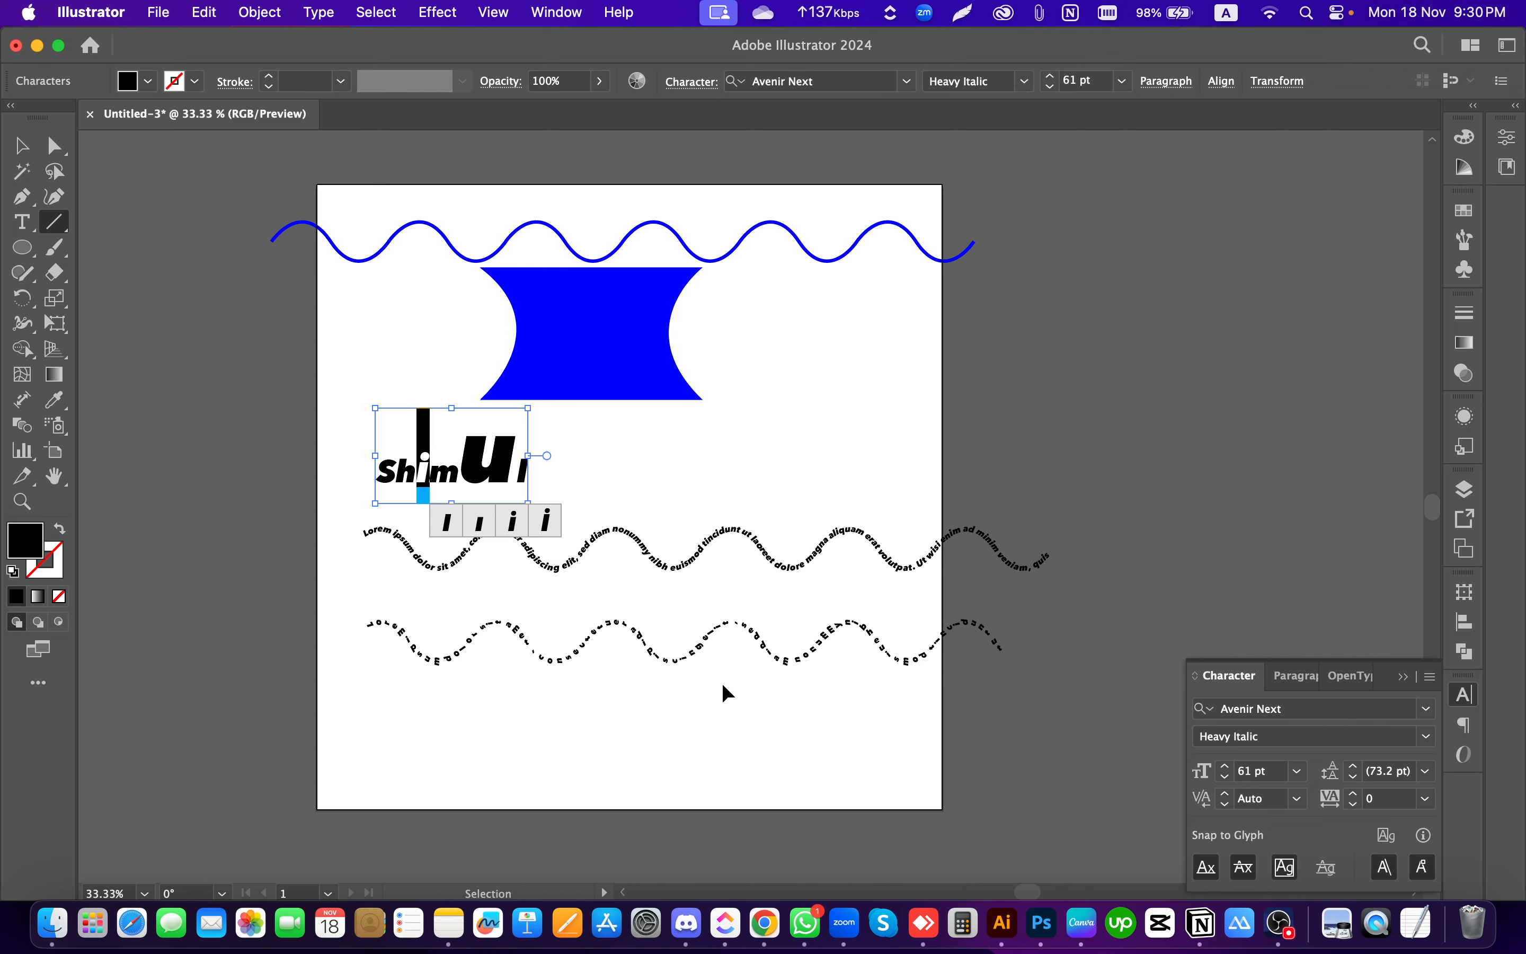
key(v)
key(super+z)
Step: Clear the artboard by deleting the name text and both wavy texts and moving the blue shape beyond the artboard's right edge
drag(779, 702, 405, 290)
drag(378, 480, 377, 478)
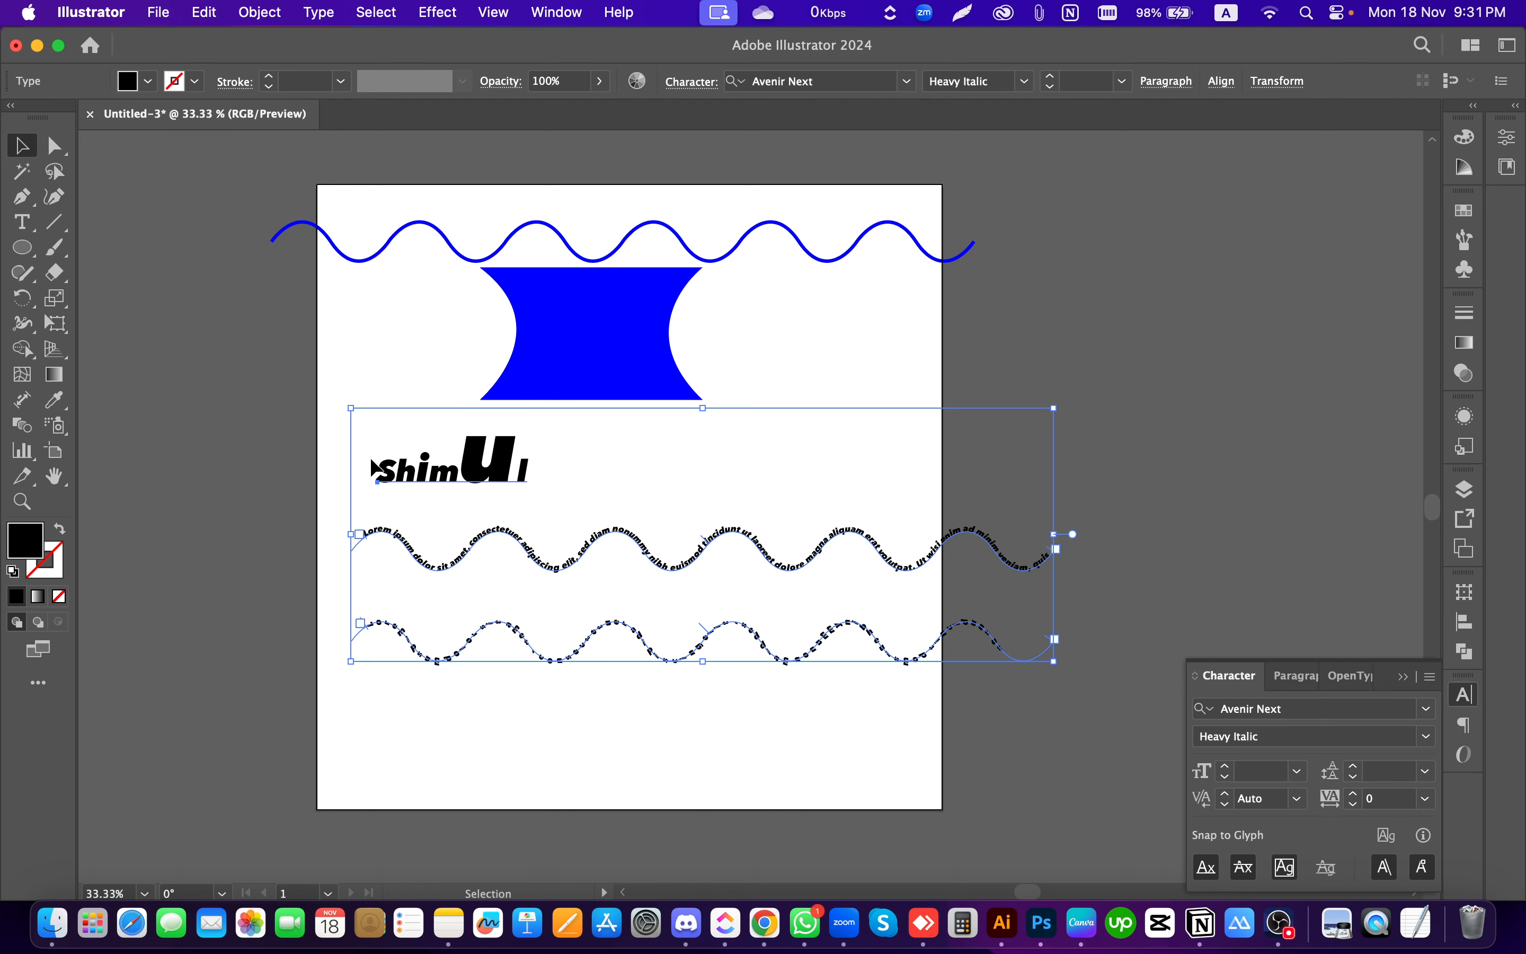
key(Delete)
drag(653, 372, 1188, 327)
click(579, 526)
Step: Draw a slanted line without stroke colour near the artboard's centre with the Line Segment tool and undo it
click(54, 222)
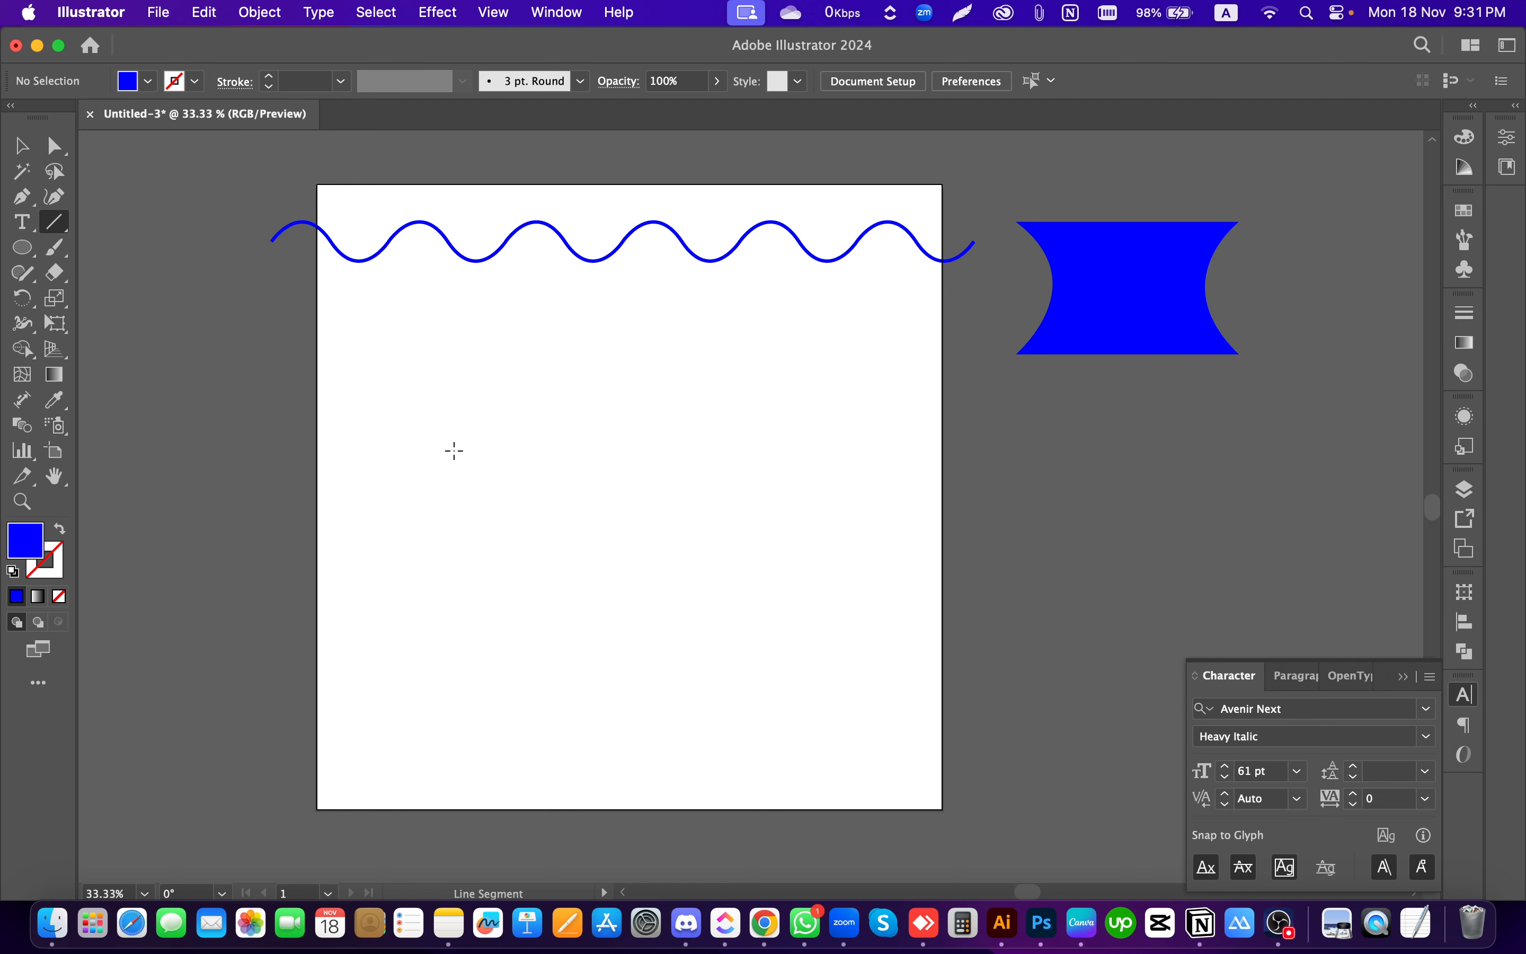
drag(452, 448, 708, 526)
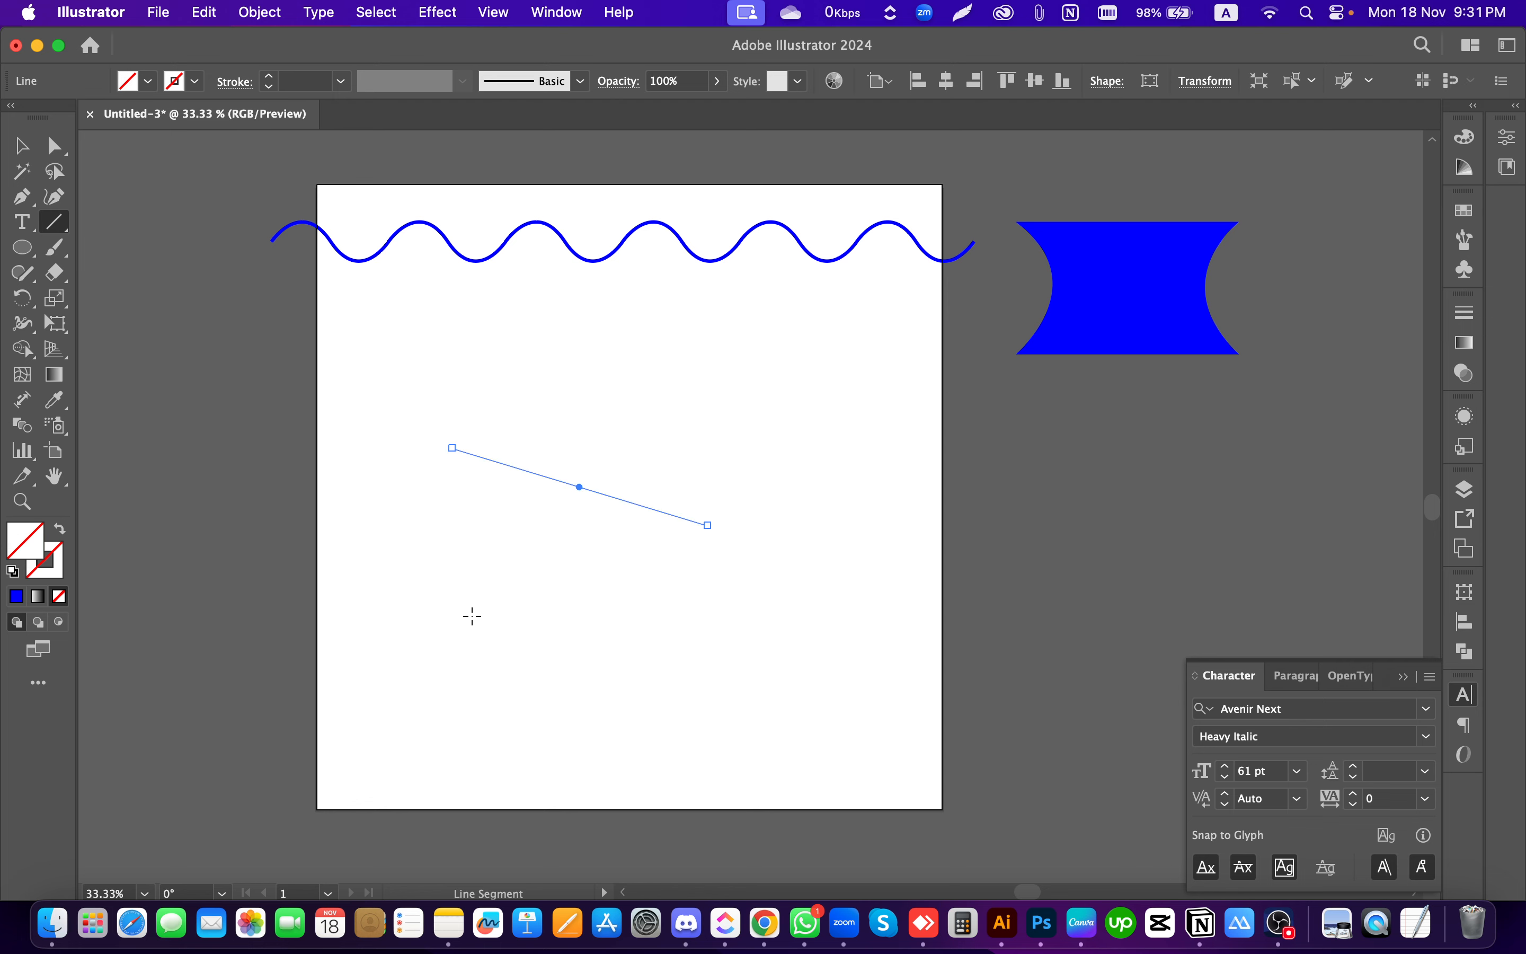
key(super+z)
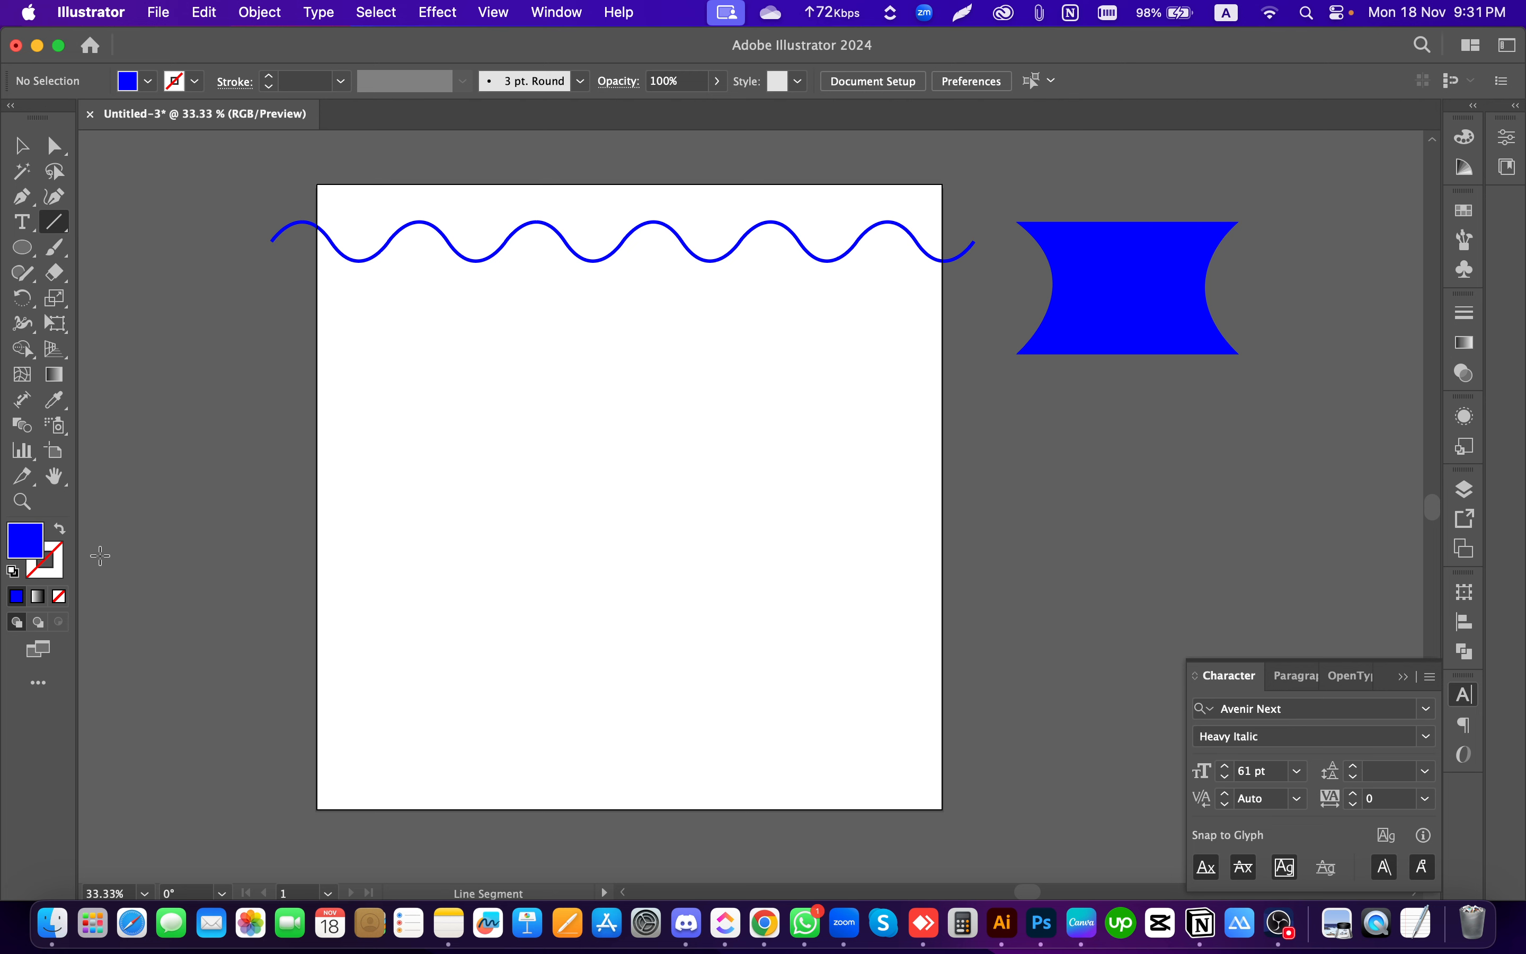
Step: Swap the fill and stroke colours, draw a blue diagonal line sloping down to the right across the artboard, and deselect it
click(59, 532)
mouse_move(373, 416)
mouse_down()
mouse_move(610, 599)
mouse_move(681, 625)
mouse_up()
click(21, 145)
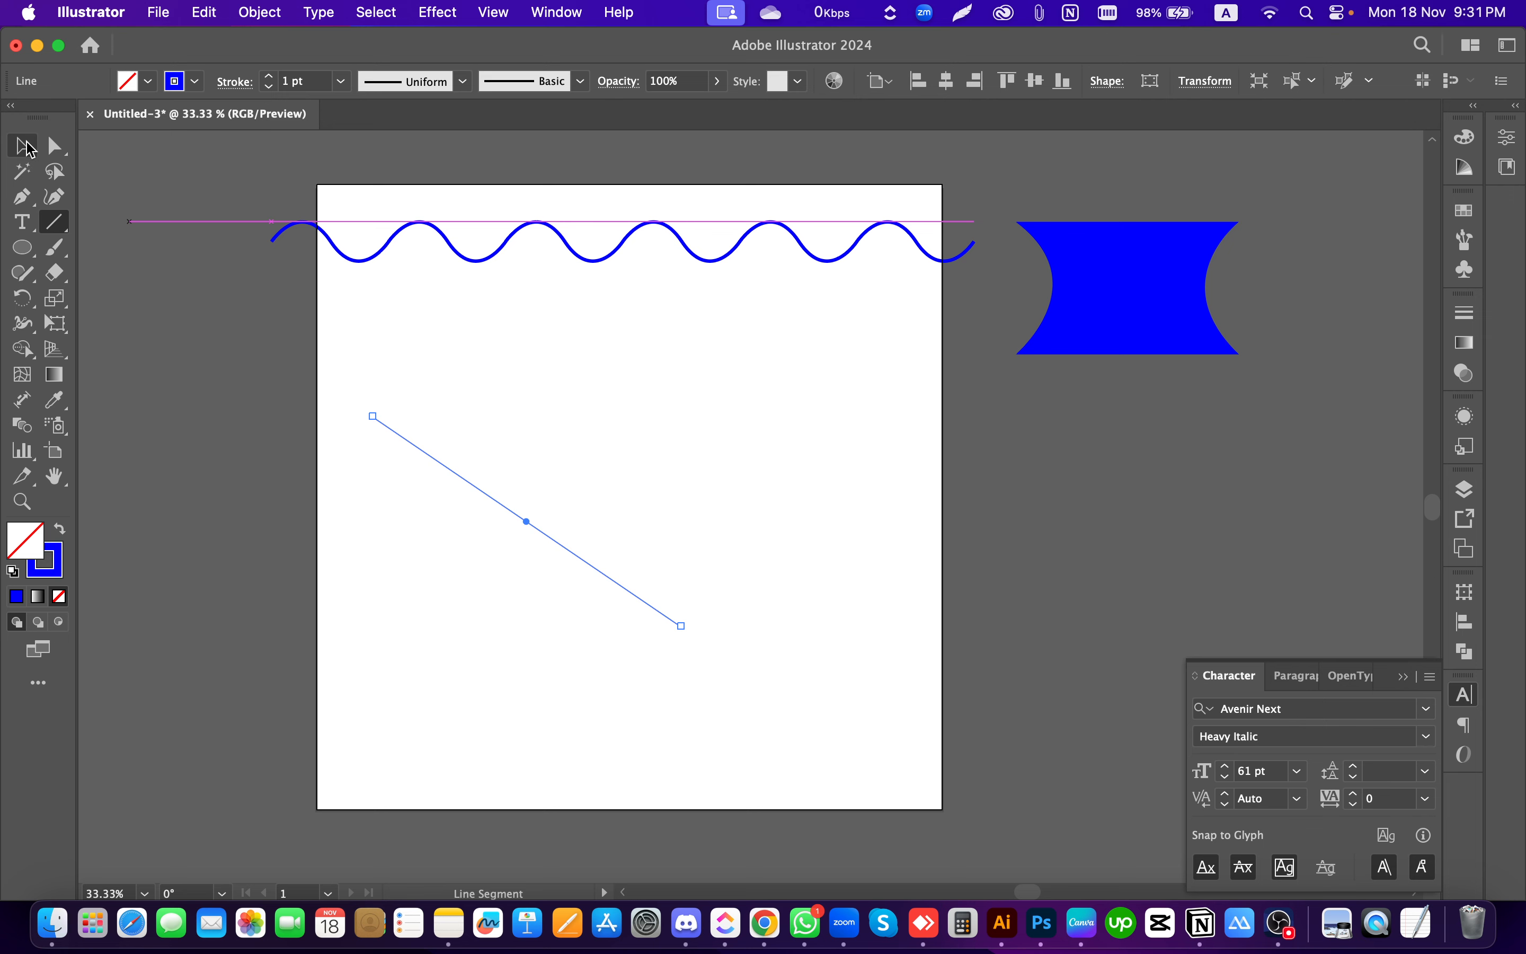
click(734, 431)
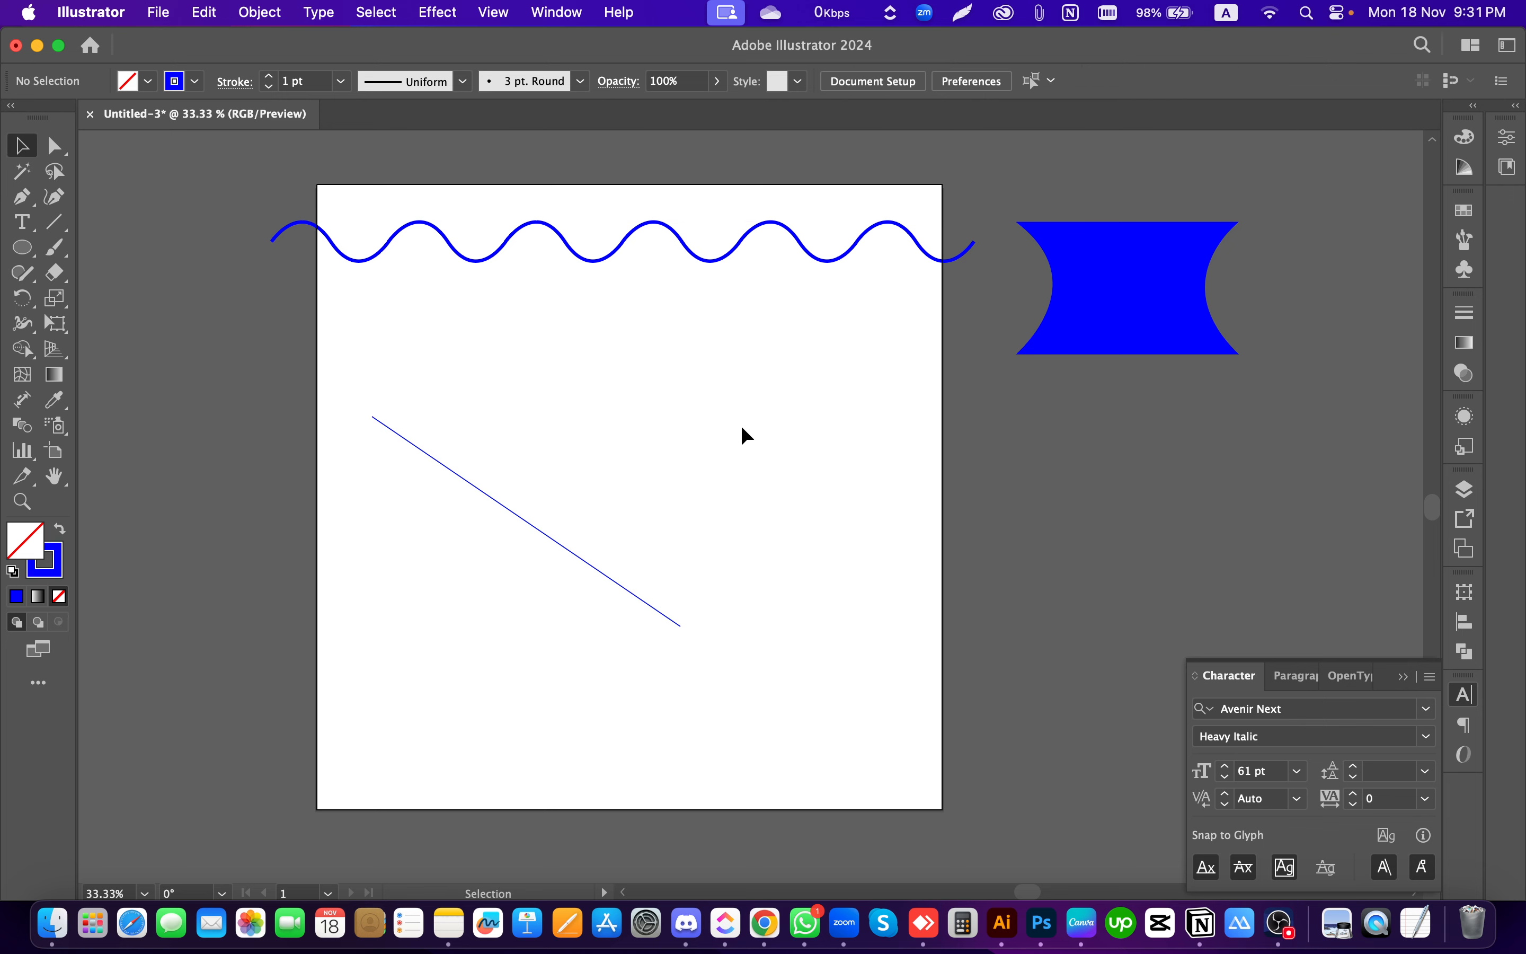
Step: Set the diagonal line's stroke weight to 8 pt and delete the line
drag(742, 433, 613, 595)
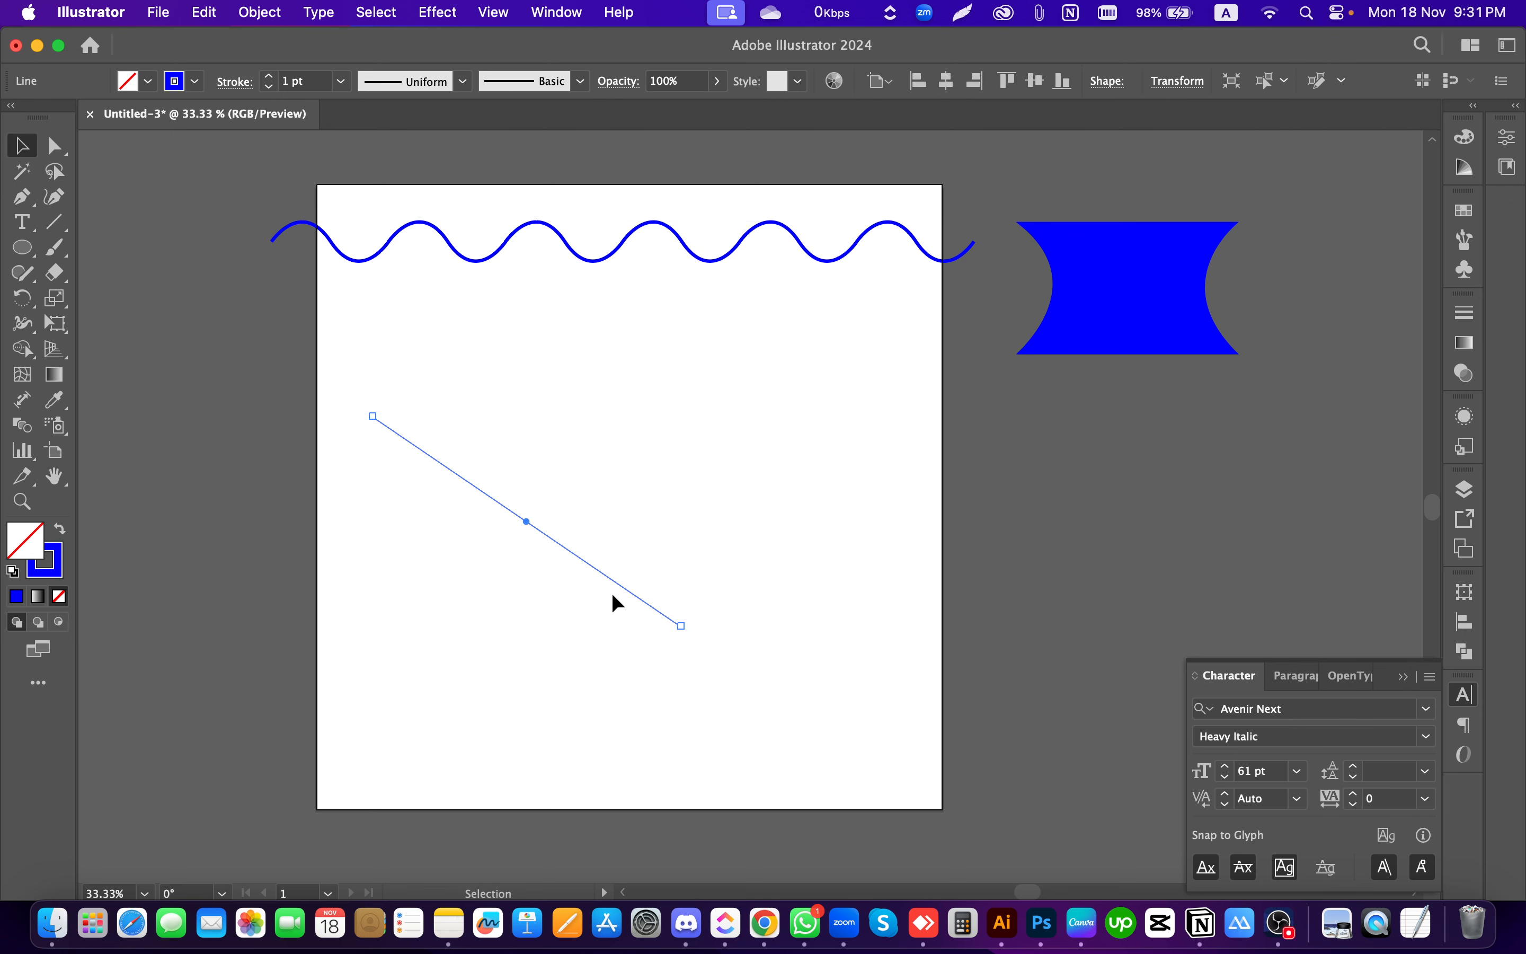
click(270, 76)
click(269, 76)
click(269, 75)
click(270, 75)
click(269, 75)
click(269, 76)
click(269, 75)
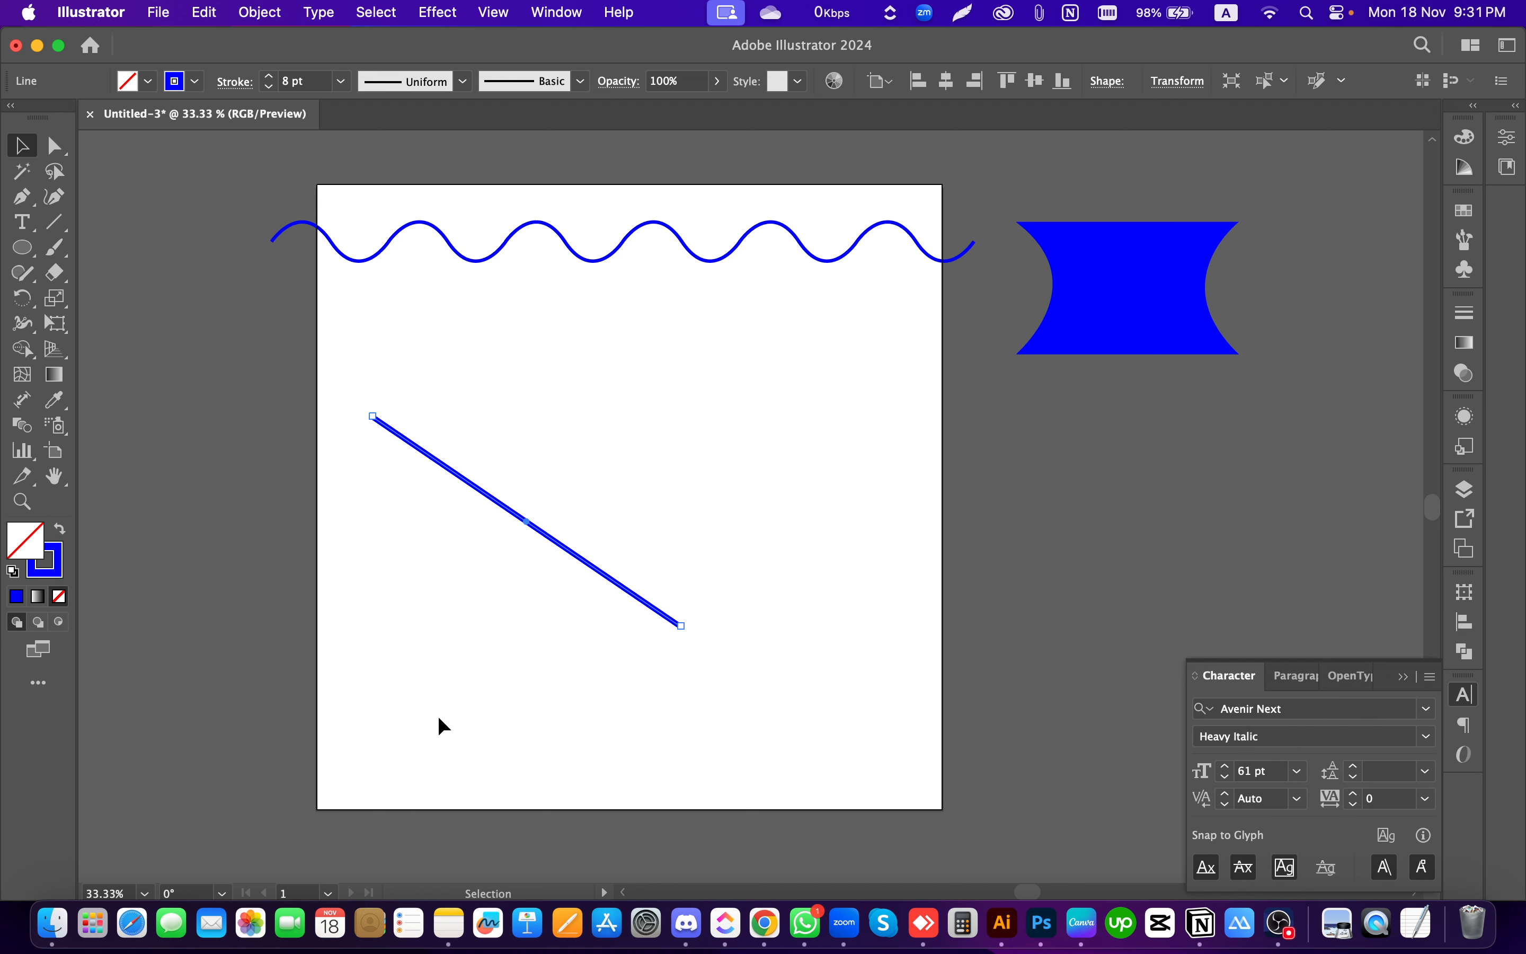
key(Delete)
Step: Try drawing several straight line segments on the artboard and undo them
drag(66, 226, 159, 231)
drag(399, 433, 820, 428)
drag(708, 560, 529, 626)
drag(759, 548, 790, 696)
key(super+z)
key(super+z)
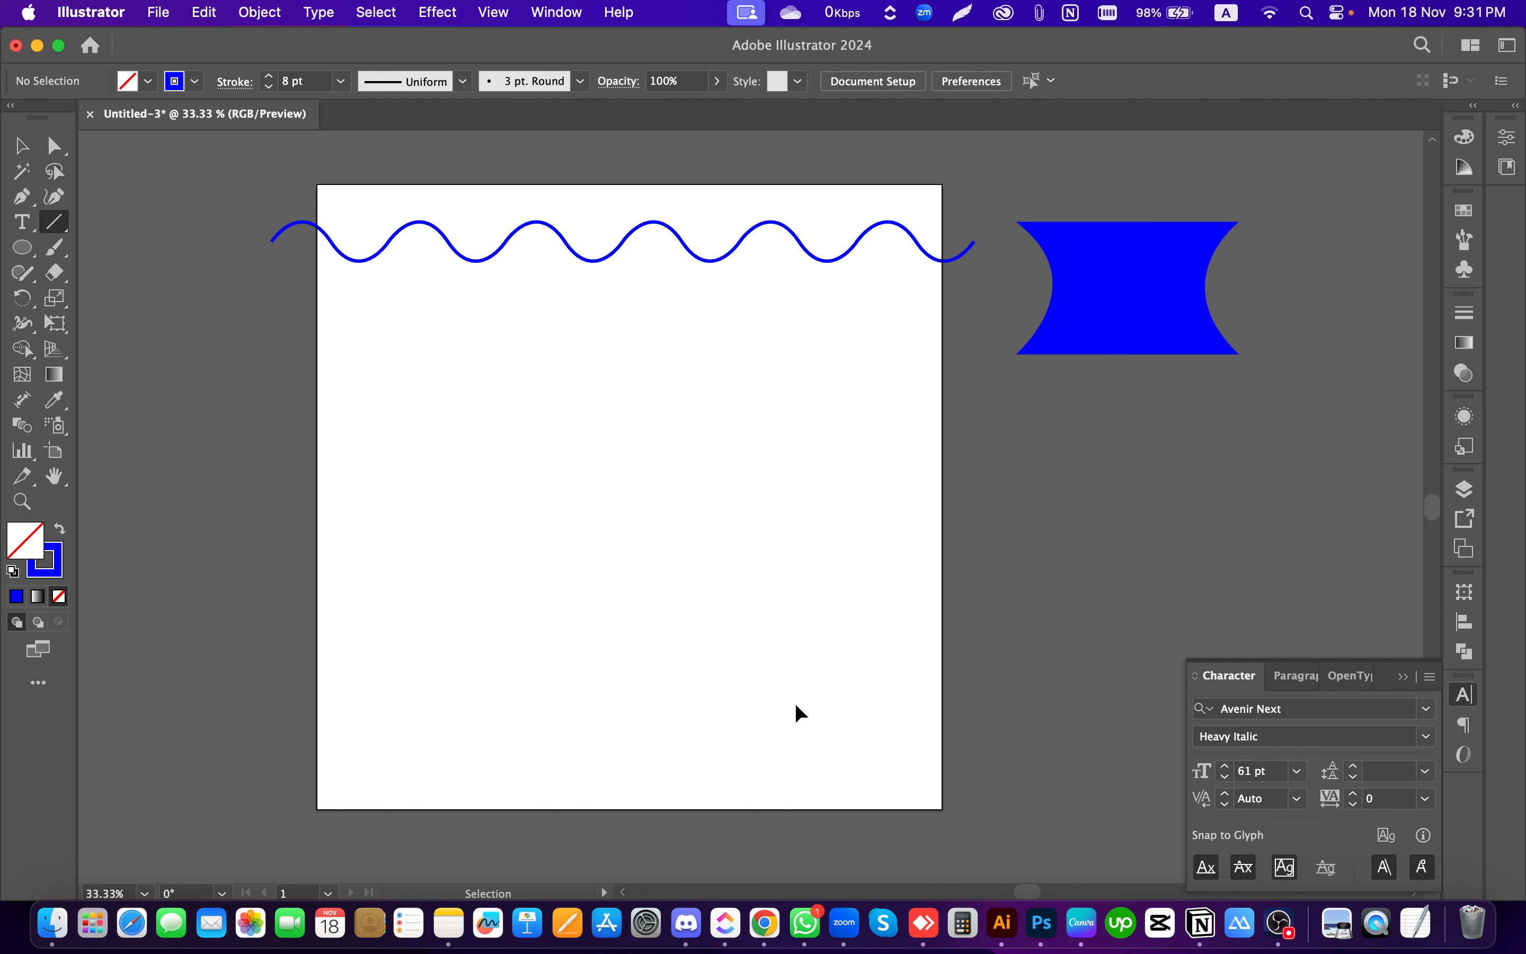
Step: Draw a horizontal line, shortened symmetrically to about a quarter of the artboard's width, and place it just below the wave
drag(381, 443, 860, 510)
key(v)
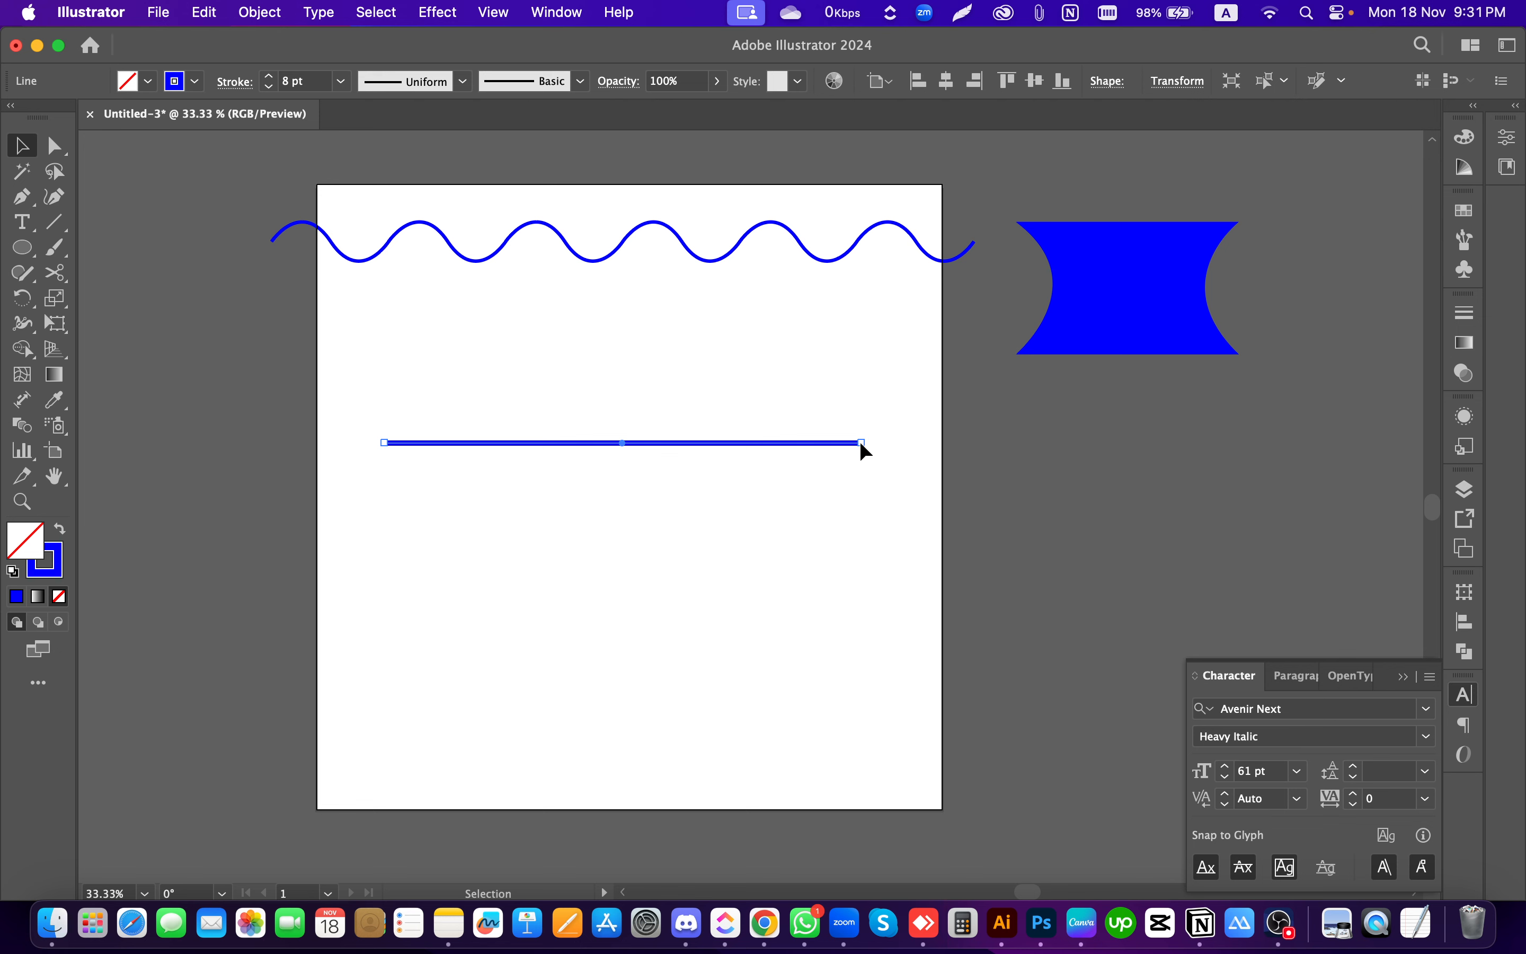
drag(860, 442, 774, 484)
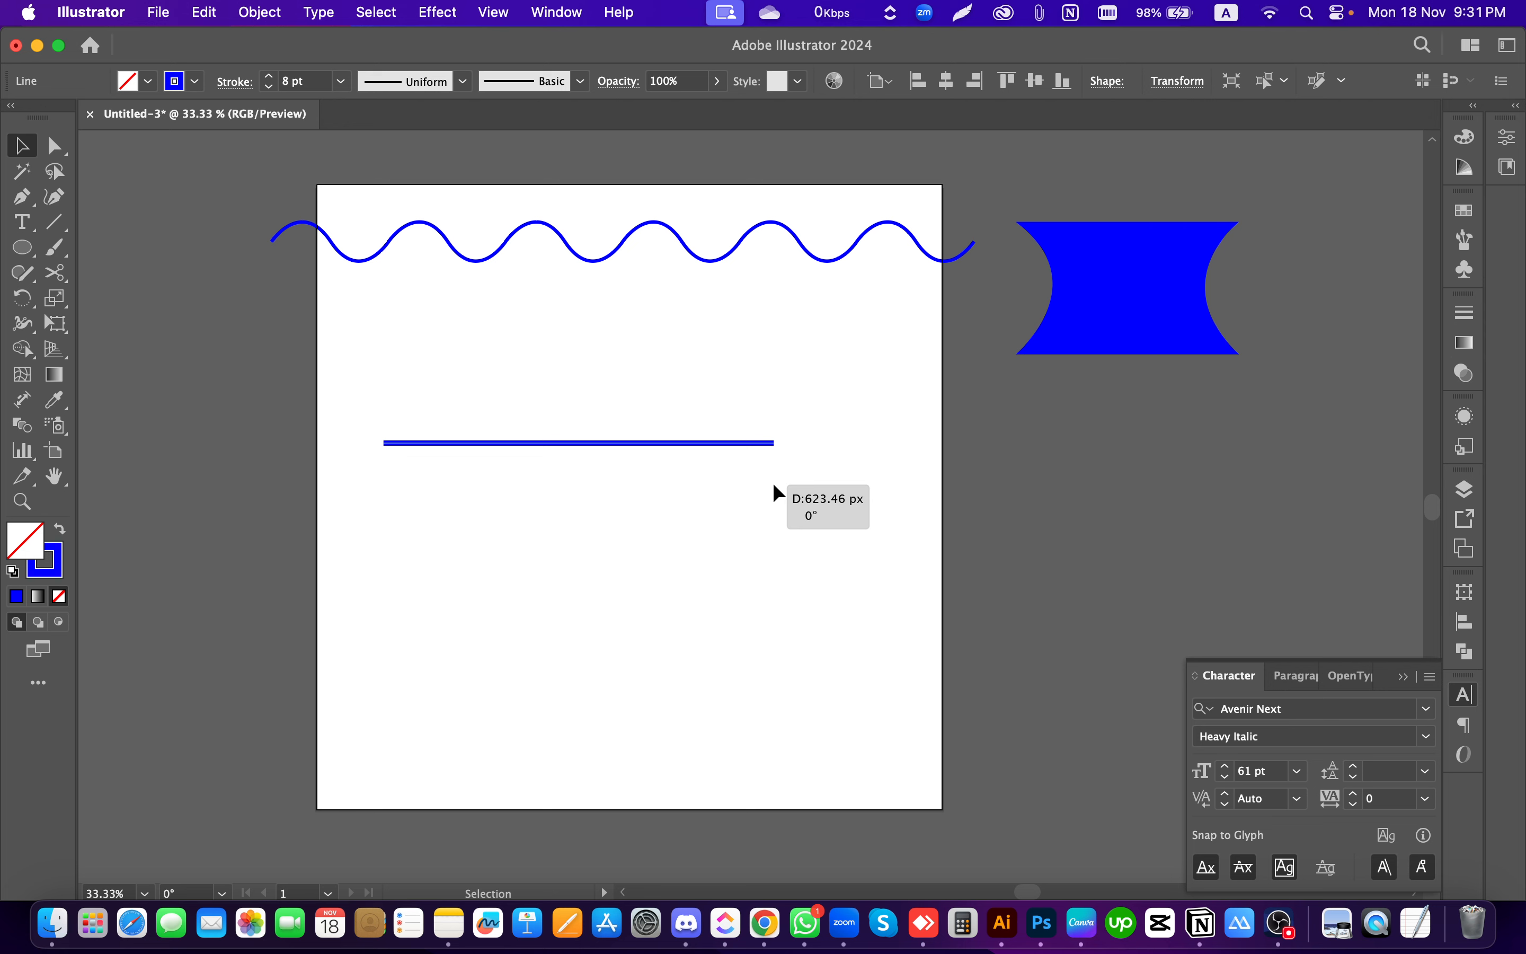
mouse_move(774, 485)
mouse_down()
mouse_move(794, 490)
mouse_move(735, 500)
mouse_move(876, 493)
mouse_move(820, 467)
mouse_move(701, 473)
mouse_up()
click(720, 531)
click(650, 443)
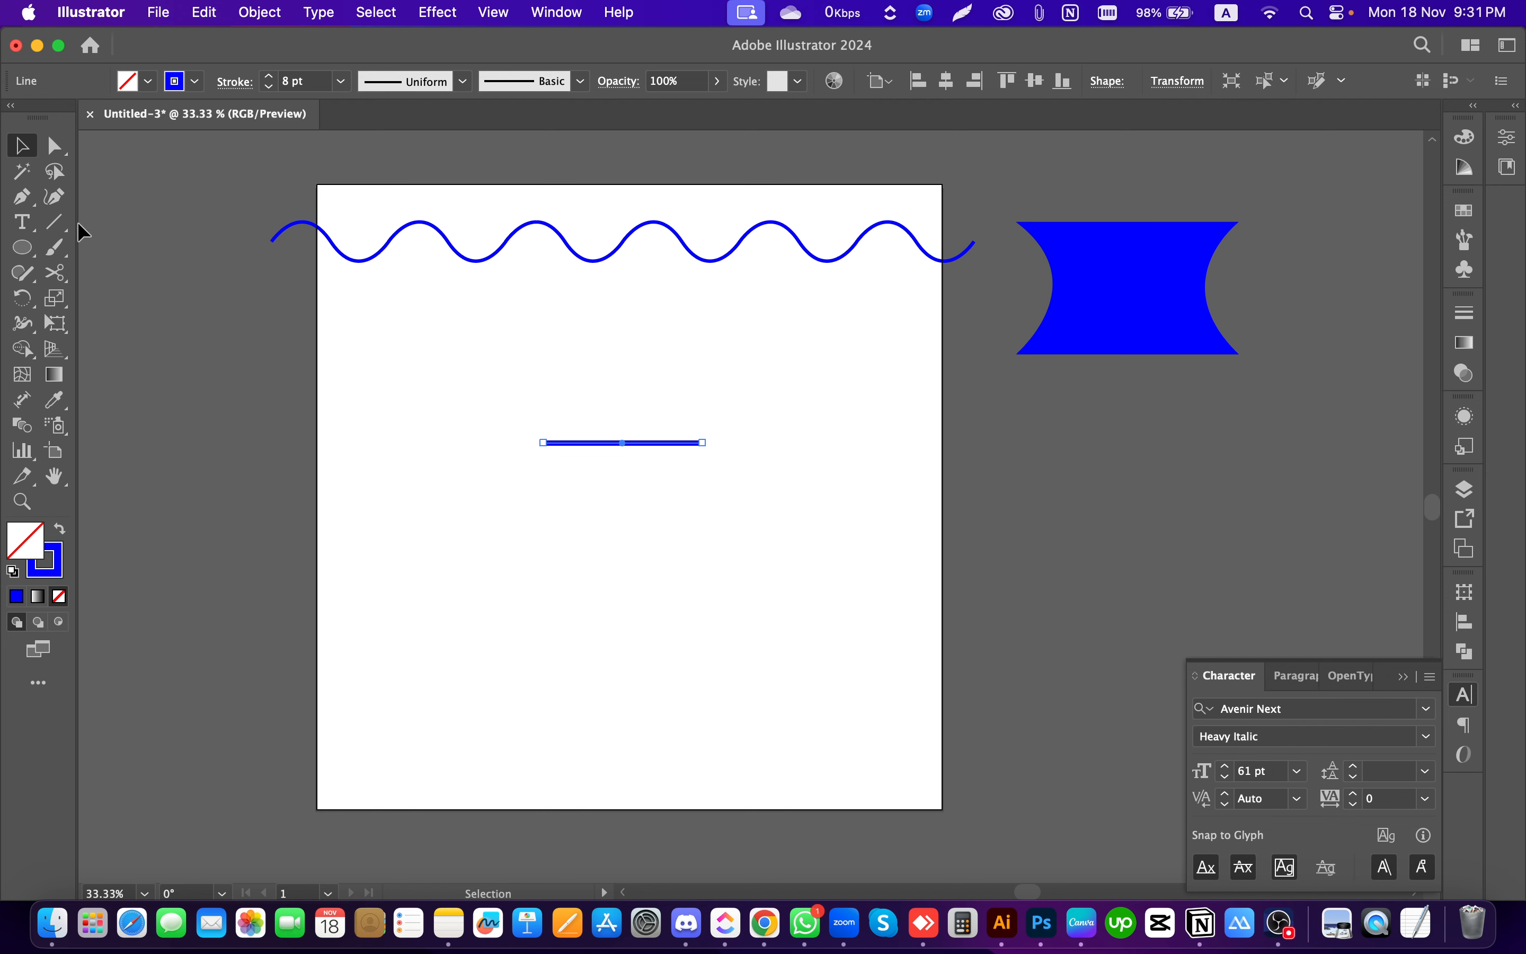
drag(594, 443, 597, 304)
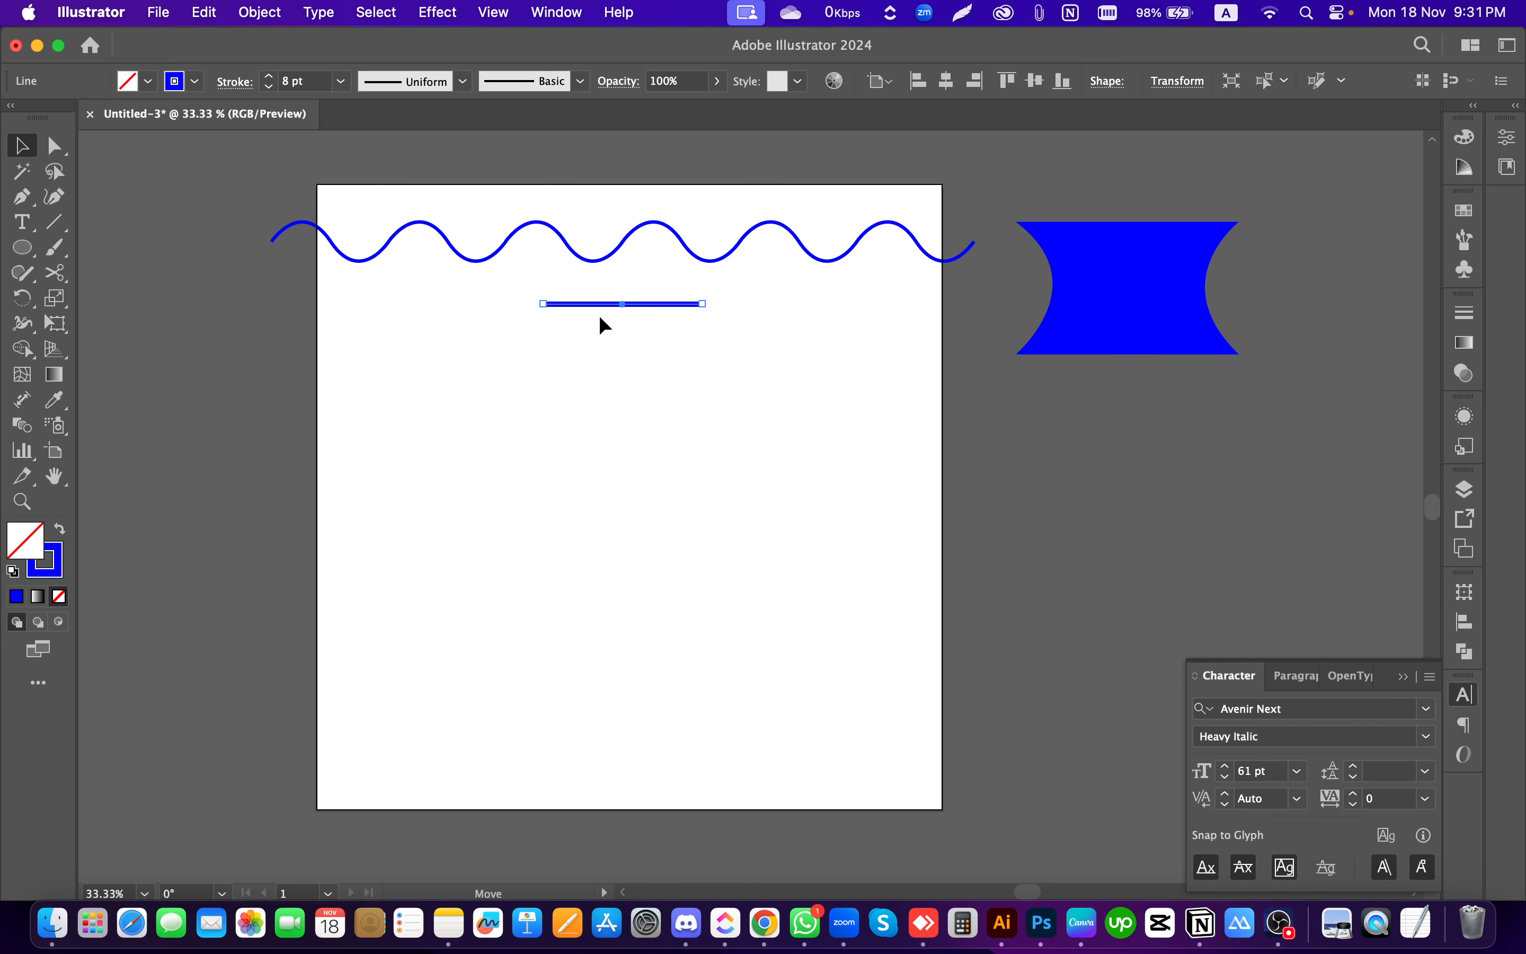
click(598, 319)
click(57, 232)
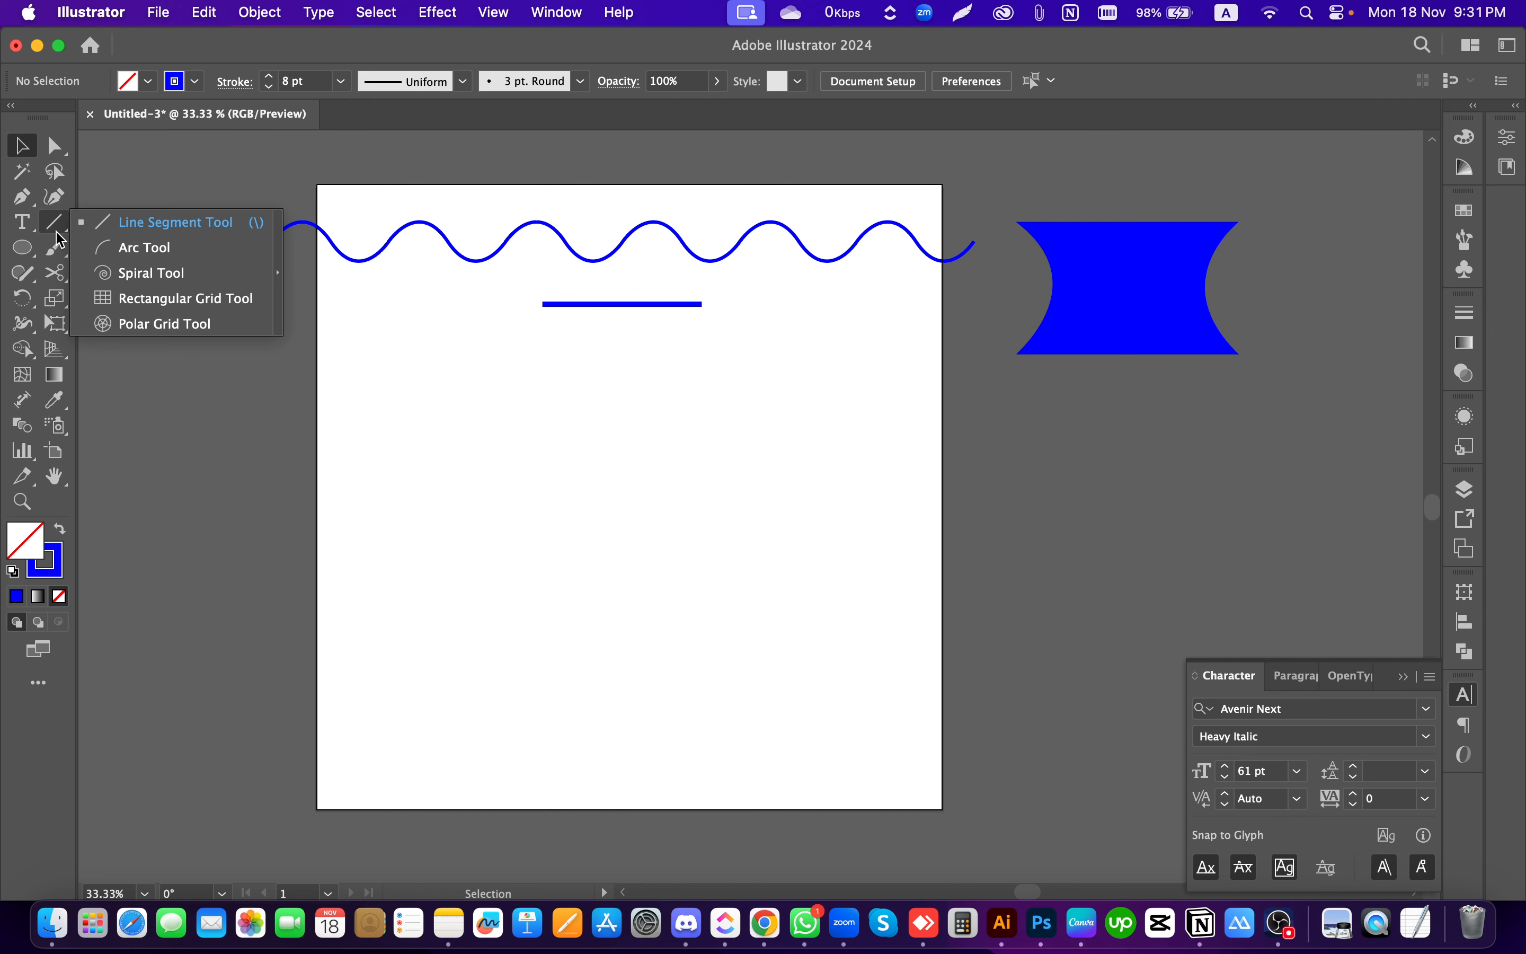
click(143, 254)
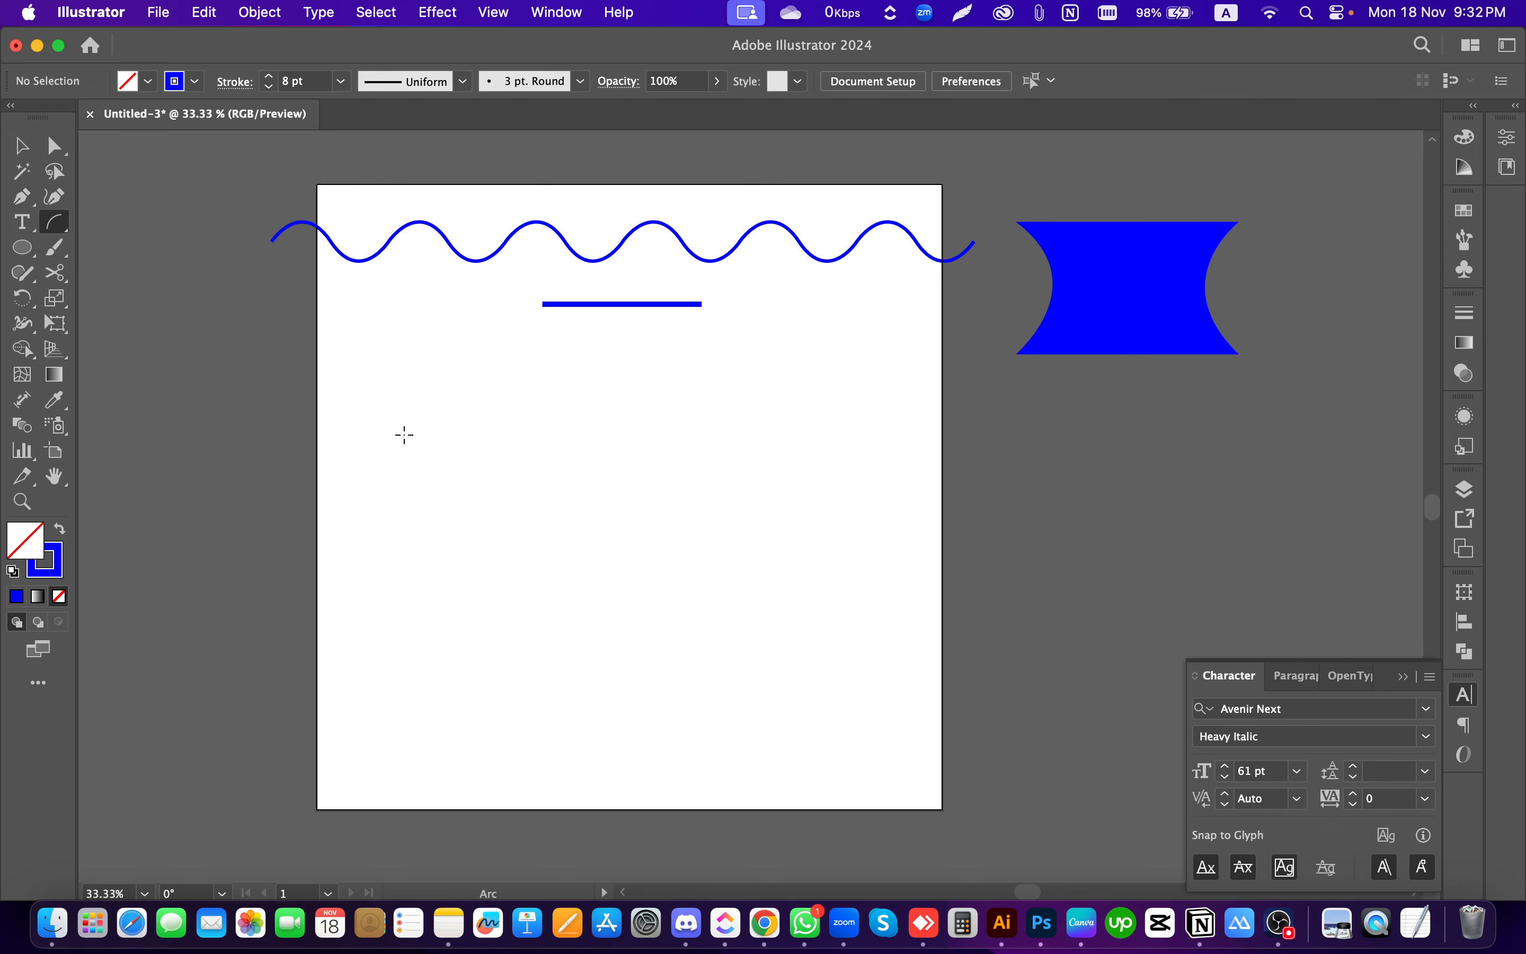
click(434, 480)
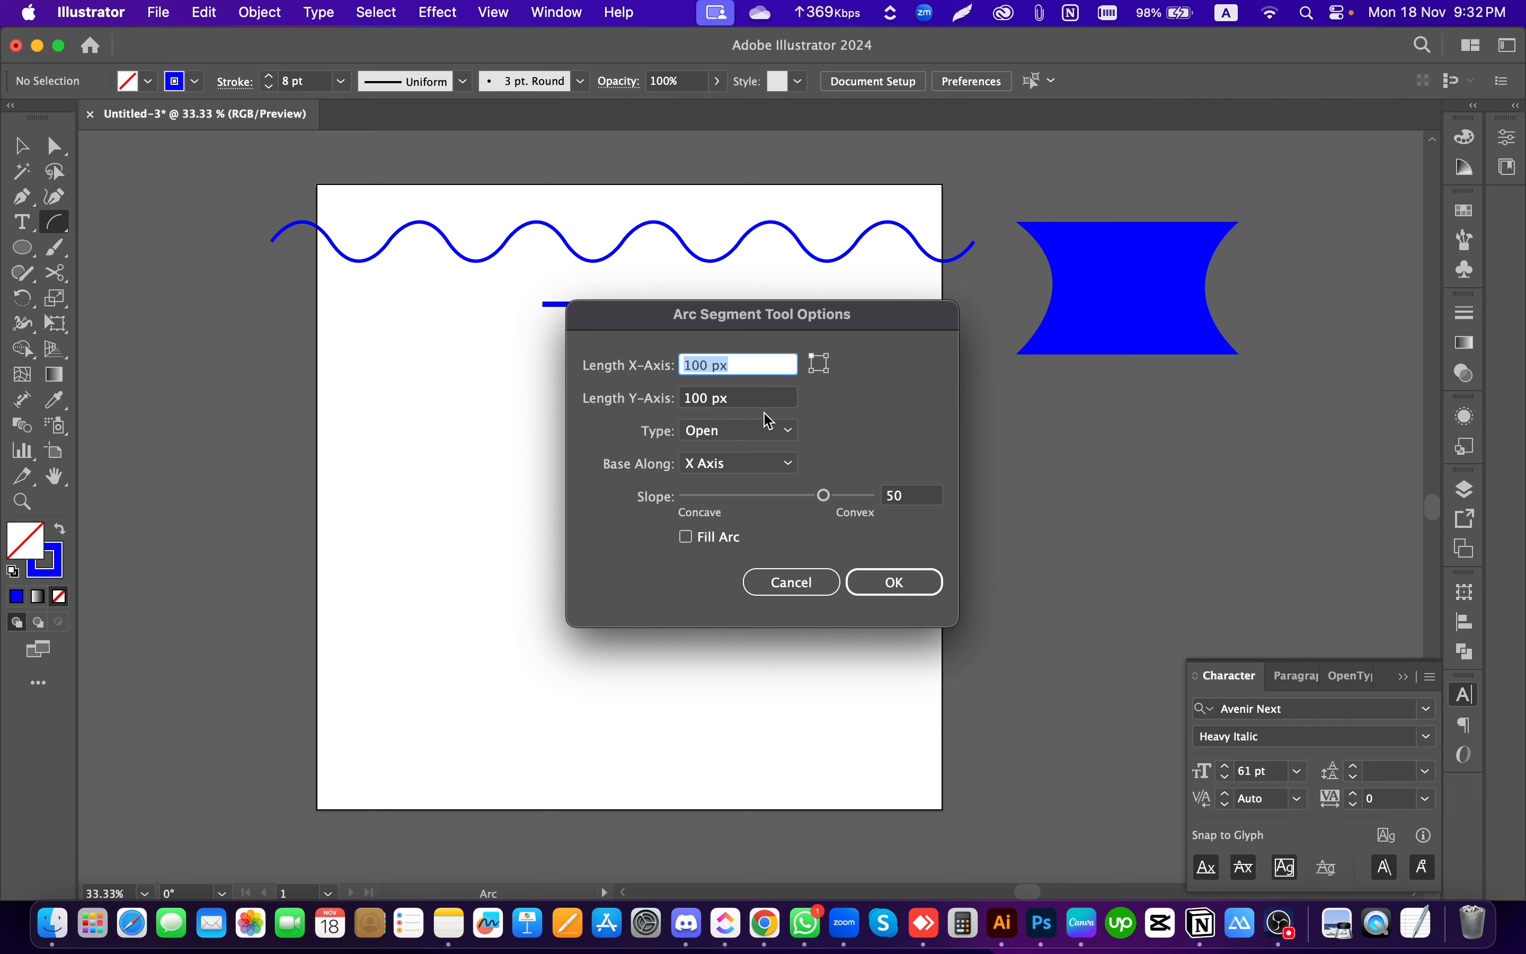
click(788, 582)
drag(521, 460, 518, 457)
key(BackSpace)
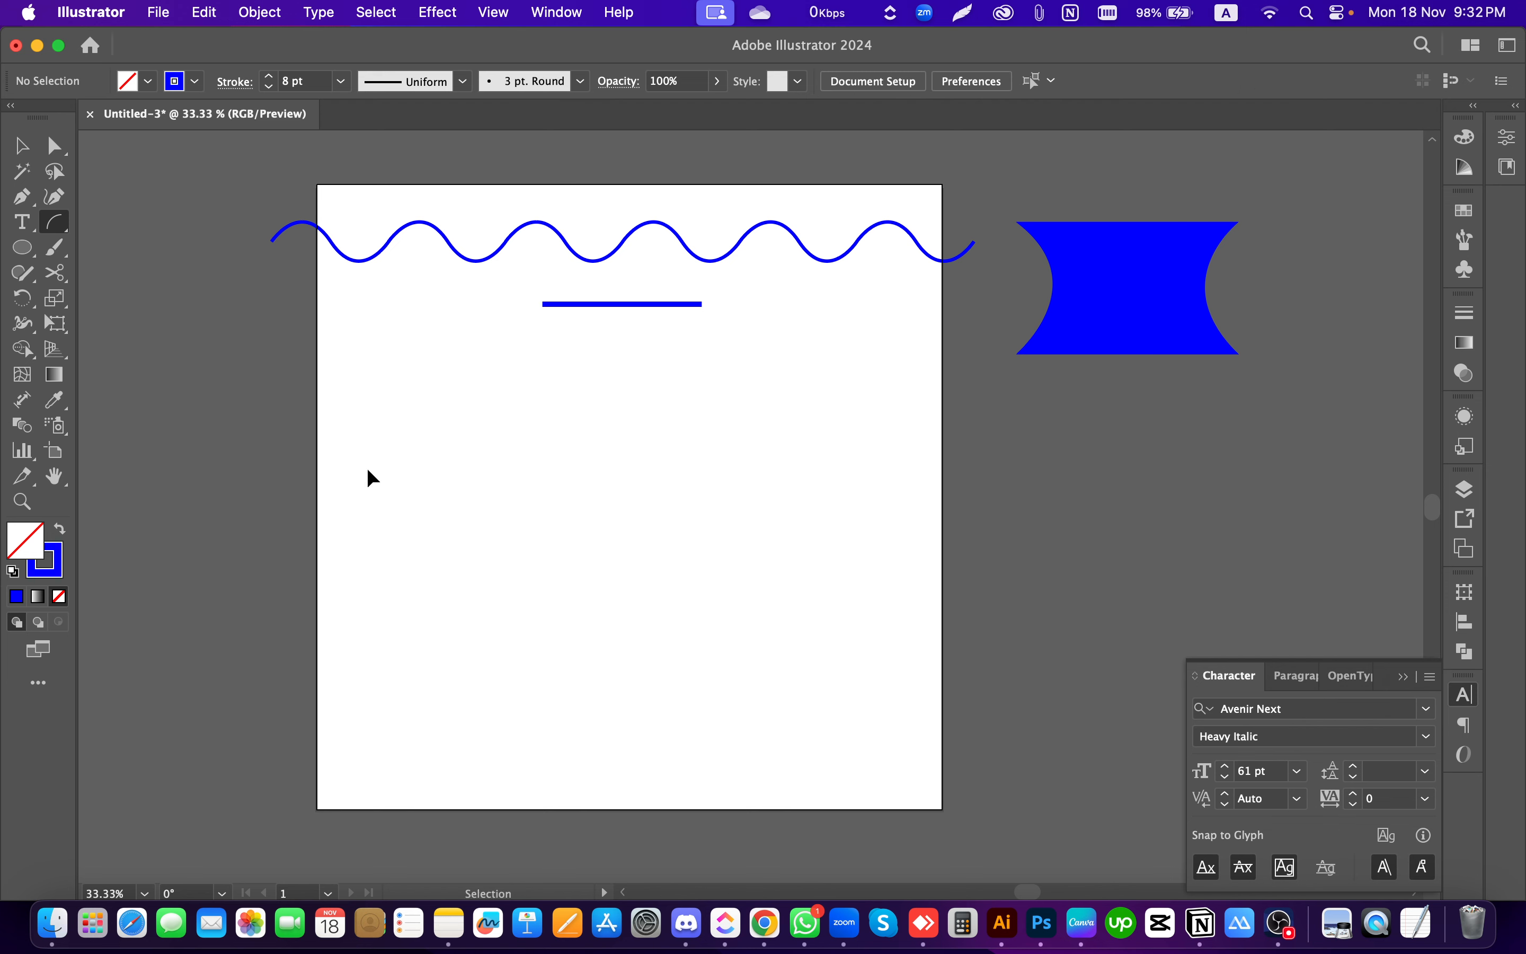
drag(63, 235, 177, 246)
click(418, 425)
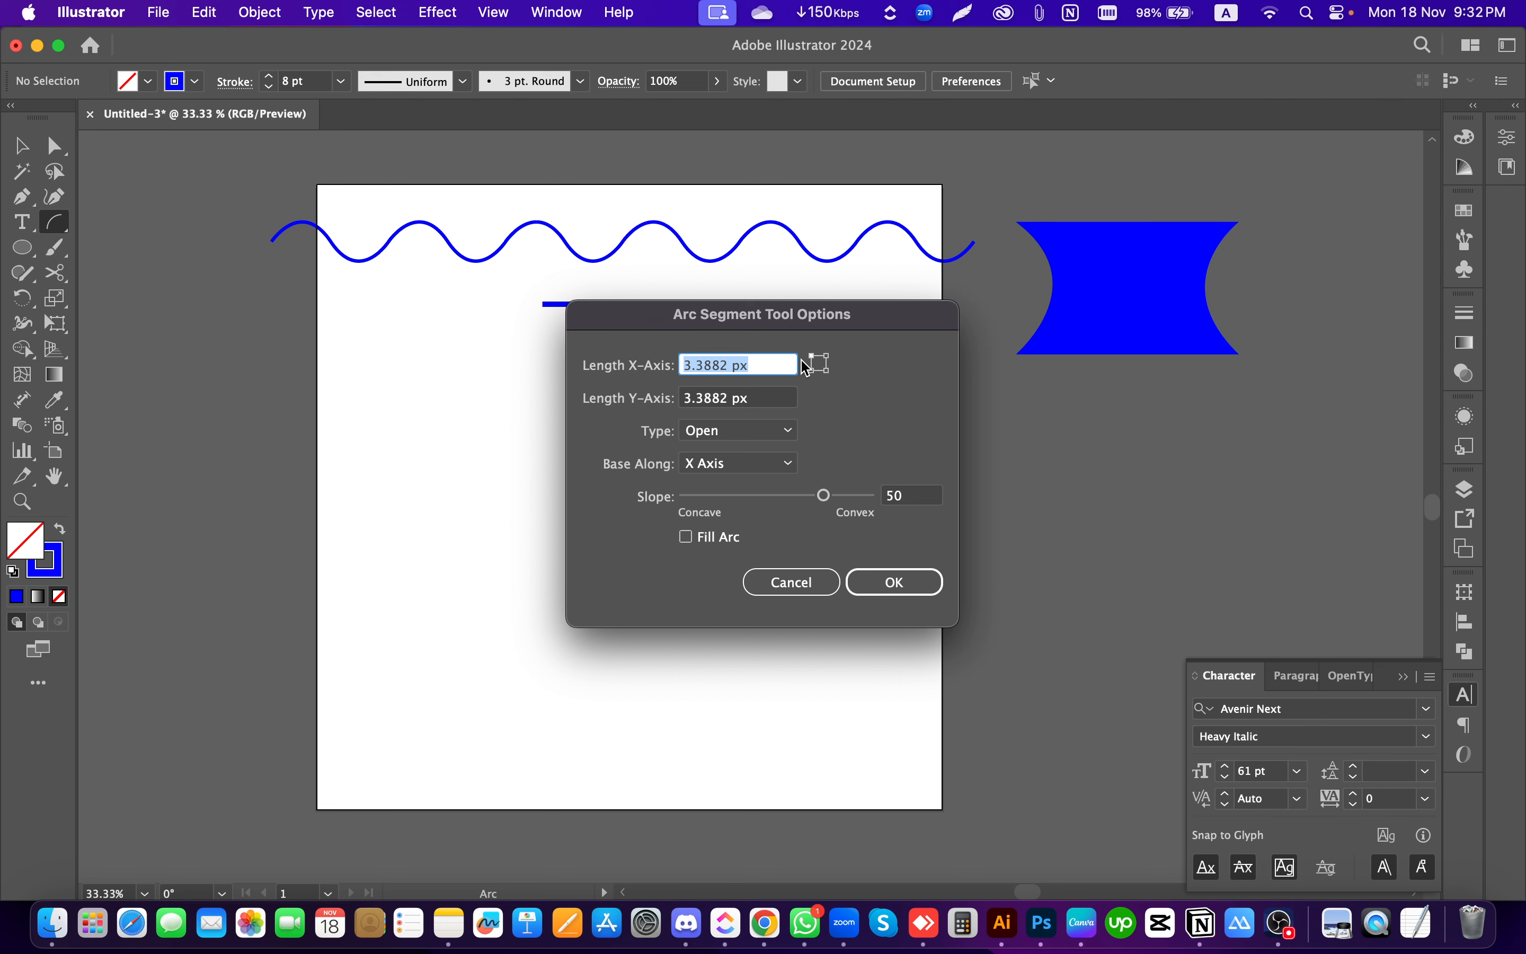
click(792, 582)
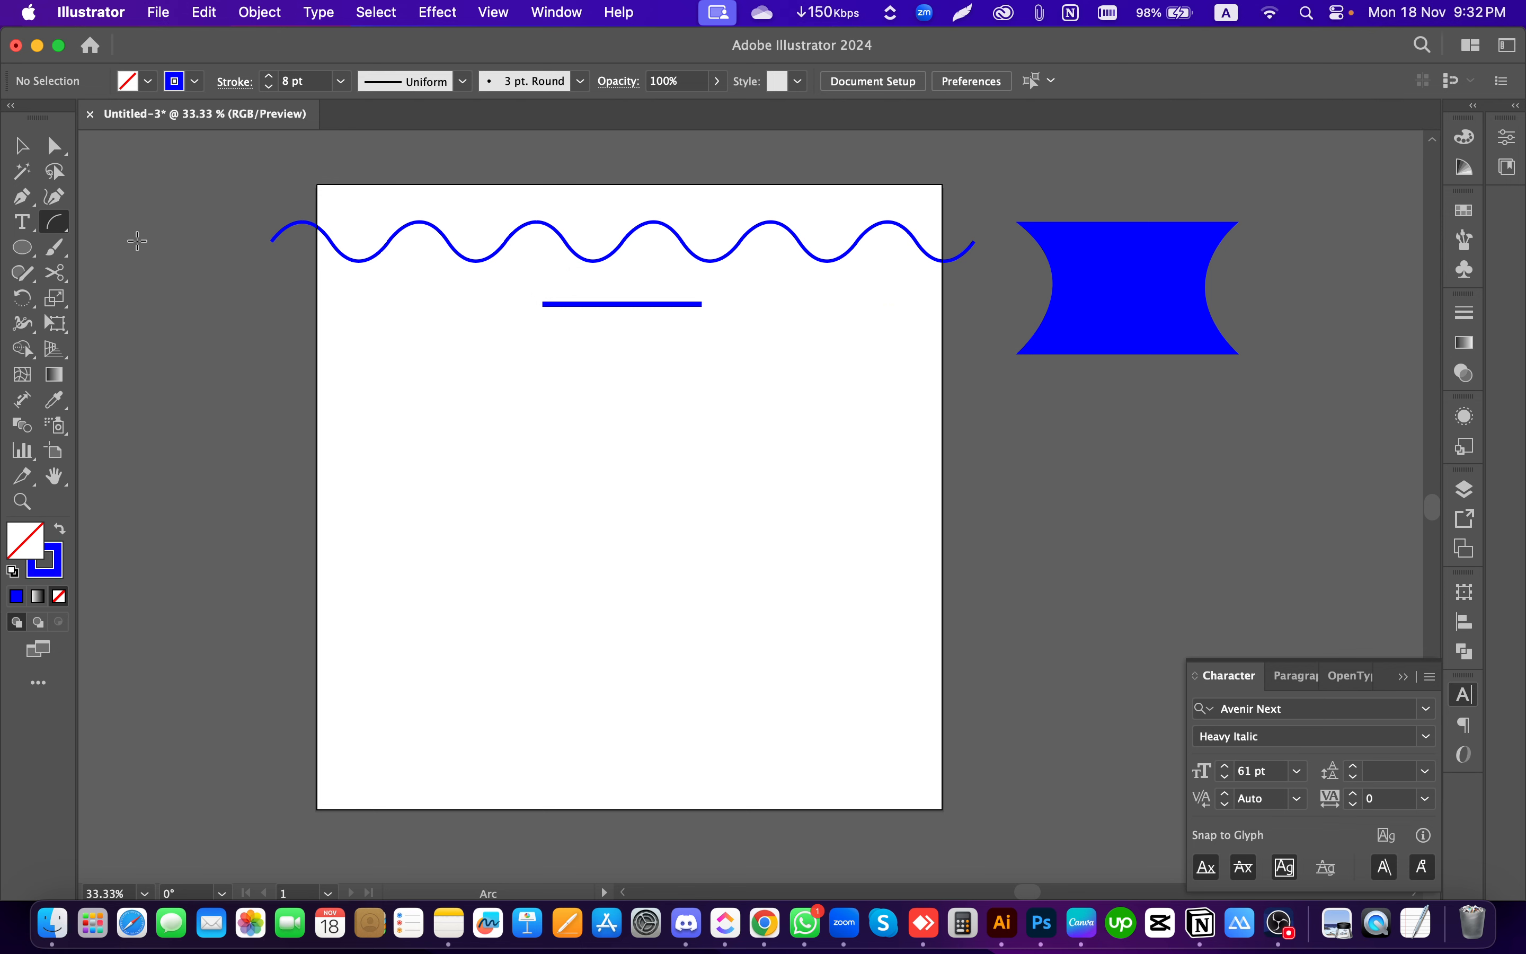
Step: Draw a quarter-circle arc on the left half of the artboard with the Arc tool and delete it
click(54, 222)
click(126, 245)
drag(445, 538, 534, 439)
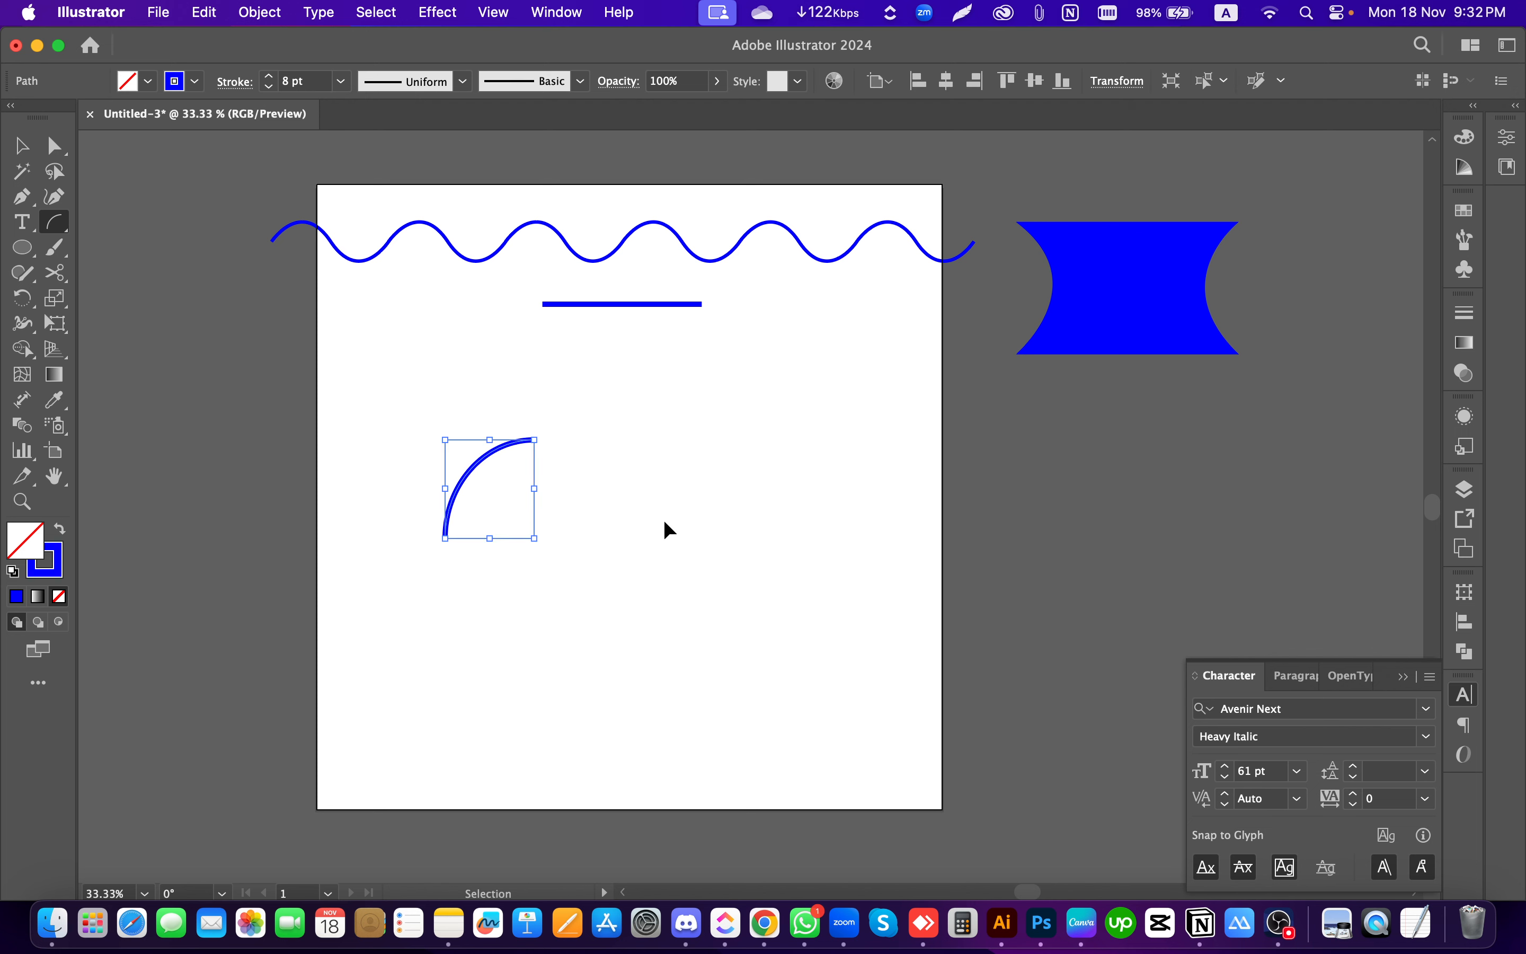
key(BackSpace)
Step: Move the horizontal line to the artboard's middle, rotated 90° to vertical, and duplicate it a short distance to its right
key(v)
drag(616, 309, 604, 517)
drag(698, 511, 598, 392)
click(591, 509)
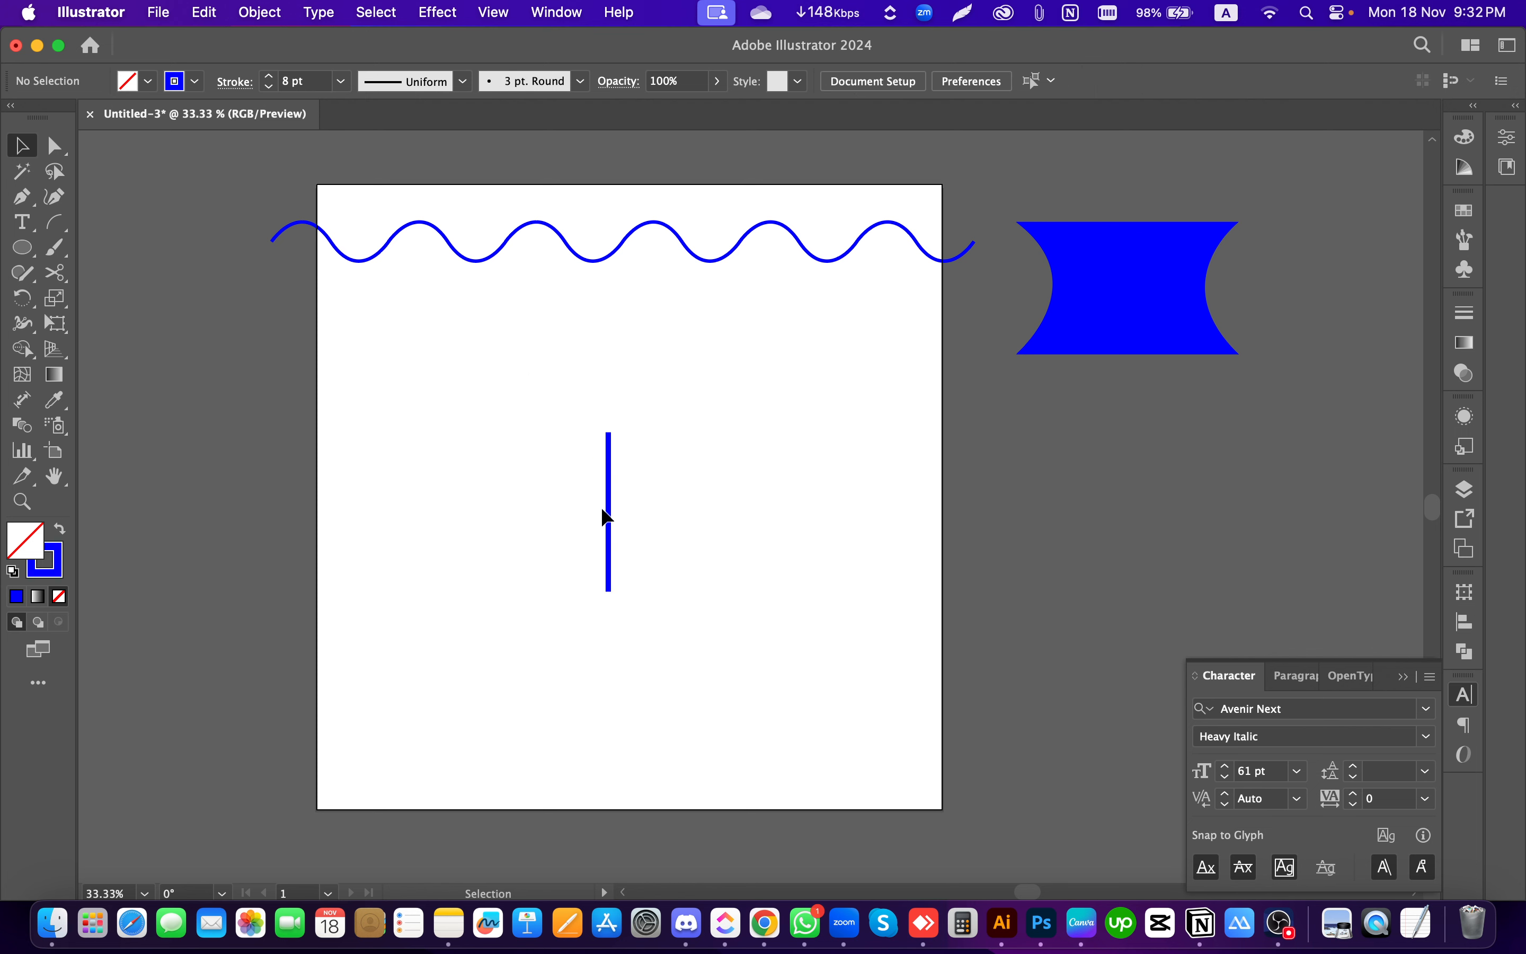
drag(604, 508, 435, 466)
click(856, 496)
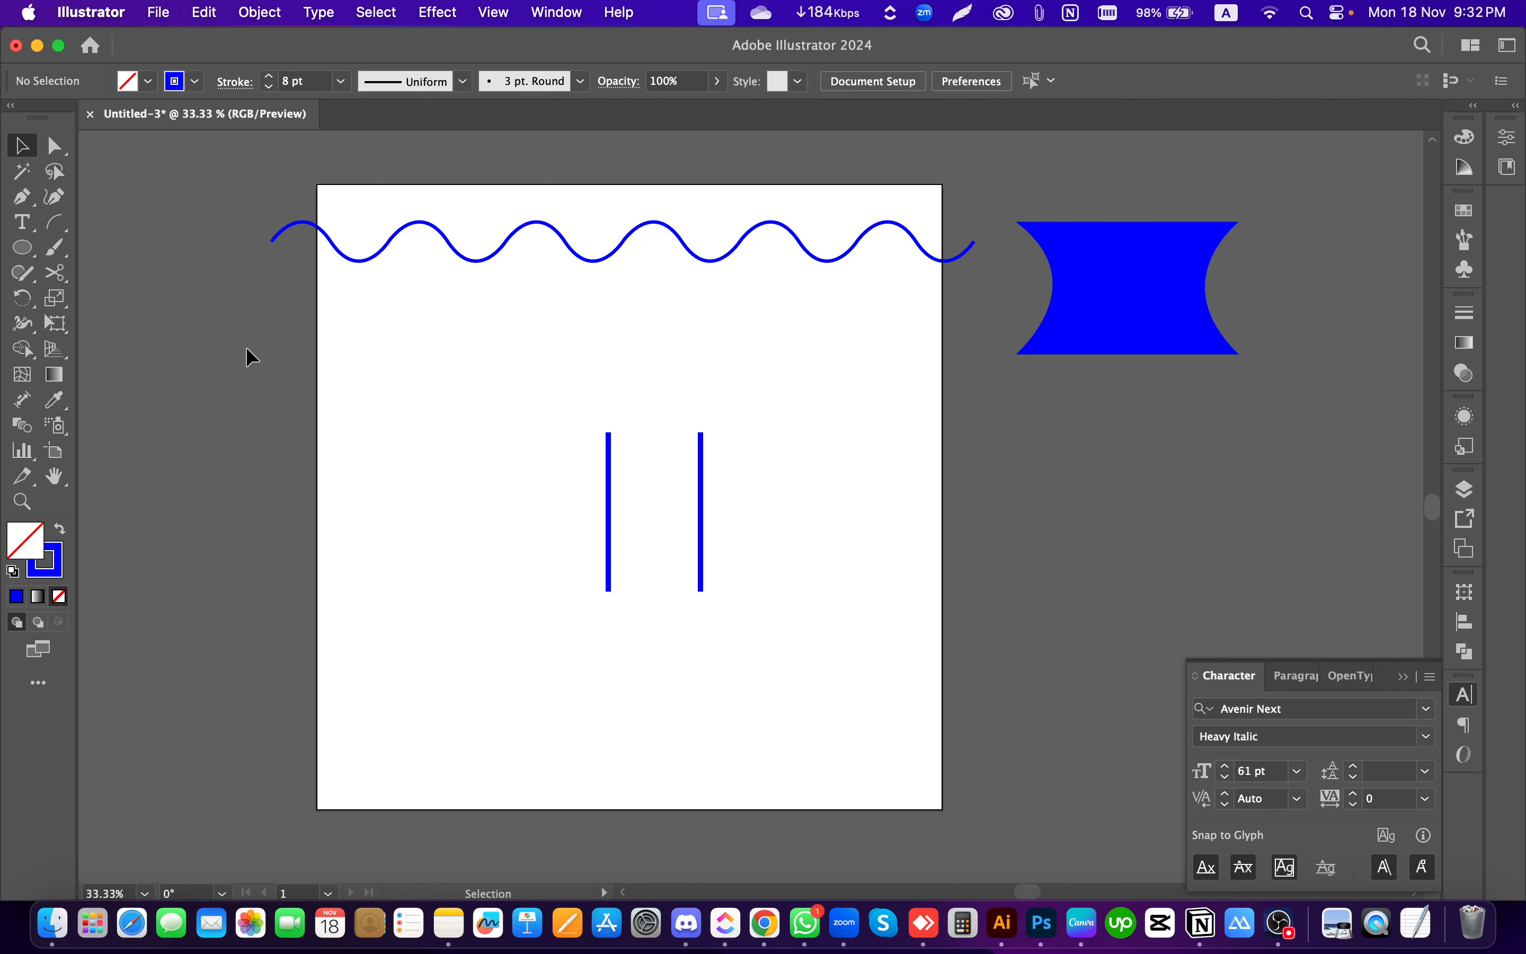
Step: Try to draw an arc starting from the upper end of the left vertical line, and undo it
click(56, 225)
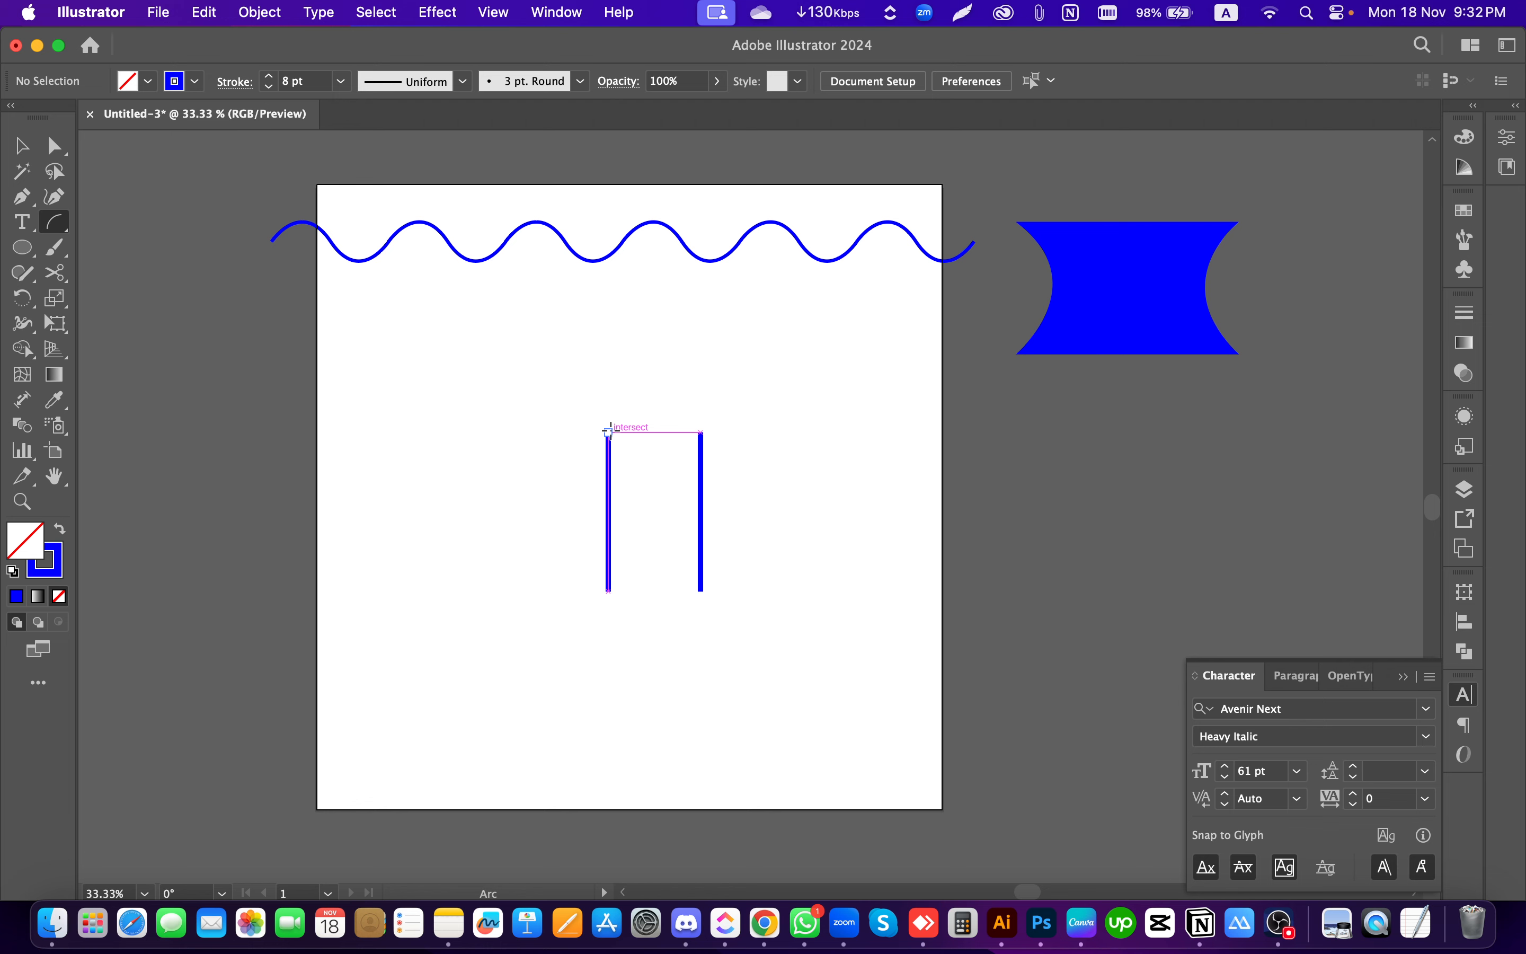
drag(610, 431, 654, 467)
key(v)
key(super+z)
key(v)
drag(815, 534, 587, 433)
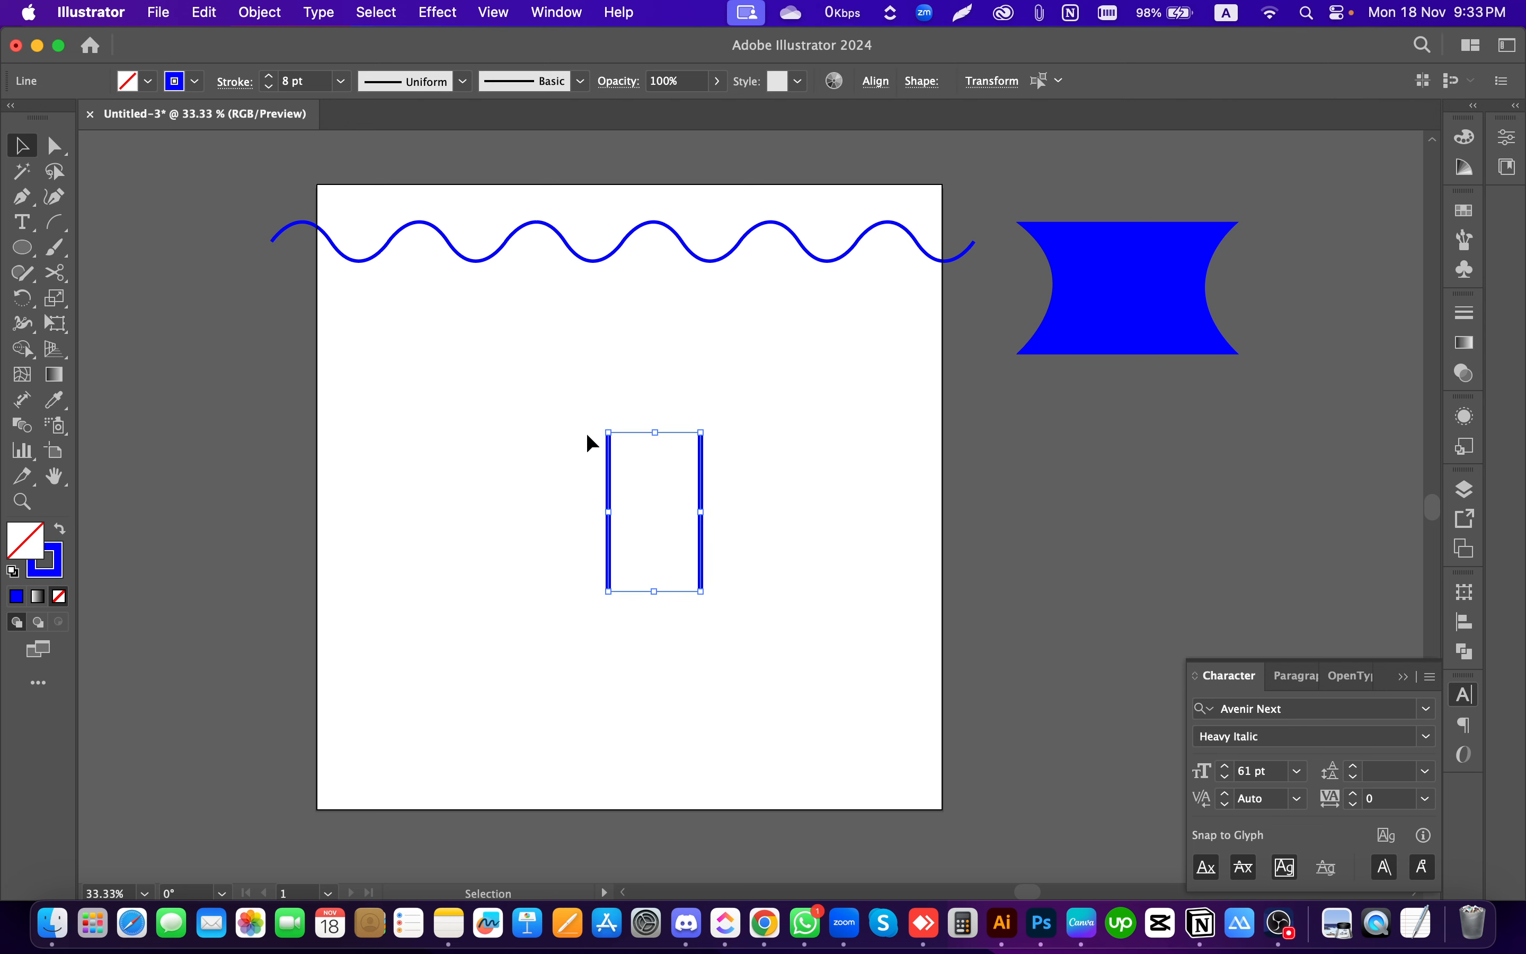
click(654, 360)
drag(657, 365, 641, 656)
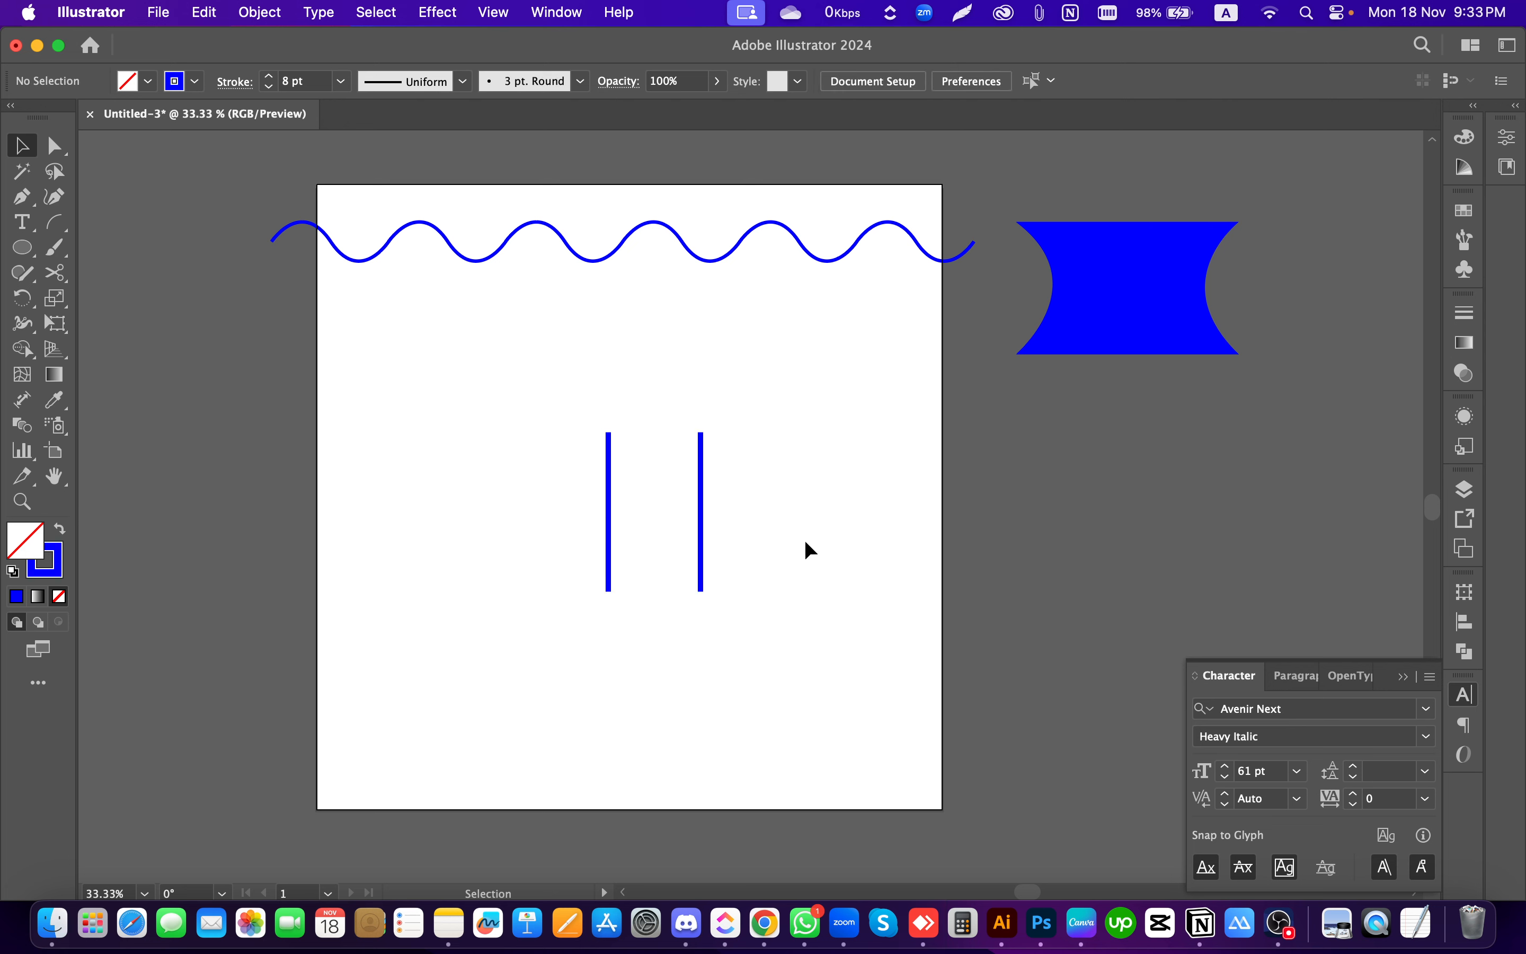
click(614, 467)
click(561, 415)
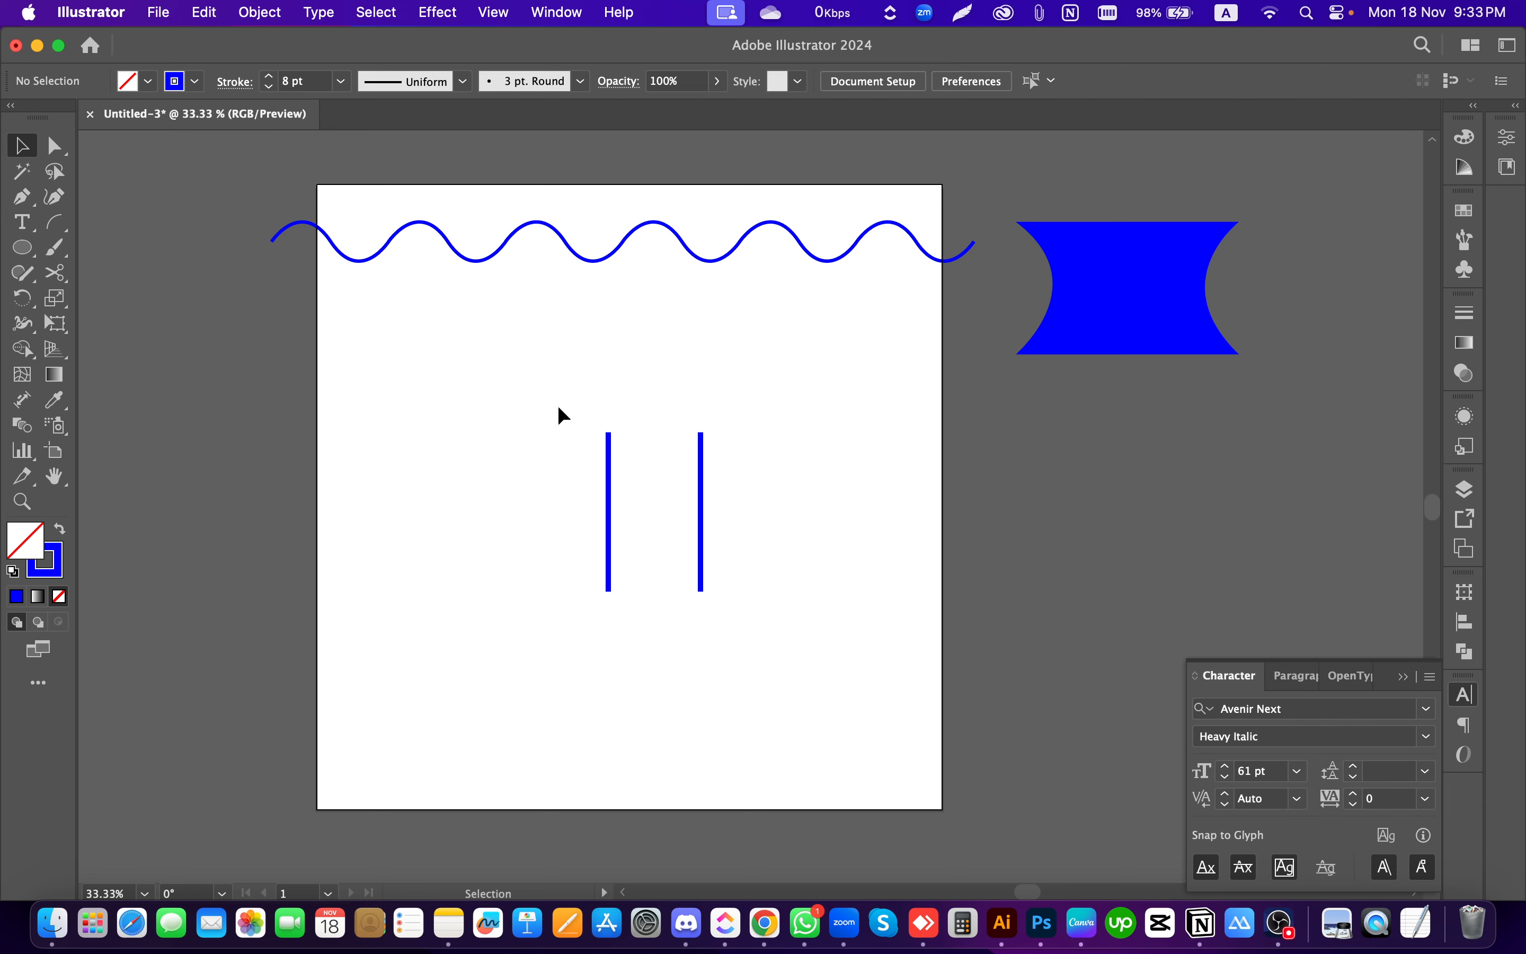
Step: Show the rulers and place a vertical guide between the two vertical lines, at about 530 px
key(super+r)
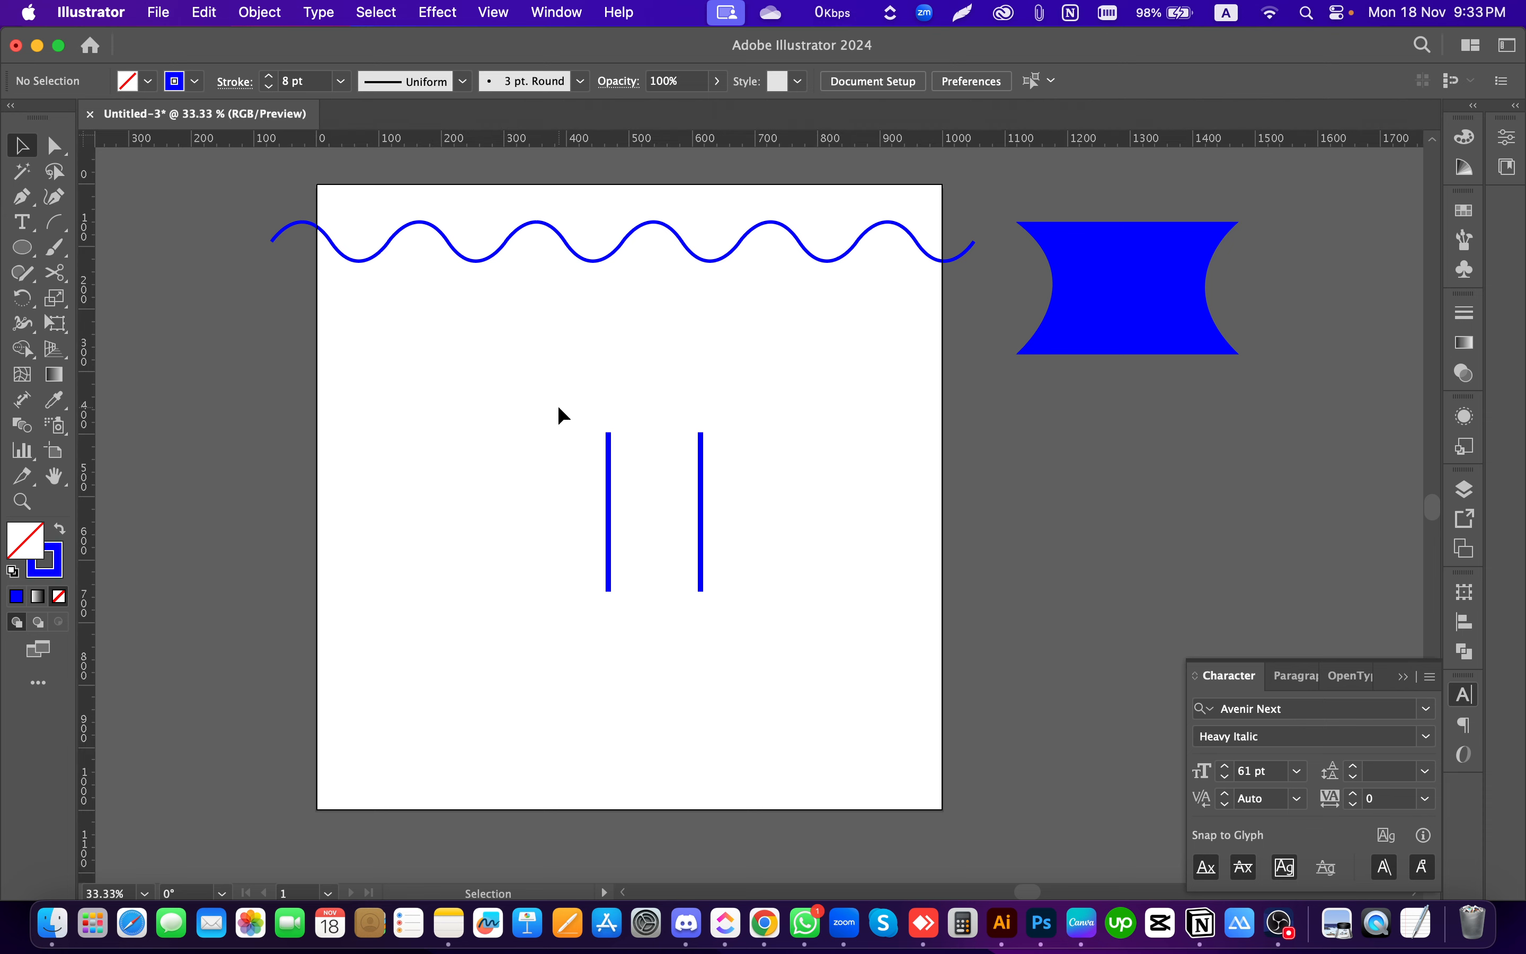
key(super+r)
key(super+r)
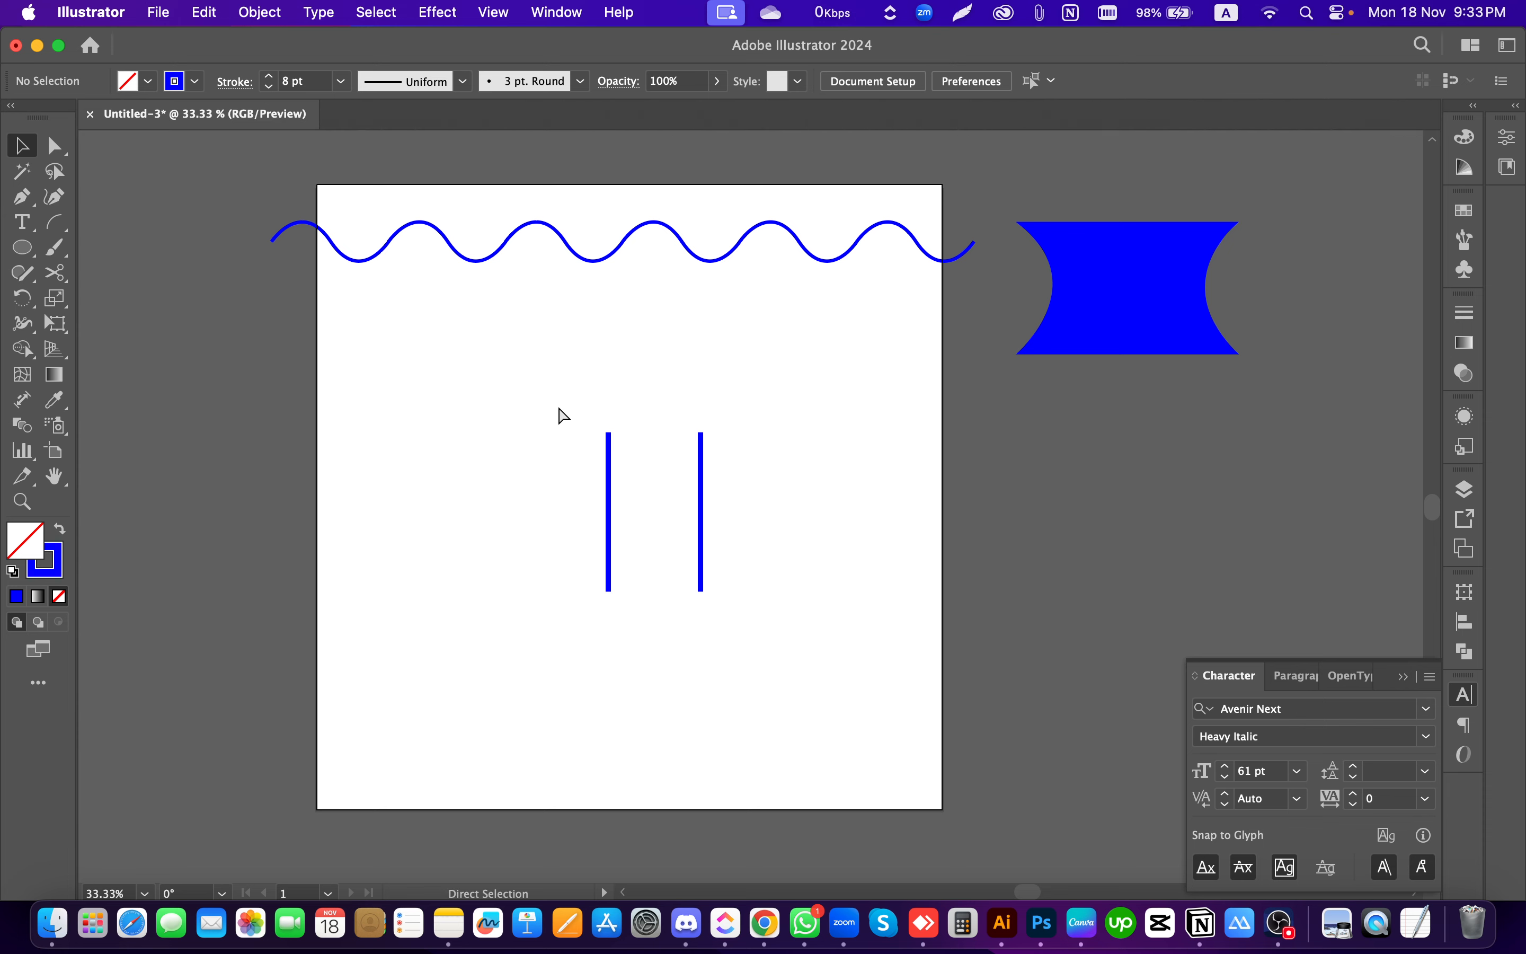
key(super+r)
key(super+r)
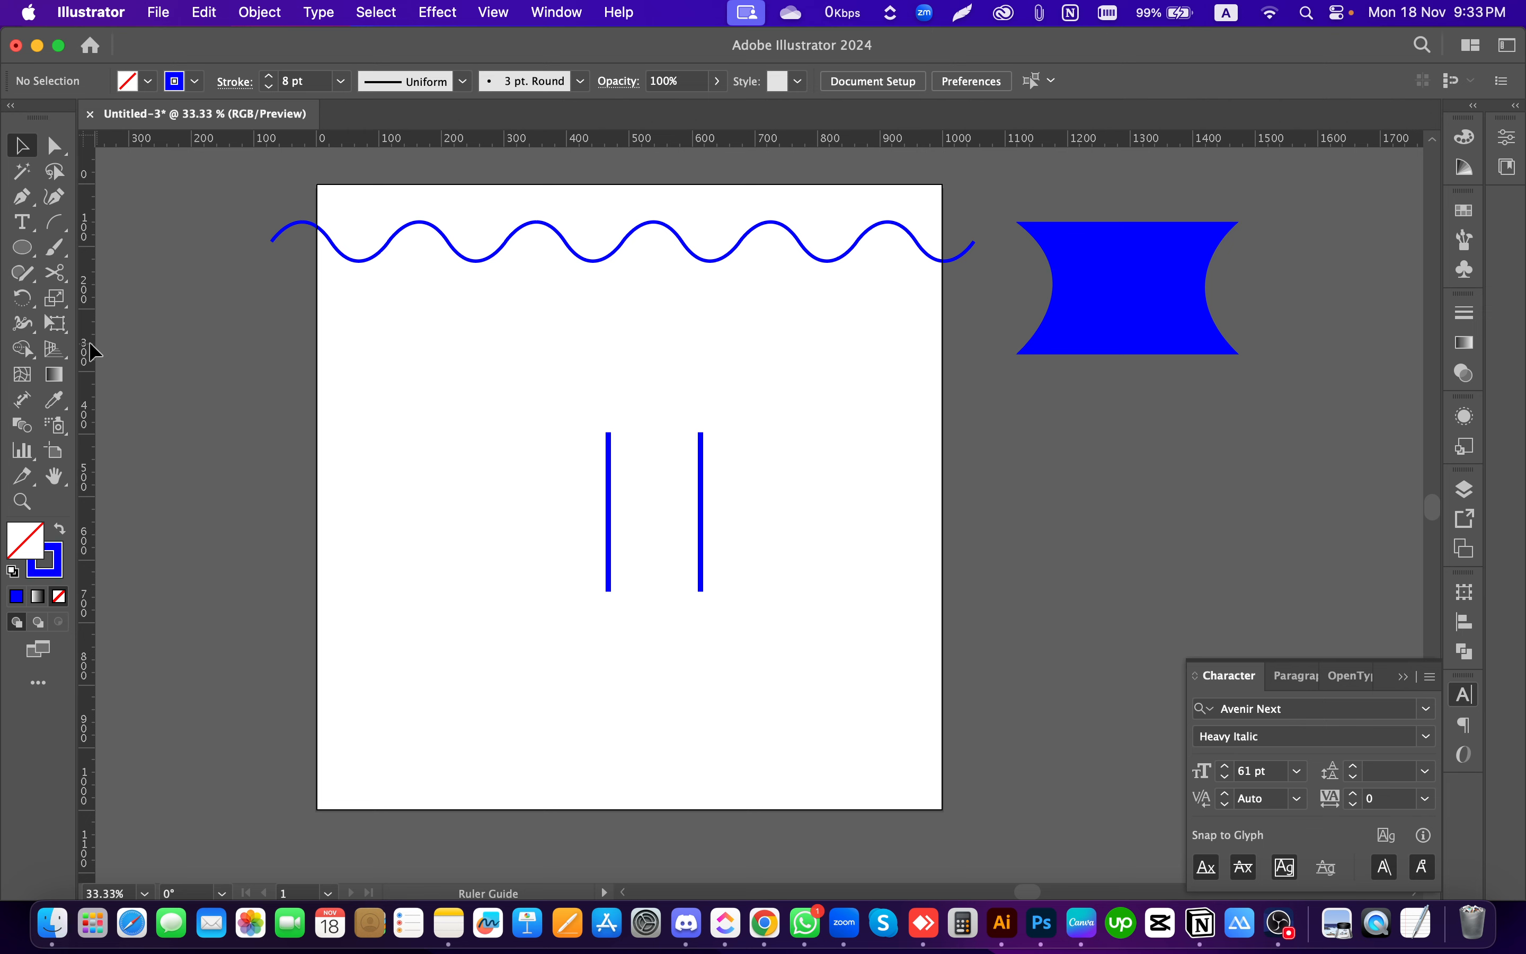
click(648, 385)
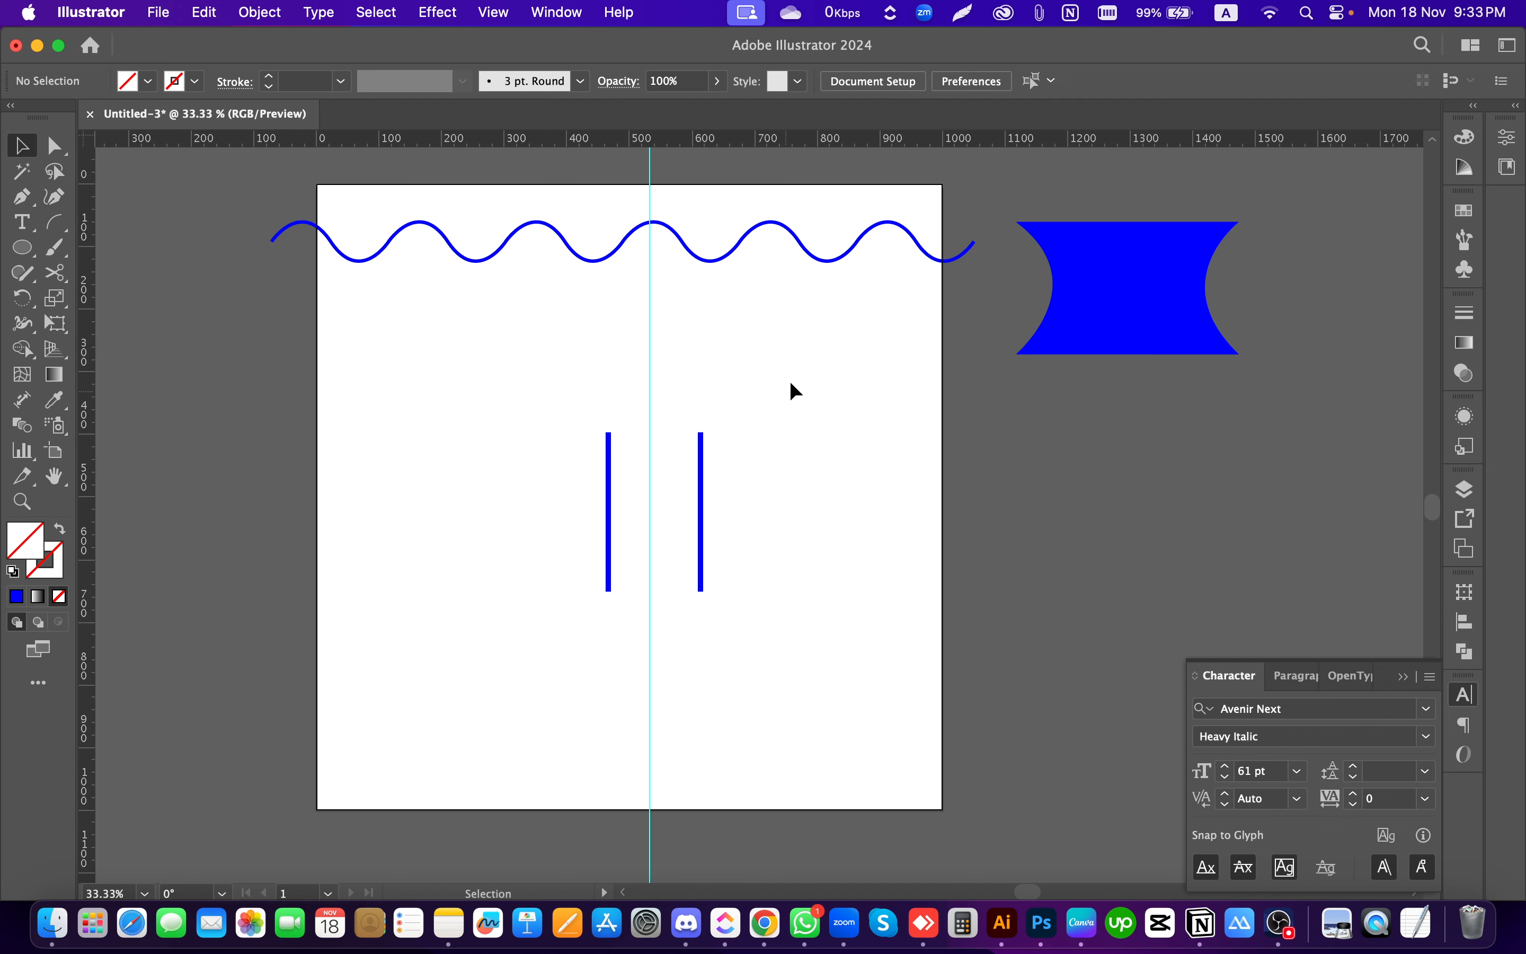
Step: Display the object alignment and distribution options
drag(834, 546, 452, 446)
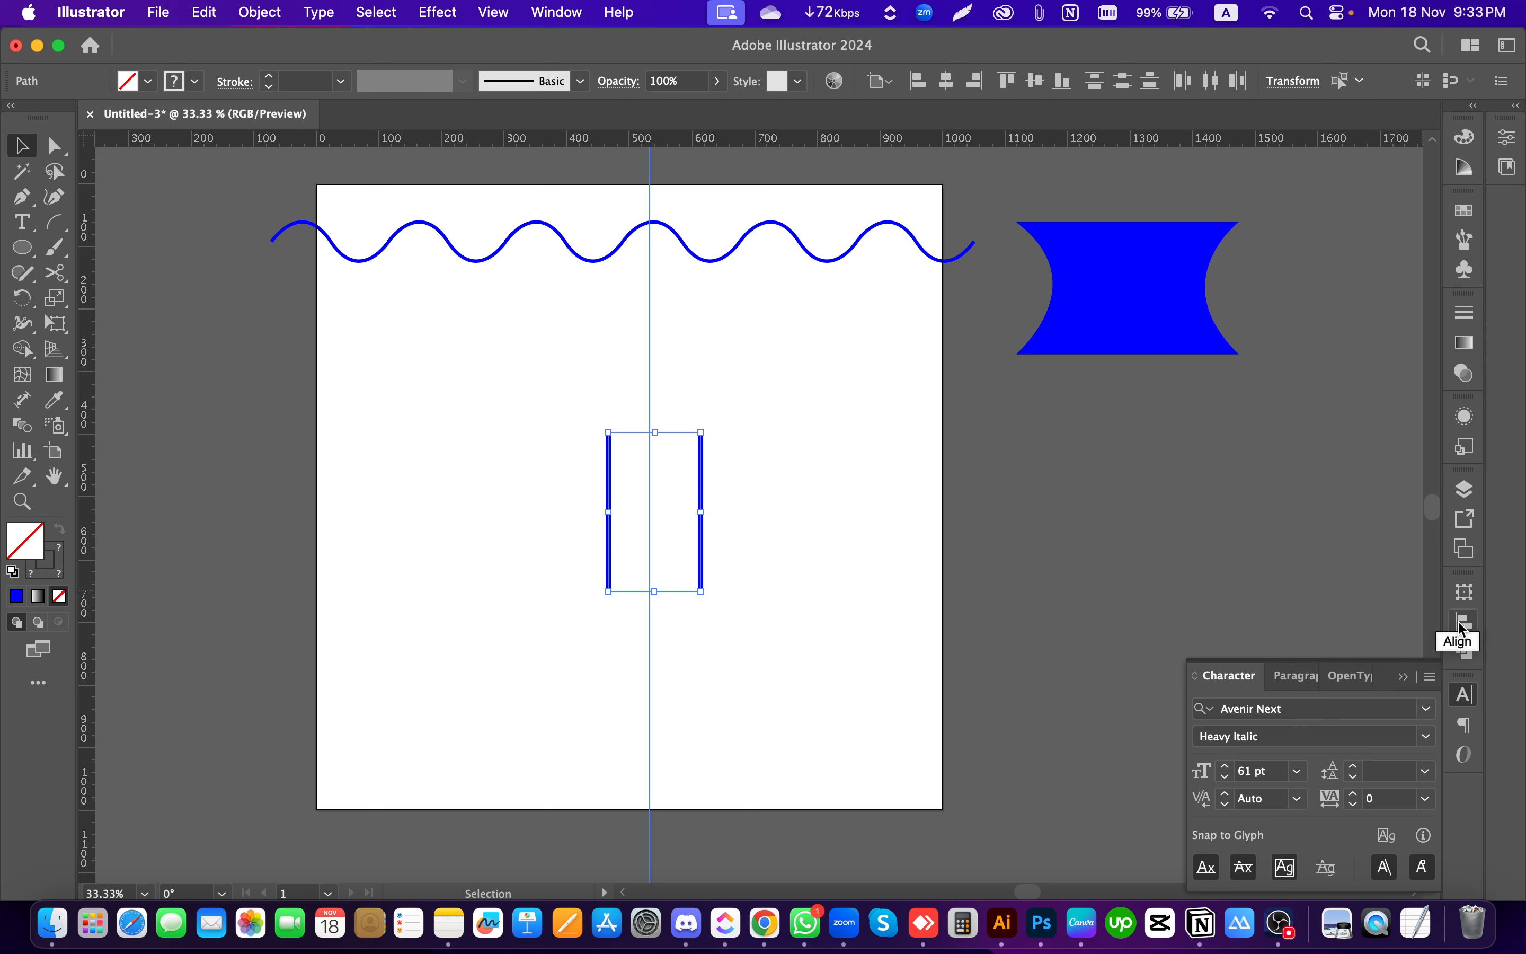
click(866, 424)
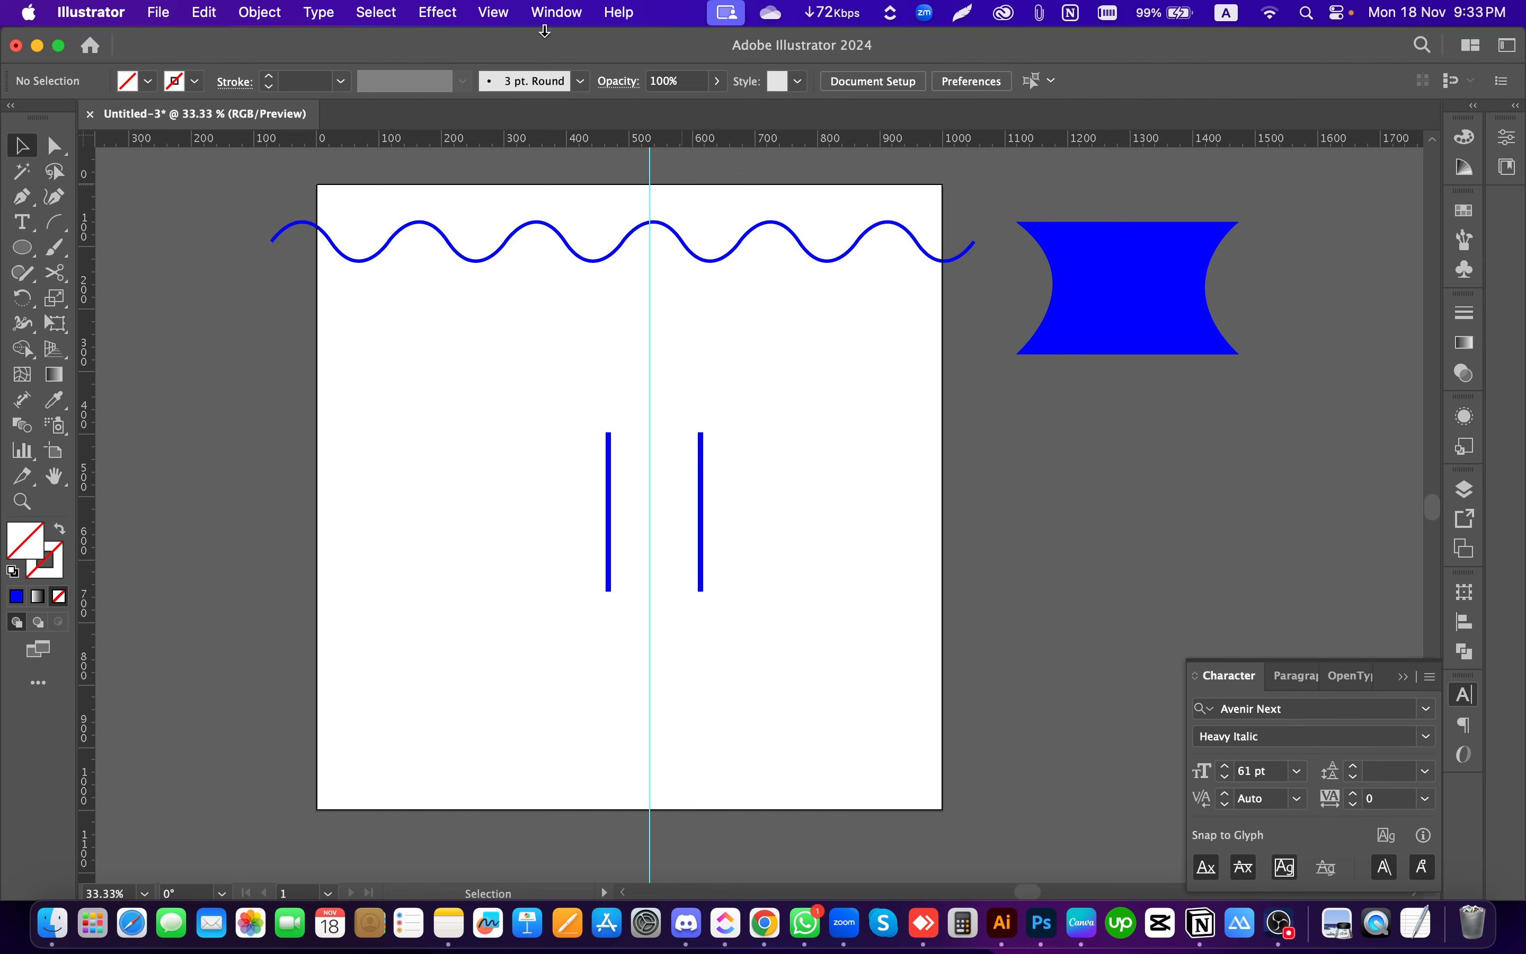
click(553, 16)
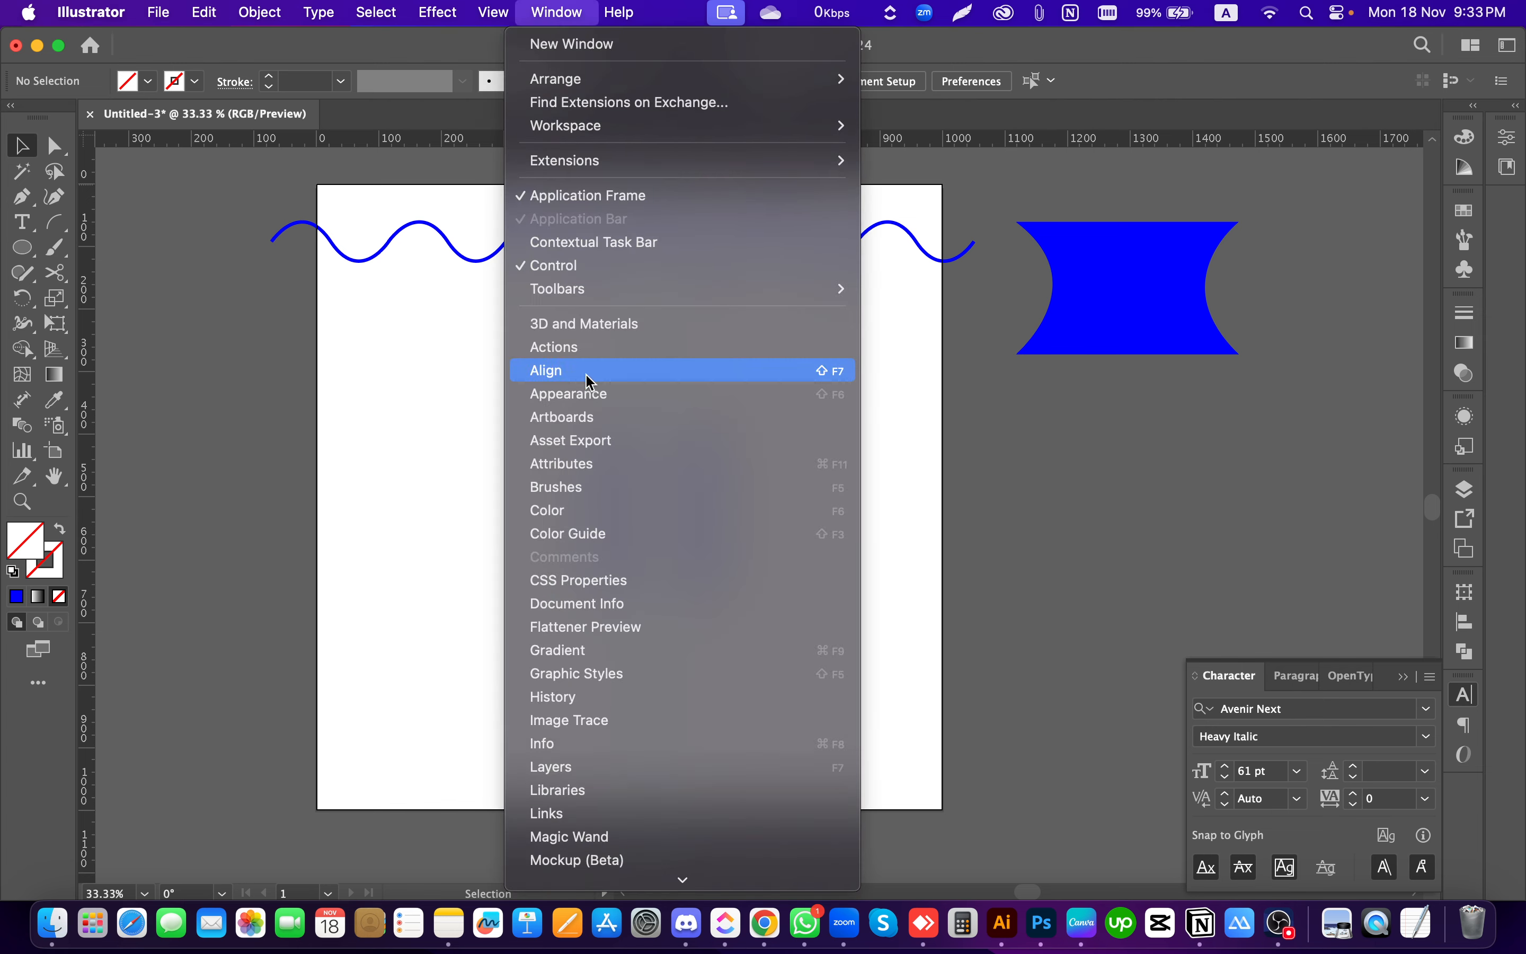
click(559, 372)
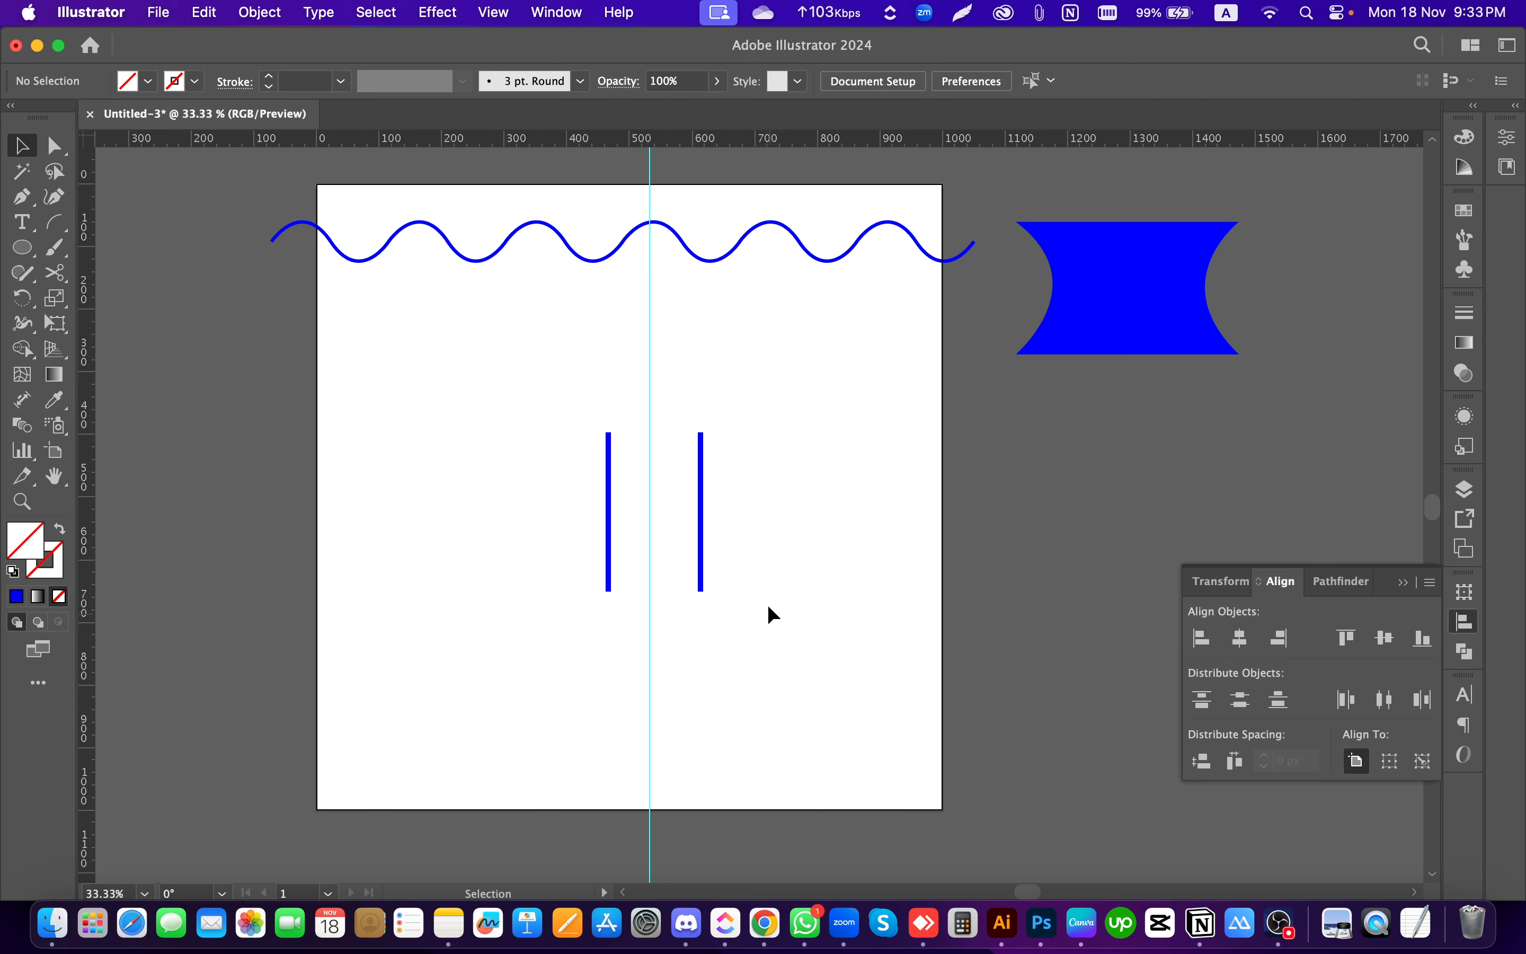
Step: Distribute the two vertical lines and the guide horizontally by their centres, relative to the artboard
drag(832, 529, 413, 447)
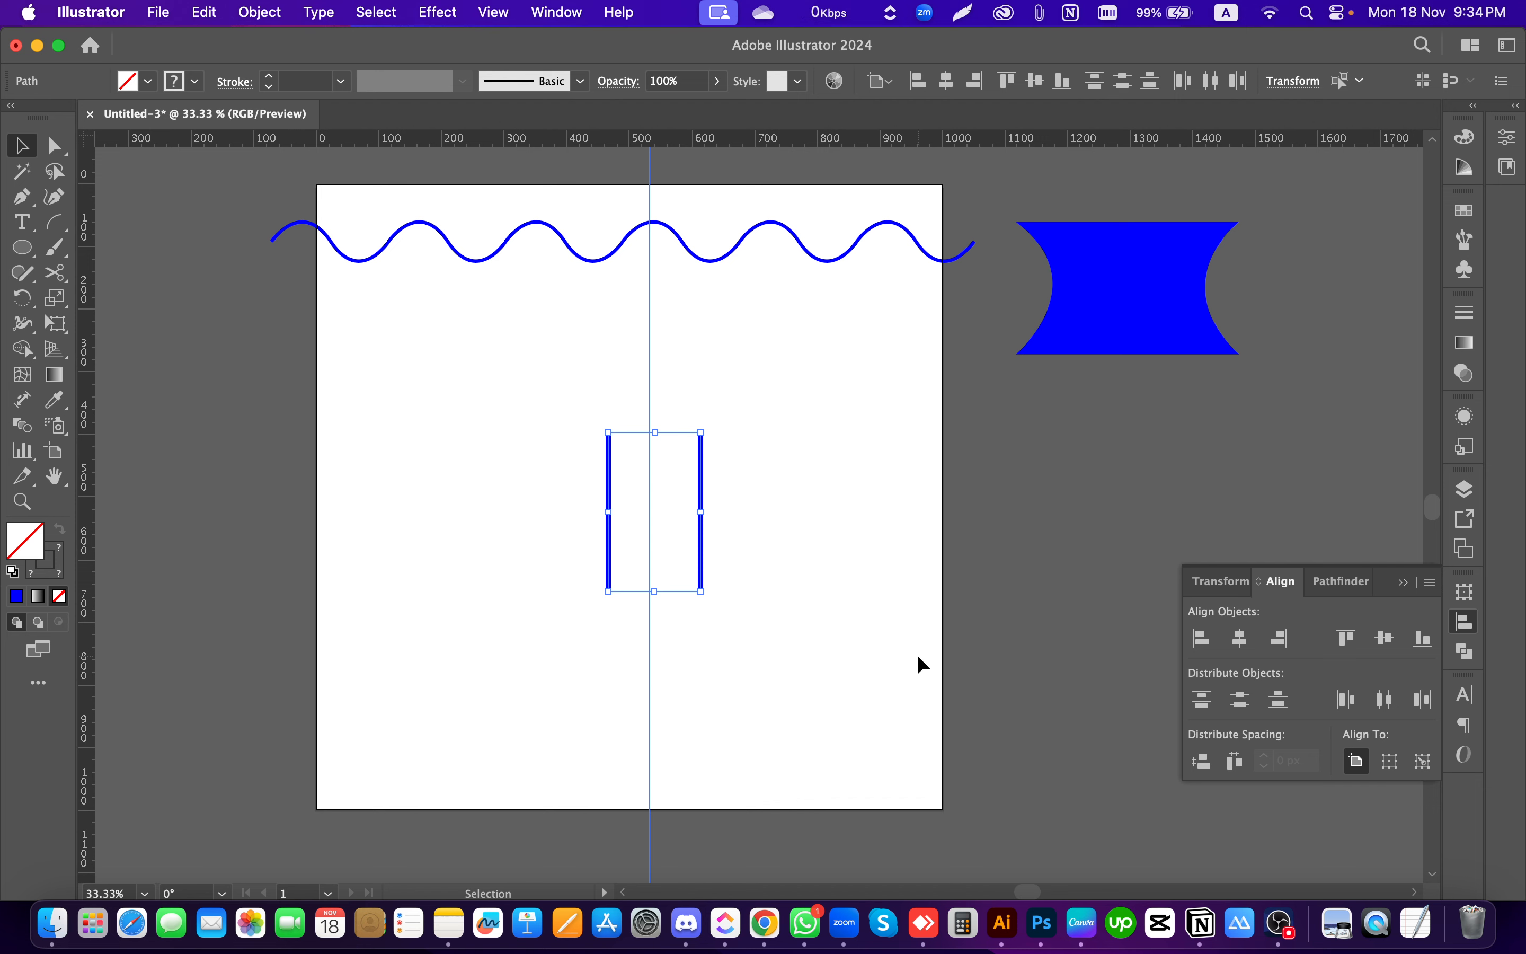
click(891, 564)
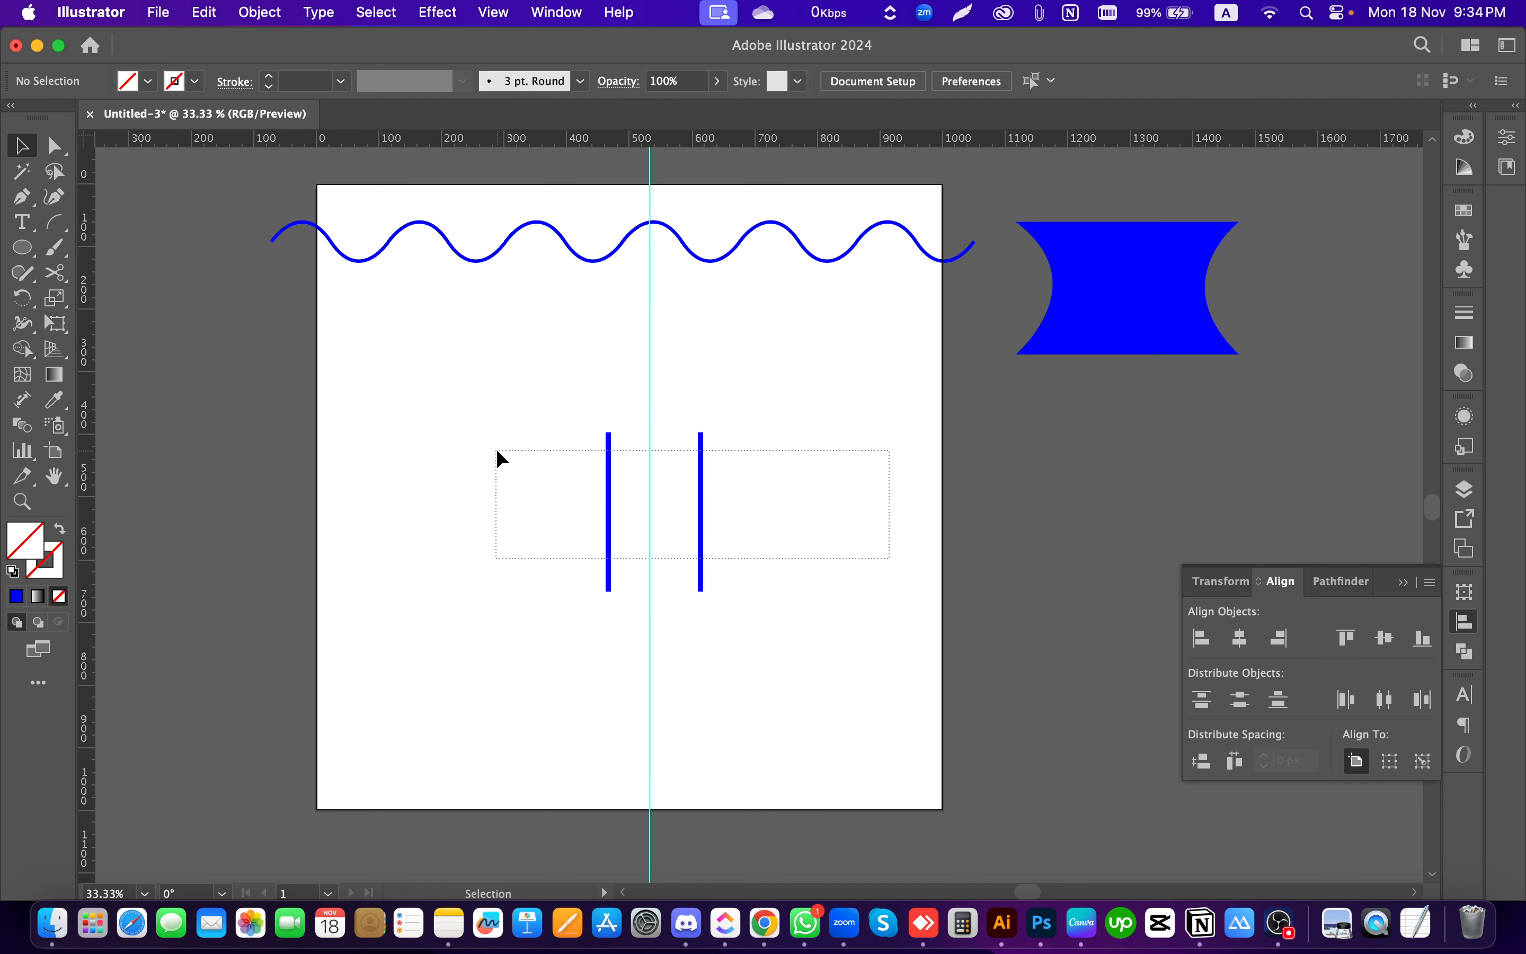
drag(495, 448, 497, 451)
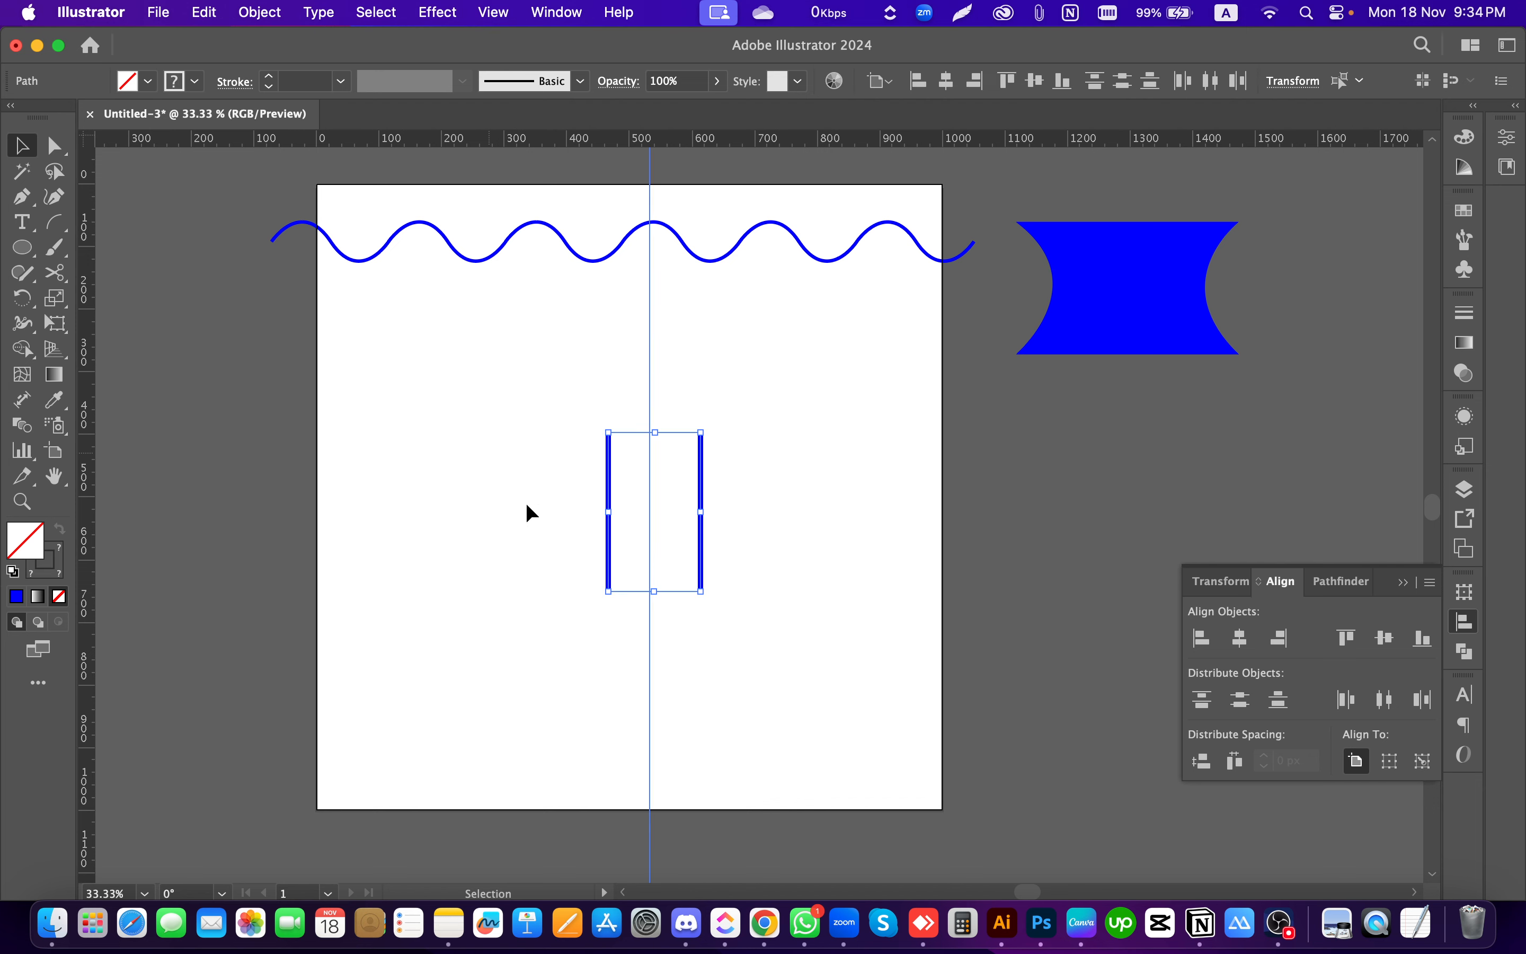
click(1368, 766)
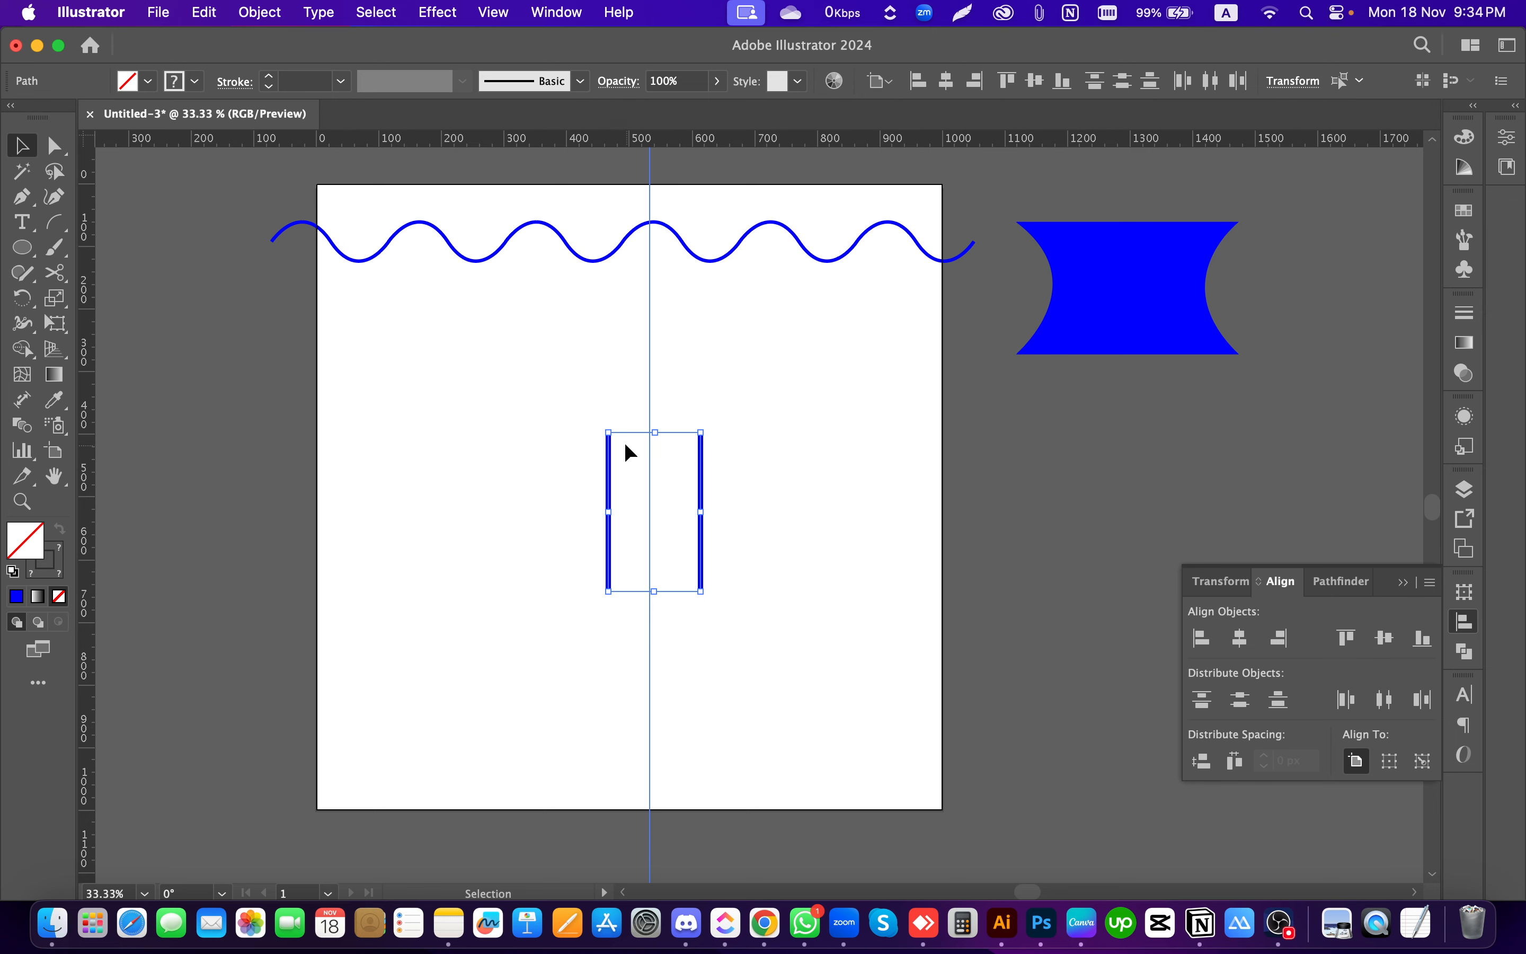
drag(726, 545, 672, 470)
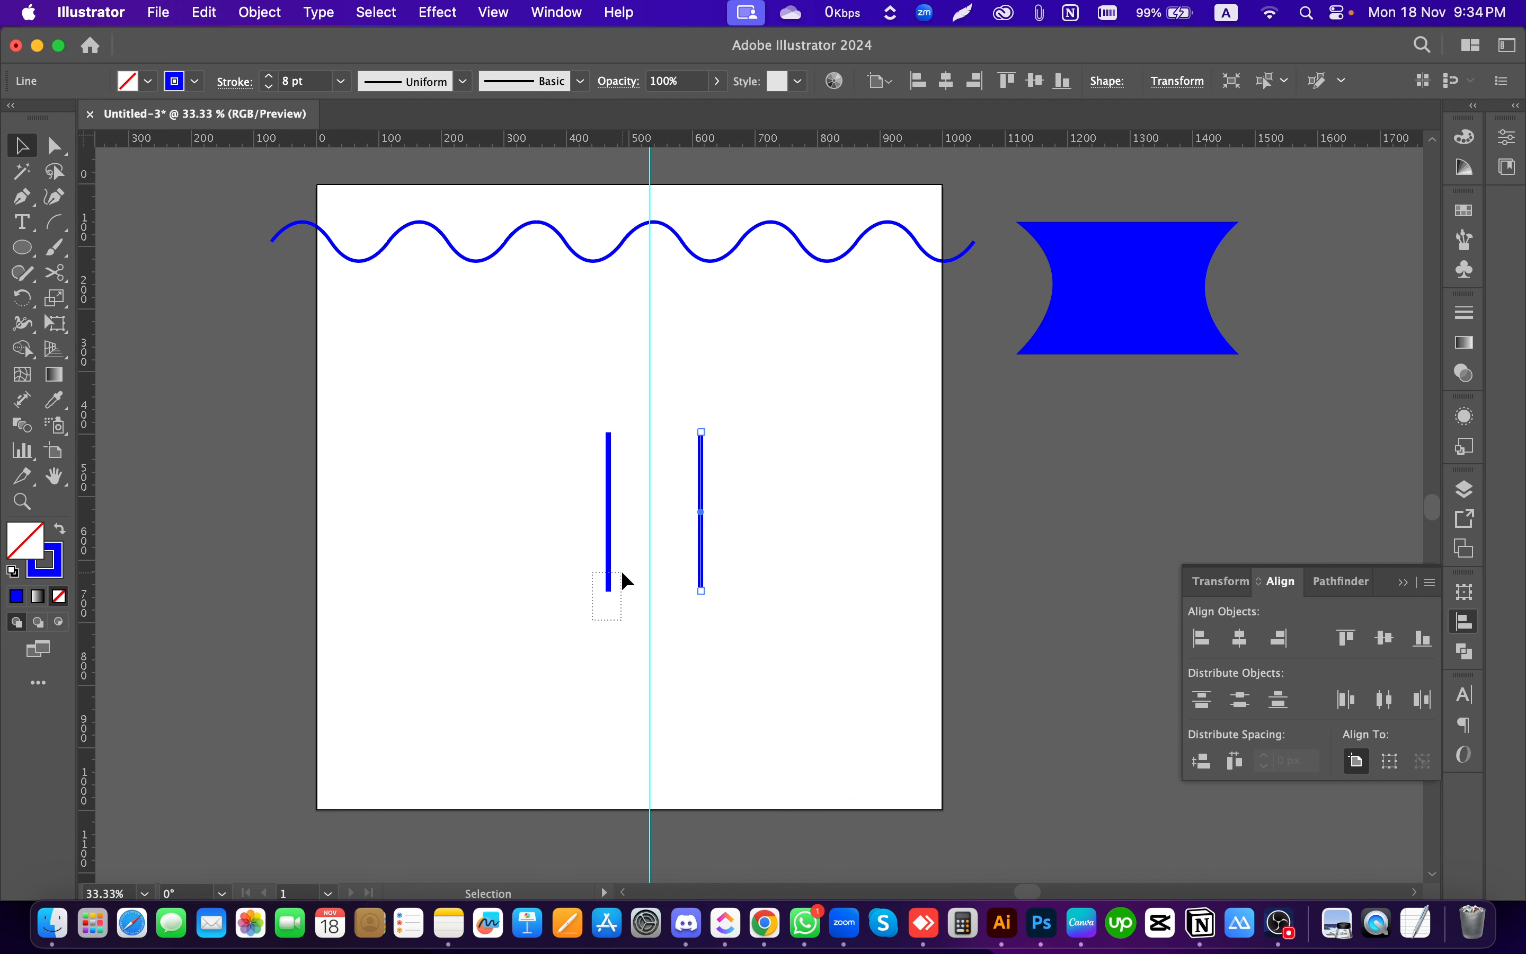
drag(622, 573, 623, 574)
drag(570, 654, 570, 654)
drag(775, 583, 466, 443)
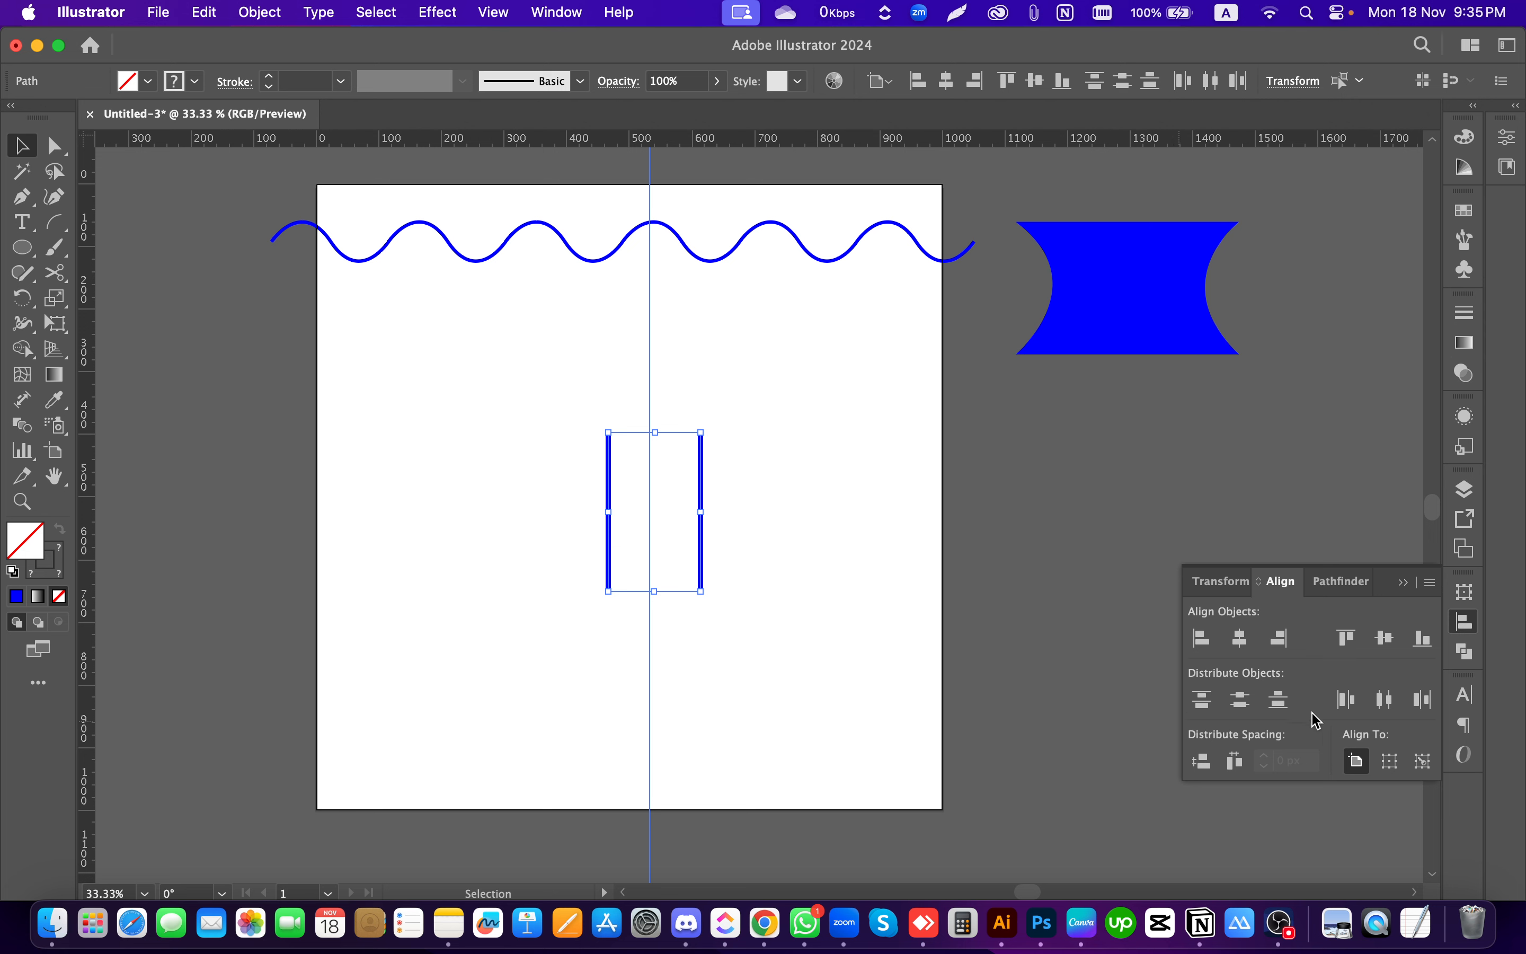
click(1388, 700)
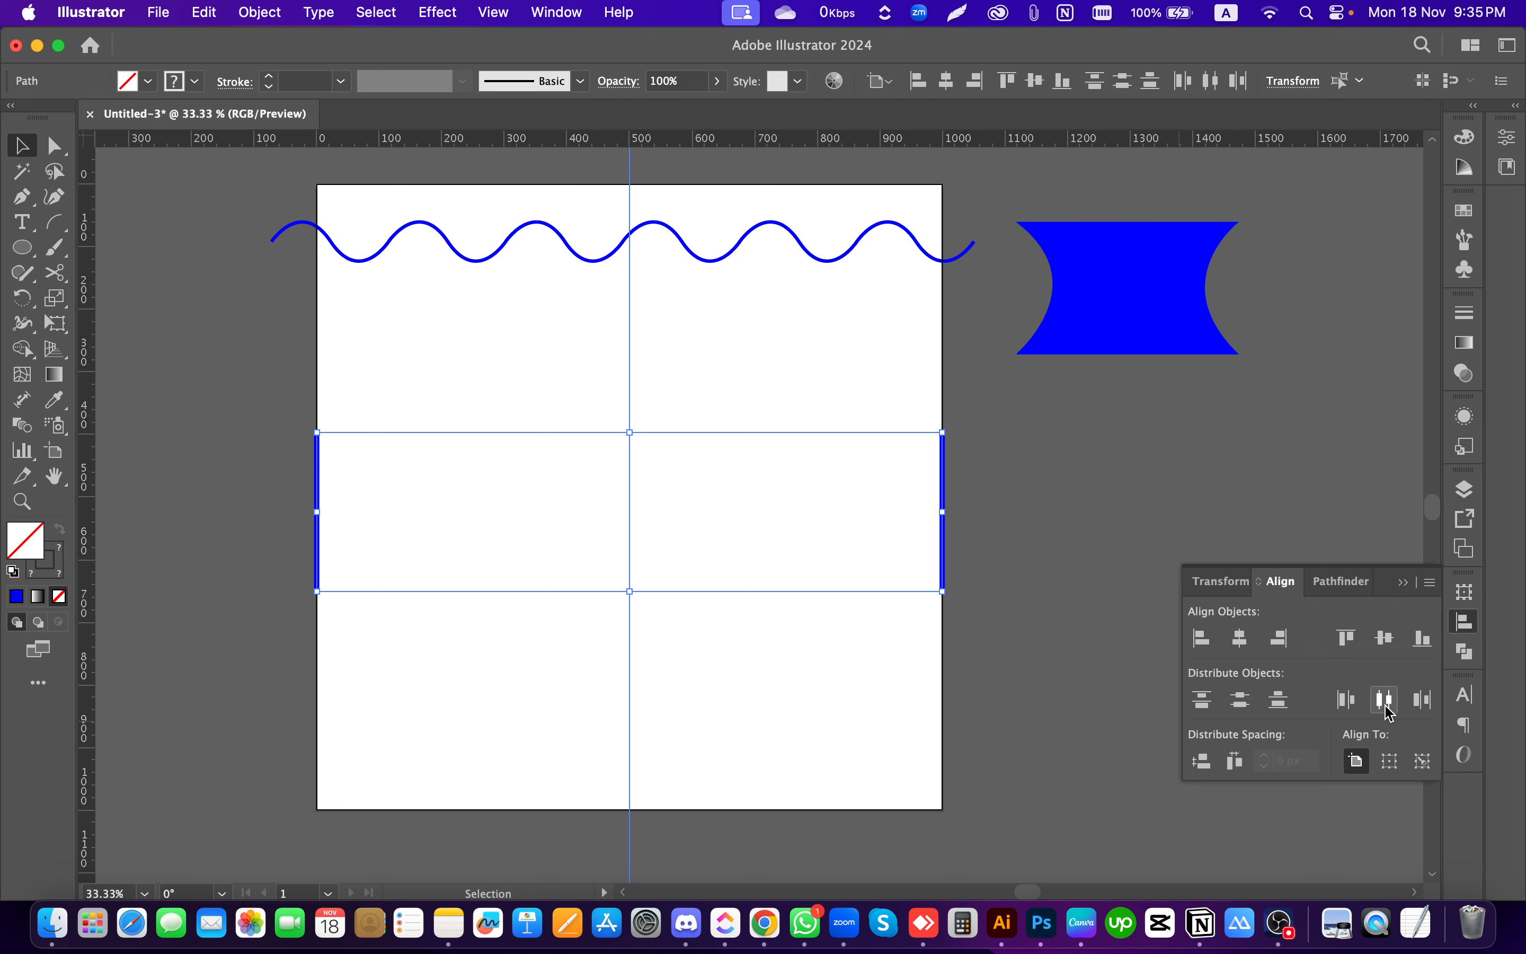
Step: Undo the centre distribution, try equal horizontal spacing of the lines and guide relative to the artboard, and undo that too
key(super+z)
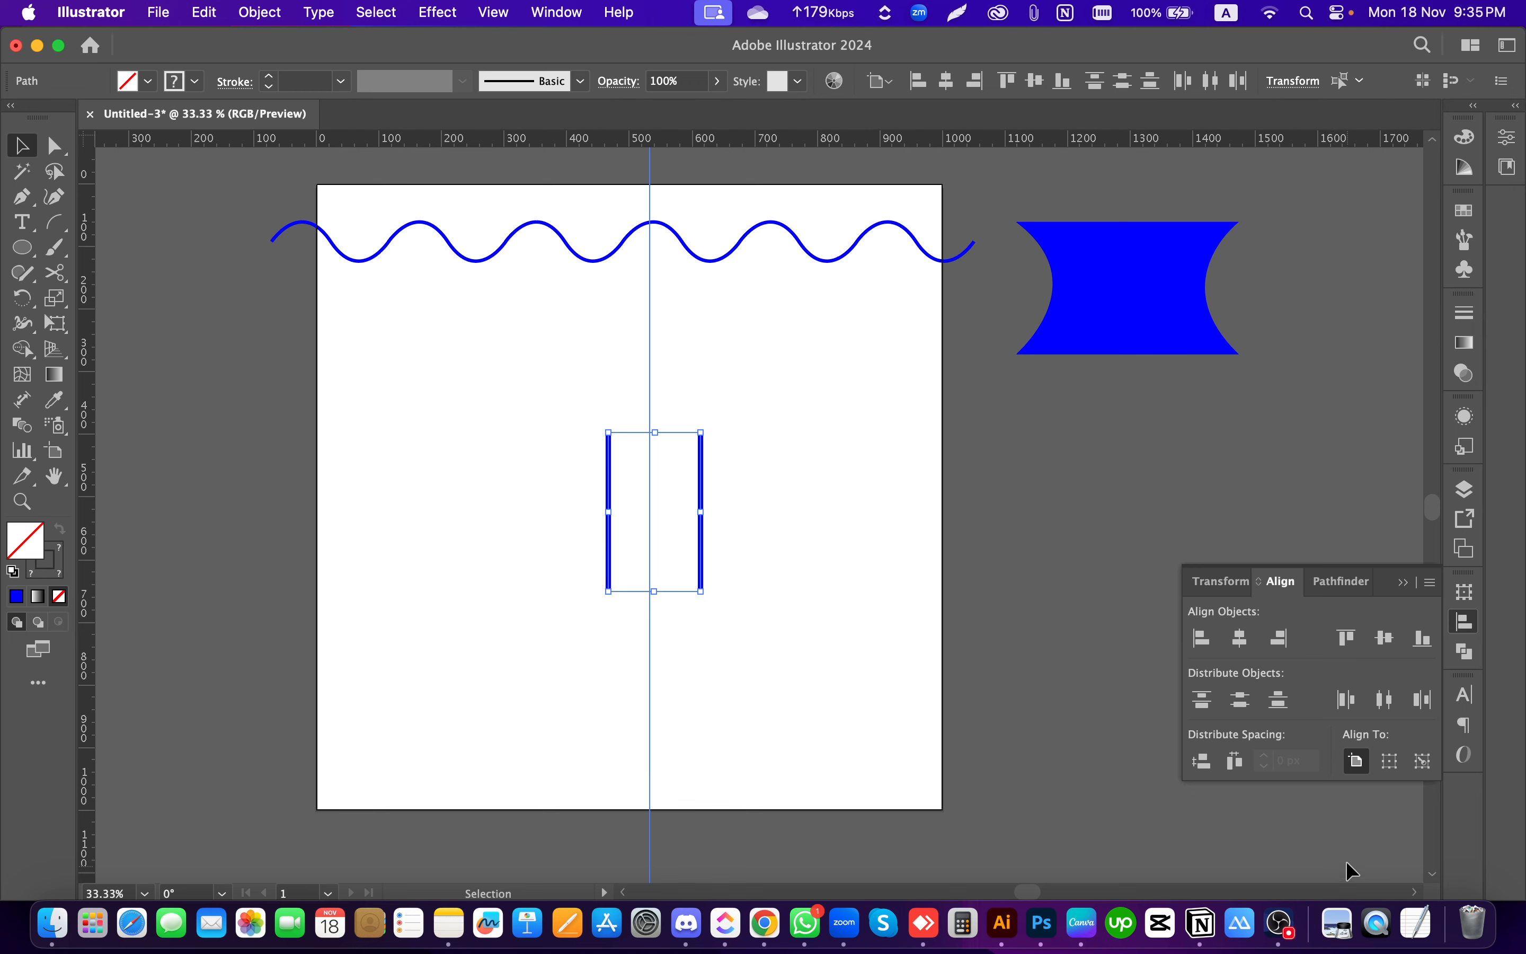
click(1235, 762)
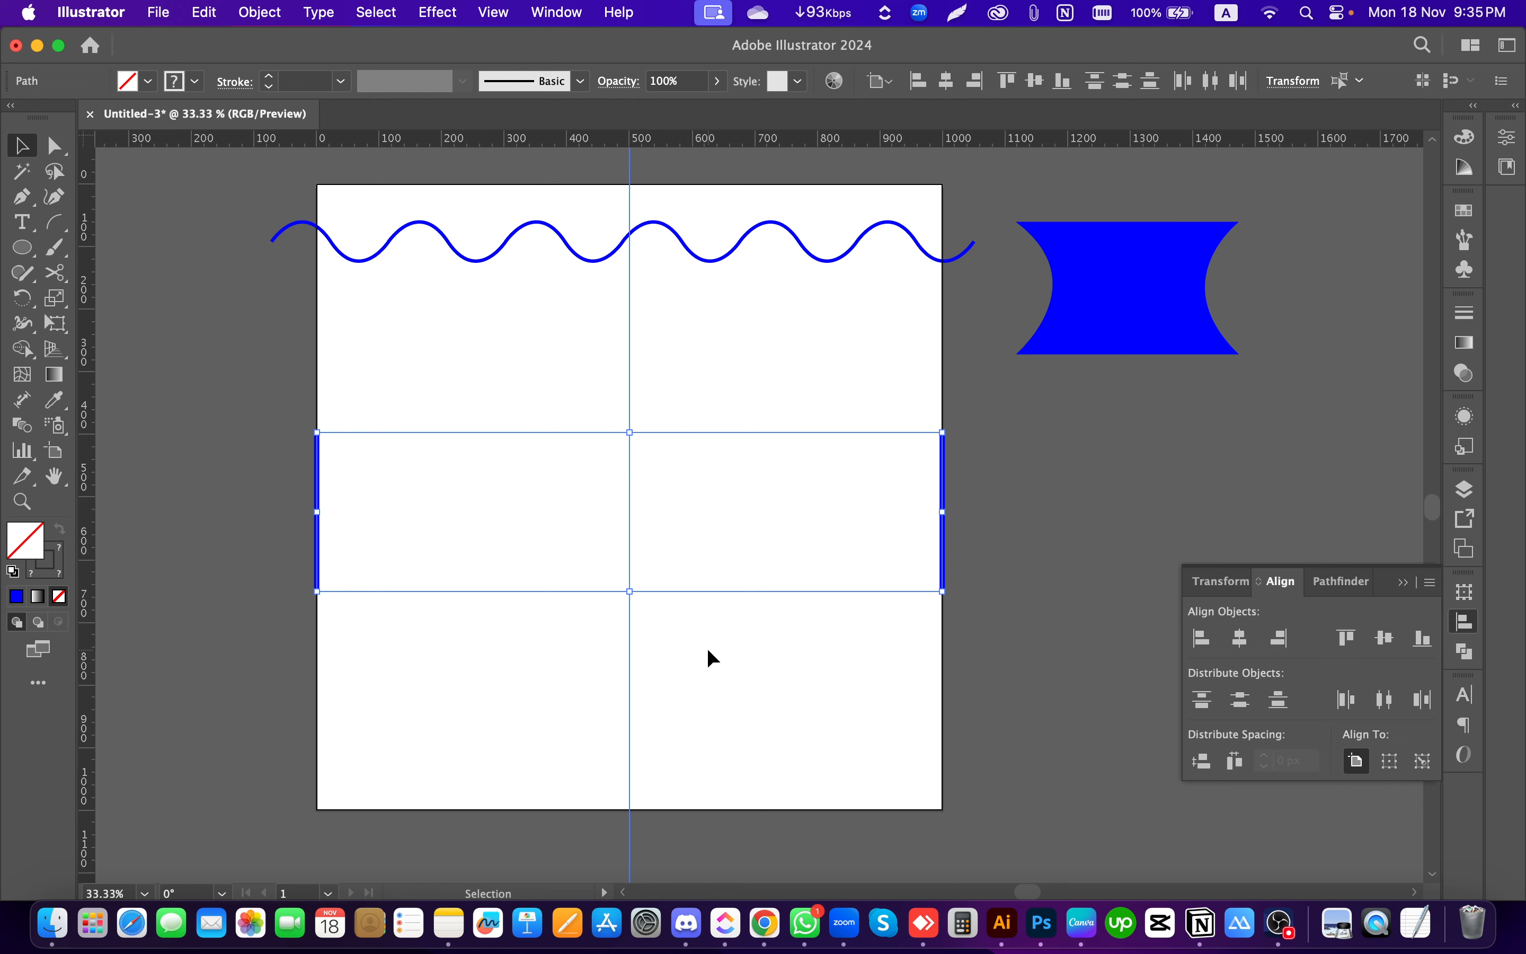
key(a)
key(super+z)
key(v)
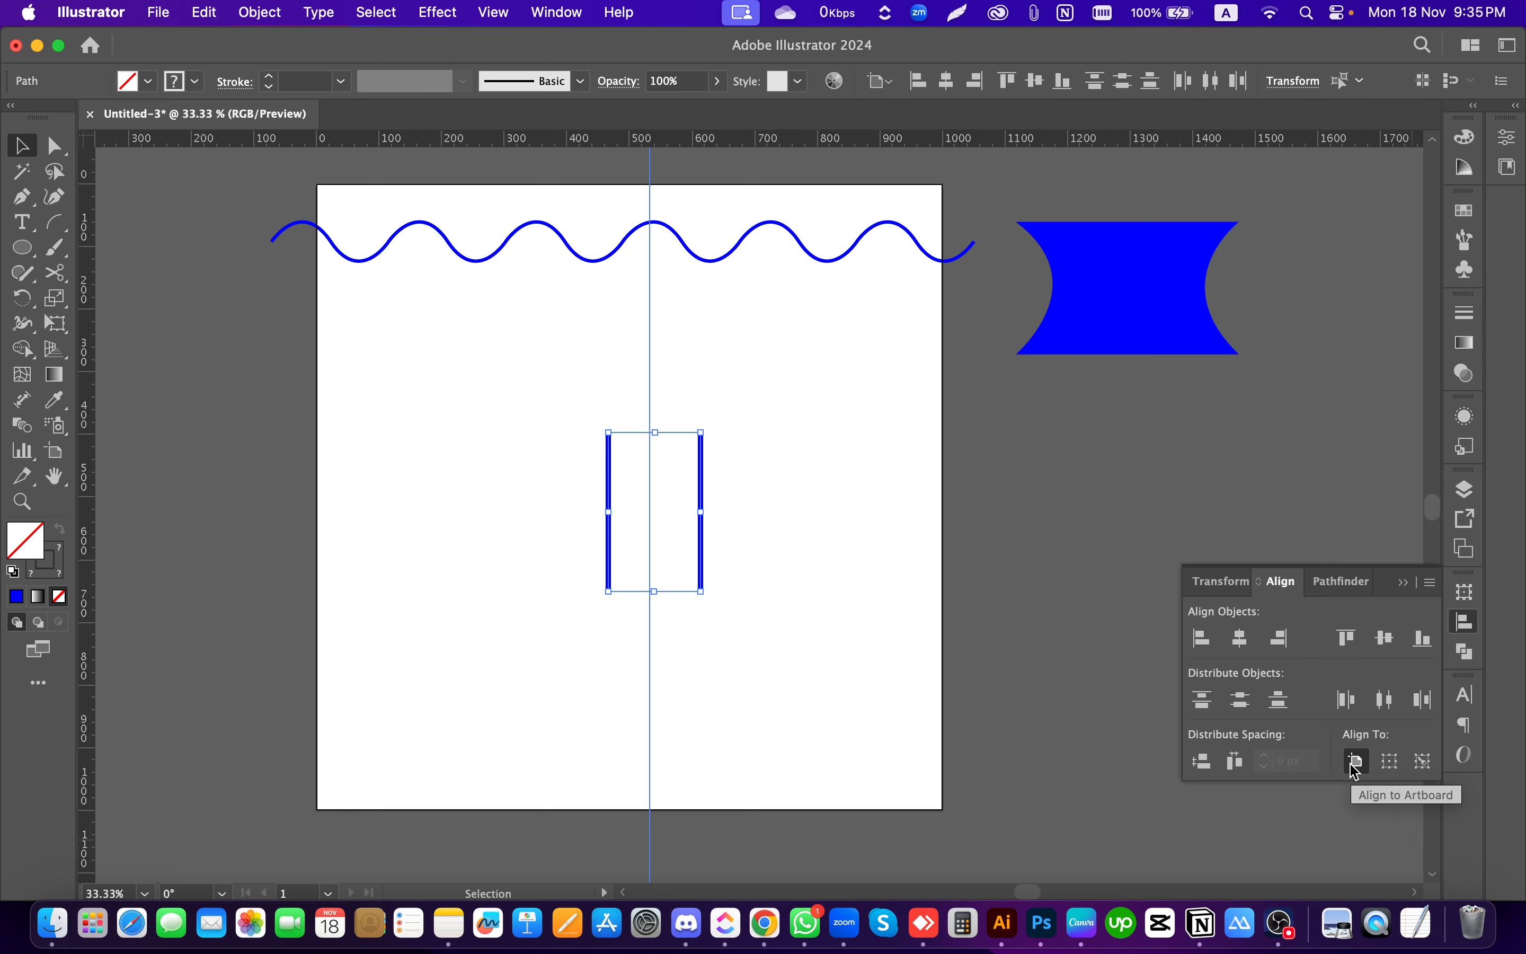
Step: Set the alignment reference to the selection and distribute the two vertical lines and the guide with equal horizontal spacing, leaving nothing selected
click(1392, 762)
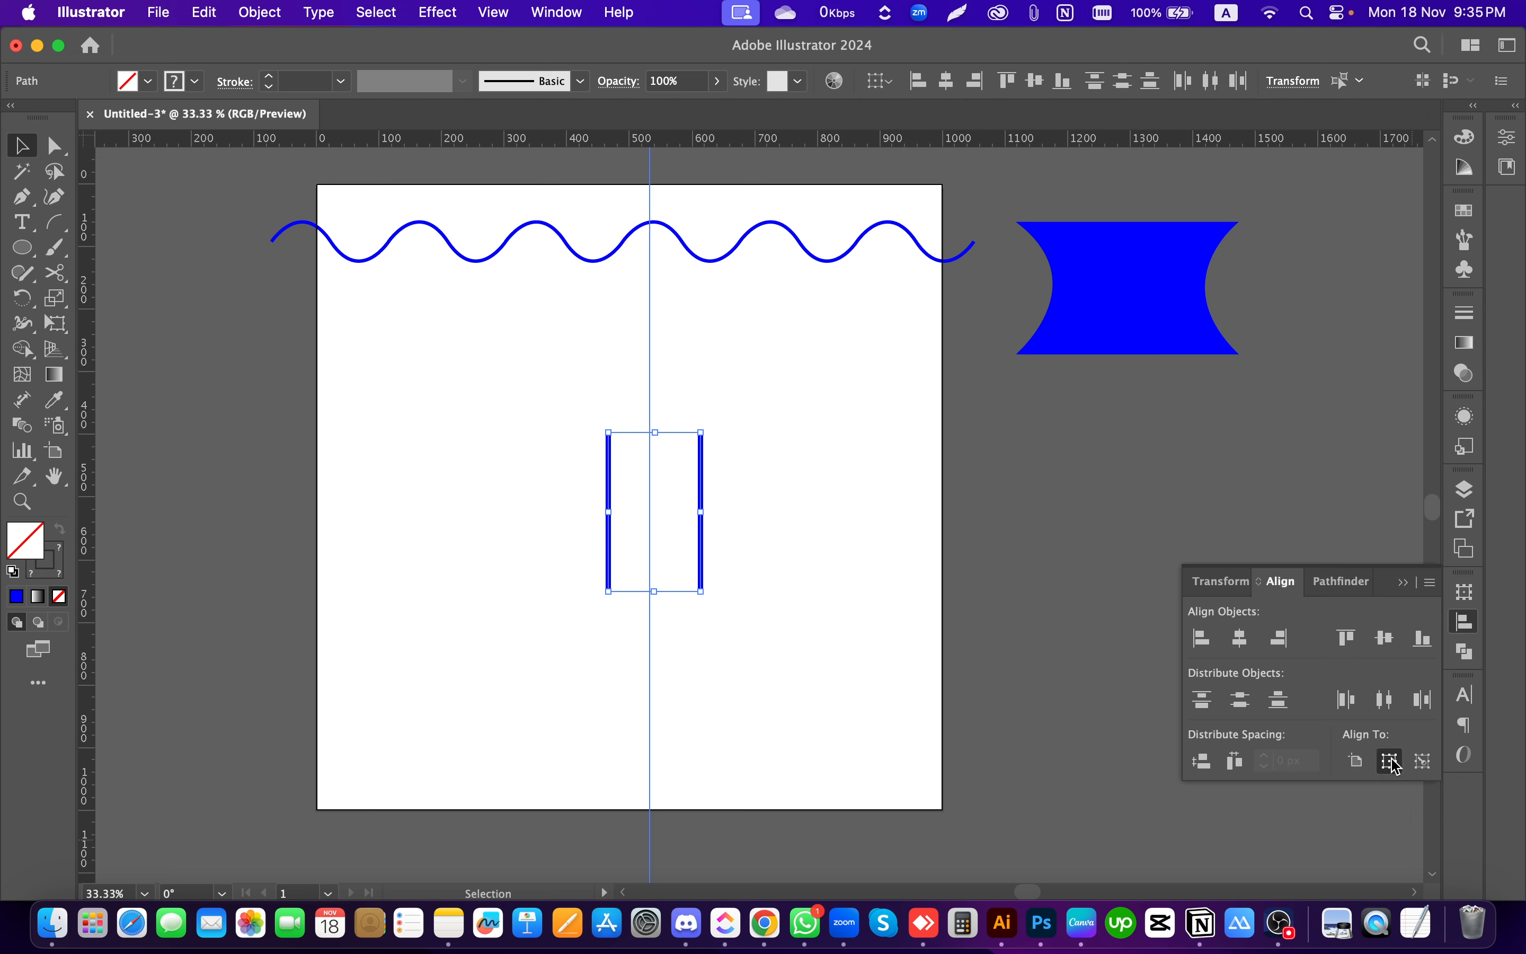
click(1224, 765)
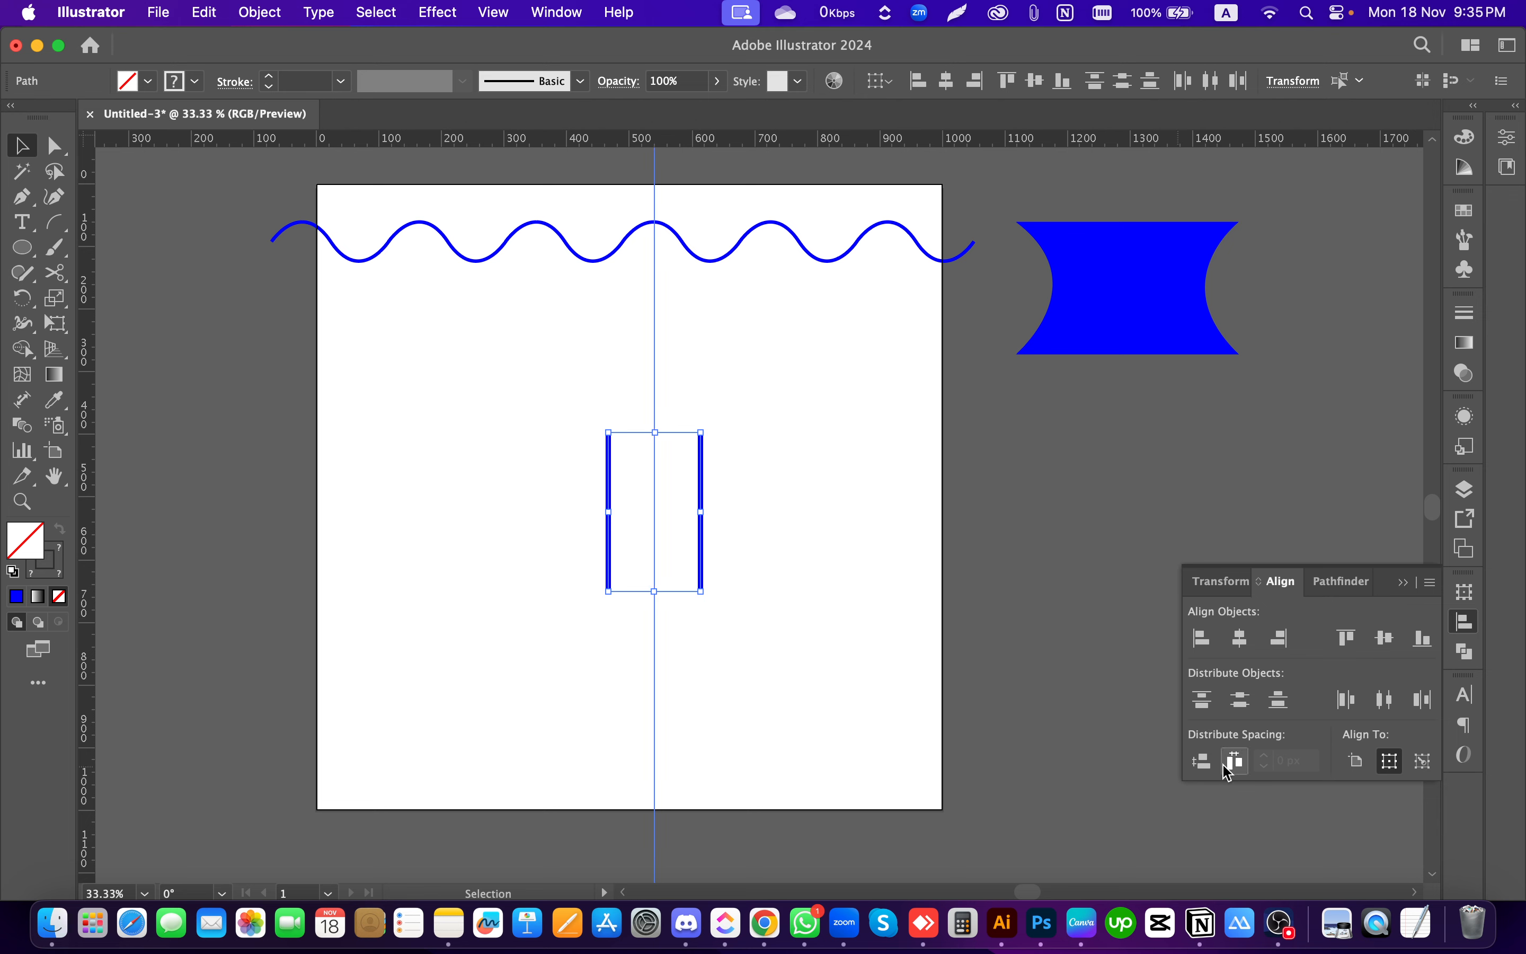
key(super+z)
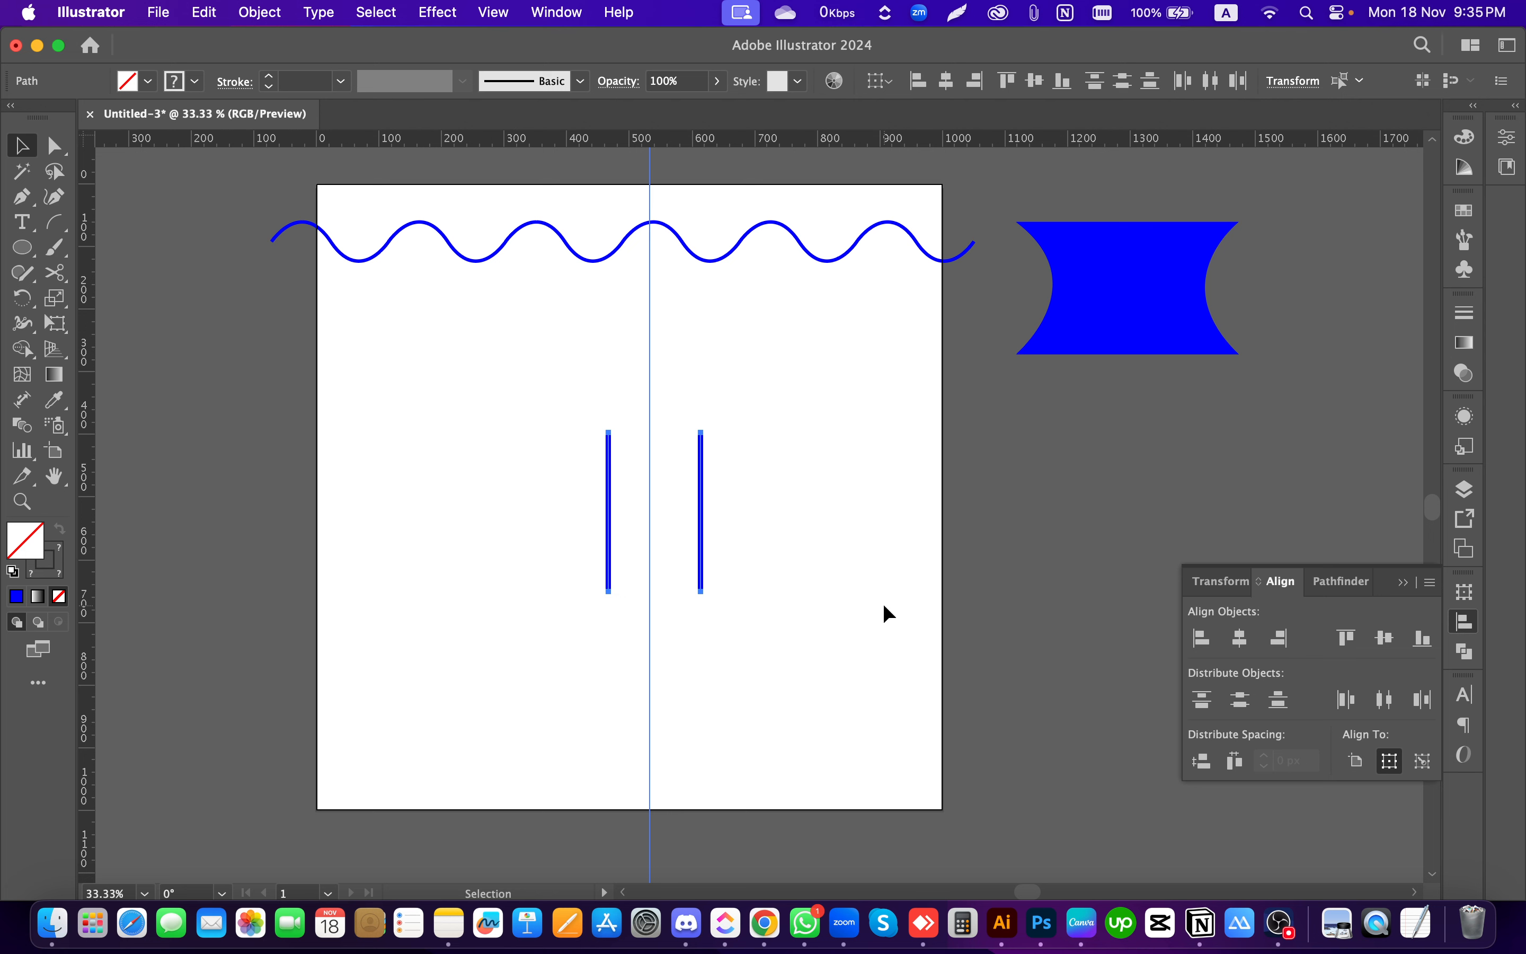
click(1393, 709)
key(super+z)
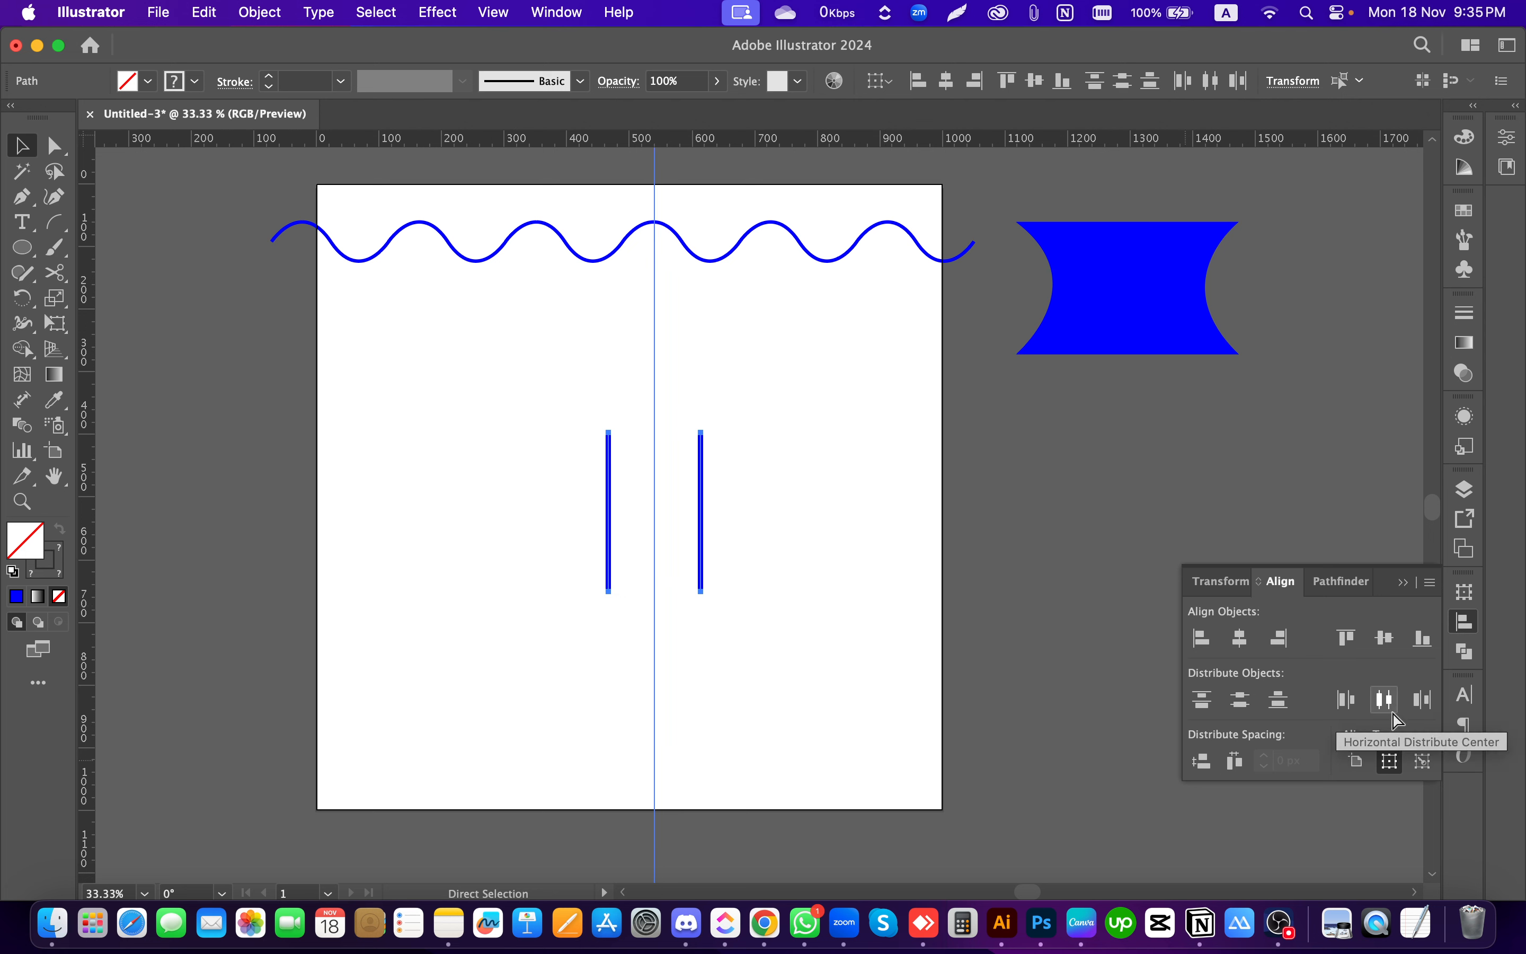
click(1241, 769)
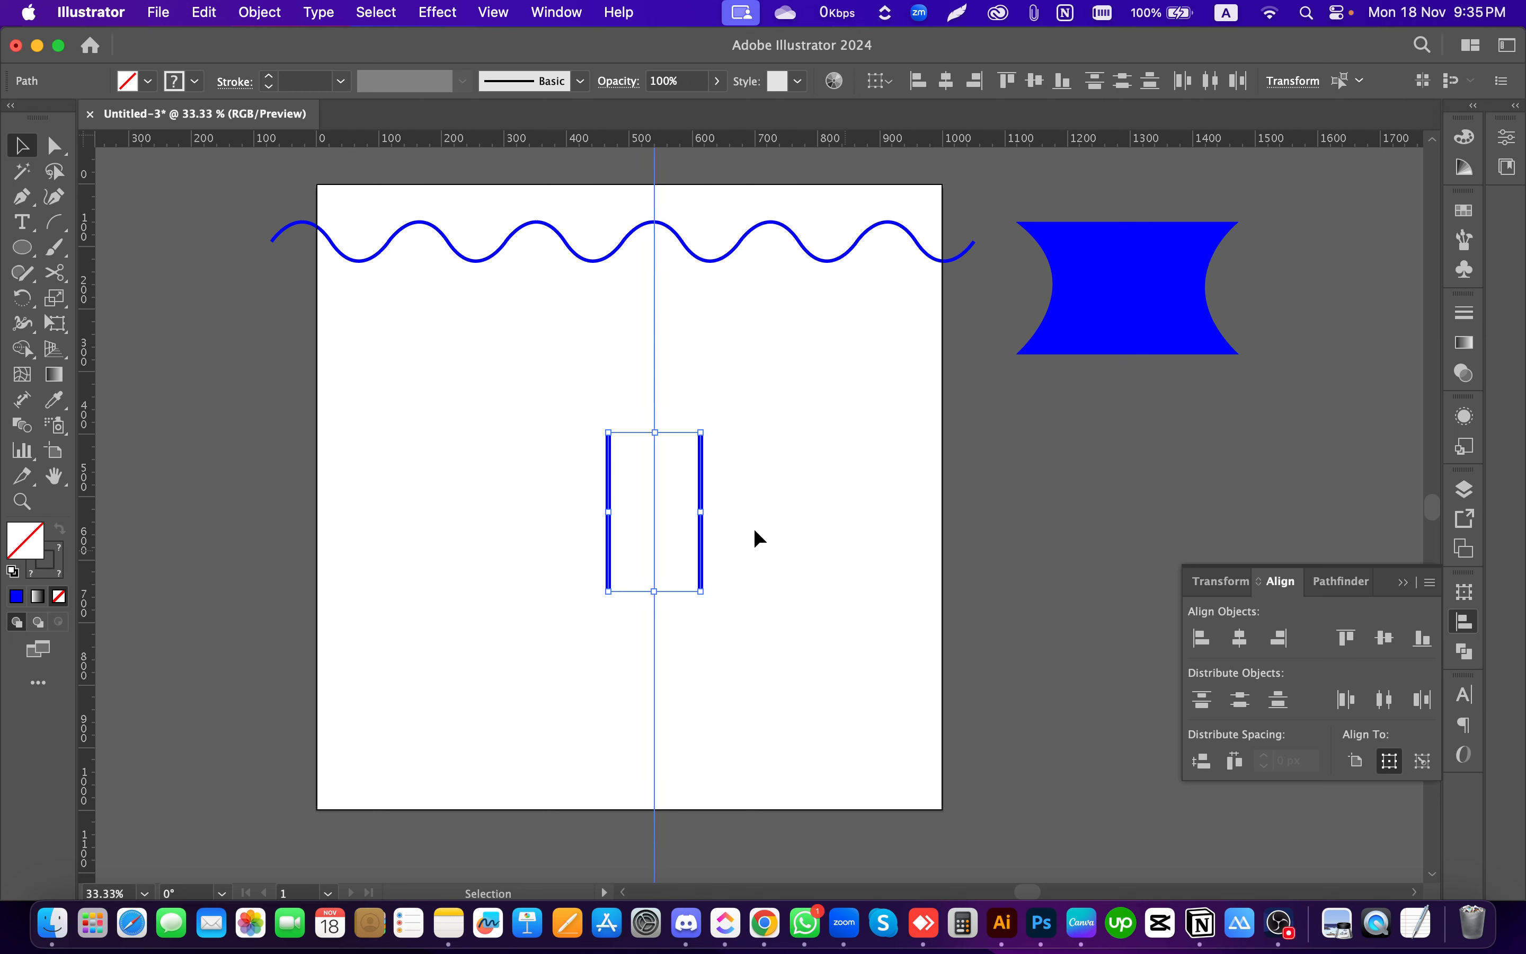
click(760, 556)
drag(787, 593, 380, 440)
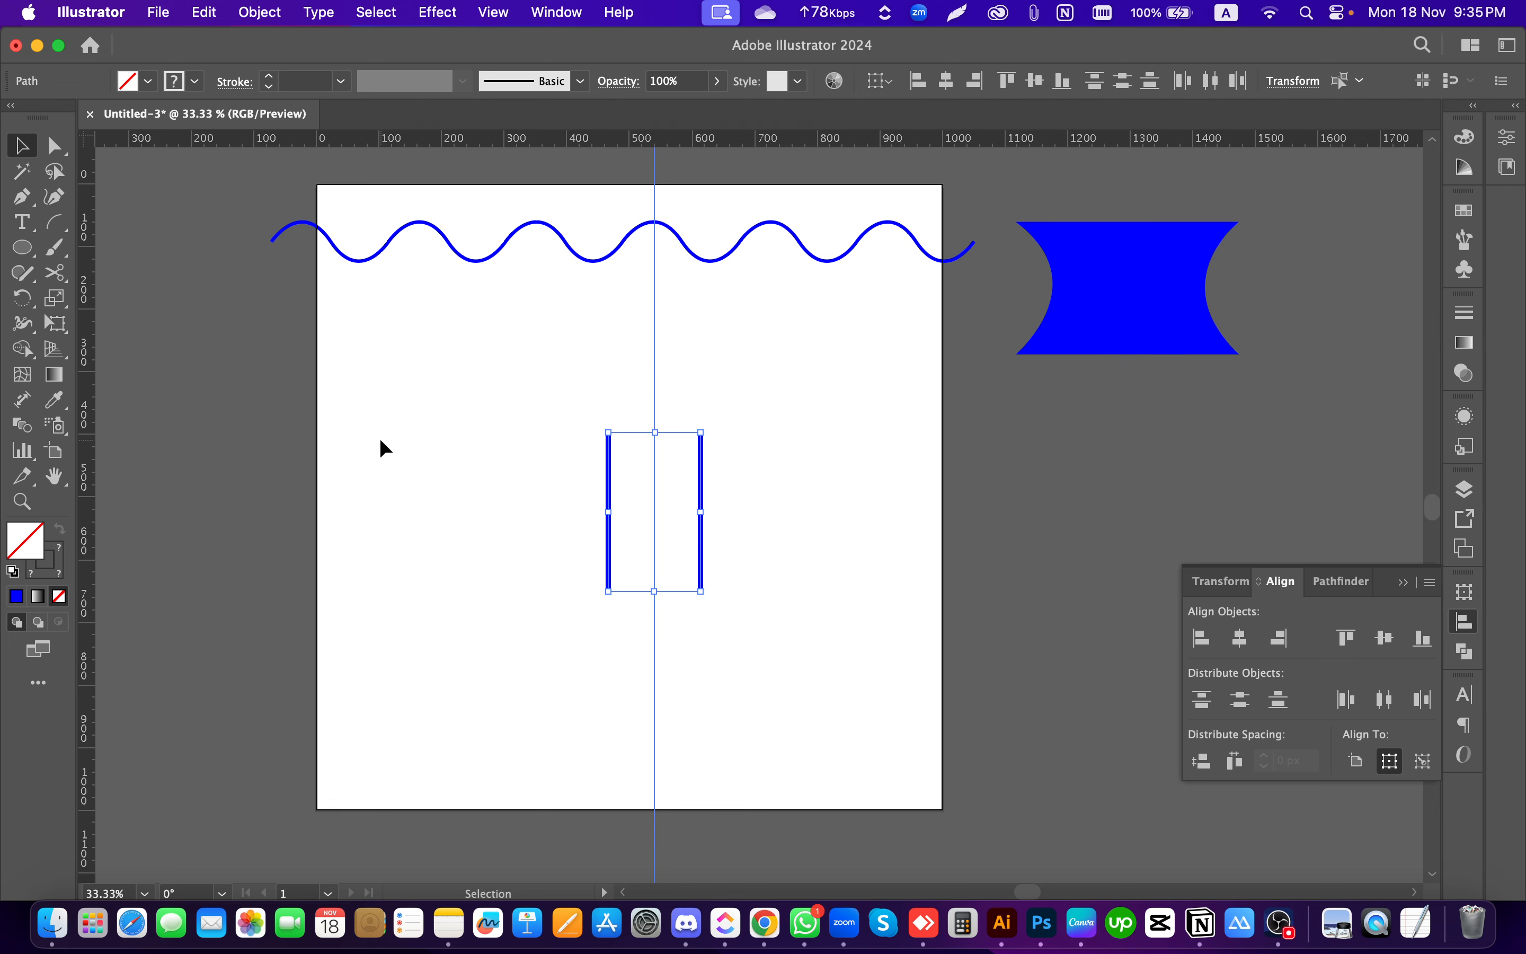
click(383, 431)
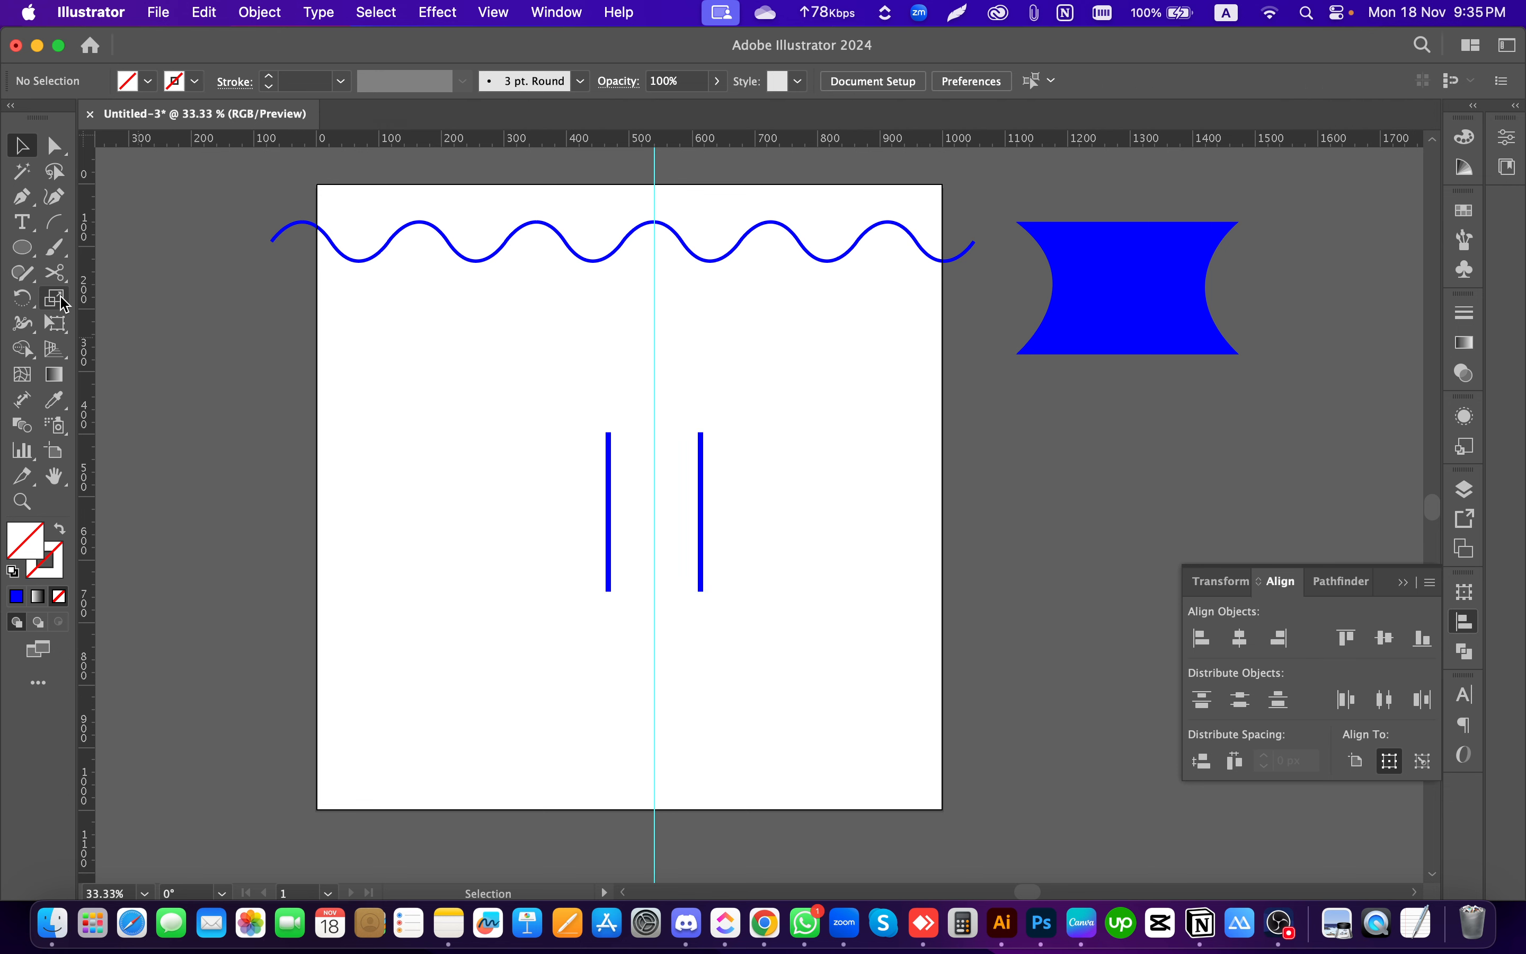
Step: Draw an arc from the upper end of the left vertical line up to the guide with the Arc tool
click(54, 234)
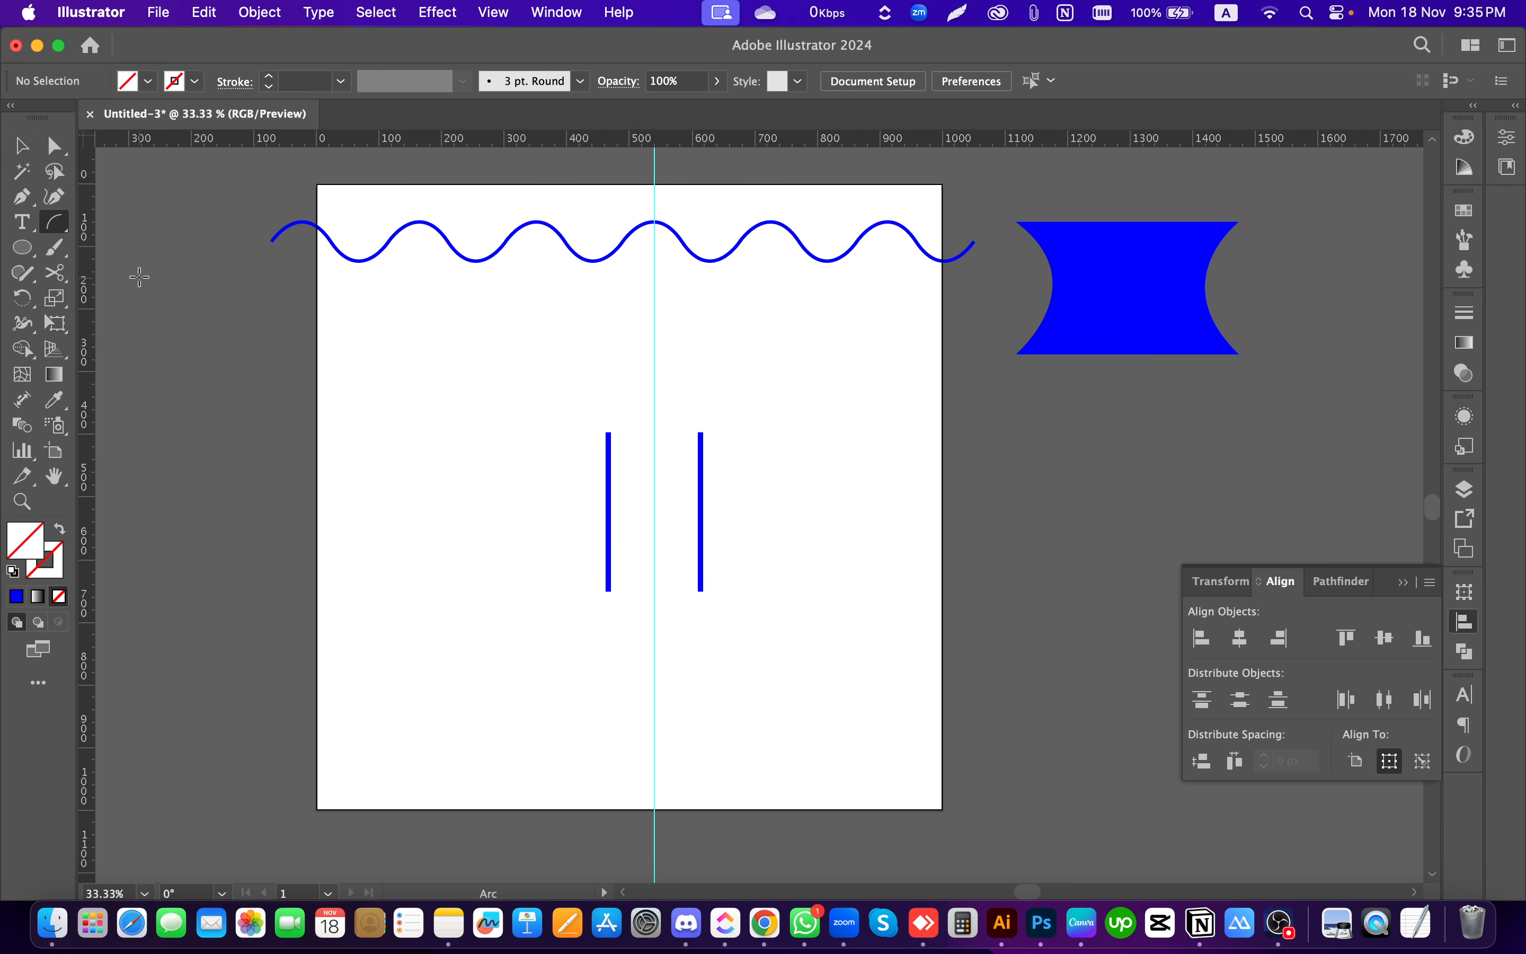
drag(609, 432, 654, 404)
click(23, 146)
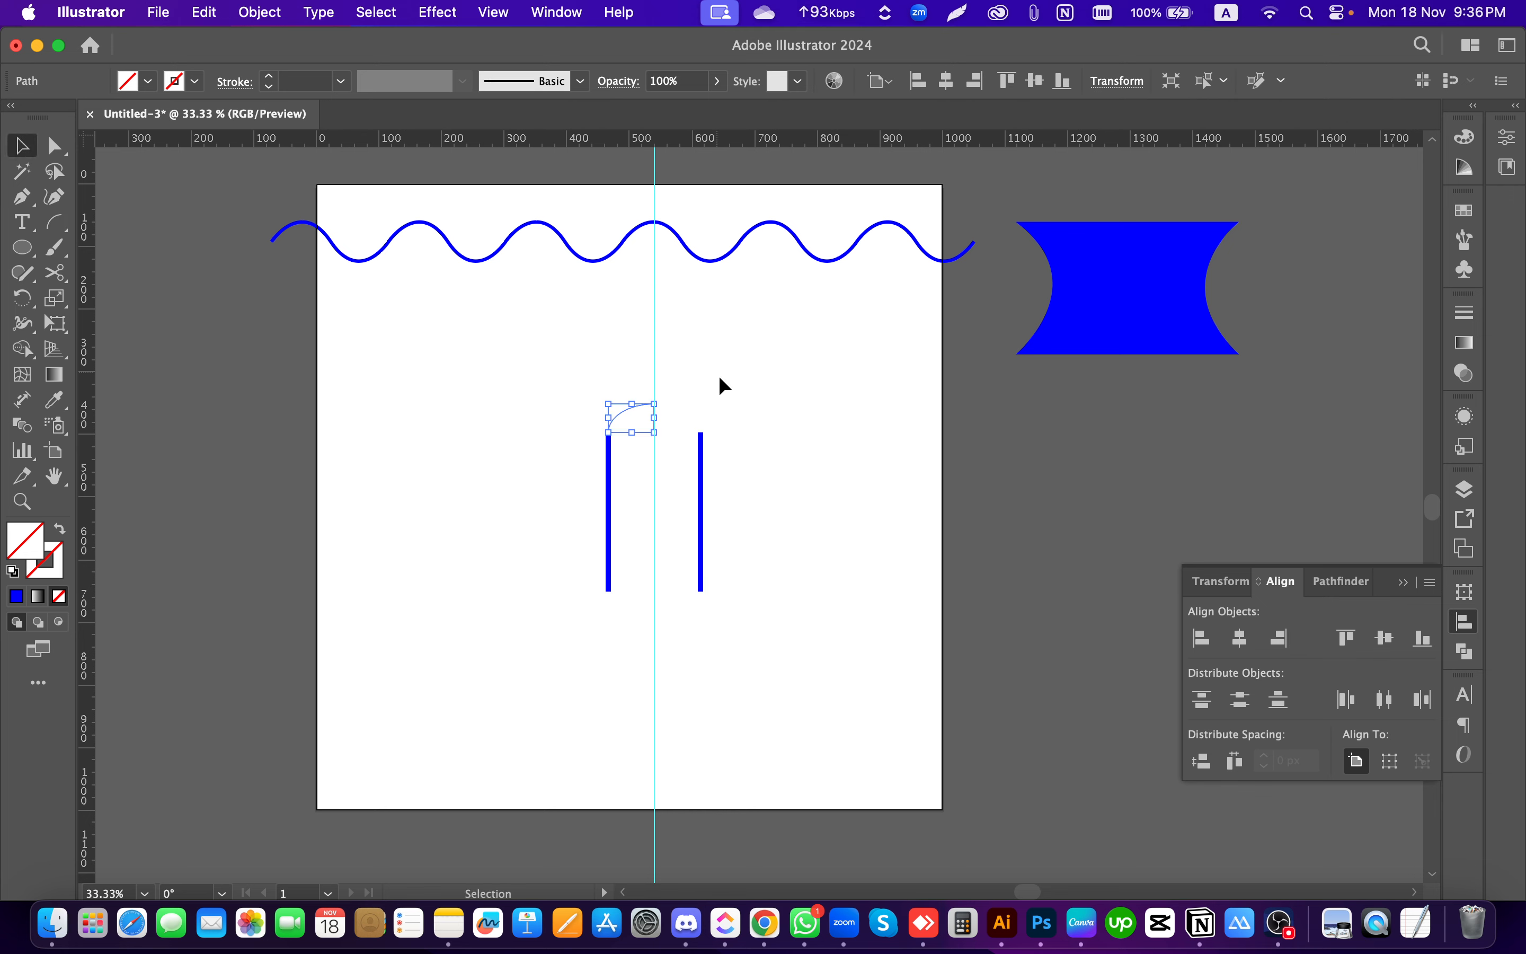
click(767, 455)
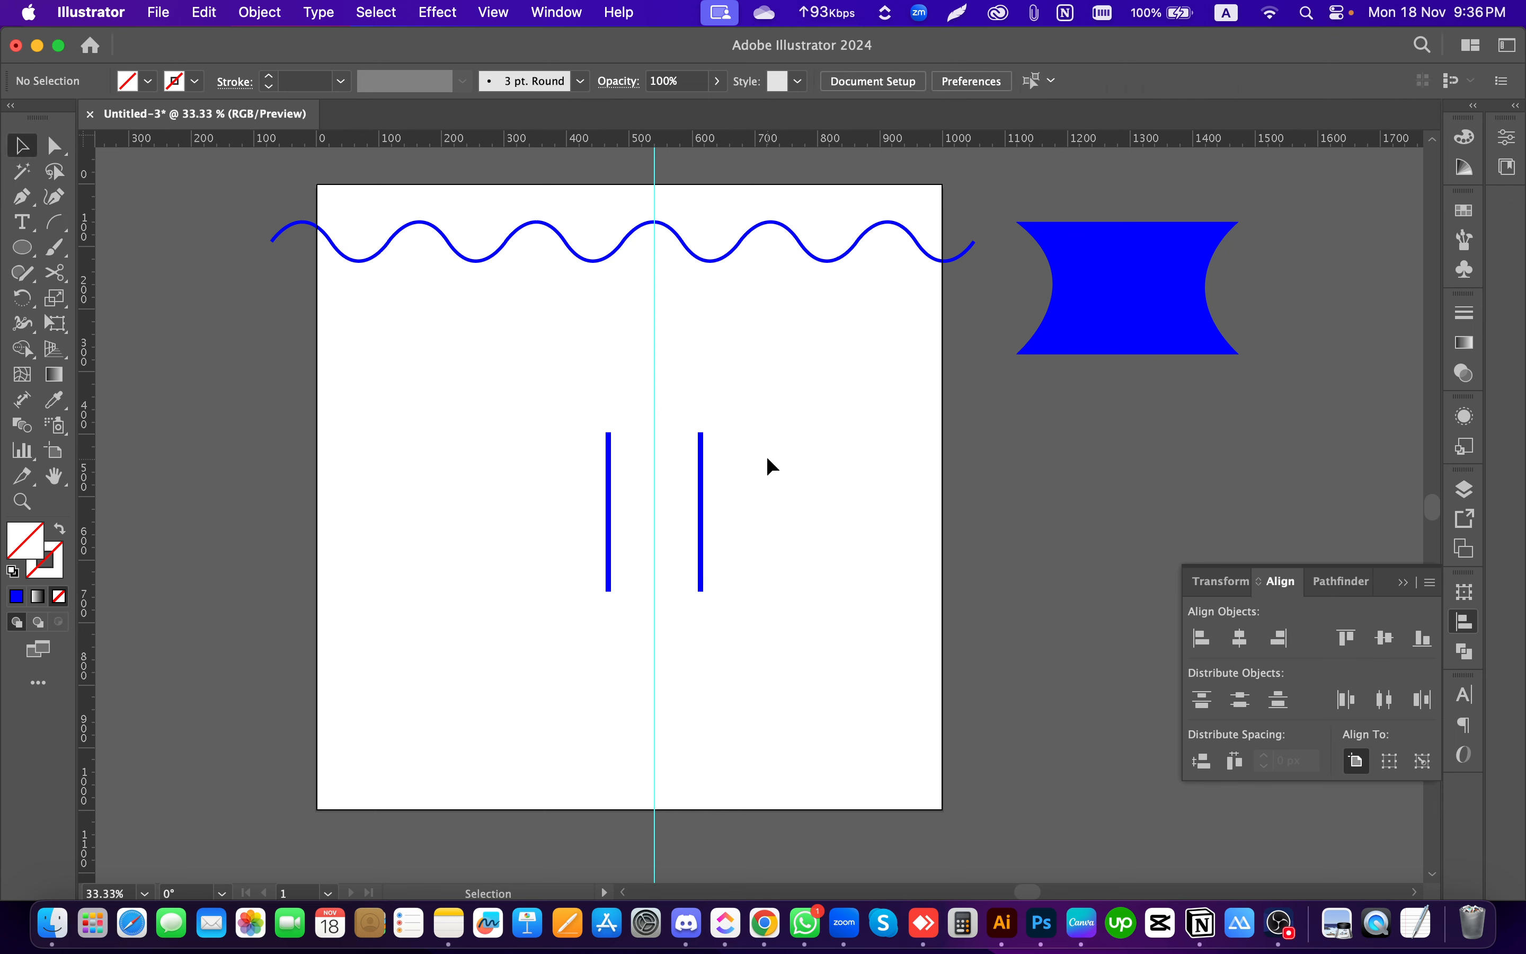
Step: Copy the left vertical line's blue 8 pt stroke onto the new arc with the Eyedropper
click(636, 418)
key(i)
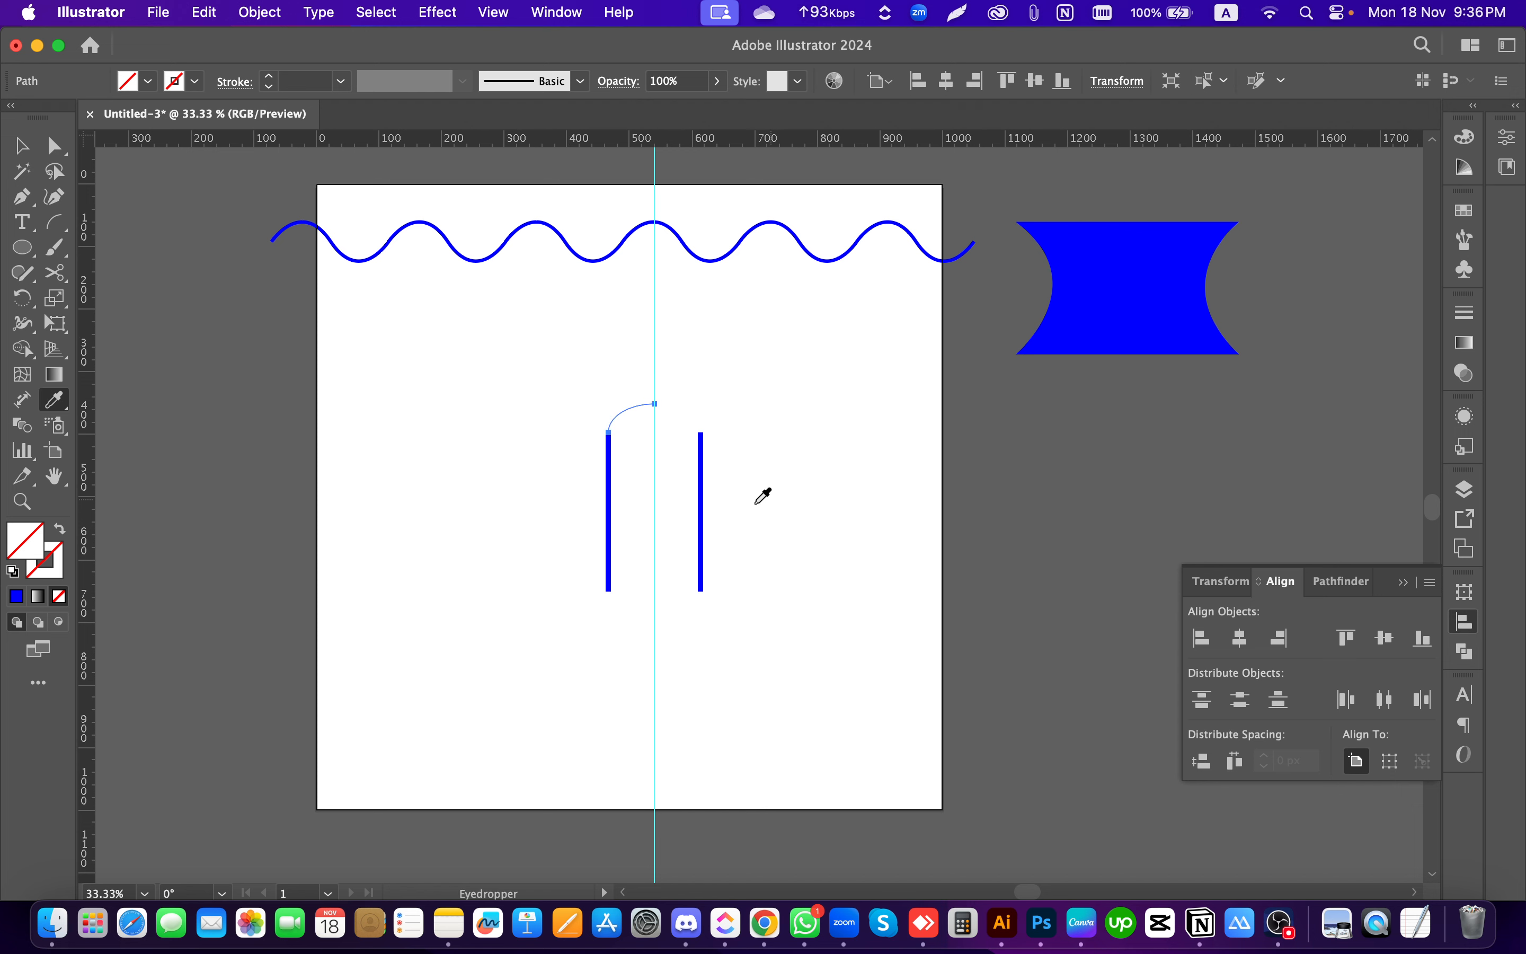
click(609, 507)
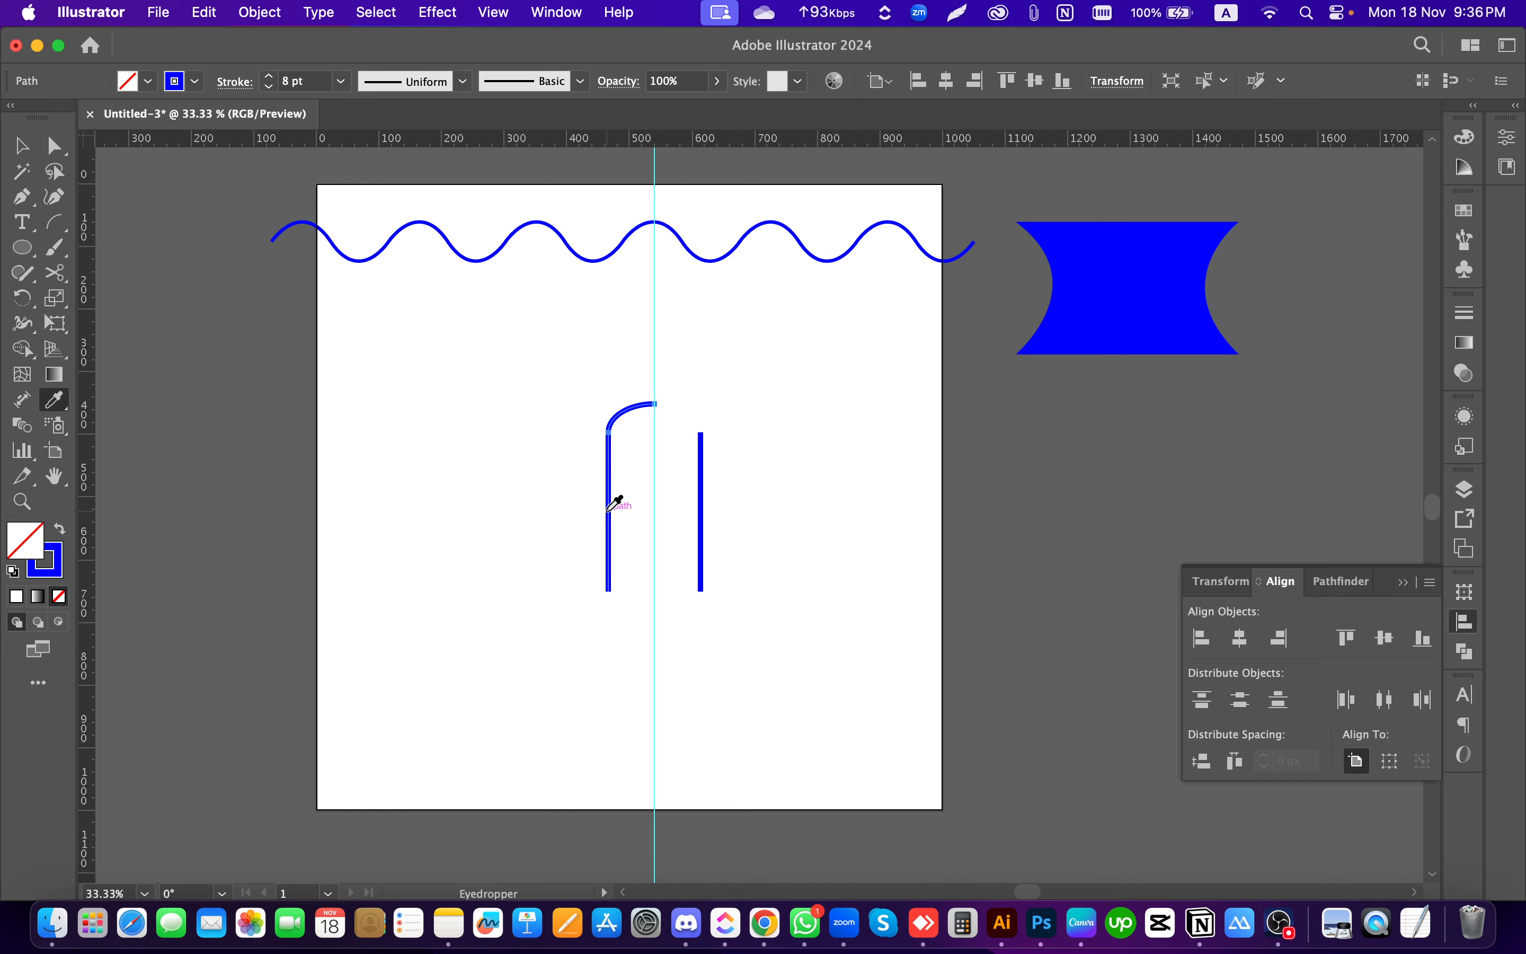
key(v)
click(710, 478)
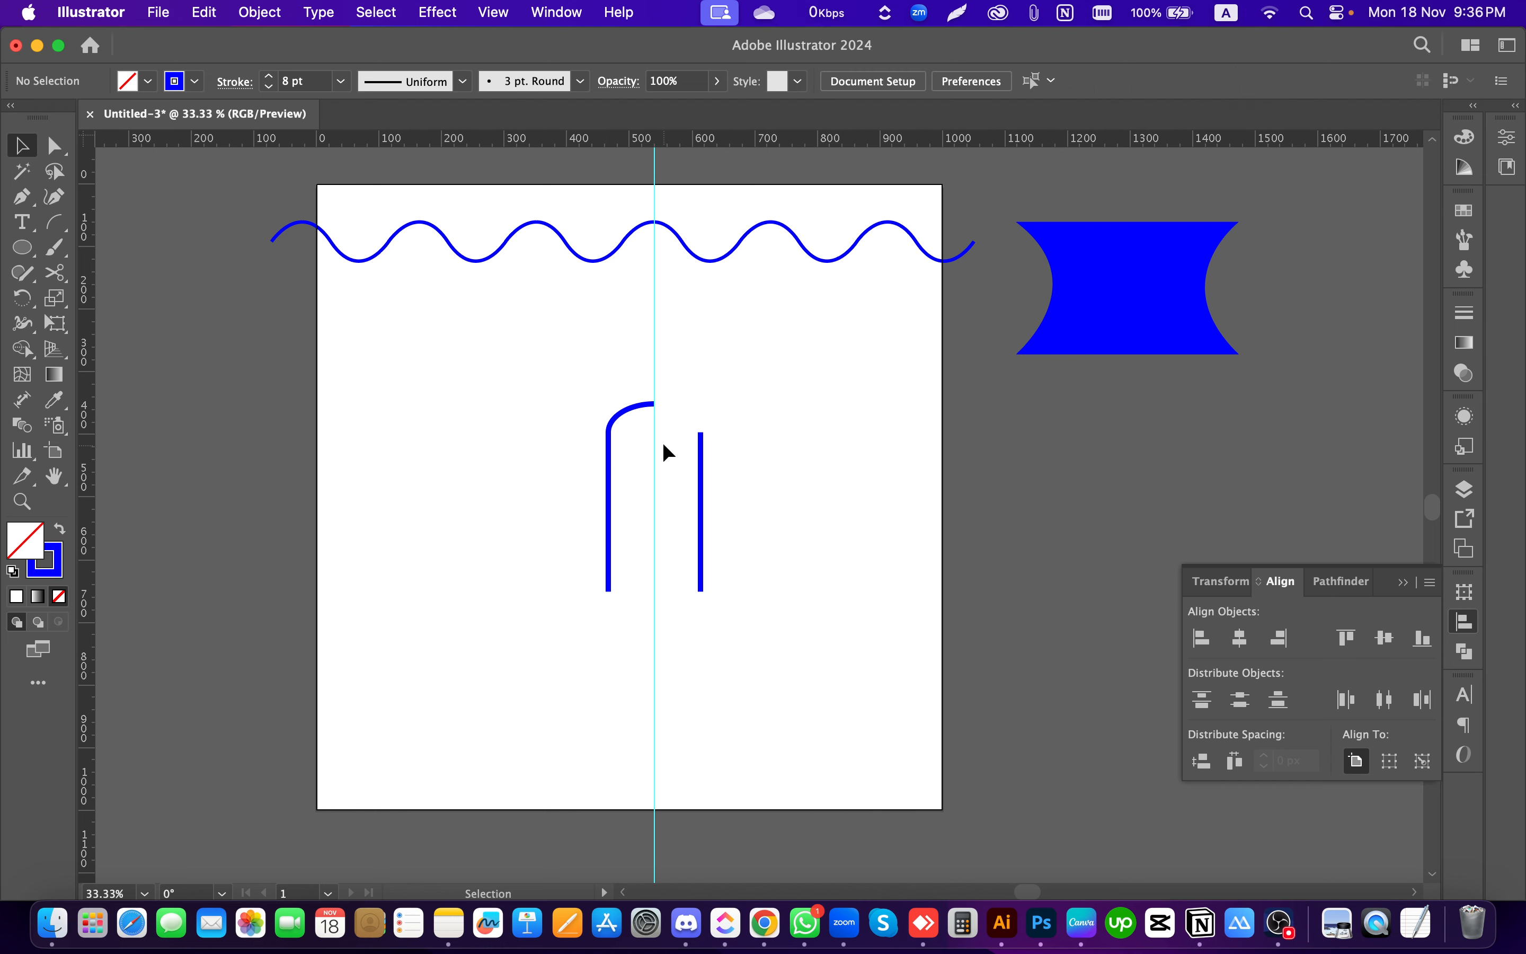
Step: Select the arc above the left vertical line and activate the Reflect tool
scroll(648, 414, up, 2)
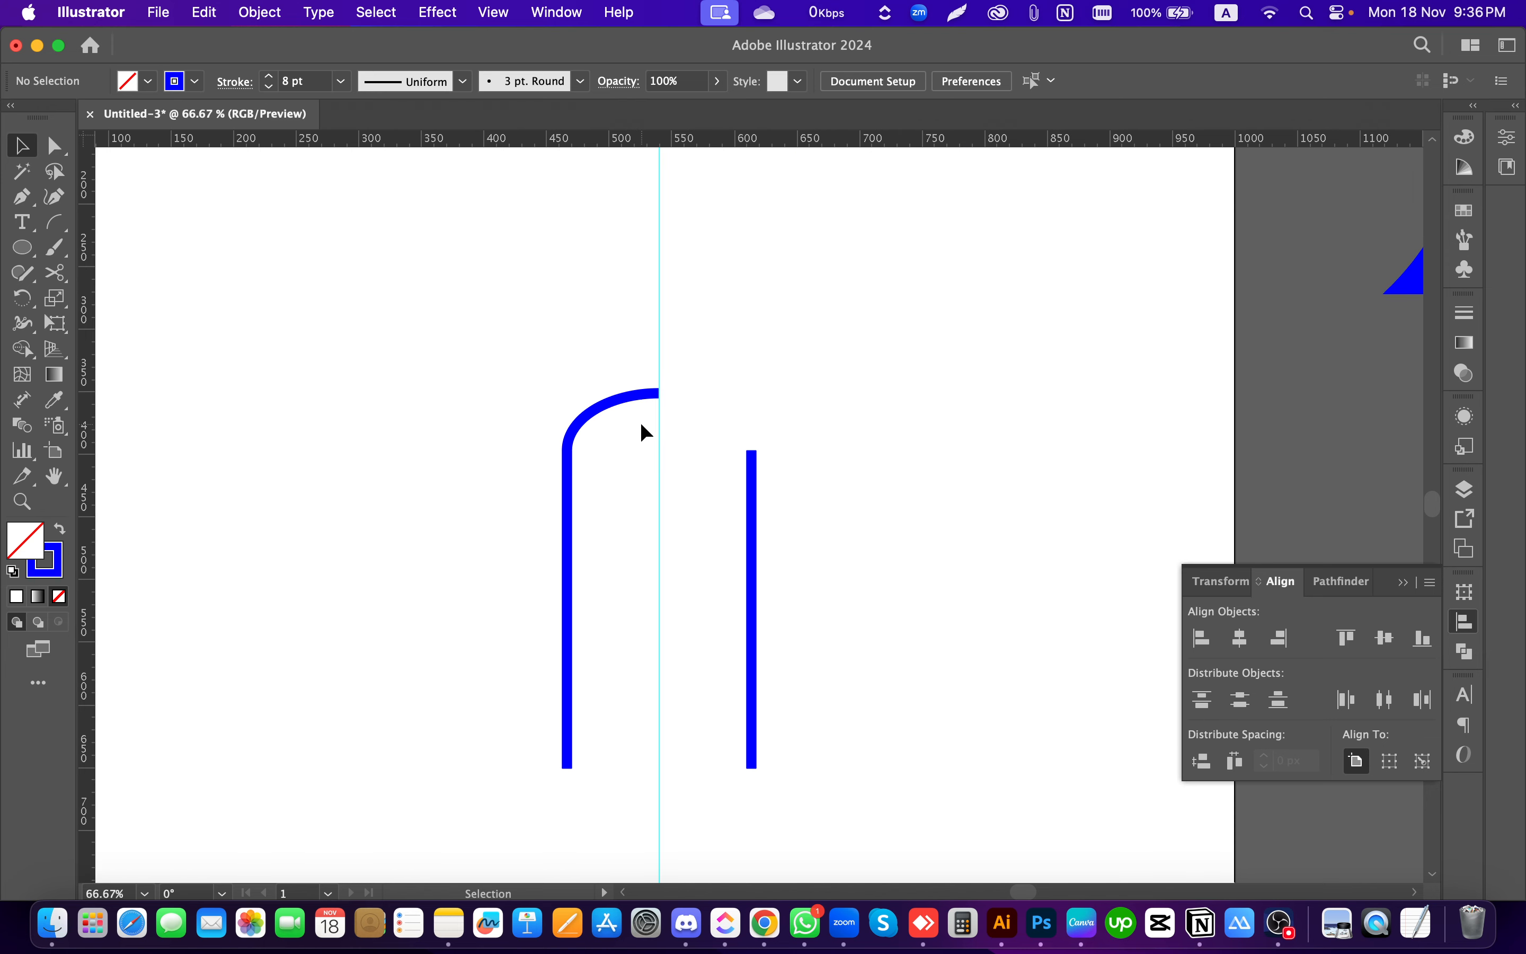
drag(633, 428, 590, 326)
click(700, 466)
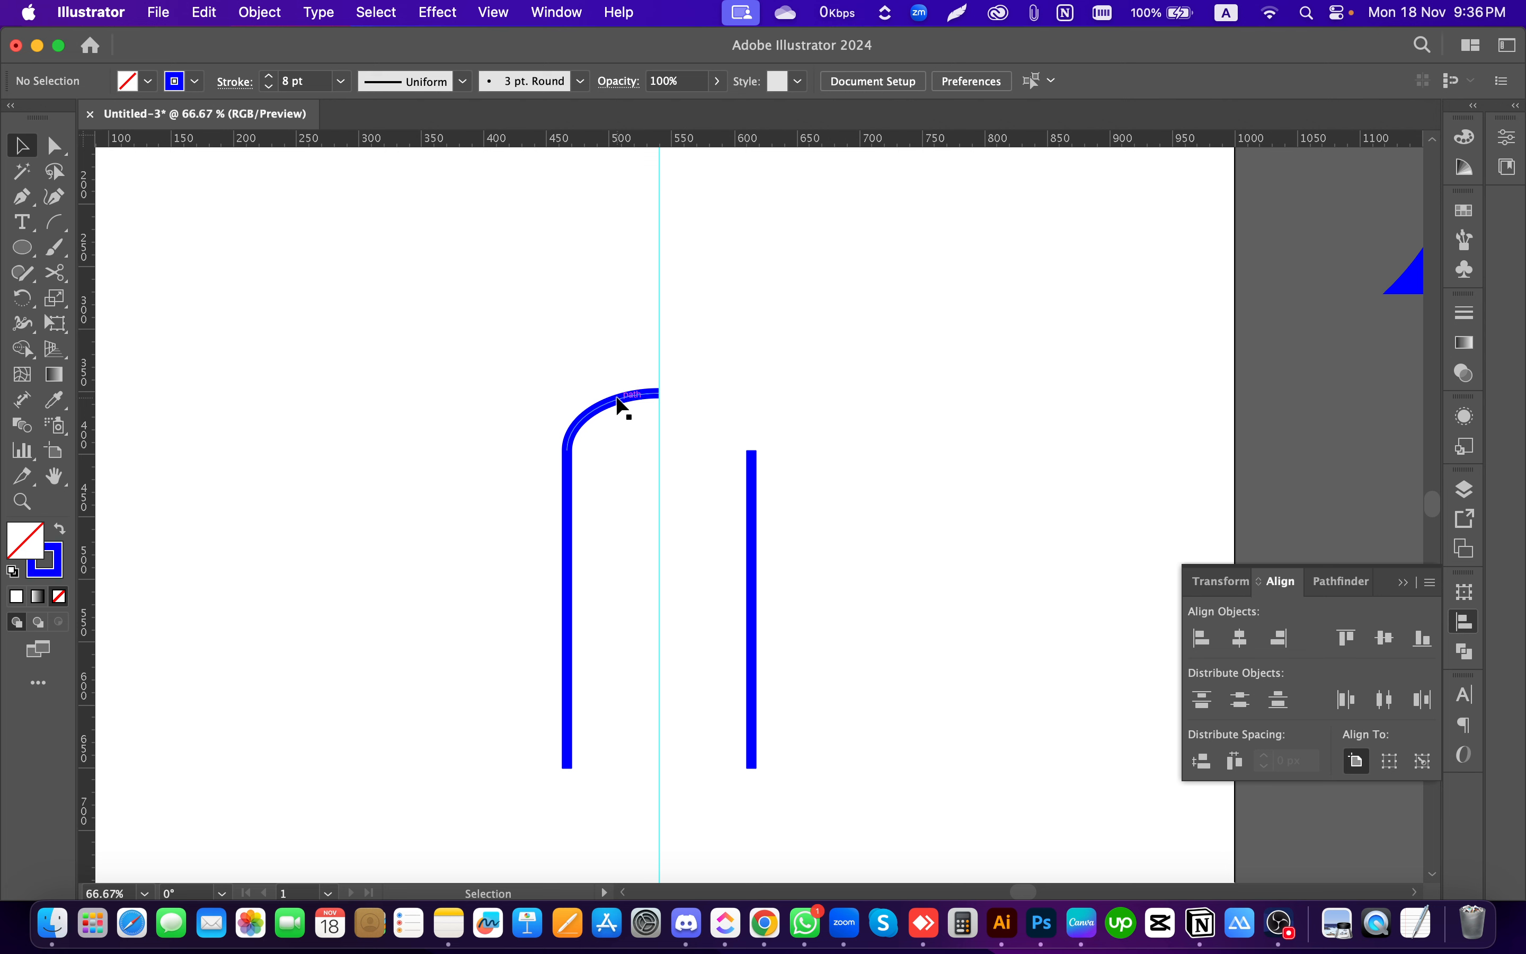
drag(619, 400, 825, 552)
key(Delete)
drag(598, 338, 643, 447)
drag(608, 331, 623, 436)
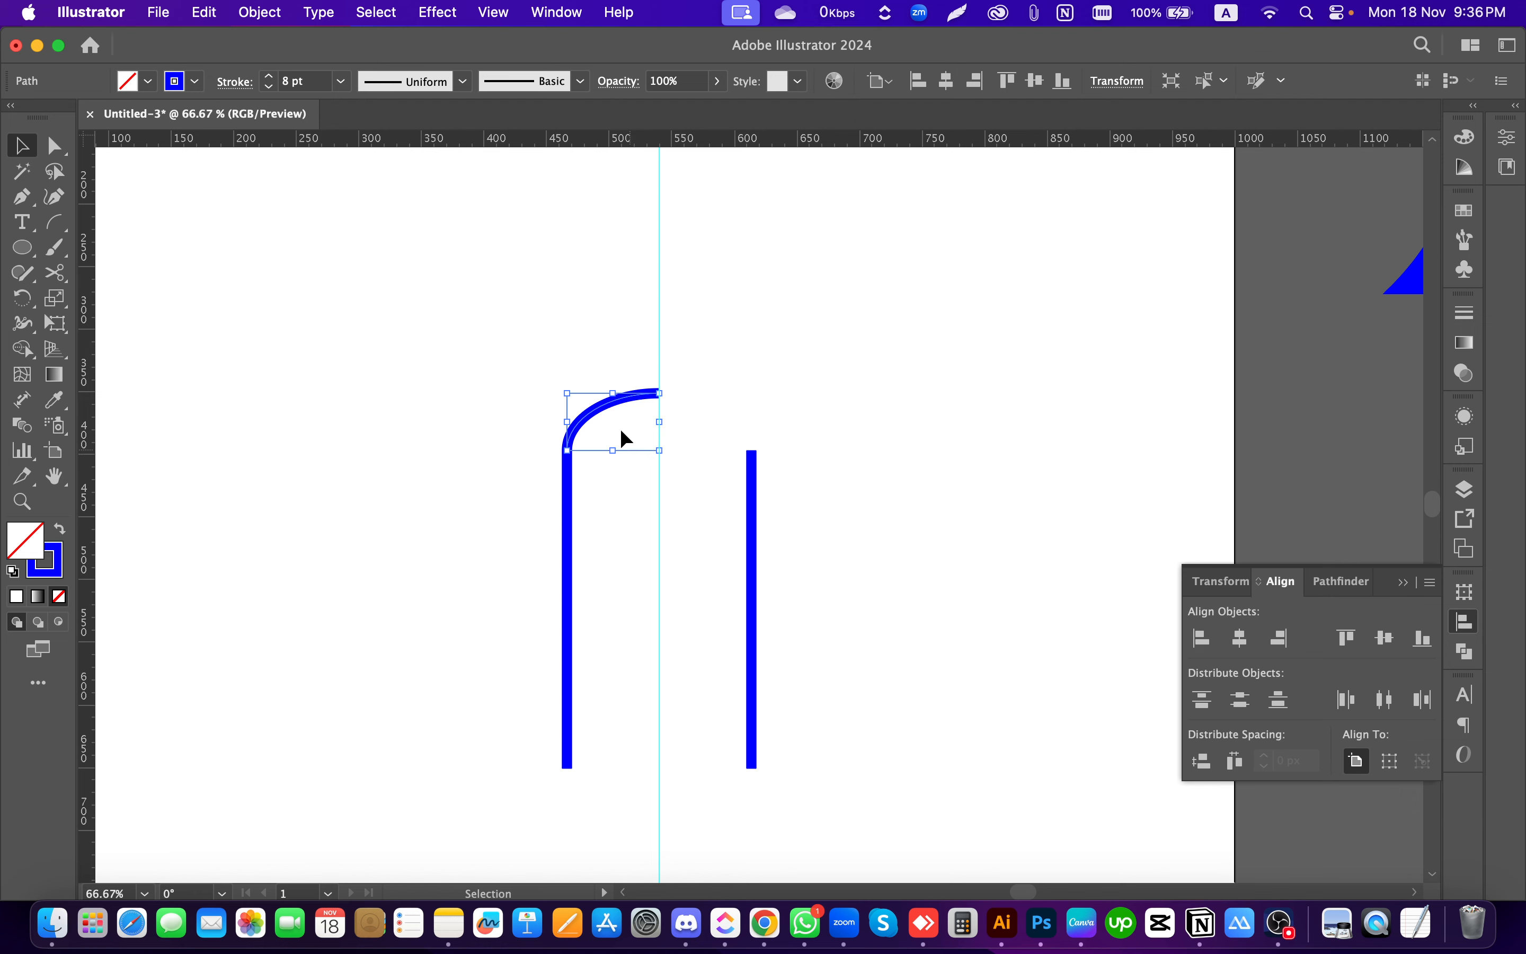
click(34, 309)
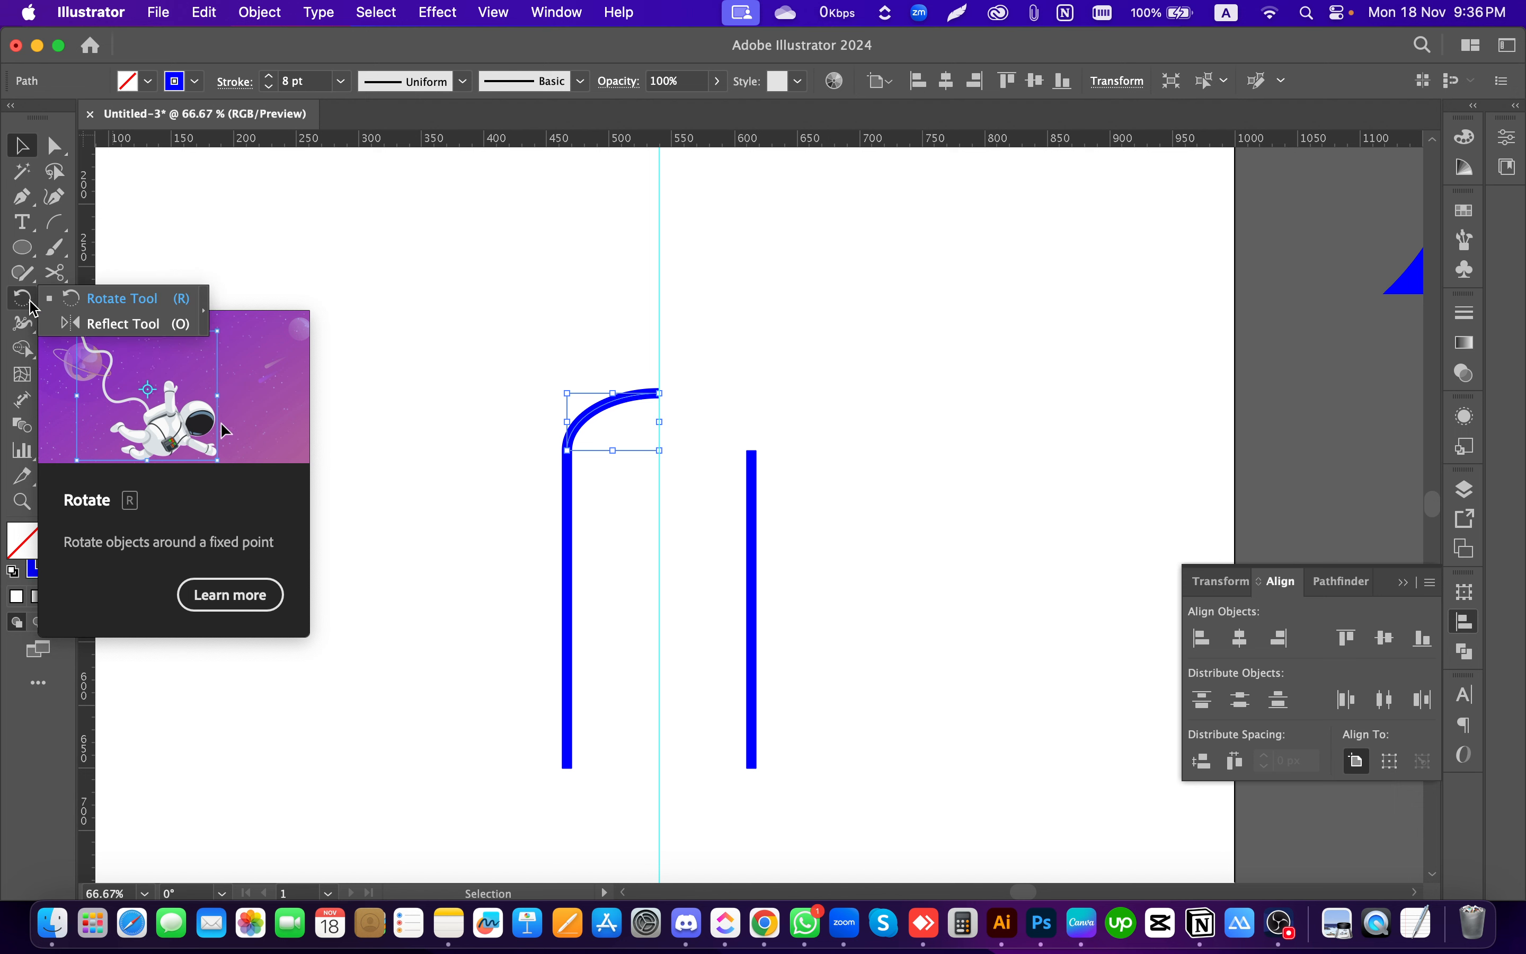
click(100, 325)
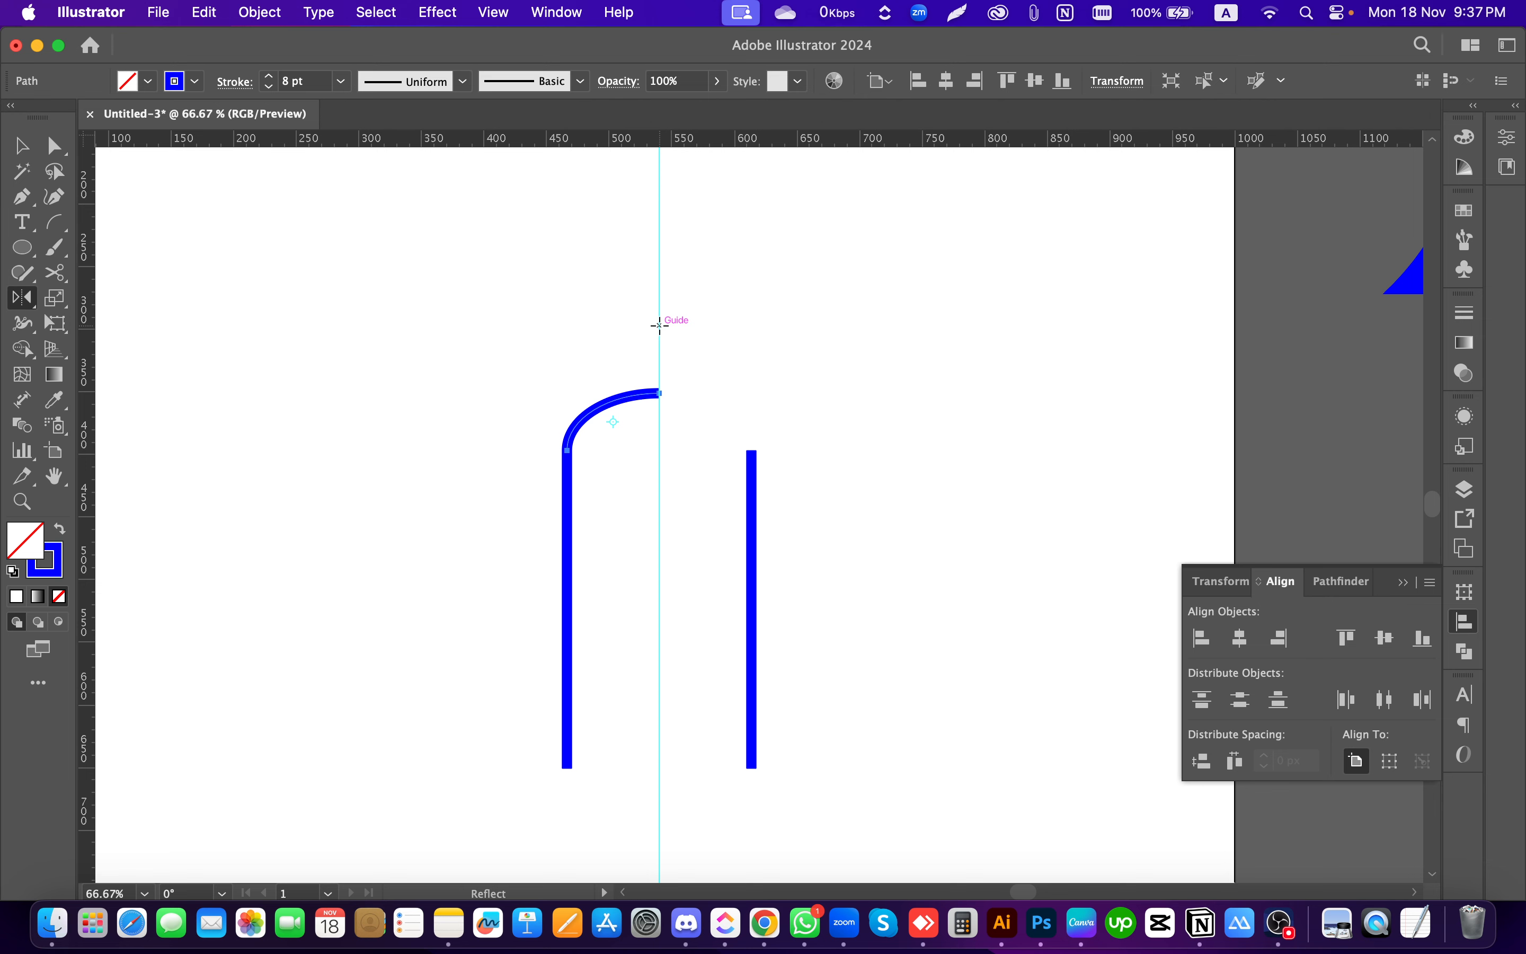
Step: Try to reflect the arc about a point on the guide, and undo it
alt+click(660, 325)
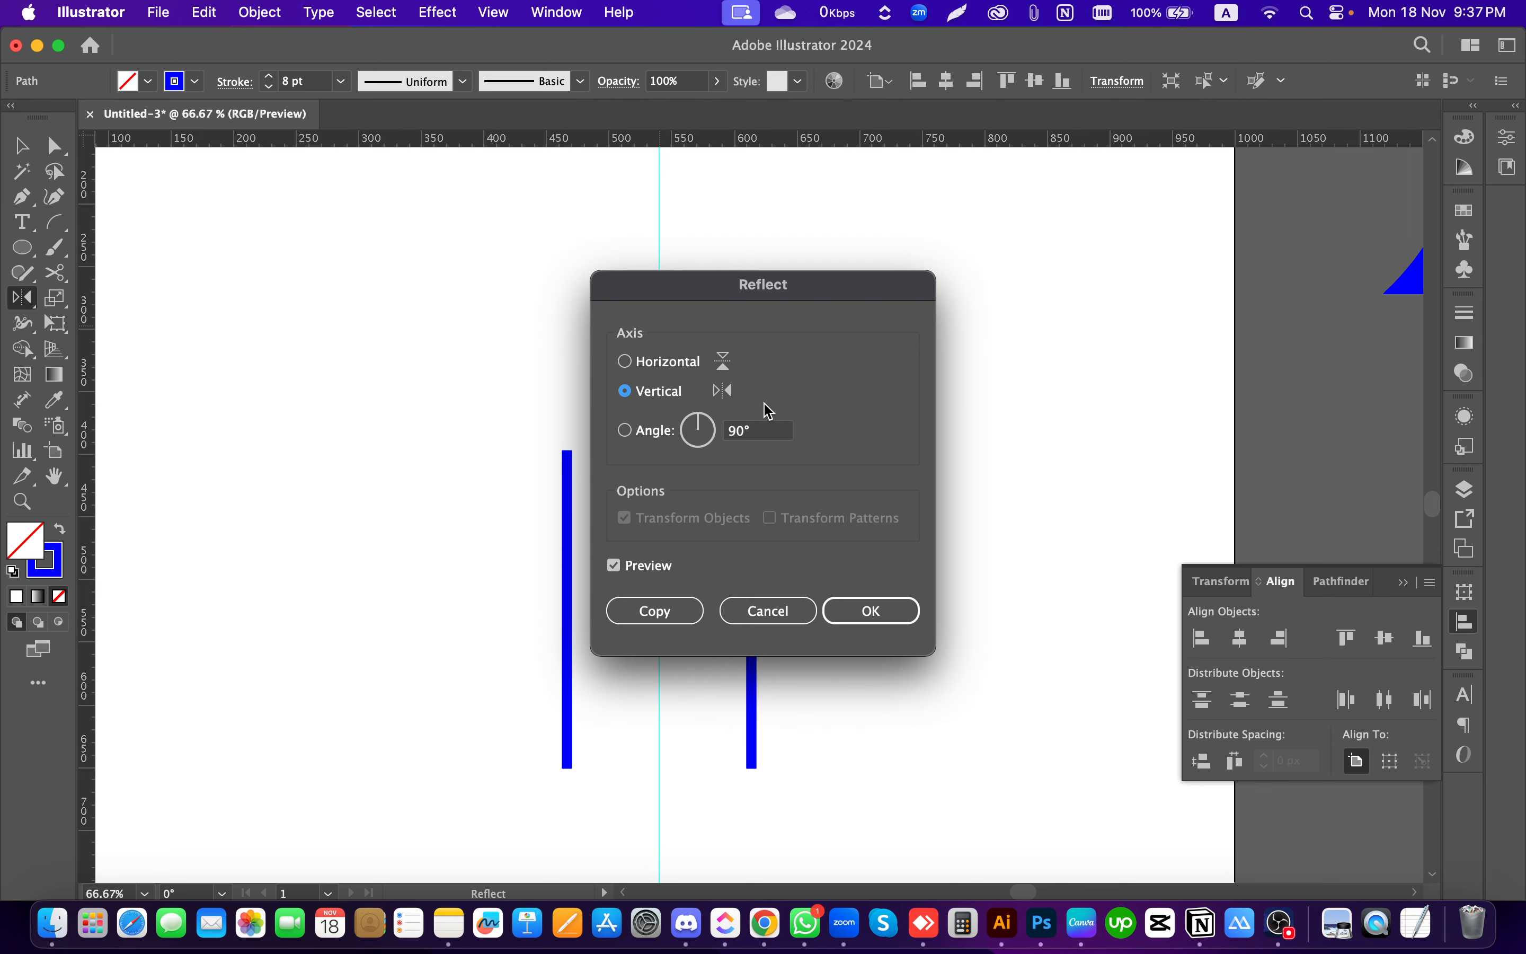
click(776, 613)
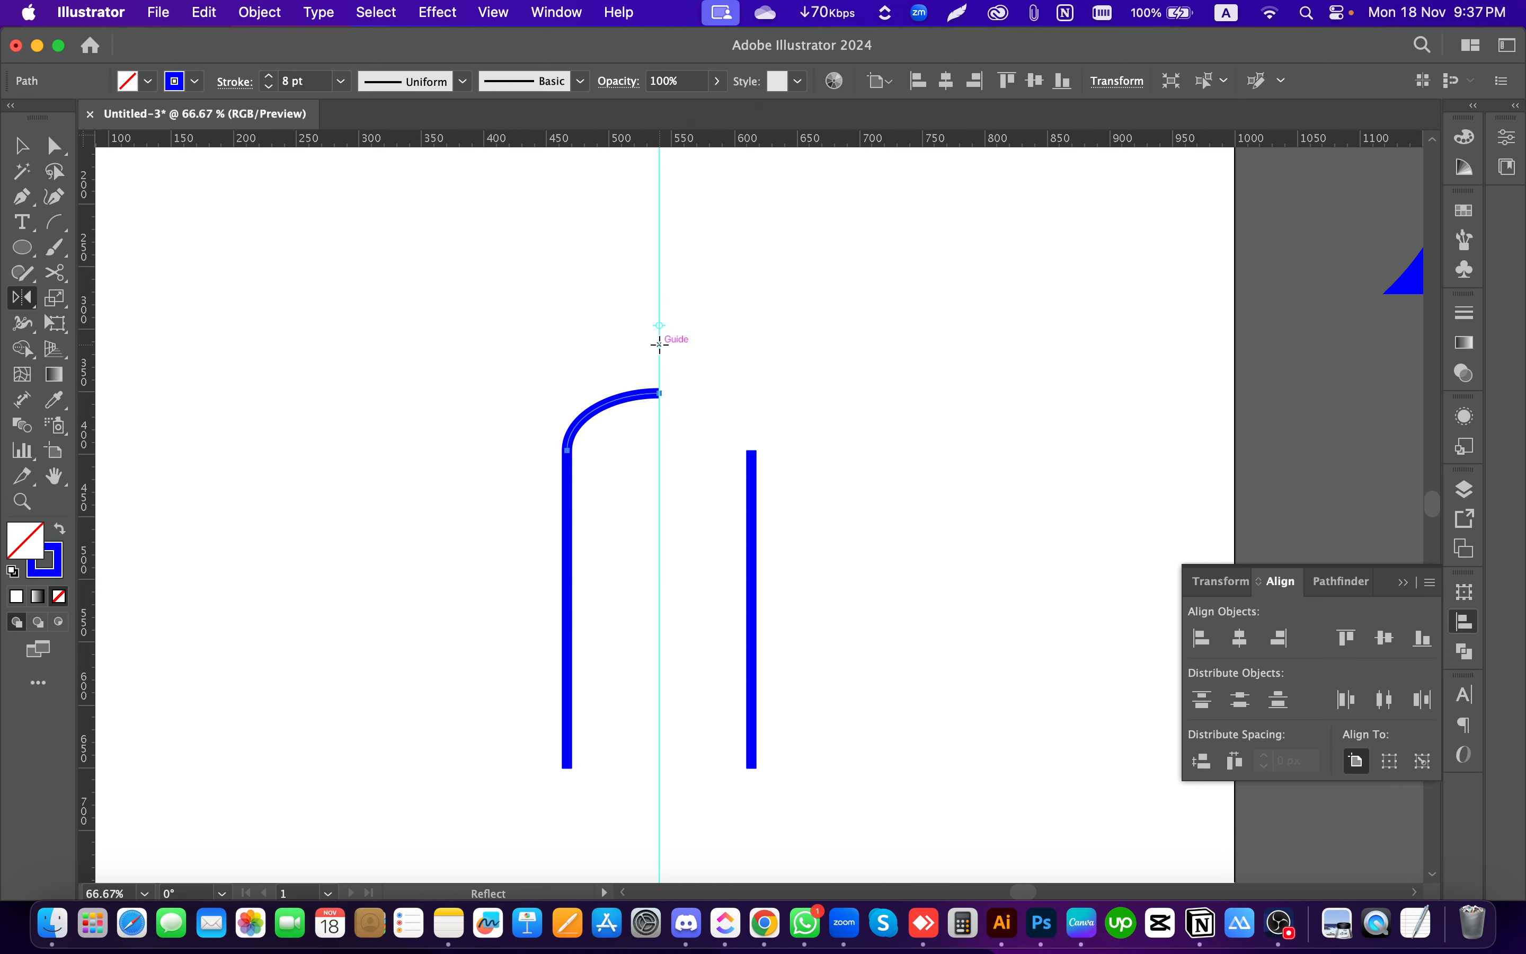
click(659, 344)
drag(667, 307, 664, 305)
key(super+z)
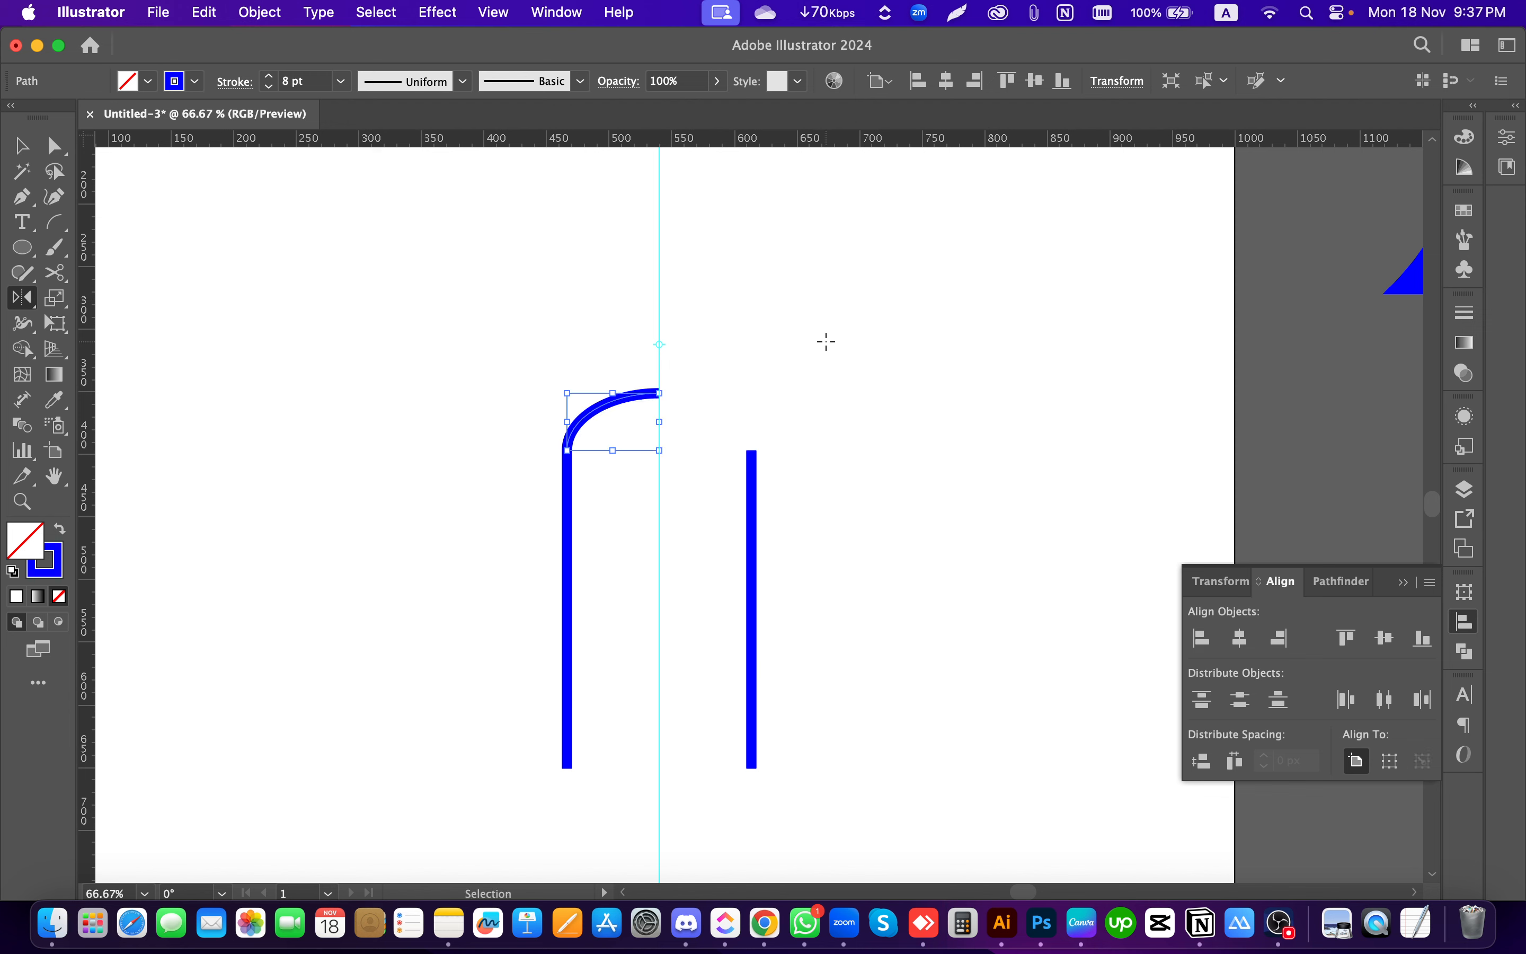
Step: Reflect a copy of the arc about a point on the guide using the Vertical axis with Preview on, and deselect it
alt+click(659, 325)
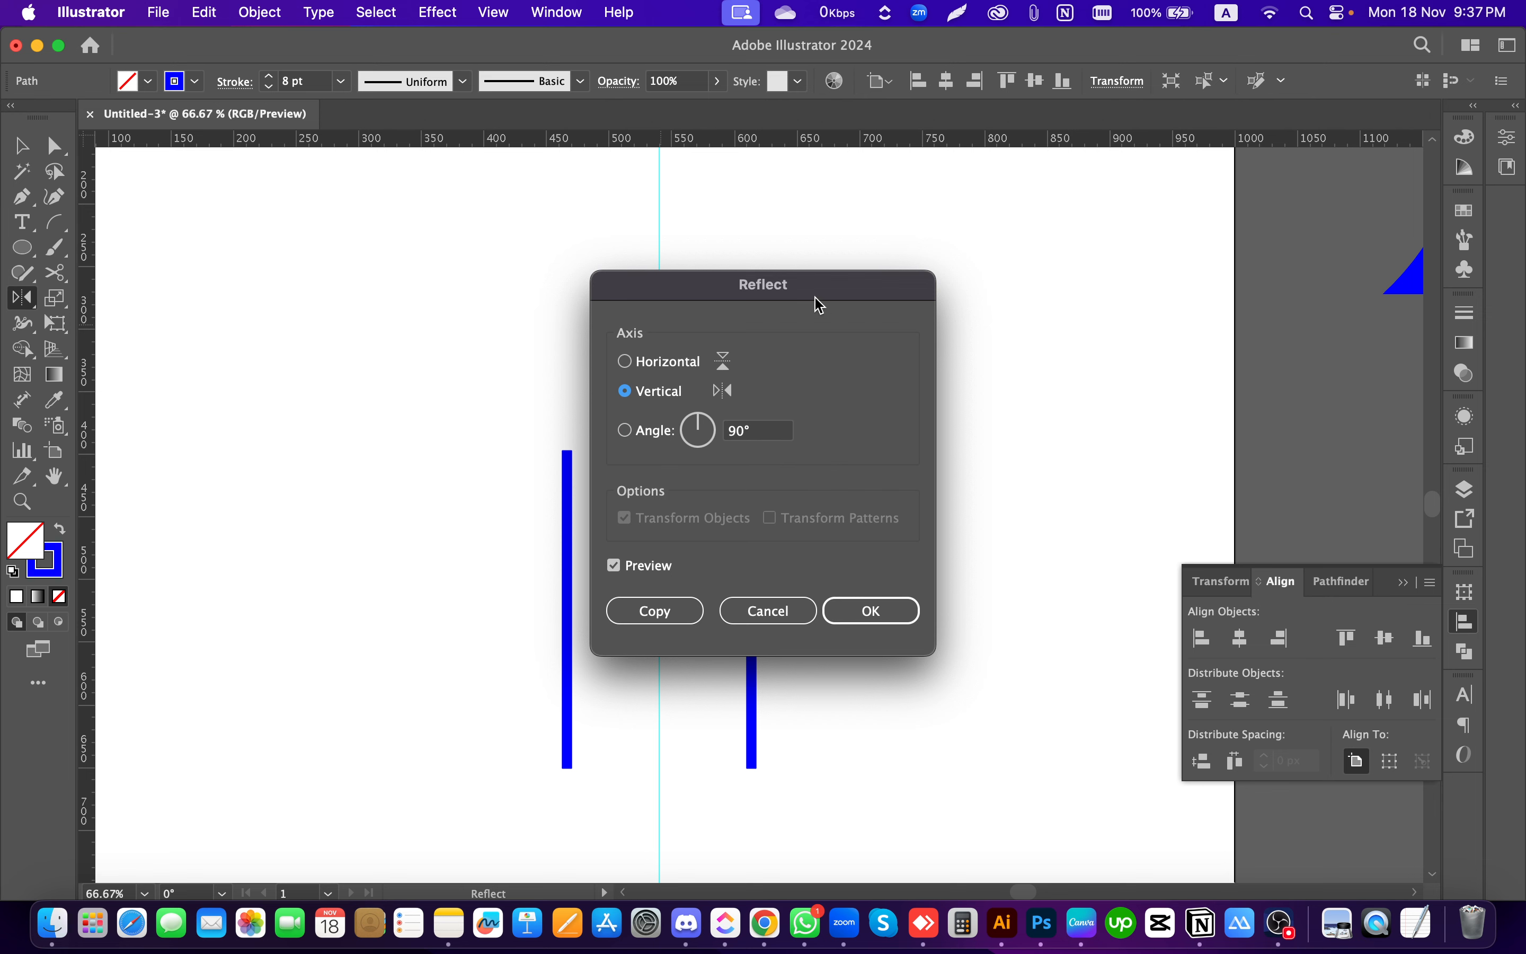
click(628, 366)
click(627, 392)
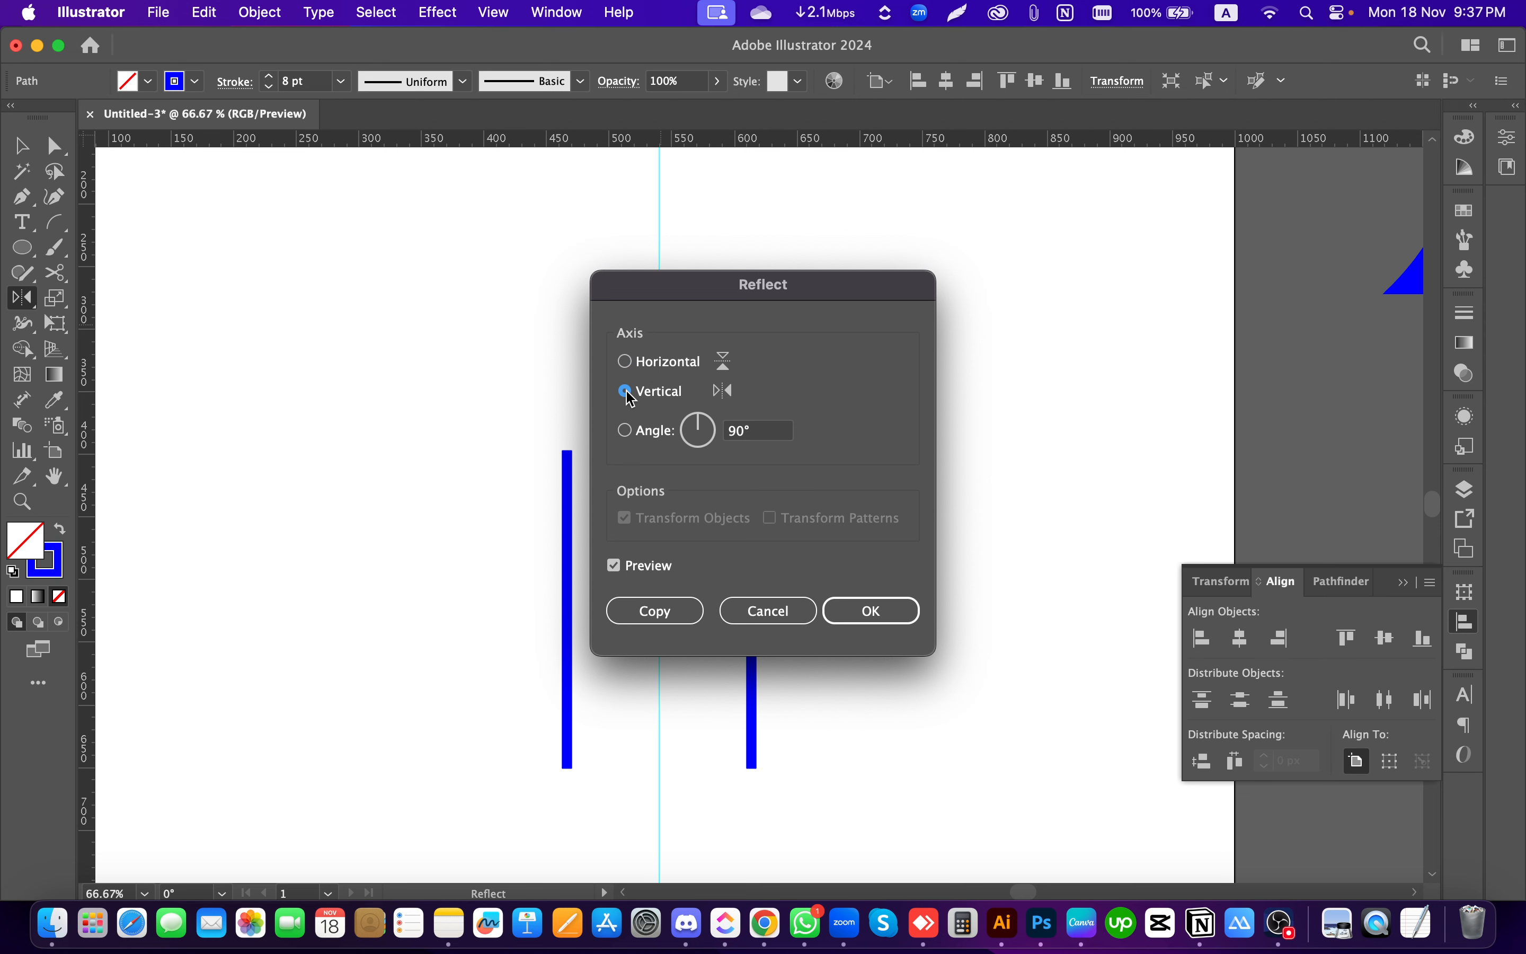
drag(743, 298, 281, 265)
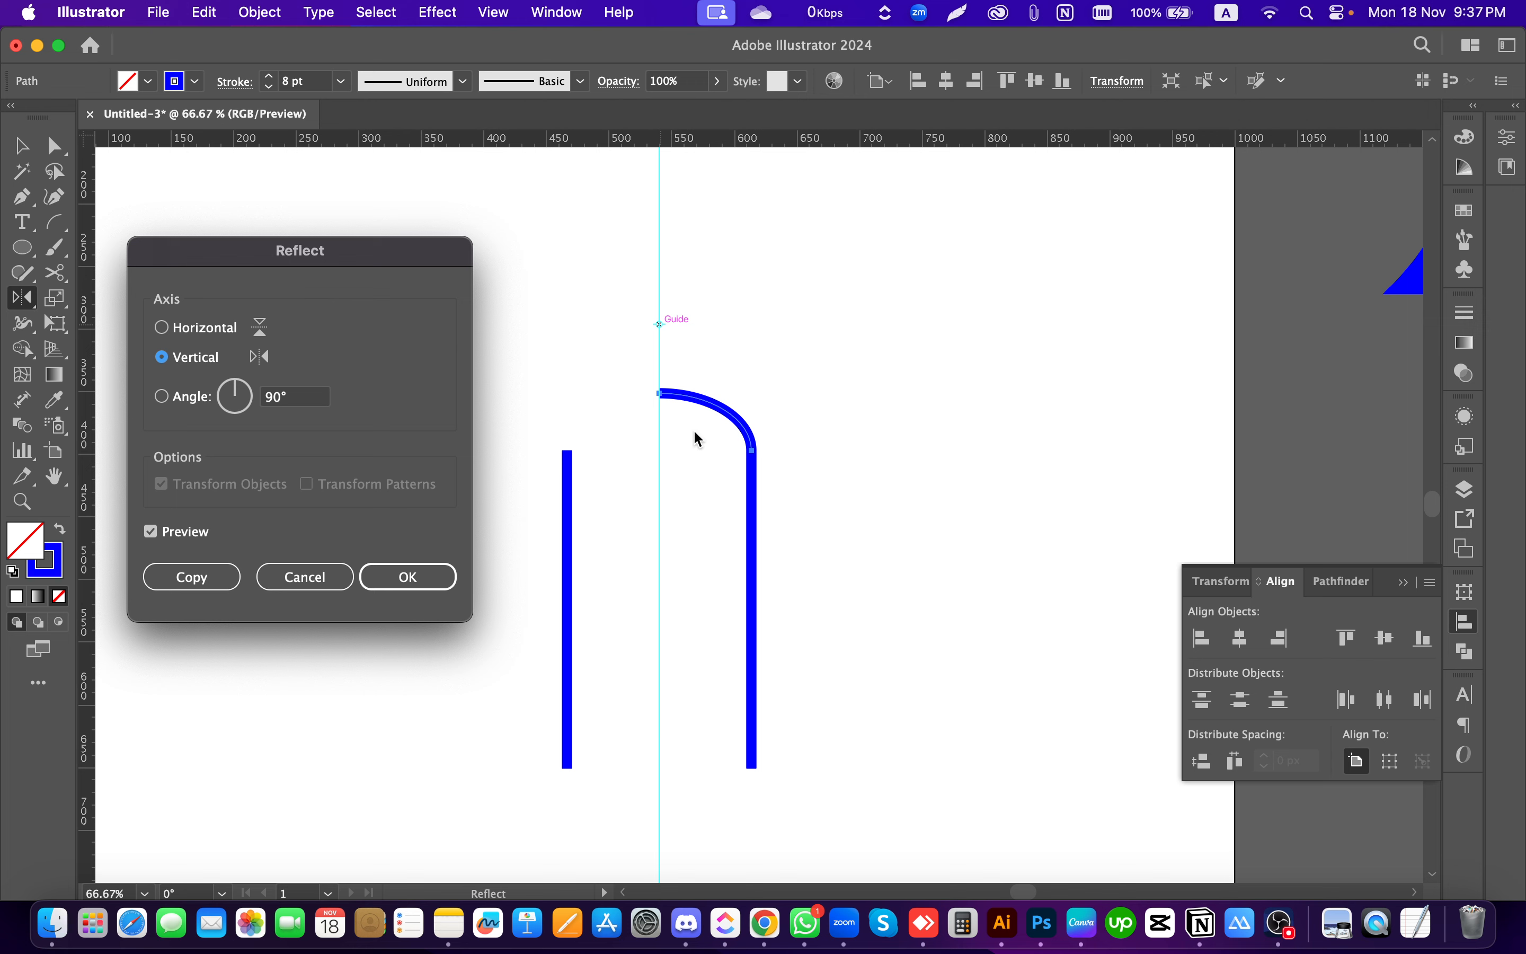
click(197, 328)
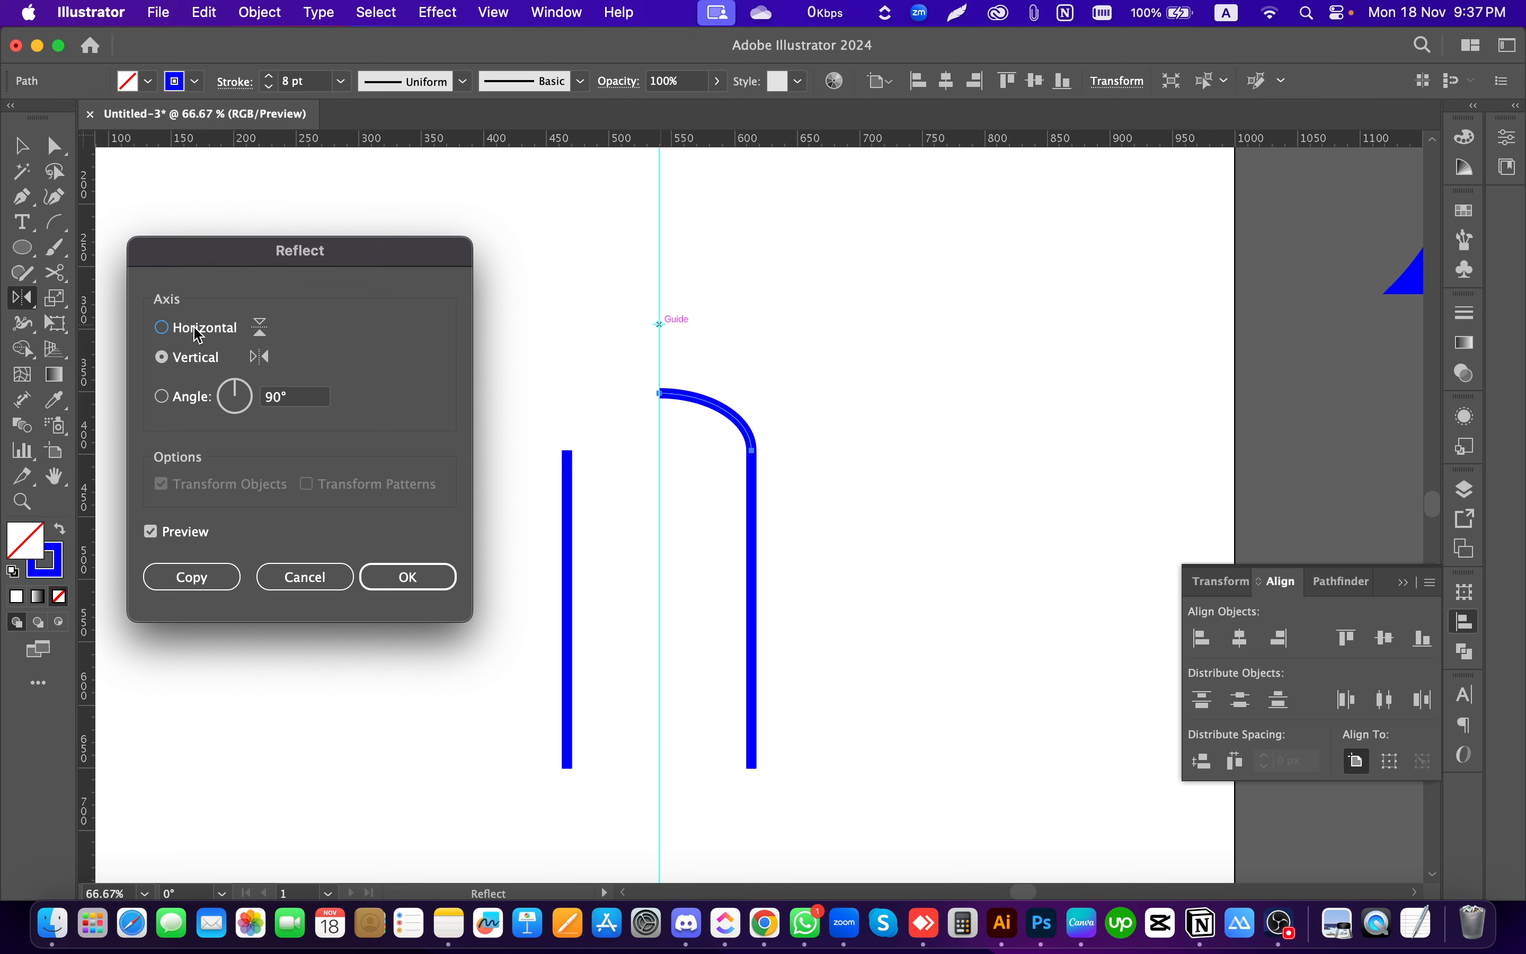
click(191, 360)
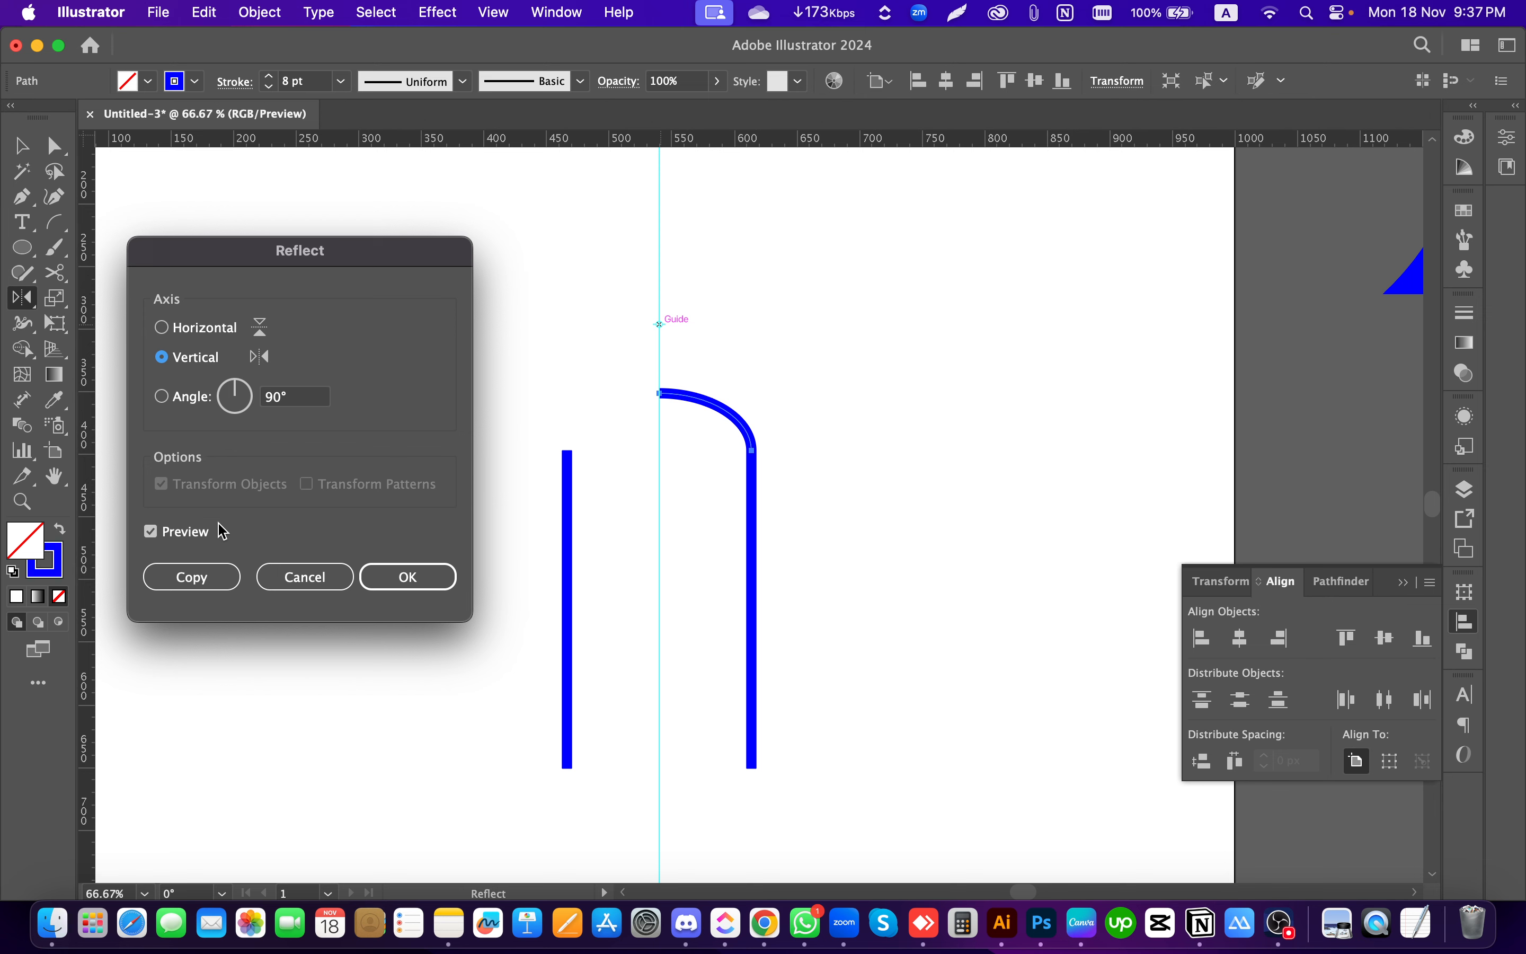
click(176, 533)
click(174, 534)
click(175, 535)
click(176, 535)
click(191, 579)
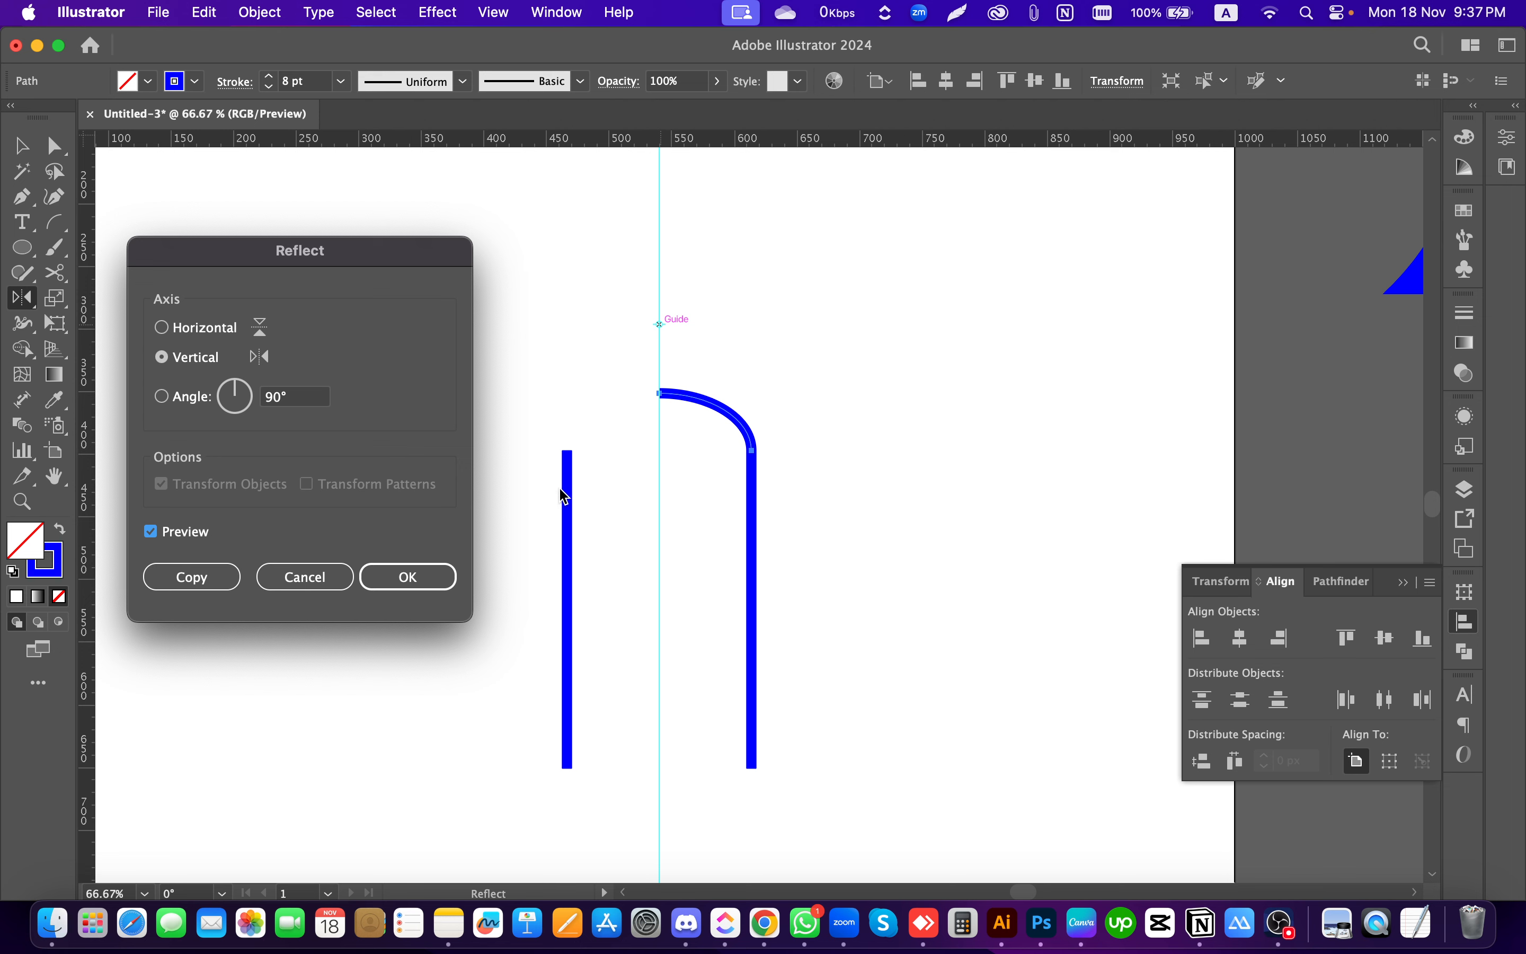
click(193, 577)
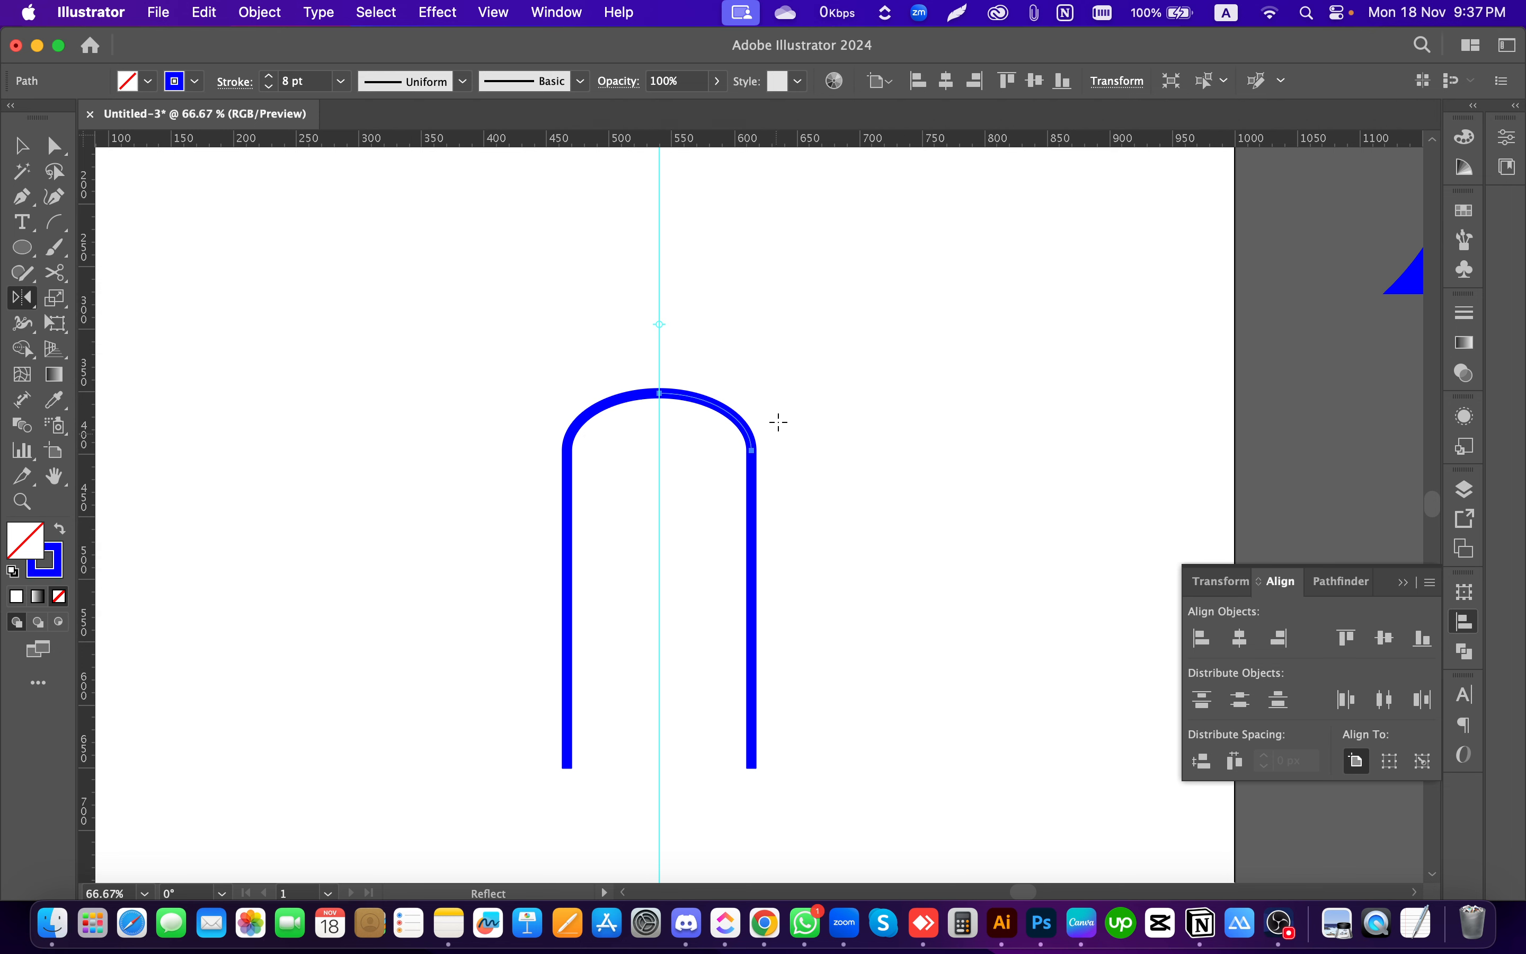
key(v)
click(883, 504)
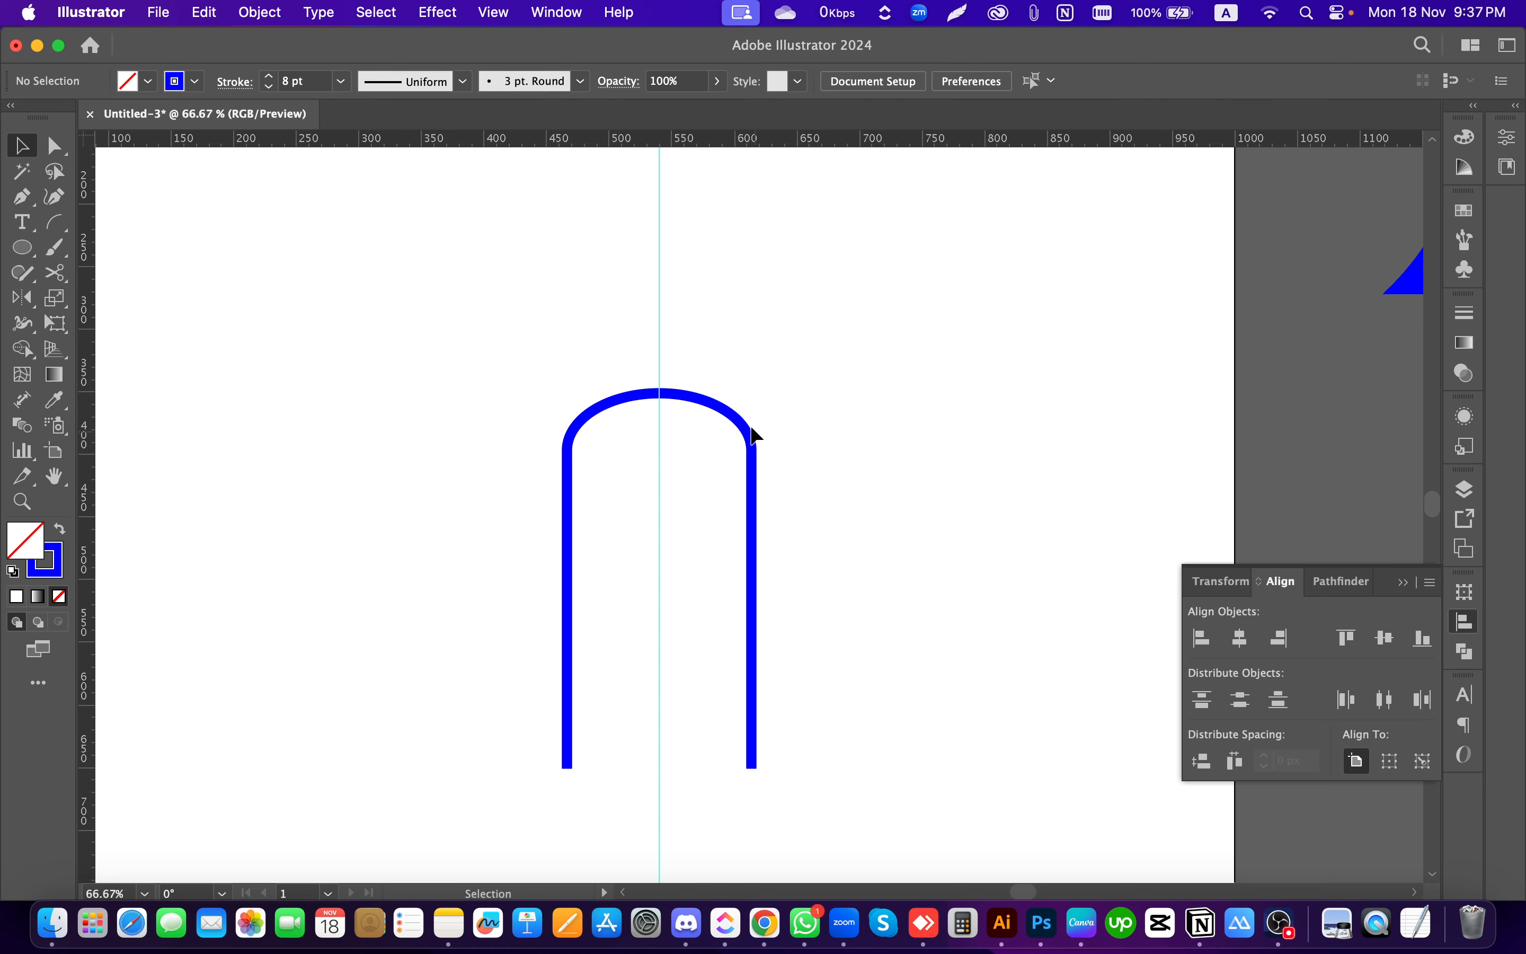
Step: Join the two arc halves above the vertical lines into one path and deselect it
scroll(788, 457, right, 1)
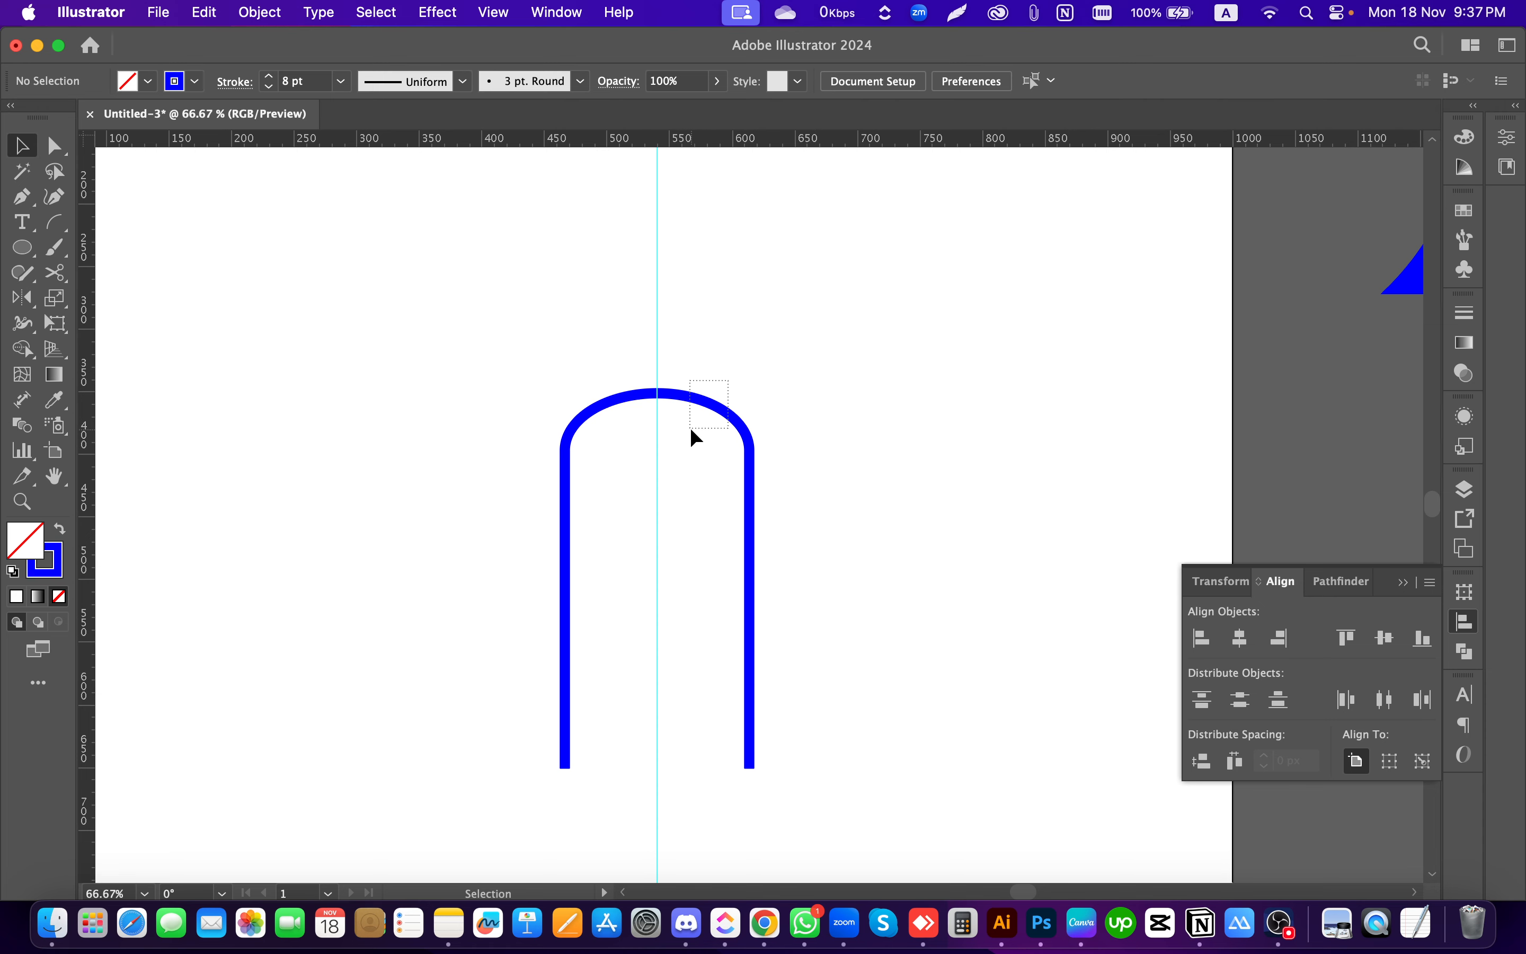
drag(692, 430, 689, 430)
shift+click(611, 399)
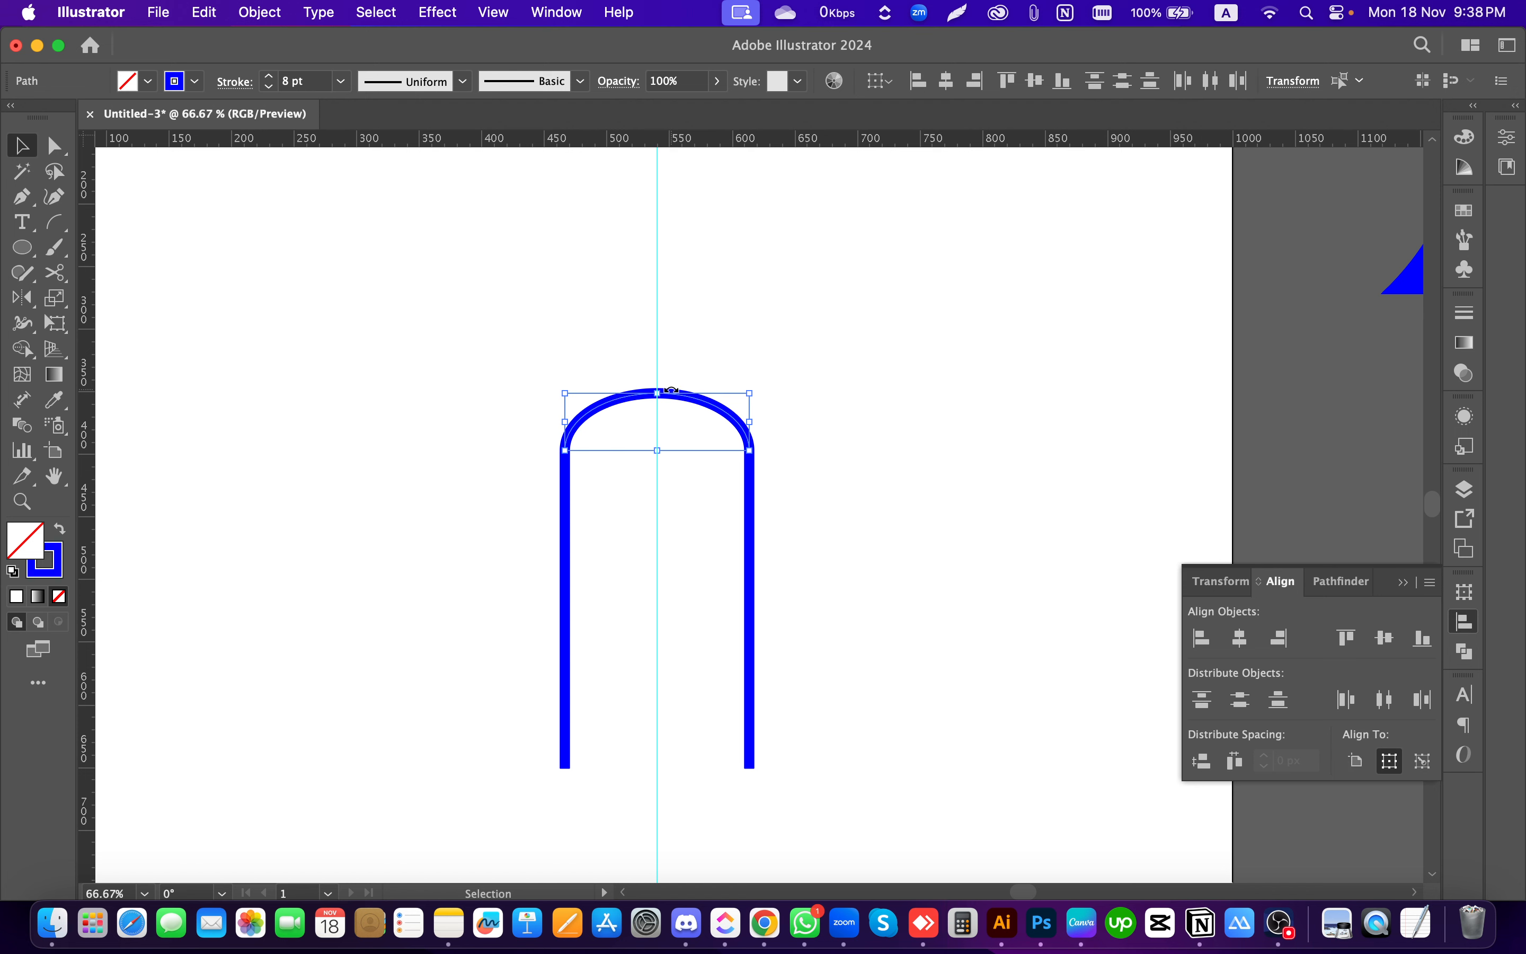
click(859, 397)
drag(701, 365, 700, 446)
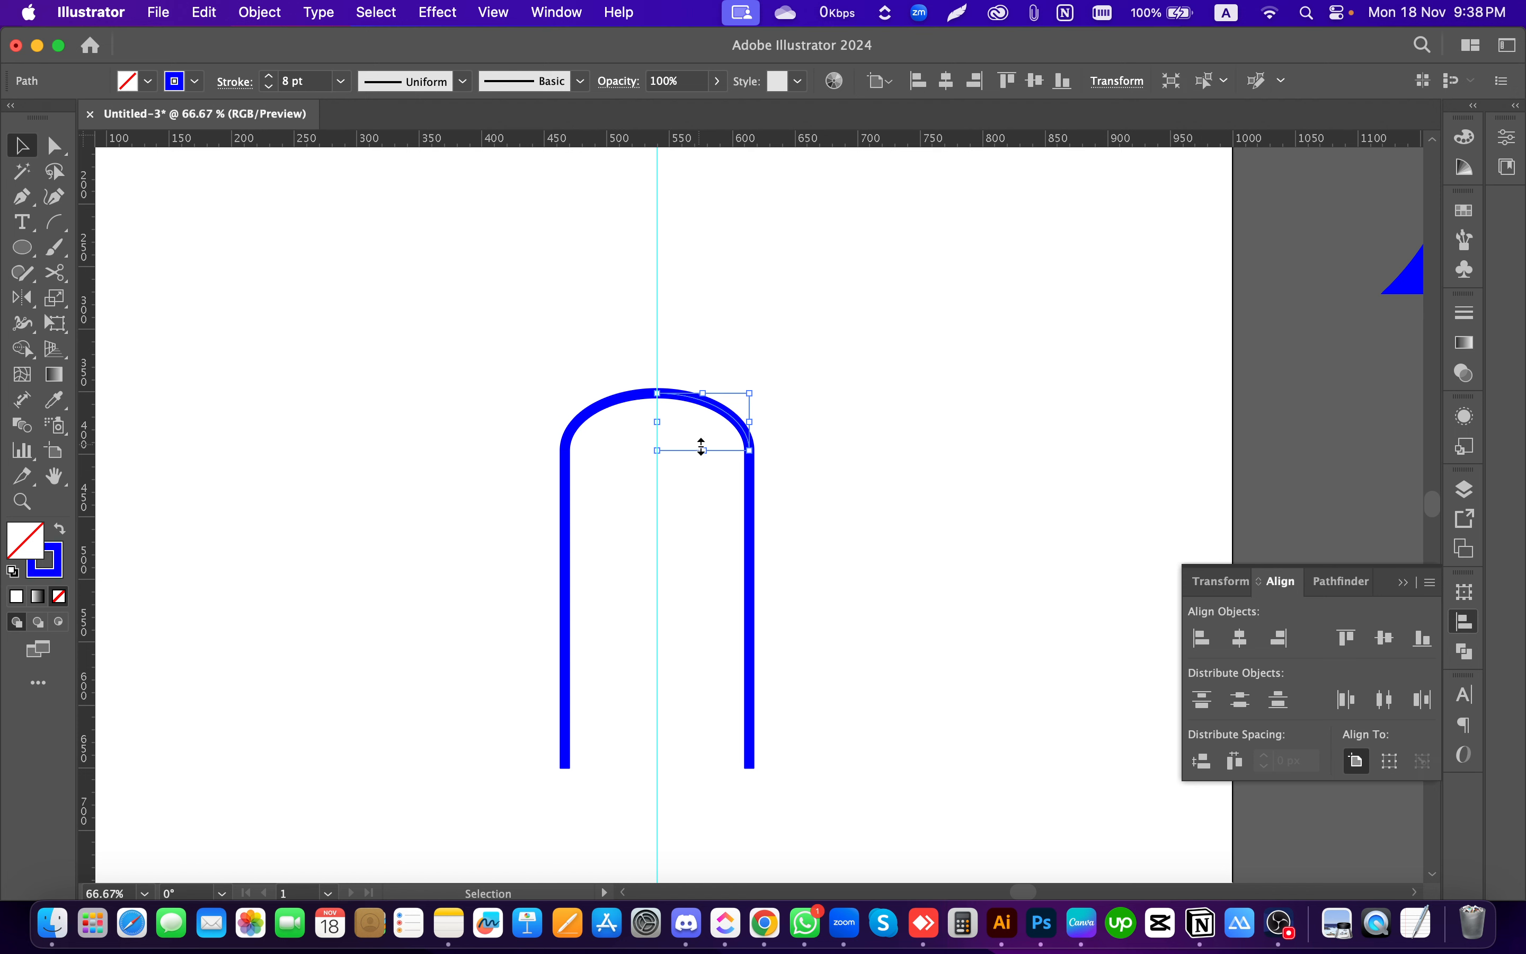
shift+click(607, 404)
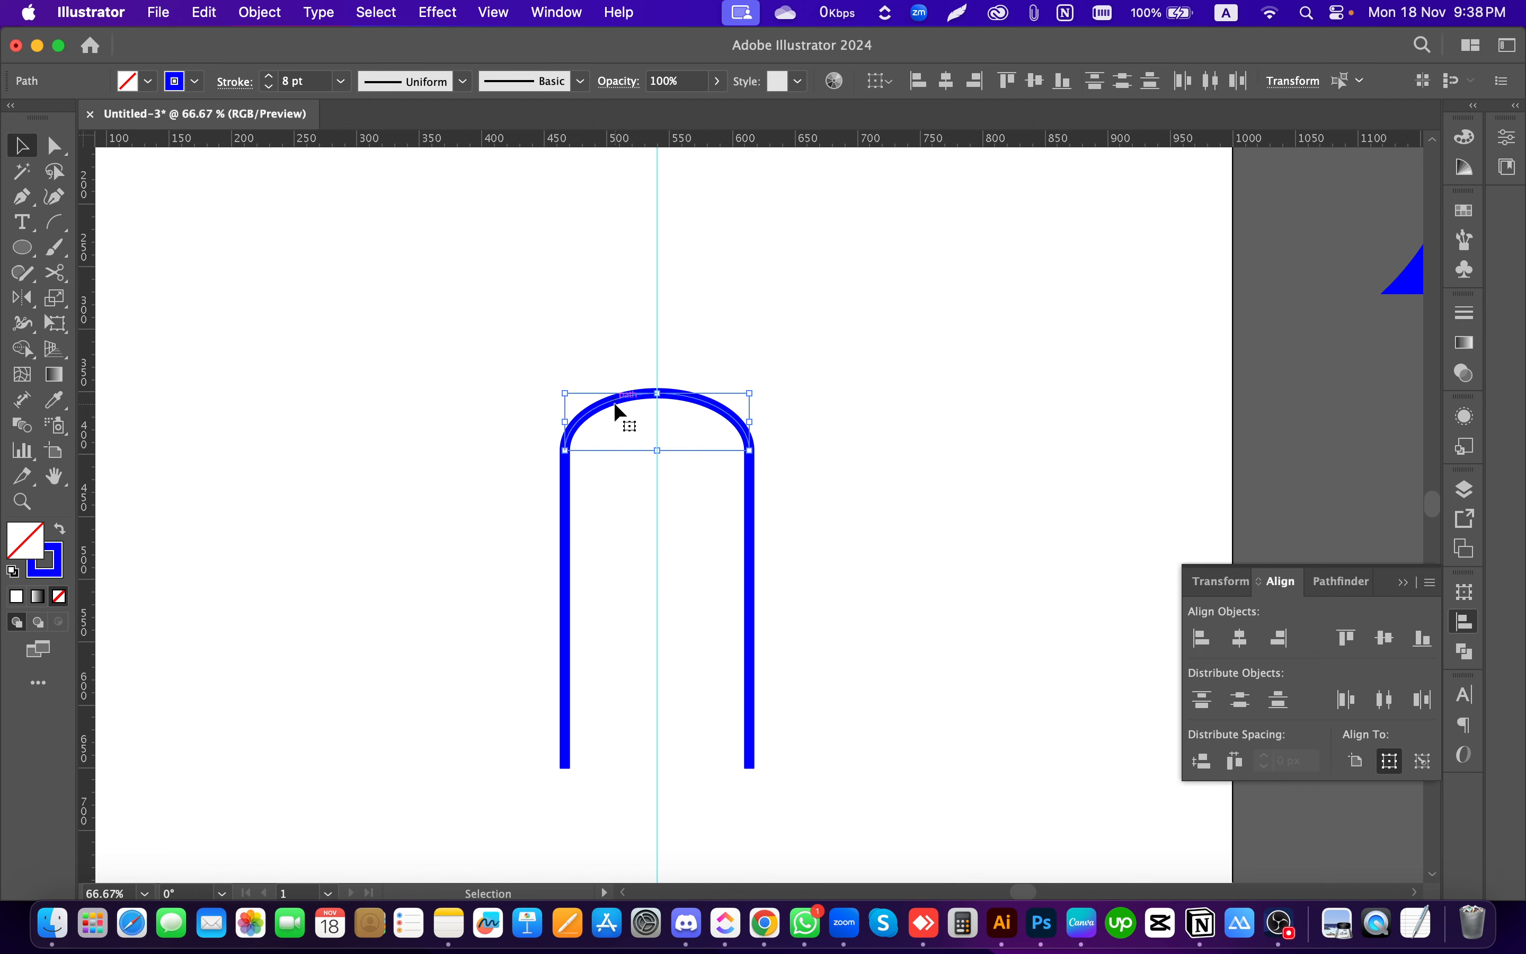
right_click(614, 402)
key(super+j)
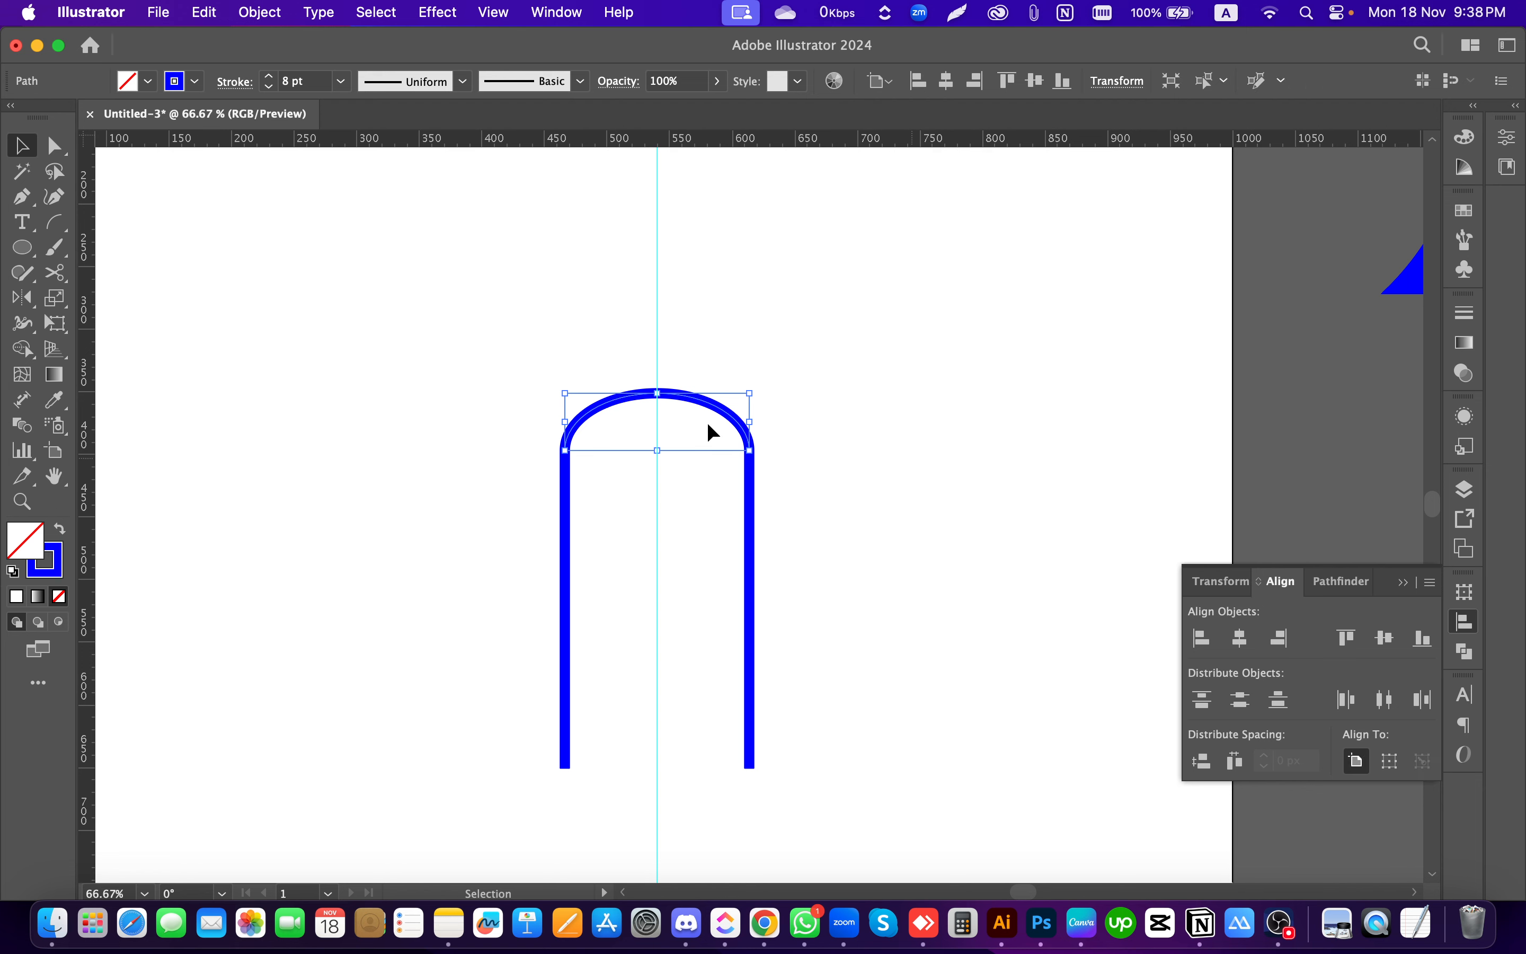
click(806, 382)
drag(710, 369, 724, 454)
click(873, 398)
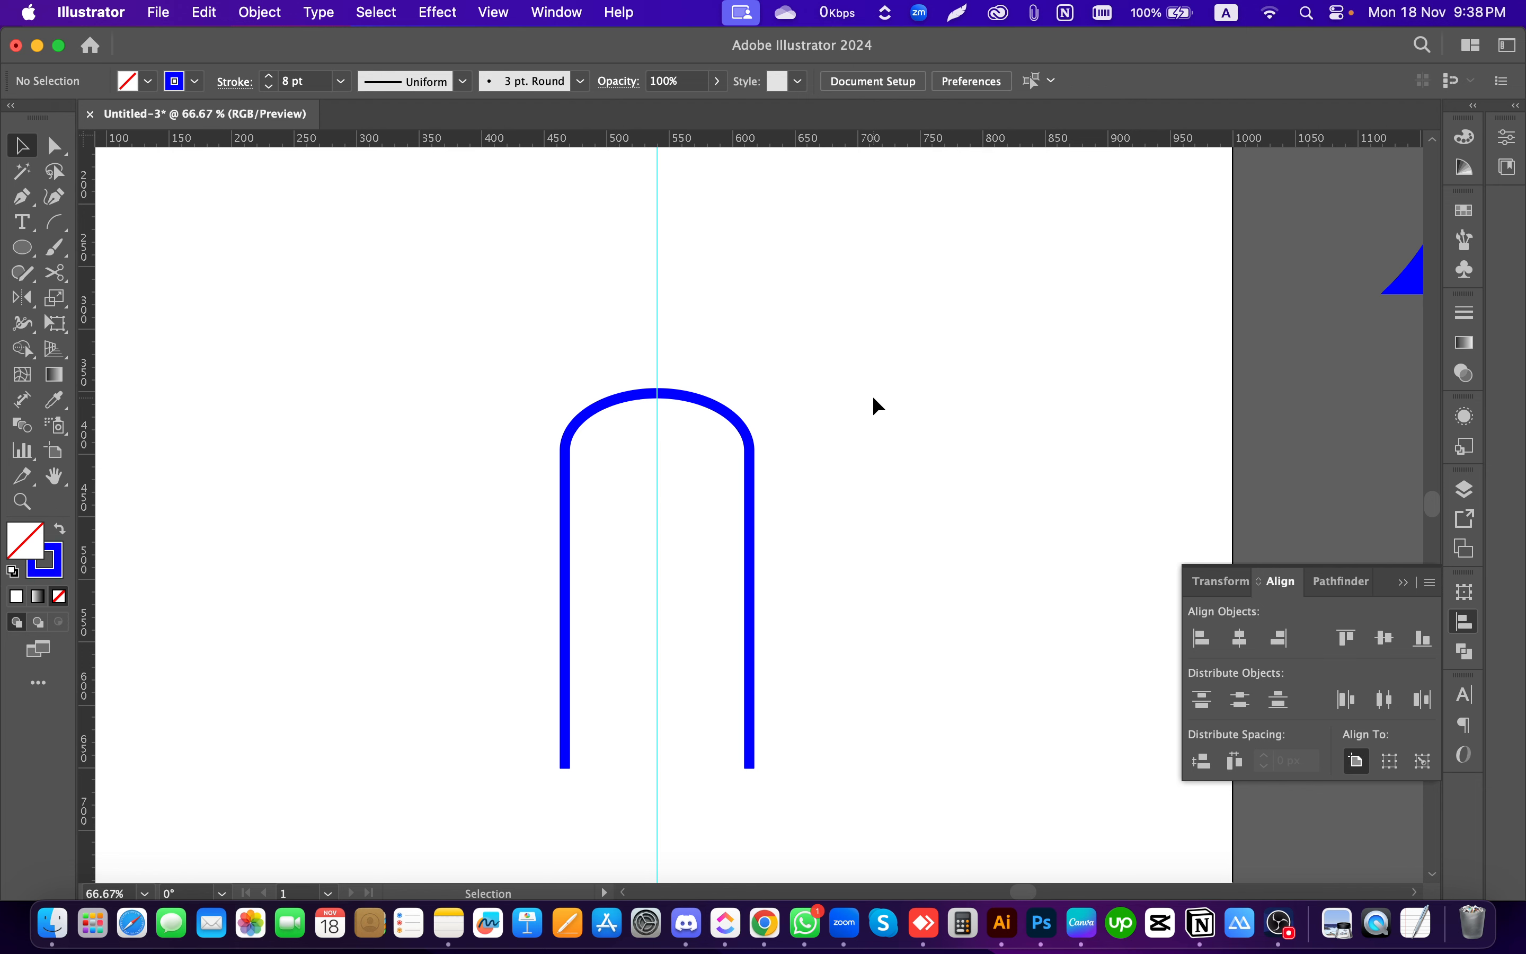
drag(710, 361, 687, 474)
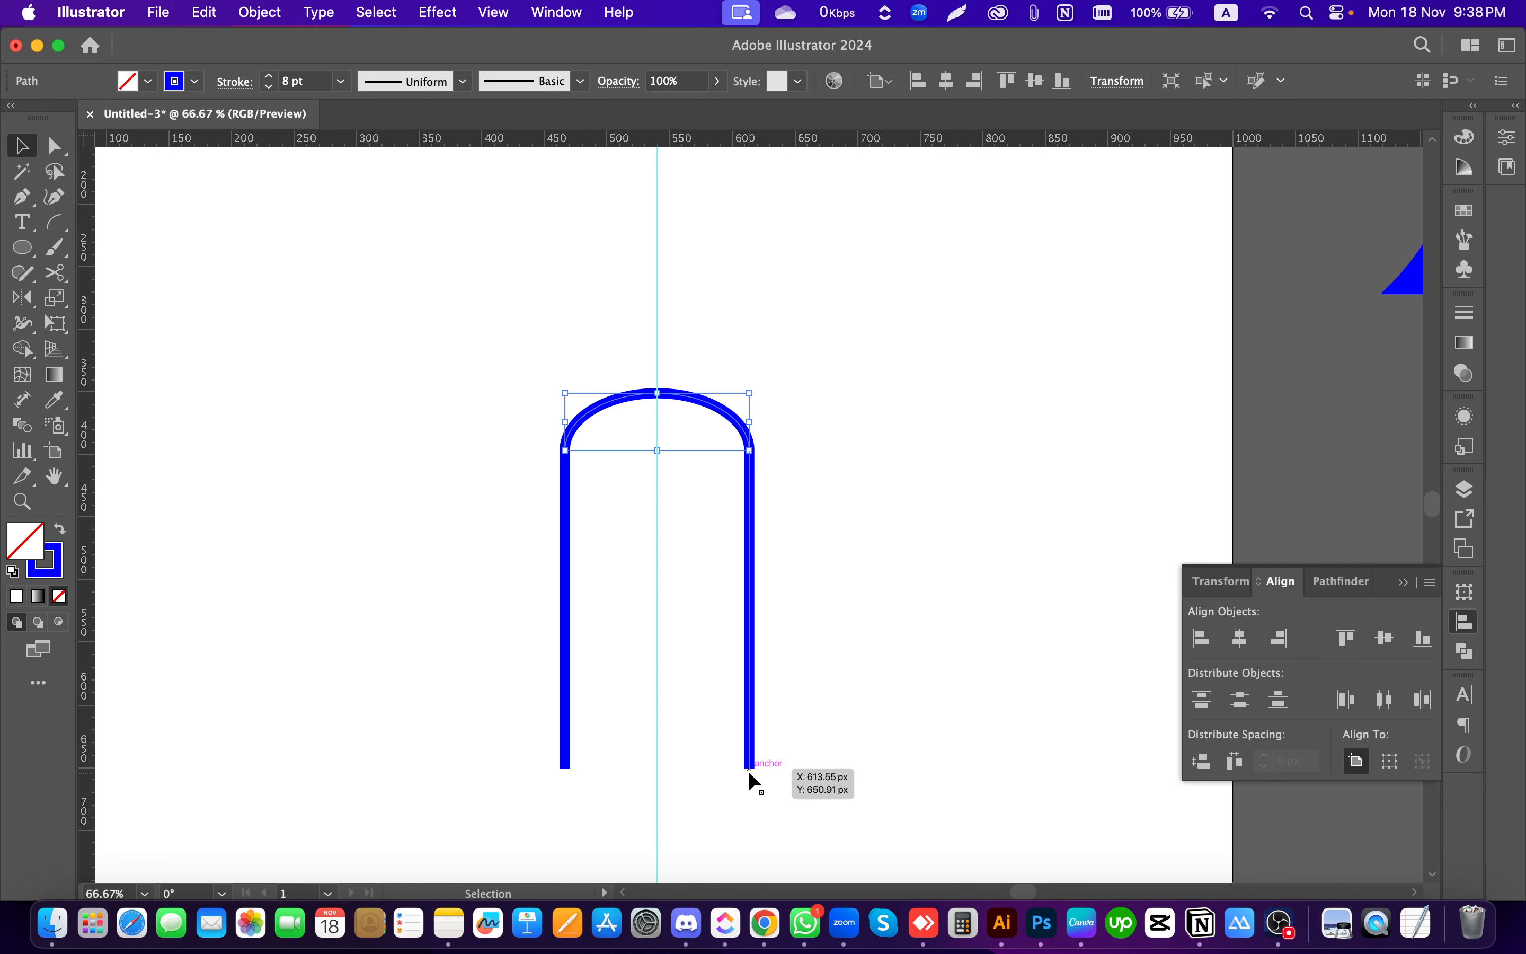
click(1005, 486)
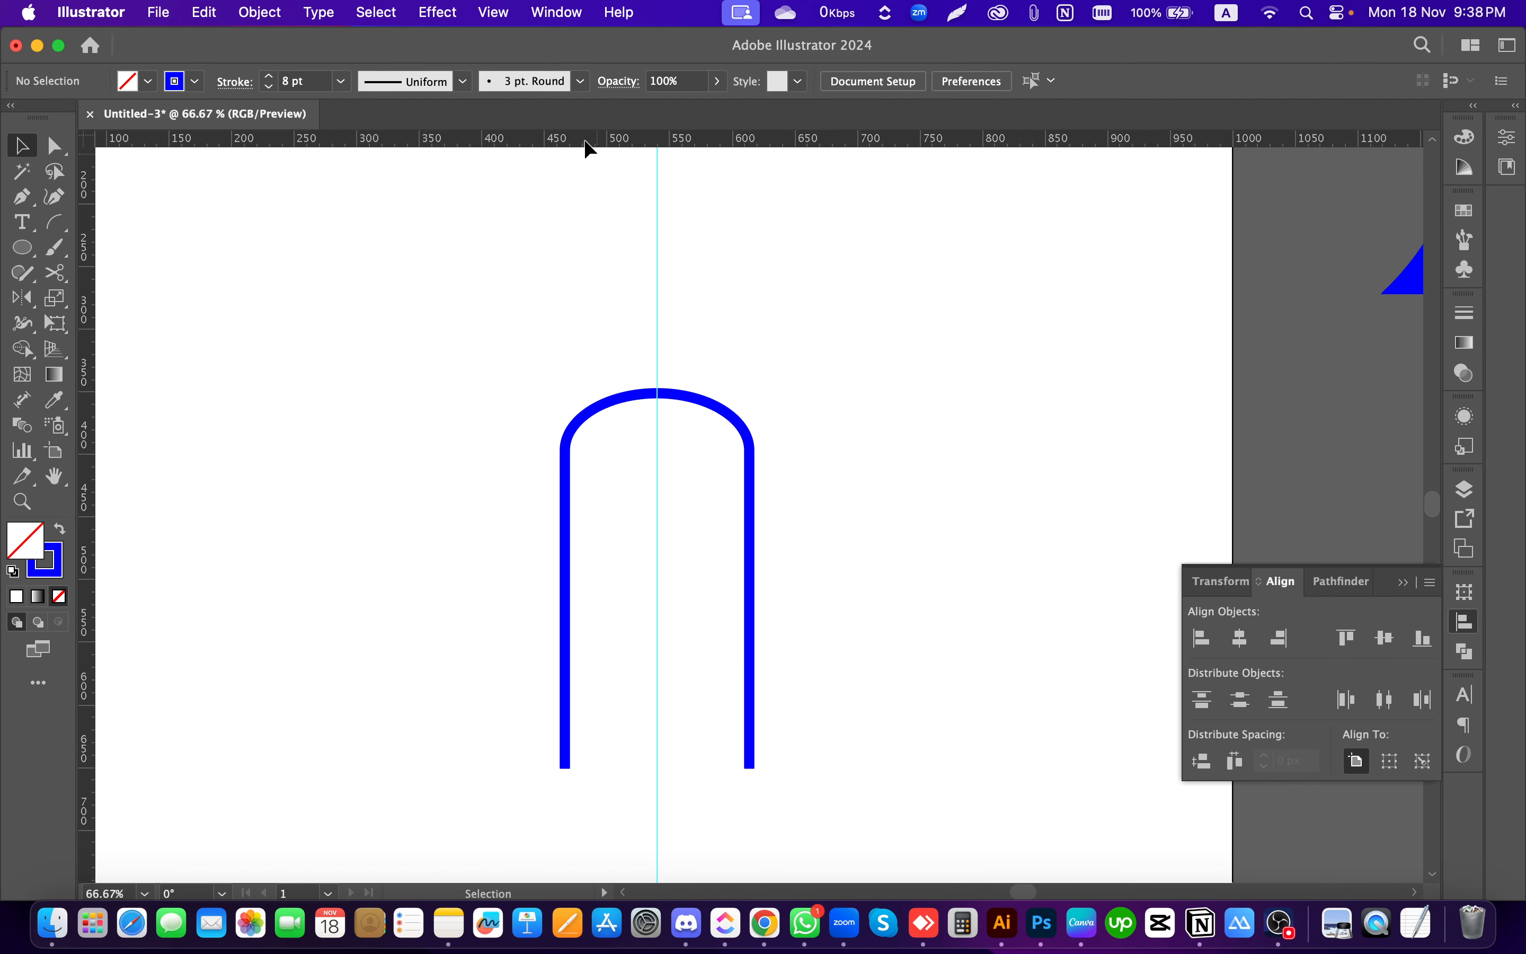
Step: Add a horizontal guide crossing both vertical lines of the arch
drag(587, 145, 650, 583)
drag(861, 521, 742, 625)
click(885, 495)
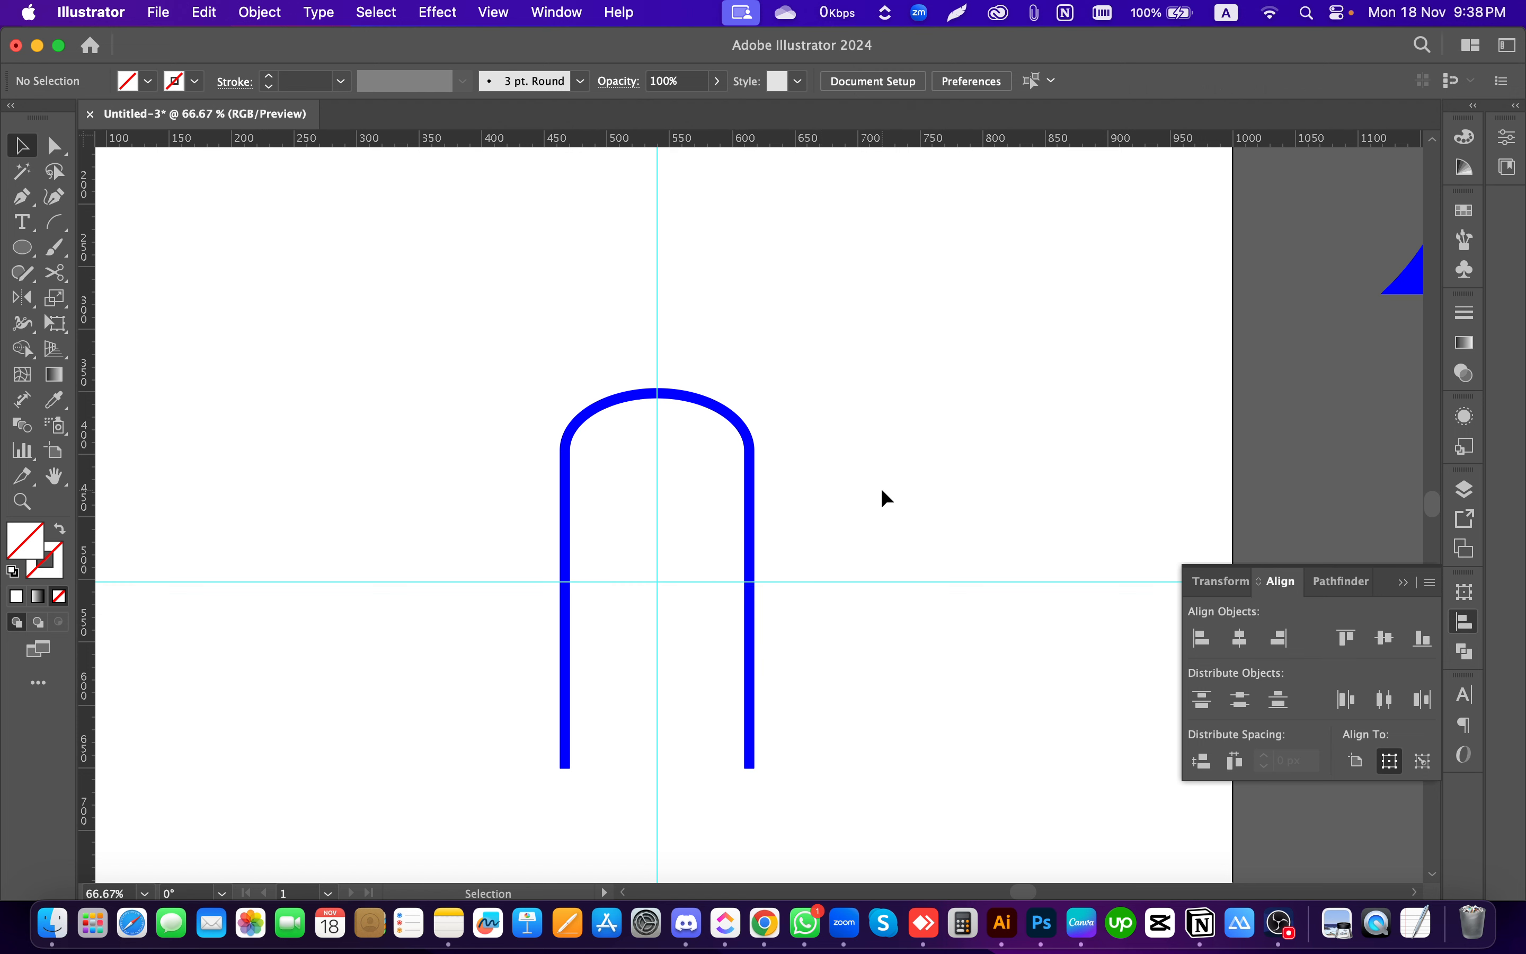
scroll(793, 627, up, 1)
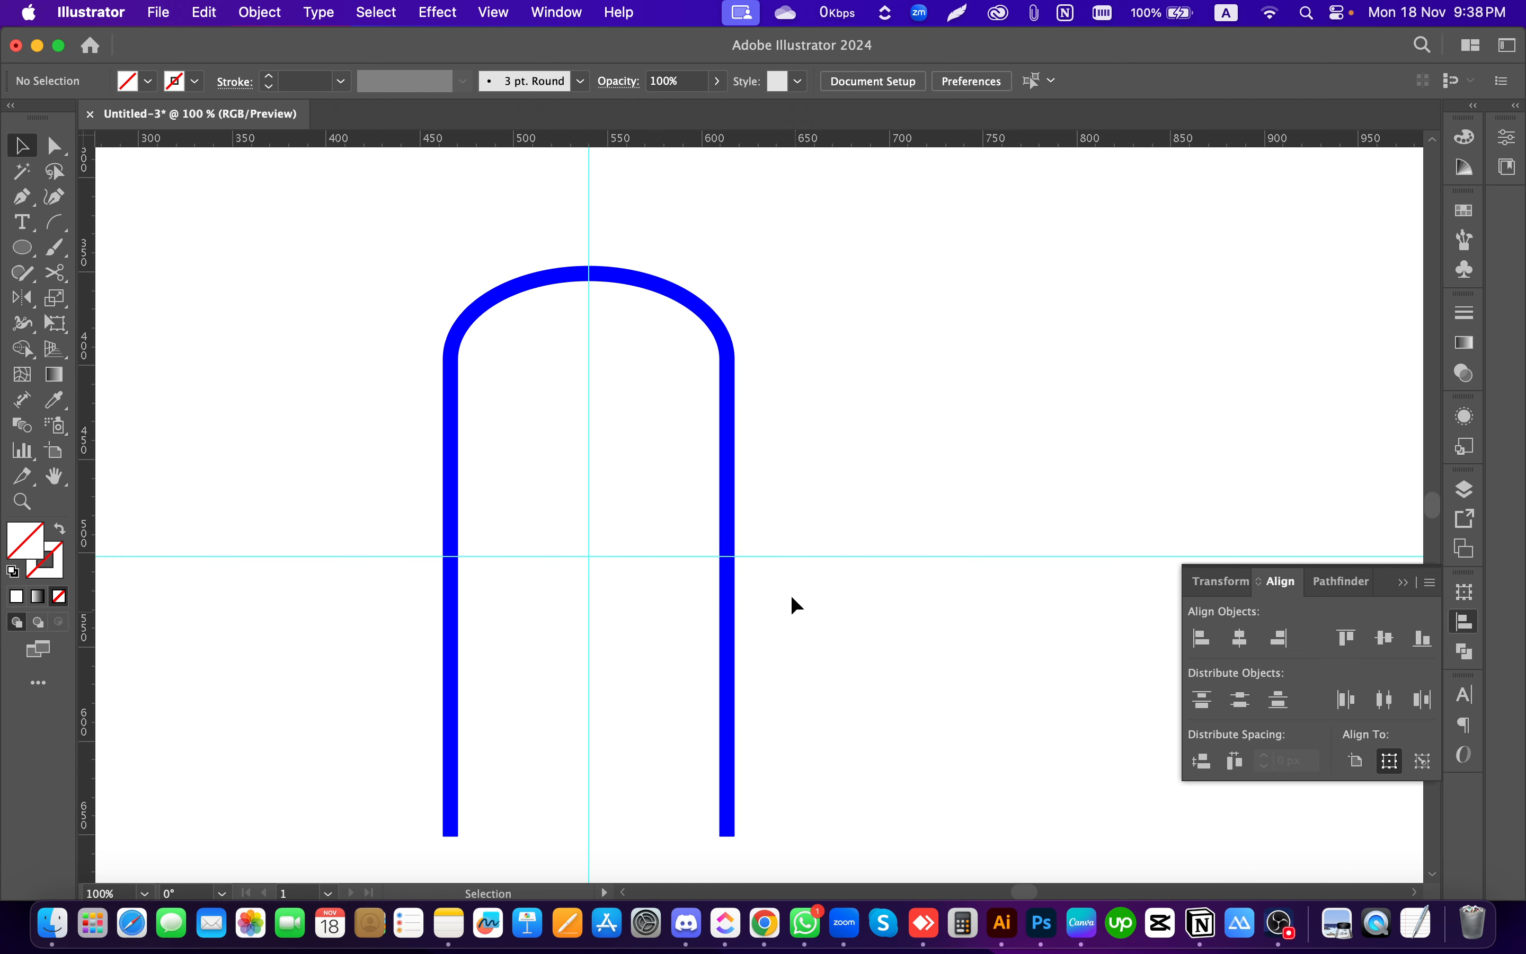
Step: Align the horizontal guide to the vertical centre of the right vertical line, using that line as the key object
drag(829, 448, 667, 620)
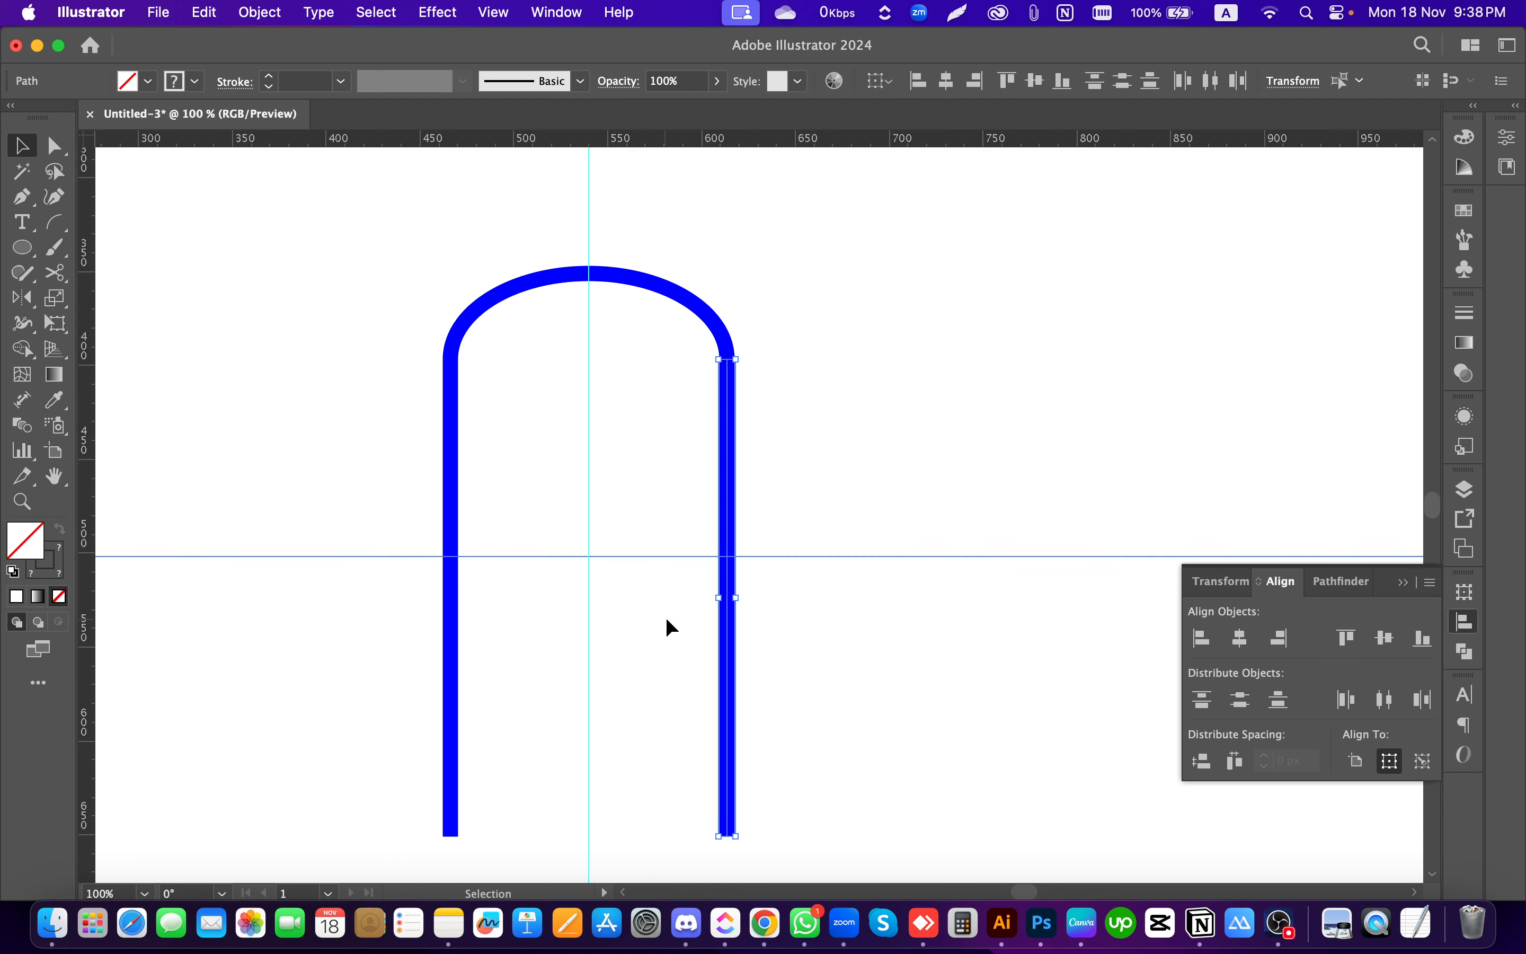
click(729, 643)
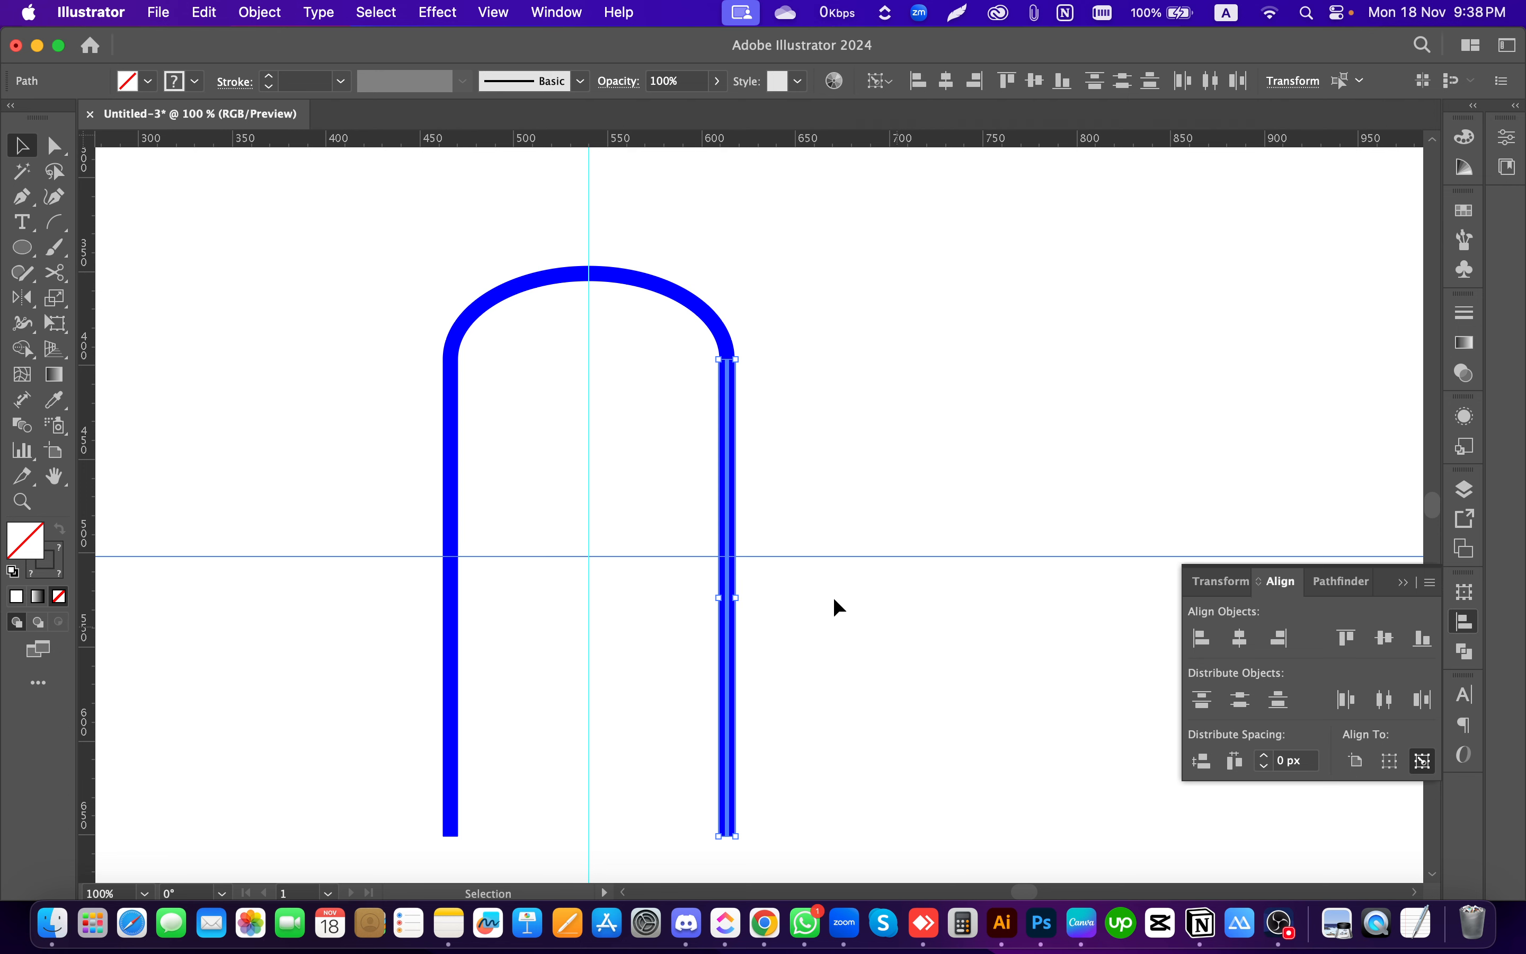
click(1386, 638)
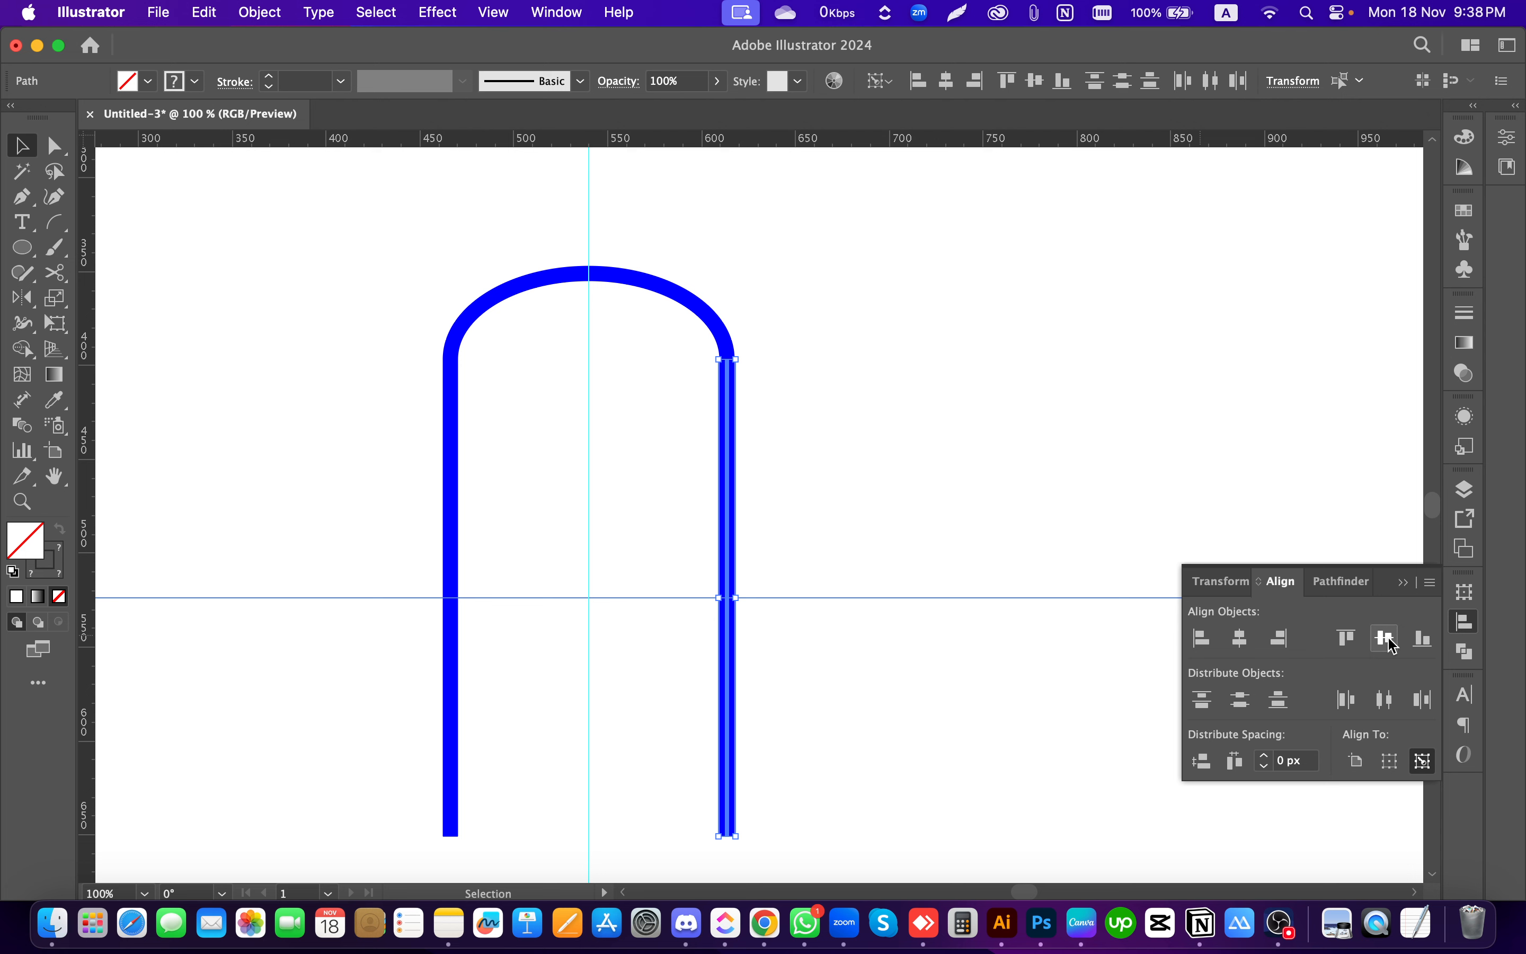
click(1054, 517)
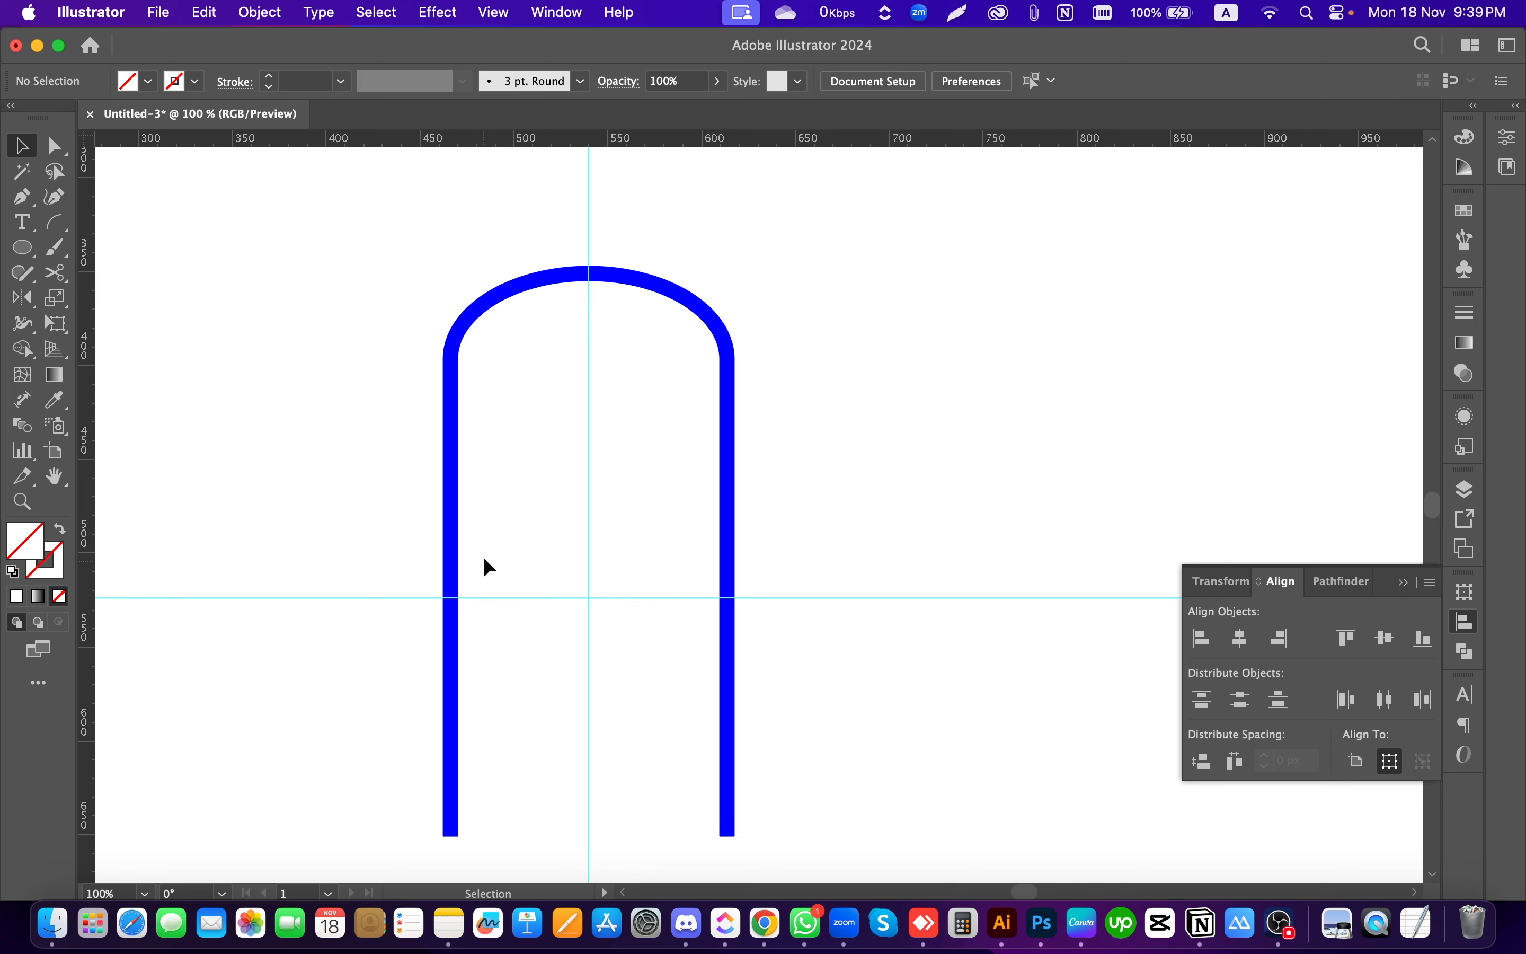
Step: Reflect a copy of the joined arc about the guides' intersection using the Horizontal axis, and deselect it
scroll(866, 525, down, 1)
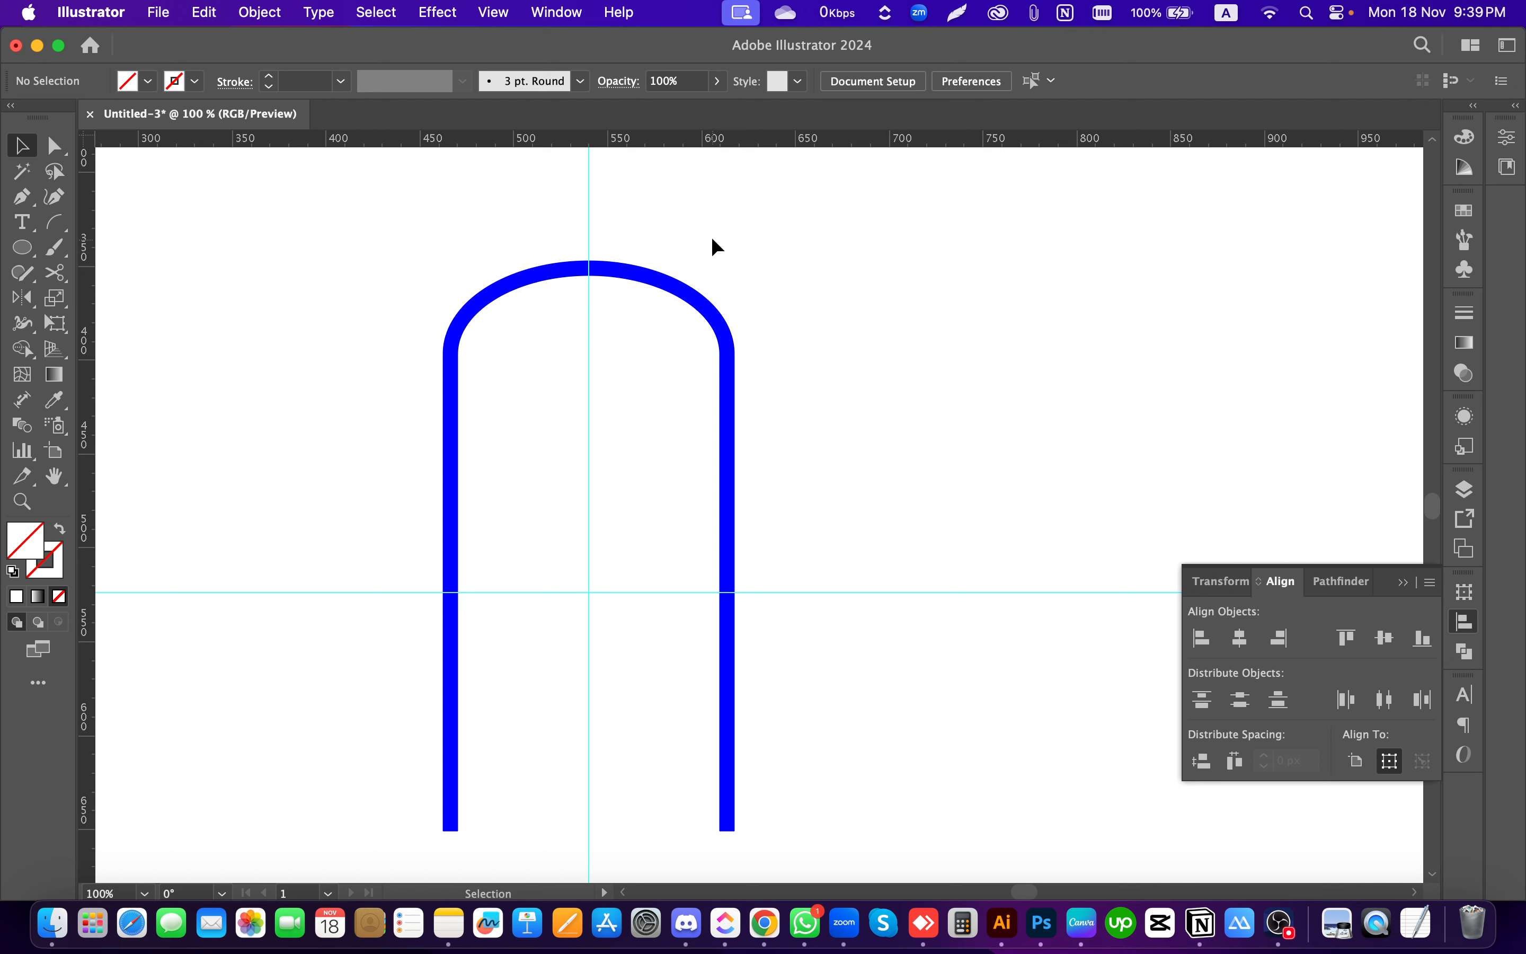
click(661, 294)
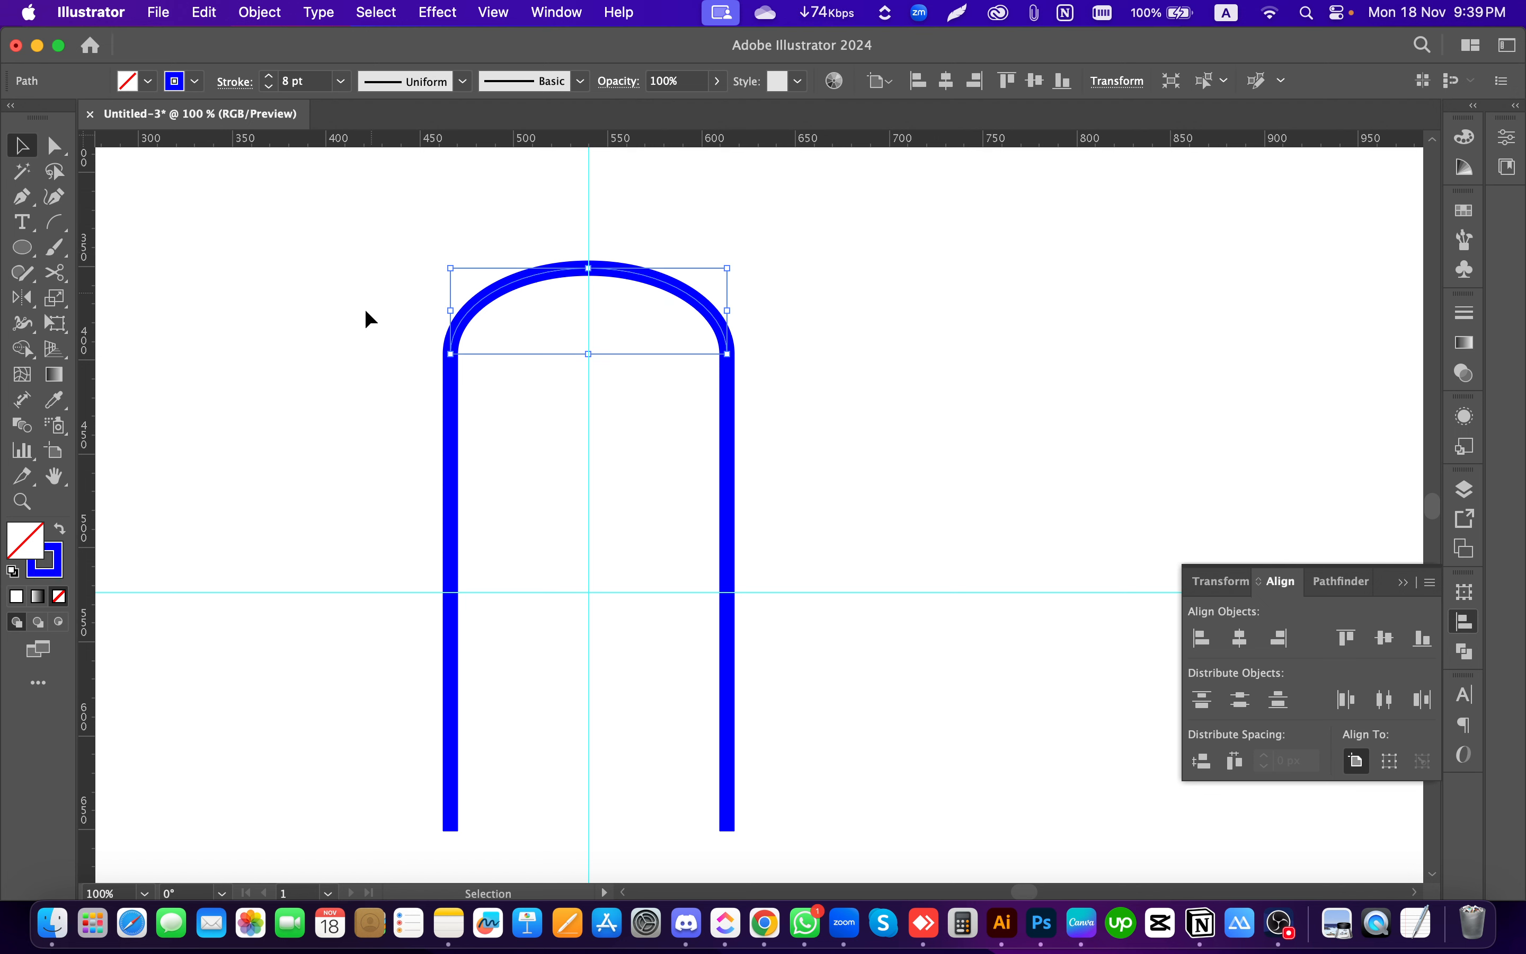
click(21, 297)
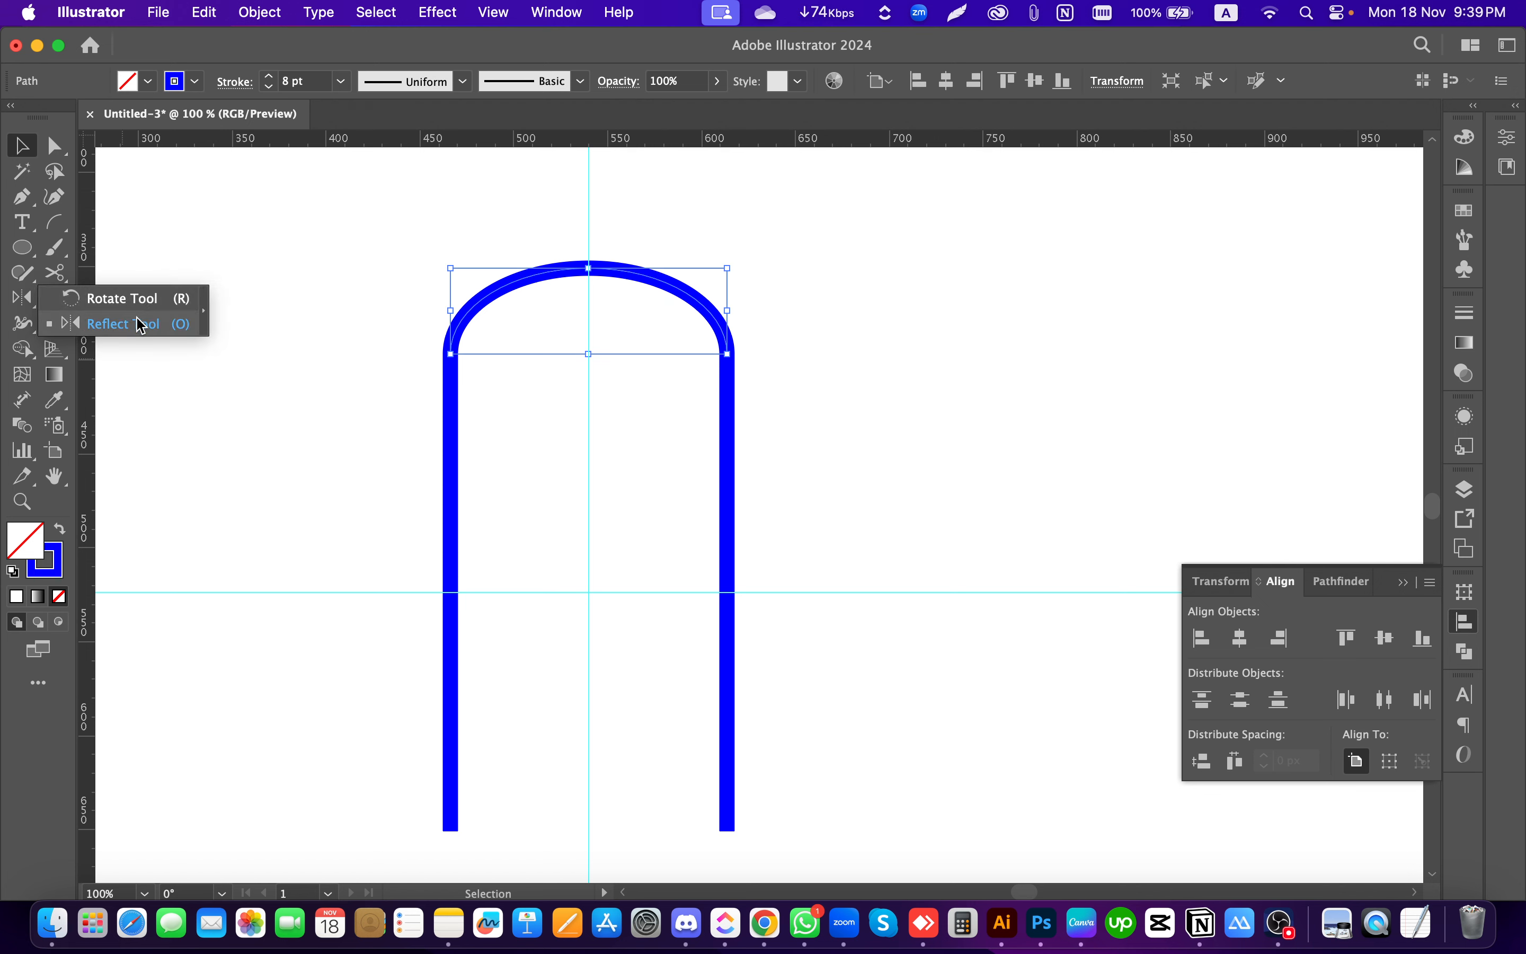
click(140, 325)
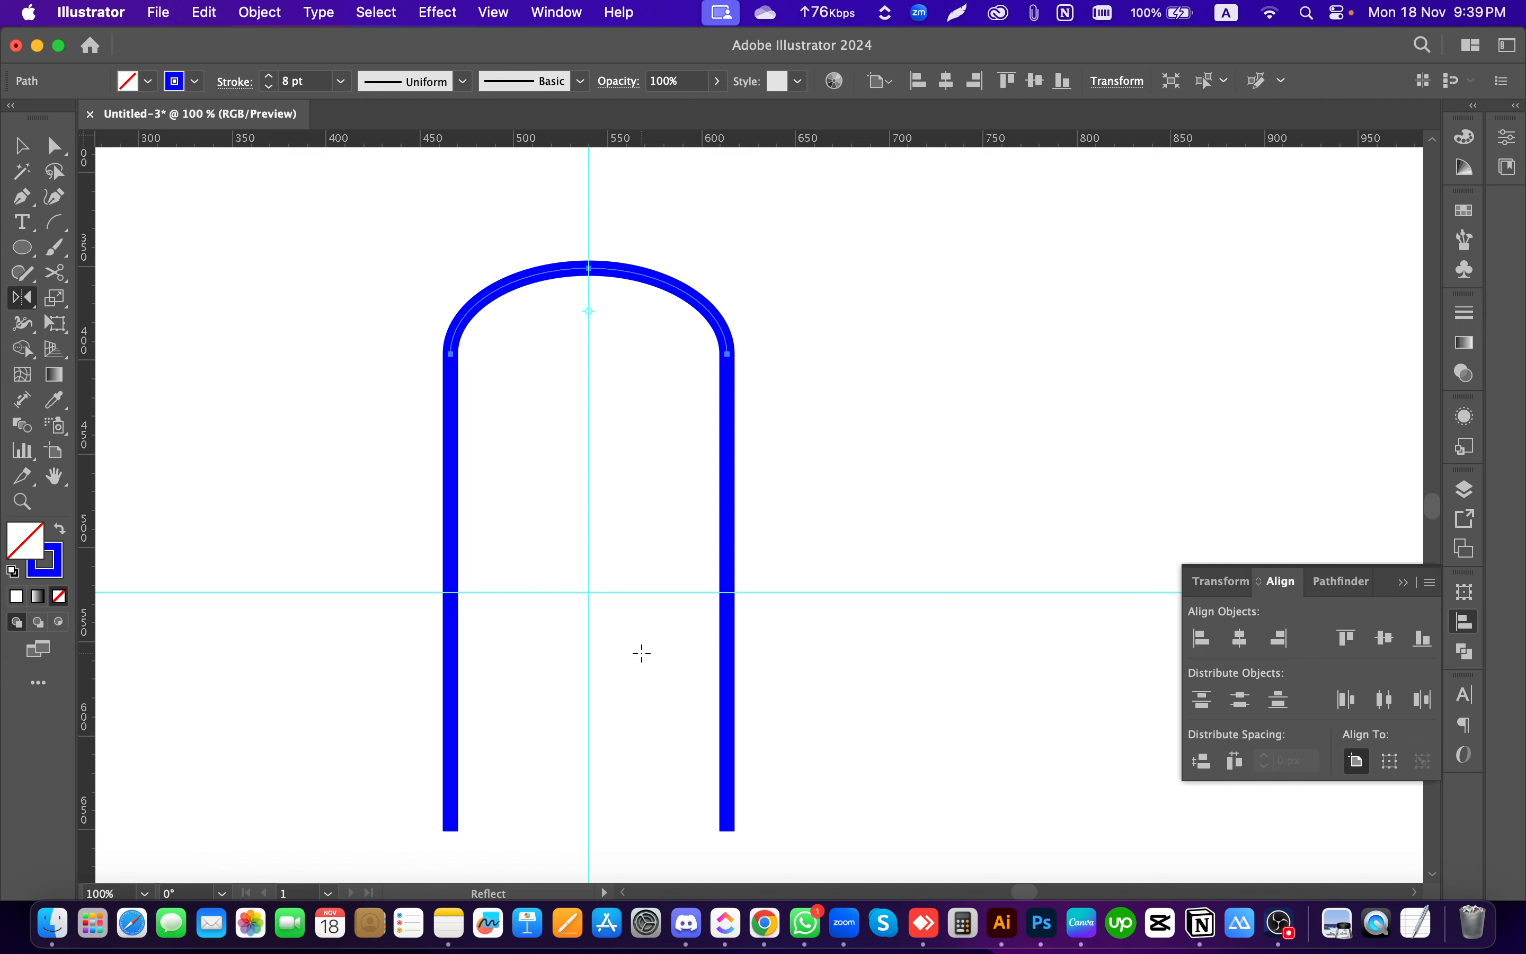
alt+click(589, 593)
drag(248, 268, 933, 265)
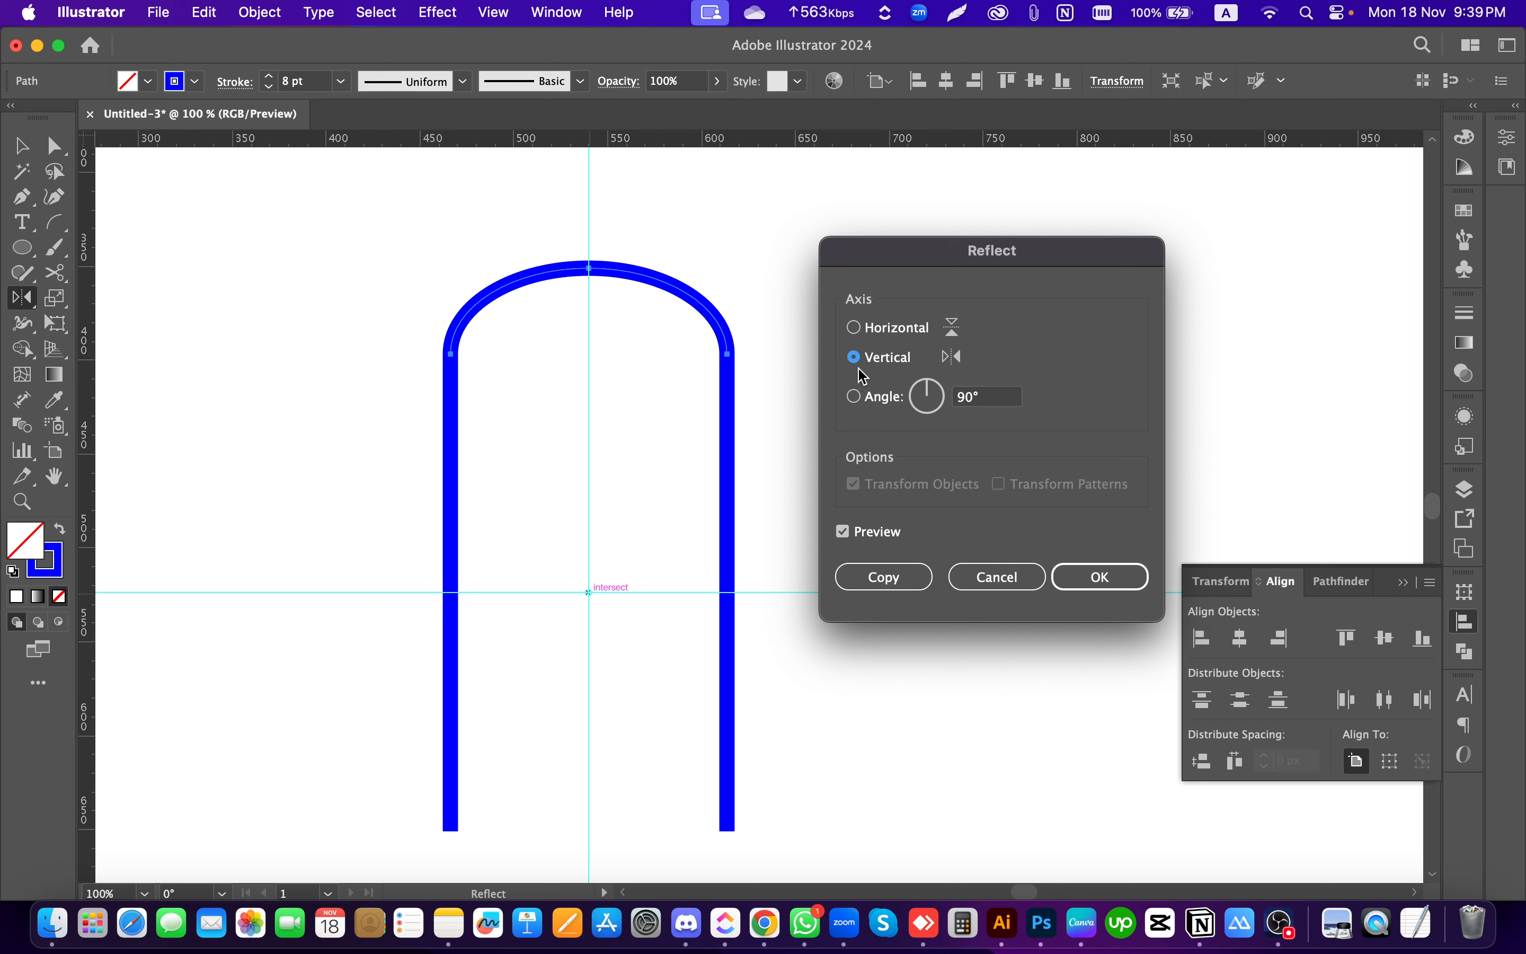
click(862, 332)
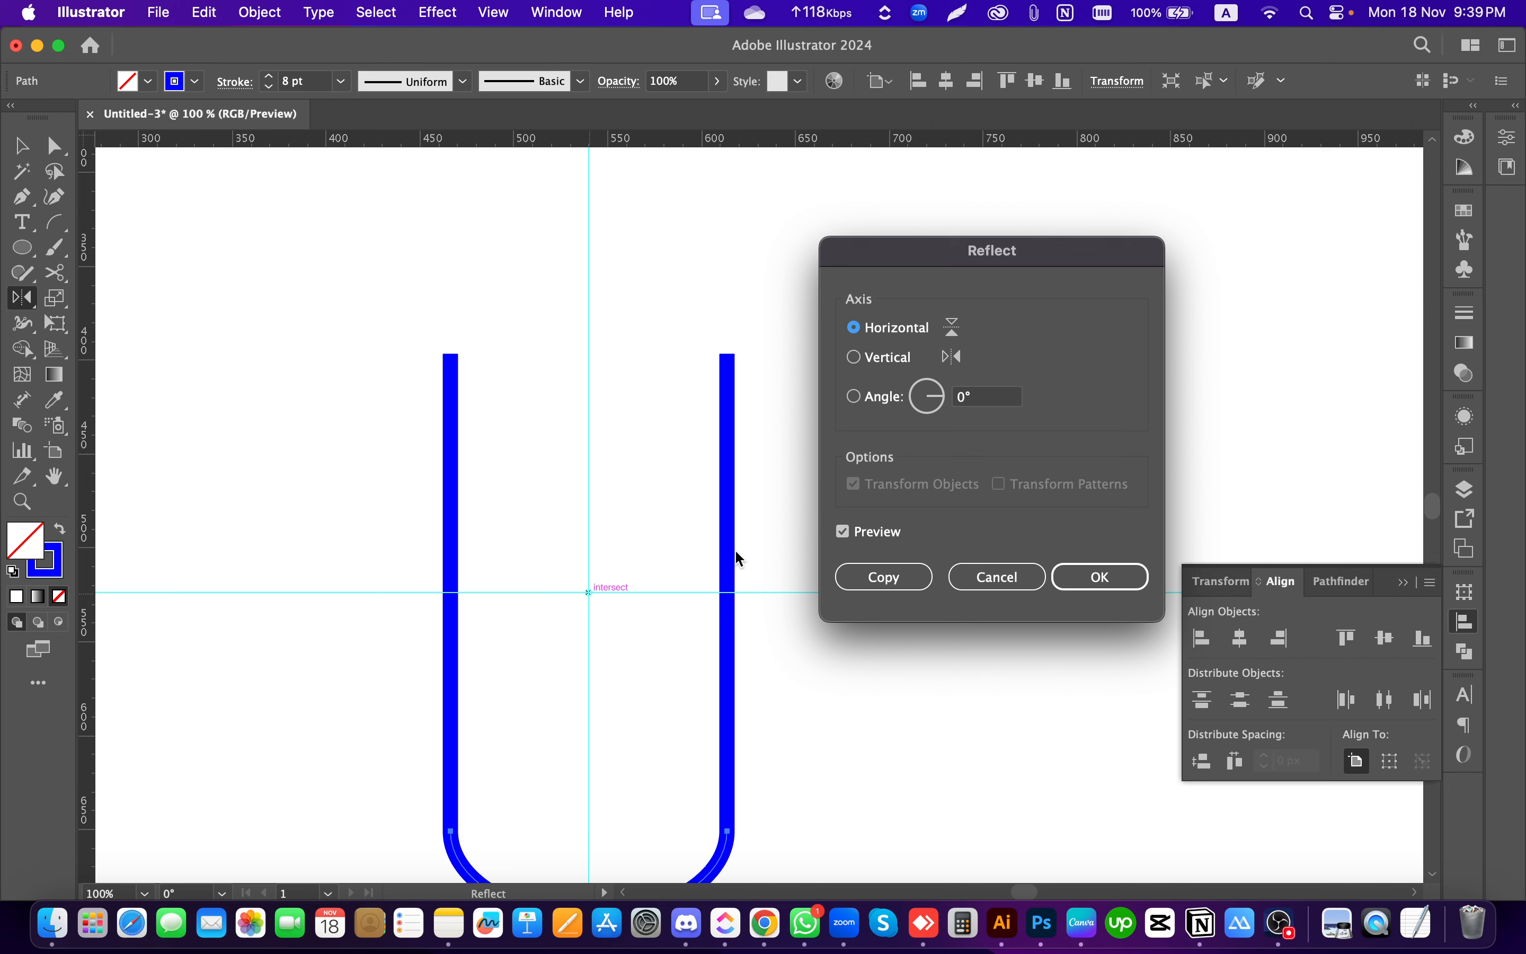
click(884, 577)
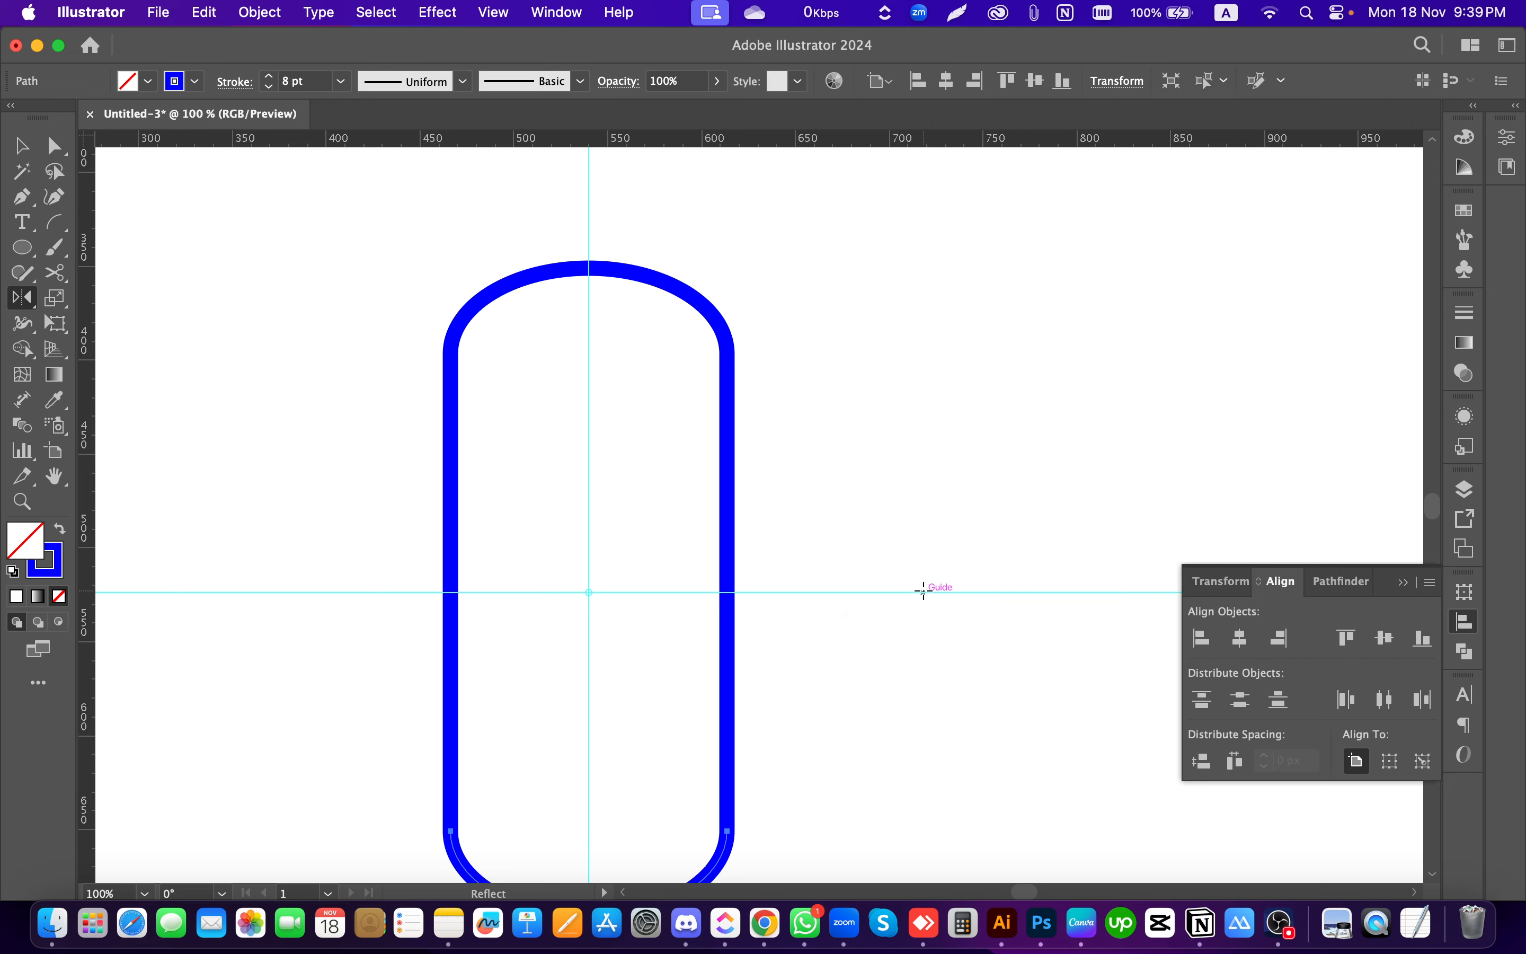
key(v)
click(932, 518)
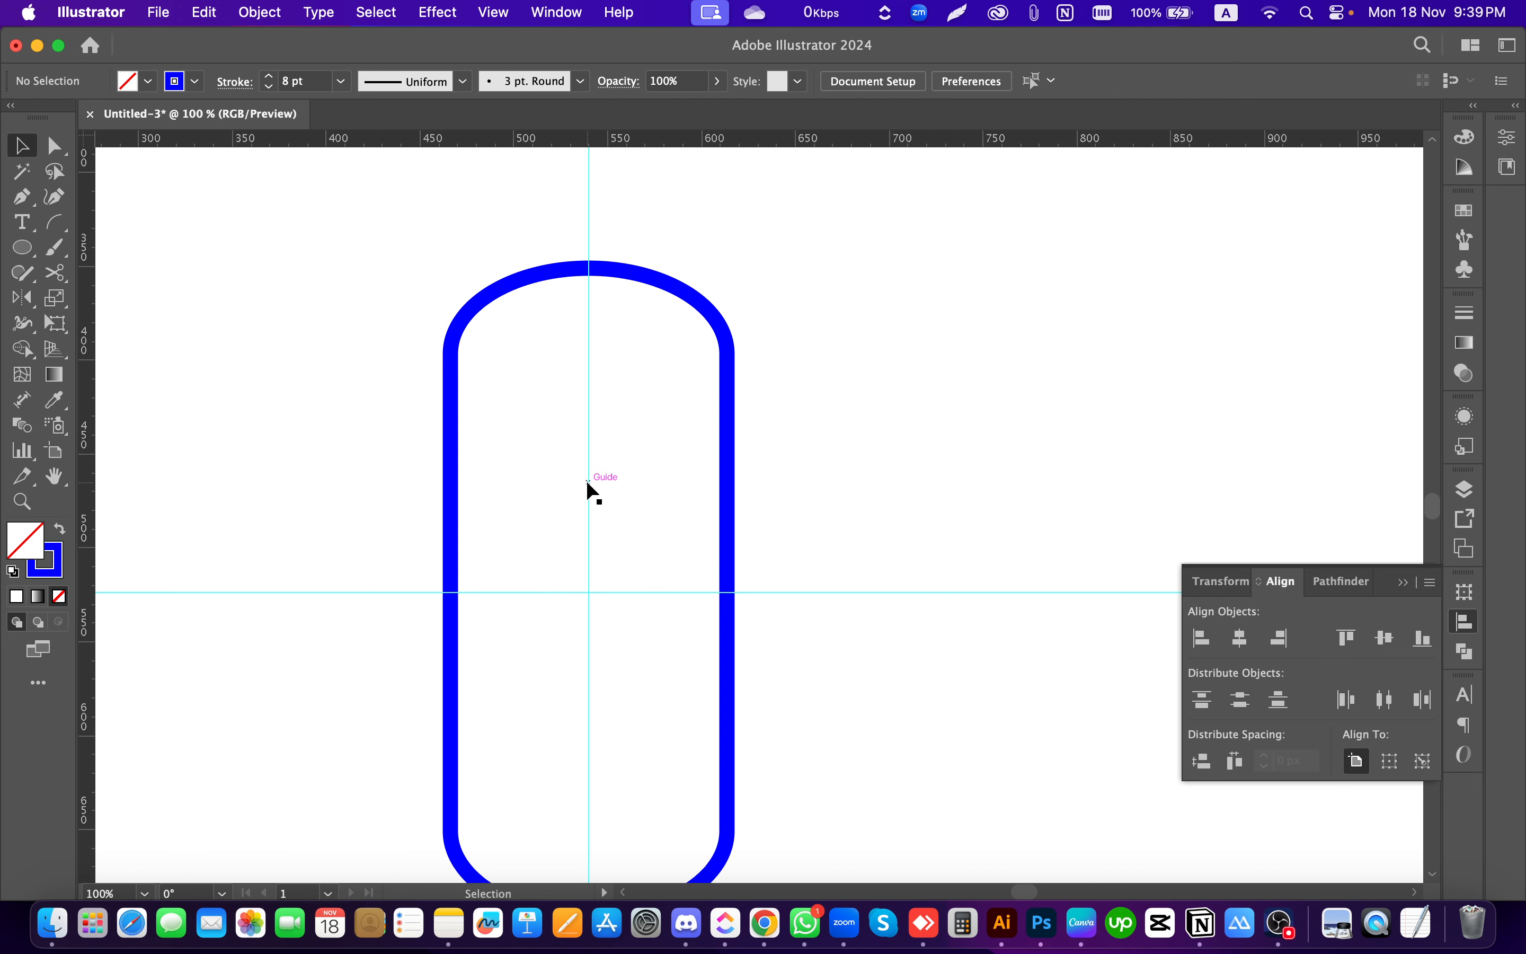
Step: Hide the guides to view the outline alone, and show them again
scroll(586, 487, down, 1)
drag(831, 423, 896, 586)
click(480, 227)
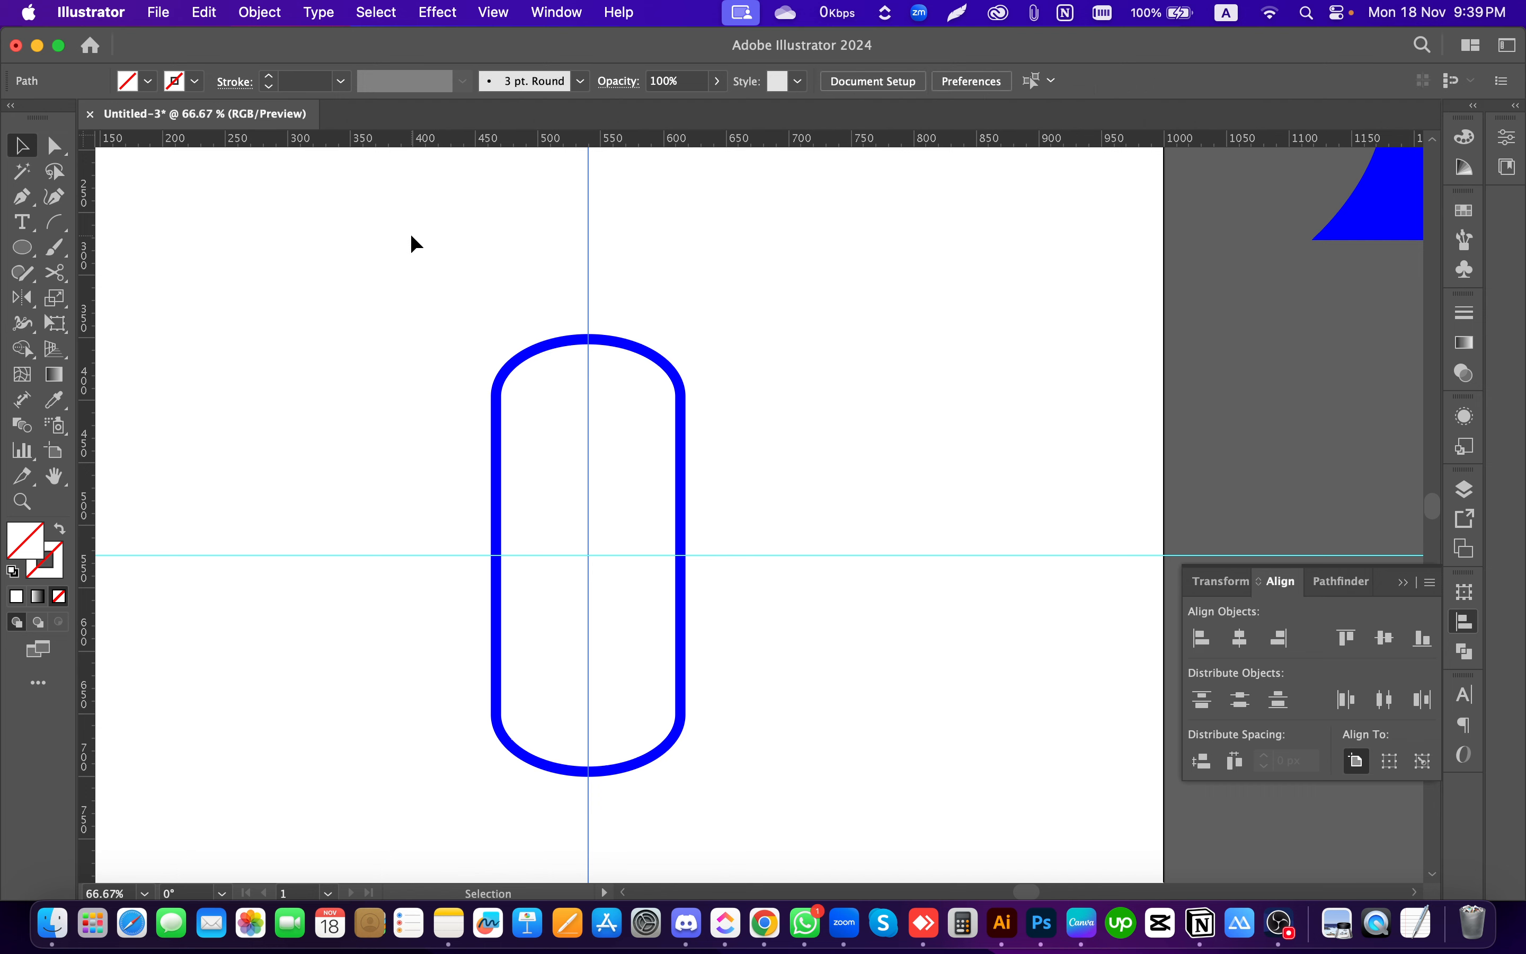
right_click(334, 245)
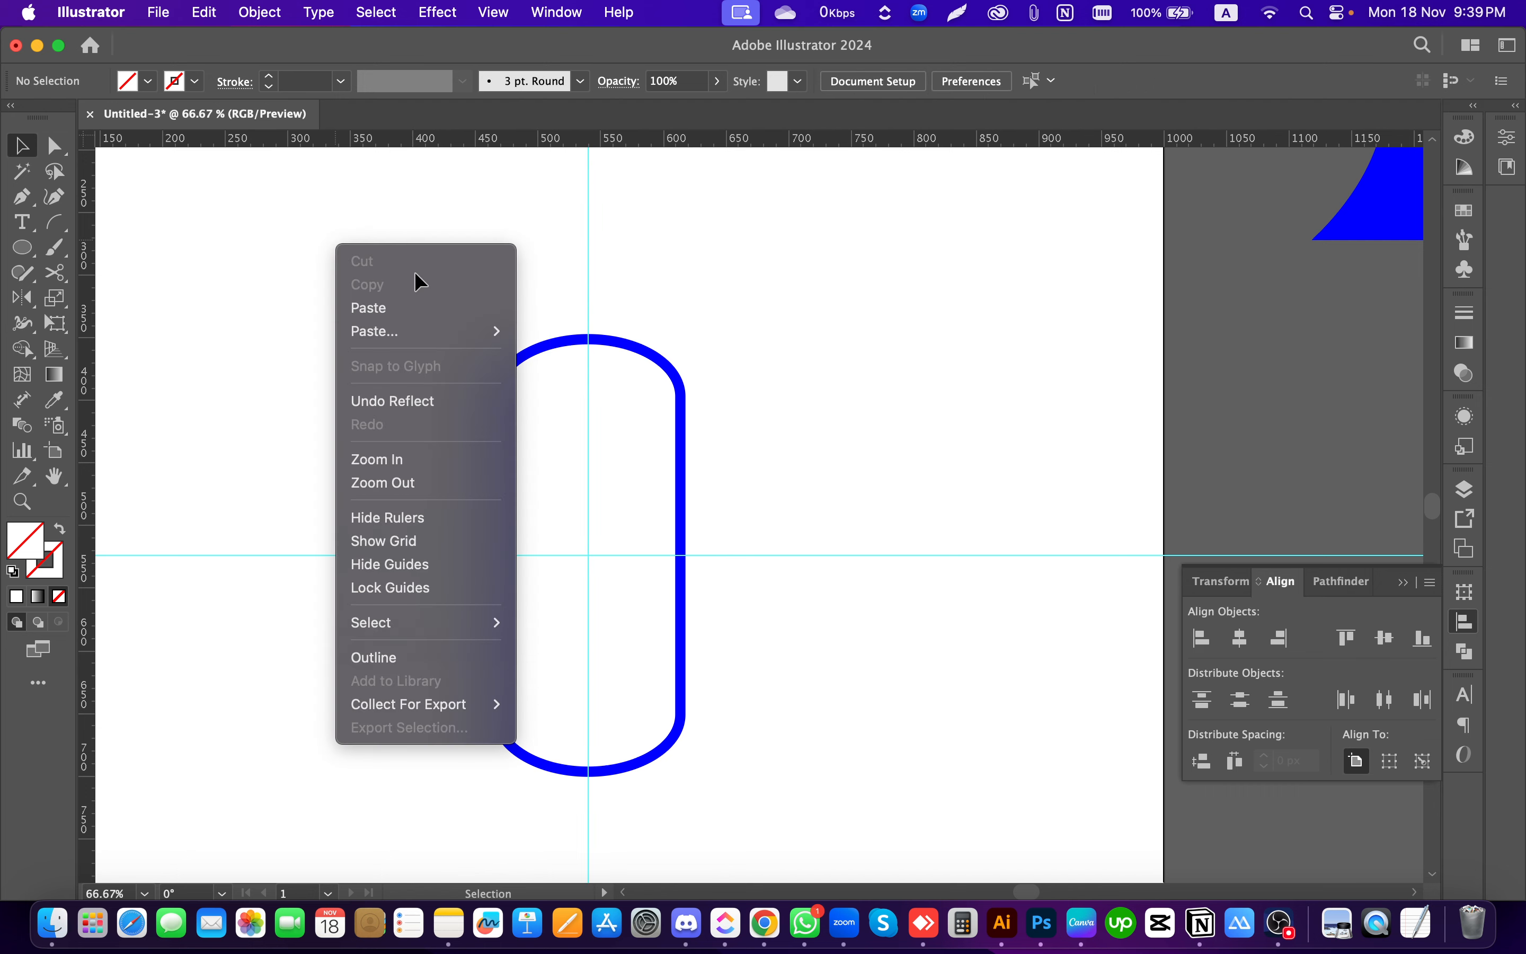
click(381, 560)
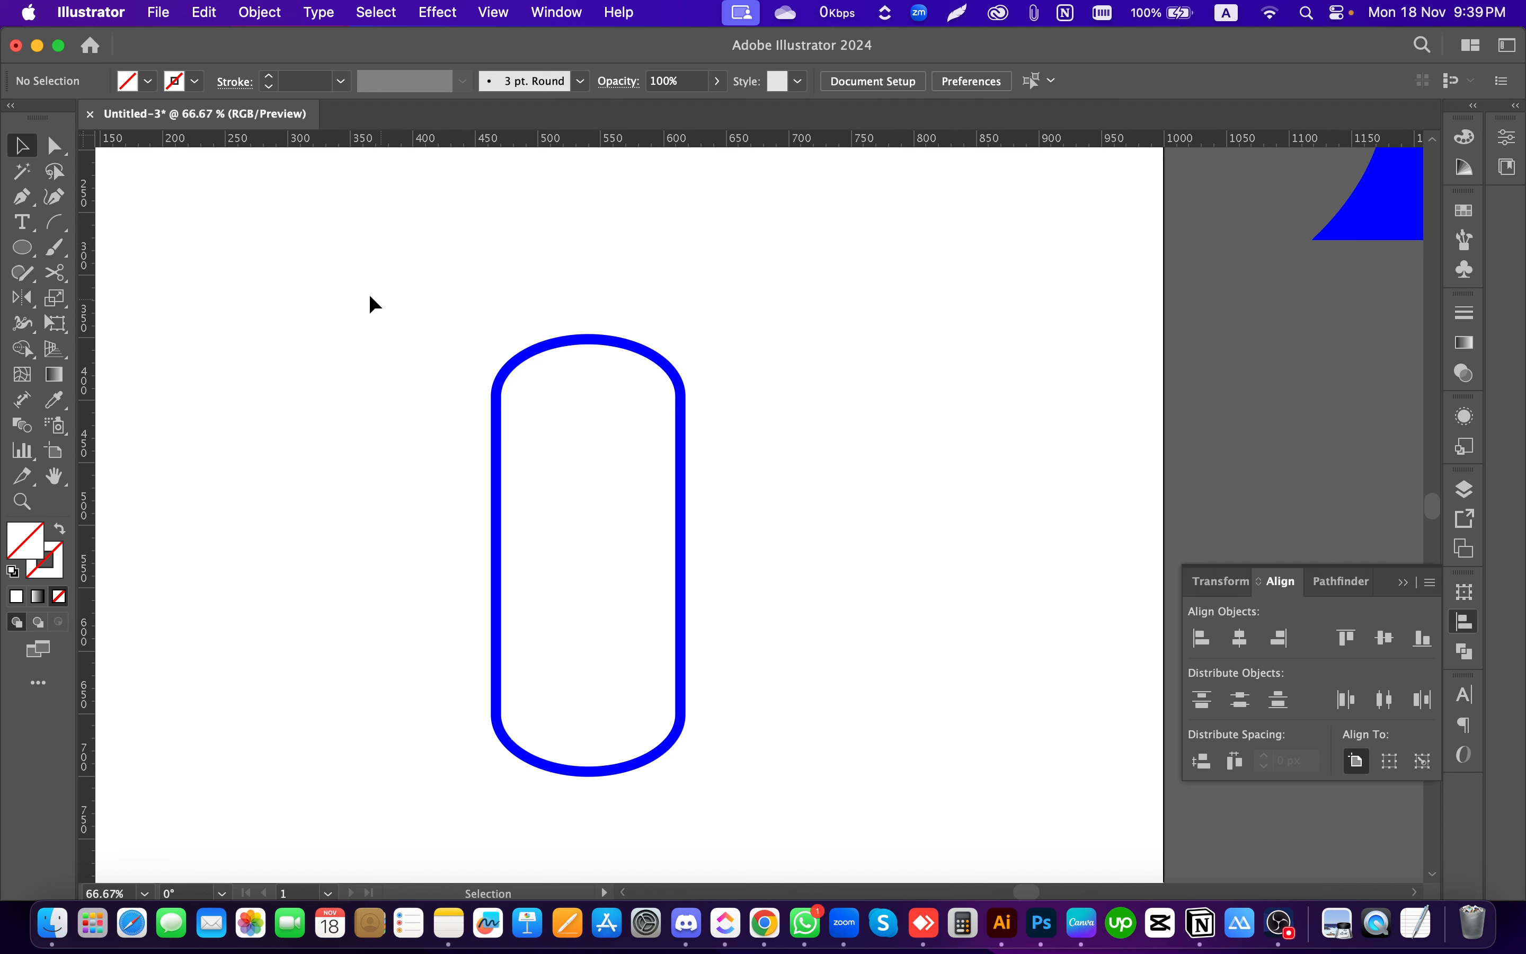
drag(371, 297, 825, 754)
click(836, 222)
right_click(833, 229)
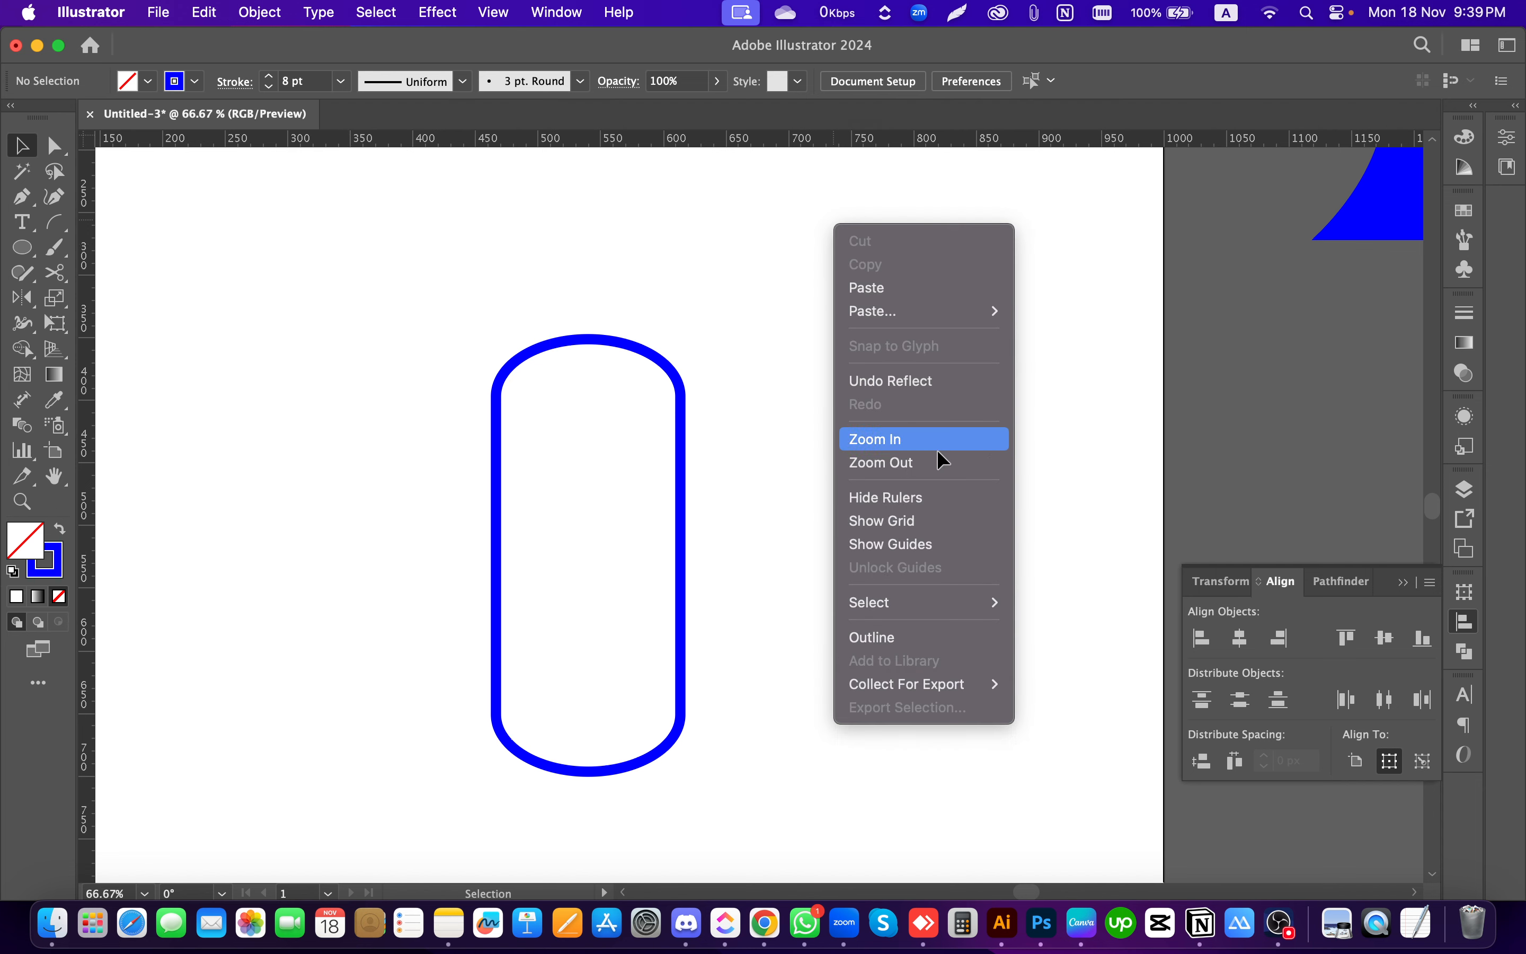
click(891, 542)
Step: Select the two vertical lines with the upper and lower arcs and join them
drag(620, 301, 759, 629)
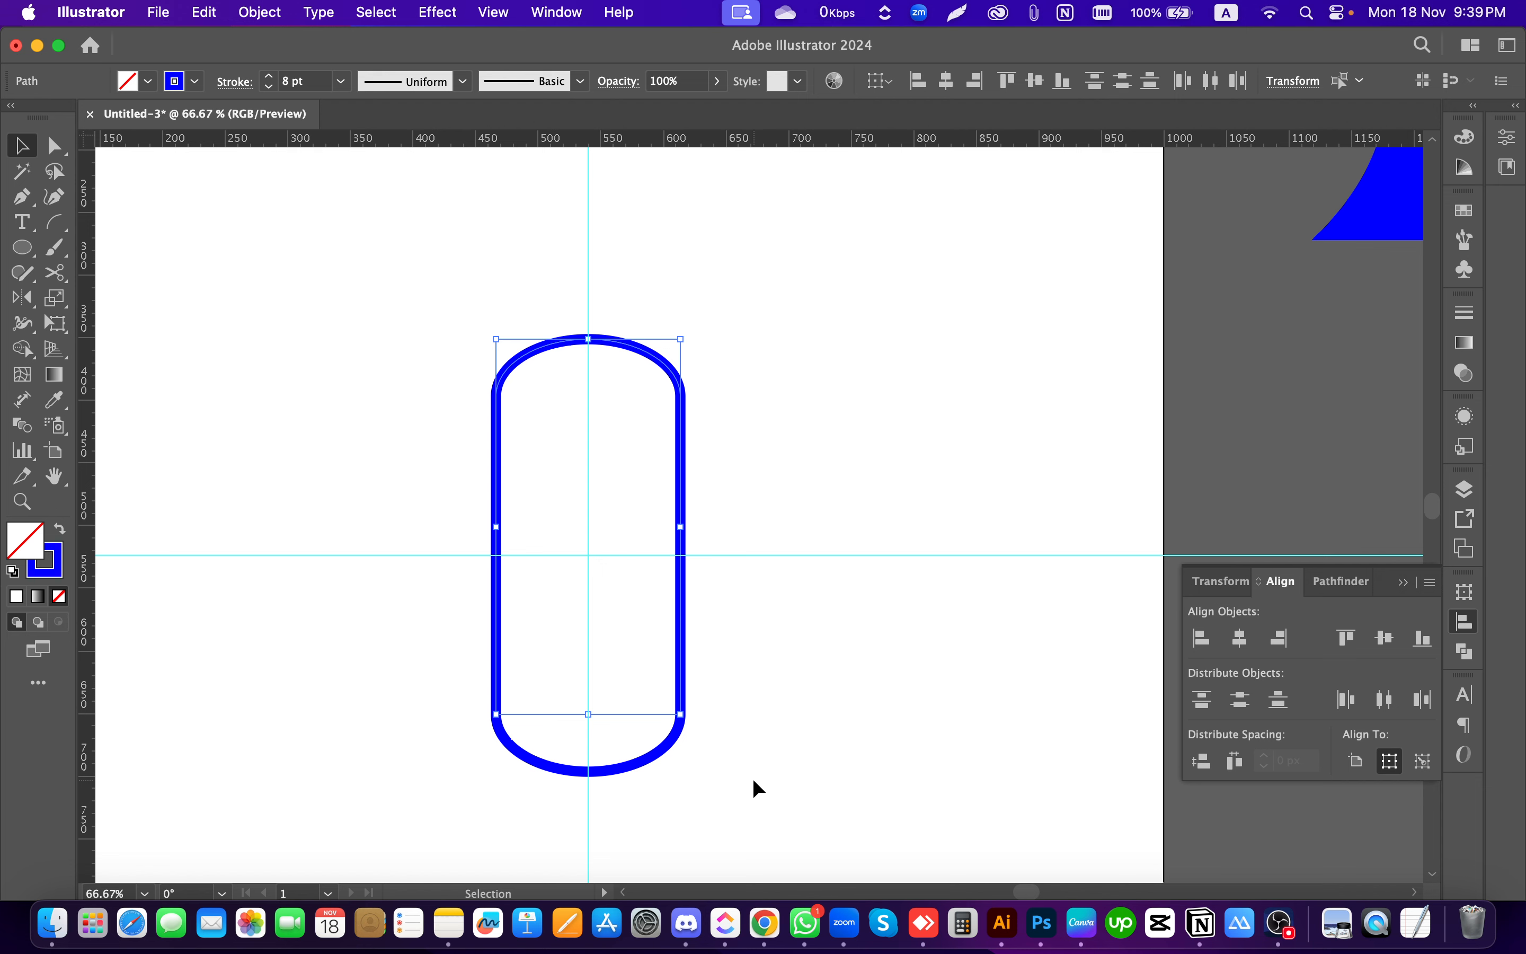
drag(752, 777, 603, 744)
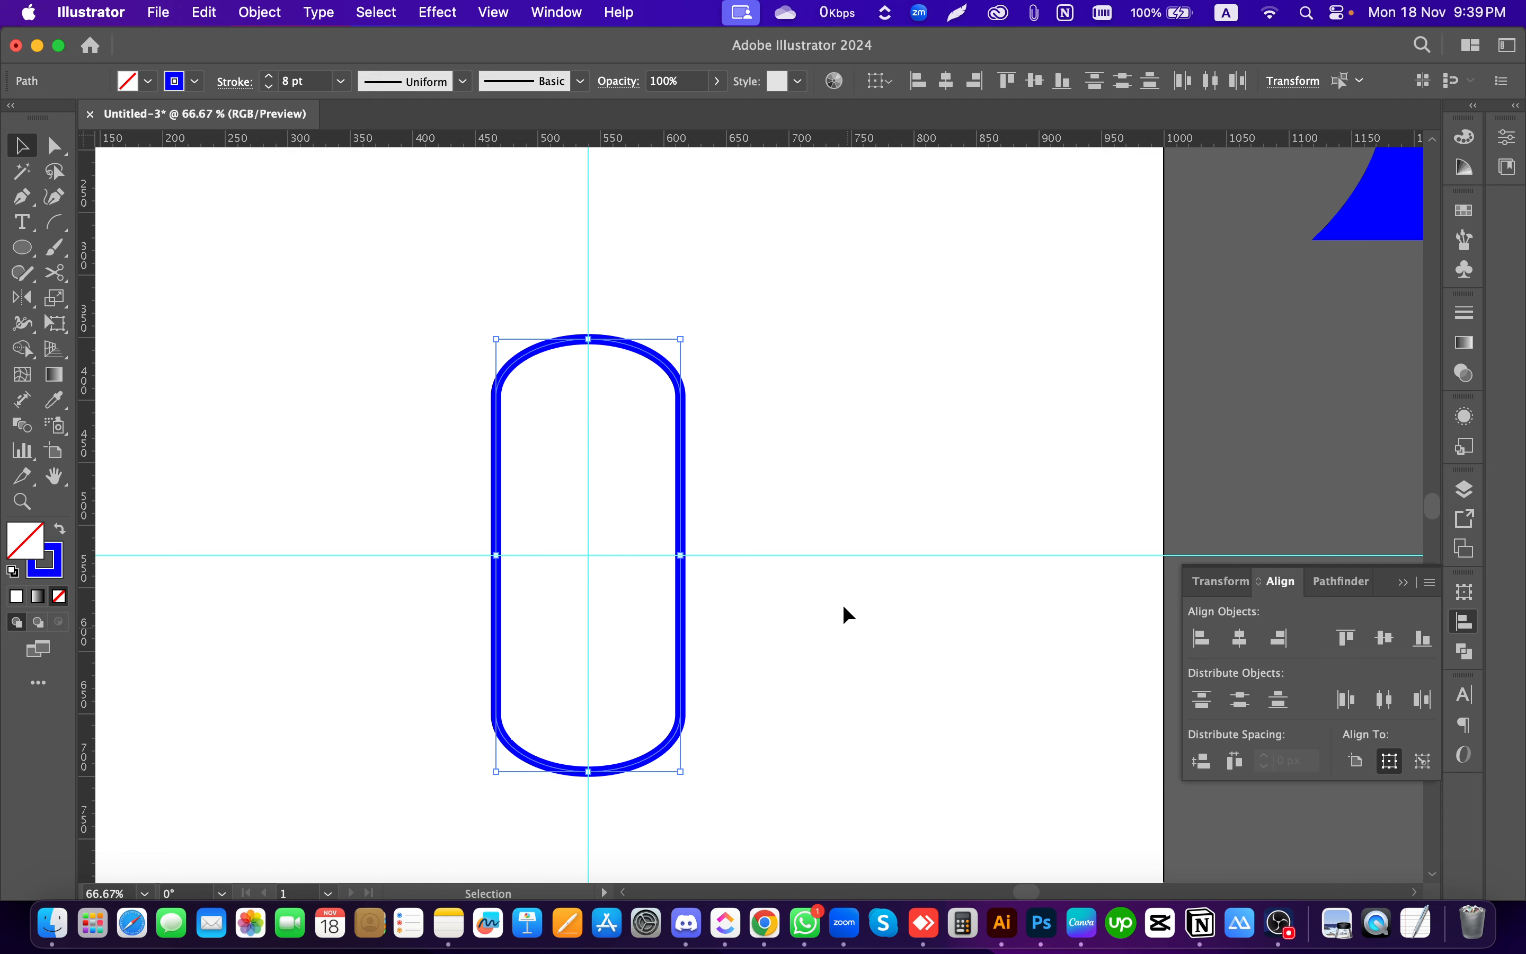
right_click(677, 387)
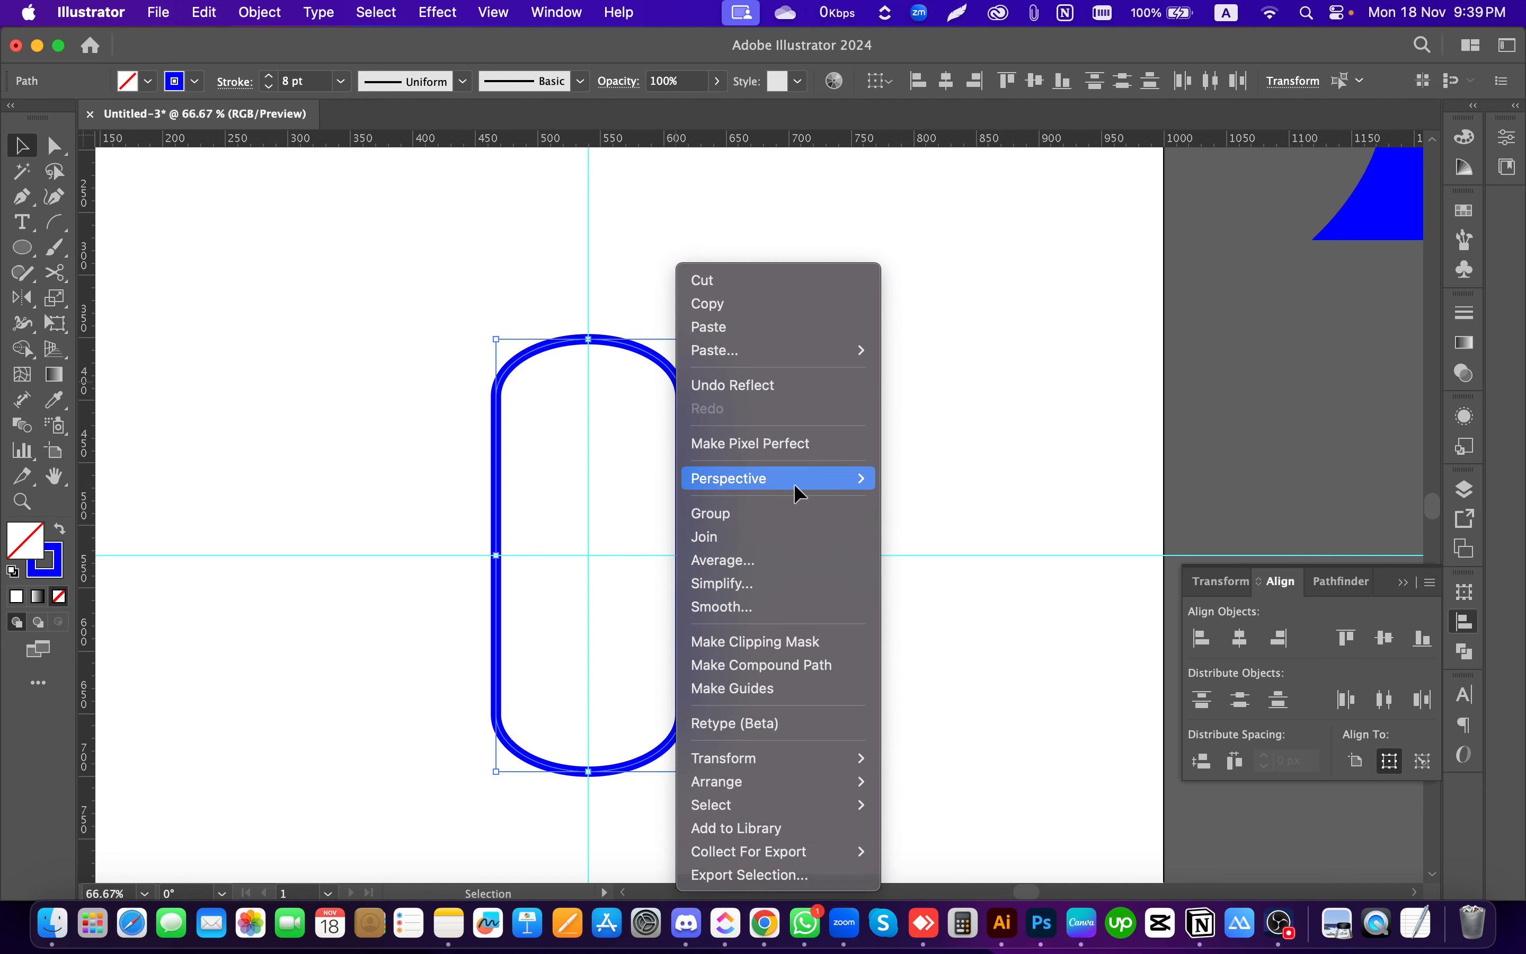
click(726, 535)
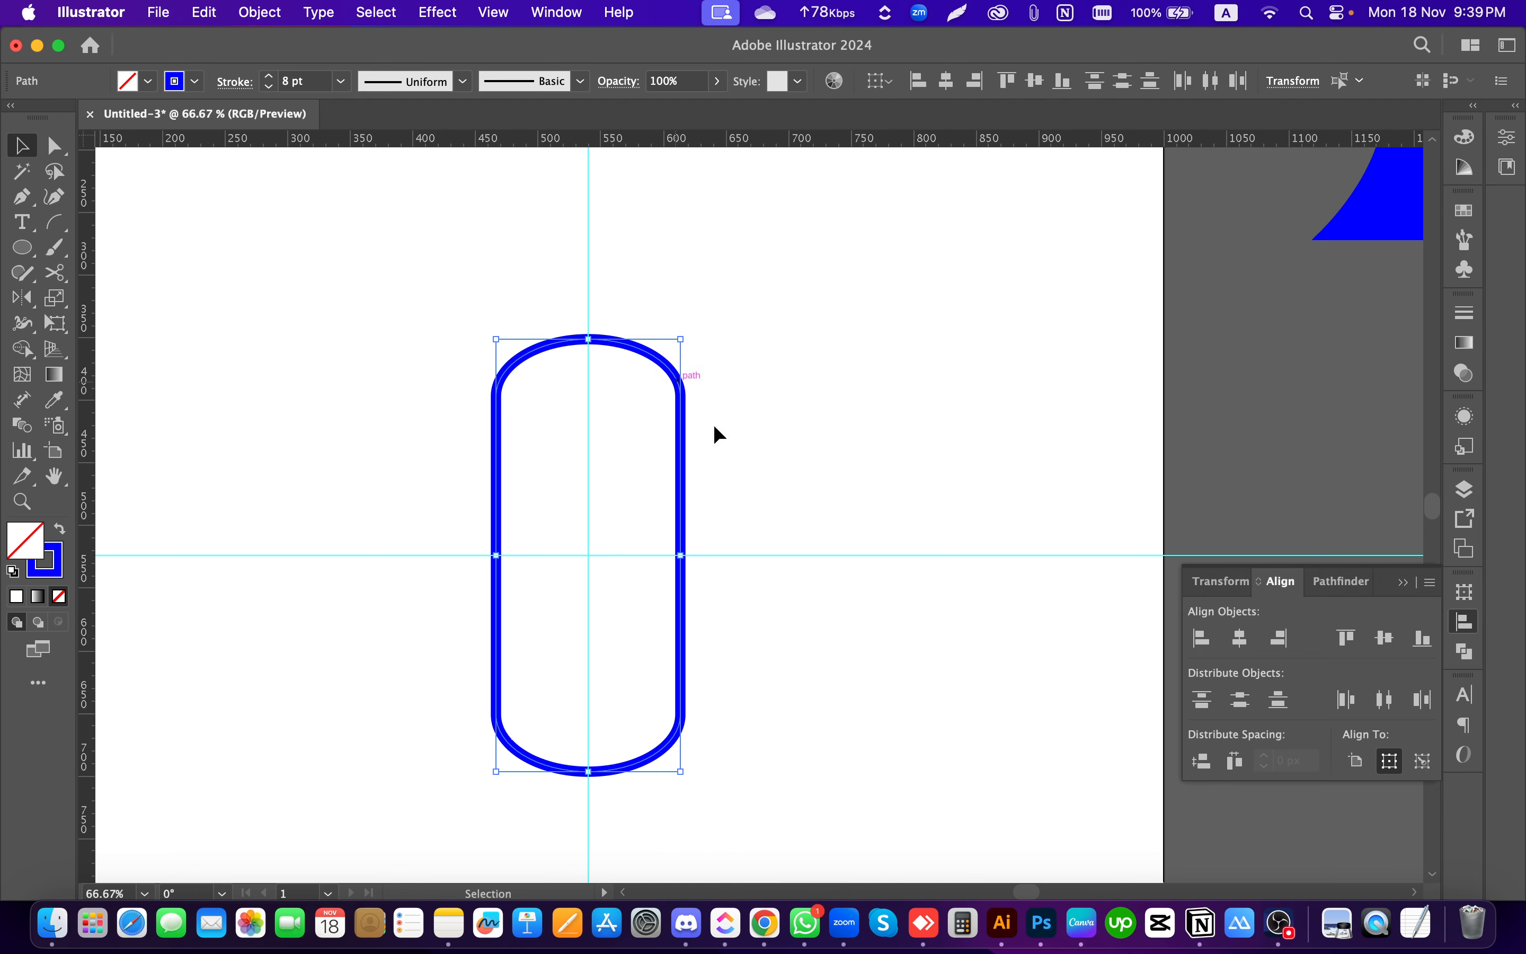
Step: Try moving the joined outline to the right of the vertical guide, and undo the move
click(664, 366)
drag(664, 363, 938, 323)
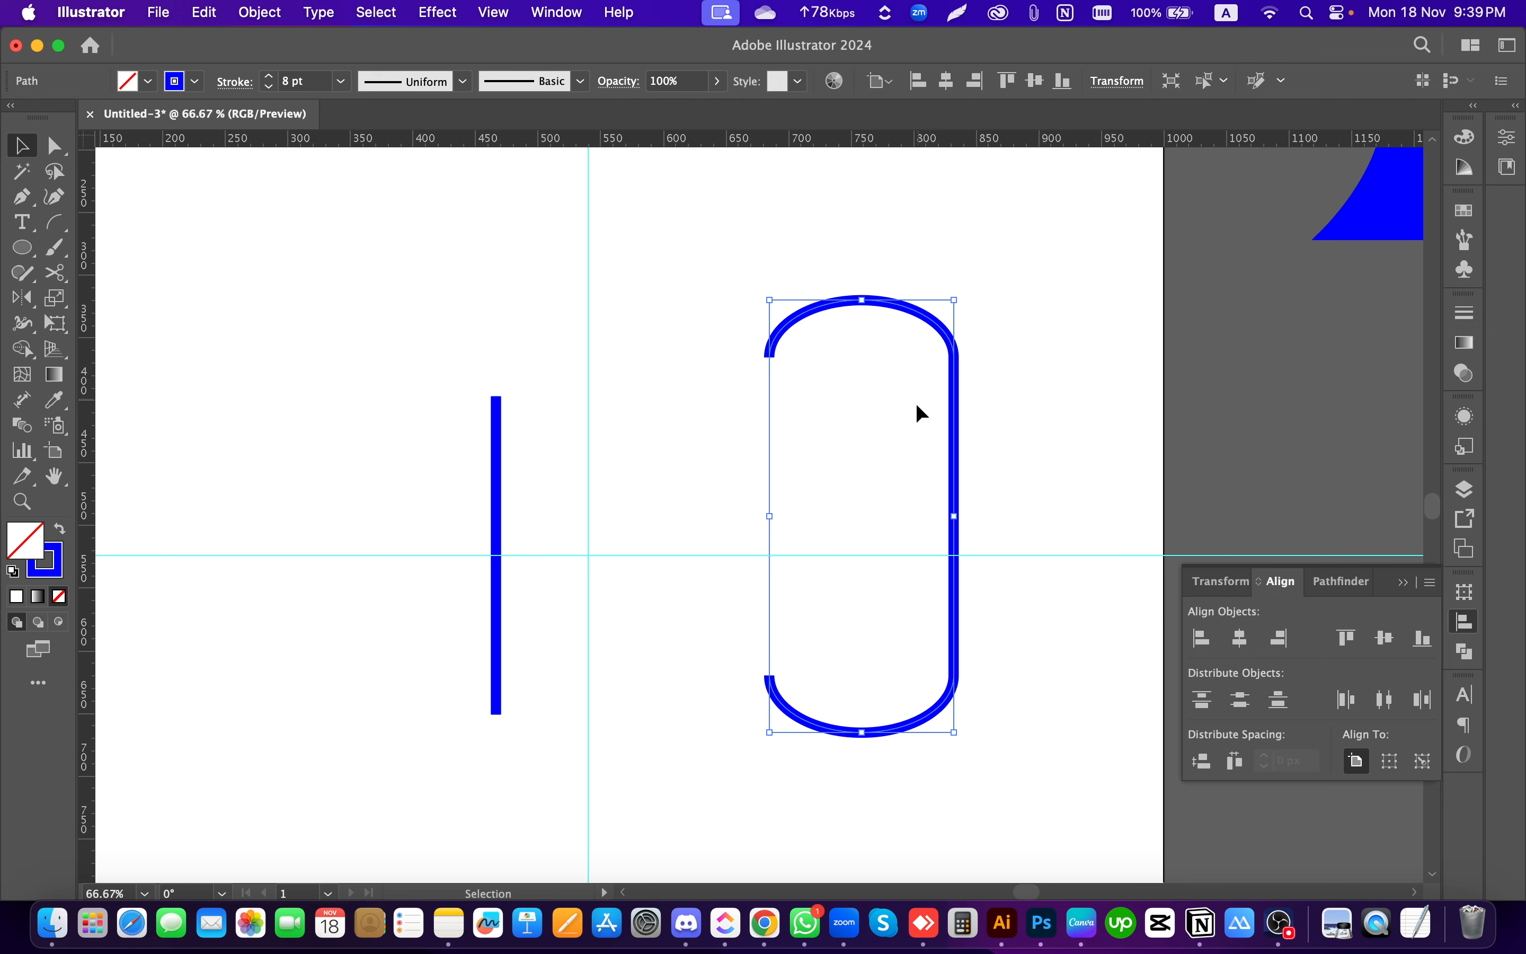
key(super+z)
Step: Join the left vertical line with the rest of the outline and move the closed shape to the left of the vertical guide
drag(549, 651, 433, 596)
right_click(500, 480)
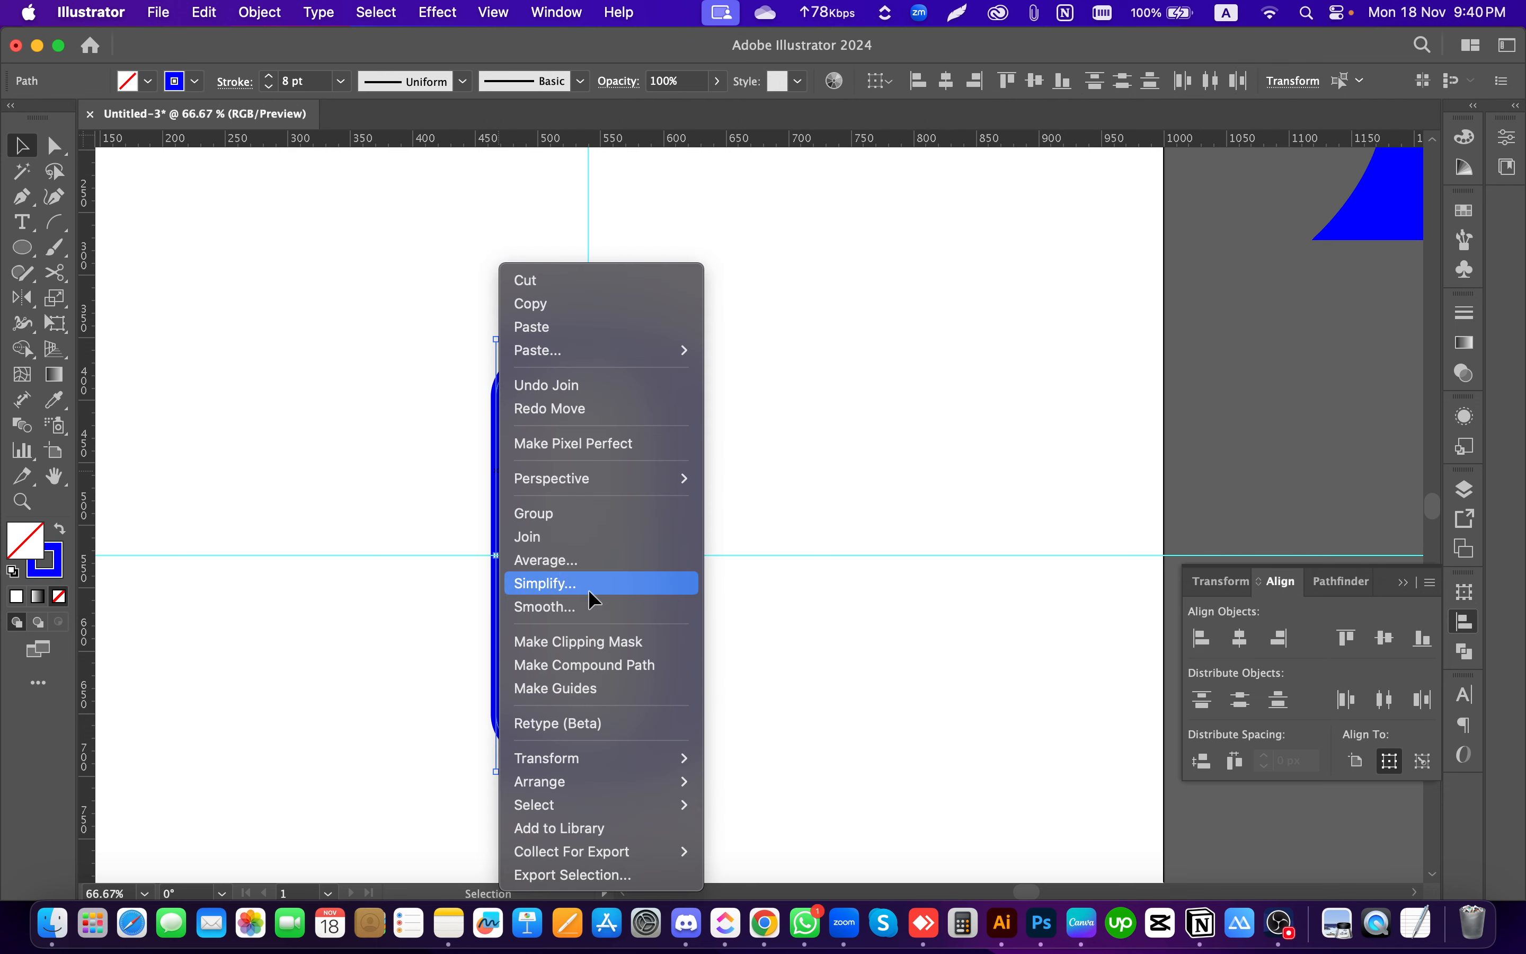
click(546, 536)
drag(683, 411, 504, 399)
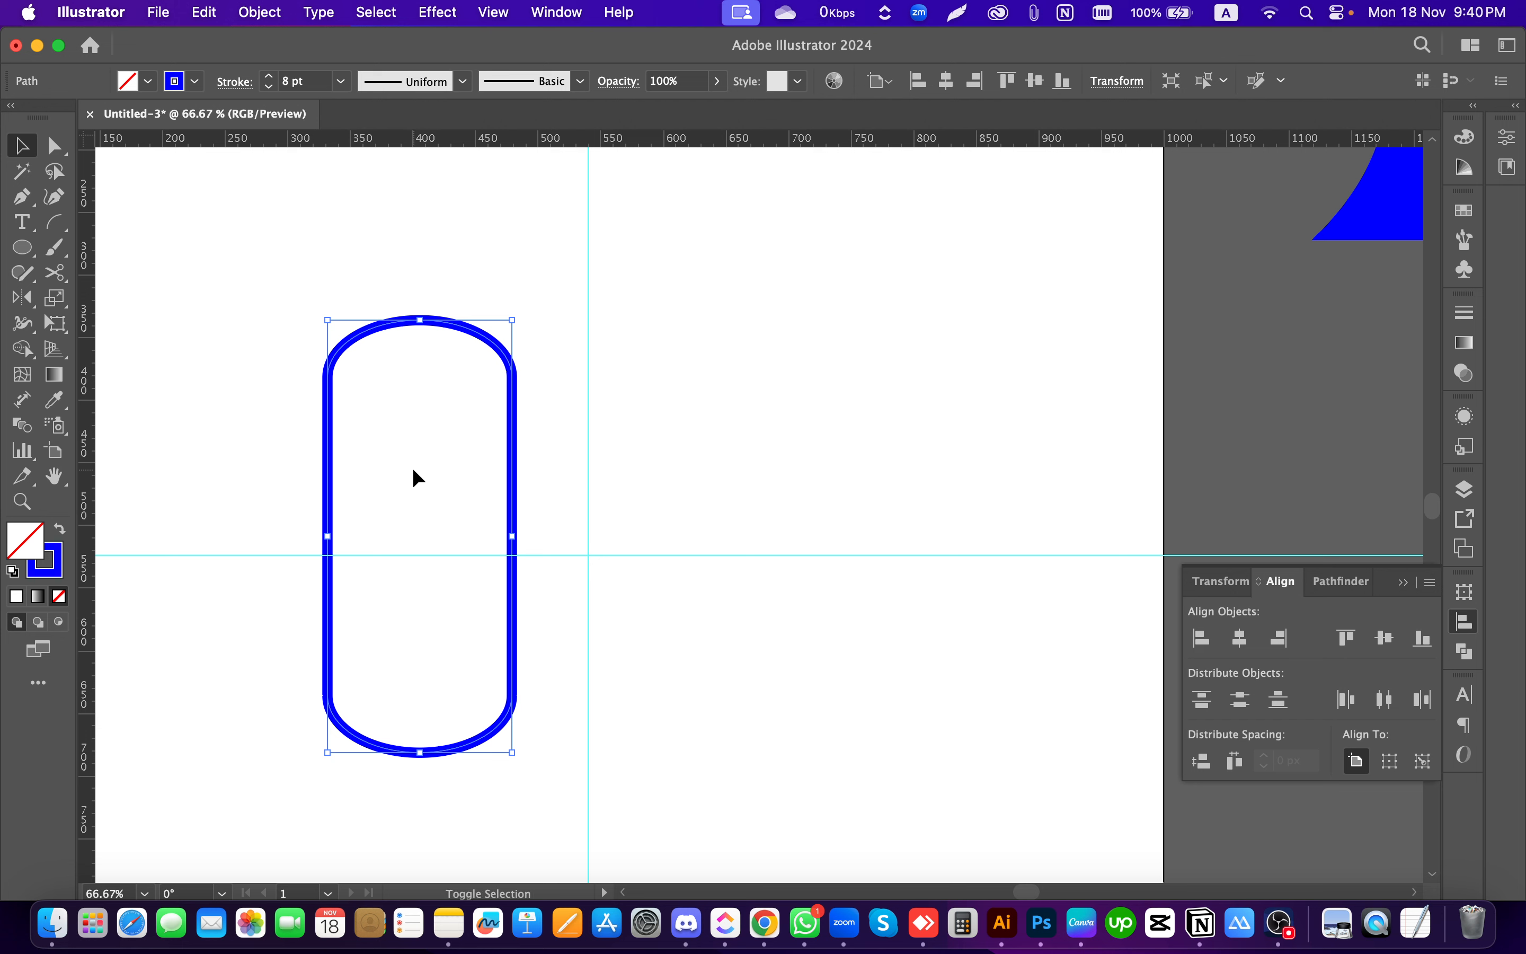
Step: Swap the fill and stroke of the closed shape to give it a blue fill, and undo the swap
key(shift+x)
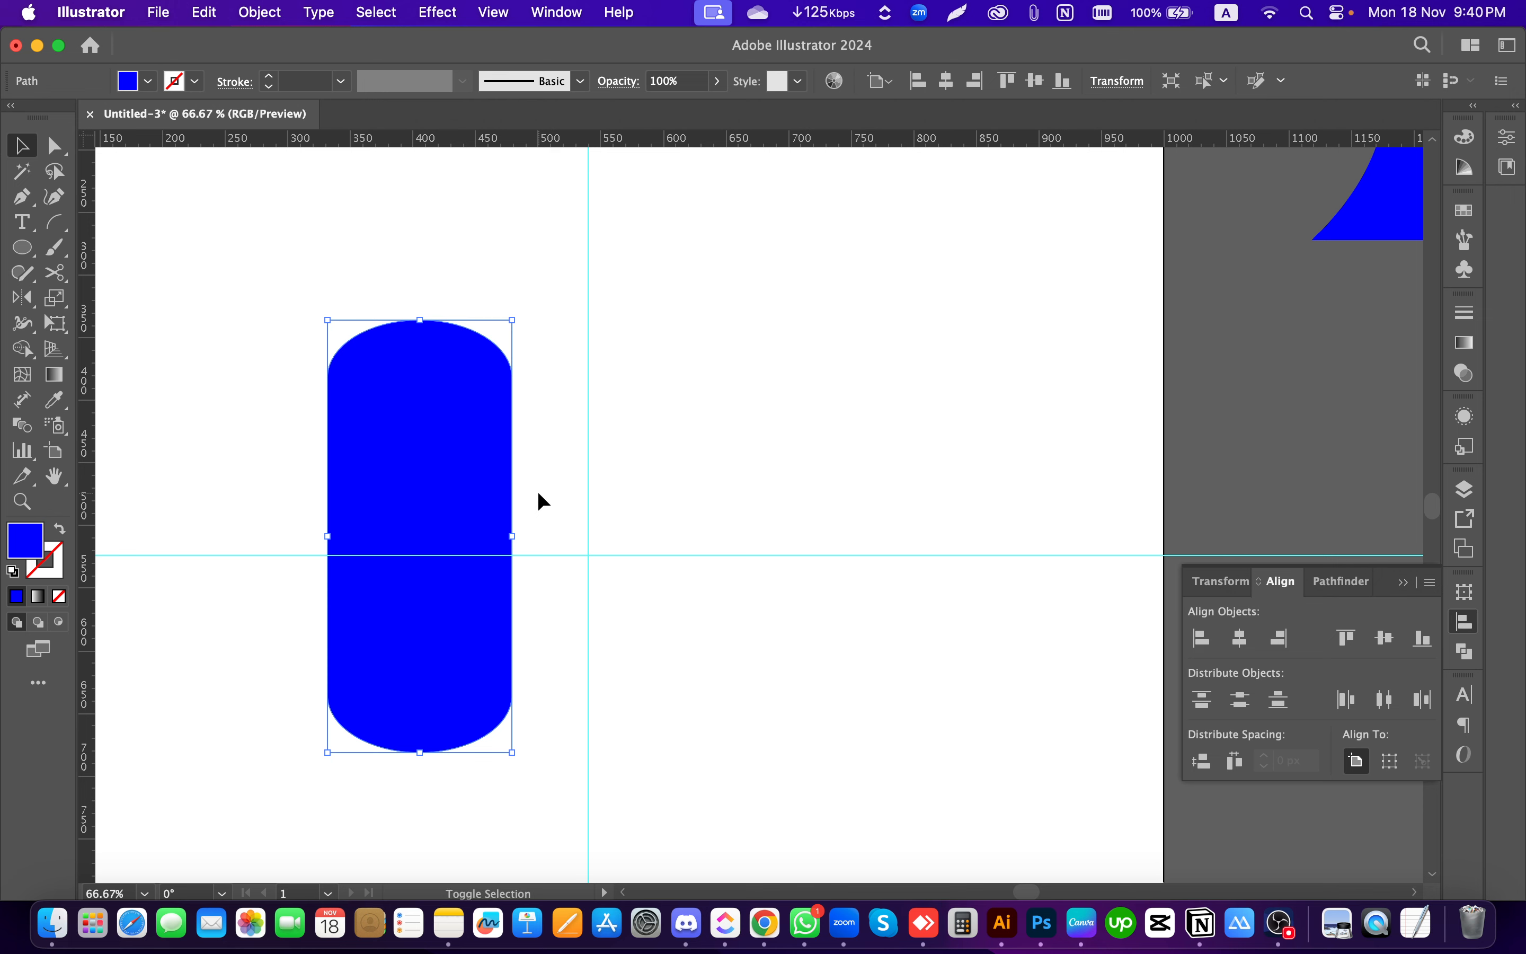
key(super+z)
key(super+z)
key(super+z)
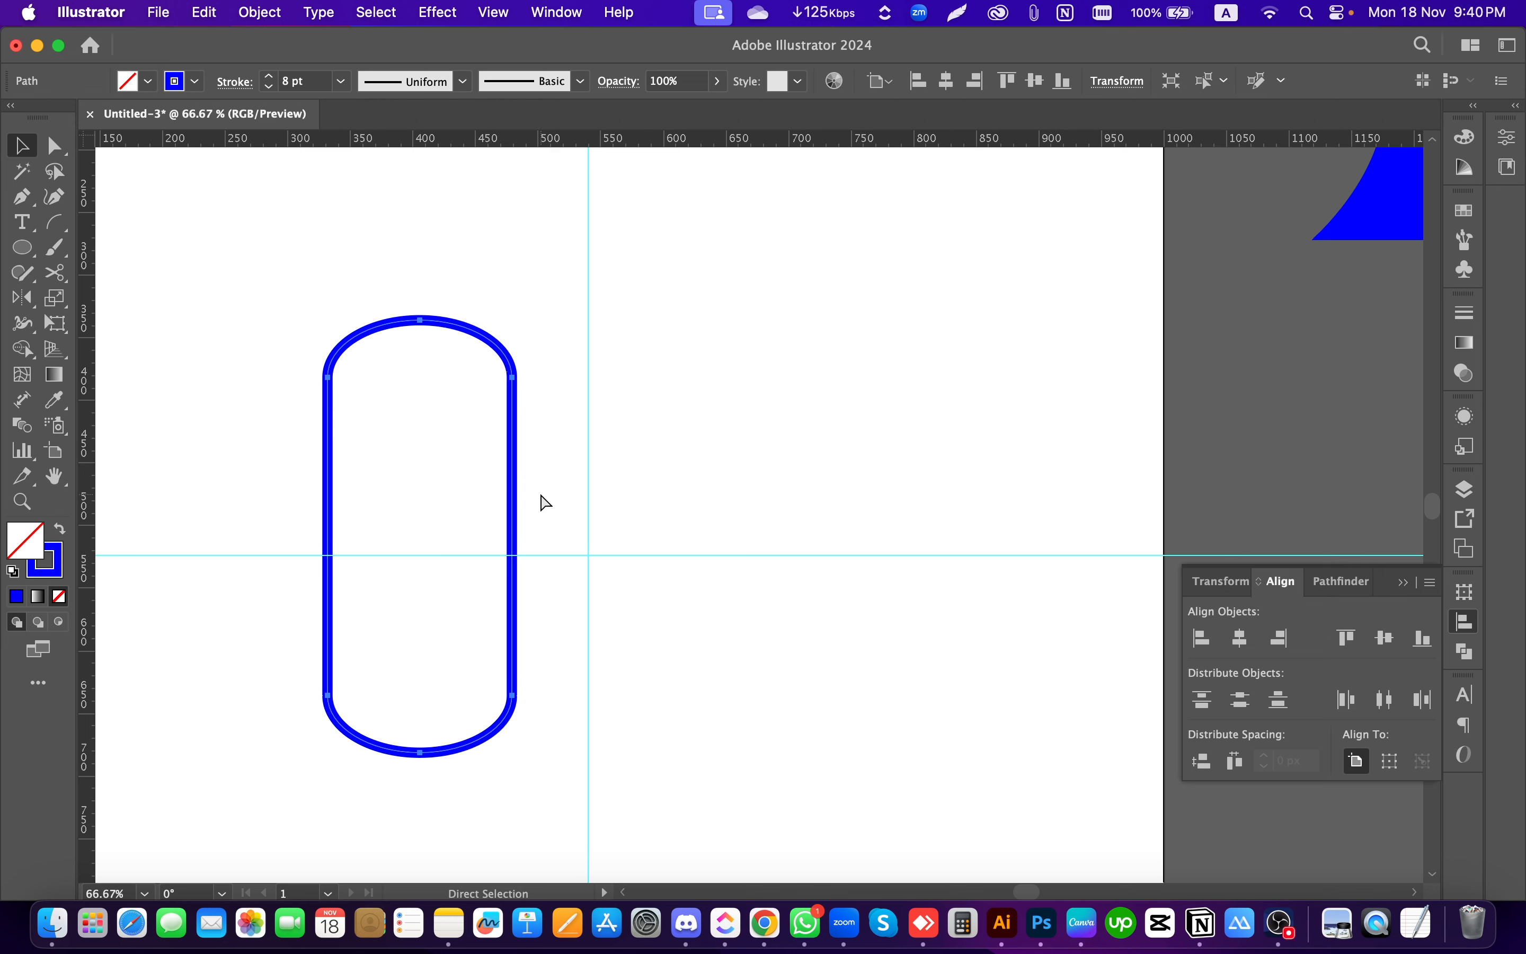
Step: Undo the closed shape's move and the joins between its vertical lines and arcs
key(v)
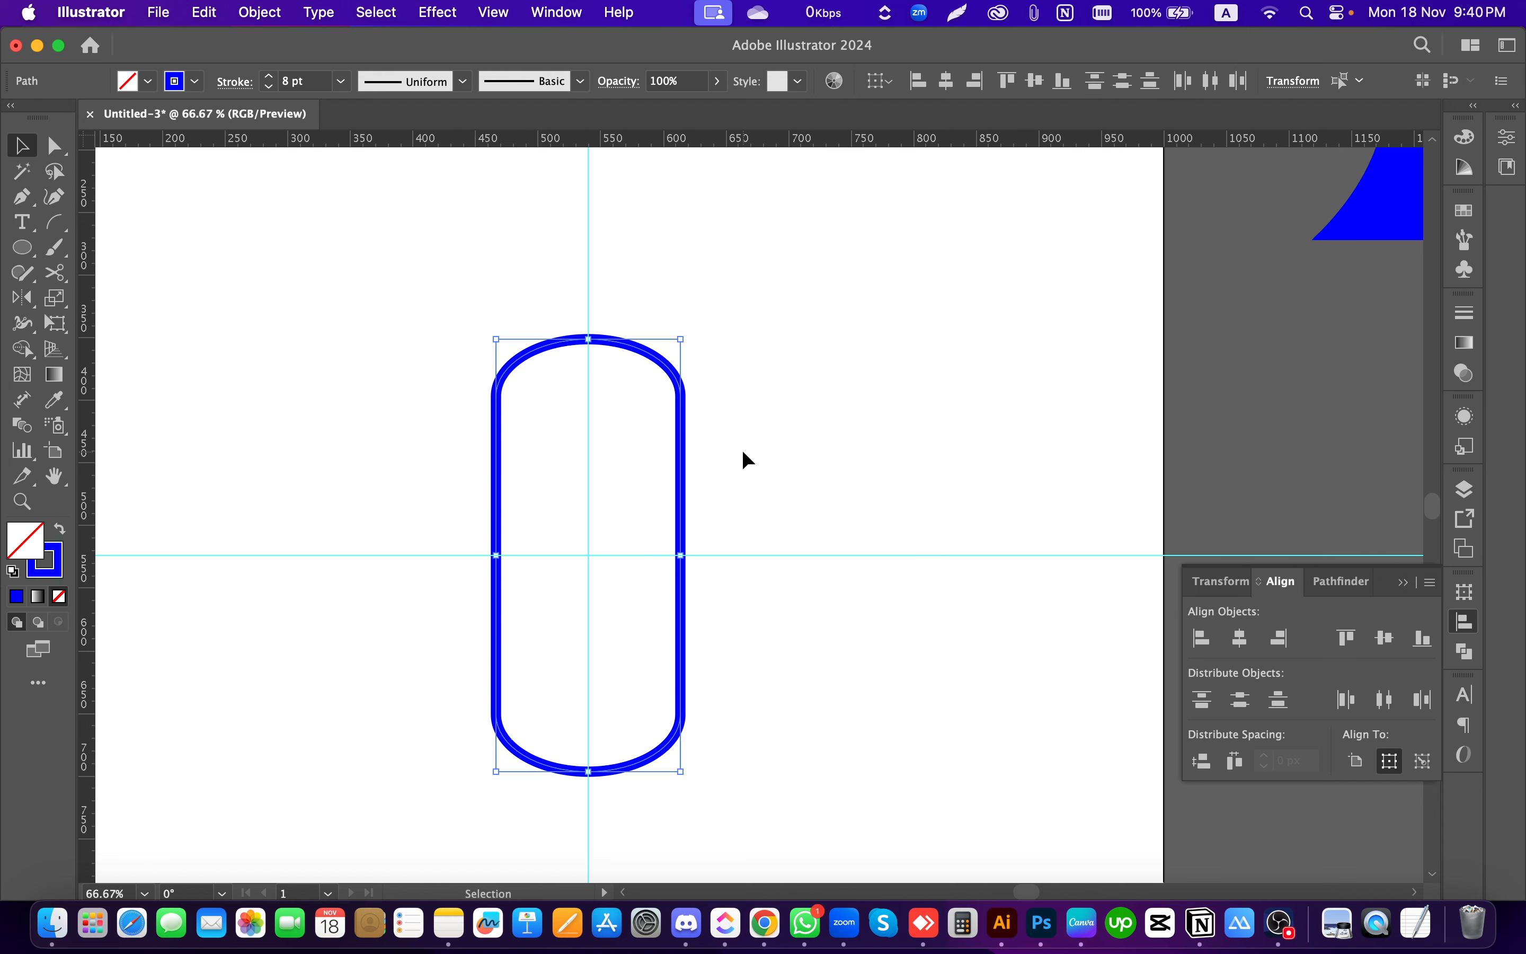
key(shift+x)
key(super+z)
key(super+z)
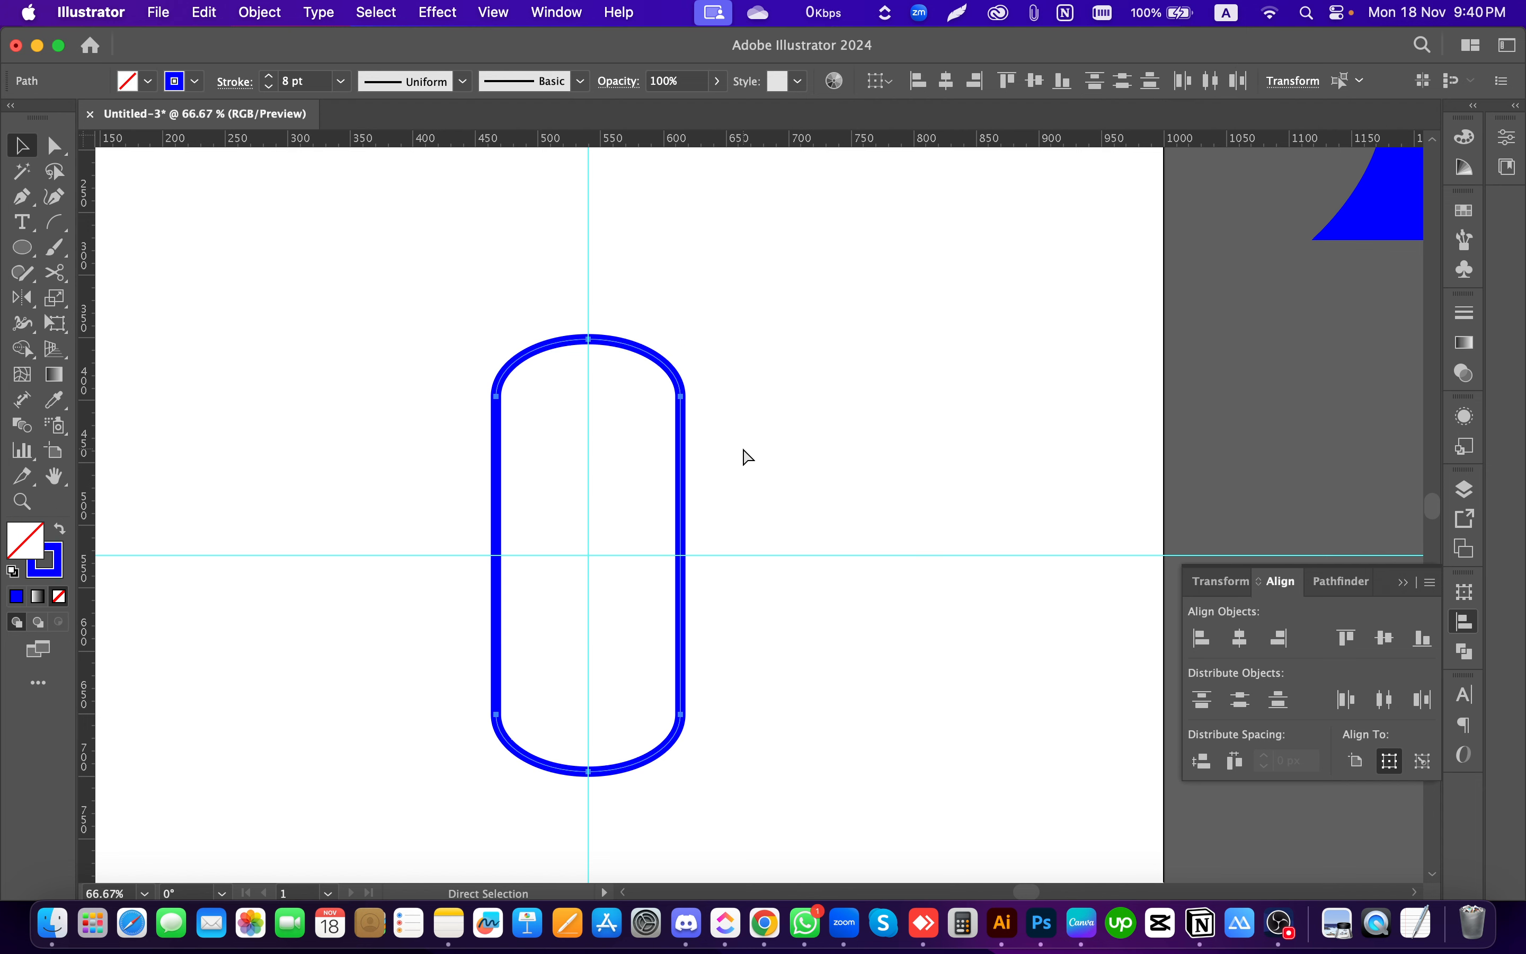
key(super+shift+z)
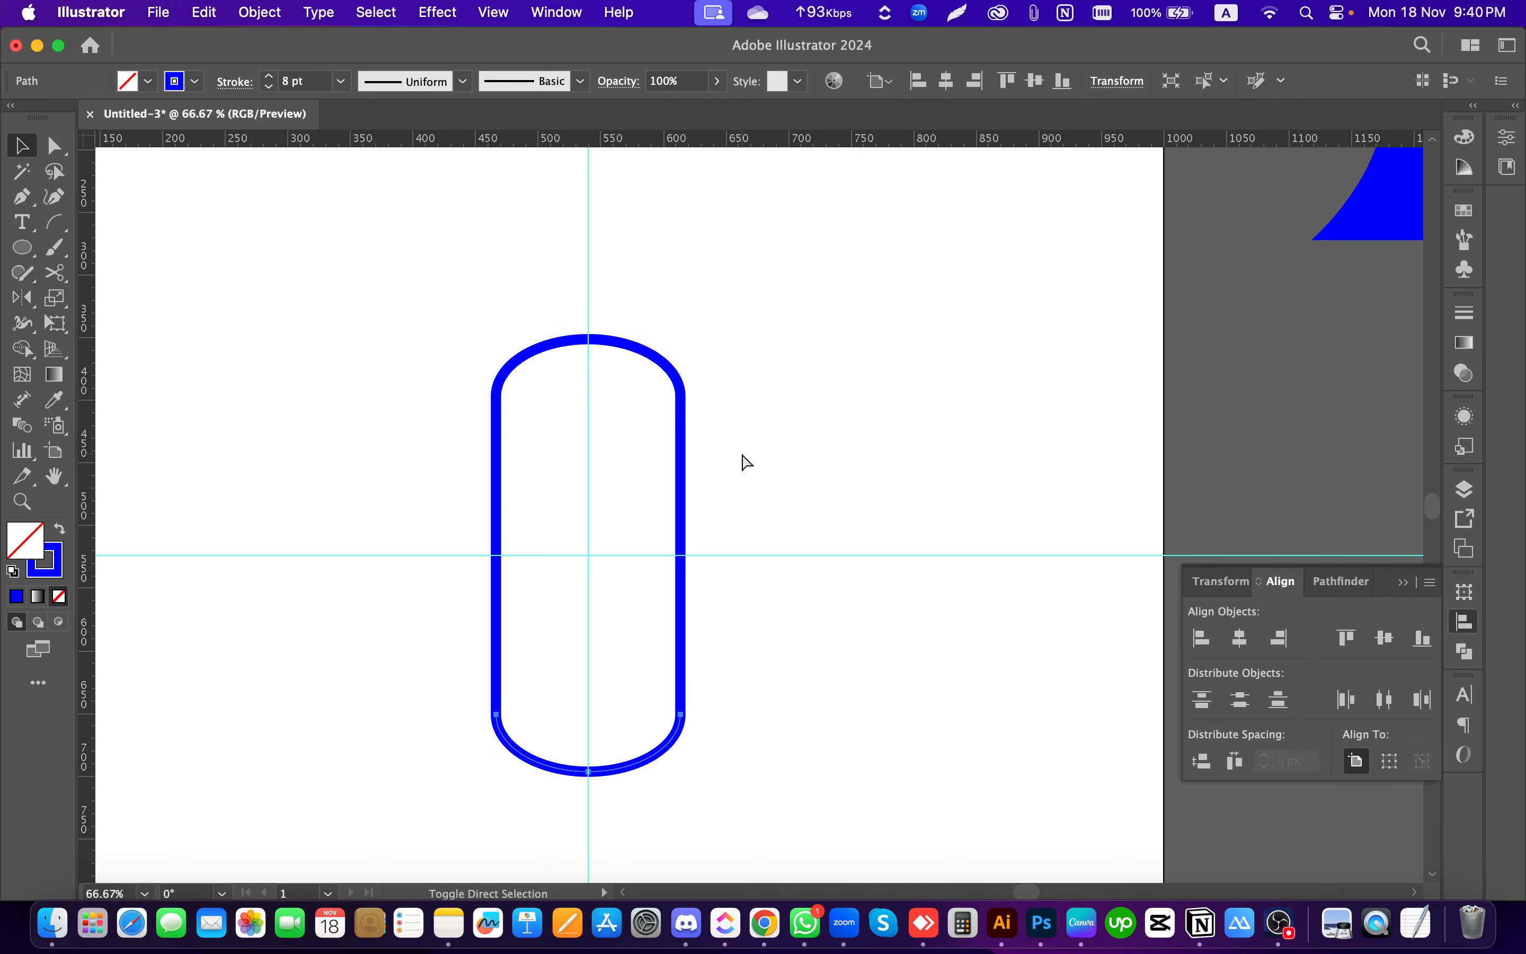
Step: Swap the fill and stroke of the lower arc, and undo the swap
key(shift+x)
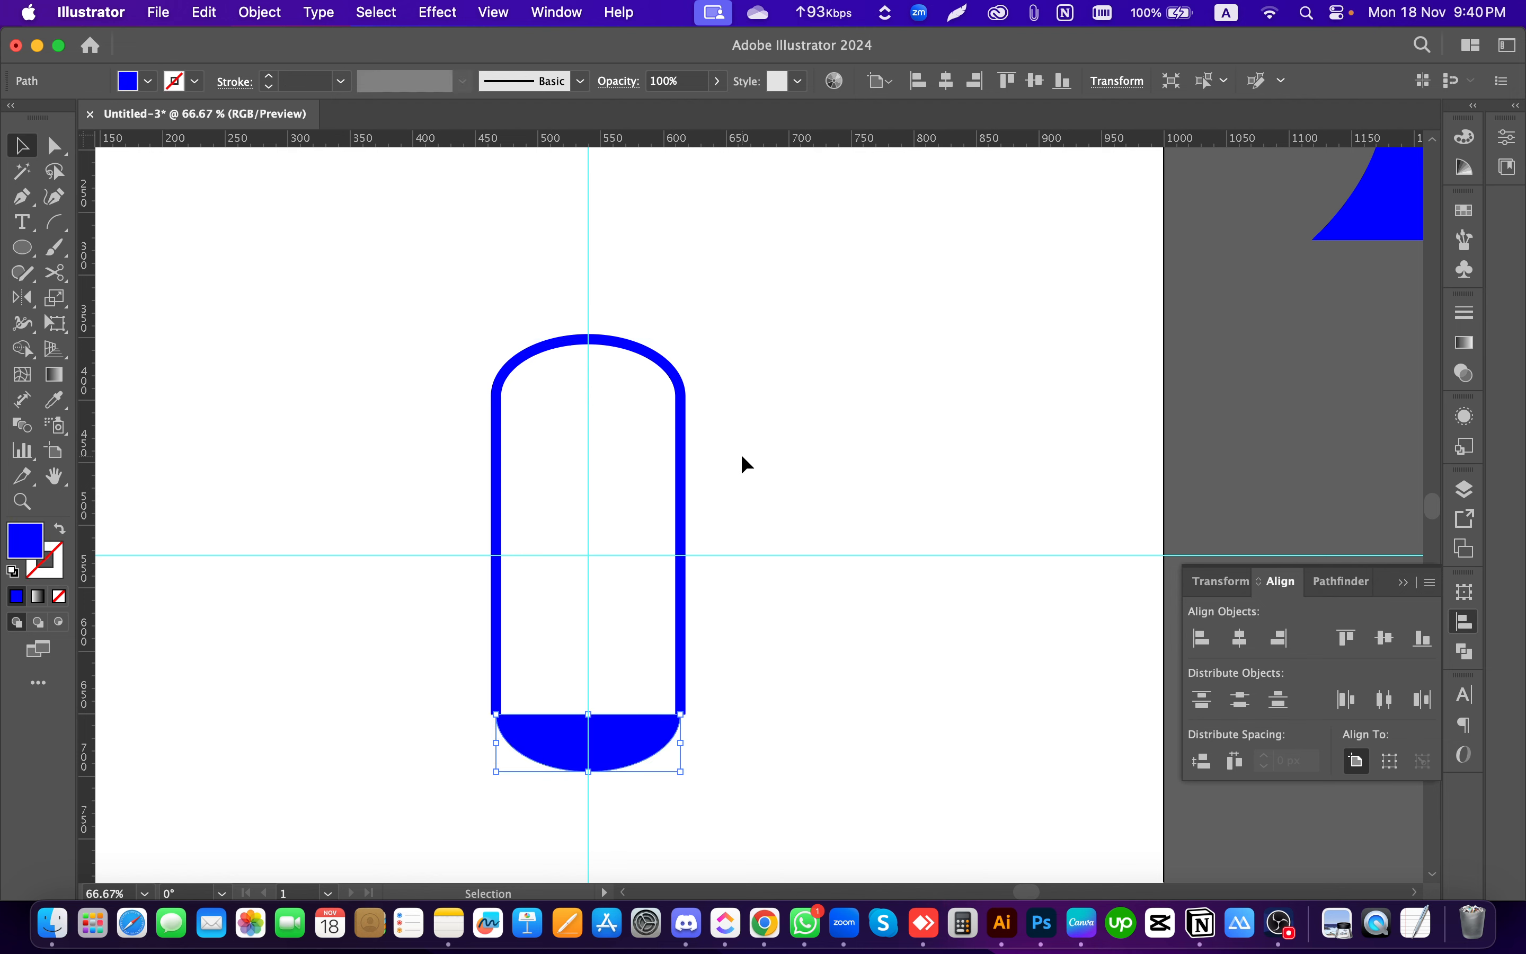
key(a)
key(super+z)
Step: Select both vertical lines and both arcs without the guides, and swap their fill and stroke to a blue fill and back
click(743, 451)
drag(444, 229, 812, 812)
shift+drag(825, 491, 890, 671)
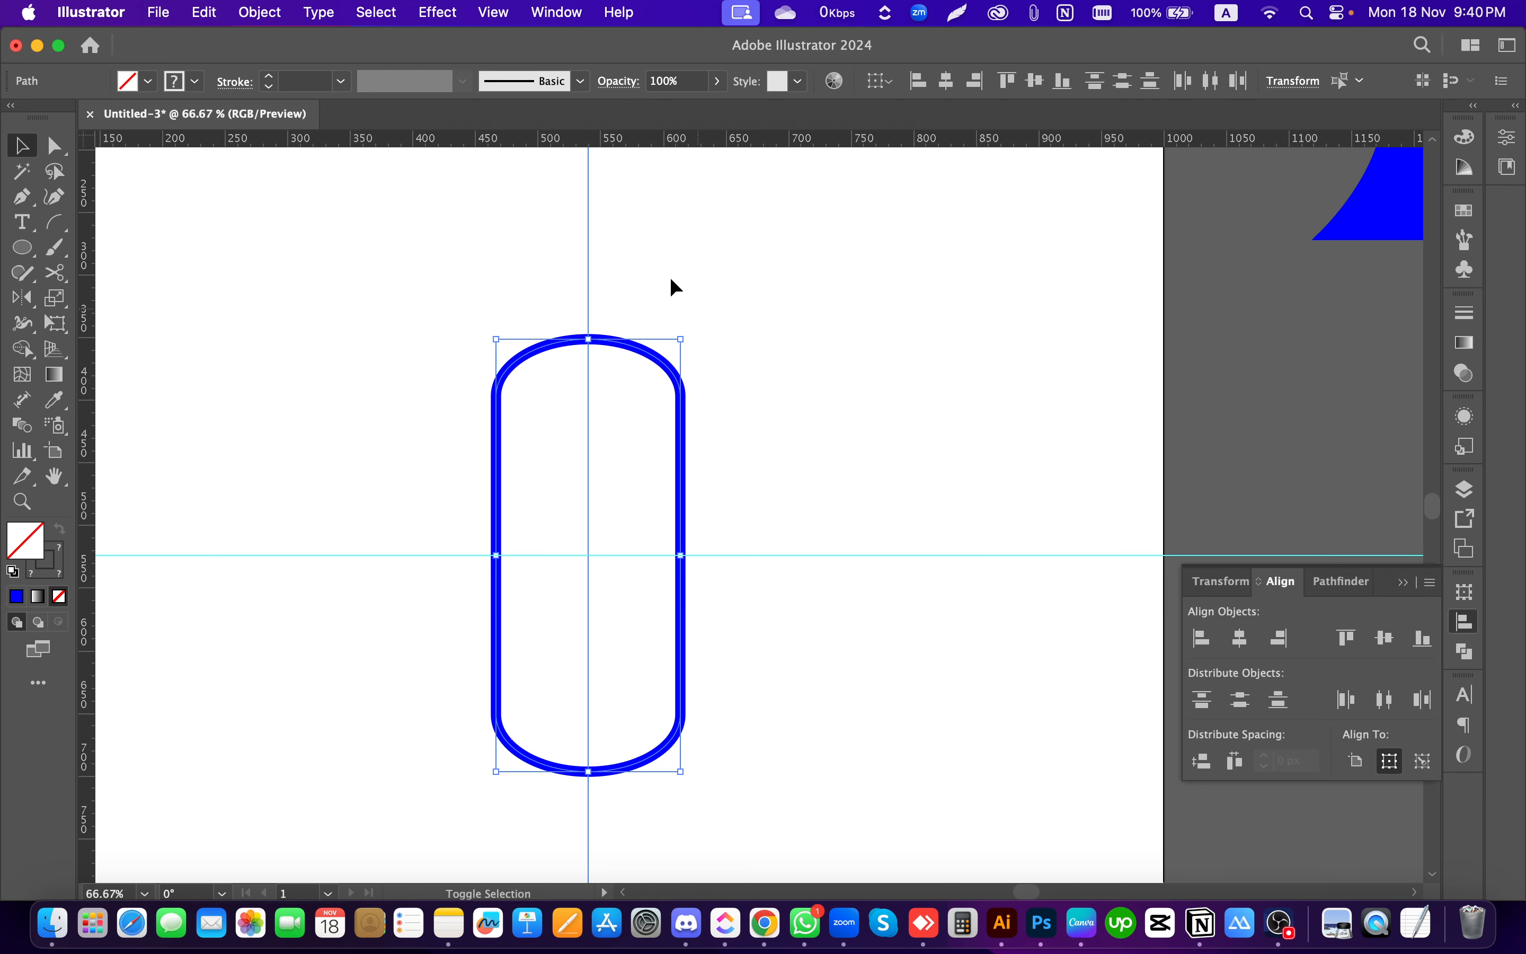
shift+drag(659, 275, 492, 247)
key(shift+x)
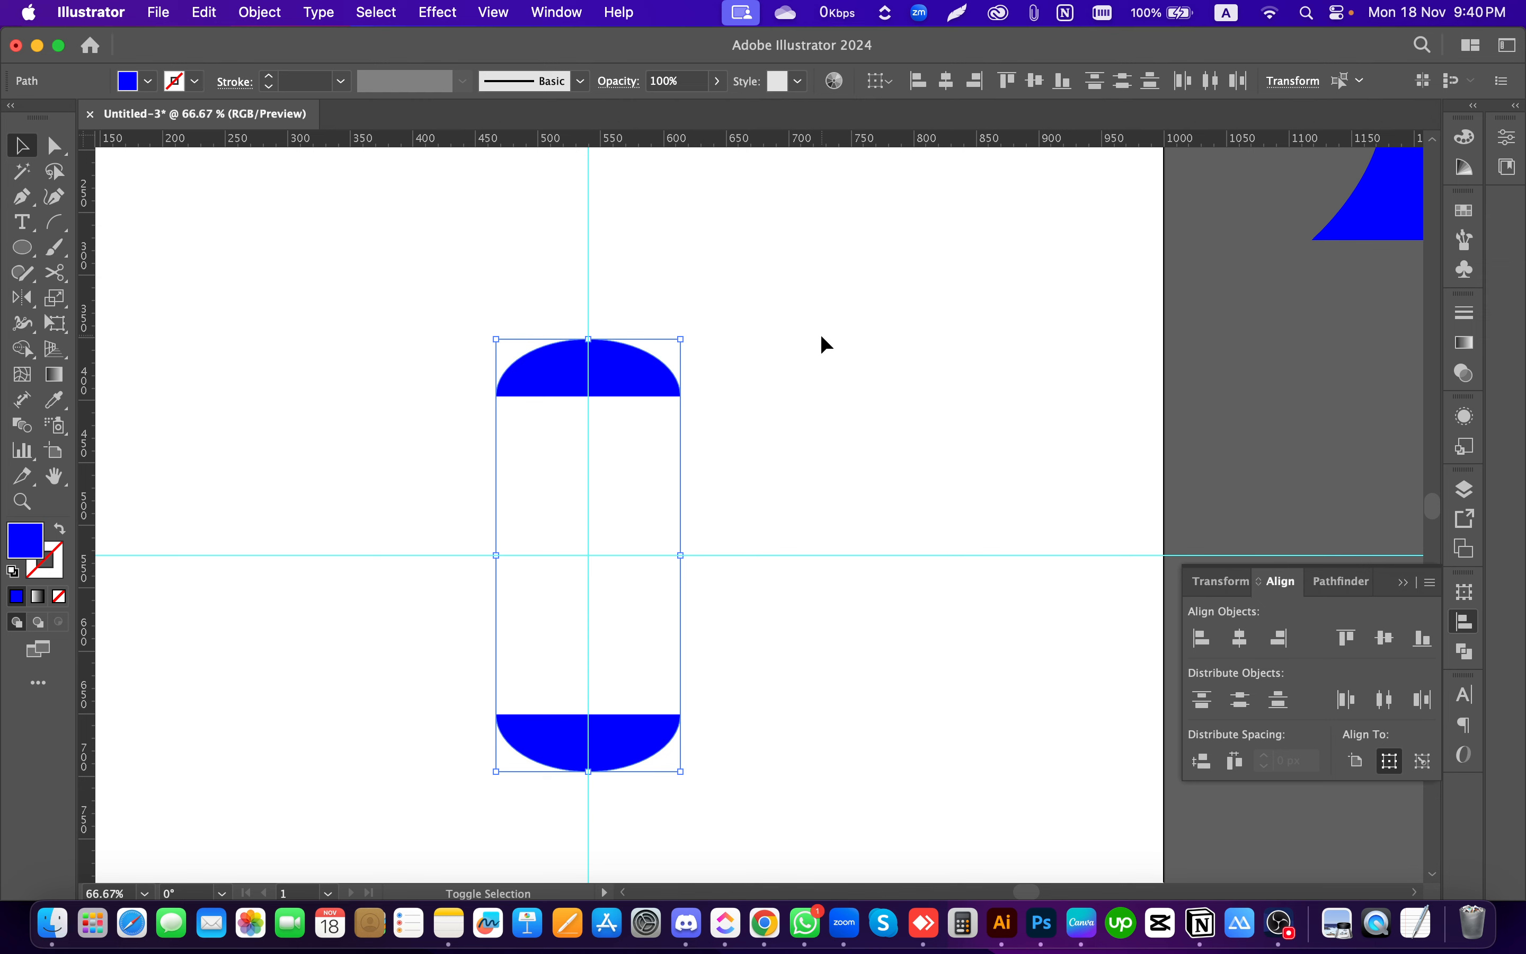
key(shift+x)
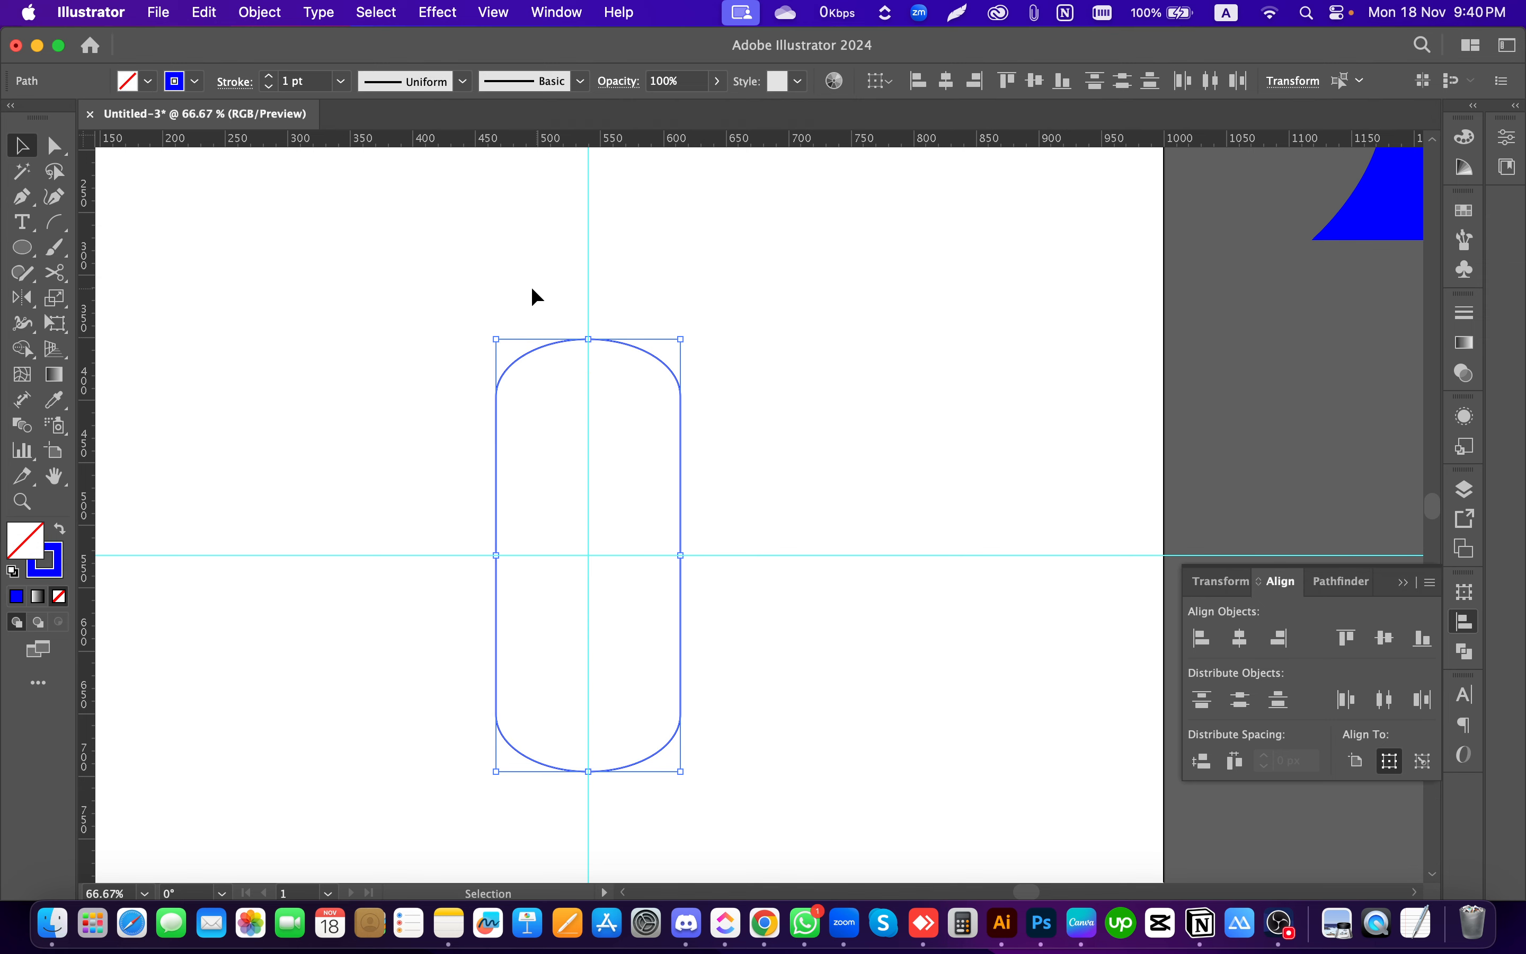
Step: Join the selected lines and arcs into one closed shape and swap its stroke for a blue fill
right_click(548, 342)
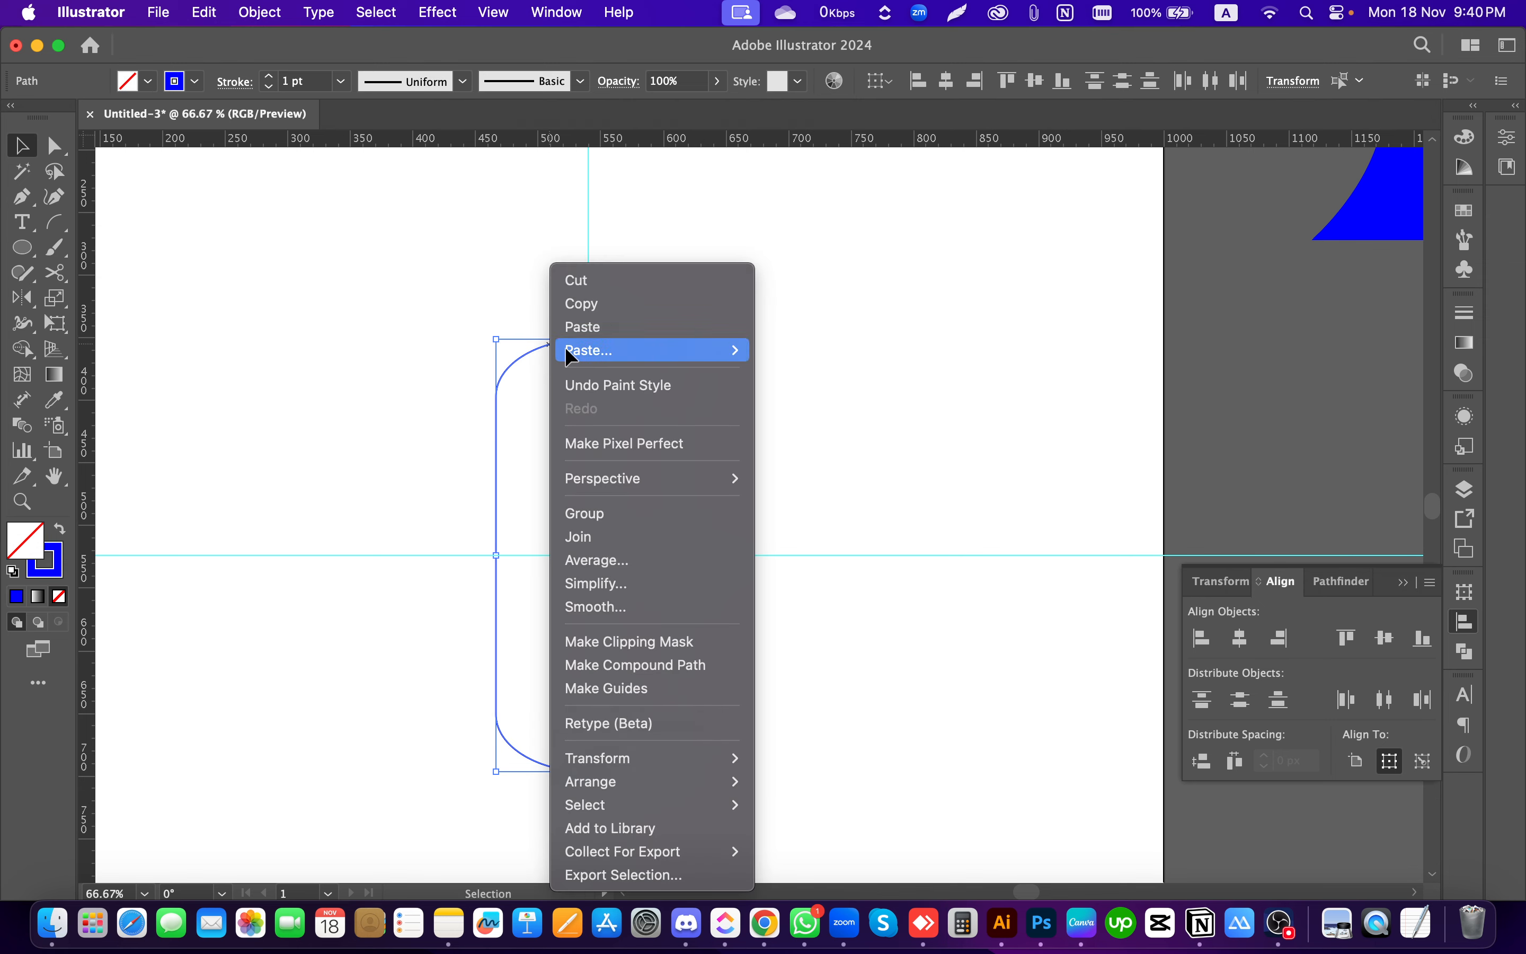
click(574, 539)
key(shift+x)
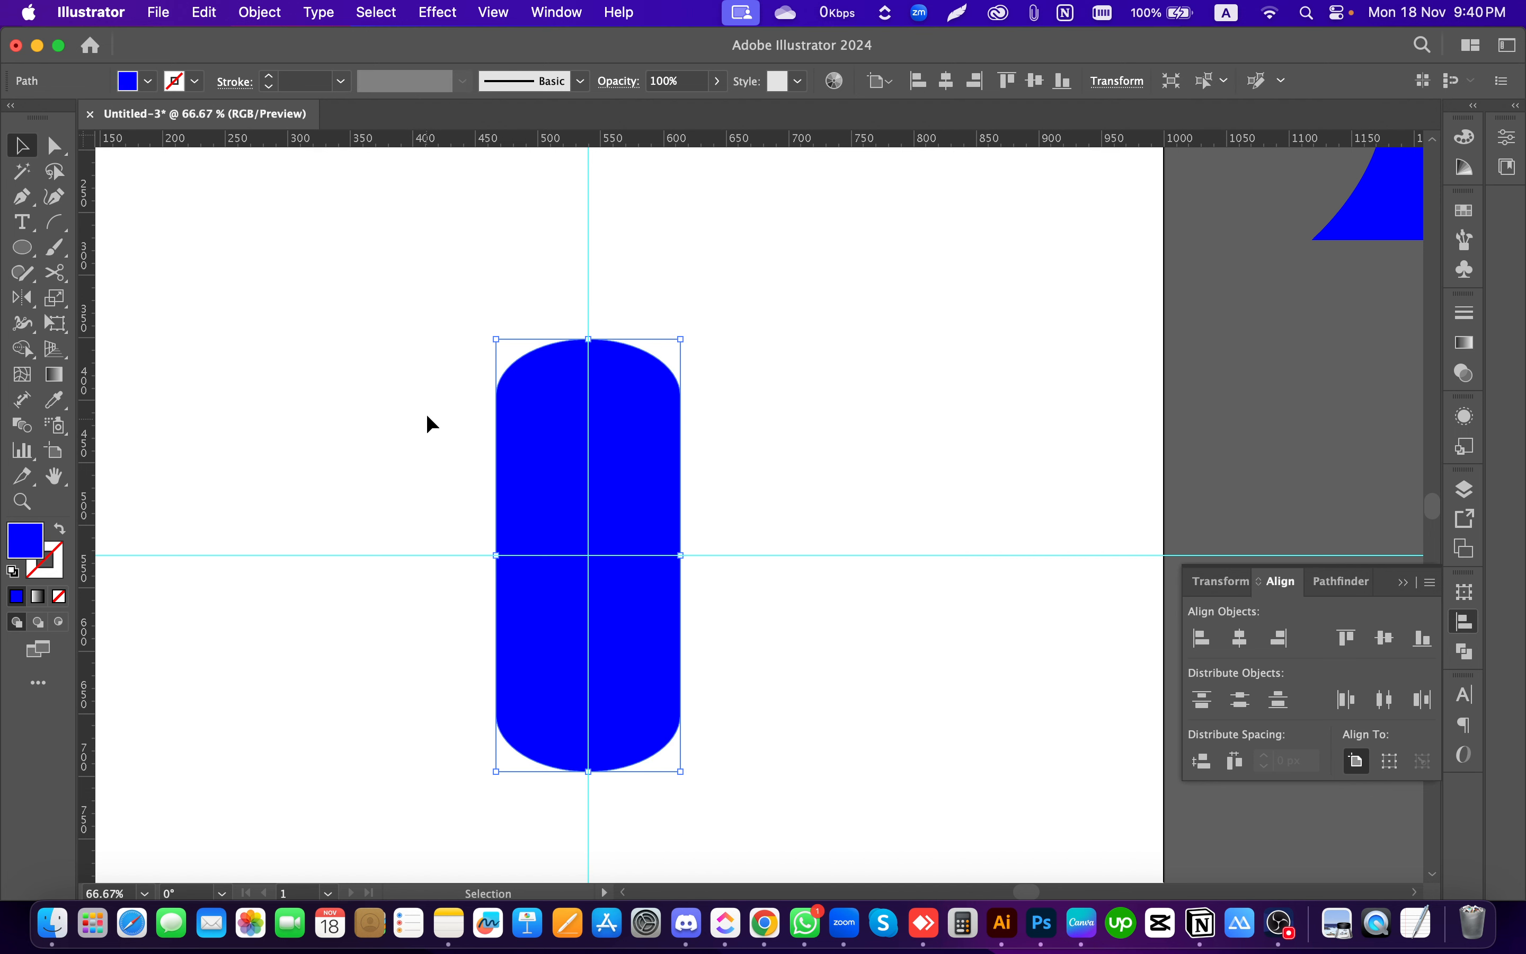
Step: Move the blue capsule off the guides to the artboard's right edge, and deselect it
click(427, 414)
drag(603, 447, 896, 218)
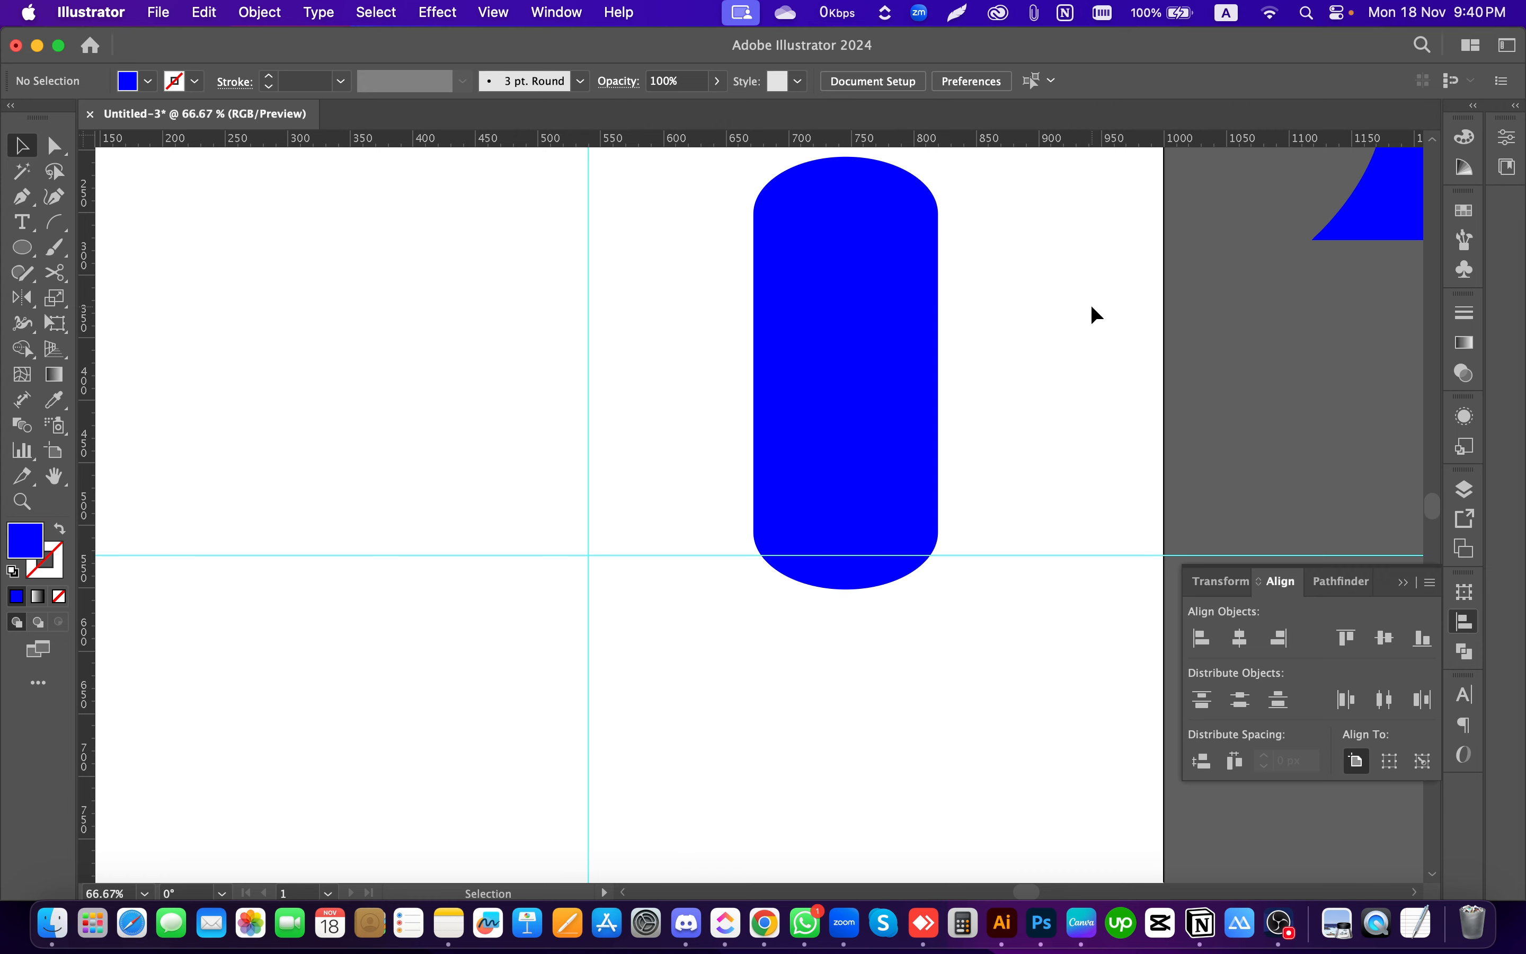
scroll(726, 483, down, 2)
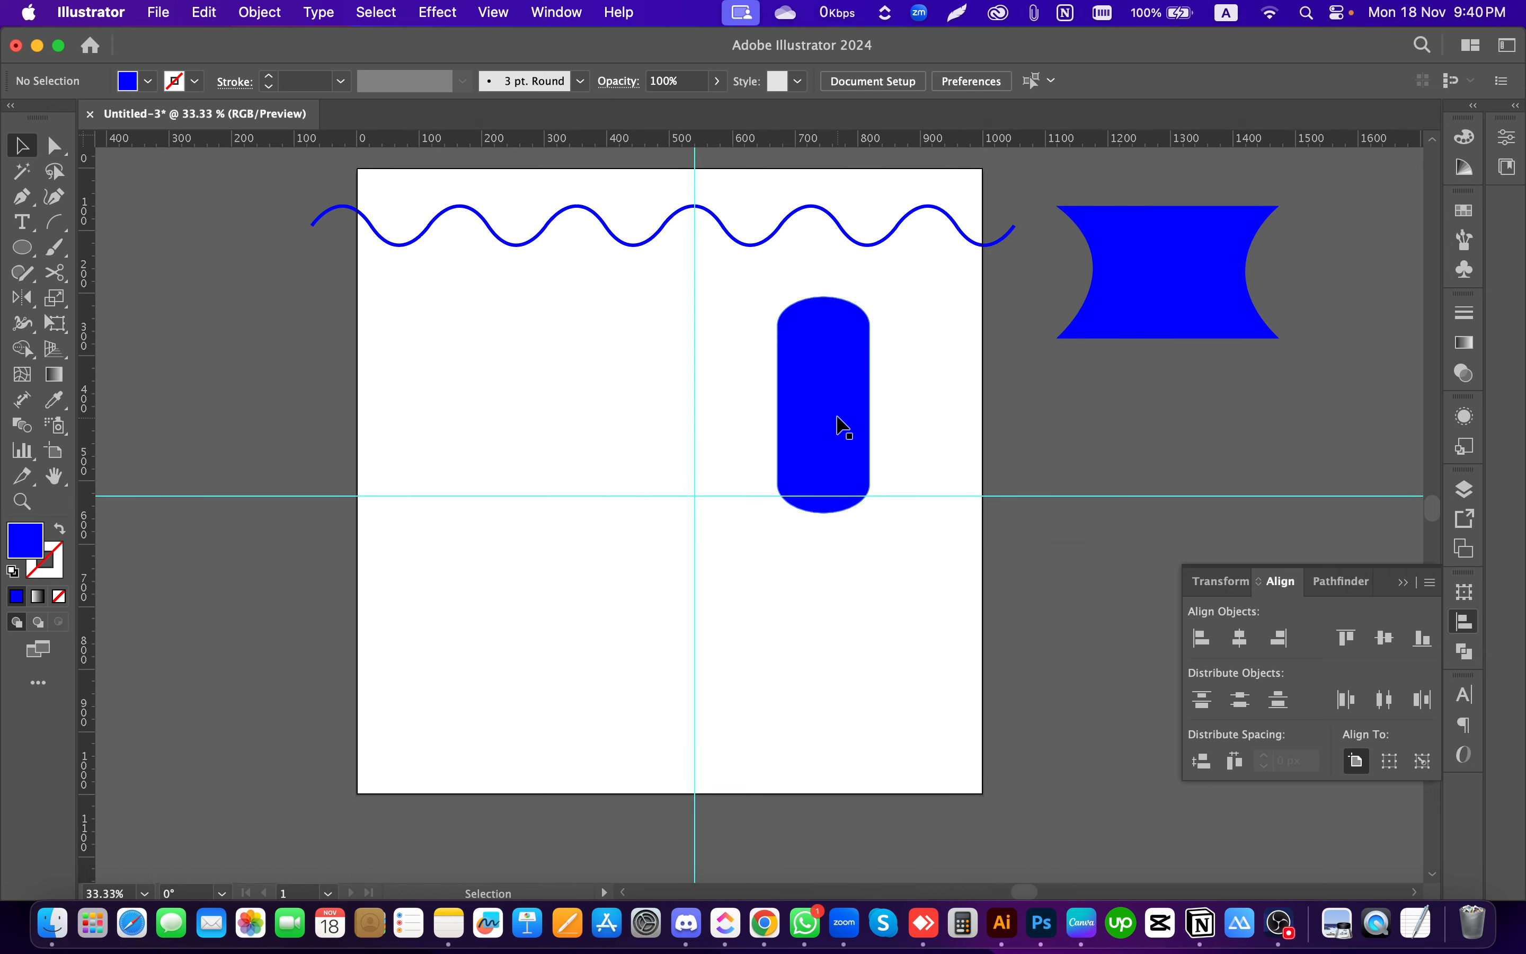
drag(842, 423, 963, 413)
click(860, 591)
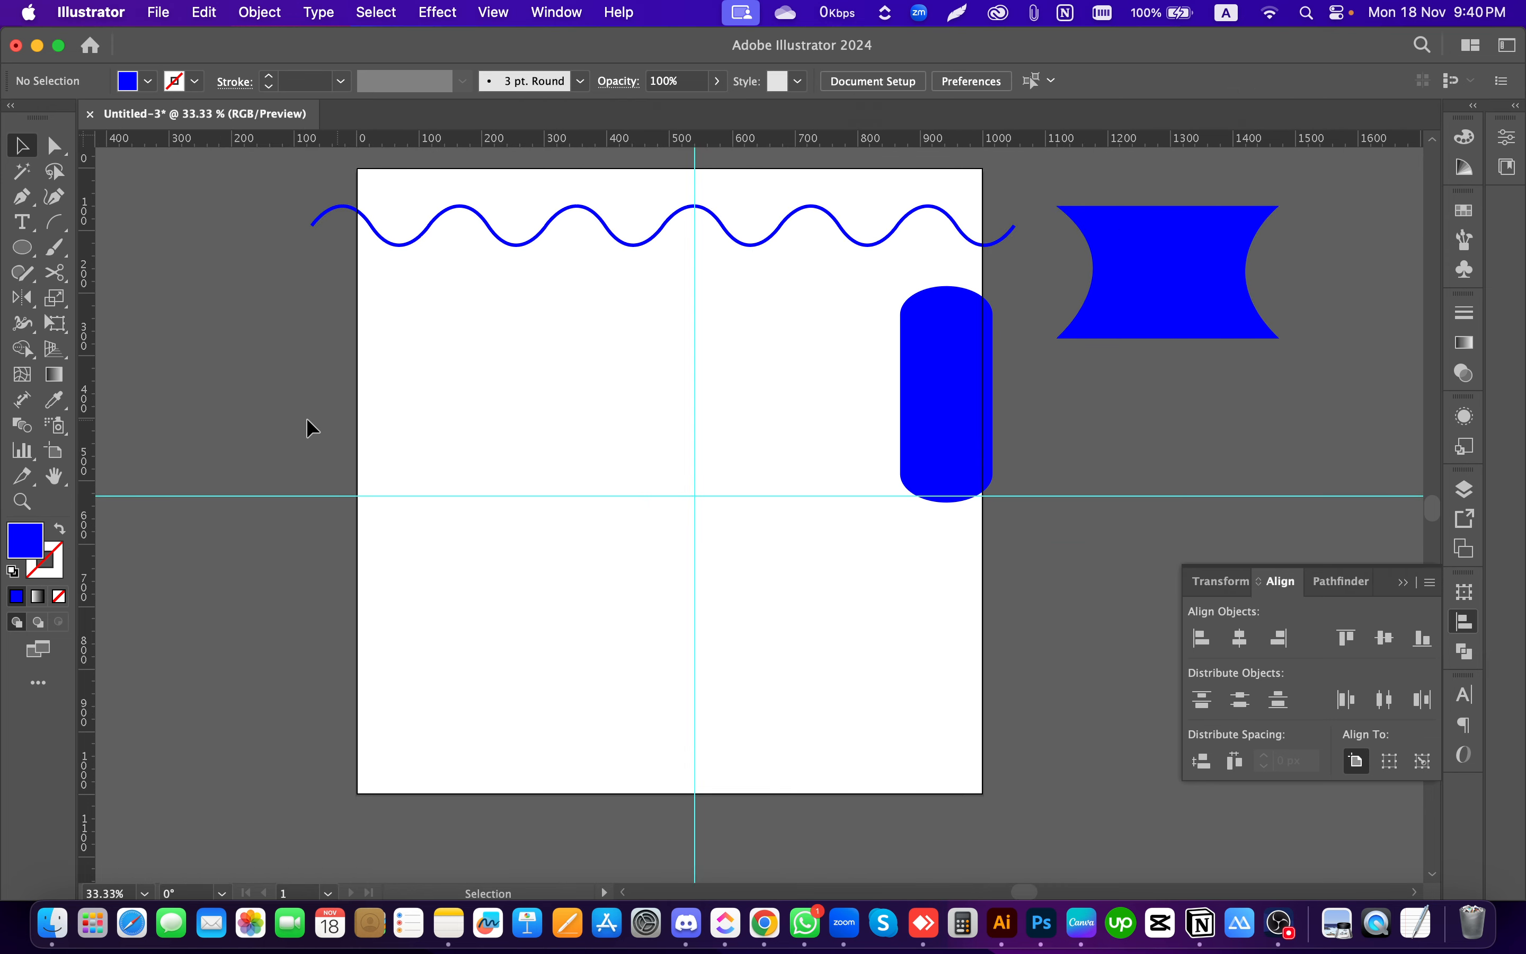
Step: Create a spiral in the artboard's left half with a 50 px radius, 80% decay and 10 segments
click(62, 225)
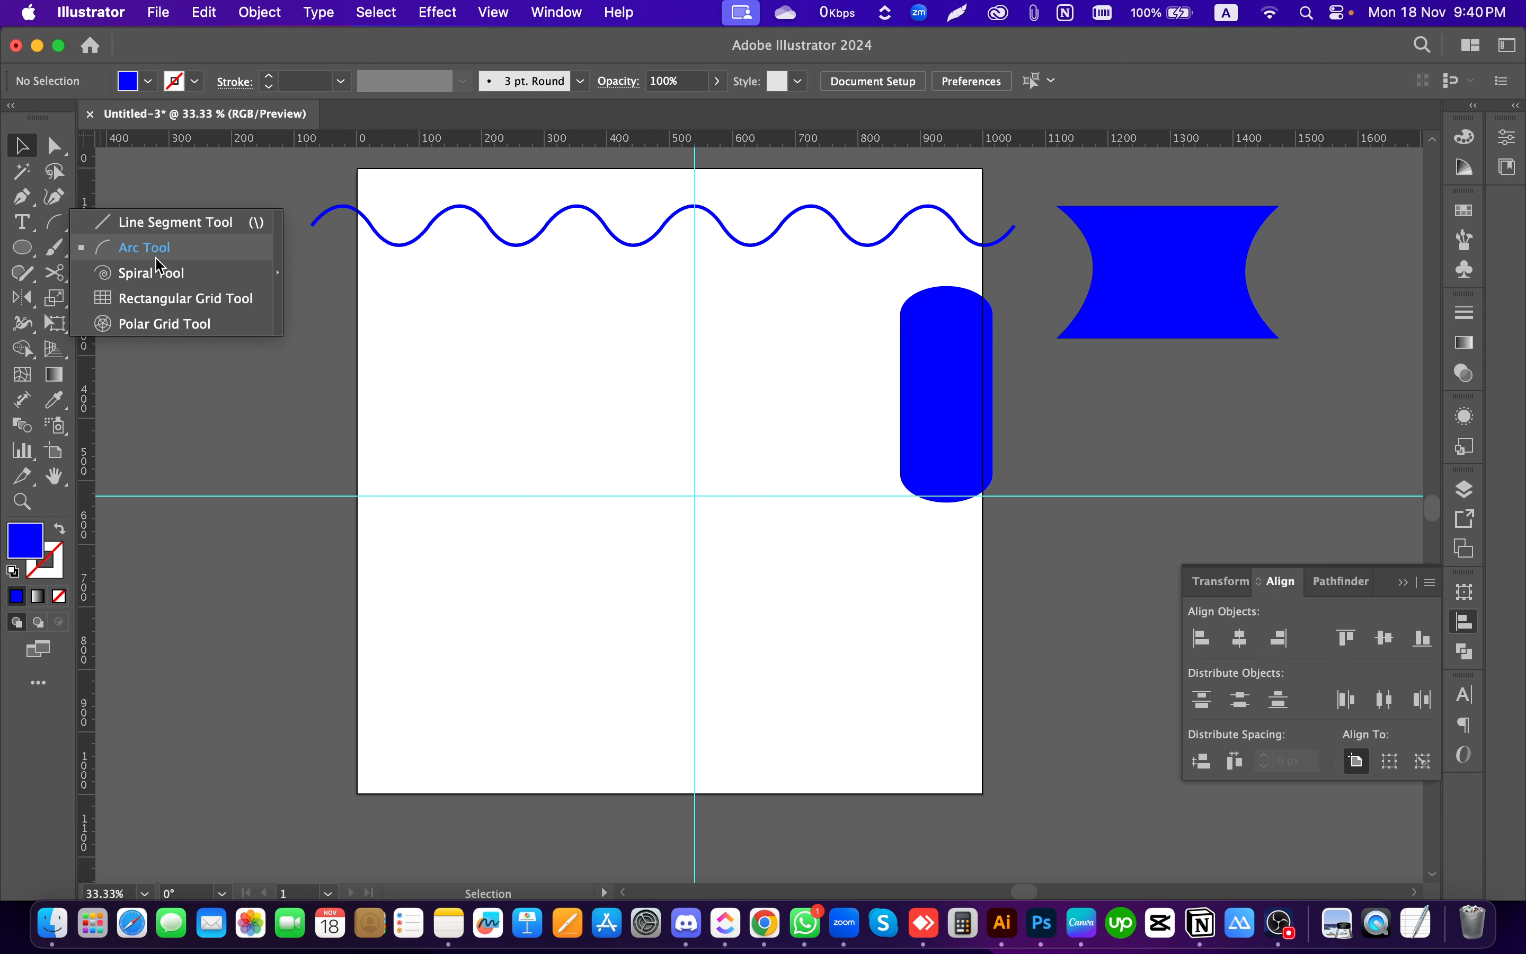
click(166, 285)
click(479, 450)
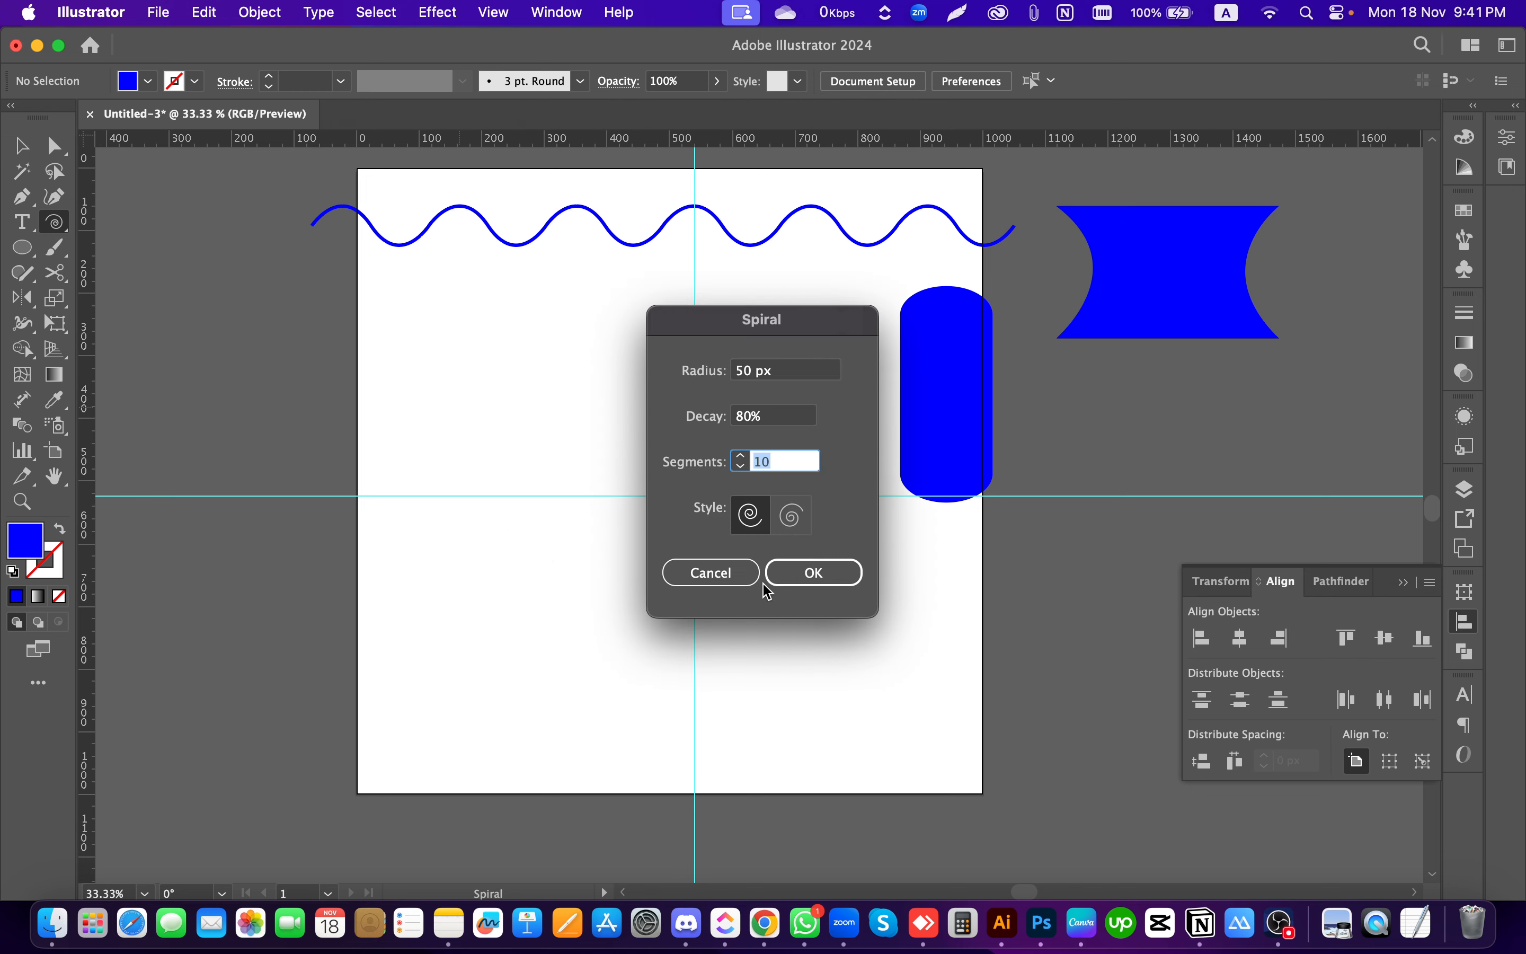
click(812, 583)
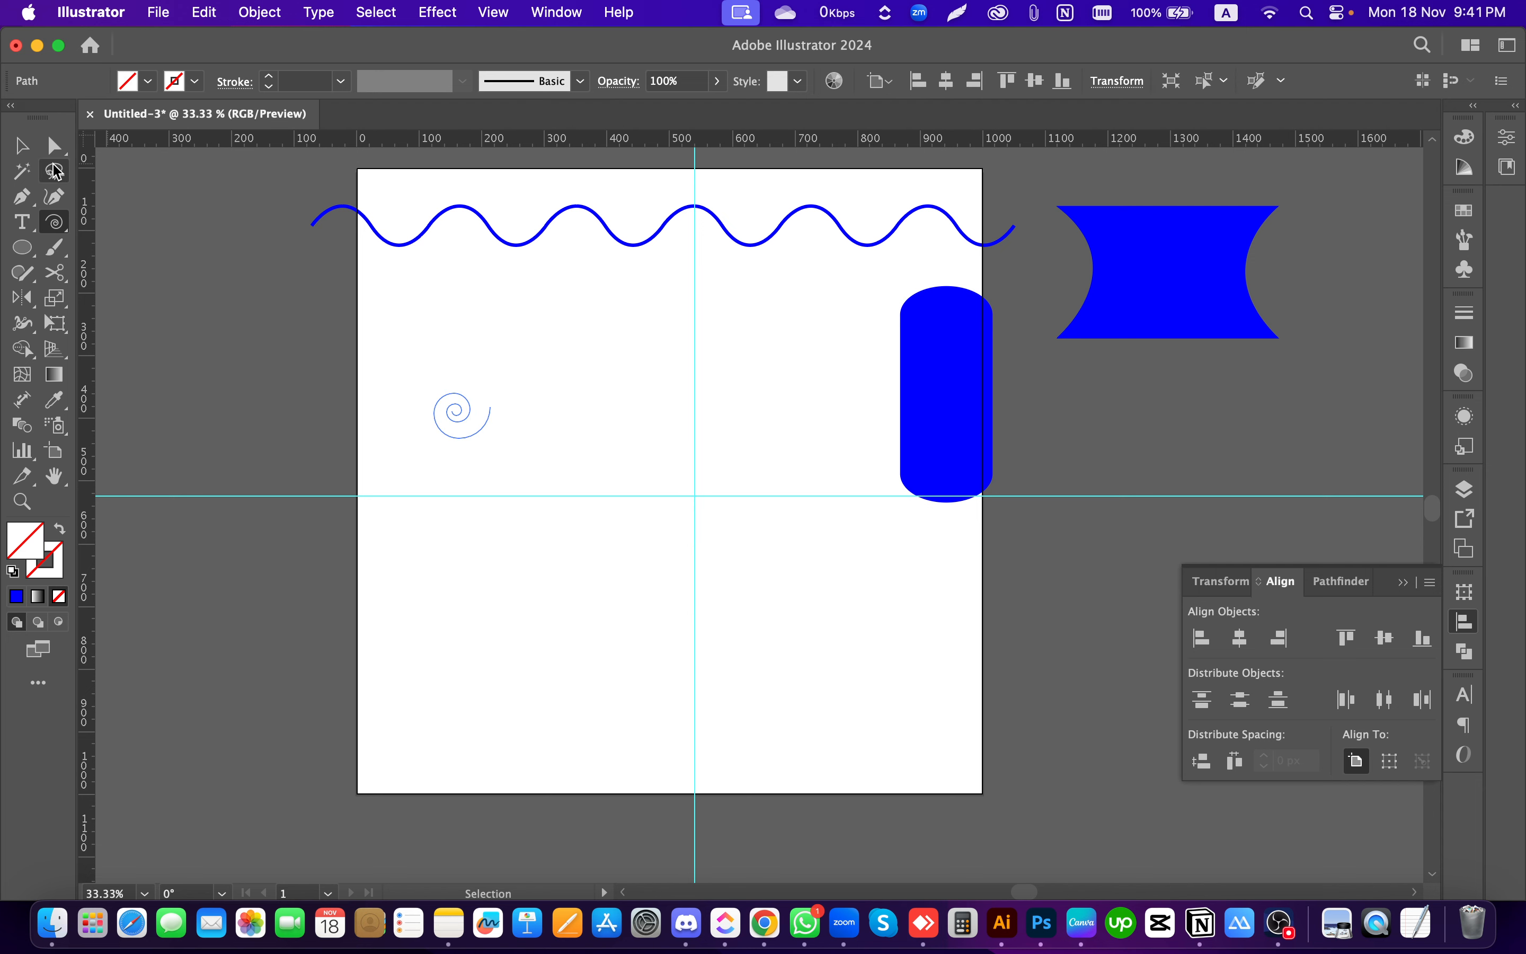
Step: Give the new spiral a black stroke
click(22, 146)
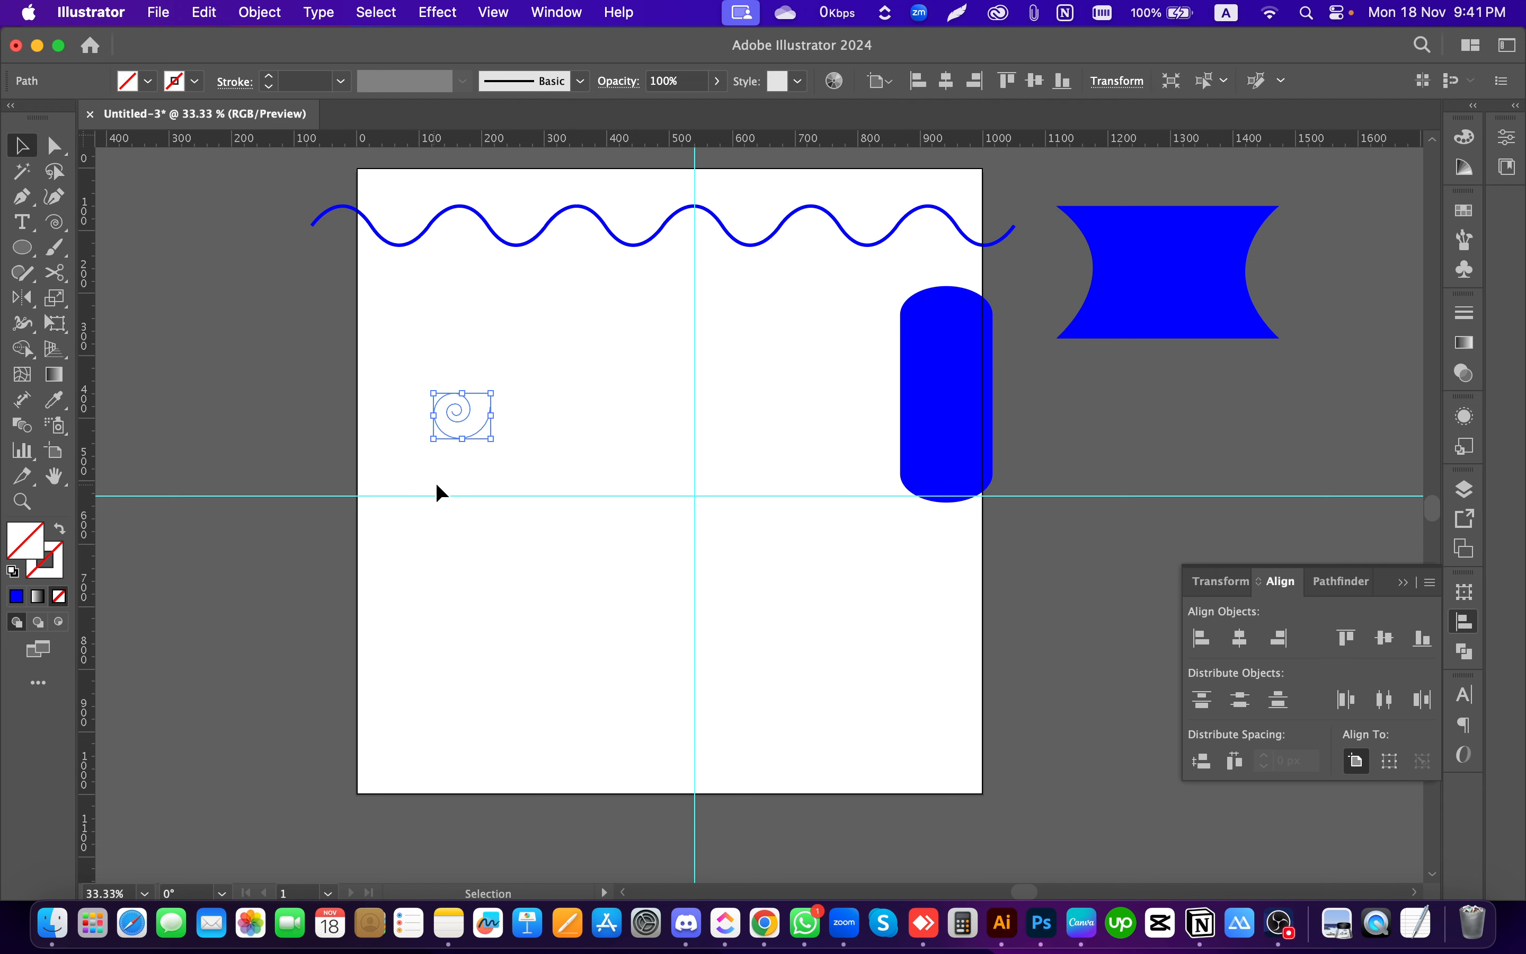
scroll(434, 422, up, 2)
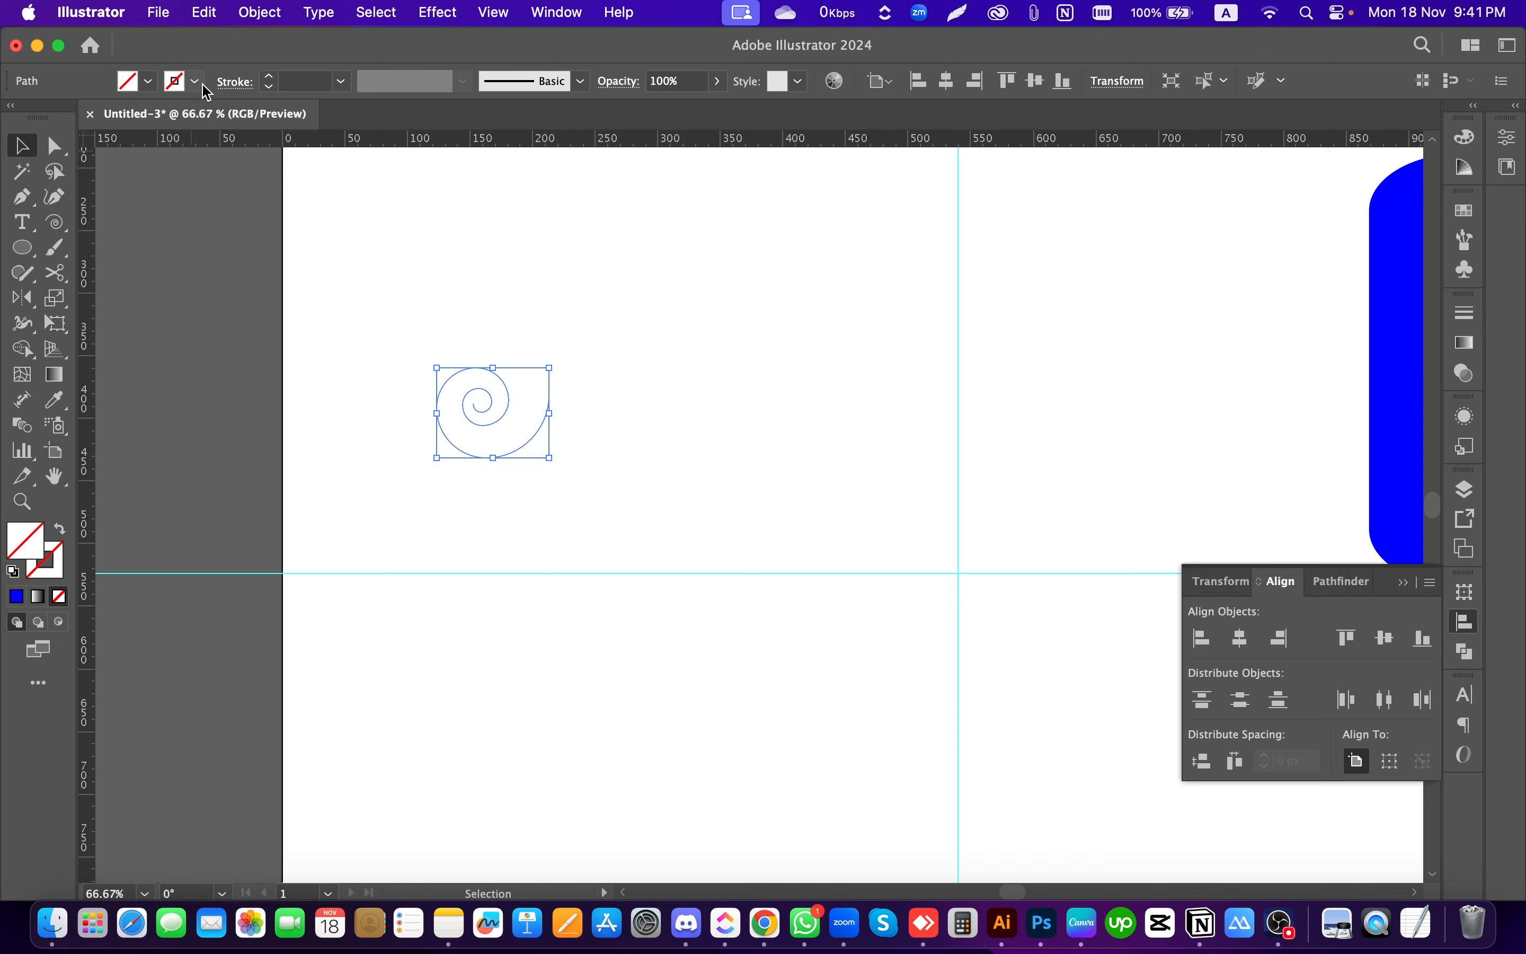
click(195, 80)
click(59, 117)
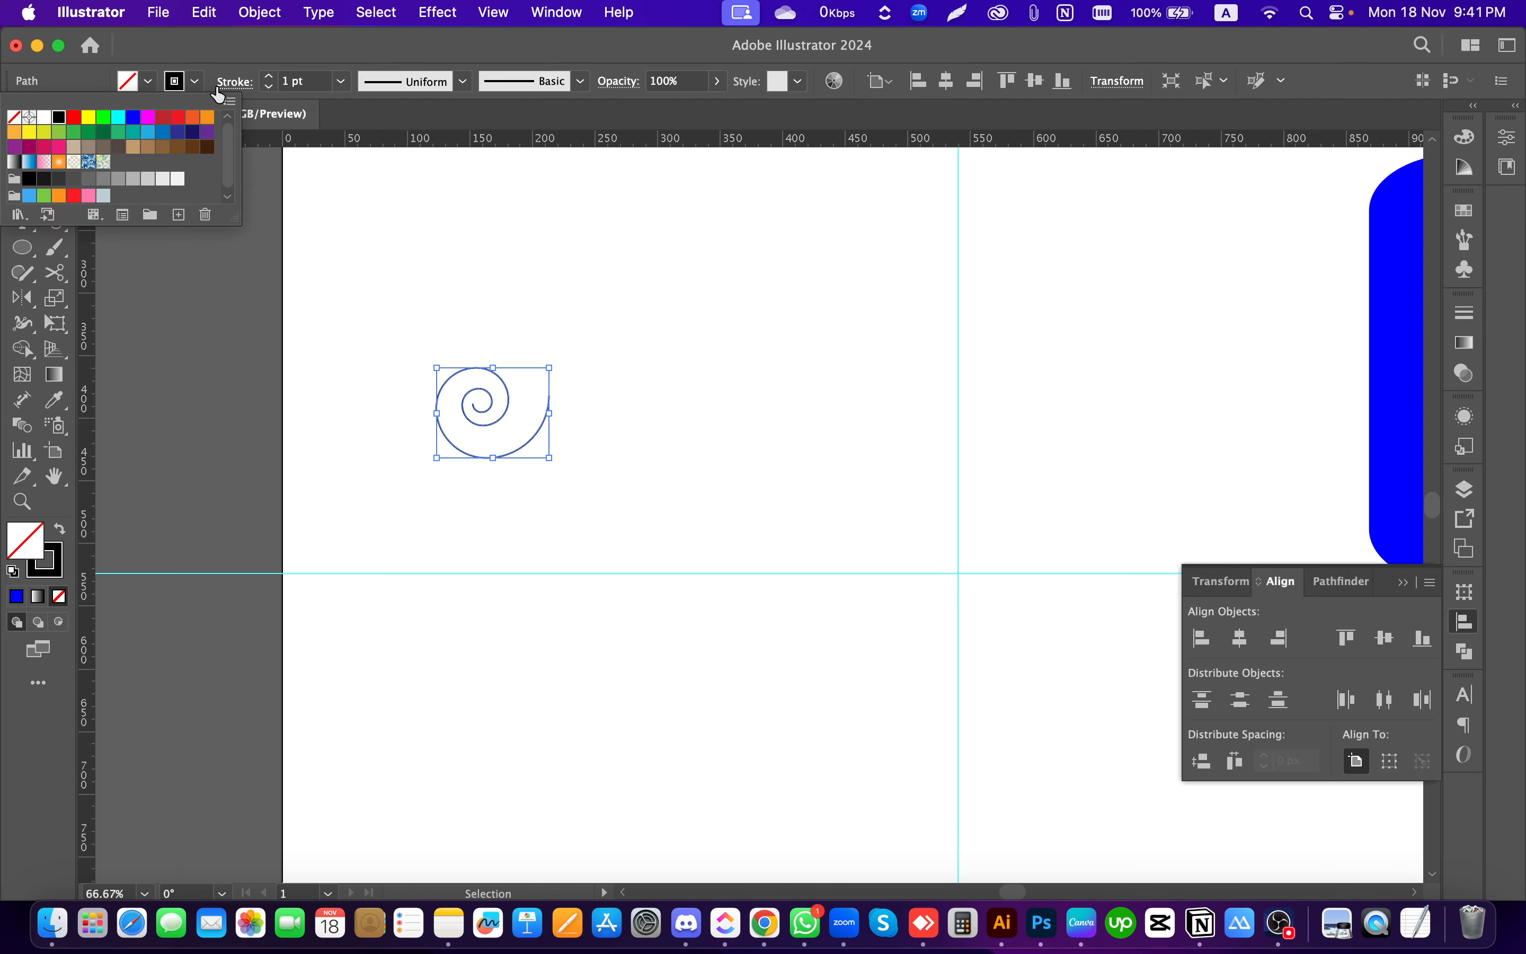
Step: Enlarge the spiral to about 265 px wide and set its stroke weight to 9 pt
click(681, 363)
drag(683, 506, 426, 307)
drag(549, 367, 770, 191)
click(269, 75)
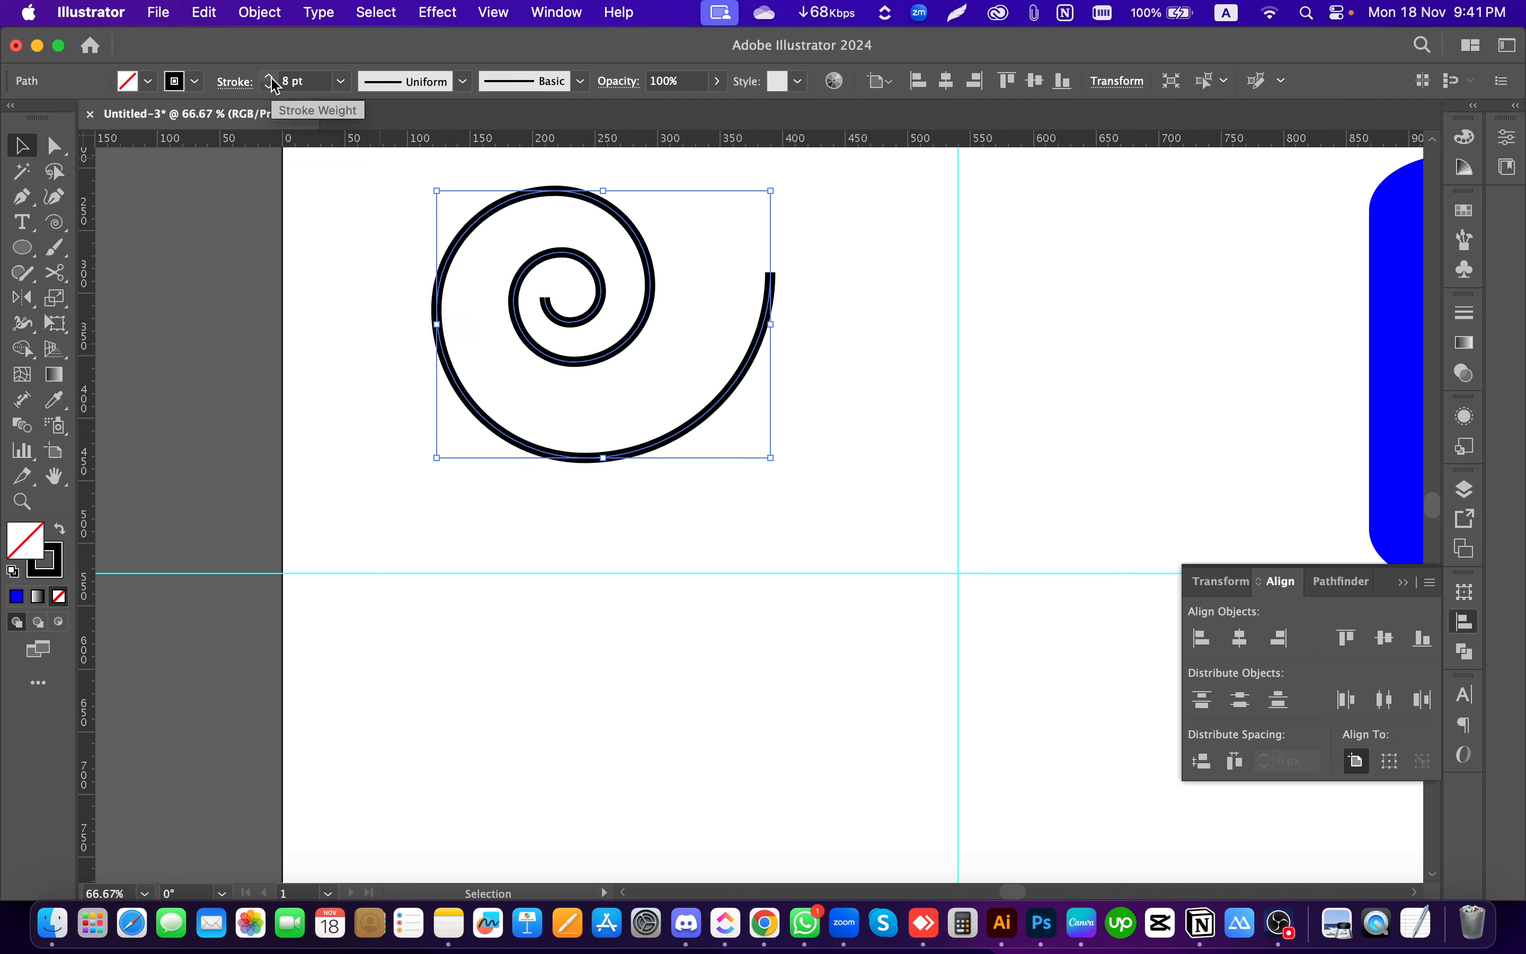
click(617, 503)
Step: Move the enlarged spiral about 75 px towards the artboard's left edge, and leave it deselected
scroll(617, 504, up, 5)
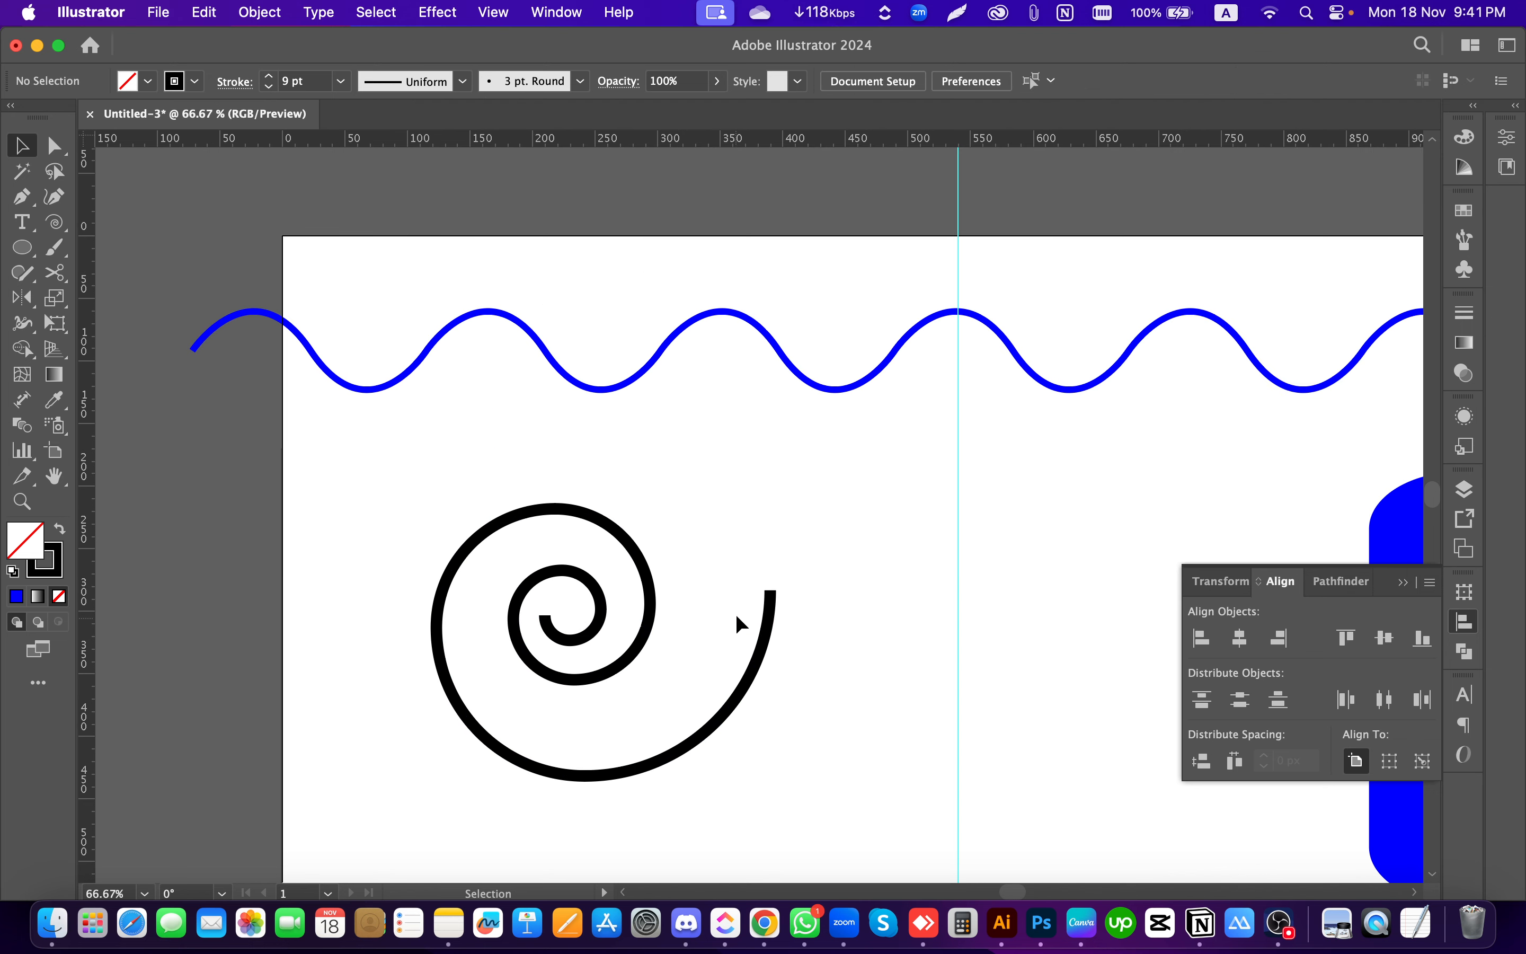
drag(770, 630, 677, 630)
click(794, 531)
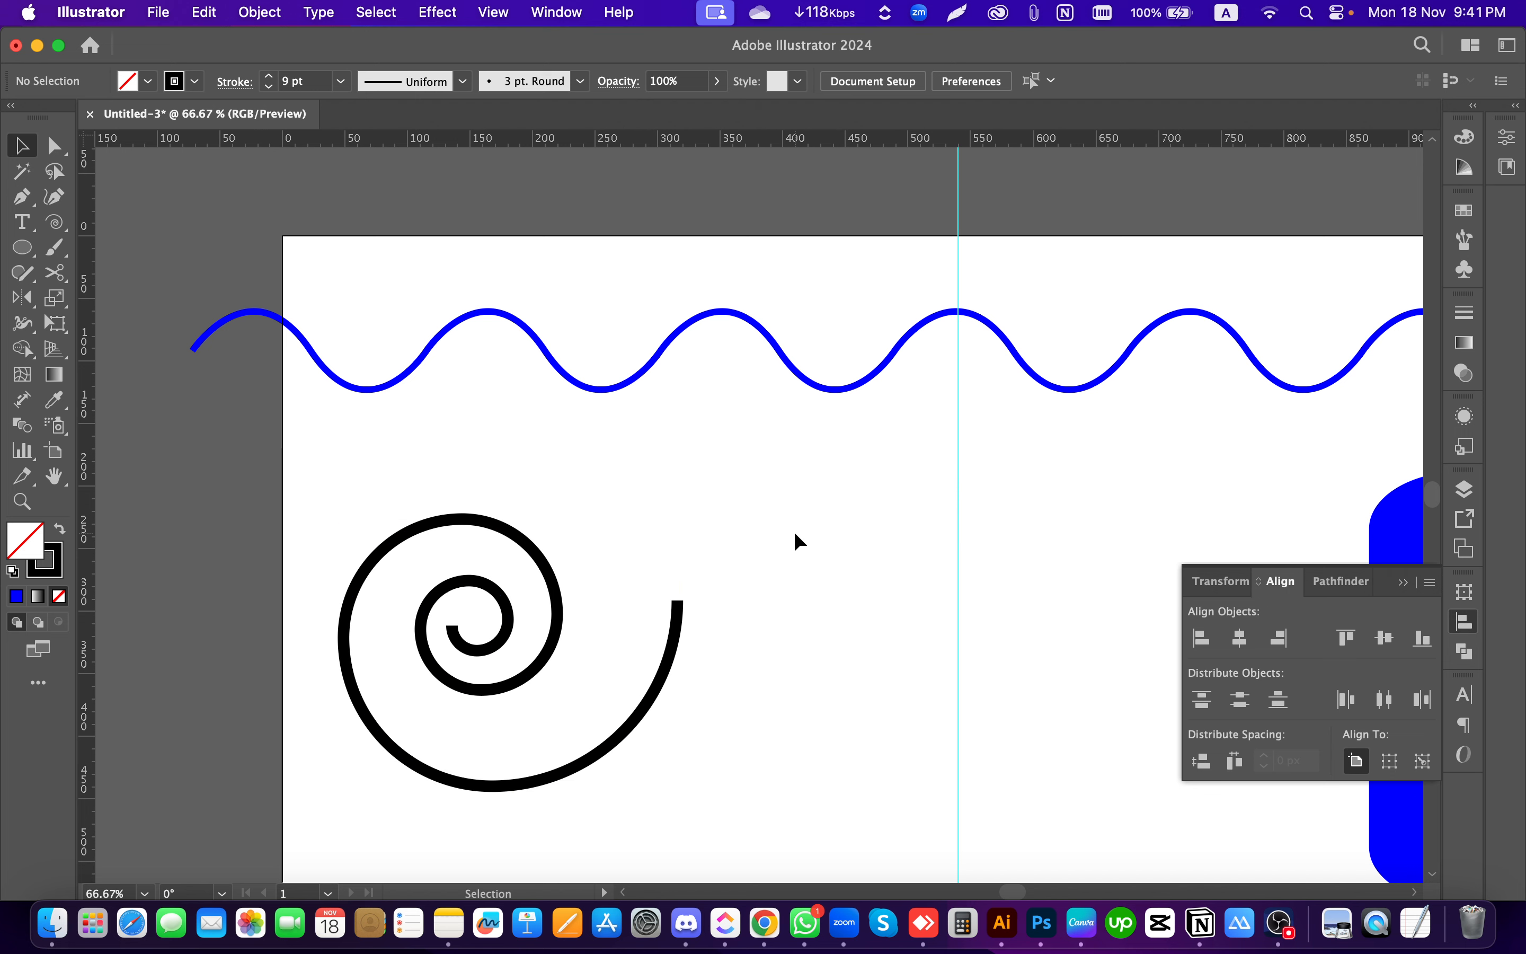
scroll(793, 534, down, 1)
scroll(796, 549, down, 1)
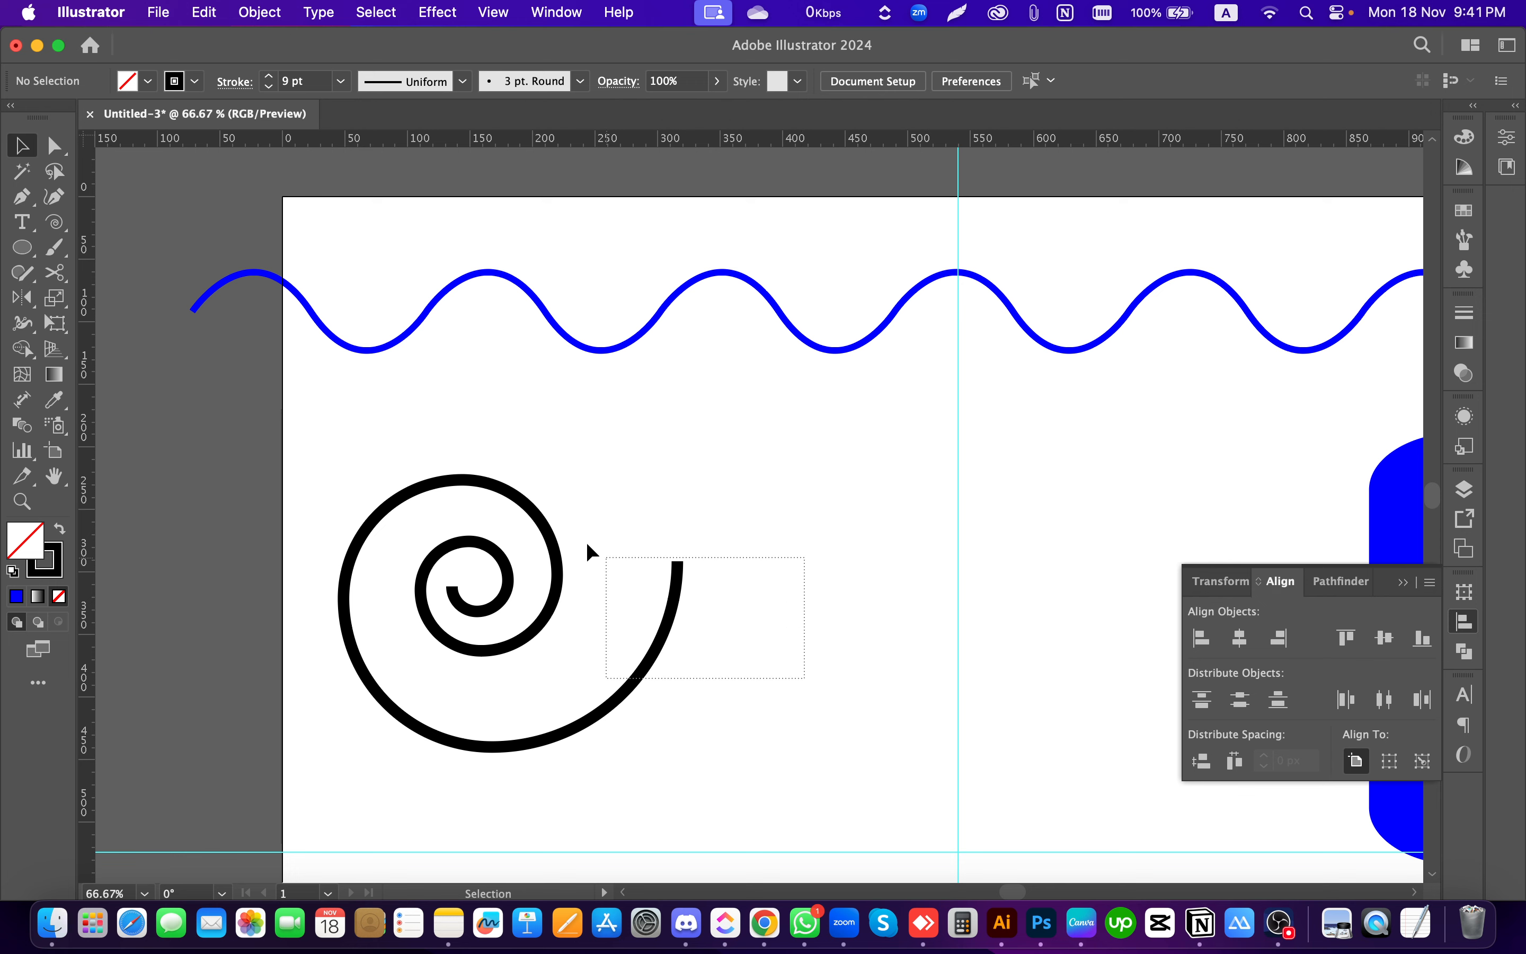
drag(587, 544, 587, 544)
click(859, 448)
Step: Create a second spiral with 50 px radius, 80% decay, 10 segments and the opposite direction style, and delete it
click(54, 222)
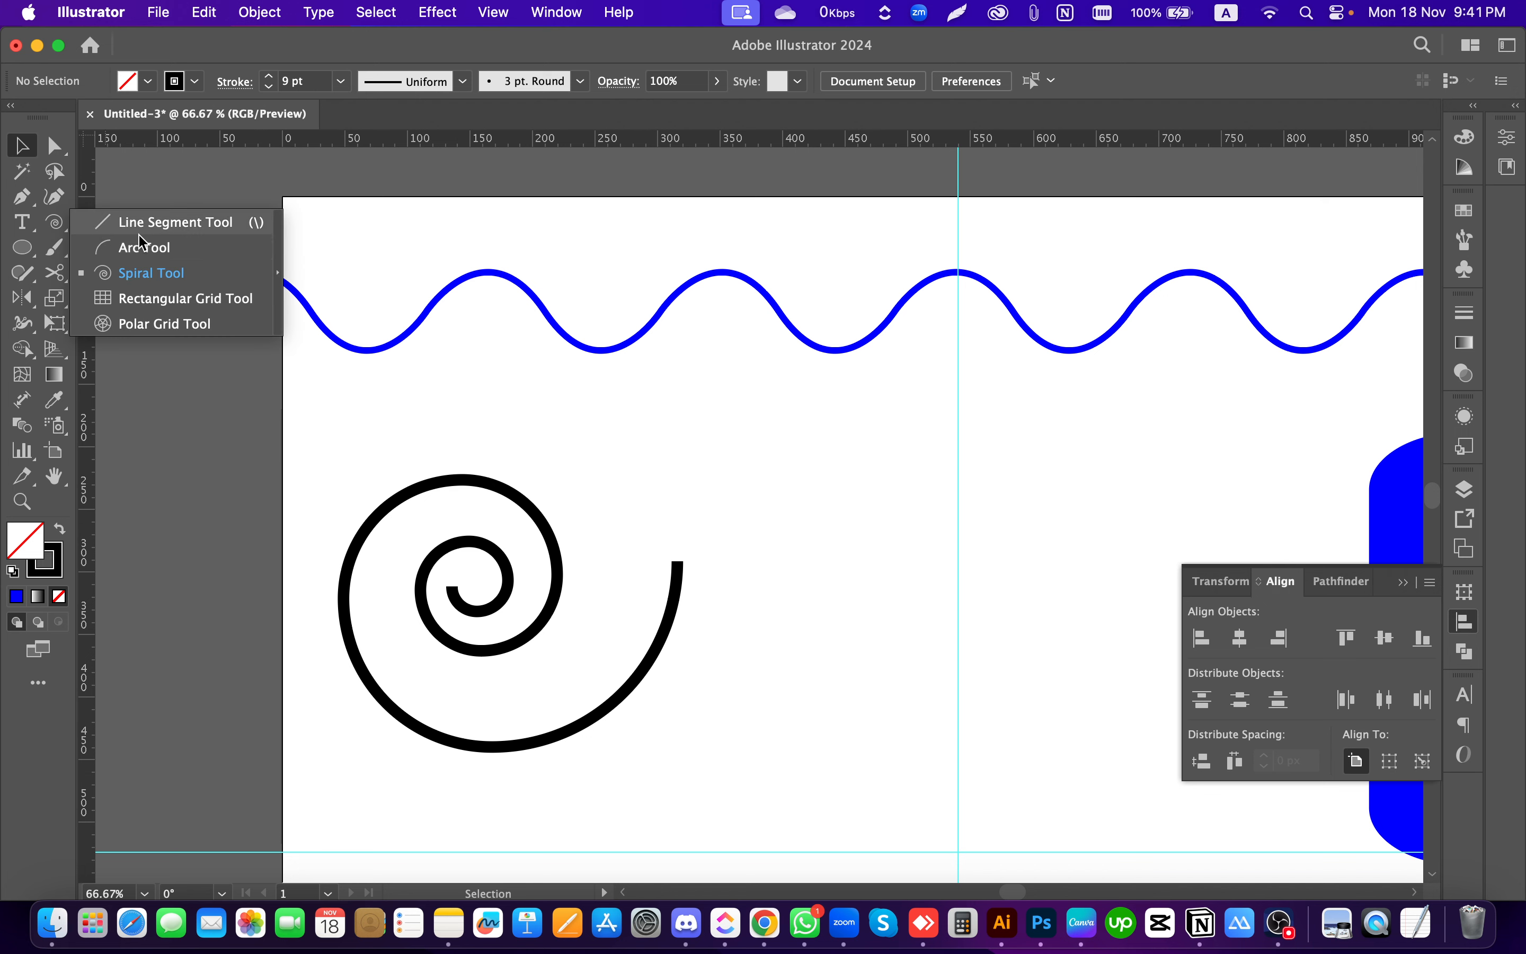
click(165, 275)
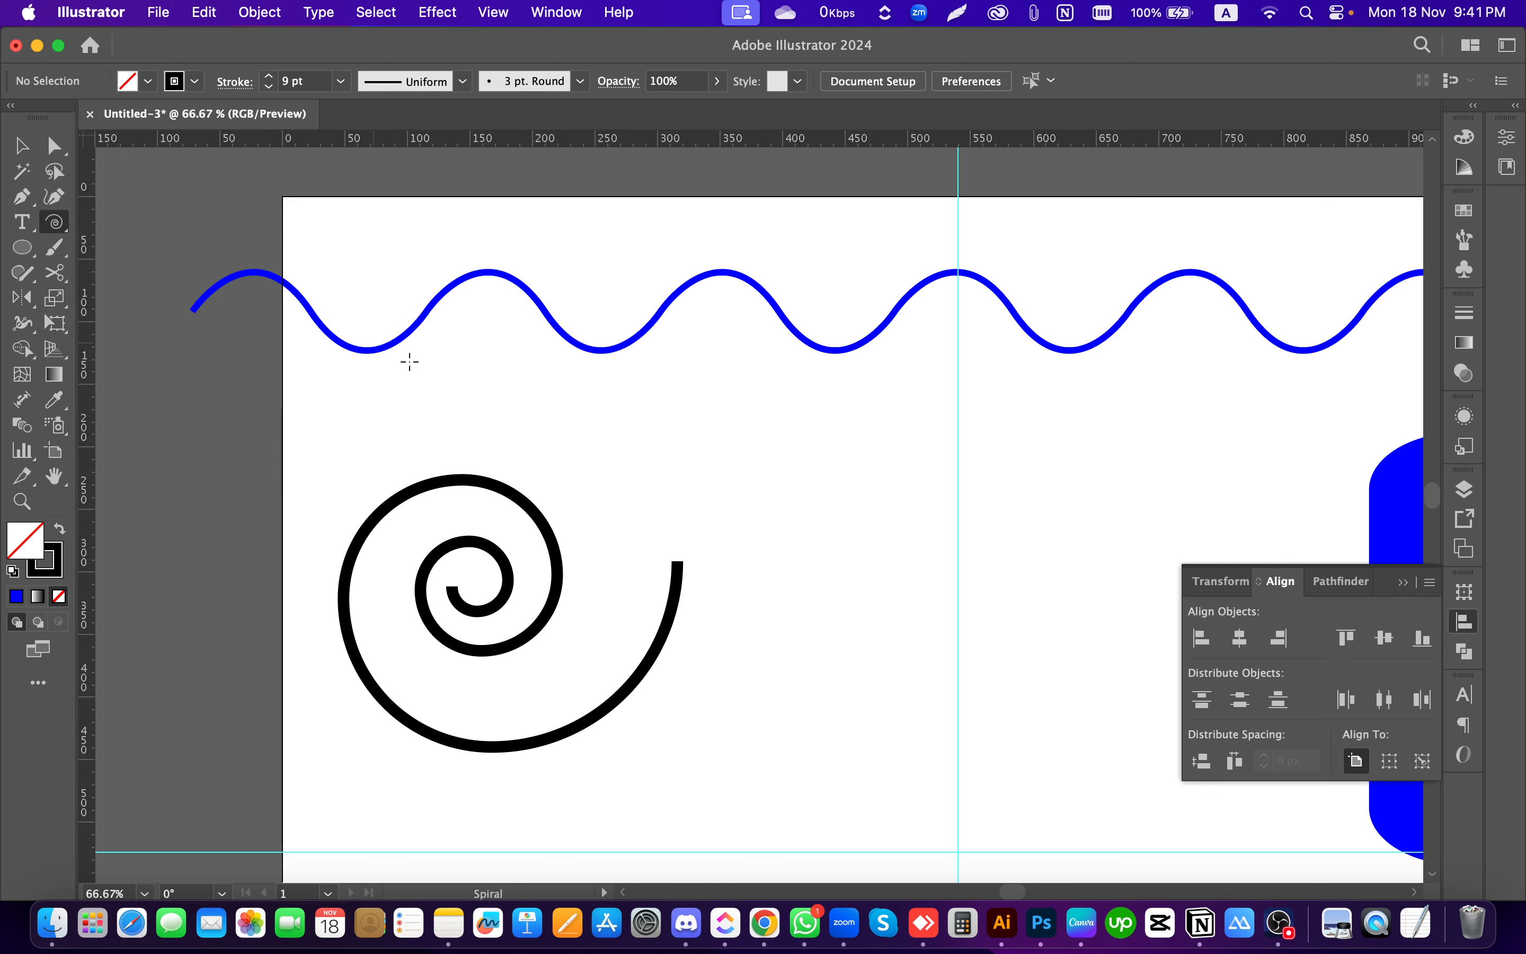
click(733, 510)
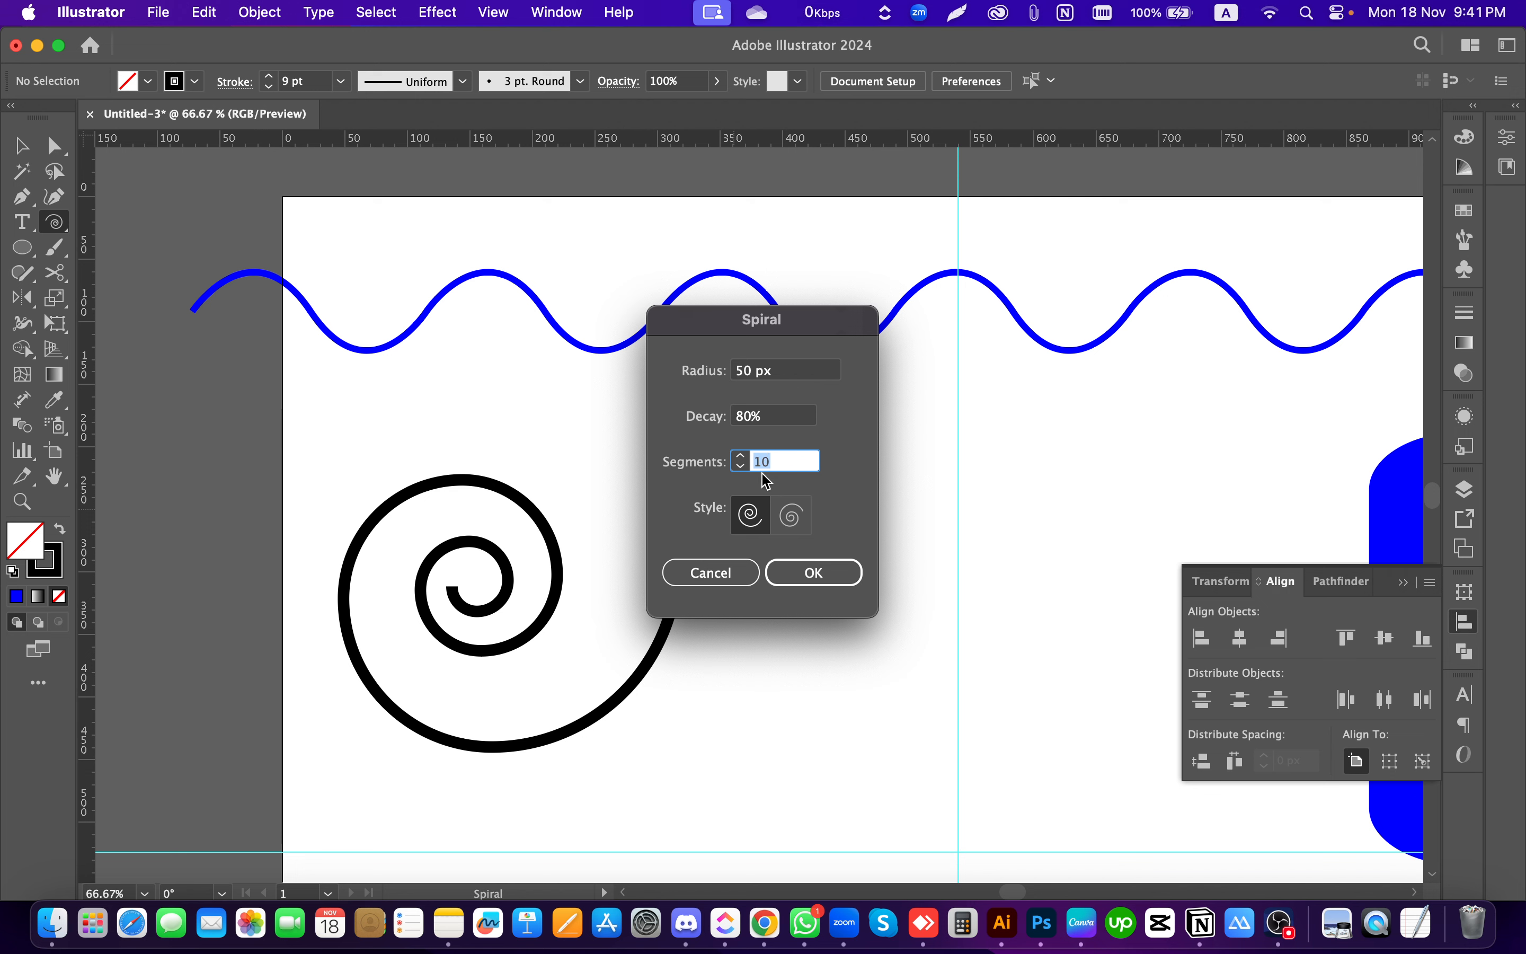
click(782, 417)
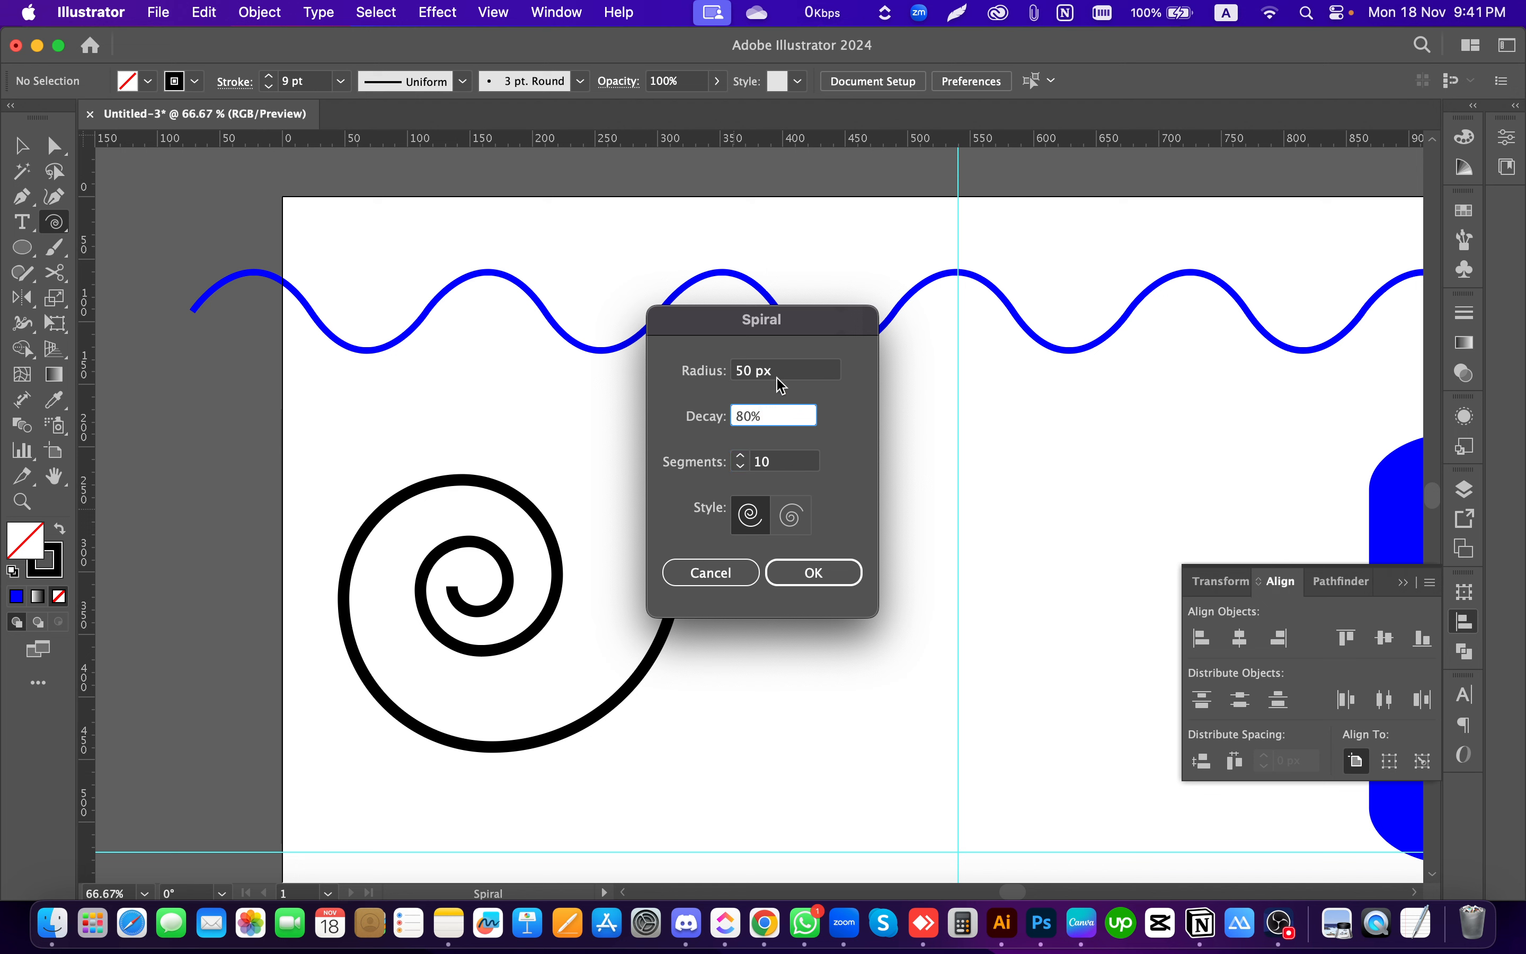
click(782, 372)
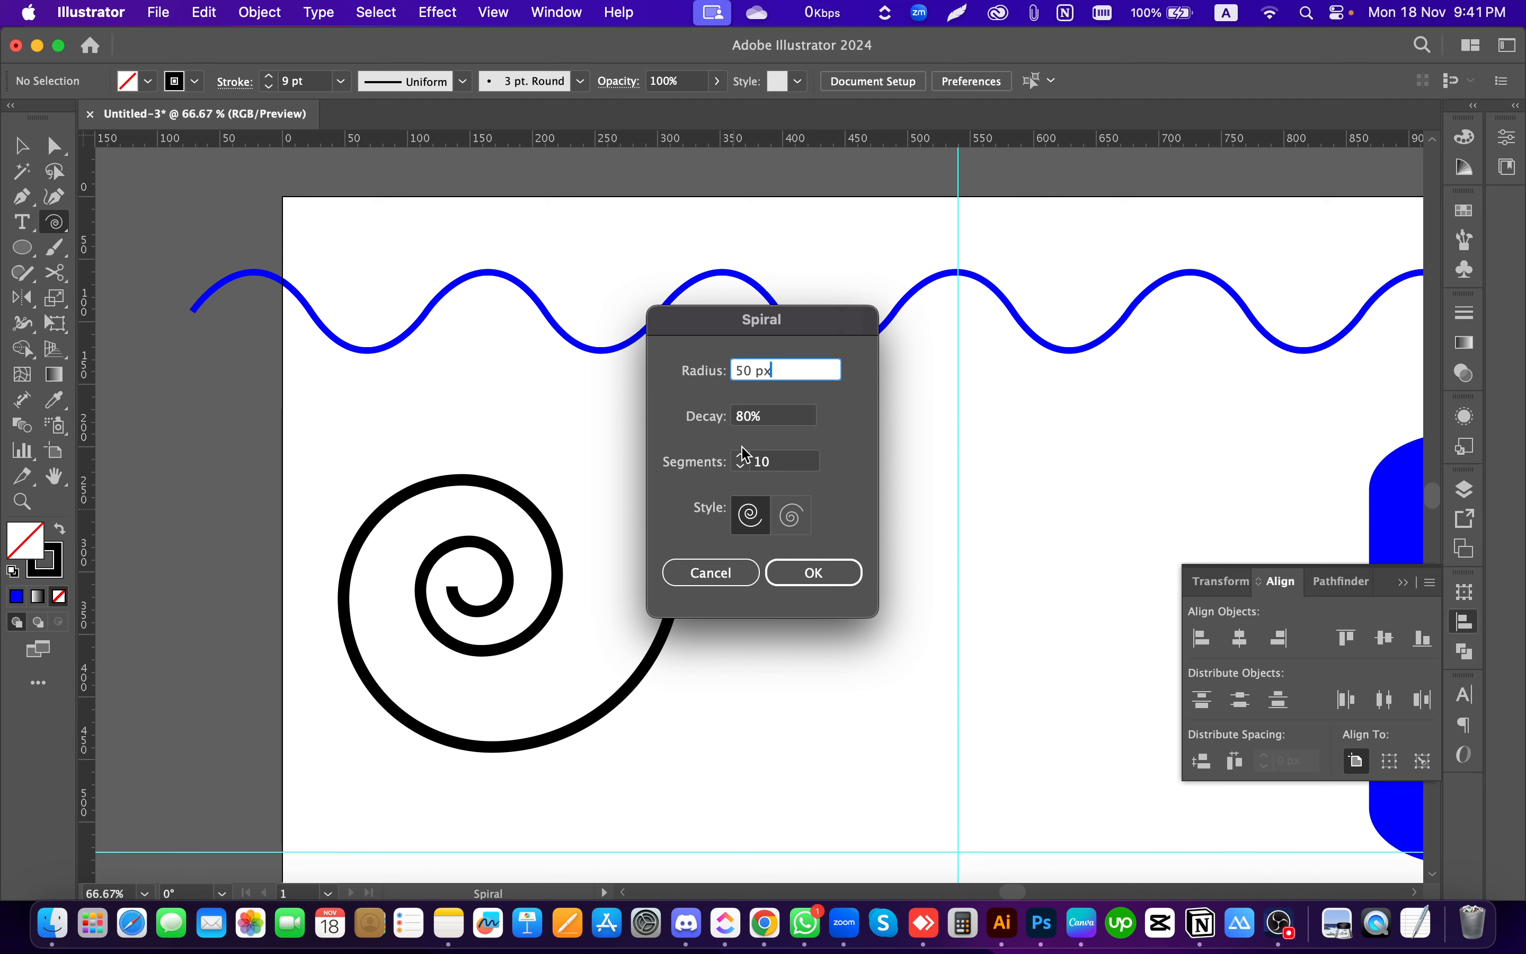
click(797, 520)
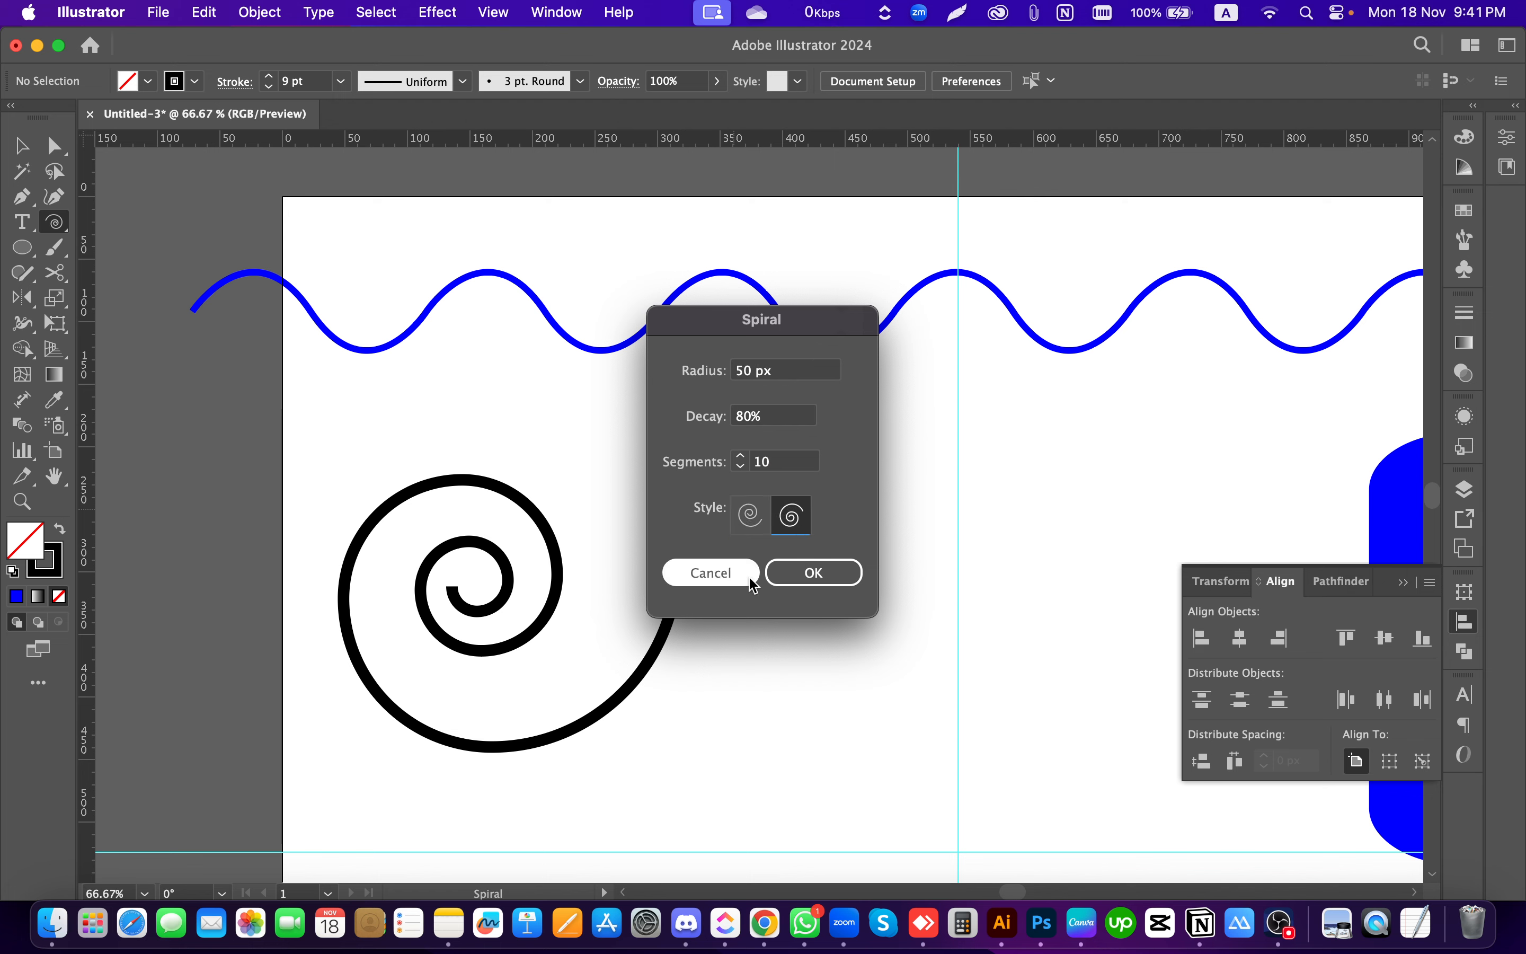
click(832, 572)
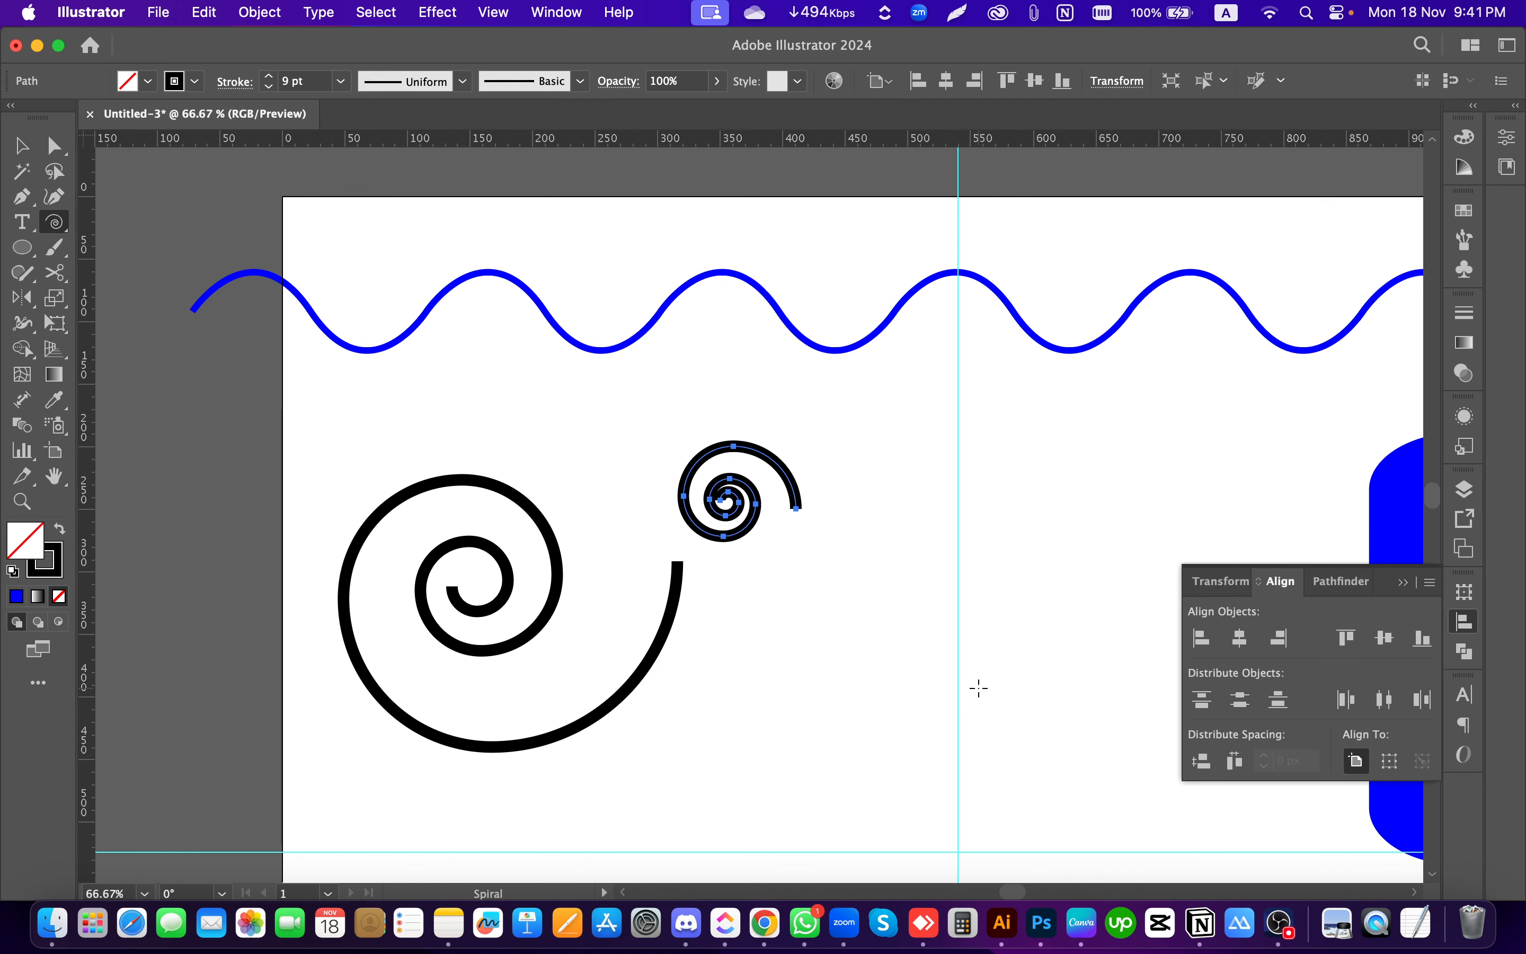
key(Delete)
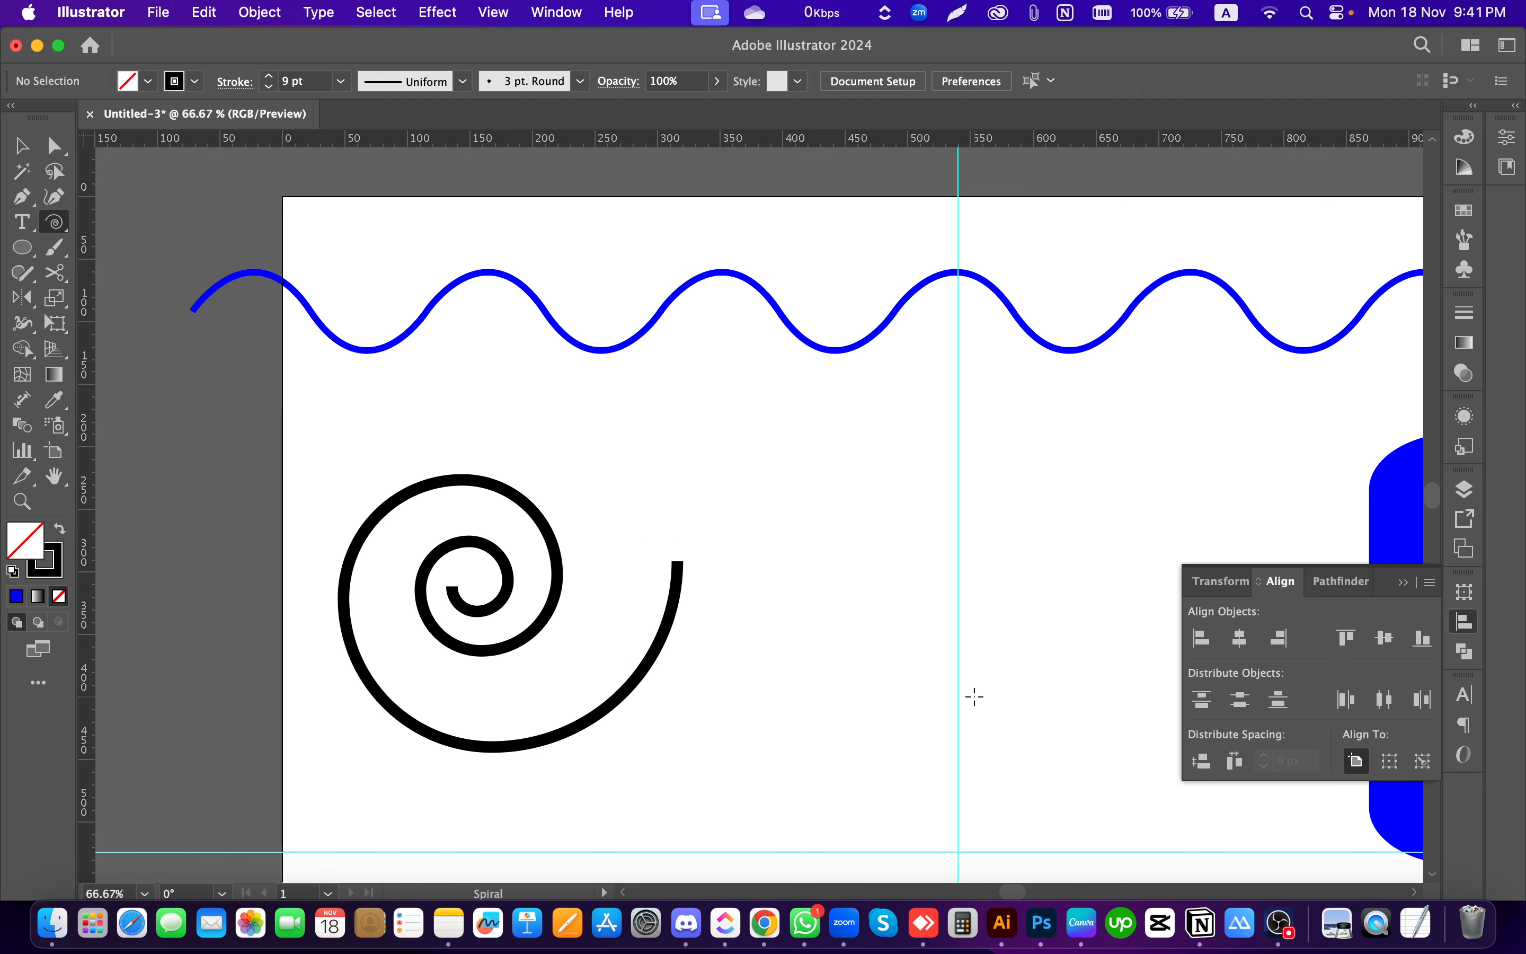
Step: Create a spiral to the right of the large one with 50 px radius, 80% decay, the first style and more than 12 segments
click(775, 537)
click(753, 527)
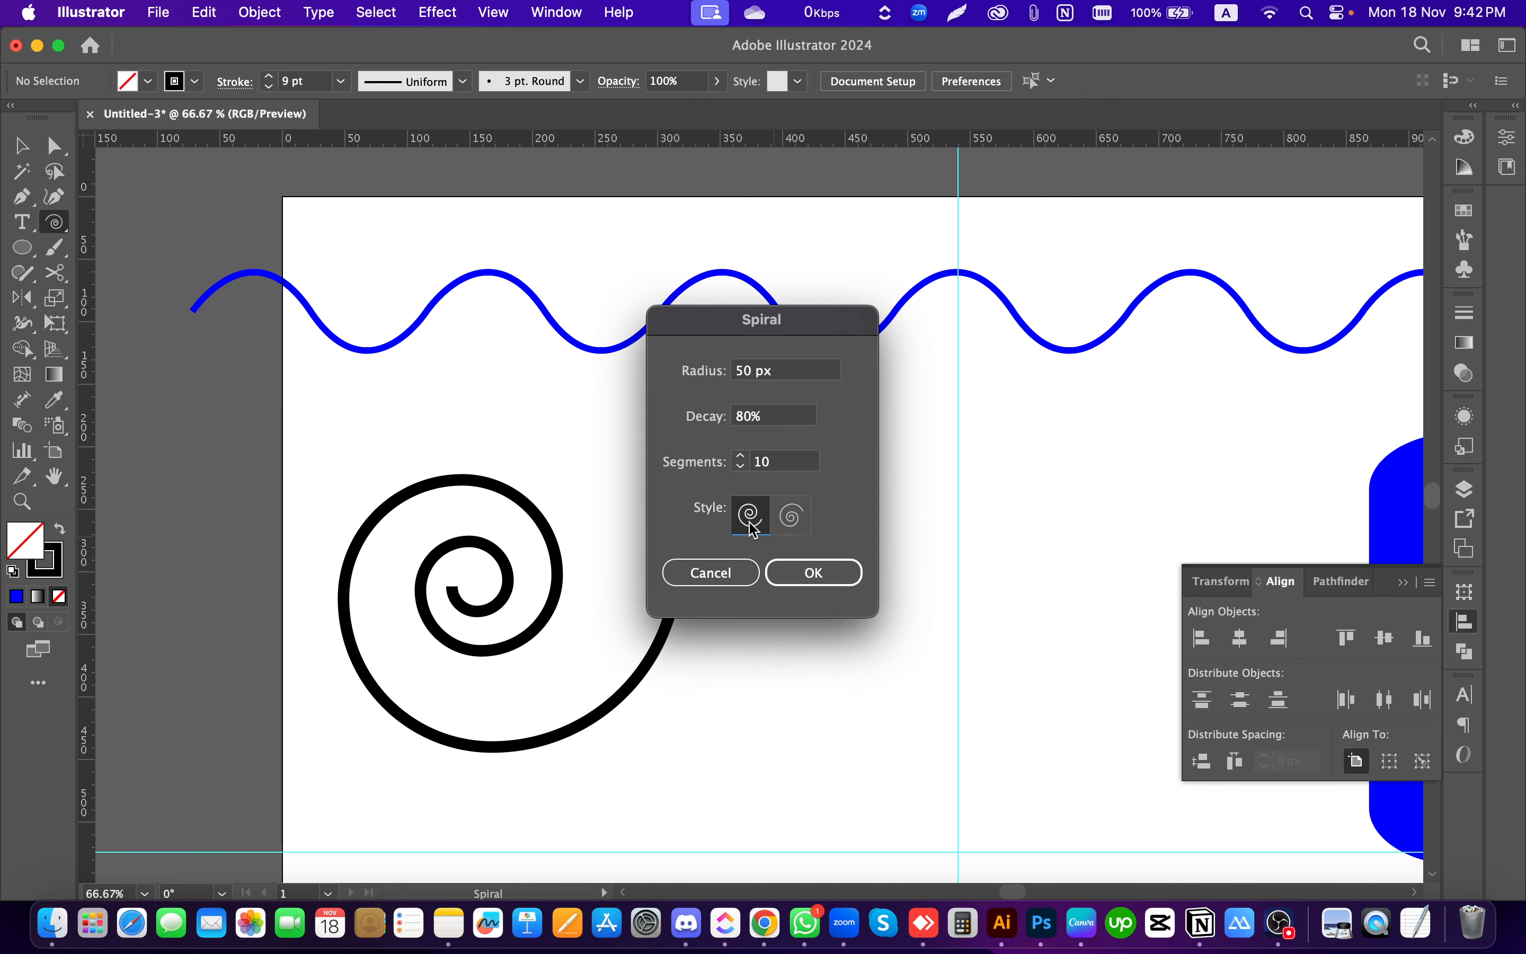
click(742, 457)
click(742, 457)
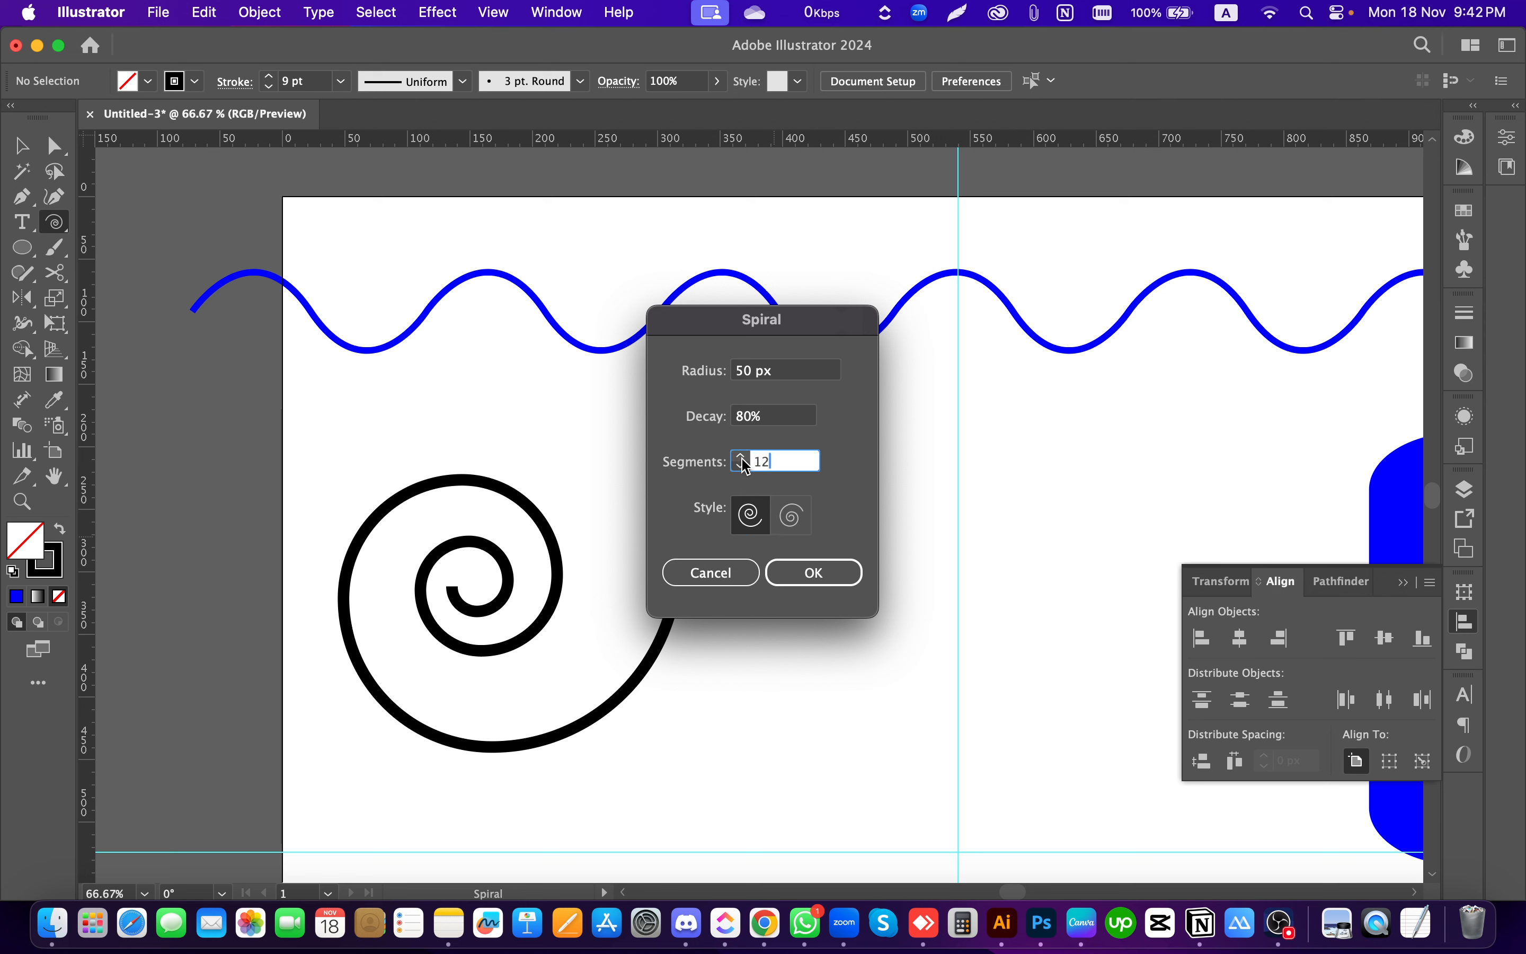
click(742, 457)
click(742, 457)
click(742, 456)
click(742, 457)
click(812, 574)
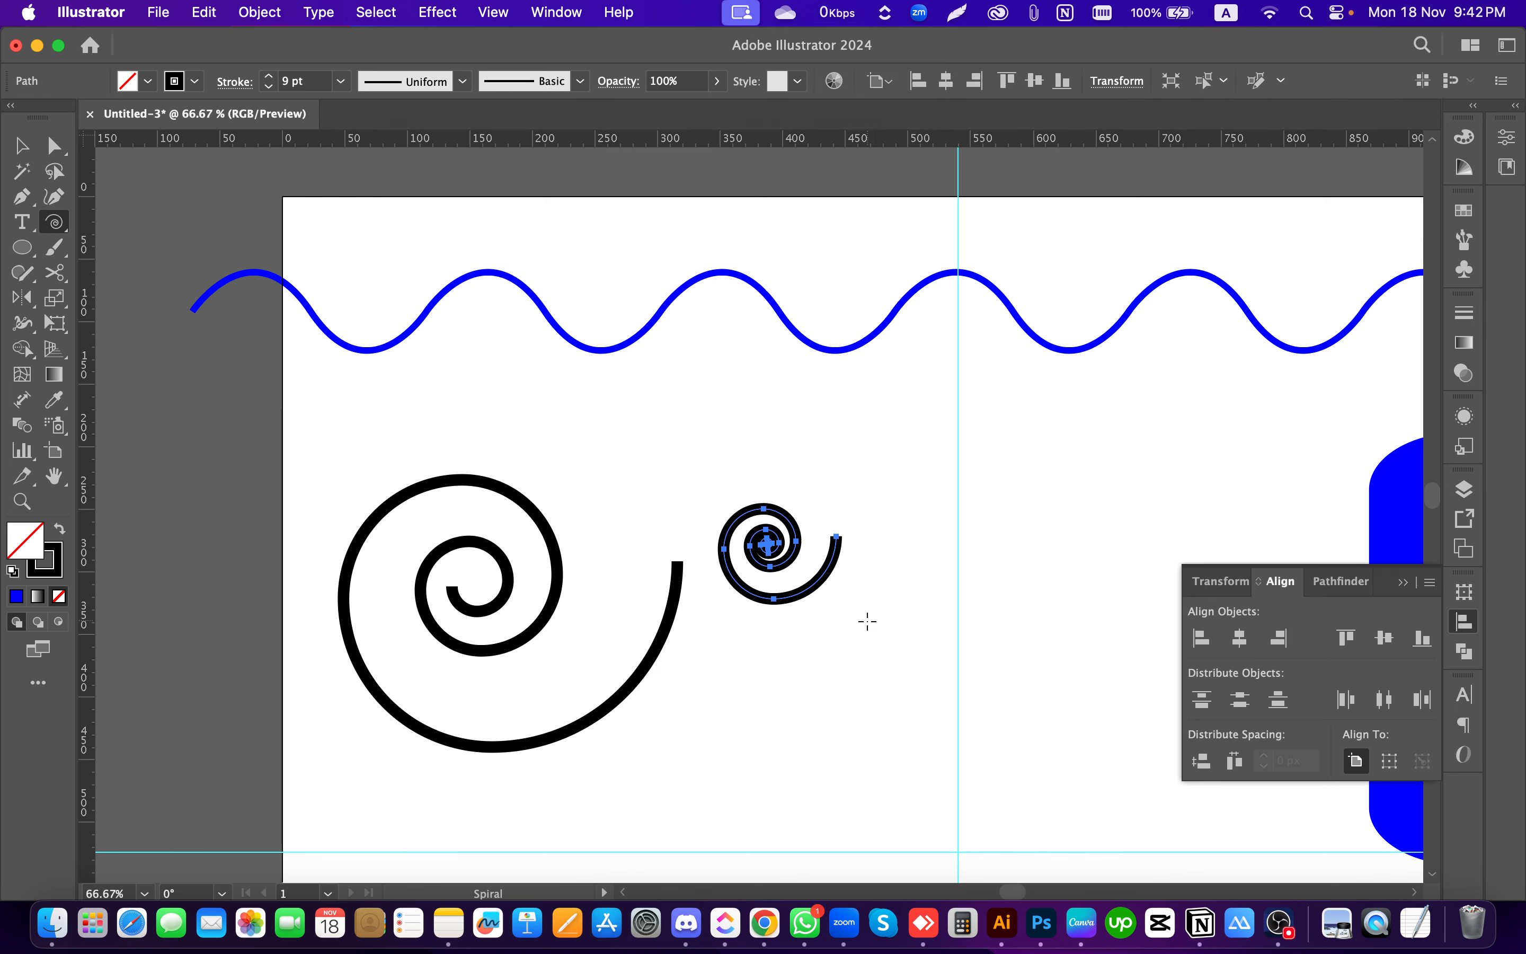
key(super)
key(super)
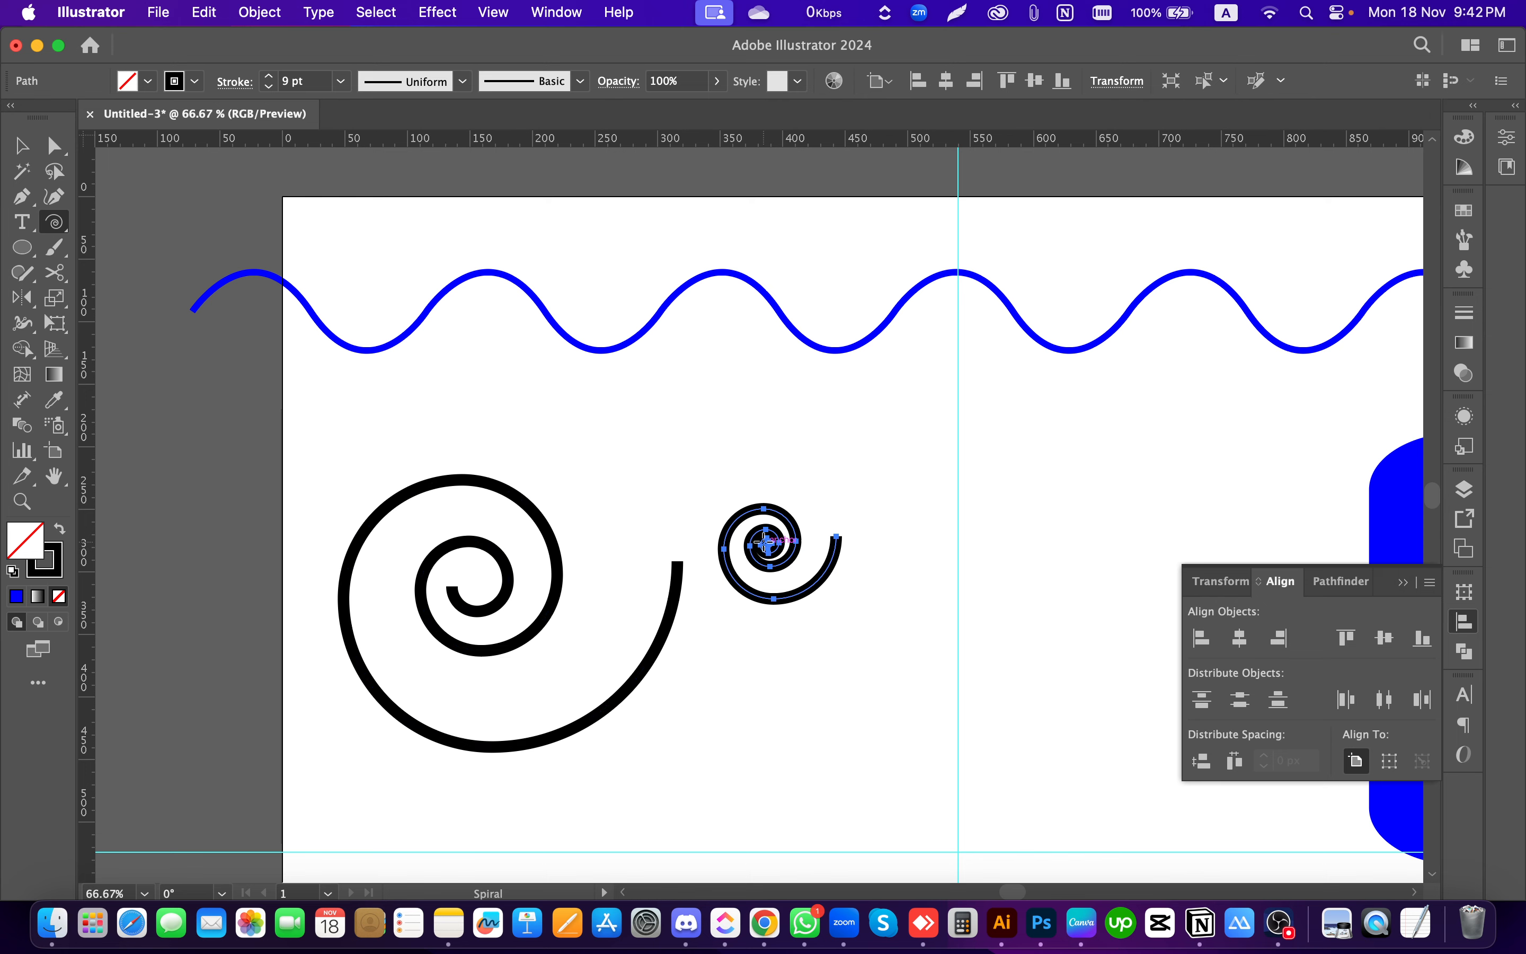
scroll(764, 543, up, 6)
scroll(764, 574, down, 4)
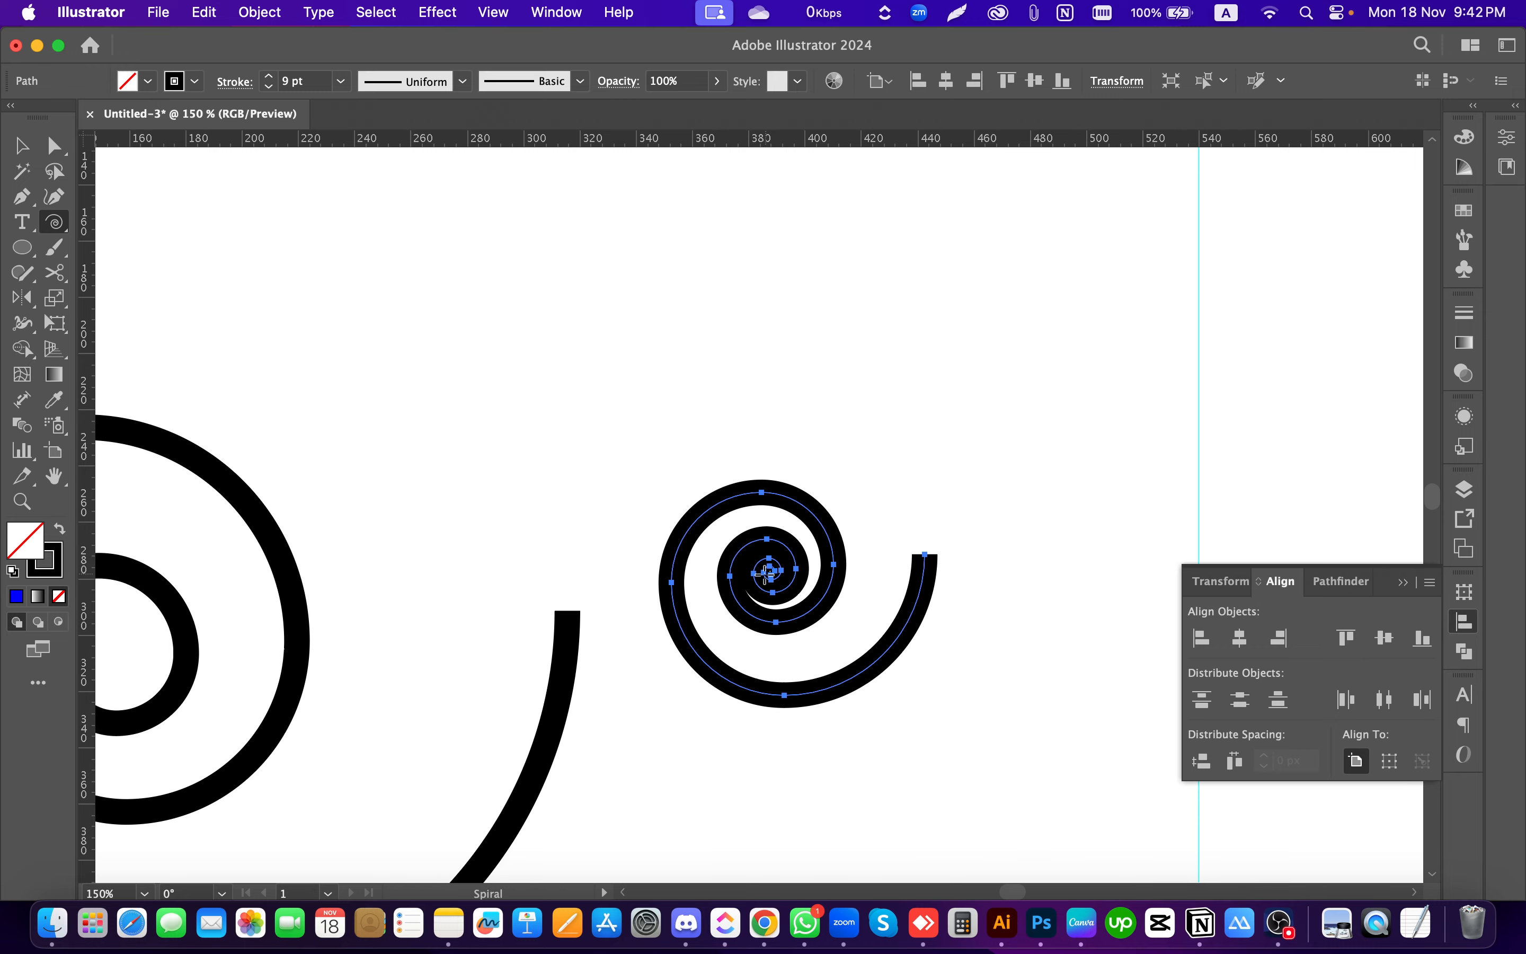
Step: Set the smaller spiral's stroke weight to 0.75 pt
scroll(772, 607, down, 2)
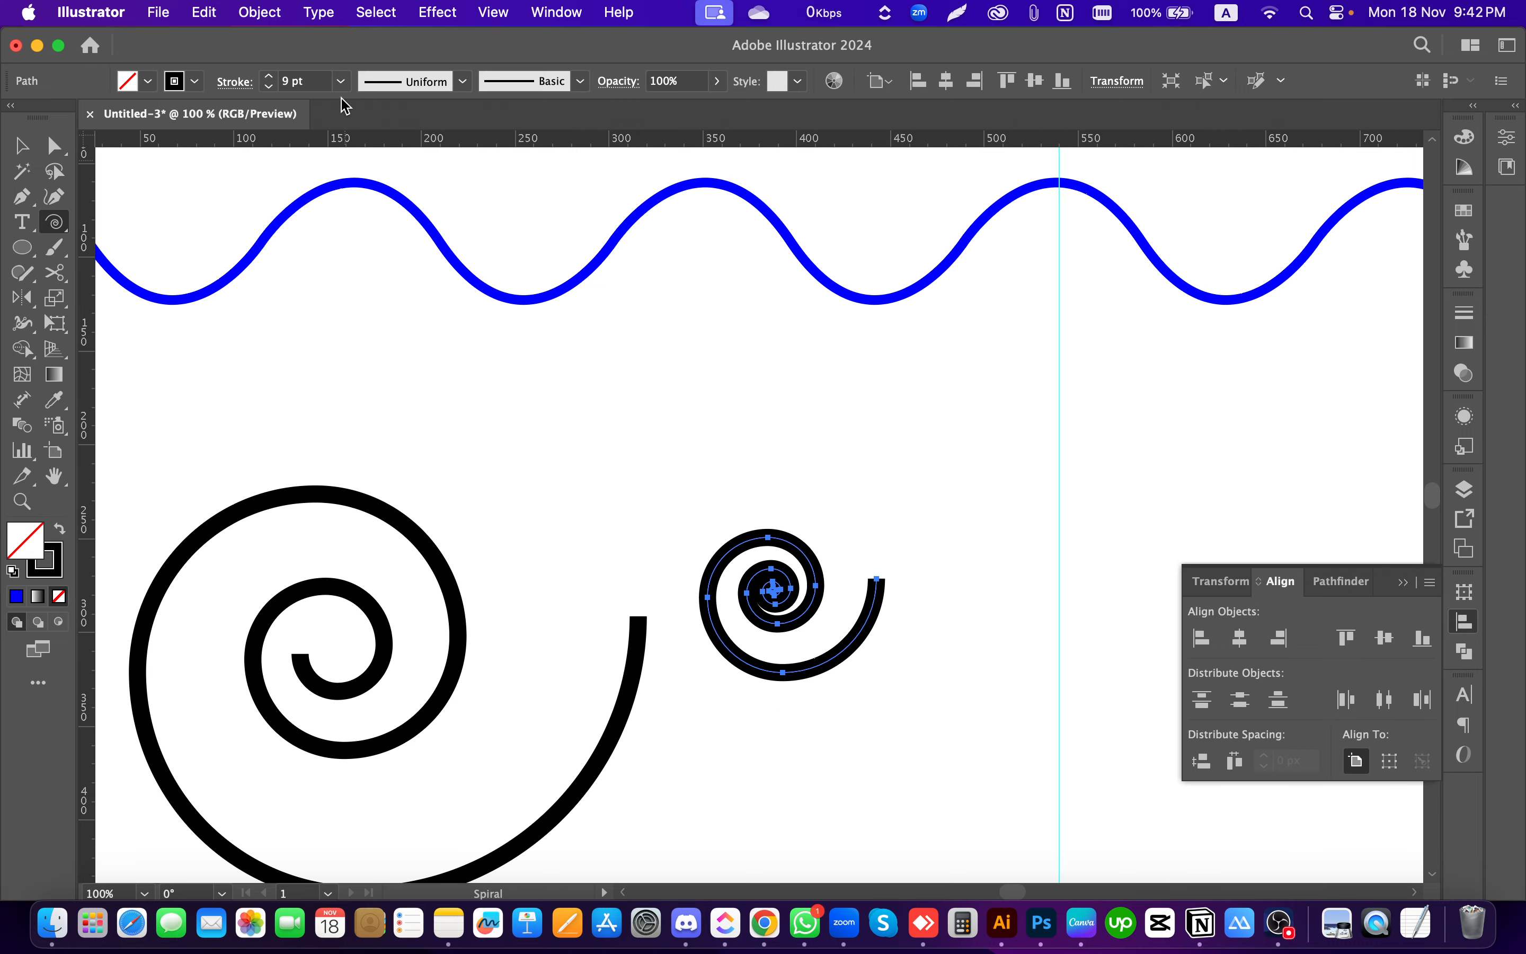
click(269, 86)
click(269, 87)
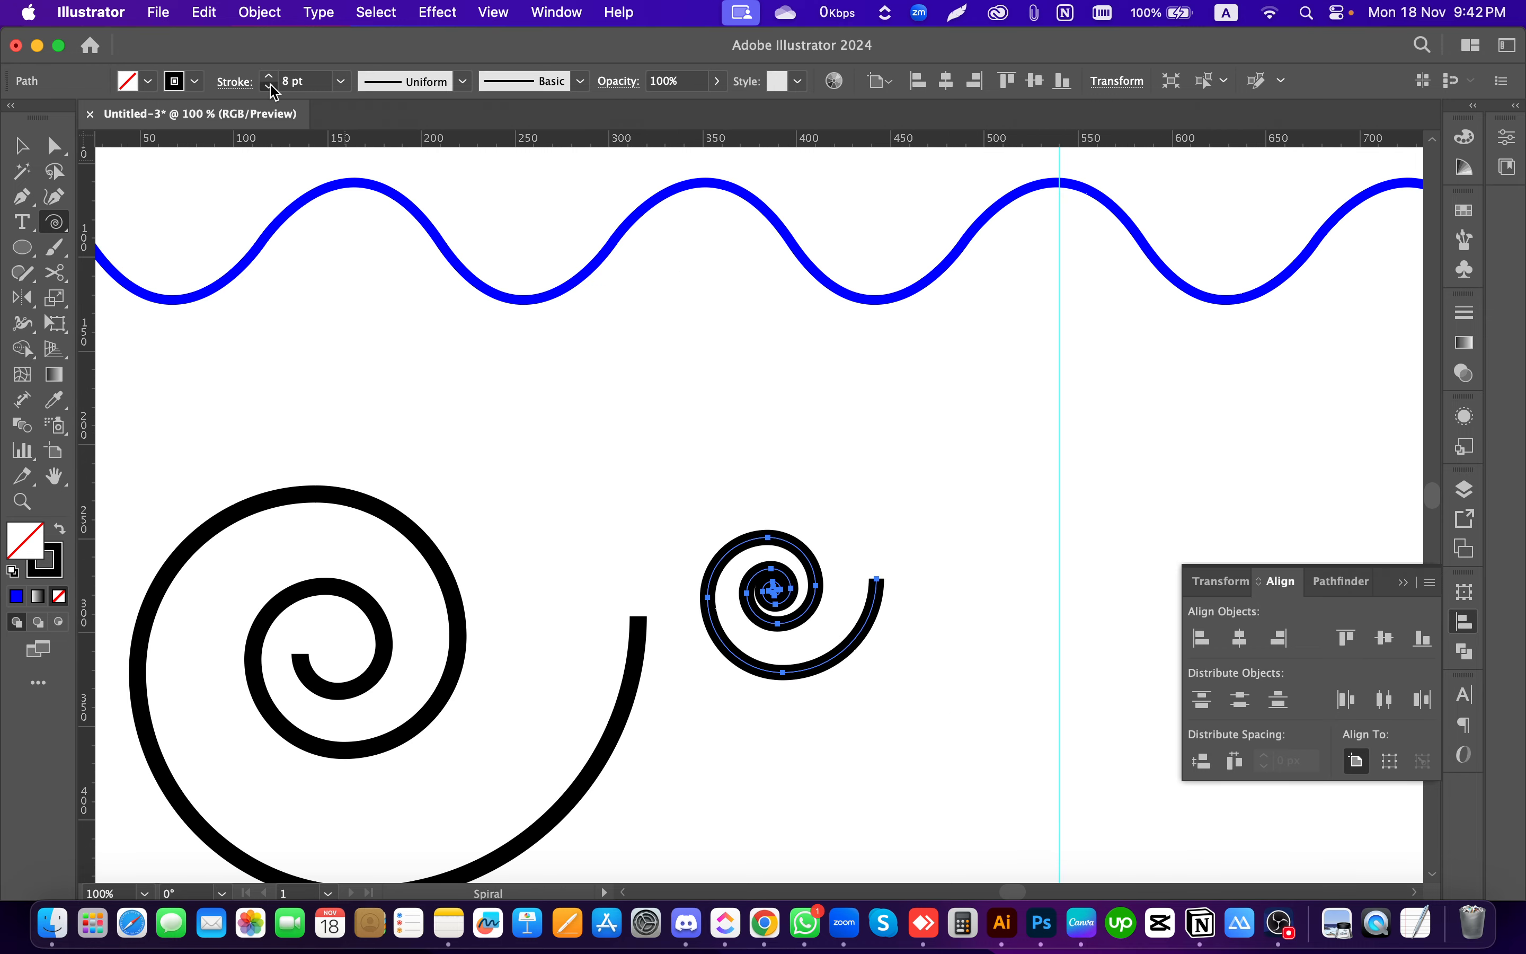
click(269, 87)
click(269, 86)
click(270, 87)
click(269, 87)
click(269, 86)
click(269, 87)
click(269, 87)
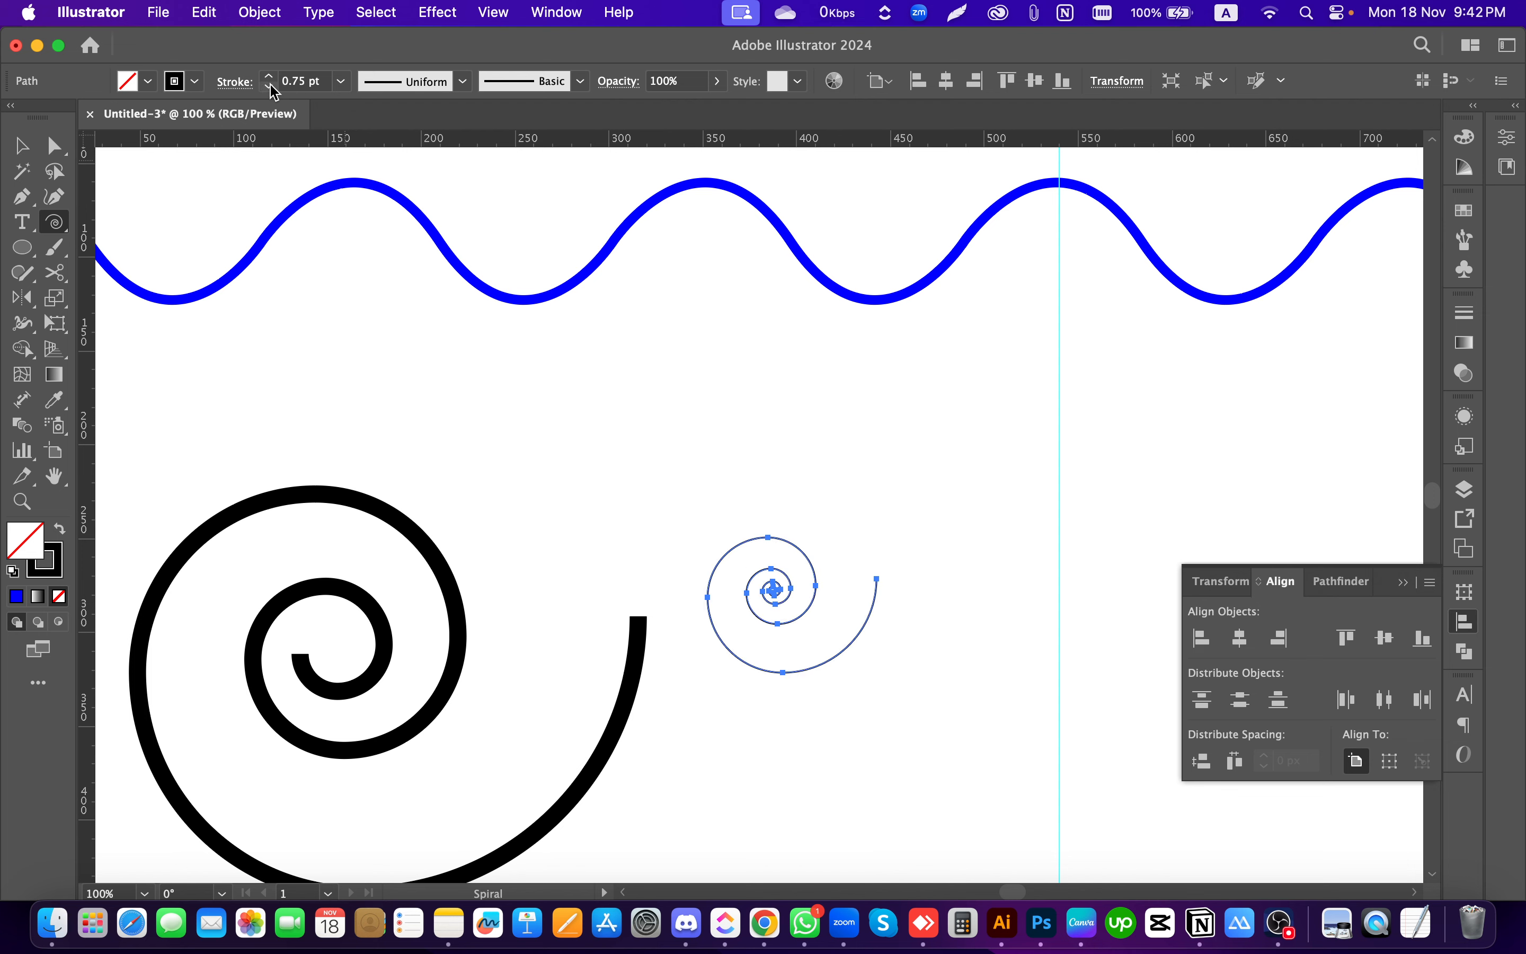
Step: Enlarge the thin spiral proportionally to about 190 px wide and move it about 50 px left and 100 px up
click(23, 144)
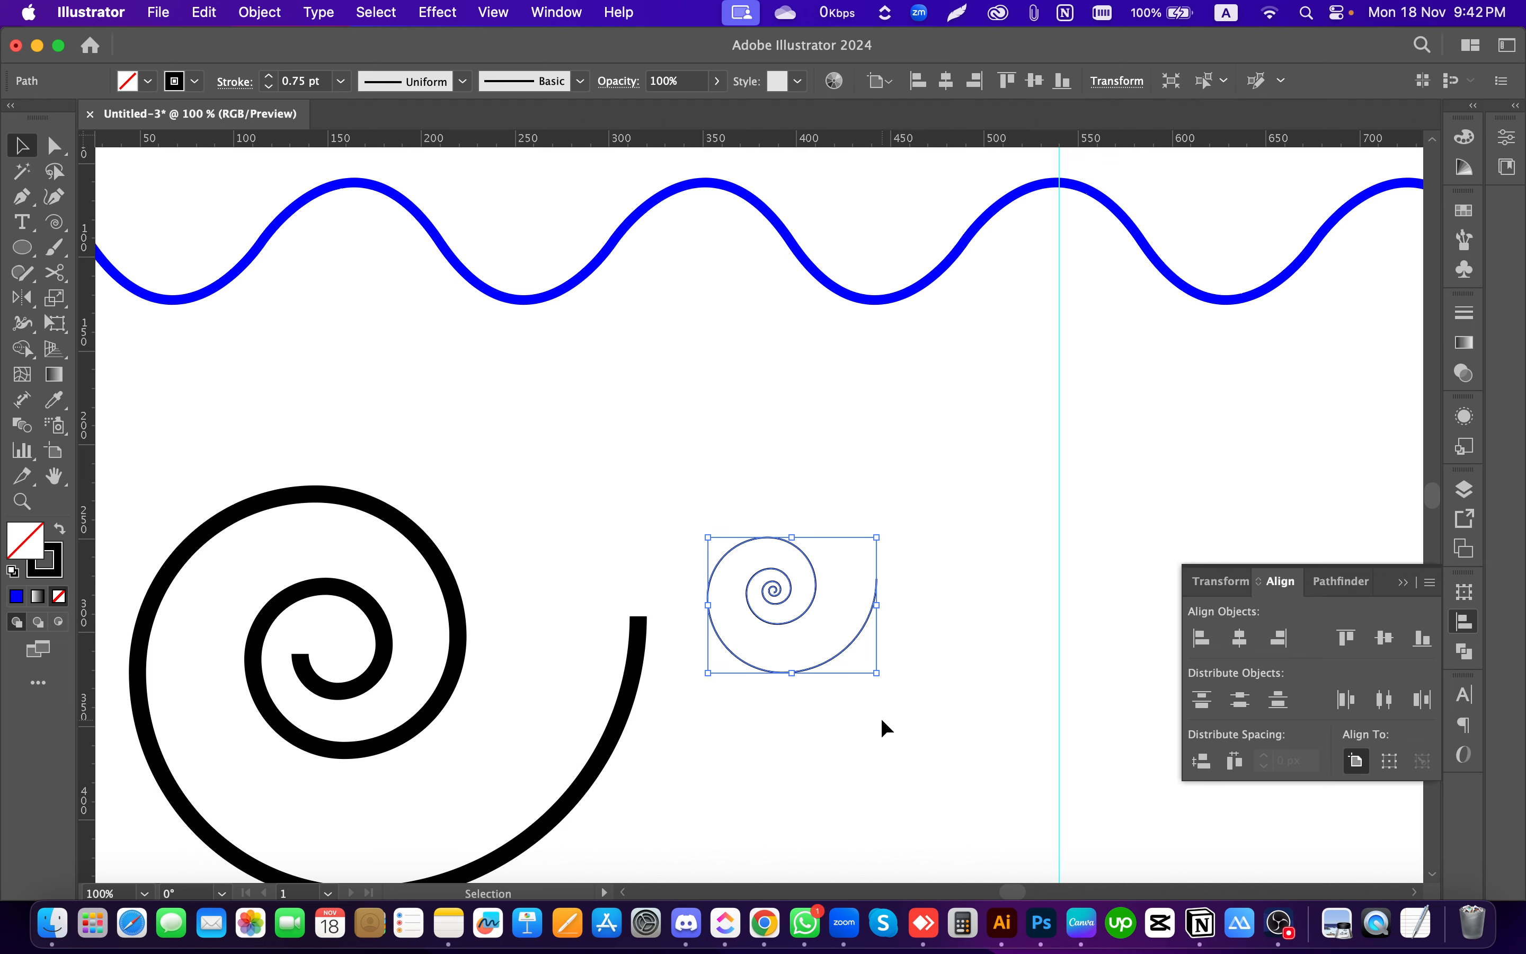
drag(876, 673, 1069, 874)
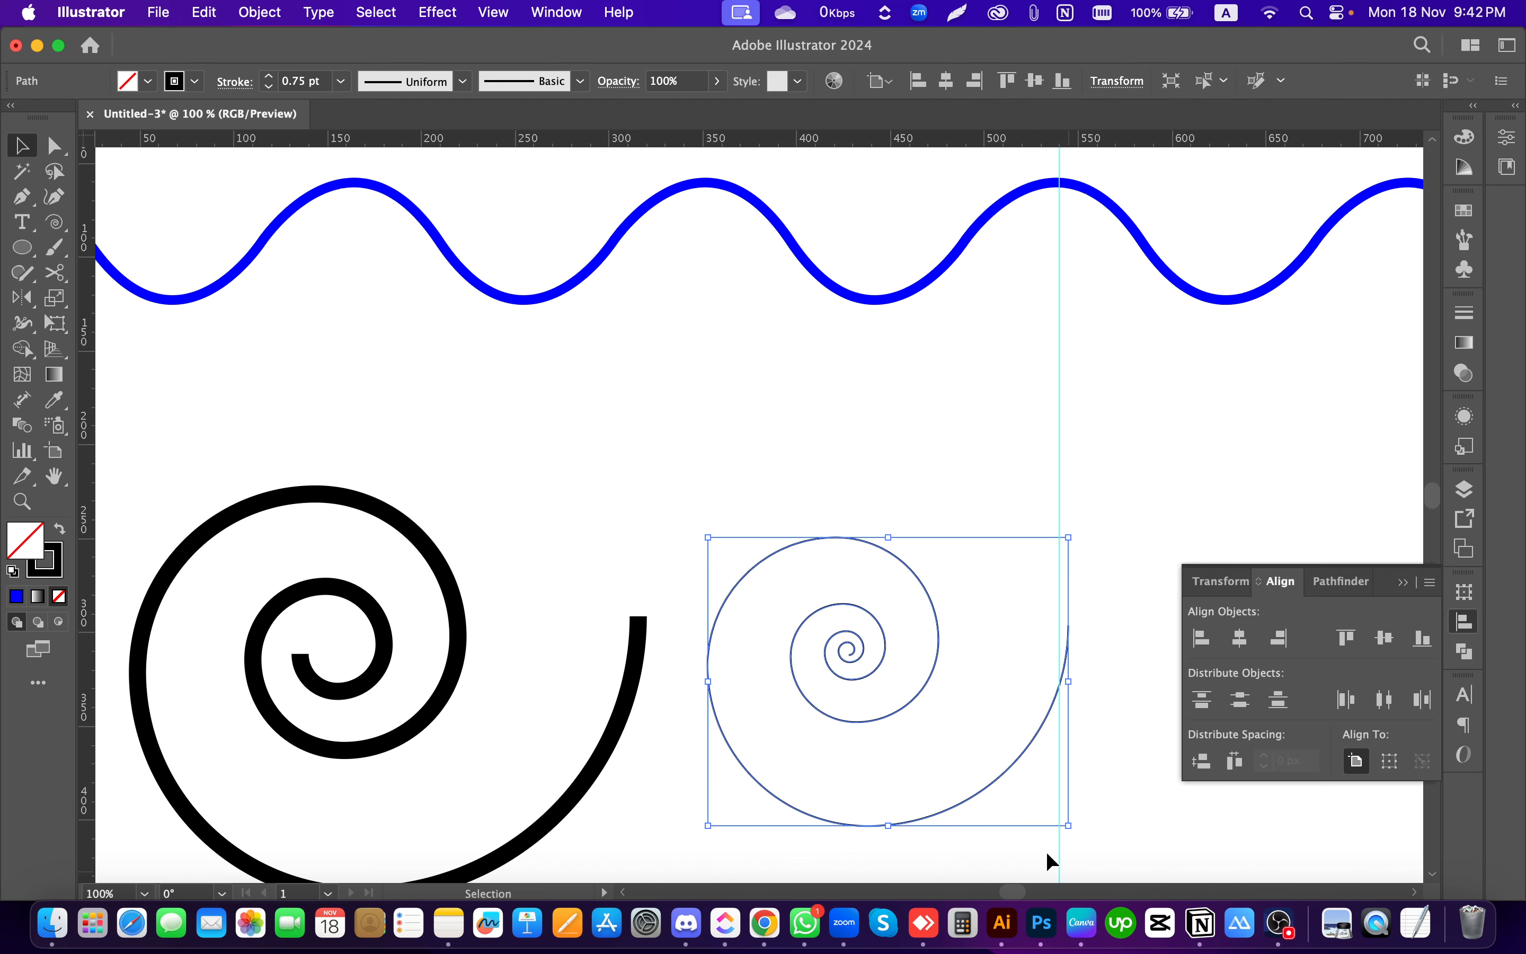
drag(859, 653, 761, 467)
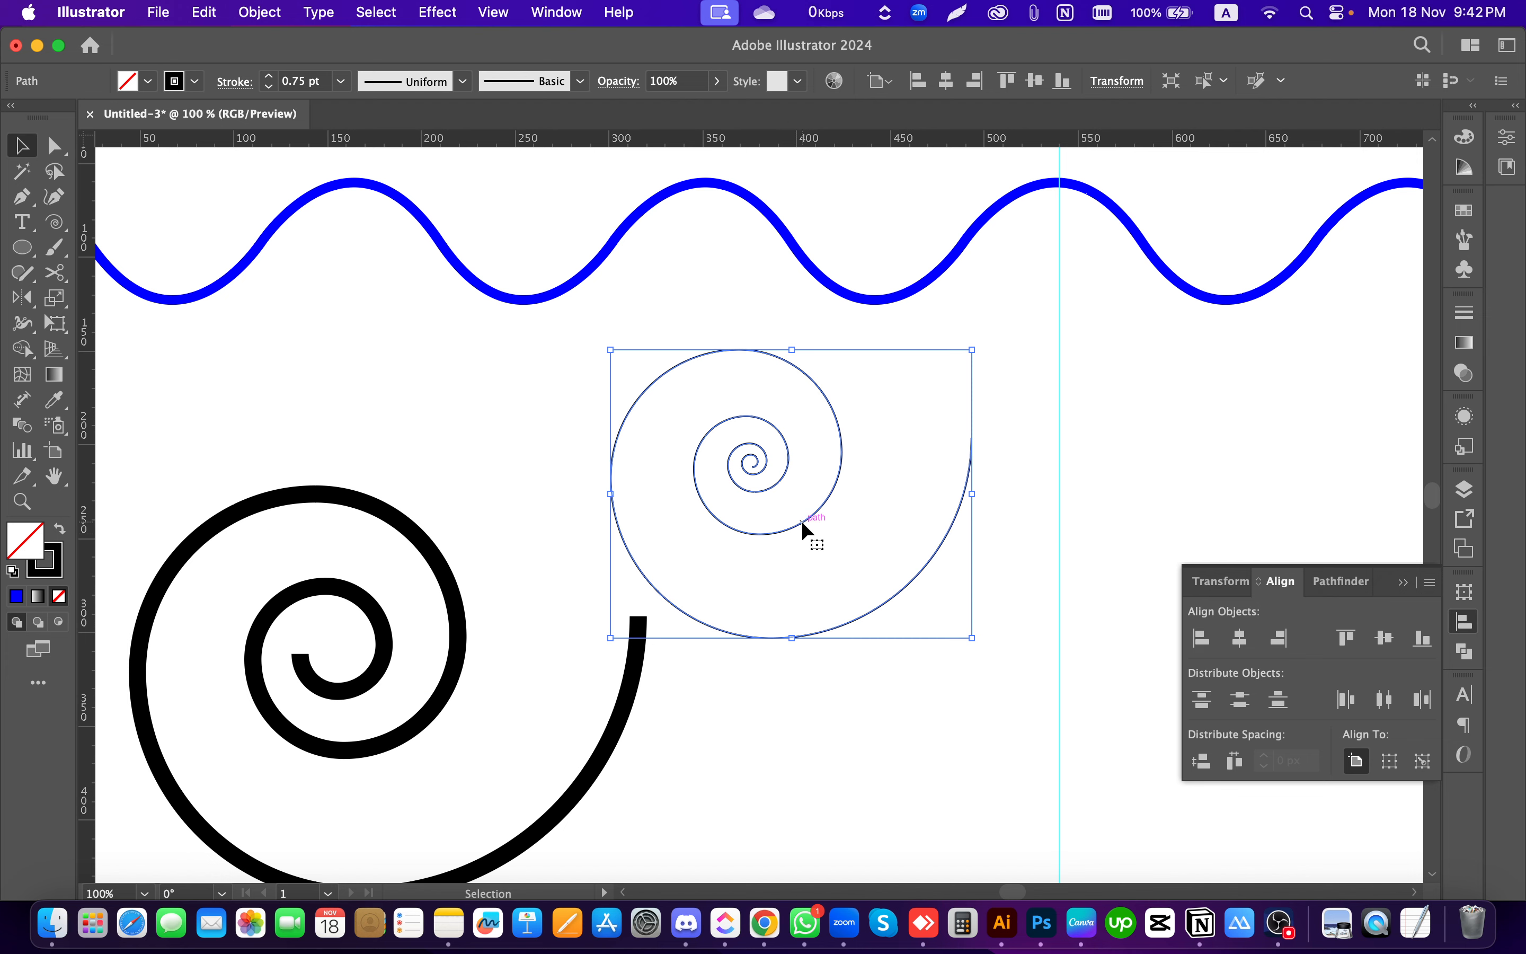
click(808, 559)
Step: Create a spiral below the thin one with 70 px radius, 100% decay, 20 segments and the first style
scroll(813, 558, down, 10)
scroll(817, 563, up, 2)
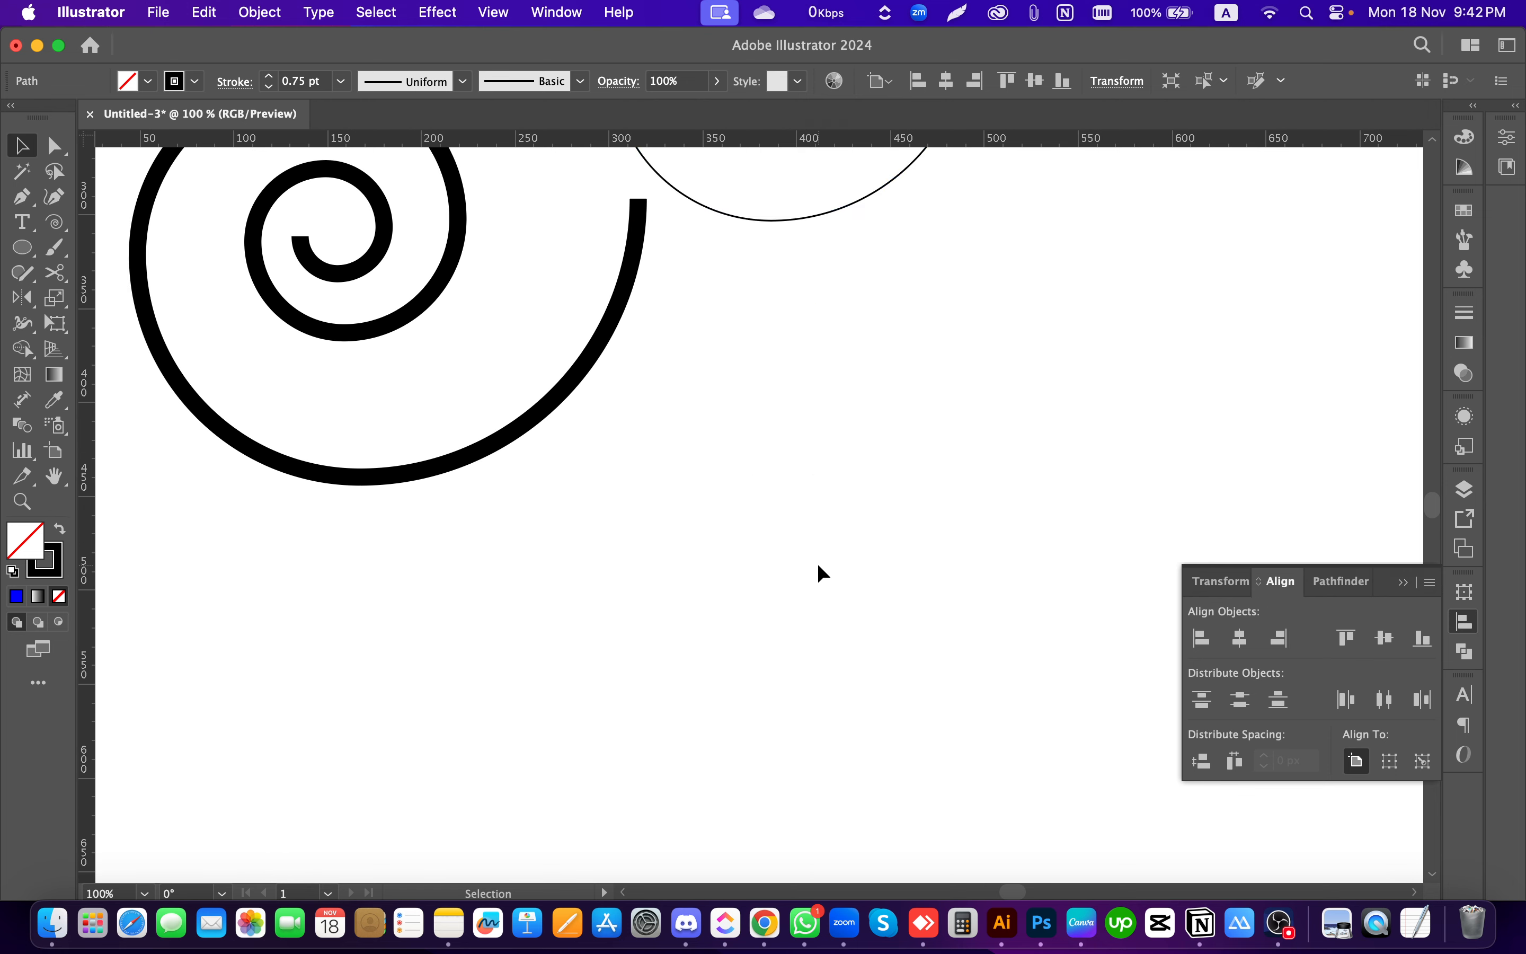
scroll(819, 565, up, 2)
click(54, 222)
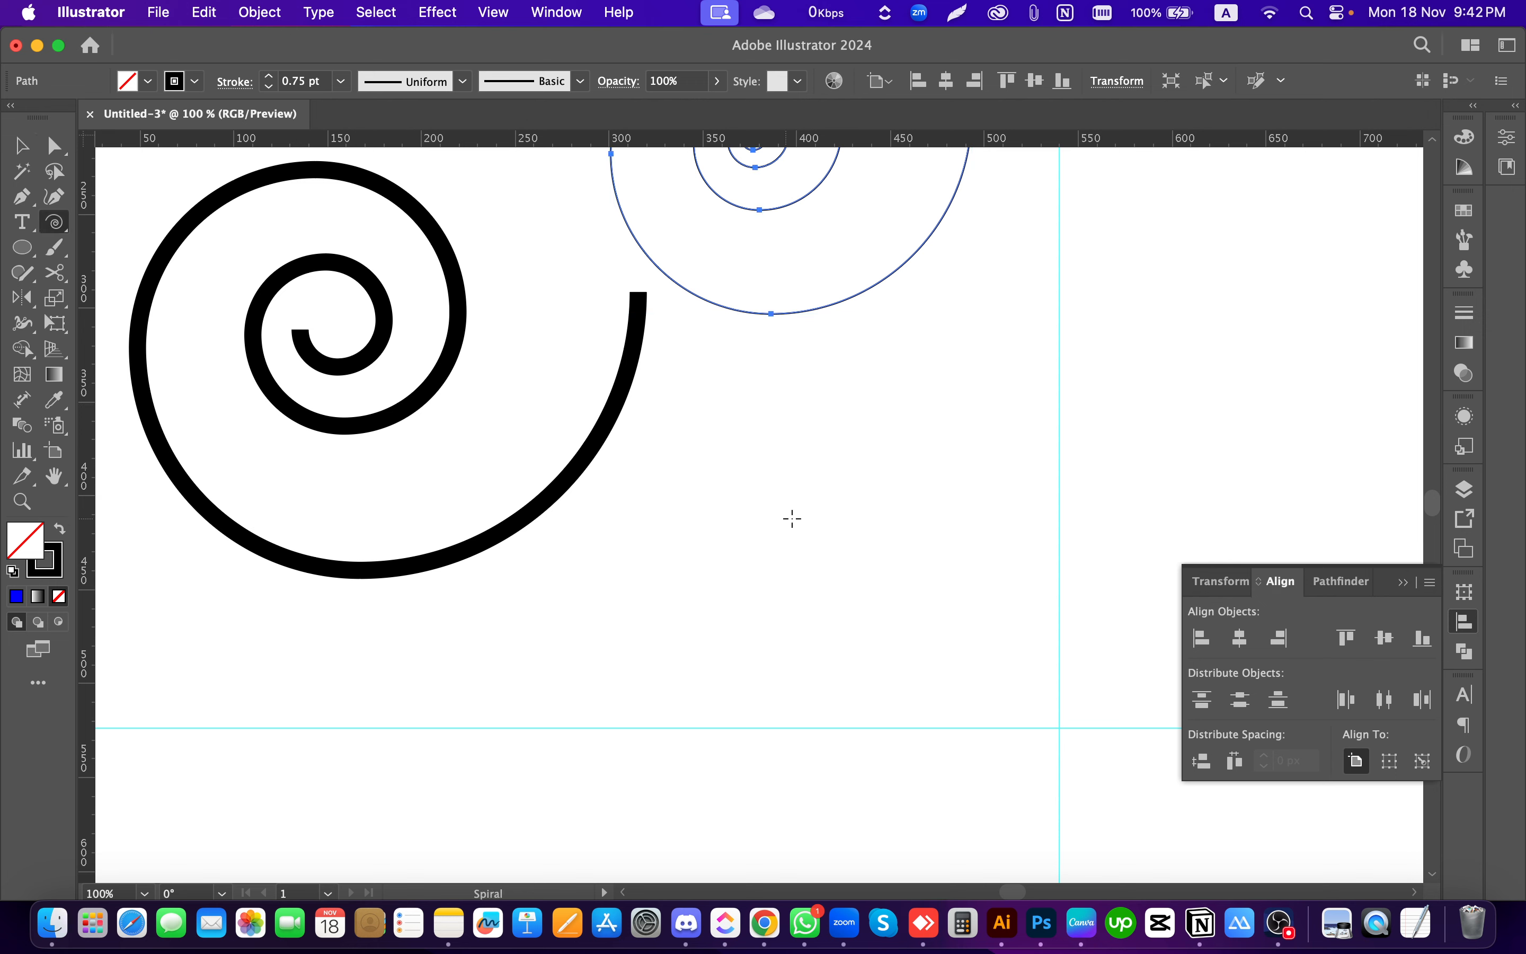
click(792, 519)
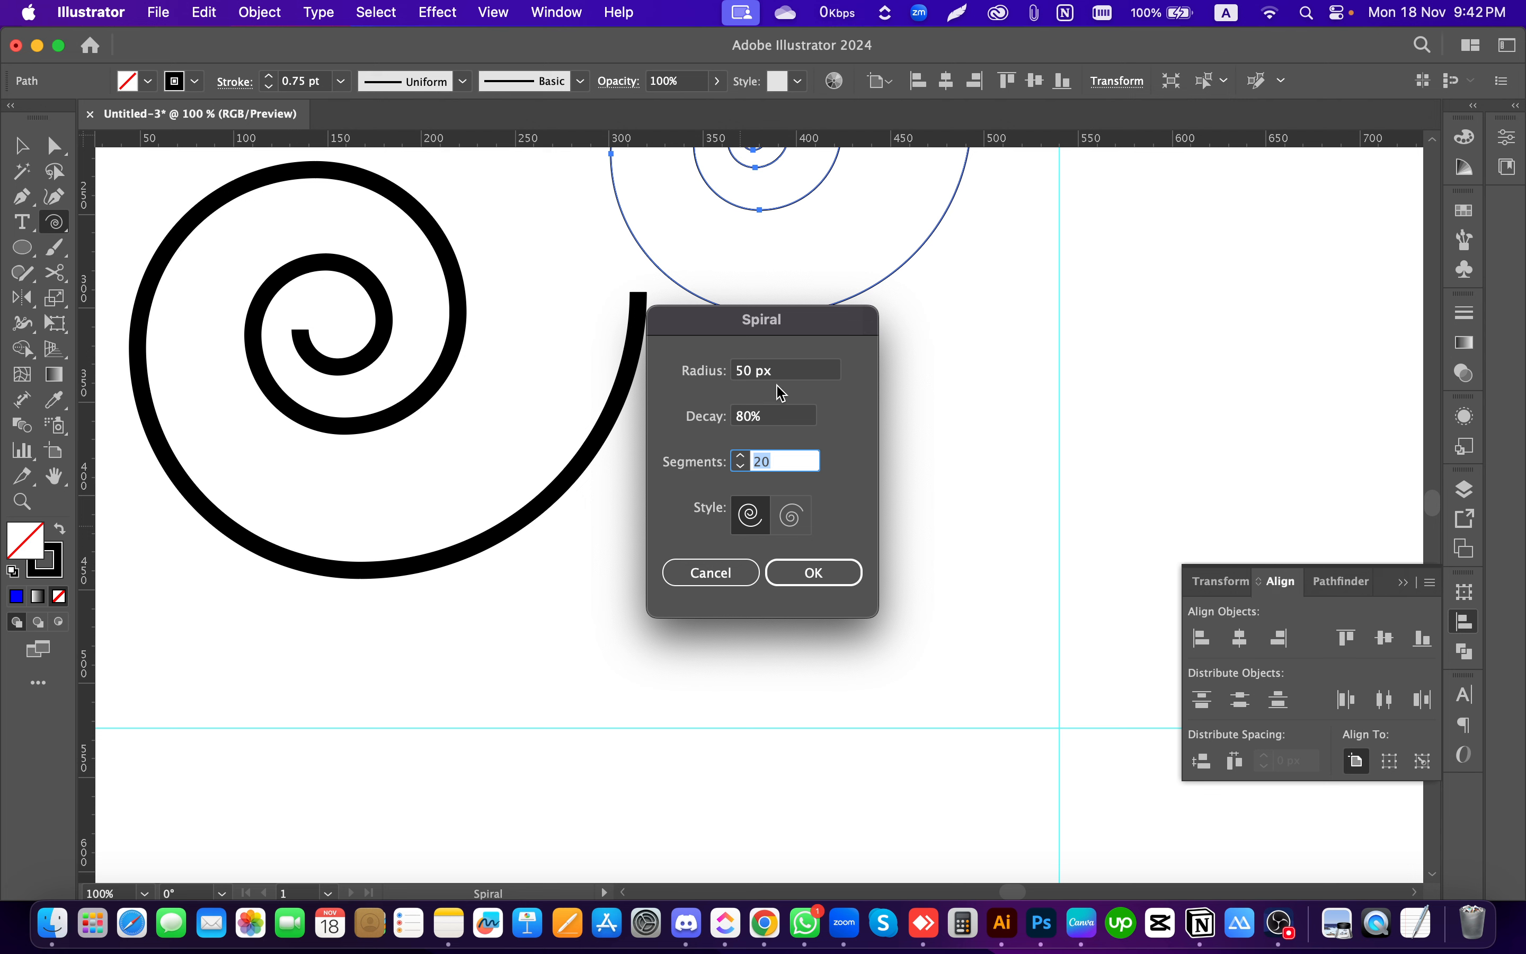
click(776, 421)
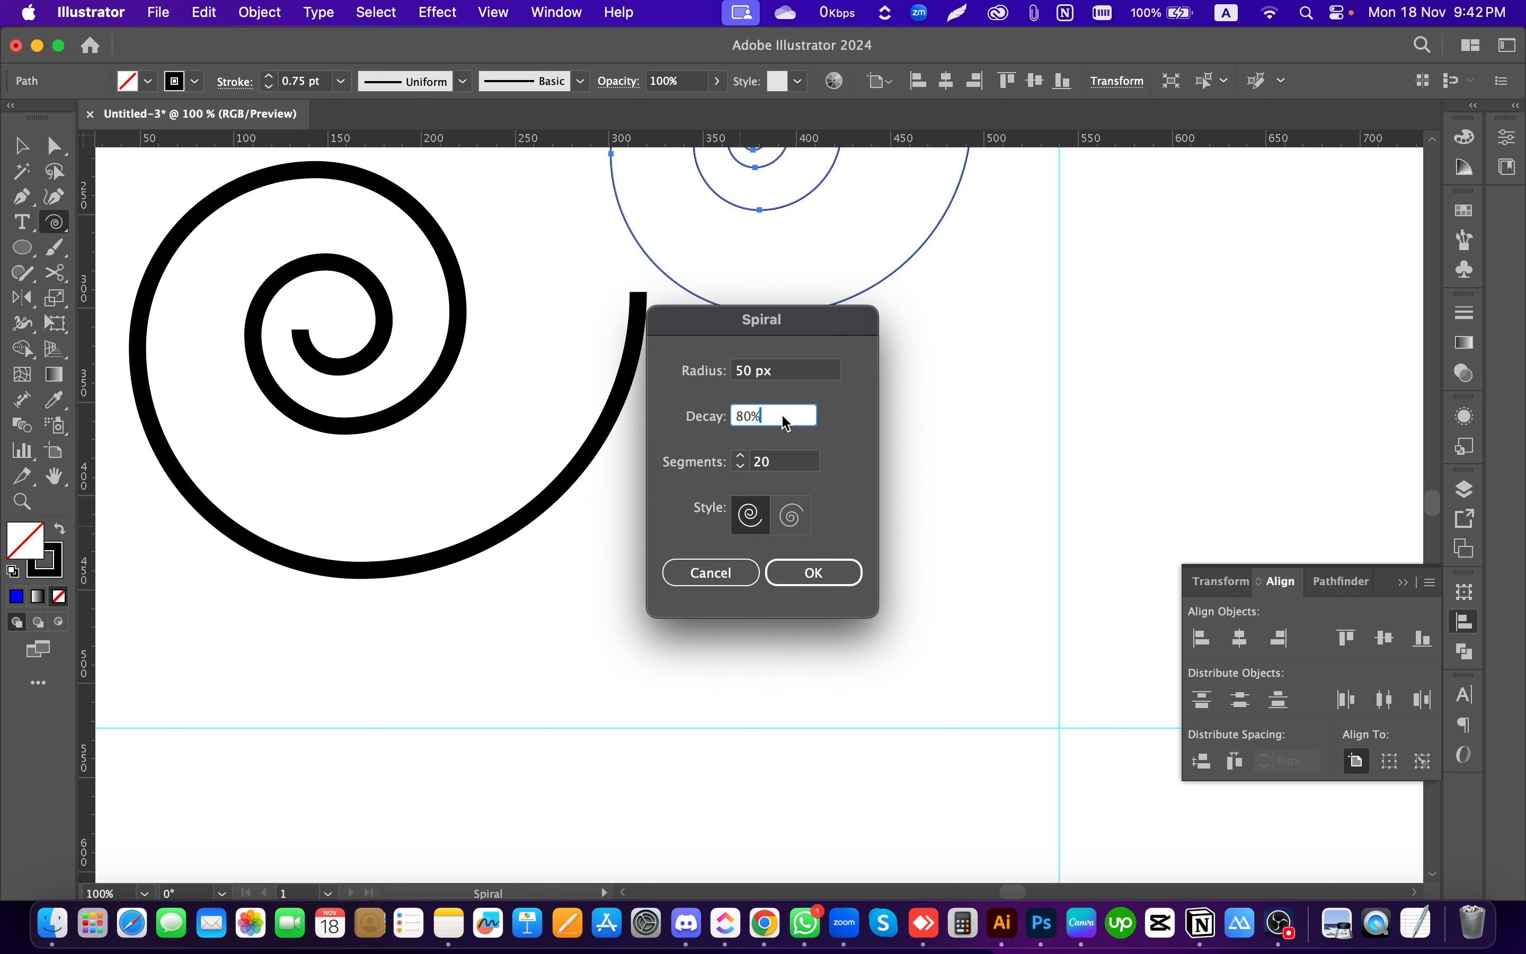
text(100)
click(811, 378)
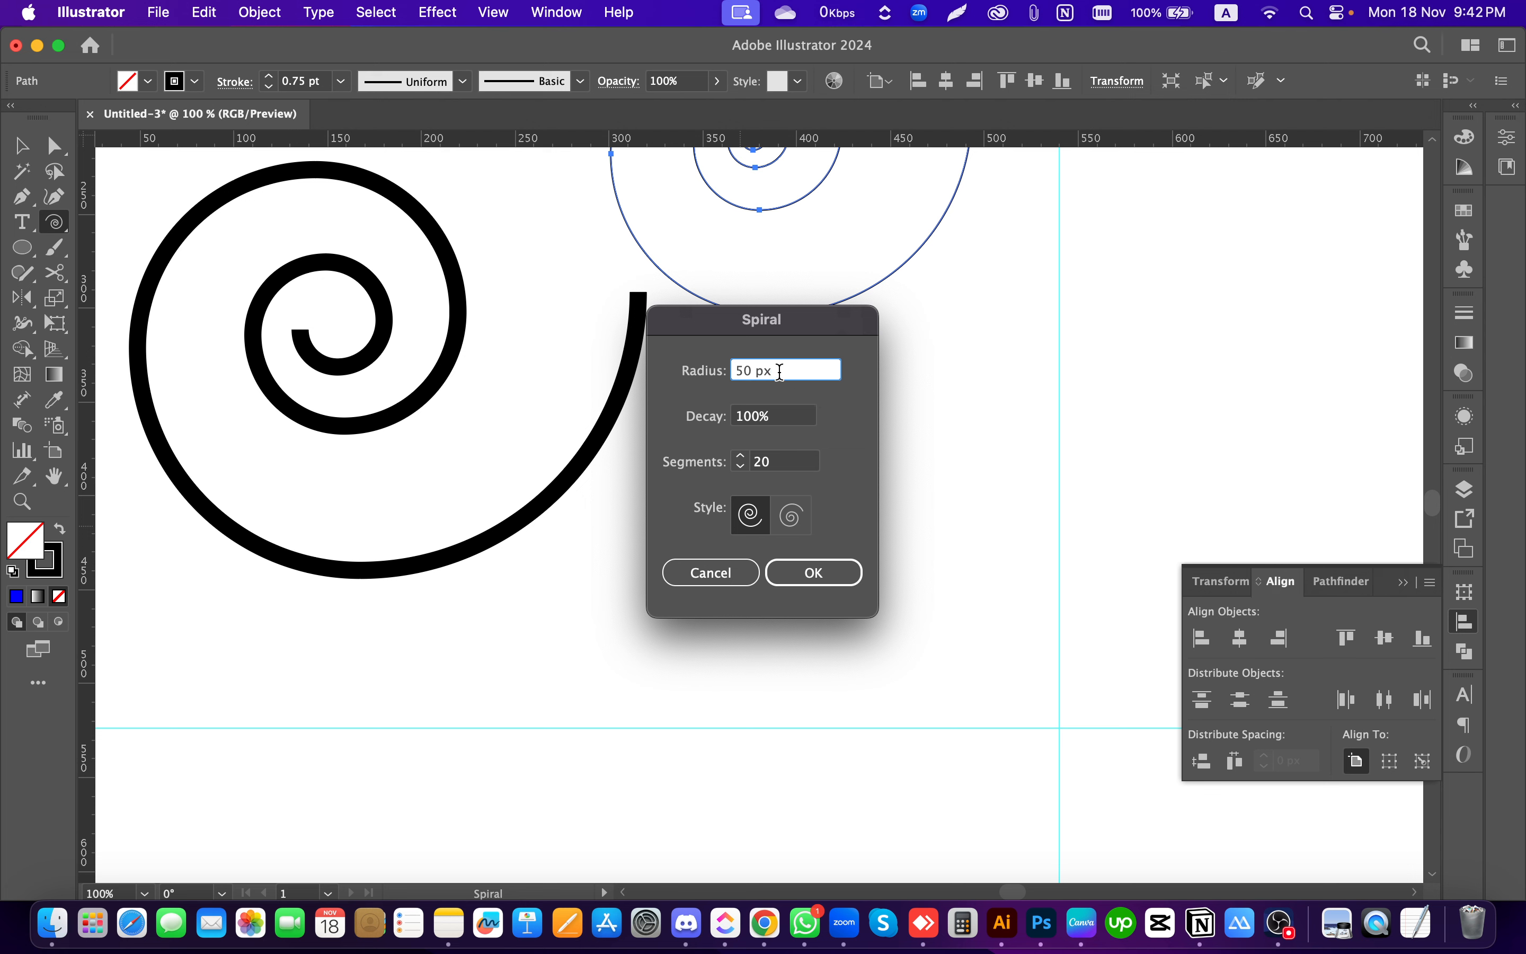
drag(800, 371, 700, 372)
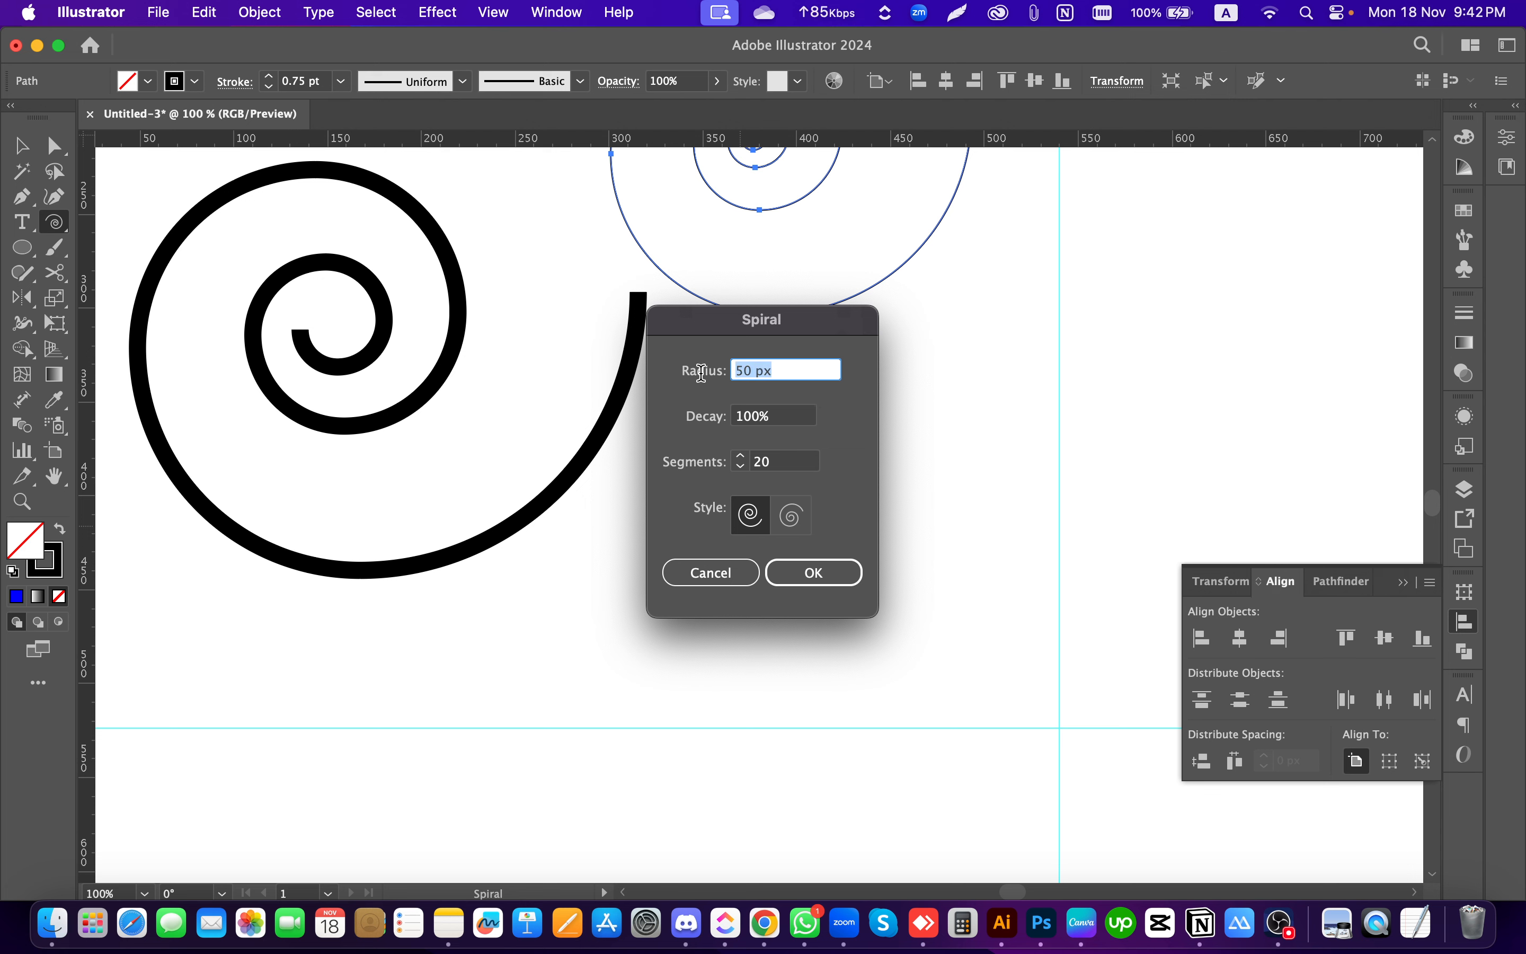
text(70)
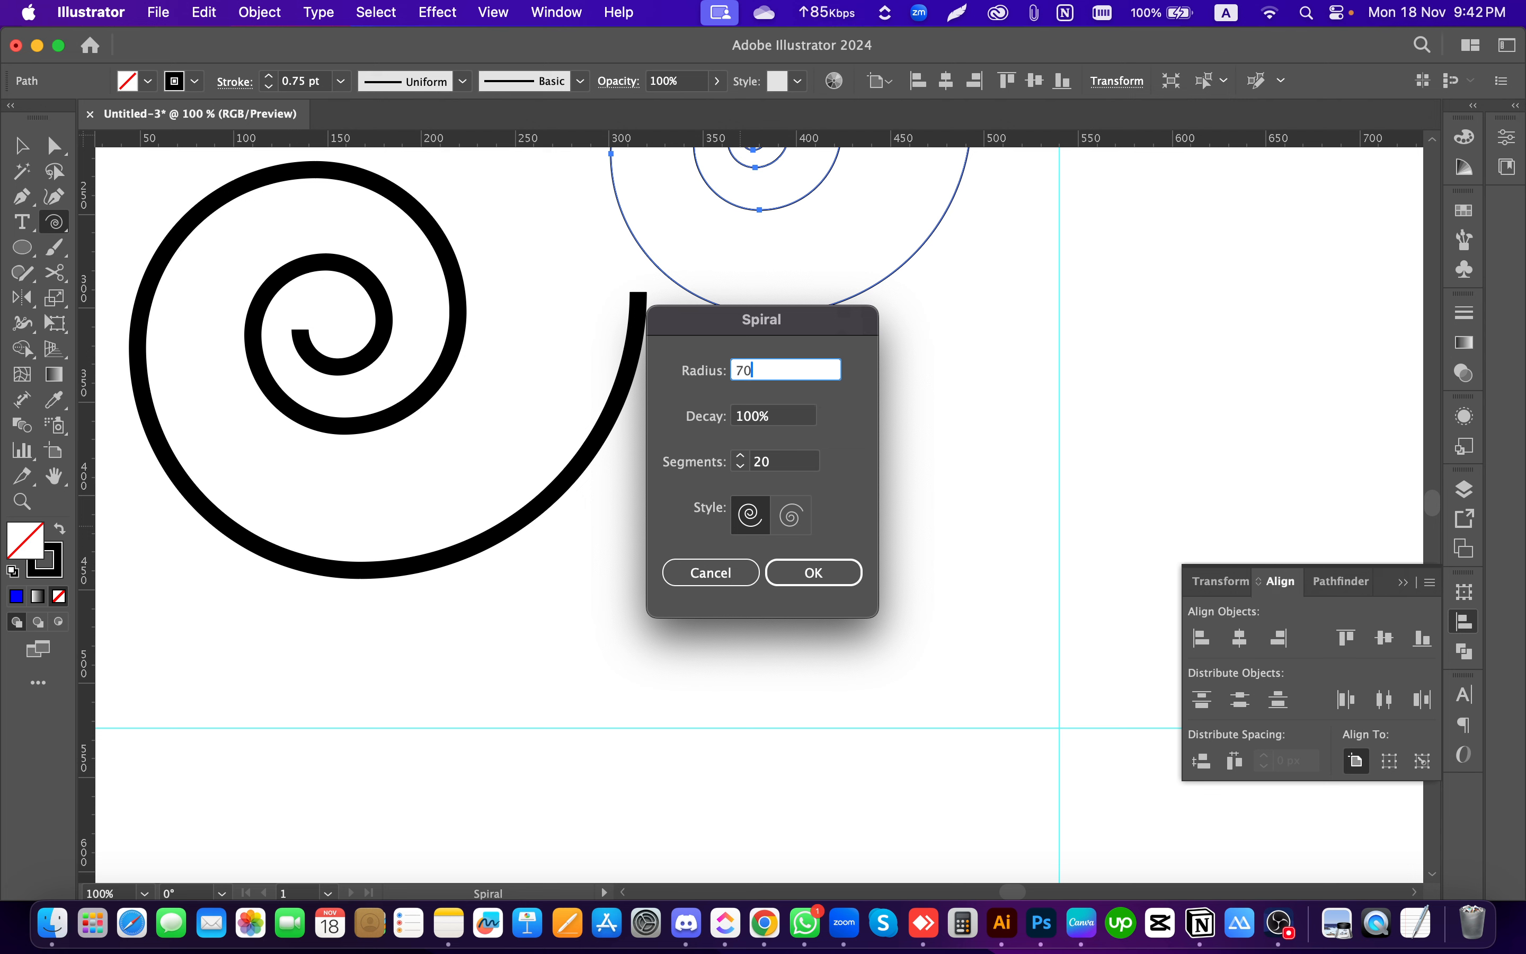
click(813, 574)
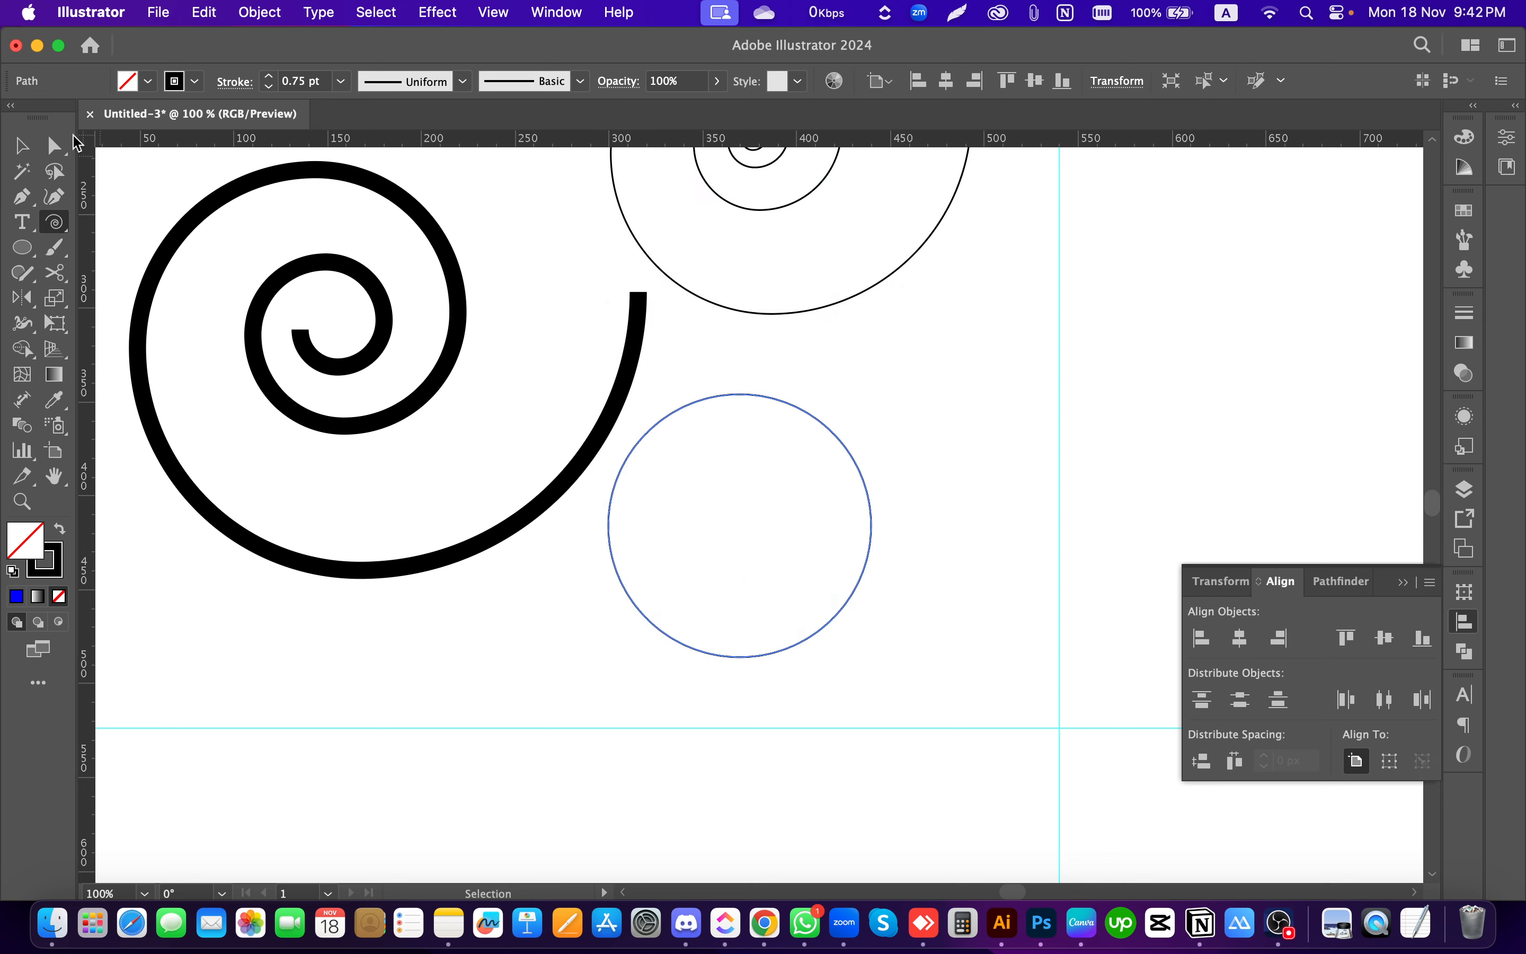
Step: Undo the spiral created with 100% decay
click(22, 145)
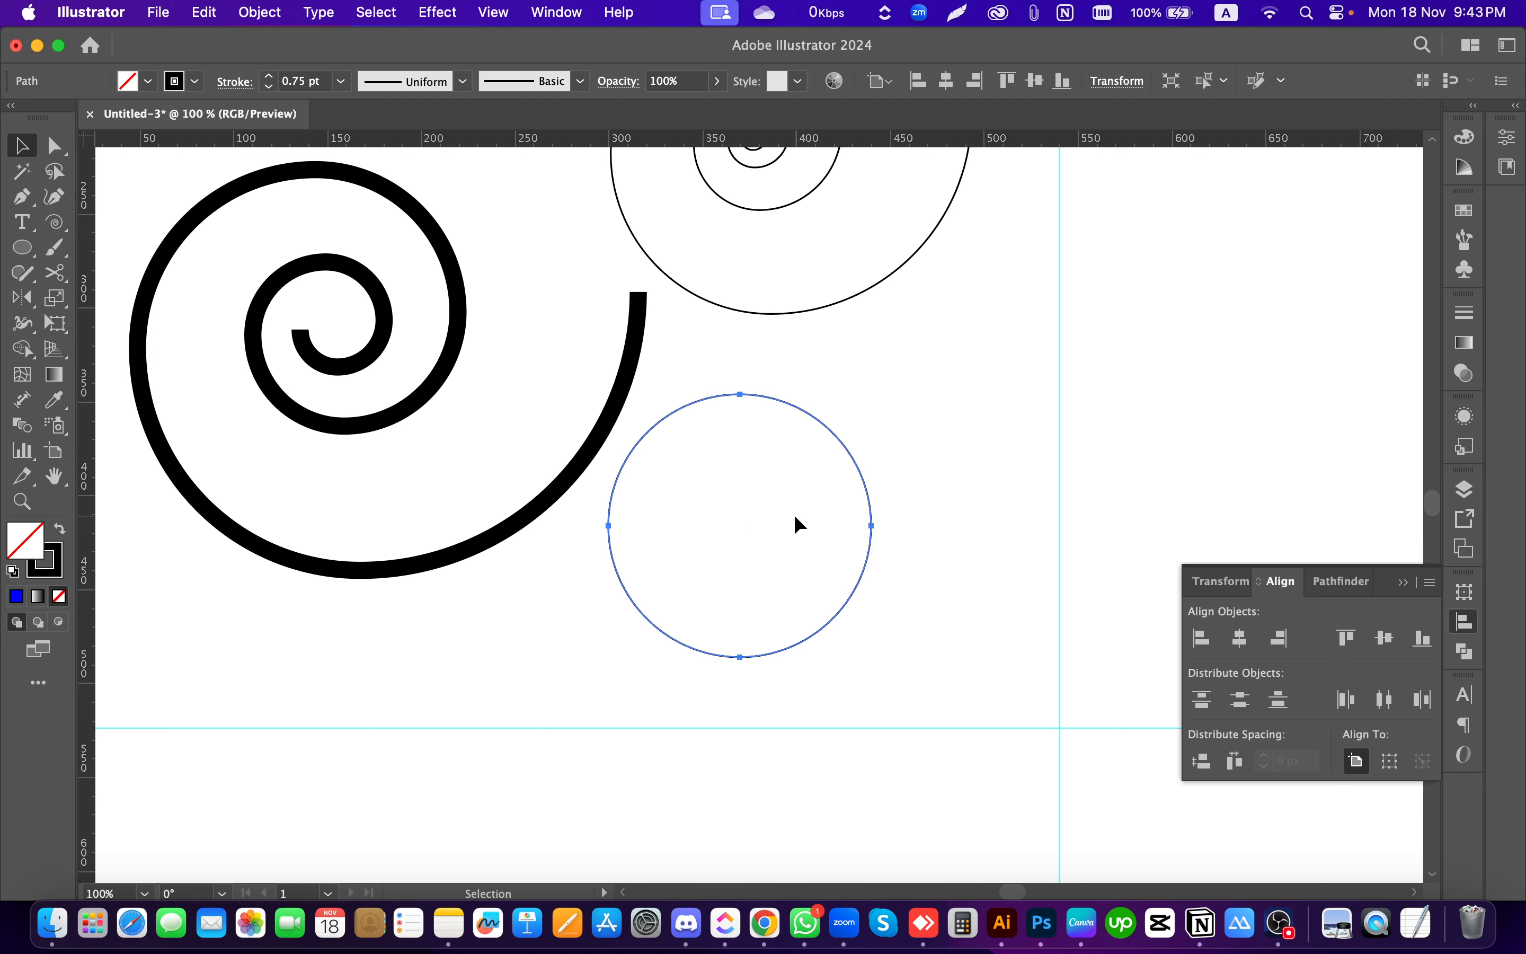
key(super)
key(super)
key(super)
key(super+z)
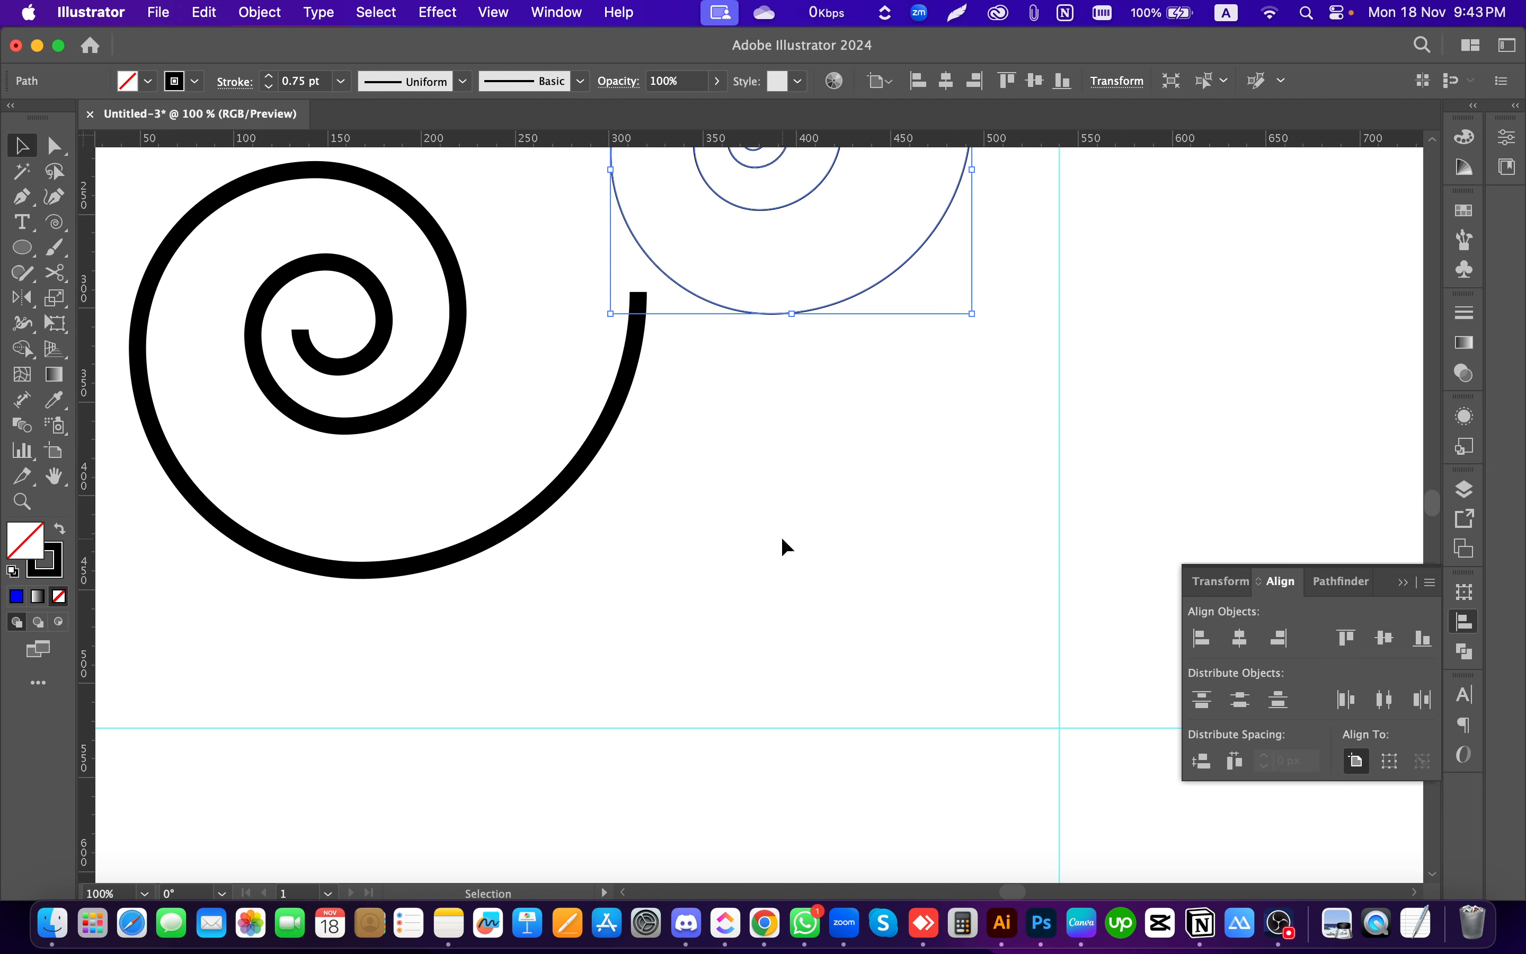
Step: Create a spiral in the empty area with 70 px radius, 50% decay and 20 segments, and undo it
scroll(789, 540, up, 1)
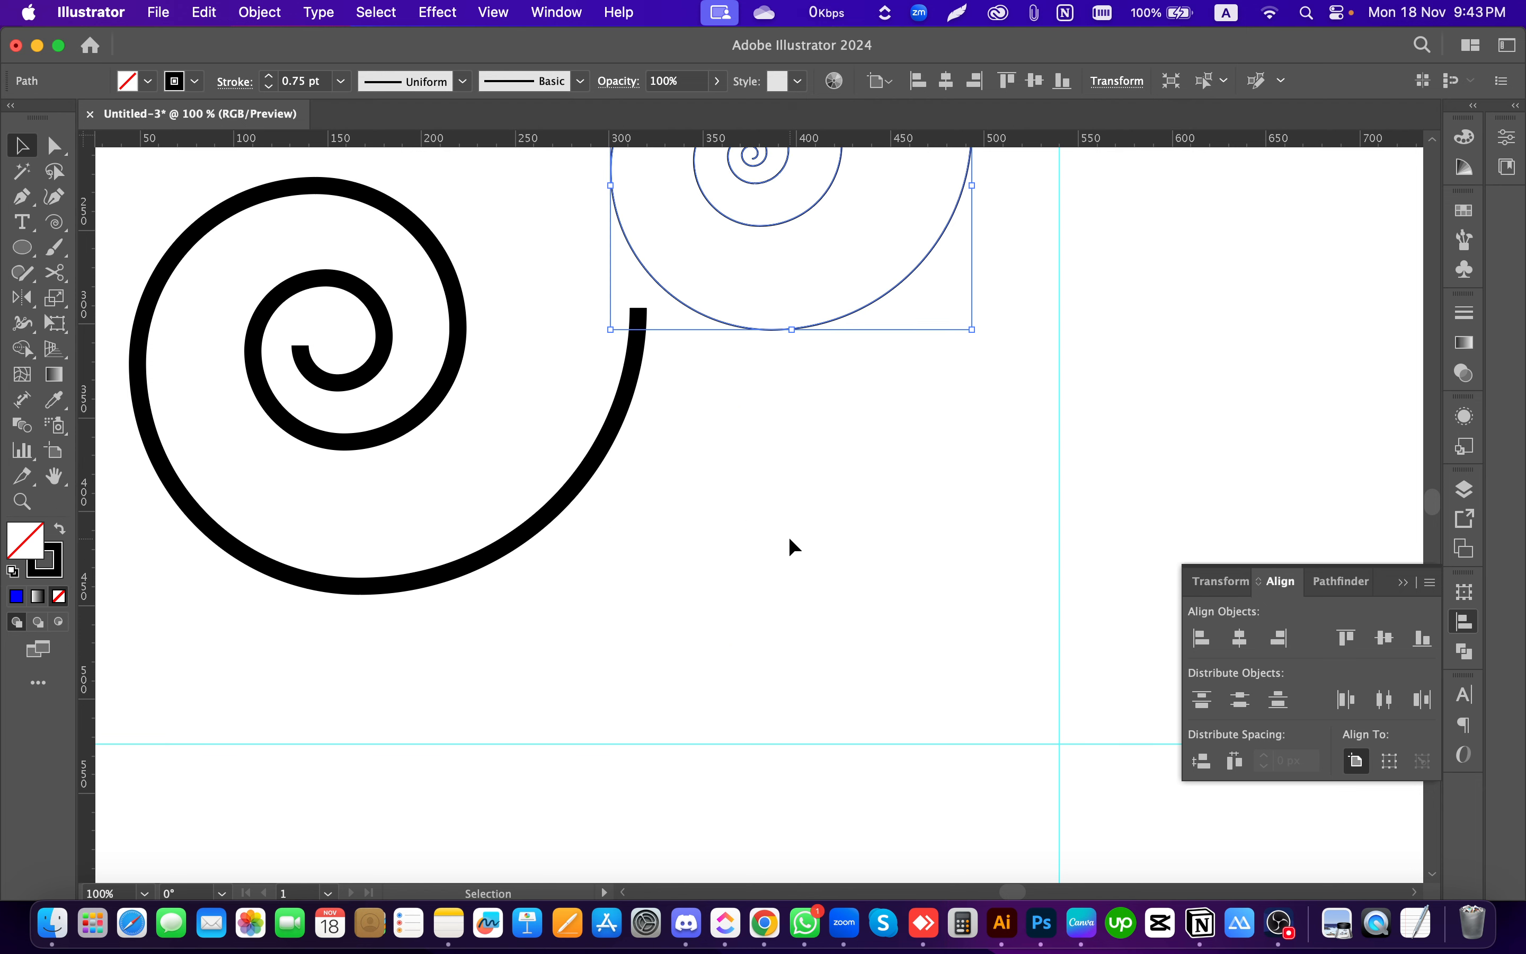
click(55, 222)
click(152, 272)
click(716, 500)
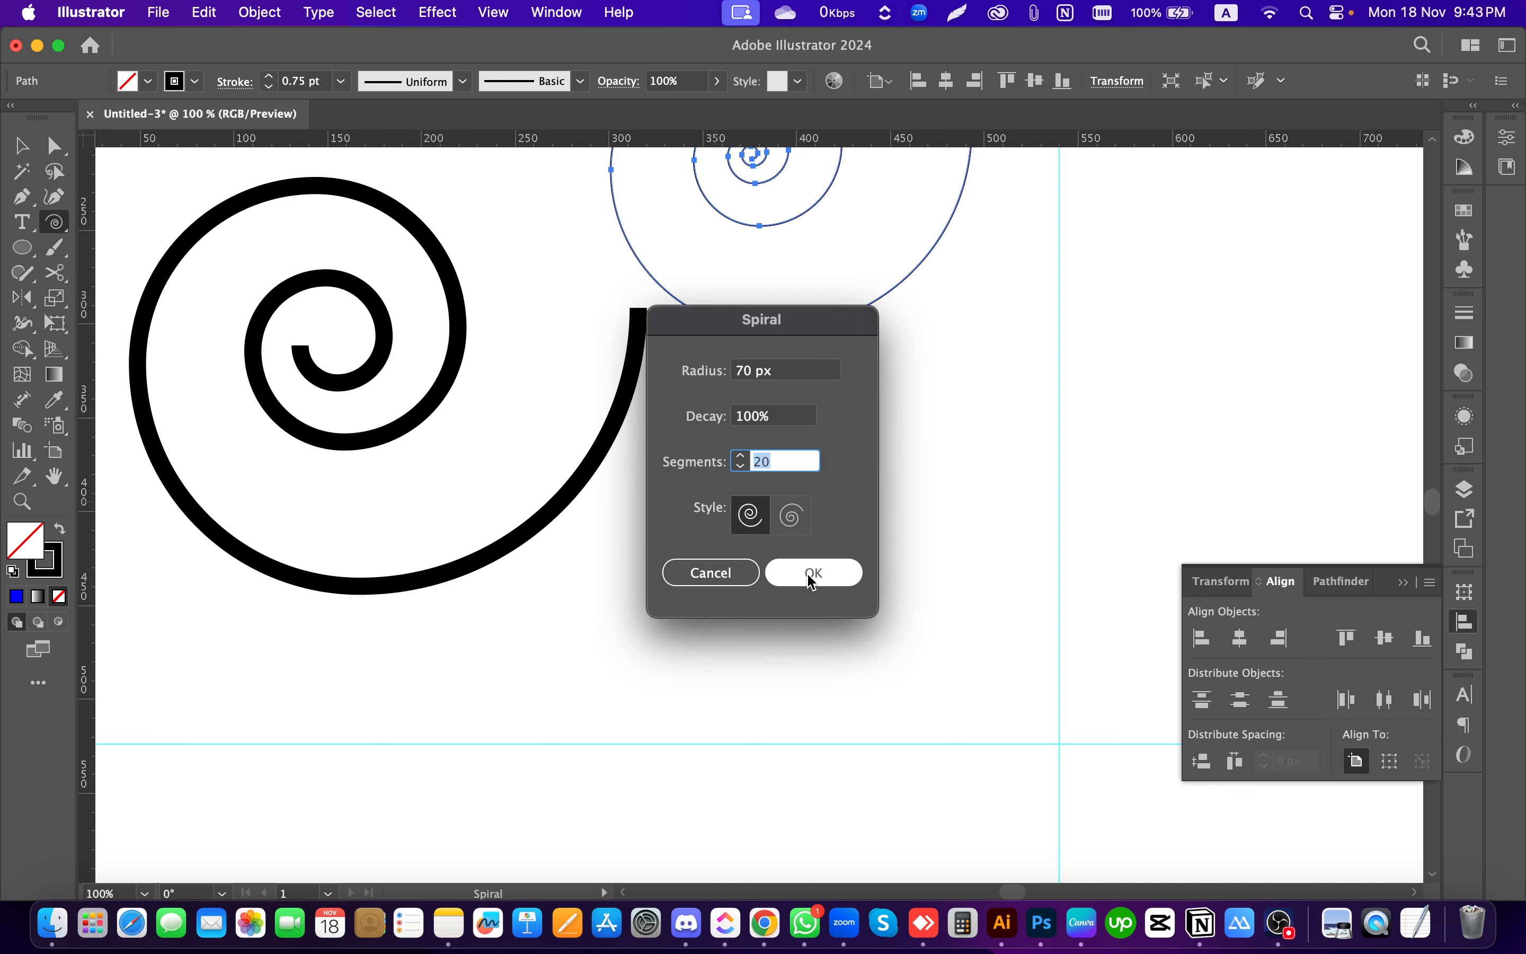
click(787, 417)
drag(788, 417, 688, 421)
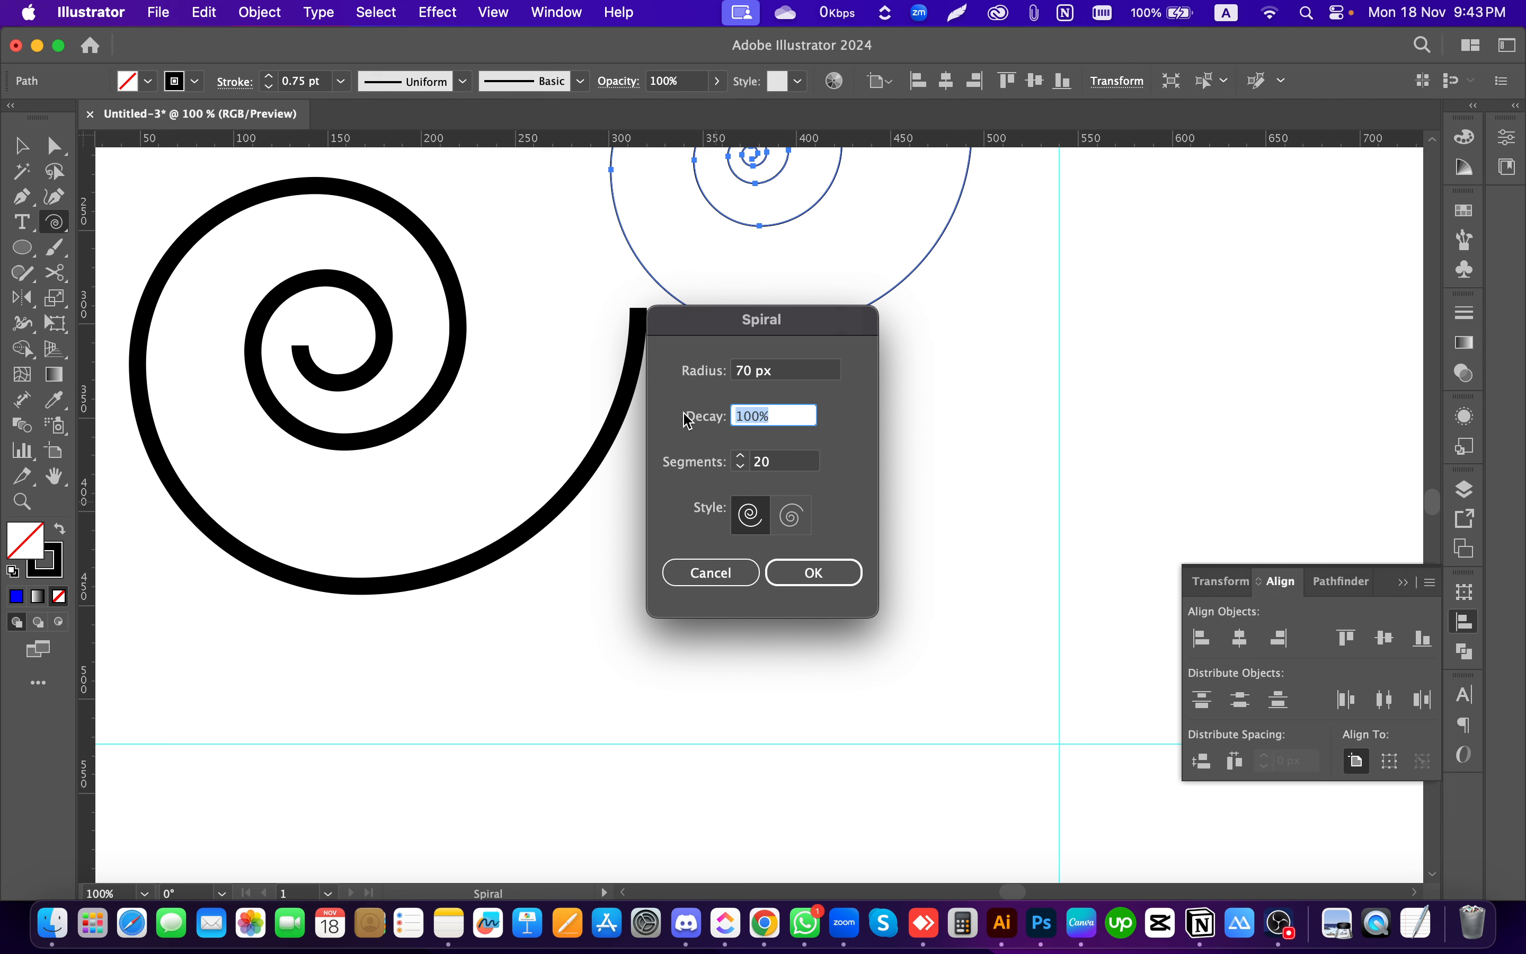
text(50)
click(823, 573)
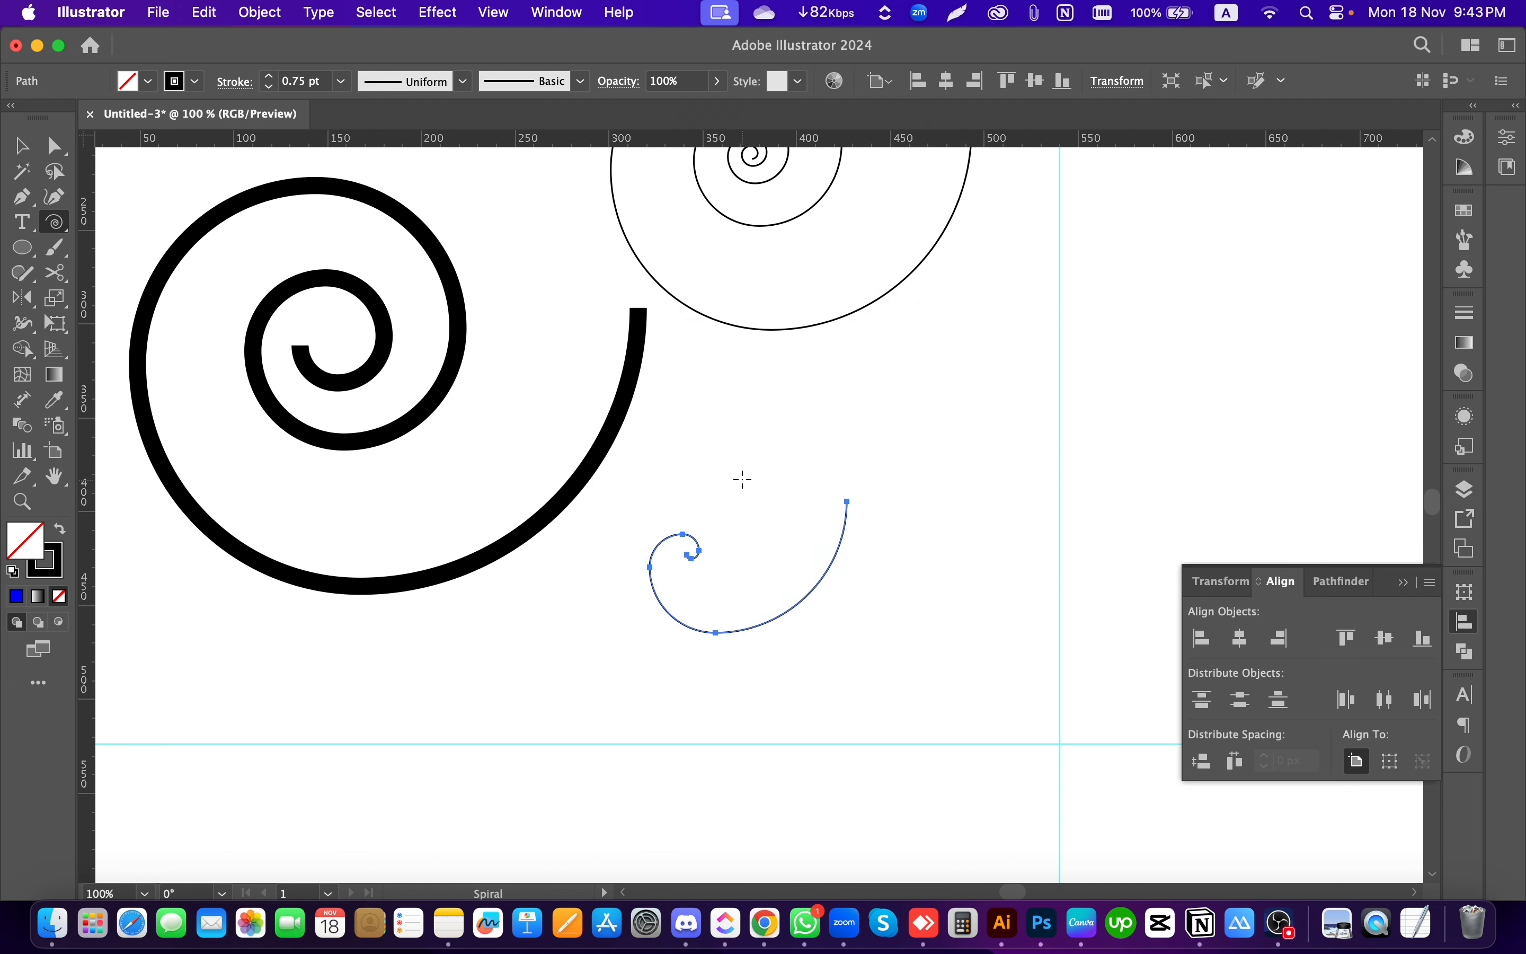
key(super+z)
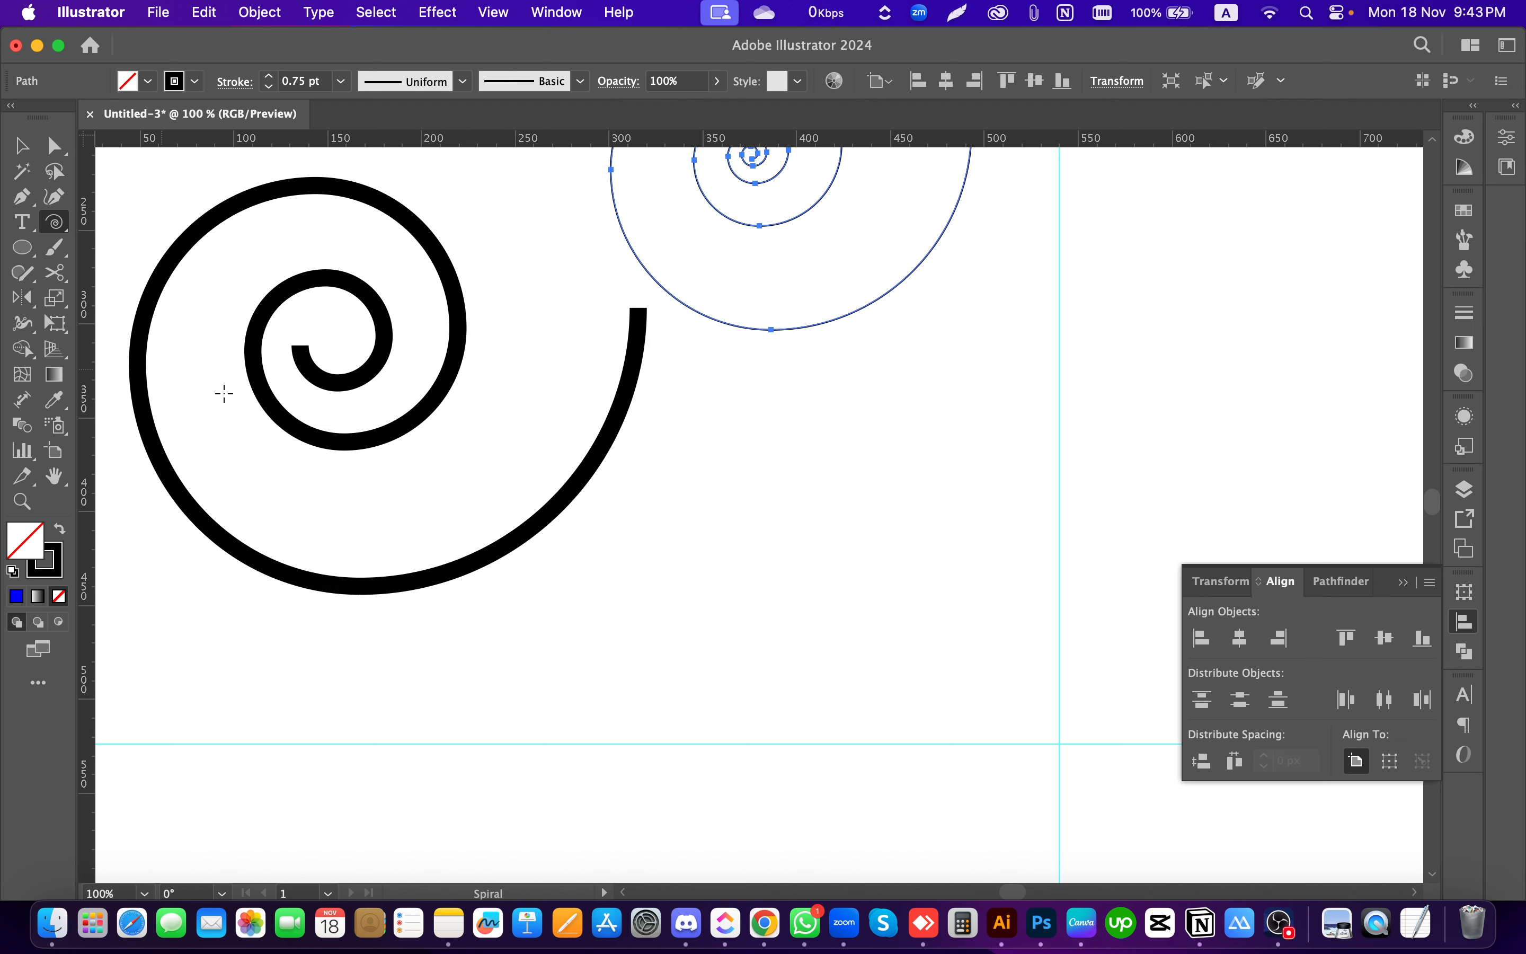
Step: Create a spiral with 70 px radius, 20 segments and a decay higher than 50%, and undo it
click(224, 394)
click(766, 420)
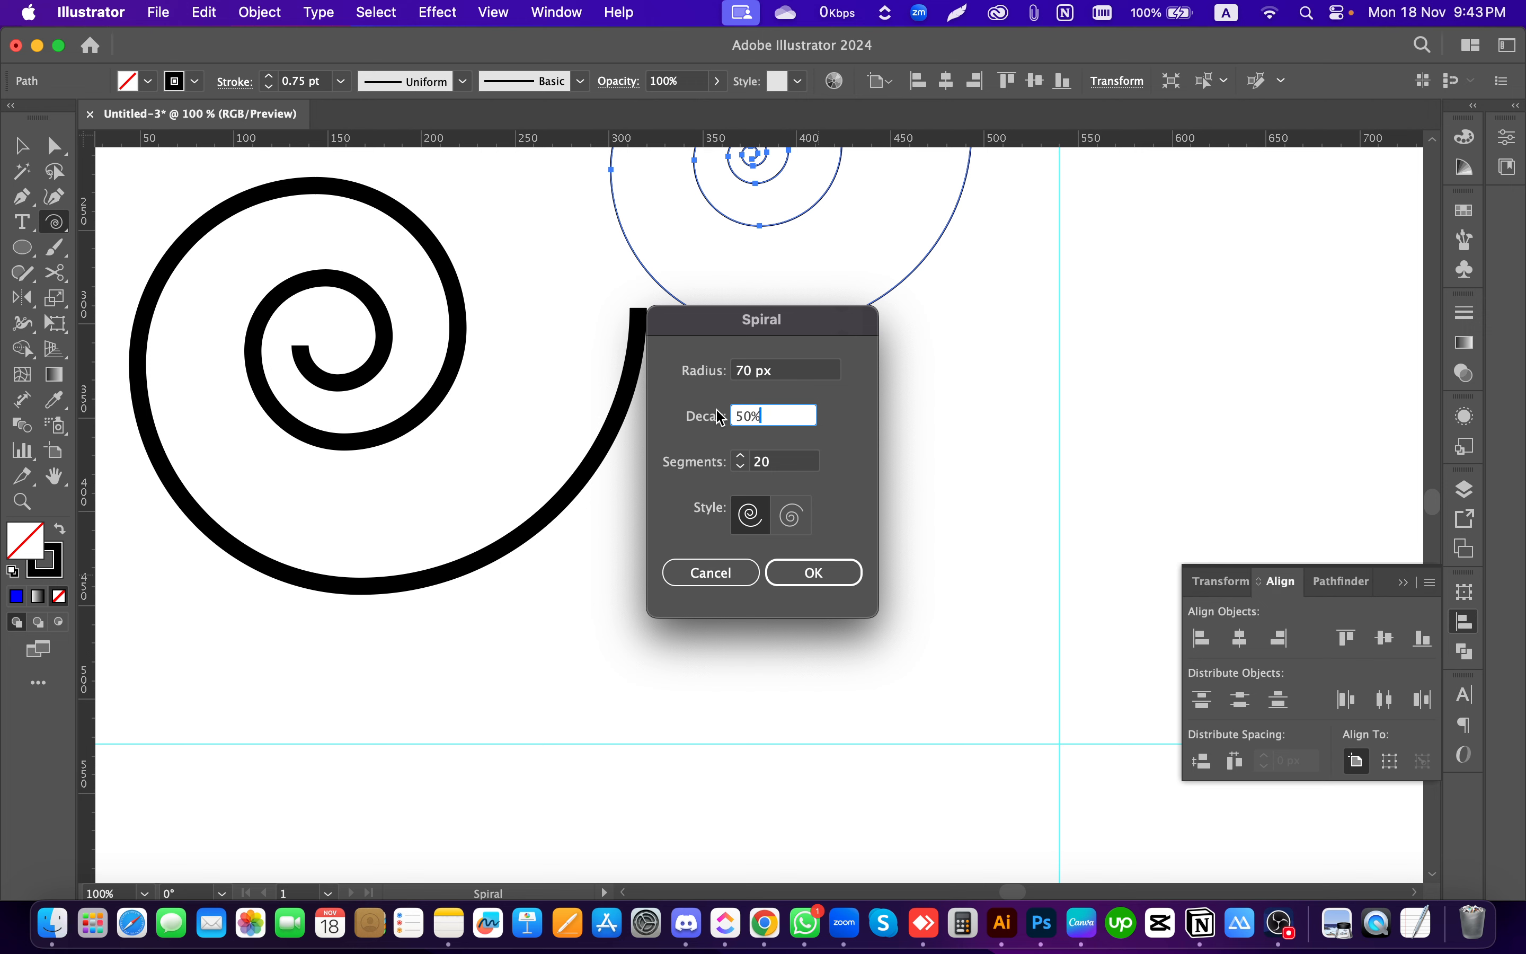
drag(780, 415, 694, 420)
text(70)
click(779, 573)
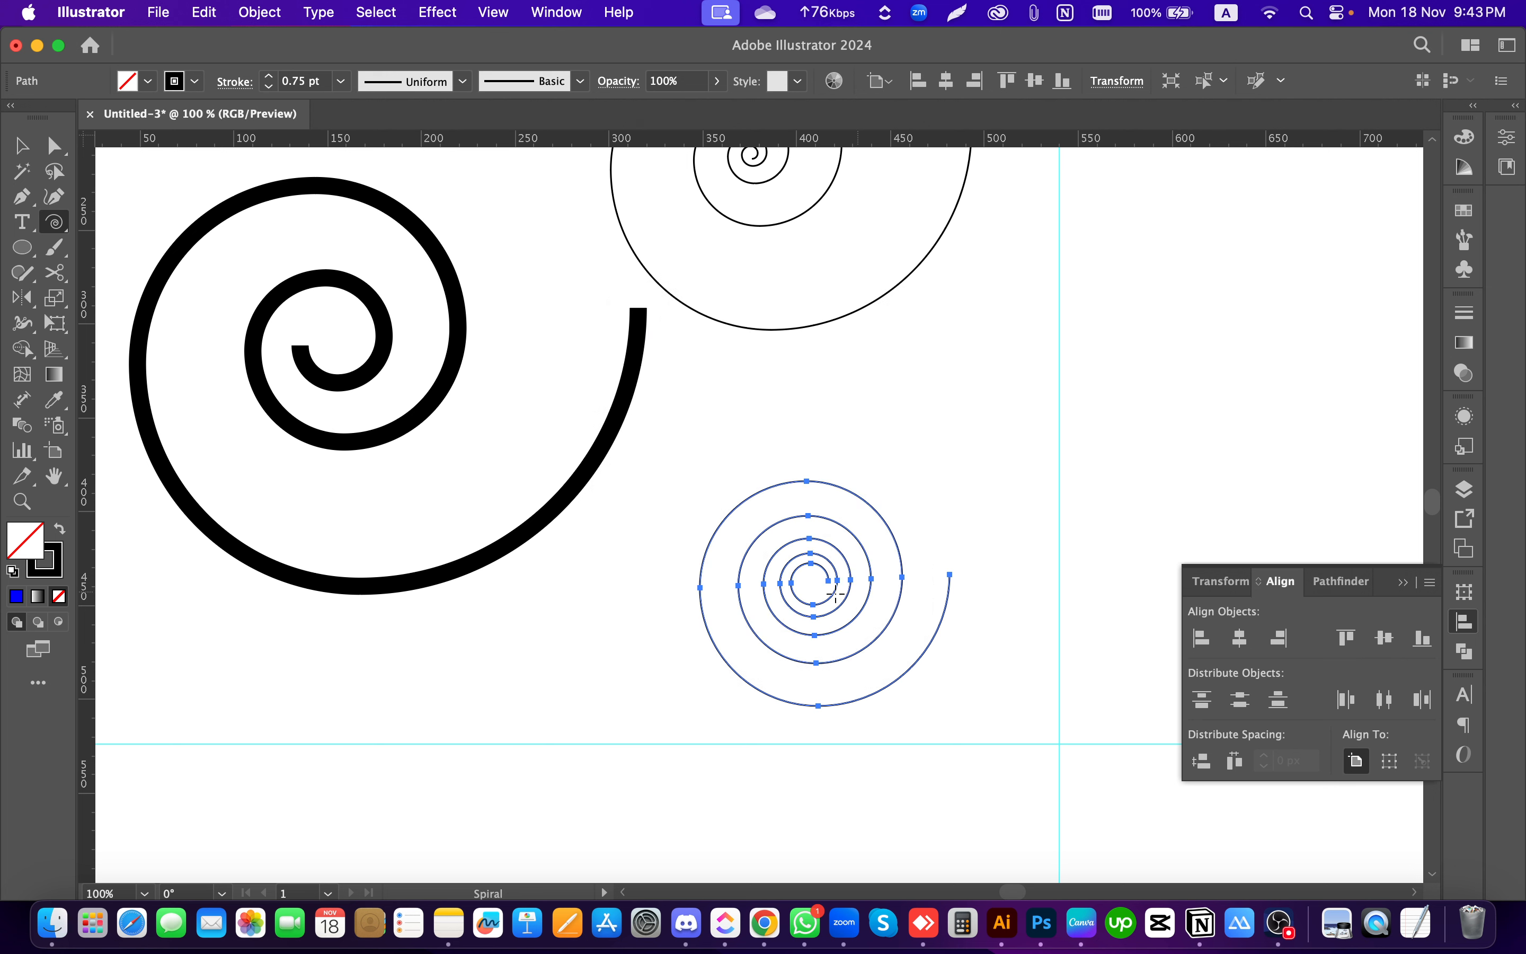
key(super+z)
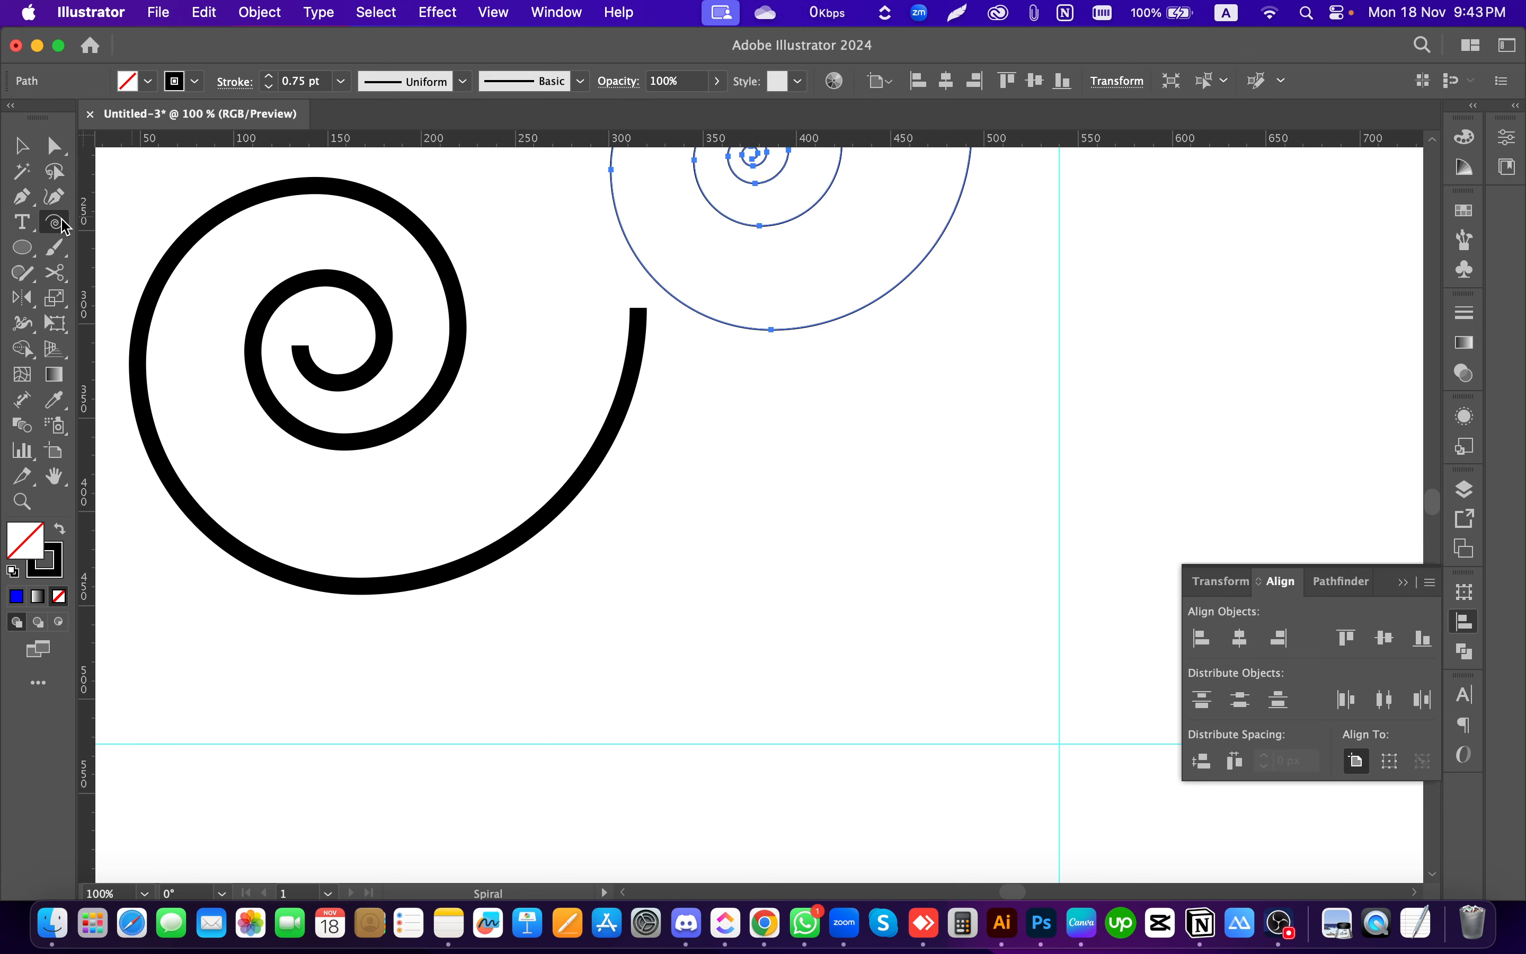
Step: Draw a six-by-six rectangular grid about 160 px wide and 140 px high below the thin spiral
drag(56, 224, 169, 305)
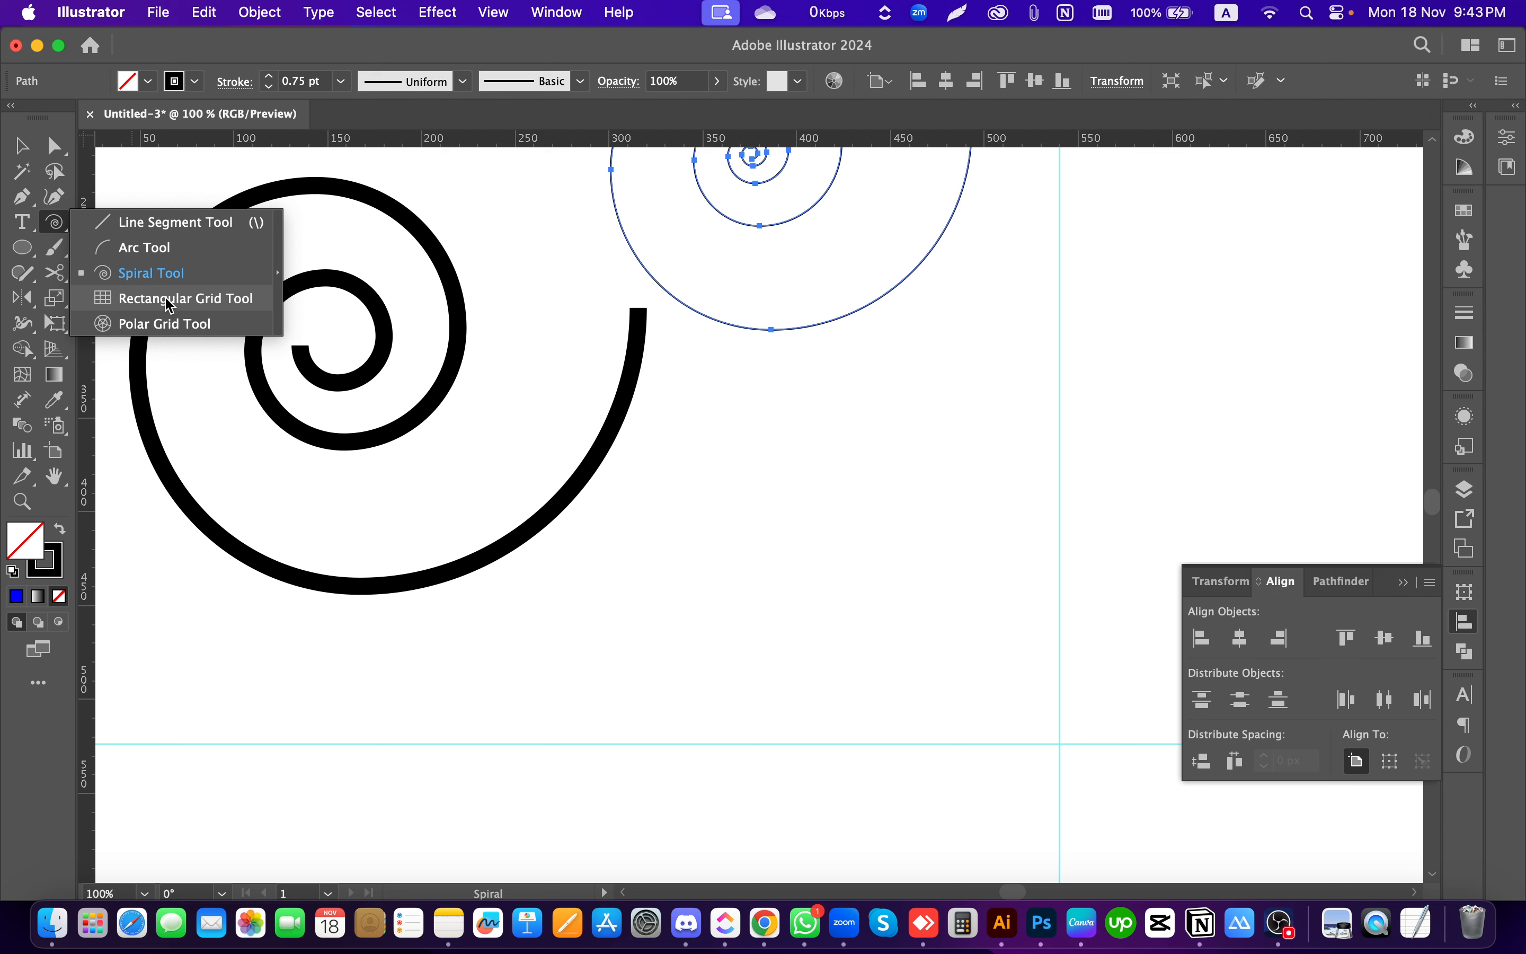
drag(170, 305, 169, 301)
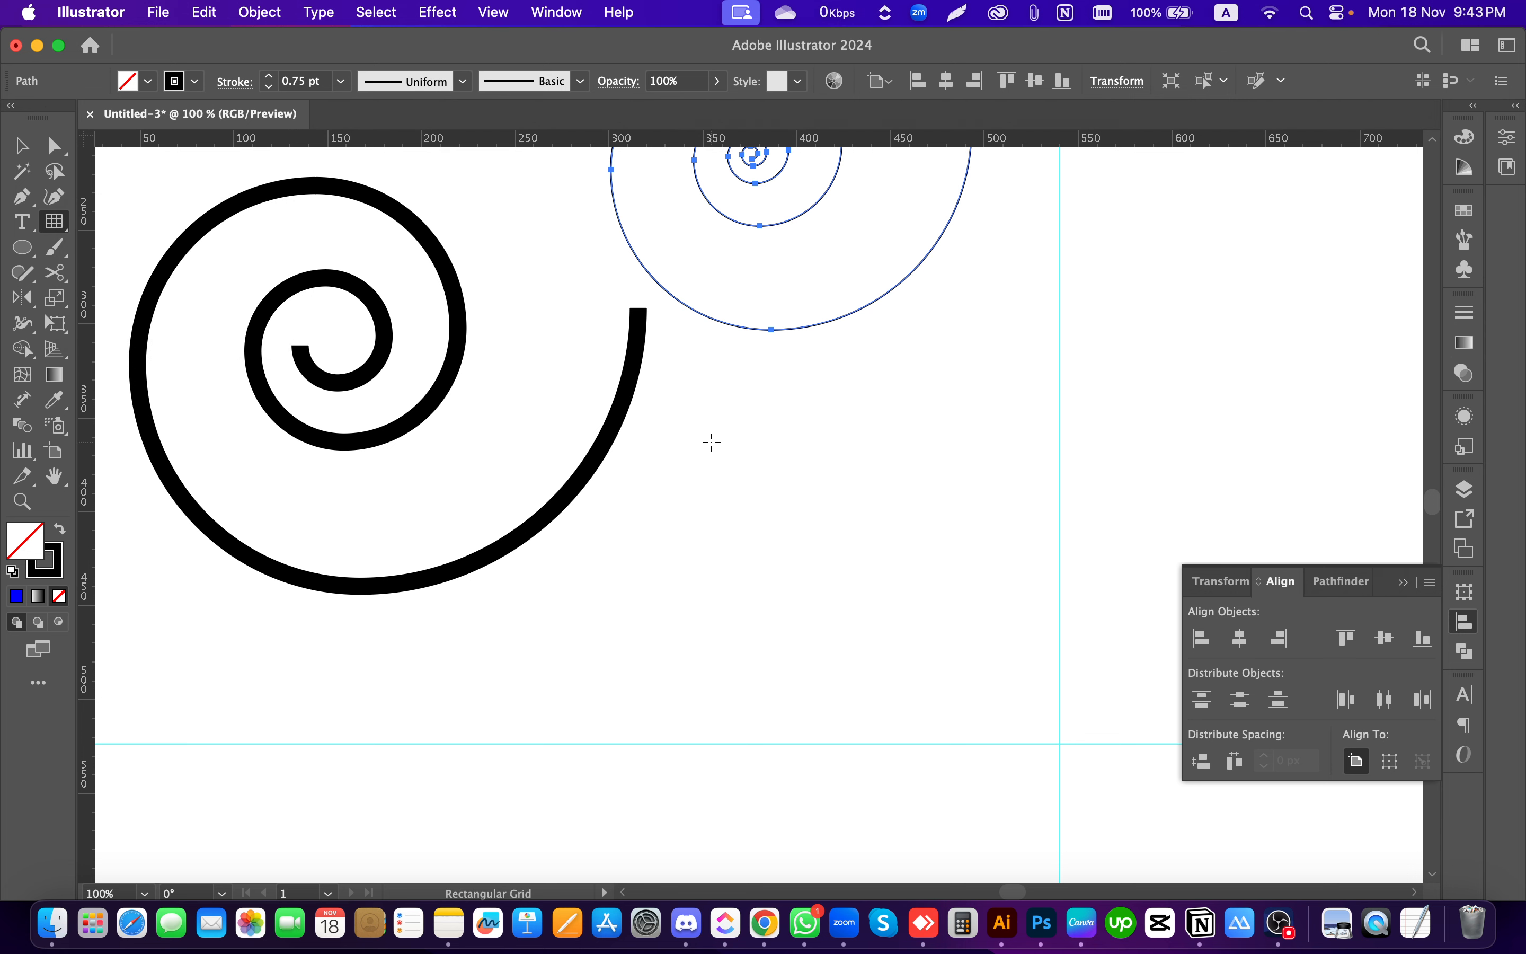
drag(711, 442, 1015, 705)
click(22, 145)
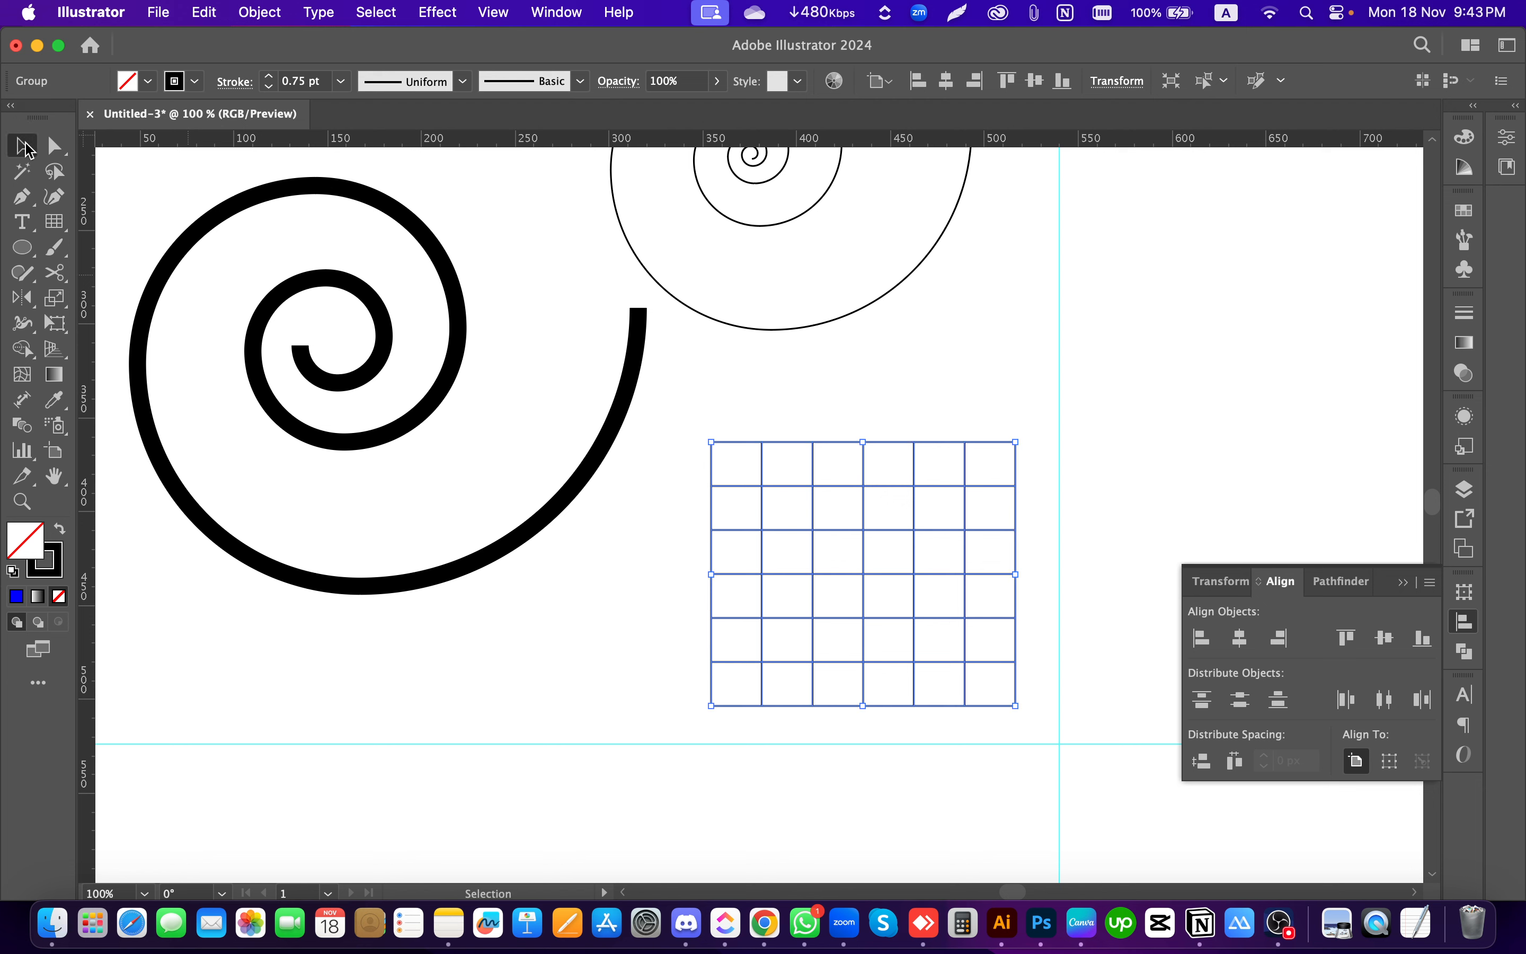
click(611, 604)
click(973, 617)
Step: Move the rectangular grid about 30 px towards the large spiral, and delete it
drag(907, 493, 856, 478)
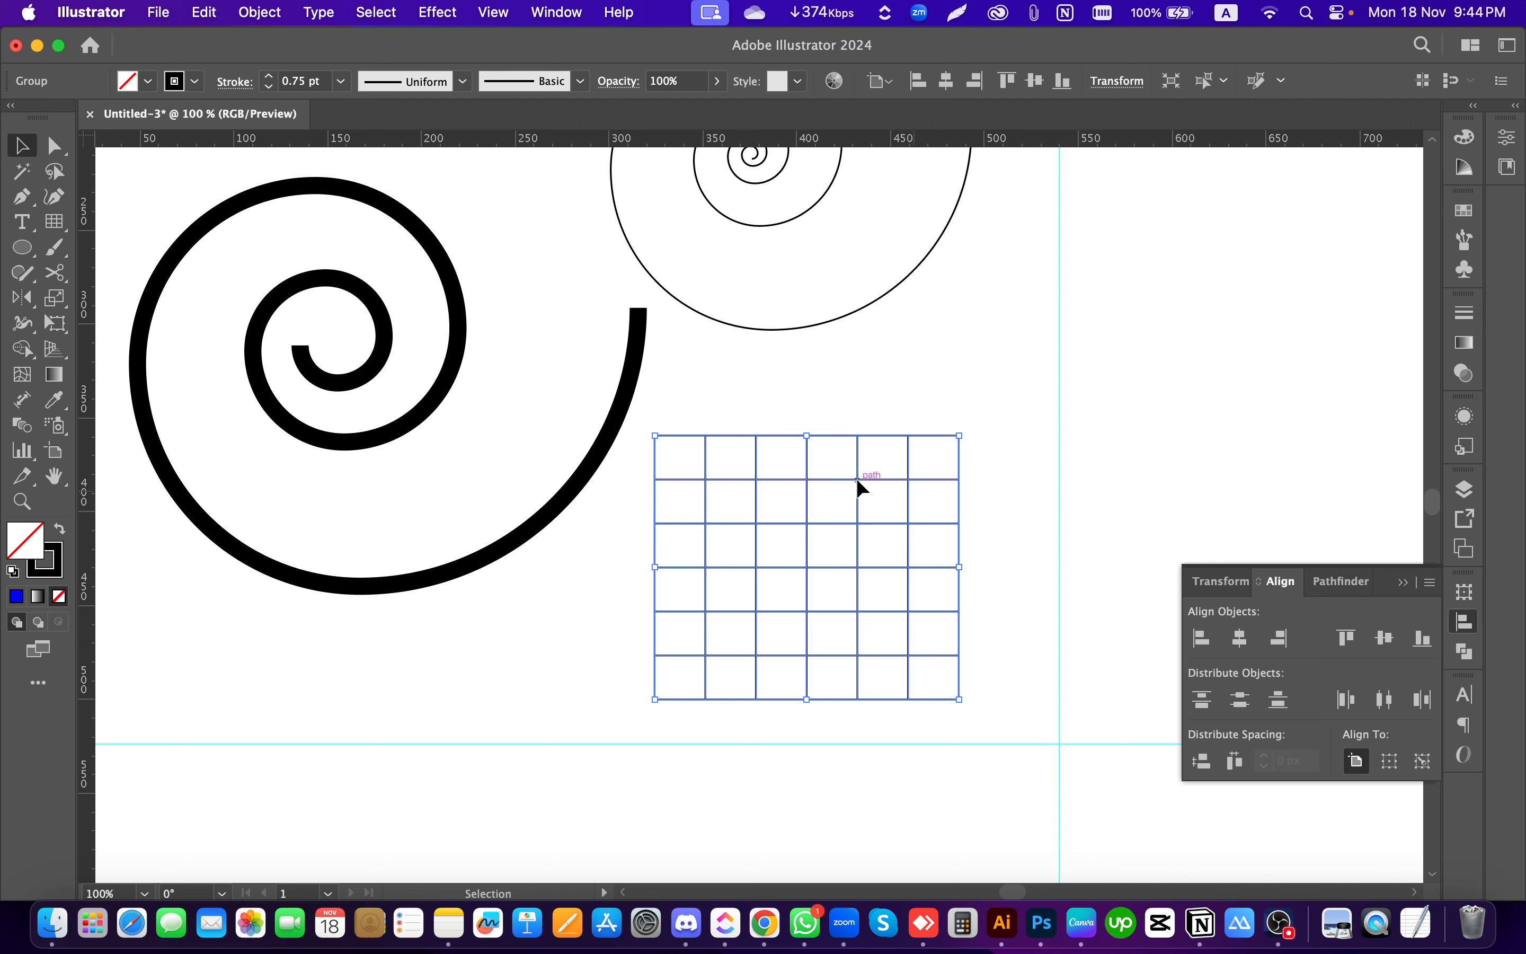
drag(917, 361, 984, 508)
drag(959, 435, 857, 394)
key(Delete)
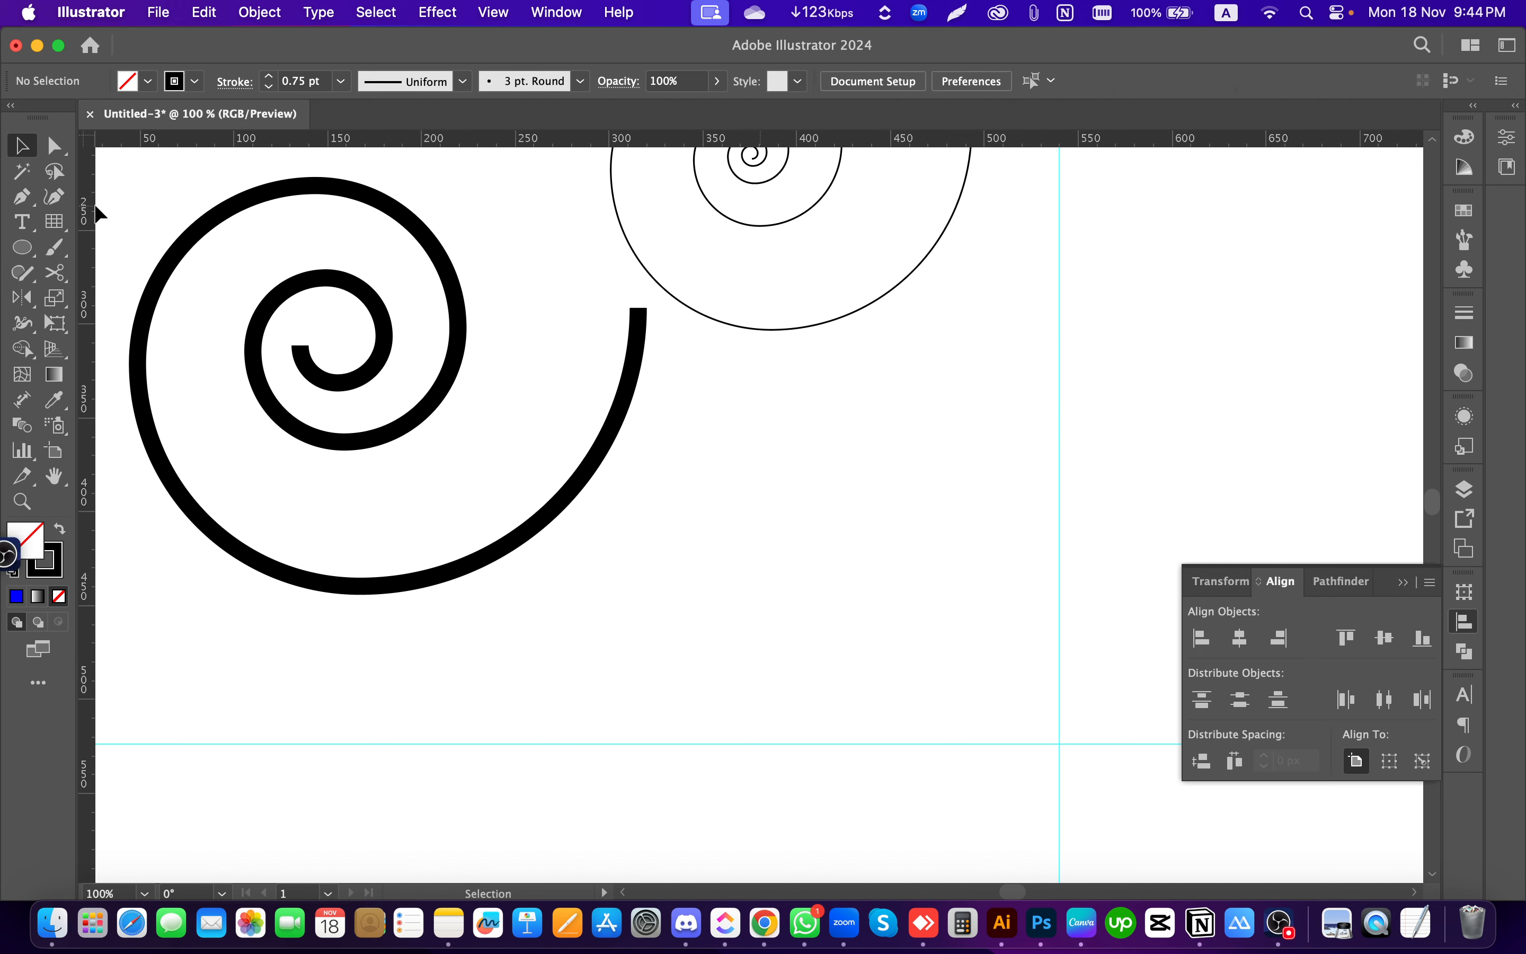
Step: Draw a square six-by-six rectangular grid about 110 px wide below the thin spiral
click(54, 221)
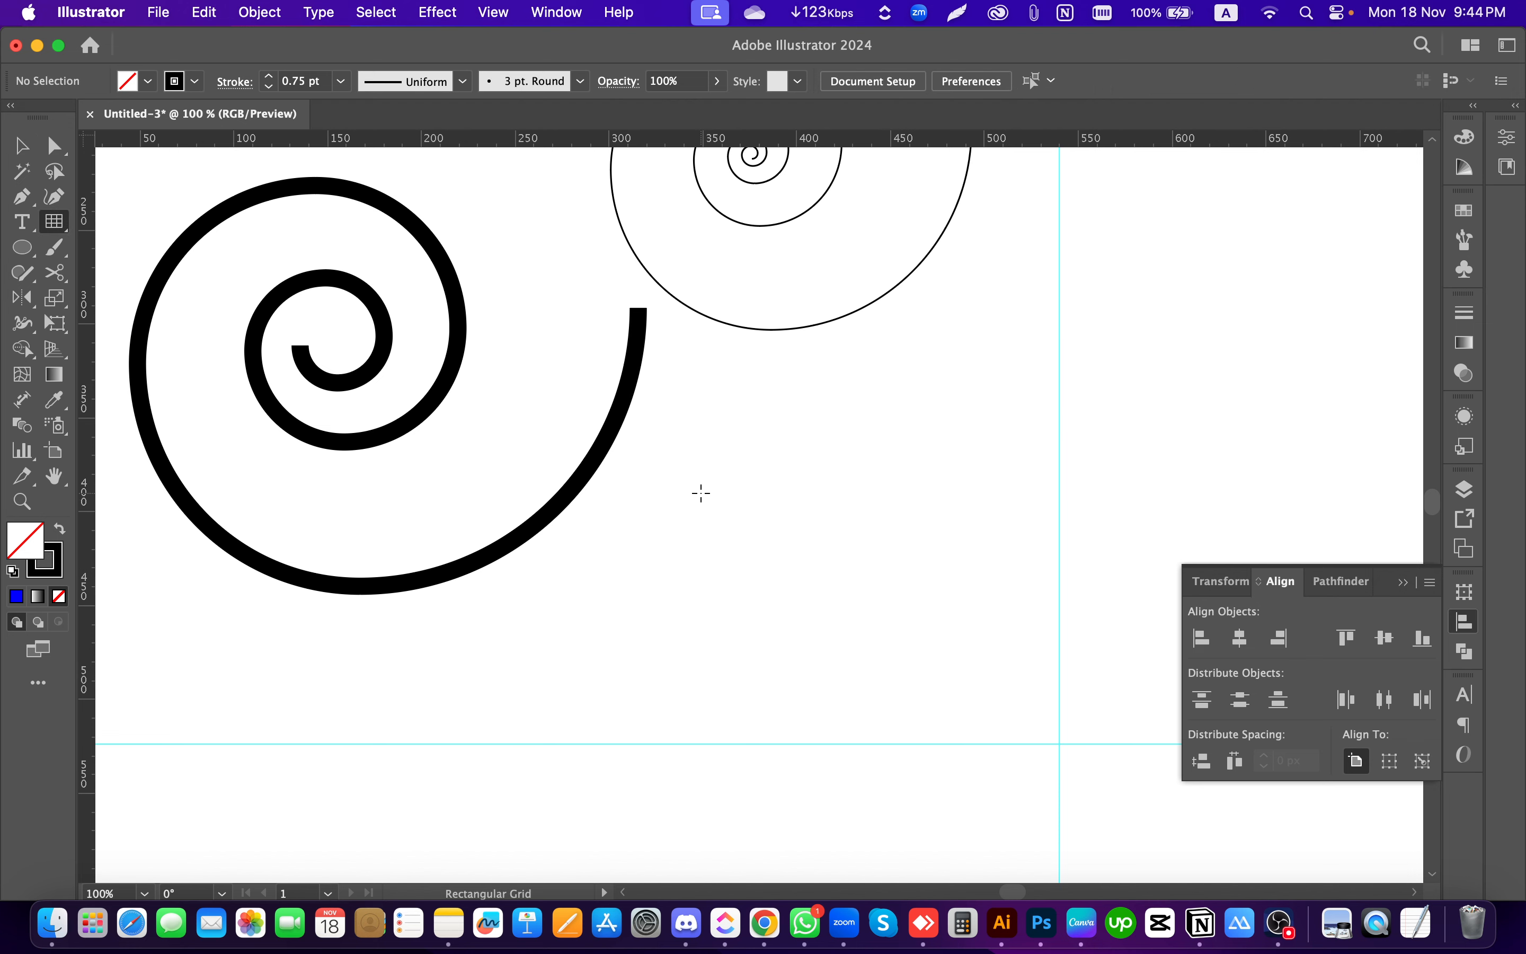
drag(701, 493, 908, 699)
key(v)
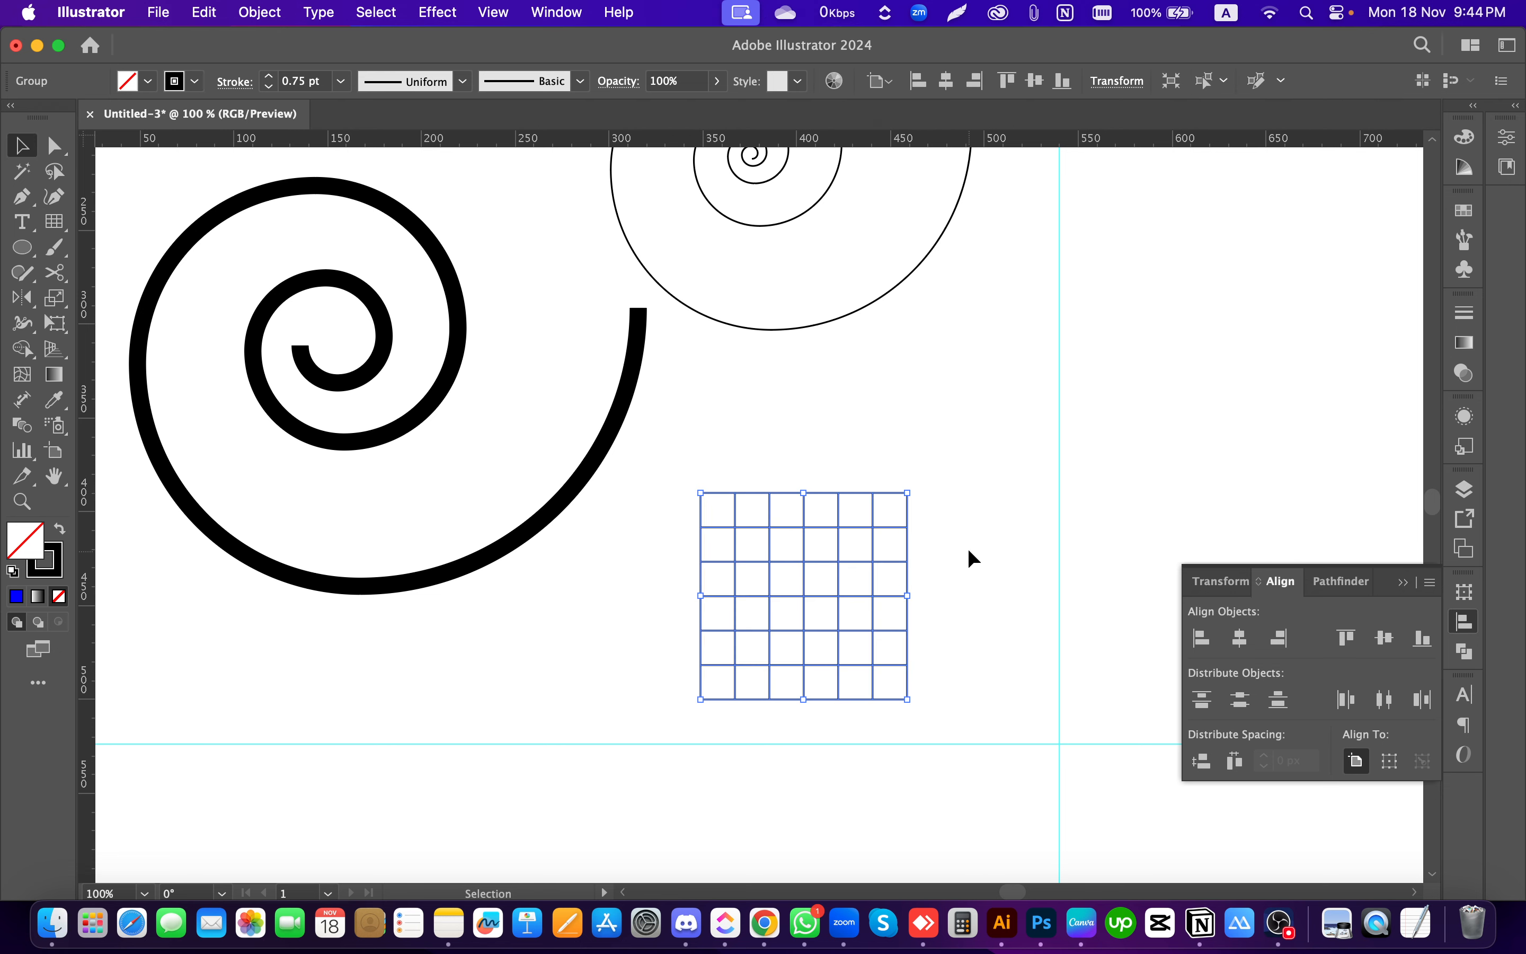
drag(1004, 637, 807, 532)
Step: Merge the grid's second-column cells in rows two to five with the fifth-row cells through column five into one L shape using Shape Builder
scroll(944, 635, right, 1)
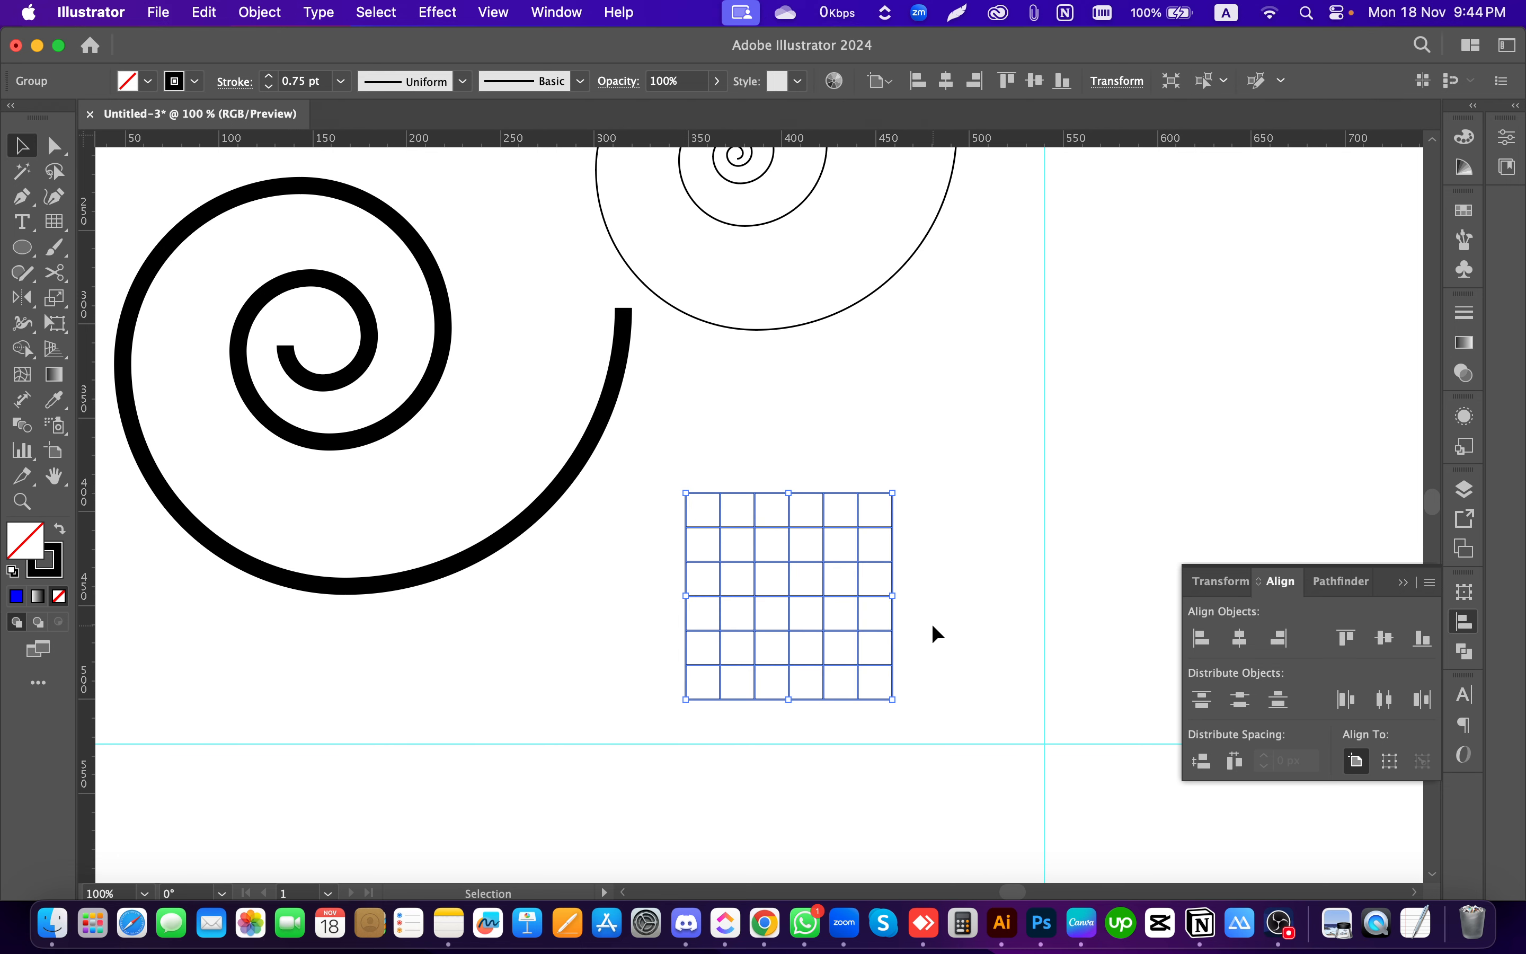
alt+scroll(879, 616, up, 1)
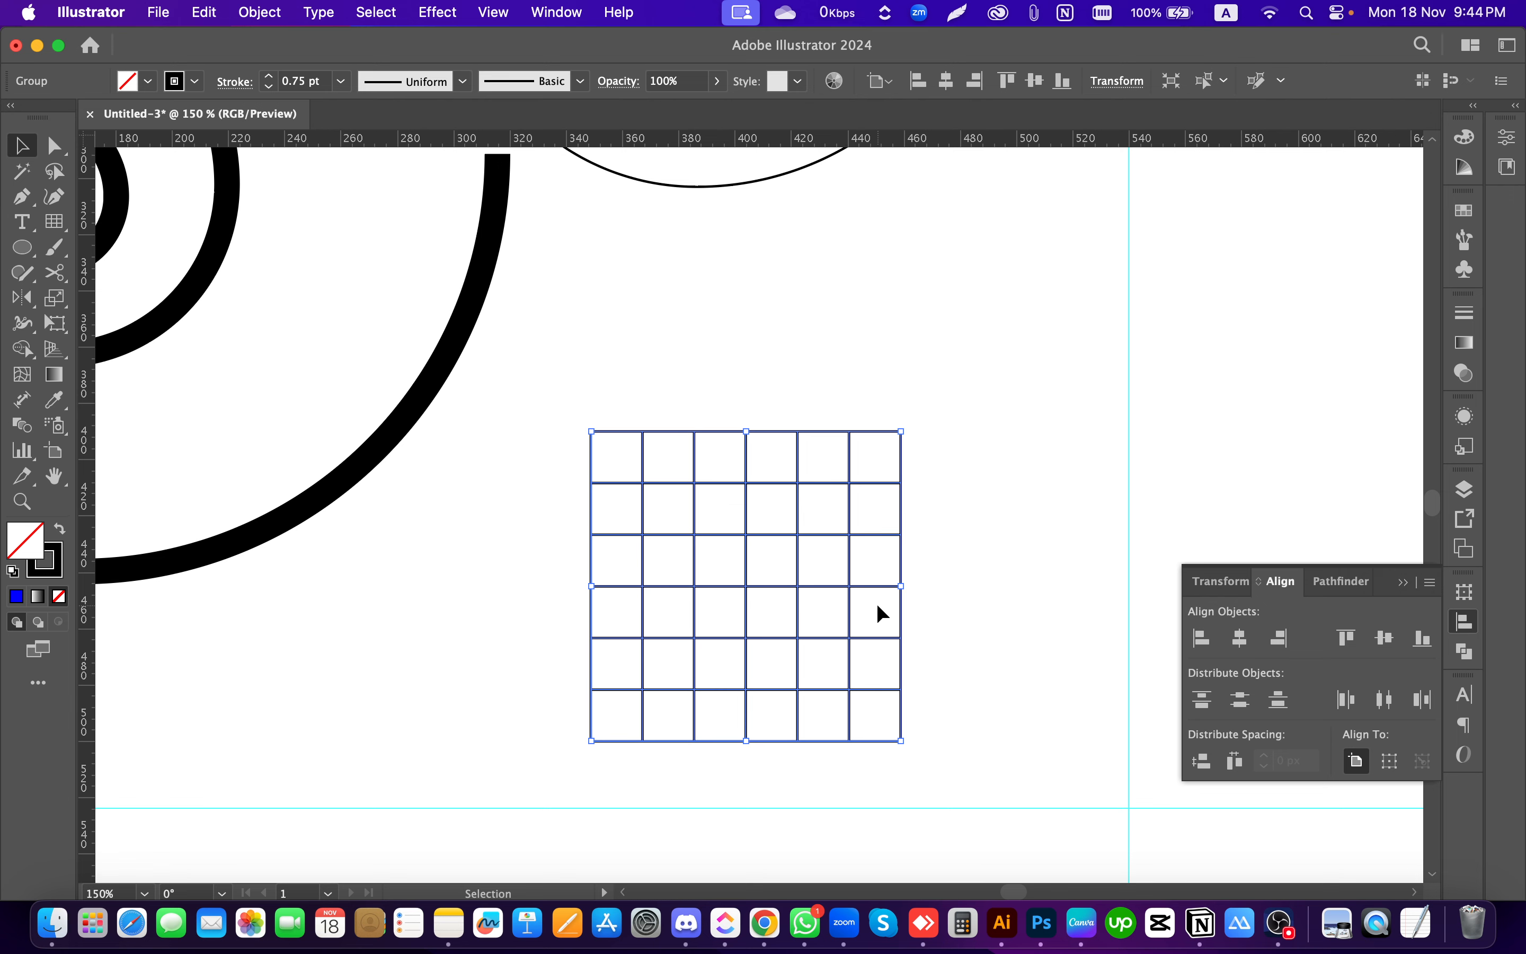
click(22, 348)
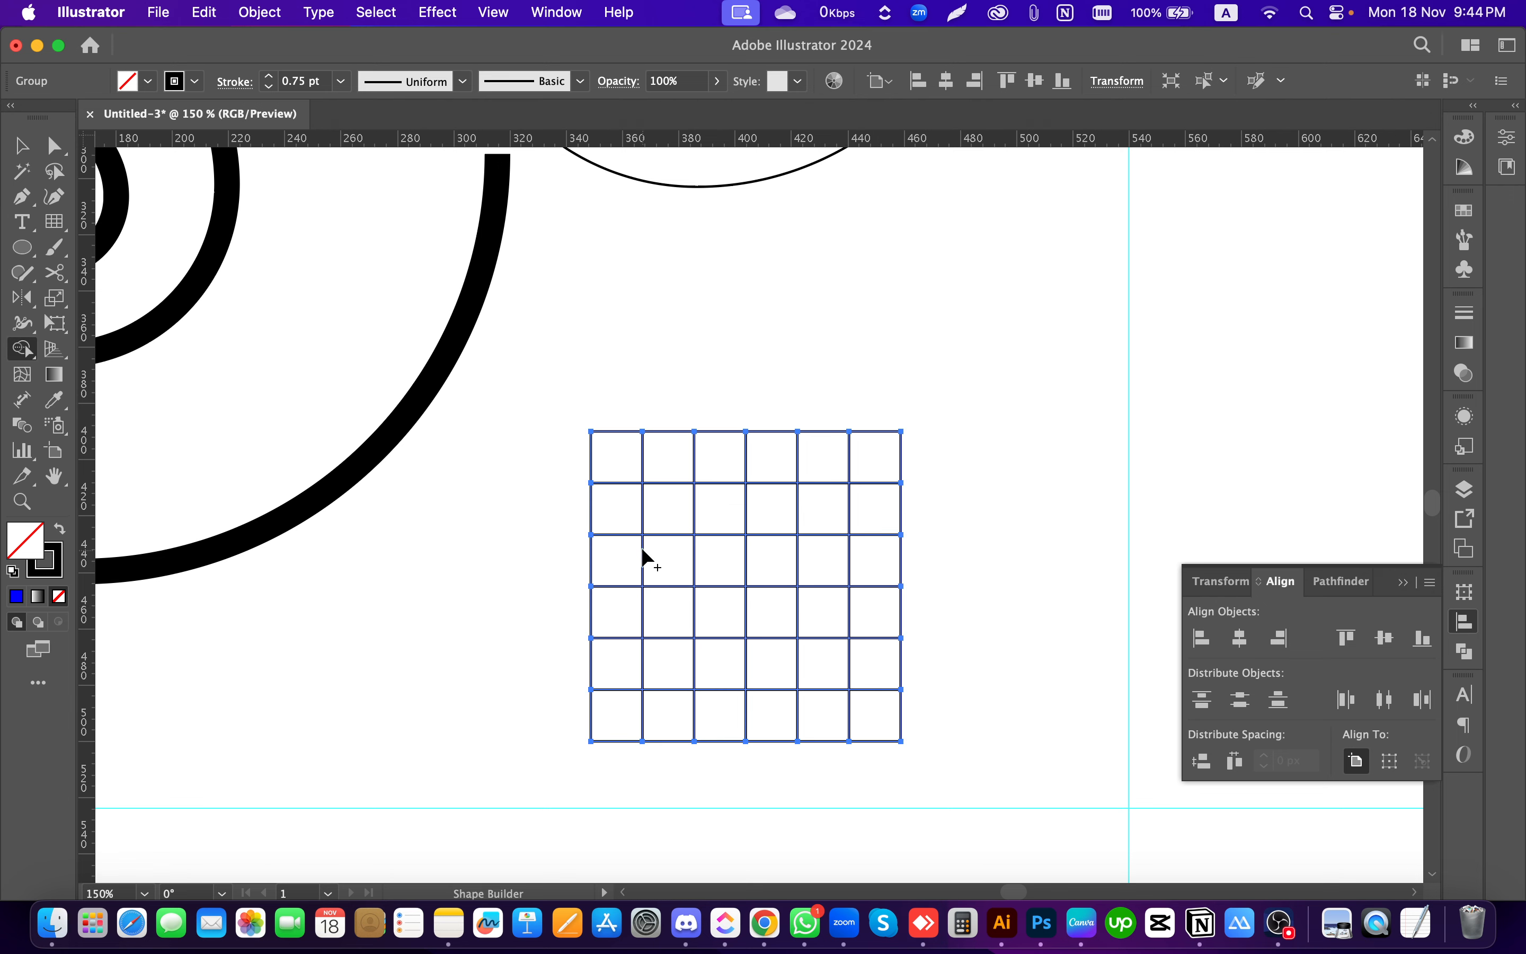
mouse_move(664, 517)
mouse_down()
mouse_move(676, 671)
mouse_move(725, 686)
mouse_move(823, 683)
mouse_up()
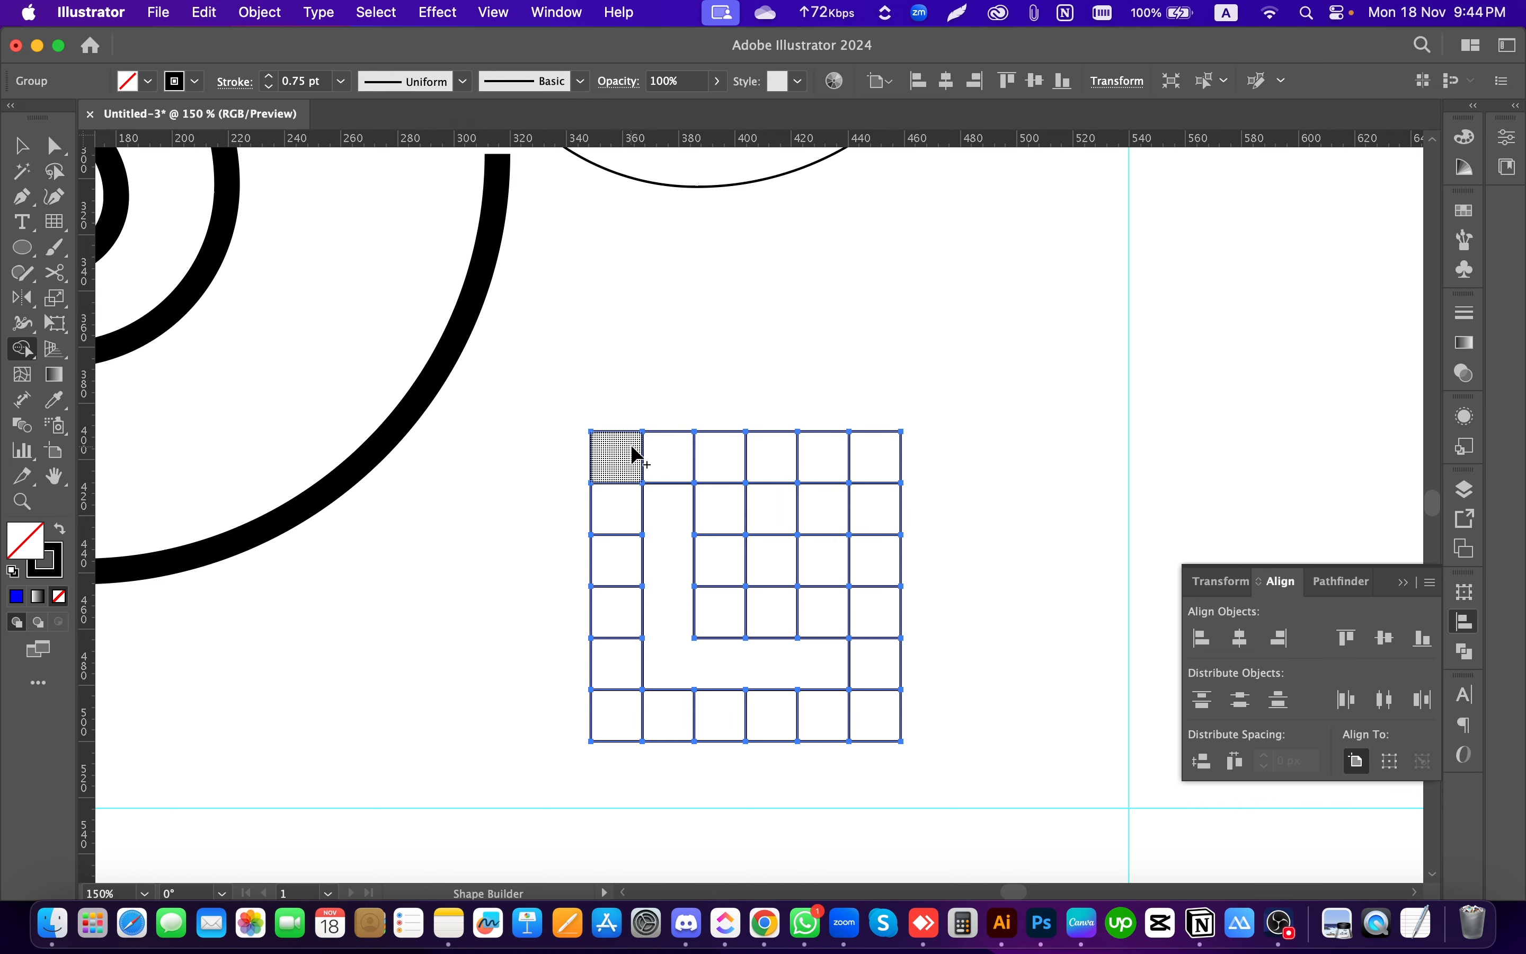
Step: Fill the merged L shape in the rectangular grid with solid black and deselect the grid
key(super)
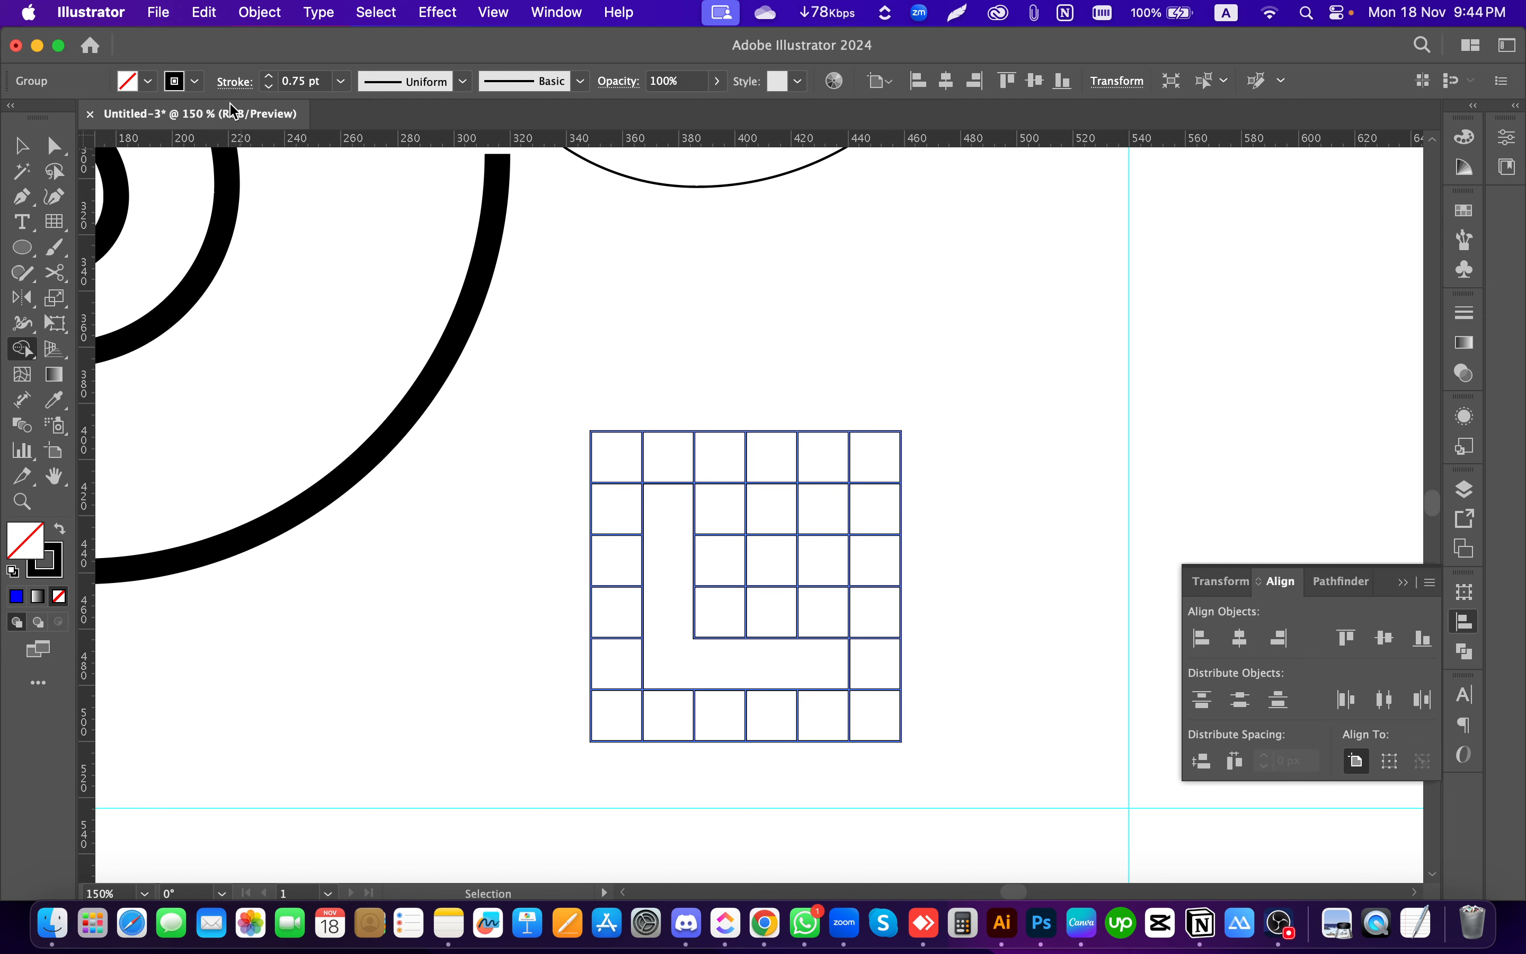
click(59, 529)
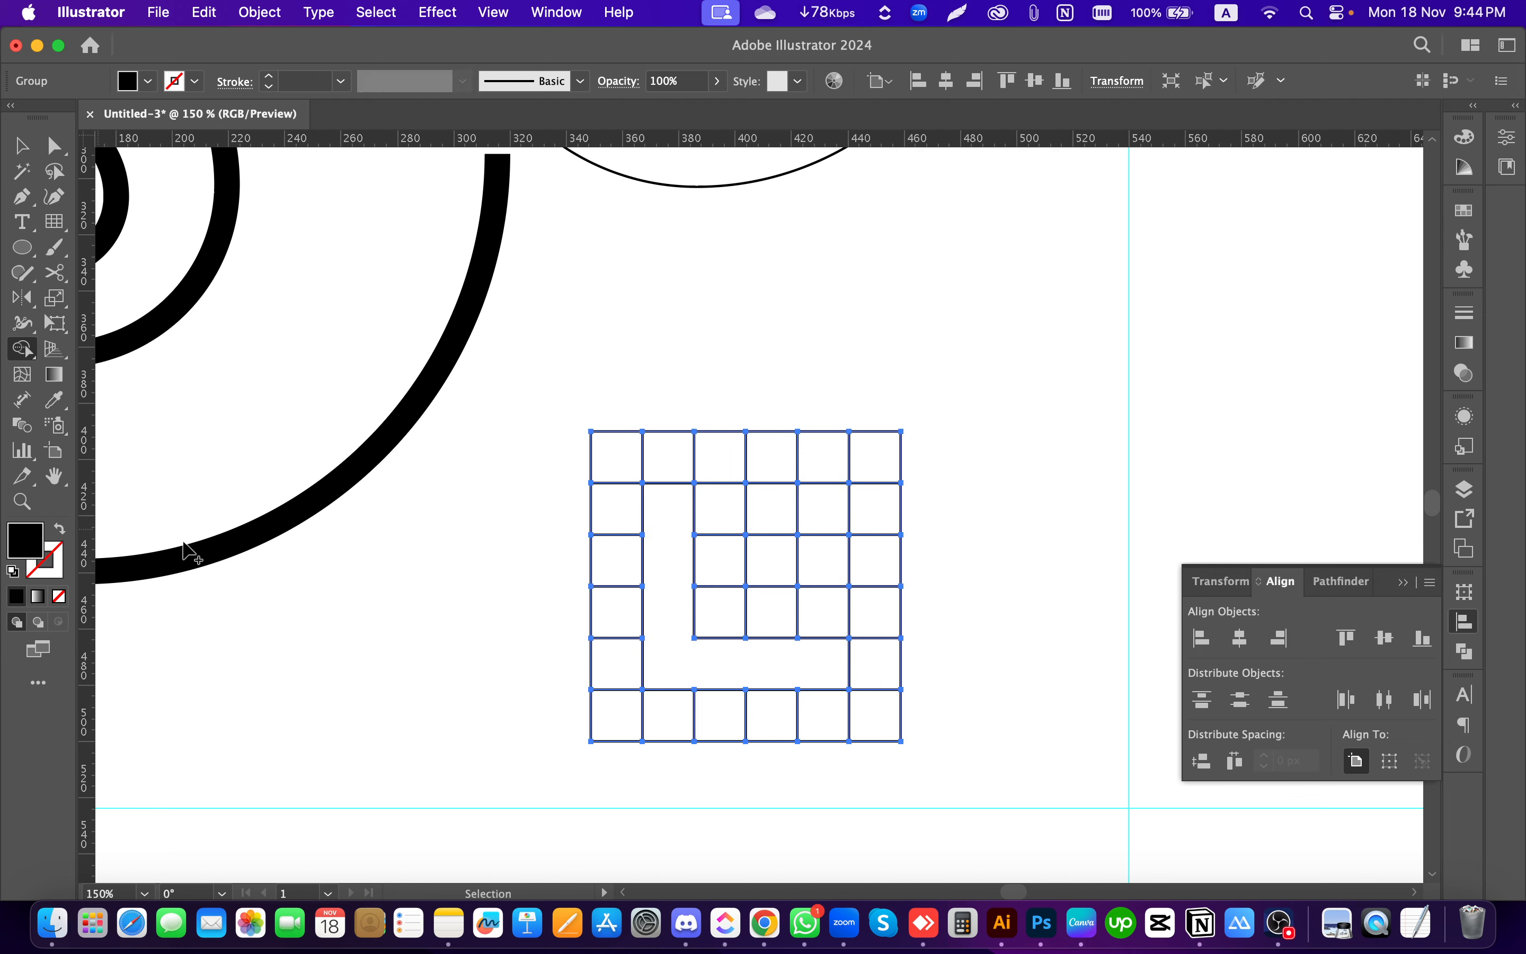
click(659, 511)
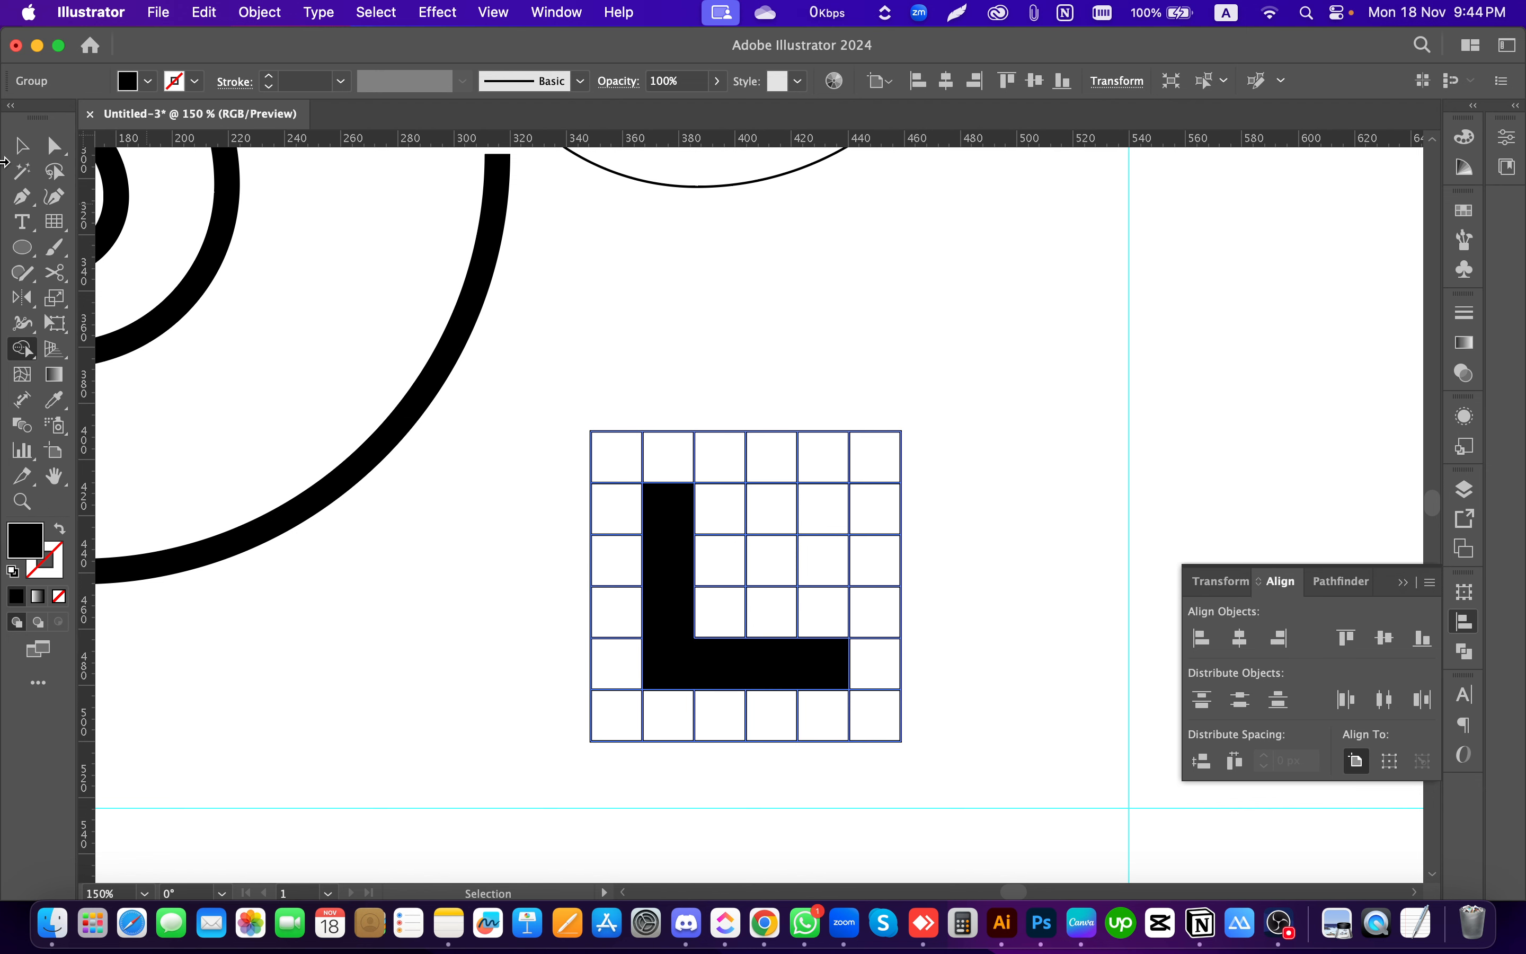
key(v)
click(824, 312)
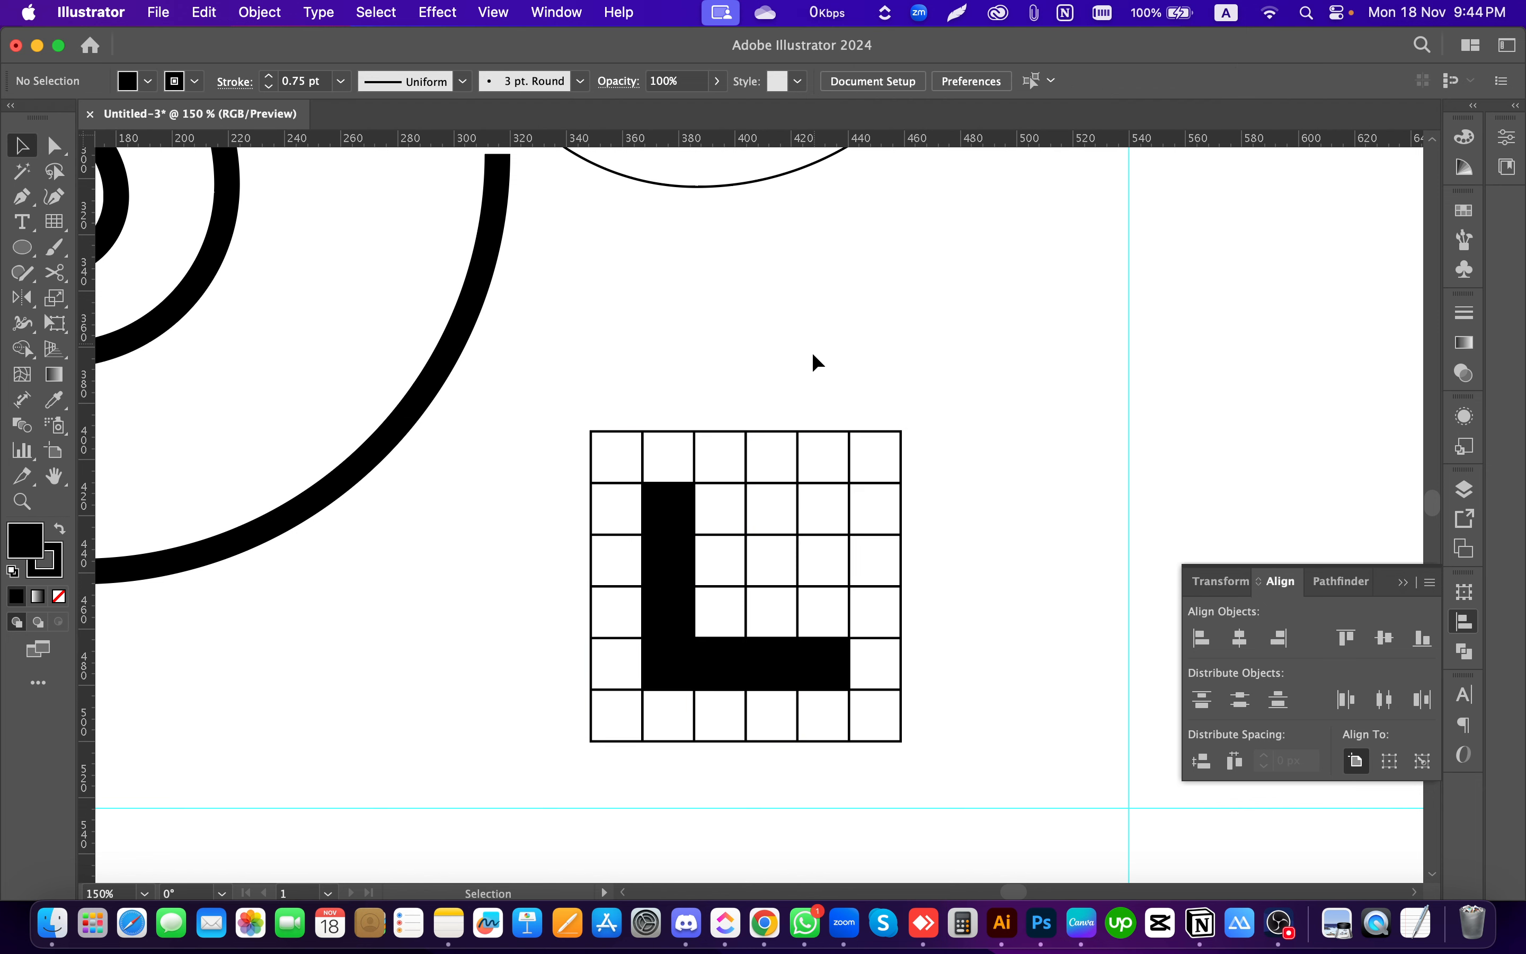
Step: Delete the whole rectangular grid, including its L shape, from below the thin spiral
key(super+minus)
key(super+minus)
drag(929, 523, 825, 434)
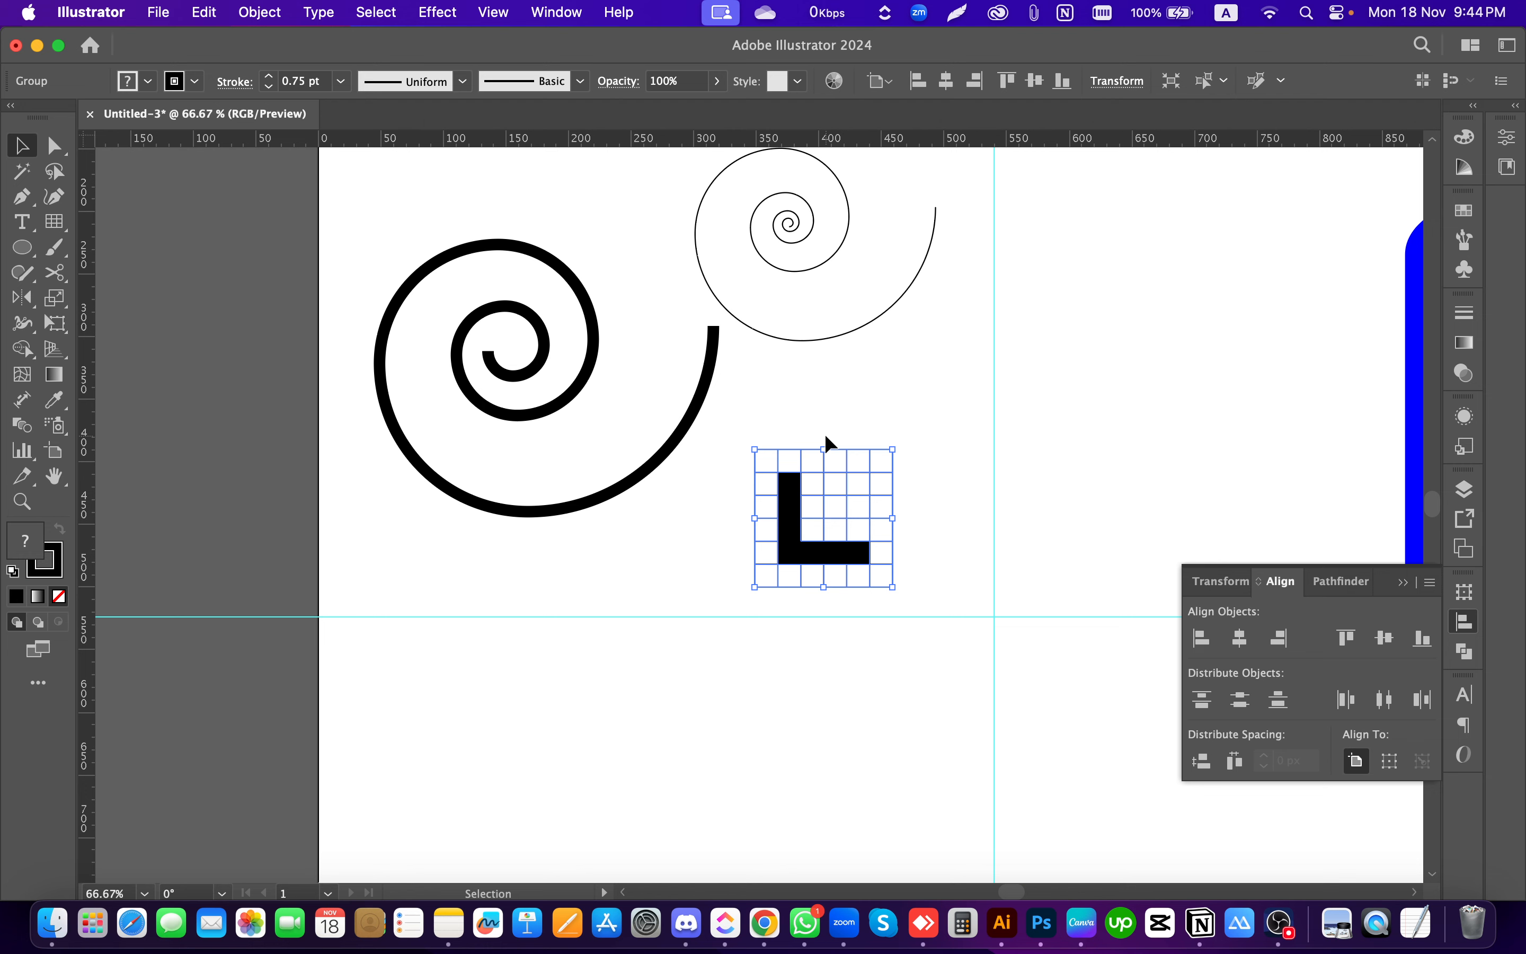
key(Delete)
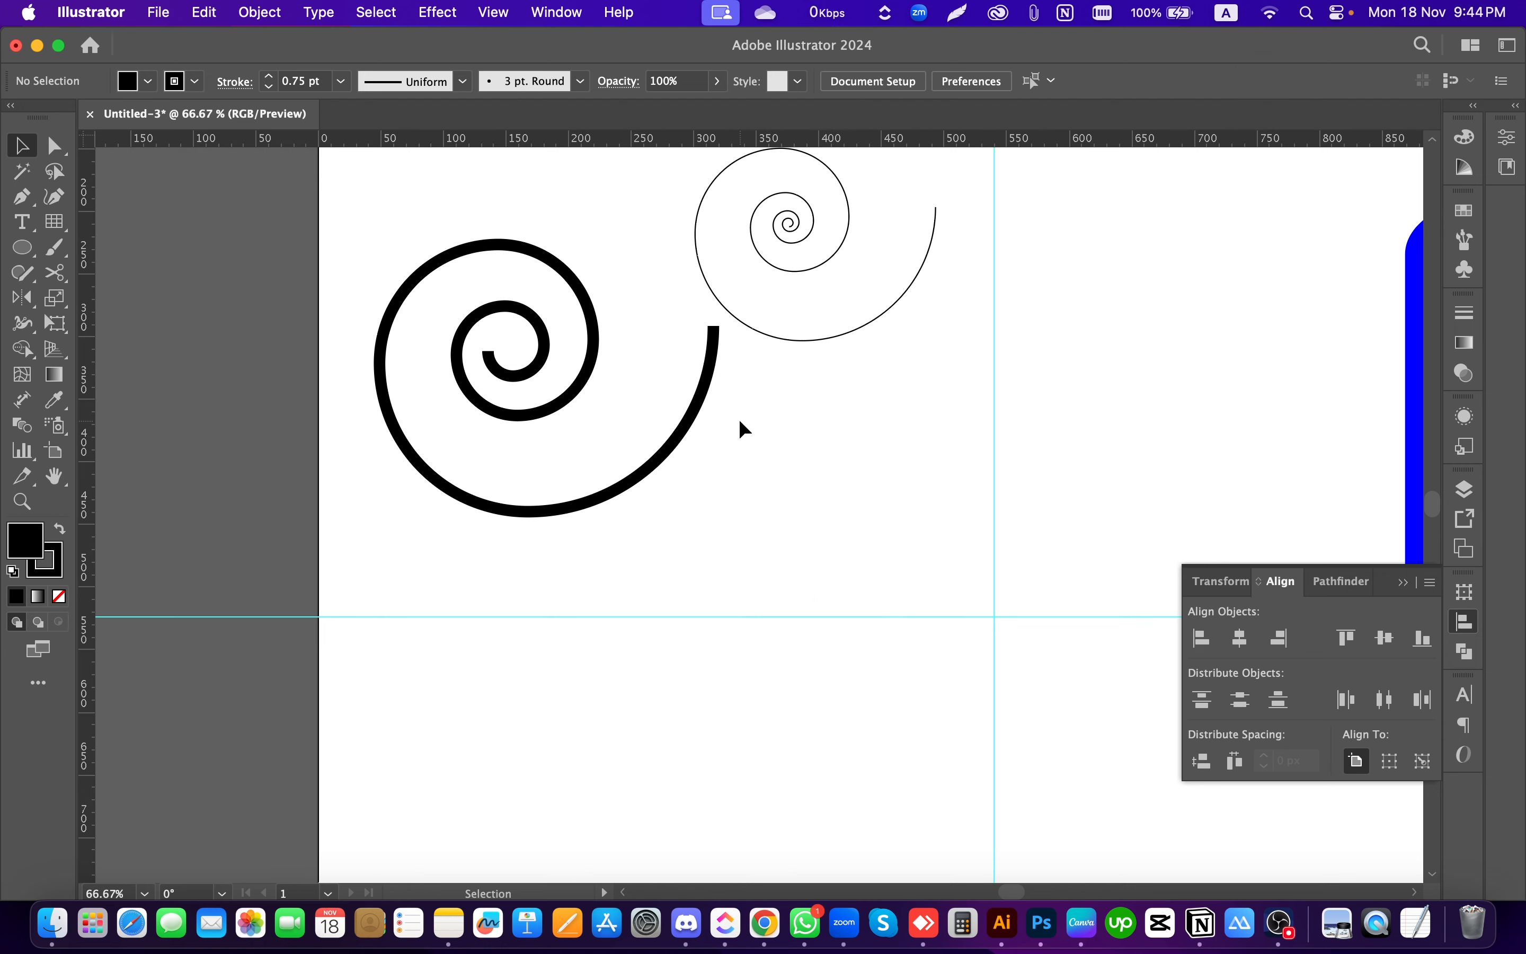
Step: Create a 100 by 100 px polar grid with five concentric and five radial dividers, and place it just below the thin spiral
click(54, 222)
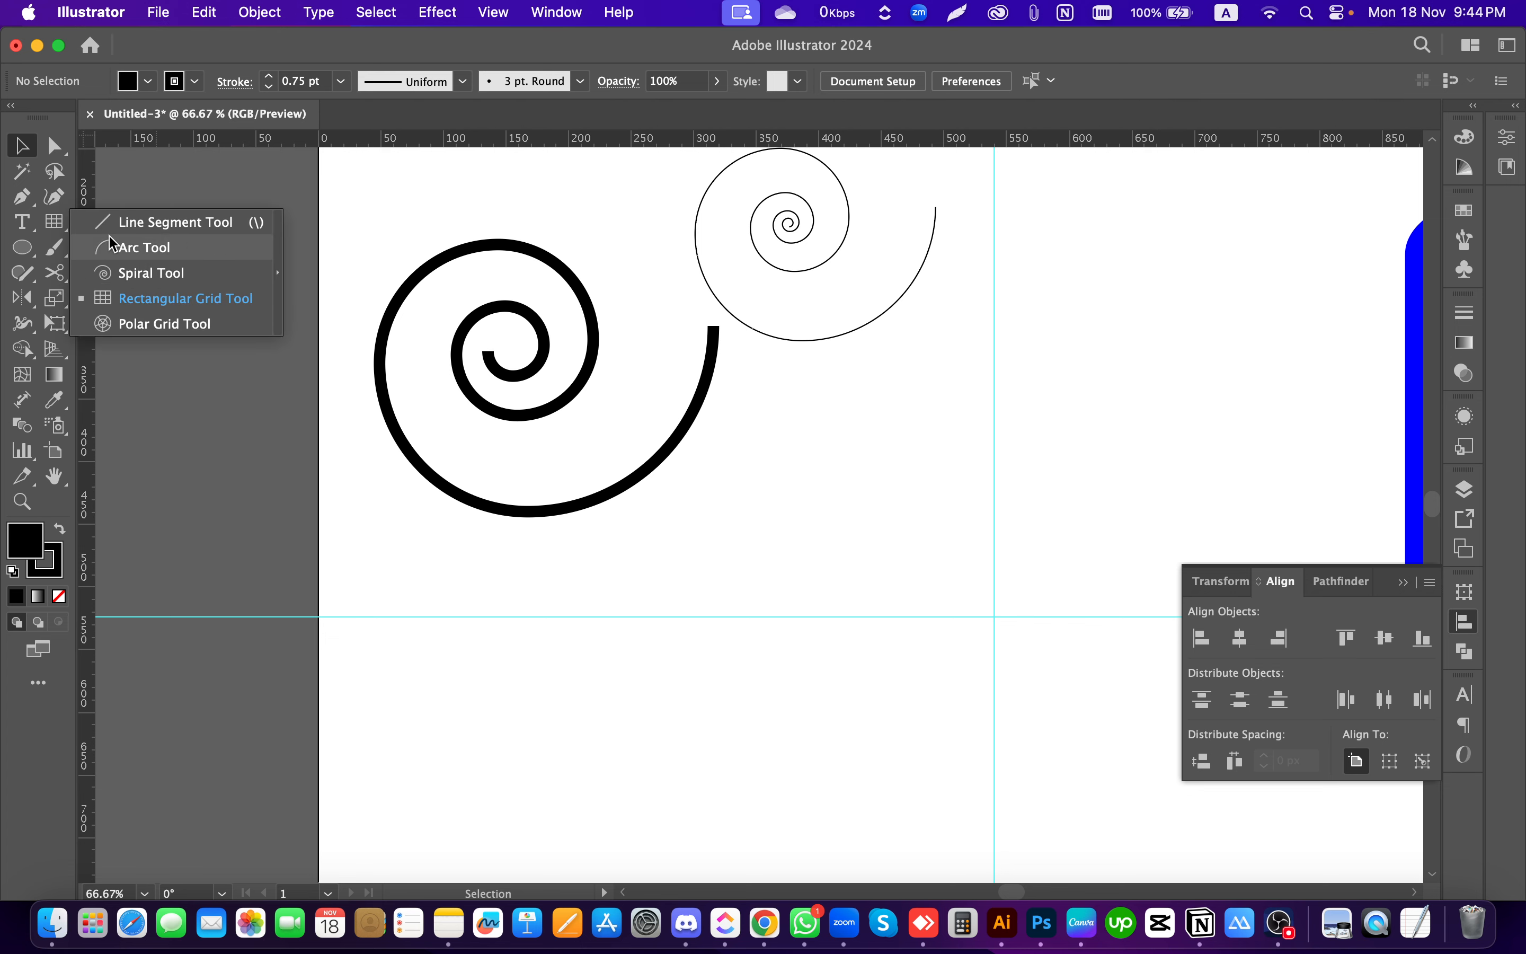
click(166, 323)
click(769, 500)
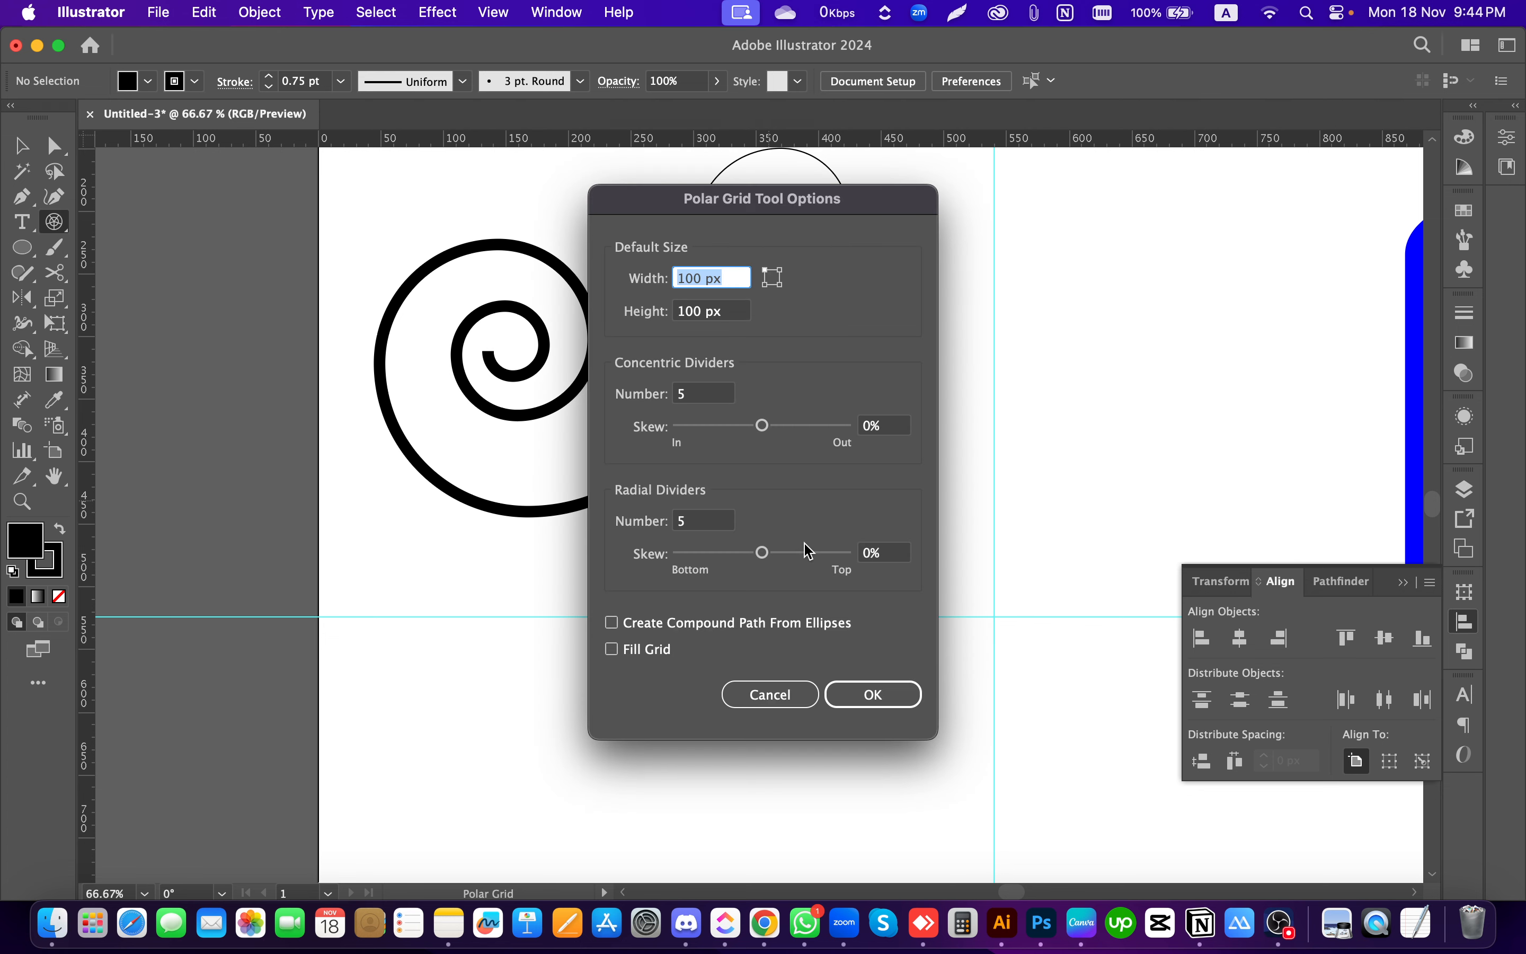
click(846, 696)
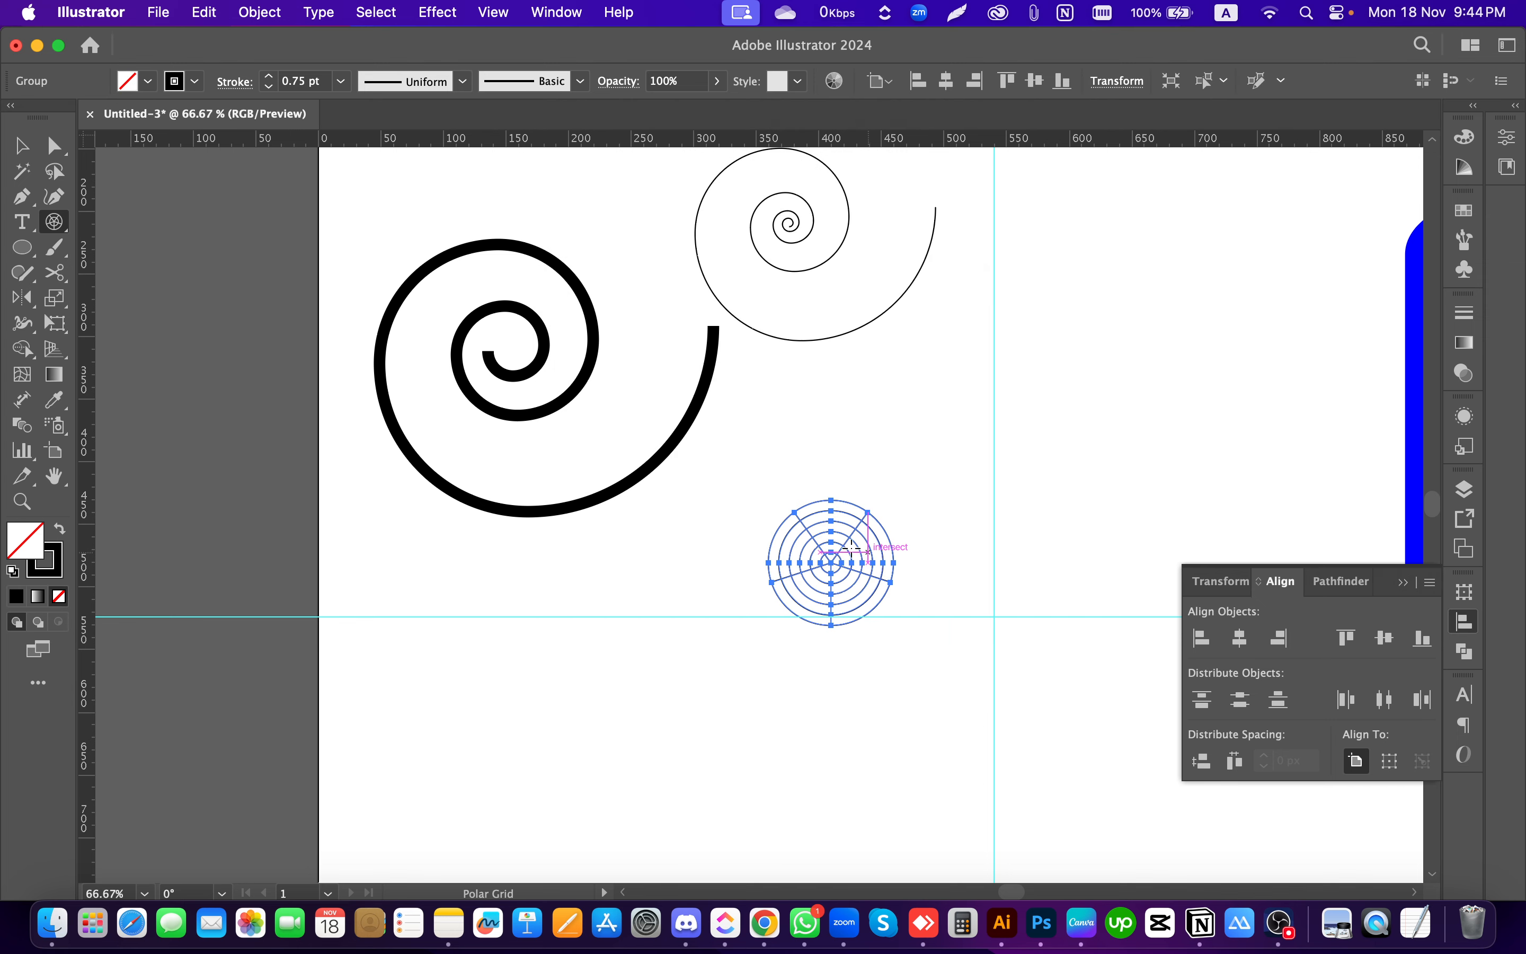
click(766, 548)
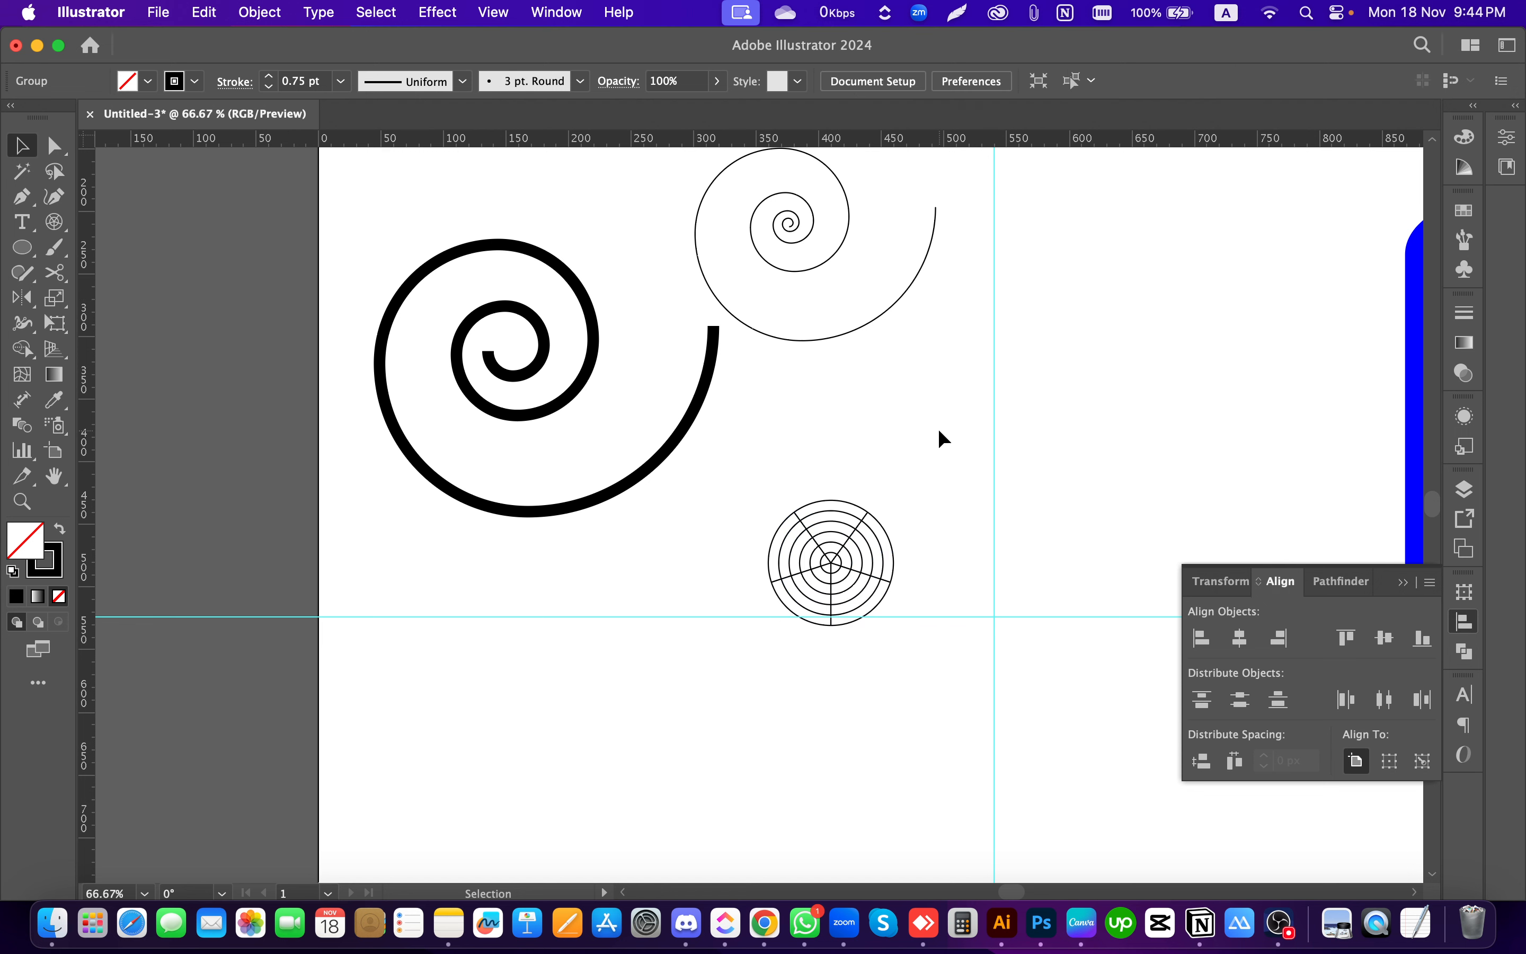
drag(845, 566, 842, 472)
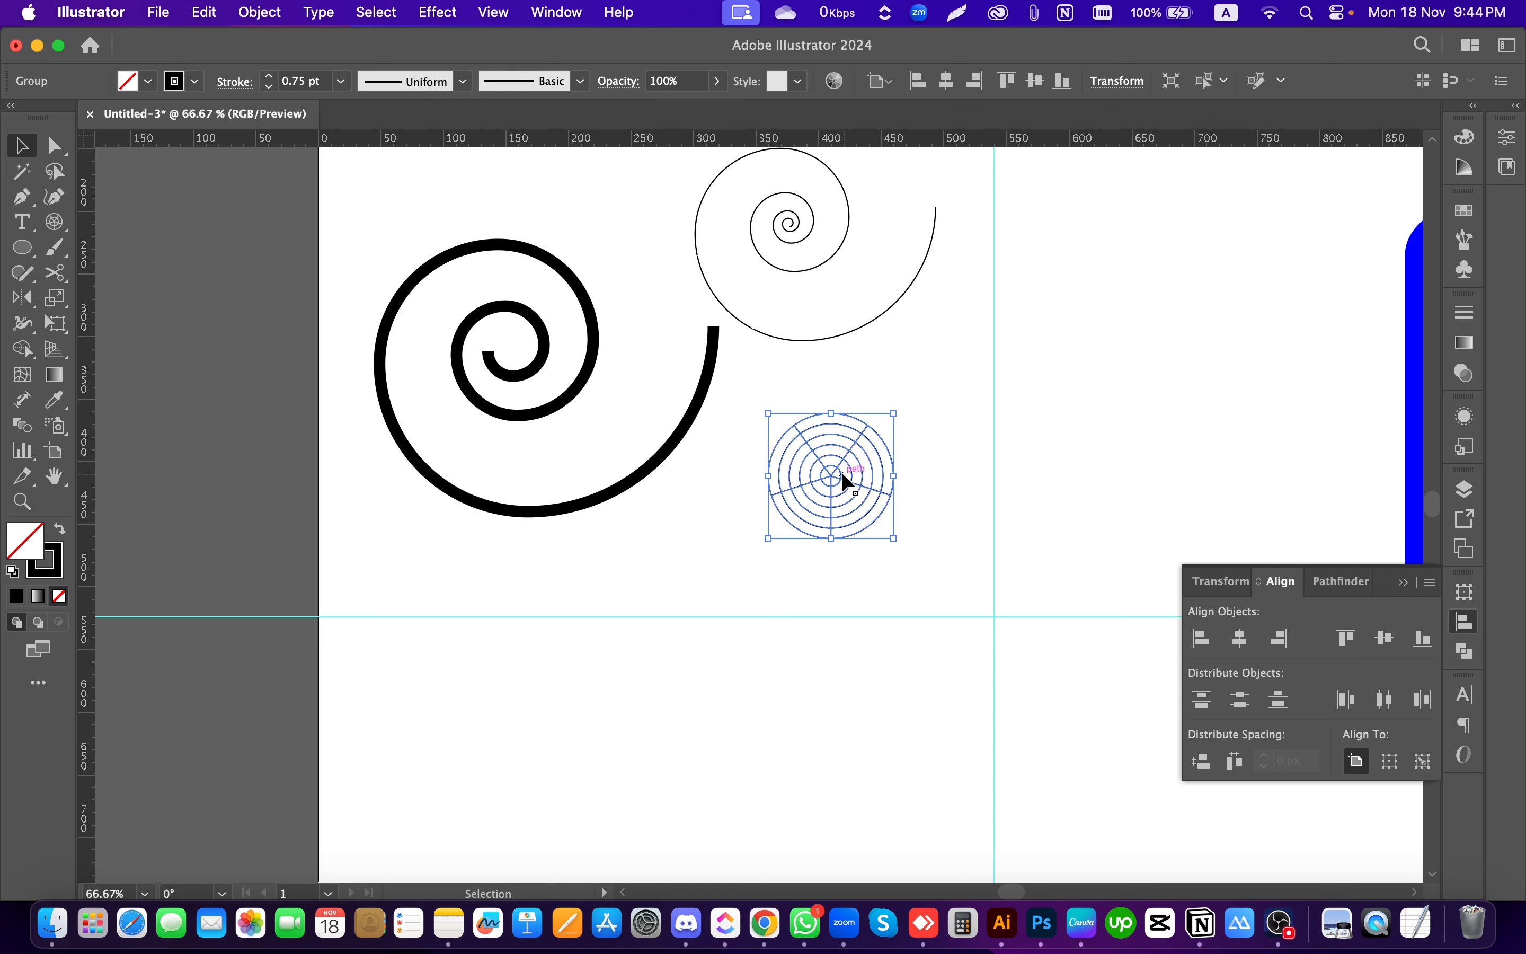
Step: Enlarge the polar grid proportionally to about 285 px wide and place it in the artboard's lower-left area beneath the thick spiral
scroll(869, 478, up, 1)
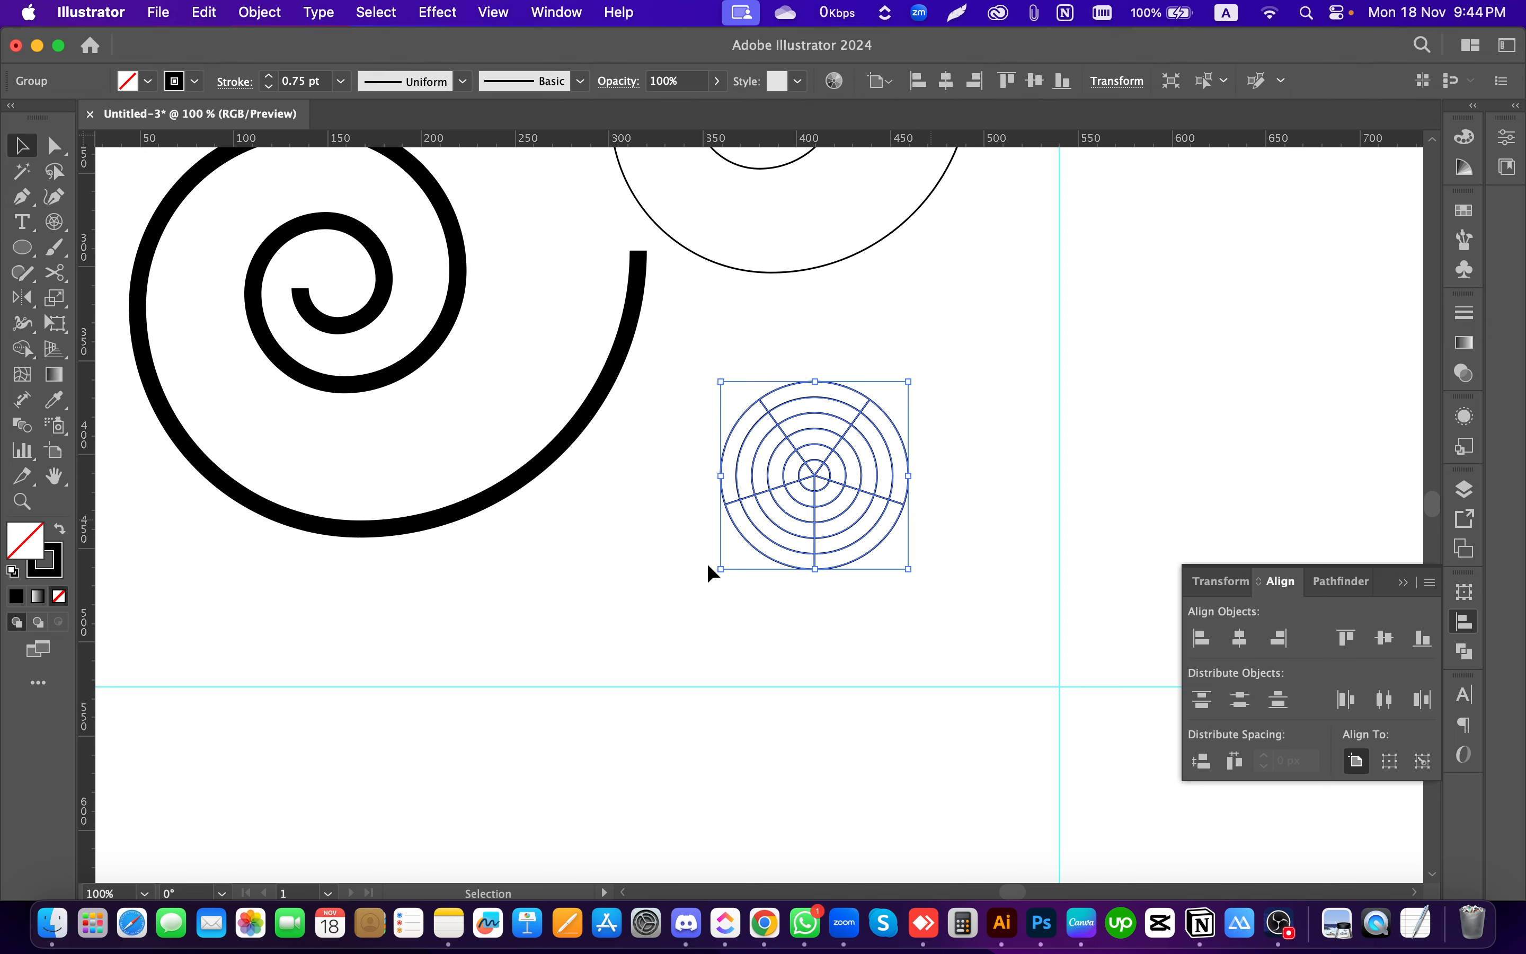
drag(908, 570, 1121, 726)
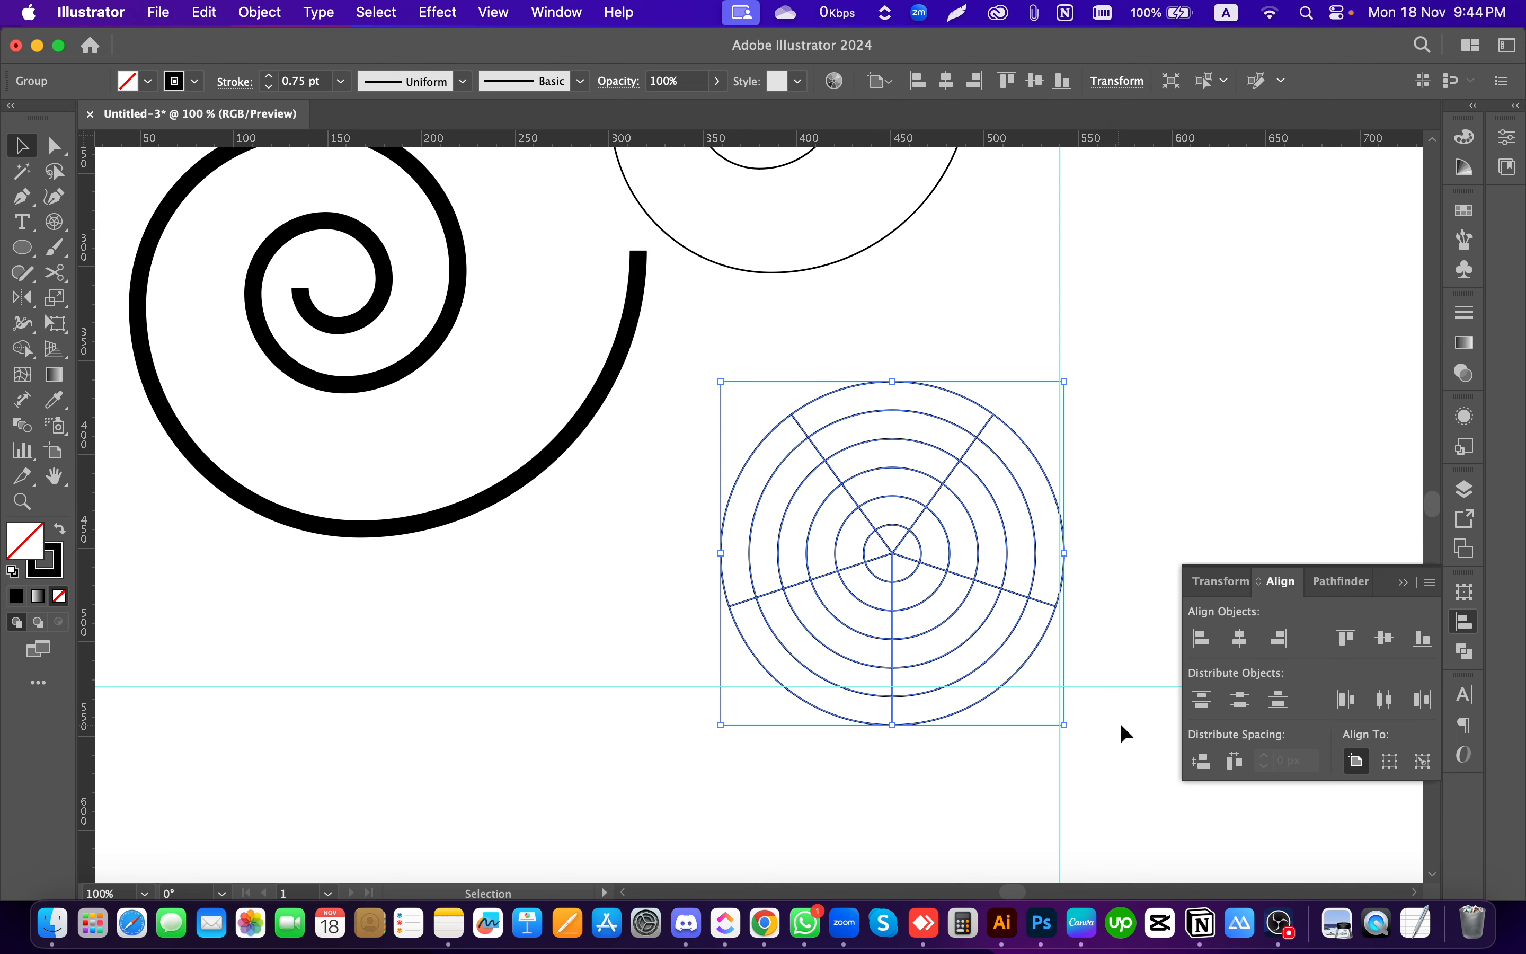
drag(882, 537, 576, 619)
scroll(816, 473, down, 2)
scroll(850, 488, down, 2)
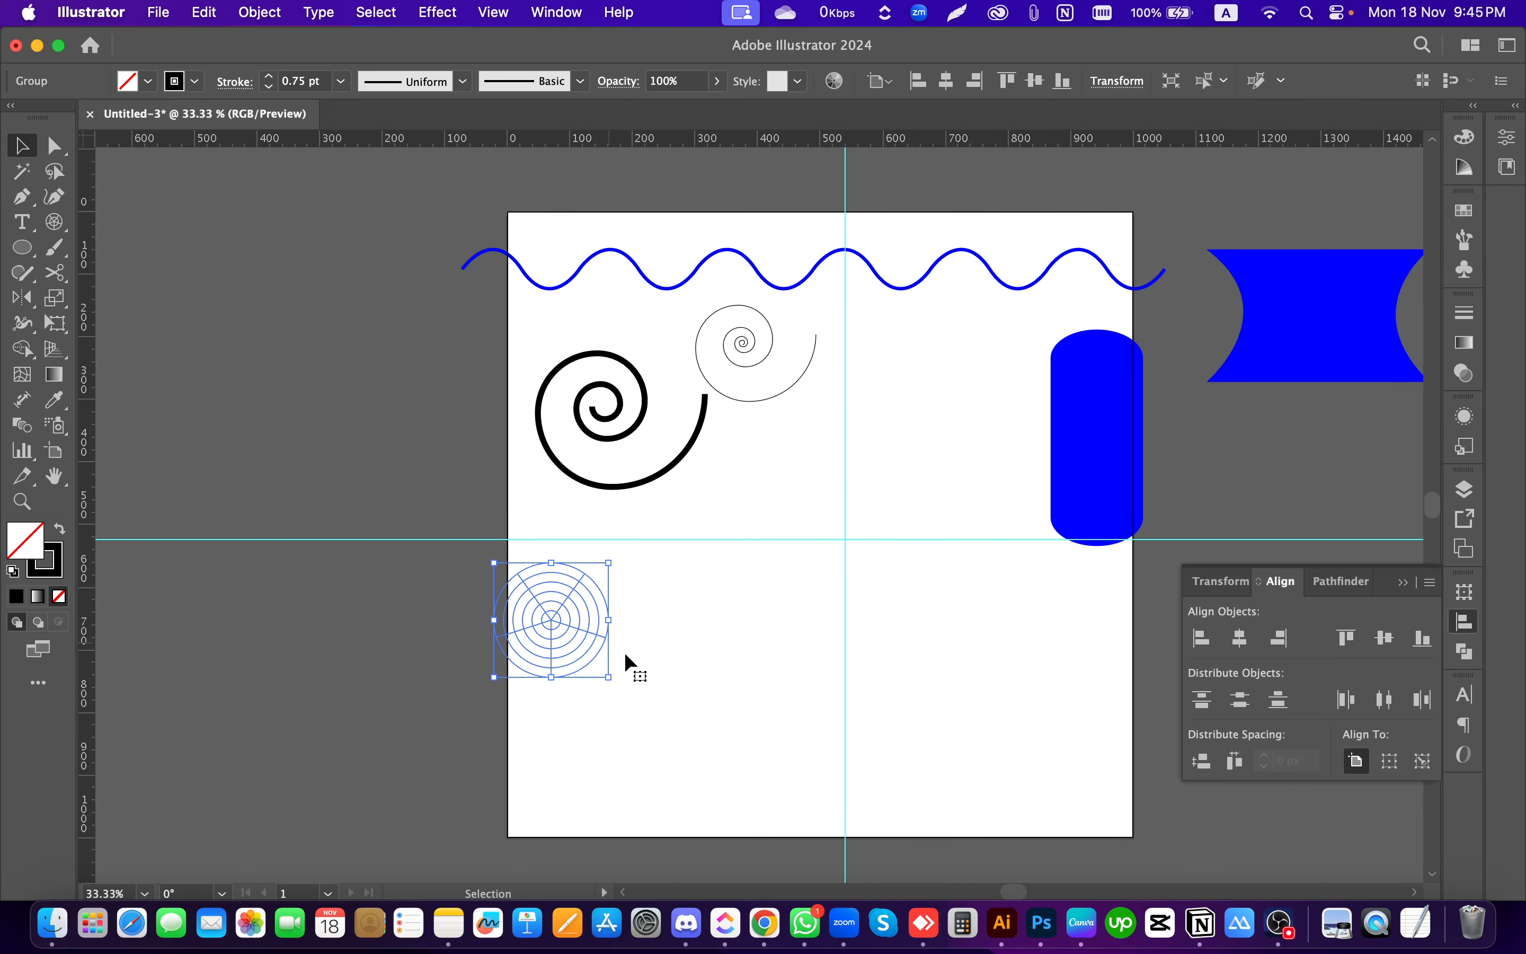
drag(616, 676, 671, 736)
drag(603, 640, 637, 630)
click(779, 623)
Step: Create an oval polar grid 150 px wide and 100 px high with five concentric and five radial dividers beside the large one
drag(54, 222, 136, 324)
click(763, 624)
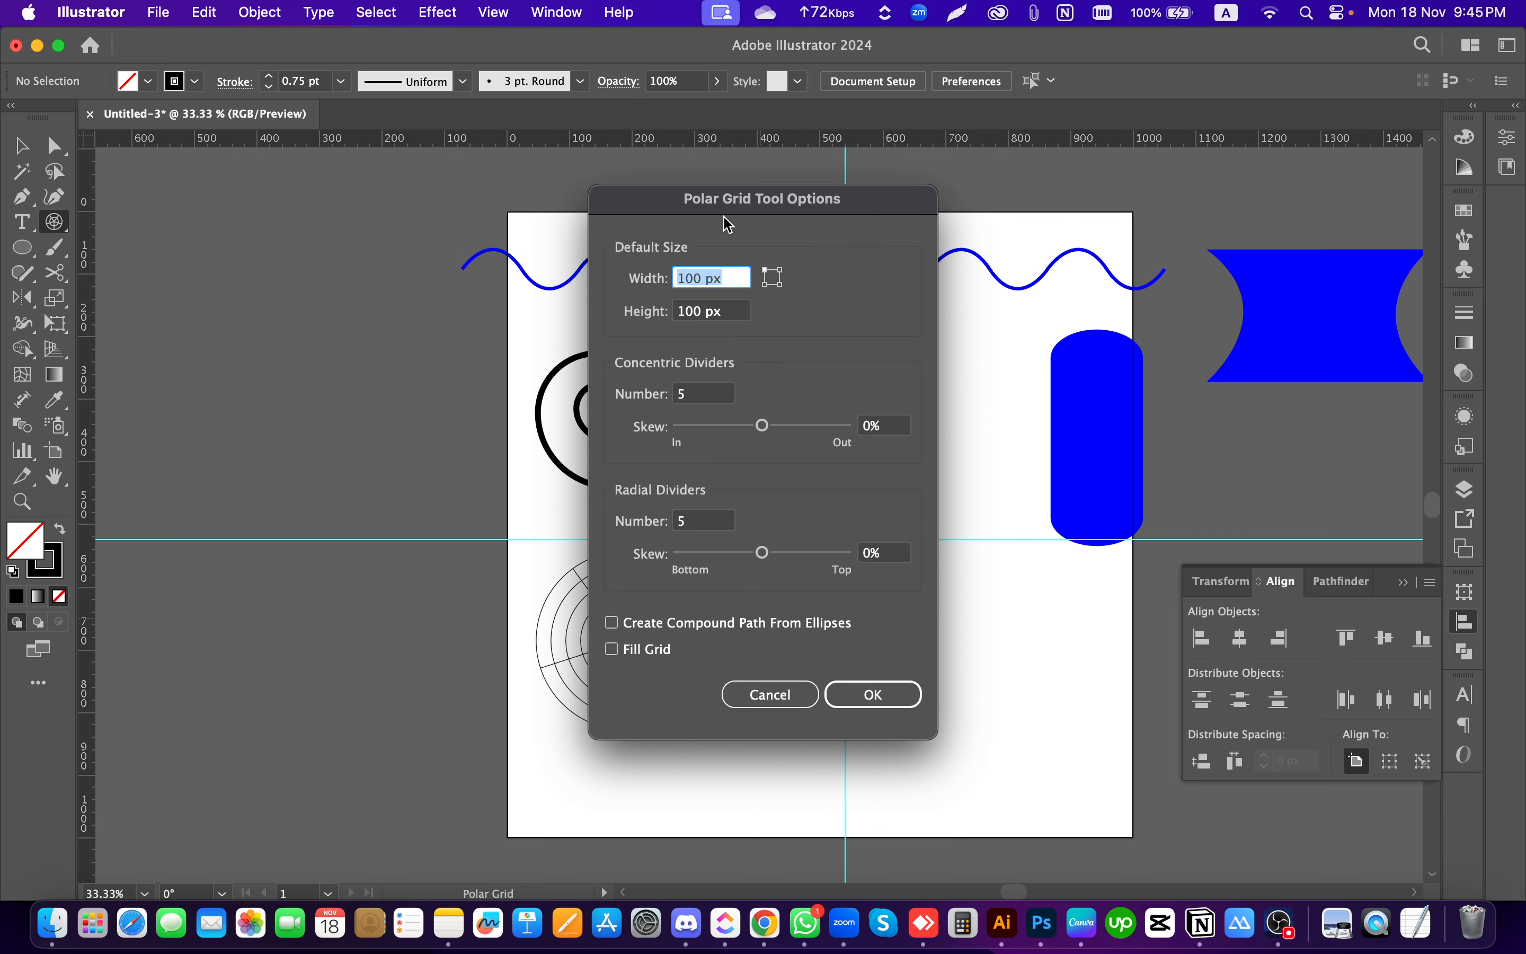
drag(724, 217, 979, 202)
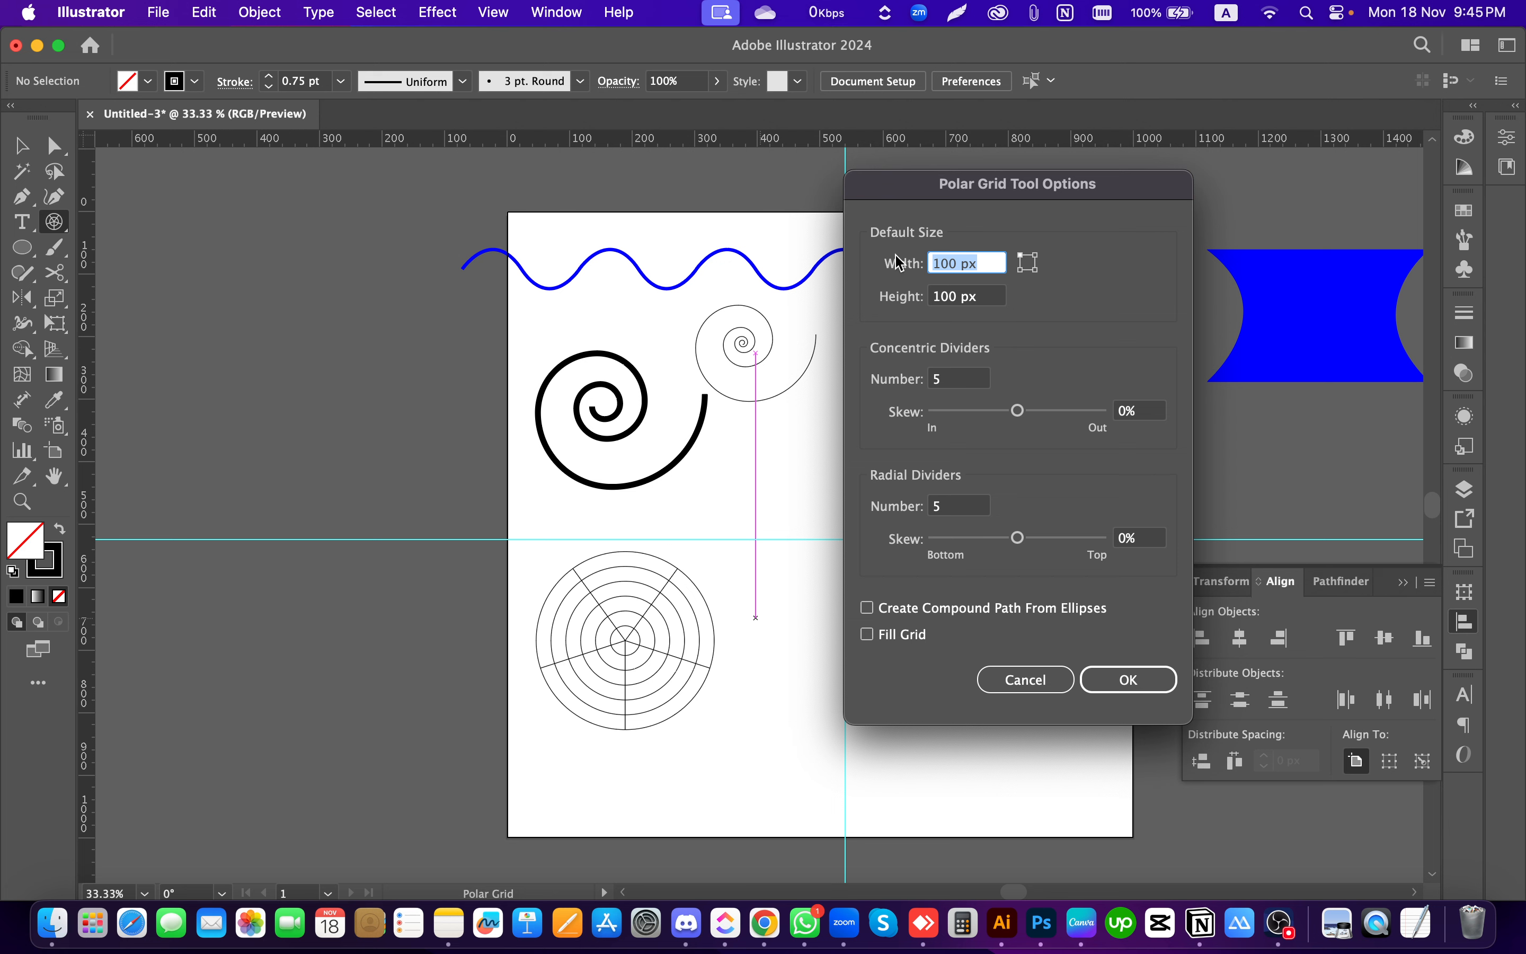
text(150)
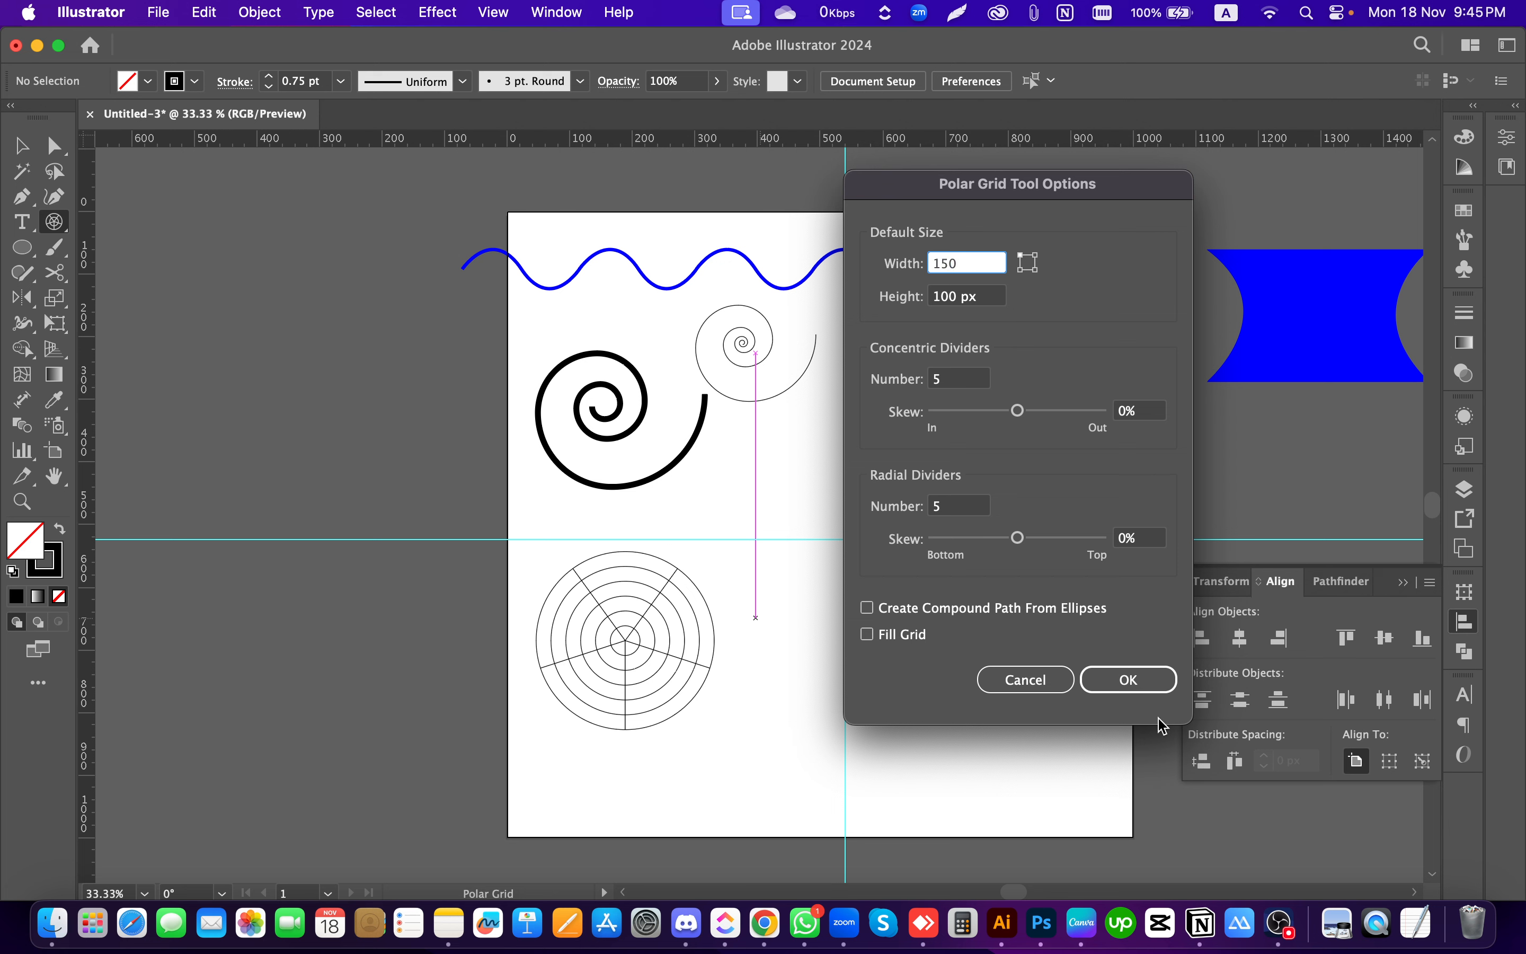
click(1154, 685)
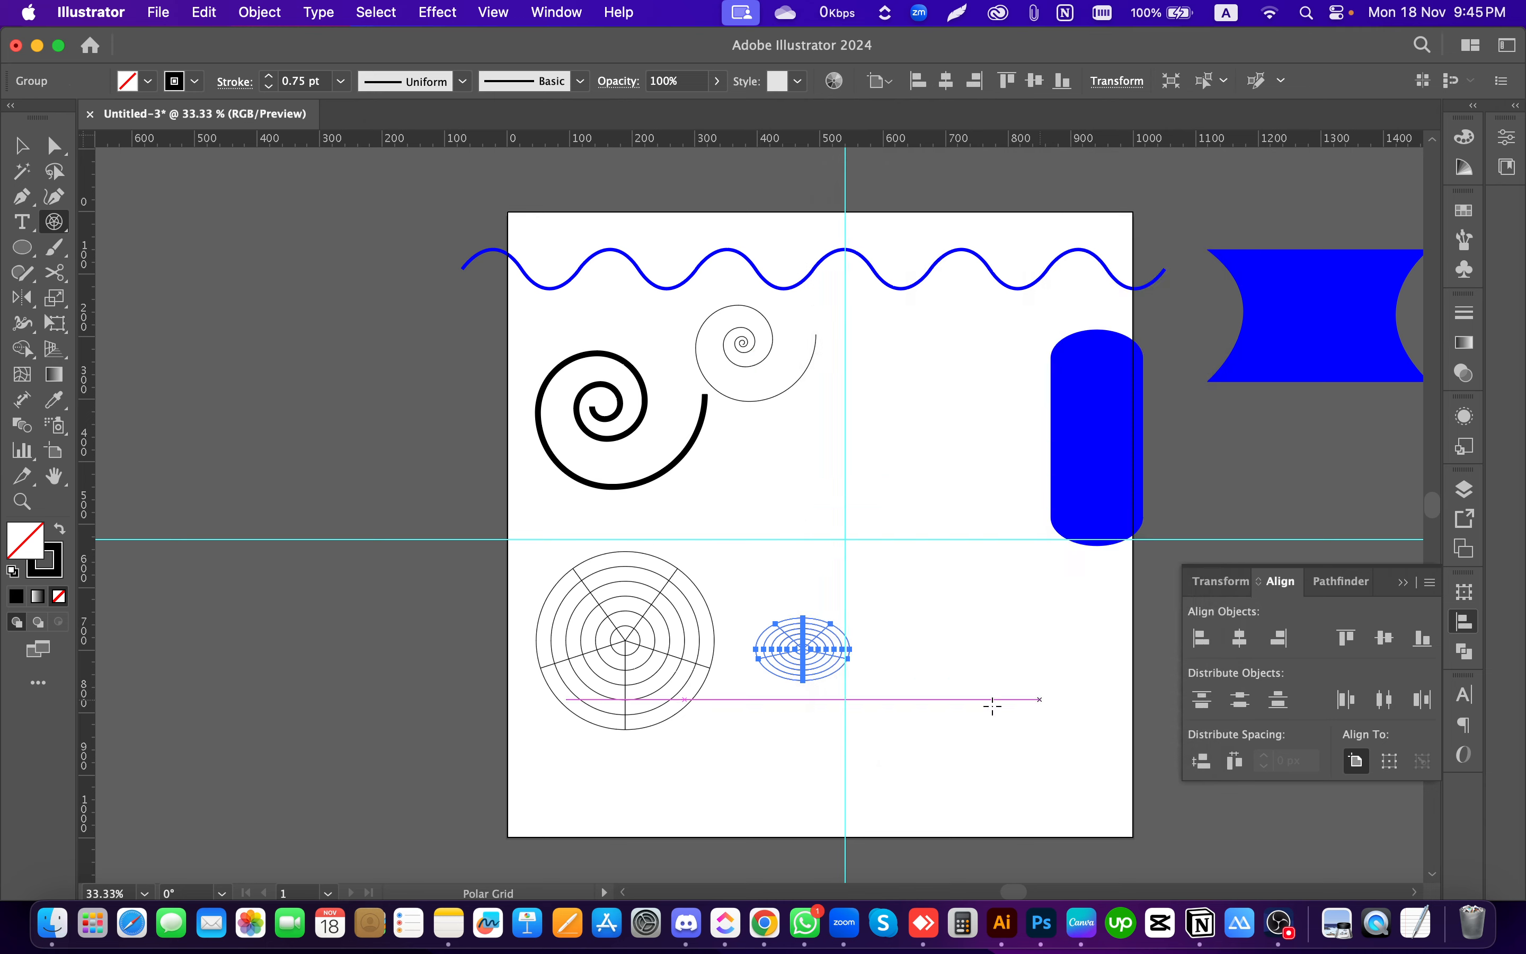
key(v)
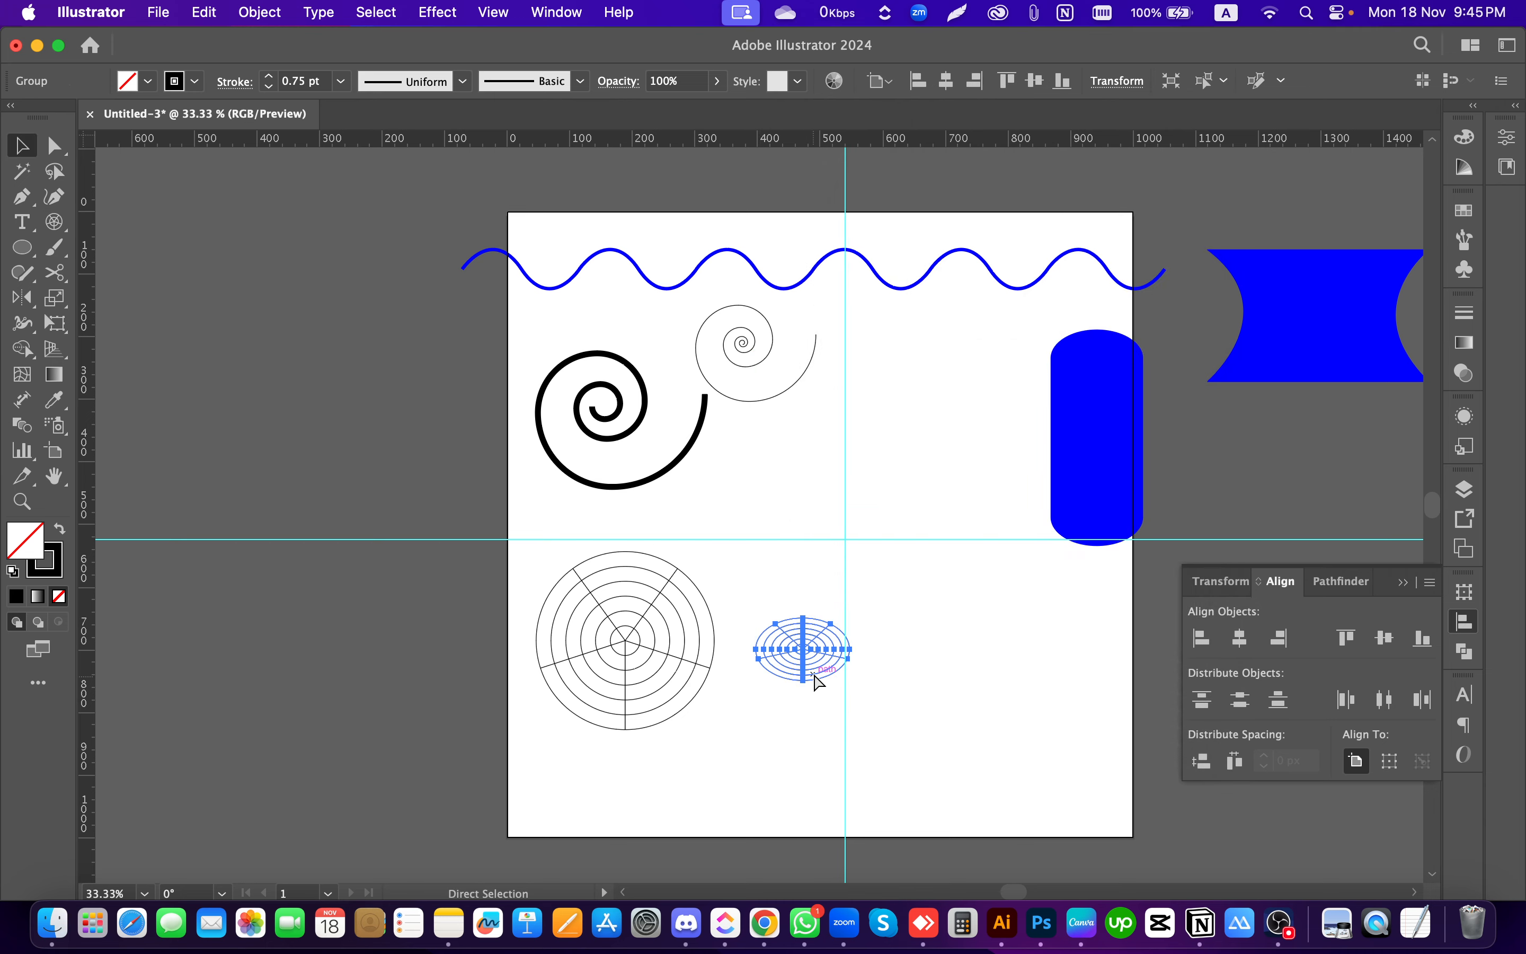
scroll(817, 678, right, 5)
scroll(641, 694, up, 3)
scroll(690, 707, down, 1)
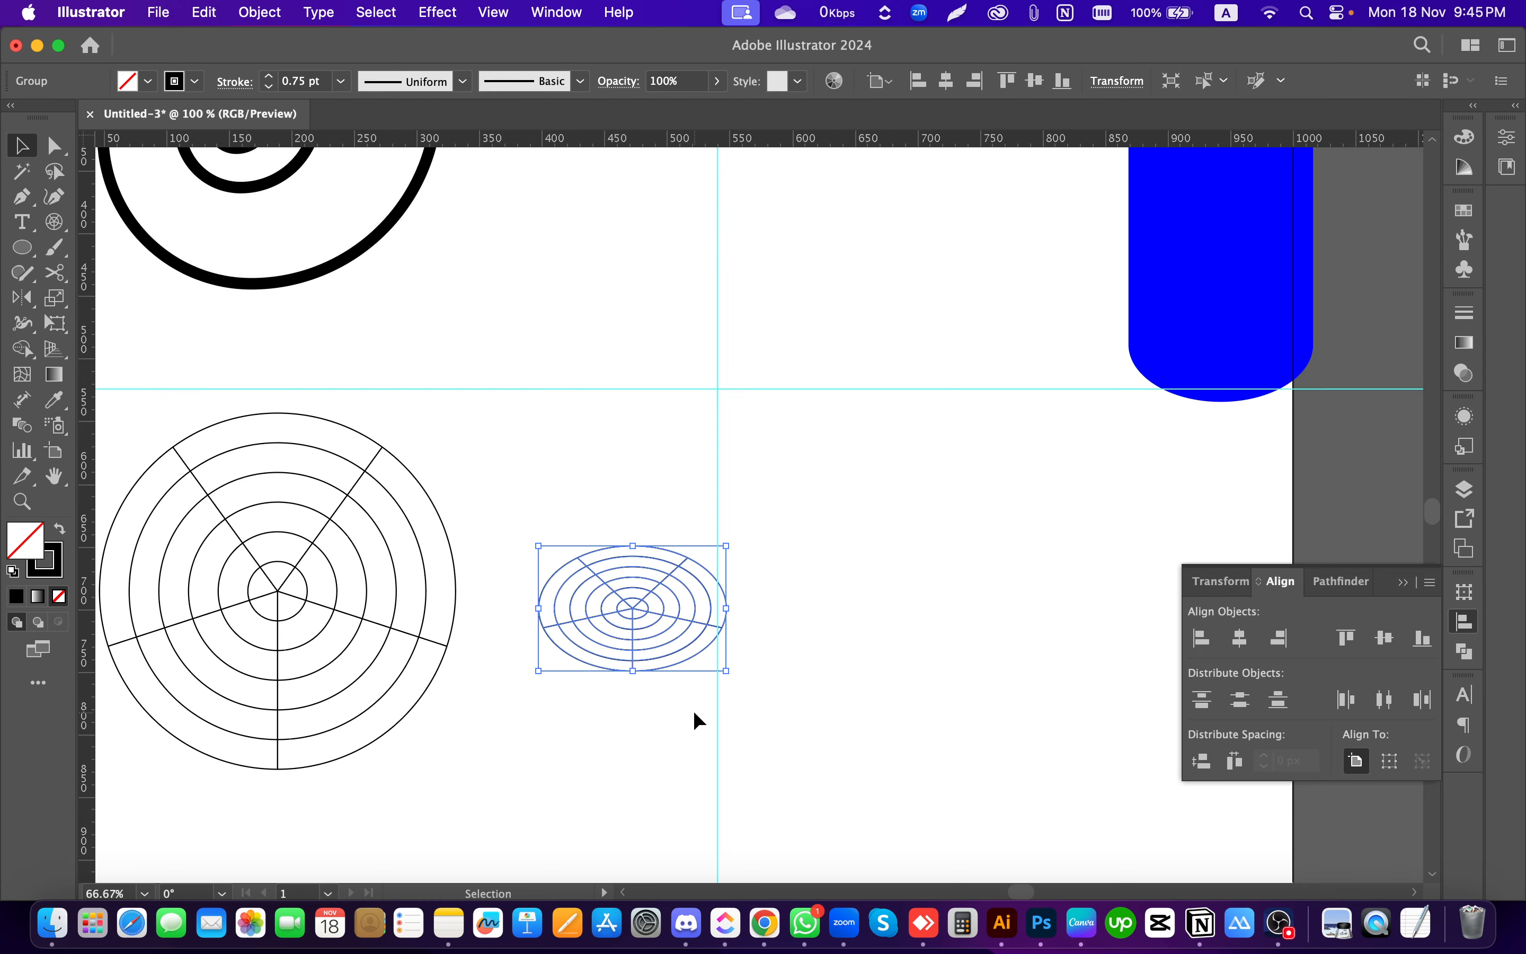
Step: Create a 150 by 150 px polar grid with ten concentric and five radial dividers on the far side of the oval grid
click(55, 222)
click(933, 669)
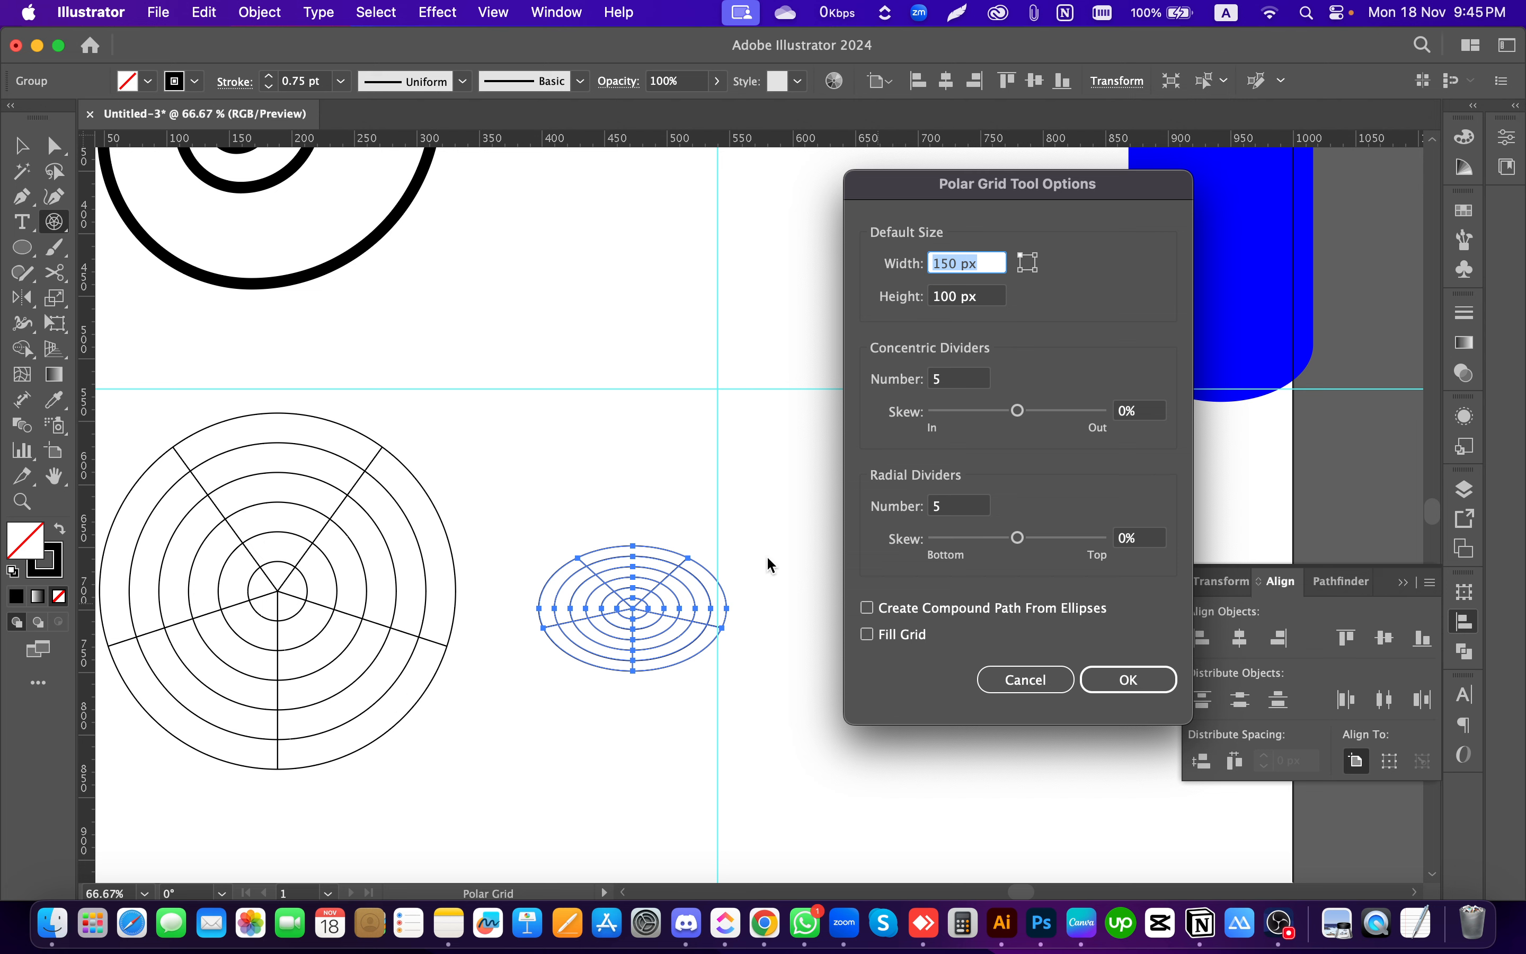
click(959, 378)
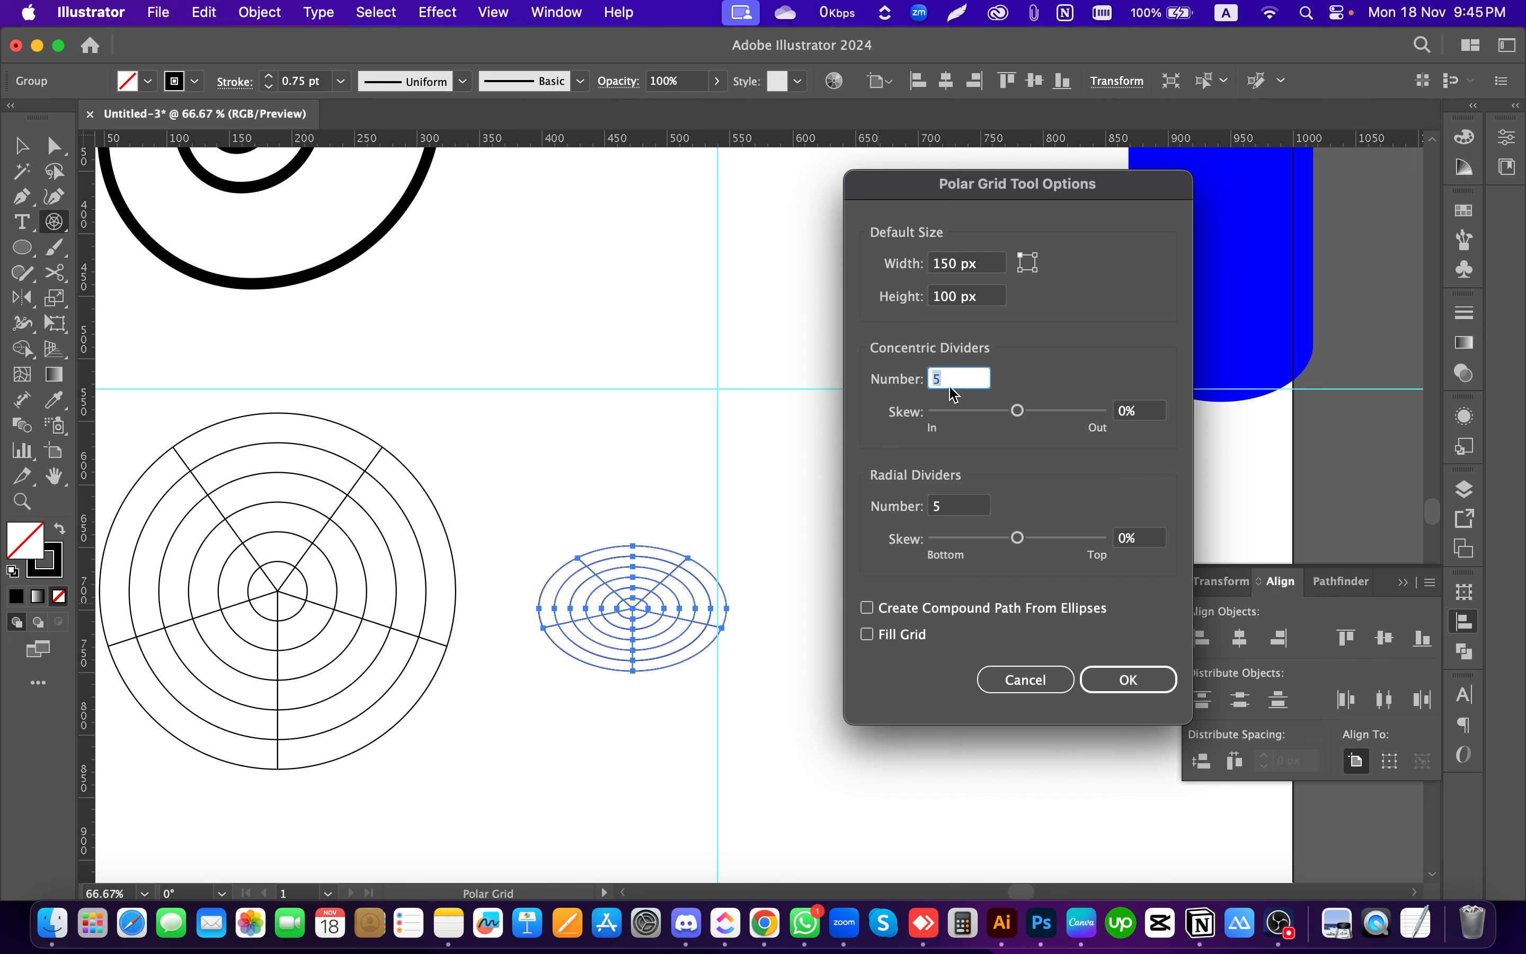
text(10)
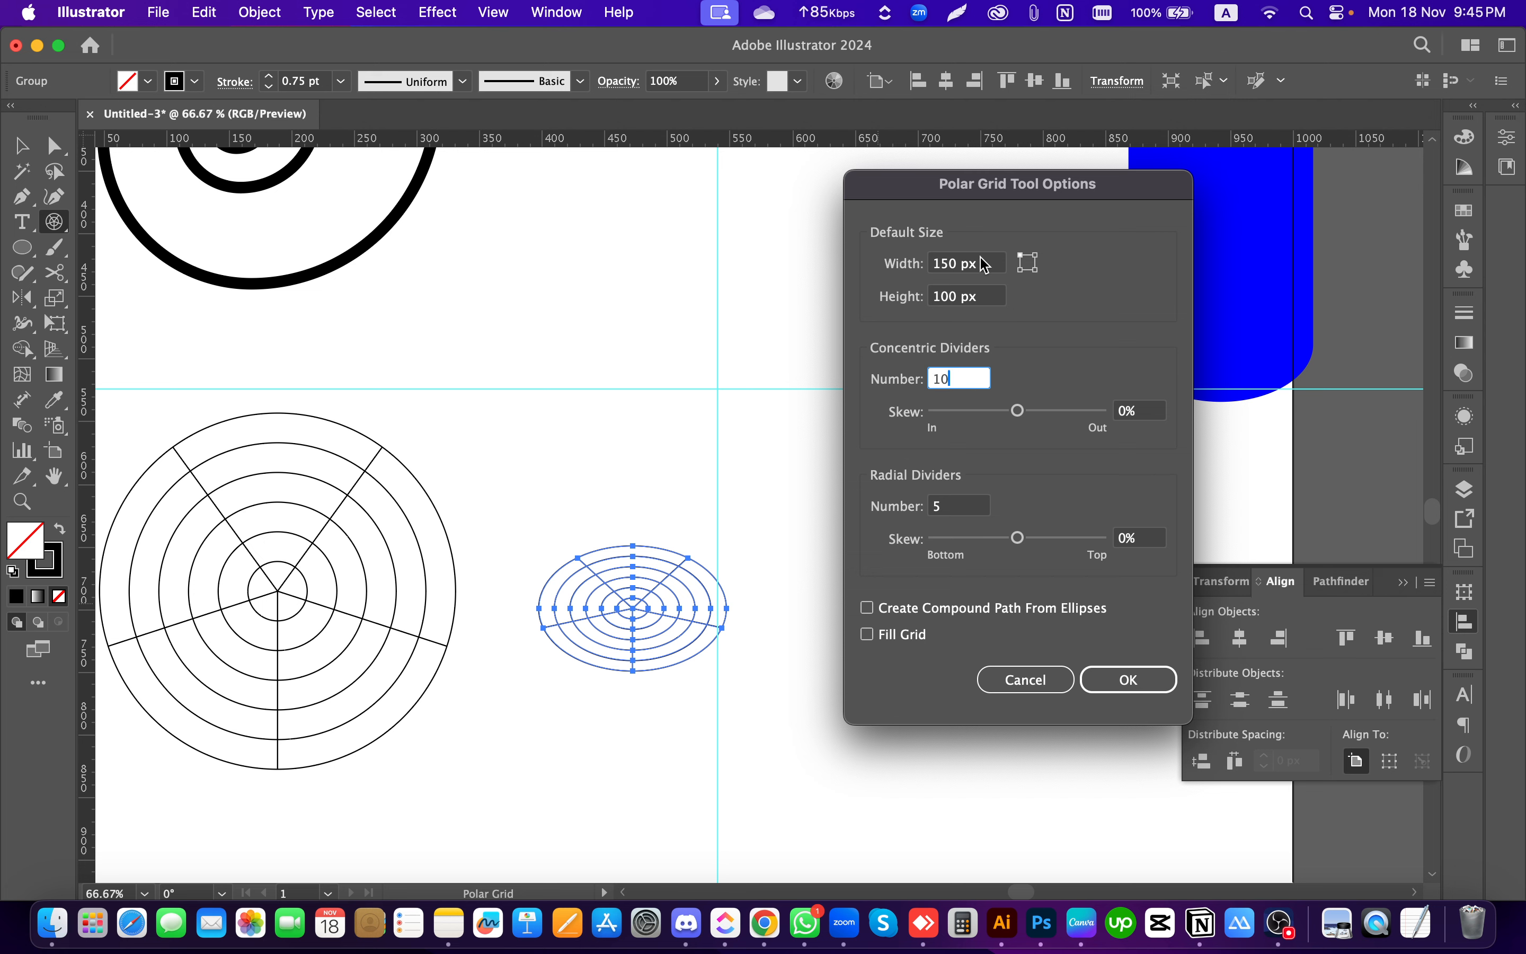
click(981, 263)
key(Tab)
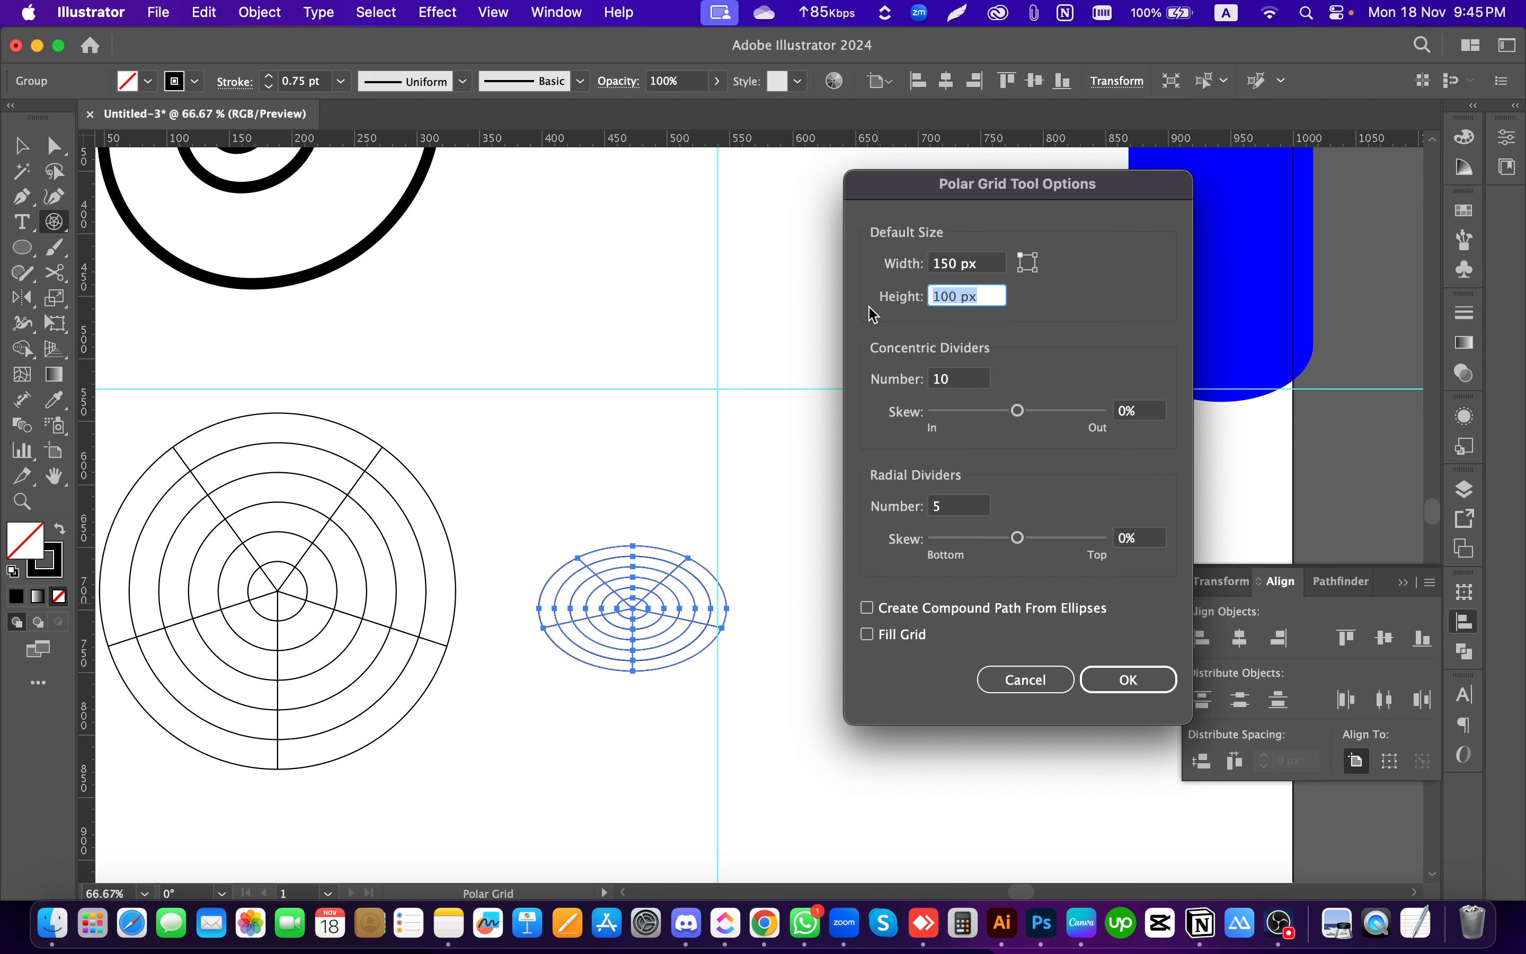
text(150)
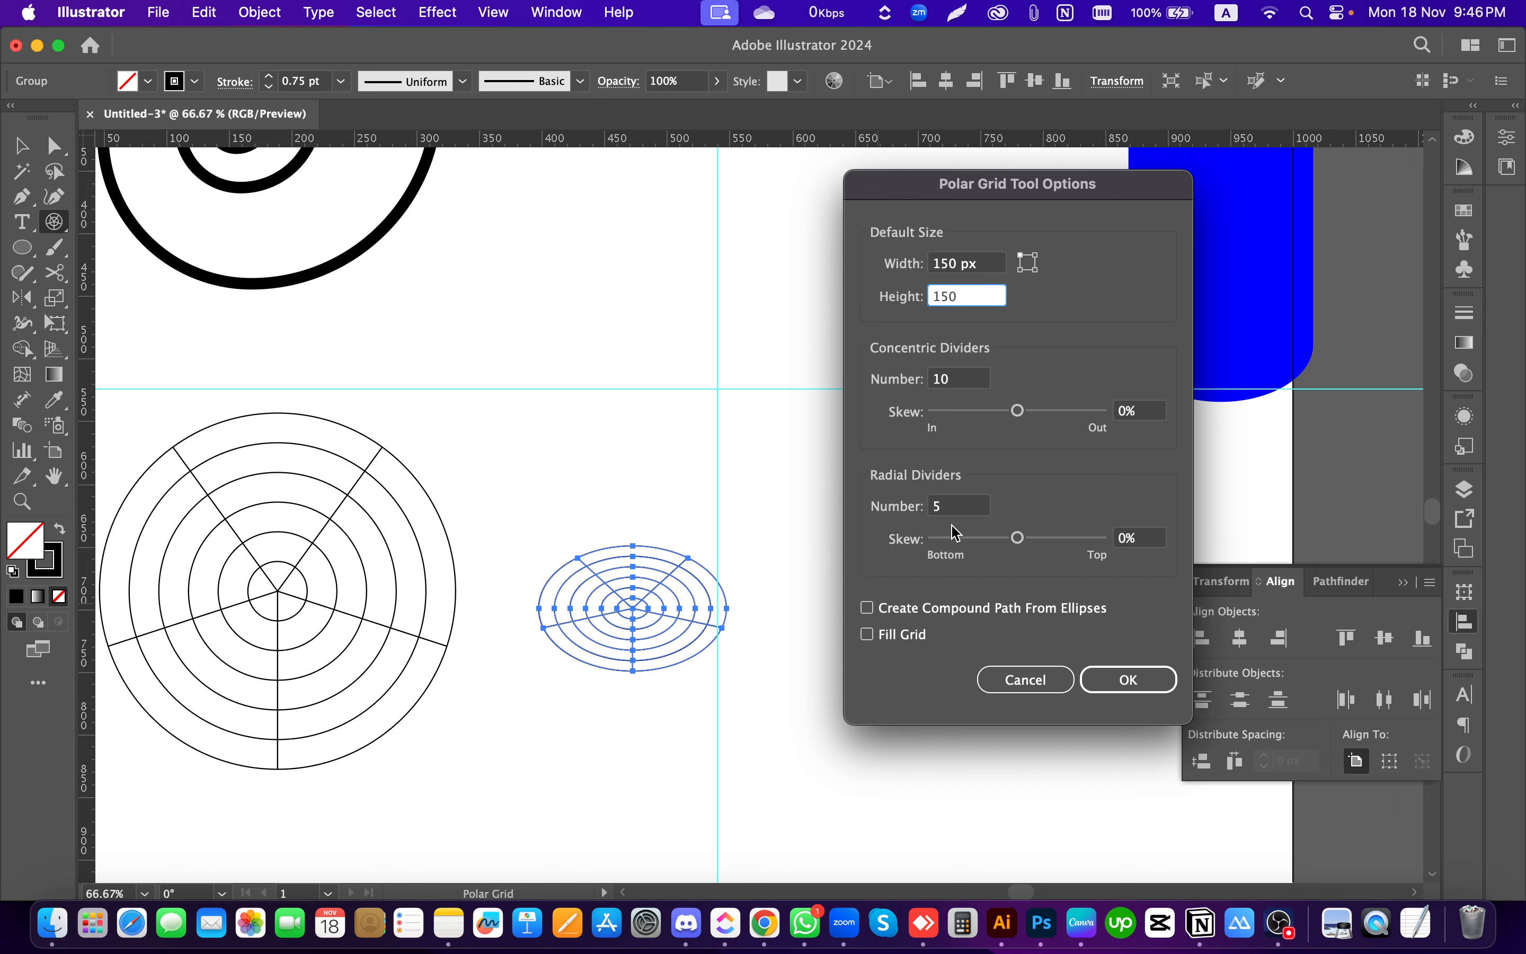
click(967, 511)
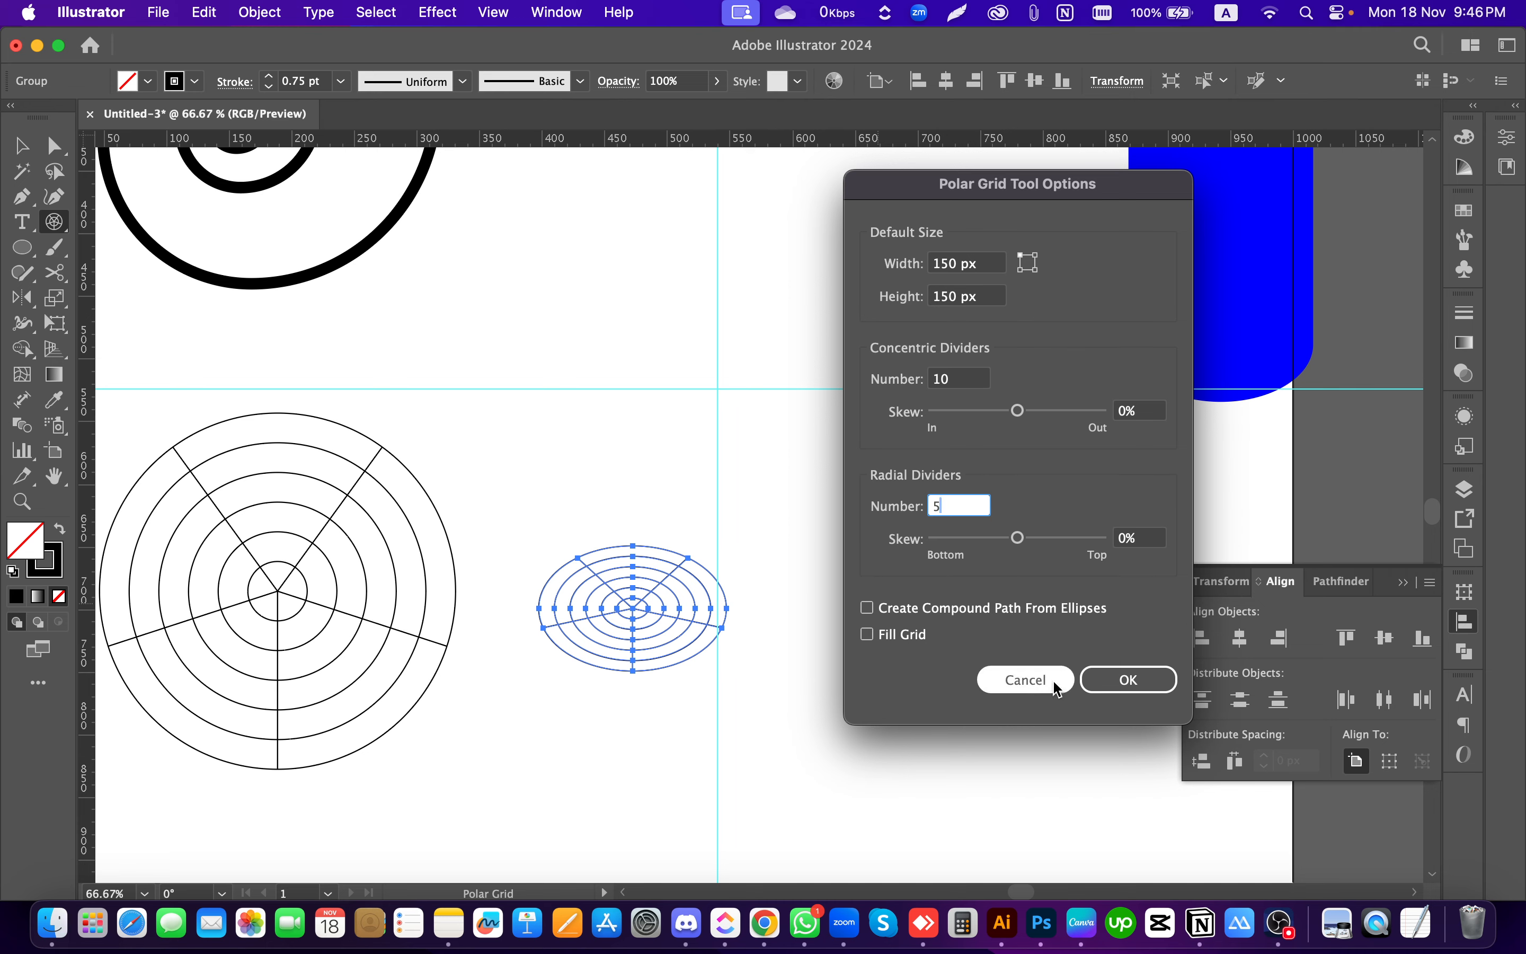
click(1122, 680)
key(v)
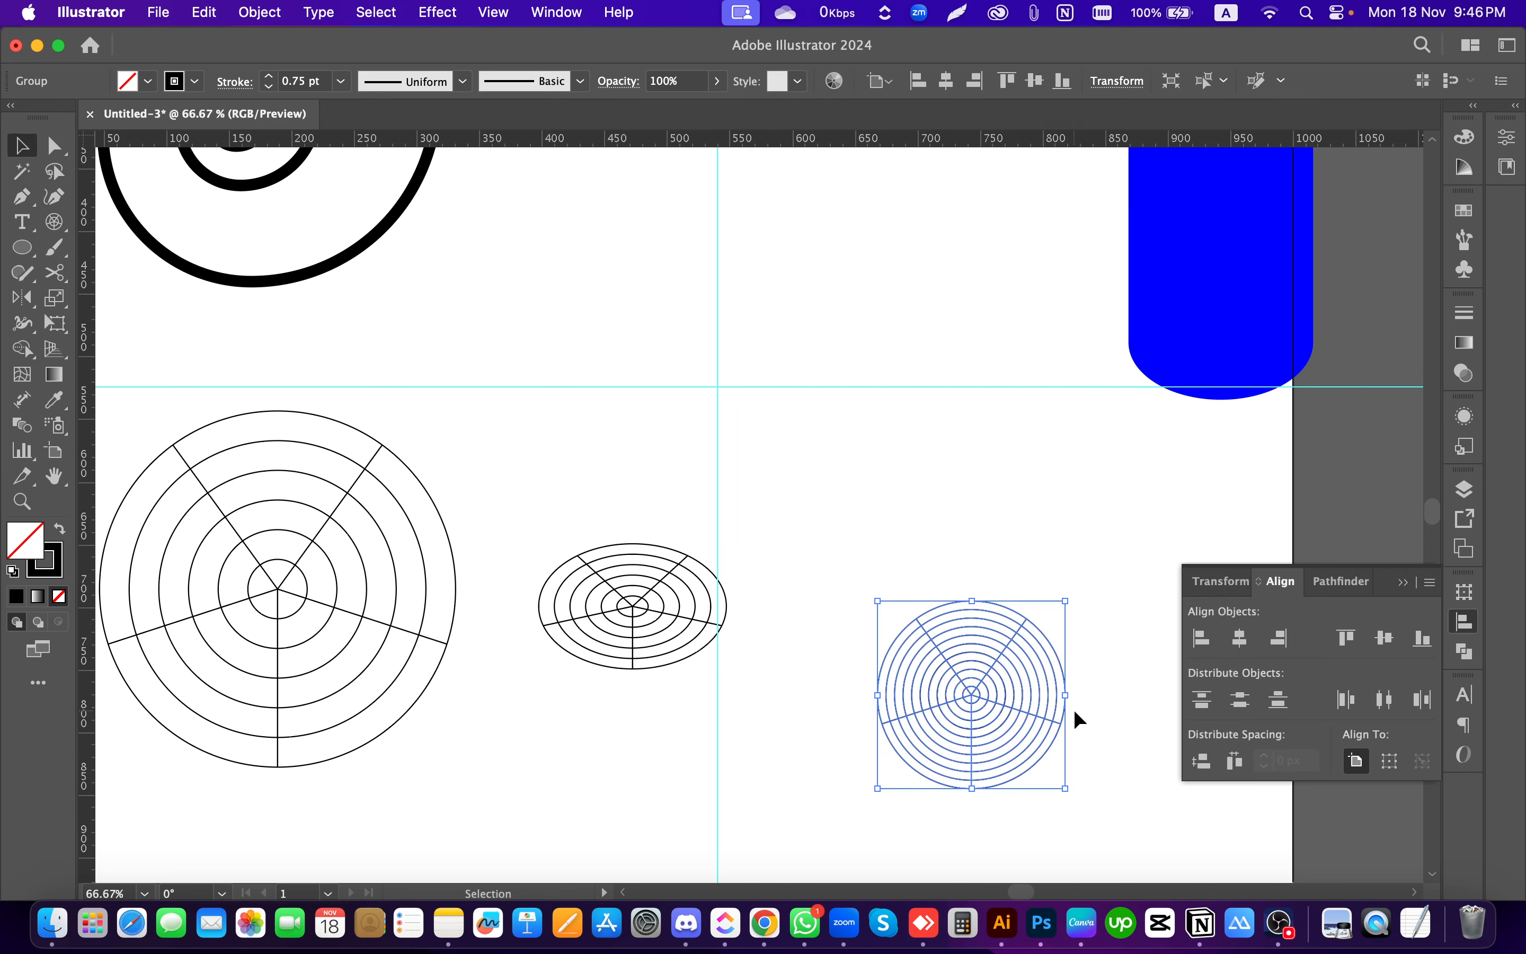
Step: Examine the concentric rings and radial dividers of the 150 px circular polar grid up close
scroll(1069, 754, right, 2)
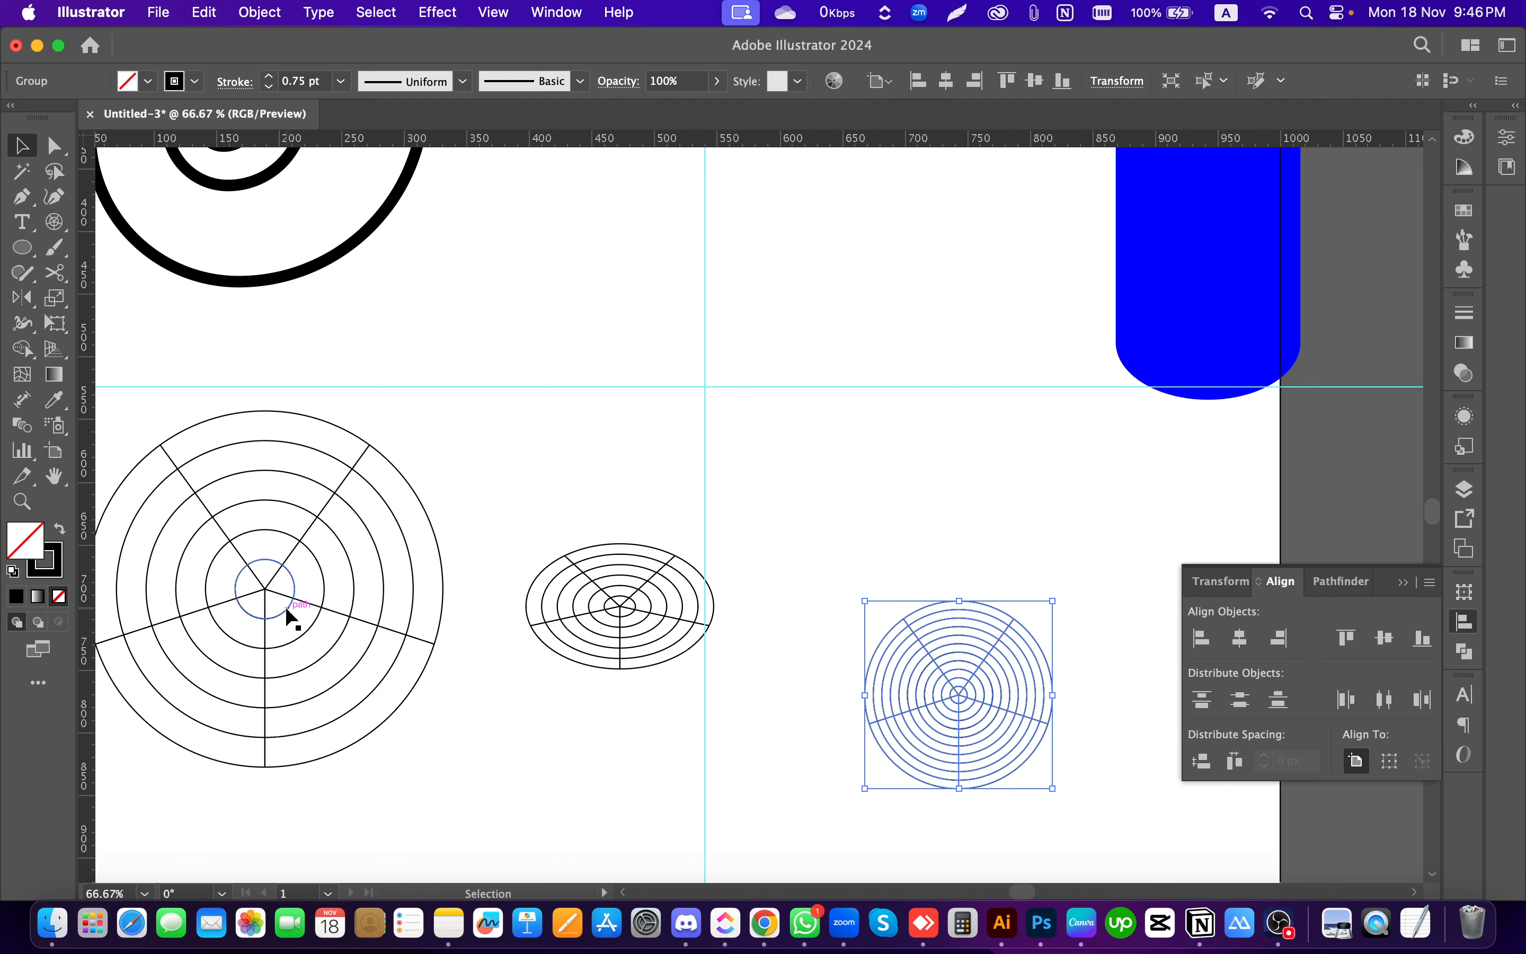
key(super+equal)
key(super+equal)
key(super+equal)
key(super+equal)
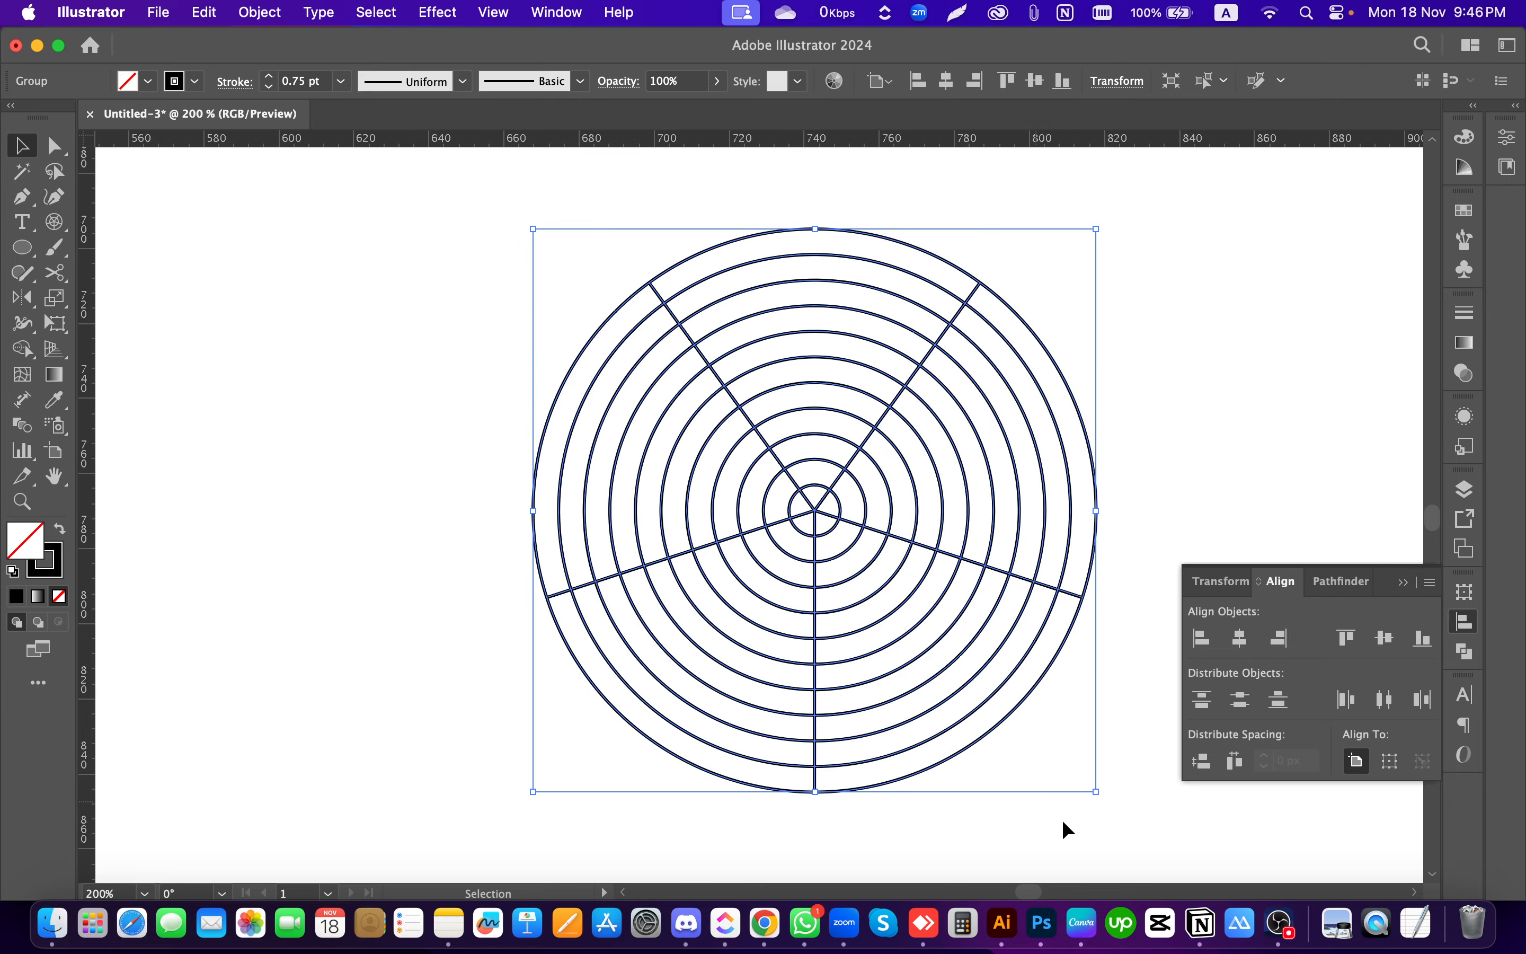
click(1066, 821)
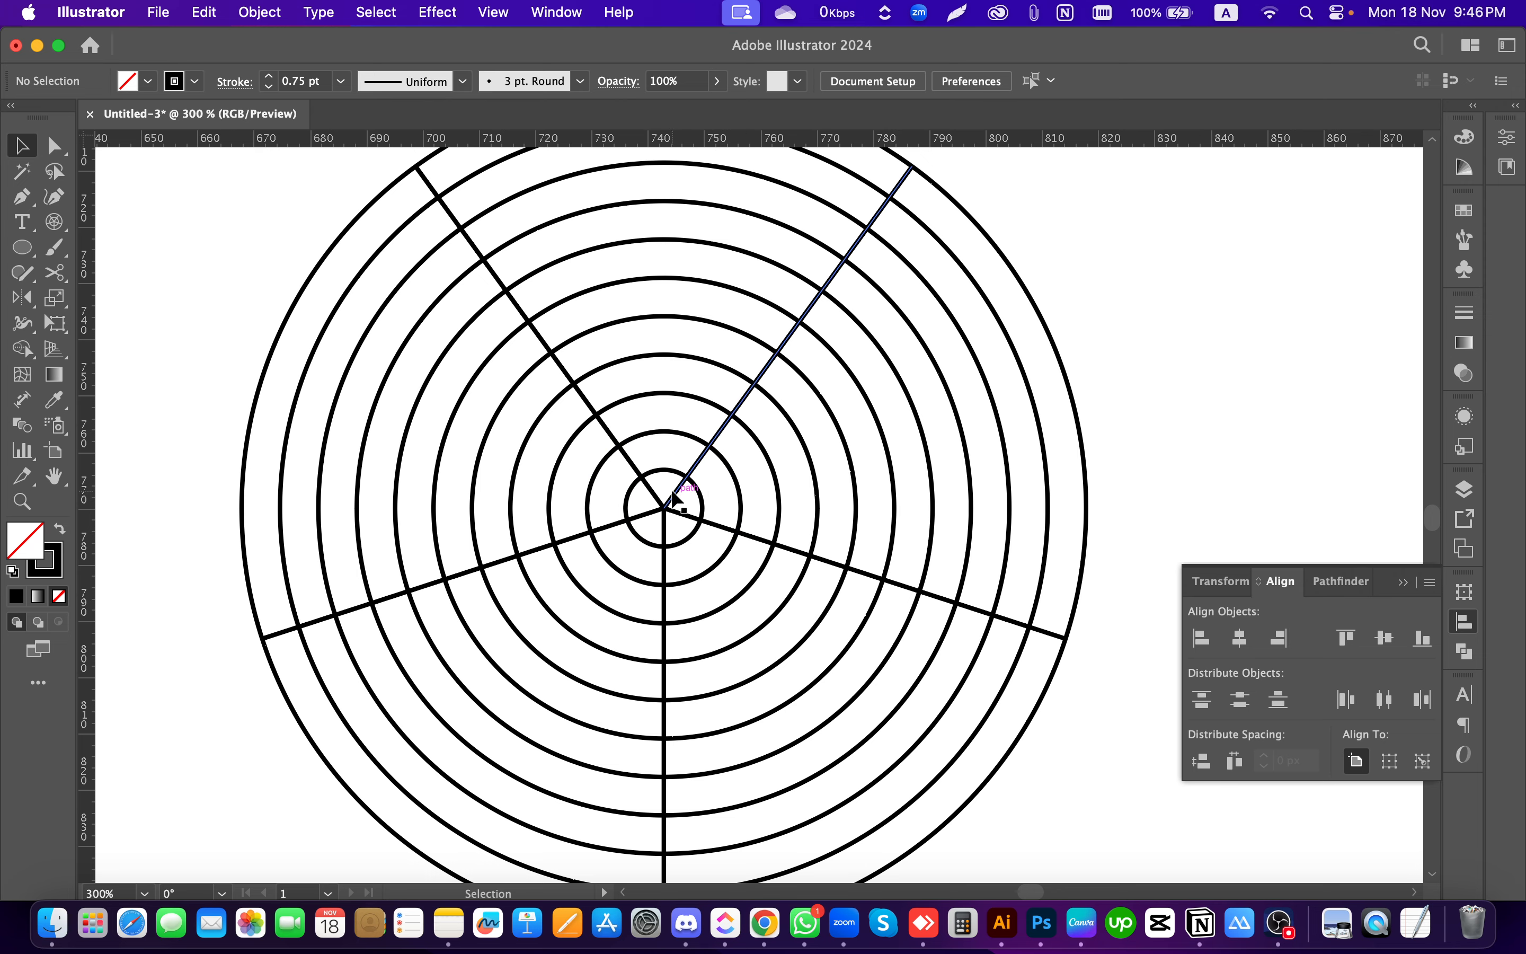
scroll(650, 456, down, 1)
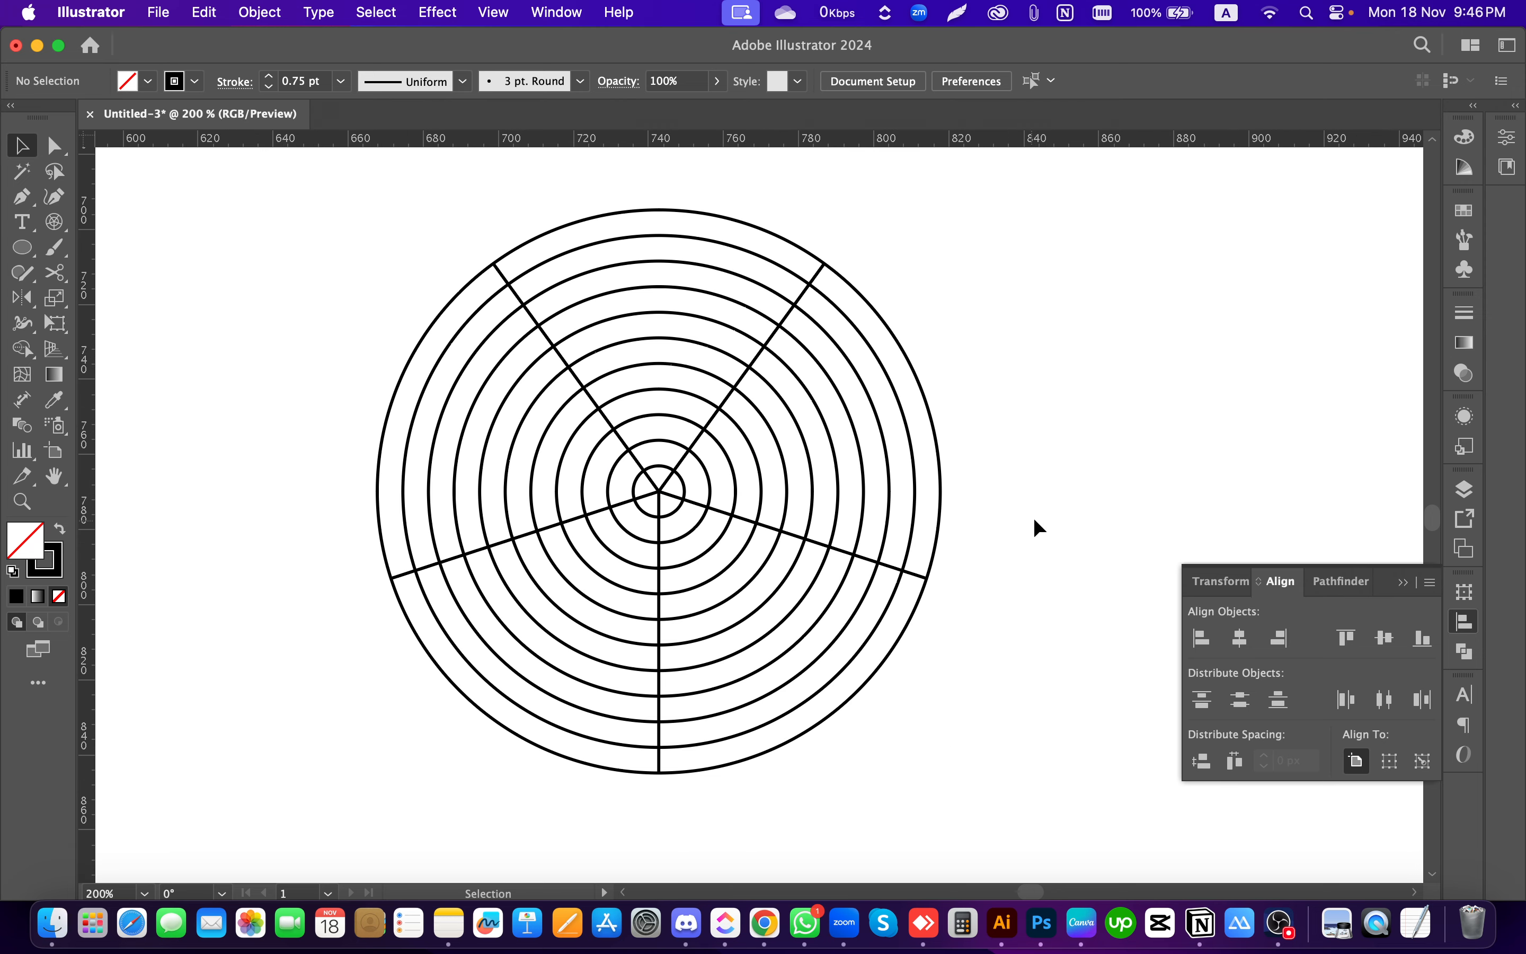
drag(1034, 437, 889, 419)
scroll(740, 467, down, 1)
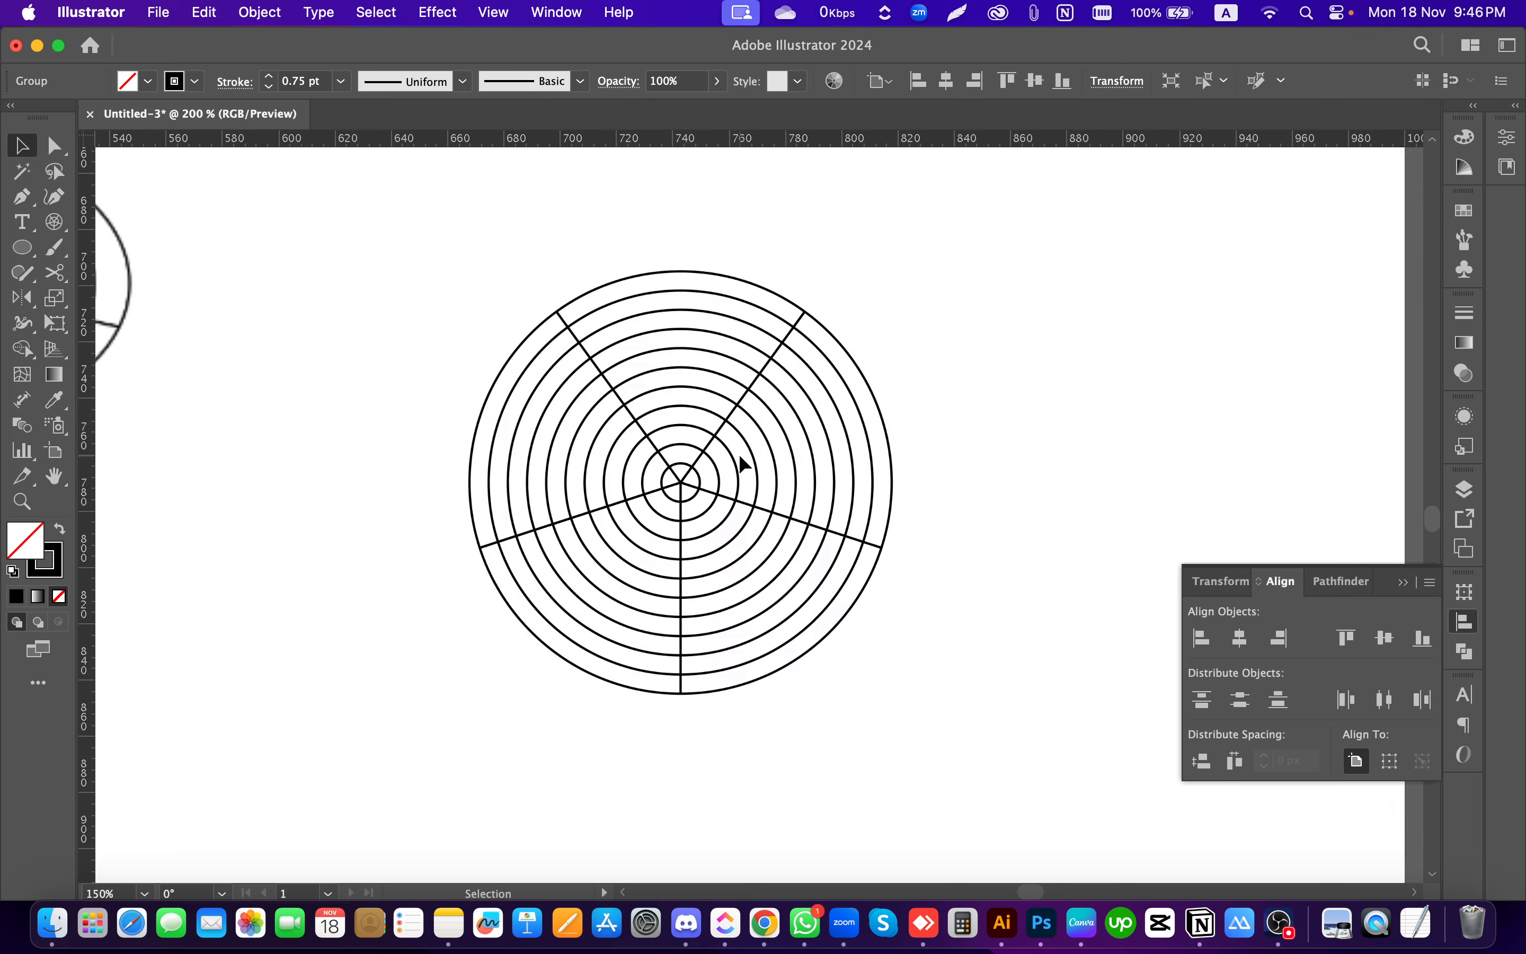
scroll(820, 461, up, 1)
click(936, 430)
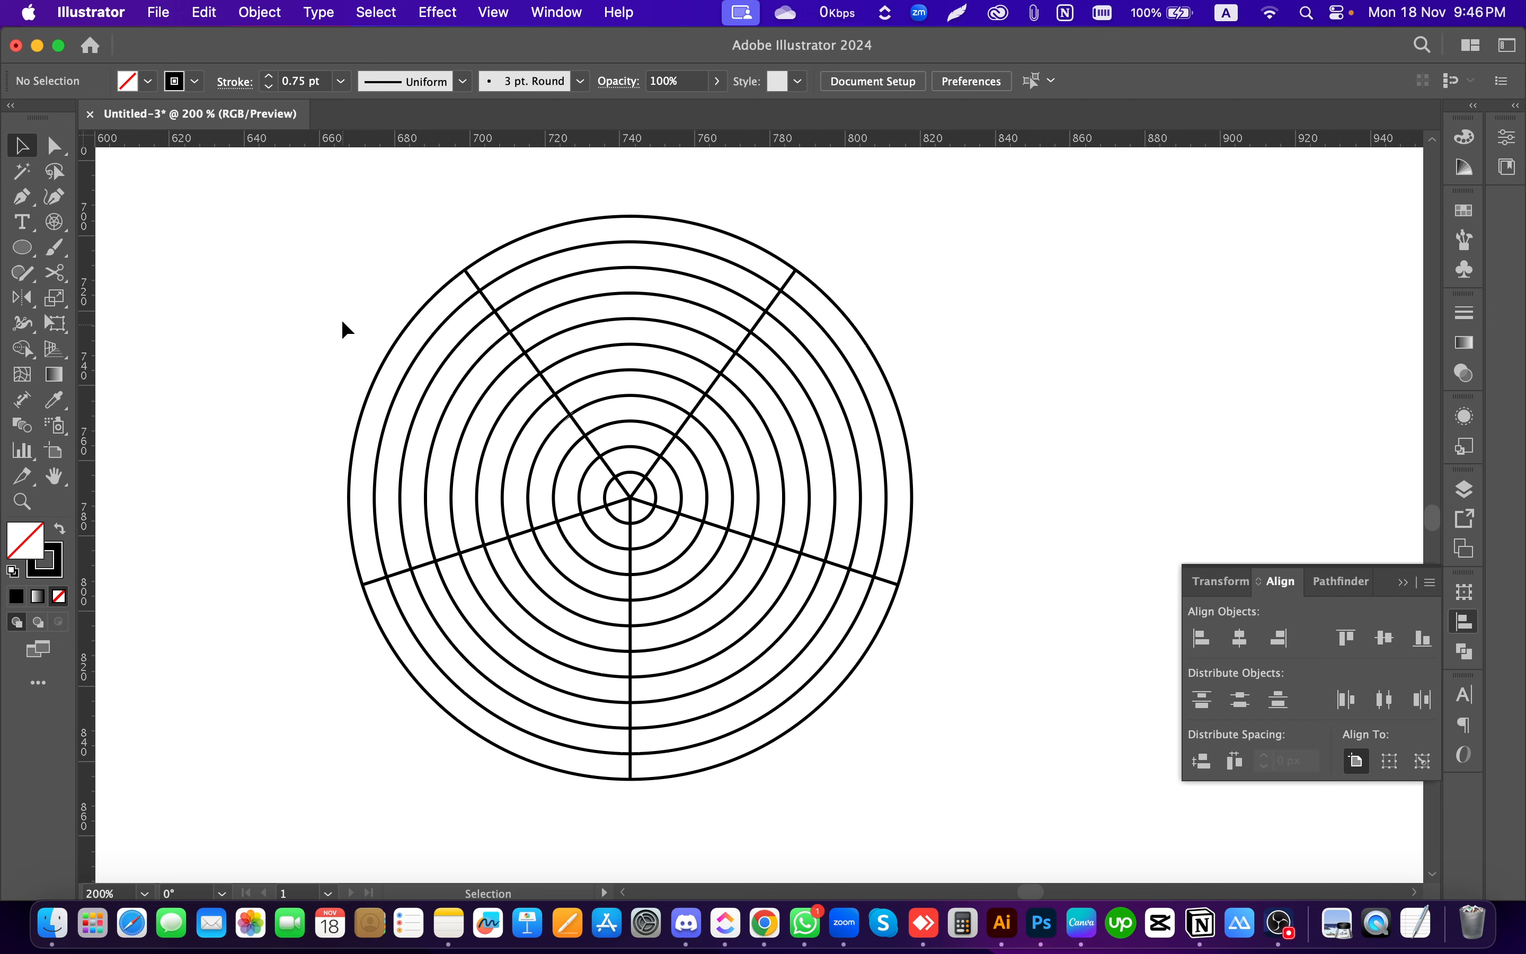
Step: Create a 150 by 150 px polar grid with ten concentric and ten radial dividers beside the existing circular grid
drag(54, 221, 170, 324)
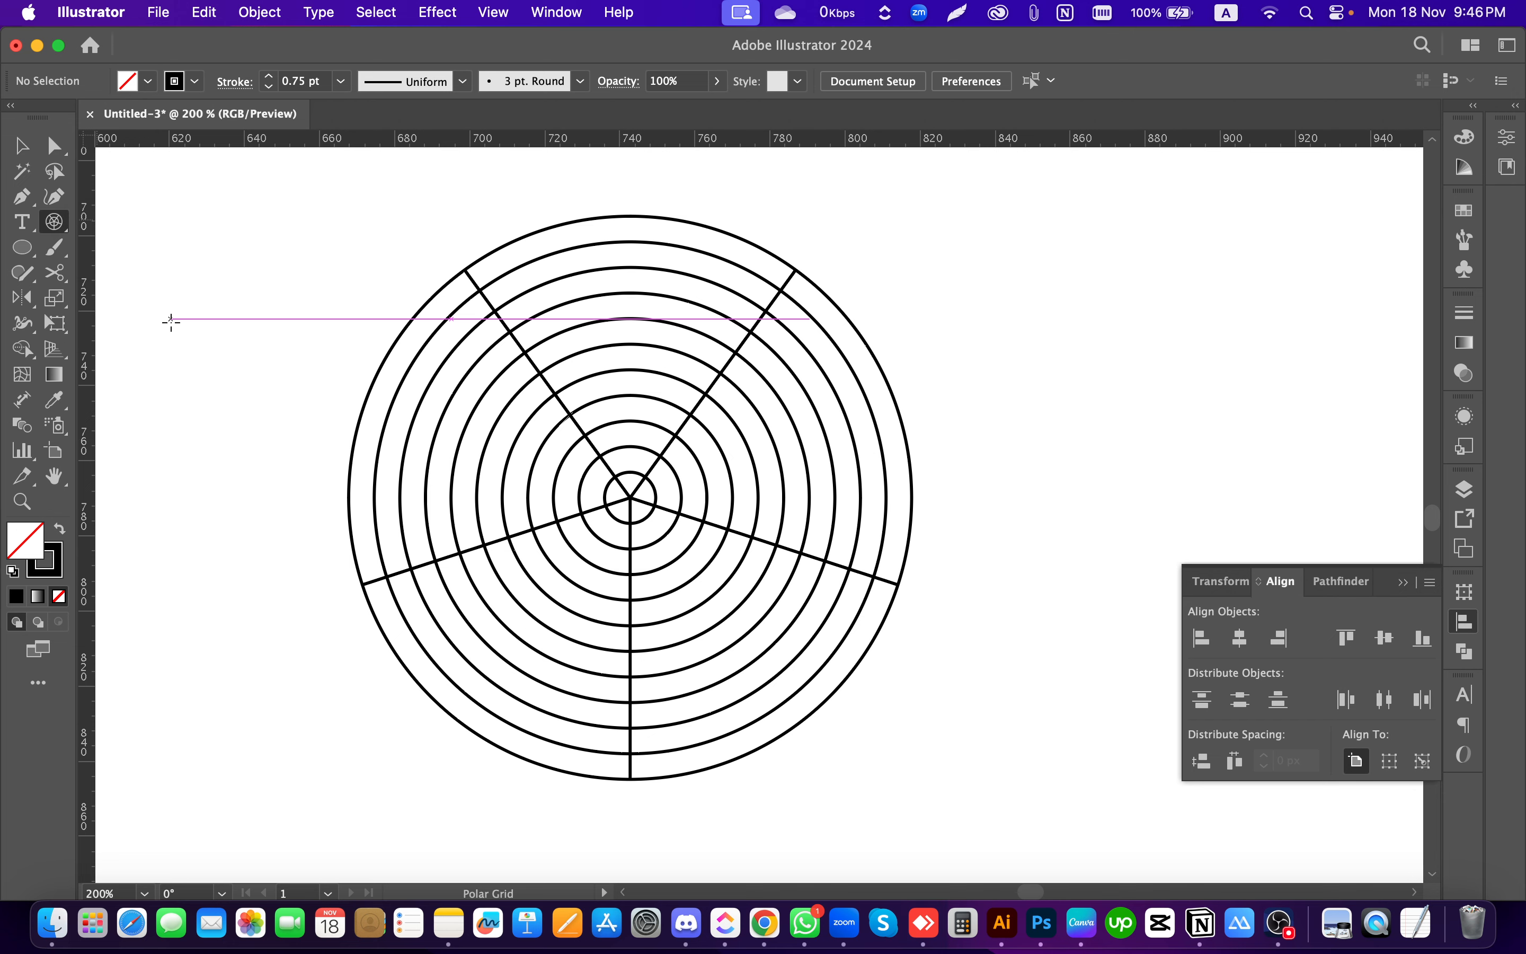
scroll(289, 487, down, 1)
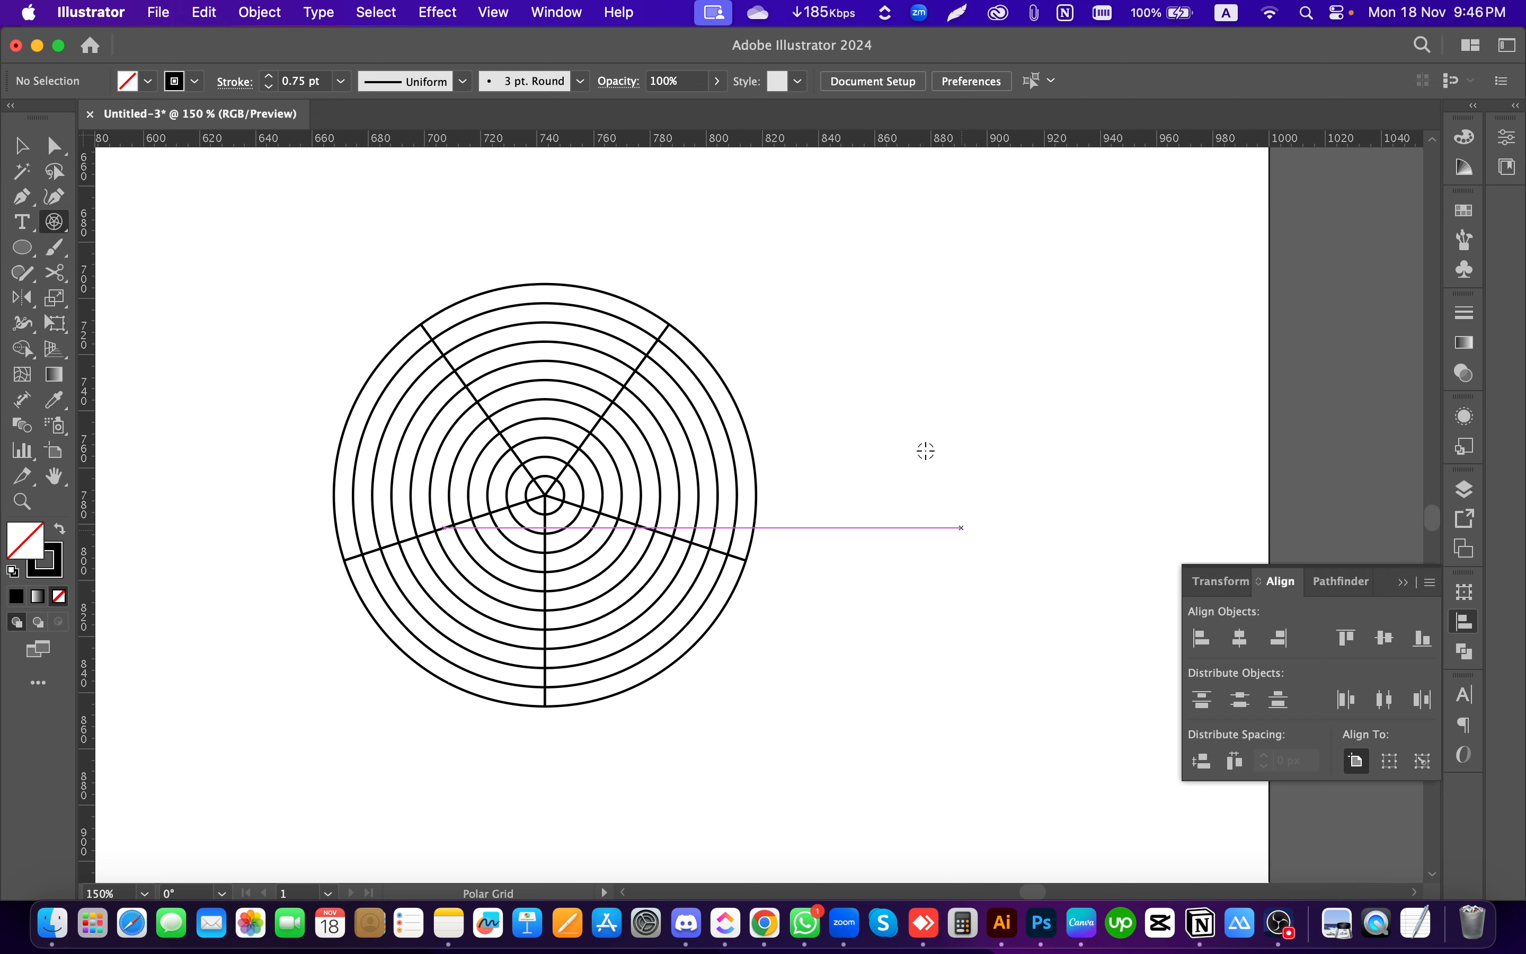
scroll(949, 504, down, 1)
scroll(948, 533, up, 2)
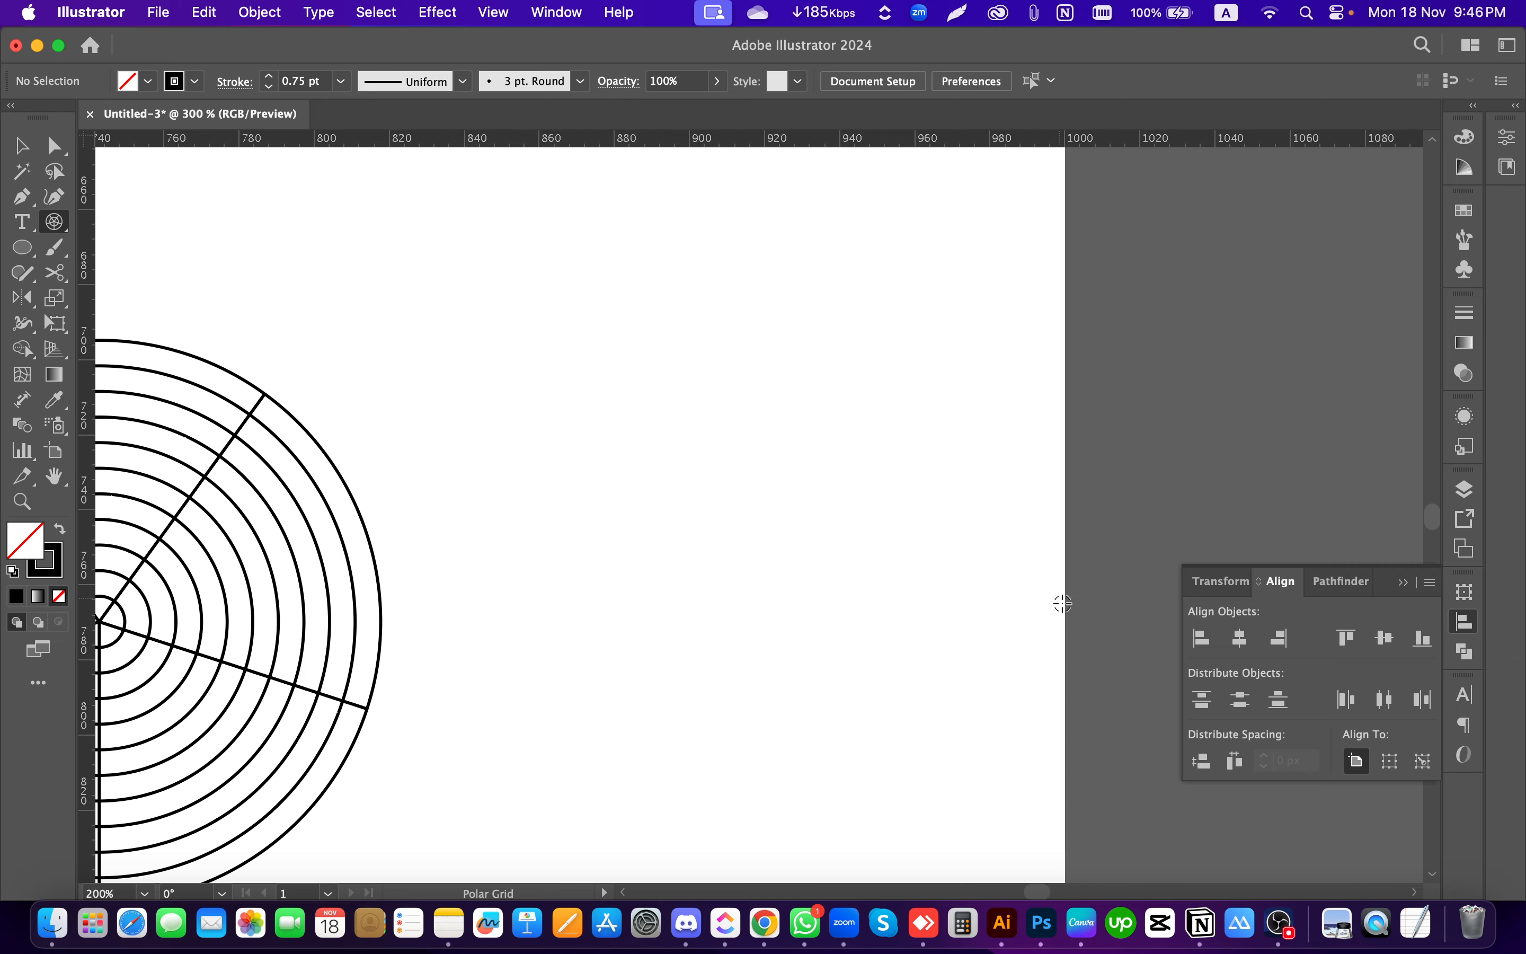
click(608, 451)
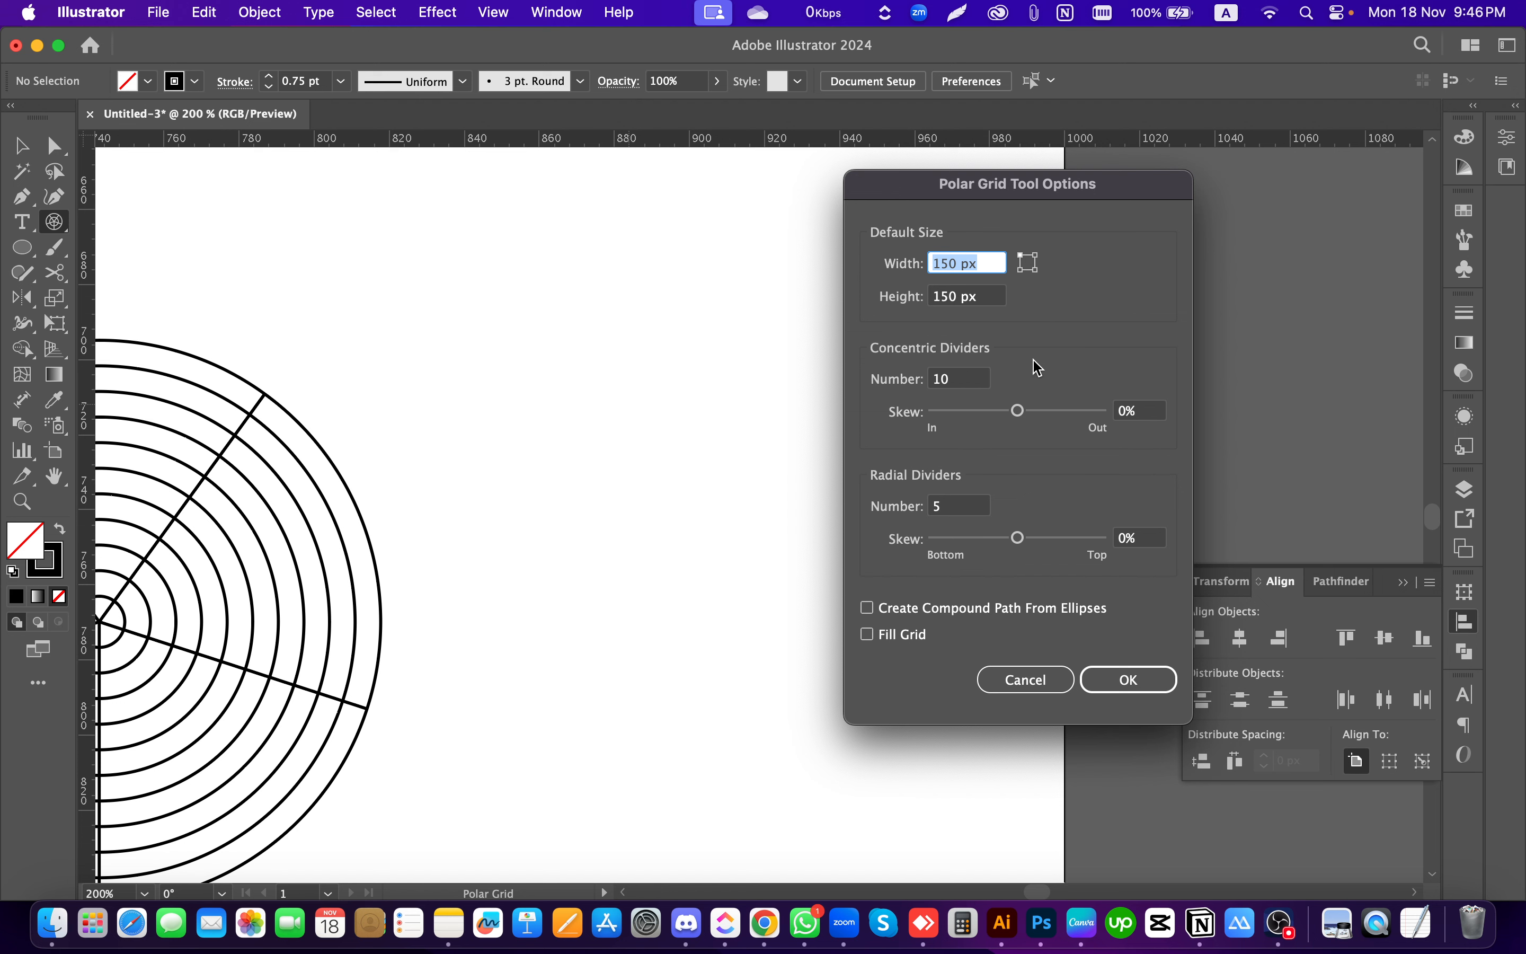
click(979, 381)
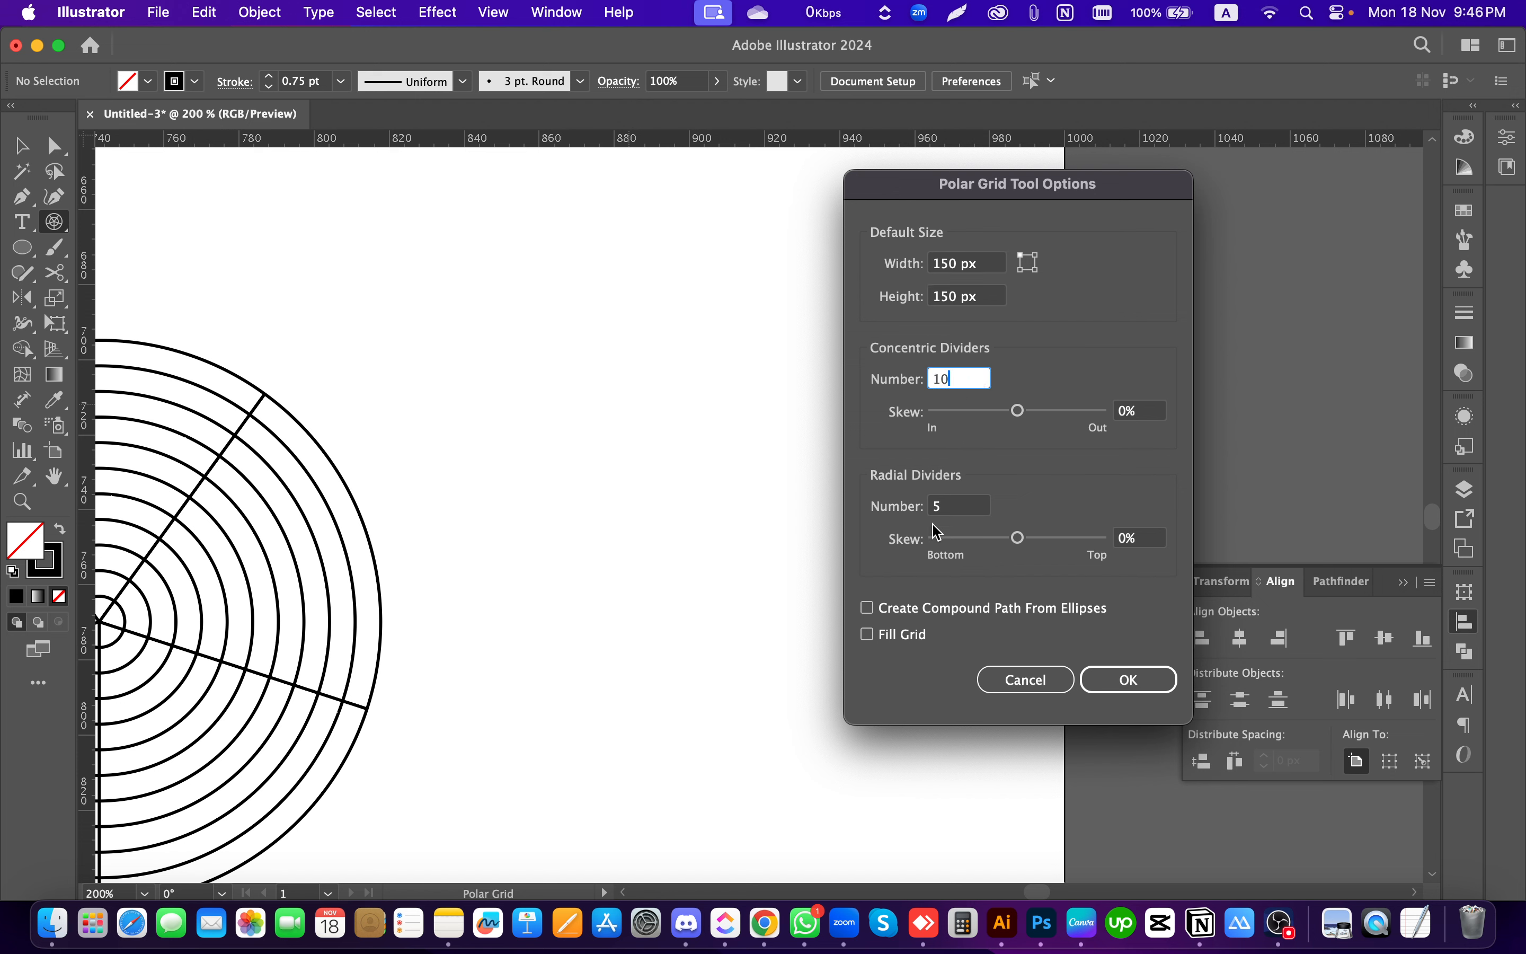
click(974, 512)
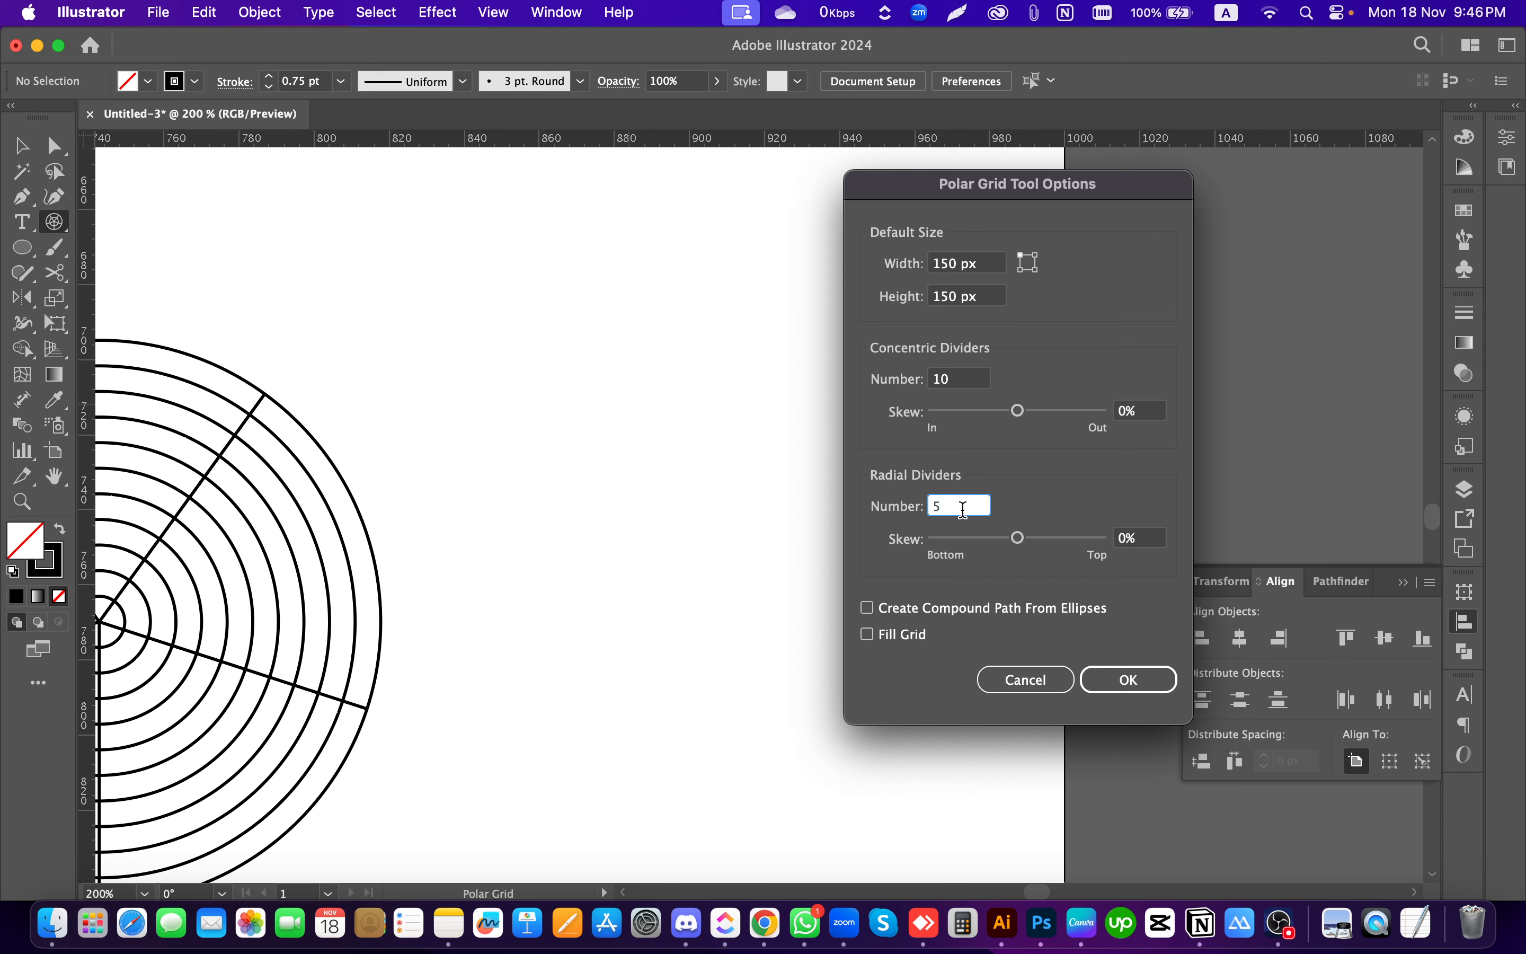
drag(964, 510, 907, 507)
text(10)
click(1132, 683)
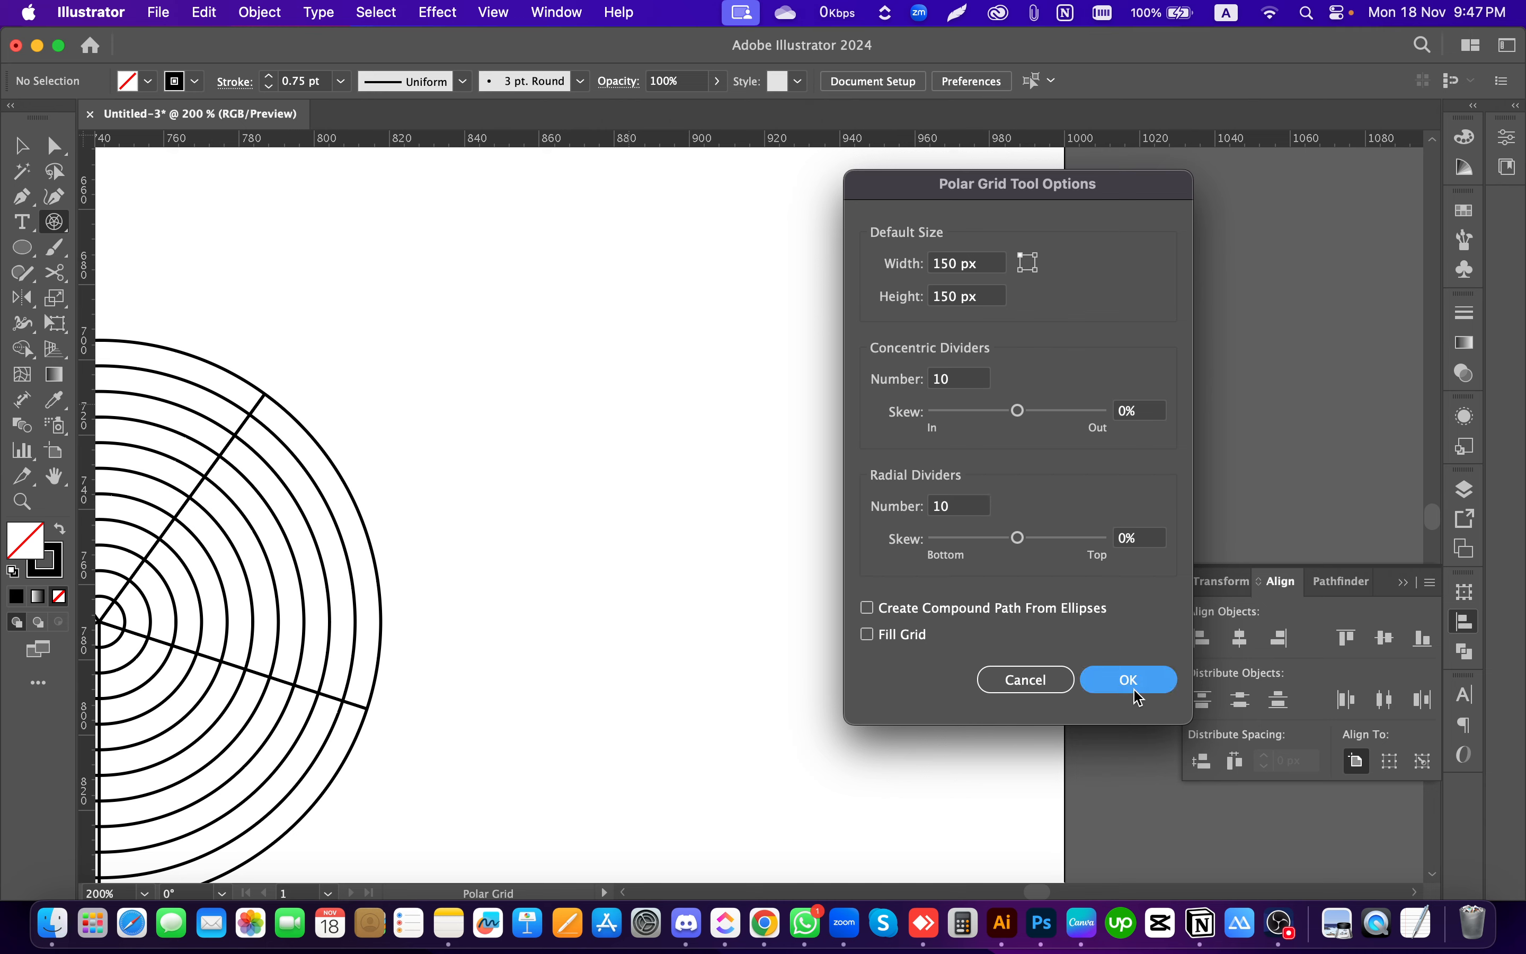
Step: Undo the creation of the last two circular polar grids
scroll(744, 505, down, 3)
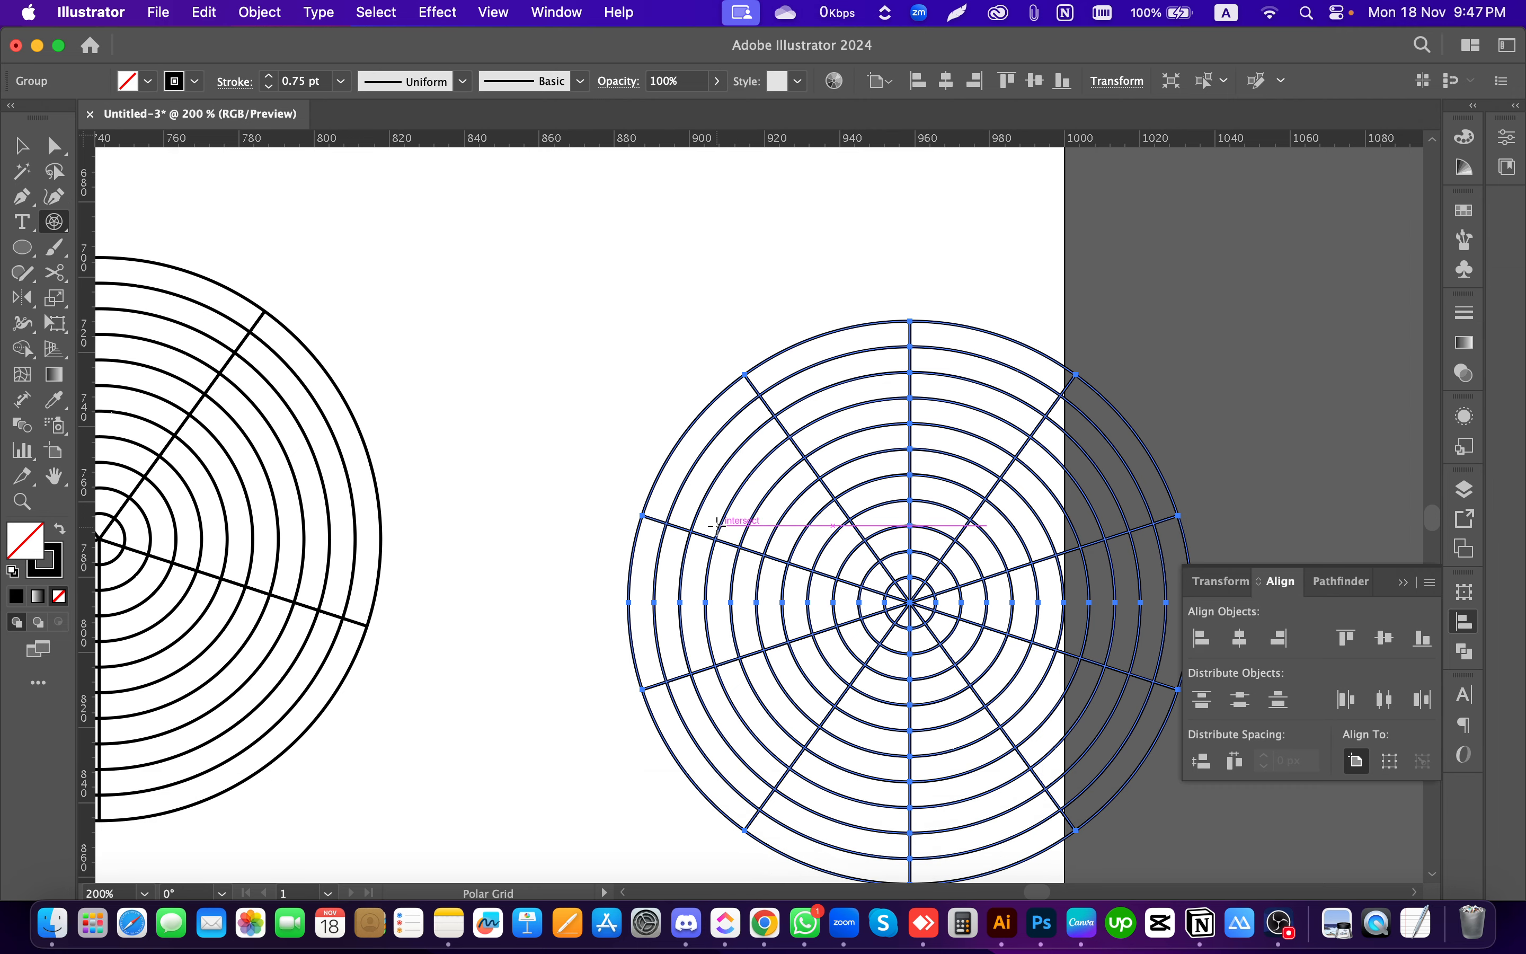
key(super)
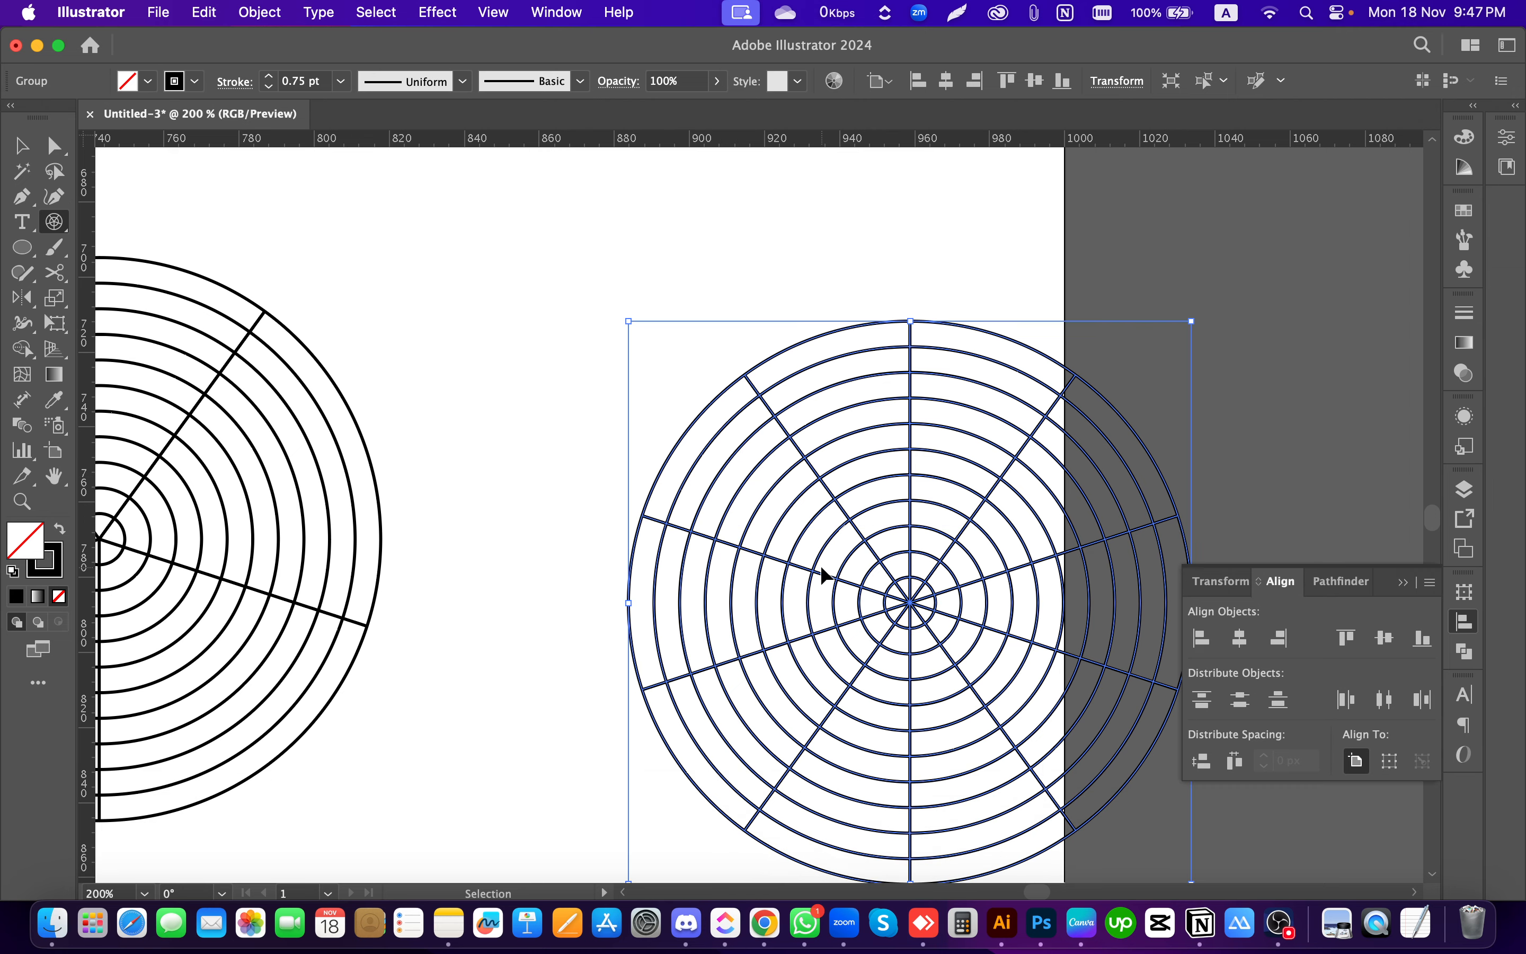
key(super+z)
key(super+z)
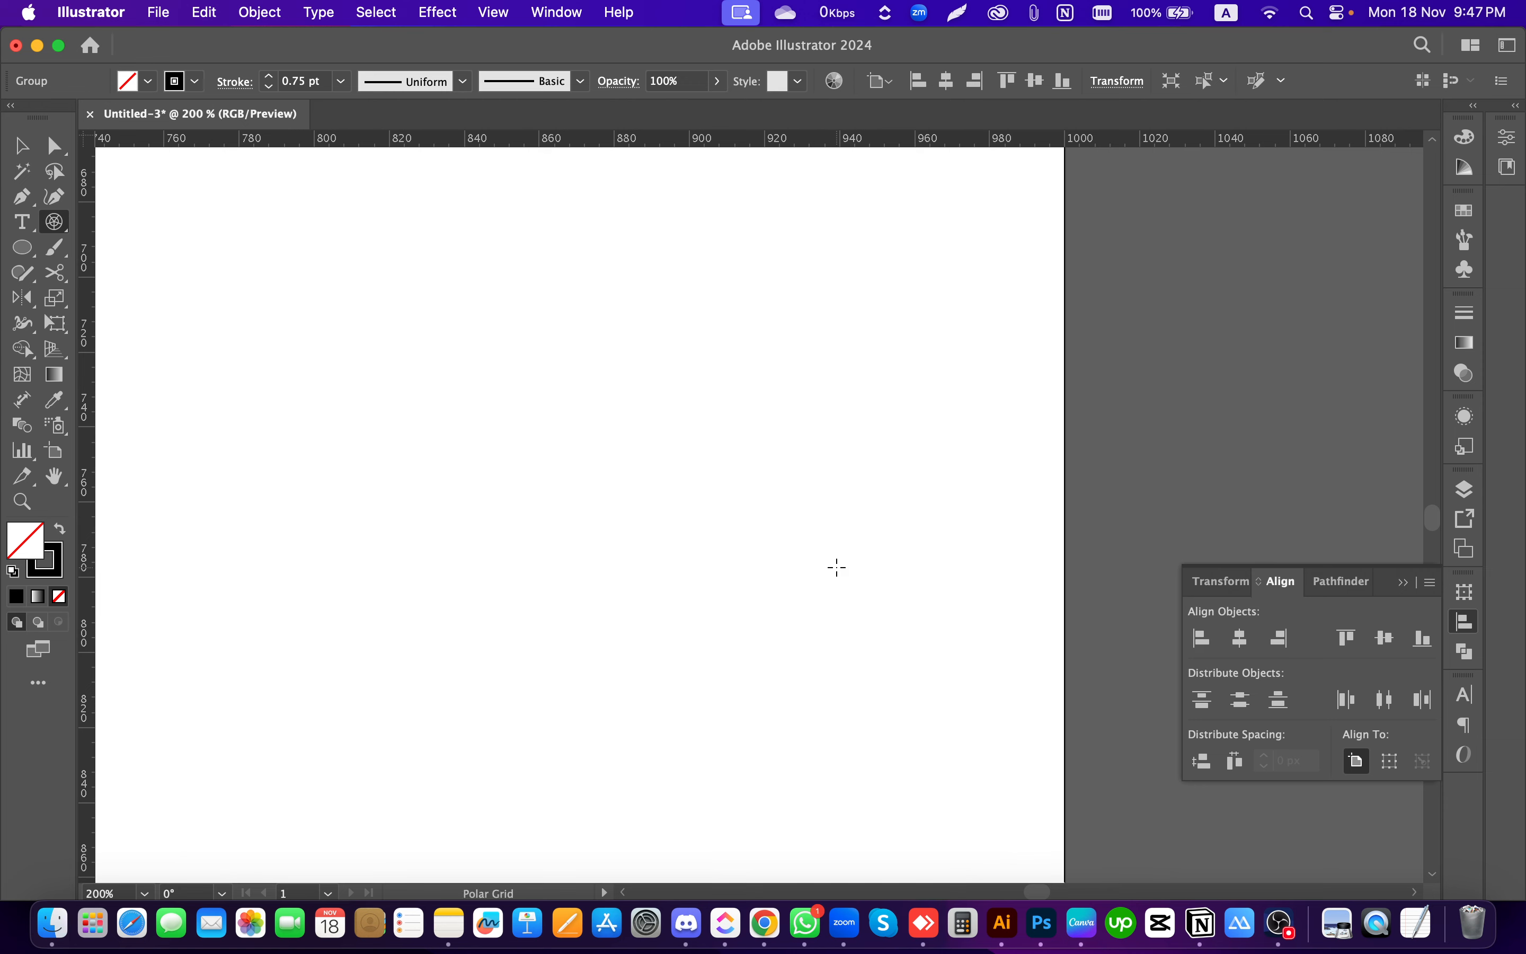
Step: Create a 150 by 150 px polar grid with five concentric and ten radial dividers near the artboard's right edge
scroll(876, 513, down, 1)
scroll(797, 507, up, 1)
scroll(888, 534, down, 1)
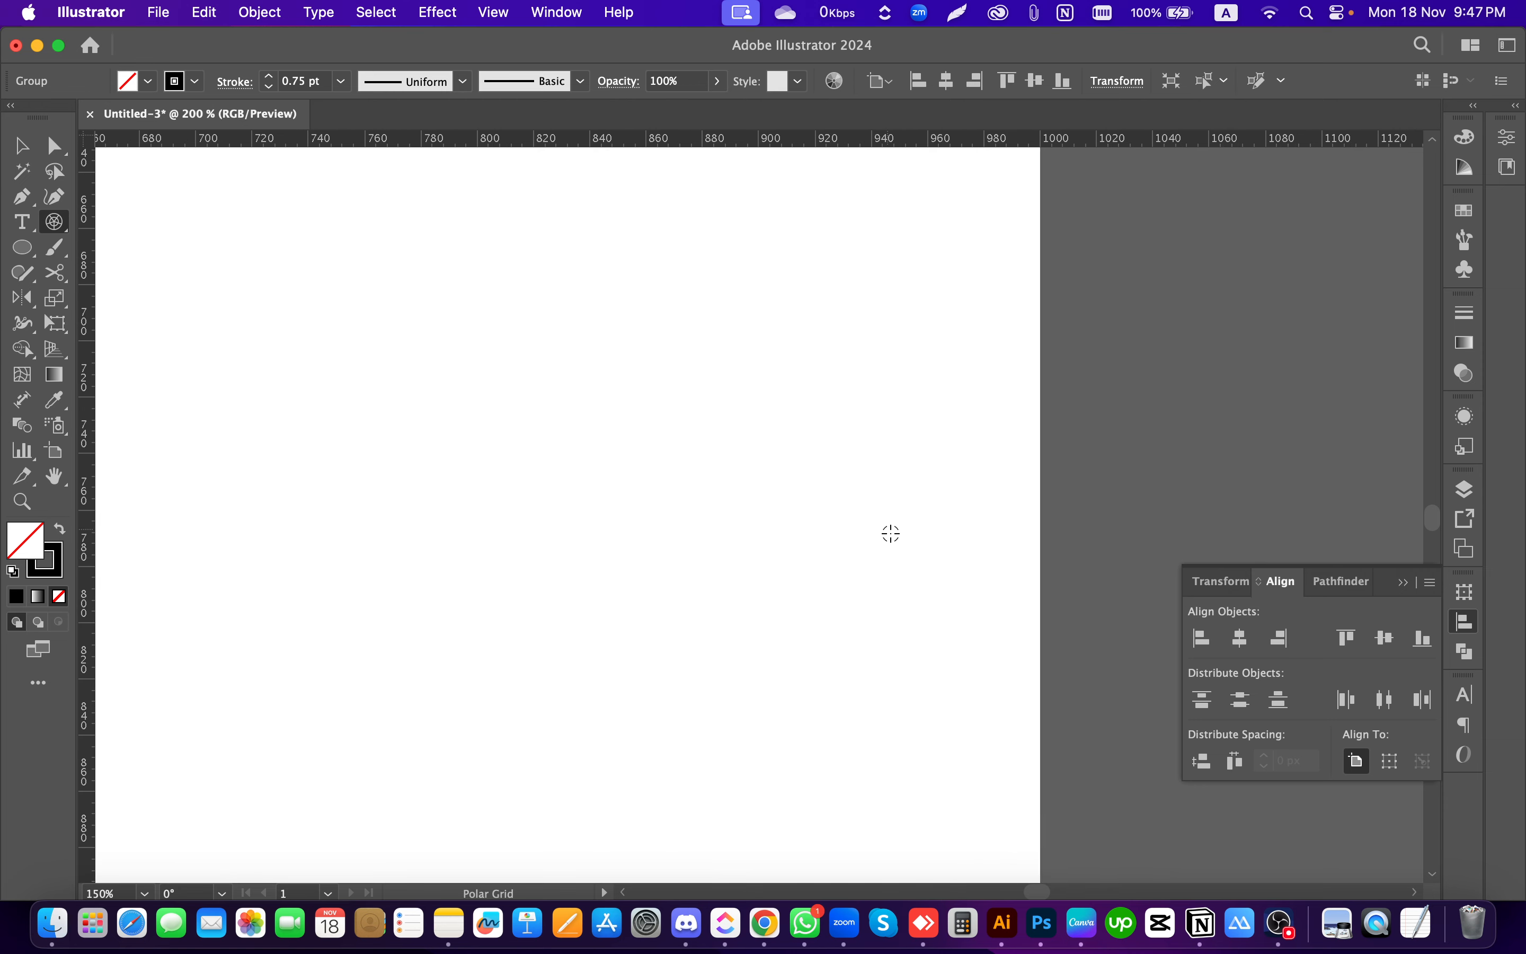
click(646, 465)
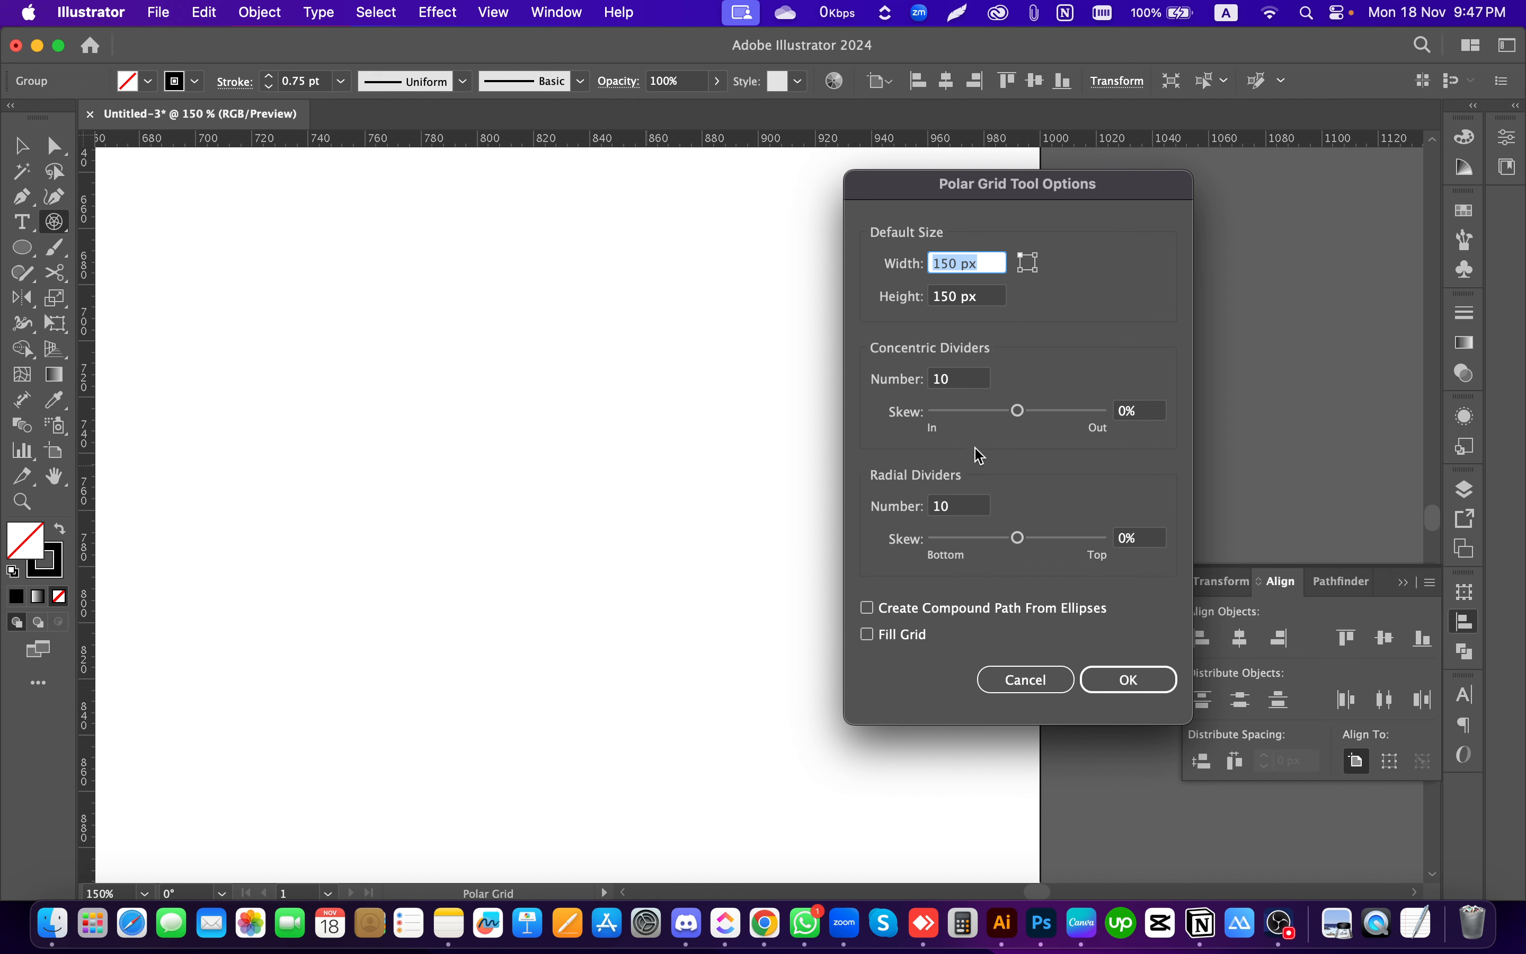
click(960, 380)
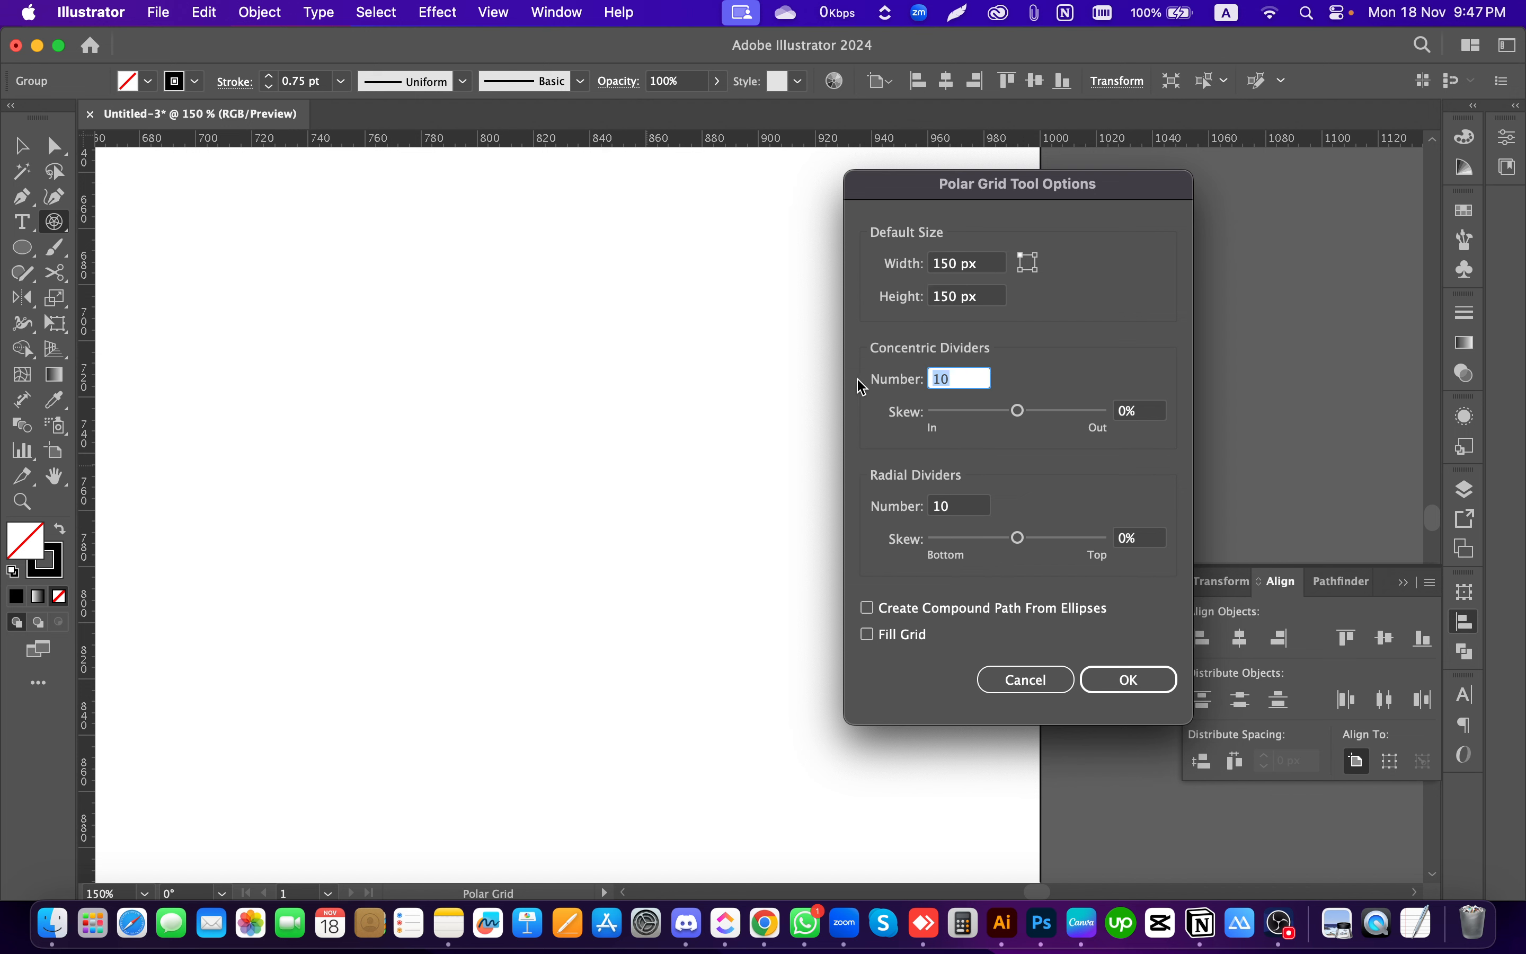
text(5)
click(980, 513)
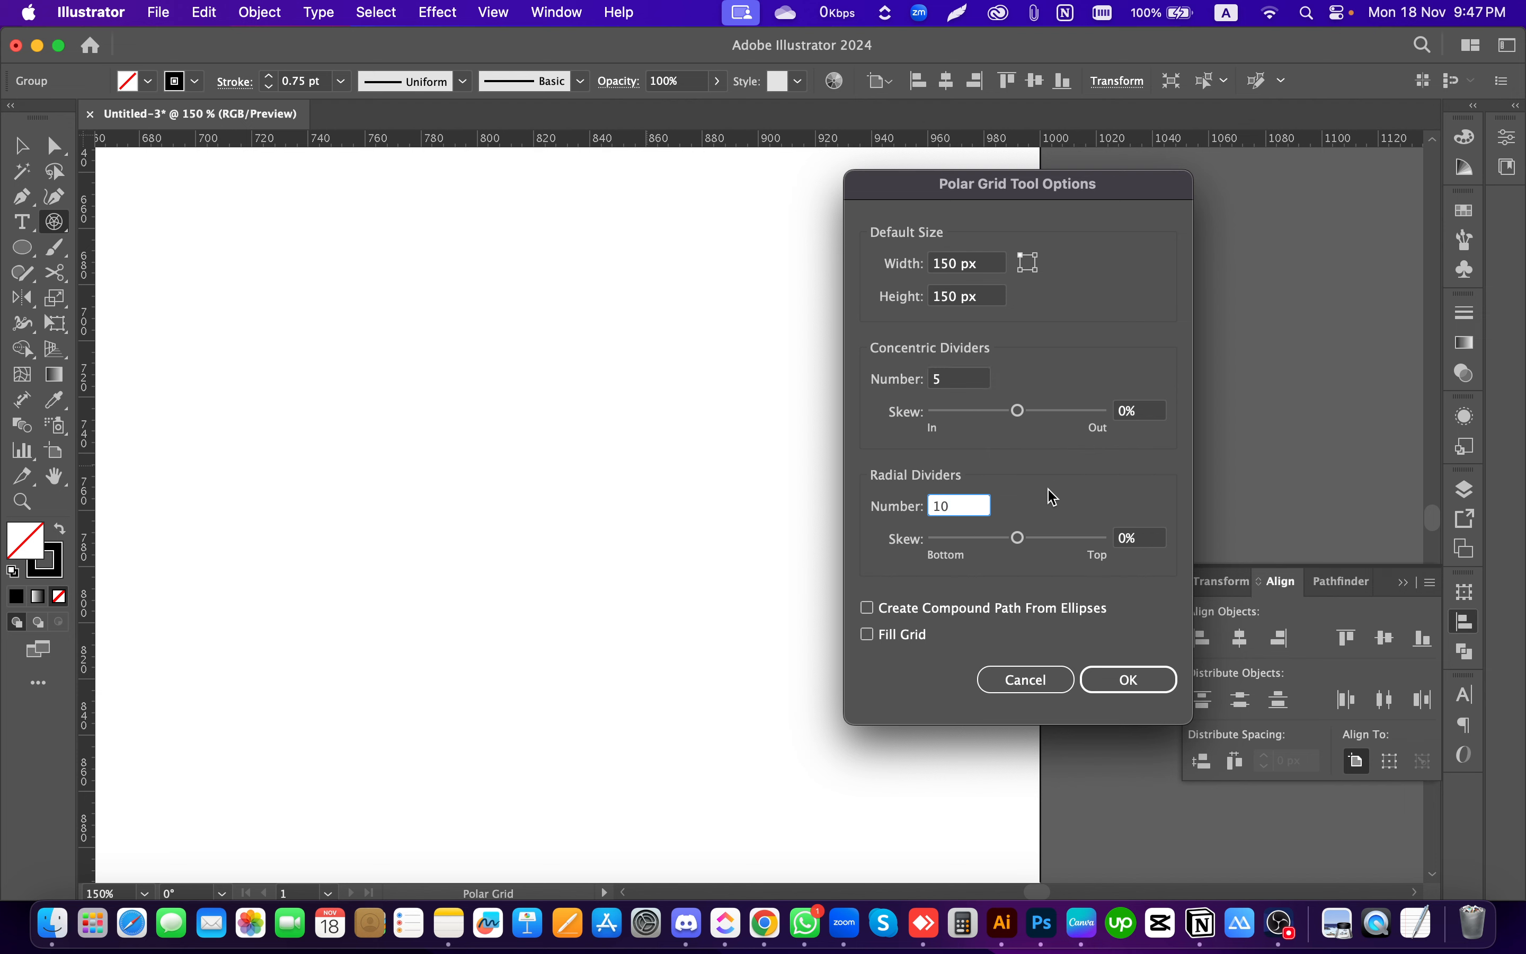
click(1128, 679)
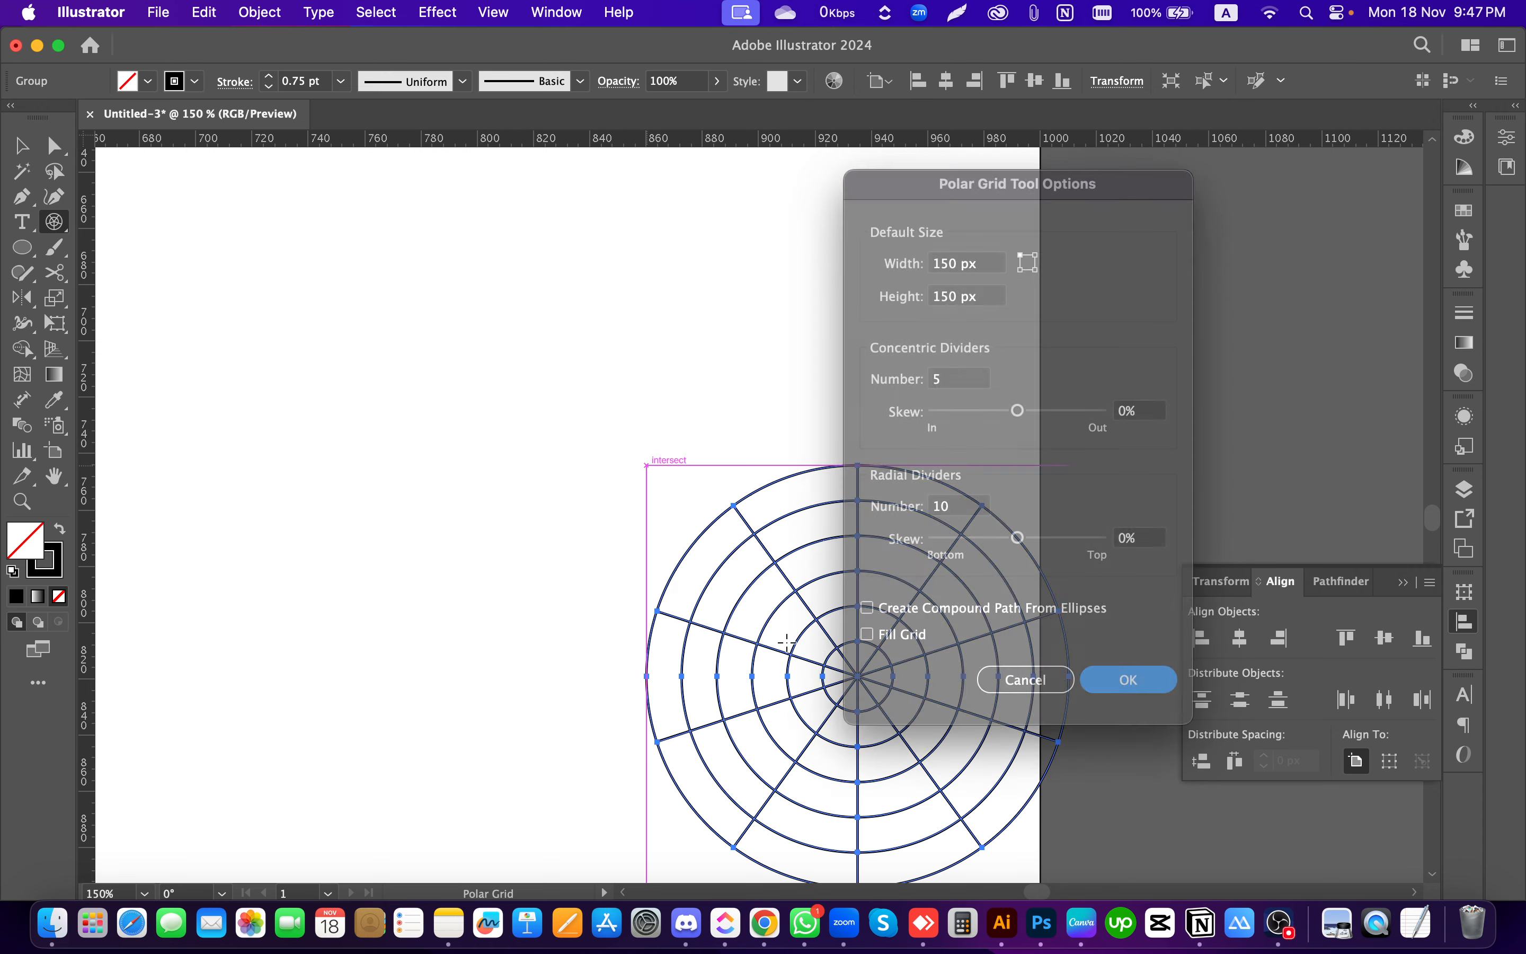
Step: Move the new polar grid up and left so it lies fully inside the artboard, and deselect it
click(22, 146)
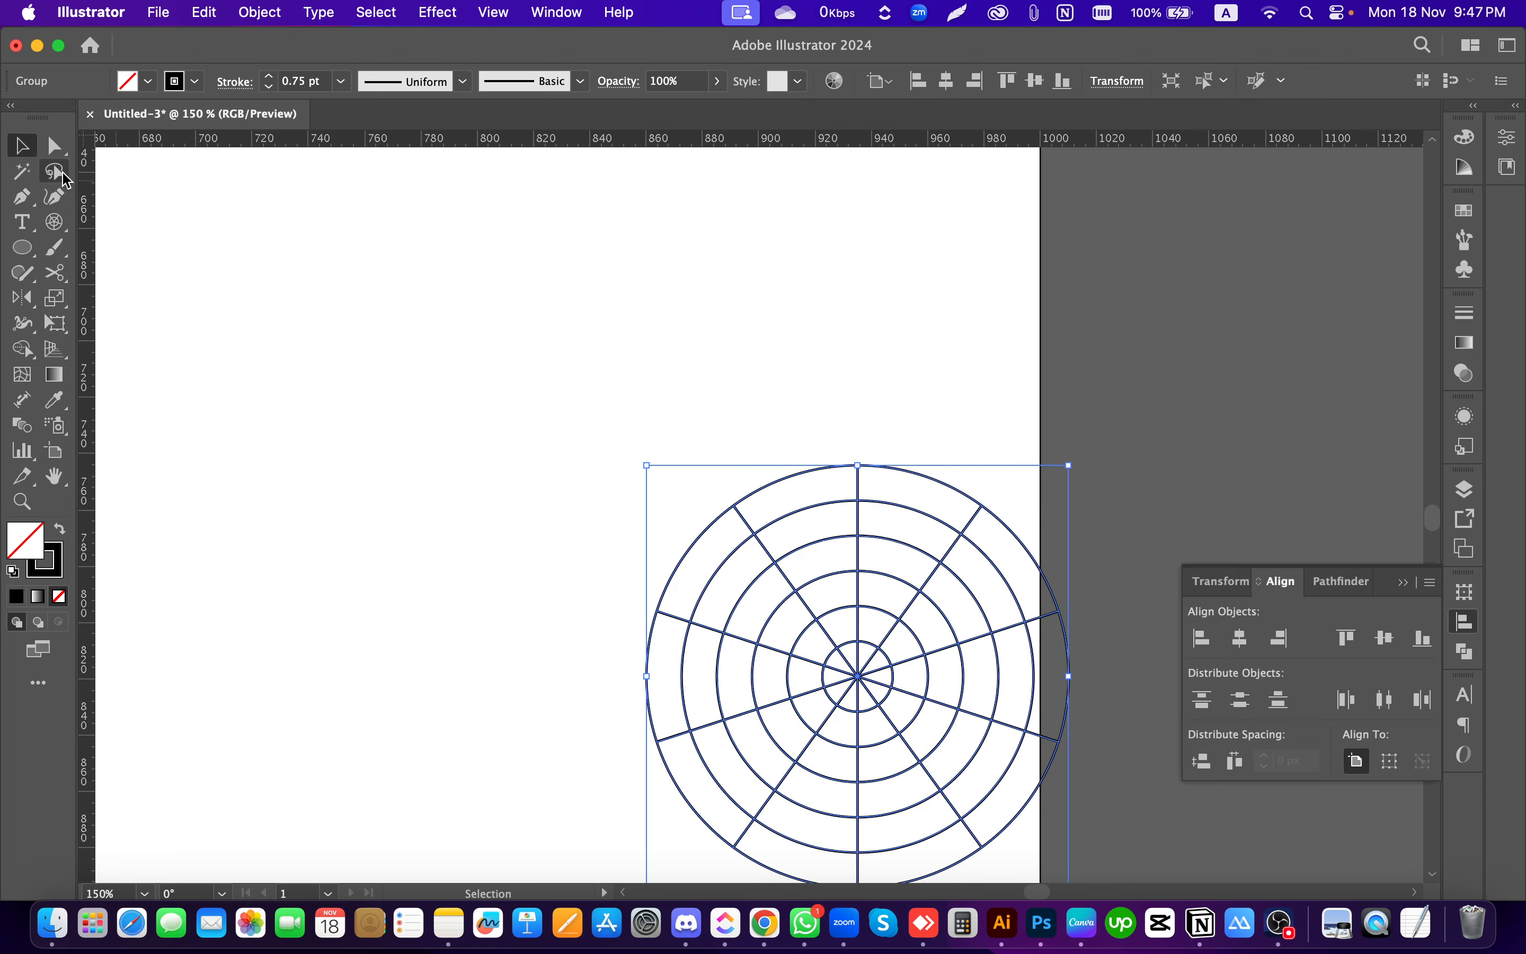
click(737, 541)
drag(766, 544, 436, 385)
click(824, 442)
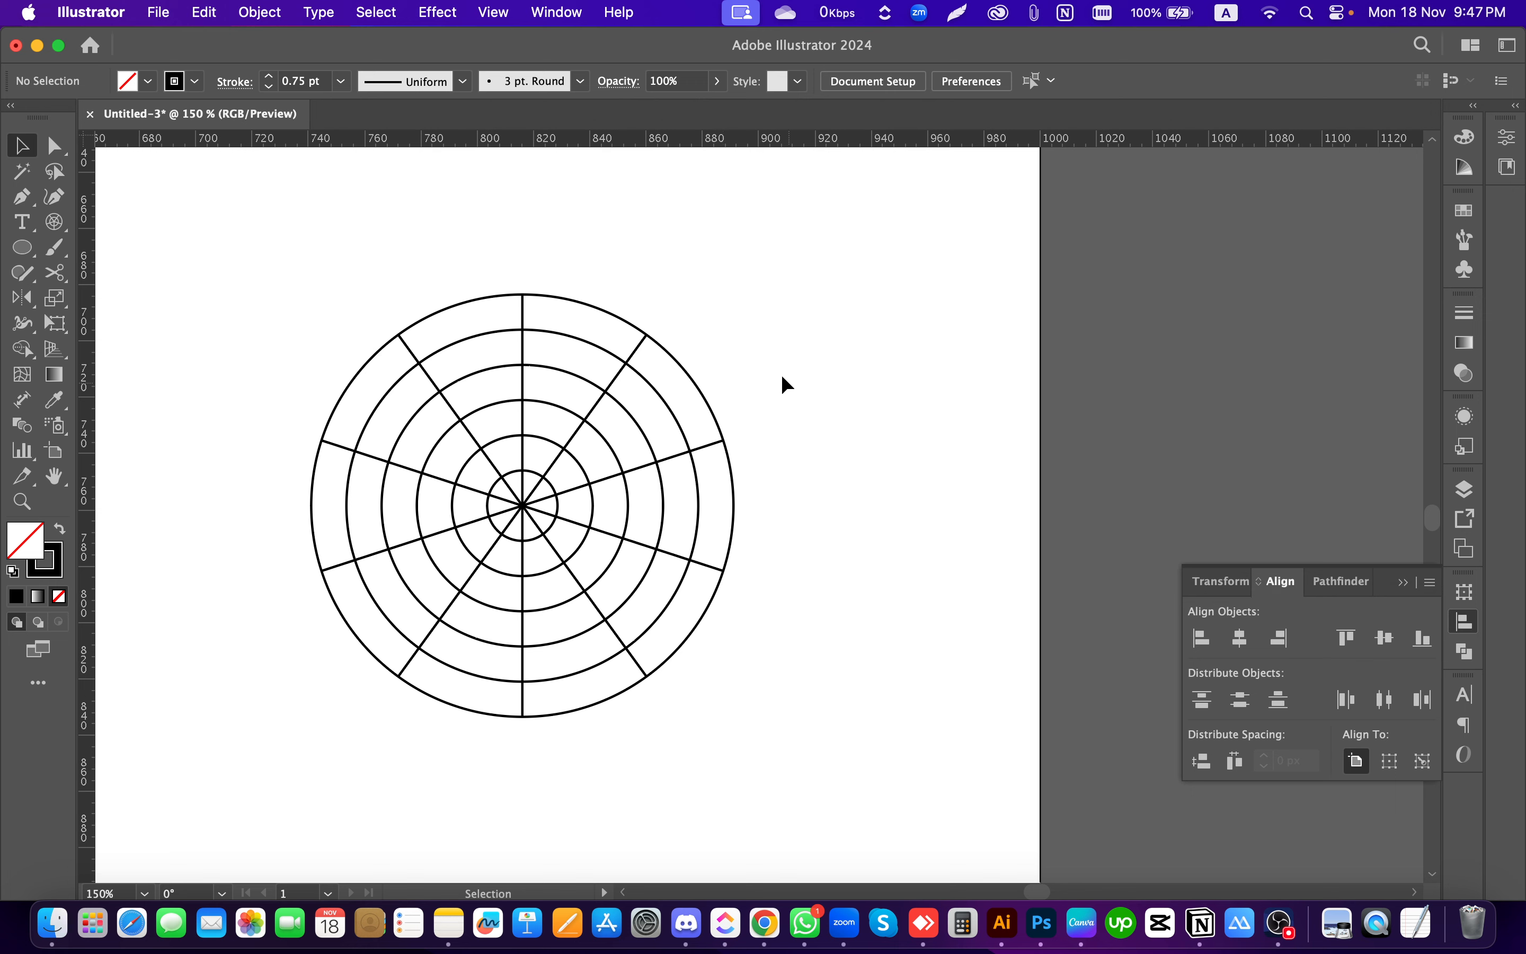
drag(643, 490, 642, 496)
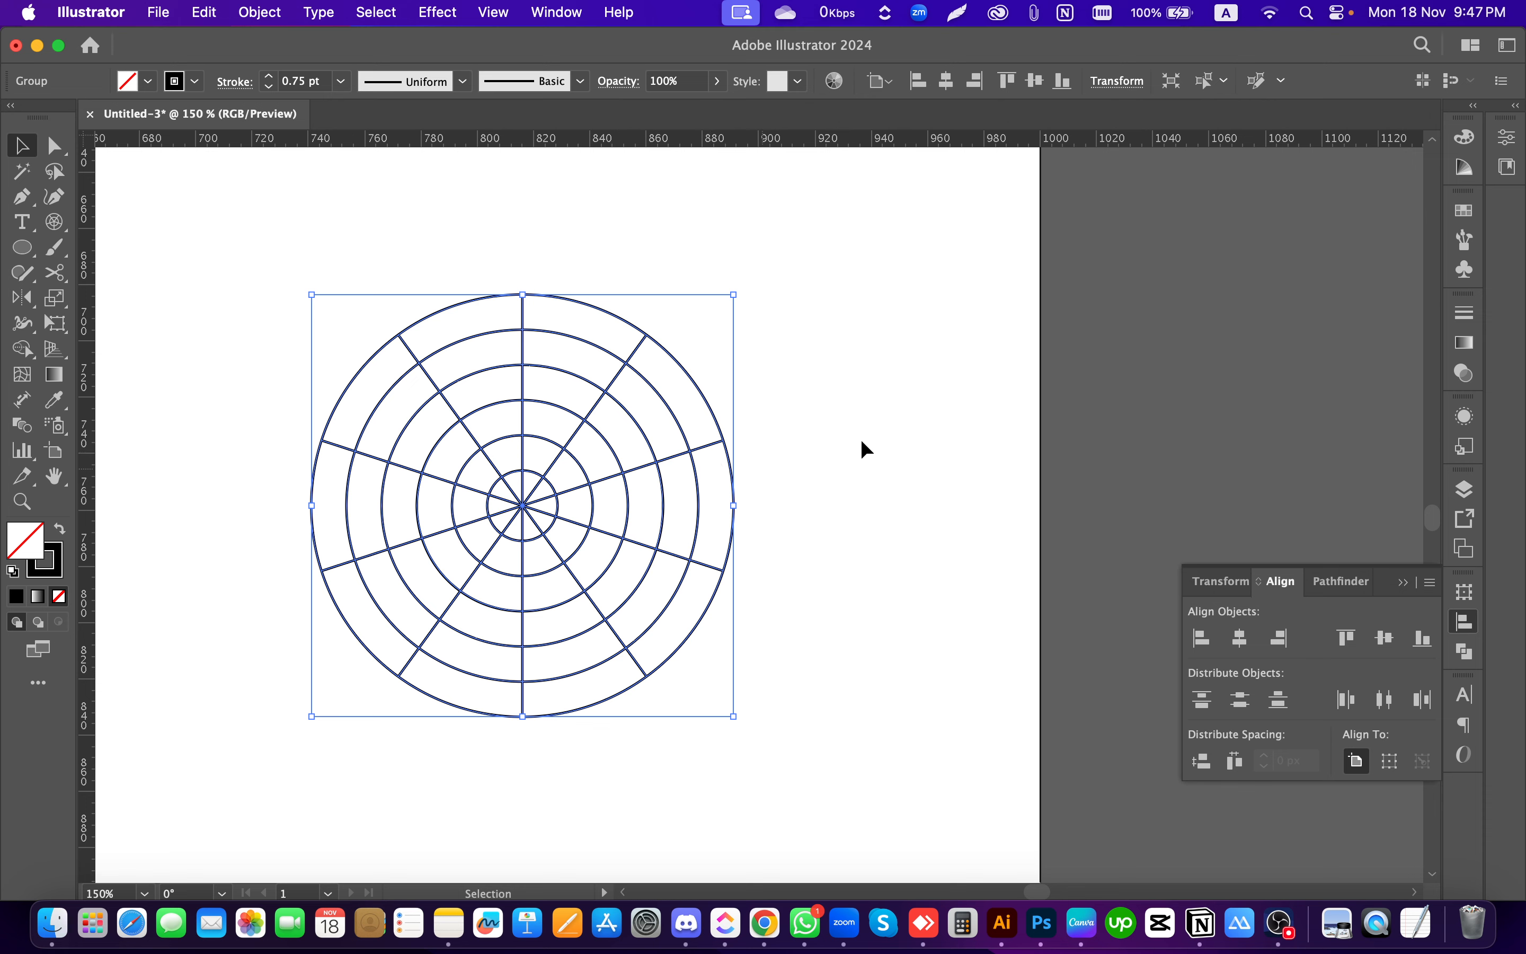
click(832, 460)
click(623, 445)
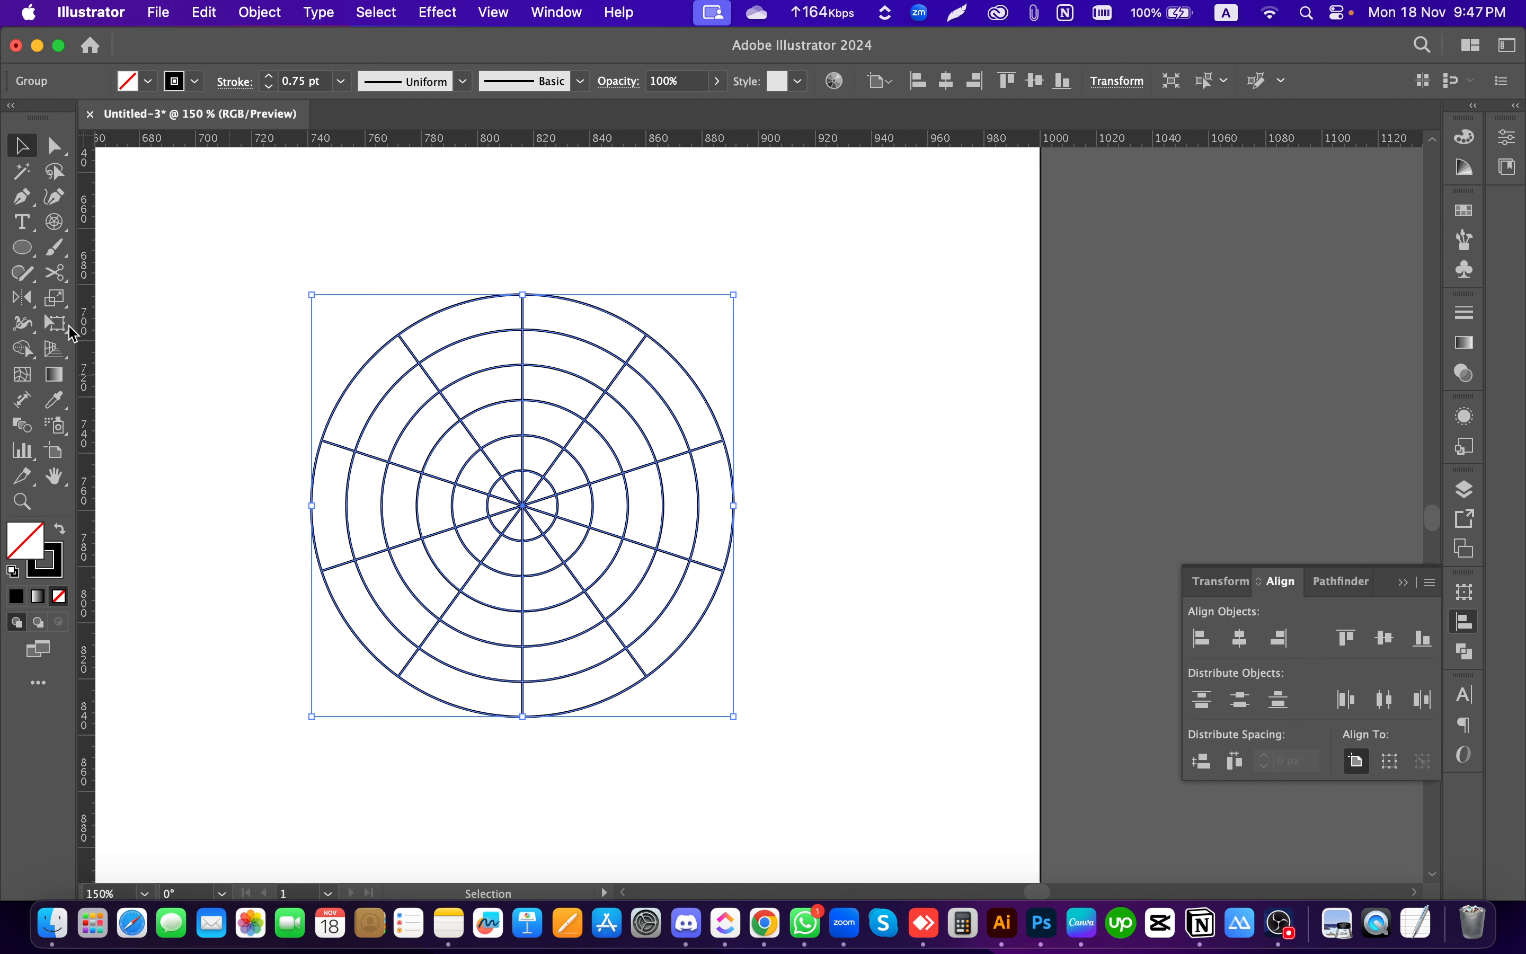
click(184, 258)
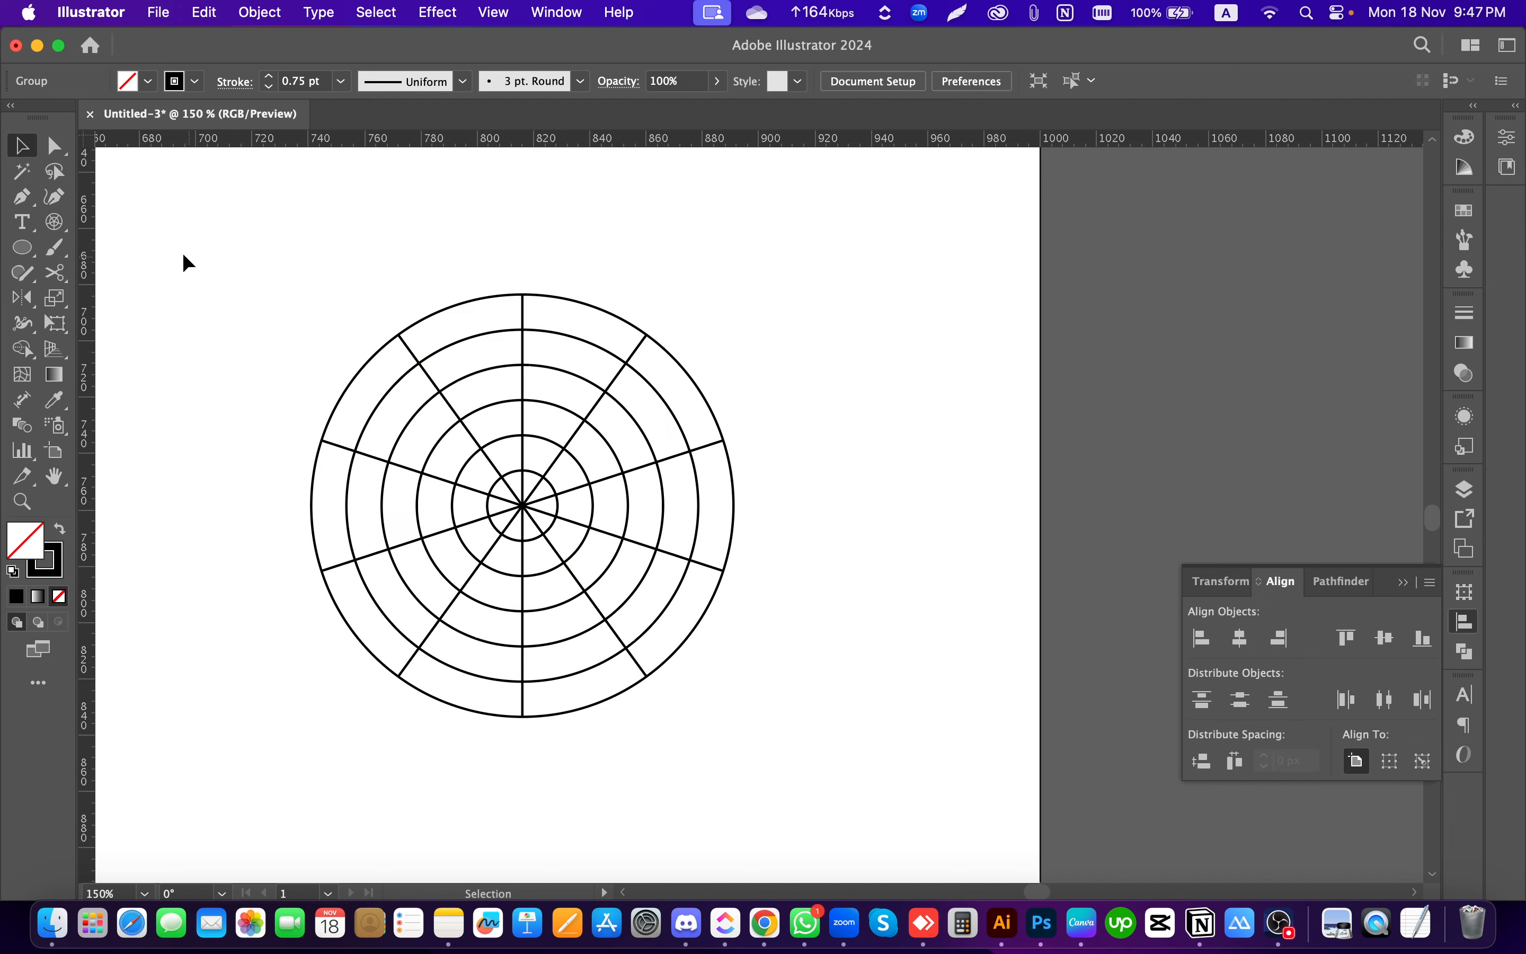
Step: Create a 150 by 150 px polar grid with one concentric and ten radial dividers, and move it up and right of the five-ring grid
click(53, 225)
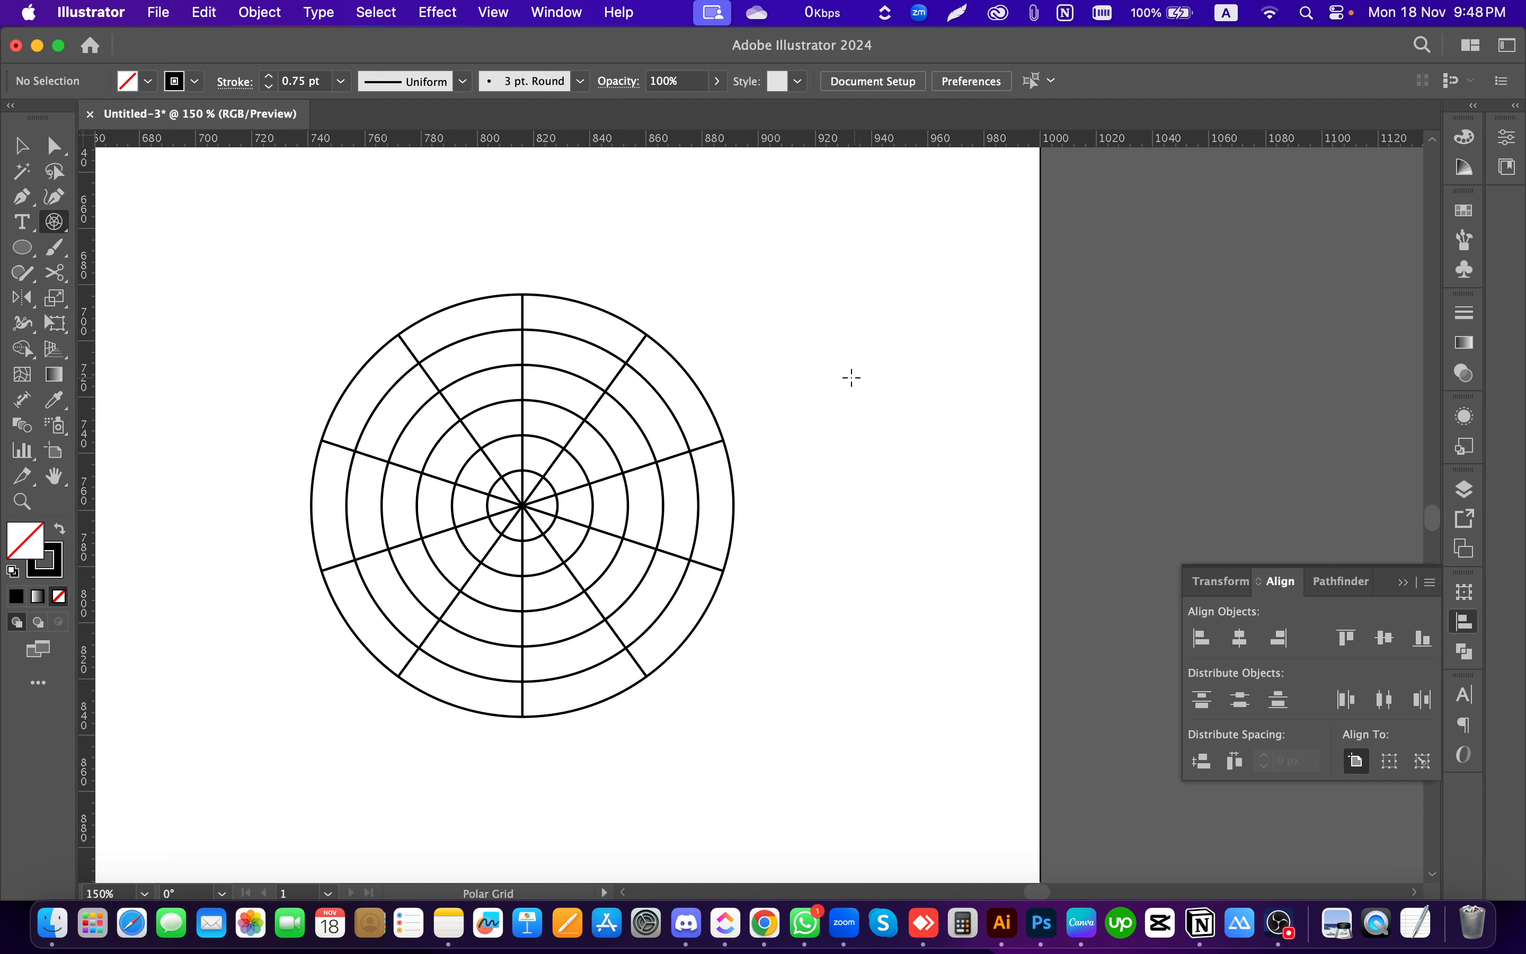
click(852, 376)
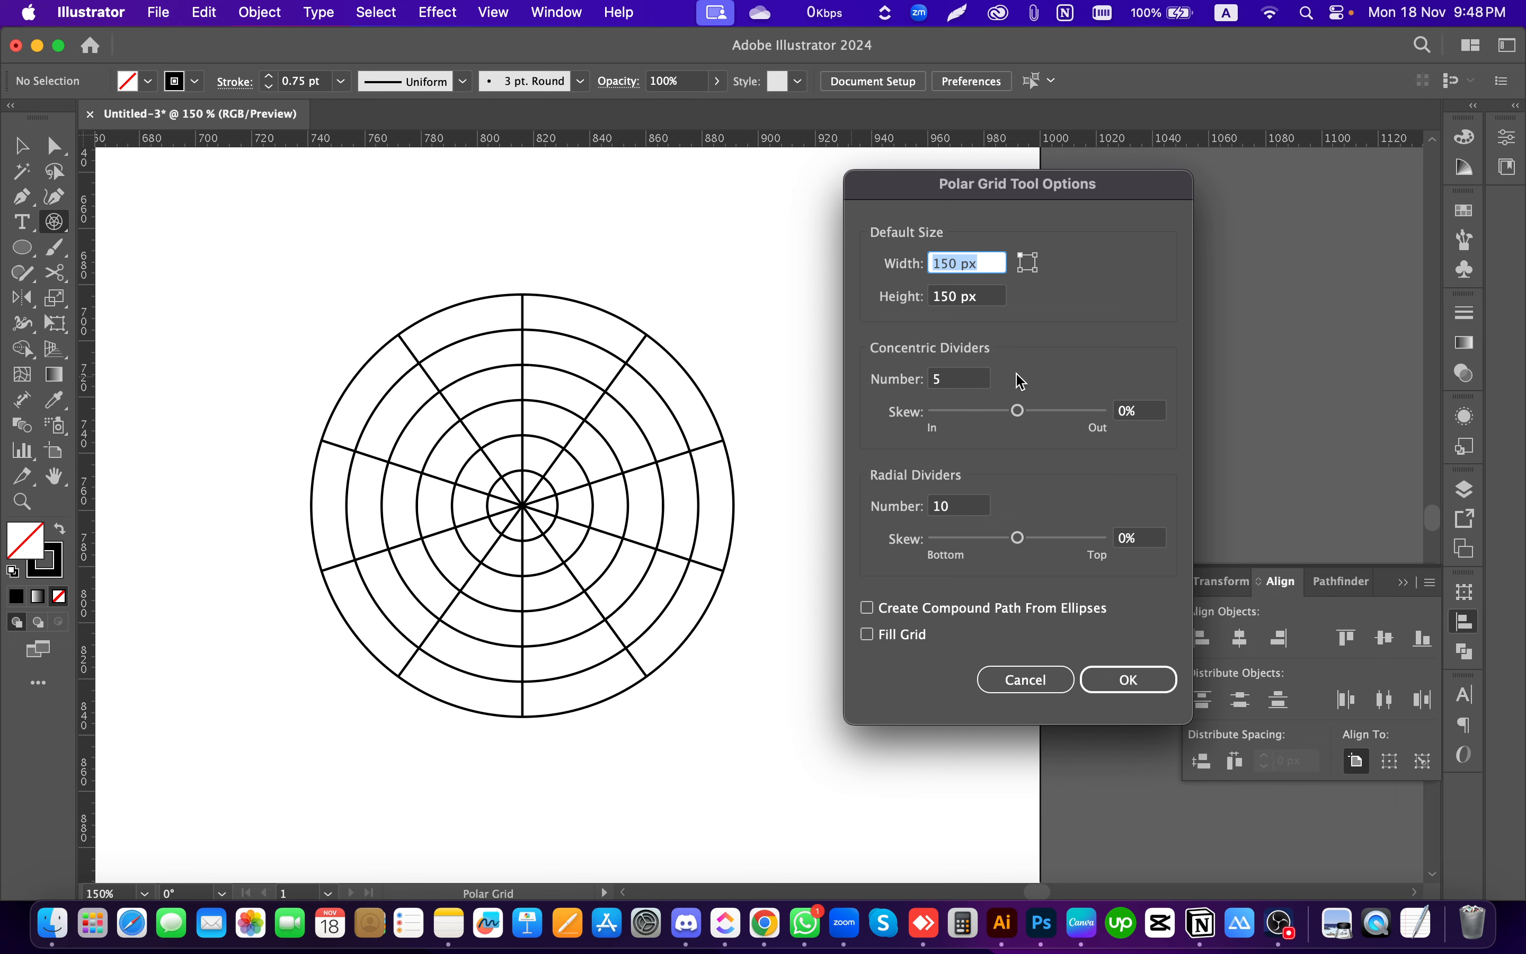
click(973, 380)
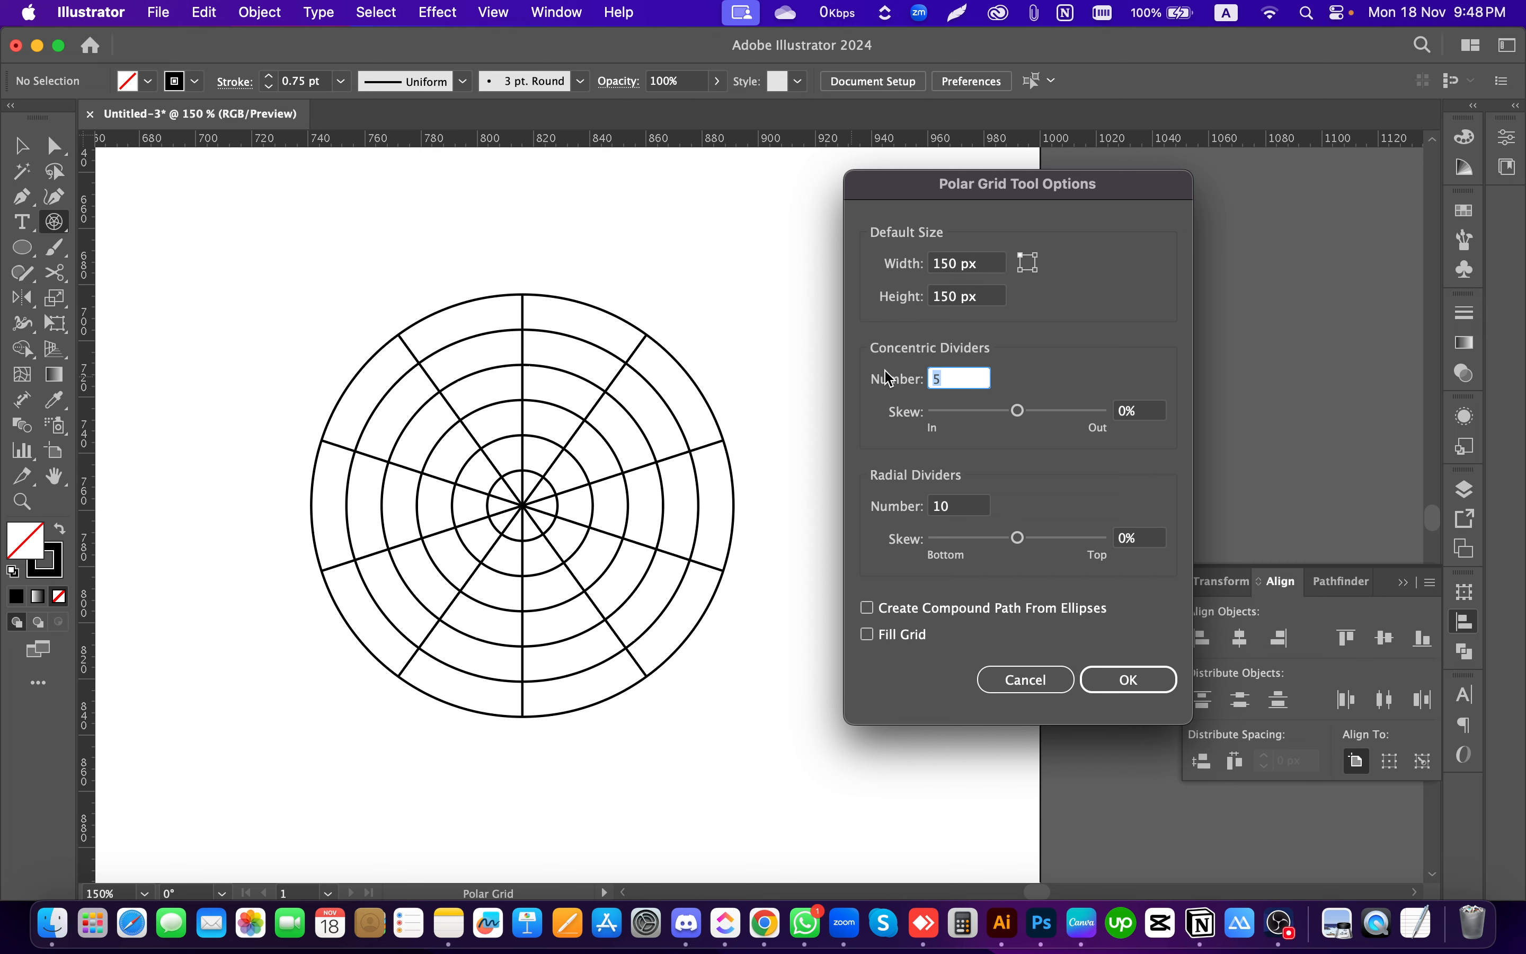
text(1)
click(1129, 680)
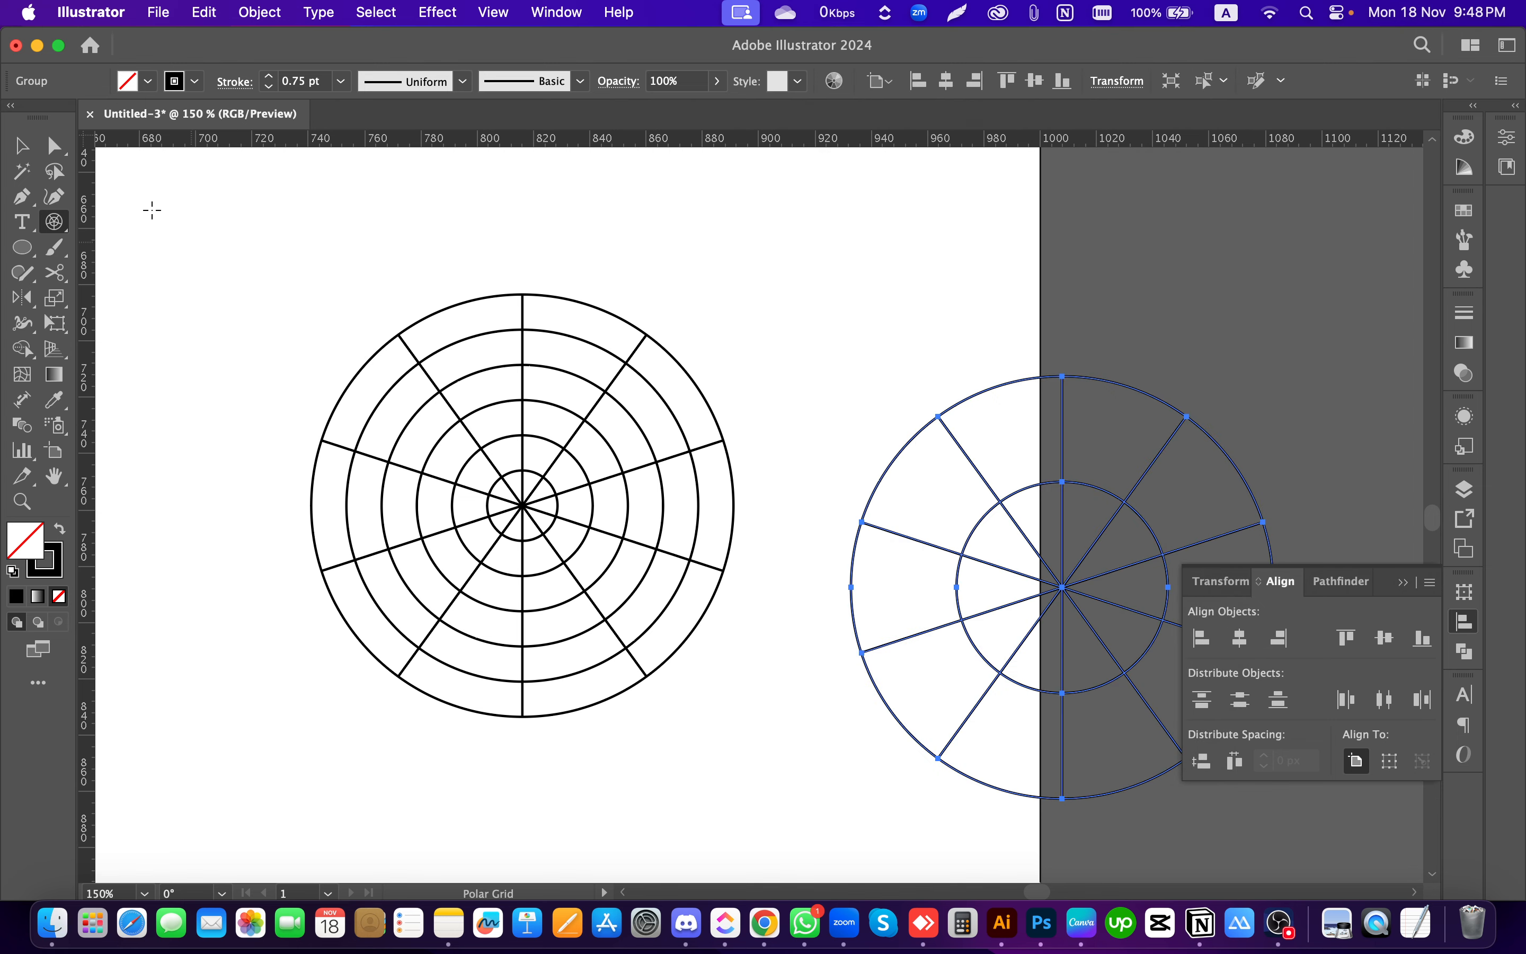
click(23, 147)
drag(999, 498, 865, 334)
scroll(953, 544, up, 3)
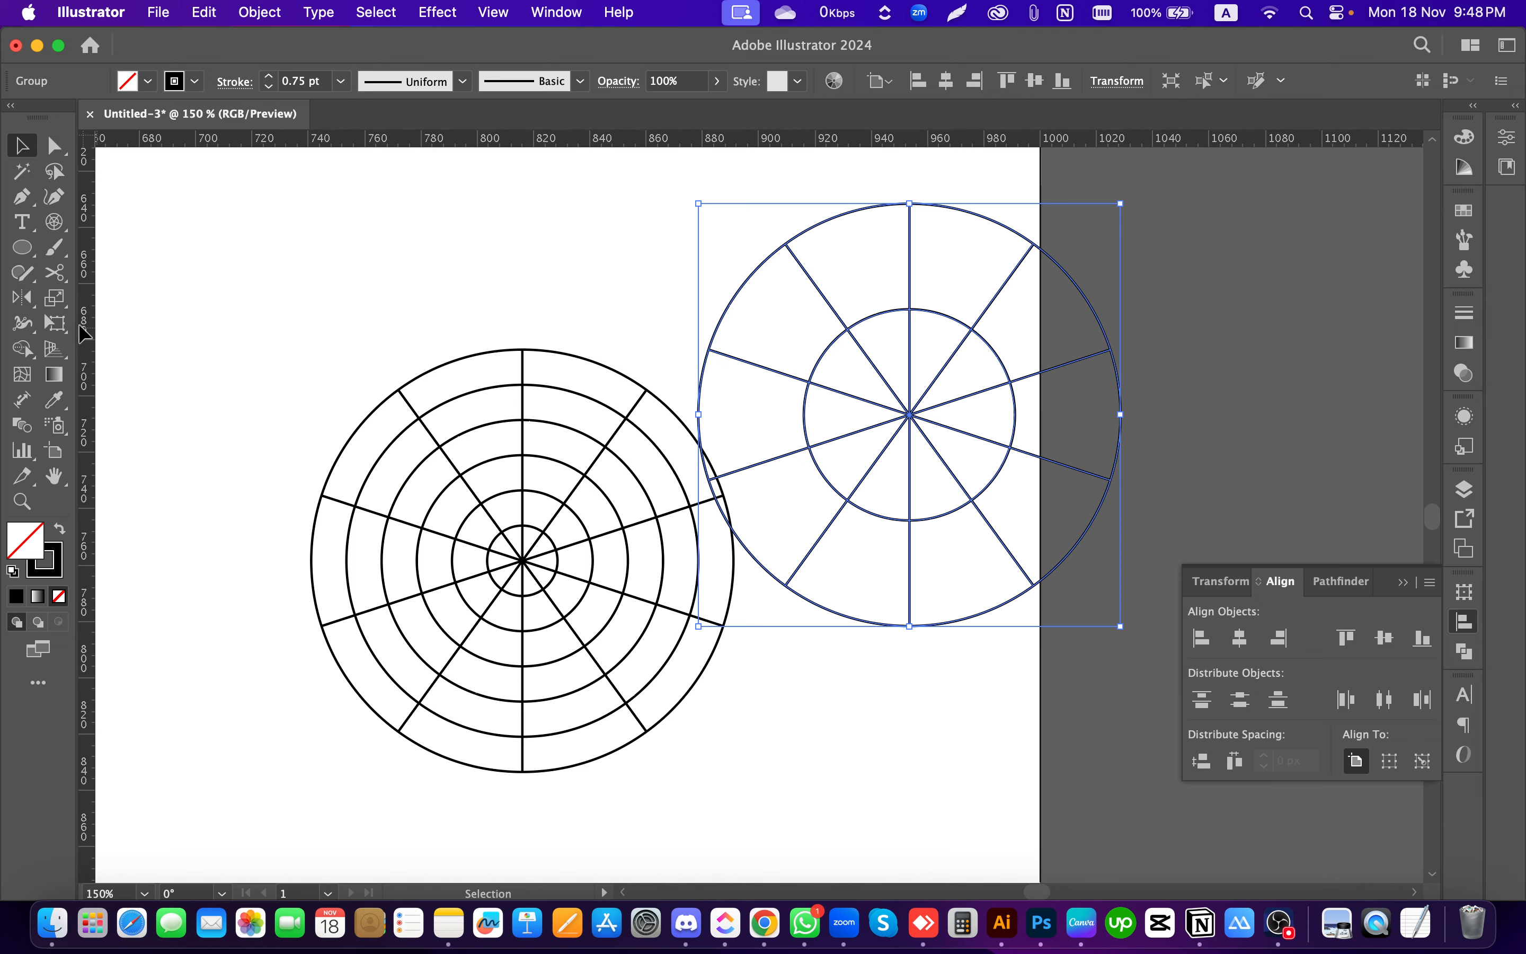
Step: Delete the inner ring of the one-ring polar grid and move the grid farther over the artboard's right edge
double_click(892, 411)
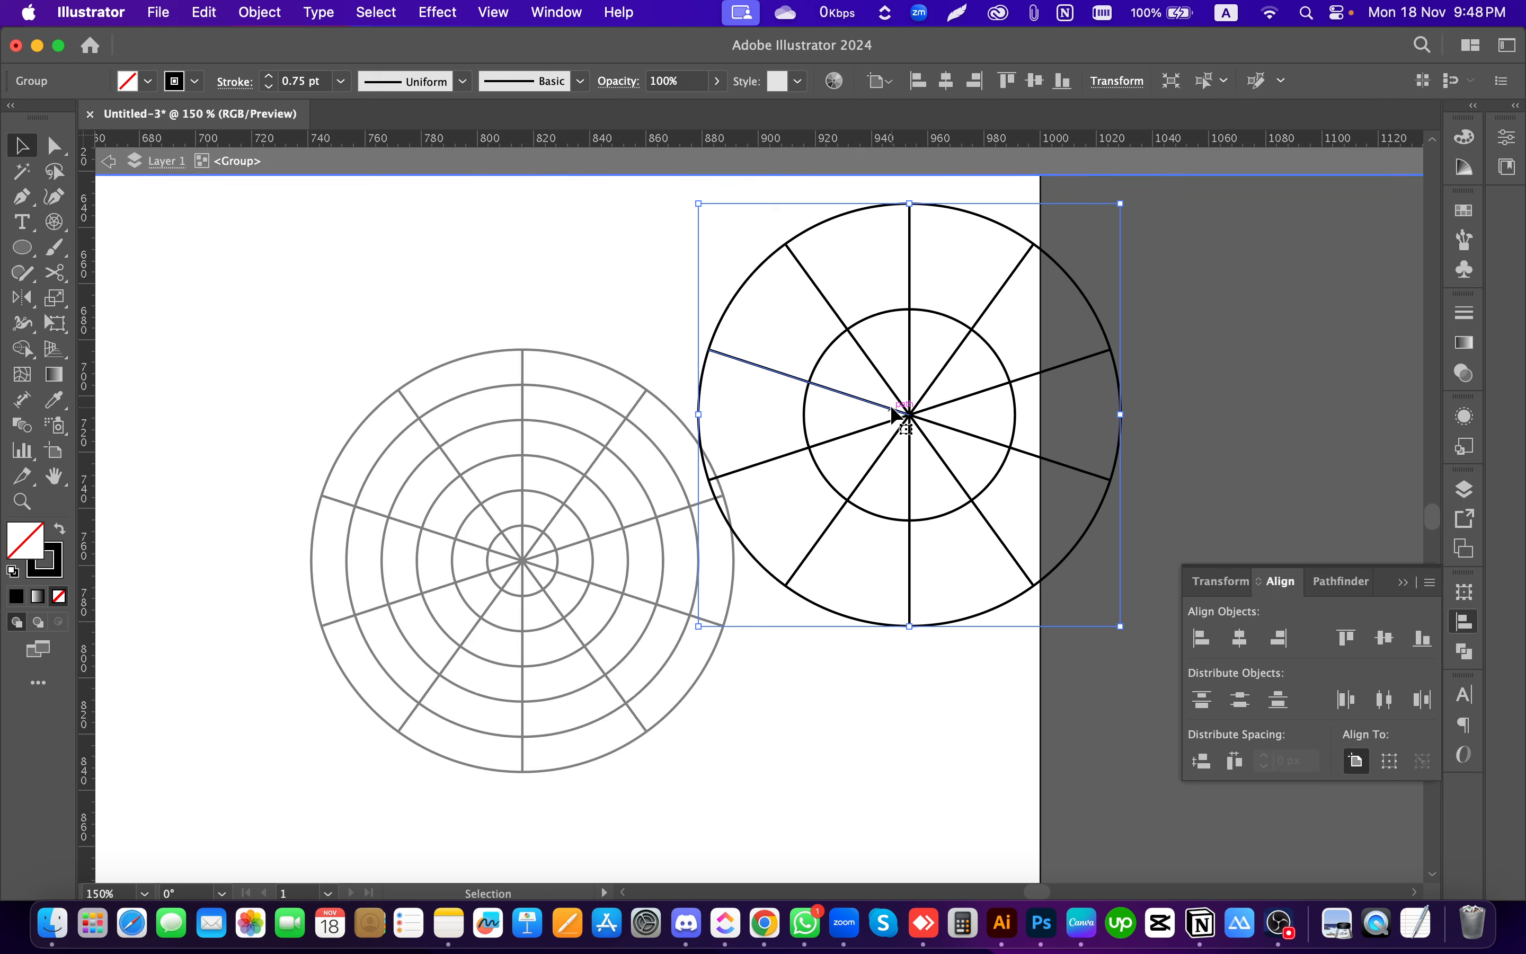
click(820, 359)
double_click(819, 358)
click(819, 357)
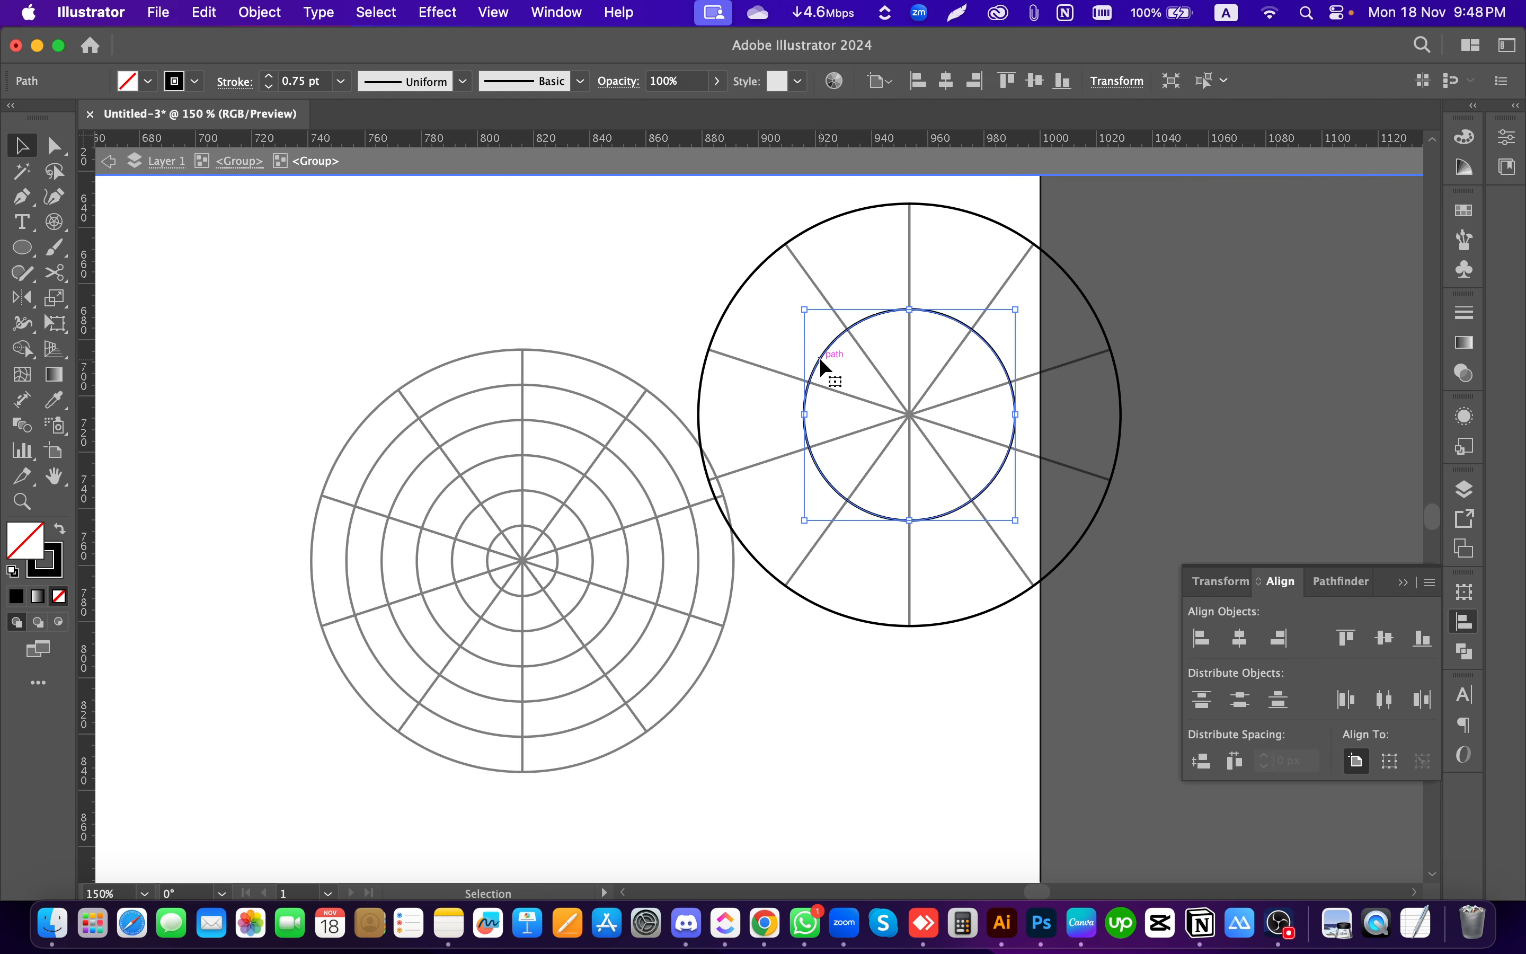
key(Delete)
double_click(1211, 393)
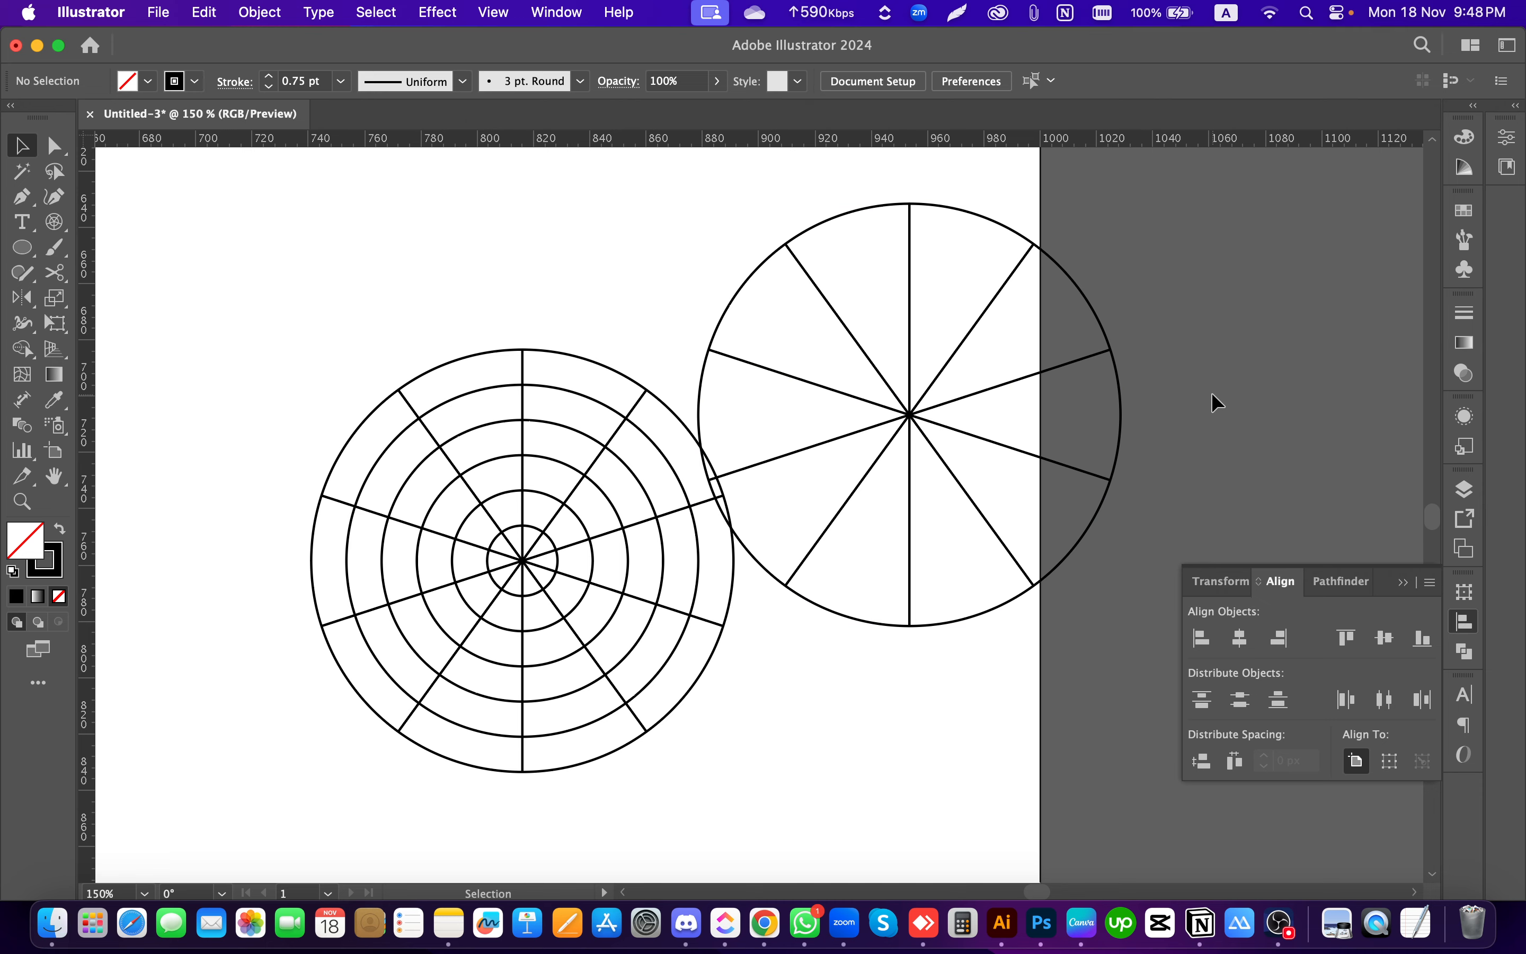
drag(991, 402, 1189, 354)
Step: Create a 150 by 150 px polar grid with zero concentric and ten radial dividers between the oval and five-ring grids
scroll(1151, 517, up, 5)
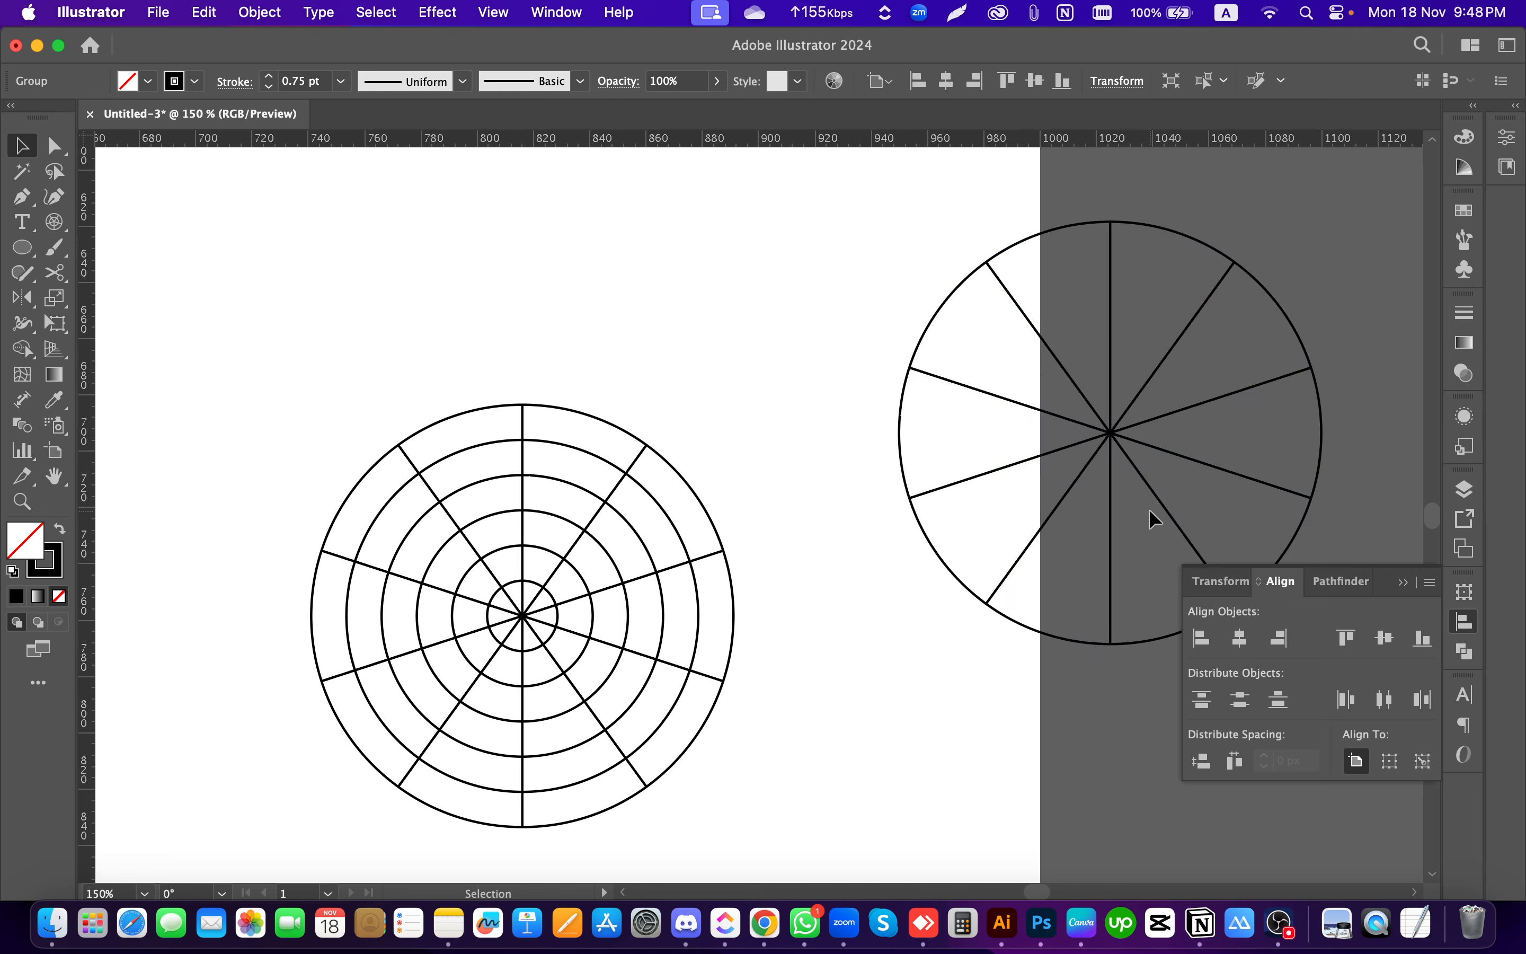
scroll(1141, 572, up, 4)
scroll(1141, 572, down, 6)
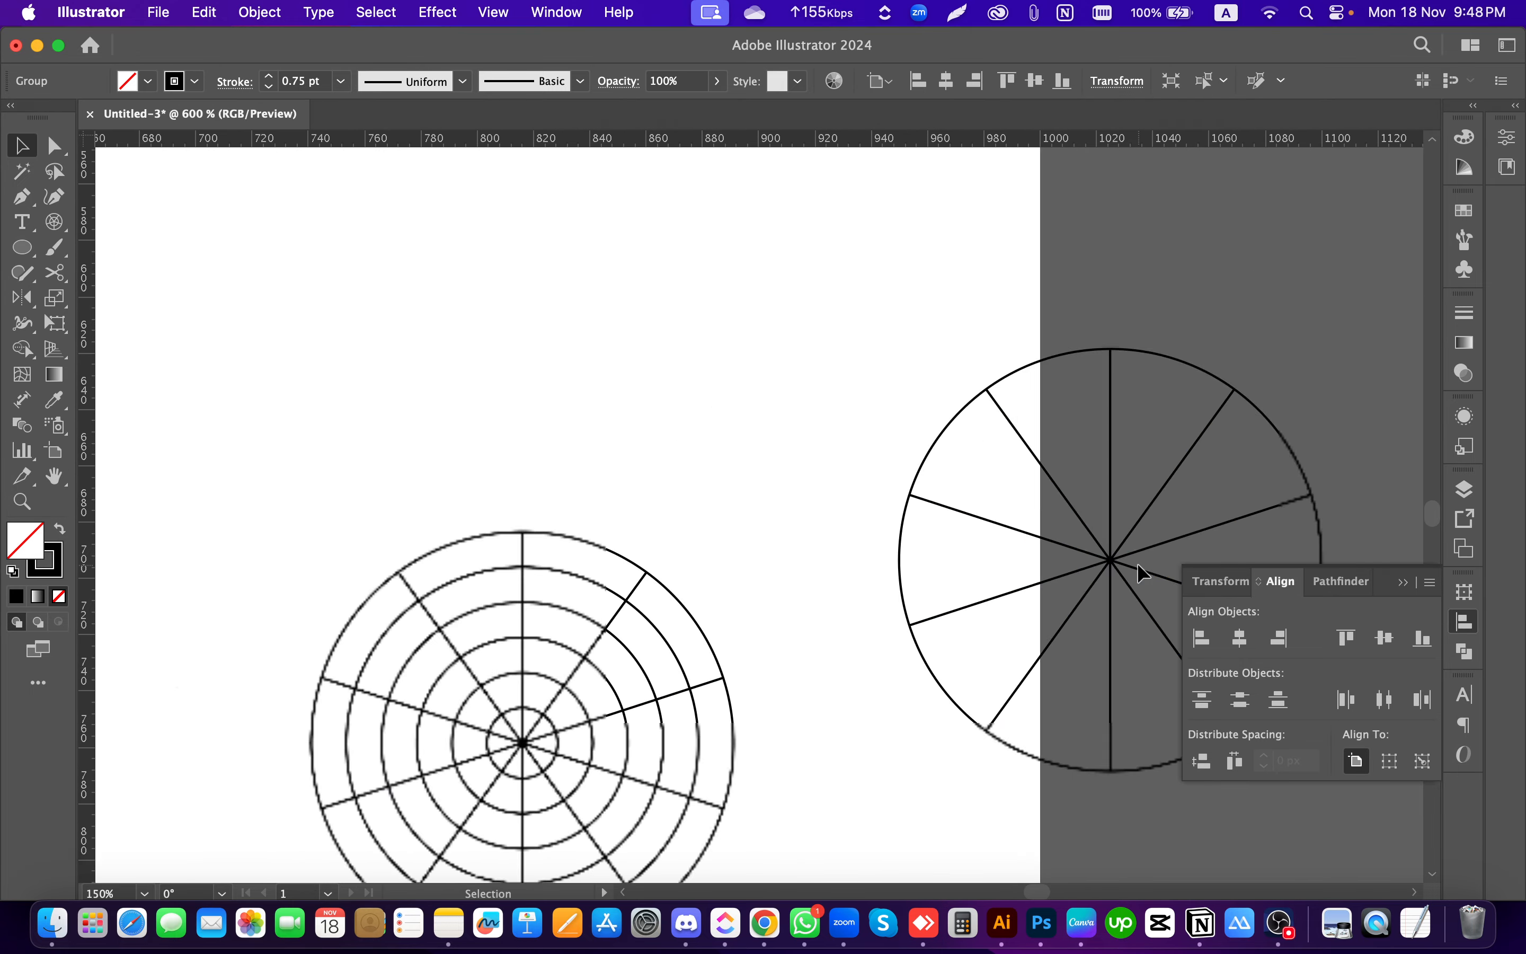
scroll(728, 410, up, 1)
click(54, 221)
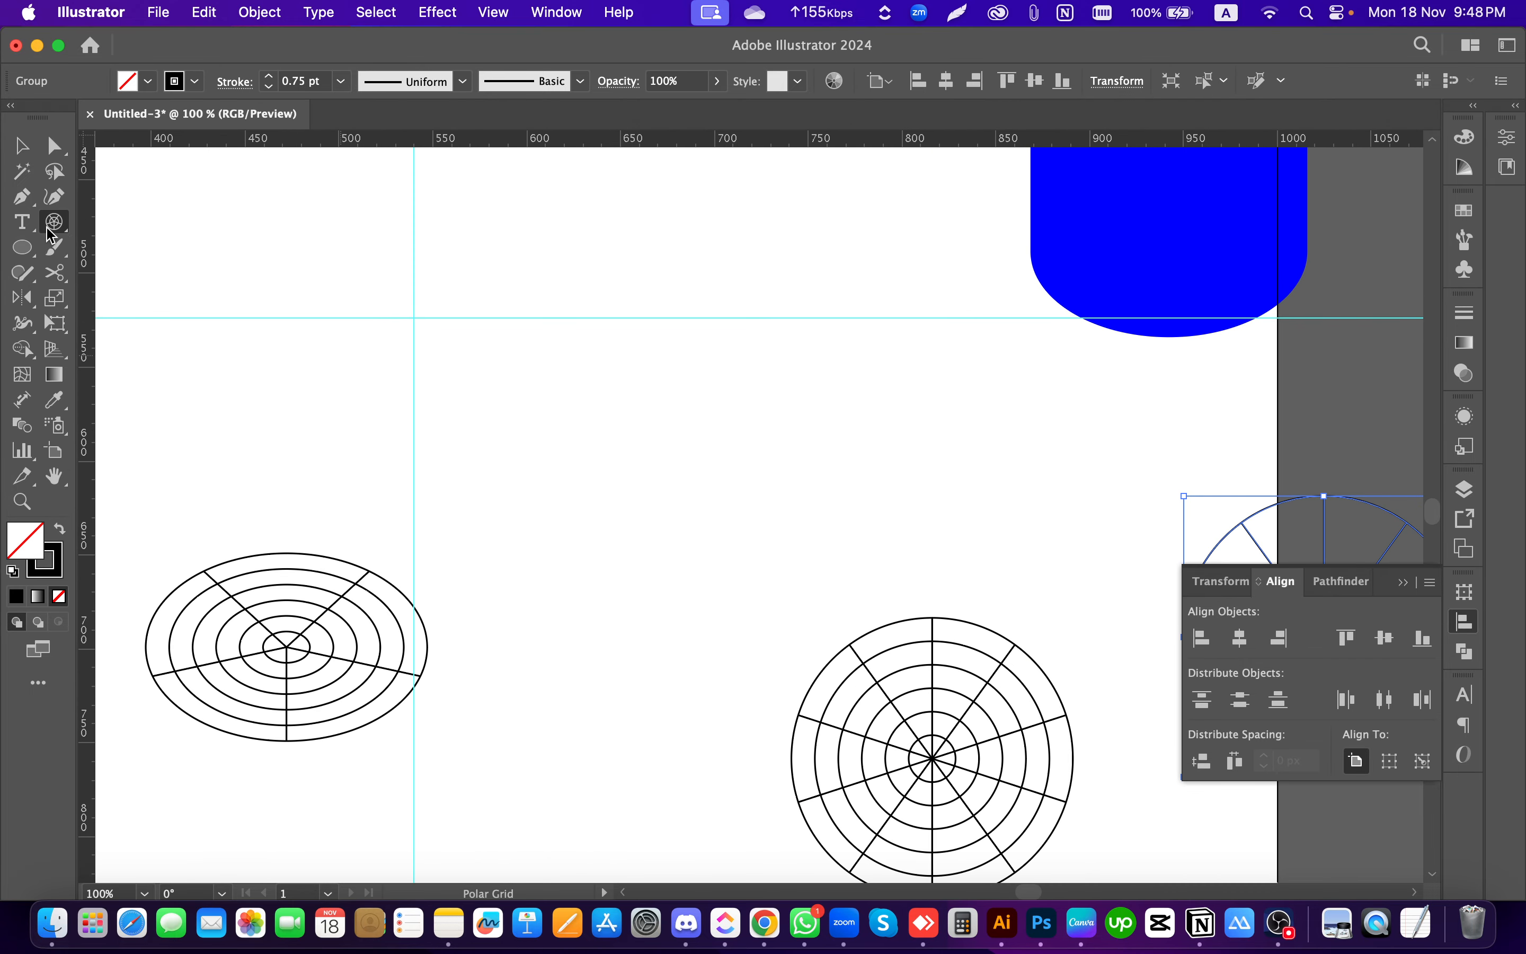
click(636, 487)
double_click(959, 379)
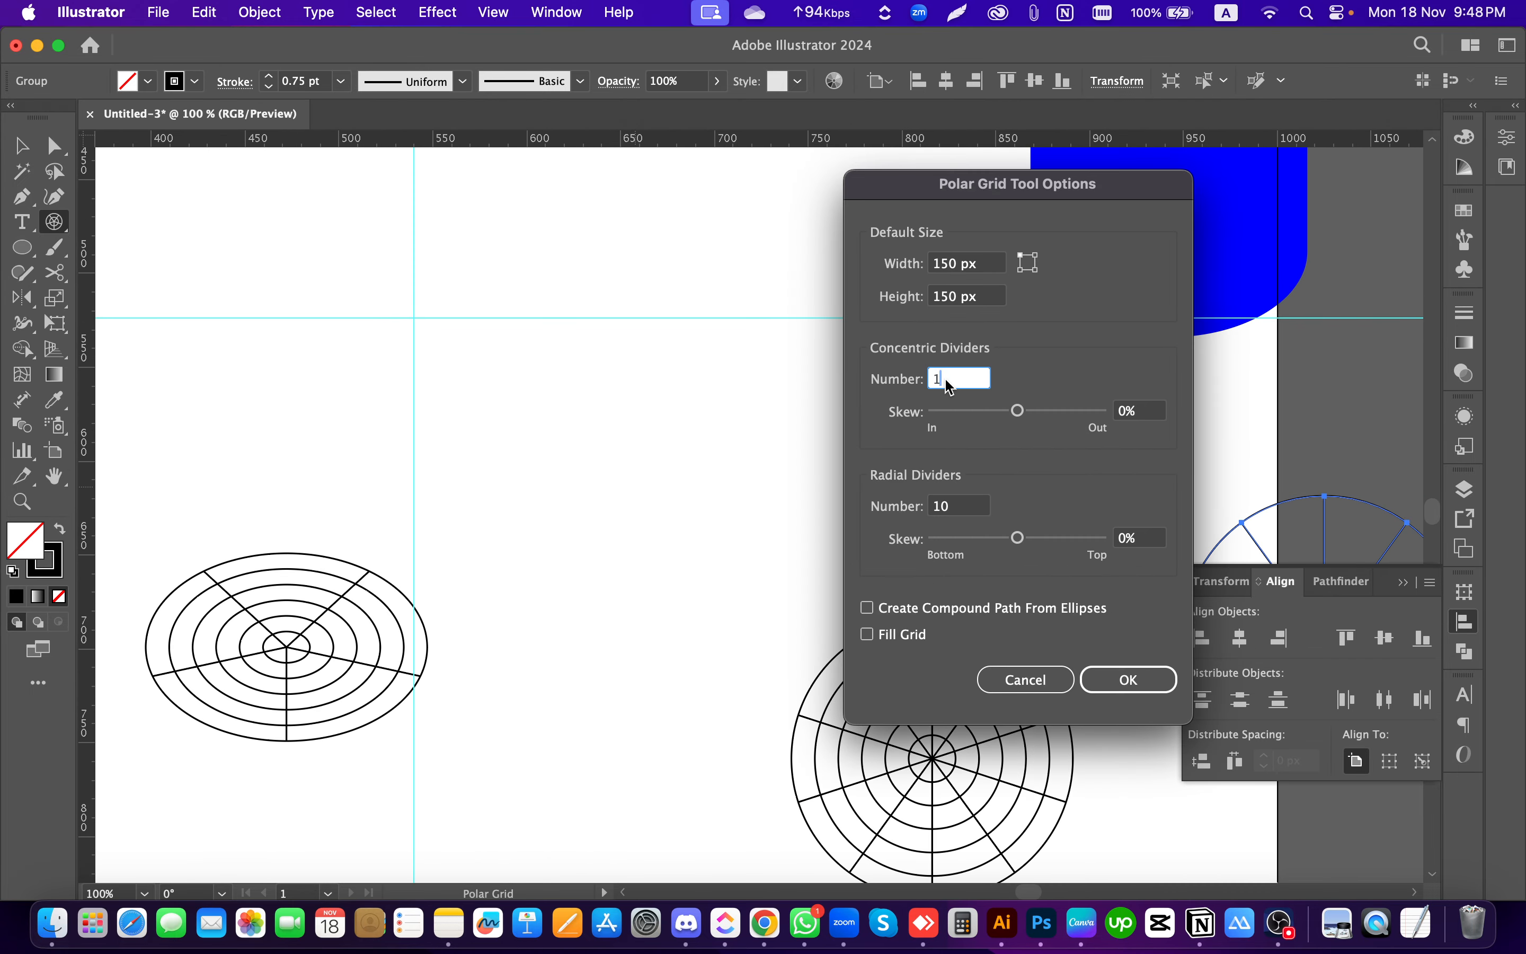
text(0)
click(1124, 678)
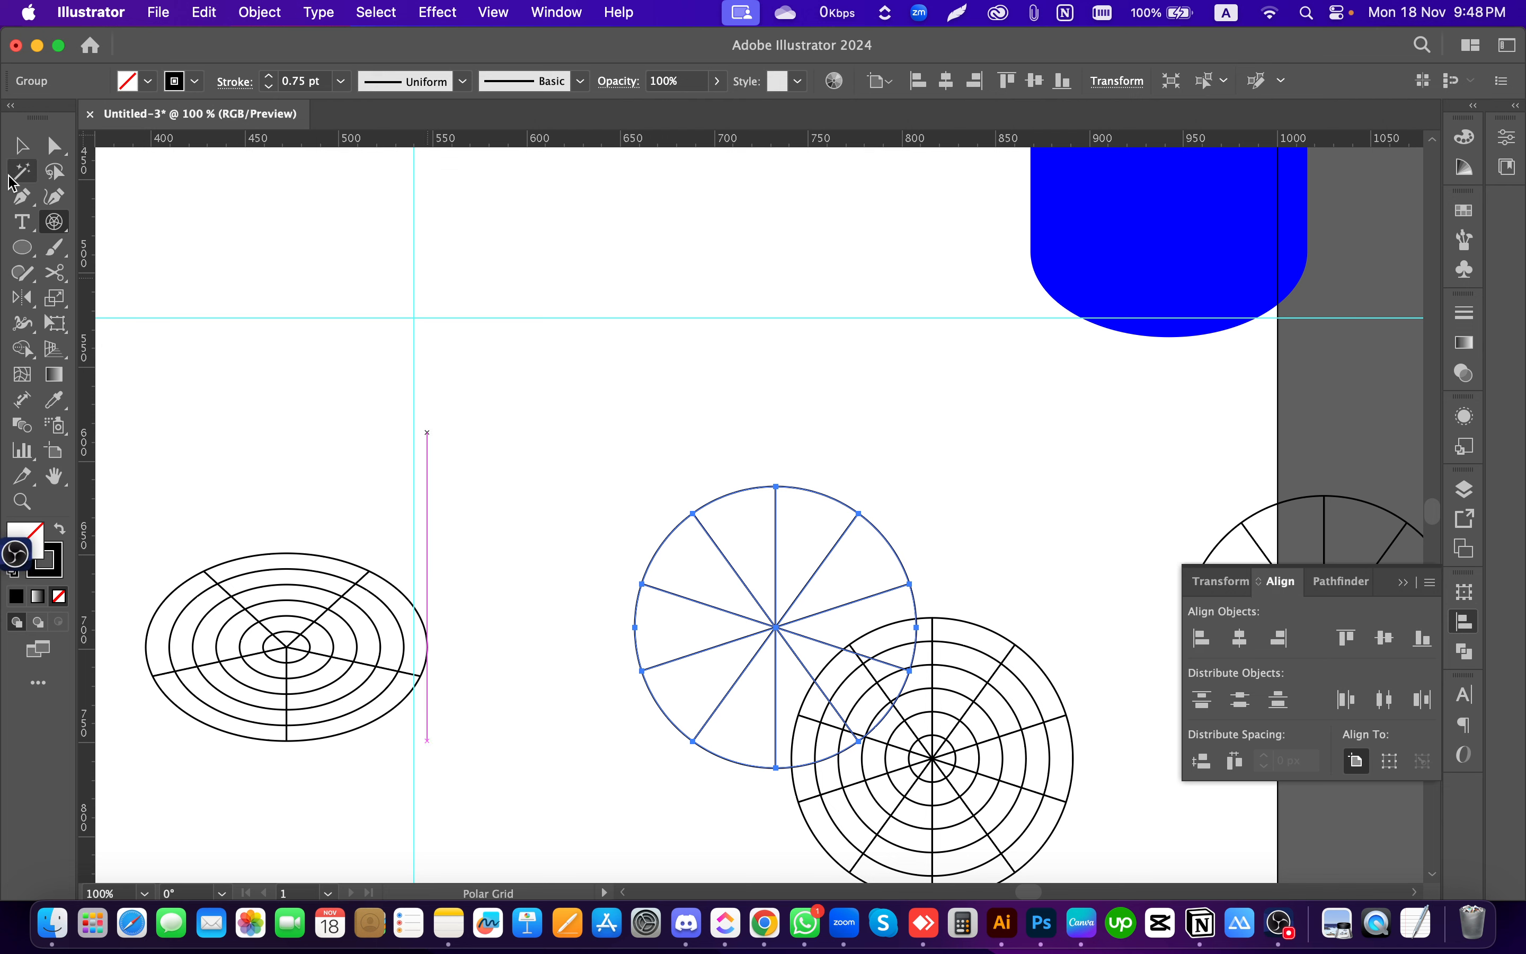
Step: Move the ring-free polar grid up and left, clear of the five-ring grid, and deselect it
click(22, 145)
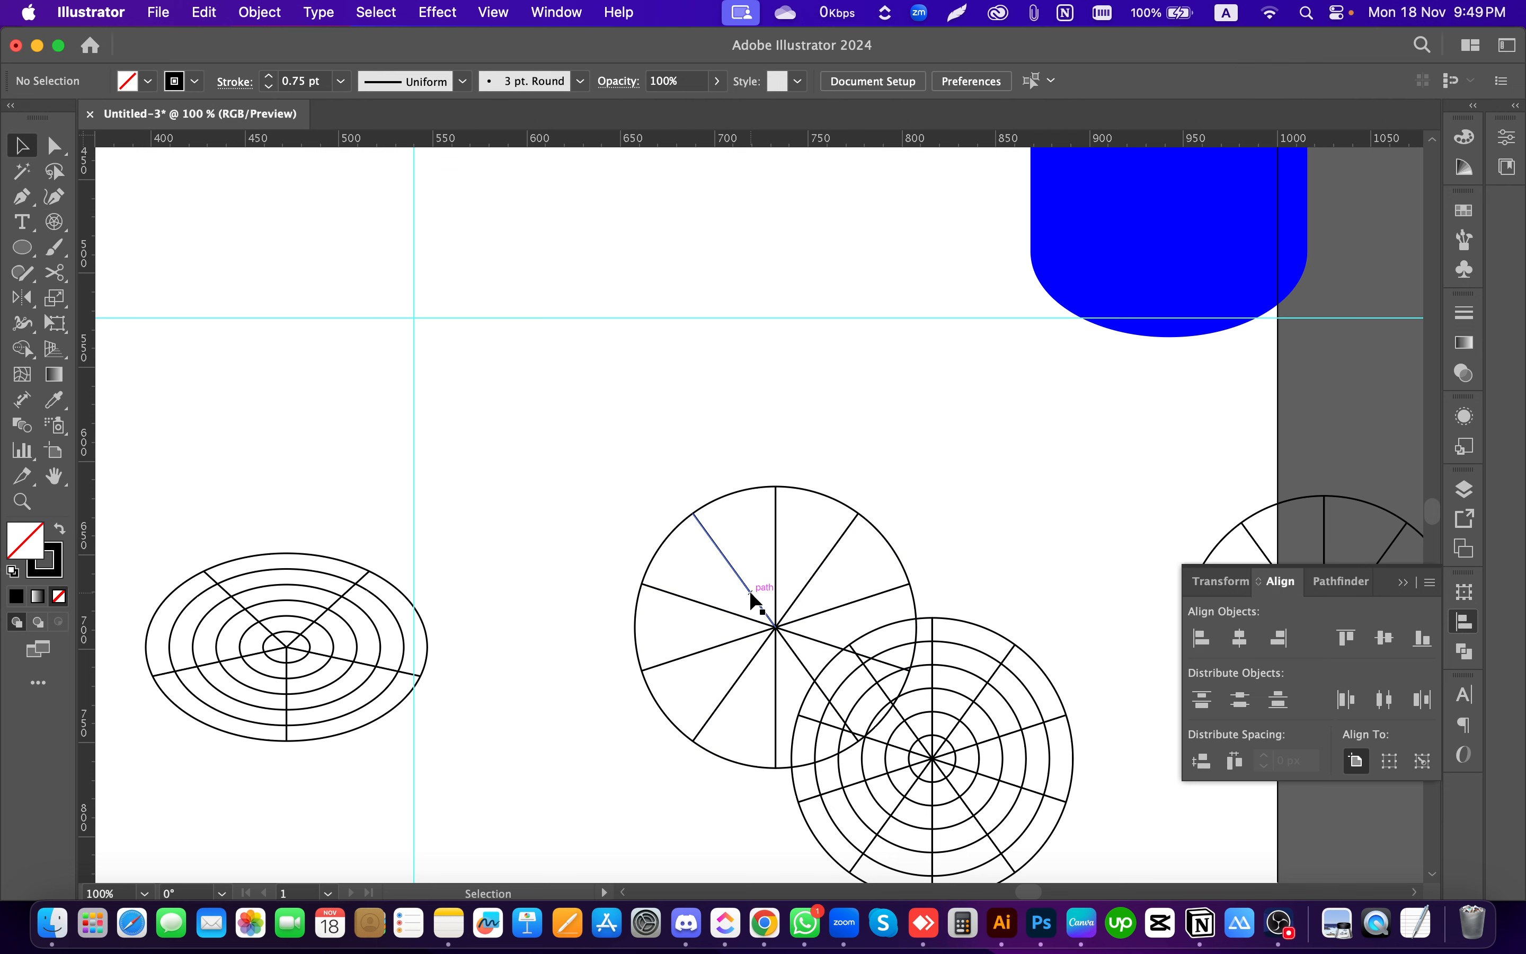
drag(756, 606, 604, 432)
click(869, 431)
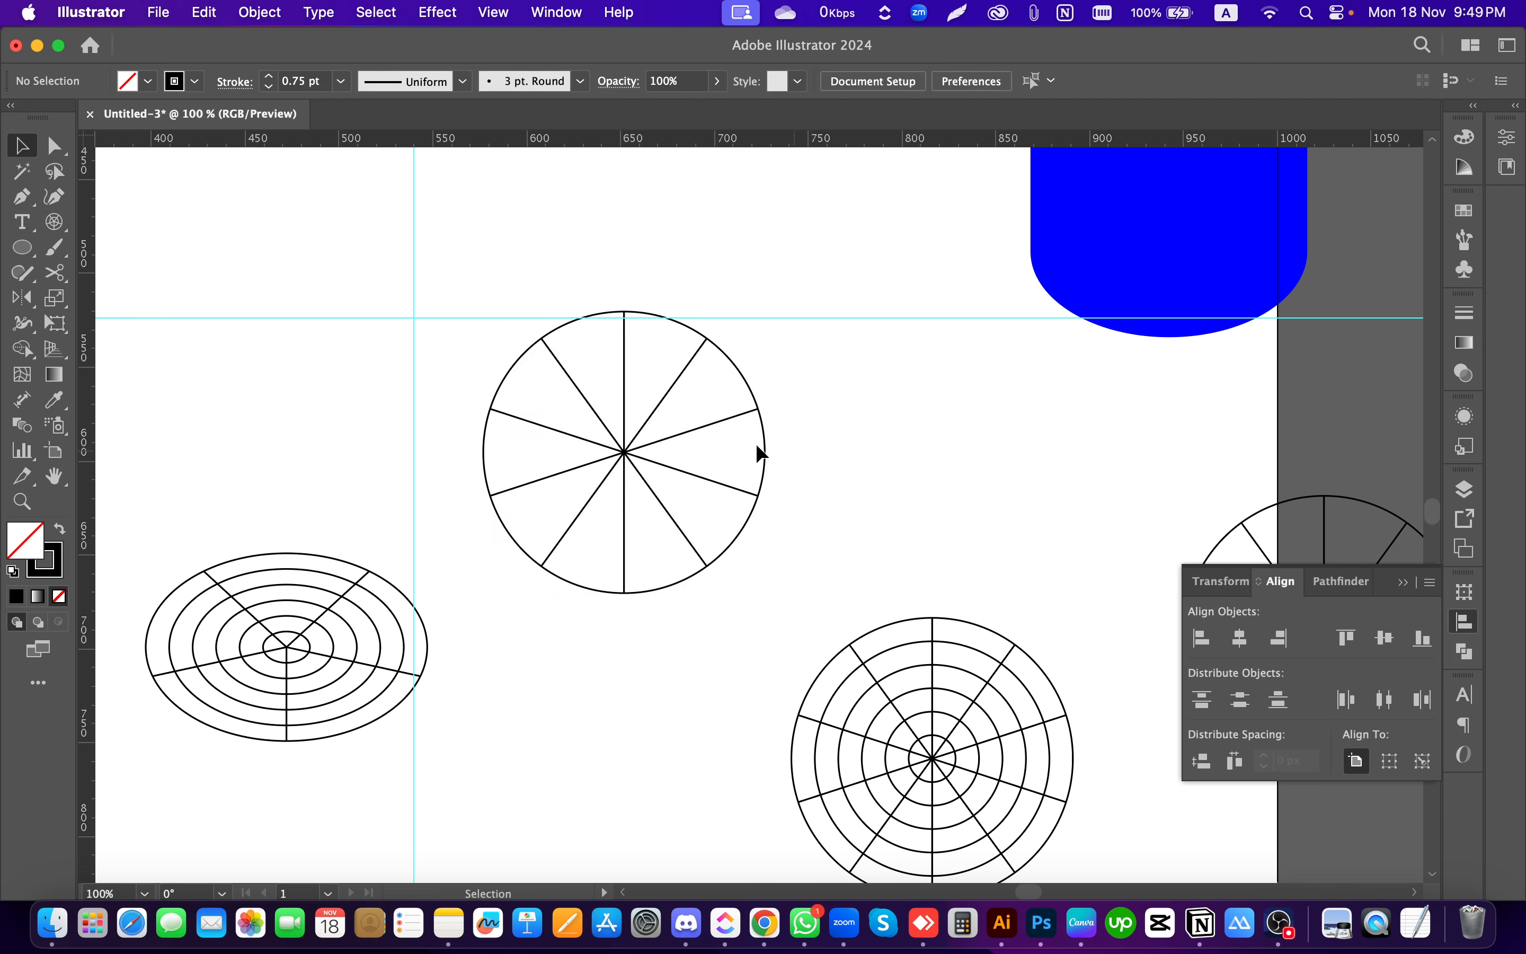
Step: Isolate the divider group nested inside the ring-free polar grid and select its lower-right divider line
double_click(540, 421)
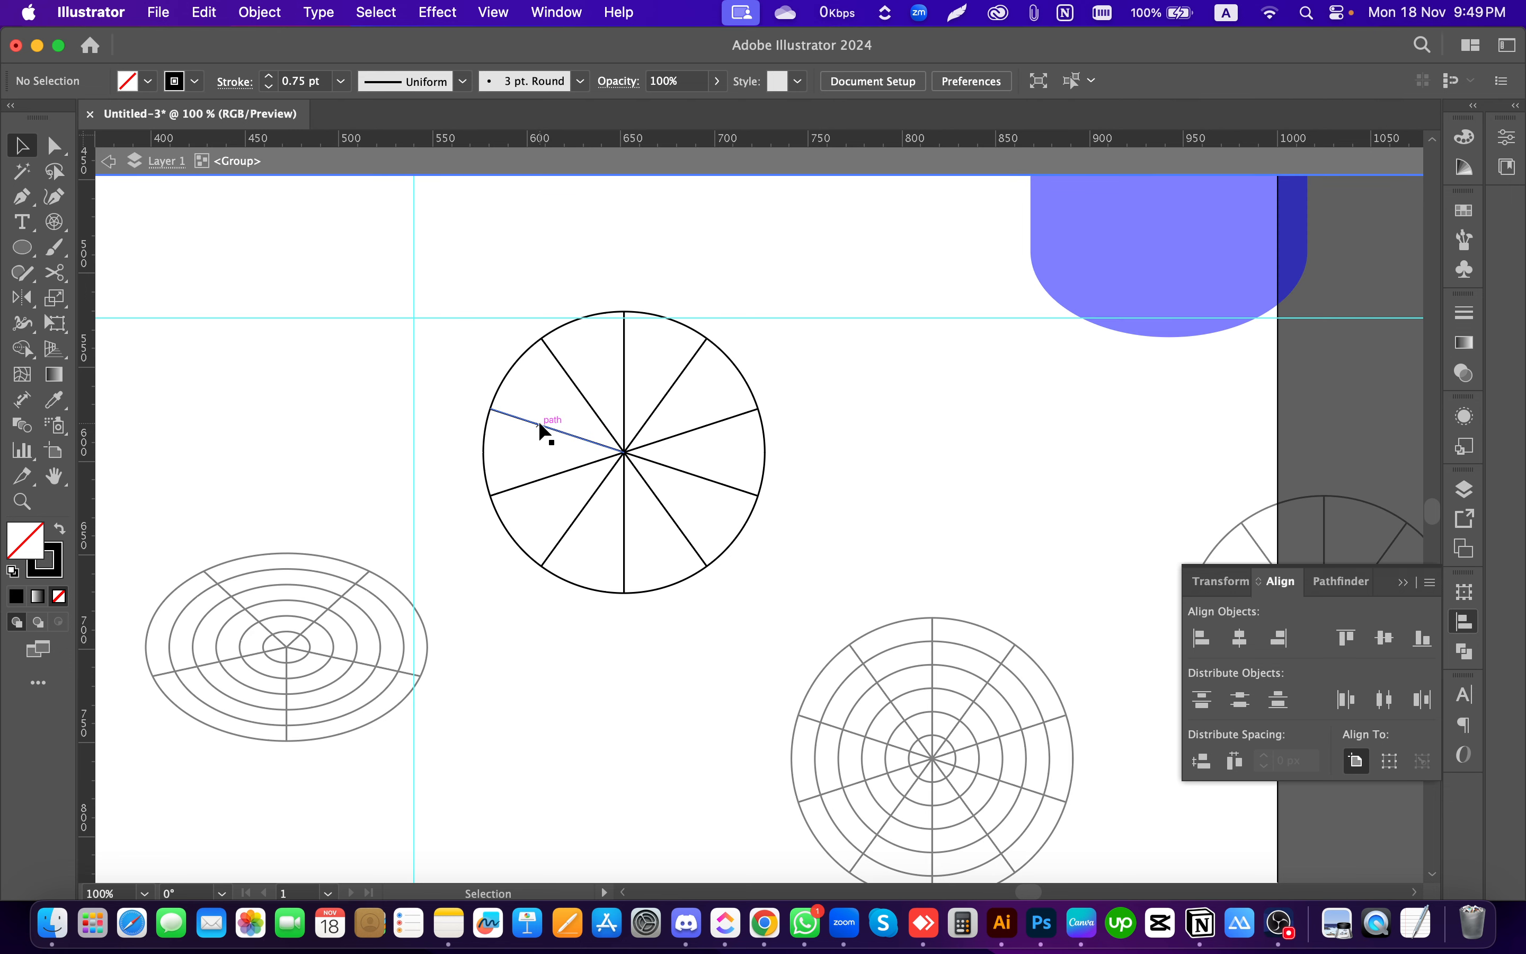
double_click(858, 458)
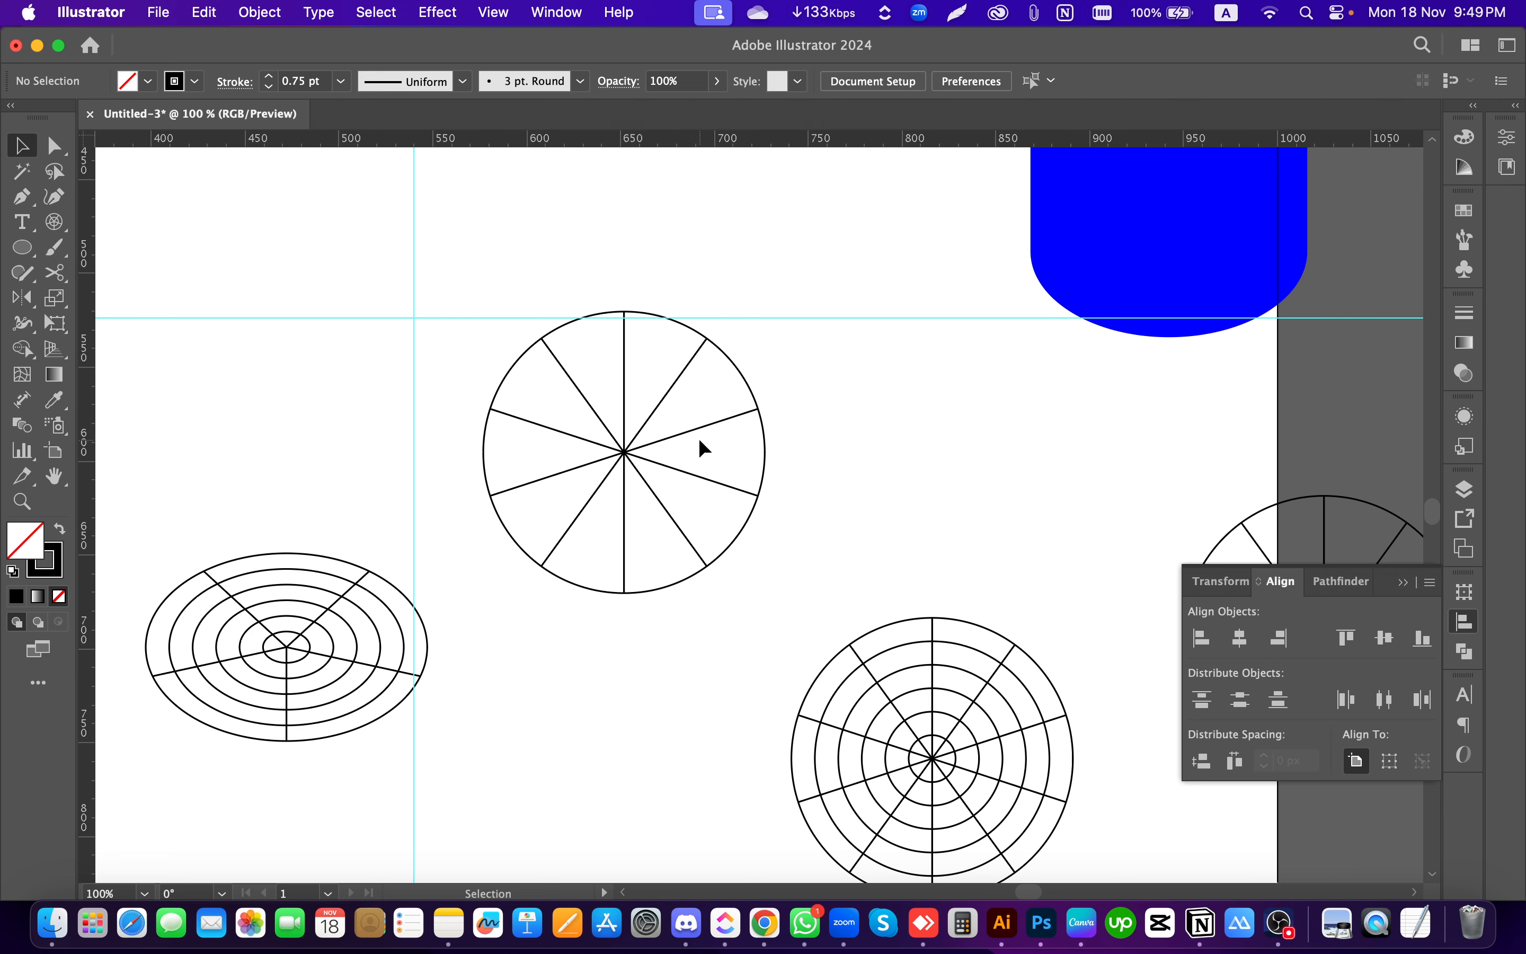
double_click(693, 474)
double_click(693, 473)
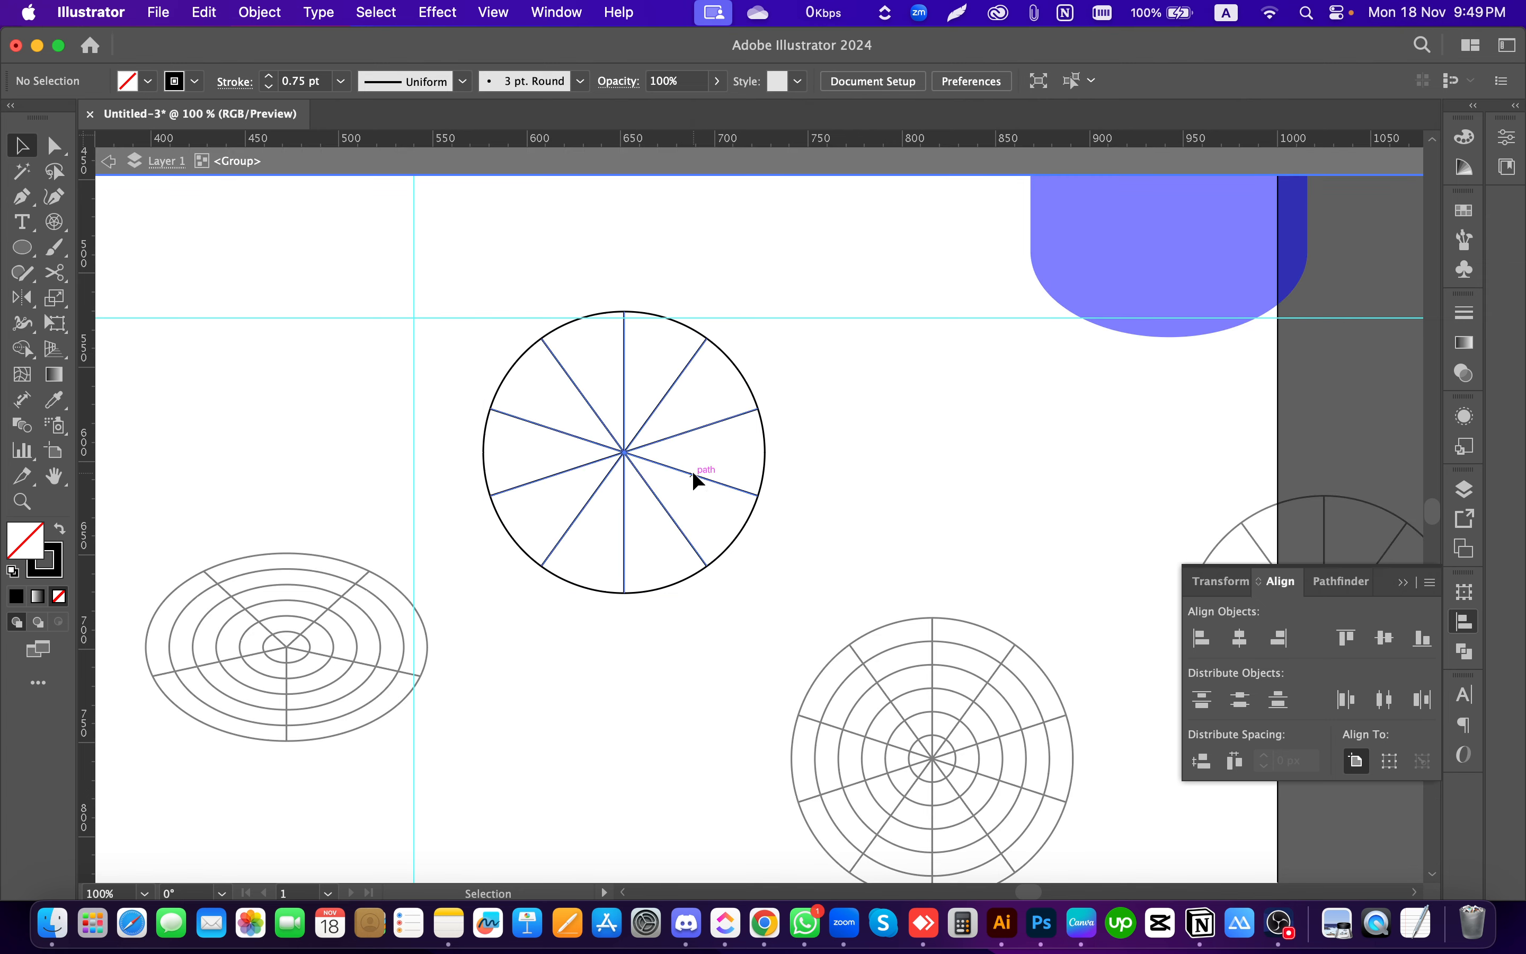
click(693, 474)
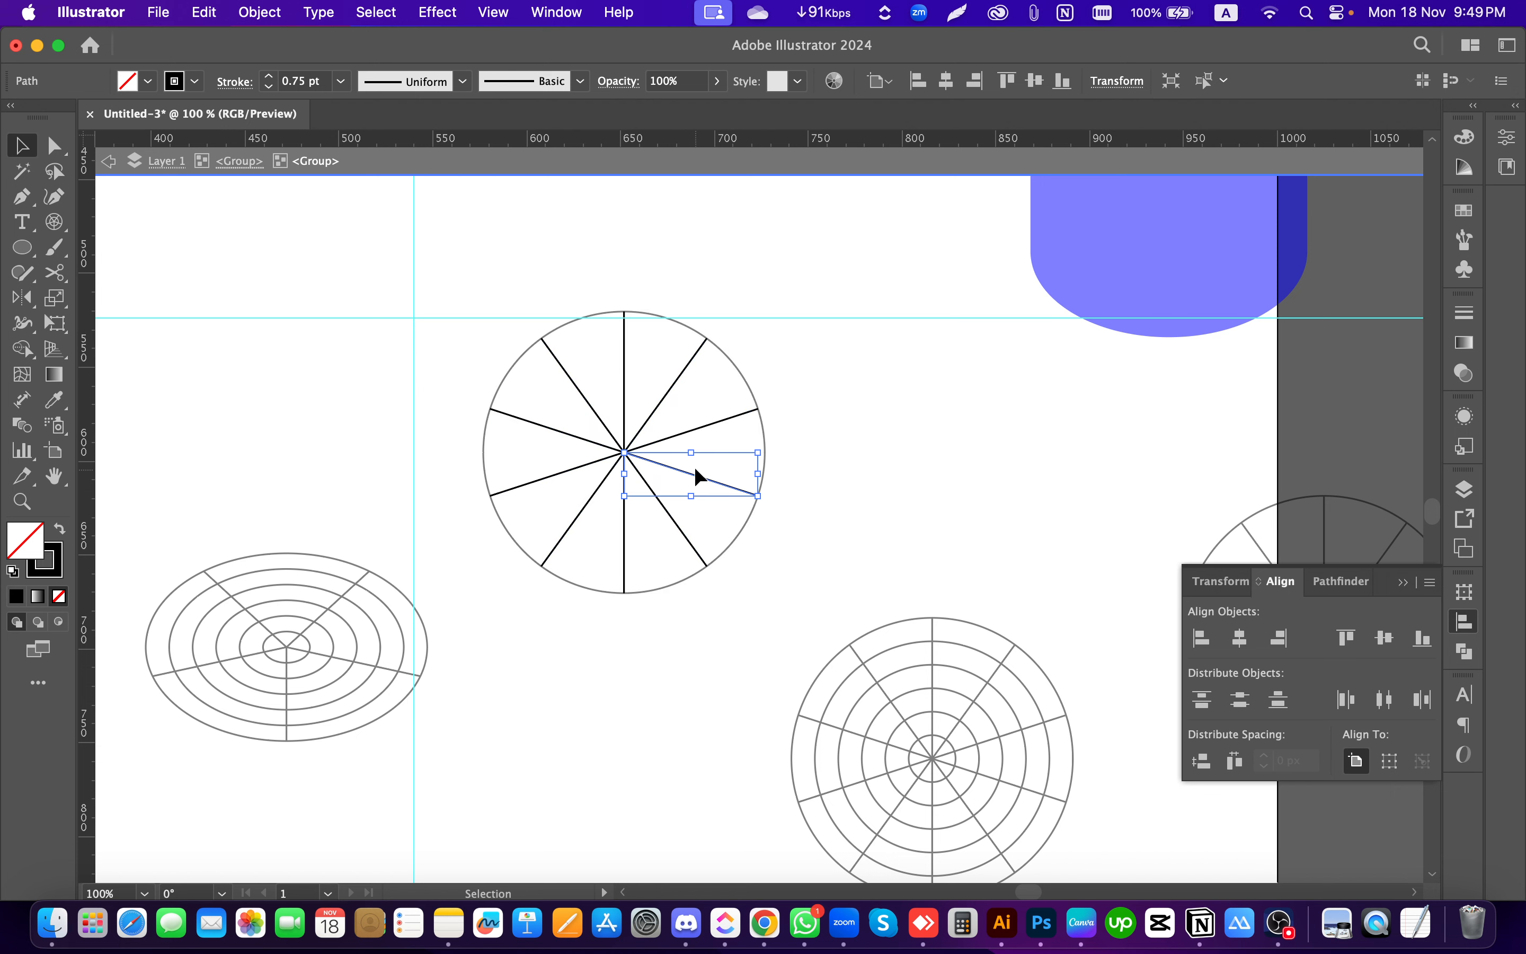
scroll(657, 460, up, 1)
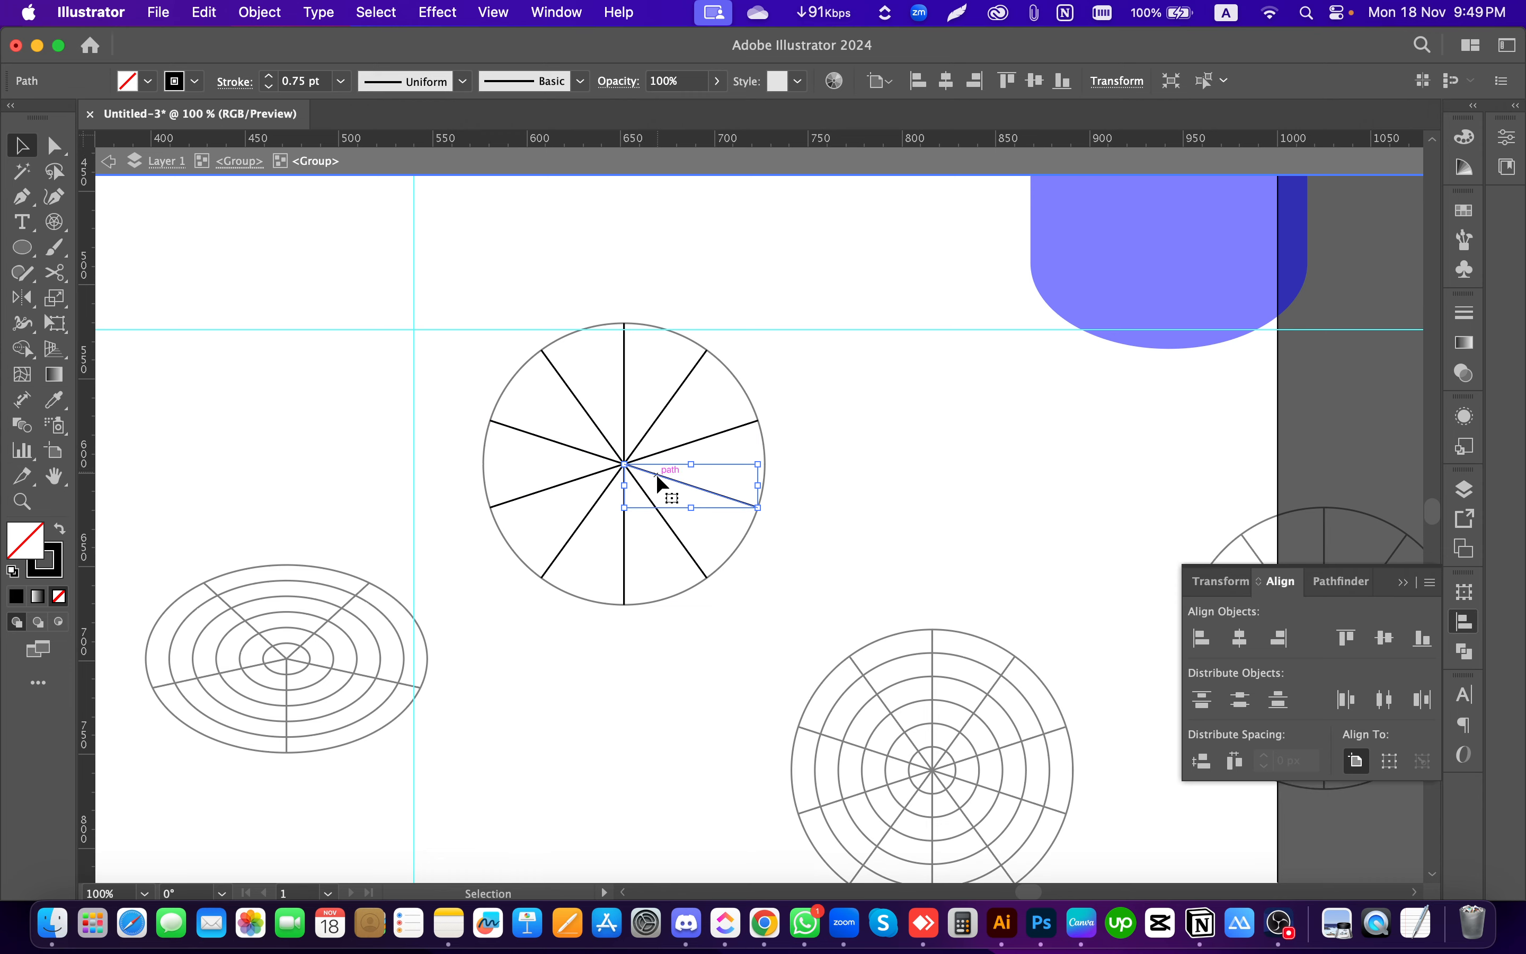
scroll(648, 474, up, 2)
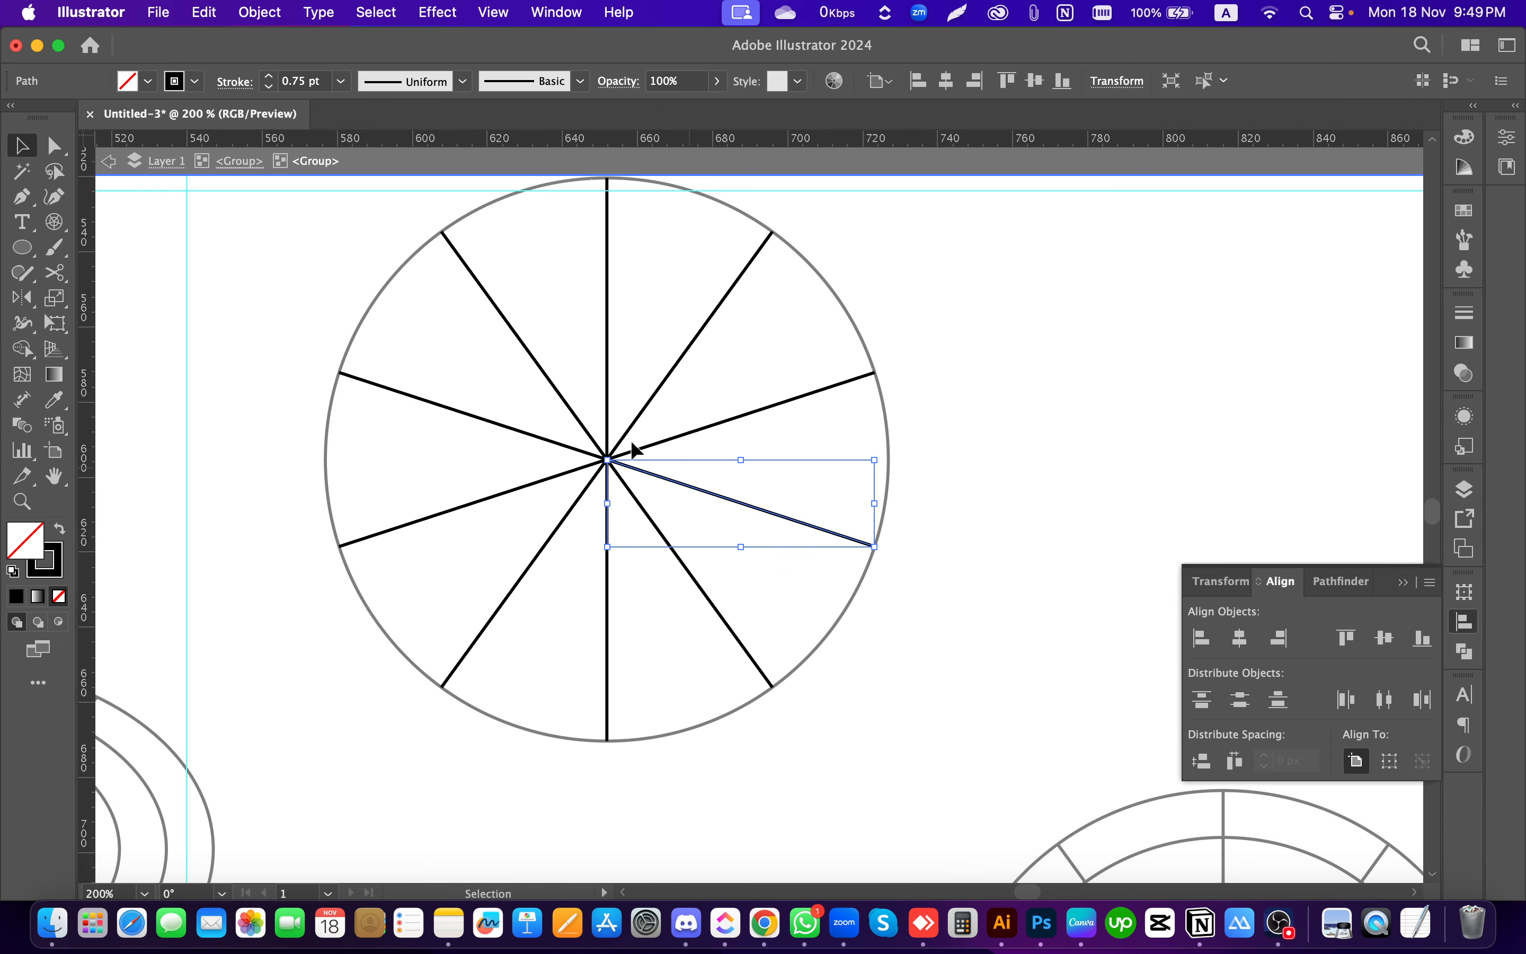
scroll(597, 441, up, 2)
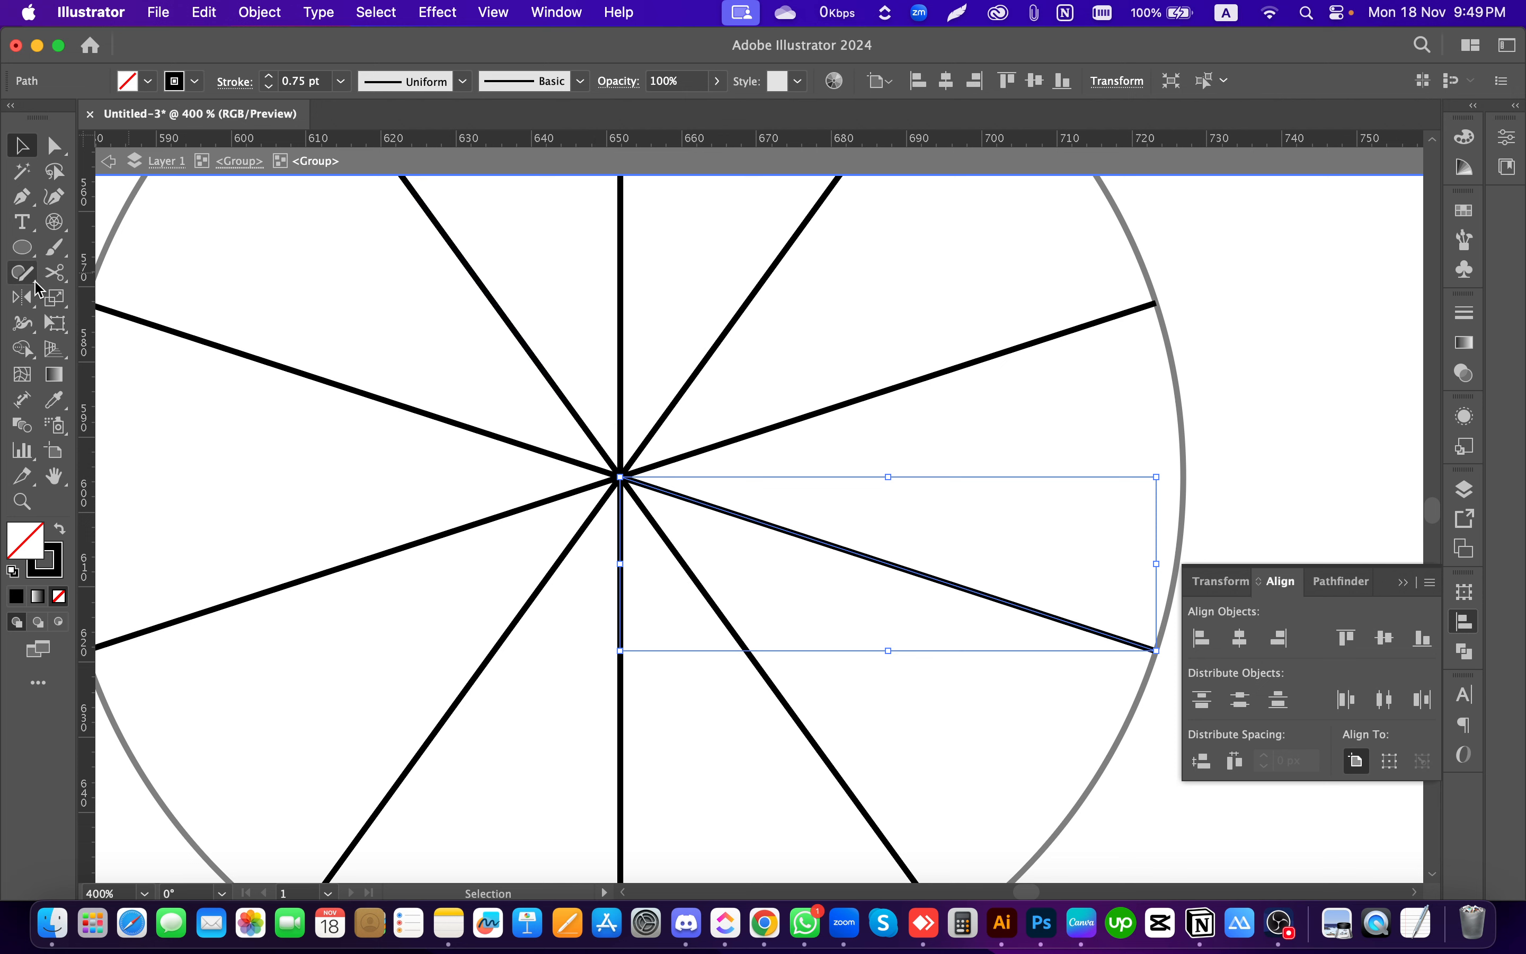
Step: Rotate the selected divider counterclockwise about the grid's centre until it sits slightly above horizontal, and deselect it
drag(34, 298, 149, 302)
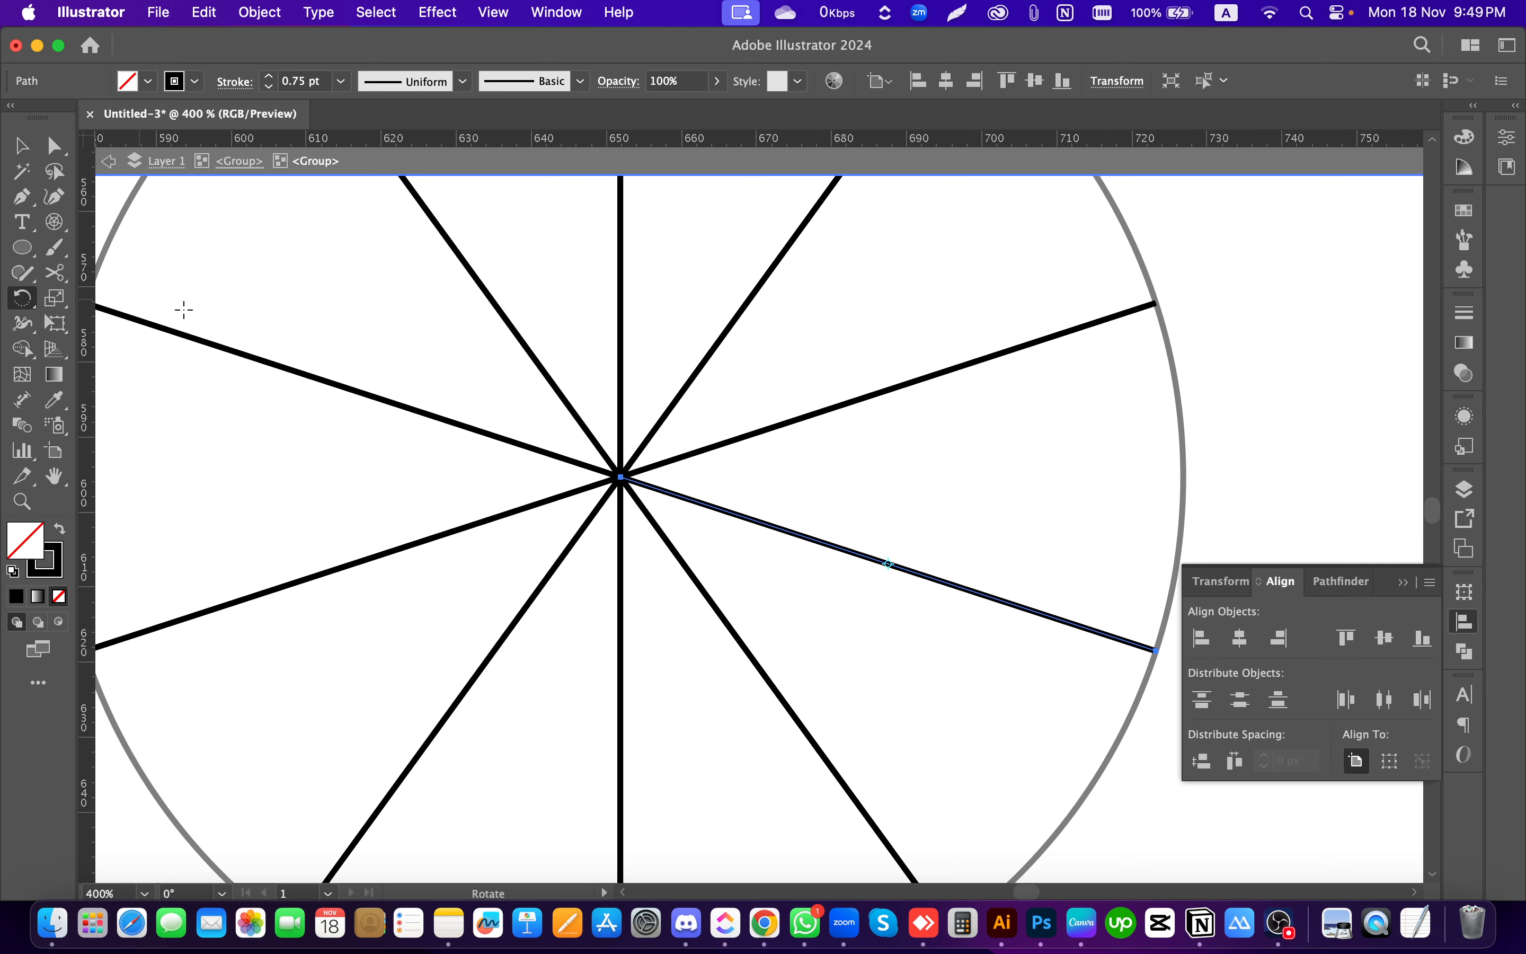
click(621, 478)
scroll(431, 495, down, 1)
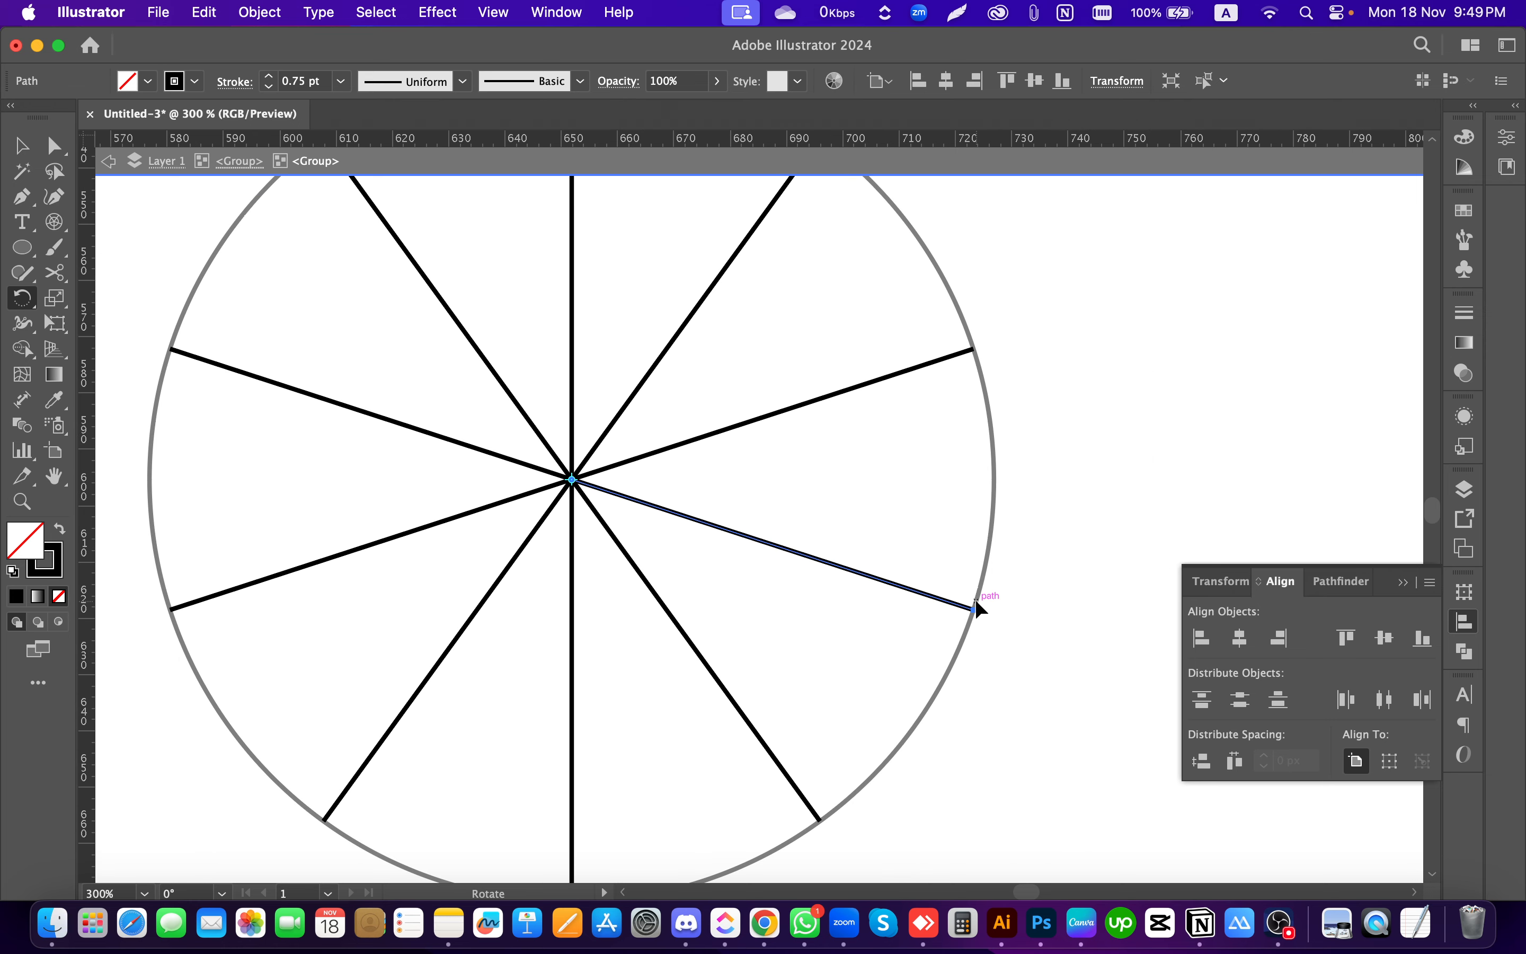
drag(973, 609, 1009, 456)
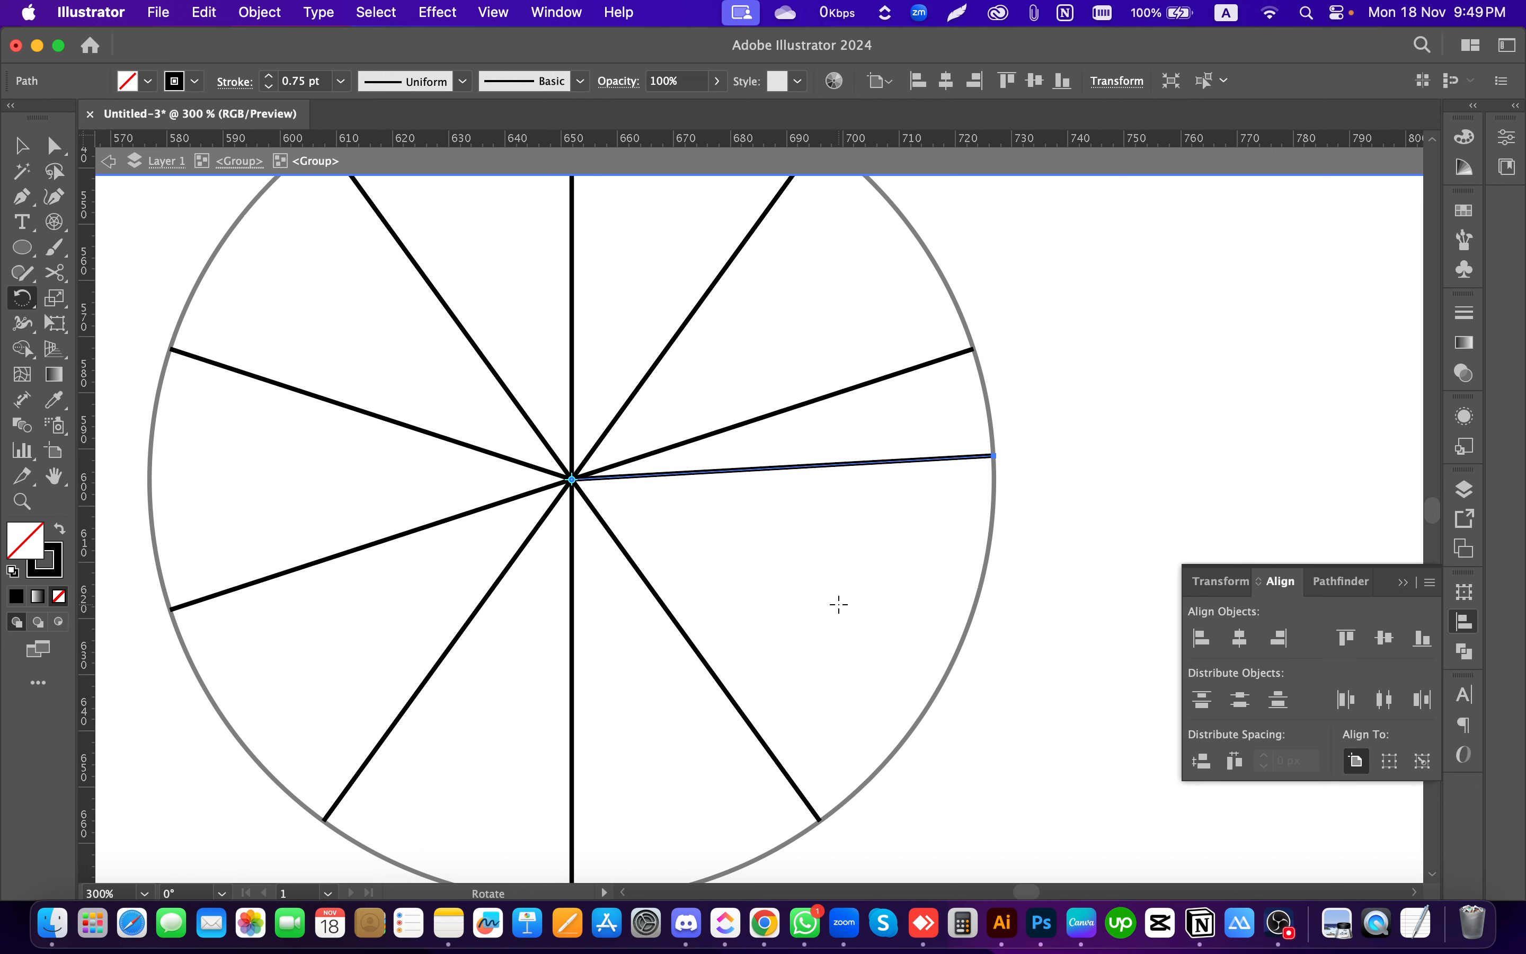
scroll(685, 584, down, 1)
scroll(684, 584, down, 1)
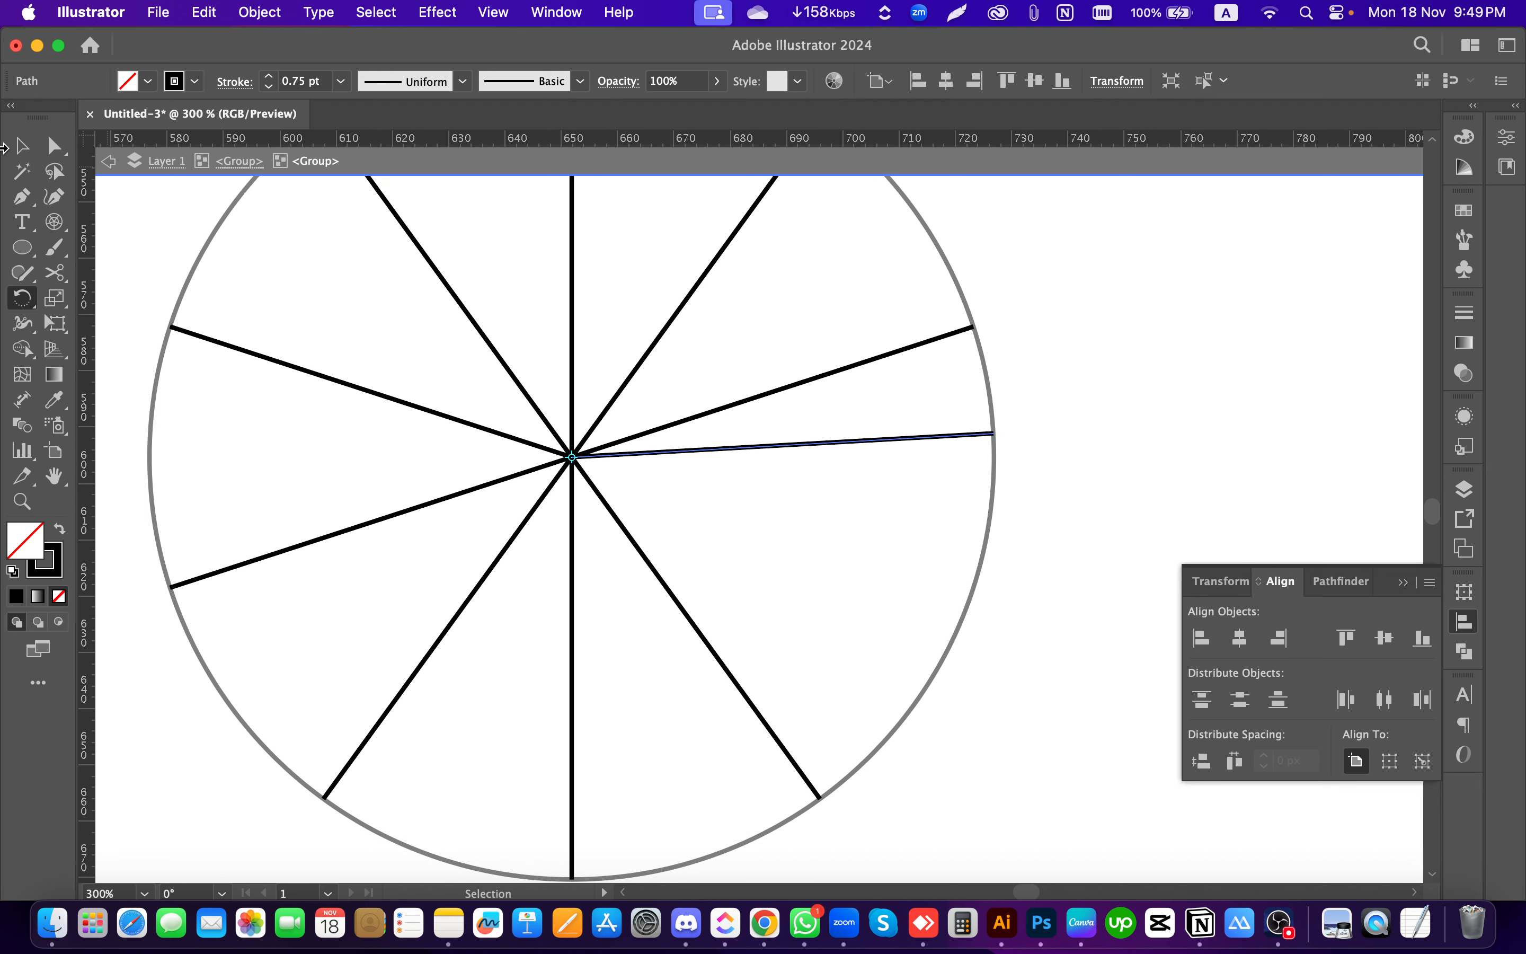
key(v)
click(909, 630)
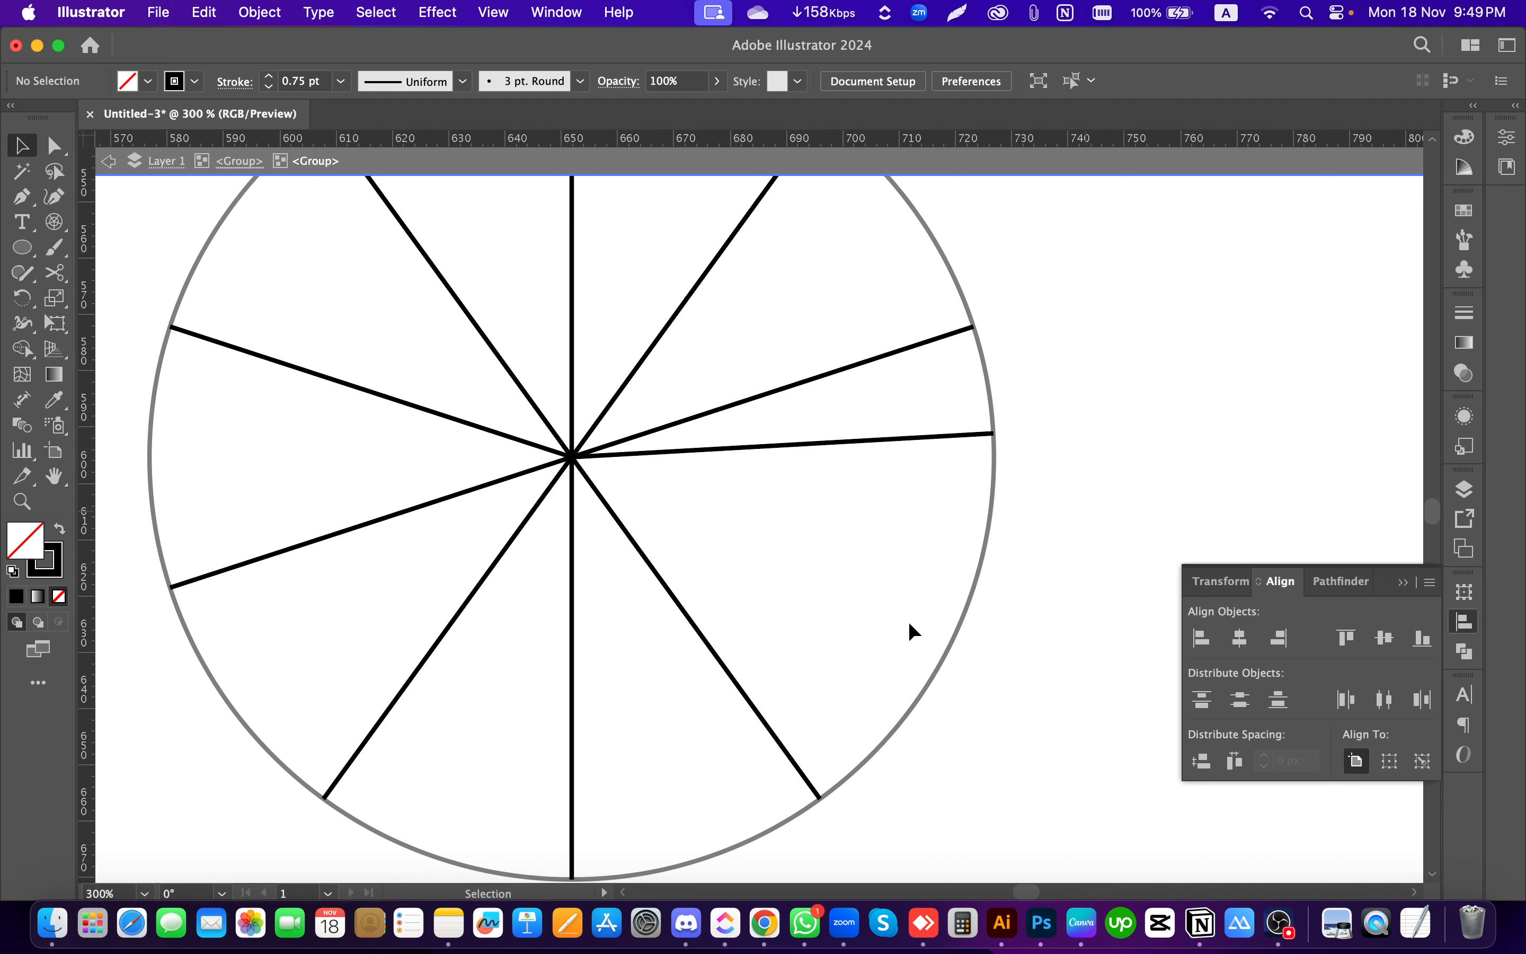
Step: Rotate the remaining lower-right divider clockwise about the grid's centre toward the vertical divider, and leave group isolation
click(752, 708)
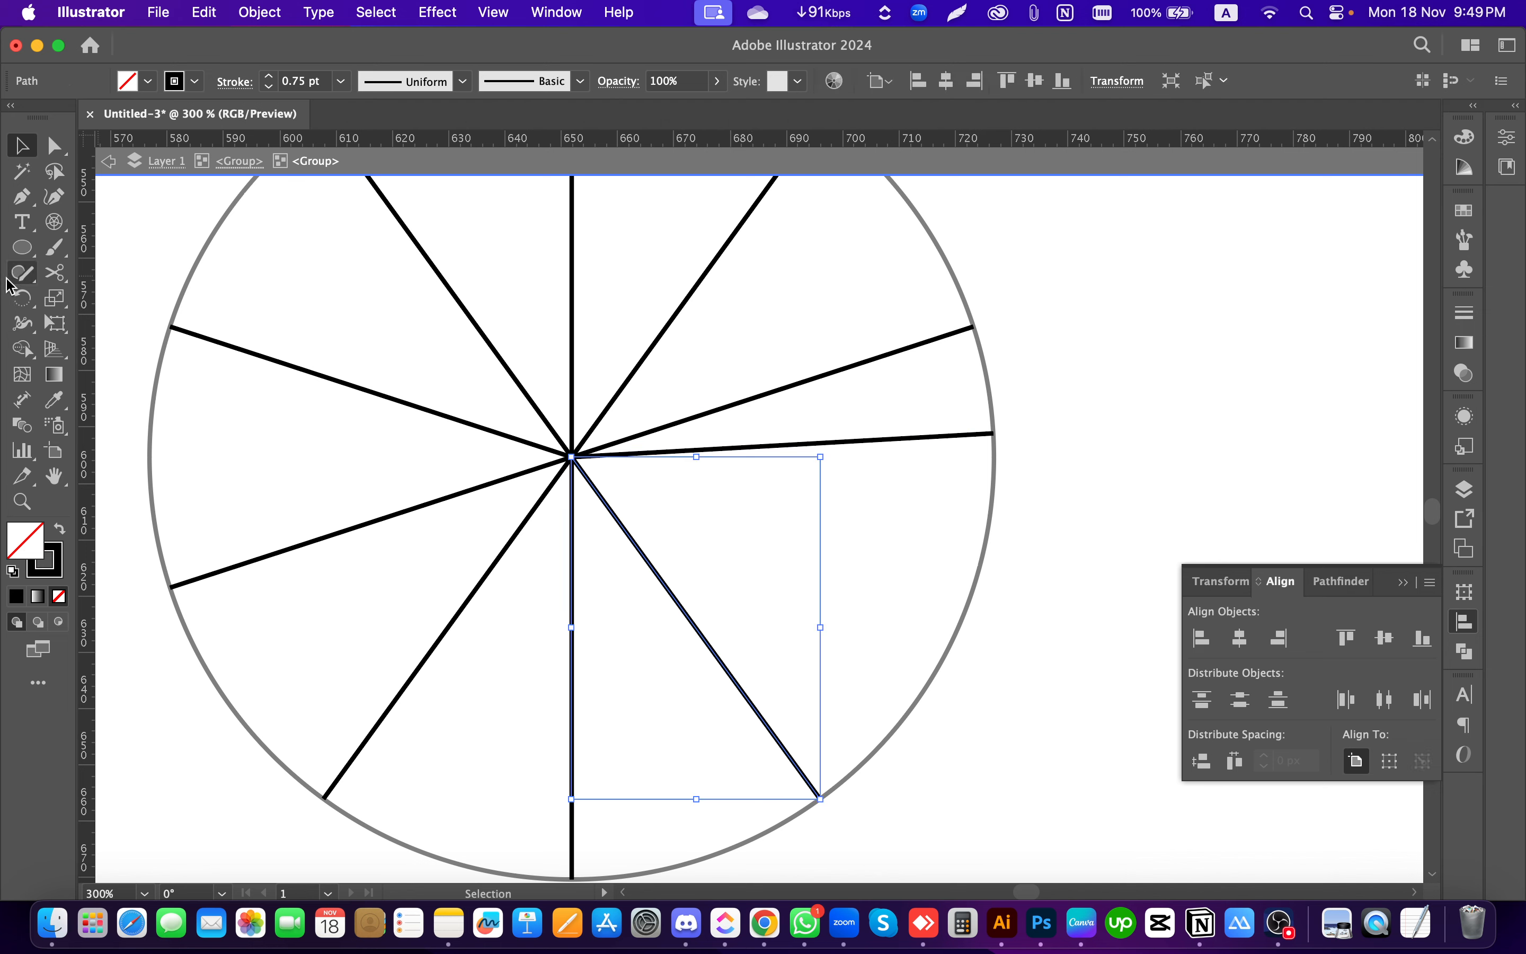
click(21, 297)
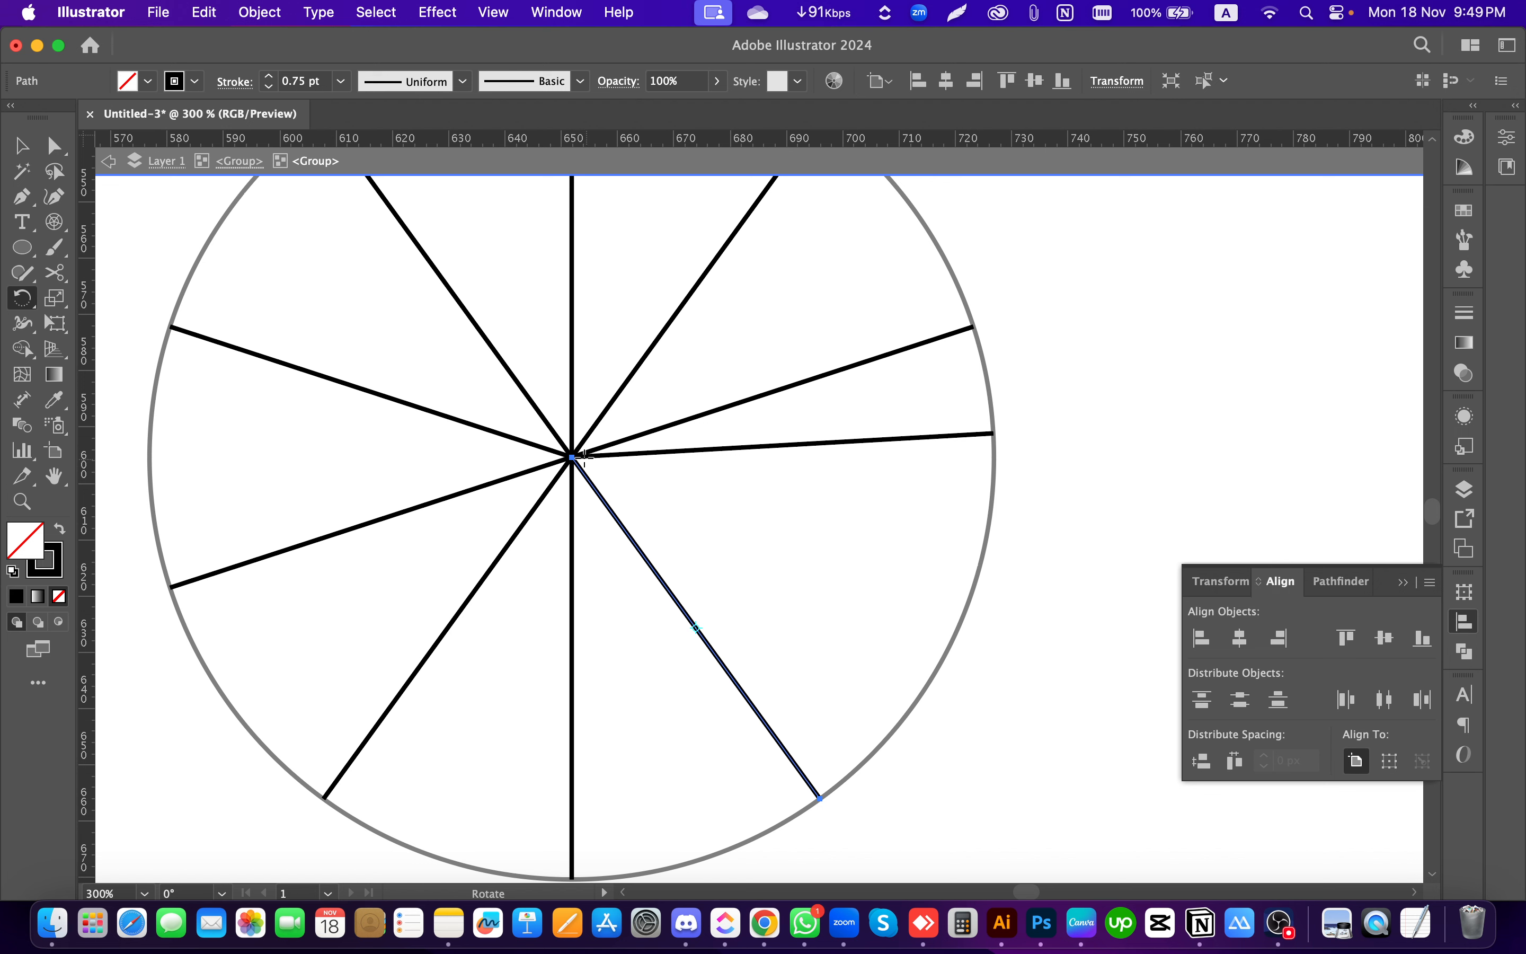
click(571, 456)
drag(817, 797, 709, 856)
click(21, 145)
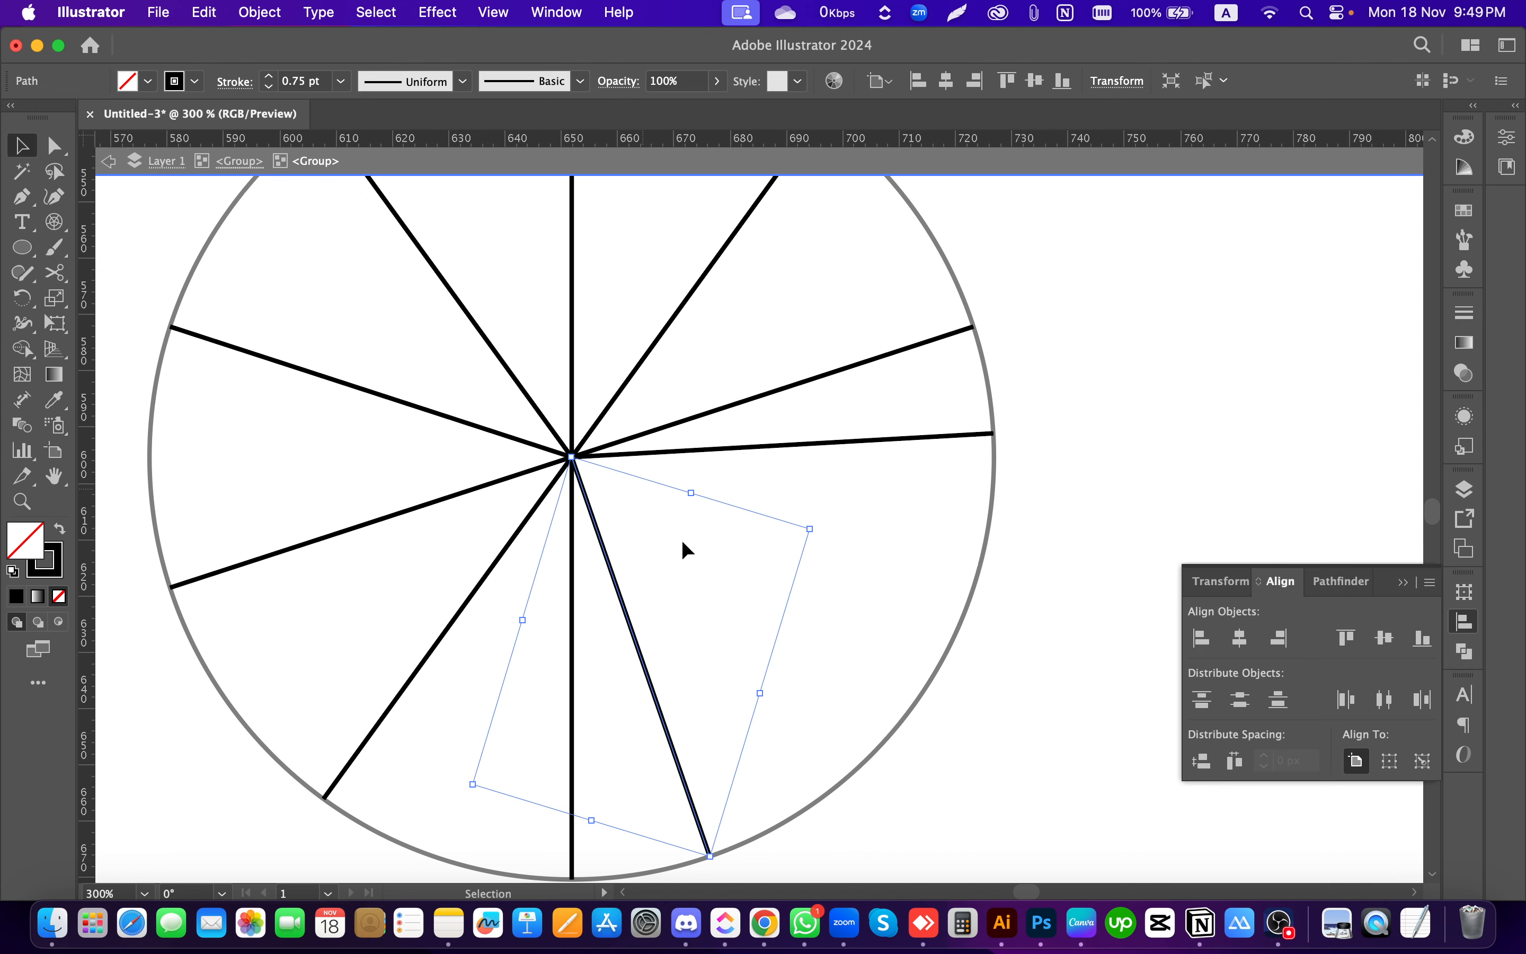
scroll(711, 580, down, 2)
click(959, 563)
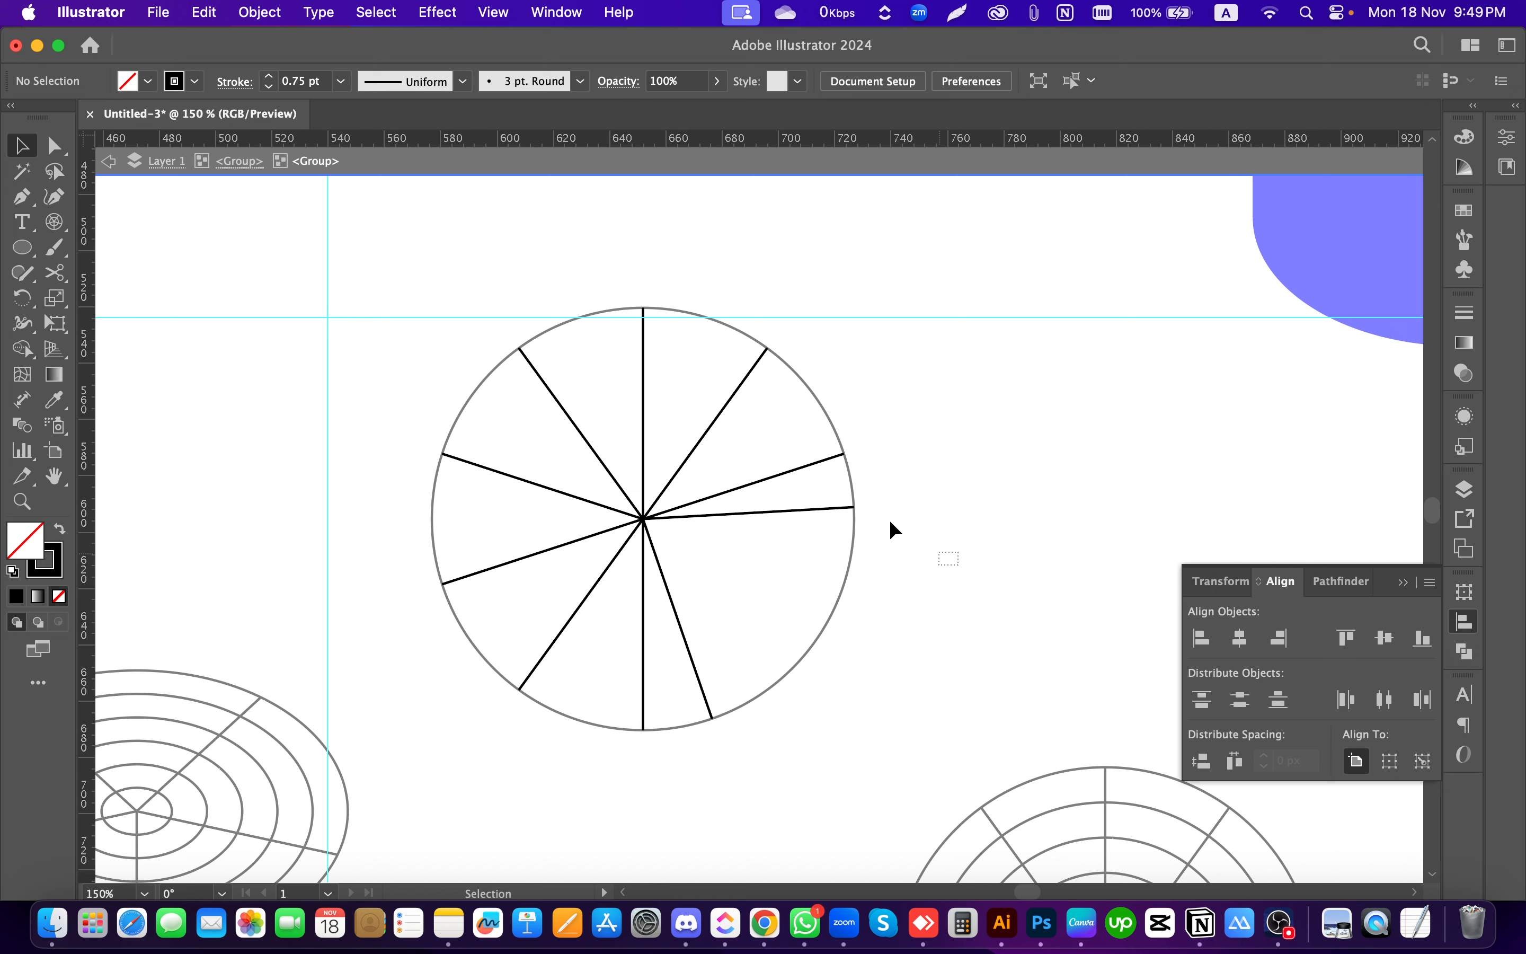
drag(959, 563, 740, 443)
click(982, 507)
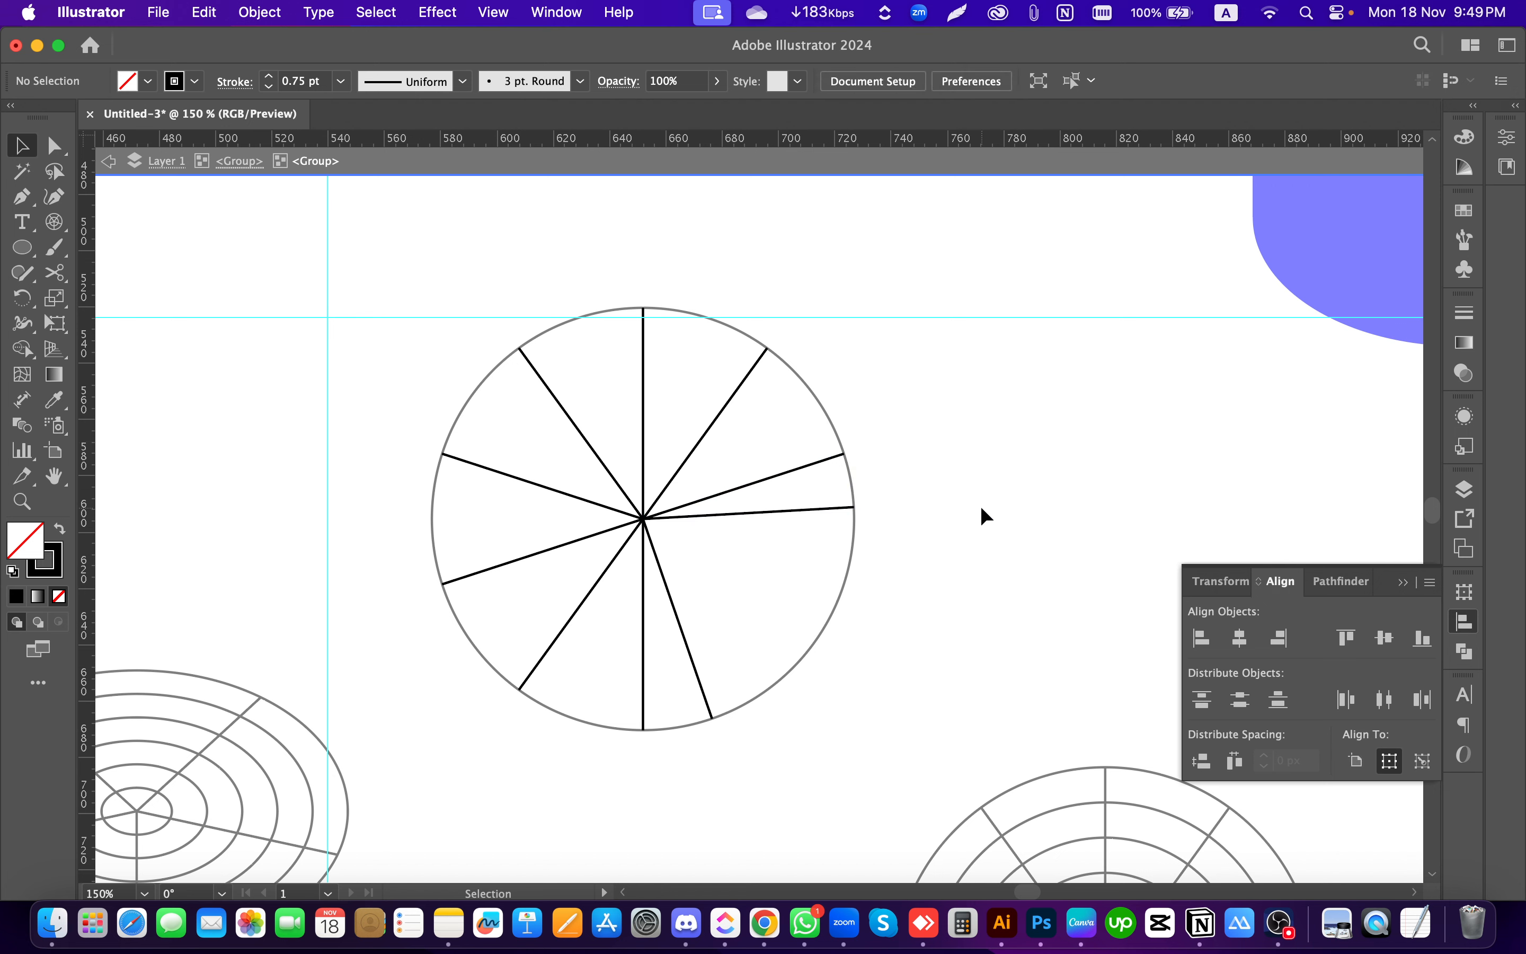
key(Escape)
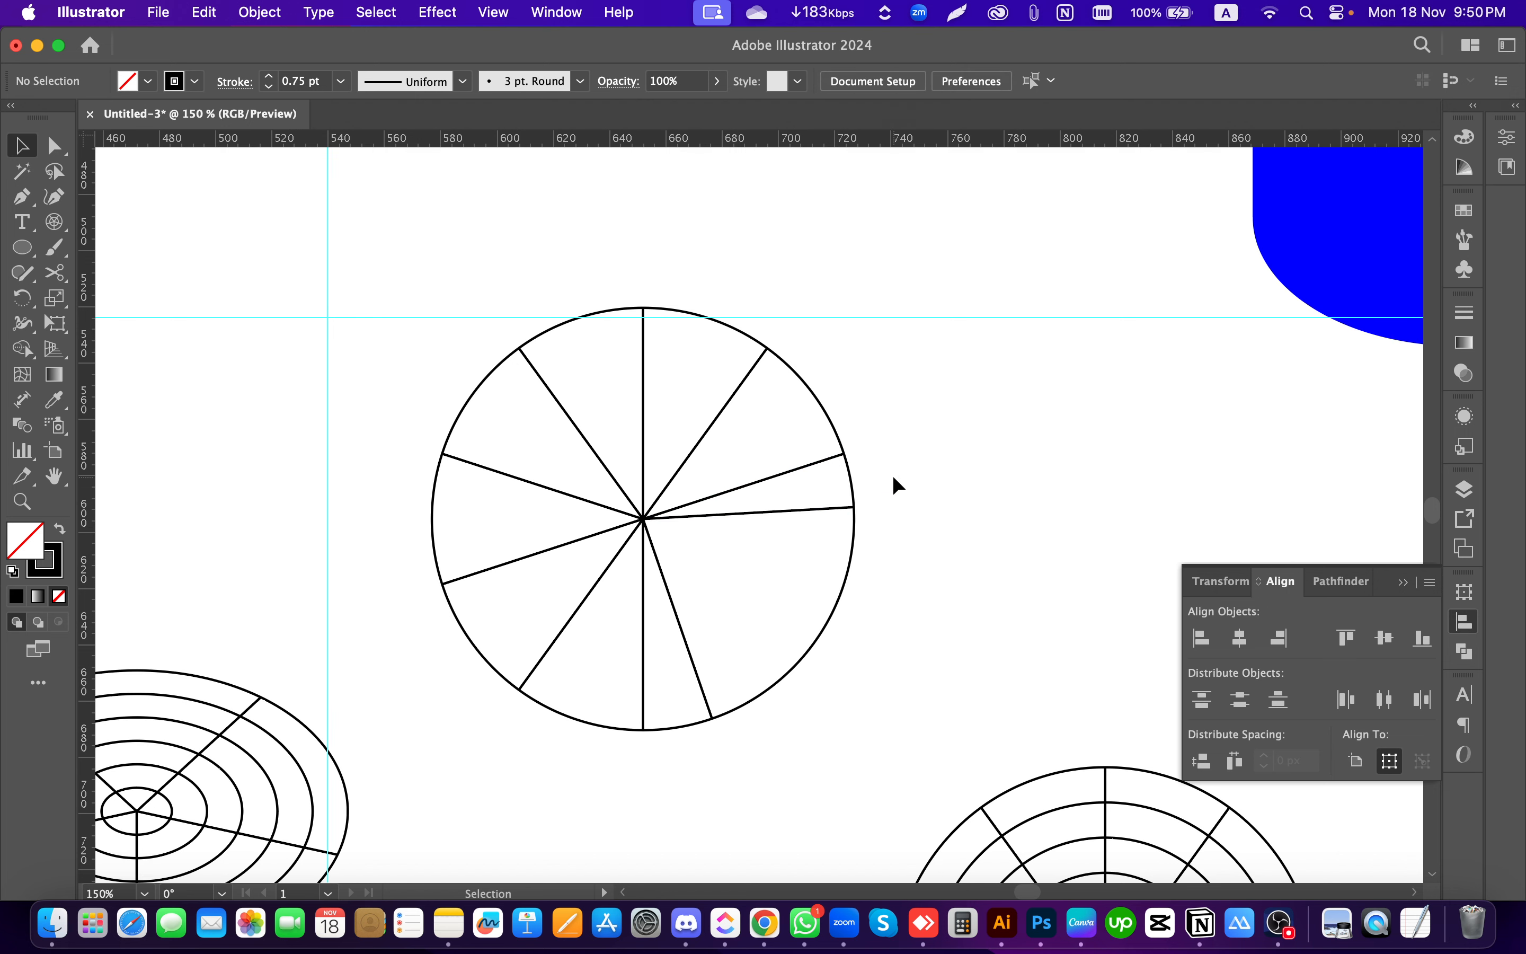
Step: Select the ring-free polar grid, isolate the selected group, and return to the full artwork
click(800, 510)
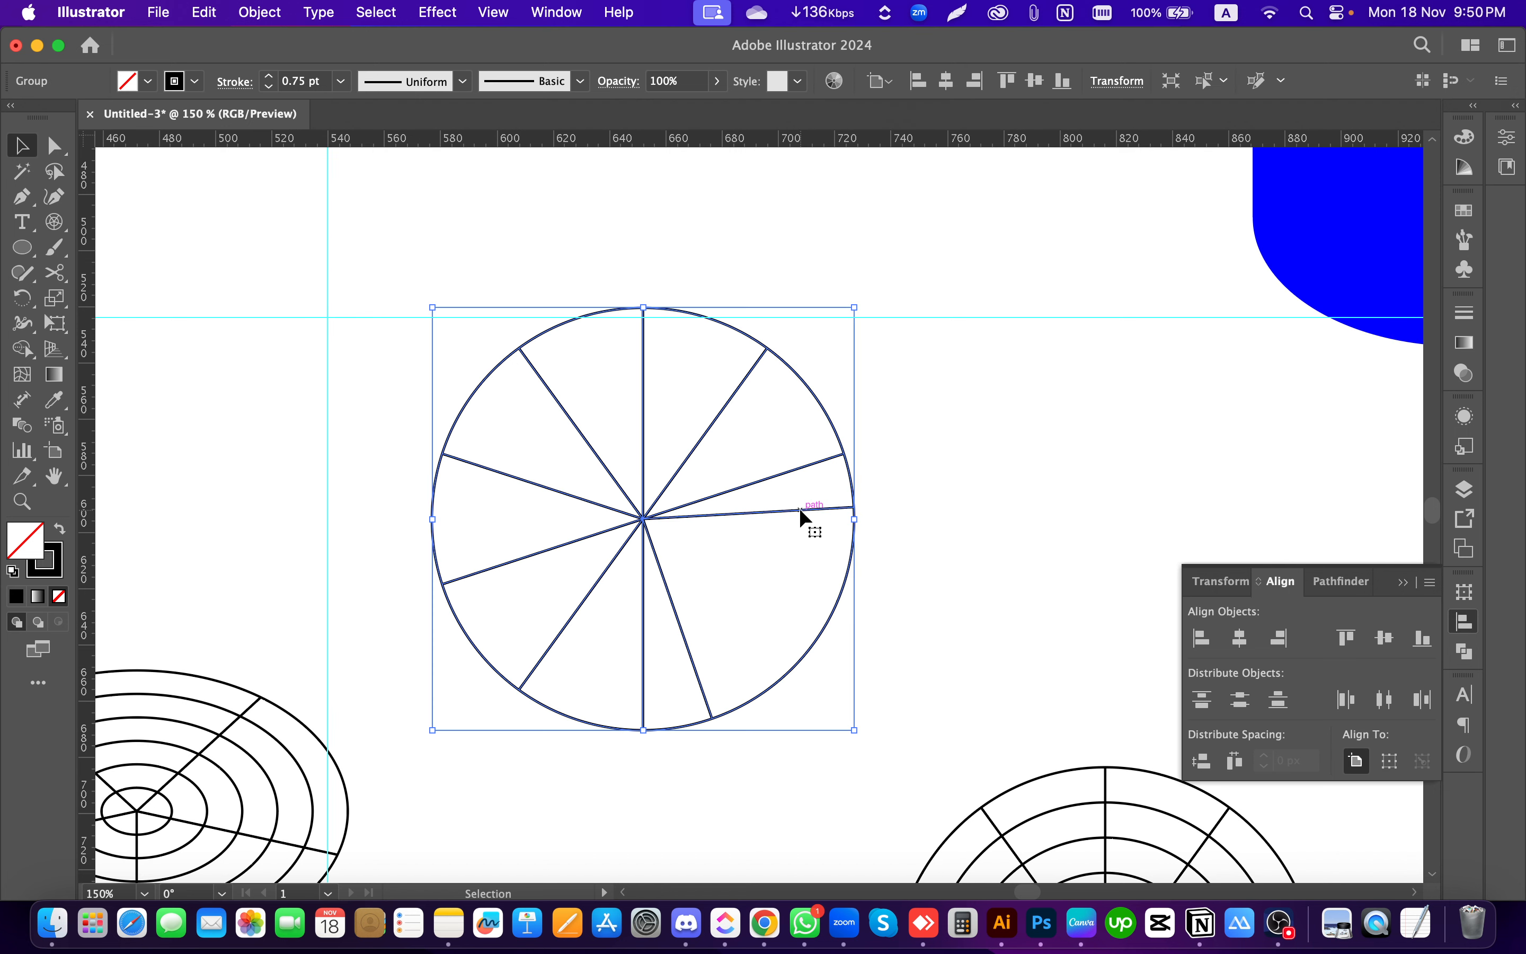
click(981, 508)
click(763, 511)
right_click(753, 429)
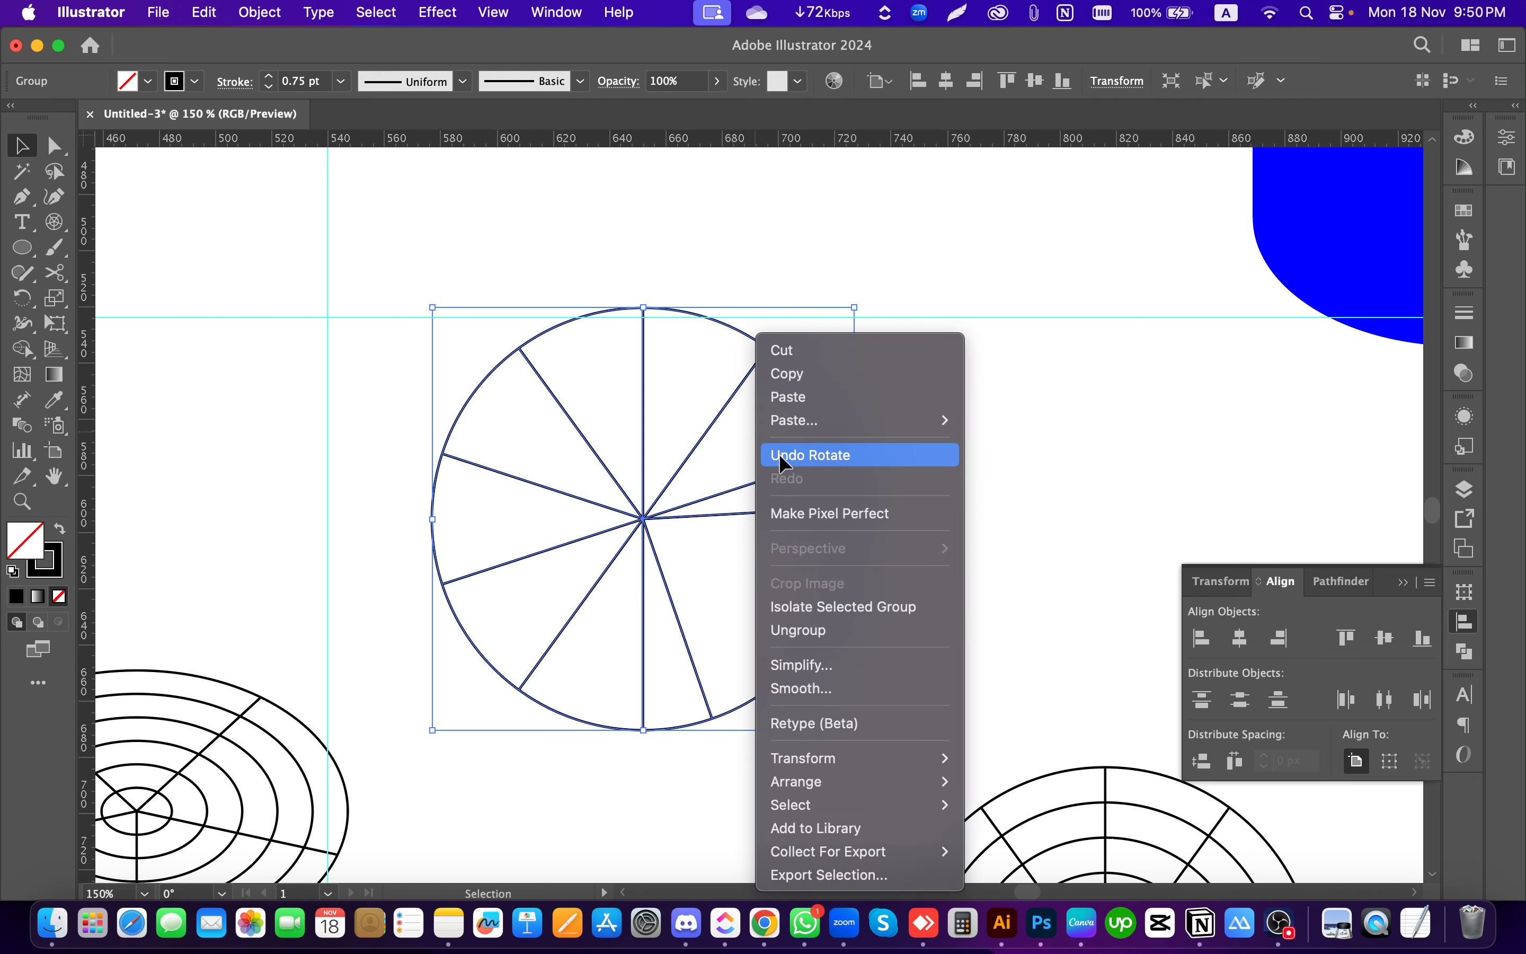
click(842, 606)
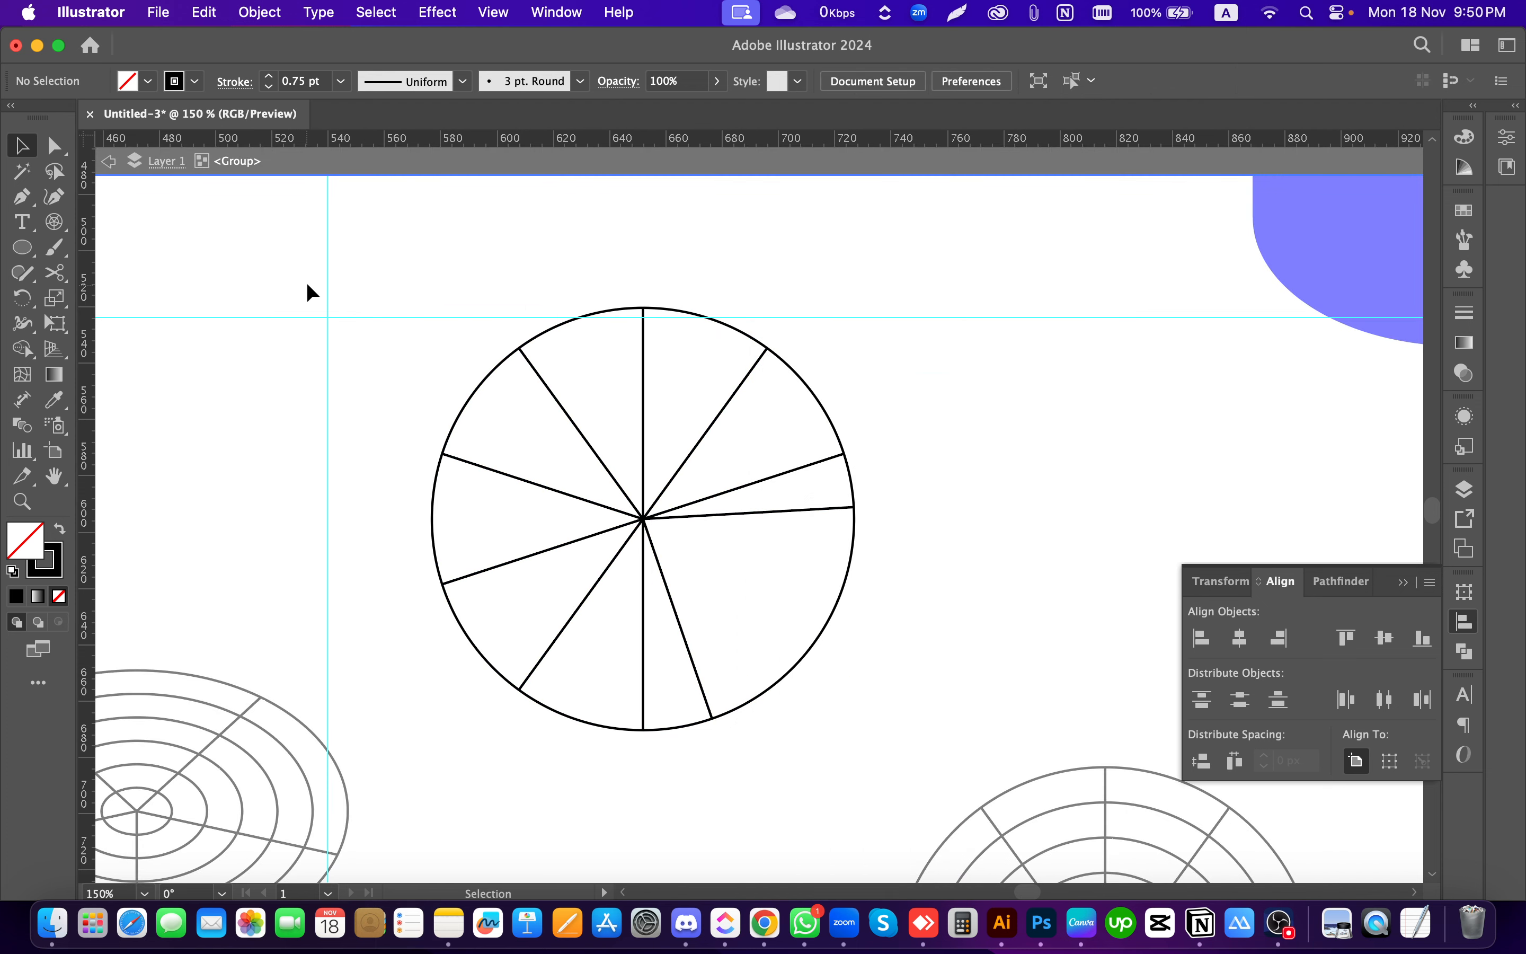
double_click(946, 511)
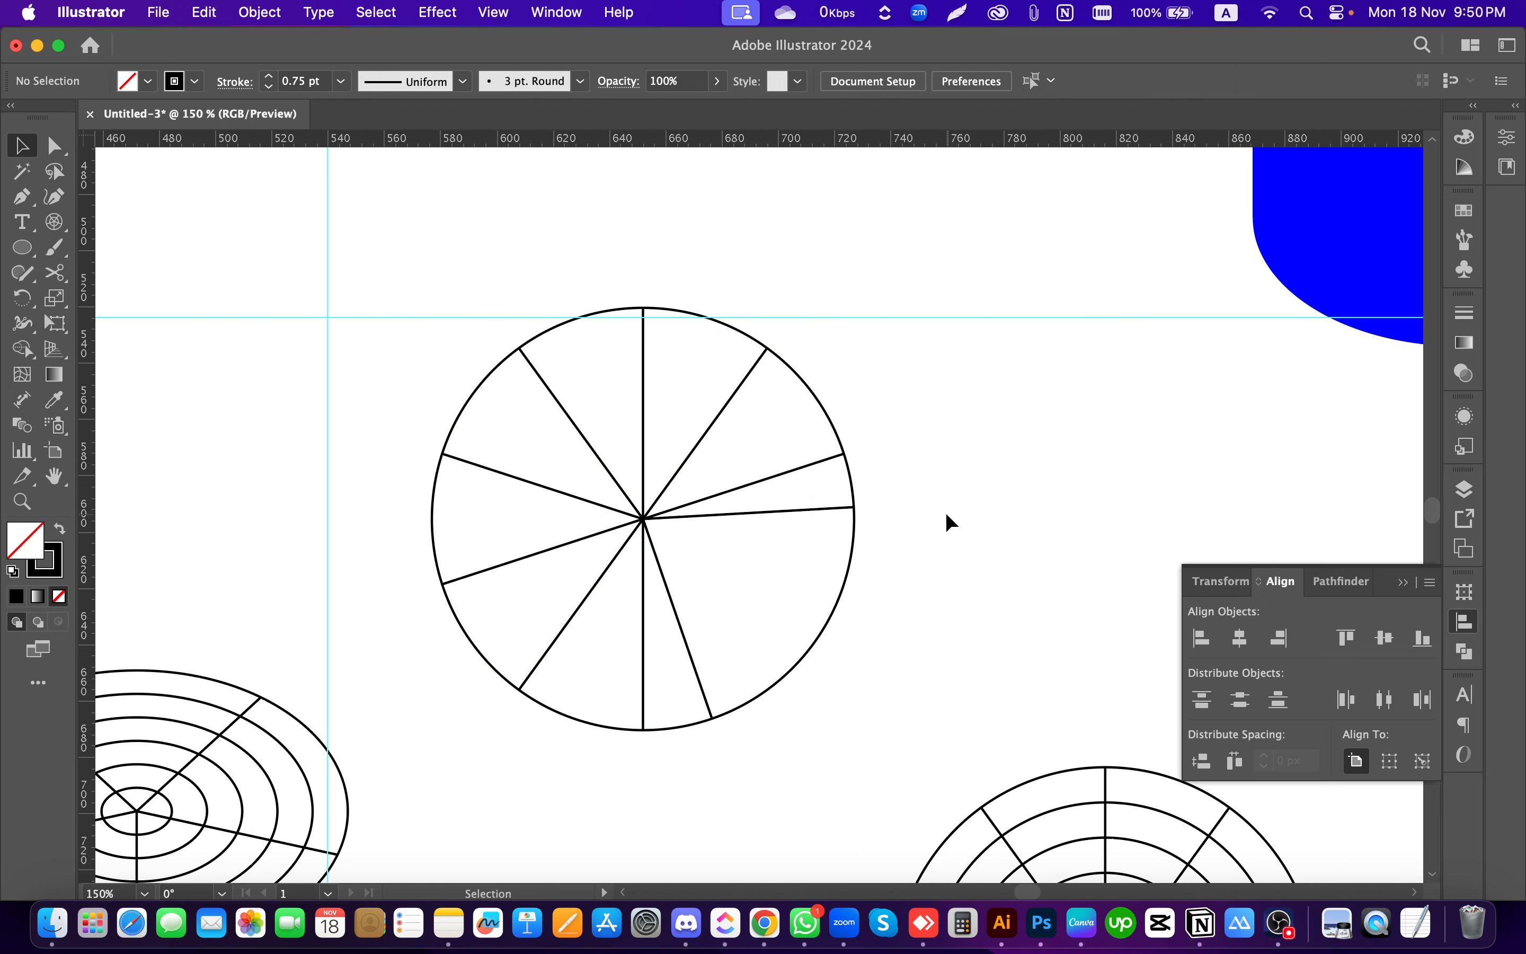
Step: Isolate the ring-free grid, try moving its divider group out to the right of the circle, and undo the move
double_click(757, 513)
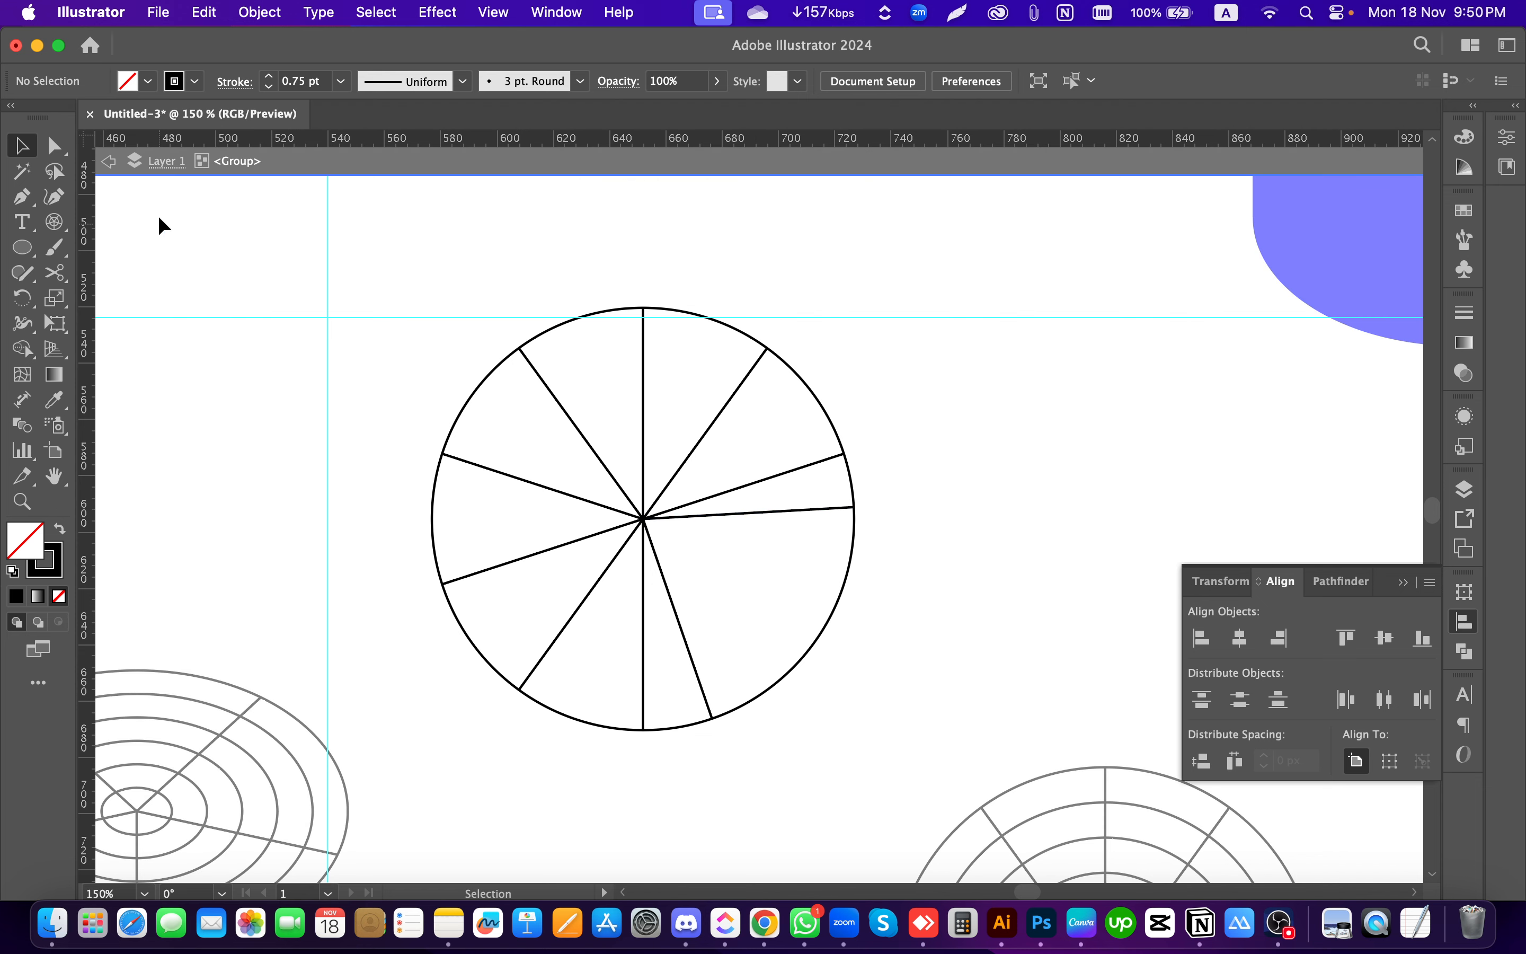
click(741, 496)
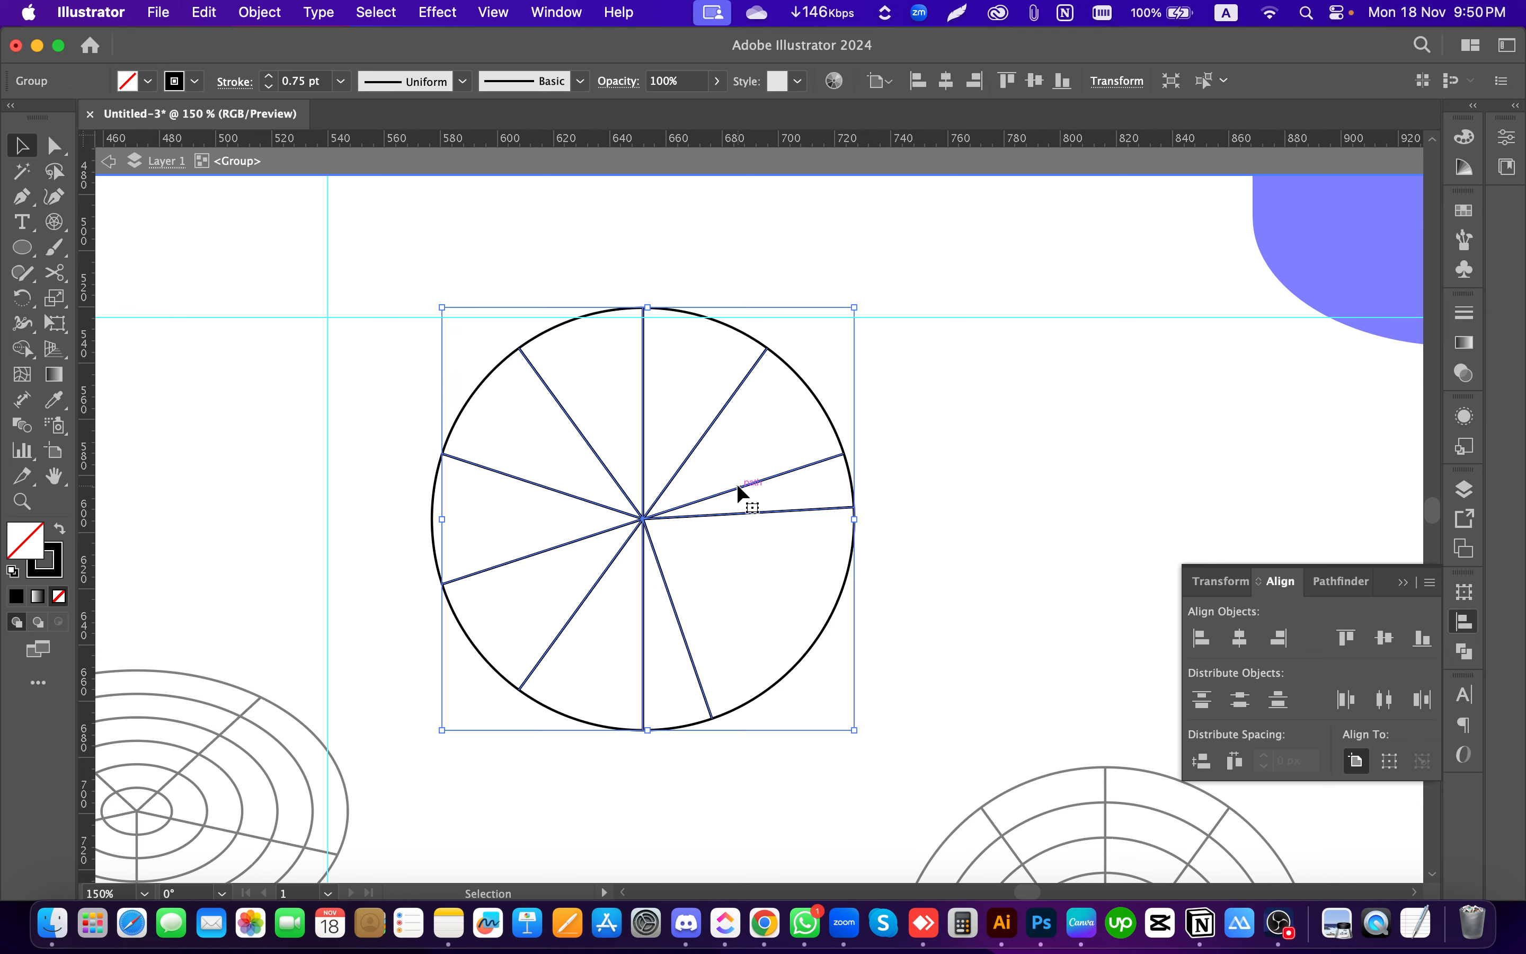
click(1003, 417)
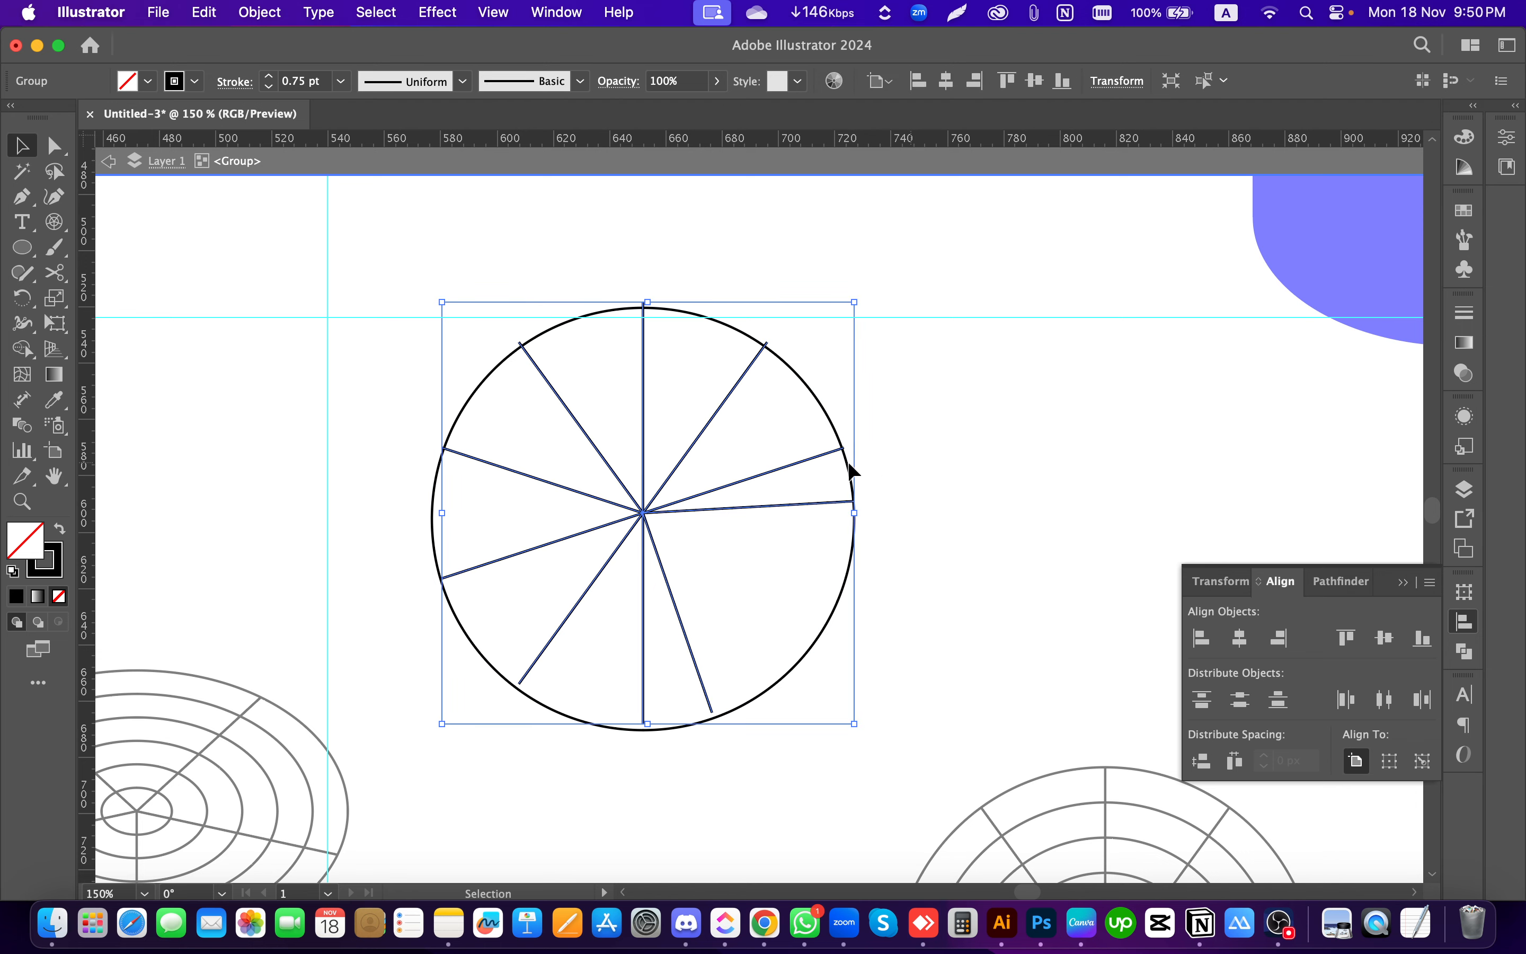
drag(811, 463, 1177, 453)
click(1177, 453)
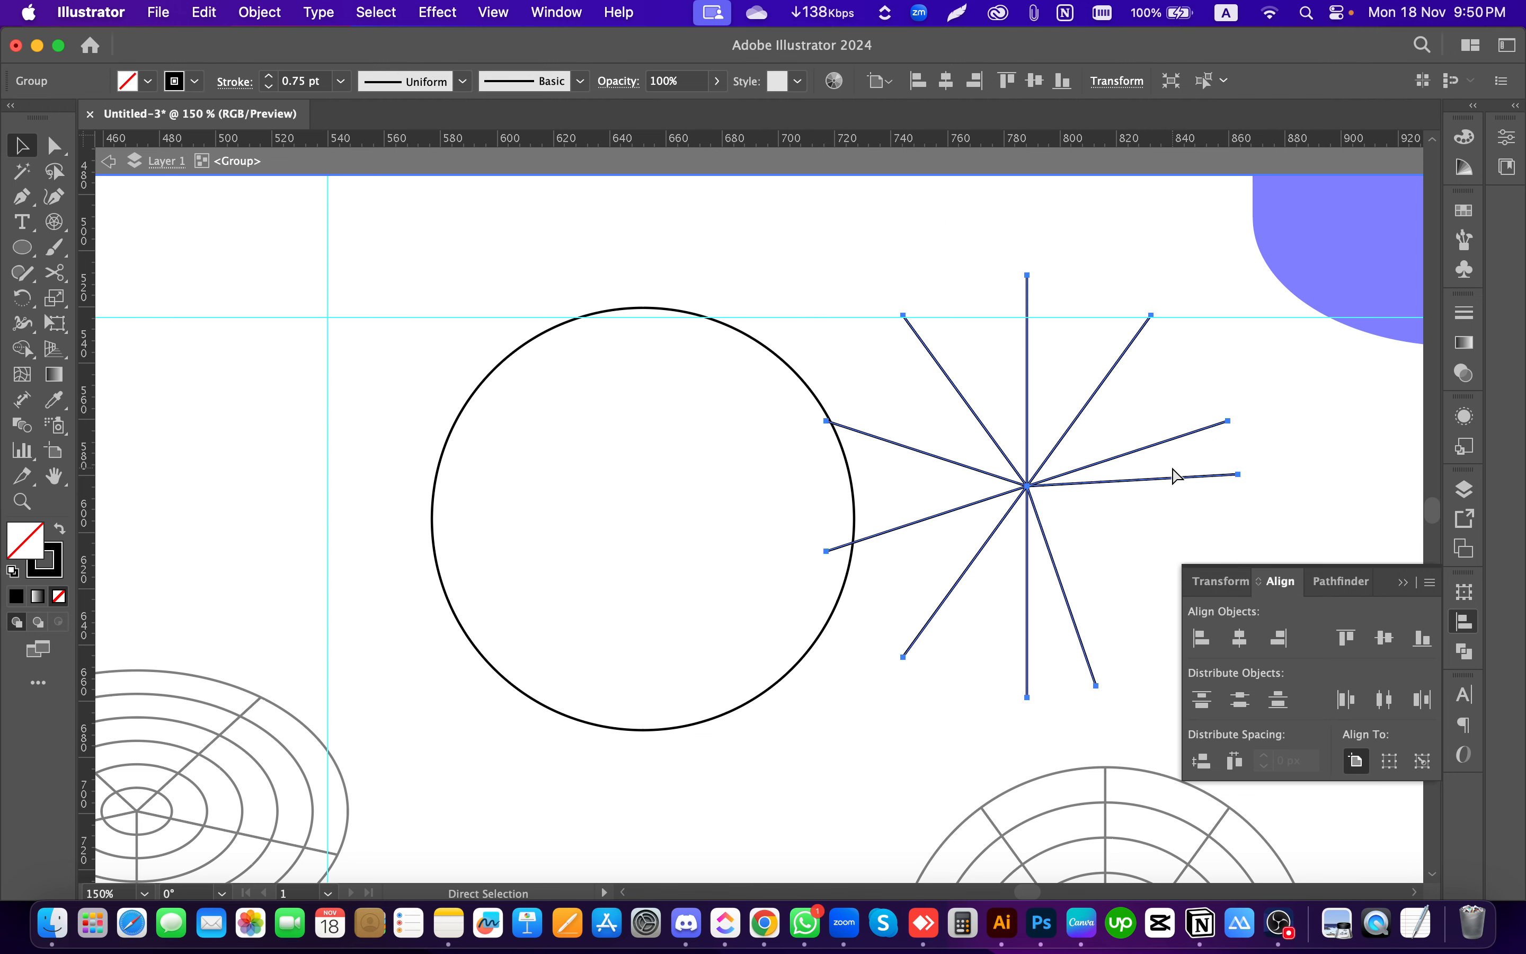
key(super+z)
Step: Isolate the nested divider group and select the near-horizontal divider on its own
click(786, 516)
click(783, 511)
click(789, 516)
click(789, 514)
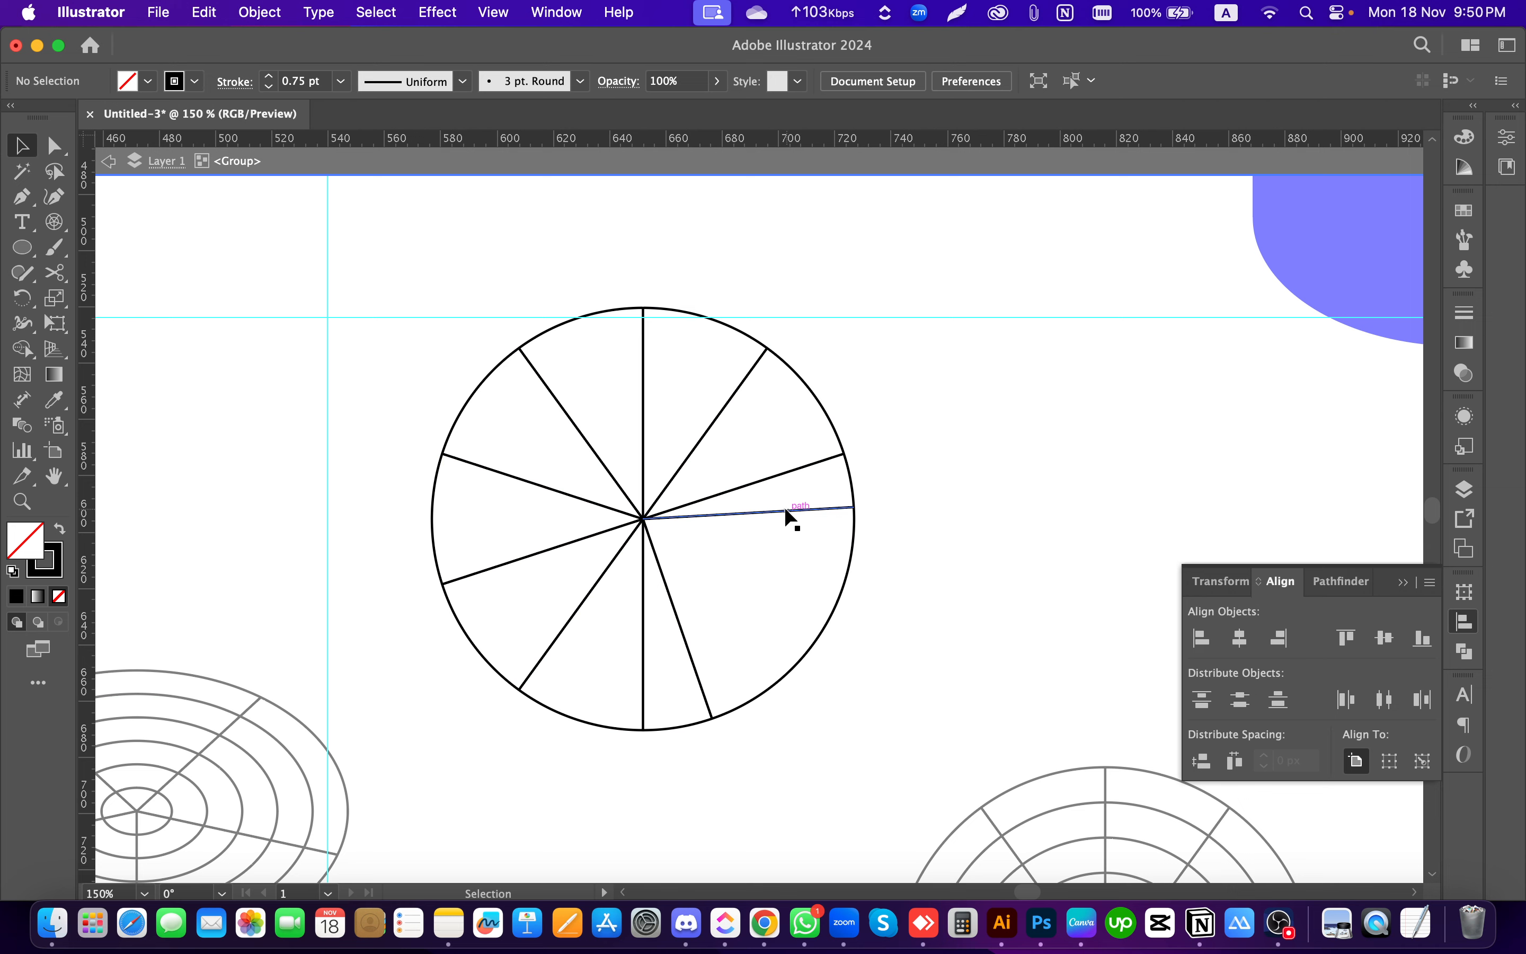
double_click(784, 509)
click(781, 517)
click(781, 518)
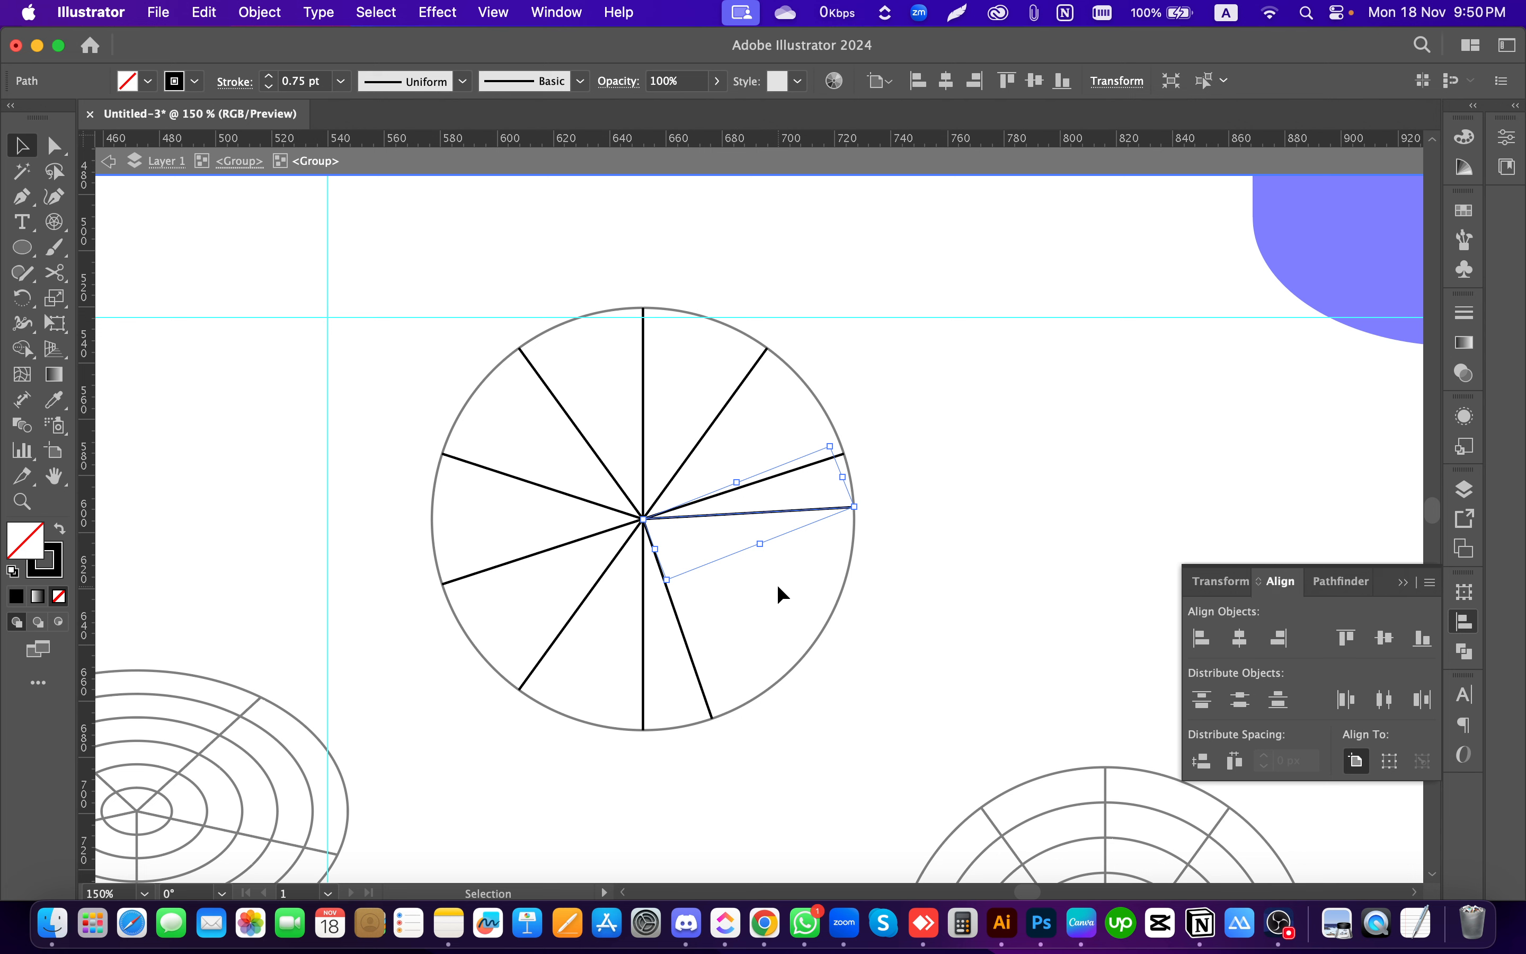
Step: Select the lower dividers one at a time, isolate the near-horizontal divider's path, and exit all isolation levels
click(782, 550)
click(787, 510)
click(694, 663)
click(644, 672)
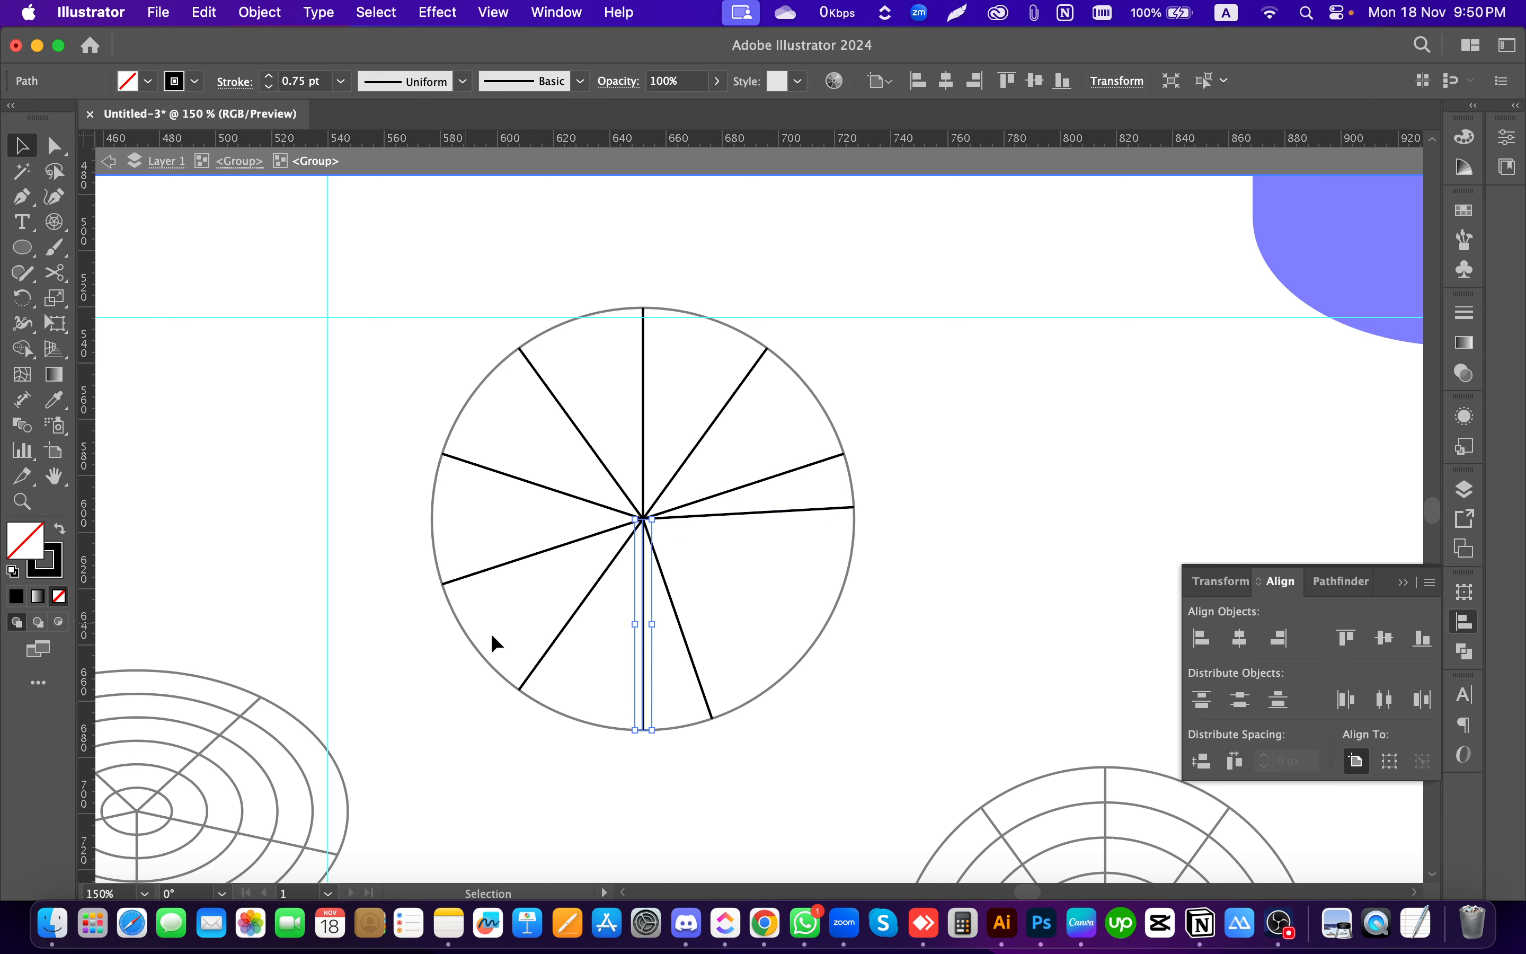
click(550, 649)
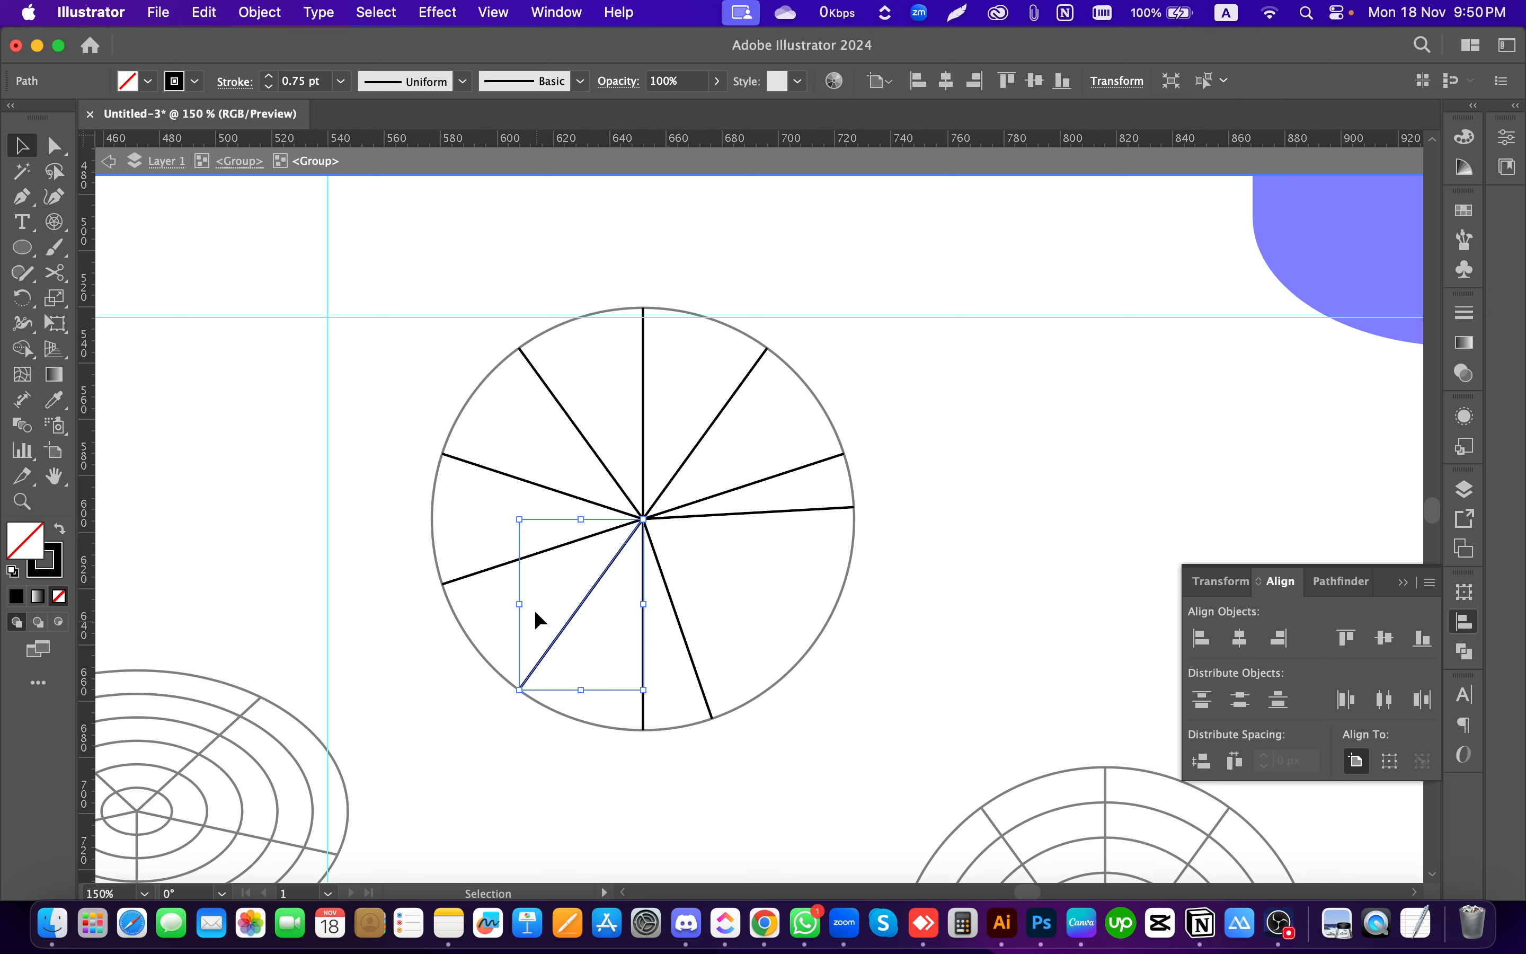
click(805, 512)
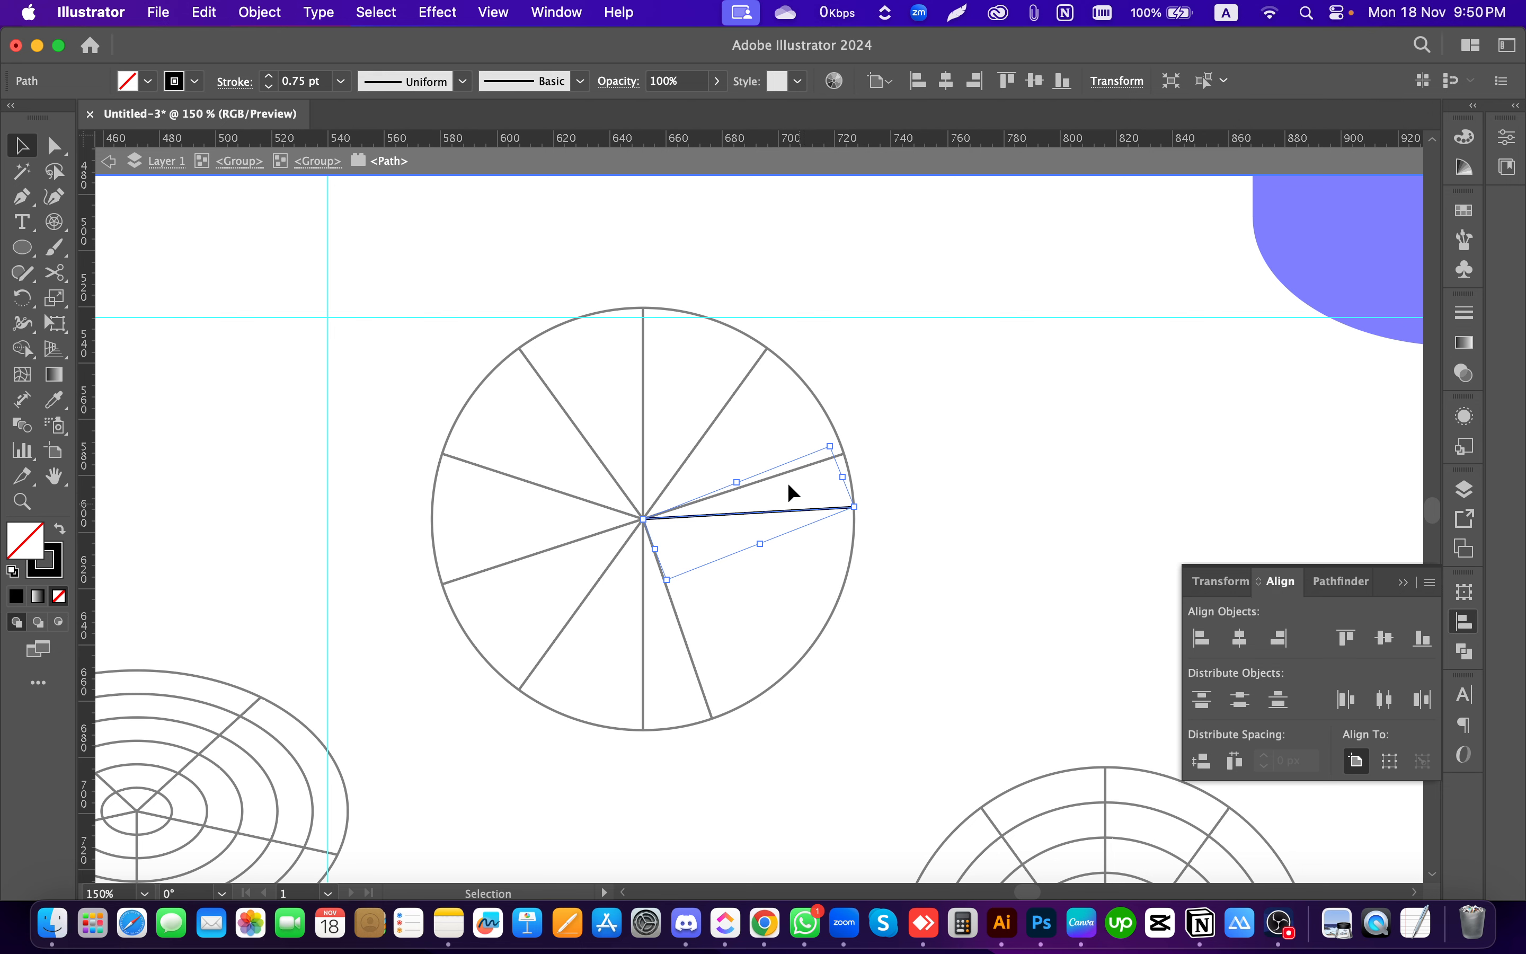
click(751, 435)
double_click(779, 437)
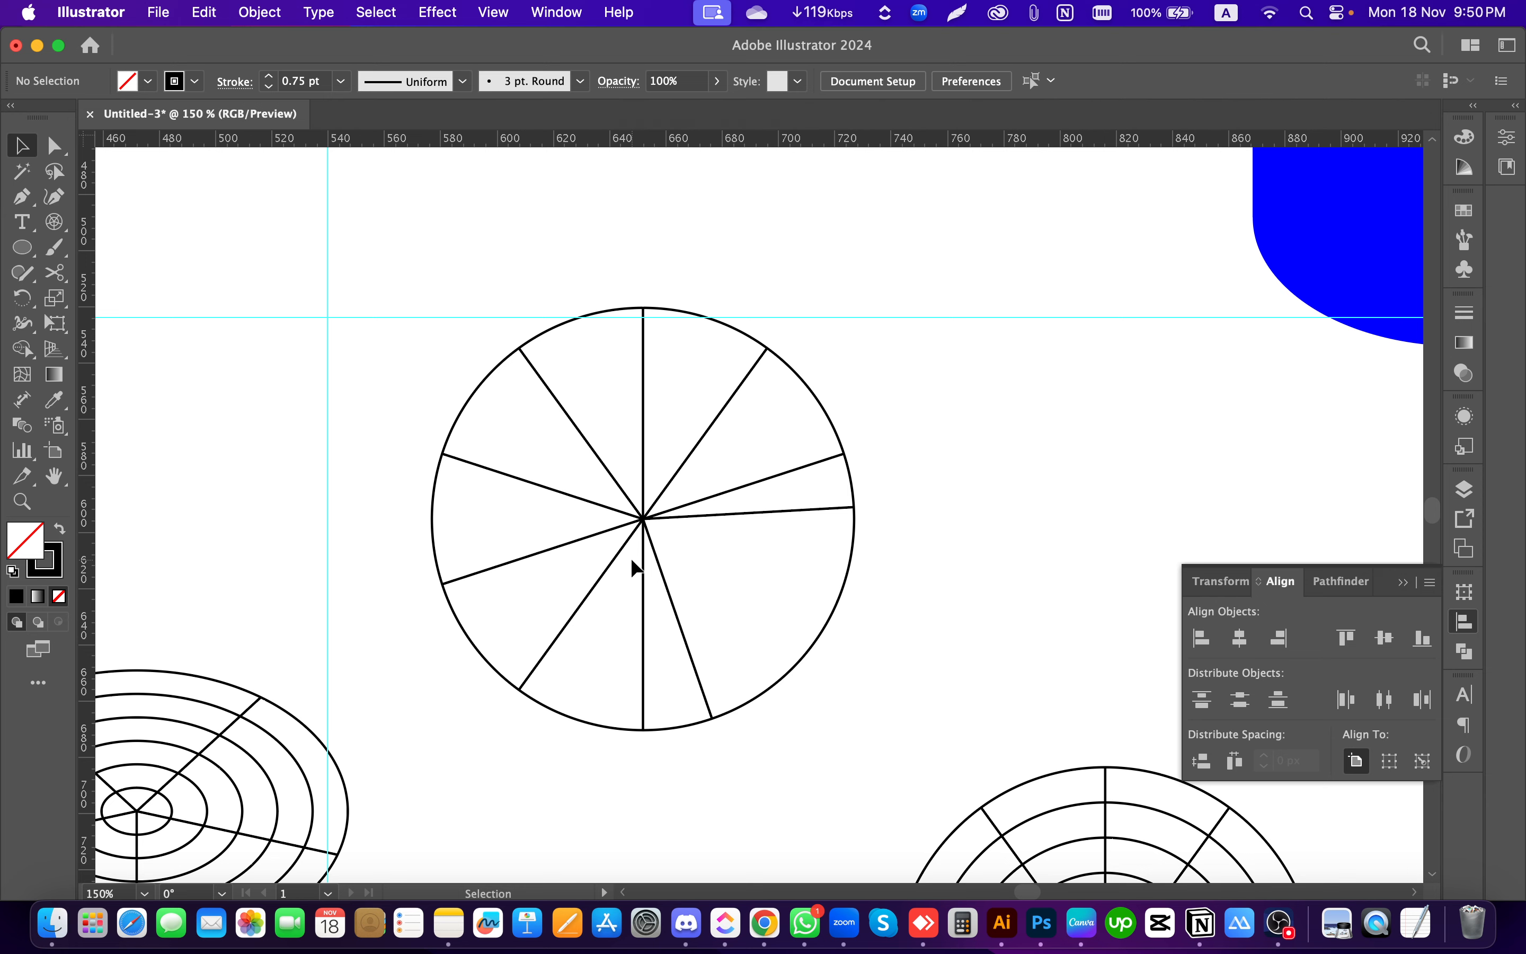
scroll(630, 559, down, 2)
scroll(780, 547, down, 3)
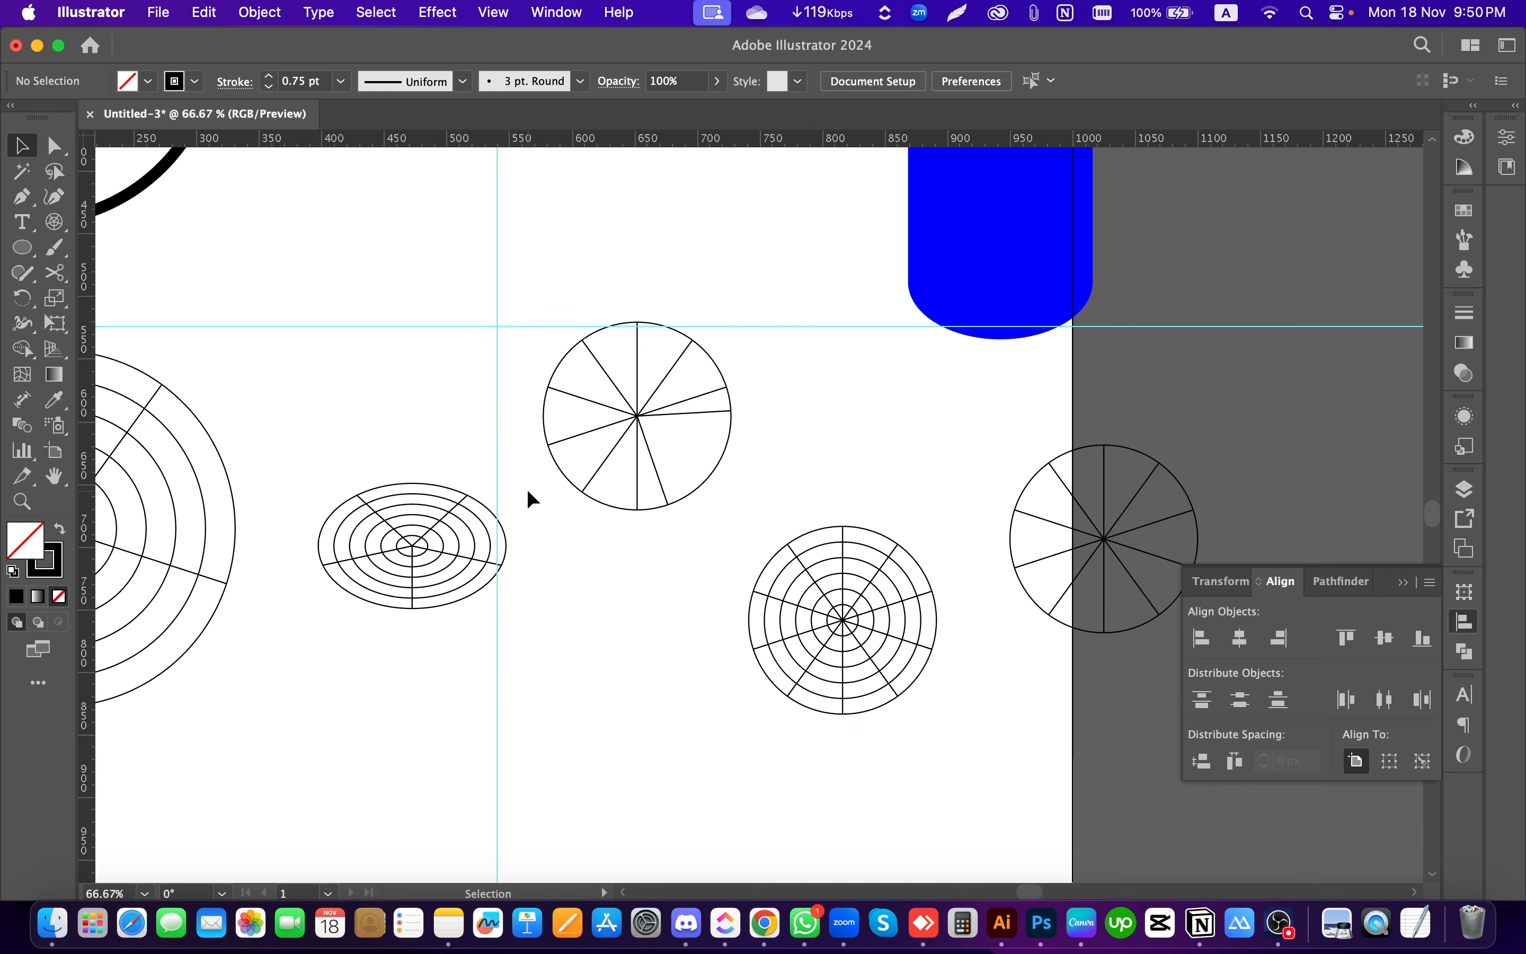
click(55, 222)
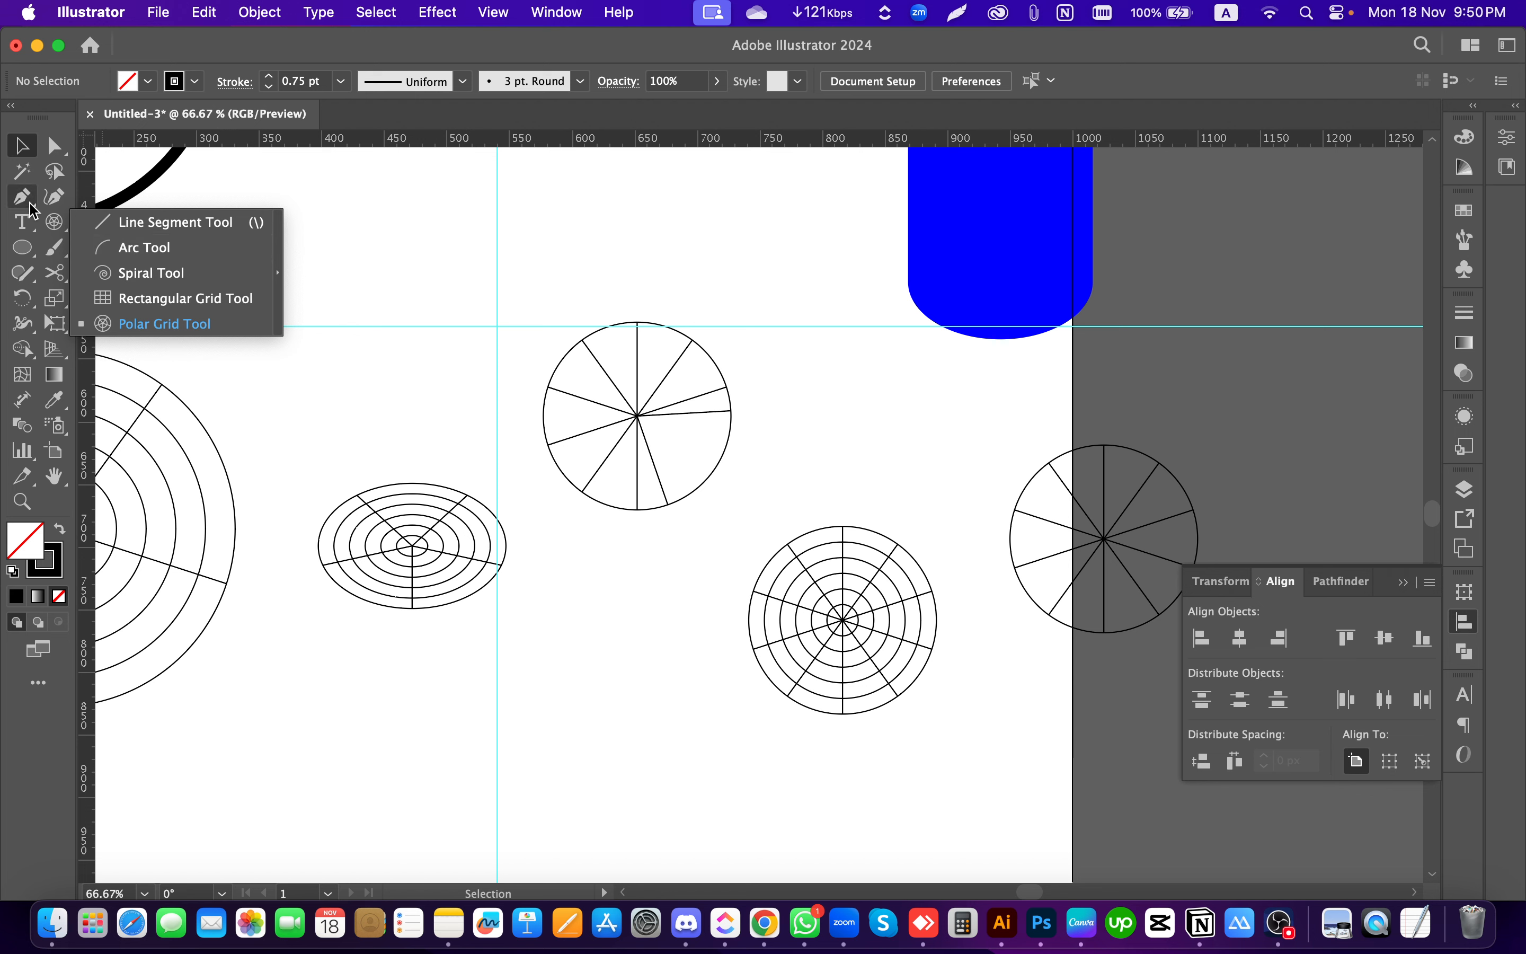
click(27, 151)
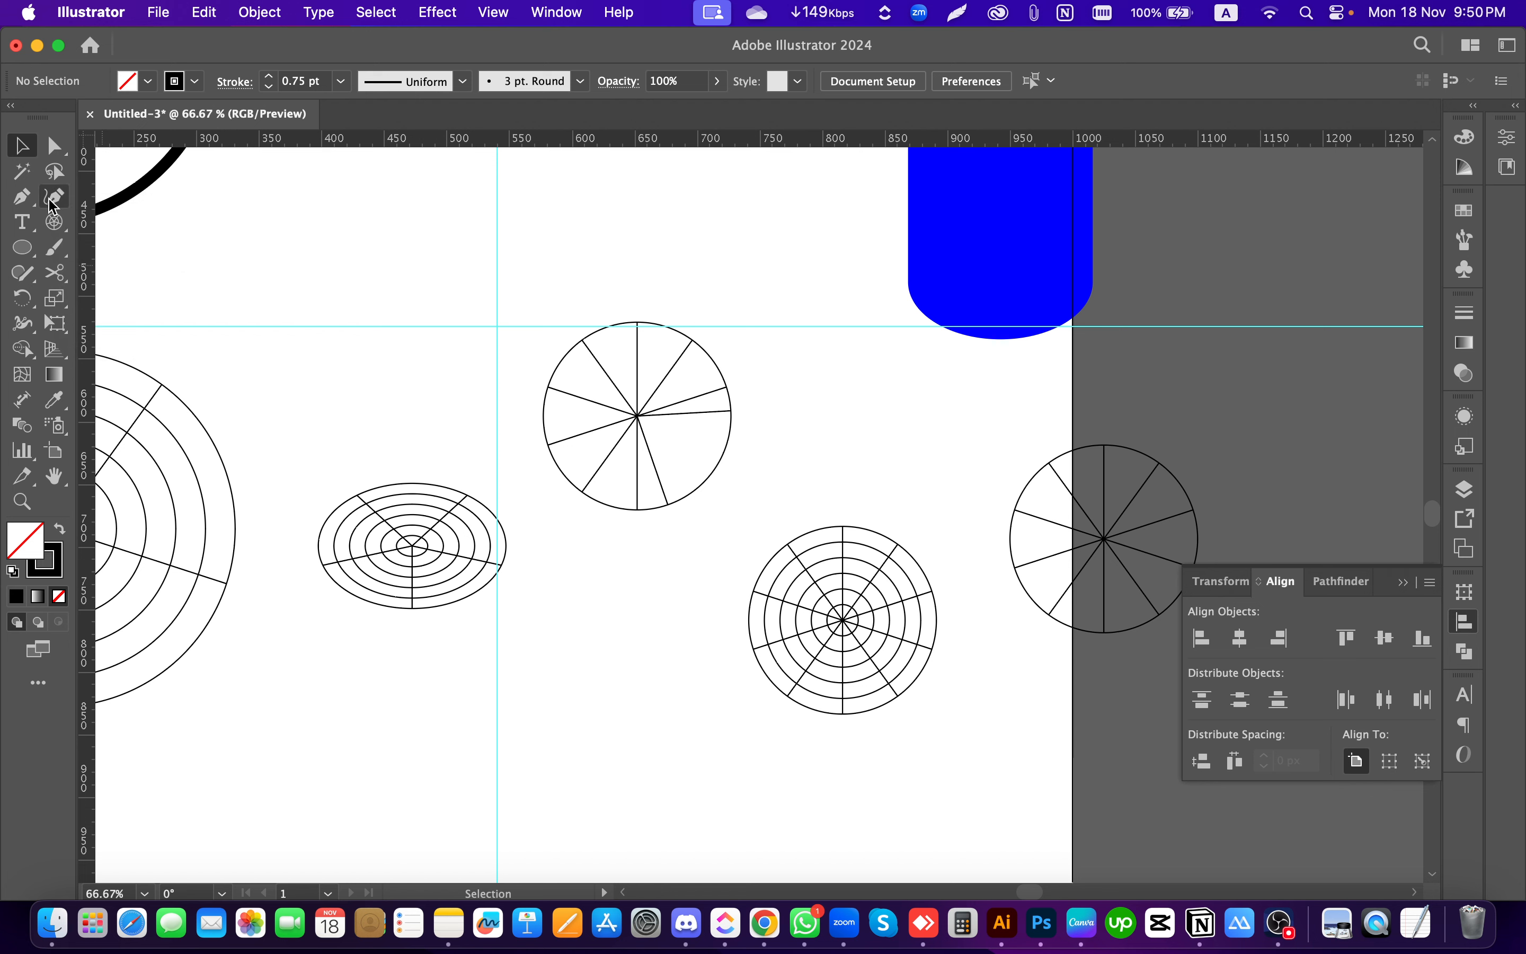
click(575, 20)
click(573, 17)
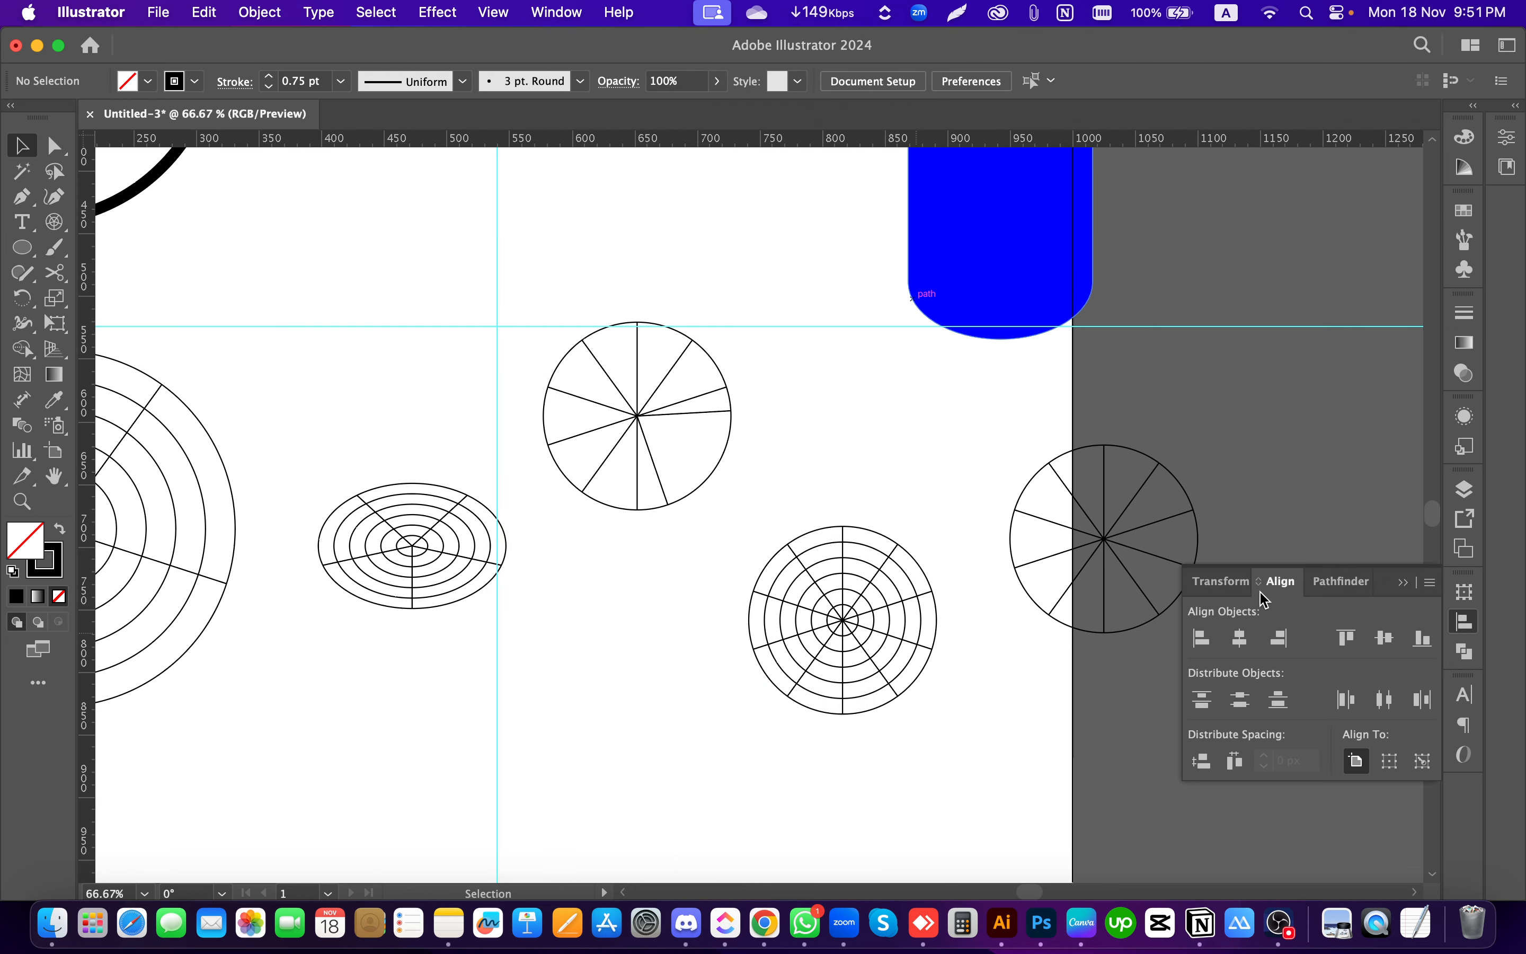
Step: Show the Character settings and switch from Illustrator to OBS
click(1465, 694)
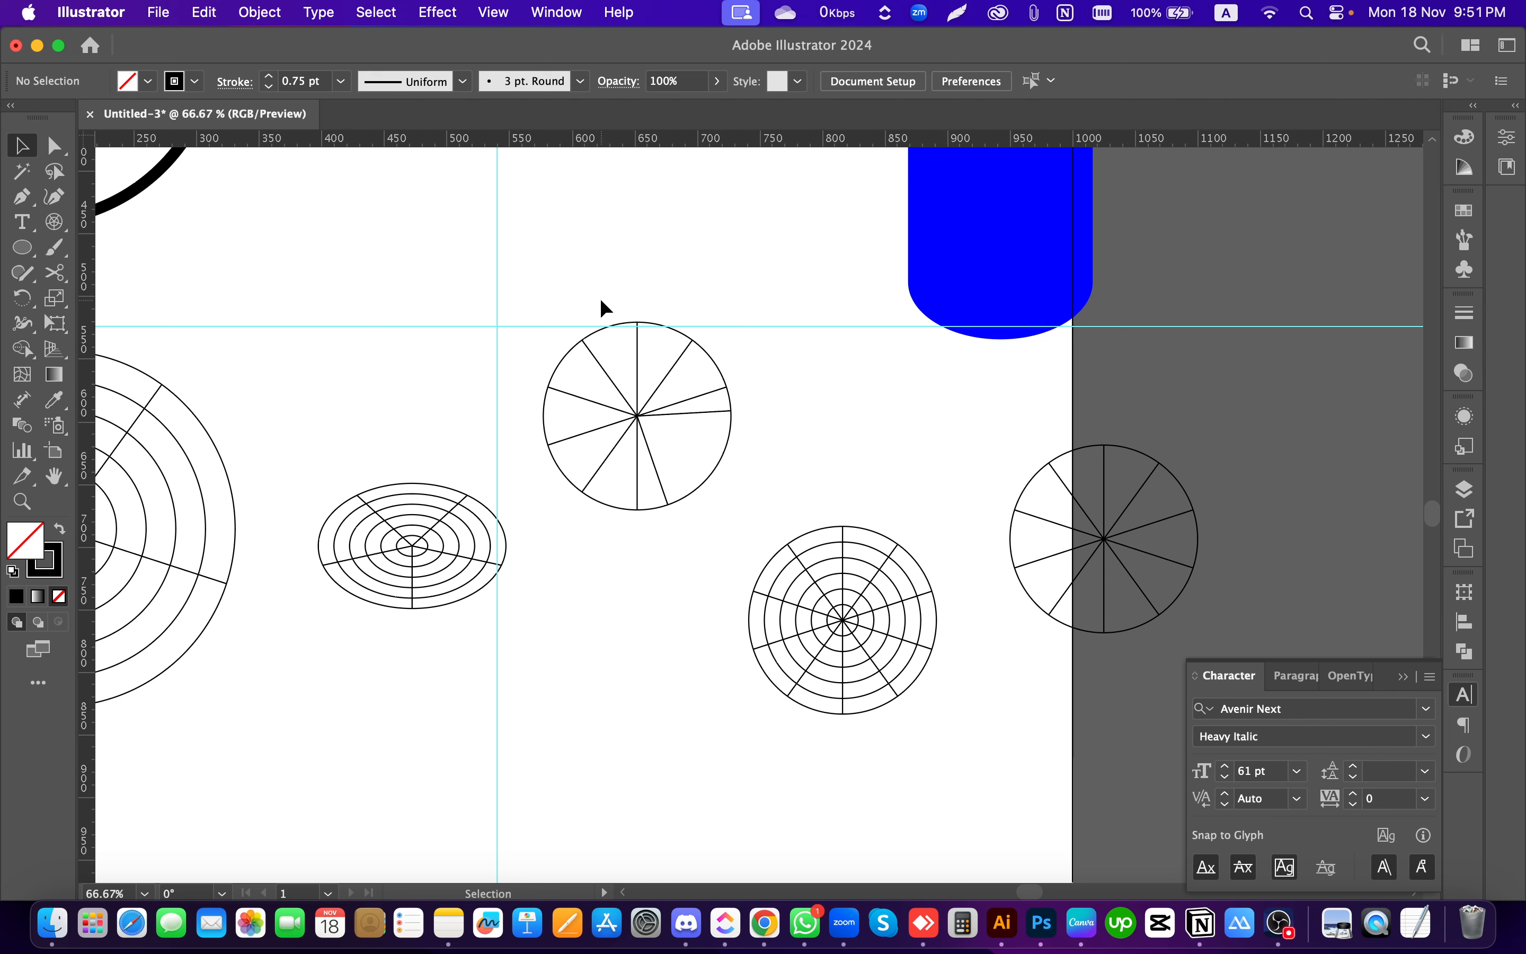
key(ctrl+Up)
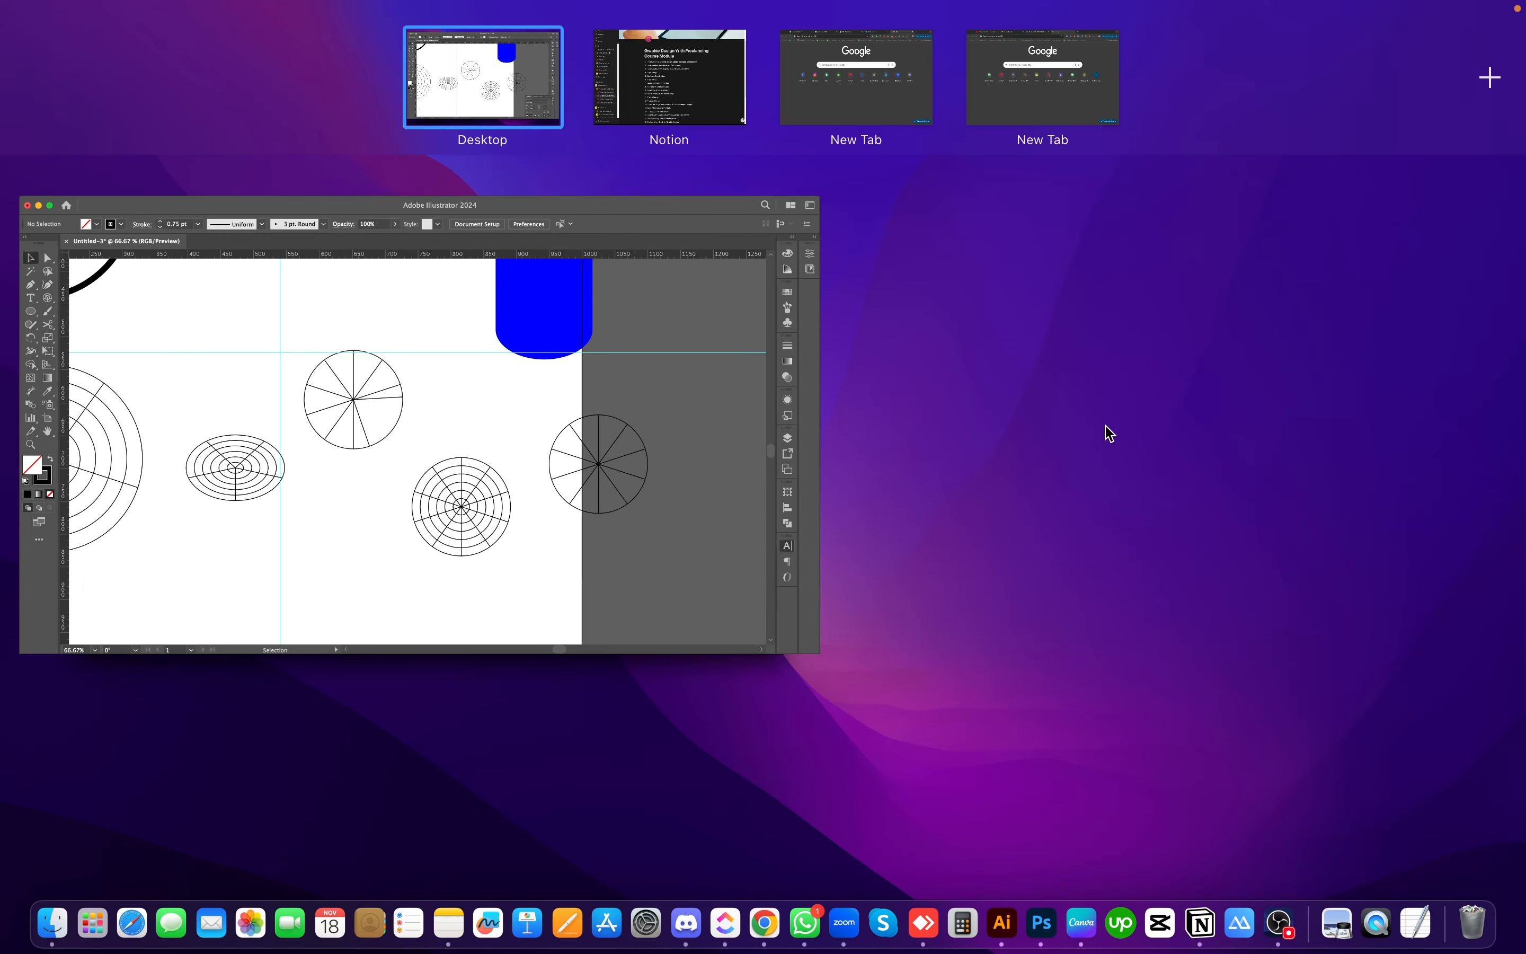
click(1215, 696)
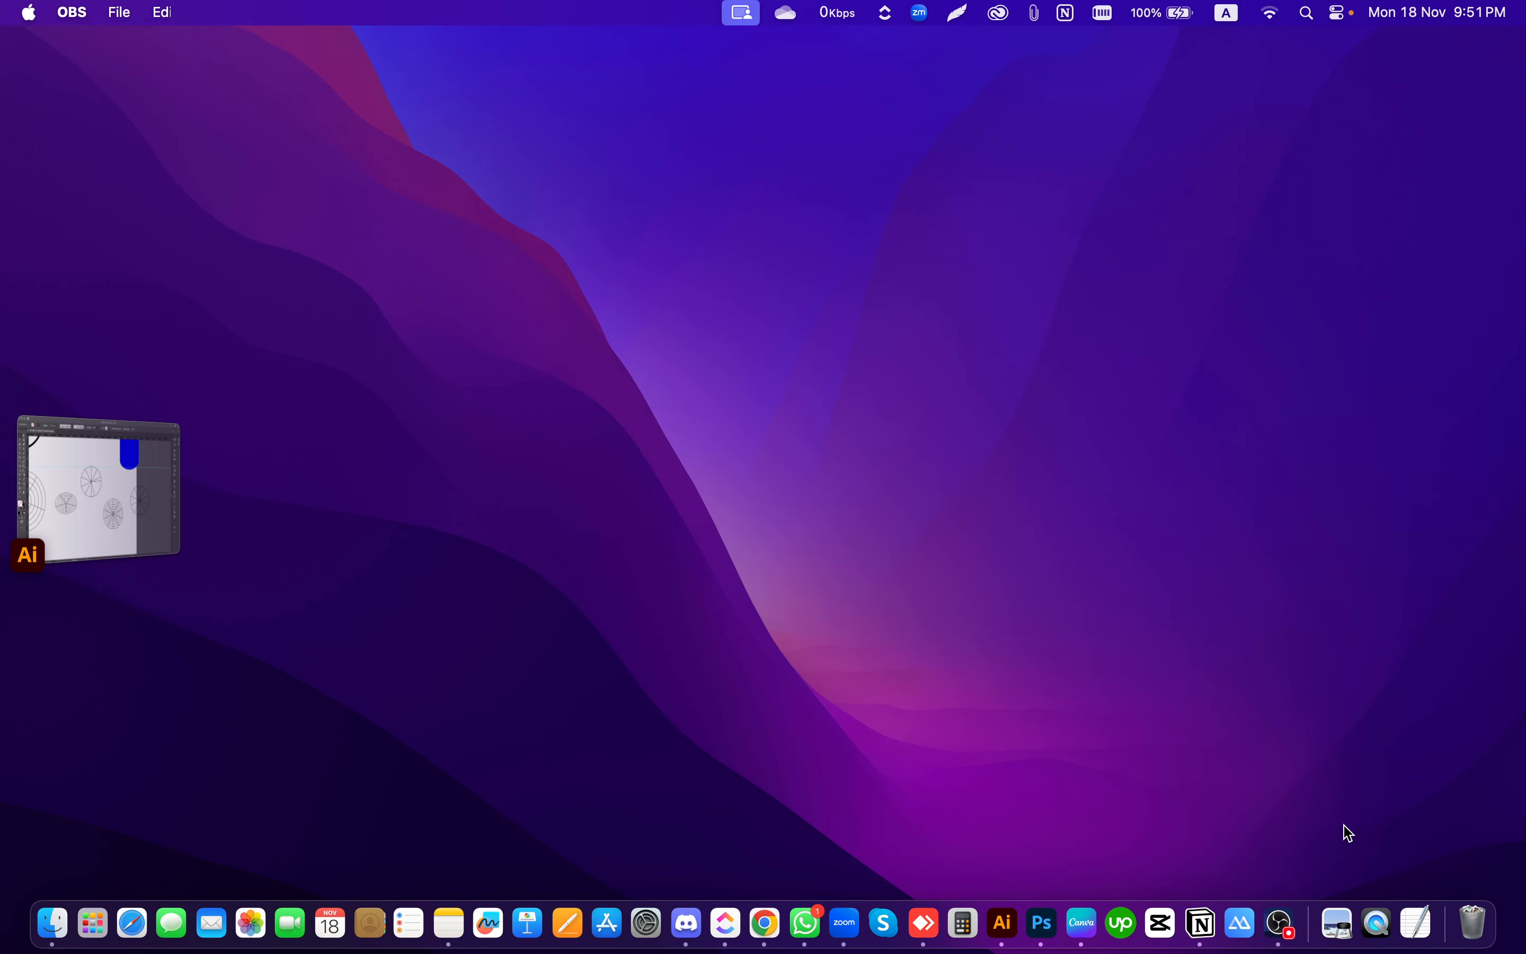